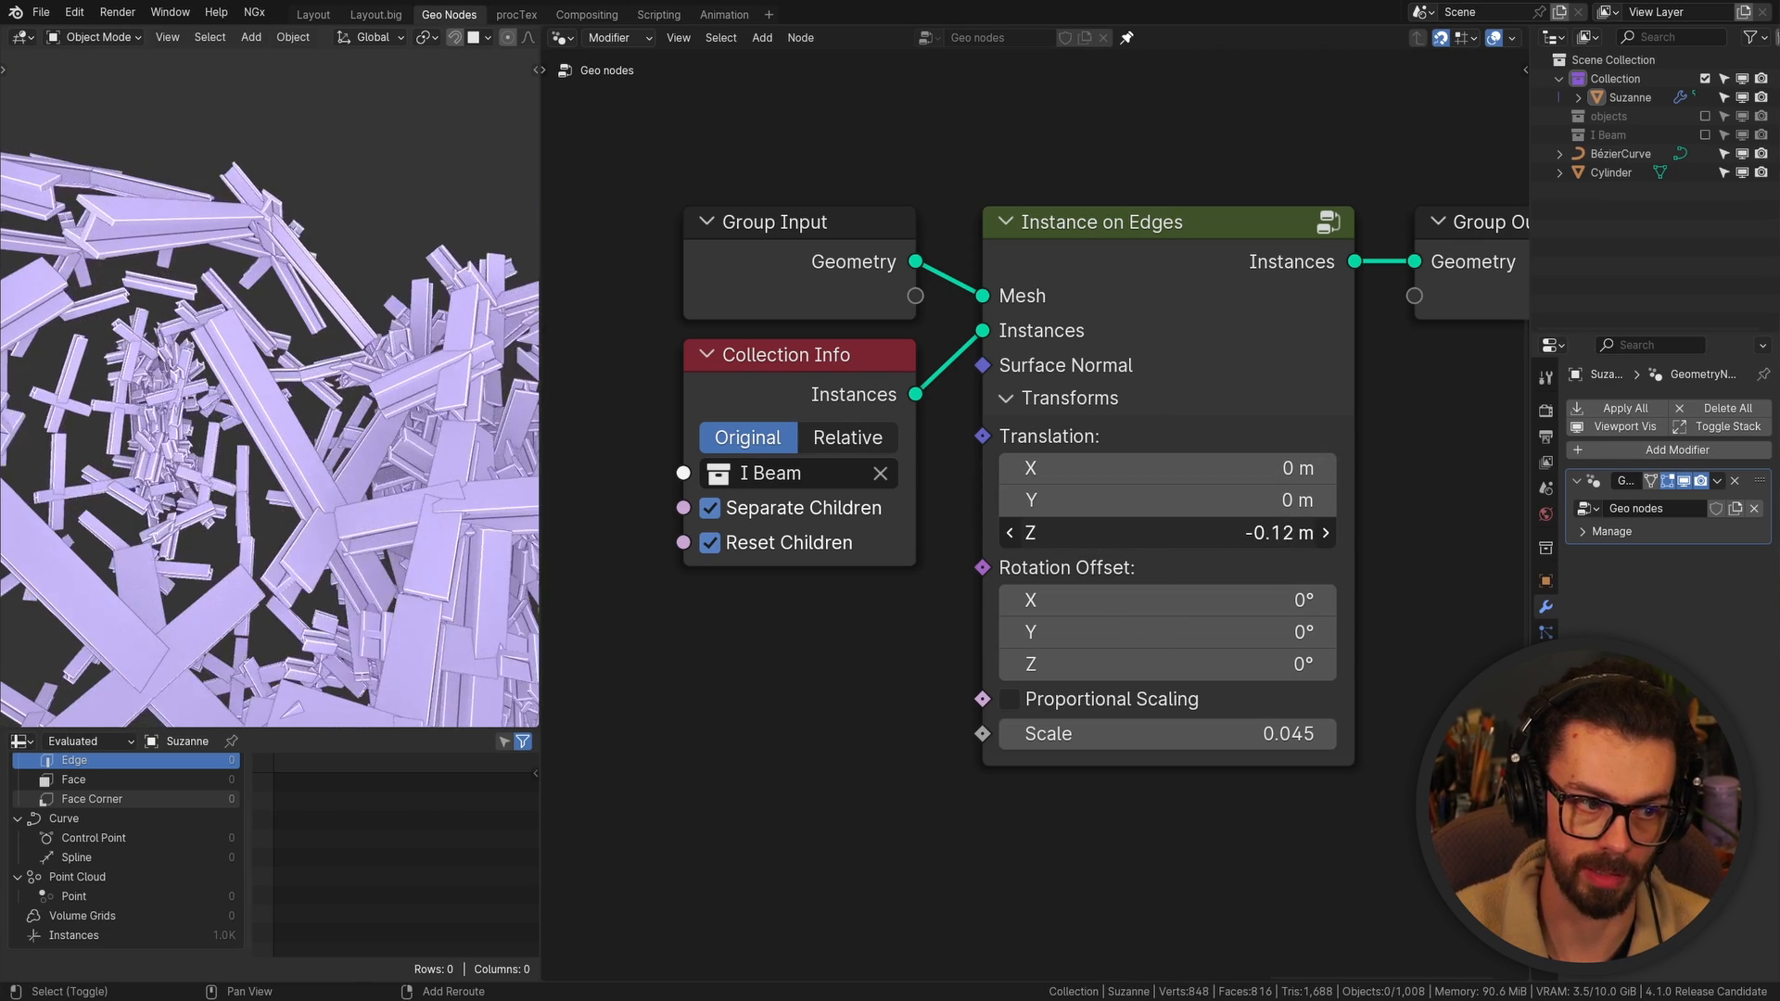
Set the Instance on Edges Z rotation offset to 26.1° and its Z translation to 0 m
drag(1058, 533, 1125, 538)
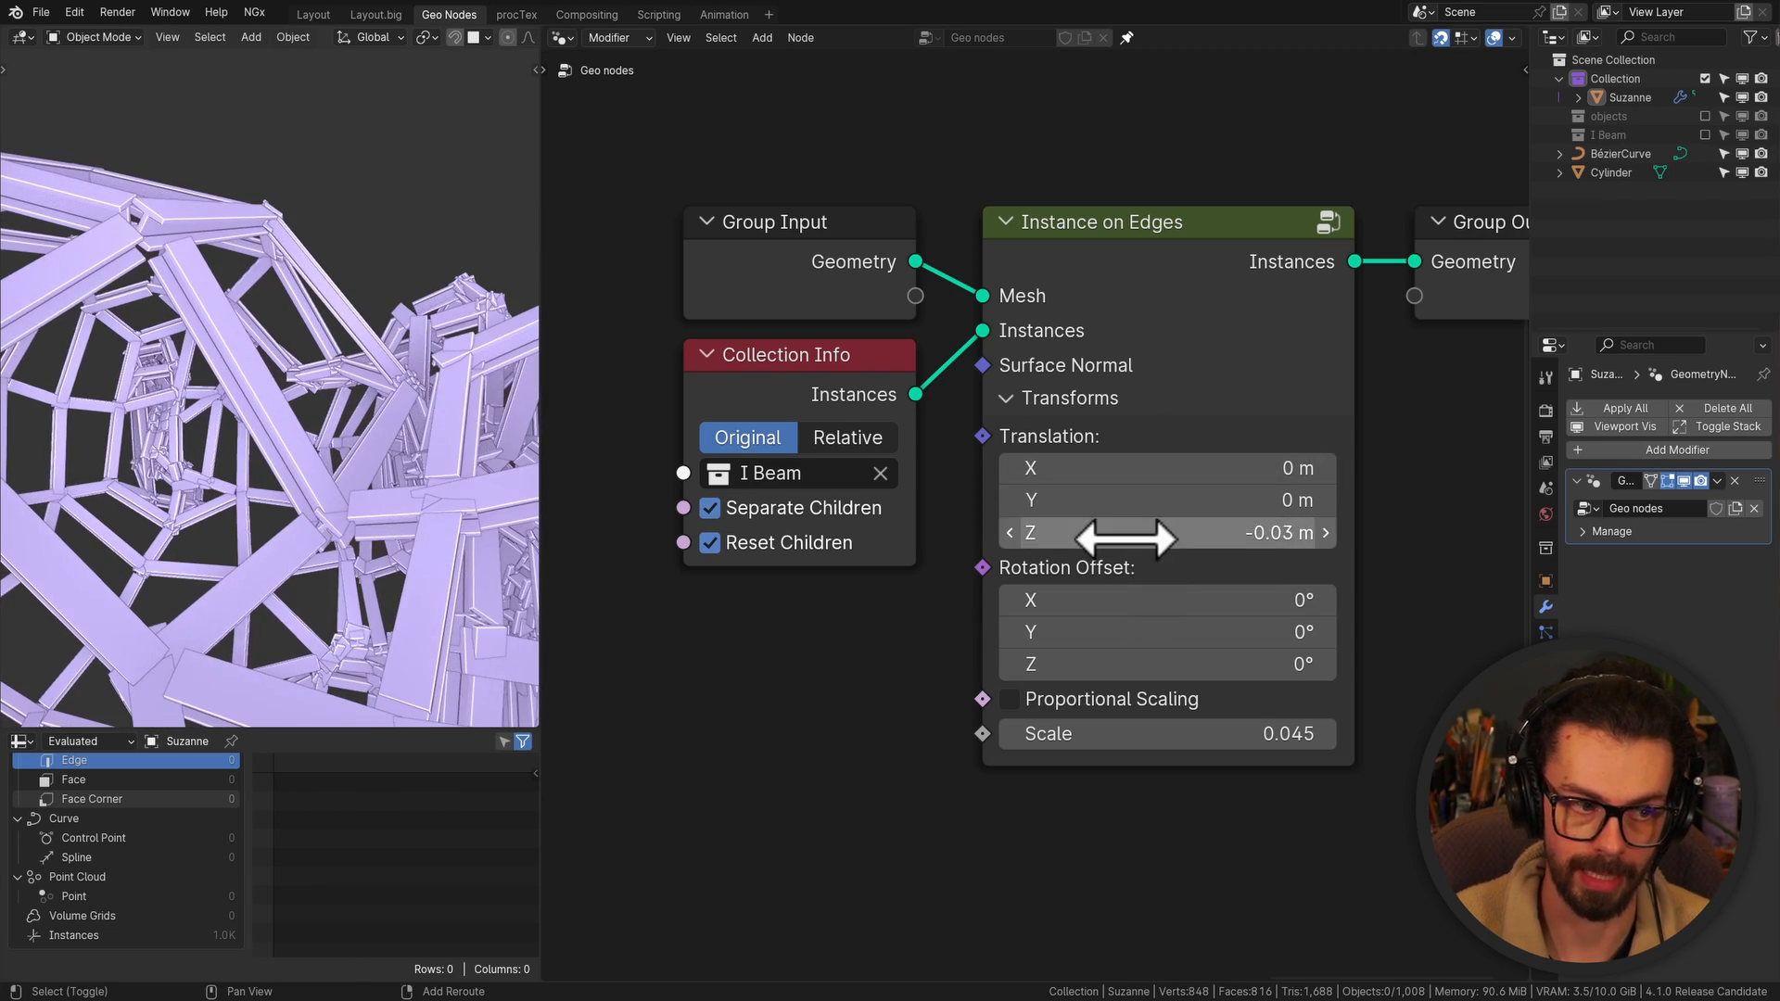
mouse_move(1141, 664)
mouse_down()
mouse_move(1298, 664)
mouse_move(1136, 664)
mouse_move(1170, 664)
mouse_up()
click(1128, 531)
text(0)
key(Return)
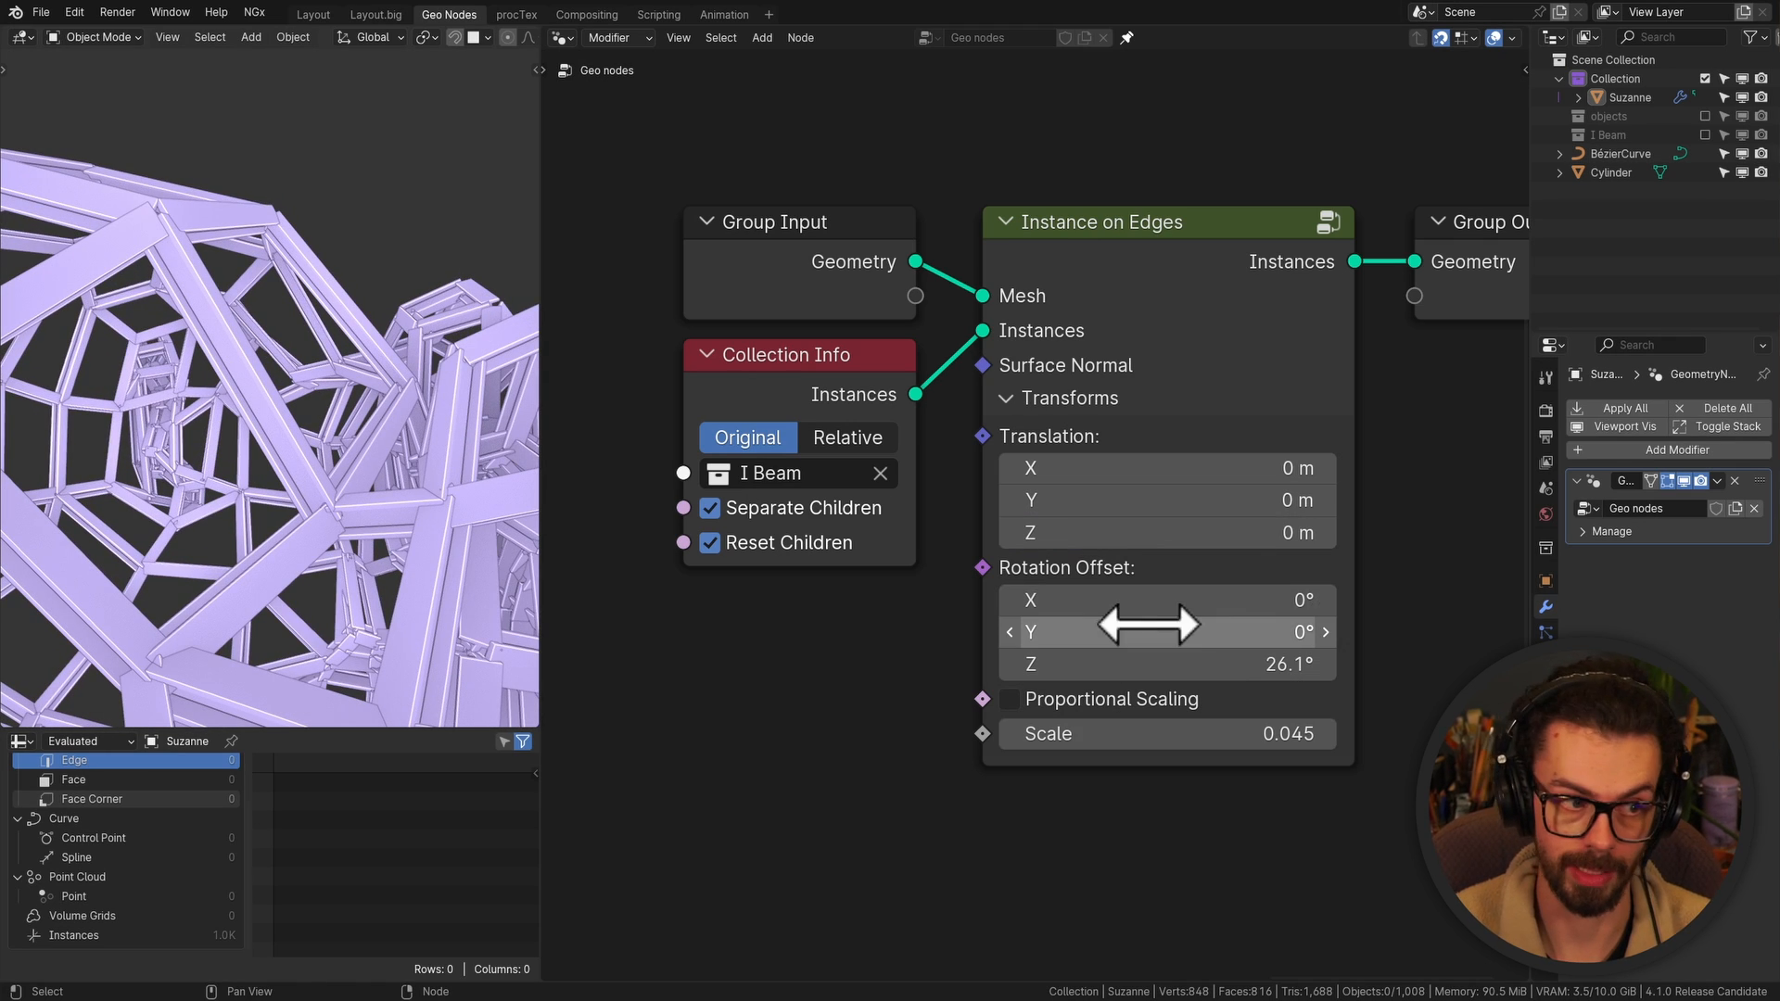
Set the Instance on Edges X rotation offset to 48.2° and its Z rotation offset to 0°
drag(1138, 604, 1194, 602)
click(1148, 670)
text(0)
key(Return)
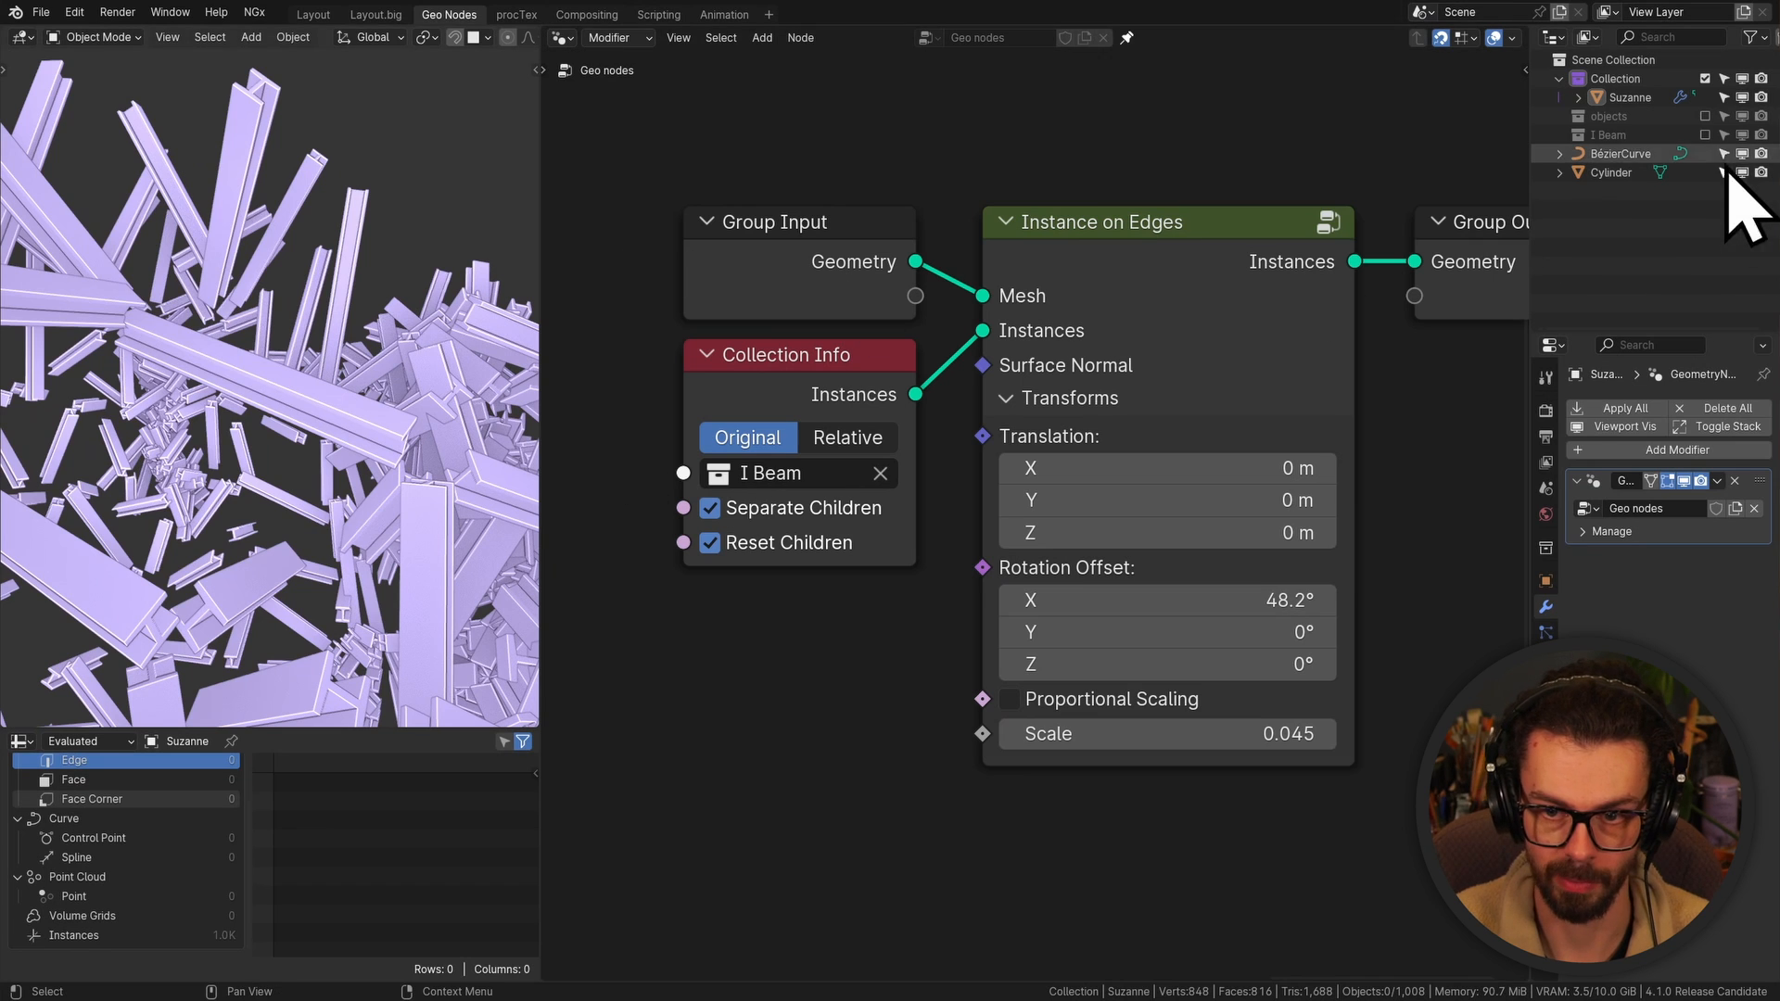
Enable the I Beam collection, move its Plane object clear of the instanced monkey, and display the viewport overlays
click(1705, 136)
click(1599, 153)
scroll(202, 240, down, 10)
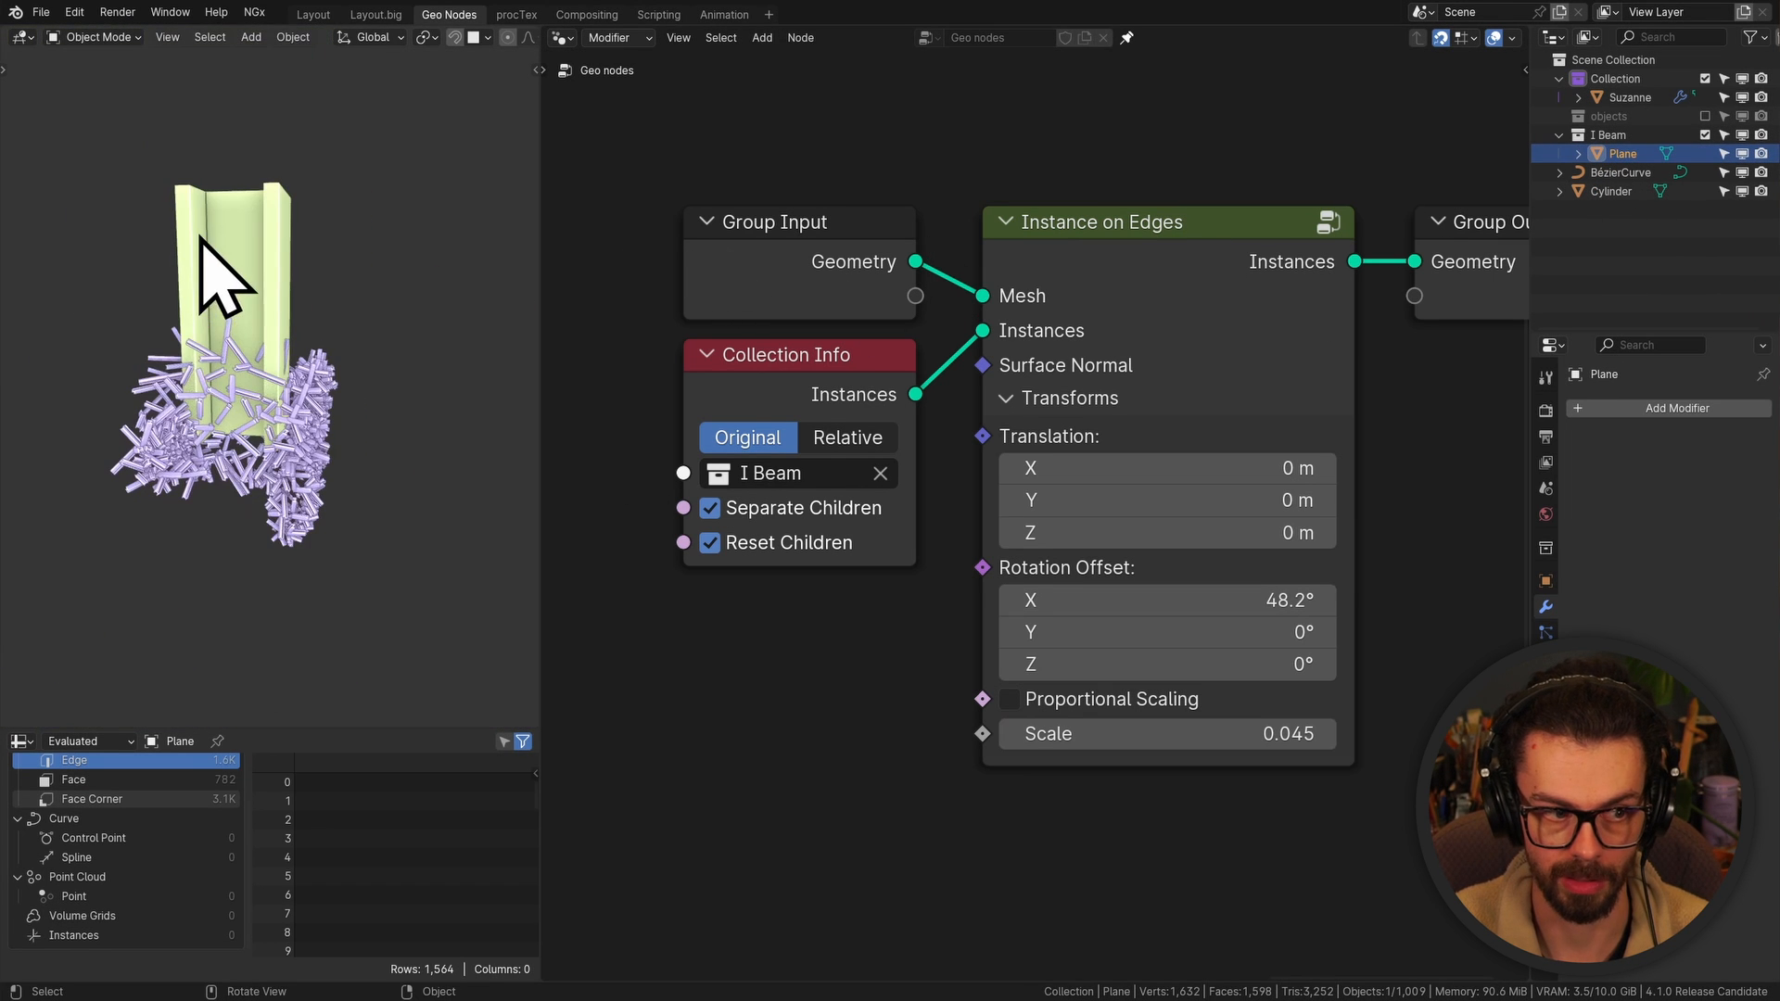
key(g)
click(425, 173)
middle_drag(425, 178, 342, 250)
key(alt+shift+z)
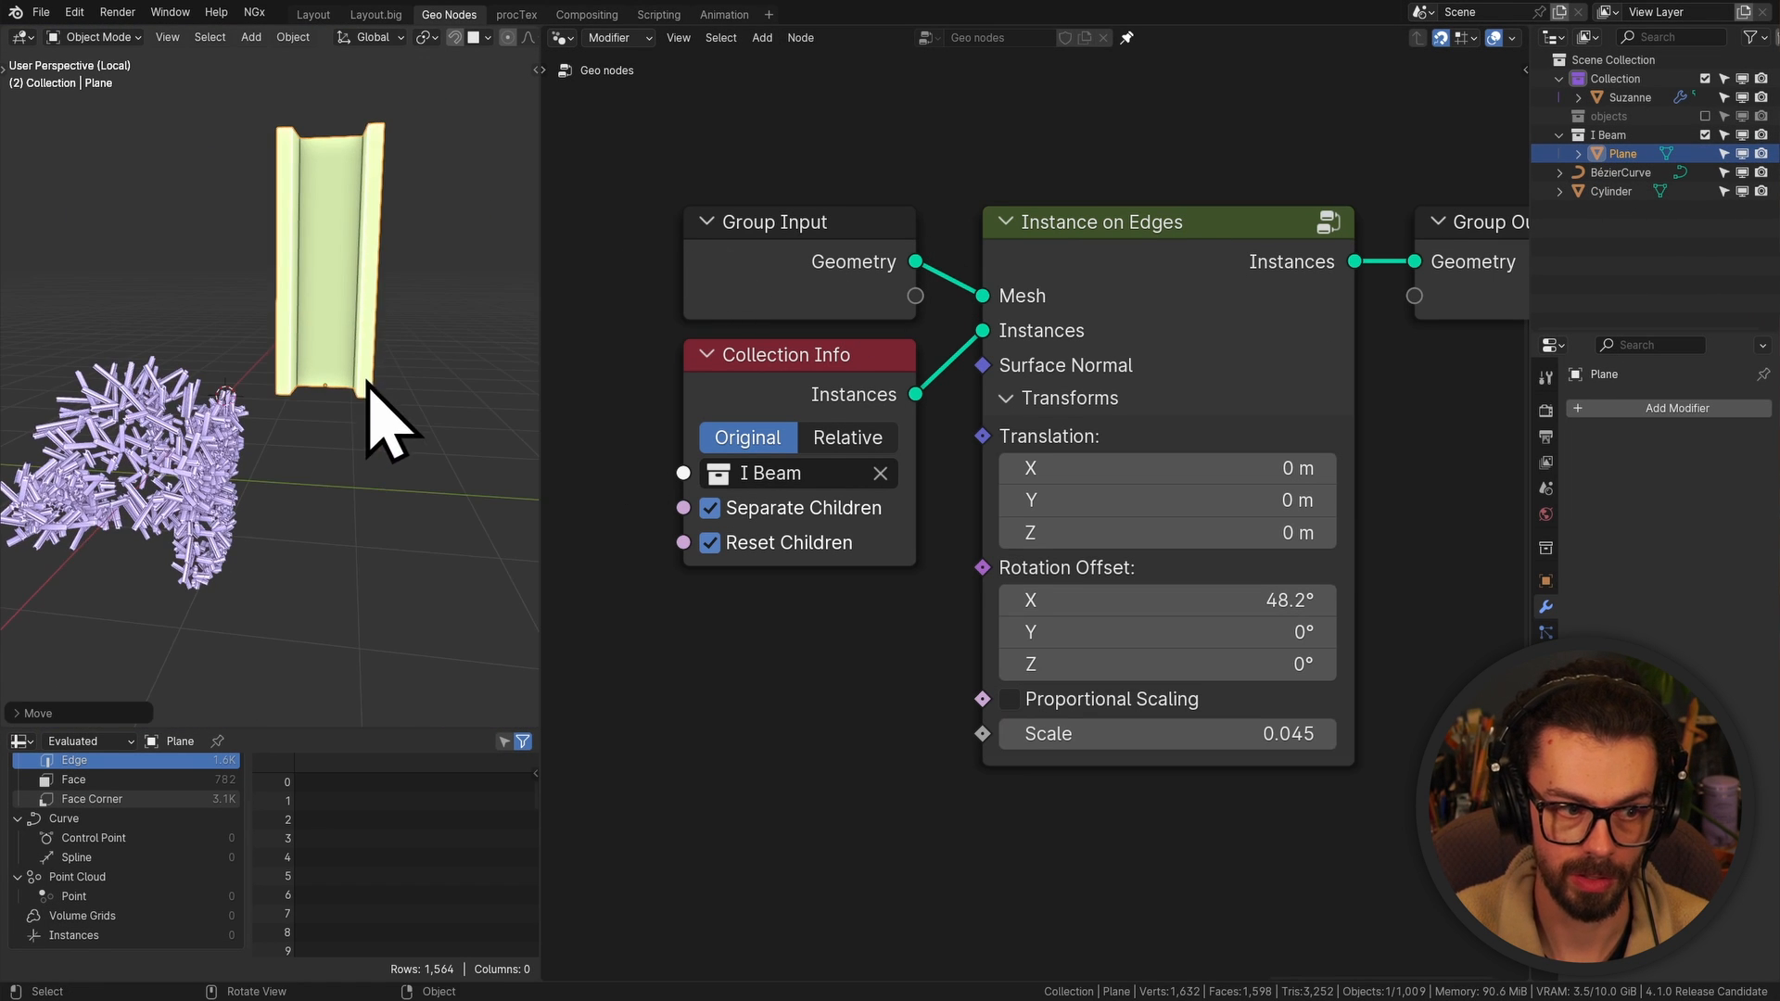
scroll(362, 394, up, 3)
middle_drag(355, 408, 347, 400)
key(r)
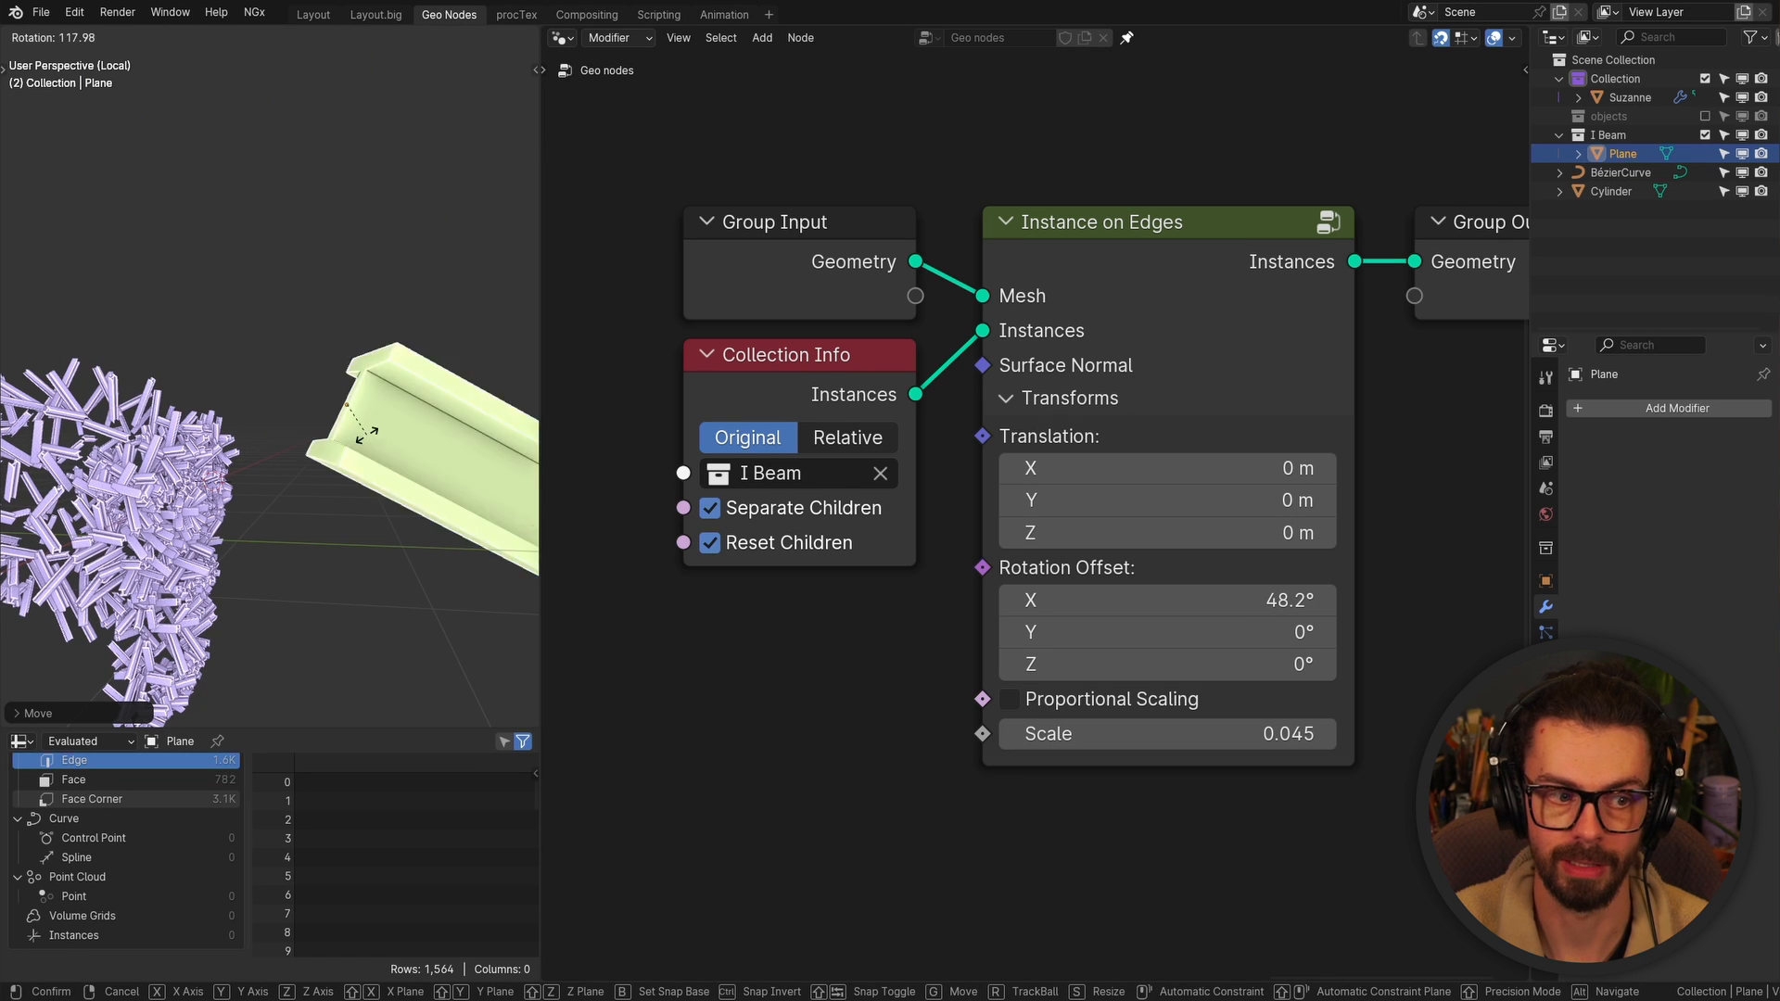
click(322, 309)
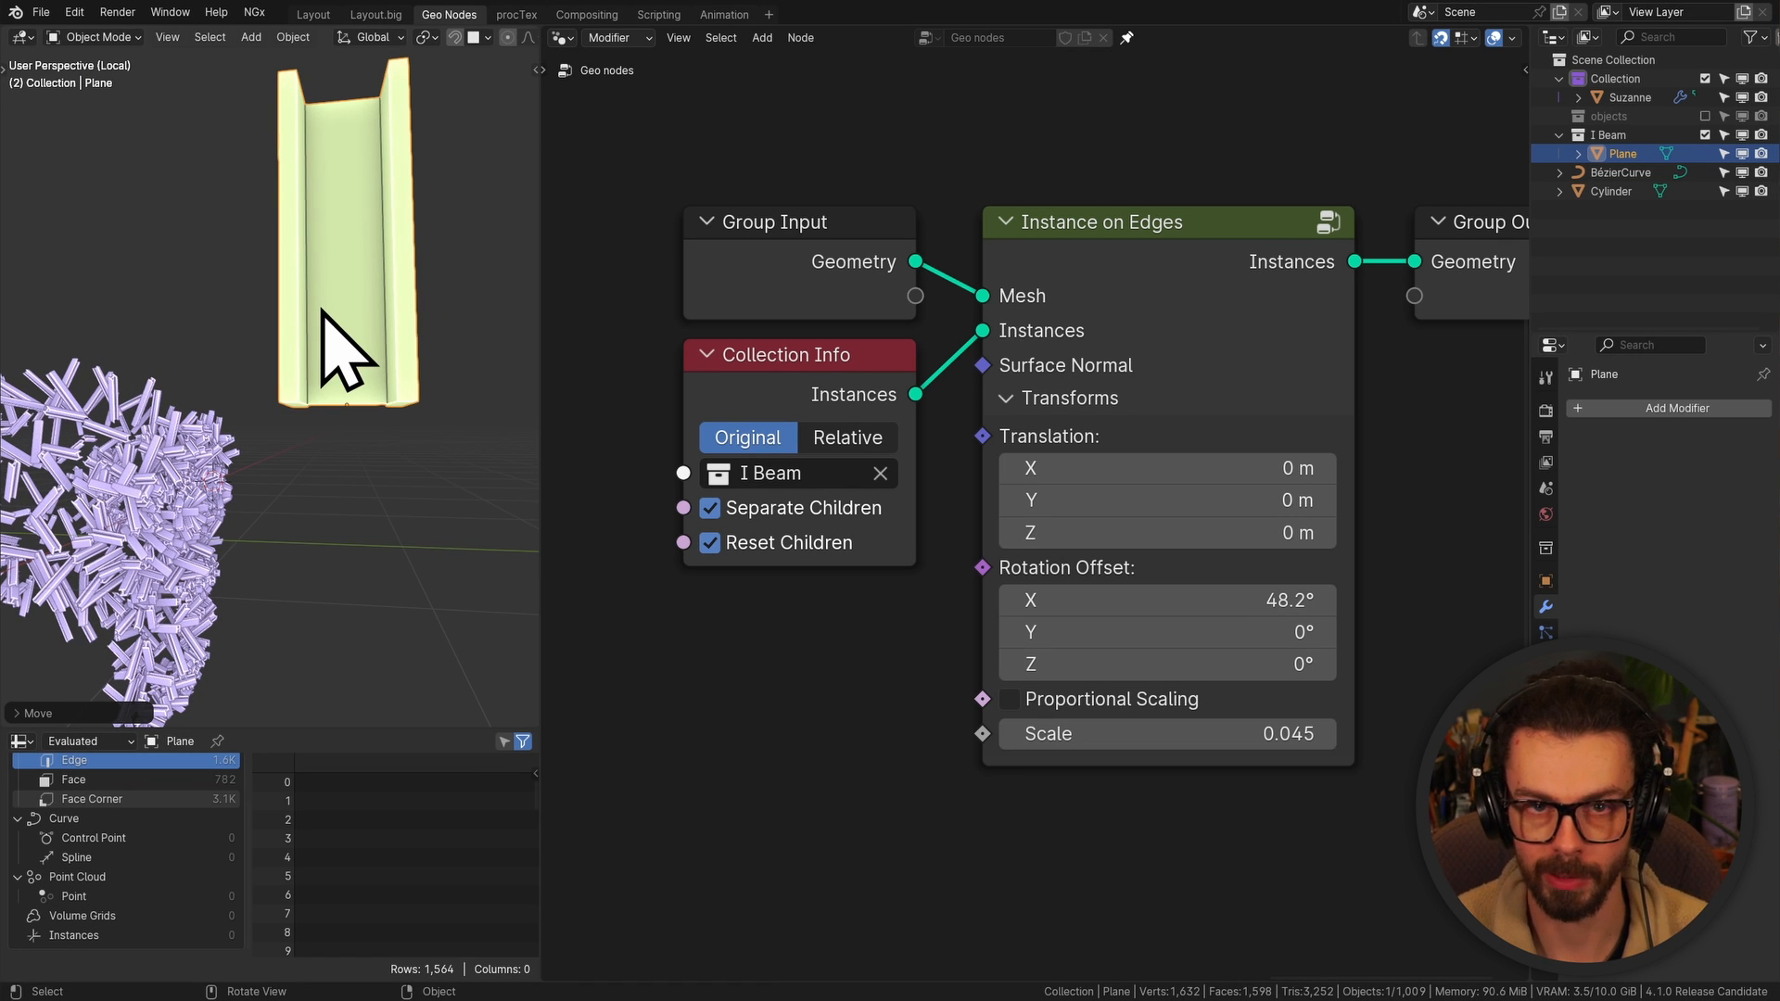
mouse_move(158, 437)
middle_down()
mouse_move(187, 476)
mouse_move(151, 509)
mouse_move(167, 455)
middle_up()
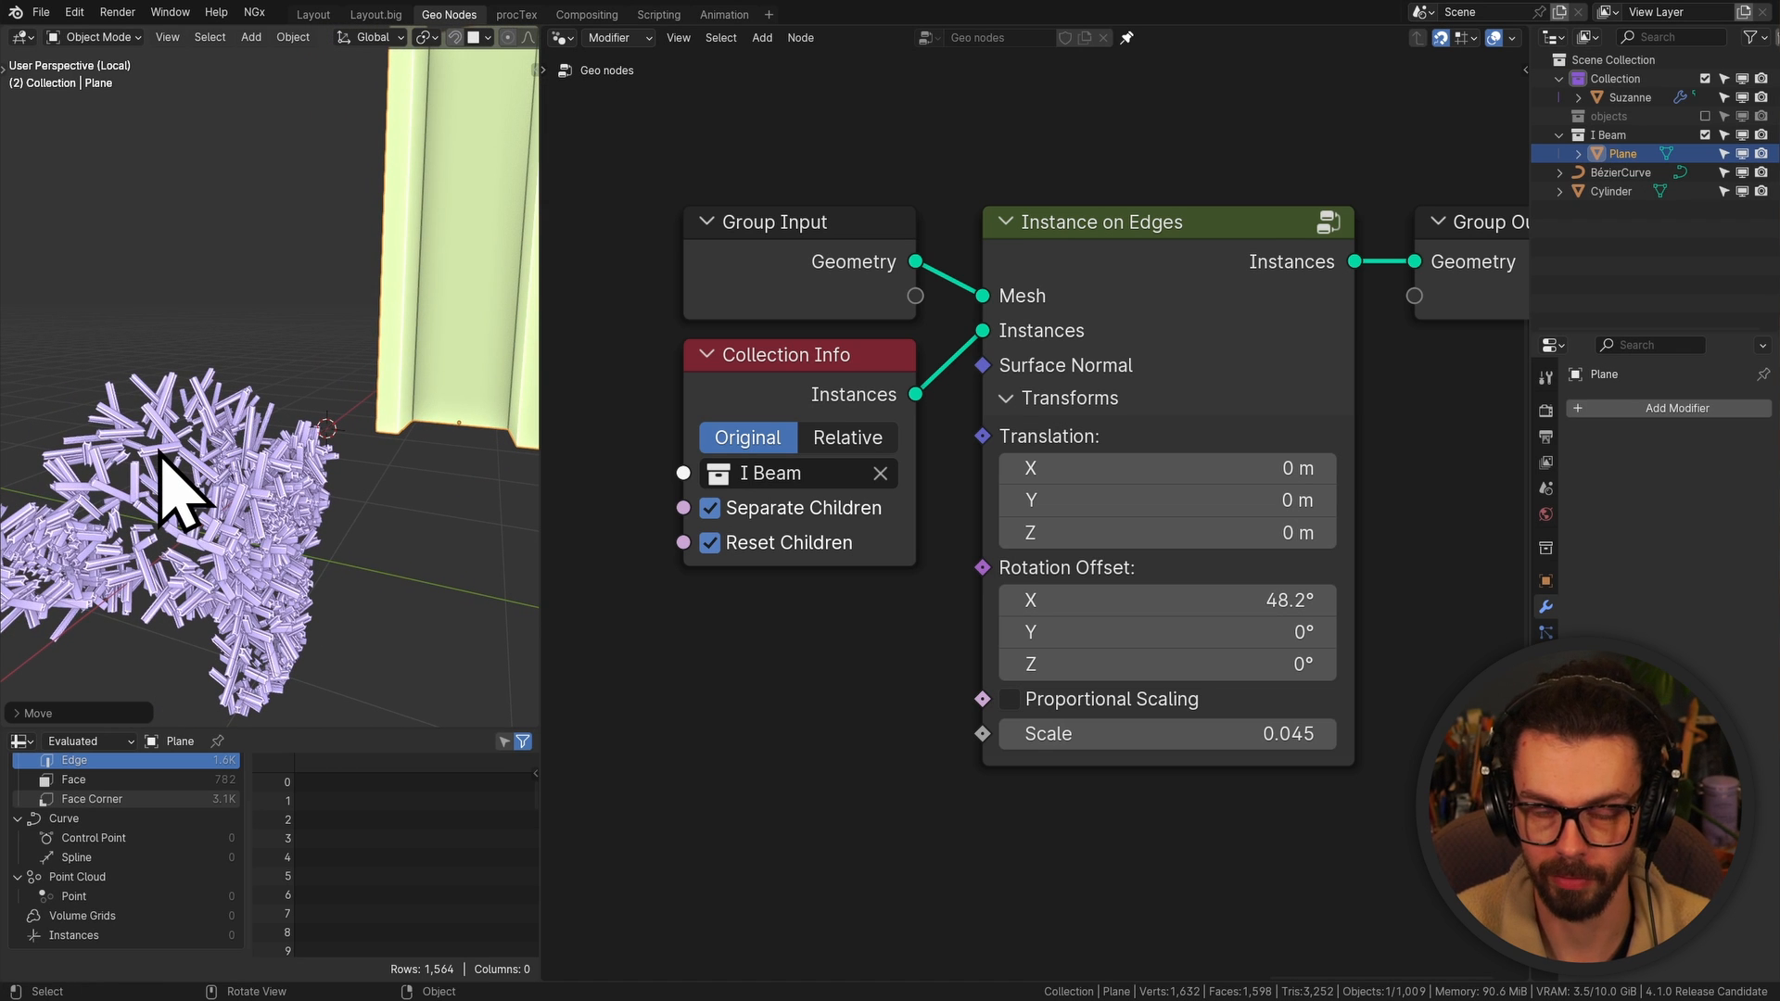
Set the X rotation offset of the Instance on Edges node to 0°
click(1239, 598)
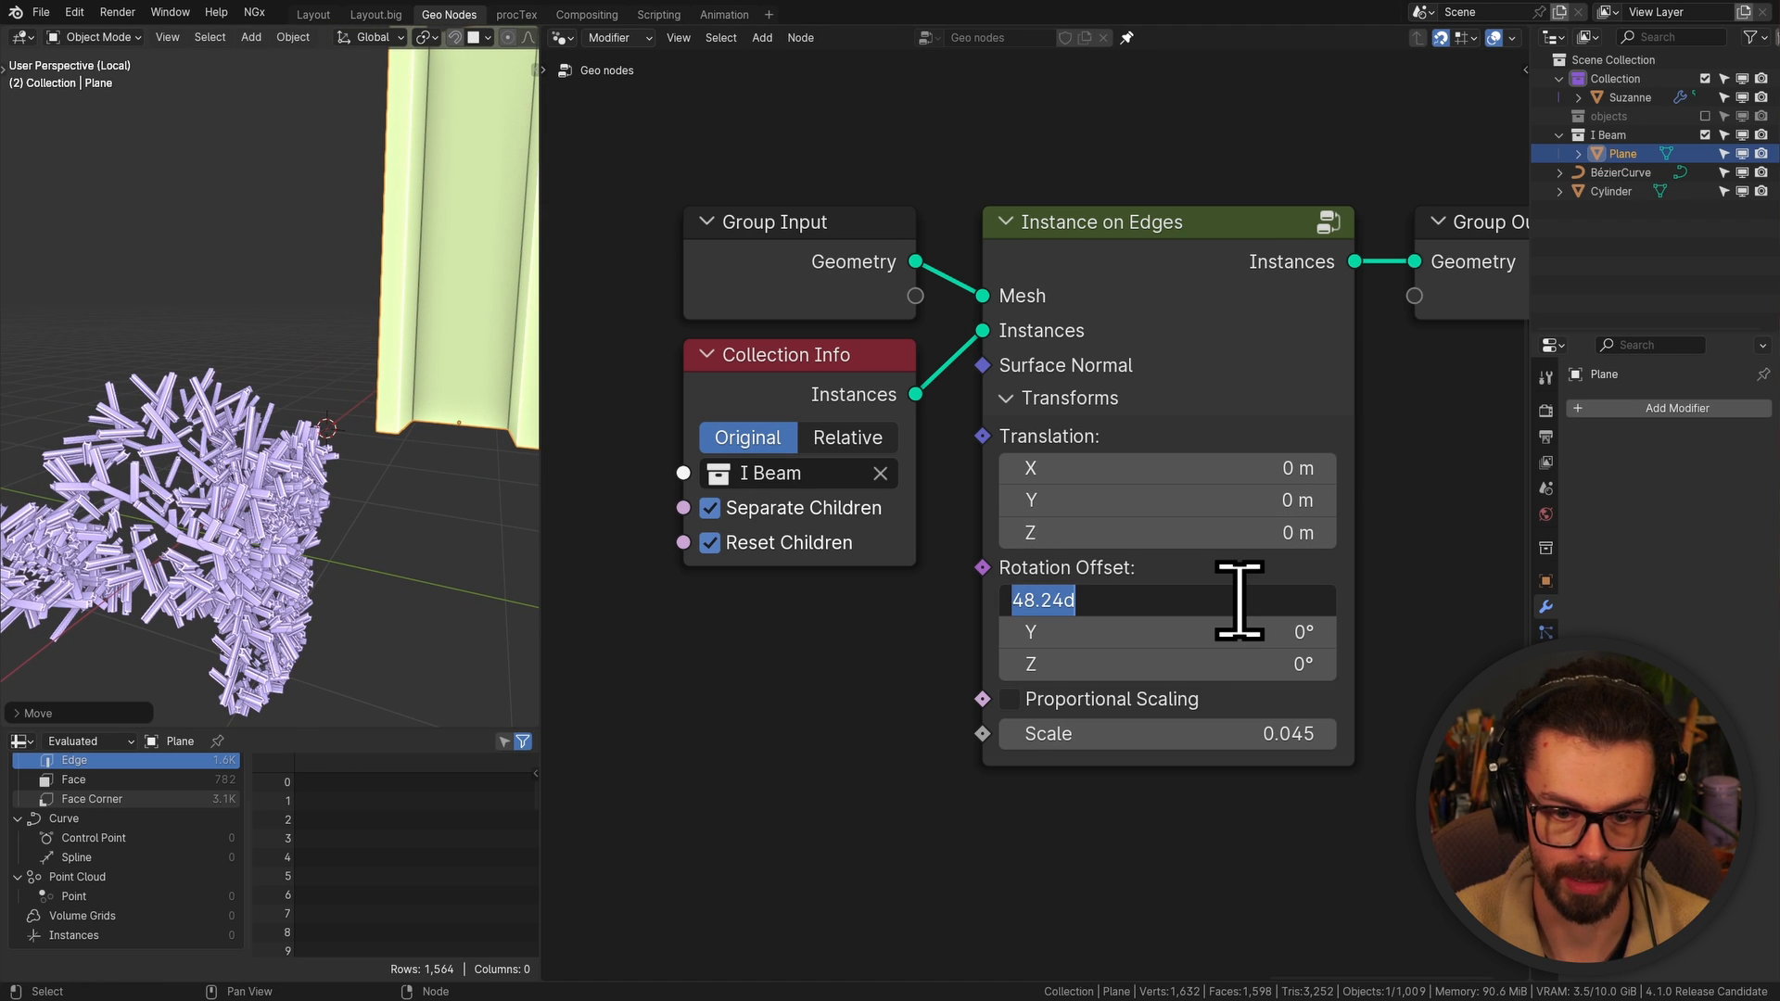
text(0)
key(Return)
scroll(186, 509, up, 5)
shift+middle_drag(186, 509, 238, 258)
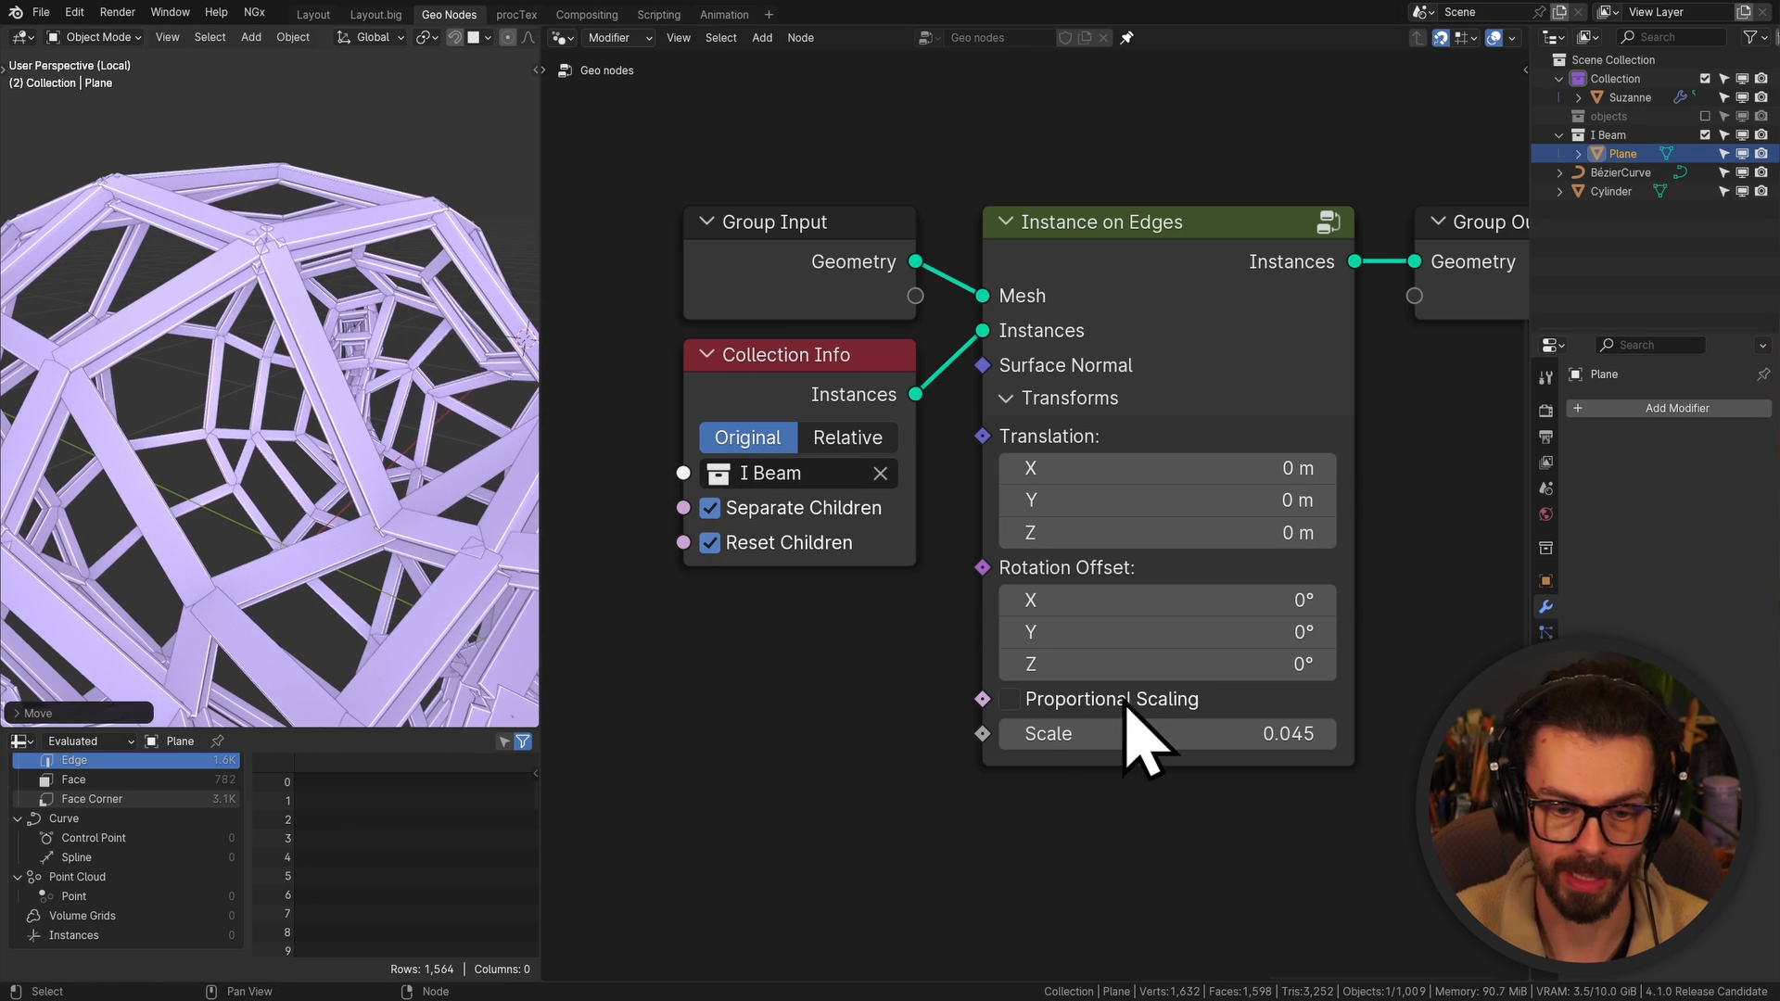
Enable Proportional Scaling on the Instance on Edges node and inspect the thickness of the beams on the monkey
click(1029, 701)
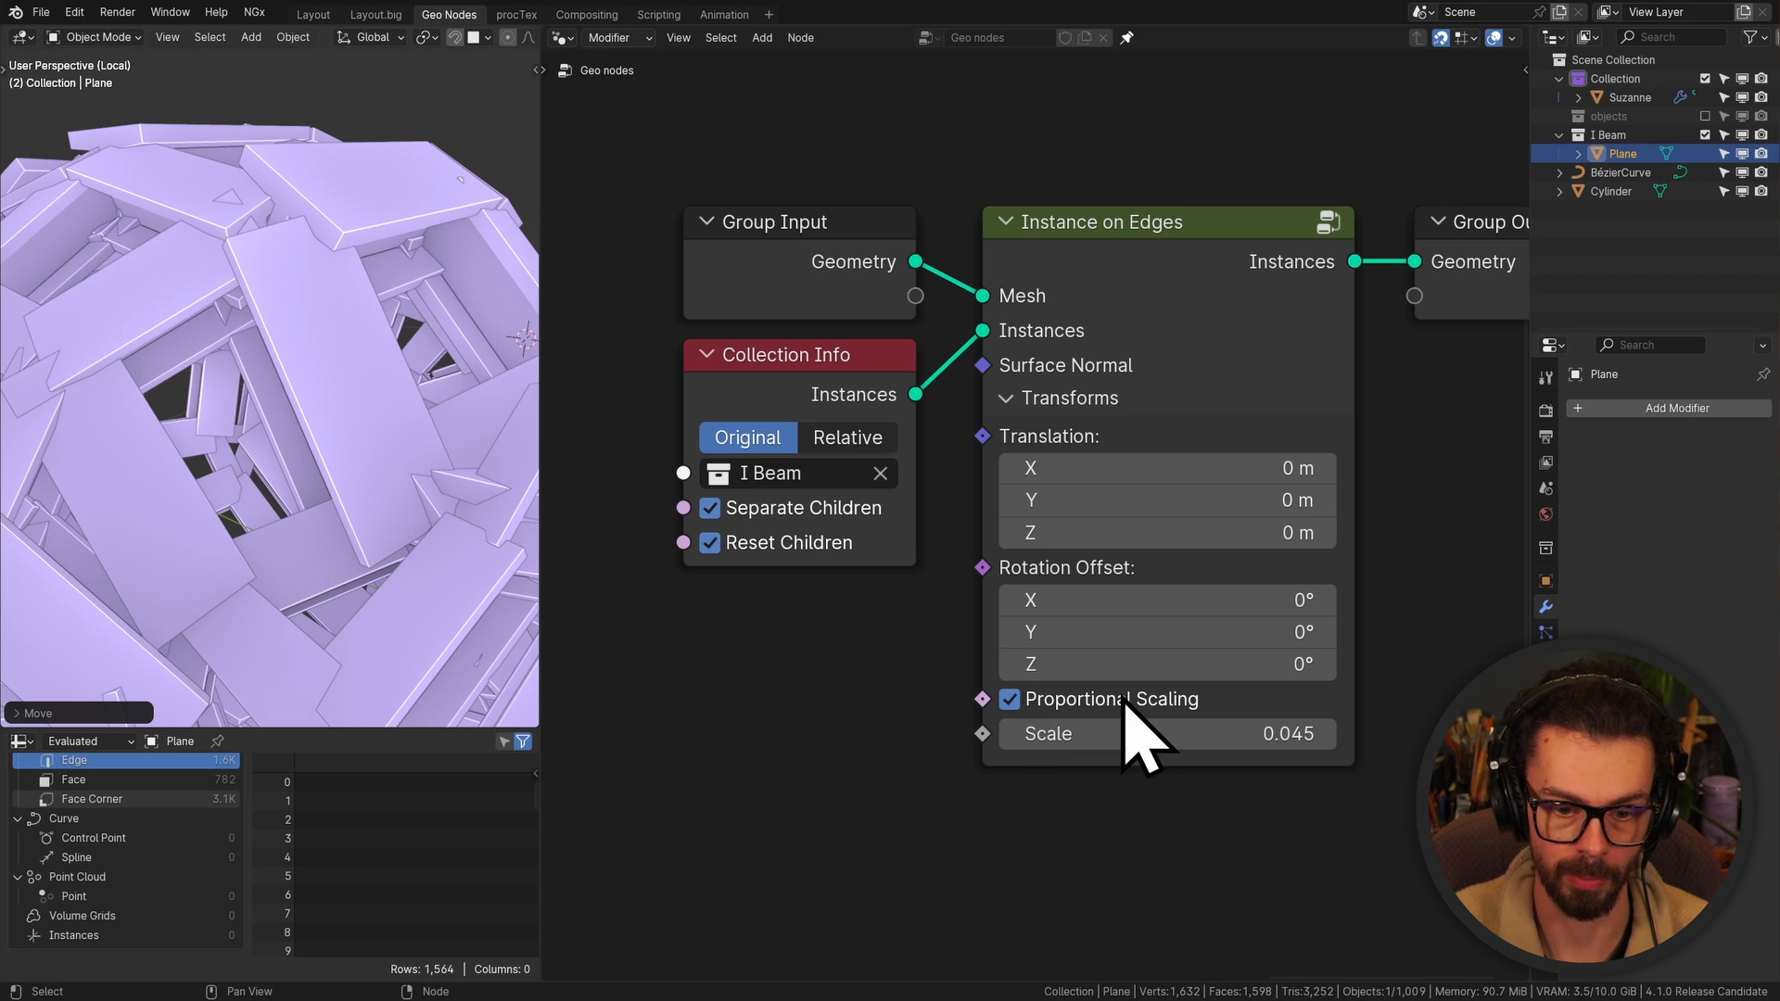
scroll(341, 437, down, 4)
middle_drag(338, 440, 295, 513)
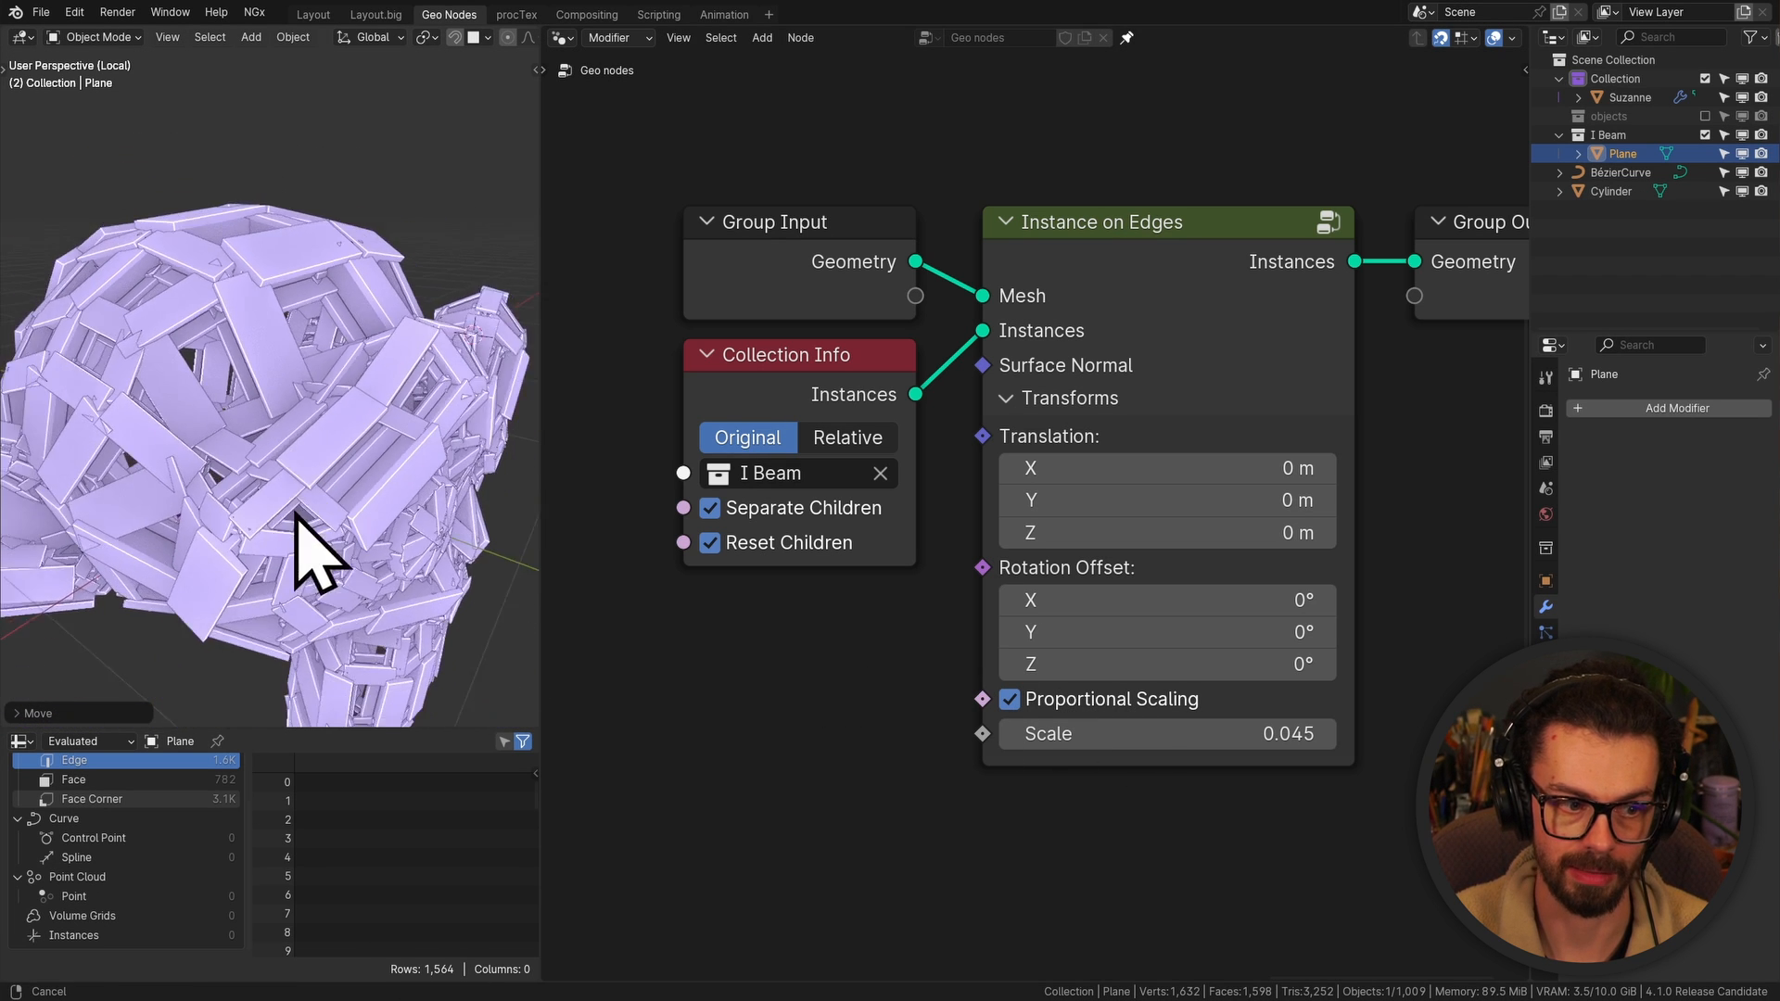
scroll(306, 506, down, 3)
shift+middle_drag(413, 429, 374, 445)
Apply the scale of the I-beam Plane object and inspect the instanced monkey head up close
key(ctrl+a)
key(s)
middle_drag(430, 553, 290, 405)
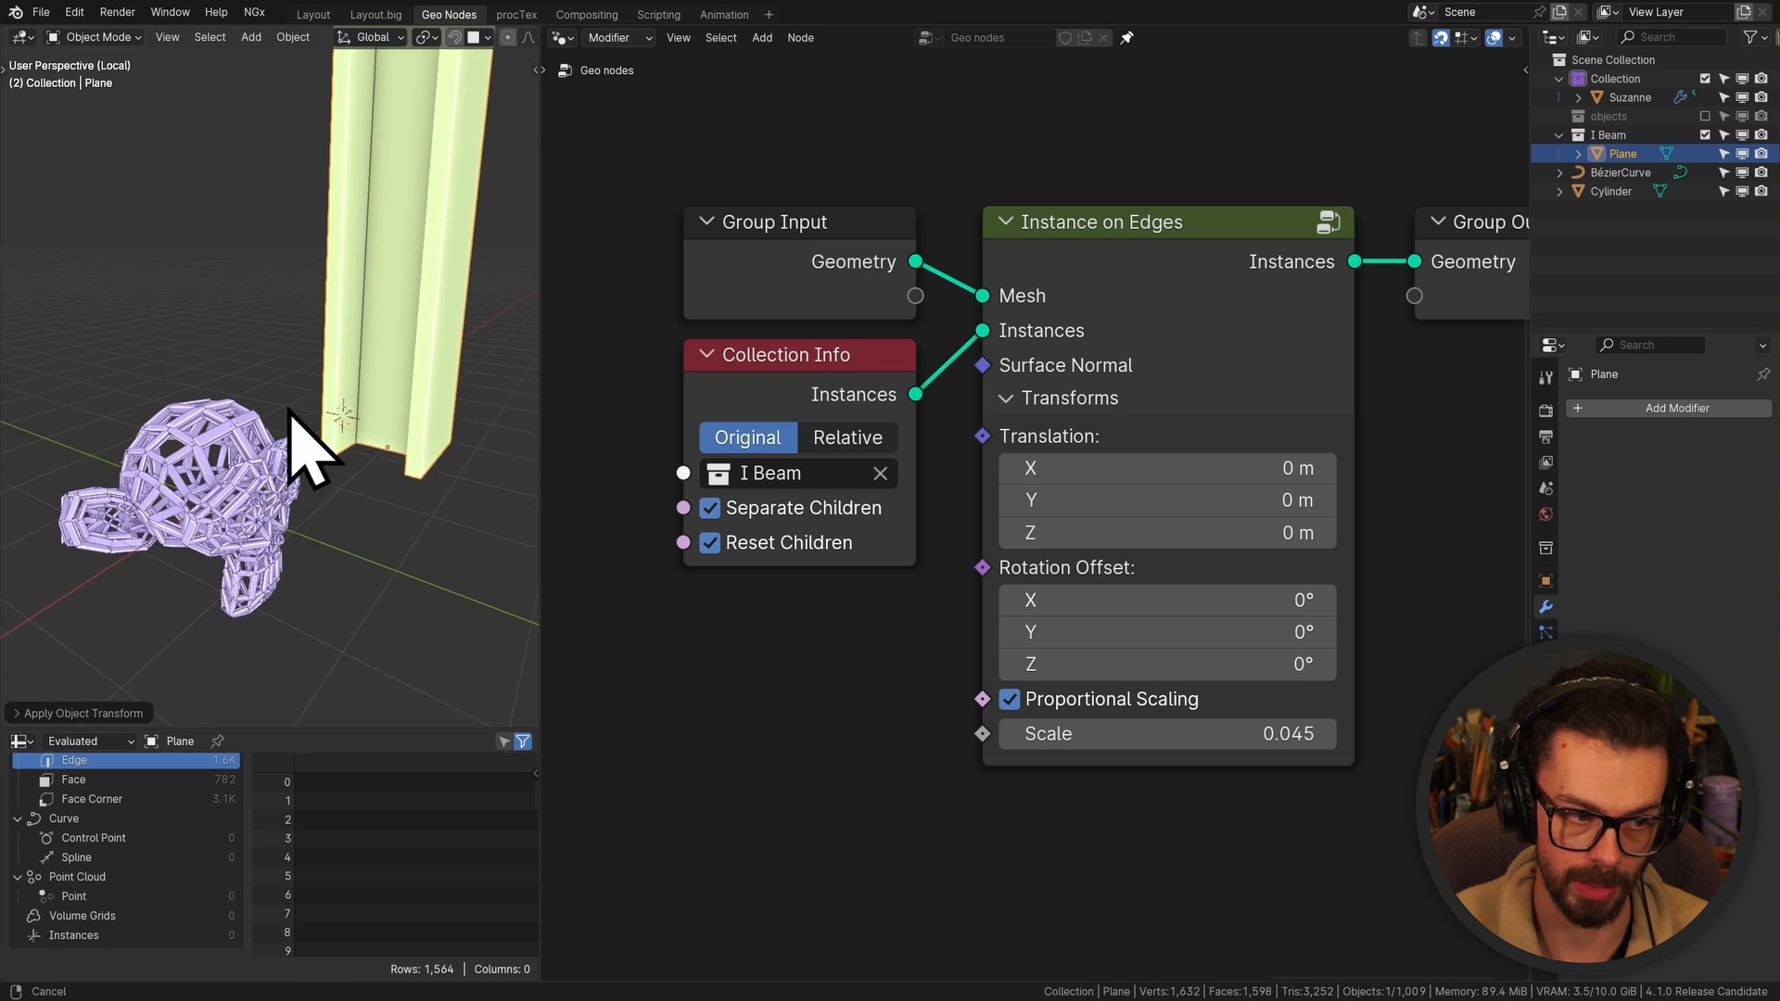
shift+middle_drag(185, 459, 345, 239)
scroll(250, 408, up, 5)
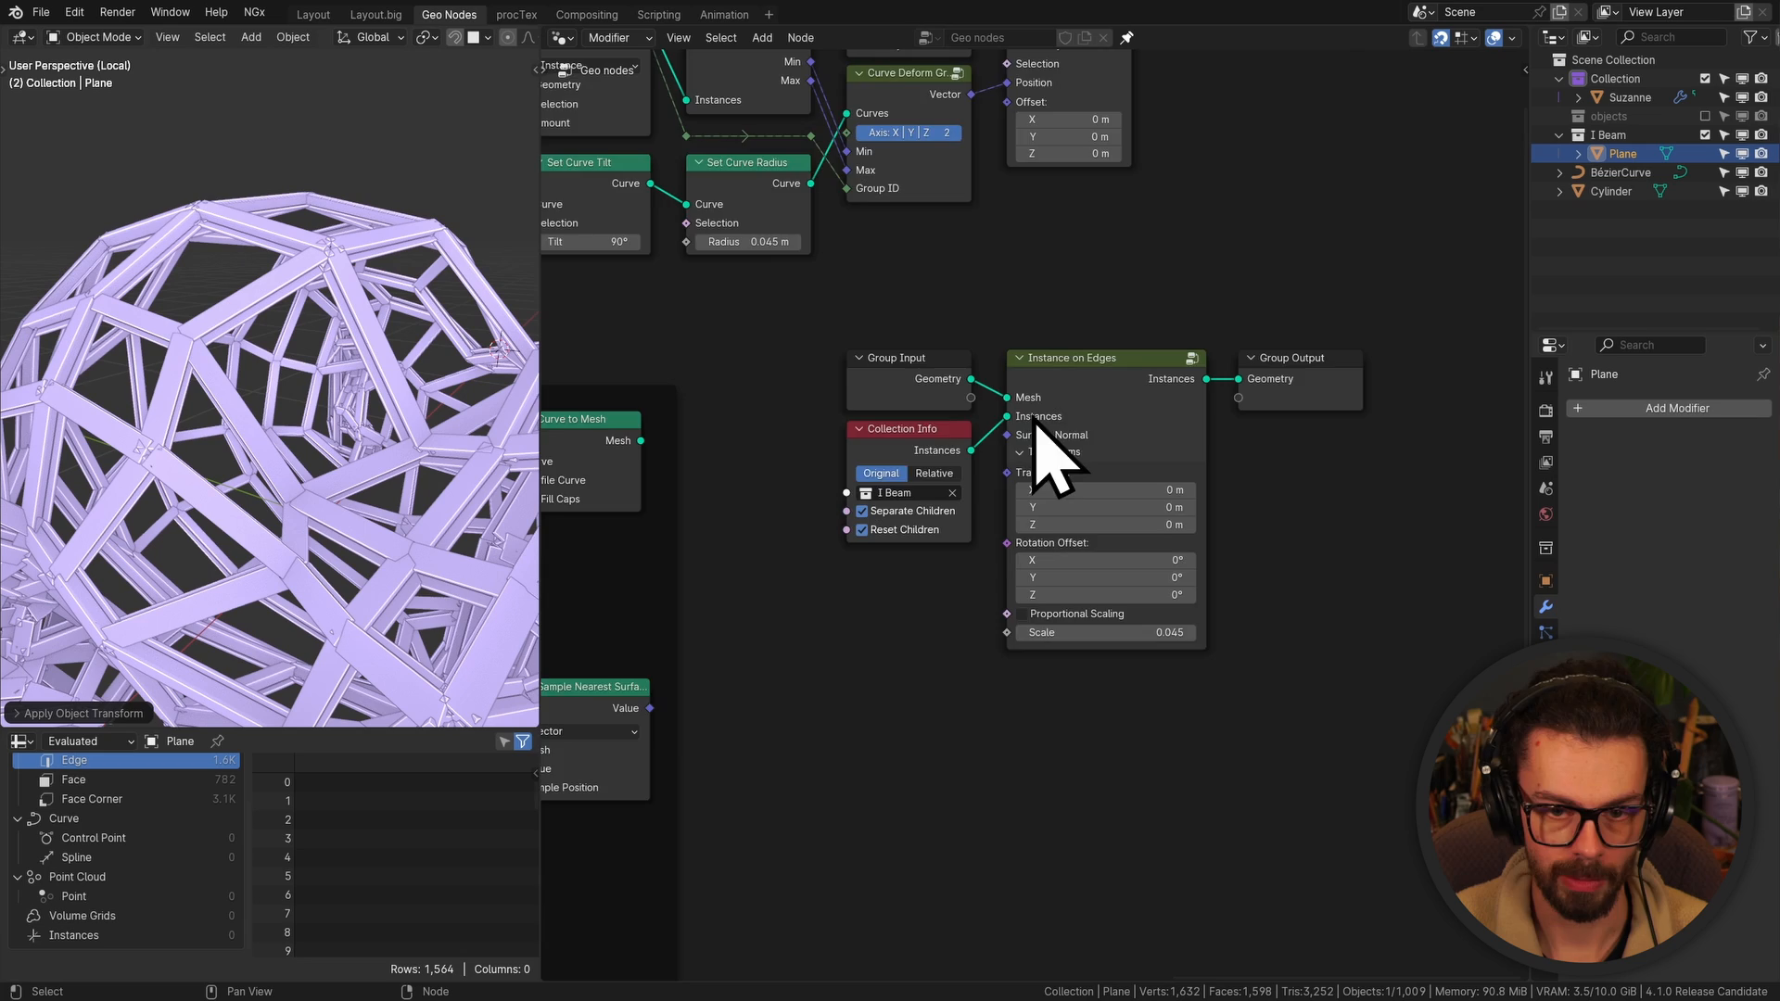
Connect the Set Position geometry to the relocated Group Output and examine the curve-deformed beams on the monkey
middle_drag(1057, 436, 779, 478)
middle_drag(1152, 480, 1144, 508)
drag(1142, 594, 1156, 422)
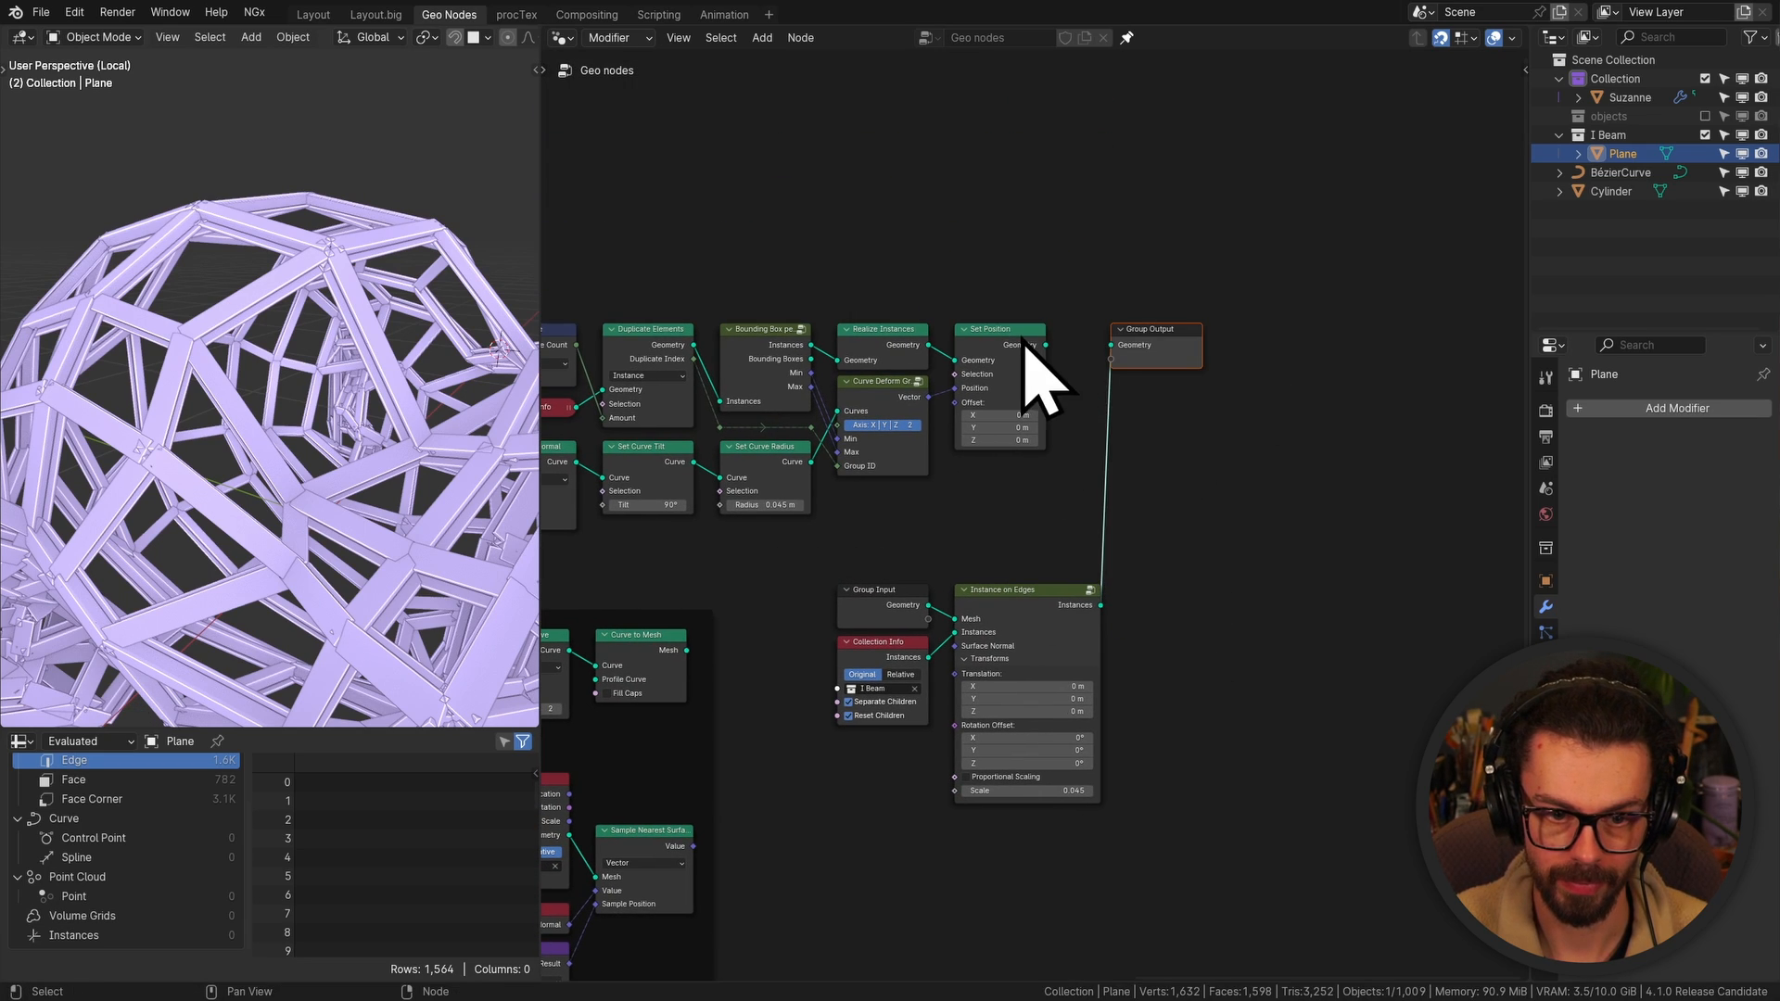
alt+shift+click(1014, 364)
middle_drag(343, 399, 495, 405)
scroll(904, 373, up, 3)
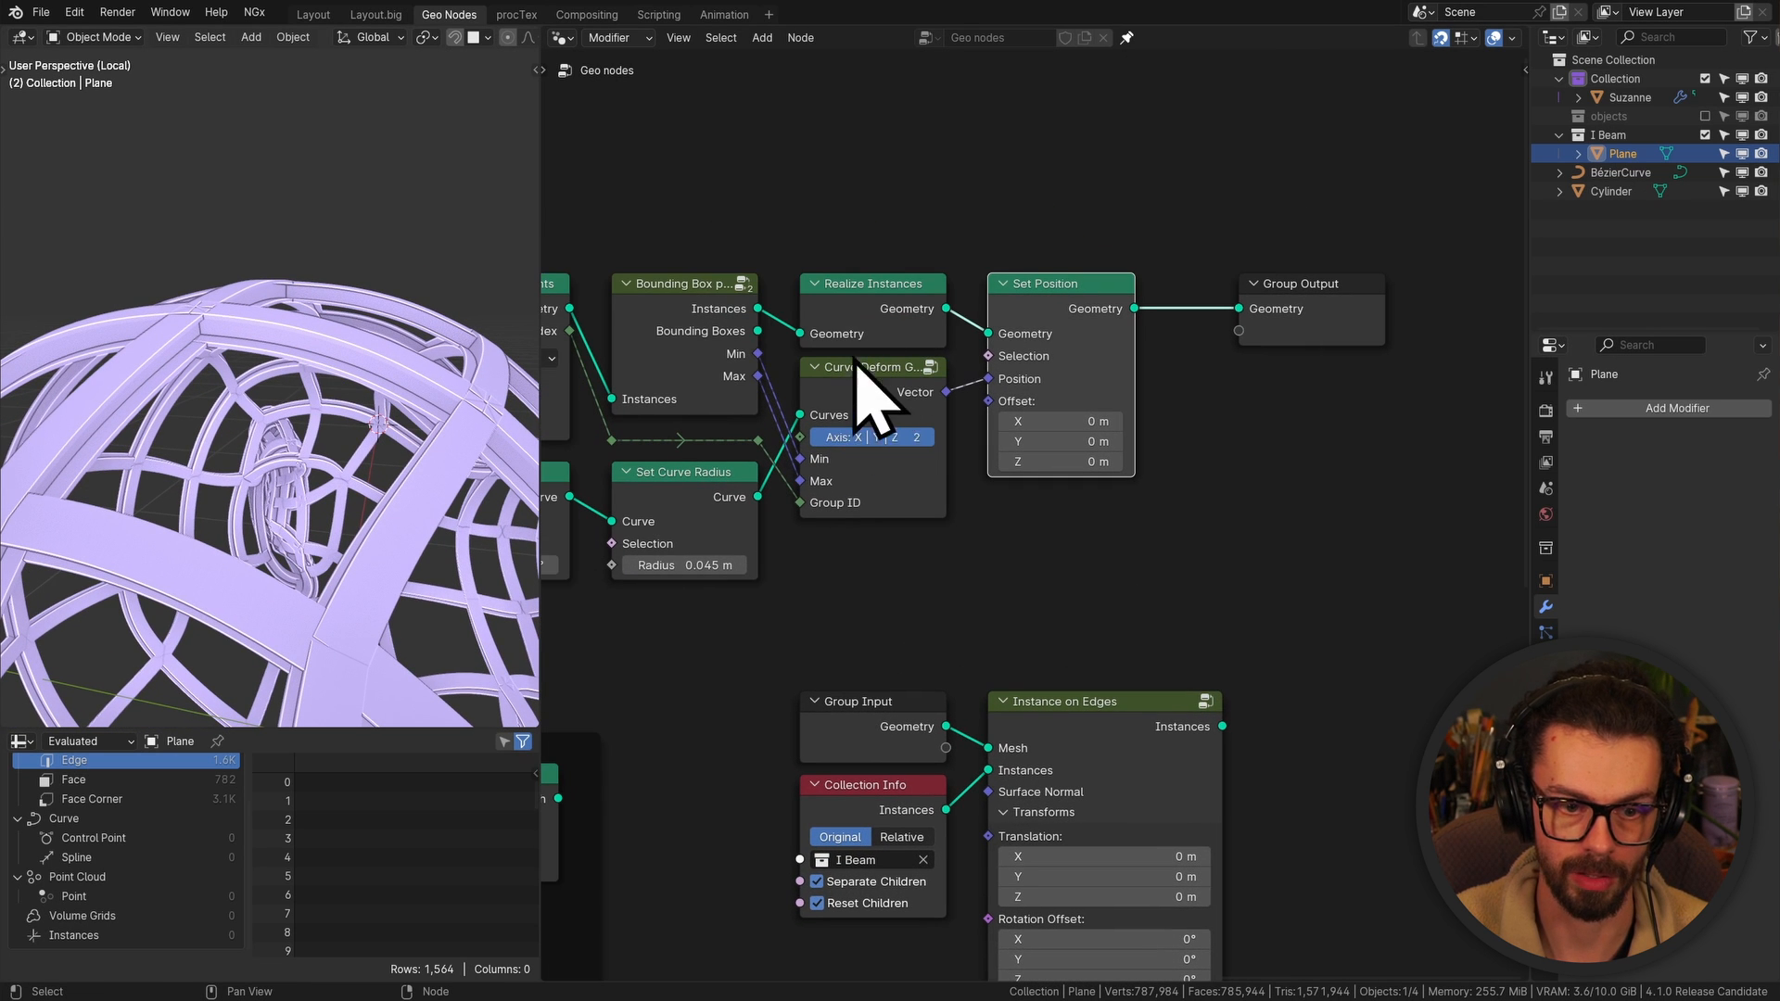
middle_drag(278, 358, 274, 320)
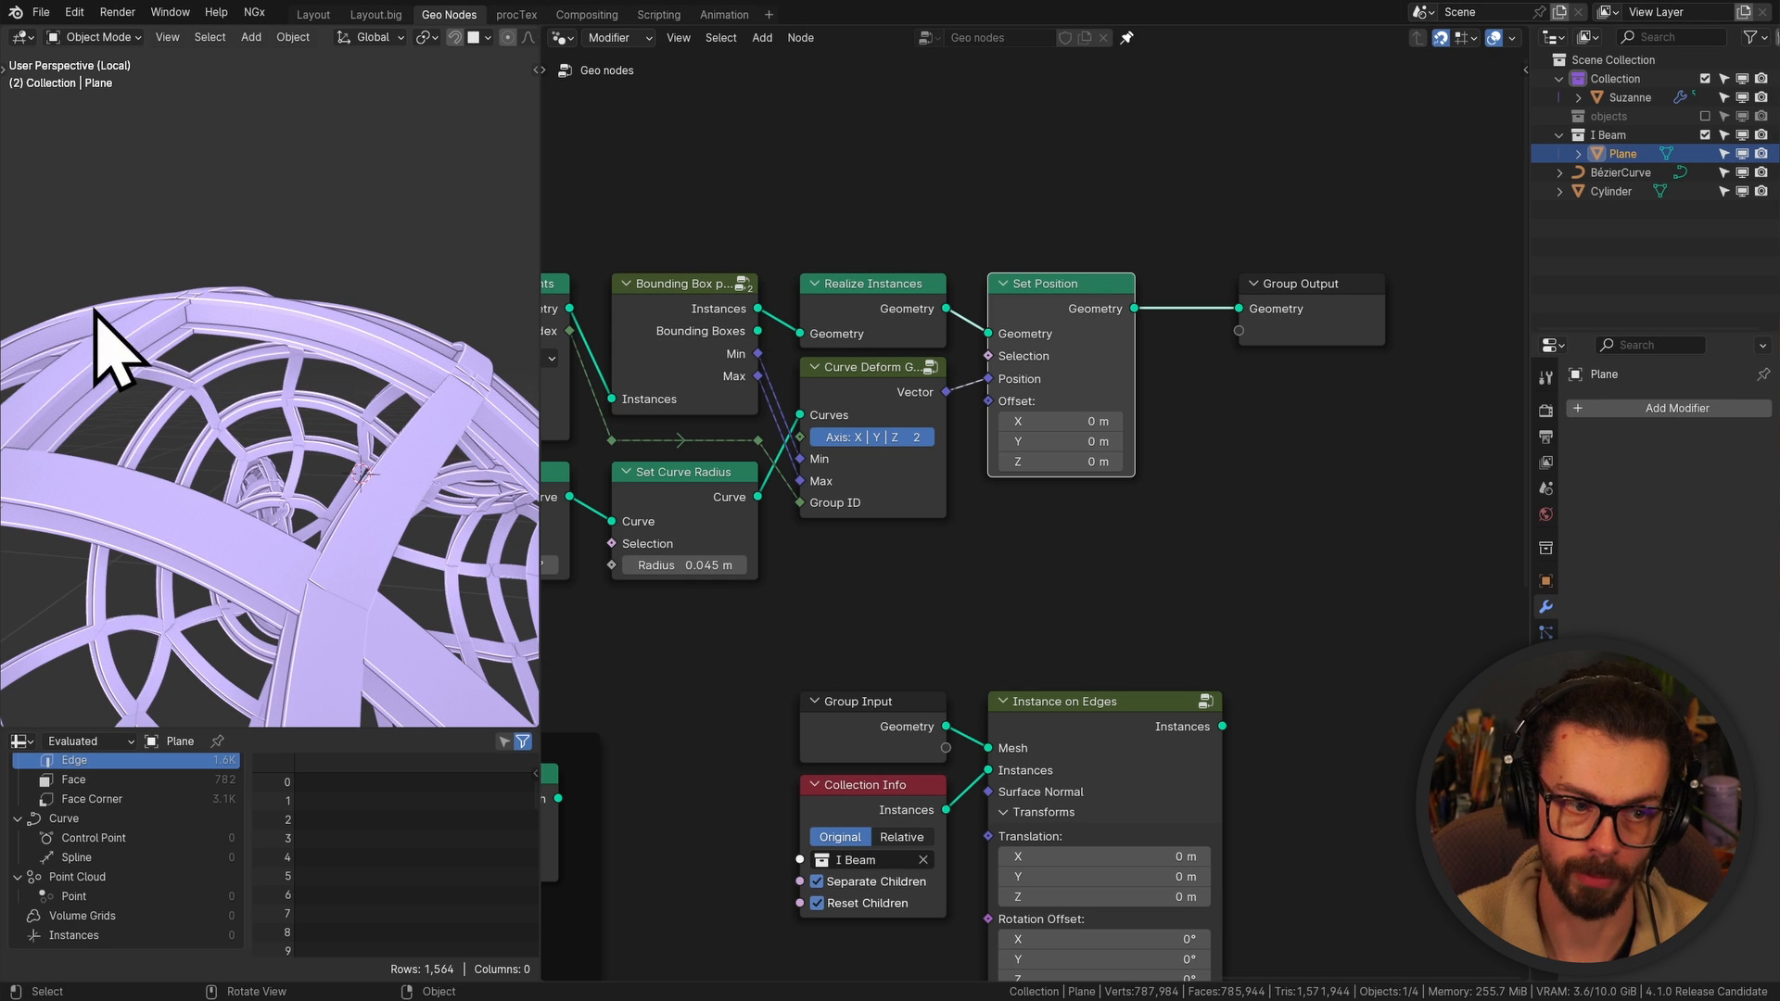
middle_drag(398, 358, 380, 432)
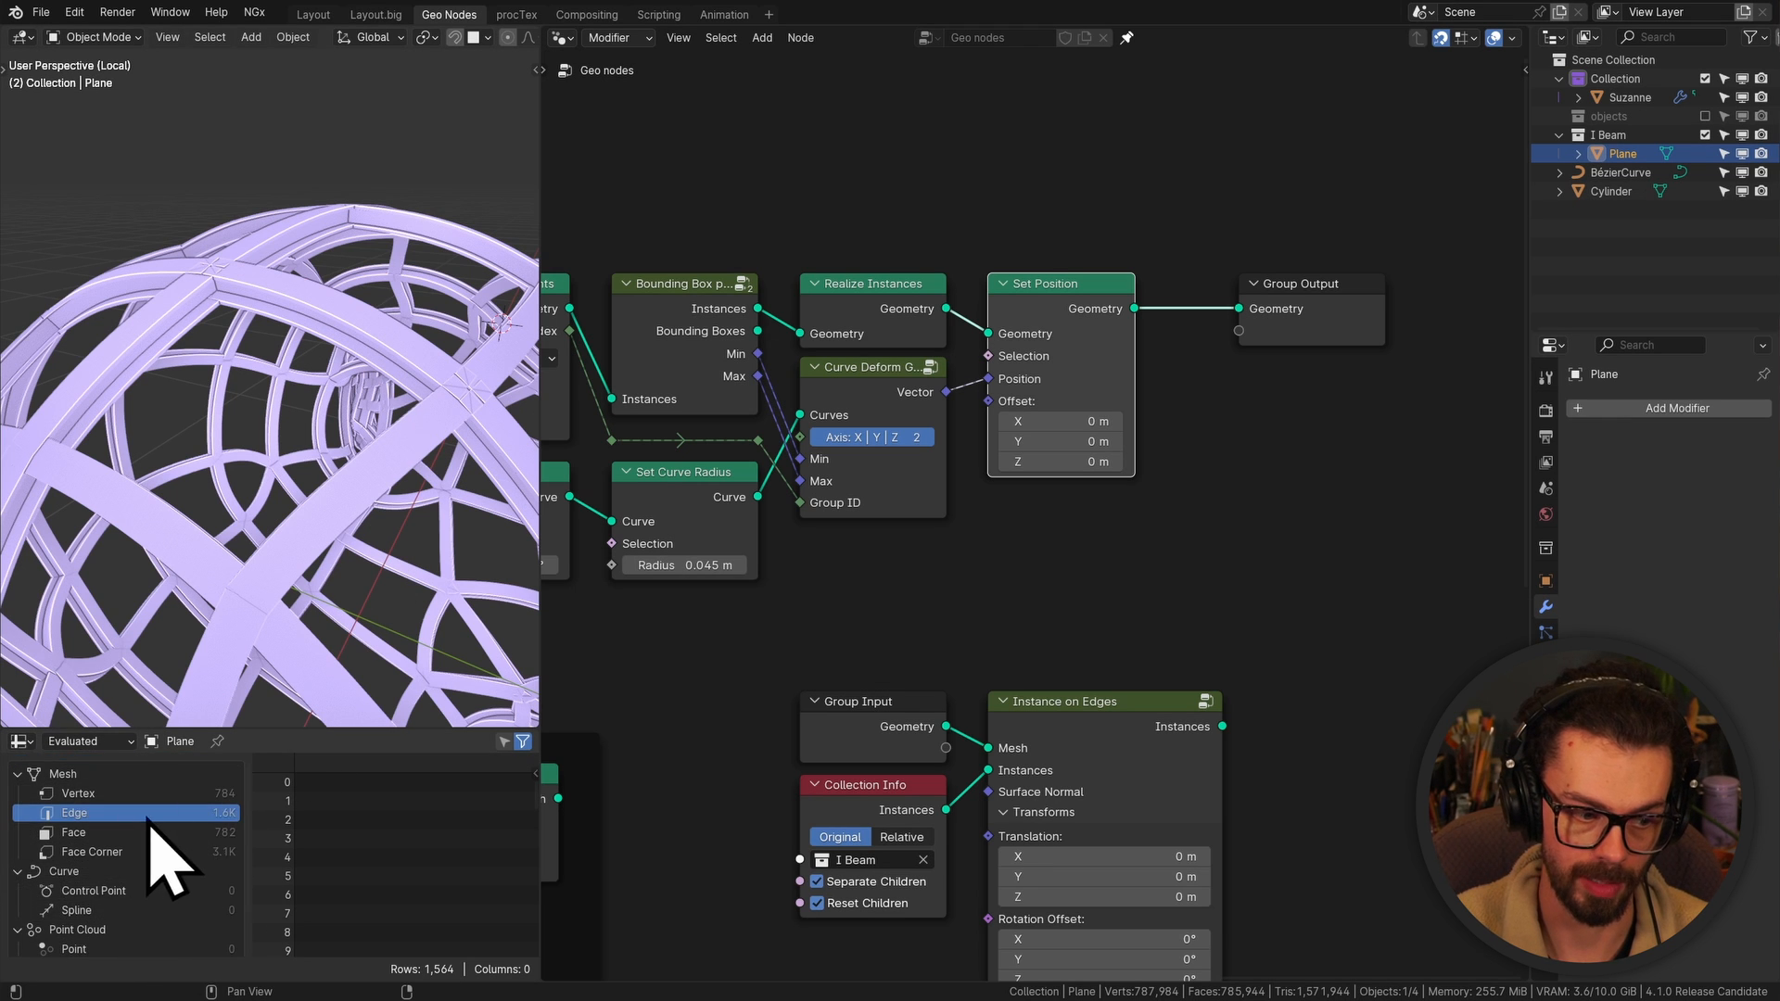
scroll(204, 908, up, 2)
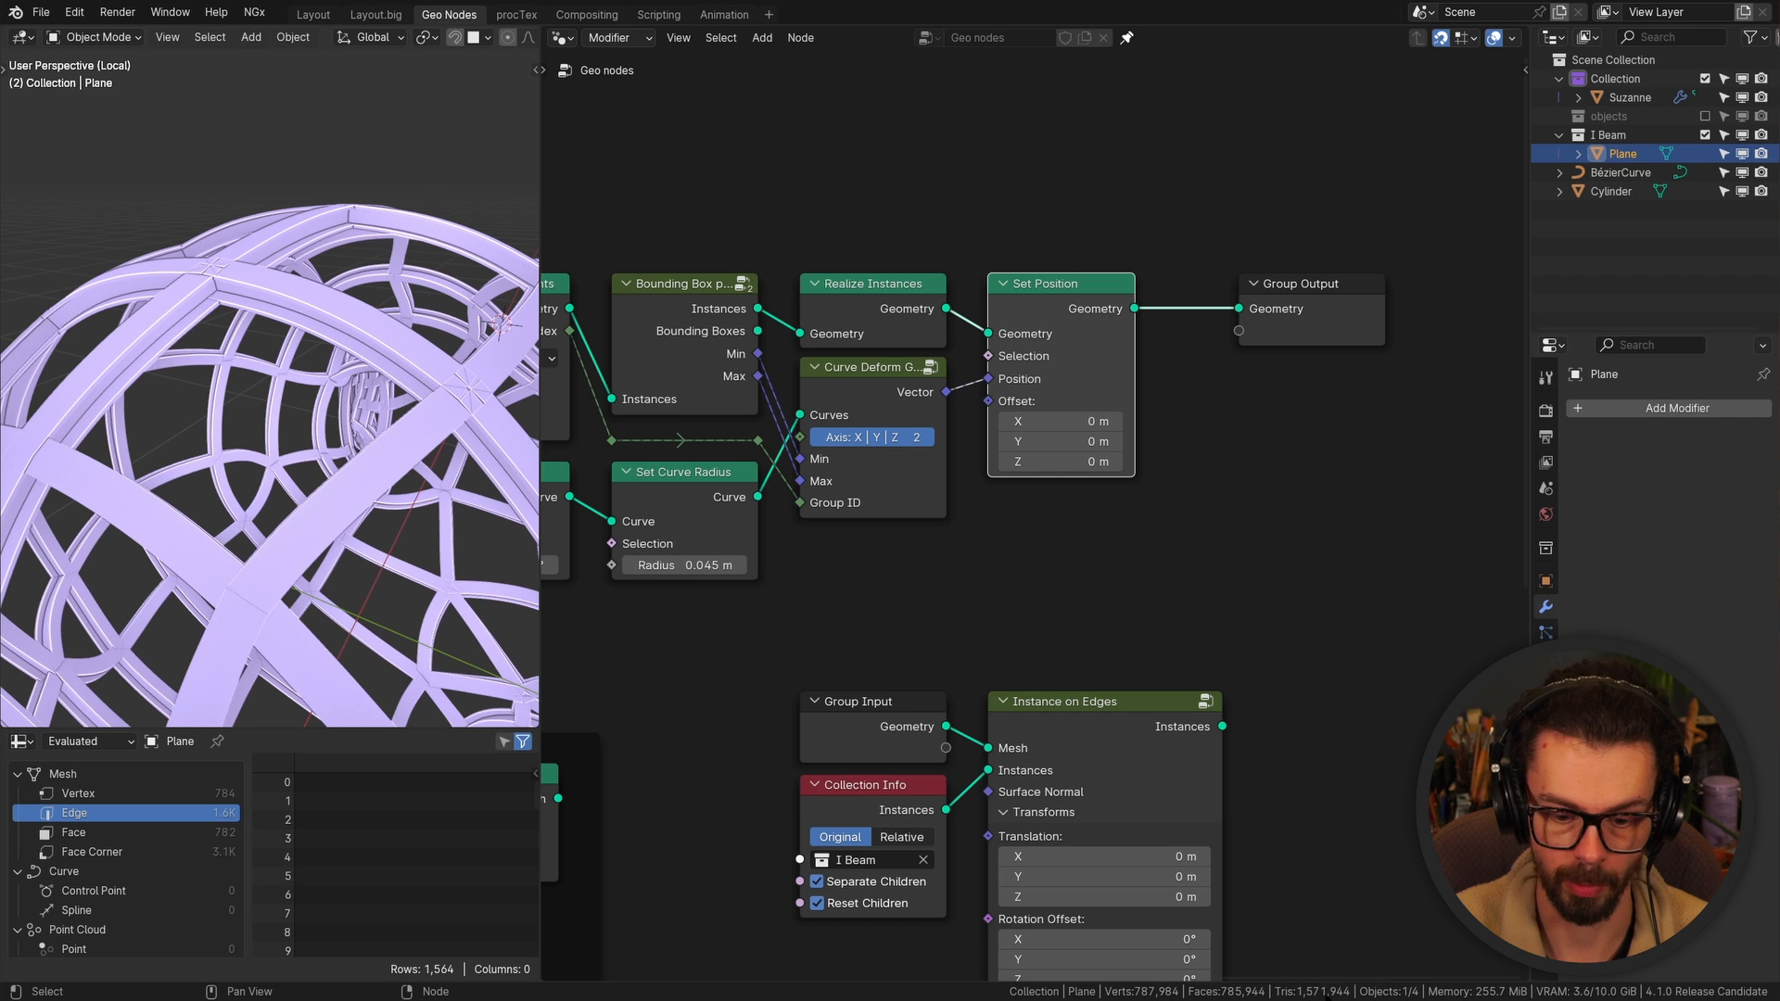
Reconnect the Instance on Edges output to the Group Output and place that node beside Instance on Edges
scroll(291, 392, down, 5)
middle_drag(291, 389, 287, 342)
middle_drag(1028, 619, 868, 476)
alt+shift+click(901, 578)
drag(1205, 138, 1222, 583)
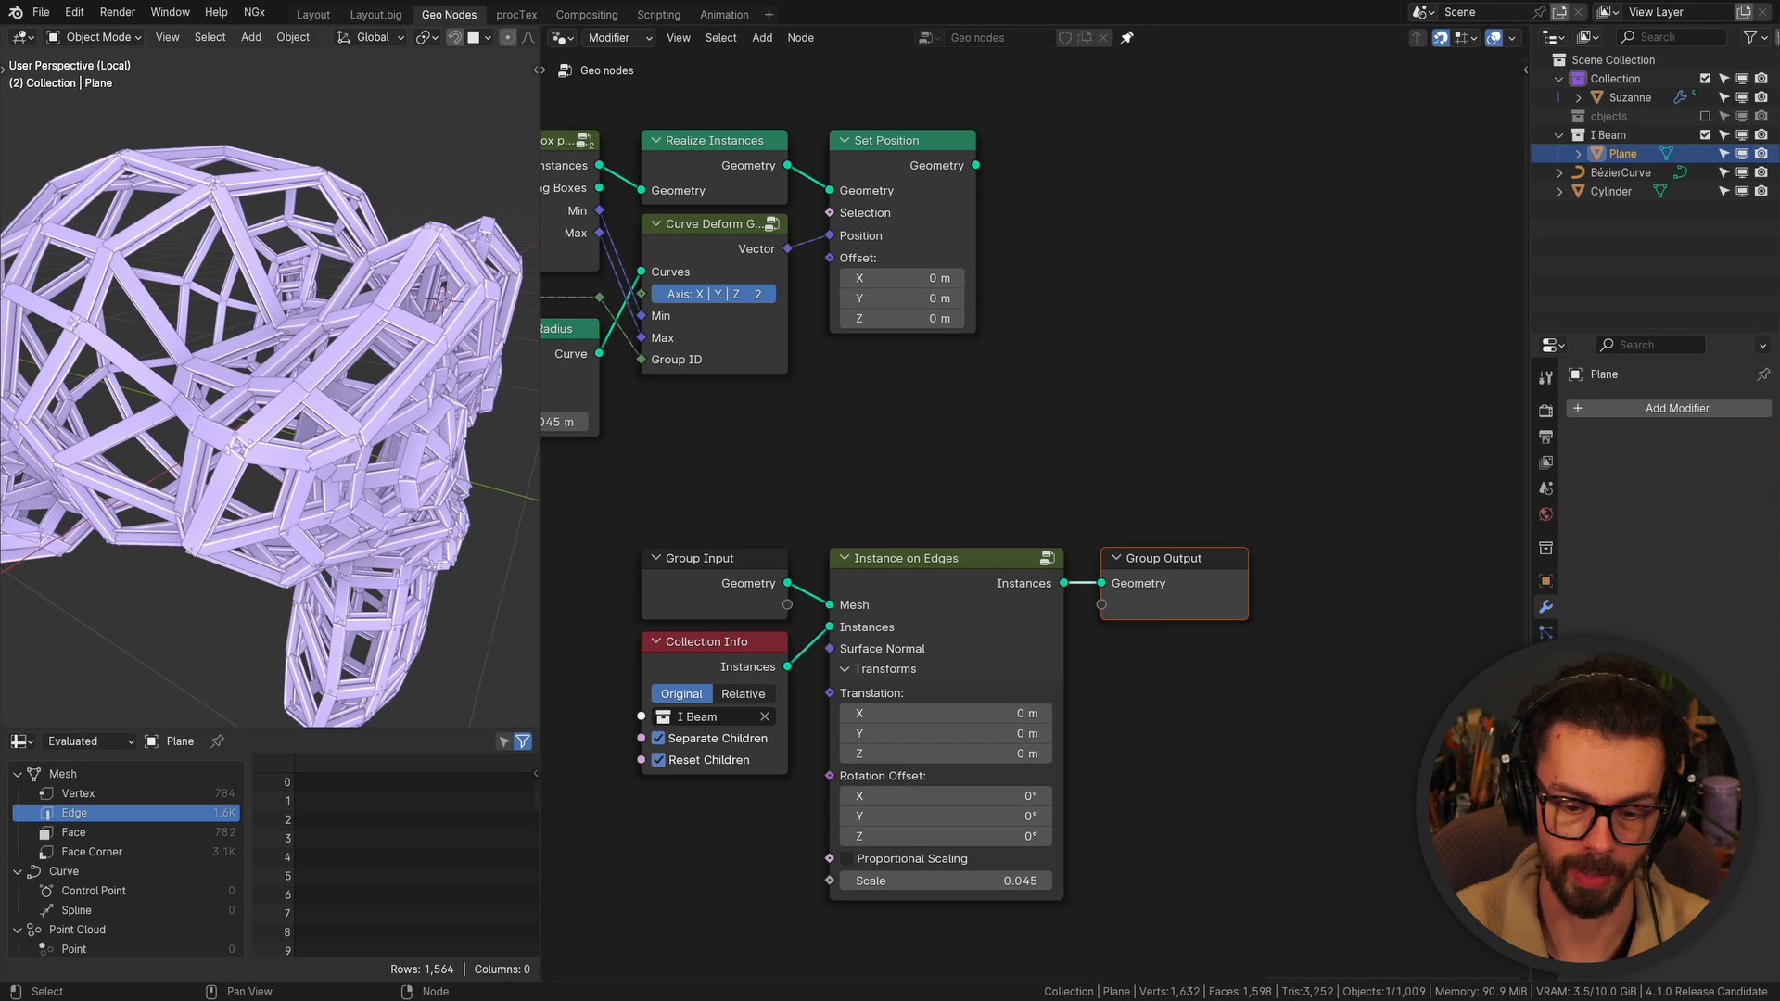
middle_drag(769, 409, 930, 424)
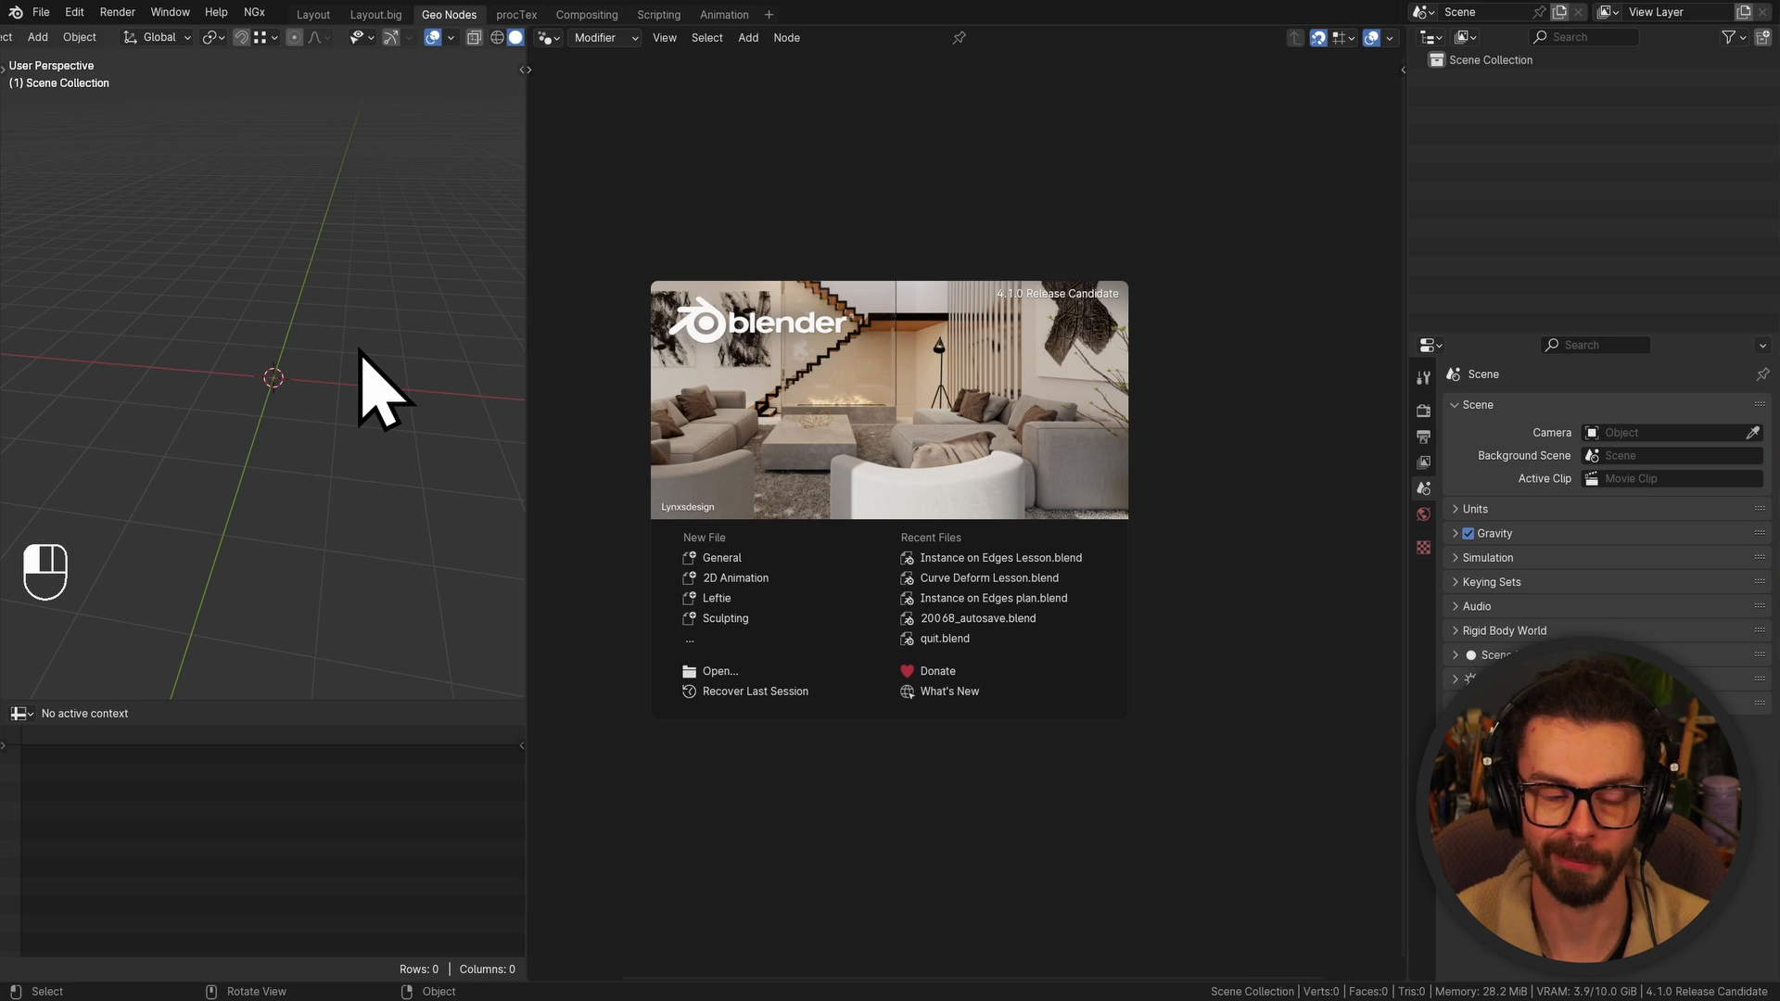
Dismiss the splash screen and add a Monkey mesh to the empty scene
click(316, 339)
middle_drag(330, 386, 349, 370)
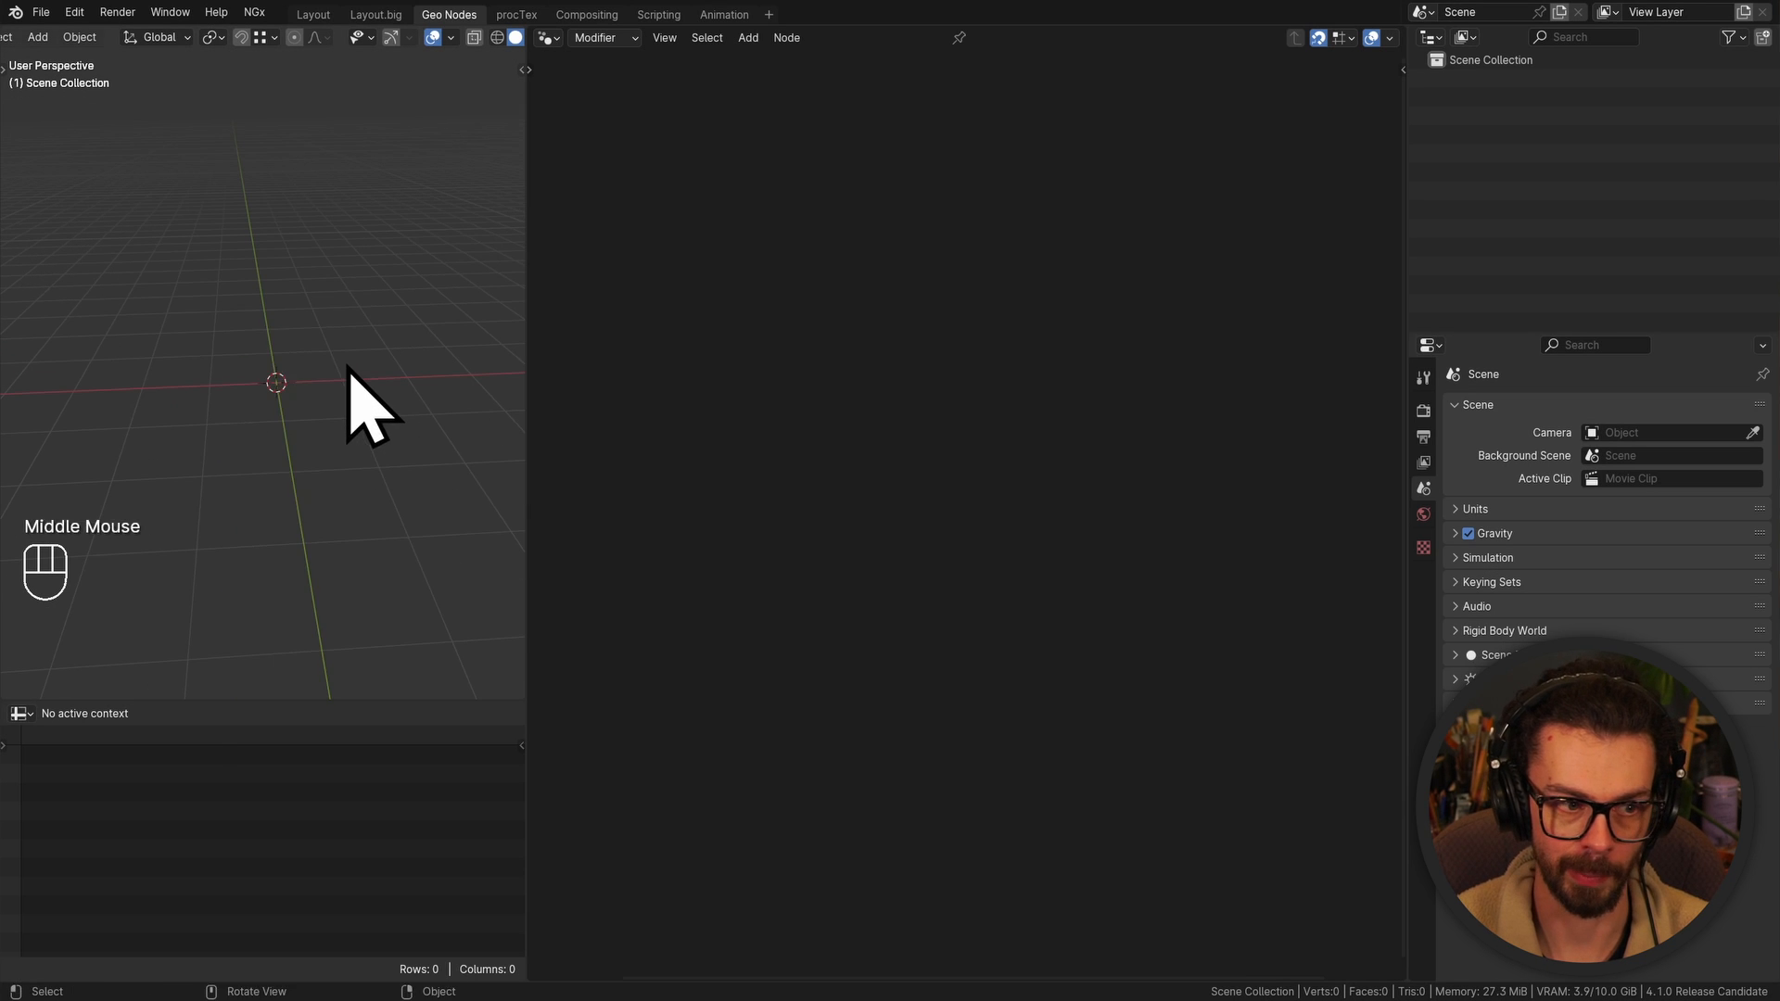
key(shift+a)
mouse_move(313, 389)
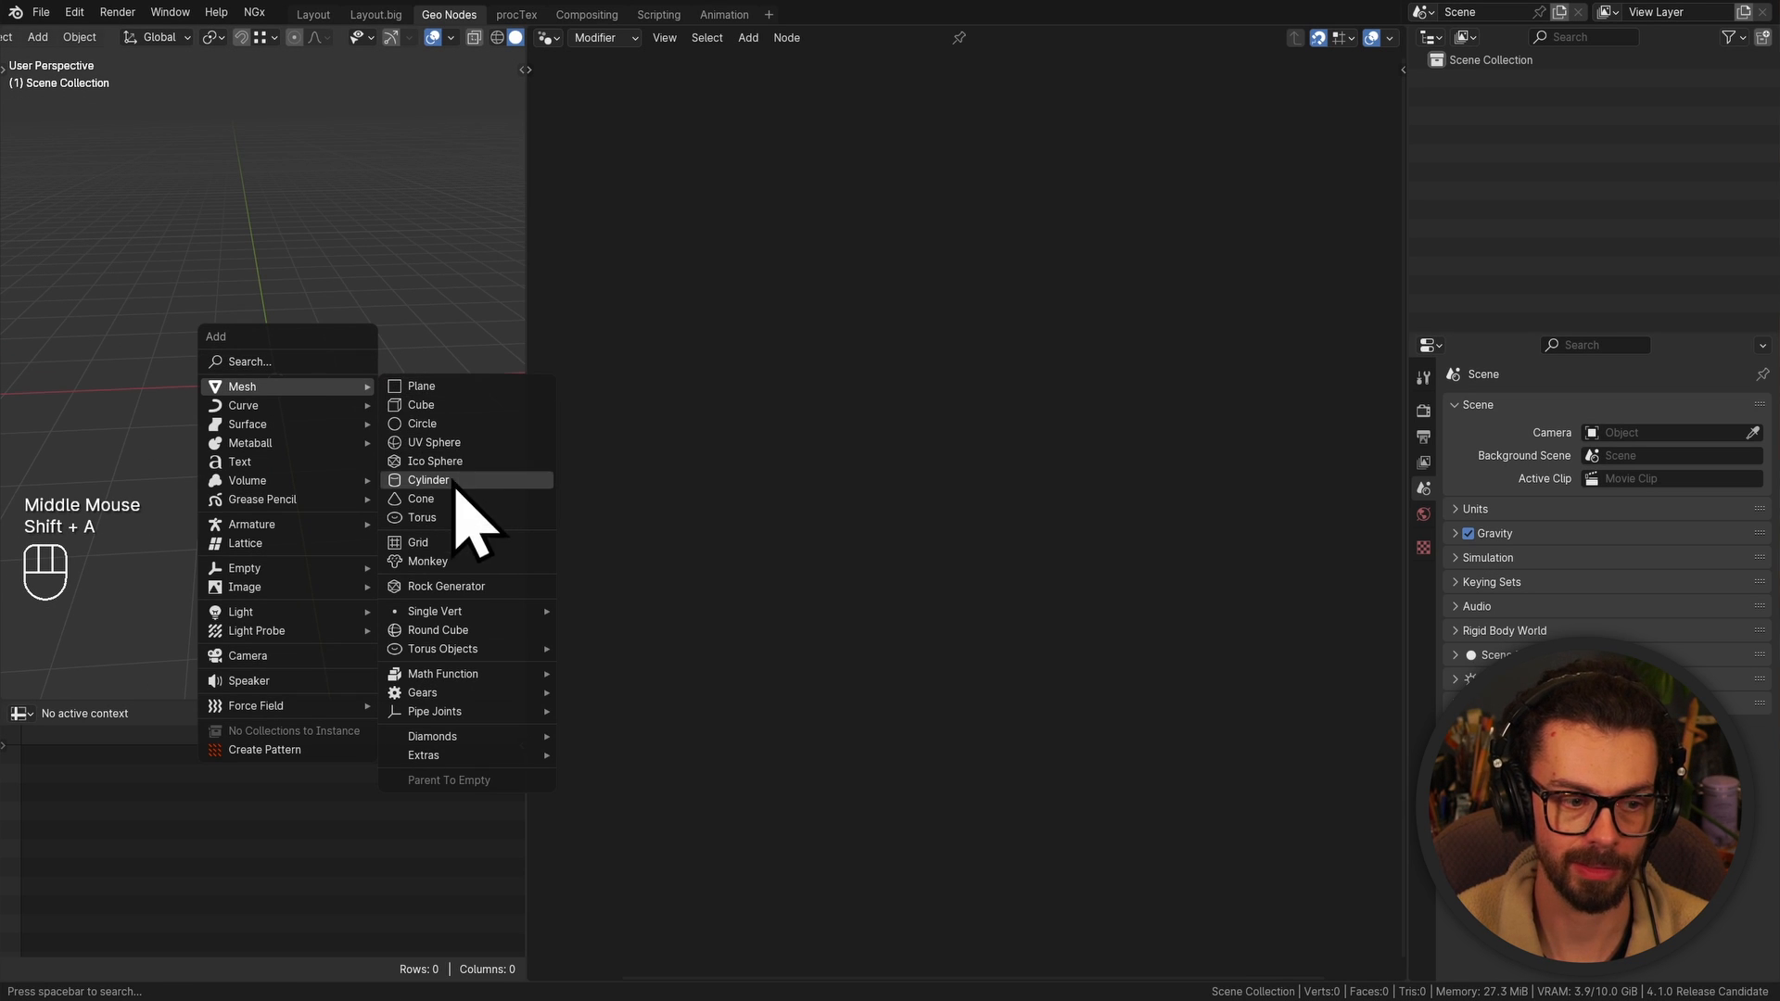
click(448, 563)
scroll(289, 405, up, 3)
middle_drag(289, 405, 346, 401)
Create a new collection named "Objects" in the Scene Collection and hide Suzanne from the viewports
click(1440, 61)
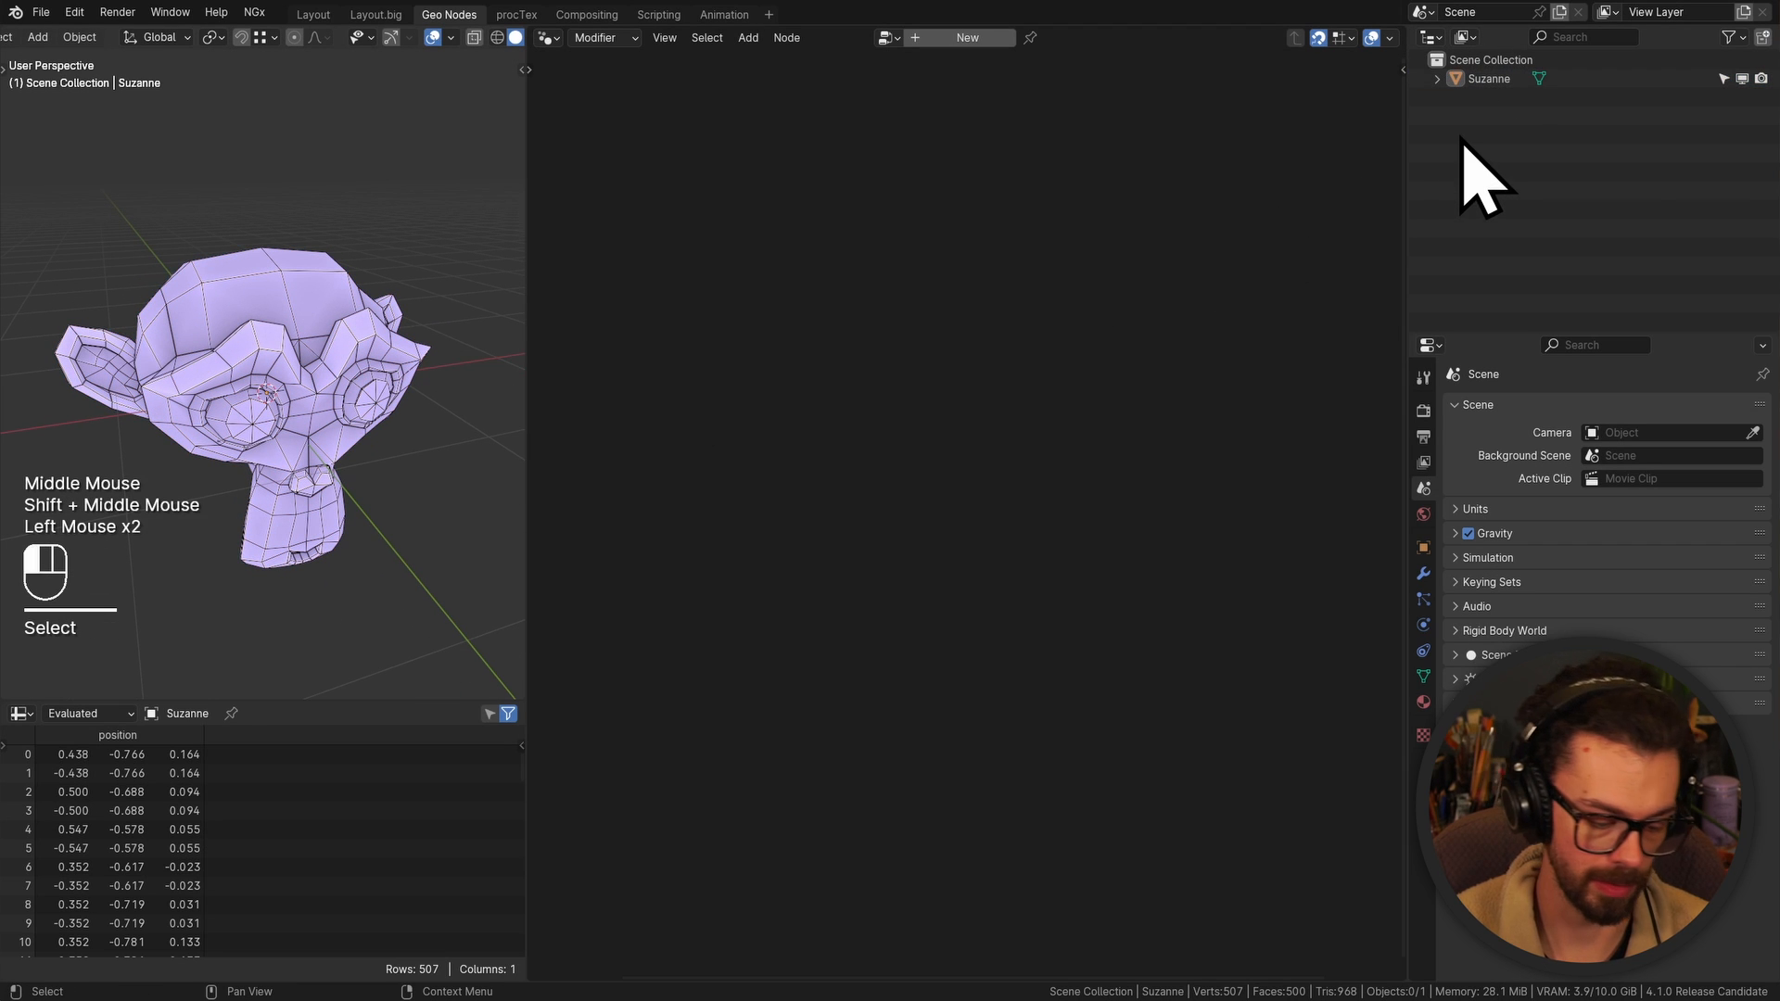
key(c)
double_click(1504, 79)
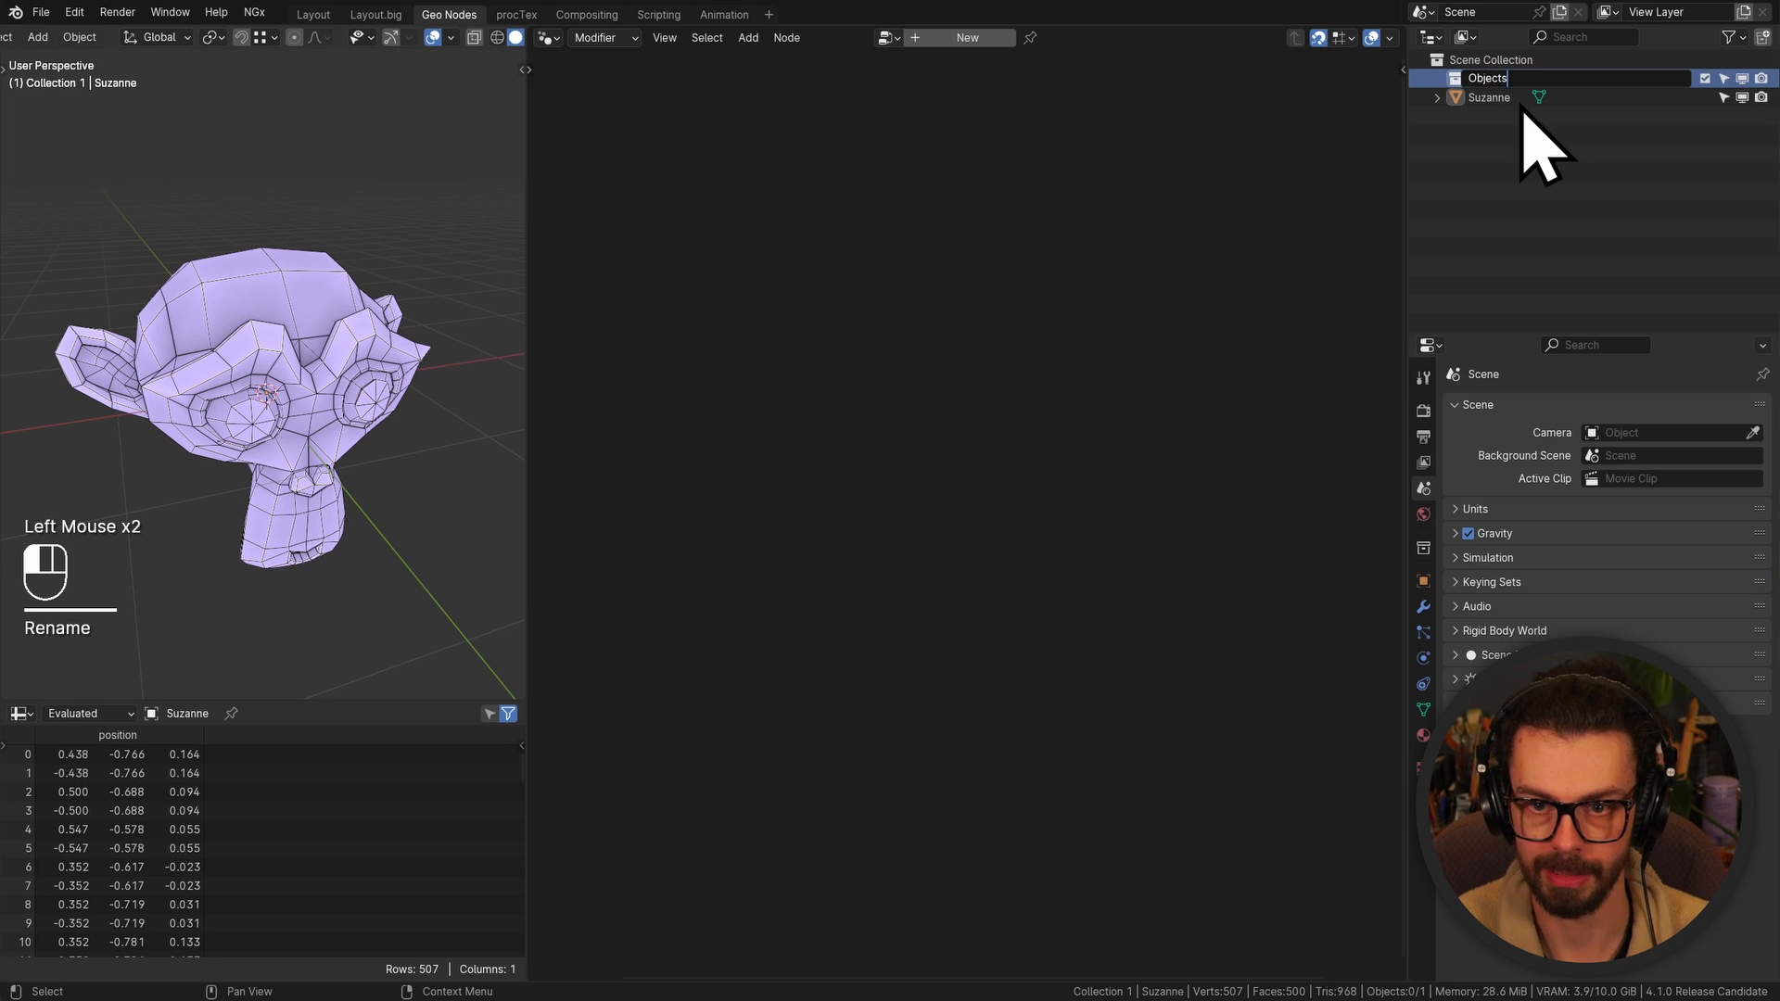
text(Objects)
key(Return)
click(1742, 97)
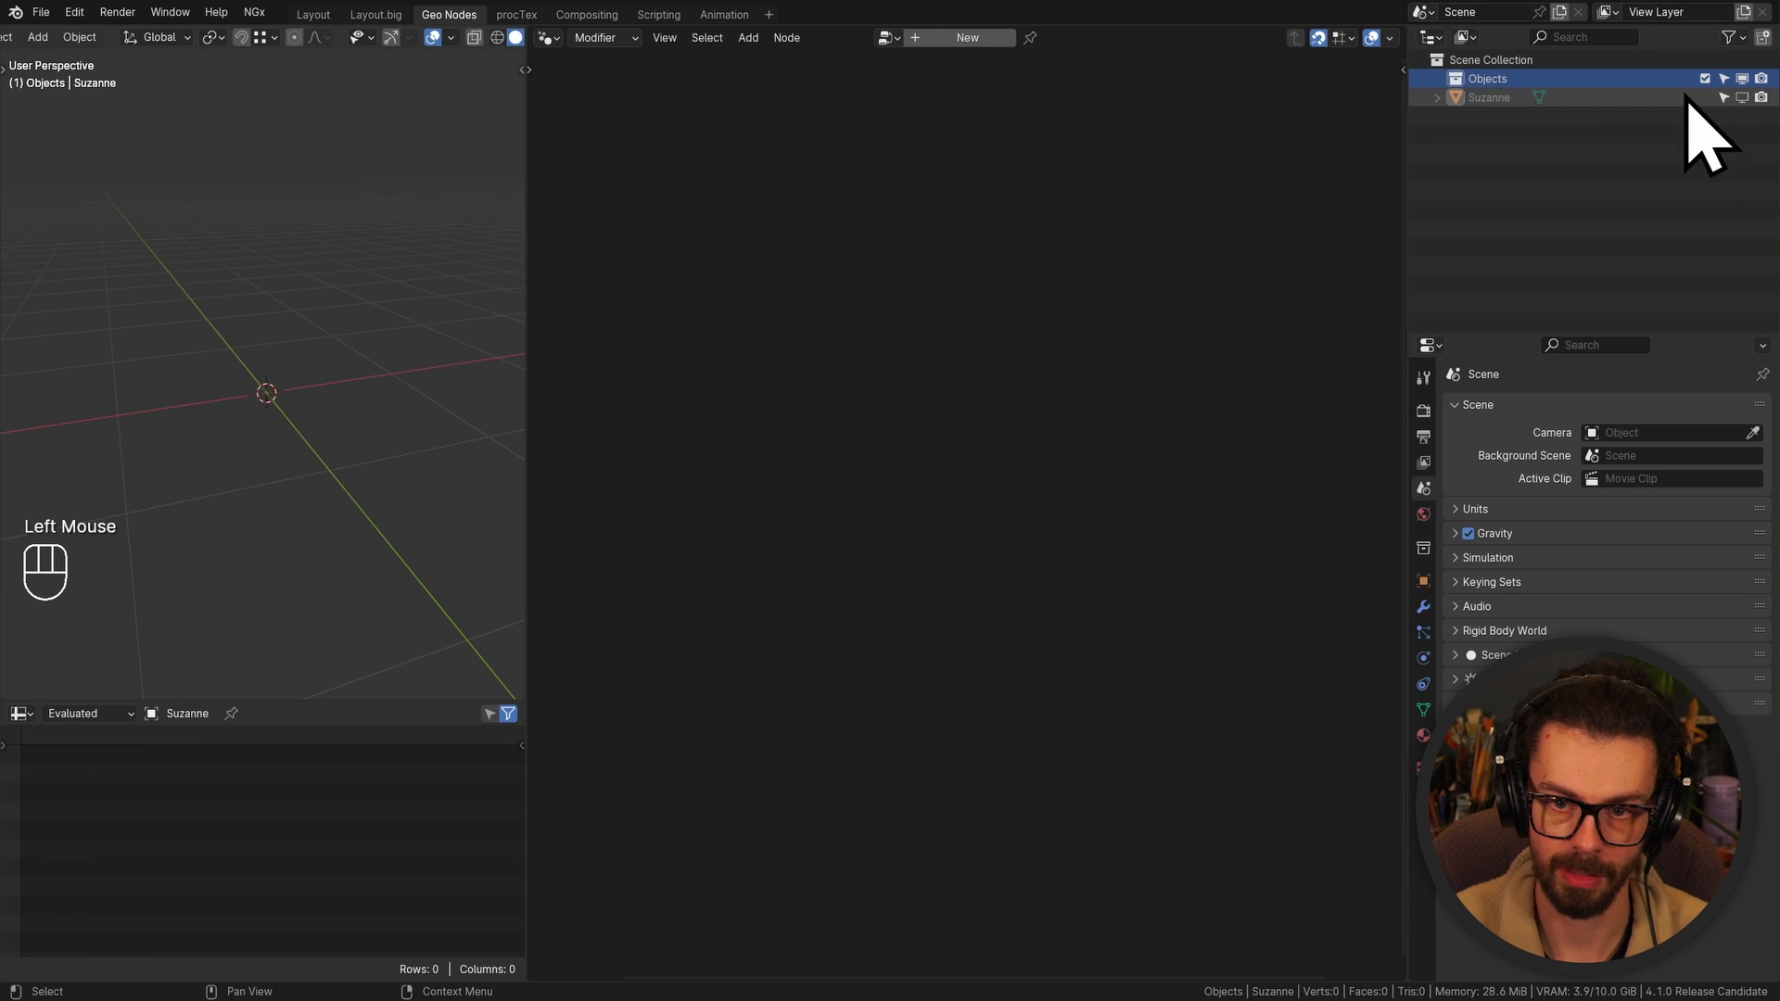
Add a UV Sphere to the Objects collection and view it from the front
click(298, 349)
key(shift+a)
mouse_move(208, 323)
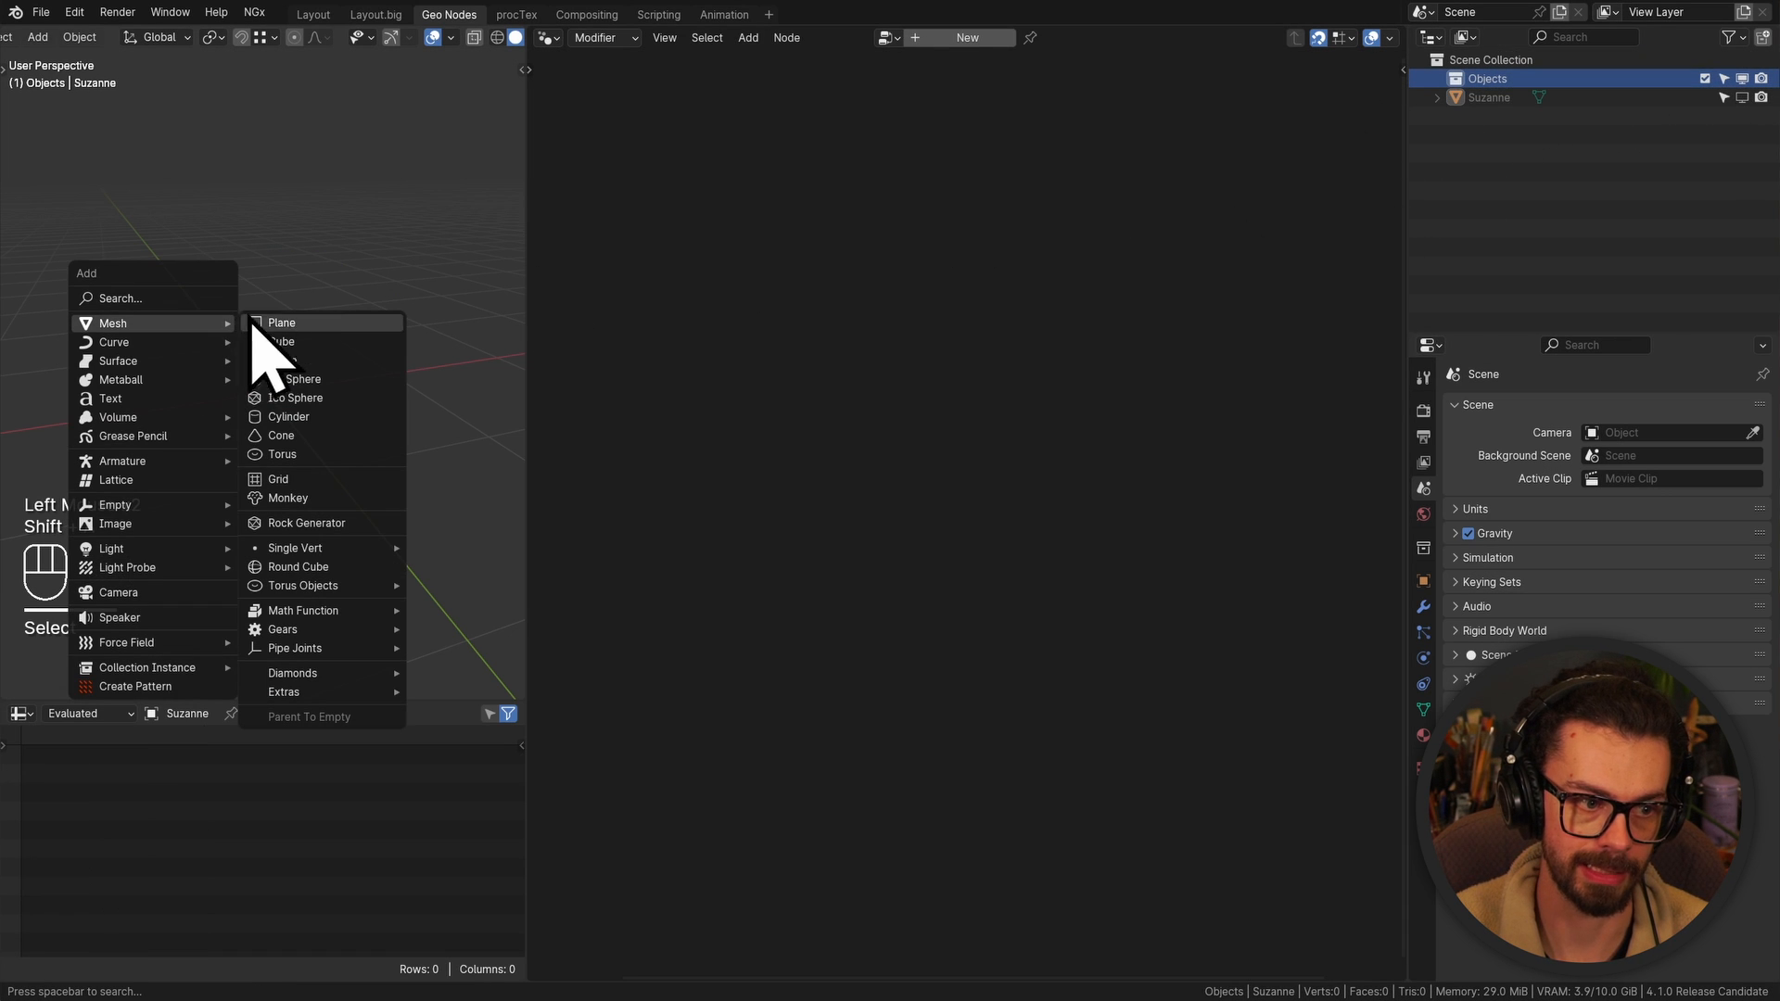
click(306, 379)
key(KP_1)
scroll(334, 492, down, 2)
shift+middle_drag(334, 492, 353, 470)
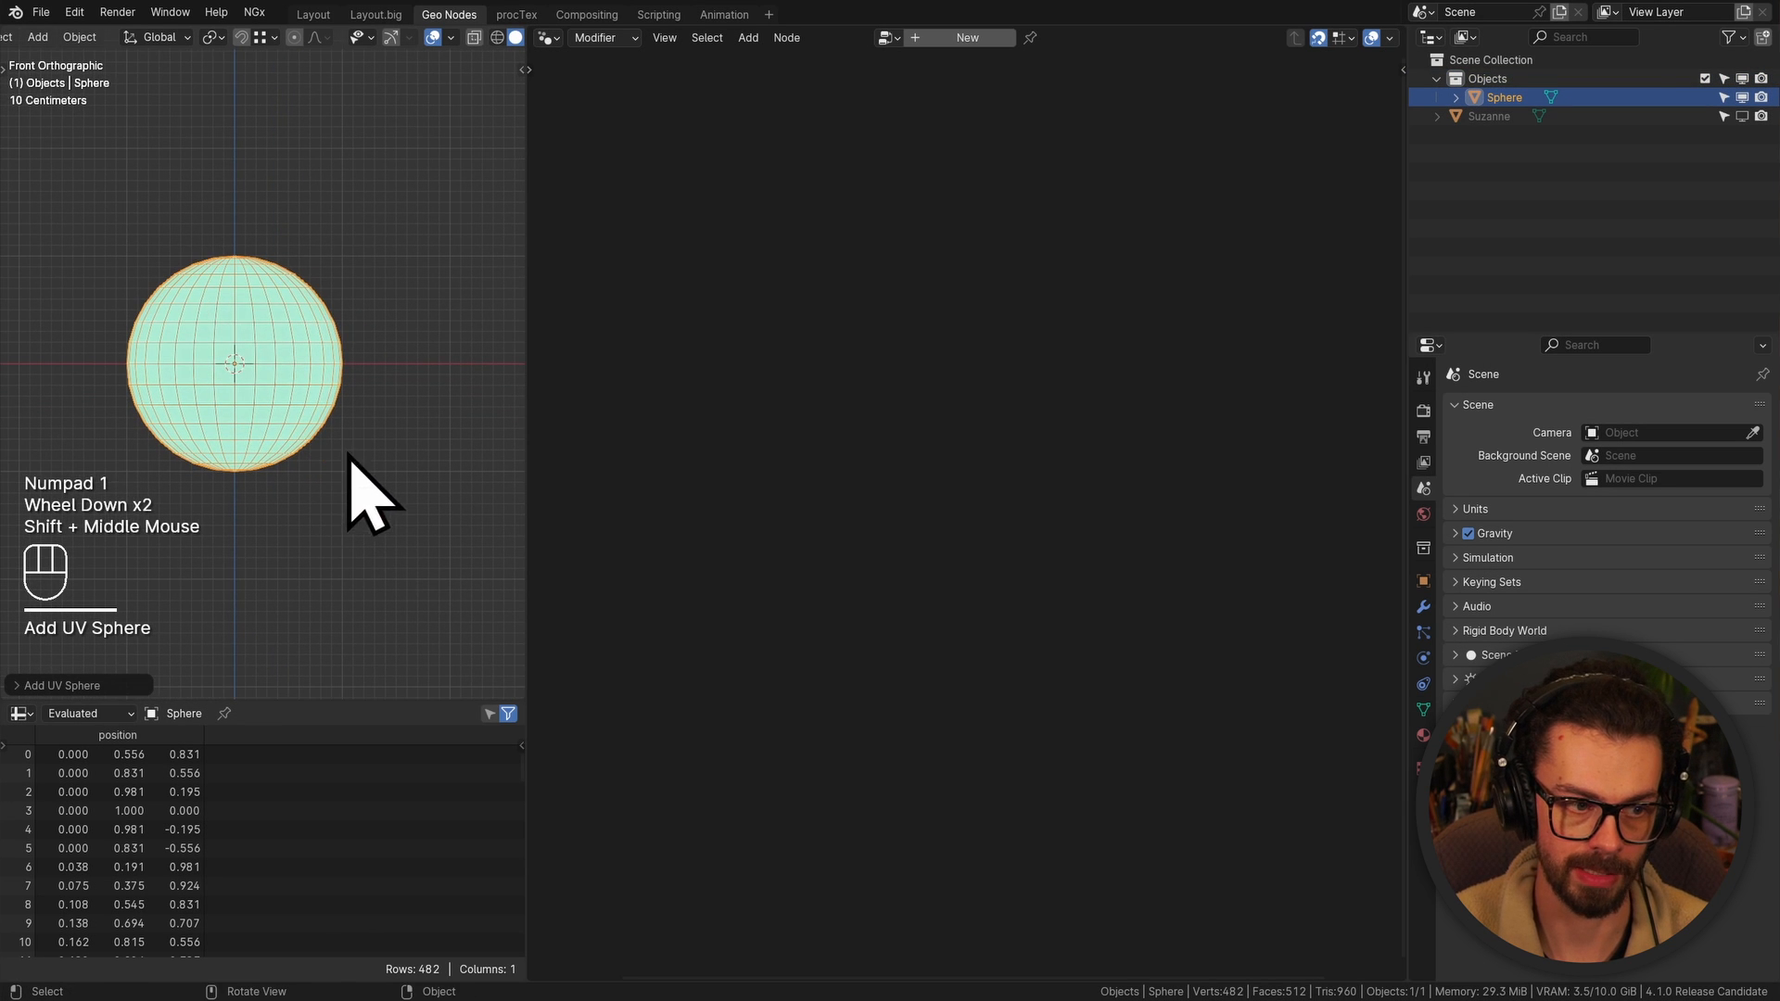
Stretch the sphere about 1.97 times along Z, shrink it uniformly to about 0.81, and apply its scale
key(s)
key(z)
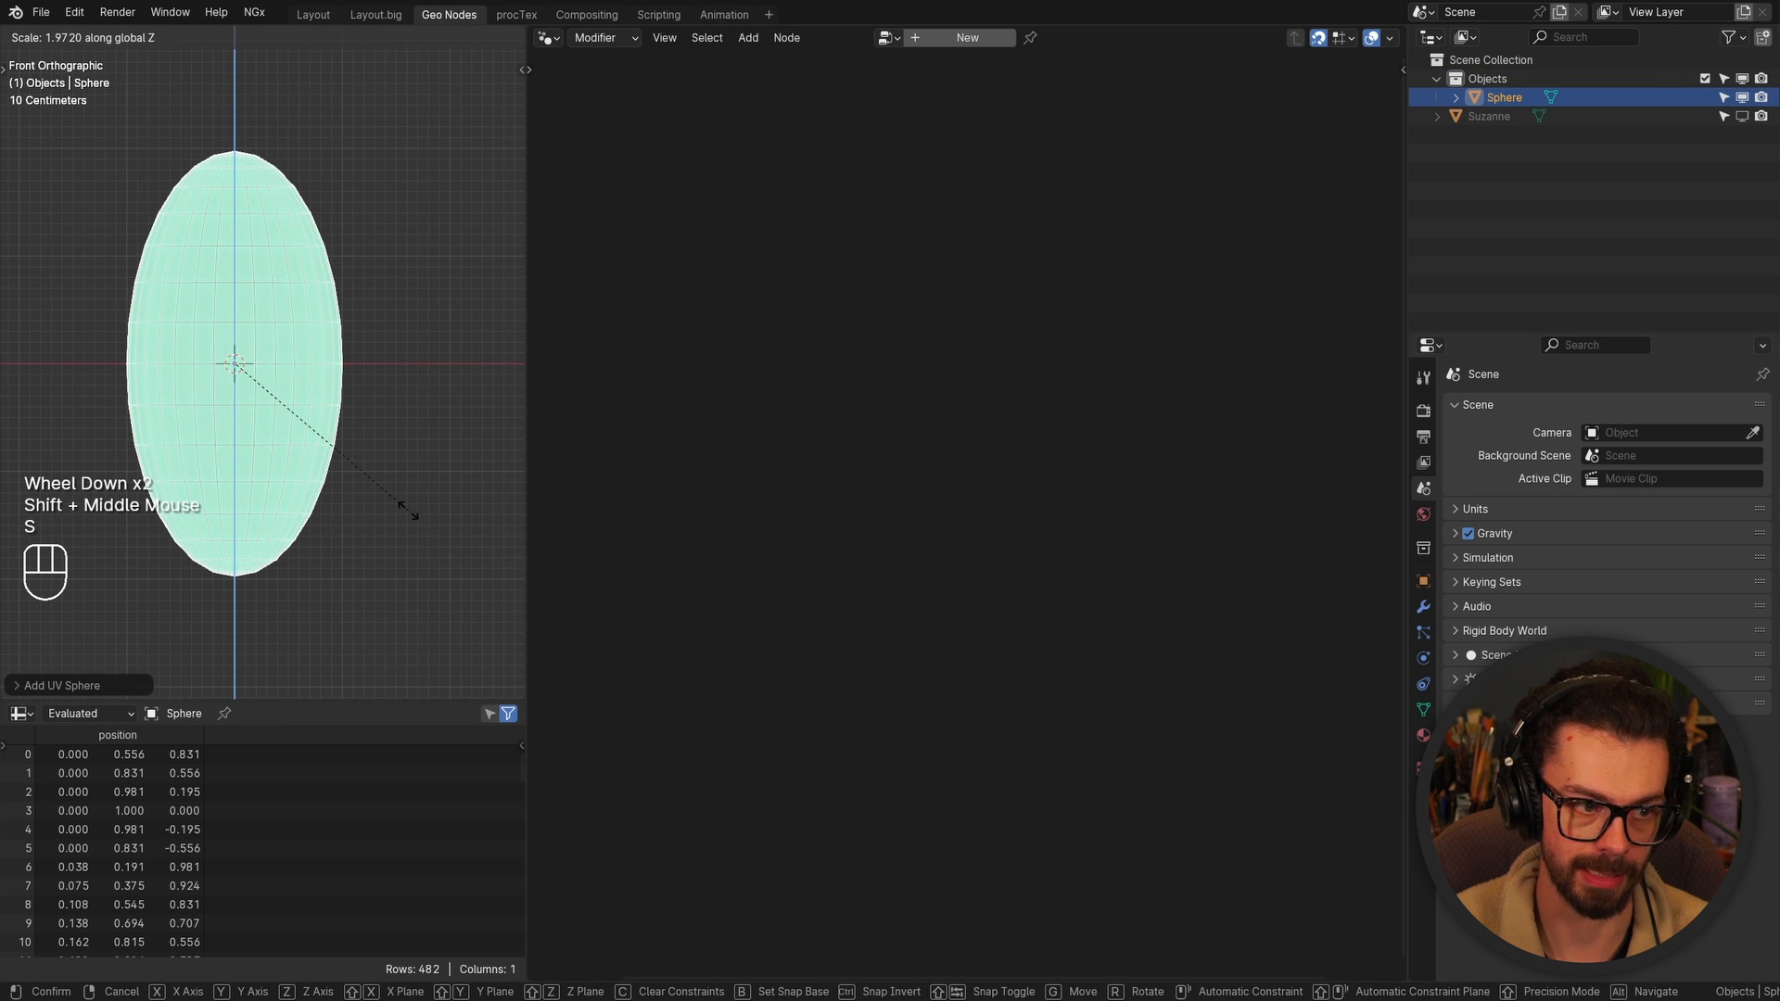
click(397, 504)
key(s)
click(365, 426)
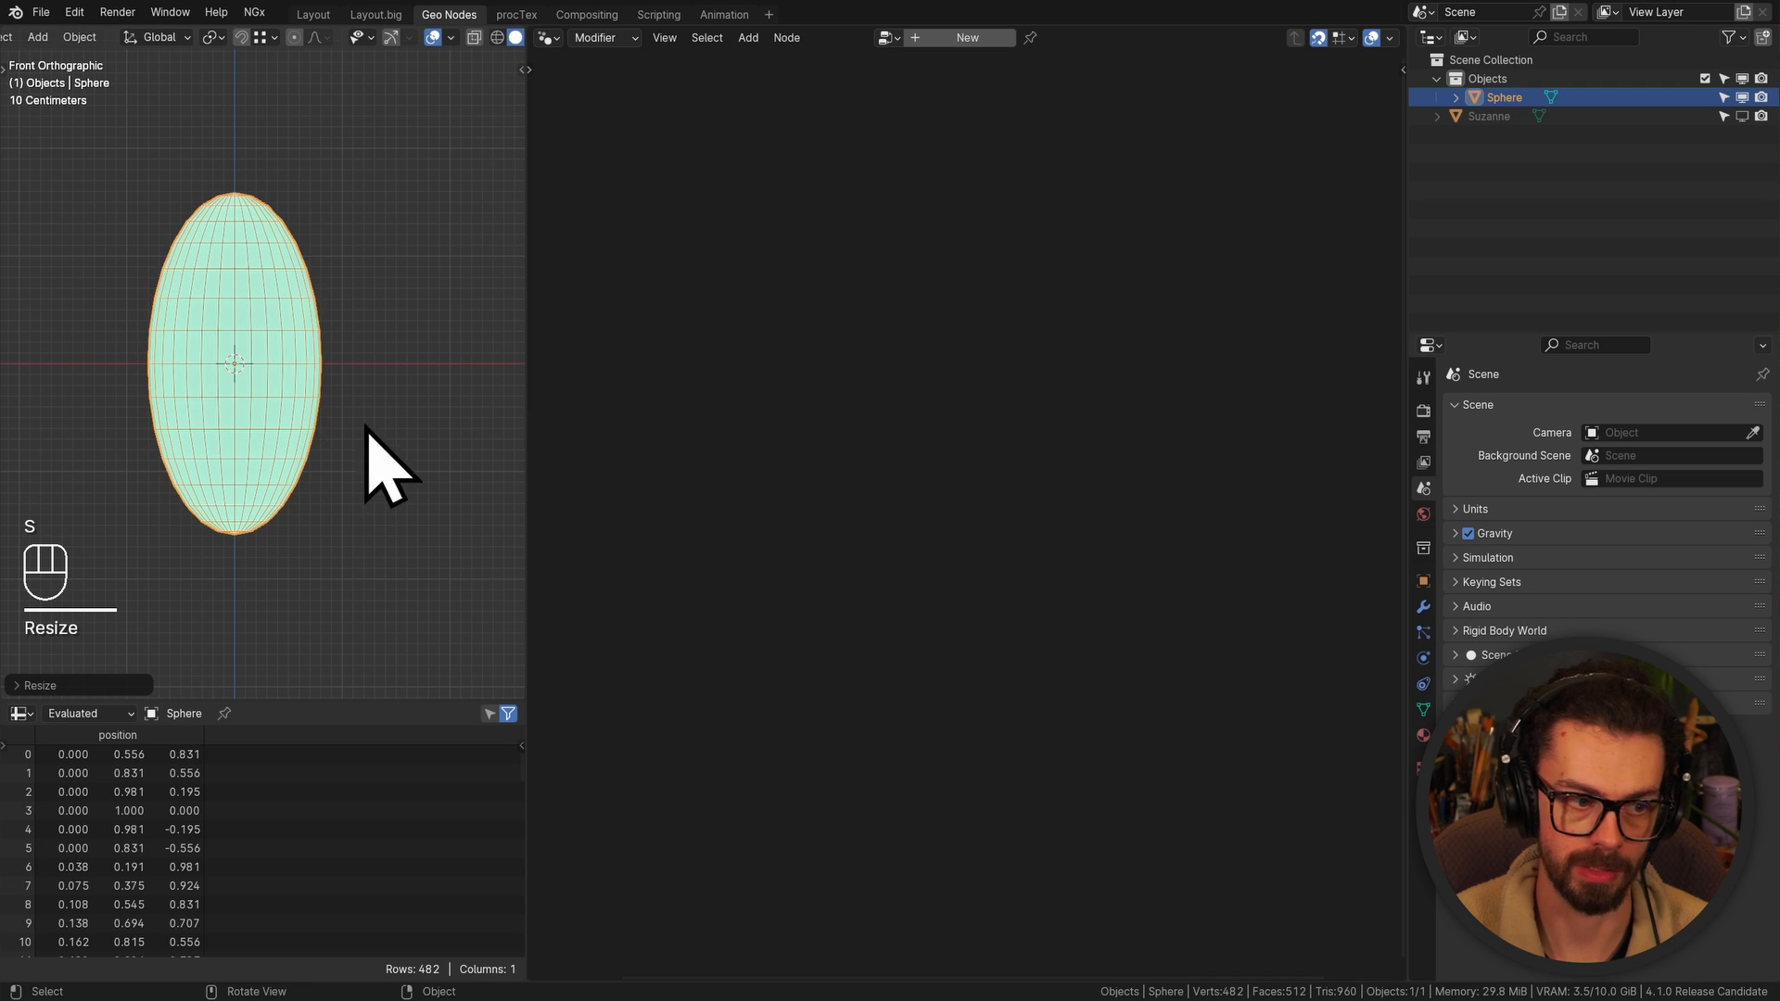
key(ctrl+a)
click(367, 363)
middle_drag(369, 575, 417, 477)
Edit the sphere in face select mode and select the central front strip, two faces wide and six high
key(Tab)
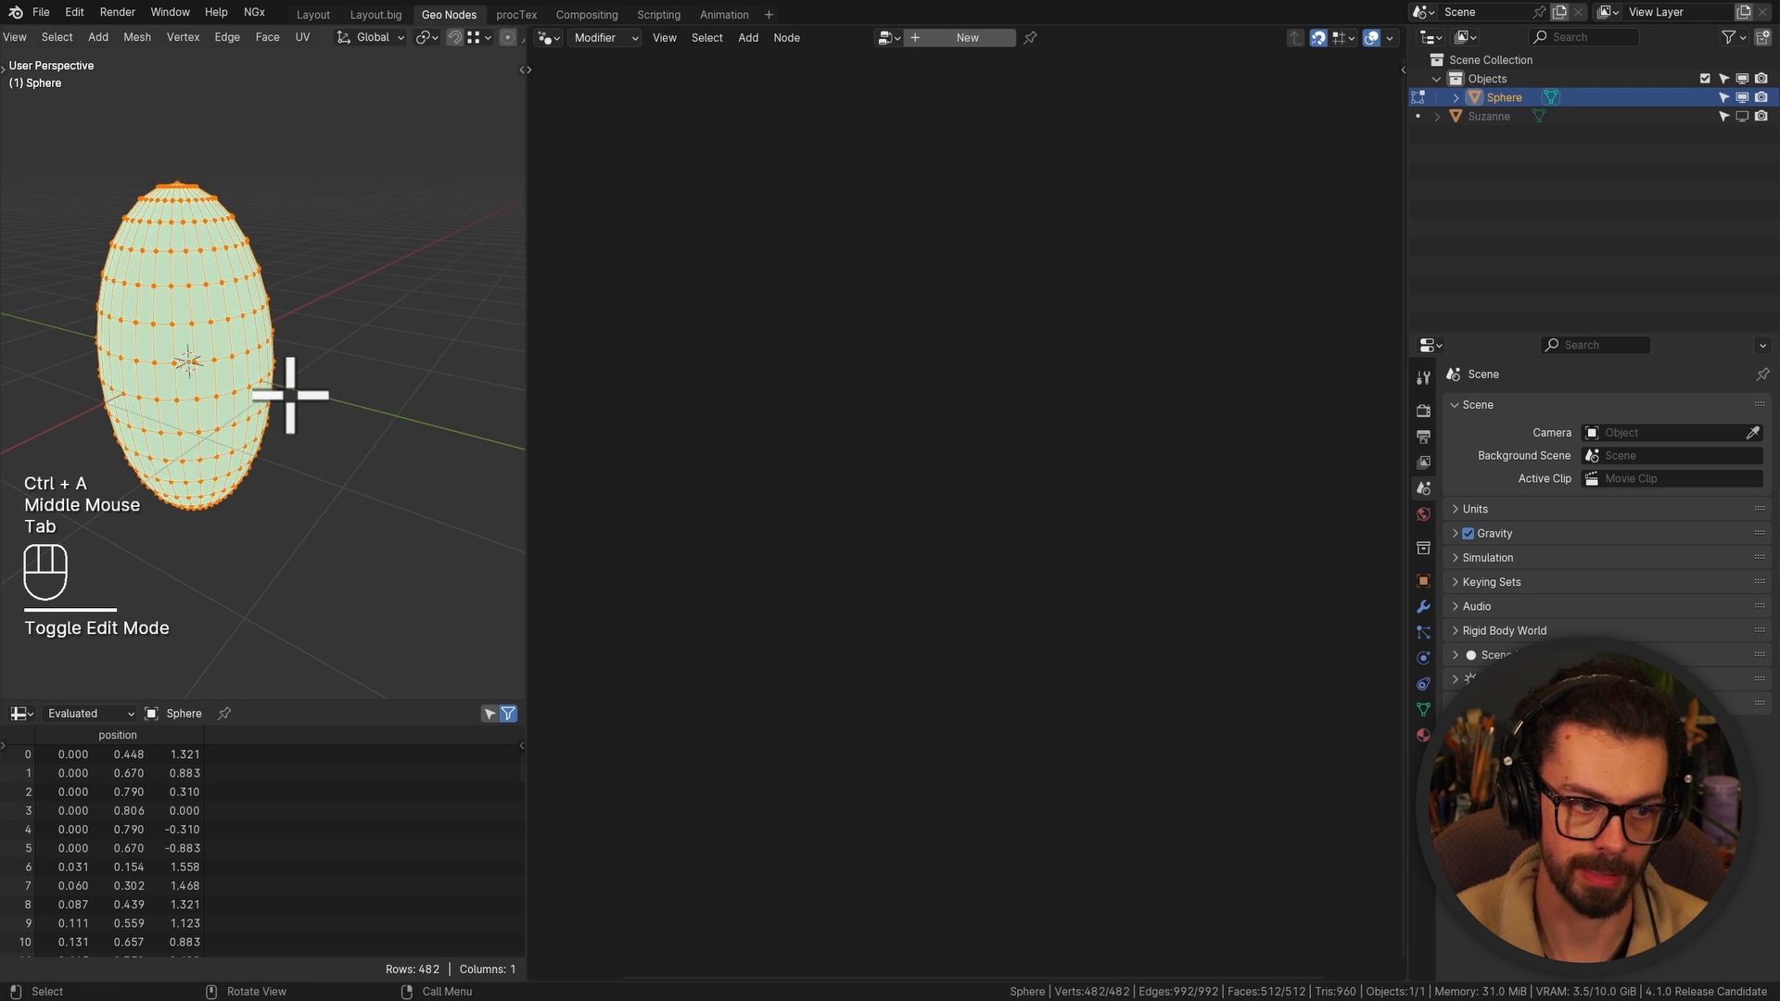
scroll(290, 388, up, 2)
scroll(243, 37, up, 3)
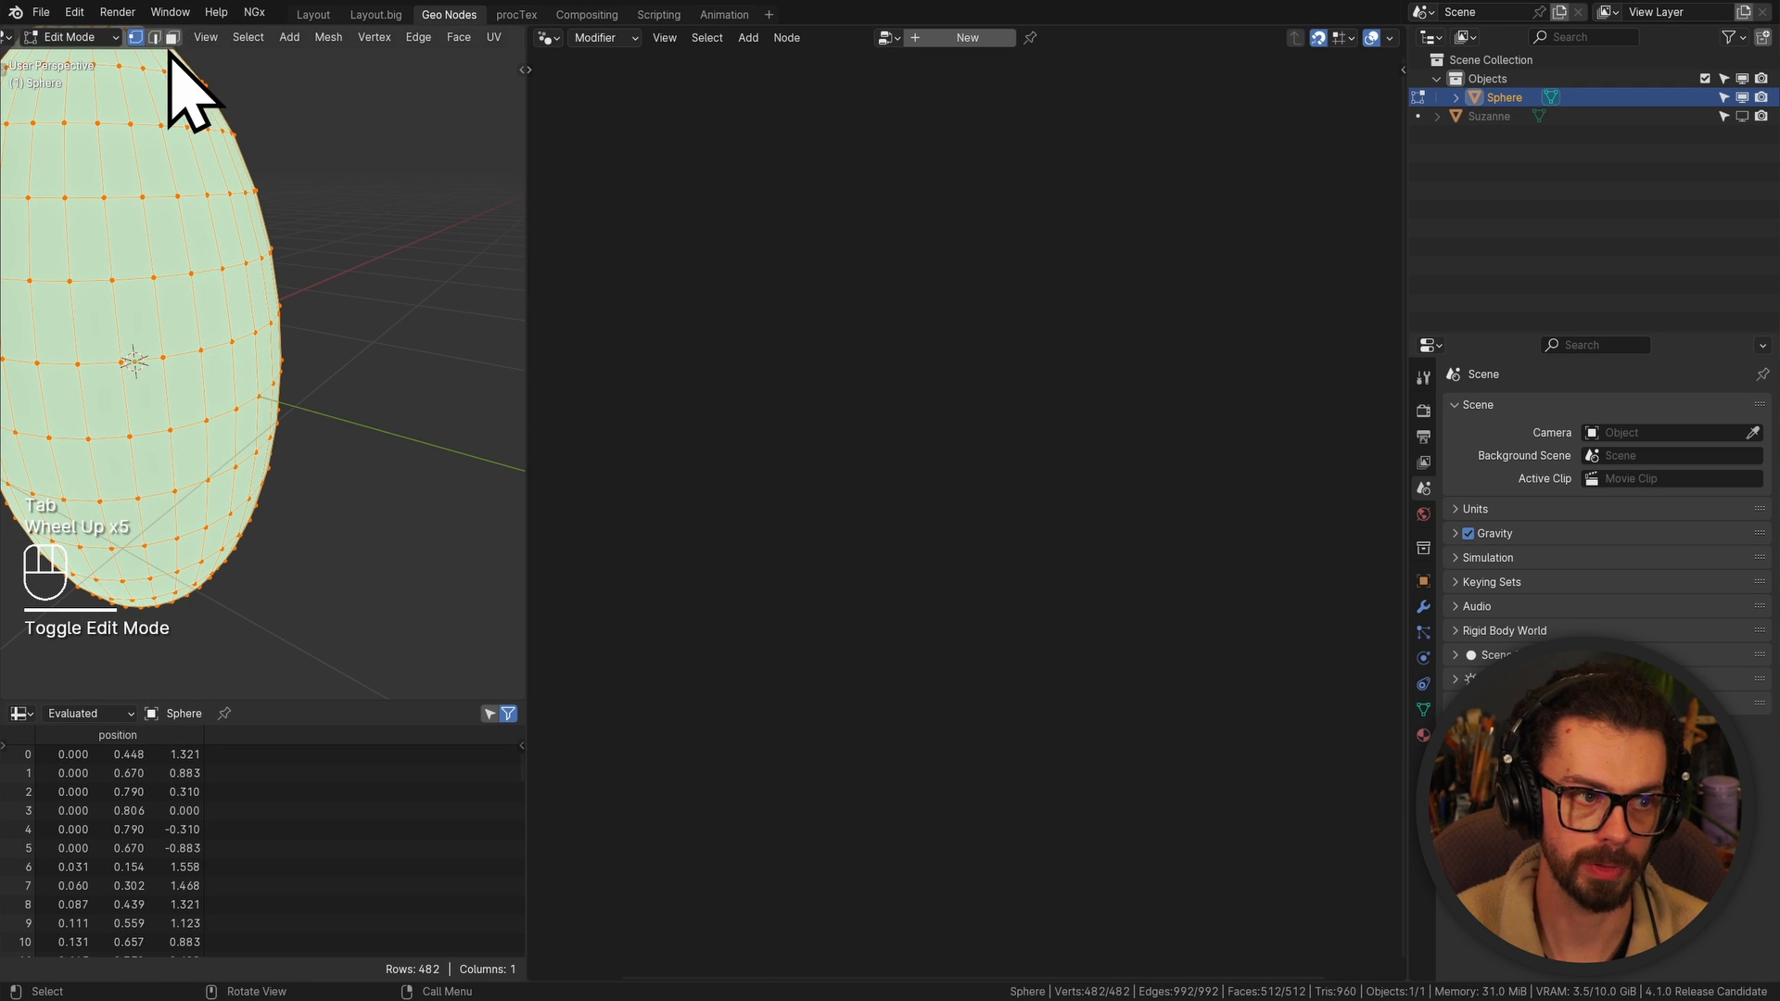
click(172, 38)
key(KP_1)
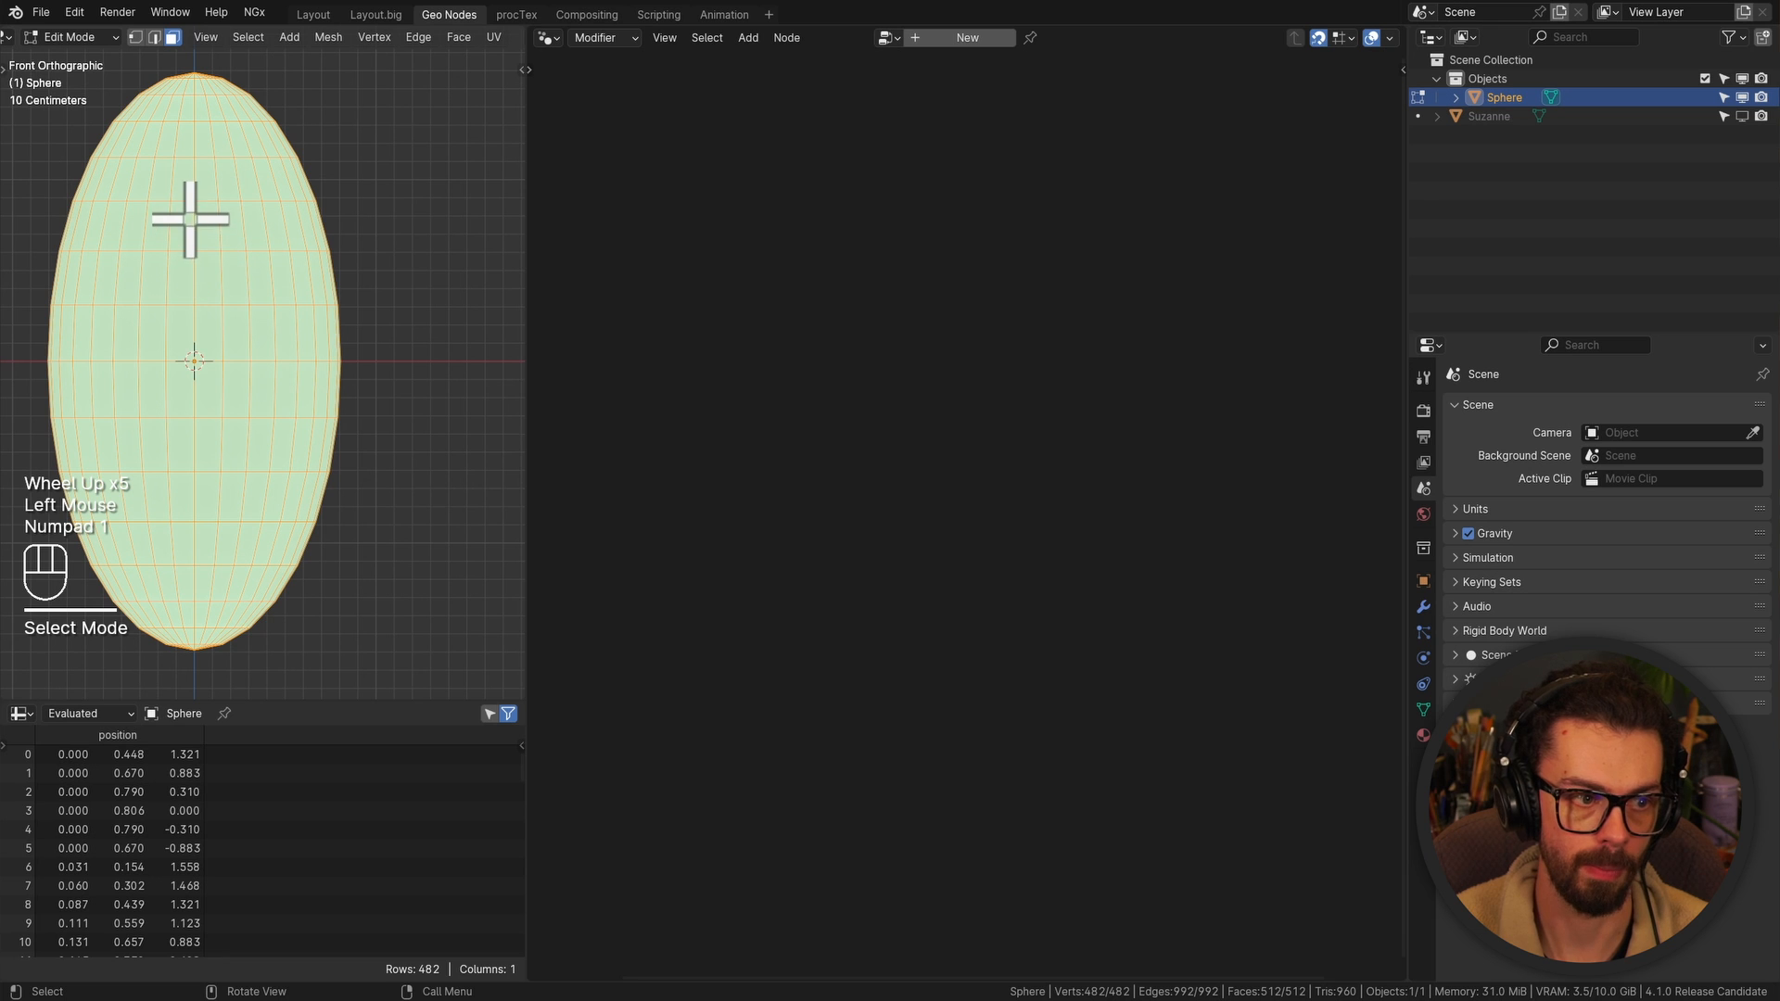
drag(179, 213, 214, 508)
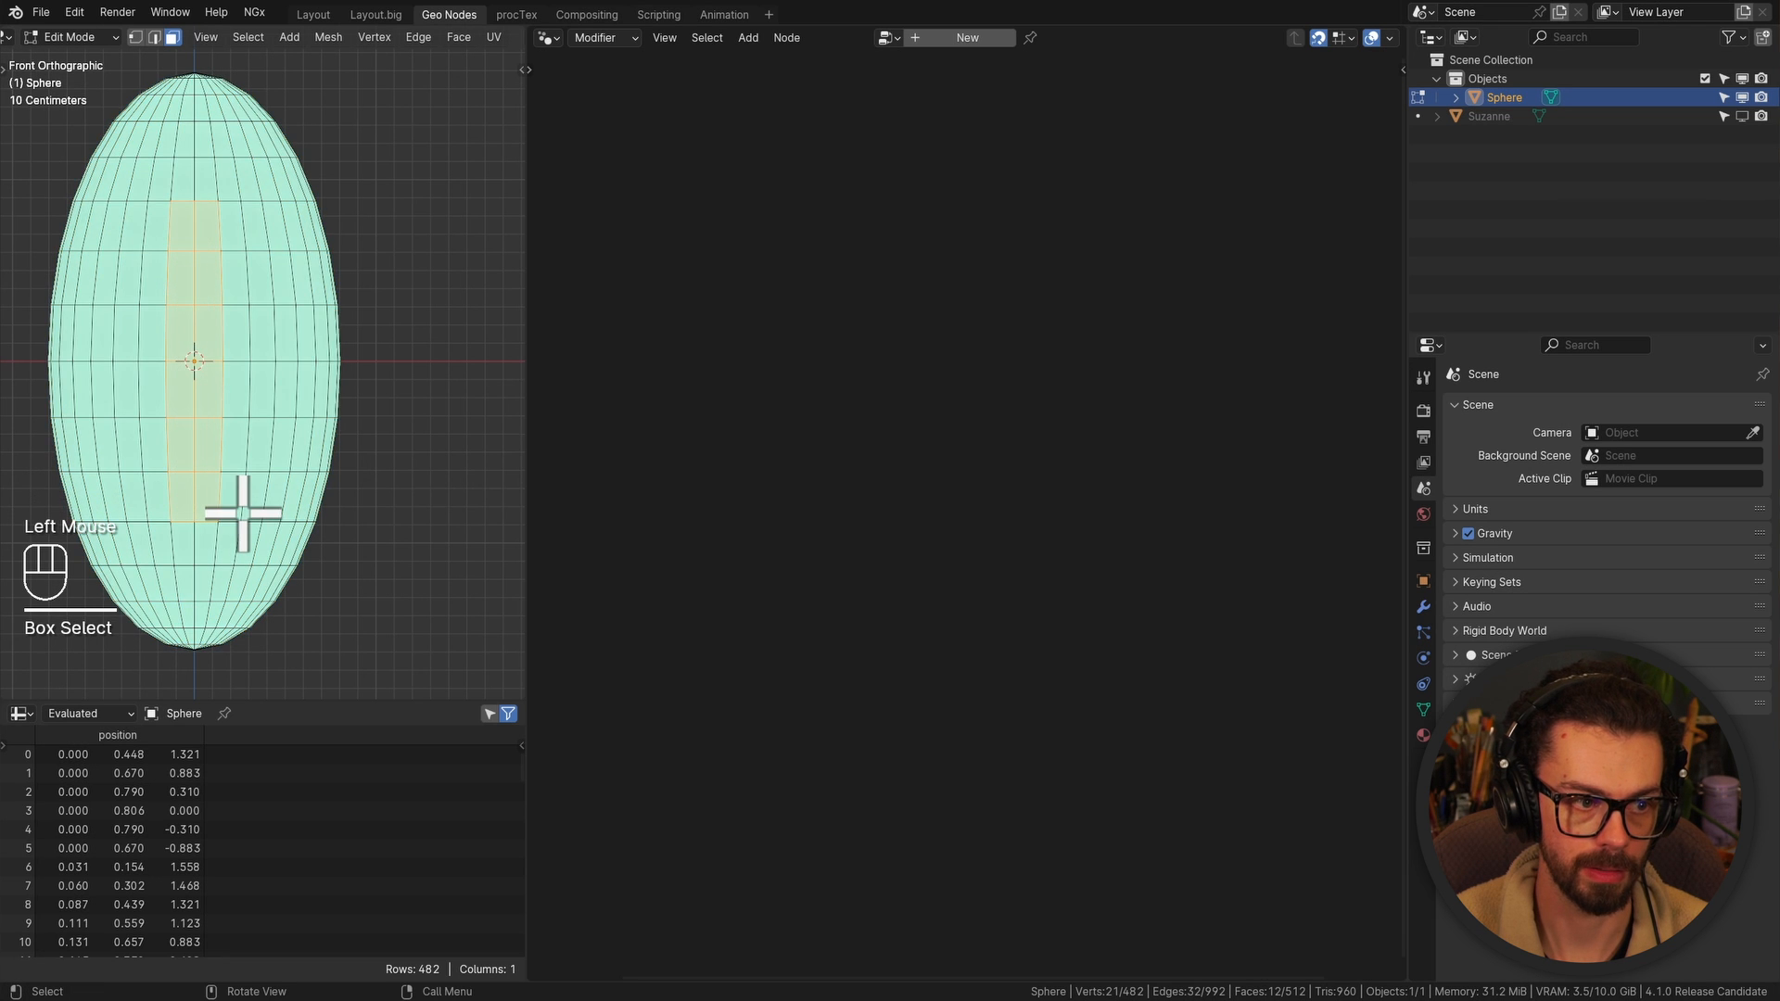
Extrude the selected strip of faces outward from the front of the stretched sphere
scroll(315, 424, down, 2)
middle_drag(317, 392, 185, 427)
mouse_move(185, 427)
middle_down()
mouse_move(72, 449)
mouse_move(168, 399)
middle_up()
middle_drag(308, 395, 280, 345)
drag(280, 345, 300, 517)
middle_drag(352, 483, 436, 519)
key(e)
click(468, 535)
Narrow the extruded strip's outer faces along X to form a thin vertical fin
middle_drag(436, 519, 390, 520)
key(s)
key(x)
click(360, 479)
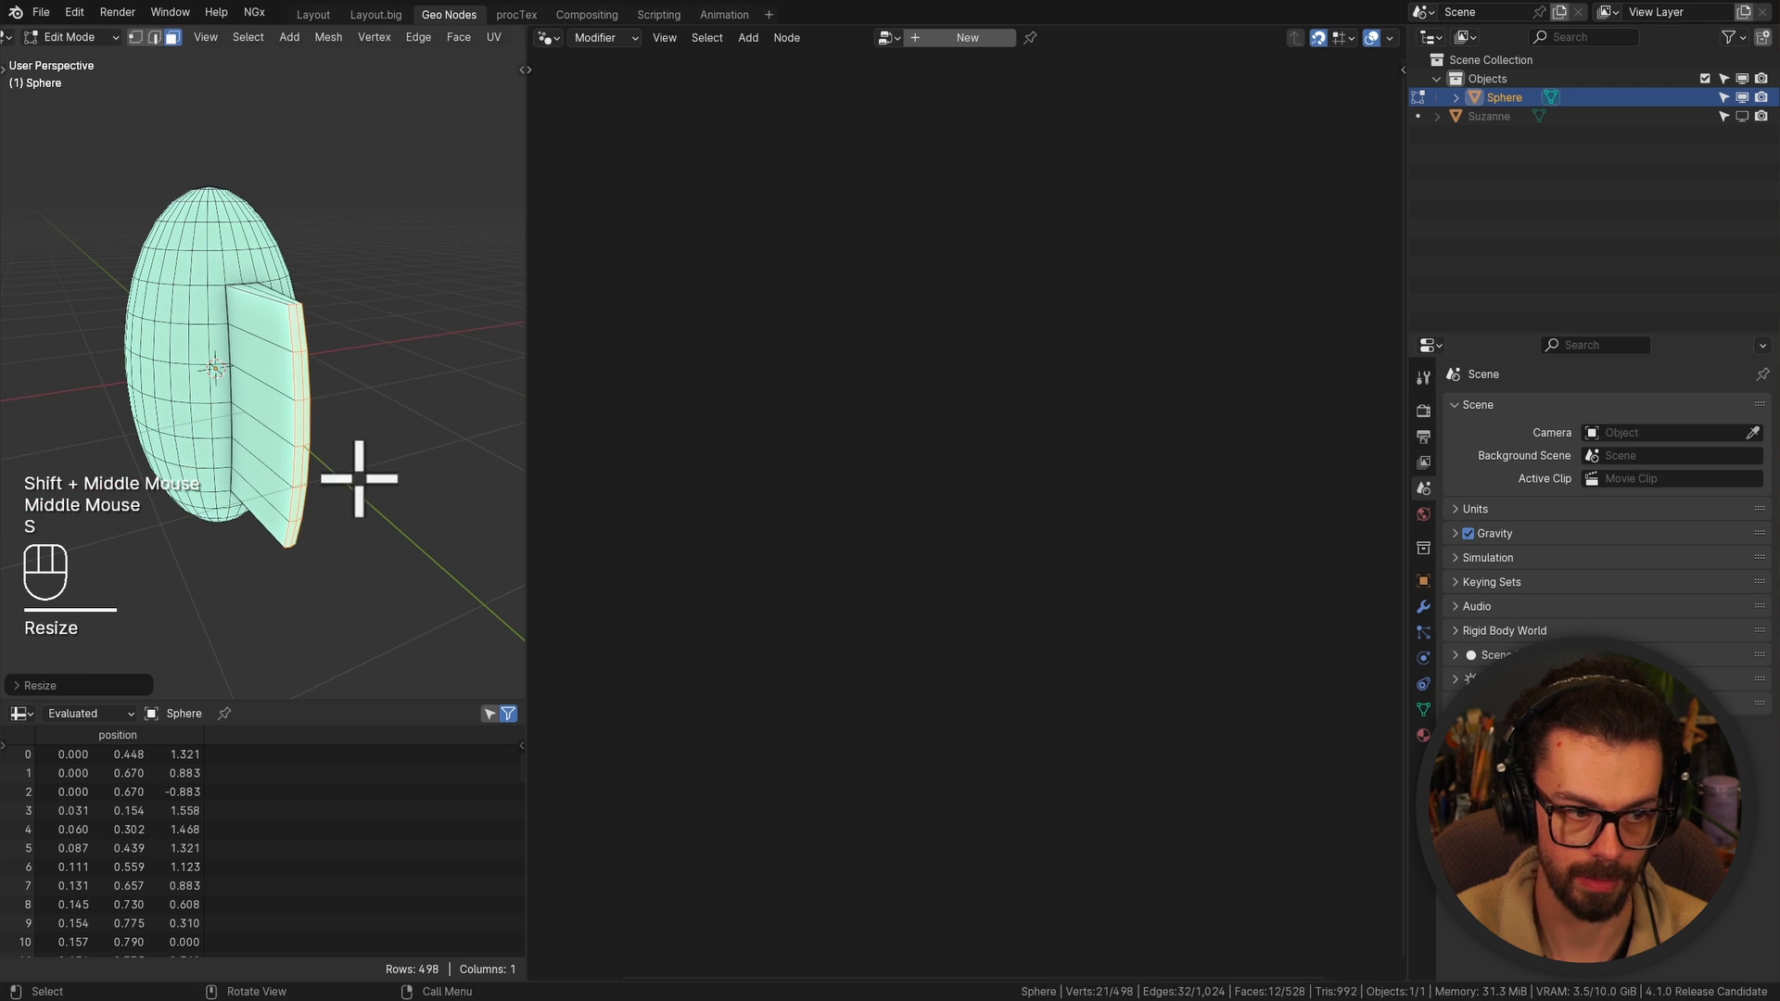
Shrink the fin's outer faces along Z so the fin tapers outward, and return to Object Mode
key(s)
key(z)
click(338, 457)
key(Tab)
middle_drag(331, 453, 359, 421)
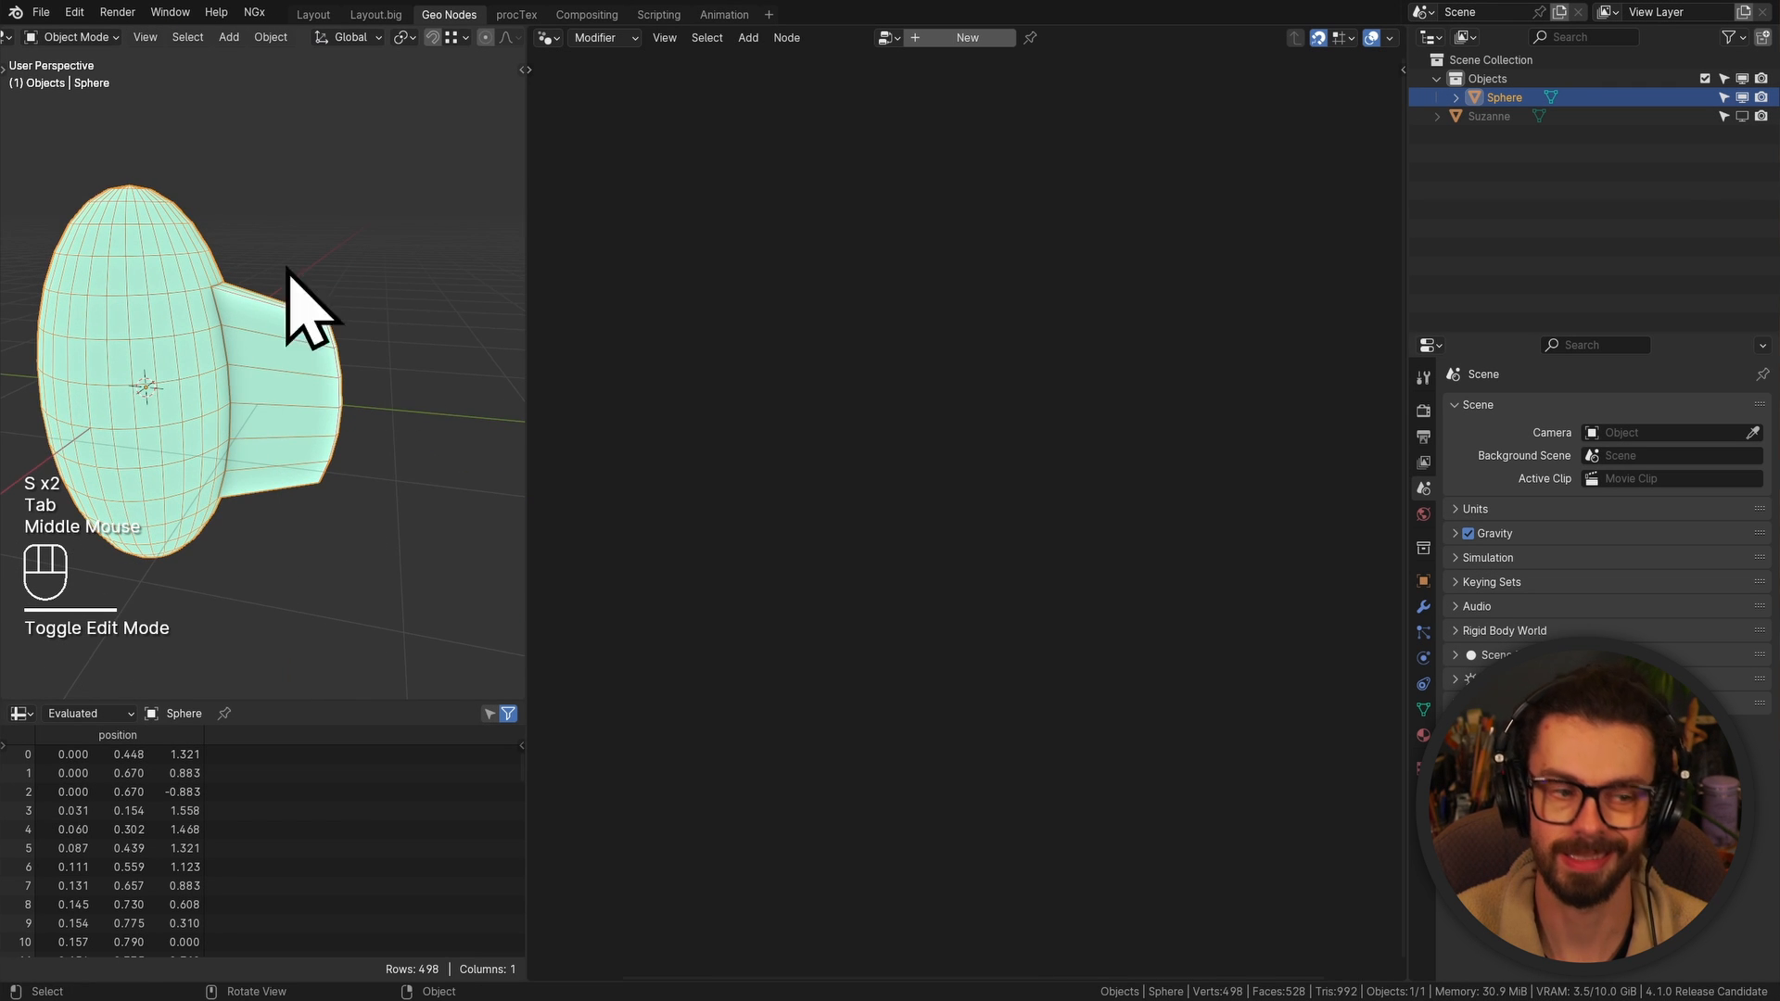
Maximise the 3D viewport, switch to the front orthographic view and show the finned sphere's transform values
scroll(345, 394, down, 1)
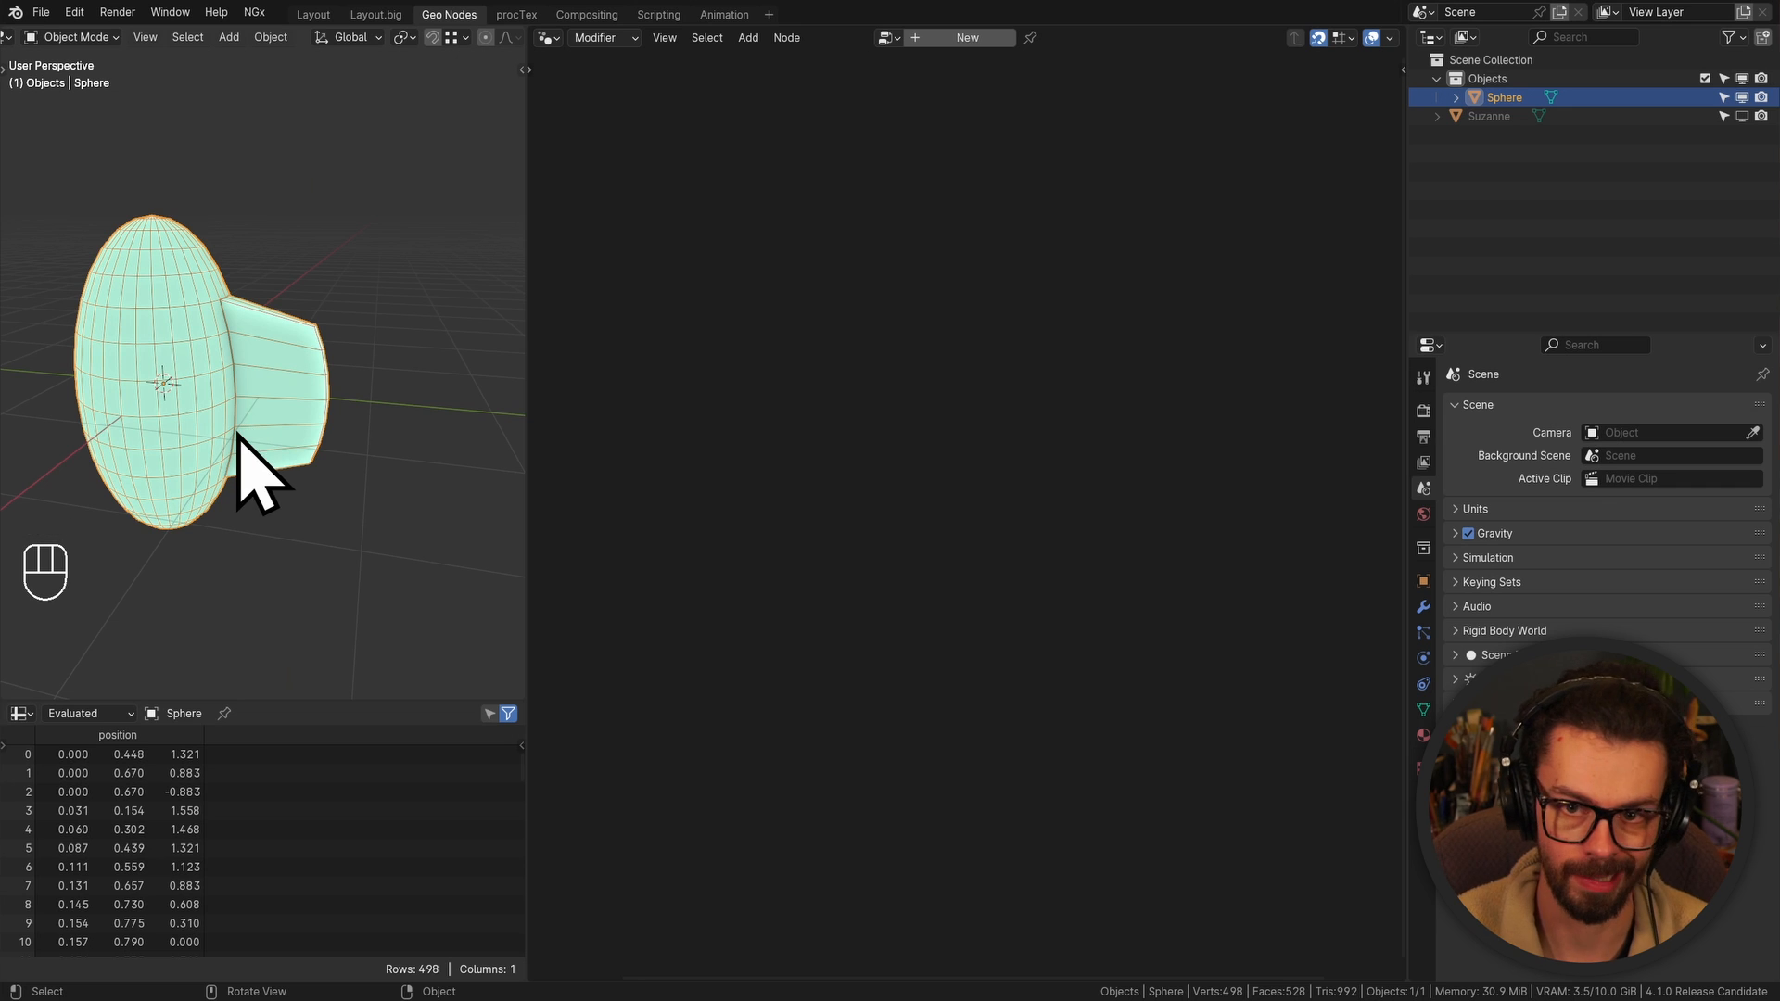
middle_drag(239, 436, 309, 510)
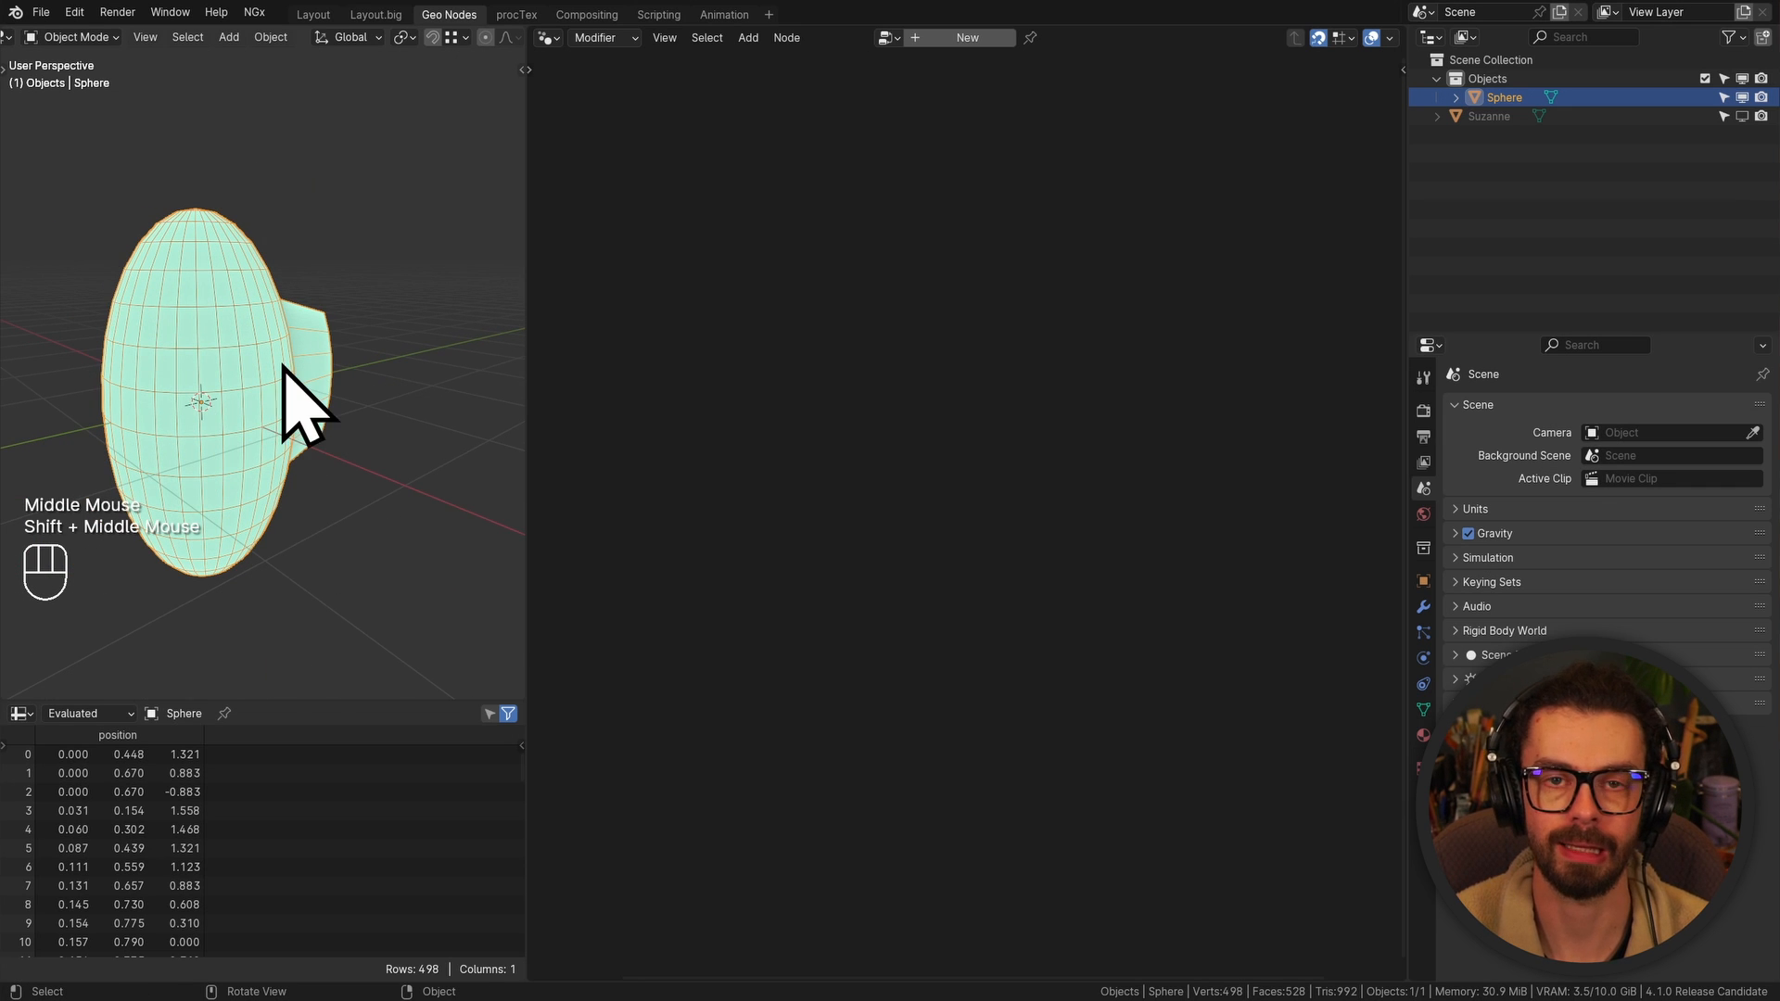
key(ctrl+space)
scroll(790, 433, down, 2)
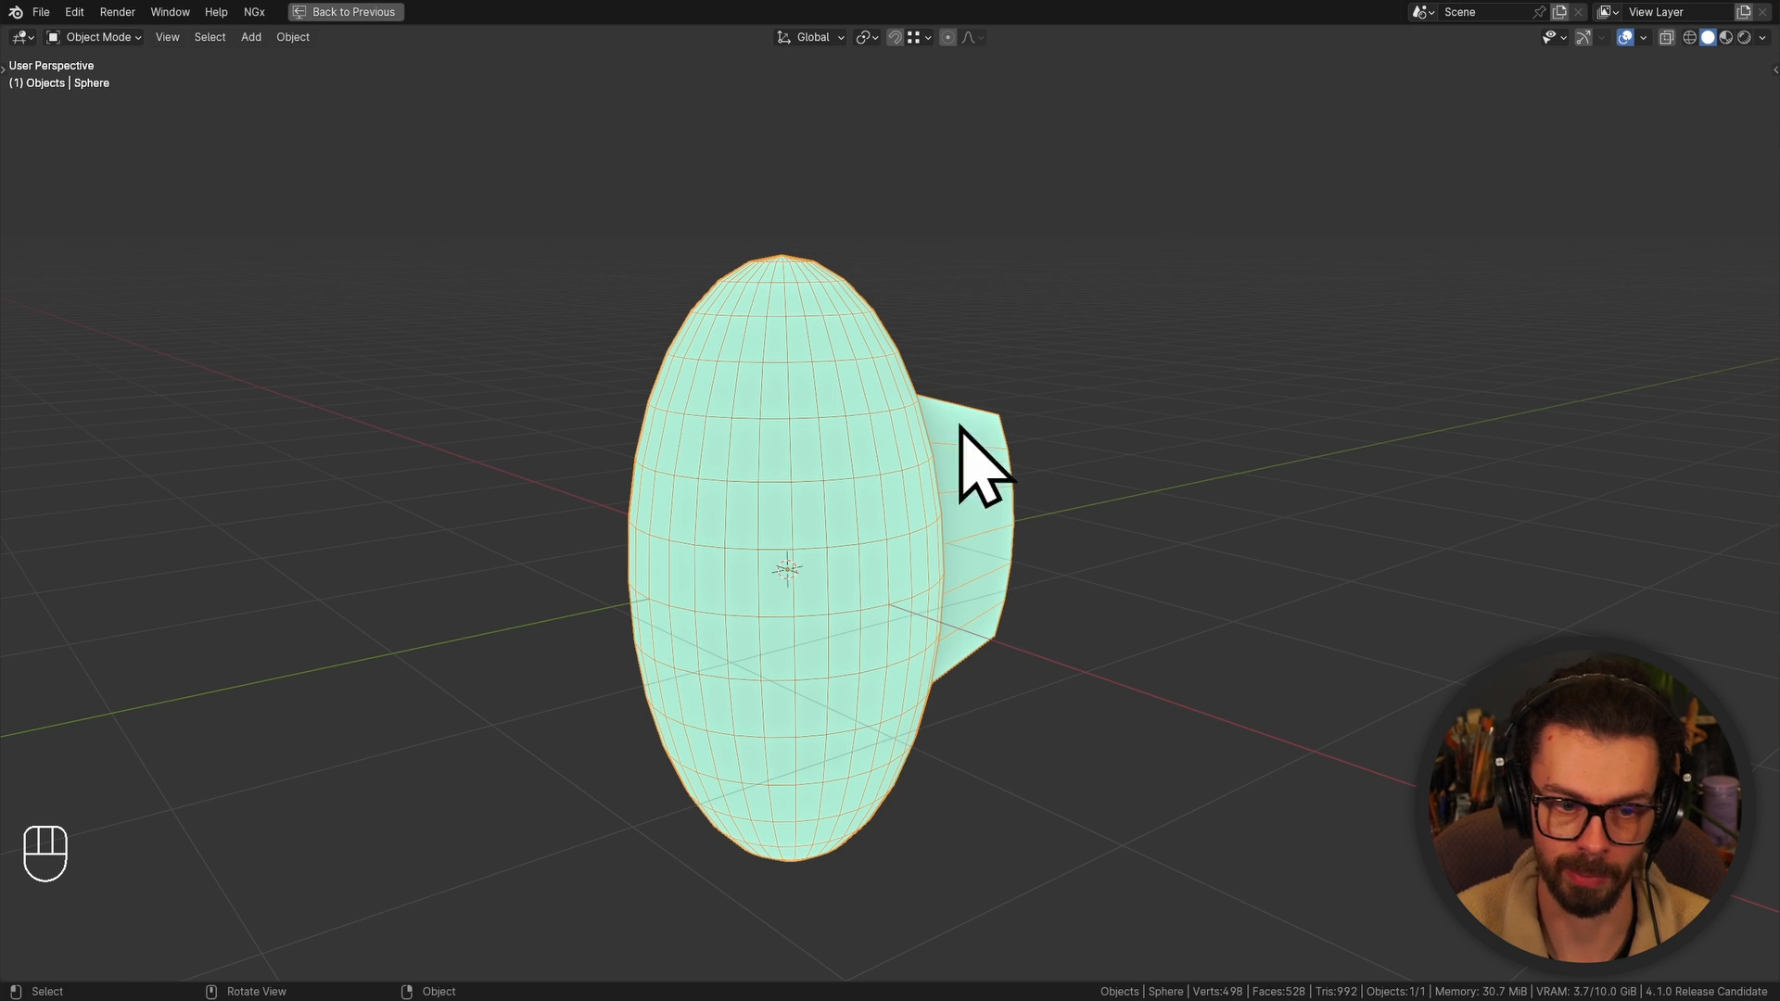
middle_drag(961, 429, 826, 436)
middle_drag(779, 528, 874, 437)
key(KP_1)
scroll(875, 437, down, 1)
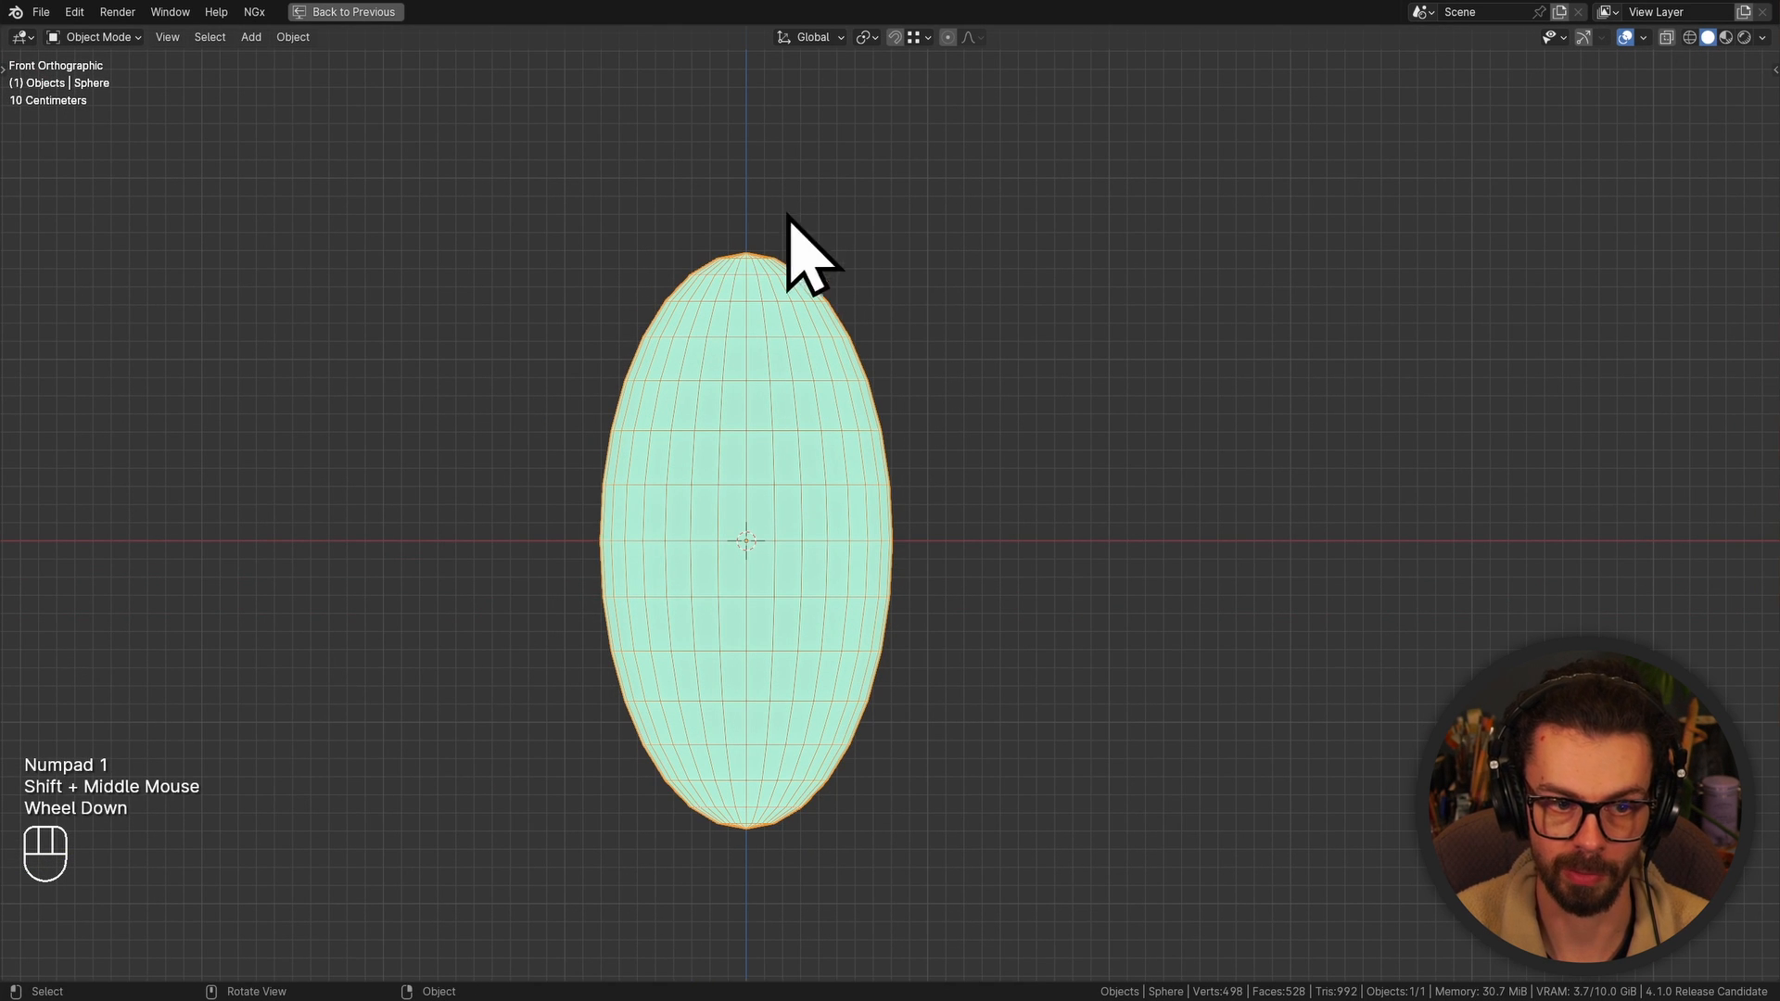
key(n)
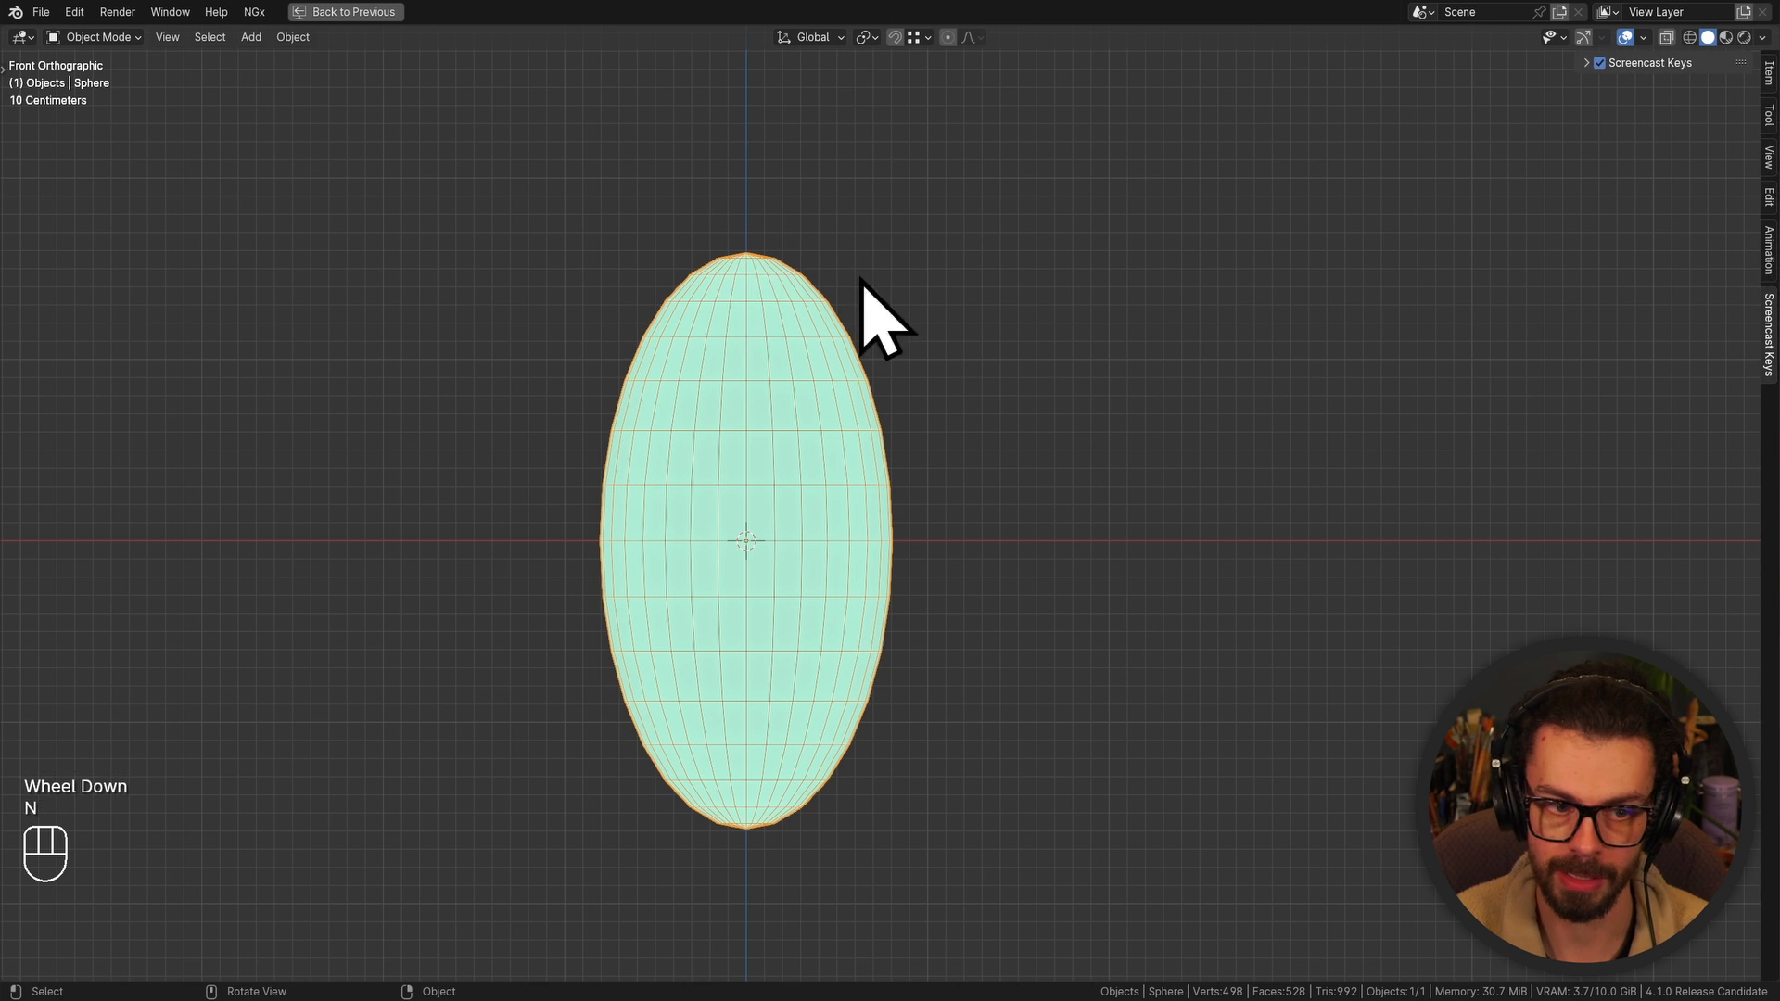
click(1767, 101)
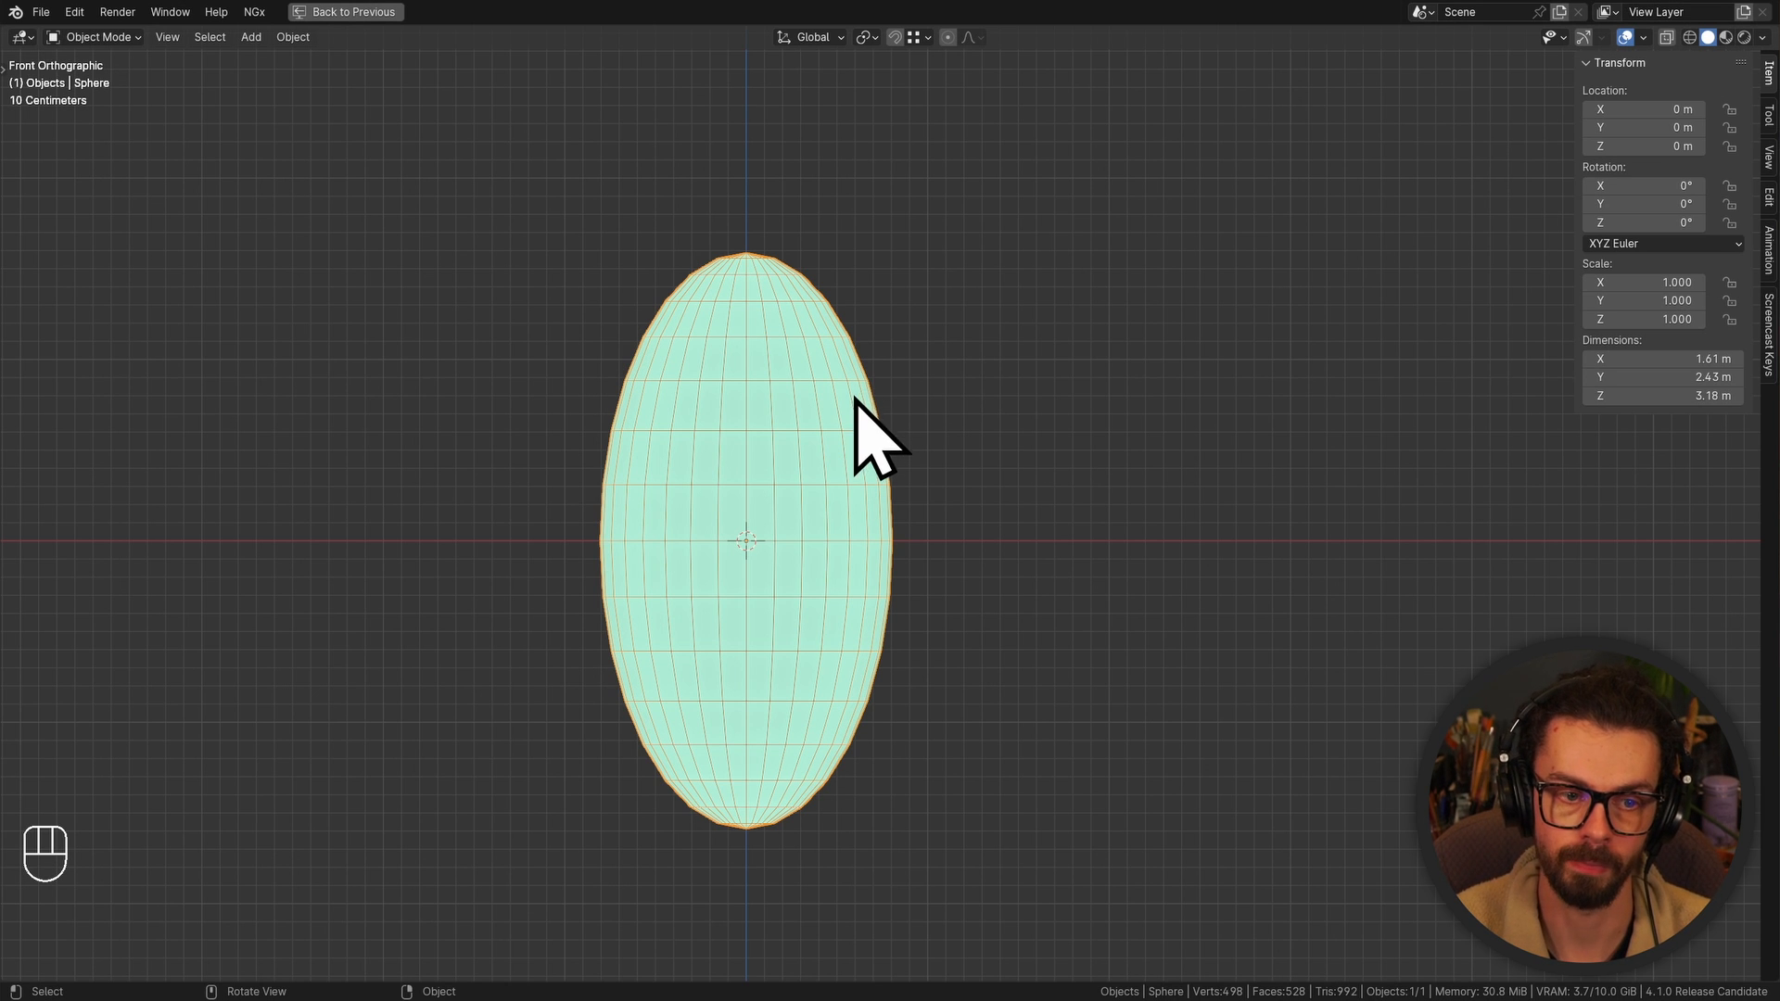
Duplicate the finned sphere and place the copy about 1.74 m away along X
click(805, 584)
key(shift+d)
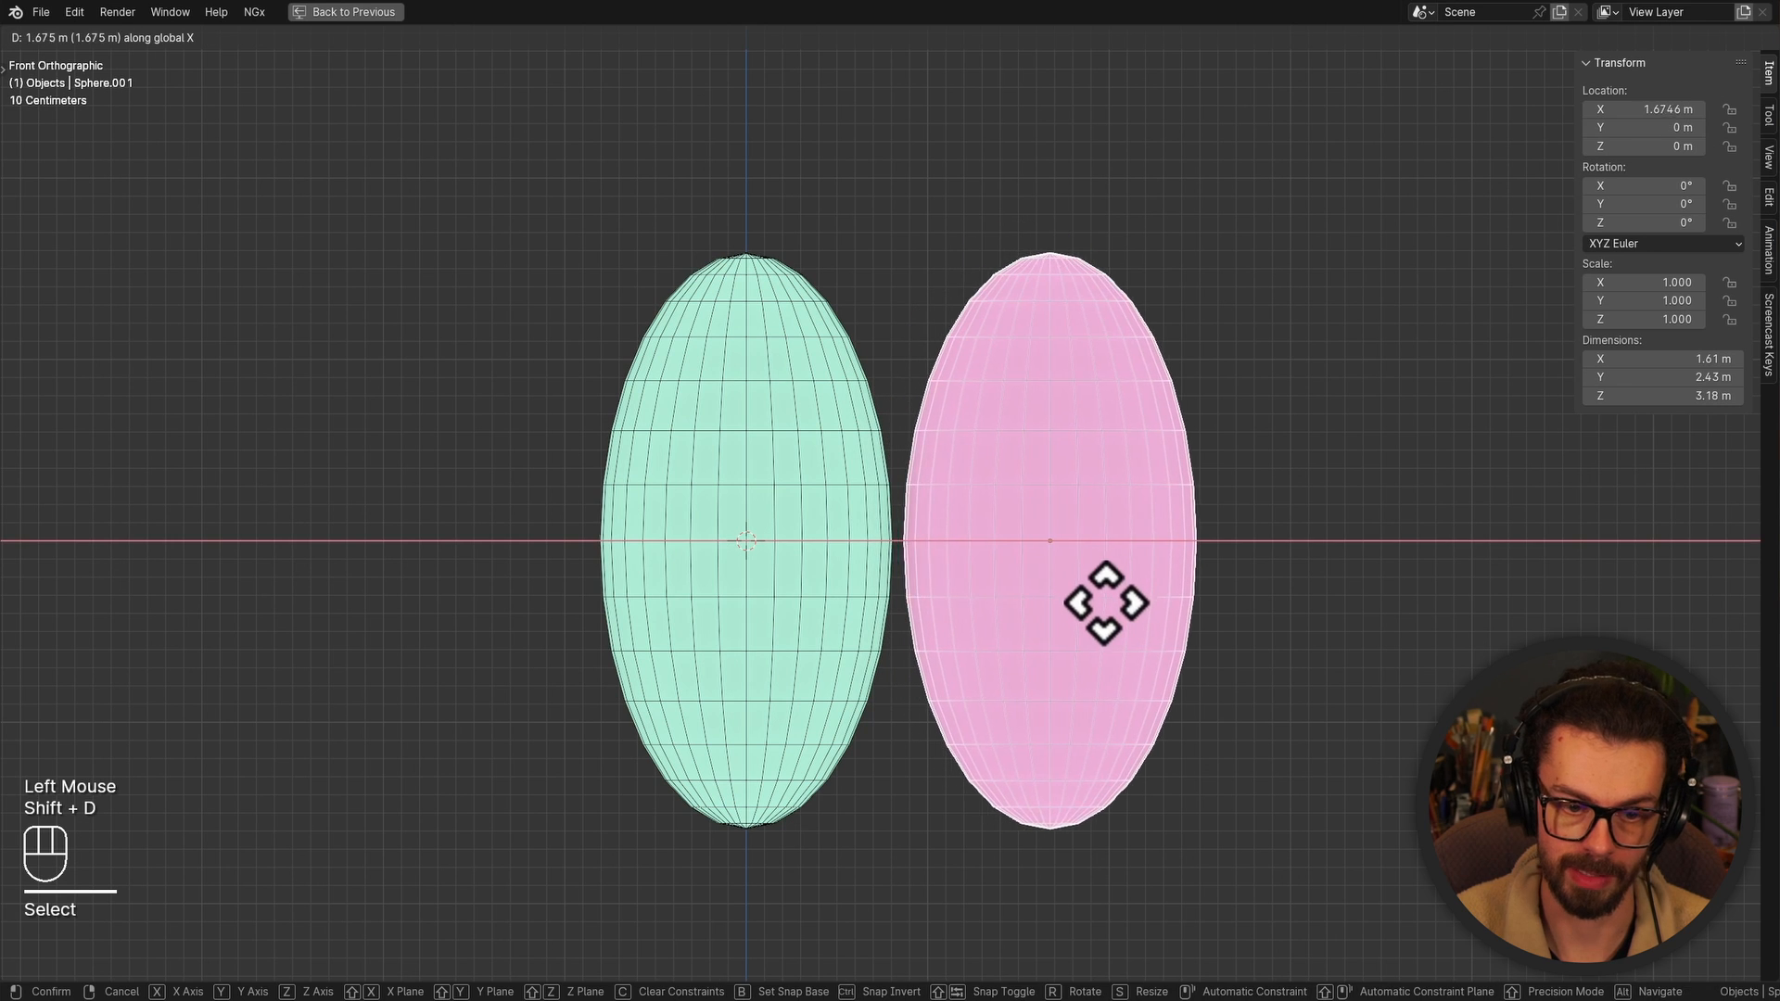
click(1119, 608)
Shrink the duplicate uniformly to about 1.21 × 1.82 × 2.38 m and apply its scale
key(s)
click(1286, 560)
key(ctrl+a)
click(1258, 828)
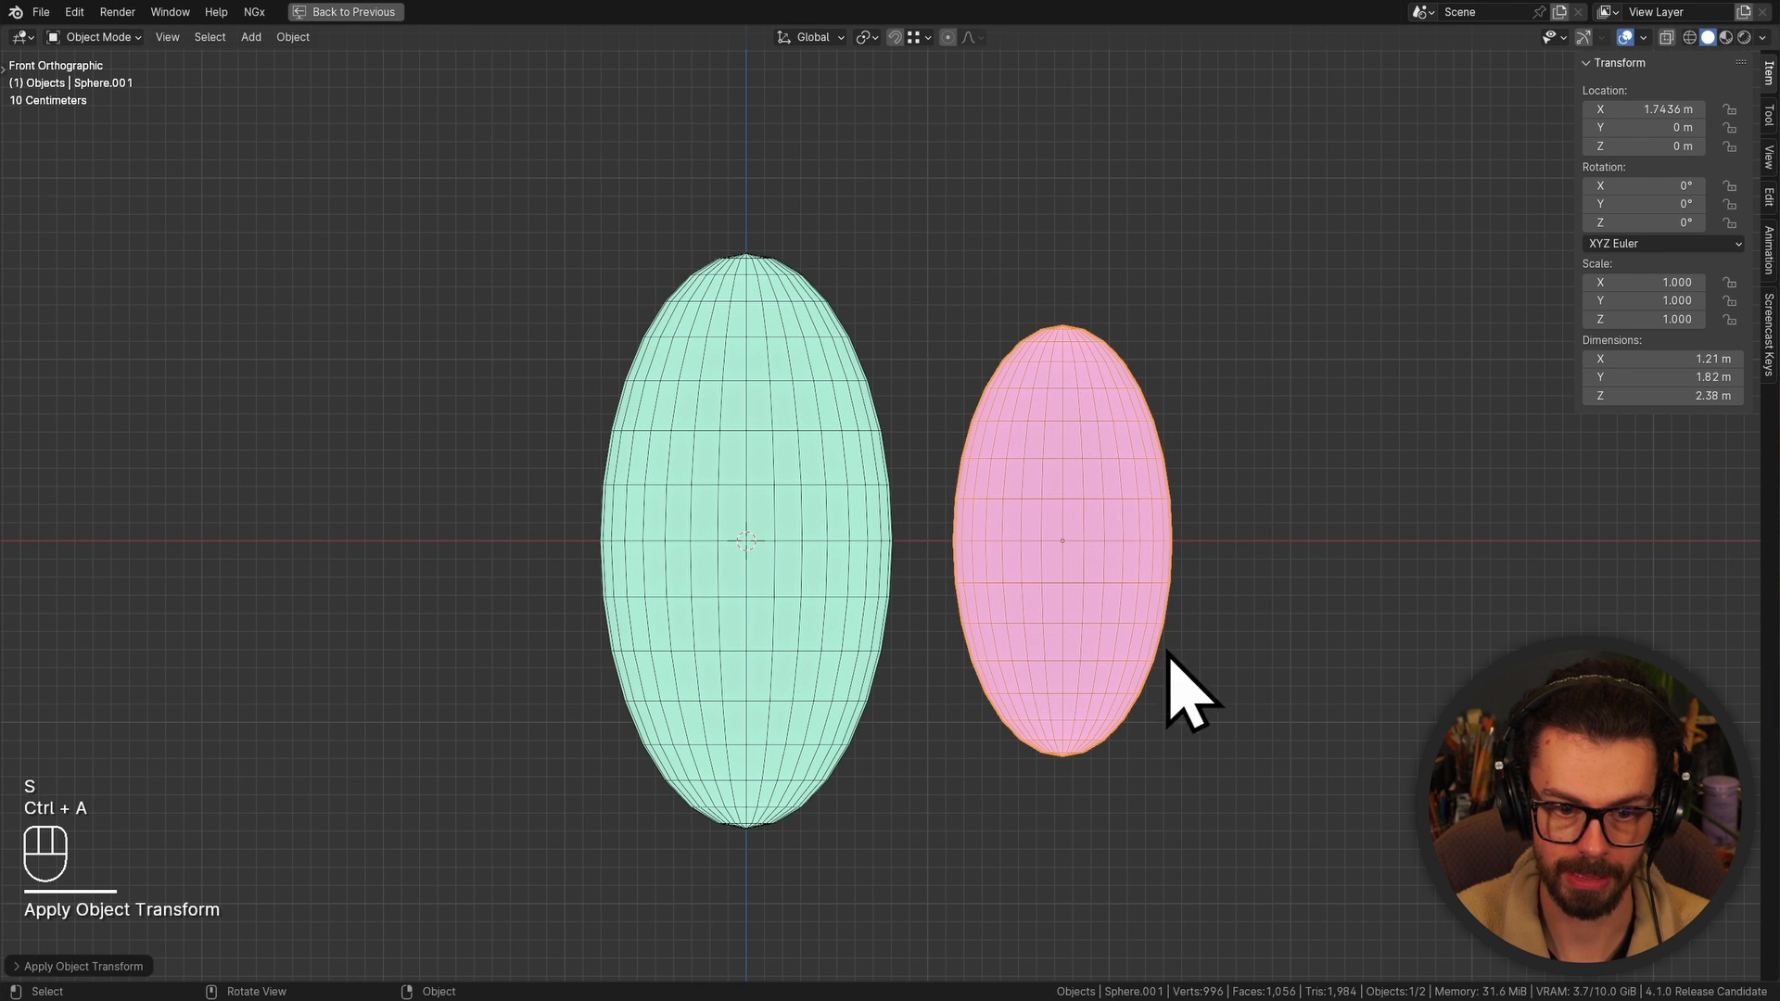
Move all of the duplicate's mesh up about 1.51 m along Z in Edit Mode, leaving its origin in place
key(Tab)
key(a)
key(g)
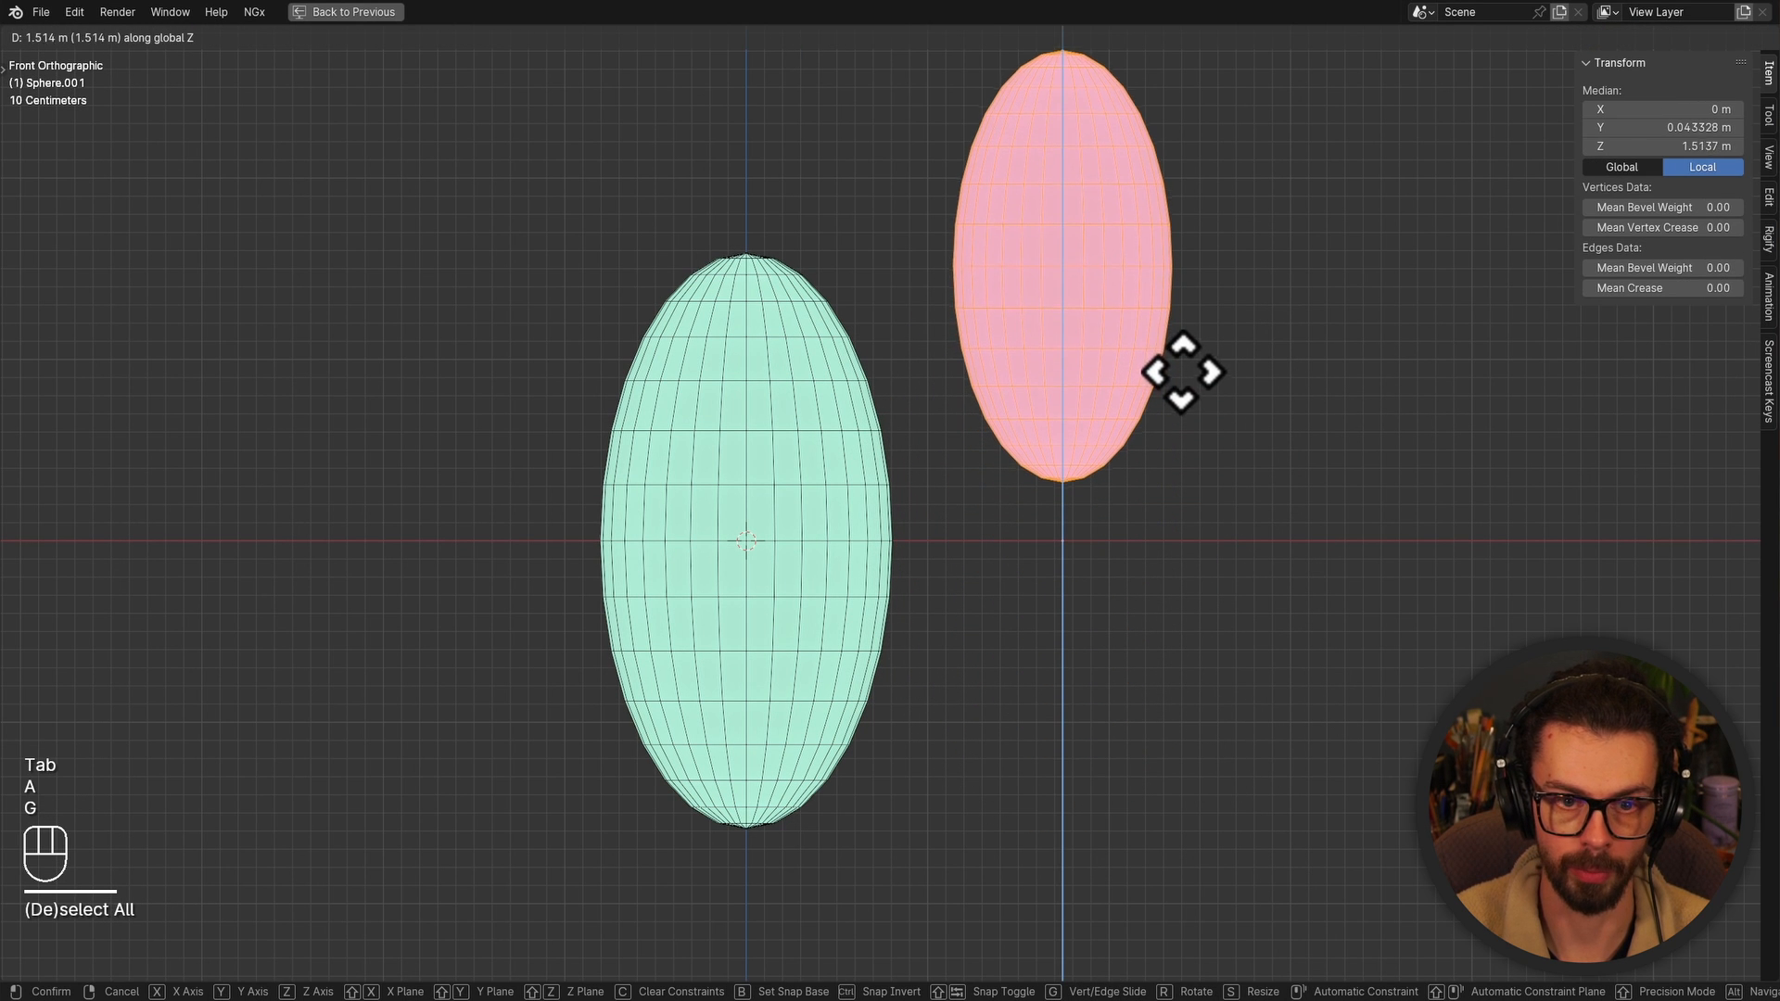
click(1182, 370)
key(Tab)
shift+middle_drag(1183, 378, 1085, 615)
Circle the origin points of both spheres with freehand annotations and erase the circles again
key(d)
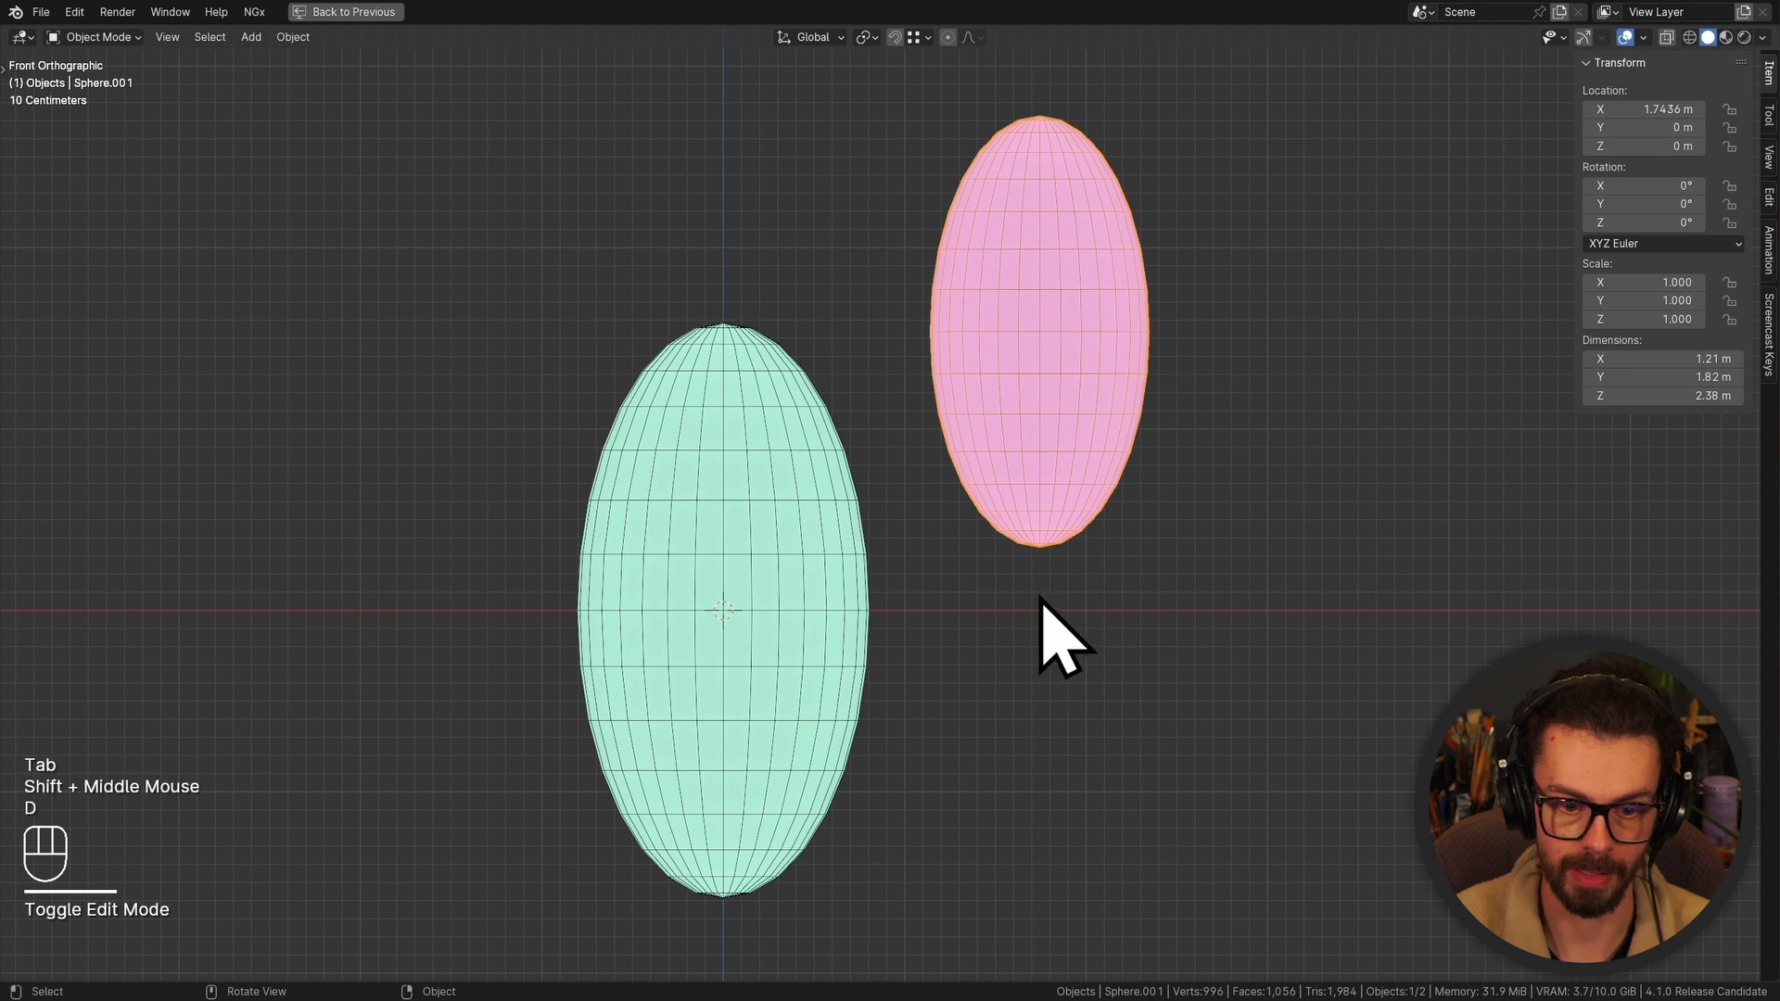
drag(1016, 638, 1064, 632)
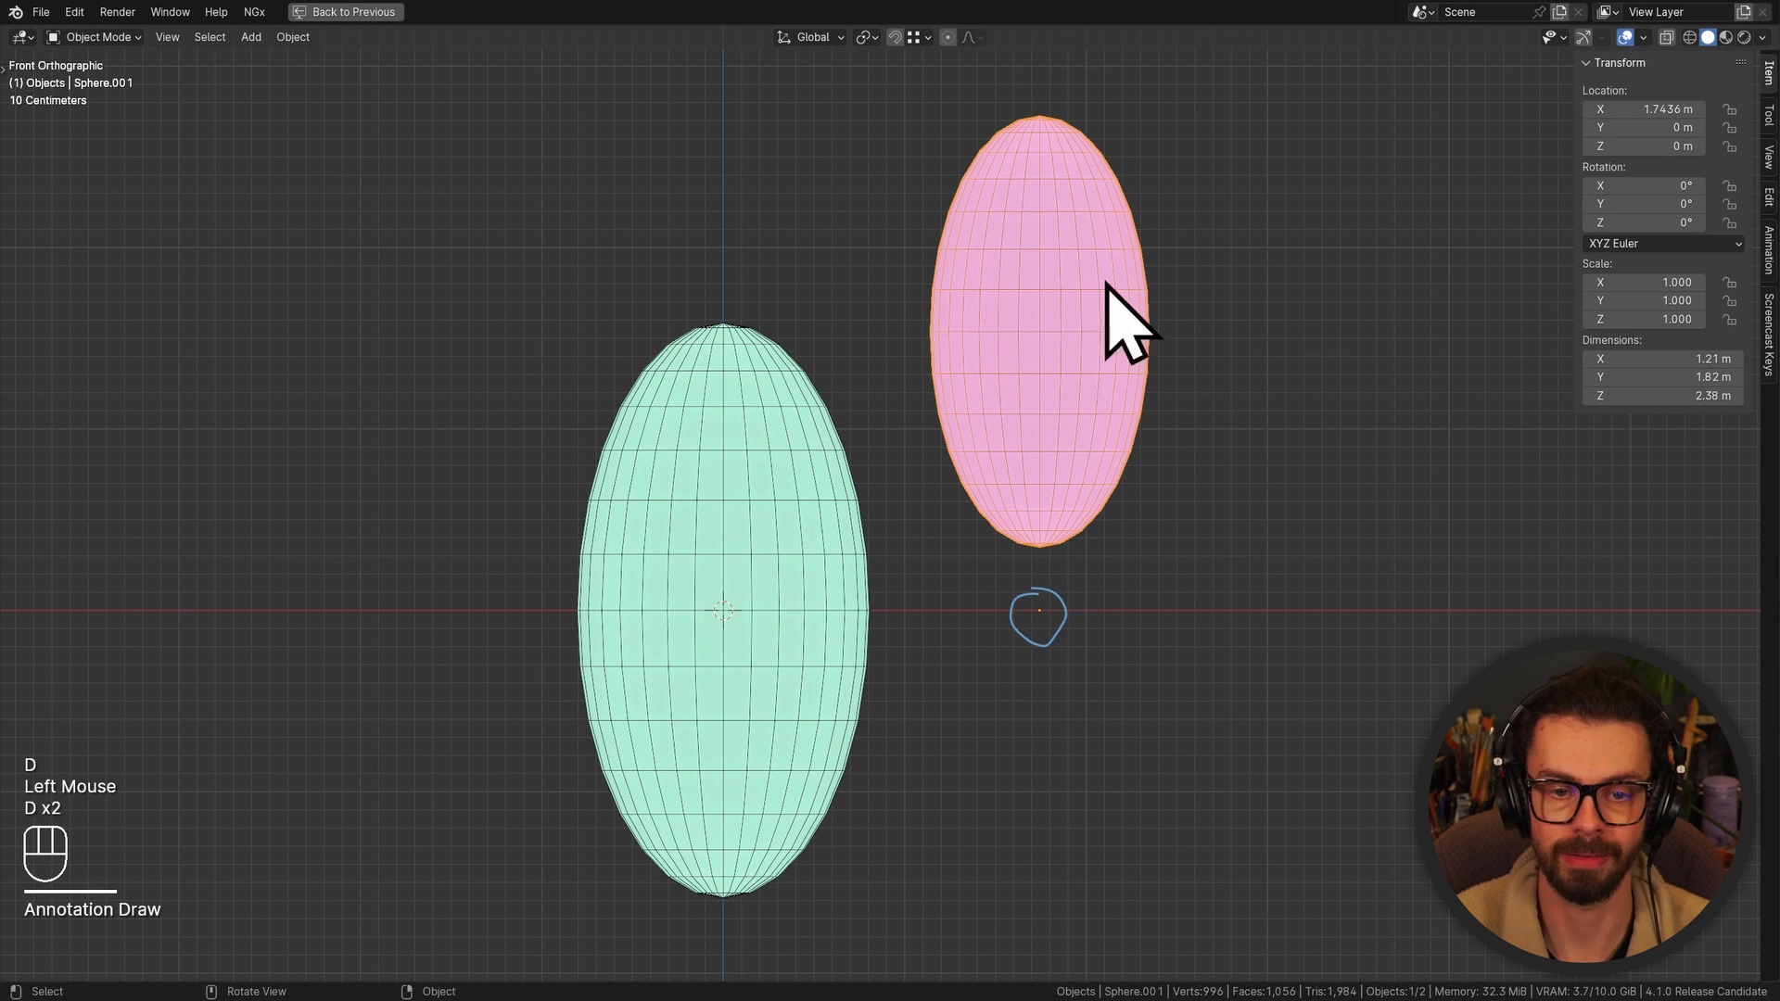
click(773, 653)
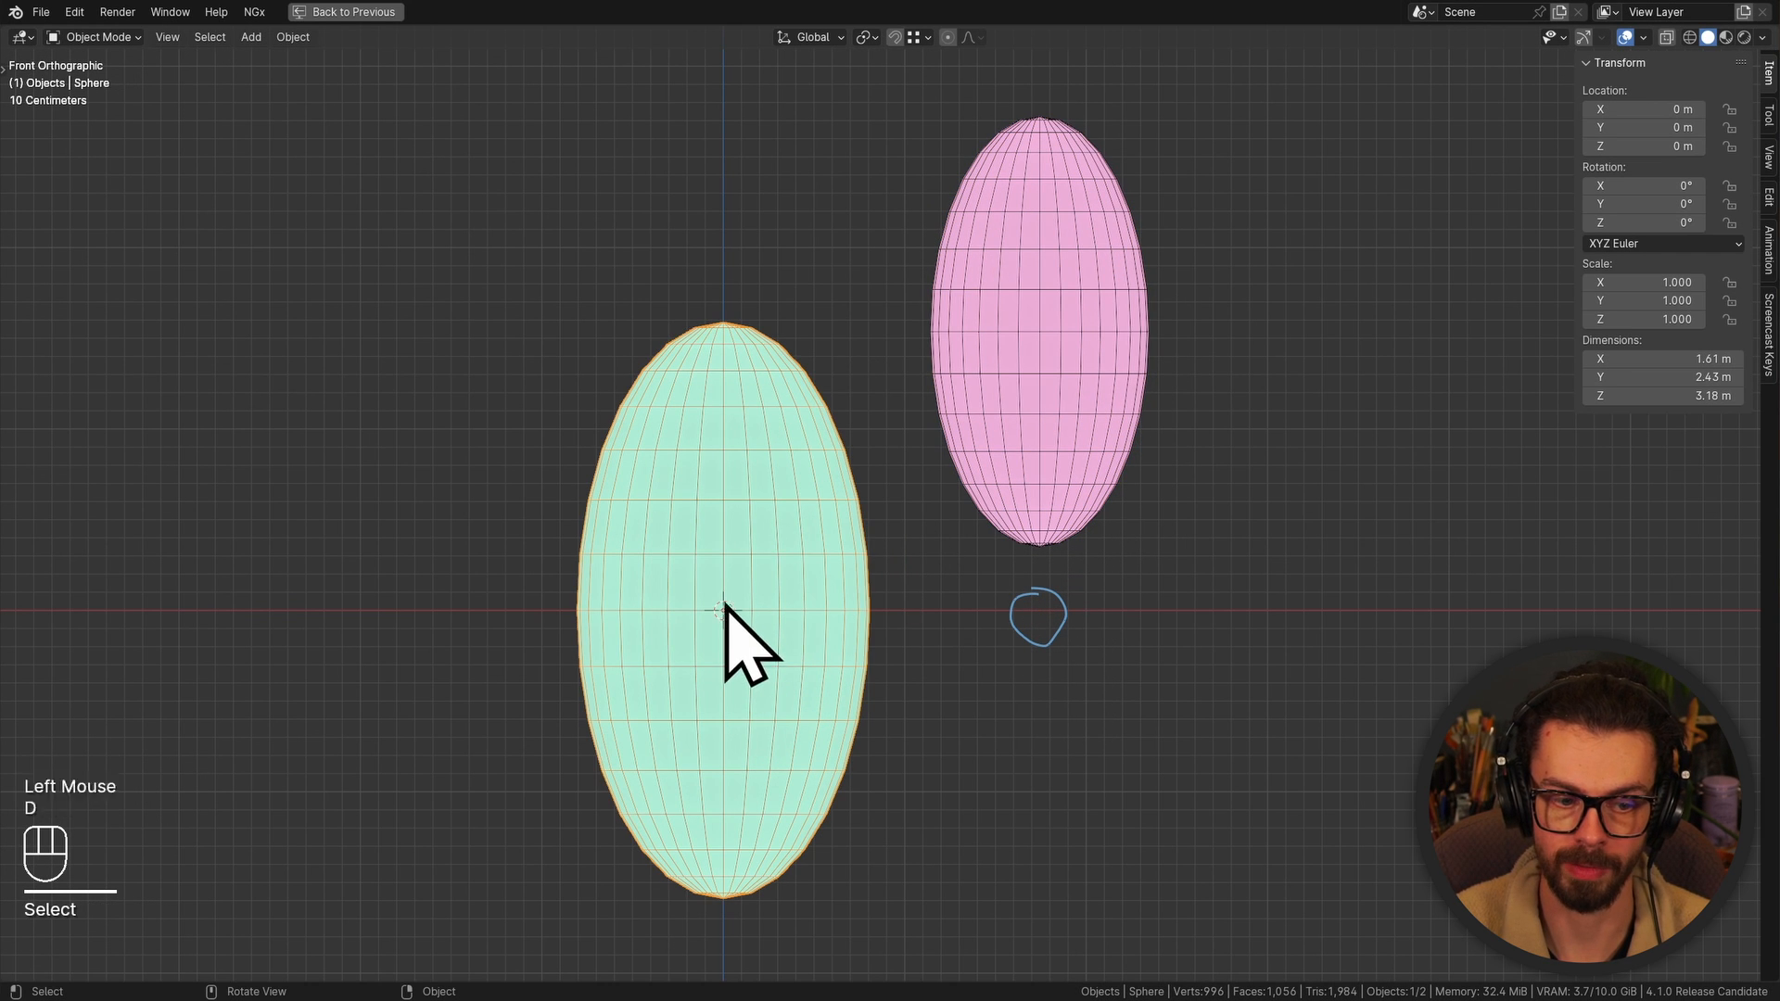
drag(725, 607, 739, 599)
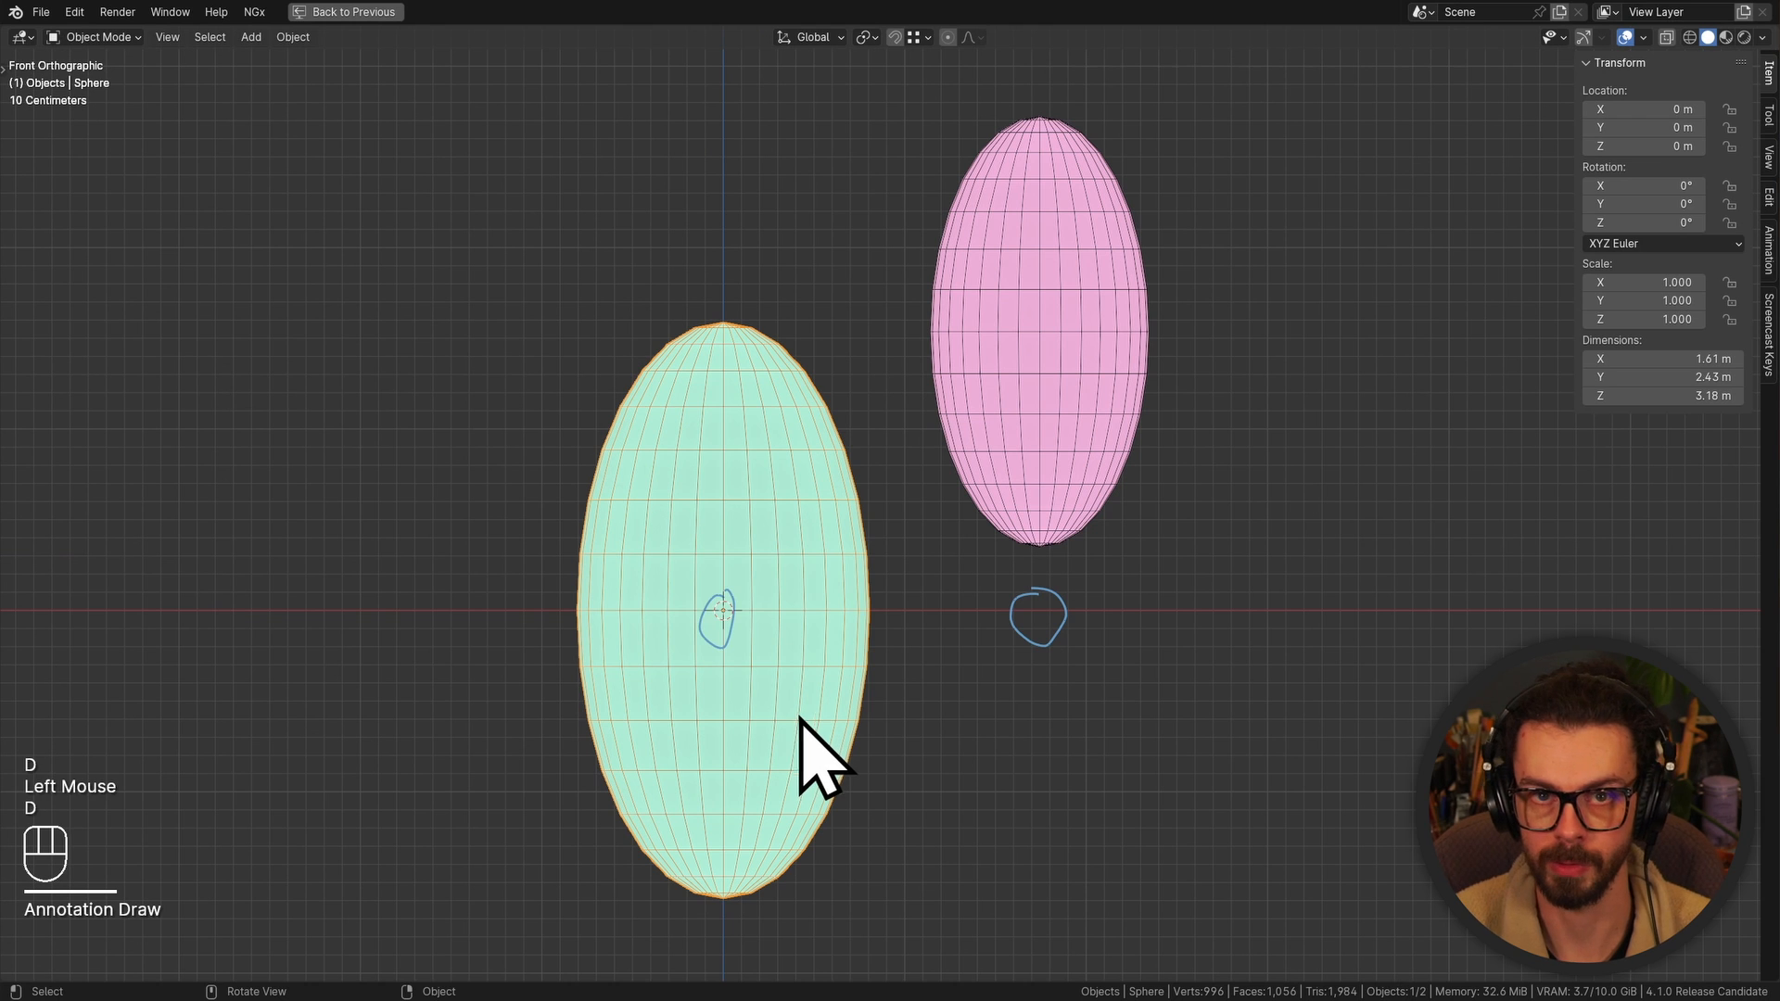
mouse_move(800, 719)
right_down()
mouse_move(736, 636)
mouse_move(1094, 604)
right_up()
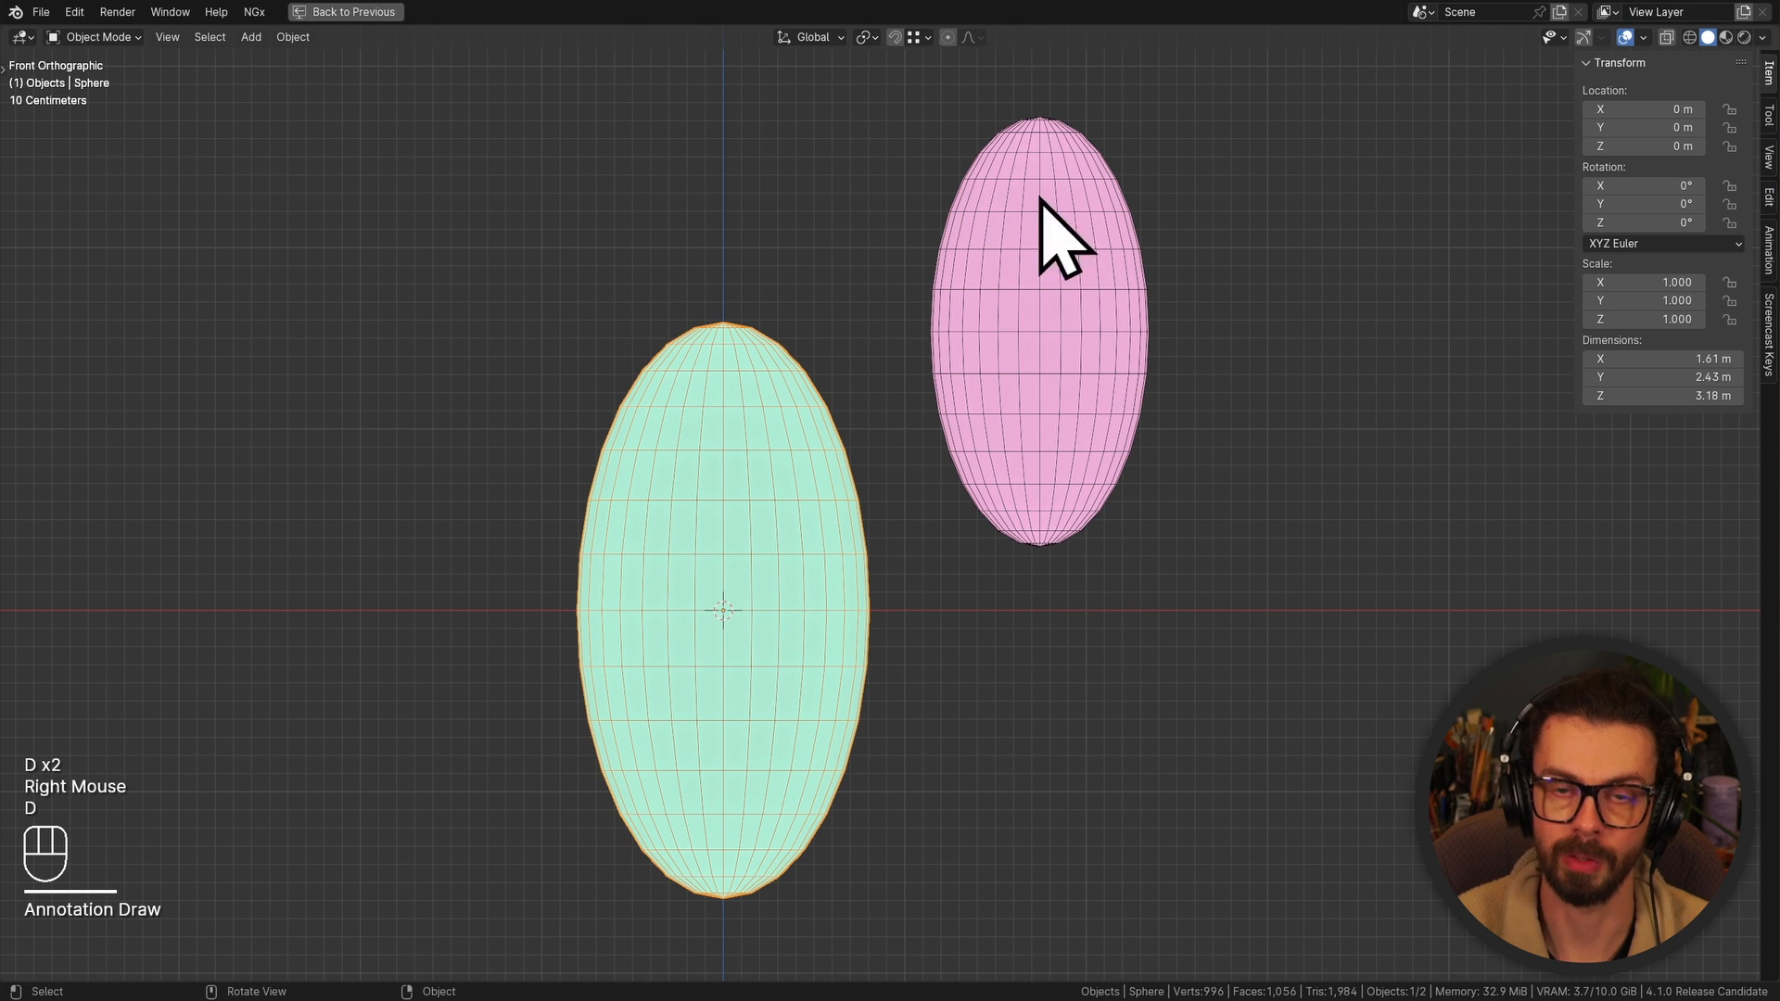
Sketch a leaf outline with a central vein as an annotation beside the spheres, and erase it
shift+middle_drag(1222, 314, 1117, 544)
mouse_move(1062, 565)
mouse_down()
mouse_move(1255, 425)
mouse_move(1297, 435)
mouse_up()
mouse_move(1065, 566)
mouse_down()
mouse_move(1160, 429)
mouse_move(1309, 436)
mouse_move(1255, 548)
mouse_move(1065, 568)
mouse_up()
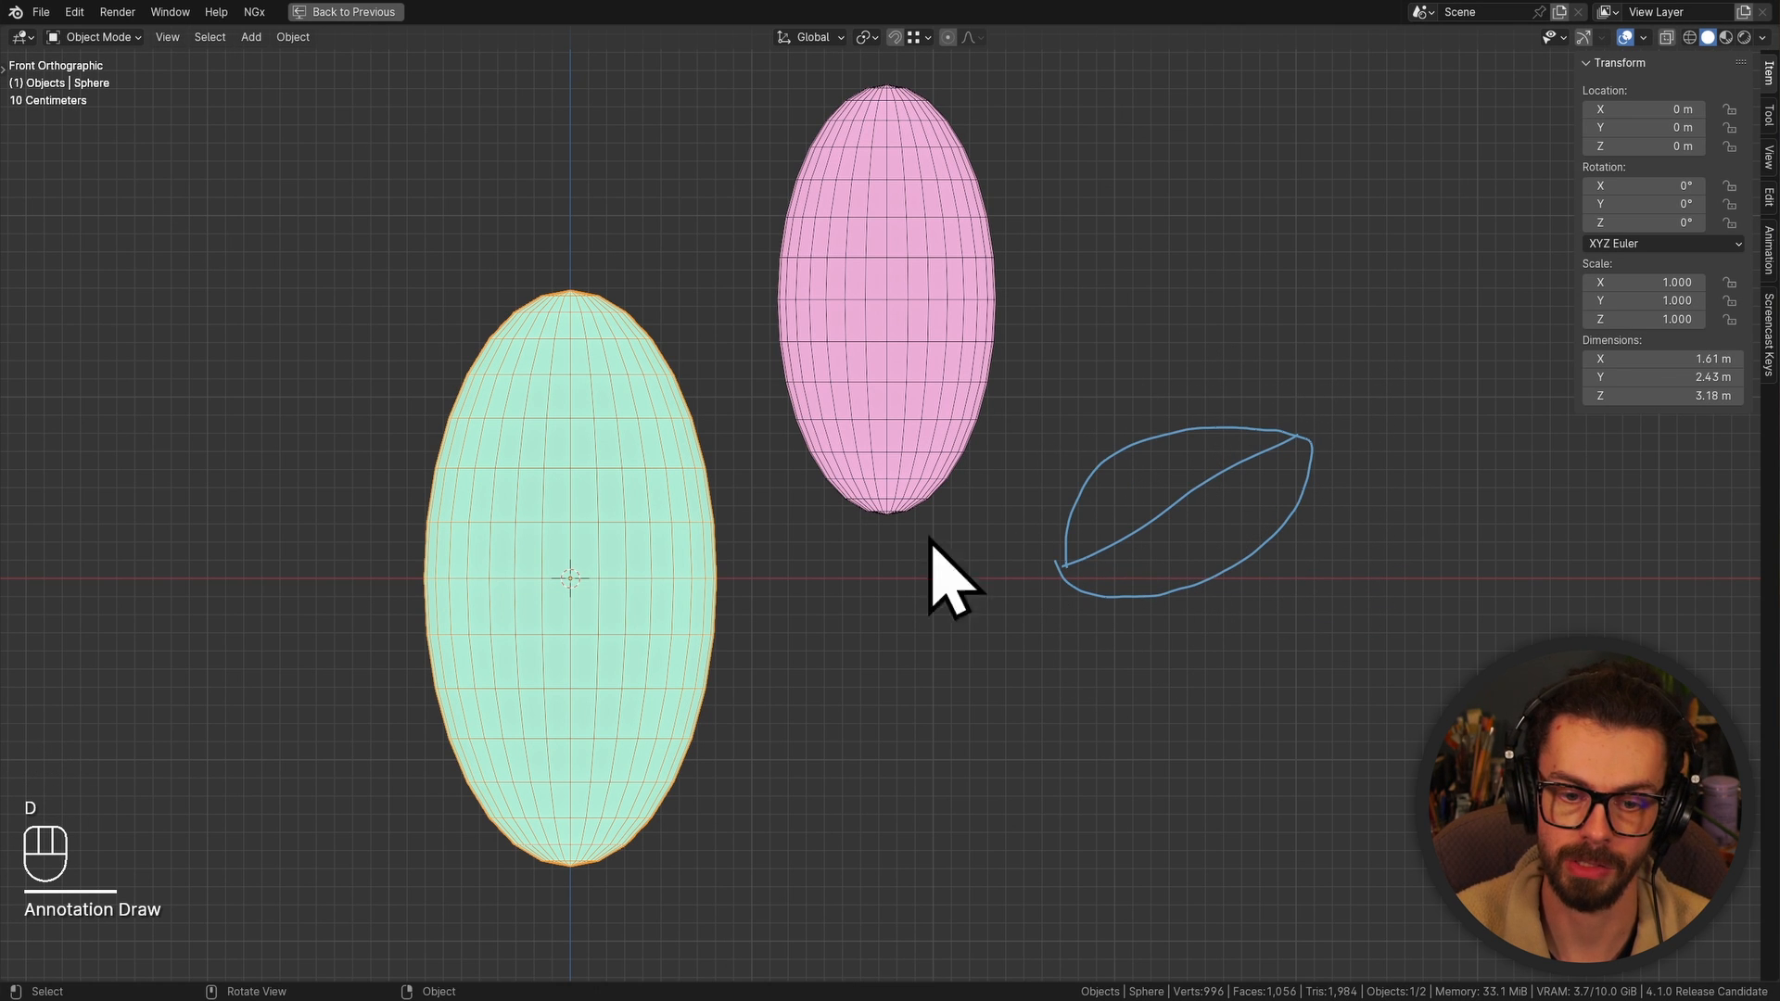
click(878, 584)
mouse_move(905, 636)
right_down()
mouse_move(882, 616)
mouse_move(1270, 402)
mouse_move(1294, 522)
right_up()
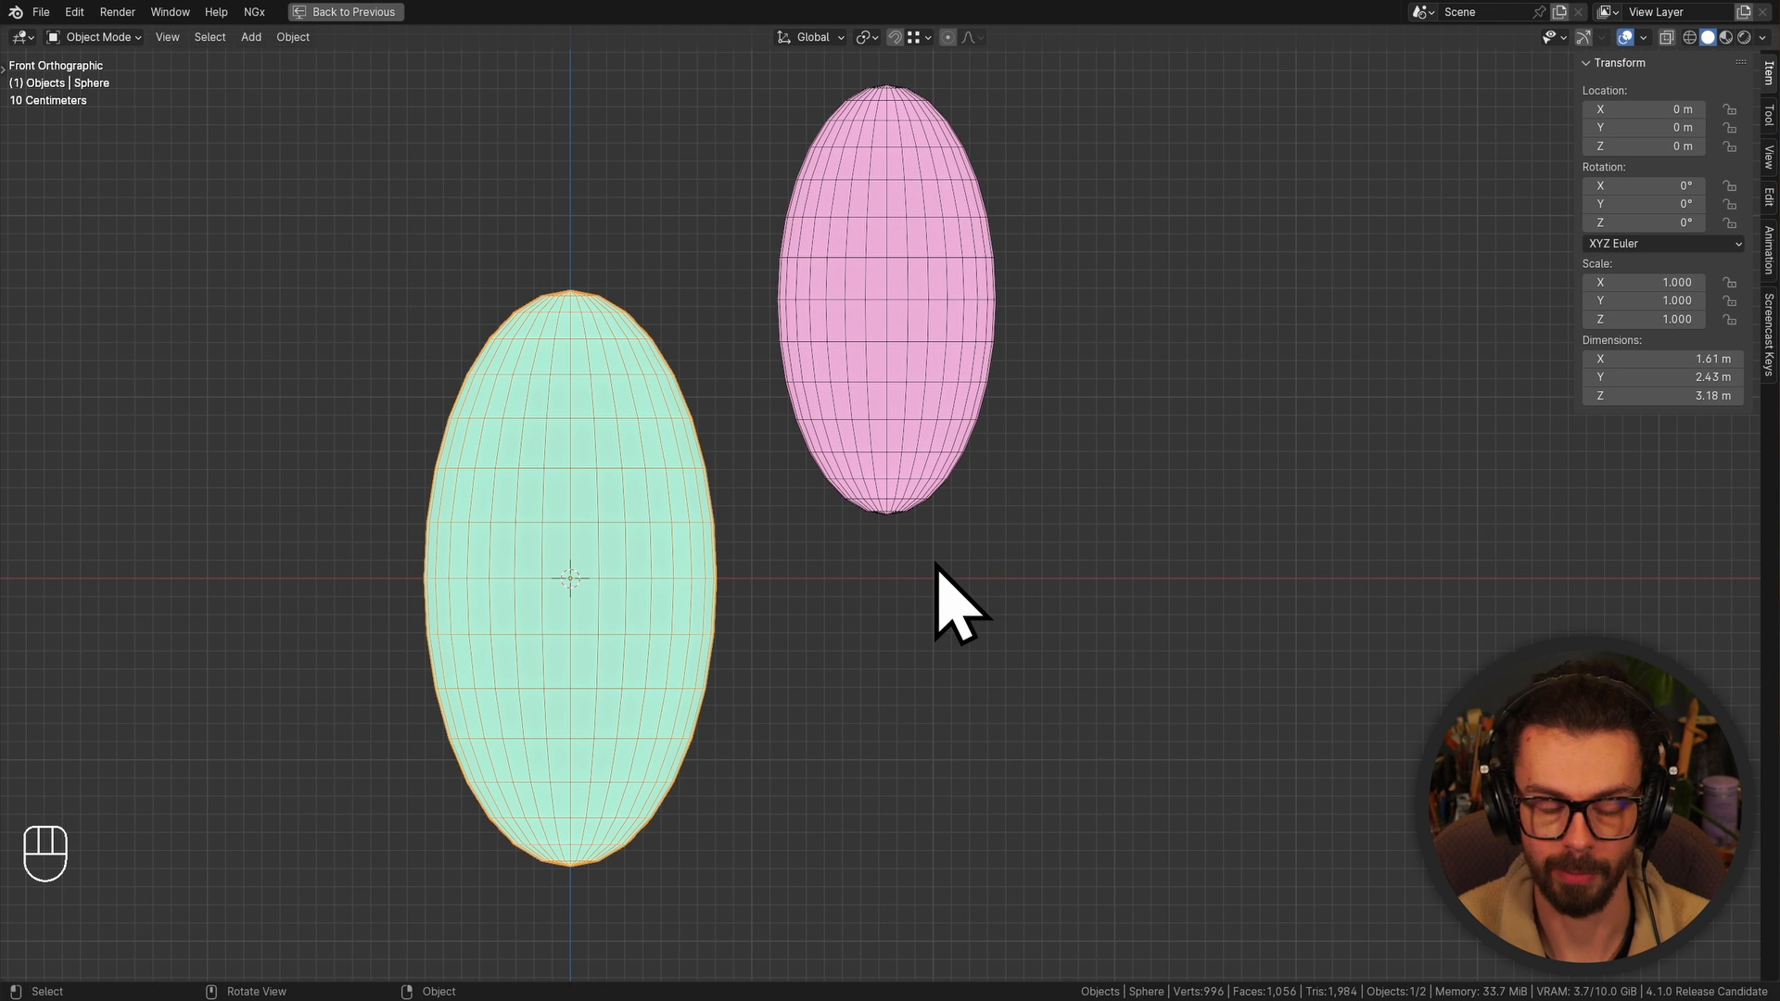
Try moving both spheres together and rotating the smaller one about its offset origin
scroll(937, 567, down, 2)
middle_drag(936, 567, 836, 377)
scroll(719, 410, up, 1)
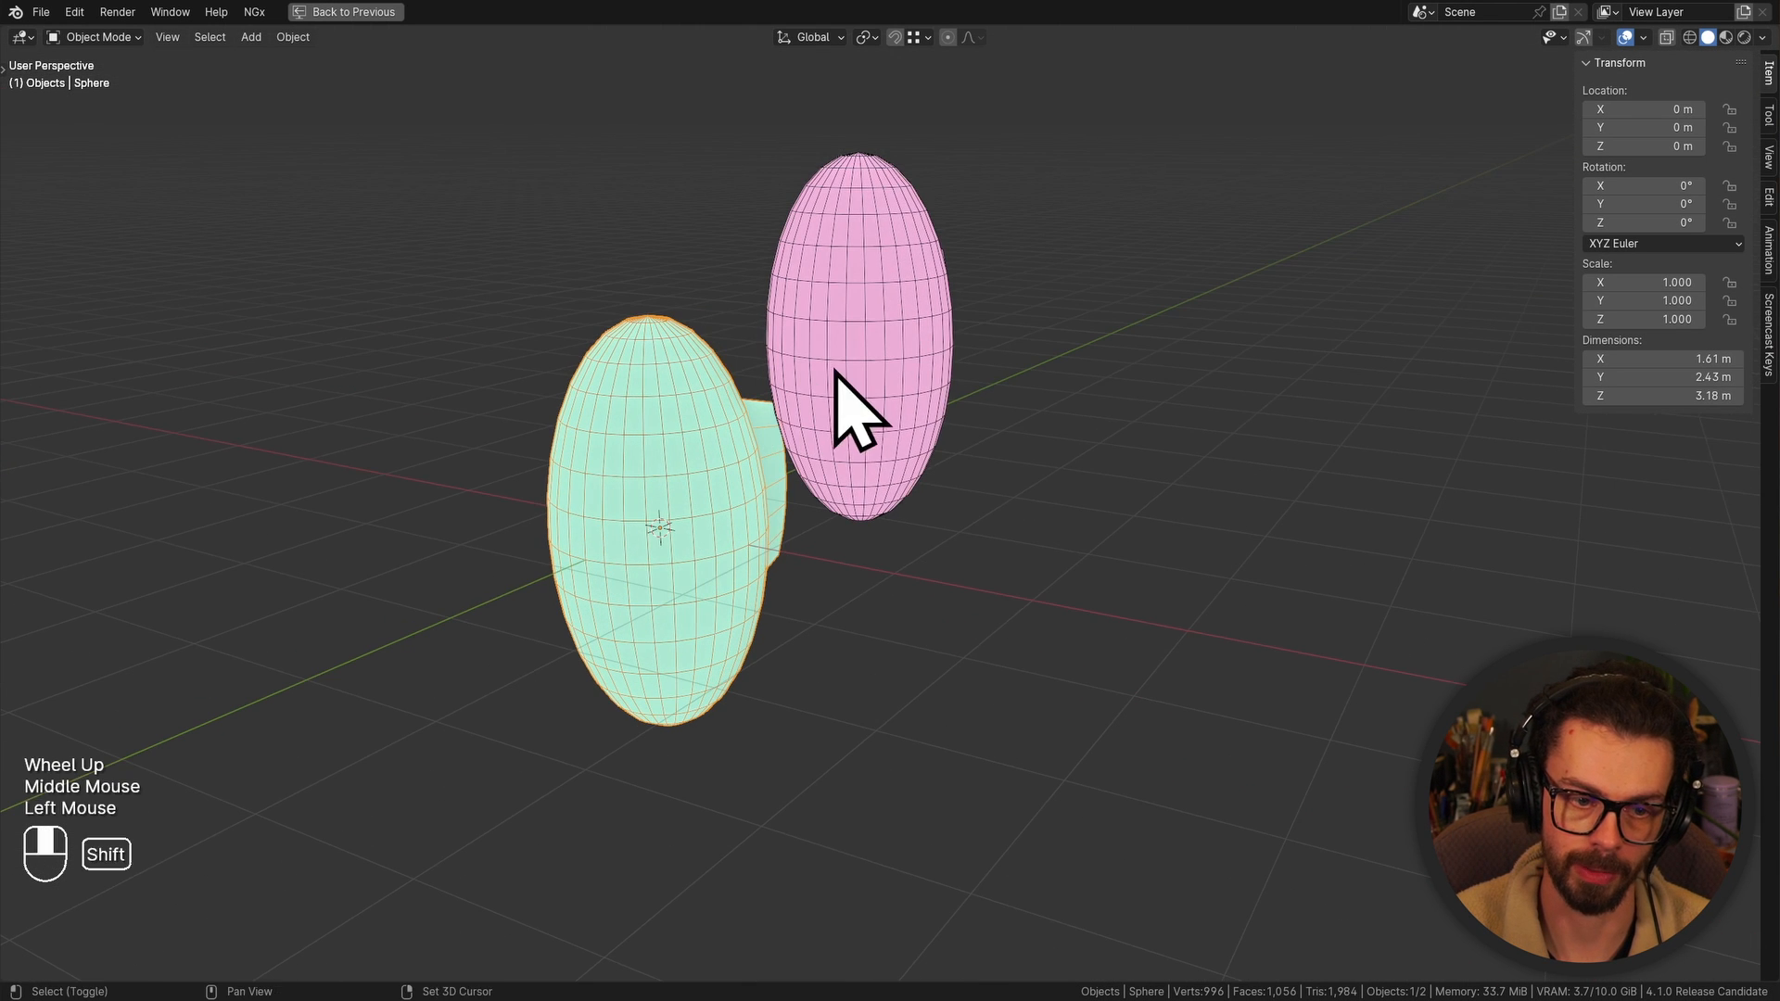
shift+click(907, 438)
key(g)
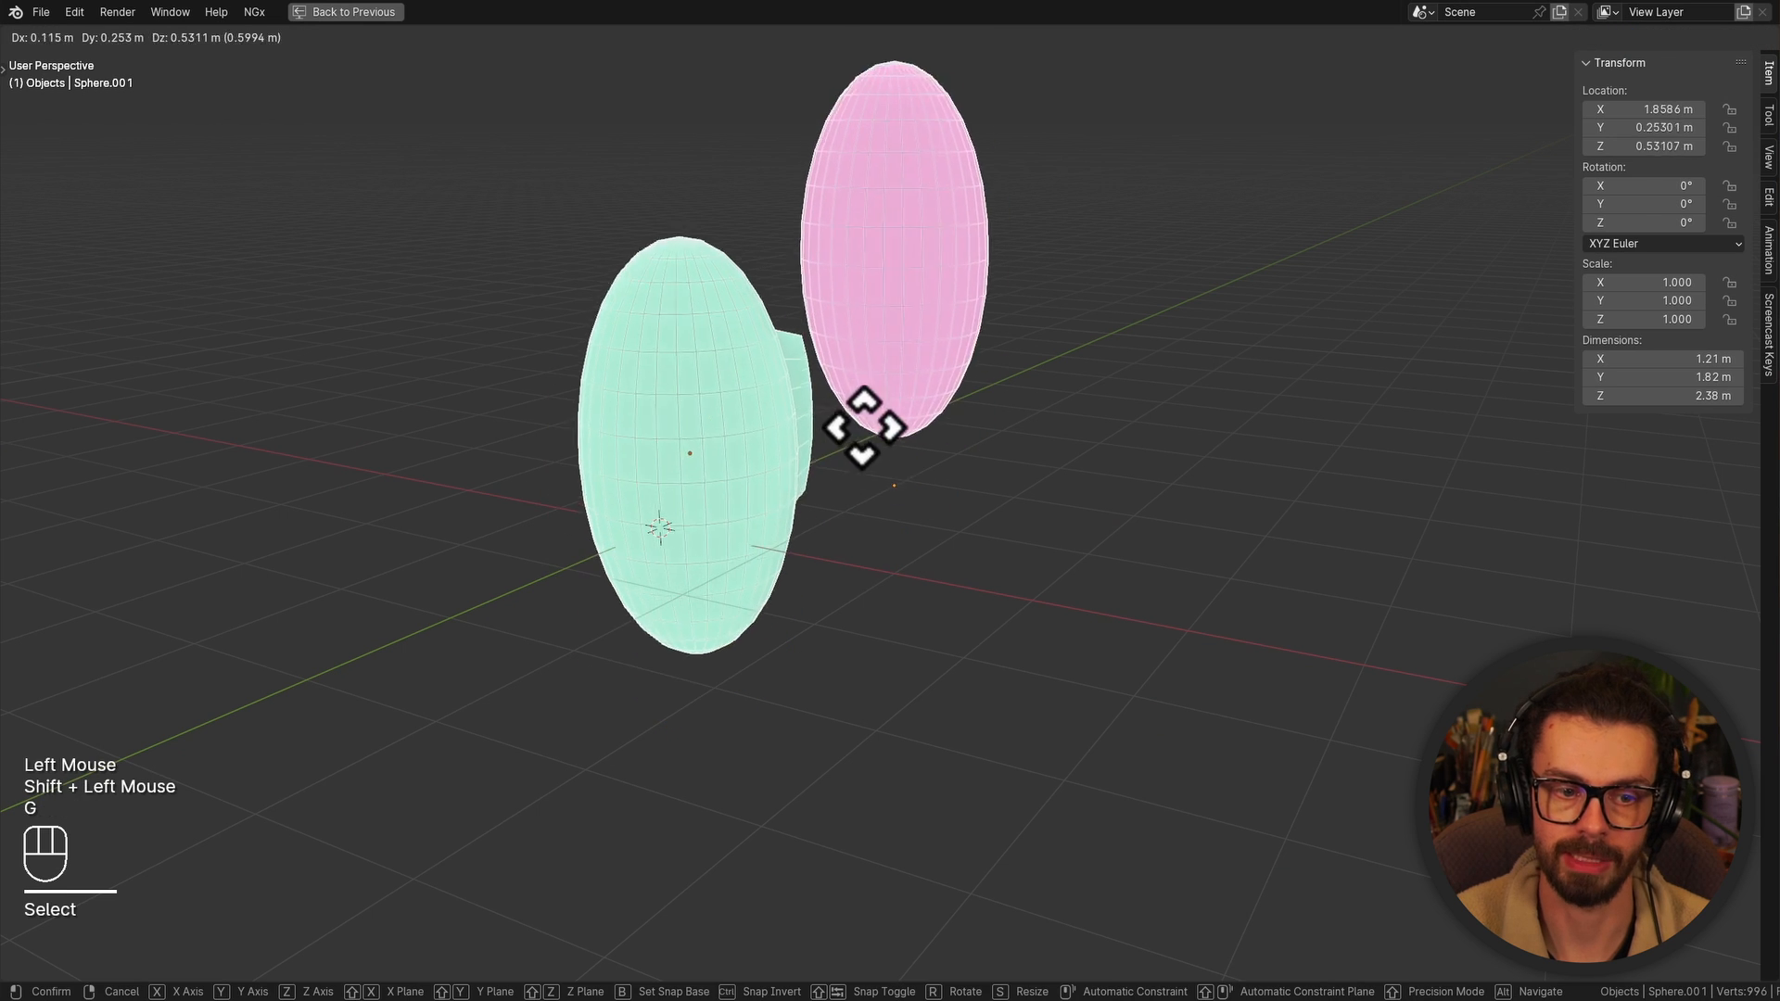
key(Escape)
click(886, 445)
key(r)
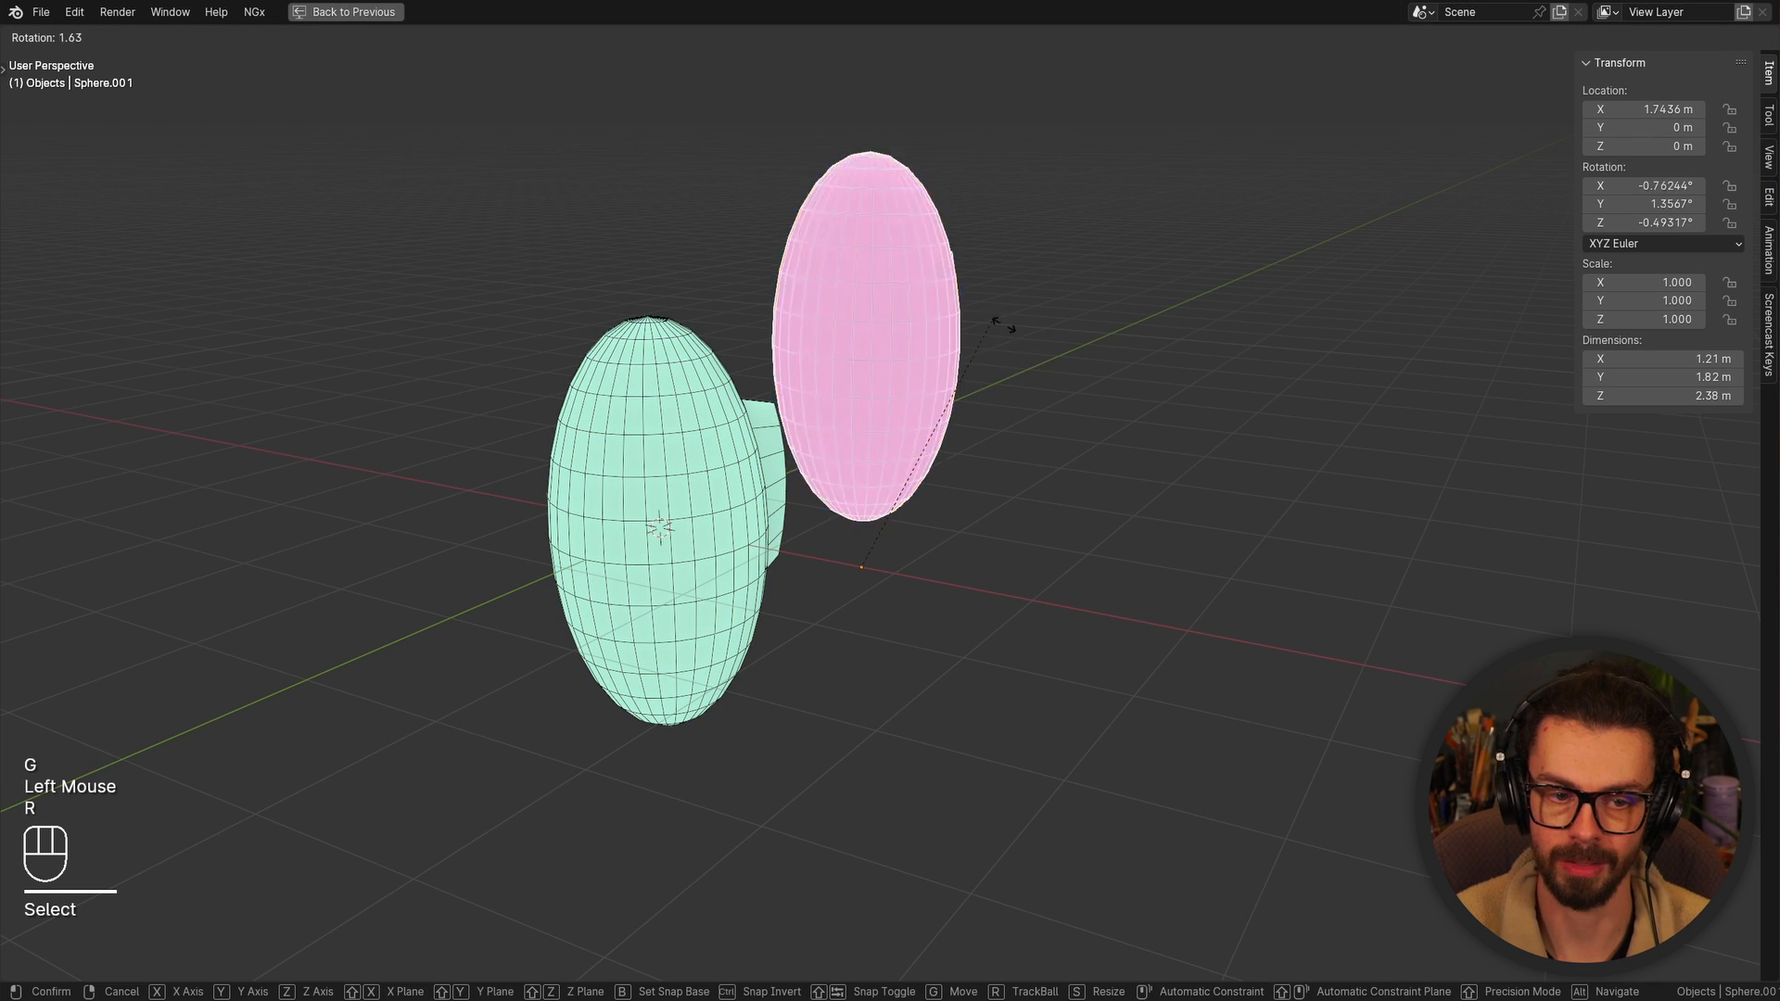
key(Escape)
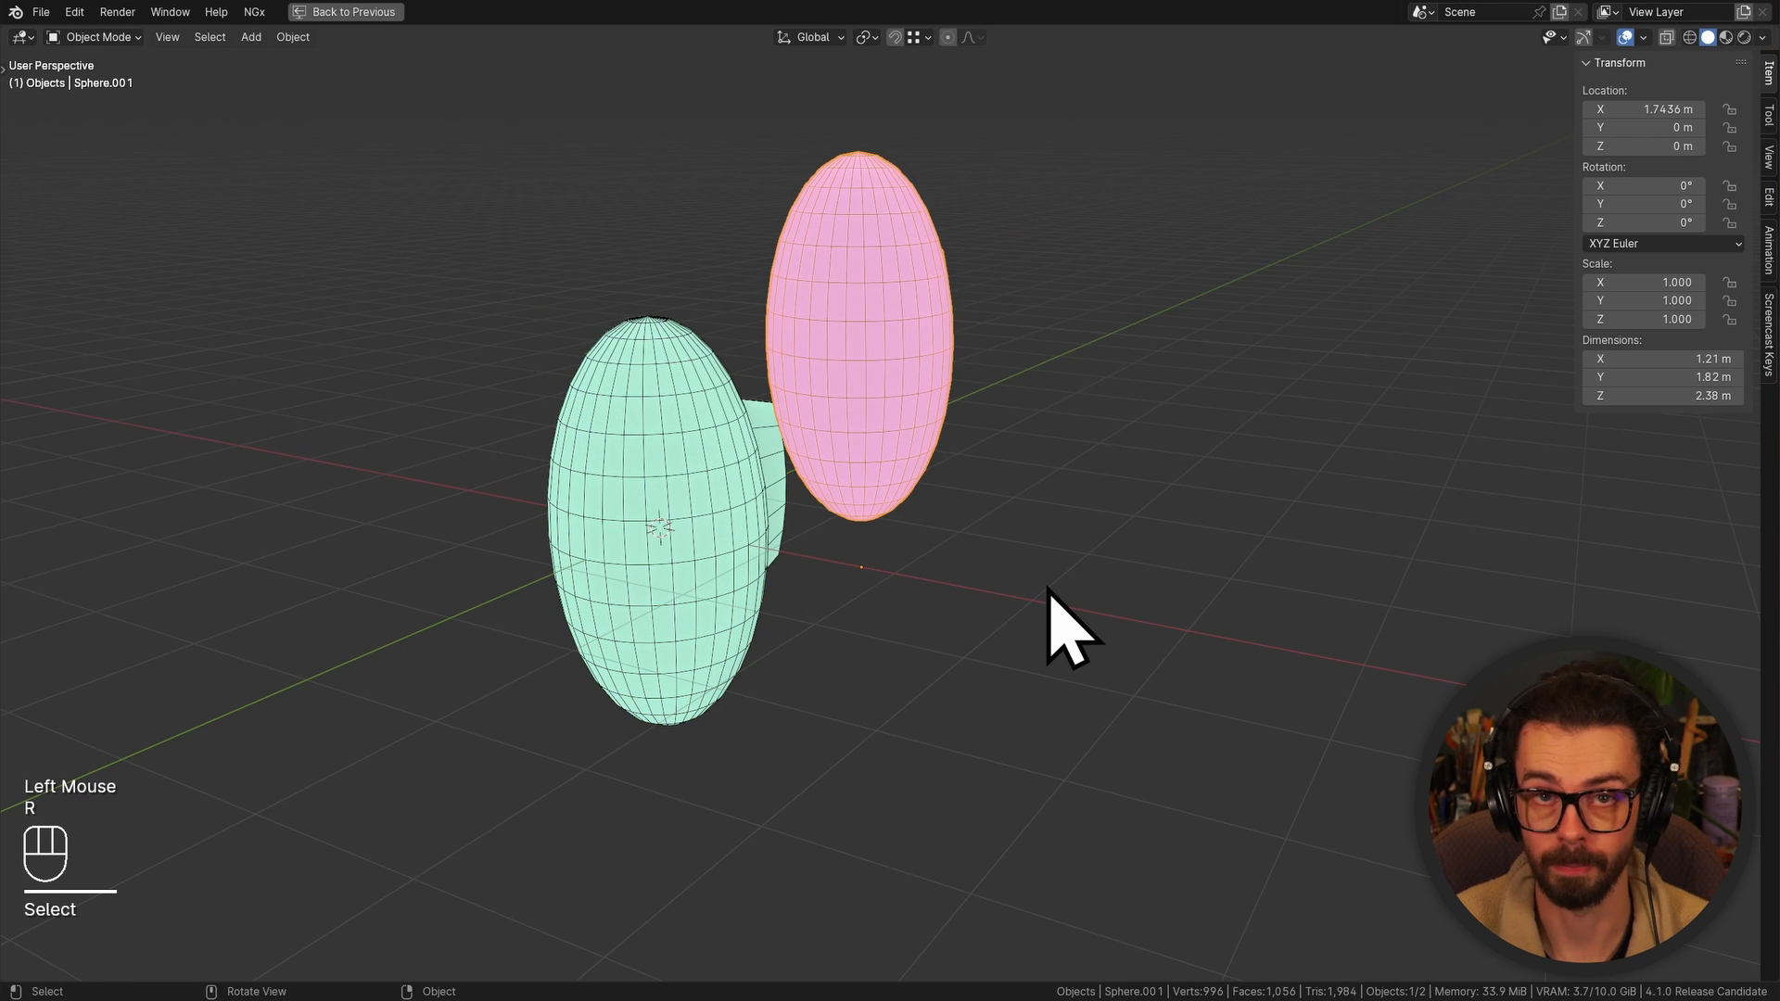
Restore the multi-editor layout and exclude the Objects collection from the view layer
key(n)
key(ctrl+space)
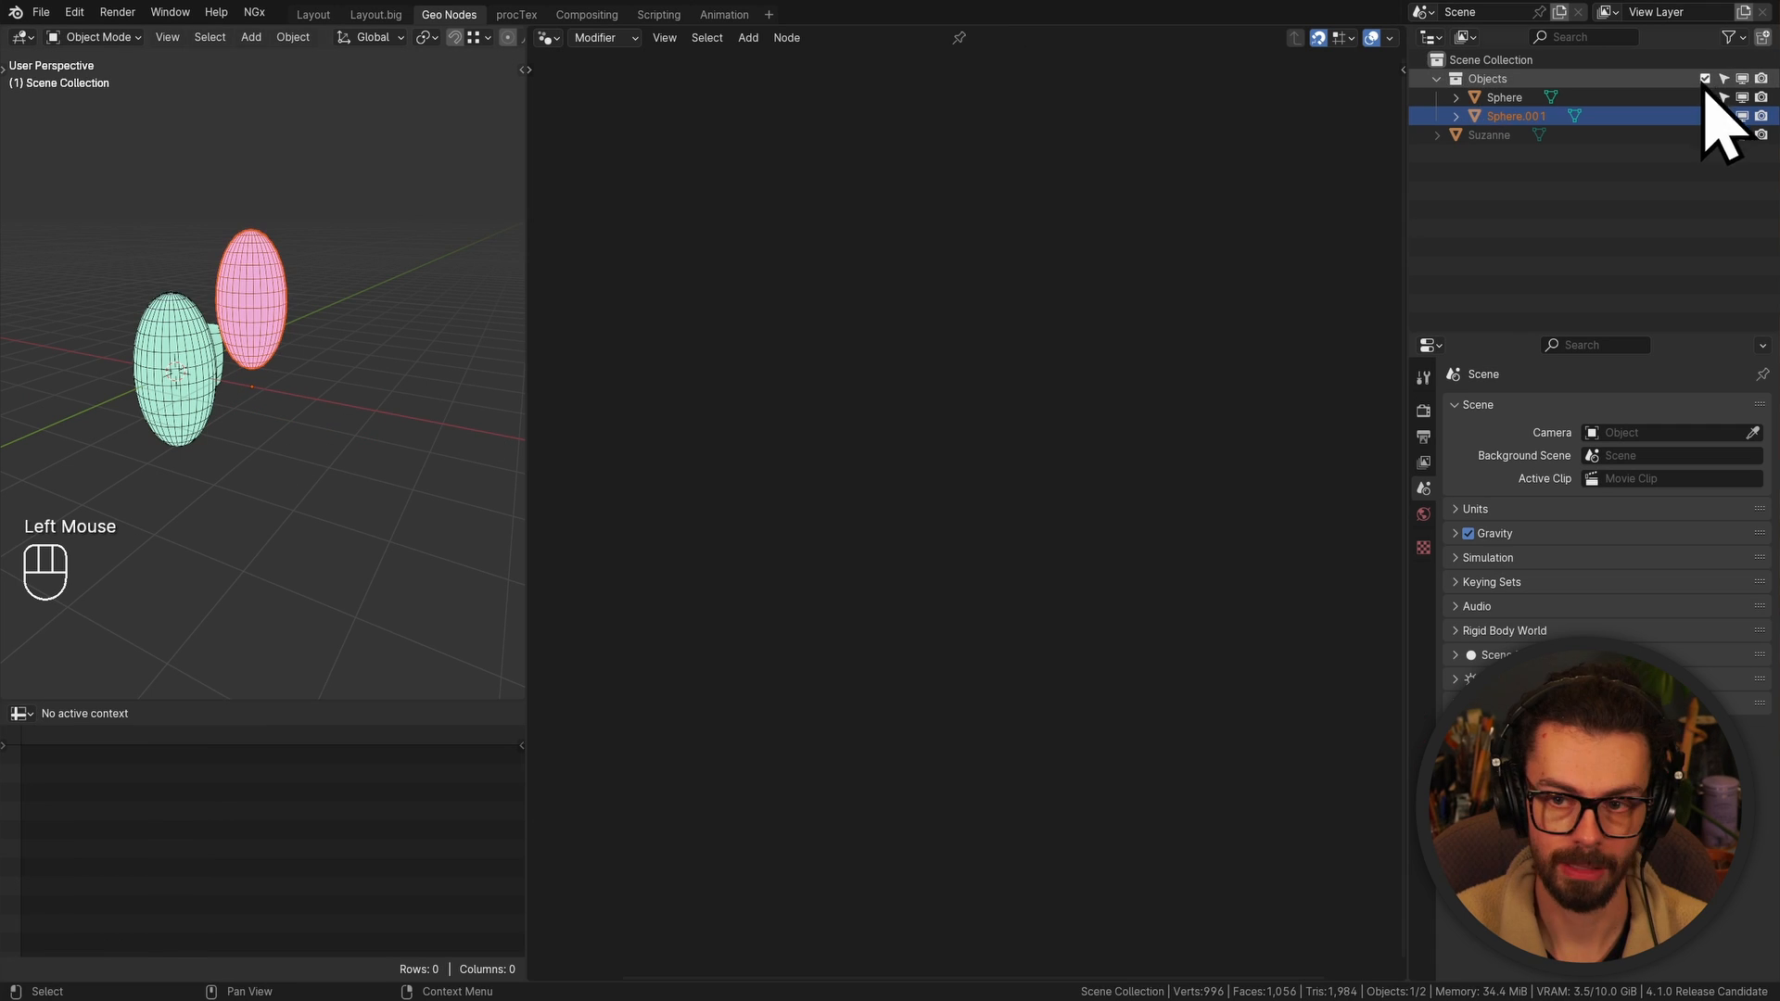
click(1705, 80)
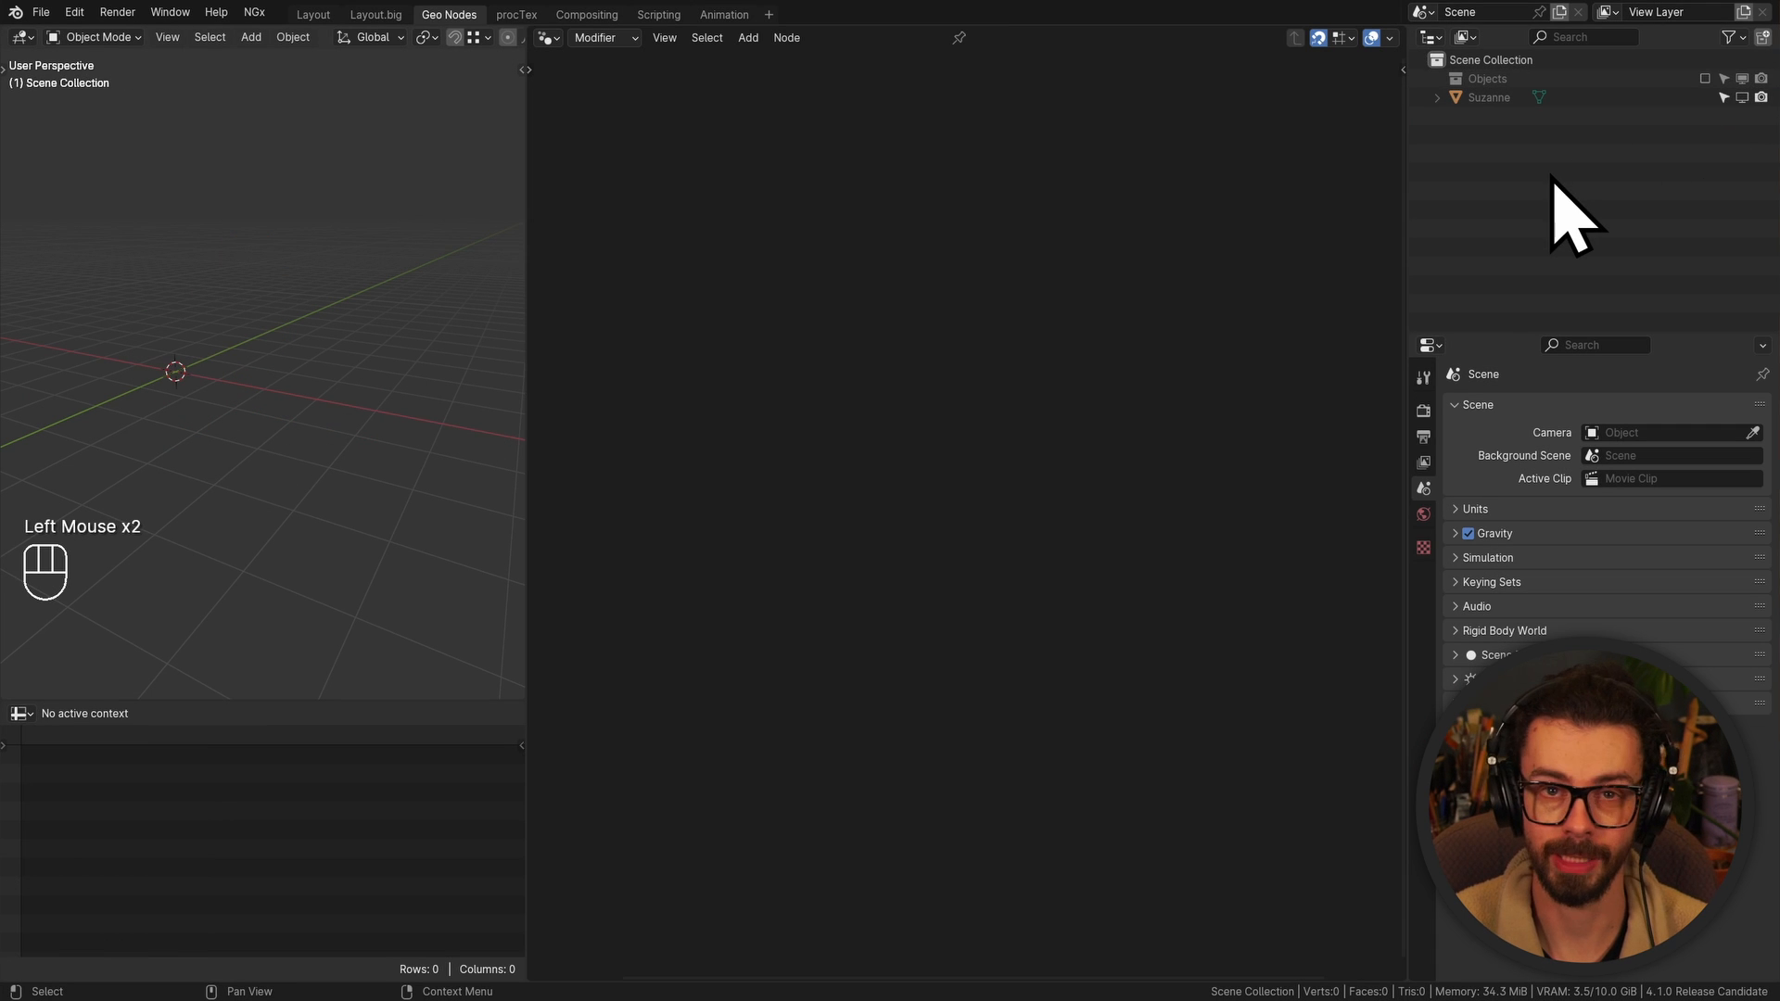
Select Suzanne and create a new geometry node tree for it
click(1504, 98)
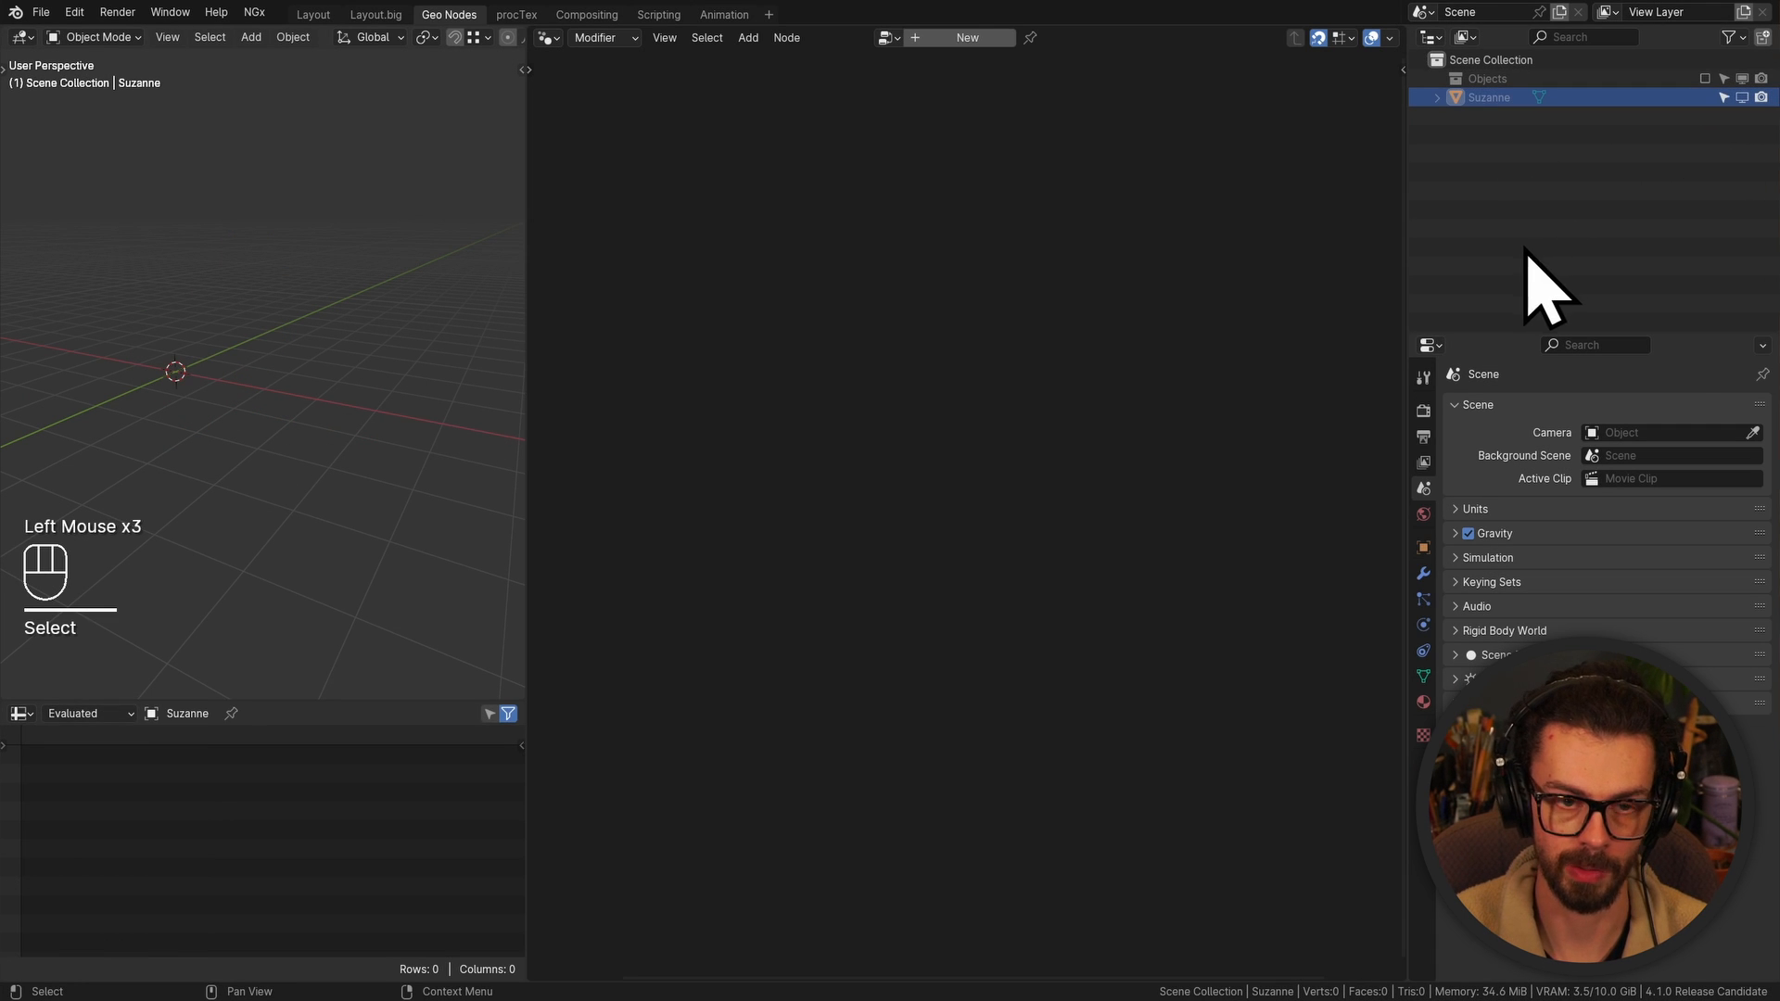
click(960, 39)
click(964, 38)
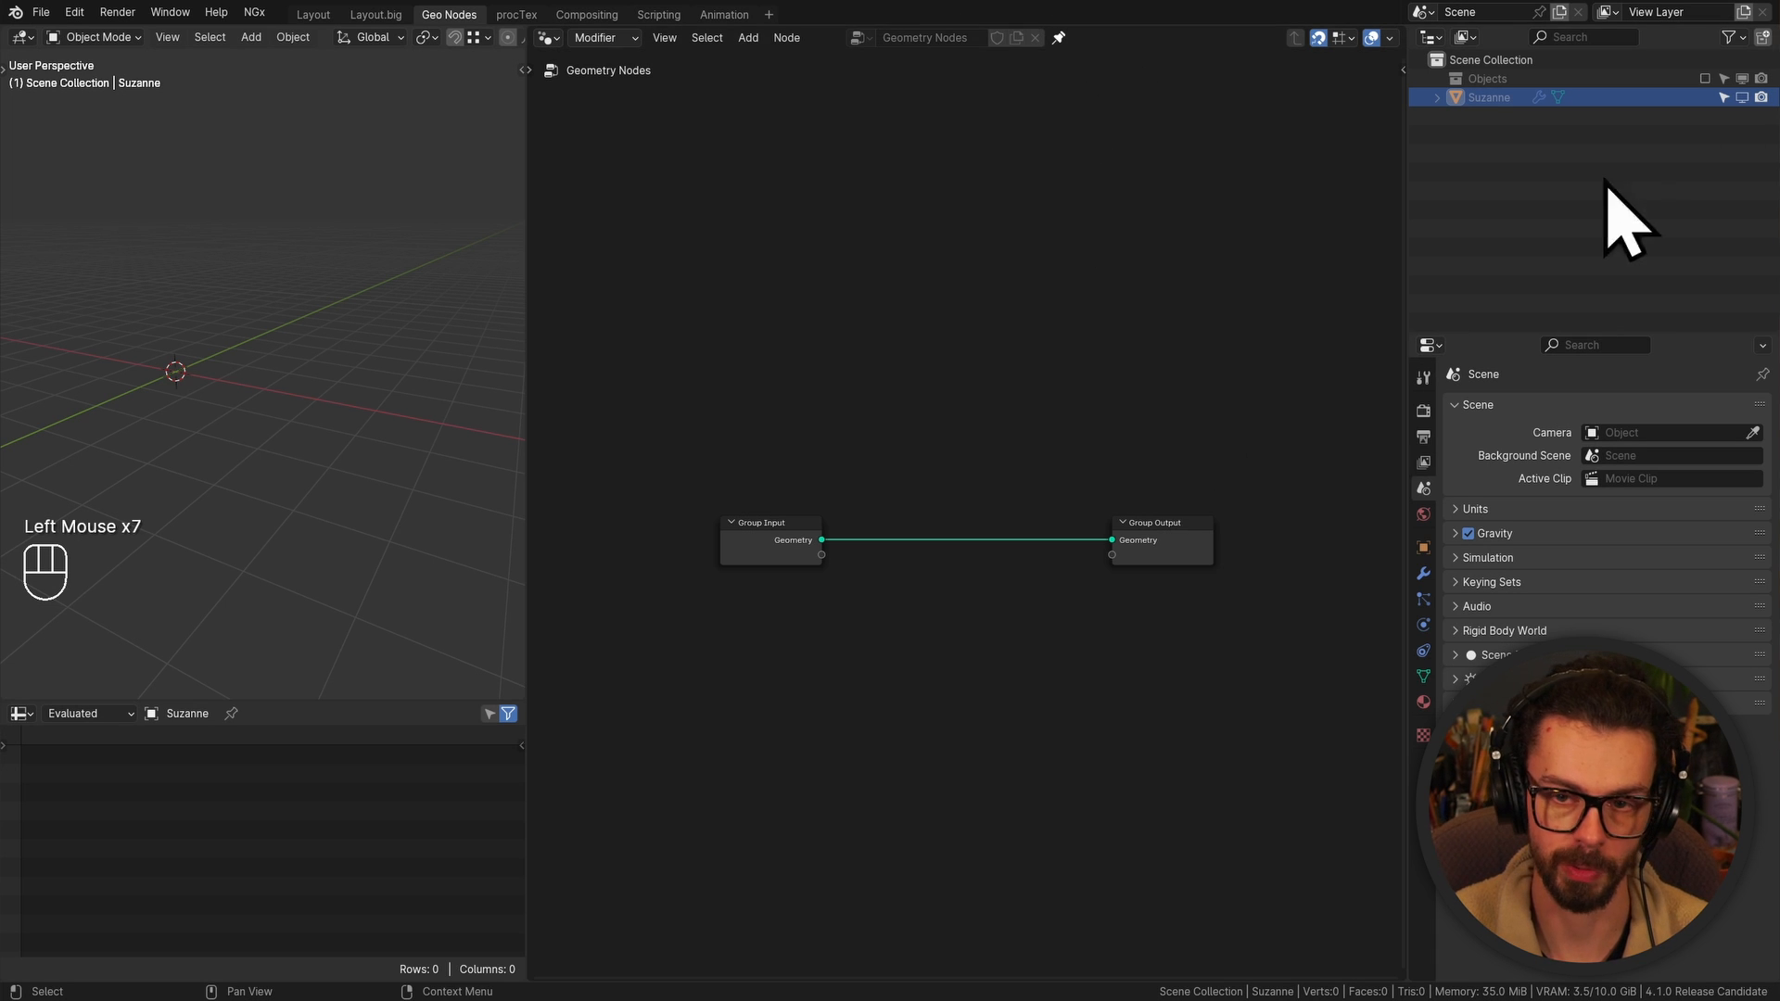
Enable Suzanne's display in the viewport and select the monkey mesh there
middle_drag(1001, 484, 973, 415)
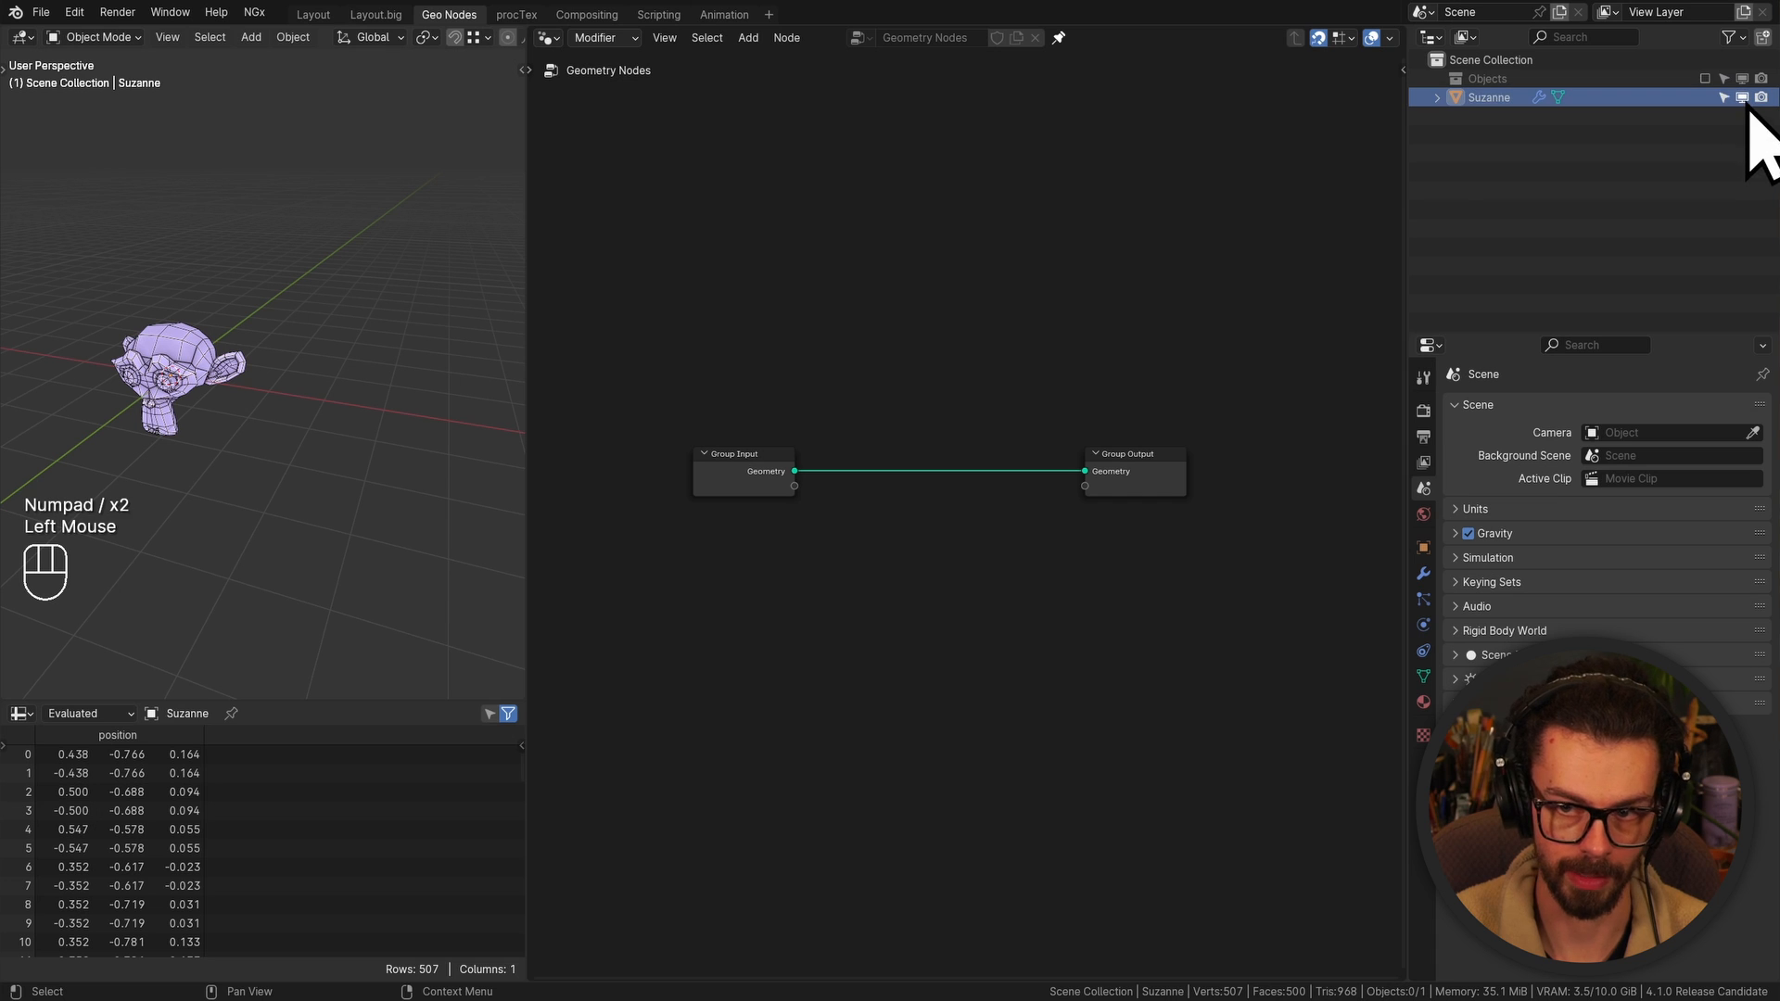
scroll(119, 385, up, 2)
shift+middle_drag(119, 385, 206, 352)
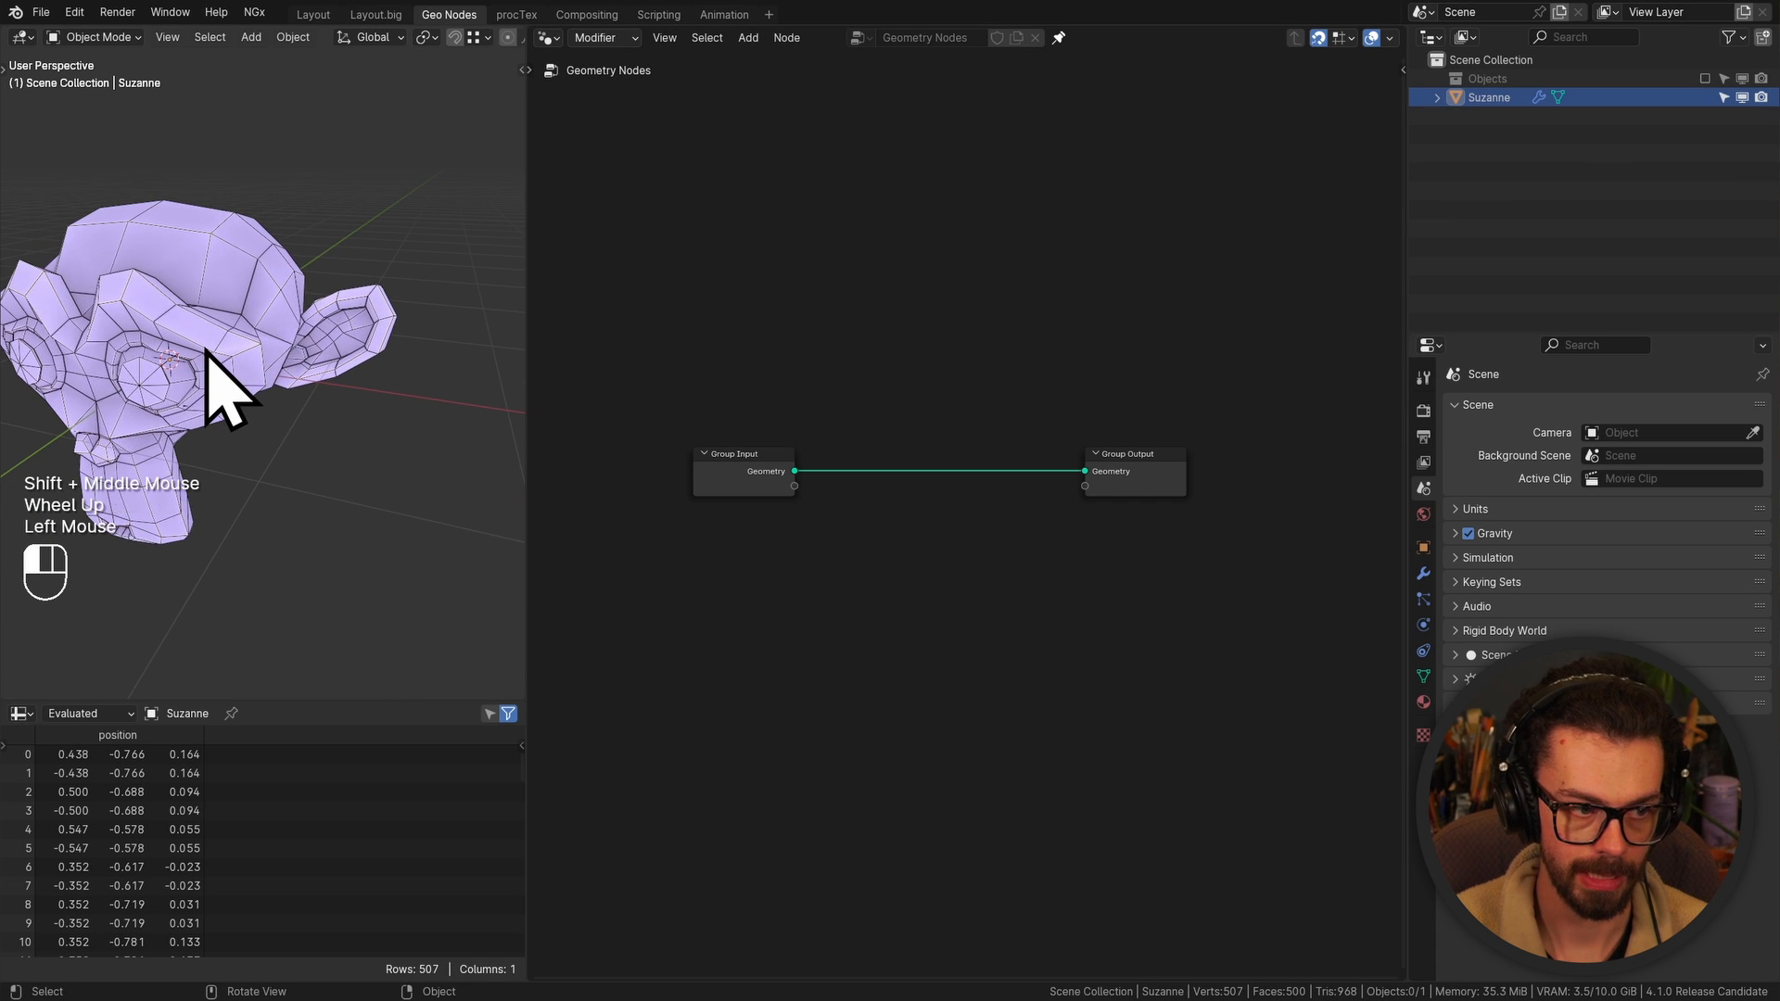
click(205, 353)
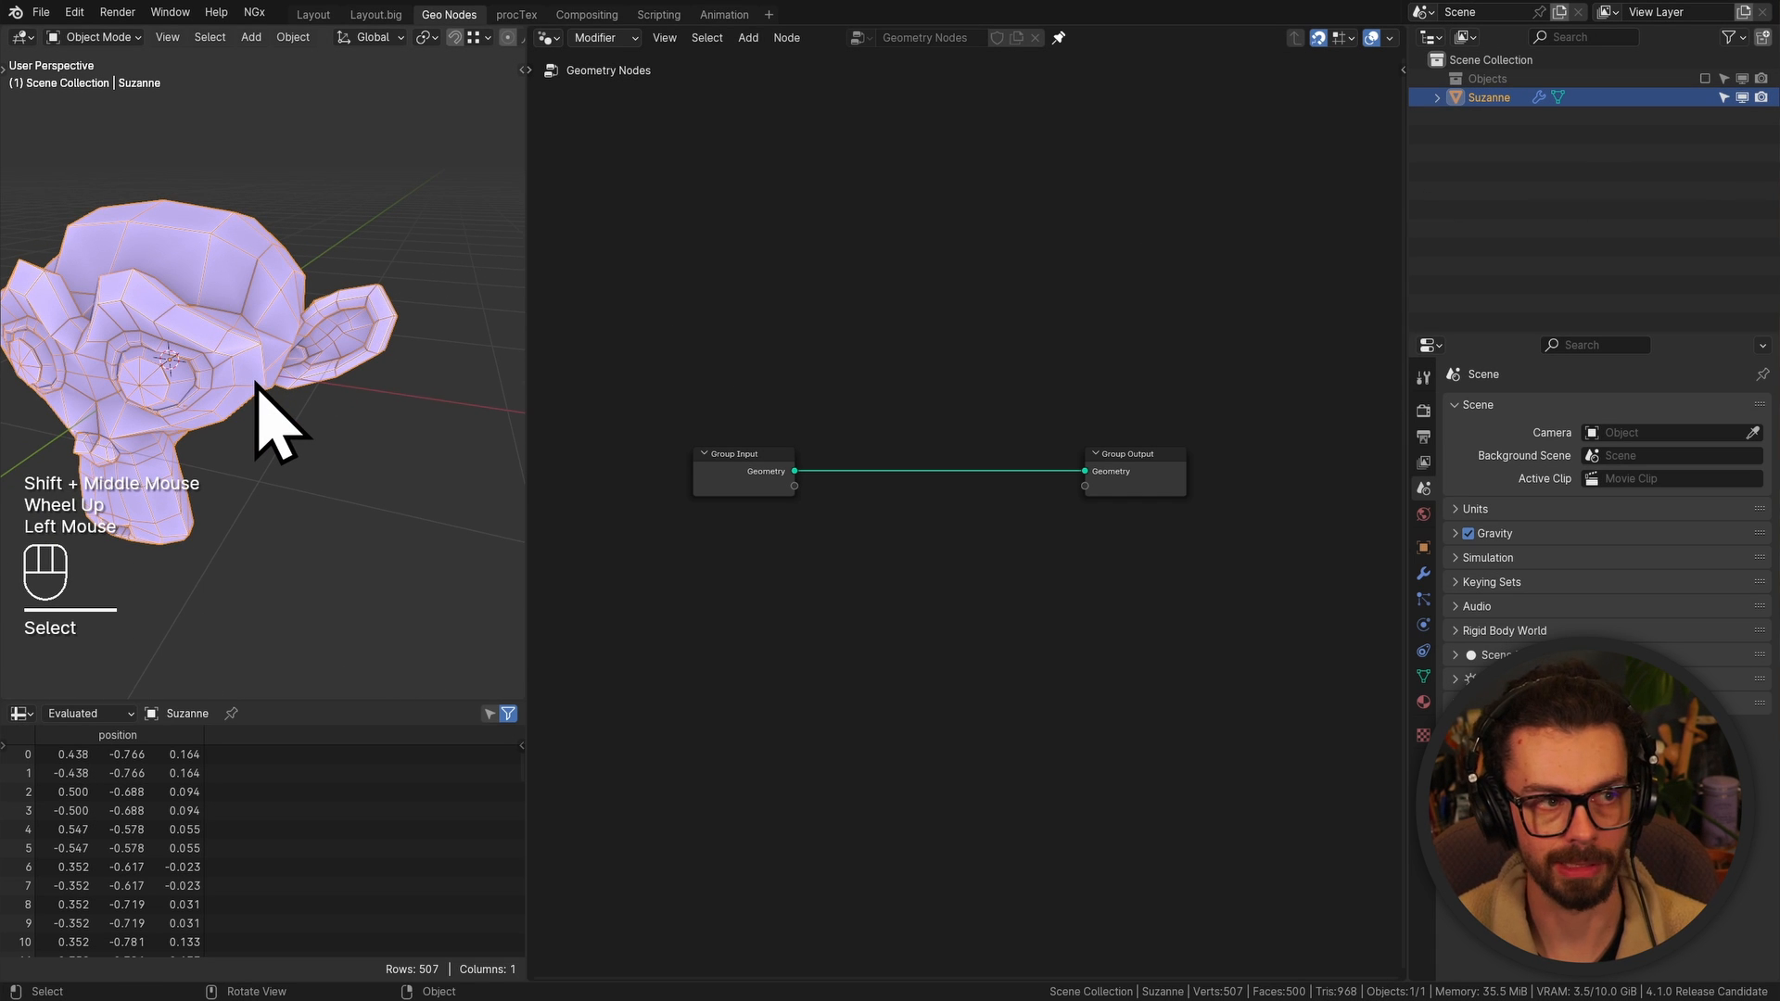
Insert a Mesh to Points node between Group Input and Group Output and set its mode to Edges
key(shift+a)
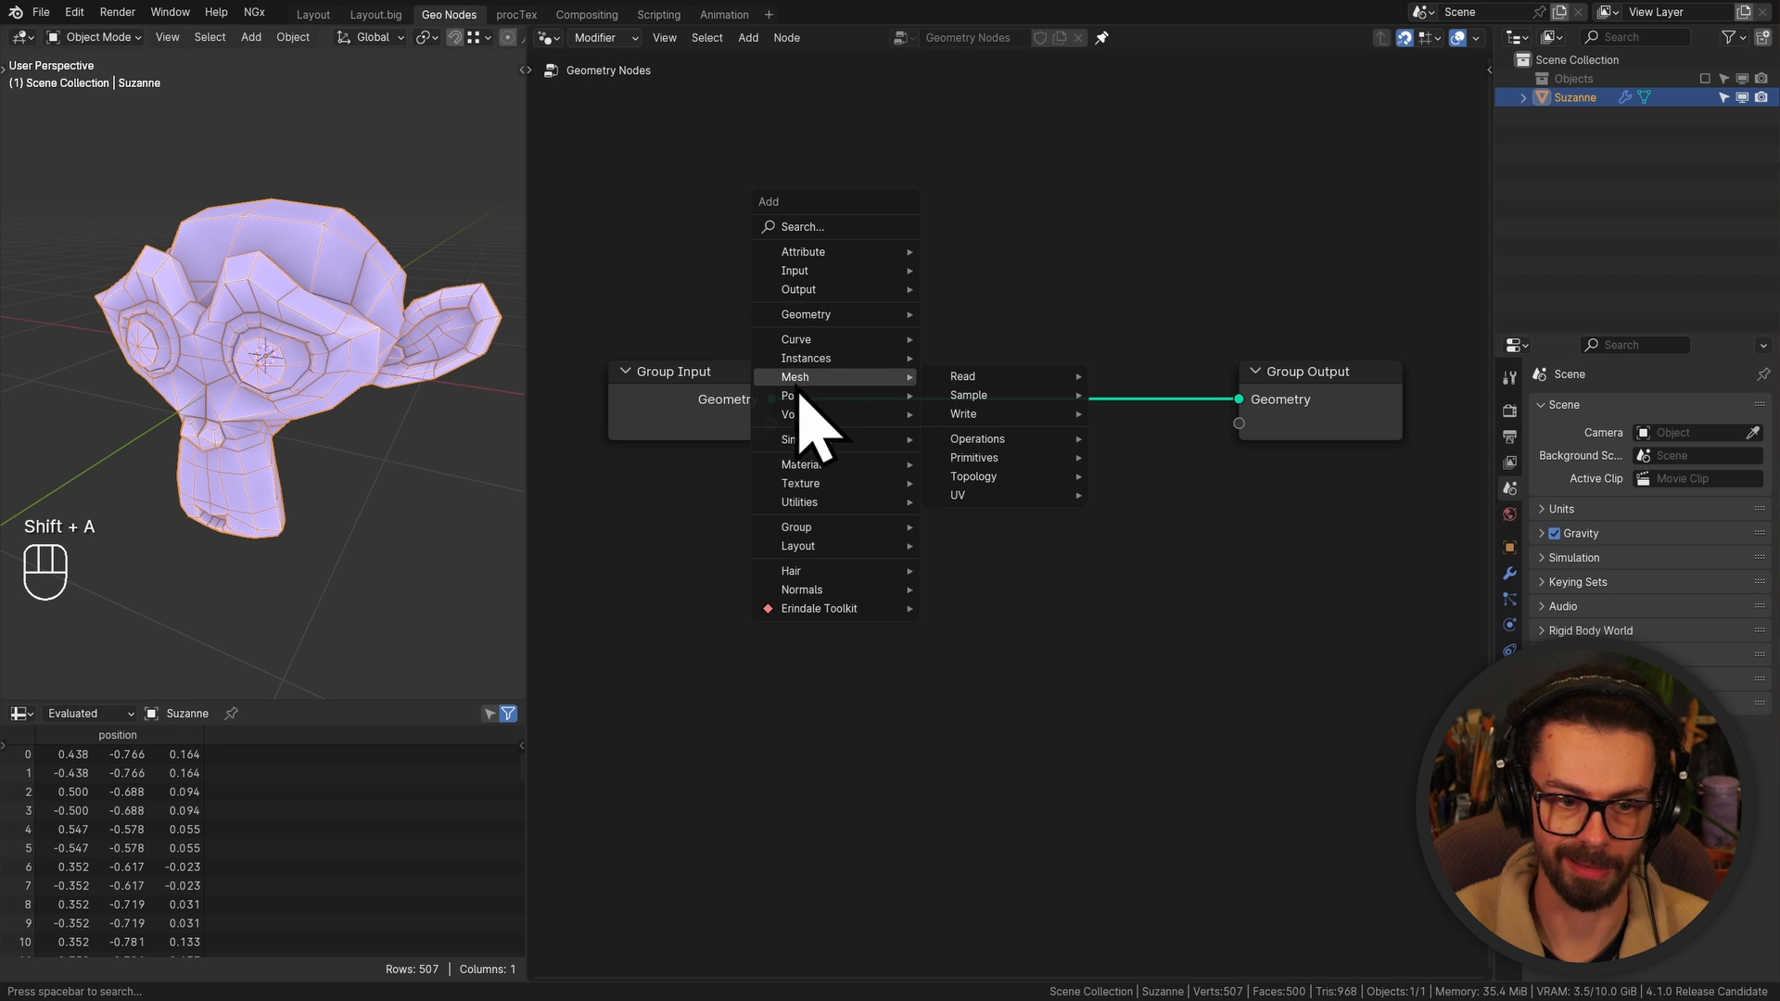
mouse_move(990, 443)
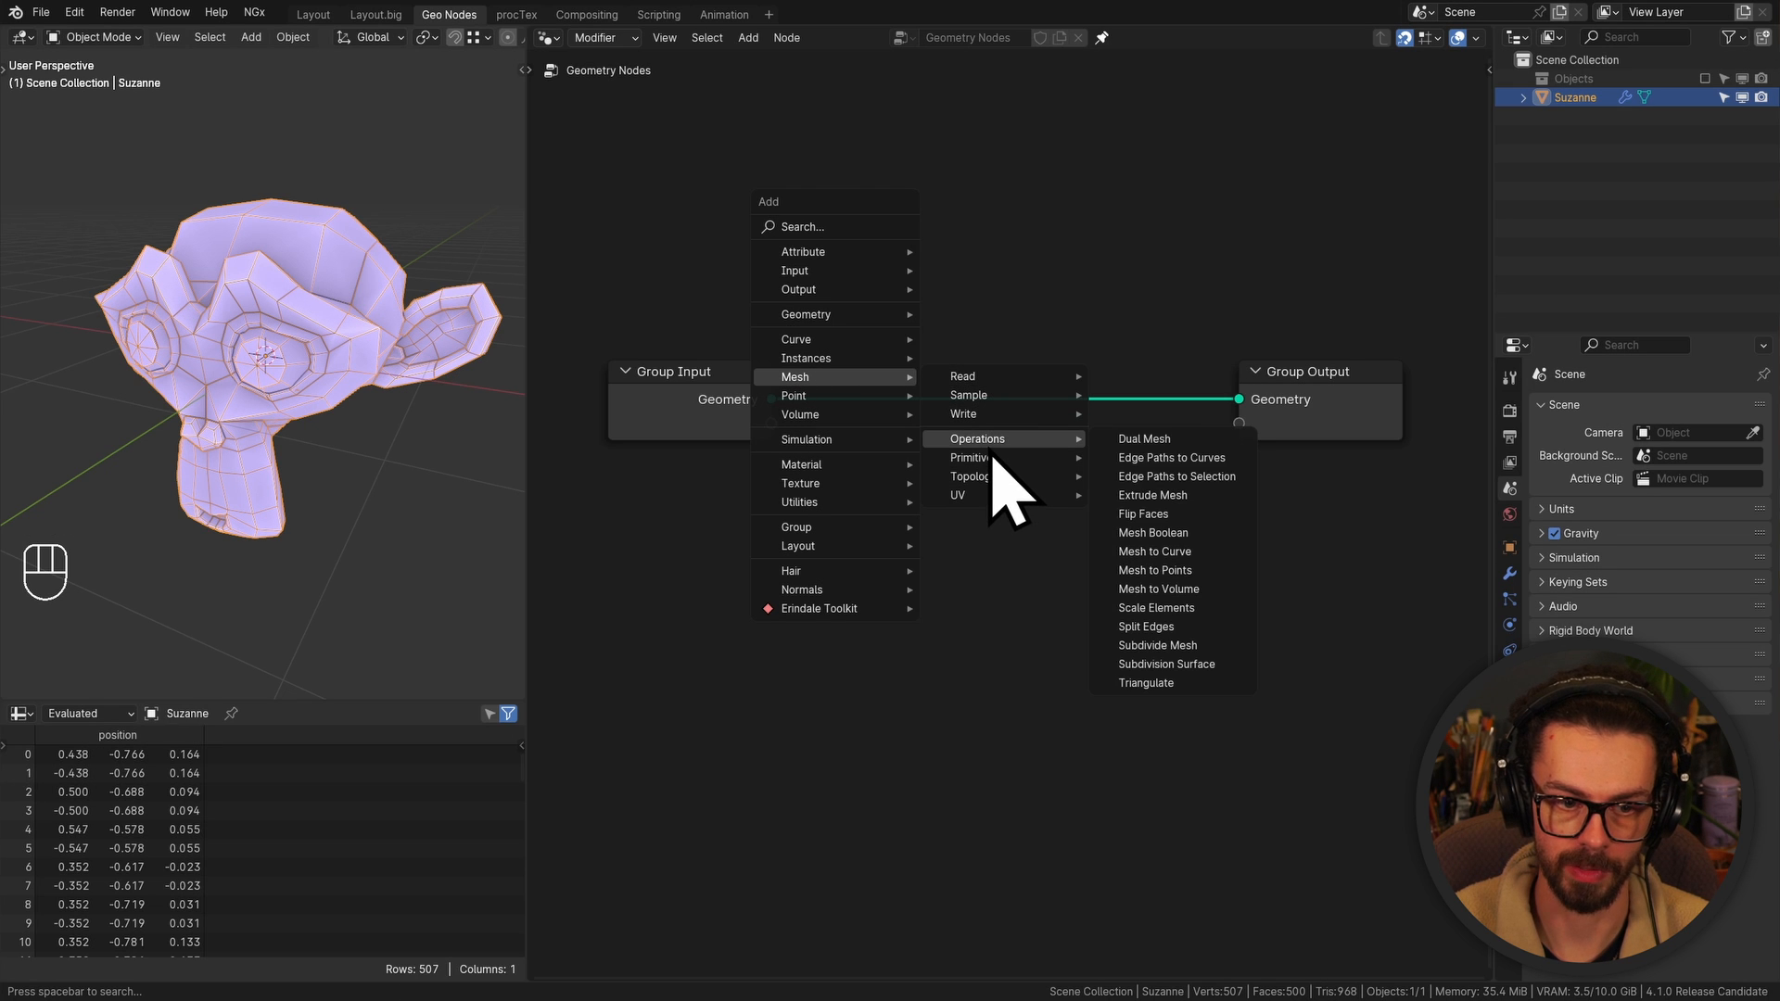
click(1152, 570)
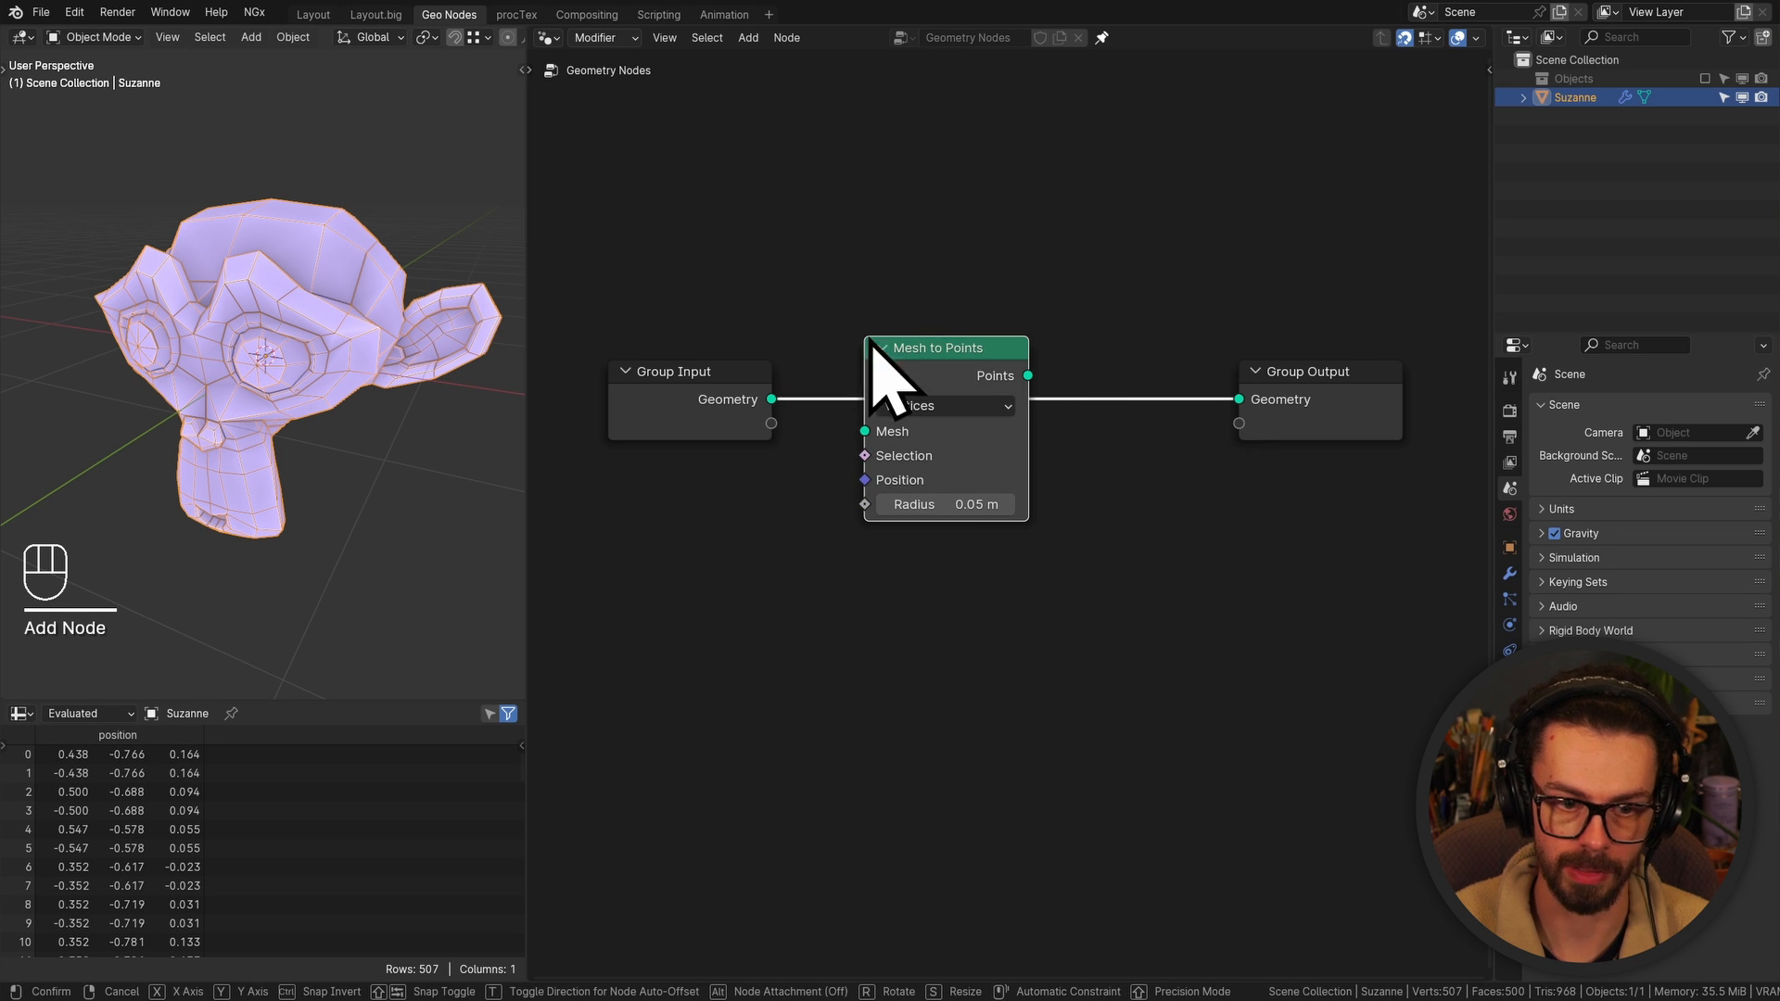
click(884, 373)
click(955, 407)
click(964, 486)
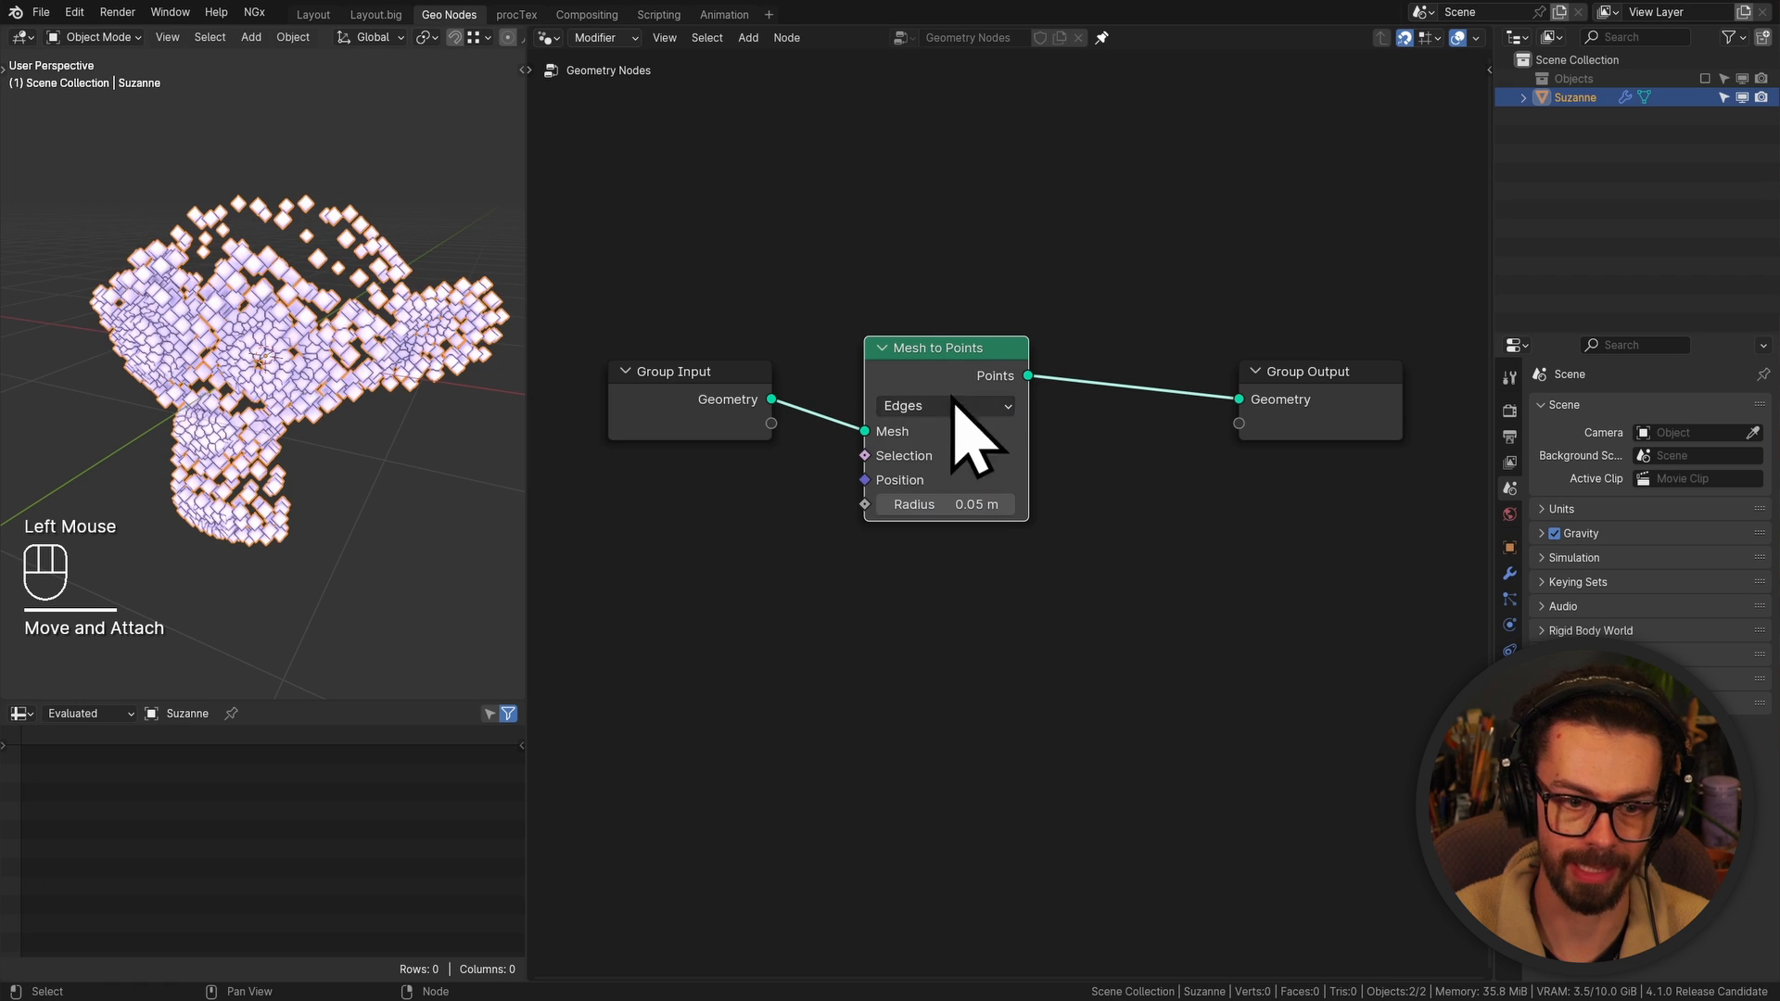
Move Group Output further along to make room and insert an Instance on Points node after Mesh to Points
middle_drag(1114, 382, 980, 377)
drag(1132, 349, 1020, 442)
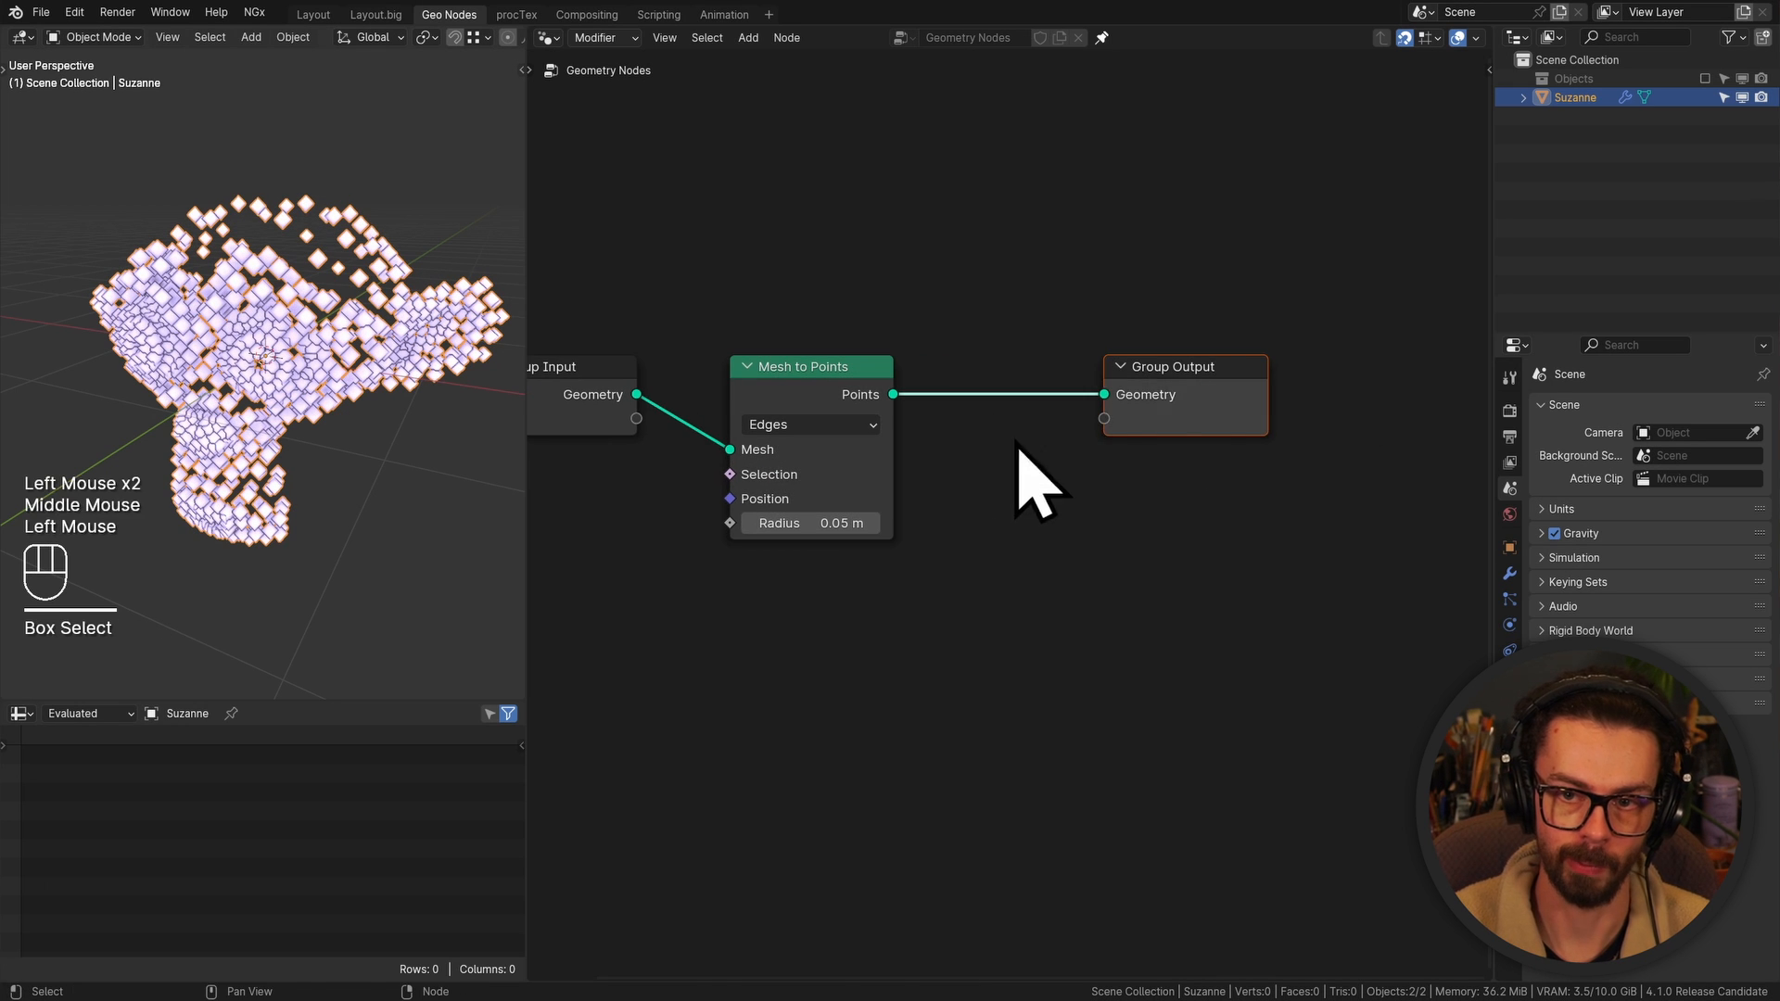
key(g)
click(1206, 419)
key(shift+a)
mouse_move(1122, 365)
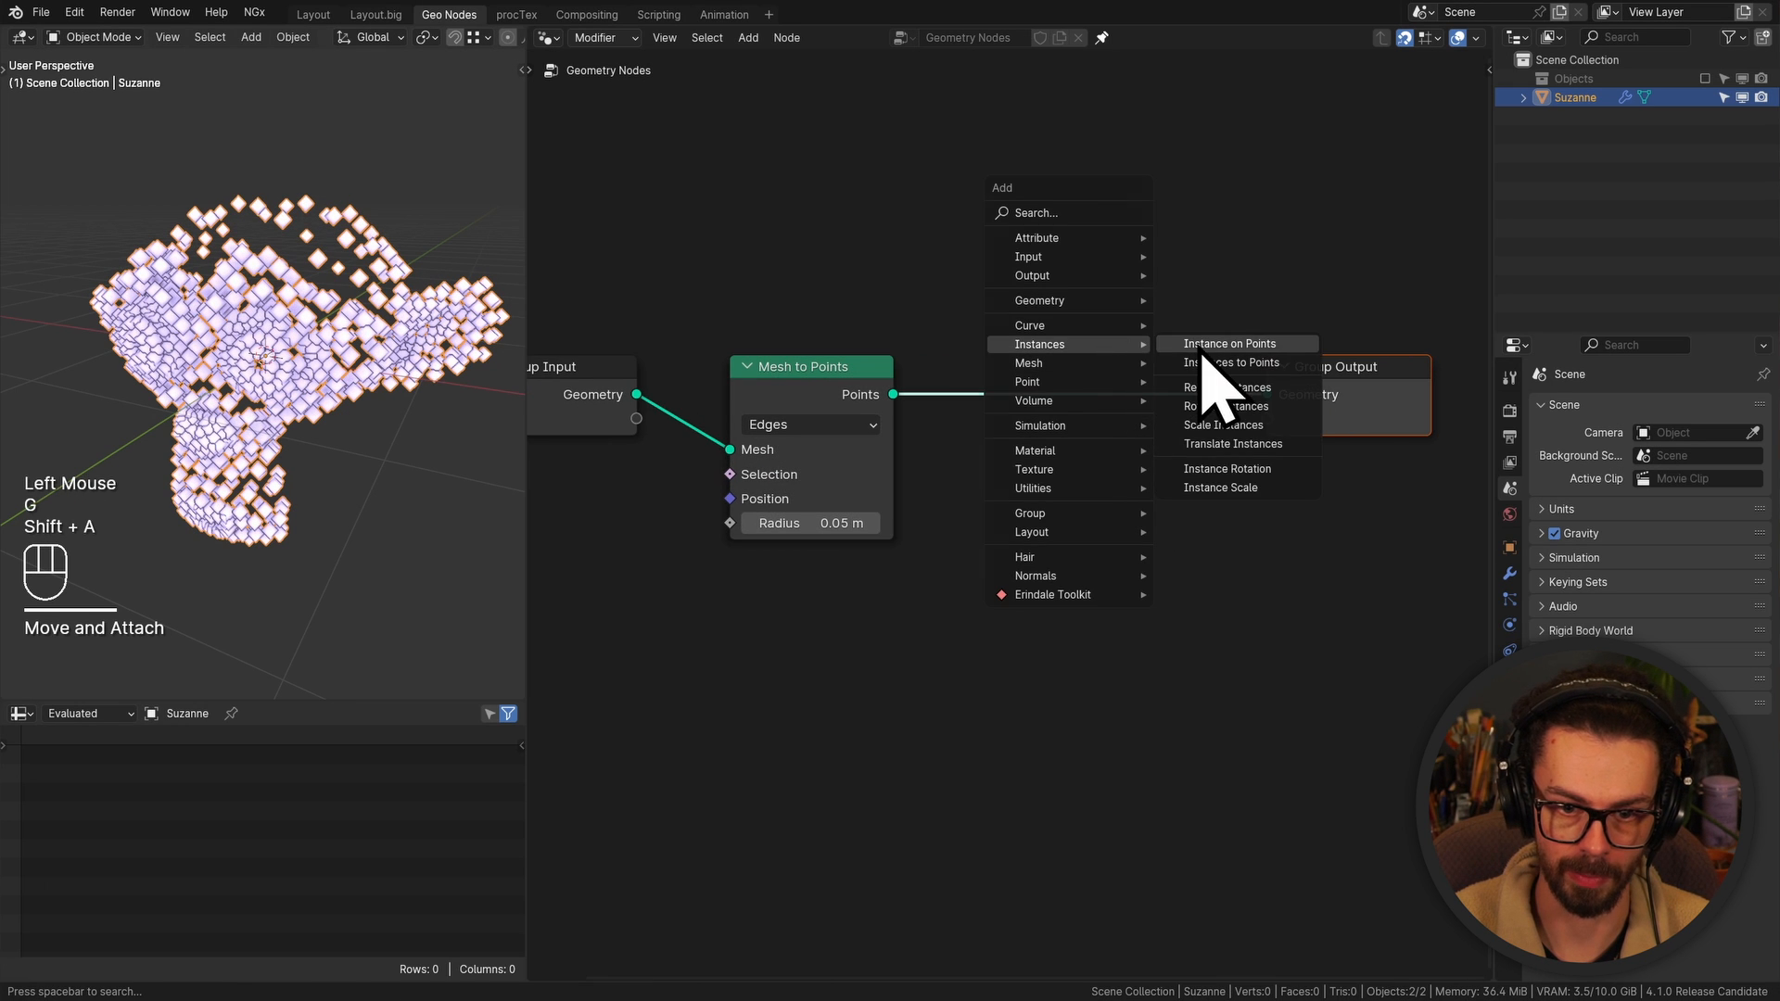
click(1199, 351)
click(1013, 346)
Add the Objects collection as a Collection Info node and link its Instances output to the Instance input of Instance on Points
drag(1573, 80, 1037, 496)
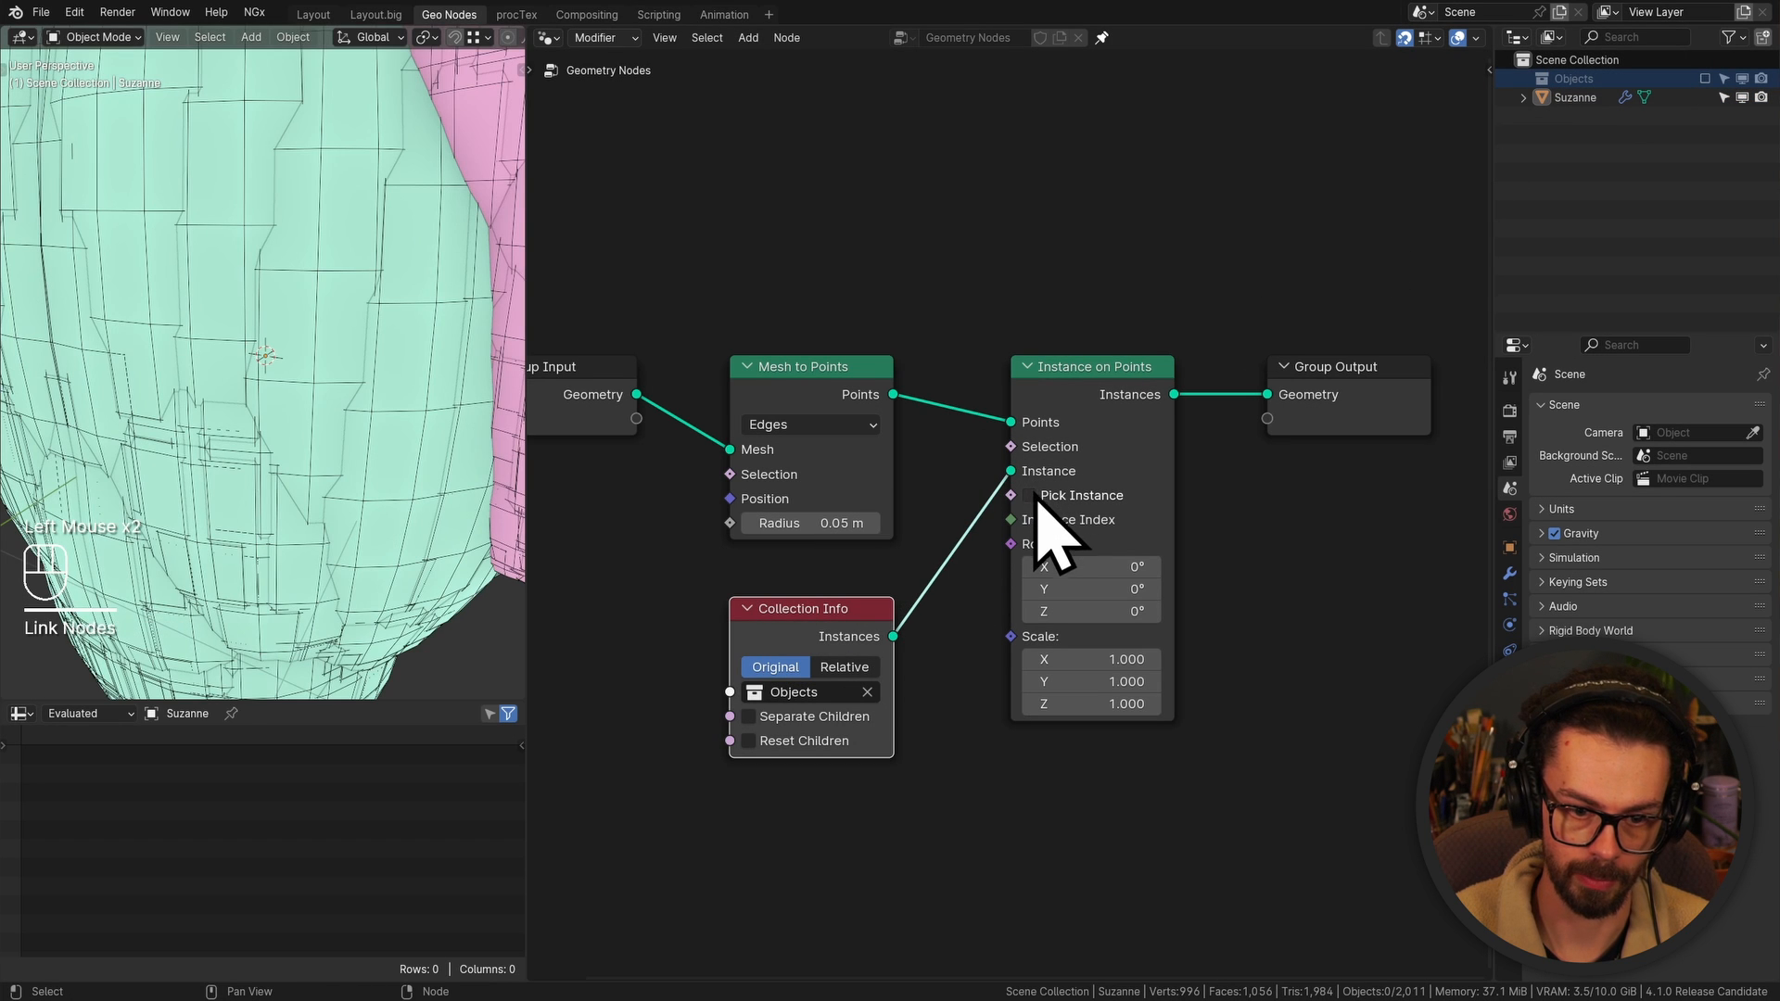
Enable Pick Instance on Instance on Points, plus Separate Children and Reset Children on Collection Info, and tuck Collection Info closer beneath Mesh to Points
click(810, 720)
click(816, 748)
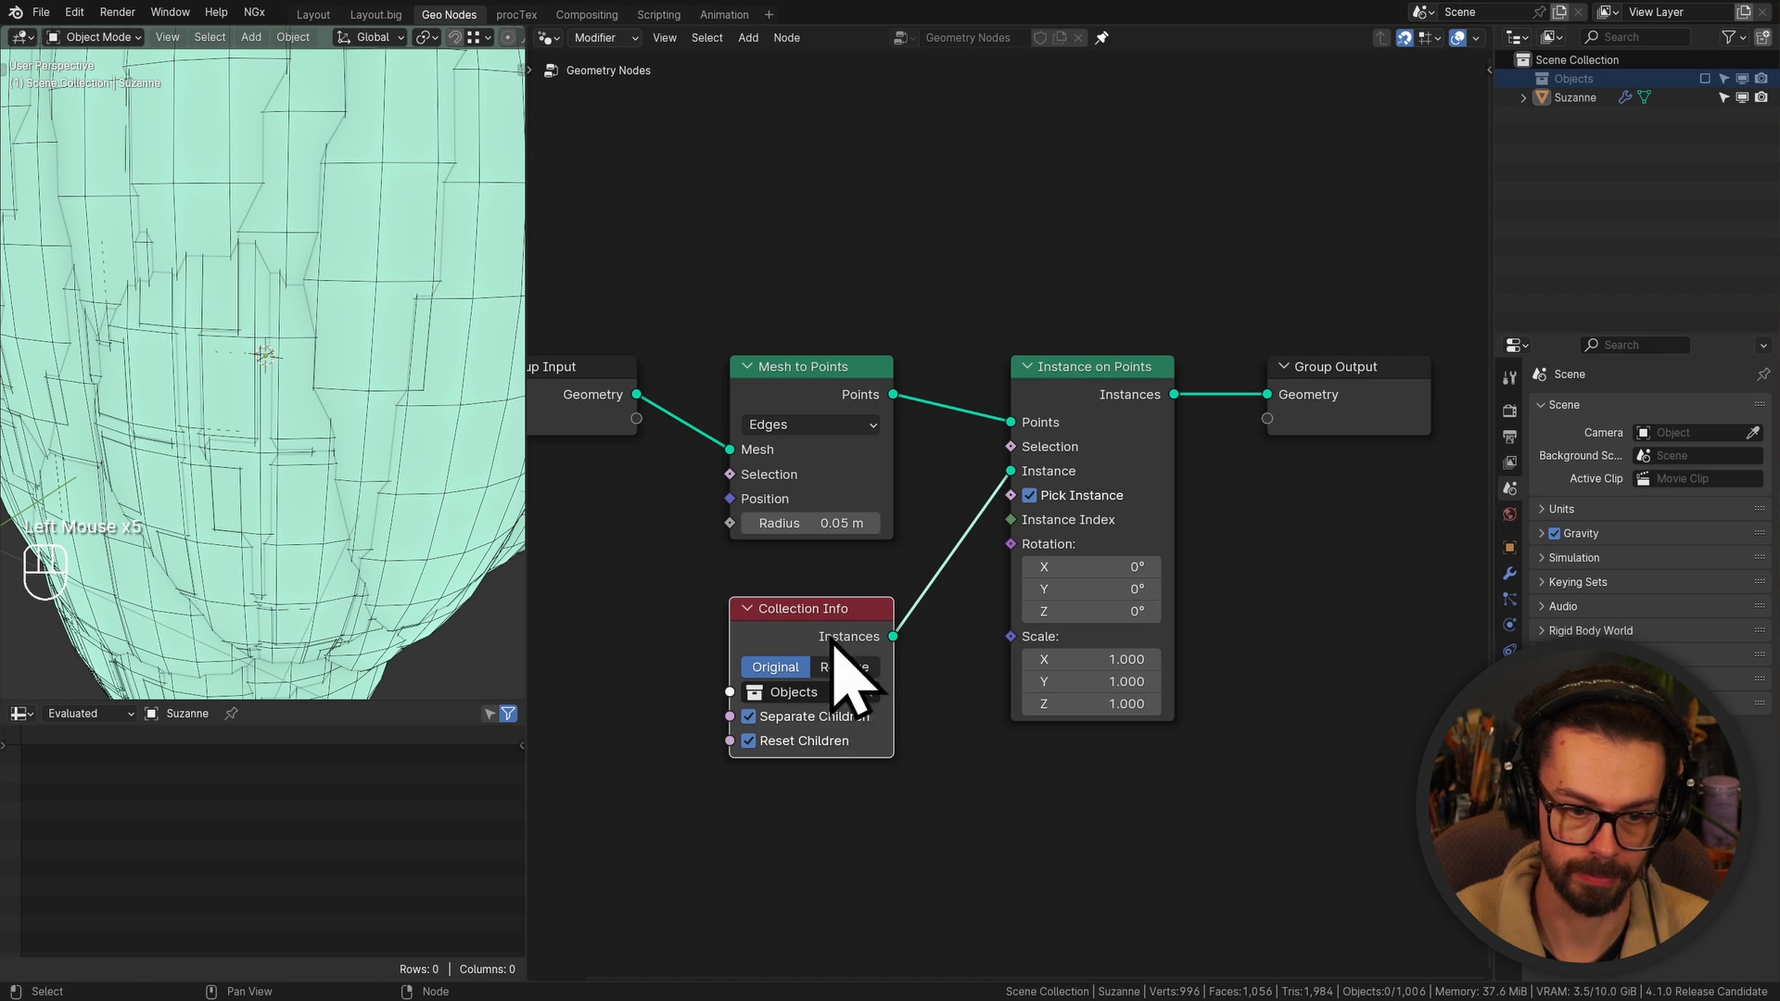
drag(807, 615, 807, 560)
scroll(318, 306, down, 4)
middle_drag(297, 318, 349, 356)
mouse_move(350, 357)
middle_down()
mouse_move(358, 322)
mouse_move(321, 326)
mouse_move(413, 365)
mouse_move(353, 366)
middle_up()
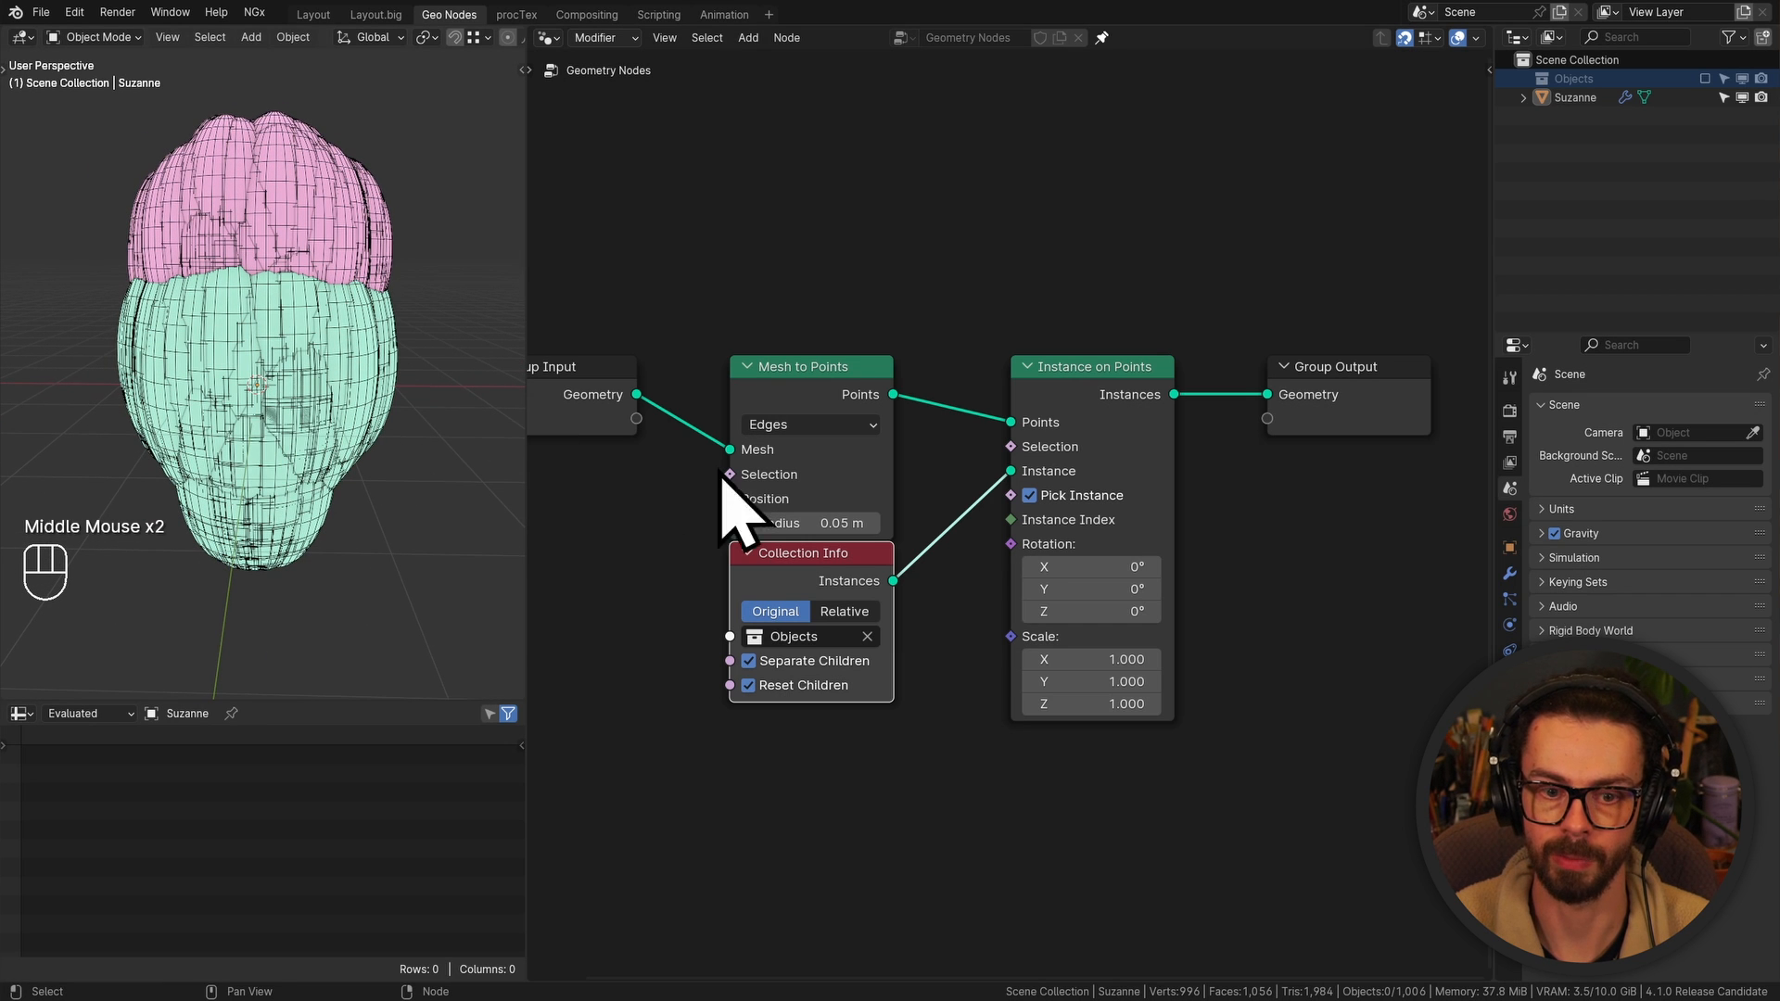
Move Group Input and Mesh to Points away from Instance on Points to open a gap between them
key(g)
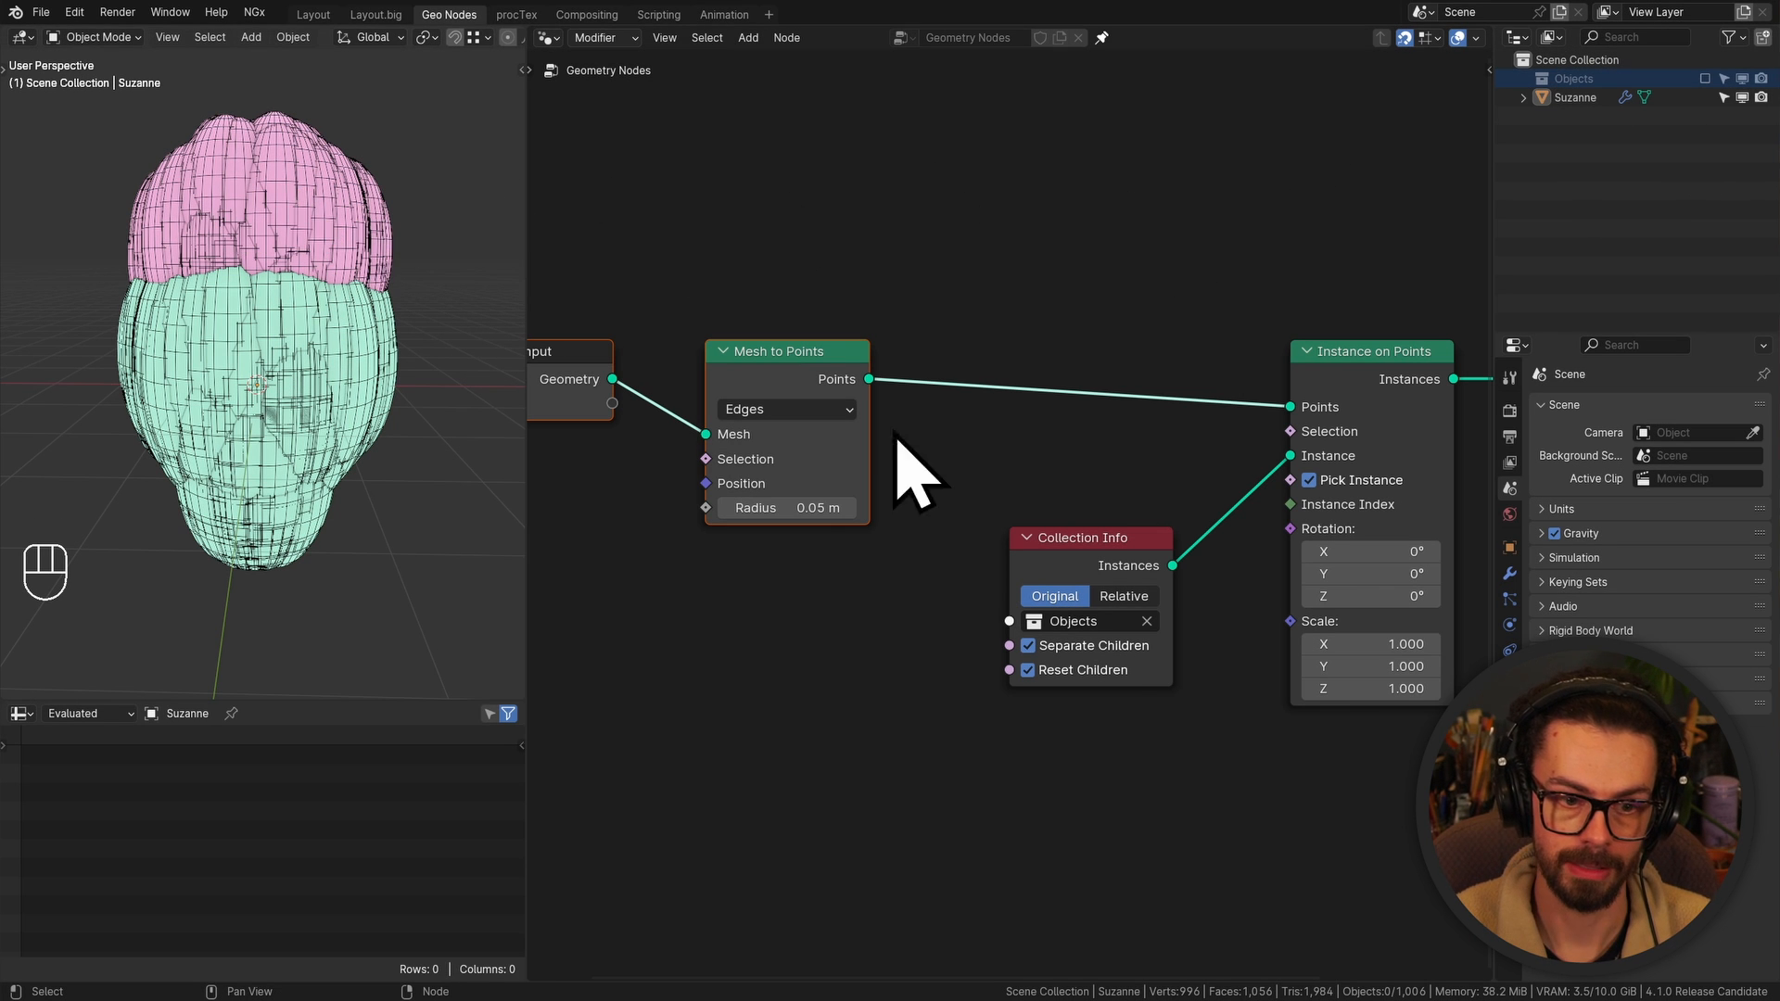
middle_drag(894, 429, 964, 395)
click(966, 370)
Add an Edge Vertices node and place it below Group Input
middle_drag(671, 341, 993, 417)
key(shift+a)
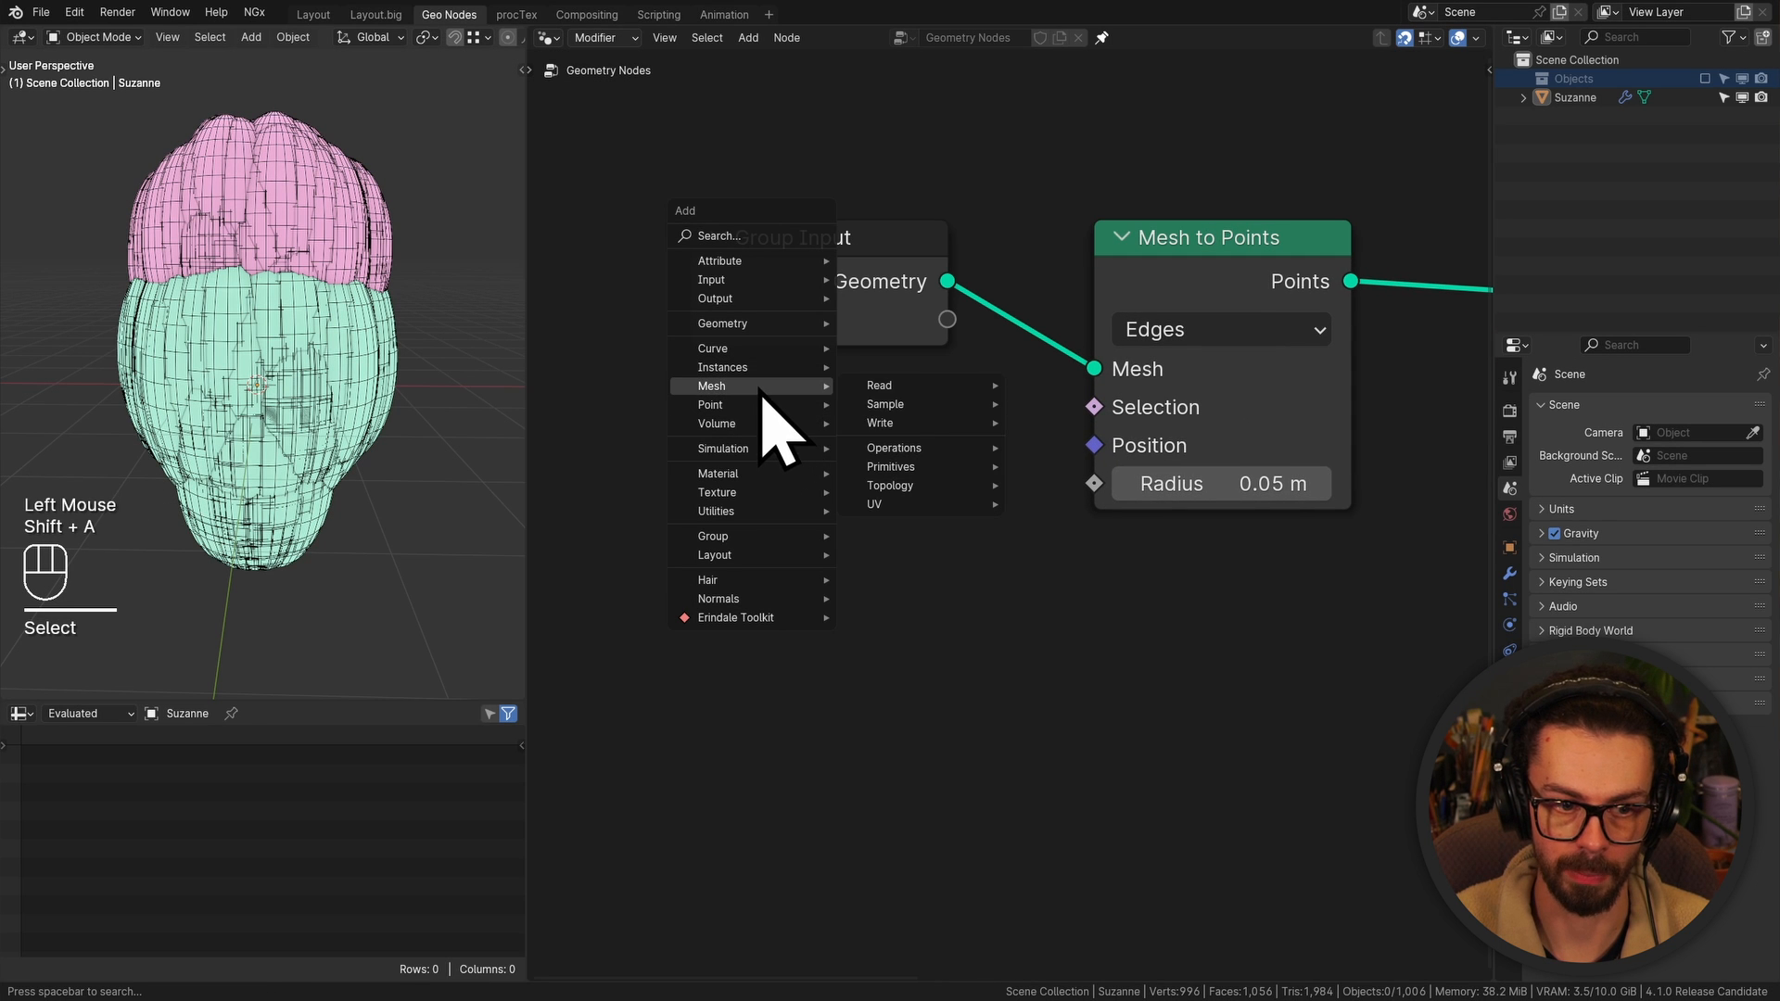
mouse_move(771, 386)
mouse_move(899, 386)
click(1119, 426)
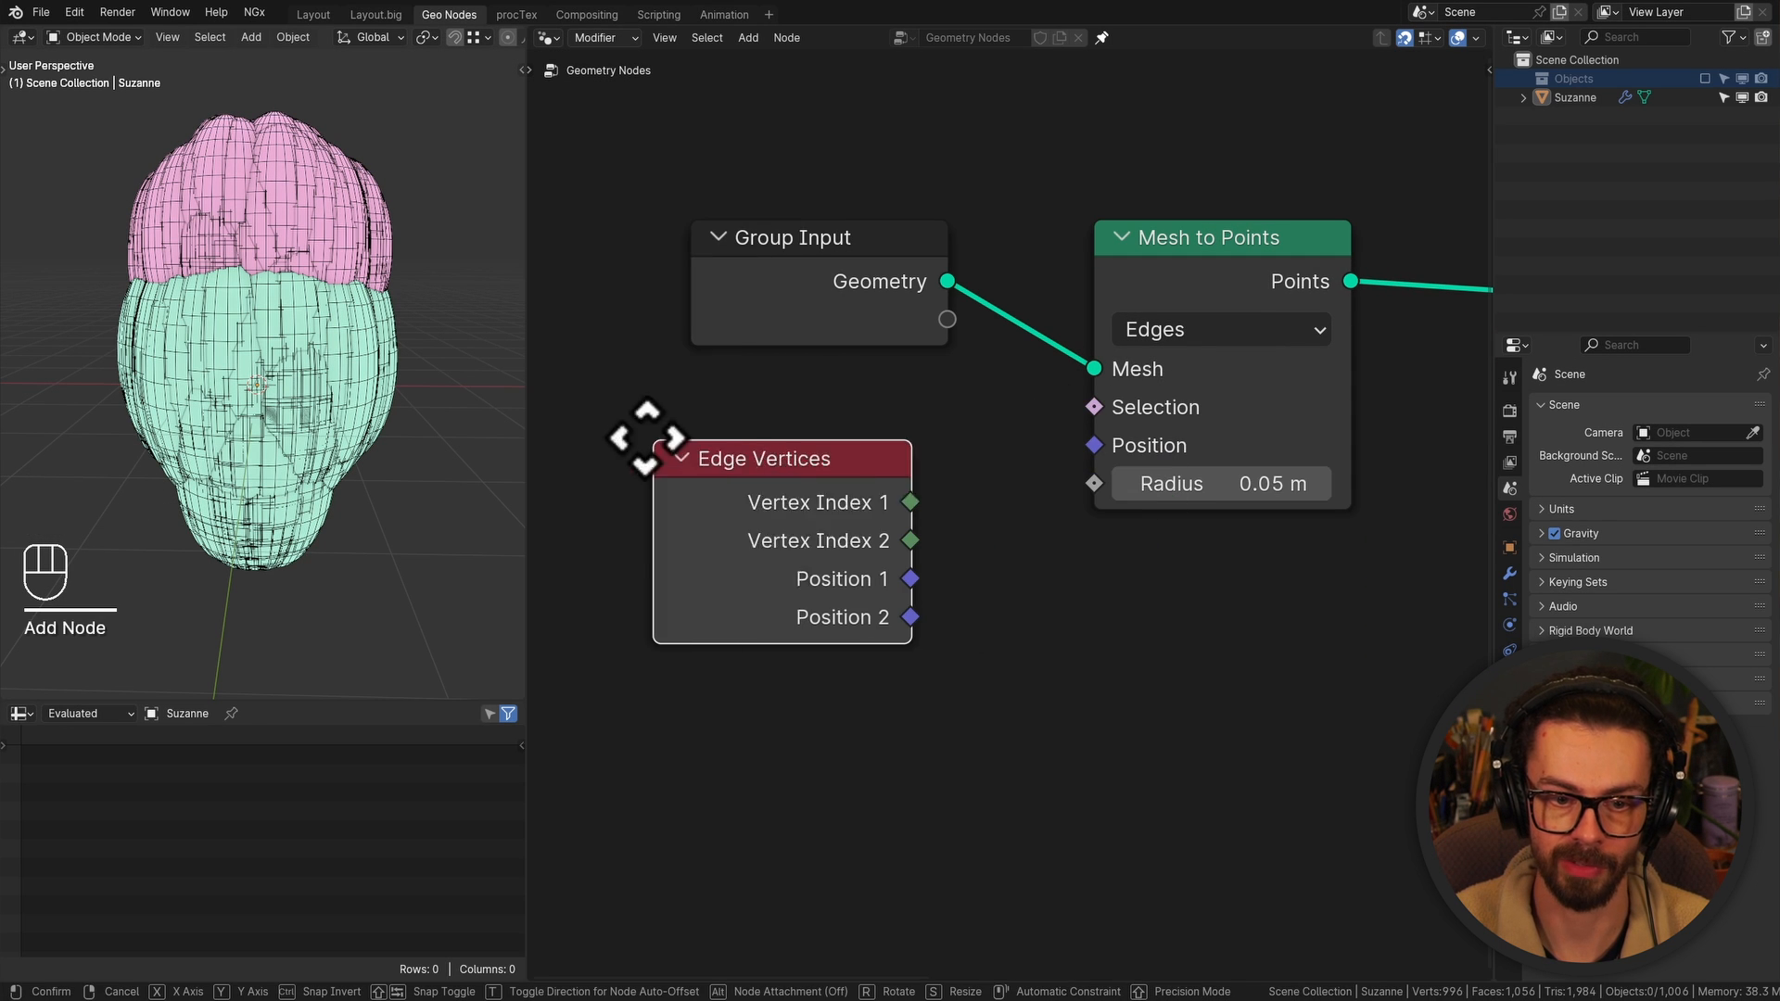
click(653, 482)
middle_drag(849, 580, 979, 560)
drag(863, 520, 752, 517)
Preview the Points output of Mesh to Points through a Viewer node and move the Viewer above the node chain
scroll(1007, 510, down, 3)
middle_drag(1195, 397, 1125, 393)
ctrl+shift+click(1232, 337)
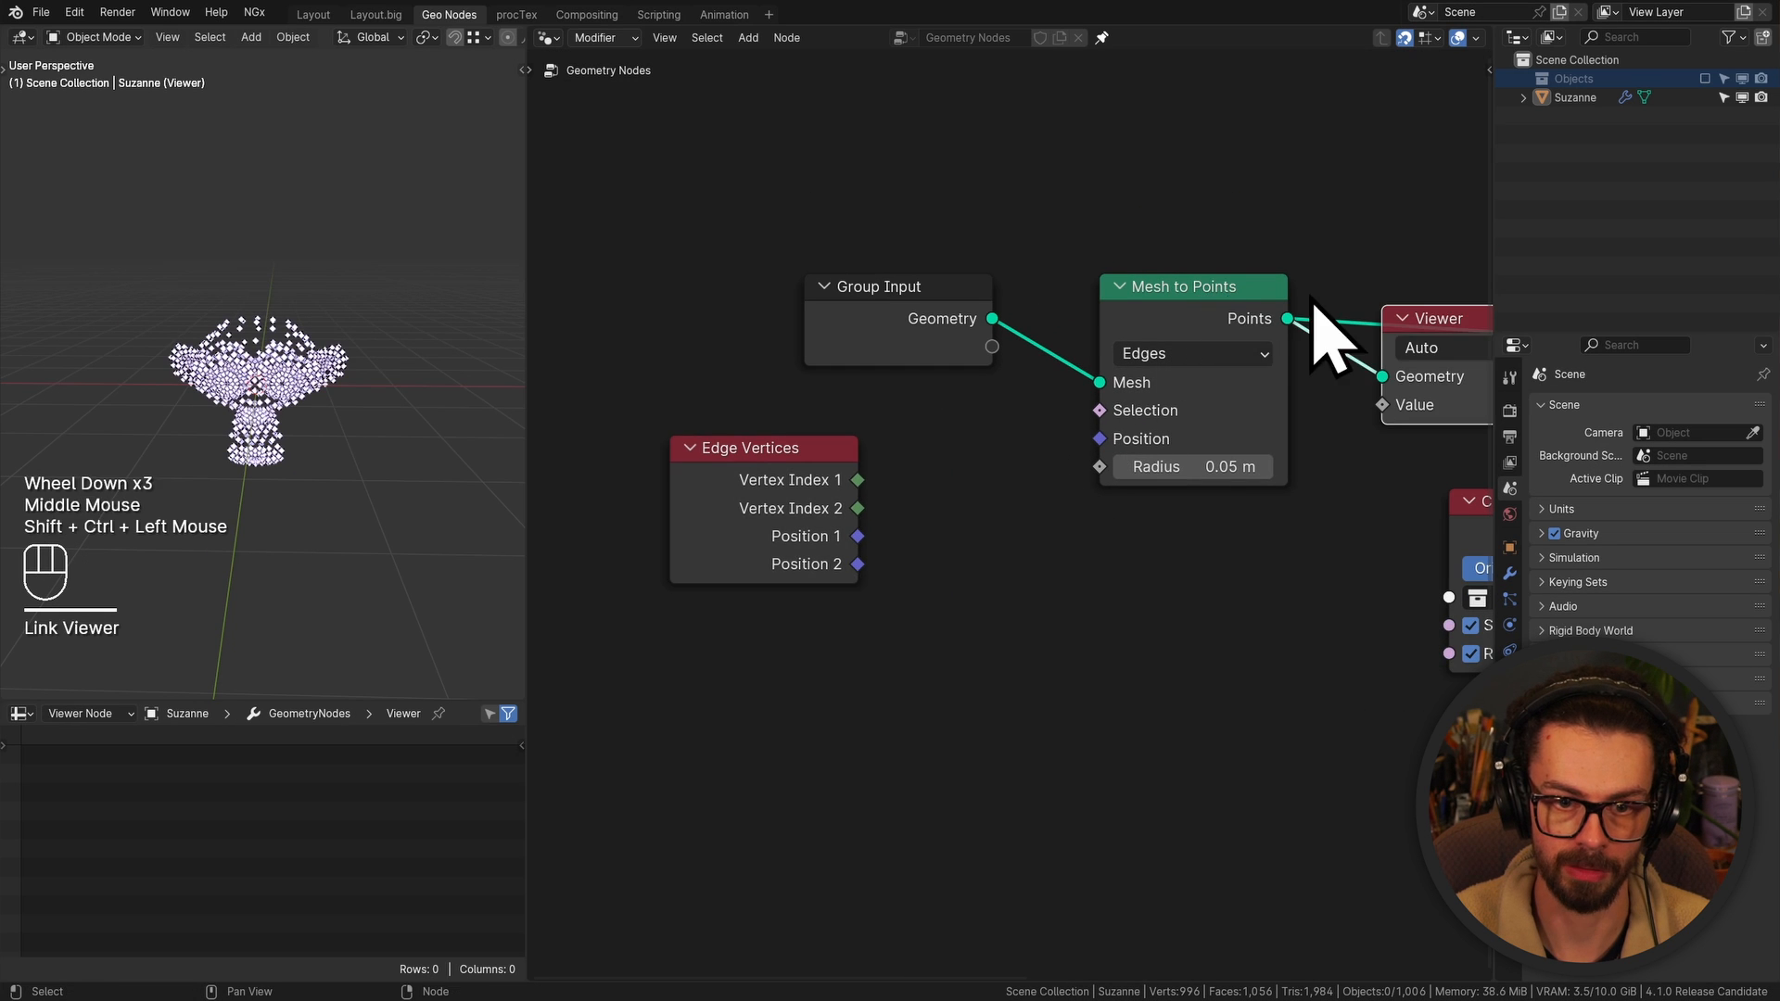
middle_drag(1332, 337, 1276, 368)
click(1343, 448)
key(g)
scroll(259, 378, up, 4)
middle_drag(278, 385, 325, 353)
Add a vector Mix node beside Edge Vertices, linking Position 1 to A and Position 2 to B
middle_drag(709, 589, 925, 566)
click(925, 566)
drag(928, 552, 1104, 537)
text(mix)
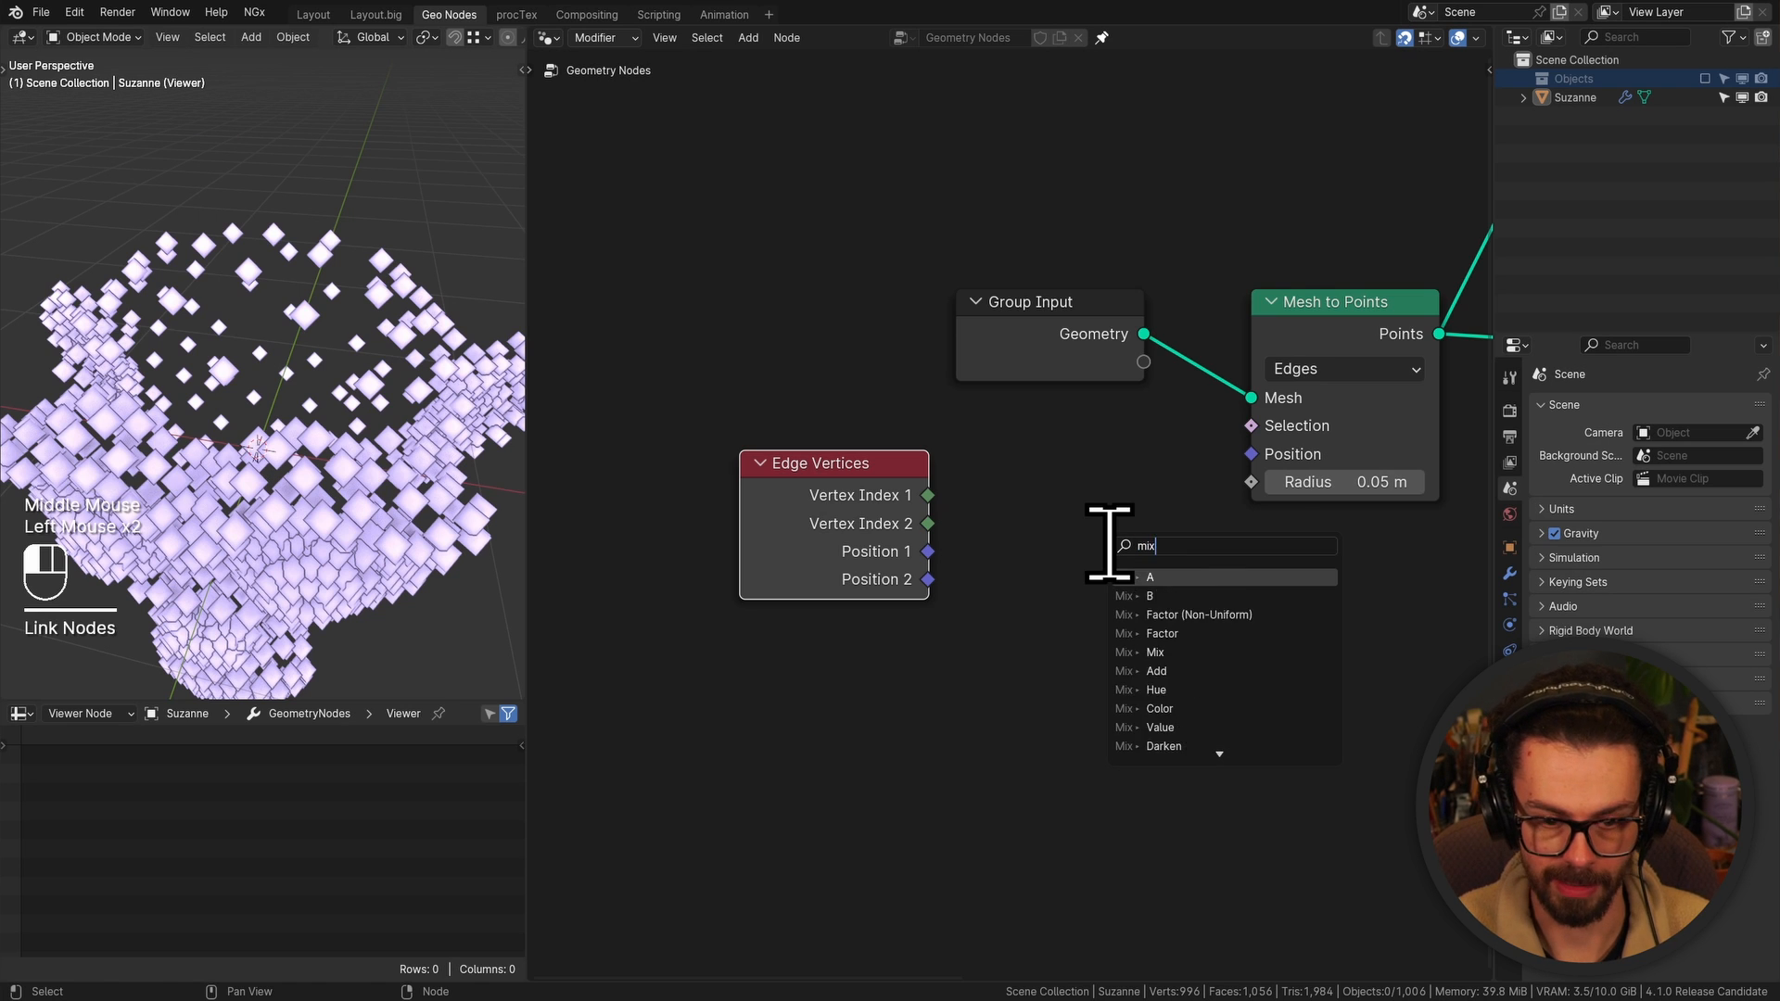
click(1110, 547)
click(983, 482)
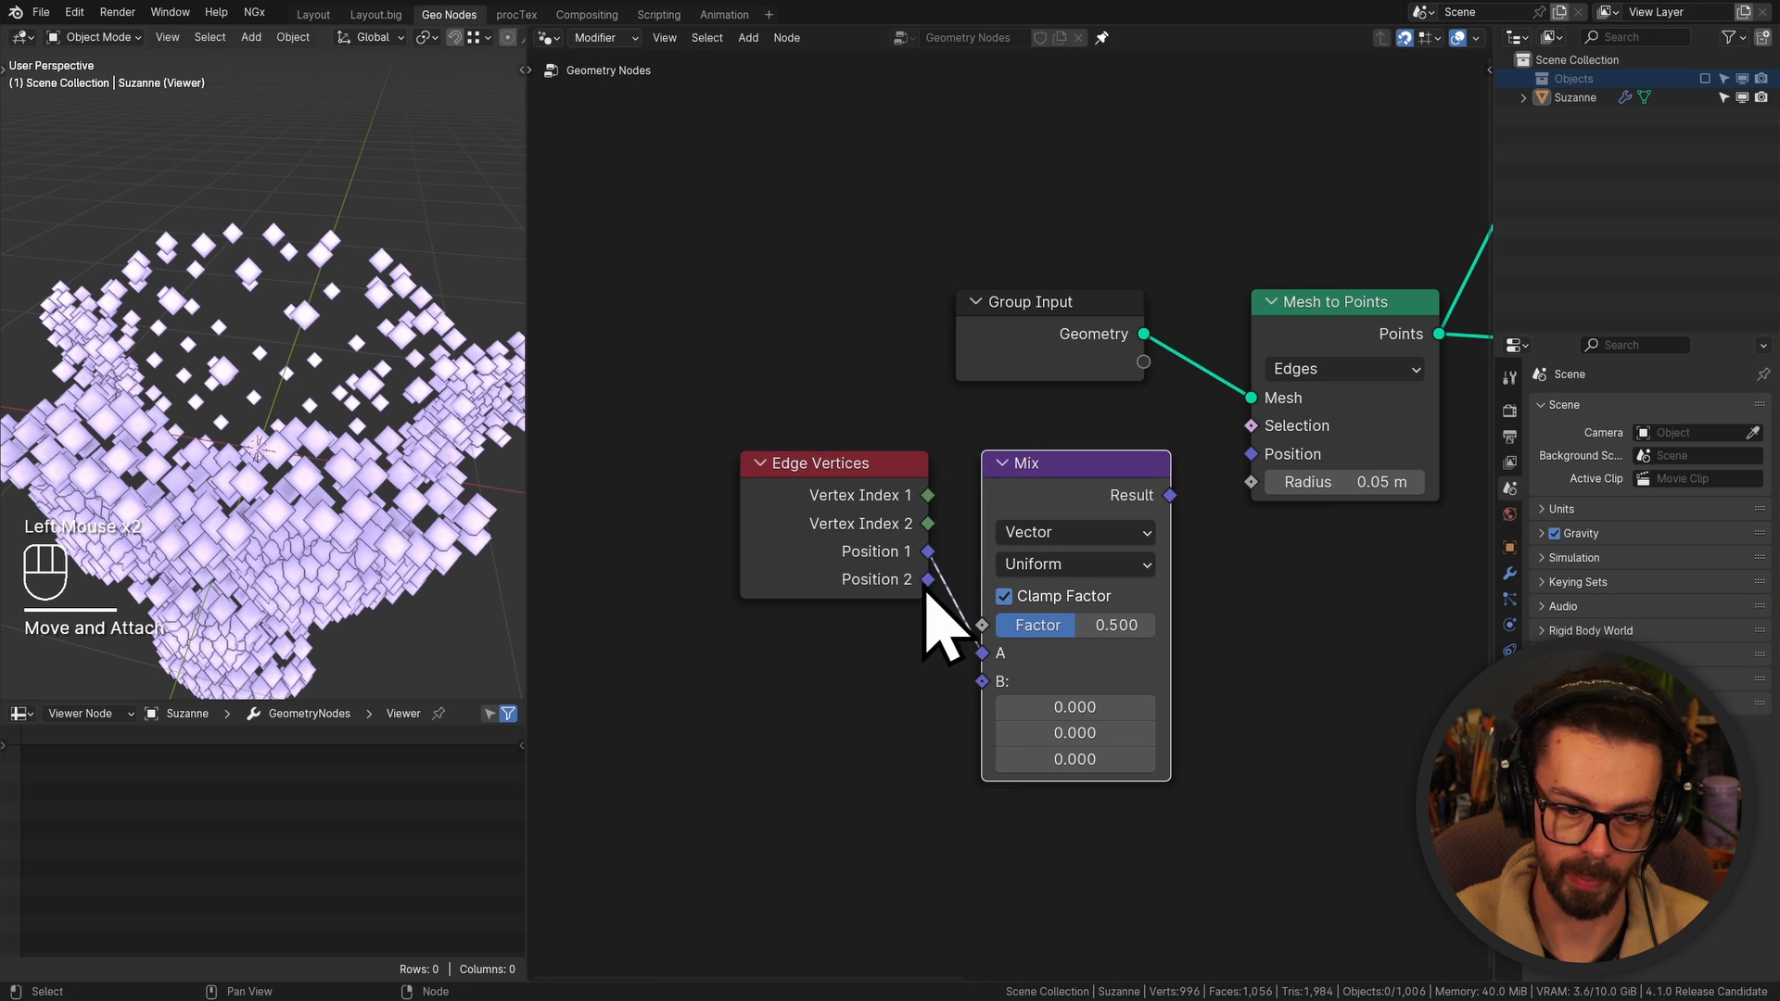
drag(926, 582, 979, 695)
Link the Mix result to the Position input of Mesh to Points and set the mix factor to 0.410
scroll(1225, 537, down, 1)
middle_drag(1233, 533, 1177, 496)
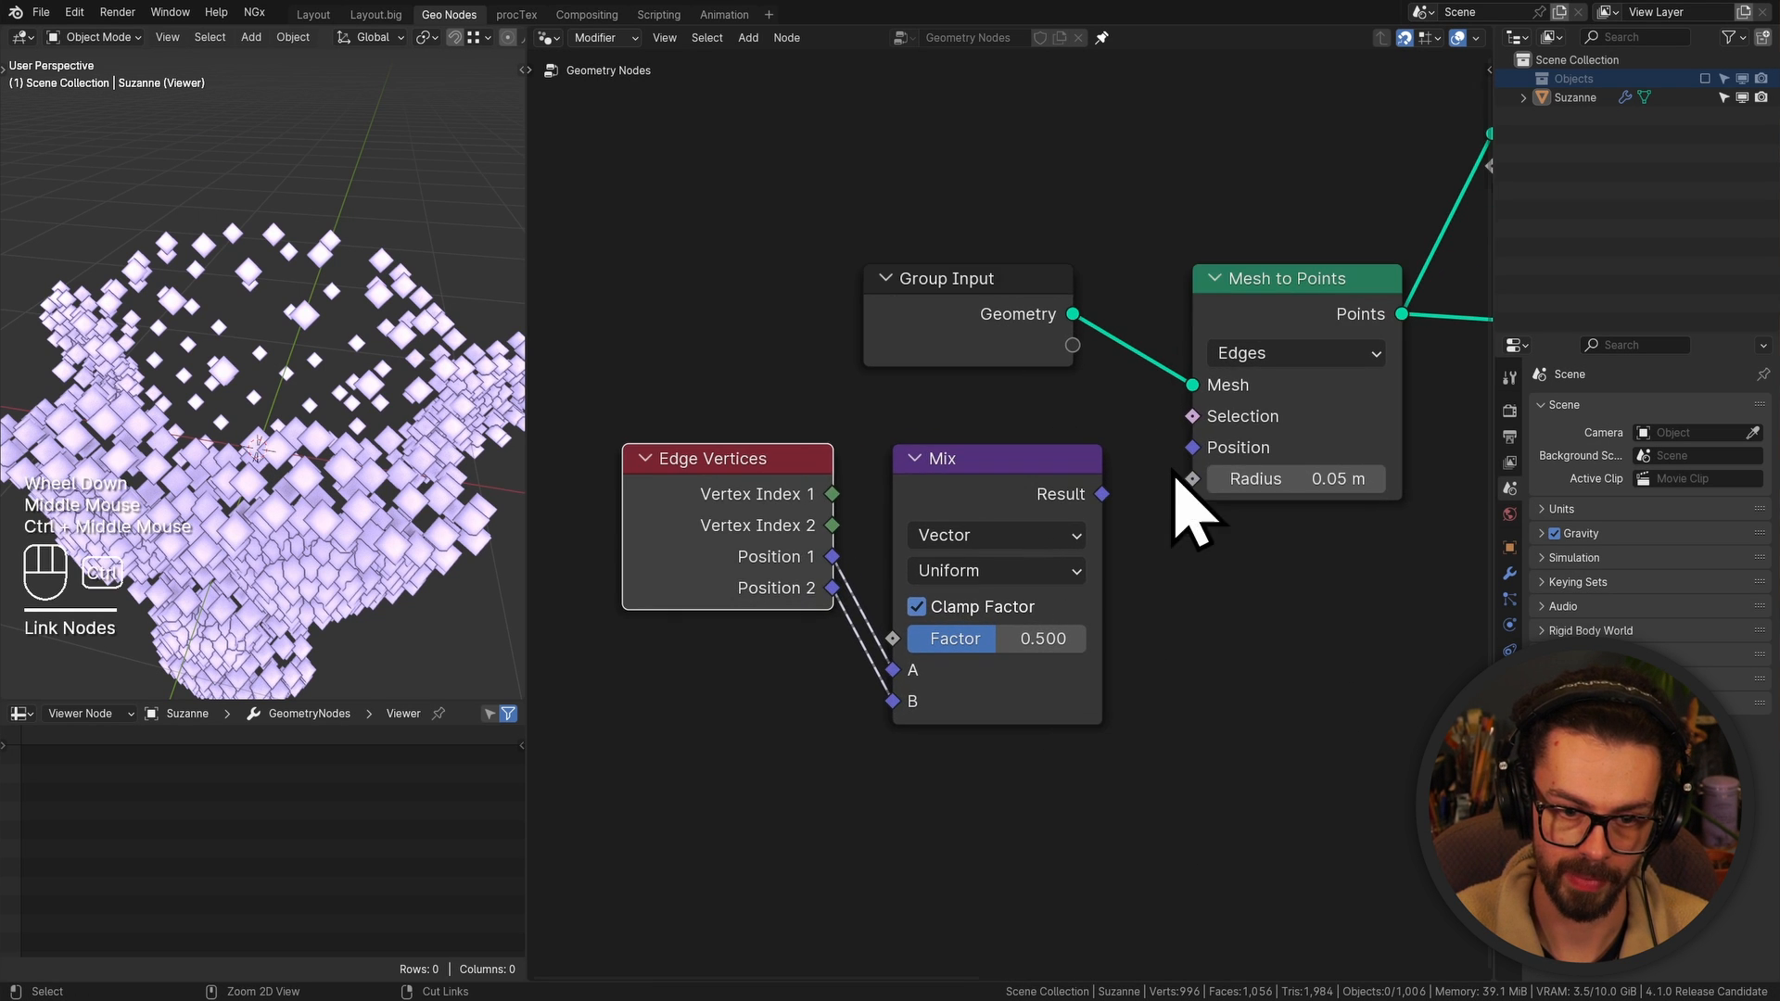
drag(1102, 494, 1191, 456)
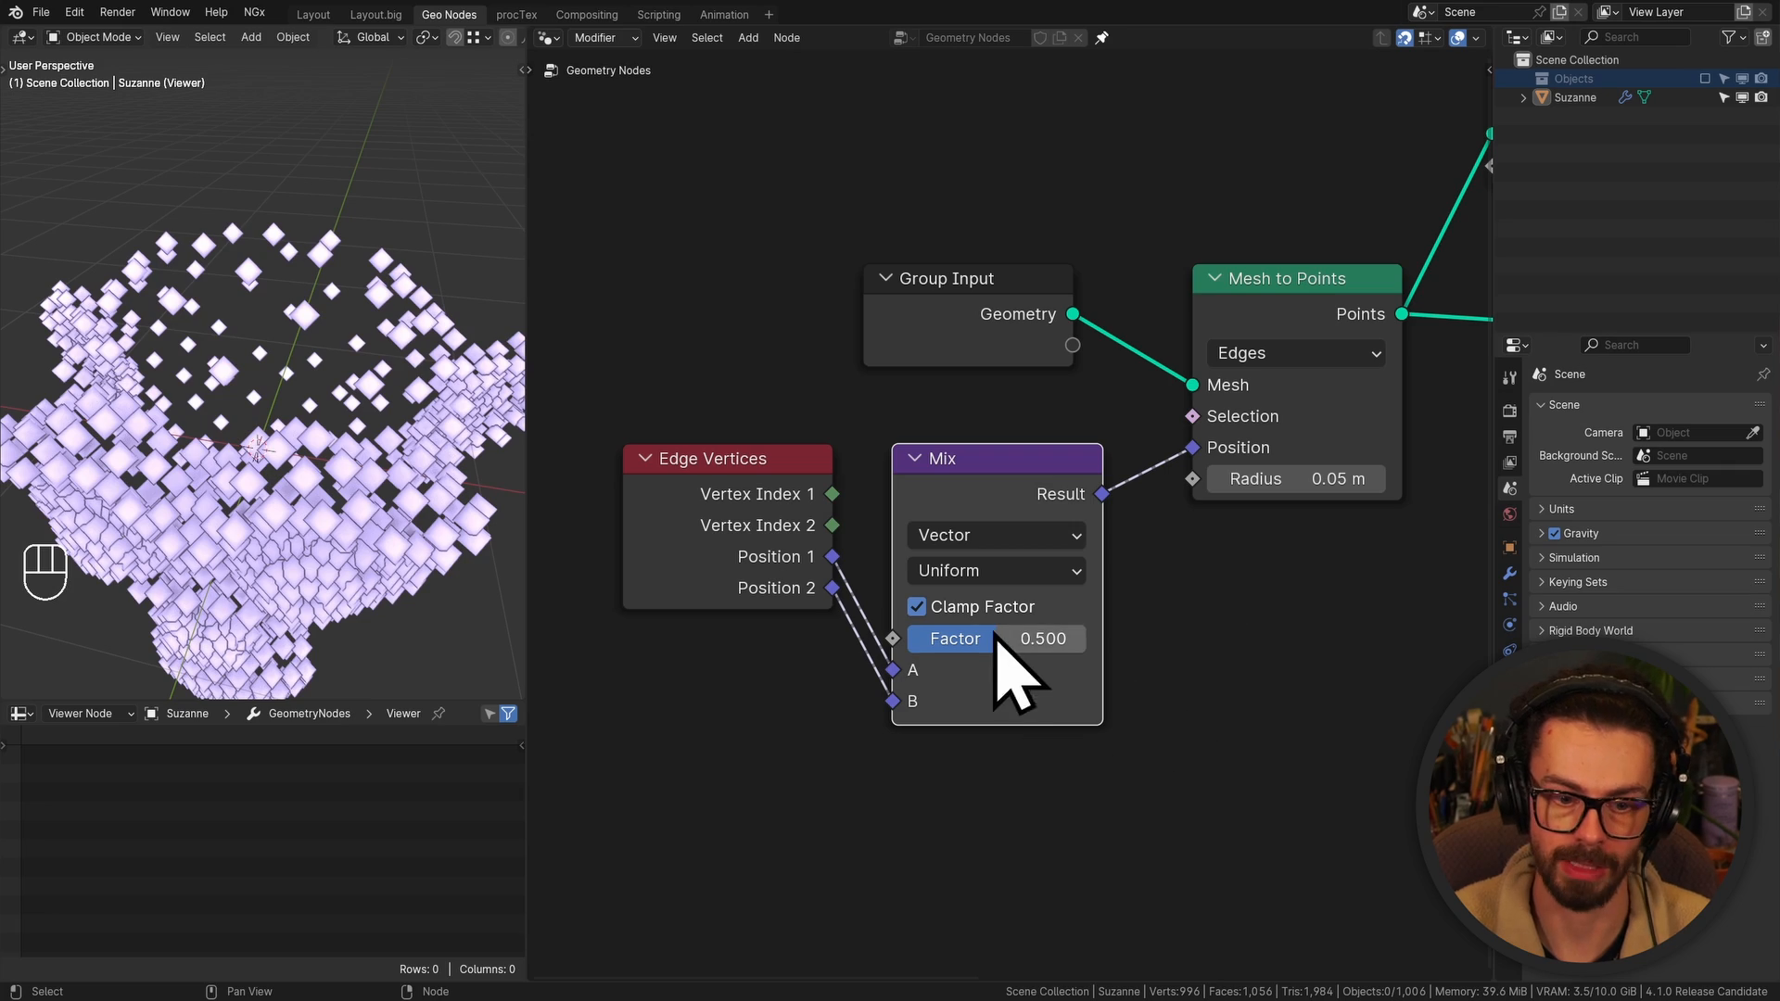
mouse_move(999, 636)
mouse_down()
mouse_move(1040, 637)
mouse_move(908, 638)
mouse_move(1085, 638)
mouse_move(909, 638)
mouse_move(990, 638)
mouse_move(973, 638)
mouse_up()
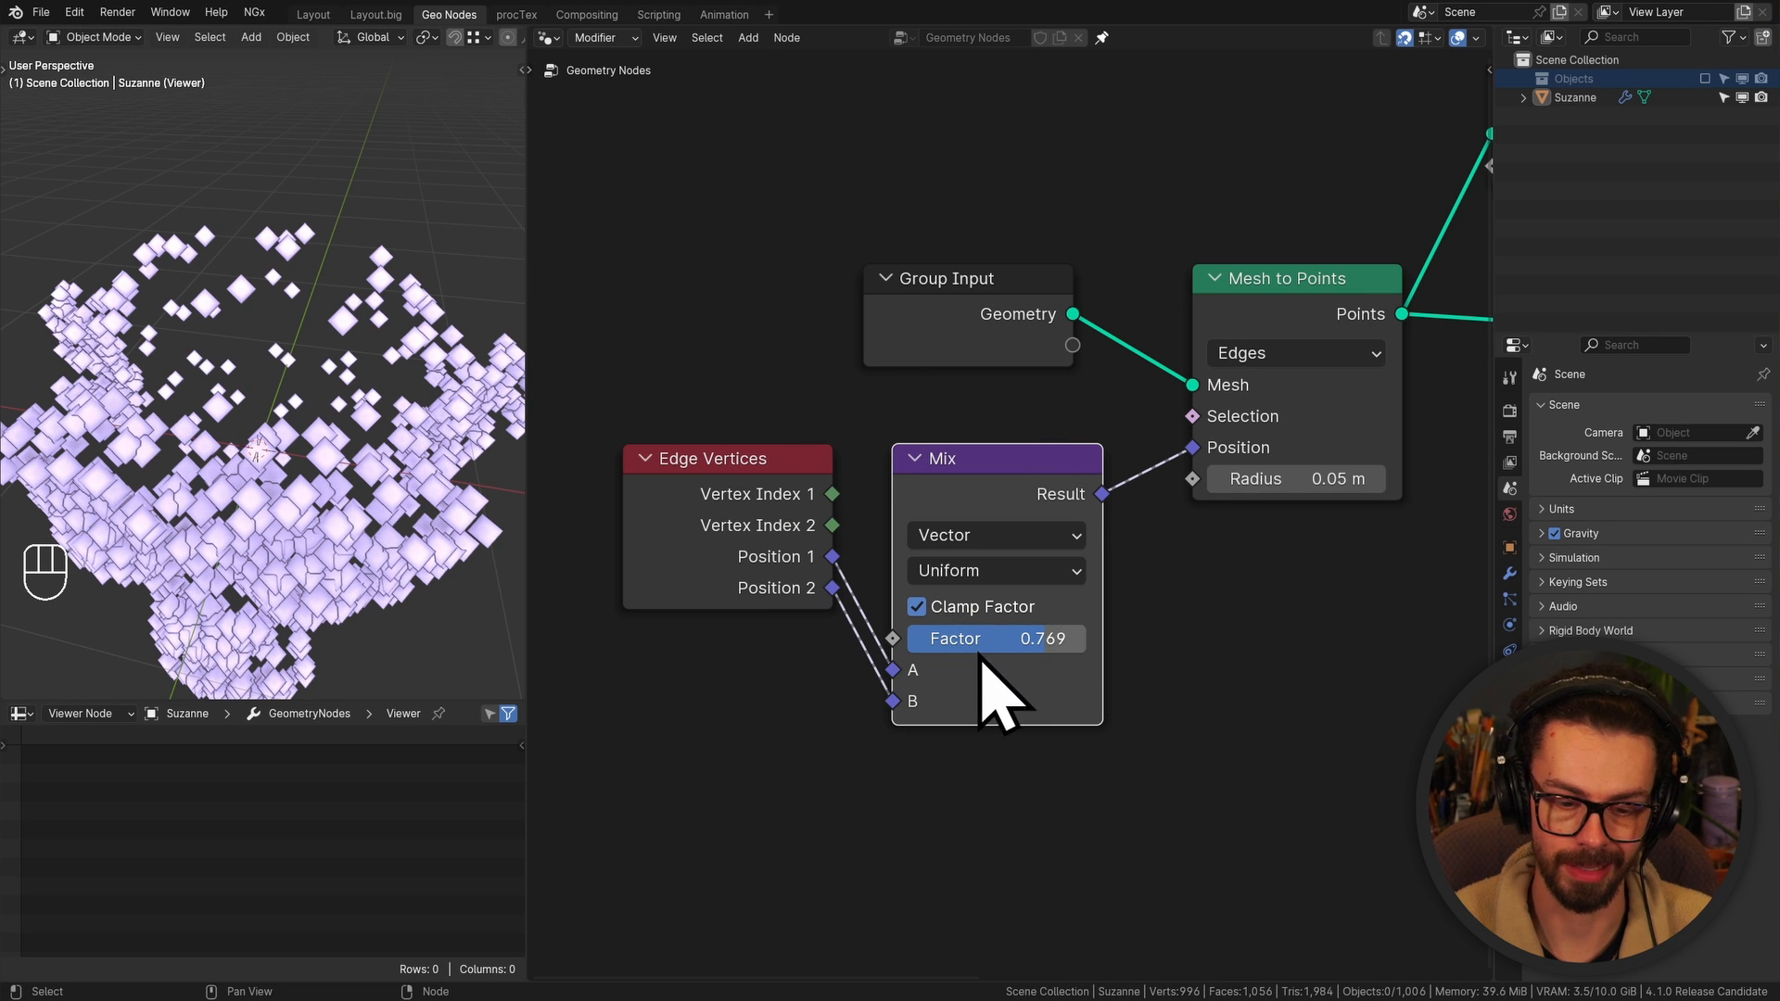
drag(982, 649, 917, 649)
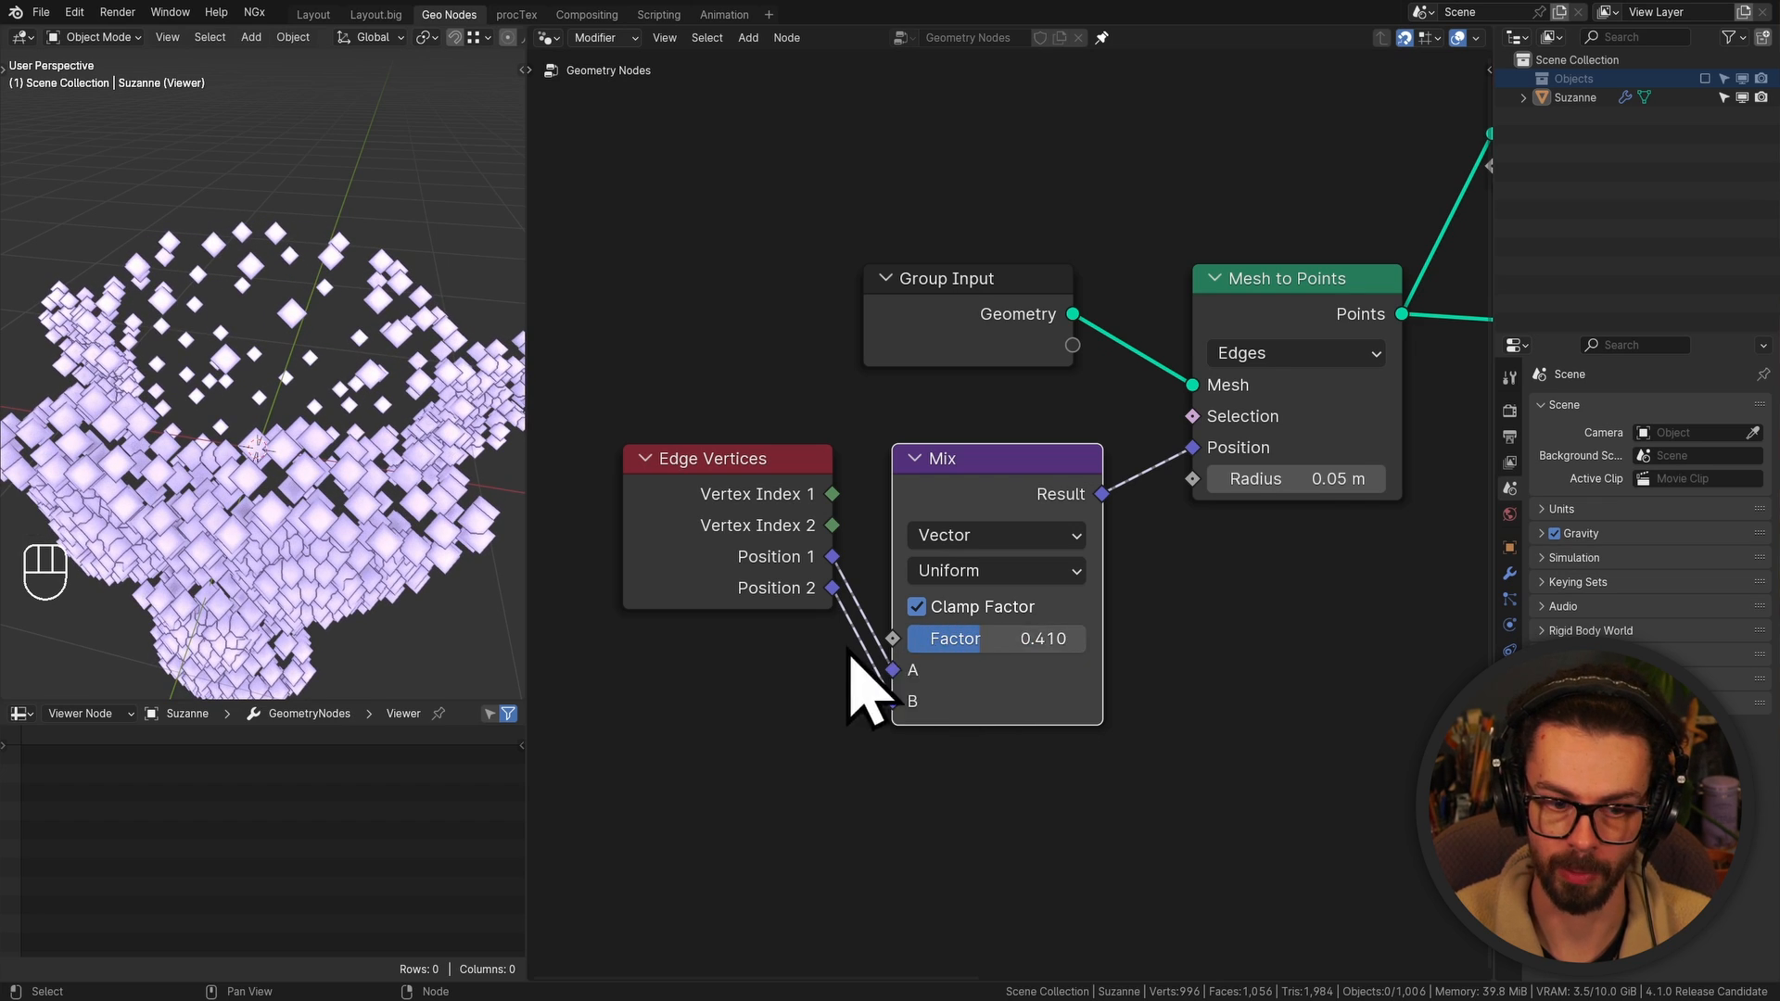
Move Edge Vertices further from Mix and add a vector Subtract node that subtracts Position 1 from Position 2
middle_drag(850, 652, 1082, 574)
drag(937, 475, 662, 653)
middle_drag(883, 655, 896, 509)
drag(824, 533, 964, 658)
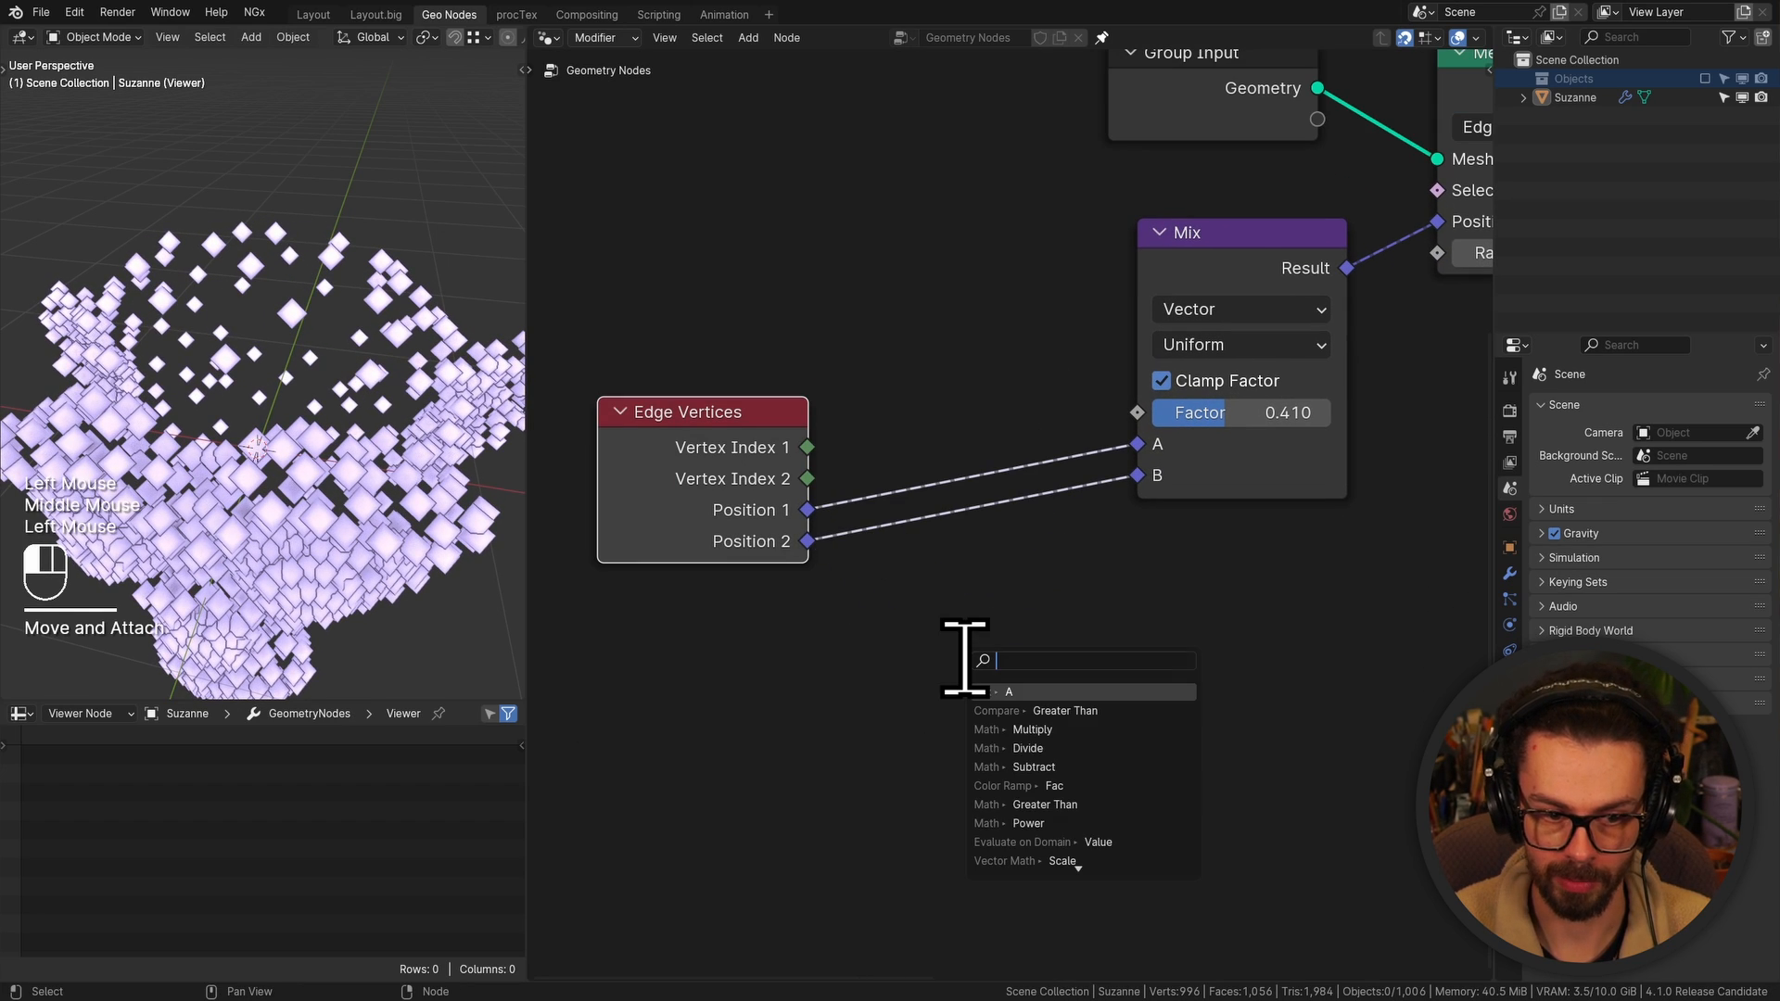
text(subt)
key(Return)
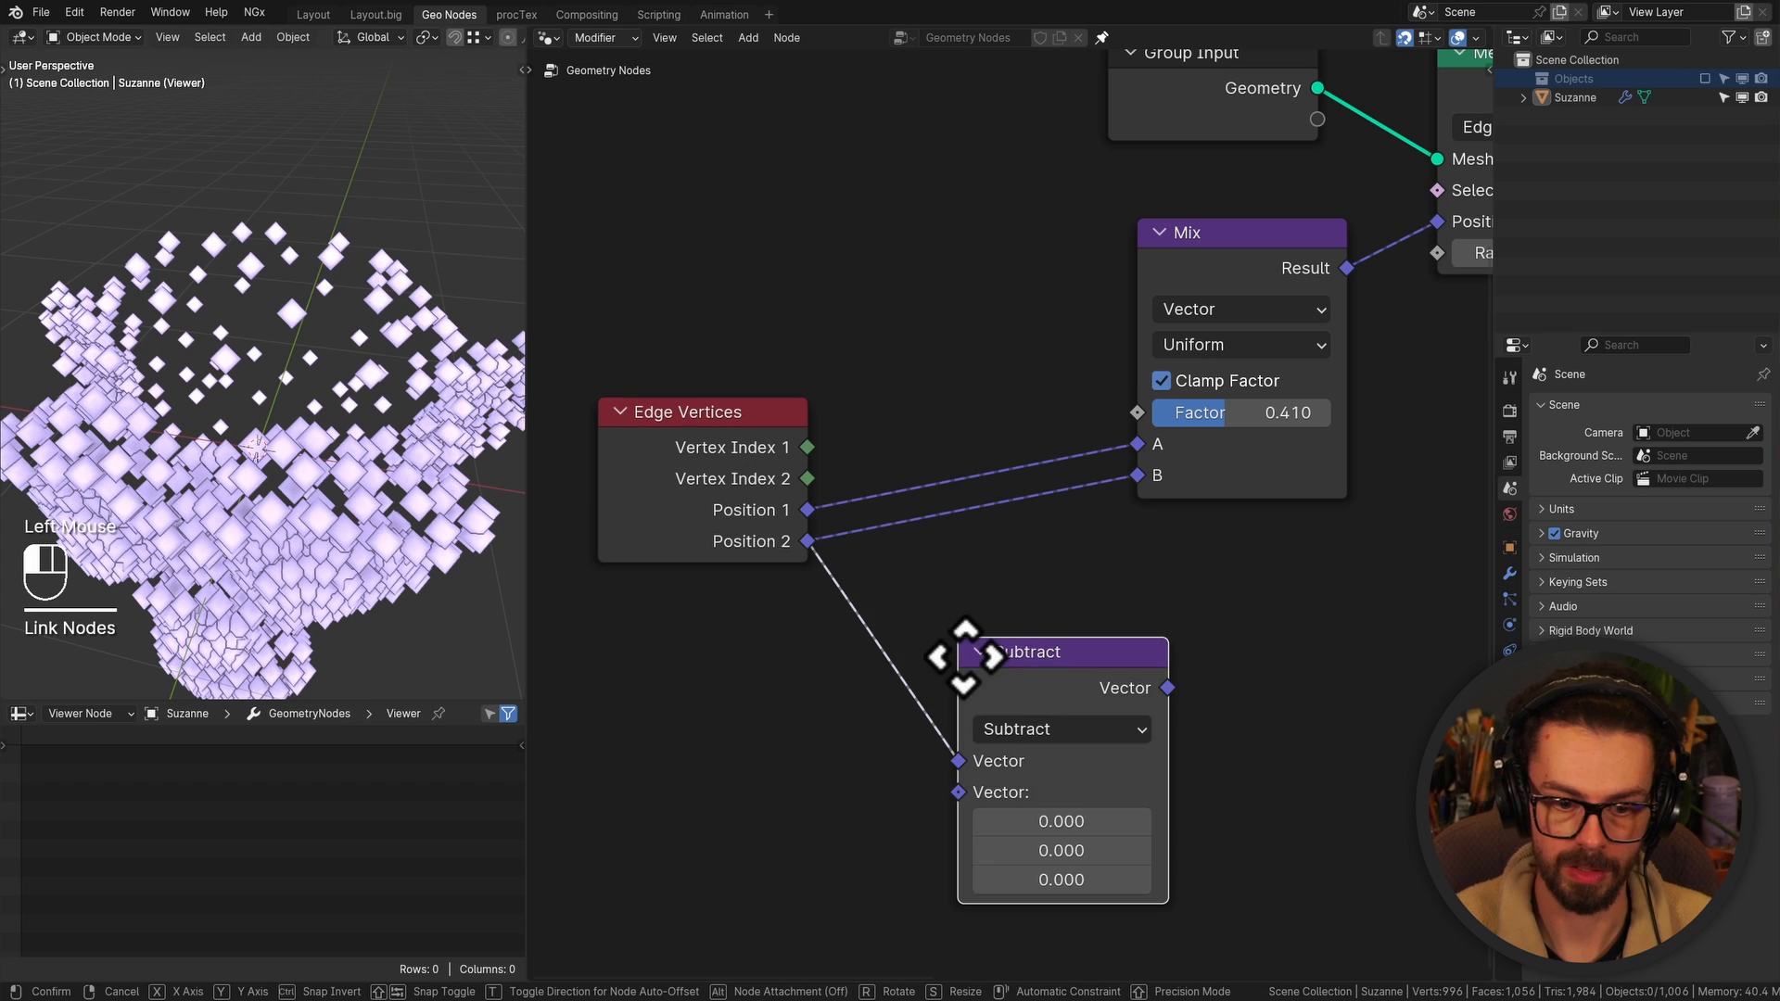
click(1029, 612)
drag(806, 513, 1032, 693)
click(1033, 692)
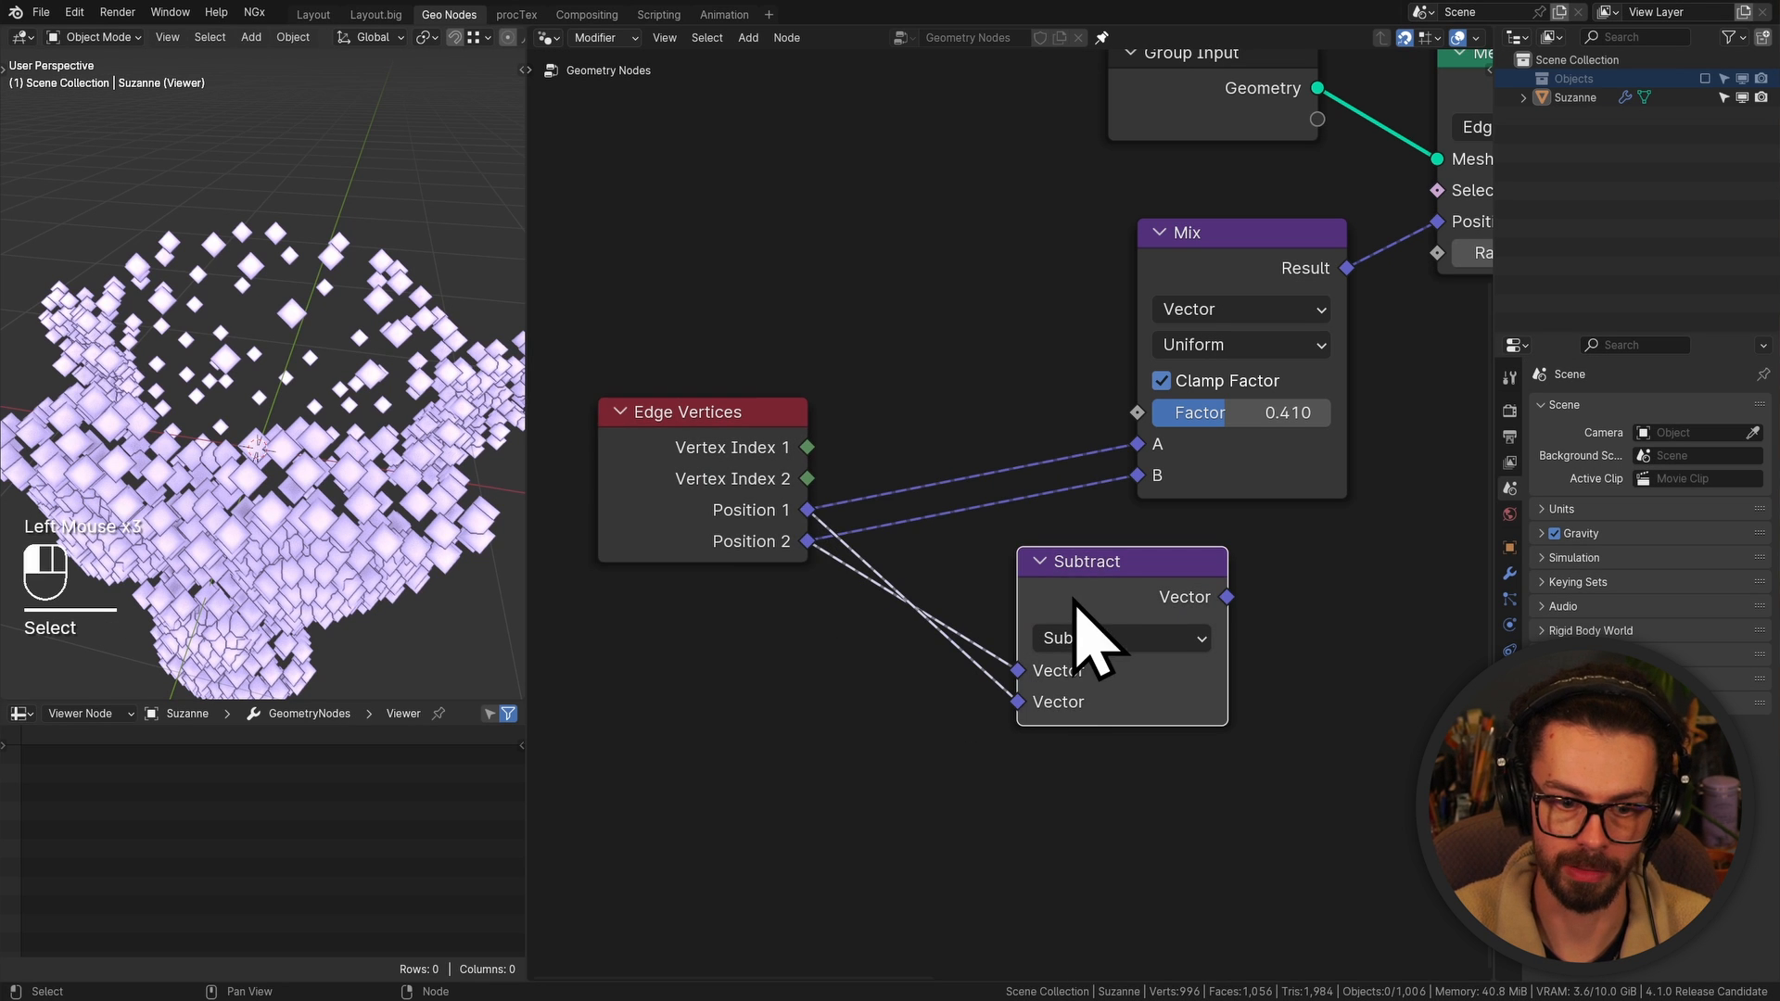
Align the Subtract node directly beneath the Mix node
middle_drag(1109, 587, 1105, 537)
drag(965, 497, 1271, 743)
drag(1099, 552, 1196, 549)
middle_drag(1196, 549, 1170, 513)
middle_drag(1074, 572, 988, 404)
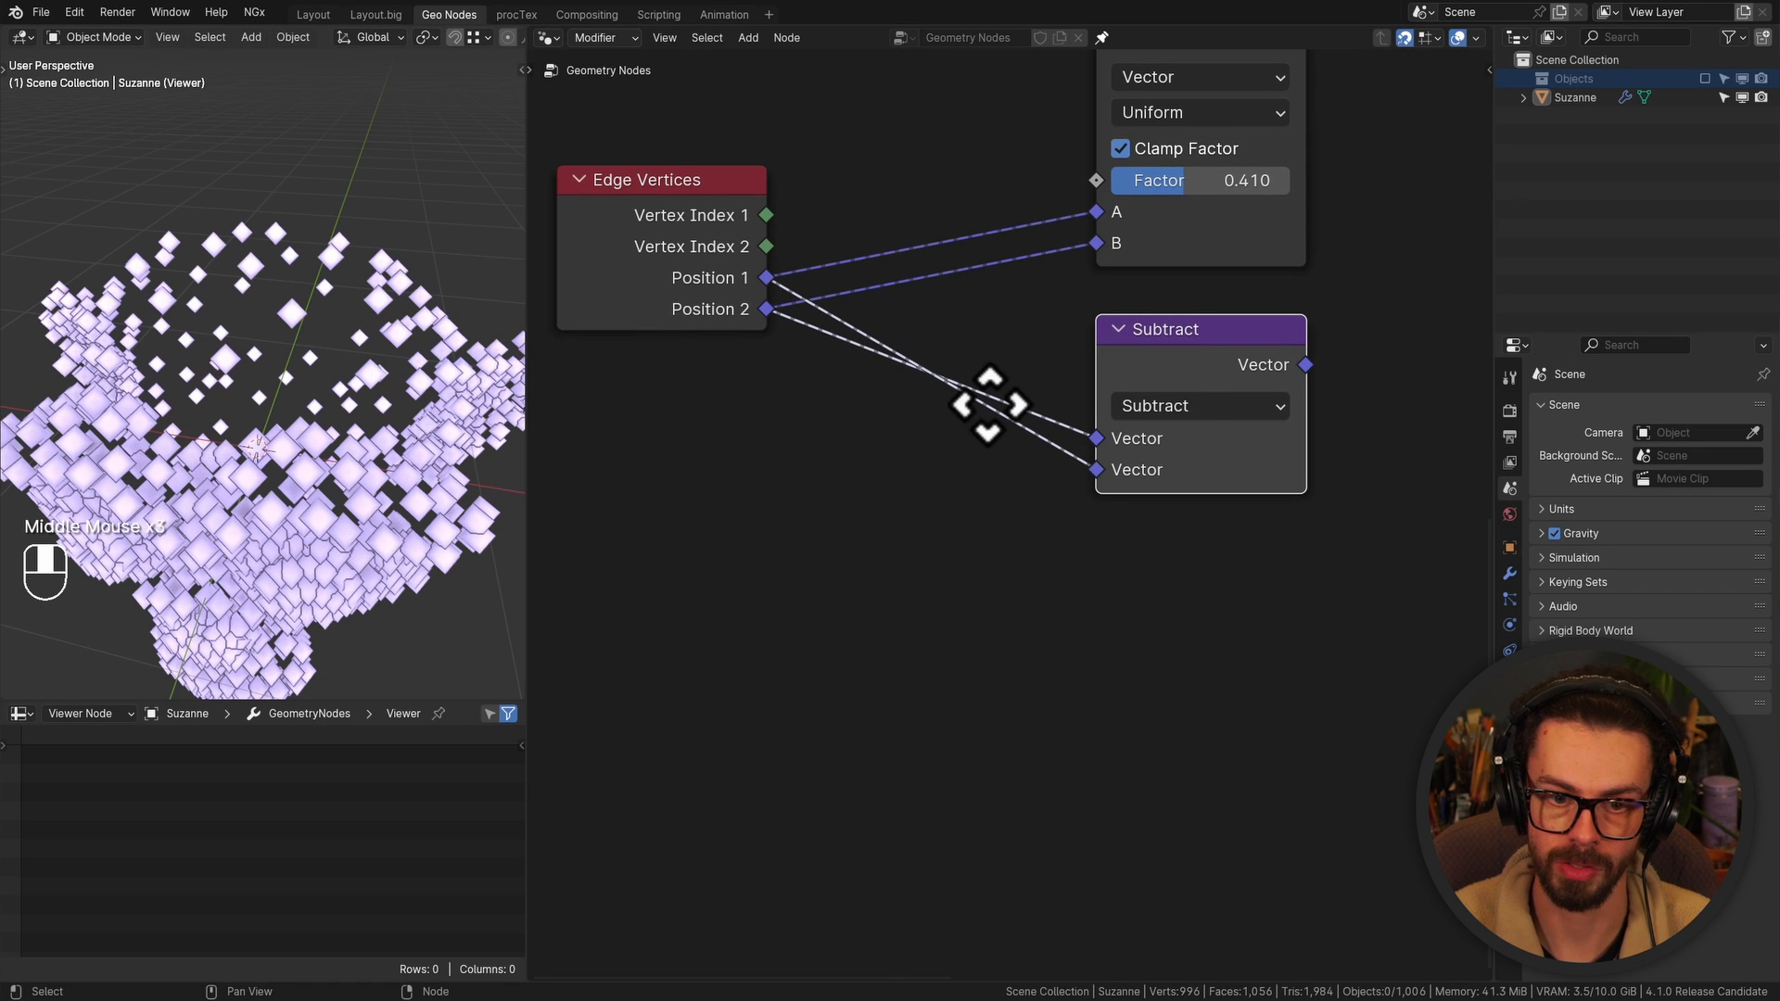
Duplicate the Subtract node below with its links kept, set the copy's operation to Distance, and move Edge Vertices closer to the three nodes
click(1266, 385)
key(ctrl+shift+d)
click(1224, 638)
click(1219, 645)
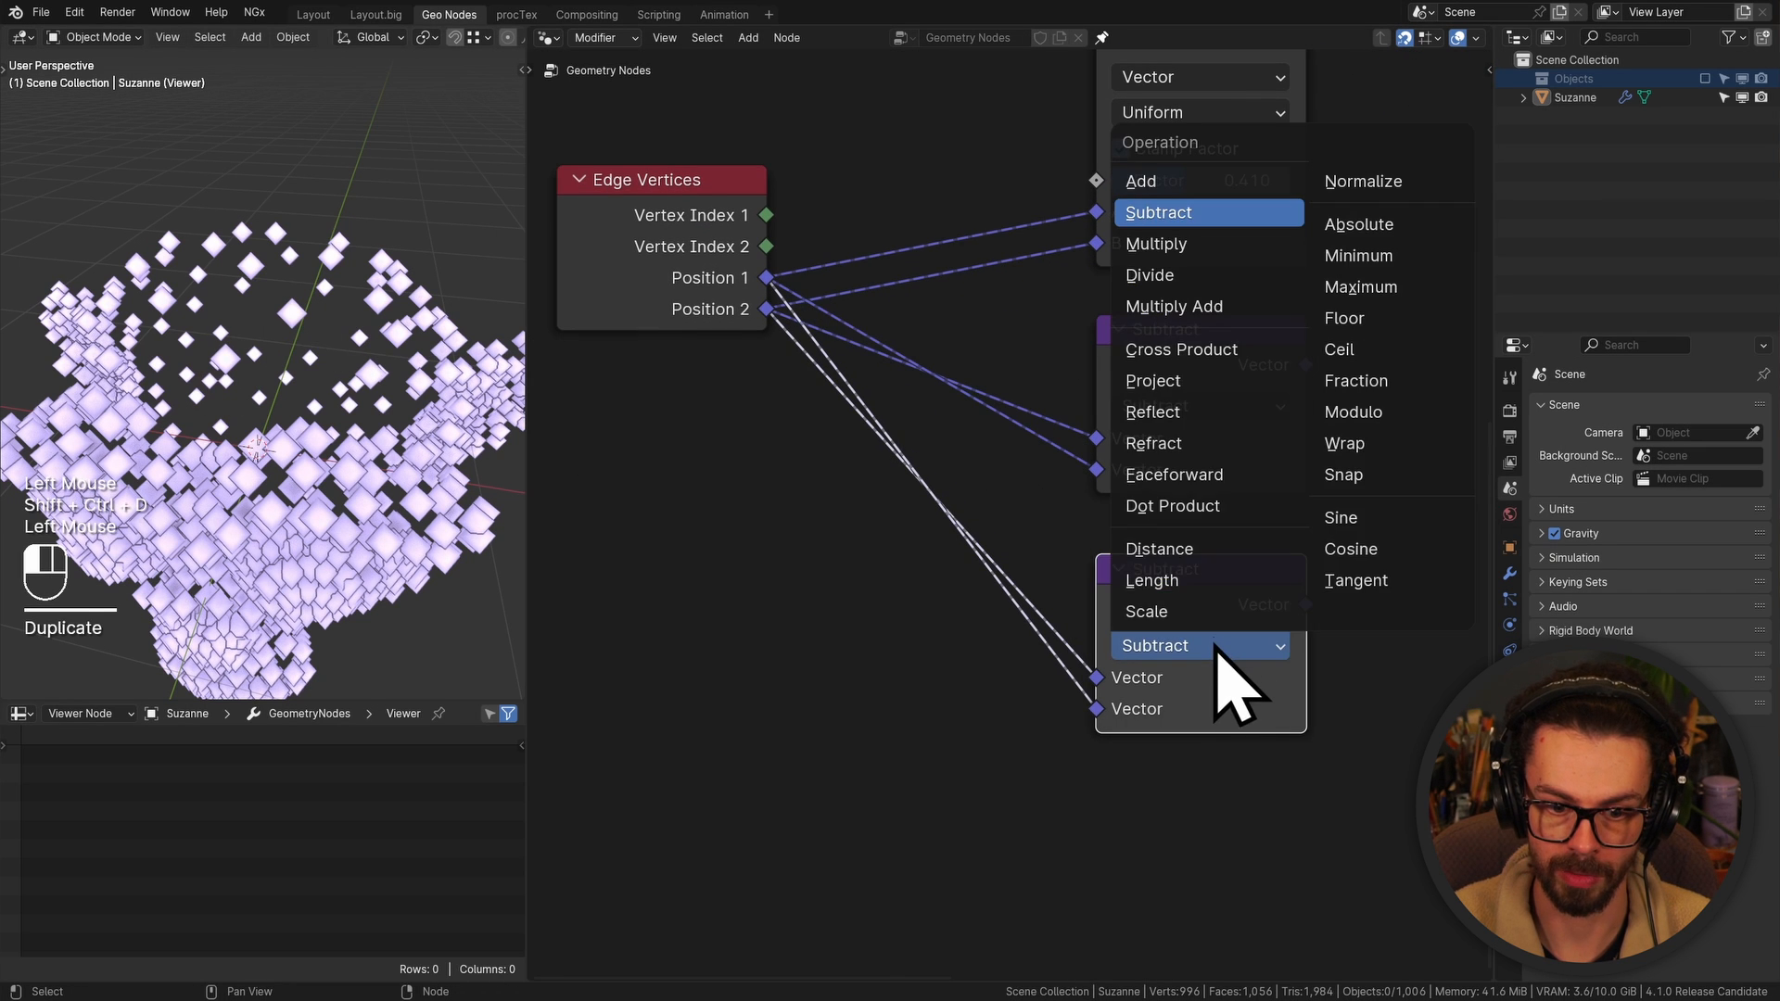
click(1212, 549)
key(alt+s)
middle_drag(1239, 543, 1175, 614)
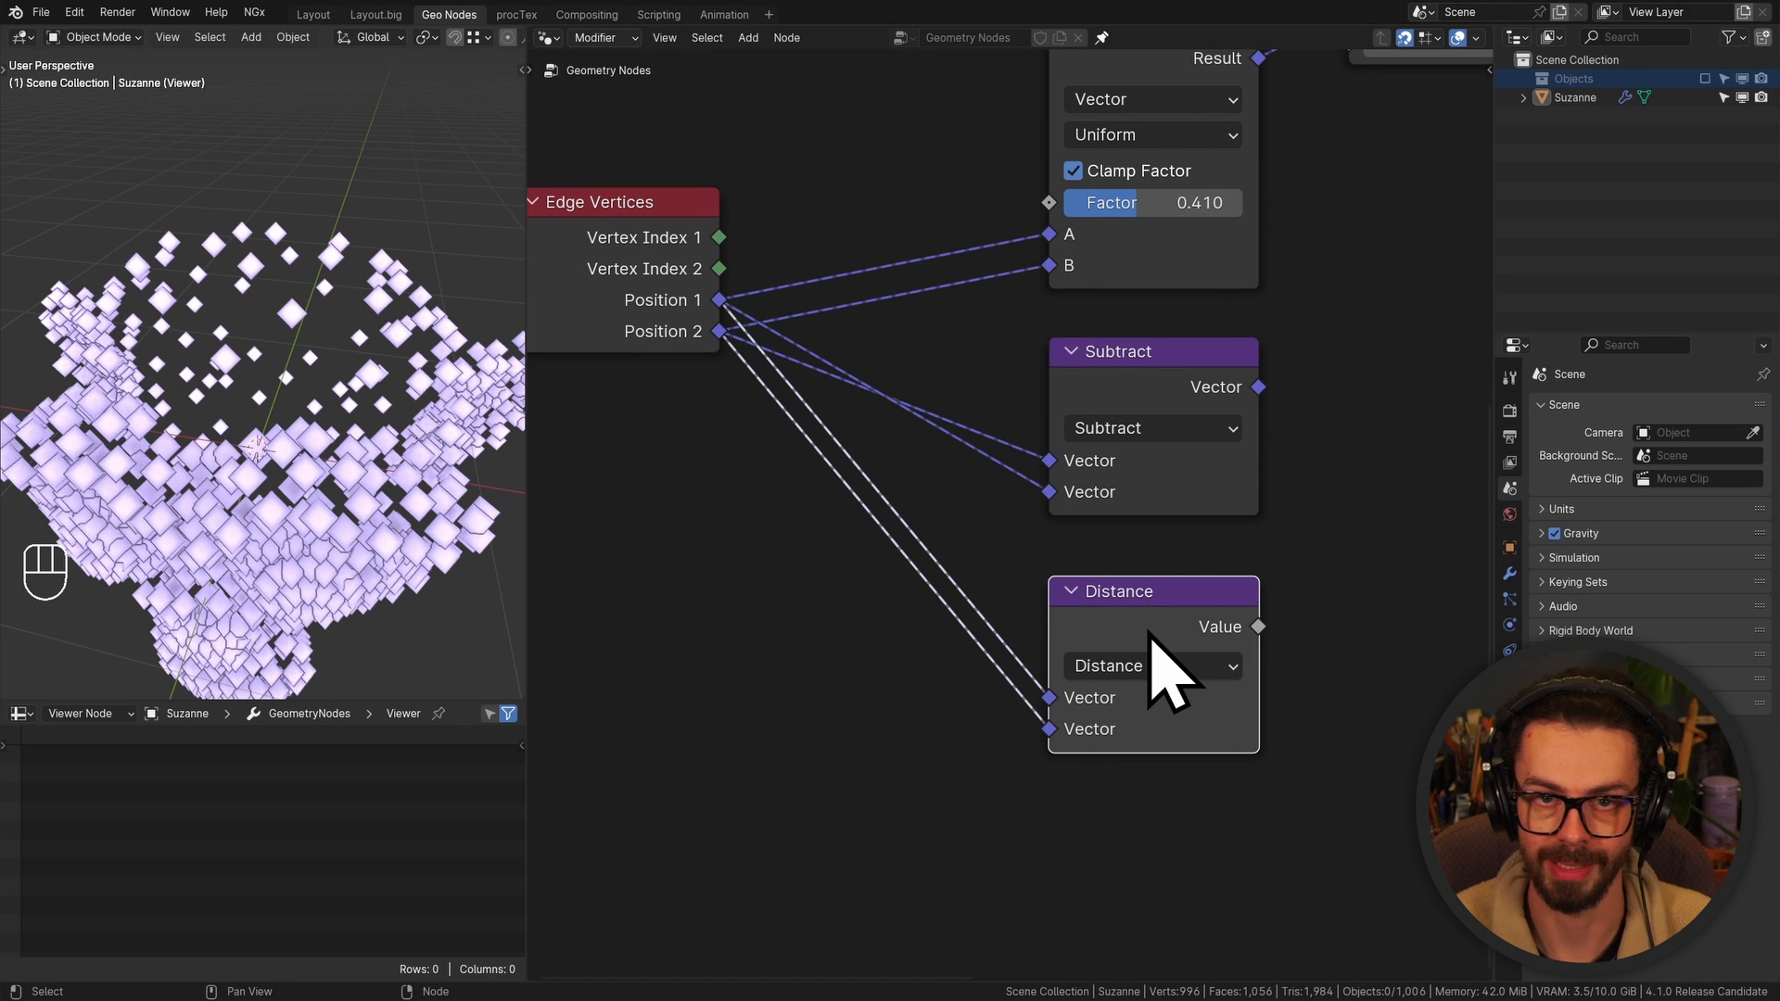
scroll(876, 252, down, 2)
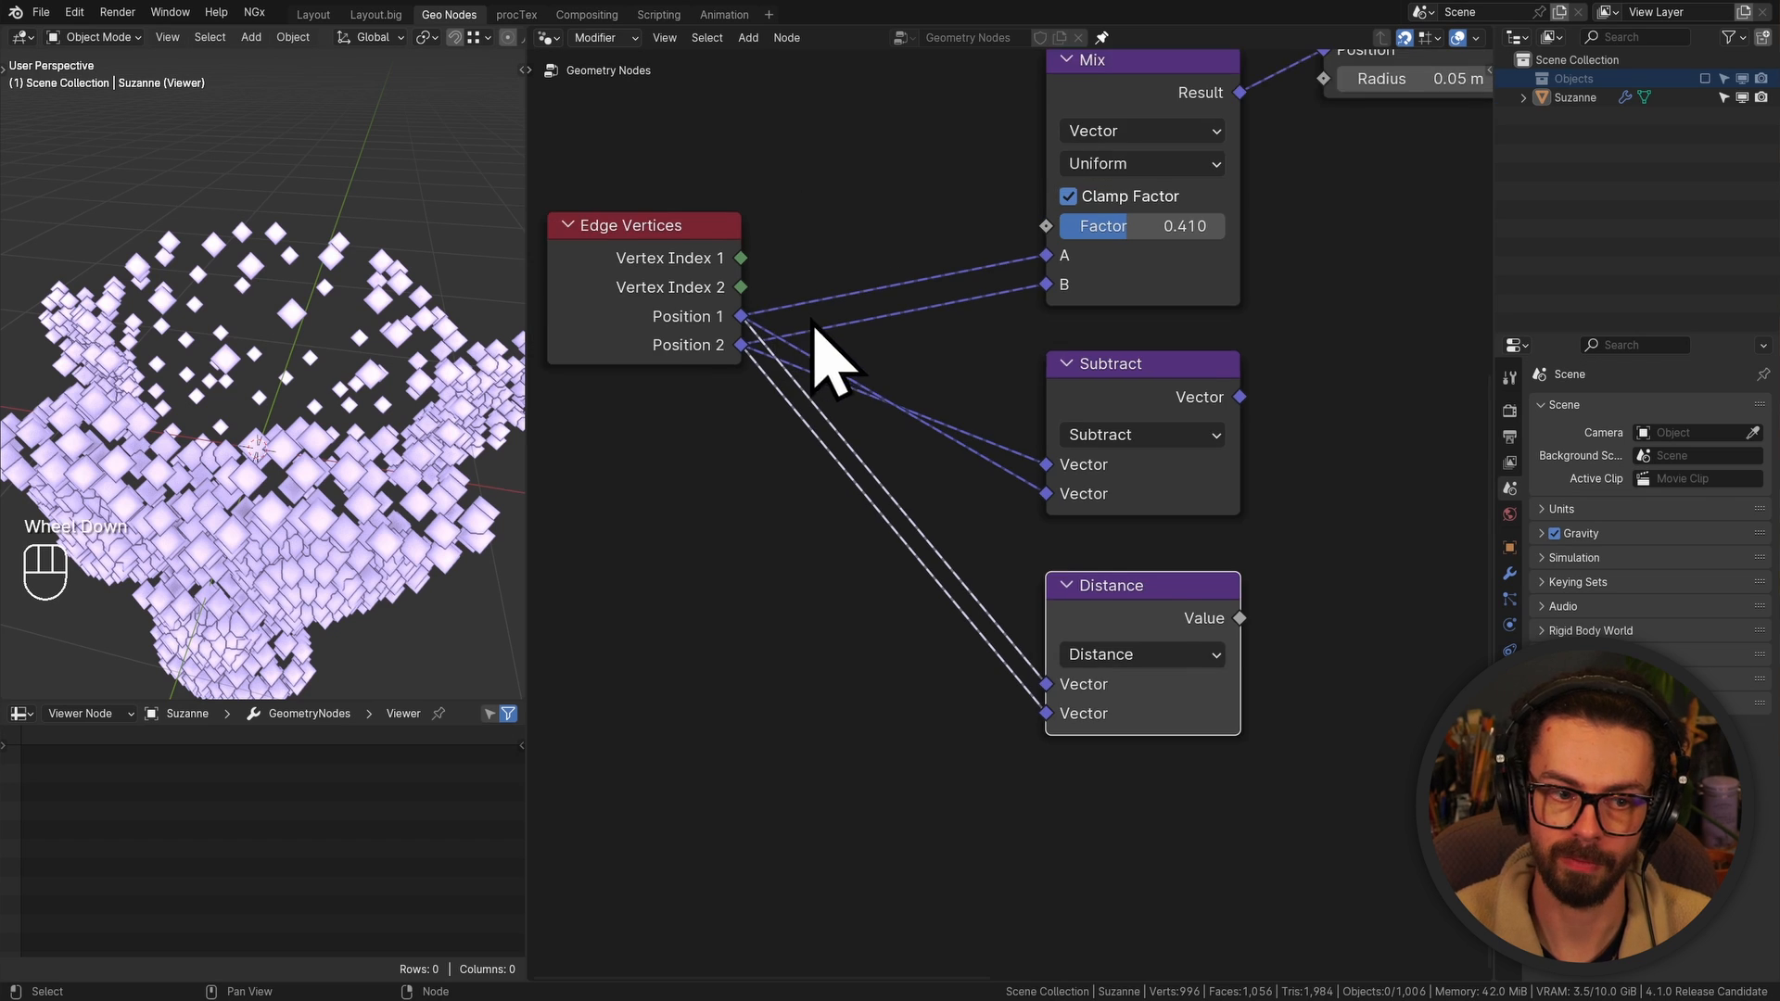
drag(697, 381, 862, 514)
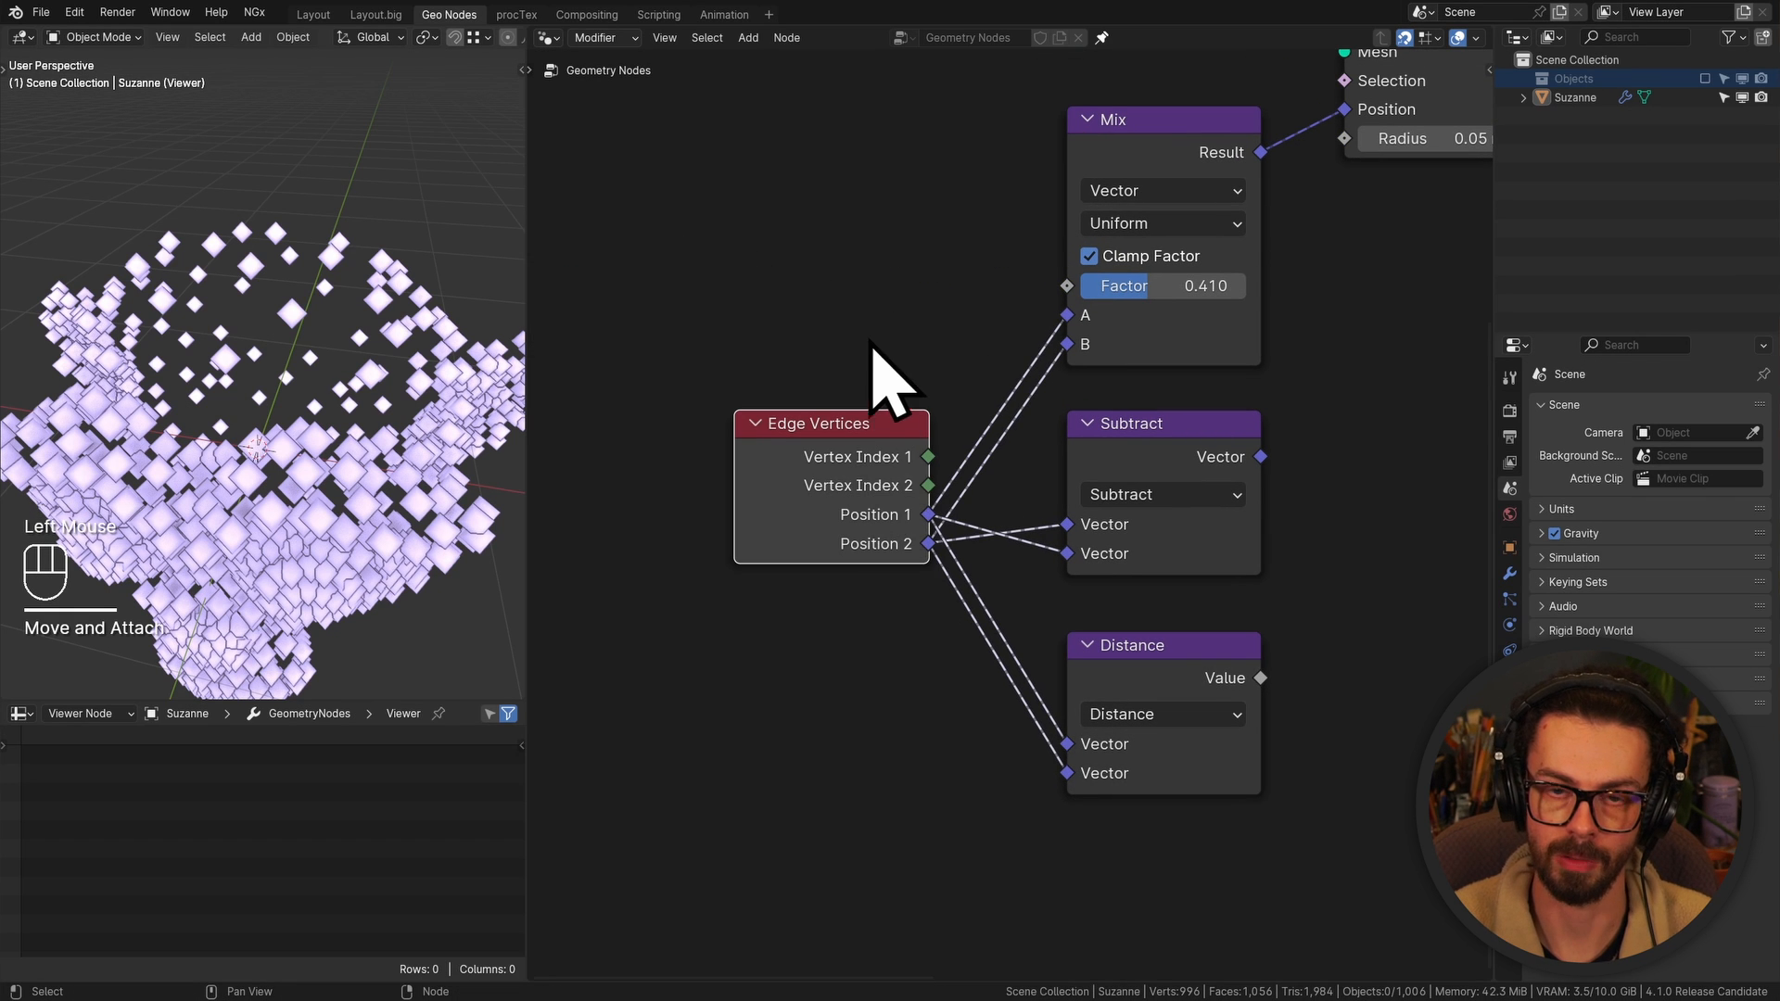
Move Group Output further away from Instance on Points
scroll(870, 357, down, 2)
middle_drag(905, 327, 808, 392)
middle_drag(1315, 329, 781, 454)
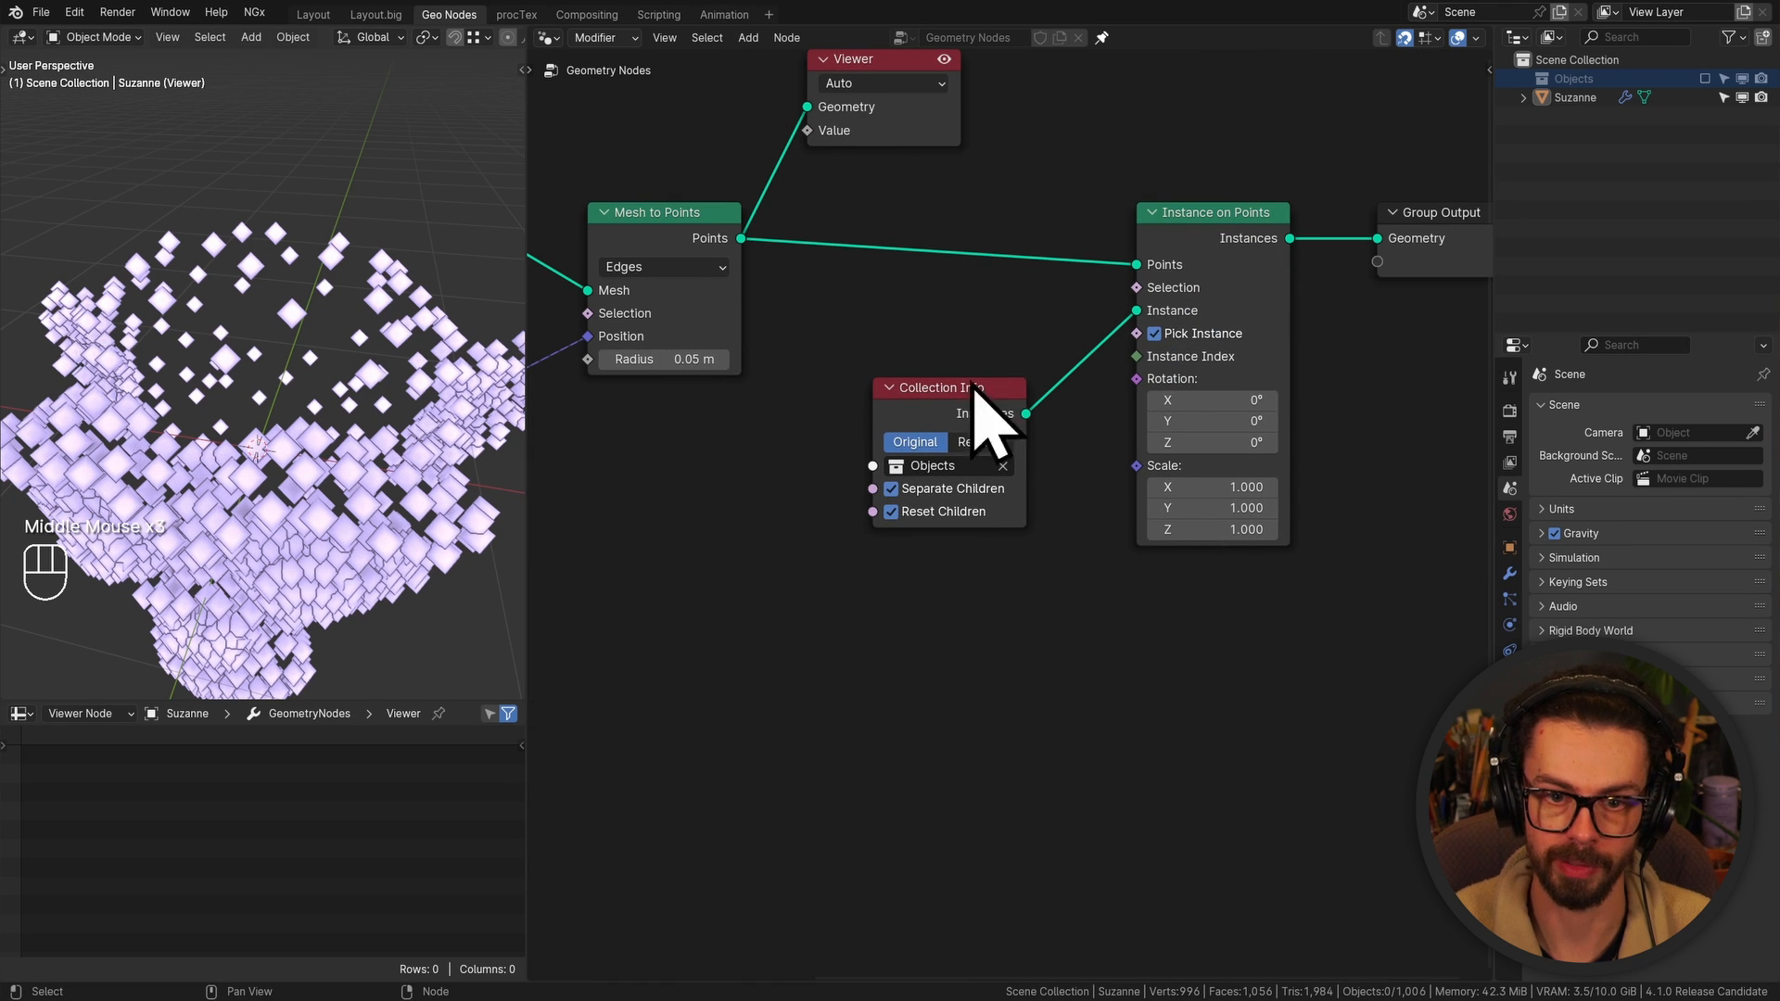
scroll(1097, 289, down, 2)
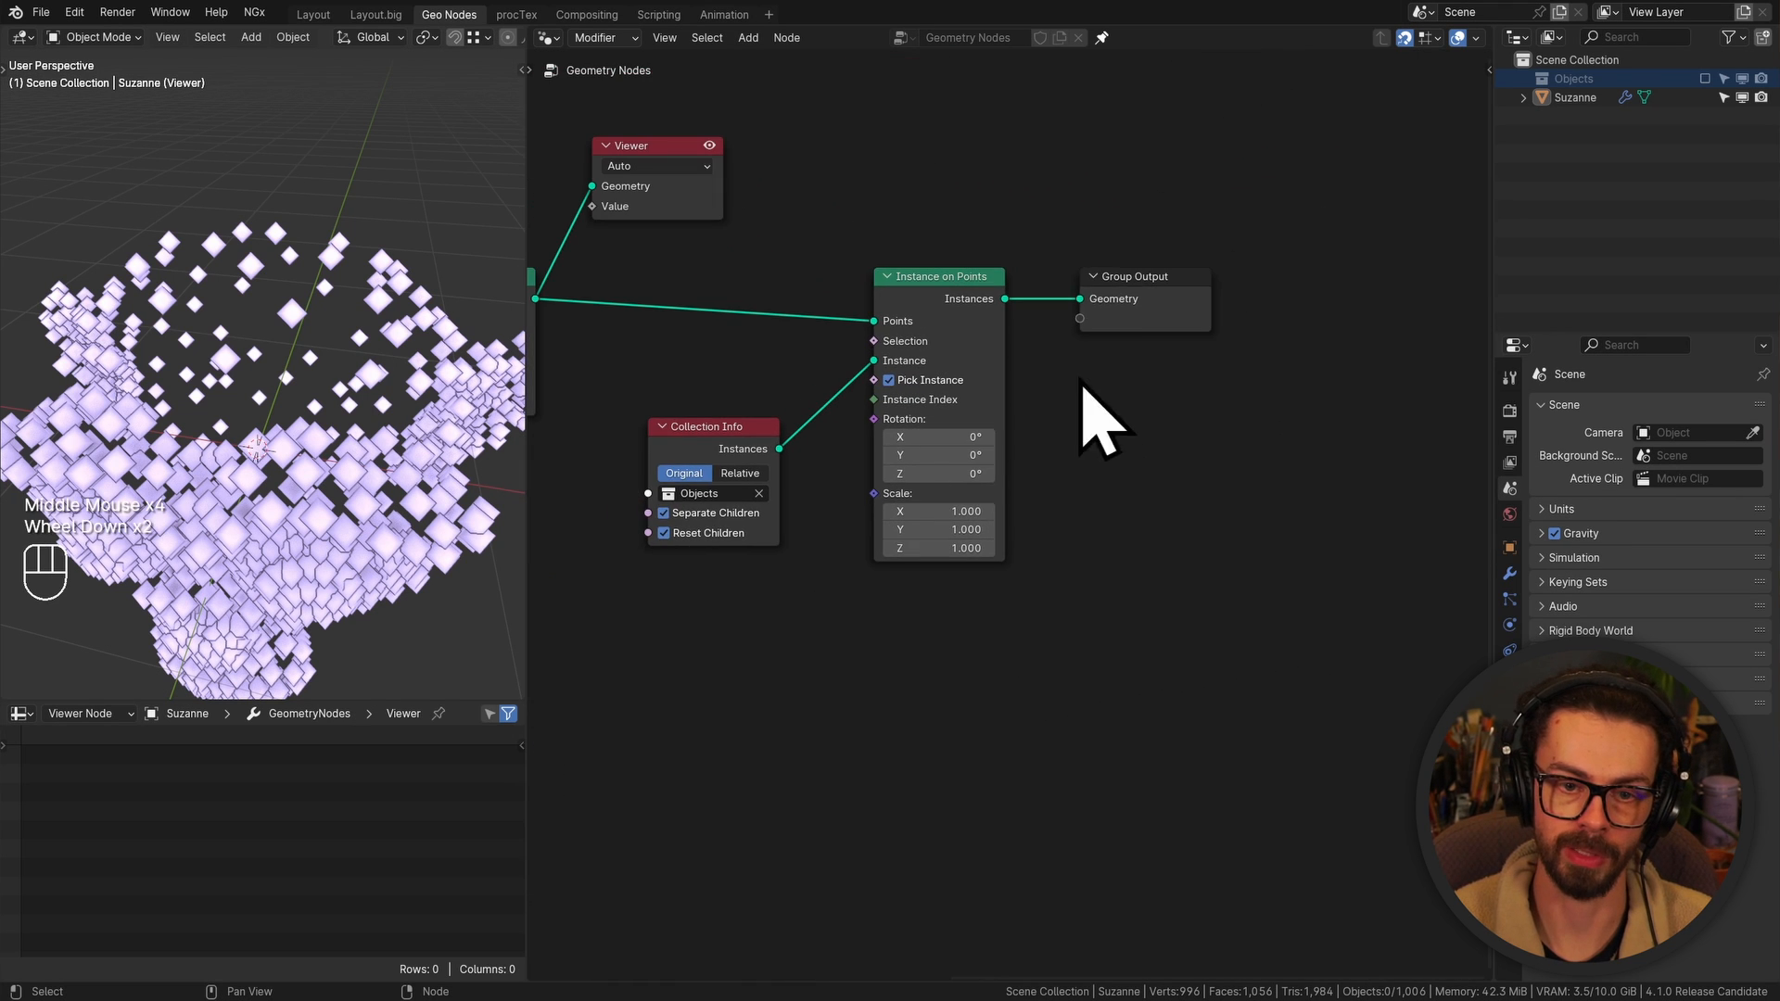
drag(1074, 208, 1198, 431)
key(g)
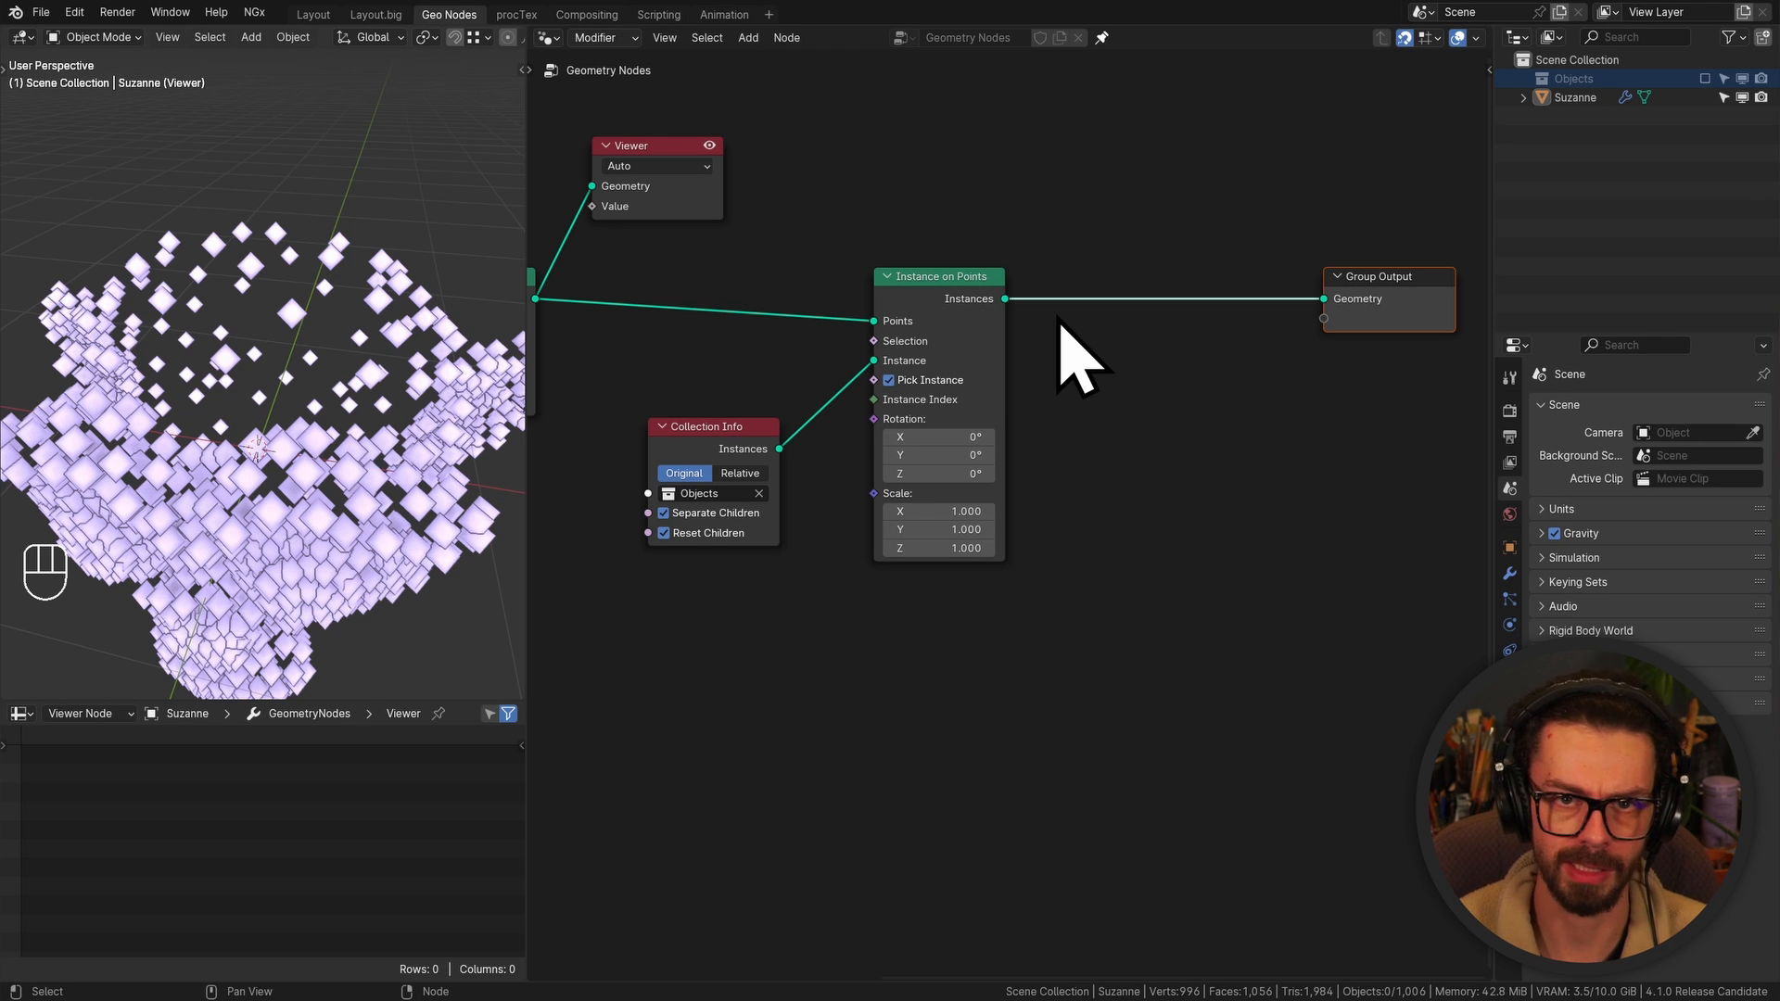
Delete the Mix, Subtract and Distance nodes with reconnection
middle_drag(815, 343, 1132, 346)
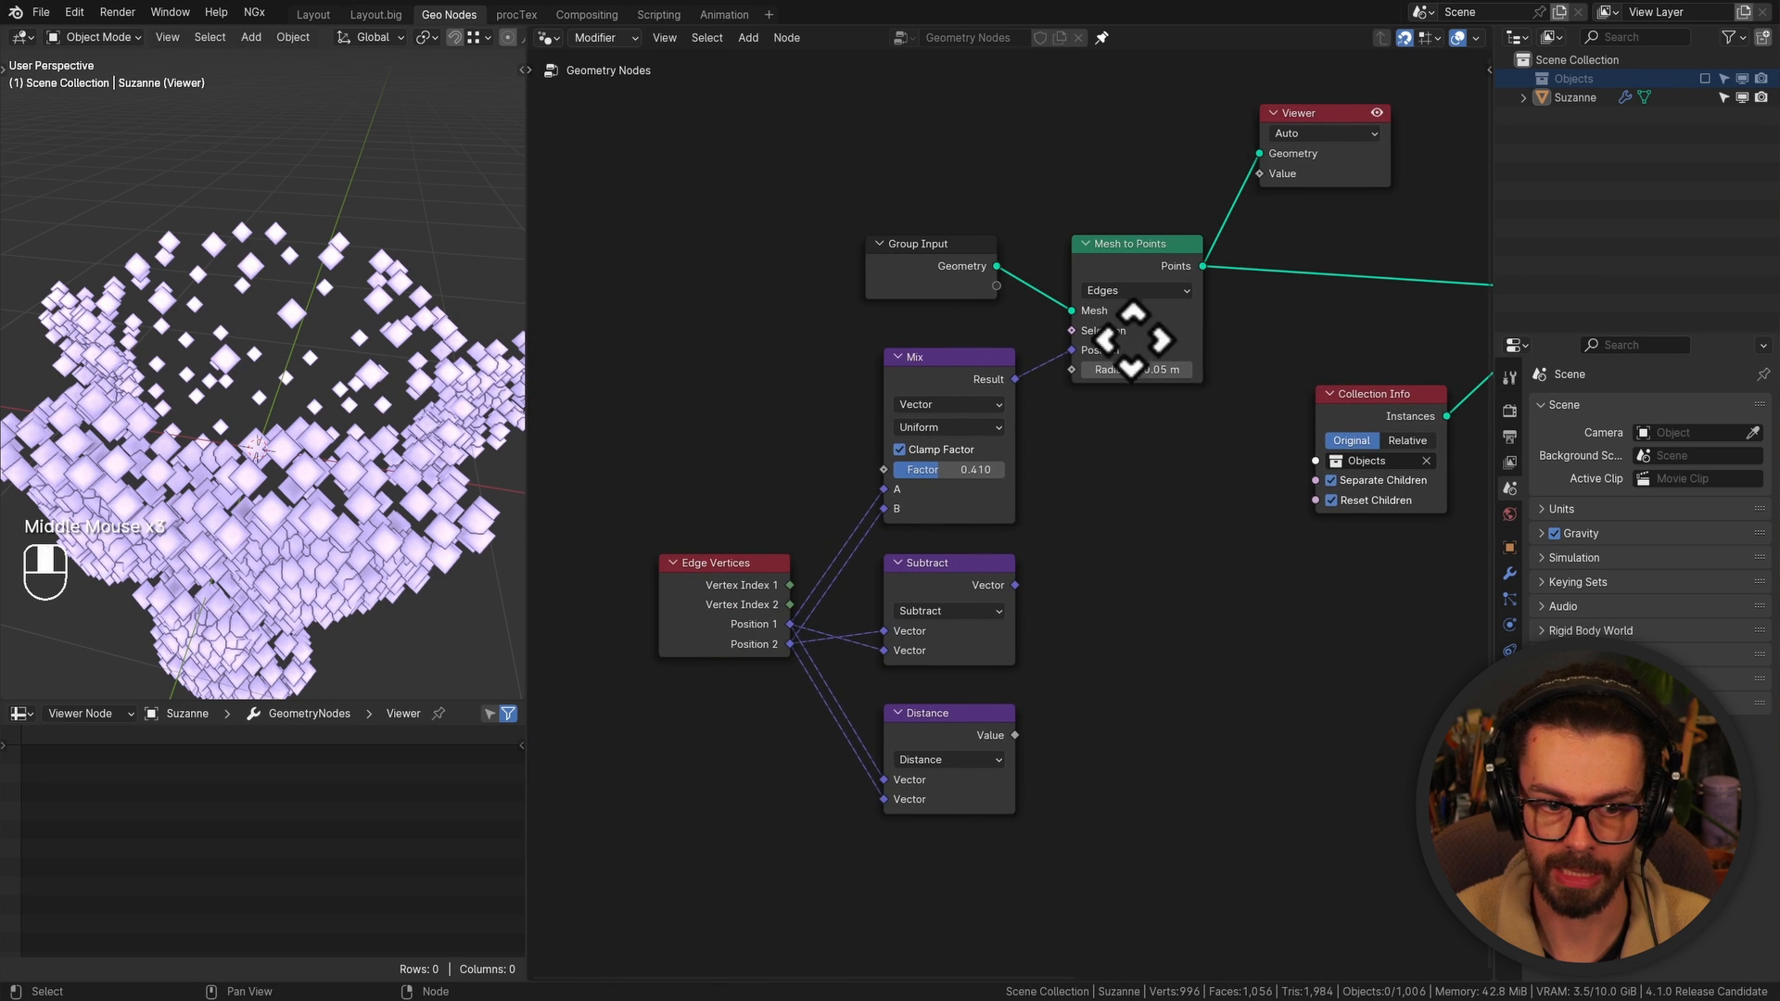
scroll(1080, 394, up, 1)
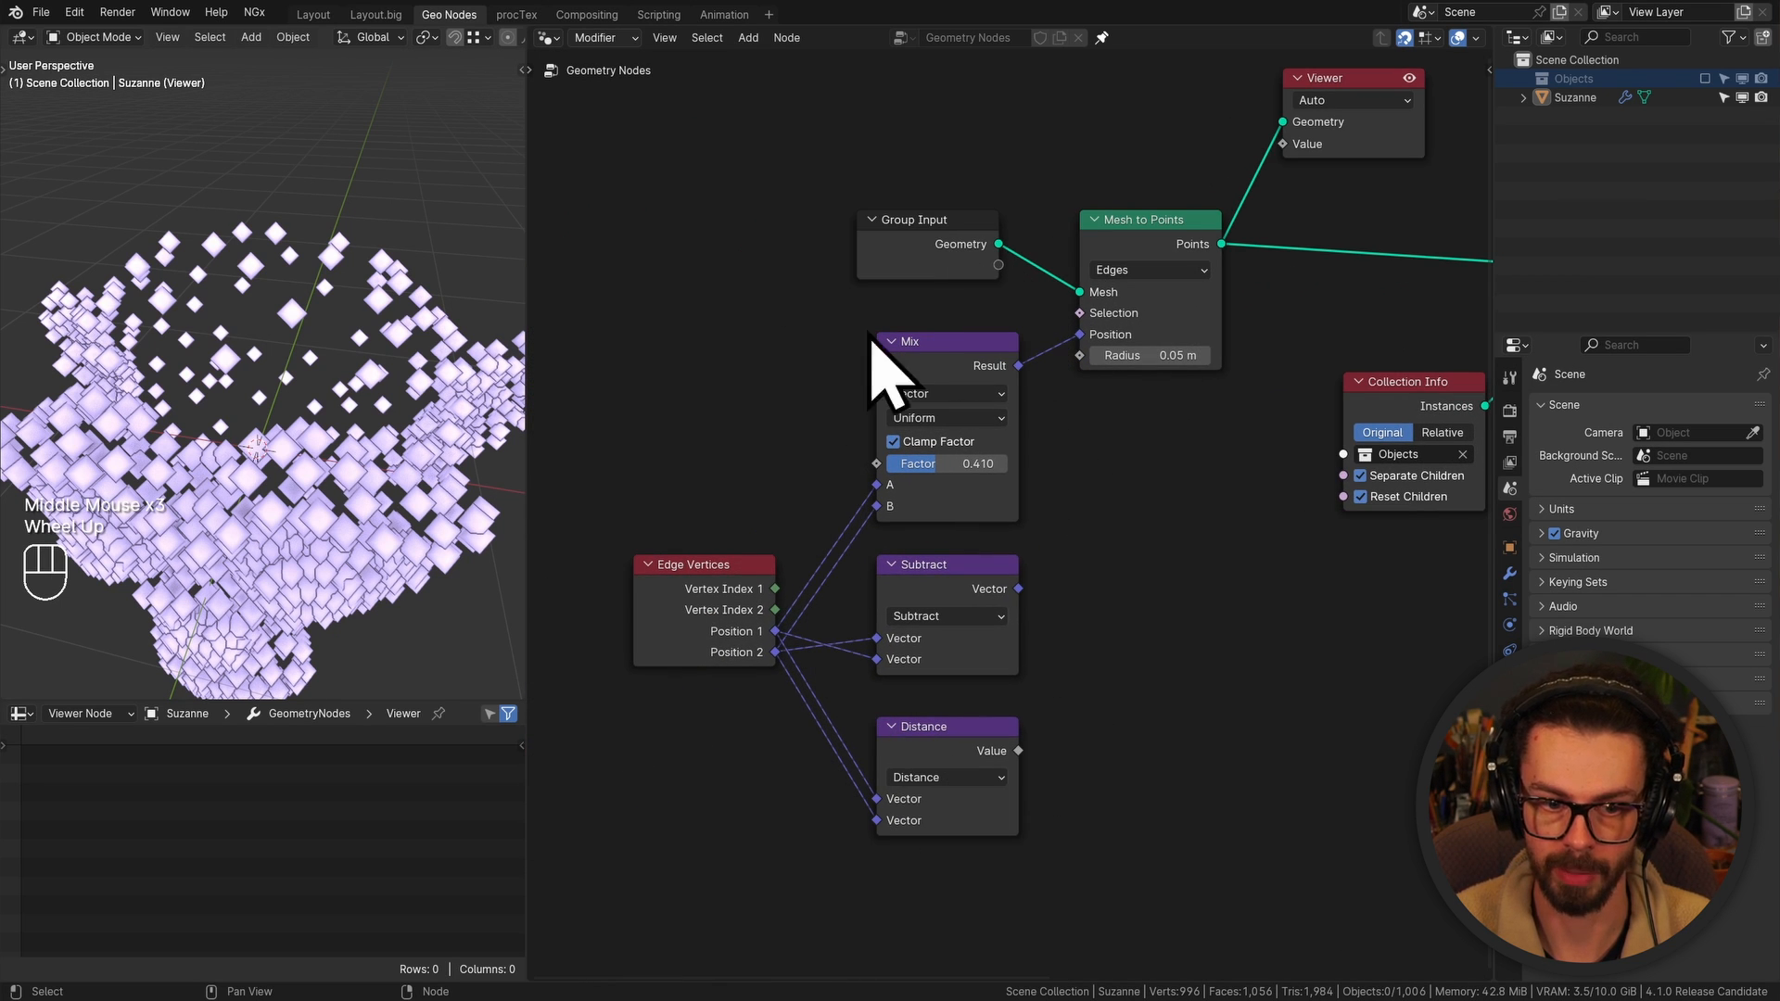
drag(826, 445, 1065, 894)
key(ctrl+x)
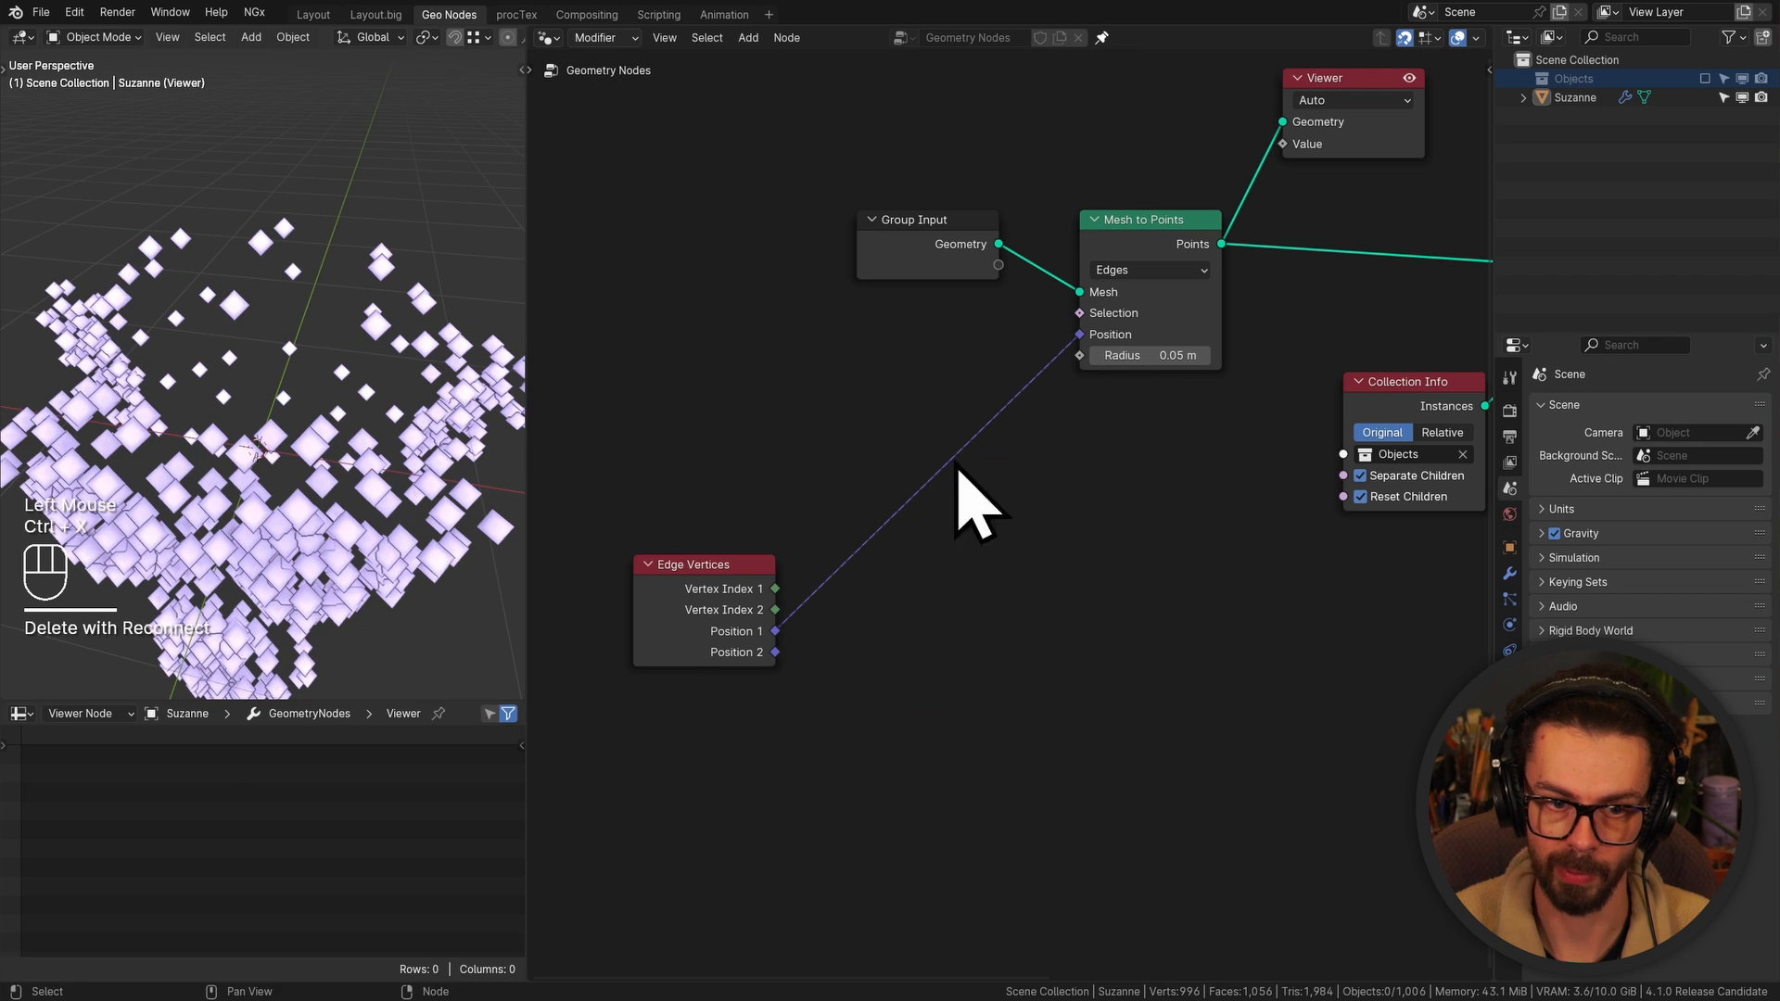
Move Group Input further away from Mesh to Points and cut the link between Position 1 and the Position input of Mesh to Points
drag(879, 376, 1014, 163)
key(g)
click(672, 163)
ctrl+right_drag(930, 436, 969, 580)
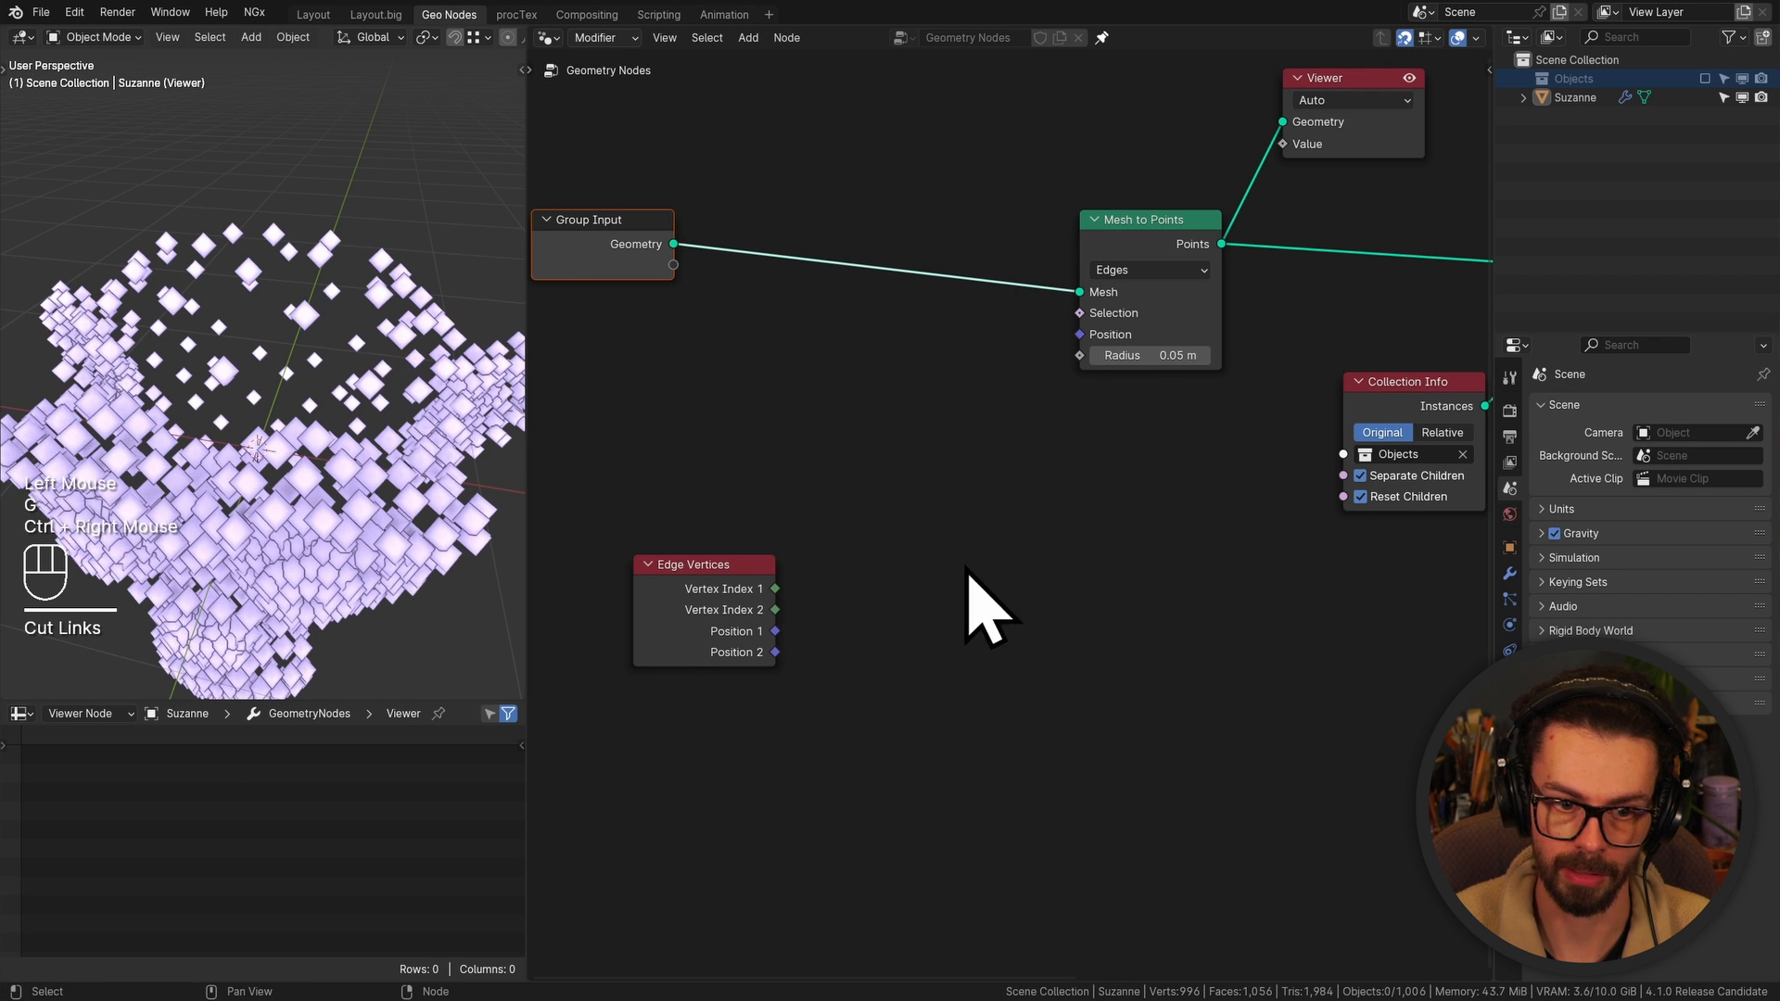
Move Edge Vertices up below Group Input and align the two nodes in one column
middle_drag(988, 685, 1217, 795)
drag(1210, 795, 920, 616)
key(g)
click(839, 384)
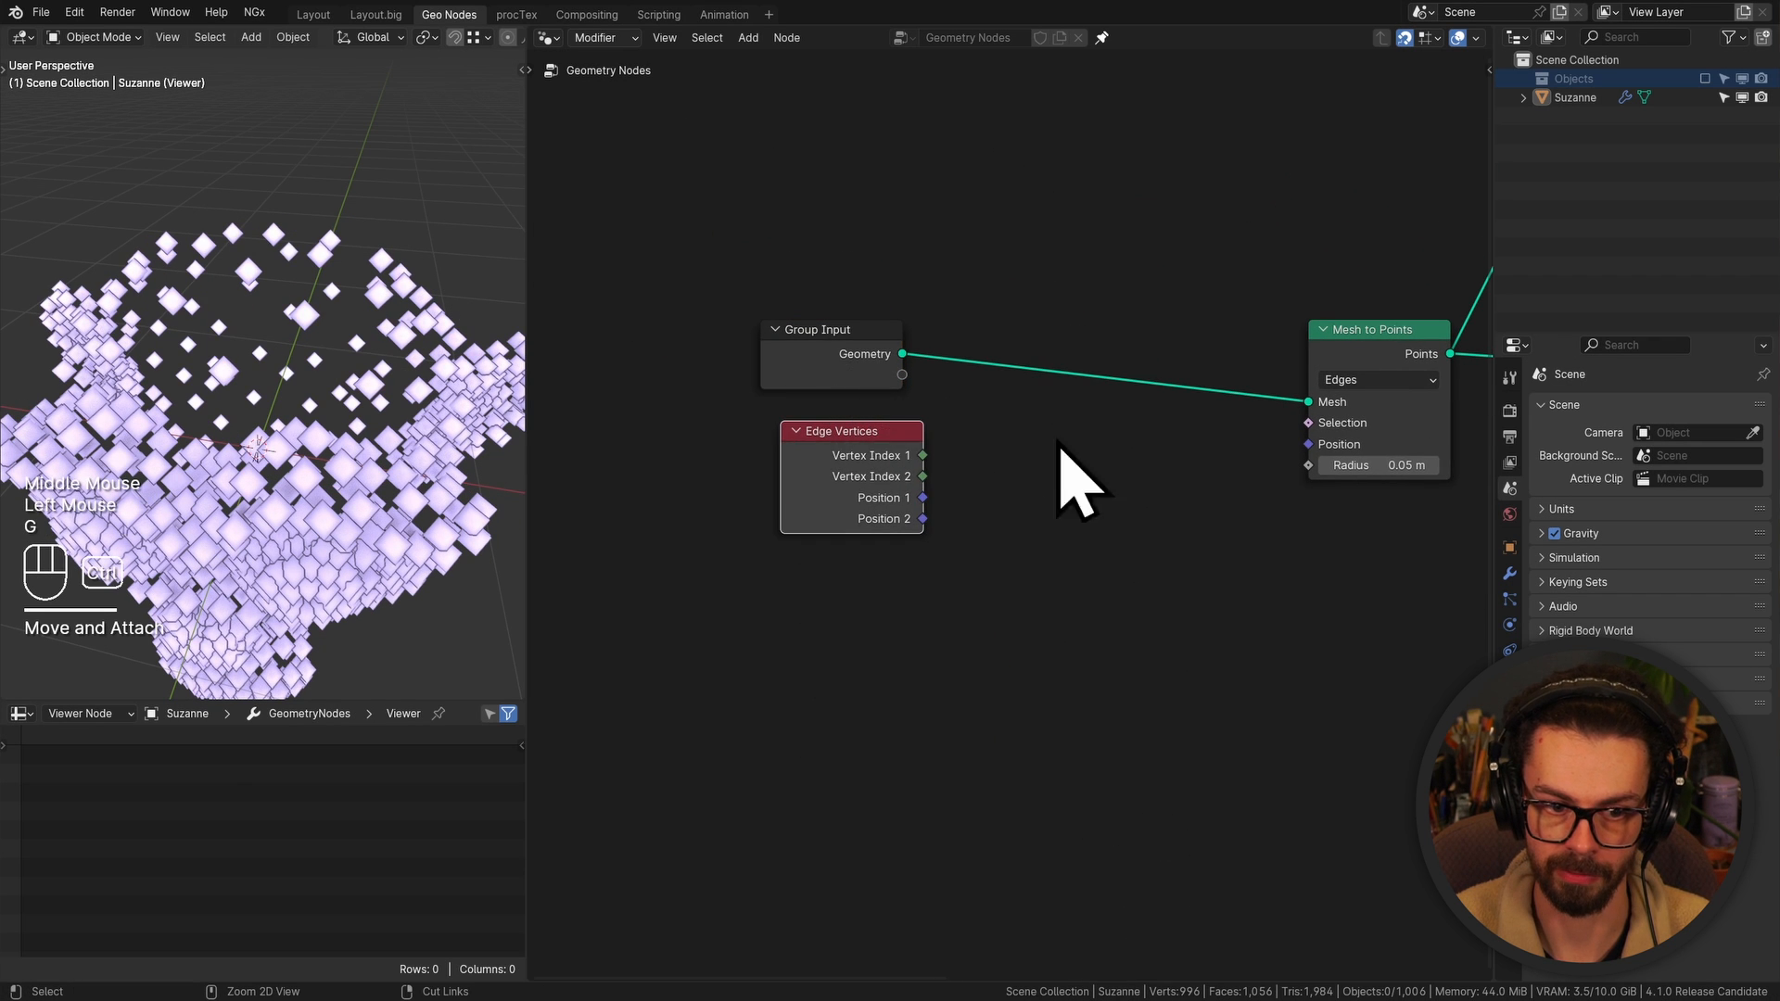
ctrl+middle_drag(1061, 469, 1057, 362)
scroll(864, 534, down, 1)
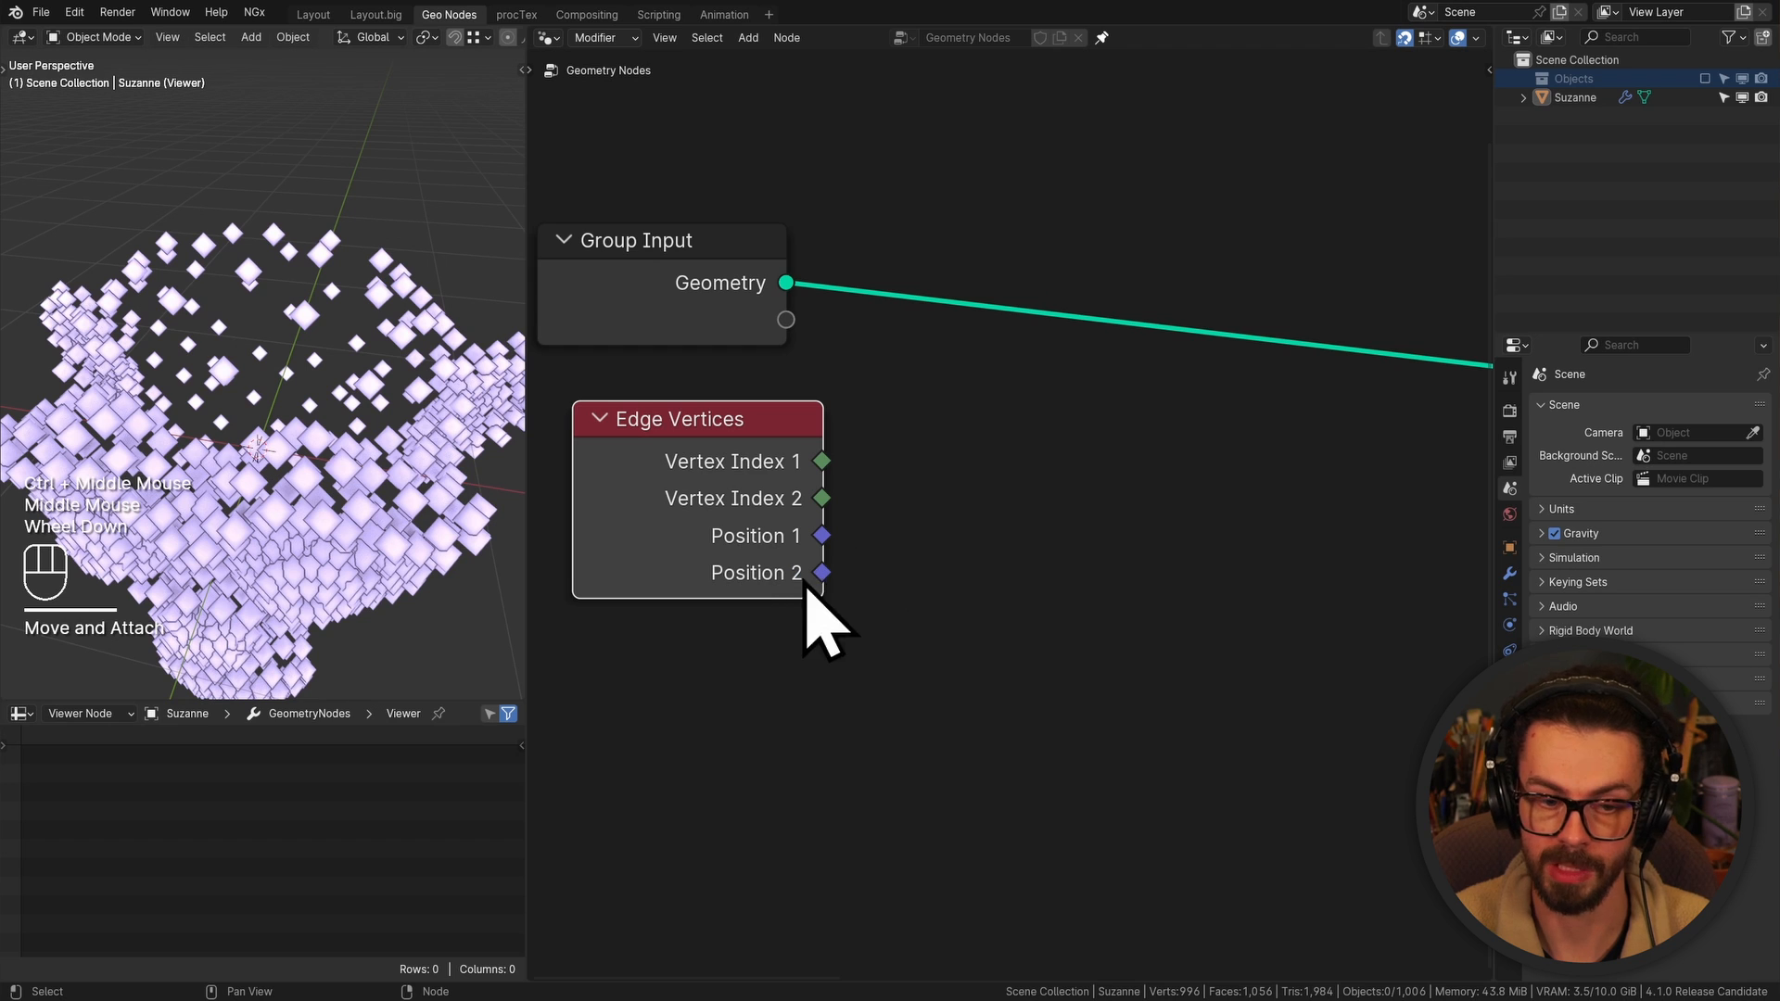
middle_drag(945, 433, 942, 437)
drag(661, 291, 697, 291)
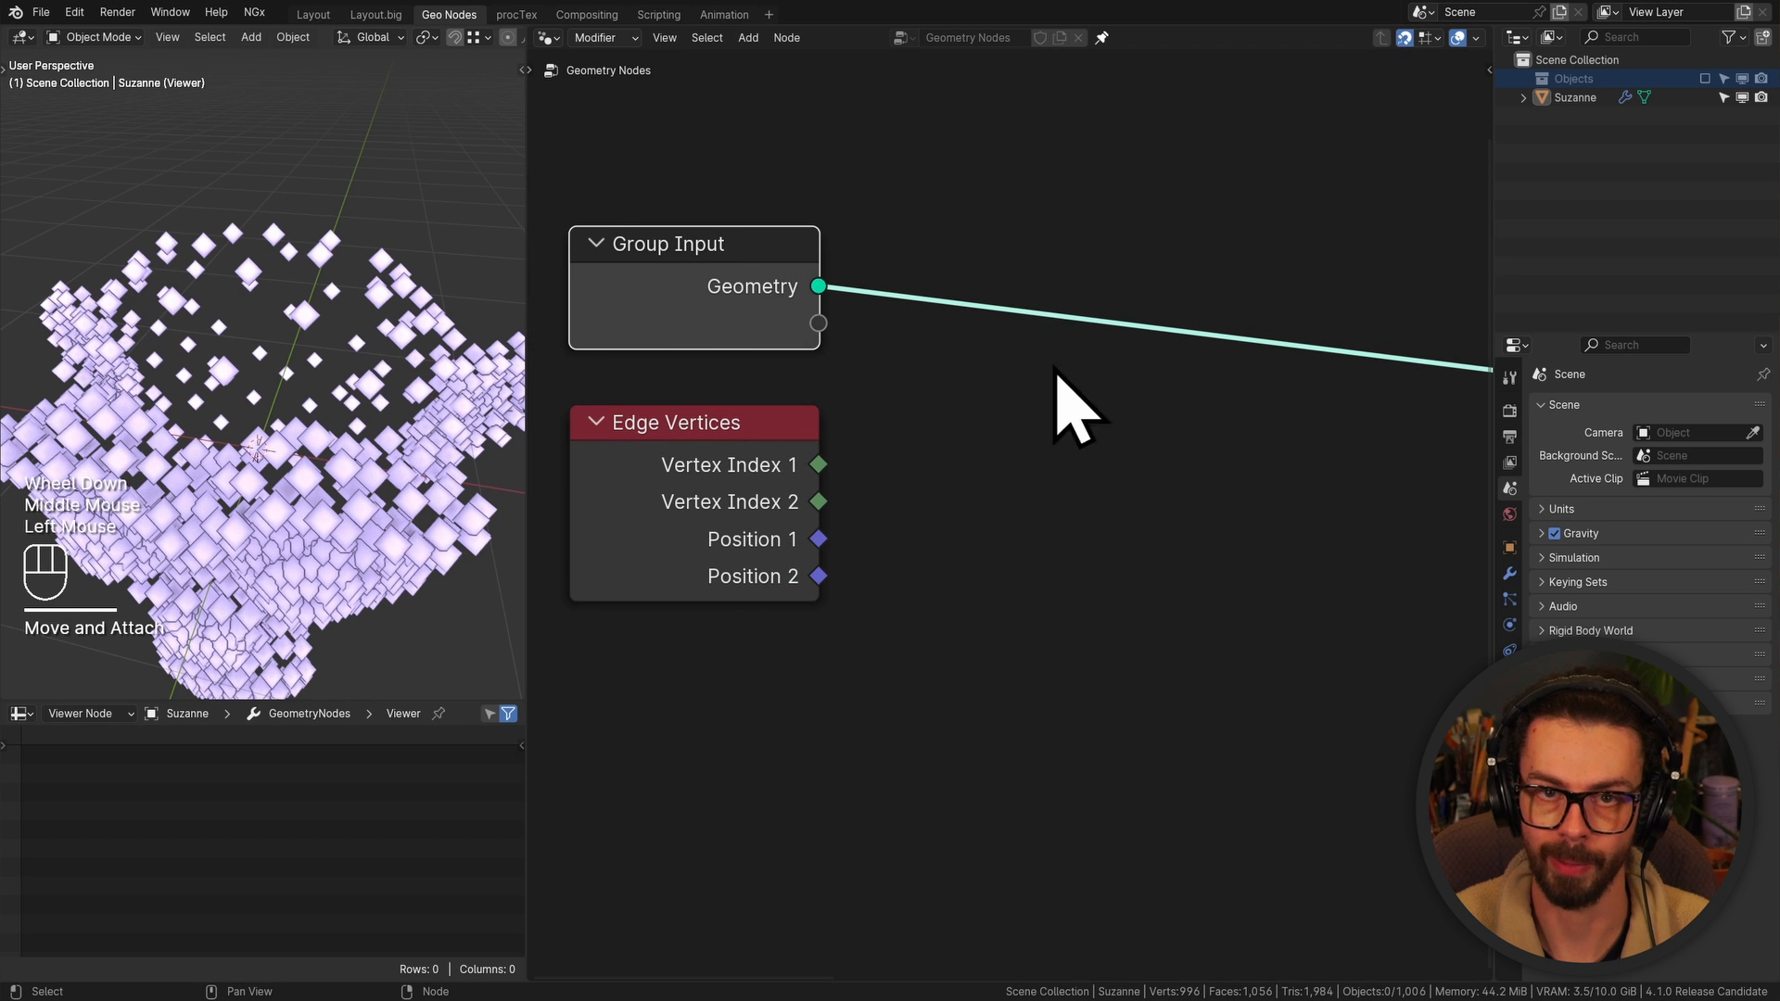
Insert a Store Named Attribute node on the link between Group Input and Mesh to Points
middle_drag(1055, 371, 837, 347)
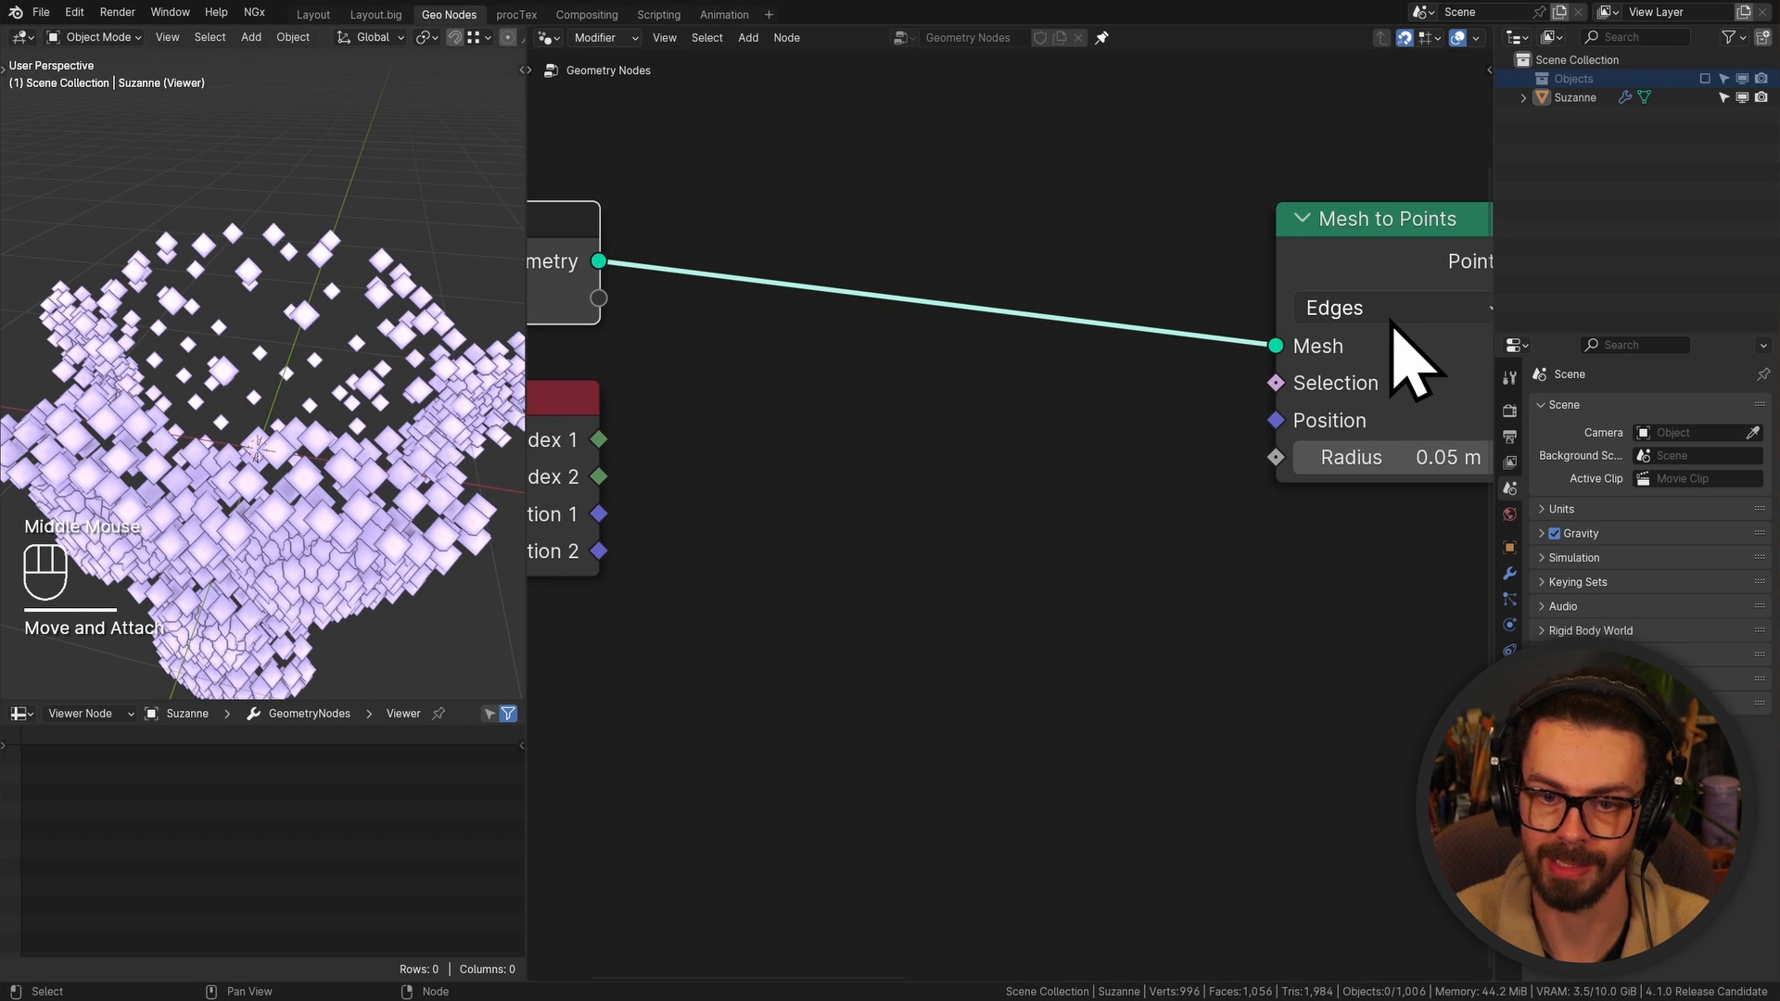
middle_drag(1466, 318, 1295, 324)
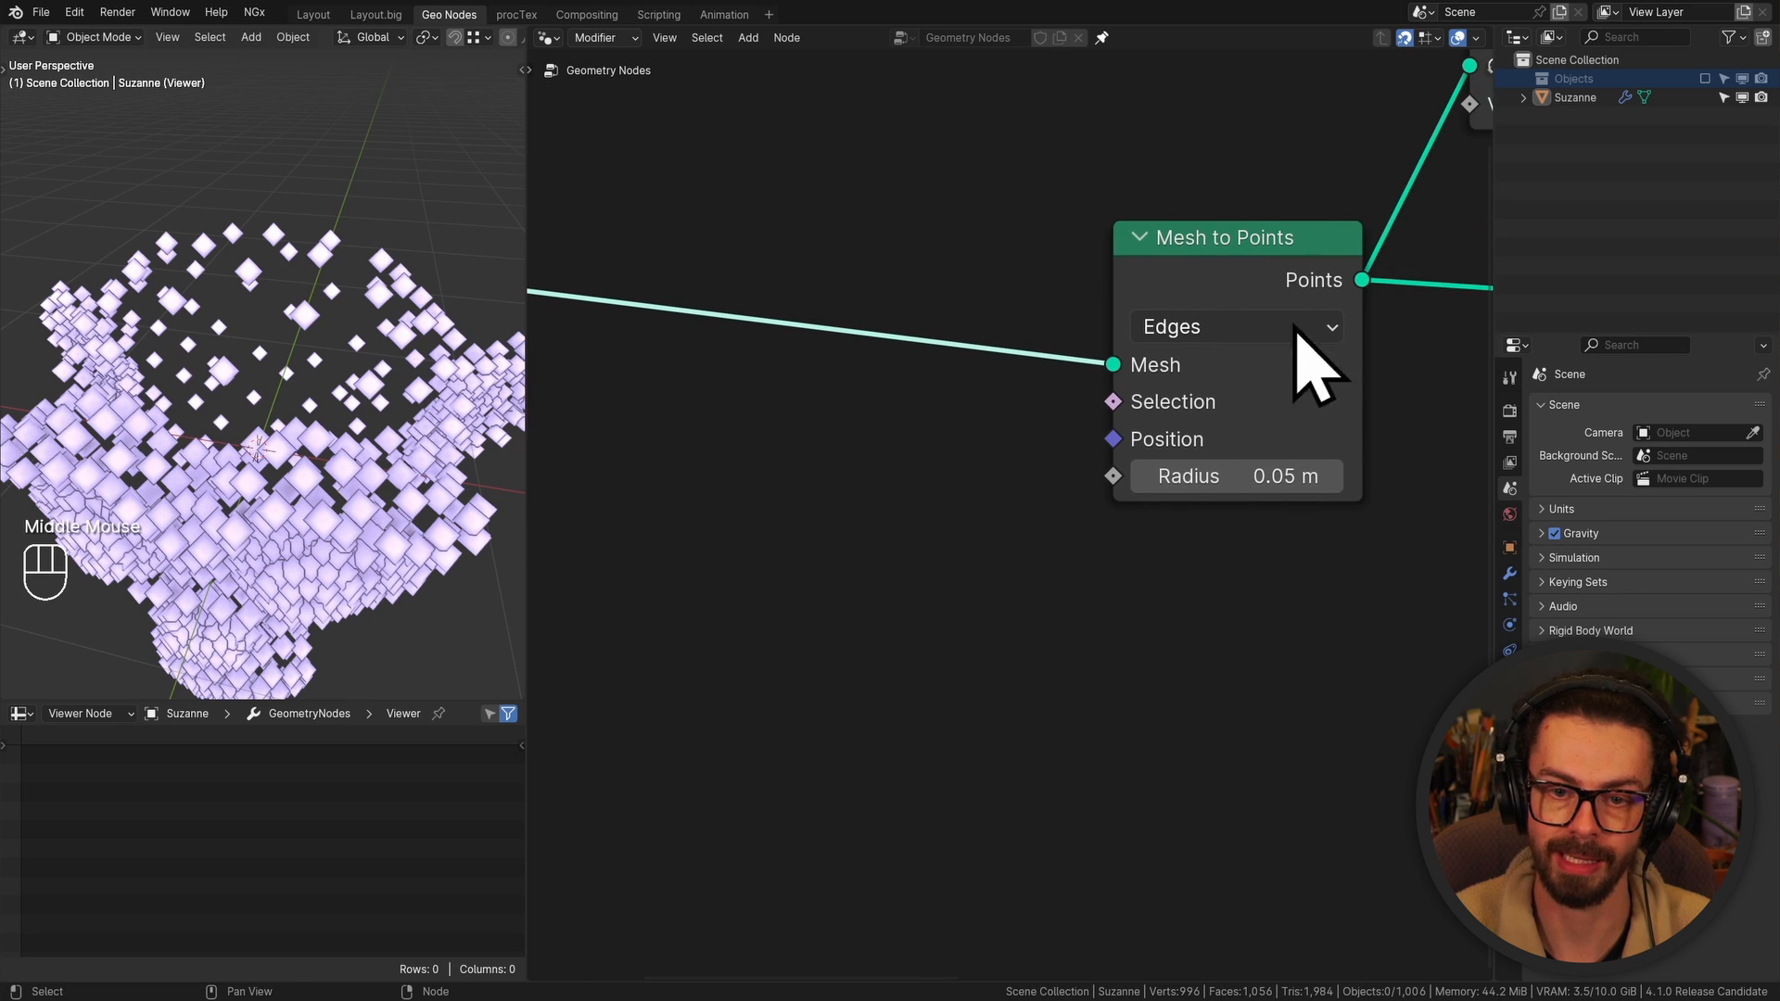
drag(1377, 161, 1090, 601)
key(shift+a)
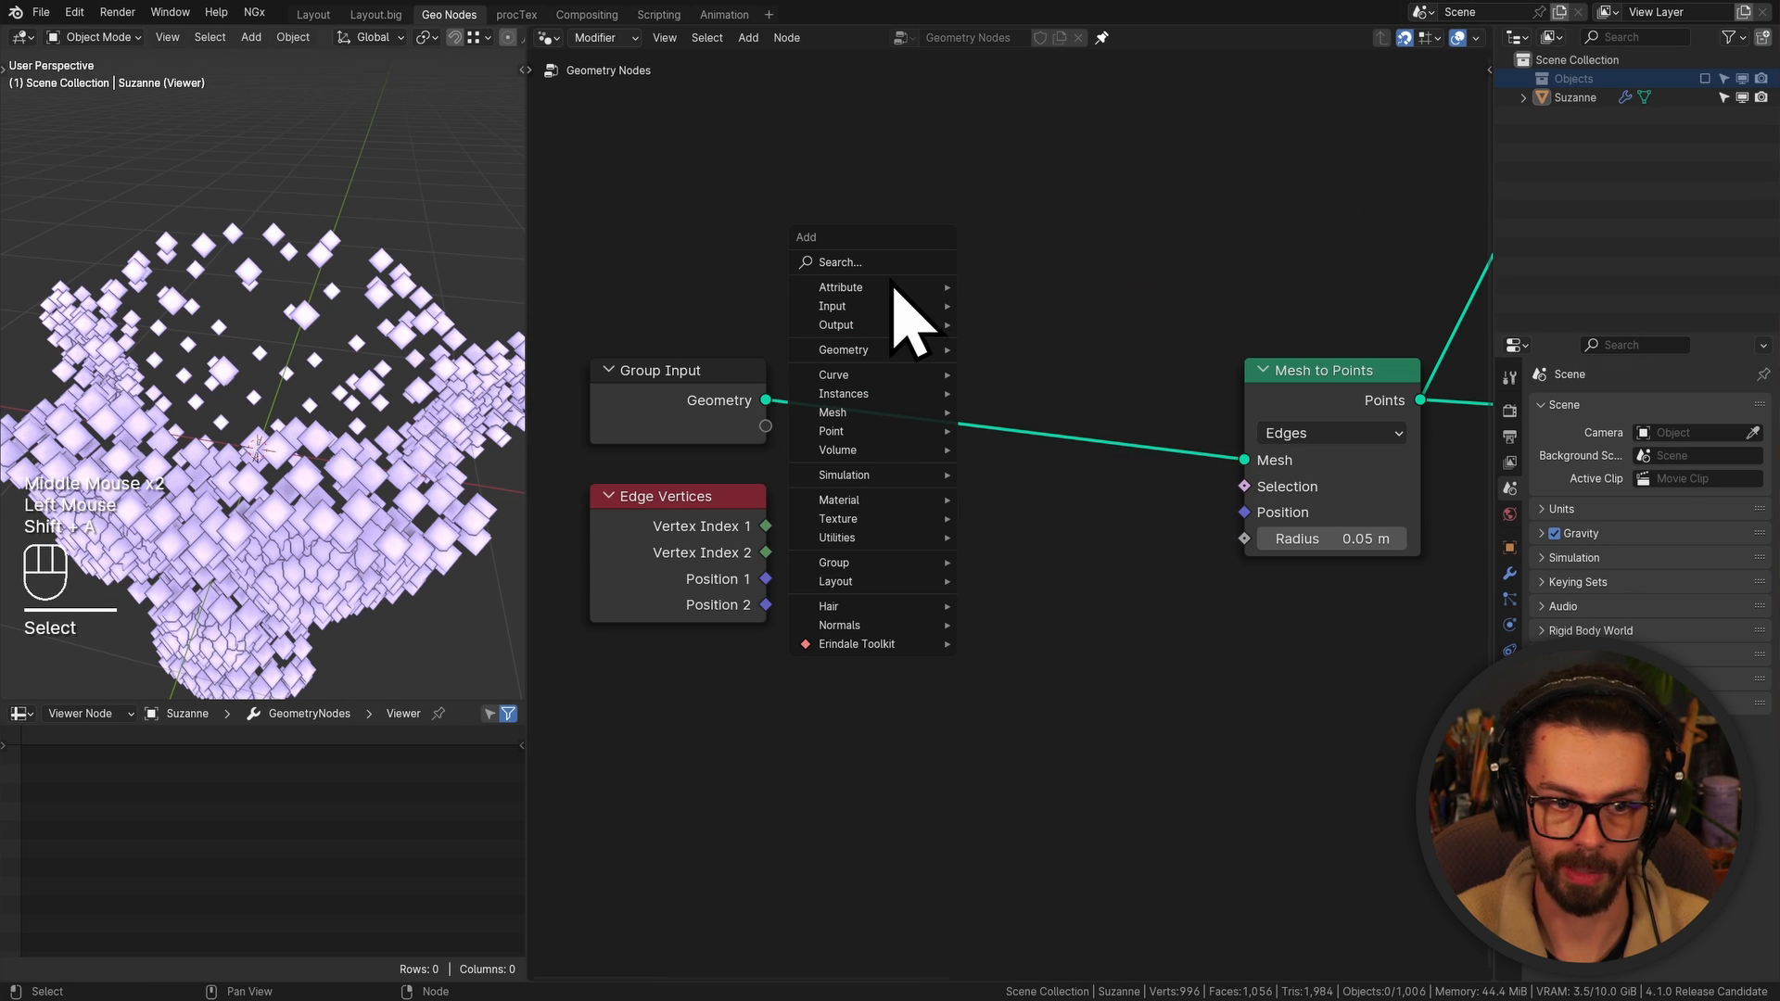
mouse_move(891, 286)
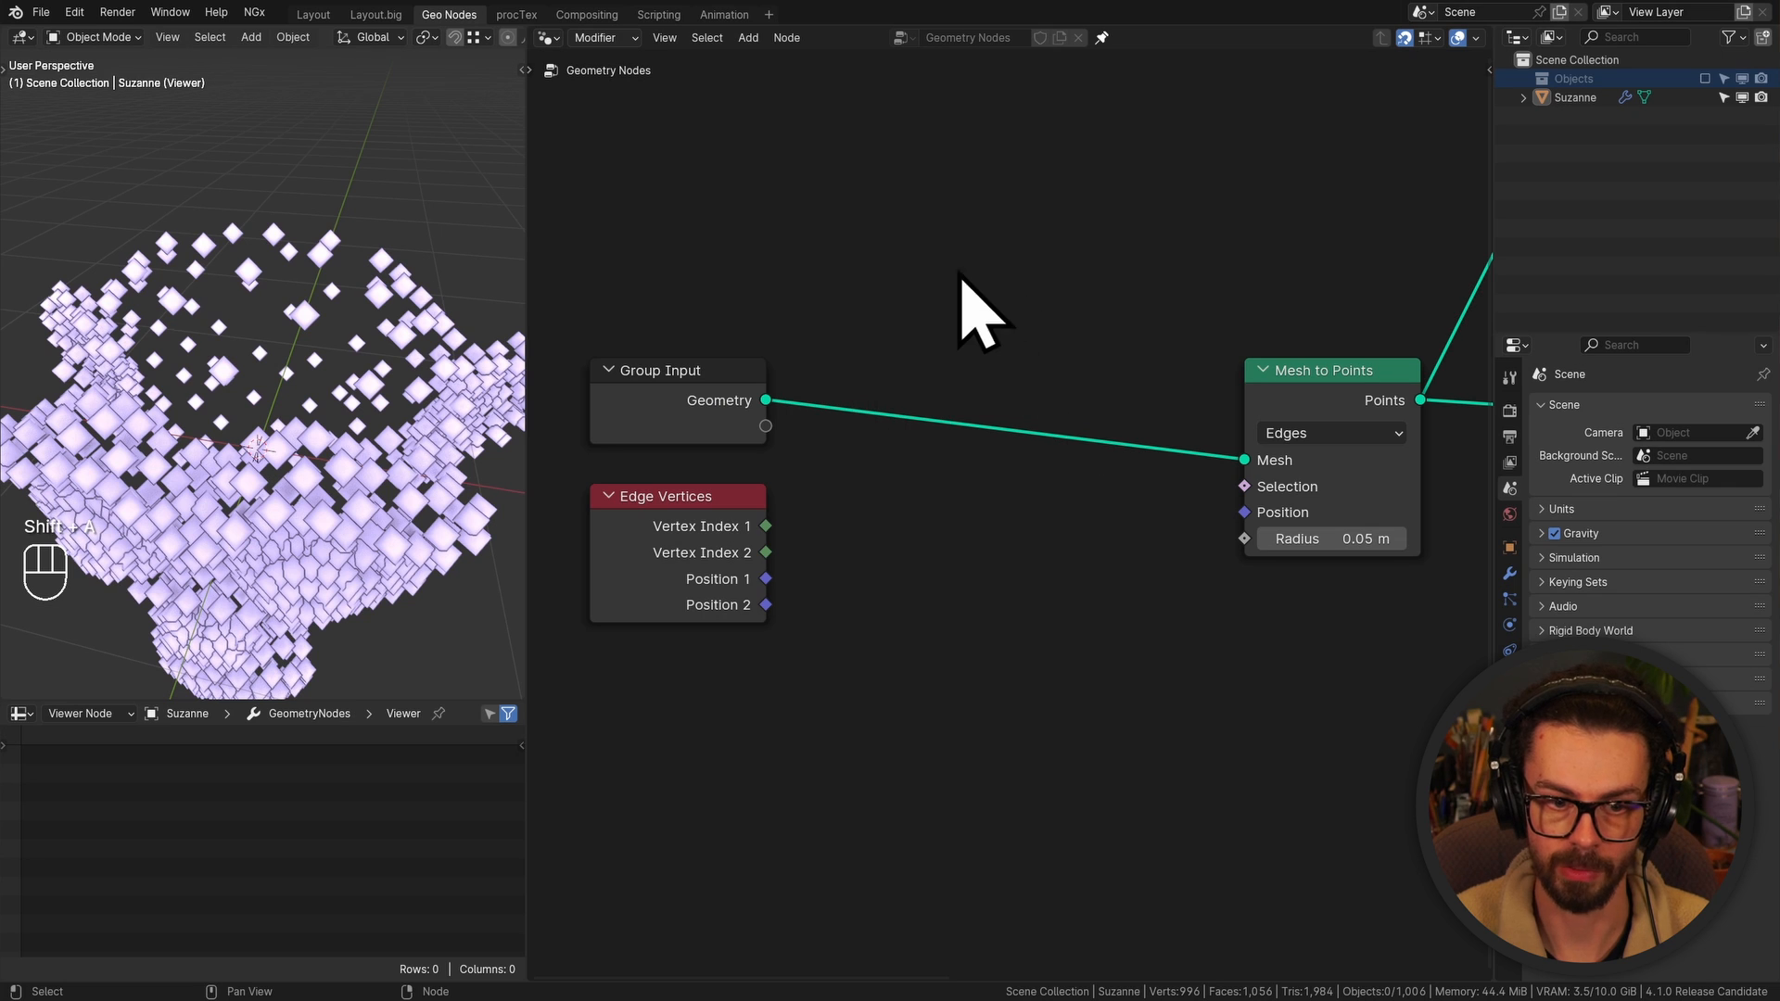
key(shift+a)
mouse_move(853, 125)
click(1031, 228)
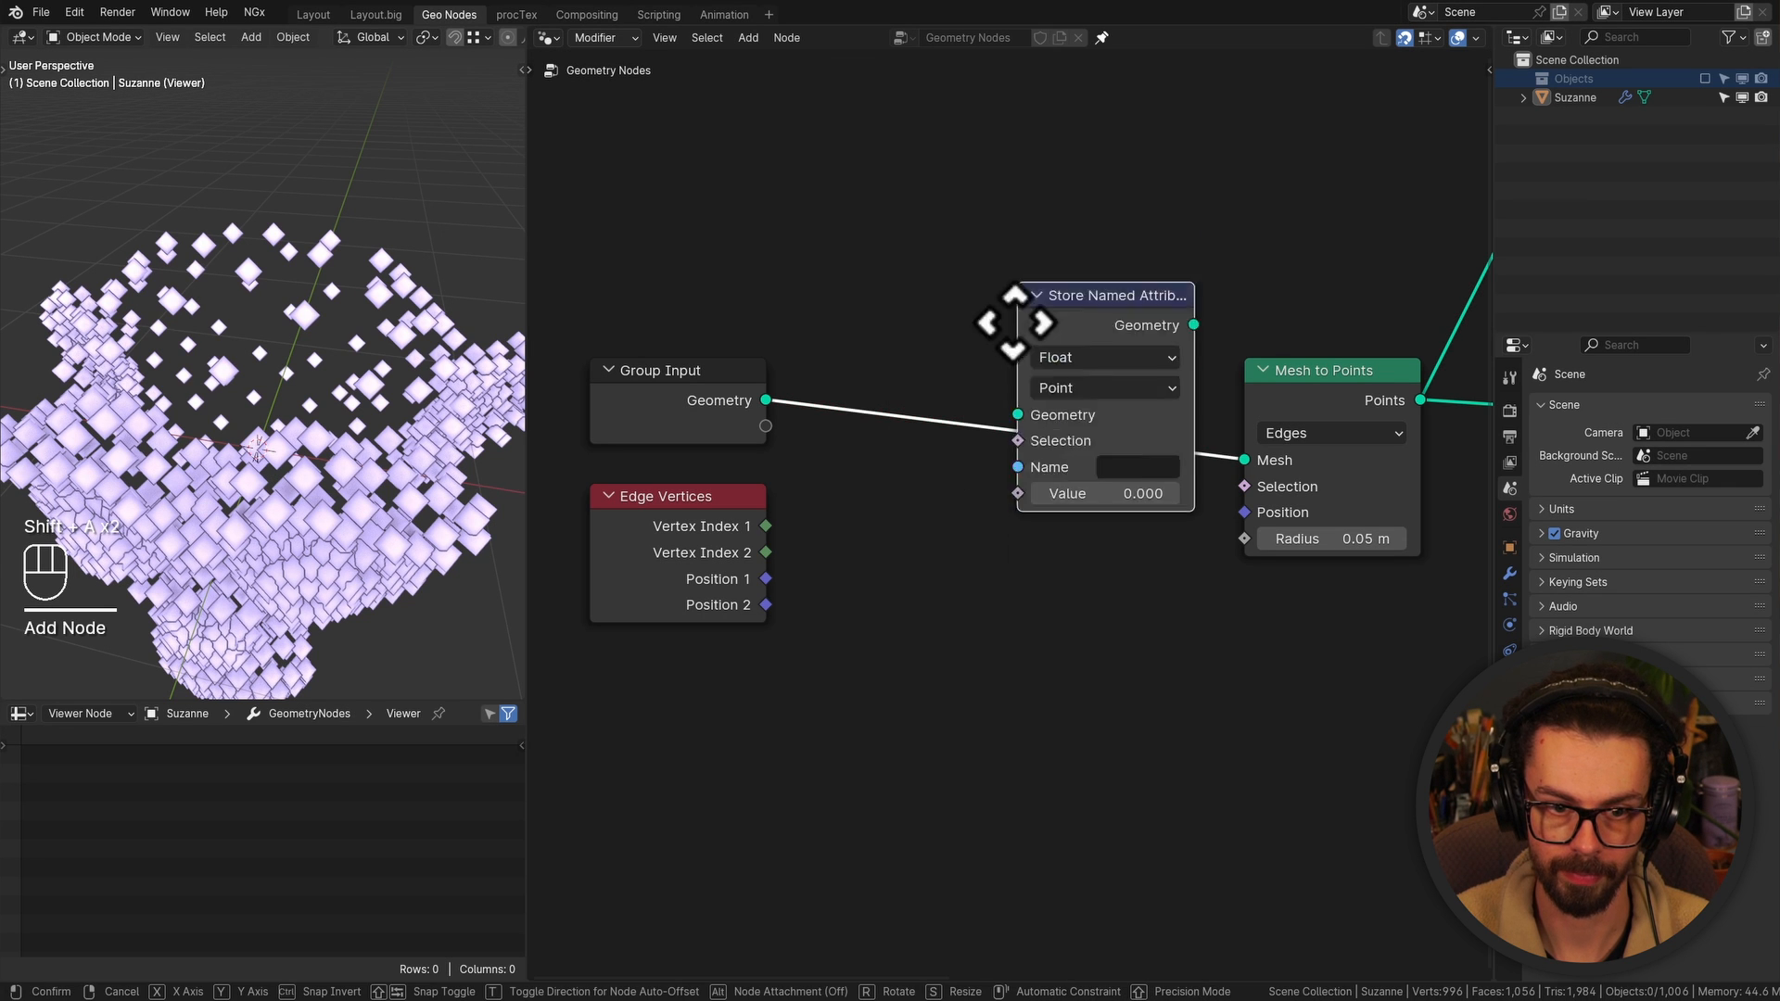
click(1015, 354)
Name the stored attribute v0 with data type Vector and domain Edge, and move its node closer to Group Input
click(1138, 542)
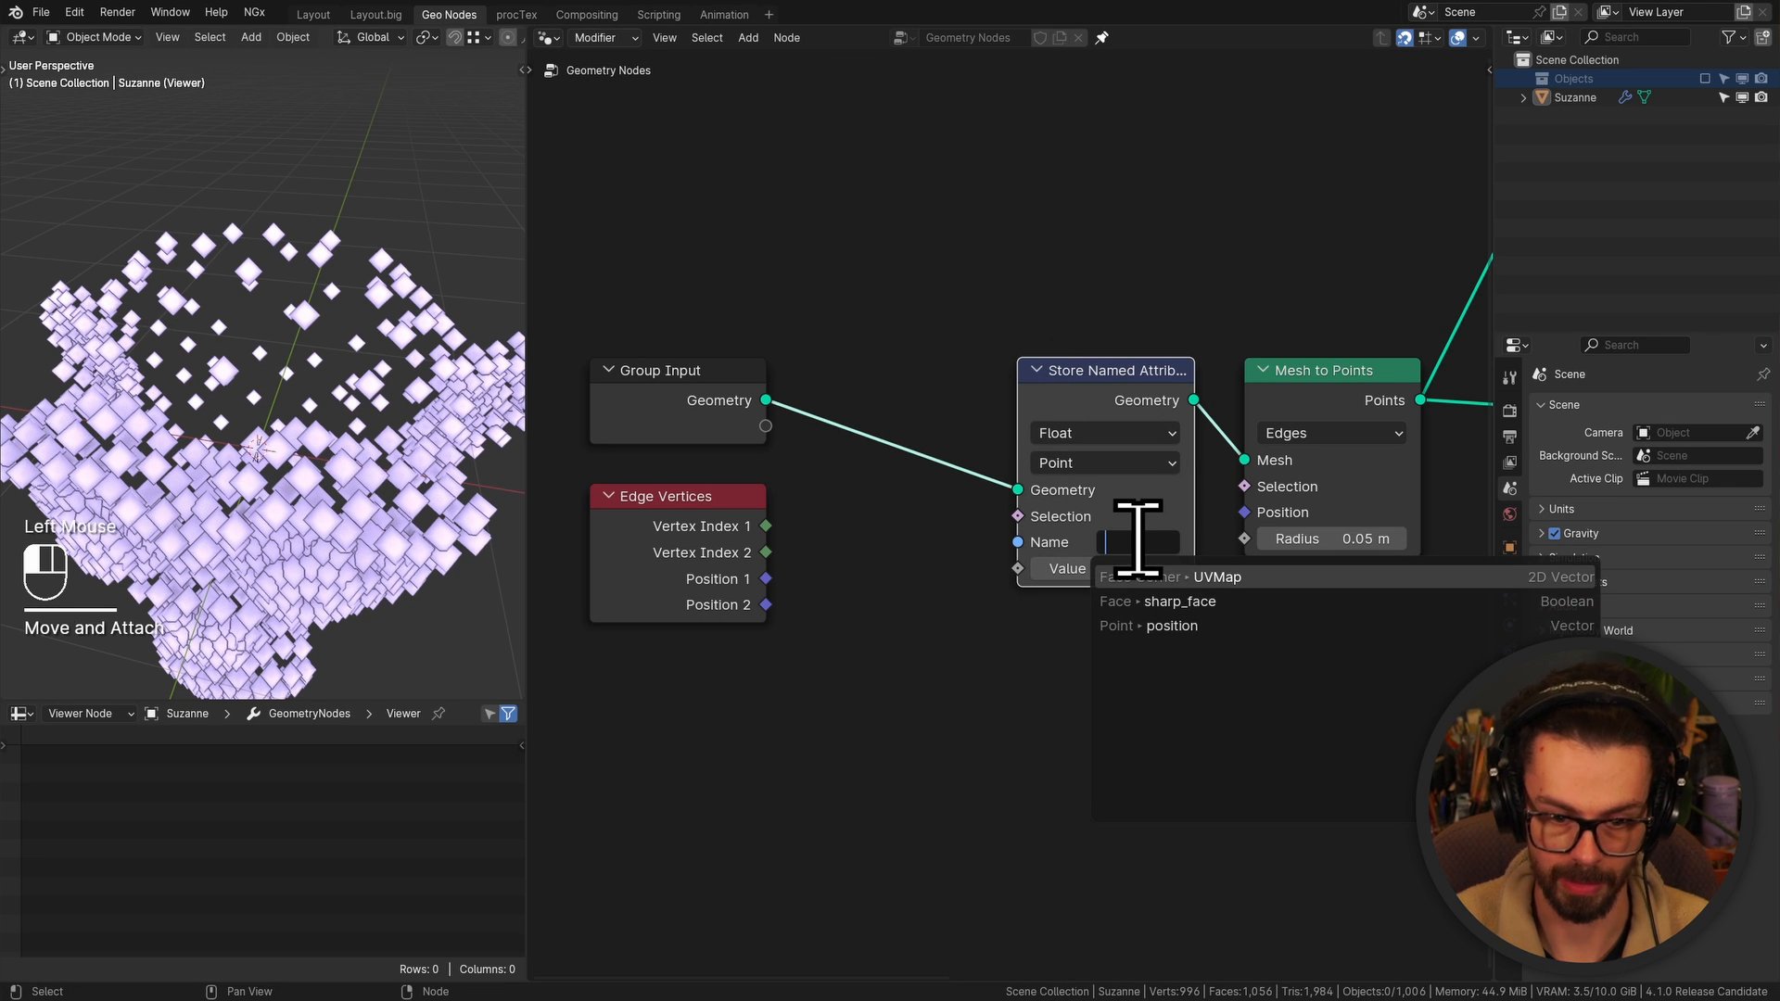
text(v0)
click(1138, 544)
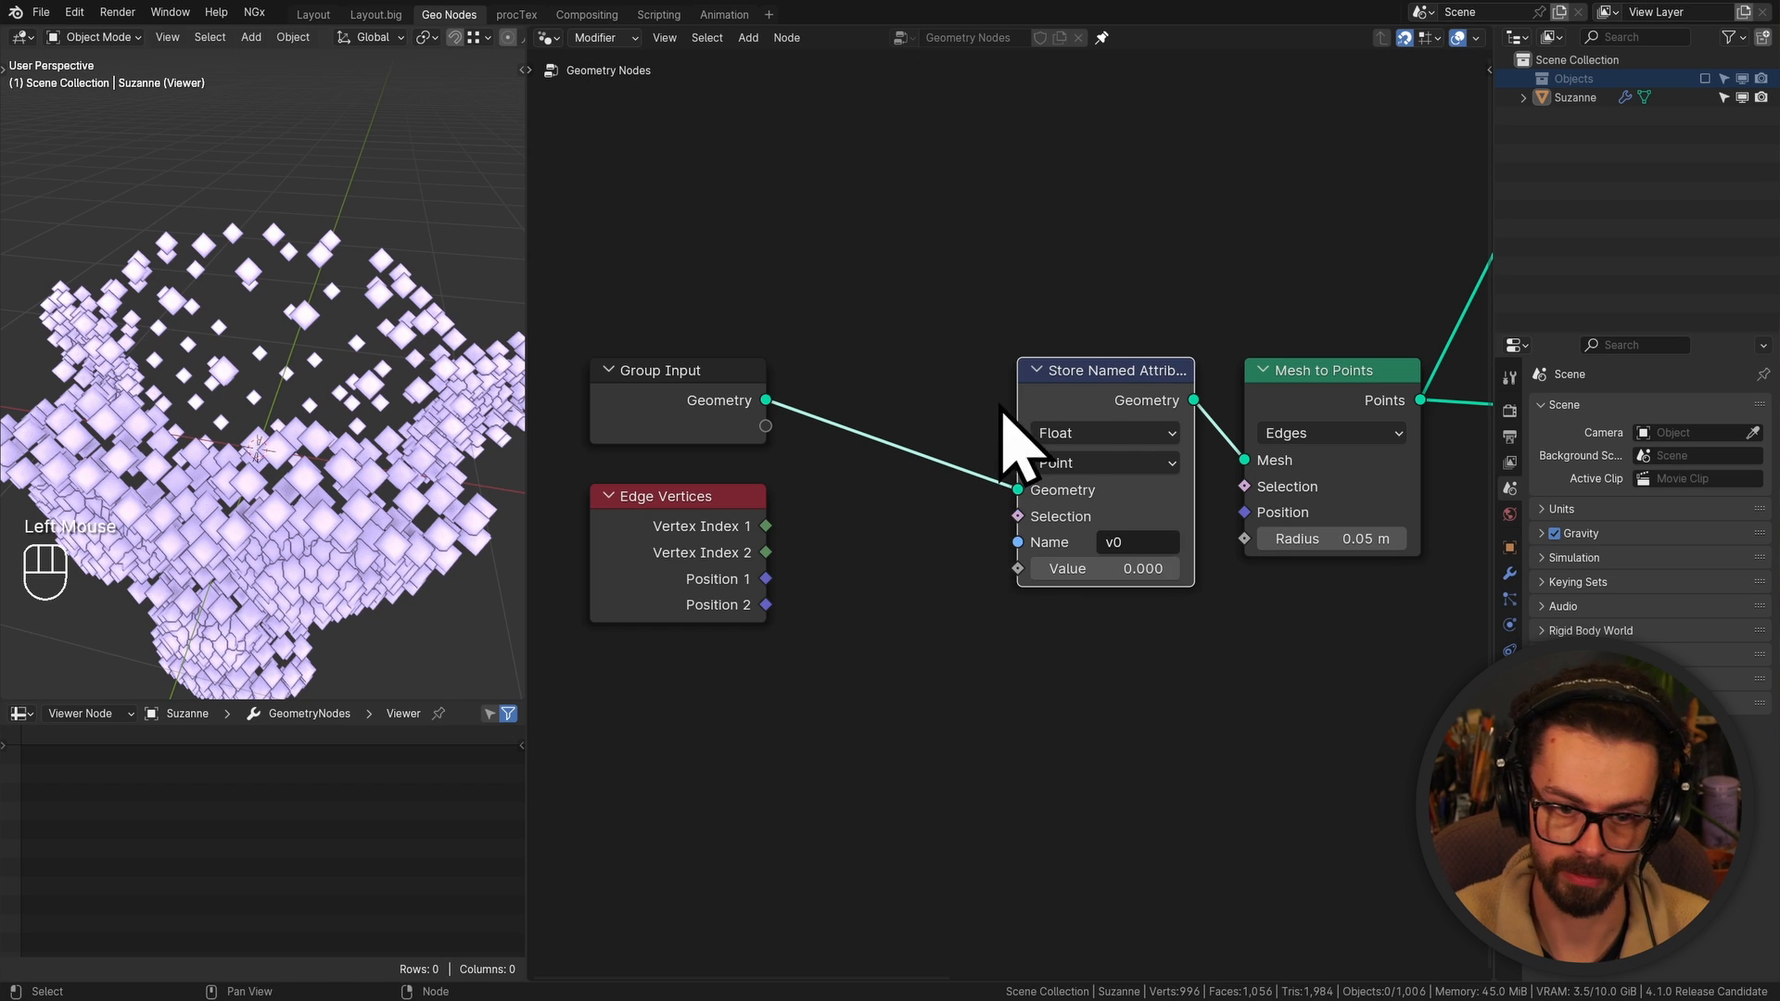
drag(1005, 414, 908, 415)
click(928, 440)
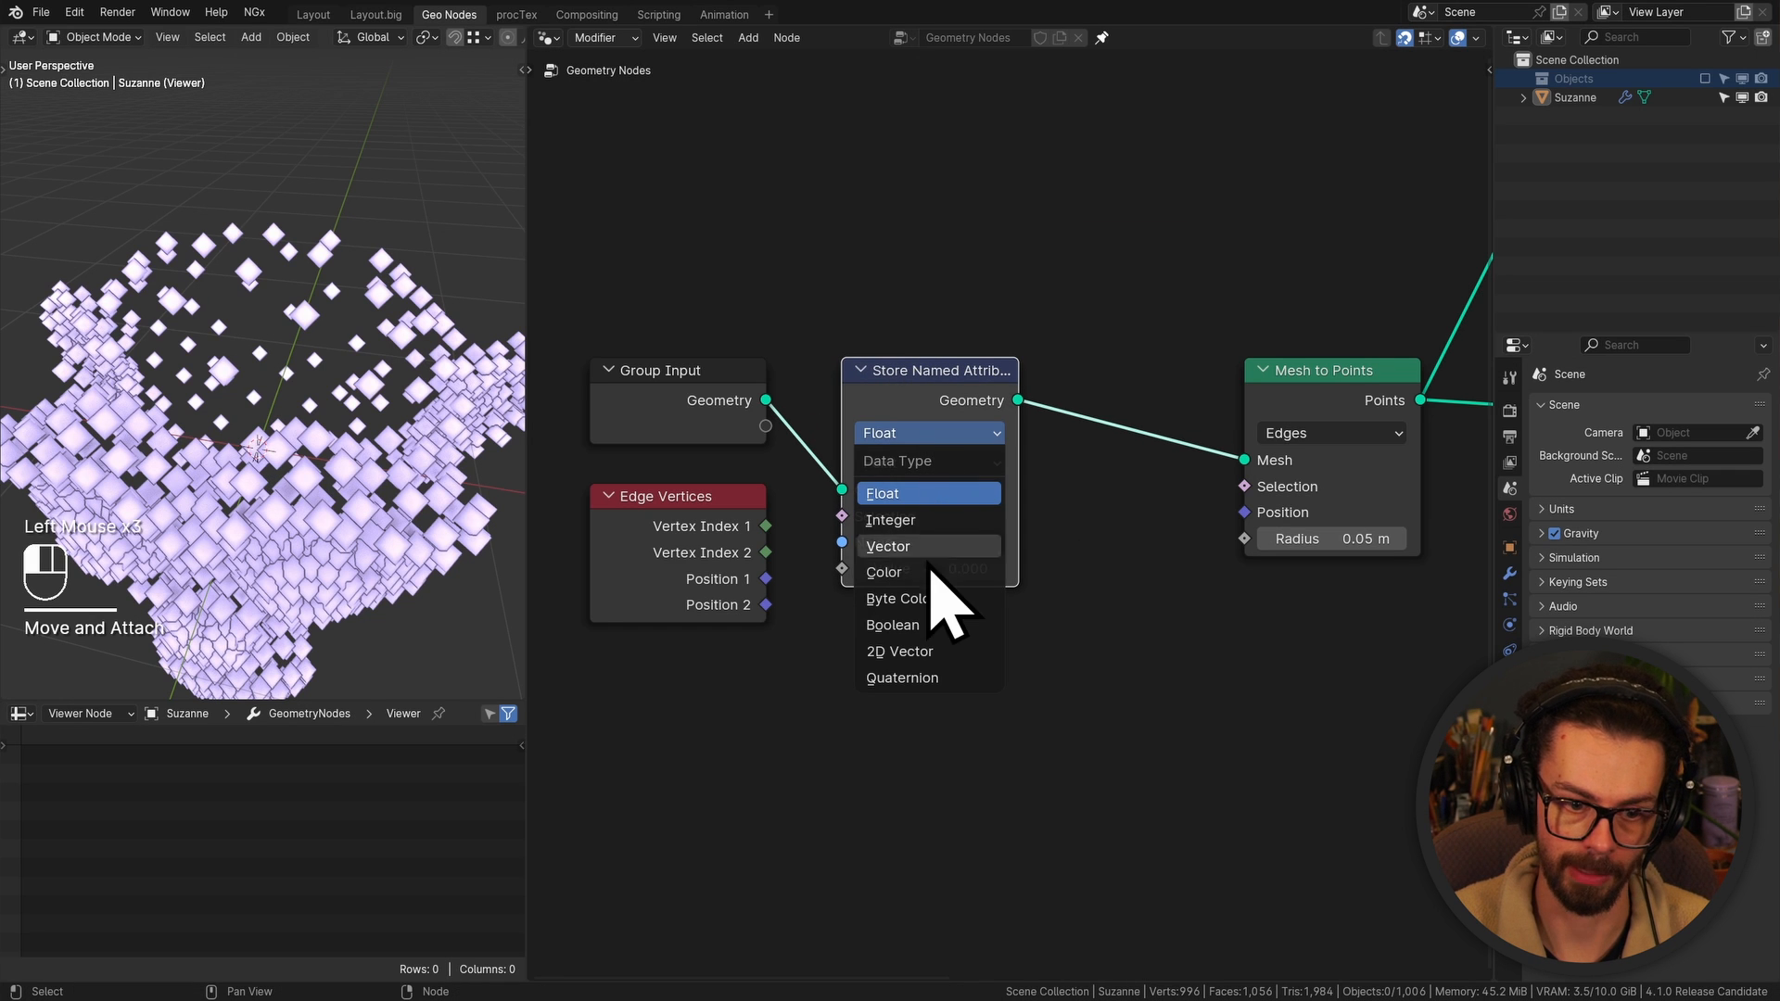
click(927, 547)
click(928, 460)
click(927, 547)
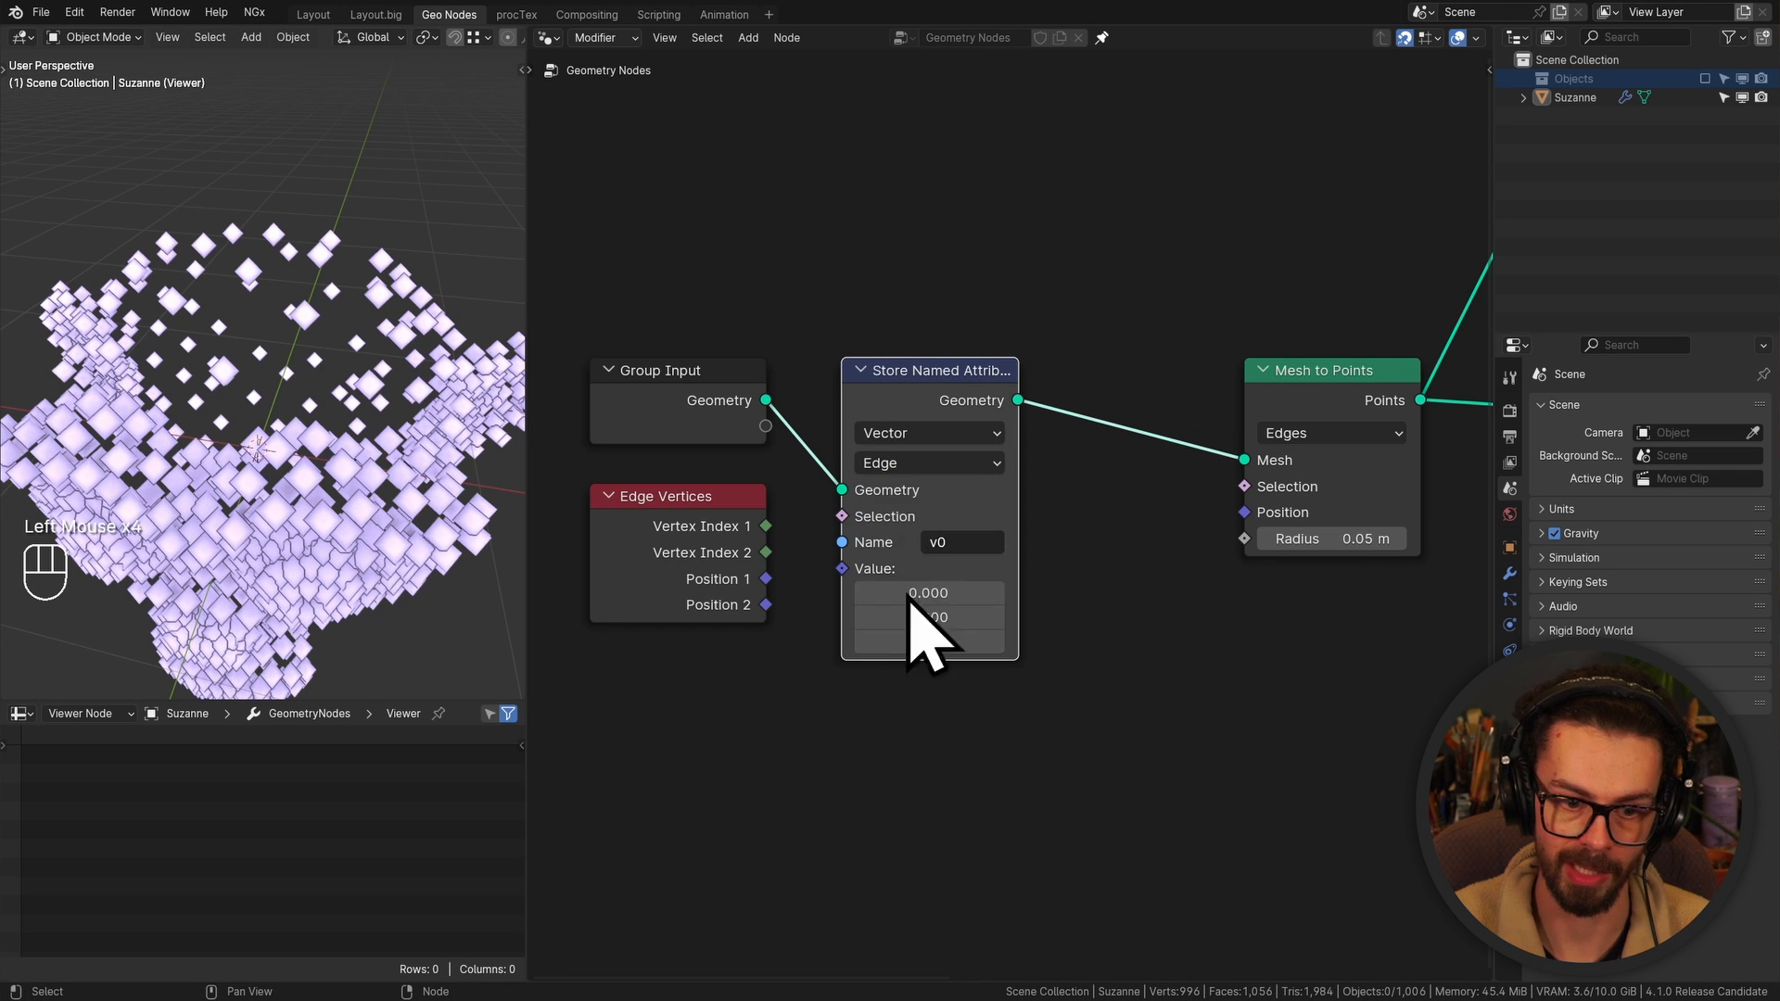
Connect Position 1 of Edge Vertices to the Value of the v0 node, and arrange Edge Vertices directly beneath that node
mouse_move(942, 636)
ctrl+middle_down()
mouse_move(821, 642)
mouse_move(651, 605)
ctrl+middle_up()
drag(652, 604, 754, 596)
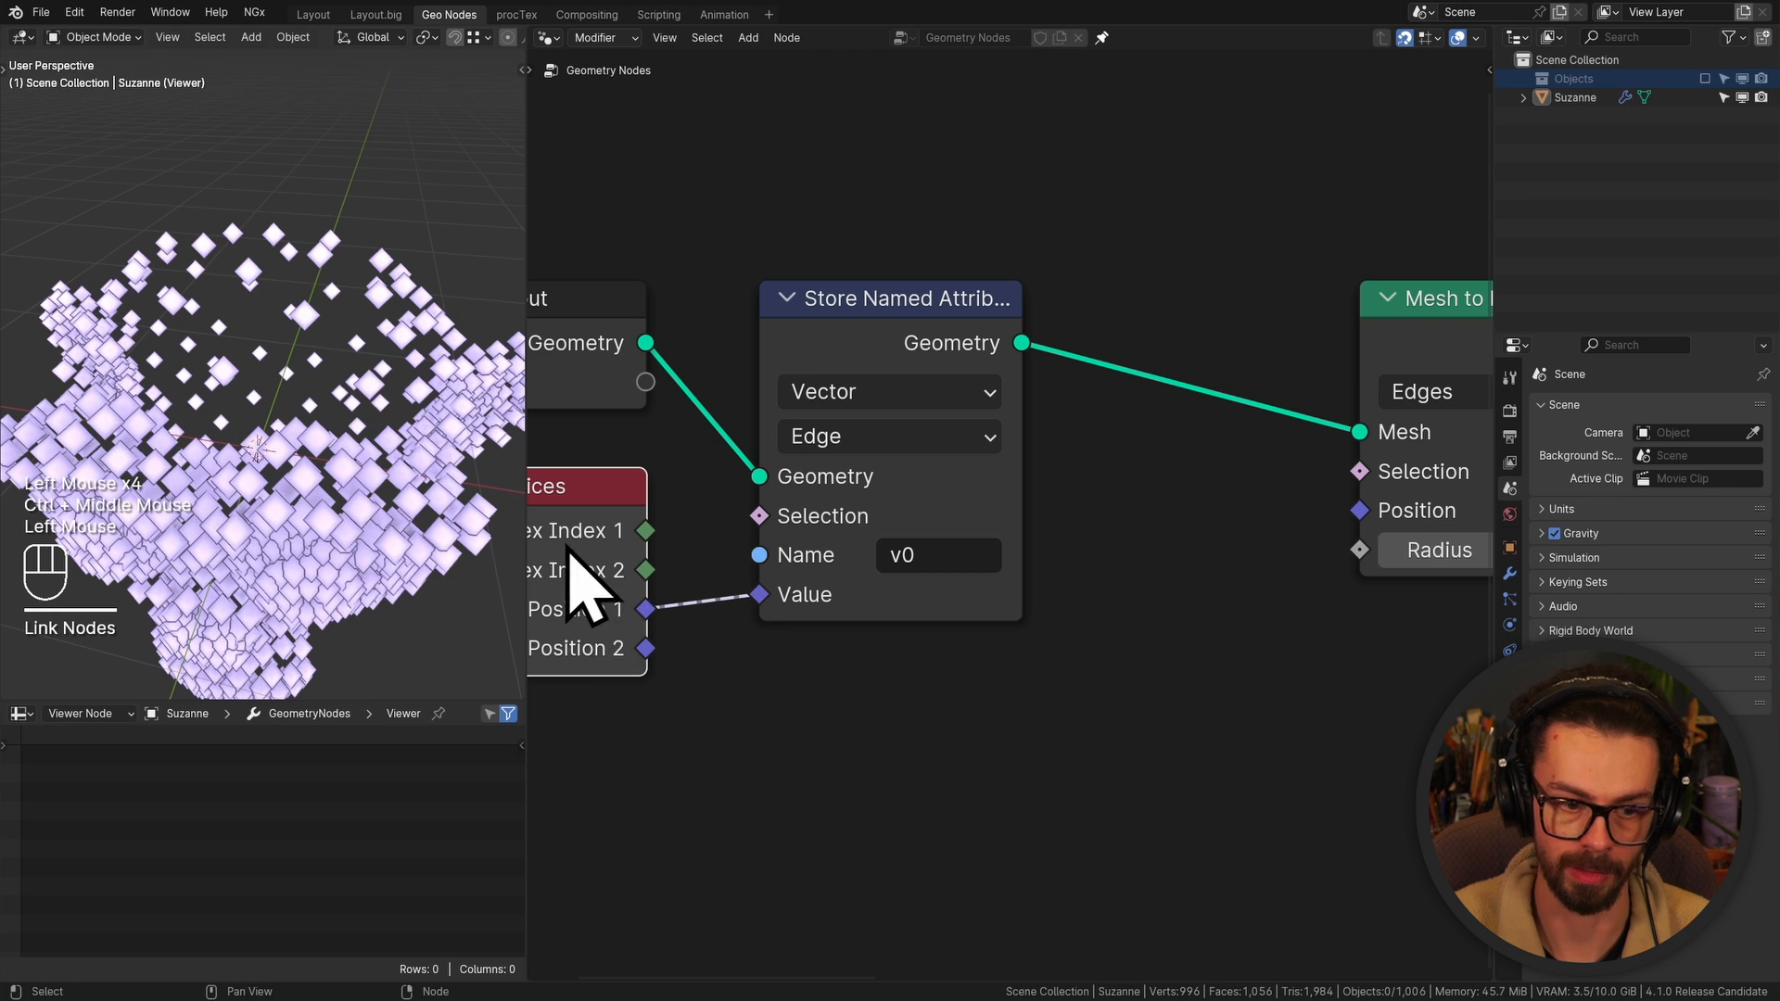
drag(567, 525, 933, 723)
drag(1122, 756, 960, 557)
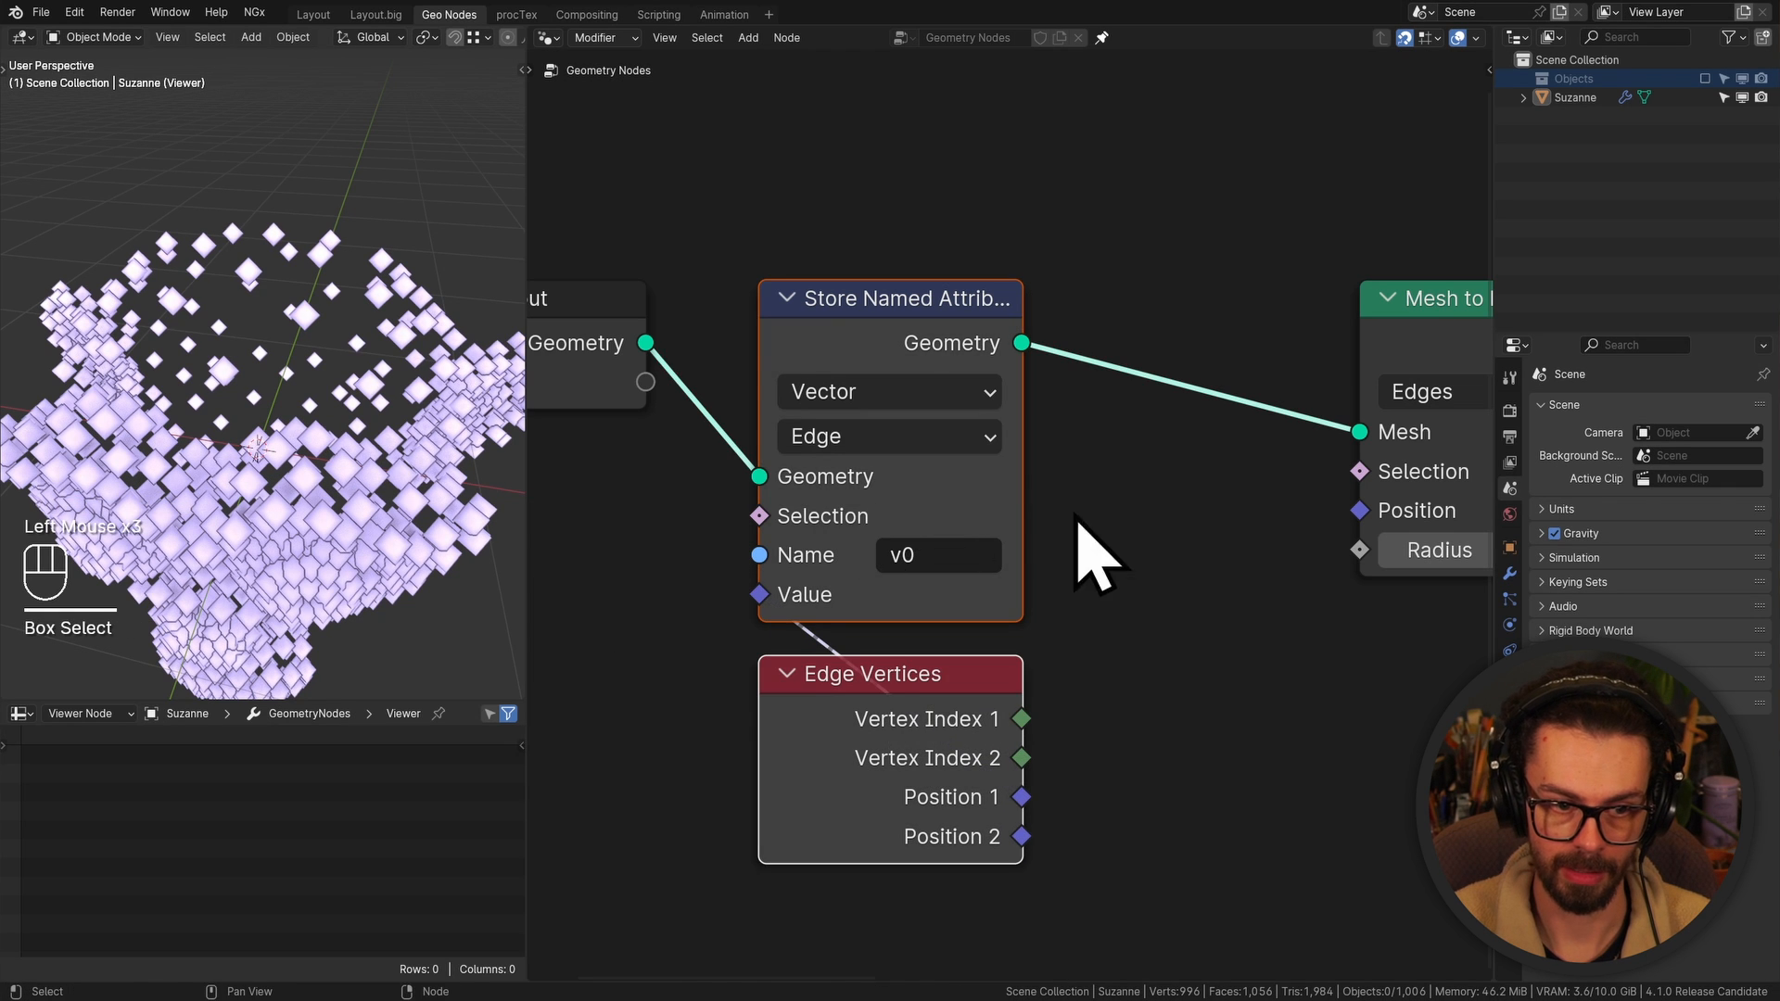
key(g)
click(964, 452)
Duplicate the v0 Store Named Attribute node onto the link before Mesh to Points and name its attribute v1
click(818, 287)
key(shift+d)
click(1122, 287)
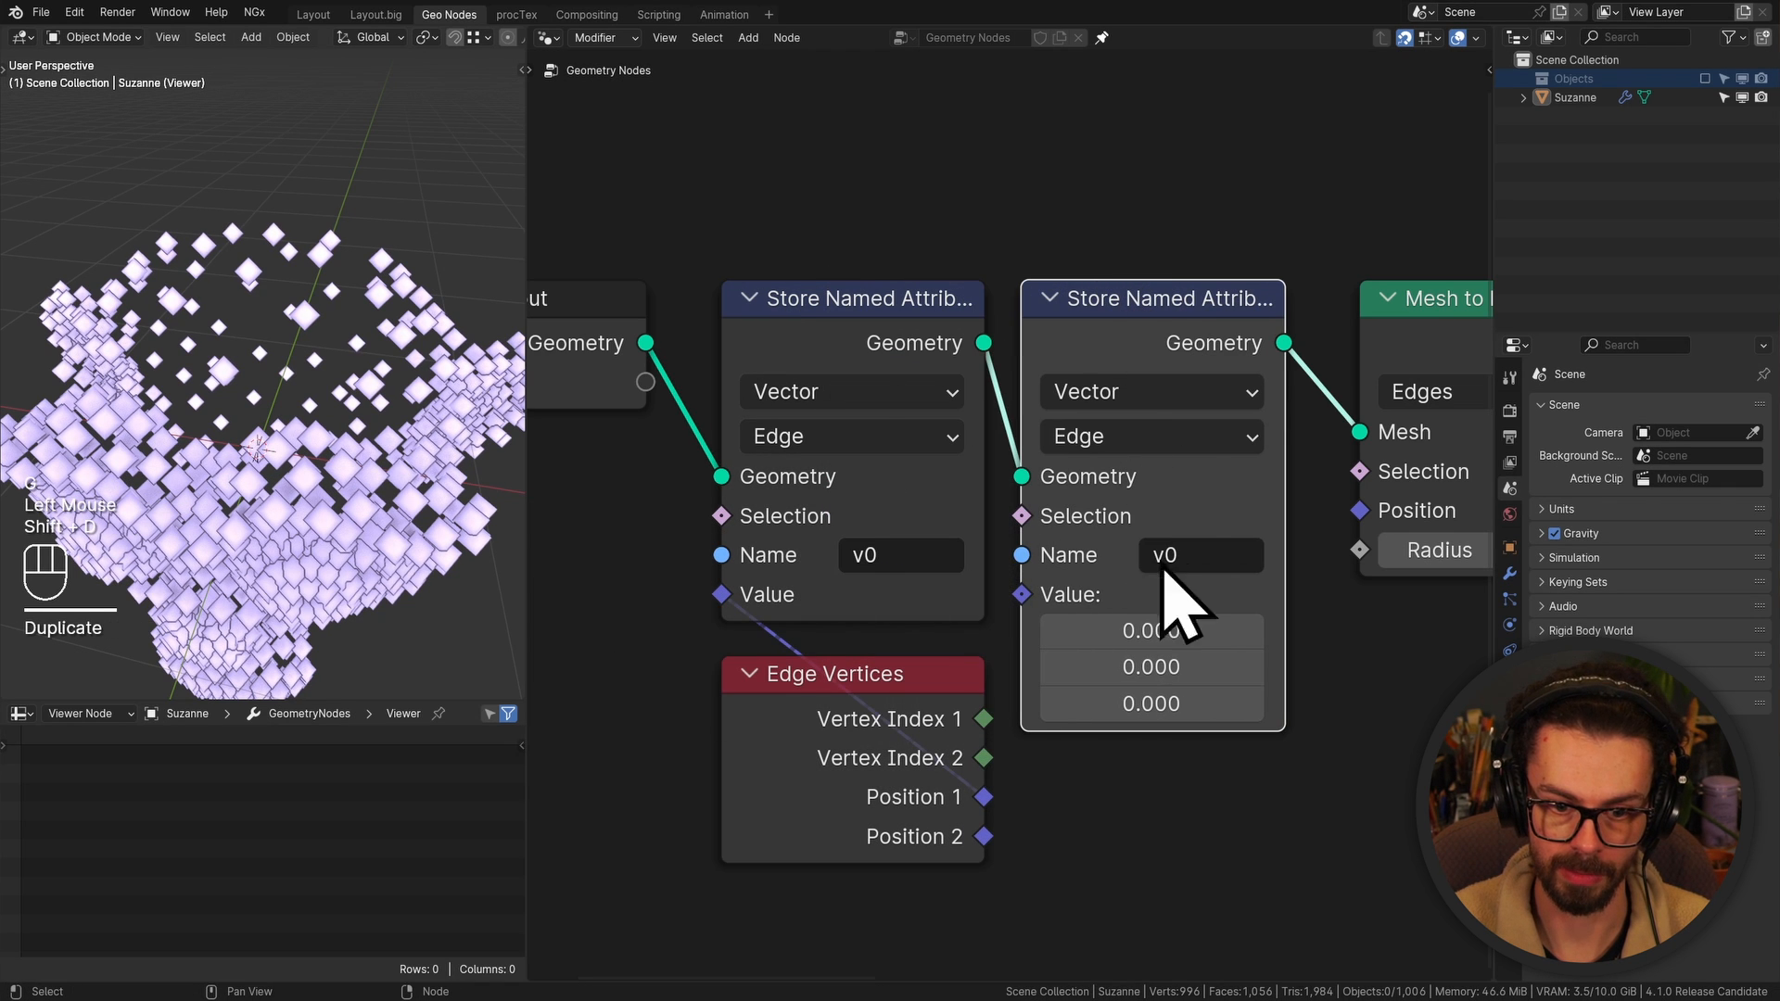
click(1185, 556)
text(1)
key(Return)
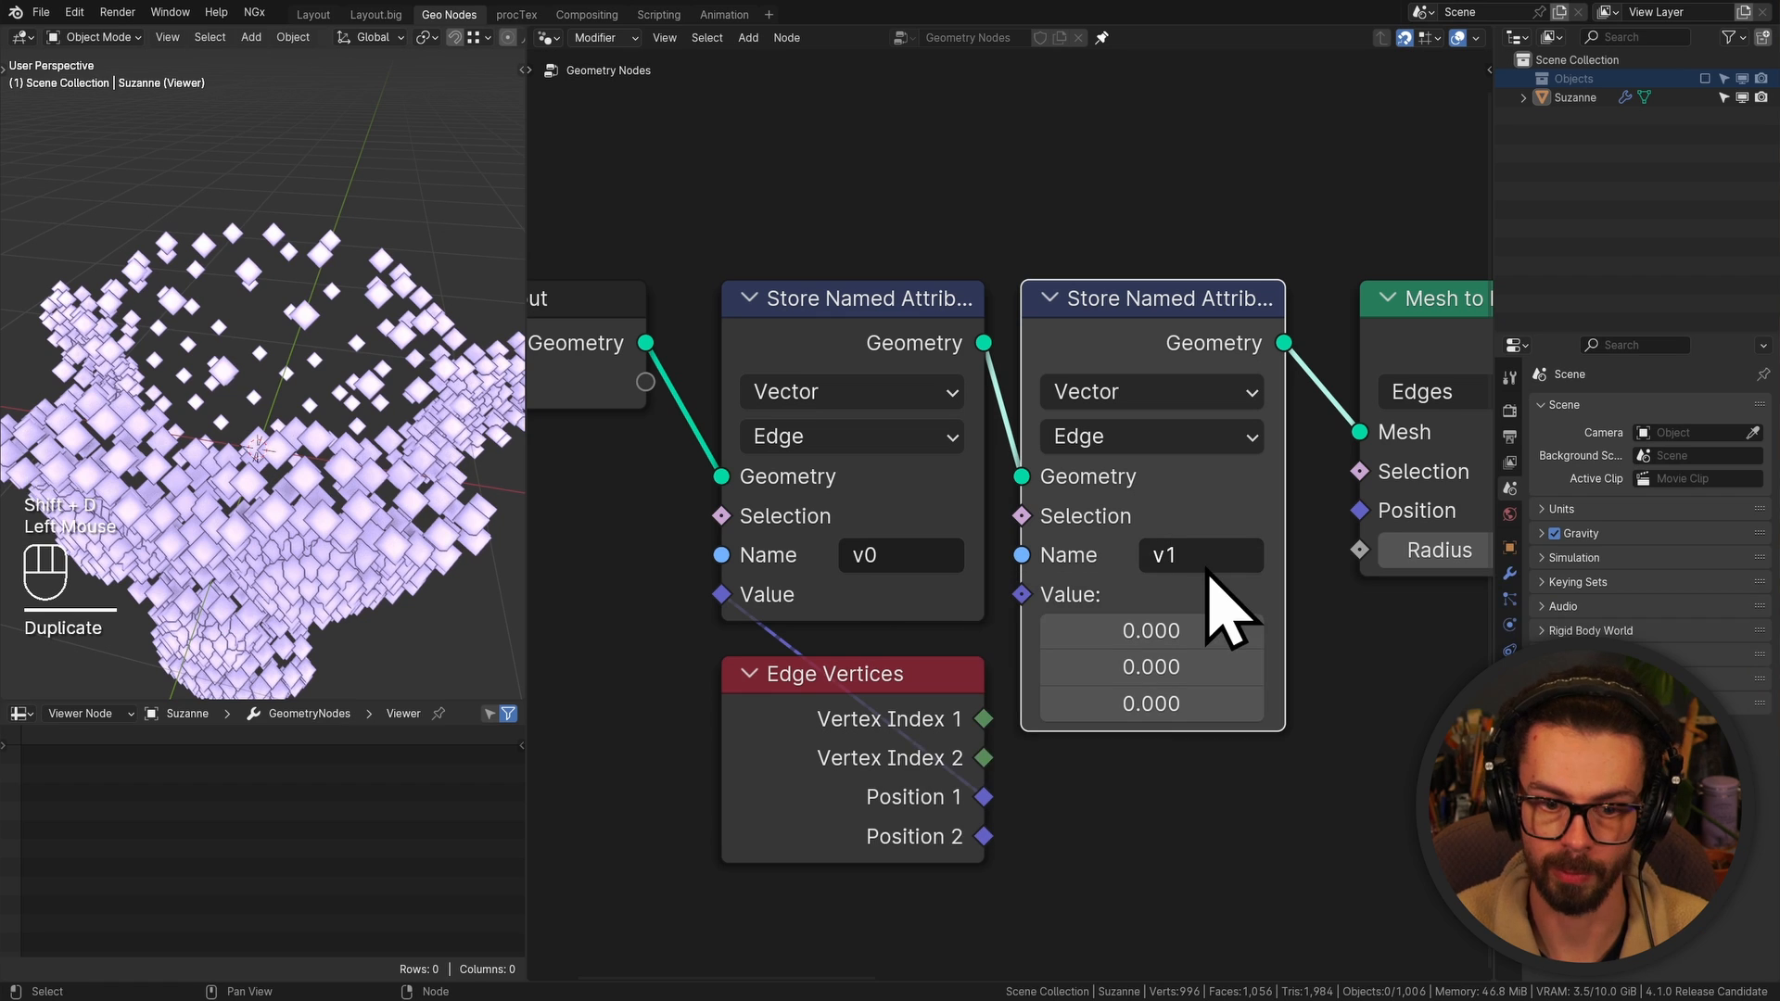
Connect Position 2 to the Value of the v1 node and hide the unused sockets of Edge Vertices
drag(985, 838, 1037, 603)
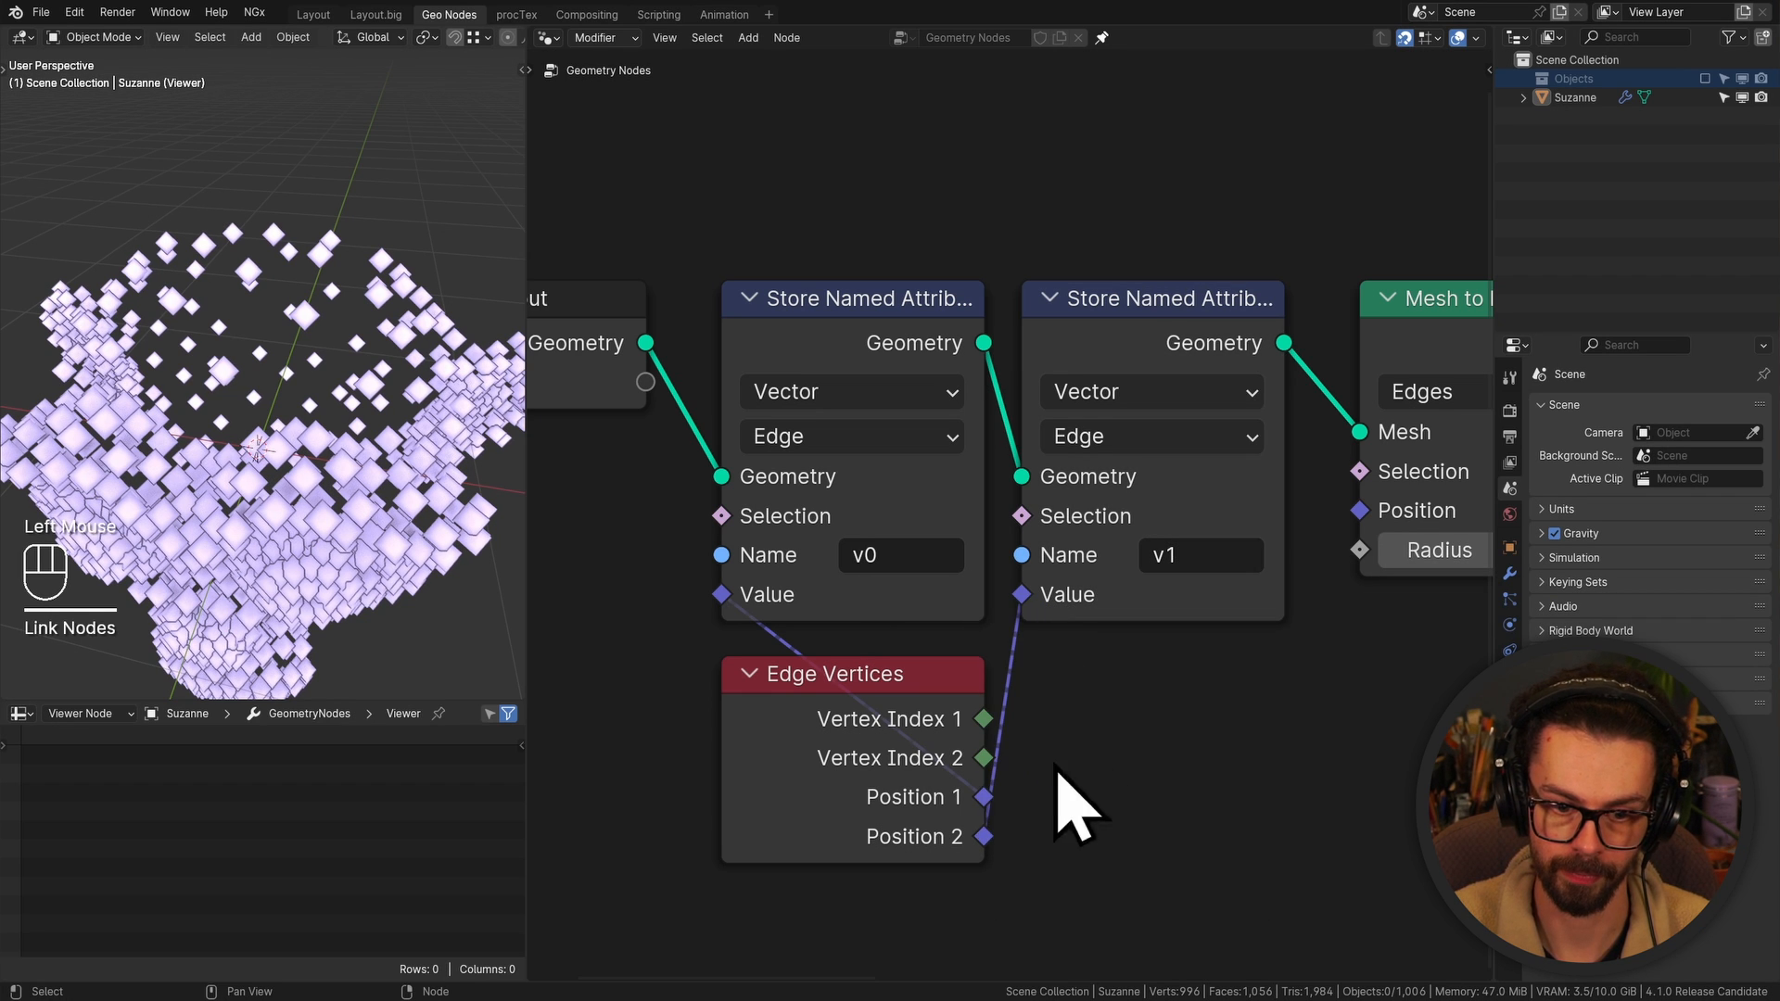
click(854, 766)
key(ctrl+h)
click(1163, 761)
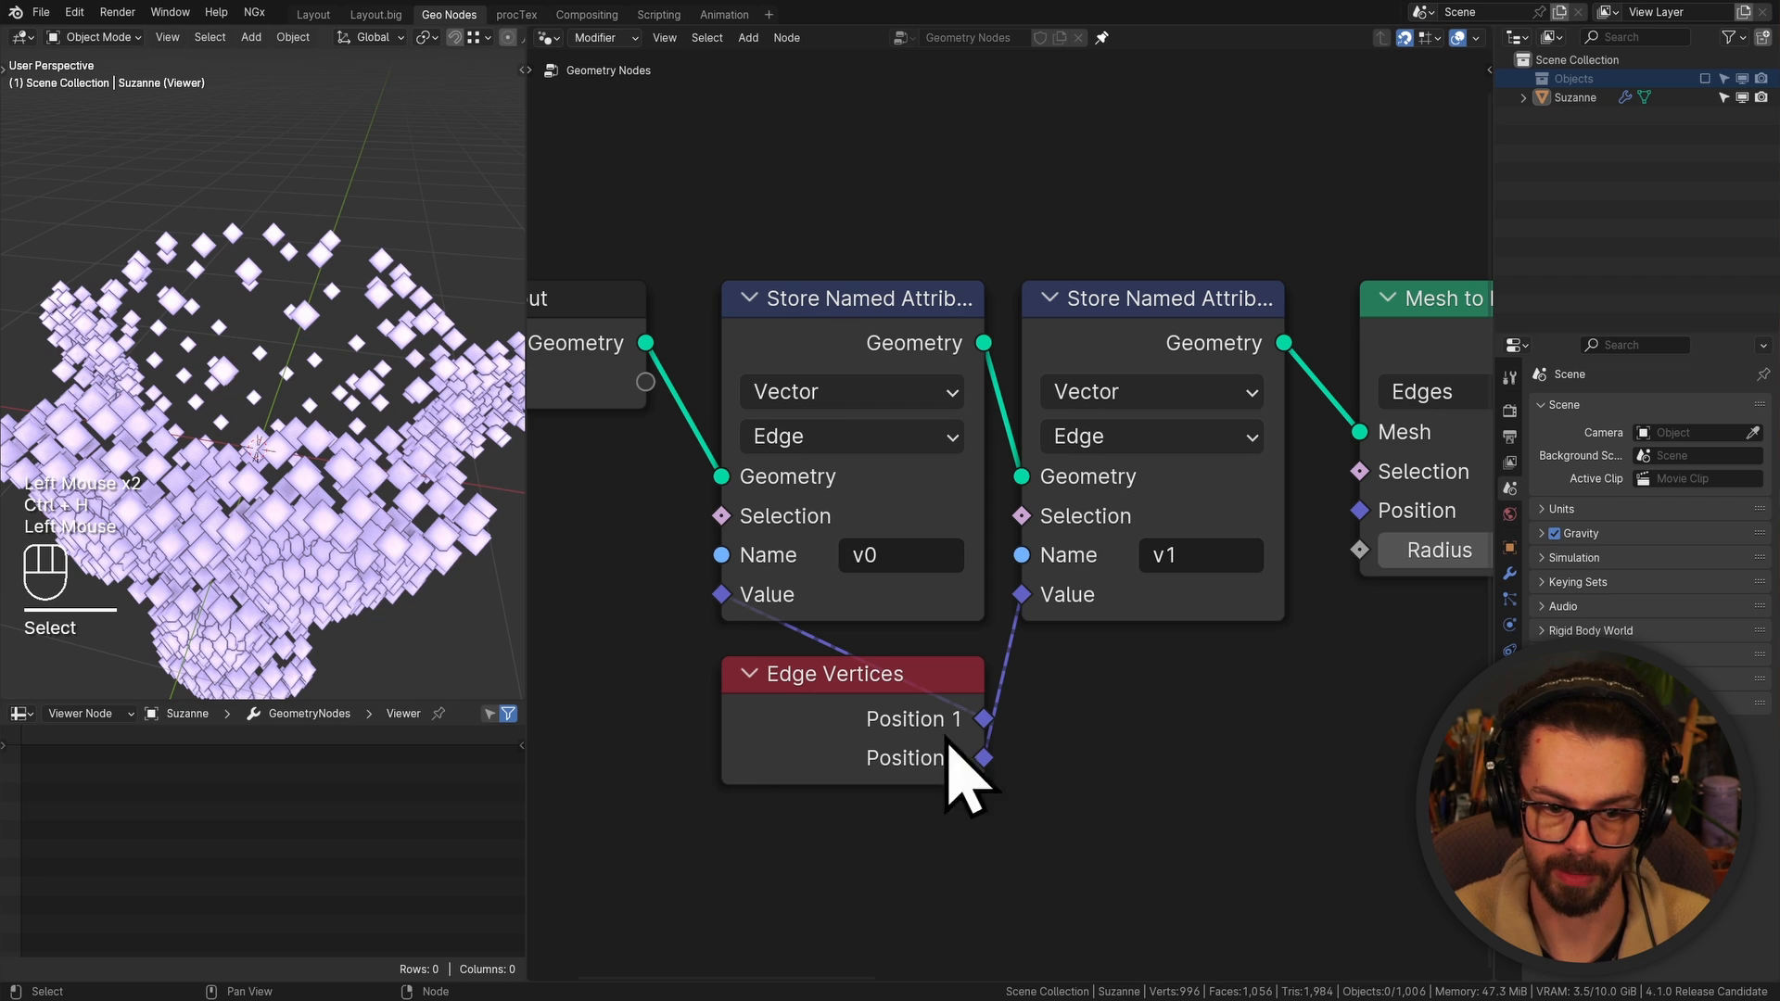
Examine the v0 and v1 columns for the point cloud's Point domain in the spreadsheet
scroll(1099, 733, down, 2)
middle_drag(1354, 436, 1187, 357)
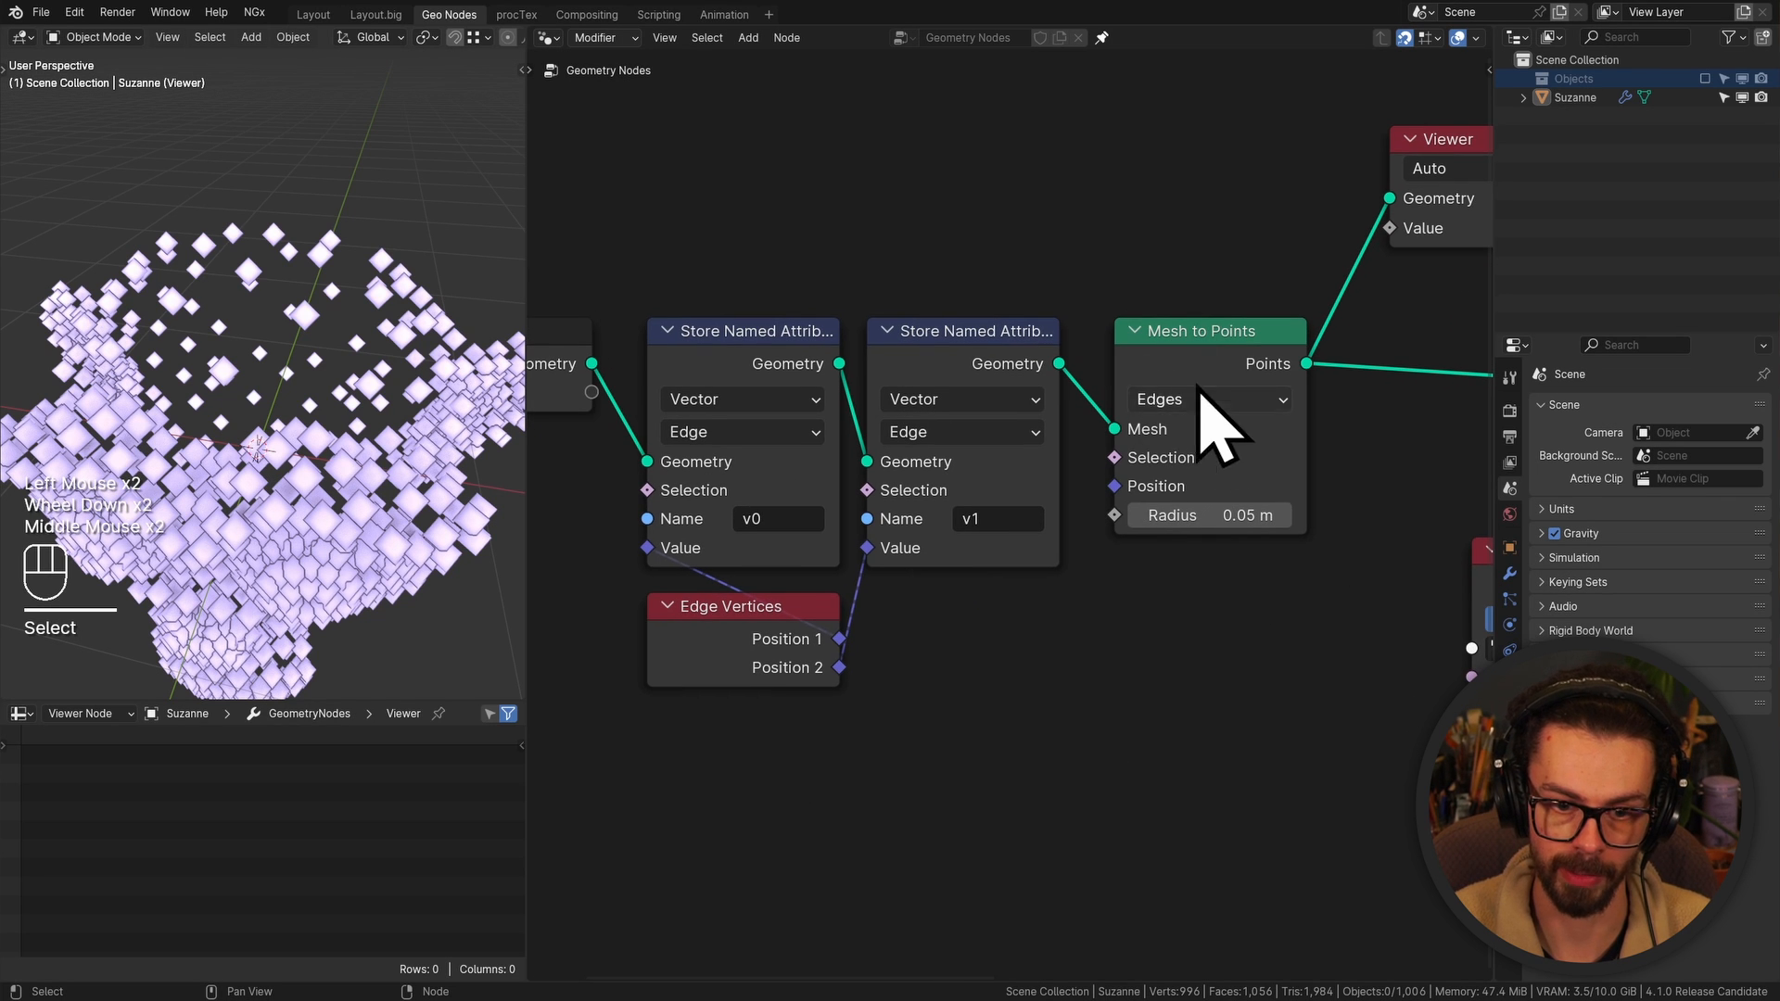
click(37, 769)
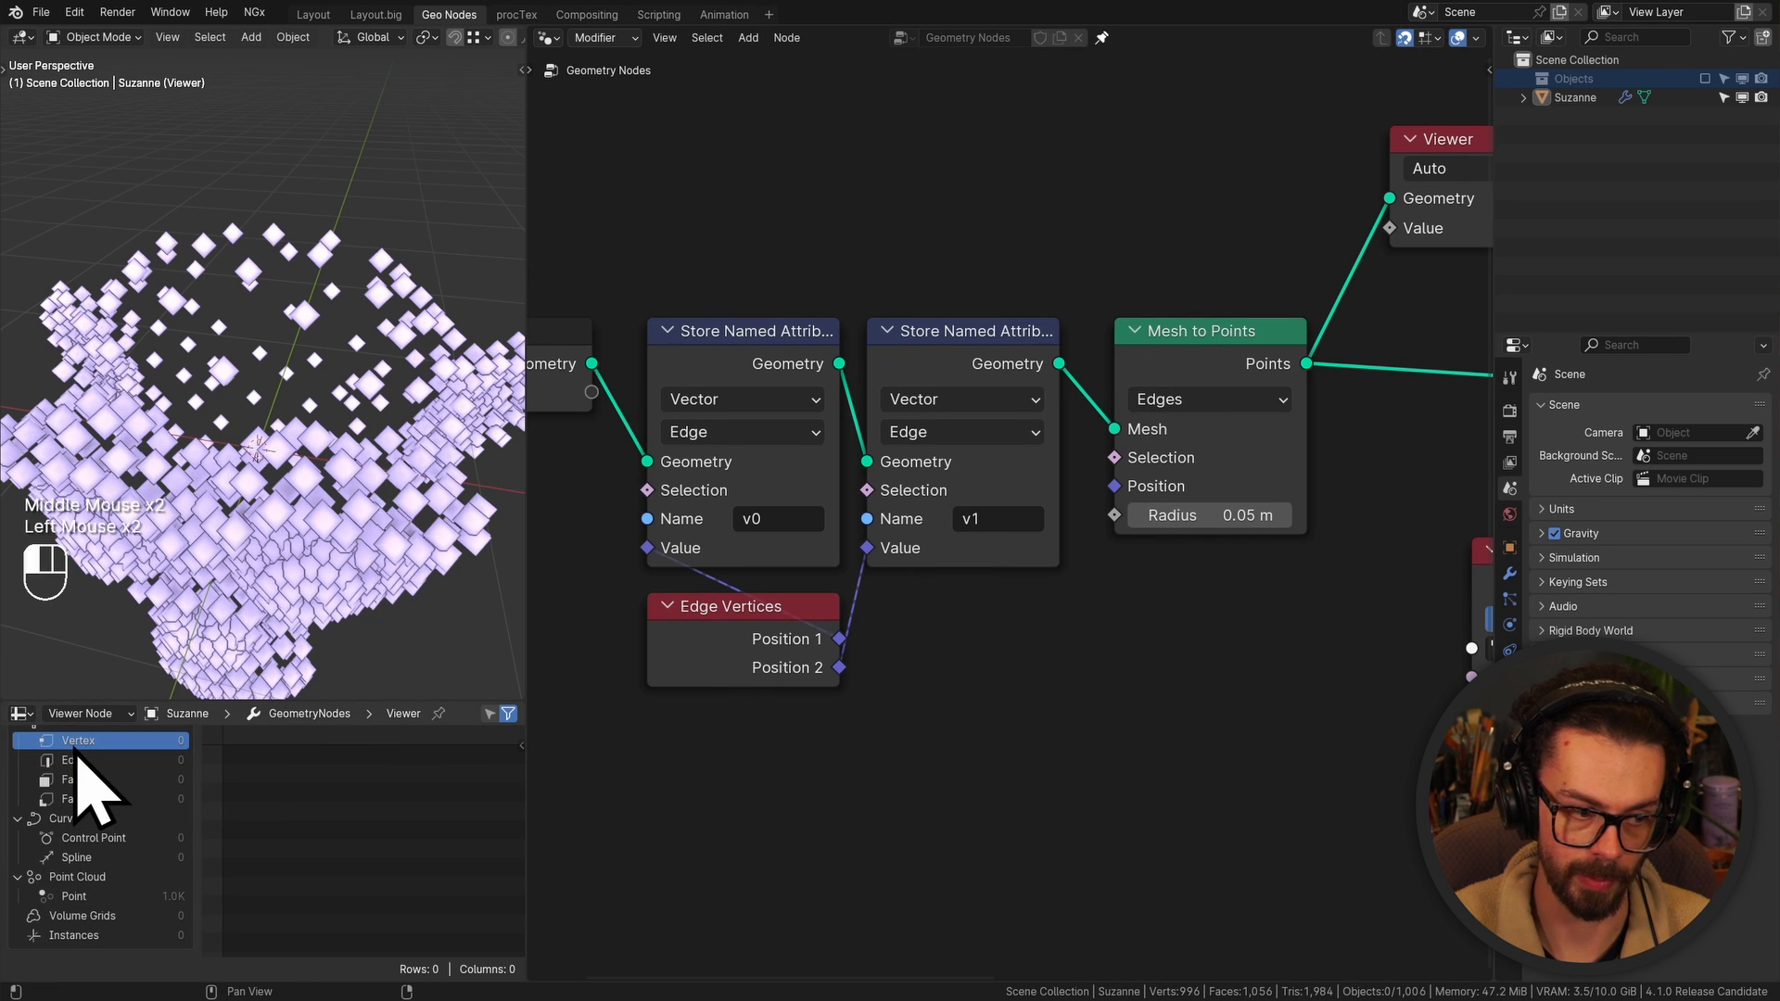
scroll(80, 769, up, 3)
middle_drag(965, 504, 867, 528)
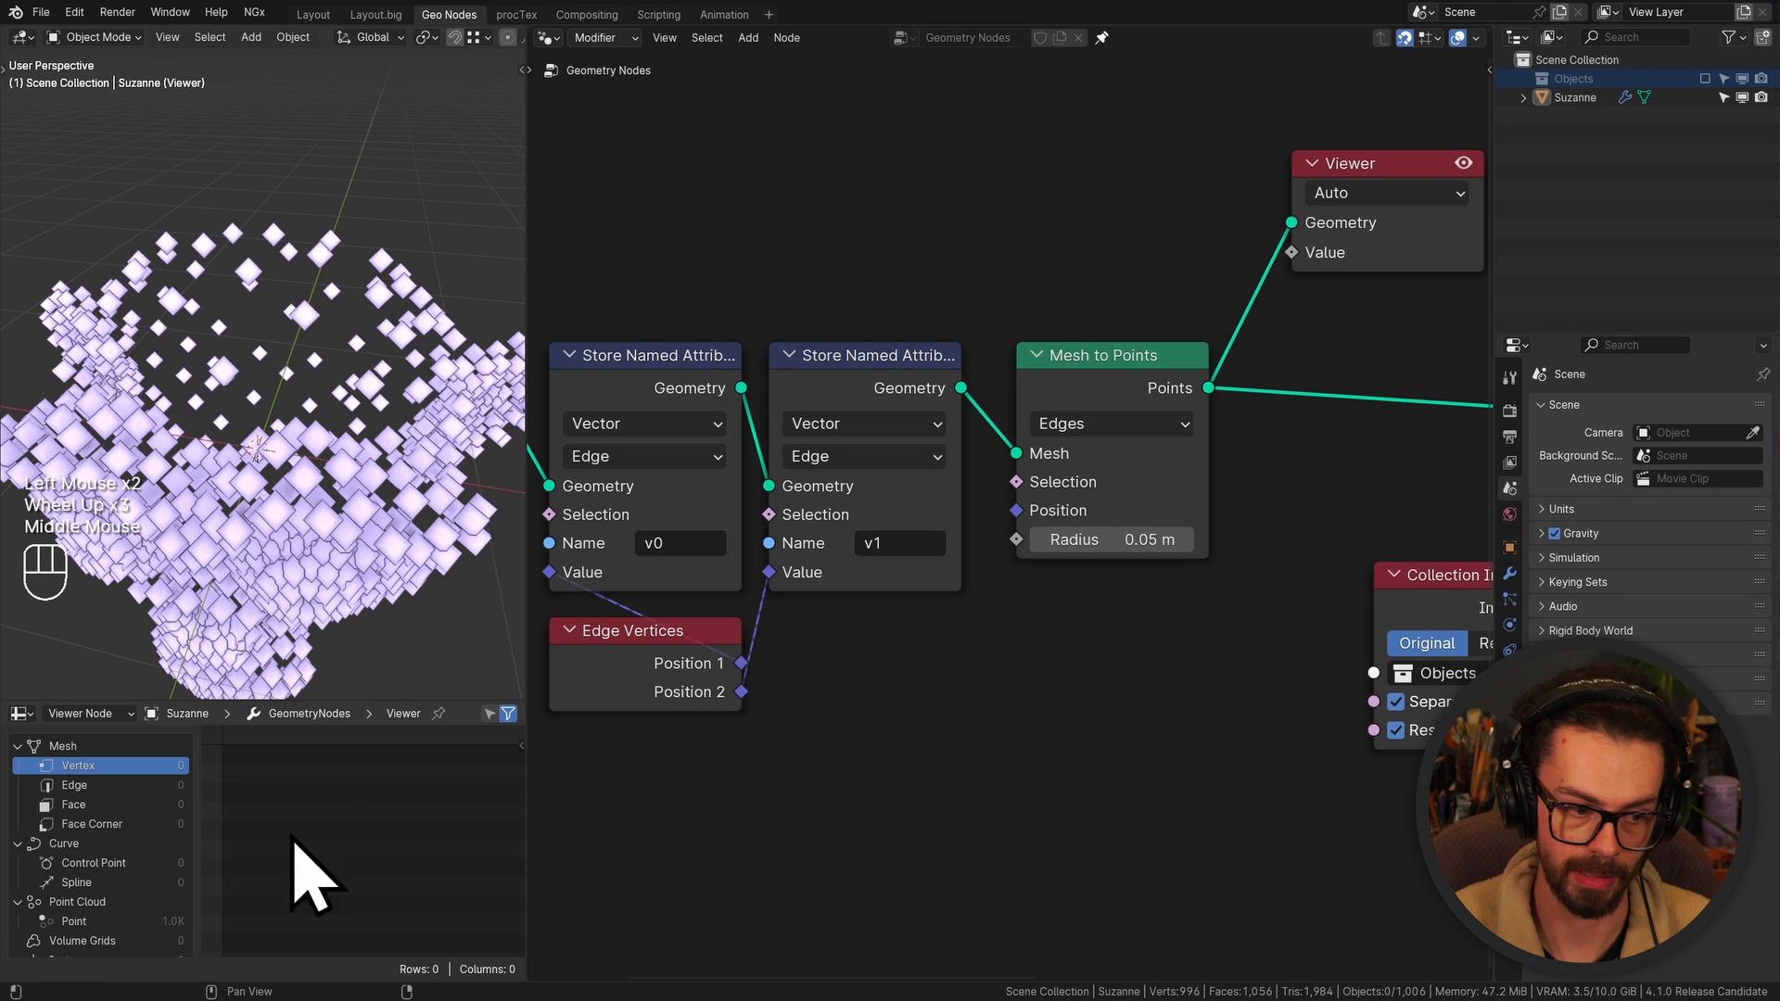
click(88, 922)
middle_drag(389, 834, 160, 796)
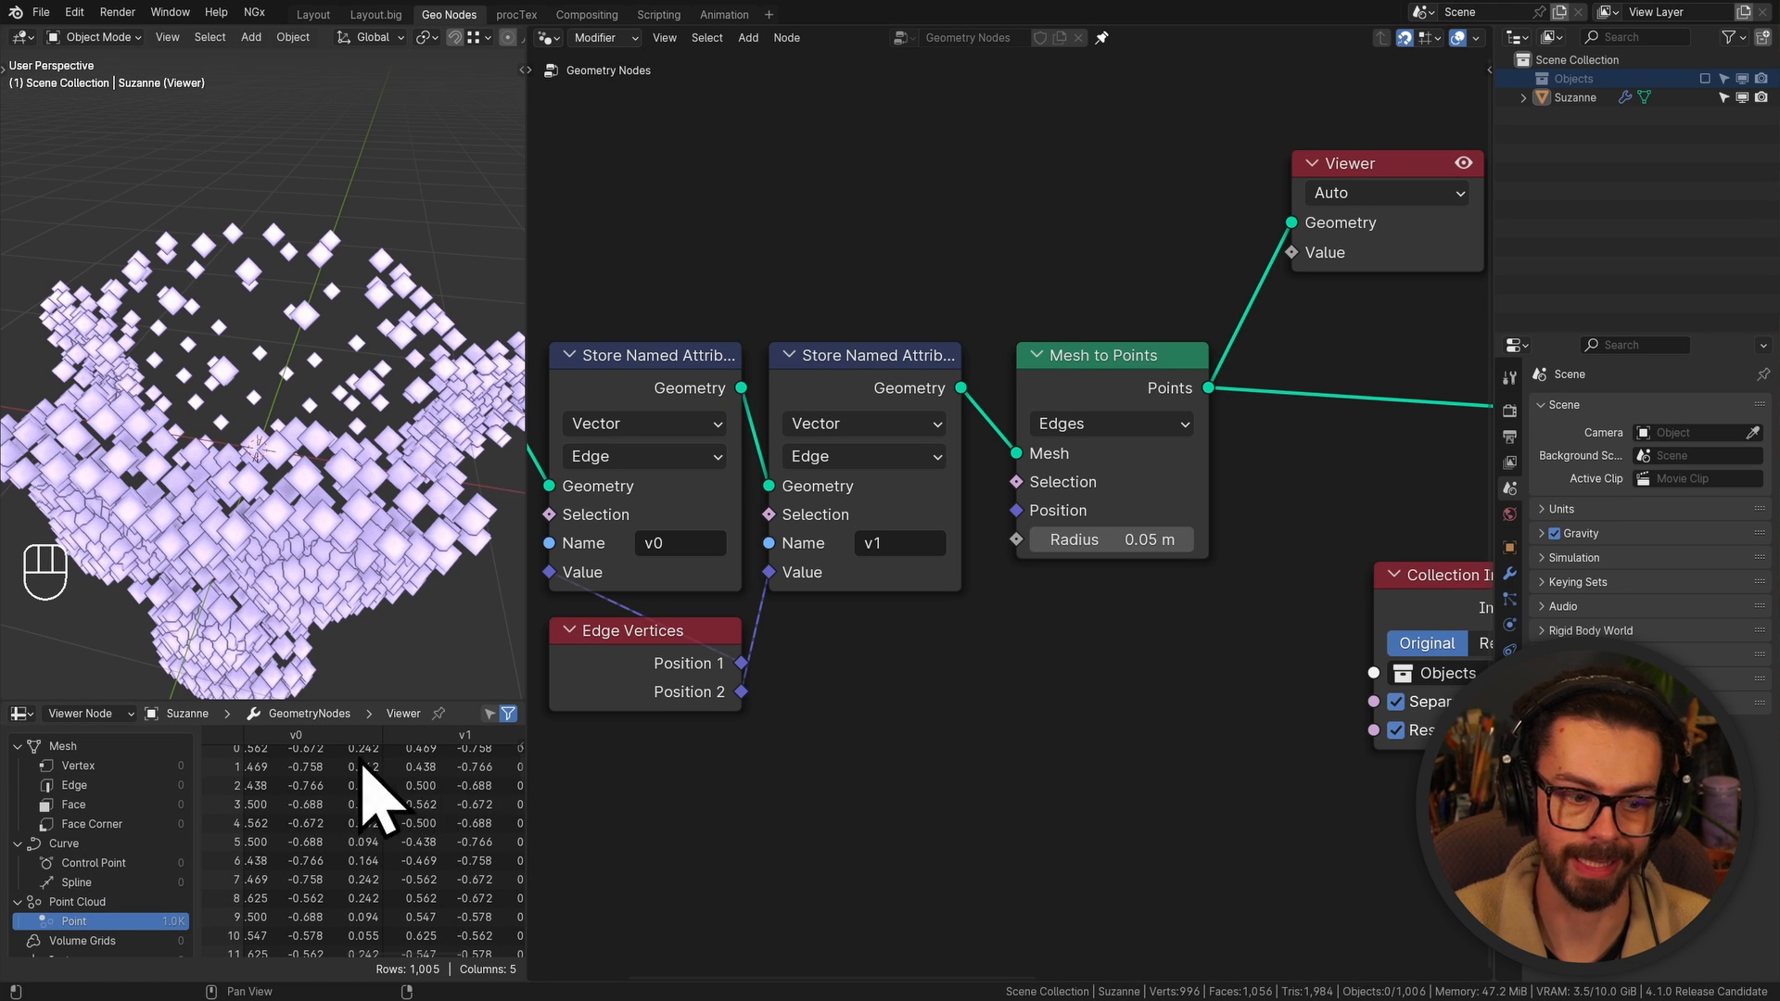
middle_drag(375, 802, 469, 874)
scroll(1096, 371, down, 4)
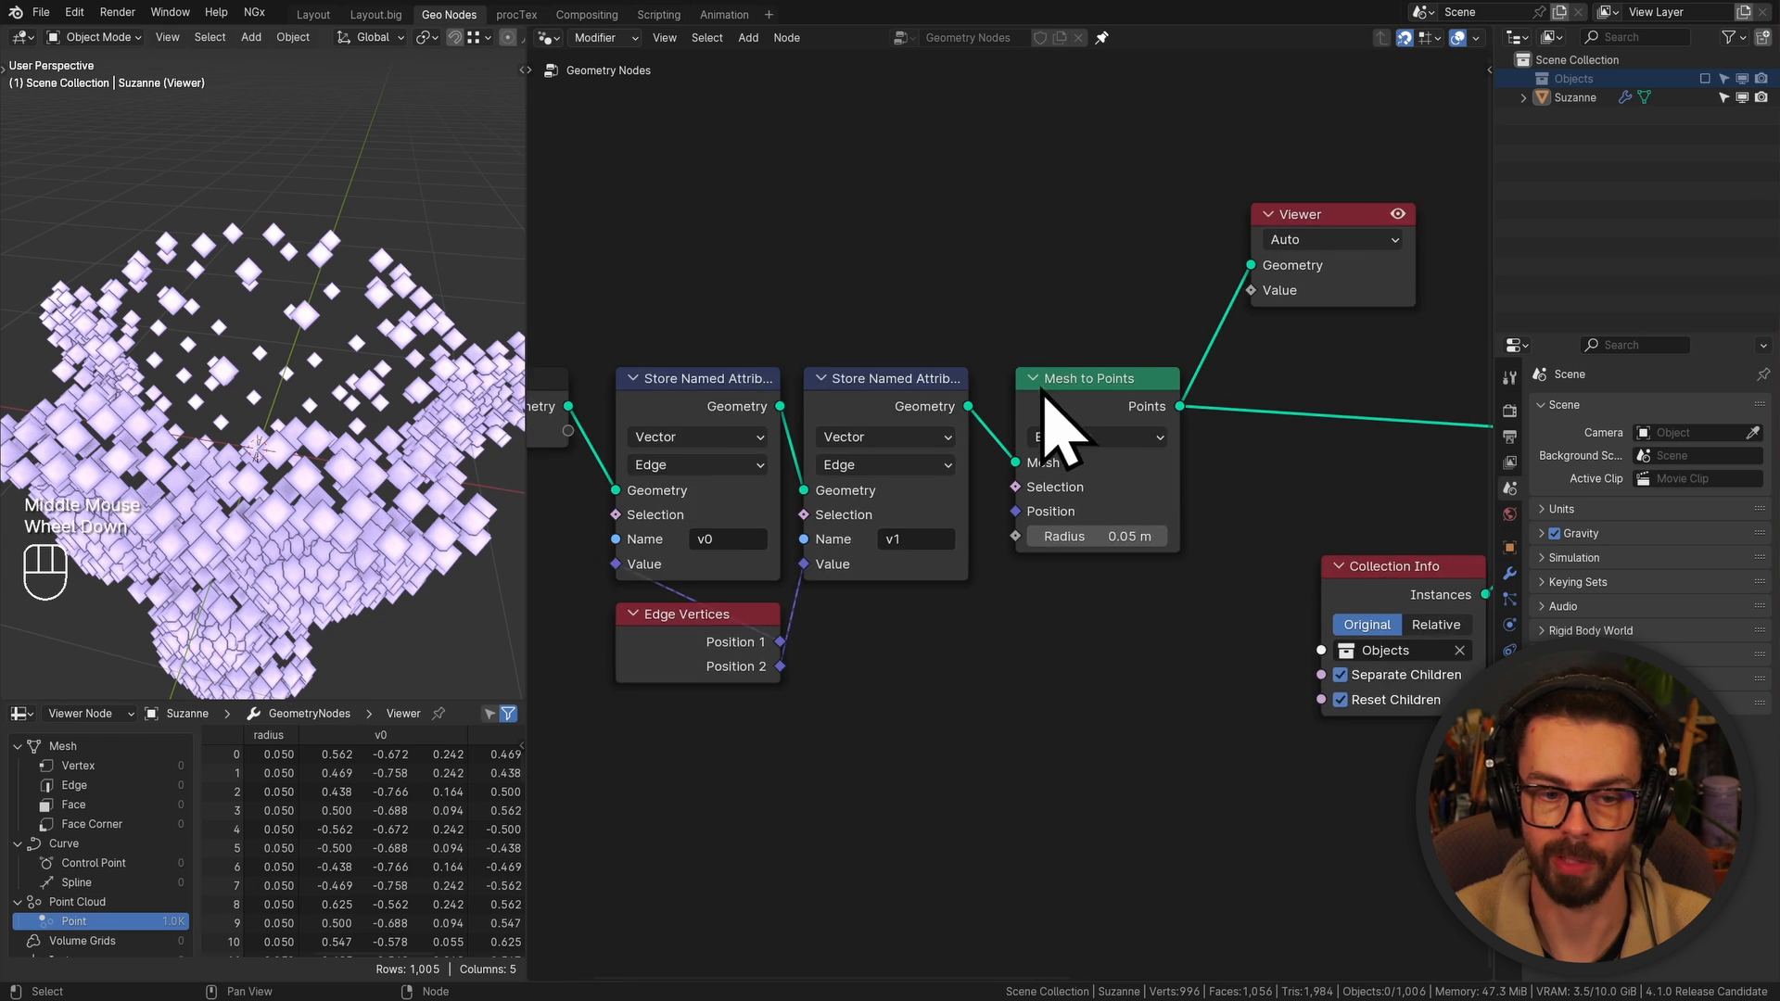
Move the v1 Store Named Attribute and Mesh to Points nodes away from the v0 node to even out the spacing
drag(940, 314, 1067, 599)
key(g)
click(1089, 595)
Move the Viewer past Instance on Points and link the Instances output of that node to it
middle_drag(1391, 426, 988, 437)
drag(956, 399, 824, 247)
key(g)
click(1345, 285)
ctrl+shift+click(1217, 445)
scroll(139, 927, down, 2)
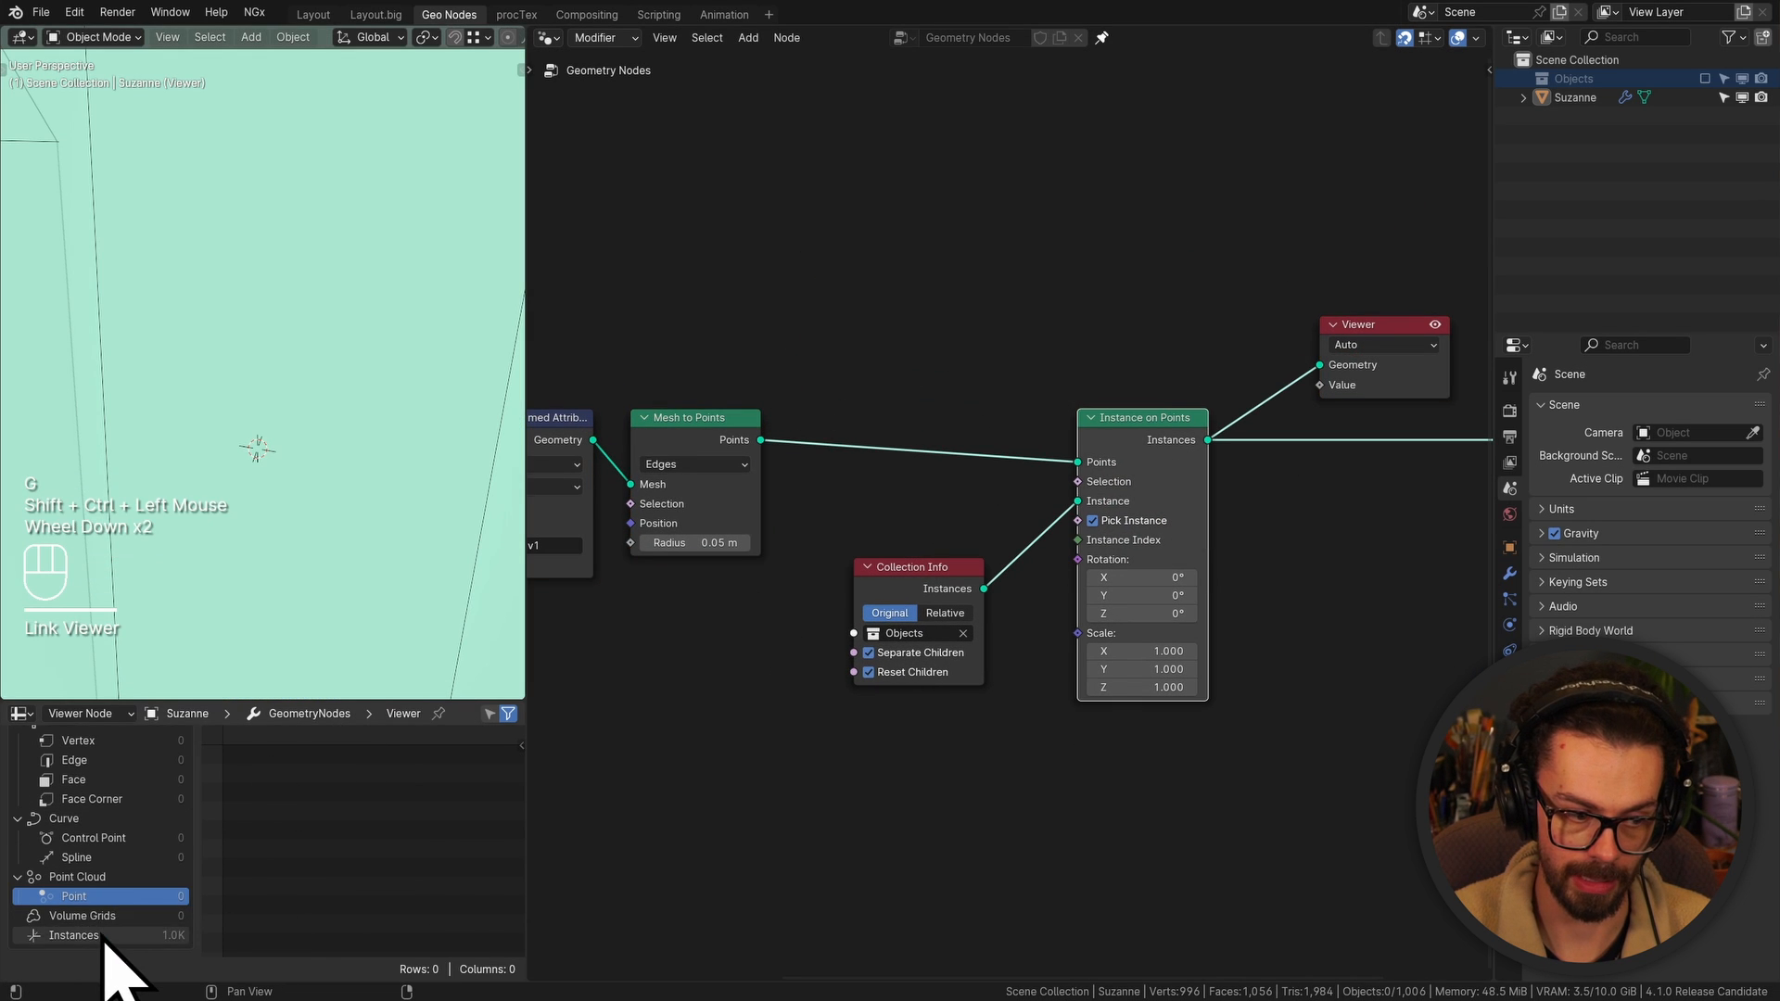
Examine the v0 and v1 attributes on the instances in the spreadsheet and inspect the instanced result in the viewport
click(102, 934)
middle_drag(458, 839, 298, 754)
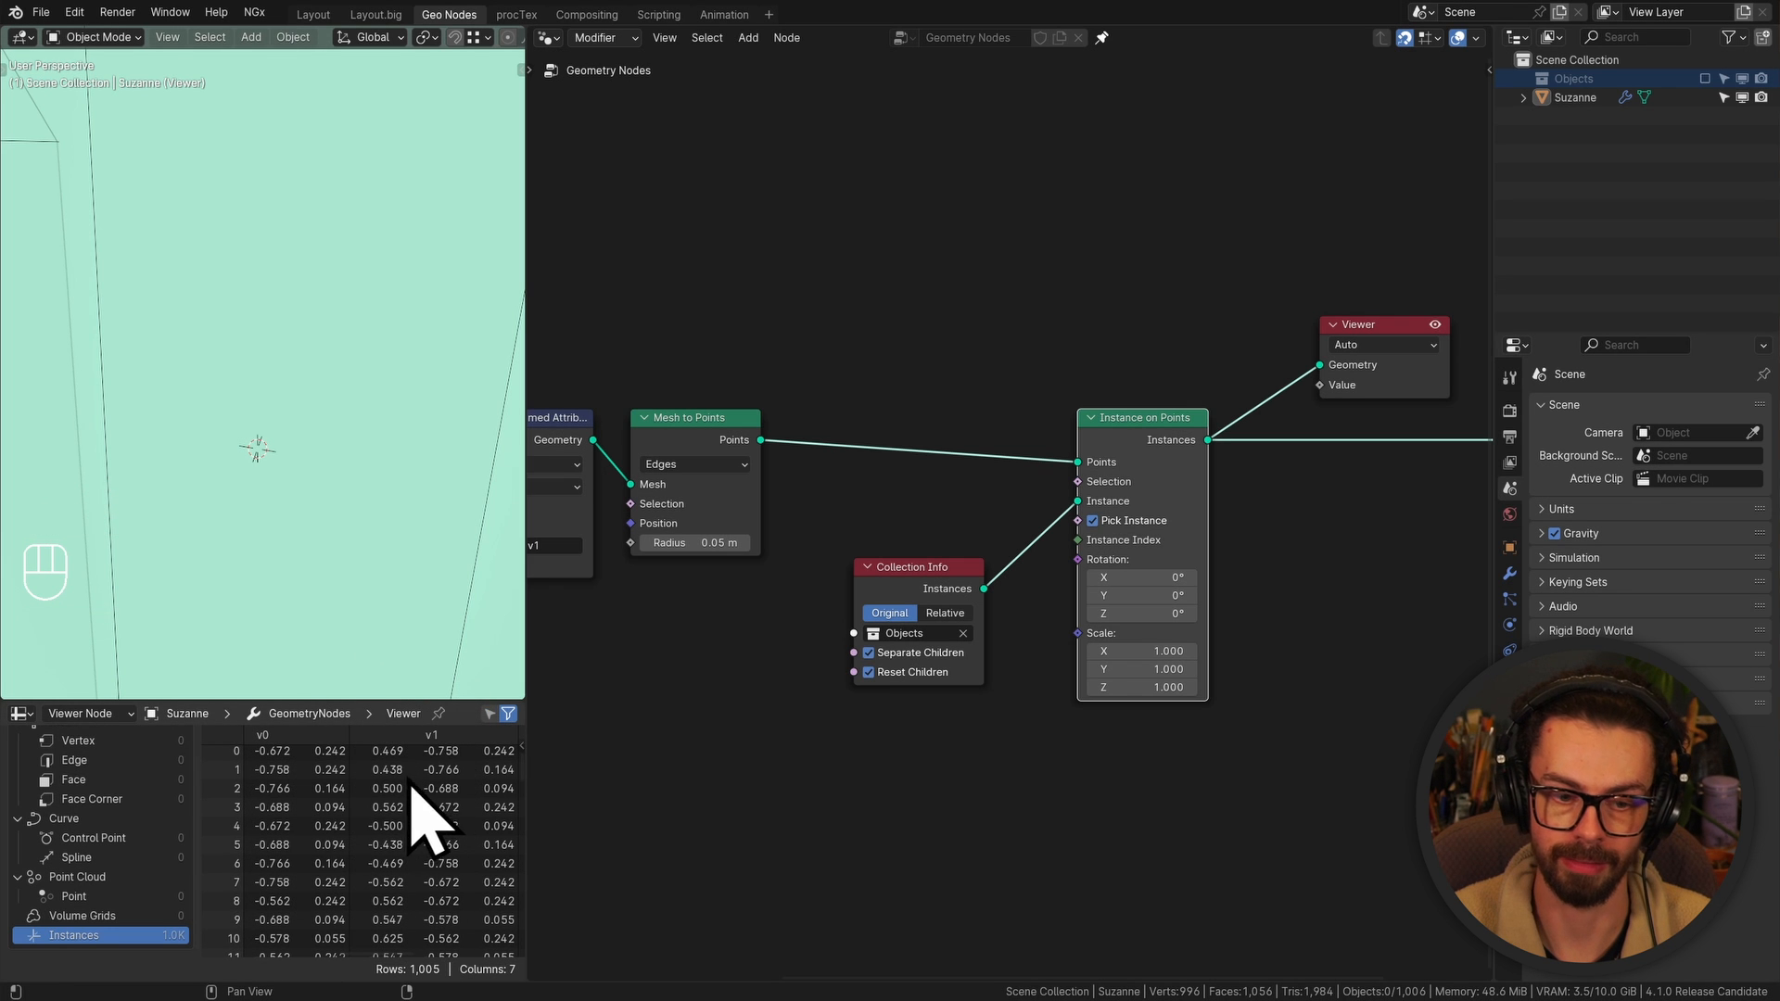
middle_drag(387, 812, 415, 815)
scroll(237, 377, down, 8)
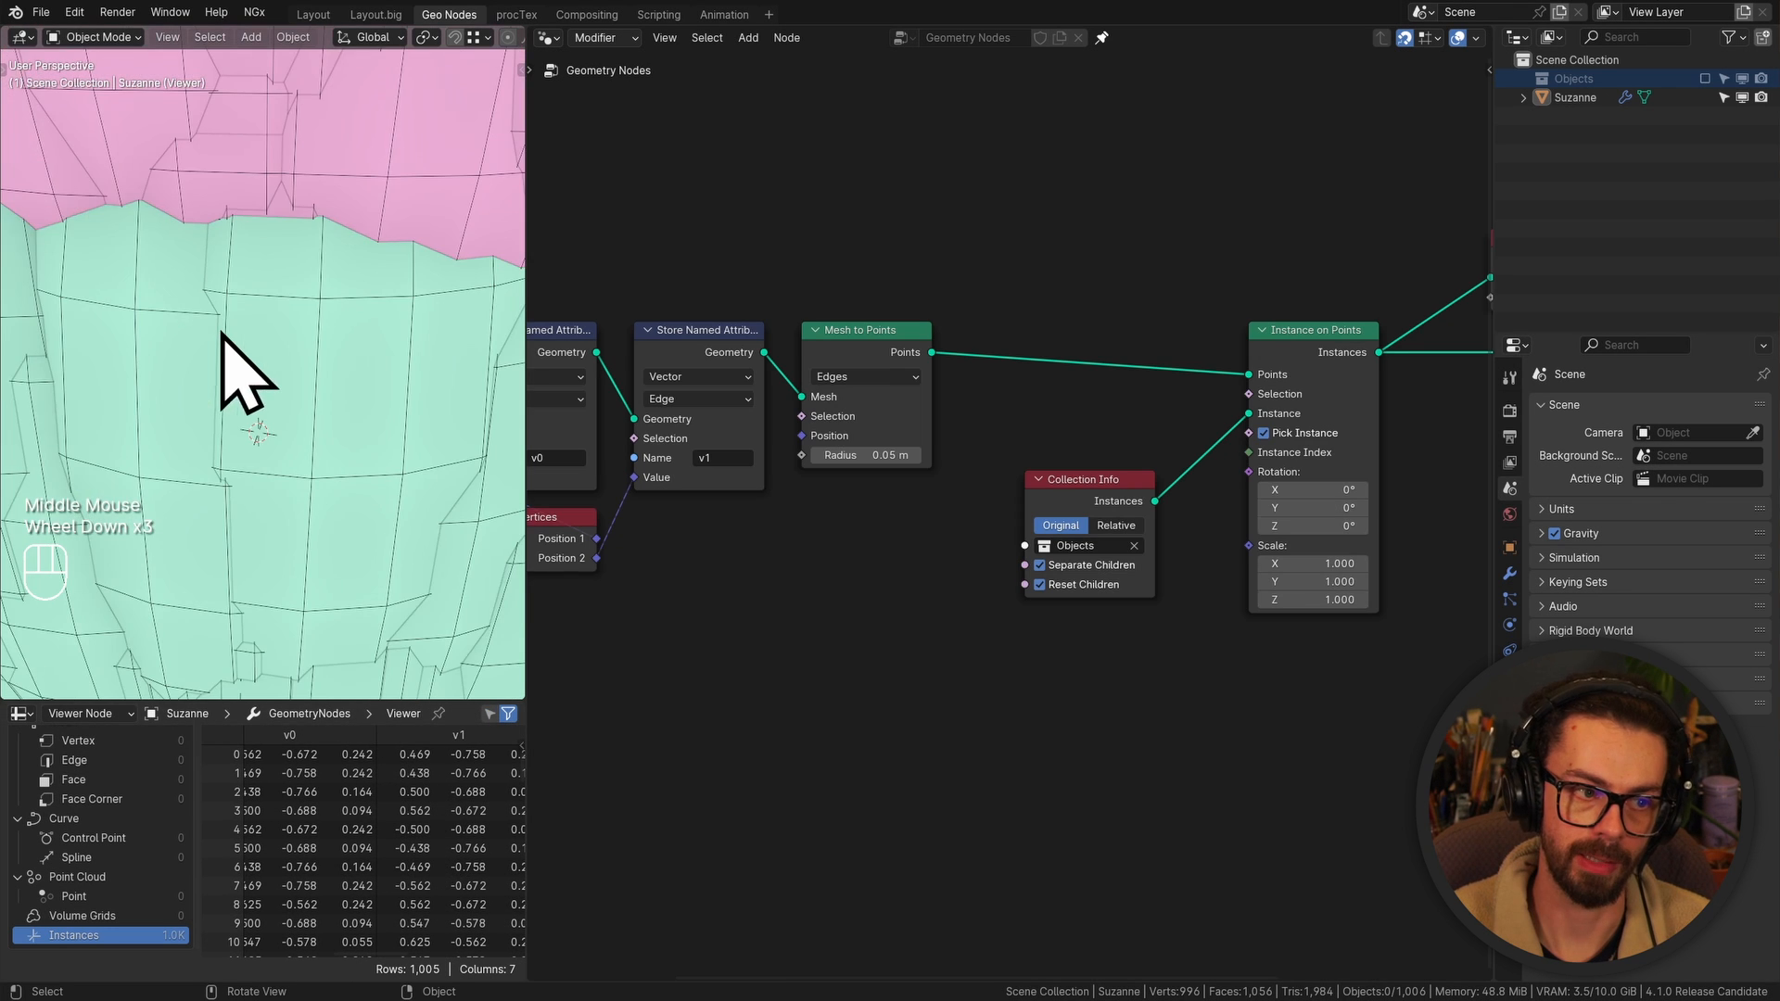
middle_drag(247, 377, 391, 116)
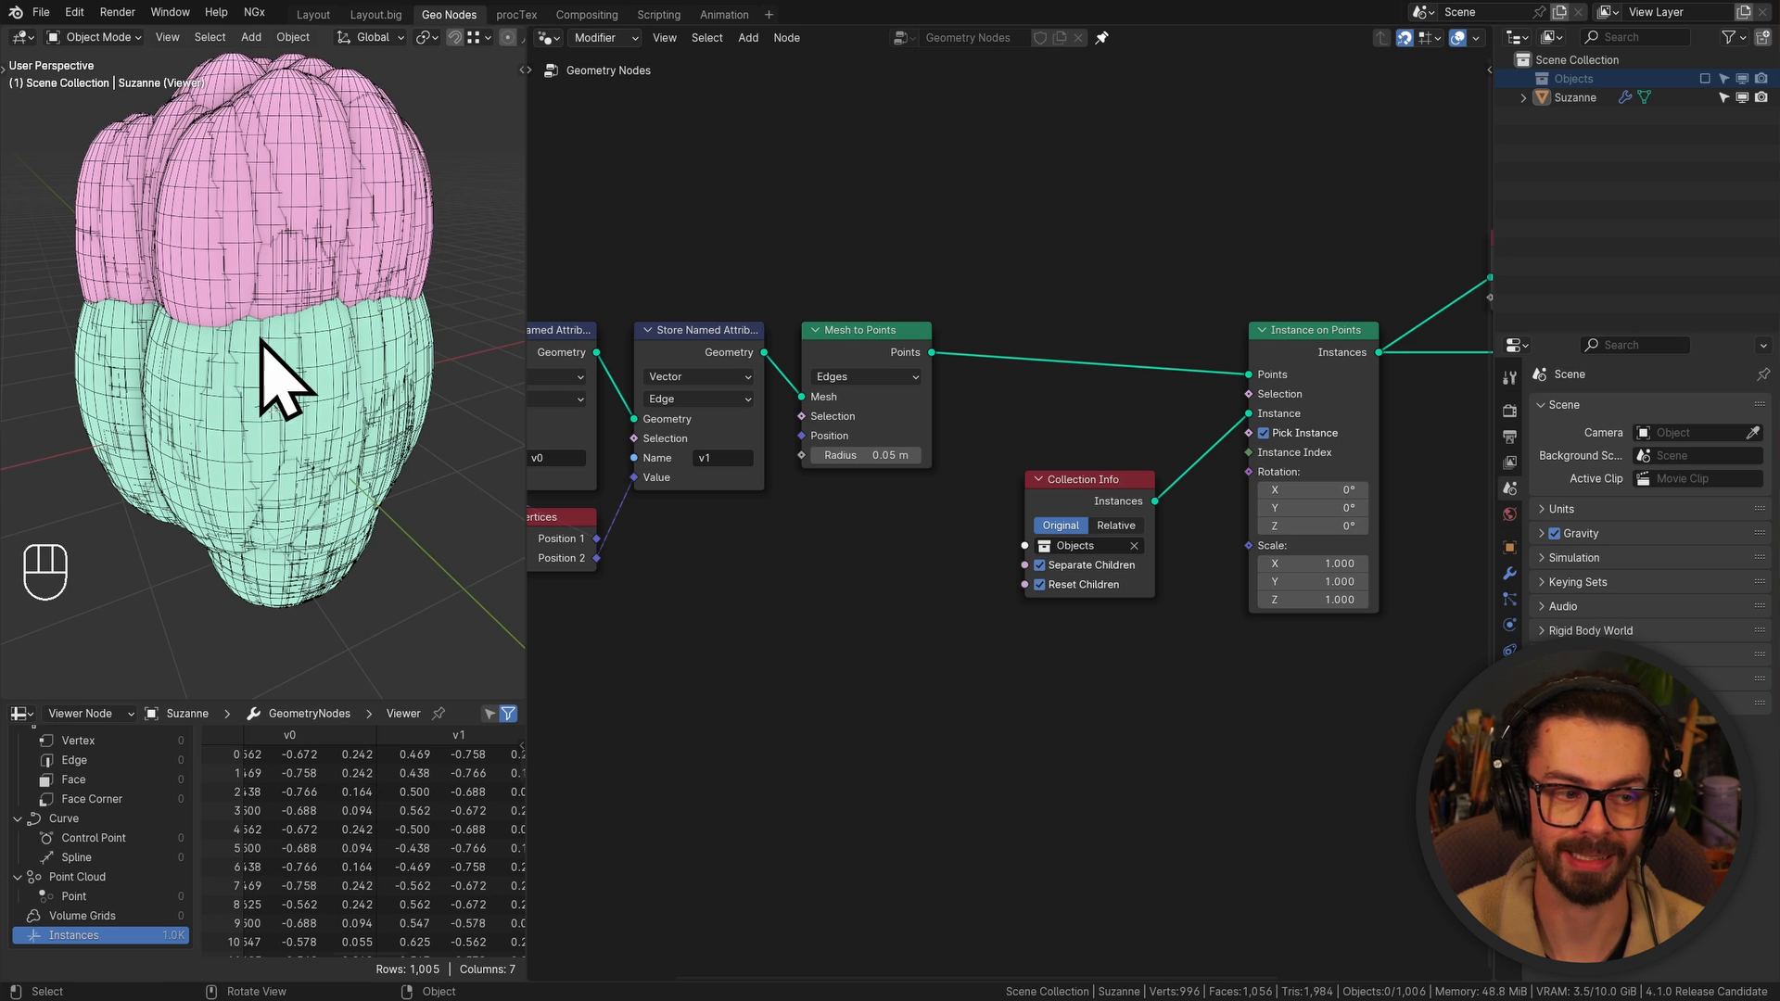
middle_drag(264, 338, 272, 326)
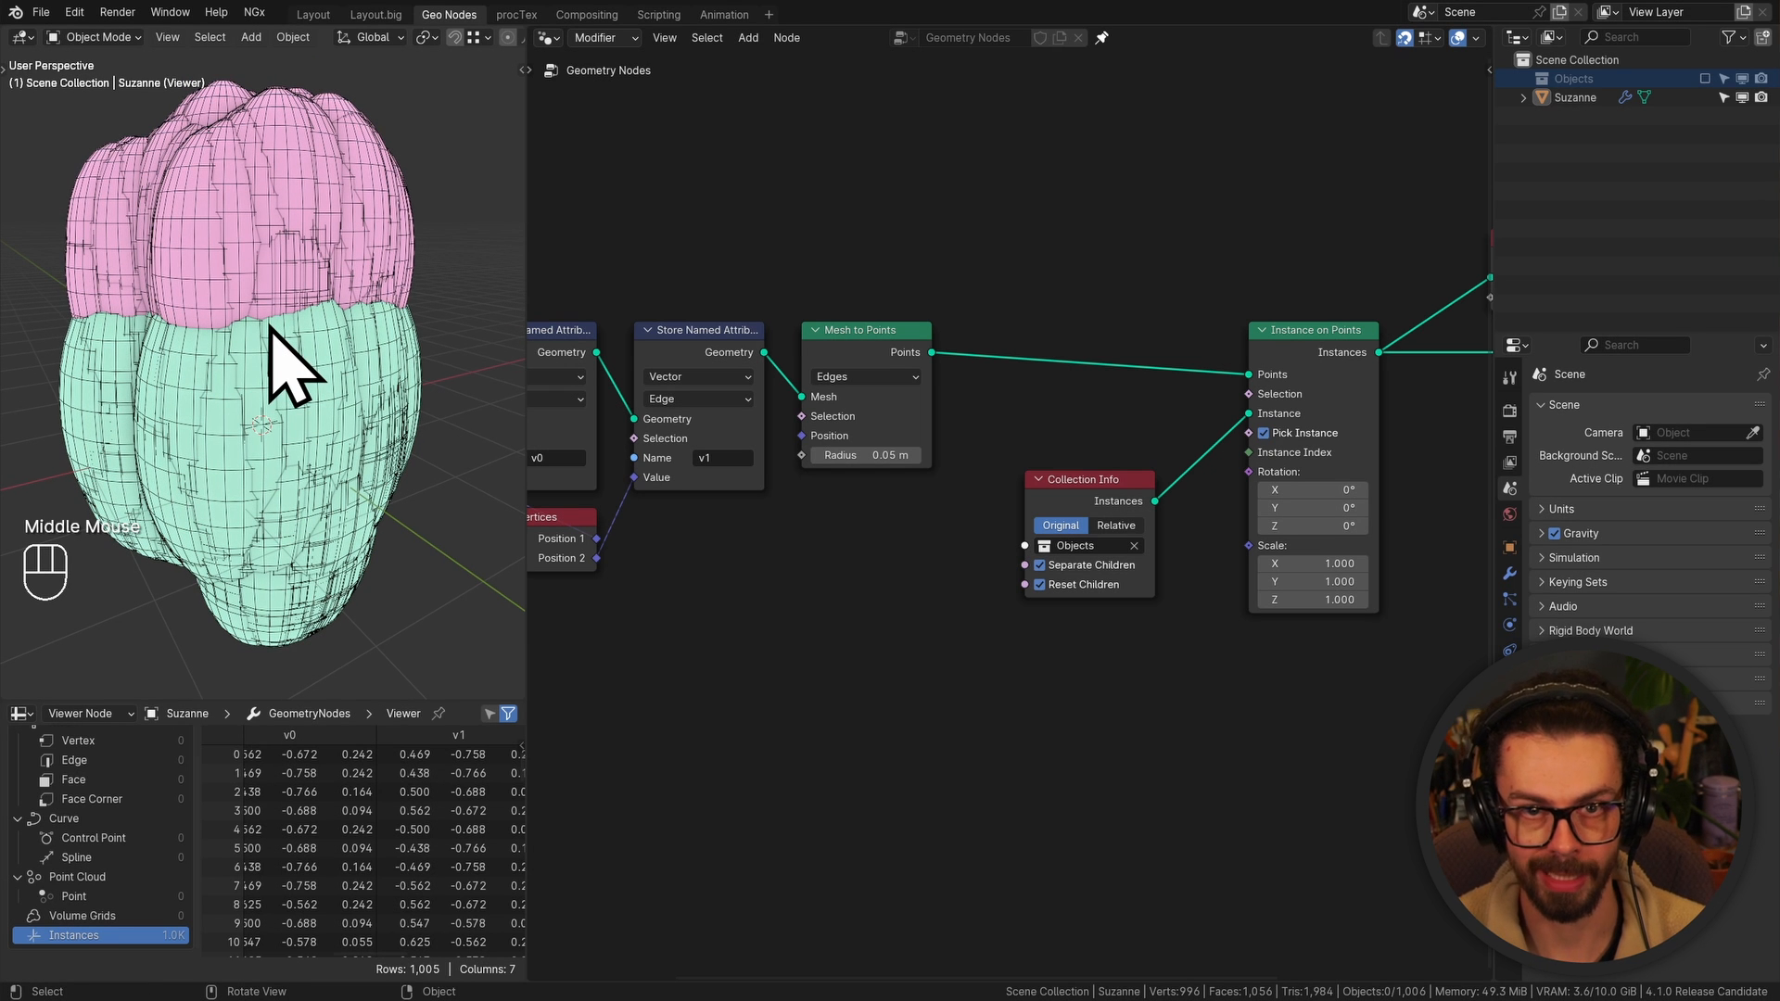
middle_drag(799, 603, 988, 584)
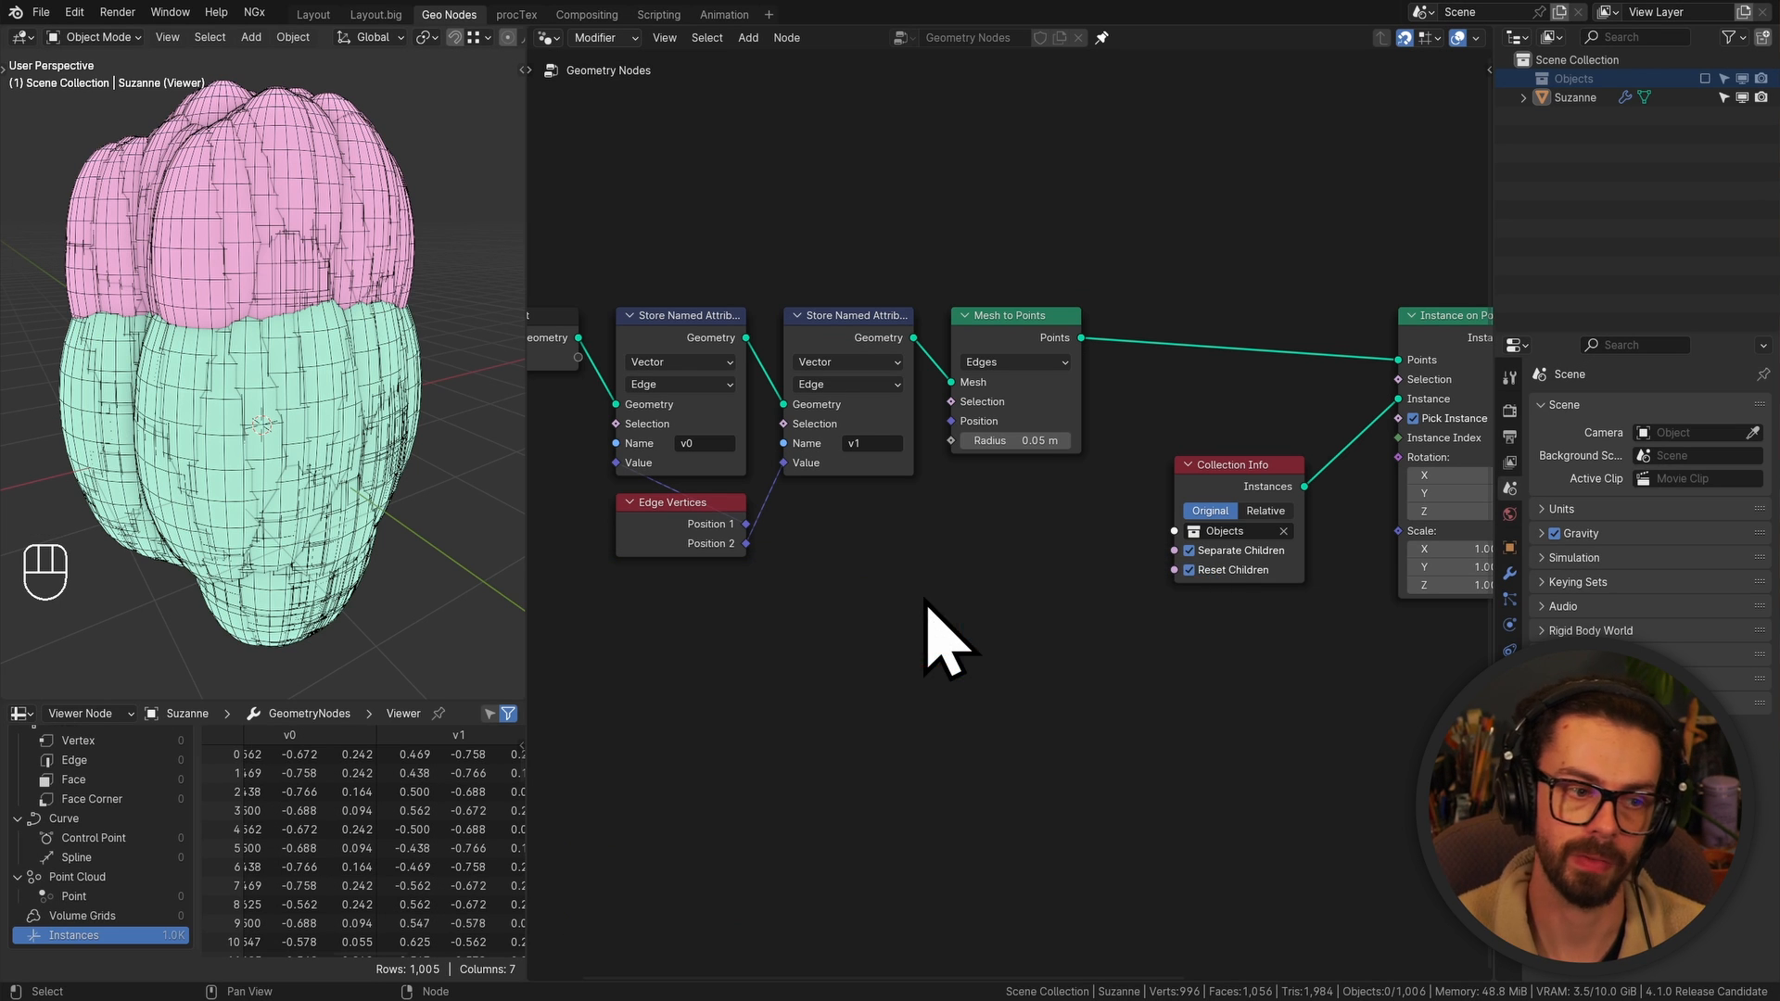
middle_drag(1062, 598, 1042, 574)
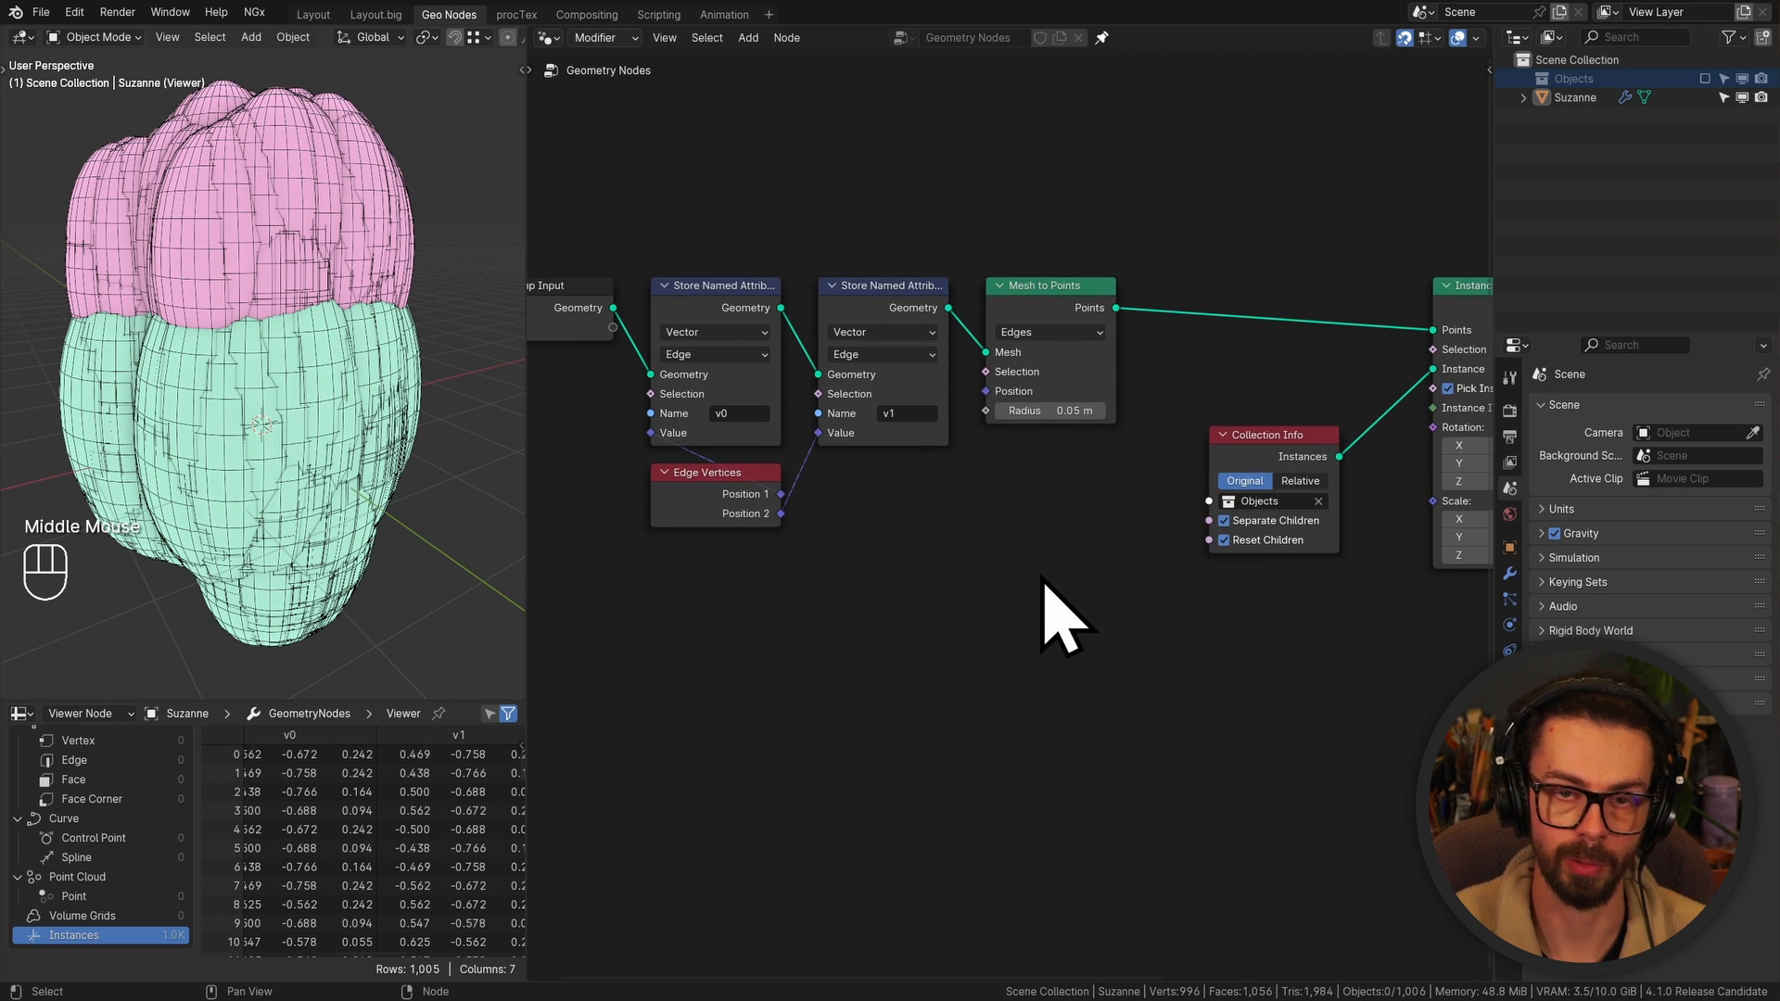
Move Collection Info below and before the main node chain and cut its link to Instance on Points
drag(1038, 639, 1301, 535)
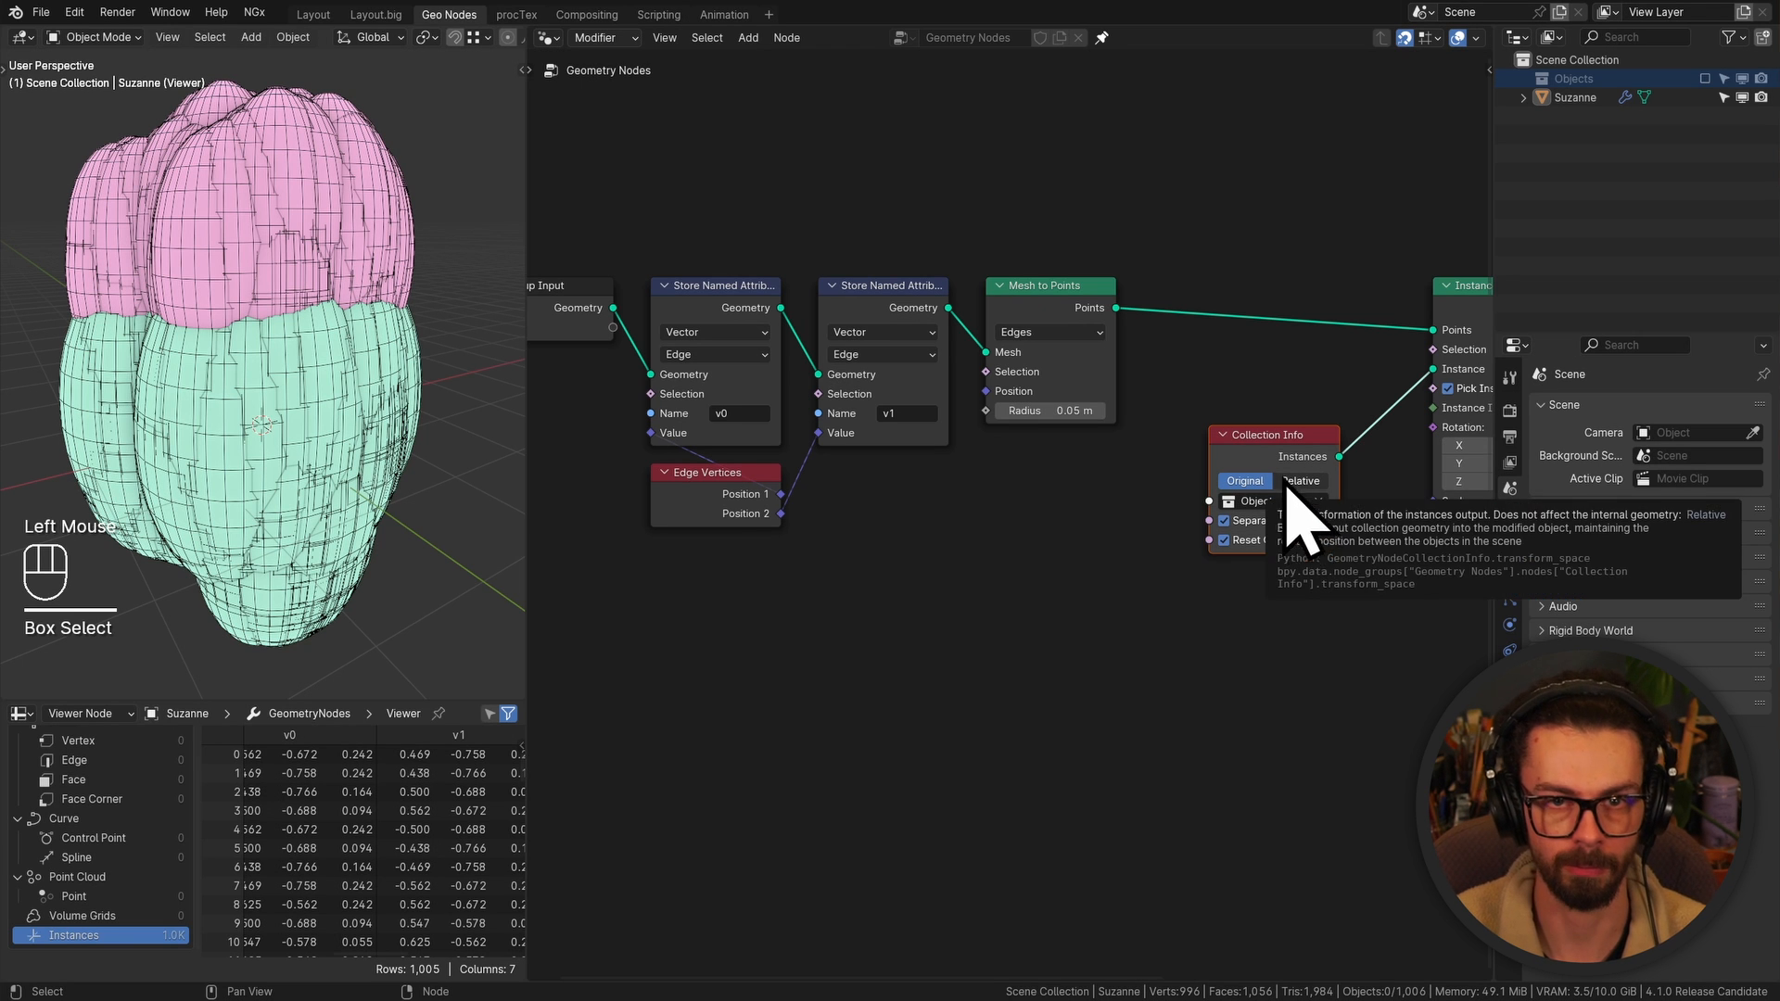
drag(1289, 491, 725, 654)
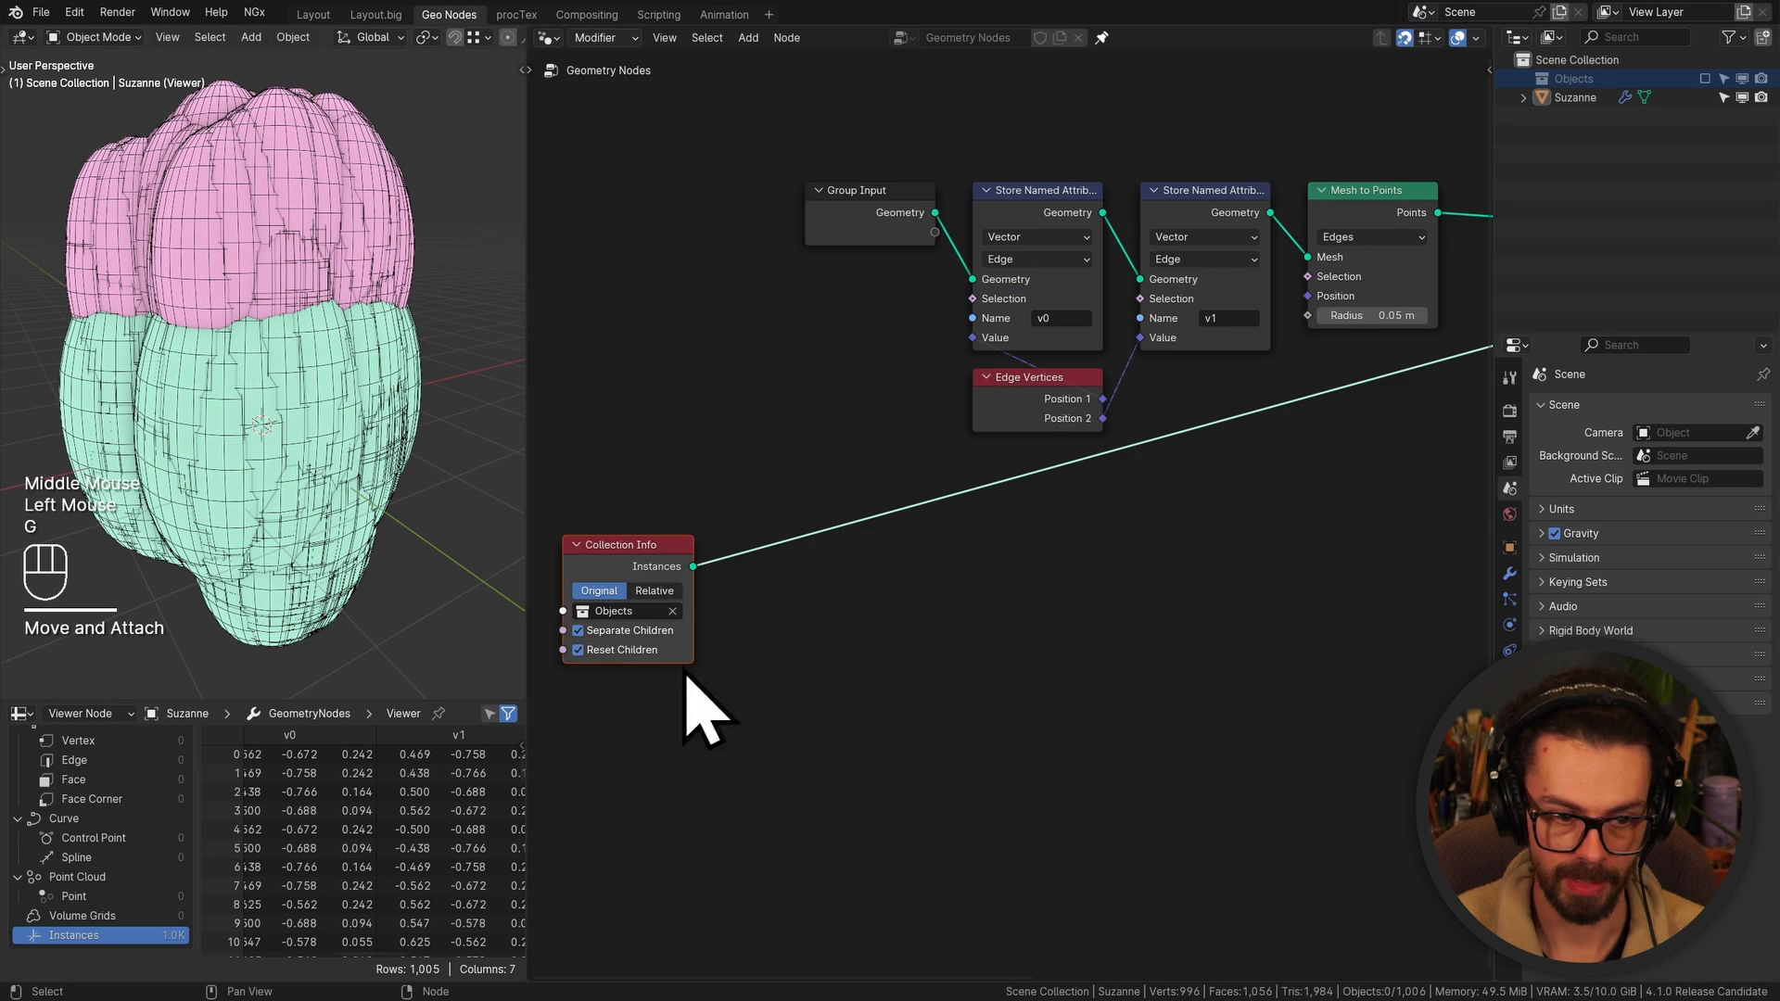
middle_drag(687, 672, 713, 663)
alt+shift+click(685, 545)
ctrl+right_drag(1028, 434, 1035, 622)
middle_drag(1036, 624, 1063, 606)
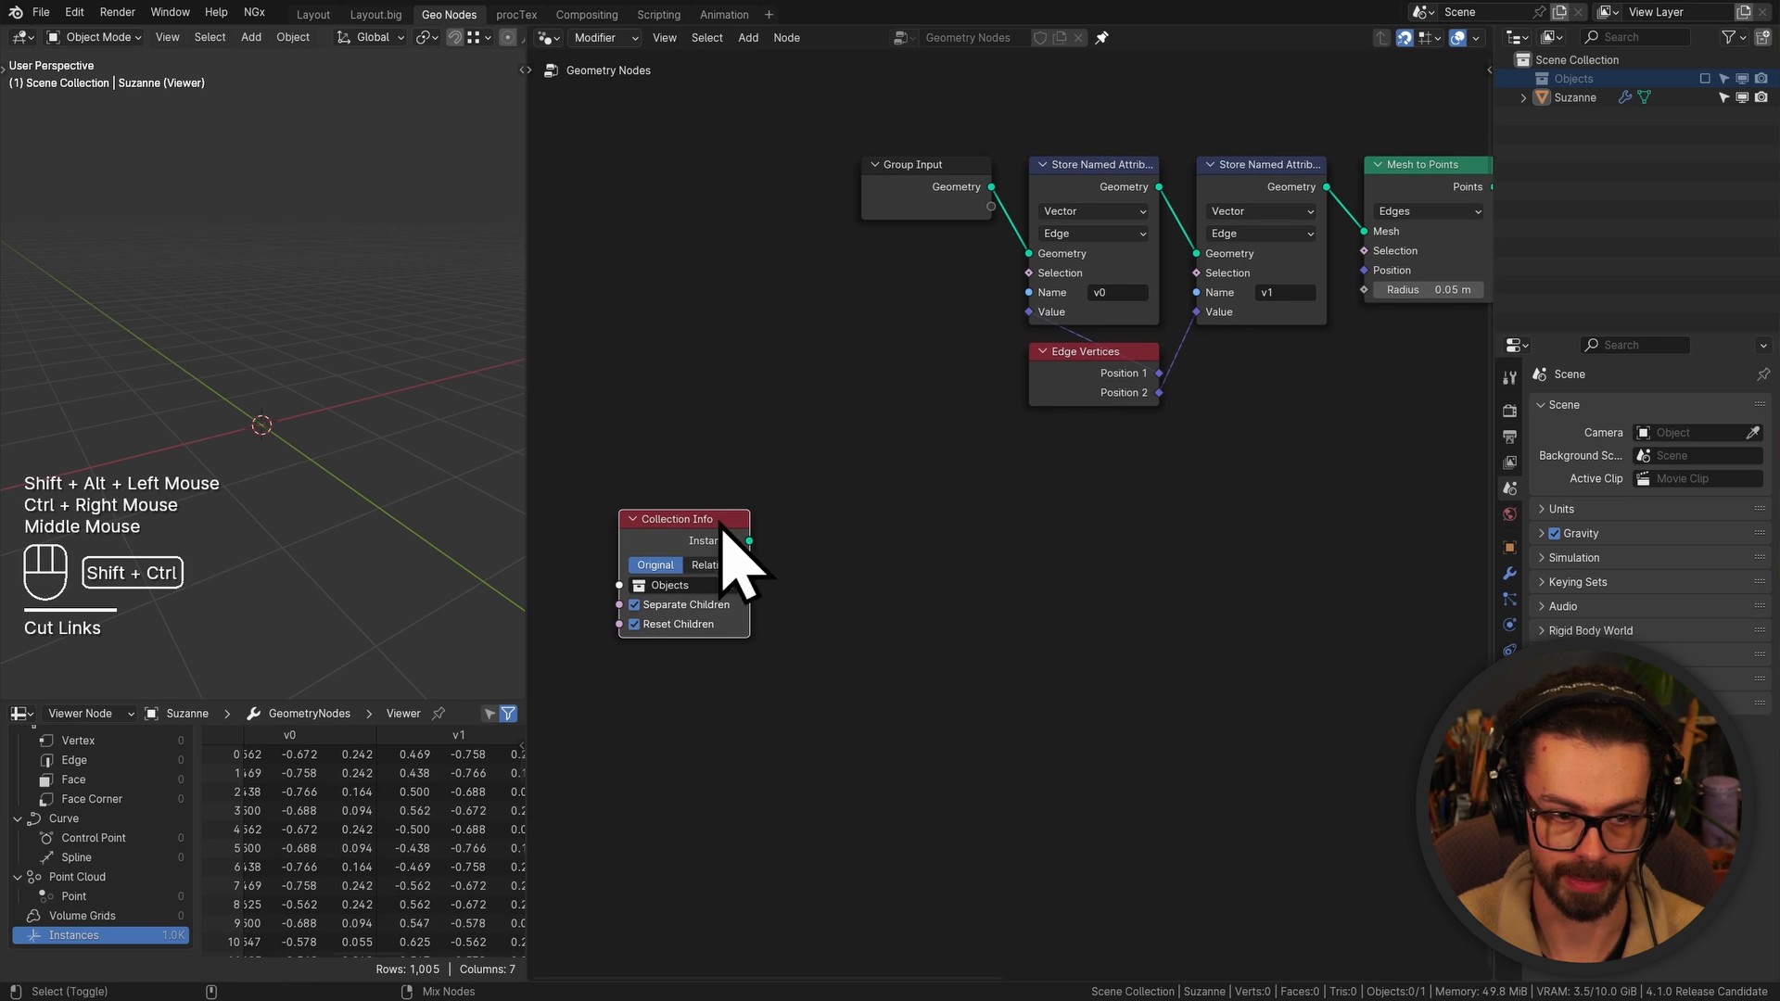
Link the Instances output of Collection Info to the Viewer and place the Viewer beside that node
ctrl+shift+click(723, 527)
scroll(1273, 469, down, 3)
middle_drag(1273, 469, 1034, 501)
drag(1452, 289, 1266, 350)
key(g)
click(805, 616)
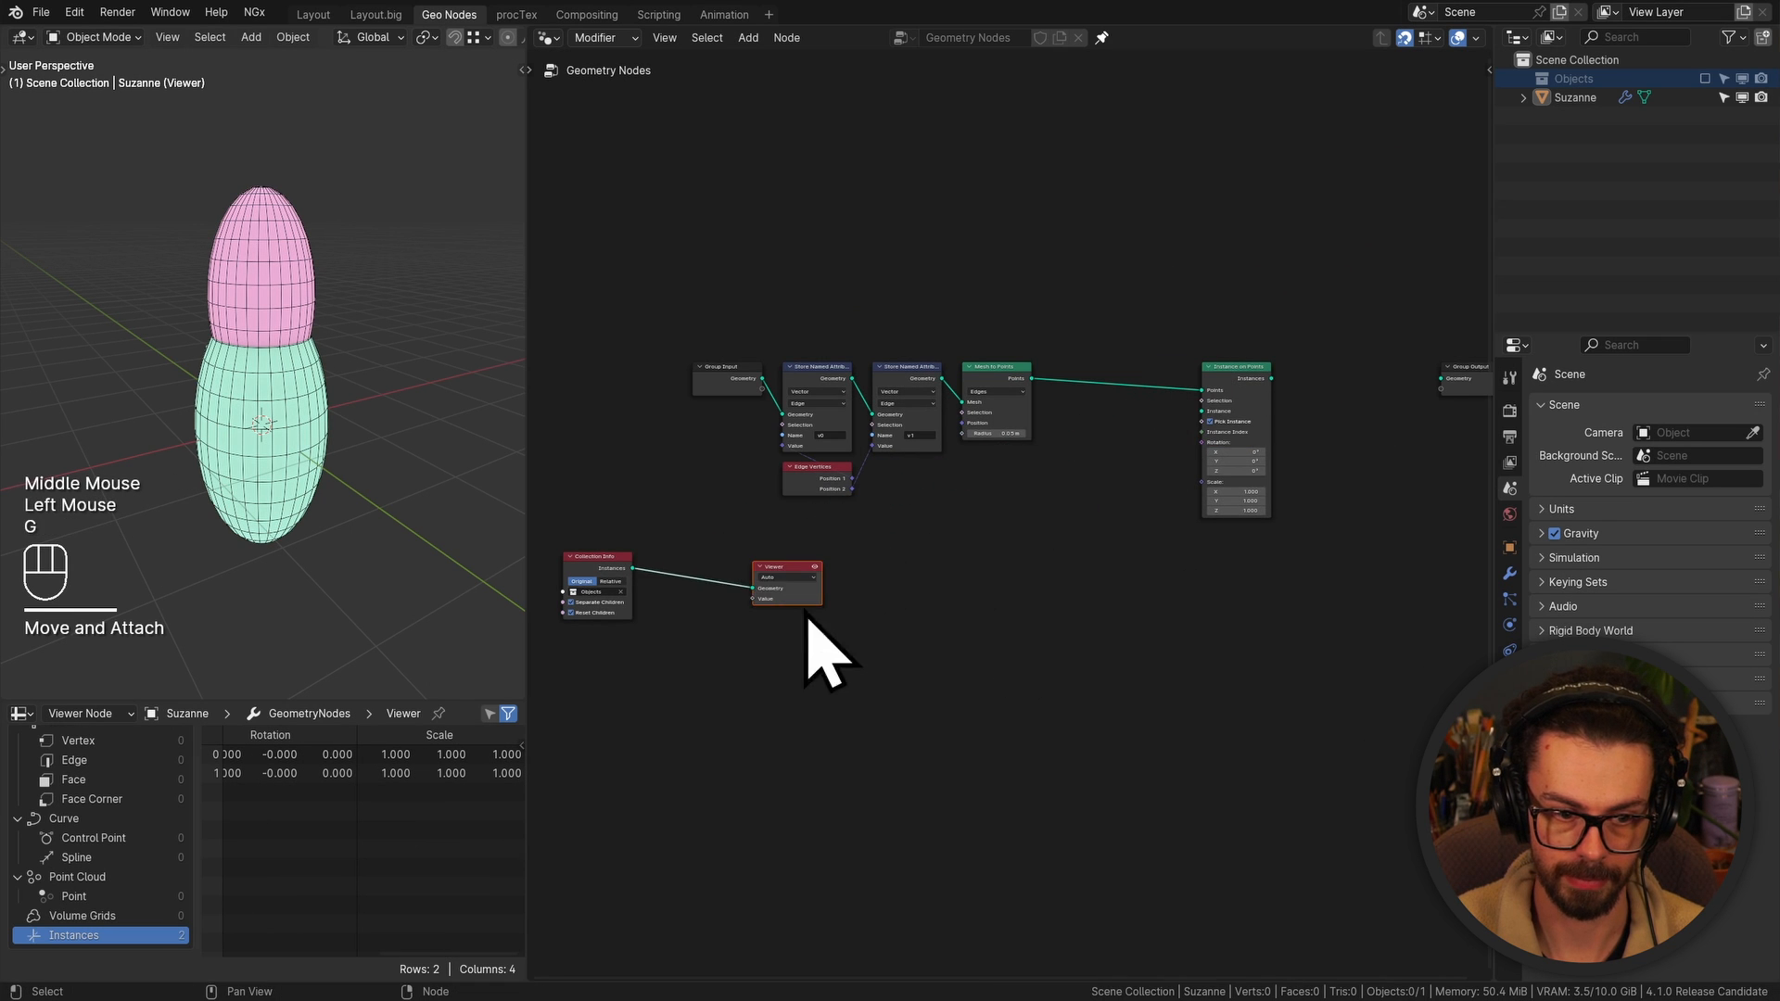
Move Collection Info and the Viewer together further away from the main node chain
middle_drag(804, 616, 1196, 547)
scroll(1156, 567, up, 3)
drag(1335, 588, 941, 494)
key(g)
click(716, 582)
middle_drag(718, 582, 927, 556)
ctrl+middle_drag(927, 556, 1075, 464)
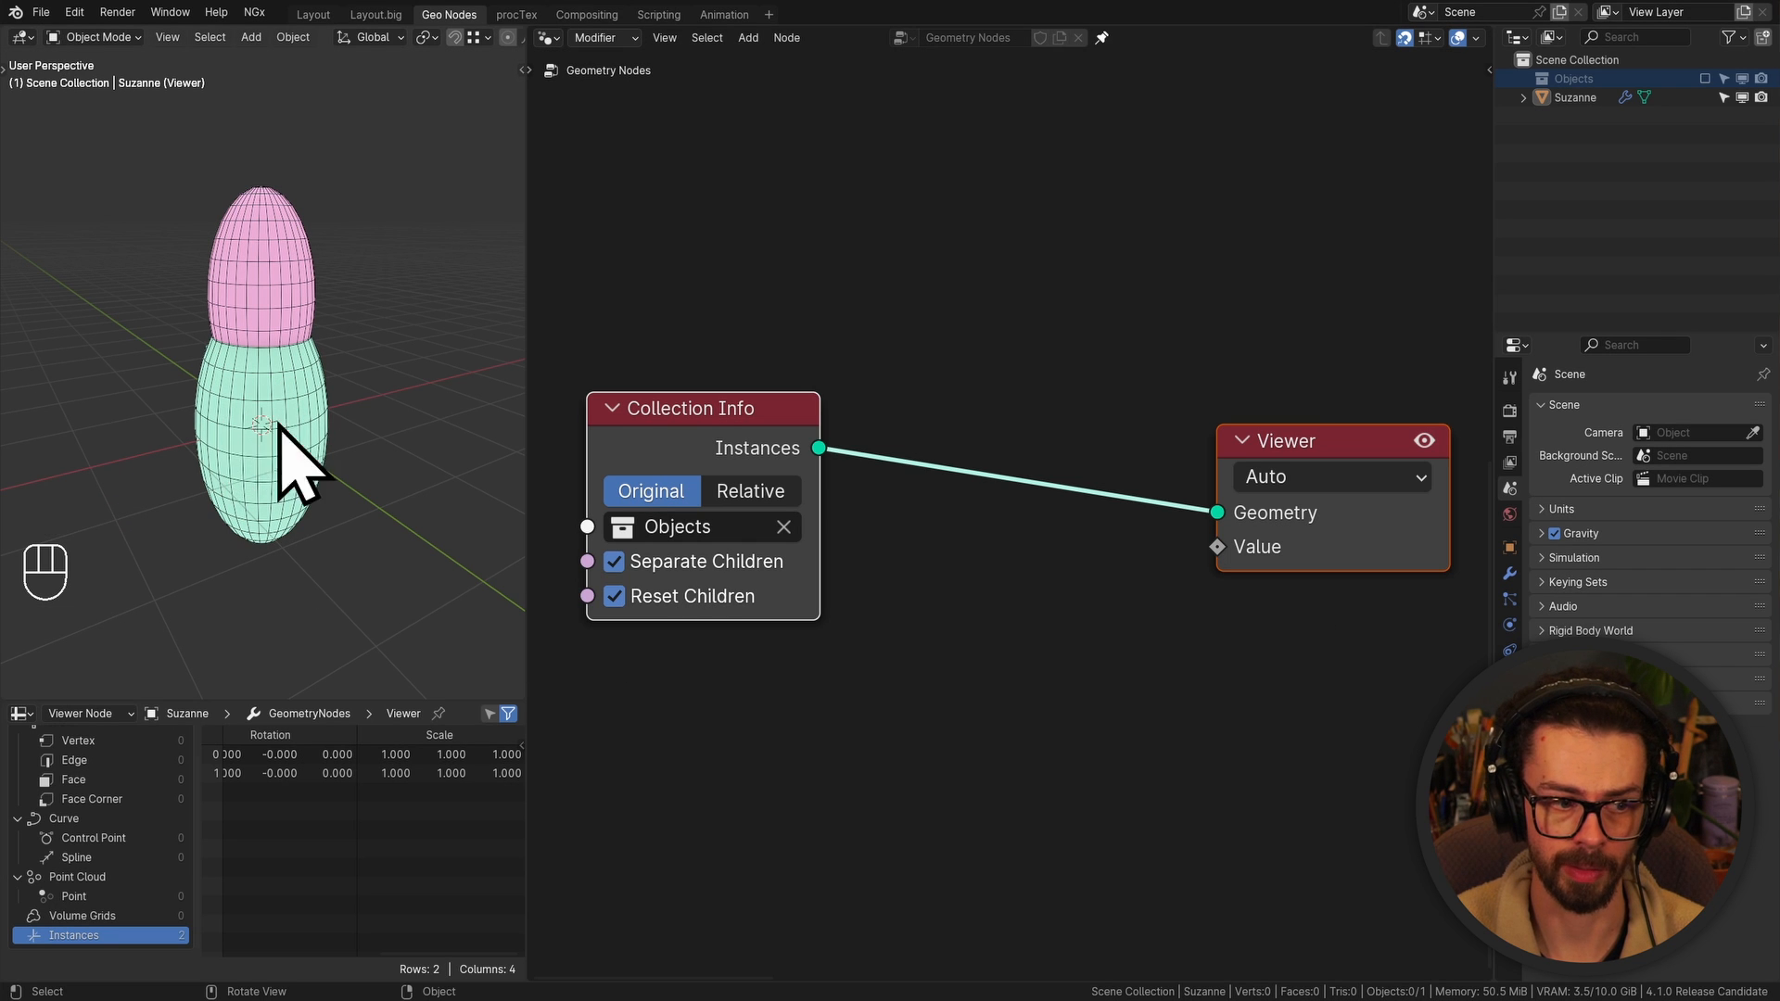
Move the Viewer further away from Collection Info to make room between the two nodes
scroll(886, 501, down, 2)
middle_drag(845, 461, 818, 440)
drag(969, 308, 1234, 630)
key(g)
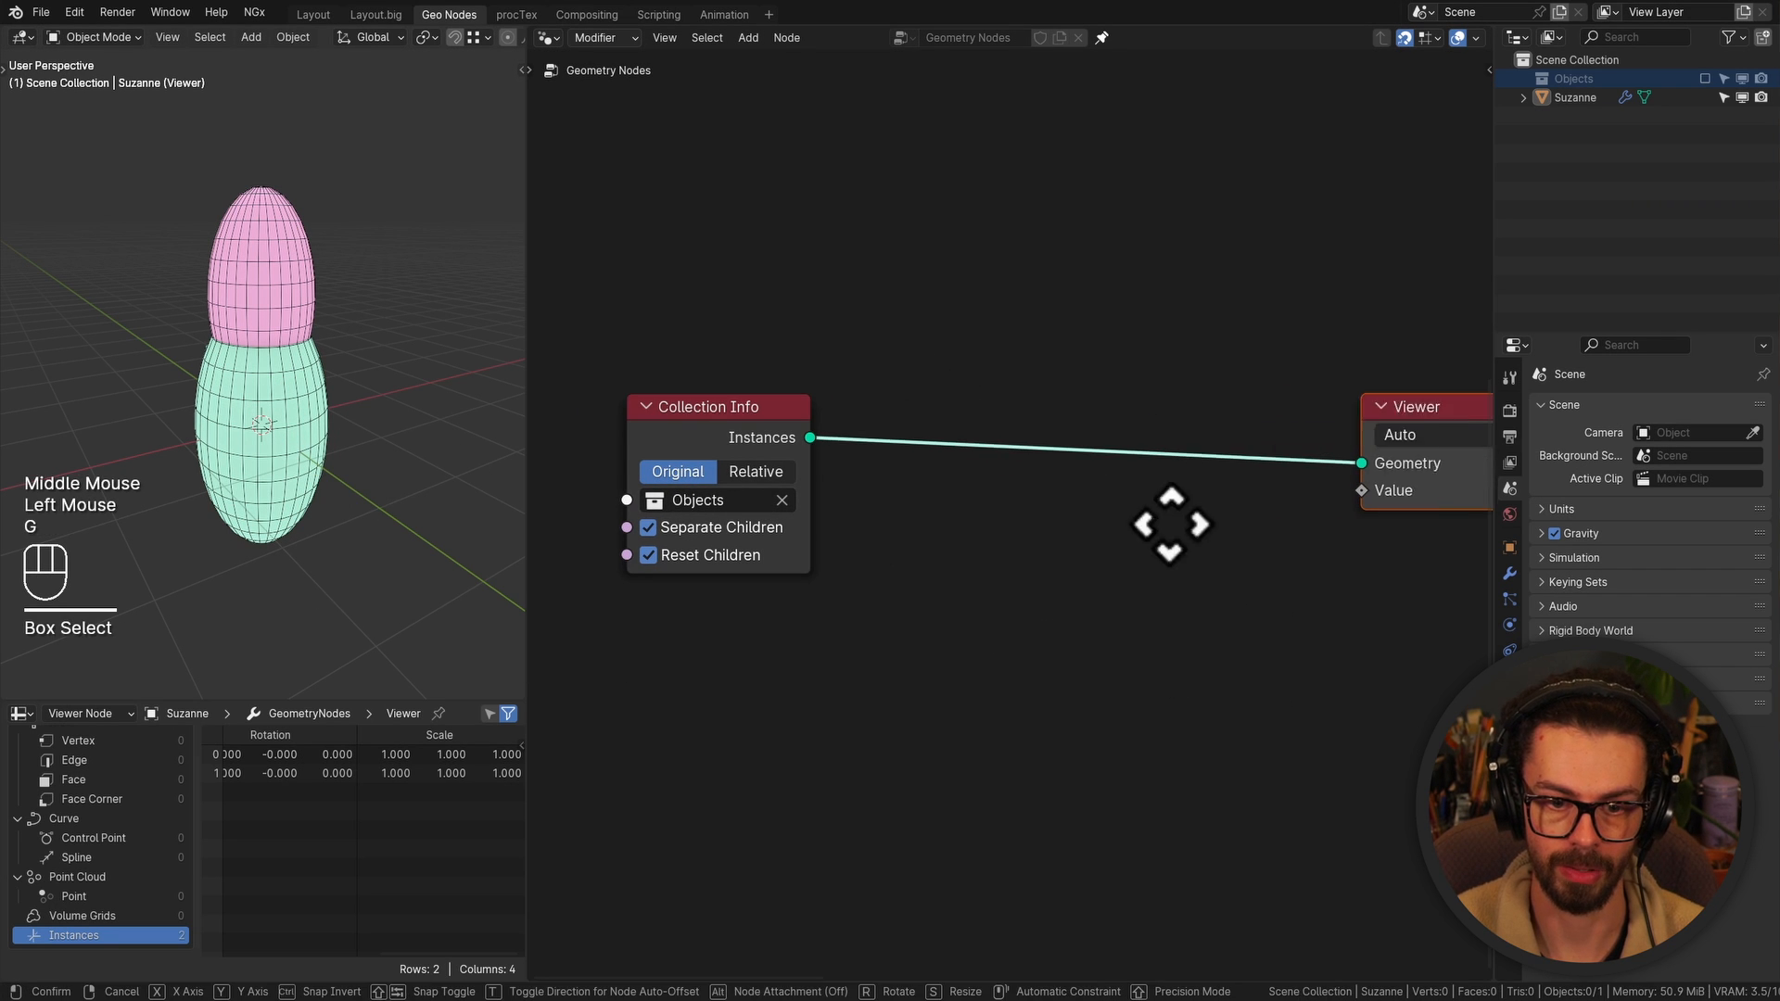
click(1206, 525)
Insert a Bounding Box node between Collection Info and the Viewer and place it close beside Collection Info
scroll(952, 450, down, 2)
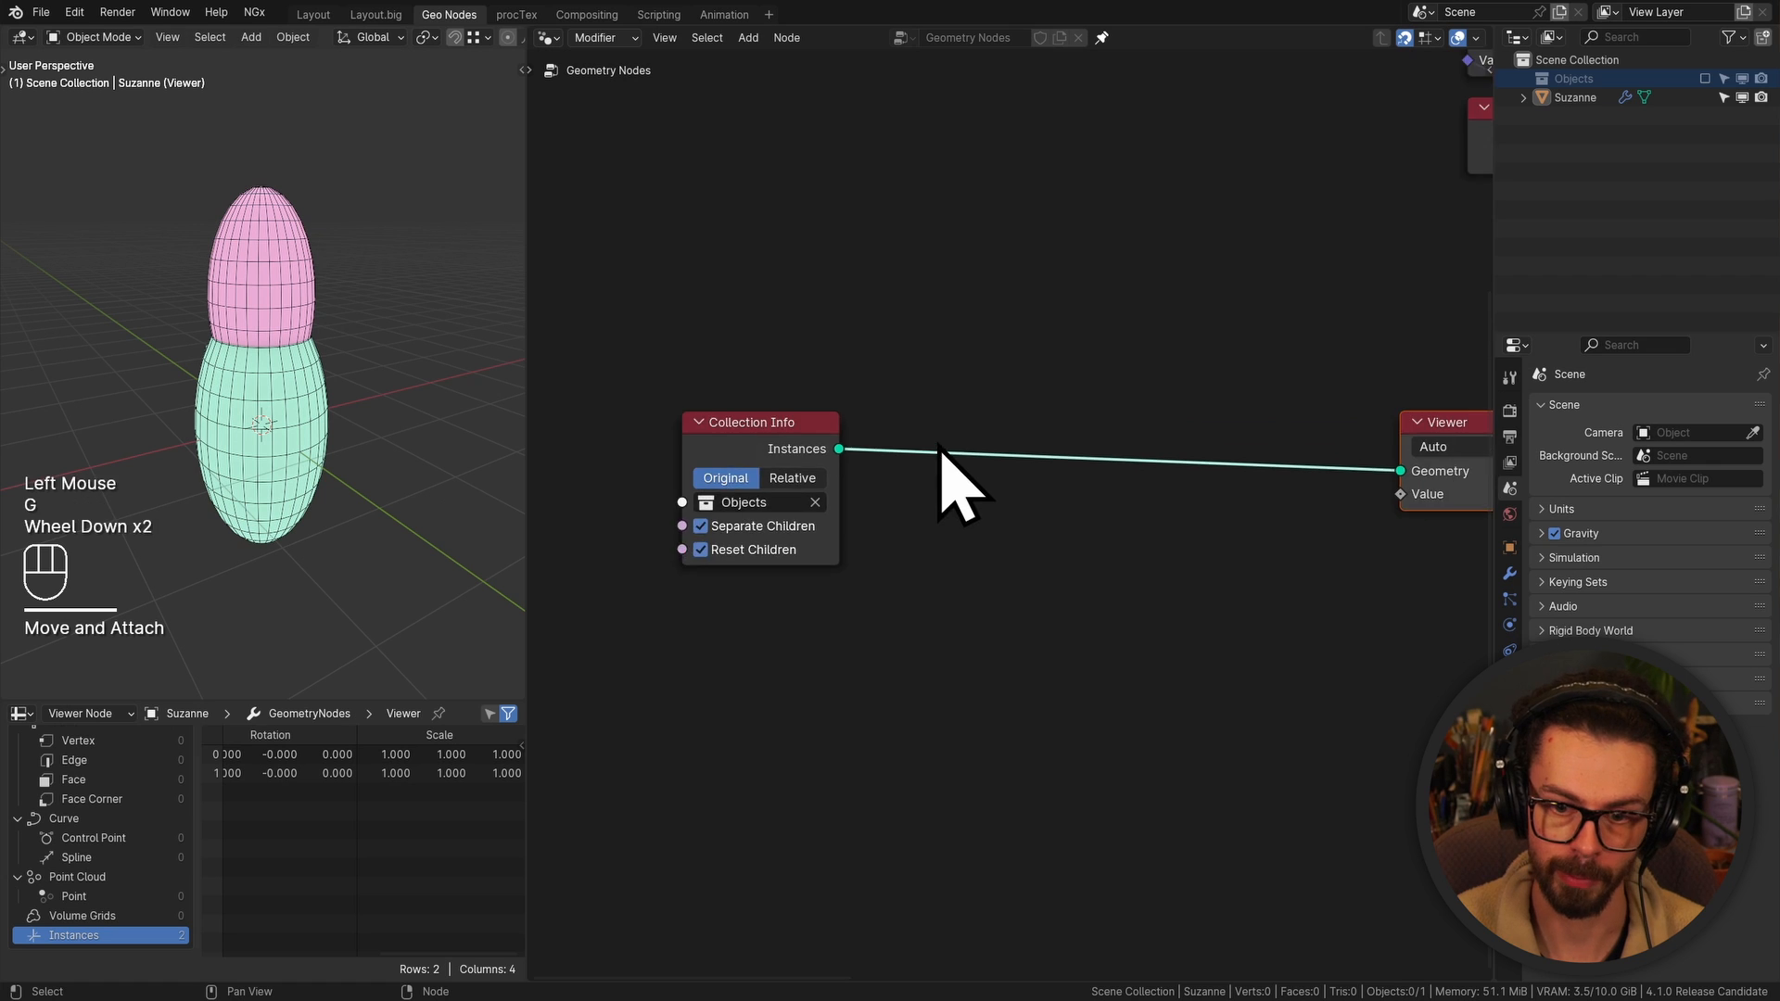
middle_drag(941, 468, 954, 402)
key(shift+a)
text(b)
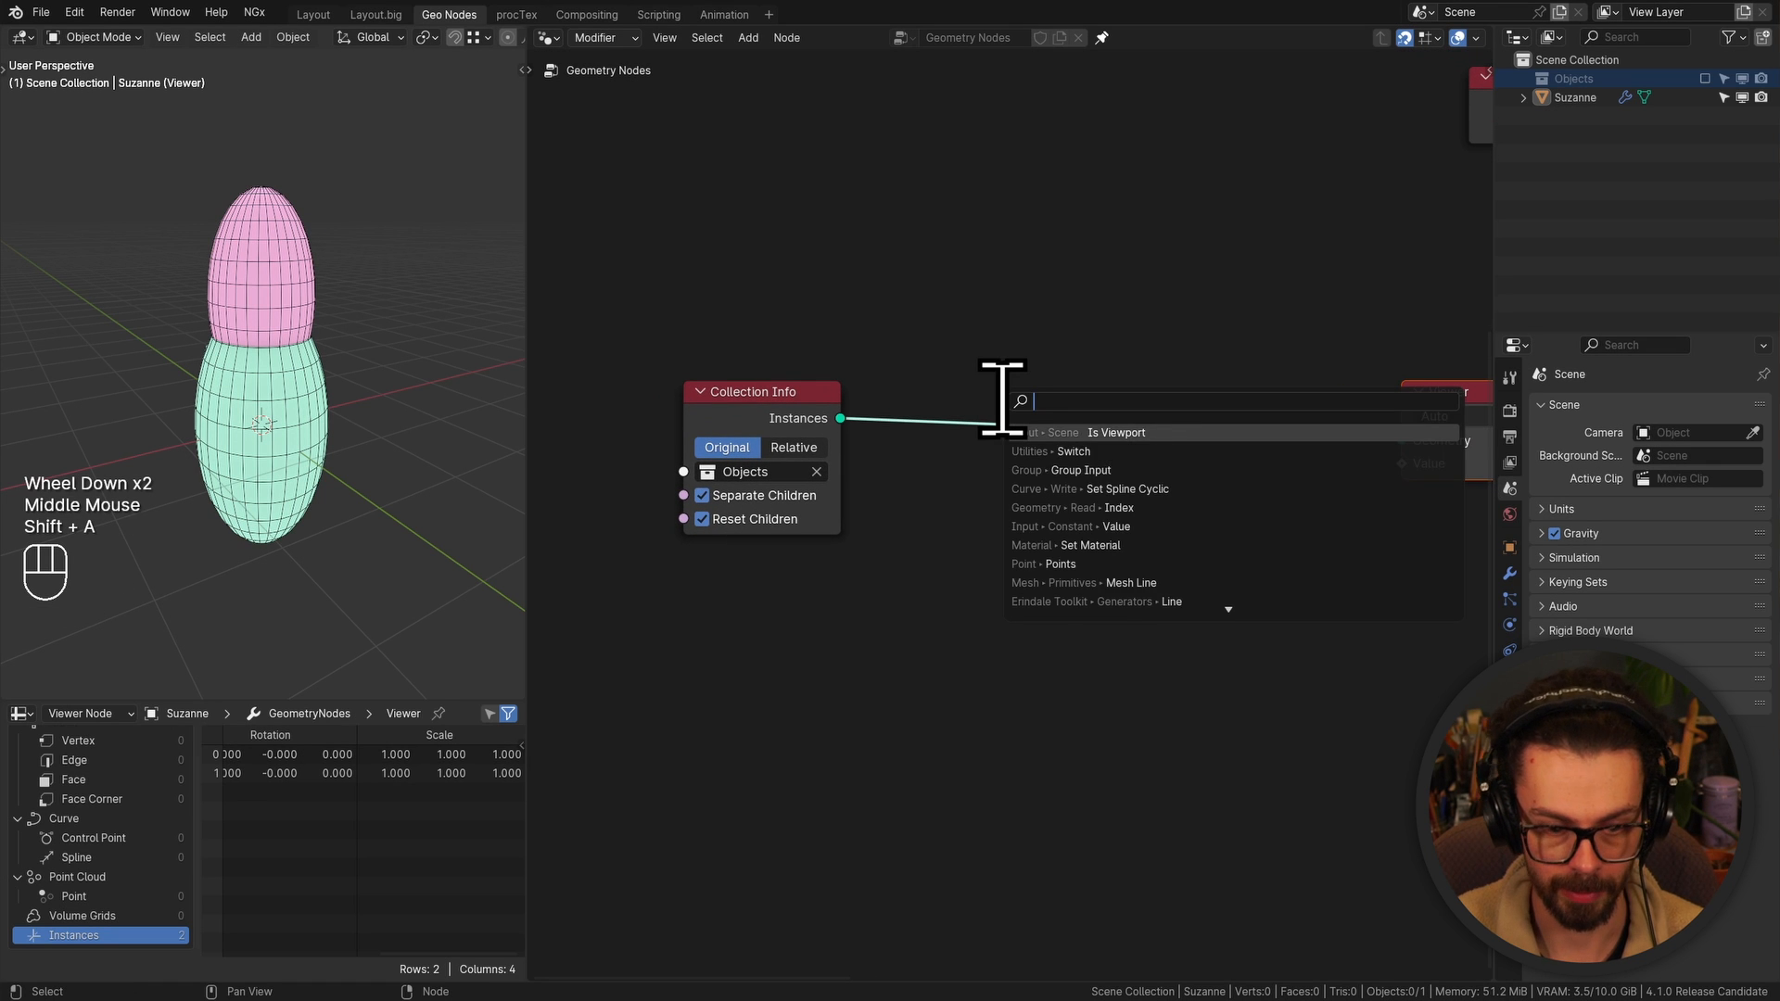
key(Return)
click(1003, 399)
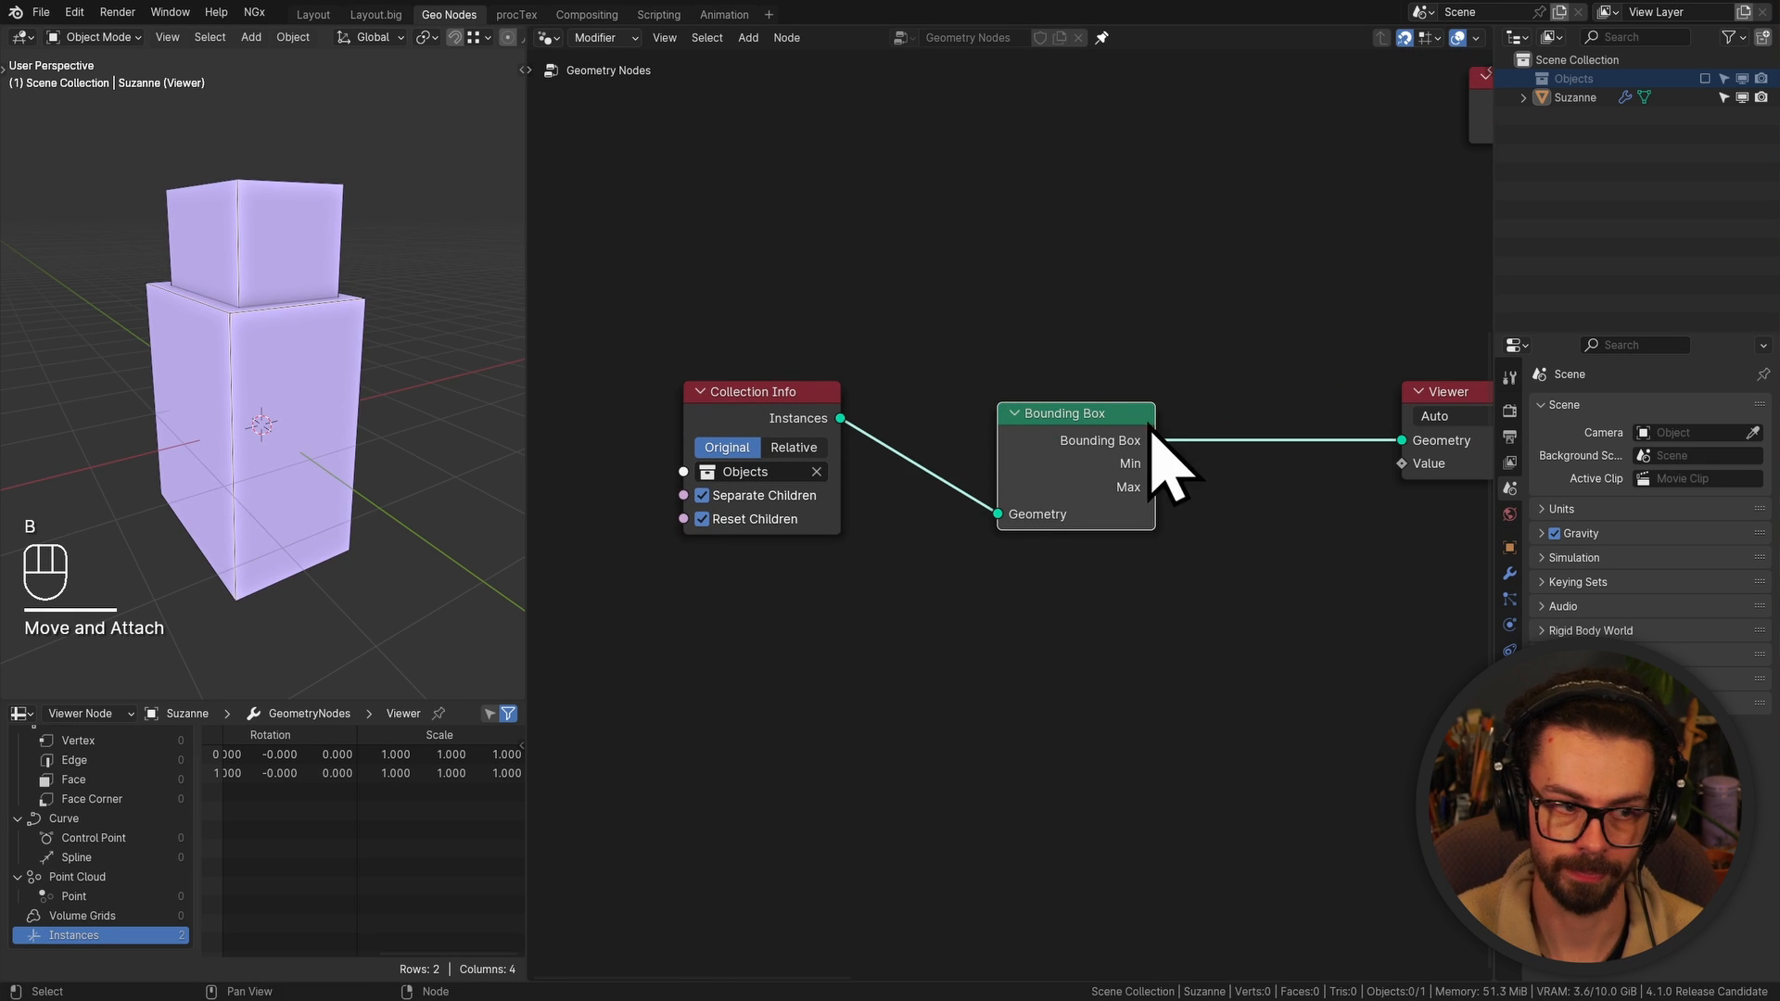
key(g)
click(1104, 427)
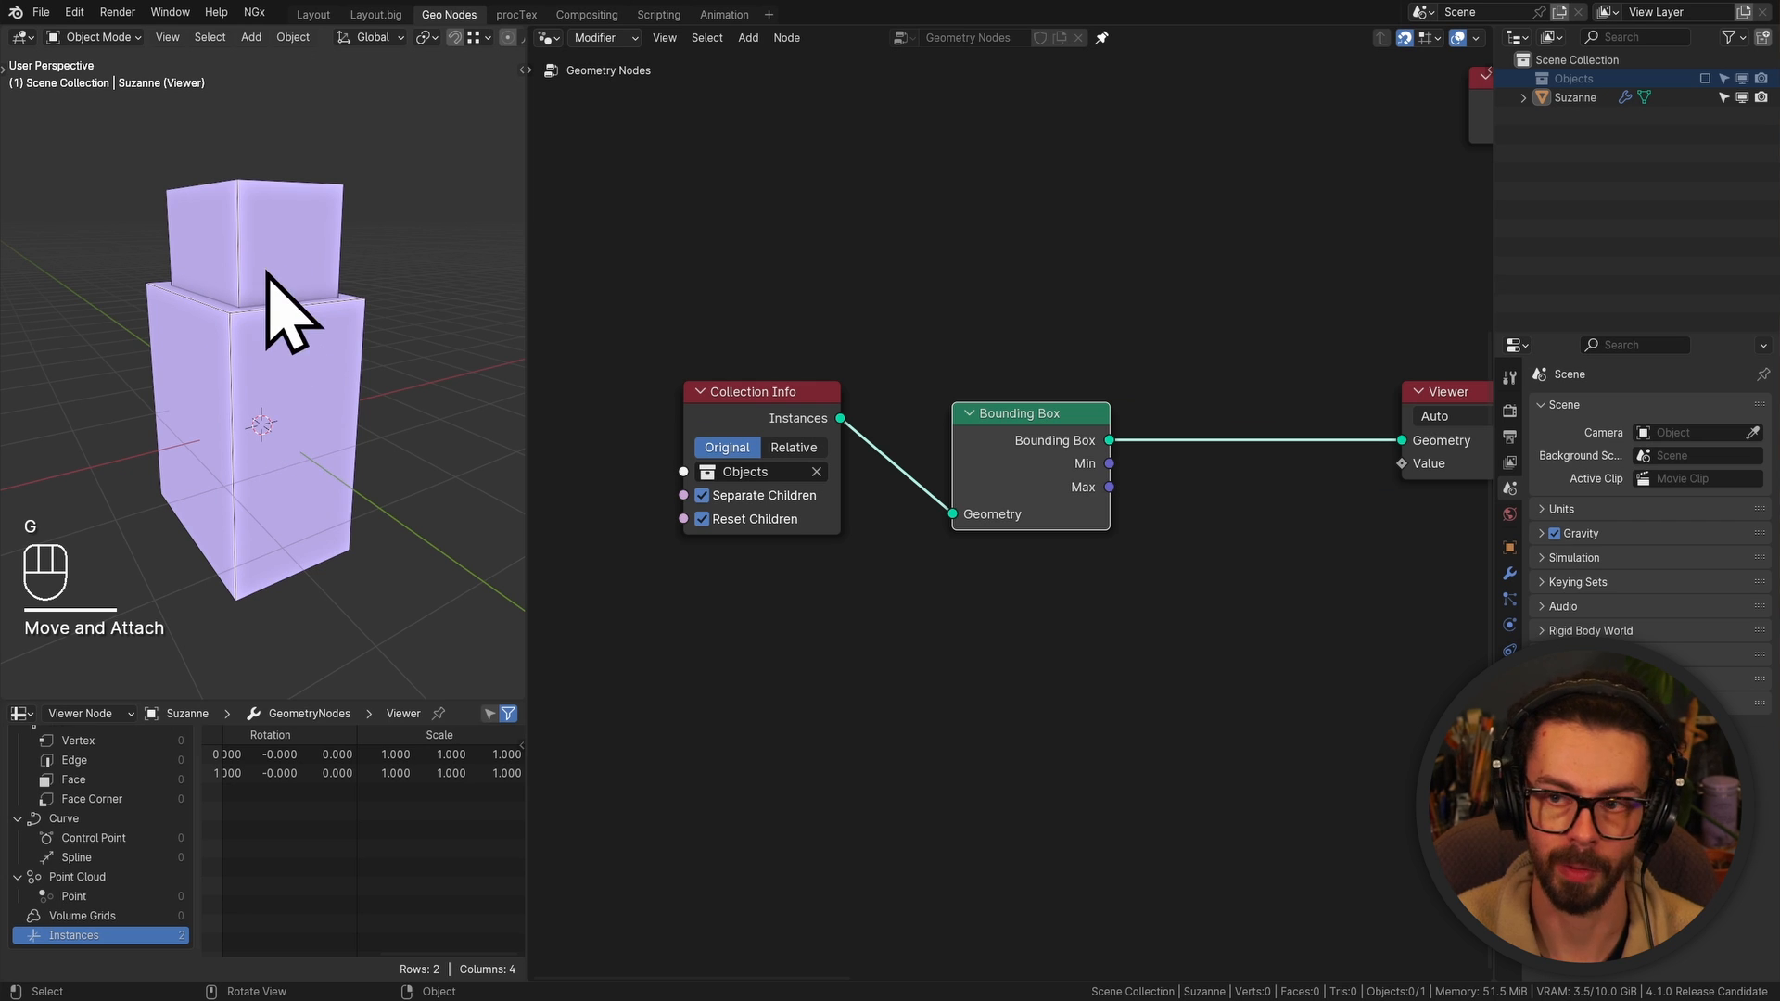
click(1052, 443)
key(g)
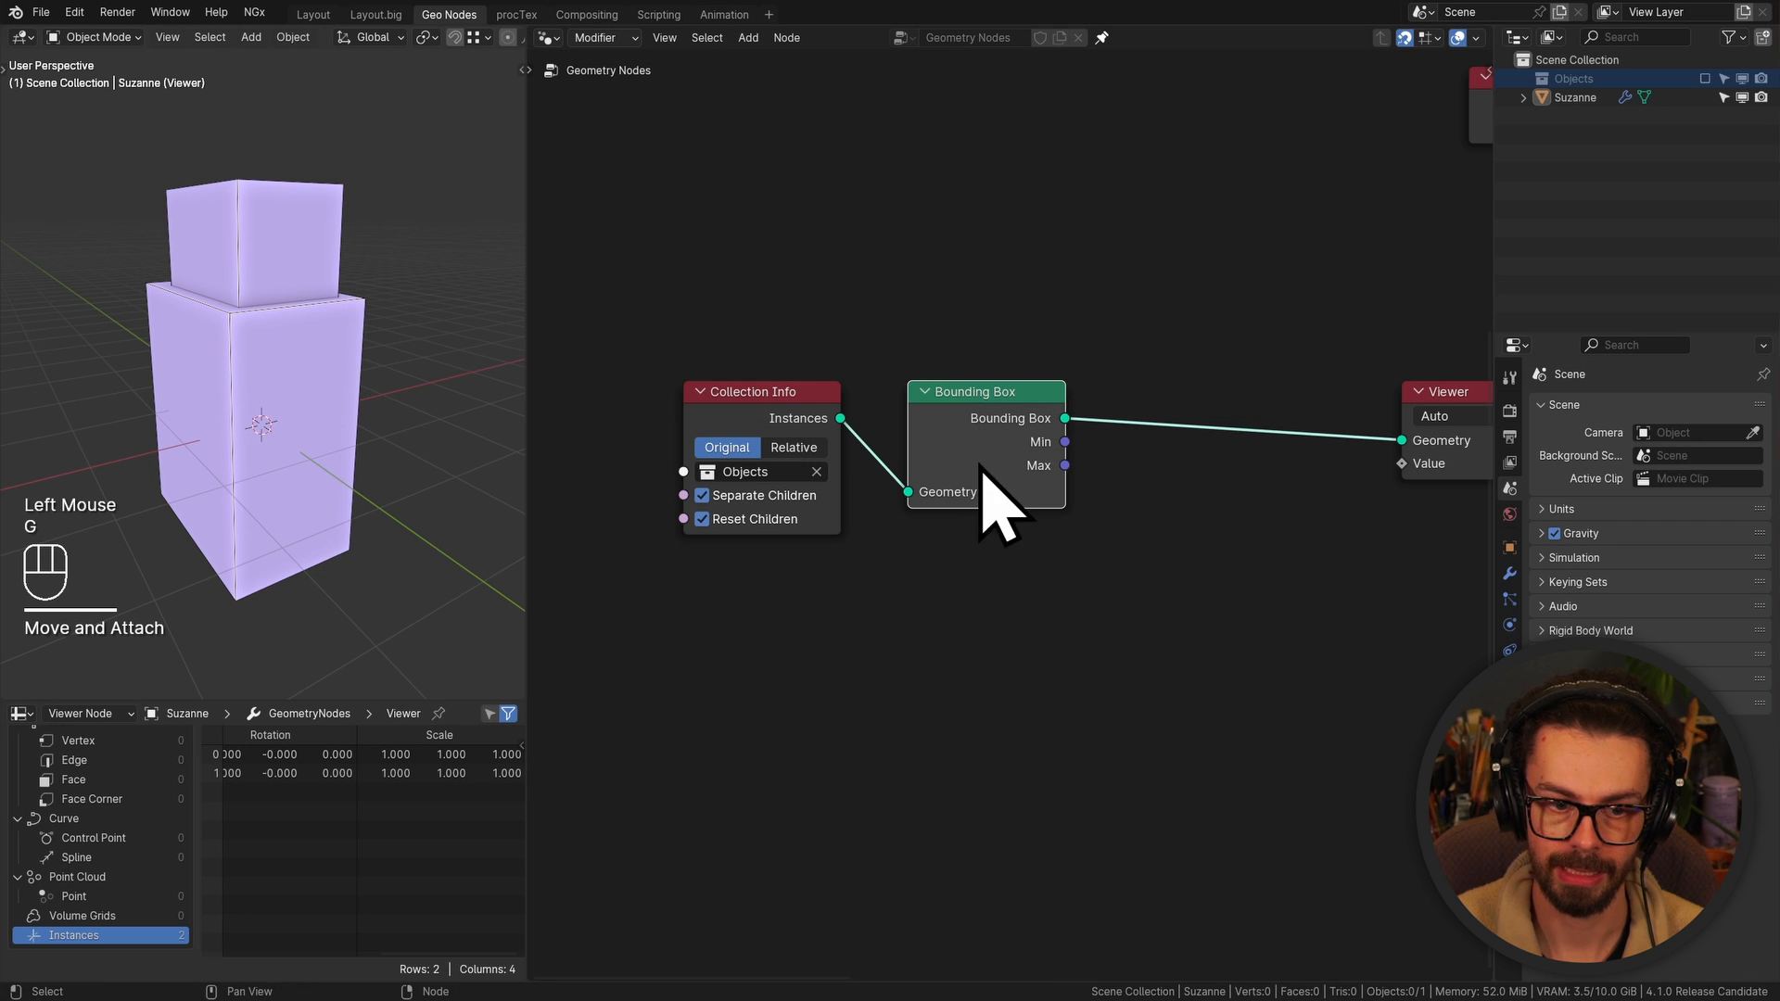
click(978, 464)
Move Collection Info and Bounding Box together further away from the Viewer
drag(1038, 562, 710, 393)
key(g)
click(851, 431)
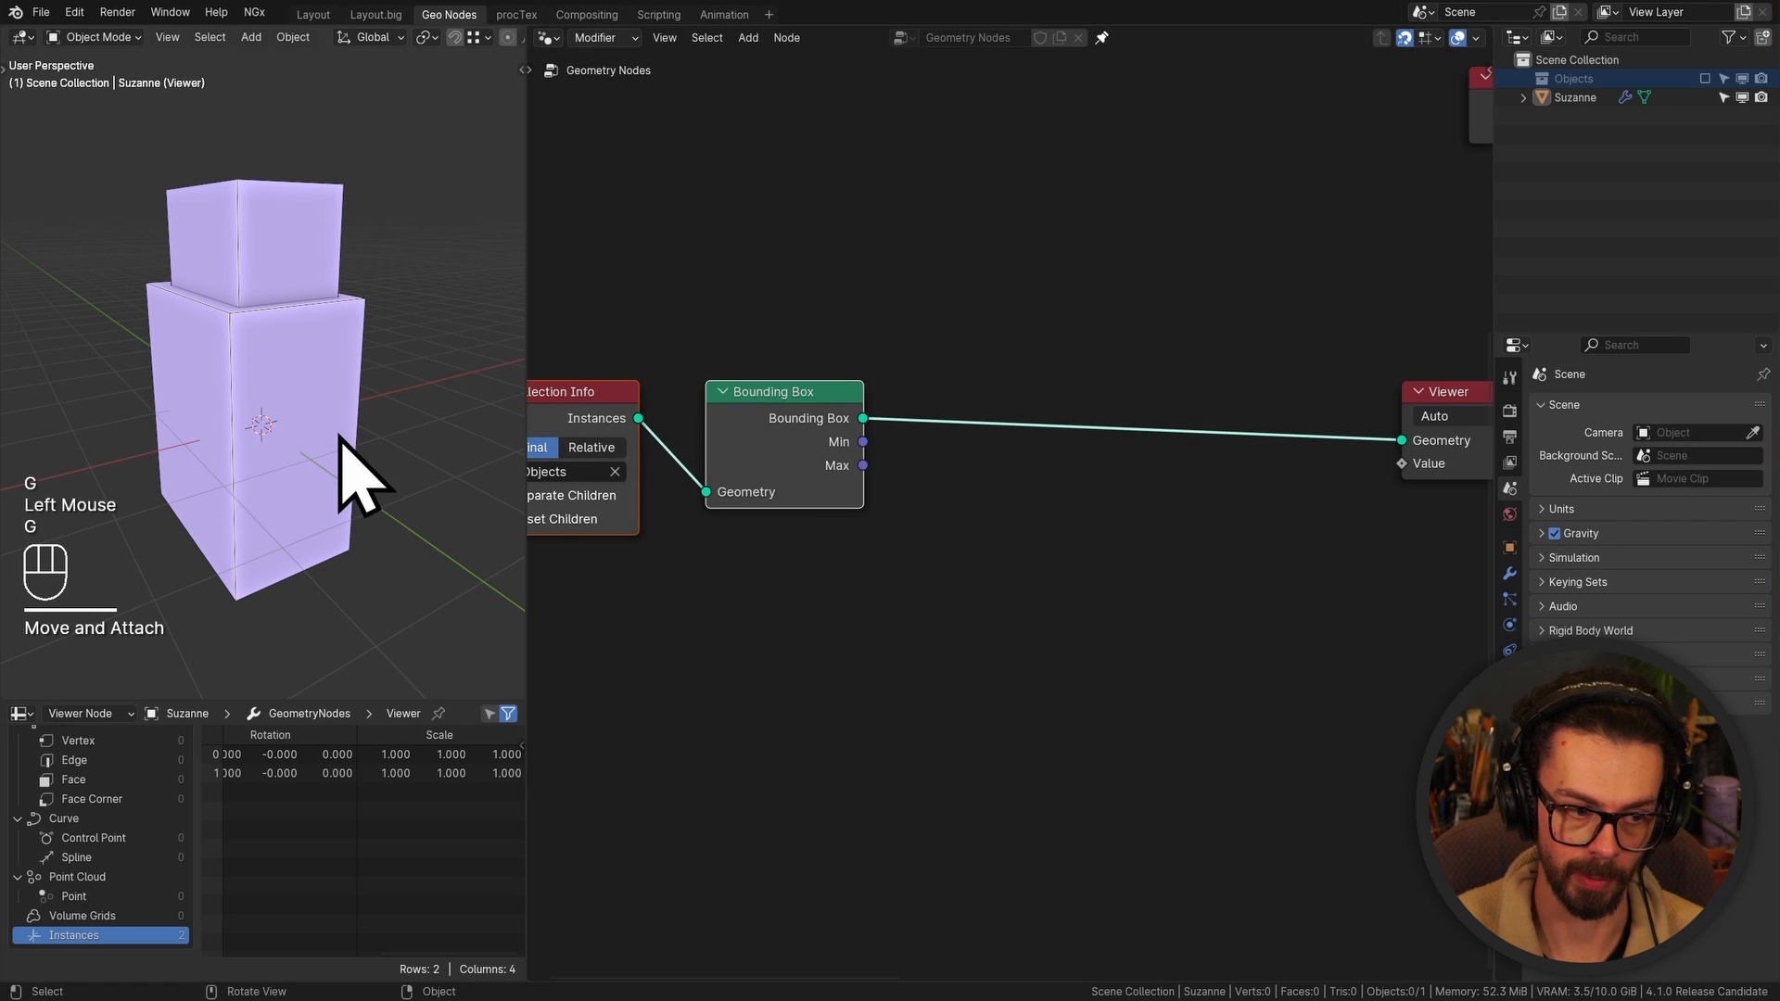
mouse_move(310, 389)
middle_down()
mouse_move(227, 419)
mouse_move(316, 357)
middle_up()
scroll(920, 496, up, 3)
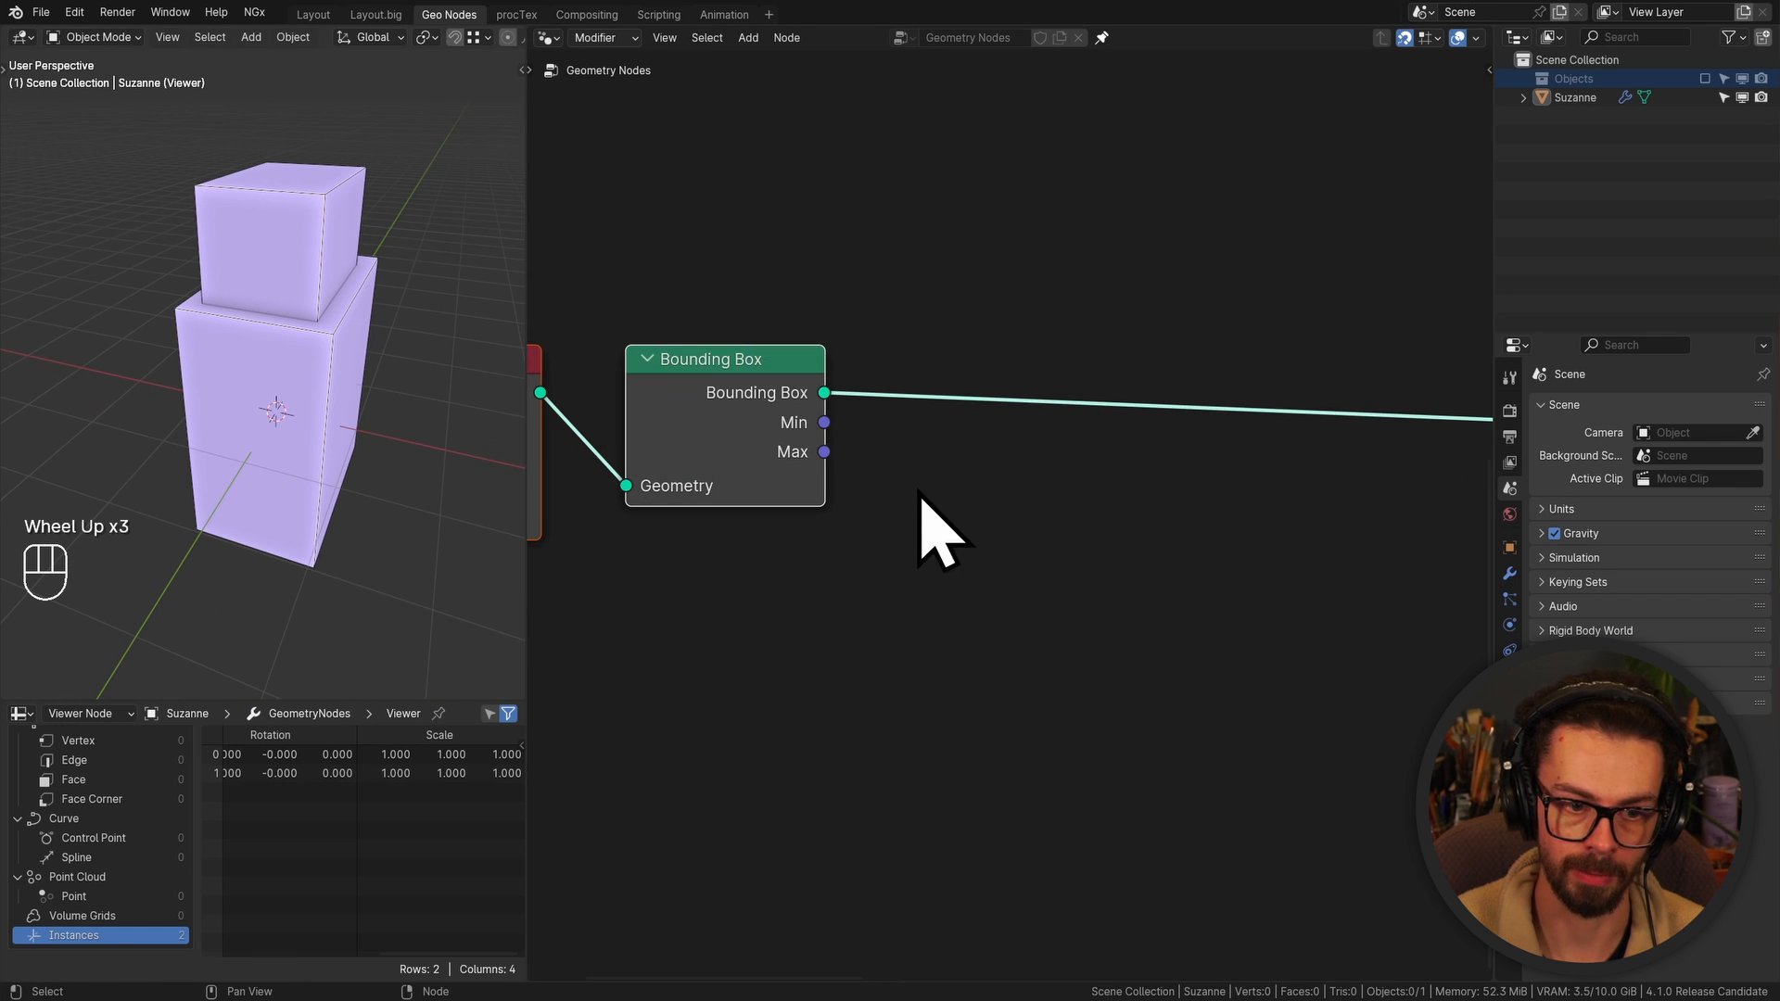
Bring the Viewer close to Bounding Box, slightly lower than the node's header
scroll(839, 424, up, 2)
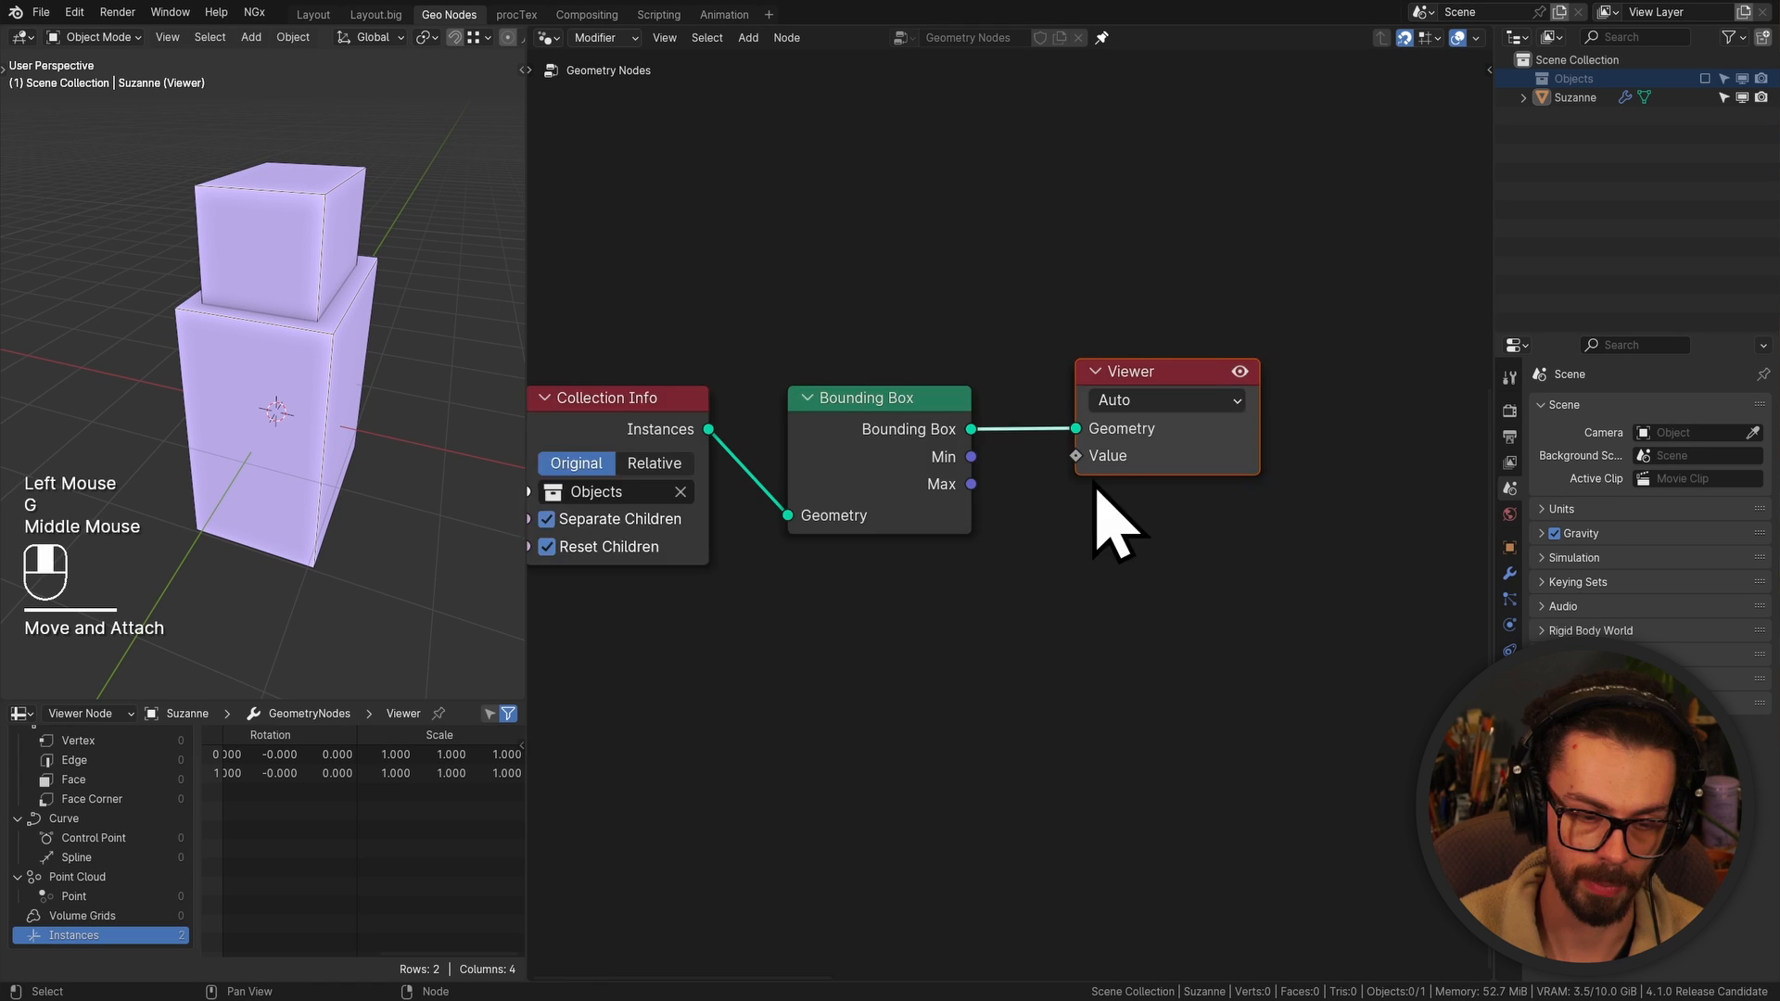
scroll(1080, 481, up, 2)
key(g)
click(1132, 541)
Preview the Min output and the Max output of Bounding Box in the Viewer and set the Viewer's domain to Instance
ctrl+shift+click(949, 449)
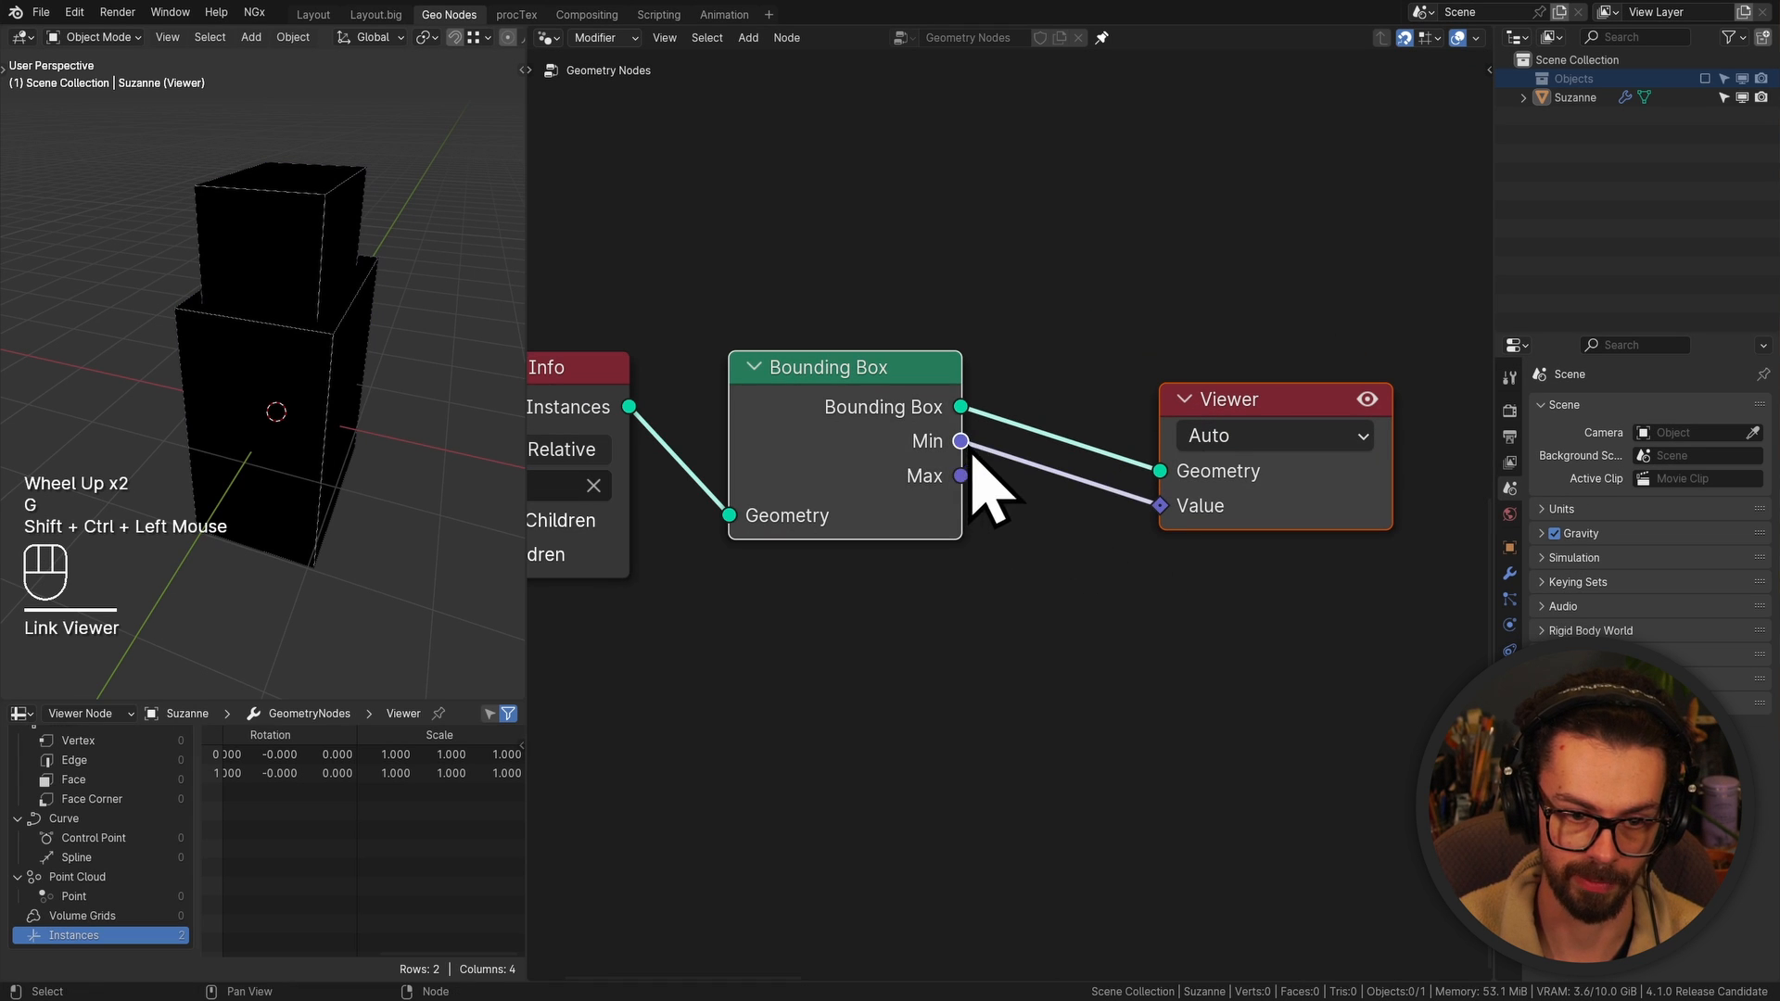
ctrl+shift+click(965, 471)
ctrl+shift+click(961, 478)
ctrl+shift+click(961, 478)
ctrl+shift+click(961, 480)
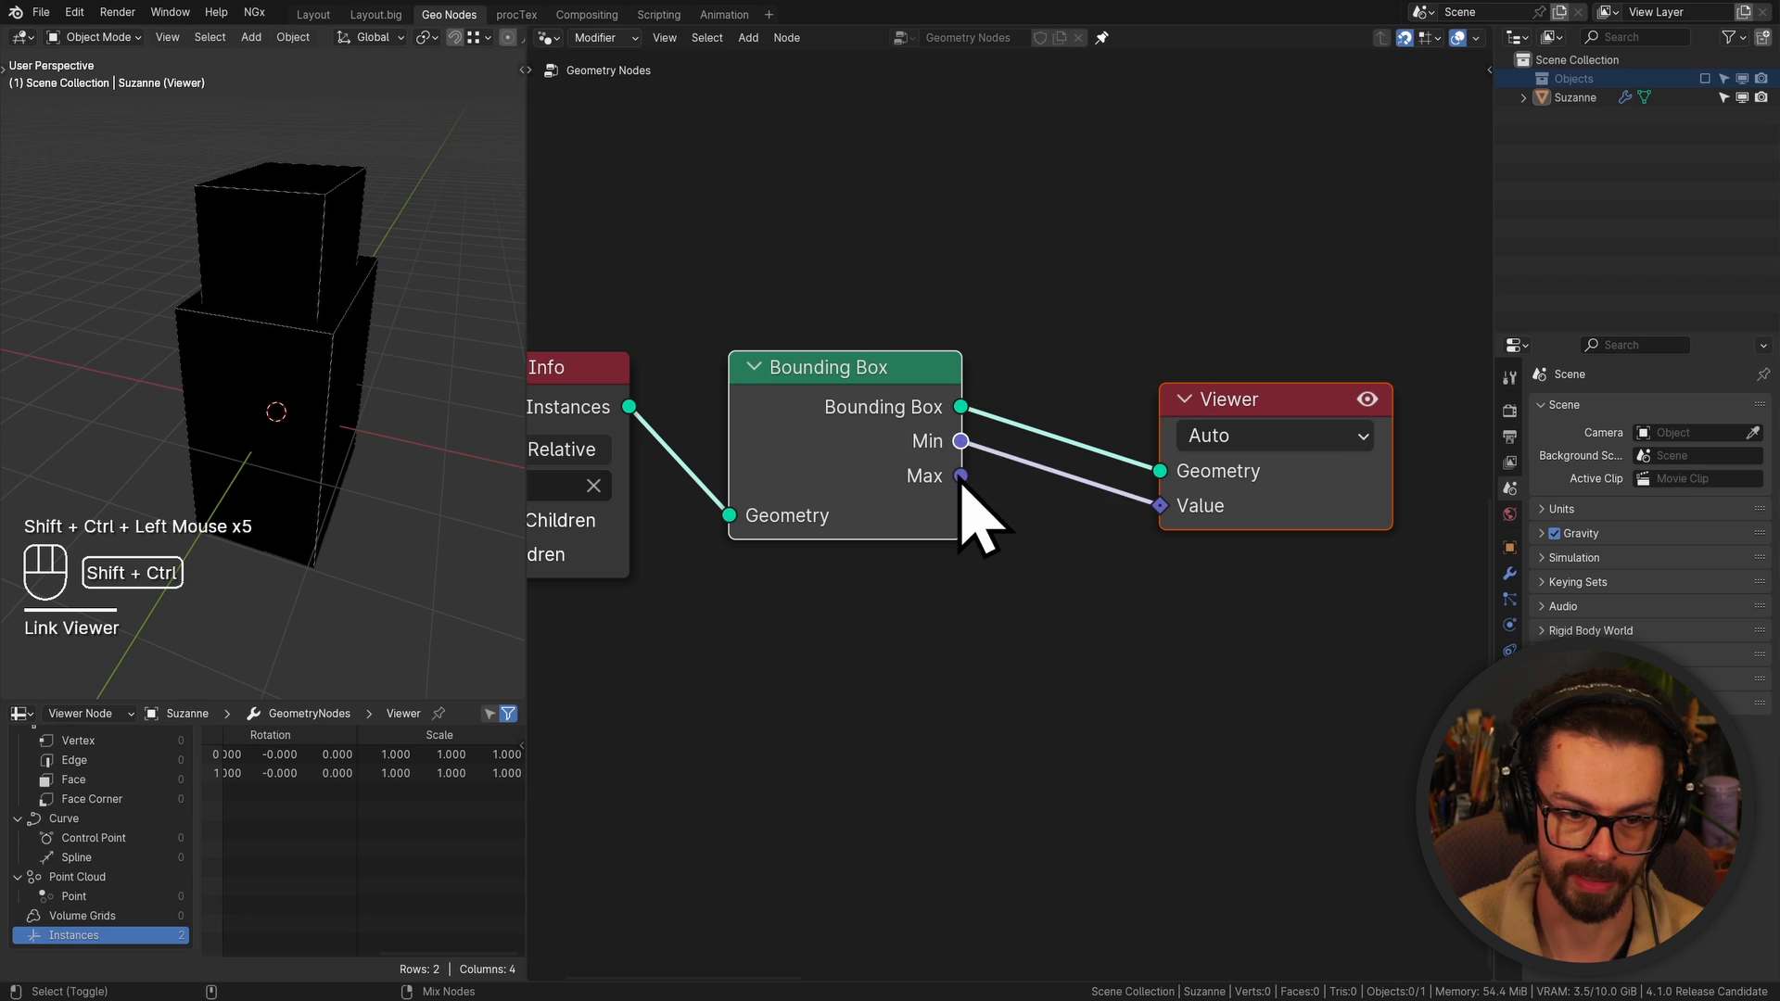
ctrl+shift+click(961, 480)
click(1275, 435)
click(1261, 719)
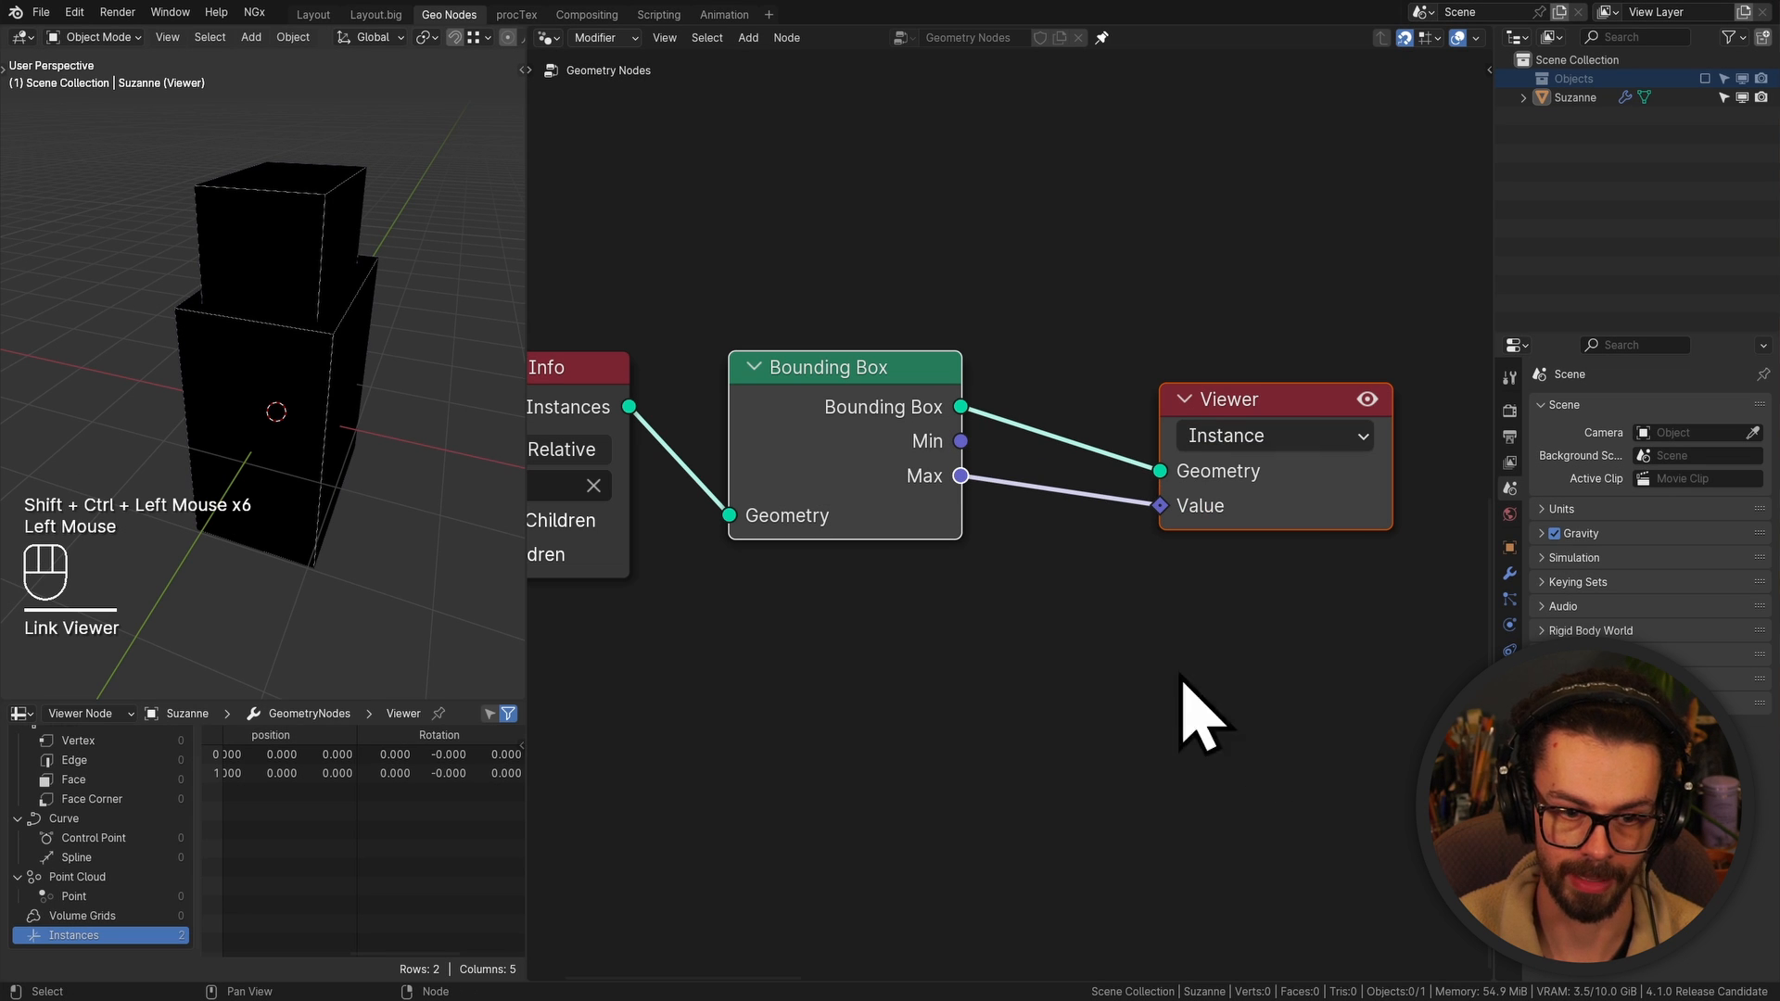
Switch the Viewer's value between the Min and Max outputs of Bounding Box, ending on Min
ctrl+shift+click(960, 443)
ctrl+shift+click(962, 445)
ctrl+shift+click(962, 445)
ctrl+shift+click(964, 446)
ctrl+shift+click(964, 446)
ctrl+shift+click(965, 459)
ctrl+shift+click(964, 464)
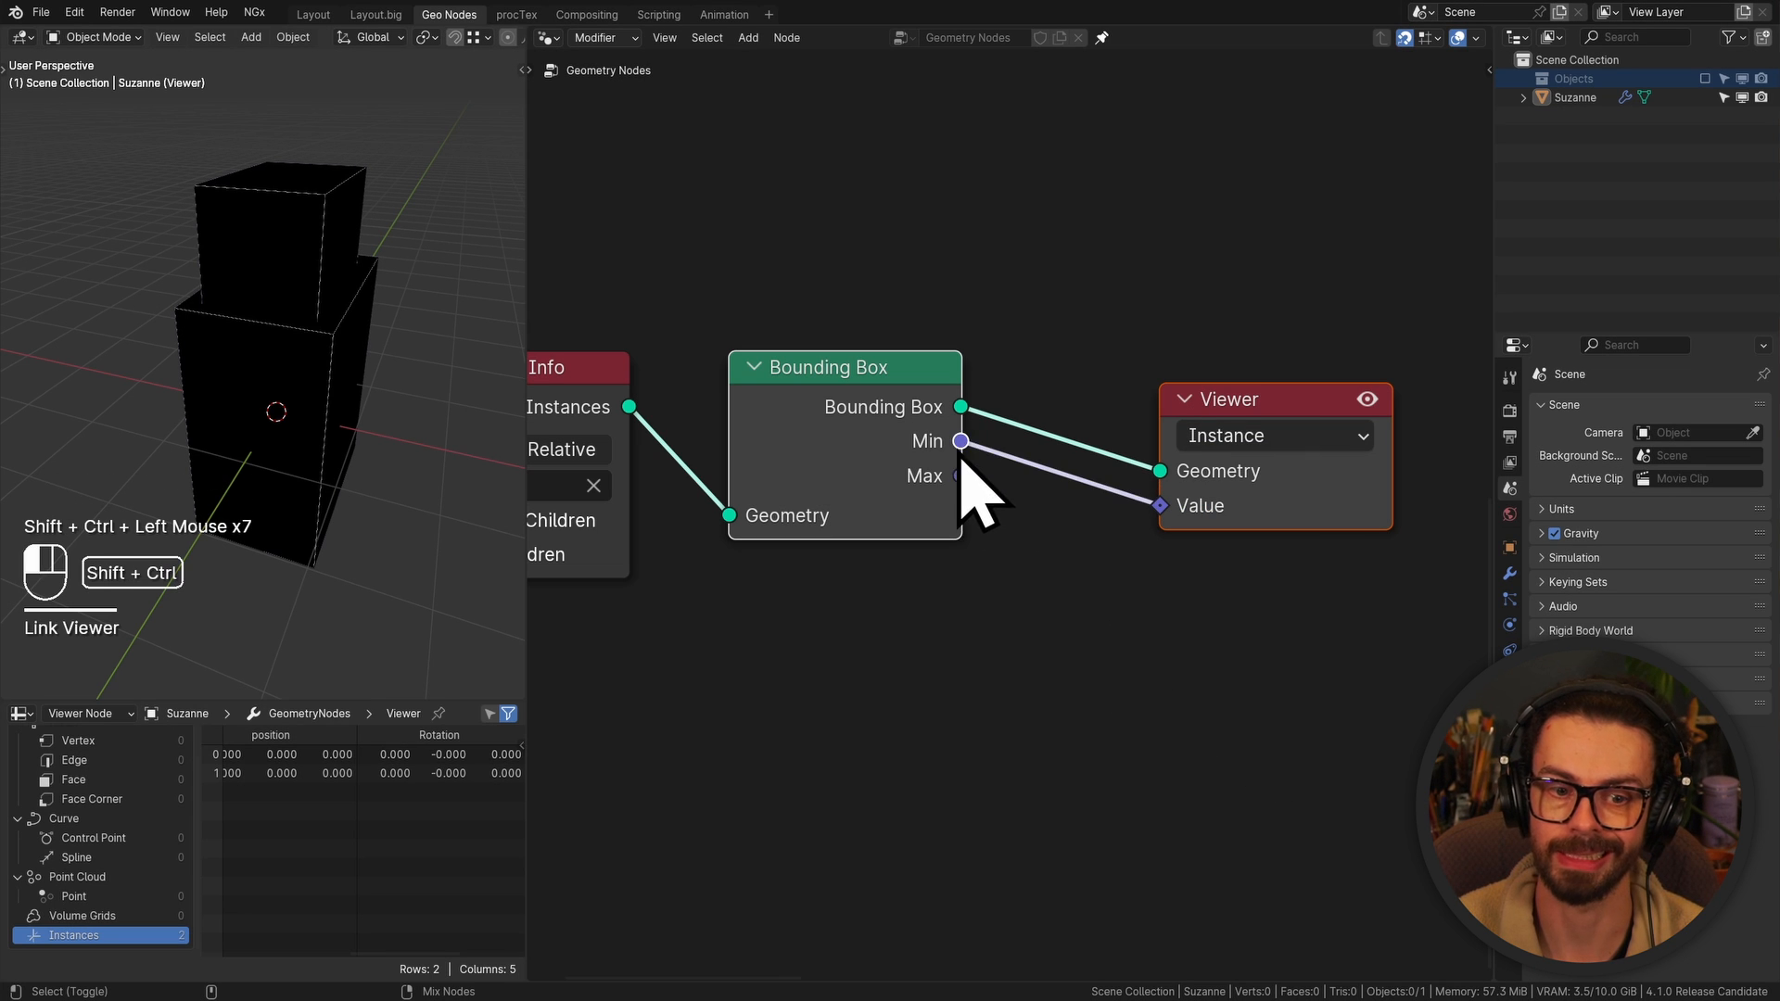
Circle the Min and Max outputs of Bounding Box with an annotation stroke and erase the stroke
key(d)
drag(995, 471, 948, 420)
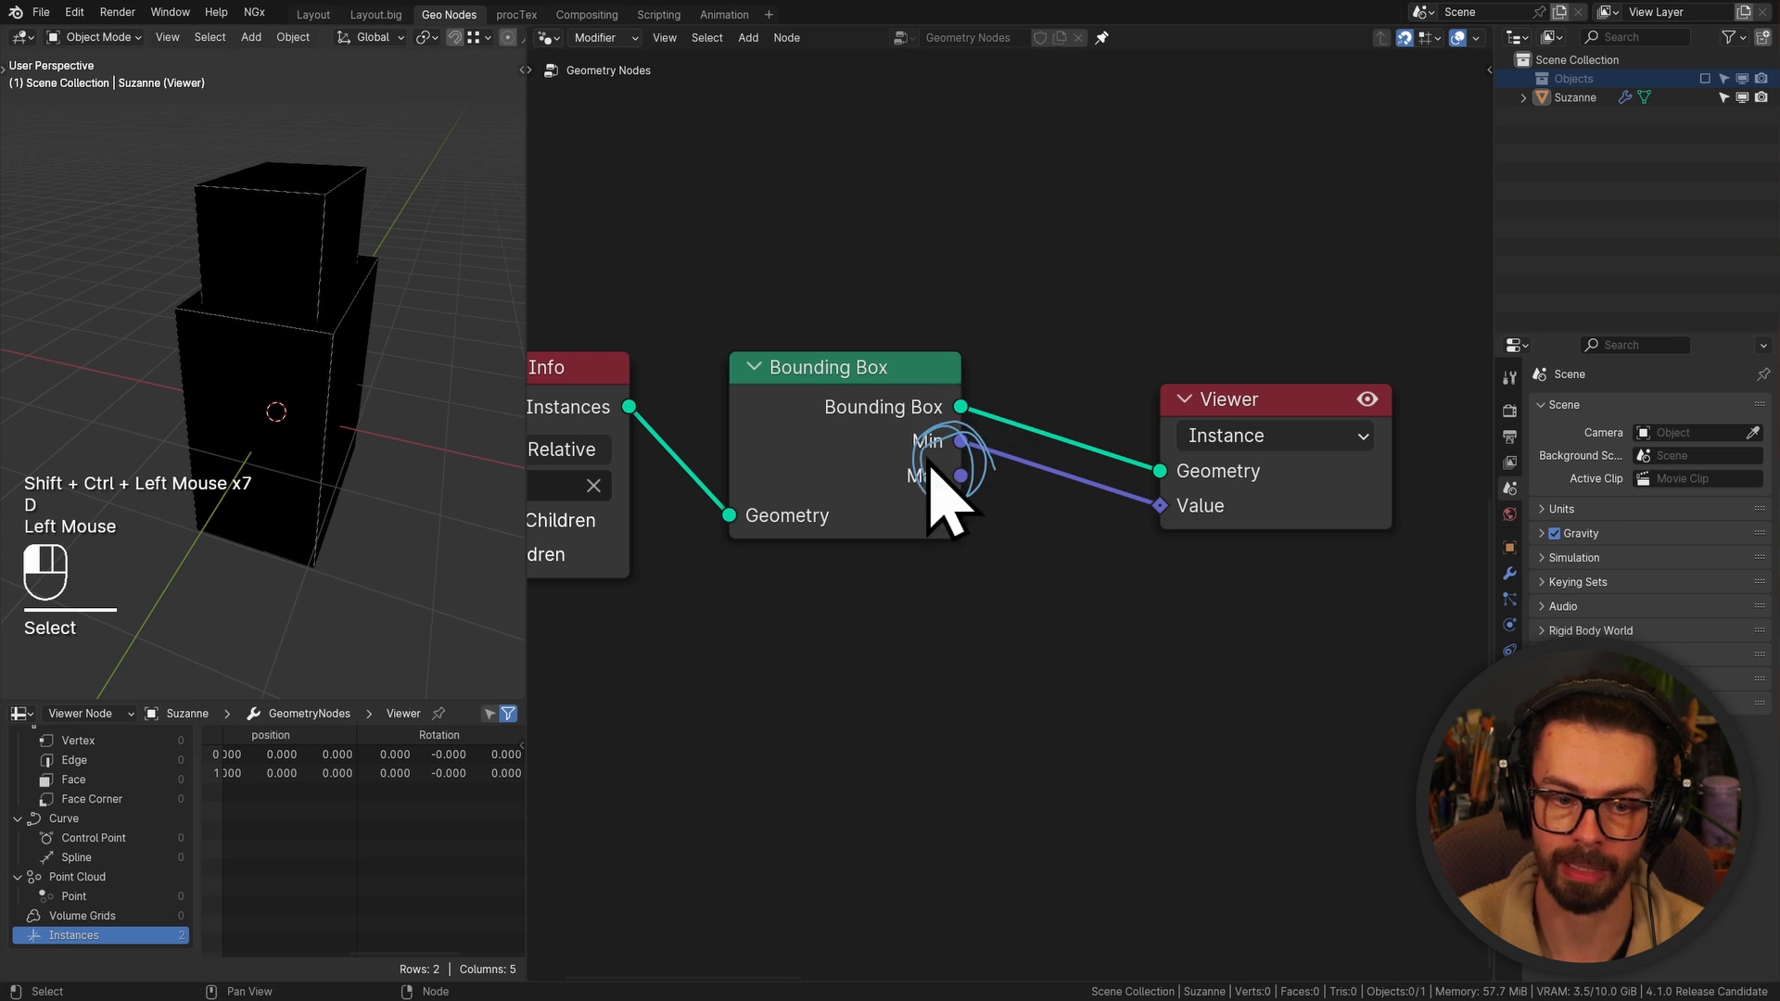
key(d)
right_drag(930, 466, 986, 468)
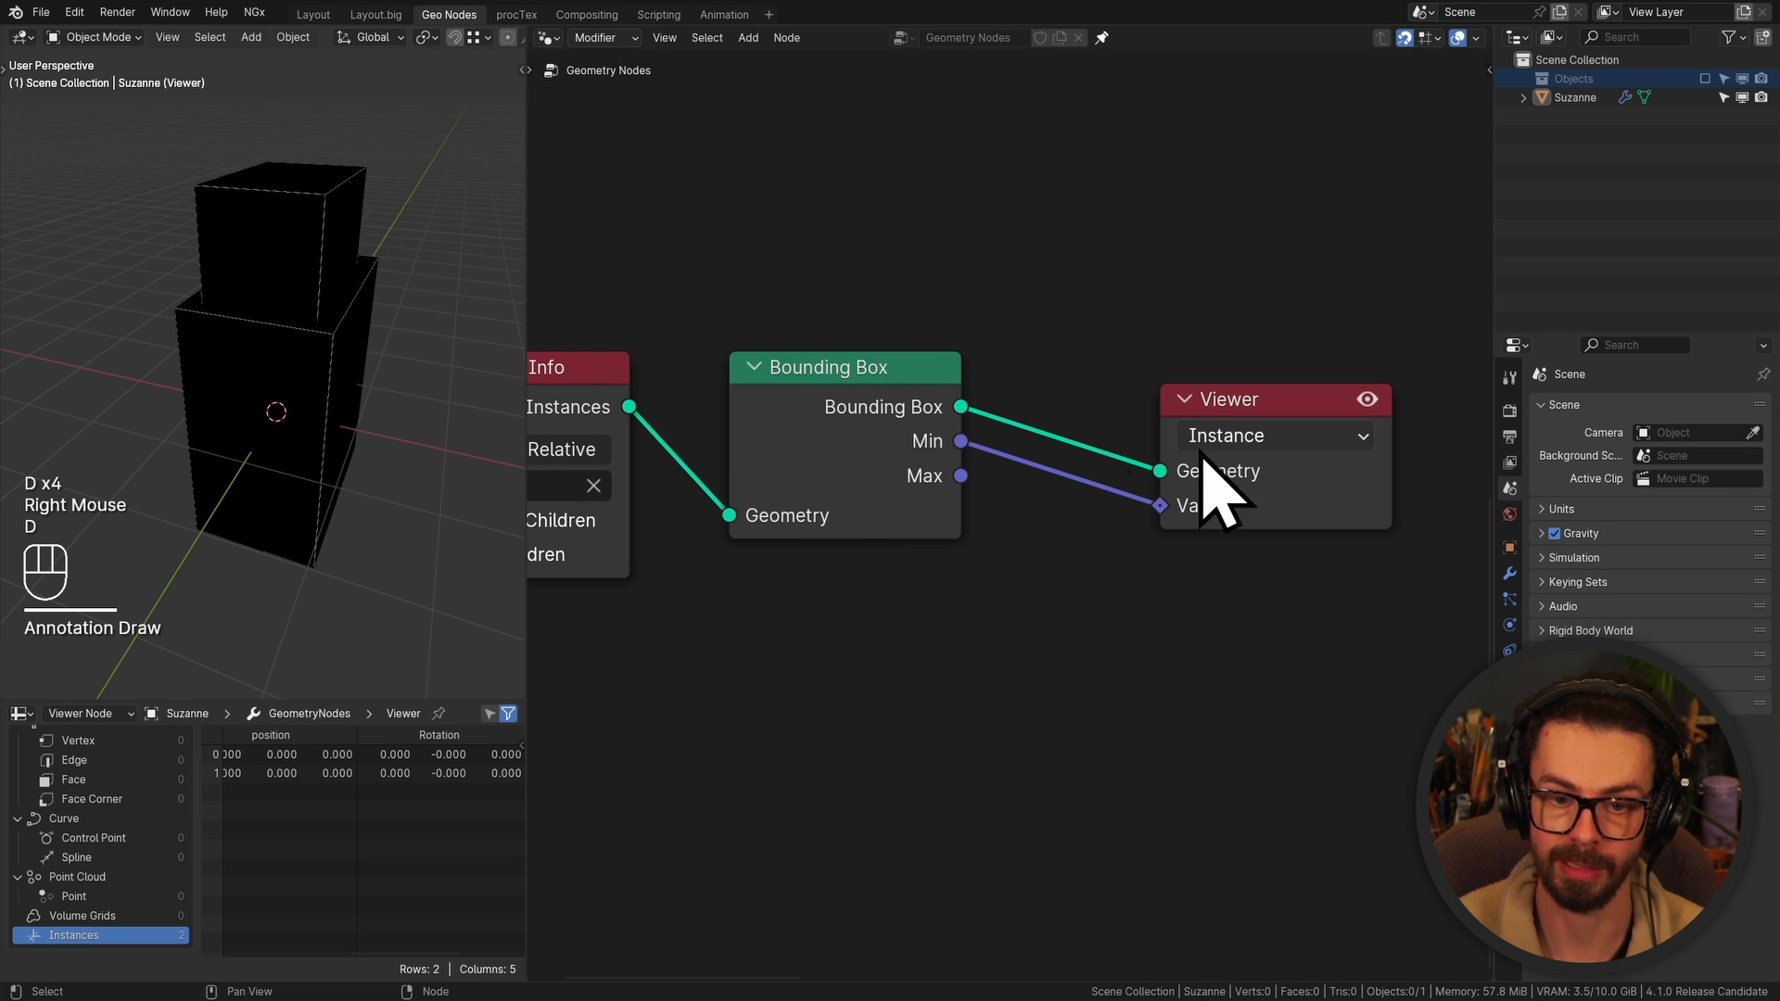
Set the Viewer's domain back to Auto and move the Viewer further away from Bounding Box
click(1226, 439)
click(1243, 509)
key(g)
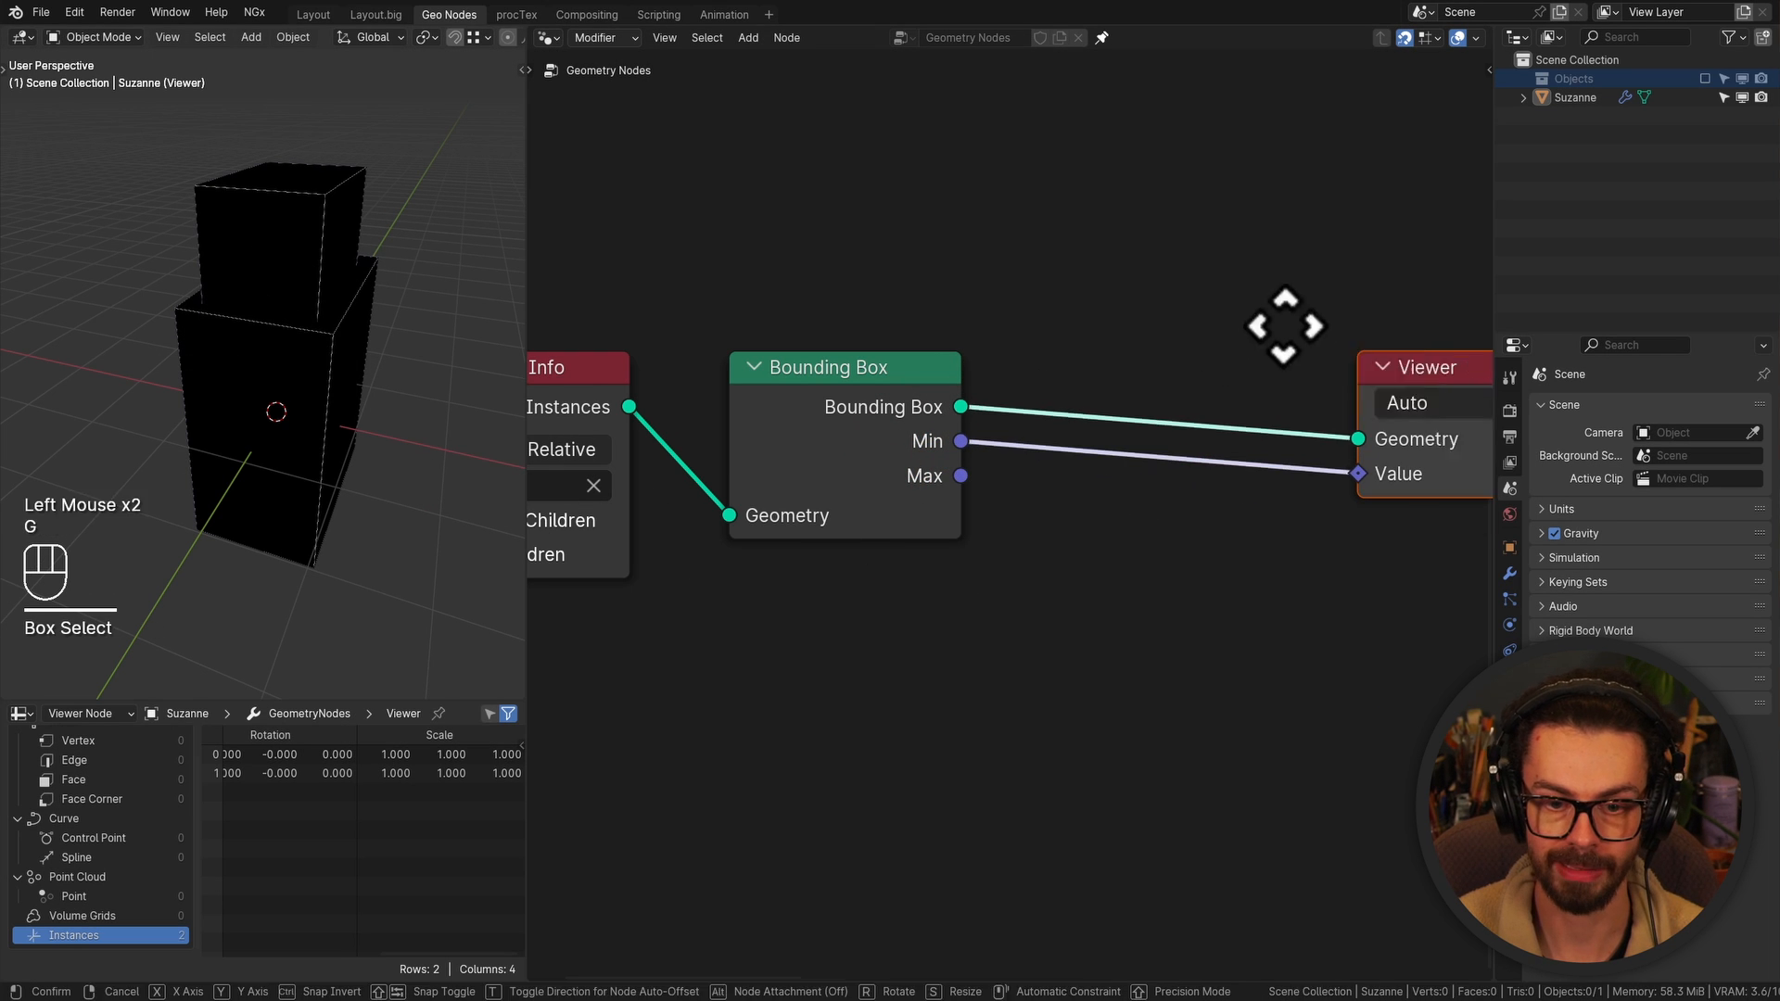
click(1339, 328)
Add a Position node below Bounding Box and link its output to the Viewer's Value
middle_drag(1169, 370, 1050, 357)
key(shift+a)
click(1052, 358)
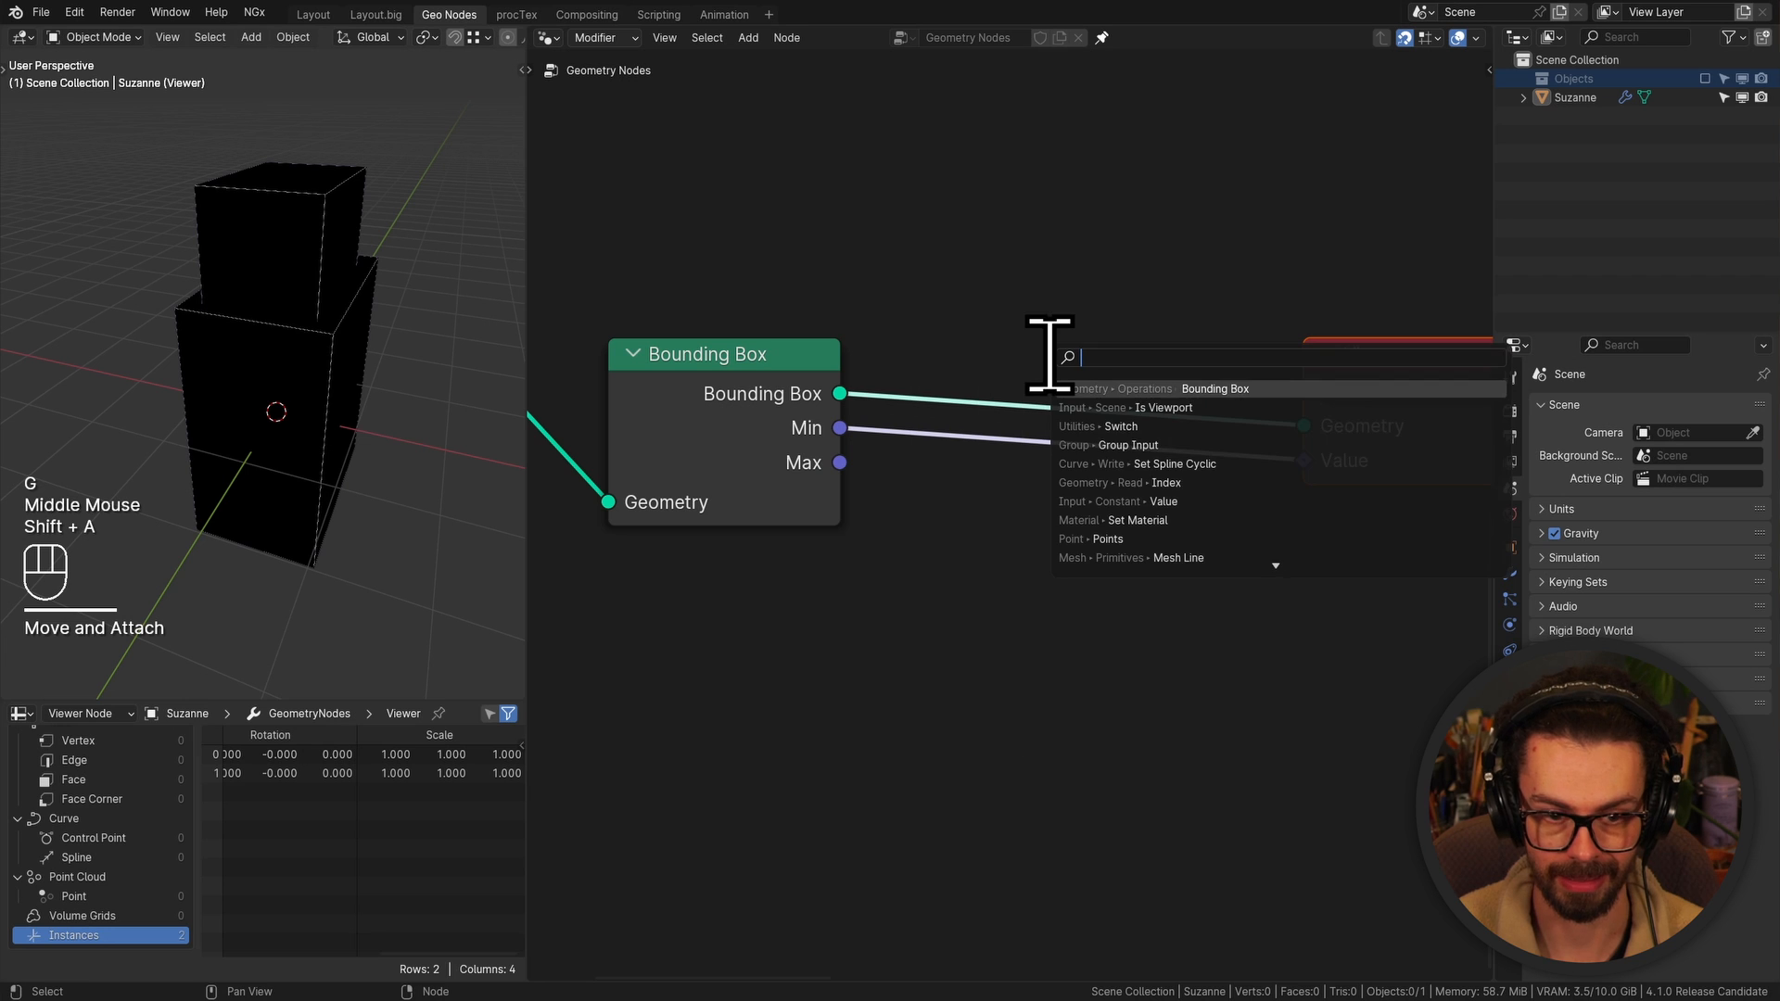
text(pos)
key(Return)
click(890, 649)
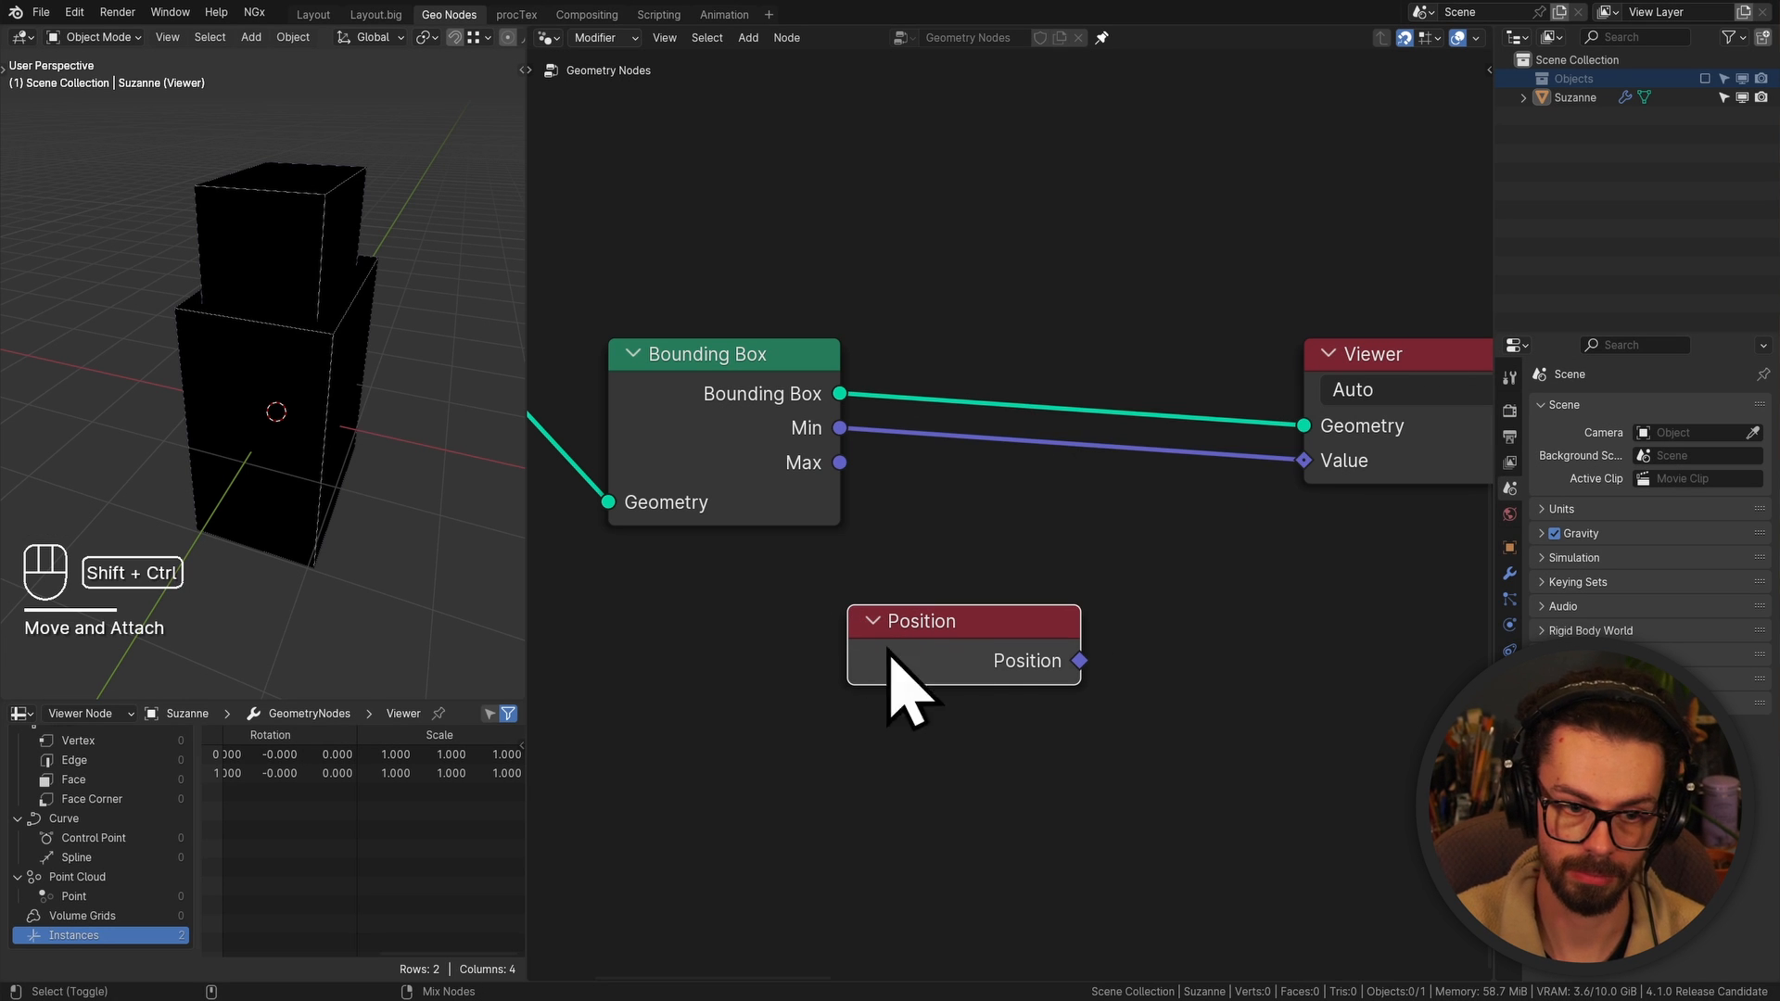
ctrl+shift+click(954, 653)
middle_drag(395, 255, 468, 262)
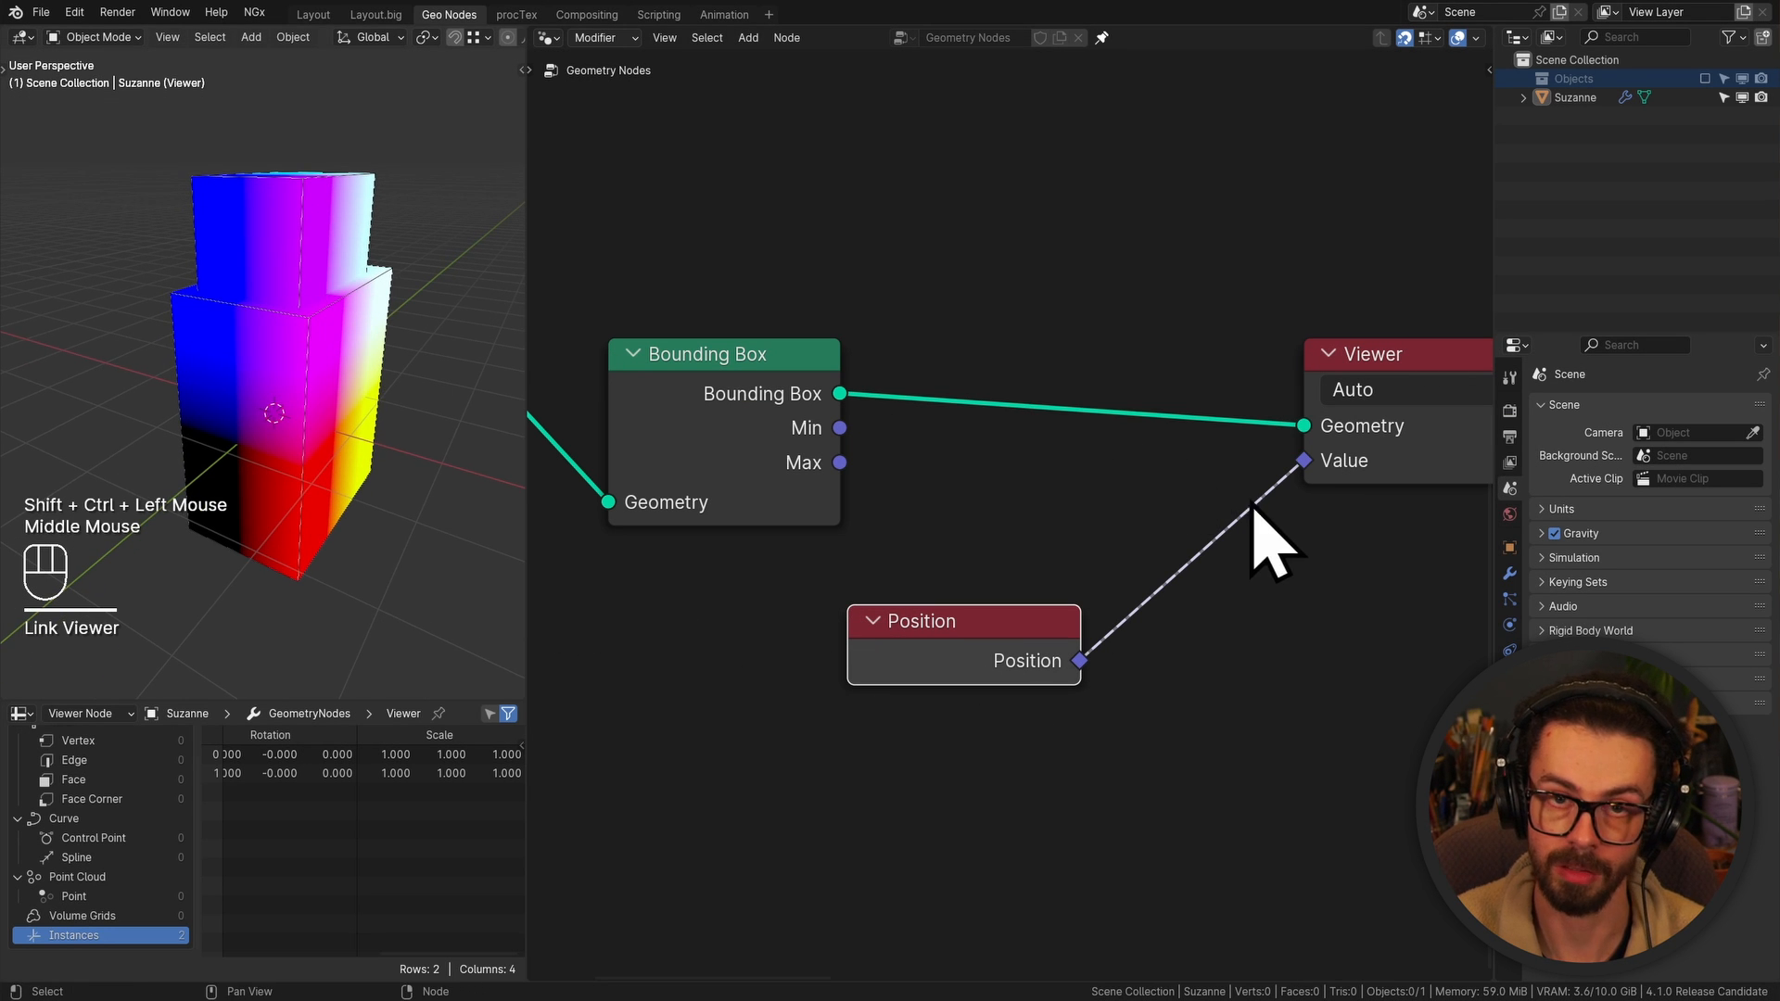
Move the Position node directly beneath Bounding Box
drag(1254, 506, 1039, 690)
key(g)
click(918, 739)
Feed Position into a new Evaluate at Index node placed beside it, and link that node's Value to the Viewer
drag(847, 619, 1168, 631)
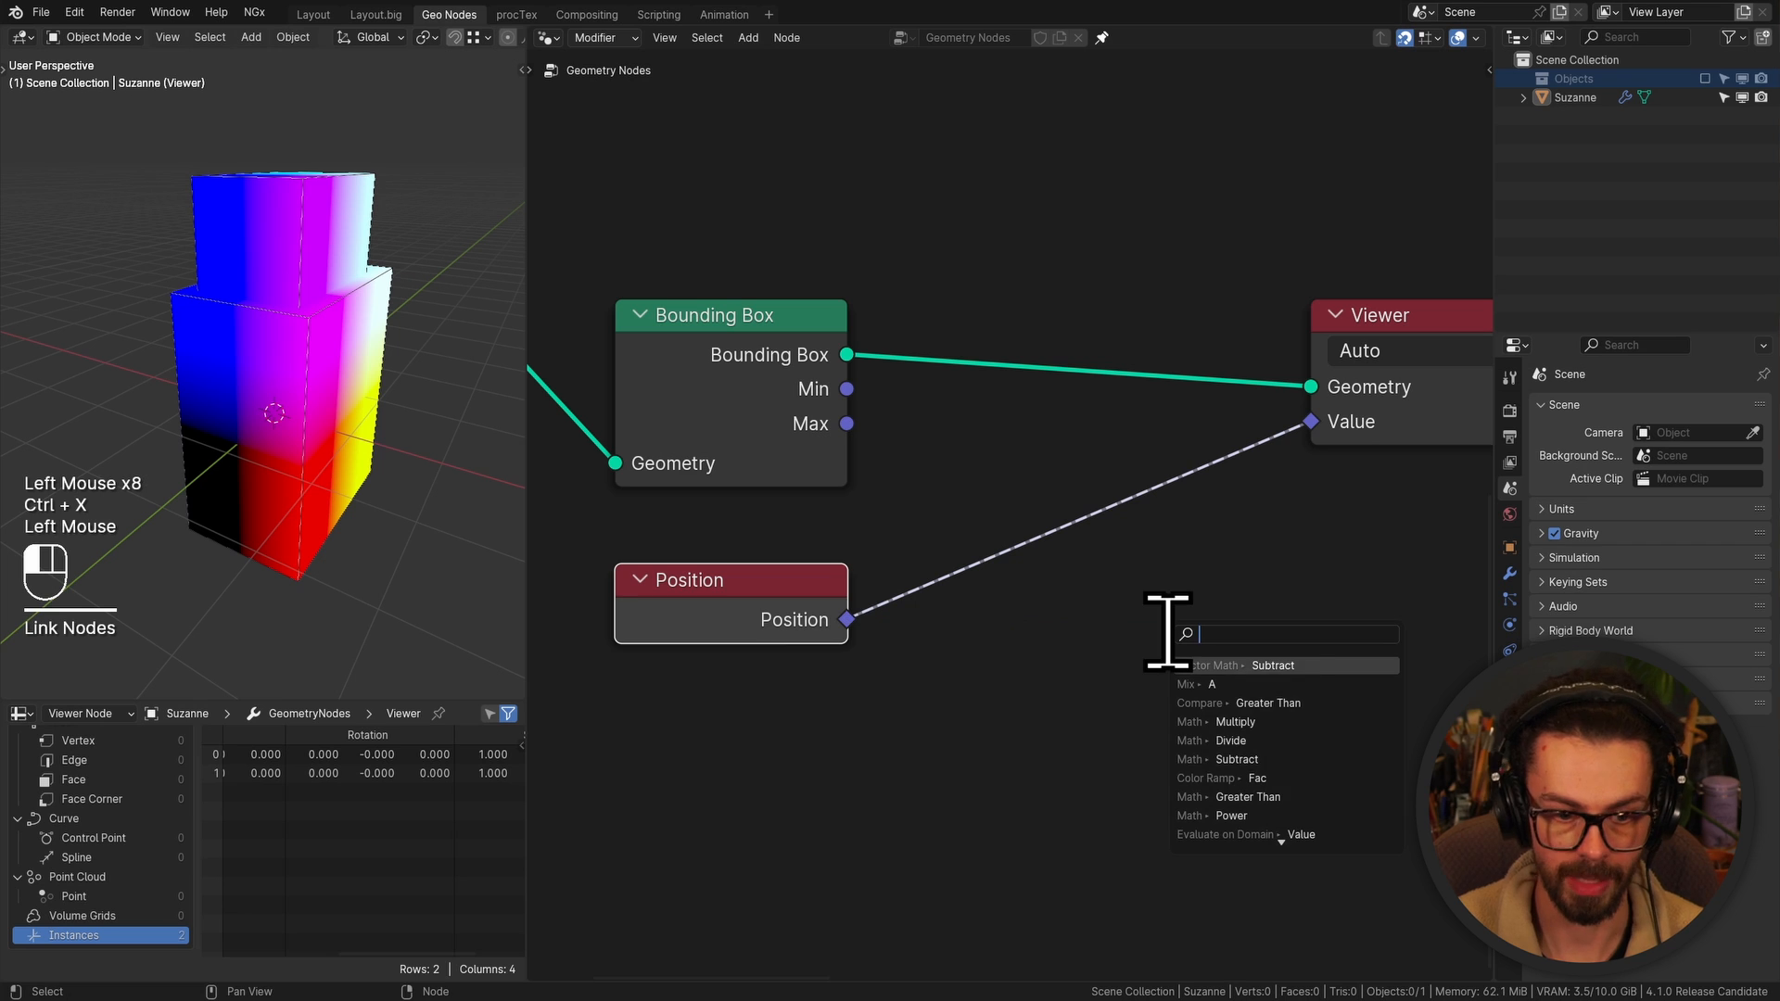
text(evalu)
key(Return)
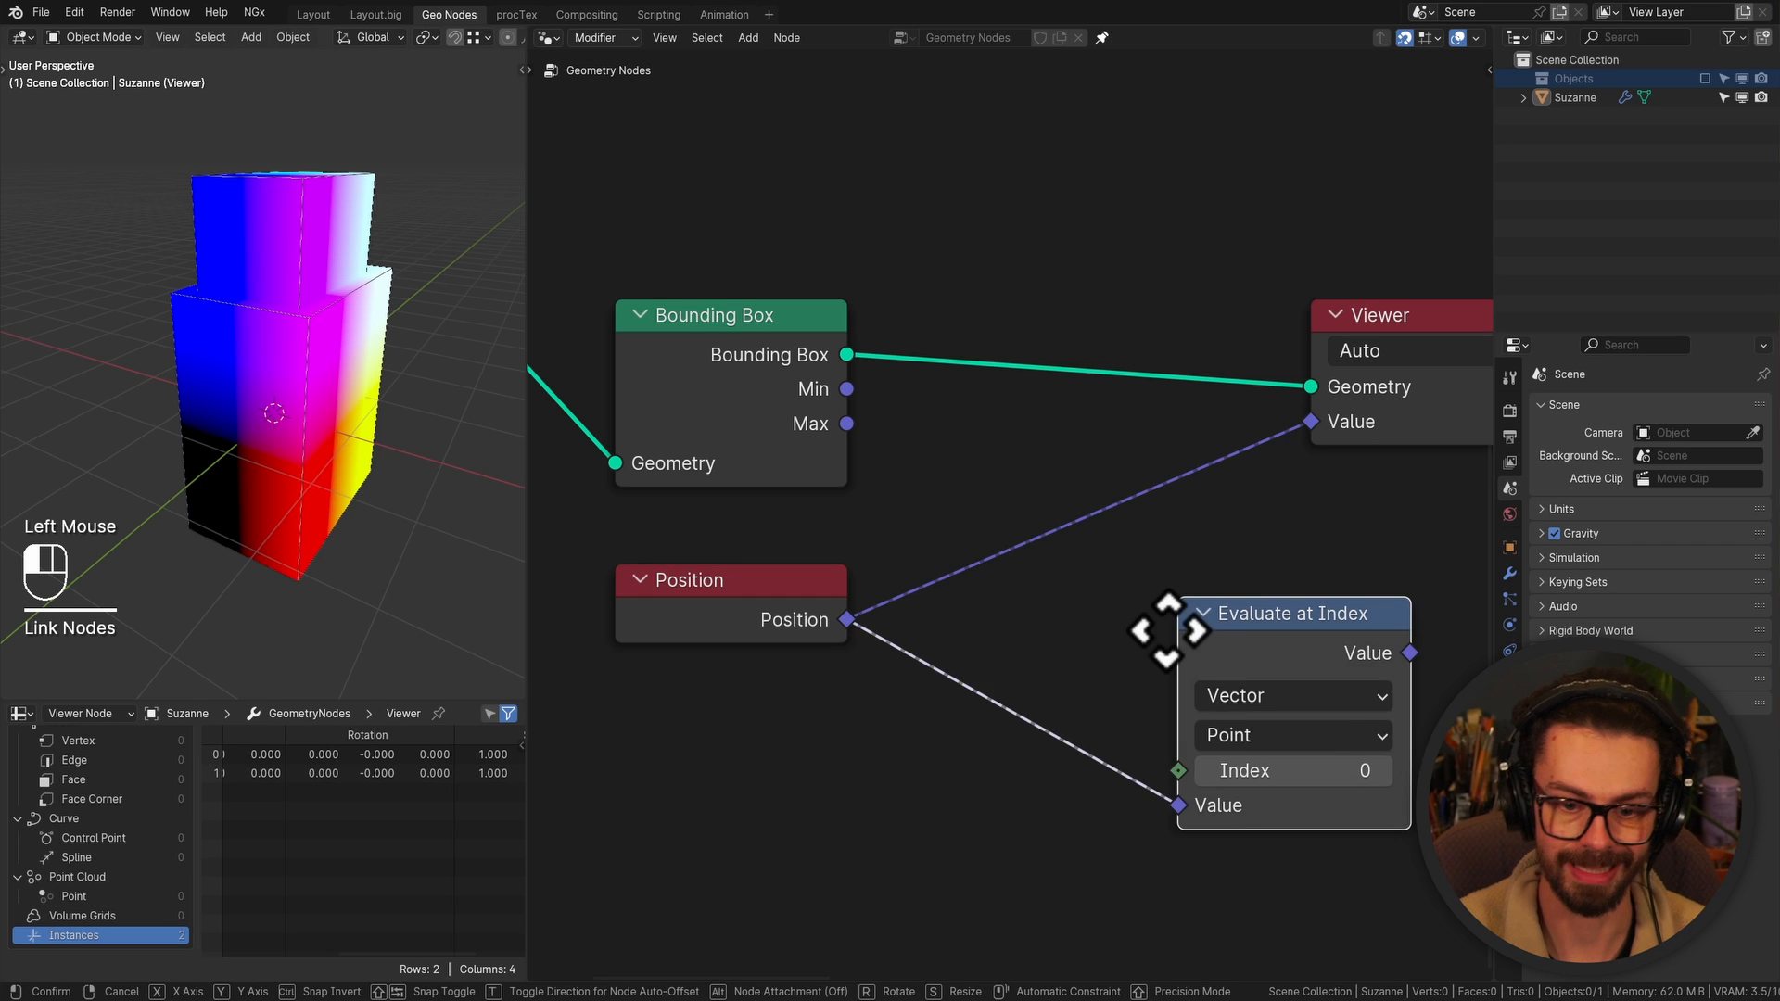
click(949, 636)
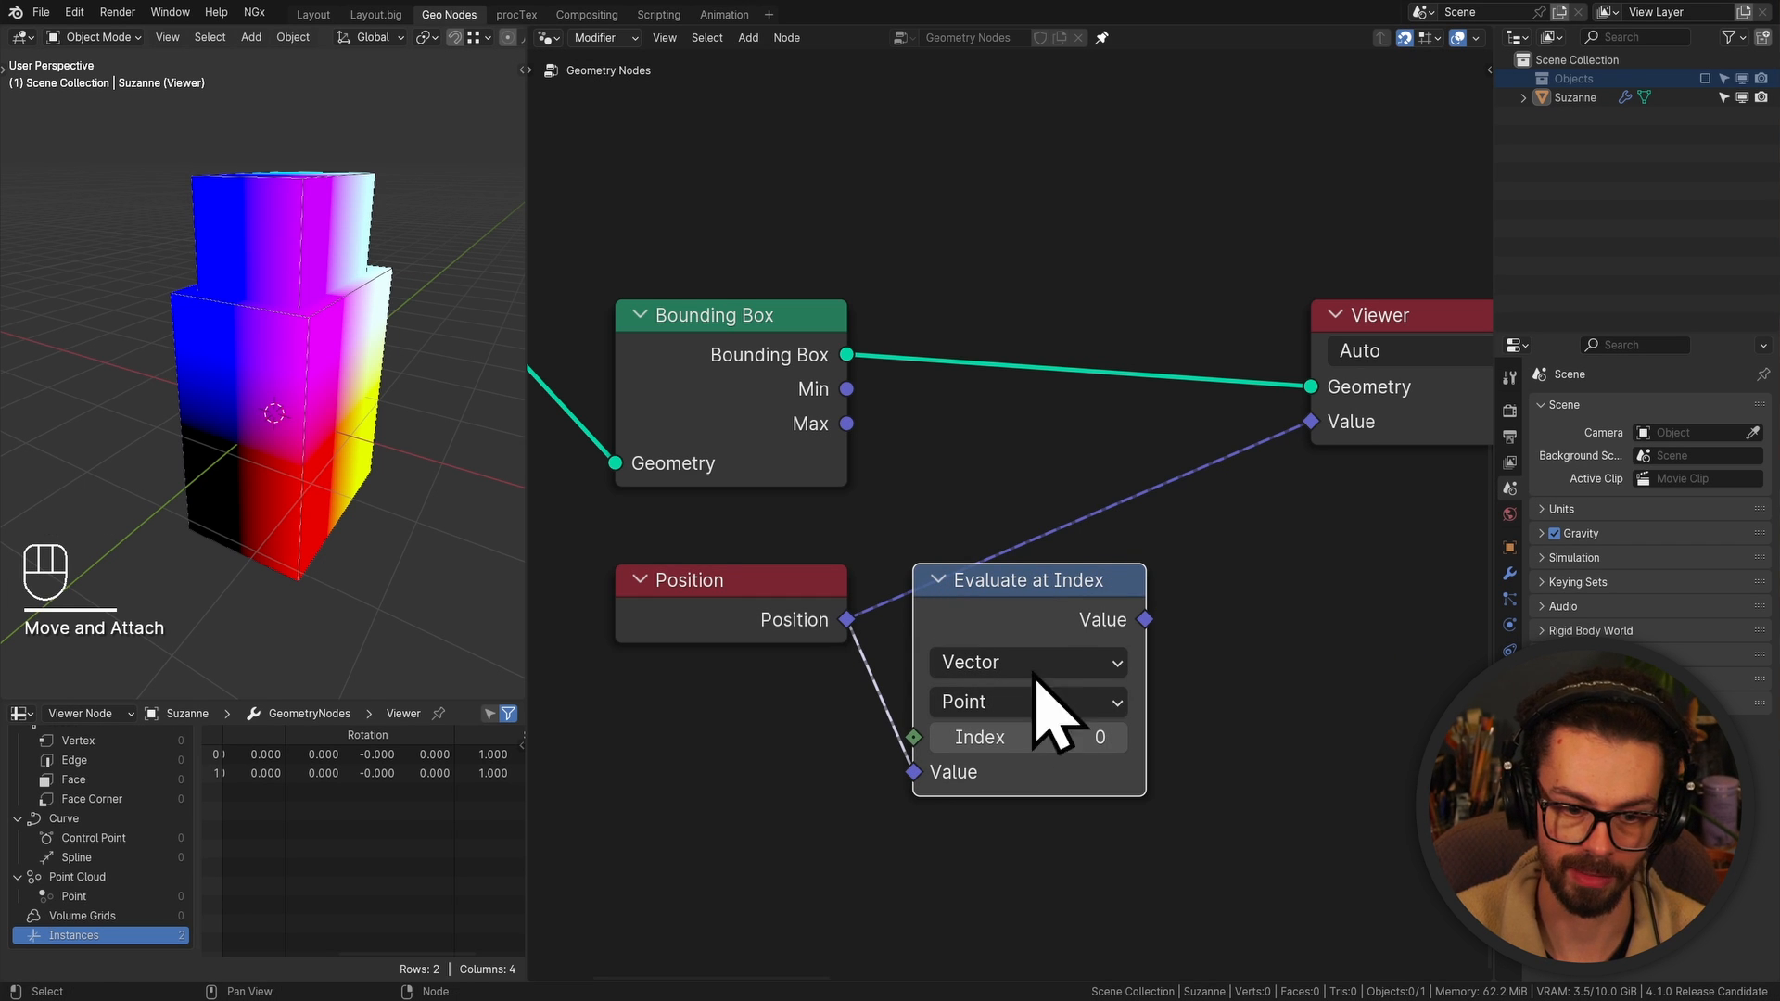
ctrl+shift+click(1087, 612)
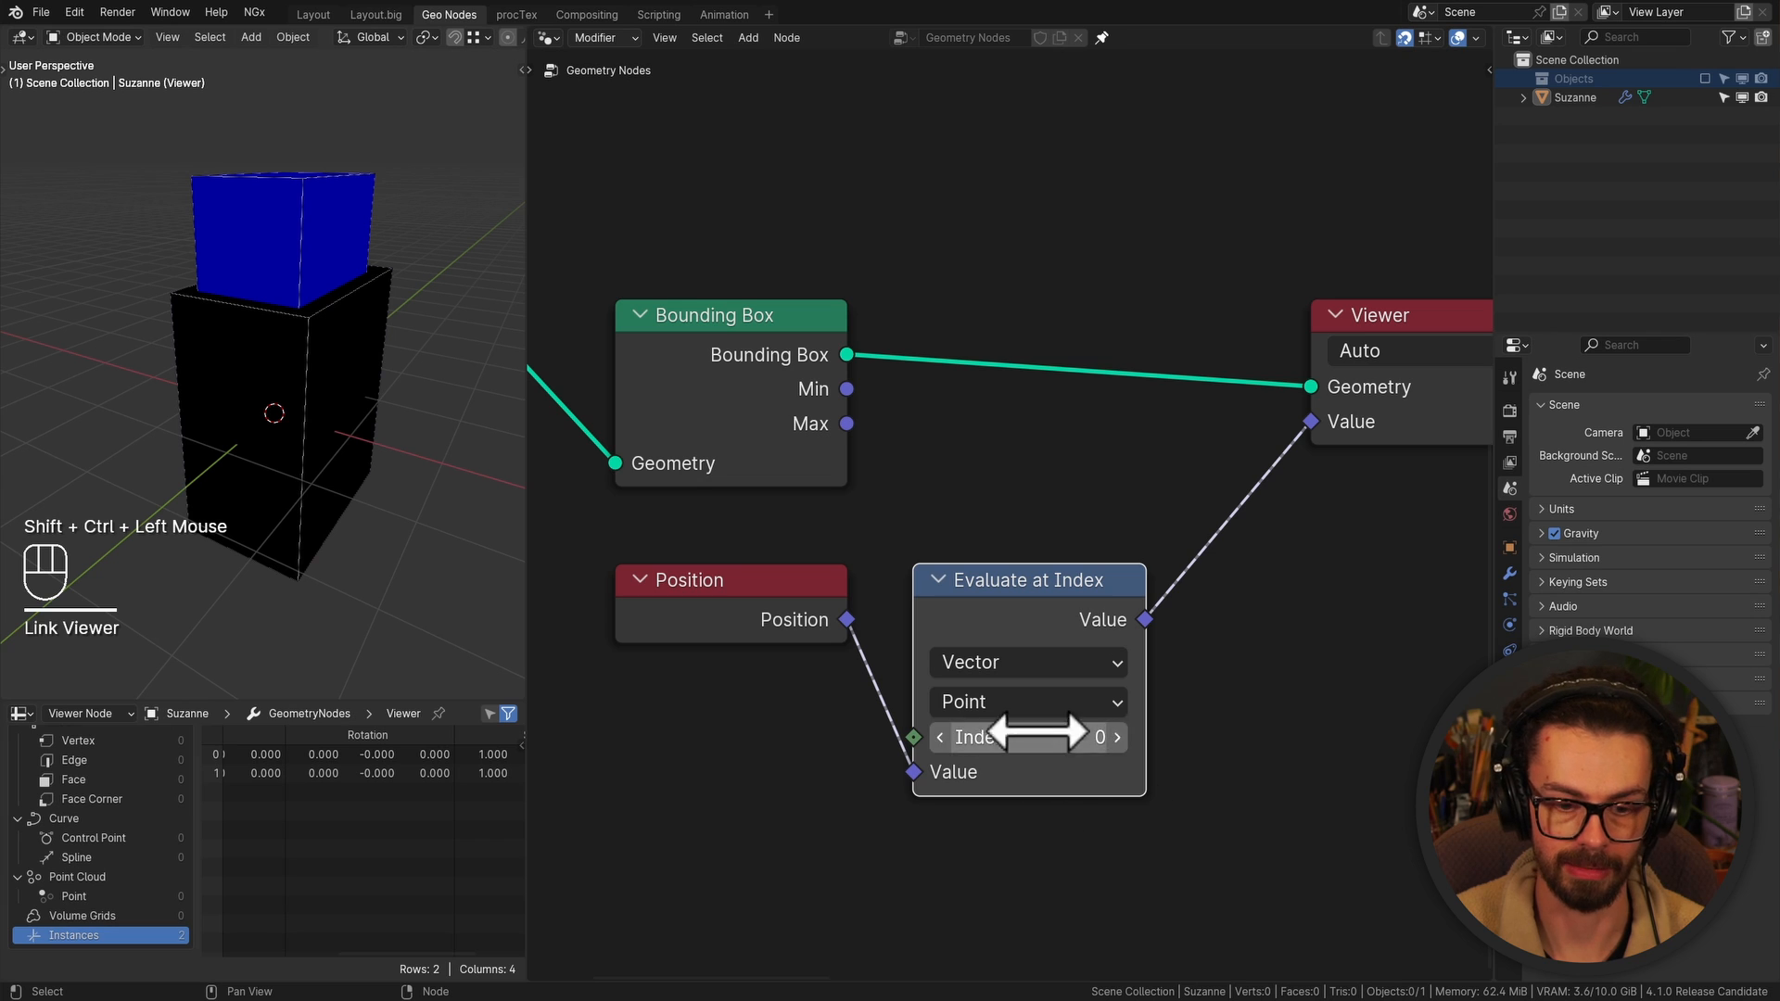
Raise the Index of Evaluate at Index stepwise from 0 to 7 to preview each bounding box corner's position
middle_drag(353, 851, 377, 858)
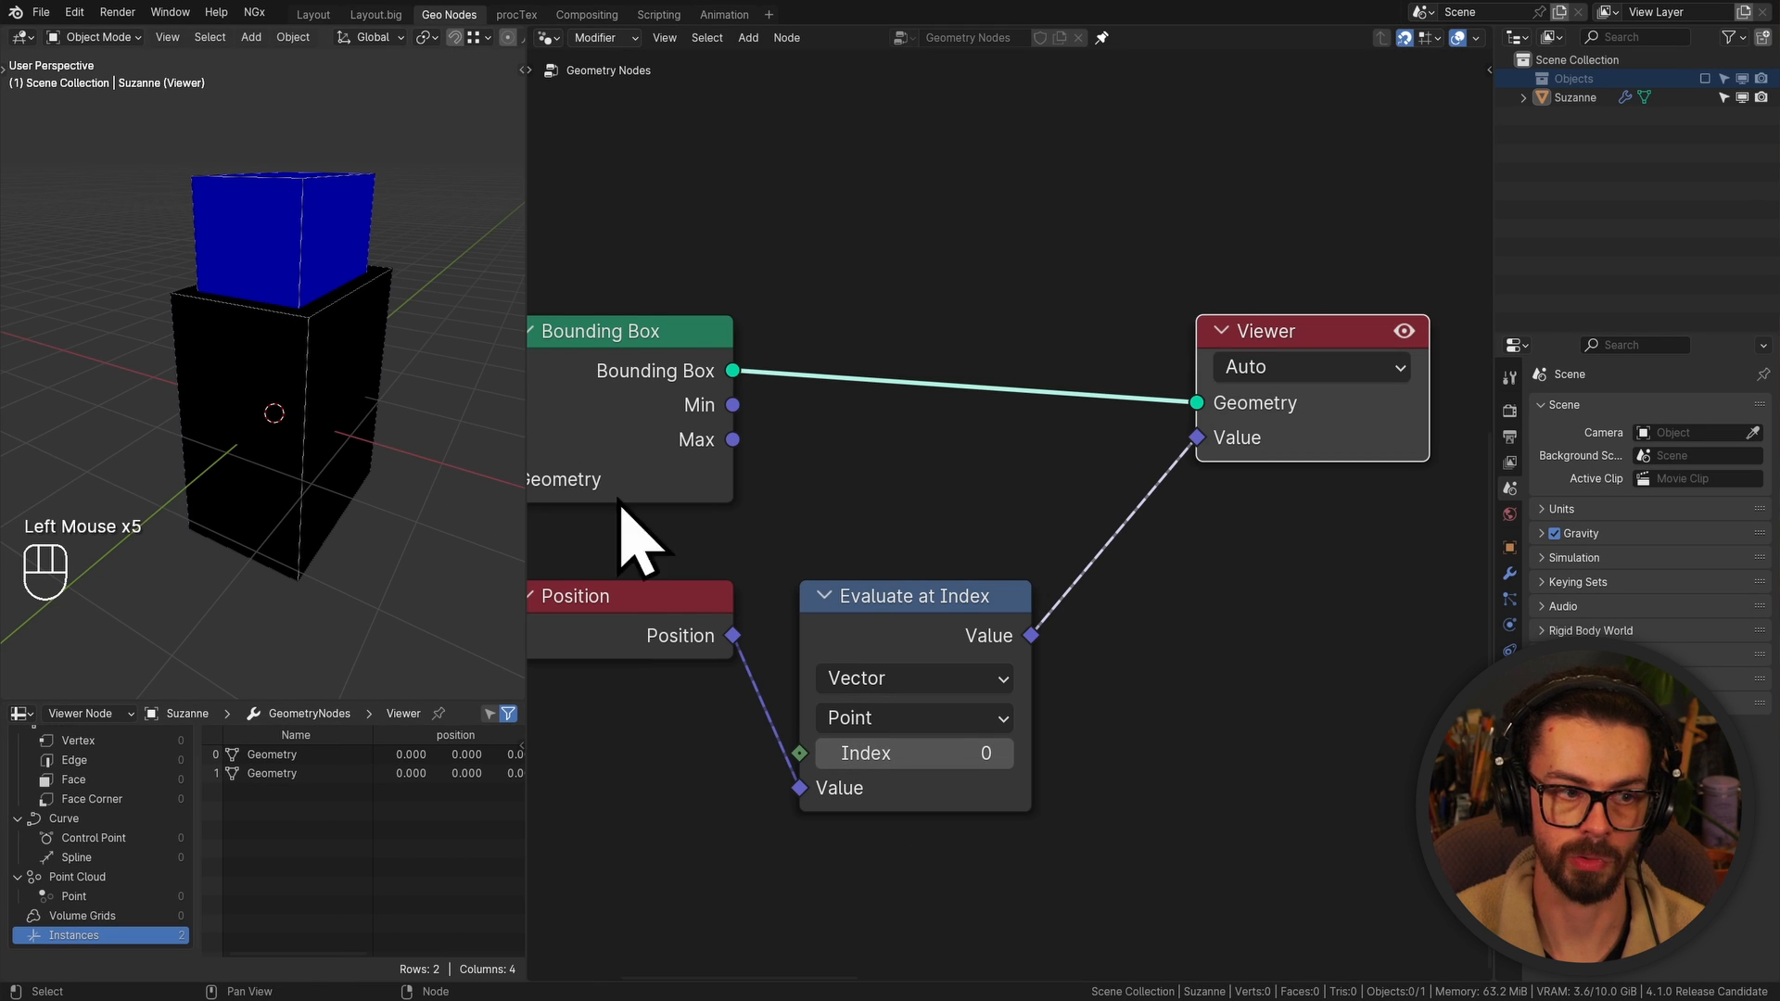
middle_drag(621, 508, 686, 481)
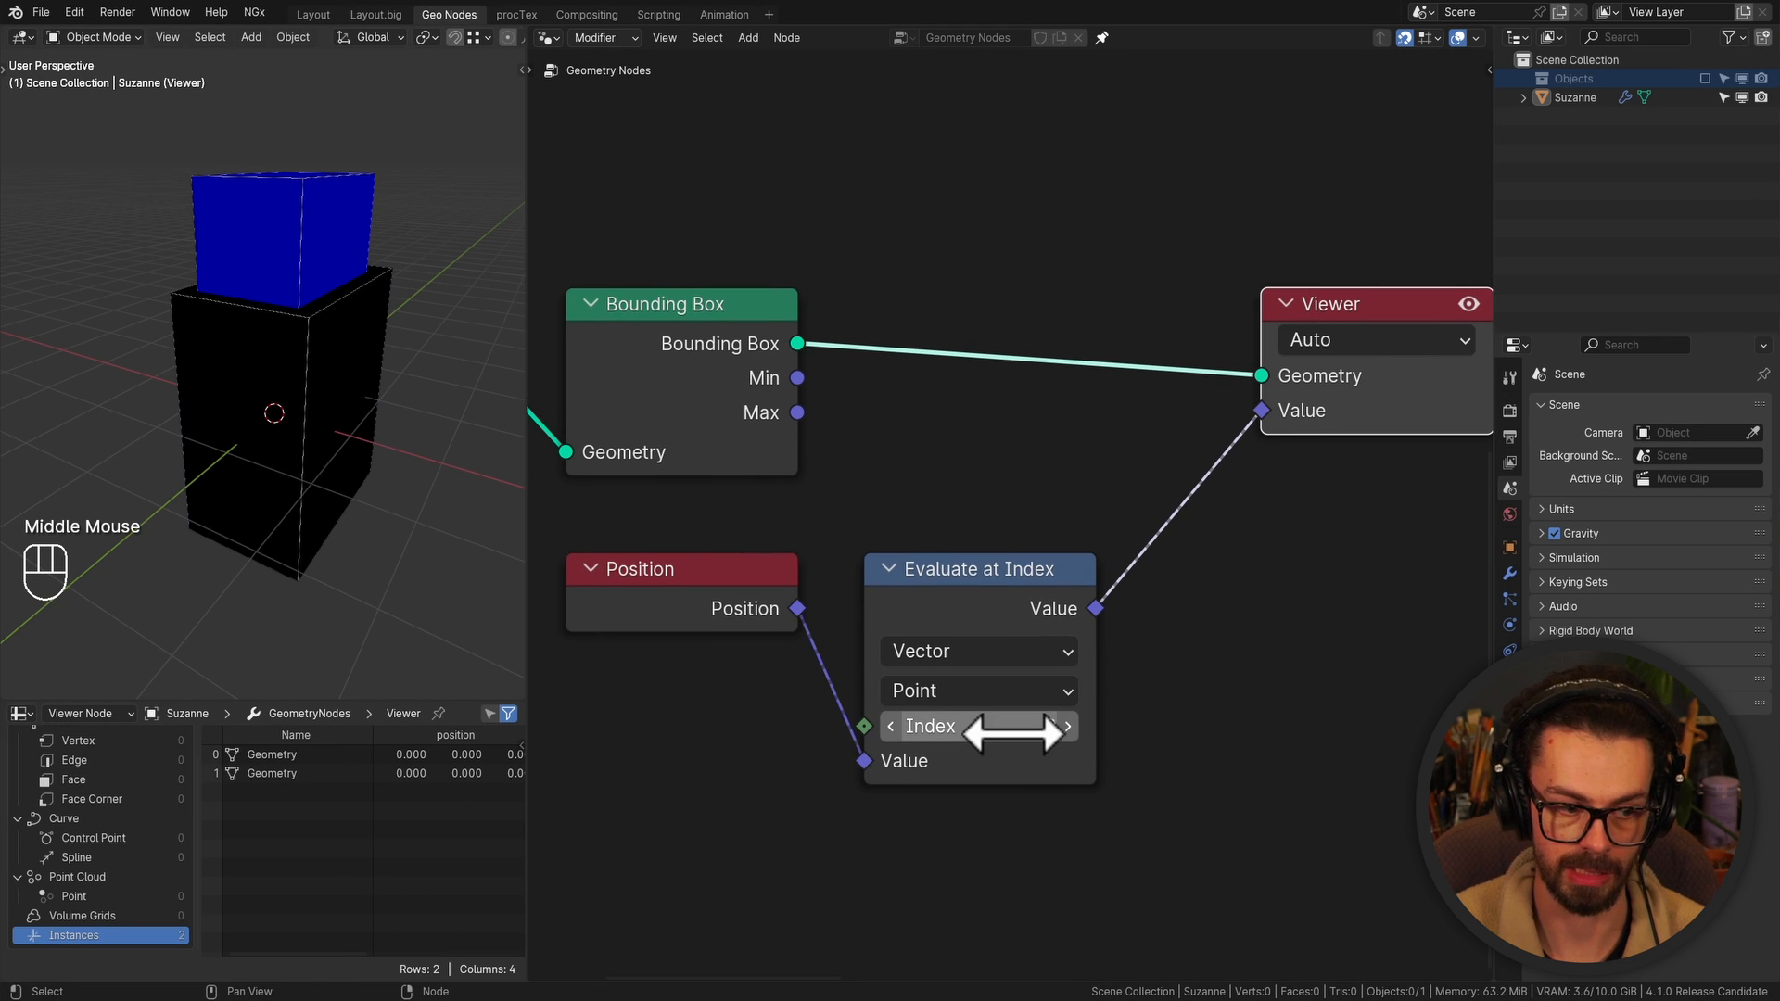
click(1069, 726)
click(1069, 726)
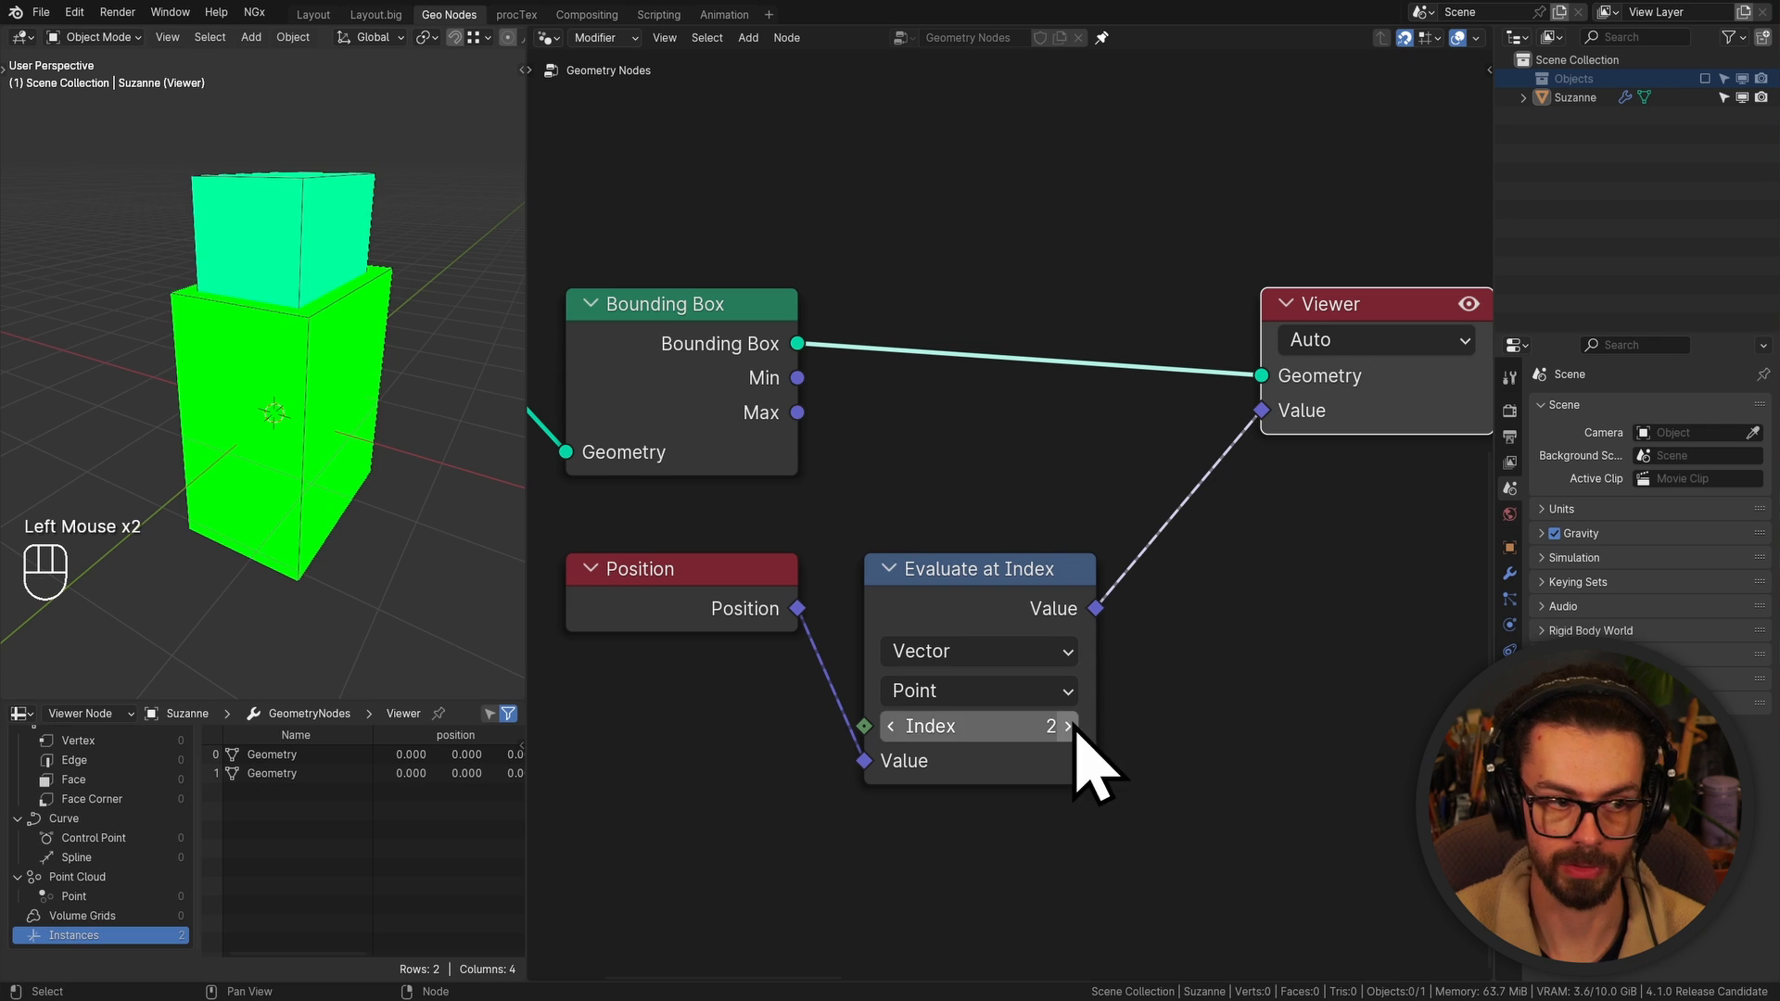
click(1069, 726)
click(1069, 726)
click(1069, 726)
click(1069, 726)
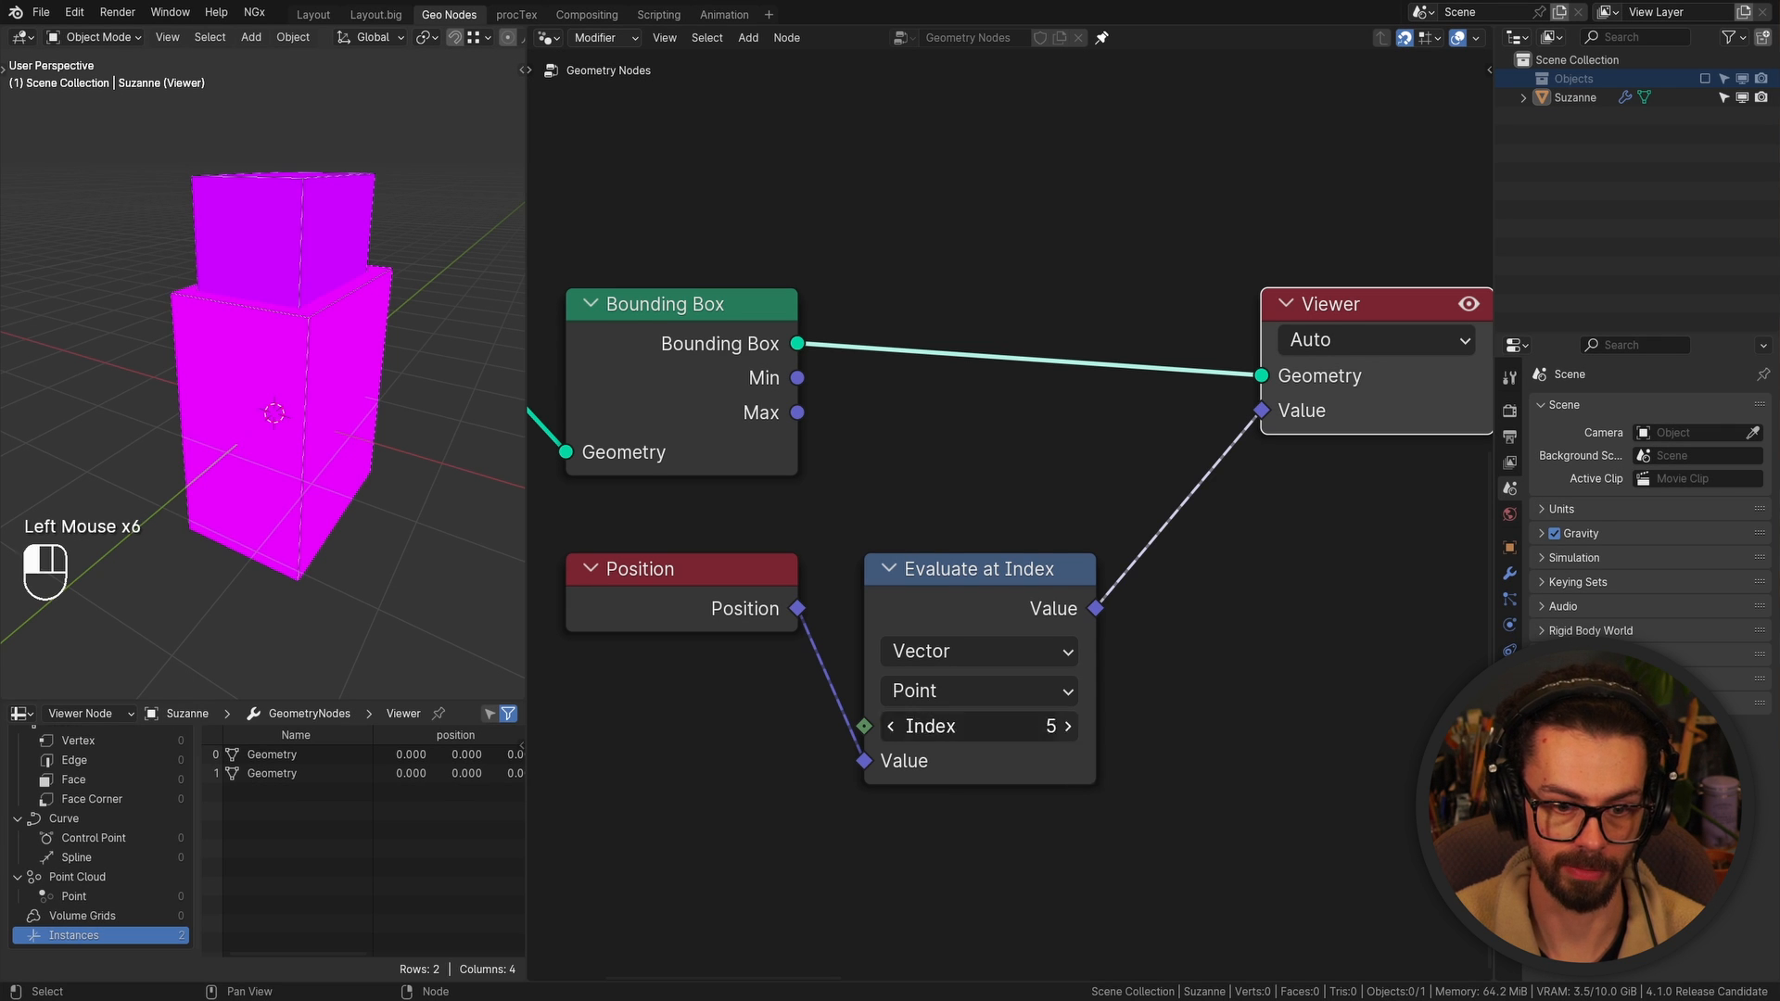
click(1069, 726)
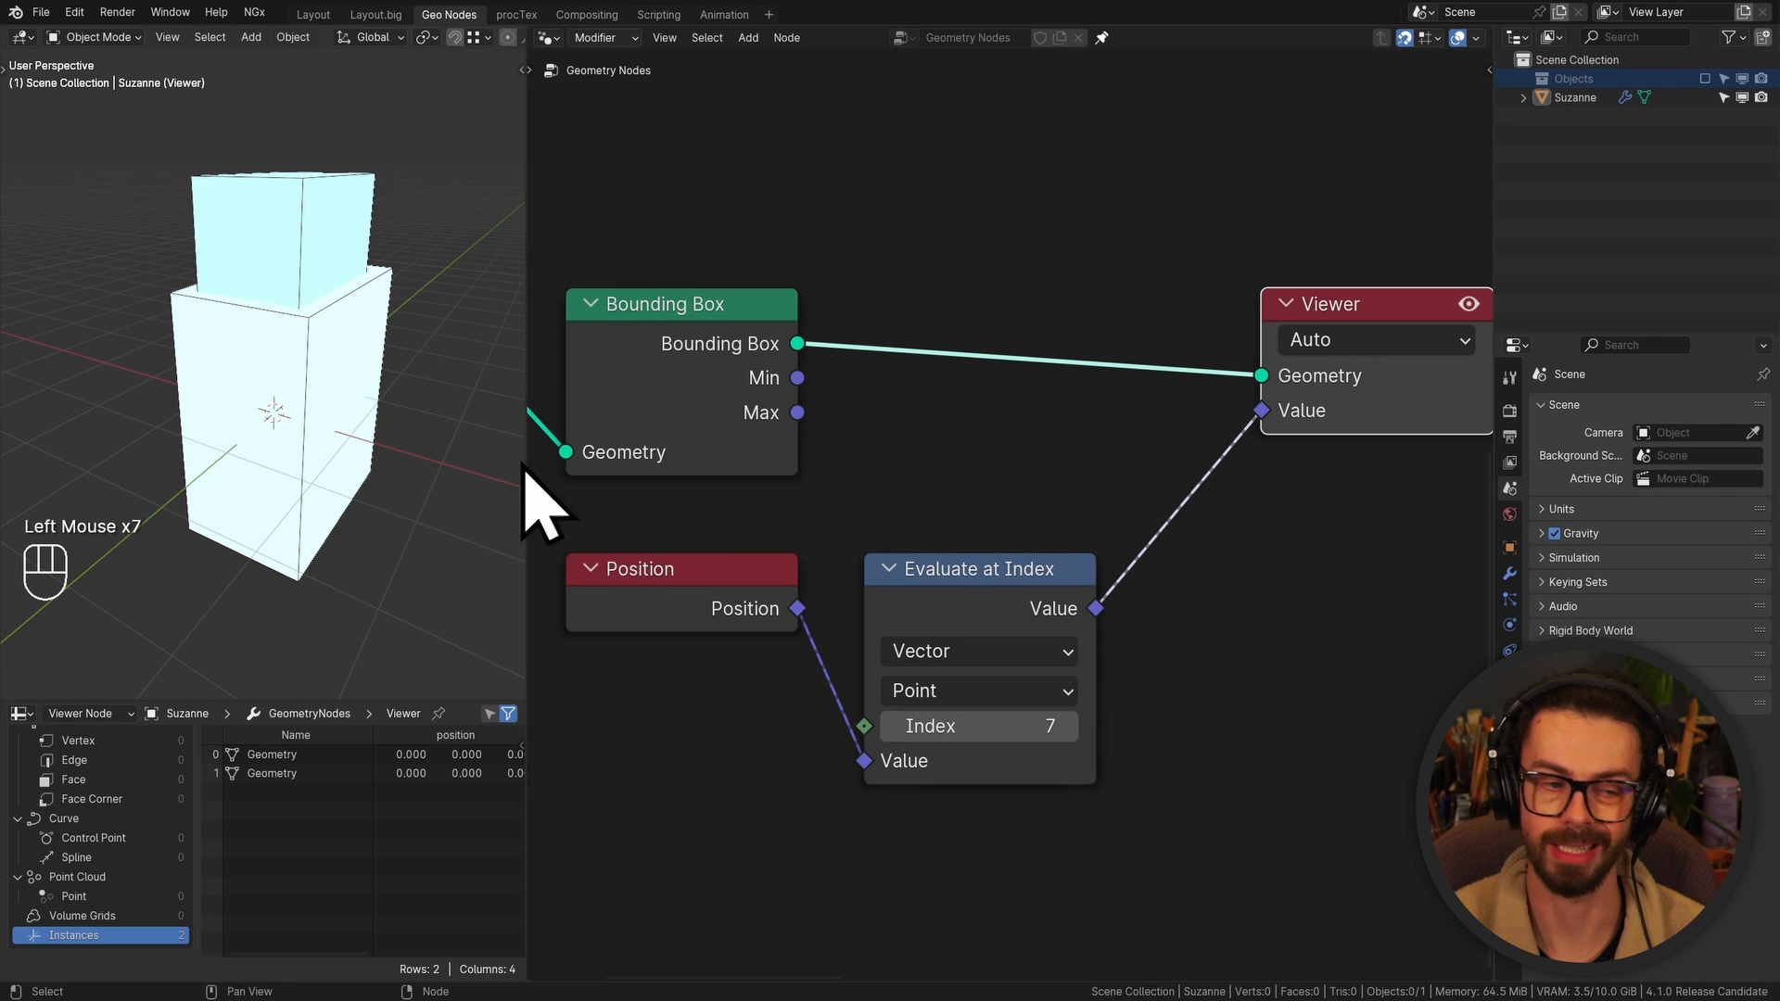
Mark opposite corners and edges of the lower bounding box in the viewport with annotation strokes and erase the strokes
key(d)
mouse_move(398, 279)
mouse_down()
mouse_move(408, 237)
mouse_move(396, 269)
mouse_up()
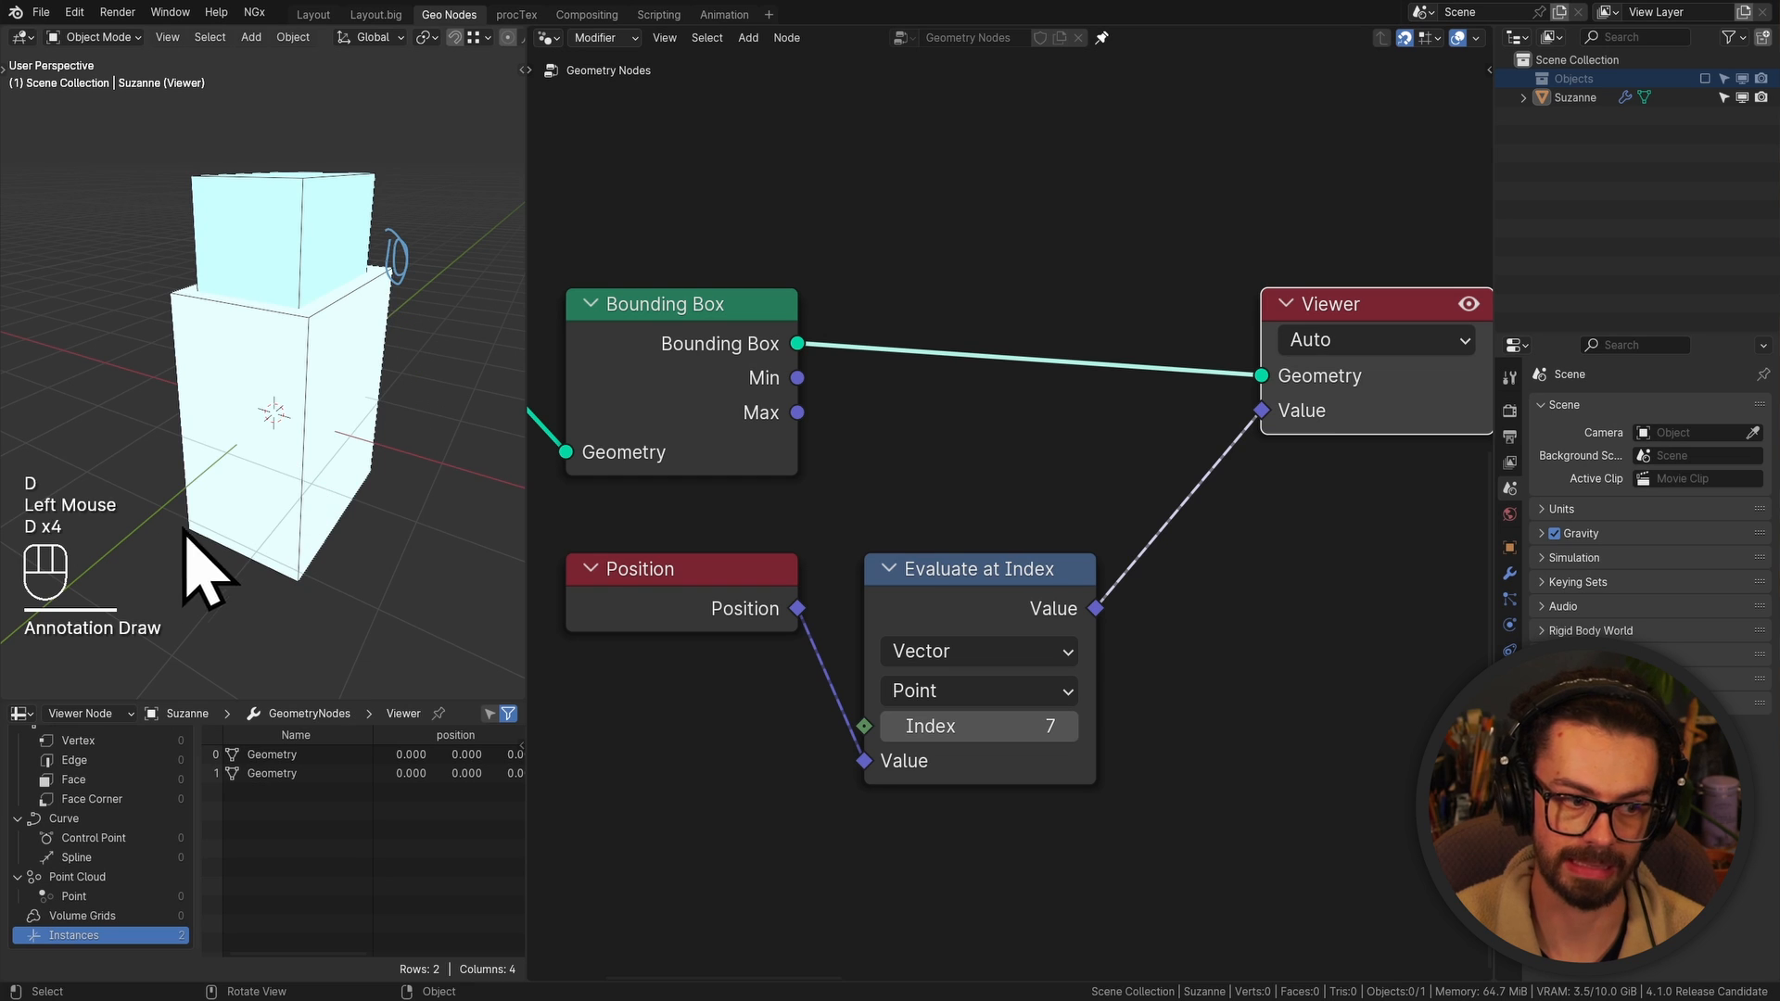
drag(189, 535, 225, 510)
key(d)
drag(325, 469, 277, 595)
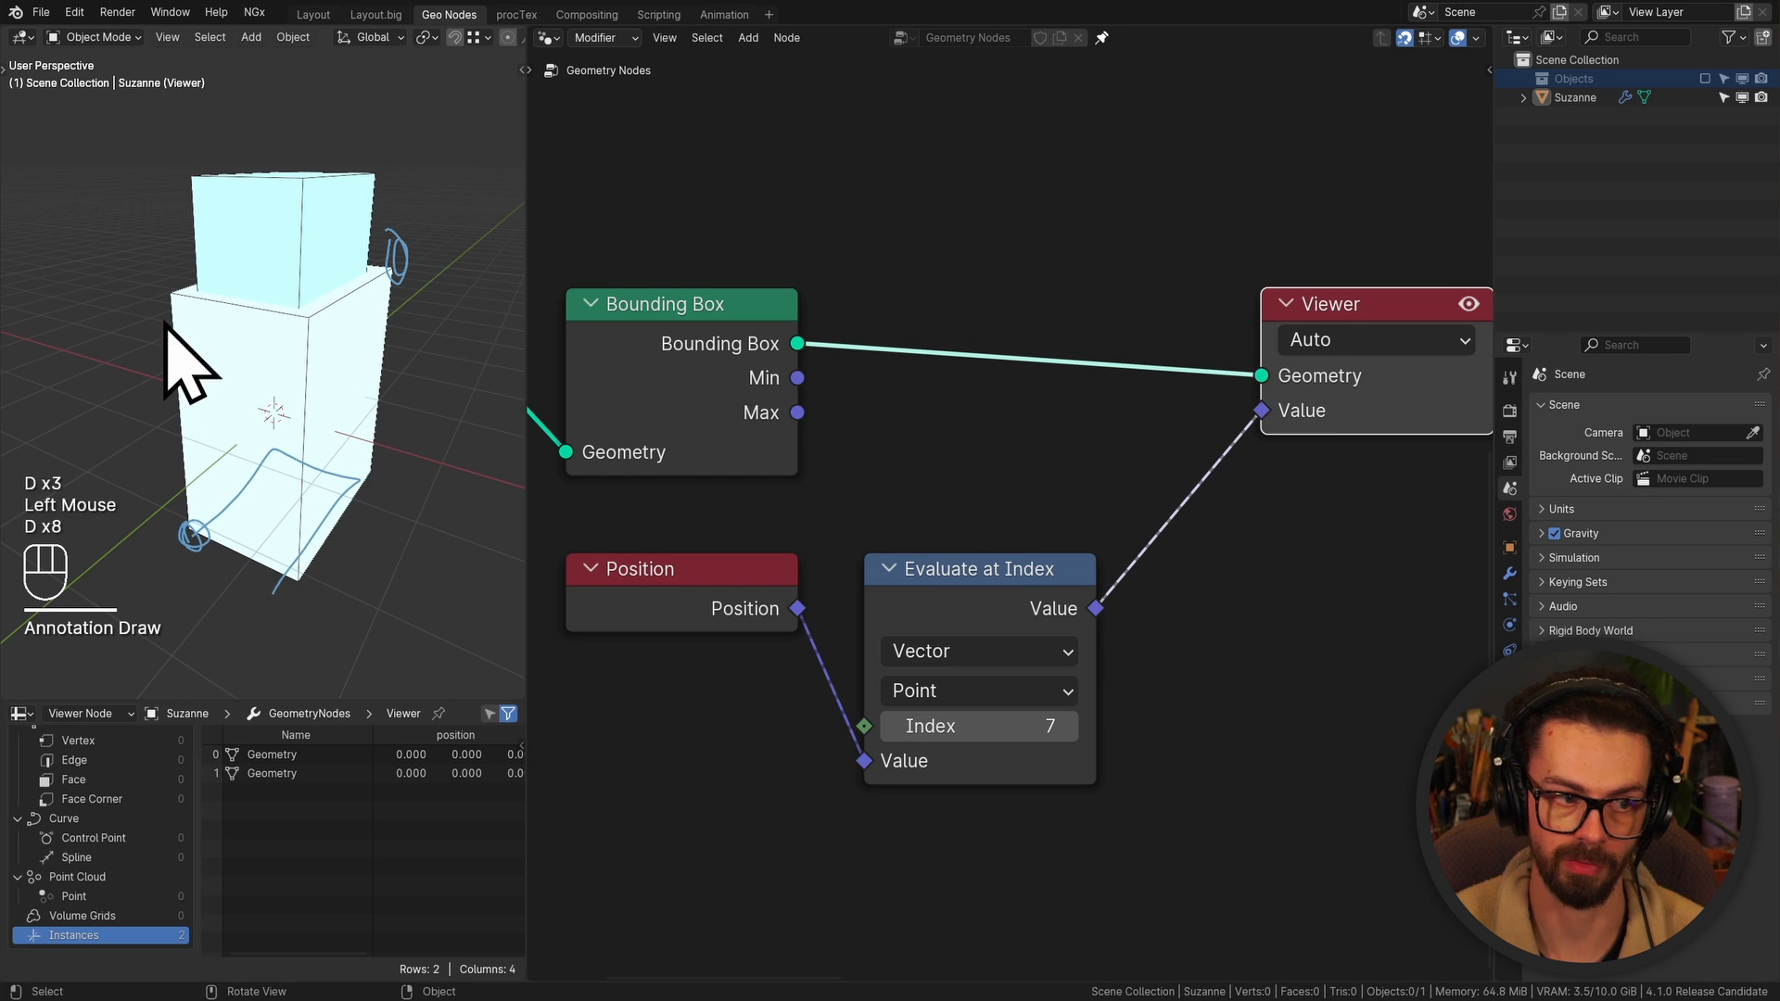
drag(170, 298, 396, 276)
mouse_move(409, 273)
right_down()
mouse_move(159, 393)
mouse_move(353, 529)
right_up()
key(d)
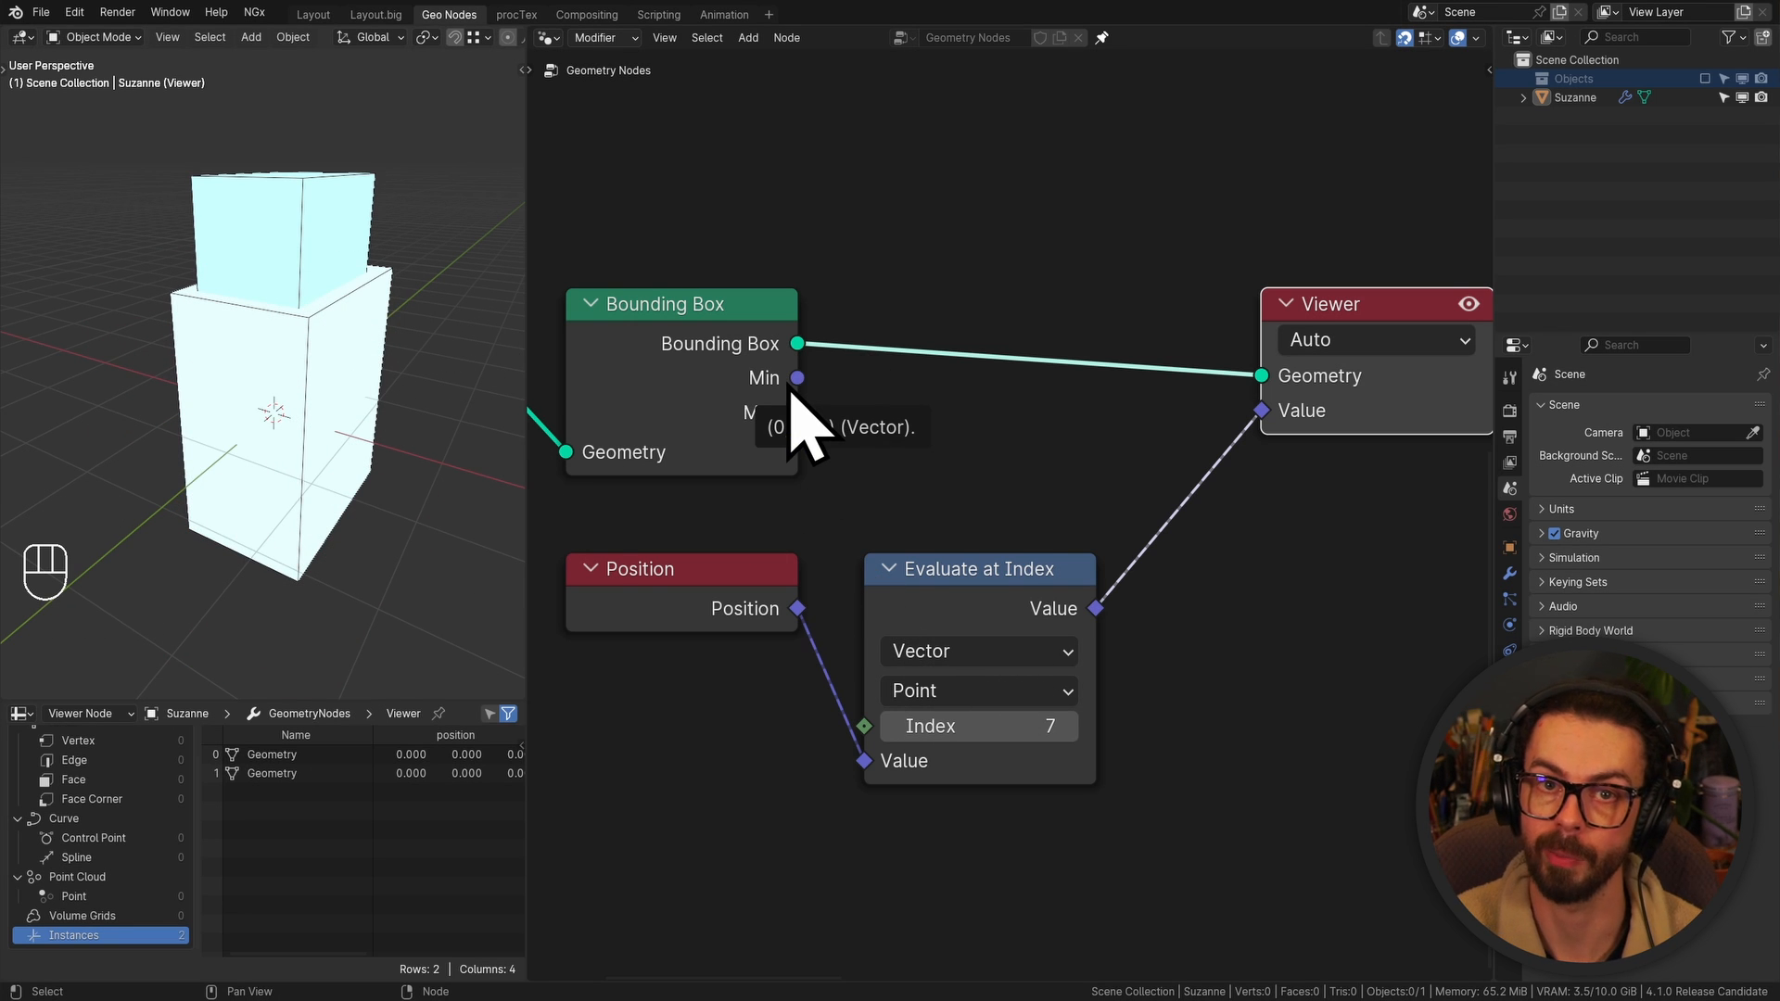
Set the Index of Evaluate at Index to 0
middle_drag(790, 395, 809, 373)
click(969, 708)
text(0)
key(Return)
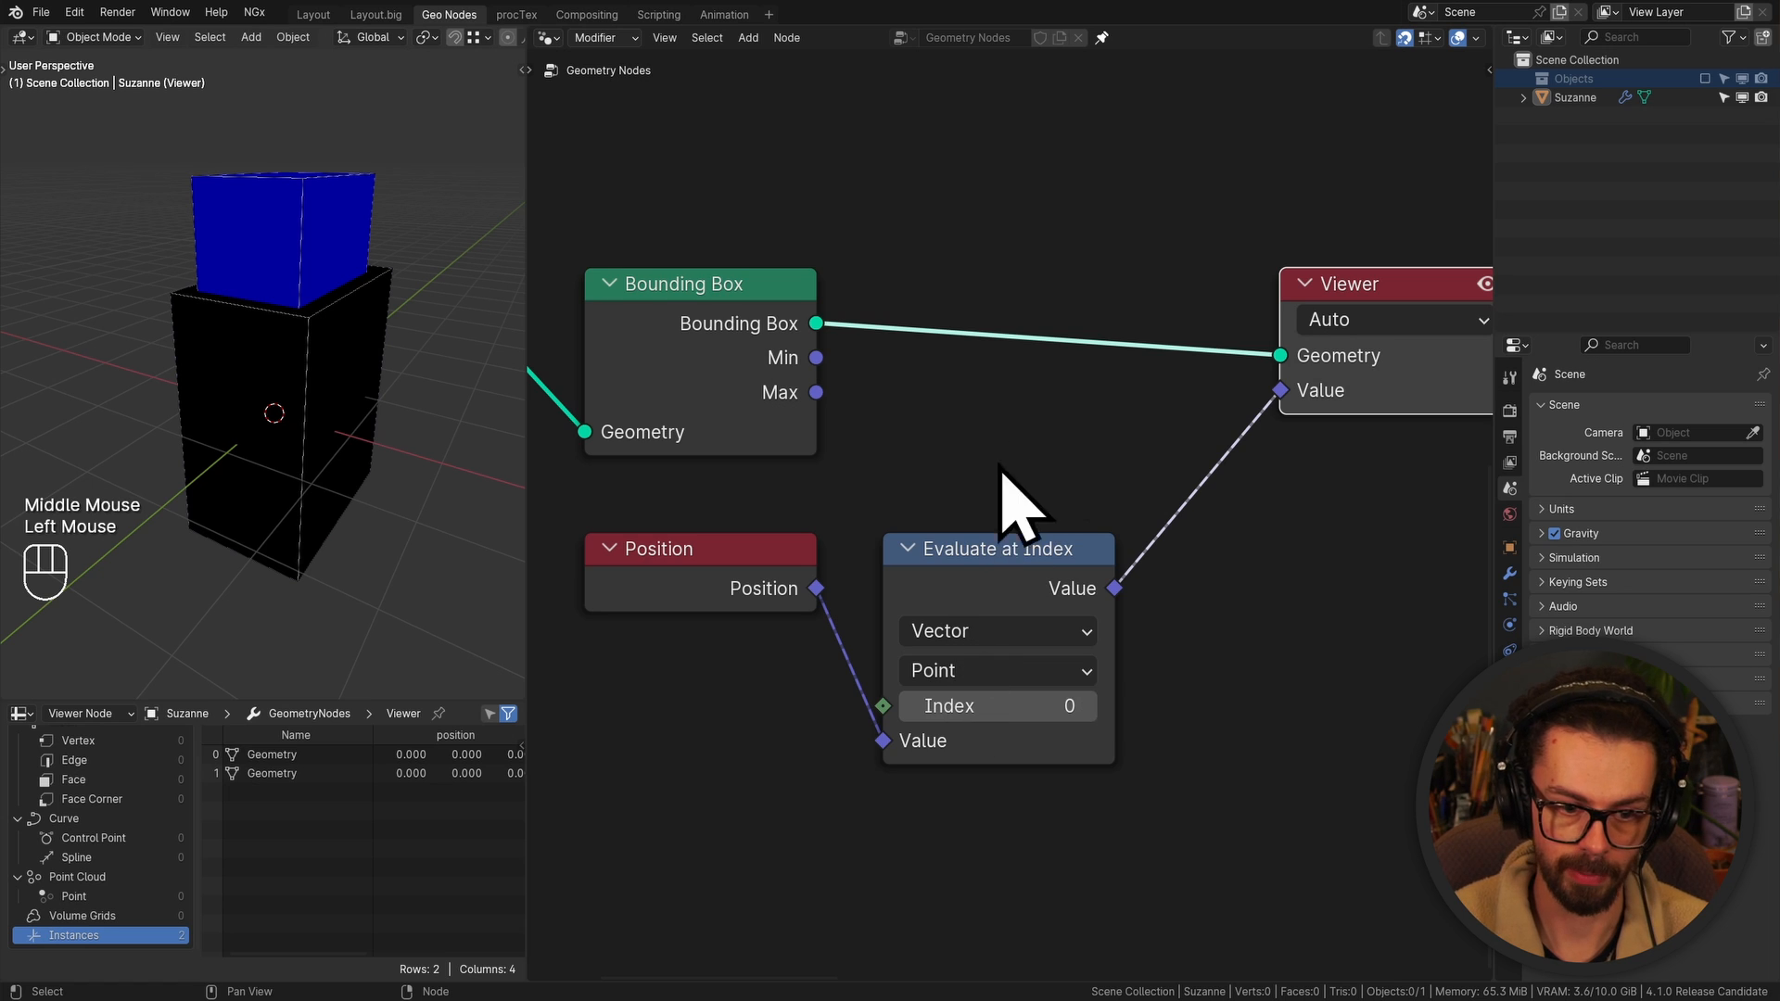
Lower the Position node and insert a Capture Attribute node between Bounding Box and the Viewer, aligned with Bounding Box
middle_drag(844, 598, 859, 573)
drag(739, 555, 730, 721)
key(shift+a)
mouse_move(1099, 358)
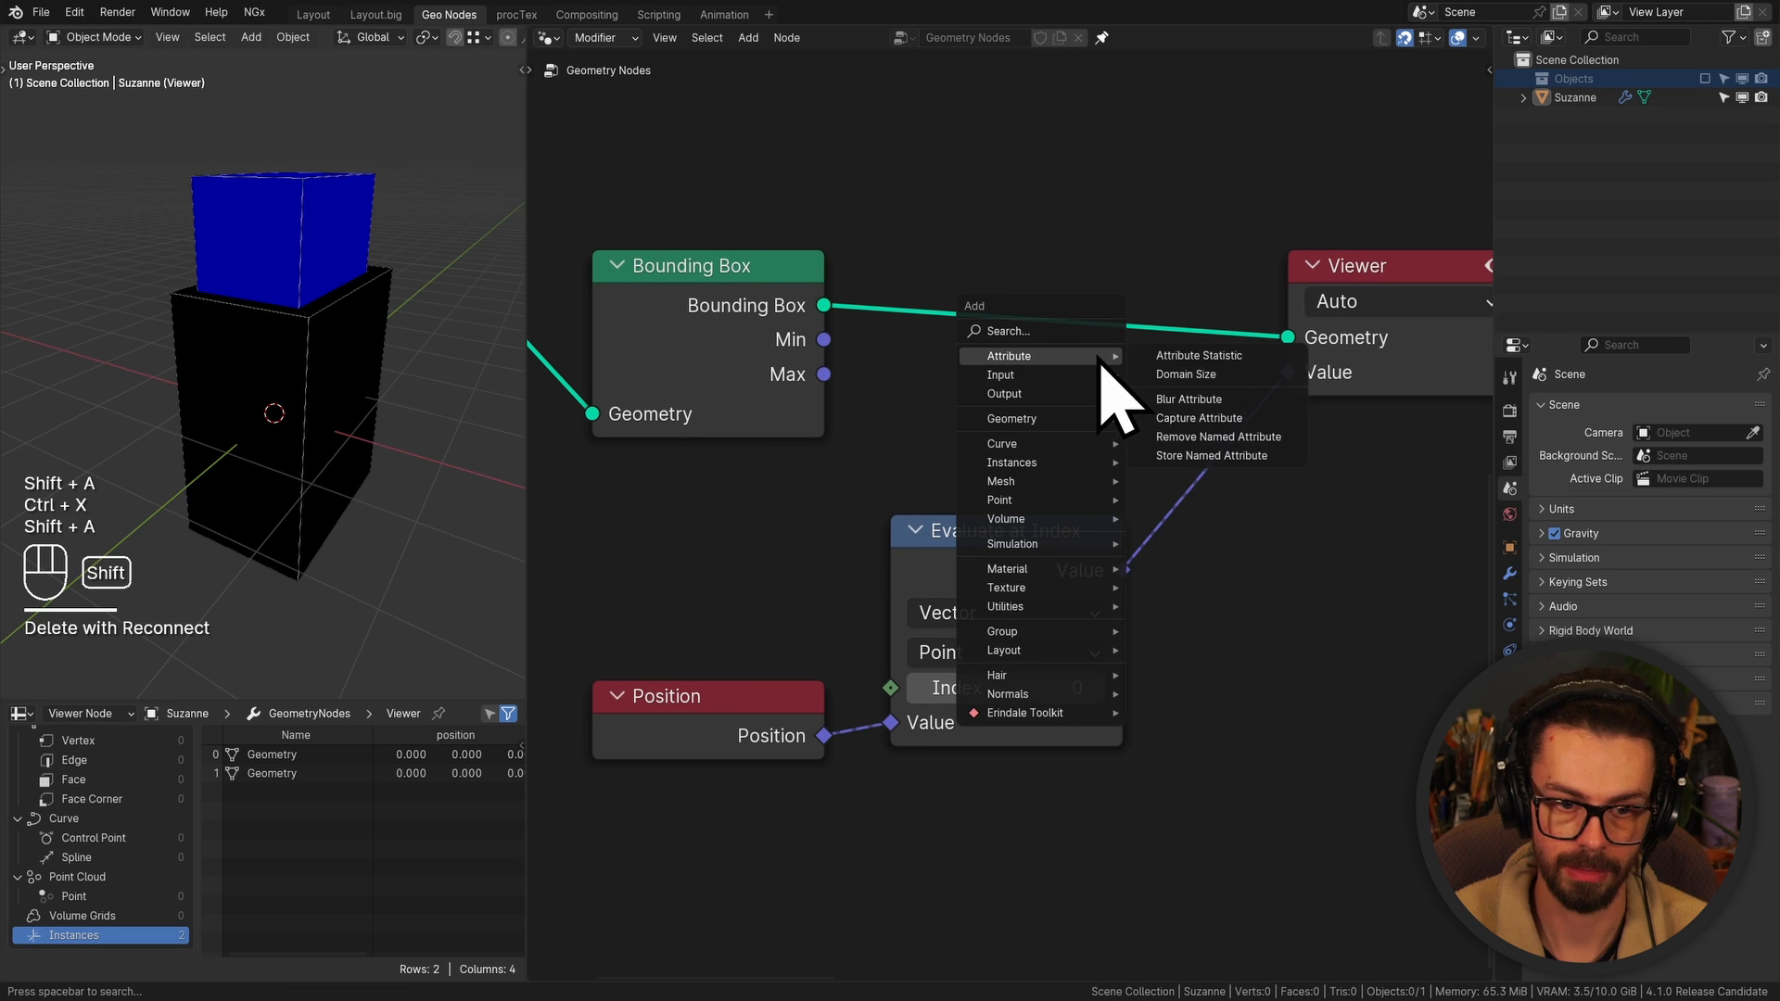
click(1199, 417)
click(1000, 275)
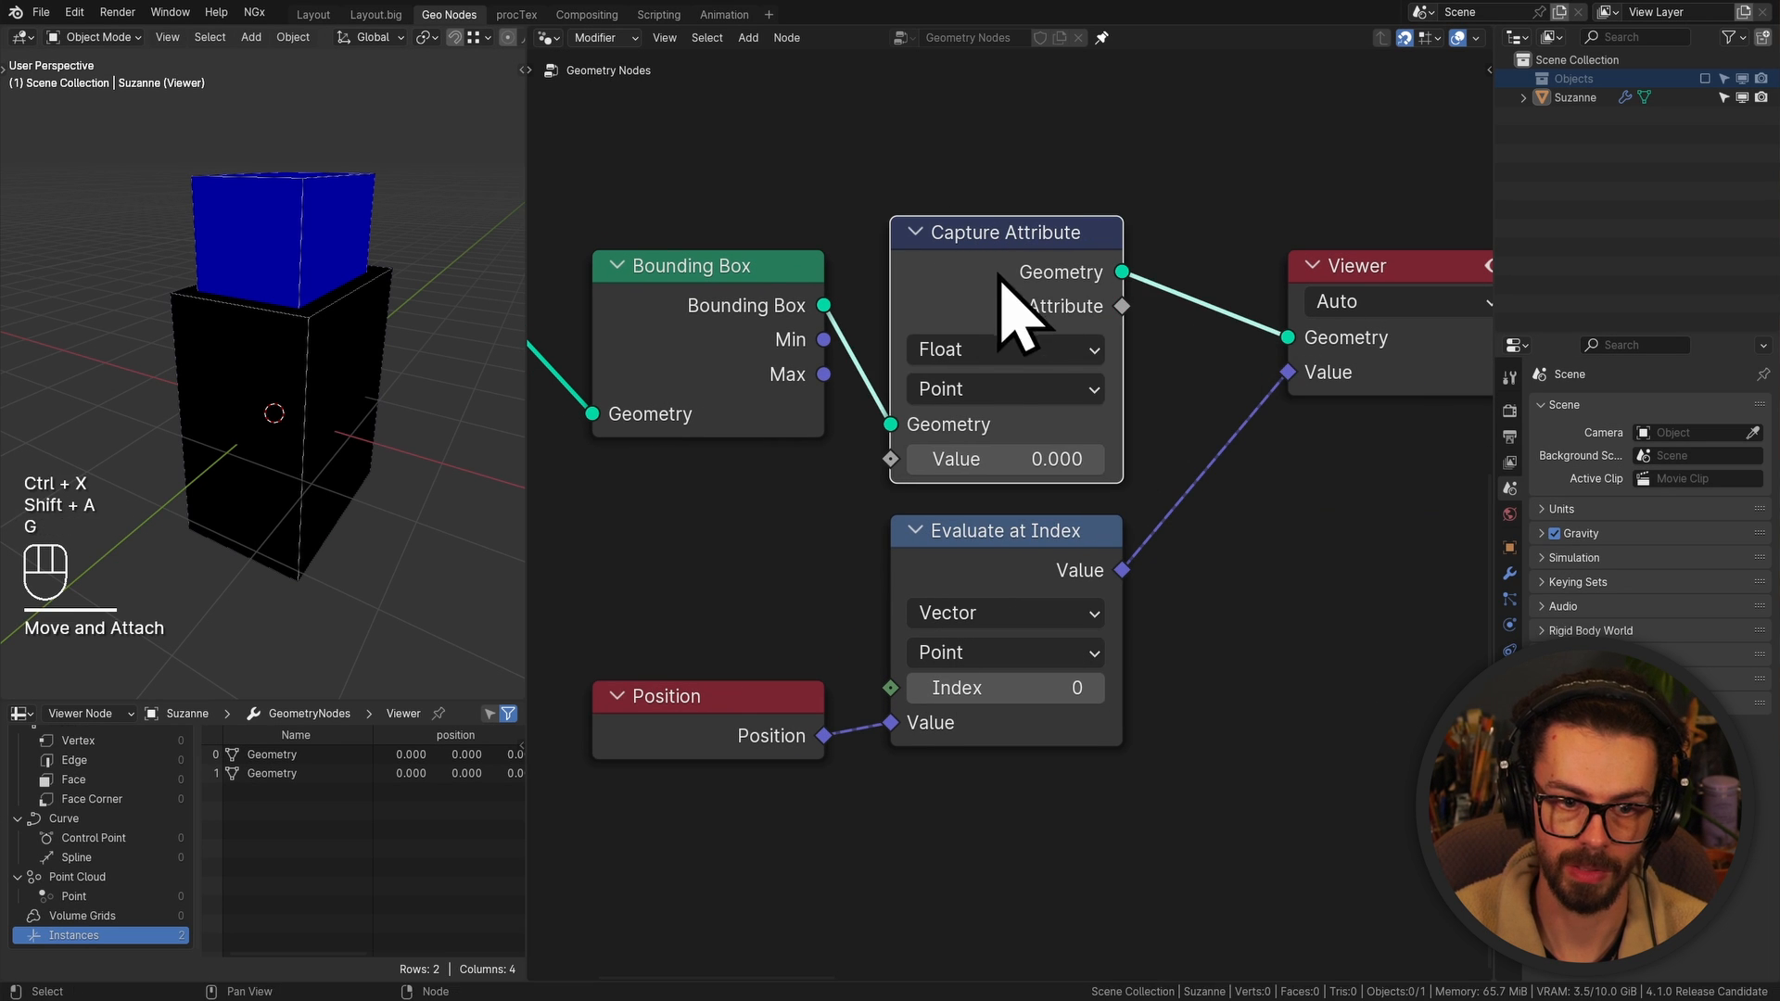
key(g)
click(1000, 371)
Set Capture Attribute's data type to Vector and link Evaluate at Index's Value into its Value input
click(1002, 382)
click(982, 529)
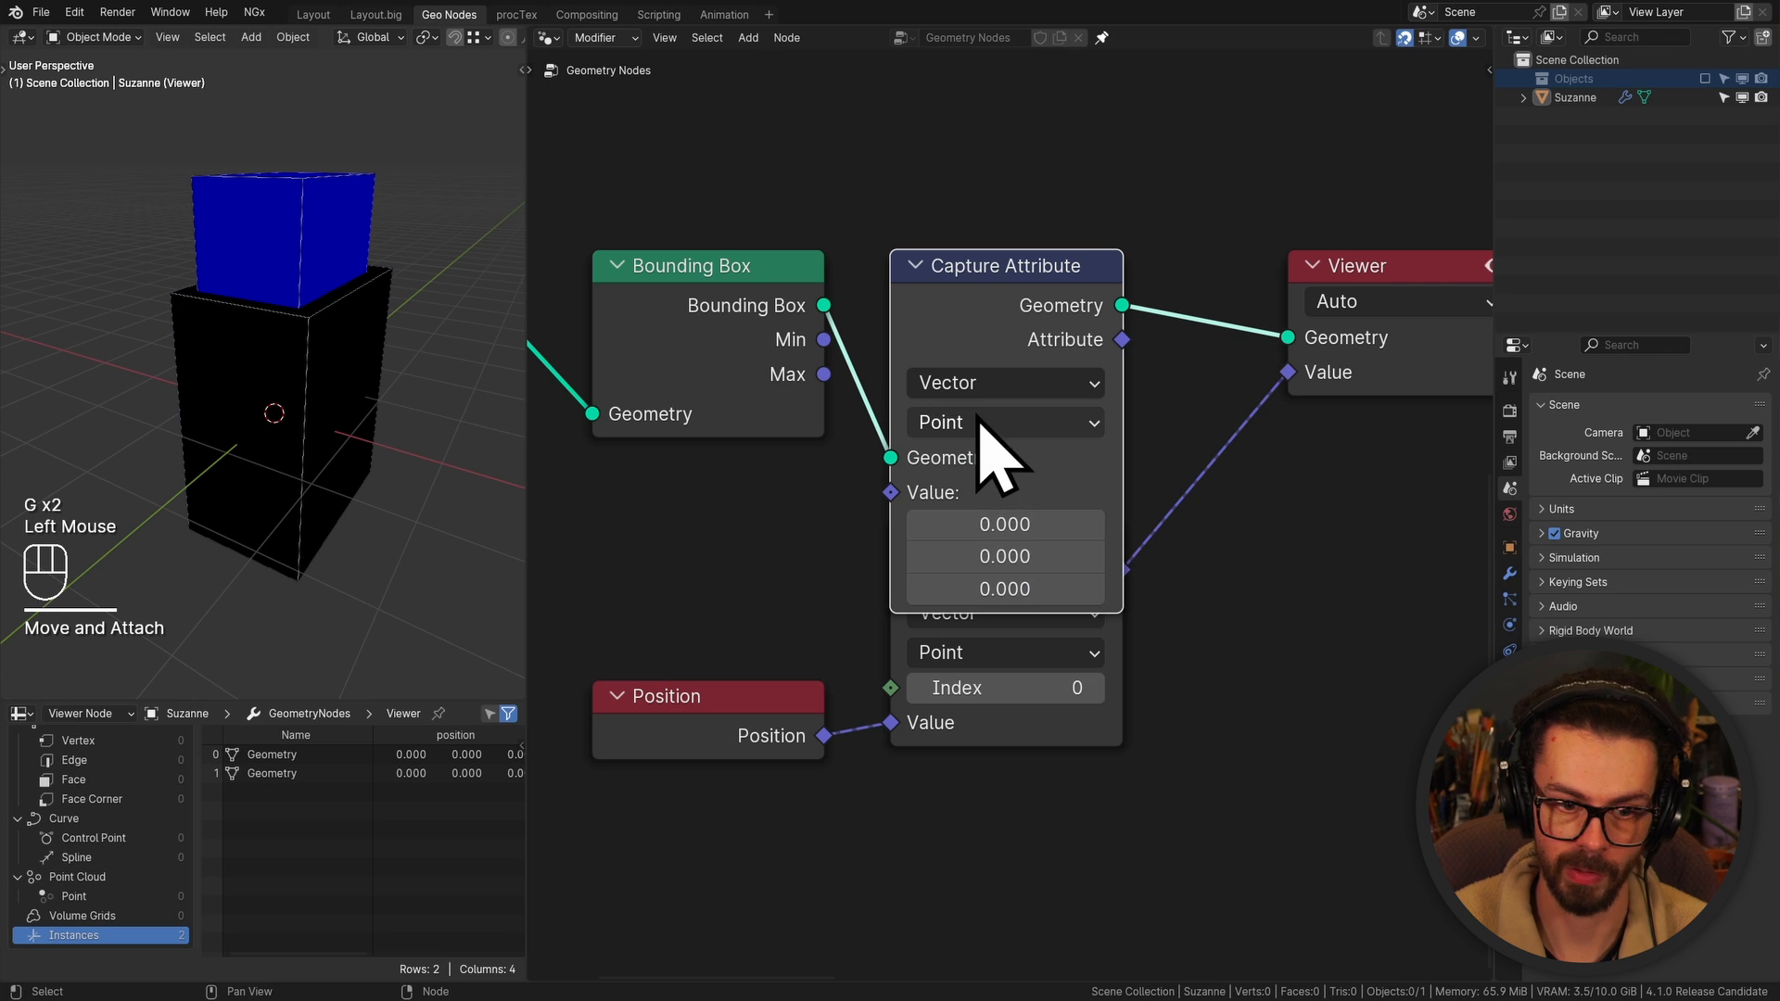
alt+right_drag(1031, 669, 1036, 433)
Move Evaluate at Index and Position together down, clear of the Capture Attribute node
drag(1168, 751, 628, 602)
key(g)
click(630, 632)
Duplicate the Capture Attribute node and insert the copy between the original and the Viewer
scroll(1244, 570, down, 2)
middle_drag(1251, 566, 1090, 526)
drag(1141, 473, 1029, 371)
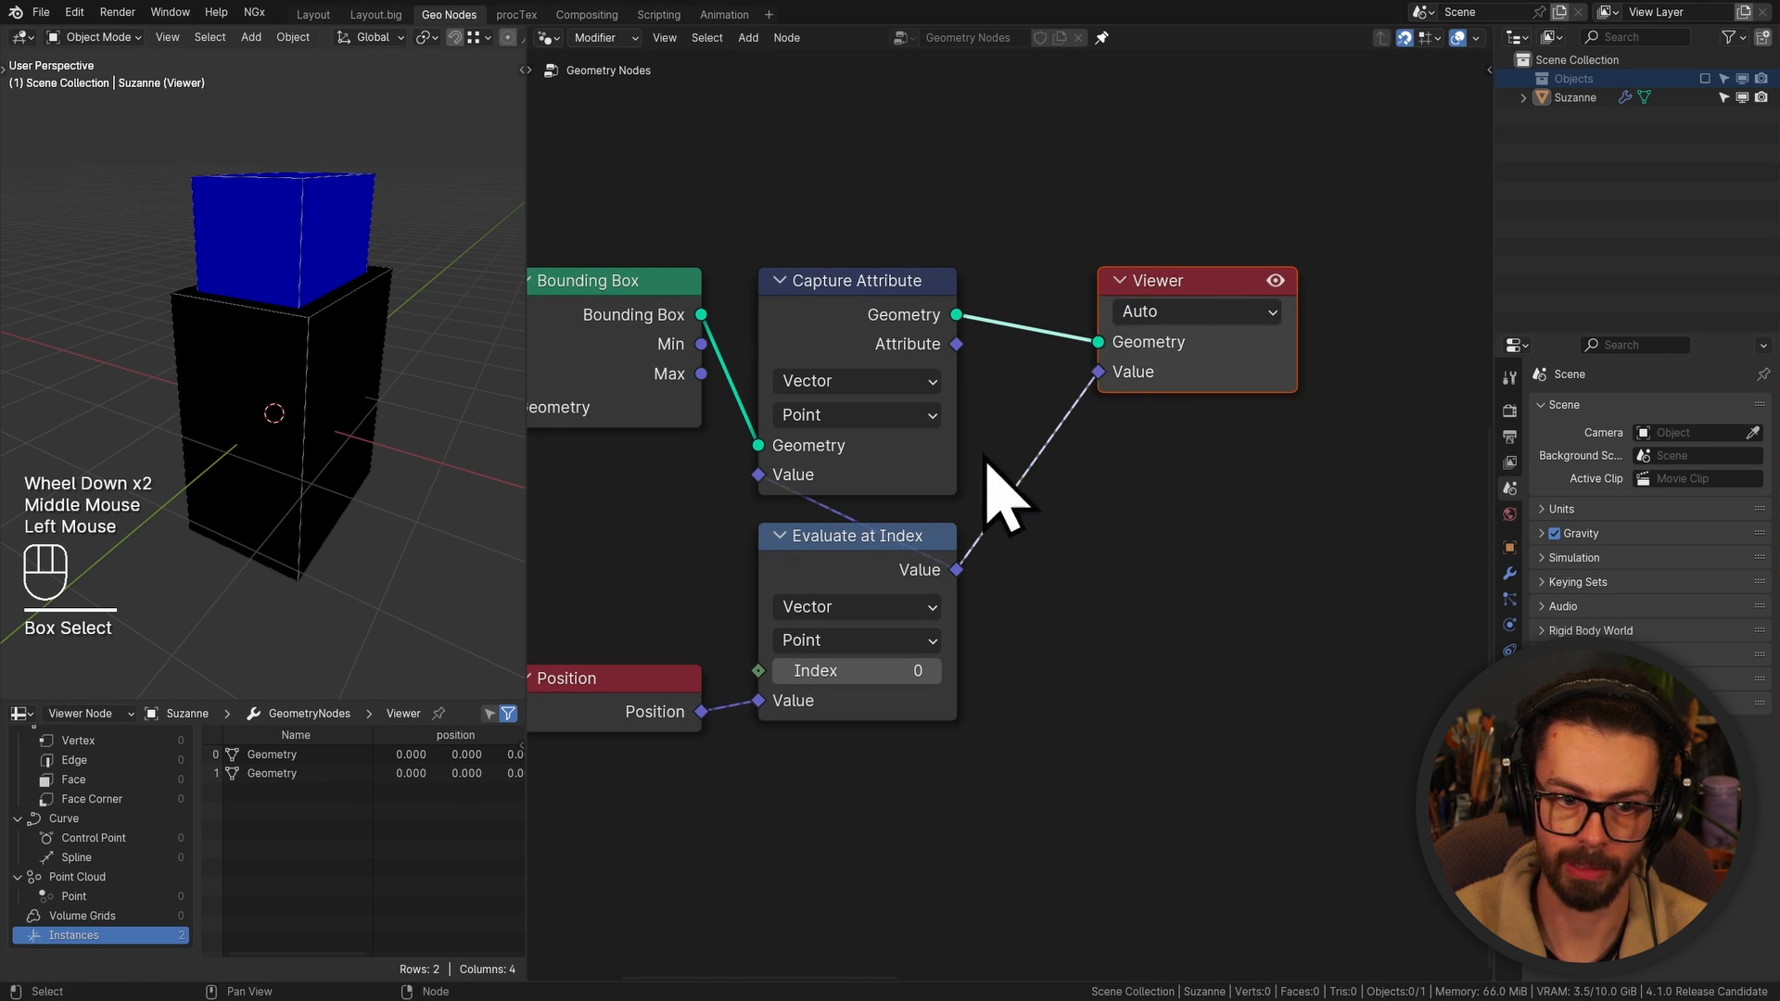
click(874, 377)
key(shift+d)
key(g)
click(1053, 325)
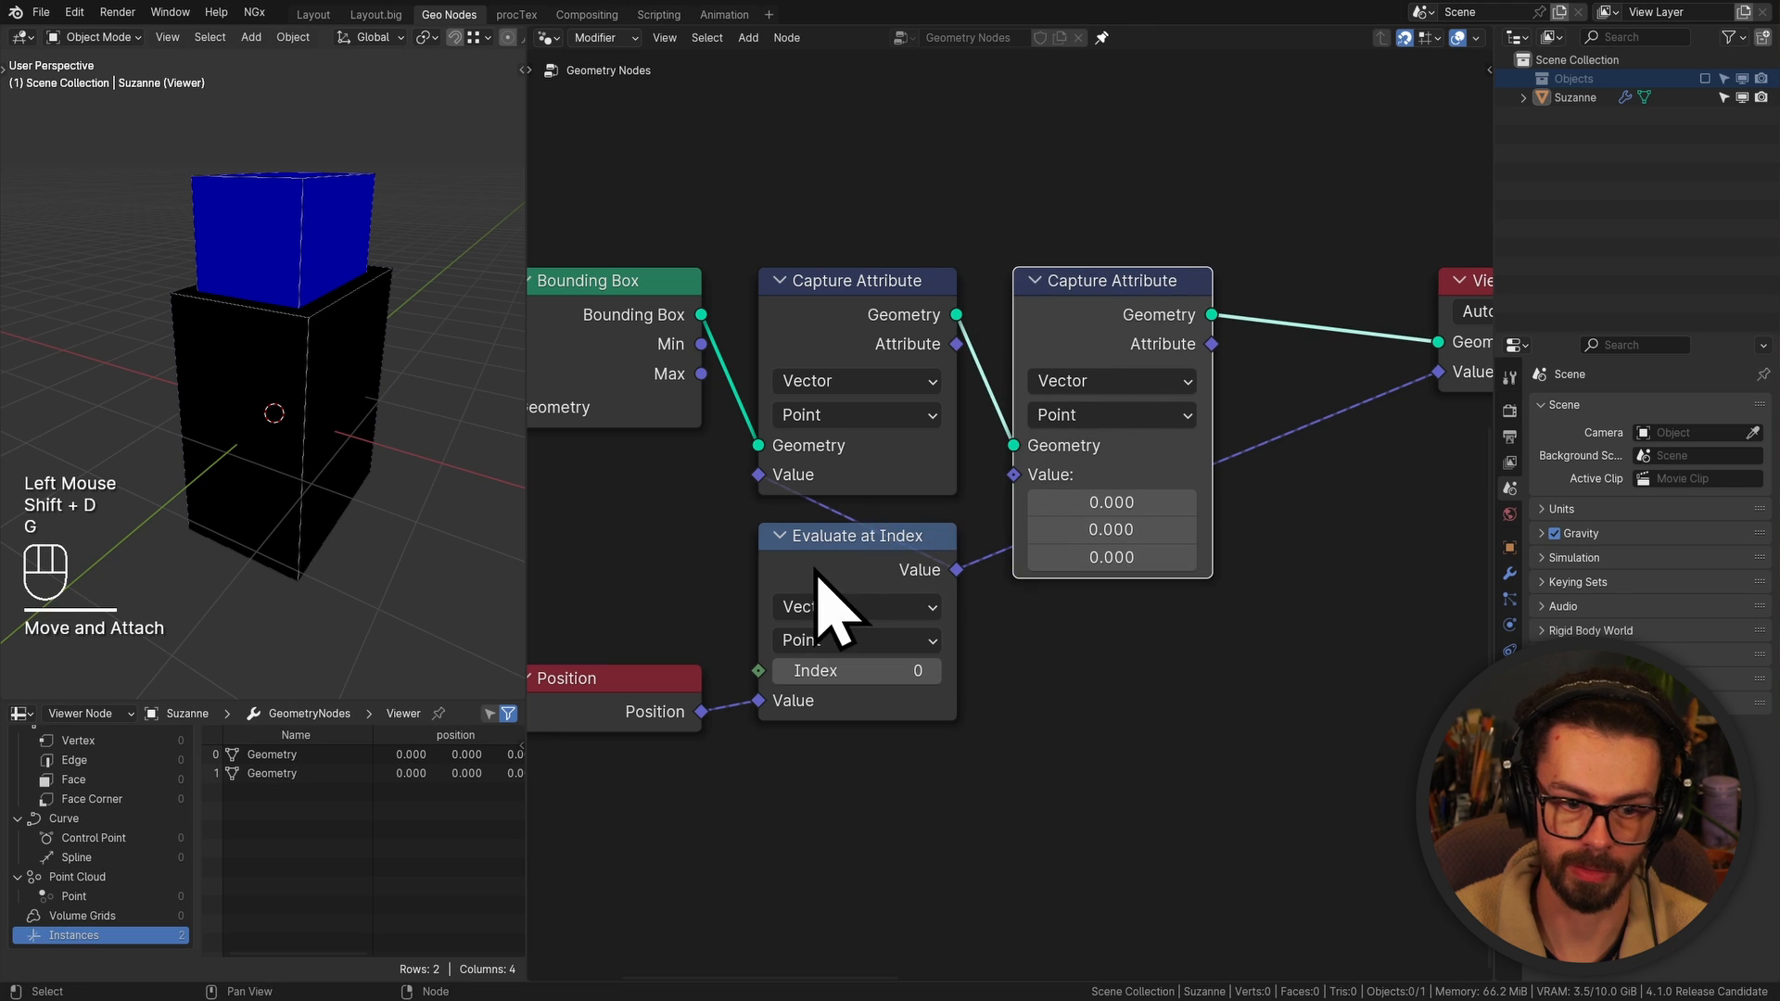
Duplicate Evaluate at Index with its Position link, set the copy's Index to 7 and feed it into the second Capture Attribute's Value
click(816, 568)
key(shift+ctrl+d)
click(1056, 686)
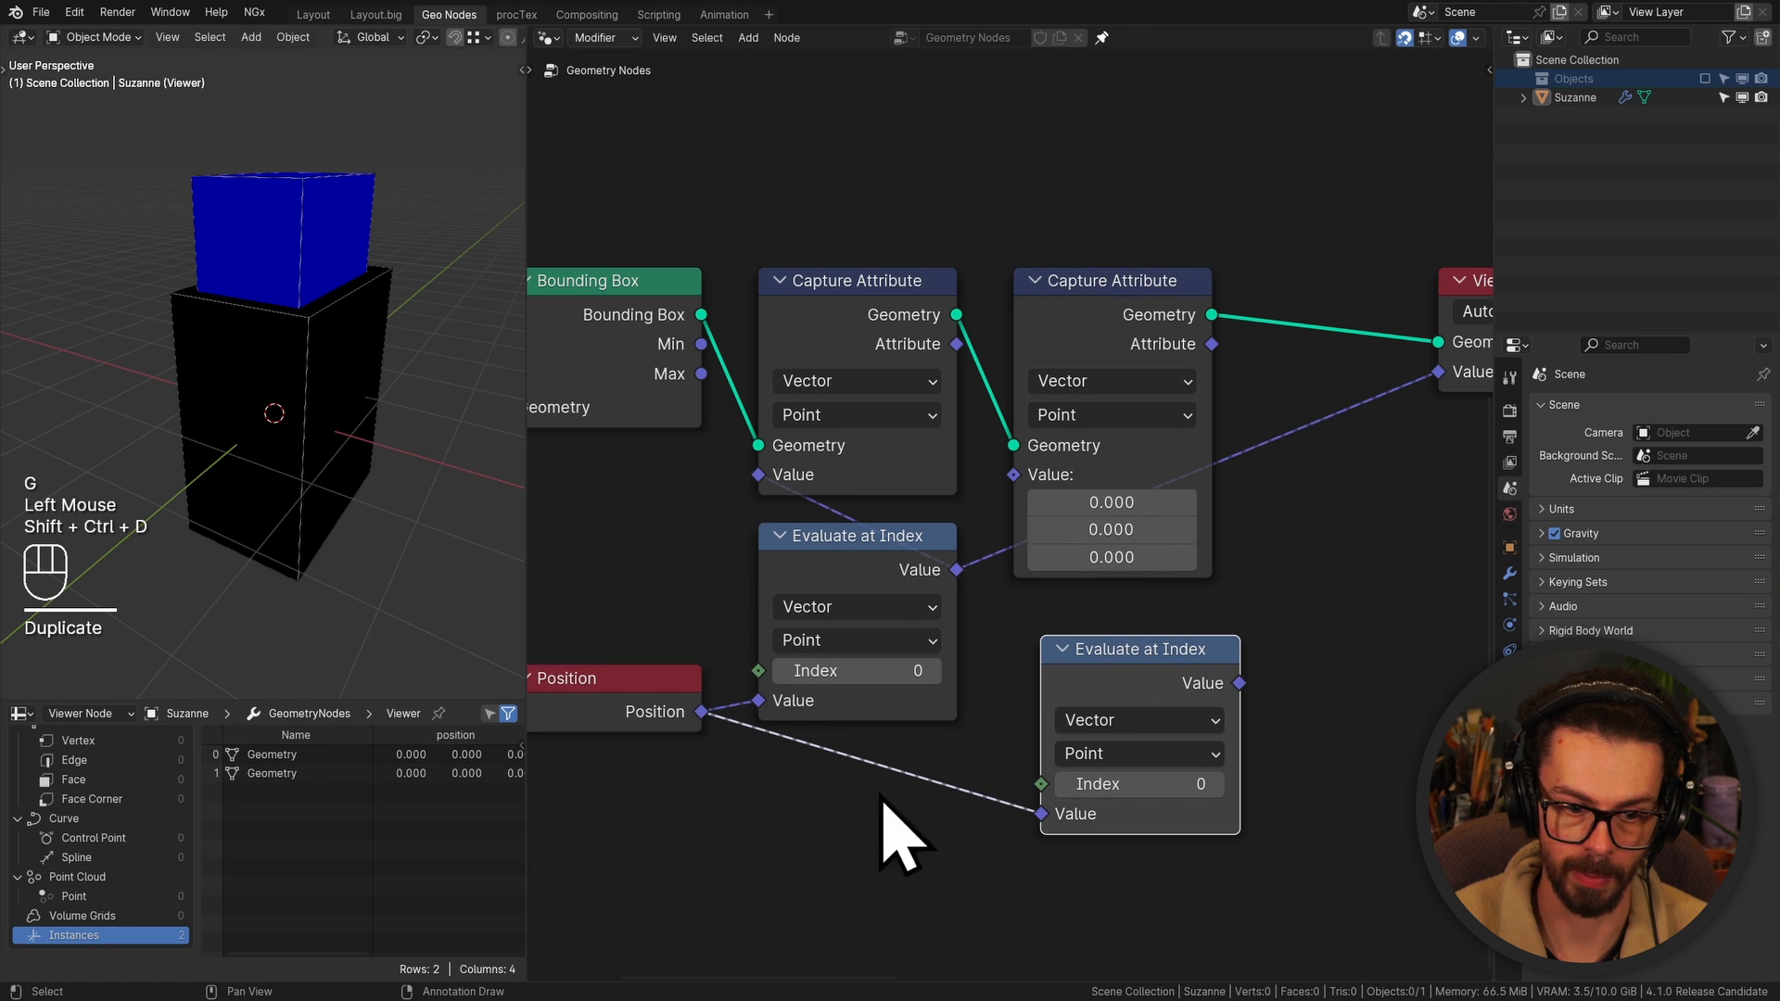
click(1159, 779)
key(Return)
alt+right_drag(1162, 700, 1135, 560)
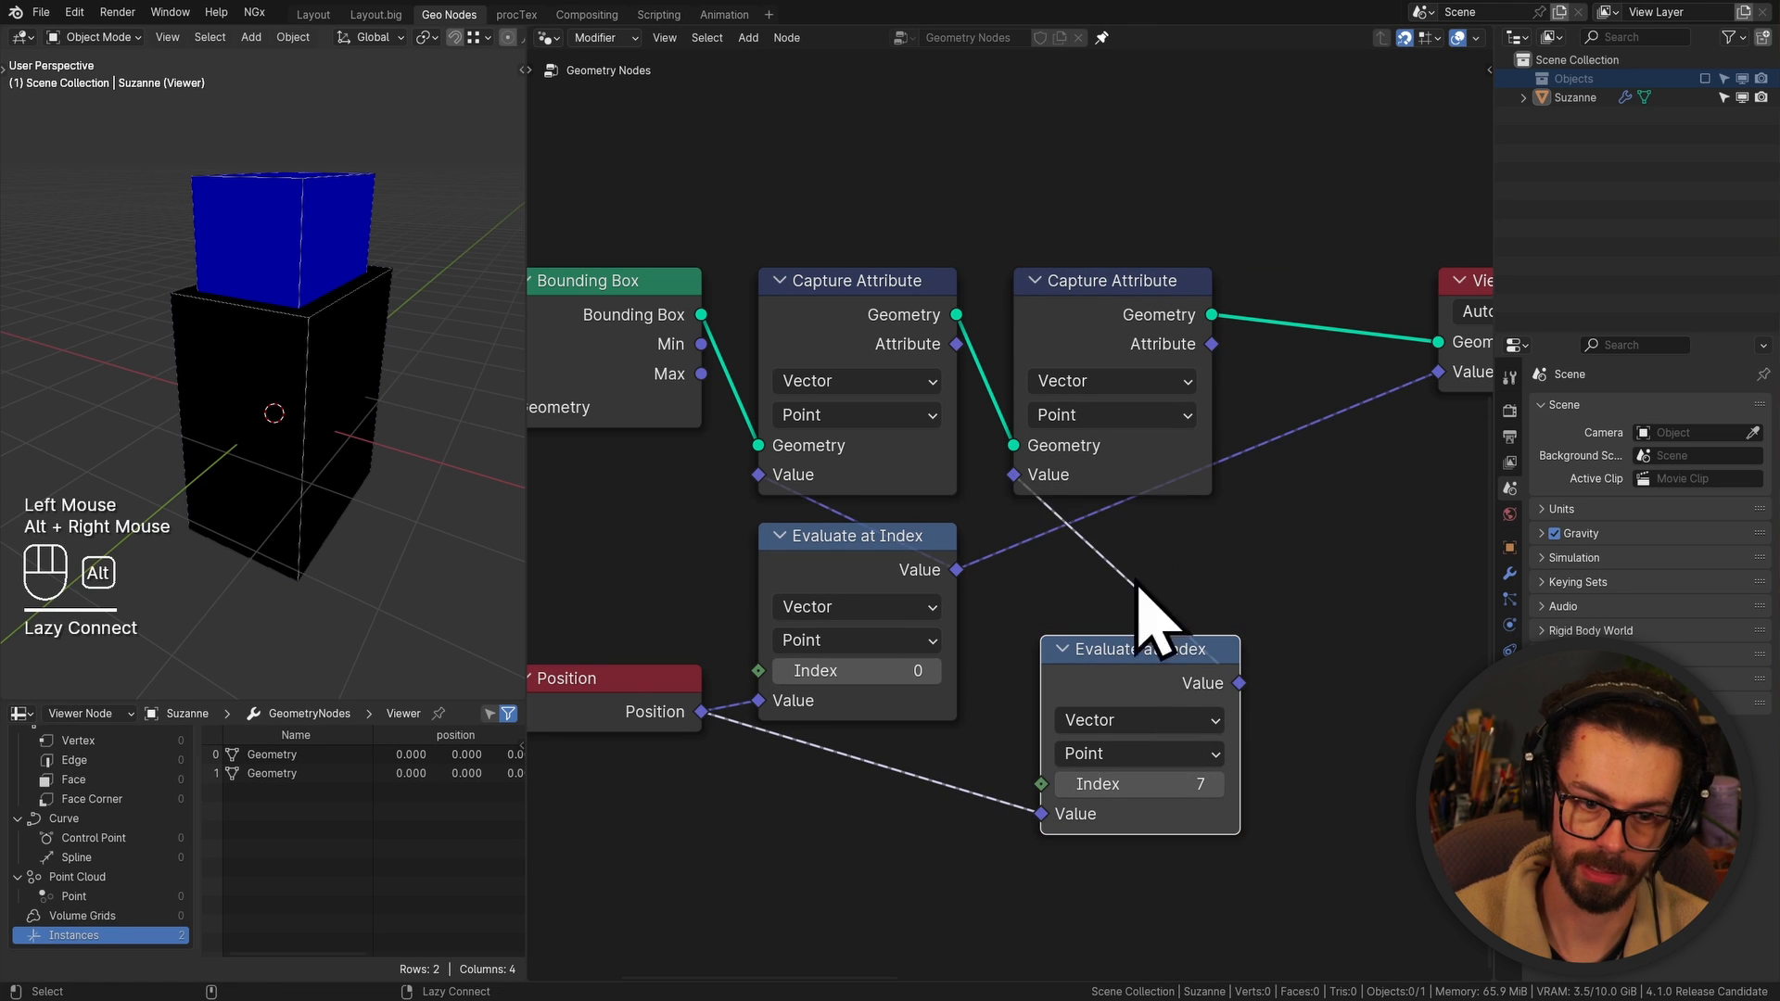
drag(1149, 665, 1111, 551)
Send the second Capture Attribute's Geometry and Attribute outputs to the Viewer
scroll(1117, 487, down, 1)
ctrl+shift+click(1191, 338)
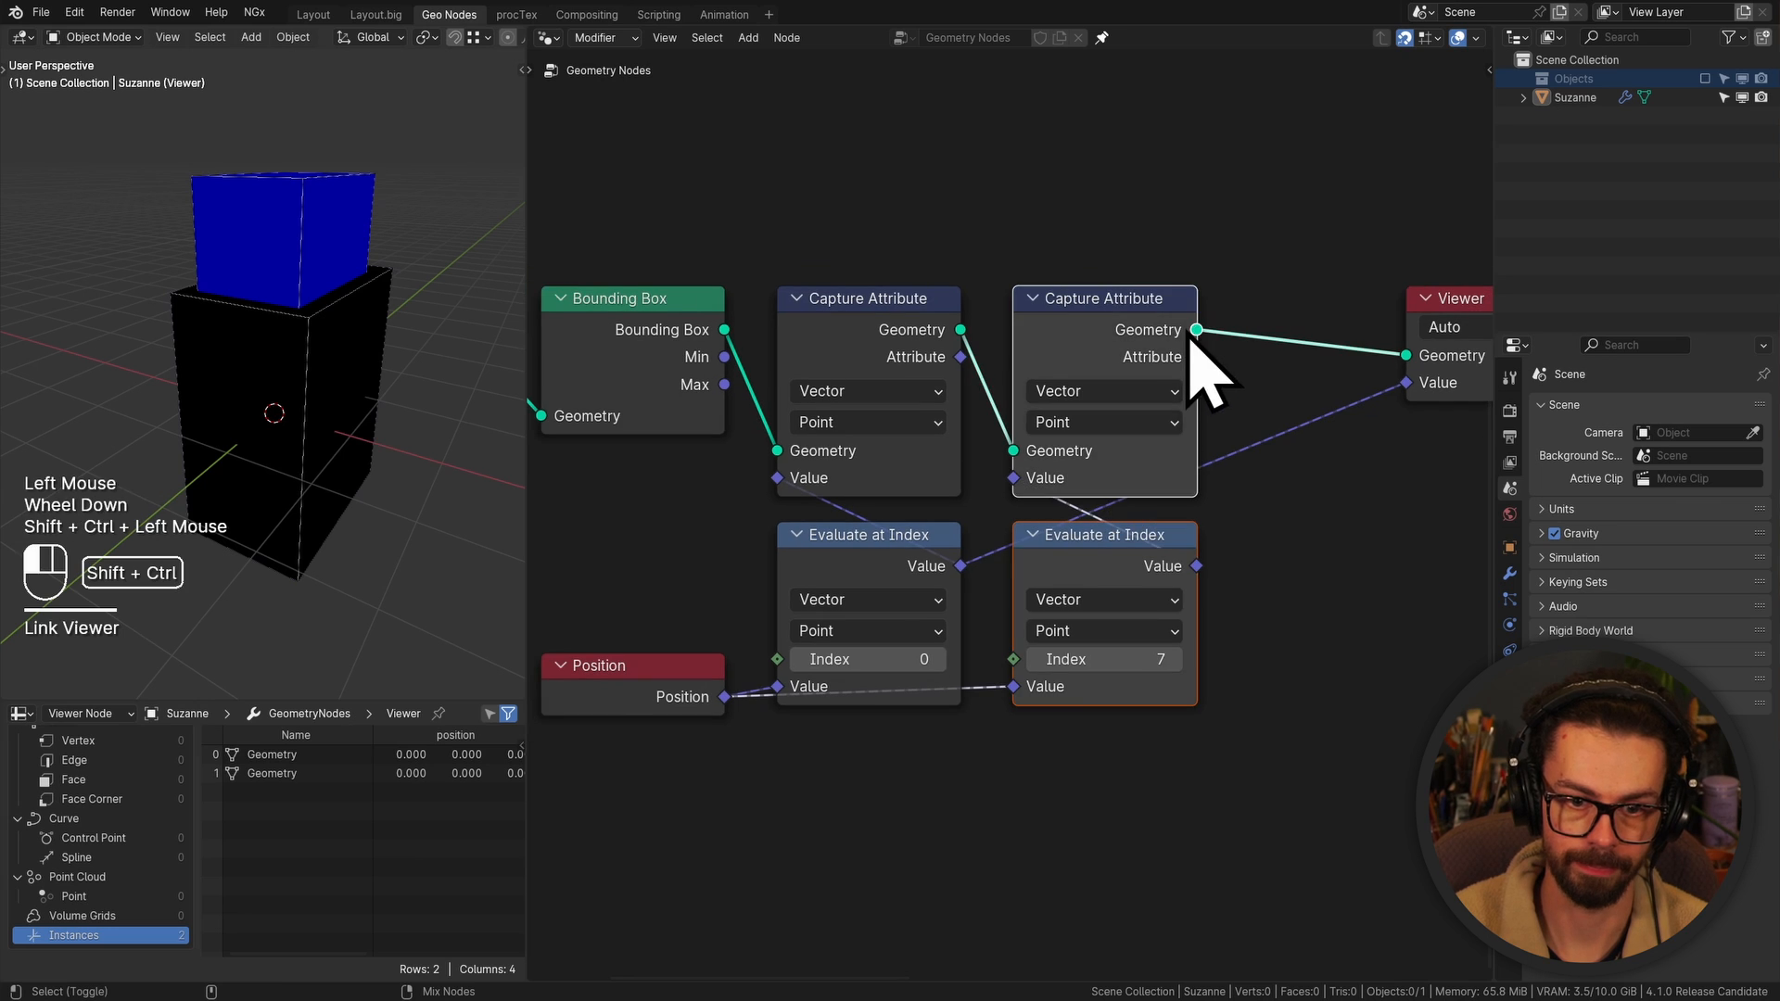
ctrl+shift+click(1194, 357)
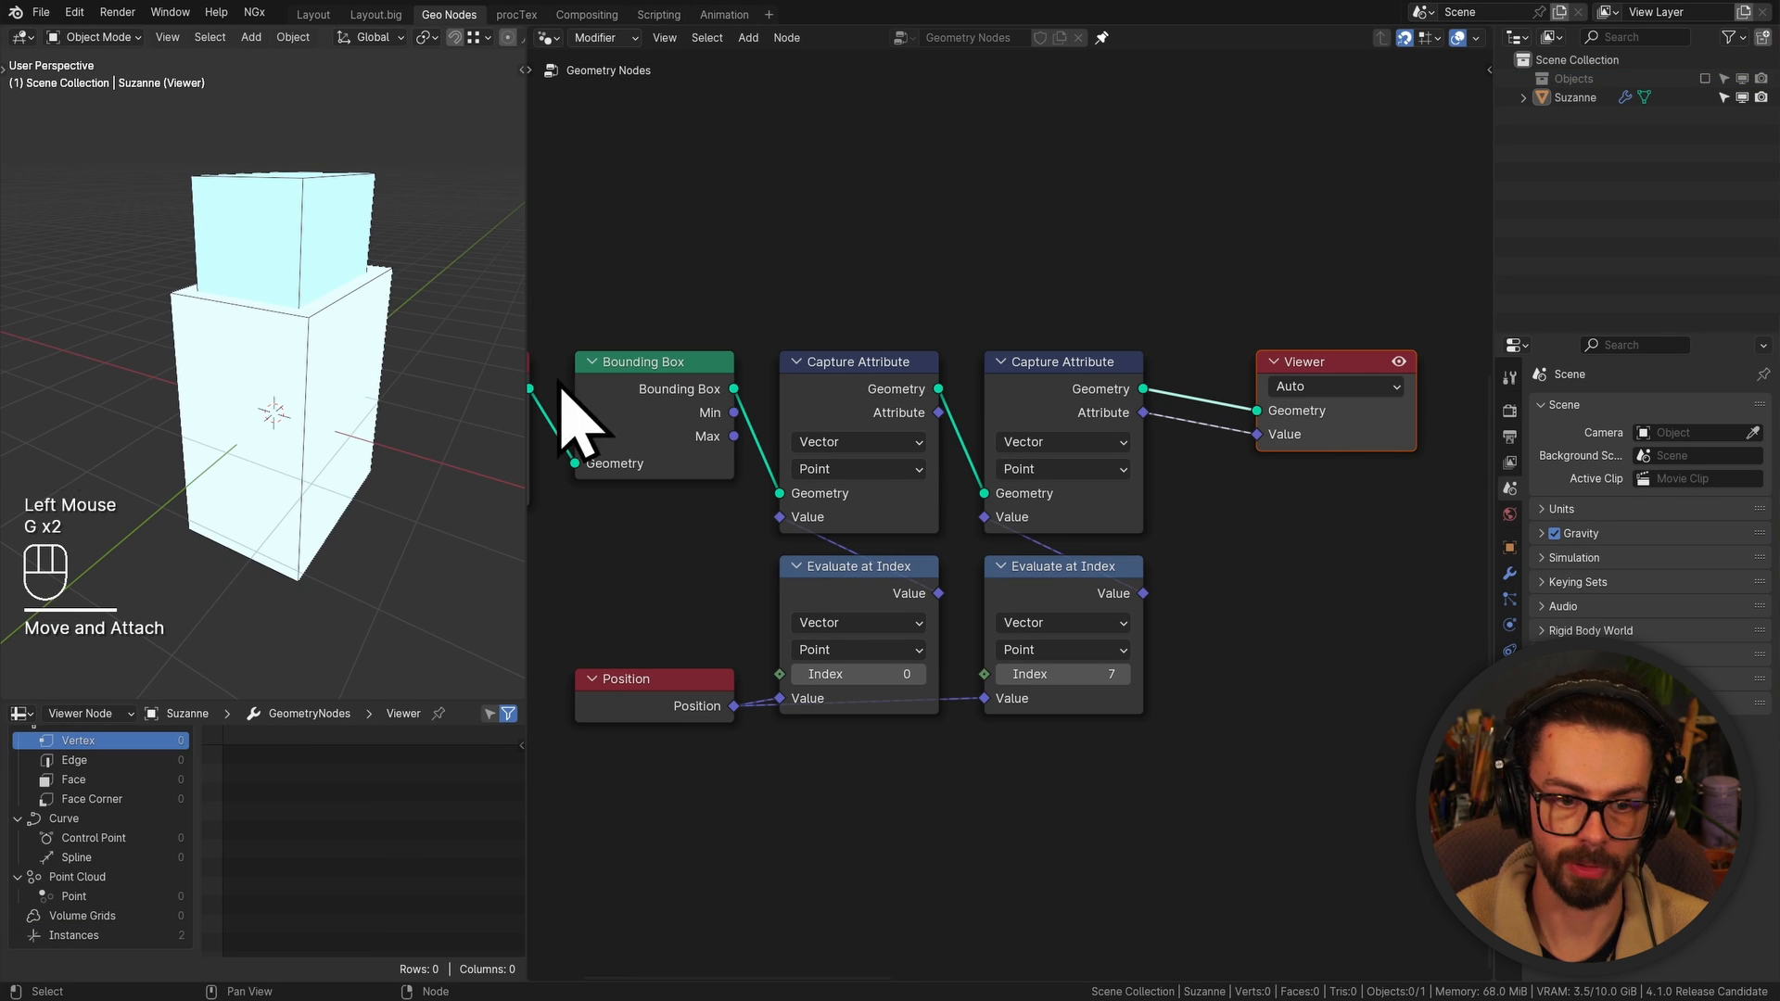
Route Collection Info's Instances to the Viewer through reroutes running above the node row, and move the Viewer farther along
middle_drag(1020, 418, 1041, 421)
scroll(1029, 438, down, 2)
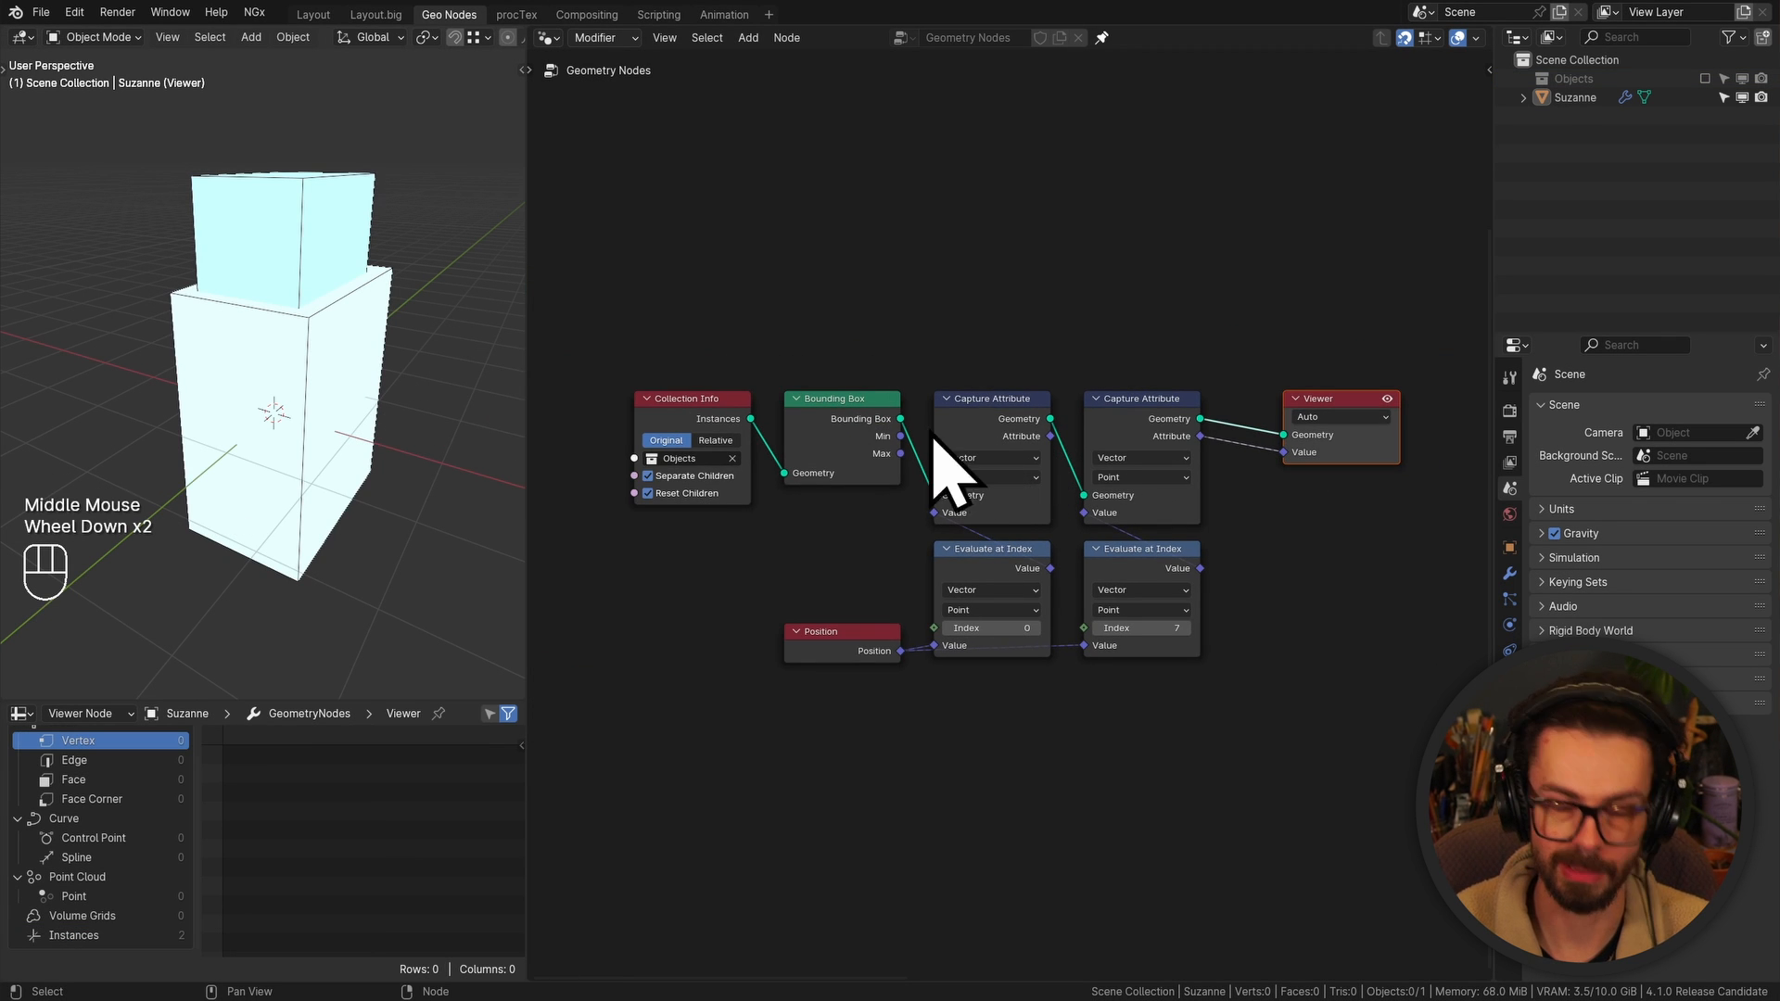
ctrl+shift+click(742, 445)
shift+right_drag(942, 437, 904, 400)
key(g)
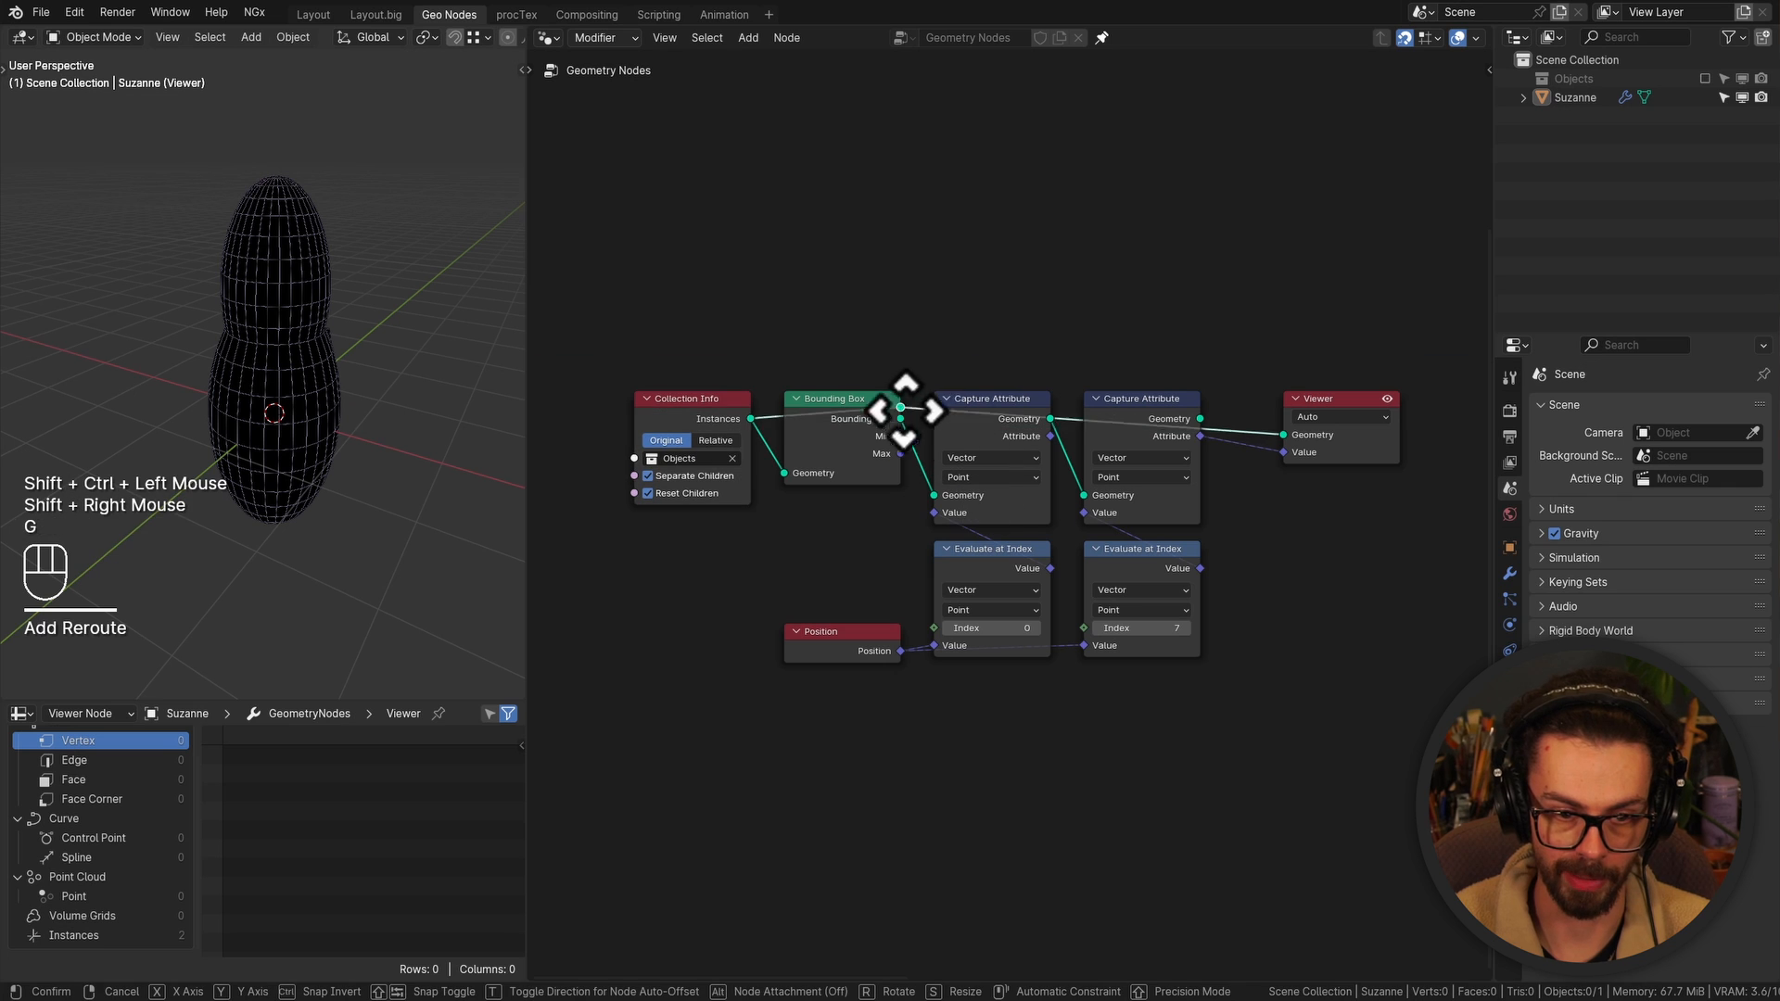
click(805, 364)
shift+right_drag(820, 350, 830, 386)
key(g)
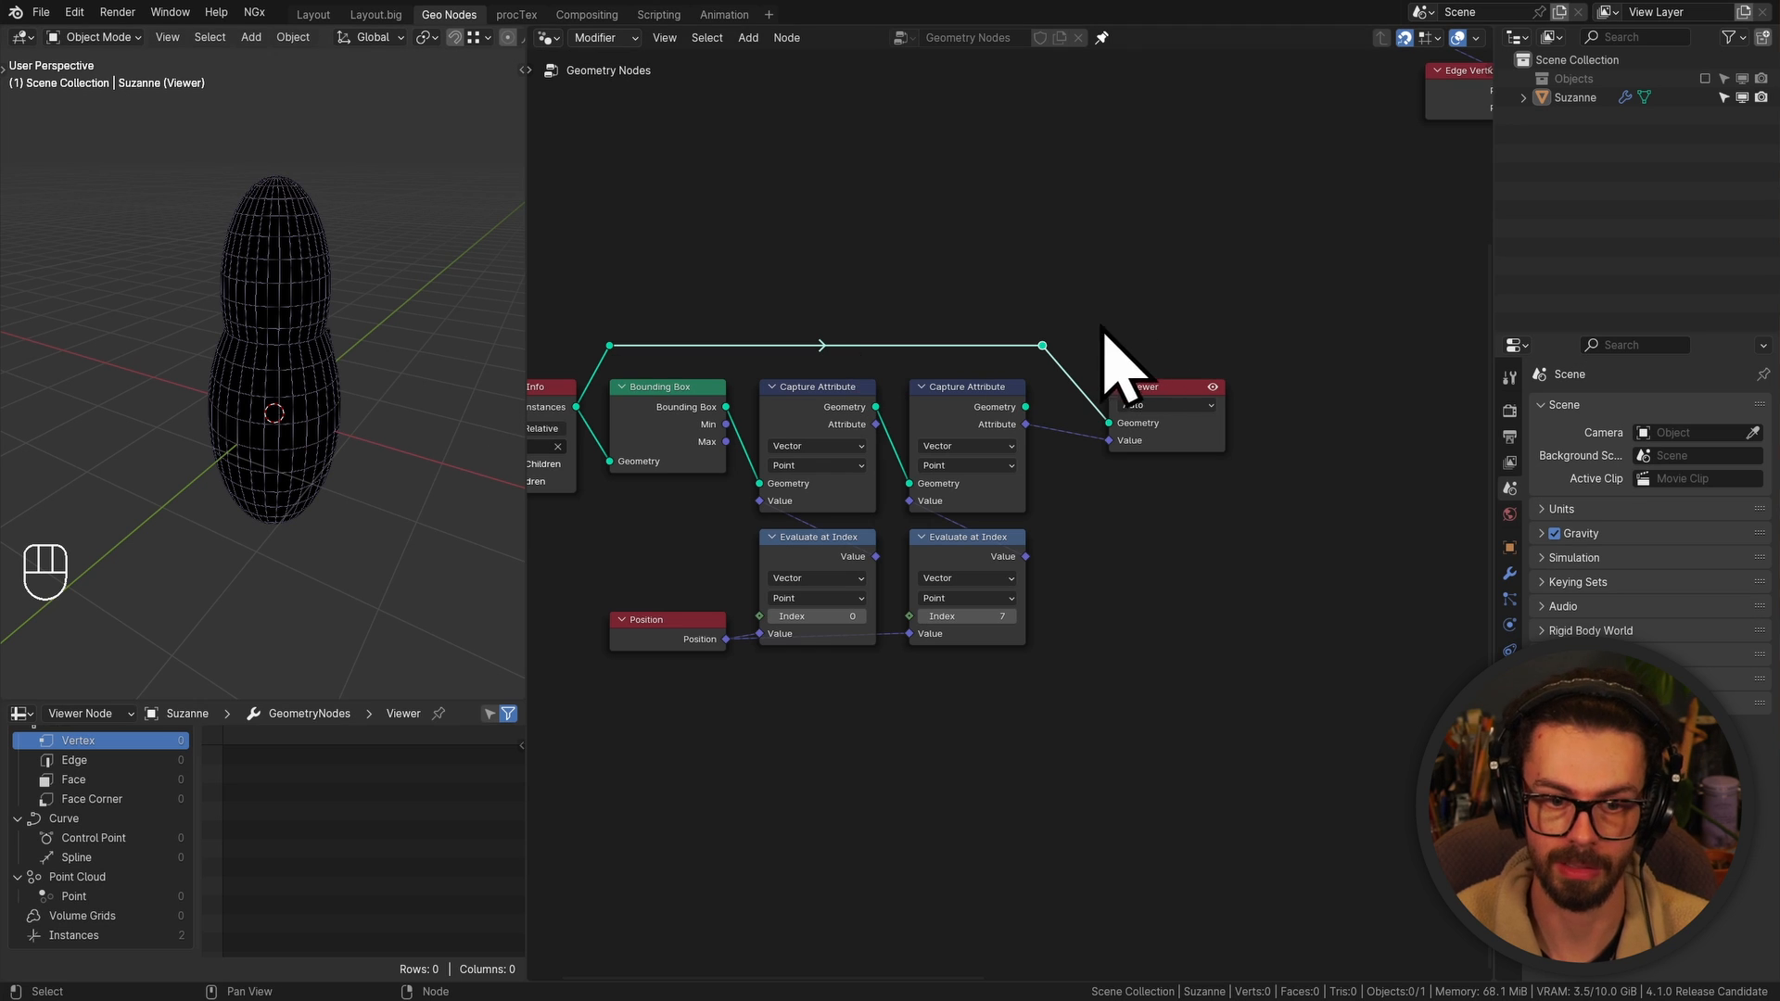
drag(1056, 295, 1219, 517)
key(g)
click(1365, 484)
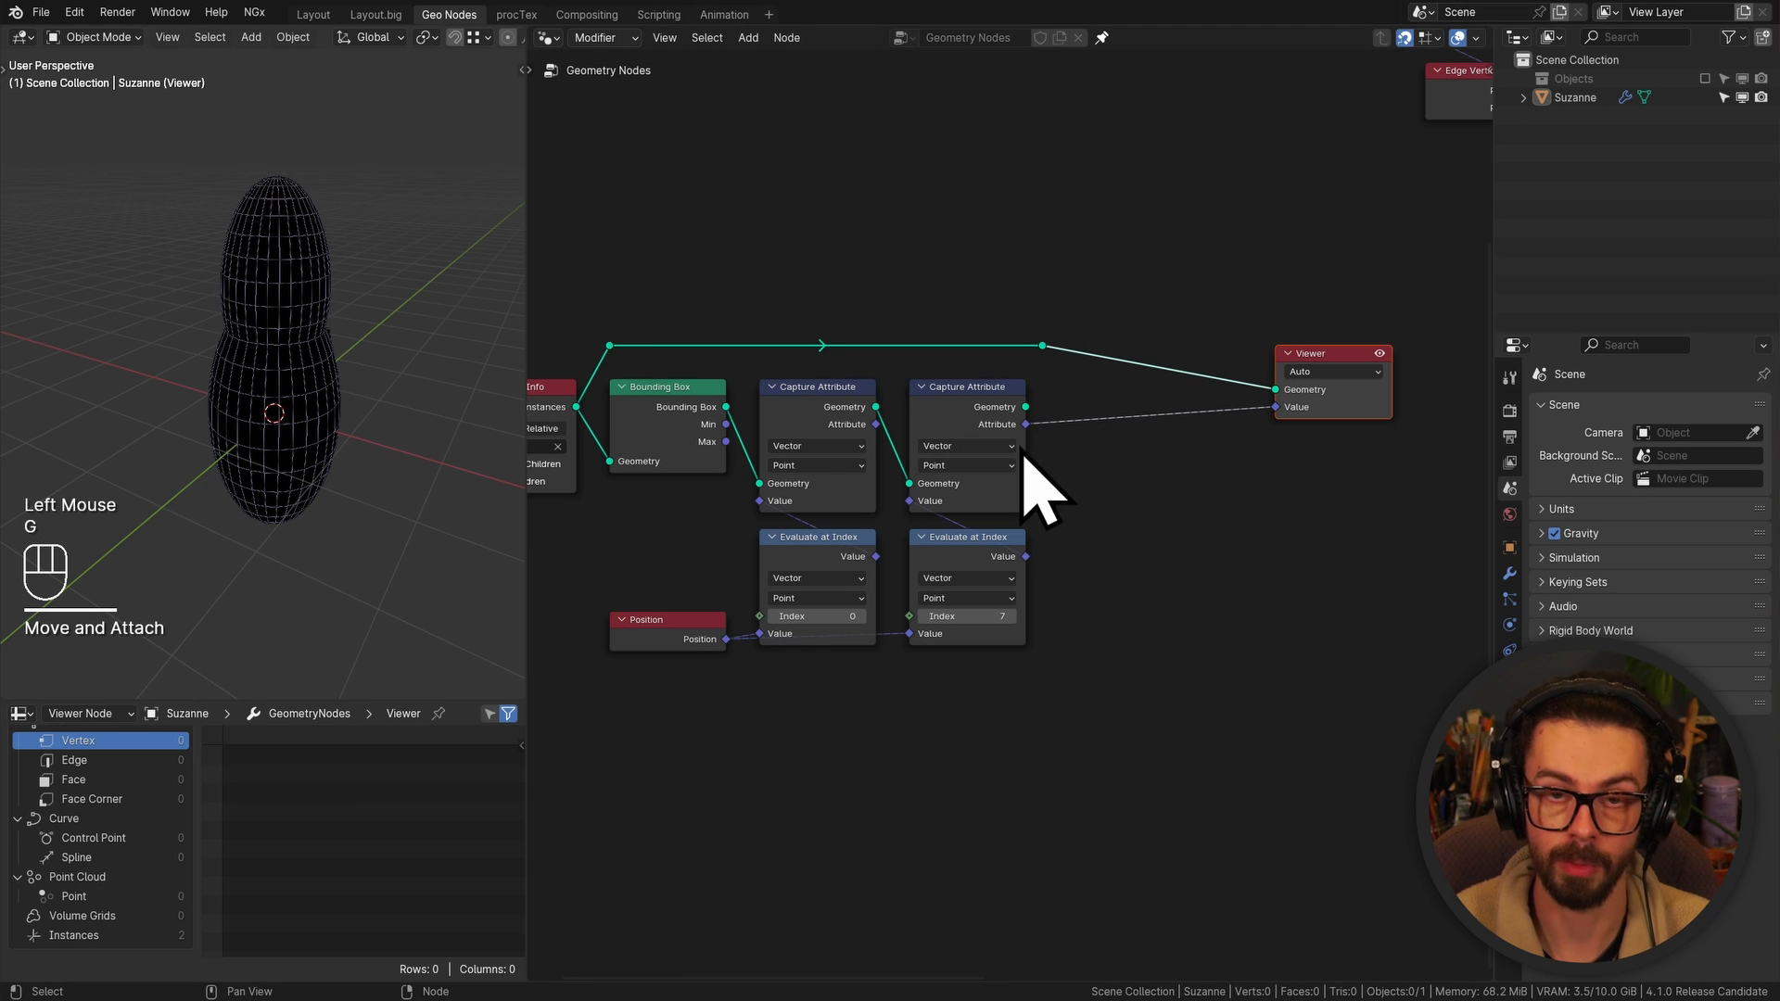
Add a Realize Instances node fed by the second Capture Attribute's Geometry and send its output to the Viewer
scroll(1078, 365, up, 1)
key(shift+a)
text(real)
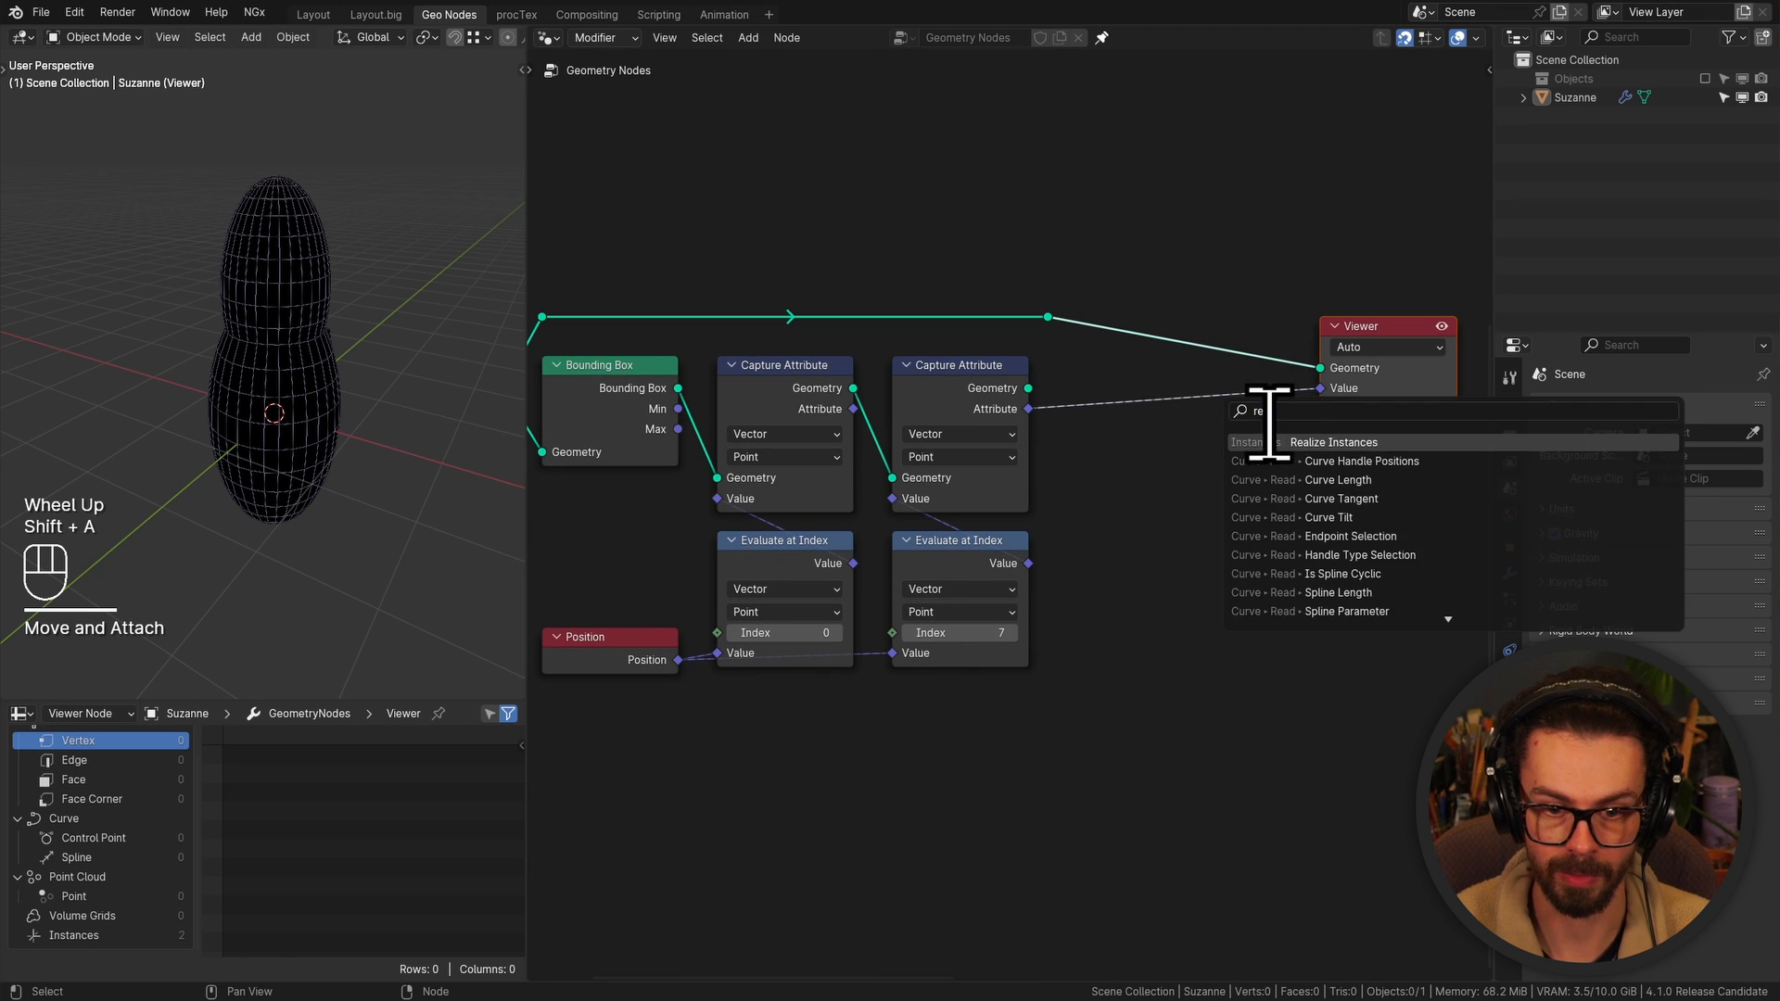
key(Return)
click(1218, 460)
alt+right_drag(1001, 392, 1243, 457)
ctrl+shift+click(1325, 478)
Move the Viewer farther away and place Realize Instances directly beside the second Capture Attribute
drag(1240, 313, 1452, 435)
key(g)
click(1422, 427)
shift+middle_drag(1425, 433, 1243, 386)
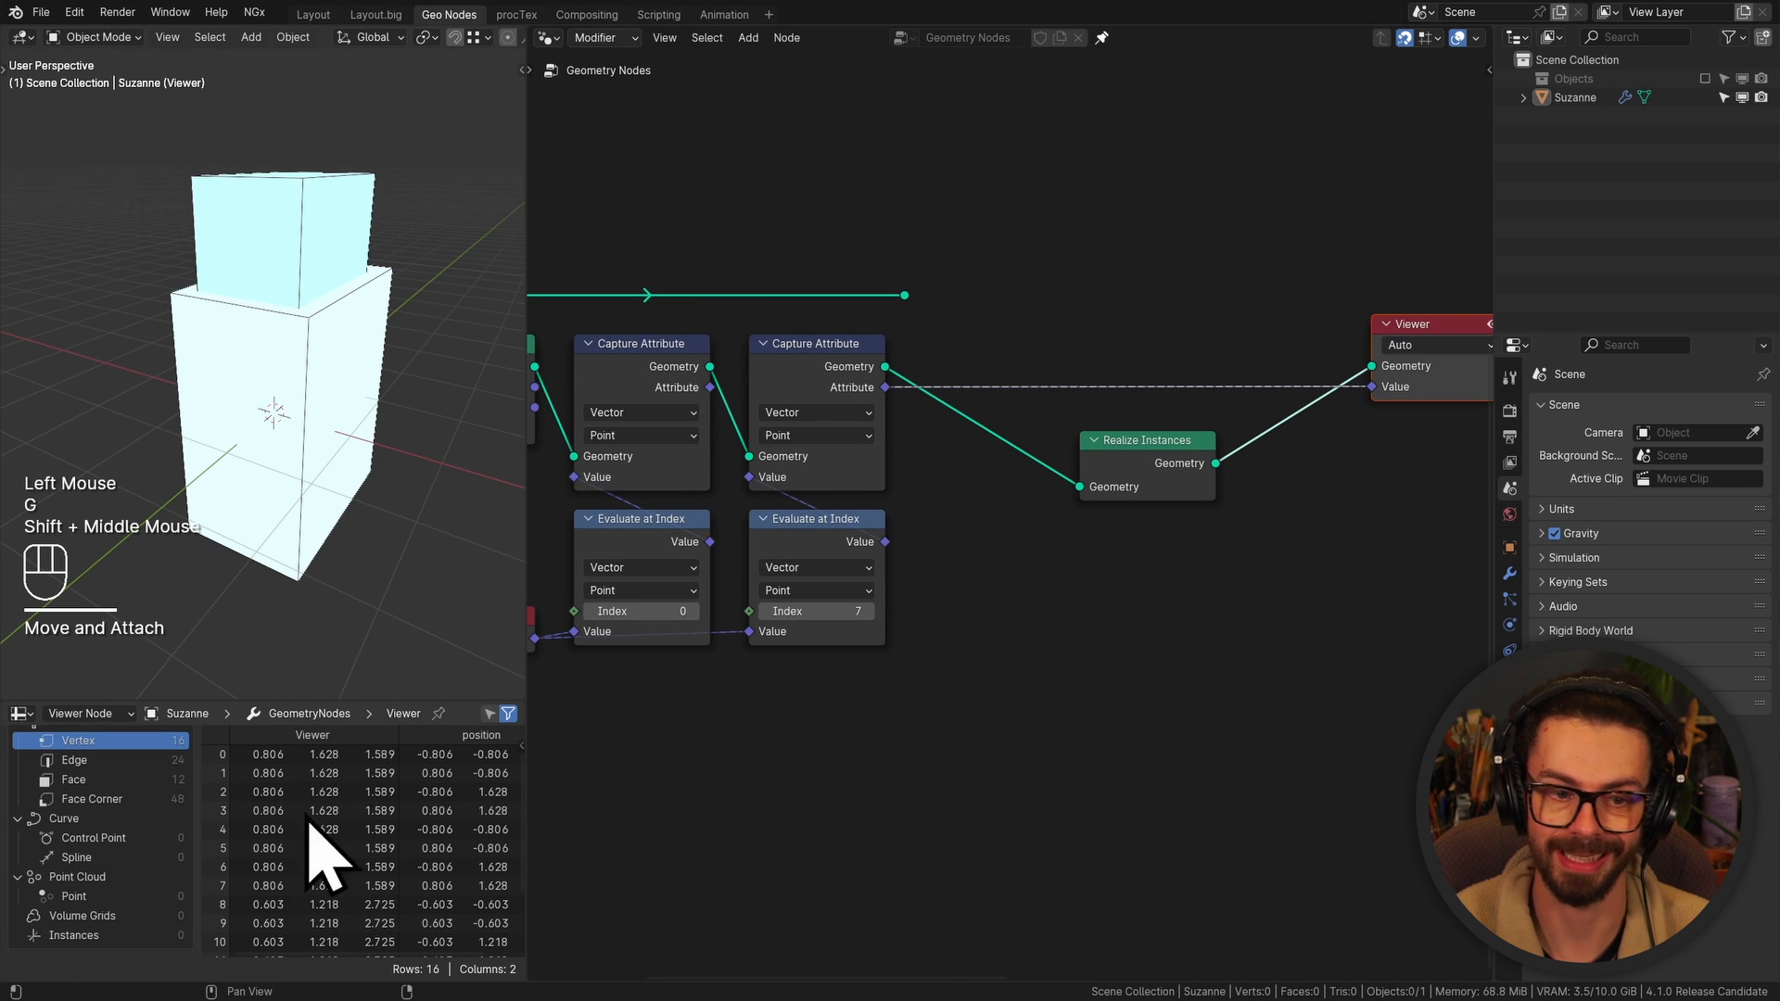
drag(1010, 394, 1180, 556)
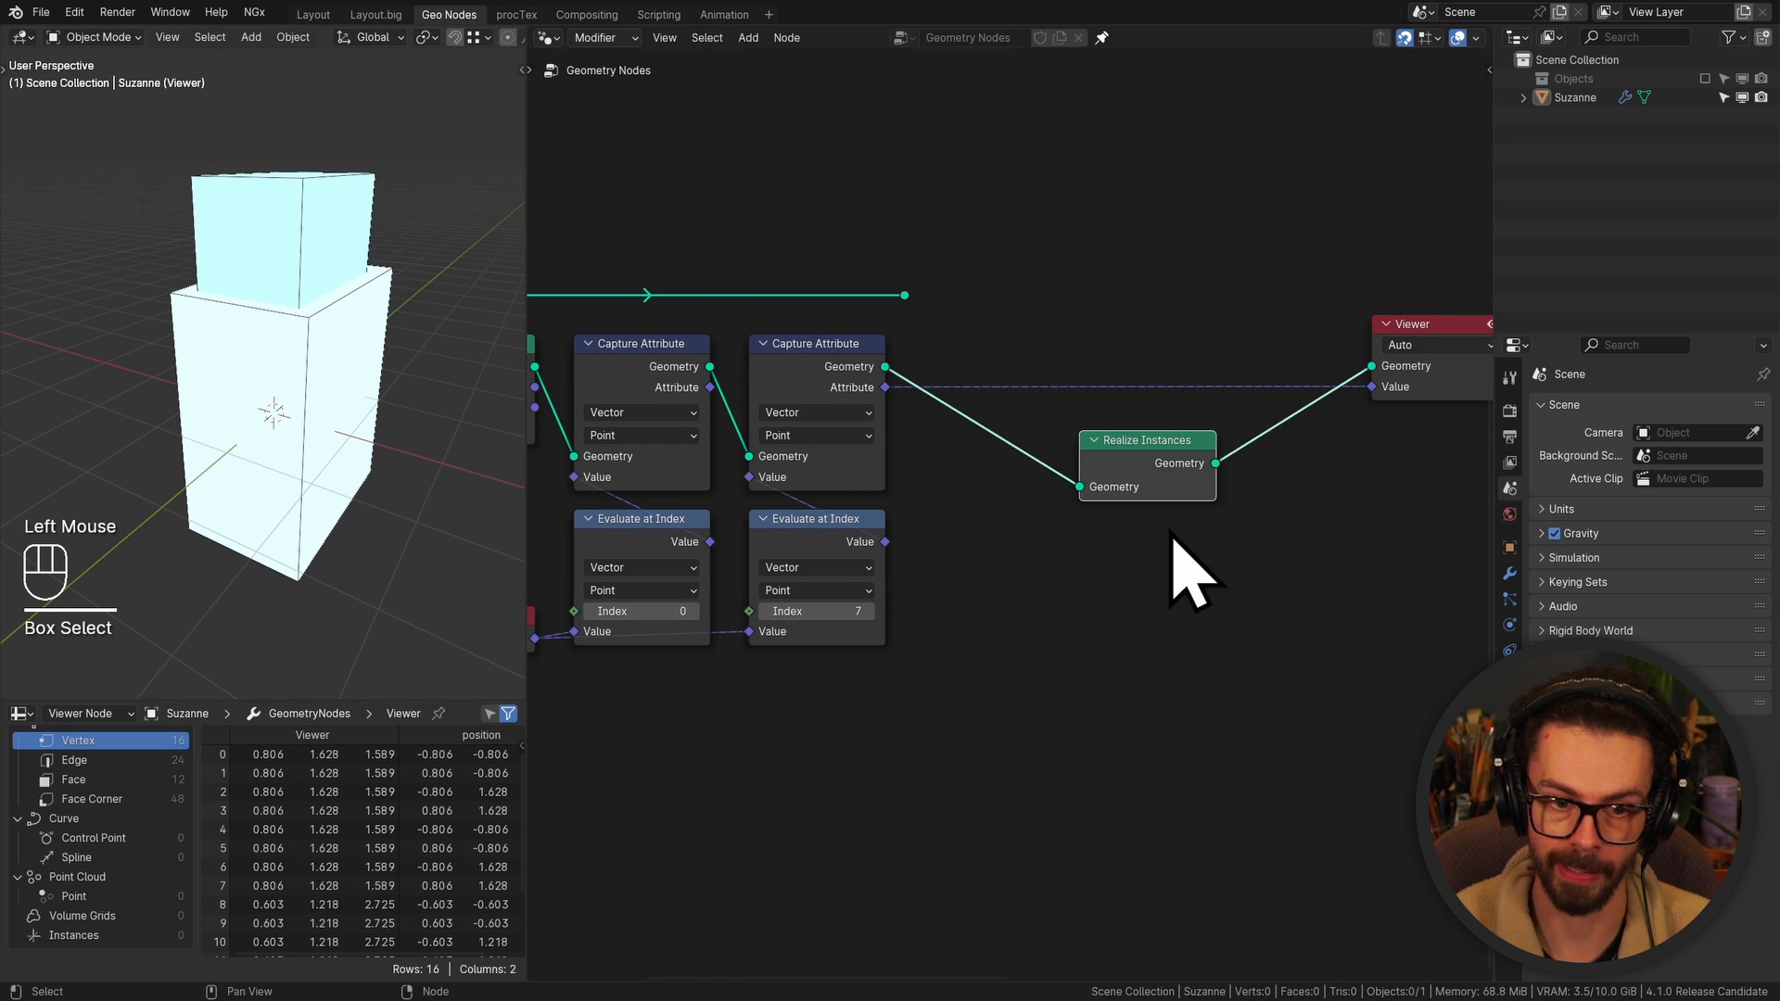
key(g)
click(998, 389)
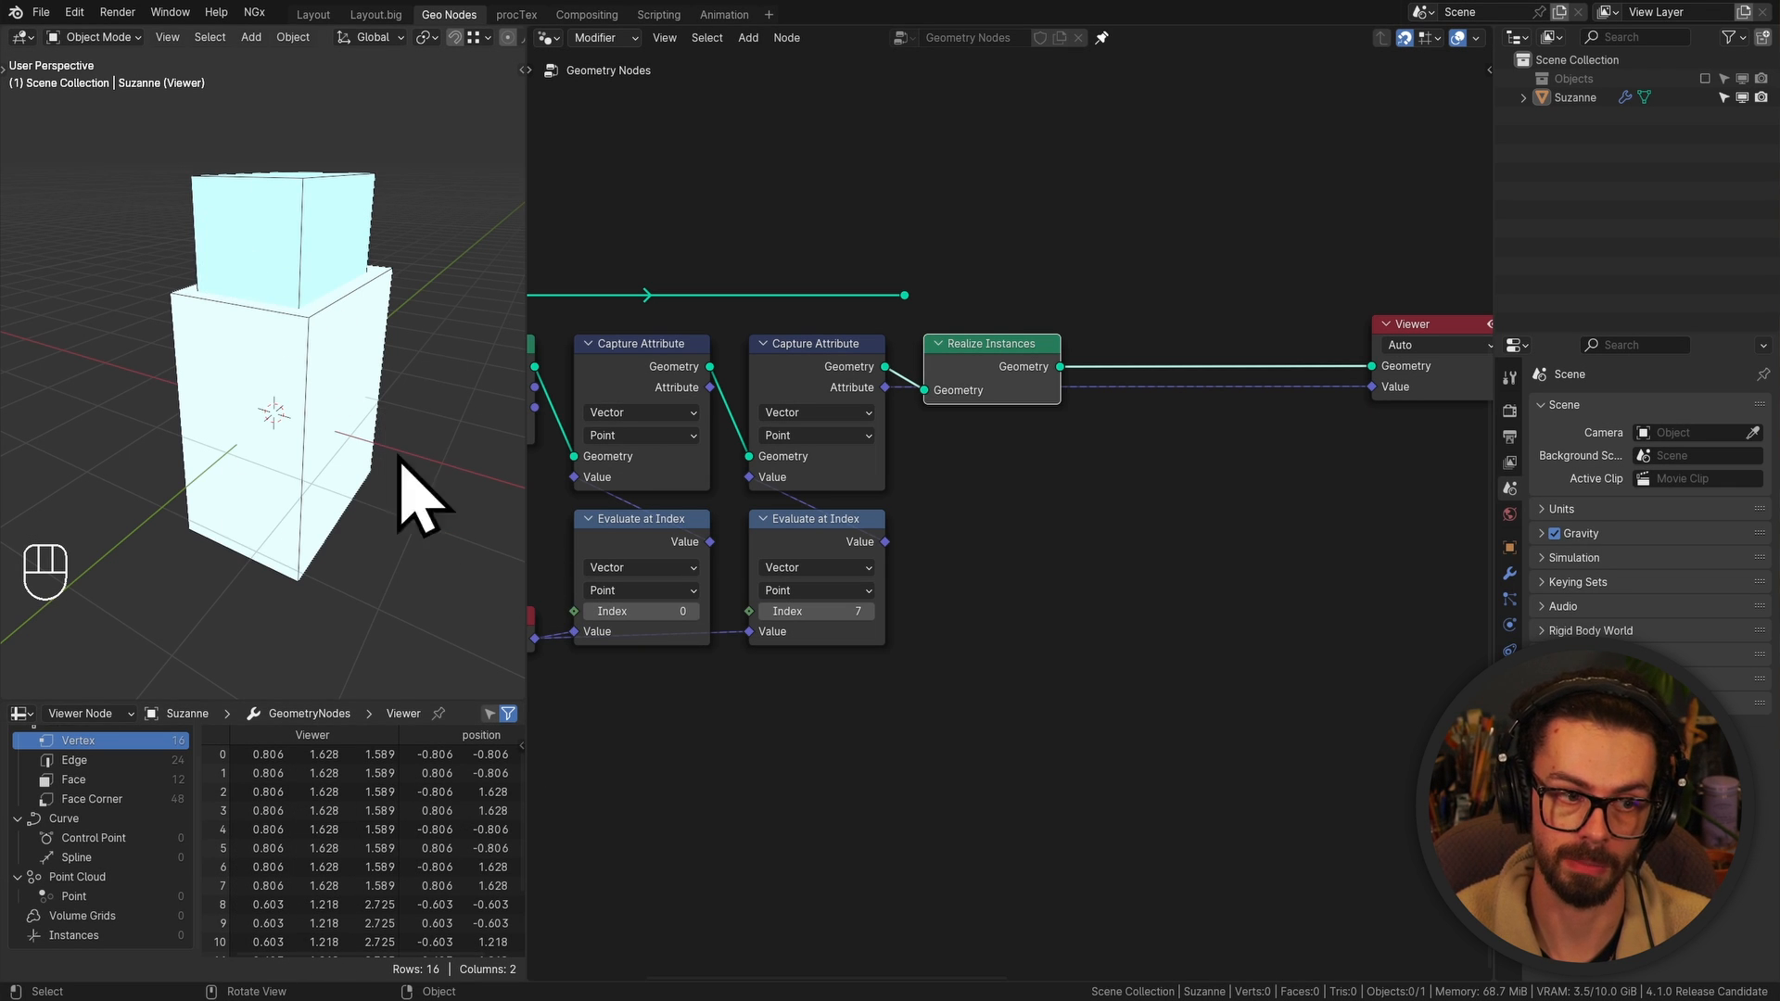
Extend the upper reroute line and shift Realize Instances toward the Viewer, leaving room after the second Capture Attribute
middle_drag(862, 355, 878, 387)
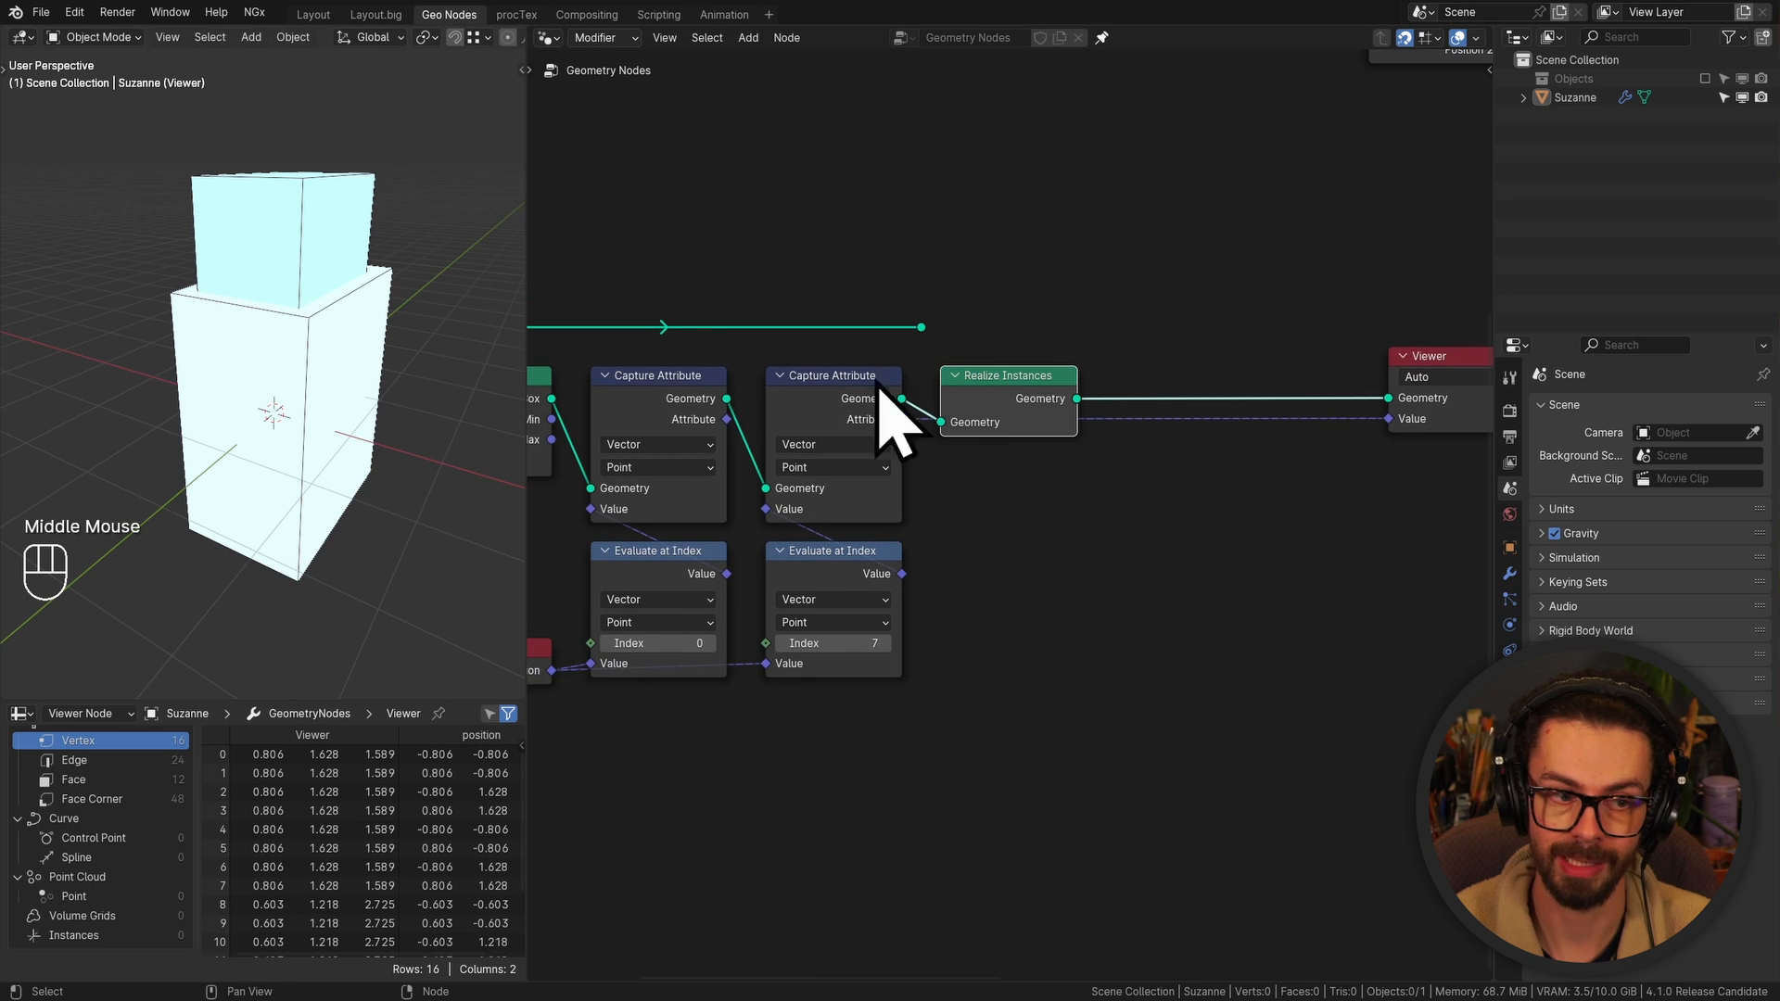
drag(866, 271, 951, 329)
key(g)
click(1202, 336)
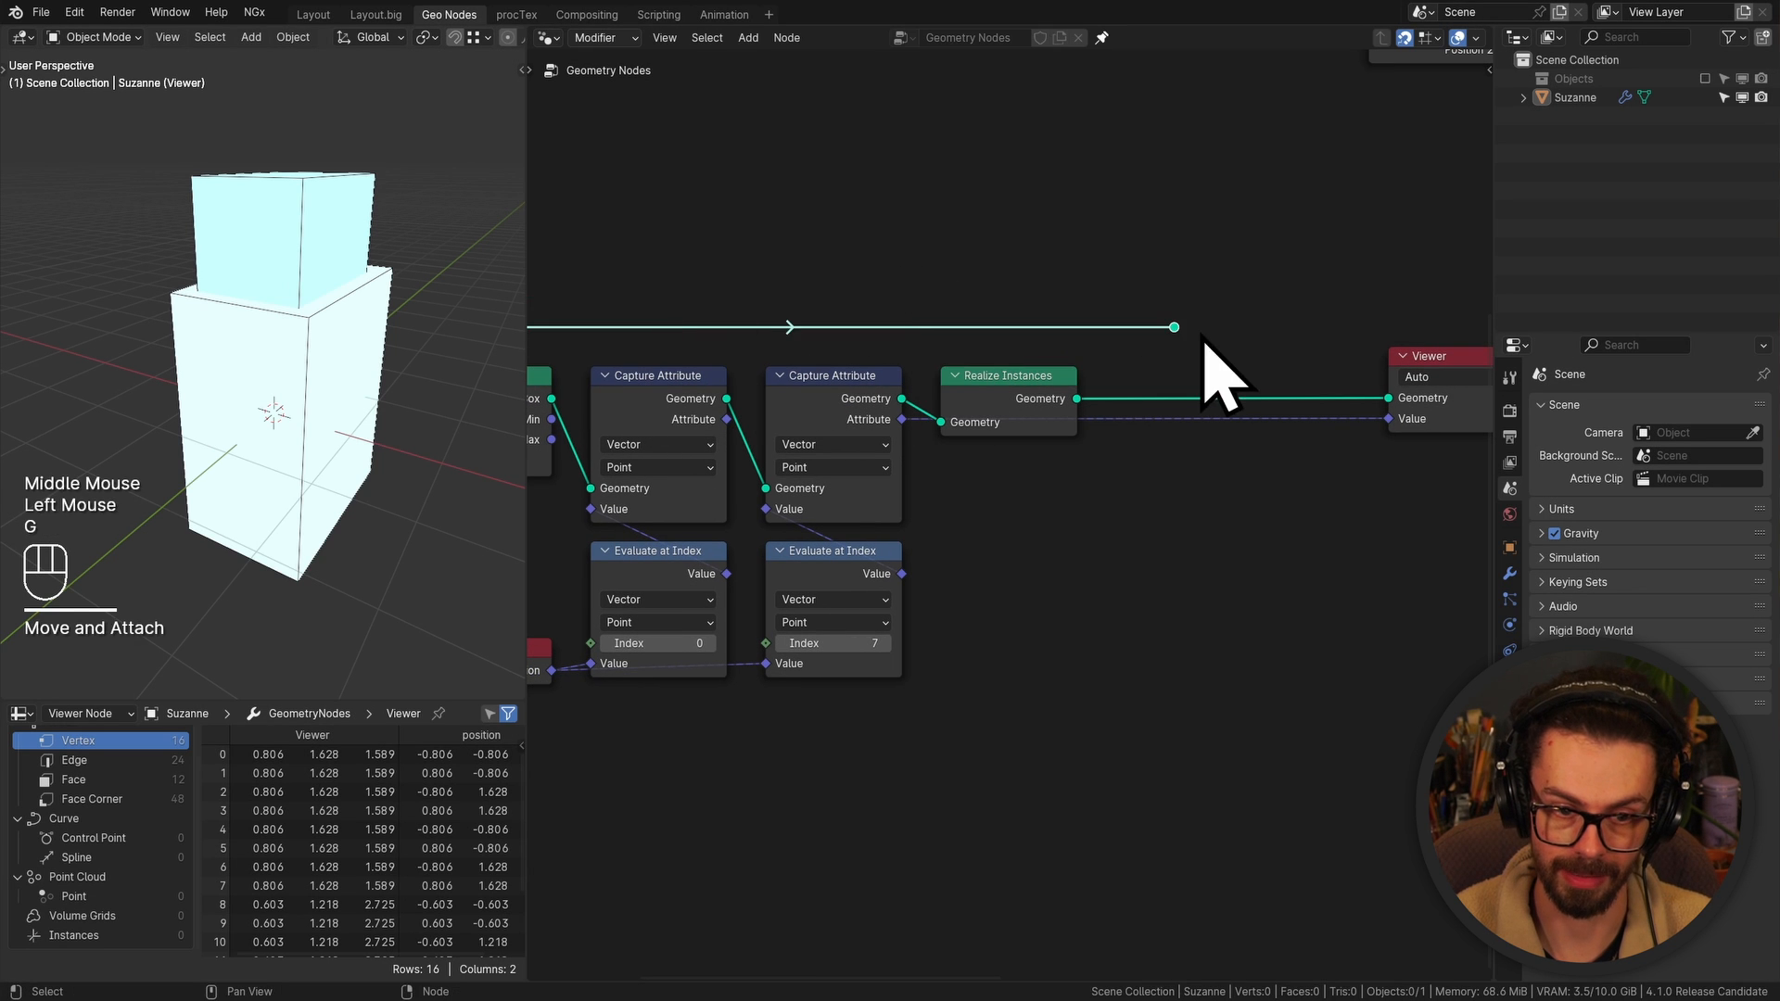
drag(969, 231, 1196, 451)
key(g)
key(g)
click(1246, 486)
scroll(1007, 515, up, 1)
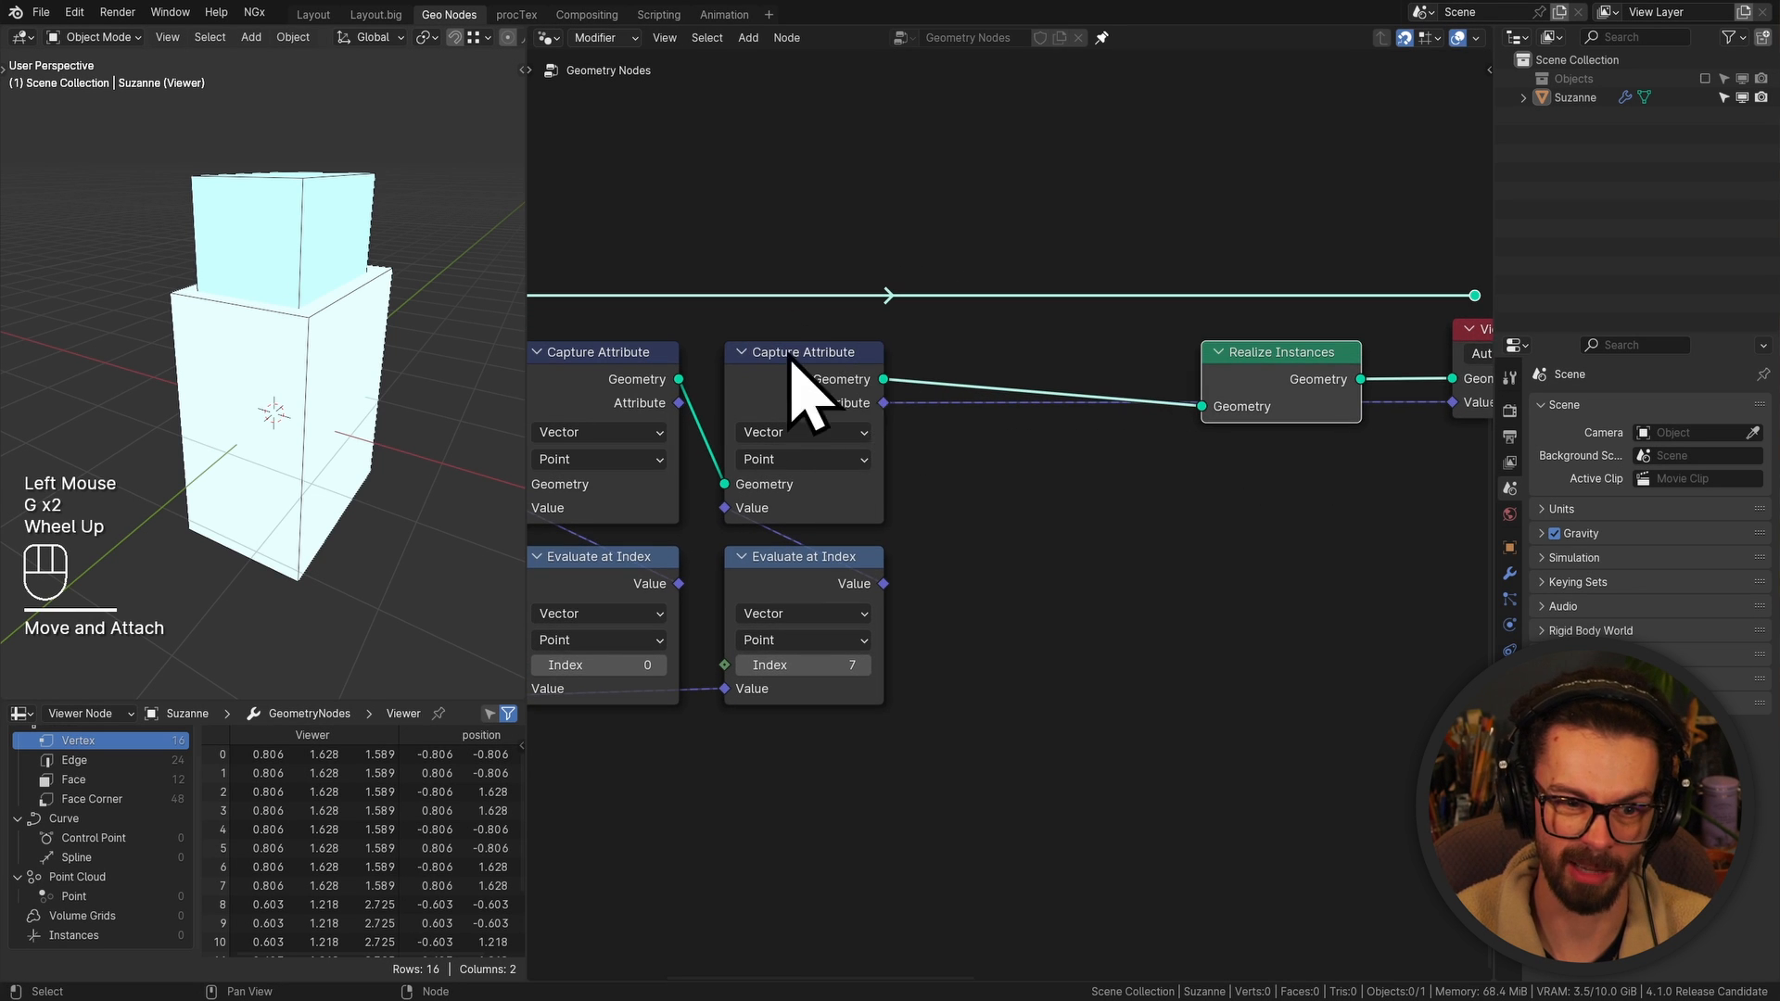
Insert a Delete Geometry node between the second Capture Attribute and Realize Instances
click(824, 369)
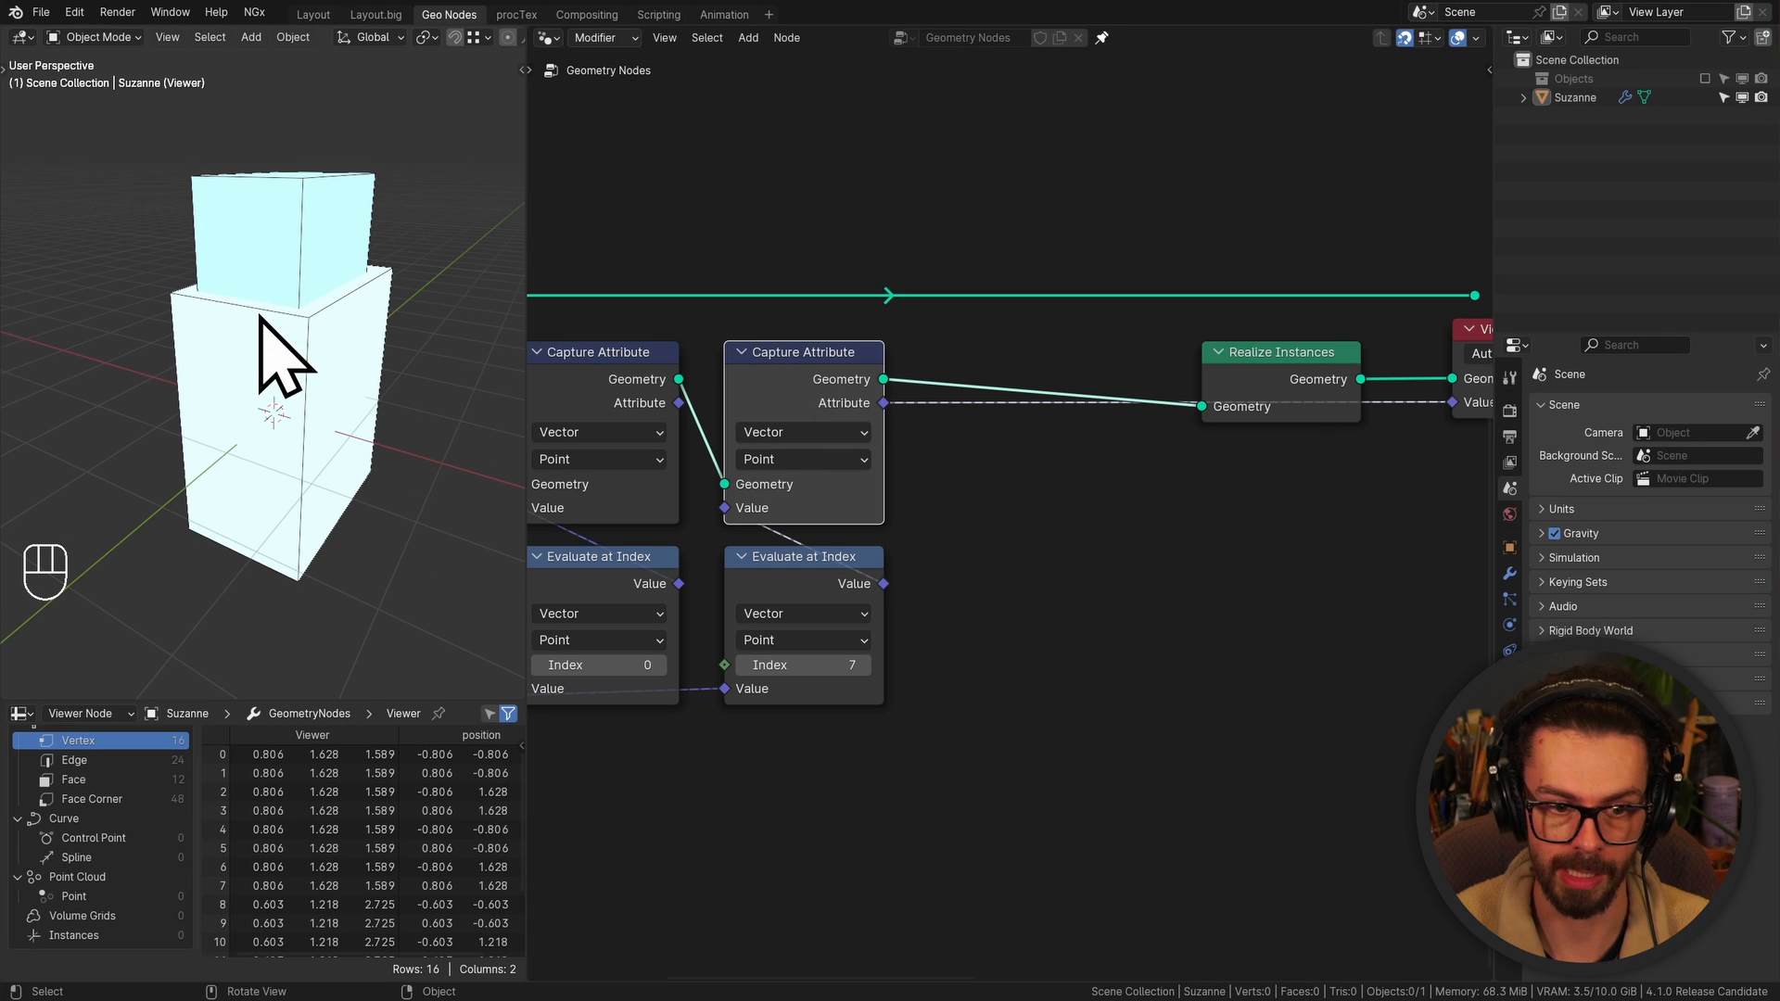
scroll(1024, 459, up, 1)
key(shift+a)
text(delete)
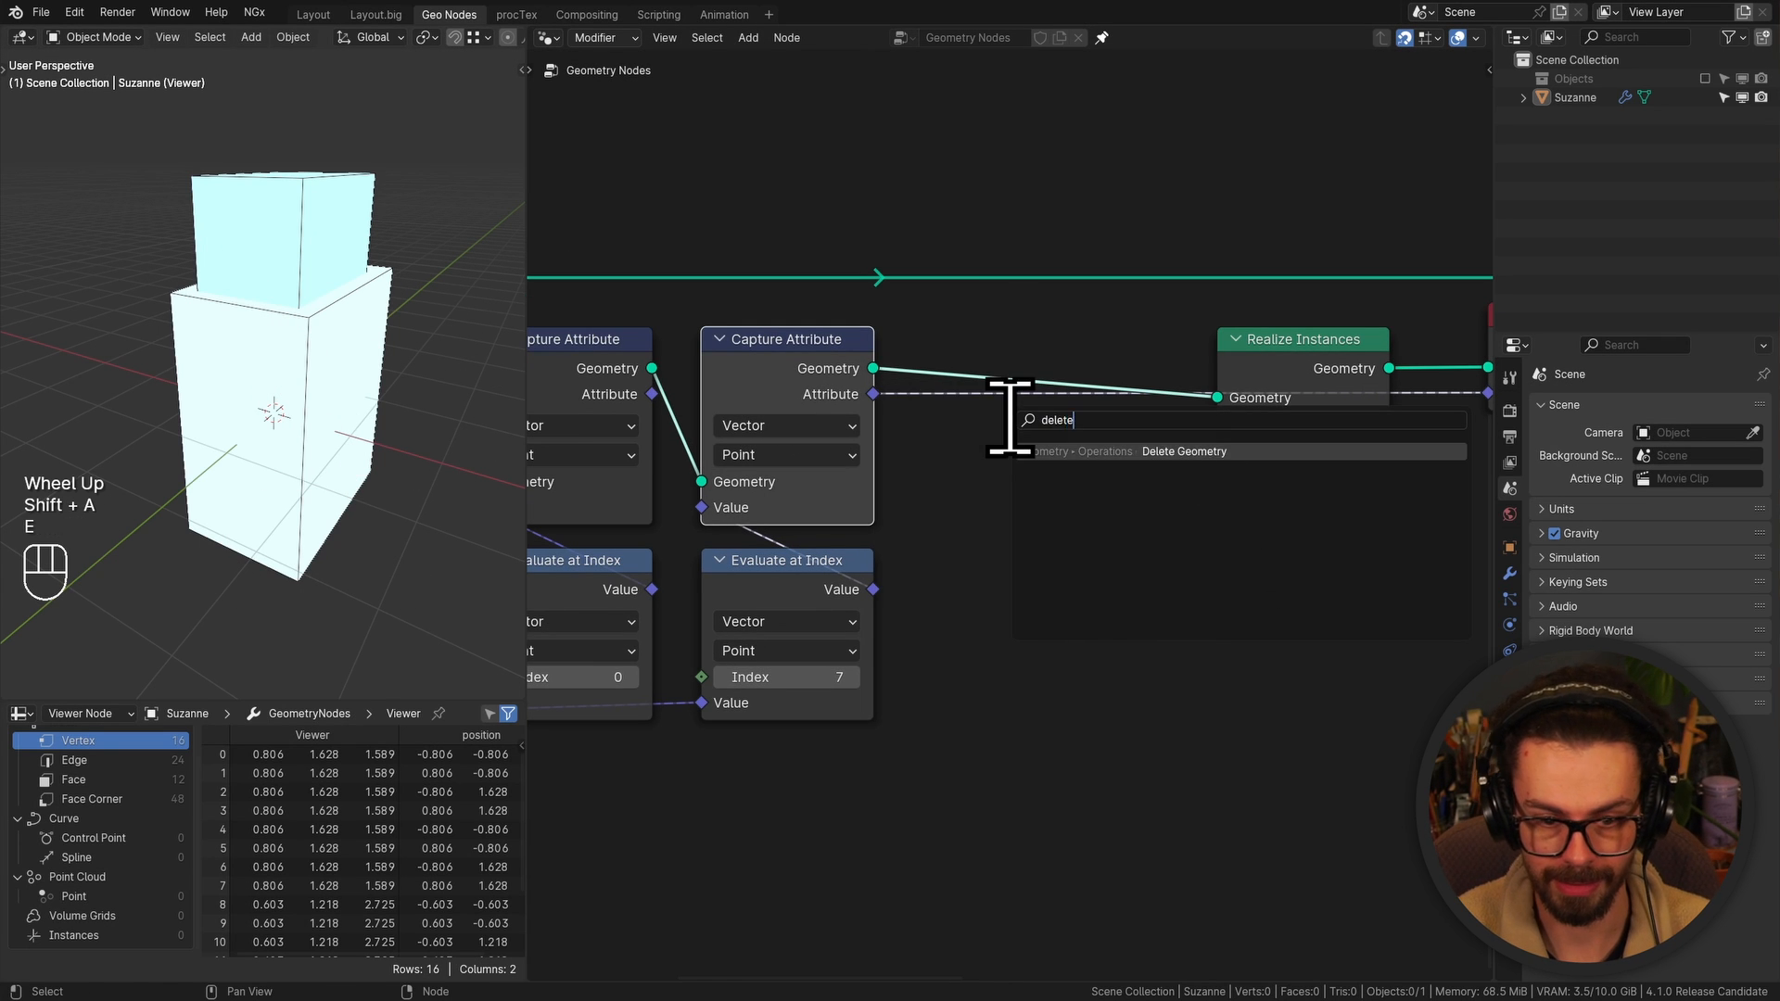
key(Return)
click(907, 329)
key(g)
click(1046, 379)
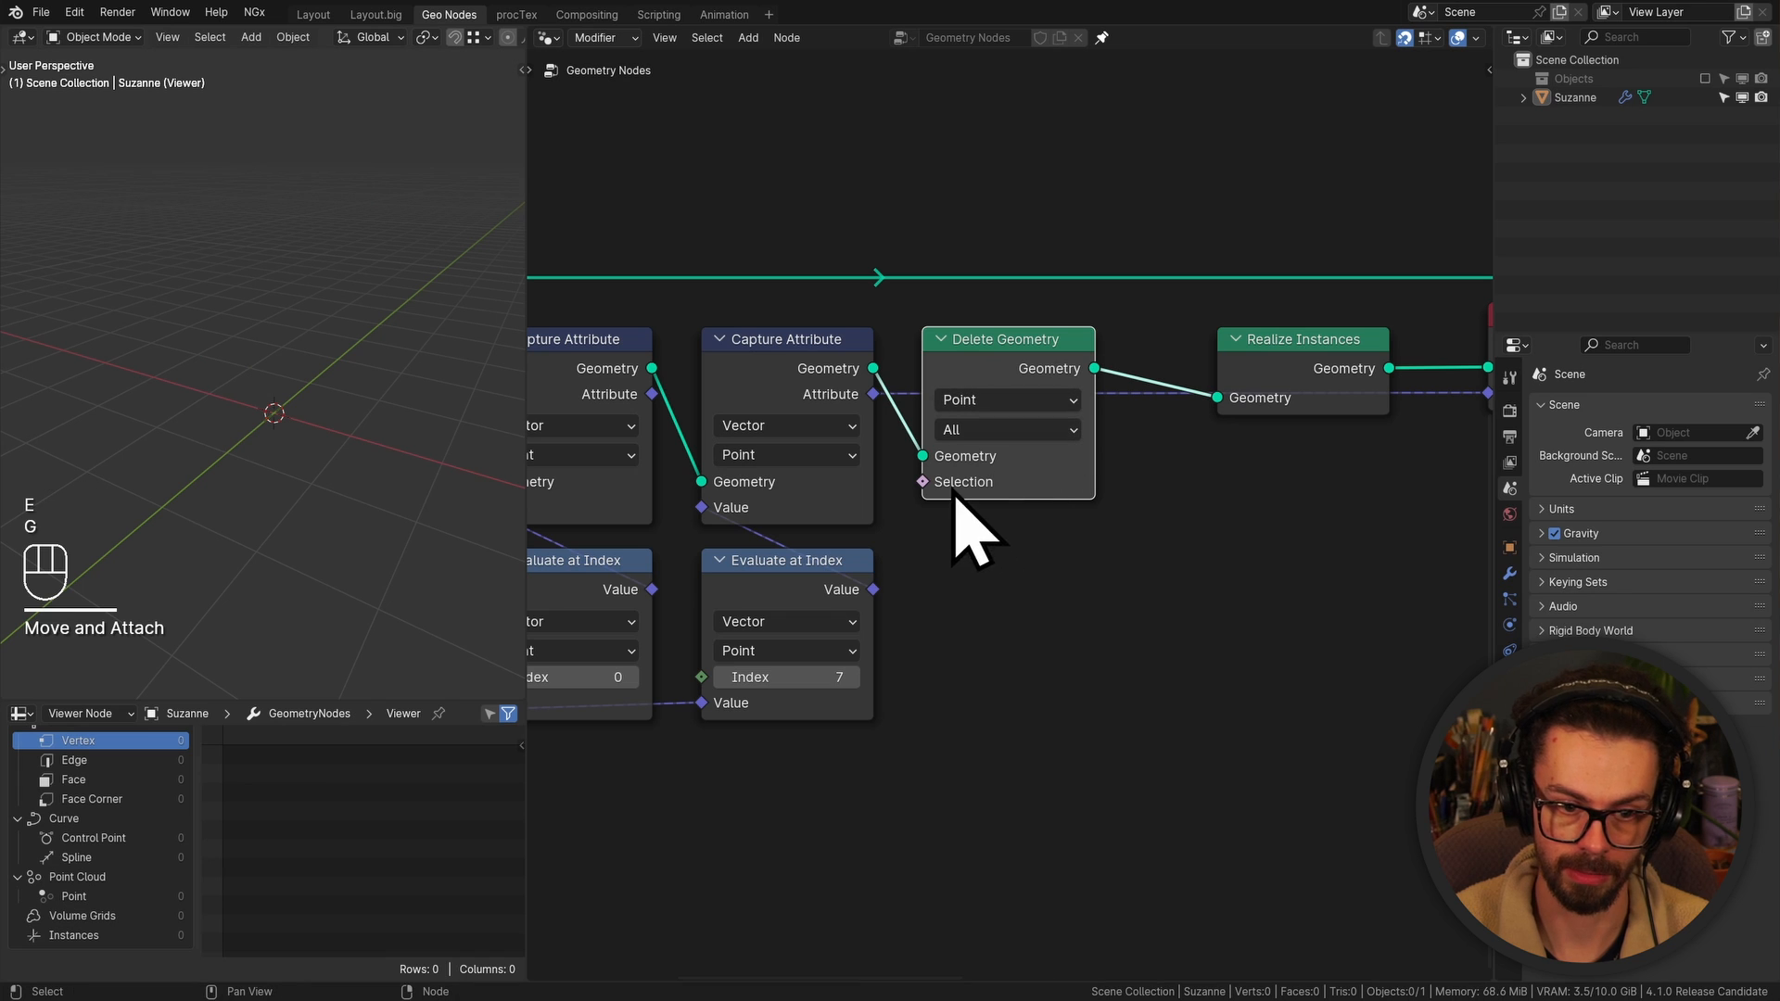
Add an Index node linked to Delete Geometry's Selection and place it directly beneath that node
drag(924, 483, 894, 518)
text(index)
key(Return)
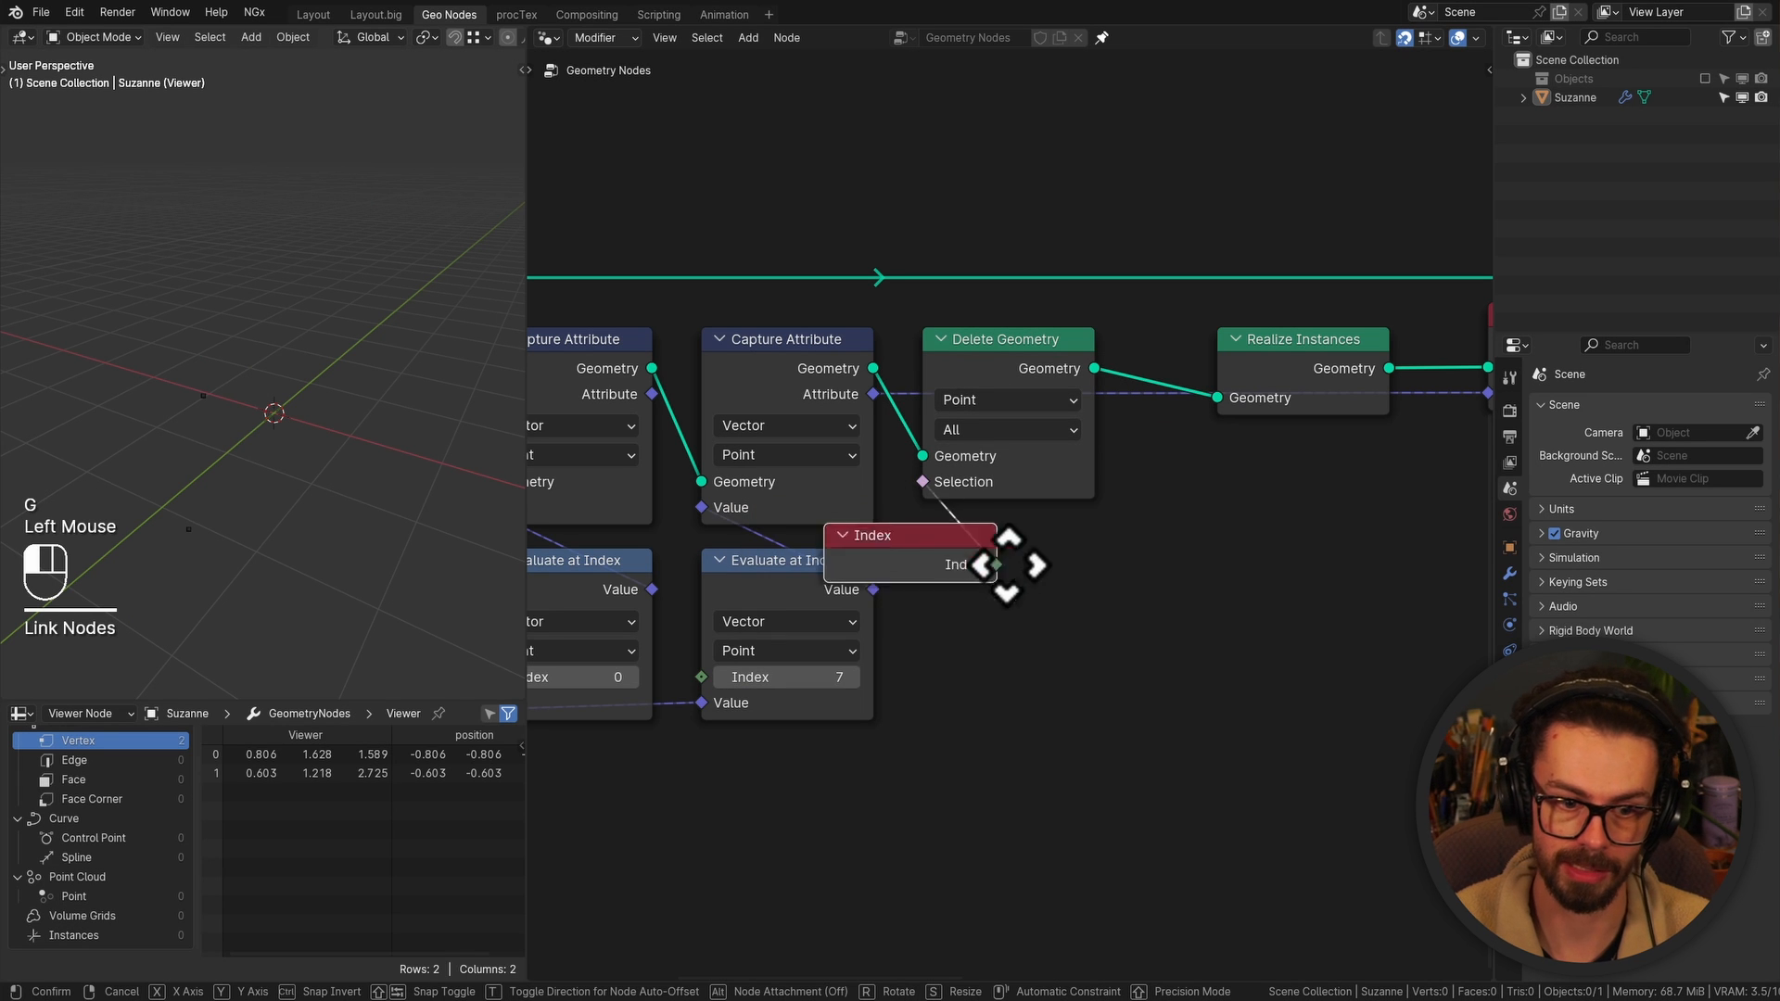
click(1116, 536)
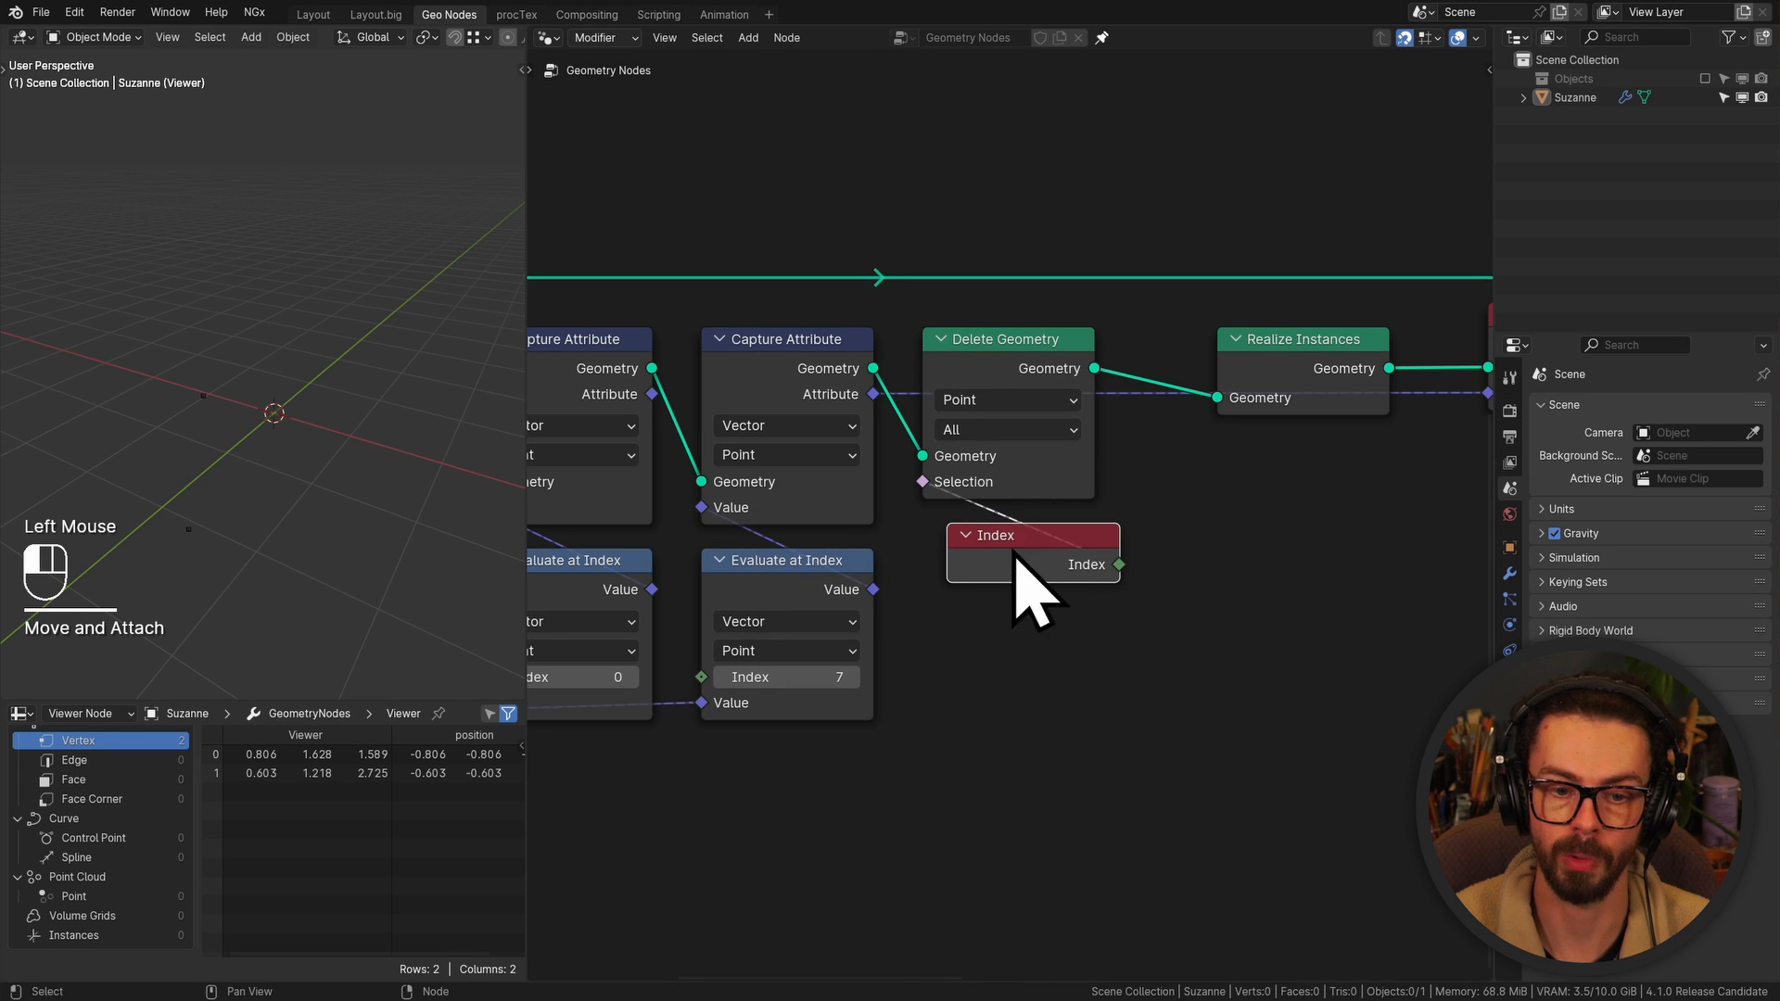
drag(1015, 551, 990, 551)
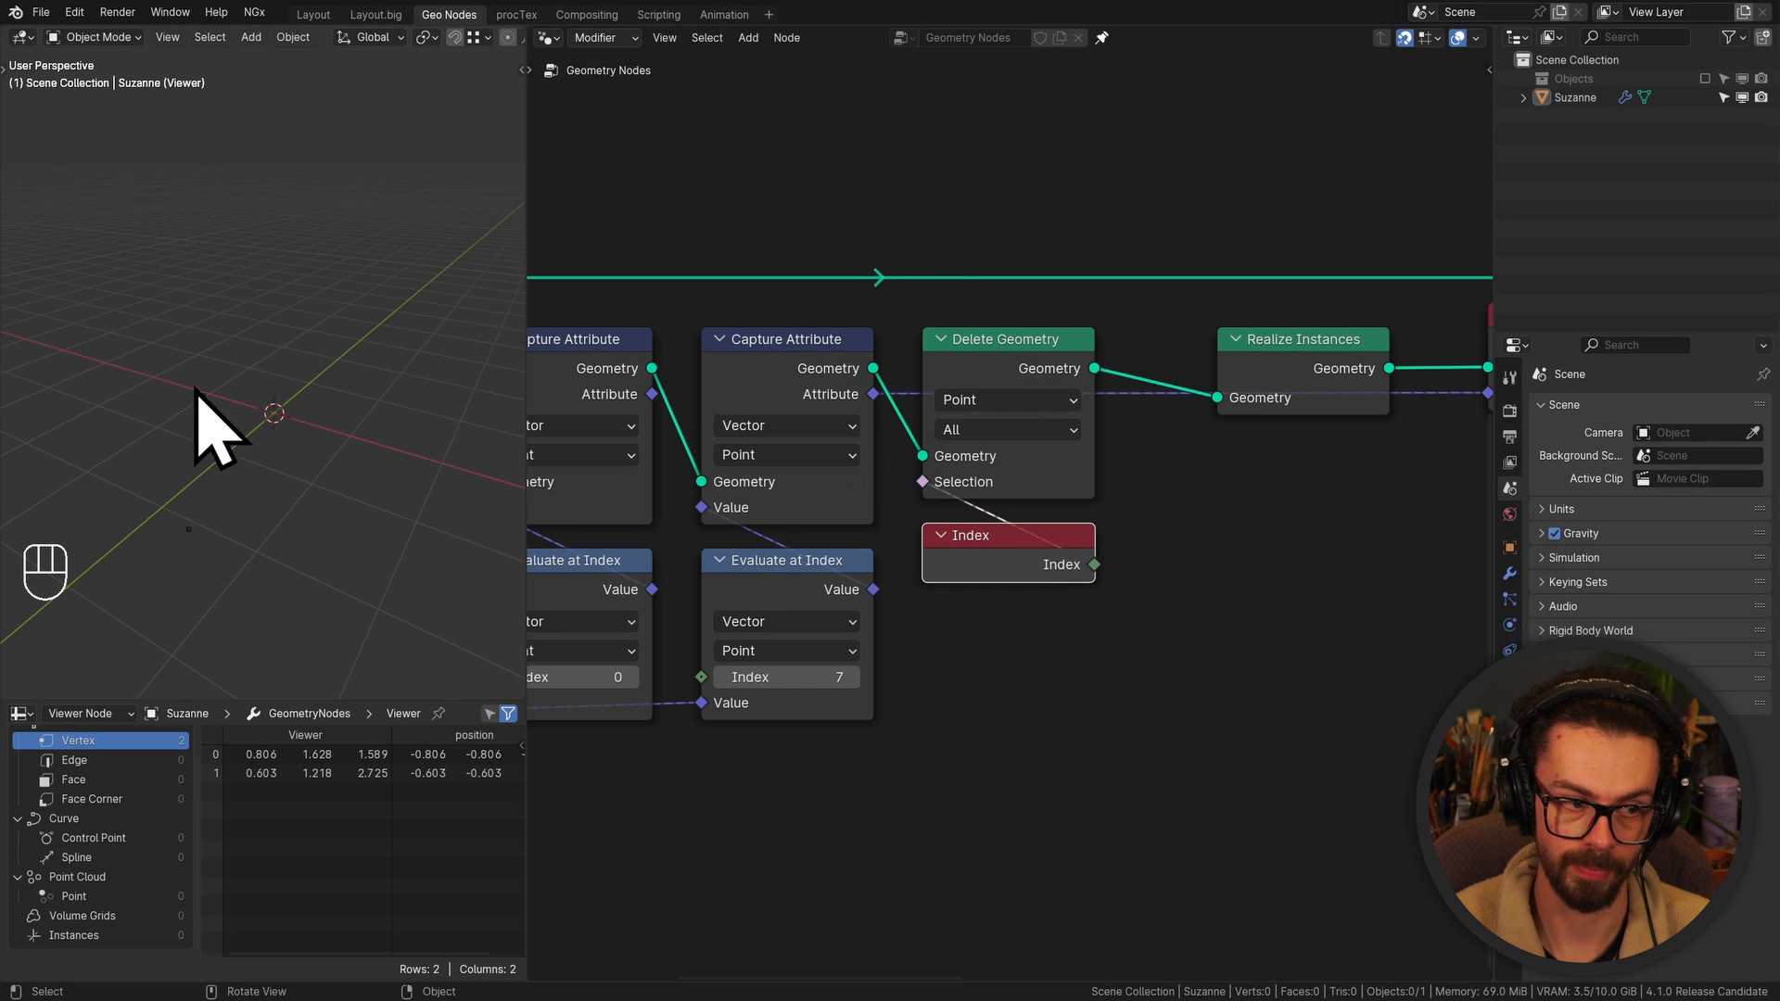
Circle the two remaining points in the viewport with annotations and erase the strokes
drag(201, 412, 209, 375)
drag(180, 510, 193, 546)
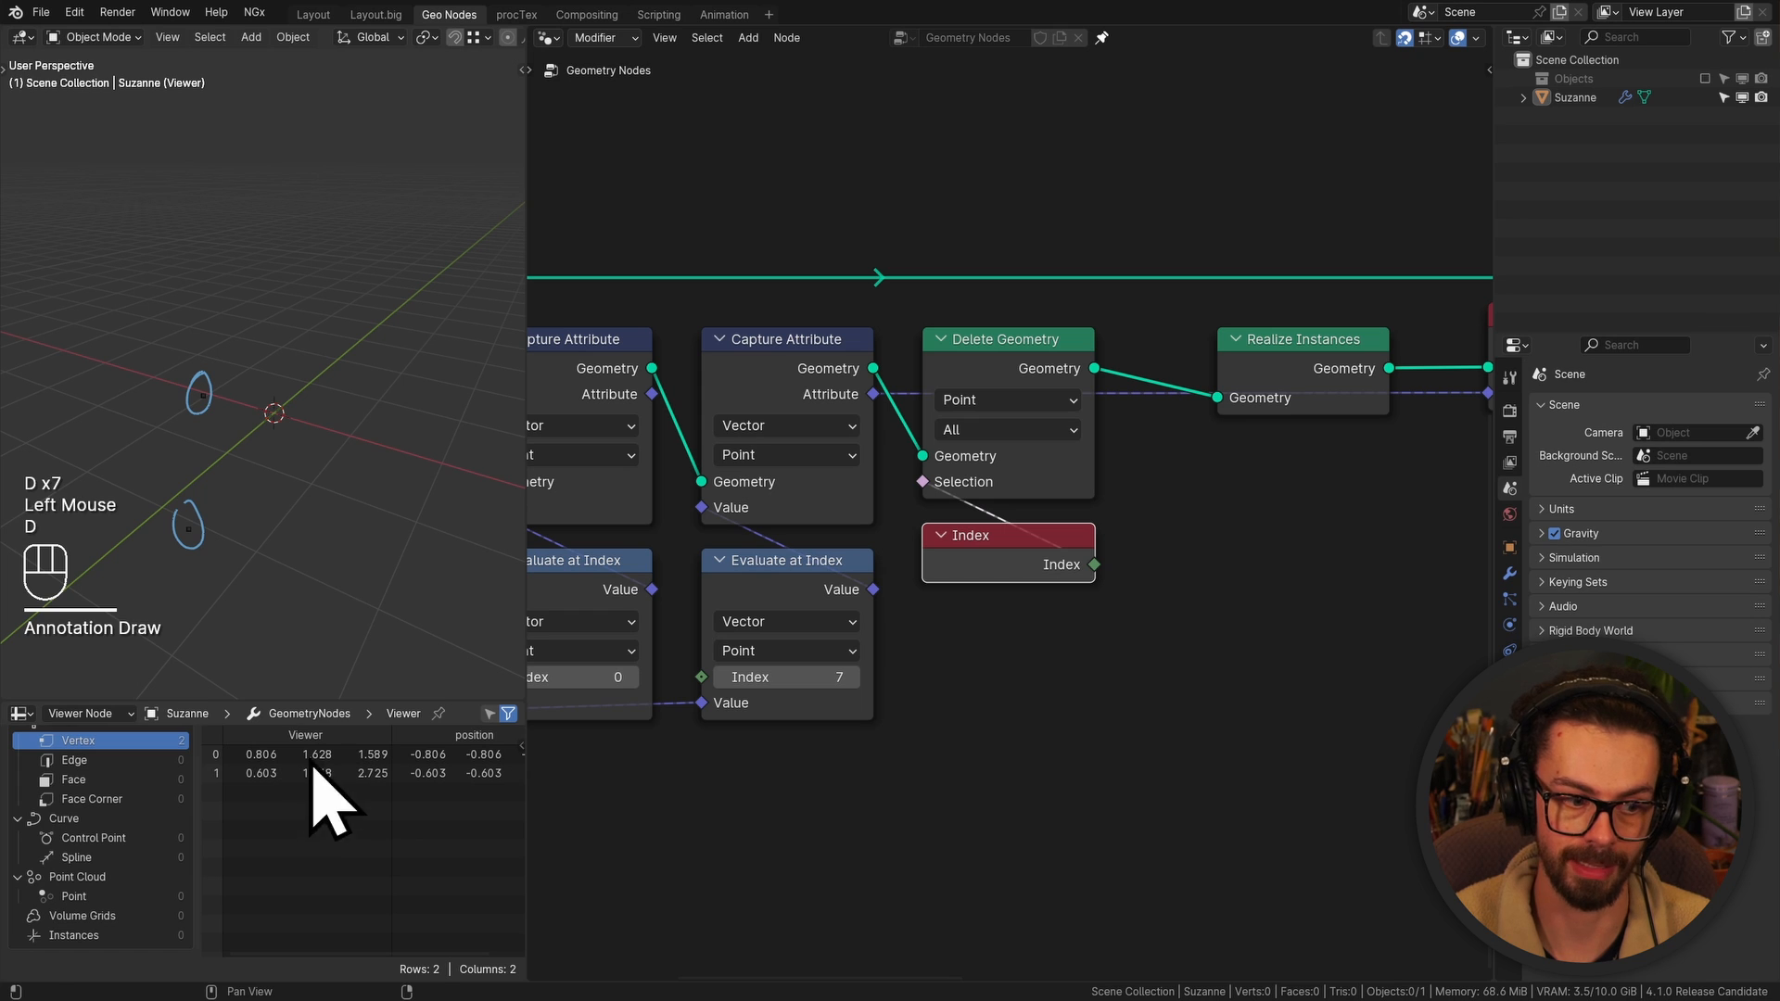
right_drag(200, 394, 188, 528)
Move Realize Instances beside Delete Geometry and link its Geometry output to a new Sample Index node
scroll(1125, 520, down, 1)
middle_drag(1125, 521, 1026, 535)
click(1094, 390)
key(g)
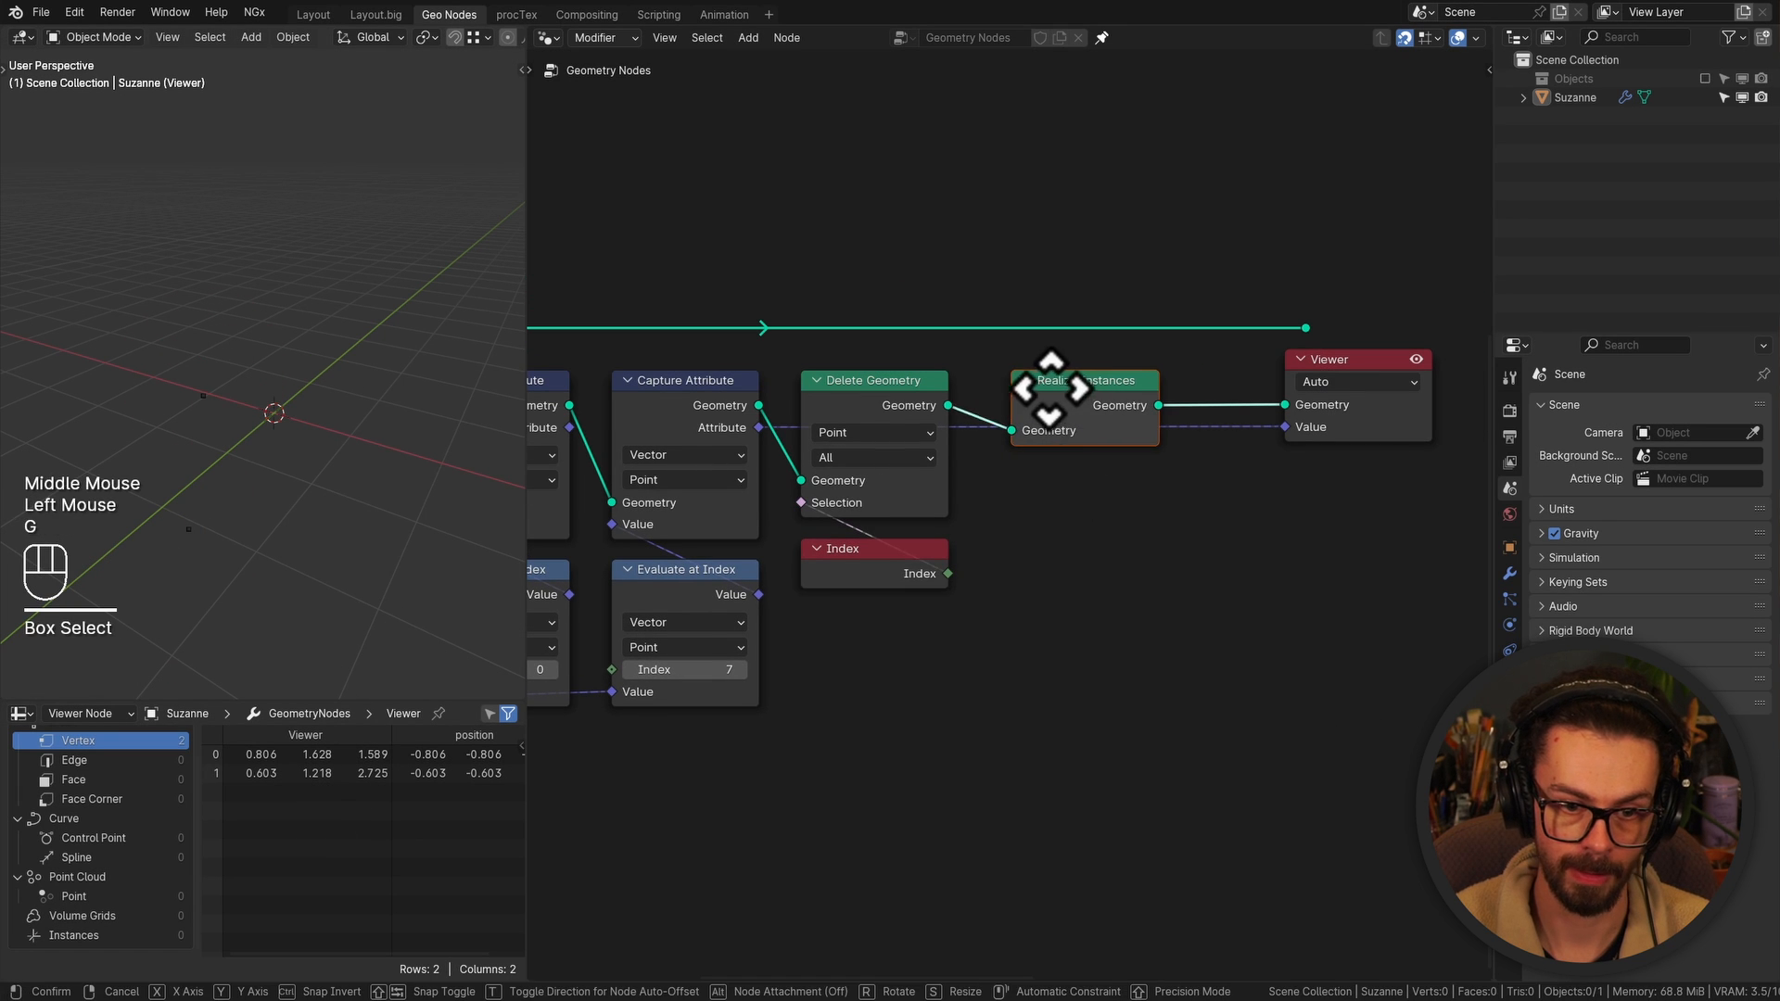
click(1029, 389)
drag(1138, 405, 1283, 524)
text(sampl)
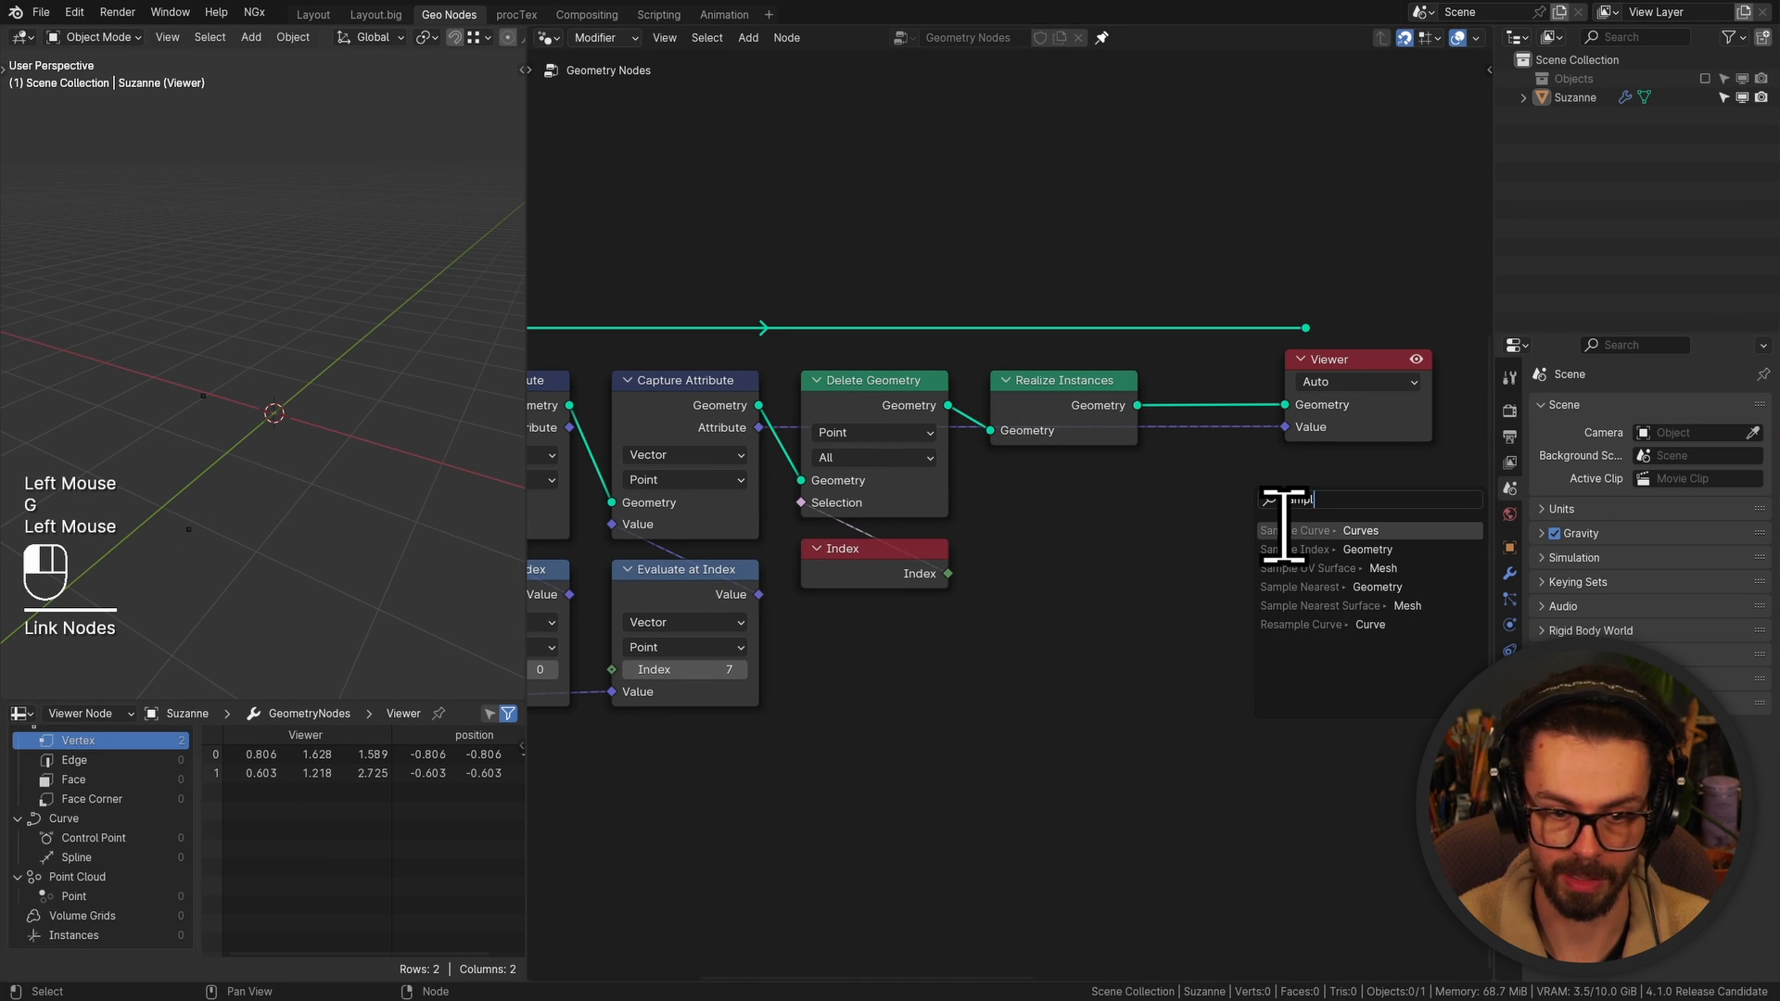
click(1289, 549)
click(1212, 437)
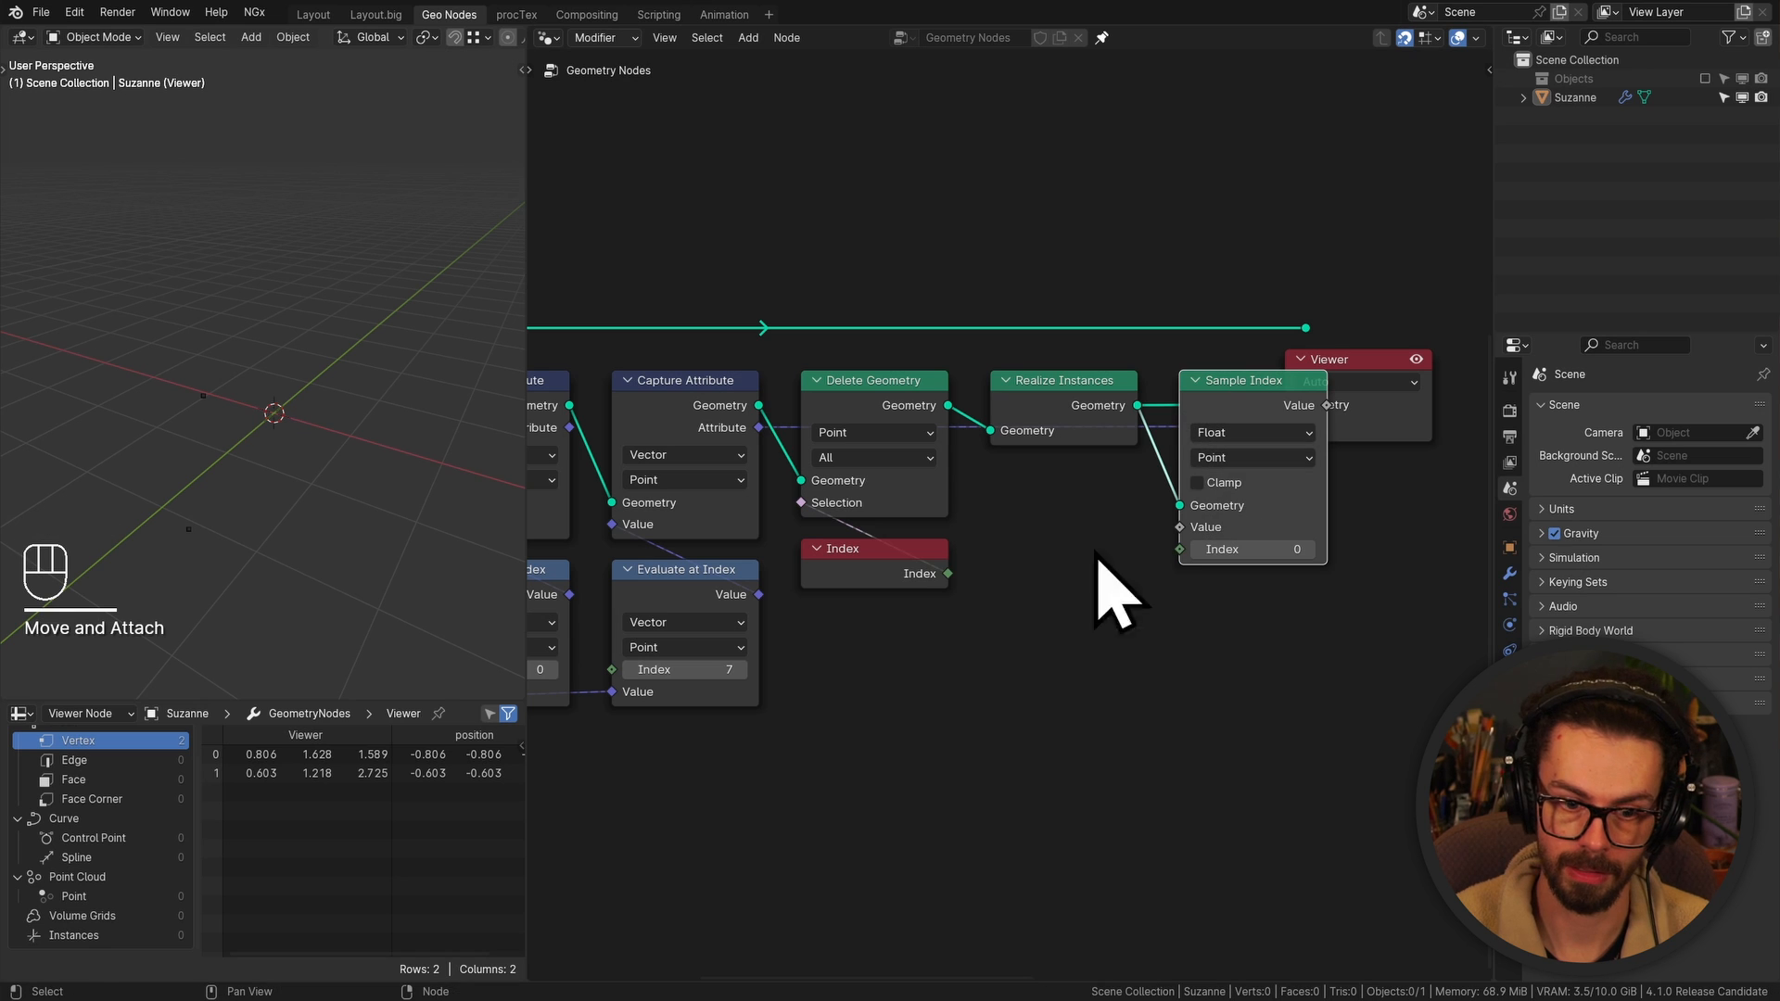
Link the Index node to Sample Index's Index input and move the Viewer clear of Sample Index
drag(948, 573, 969, 587)
drag(1156, 564, 1179, 550)
drag(1358, 506, 1404, 418)
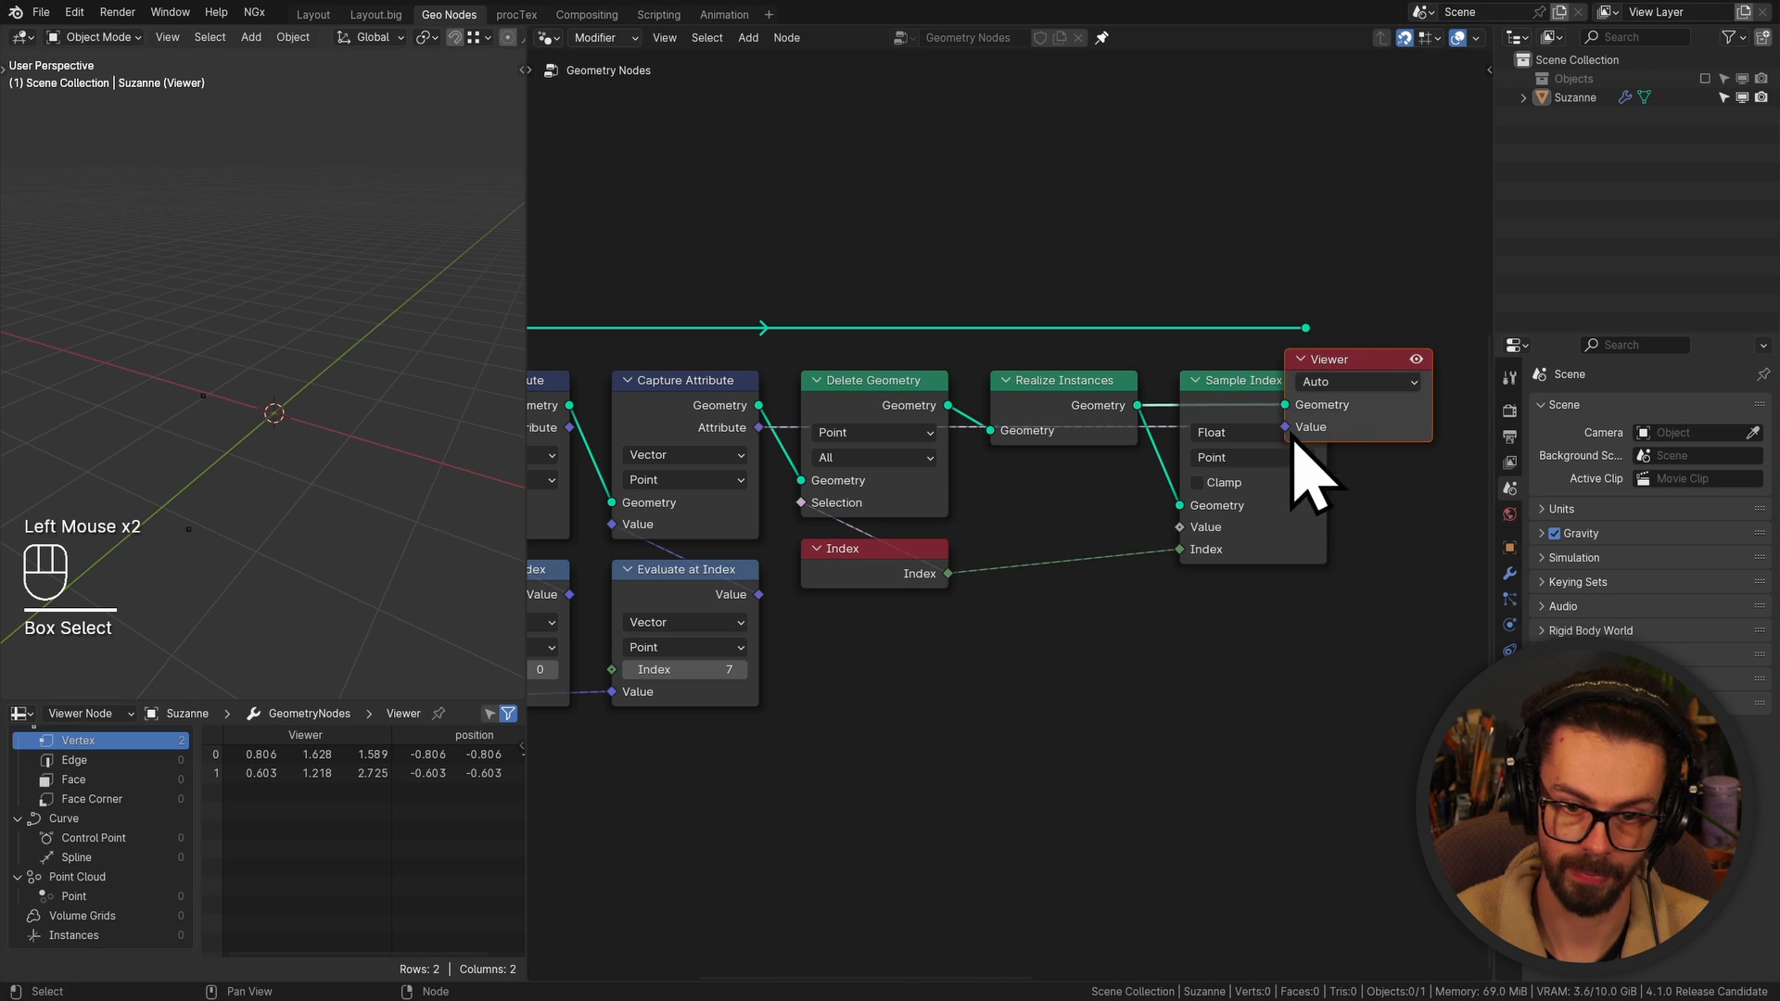
key(g)
click(1456, 396)
Set Sample Index's data type to Vector and link the second Capture Attribute's Attribute into its Value
click(1236, 434)
click(1233, 527)
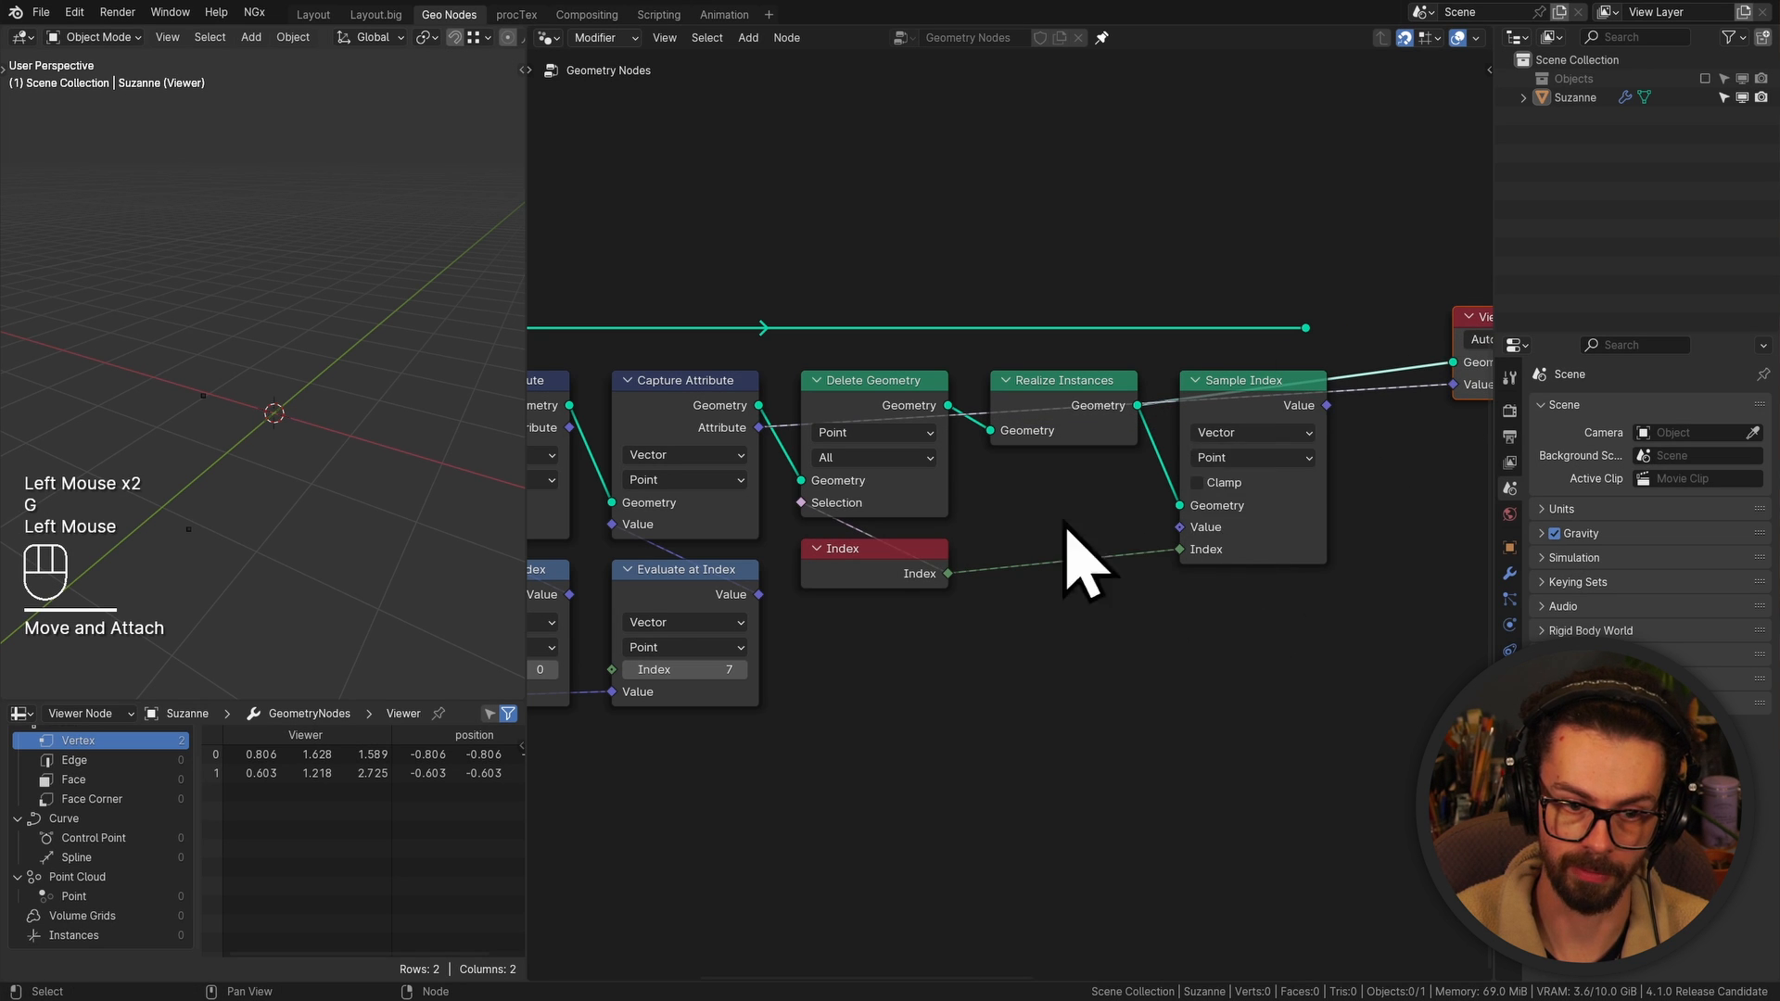
middle_drag(797, 431, 872, 434)
drag(834, 432, 1254, 530)
Duplicate Sample Index below with its links kept, and feed the first Capture Attribute's Attribute into the copy's Value
middle_drag(1254, 460, 993, 457)
click(1085, 415)
key(shift+ctrl+d)
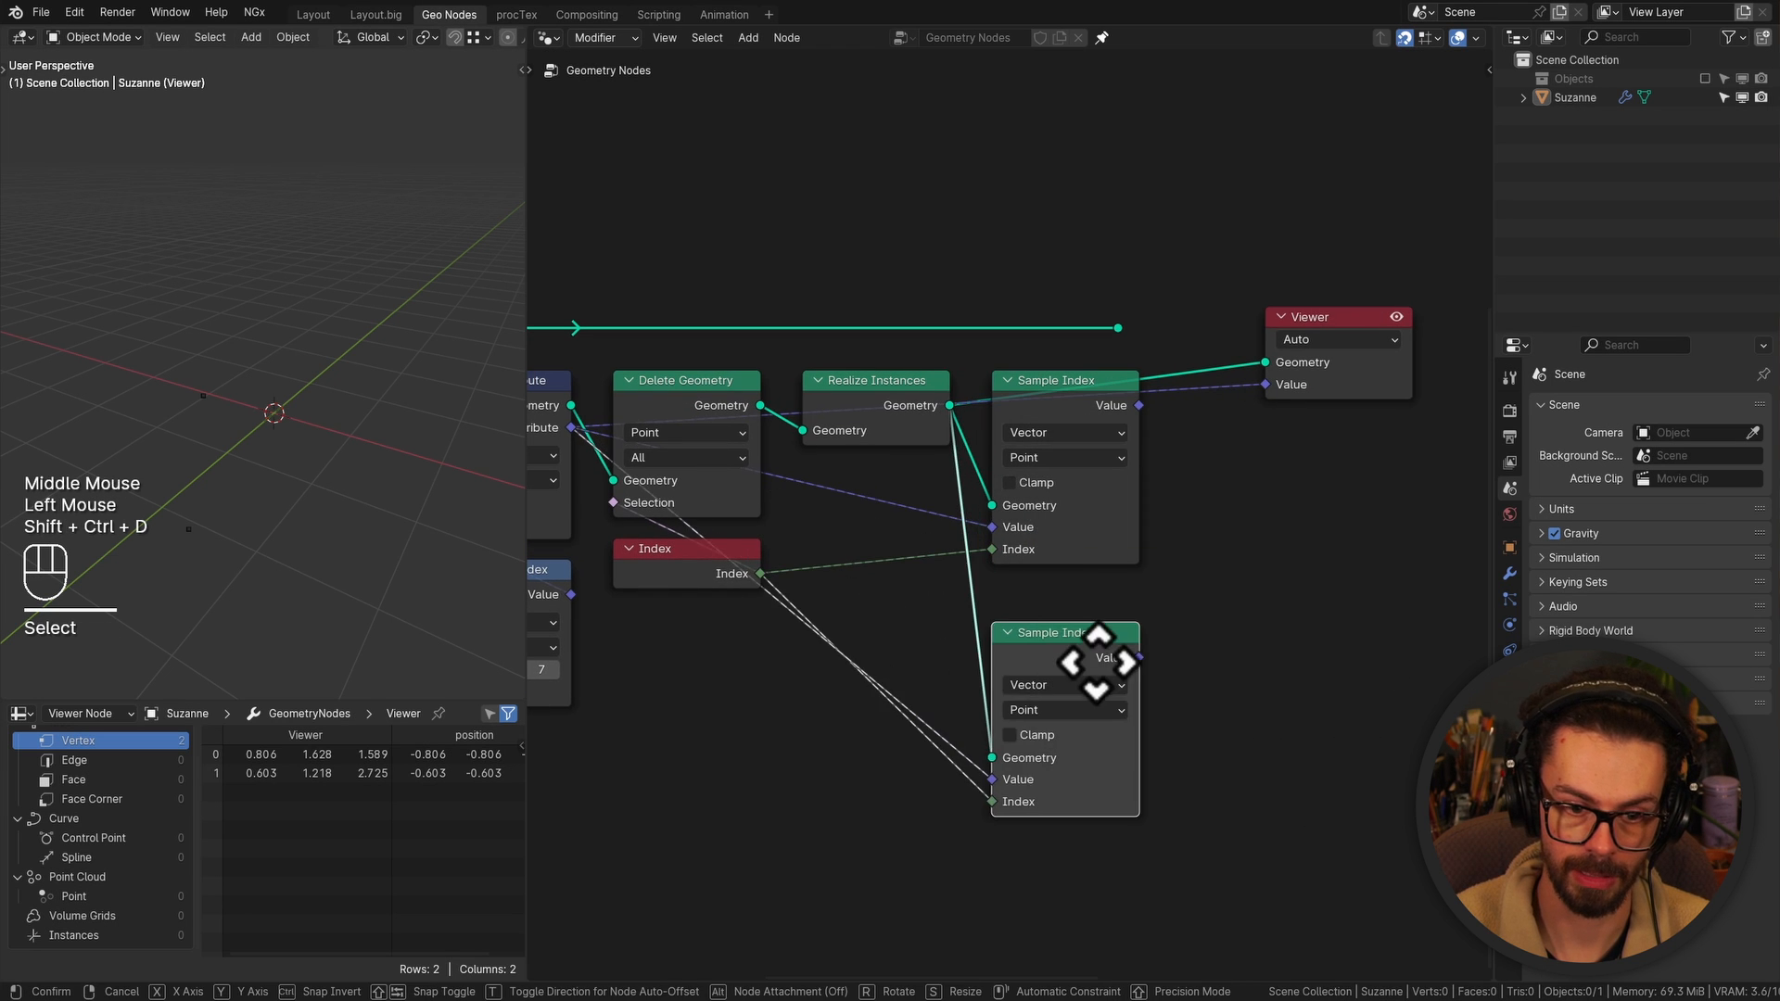
click(1090, 631)
middle_drag(557, 454, 741, 441)
drag(683, 413, 1299, 723)
click(1140, 740)
Label the upper Sample Index node MAX
middle_drag(1171, 675, 938, 665)
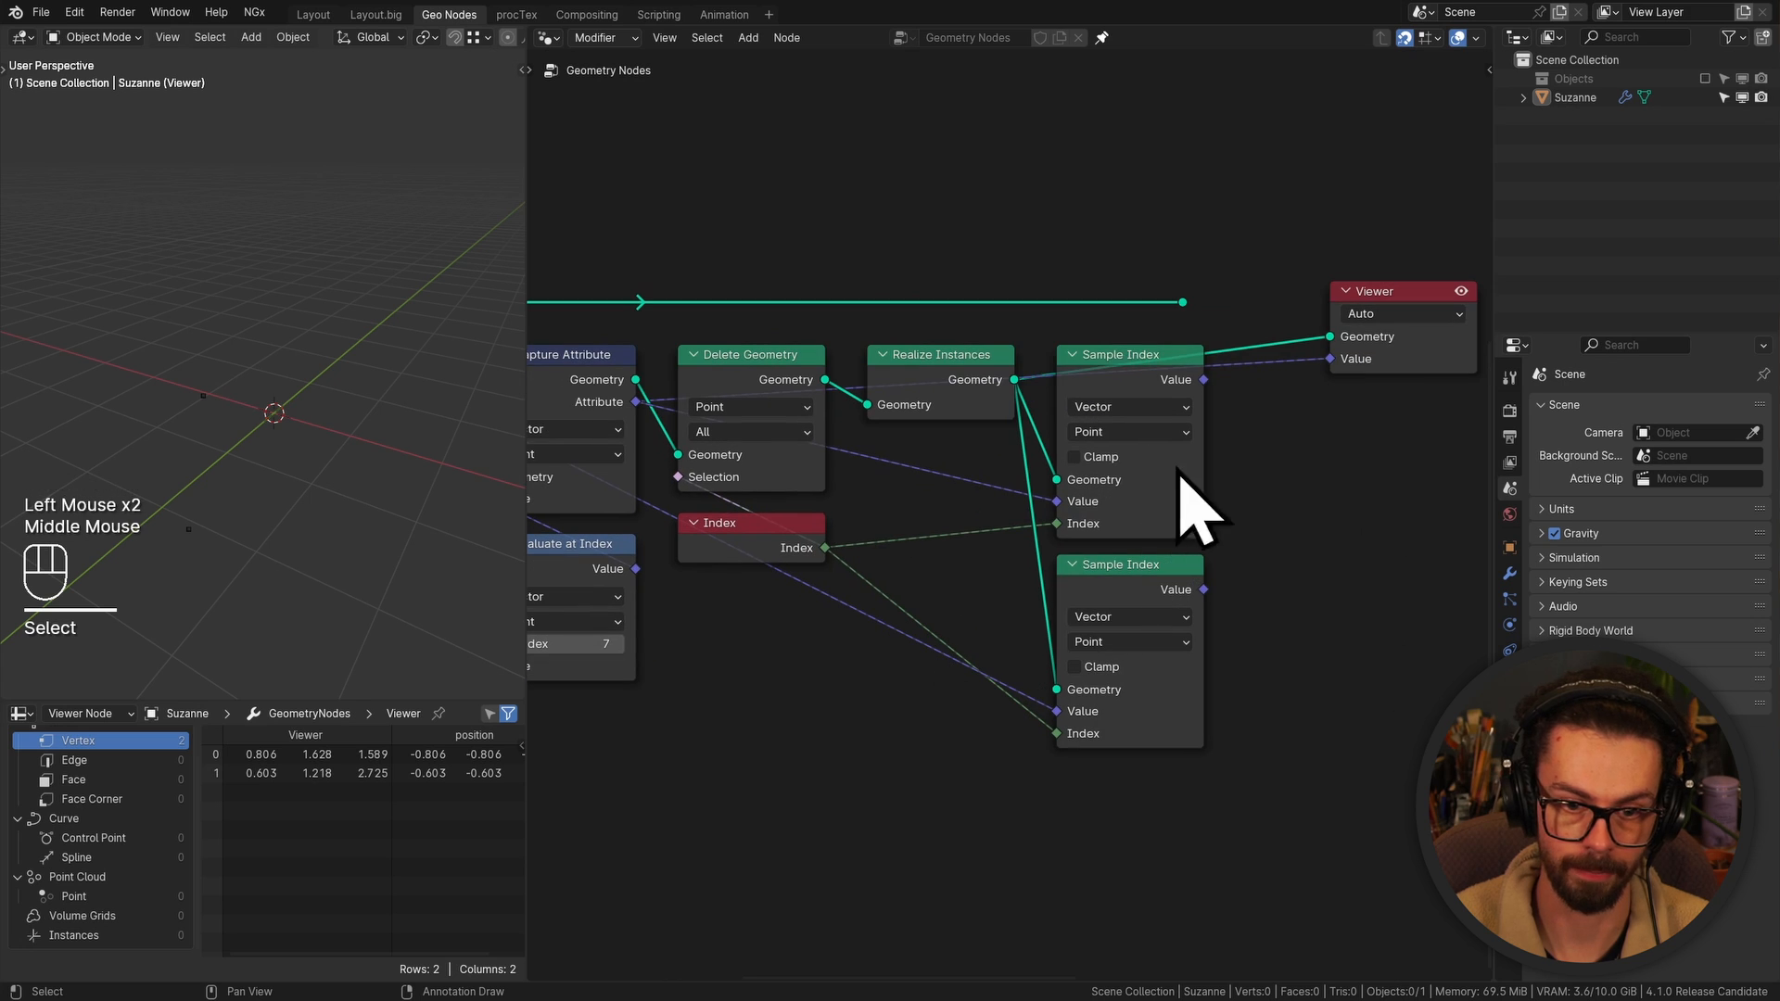
click(1185, 477)
key(F2)
text(MAC)
key(Return)
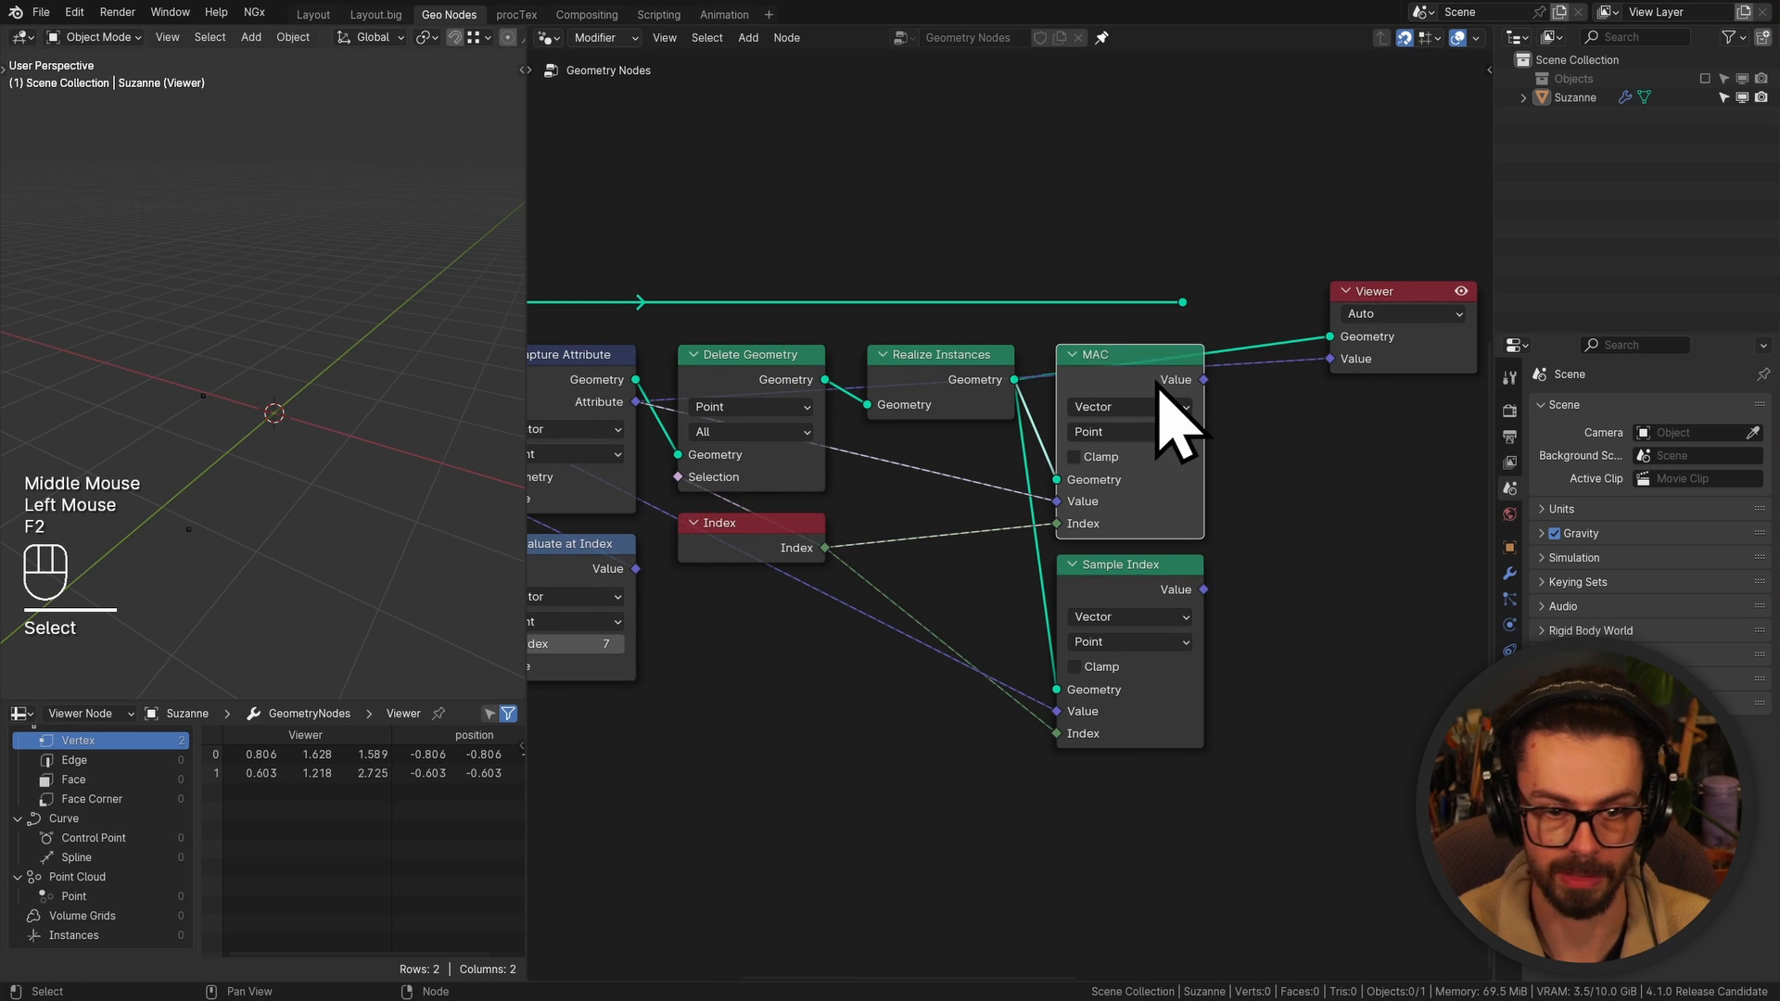
key(F2)
text(MAX)
key(Return)
Label the lower Sample Index node MIX
click(1100, 595)
key(F2)
text(MIX)
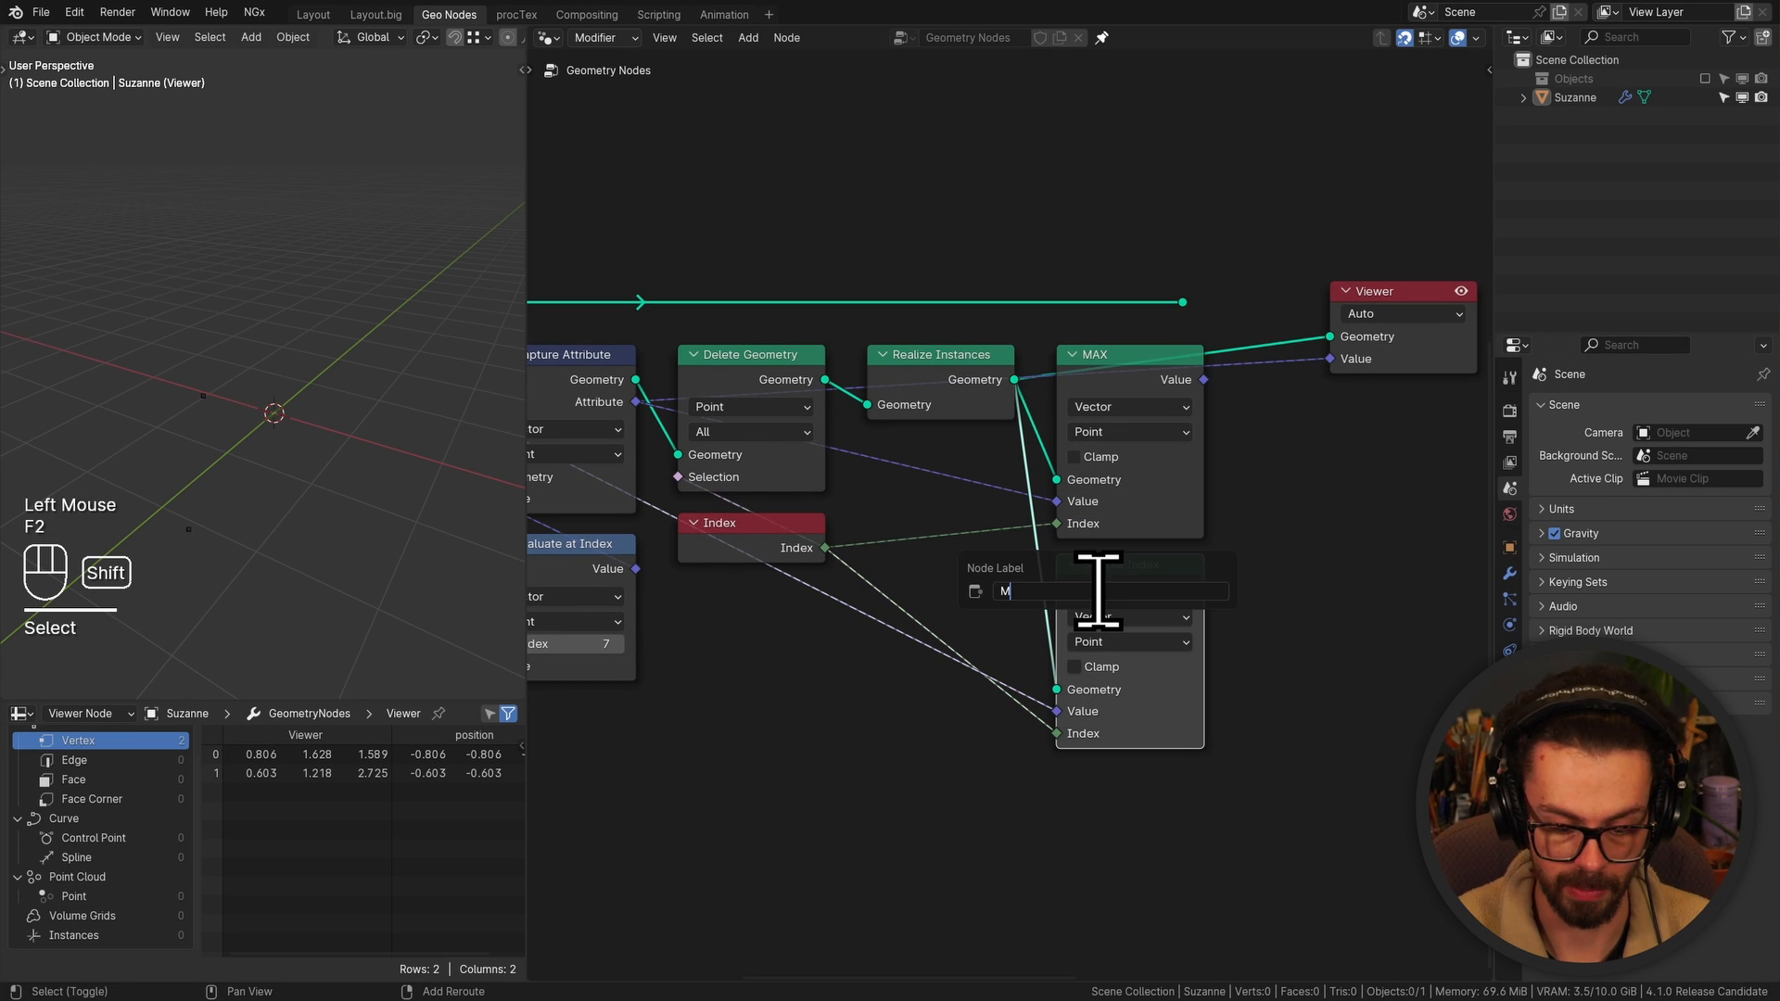
key(Return)
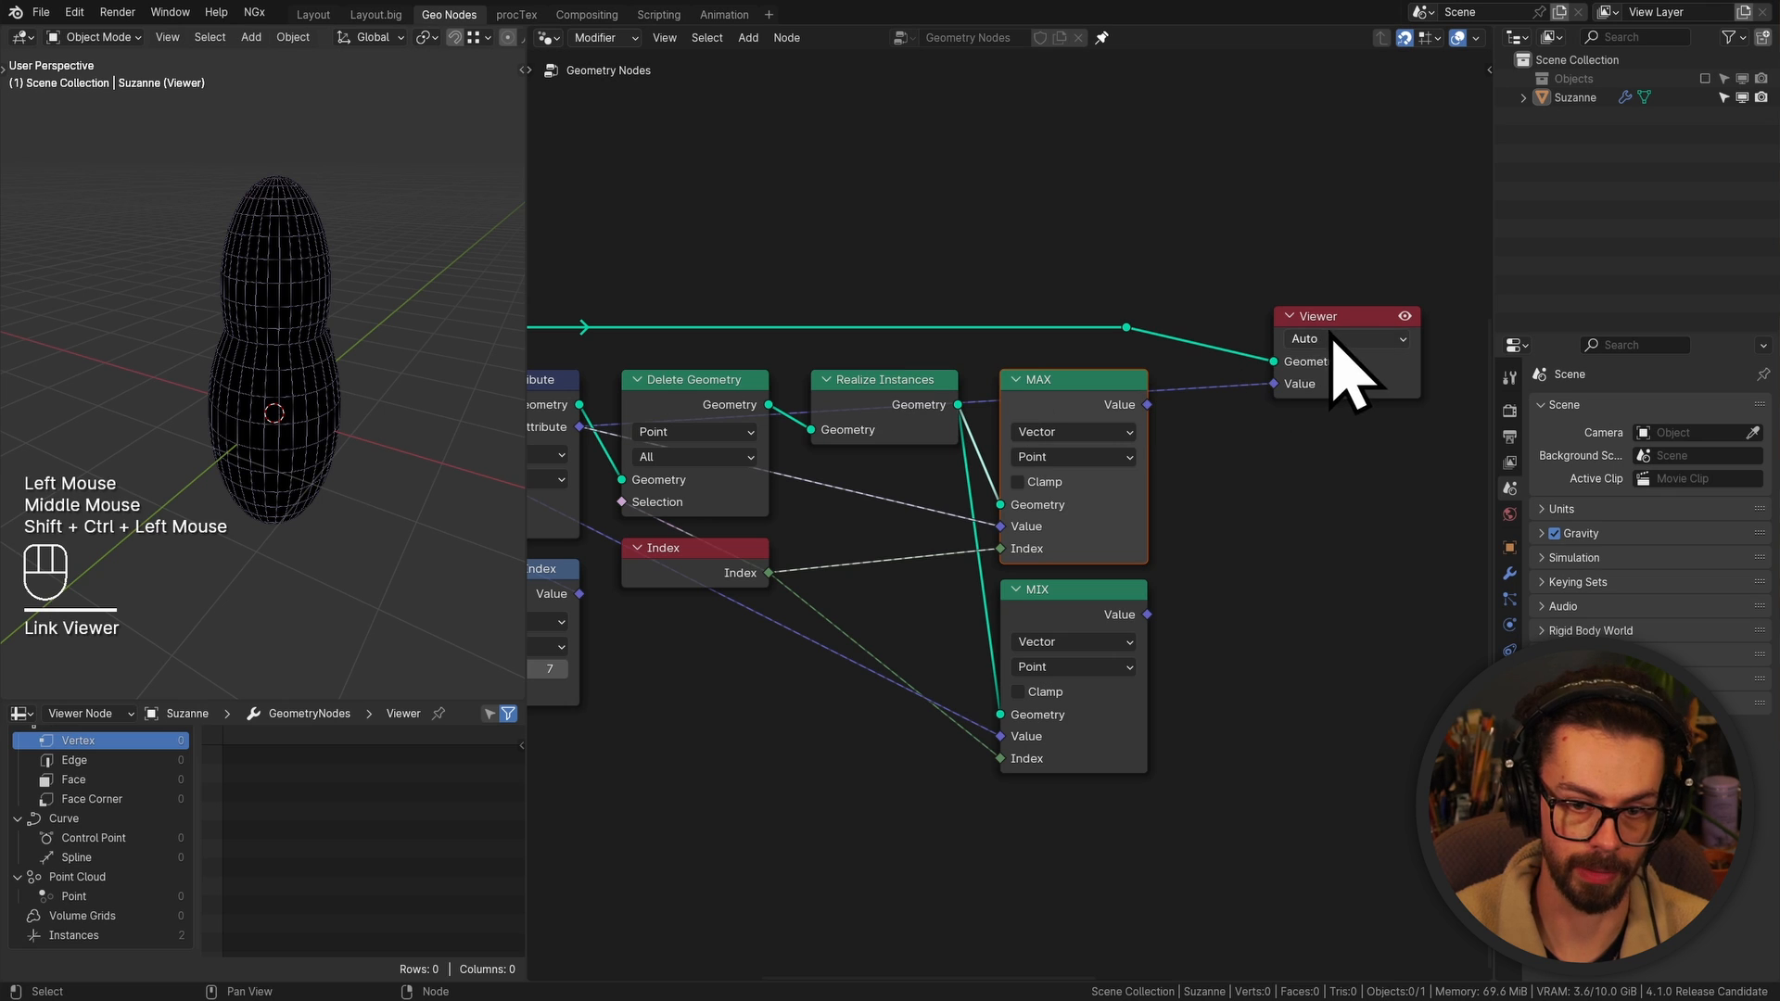
Set the Viewer's domain to Instance and send the MAX node's Value to it
click(1334, 336)
click(1322, 521)
ctrl+shift+click(1149, 419)
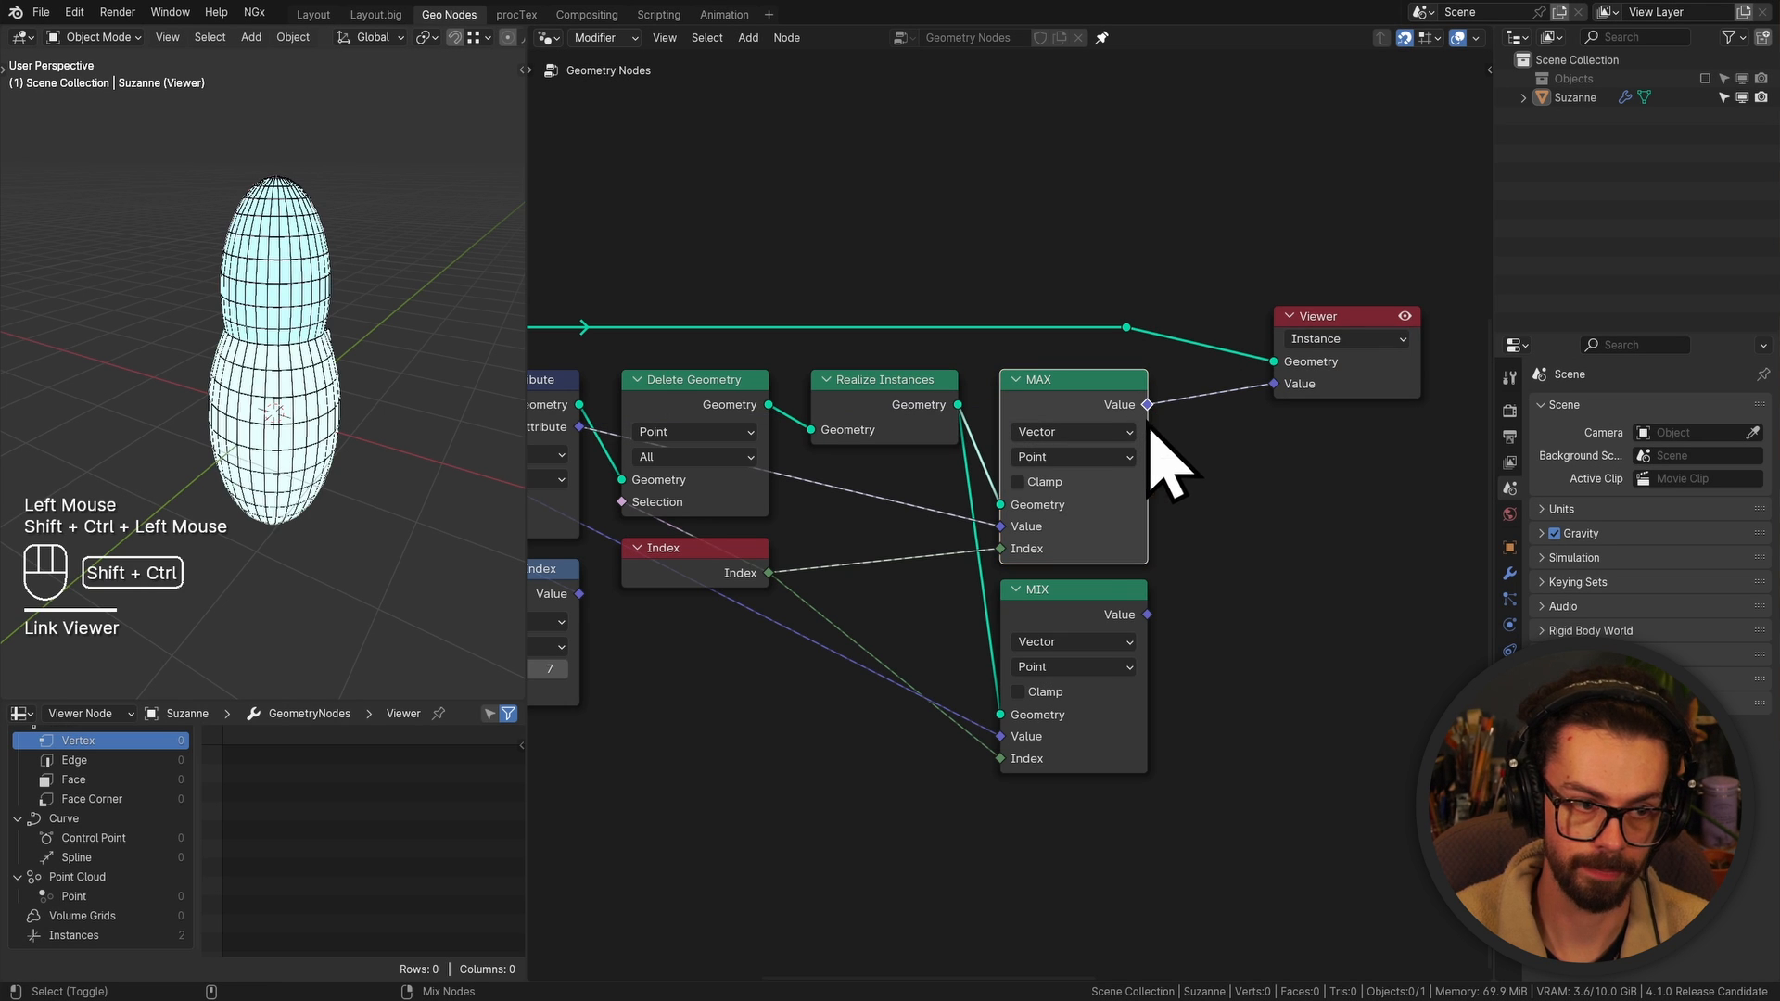
Preview the MIX and MAX node values alternately in the Viewer, ending on MIX
ctrl+shift+click(1140, 617)
ctrl+shift+click(1144, 409)
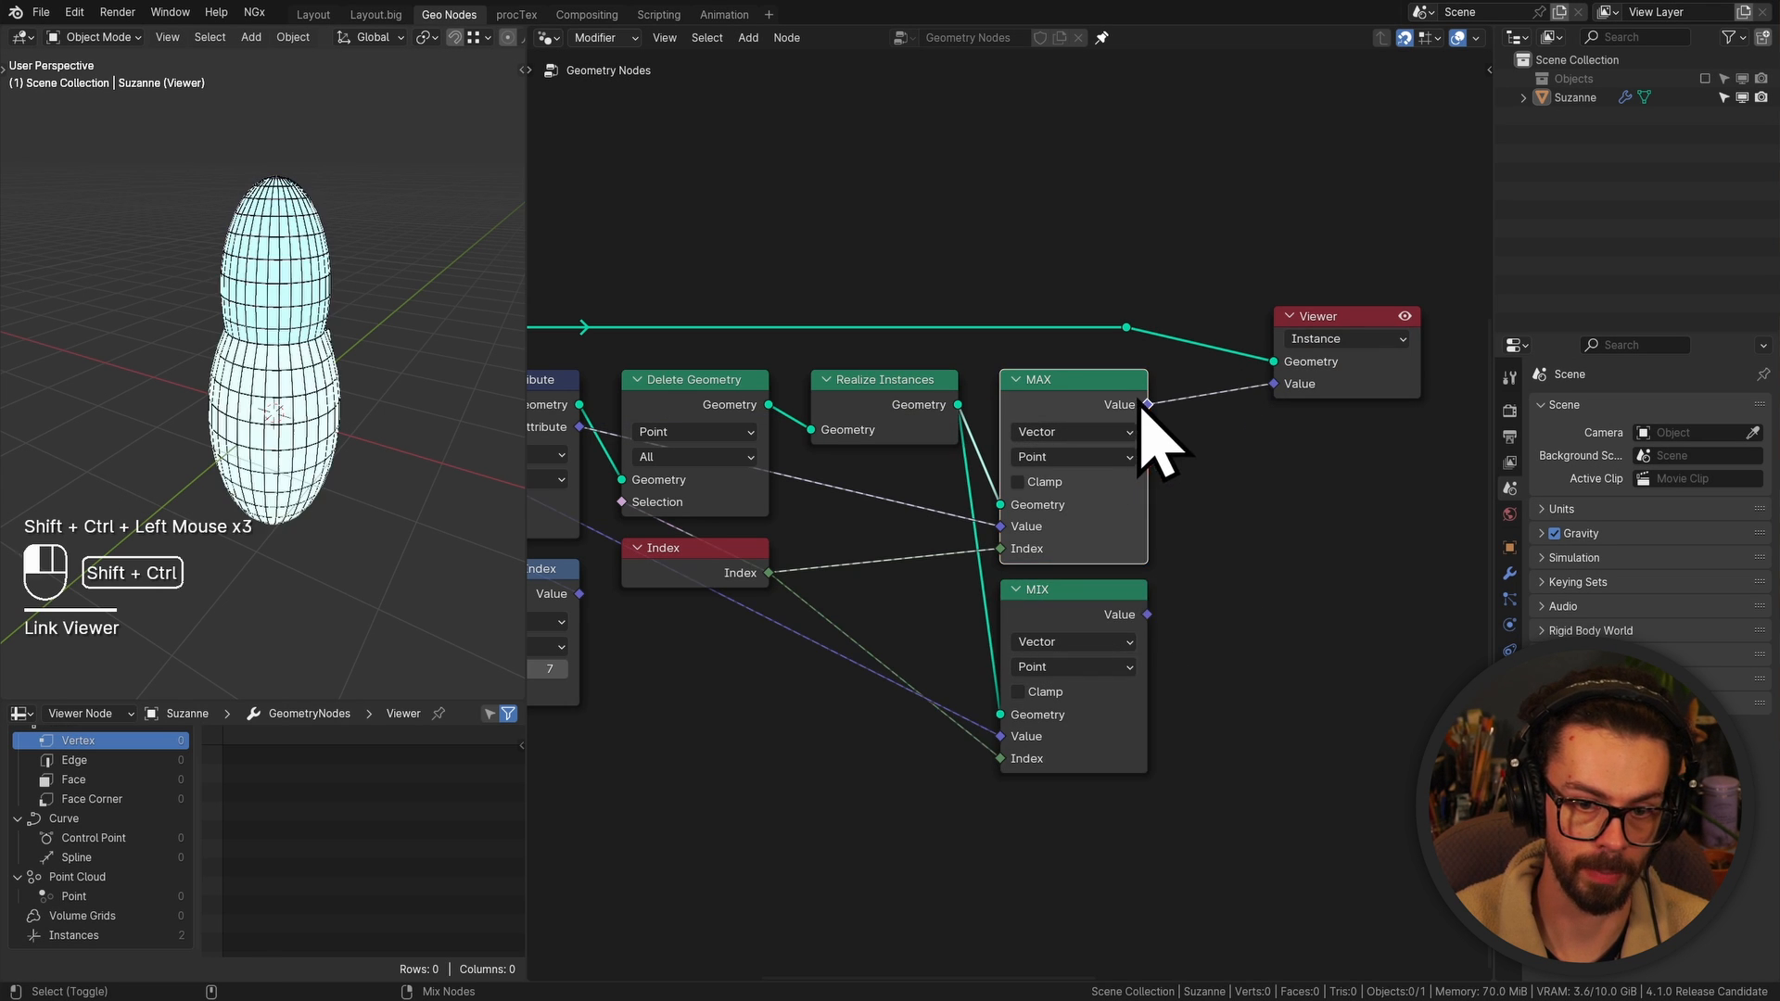
ctrl+shift+click(1142, 598)
middle_drag(1253, 294, 1007, 301)
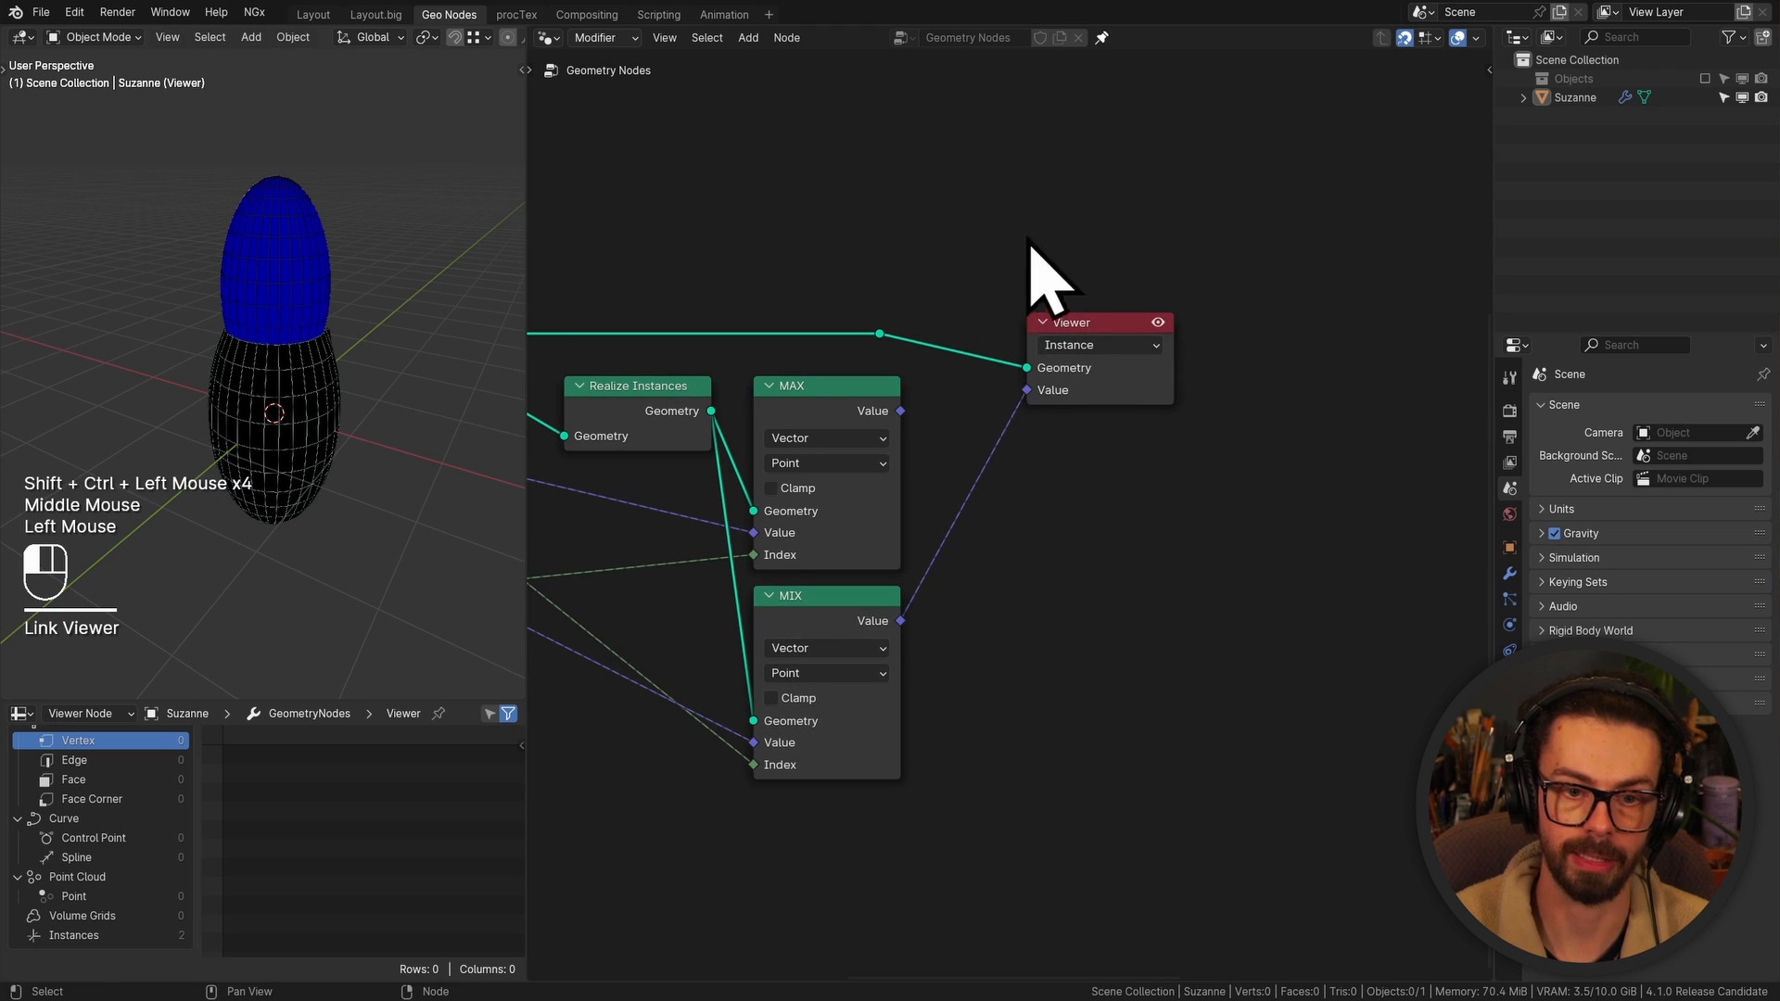
Insert a Capture Attribute node before the Viewer, set it to Vector and Instance, and feed it the MAX node's Value
drag(1029, 245, 1072, 558)
key(g)
click(1344, 558)
key(shift+a)
click(1048, 355)
text(capture)
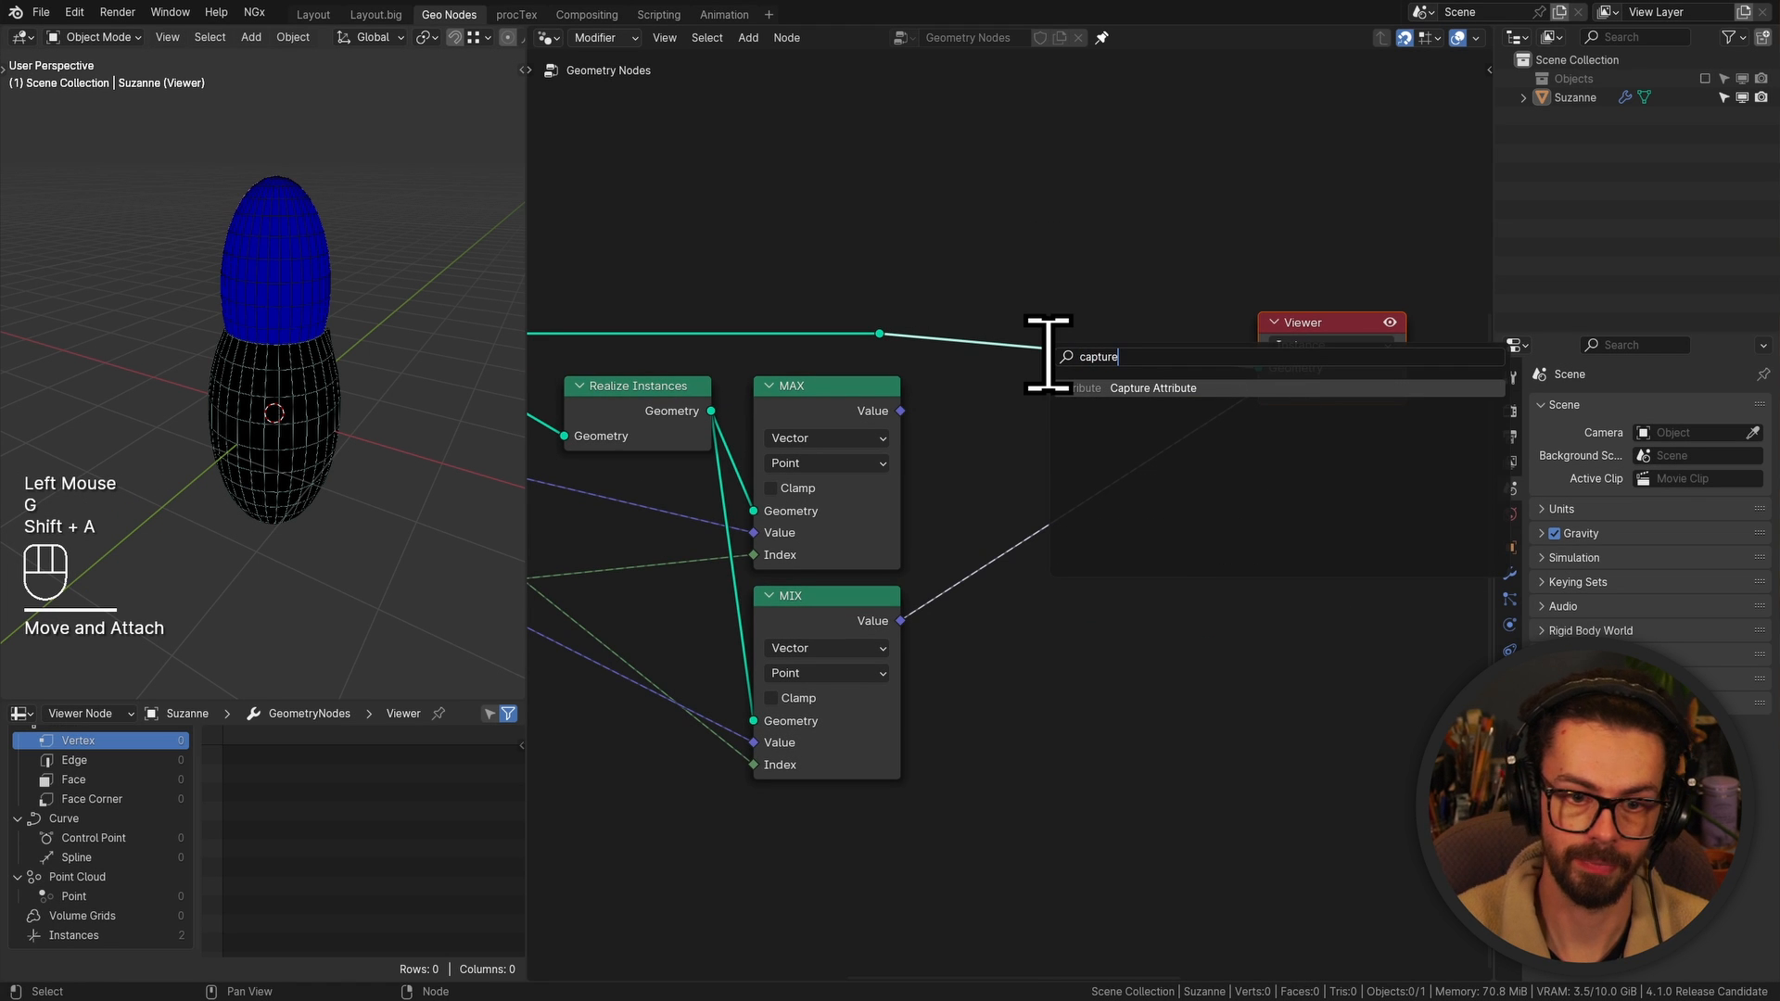
key(Return)
click(1027, 253)
click(1098, 359)
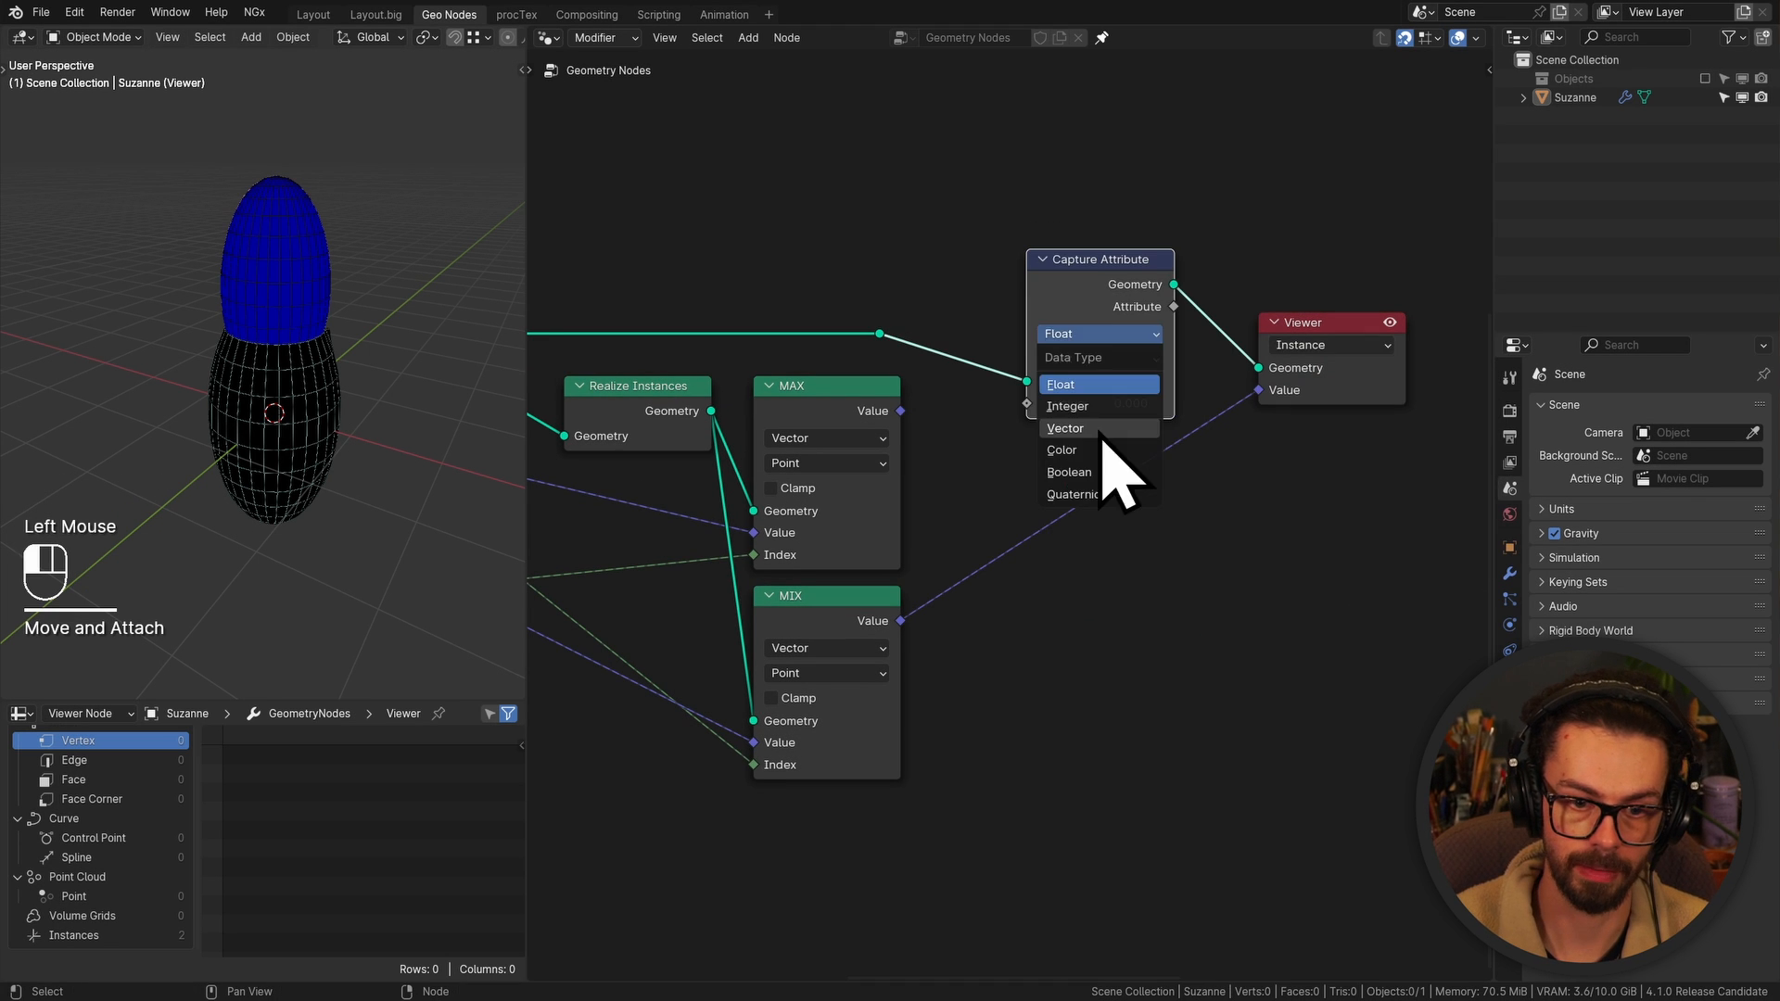
click(1111, 521)
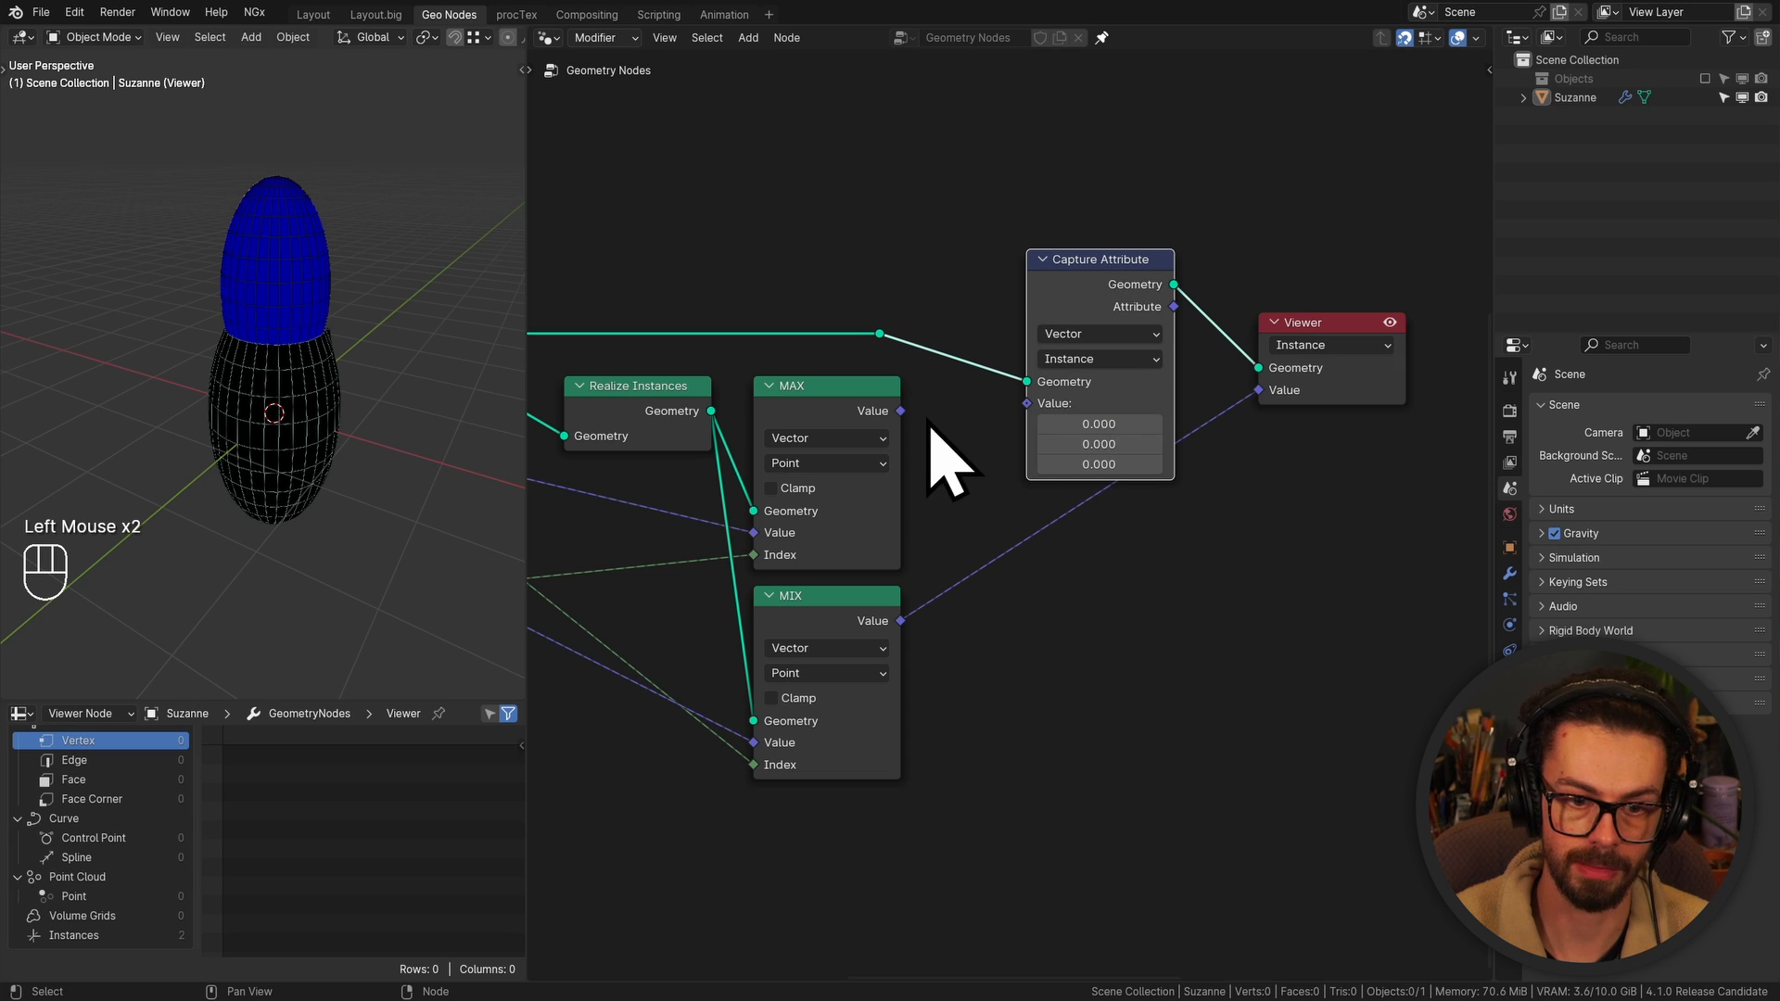
drag(900, 410, 1027, 406)
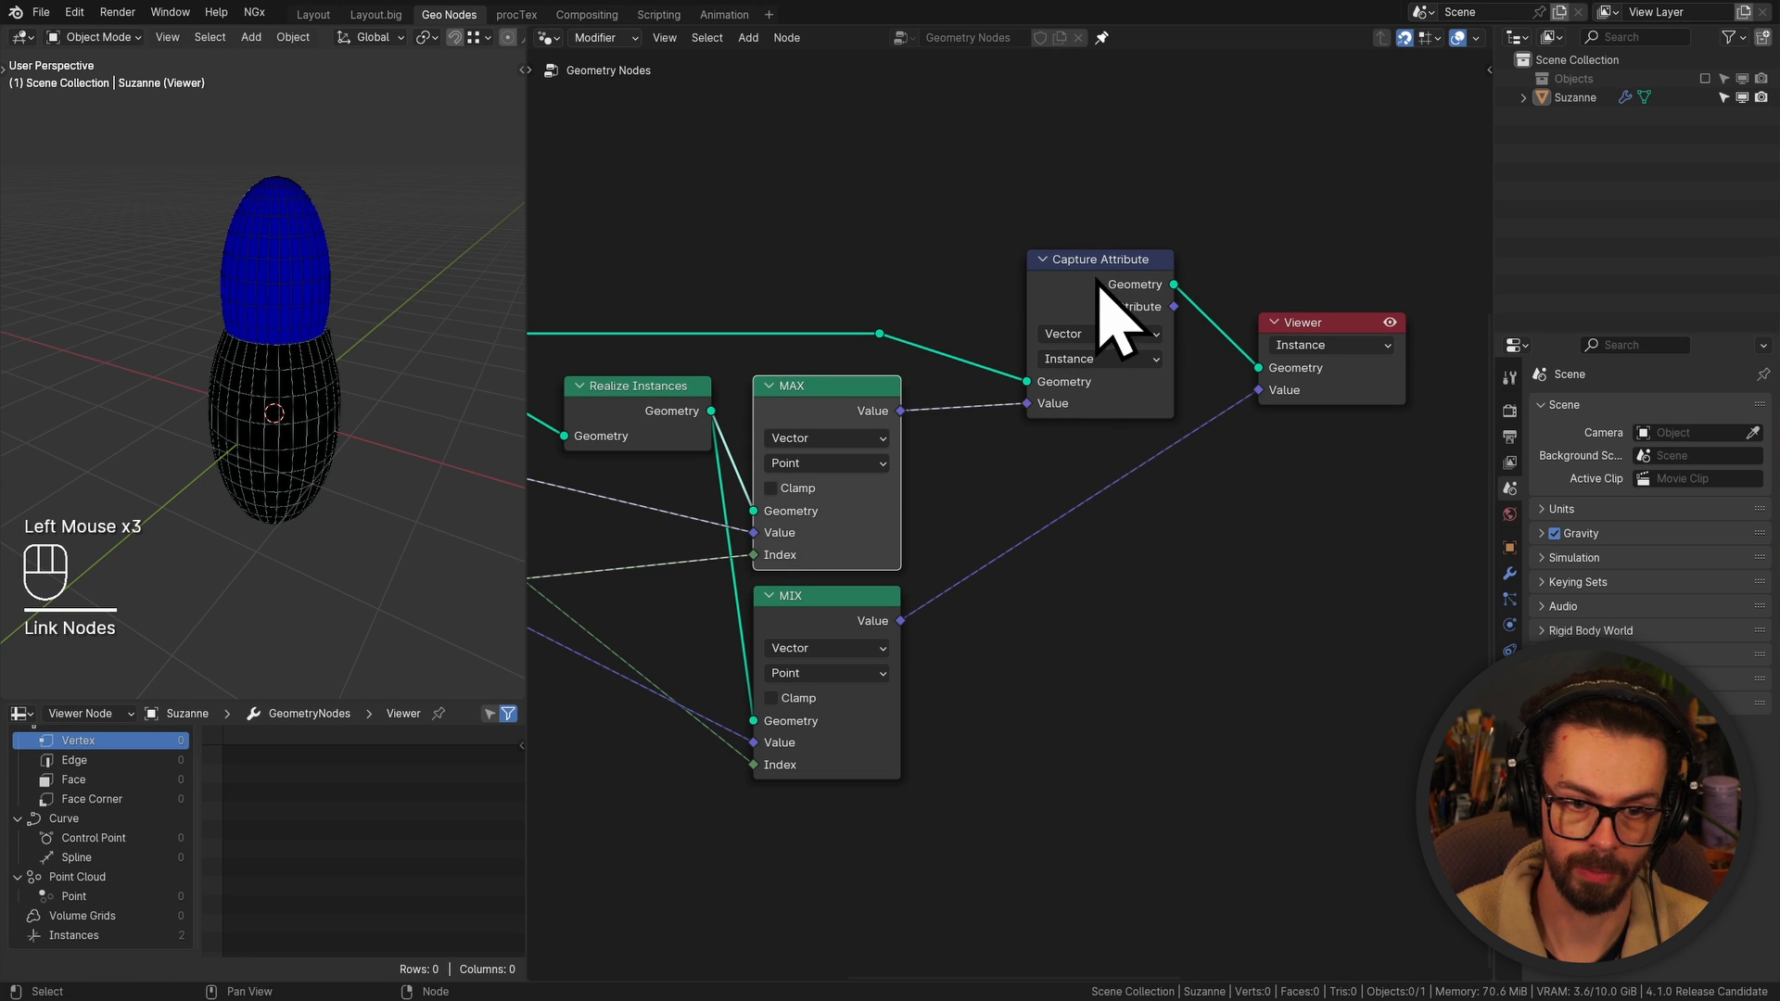
Duplicate the instance Capture Attribute into the link before the Viewer and feed the MIX node's Value into the copy
drag(1105, 278, 1021, 278)
key(shift+d)
click(1214, 361)
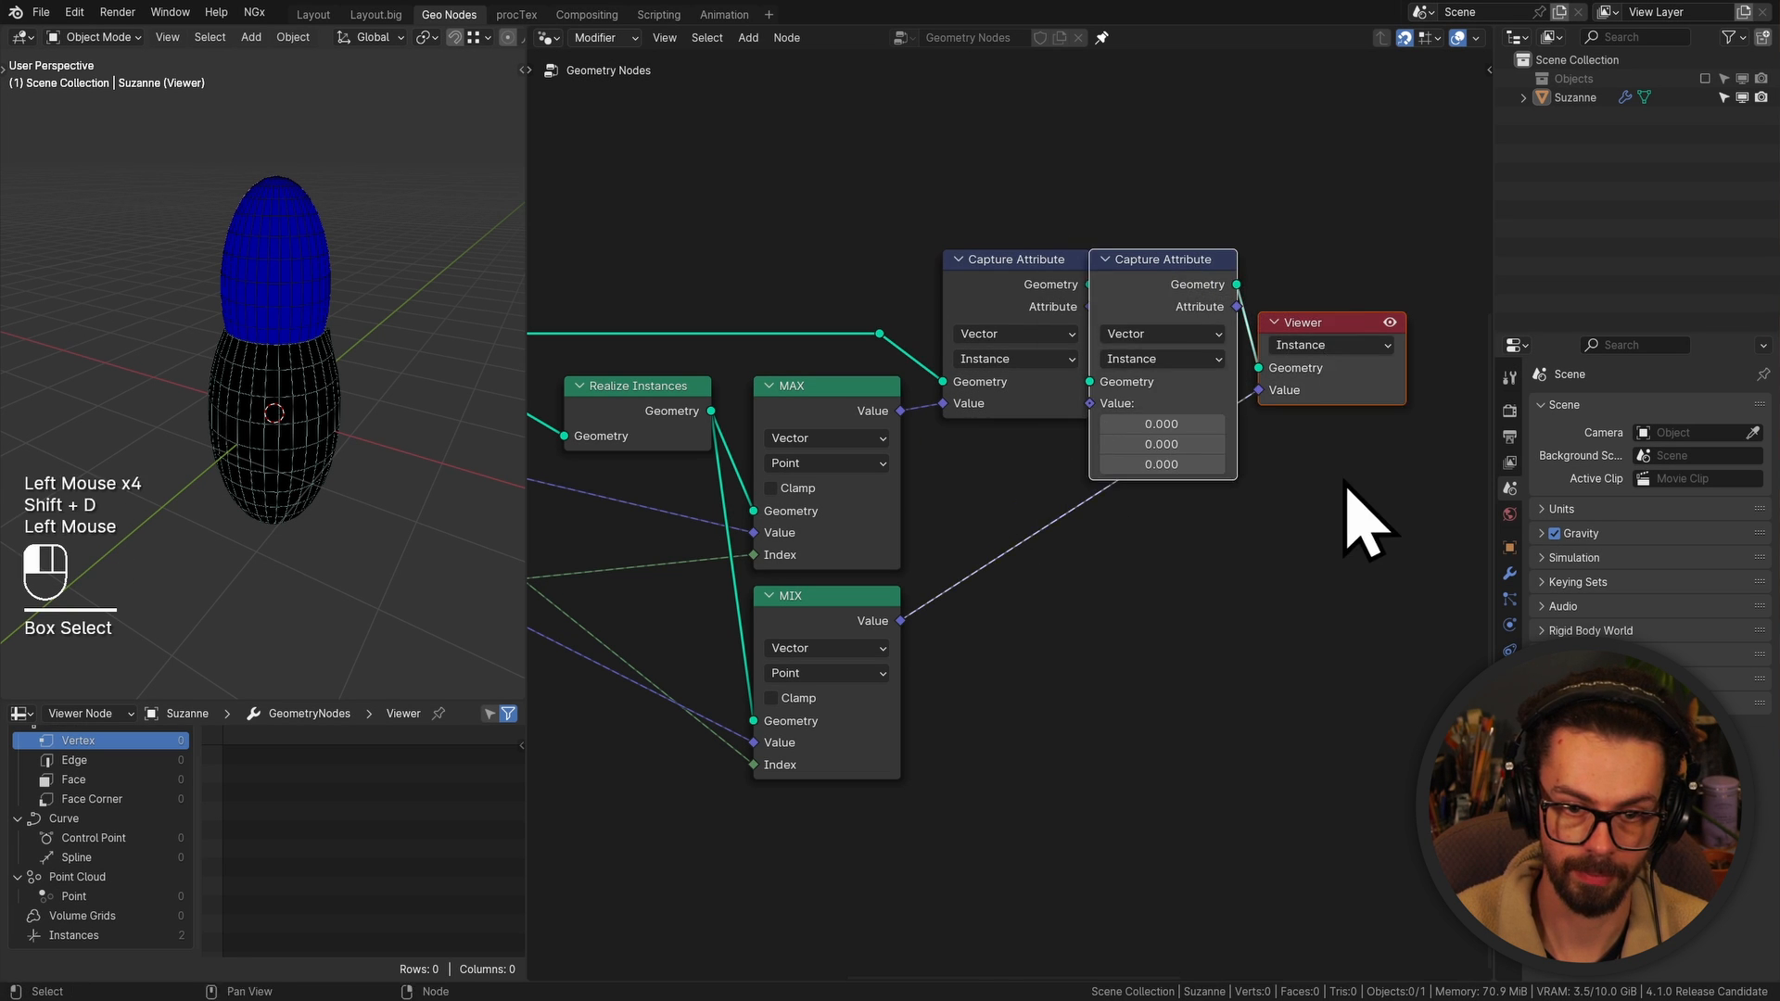
key(g)
drag(902, 622, 1156, 414)
drag(1154, 503, 1199, 438)
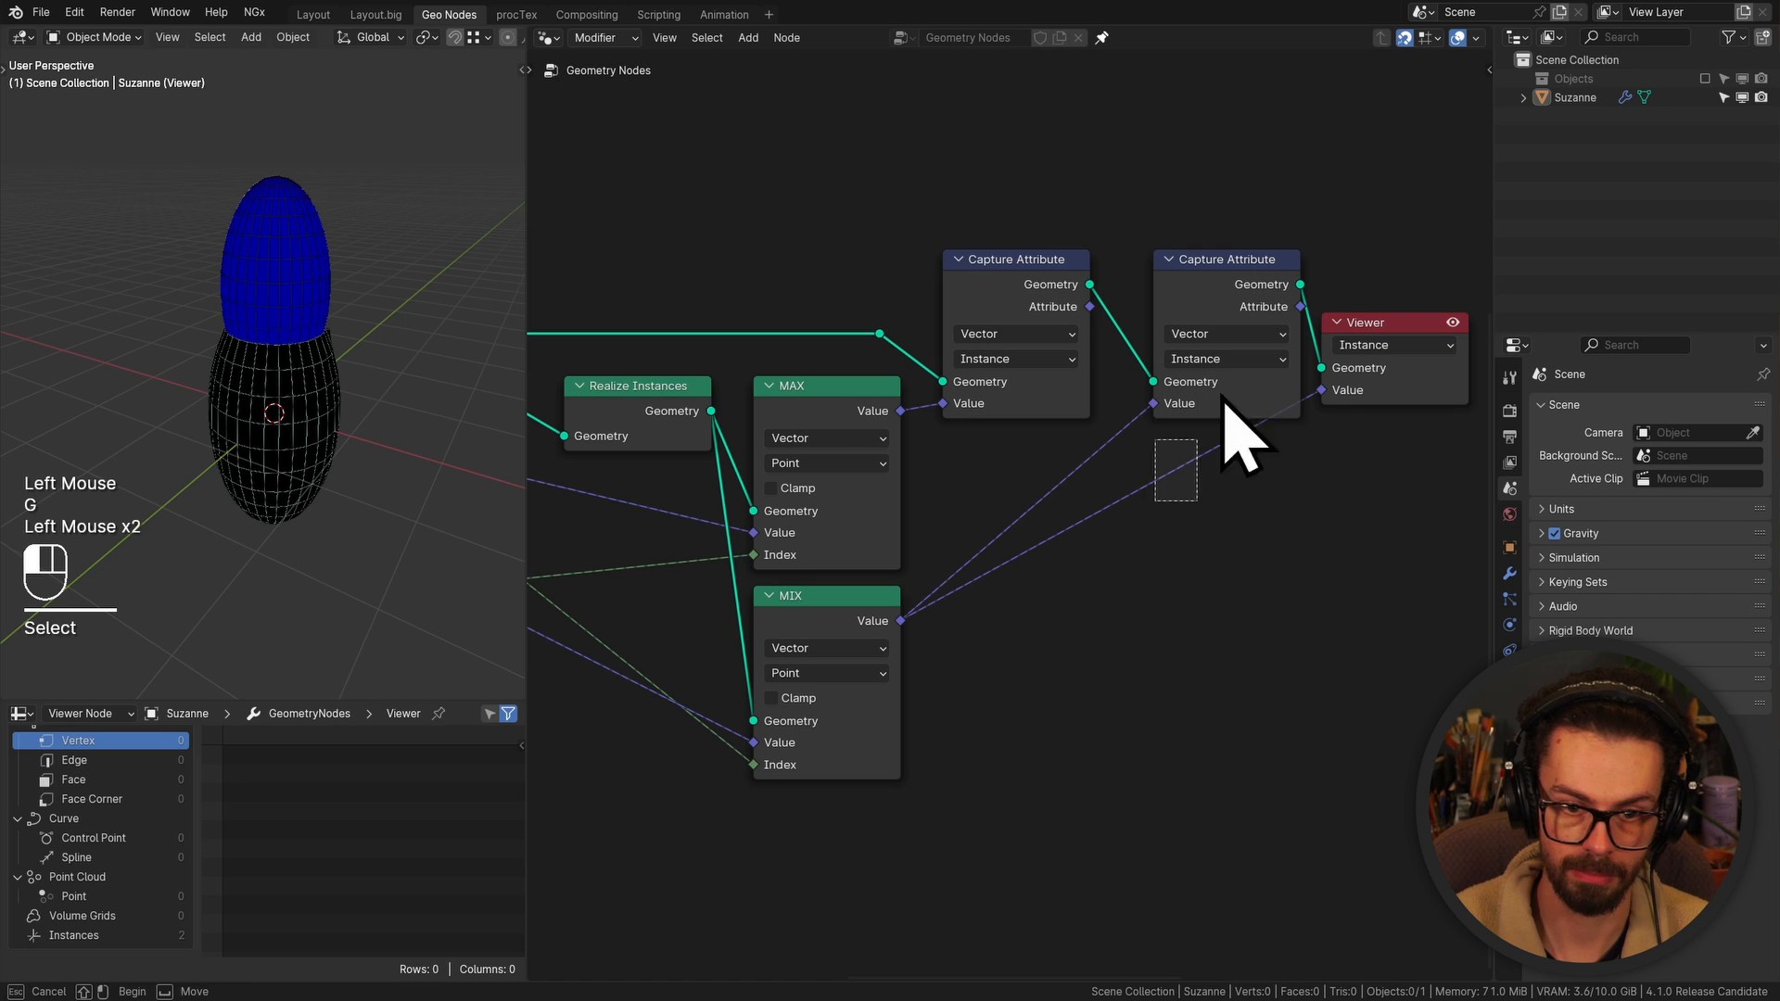
Move Collection Info further away from the Bounding Box node and add a reroute joining its outgoing links
scroll(1177, 463, down, 5)
middle_drag(964, 450, 1103, 444)
drag(661, 383, 692, 503)
key(g)
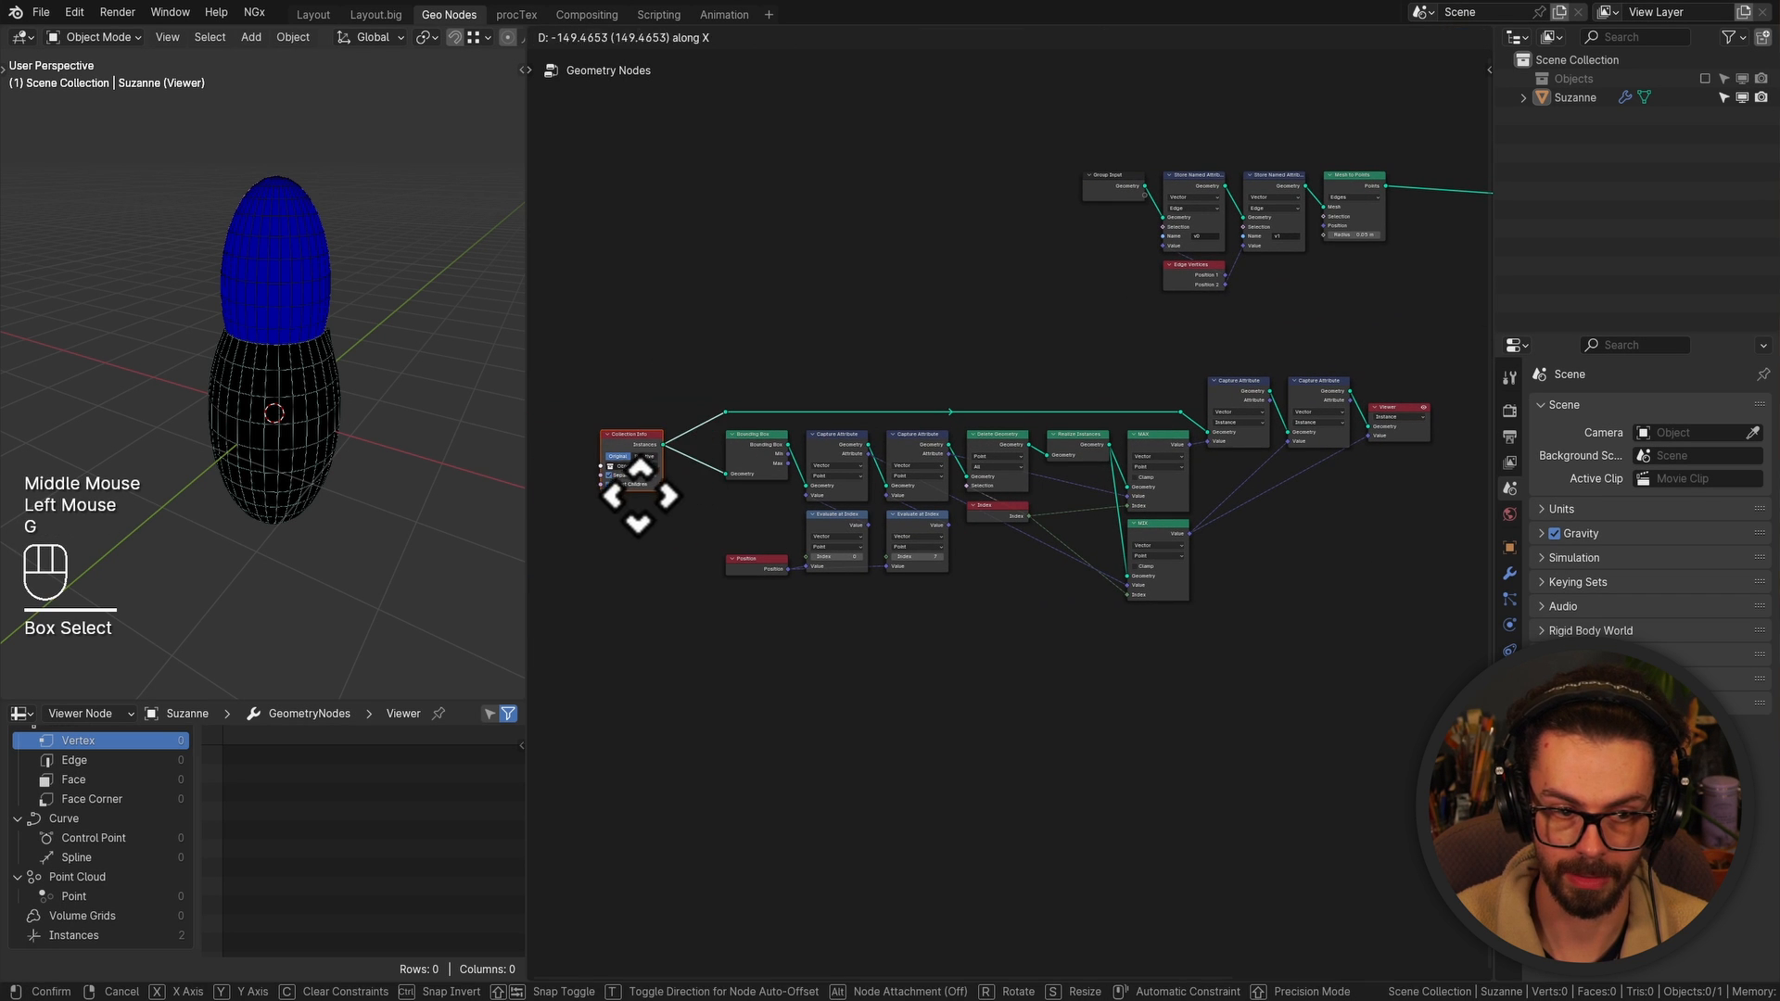
click(640, 499)
shift+right_drag(694, 395, 691, 503)
key(g)
click(704, 505)
Delete the Viewer and group all nodes from Bounding Box through the last Capture Attribute, leaving Collection Info out
drag(700, 341, 1361, 732)
click(1400, 425)
key(x)
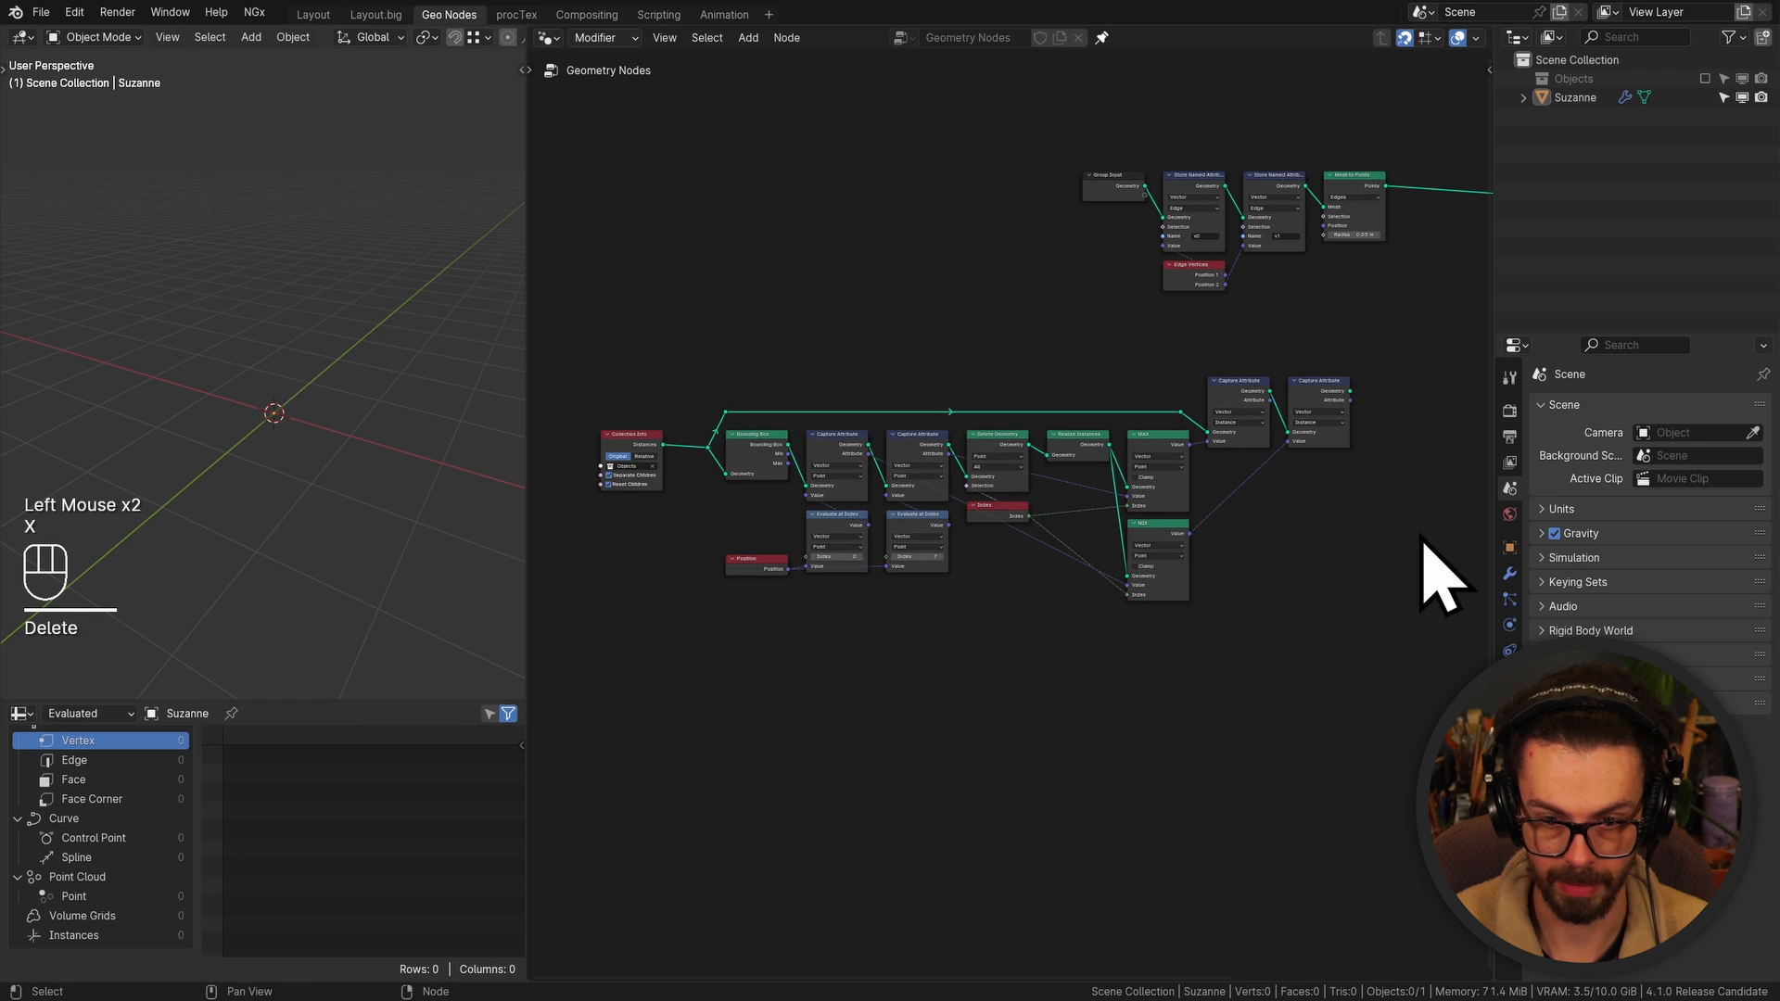
drag(1409, 371, 707, 664)
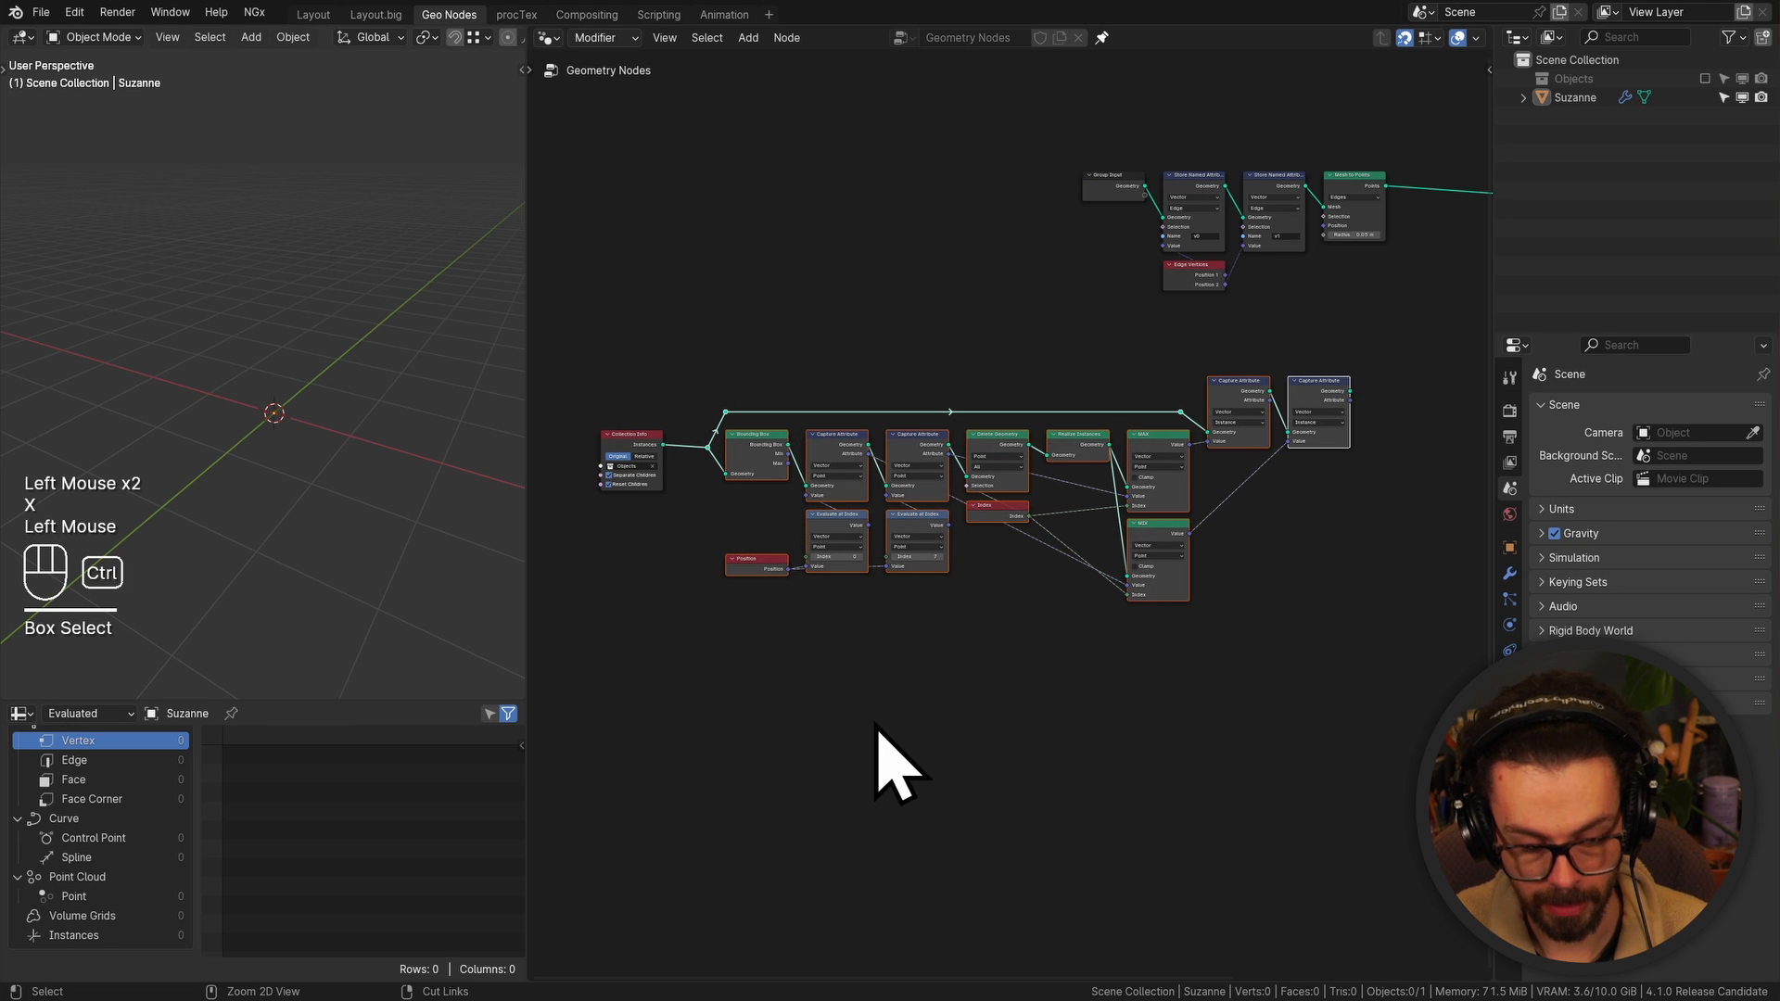
key(ctrl+g)
Move the Group Output beyond the last Capture Attribute and link that node's Geometry to it
scroll(639, 566, up, 2)
middle_drag(1153, 573, 744, 549)
scroll(1101, 505, up, 3)
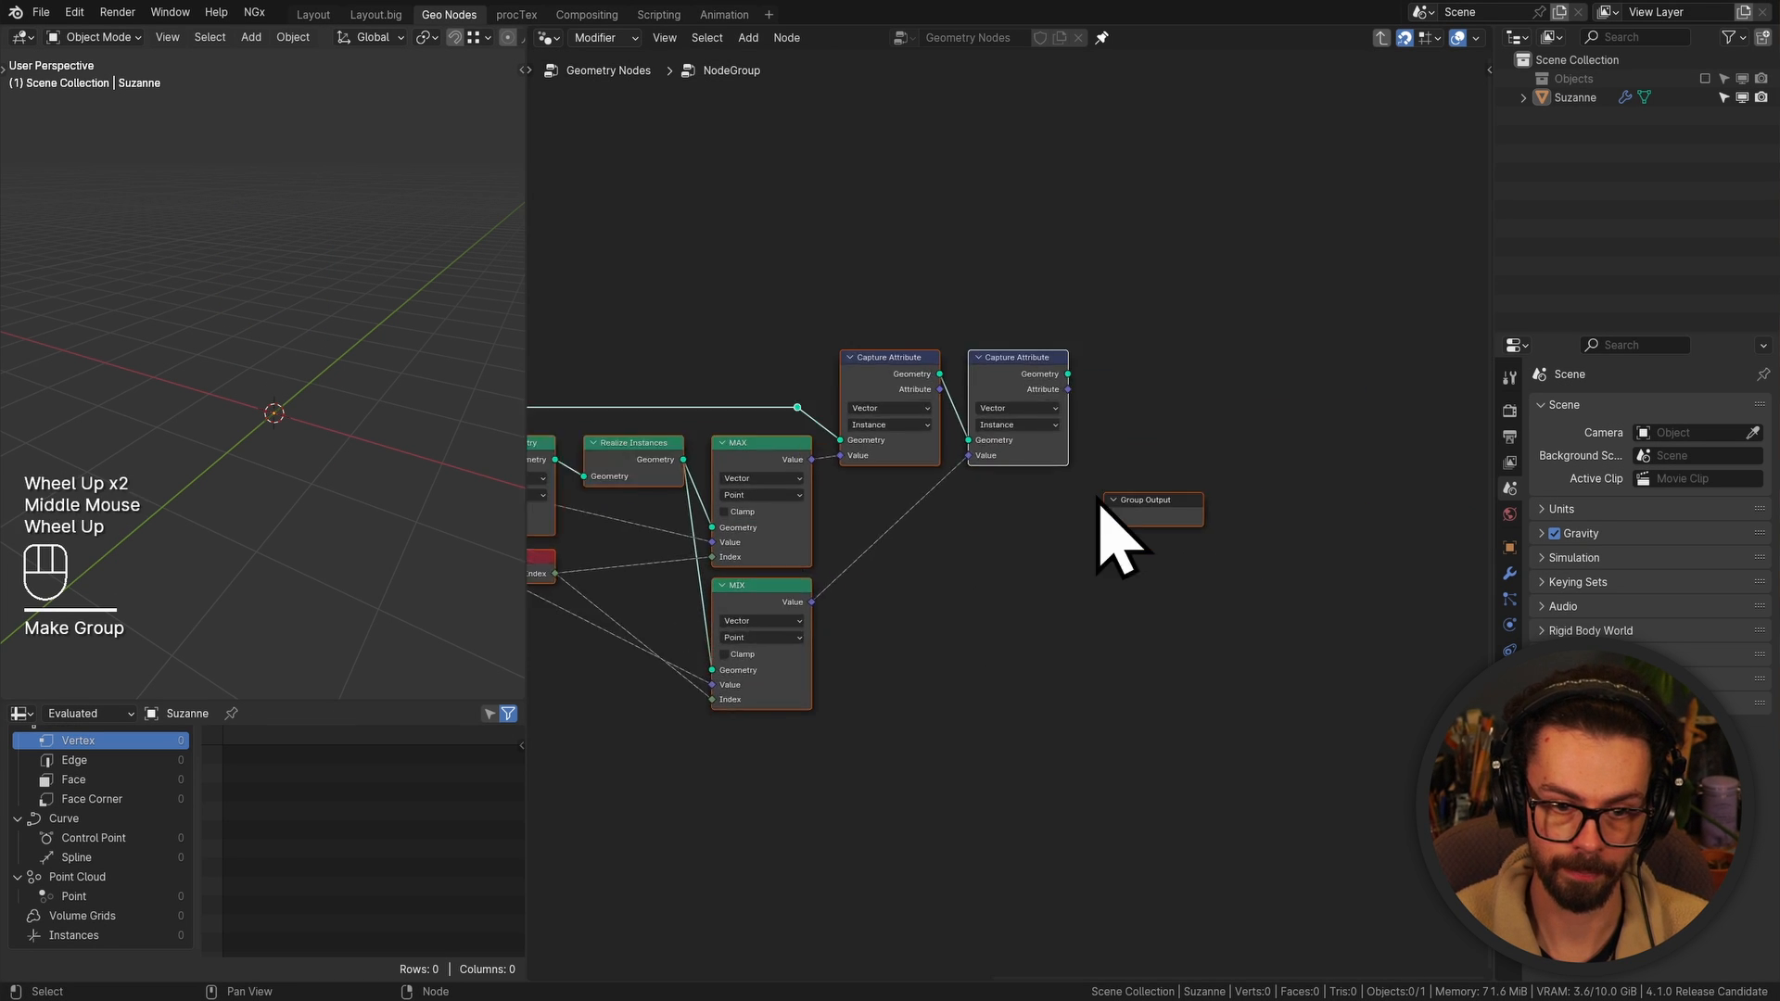
middle_drag(1119, 471, 1120, 530)
drag(1120, 530, 1209, 652)
key(g)
click(1252, 449)
drag(1069, 370, 1165, 373)
Rename both the geometry input and the geometry output of the node group to Instances
key(n)
click(1483, 76)
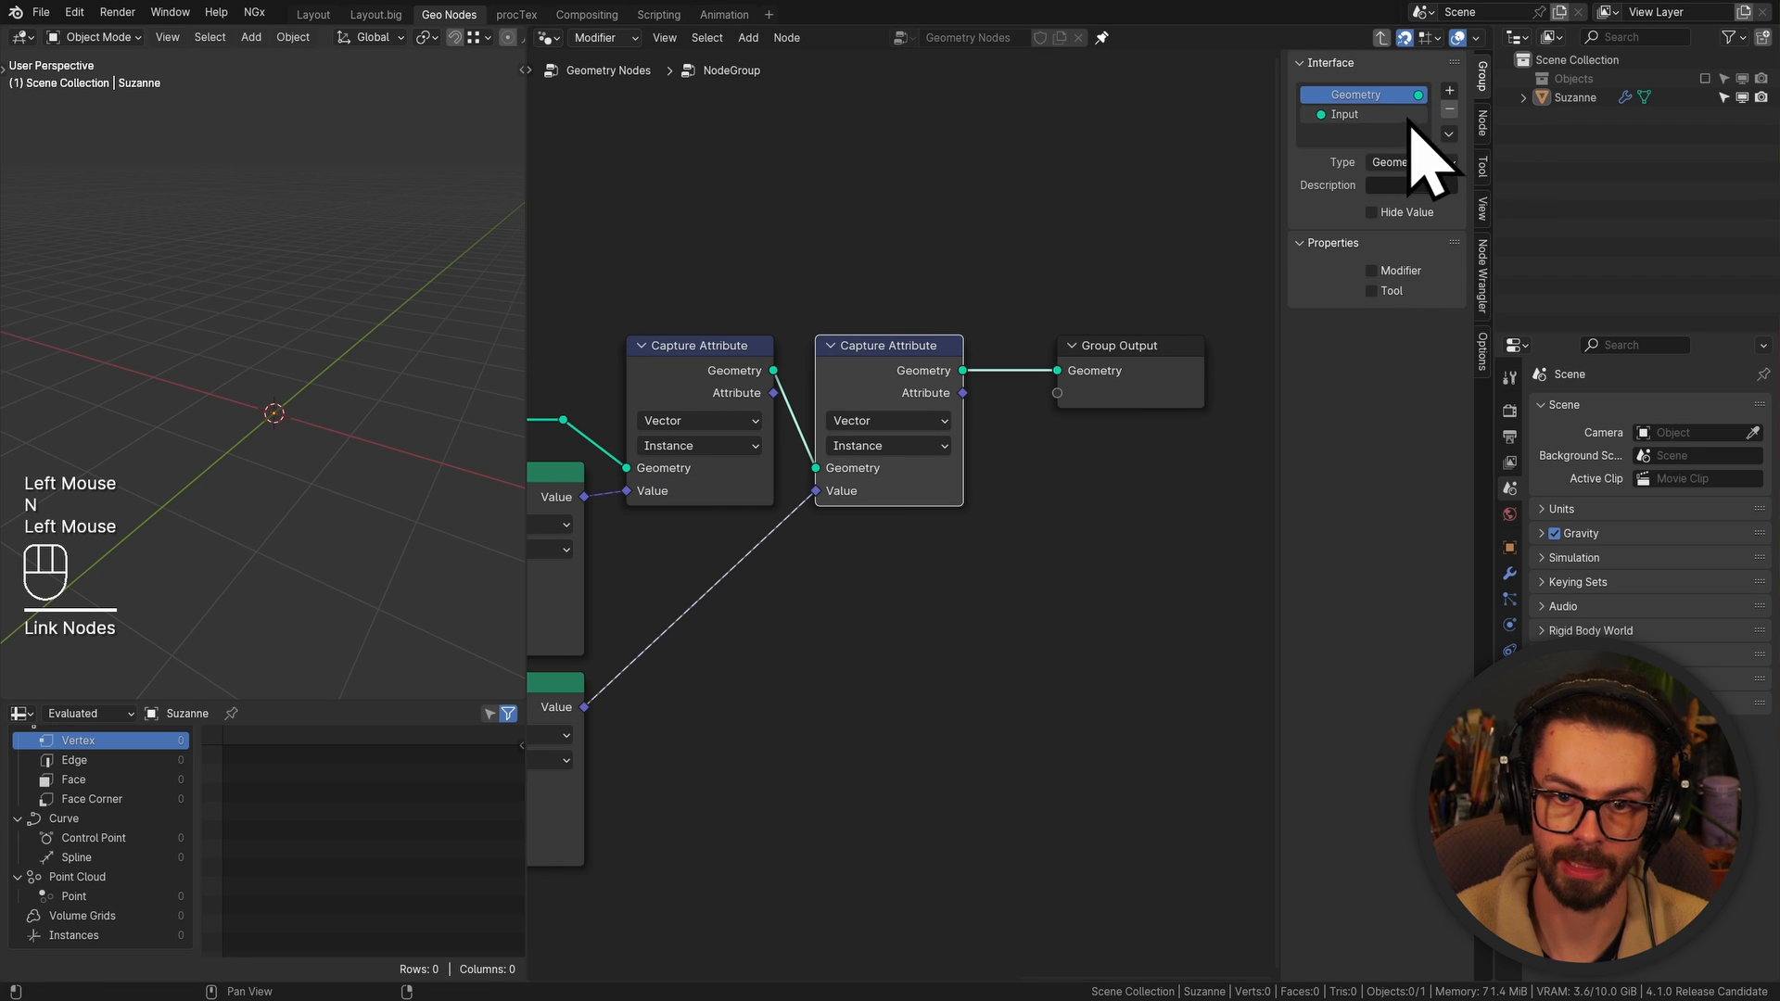
double_click(1363, 121)
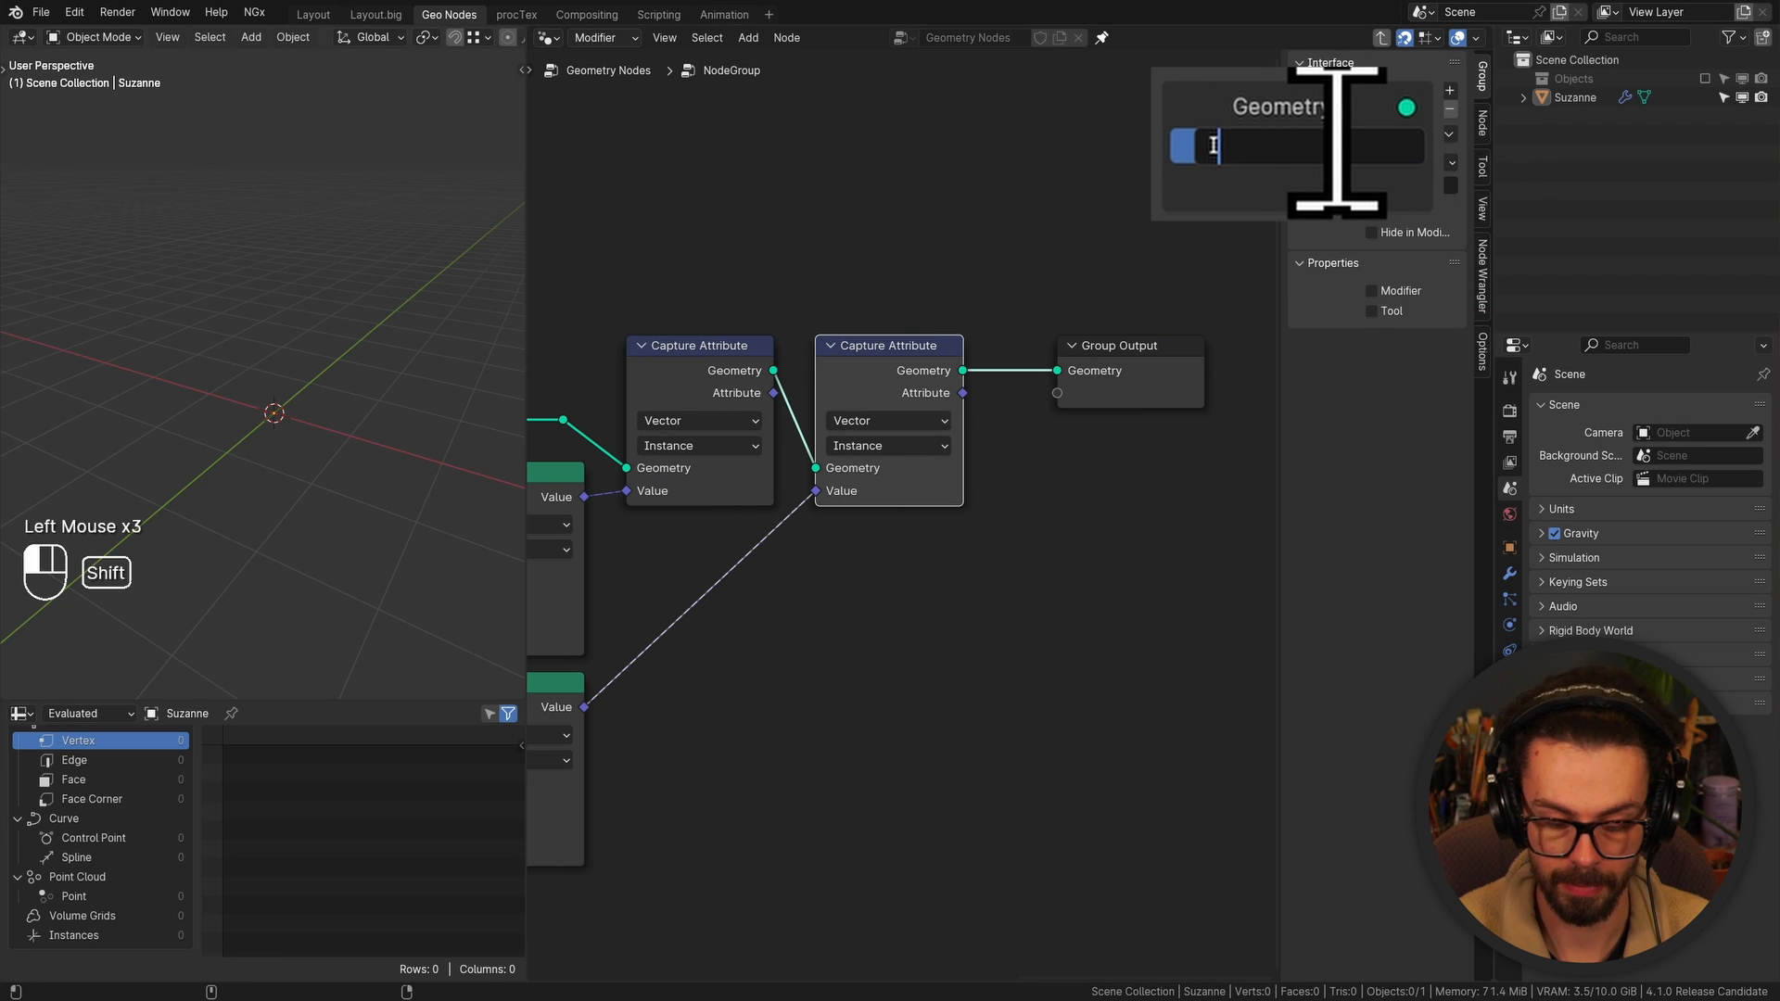
text(Instances)
key(Return)
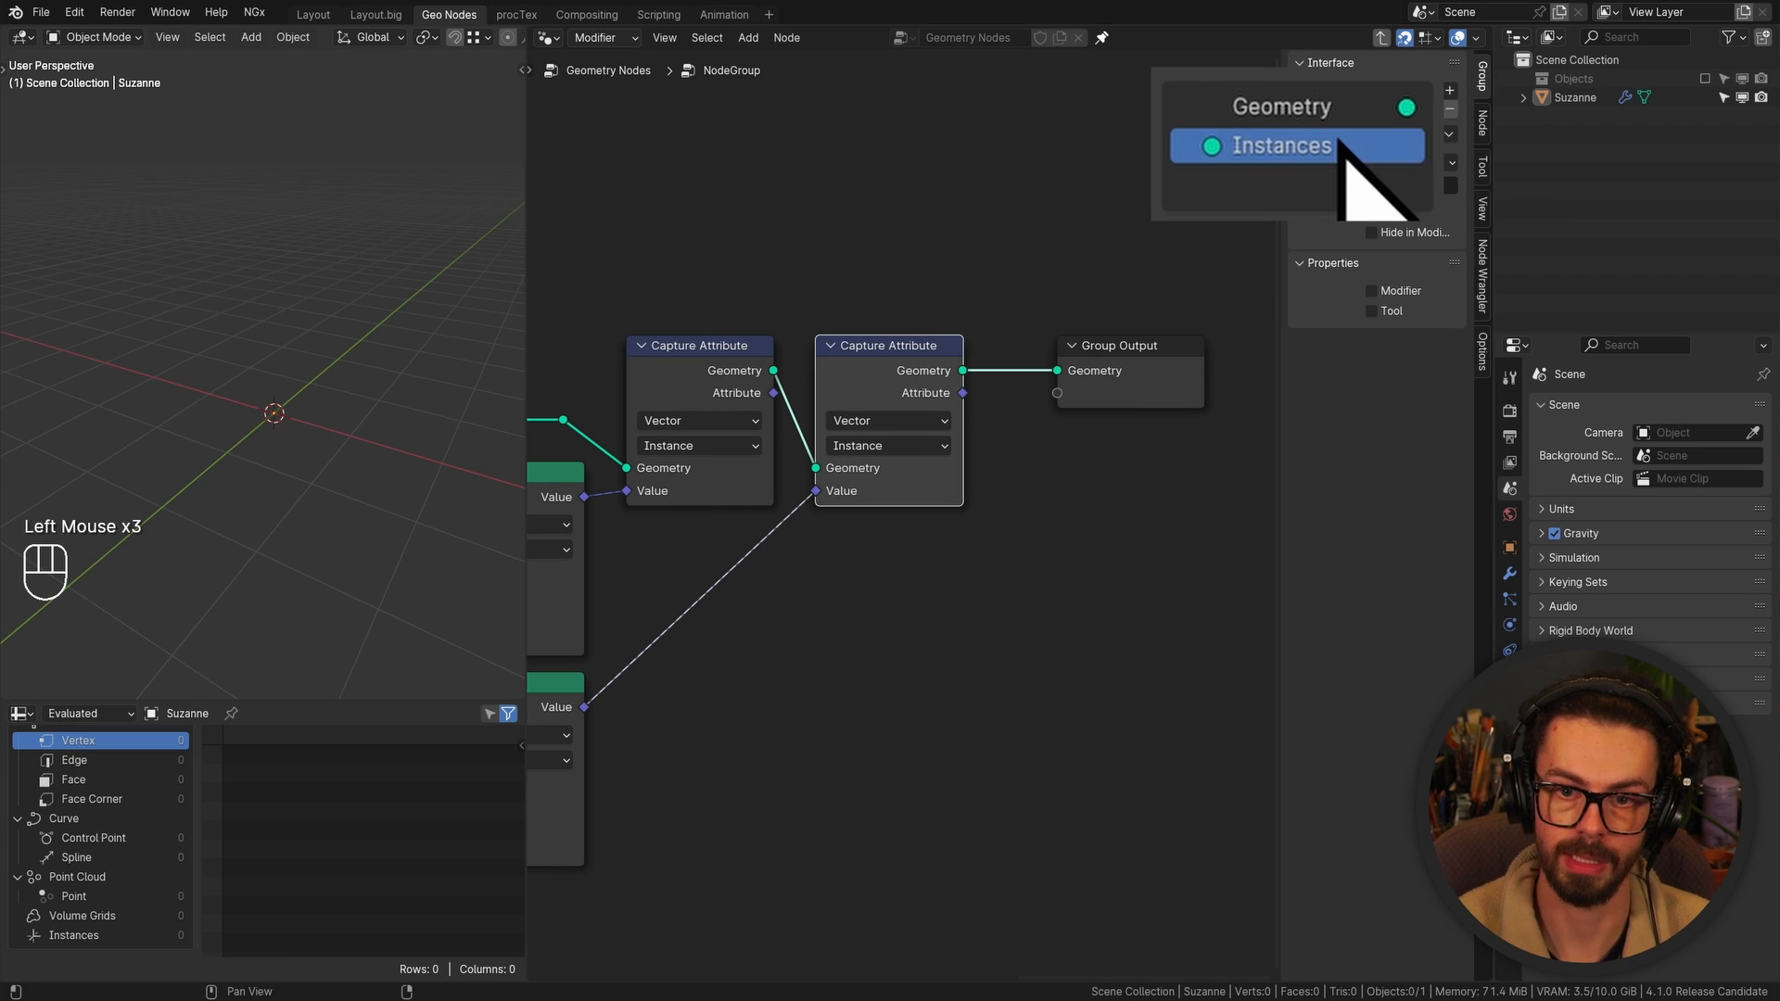
double_click(1312, 109)
text(Instances)
key(Return)
Link both instance Capture Attributes' Attribute outputs to the Group Output, naming the MIX-fed one Min and the MAX-fed one Max
middle_drag(799, 471, 955, 445)
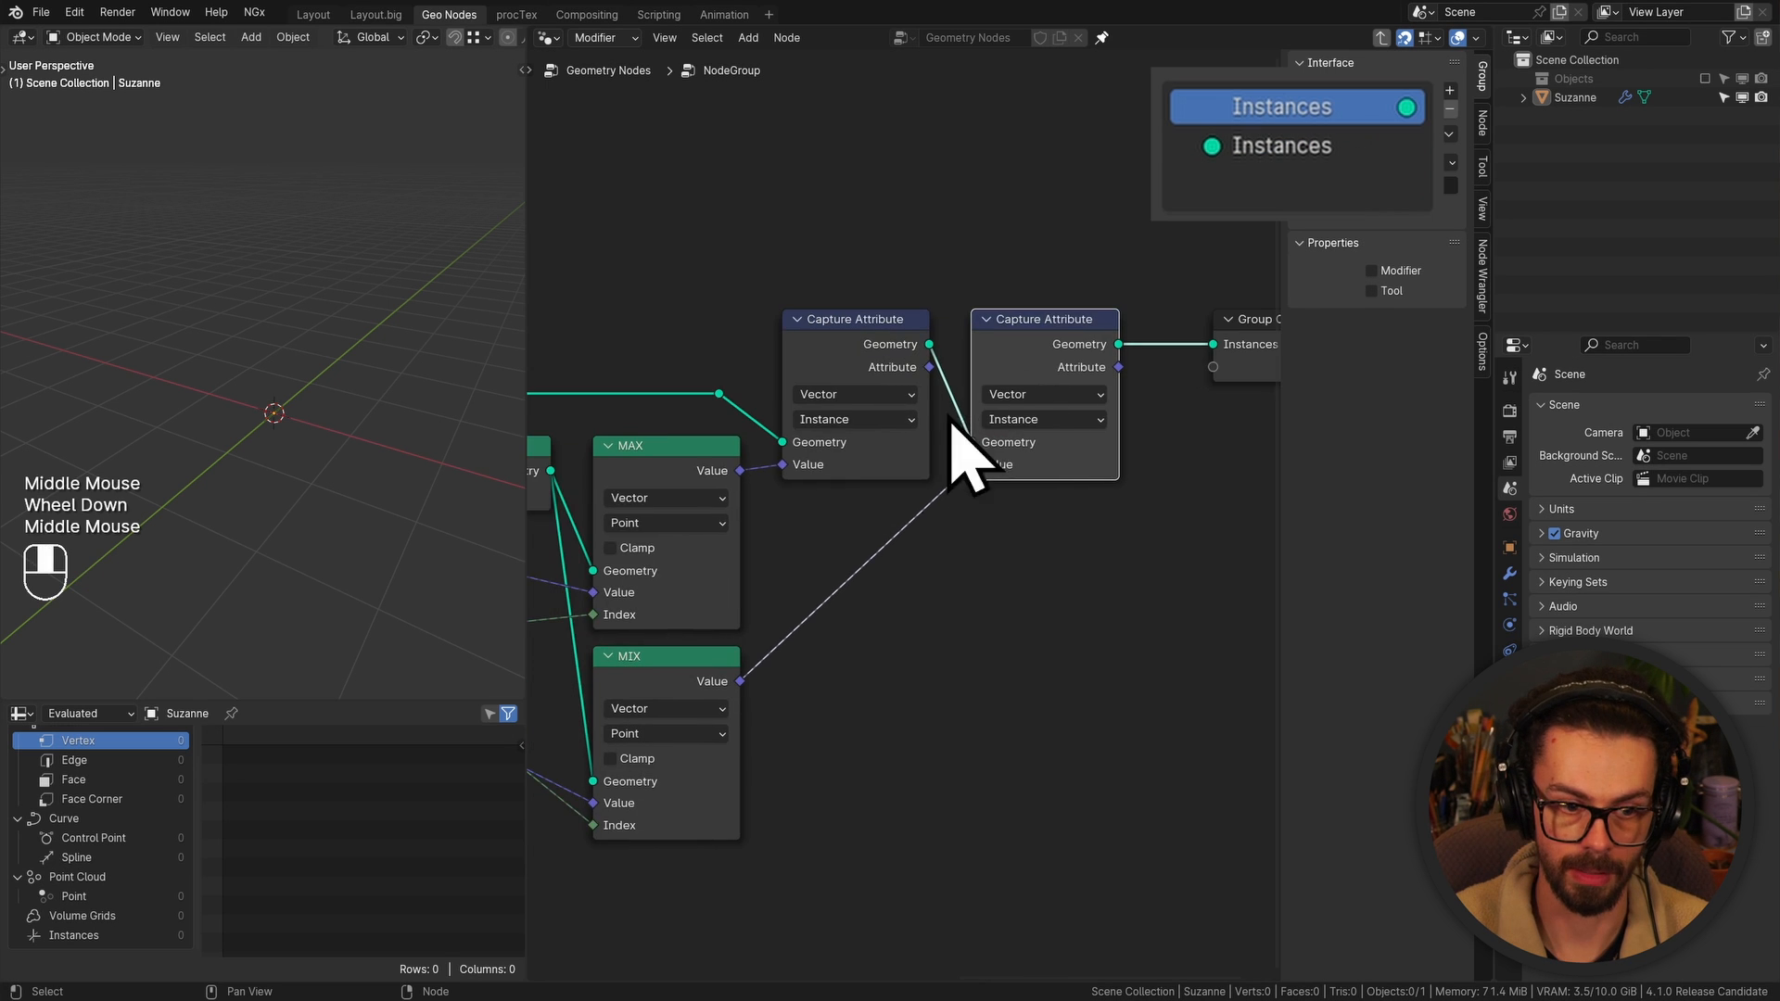
middle_drag(666, 538, 551, 544)
drag(1003, 373, 1097, 395)
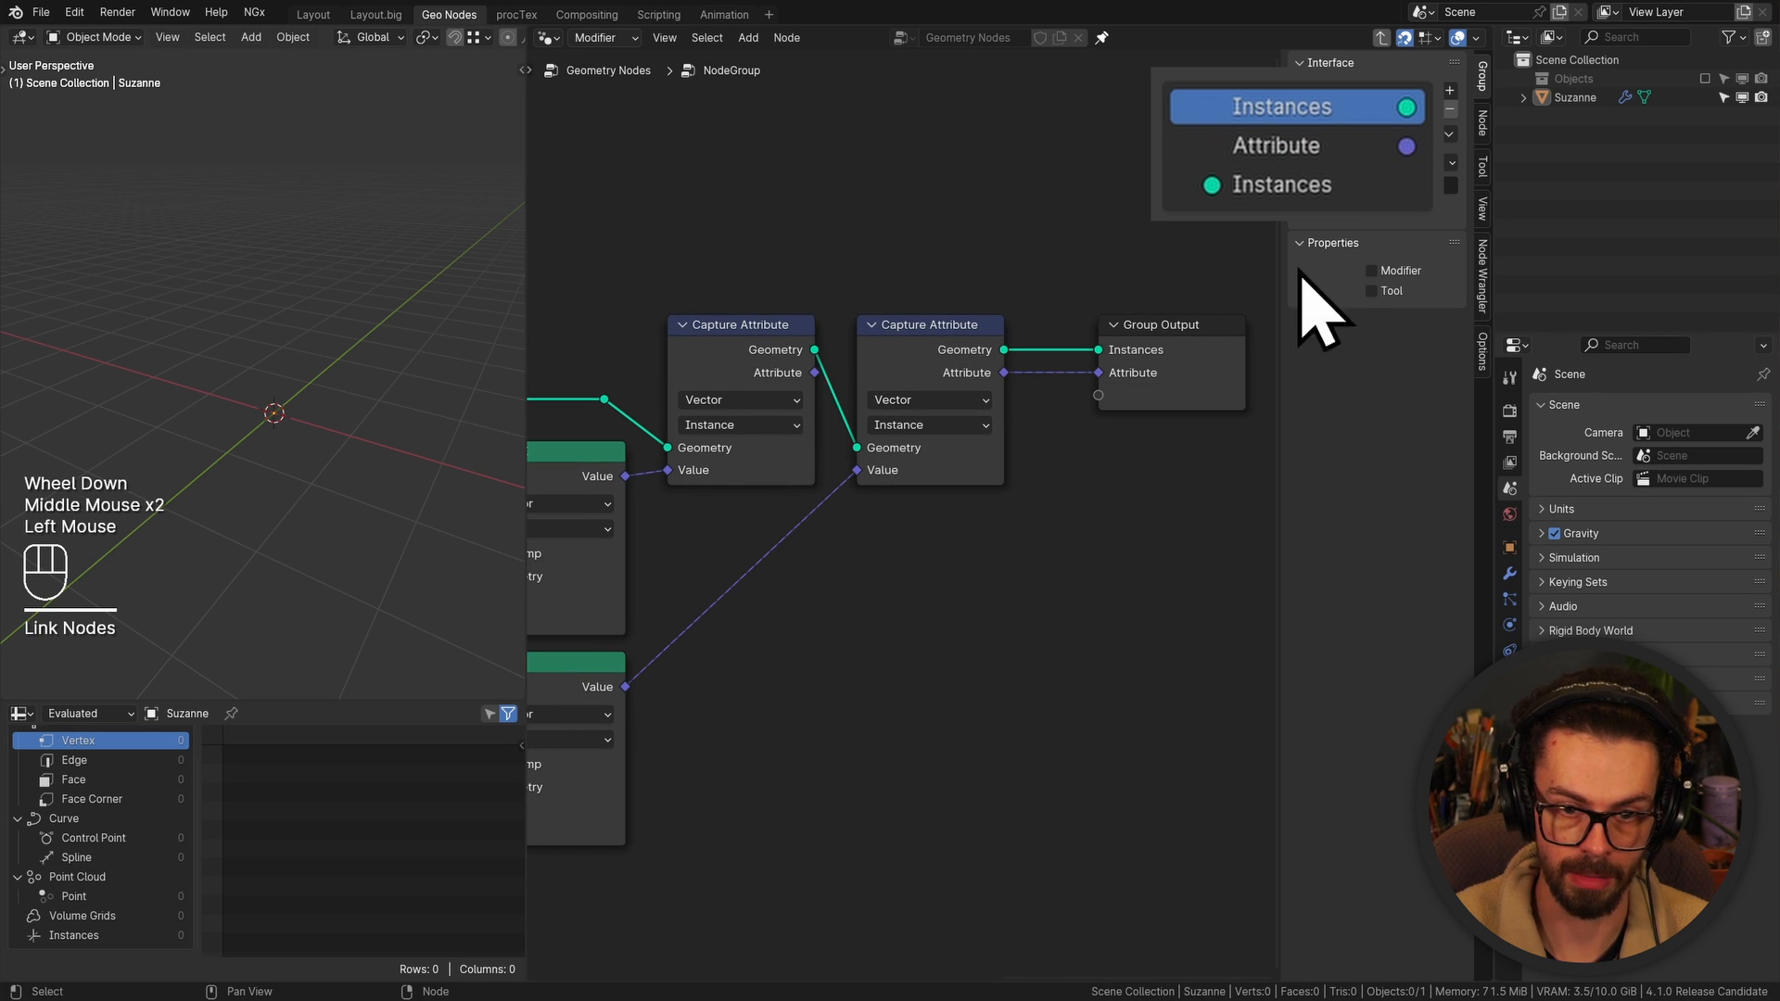
drag(814, 373, 1103, 402)
double_click(1298, 185)
text(Max)
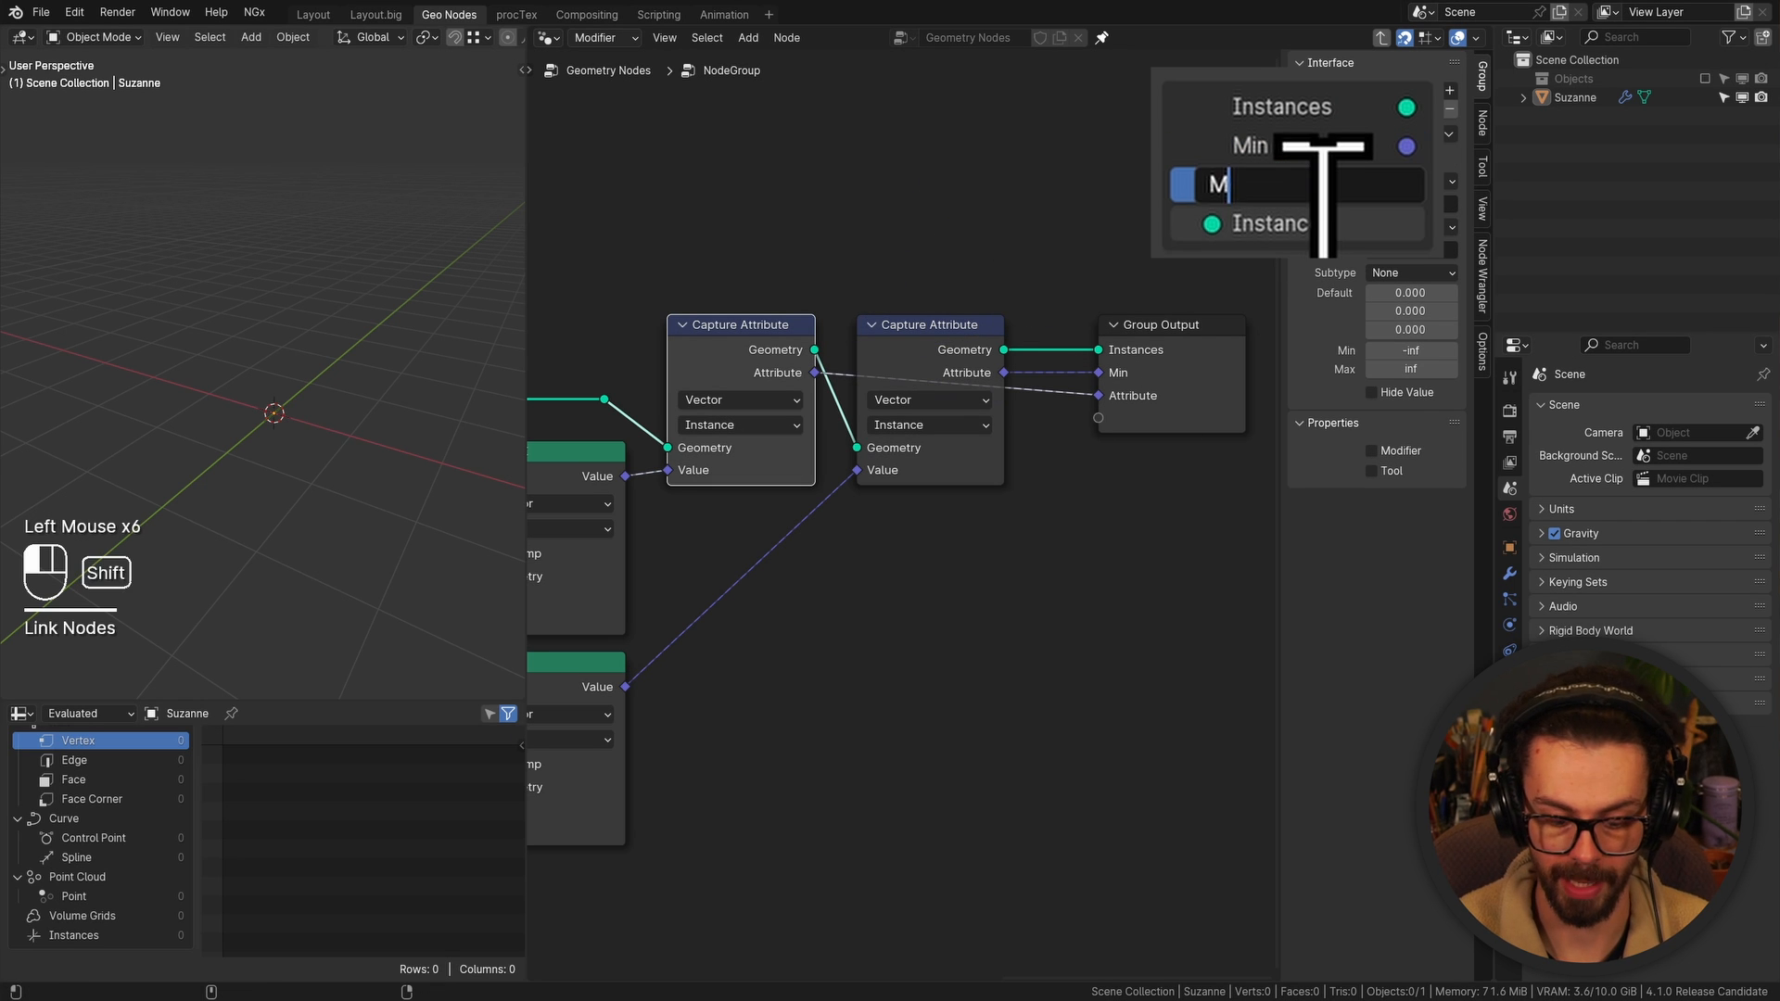
key(Return)
Hide the group interface settings, reposition the Group Output beside the last Capture Attribute, and save the file
click(1079, 494)
key(n)
drag(1181, 522, 1333, 306)
key(g)
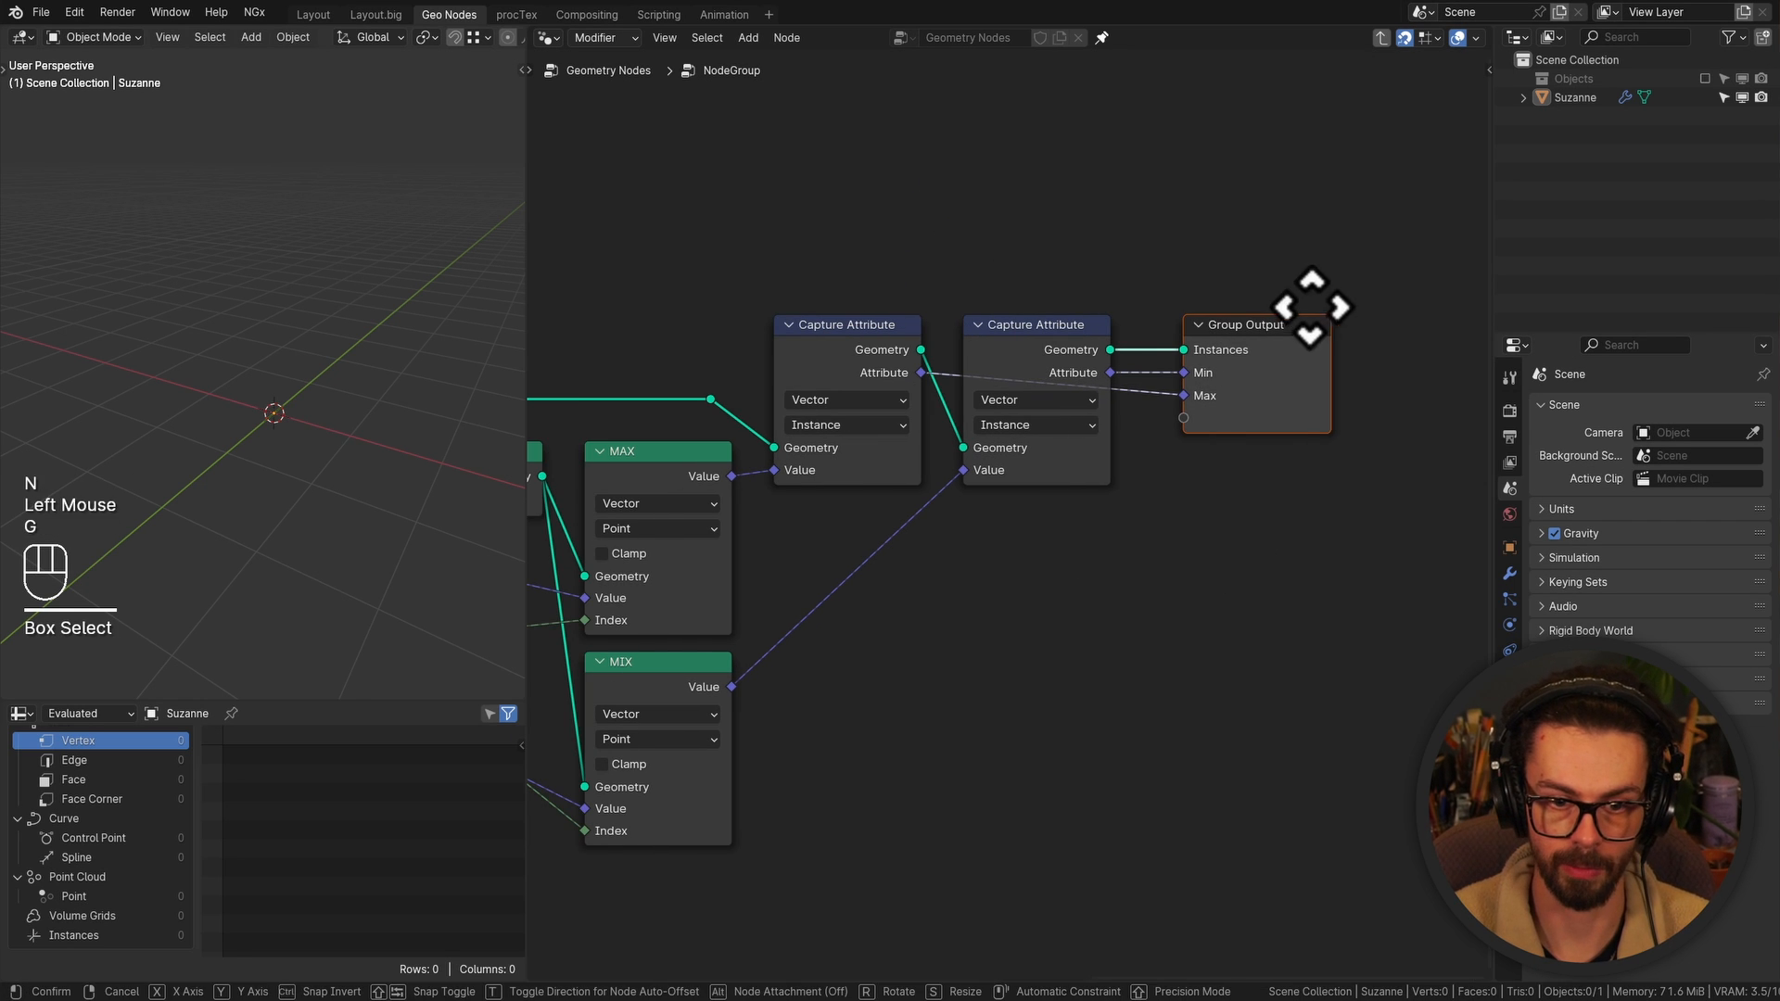
click(1291, 312)
key(ctrl+s)
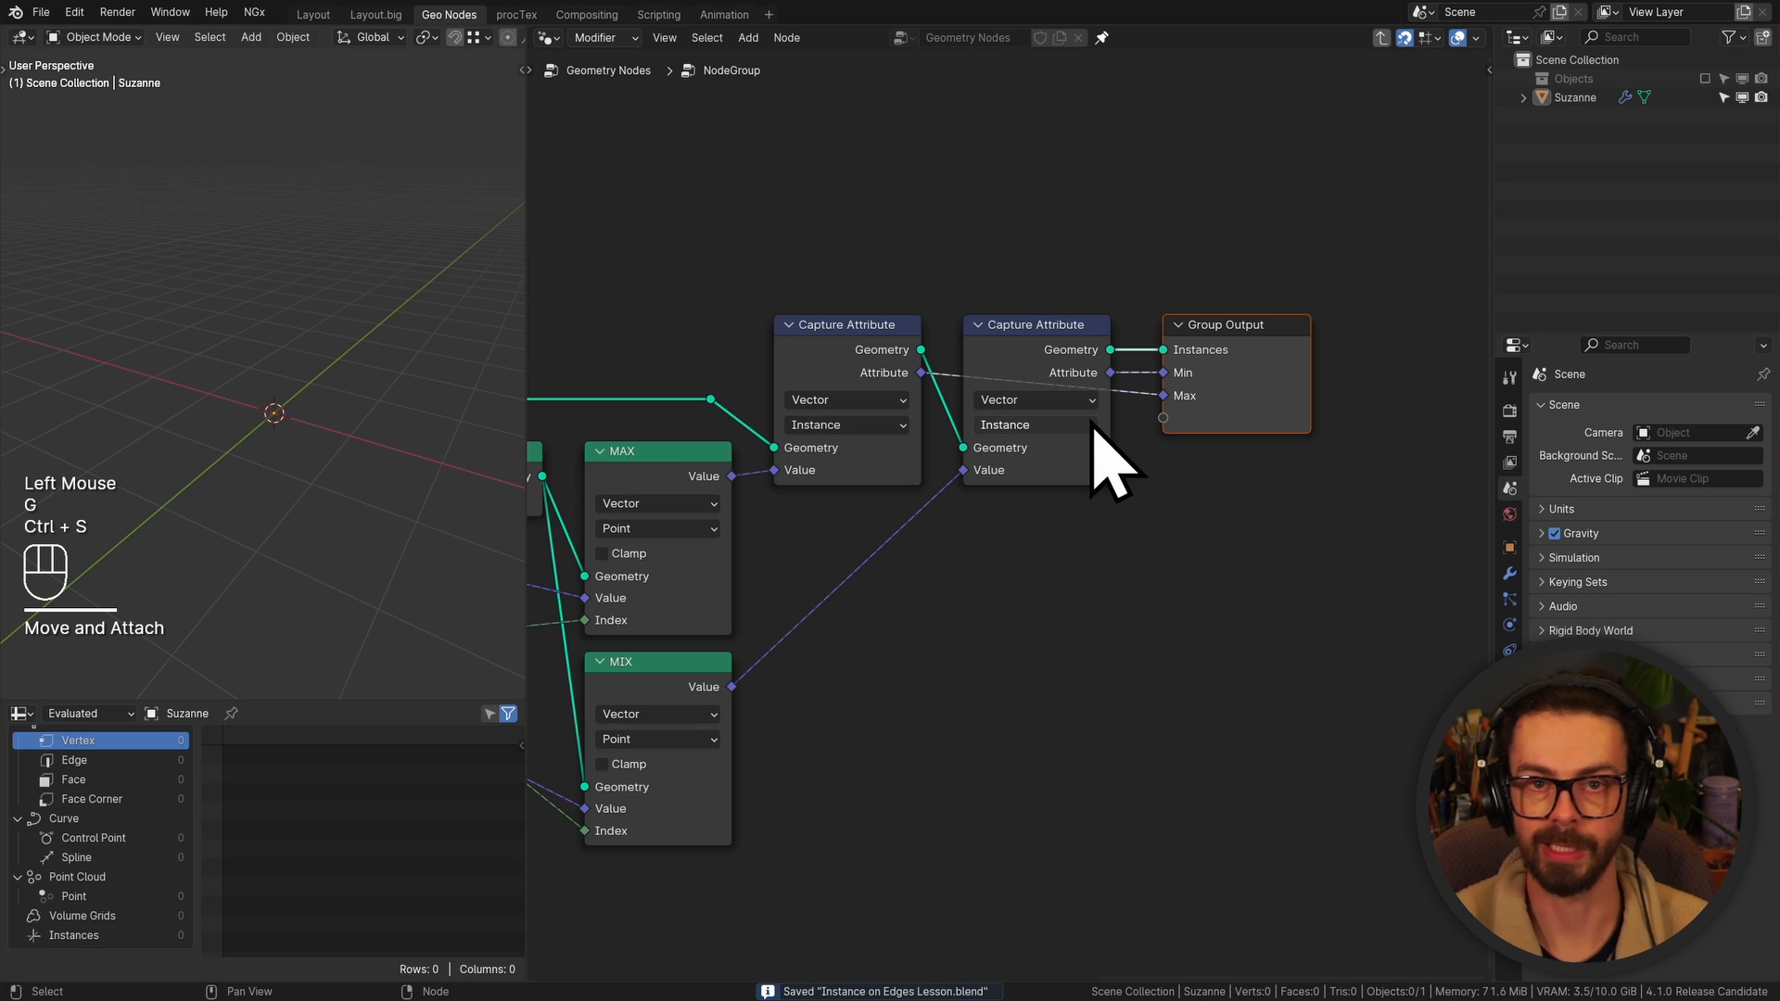
Tidy the group by shifting Realize Instances, MAX and MIX slightly closer to Delete Geometry, and save the file
key(a)
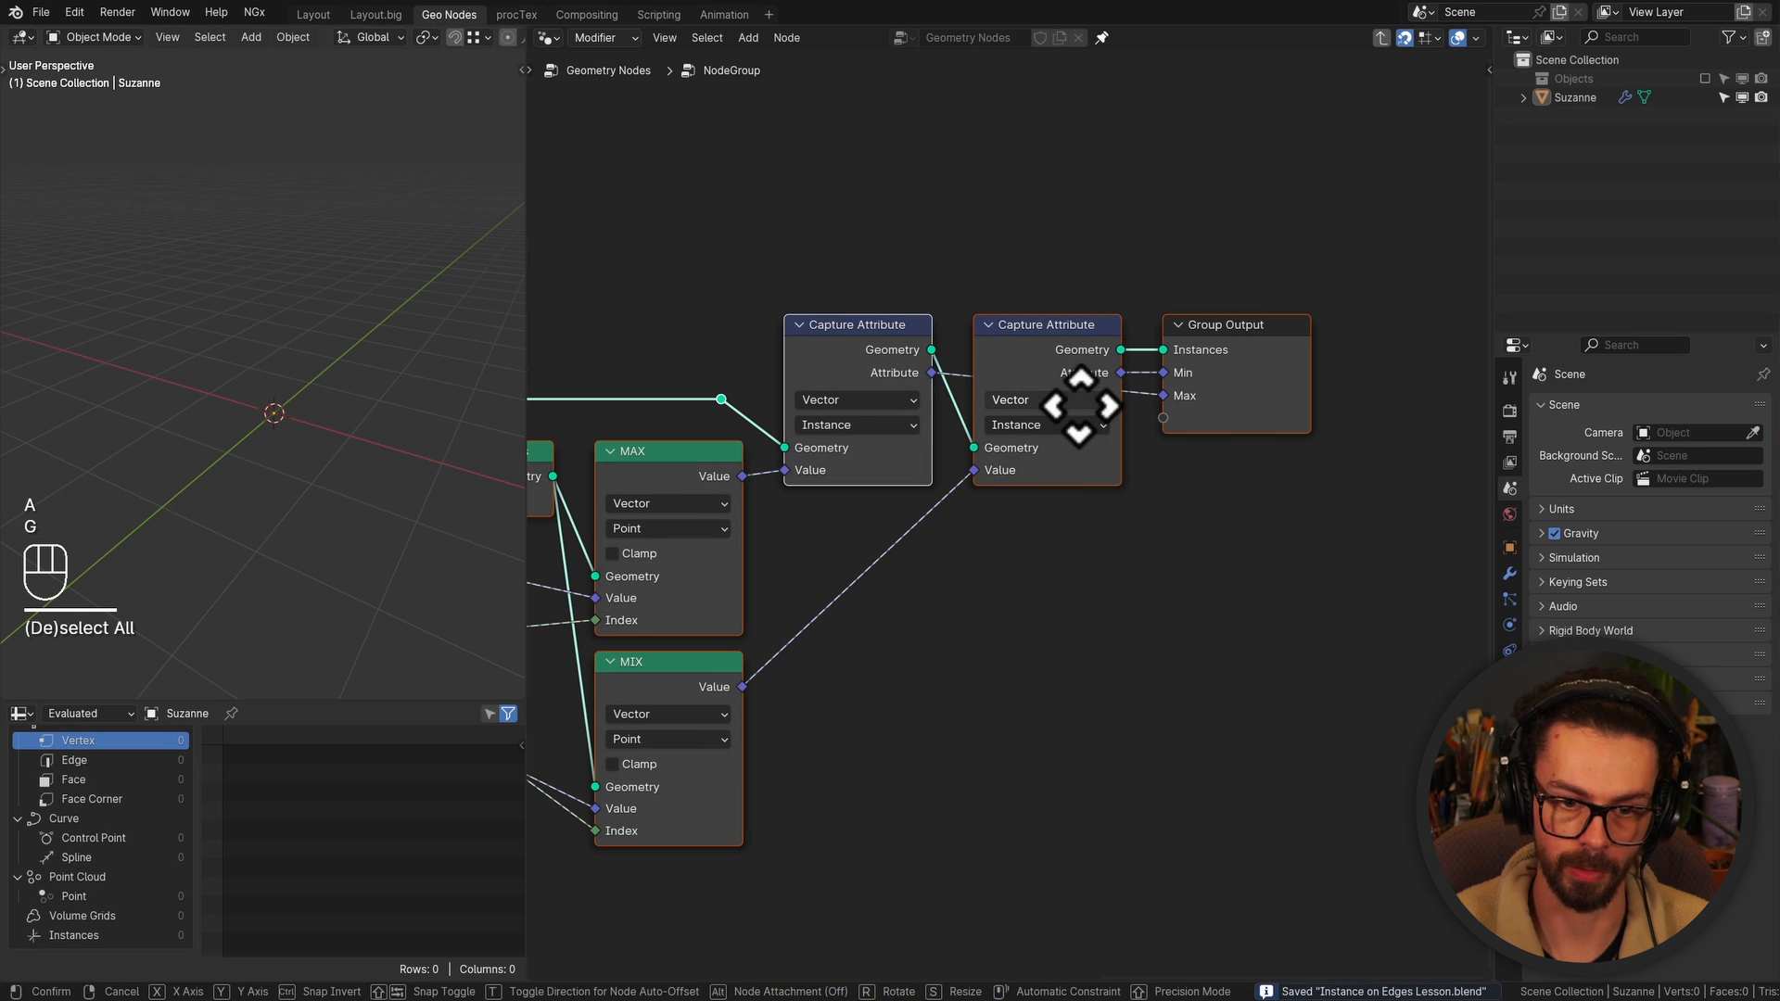
click(1093, 604)
scroll(1093, 604, down, 3)
middle_drag(882, 517, 1020, 329)
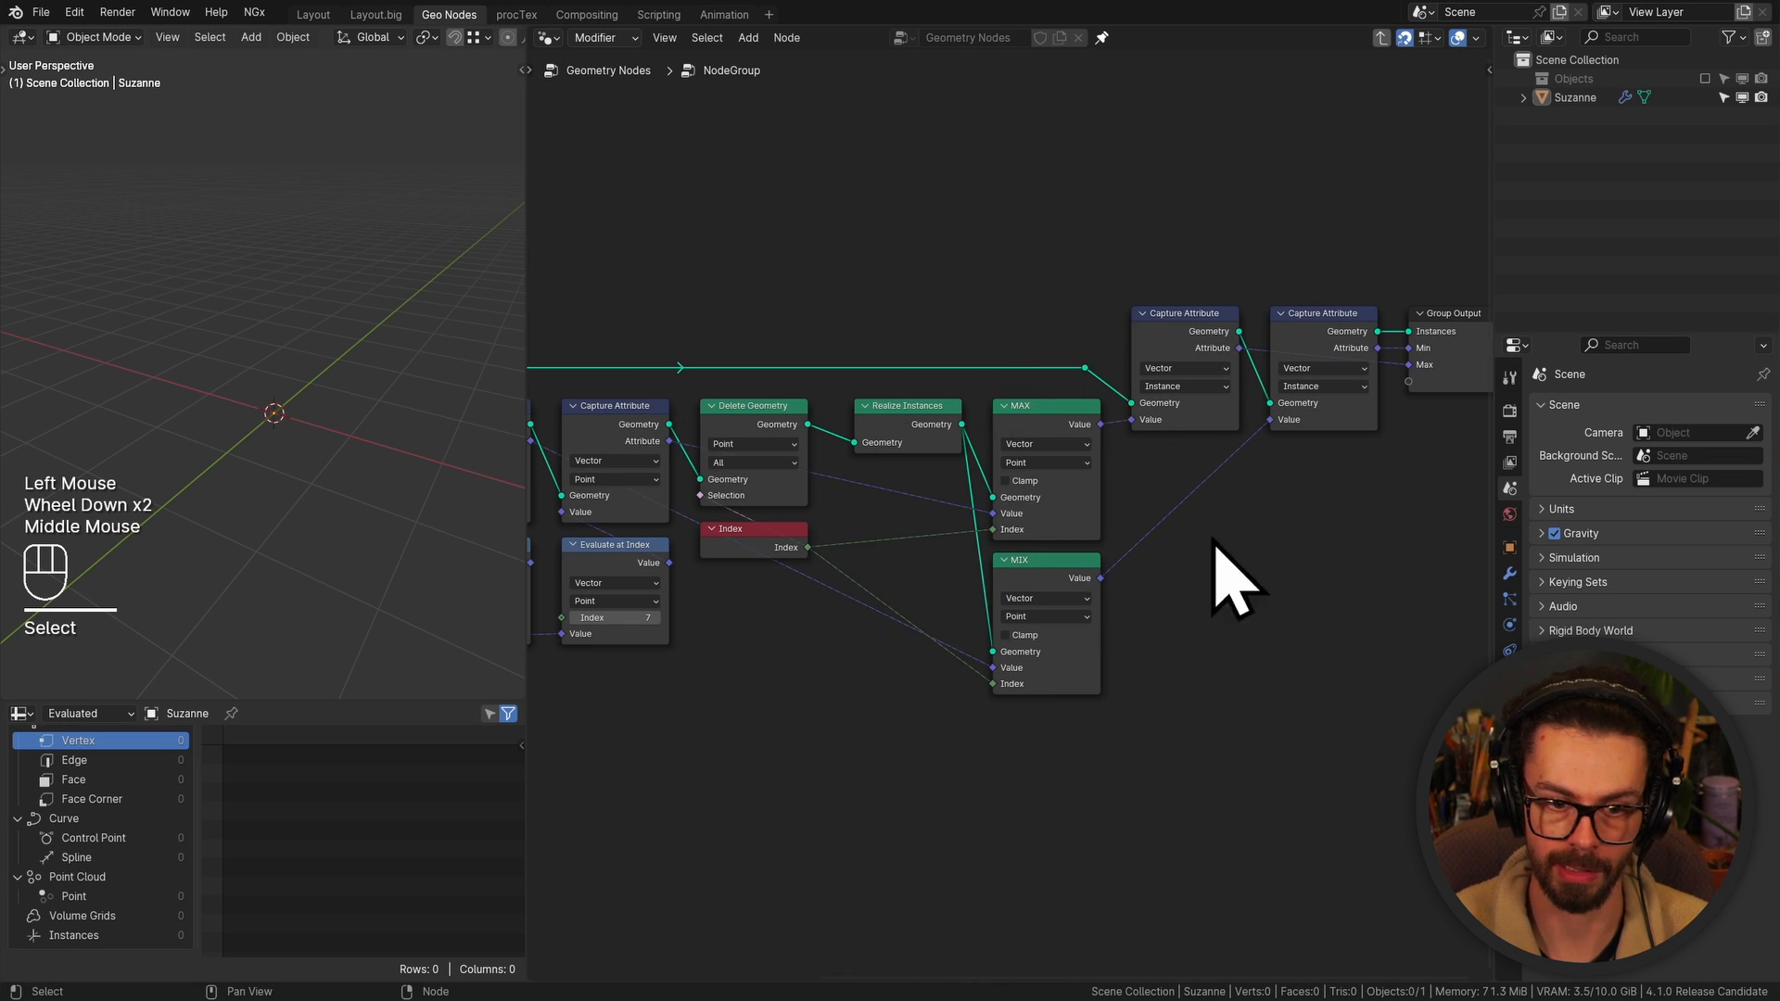
drag(882, 742, 1053, 437)
key(g)
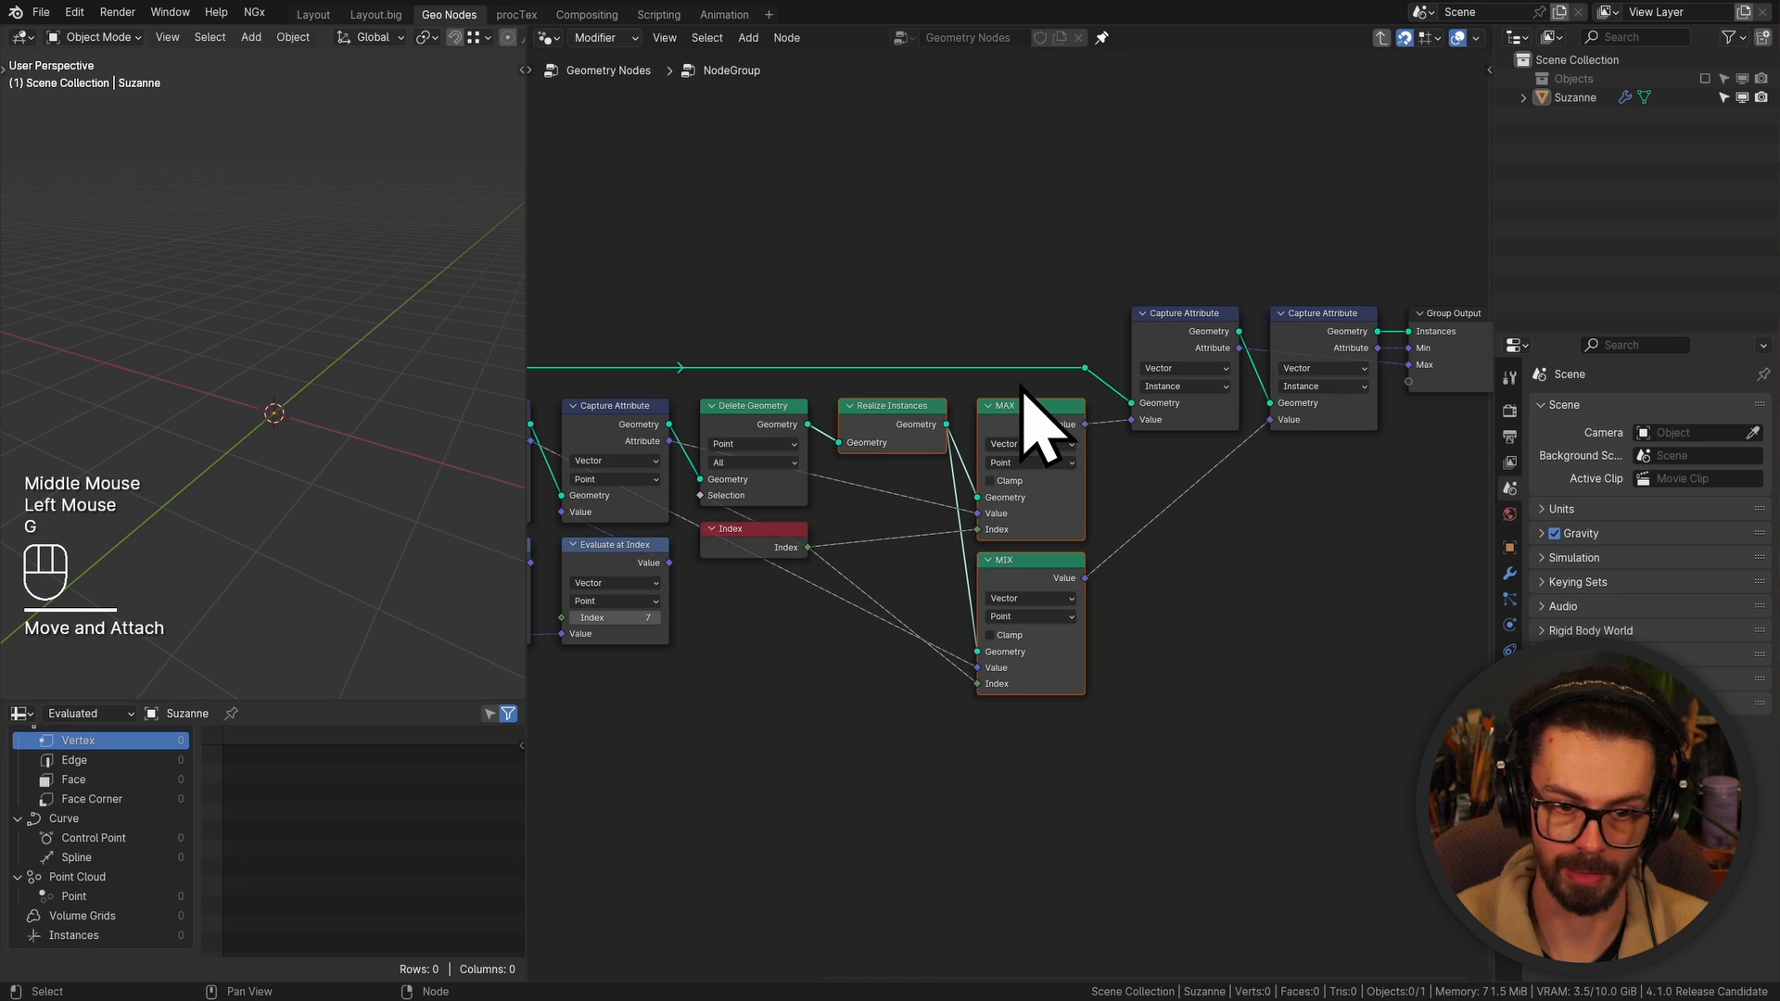
click(1038, 425)
key(ctrl+s)
Leave the group and rename it Bounding Box per Instance
key(Tab)
scroll(1066, 482, up, 3)
click(1094, 493)
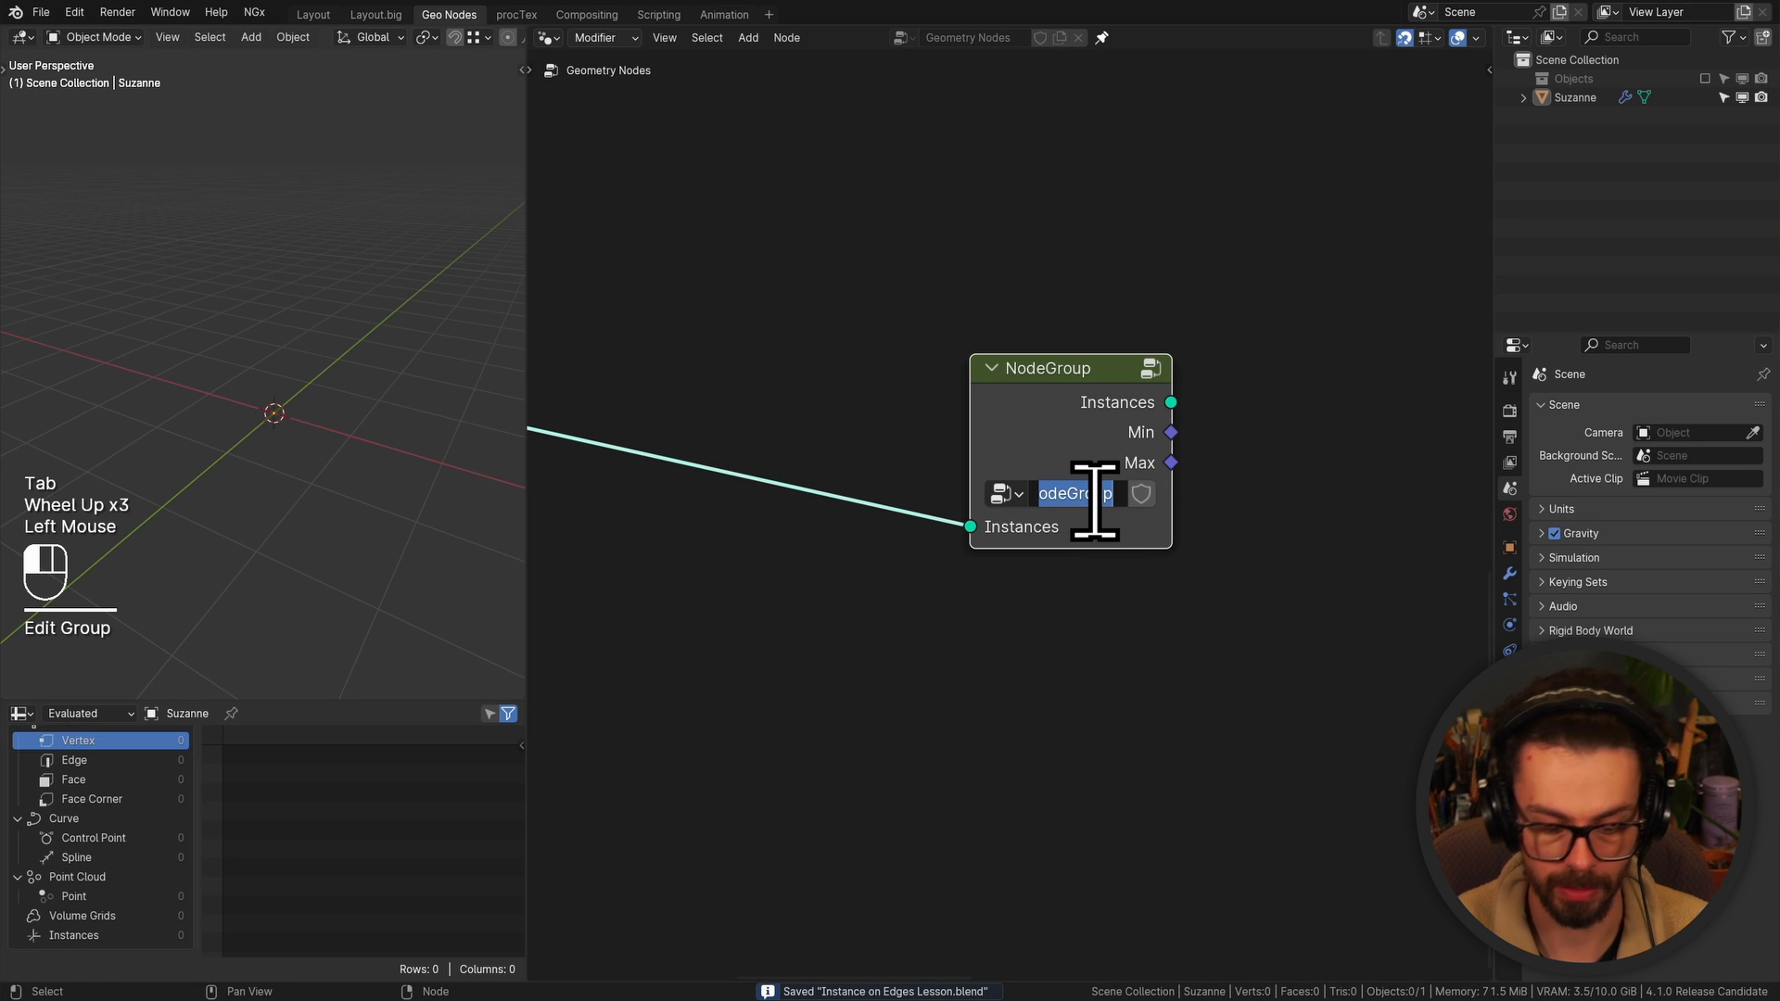
text(Bounding Box)
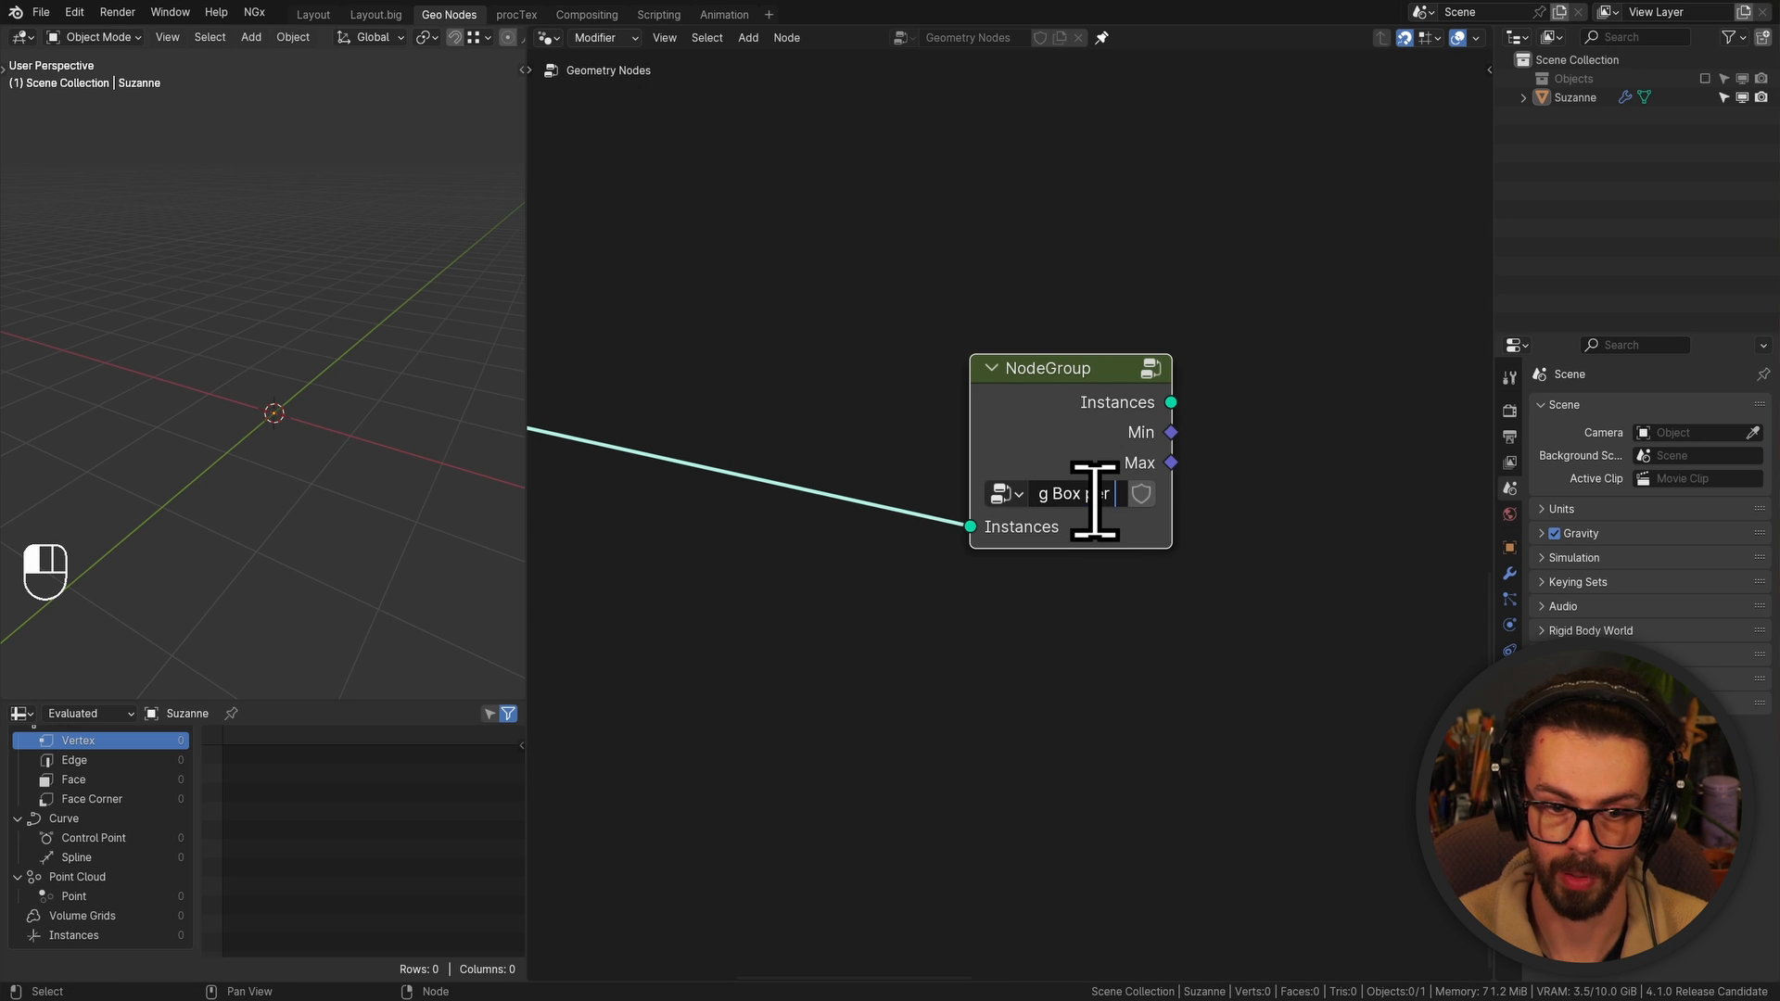
text( per Ins)
key(Return)
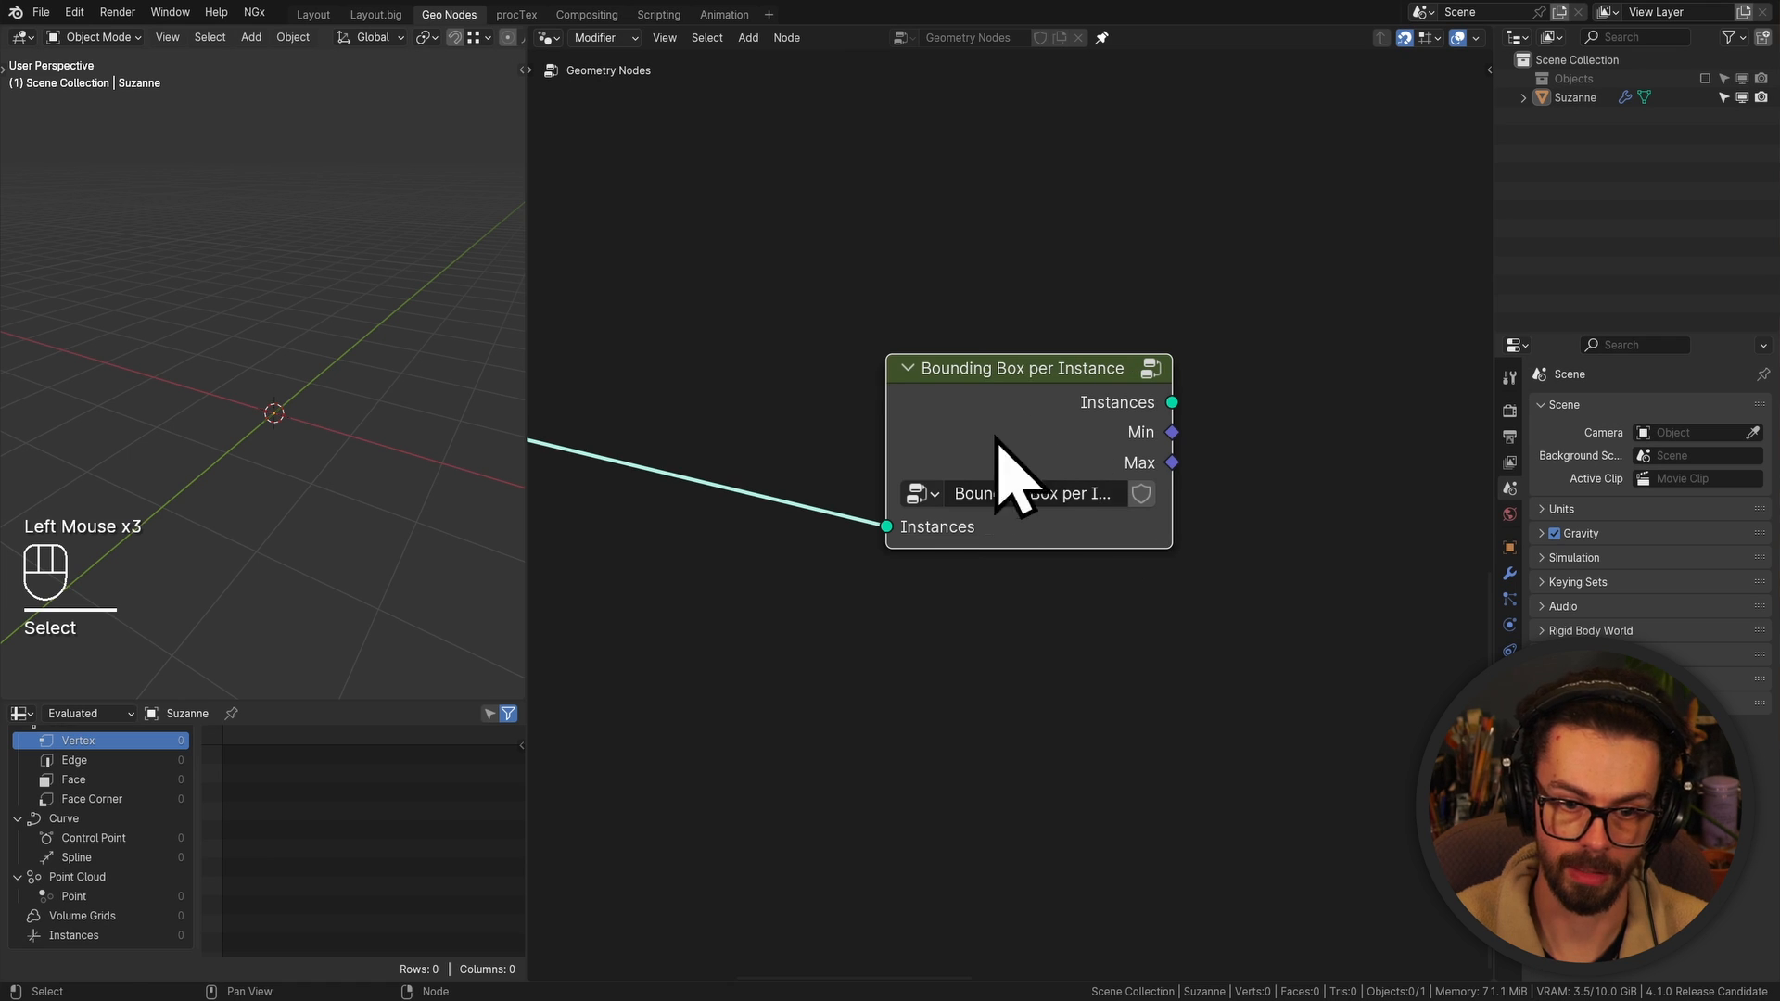
Hide the node options on the Bounding Box per Instance node
right_click(1037, 477)
mouse_move(1008, 786)
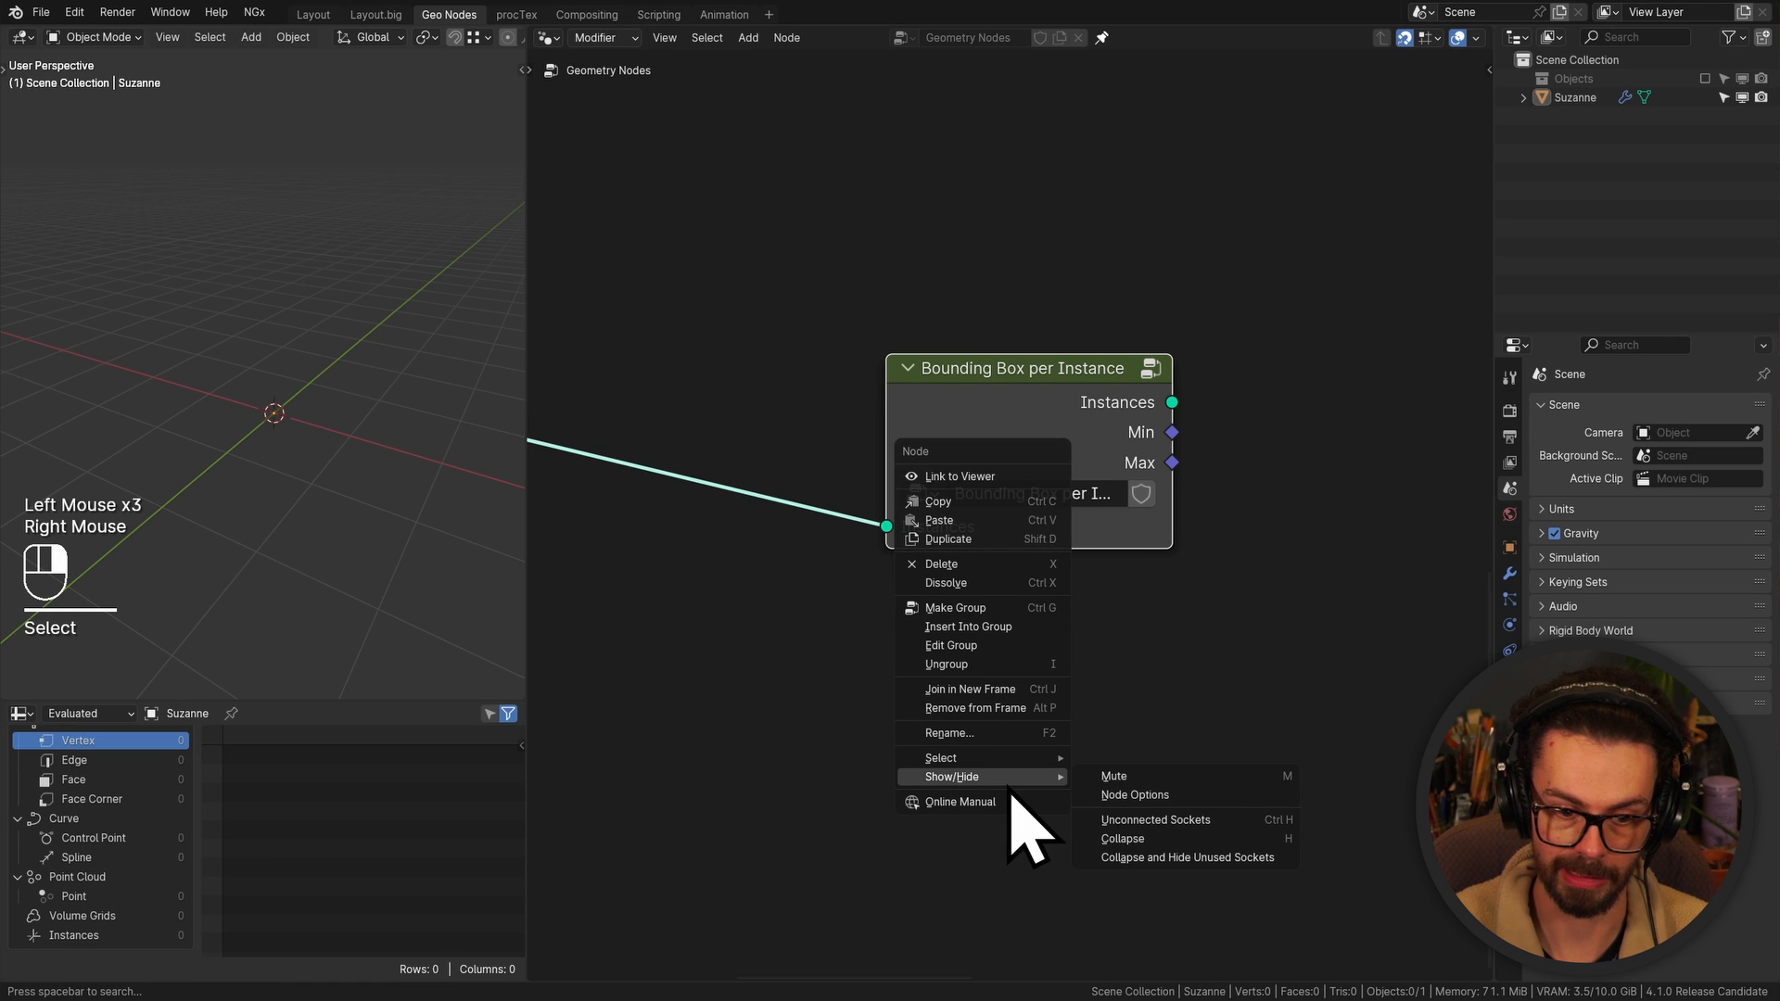
click(1201, 794)
Move the Bounding Box per Instance node next to Collection Info
scroll(937, 636, down, 1)
middle_drag(937, 636, 1202, 696)
drag(1189, 652, 1324, 464)
middle_drag(1150, 529, 1339, 568)
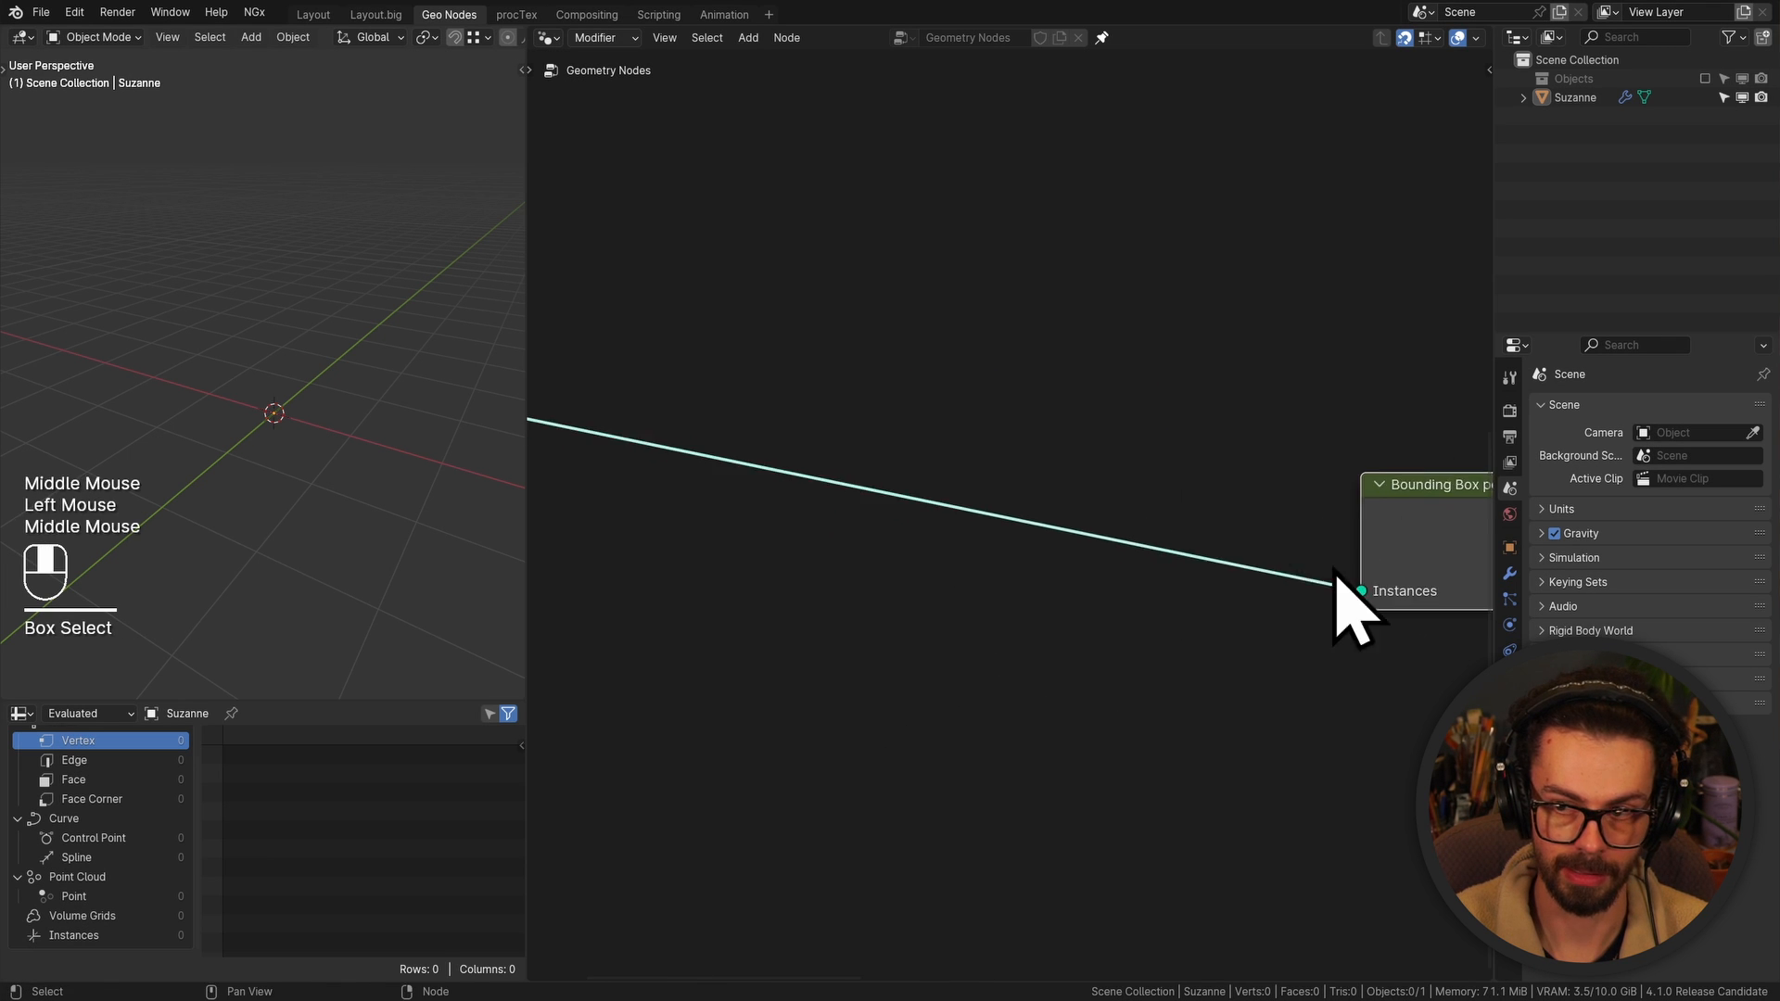
key(g)
click(794, 450)
middle_drag(816, 458, 1062, 500)
key(g)
click(918, 541)
Move Collection Info and Bounding Box per Instance together to just below the Mesh to Points node
scroll(941, 584, down, 3)
middle_drag(946, 593, 839, 630)
drag(688, 549, 926, 713)
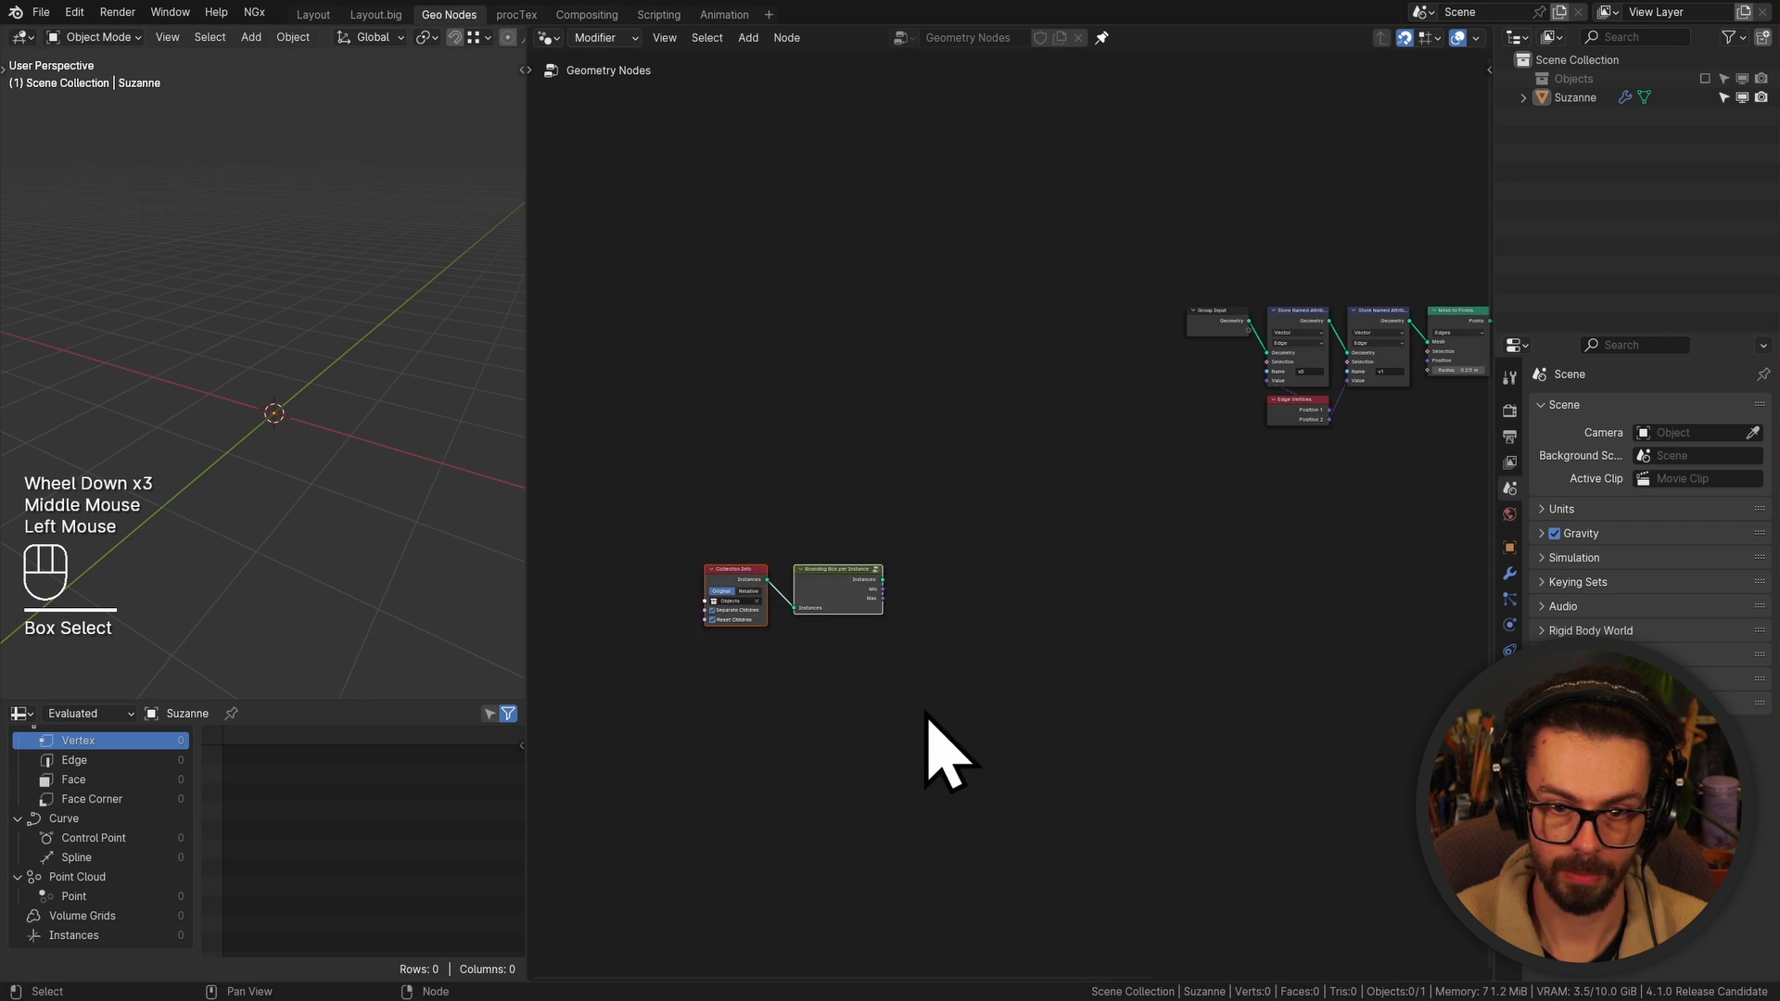
key(g)
click(1326, 575)
middle_drag(1255, 575, 900, 577)
key(g)
click(1143, 524)
drag(788, 433, 1121, 694)
key(g)
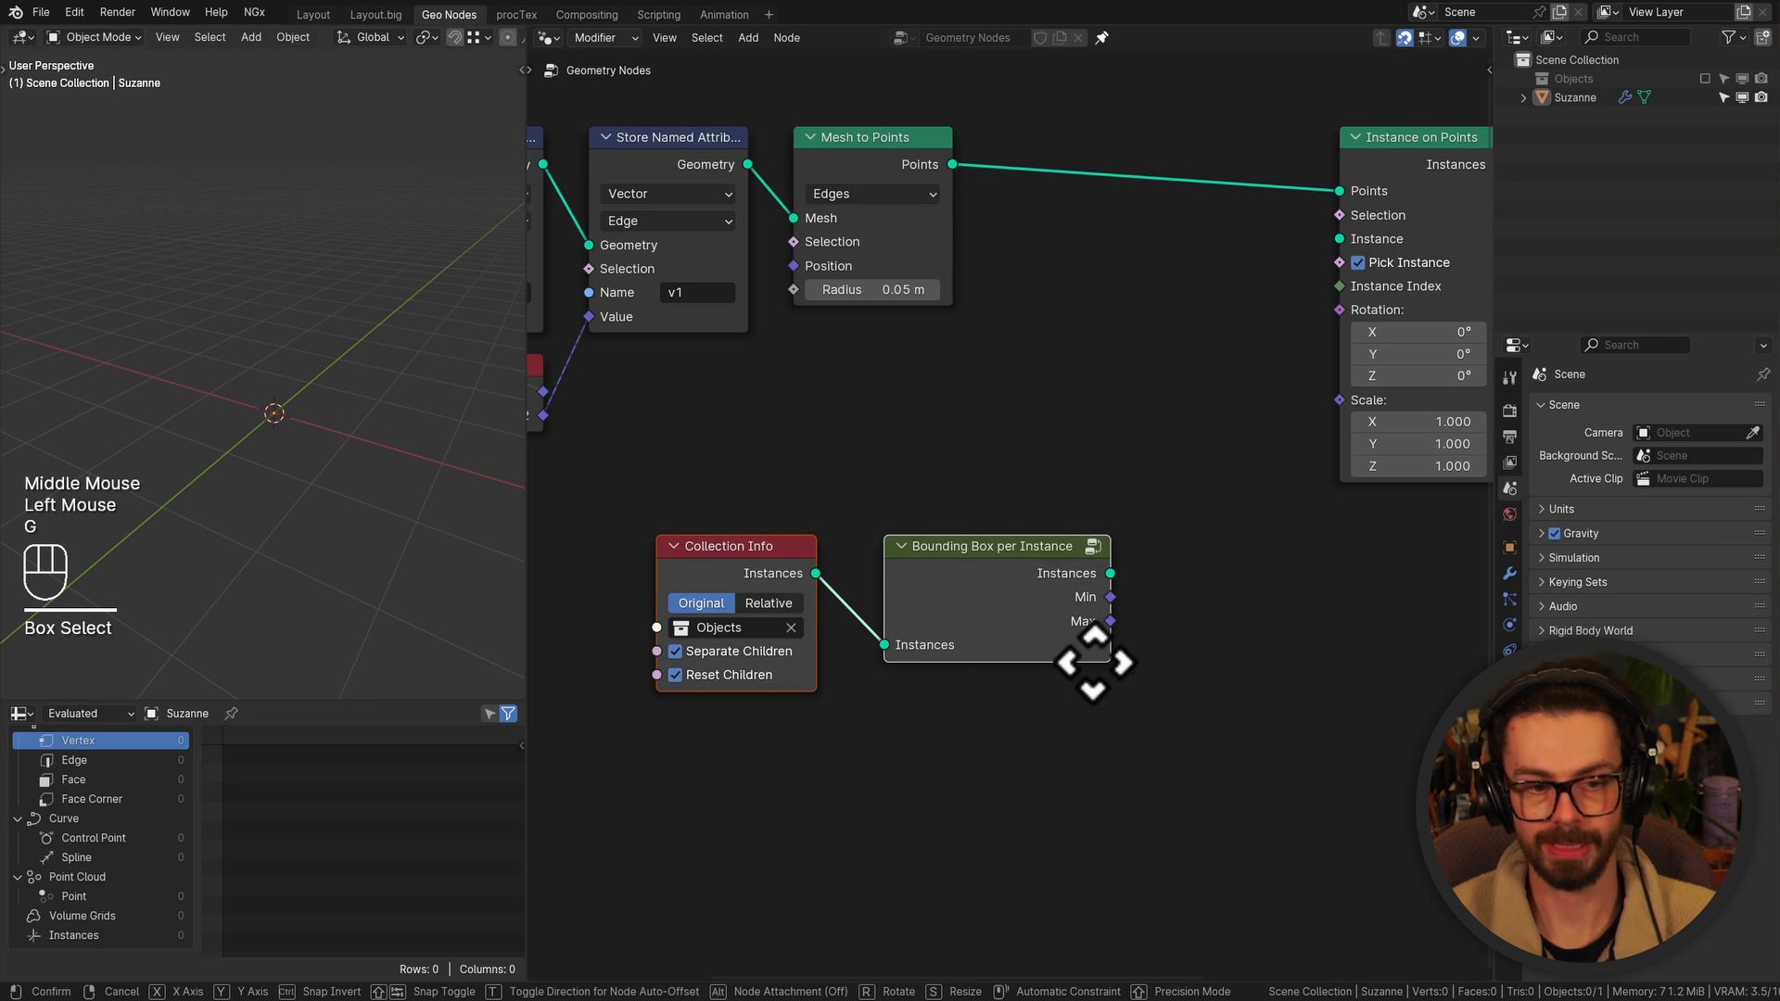
click(1035, 655)
Move Instance on Points further from Mesh to Points, and nudge Bounding Box per Instance closer to Collection Info
middle_drag(1105, 471, 967, 460)
scroll(1034, 488, down, 1)
click(1173, 491)
key(g)
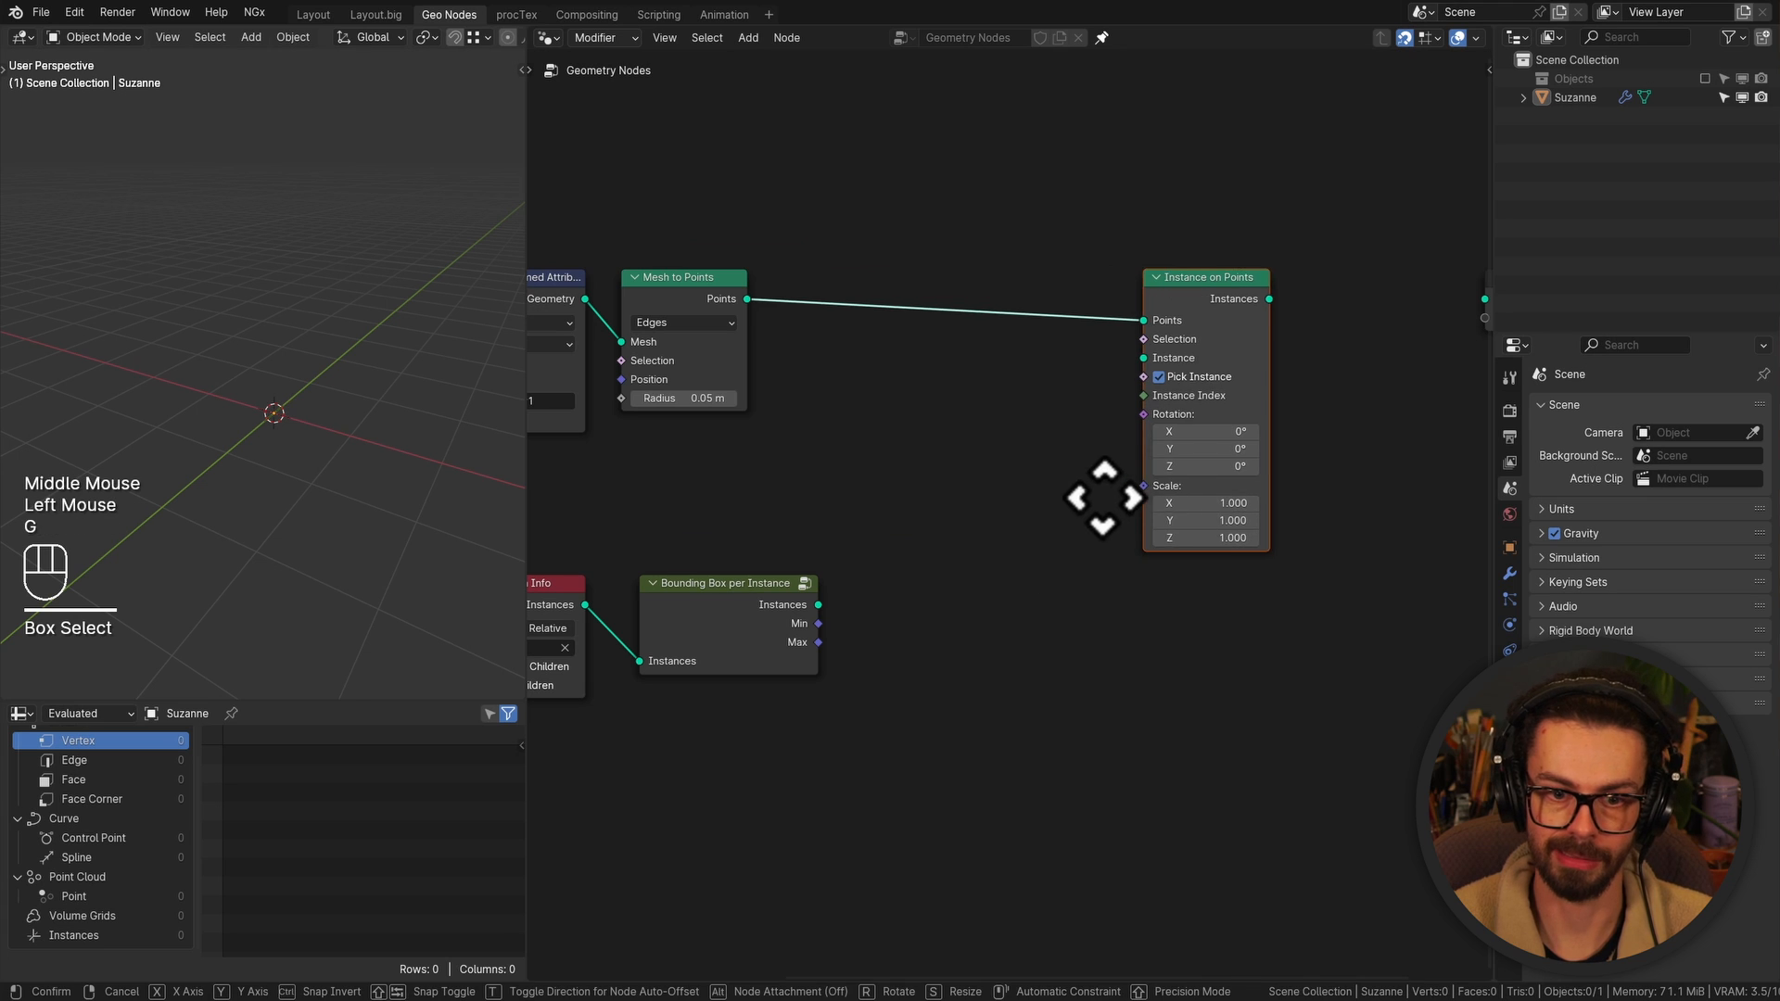
middle_drag(1103, 496, 1053, 548)
scroll(973, 565, up, 1)
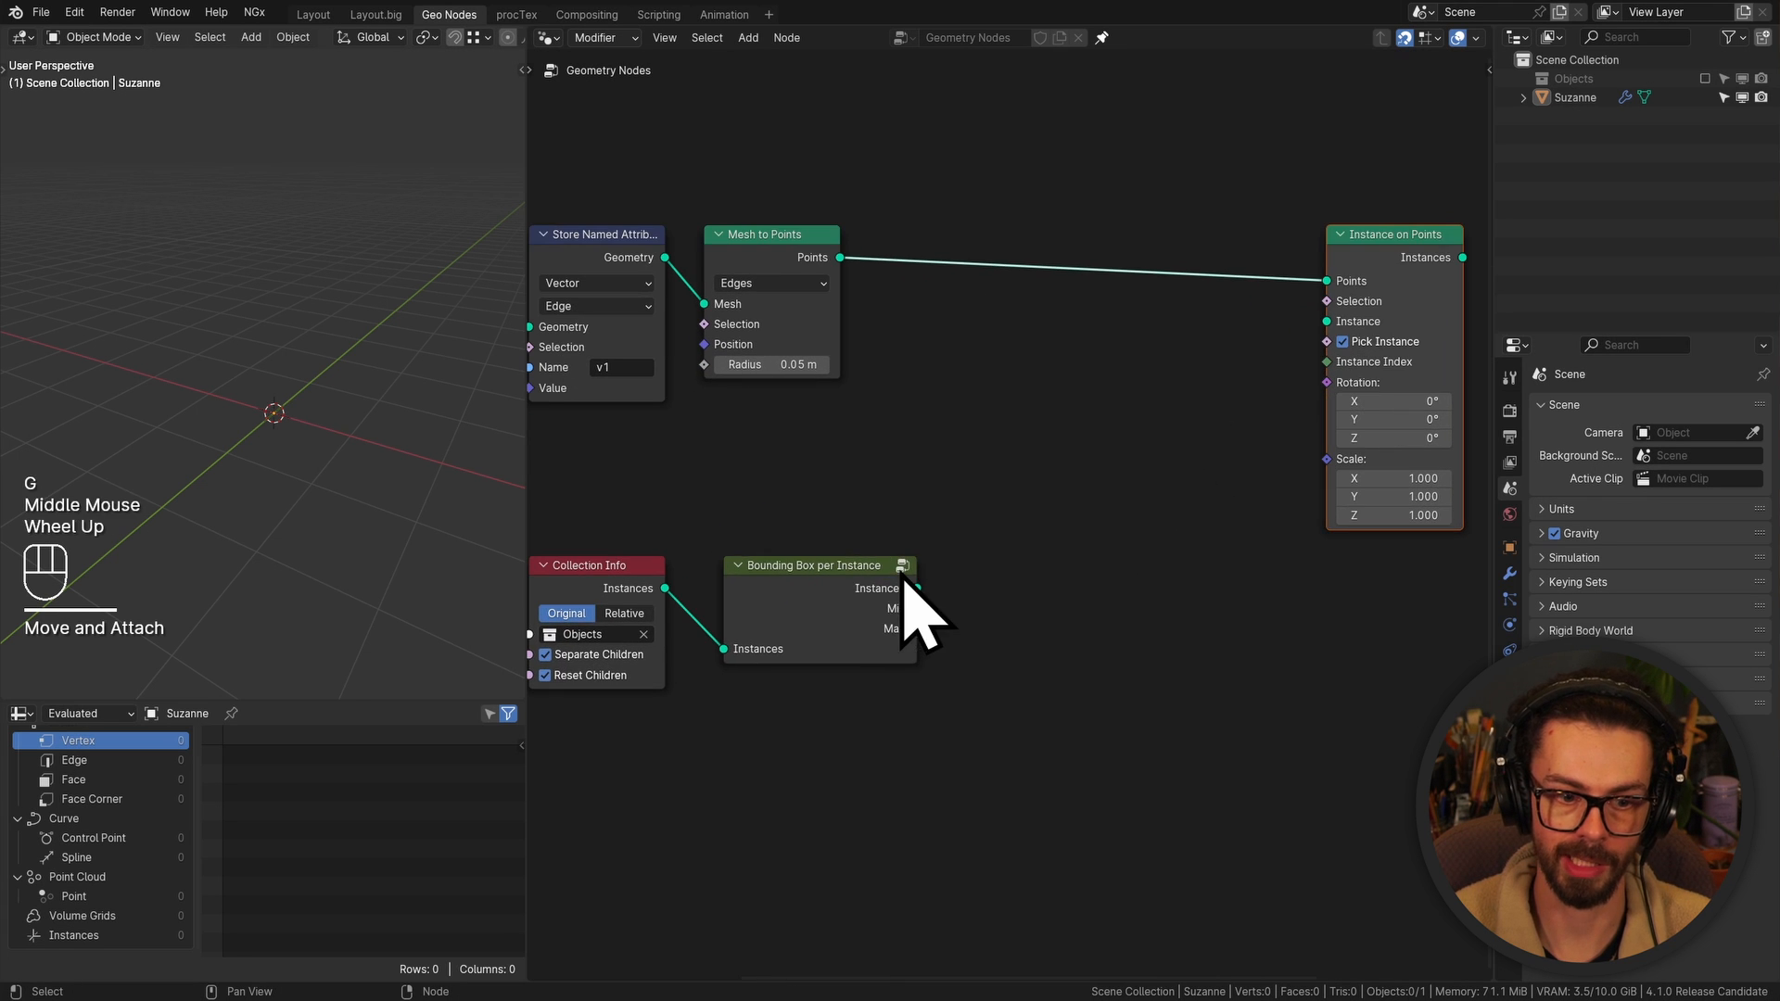
click(811, 584)
click(959, 536)
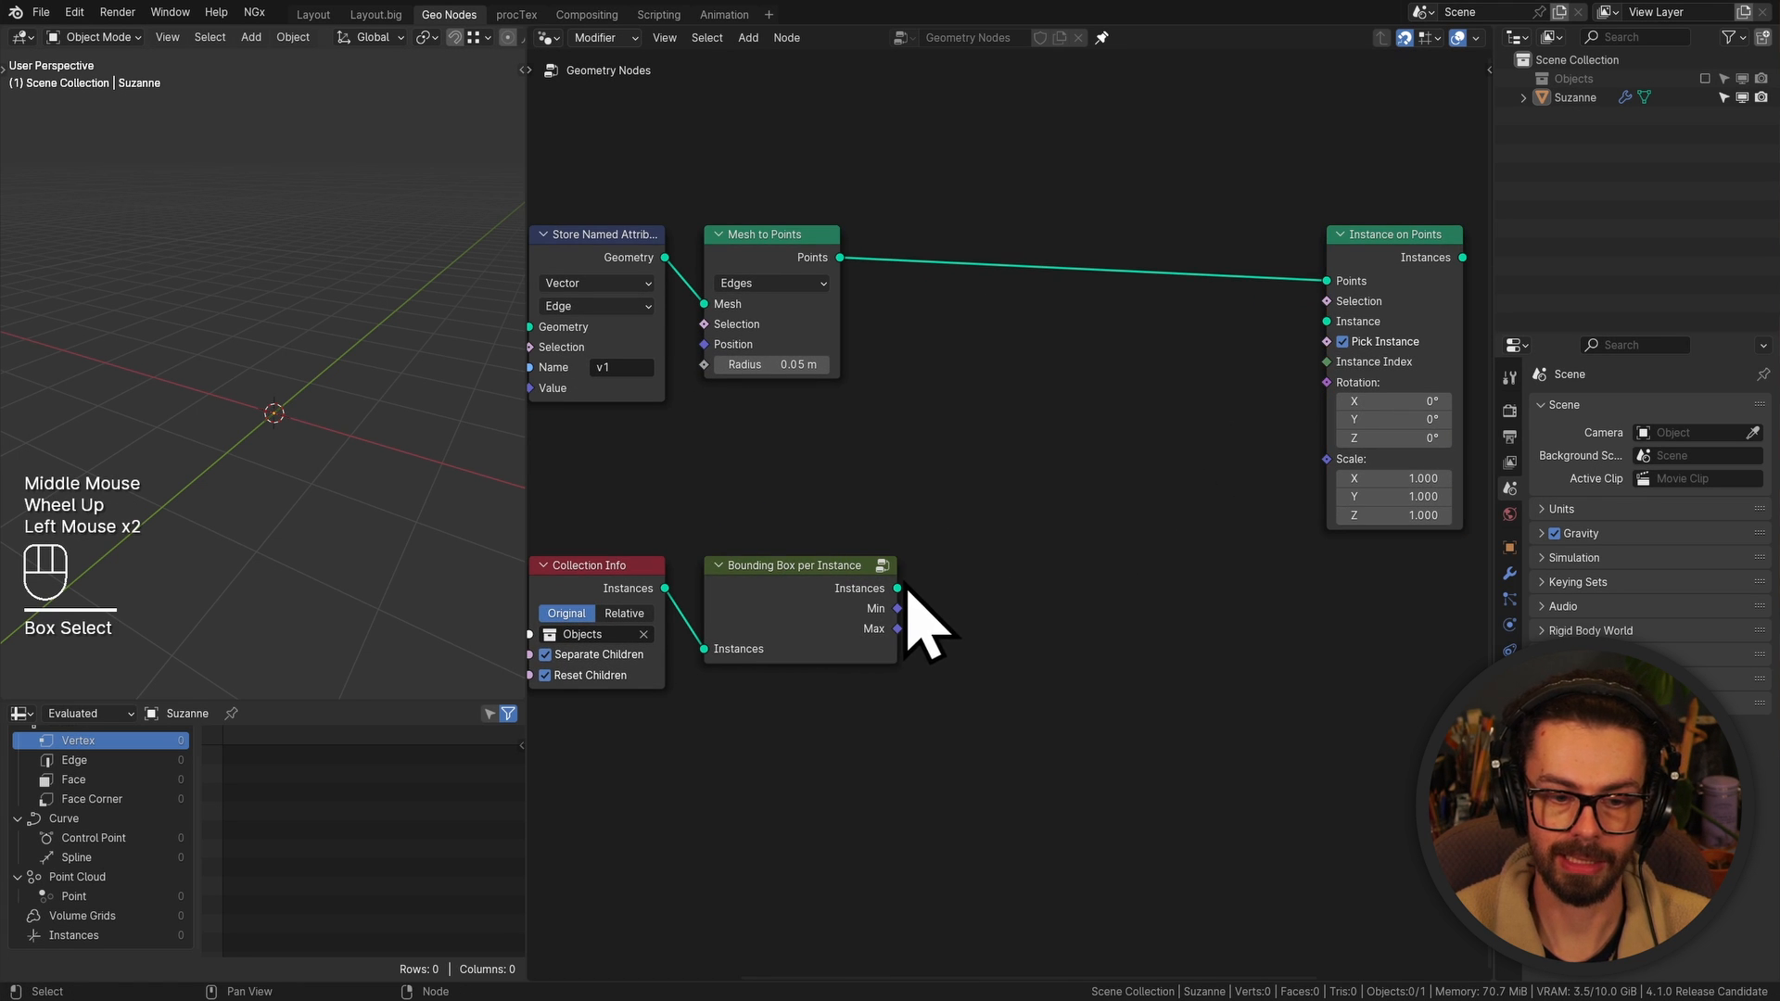
Add a Store Named Attribute node fed by the Bounding Box per Instance node's Instances, with data type Vector
drag(898, 587, 1024, 567)
text(stire)
key(Return)
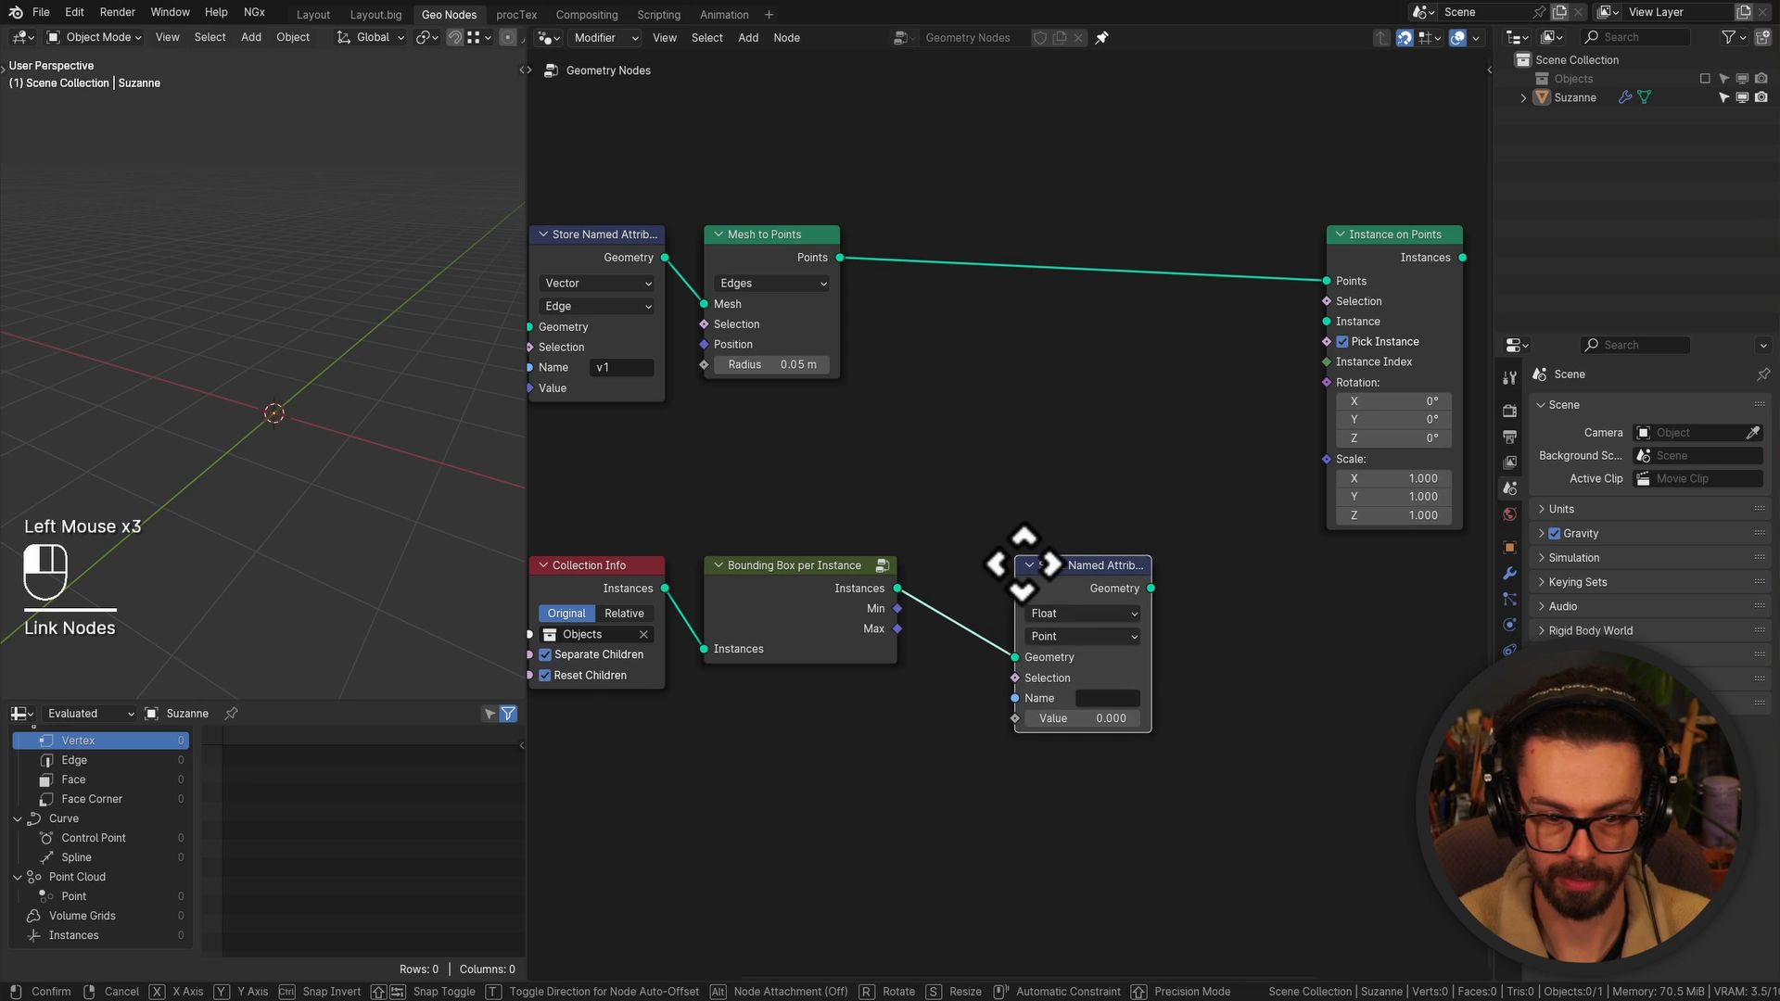
click(1083, 612)
click(1075, 675)
scroll(985, 715, up, 2)
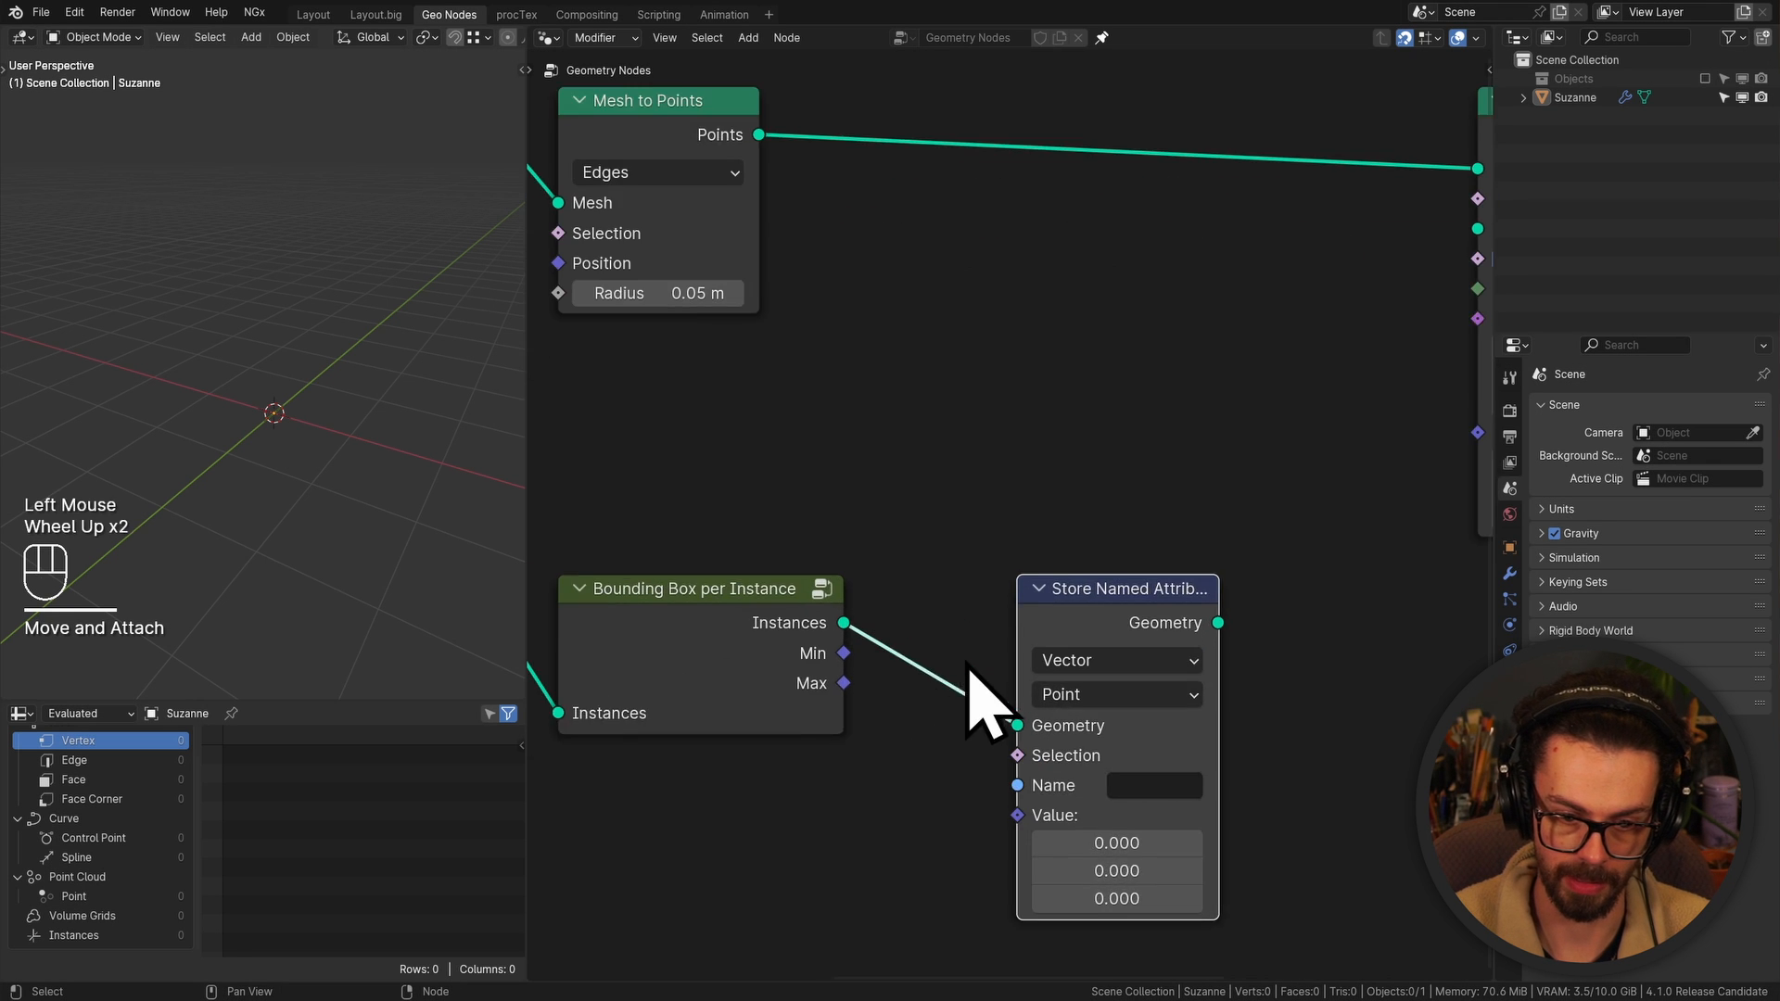
Link the Bounding Box per Instance node's Min to the Store Named Attribute's Value and name the attribute "min"
middle_drag(986, 715, 978, 608)
drag(827, 544, 1011, 712)
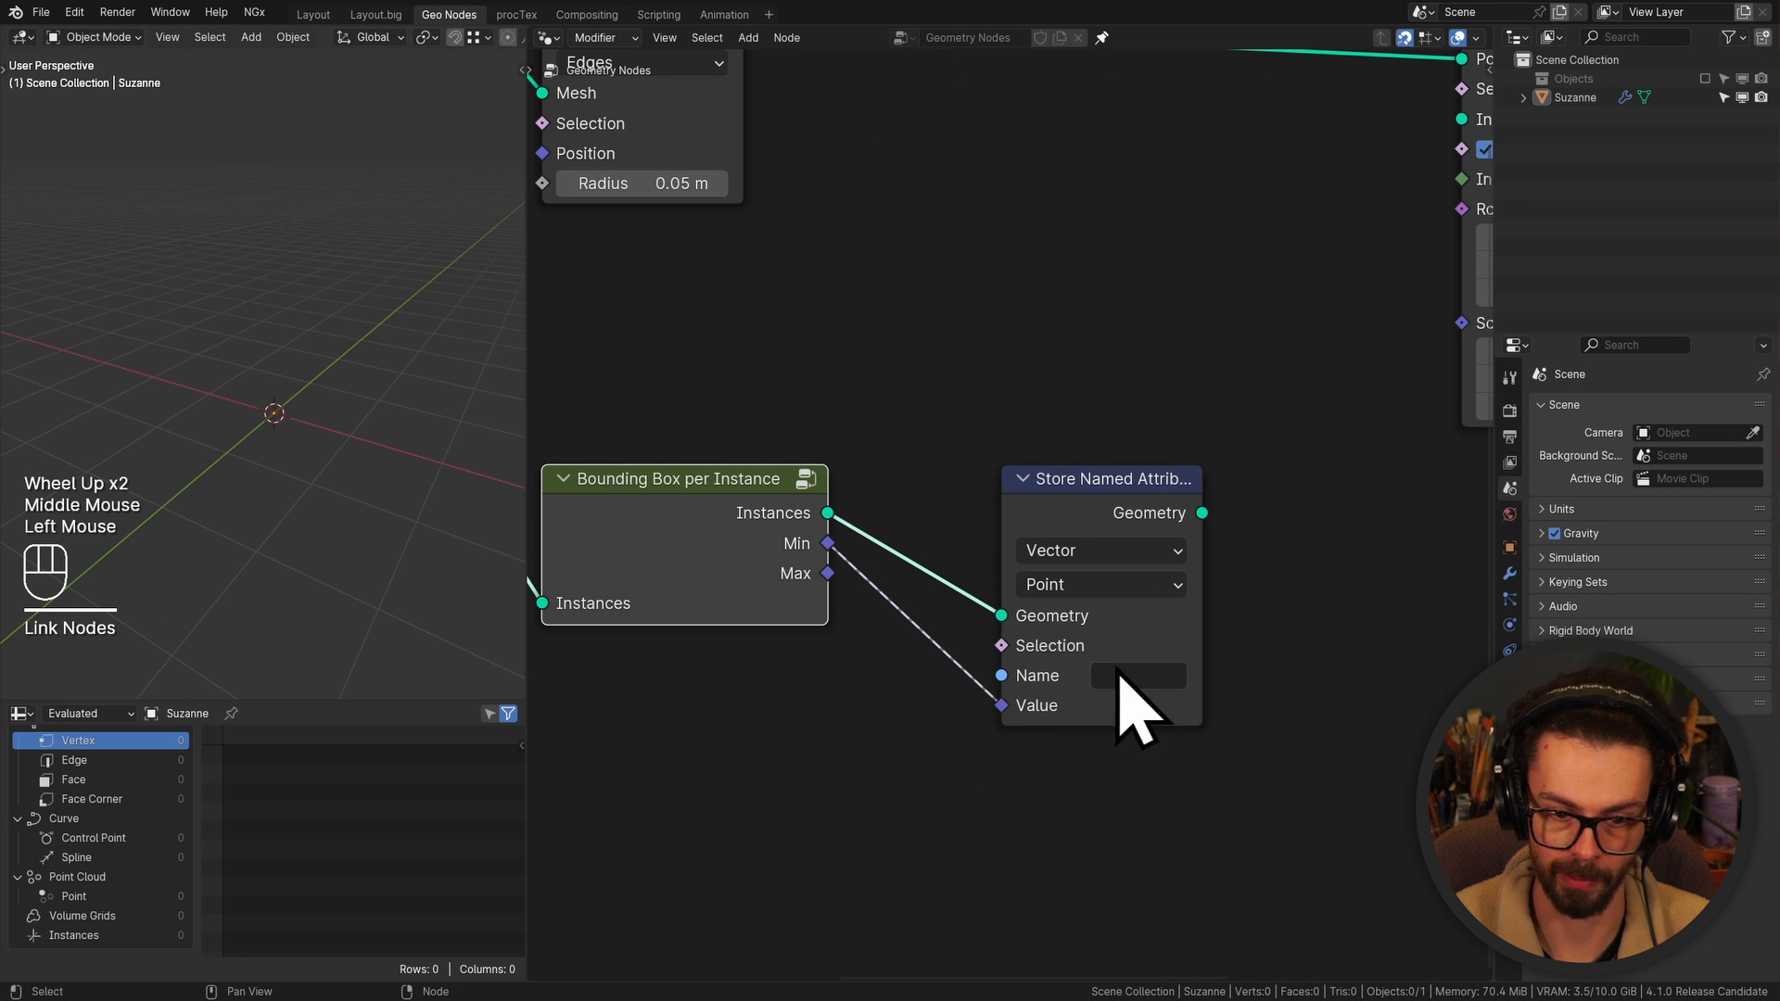
double_click(1124, 676)
text(min)
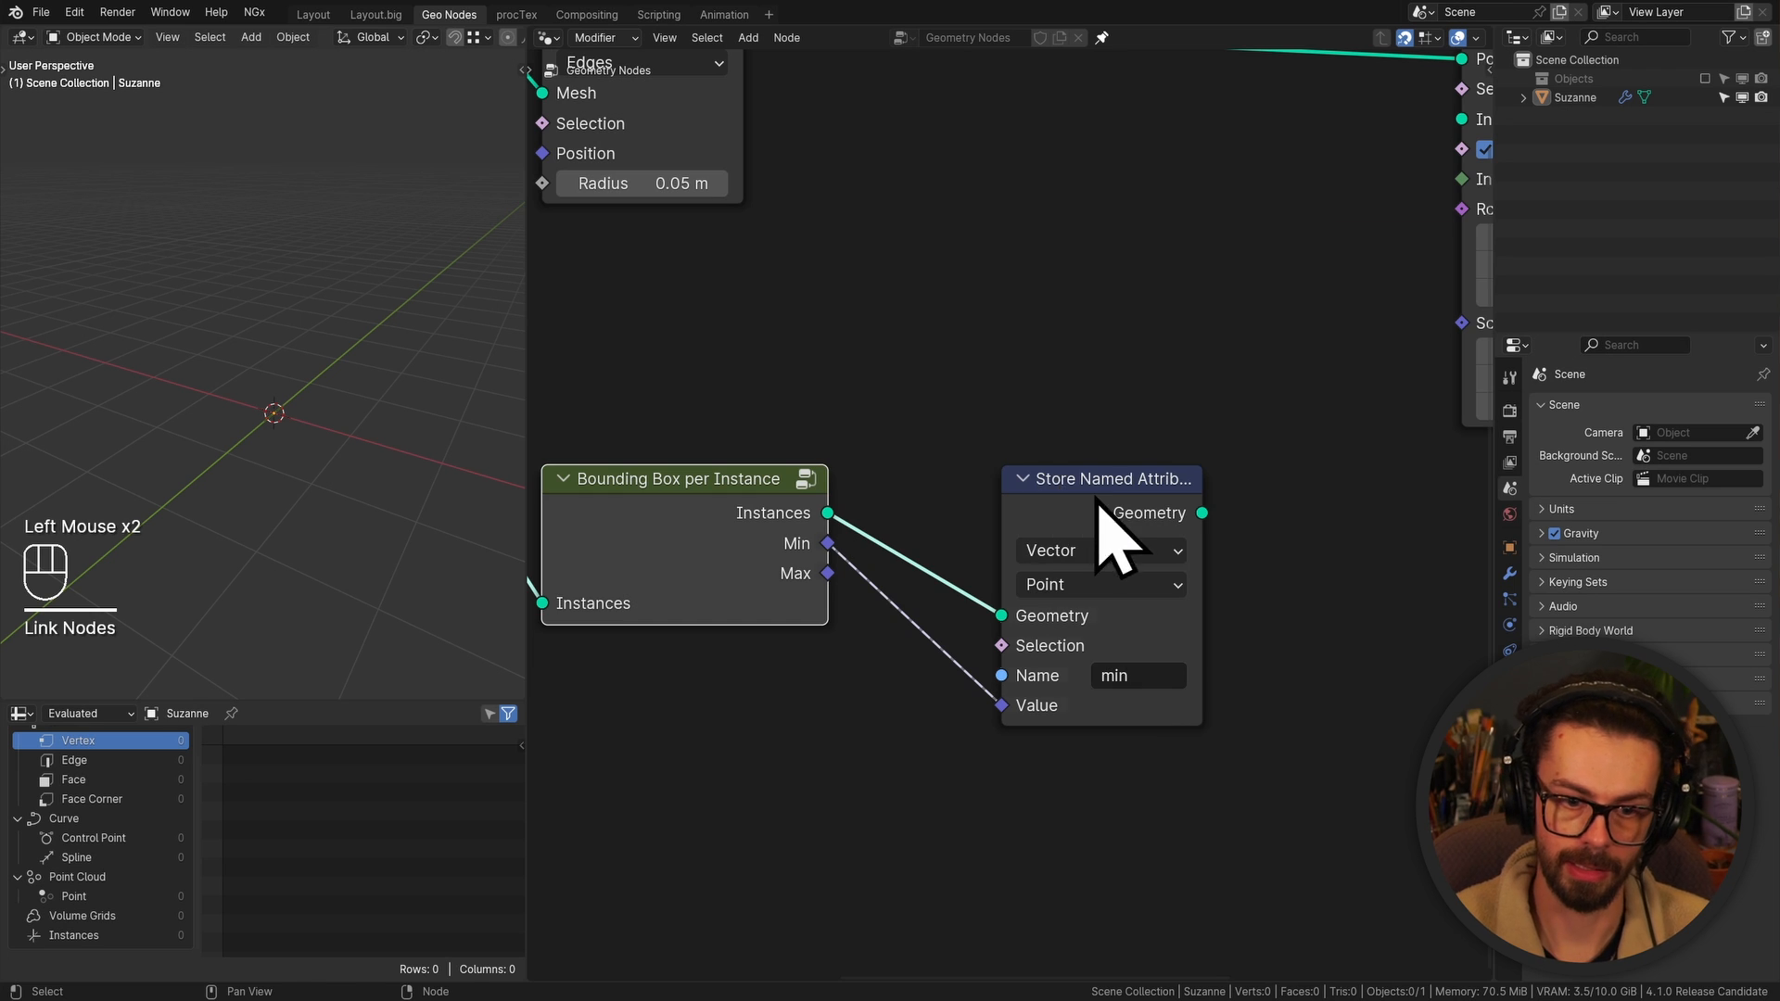
Connect the min Store Named Attribute's Geometry to the Instance input of Instance on Points and preview the instances with a Viewer
drag(1058, 480, 999, 474)
scroll(1196, 463, down, 2)
middle_drag(1199, 460, 927, 618)
drag(893, 673, 1150, 373)
ctrl+shift+click(1246, 320)
middle_drag(1252, 330, 1230, 326)
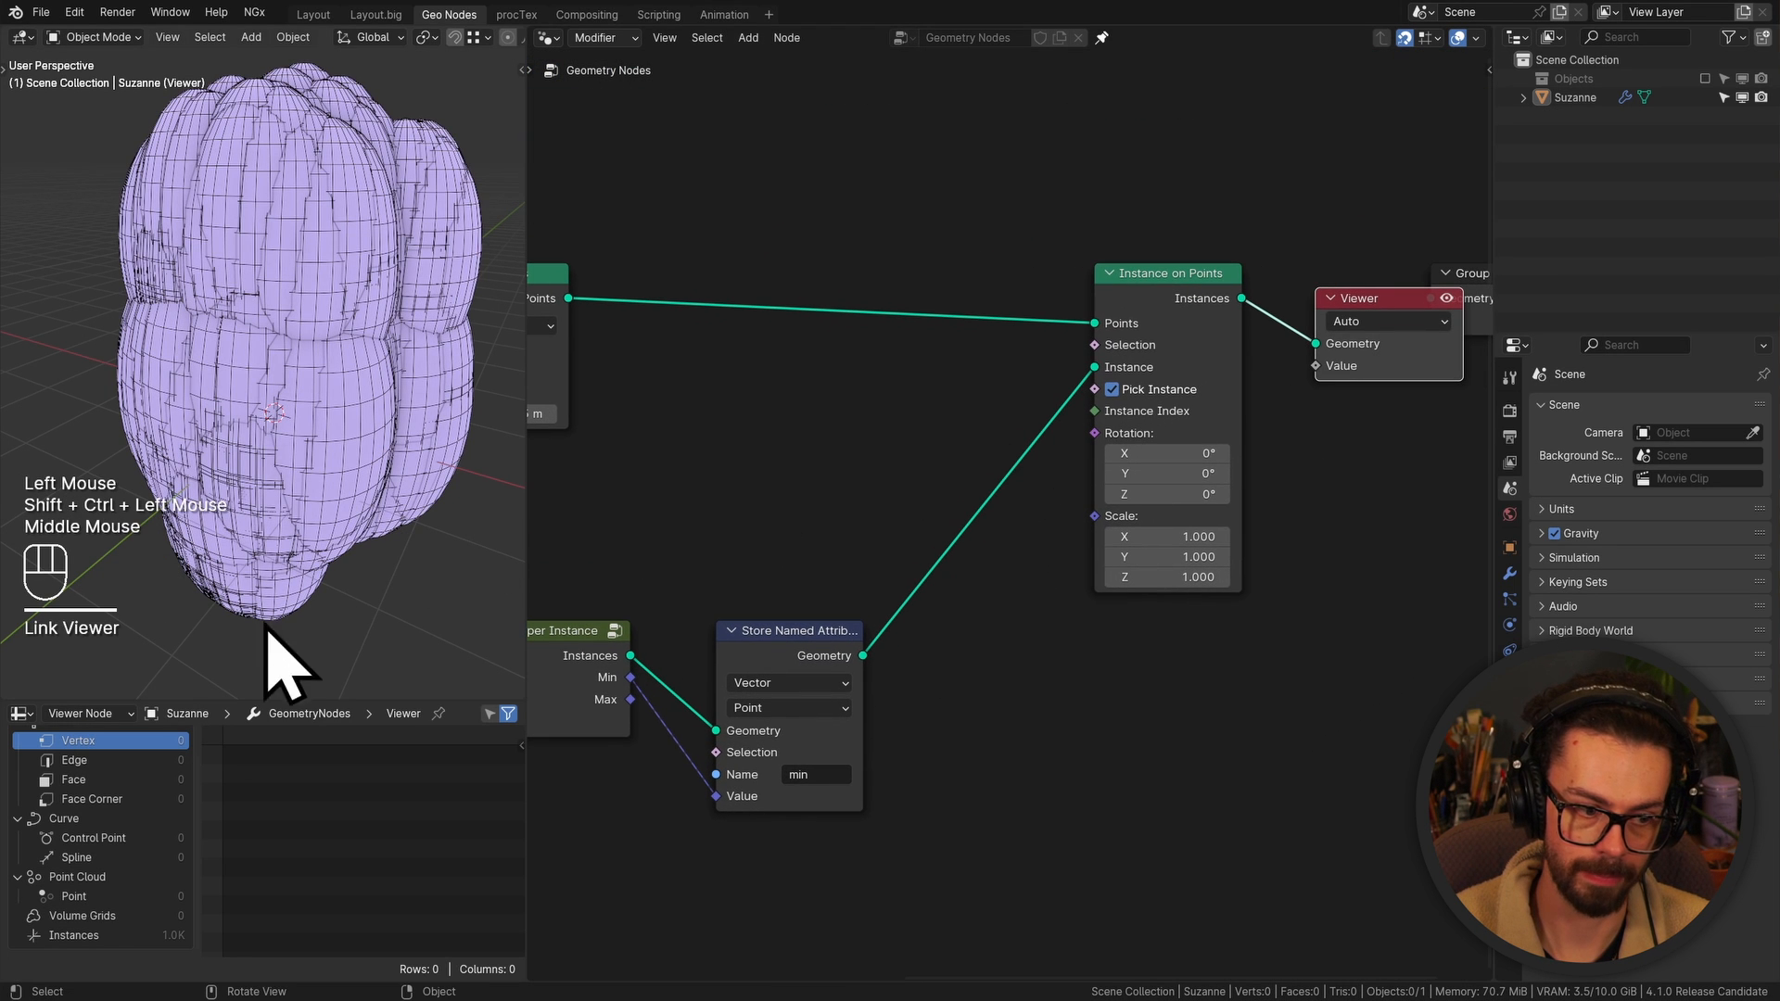
Examine the Instances data in the spreadsheet and circle the Collection Info, Bounding Box per Instance and Store Named Attribute nodes with an annotation
click(93, 934)
middle_drag(642, 683, 994, 593)
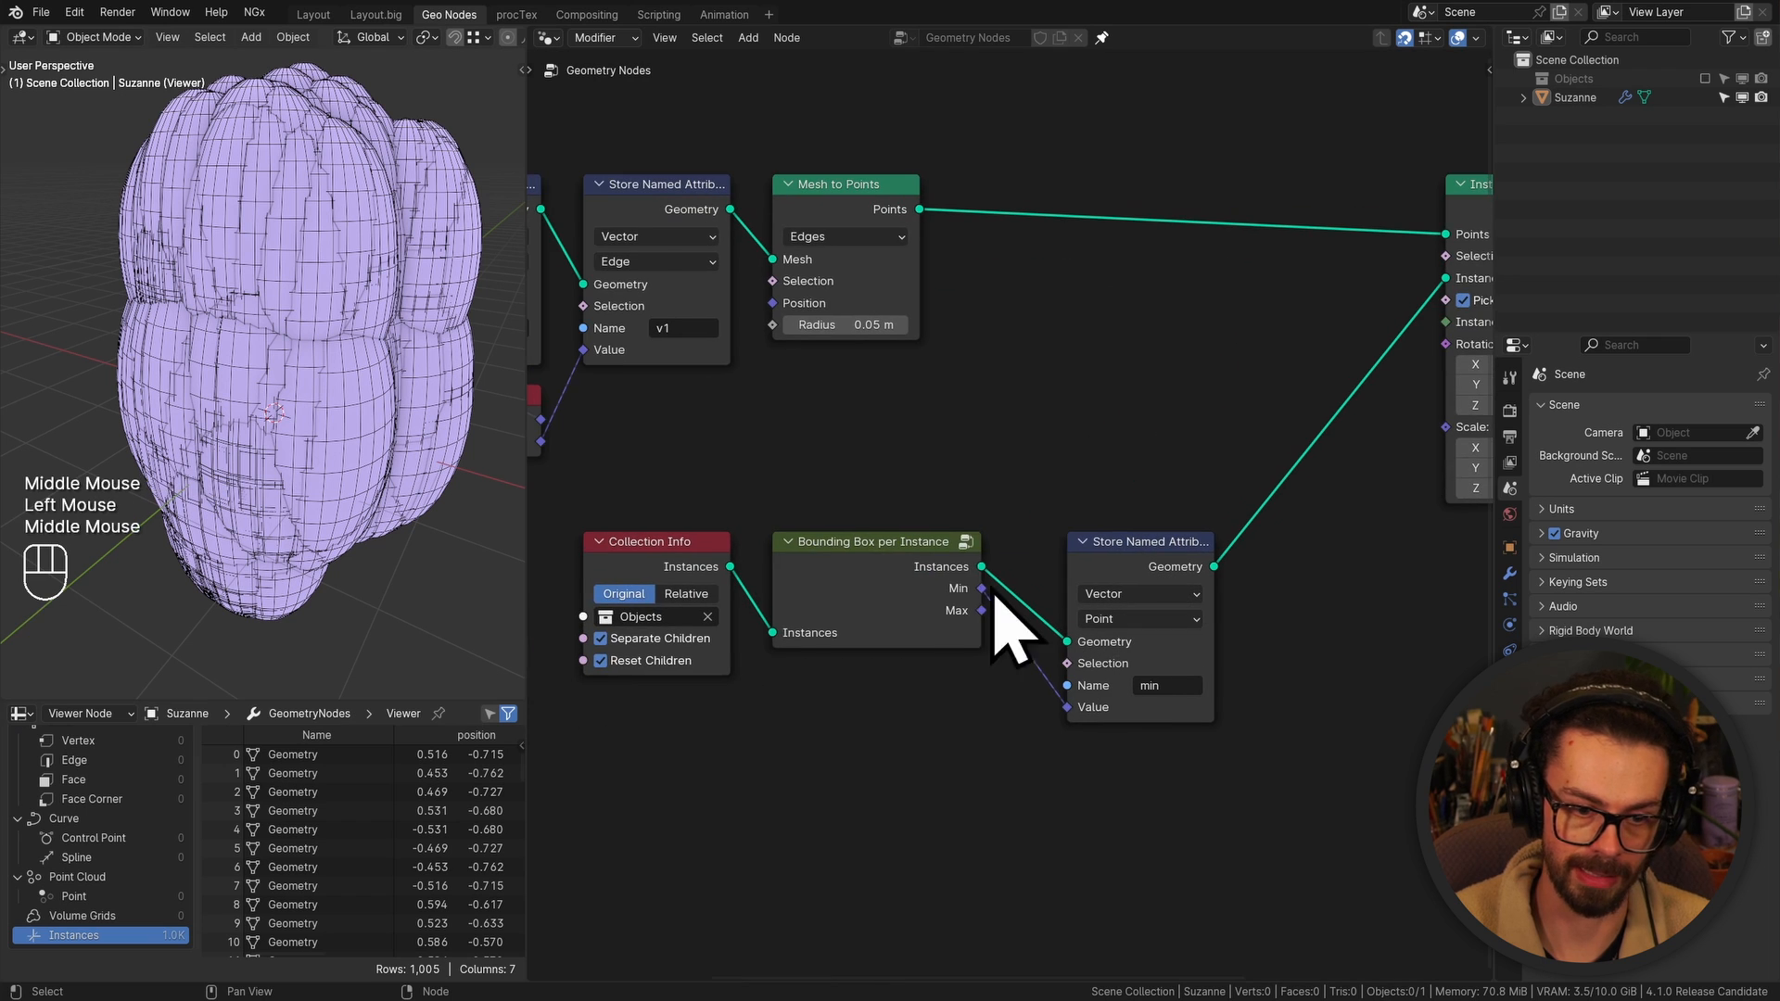
mouse_move(973, 484)
mouse_down()
mouse_move(596, 575)
mouse_move(953, 536)
mouse_move(806, 598)
mouse_up()
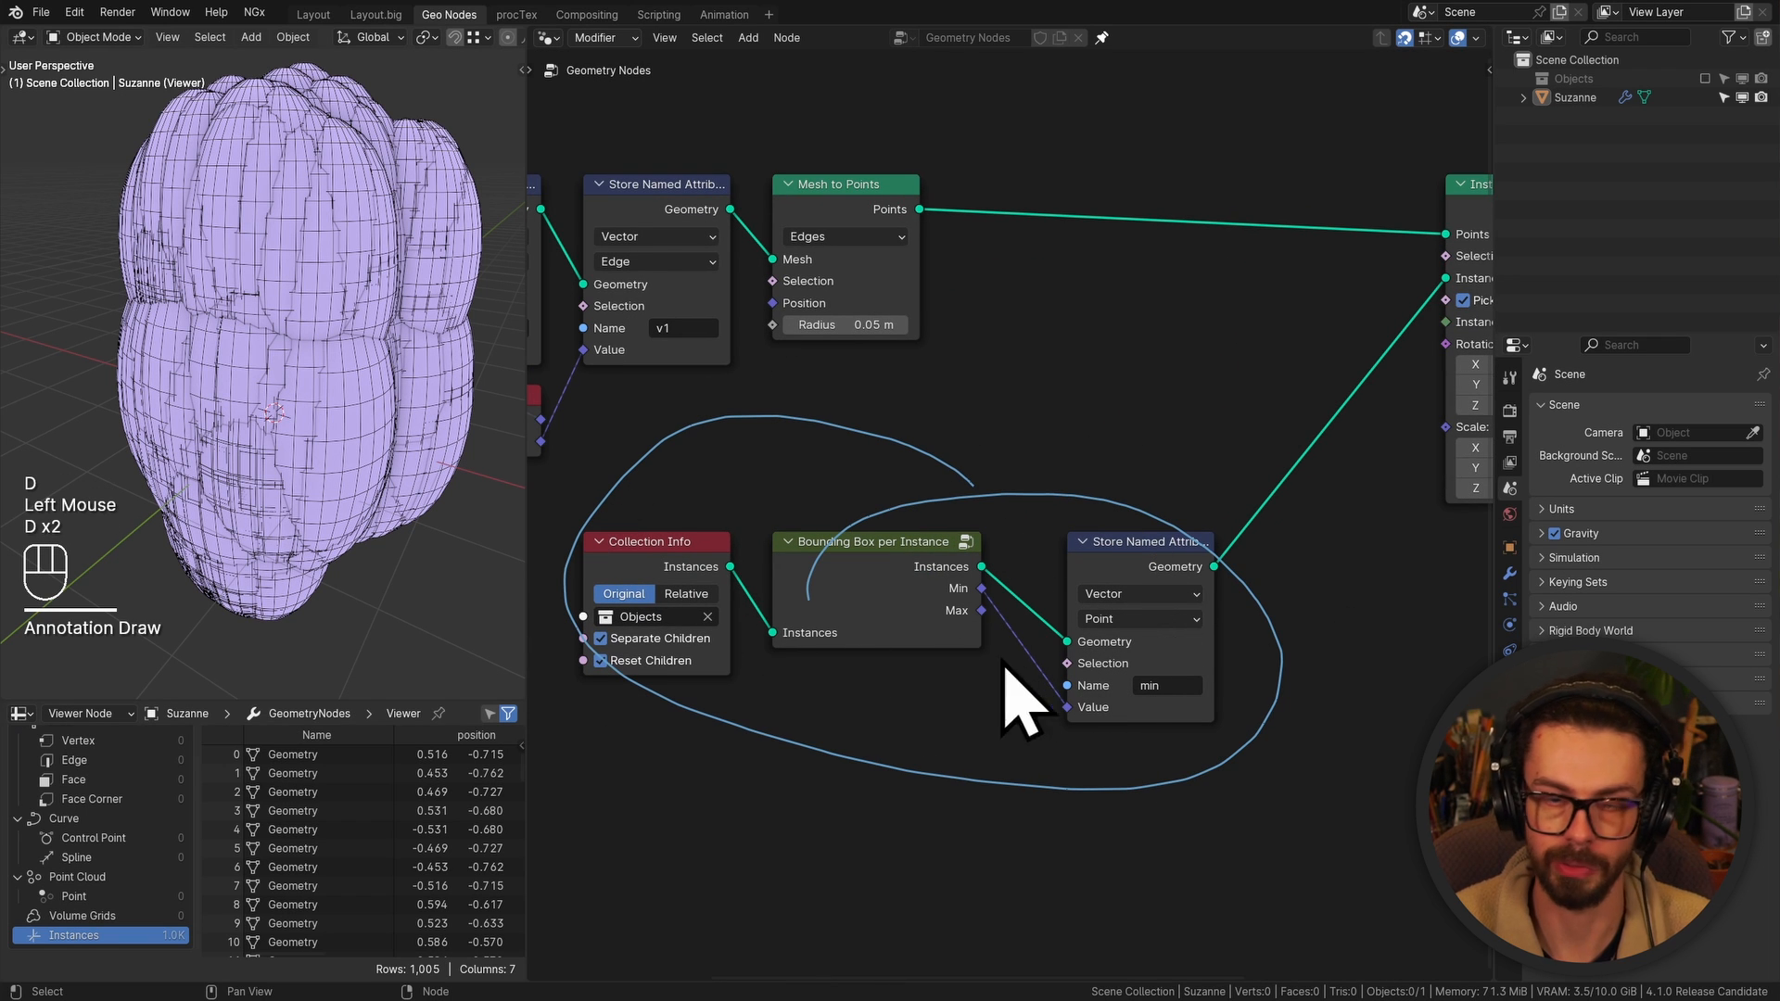
middle_drag(482, 825, 230, 904)
middle_drag(440, 908, 294, 865)
Move the Viewer and Group Output nodes further away from Instance on Points
scroll(1097, 471, down, 3)
middle_drag(1298, 370, 979, 484)
drag(1299, 263, 1467, 438)
key(g)
click(1398, 525)
Insert a Realize Instances node between Instance on Points and the Viewer, and inspect the Vertex data for the min attribute
key(shift+a)
text(realize)
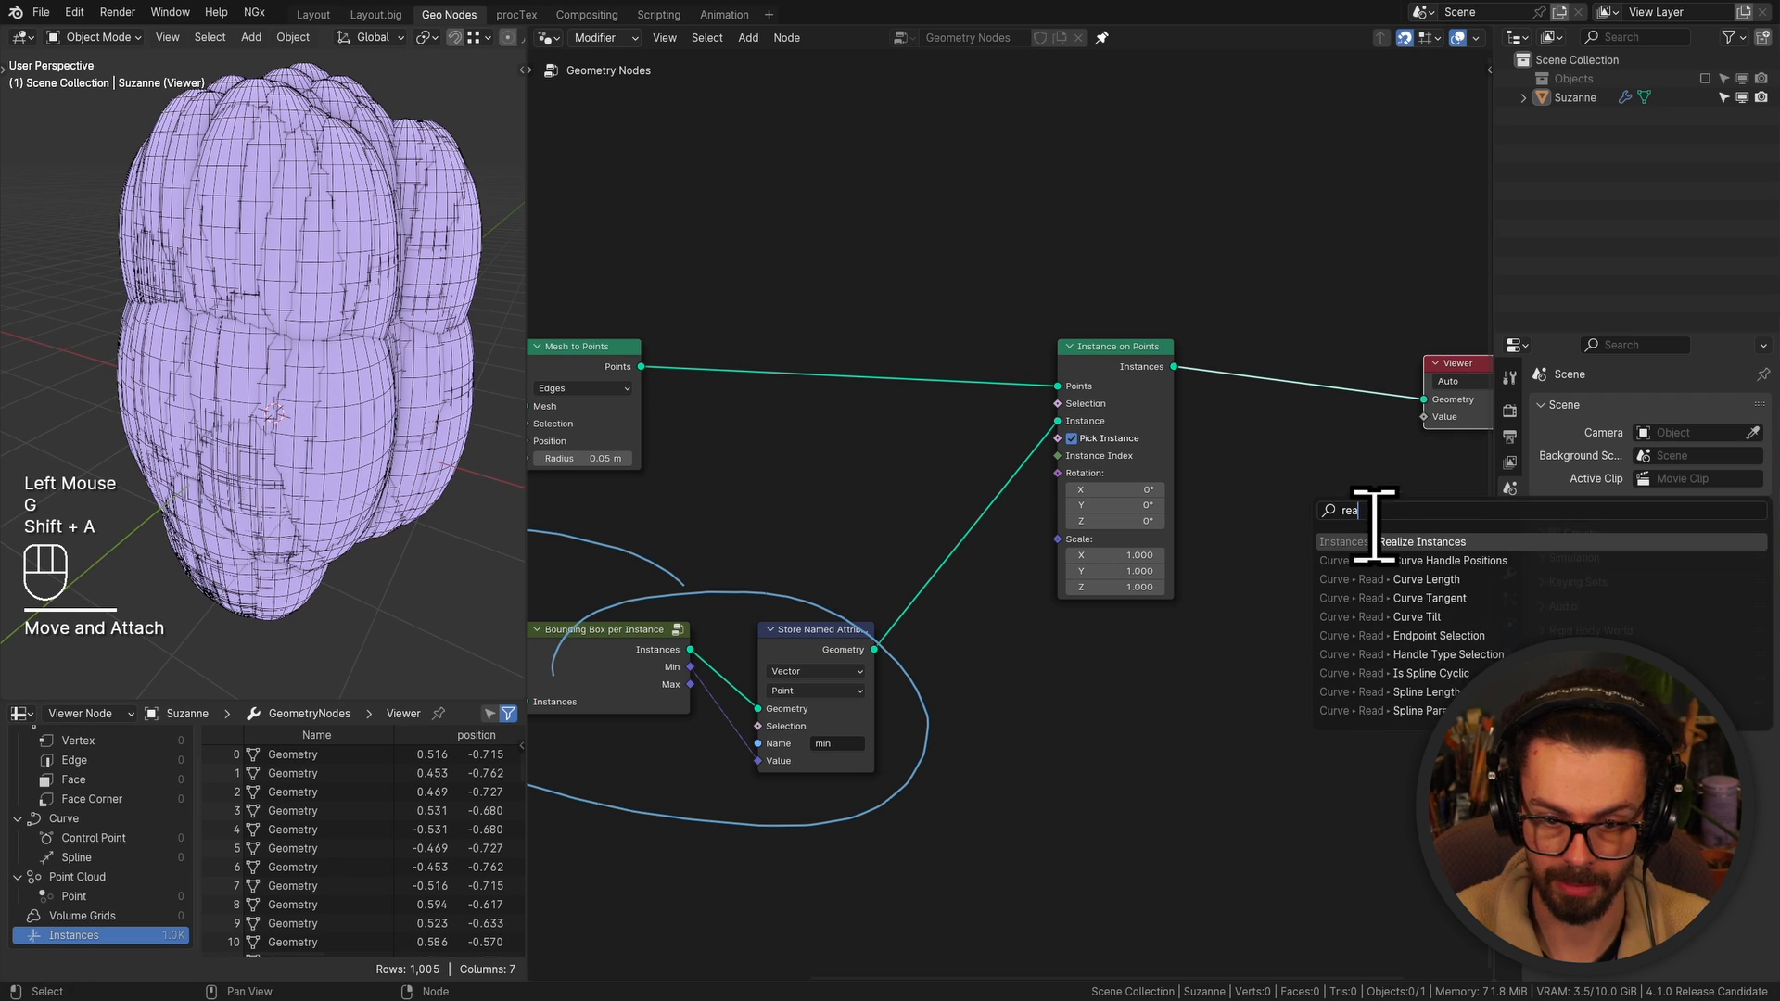
key(Return)
click(1297, 399)
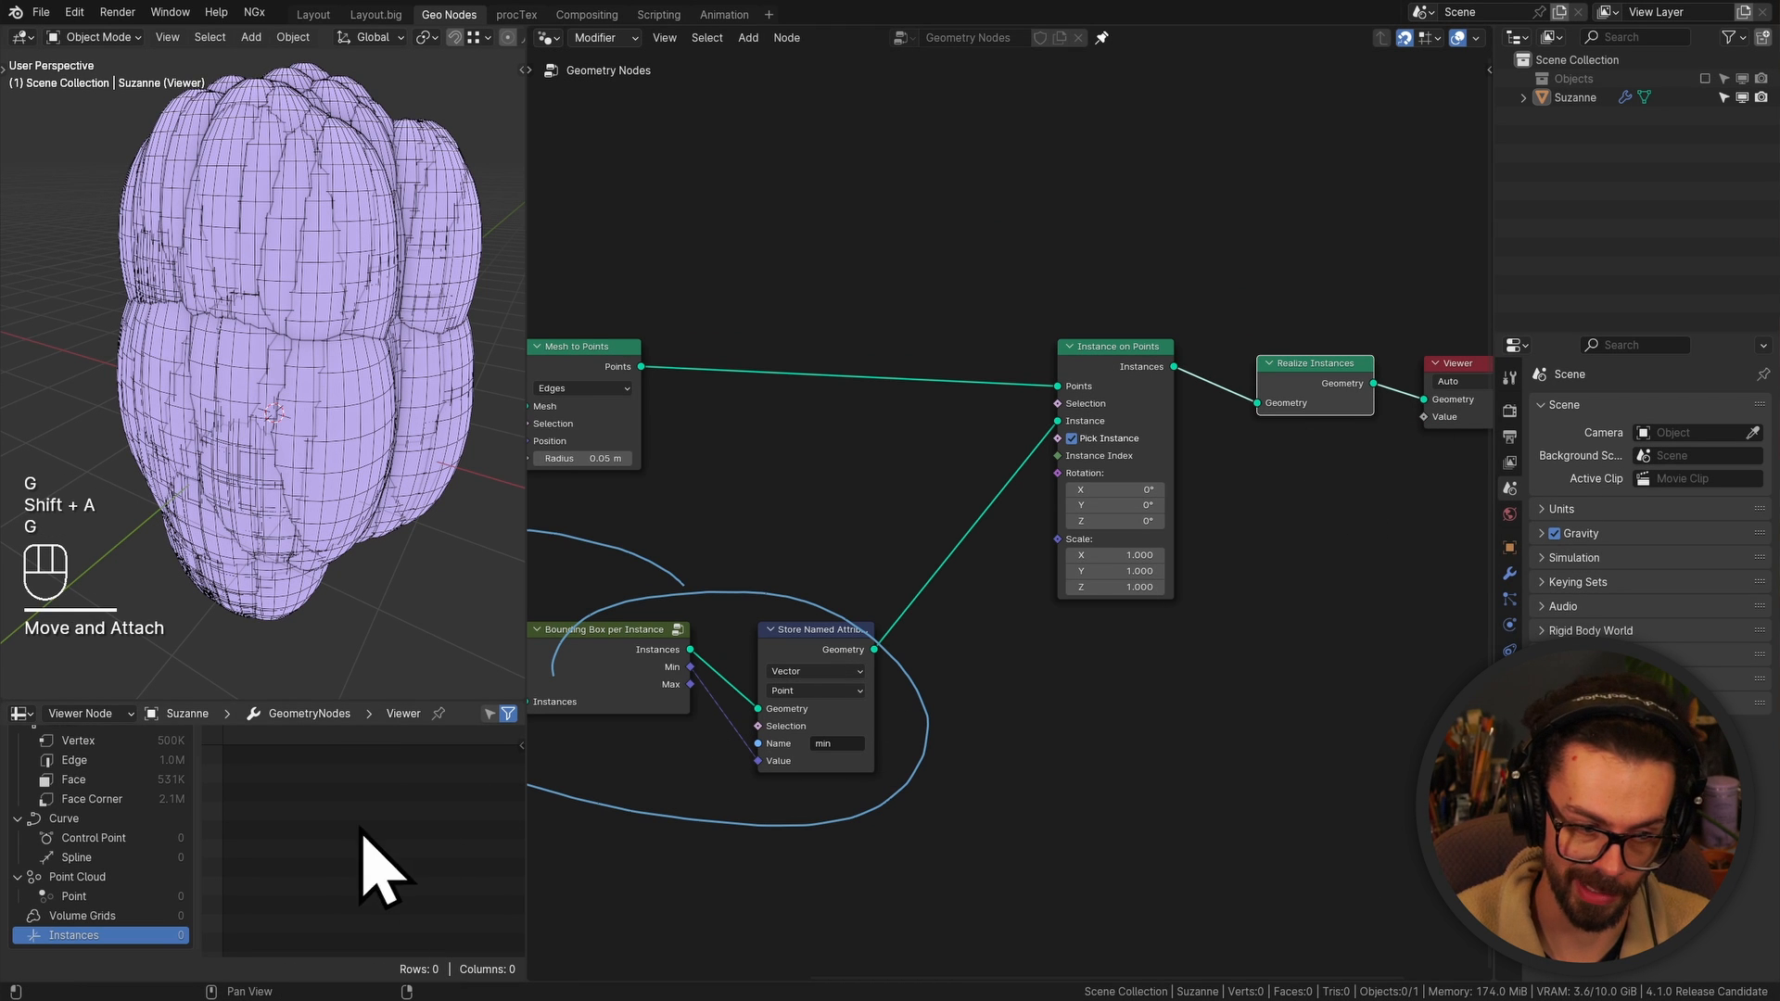
double_click(79, 739)
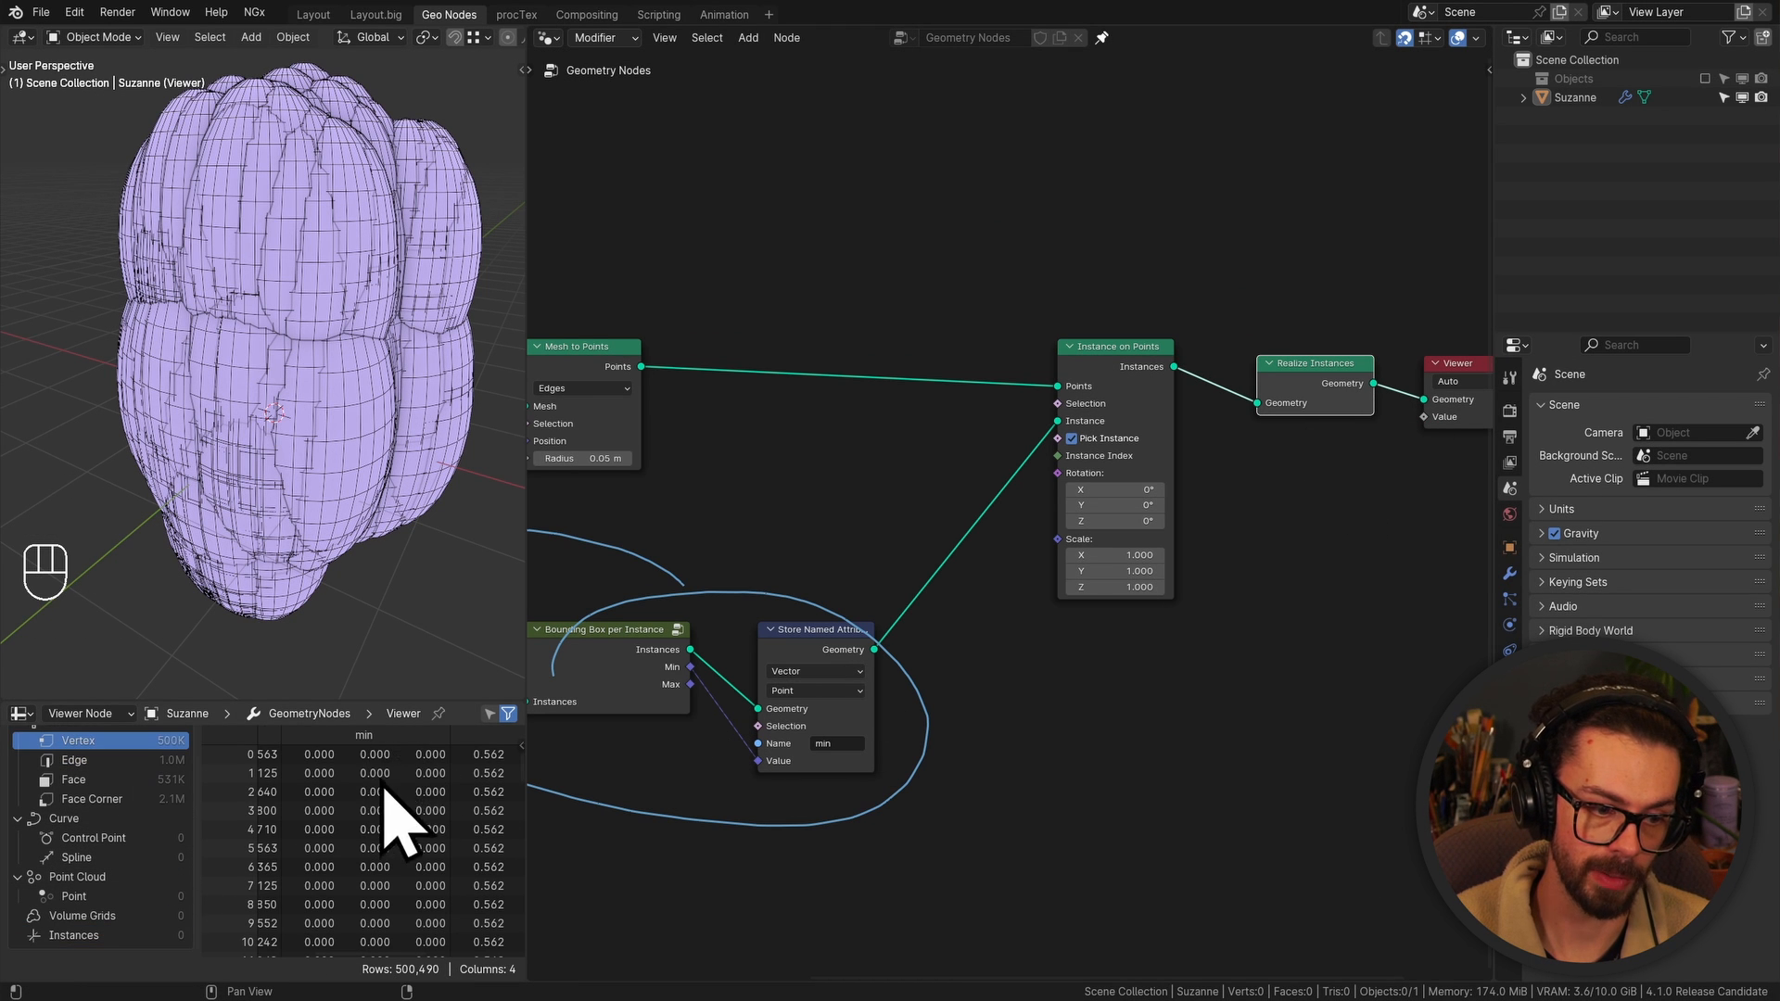
middle_drag(377, 857, 408, 883)
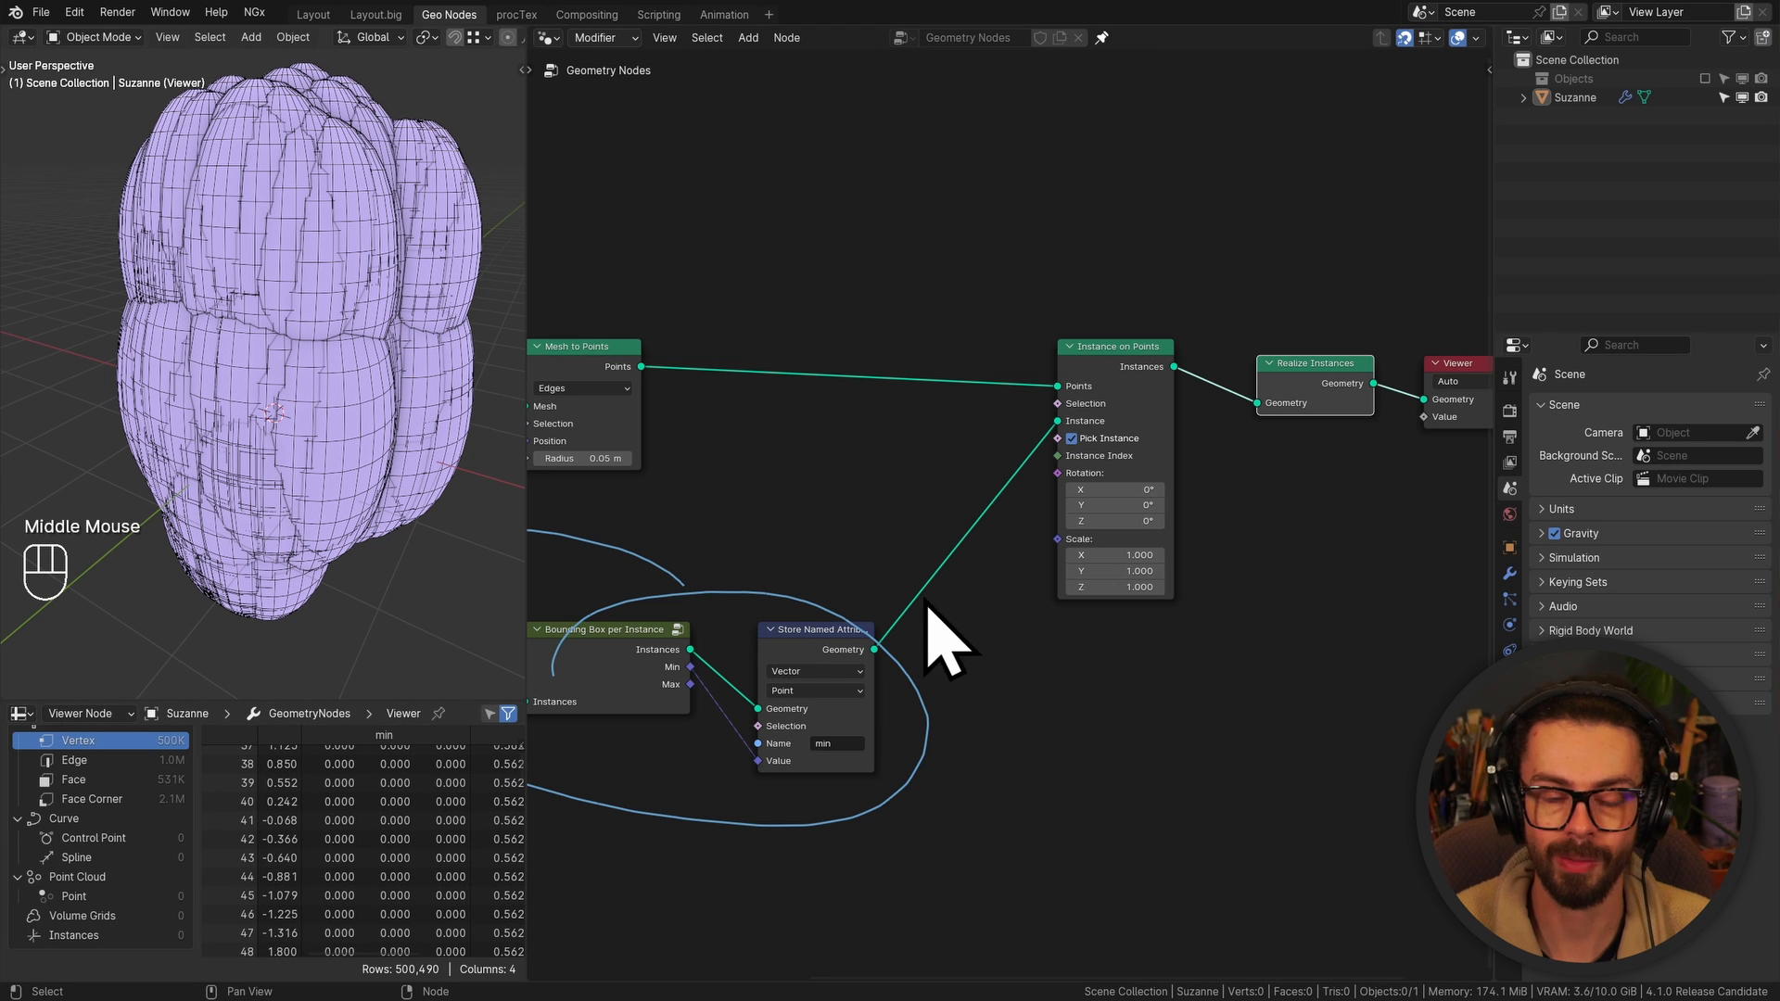
Set the min Store Named Attribute's domain to Instance and show the Instances data in the spreadsheet
scroll(881, 654, up, 2)
click(918, 660)
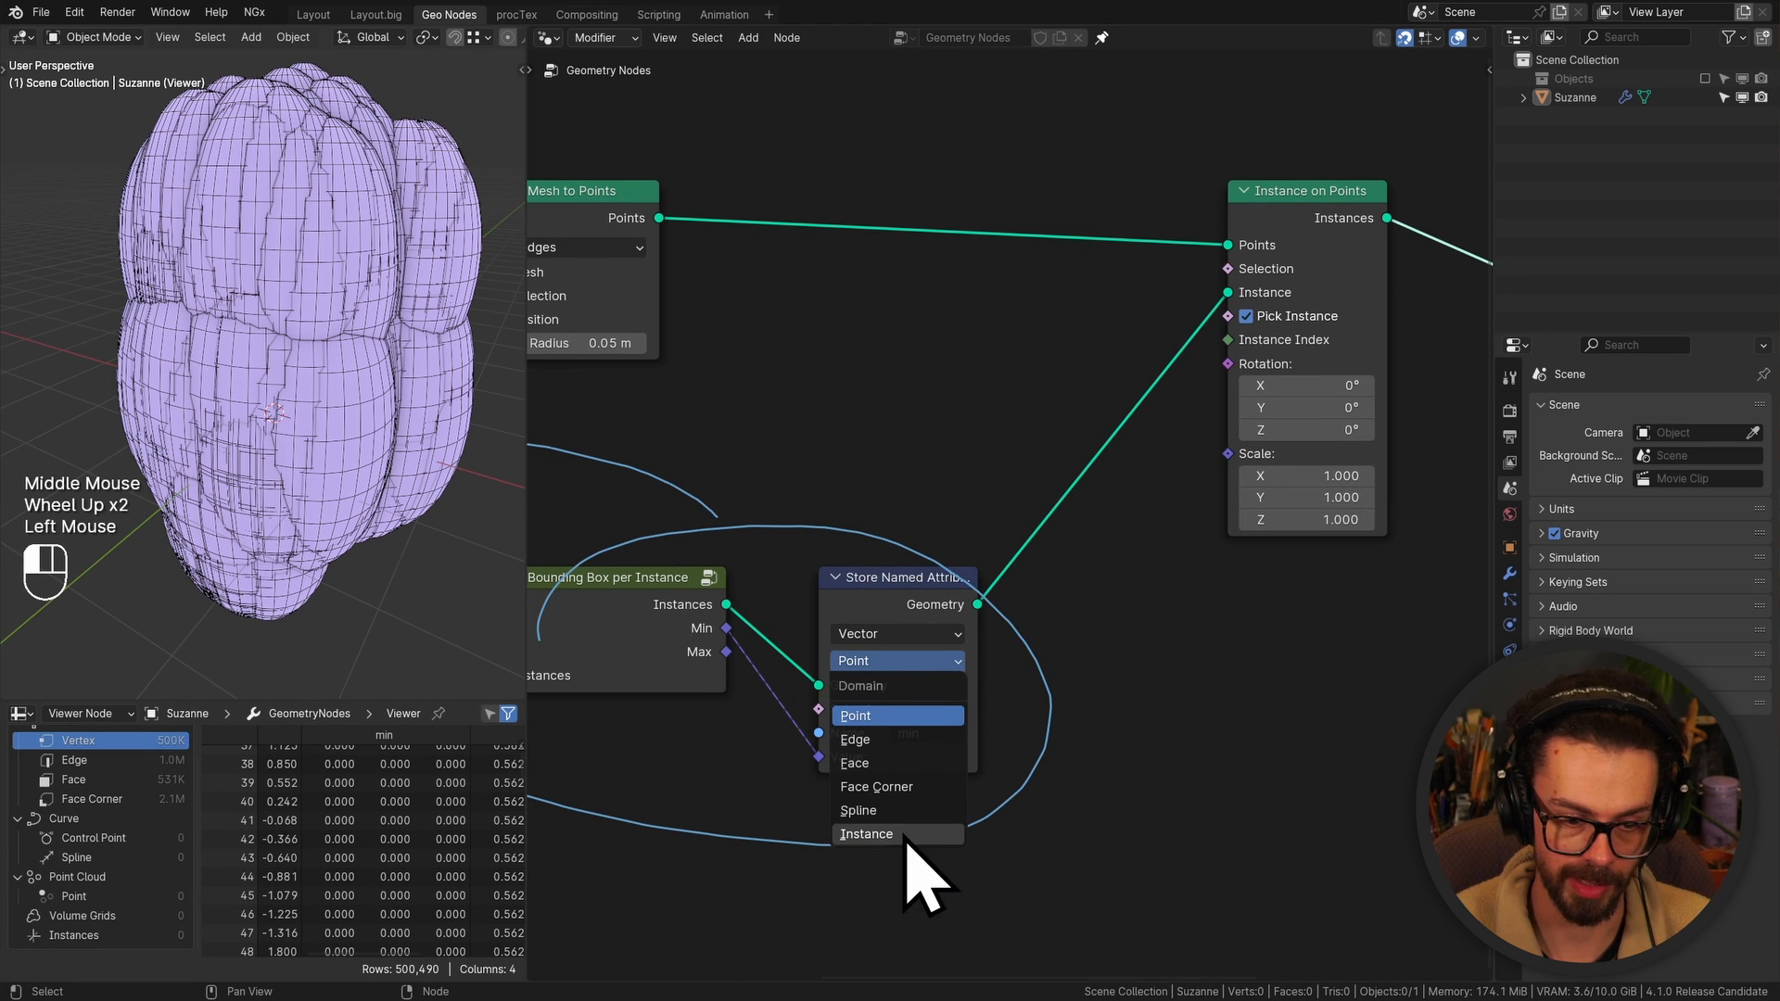
click(904, 904)
middle_drag(399, 862, 334, 737)
click(83, 936)
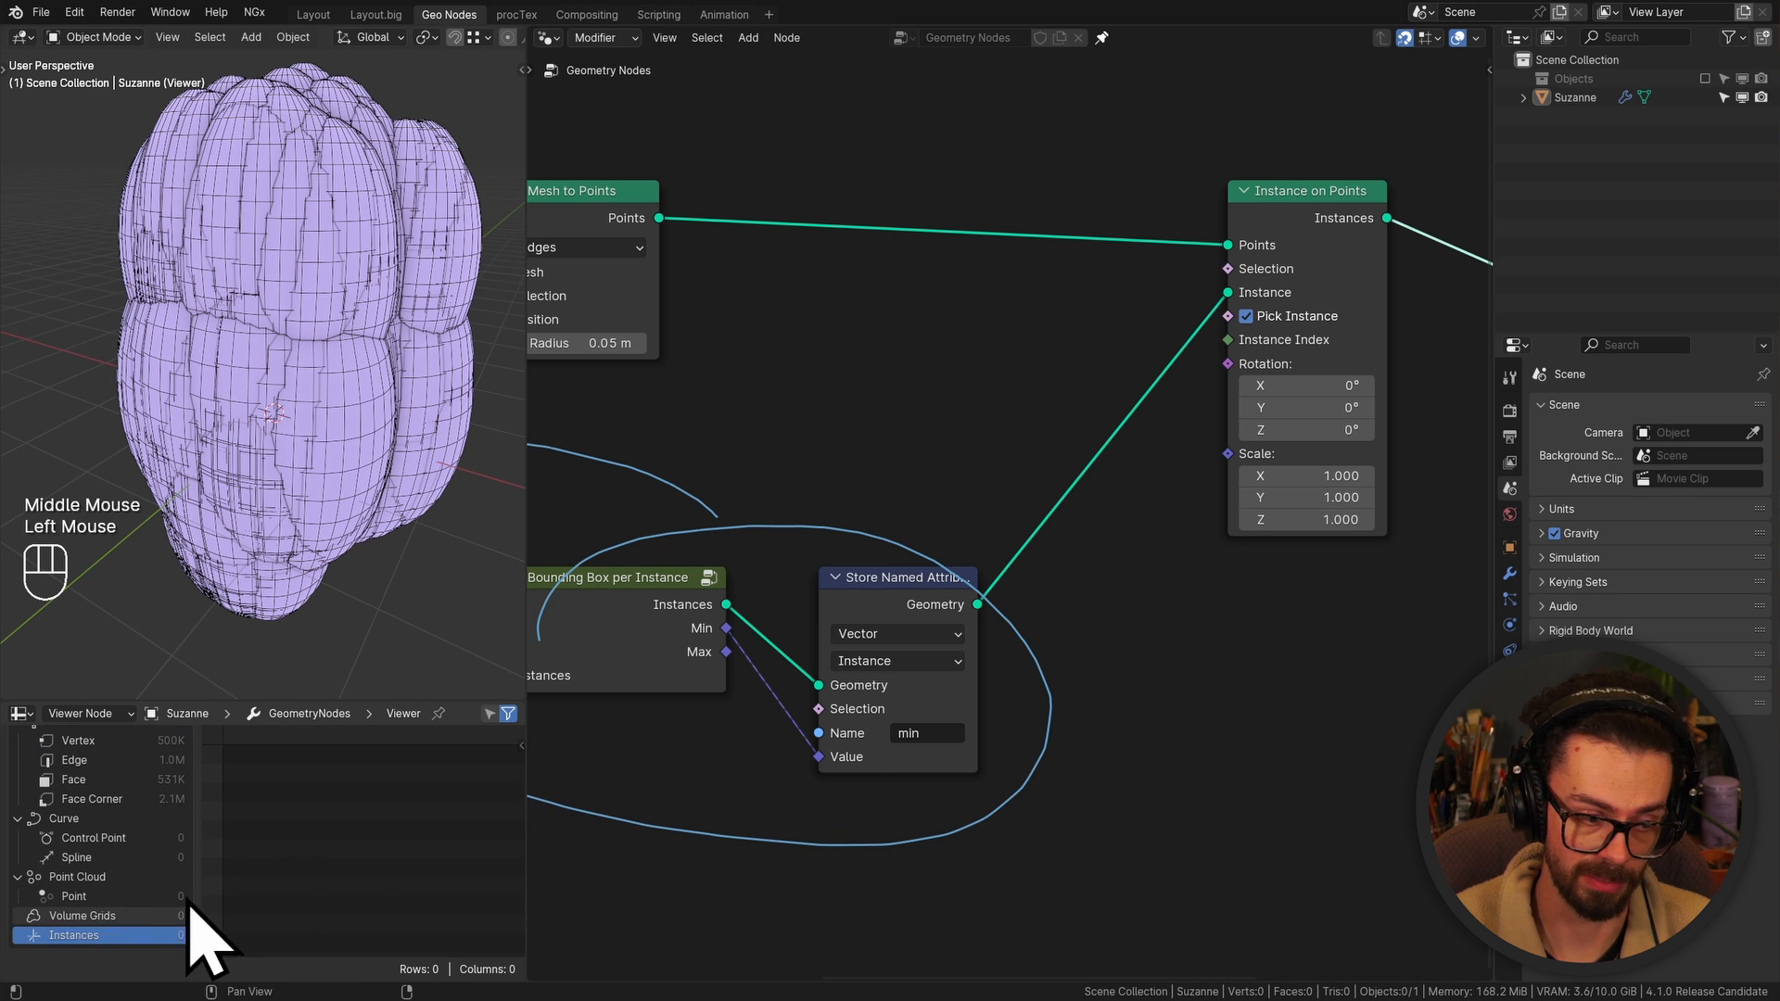
Delete the Realize Instances node while keeping Instance on Points linked to the Viewer, and check the instance data in the spreadsheet
scroll(880, 341, down, 2)
middle_drag(881, 341, 835, 351)
click(1182, 334)
key(ctrl+x)
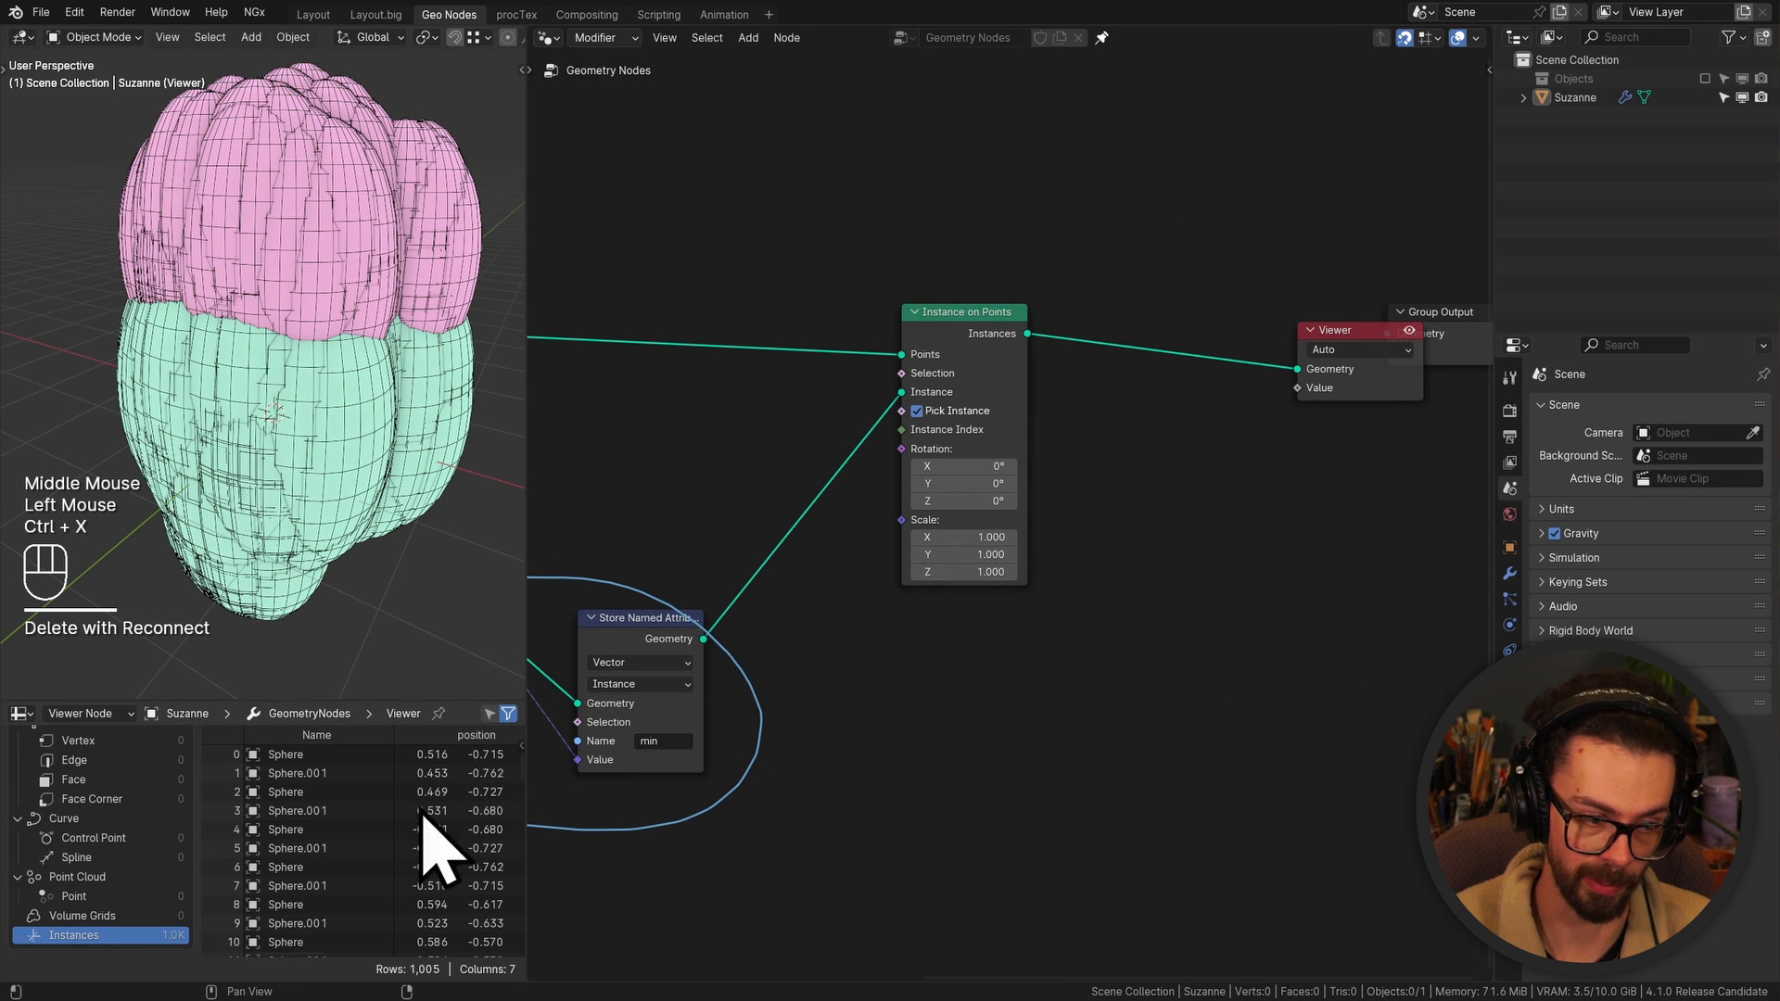
middle_drag(421, 811, 302, 835)
Delete the min Store Named Attribute node, keeping Bounding Box per Instance connected to Instance on Points
middle_drag(658, 626, 960, 519)
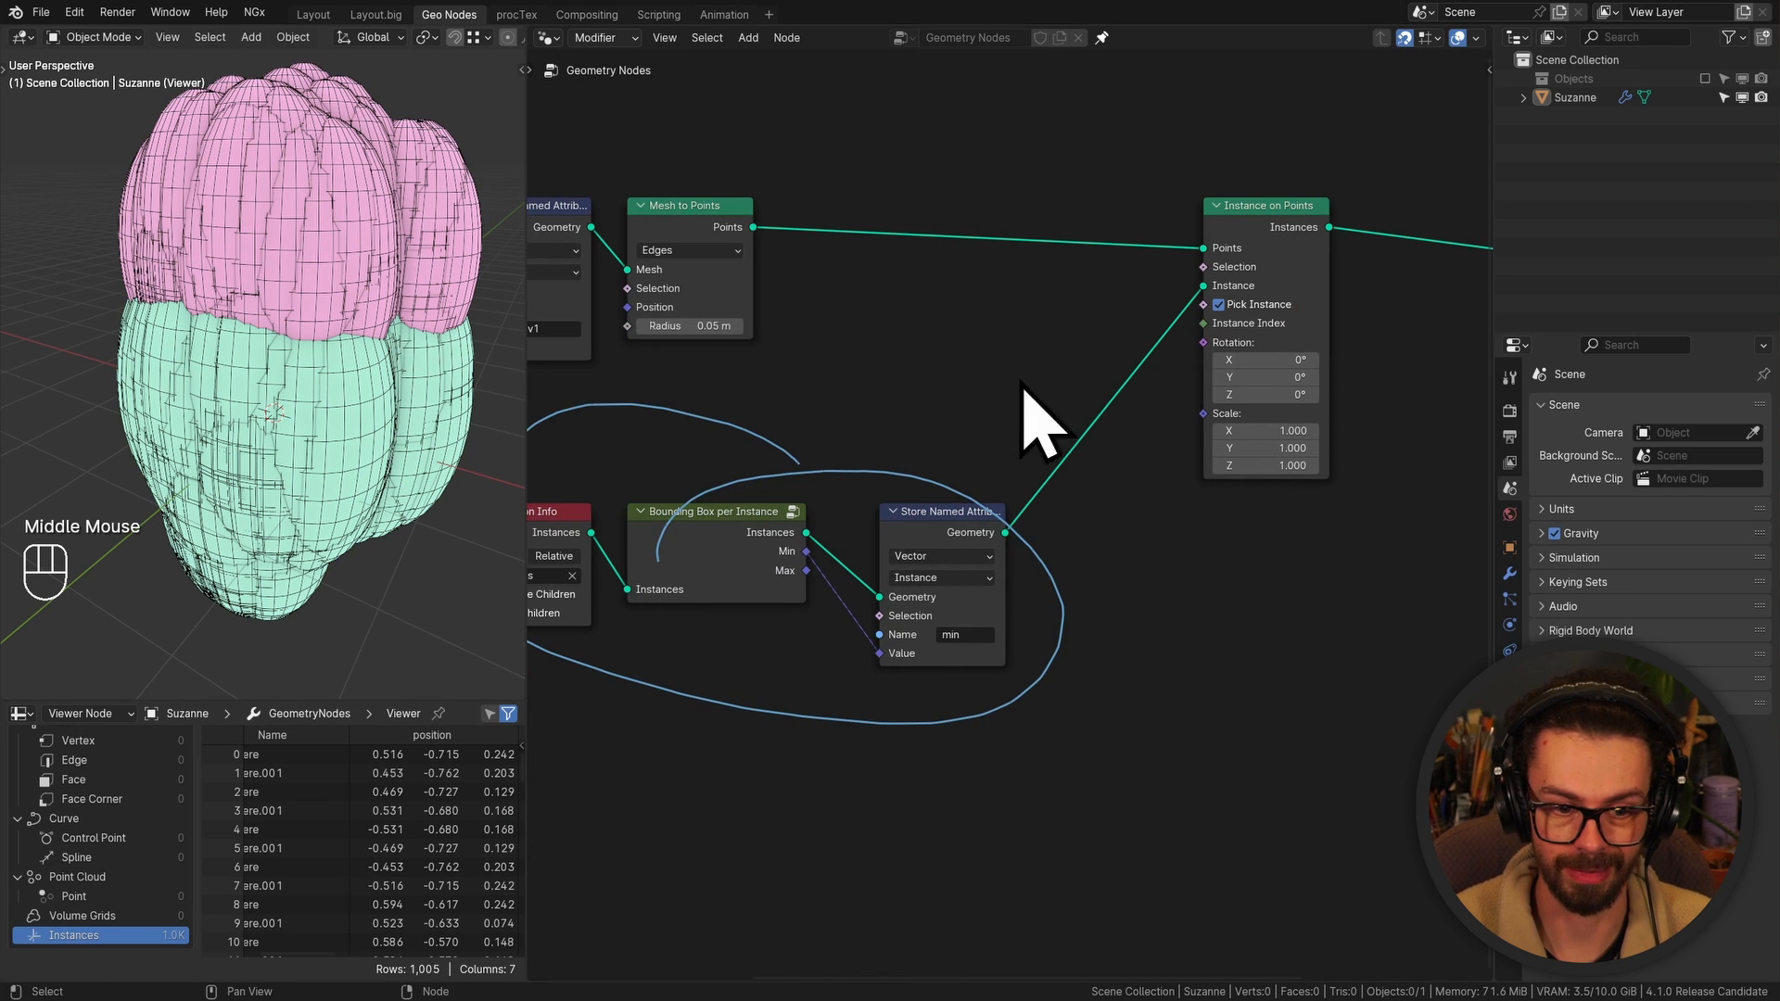
drag(1024, 398, 973, 603)
middle_drag(933, 565, 1130, 489)
key(ctrl+x)
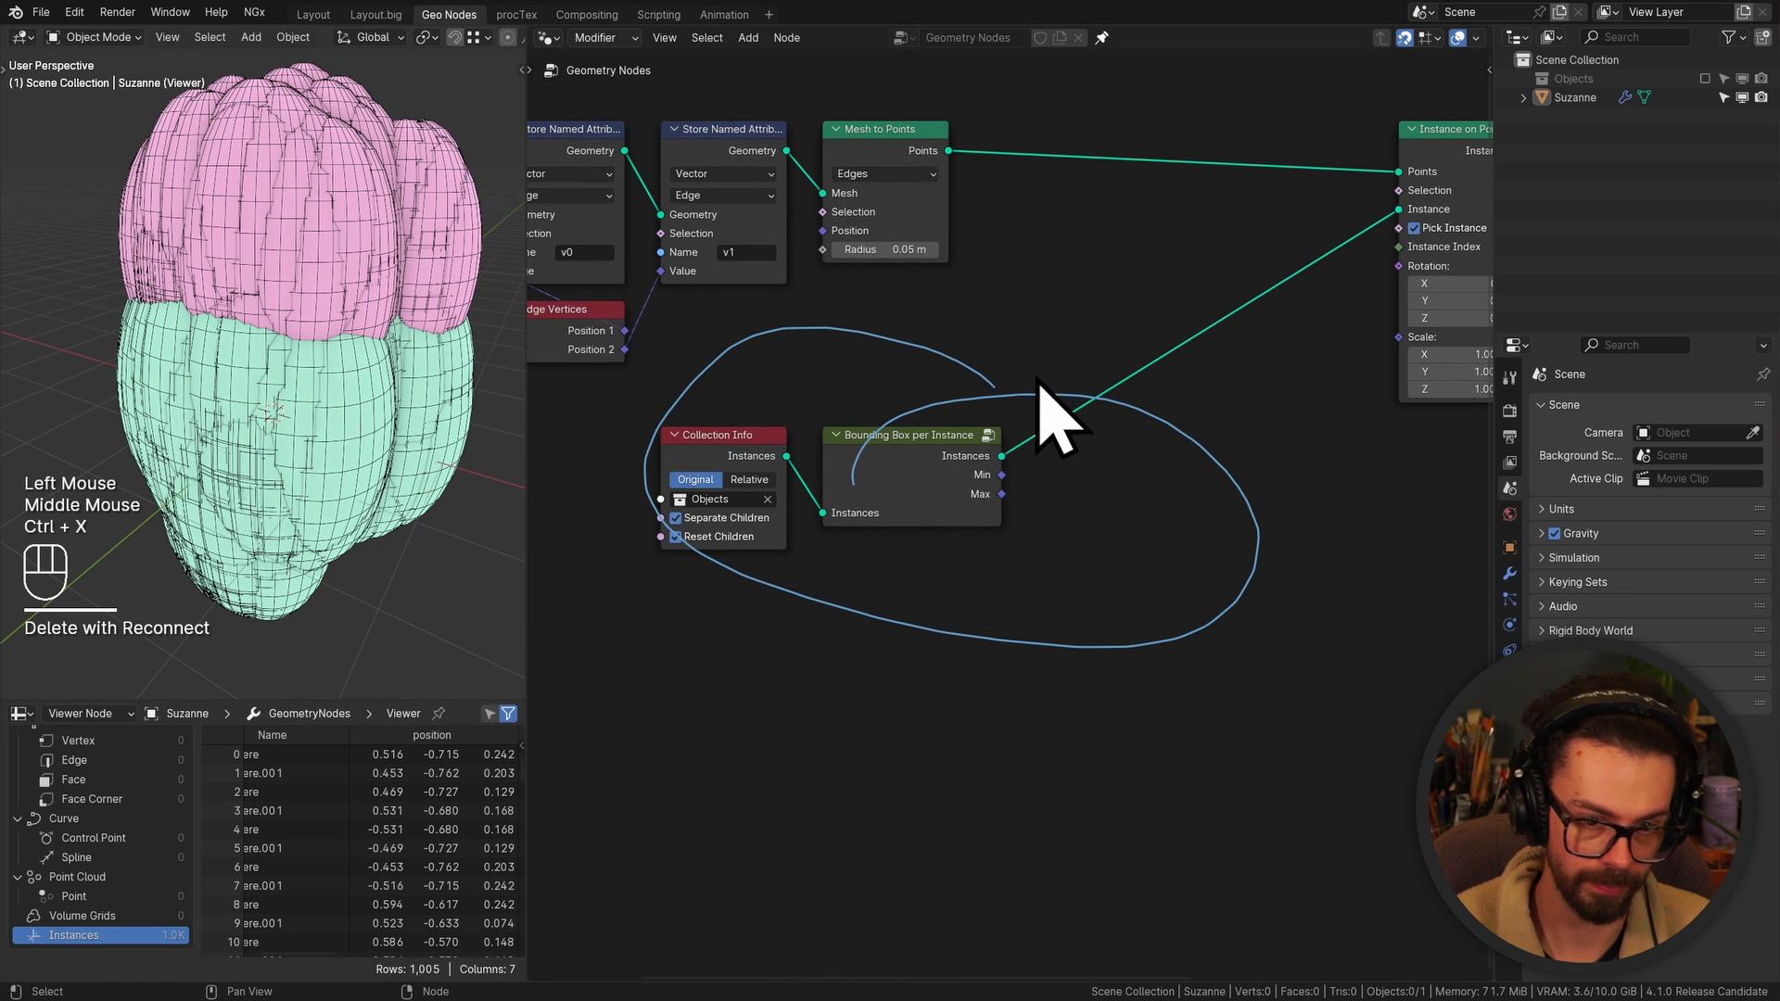
Erase the annotation circle drawn around the Collection Info and Bounding Box per Instance nodes
mouse_move(1048, 407)
right_down()
mouse_move(794, 568)
mouse_move(934, 437)
mouse_move(954, 497)
right_up()
middle_drag(954, 497, 1025, 581)
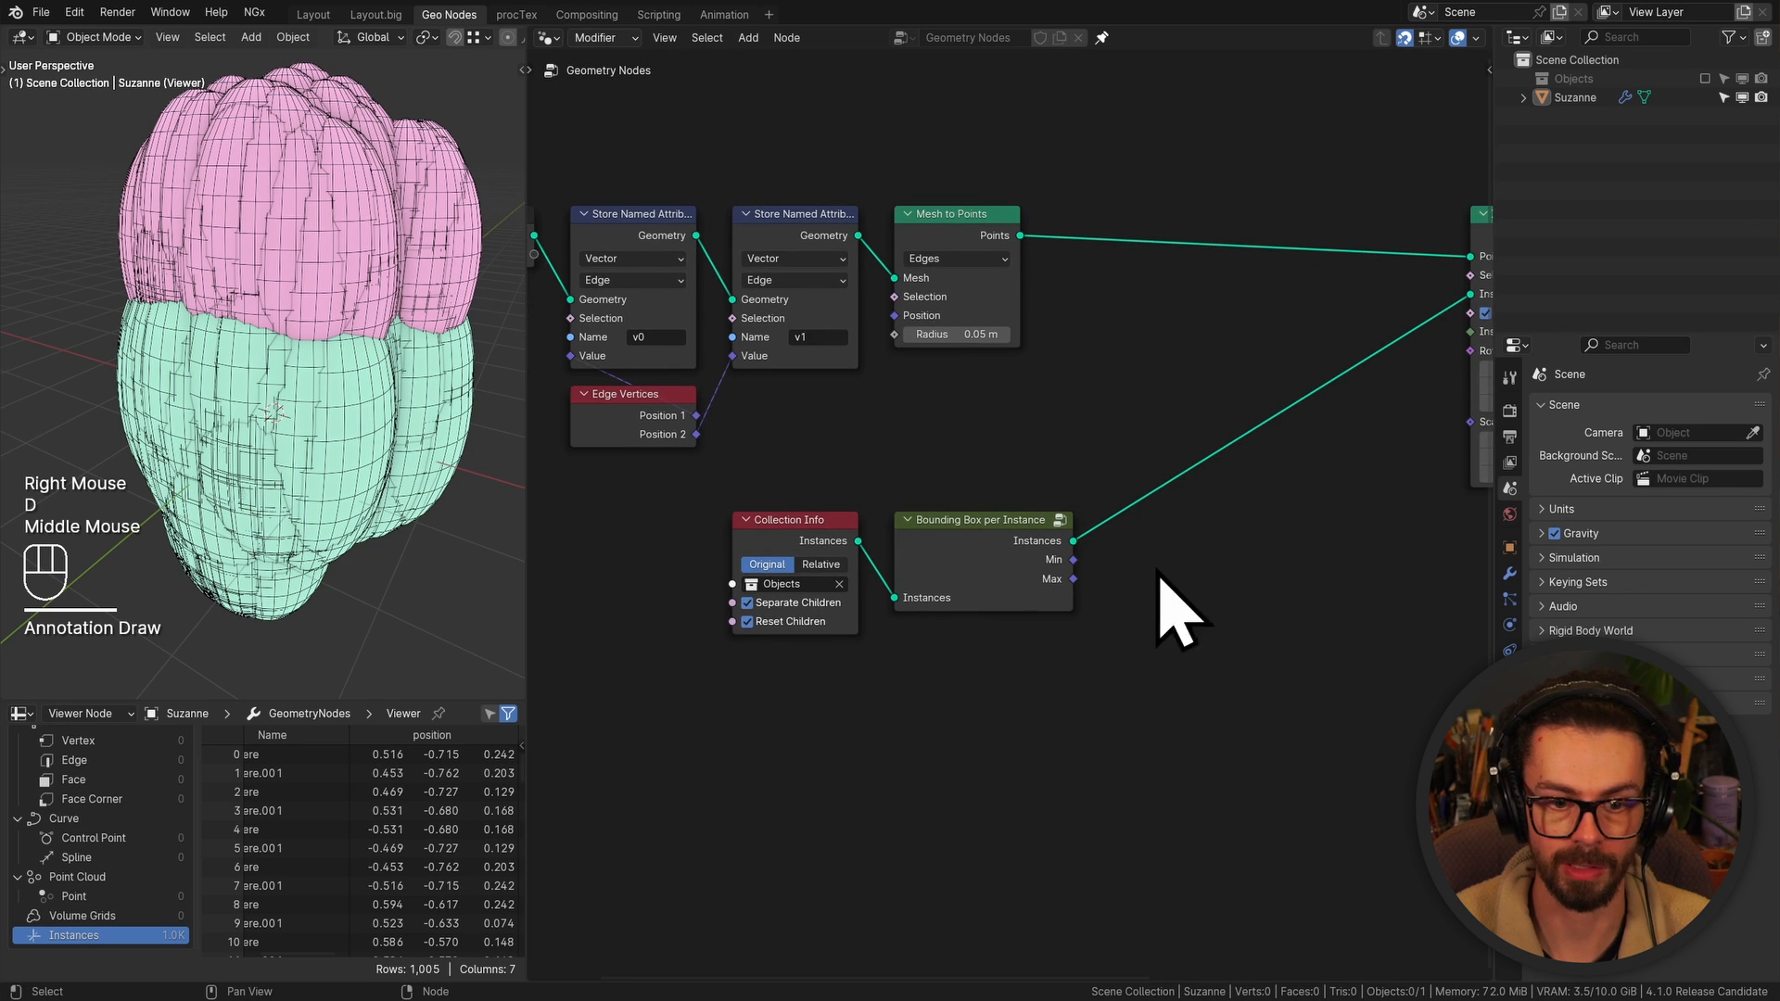
drag(1165, 210, 1157, 216)
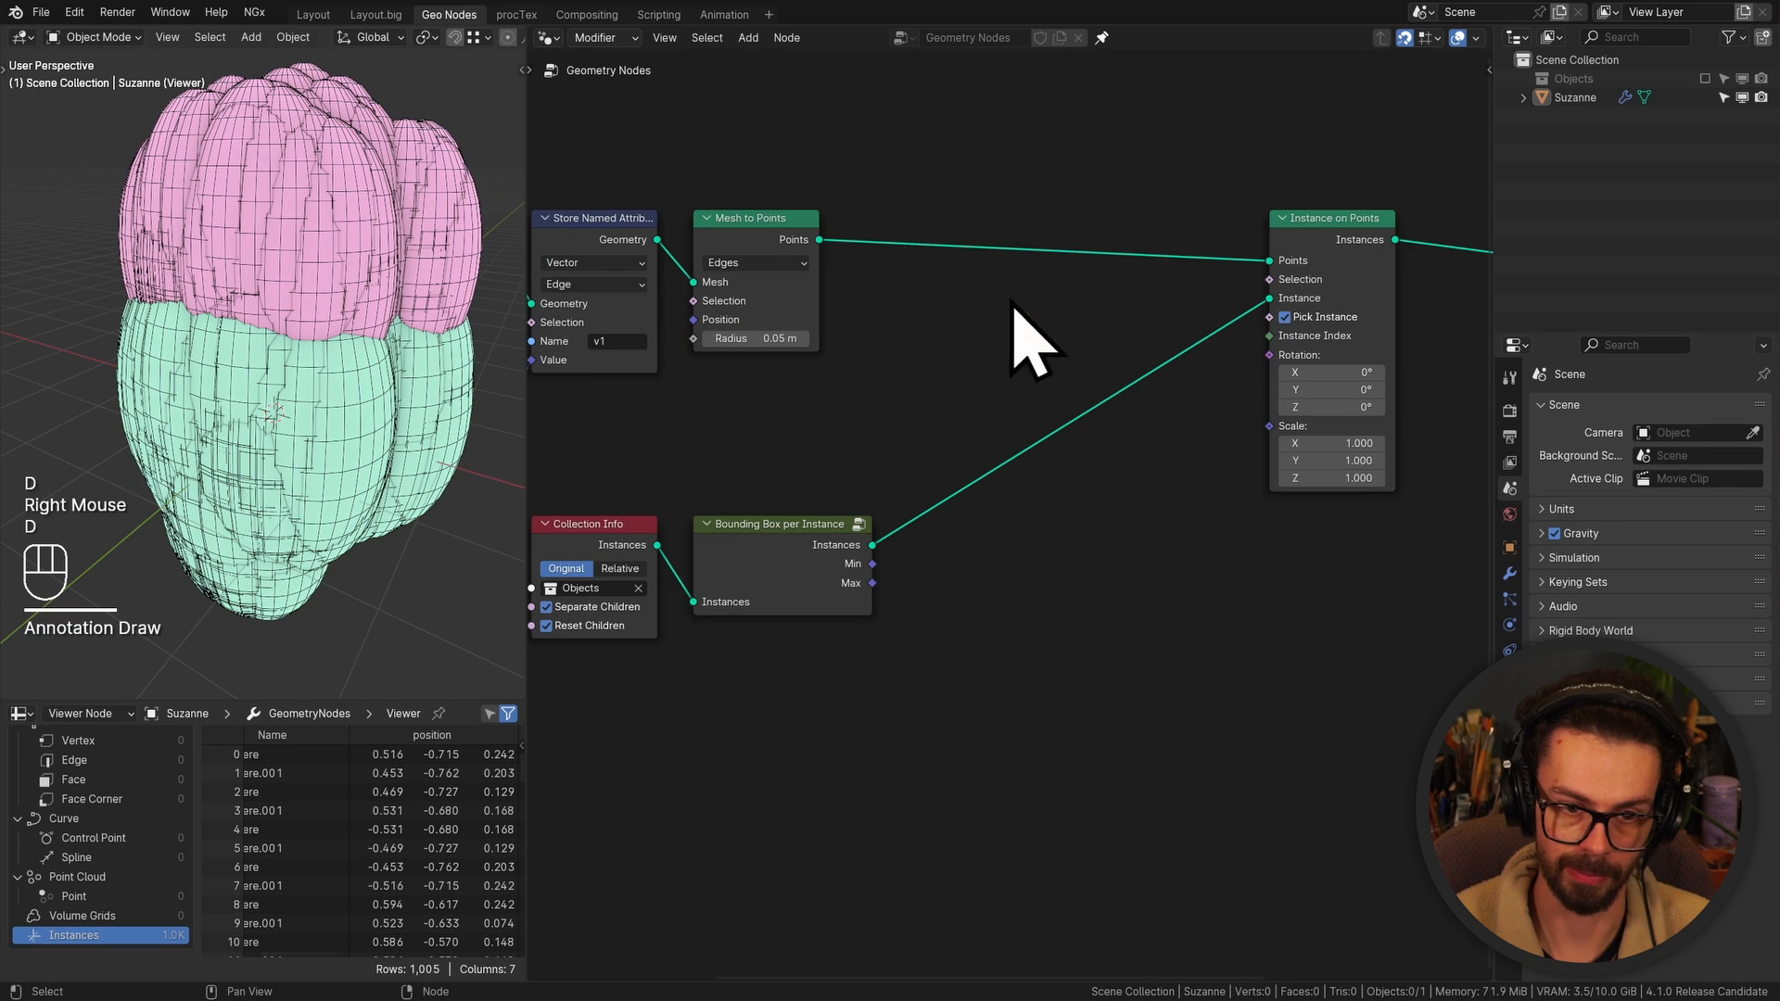
scroll(1019, 262, up, 2)
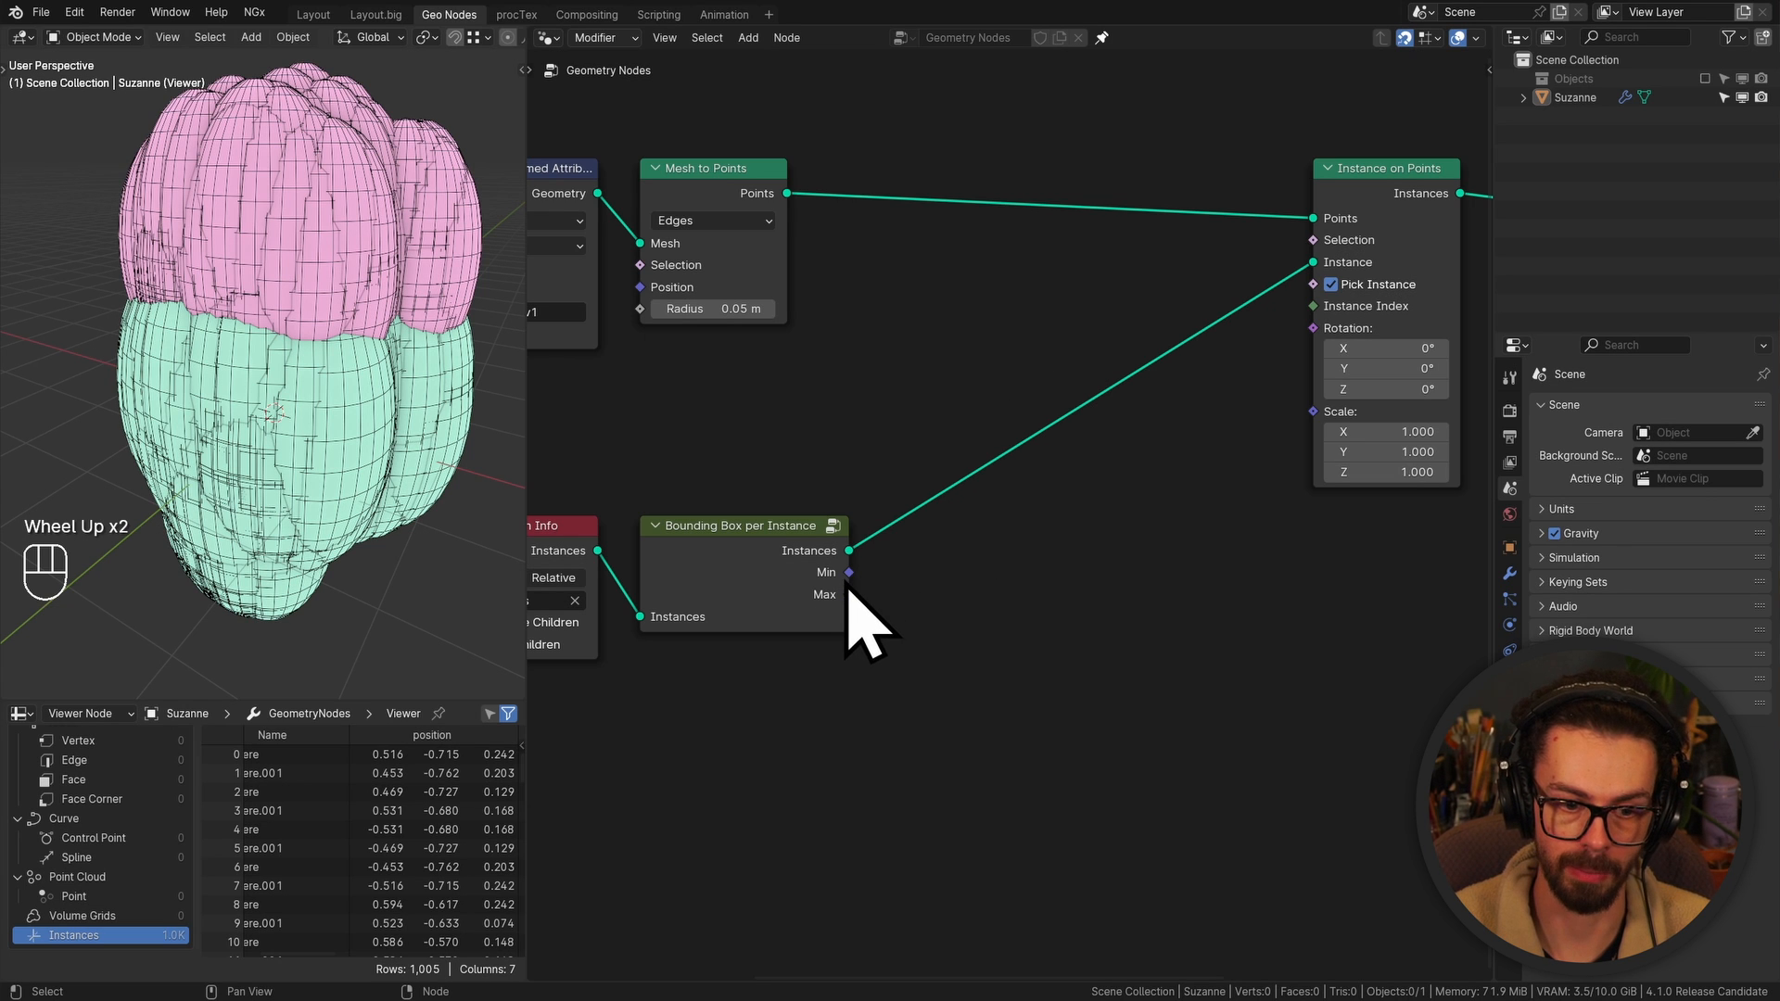
right_click(1073, 190)
key(d)
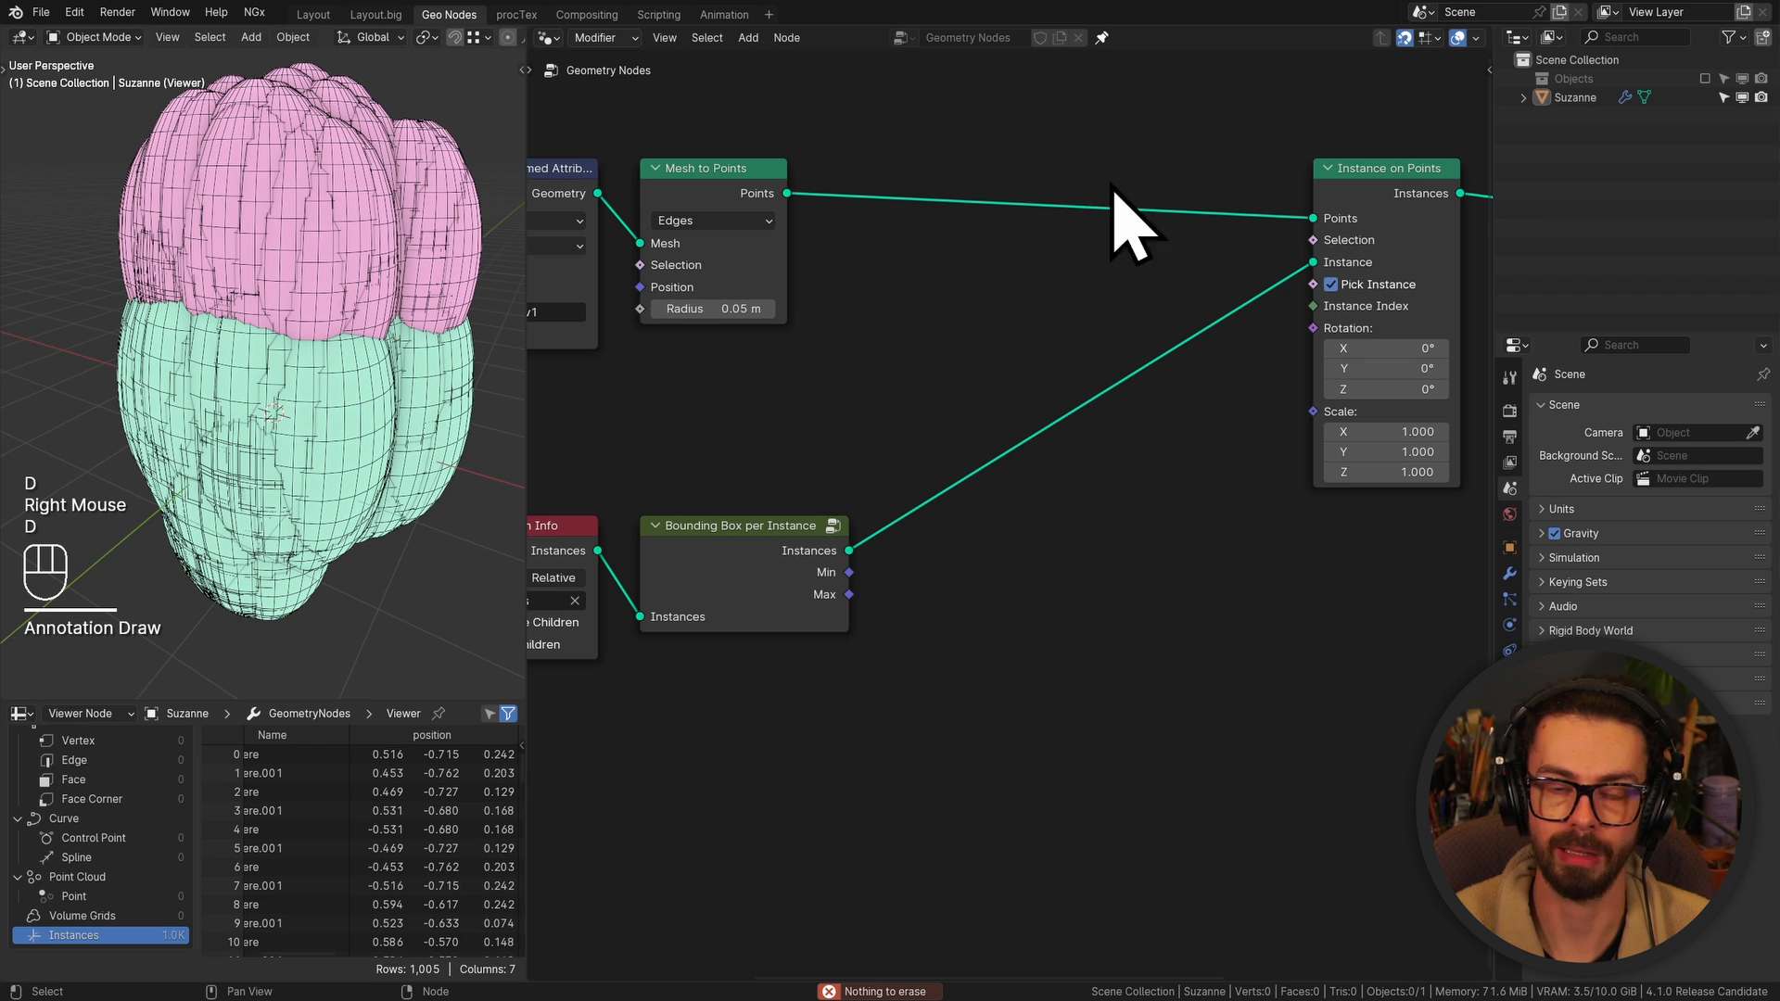
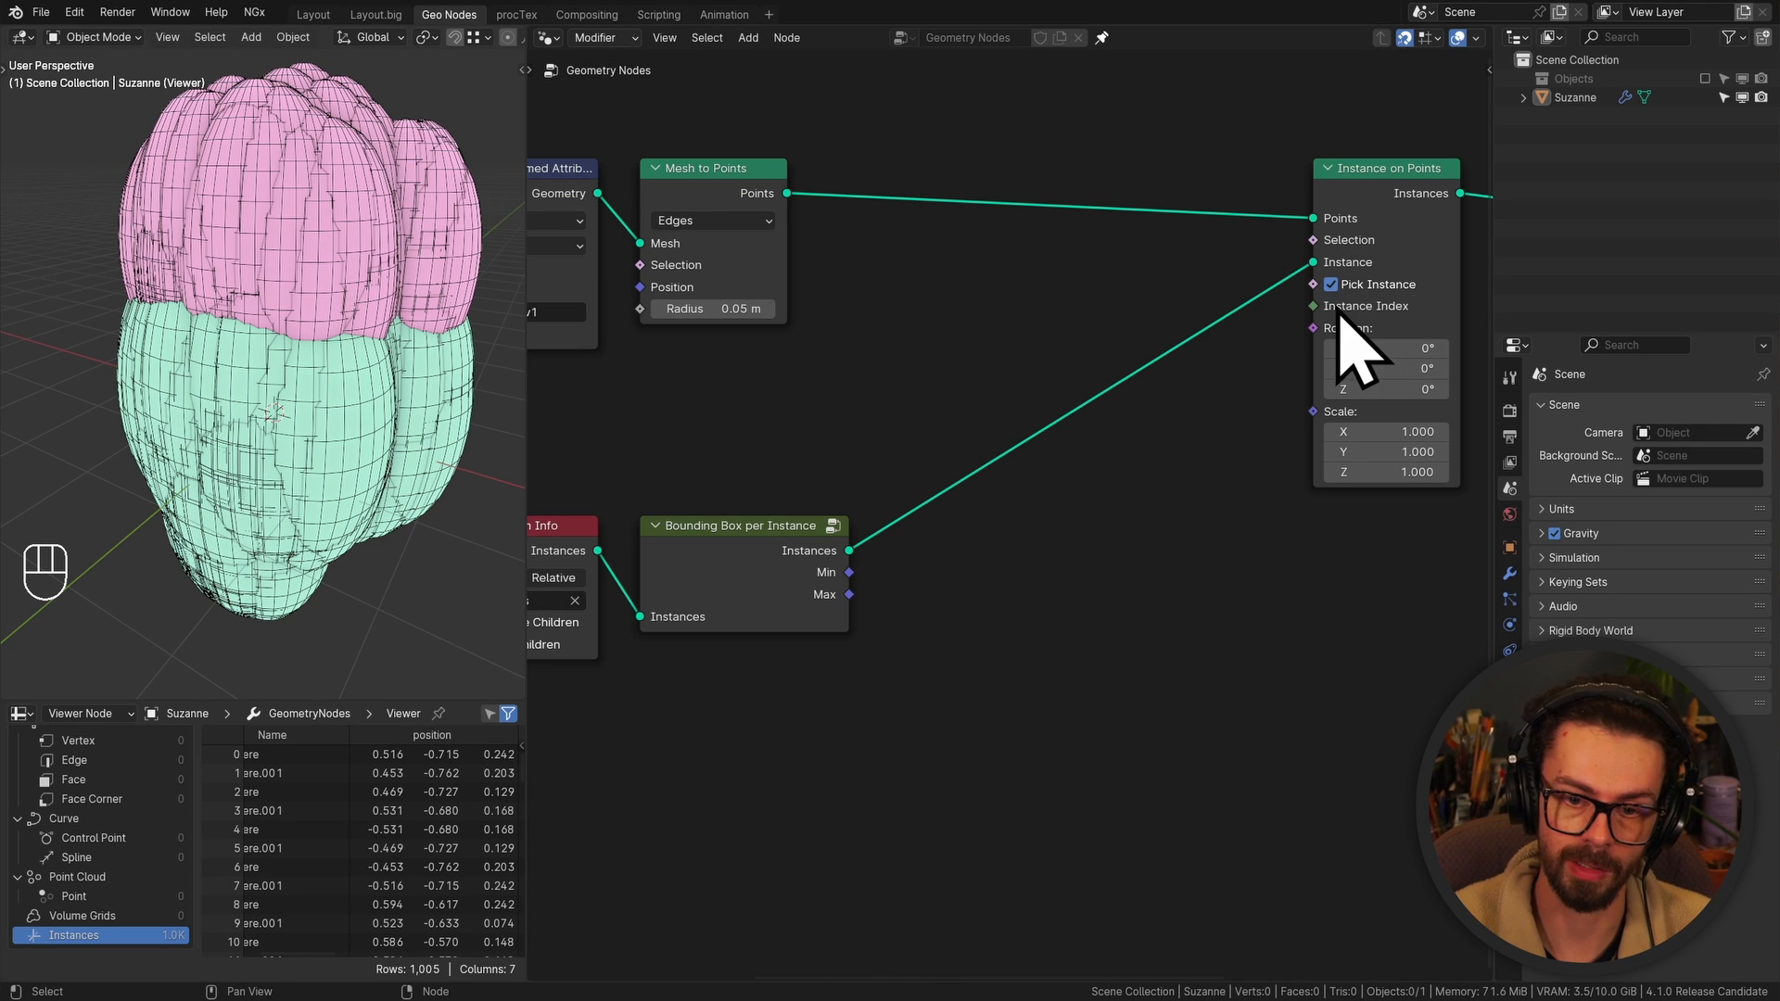
Add an integer Random Value node linked to the Instance Index of Instance on Points, placed below Bounding Box per Instance
drag(1315, 308, 1216, 554)
drag(1218, 443, 996, 759)
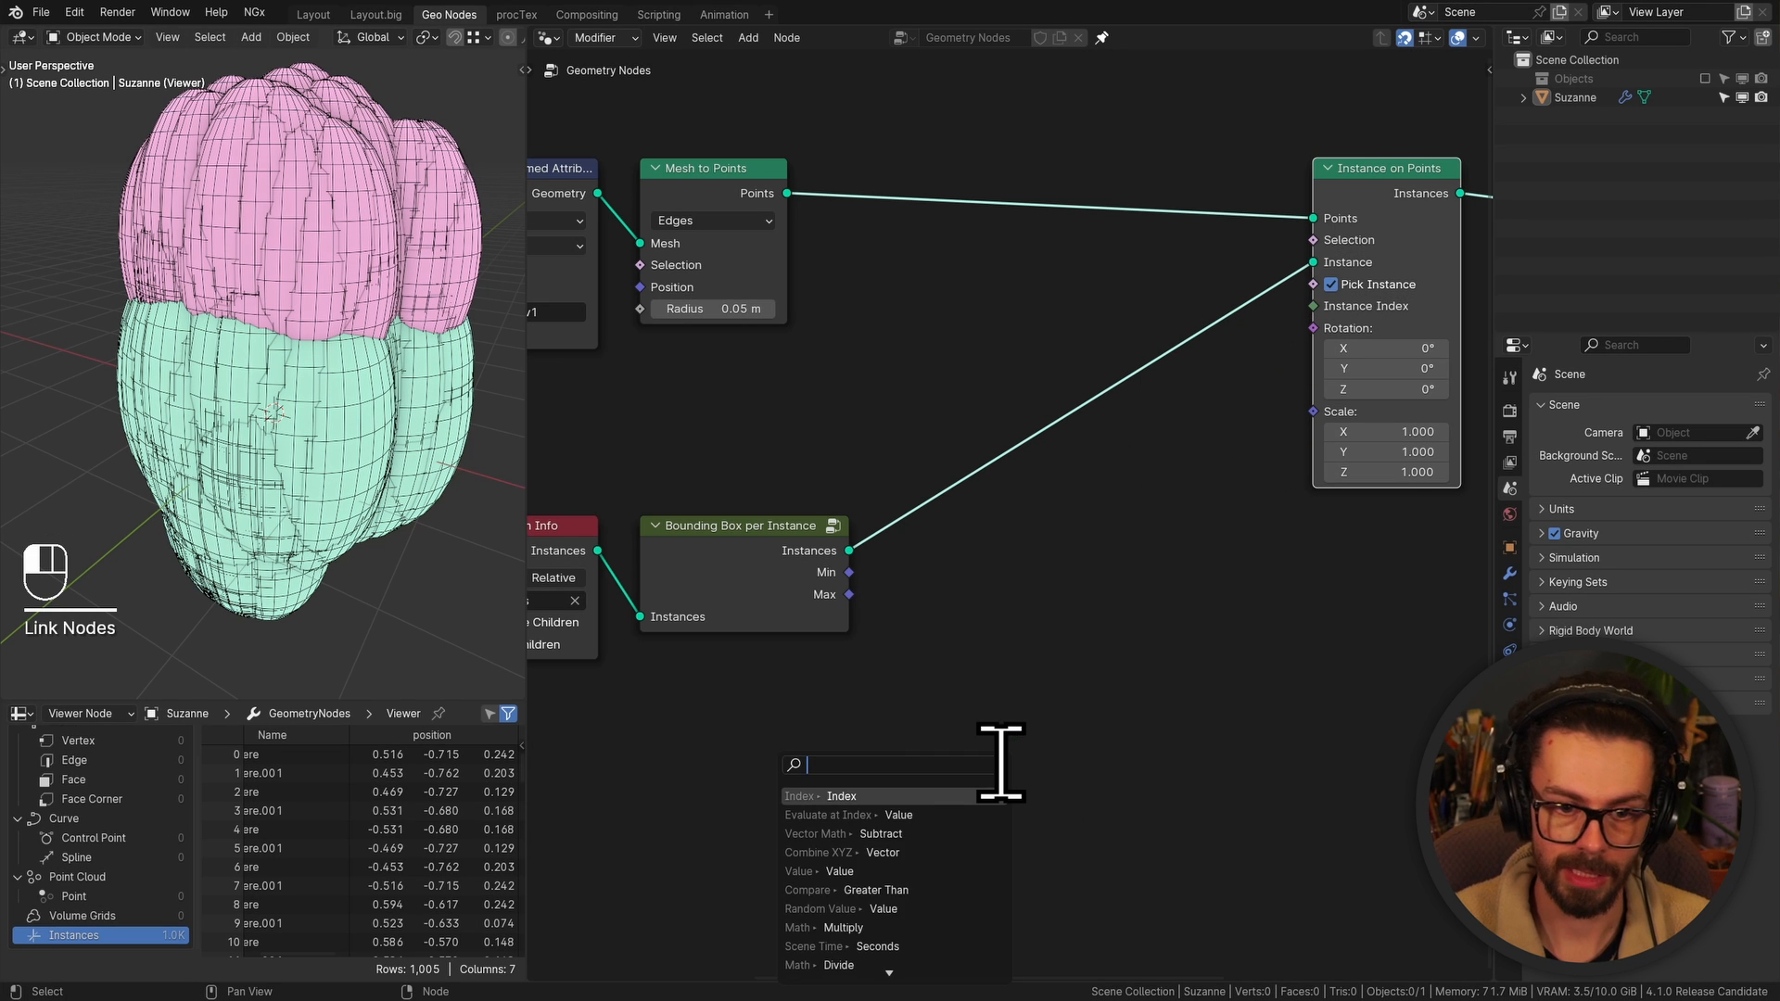
text(random)
key(Return)
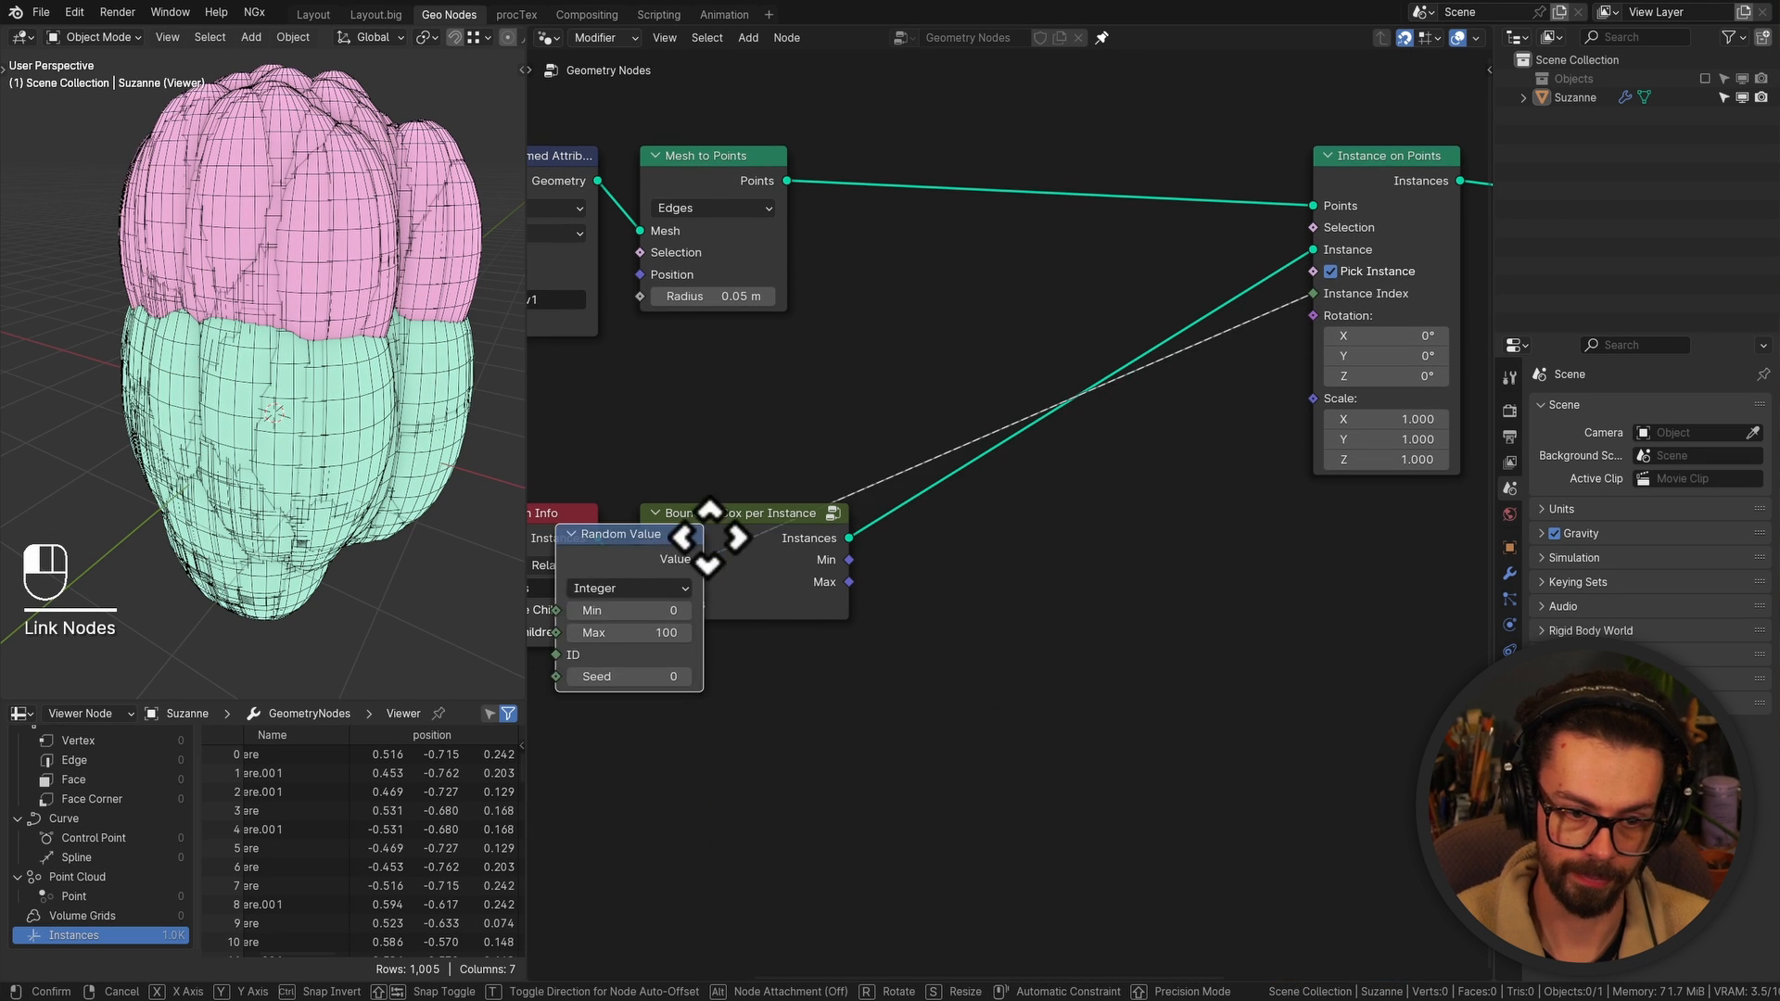
click(795, 664)
Move the Collection Info node further away from Bounding Box per Instance to make room between them
middle_drag(969, 686, 872, 435)
middle_drag(1201, 679, 1239, 667)
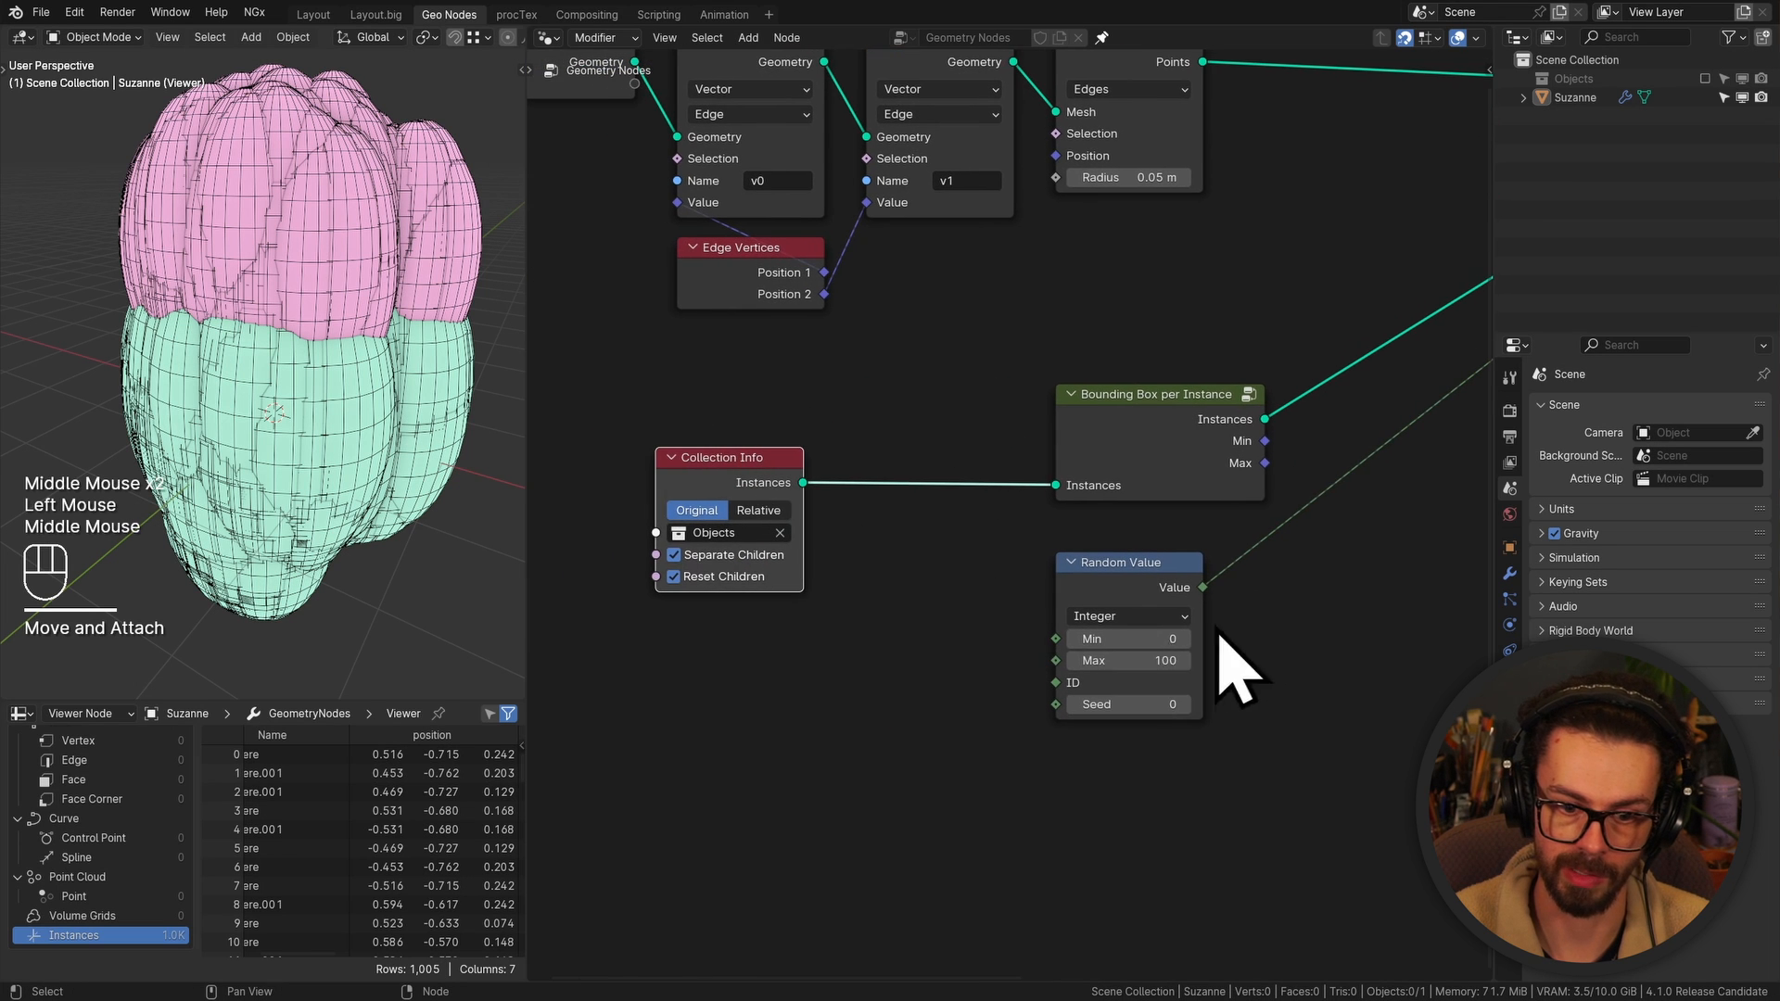
ctrl+middle_drag(1053, 735, 1196, 528)
scroll(1196, 533, down, 1)
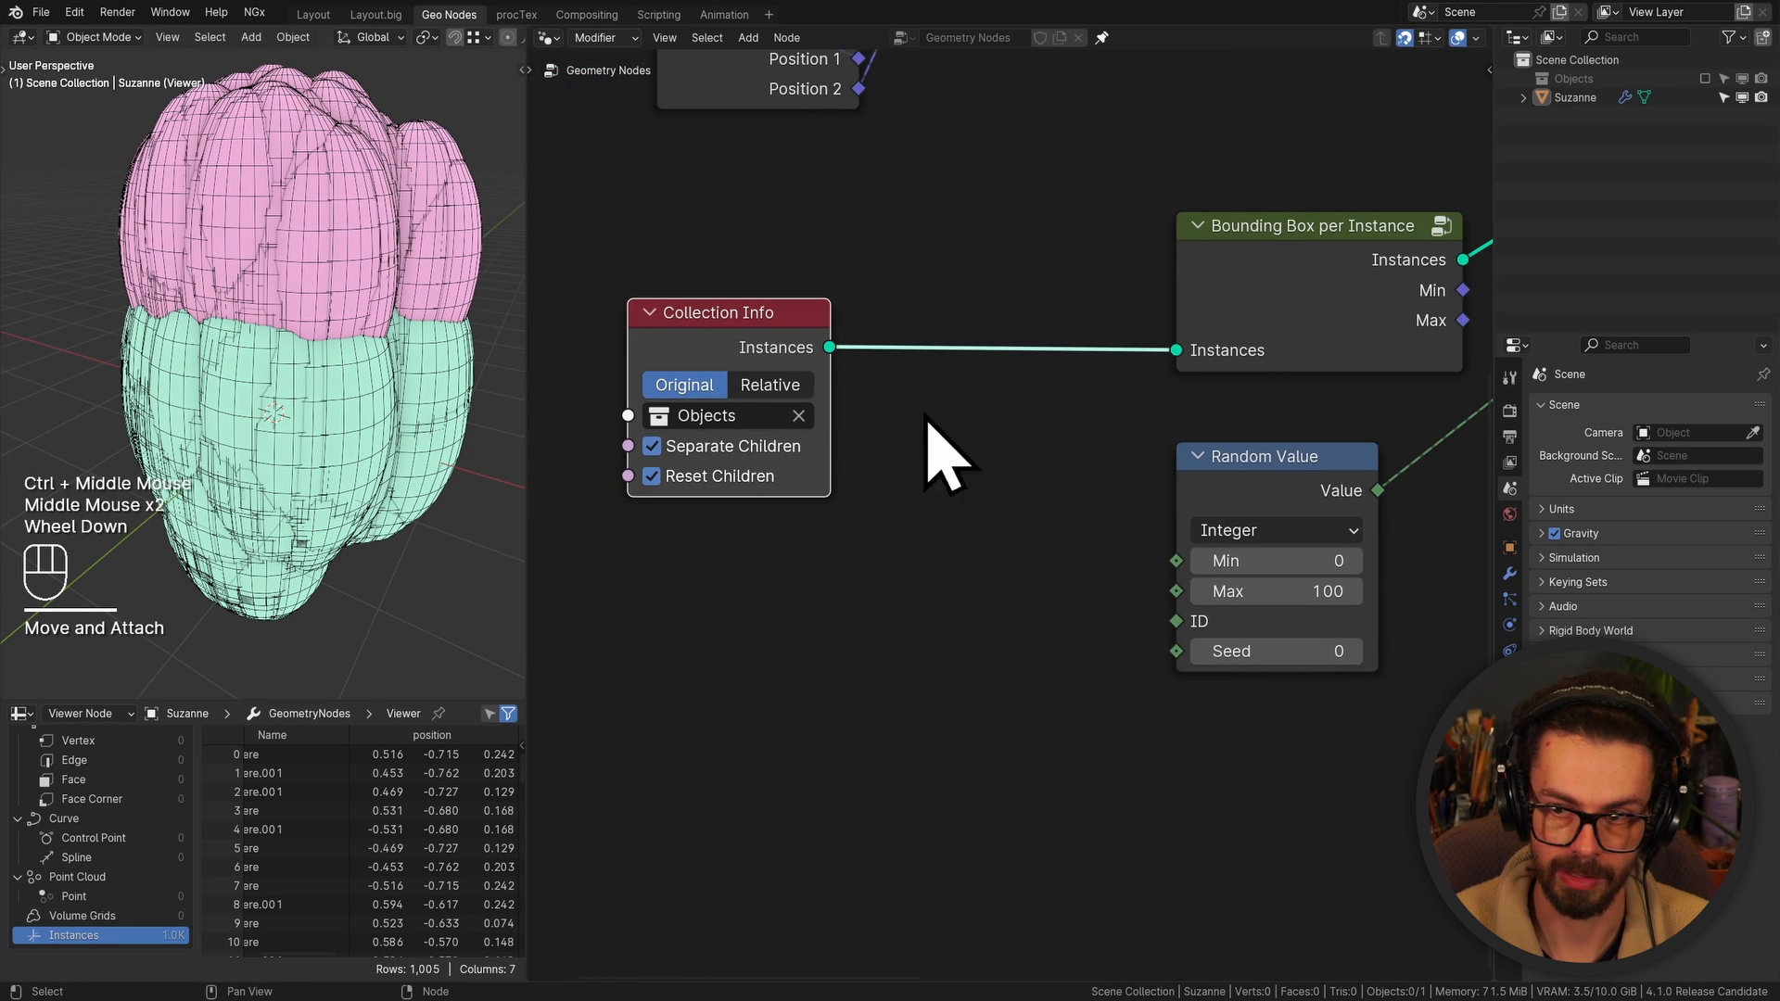
Add a Domain Size node fed by the Collection Info node's Instances, with its component set to Instances
drag(676, 349, 739, 482)
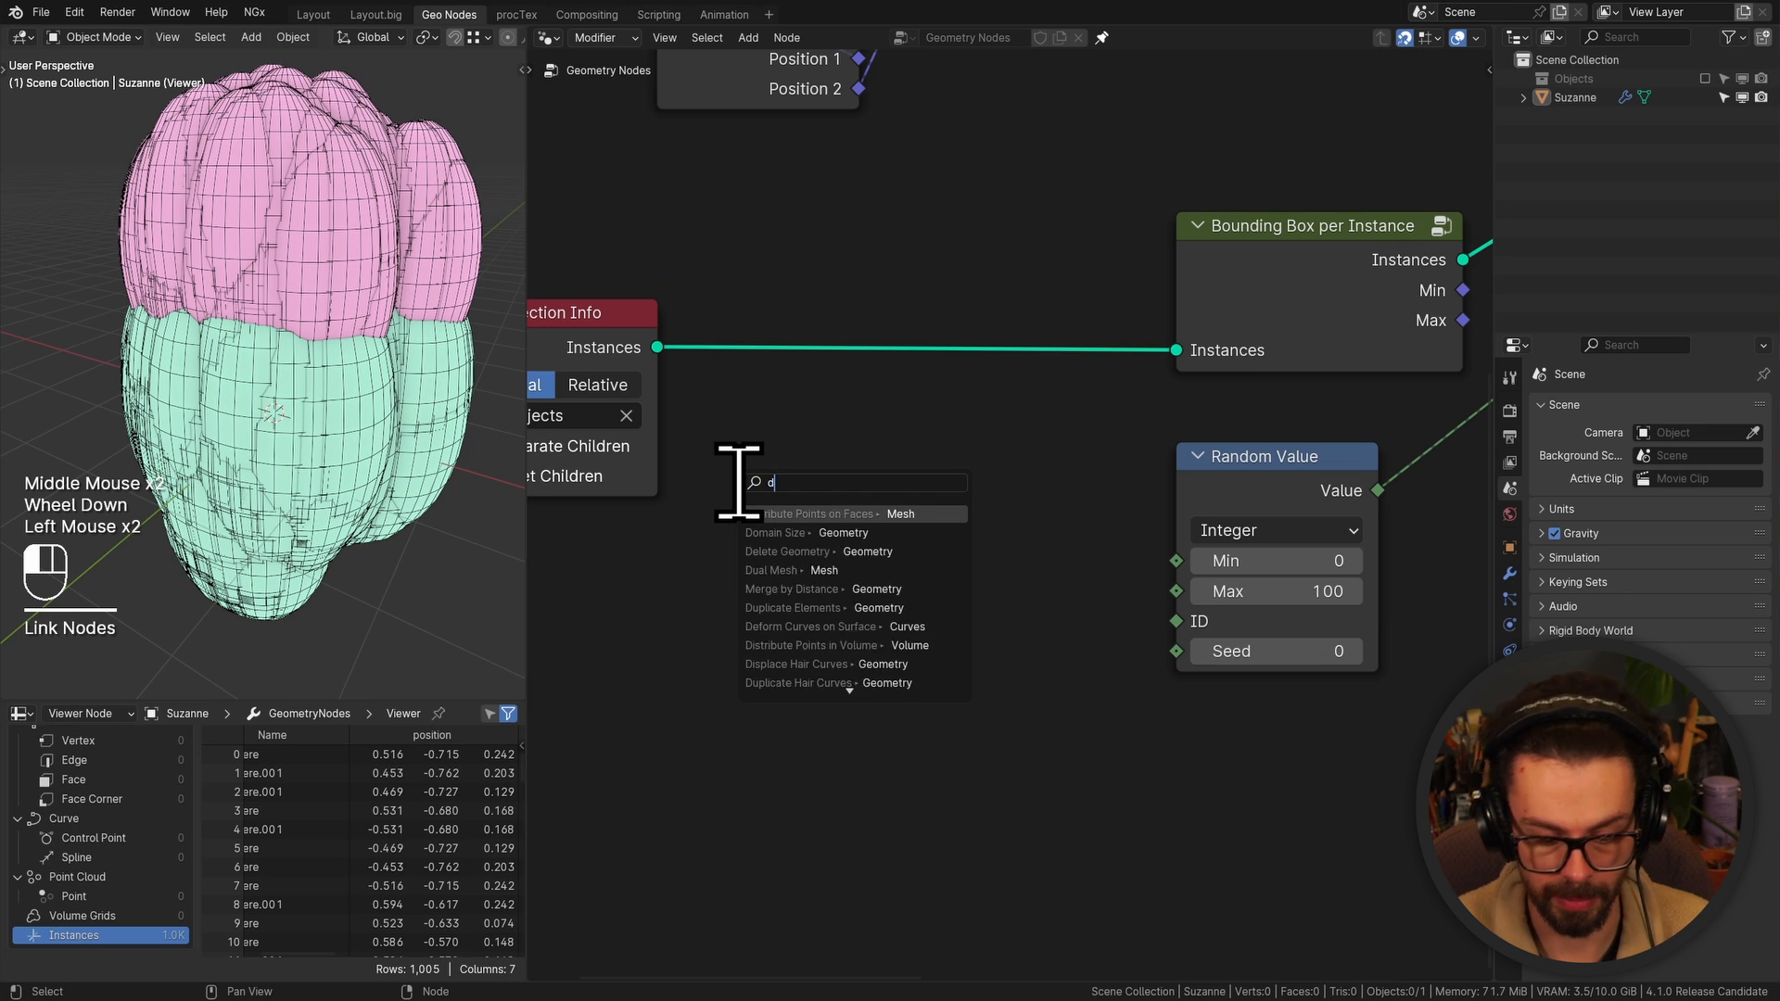
text(domain)
key(Return)
click(876, 649)
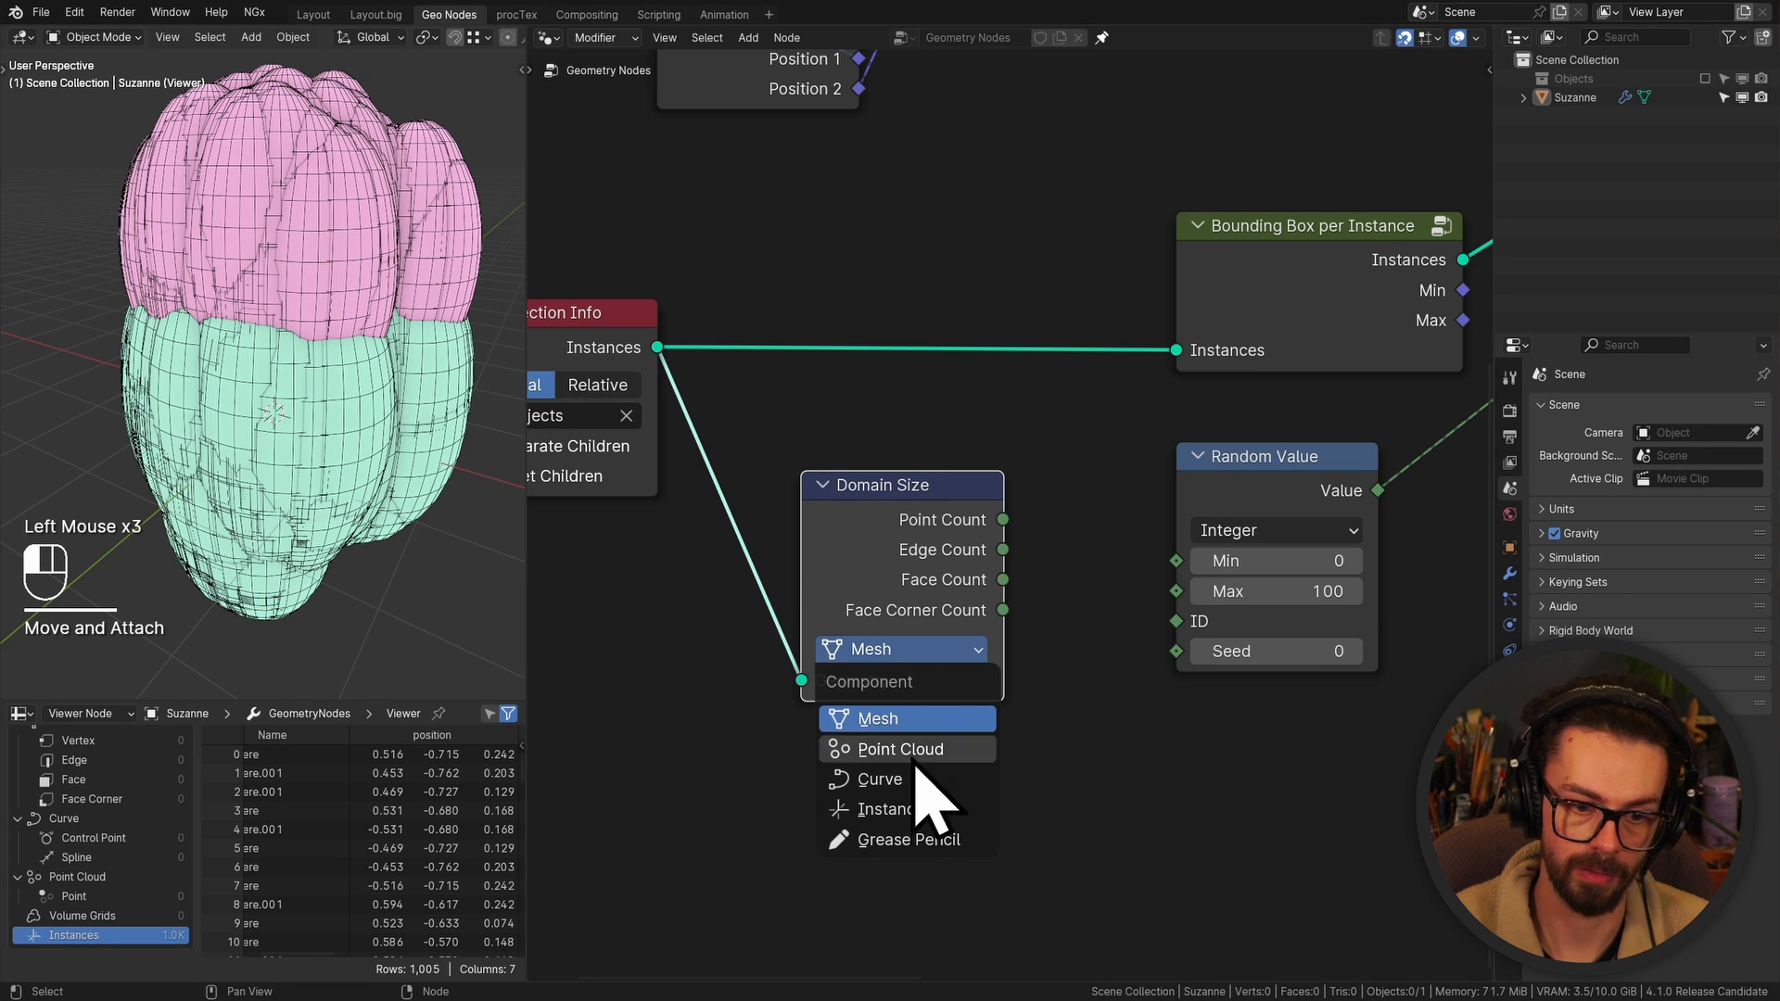
click(890, 806)
drag(865, 492, 807, 491)
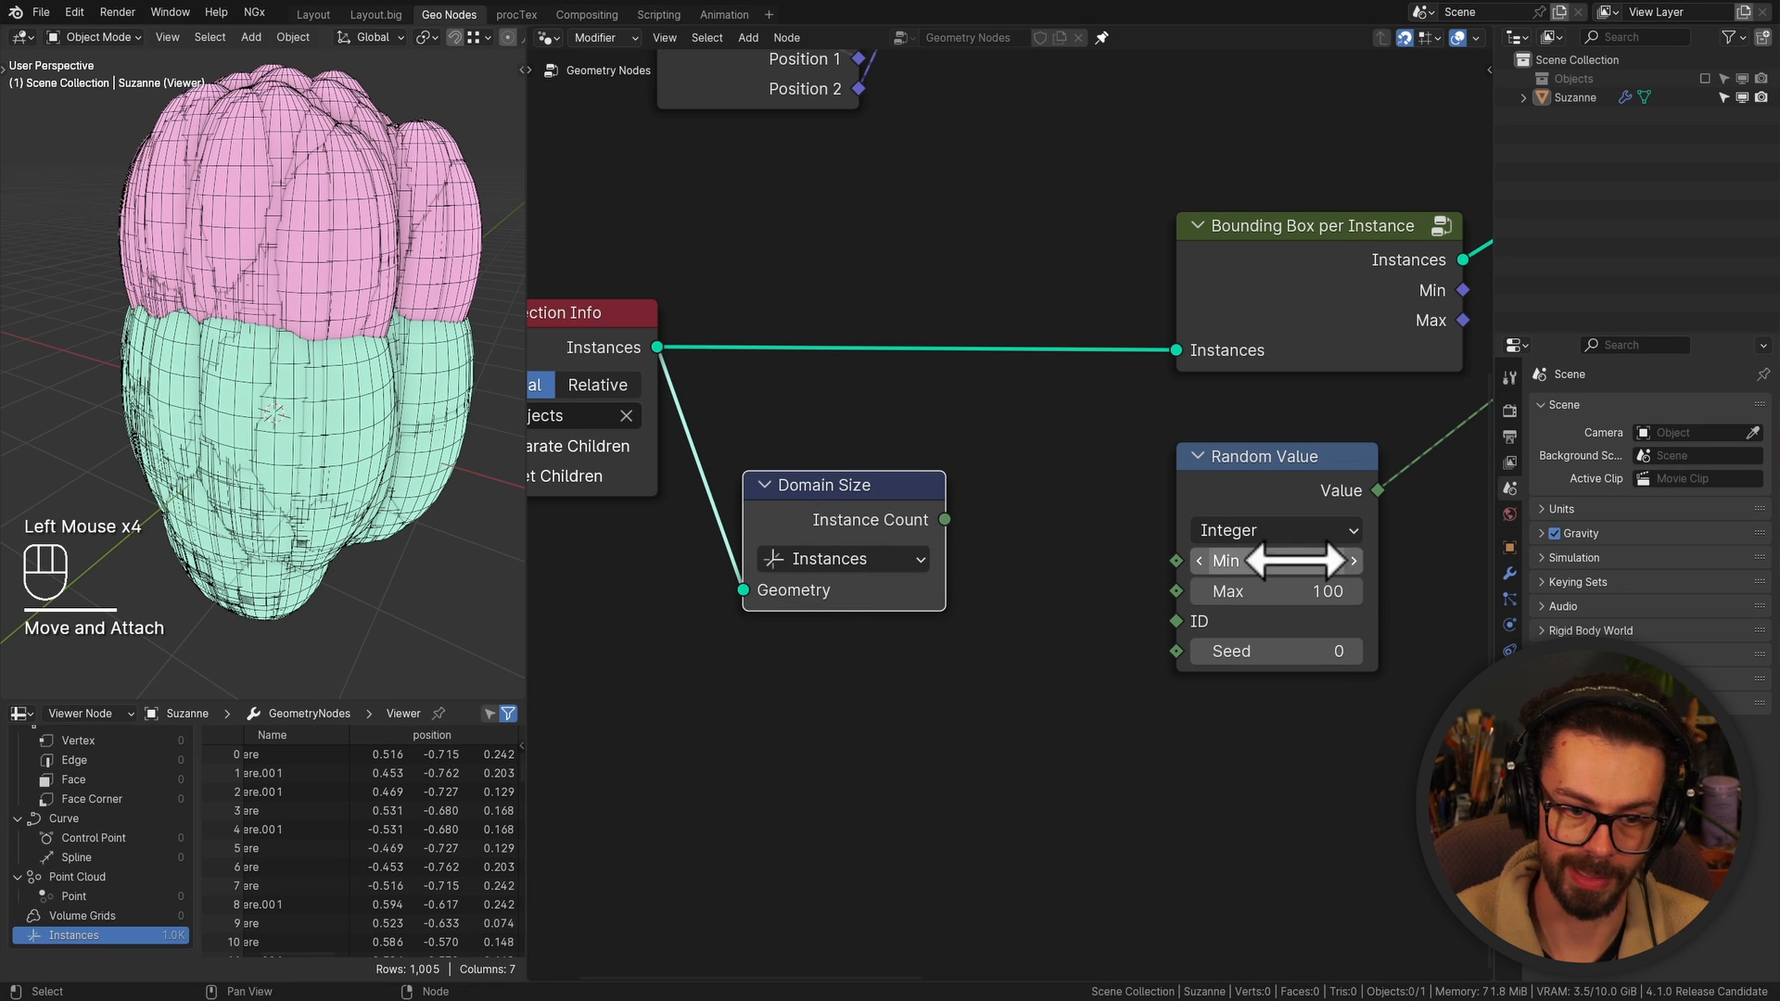
Add a Math node set to Subtract after Domain Size that subtracts 1 from the Instance Count
mouse_move(947, 526)
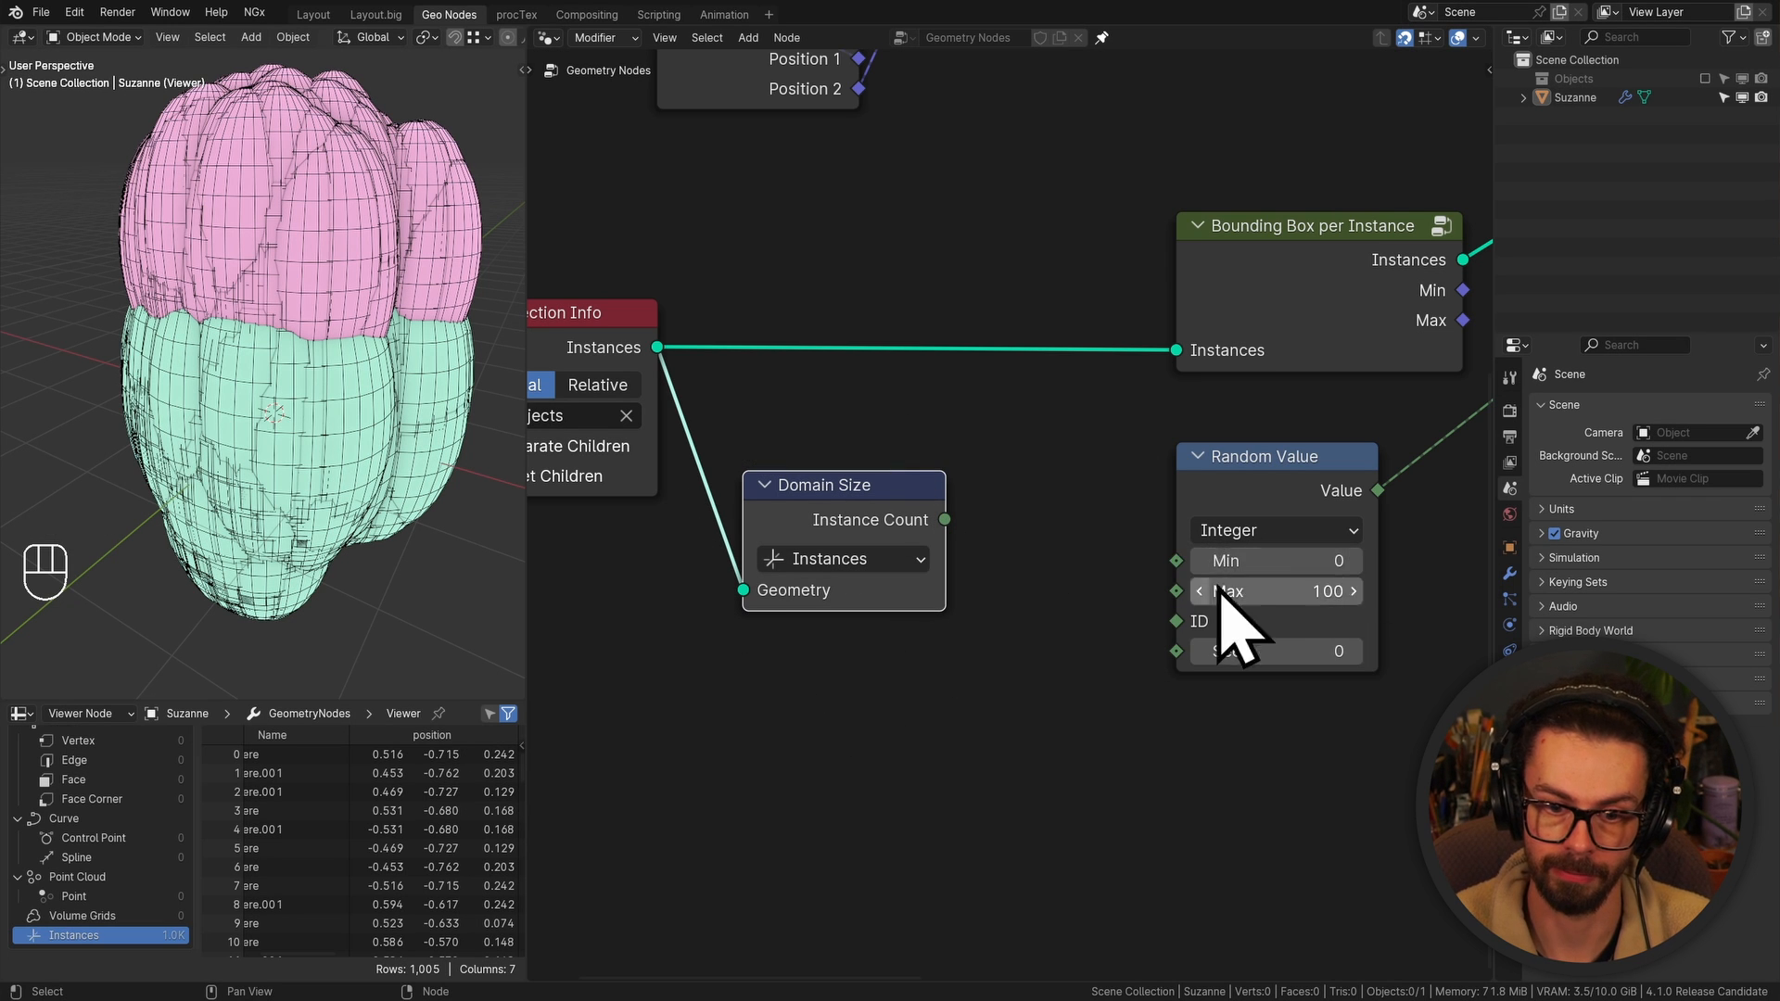
drag(945, 519, 1046, 584)
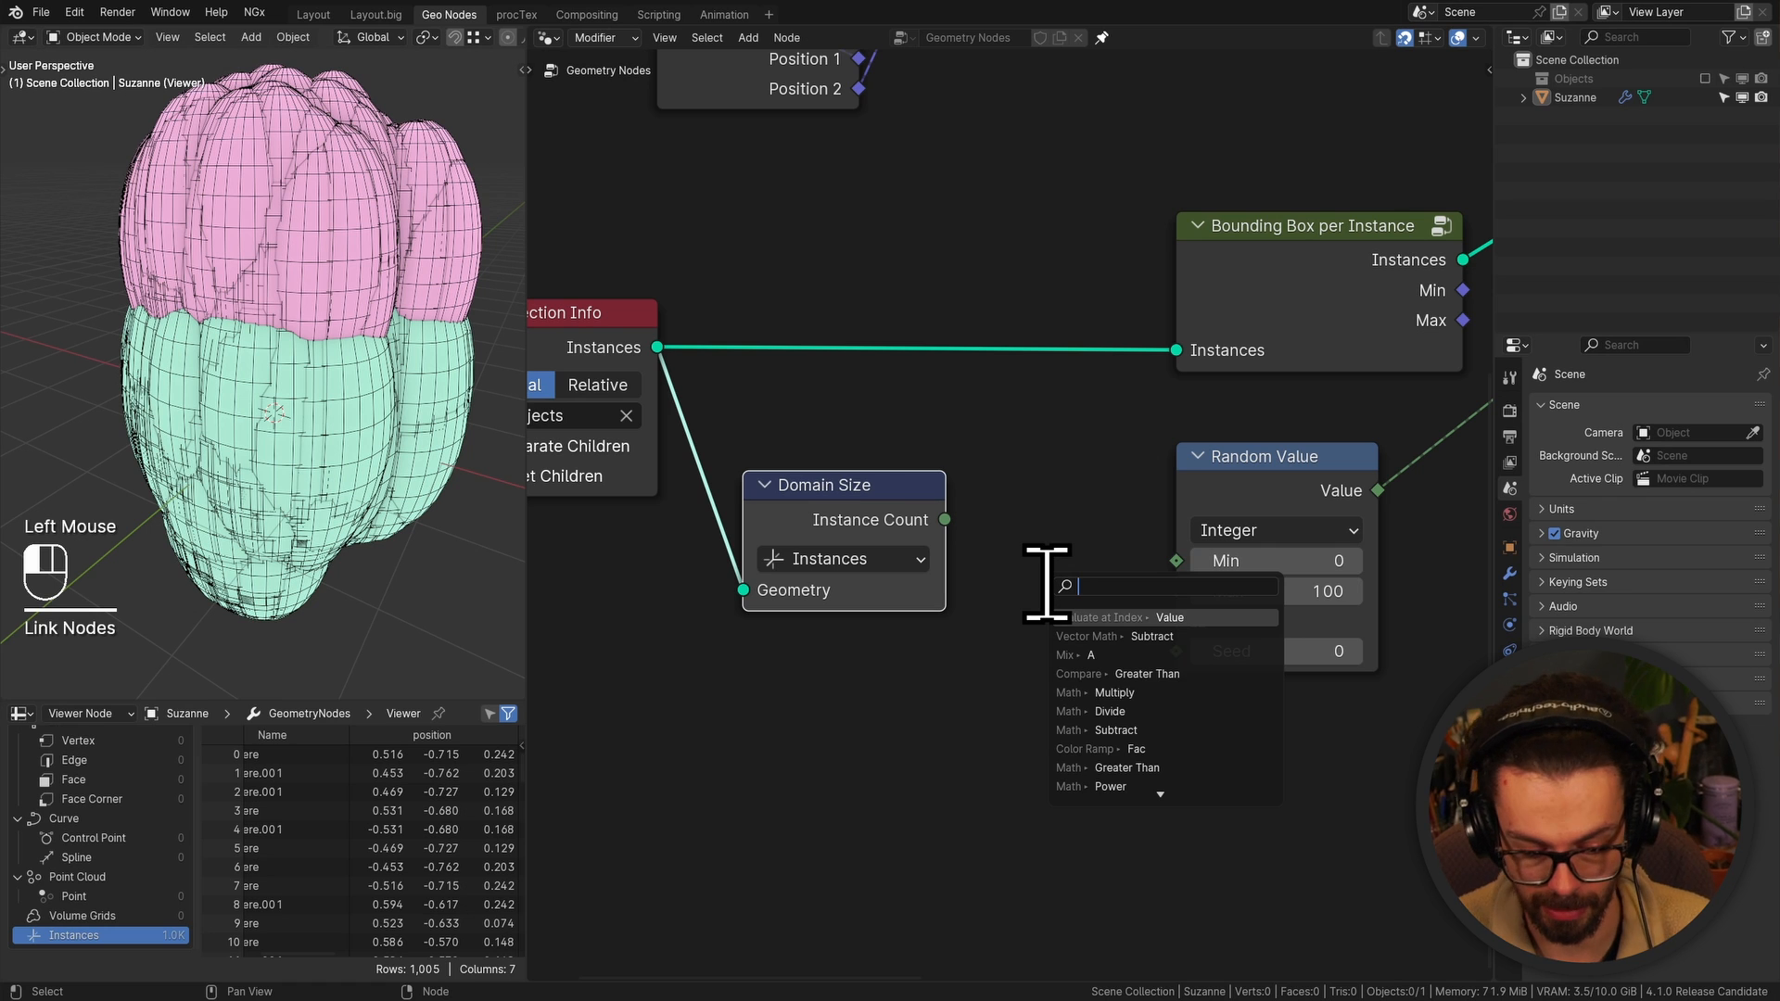
text(sub)
key(Return)
click(989, 495)
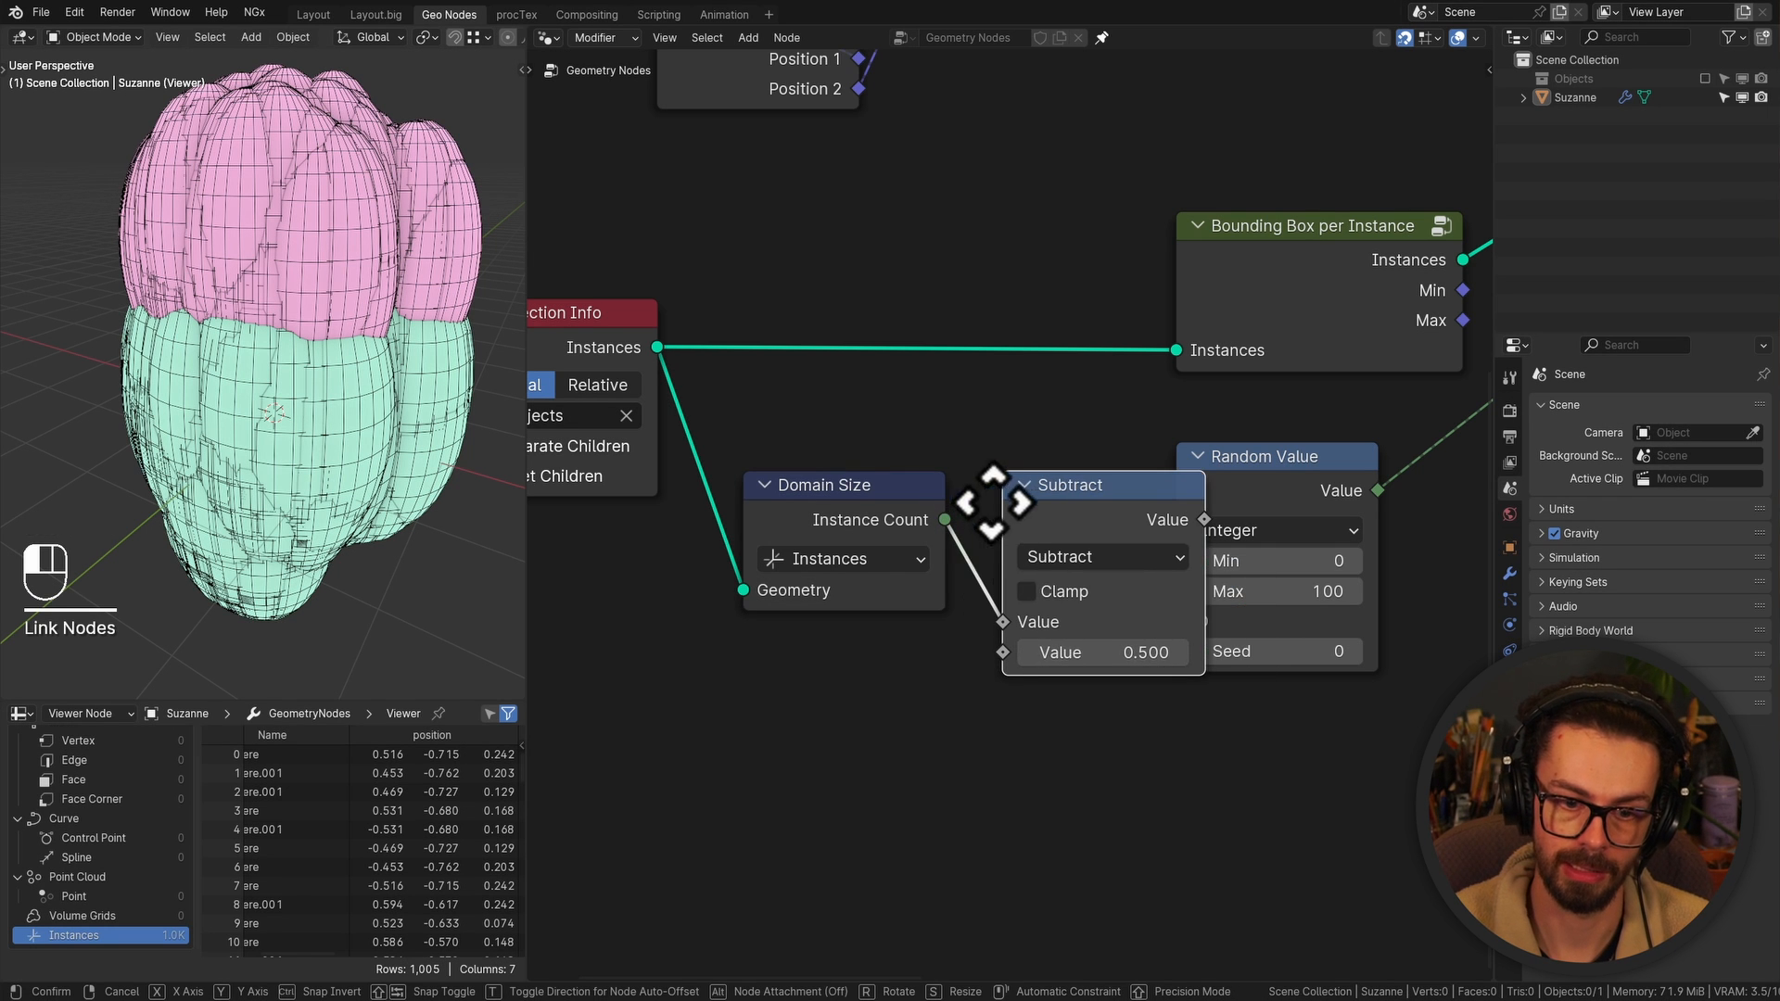
click(1117, 654)
text(1)
key(Return)
Place the Random Value node beside the Subtract node and link the Subtract result to its Max
drag(1239, 493, 1359, 521)
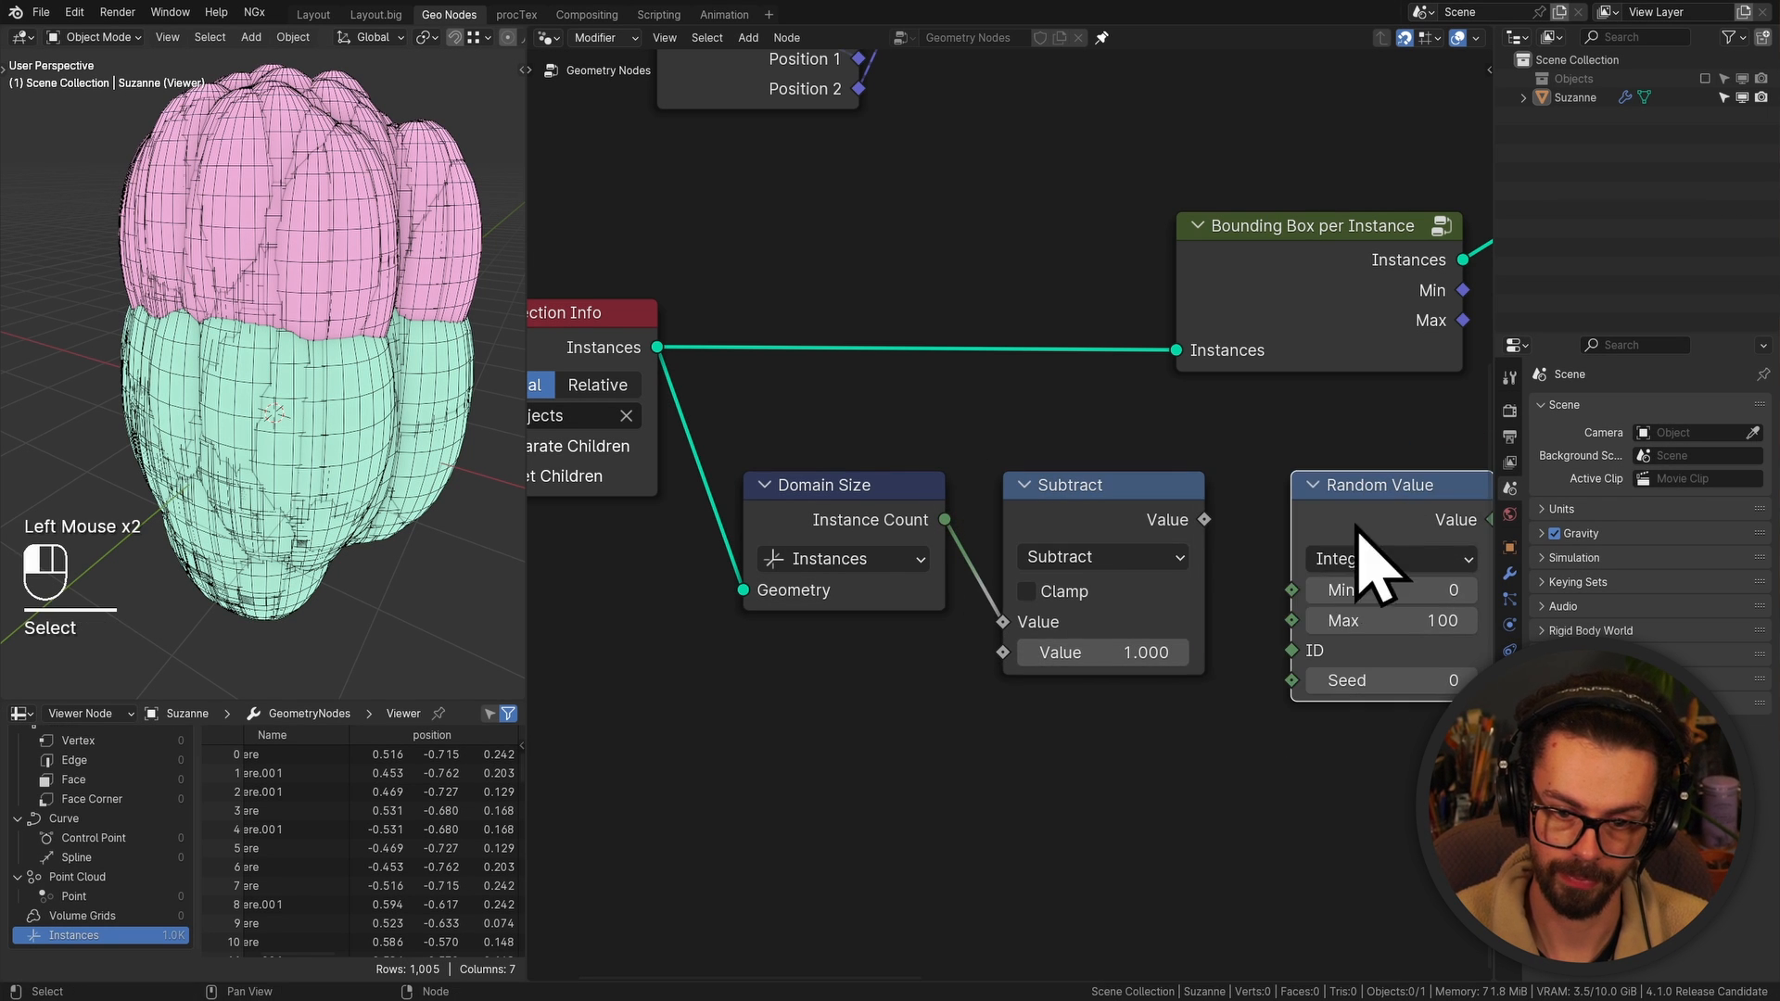
drag(1204, 517, 1302, 617)
middle_drag(1348, 566, 1258, 557)
drag(1320, 500, 1289, 502)
Move the Domain Size, Subtract and Random Value nodes together to just below Bounding Box per Instance
scroll(1227, 743, down, 3)
middle_drag(1226, 742, 1157, 703)
drag(666, 441, 1204, 623)
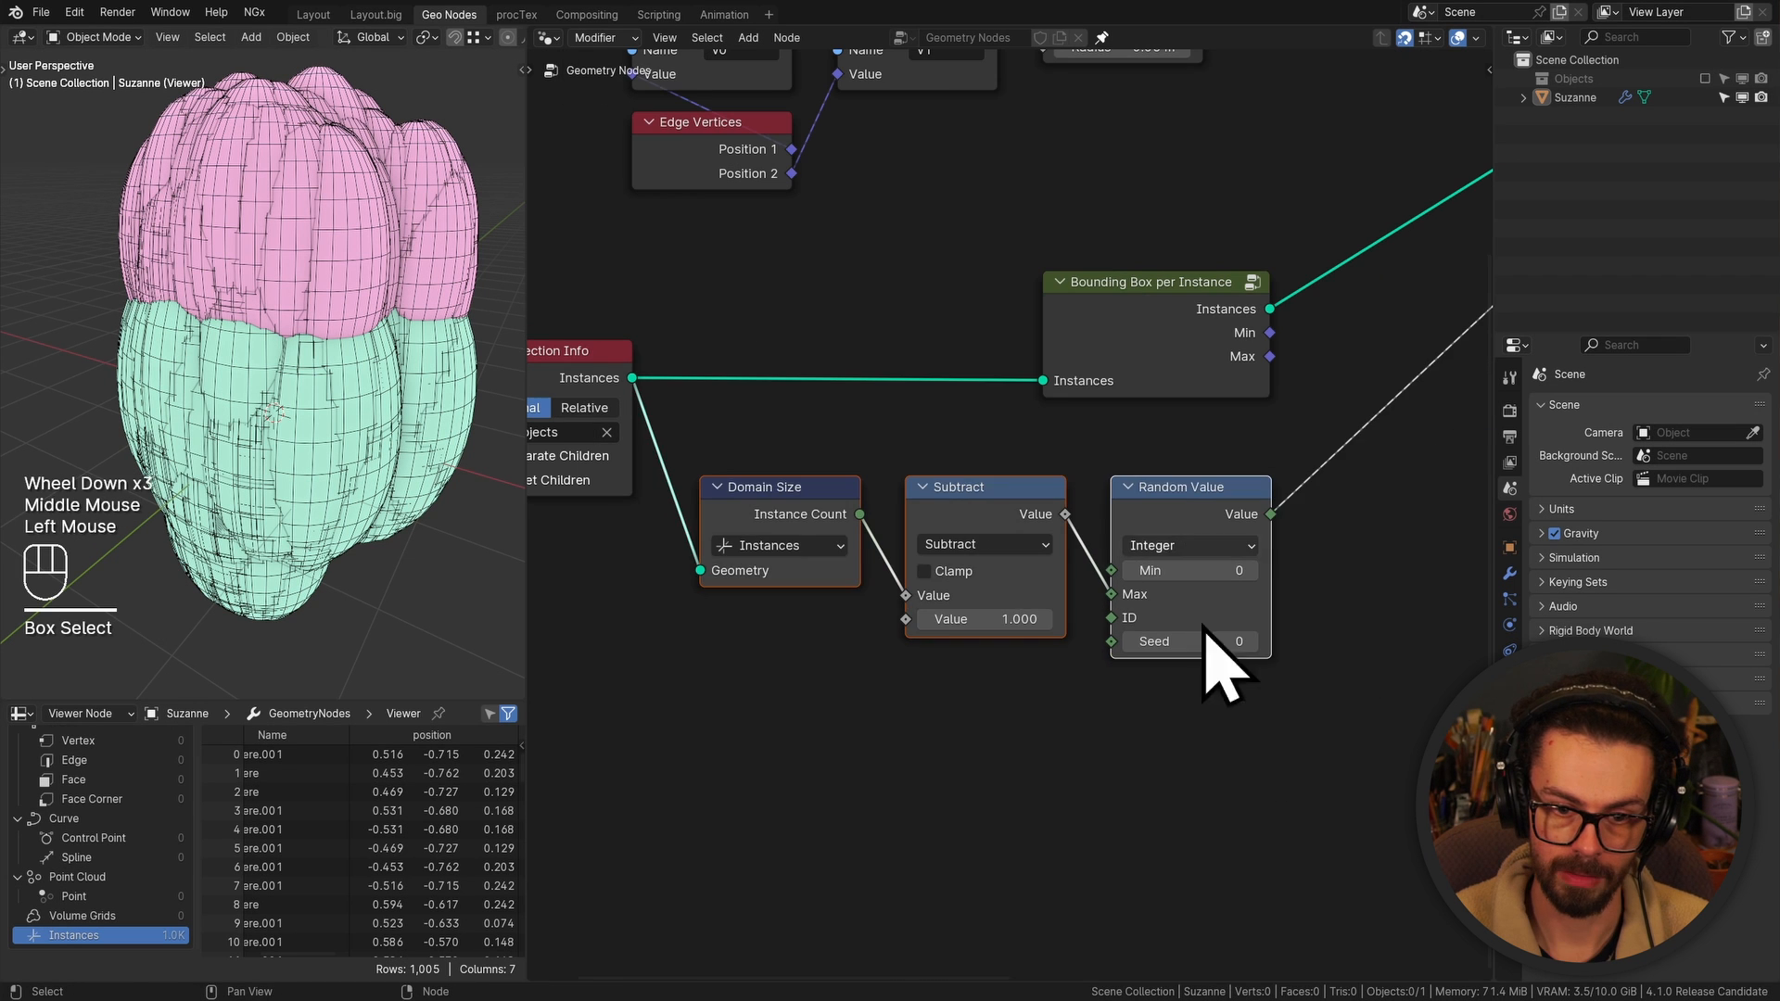
key(g)
click(1173, 711)
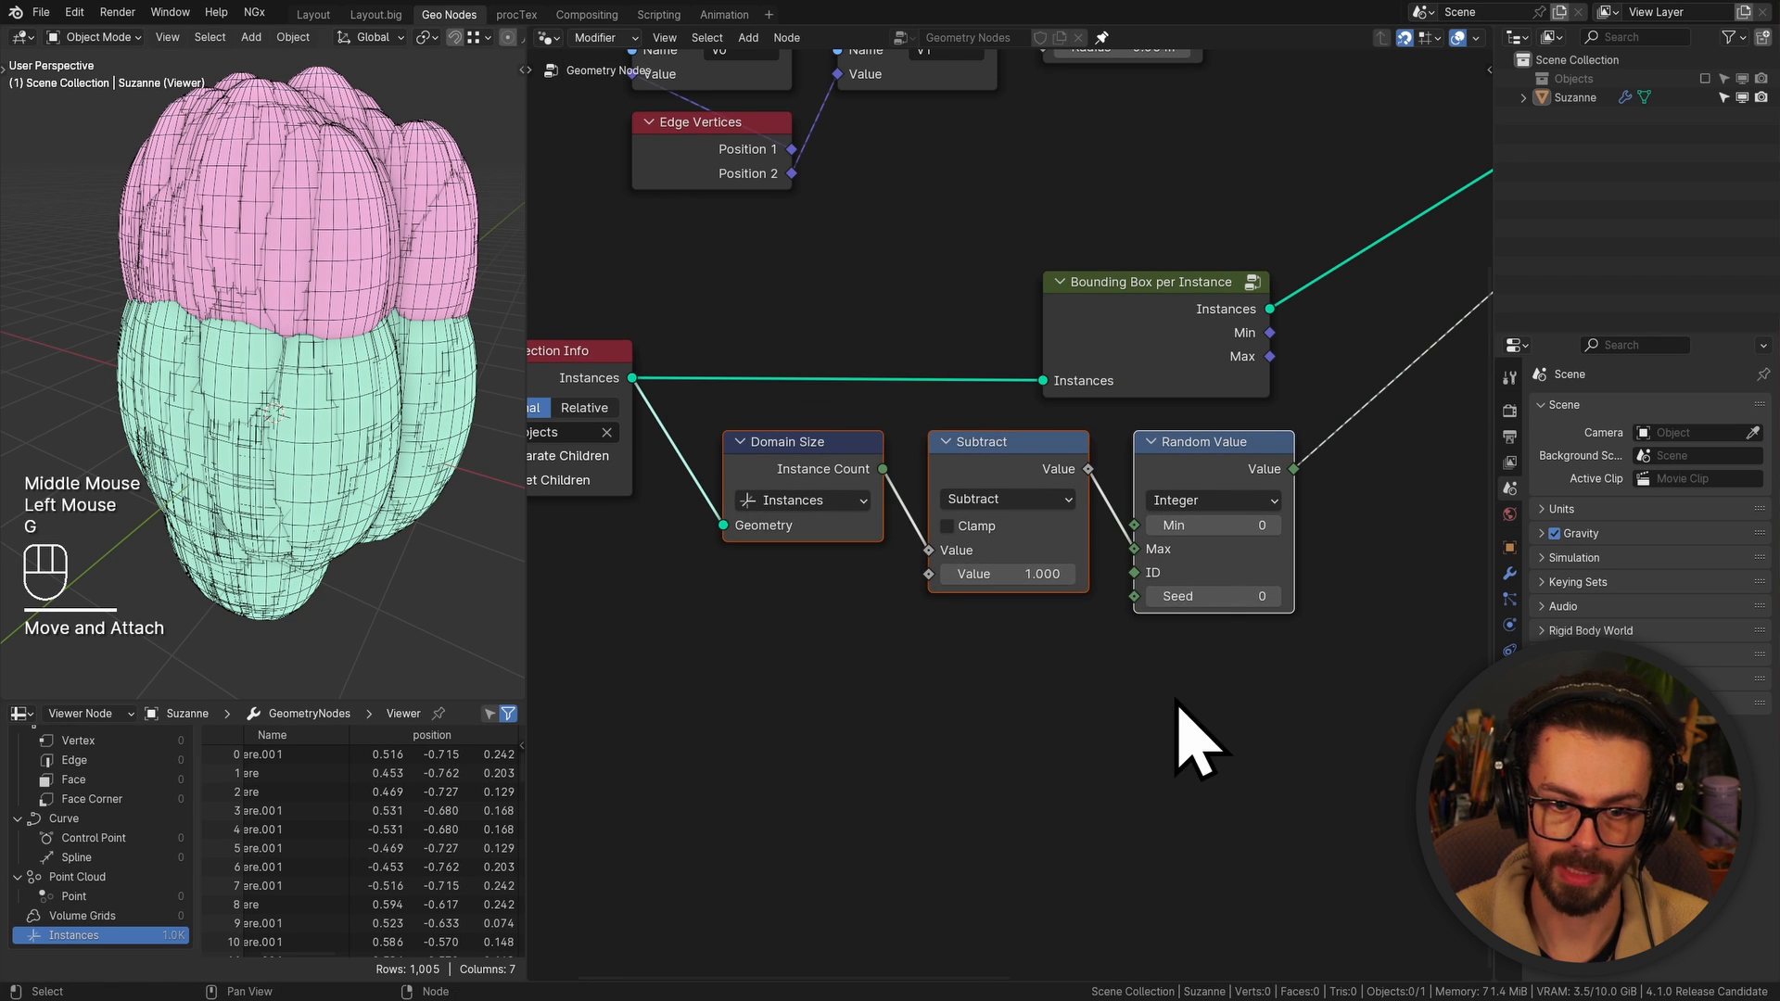
key(g)
Add a Sample Index node with the Bounding Box per Instance node's Instances as its Geometry input
middle_drag(1143, 343, 882, 496)
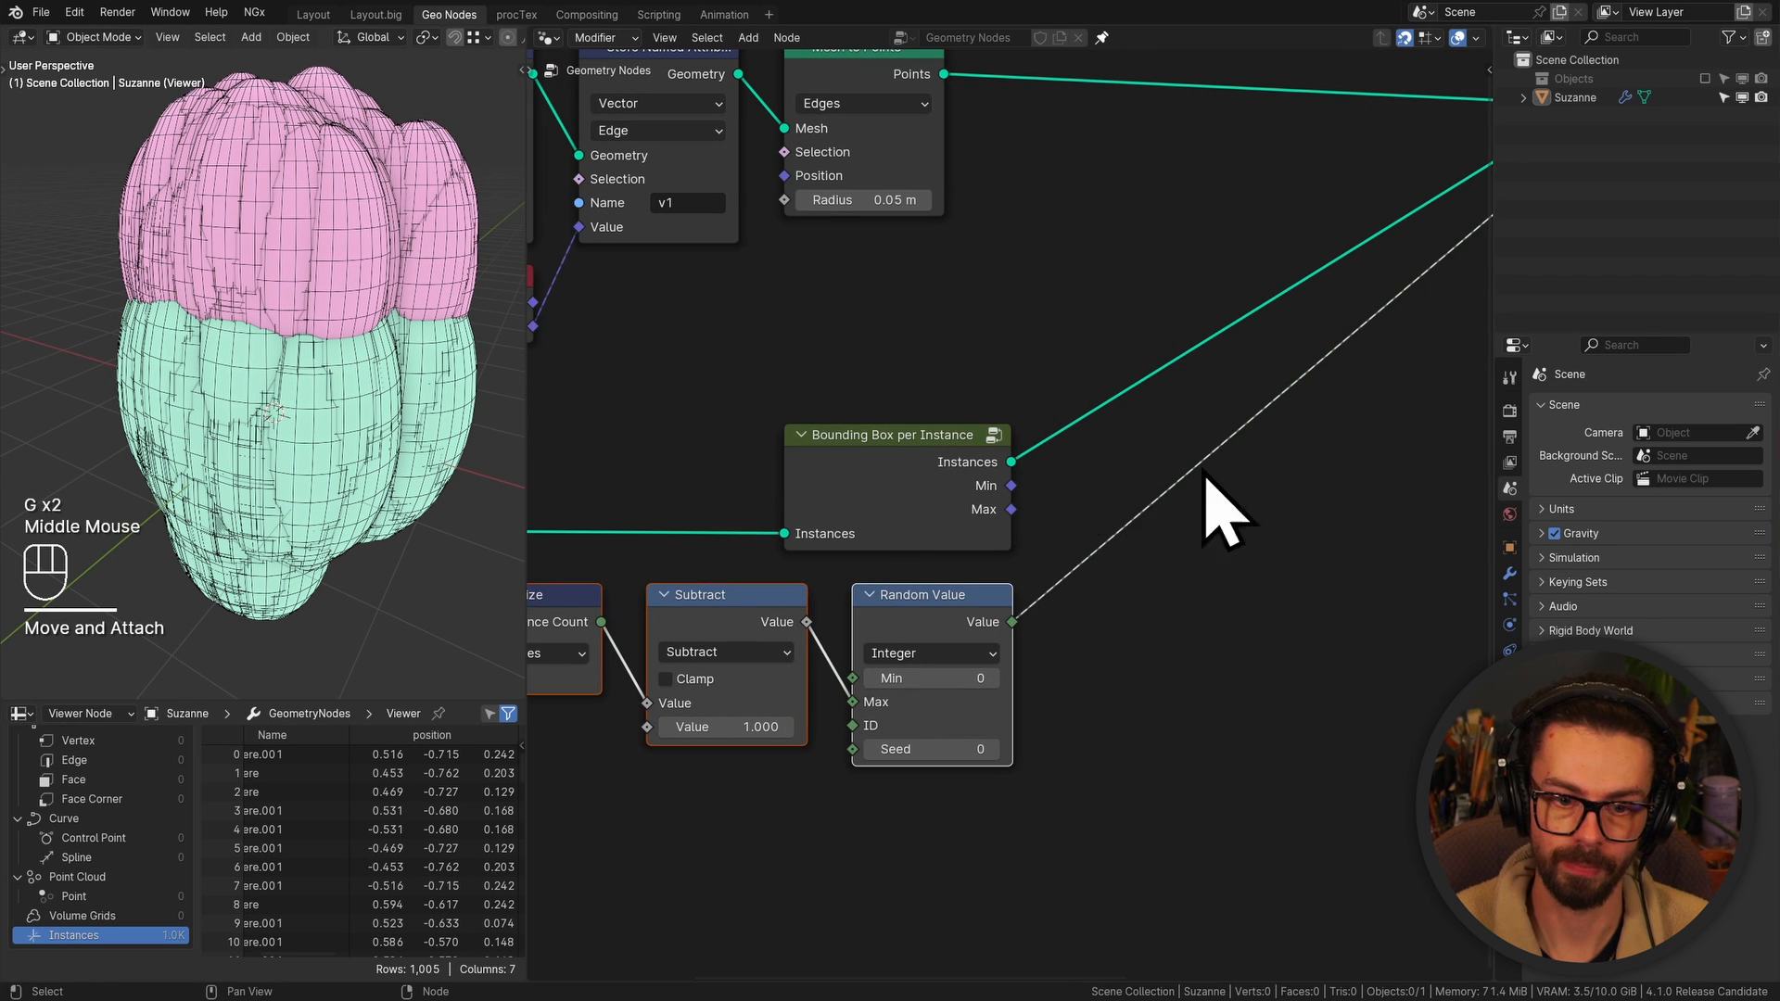
key(shift+a)
text(sample)
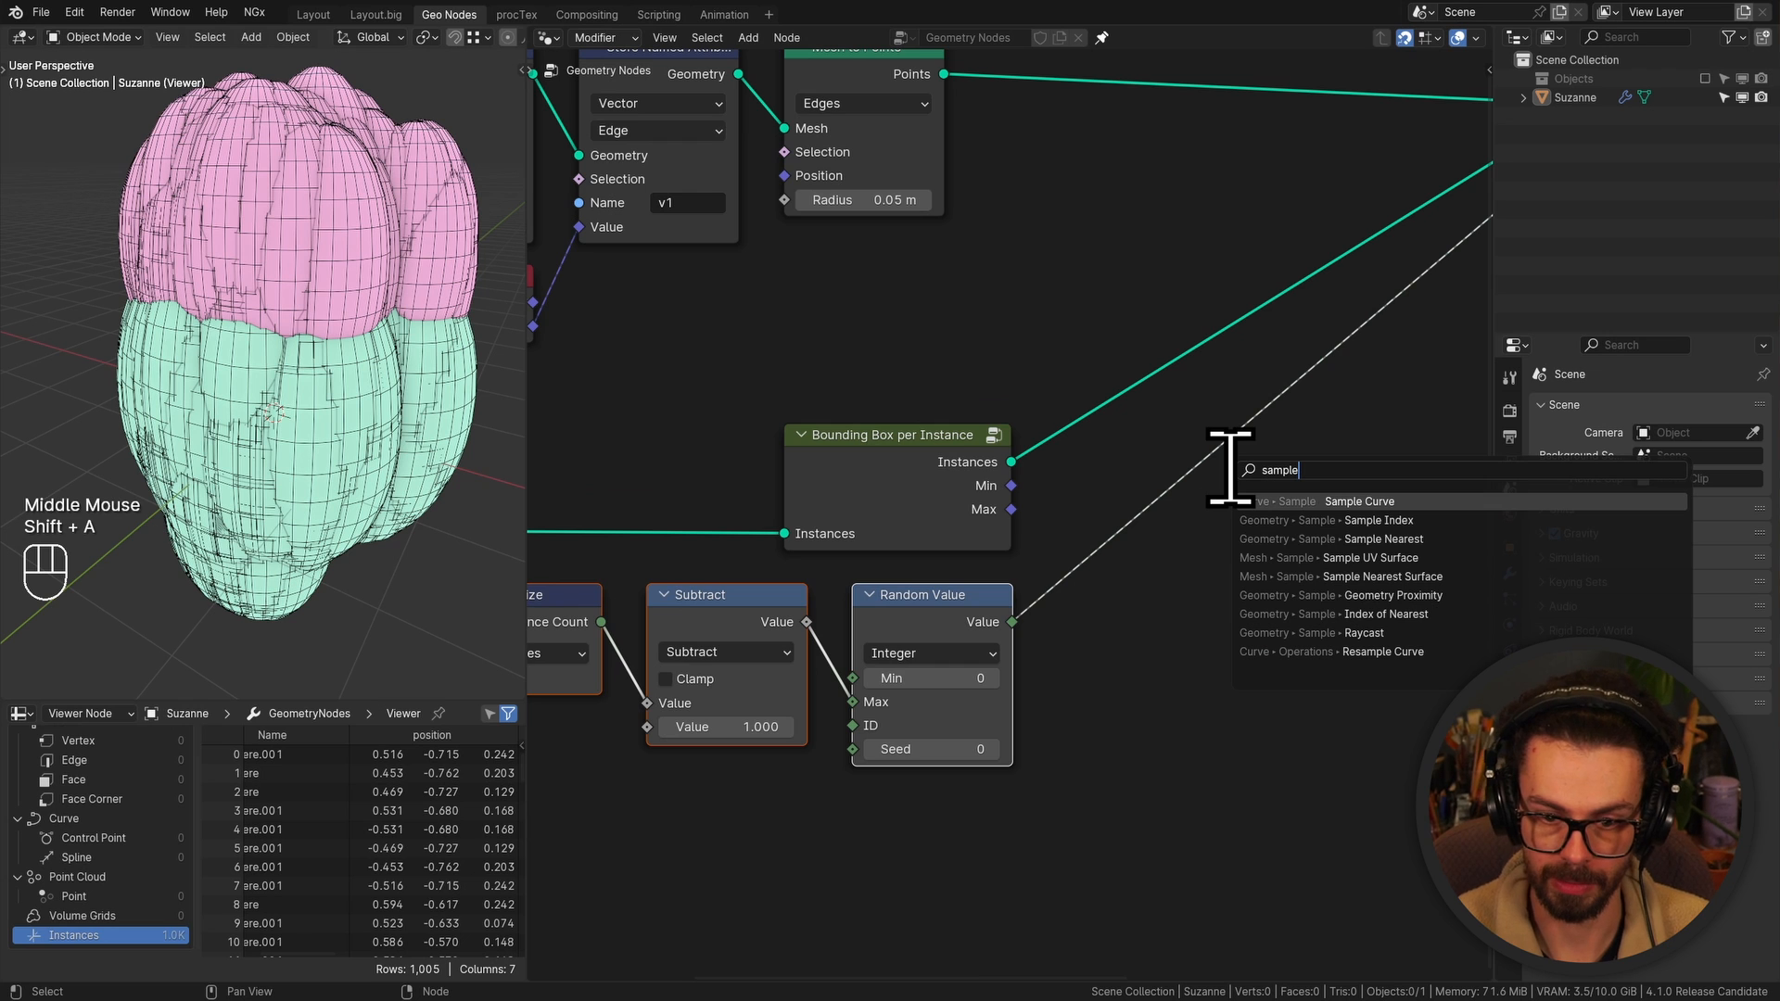
key(Down)
key(Return)
click(1184, 345)
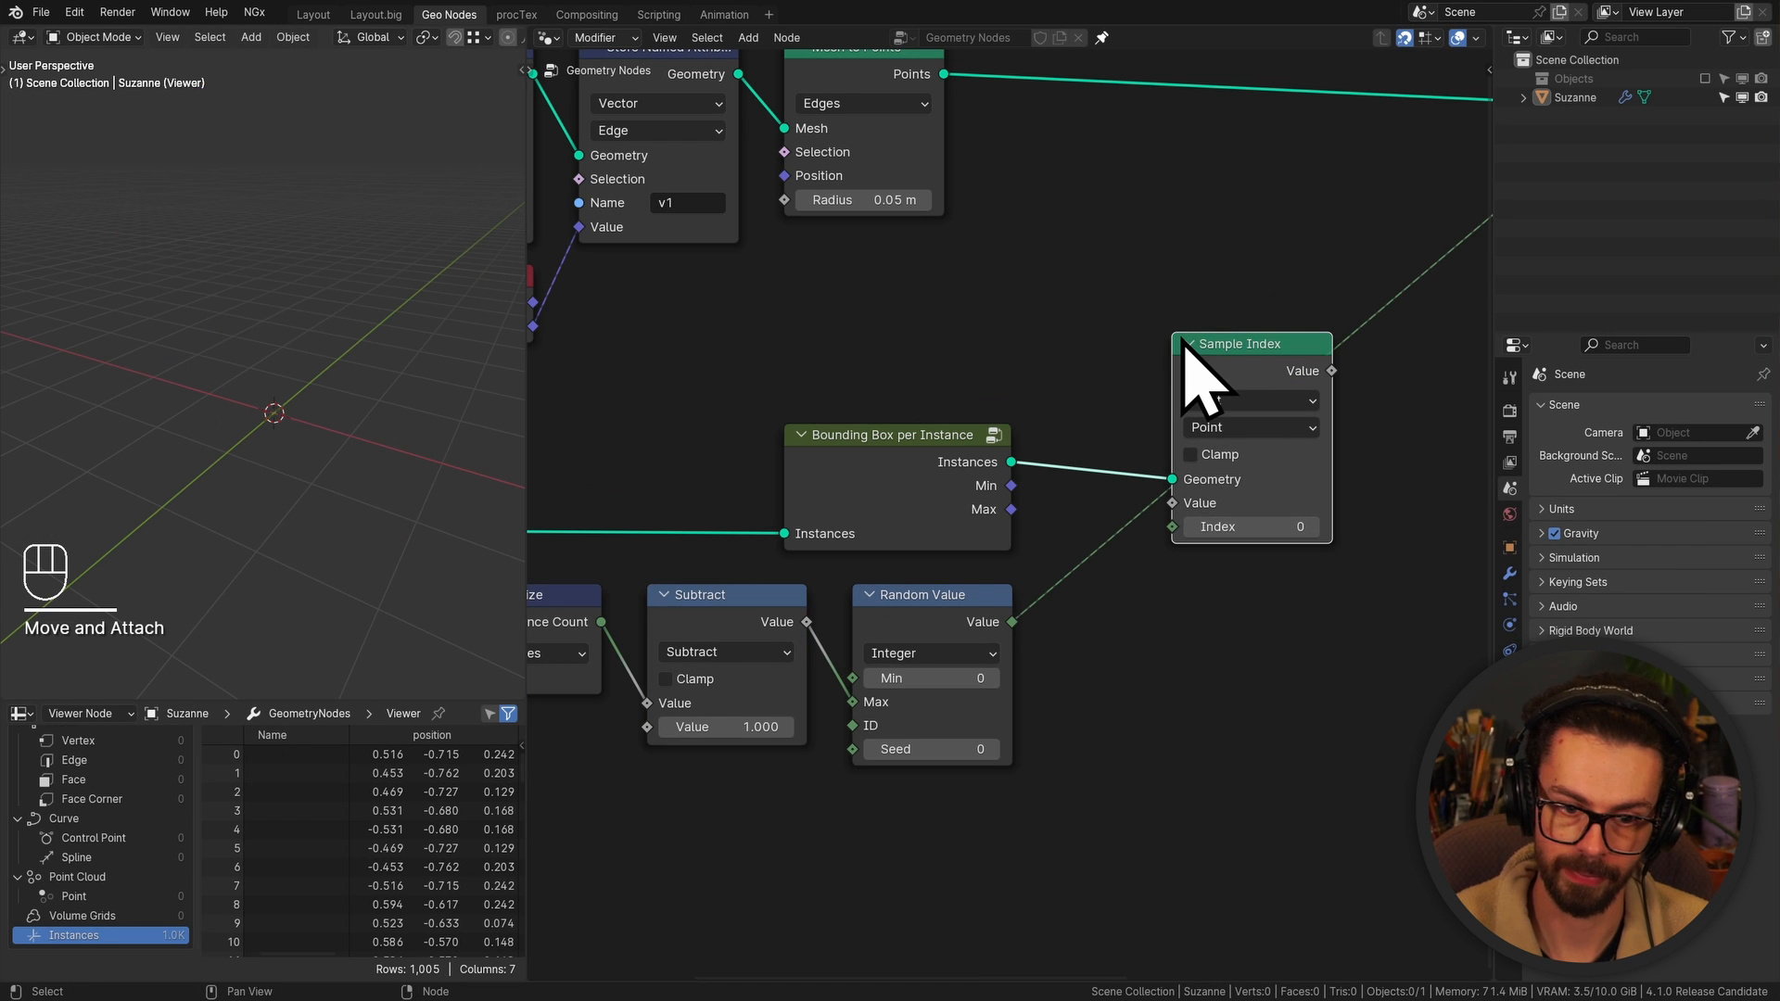
Set the Sample Index node to Vector type on the Instance domain and link the Random Value output to its Index
click(1238, 428)
click(1265, 601)
ctrl+middle_drag(1266, 601, 1142, 580)
drag(914, 677, 1149, 550)
click(1243, 360)
click(1226, 468)
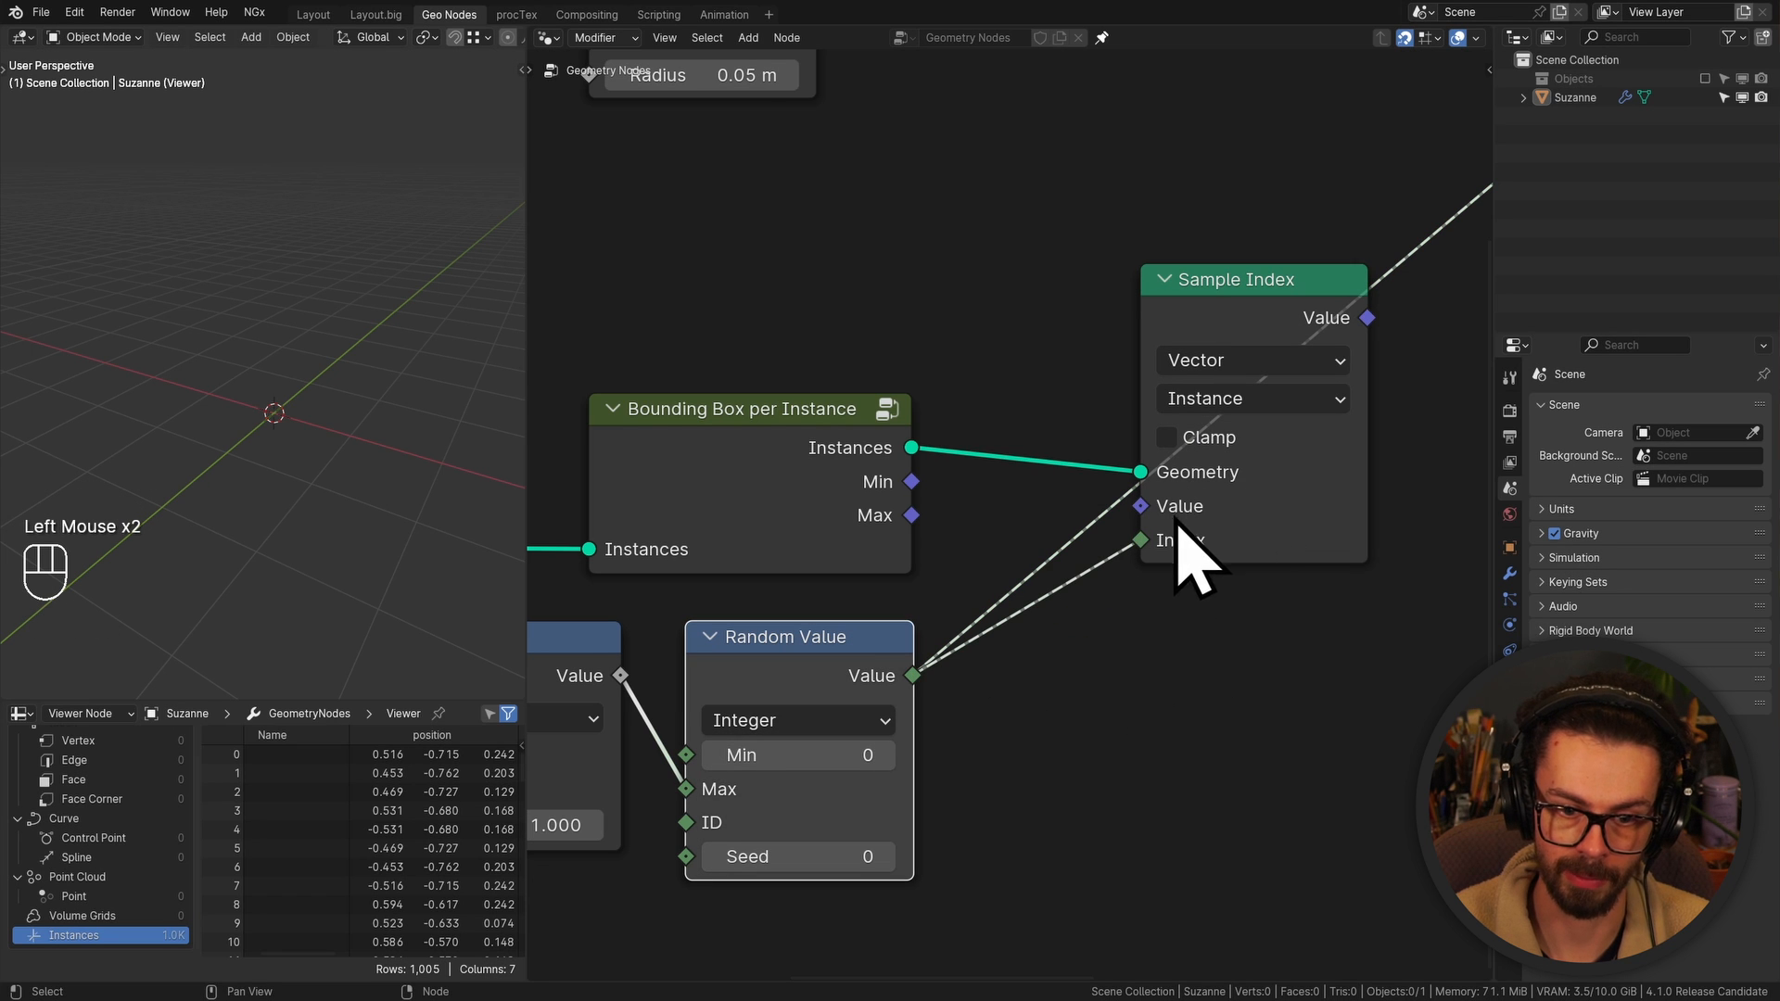
Link the bounding box Min to the Sample Index Value, and duplicate the node with its links below, sampling Max instead
drag(1140, 507, 954, 429)
drag(1197, 343, 1164, 278)
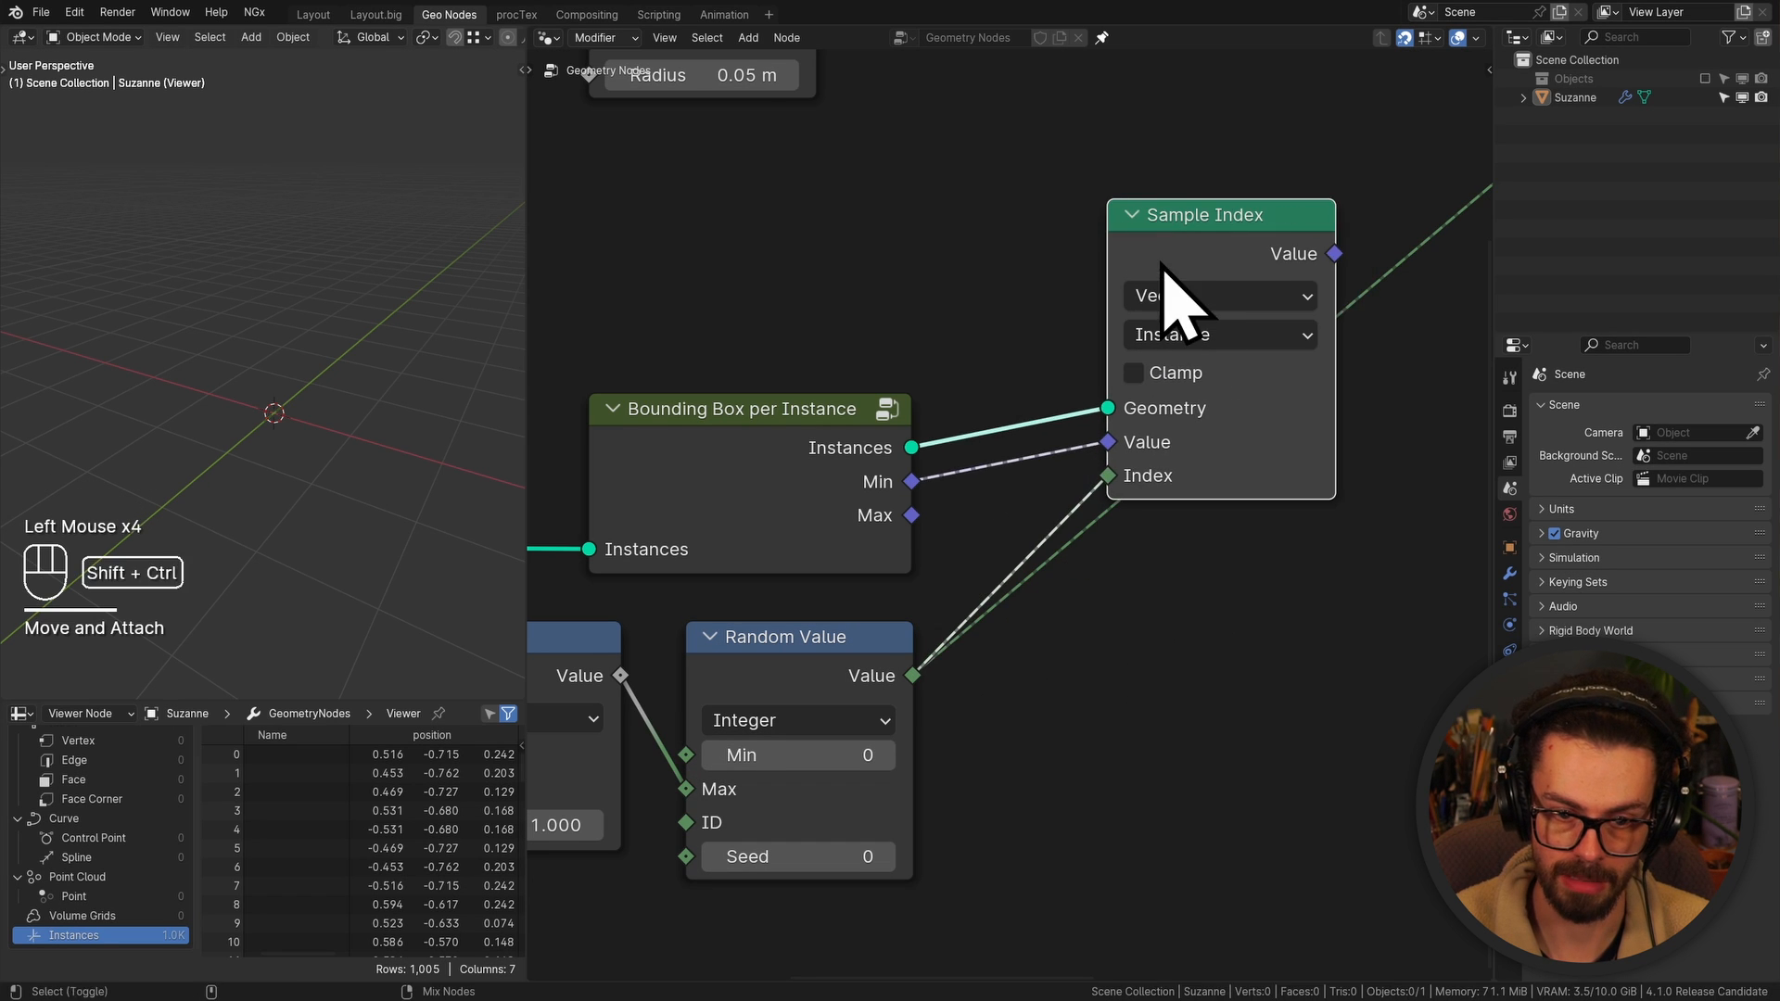
key(shift+ctrl+d)
click(1166, 604)
drag(912, 515, 1109, 766)
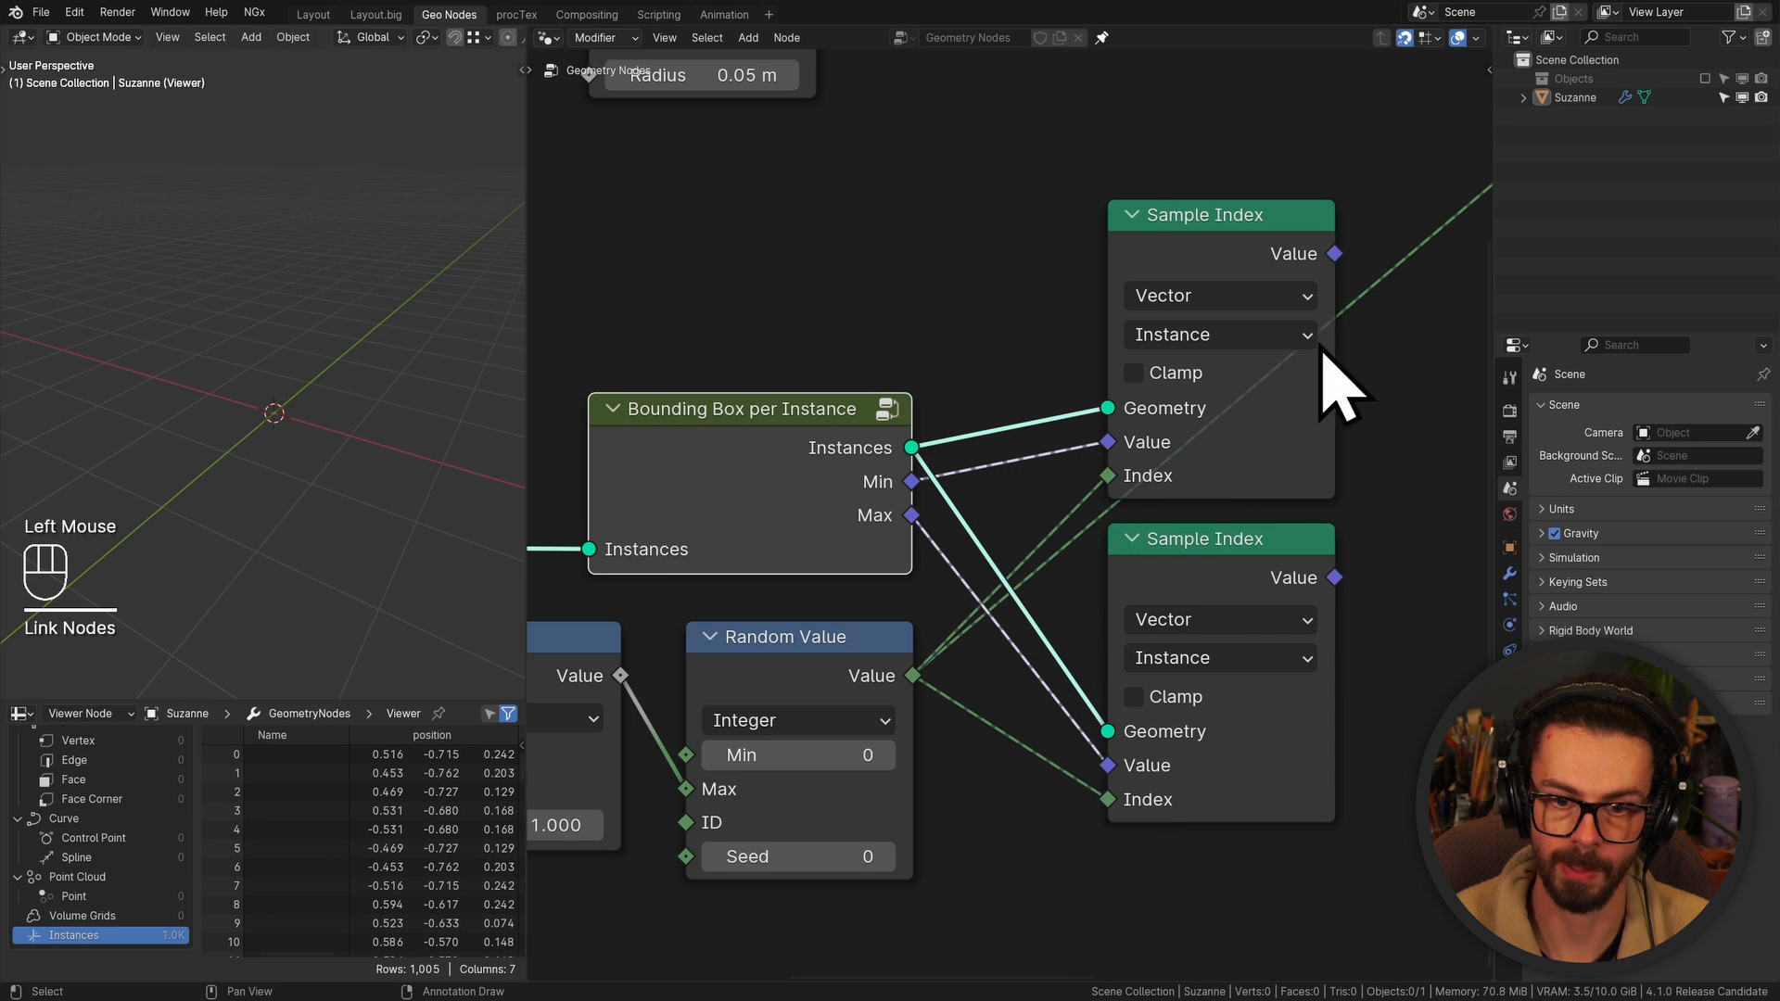
Link the Bounding Box per Instance node's Instances to the Instance on Points Instance input and shift both Sample Index nodes down
scroll(1217, 321, down, 4)
drag(776, 558, 1167, 325)
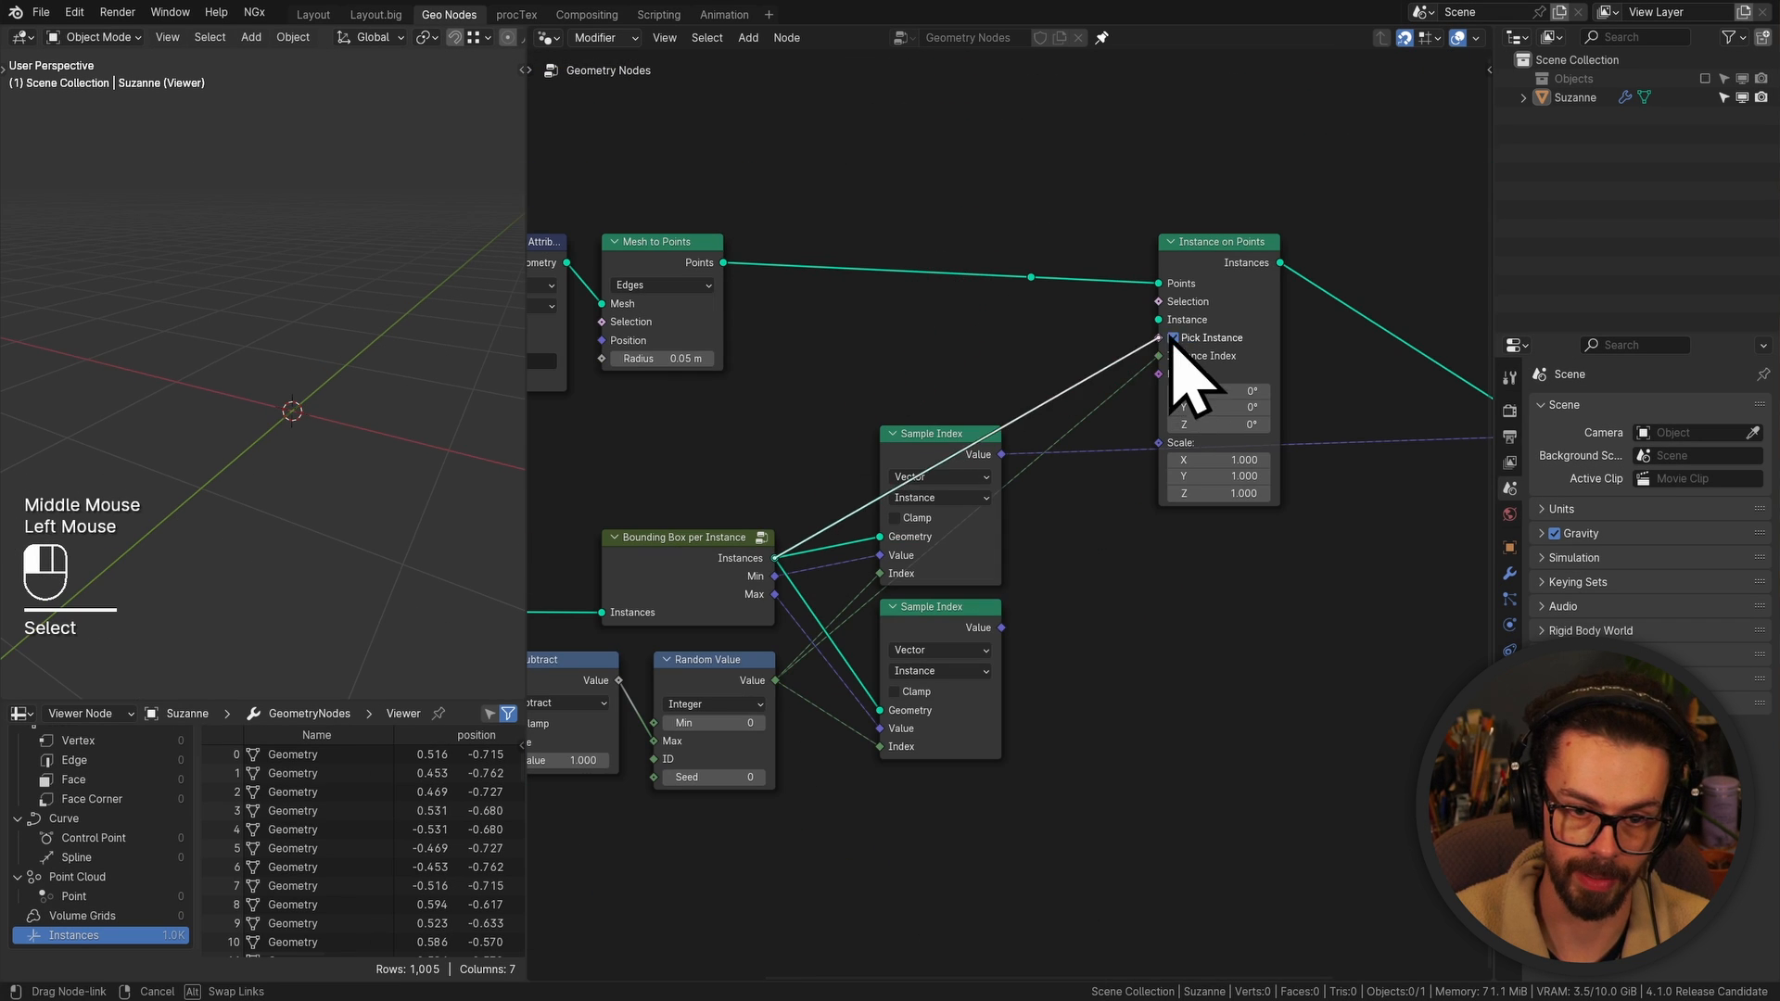
drag(1031, 464, 947, 640)
key(g)
click(1146, 646)
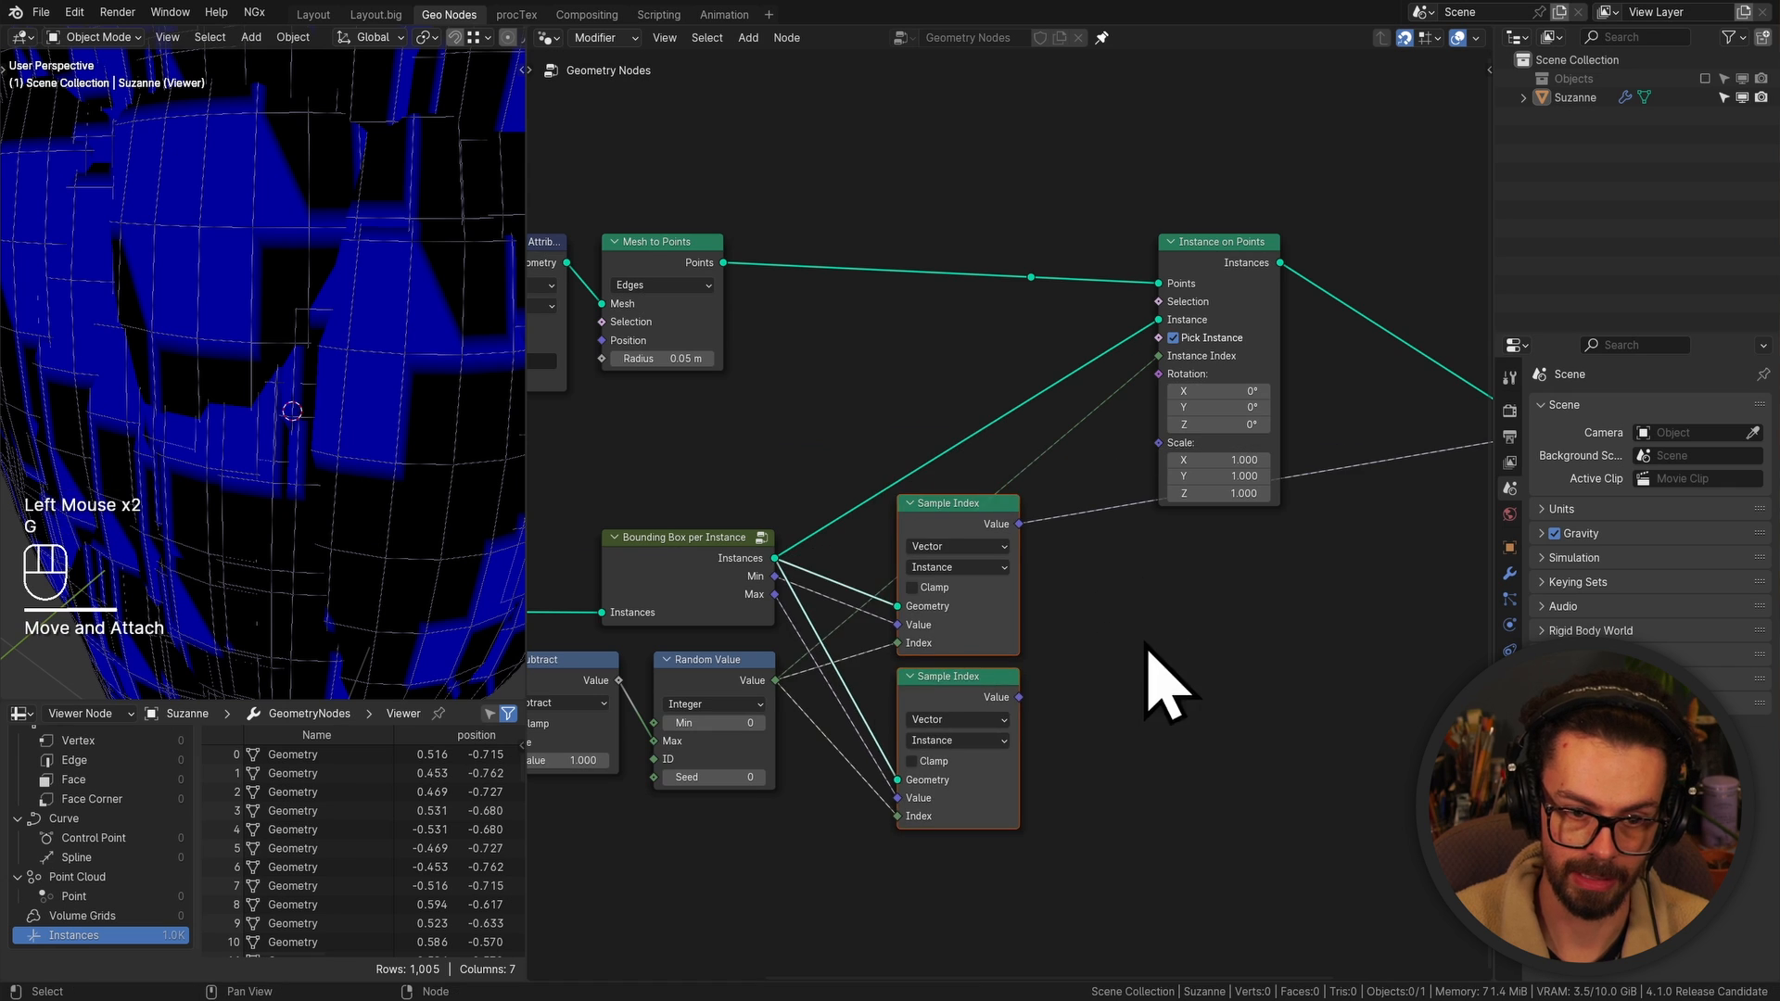
Set the Viewer to the Instance domain and preview the two Sample Index outputs in turn on the instances
middle_drag(1354, 501, 998, 512)
click(1229, 411)
click(1231, 576)
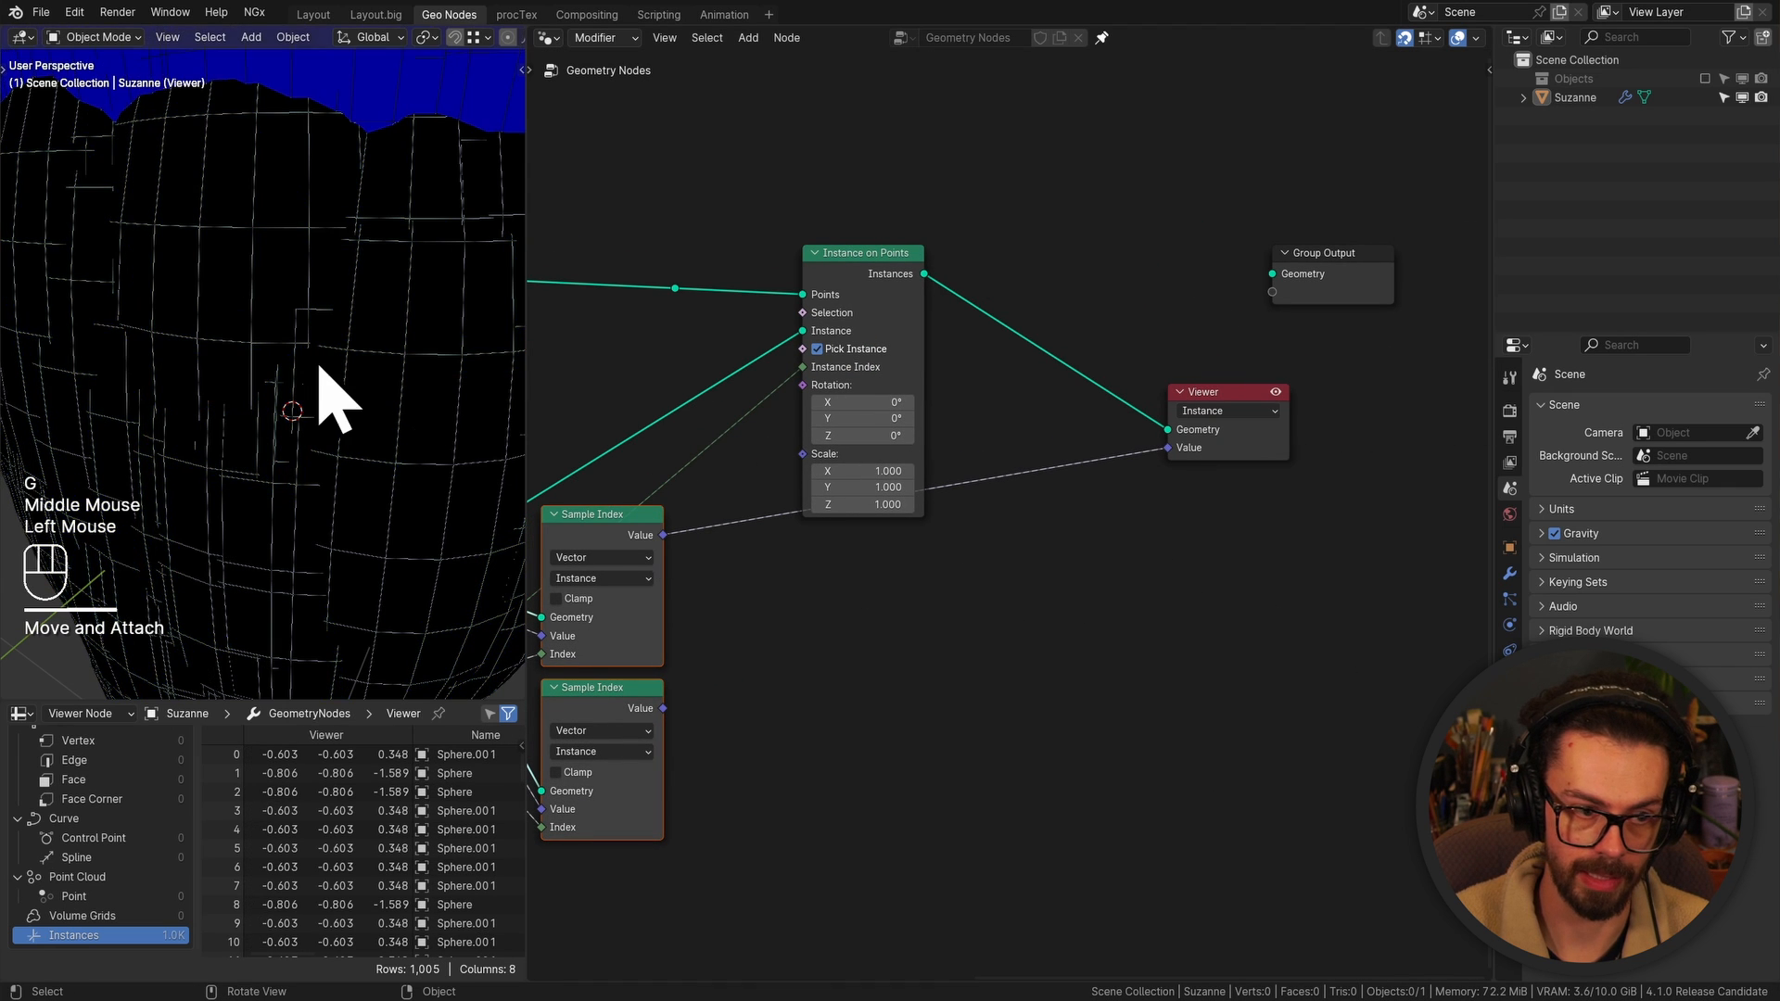
scroll(333, 361, down, 4)
shift+middle_drag(243, 154, 238, 199)
middle_drag(751, 586, 838, 568)
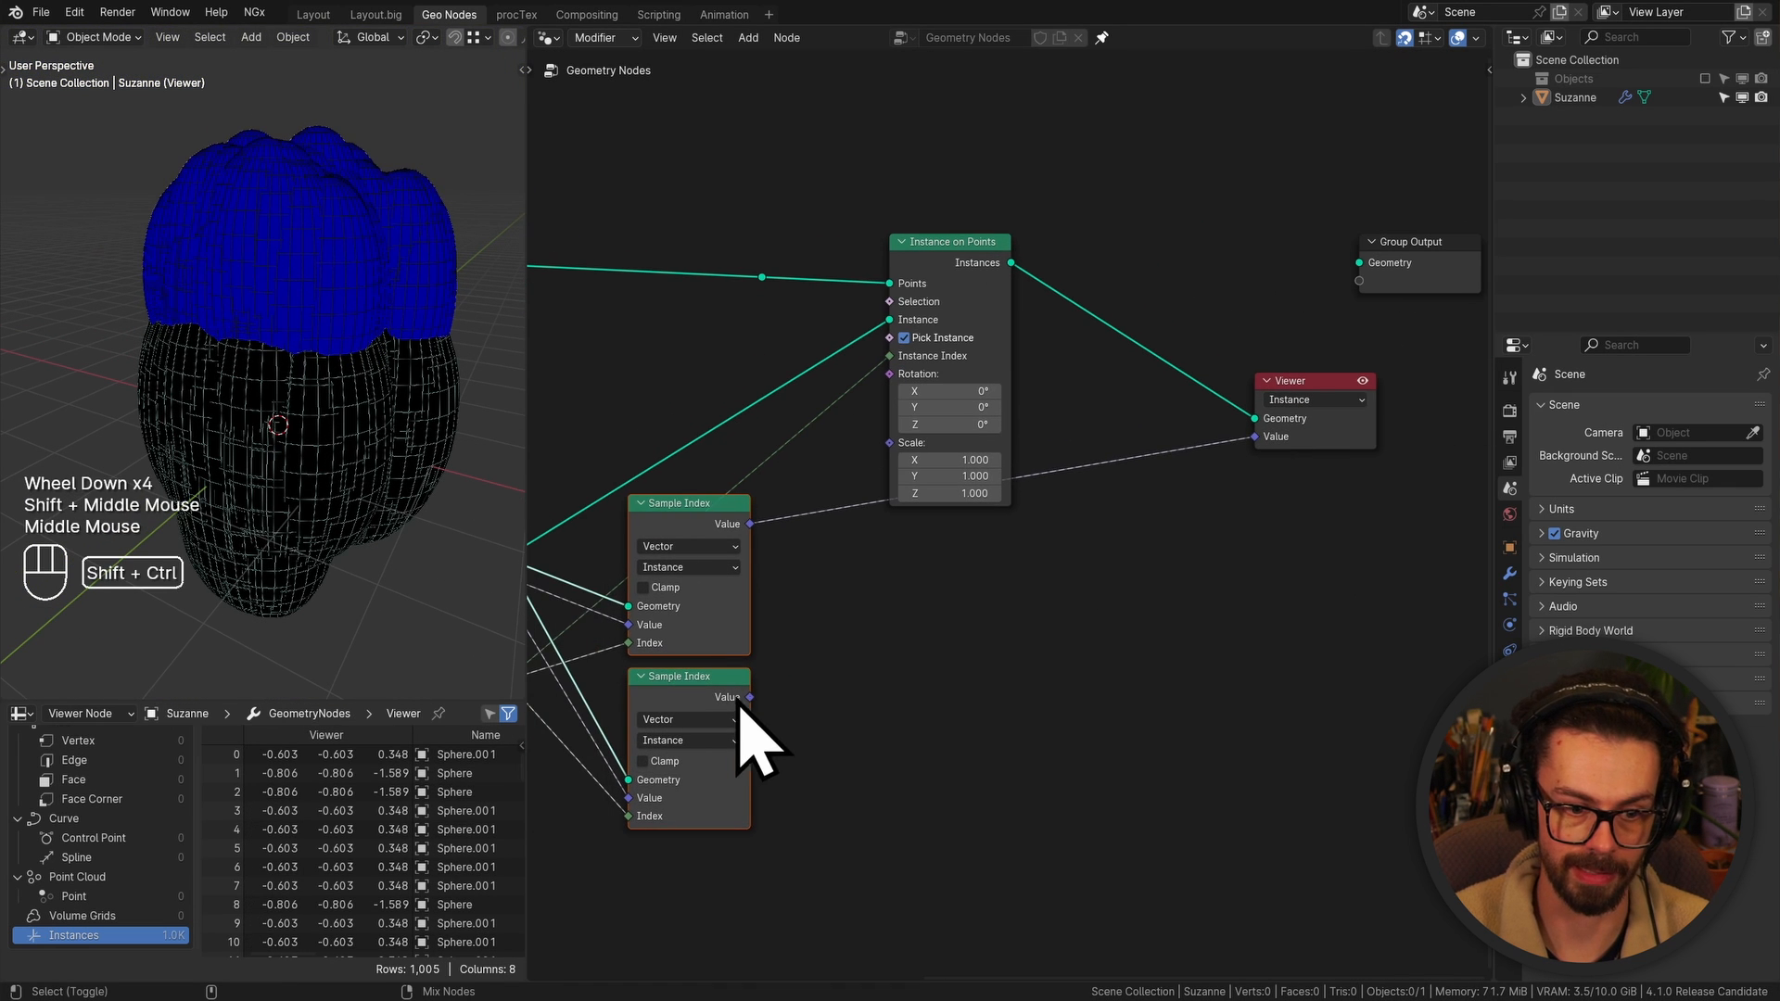
ctrl+shift+click(739, 706)
ctrl+shift+click(722, 547)
ctrl+shift+click(725, 694)
ctrl+shift+click(726, 524)
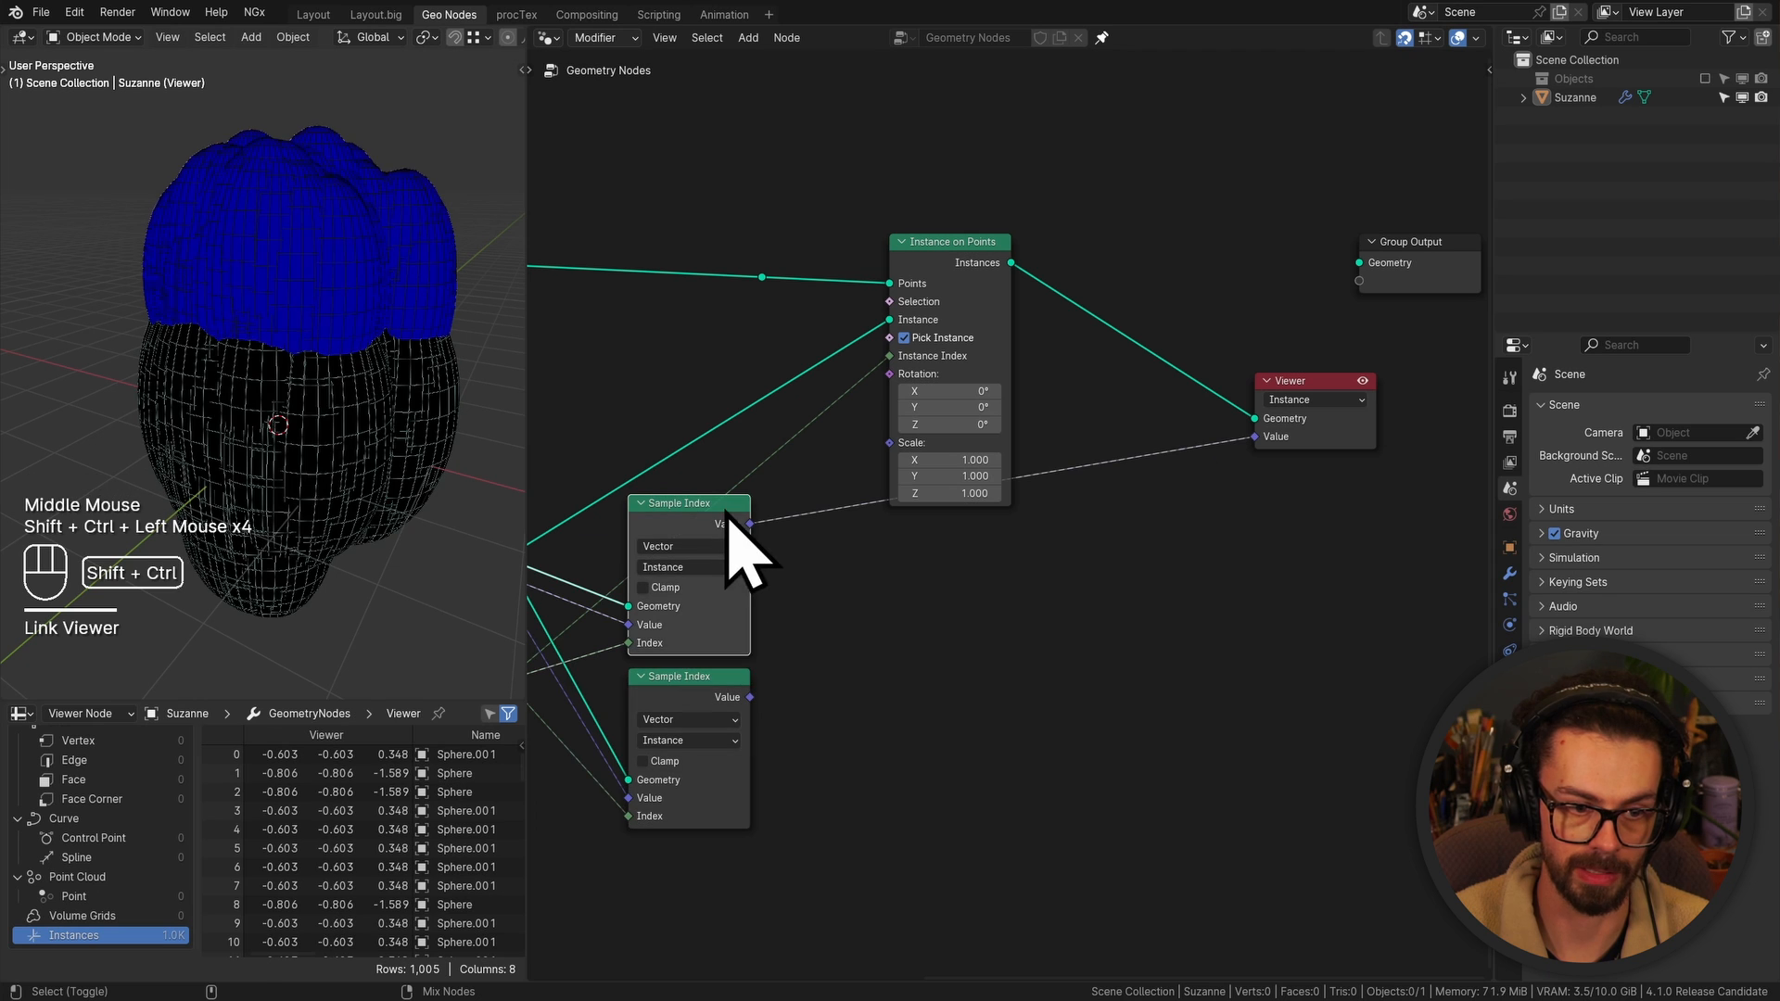
Delete the Viewer node and move Instance on Points and Group Output farther away from the Sample Index nodes
drag(701, 149, 1413, 370)
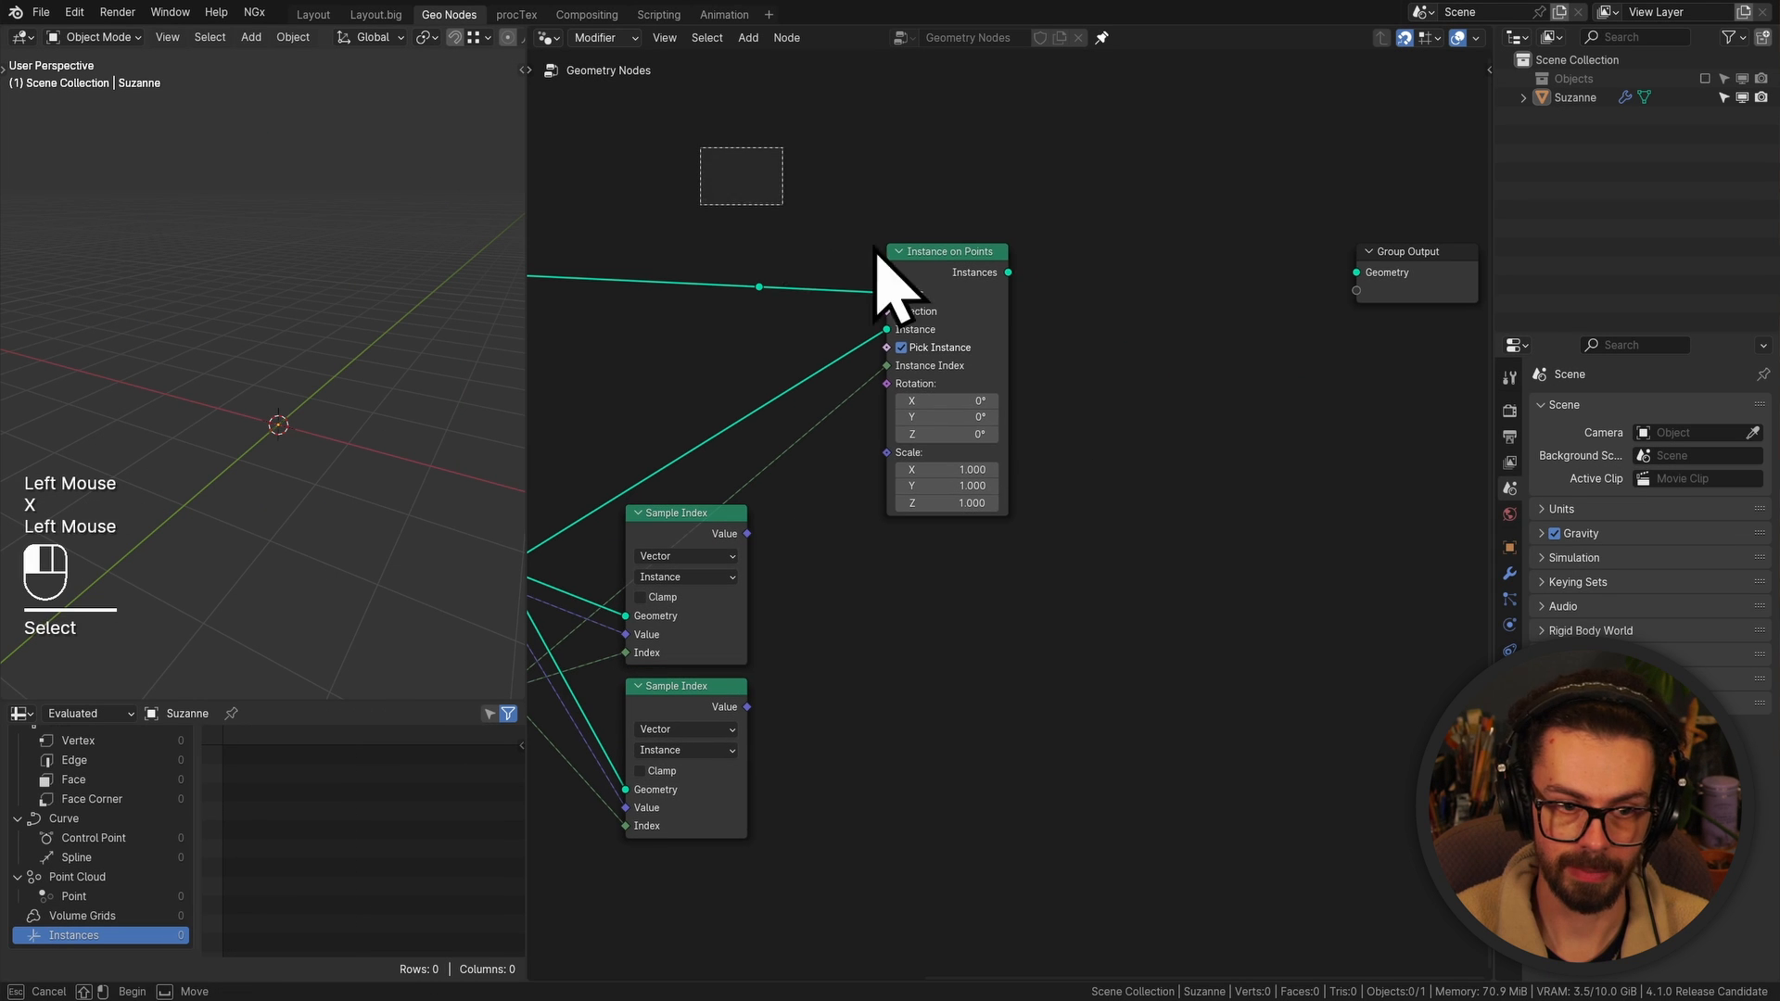
key(g)
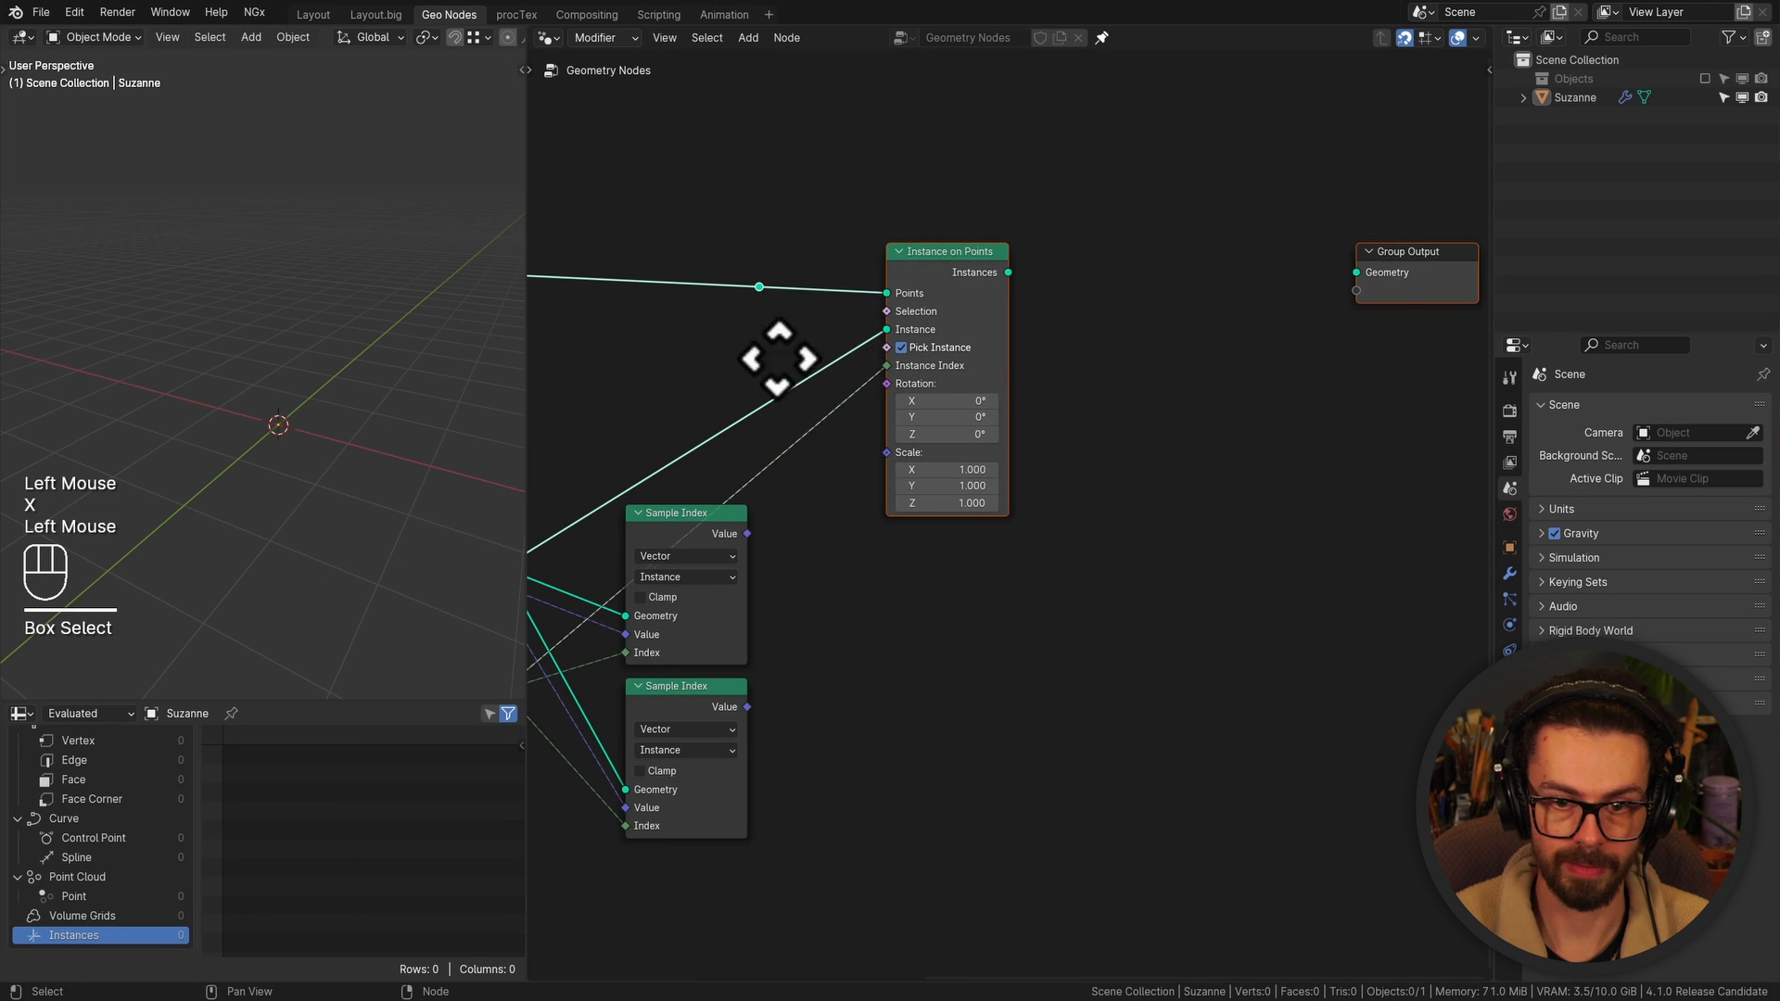
click(1075, 356)
Move both Sample Index nodes closer to Bounding Box per Instance and remove the reroute from the link into Instance on Points
middle_drag(735, 340, 977, 368)
drag(891, 410, 1117, 799)
key(g)
click(1098, 760)
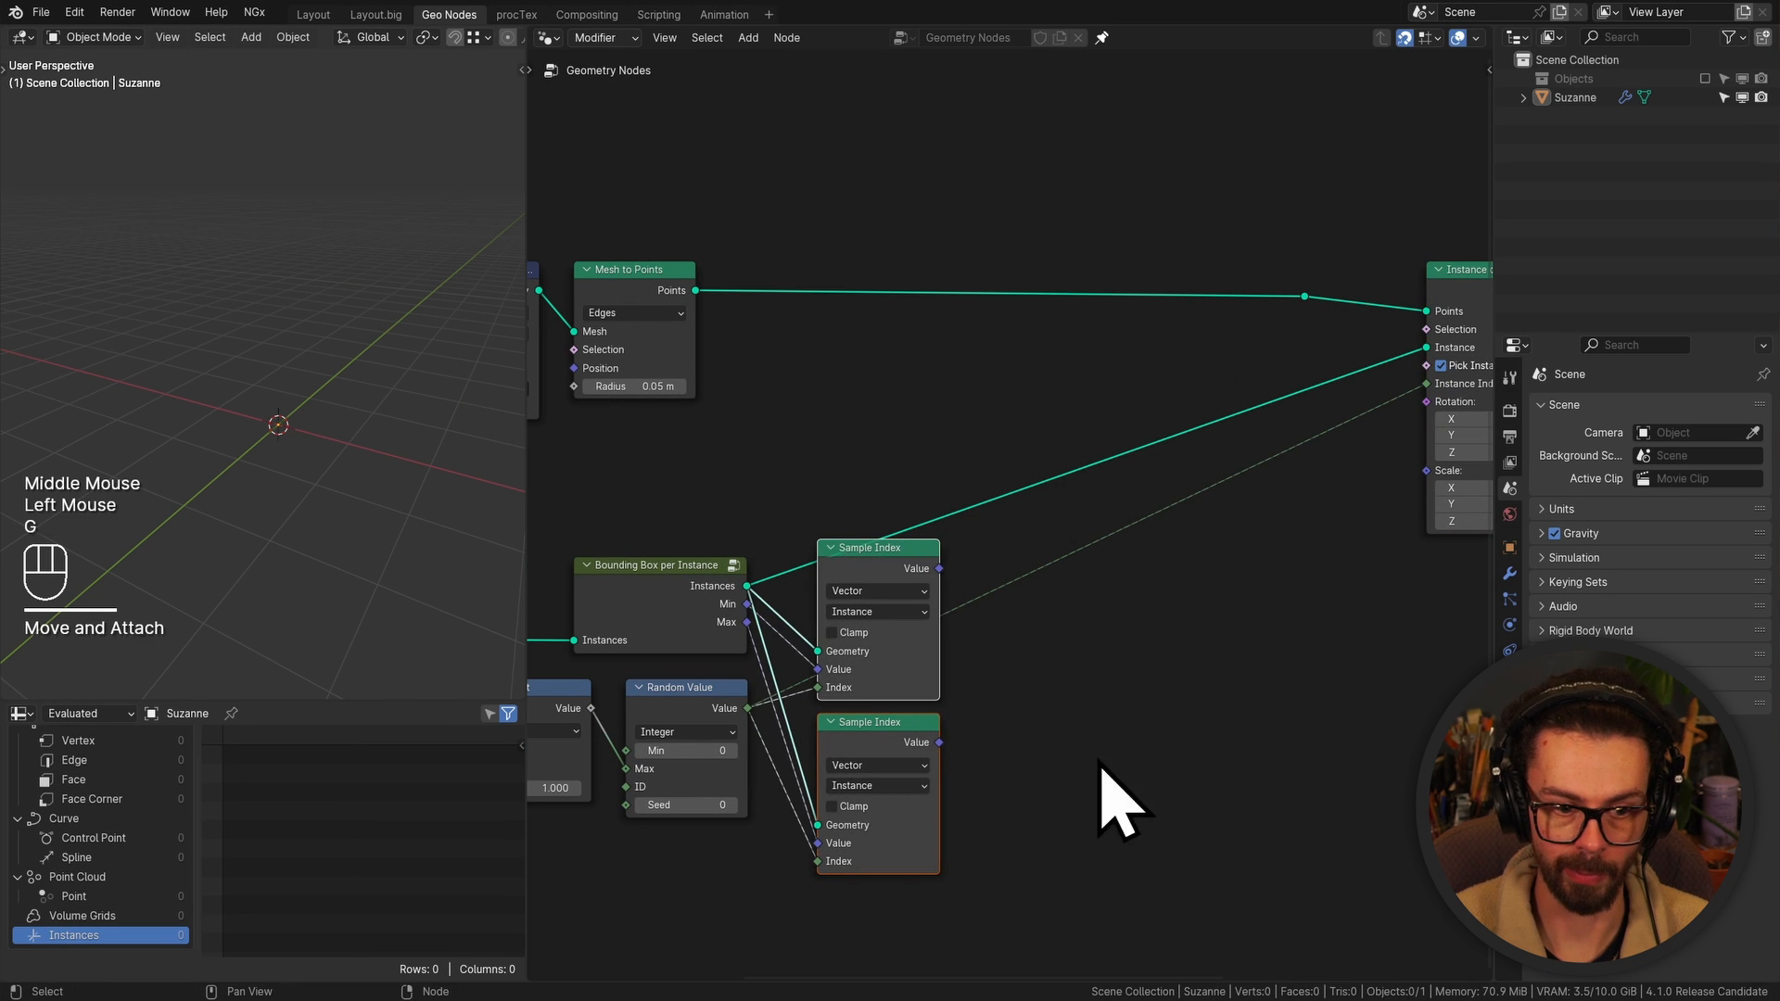
drag(1192, 236, 1350, 411)
key(ctrl+x)
Duplicate the v0 and v1 Store Named Attribute nodes and place the copies after Mesh to Points
middle_drag(951, 328, 1322, 359)
middle_drag(1010, 350, 1063, 349)
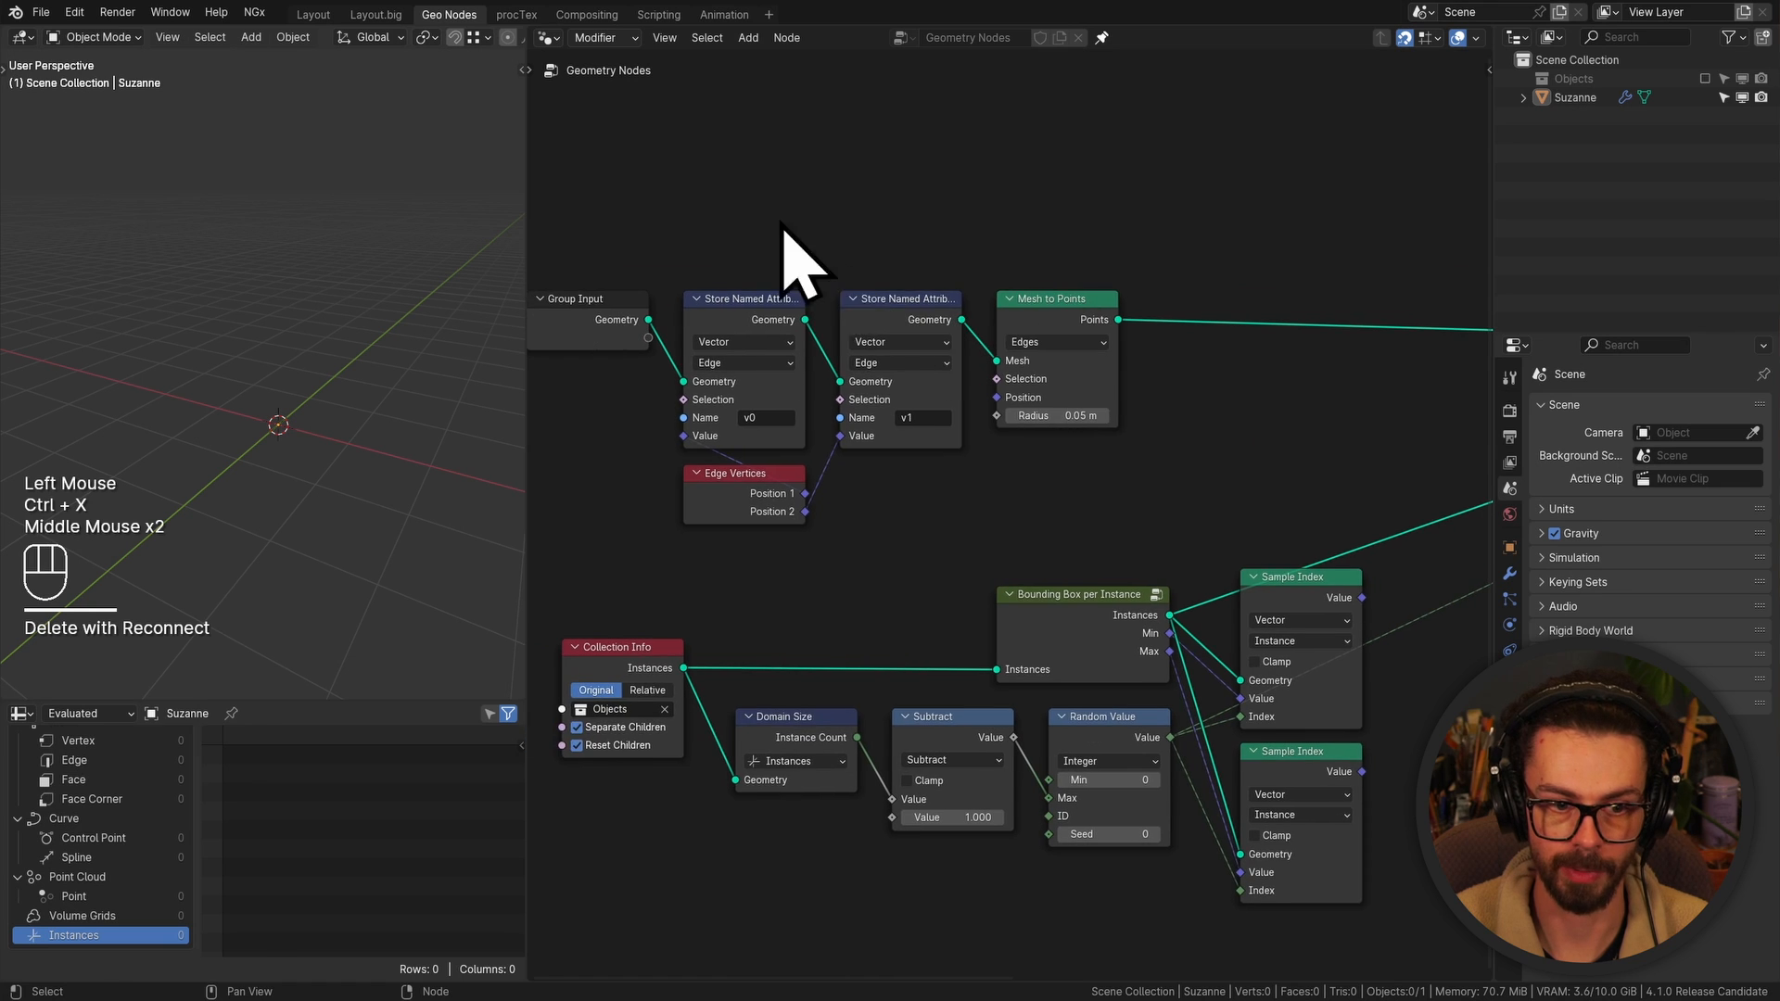
drag(779, 224, 939, 423)
middle_drag(912, 352, 840, 332)
key(shift+d)
middle_drag(1234, 319, 1026, 325)
scroll(814, 259, up, 1)
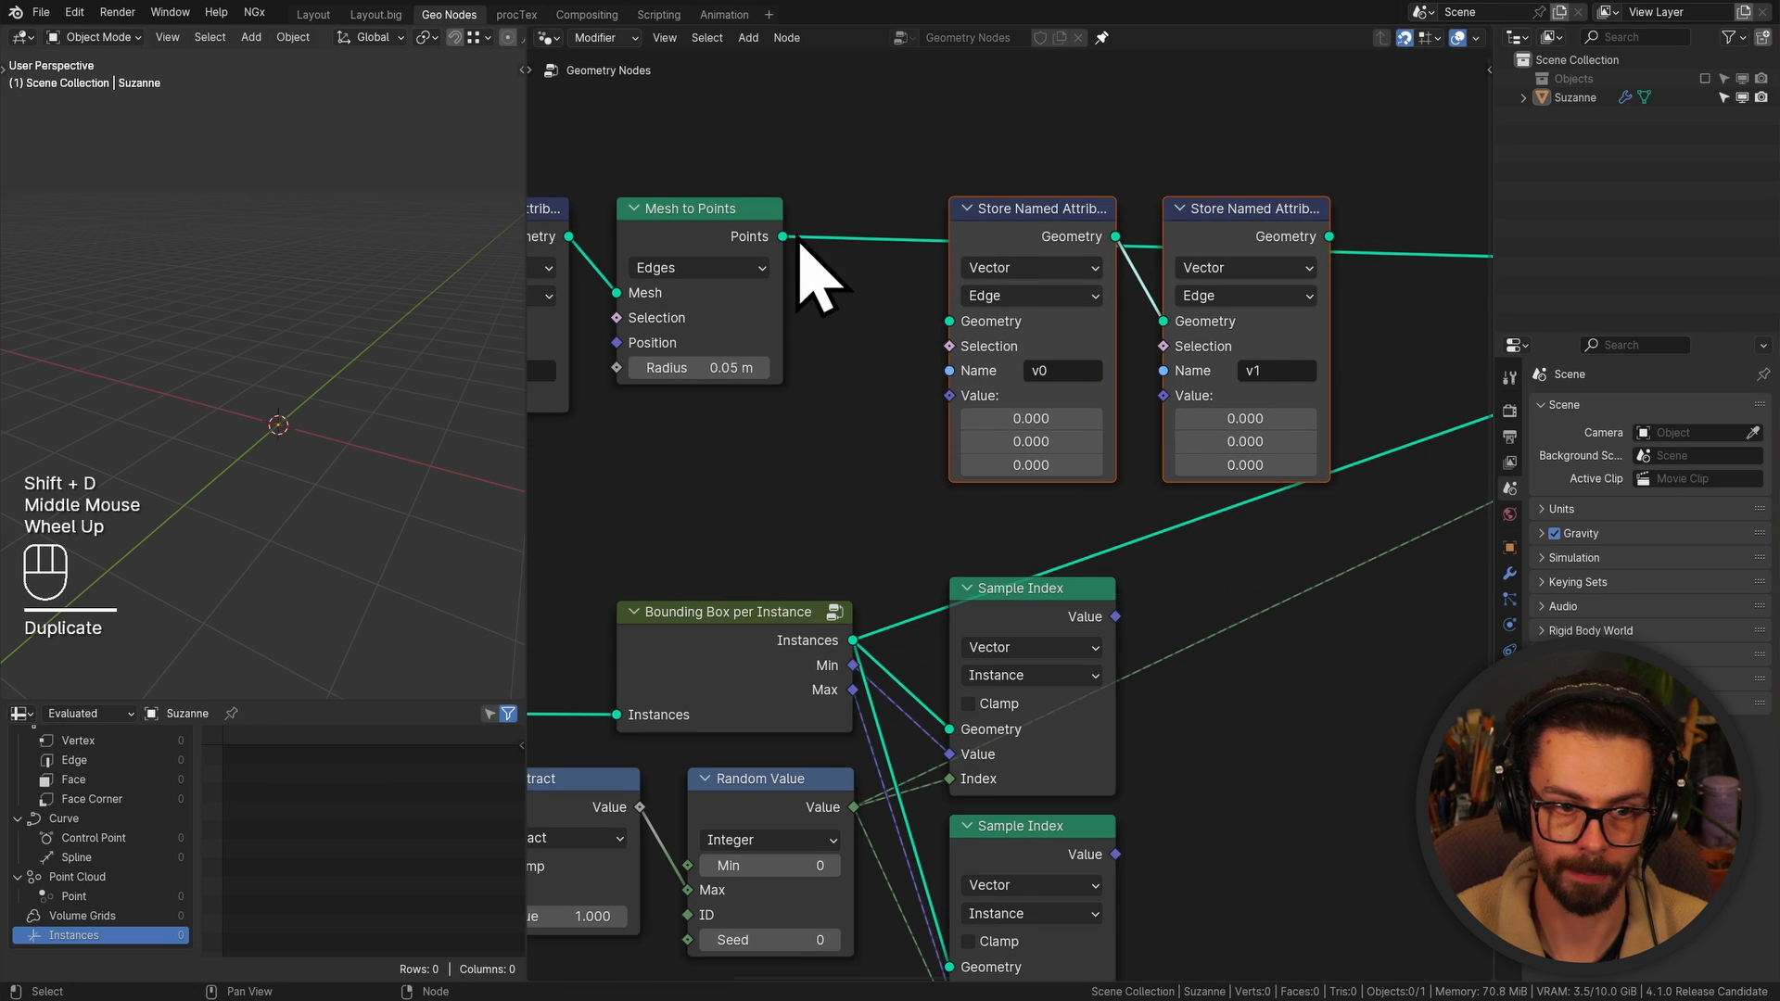
Link the duplicated Store Named Attribute nodes between Mesh to Points and Instance on Points, and position them beyond the Sample Index nodes
drag(784, 236, 1027, 318)
middle_drag(1240, 257, 946, 279)
drag(1031, 261, 1295, 276)
click(993, 276)
drag(913, 260, 1376, 293)
middle_drag(1016, 277, 1204, 289)
drag(1230, 383, 762, 276)
key(g)
click(1017, 269)
Set the domain of both duplicated Store Named Attribute nodes to Point
click(1063, 327)
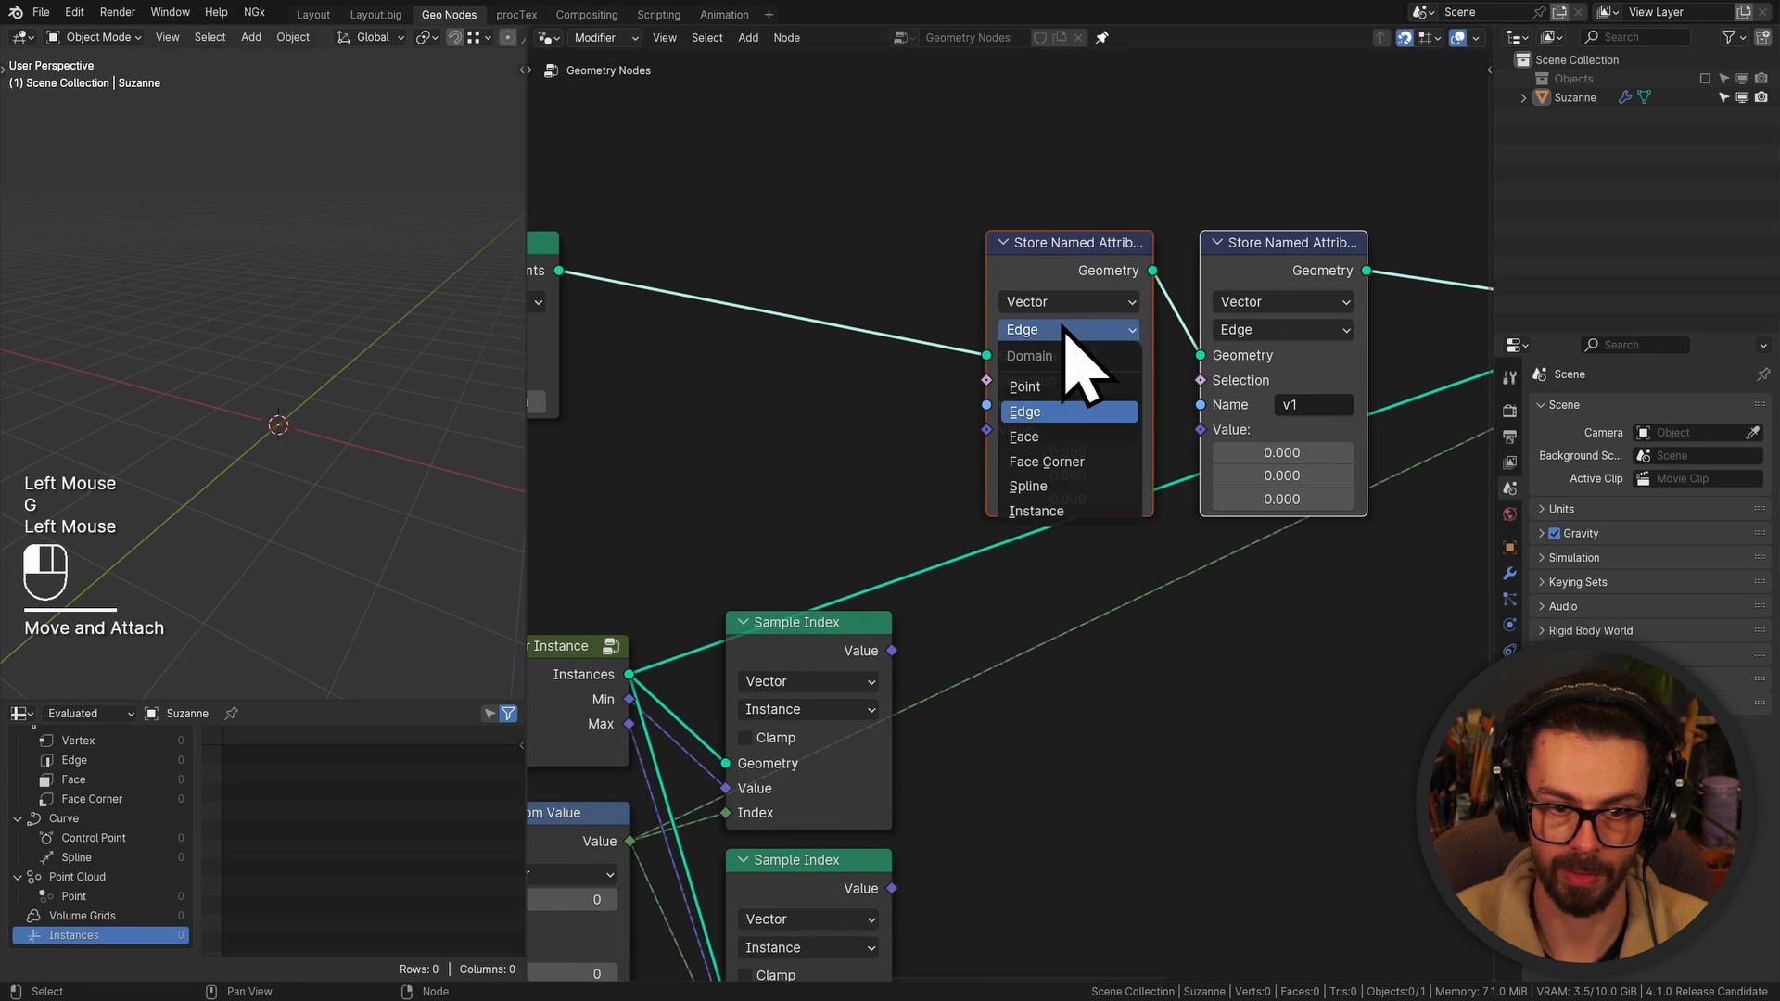
click(1024, 387)
click(1282, 330)
click(1238, 380)
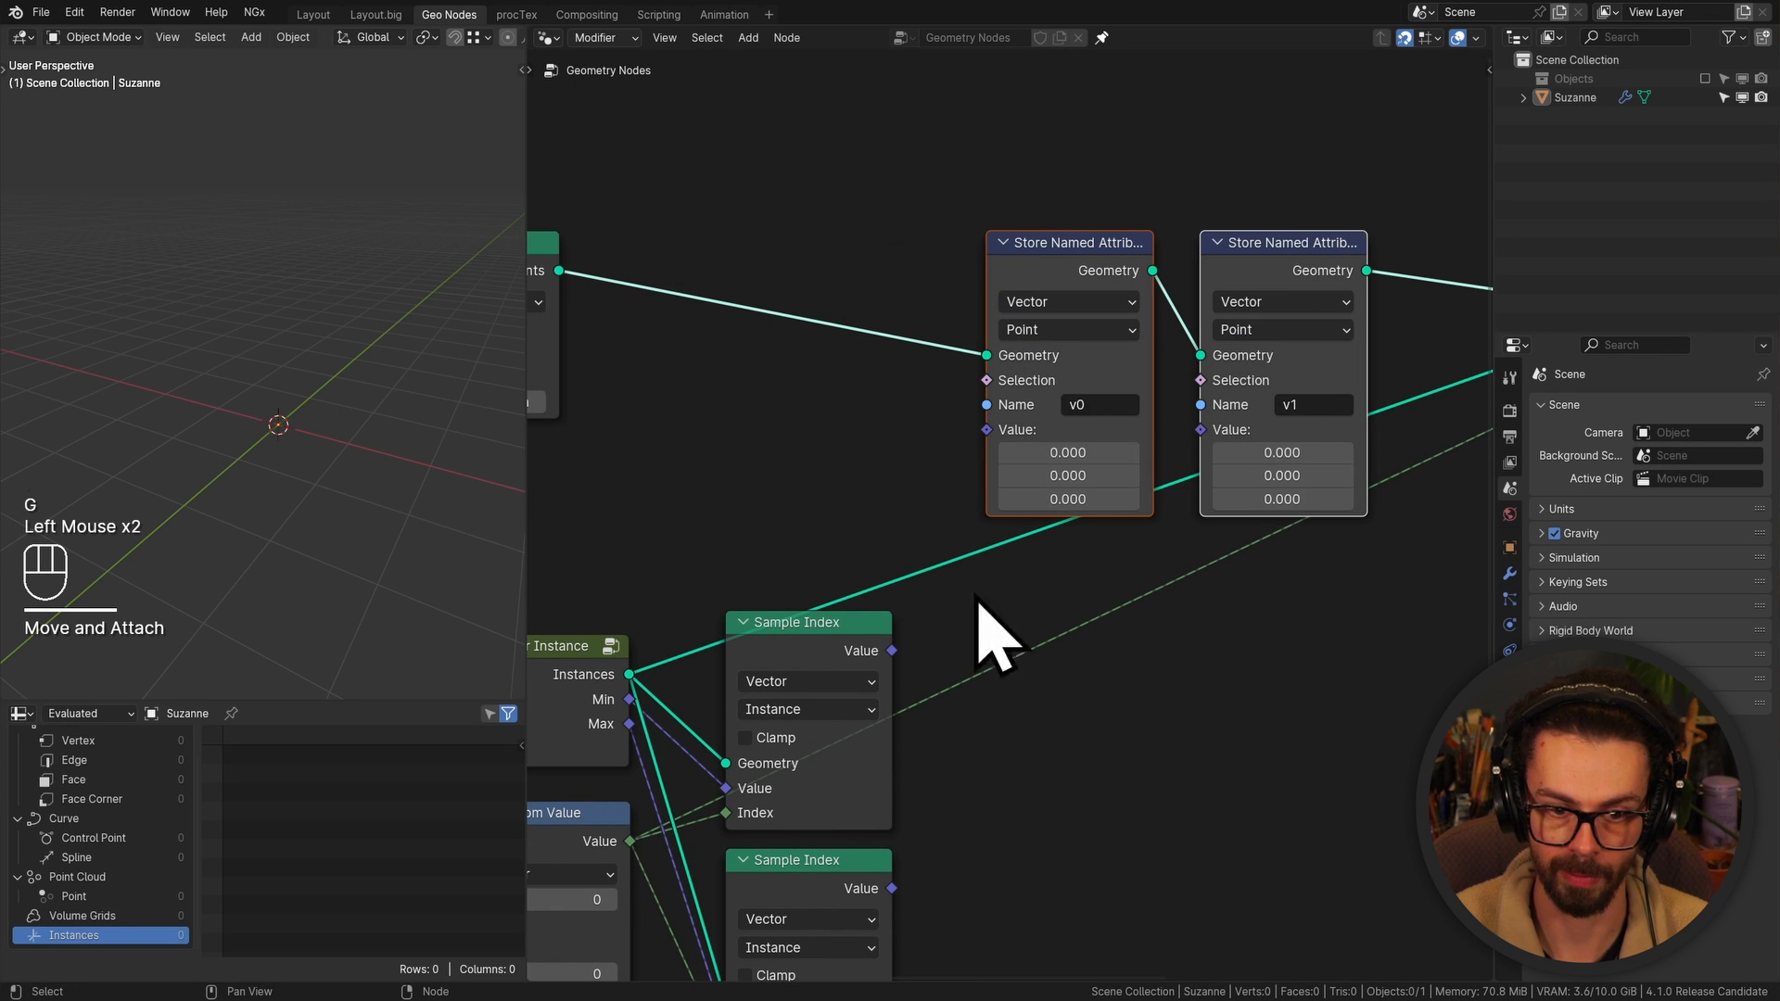
Name the attributes in the two duplicated Store Named Attribute nodes min and max
click(1094, 405)
text(min)
key(Return)
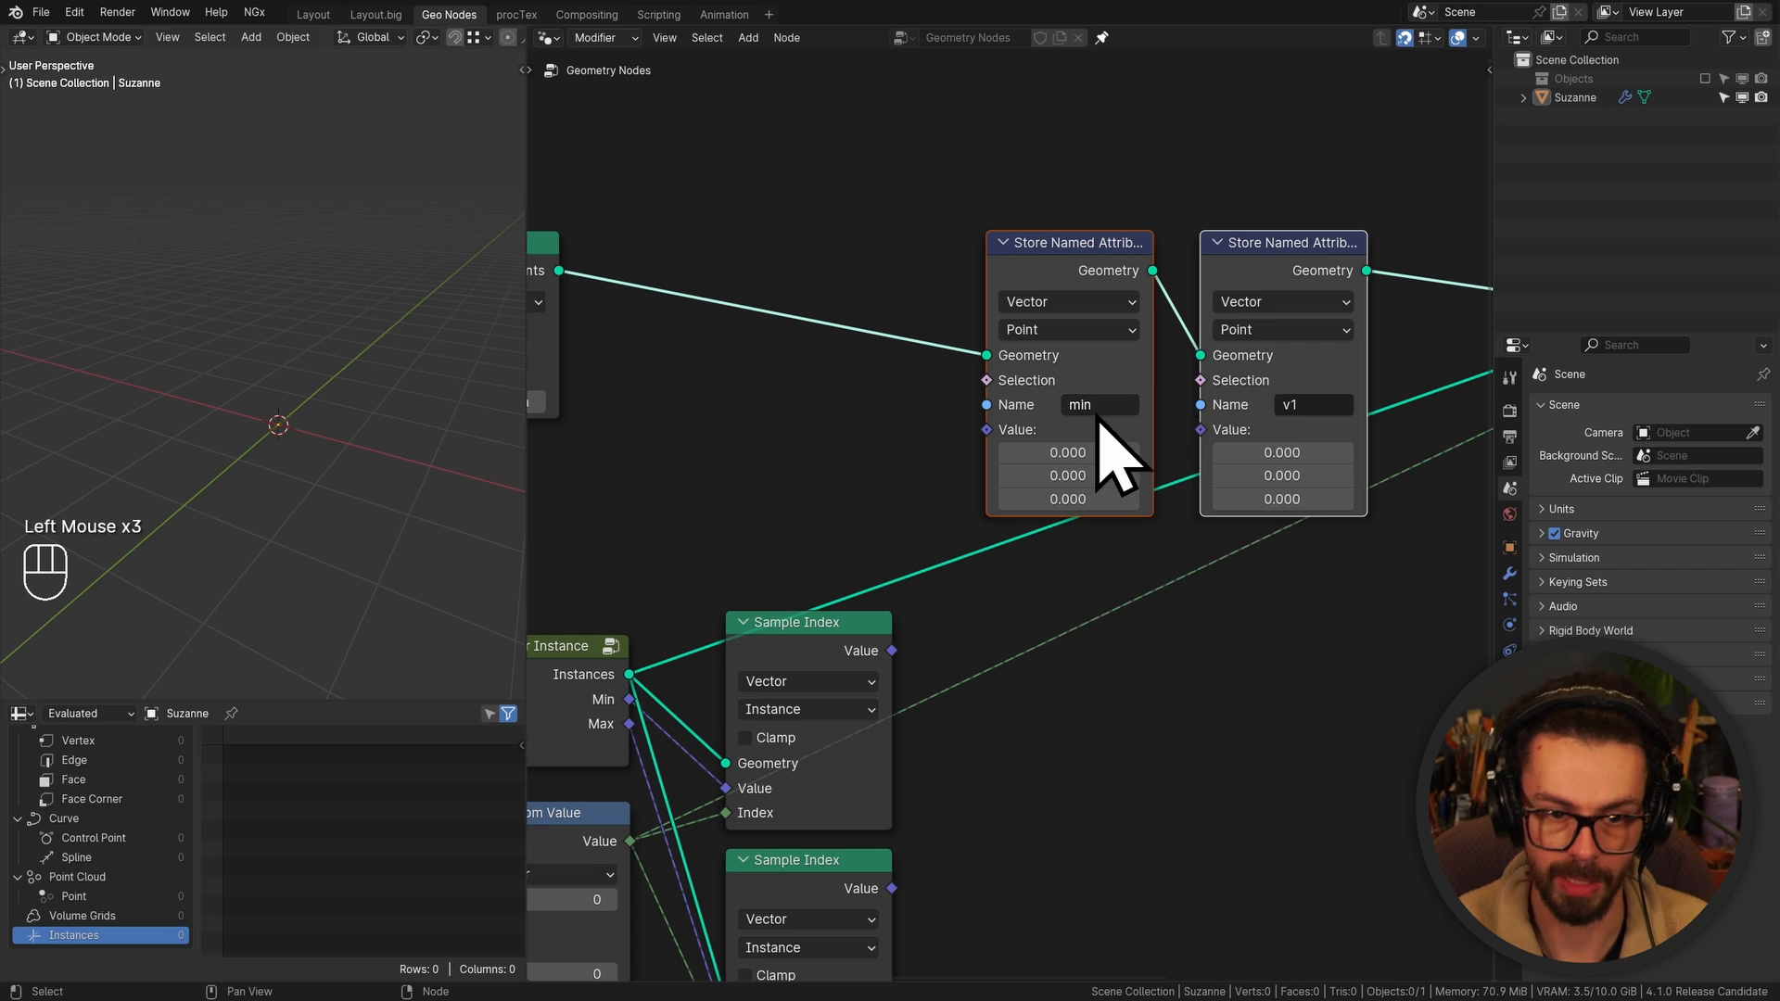
click(1289, 405)
text(max)
key(Return)
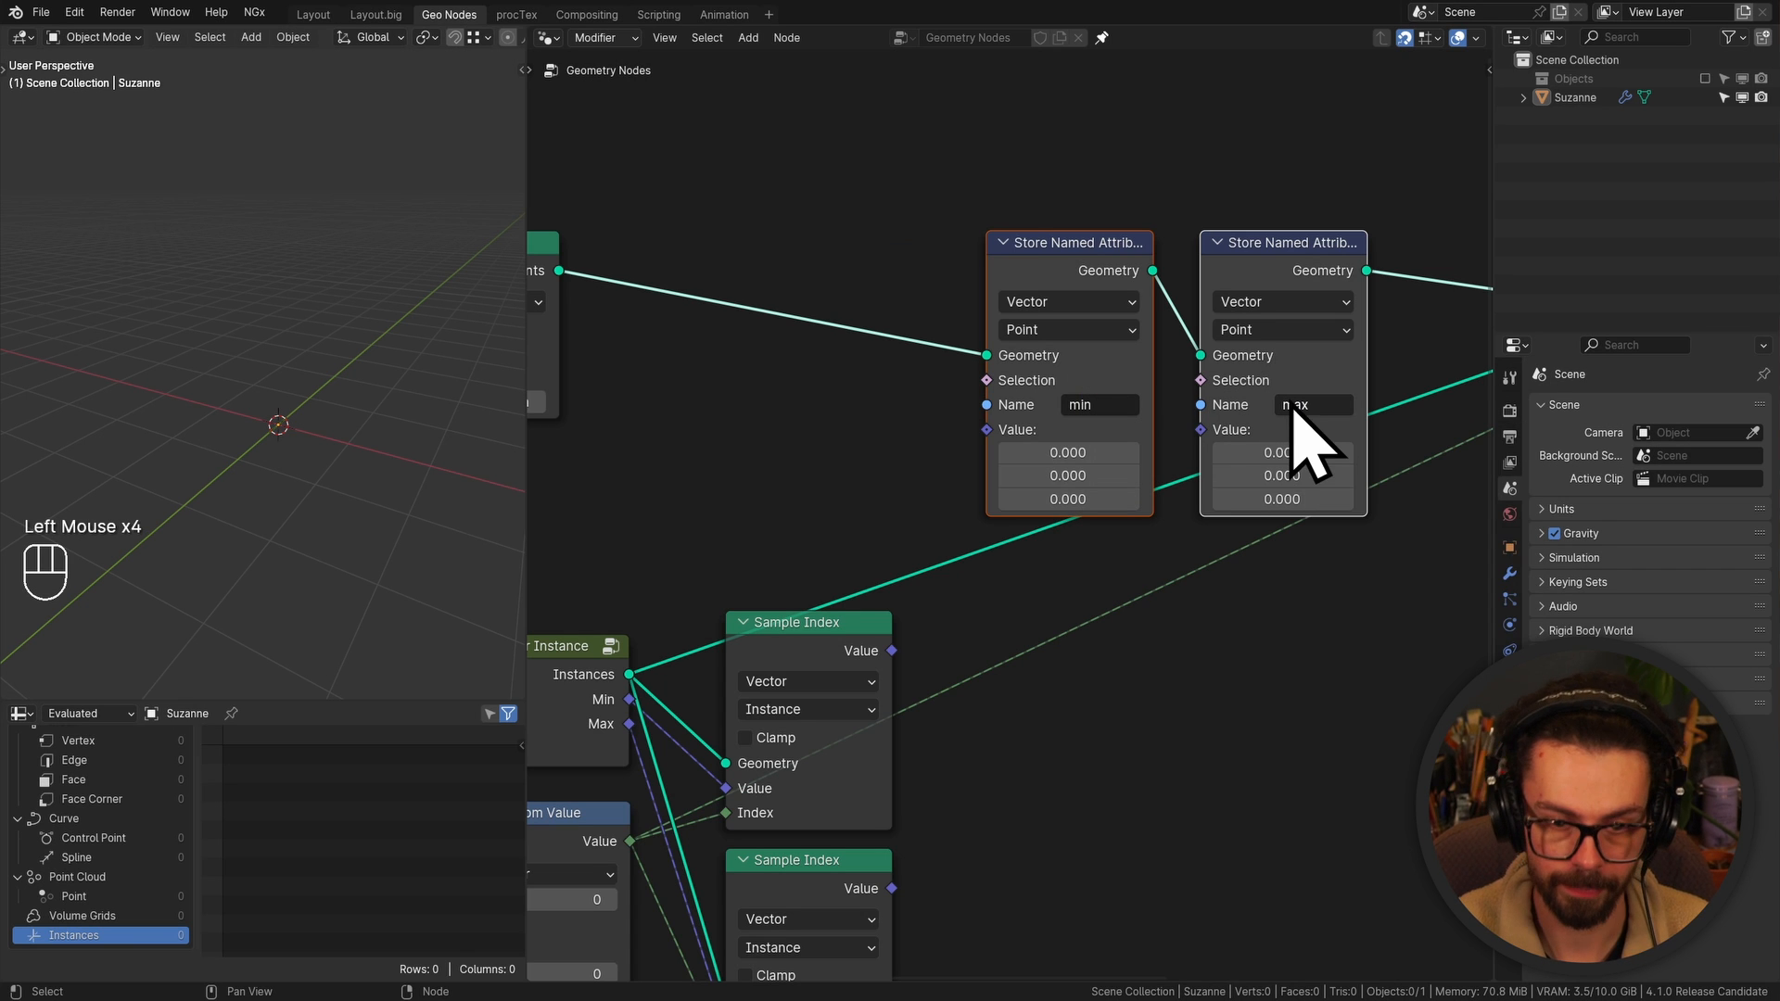
Feed the two Sample Index values into the min and max Store Named Attribute nodes, and preview the Instance on Points output
drag(893, 650, 978, 429)
middle_drag(953, 567, 949, 557)
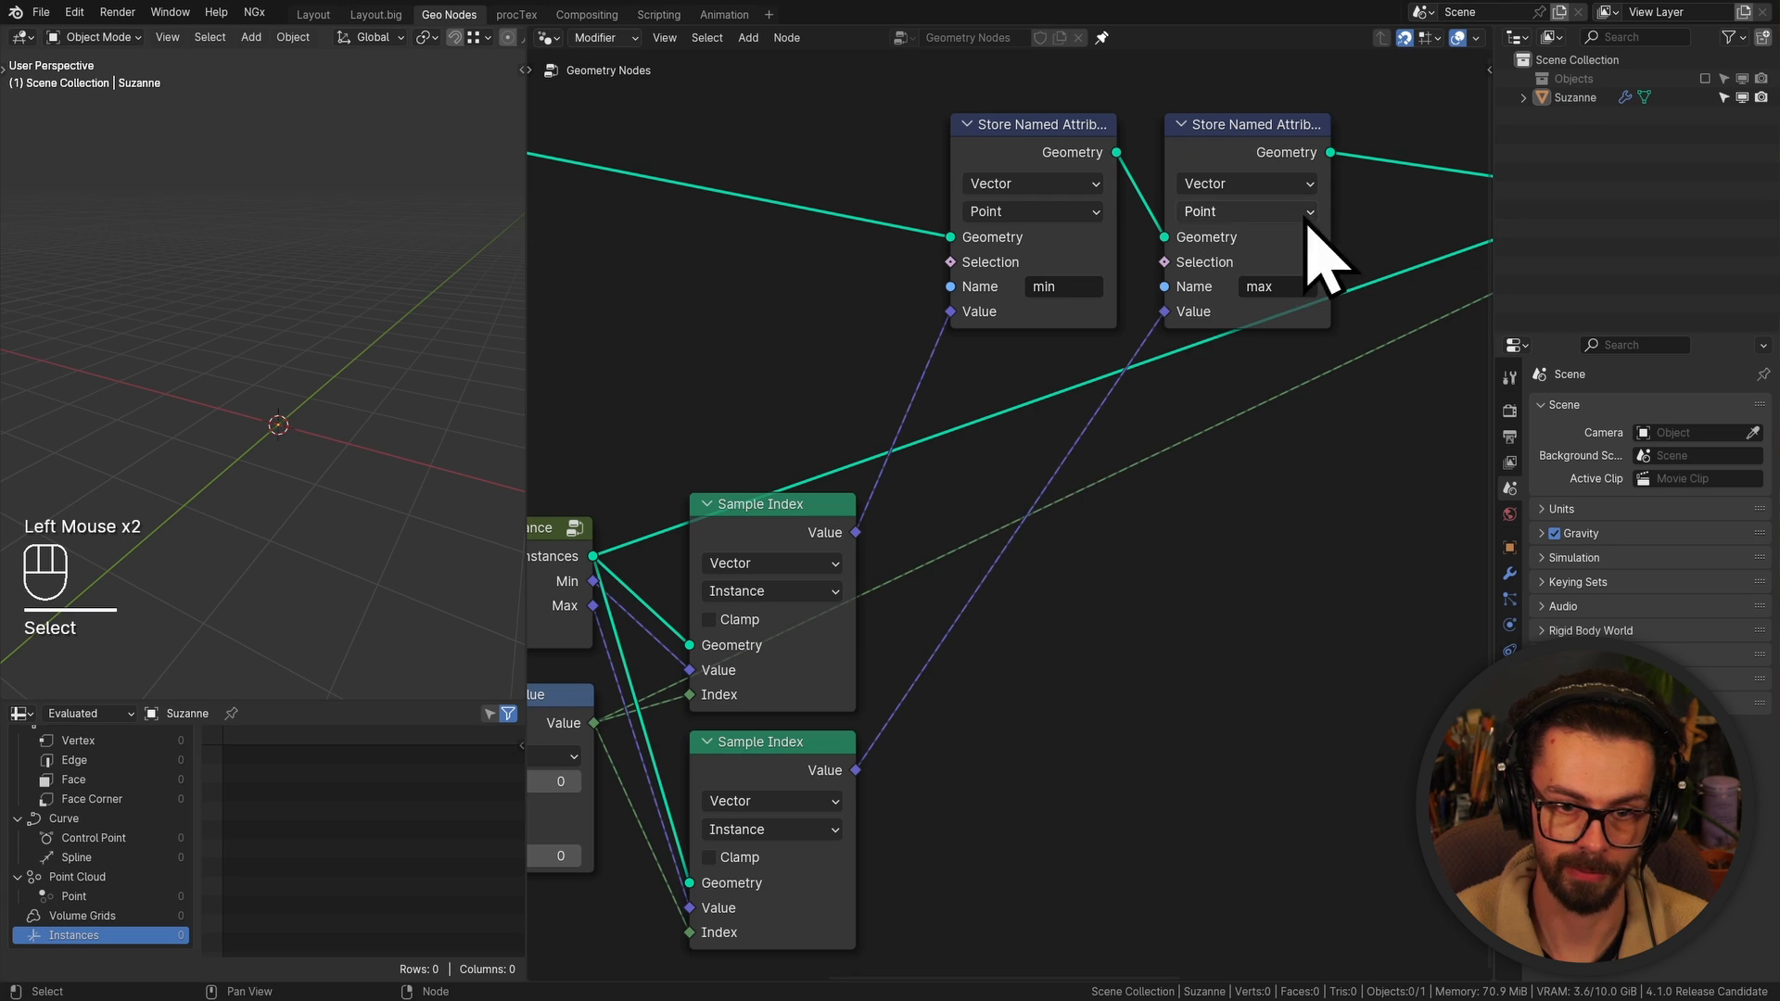
scroll(1303, 219, down, 1)
middle_drag(1194, 263, 814, 377)
drag(1136, 279, 1059, 282)
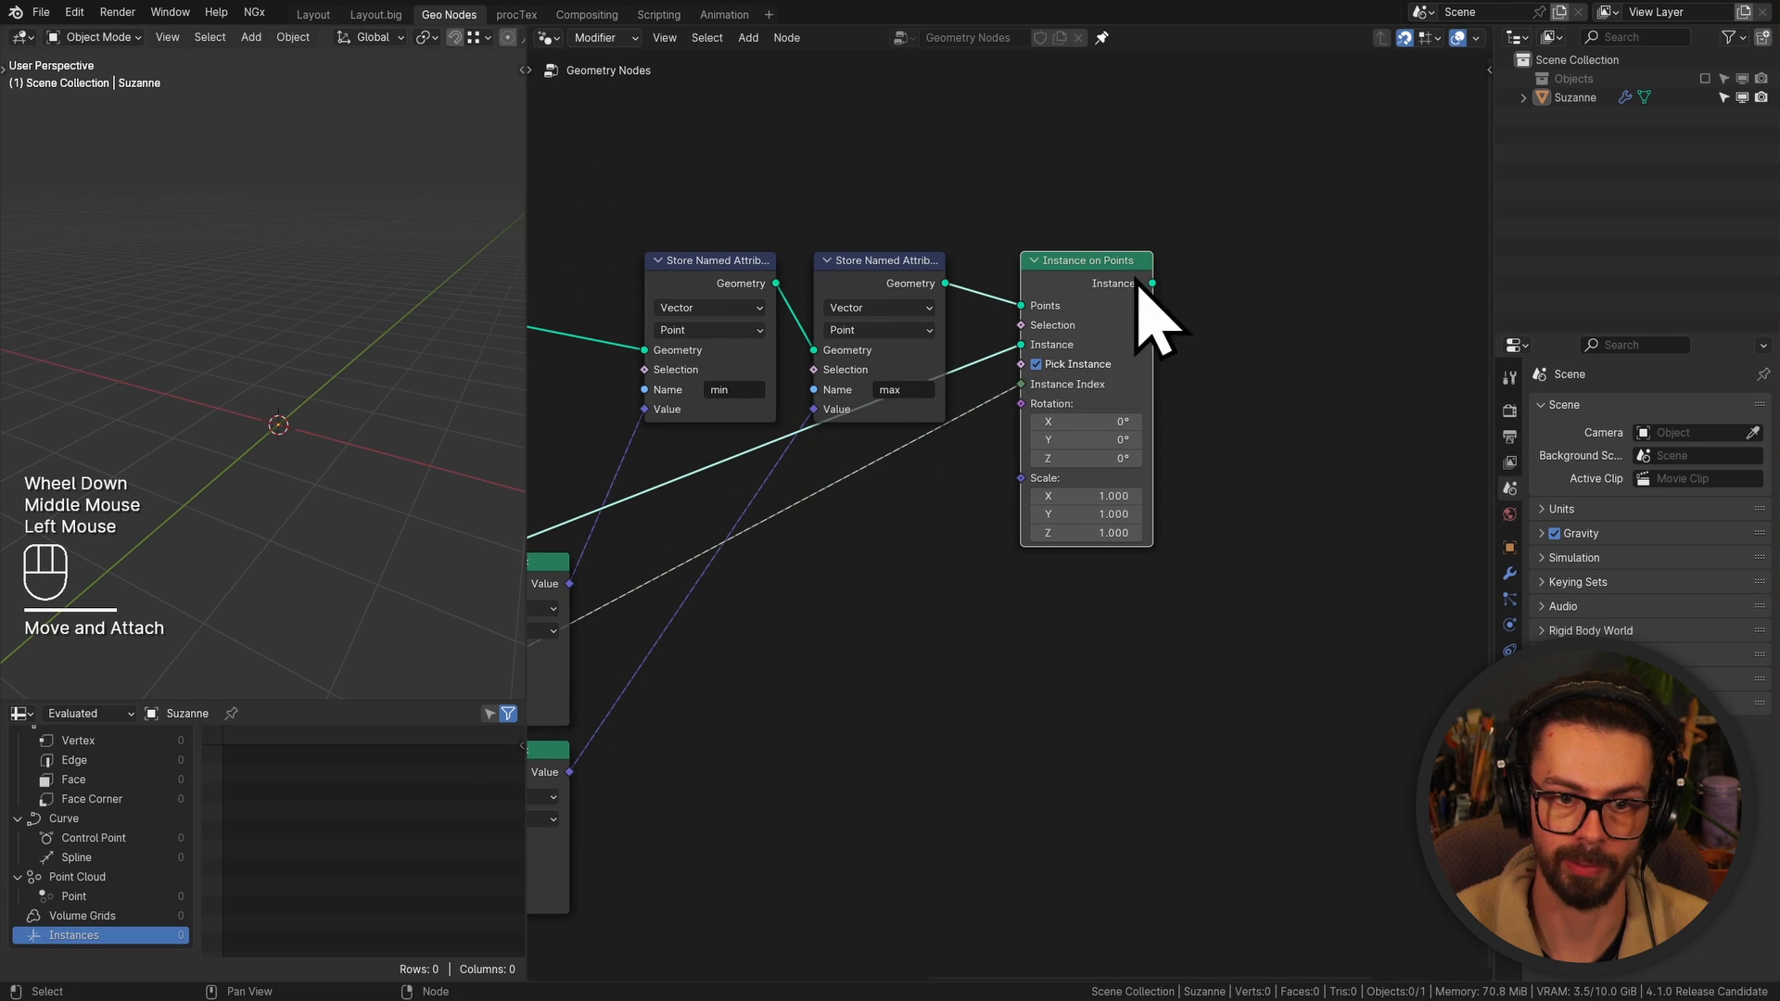
ctrl+shift+click(1116, 299)
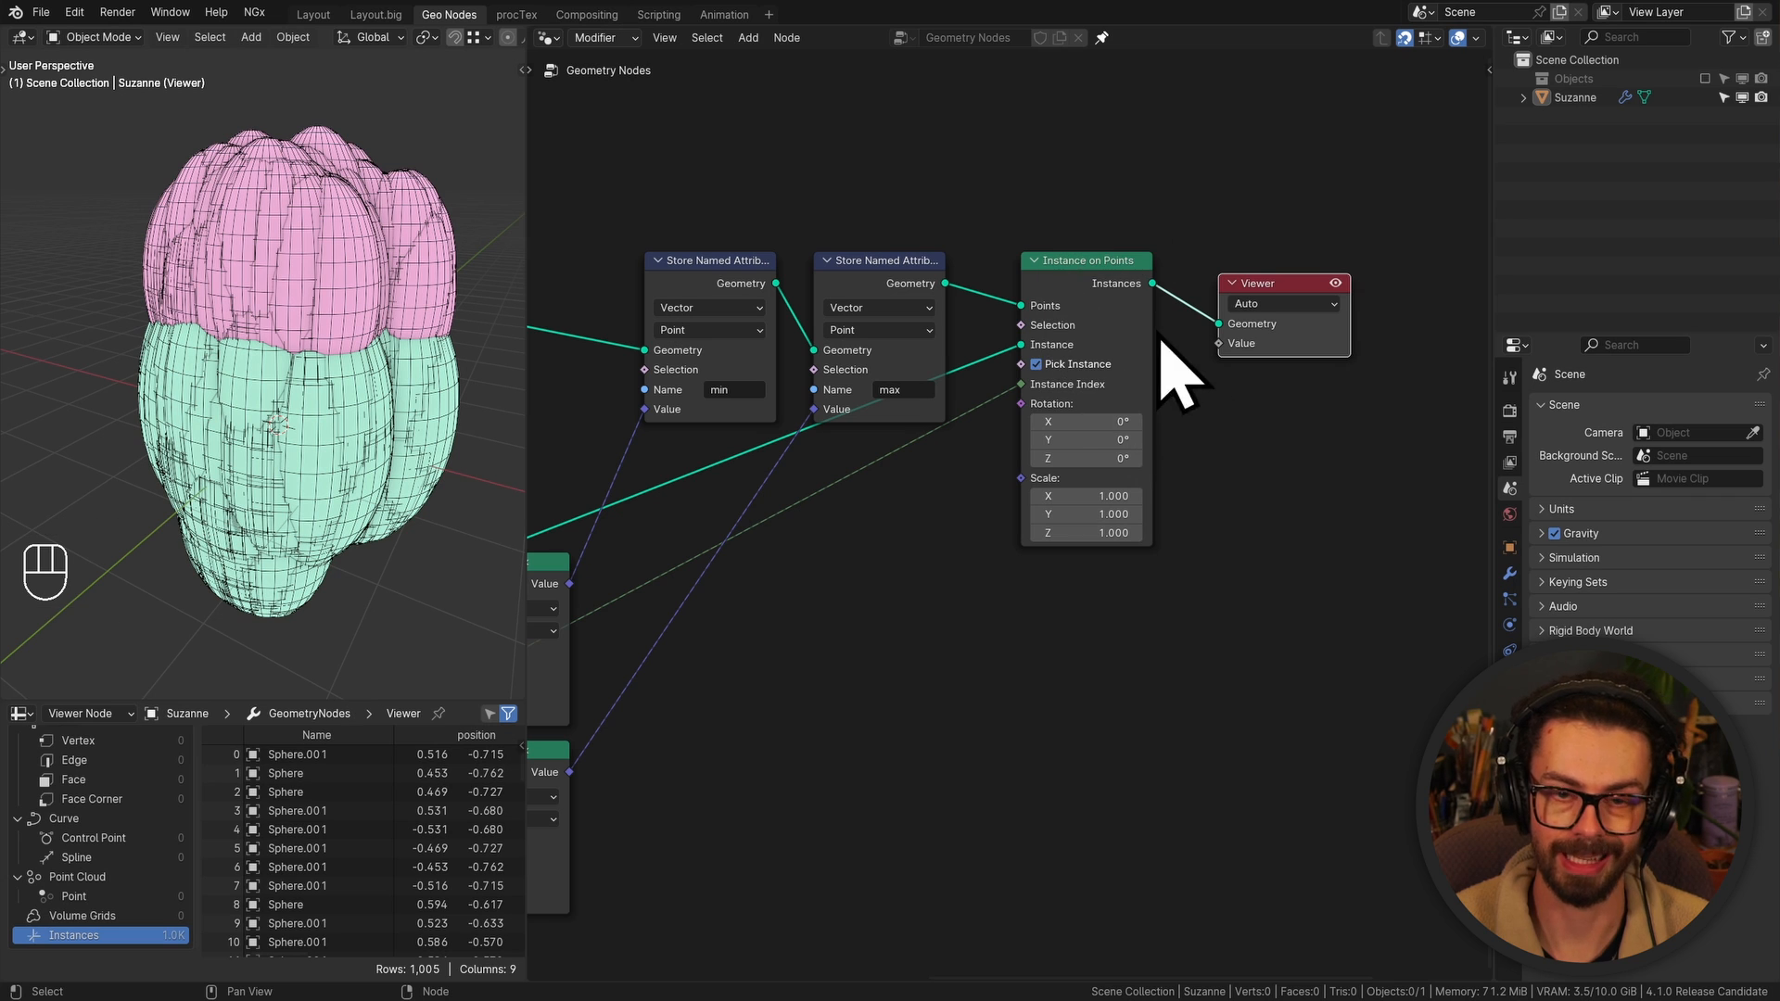
mouse_move(912, 556)
middle_down()
mouse_move(1053, 266)
mouse_move(1164, 509)
middle_up()
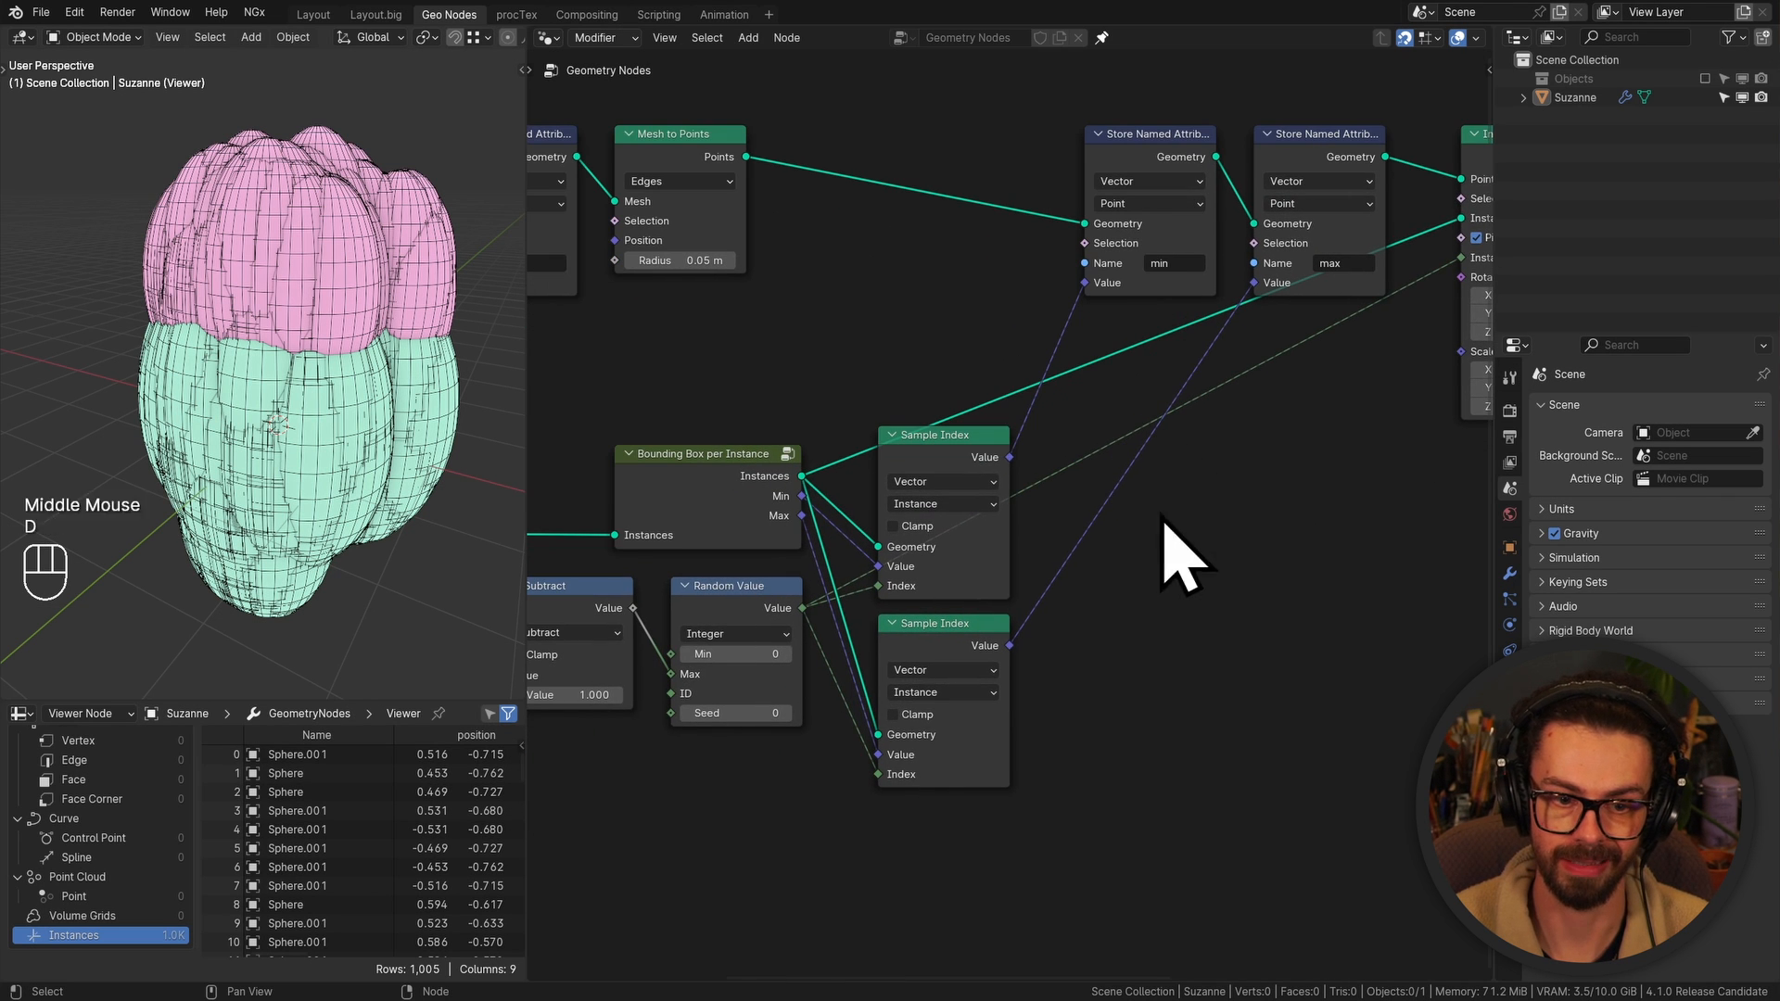
mouse_move(1010, 459)
mouse_down()
mouse_move(1206, 565)
mouse_move(1043, 598)
mouse_up()
right_drag(1080, 640, 1103, 630)
mouse_move(1103, 630)
middle_down()
mouse_move(1132, 448)
mouse_move(1274, 463)
middle_up()
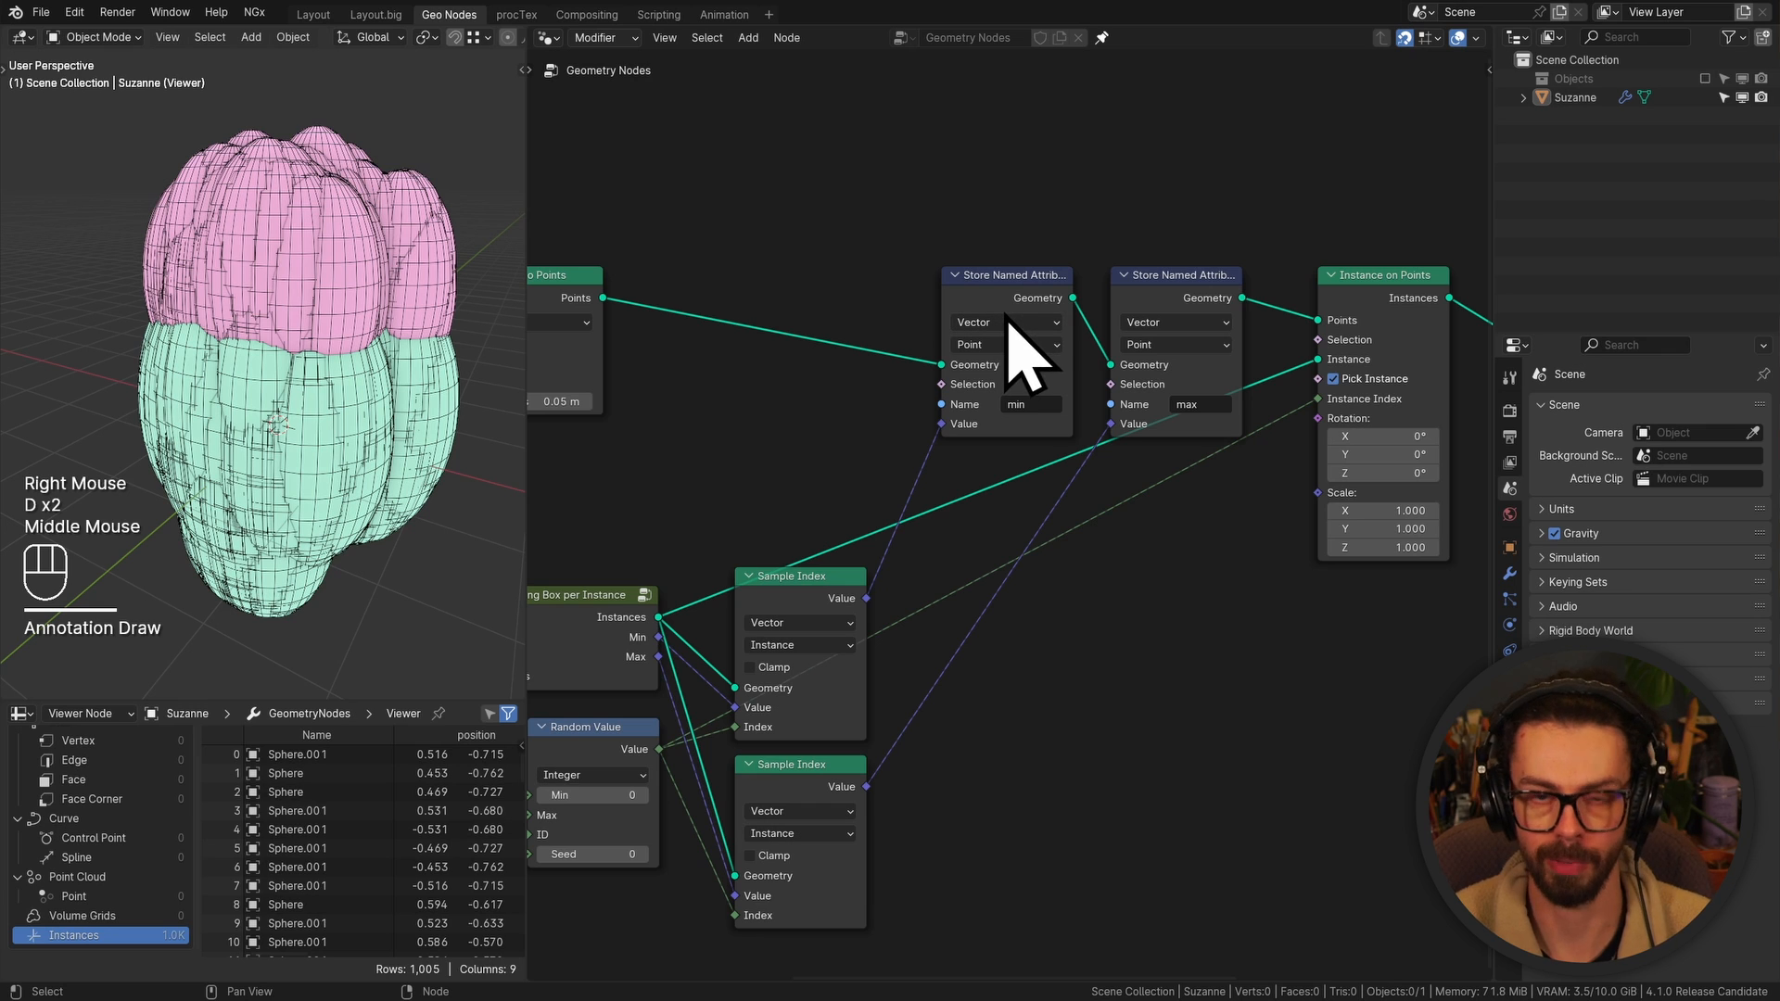
Save the Blender file
middle_drag(1009, 320, 863, 311)
click(1349, 396)
key(ctrl+s)
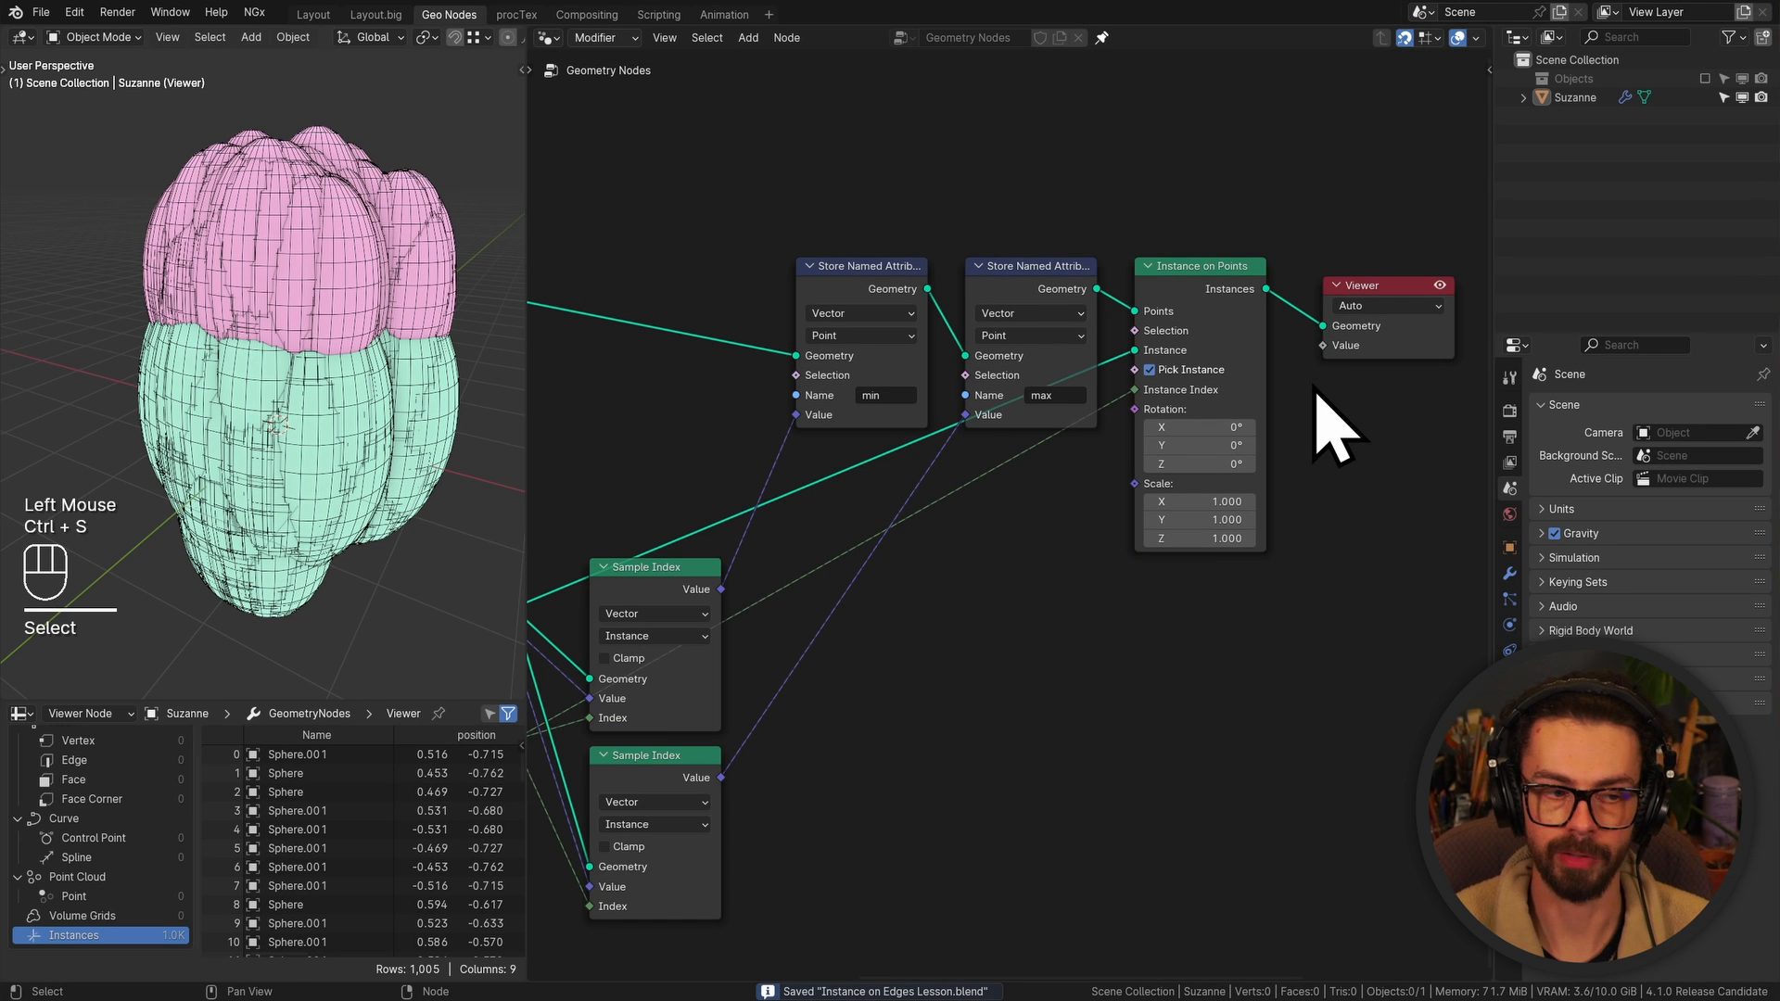
Delete the Viewer node and connect the Instance on Points output to the Group Output geometry
middle_drag(1312, 388, 969, 437)
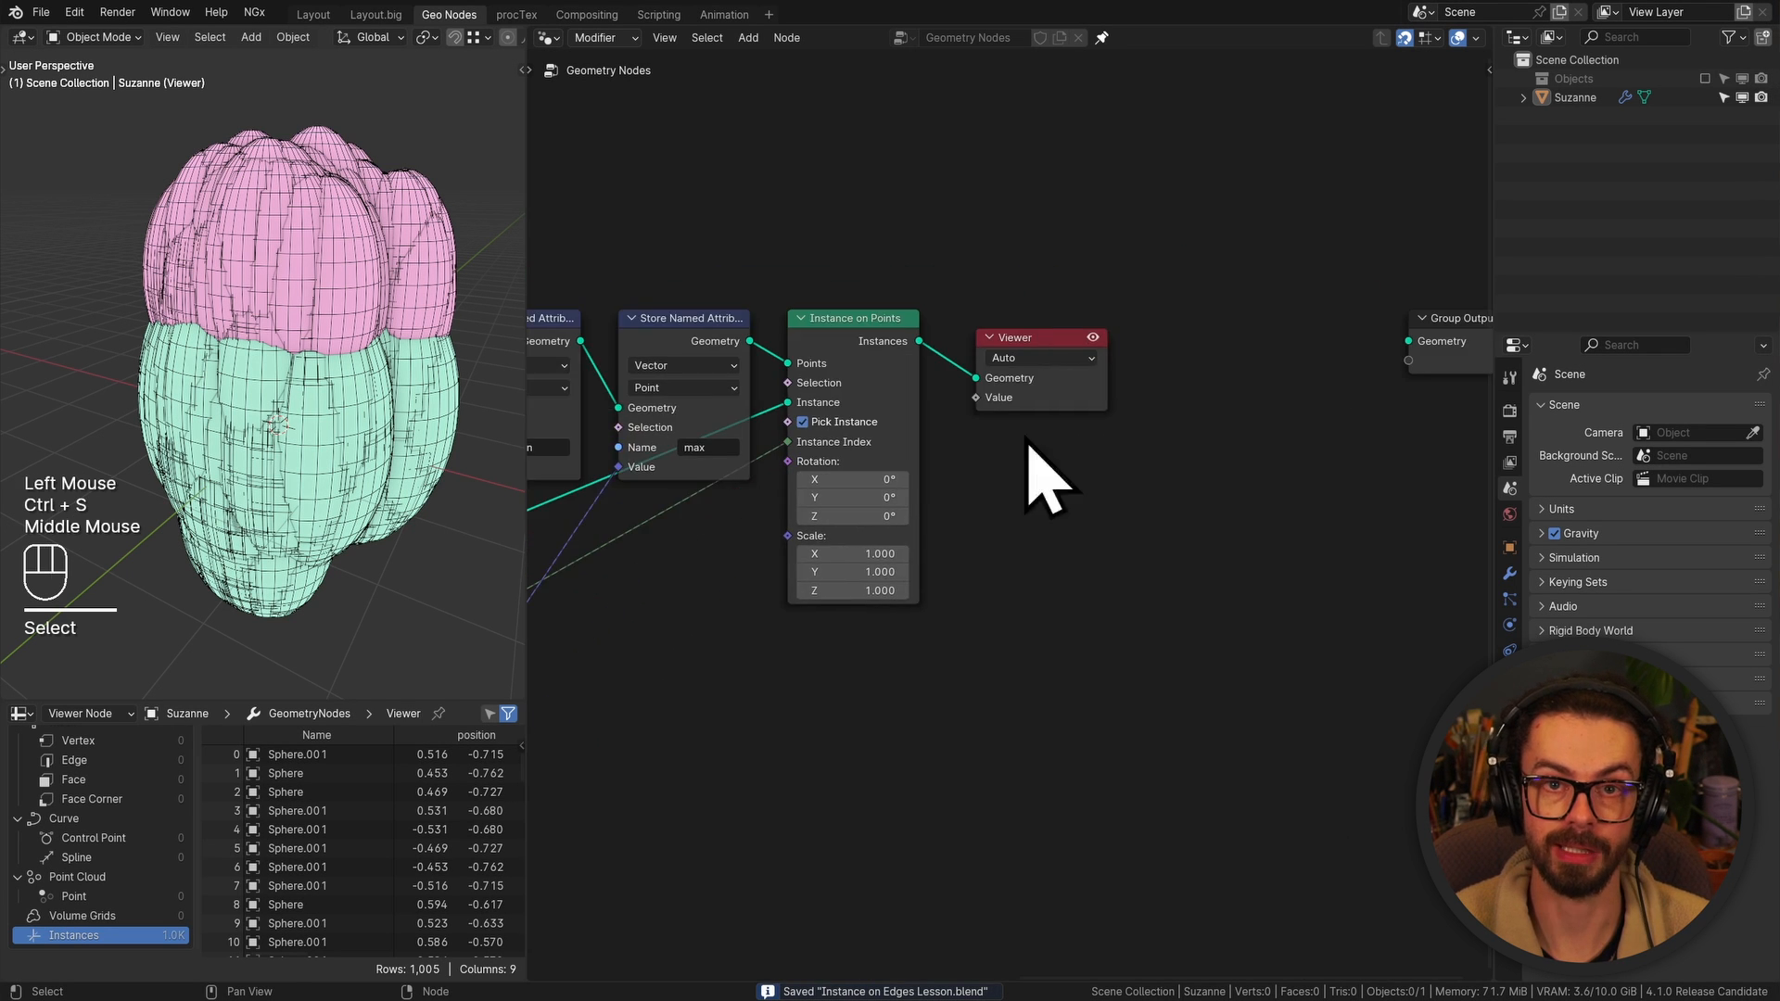
middle_drag(1083, 476, 874, 474)
drag(870, 226, 1310, 492)
key(g)
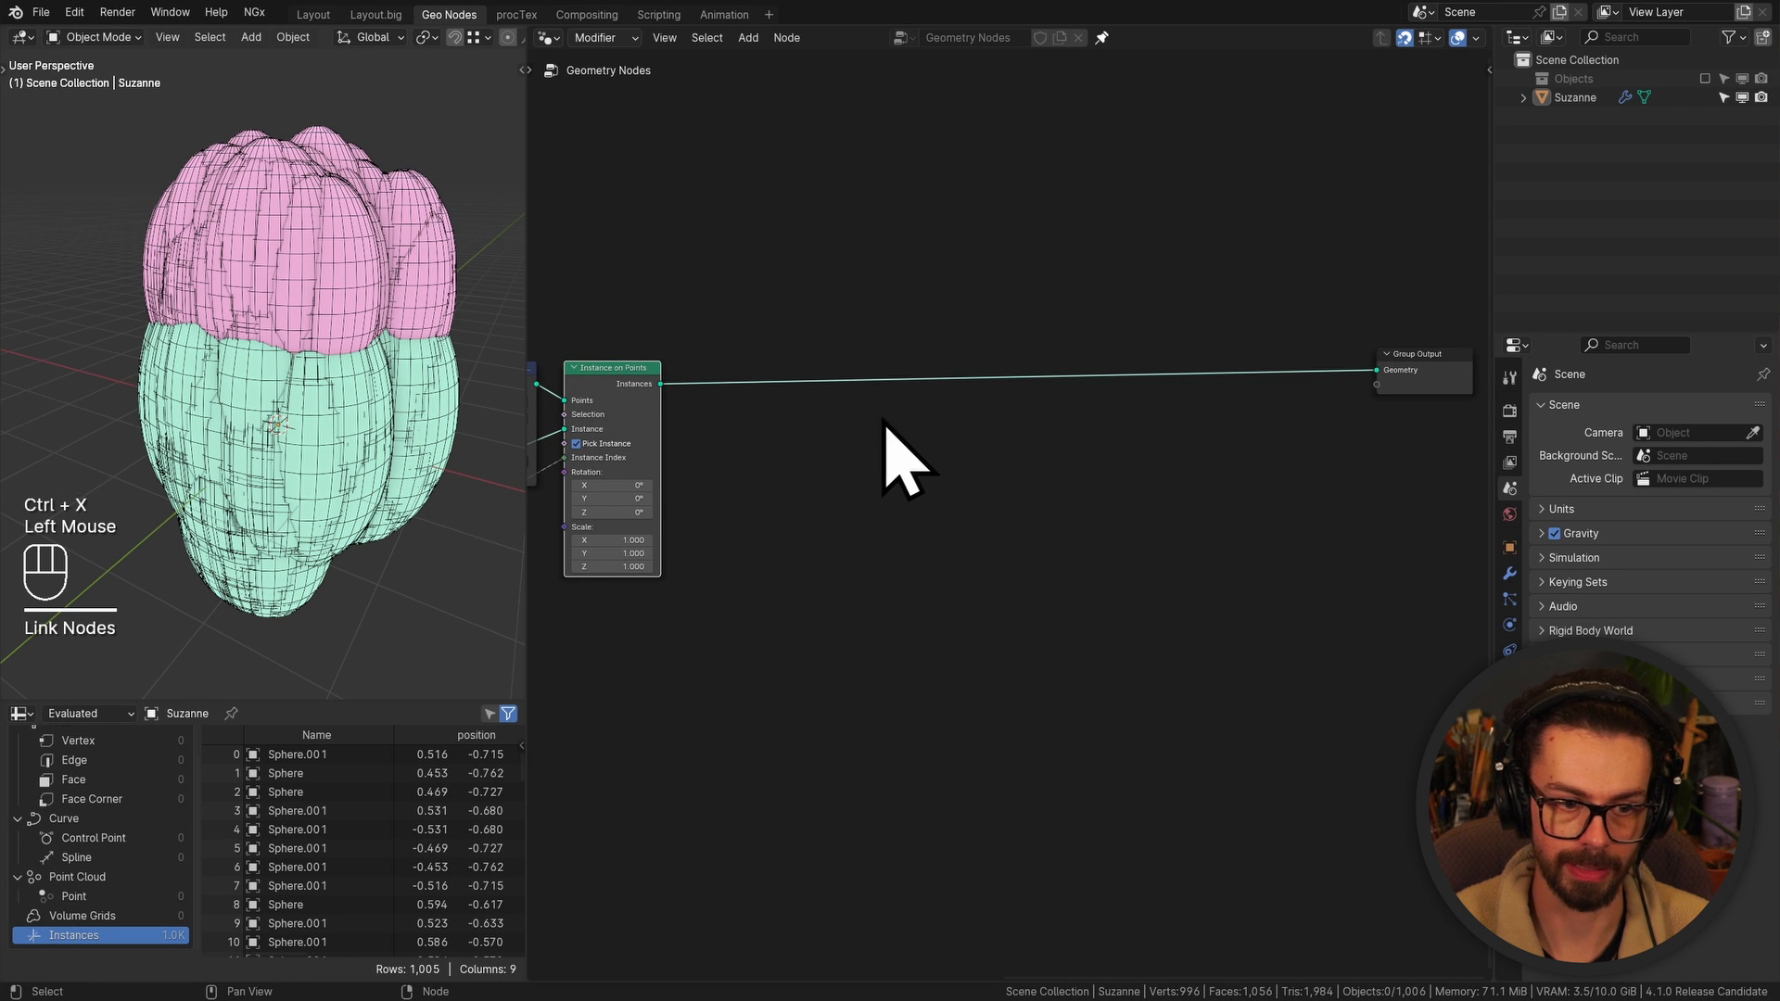
Insert a Scale Instances node on the link between Instance on Points and Group Output
middle_drag(883, 423, 1001, 276)
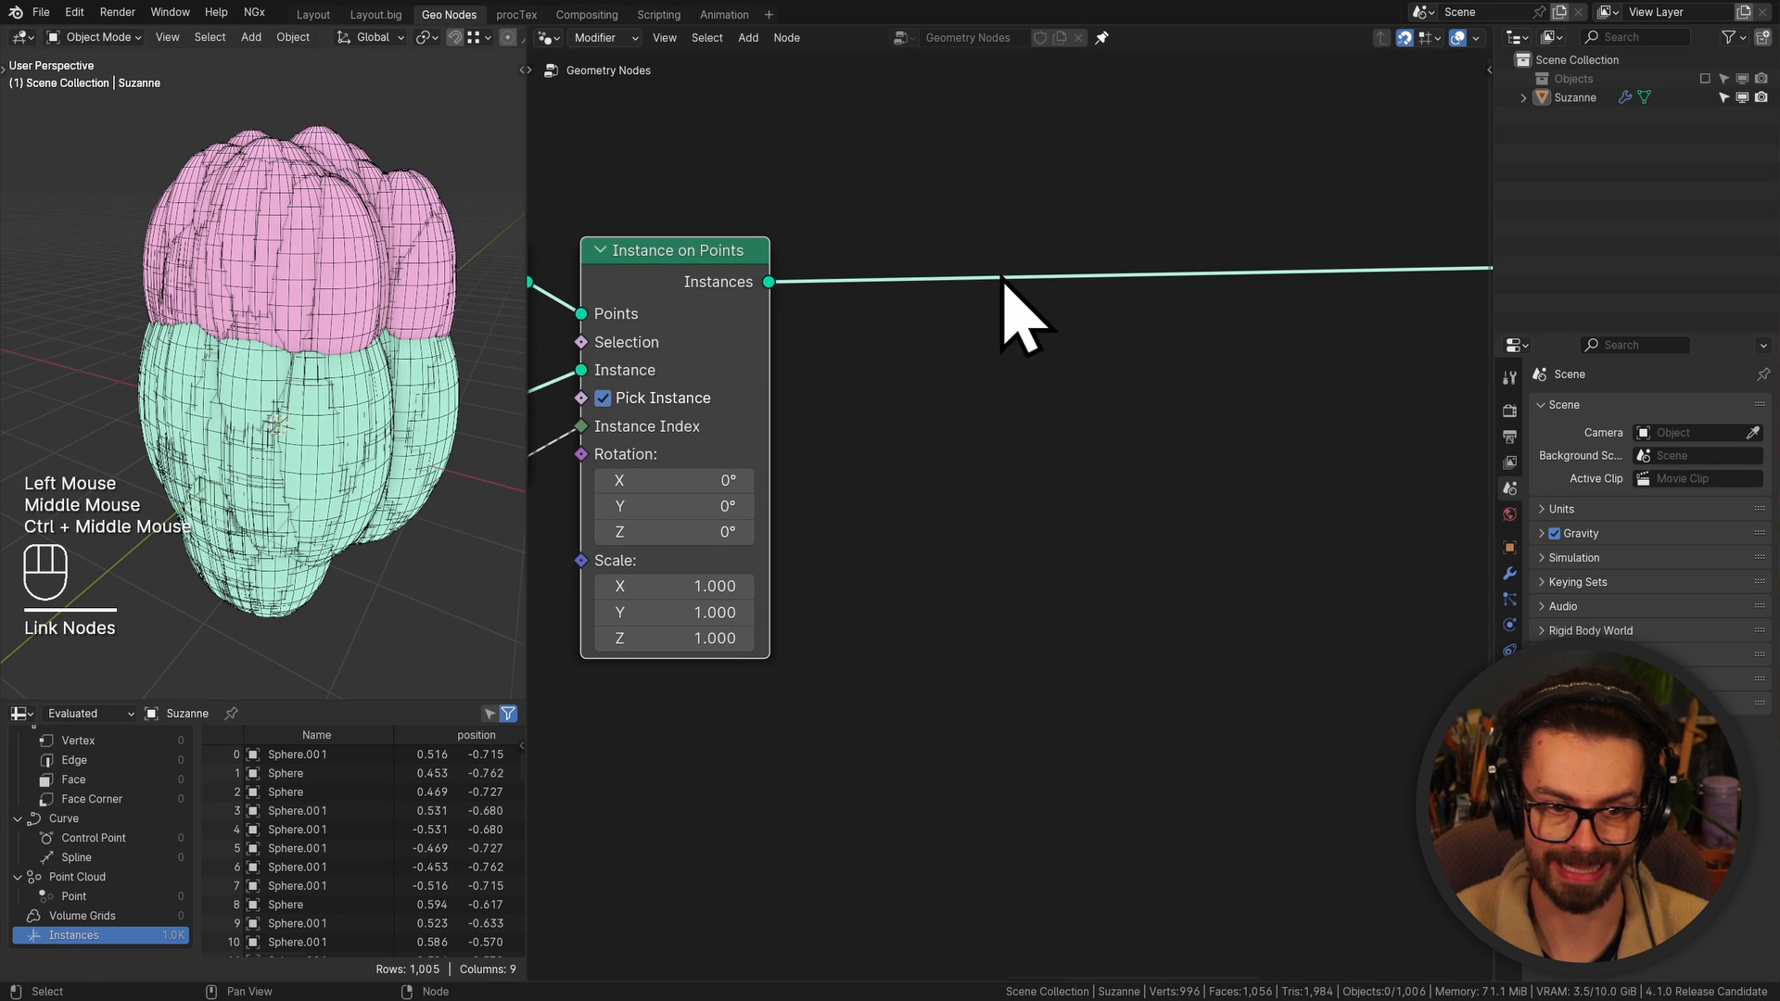
scroll(1057, 380, up, 1)
middle_drag(973, 386, 755, 338)
mouse_move(1094, 399)
middle_down()
mouse_move(955, 397)
mouse_move(1066, 403)
middle_up()
key(shift+a)
mouse_move(1033, 493)
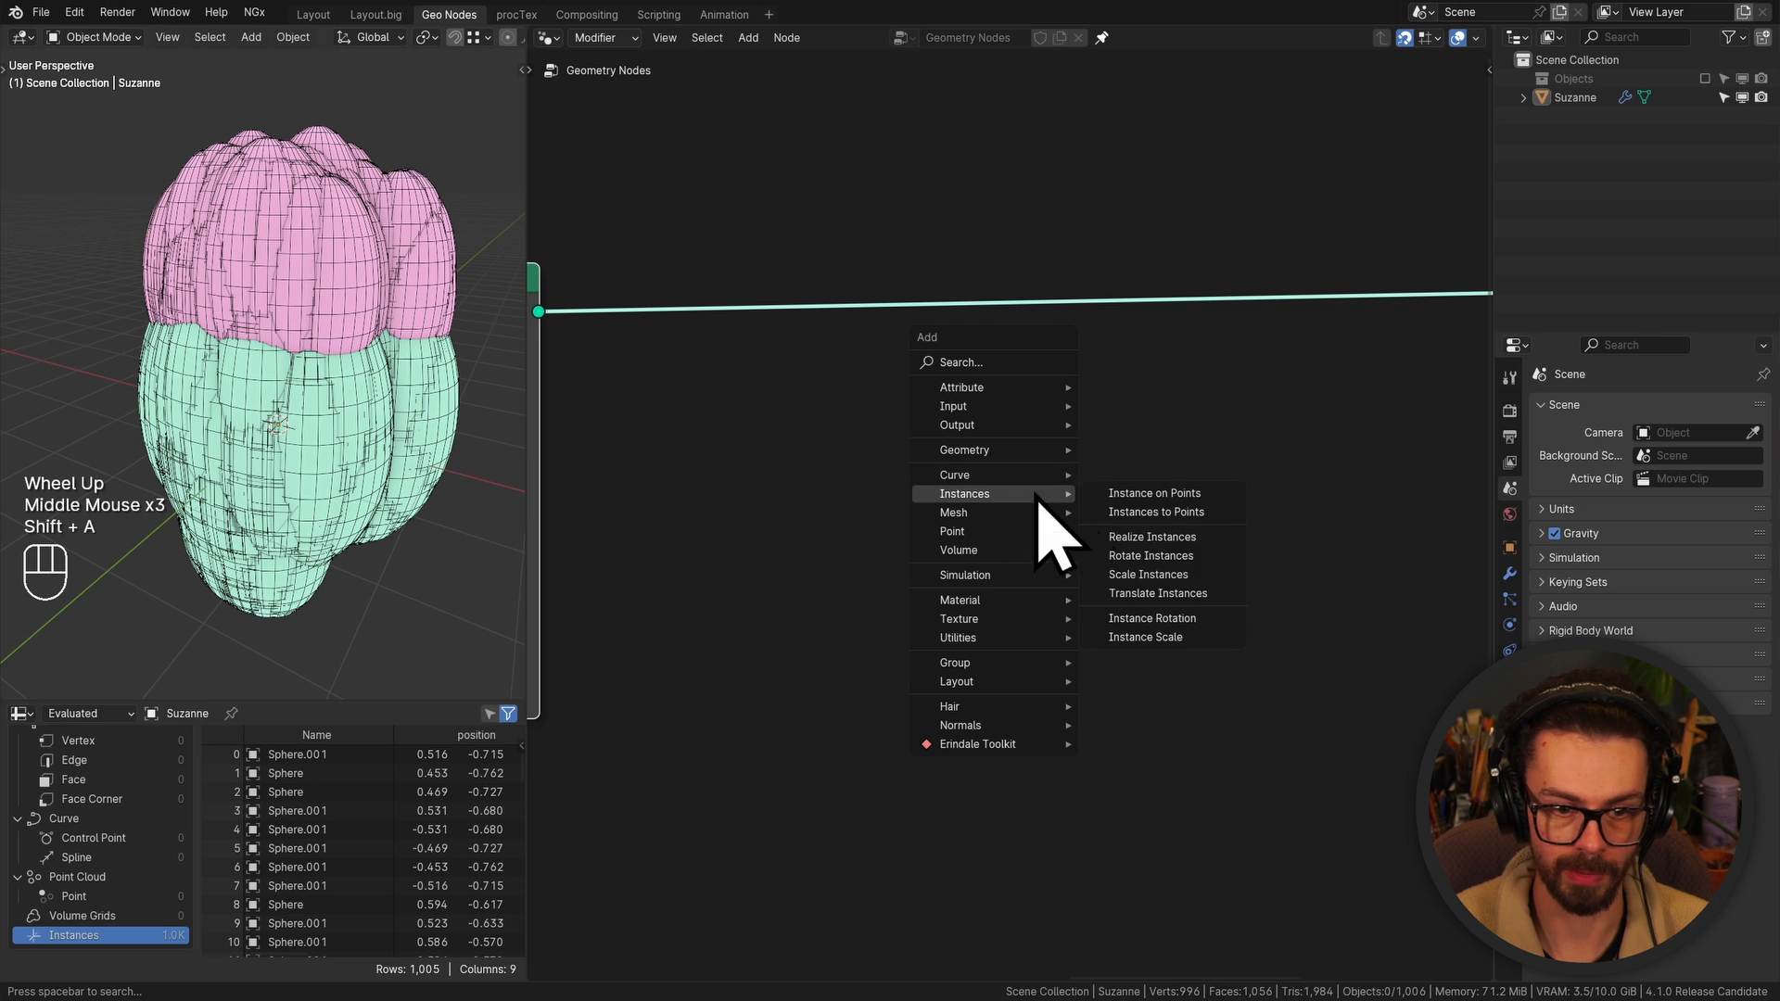
click(1150, 575)
click(1214, 262)
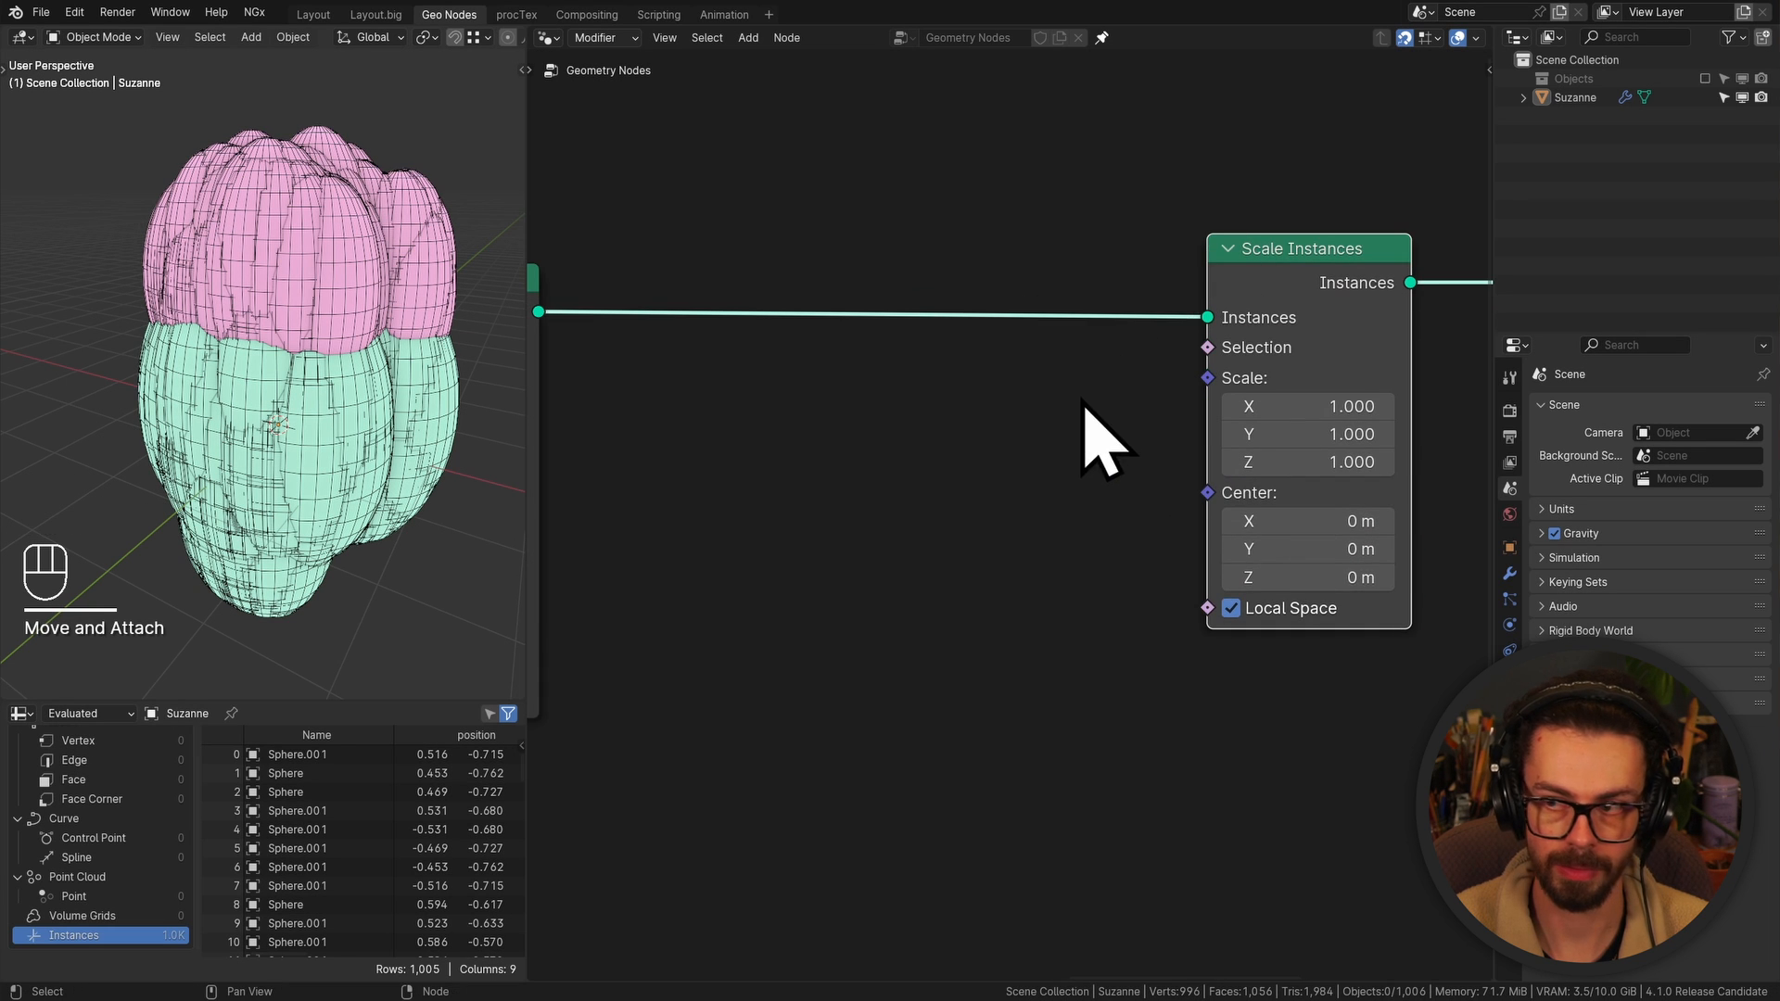
Move the Scale Instances node farther from Instance on Points to widen the free space between them
scroll(1082, 400, down, 1)
middle_drag(1082, 401, 1076, 381)
drag(1018, 245, 1243, 449)
key(g)
click(1133, 463)
click(1033, 472)
Draw an annotation of a slanted edge with circled endpoints in the empty node area and label it 4
mouse_move(954, 471)
middle_down()
mouse_move(910, 382)
mouse_move(950, 409)
mouse_move(955, 394)
middle_up()
middle_drag(927, 464, 948, 425)
shift+middle_drag(857, 607, 876, 568)
key(d)
drag(843, 649, 1026, 374)
key(d)
key(d)
key(d)
drag(839, 650, 847, 643)
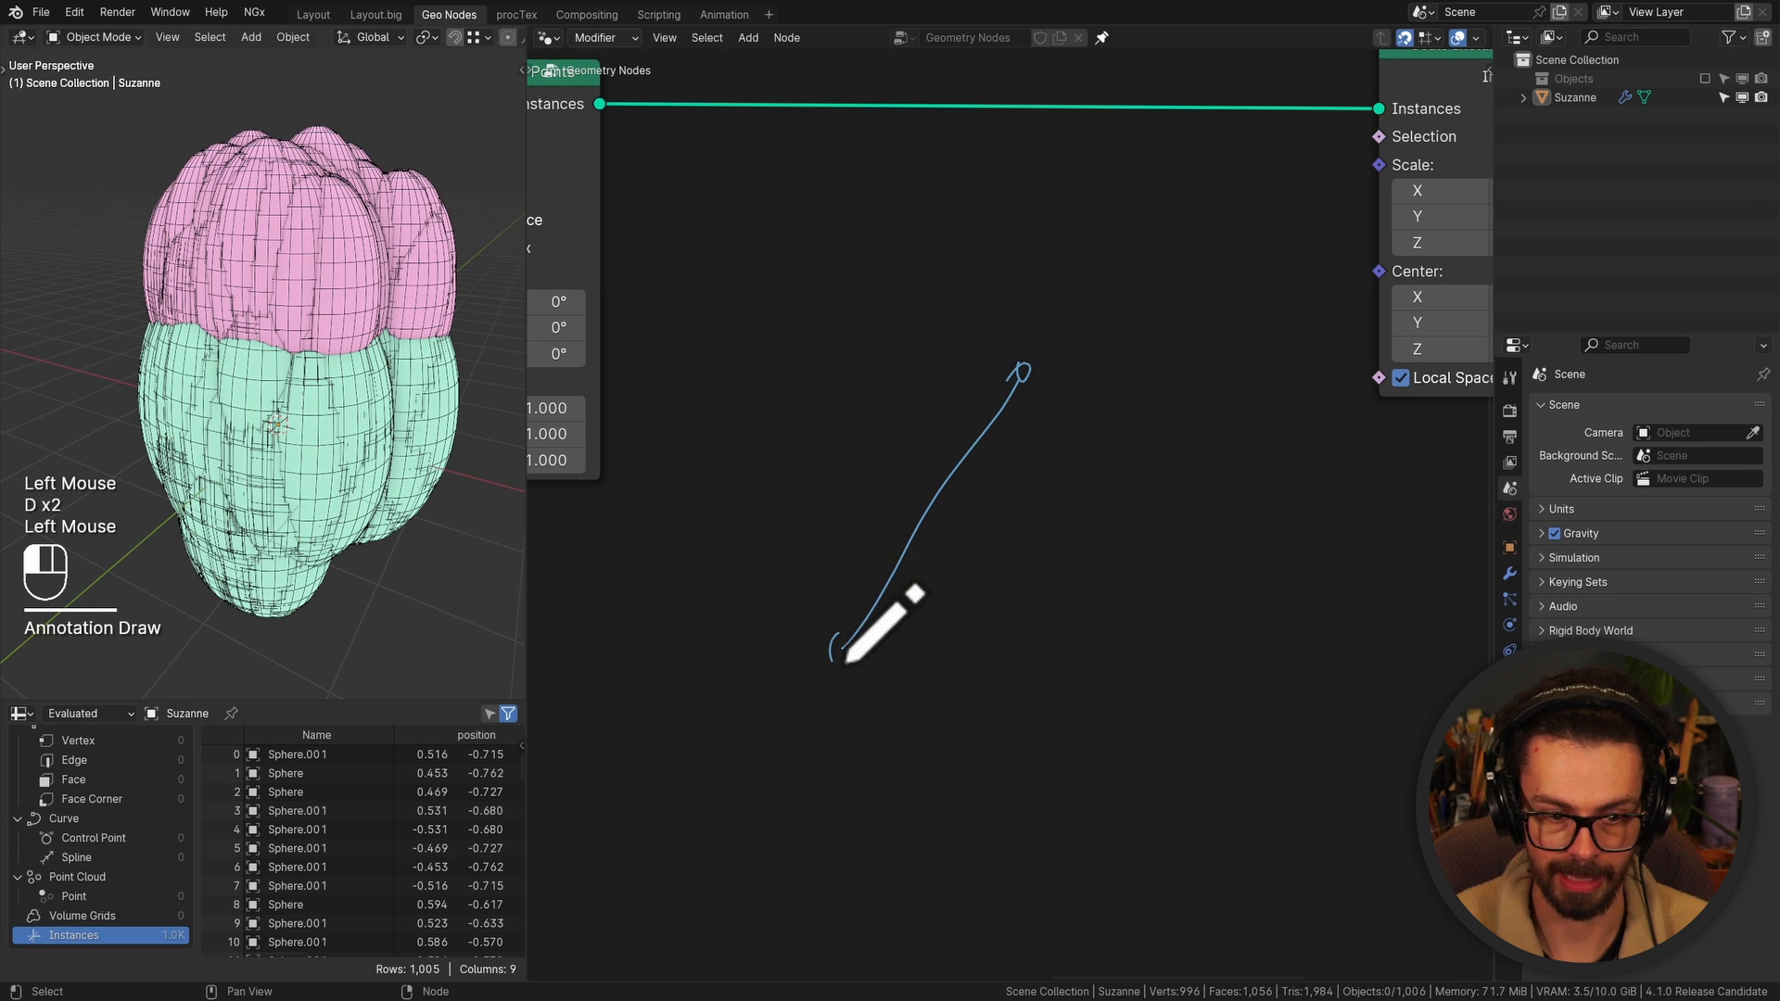
key(d)
mouse_move(858, 385)
mouse_down()
mouse_move(890, 429)
mouse_move(955, 397)
mouse_up()
key(d)
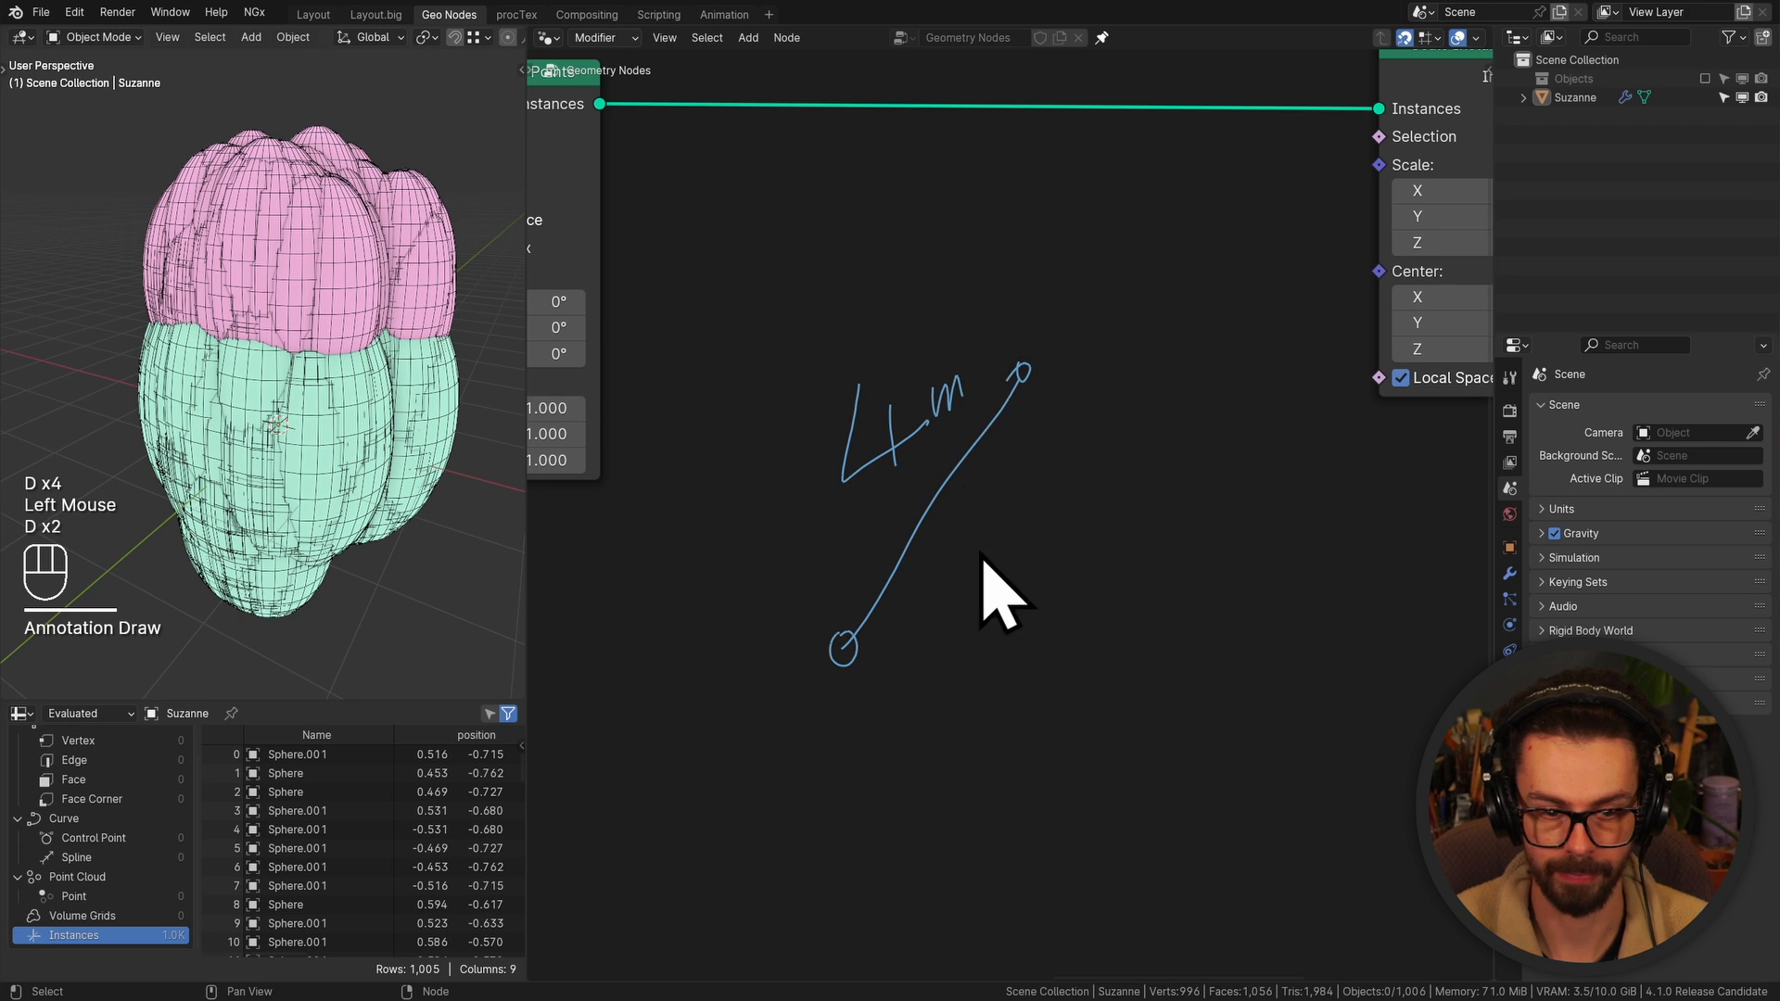
right_drag(947, 323, 973, 258)
Draw an upright ellipse beside the edge sketch, mark its upper and lower extents, and label its height 2
middle_drag(1087, 598, 1026, 529)
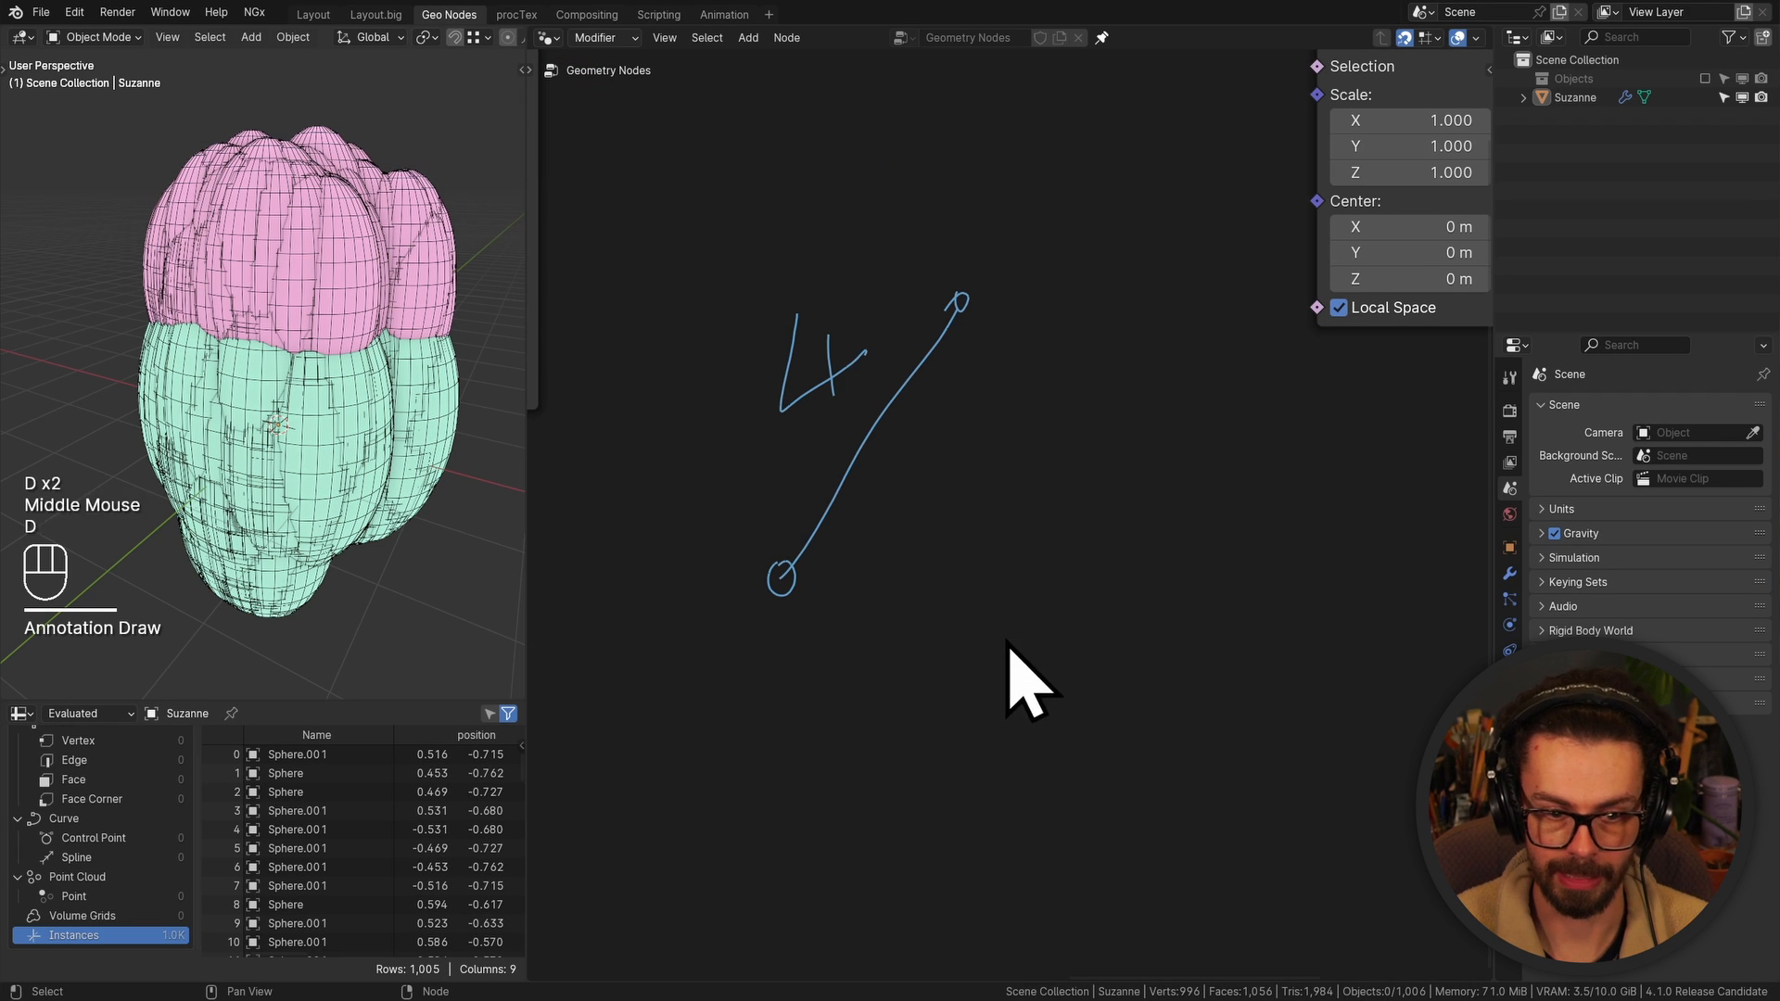
drag(1004, 637, 962, 497)
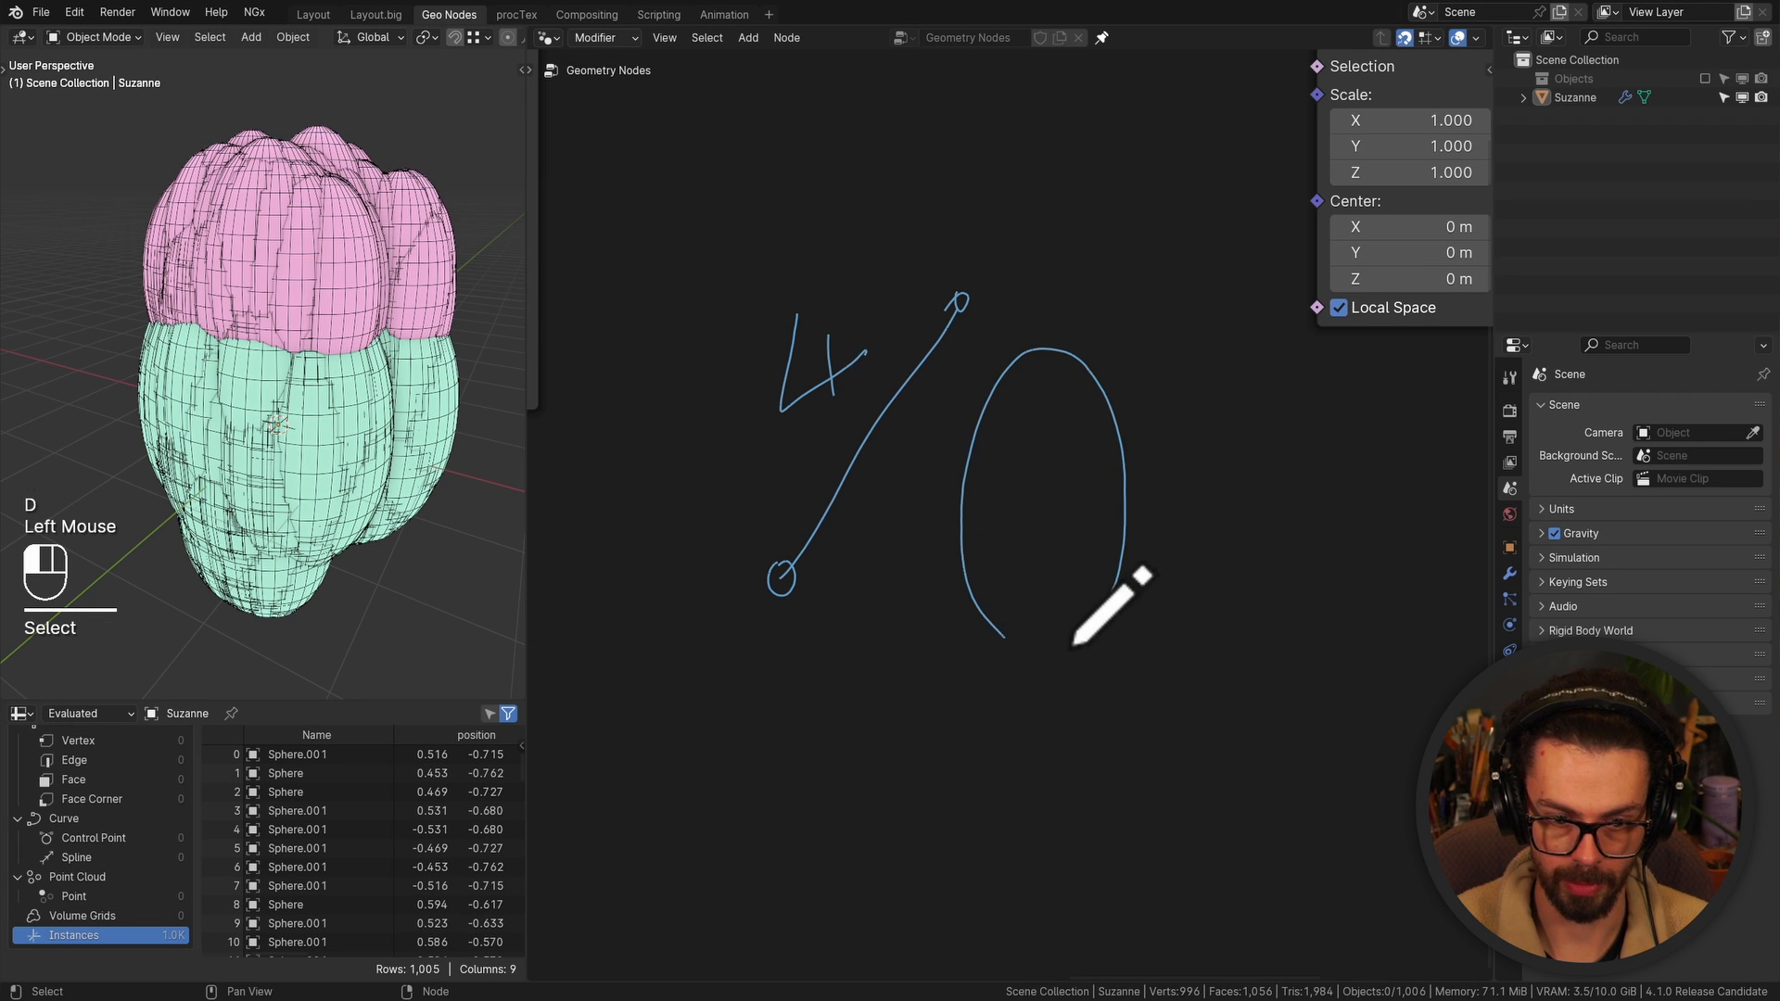
drag(1004, 636, 994, 635)
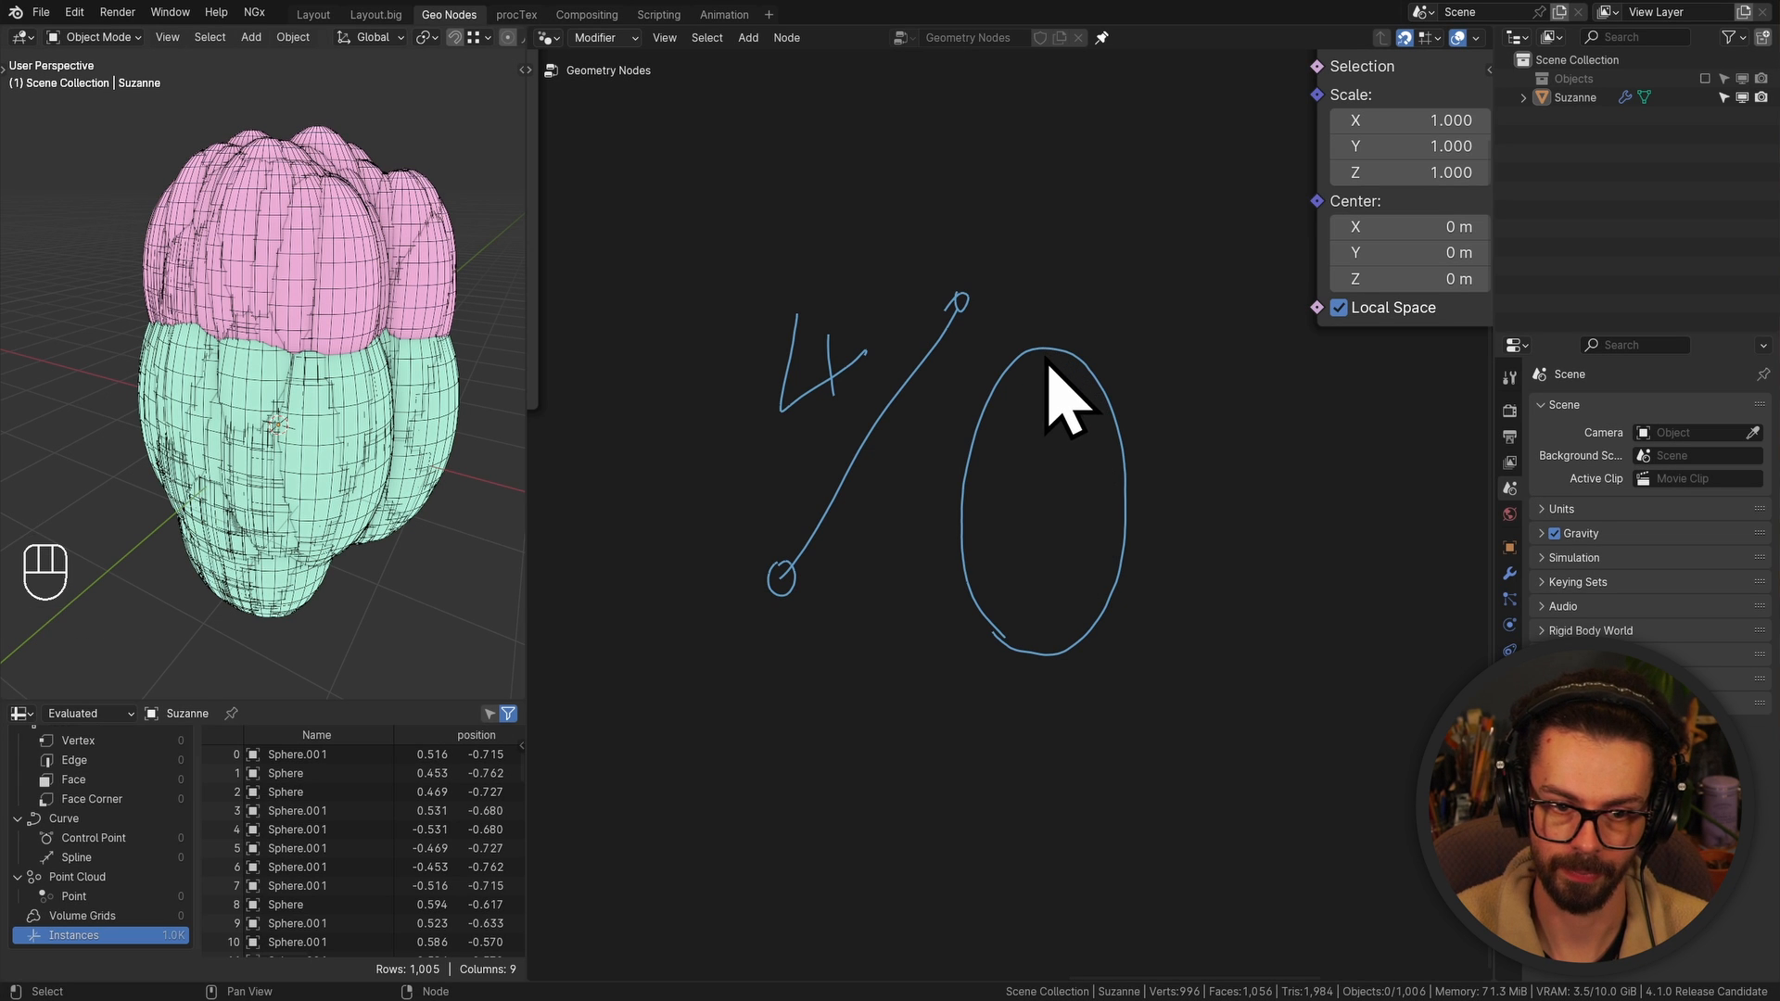
drag(1047, 348, 1131, 340)
drag(1047, 659, 1142, 657)
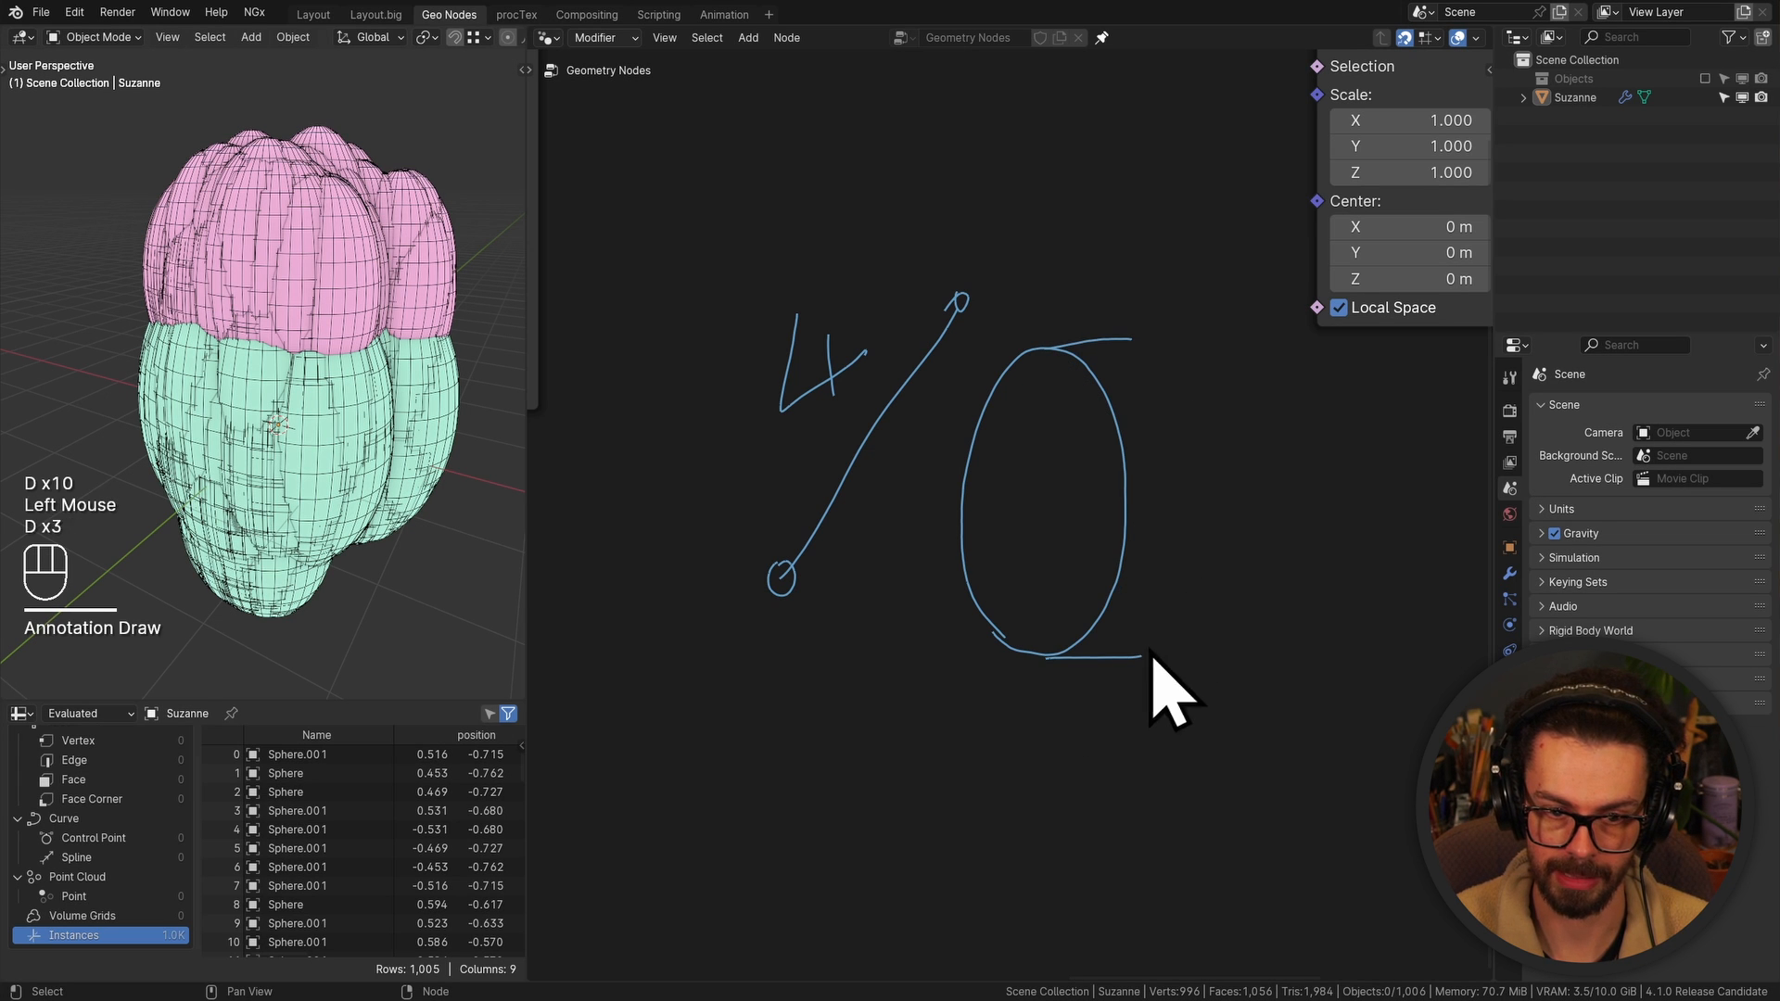
mouse_move(1156, 480)
mouse_down()
mouse_move(1170, 447)
mouse_move(1211, 516)
mouse_up()
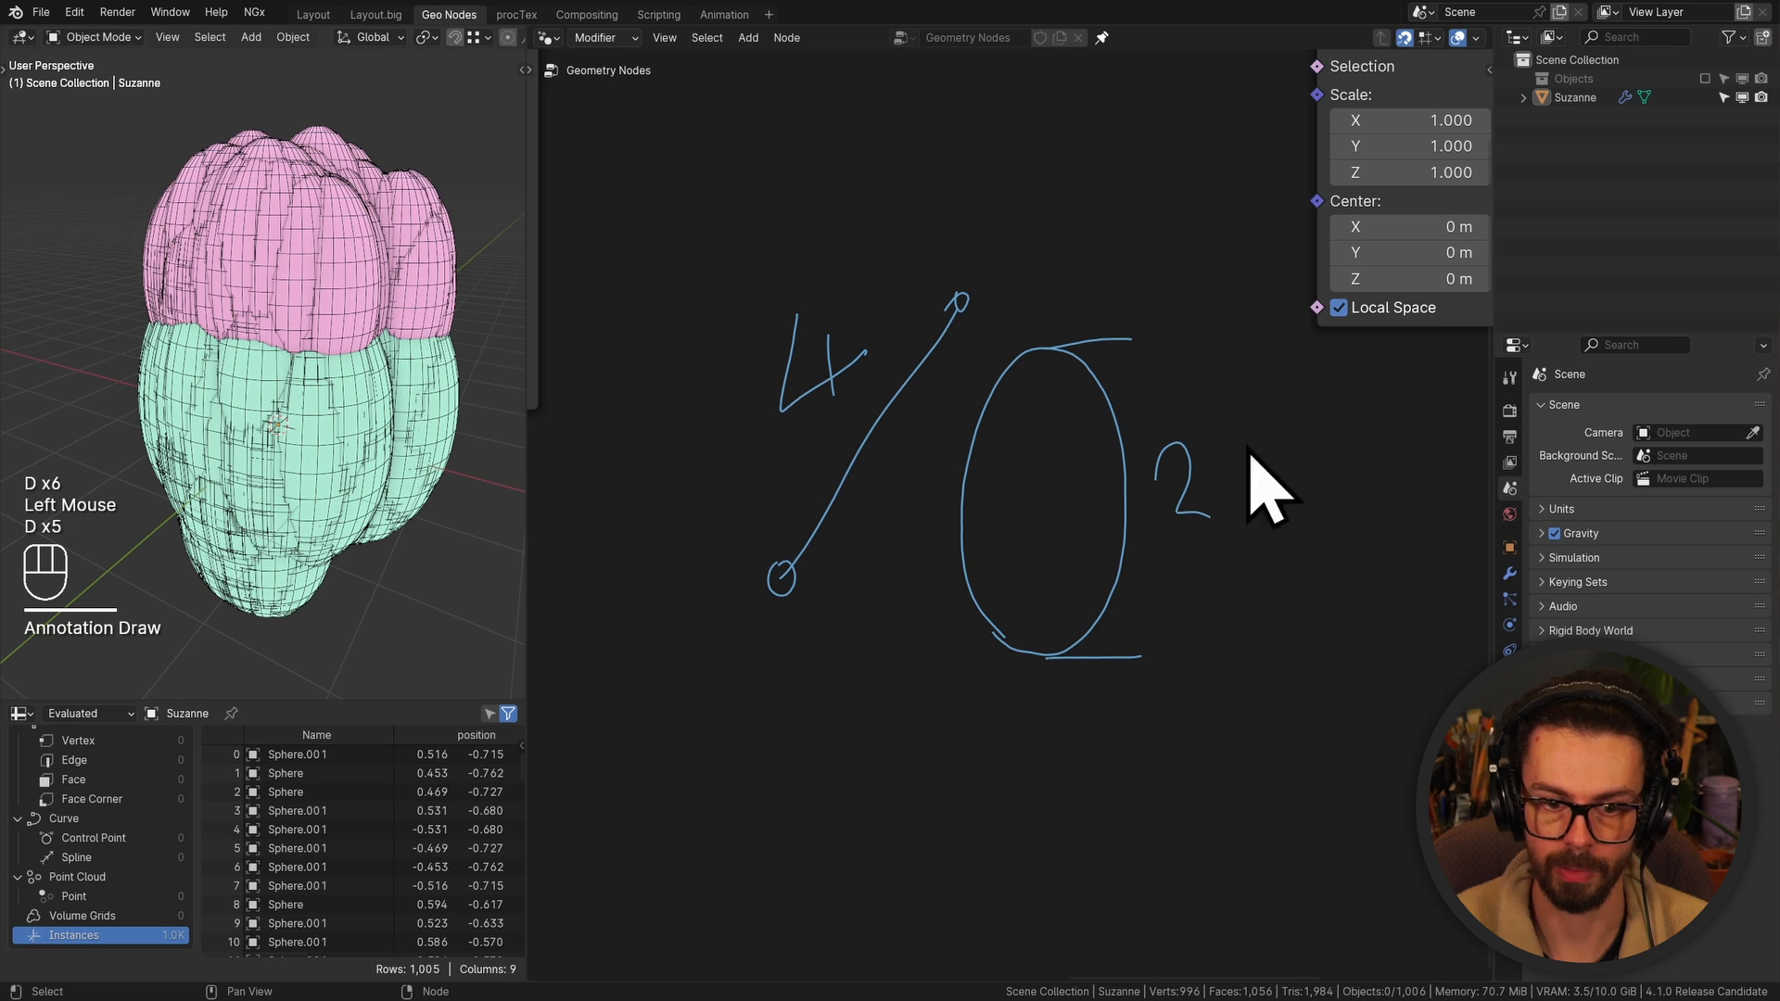
Erase the ellipse's height label and write 1 in its place
mouse_move(1262, 628)
middle_down()
mouse_move(1244, 609)
mouse_move(1176, 683)
mouse_move(1200, 714)
middle_up()
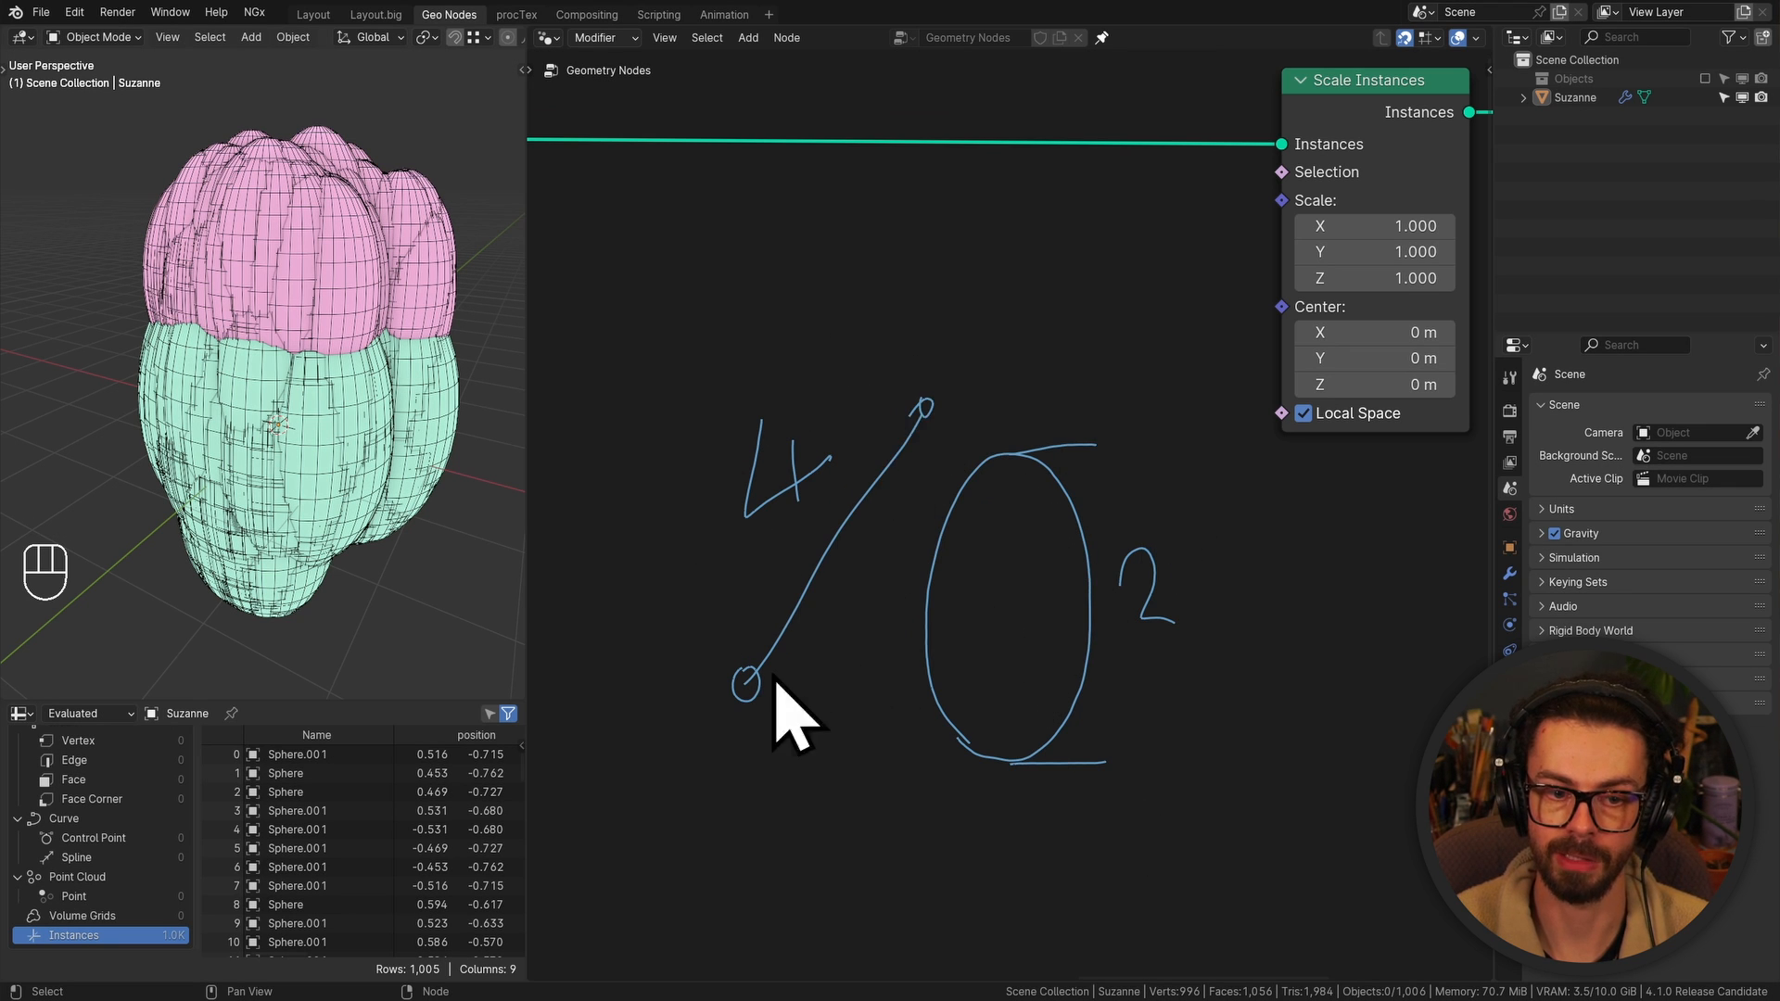
right_drag(1170, 603, 1153, 568)
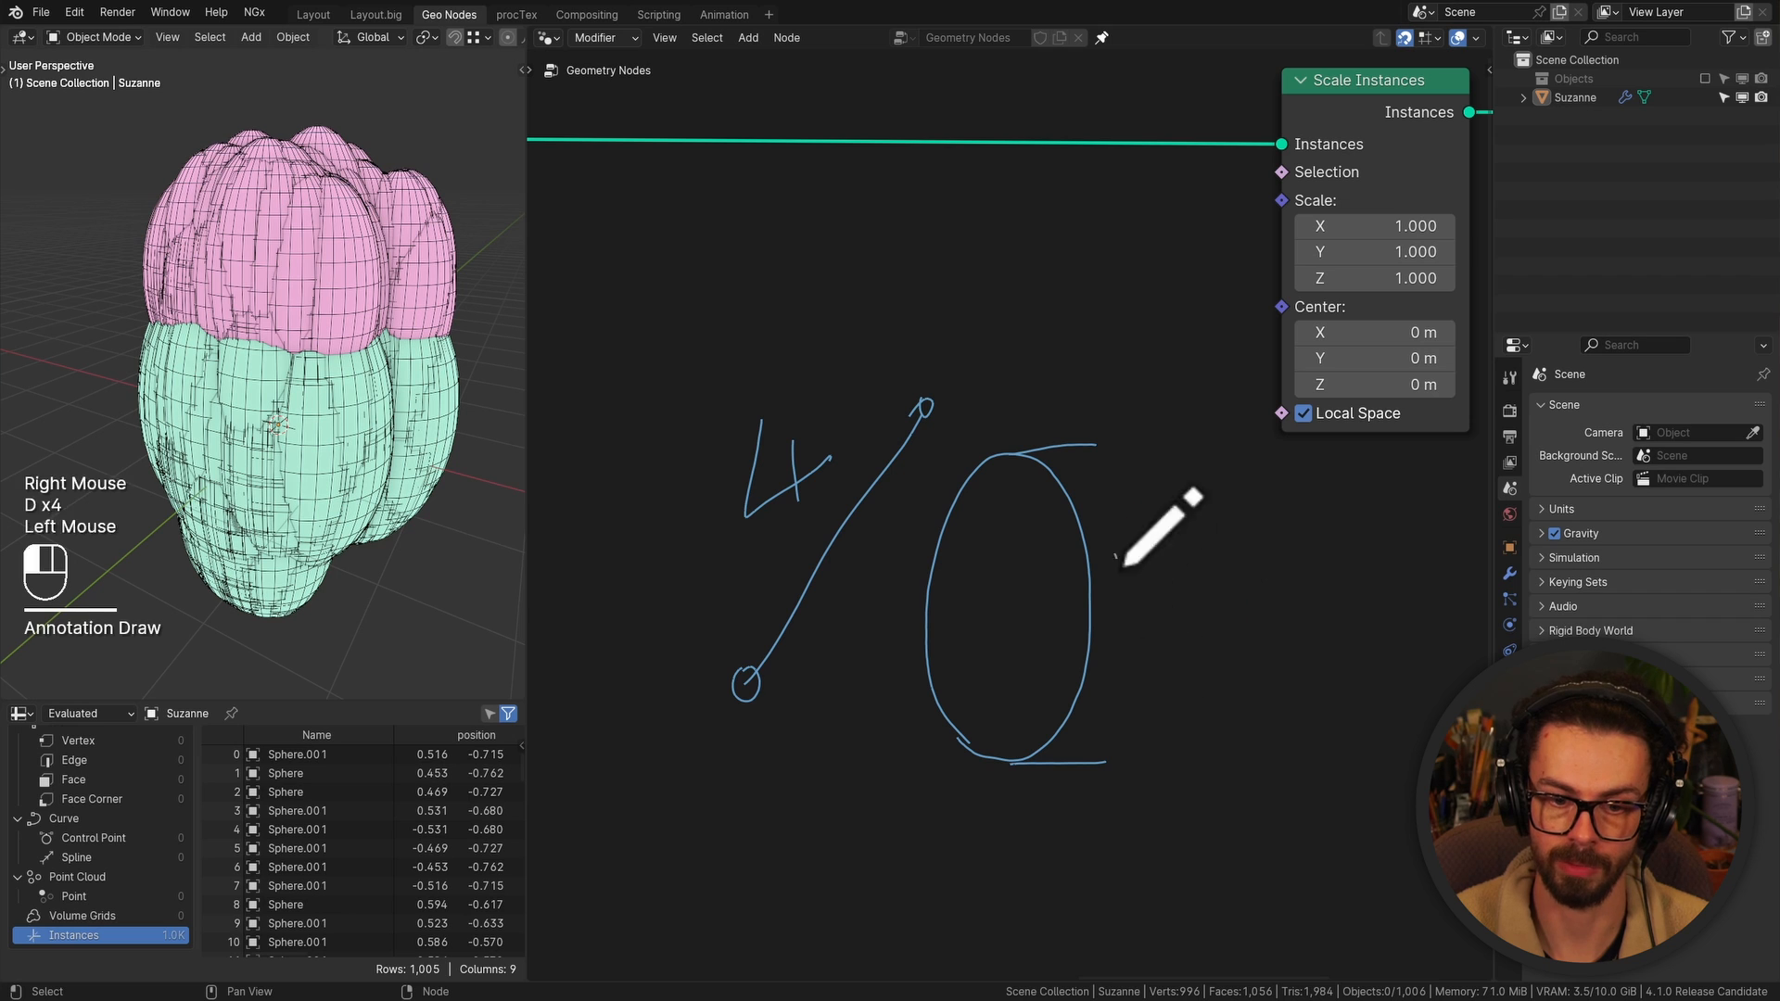
drag(1115, 554, 1131, 621)
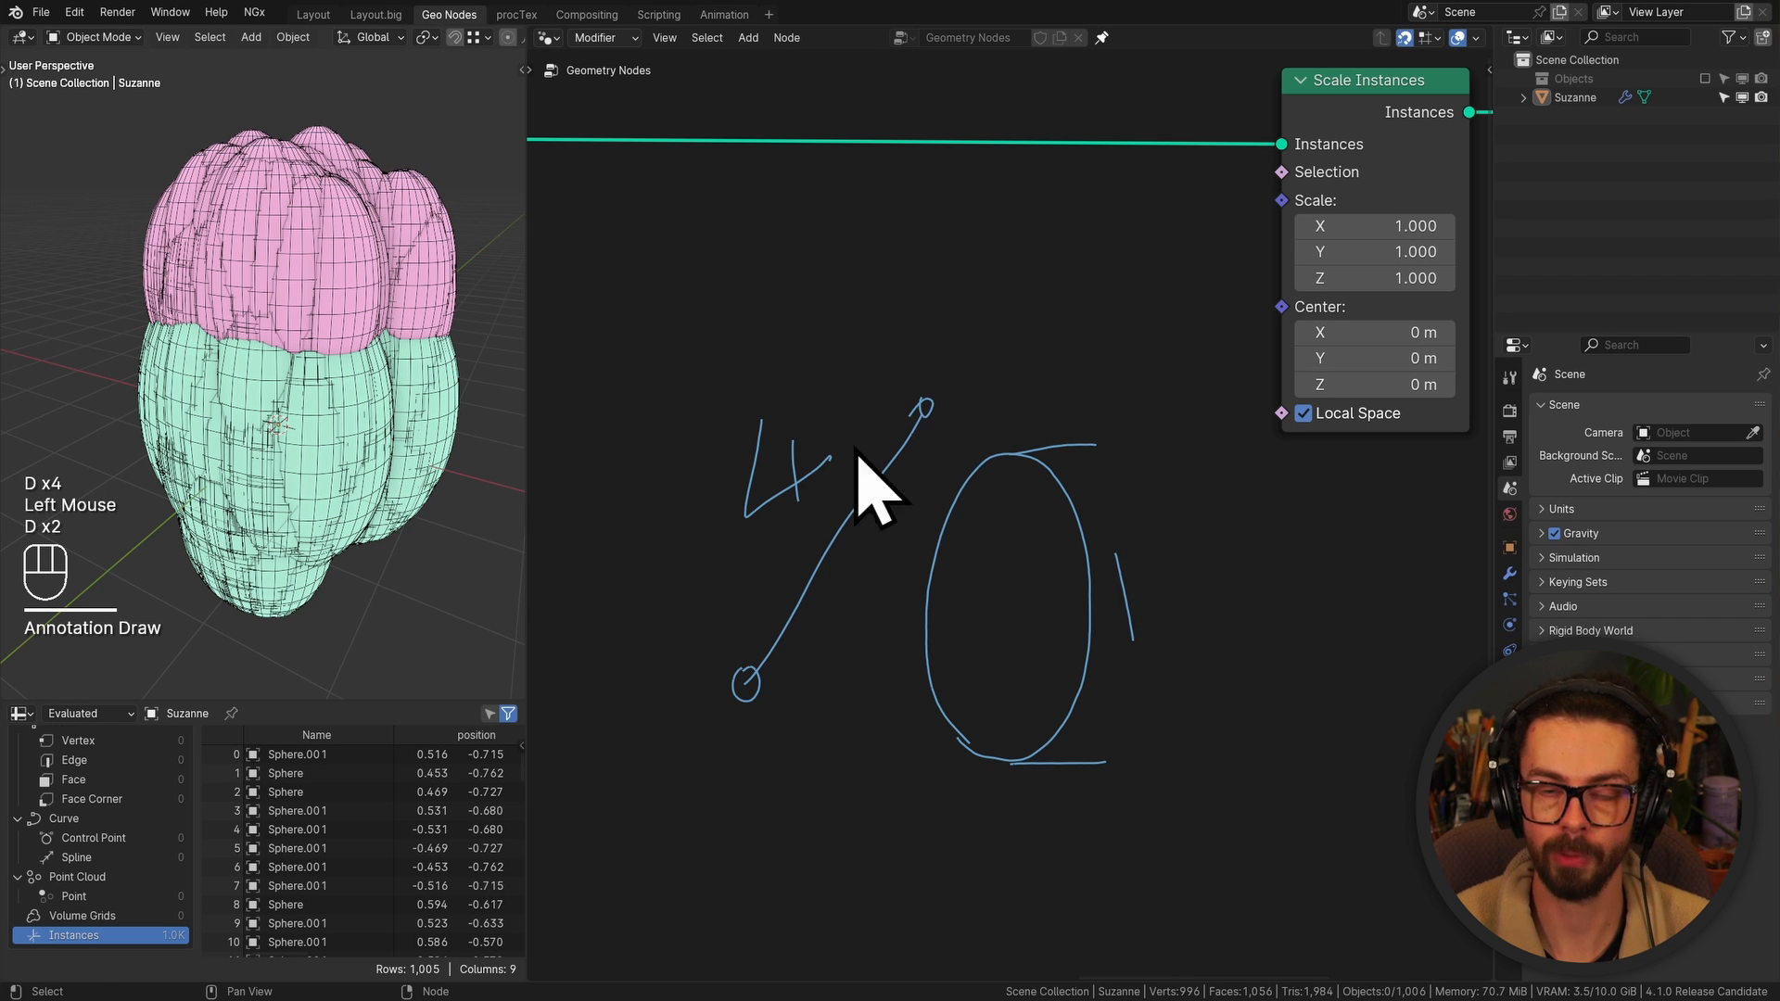
Write the fraction "El" over "Ol" as an annotation beside the ellipse
shift+middle_drag(1180, 484, 1171, 469)
shift+middle_drag(918, 457, 883, 398)
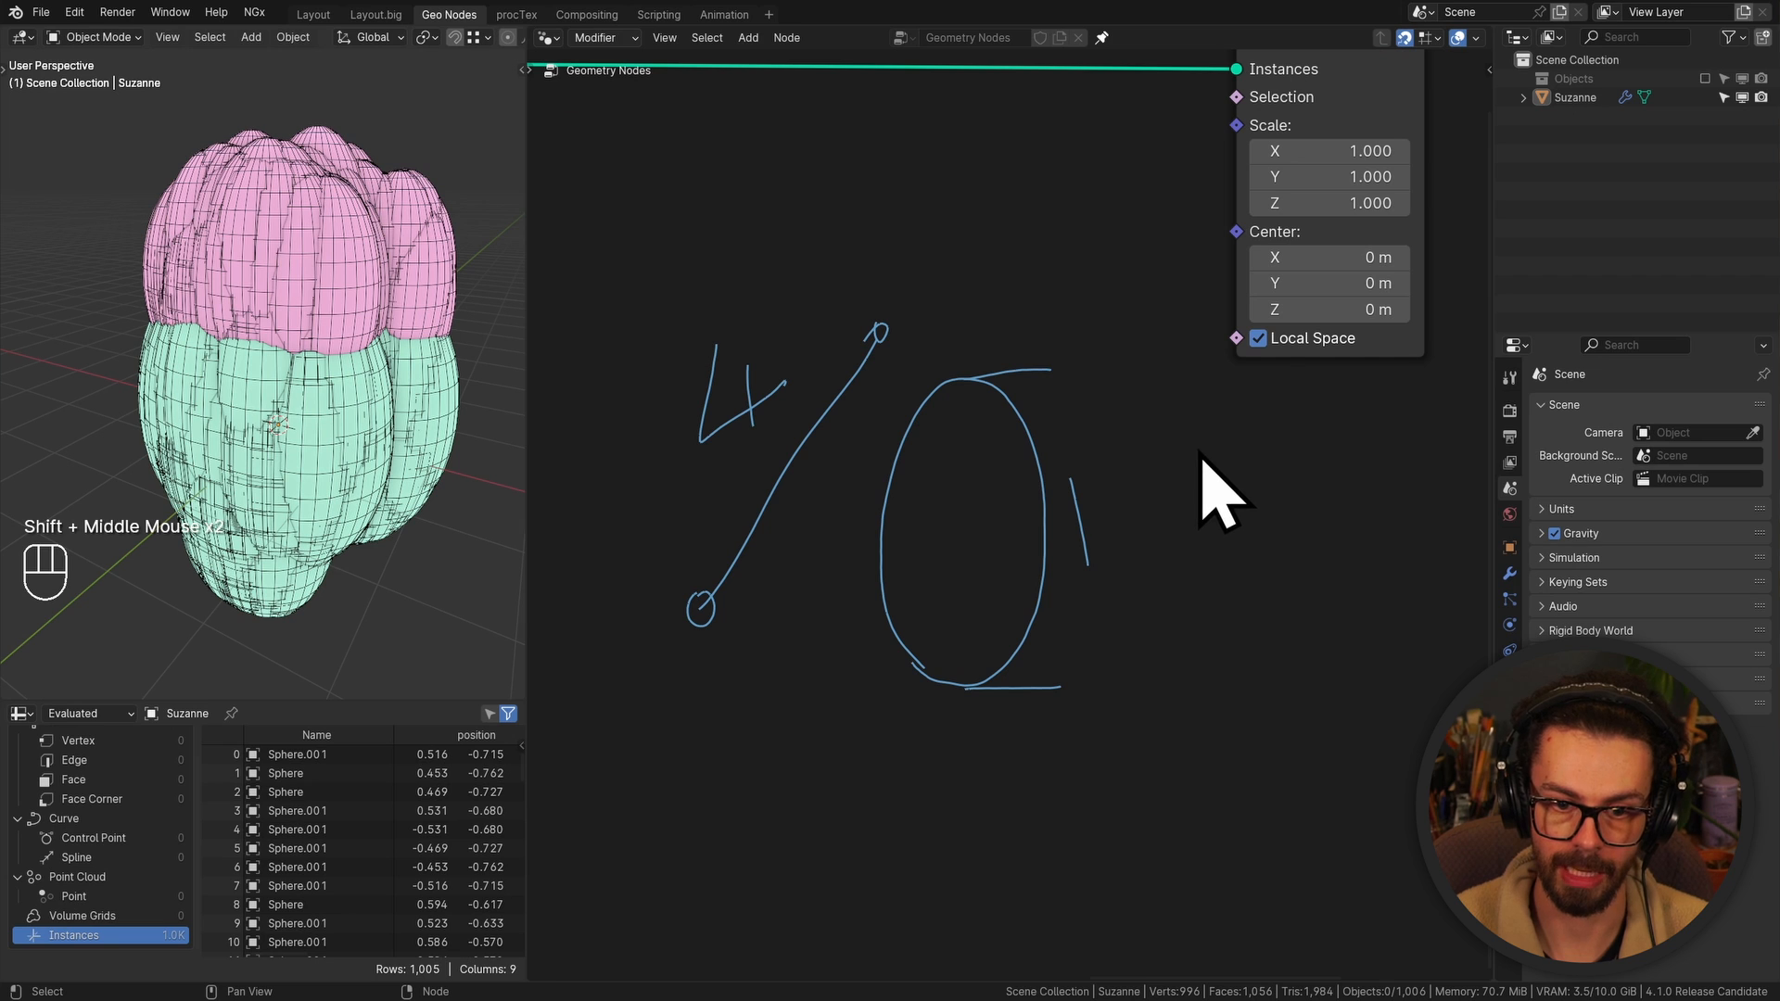
mouse_move(1209, 428)
mouse_down()
mouse_move(1167, 469)
mouse_move(1259, 496)
mouse_up()
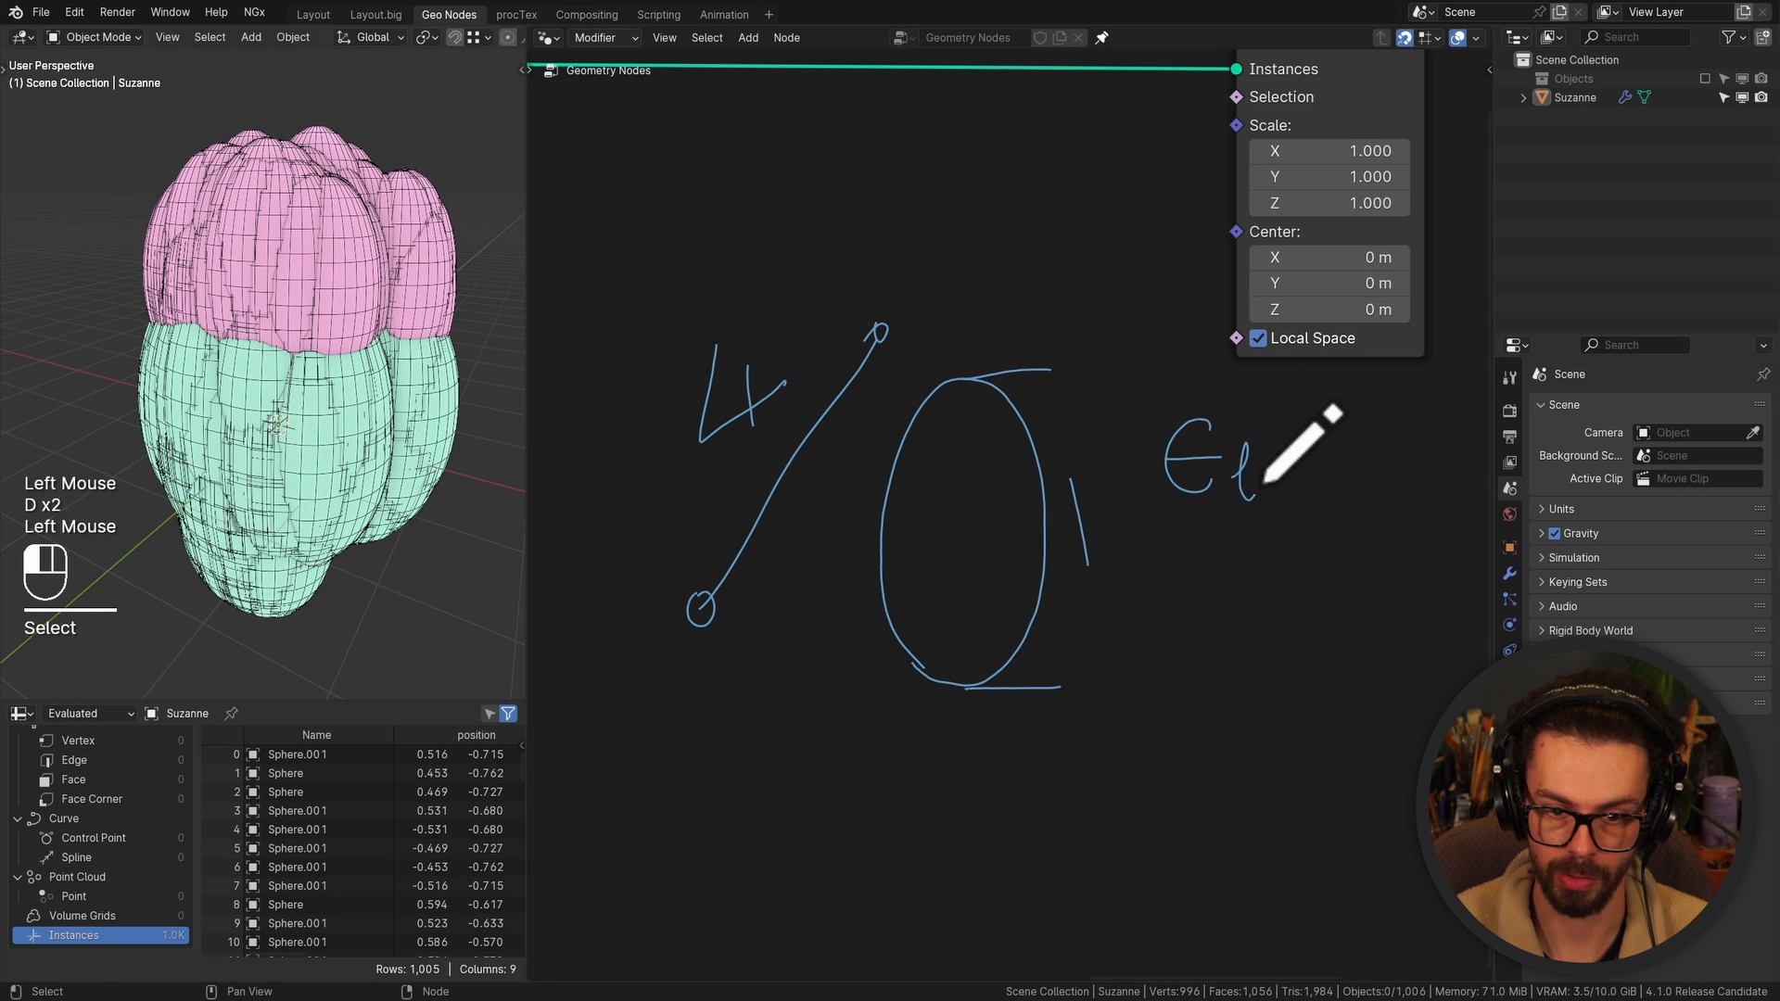
shift+middle_drag(1307, 491, 1257, 487)
drag(1091, 527, 1279, 534)
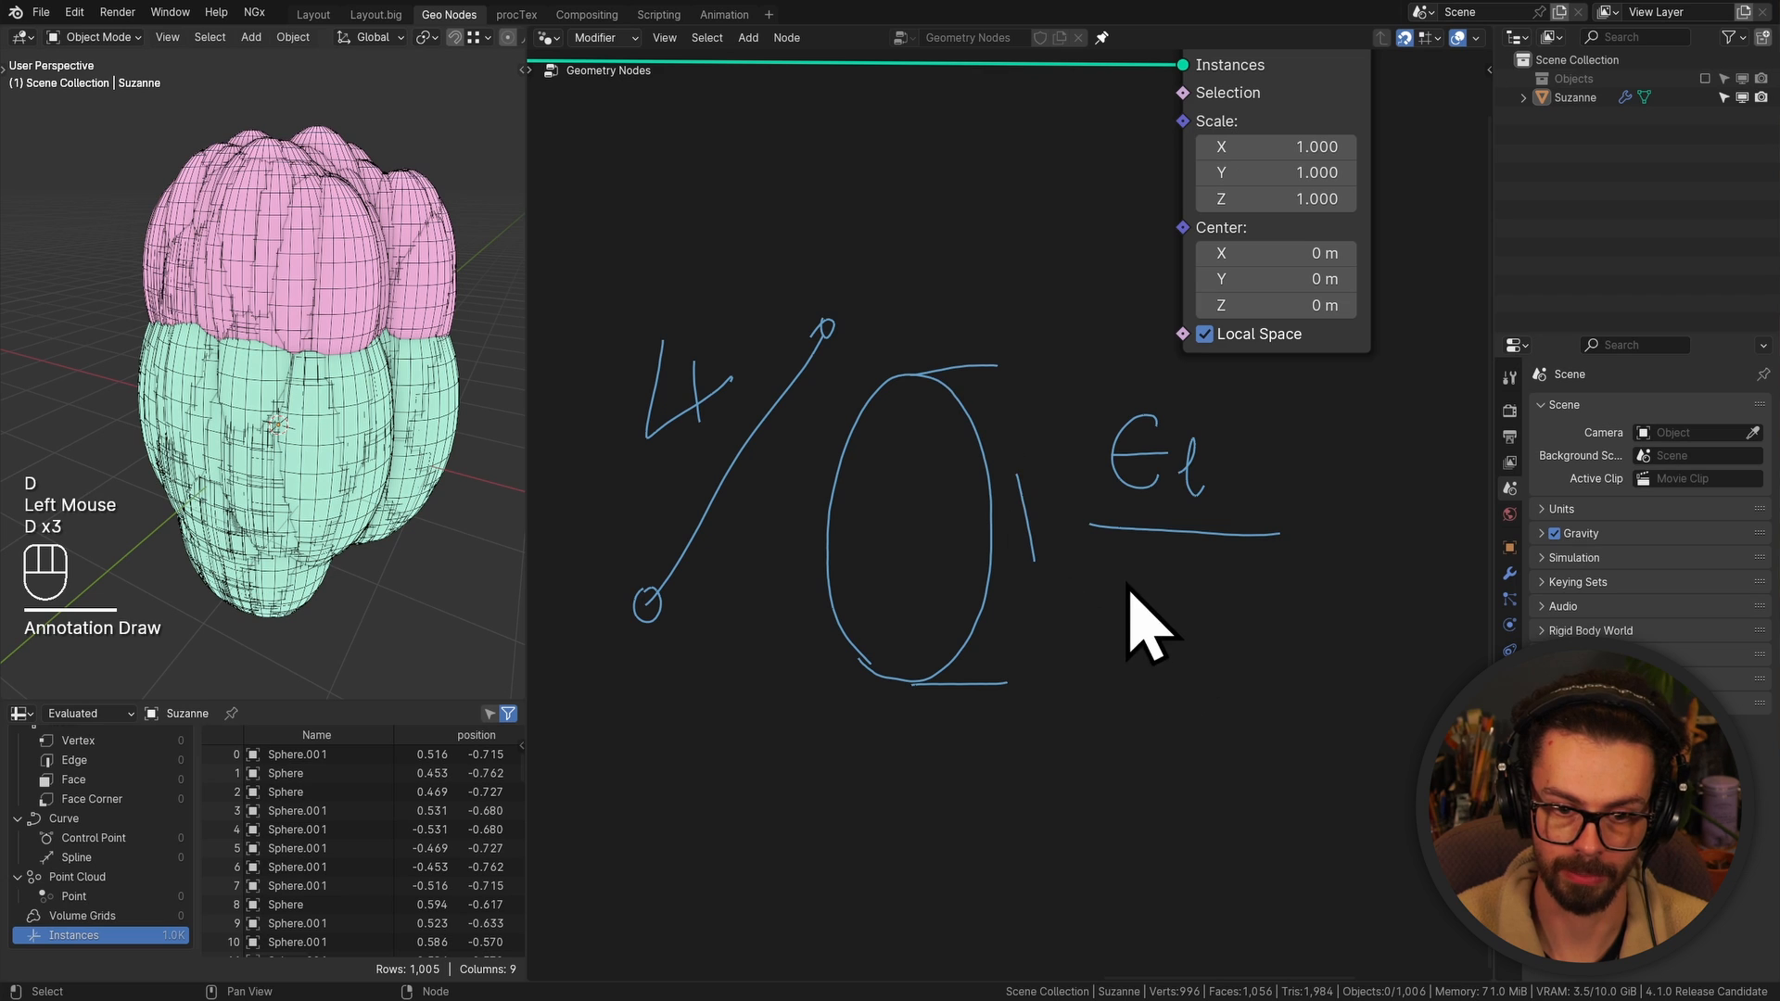
drag(1144, 568, 1133, 577)
shift+middle_drag(1196, 705, 1267, 734)
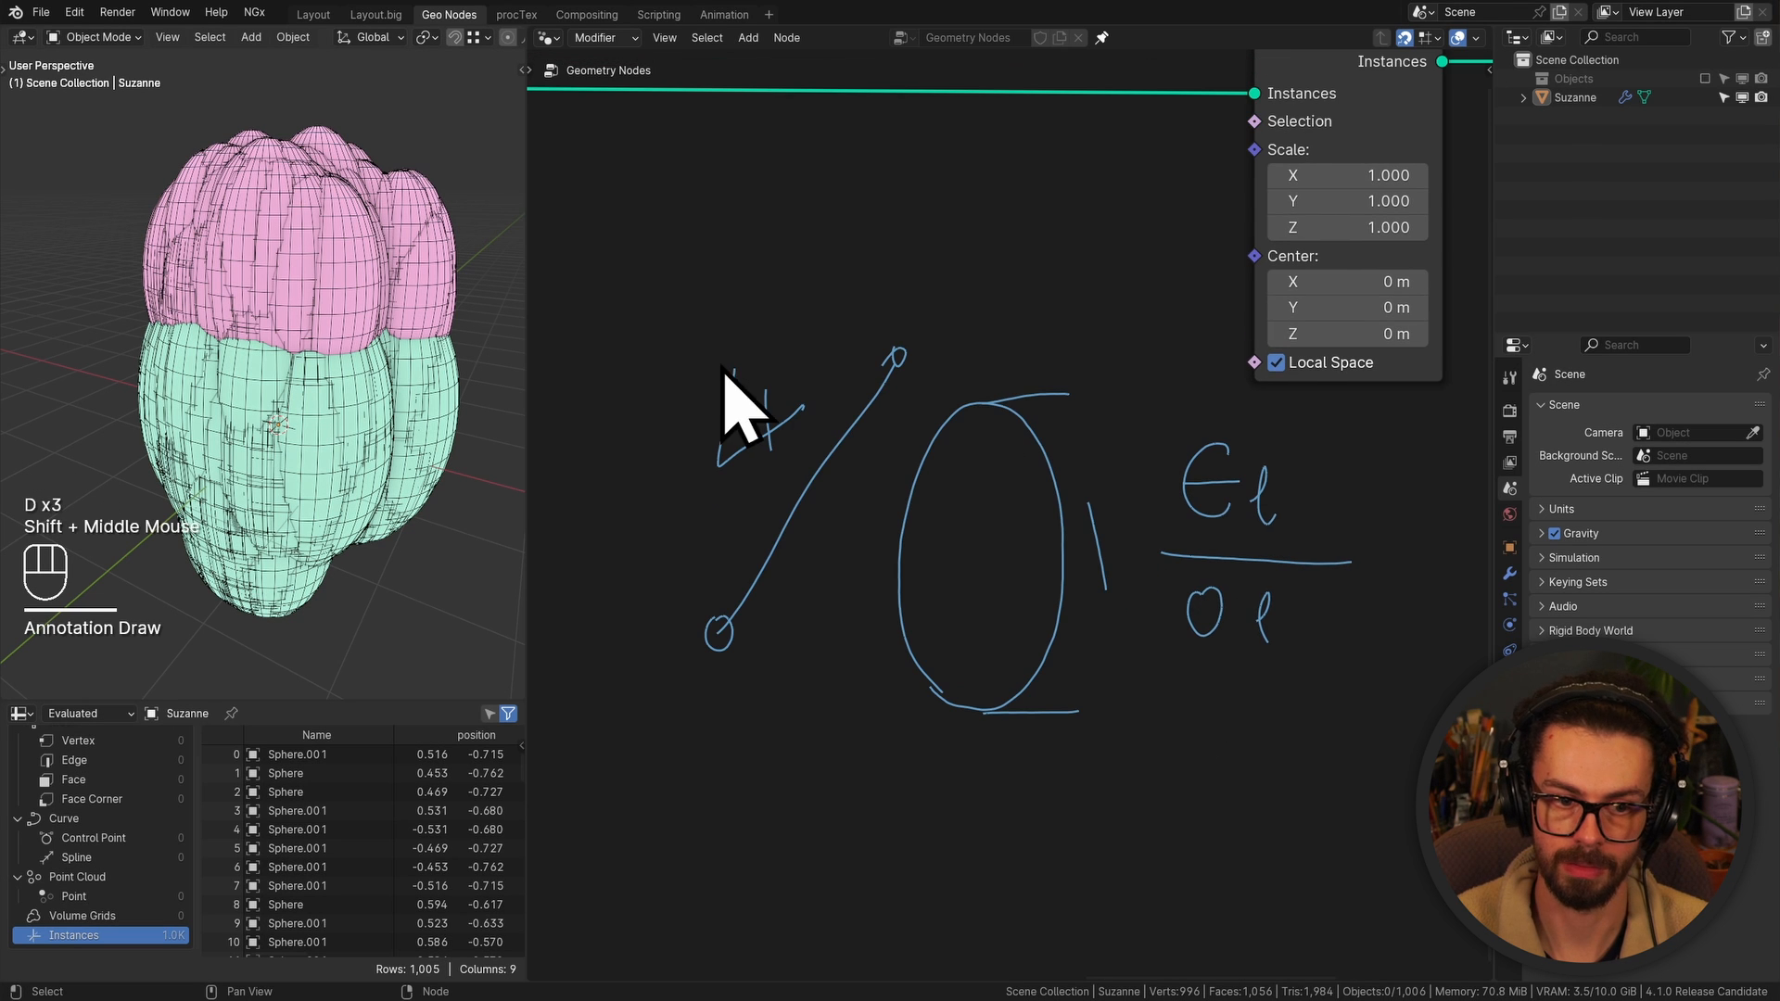
Circle the edge's label 4, and erase the edge and ellipse sketches with their labels
mouse_move(727, 321)
mouse_down()
mouse_move(684, 398)
mouse_move(709, 336)
mouse_up()
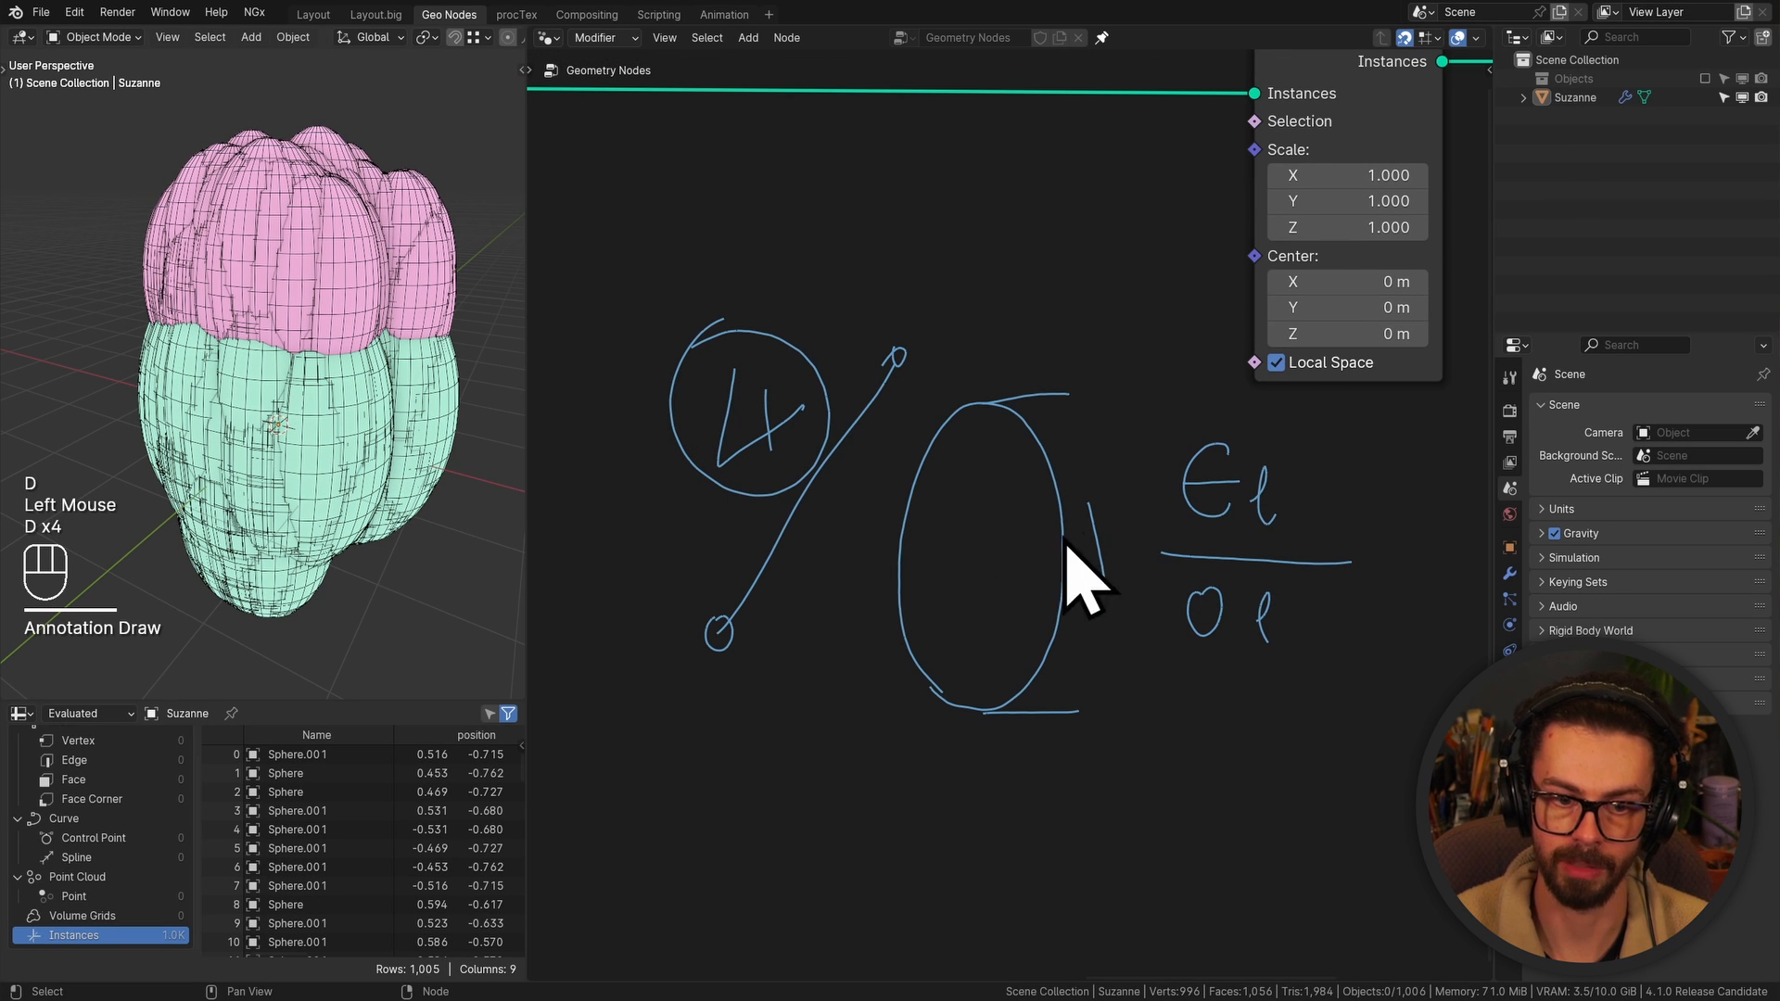
mouse_move(879, 547)
right_down()
mouse_move(914, 469)
mouse_move(1112, 318)
mouse_move(1101, 783)
right_up()
Add a Named Attribute node reading the vector attribute v0 and place it beside Instance on Points
middle_drag(821, 368, 1026, 468)
key(shift+a)
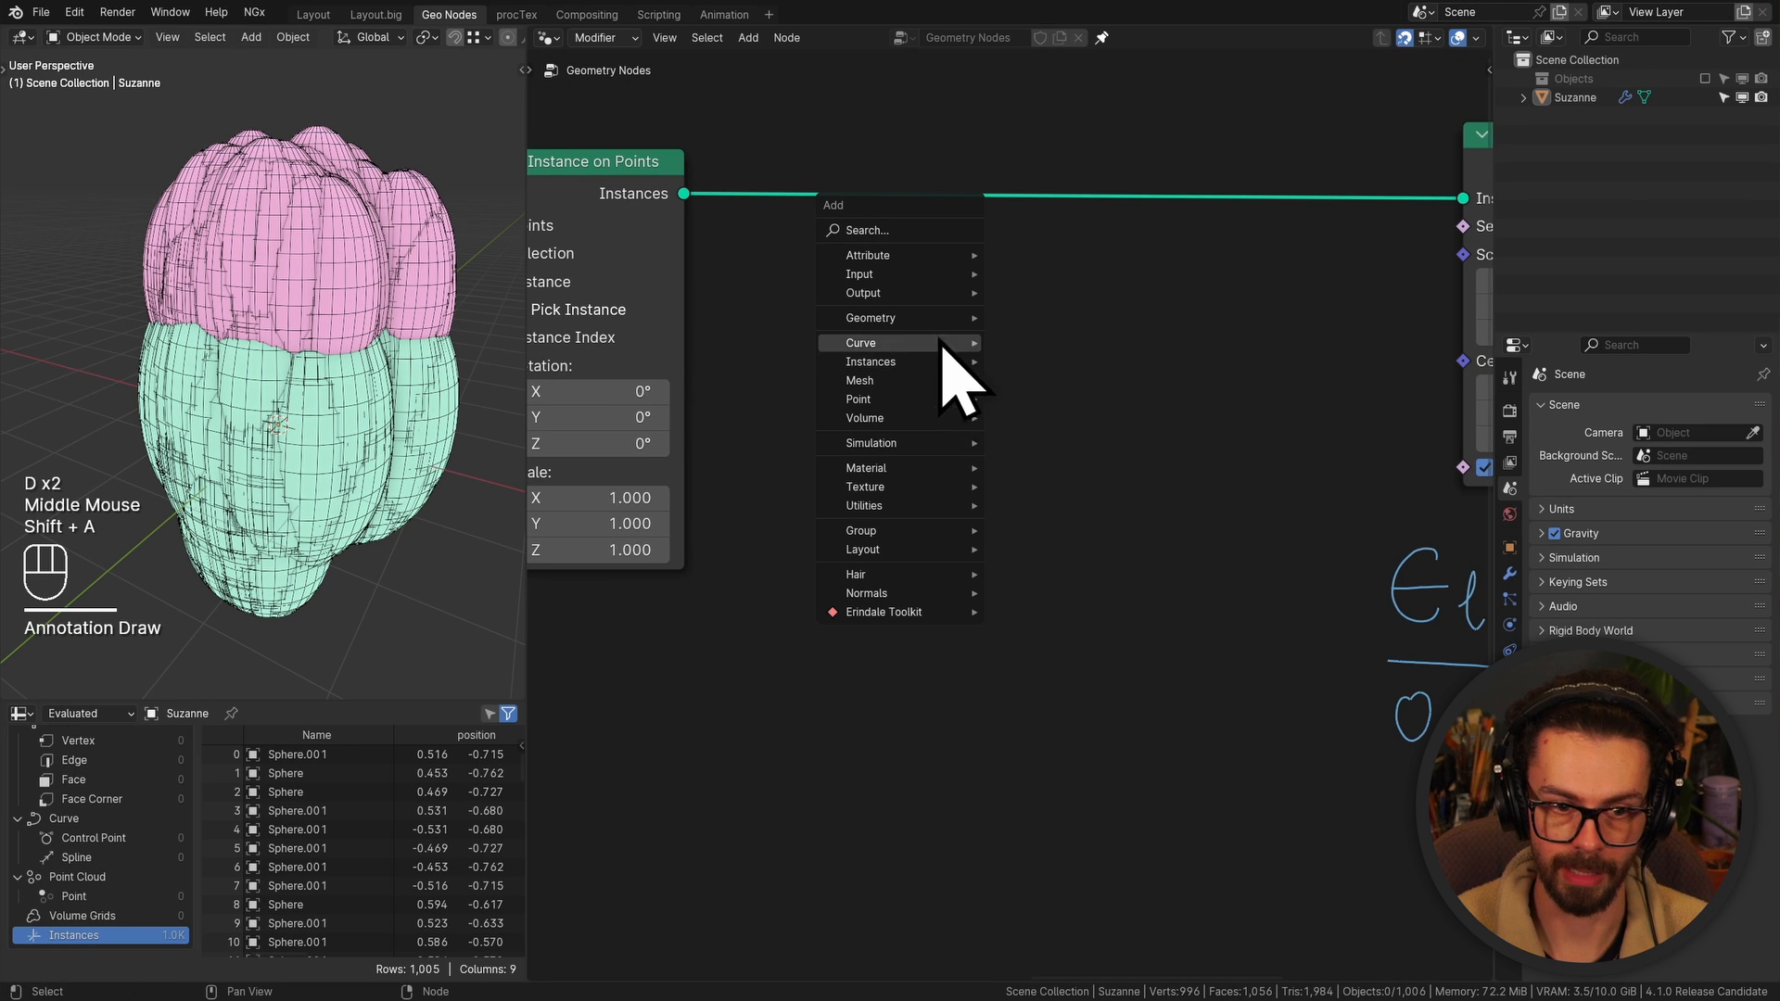
click(904, 239)
text(named)
key(Return)
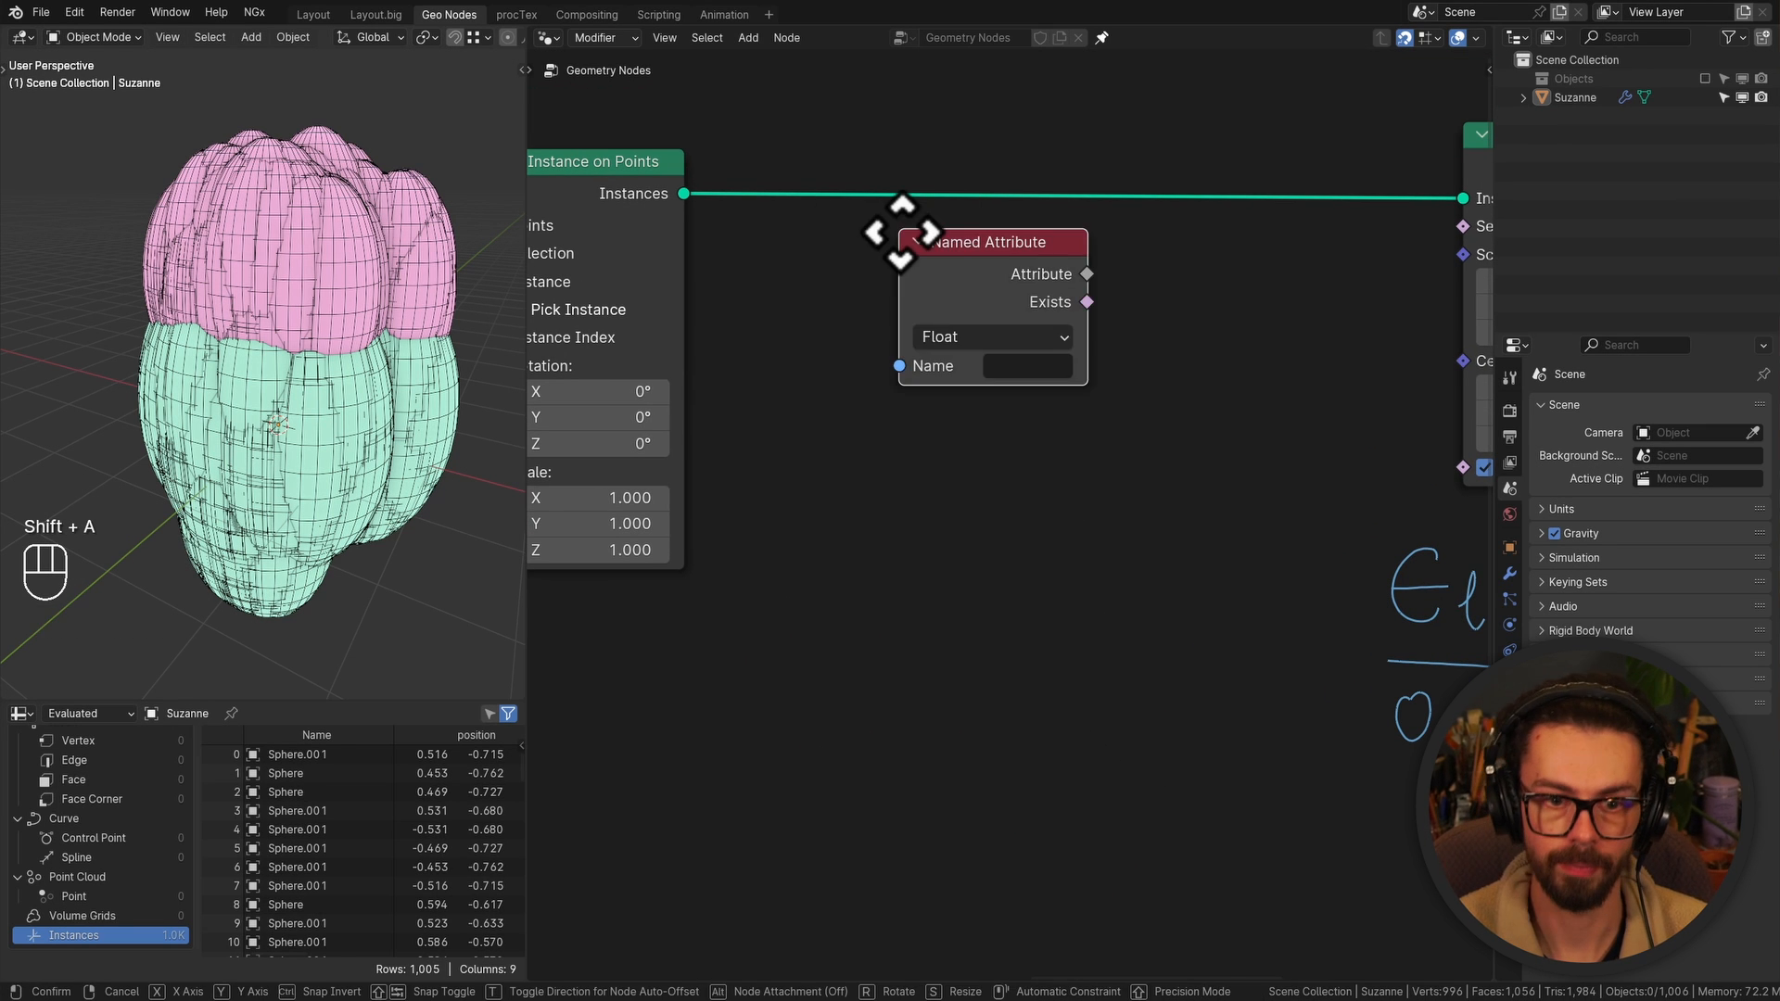
click(863, 265)
click(975, 392)
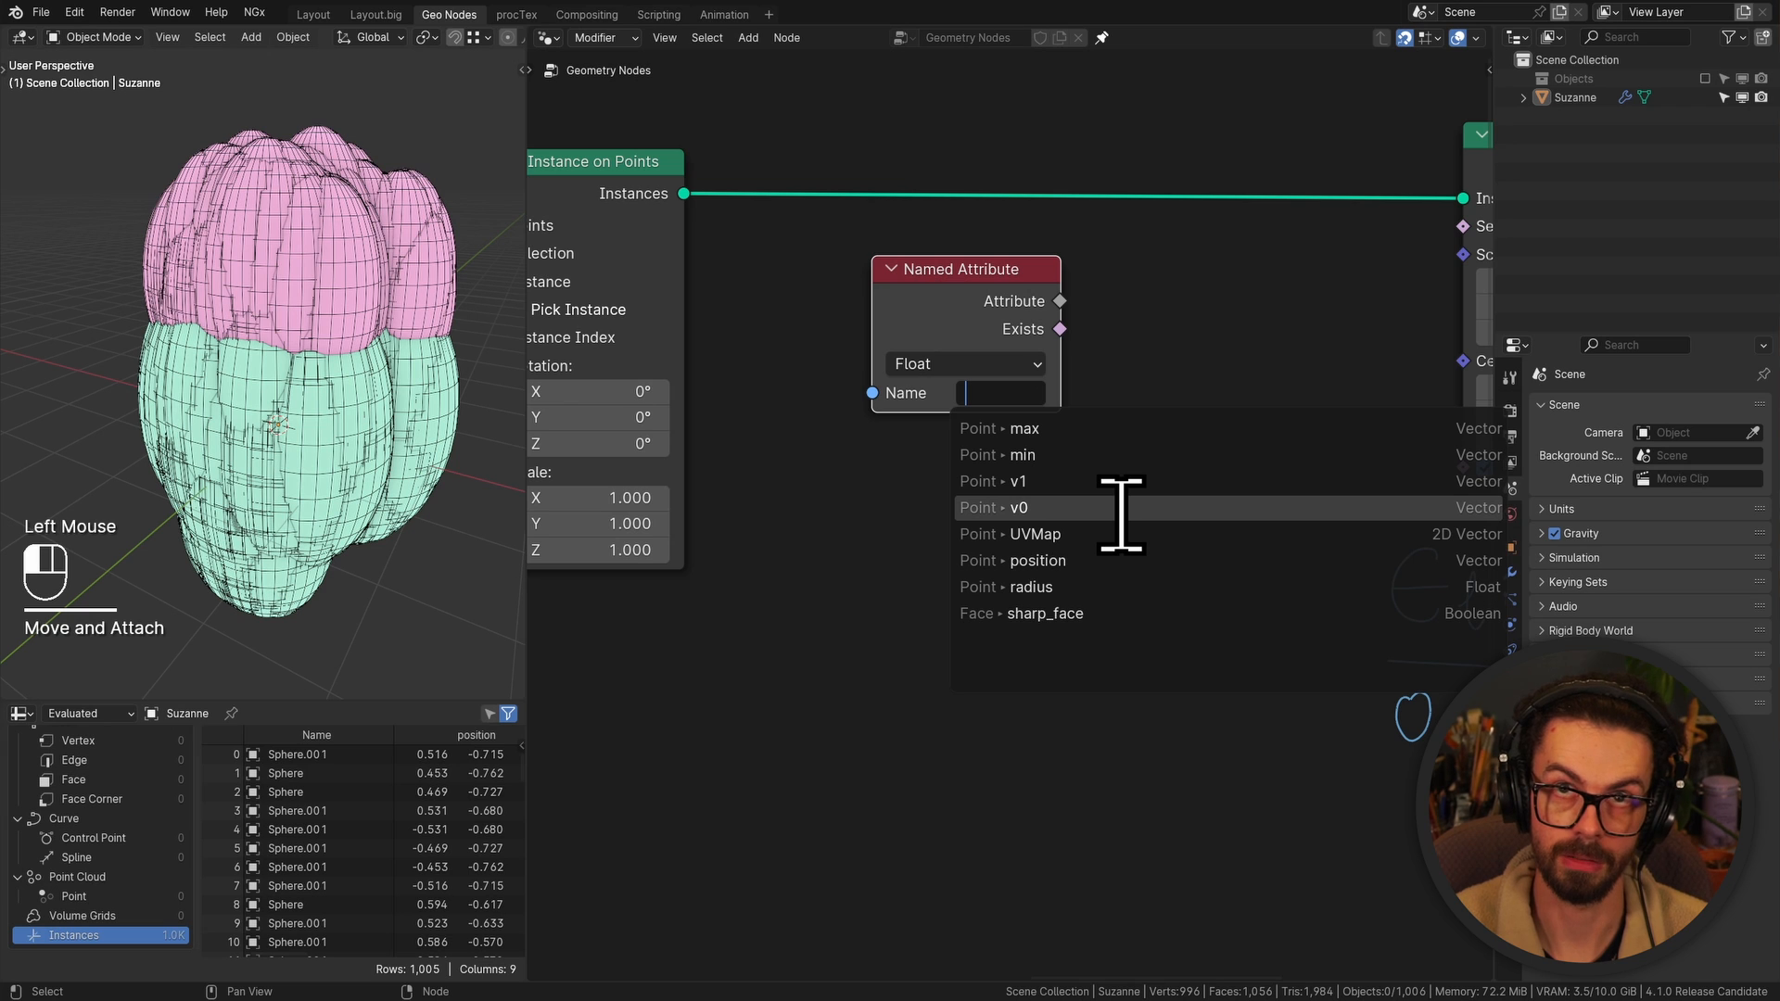
click(1121, 508)
drag(993, 337, 883, 340)
Duplicate the v0 Named Attribute node below the original and set the copy's attribute name to v1
key(shift+d)
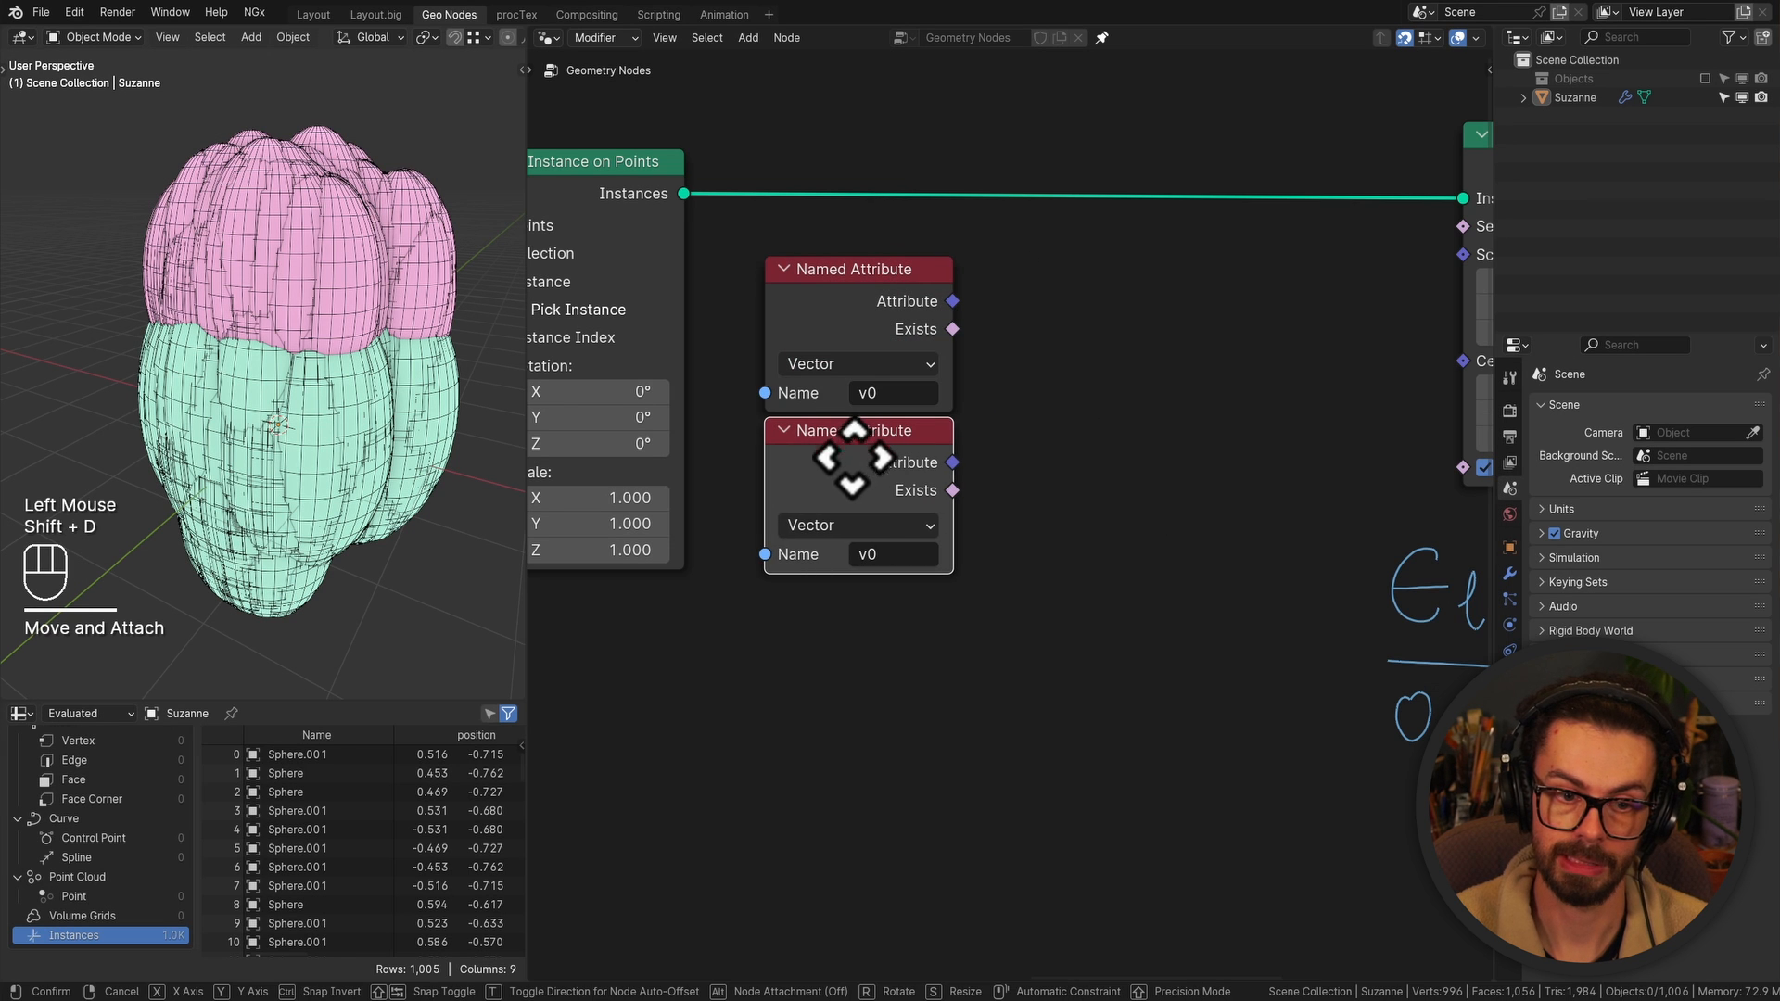
click(892, 577)
click(892, 556)
click(957, 636)
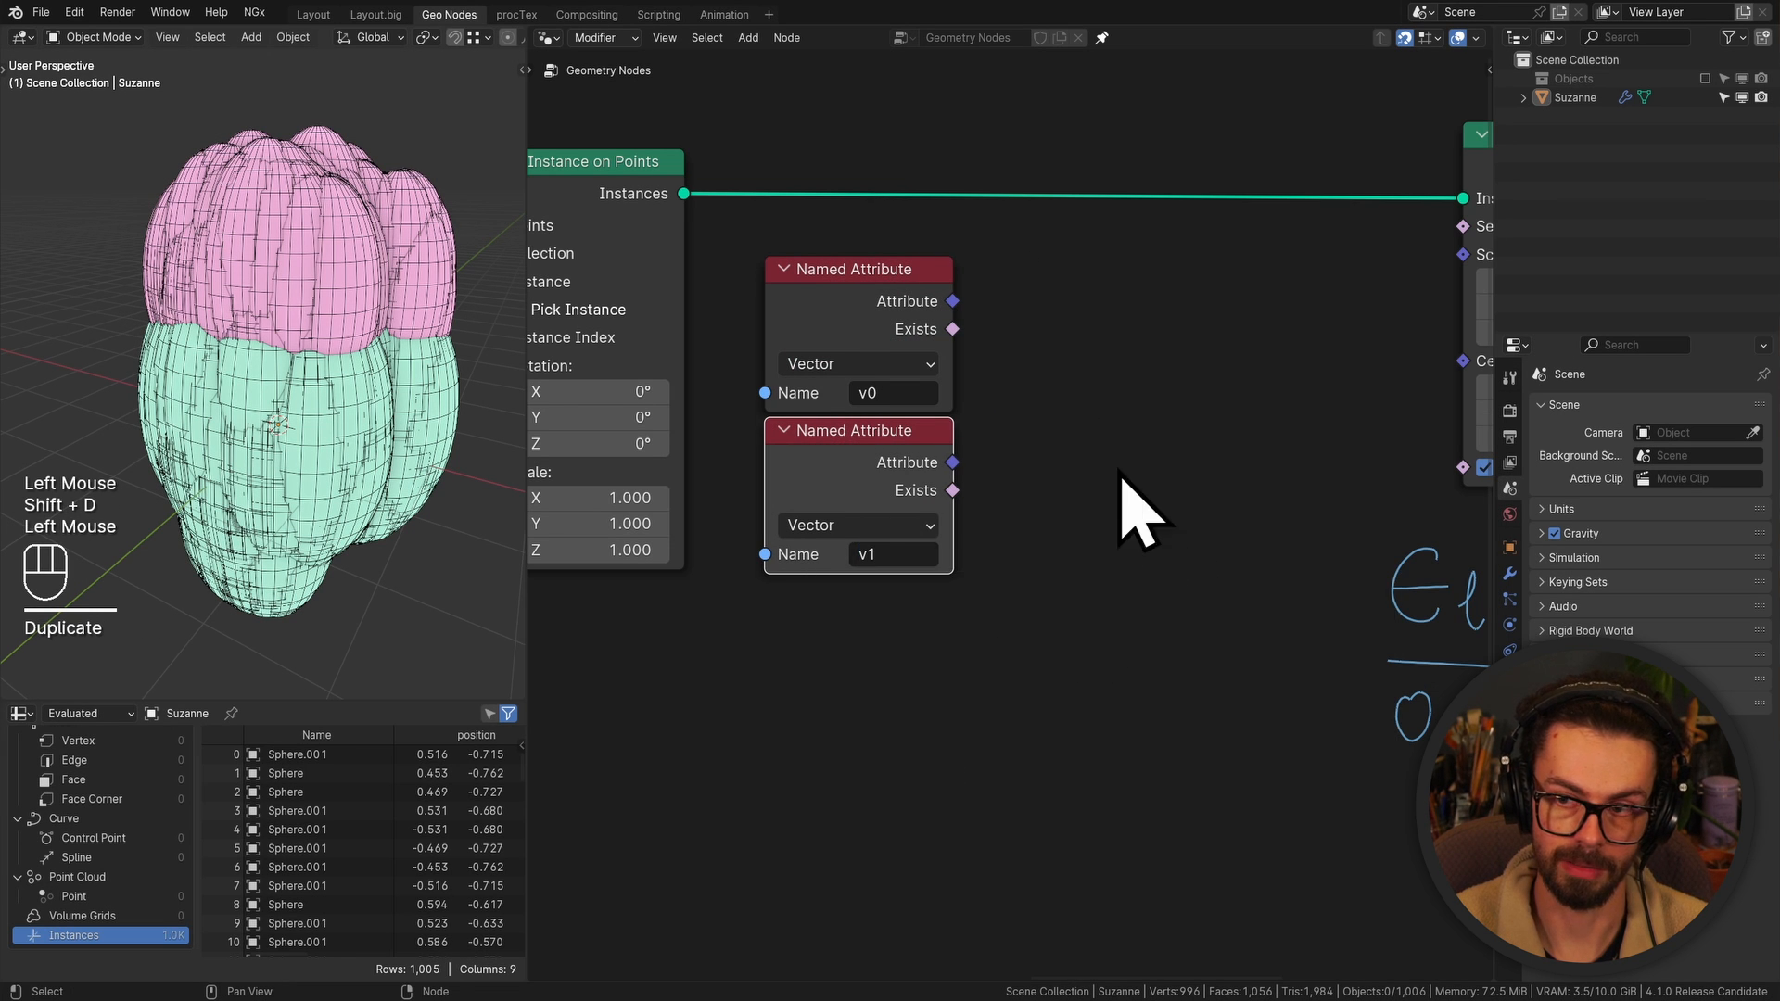
Add a Distance vector math node fed by the v0 and v1 attributes
middle_drag(1125, 509, 1094, 544)
ctrl+middle_drag(1094, 543, 1069, 441)
drag(879, 284, 1064, 288)
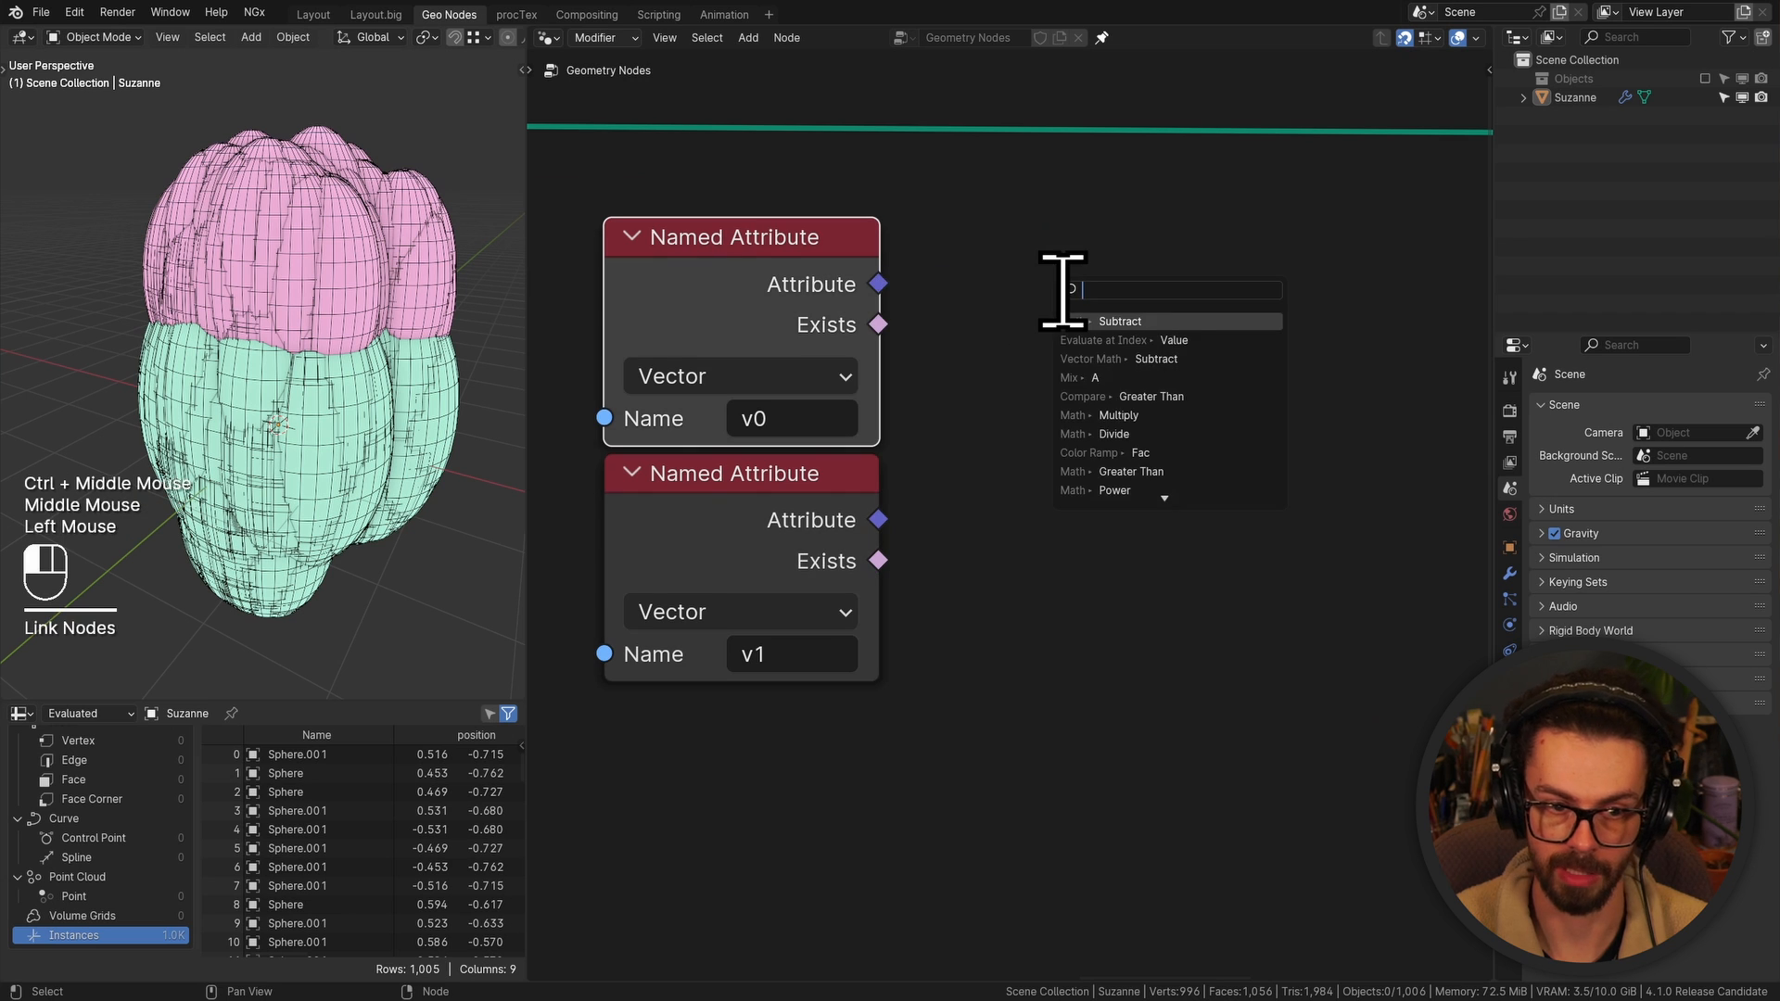
text(dista)
key(Return)
Put the two Named Attribute nodes and the Distance node in a frame labelled EDGE LENGTH
drag(1159, 581, 784, 209)
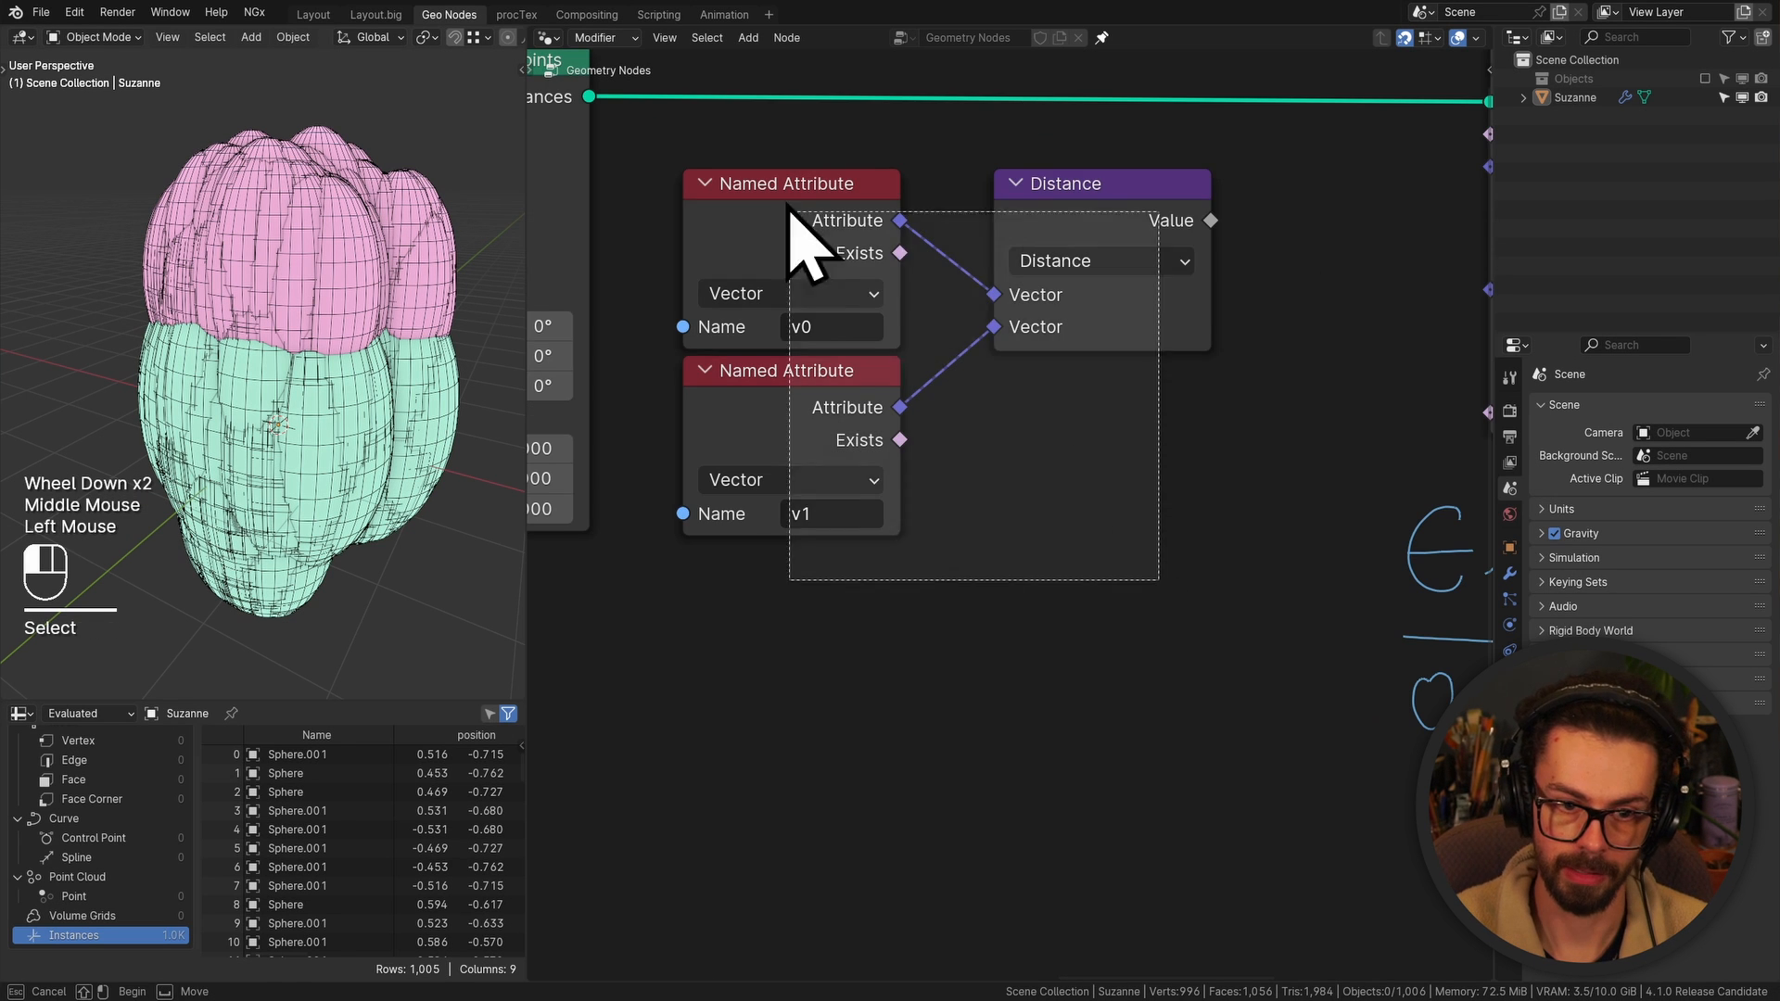
key(ctrl+j)
click(1103, 539)
key(F2)
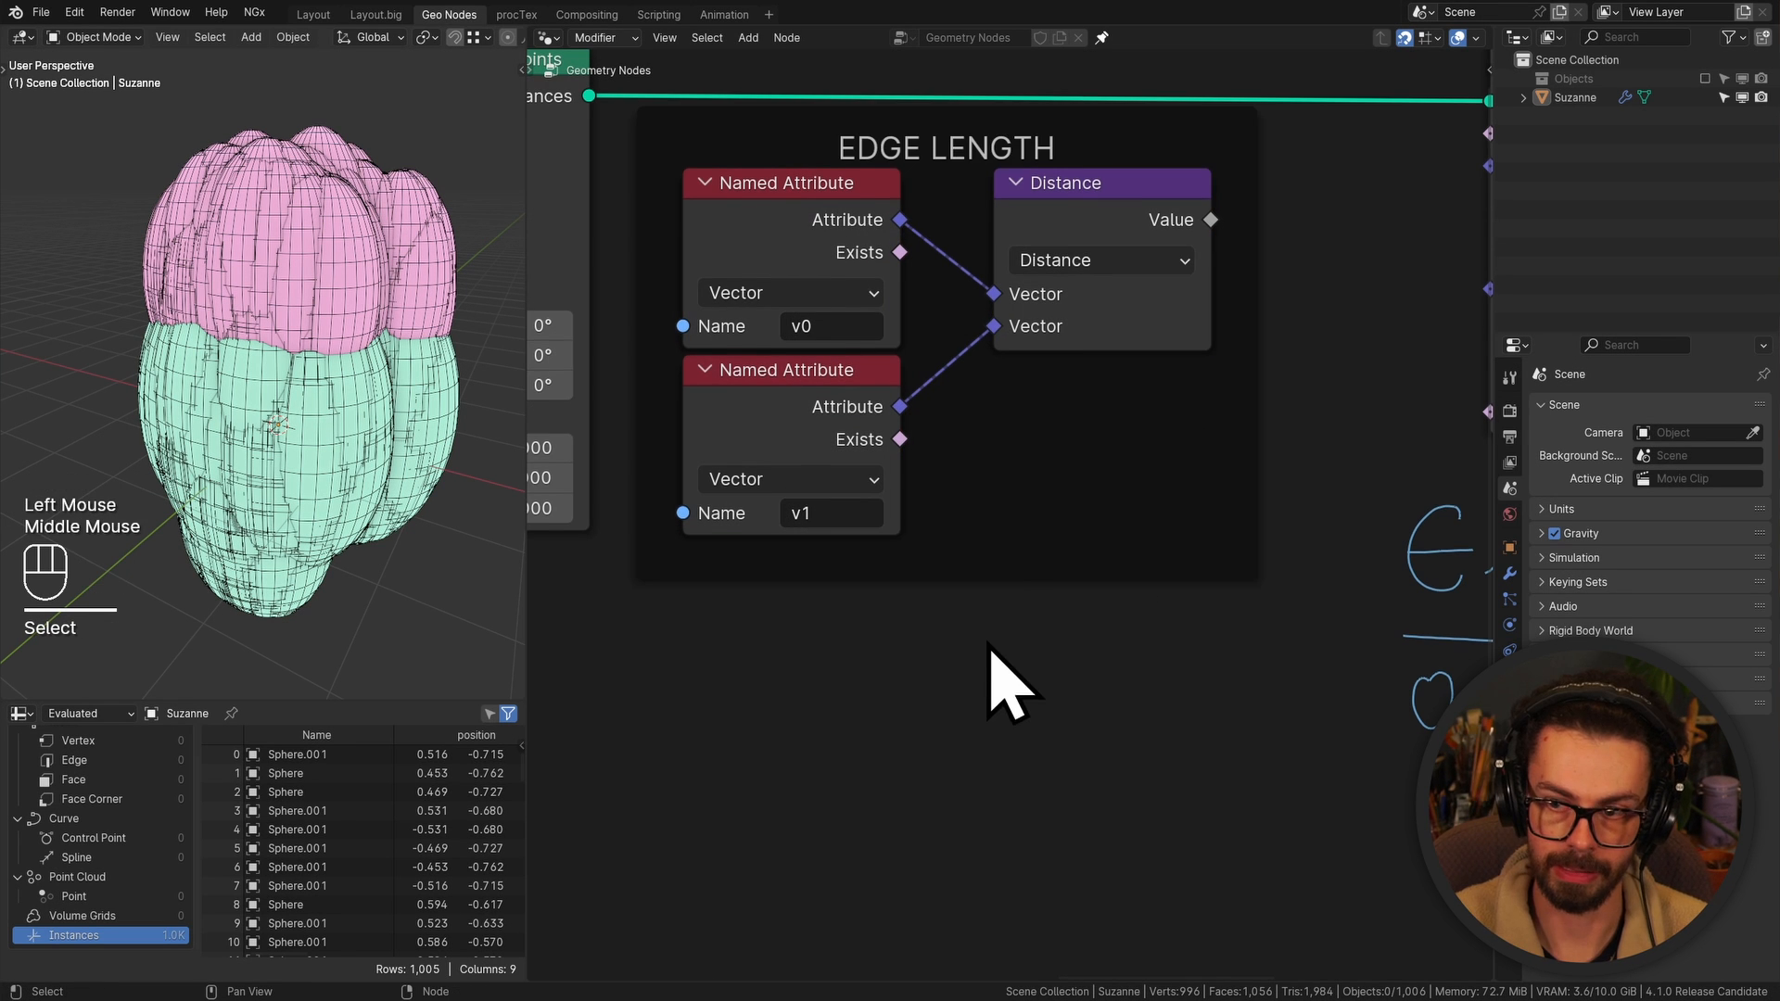
middle_drag(989, 644, 1013, 583)
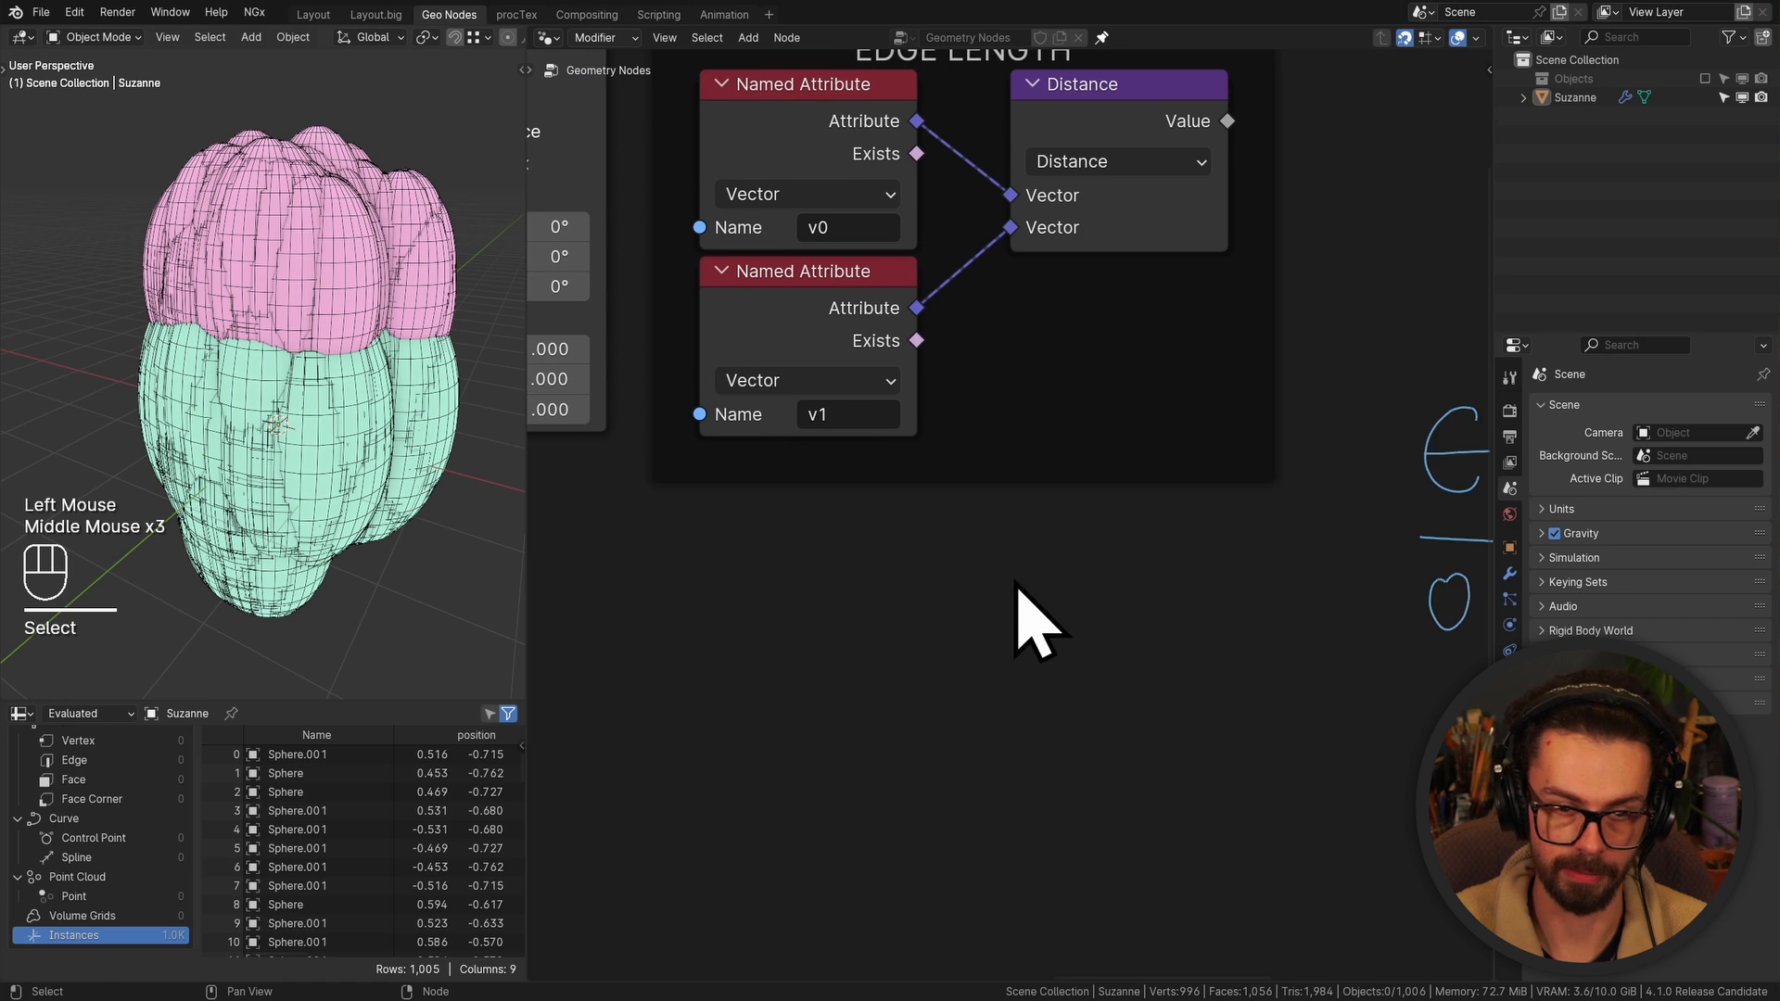
Erase the handwritten length formula drawn below the Scale Instances node
scroll(1015, 583, down, 1)
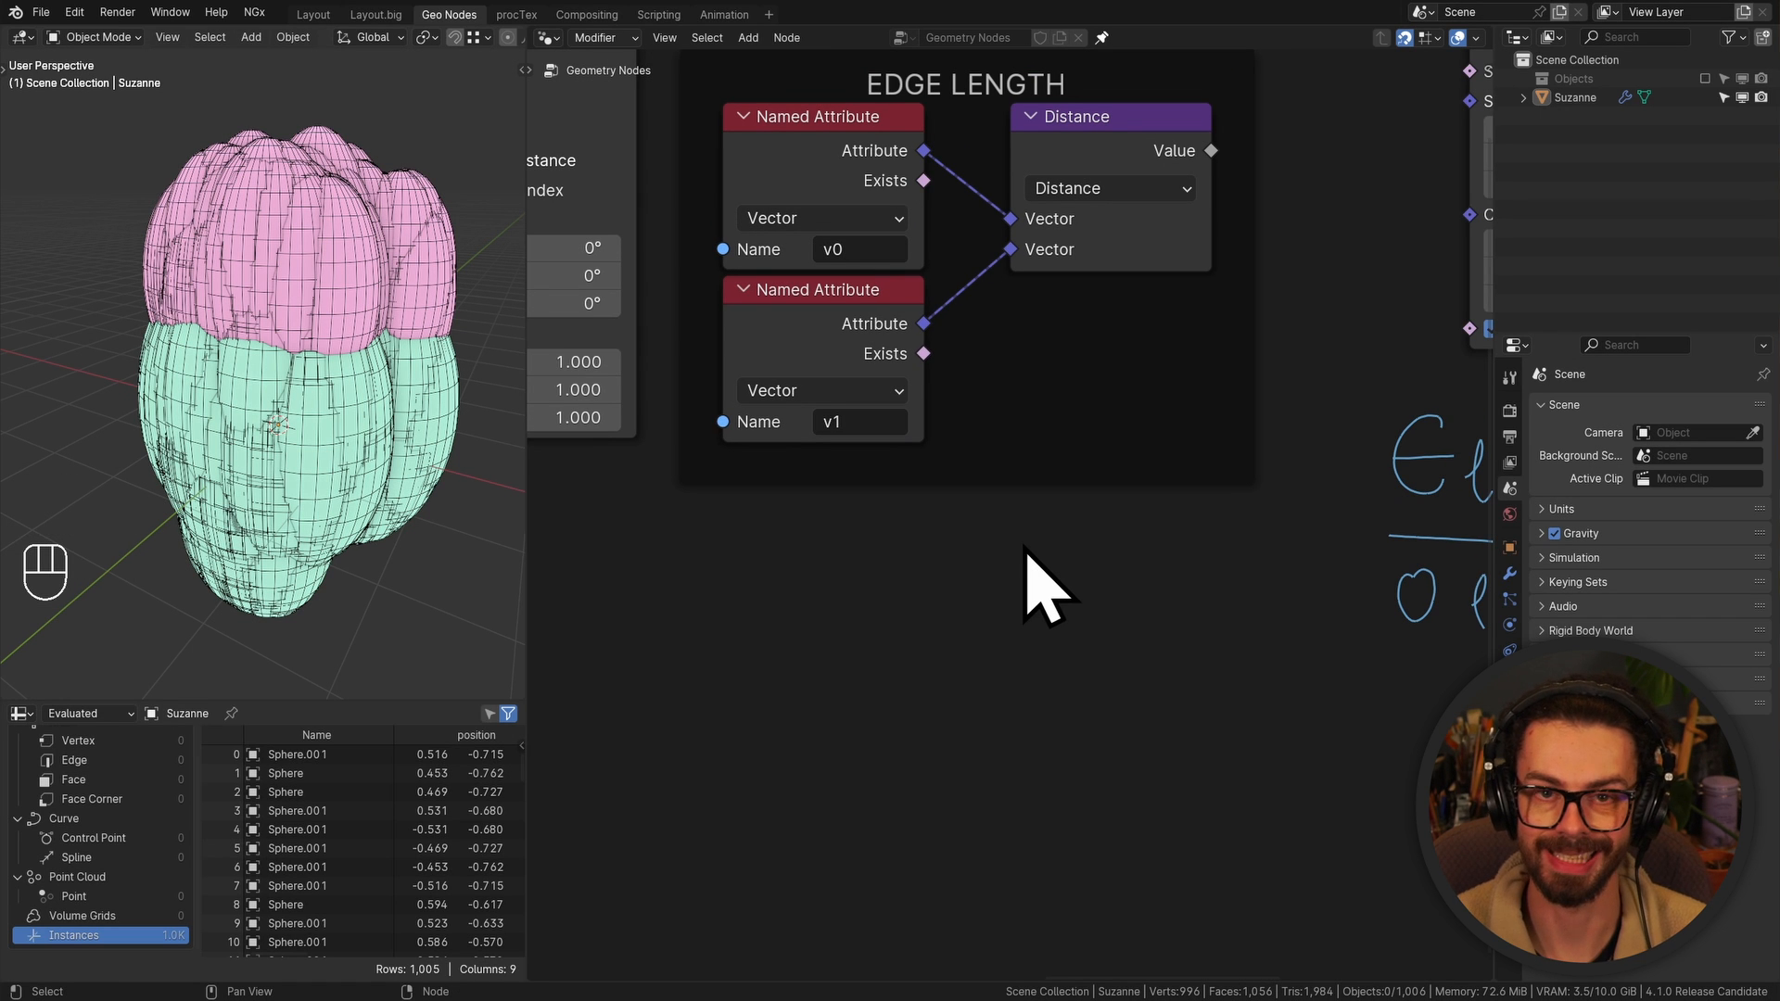
middle_drag(1279, 462, 929, 449)
middle_drag(1150, 506, 1134, 501)
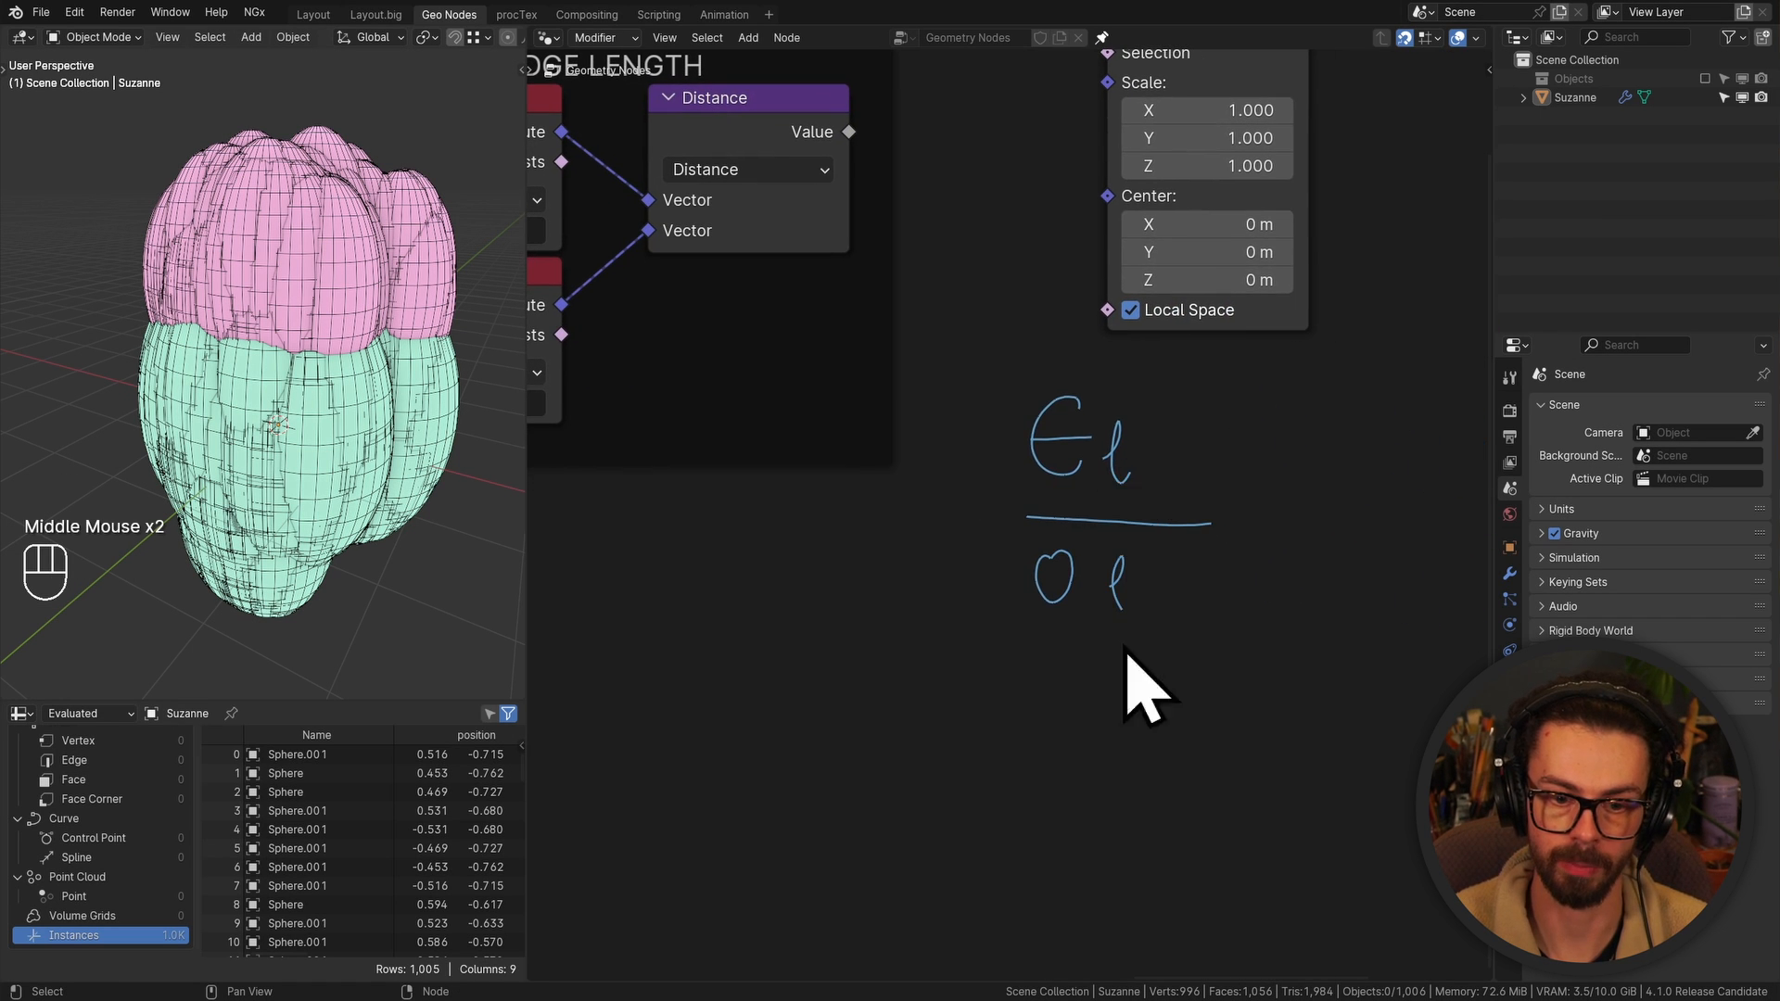
key(d)
mouse_move(1103, 492)
right_down()
mouse_move(1057, 536)
mouse_move(1112, 537)
right_up()
mouse_move(1112, 537)
middle_down()
mouse_move(1172, 588)
mouse_move(1034, 593)
mouse_move(1085, 598)
middle_up()
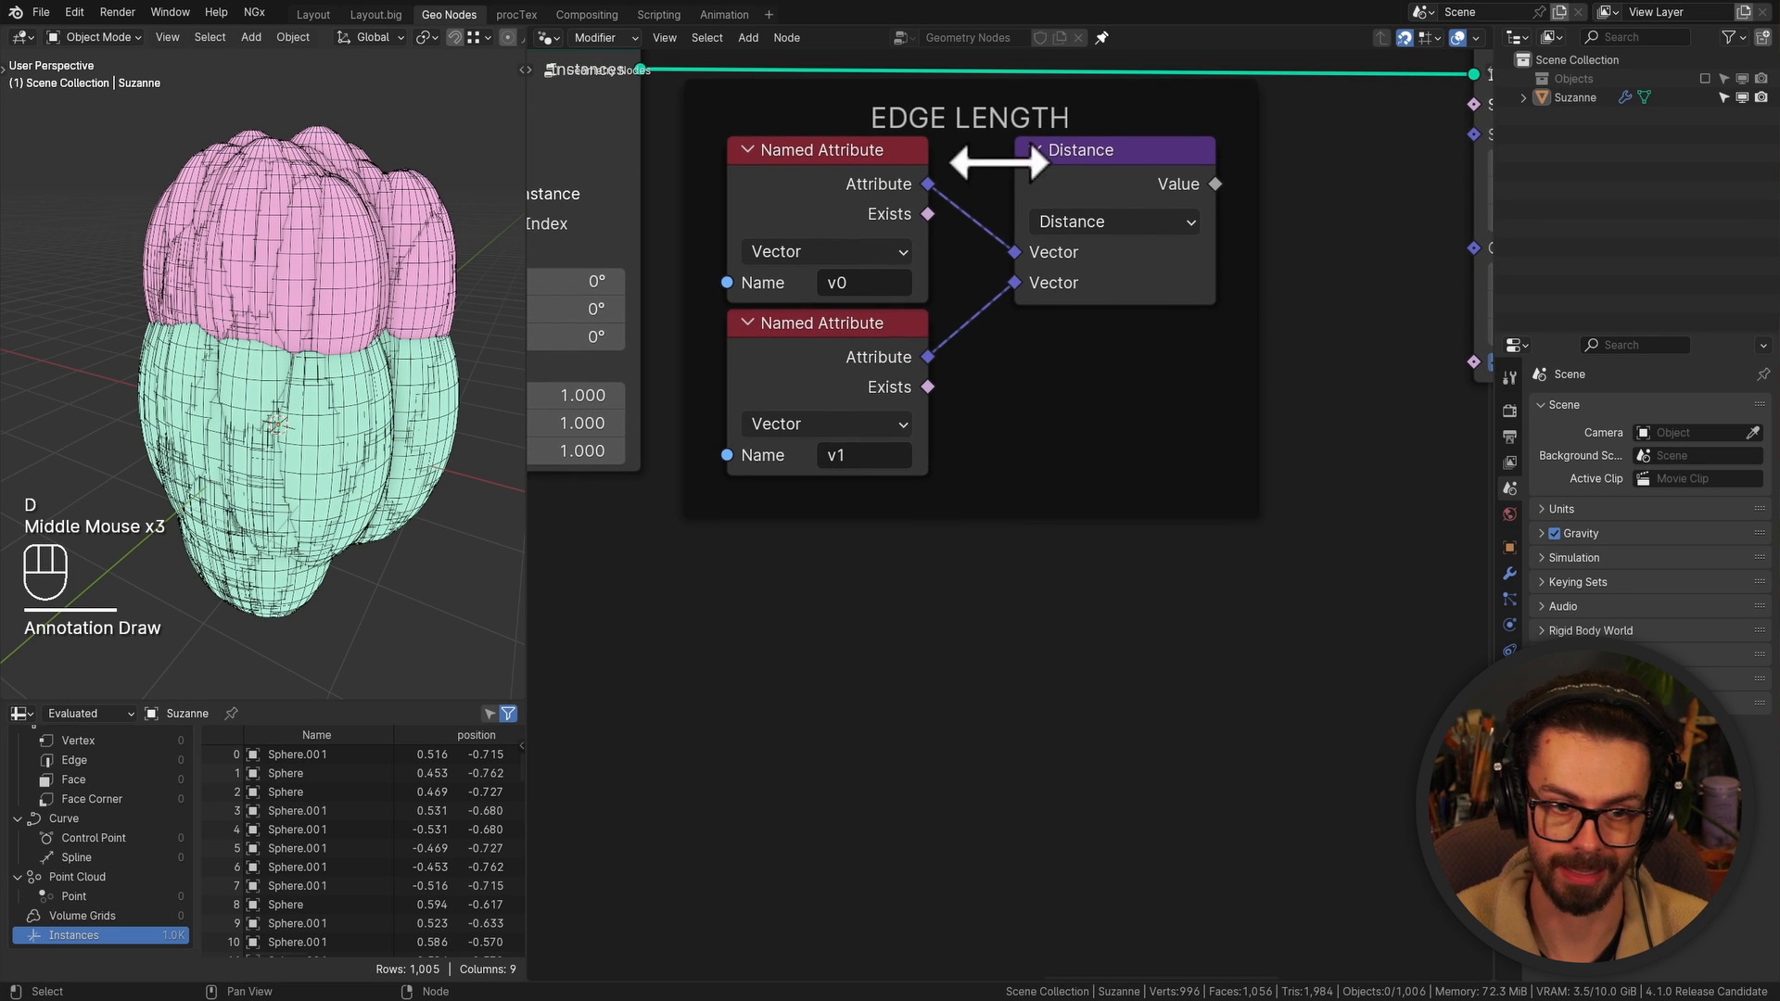
Duplicate the two Named Attribute nodes and the Distance node, placing the unframed copies below the EDGE LENGTH frame
middle_drag(1013, 469, 1090, 455)
drag(1090, 454, 905, 207)
key(shift+d)
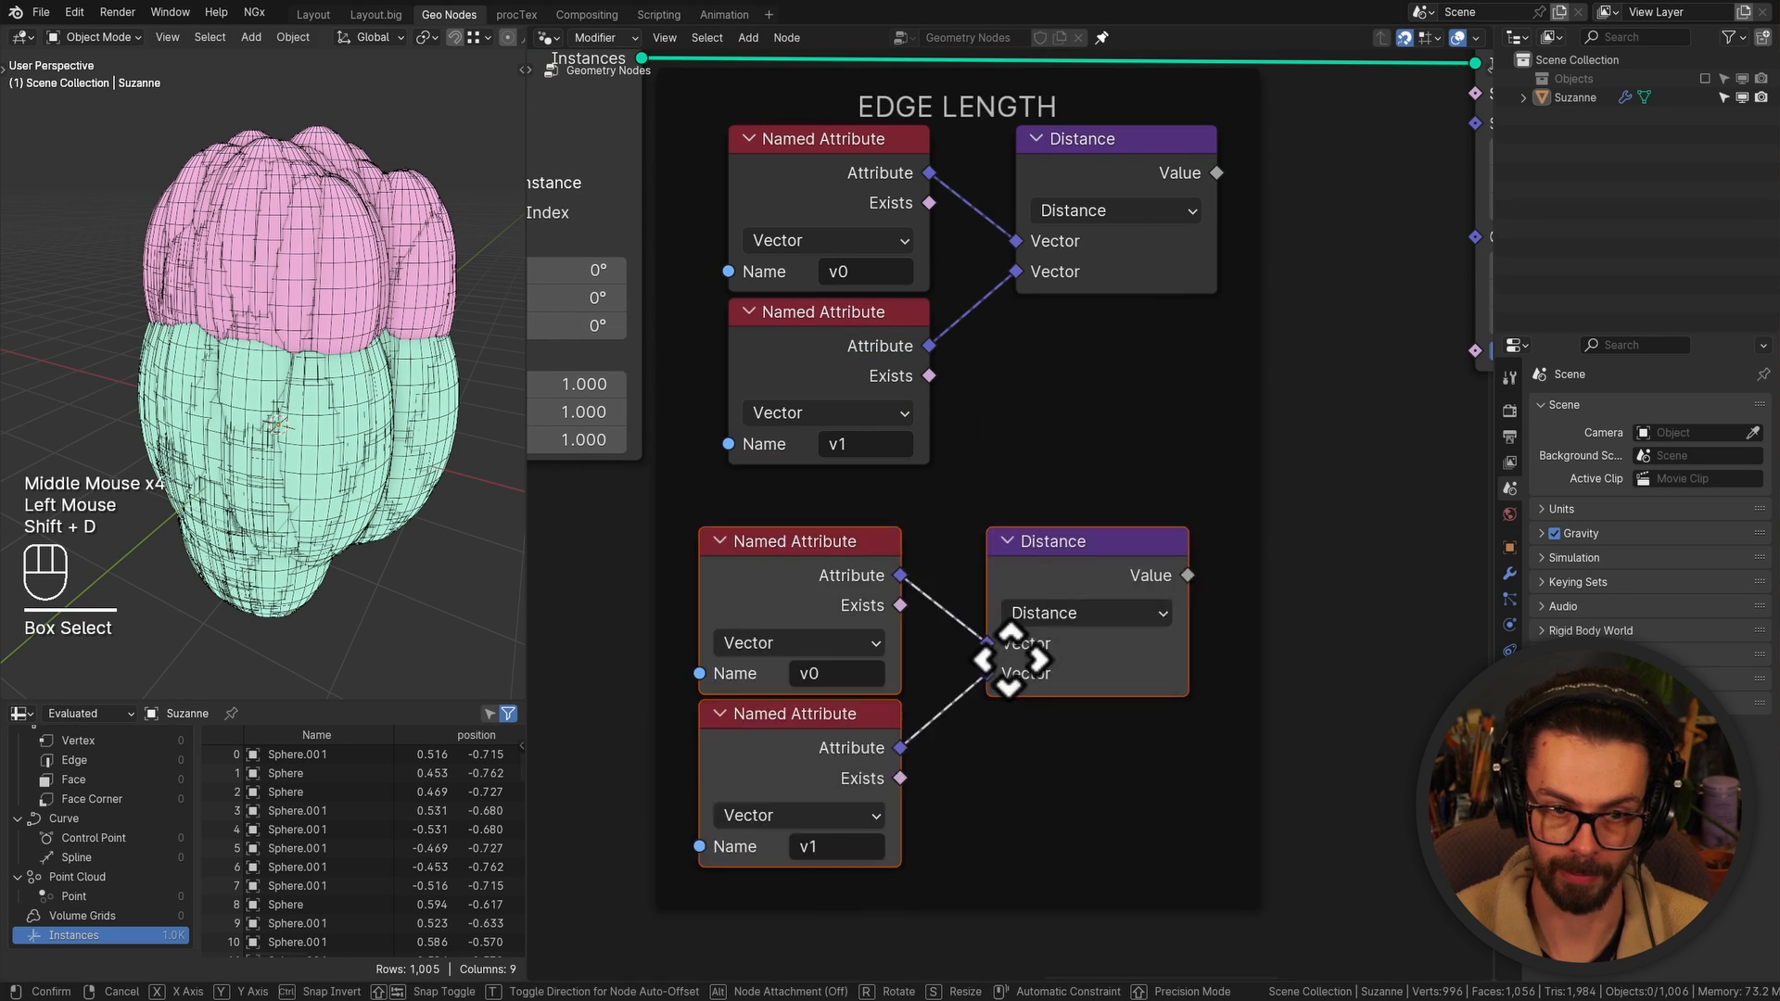
key(alt+p)
middle_drag(1025, 753, 1040, 463)
Set the attribute names of the duplicated Named Attribute nodes to min and max
click(913, 581)
click(960, 648)
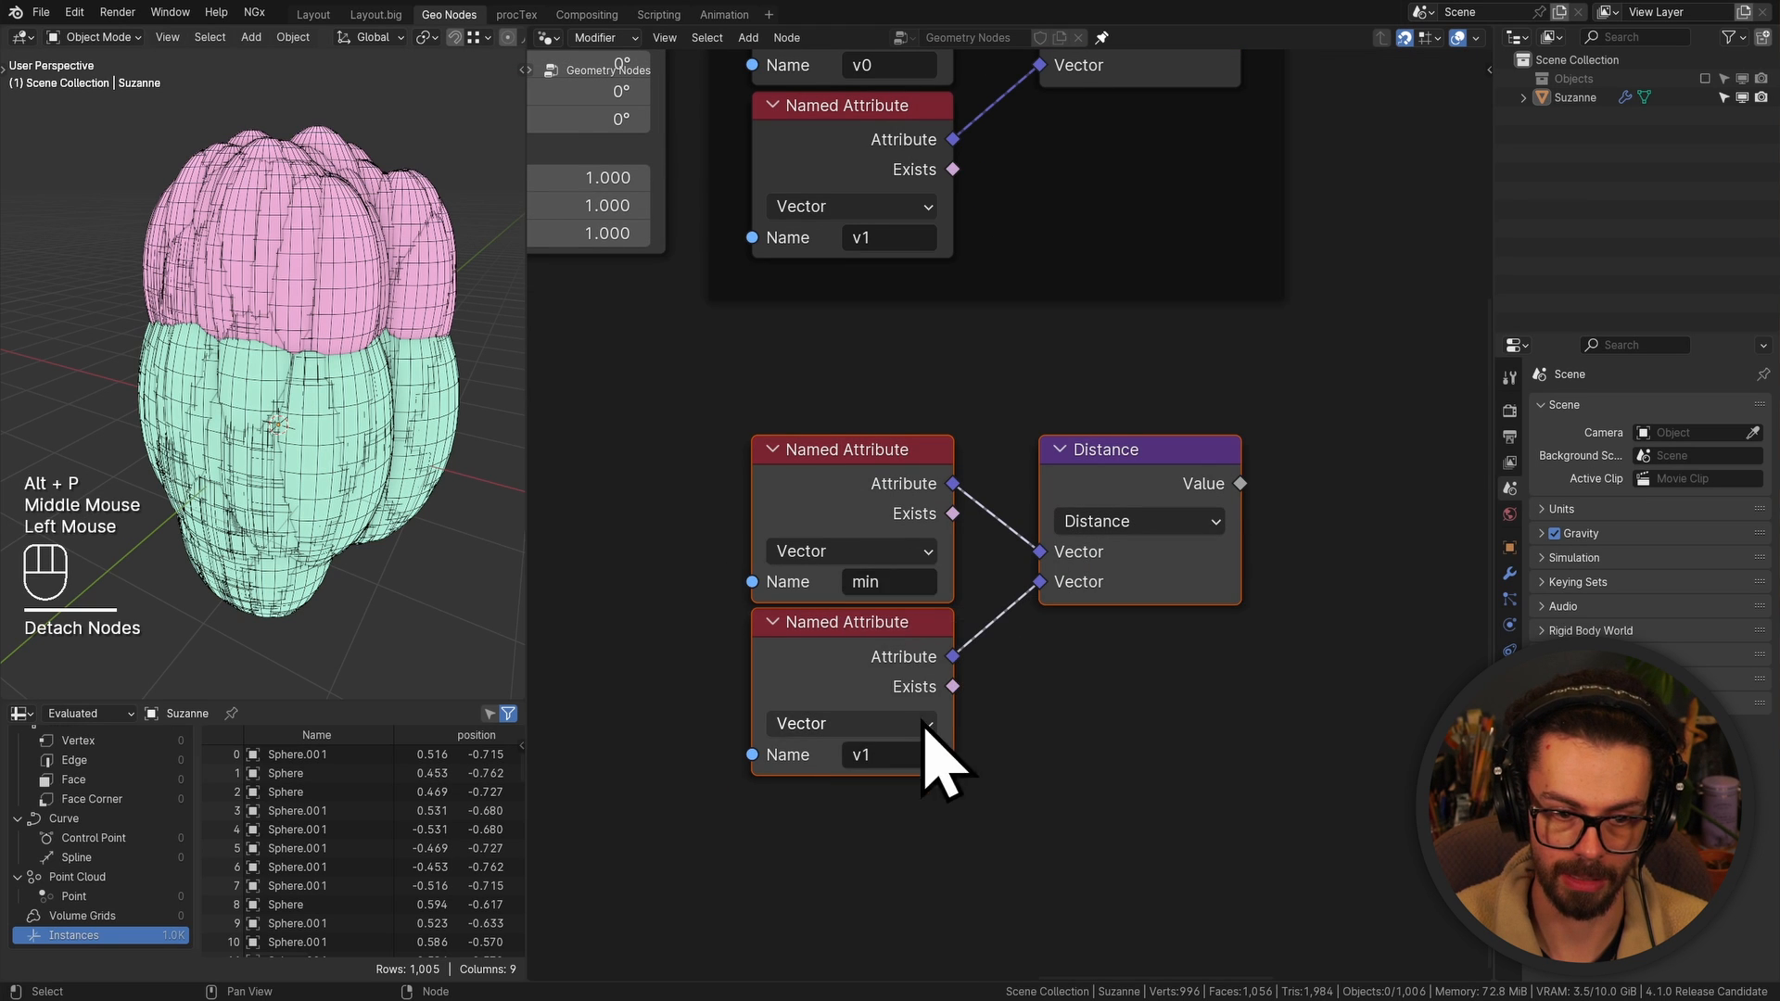
click(909, 750)
click(1005, 460)
Change the duplicated Distance node's operation to Subtract and swap its inputs so that min is subtracted from max
click(1138, 523)
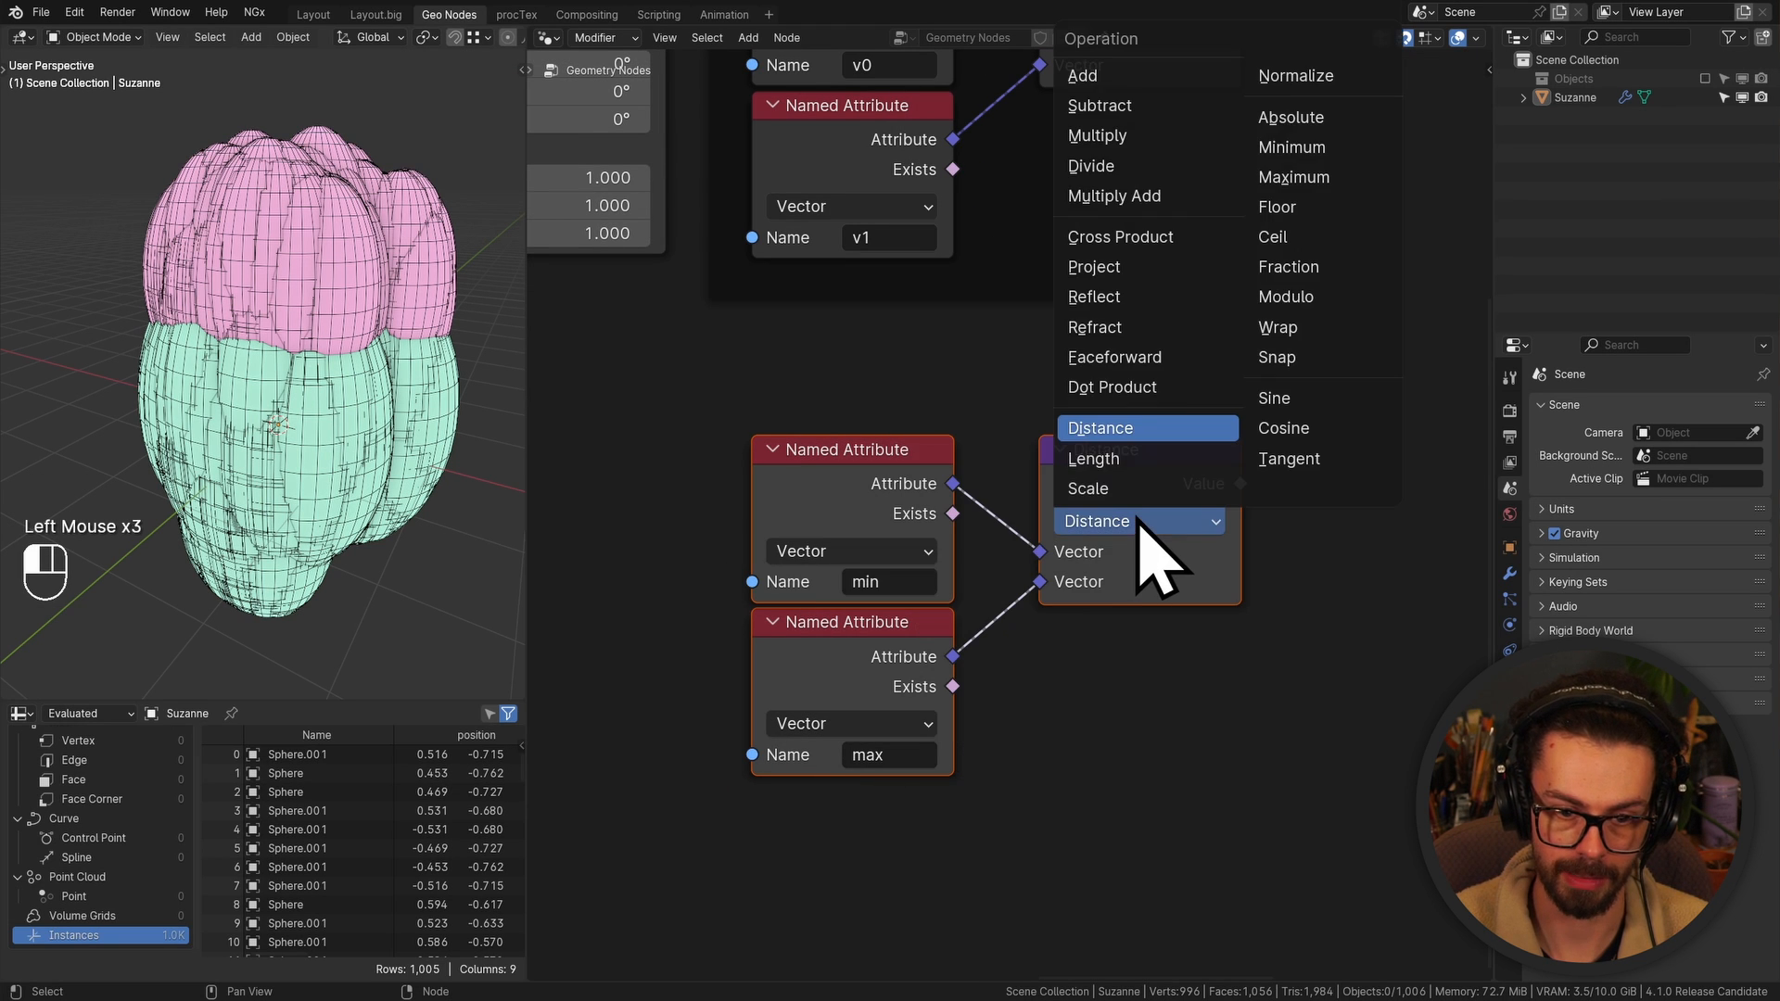
click(1144, 105)
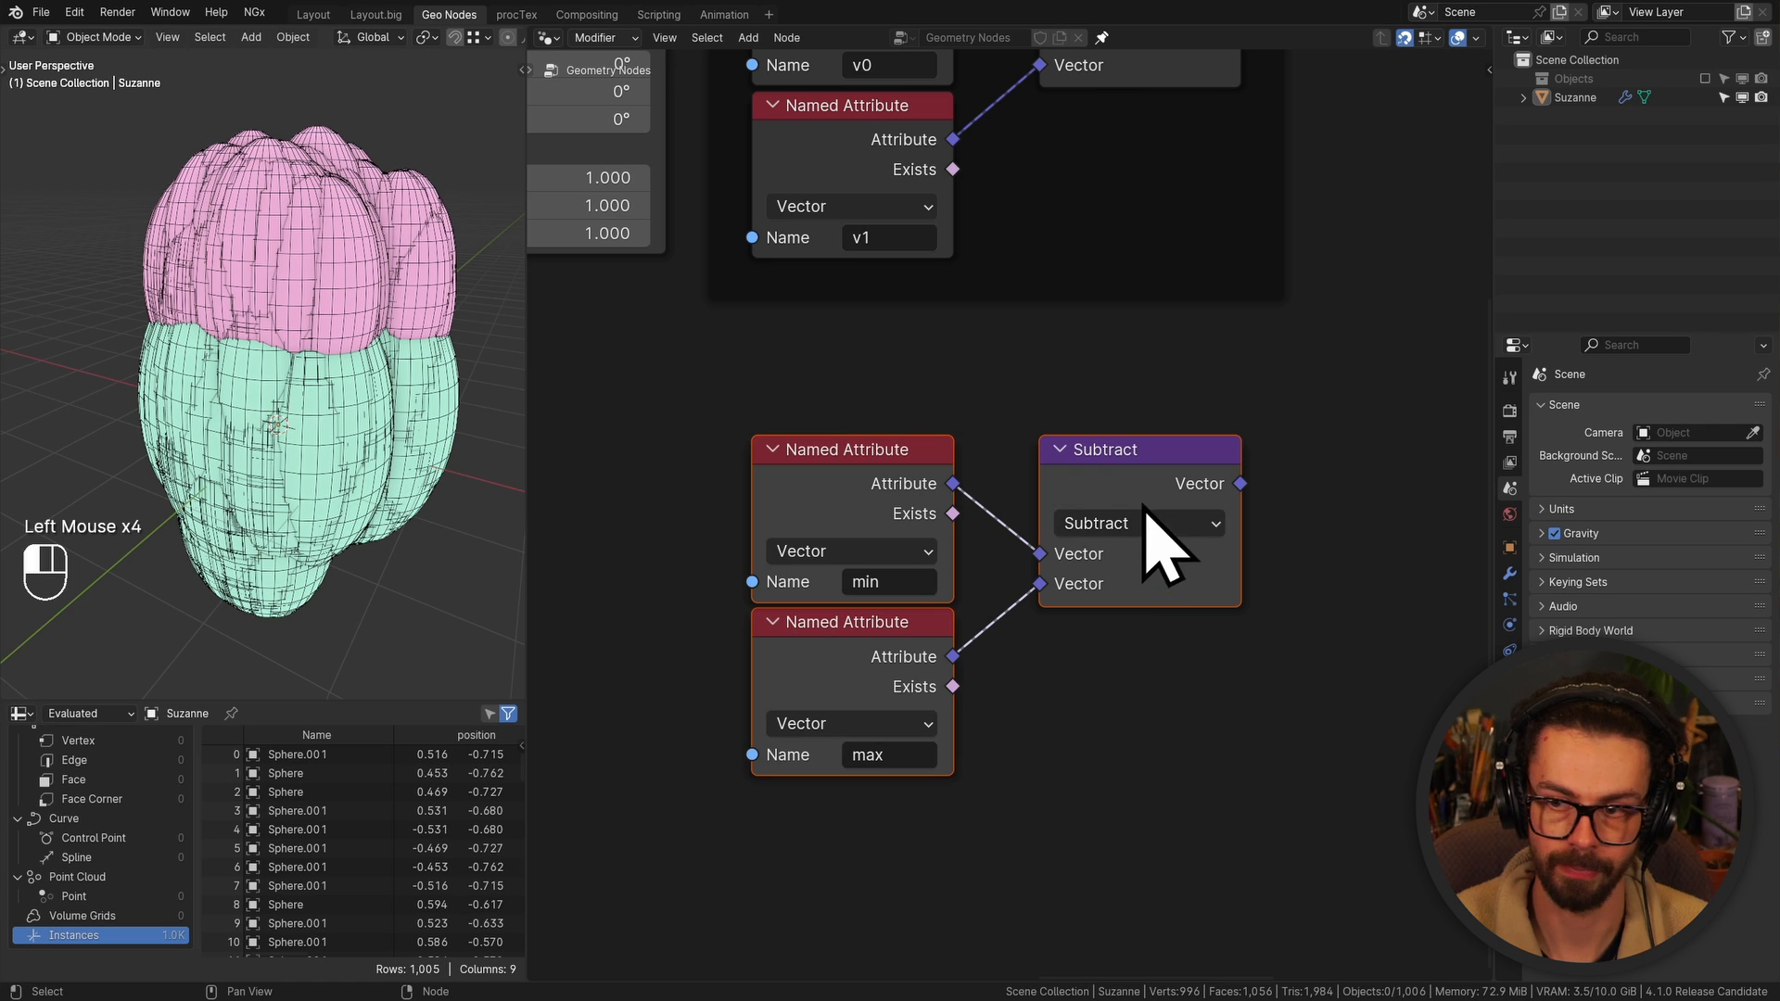
click(1148, 508)
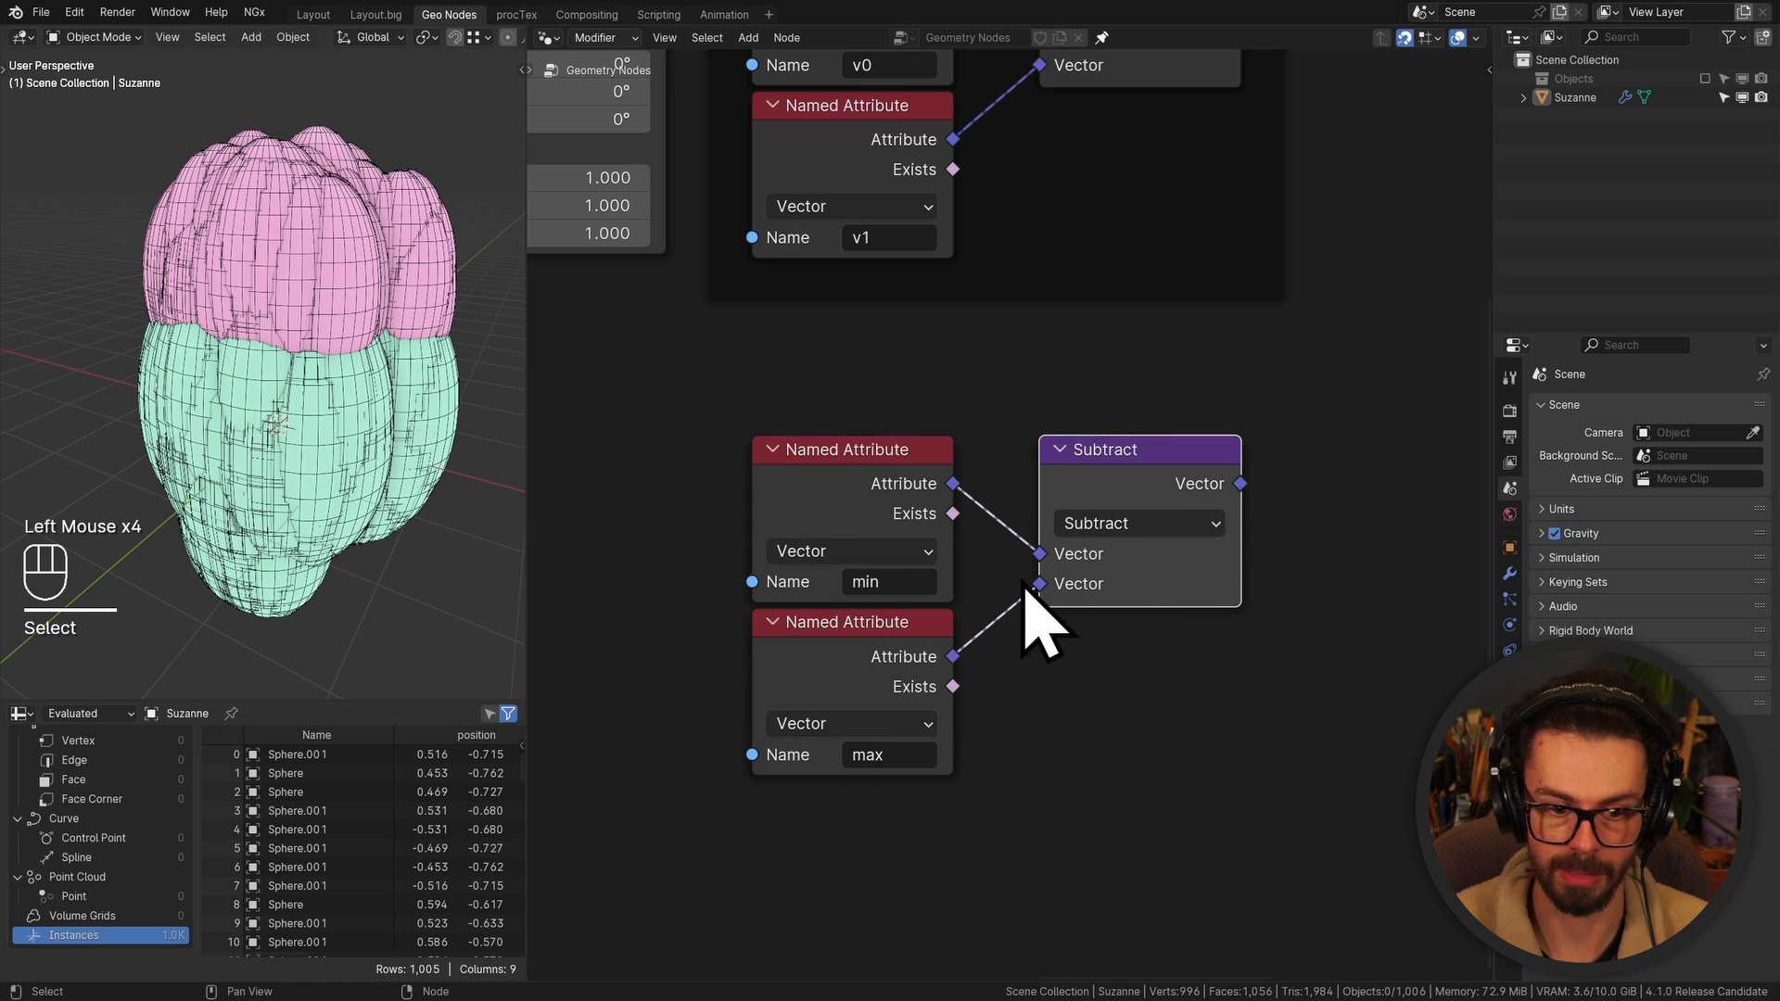
shift+middle_drag(1025, 622, 1021, 598)
click(1057, 426)
key(alt+s)
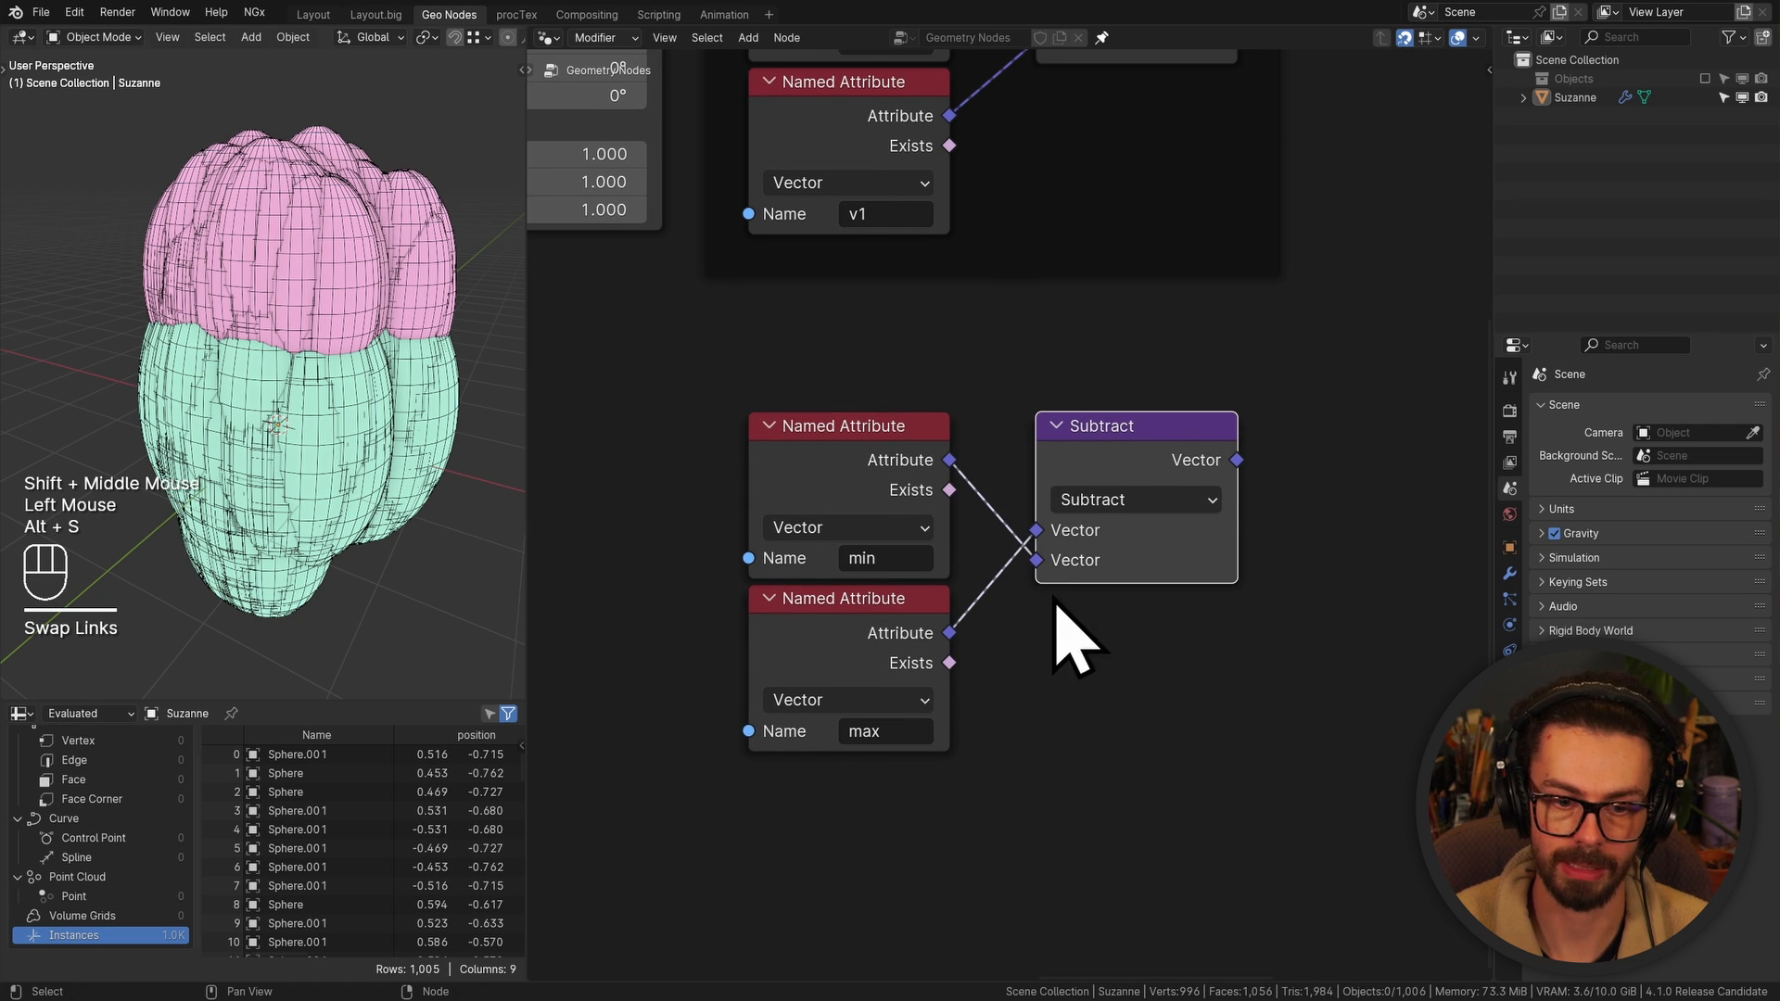
drag(1123, 471, 1181, 473)
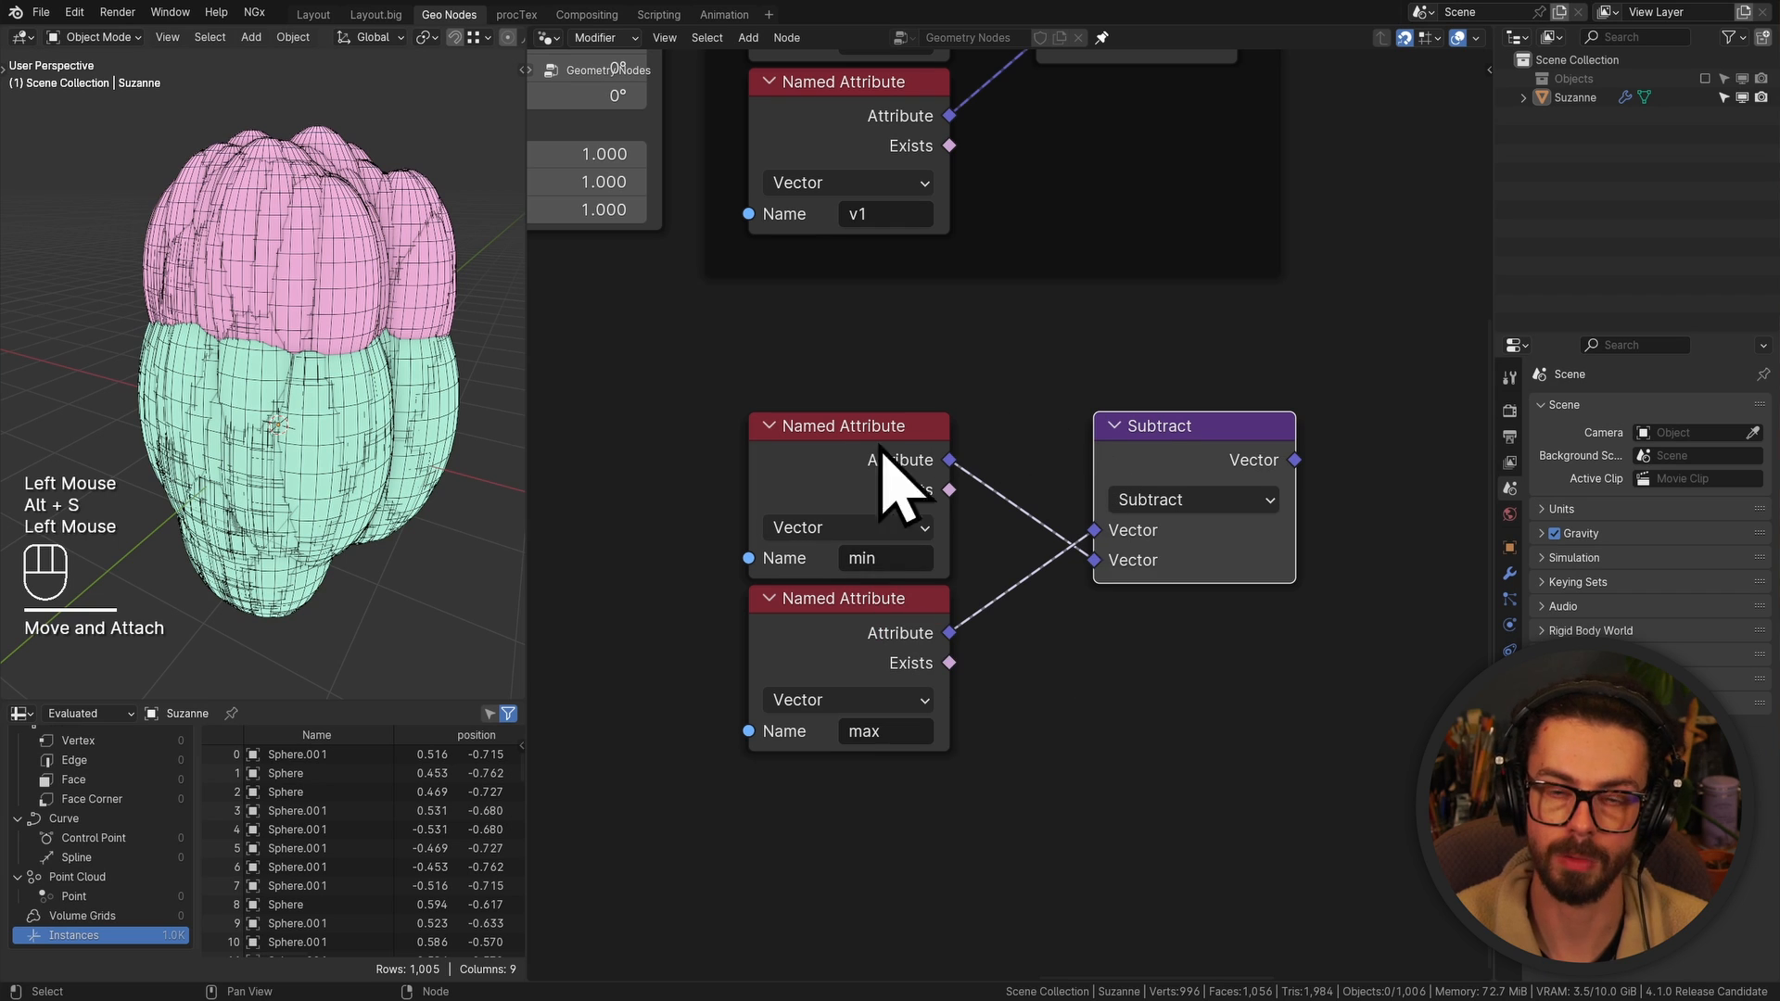
middle_drag(1065, 636, 1043, 616)
drag(1147, 422, 1082, 422)
middle_drag(1136, 473, 974, 464)
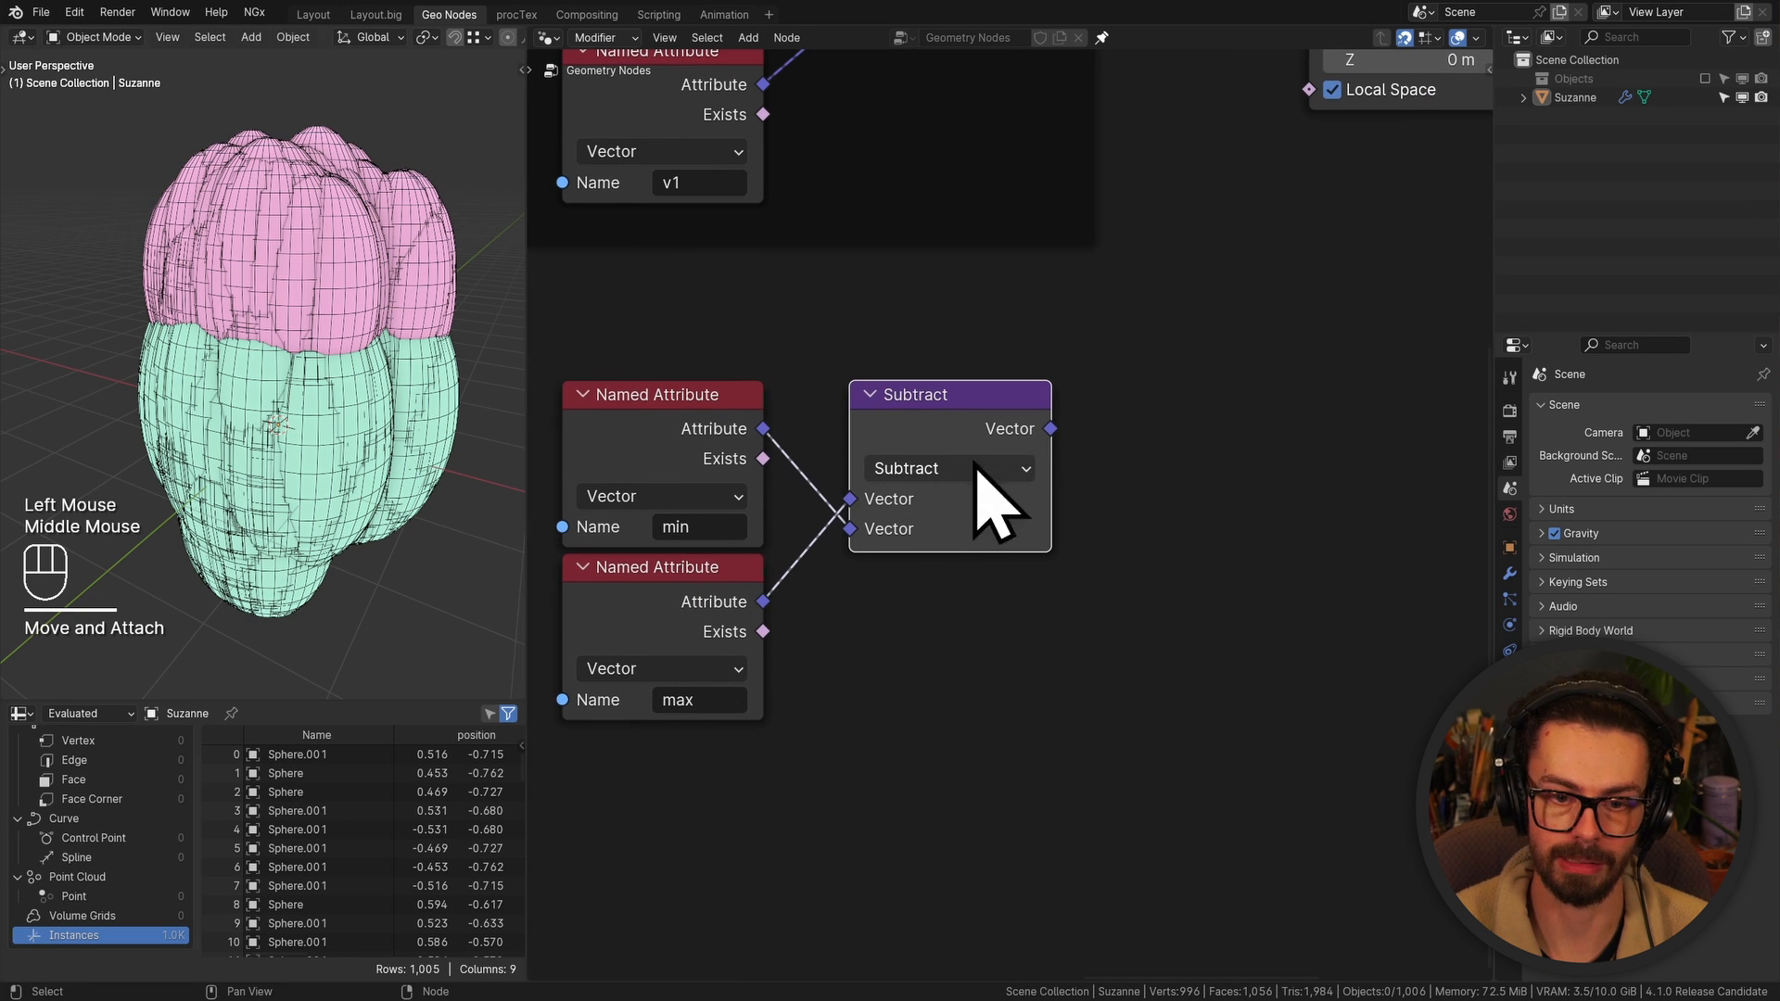
Add a Separate XYZ node fed by Subtract, extend its Z output to a reroute, and hide its unused sockets
drag(1050, 430, 1133, 417)
text(se)
key(Return)
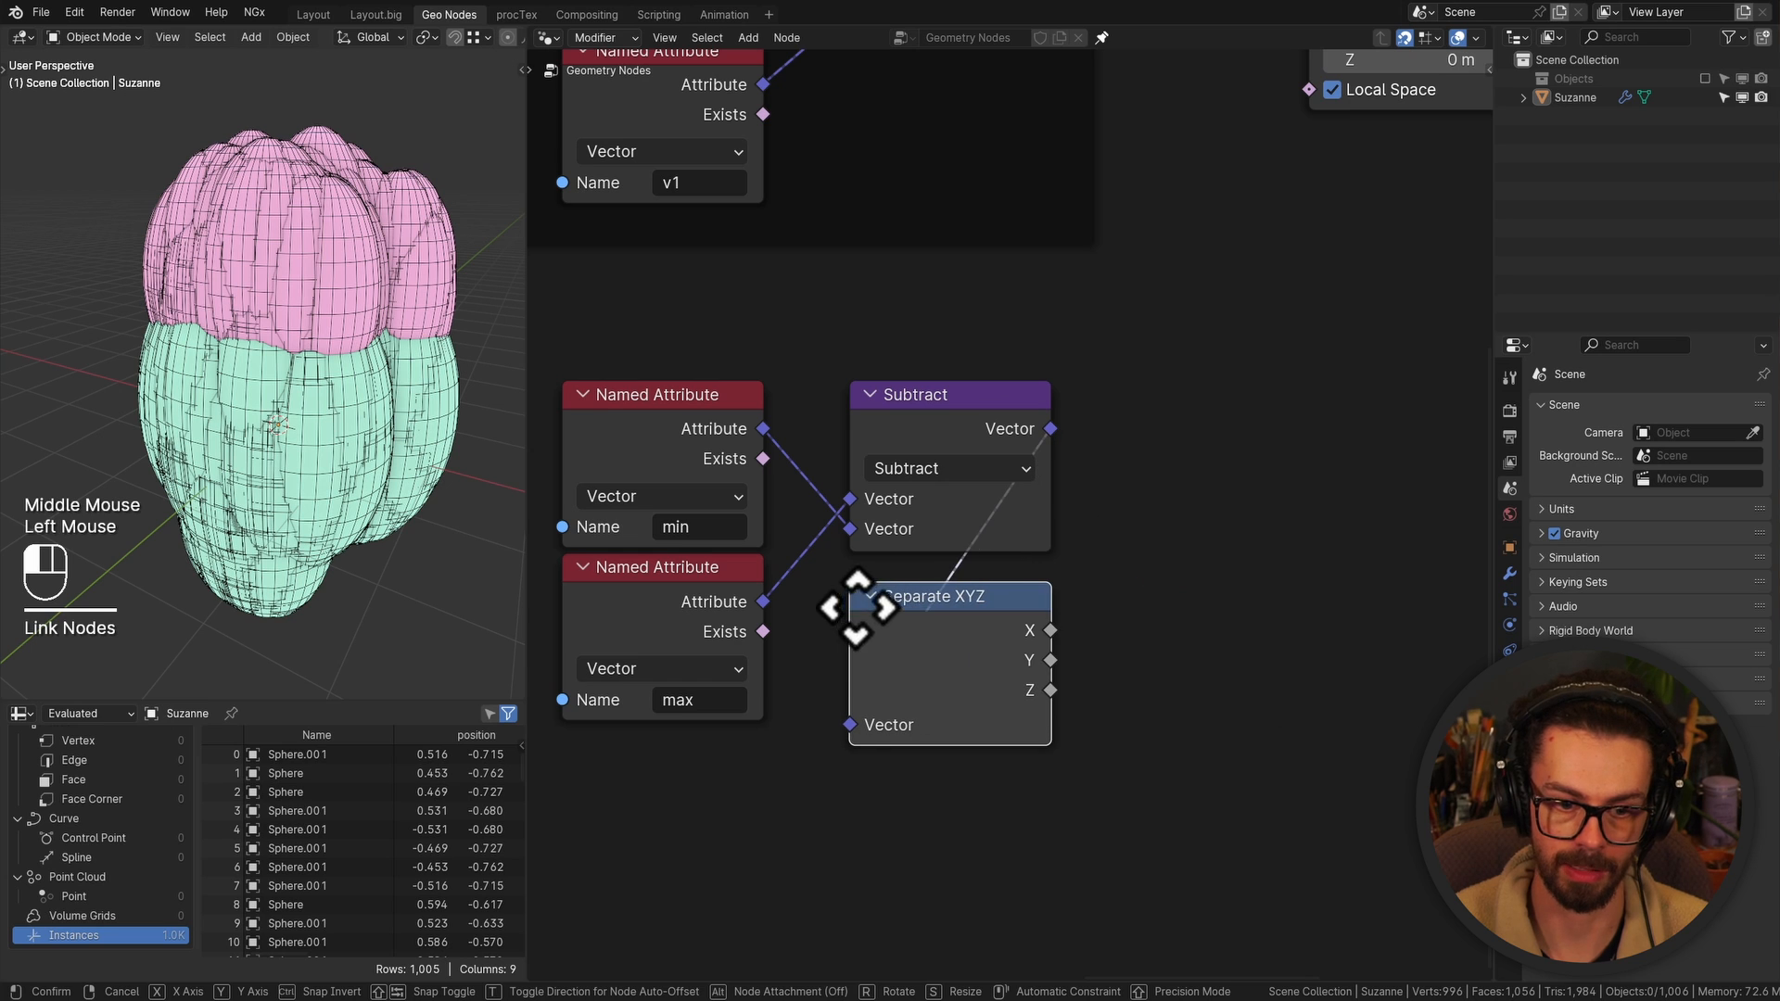
click(851, 603)
drag(1050, 690, 1211, 636)
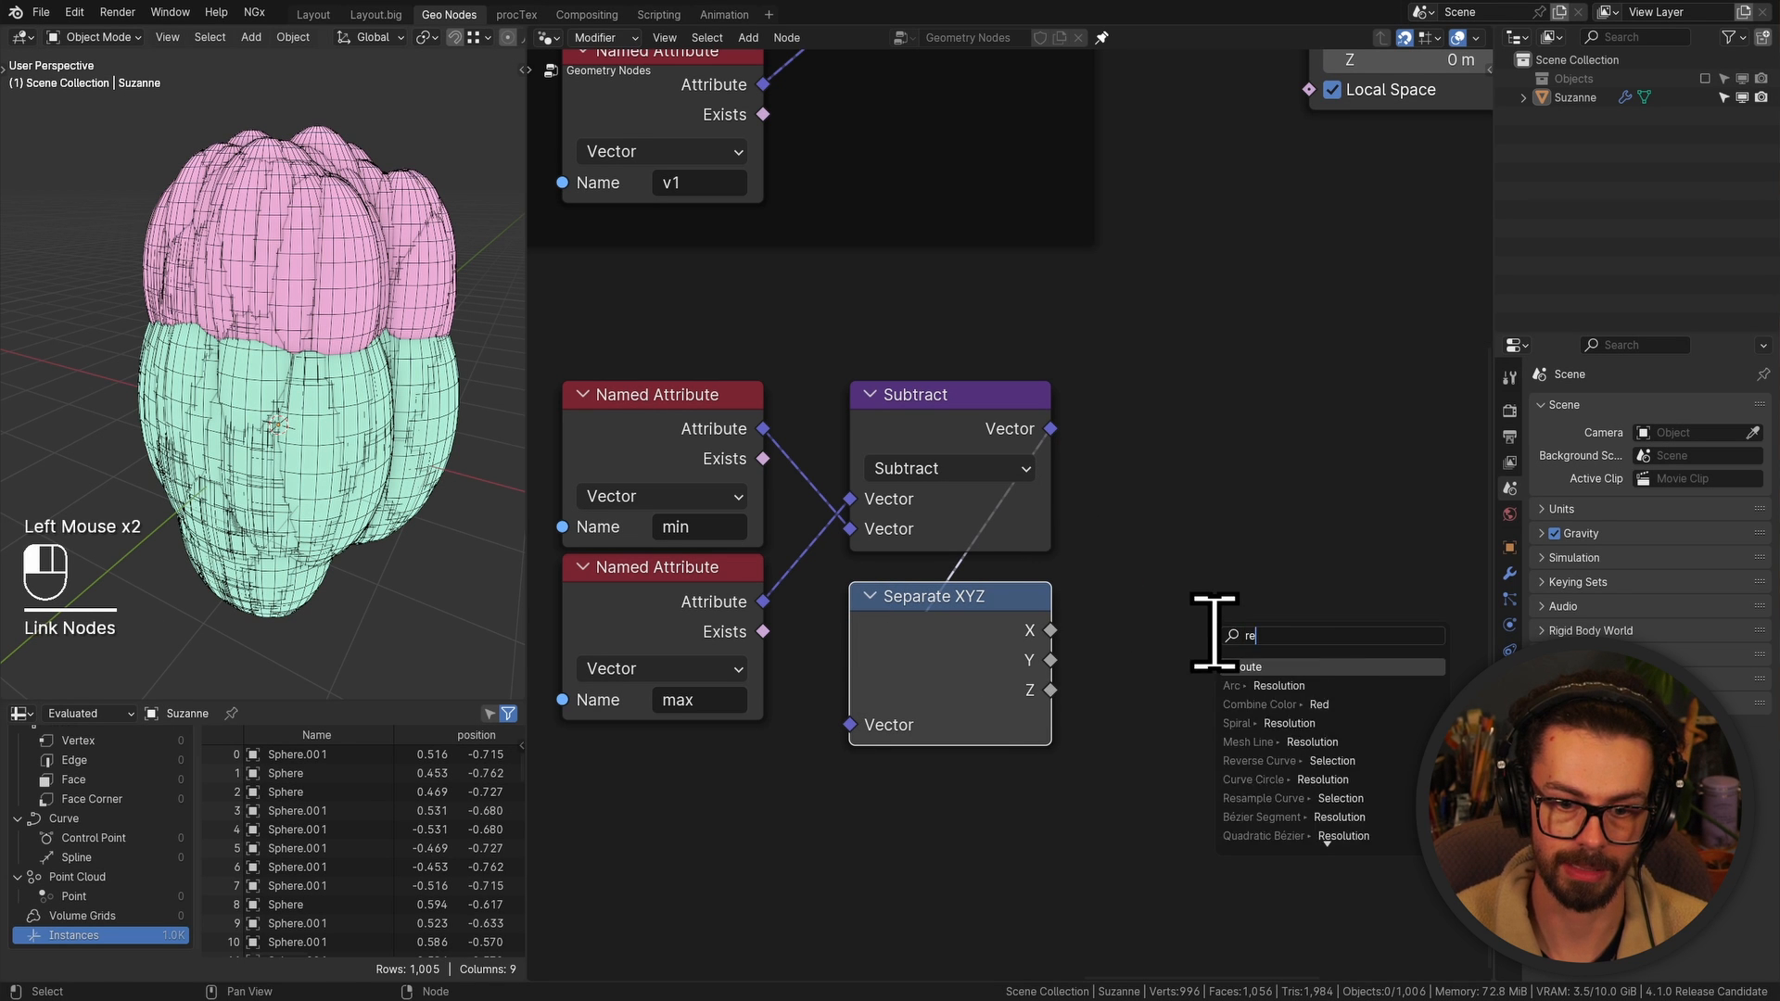
click(954, 727)
key(ctrl+h)
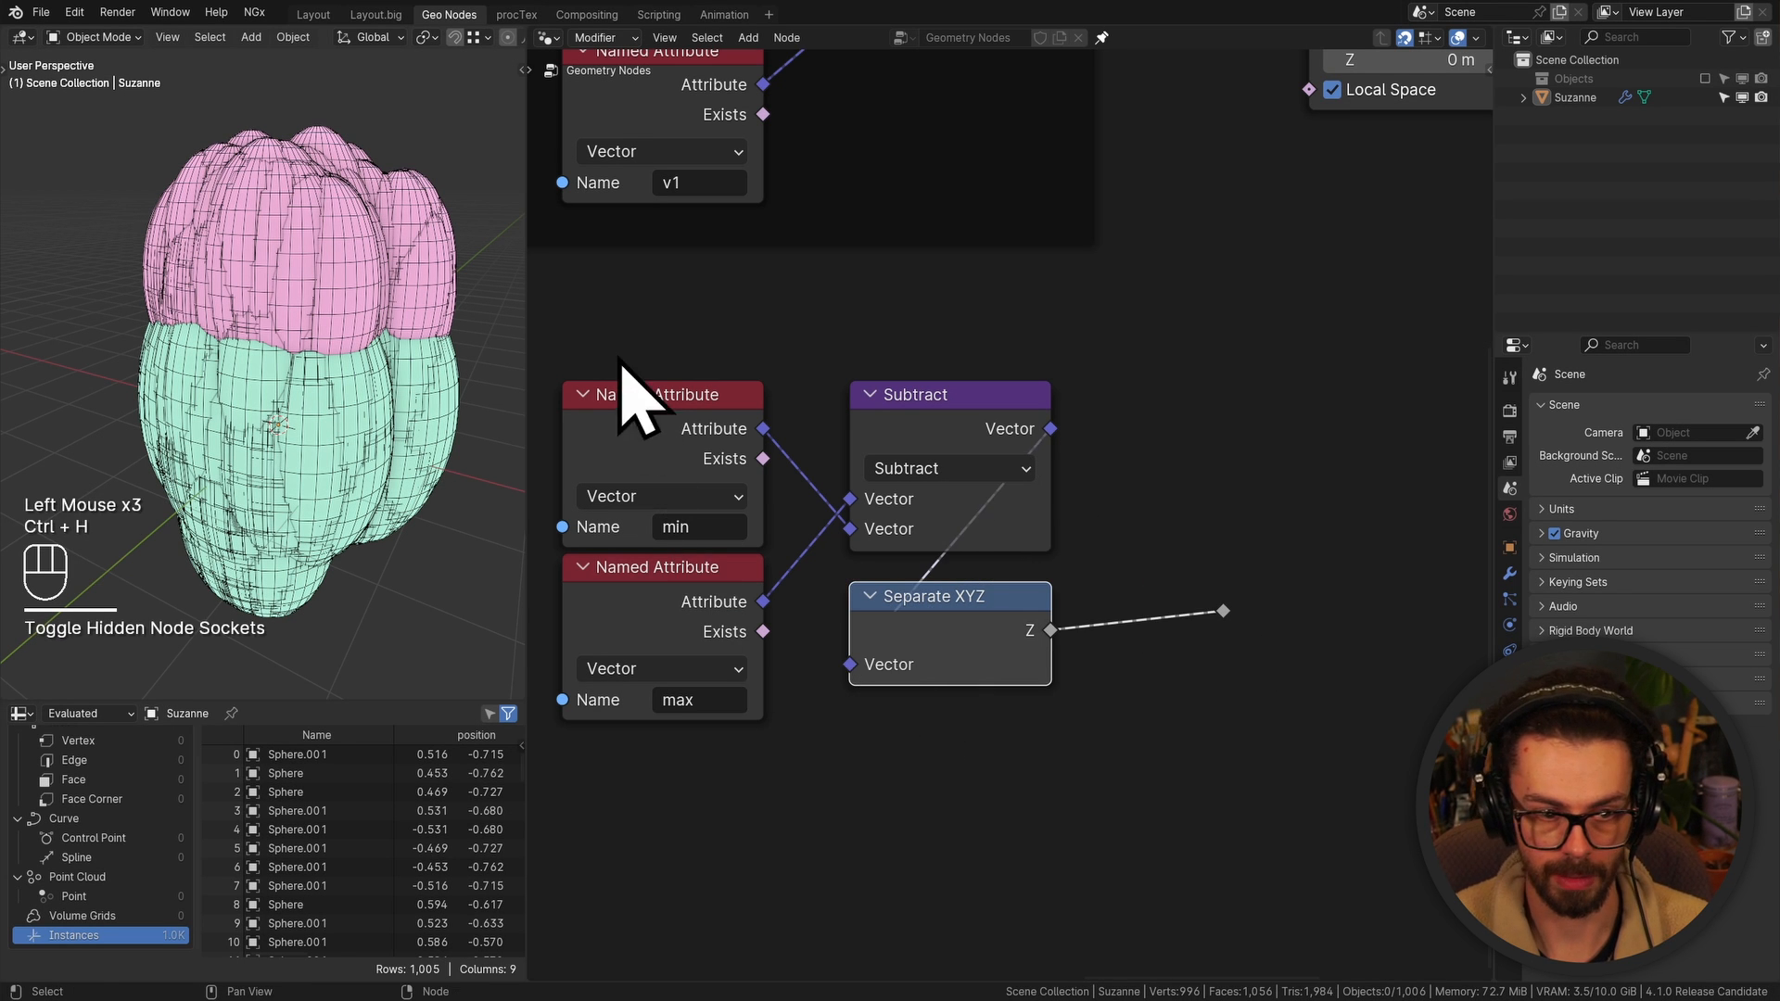
Put the min and max attributes, Subtract and Separate XYZ in a frame labelled INSTANCE LENGTH
drag(636, 358, 1041, 826)
key(ctrl+z)
key(ctrl+j)
middle_drag(853, 580, 992, 600)
drag(935, 372, 919, 356)
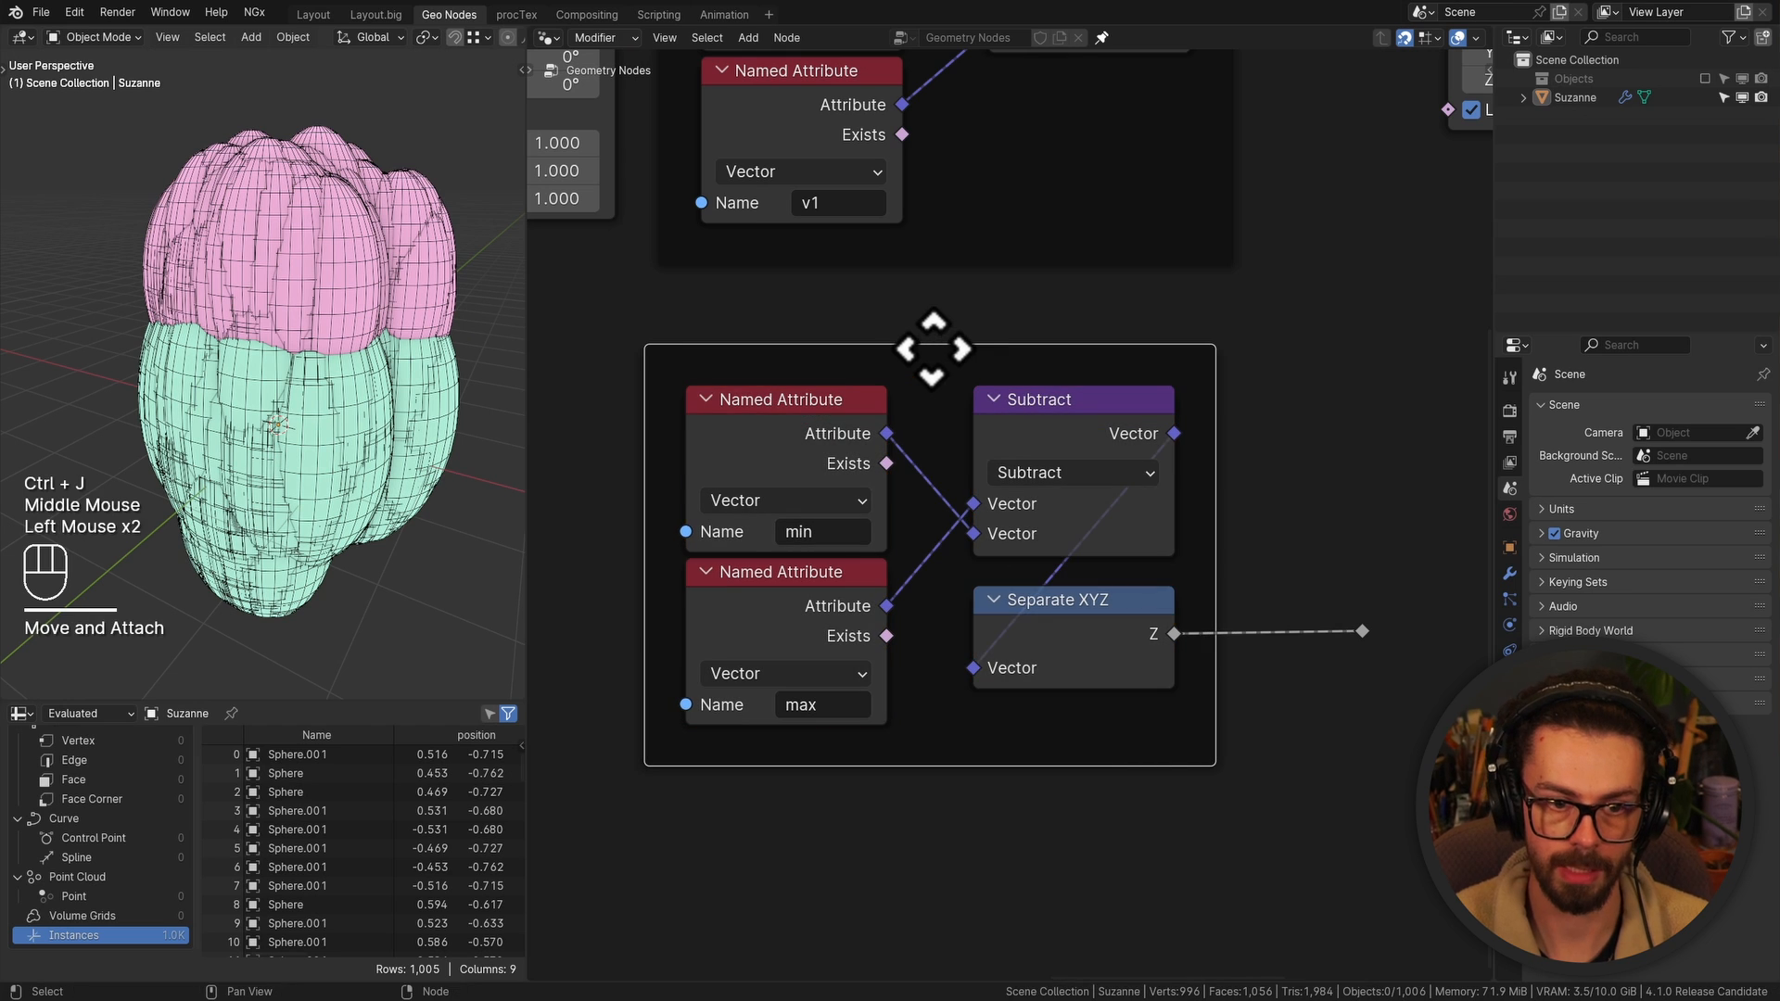
key(F2)
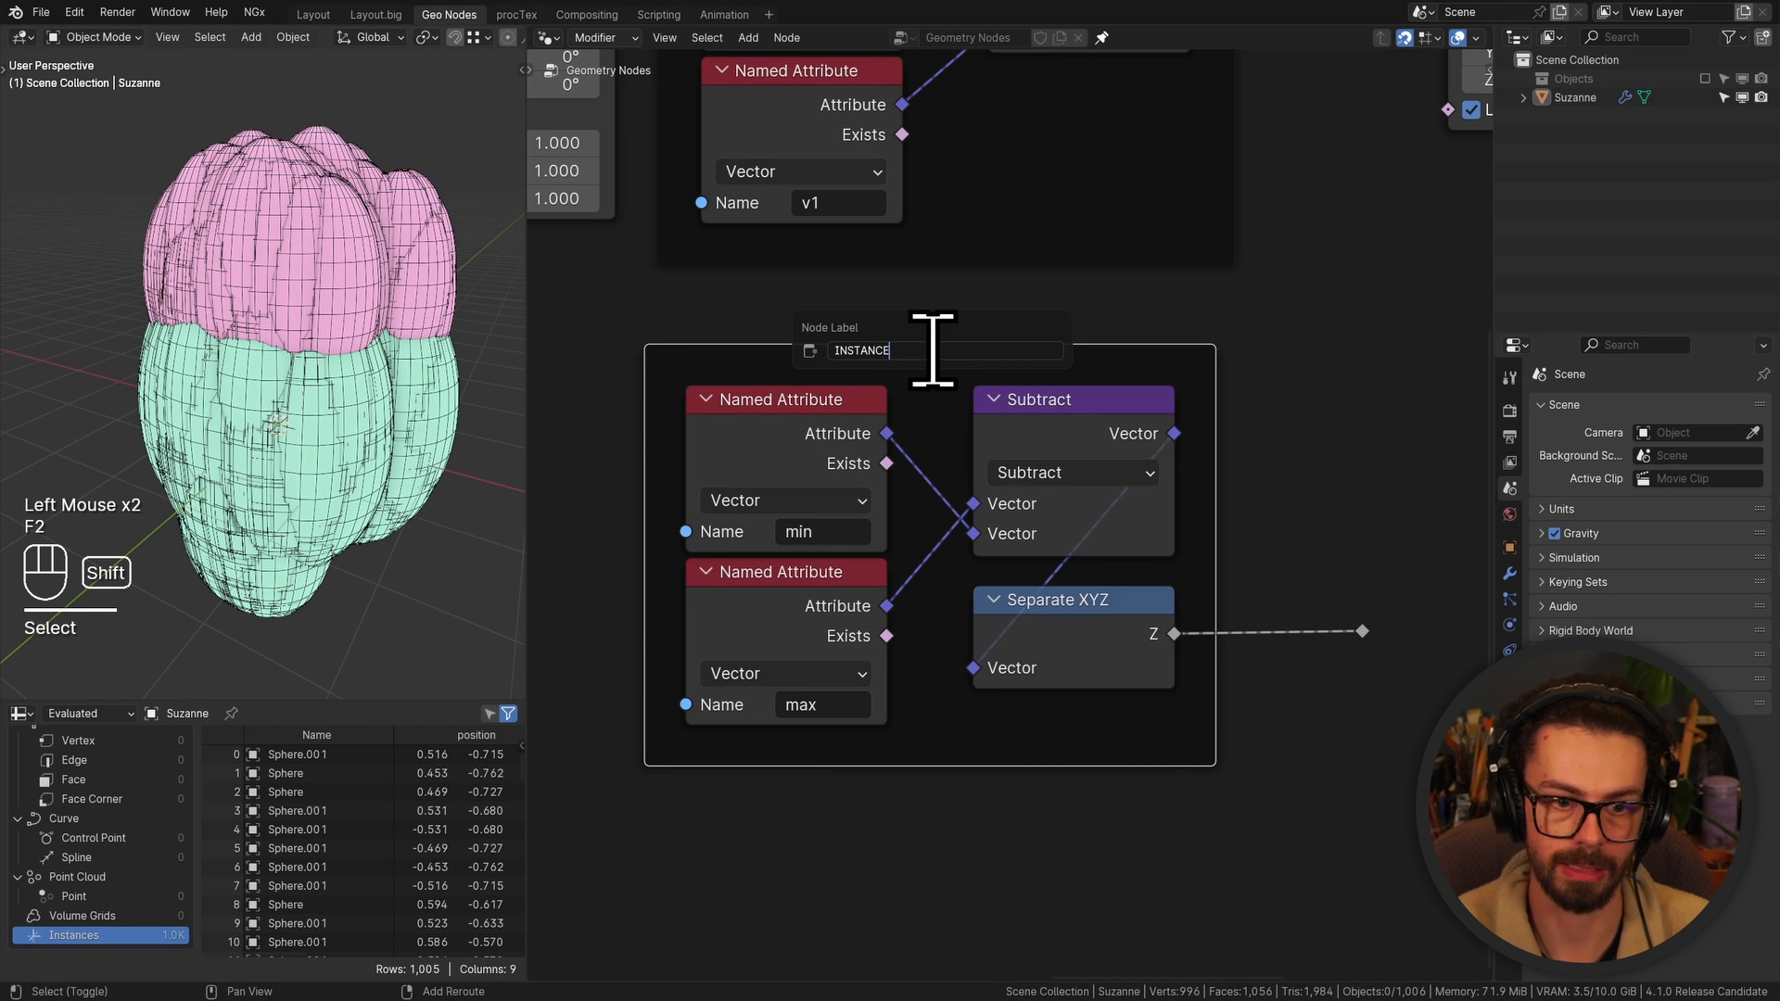
text(INSTANCE LENGTH)
key(Return)
key(g)
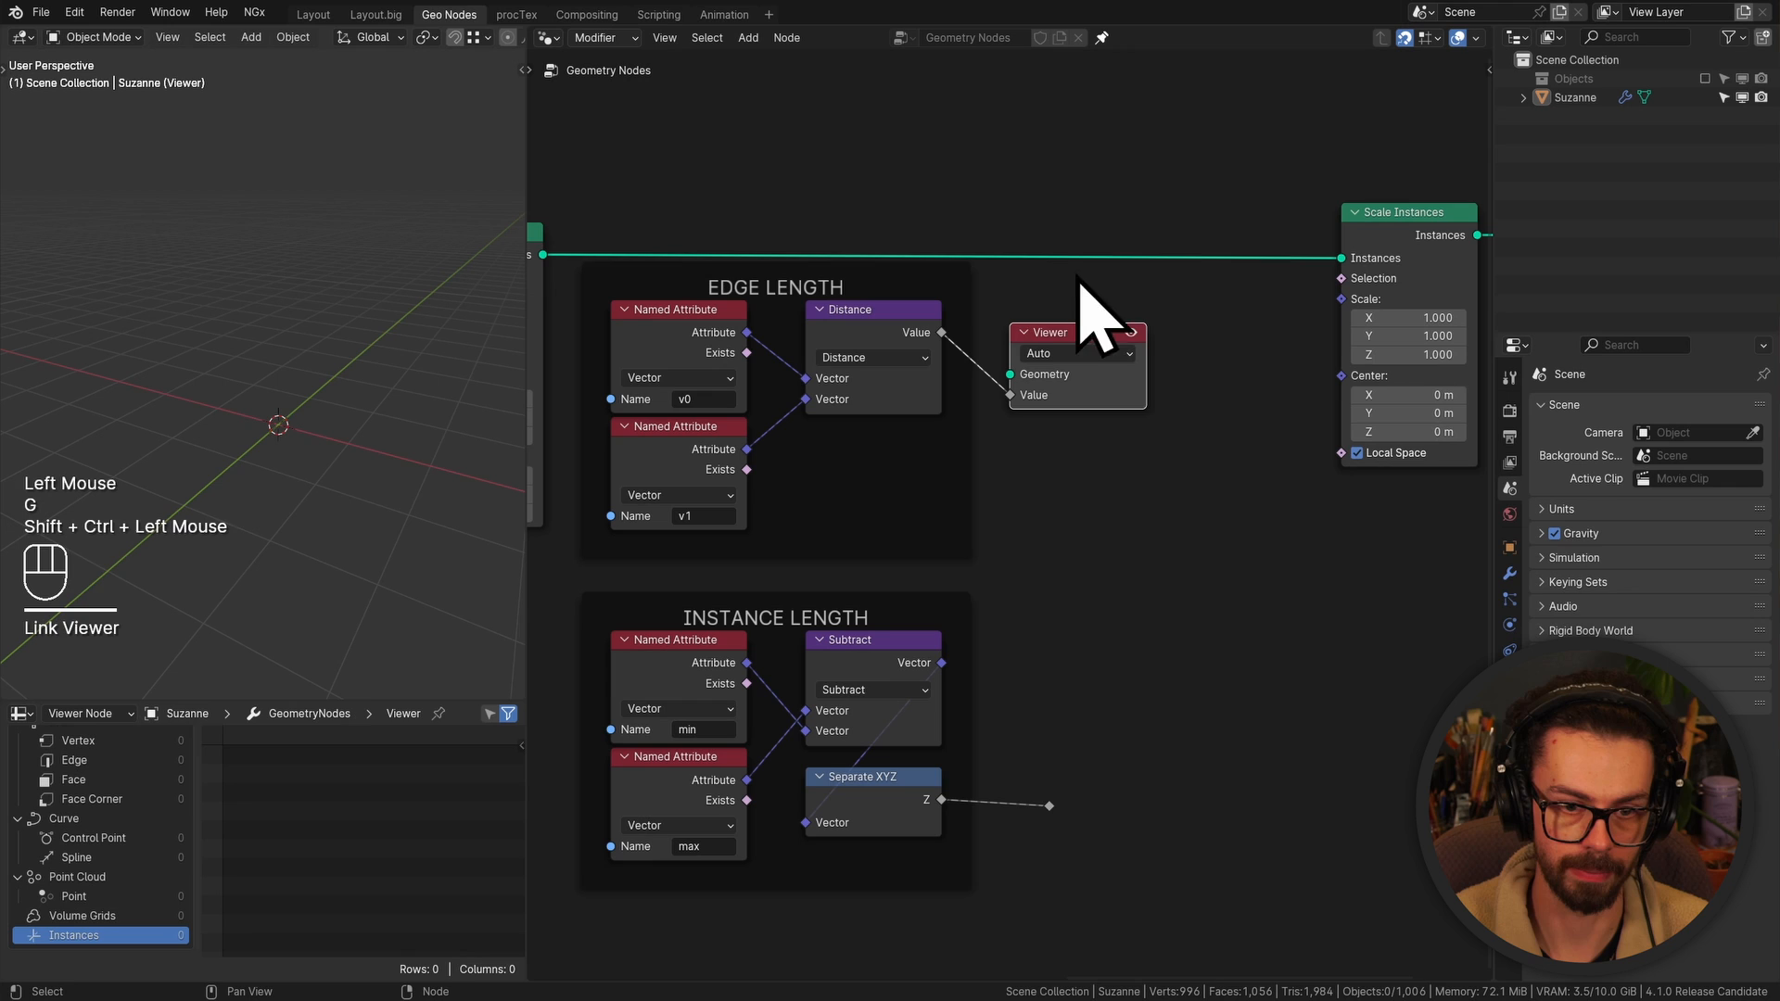
Preview the edge length on the instances with a Viewer node set to the Instance domain, fed by a reroute on the instances link
shift+right_drag(1015, 243, 1025, 271)
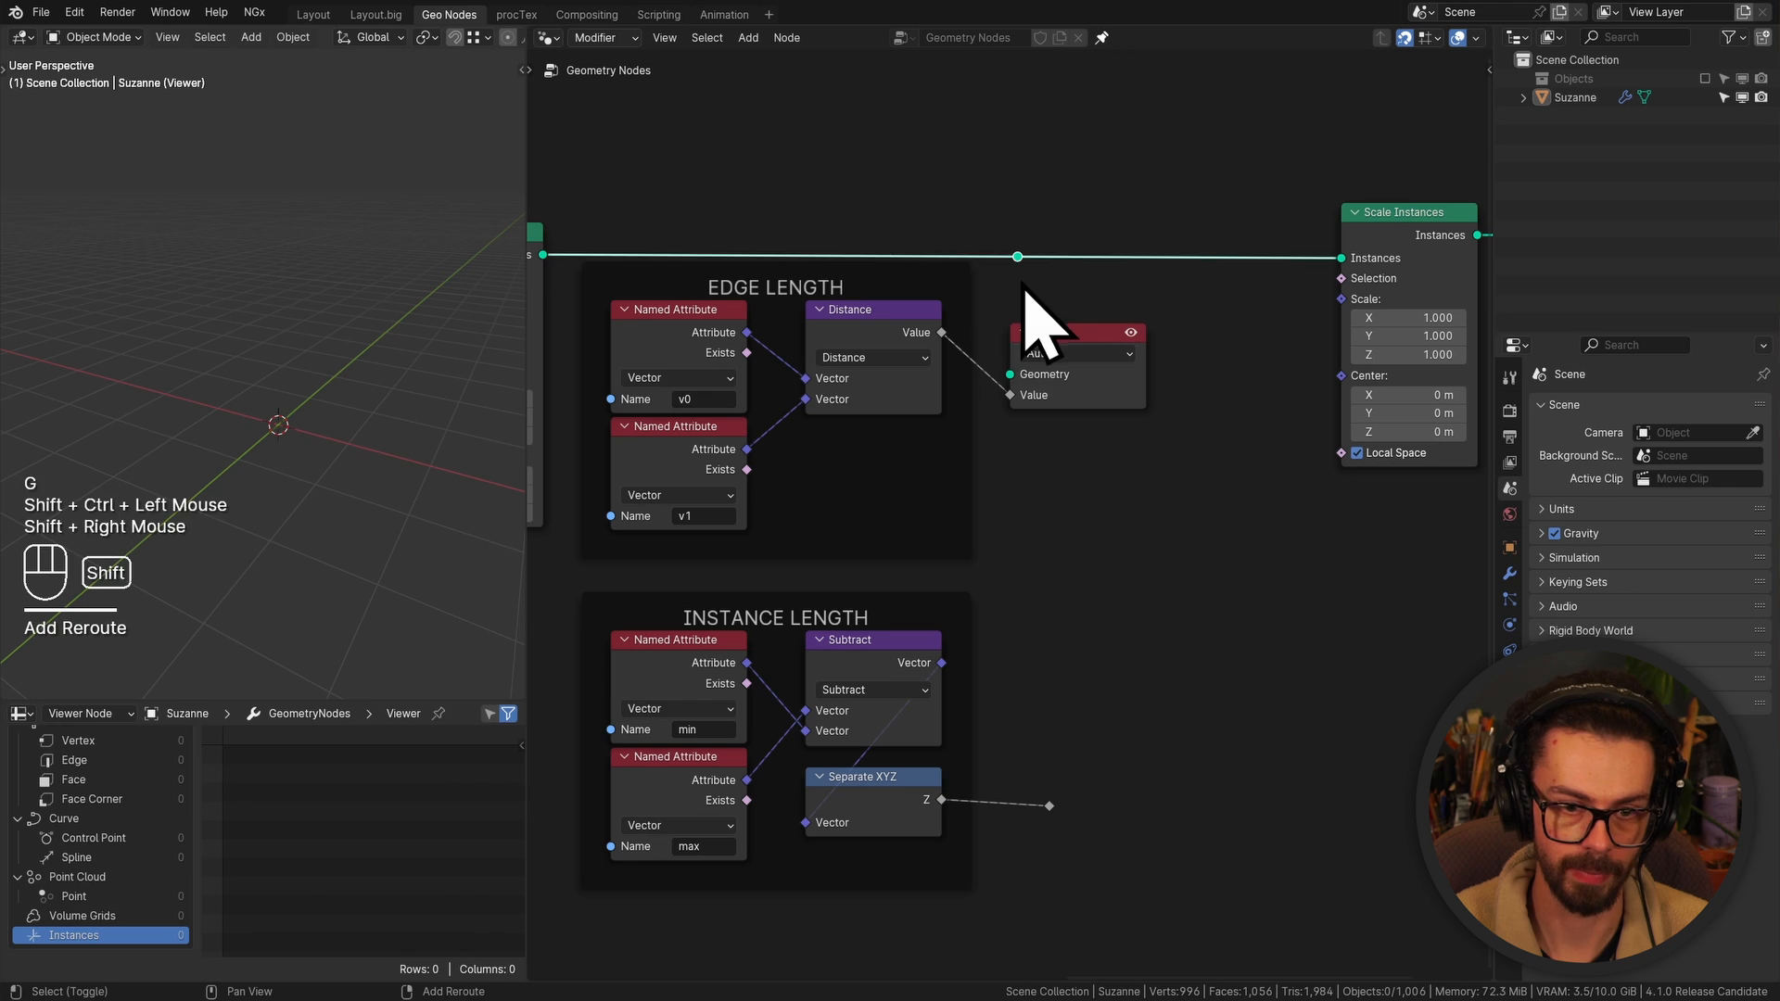
ctrl+shift+click(1018, 256)
click(1113, 333)
key(g)
click(1247, 250)
click(1242, 195)
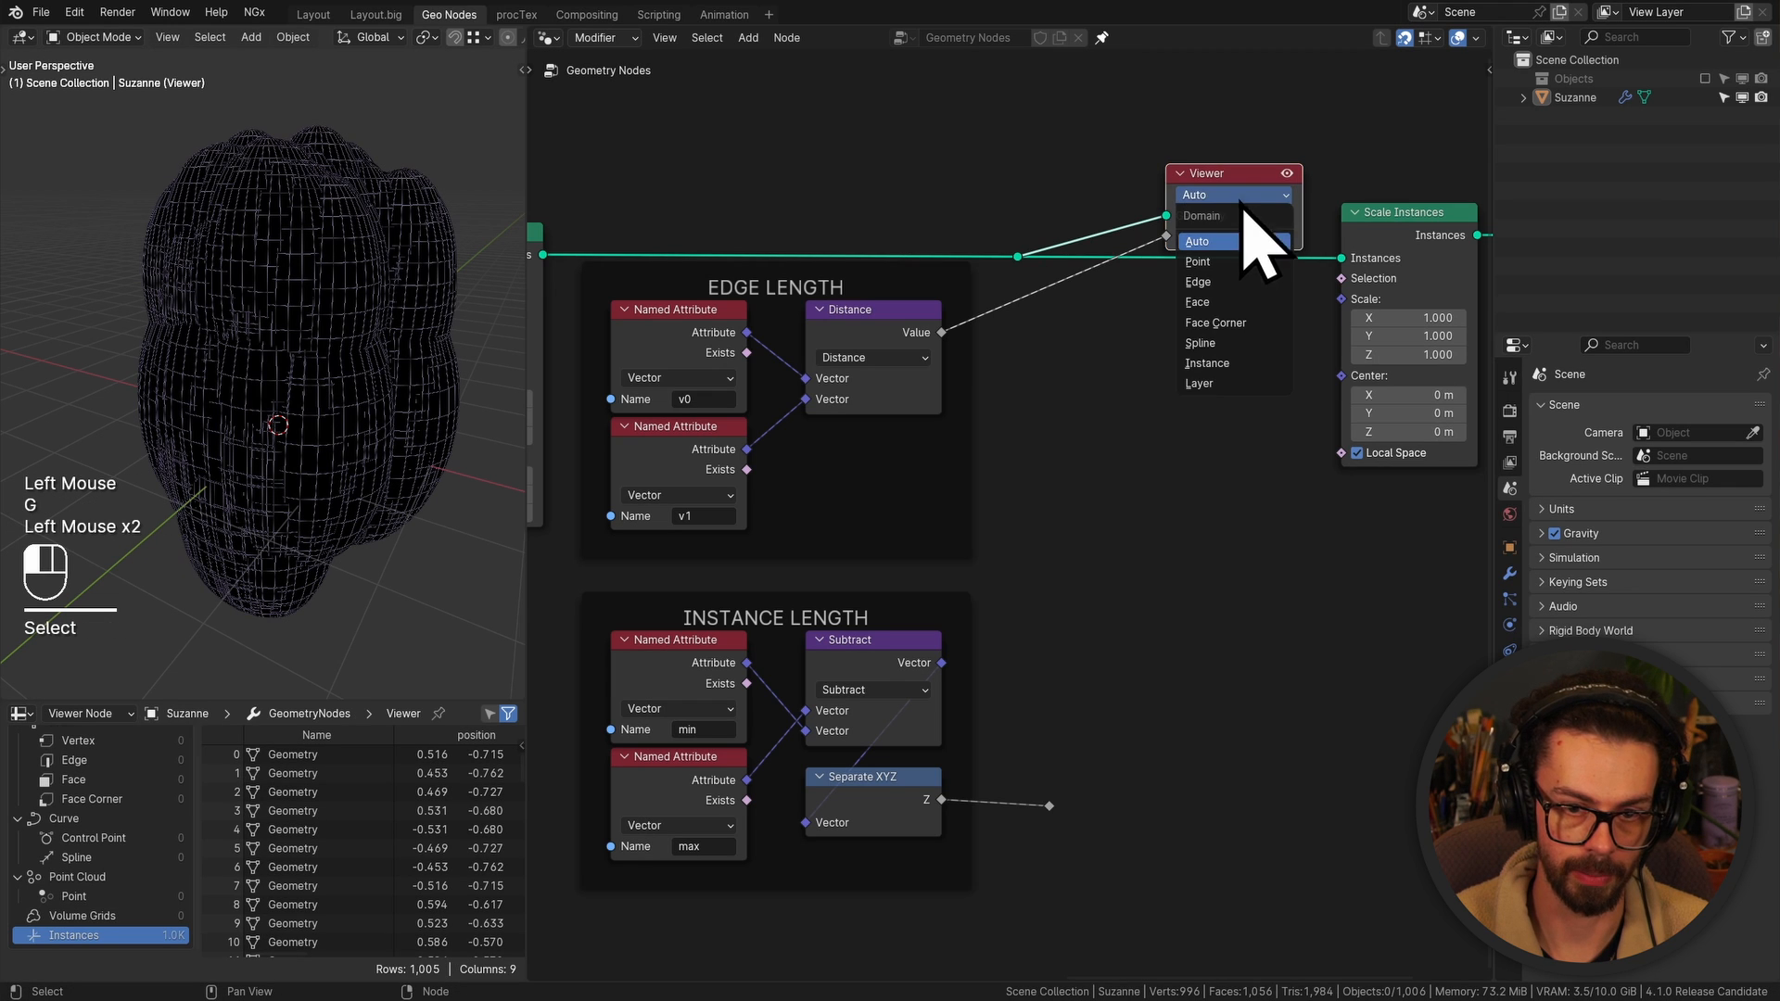
click(1229, 367)
middle_drag(401, 226, 286, 259)
scroll(297, 196, up, 2)
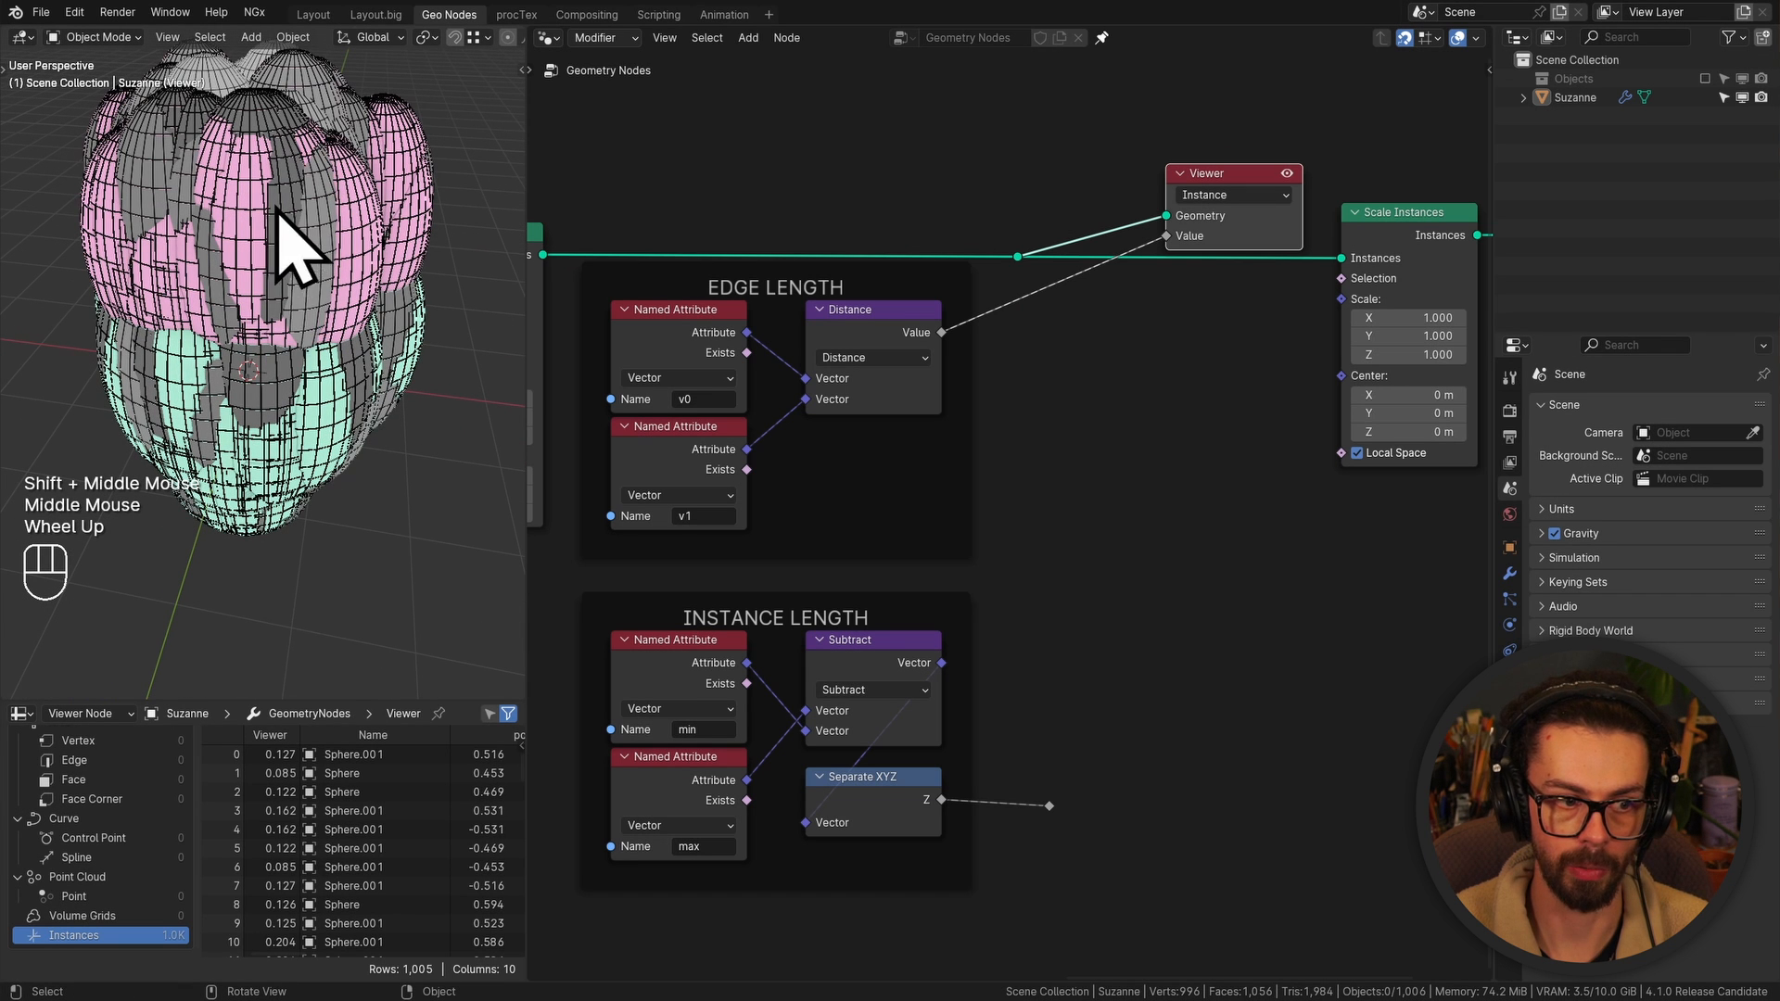
Preview the instance length in the Viewer and remove the reroute after Separate XYZ
middle_drag(1027, 572, 1048, 488)
ctrl+shift+click(1069, 721)
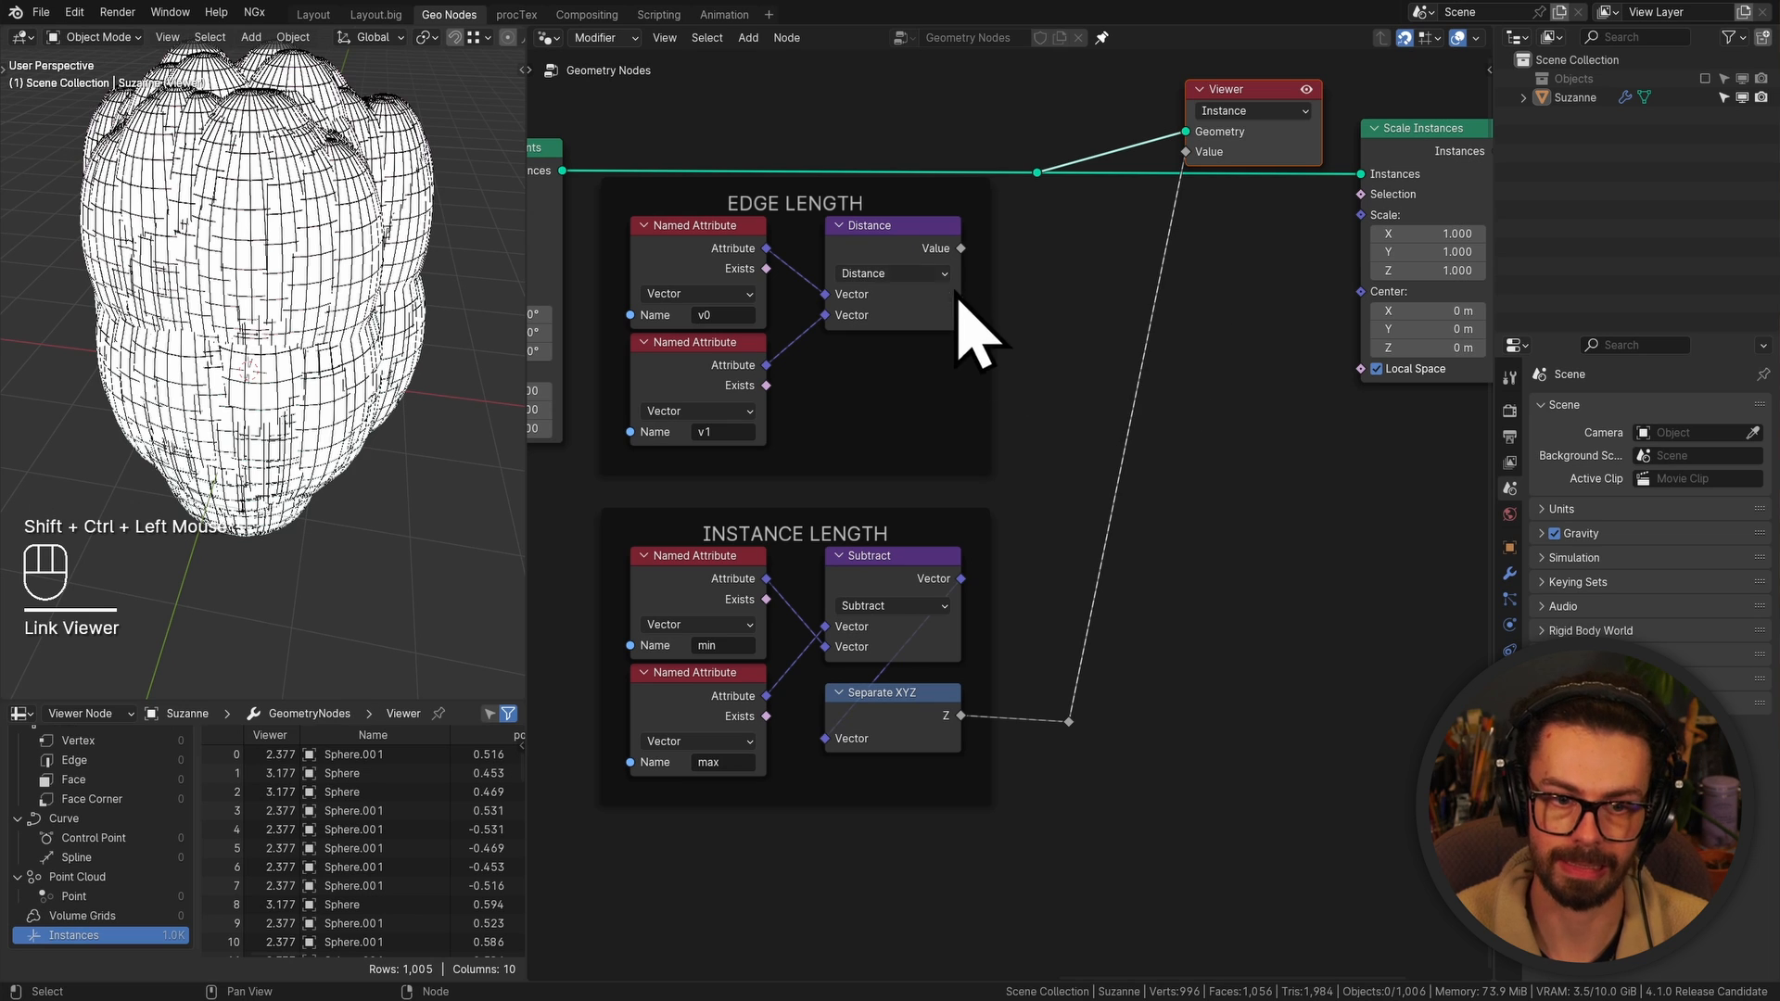
key(ctrl+z)
Add a Divide math node that divides the edge length by the instance length's Z value, and preview its result in the Viewer
drag(961, 249, 1206, 462)
text(di)
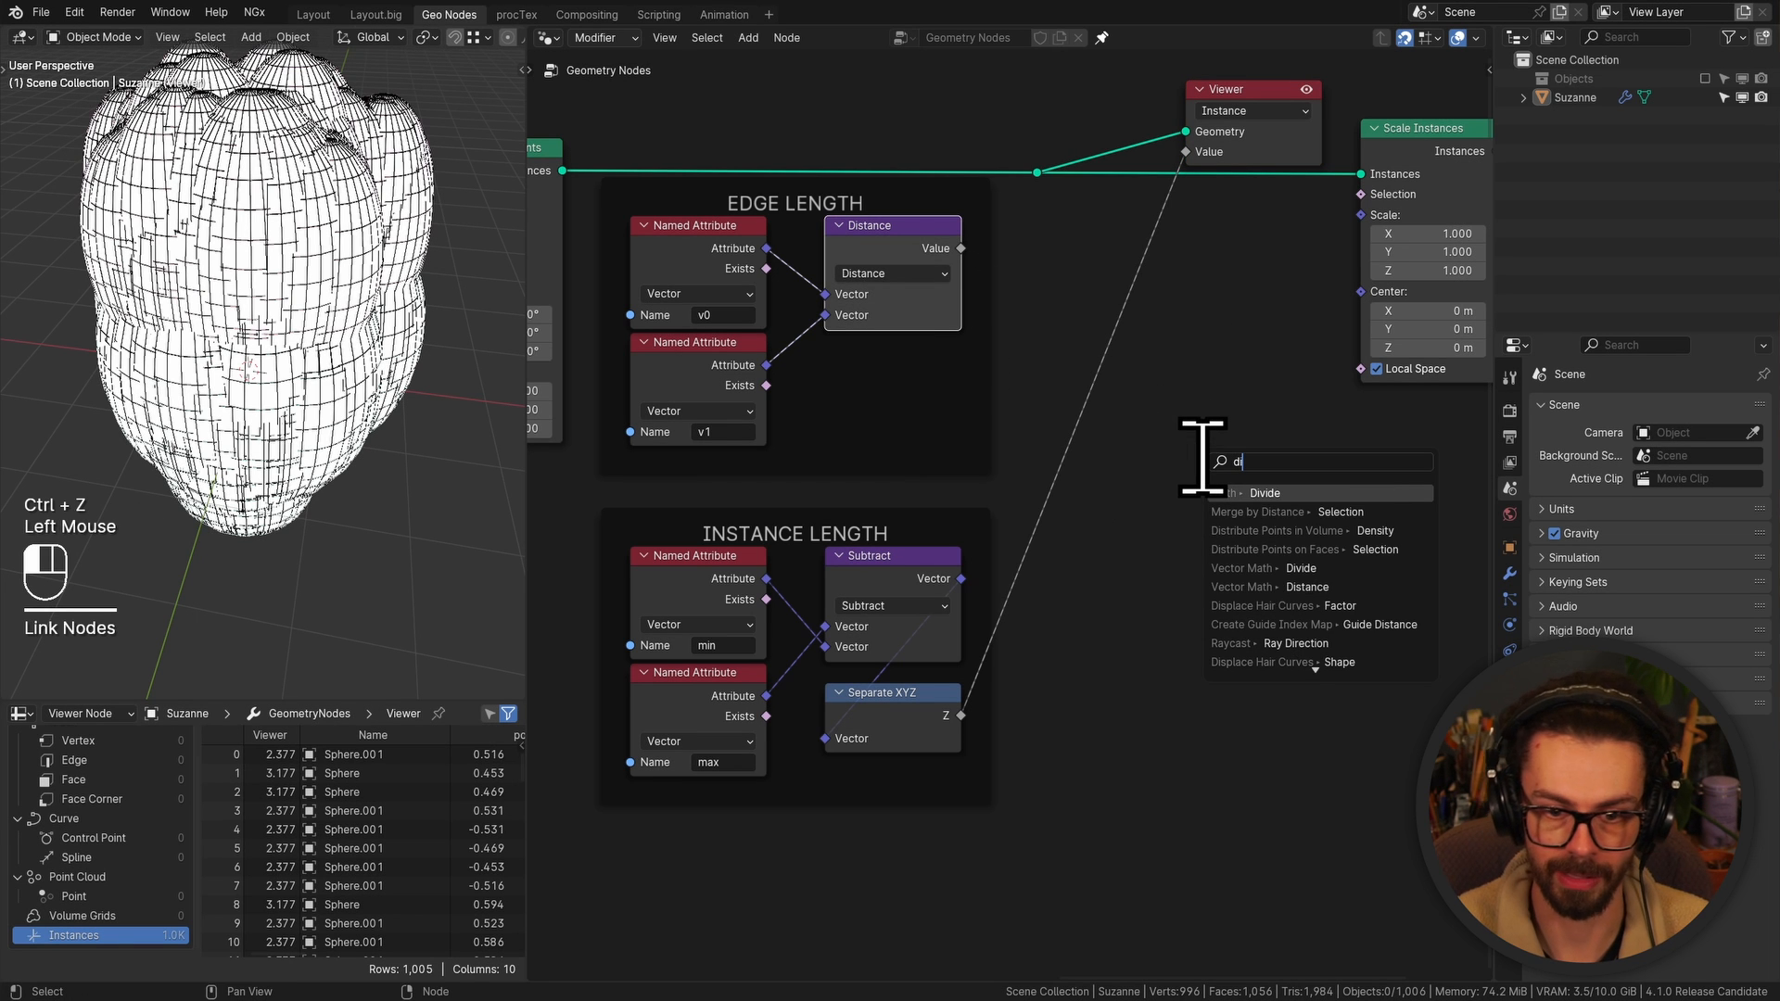
key(Return)
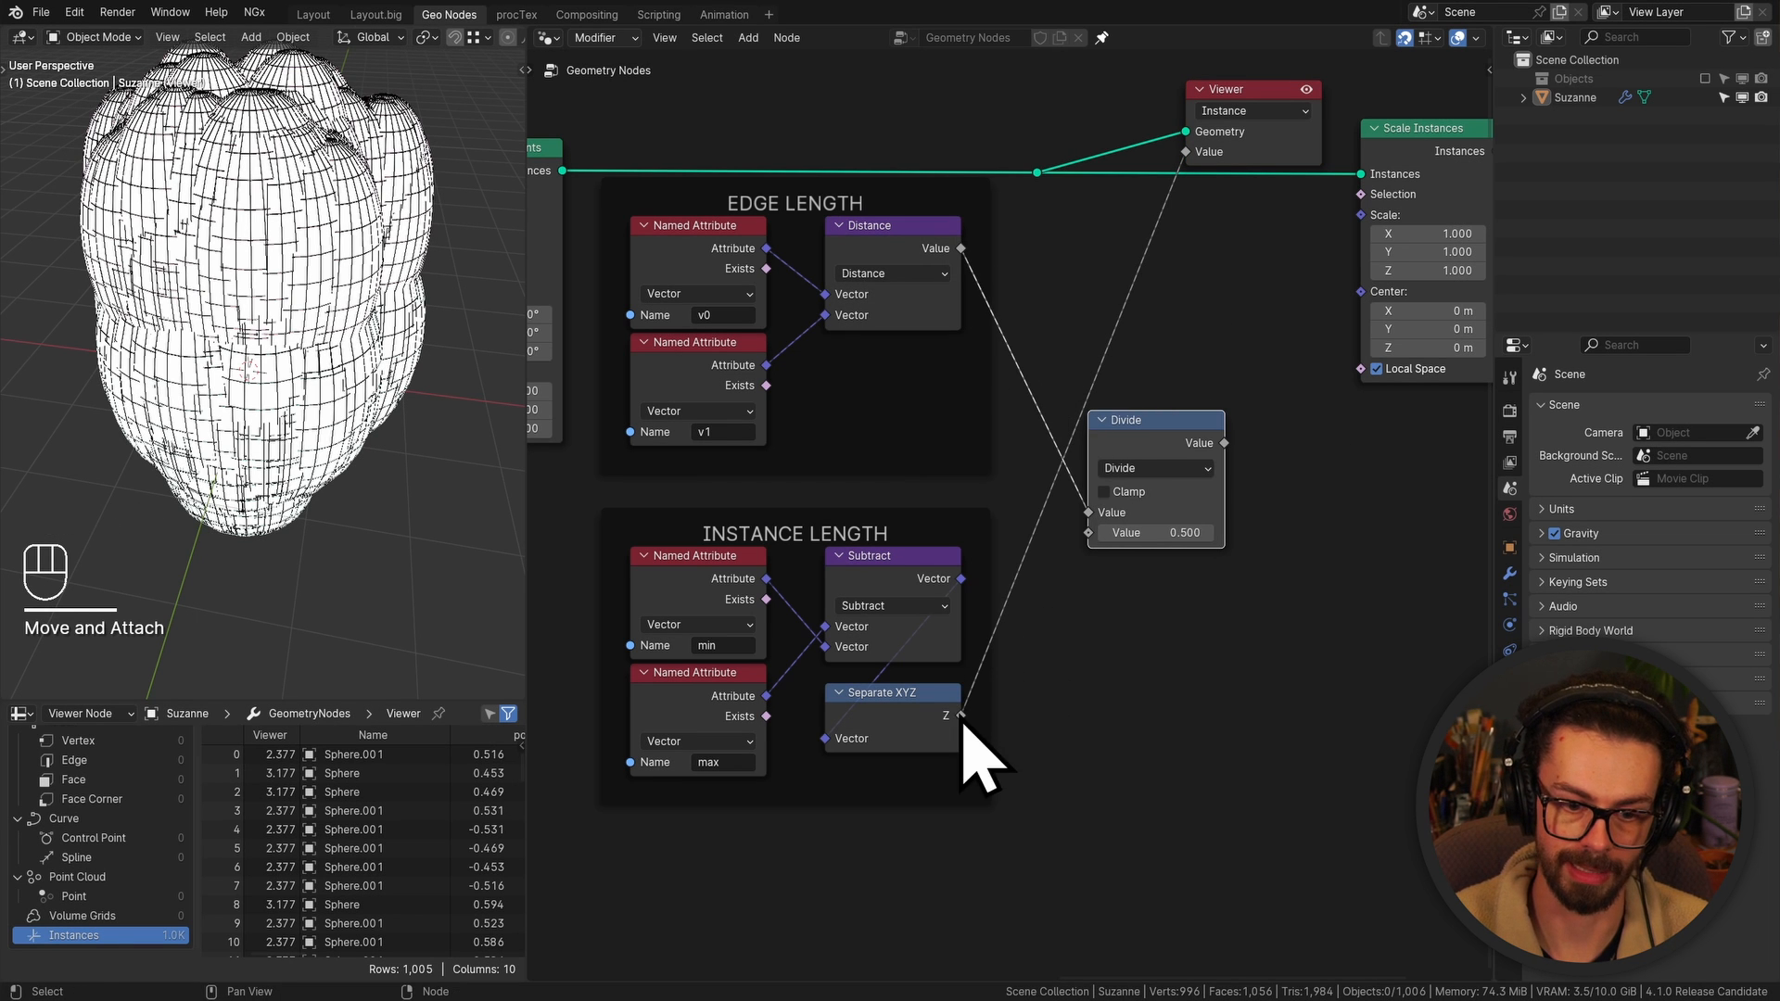
drag(962, 716, 1089, 533)
ctrl+shift+click(1176, 436)
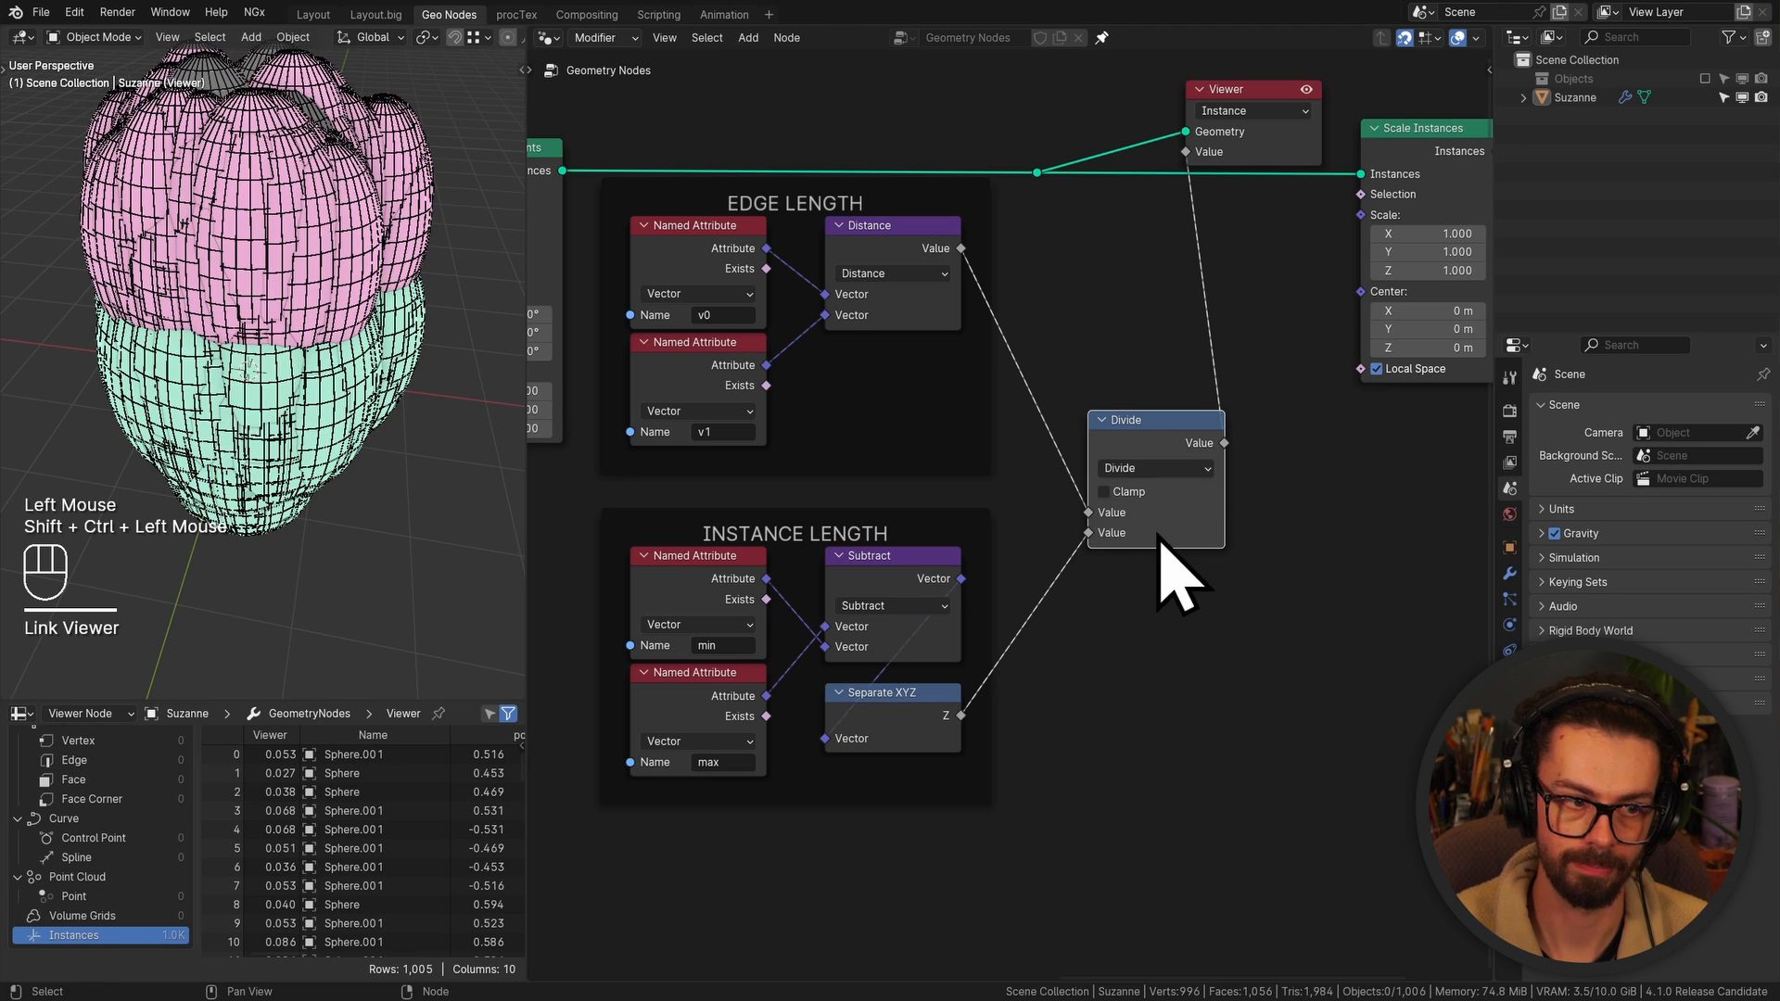
Connect the Divide node's result to the Scale input of Scale Instances
shift+middle_drag(1232, 300, 993, 412)
click(961, 247)
key(g)
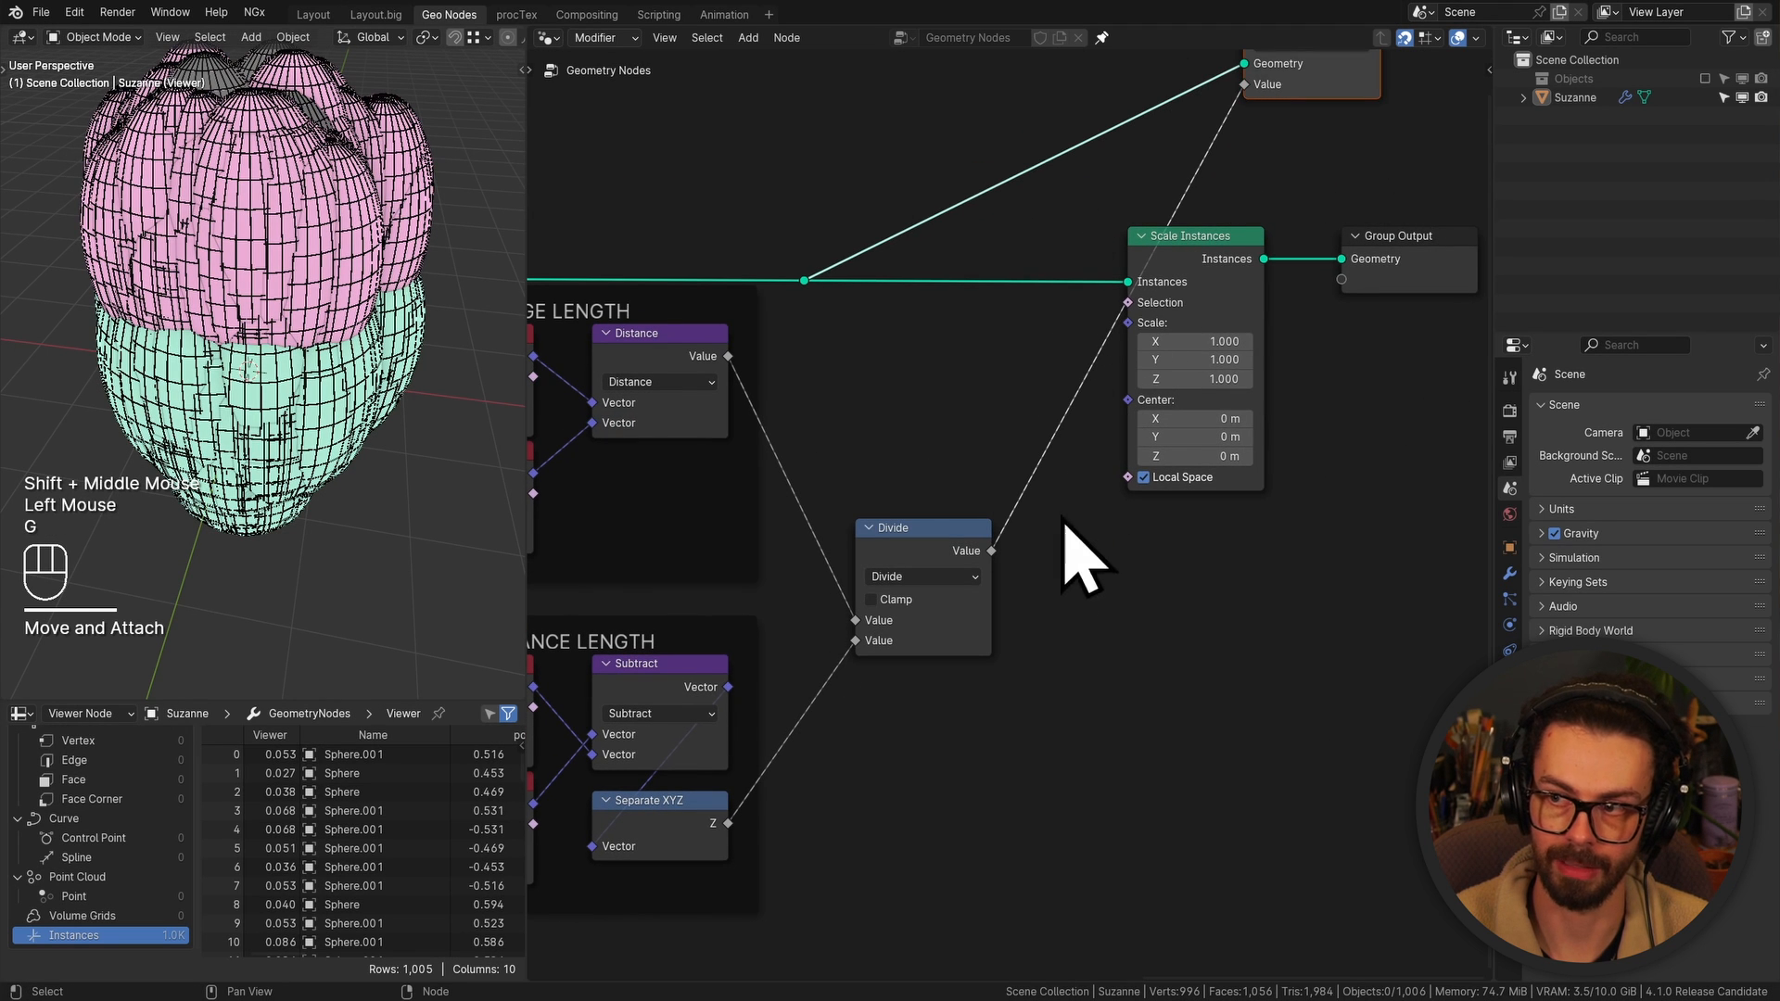
click(1001, 567)
drag(991, 551, 1127, 322)
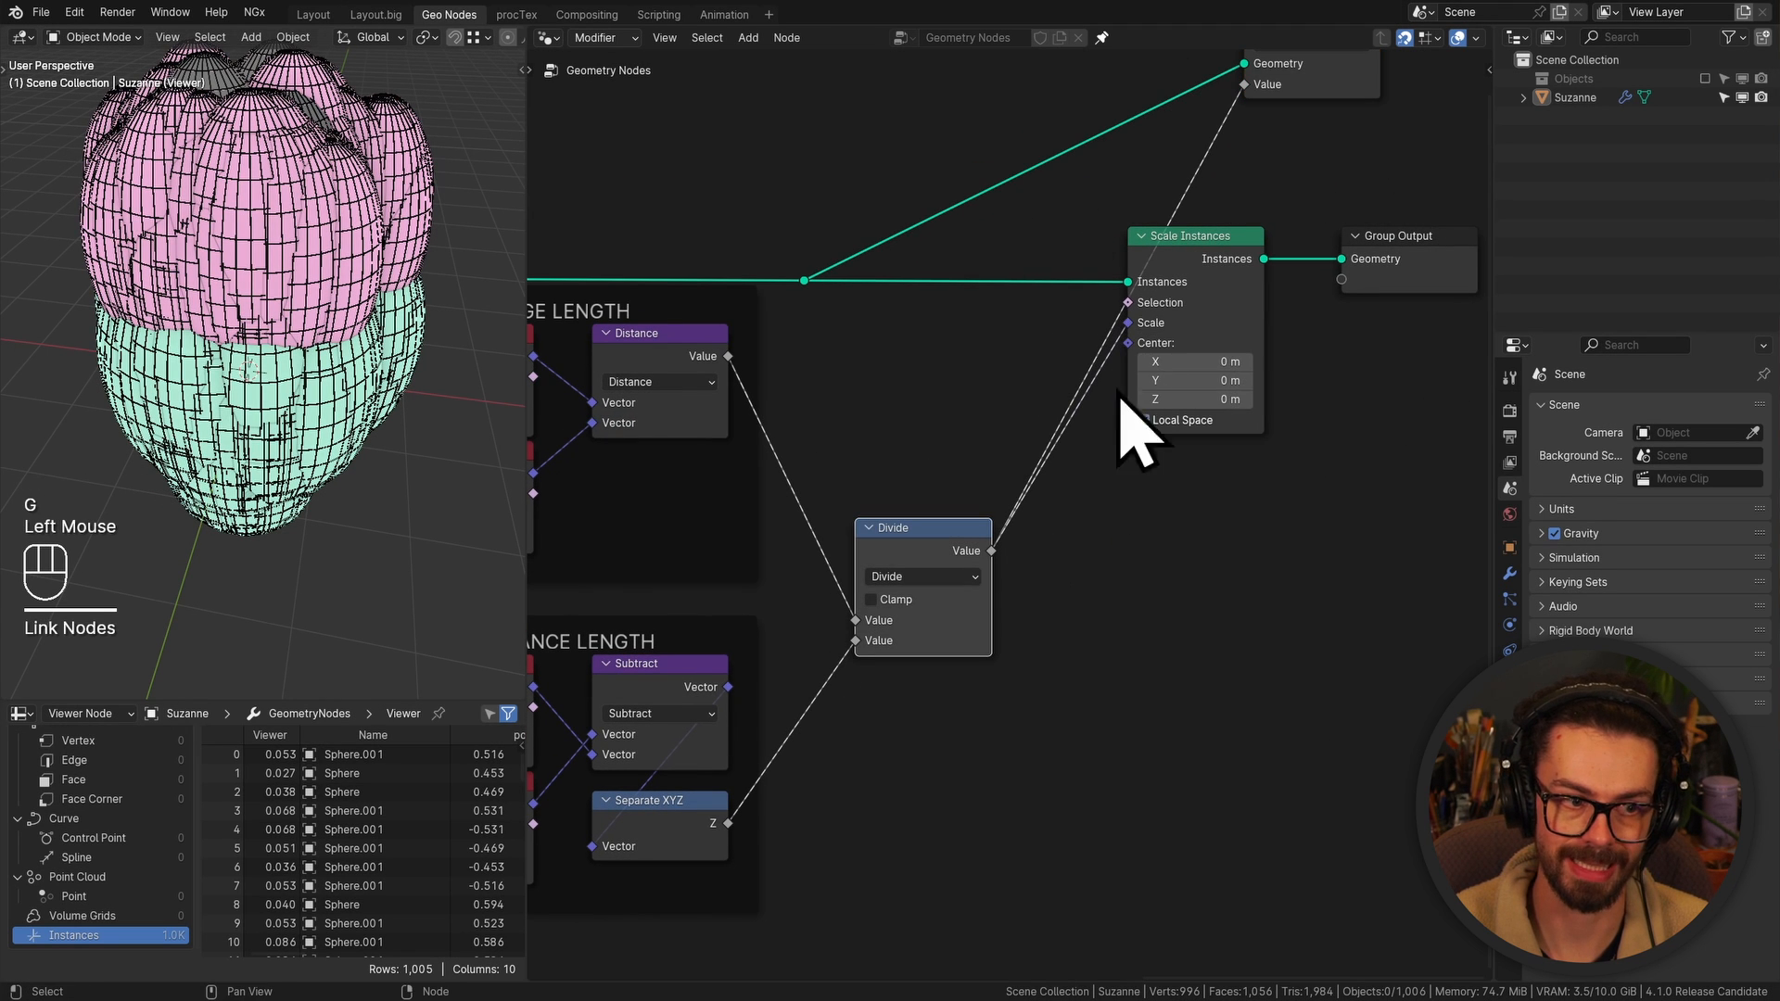
Delete the Viewer node and the reroute on the instances link while keeping the link intact
click(1311, 74)
key(x)
drag(775, 240, 860, 367)
key(ctrl+x)
Examine the scaled sphere instances on Suzanne up close in the 3D viewport
scroll(241, 343, up, 3)
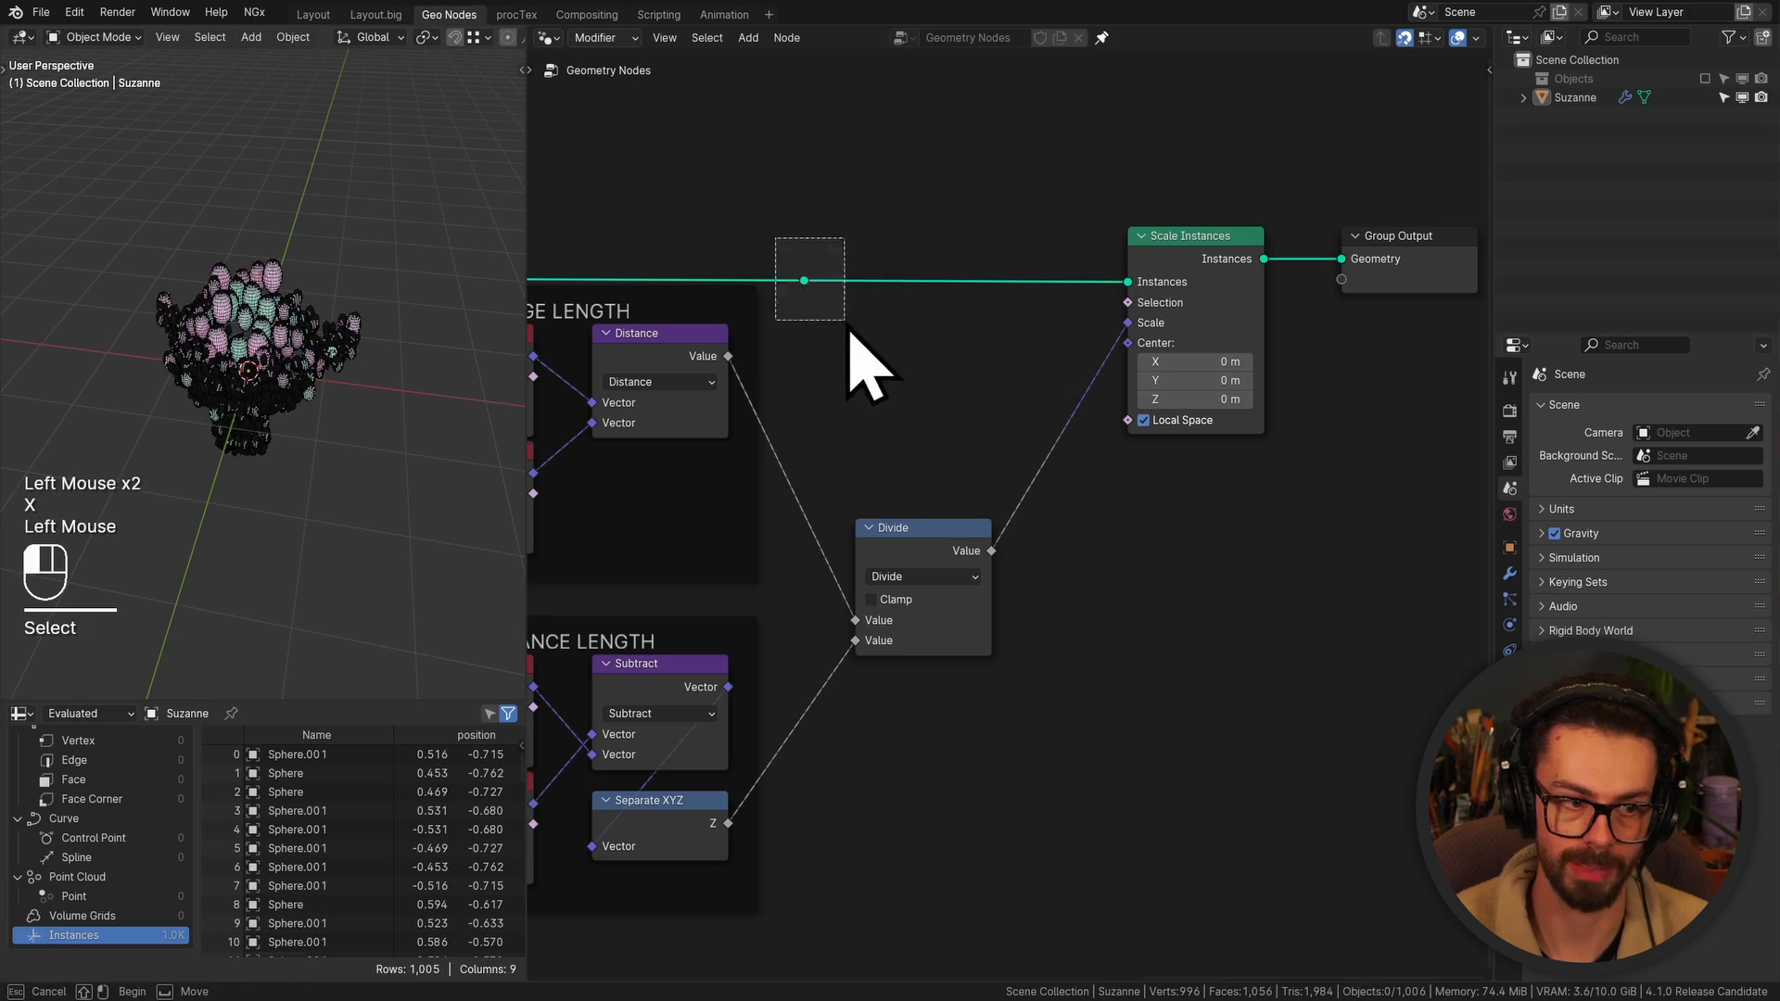
scroll(230, 313, up, 2)
shift+middle_drag(236, 310, 327, 321)
middle_drag(326, 321, 357, 321)
scroll(348, 325, up, 1)
shift+middle_drag(335, 327, 304, 394)
scroll(310, 375, down, 2)
middle_drag(429, 409, 308, 432)
scroll(329, 408, up, 2)
shift+middle_drag(358, 371, 316, 408)
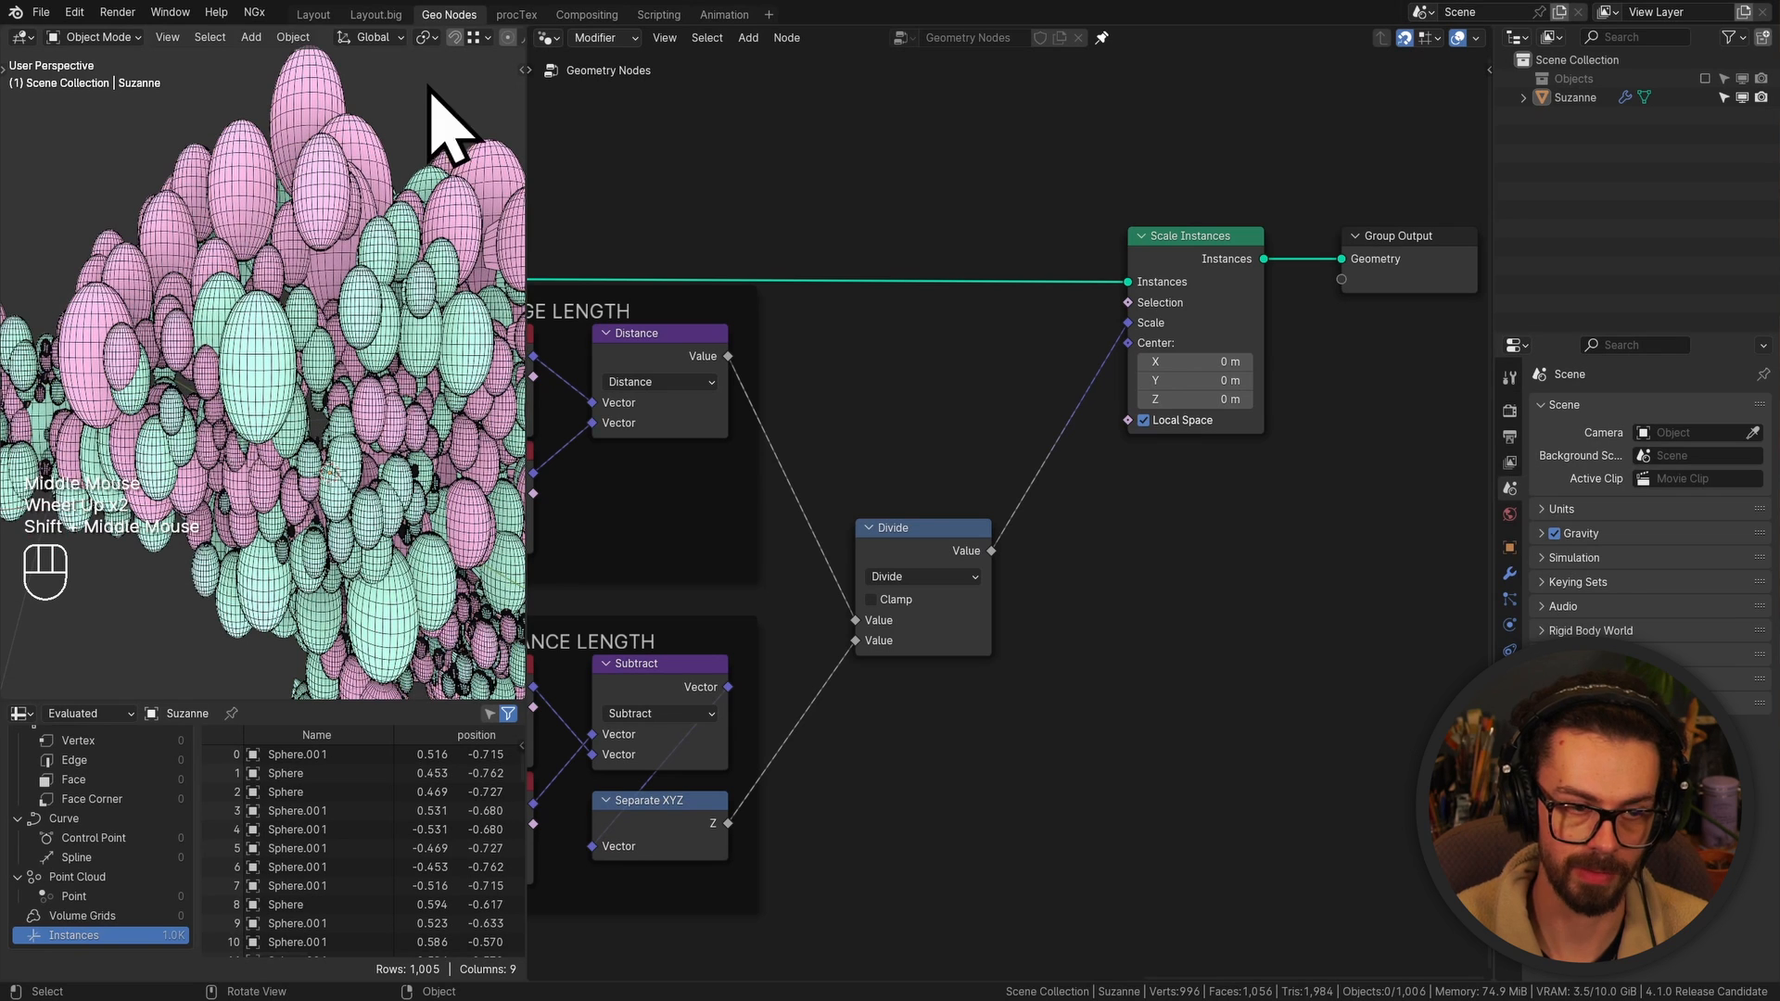
Turn off the wireframe overlay in the 3D viewport and inspect the scaled instances from several sides
click(392, 38)
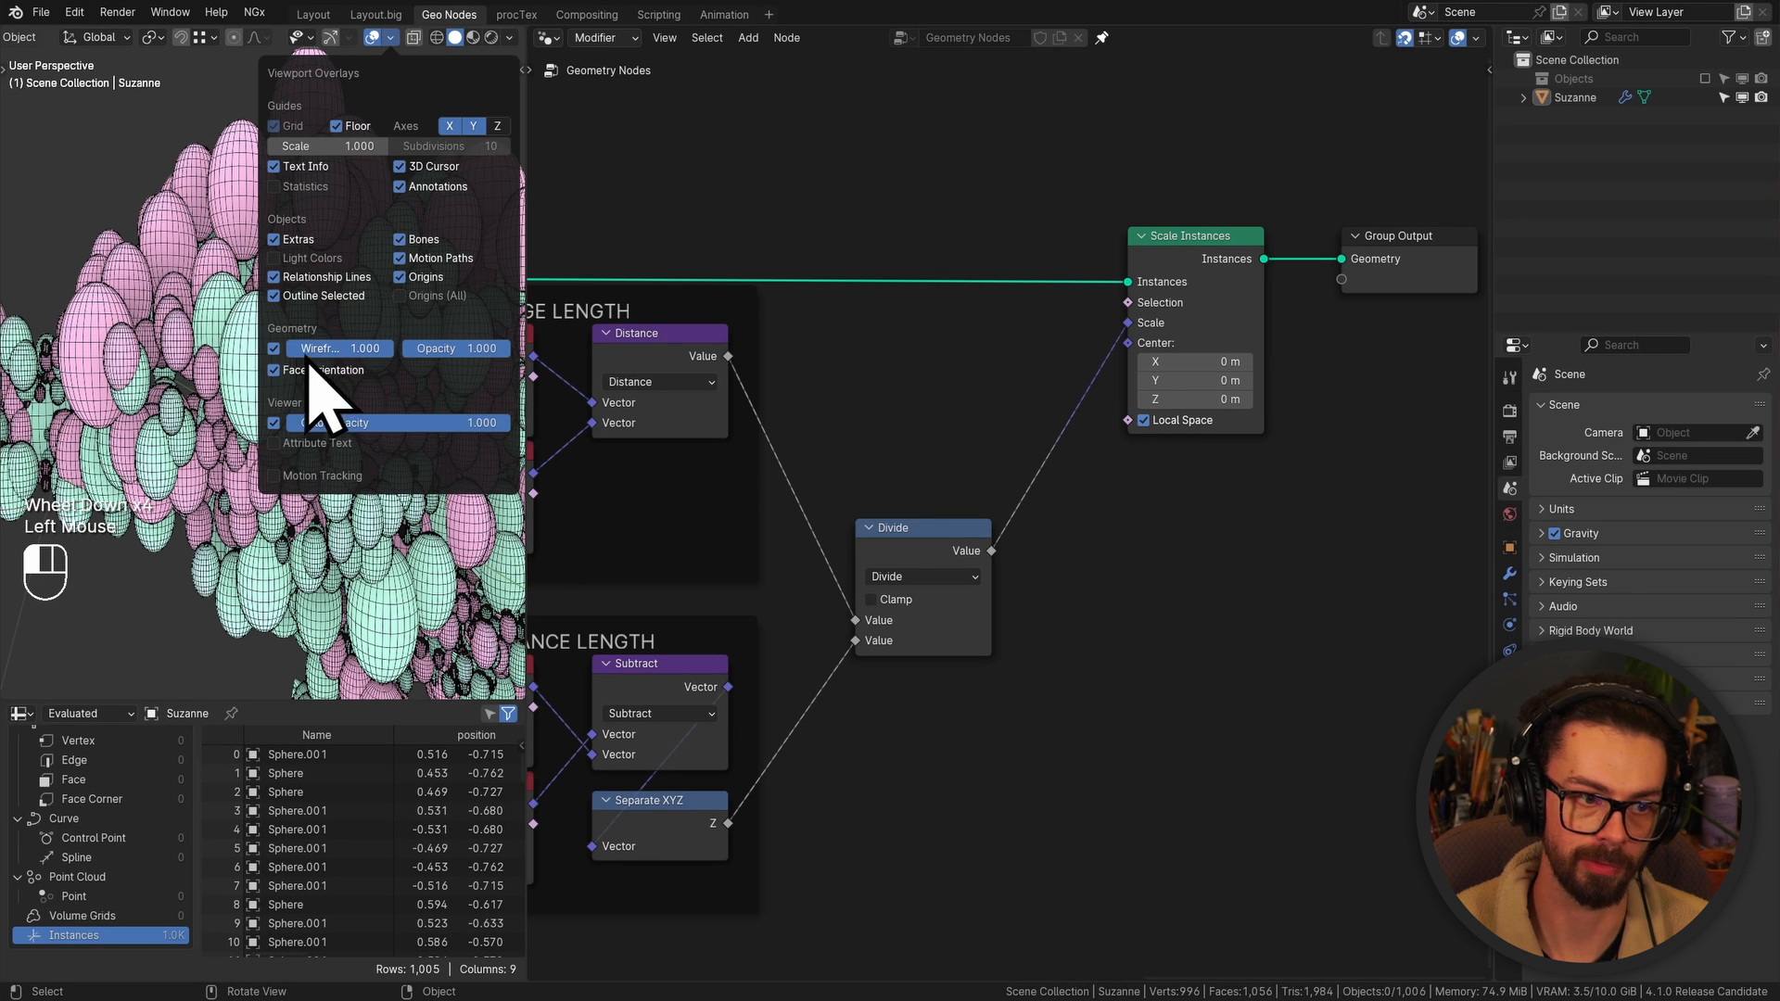
click(273, 348)
middle_drag(236, 253, 285, 209)
scroll(284, 209, down, 1)
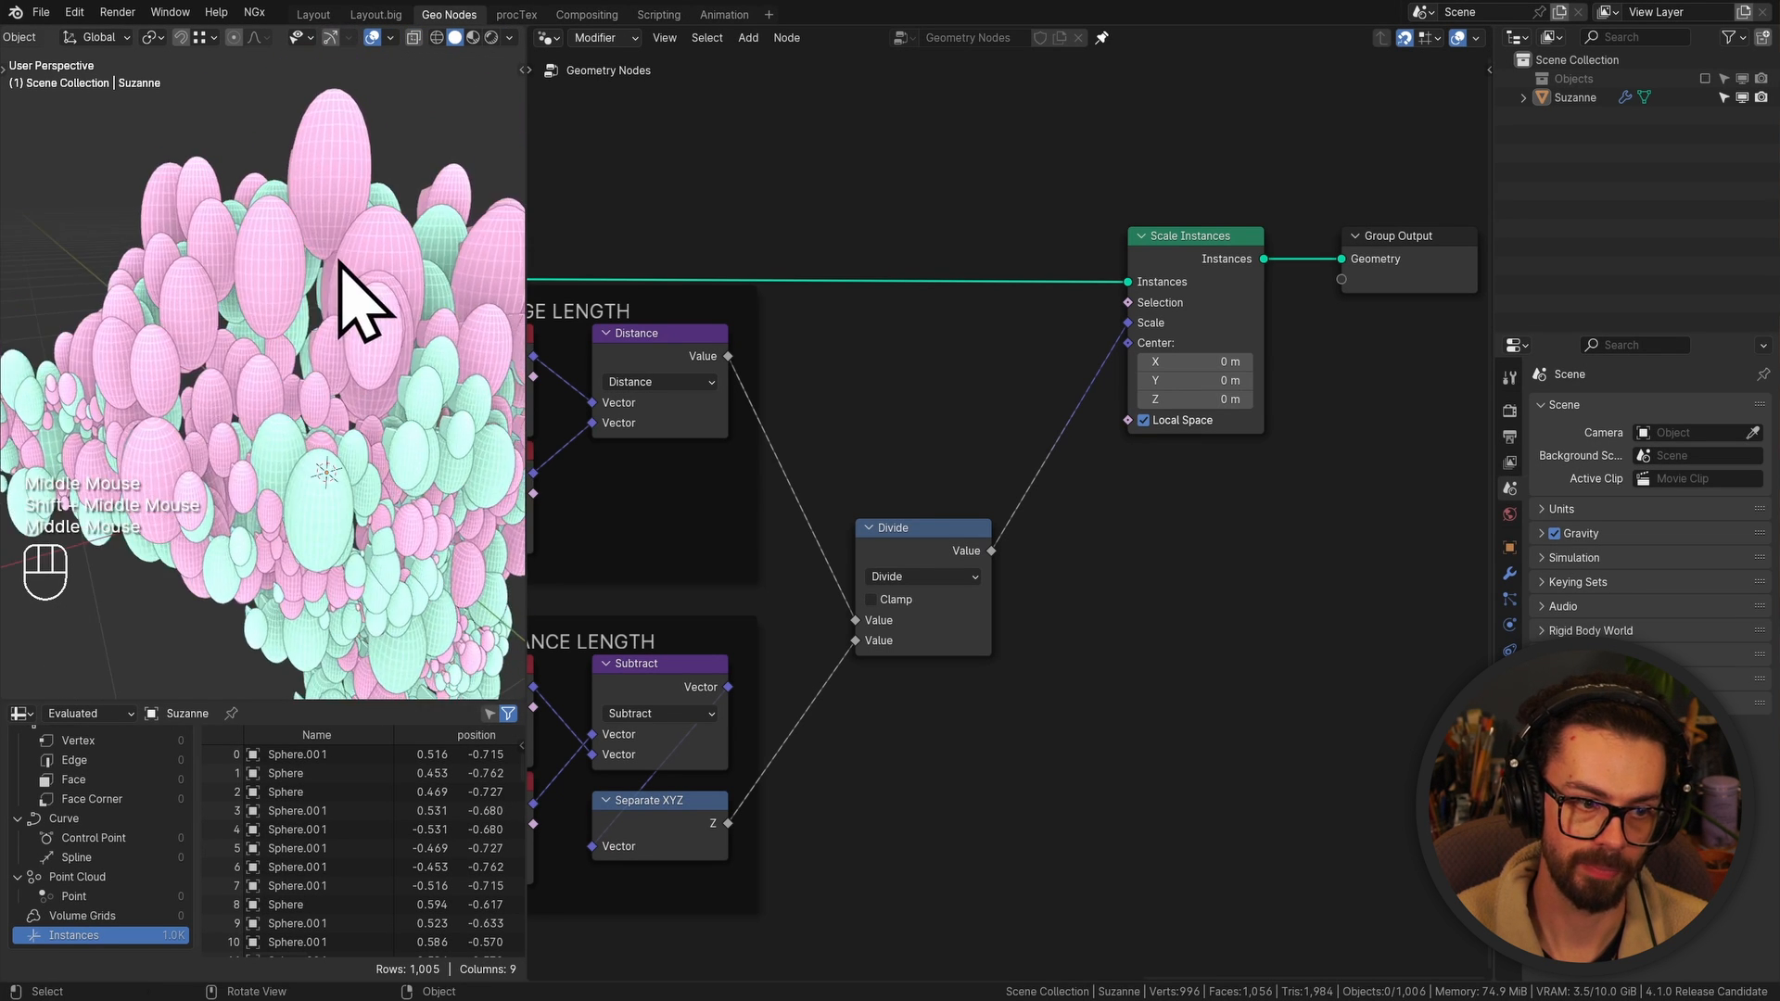
shift+middle_drag(337, 266, 278, 371)
middle_drag(278, 371, 141, 349)
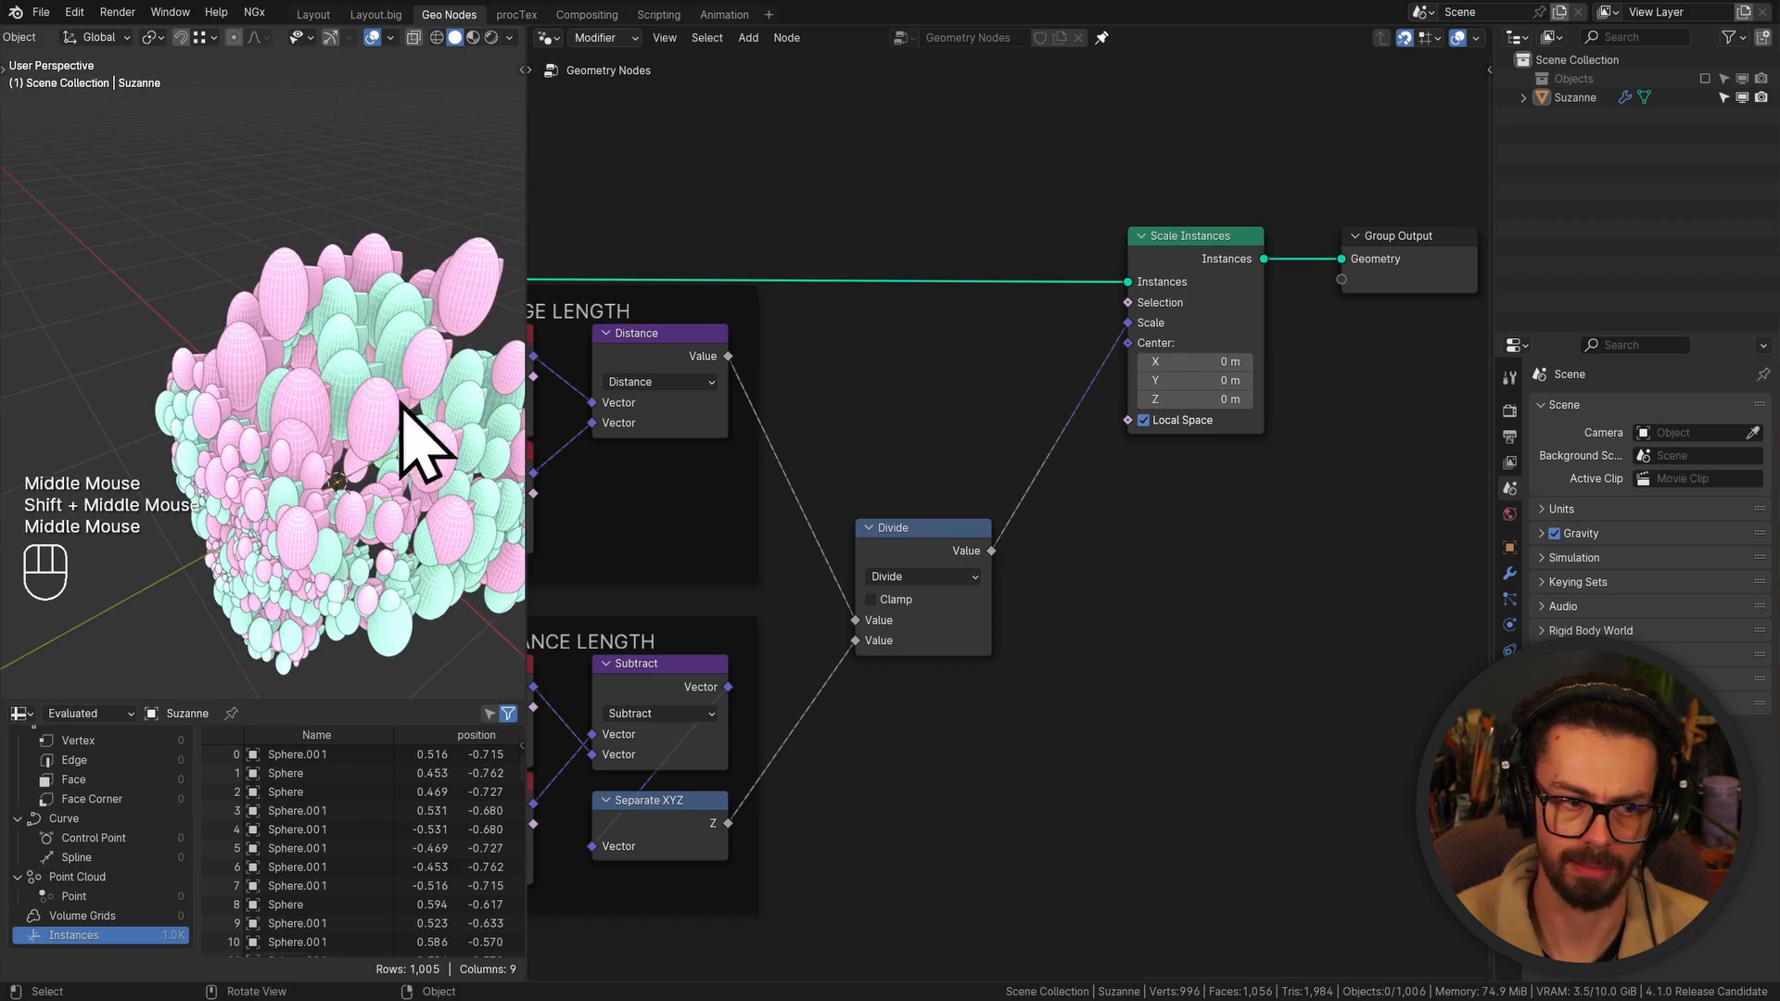
middle_drag(394, 389, 404, 321)
shift+middle_drag(404, 321, 396, 324)
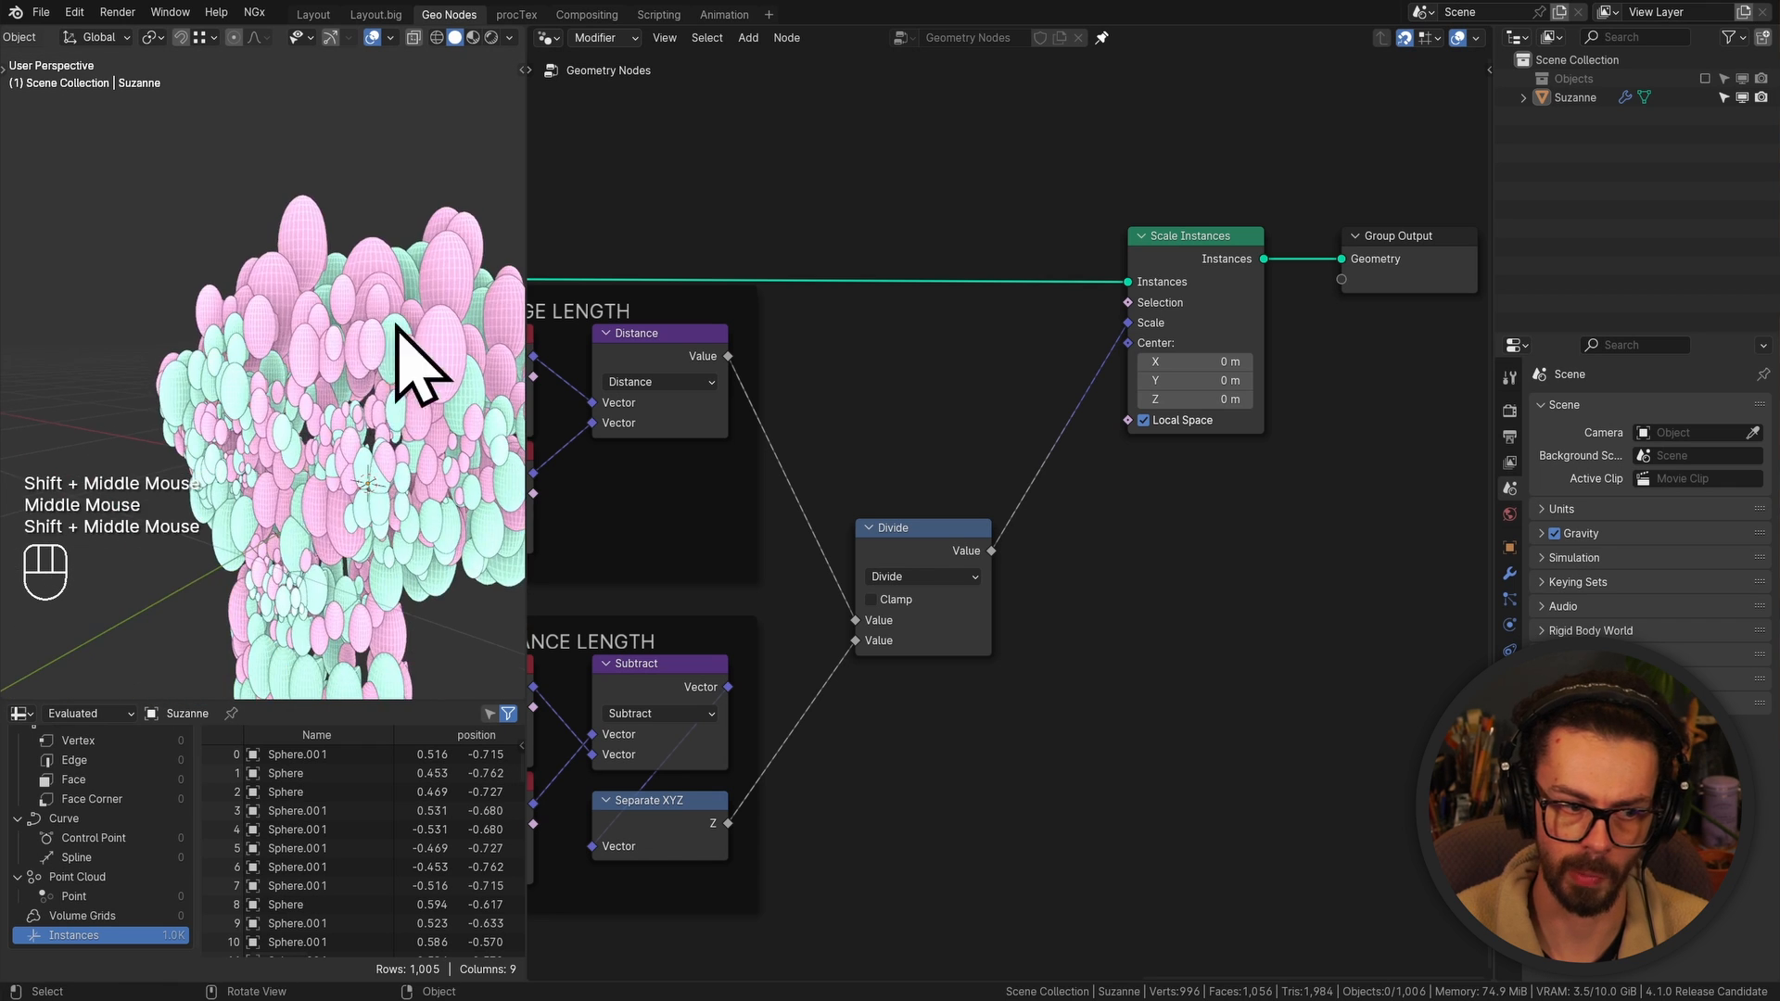
middle_drag(355, 452, 252, 429)
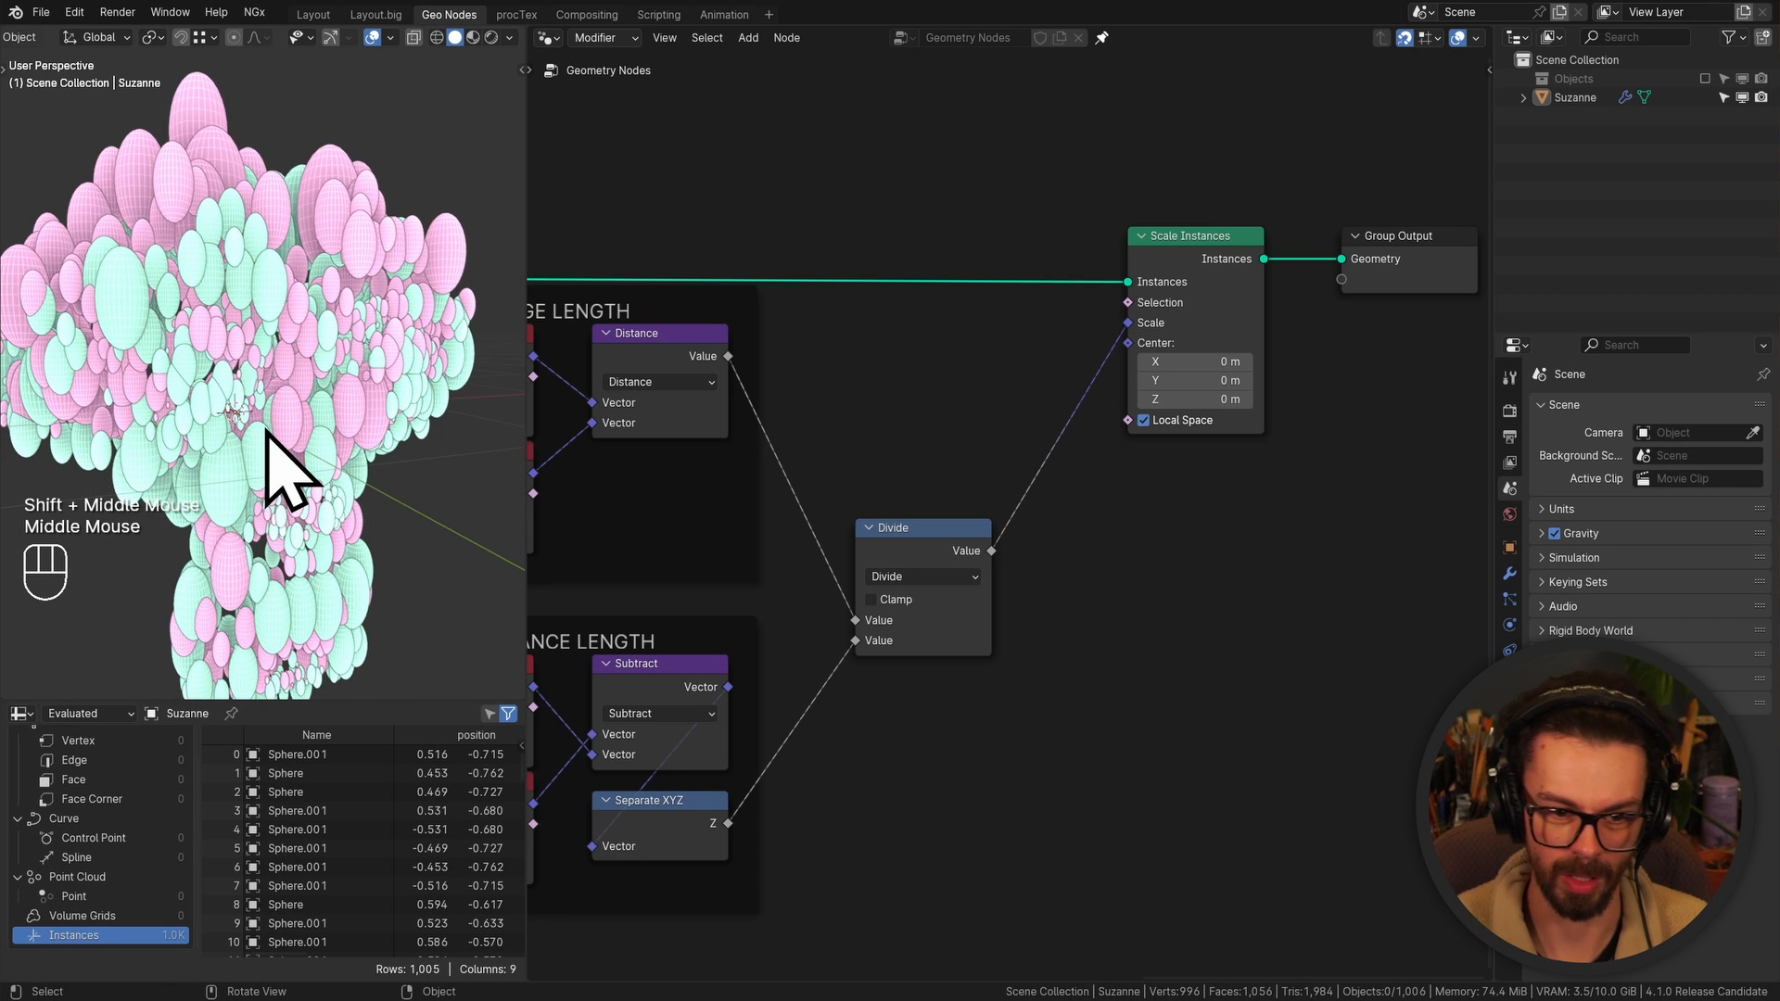
Move the Divide node up beside the EDGE LENGTH frame and reposition it together with both length frames
shift+middle_drag(991, 427, 1042, 407)
click(1006, 623)
key(g)
scroll(965, 478, down, 2)
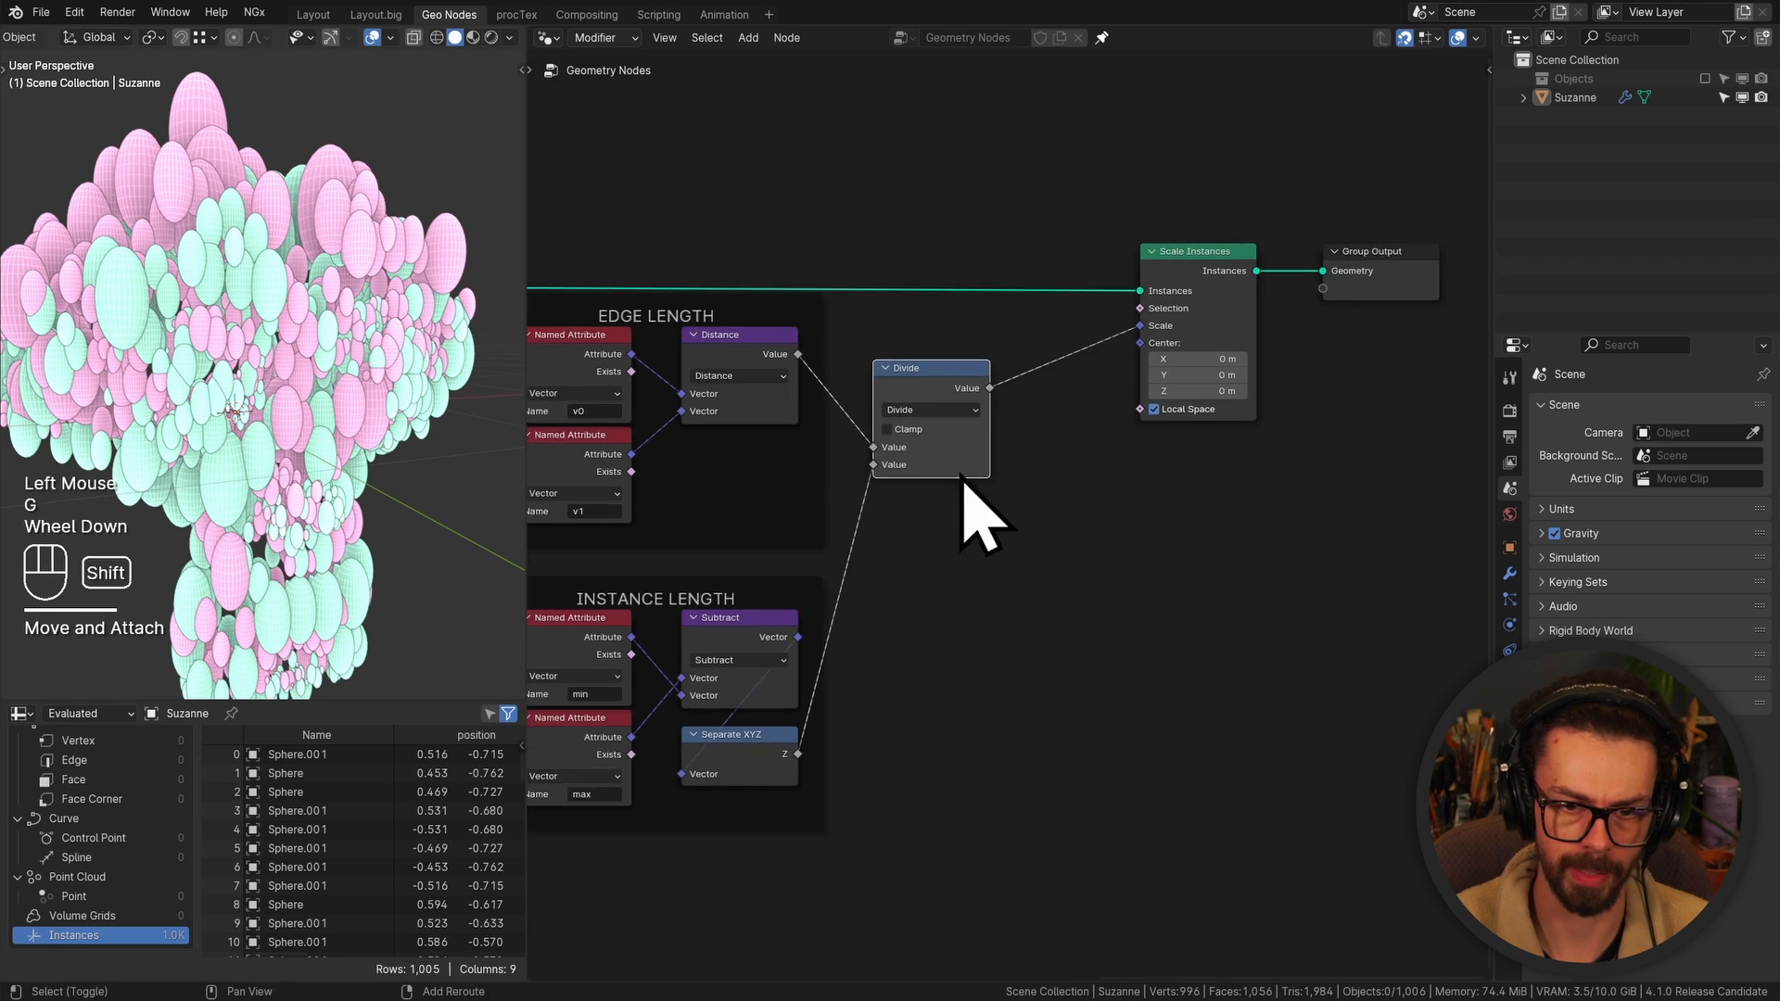
shift+middle_drag(965, 478, 1136, 454)
drag(1156, 643, 961, 396)
key(g)
click(1005, 464)
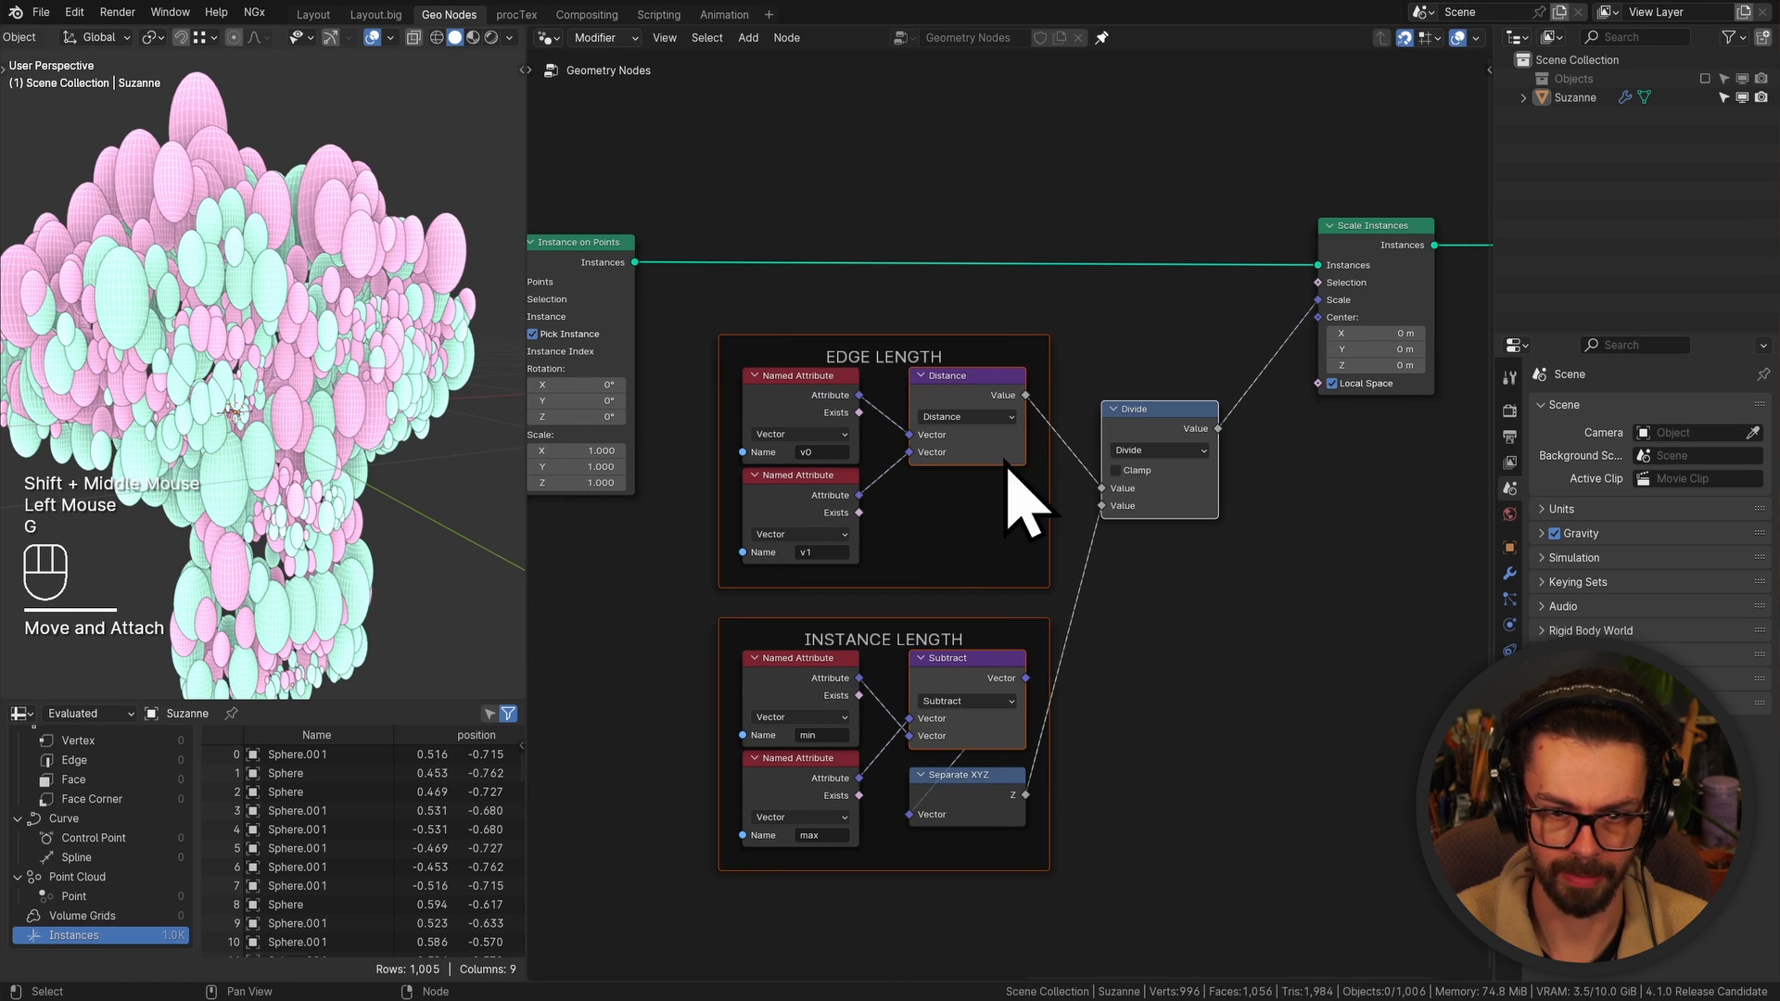
Group both length frames, the Divide node and Scale Instances in a new frame and give it a label beginning with INSTANCE
drag(782, 153, 1358, 754)
key(ctrl+j)
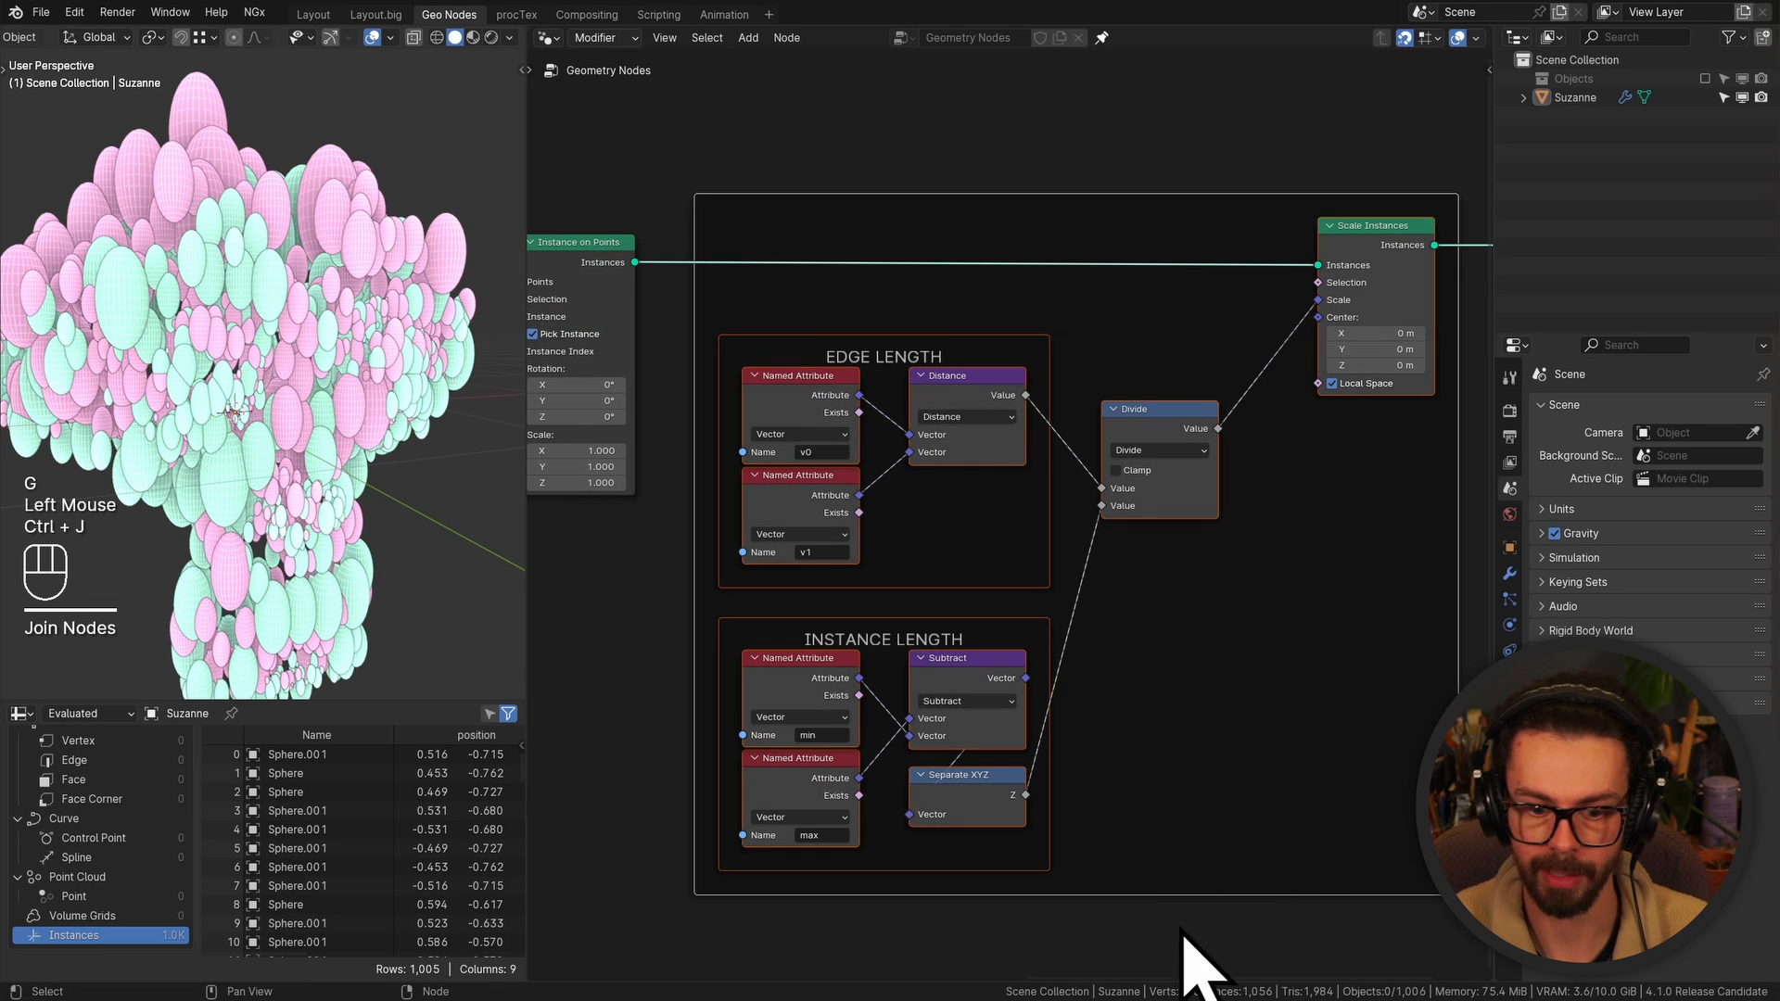
click(1174, 886)
key(F2)
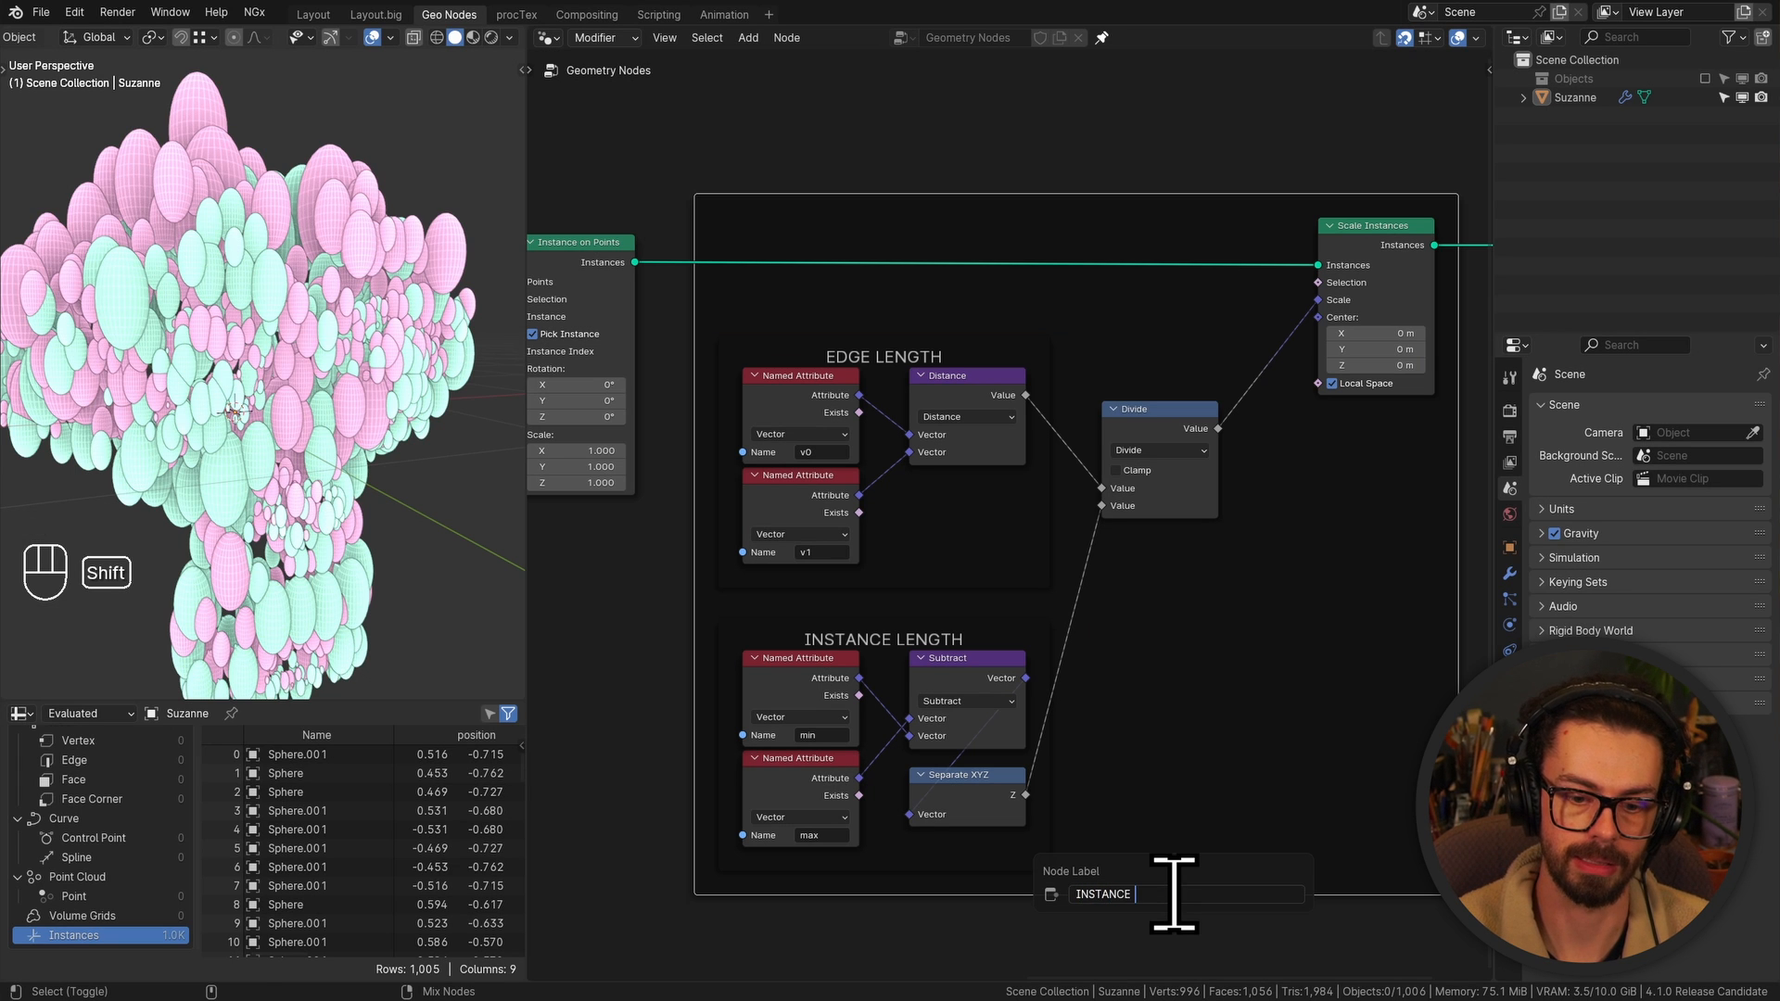
key(Return)
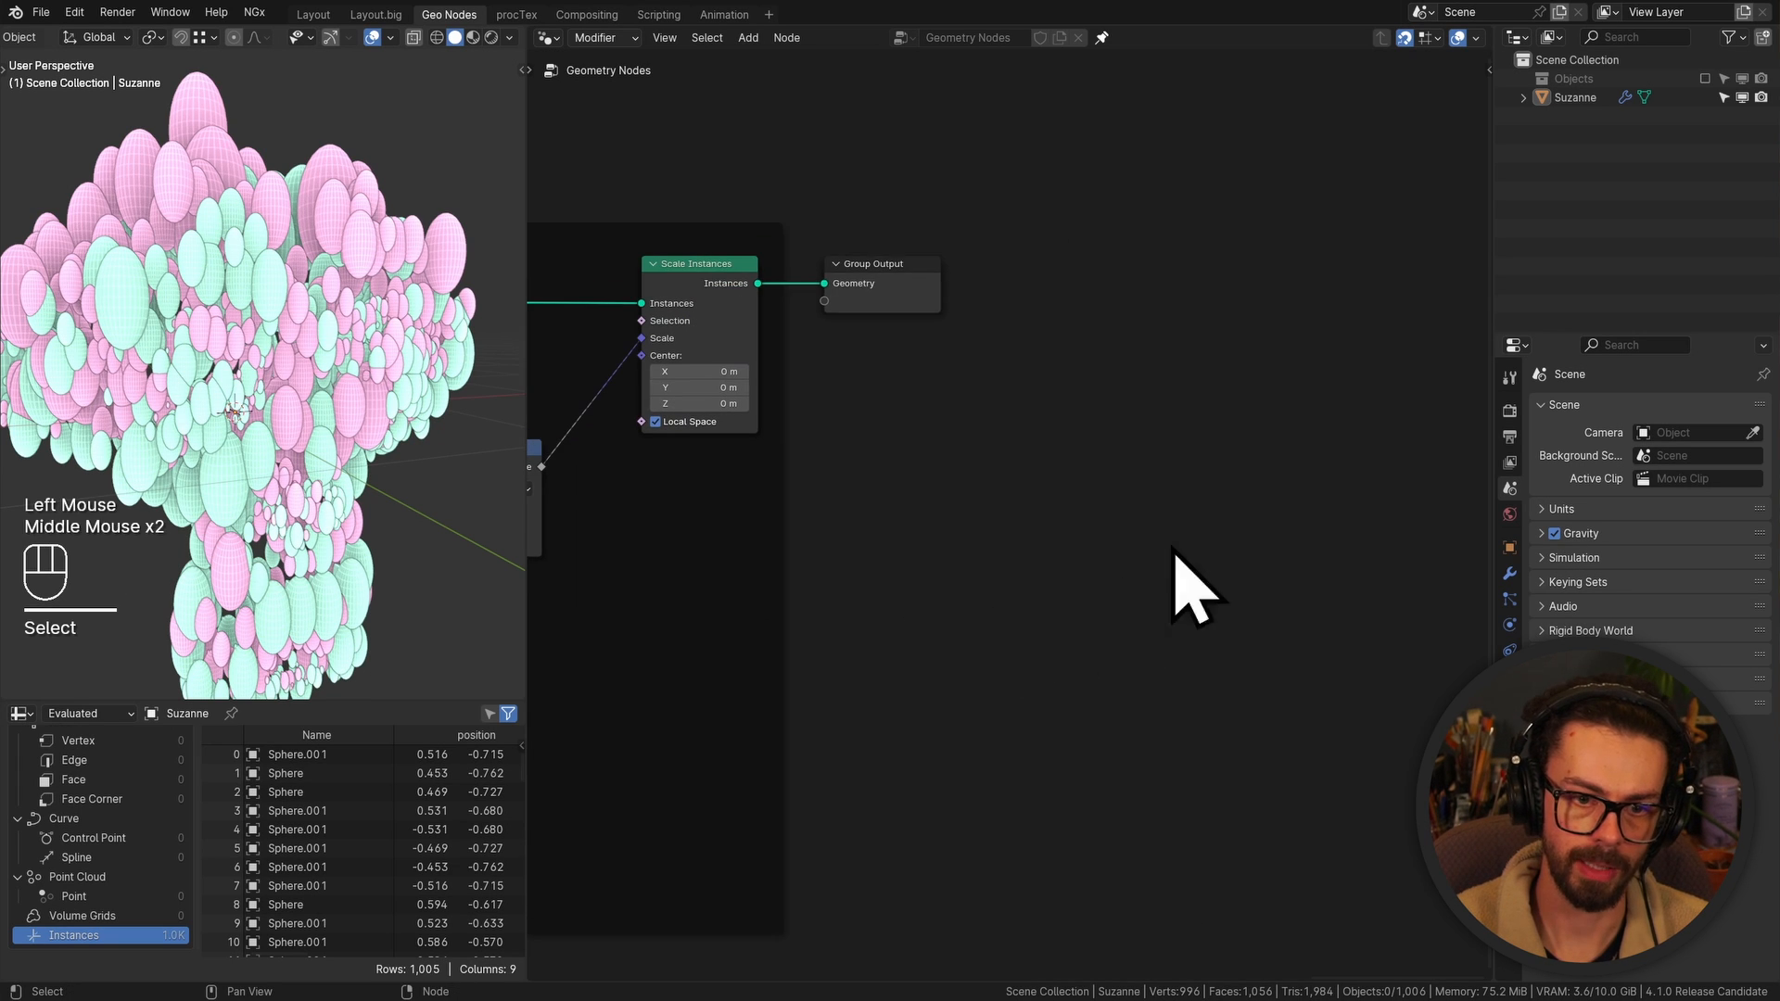
Move the Group Output node well away from Scale Instances to make room for more nodes
drag(1175, 520, 816, 269)
key(g)
click(1359, 305)
middle_drag(1168, 352, 971, 402)
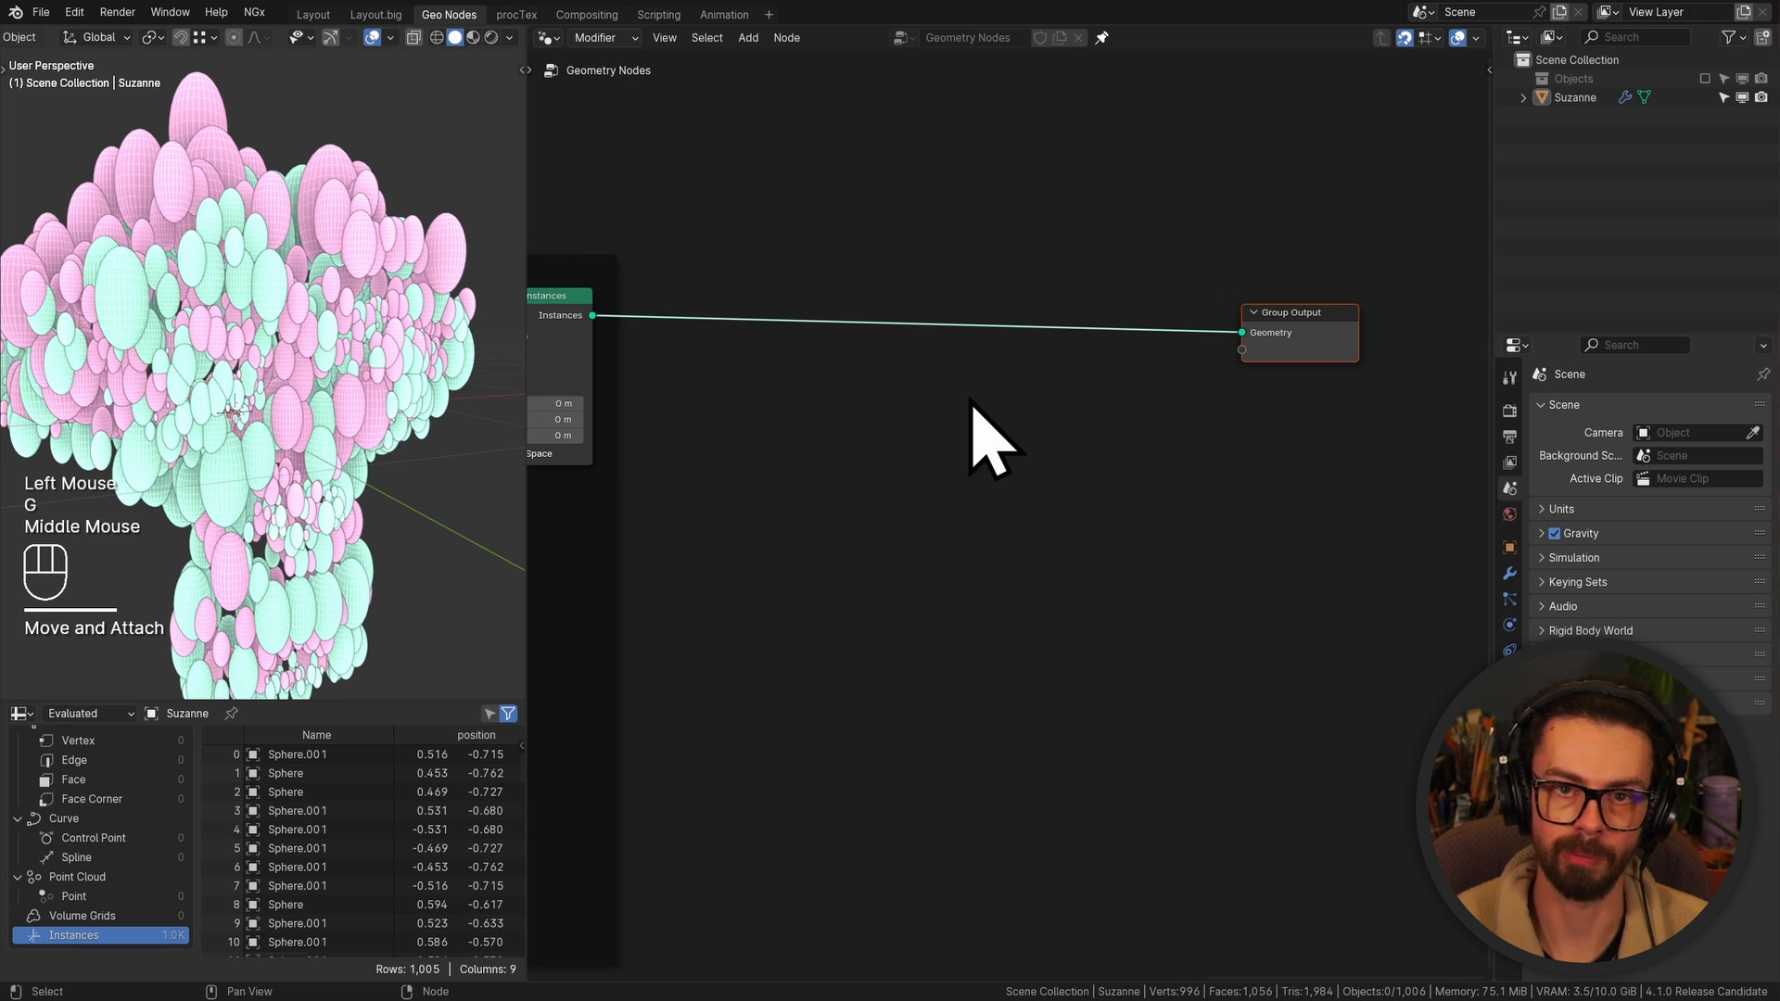
Insert a Rotate Instances node on the link between Scale Instances and Group Output, then shift it farther from Scale Instances
key(shift+a)
text(rot)
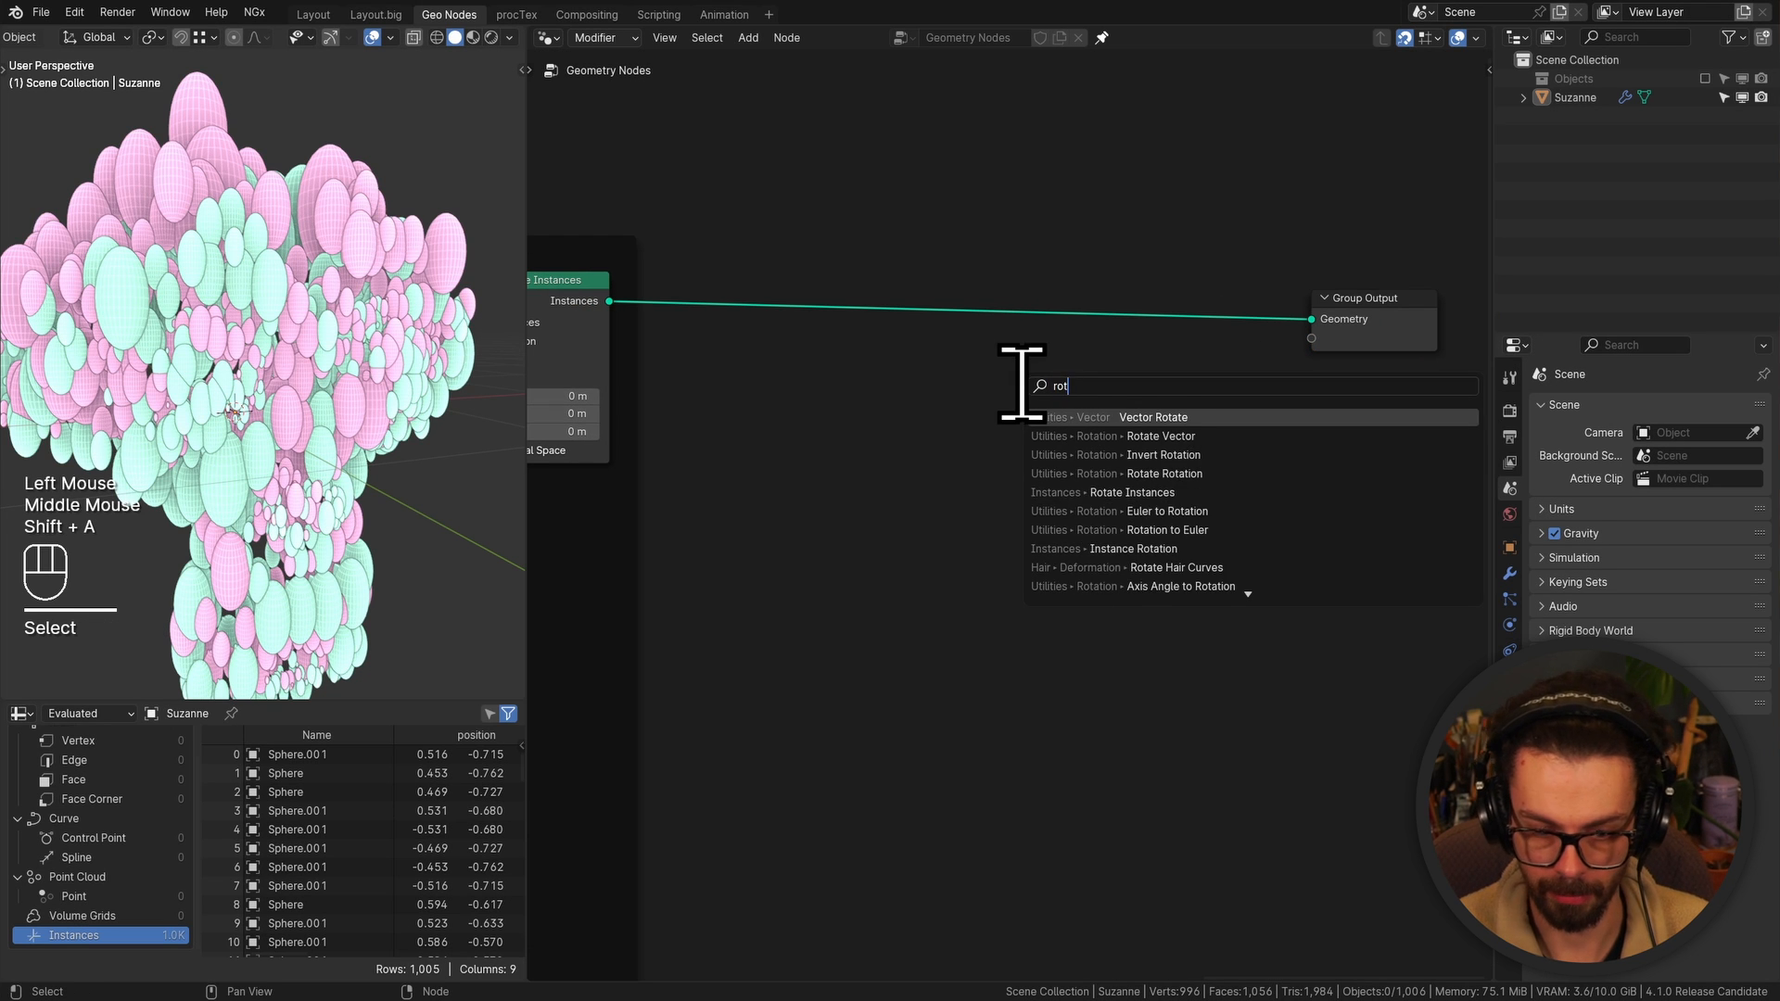
text(ate ins)
key(Return)
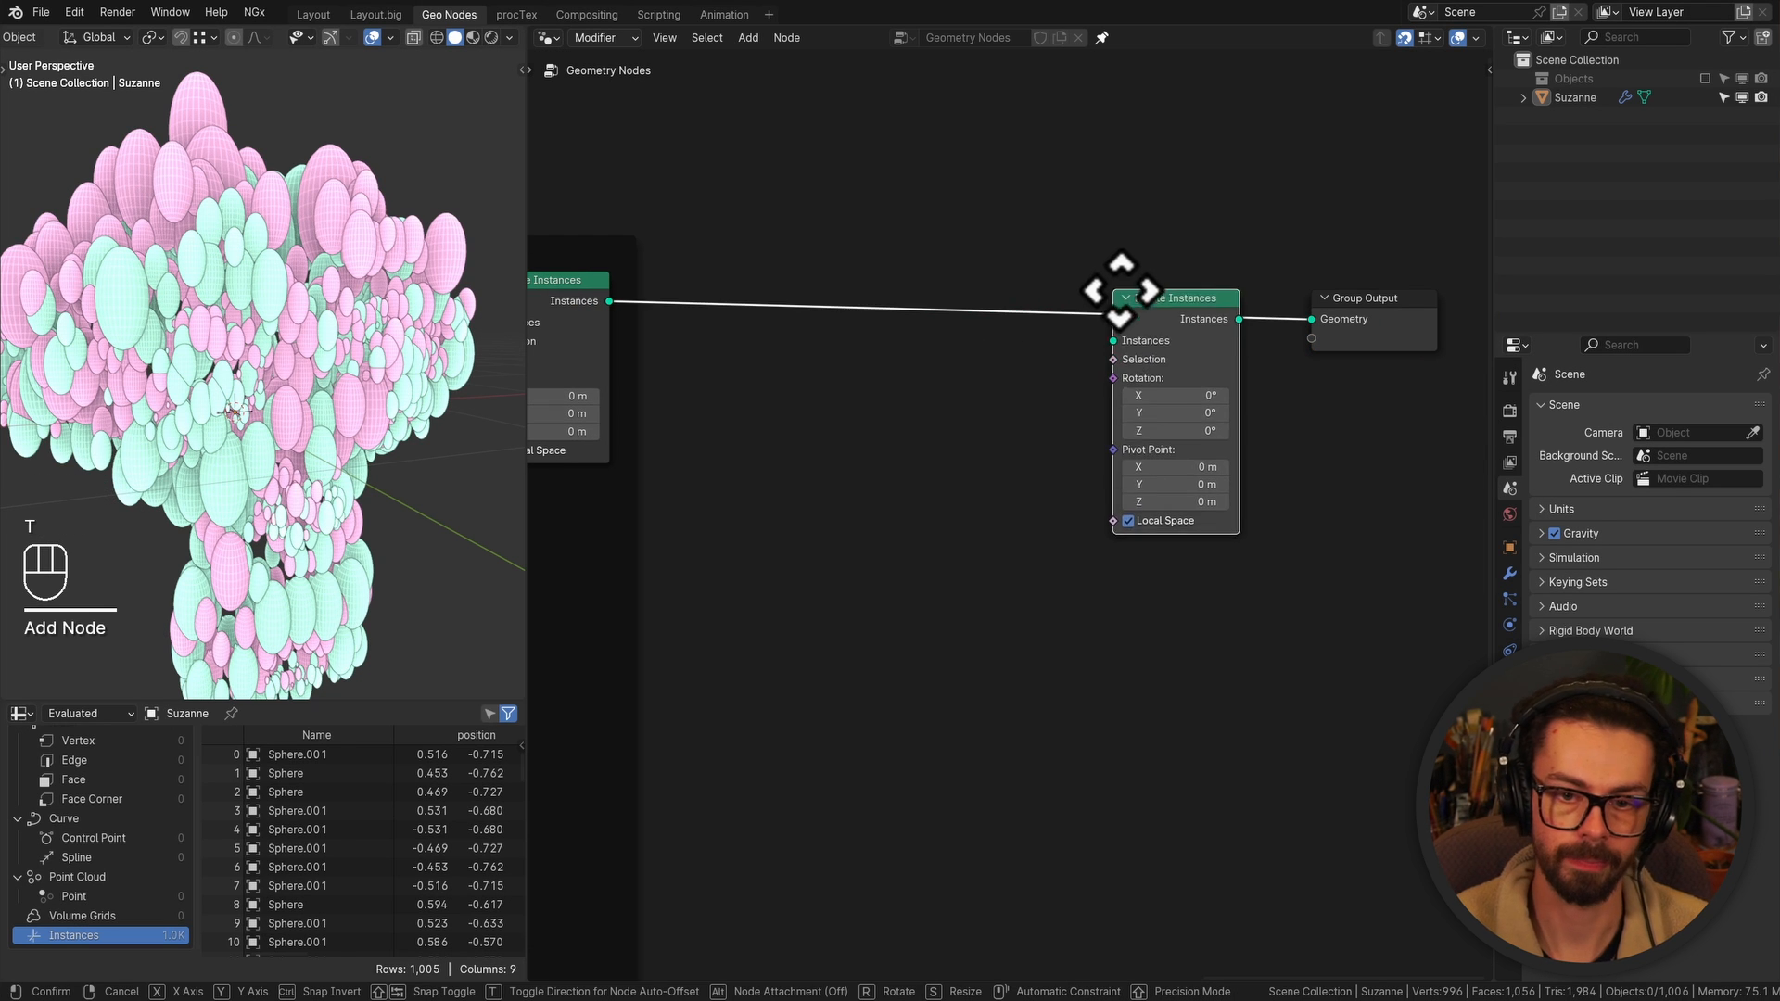
click(1127, 283)
drag(1157, 227, 965, 497)
key(g)
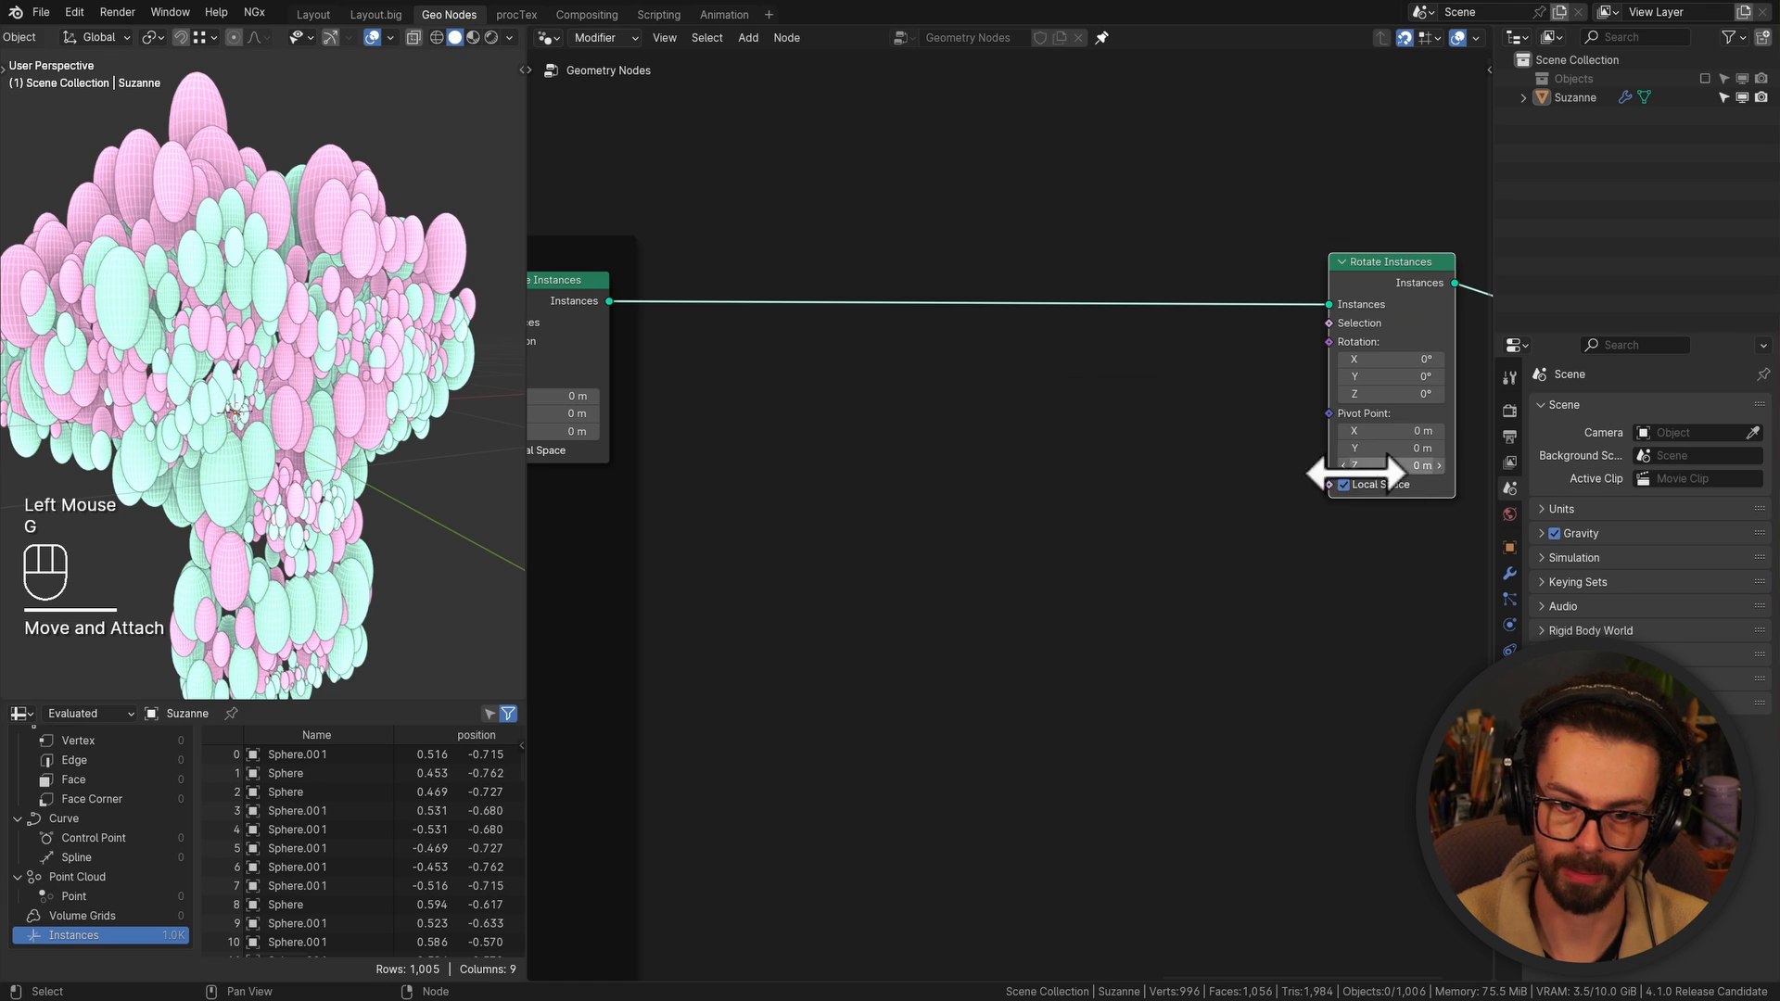
Add a Named Attribute node in the space below the instances link and have it read the v1 vector attribute
middle_drag(1020, 468, 1013, 445)
scroll(854, 516, up, 1)
middle_drag(854, 534, 894, 468)
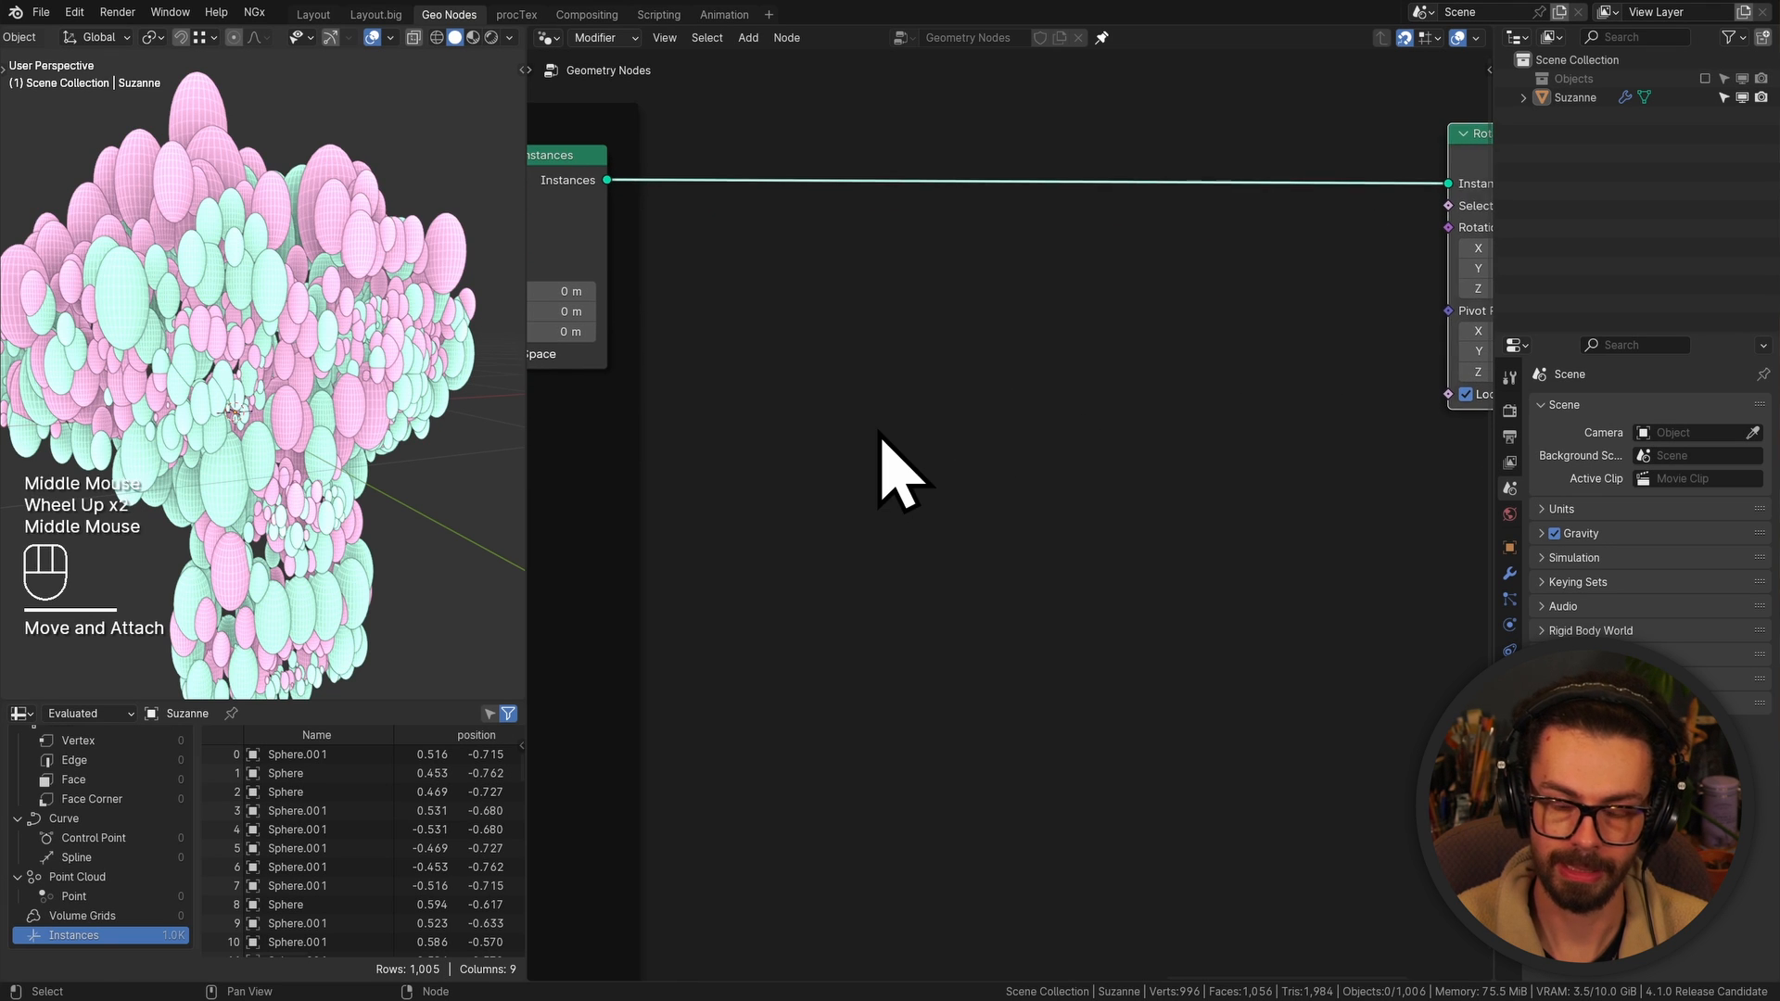
click(892, 465)
key(shift+a)
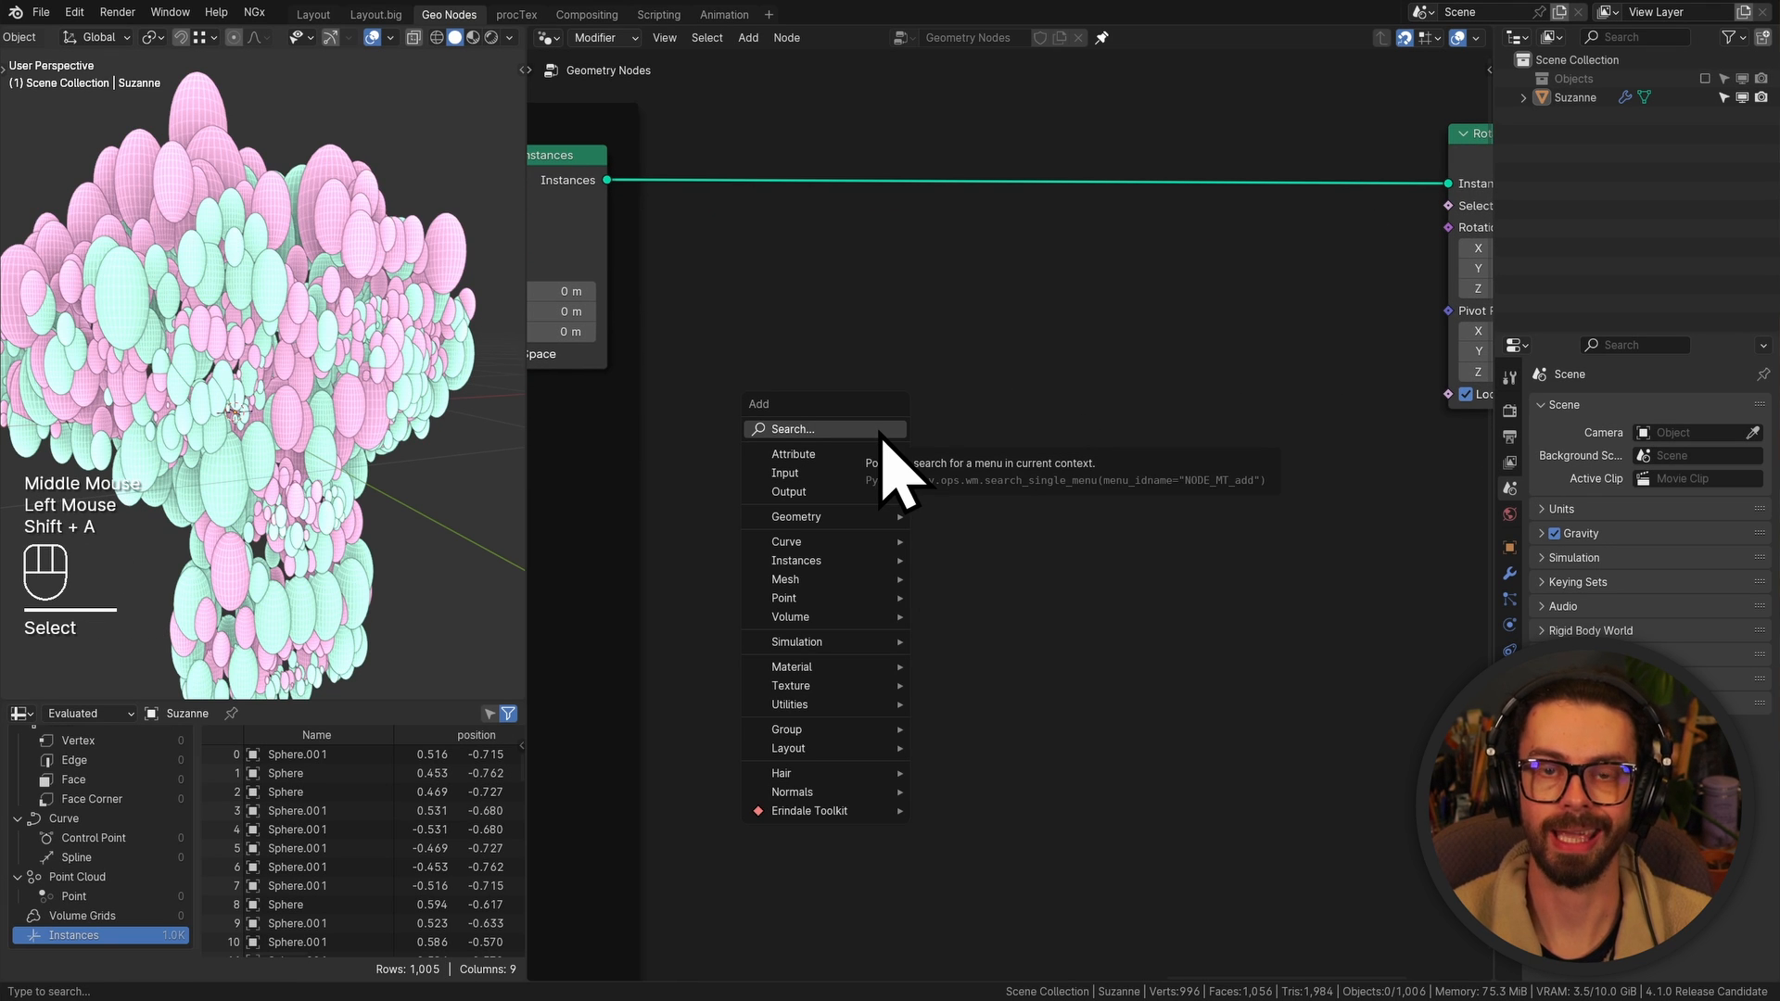
click(880, 432)
text(name)
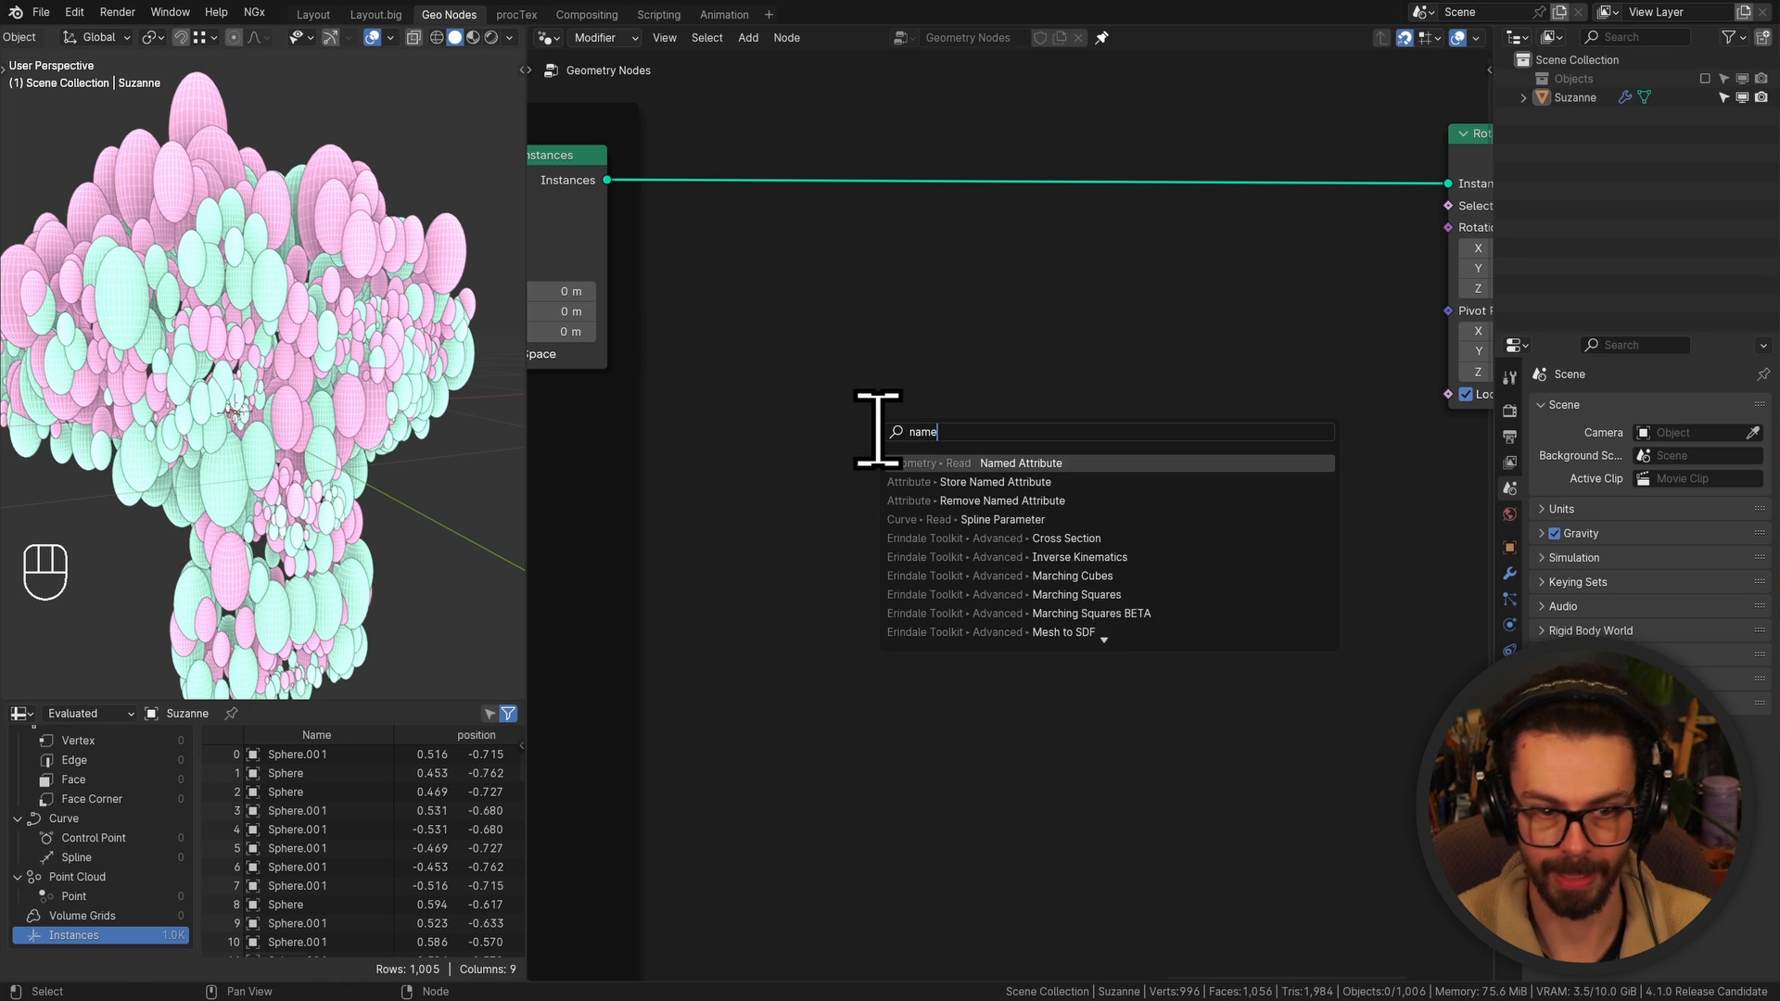
key(Return)
click(861, 371)
ctrl+middle_drag(1008, 517, 935, 445)
click(935, 445)
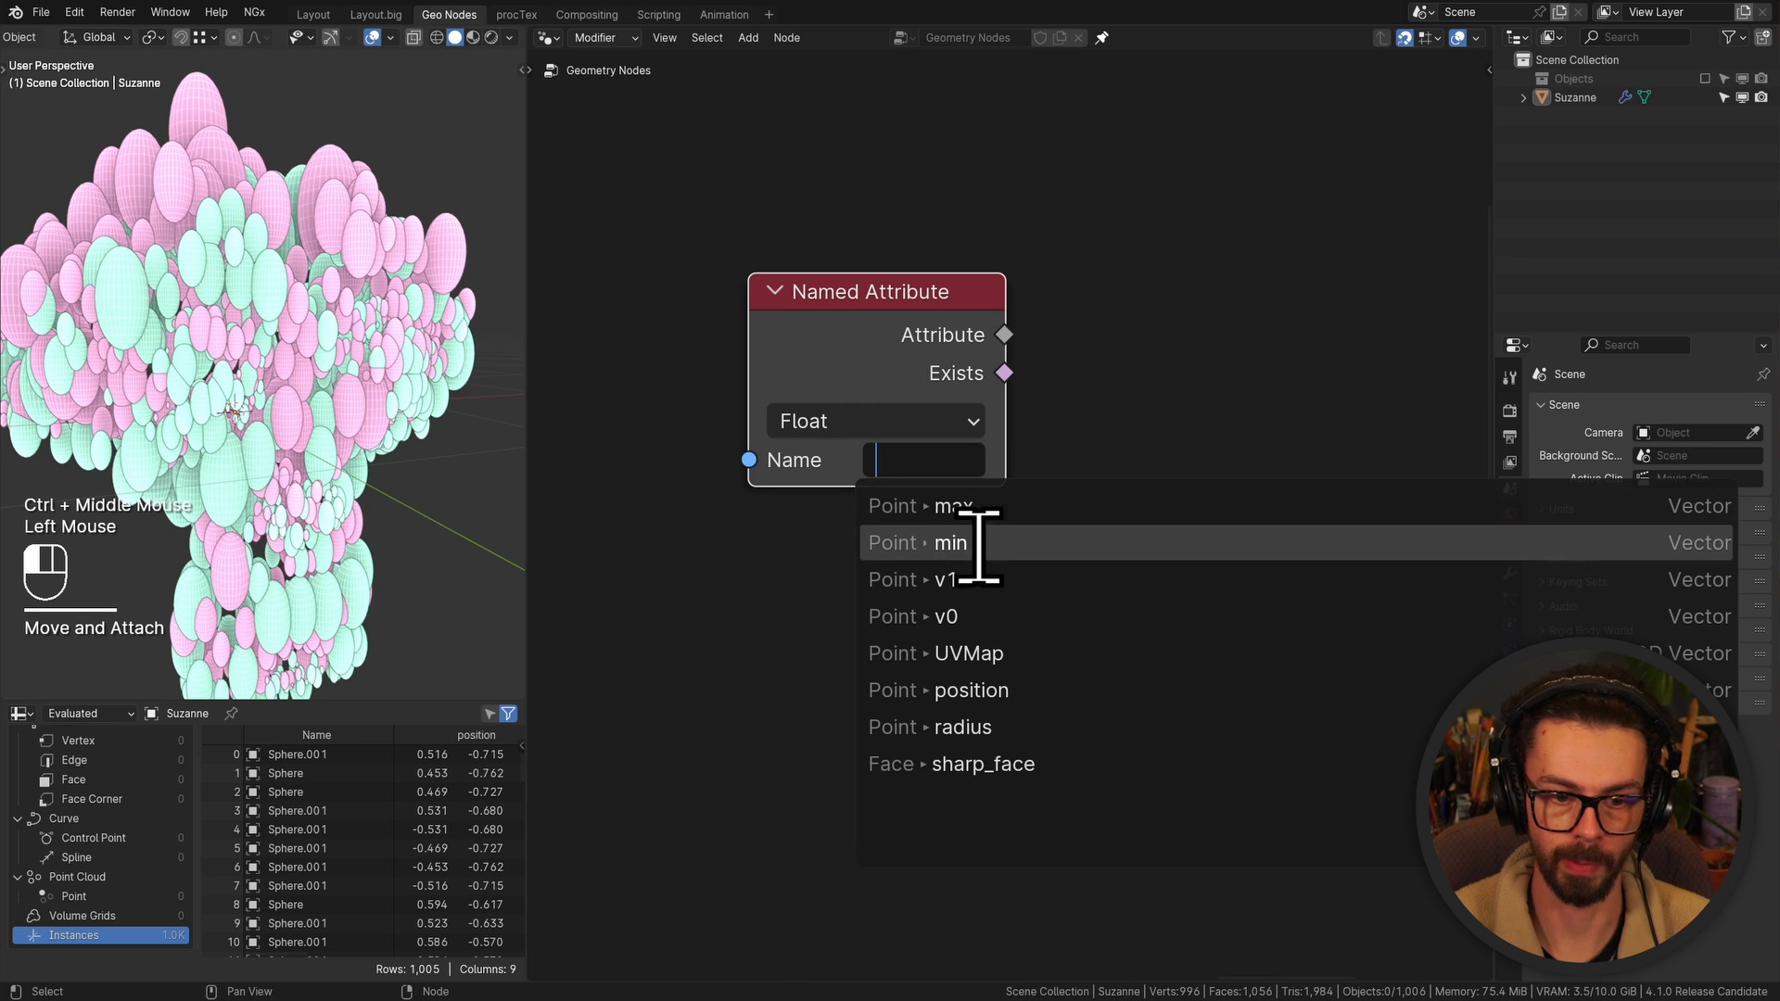
click(994, 582)
Duplicate the v1 Named Attribute node directly below and set the copy's name to v0
key(shift+d)
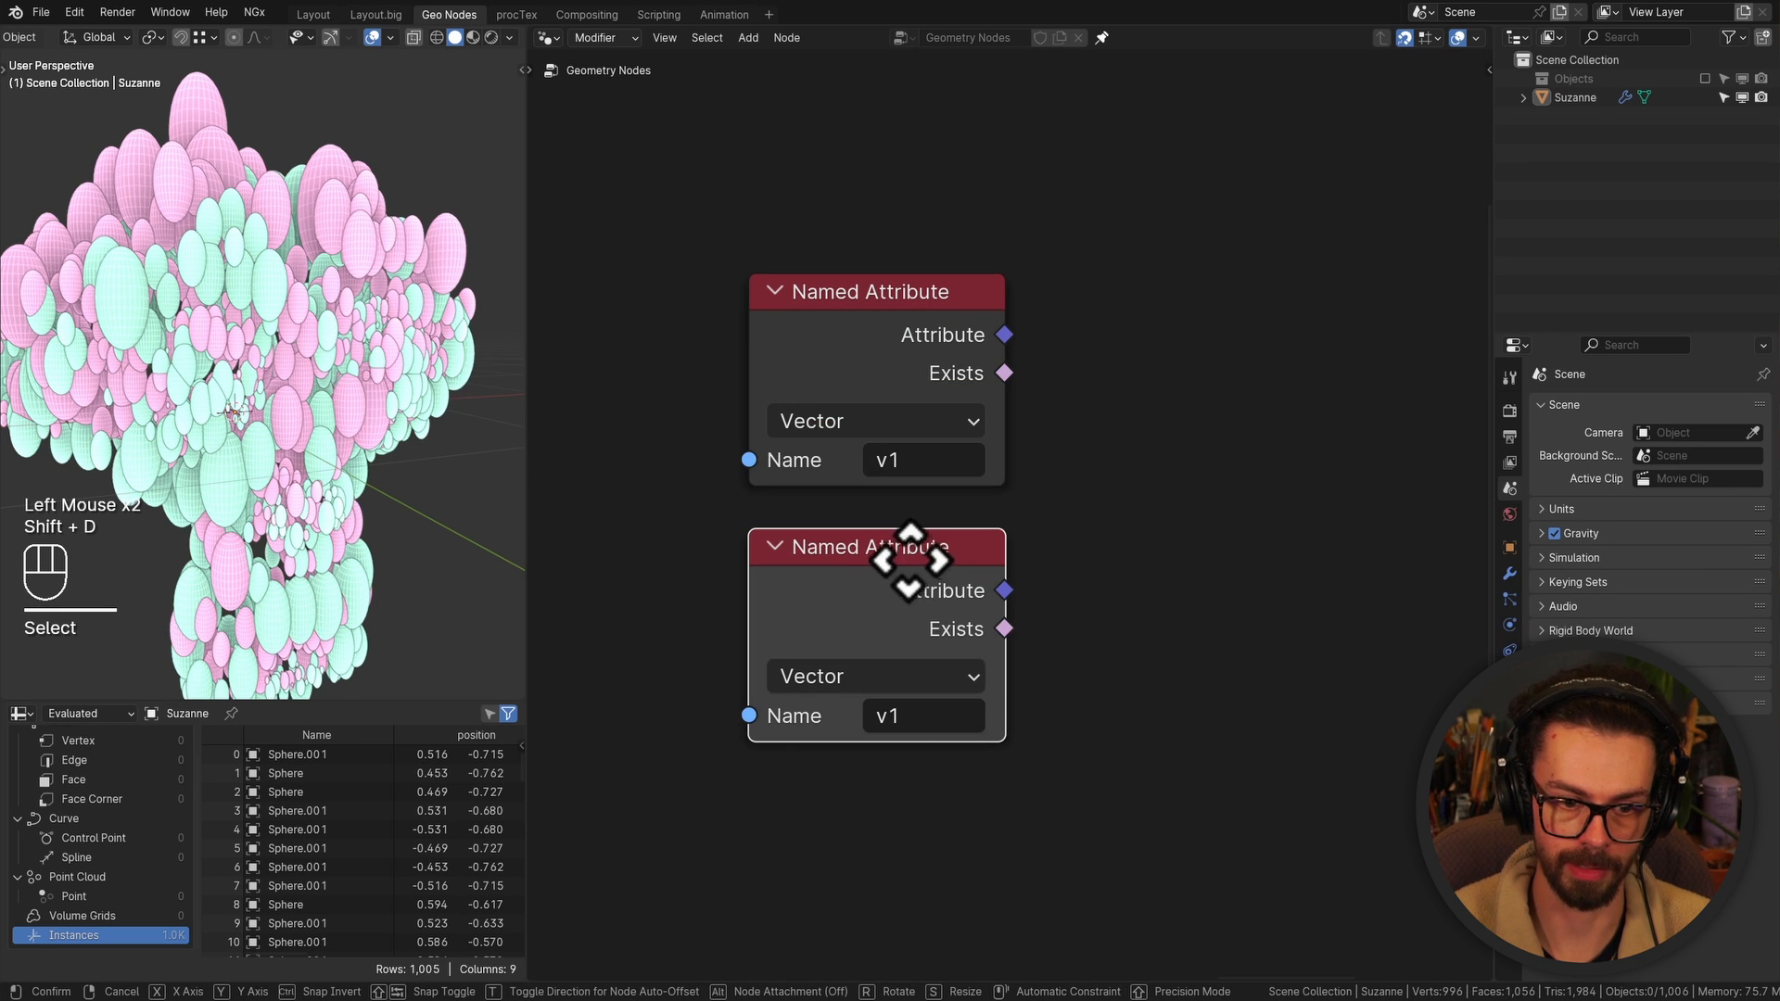
click(913, 649)
click(923, 716)
click(992, 448)
Add a vector Subtract node that takes v0 away from v1 and line it up beside the v1 attribute node
middle_drag(1017, 355, 938, 380)
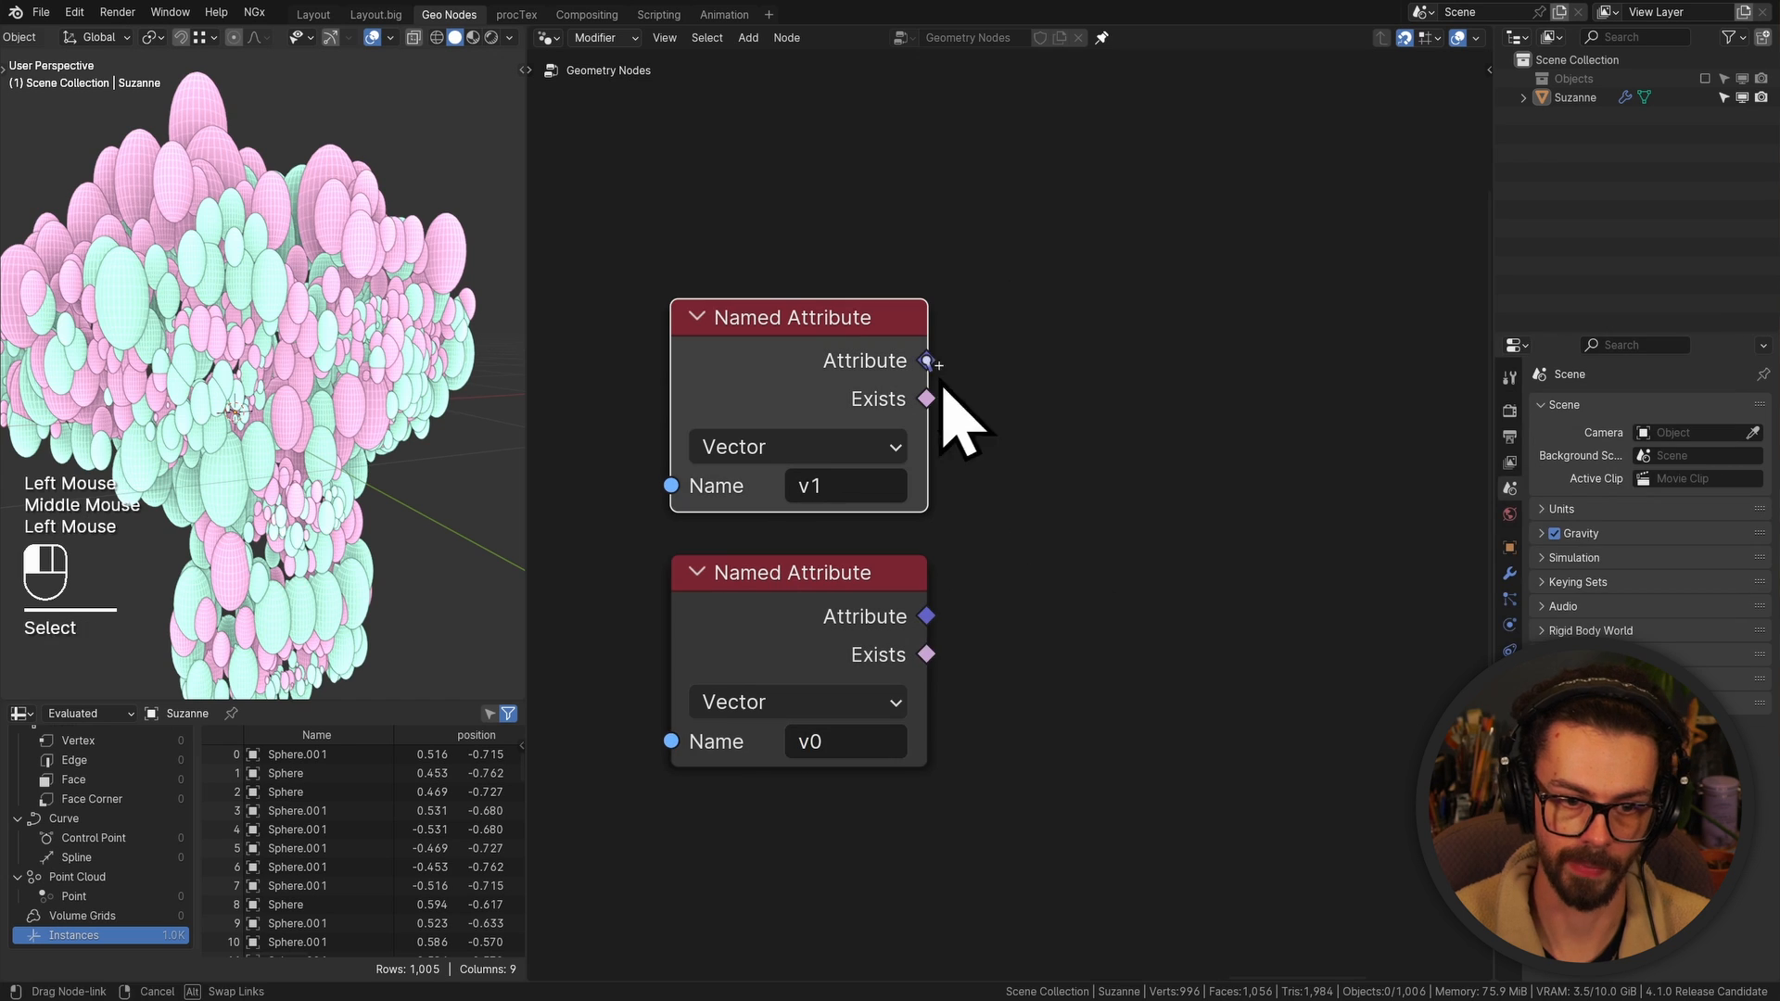
drag(926, 361, 1152, 538)
text(siub)
key(ctrl+BackSpace)
text(sub)
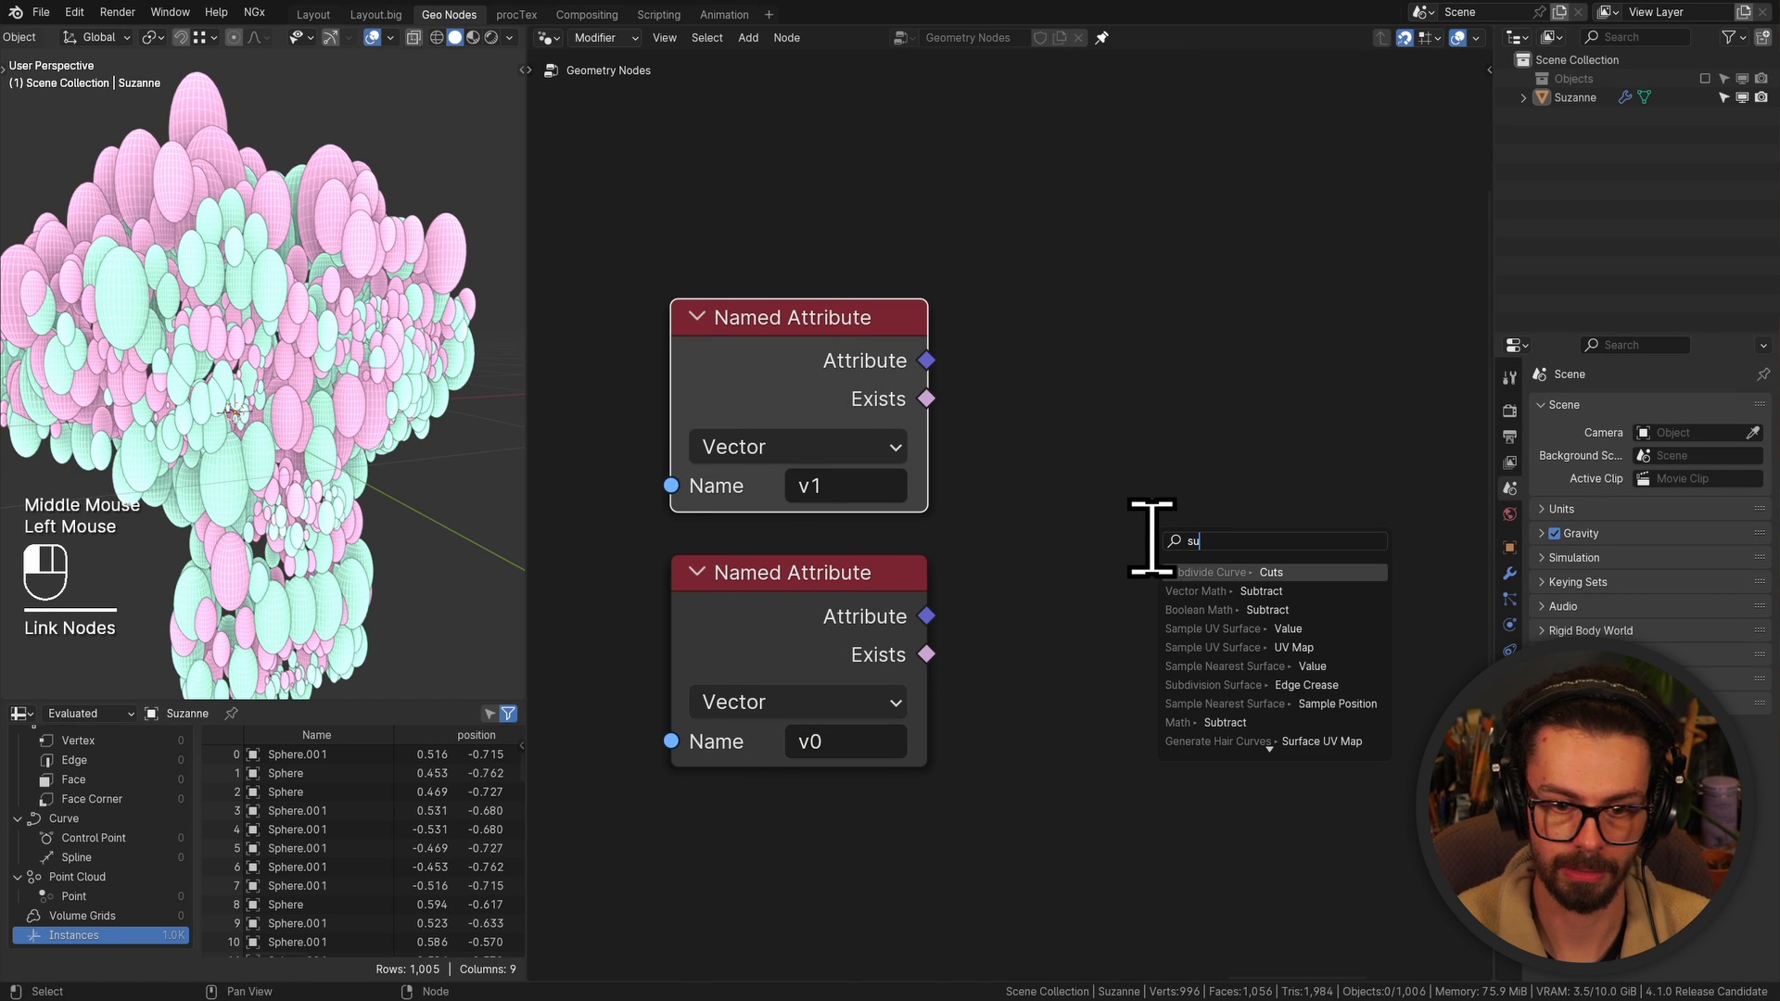
key(Return)
click(991, 355)
drag(927, 617, 1073, 524)
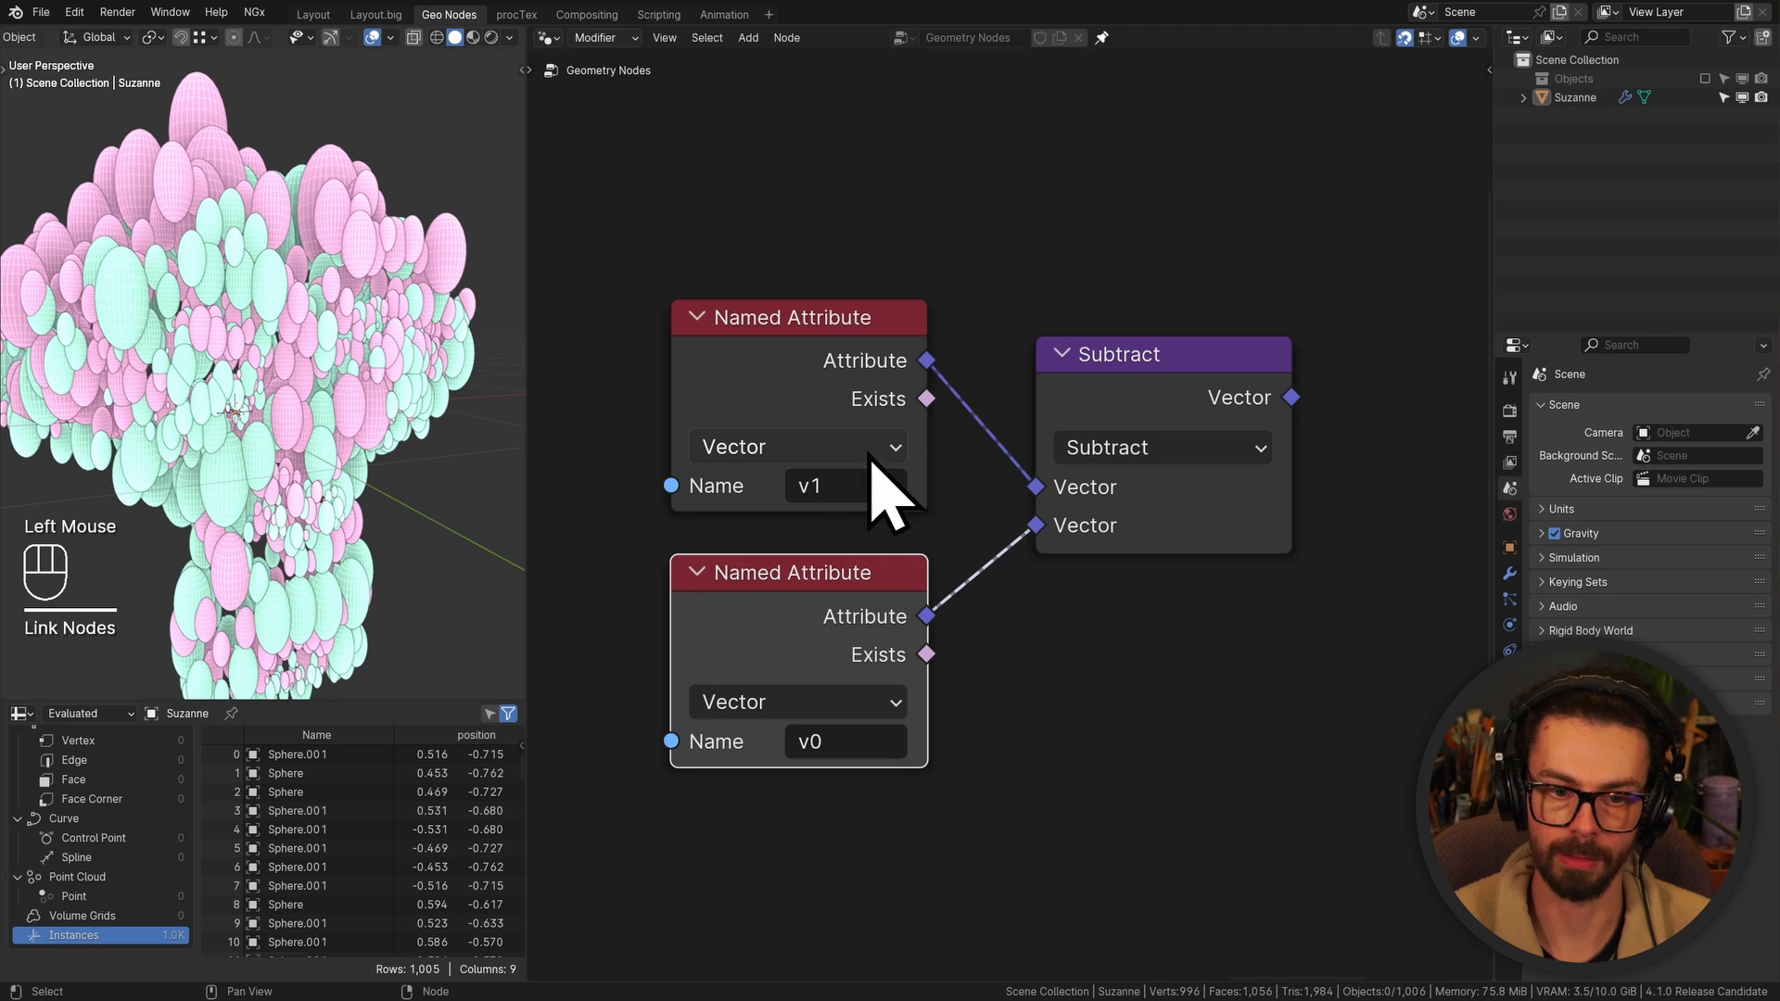
click(1164, 362)
drag(1164, 362, 1164, 325)
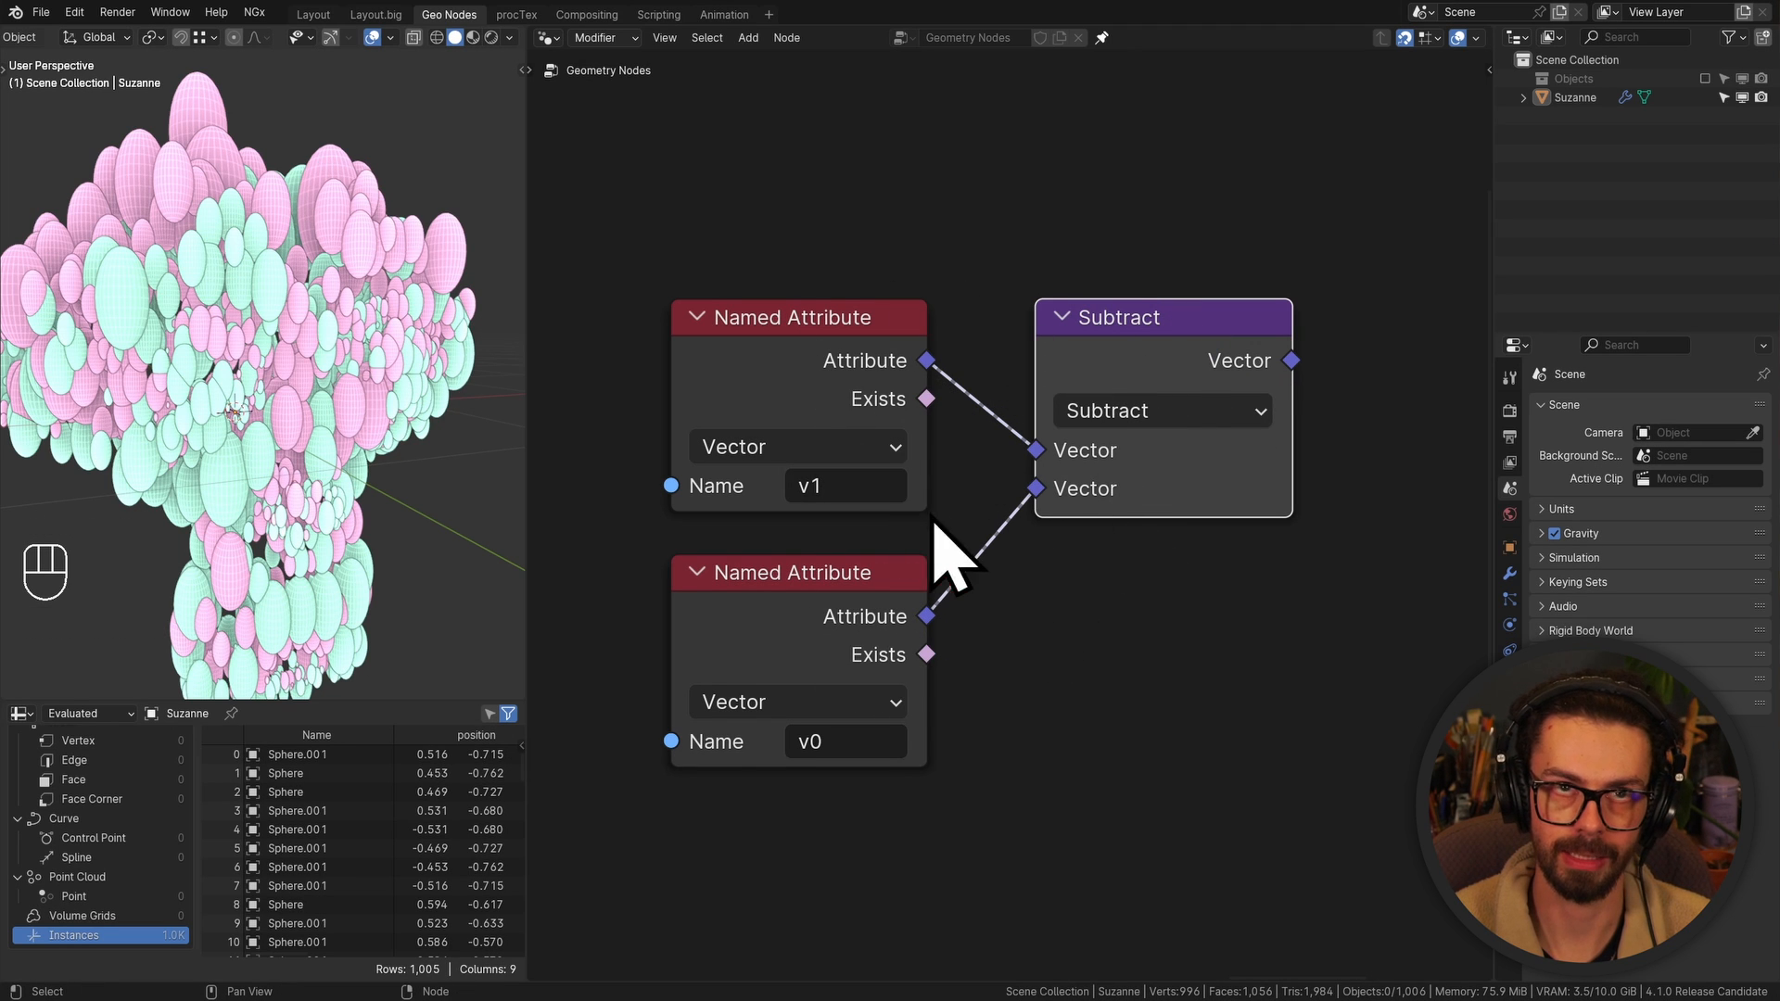
shift+middle_drag(1057, 639, 1027, 582)
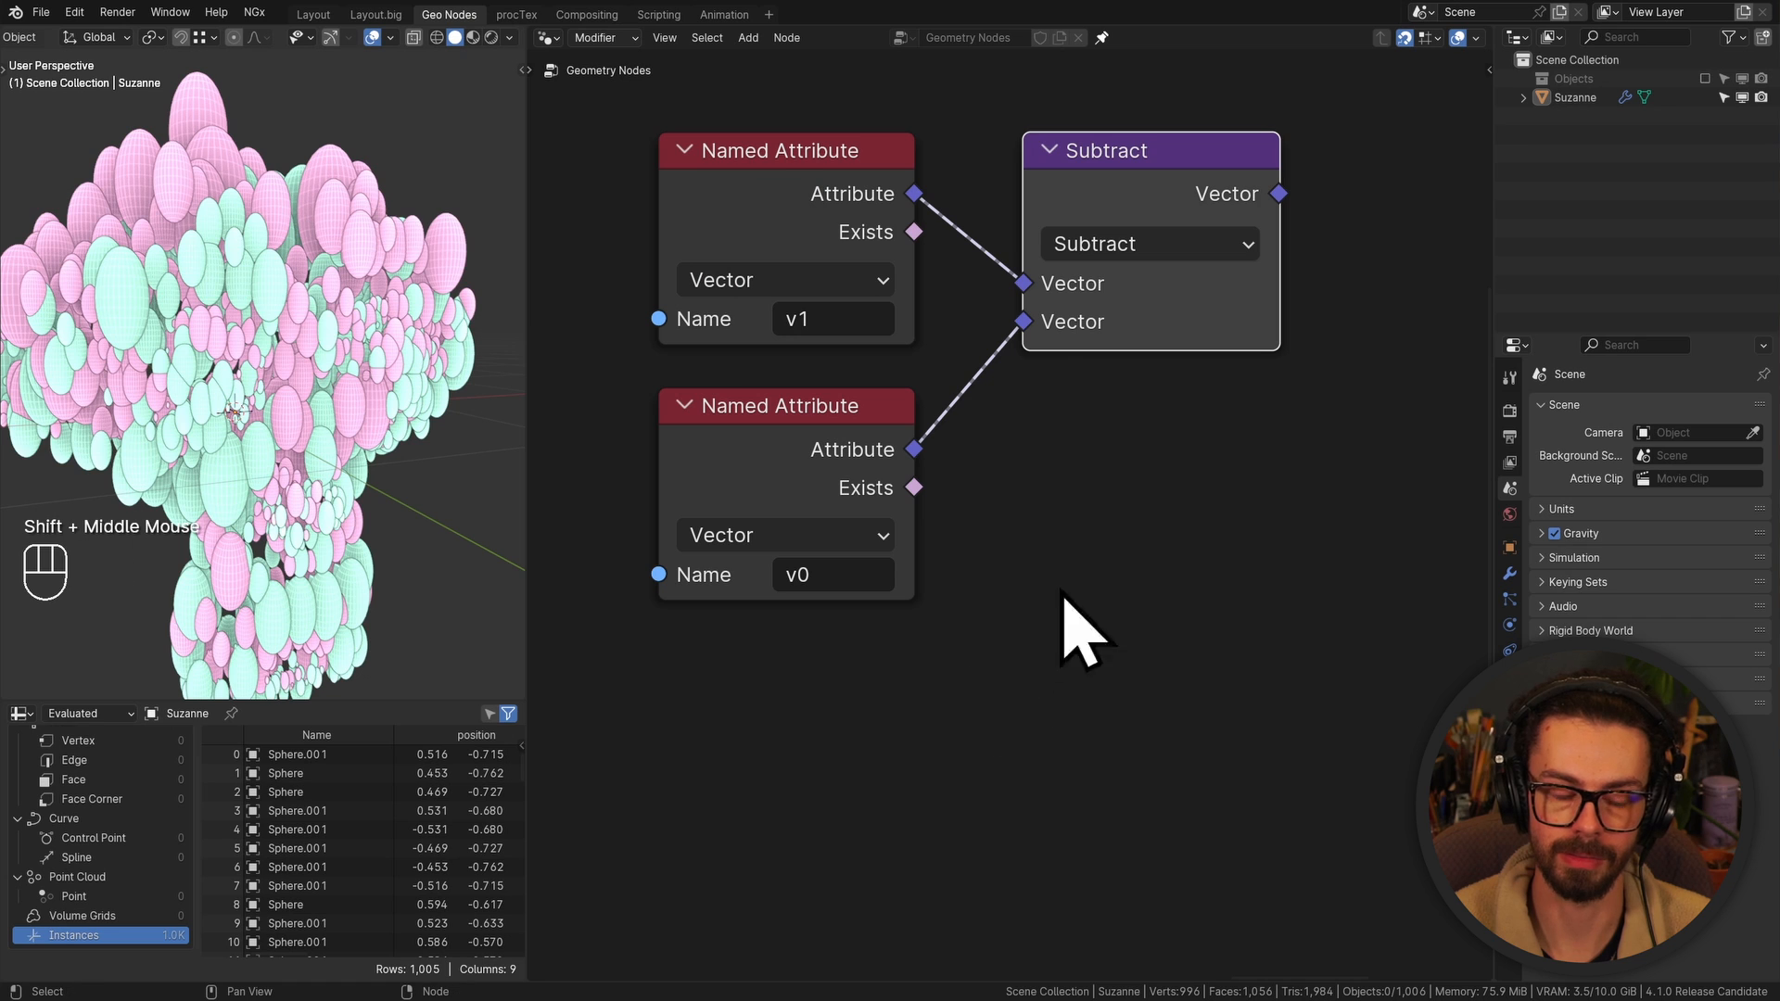
shift+middle_drag(1019, 665, 996, 613)
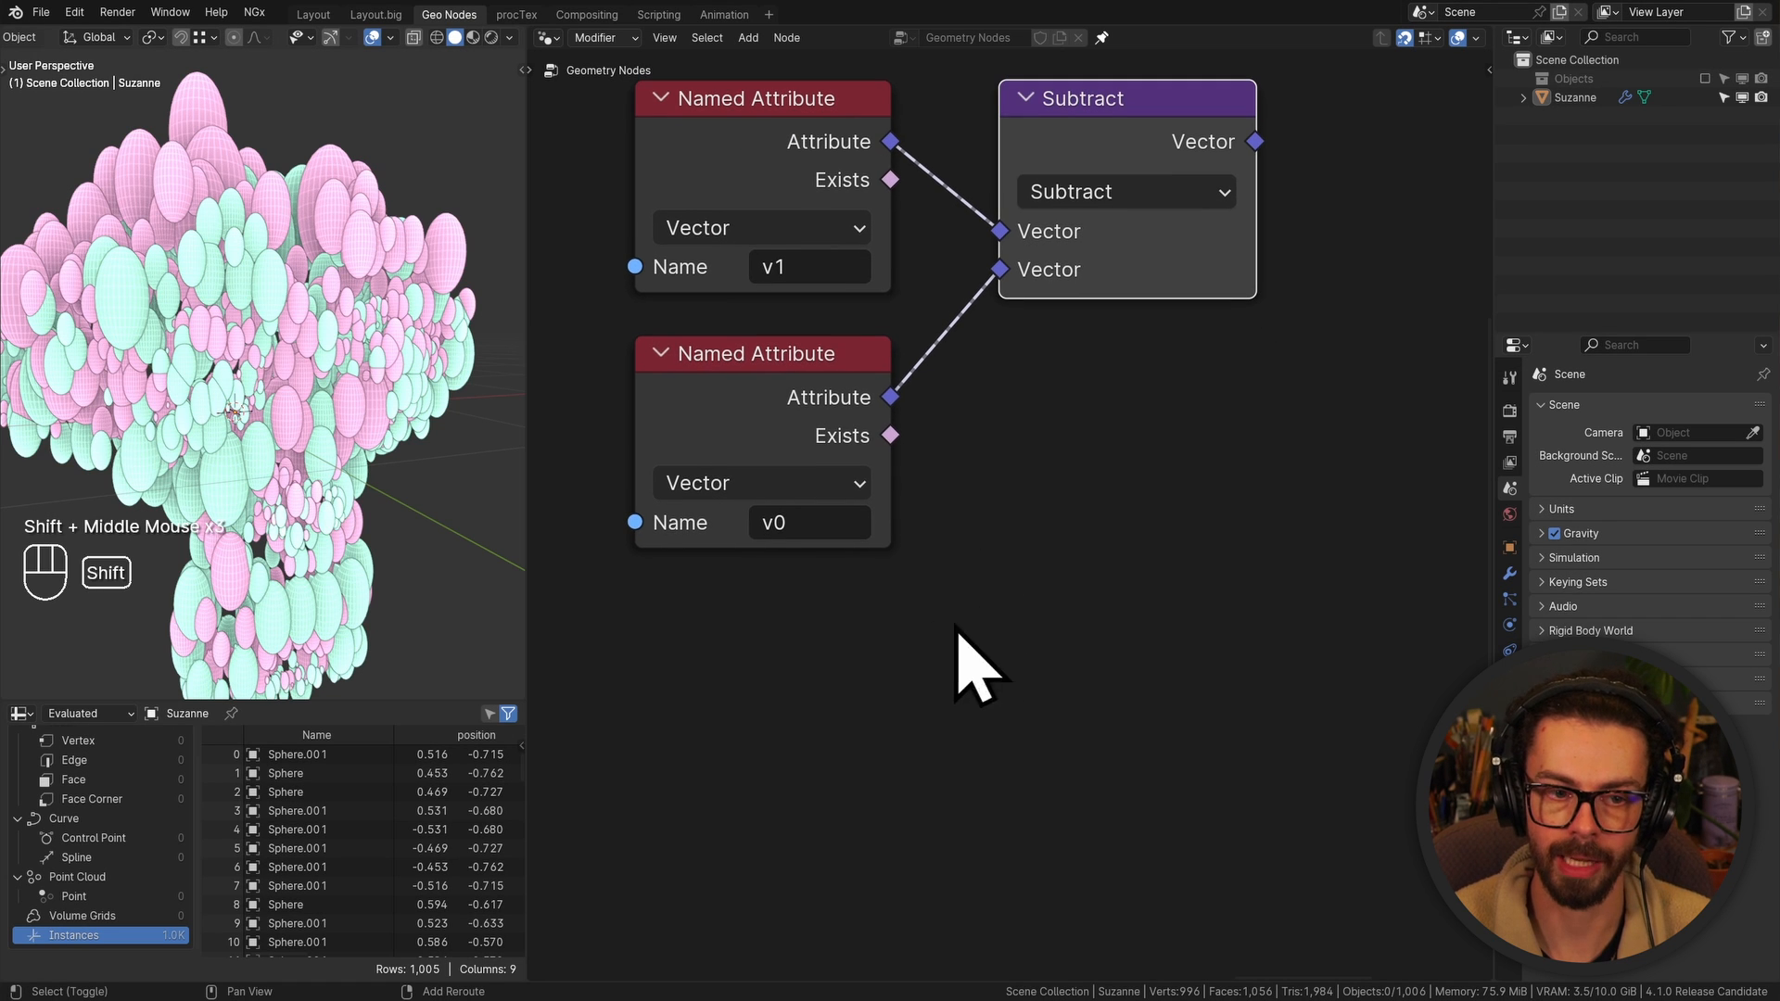
middle_drag(842, 322, 840, 447)
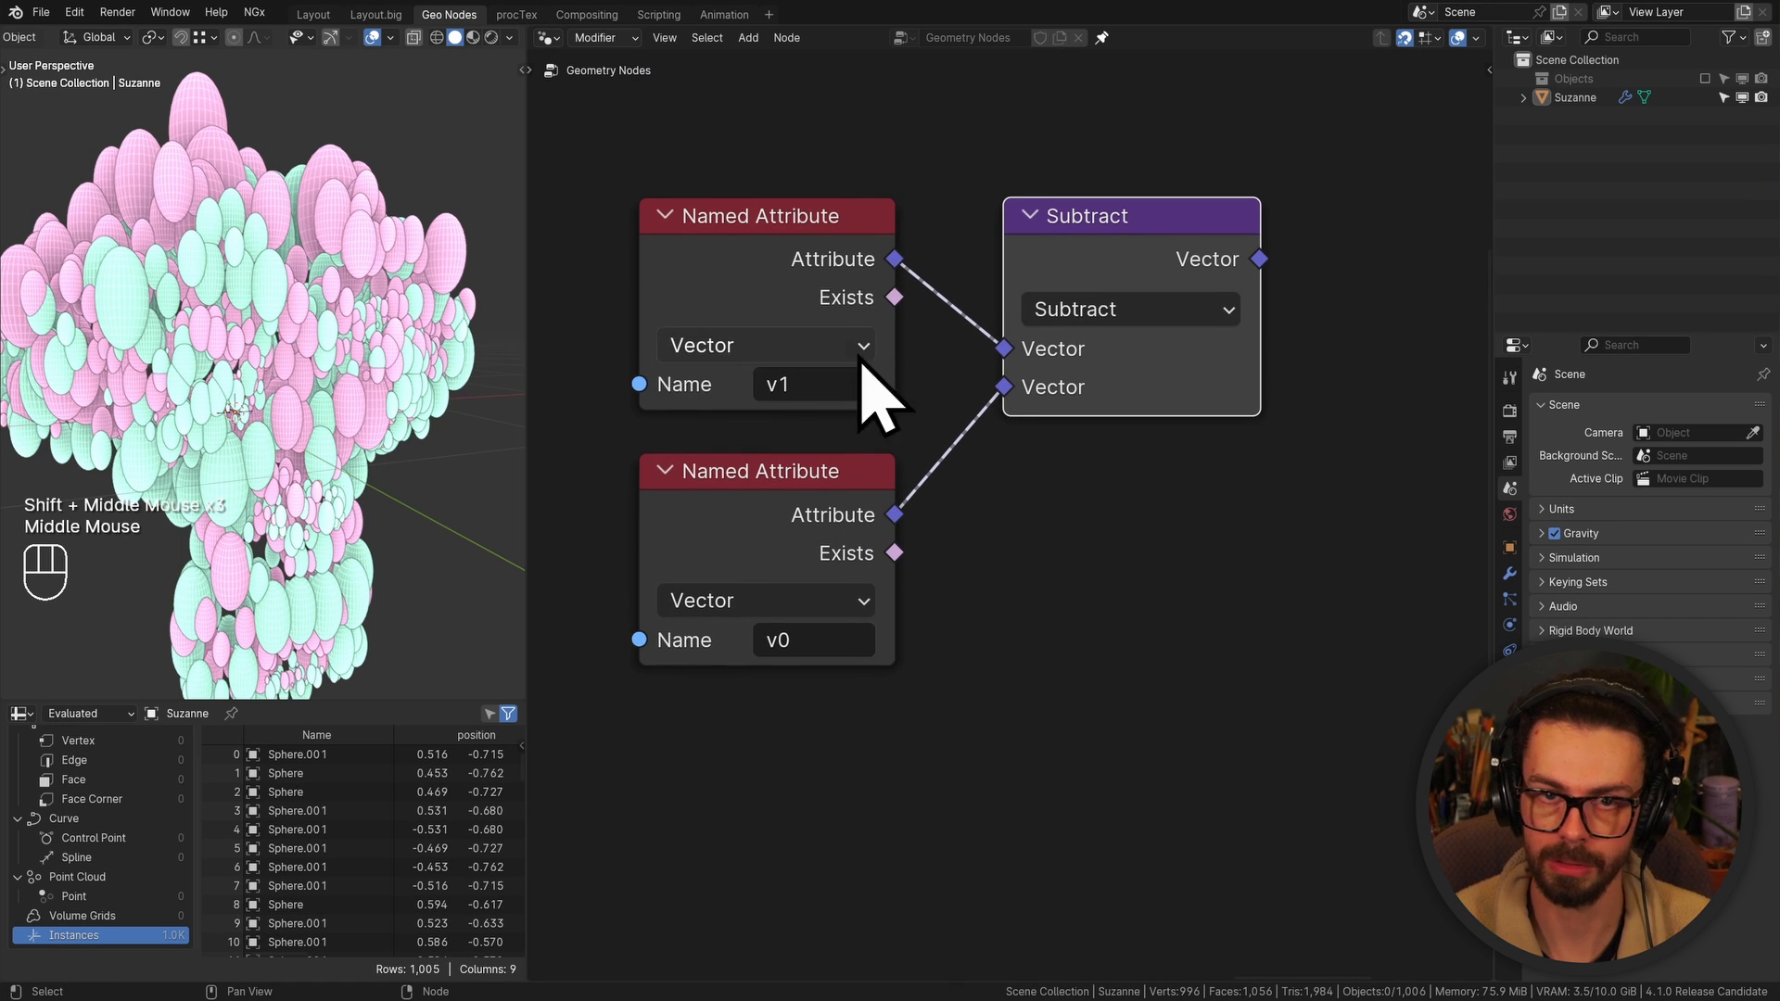
middle_drag(862, 362, 883, 391)
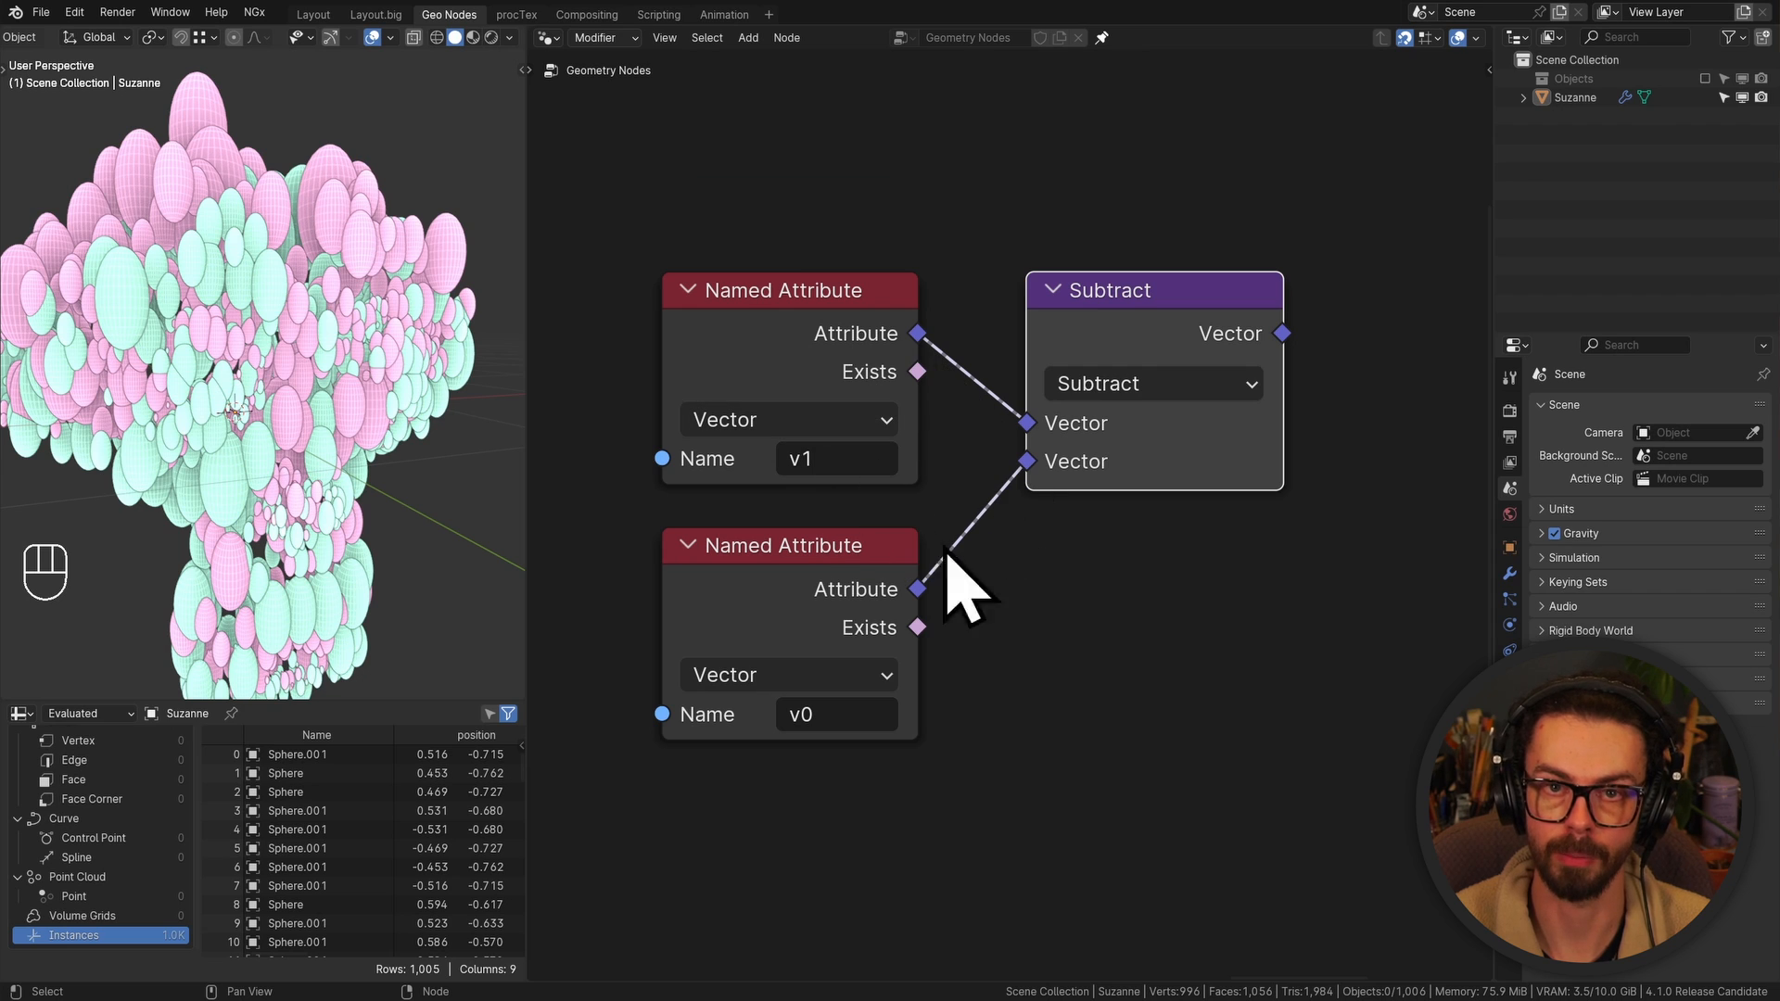
Add an Align Euler to Vector node after Subtract and feed the subtraction result into its Vector input
middle_drag(1180, 450, 1156, 469)
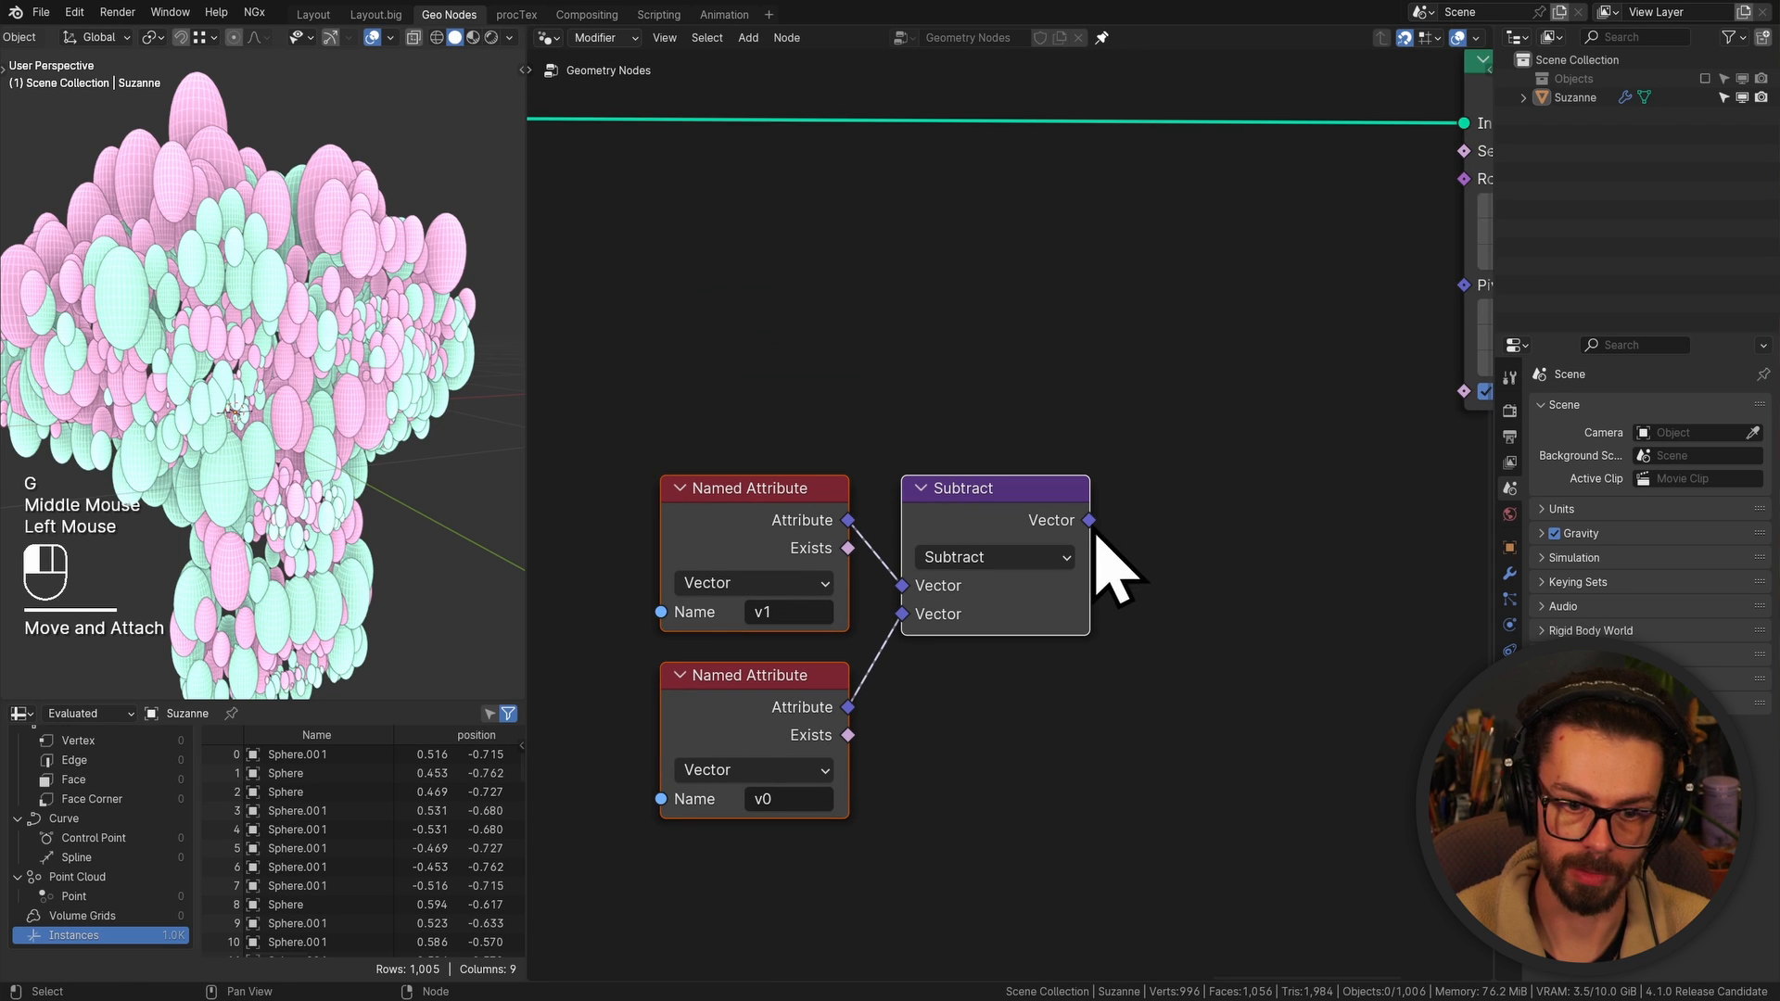
drag(1095, 529, 1215, 430)
text(align)
key(Return)
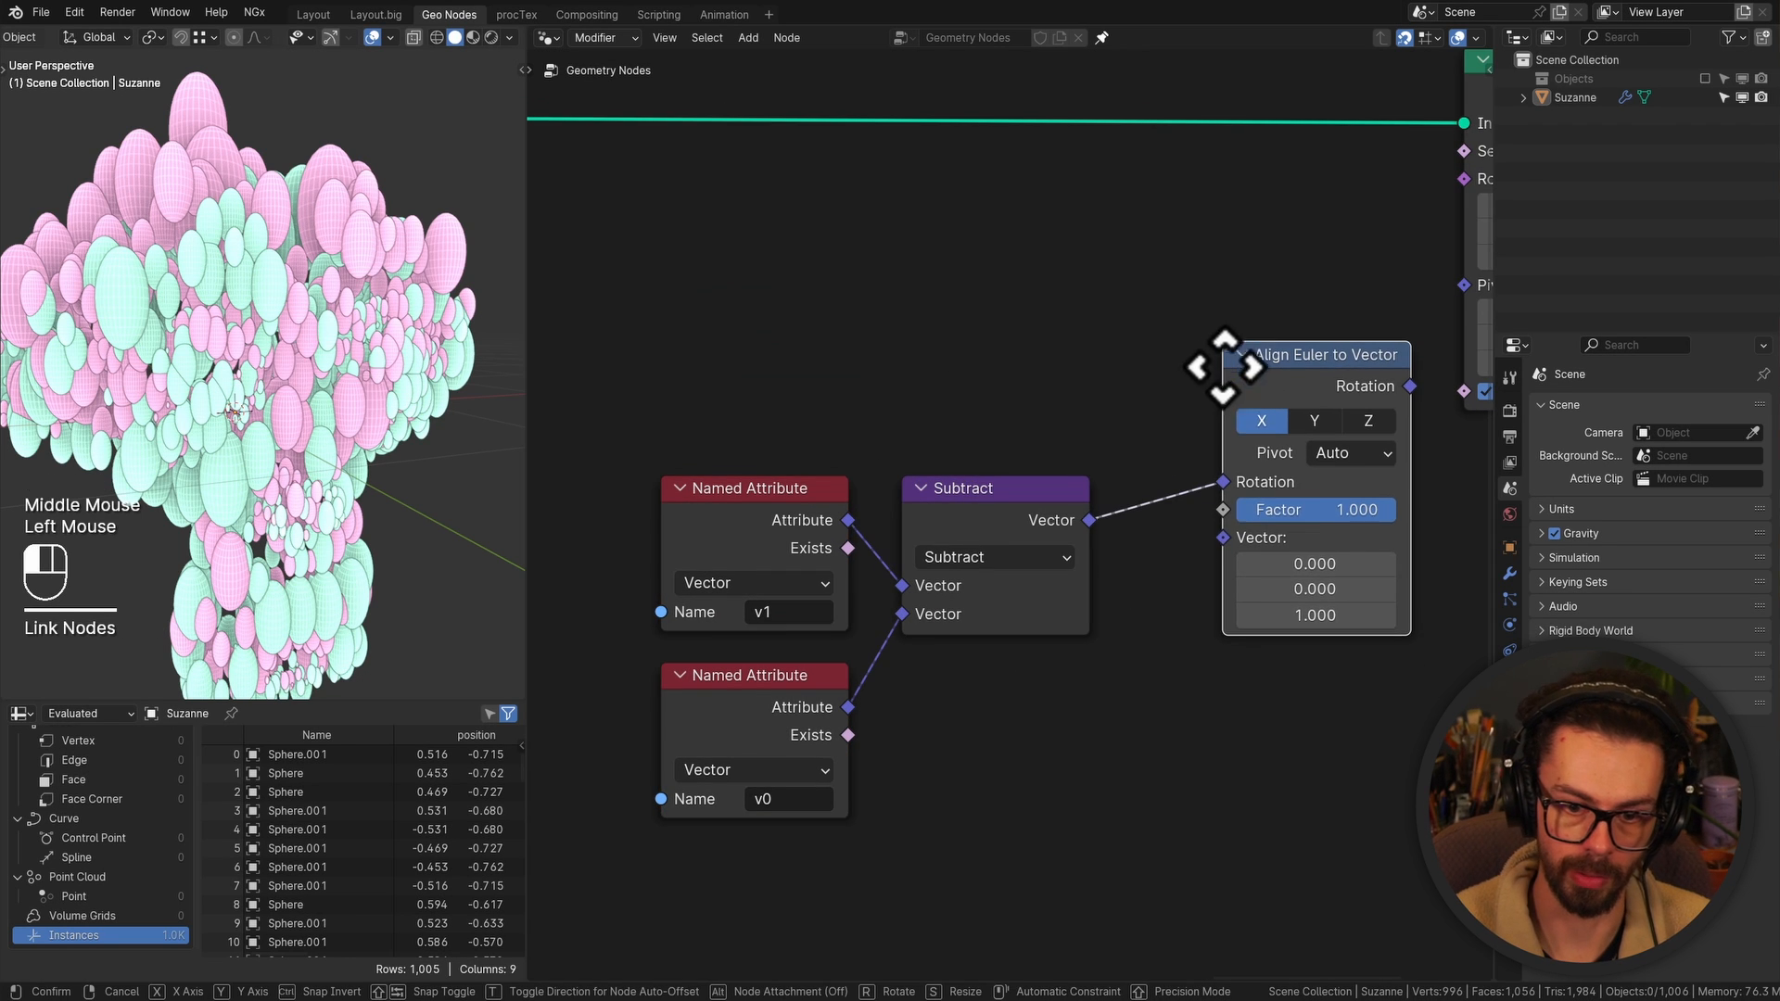
click(1222, 369)
drag(1221, 490, 1233, 540)
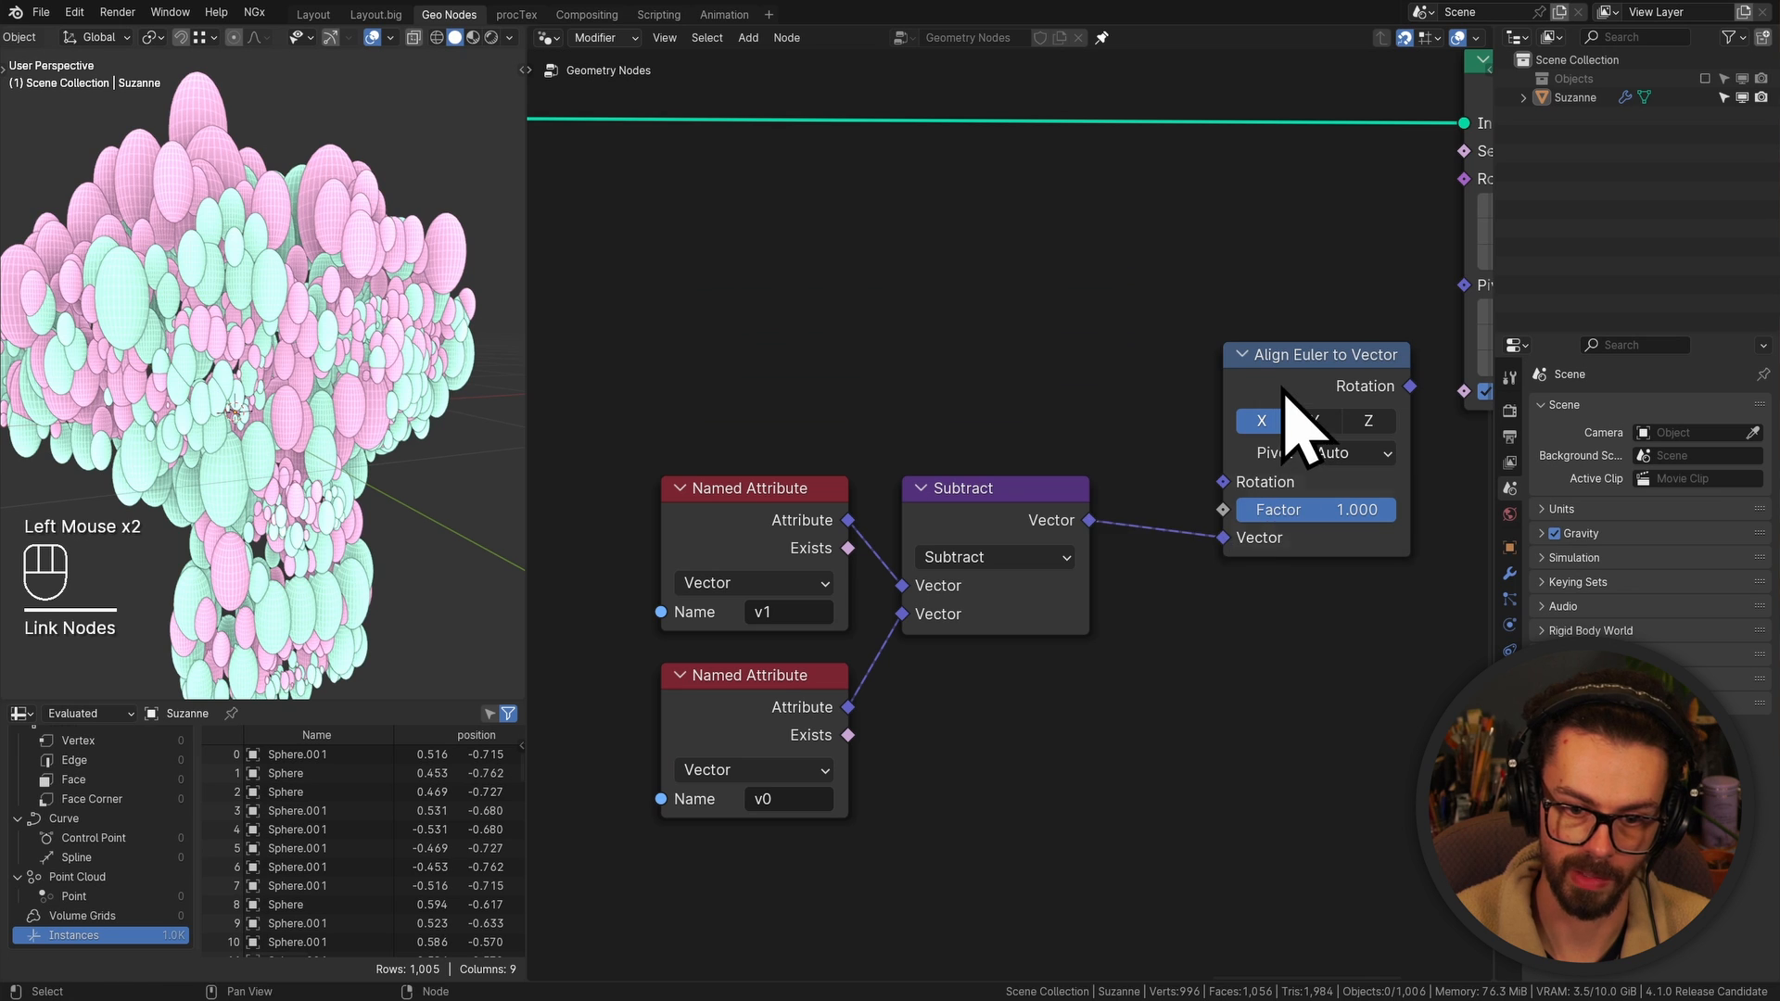
Set Align Euler to Vector to the Z axis and connect its Rotation output to the Rotation input of Rotate Instances
drag(1274, 356, 1221, 303)
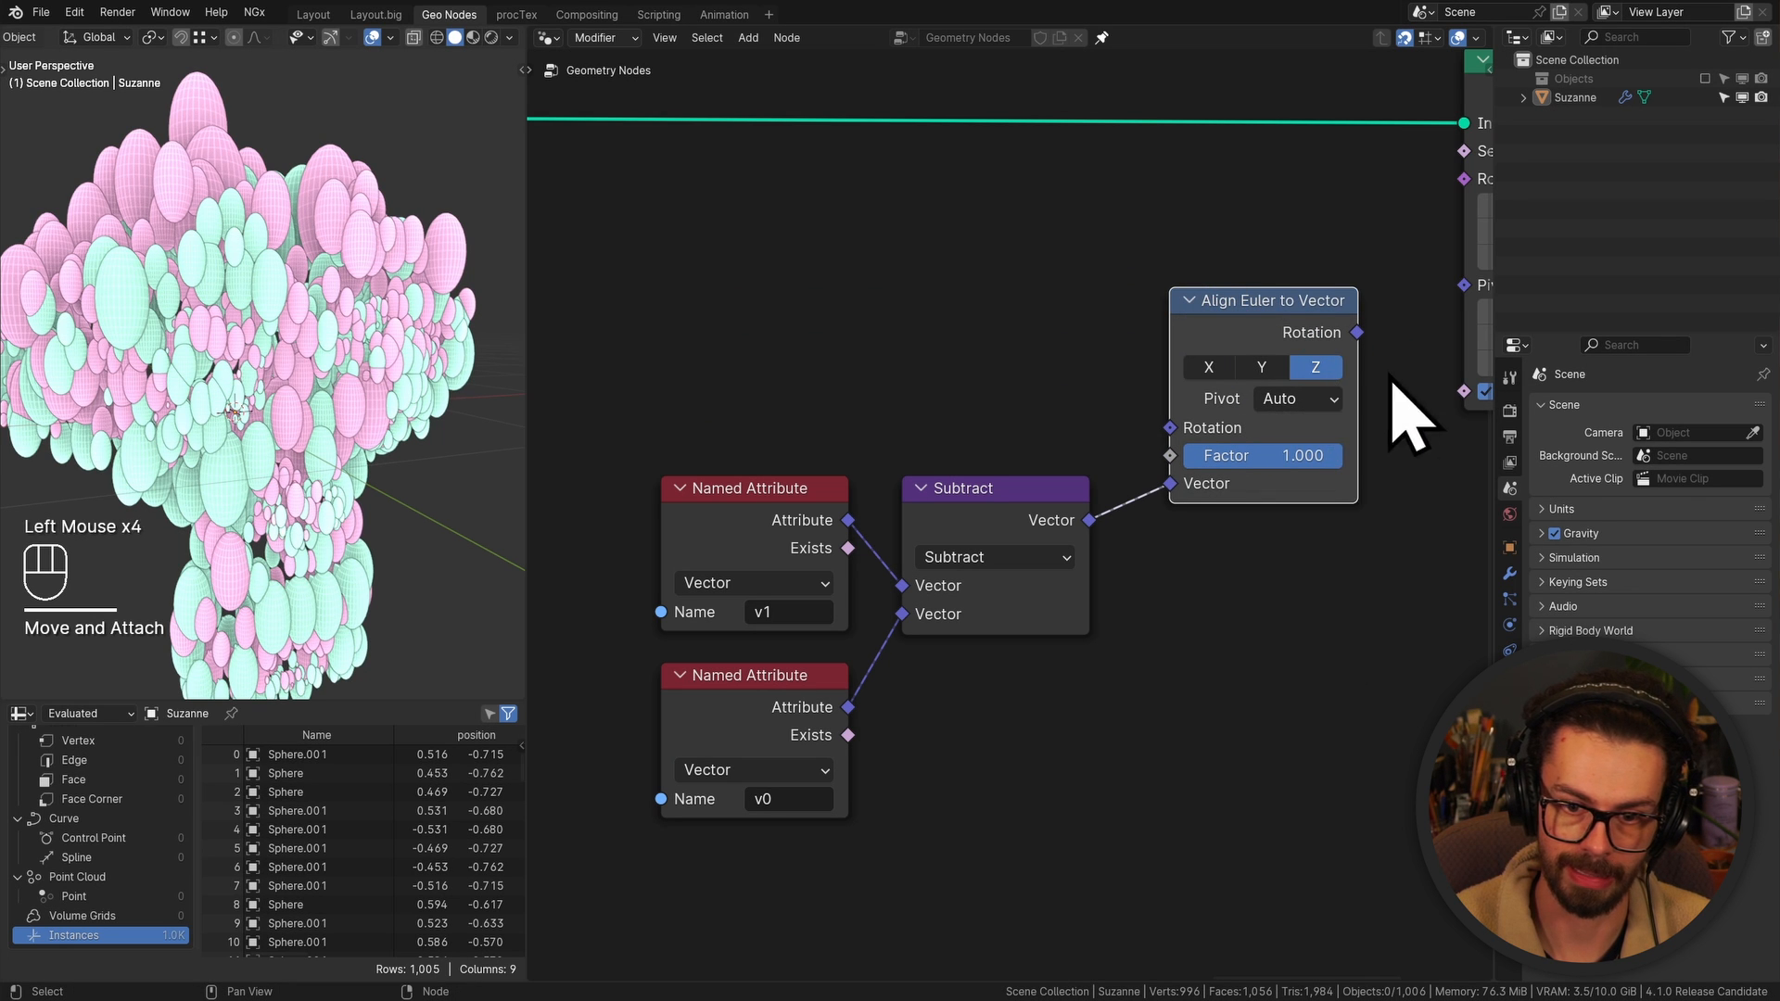
middle_drag(1409, 417, 1075, 520)
drag(1030, 448, 1117, 371)
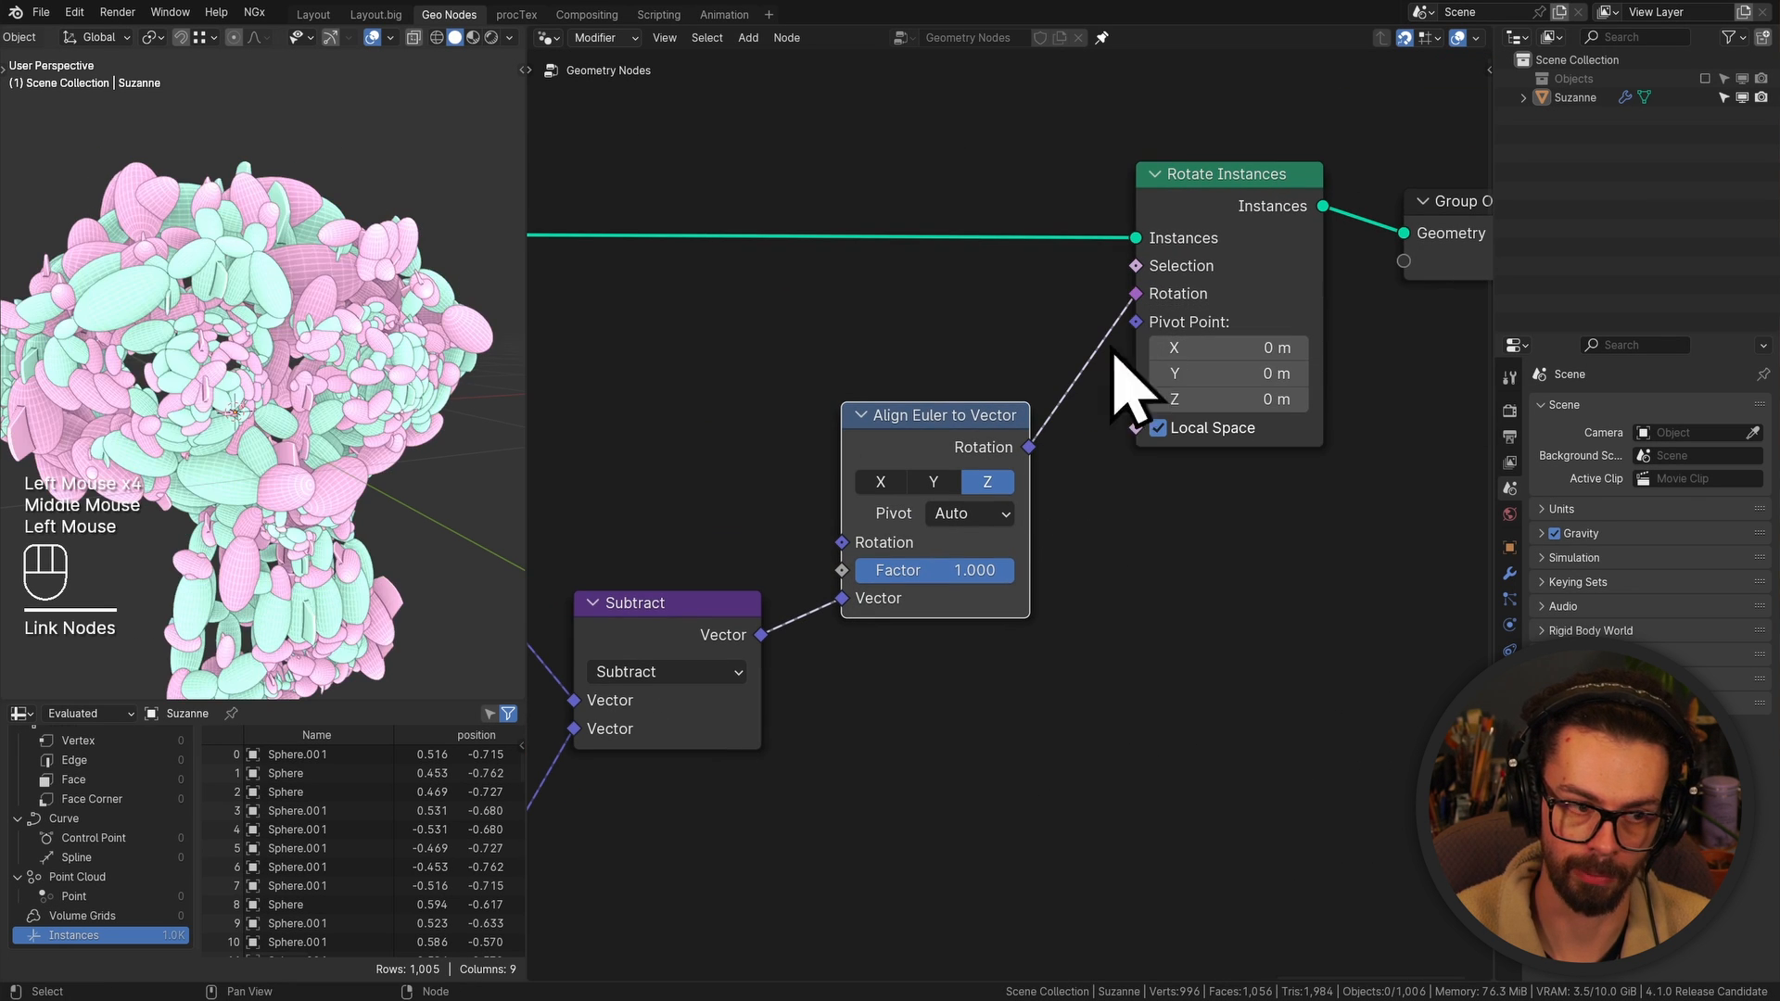
middle_drag(267, 304, 344, 303)
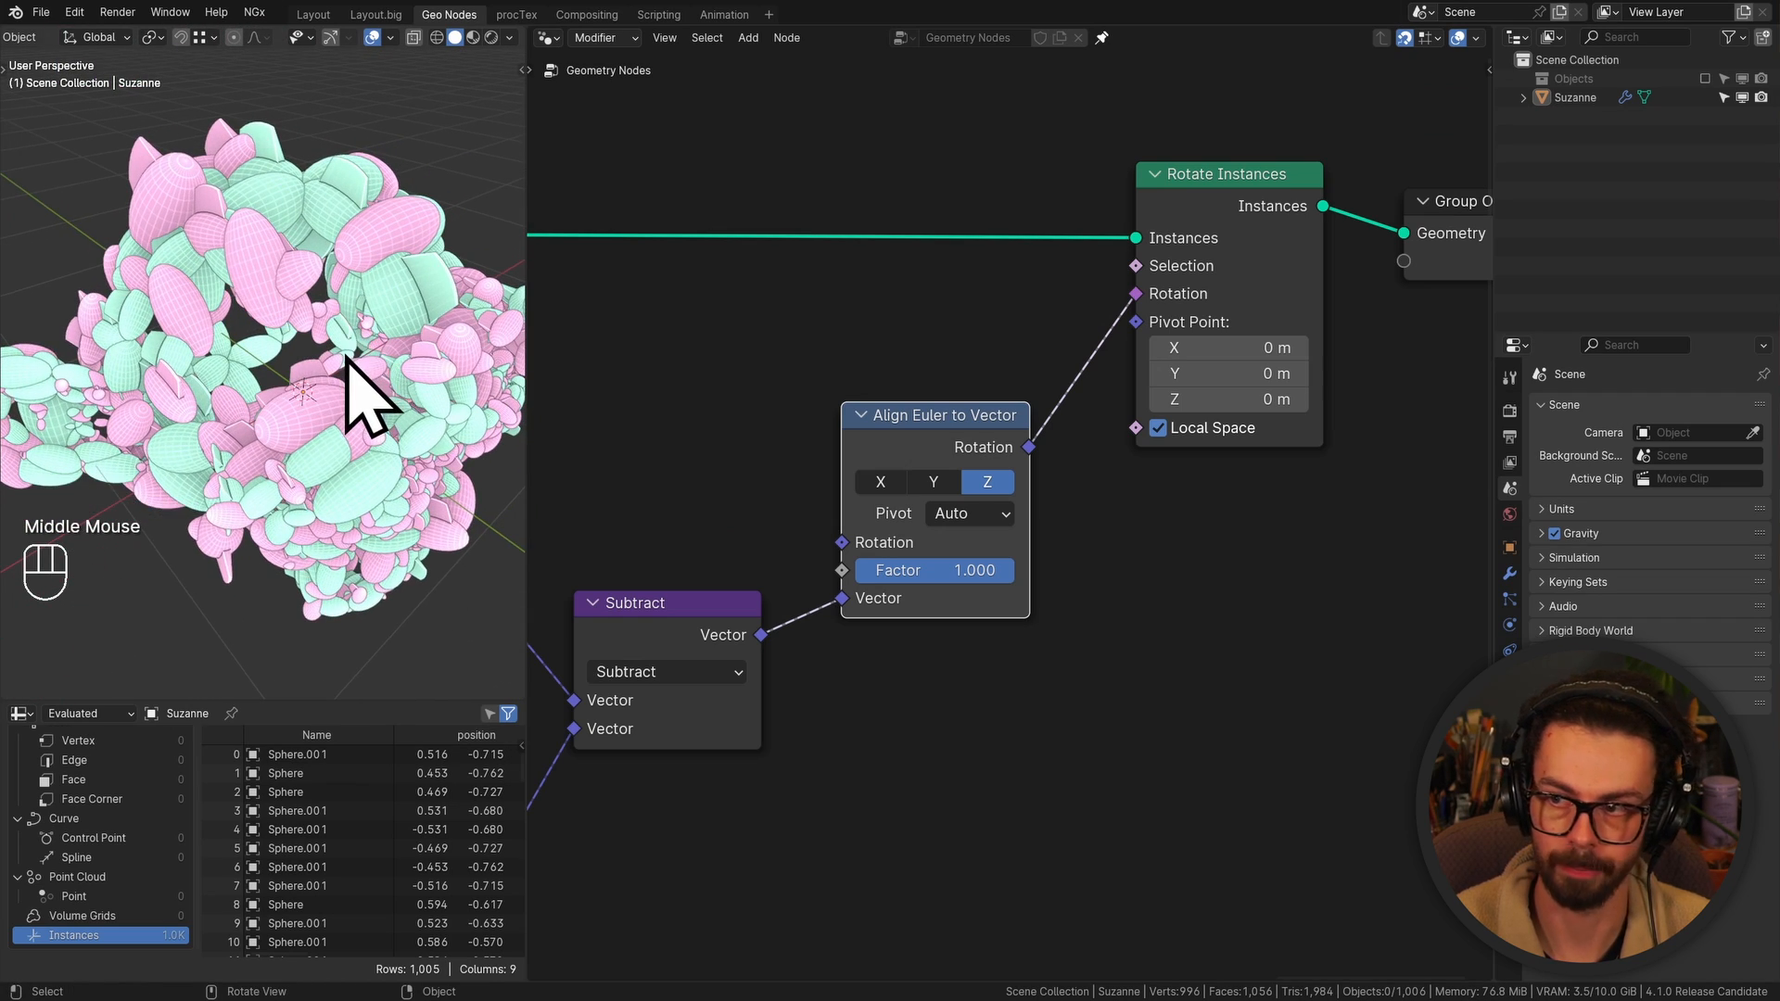
Include the Objects collection in the view layer again and reposition Sphere.001 in the 3D viewport
click(1704, 78)
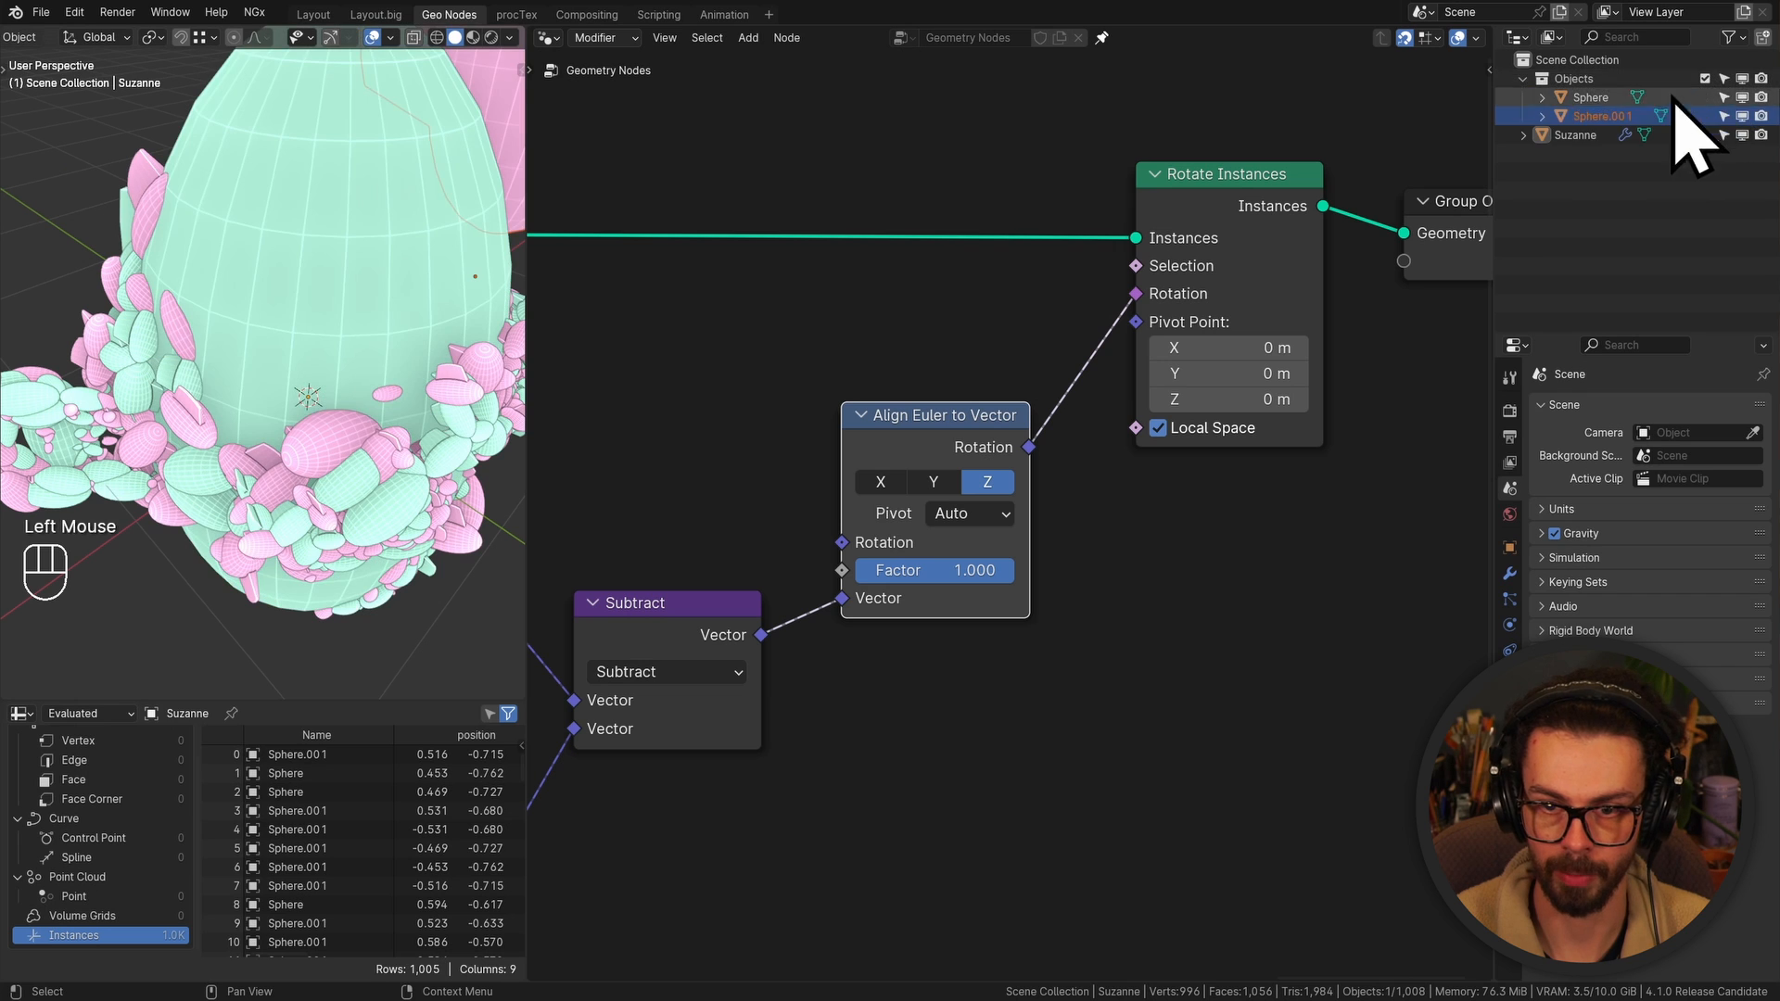
click(1609, 117)
scroll(407, 269, down, 2)
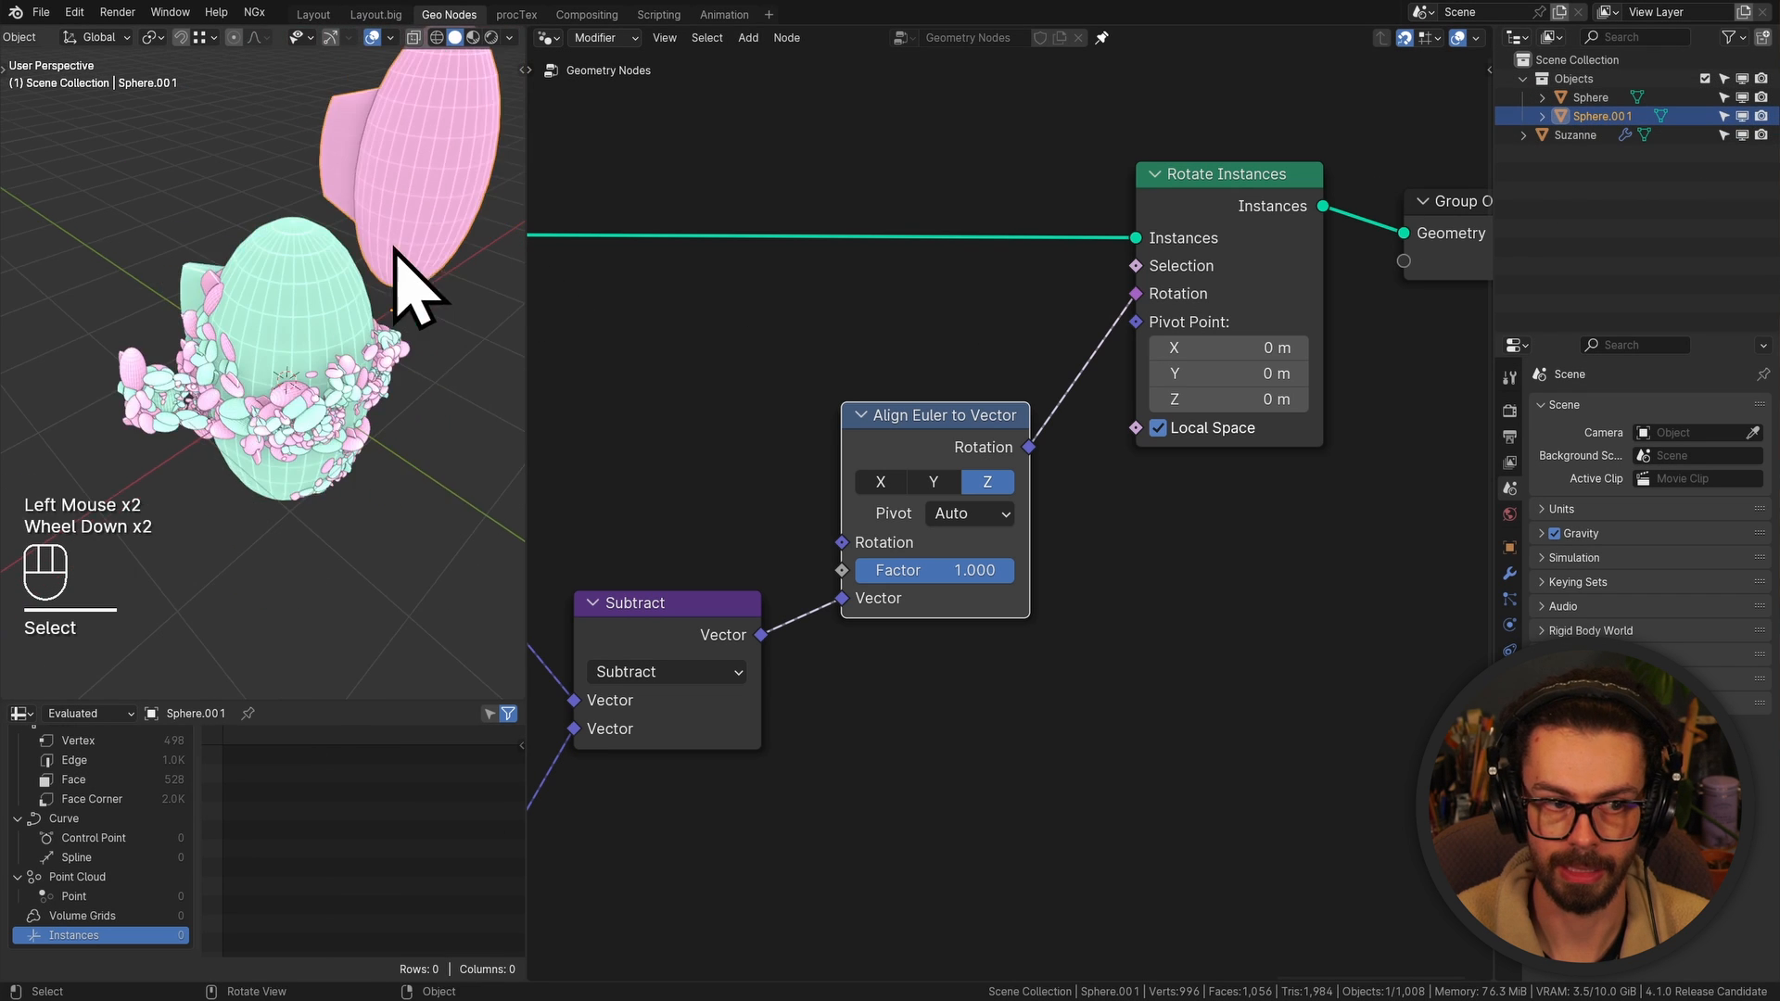
middle_drag(408, 269, 349, 221)
key(g)
click(412, 245)
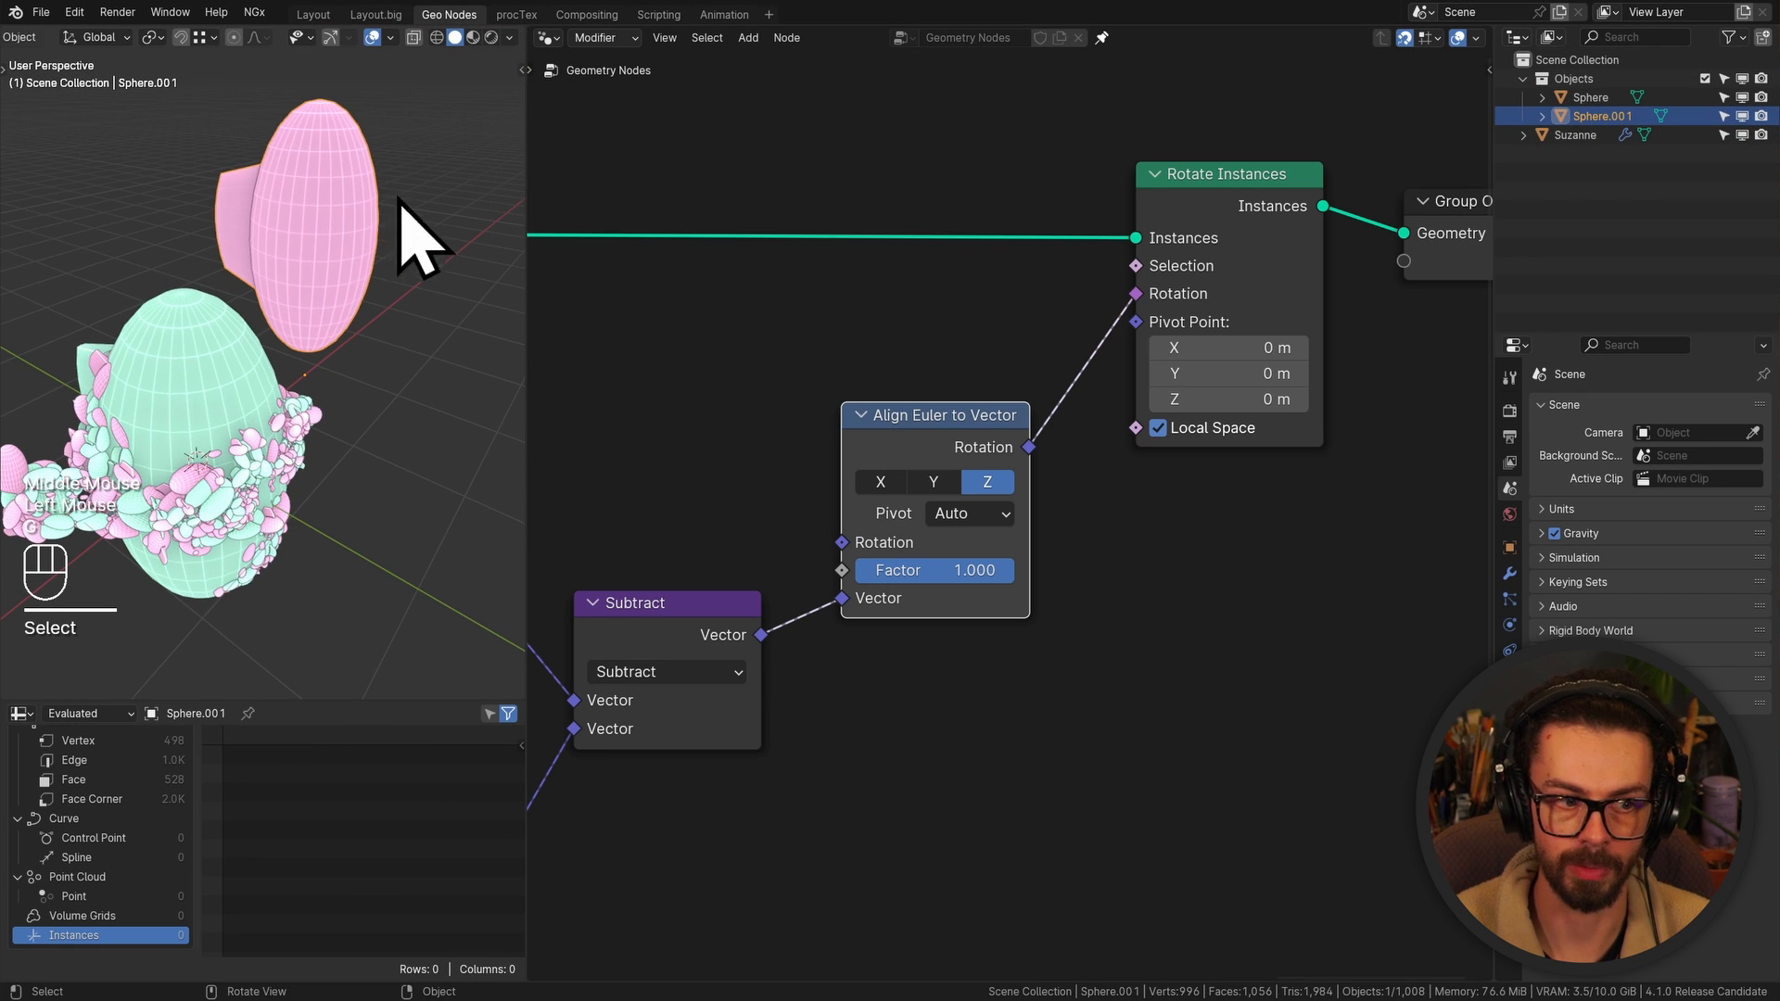
Move Sphere.001 out of Objects into the Scene Collection, and turn off both Sphere.001 in viewports and the Objects collection
drag(1587, 116, 1576, 59)
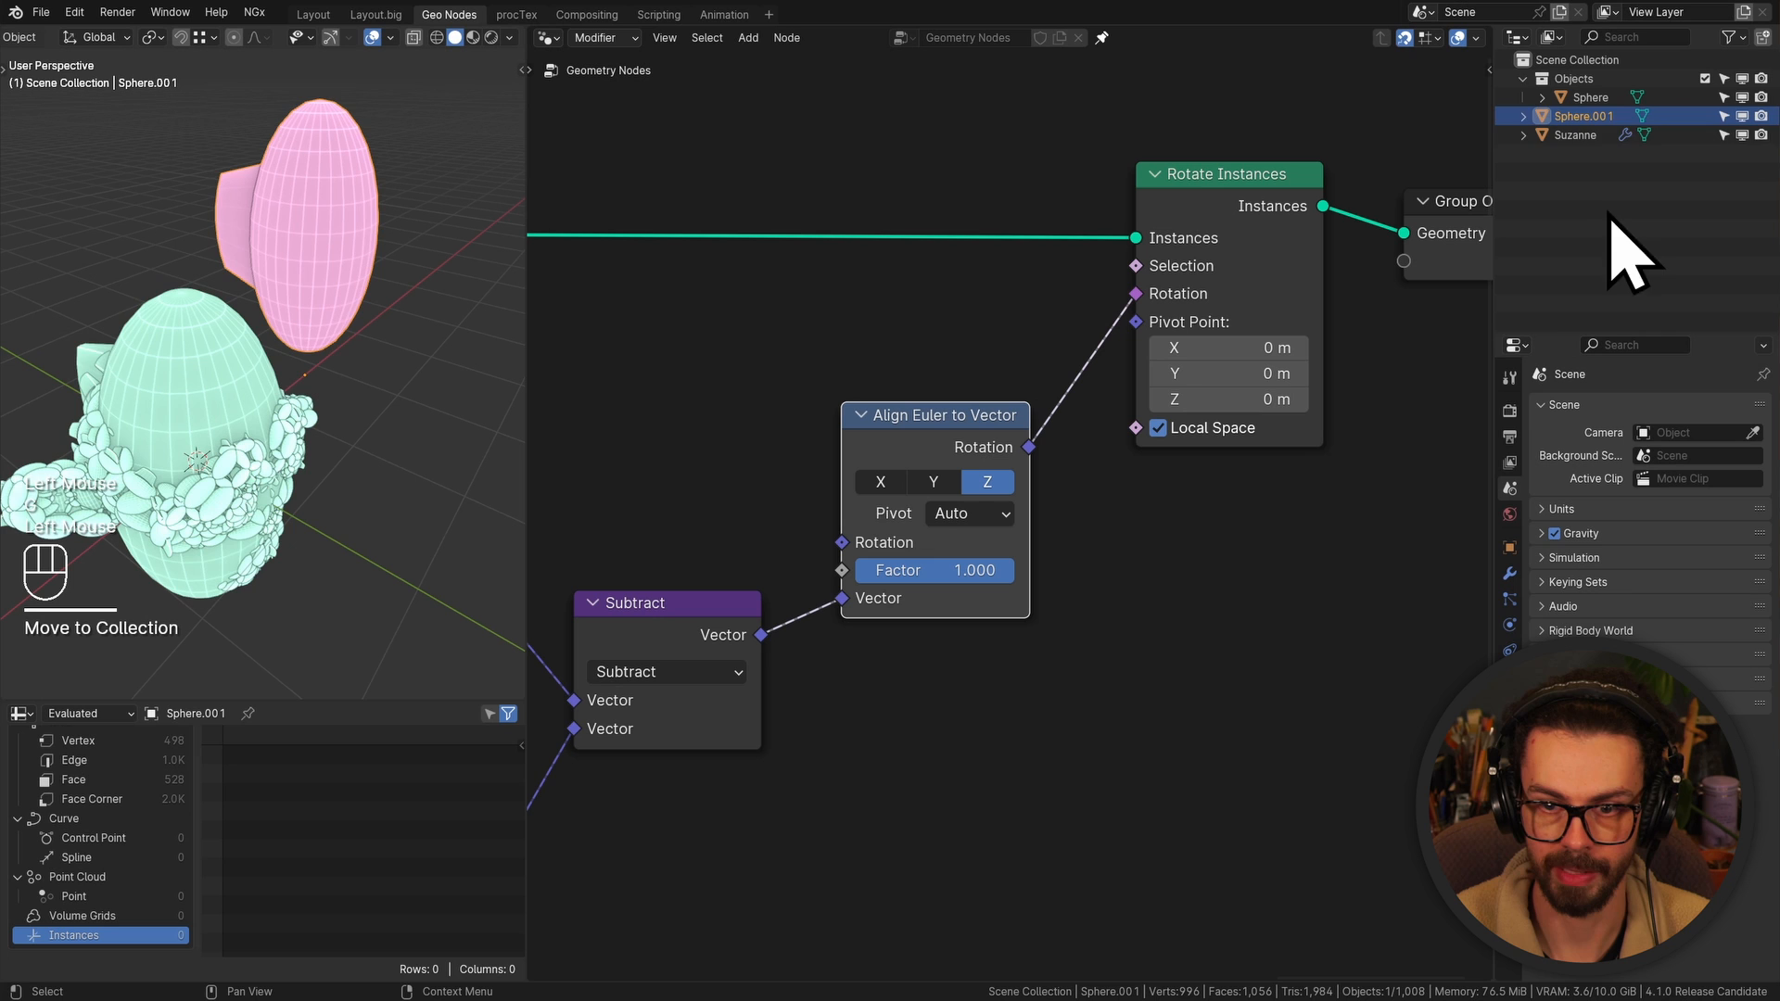
click(1741, 117)
click(1705, 79)
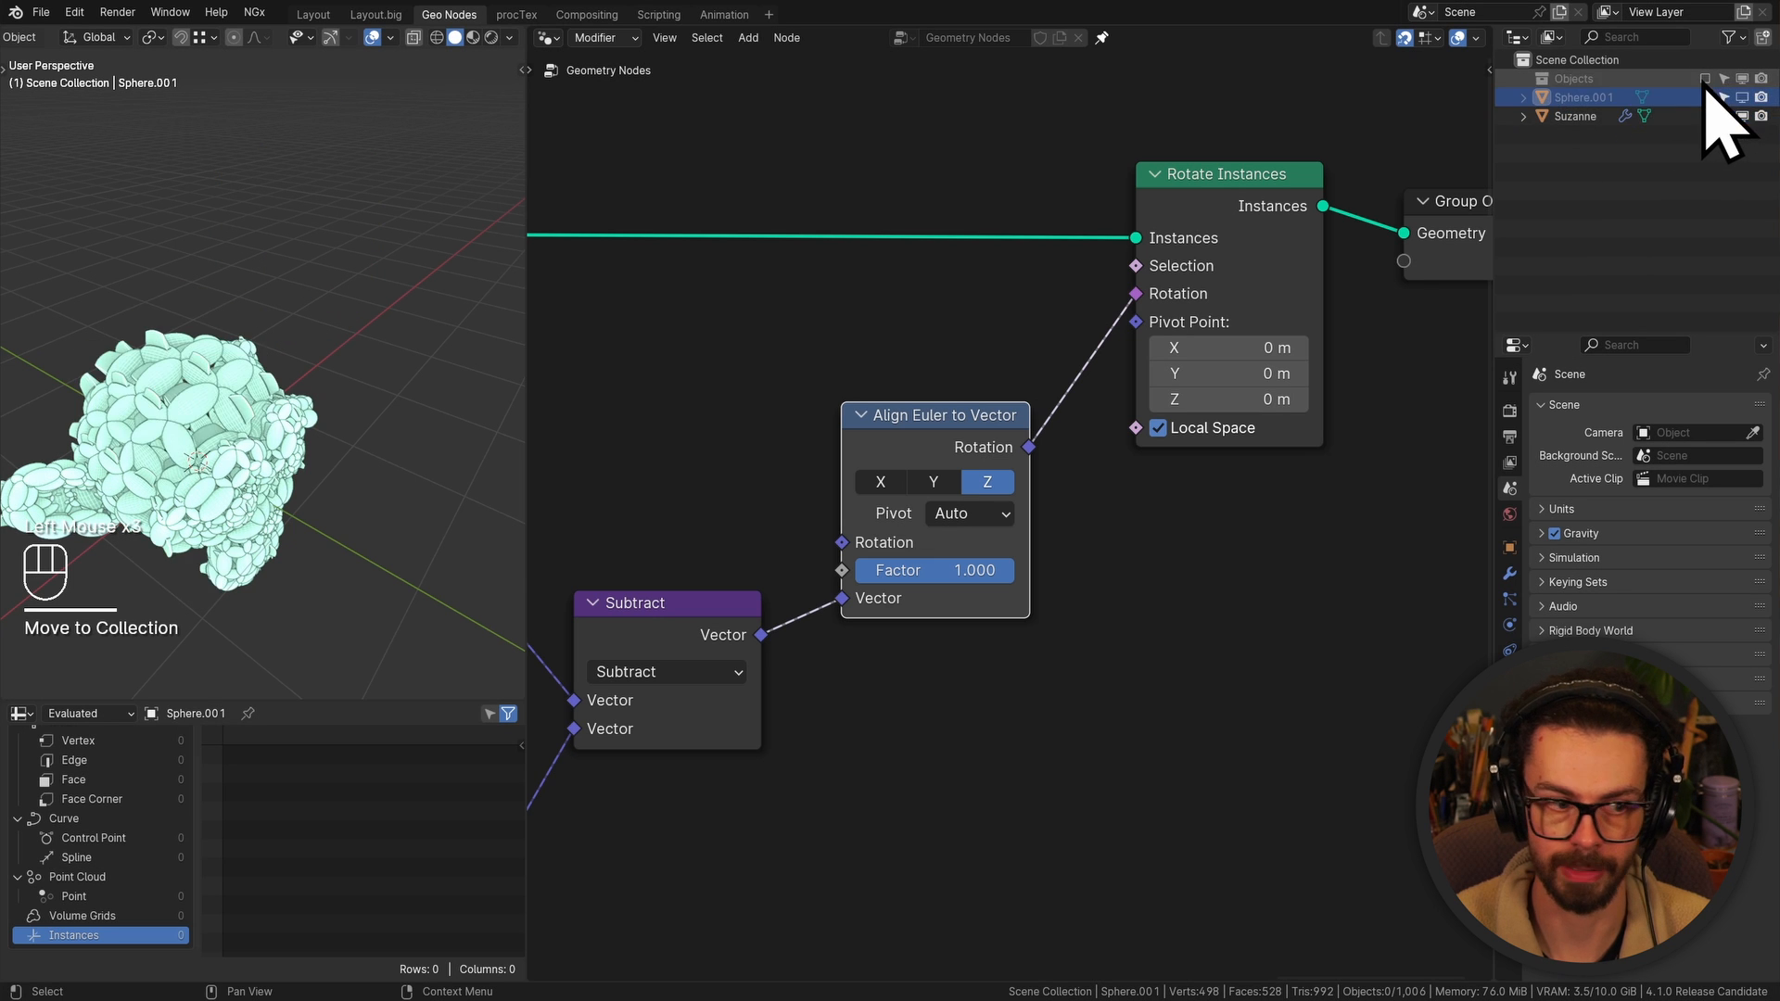
Examine the direction of the rotated Sphere instances on Suzanne up close from several angles
scroll(139, 490, up, 5)
shift+middle_drag(139, 491, 405, 290)
middle_drag(319, 349, 339, 395)
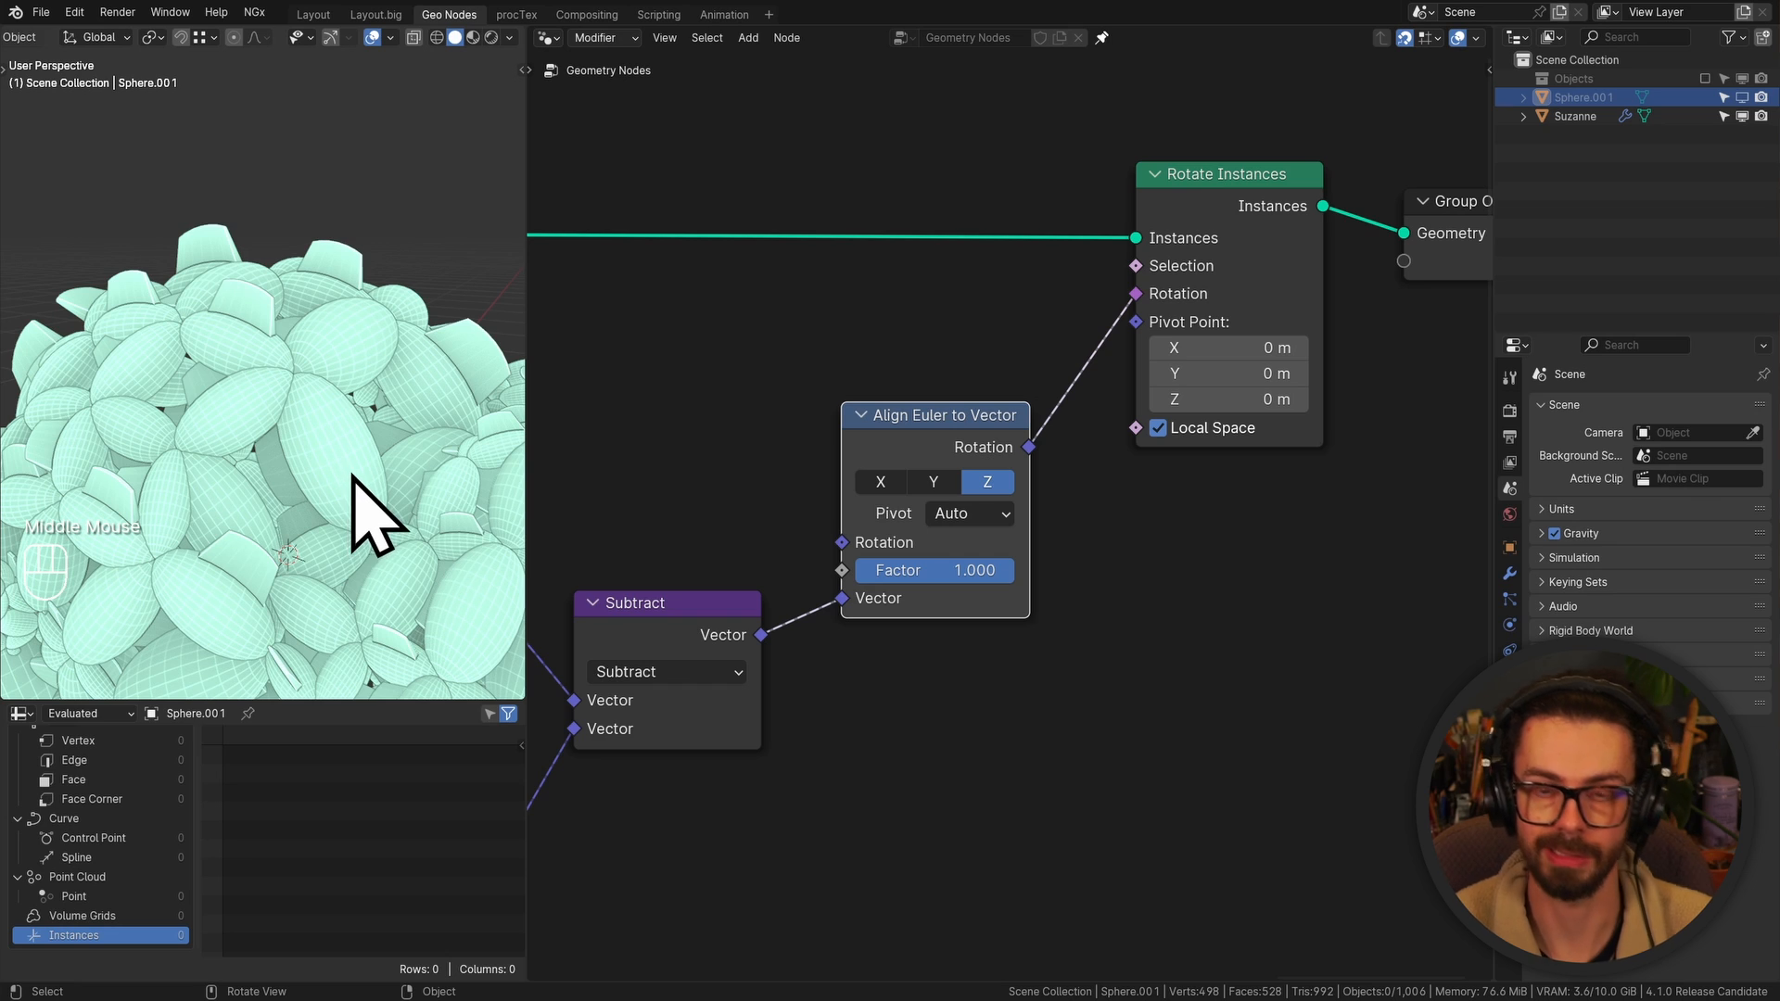
middle_drag(358, 486, 318, 443)
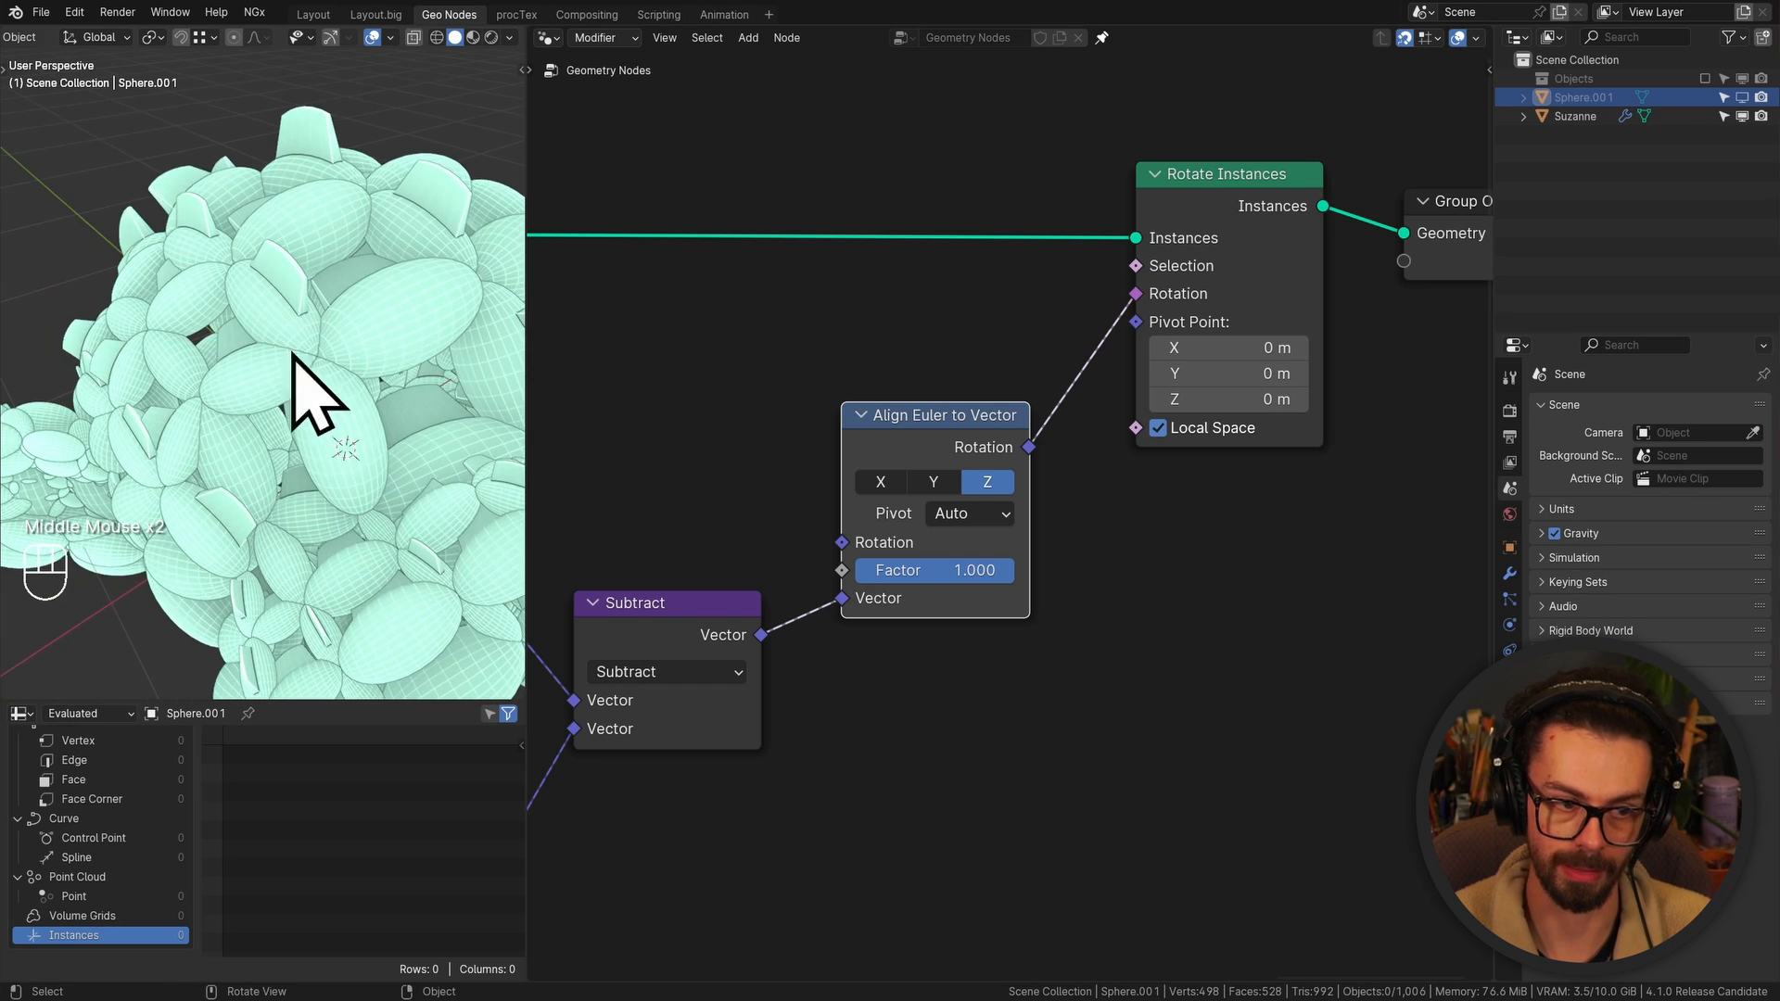
middle_drag(292, 352, 306, 393)
scroll(349, 325, down, 2)
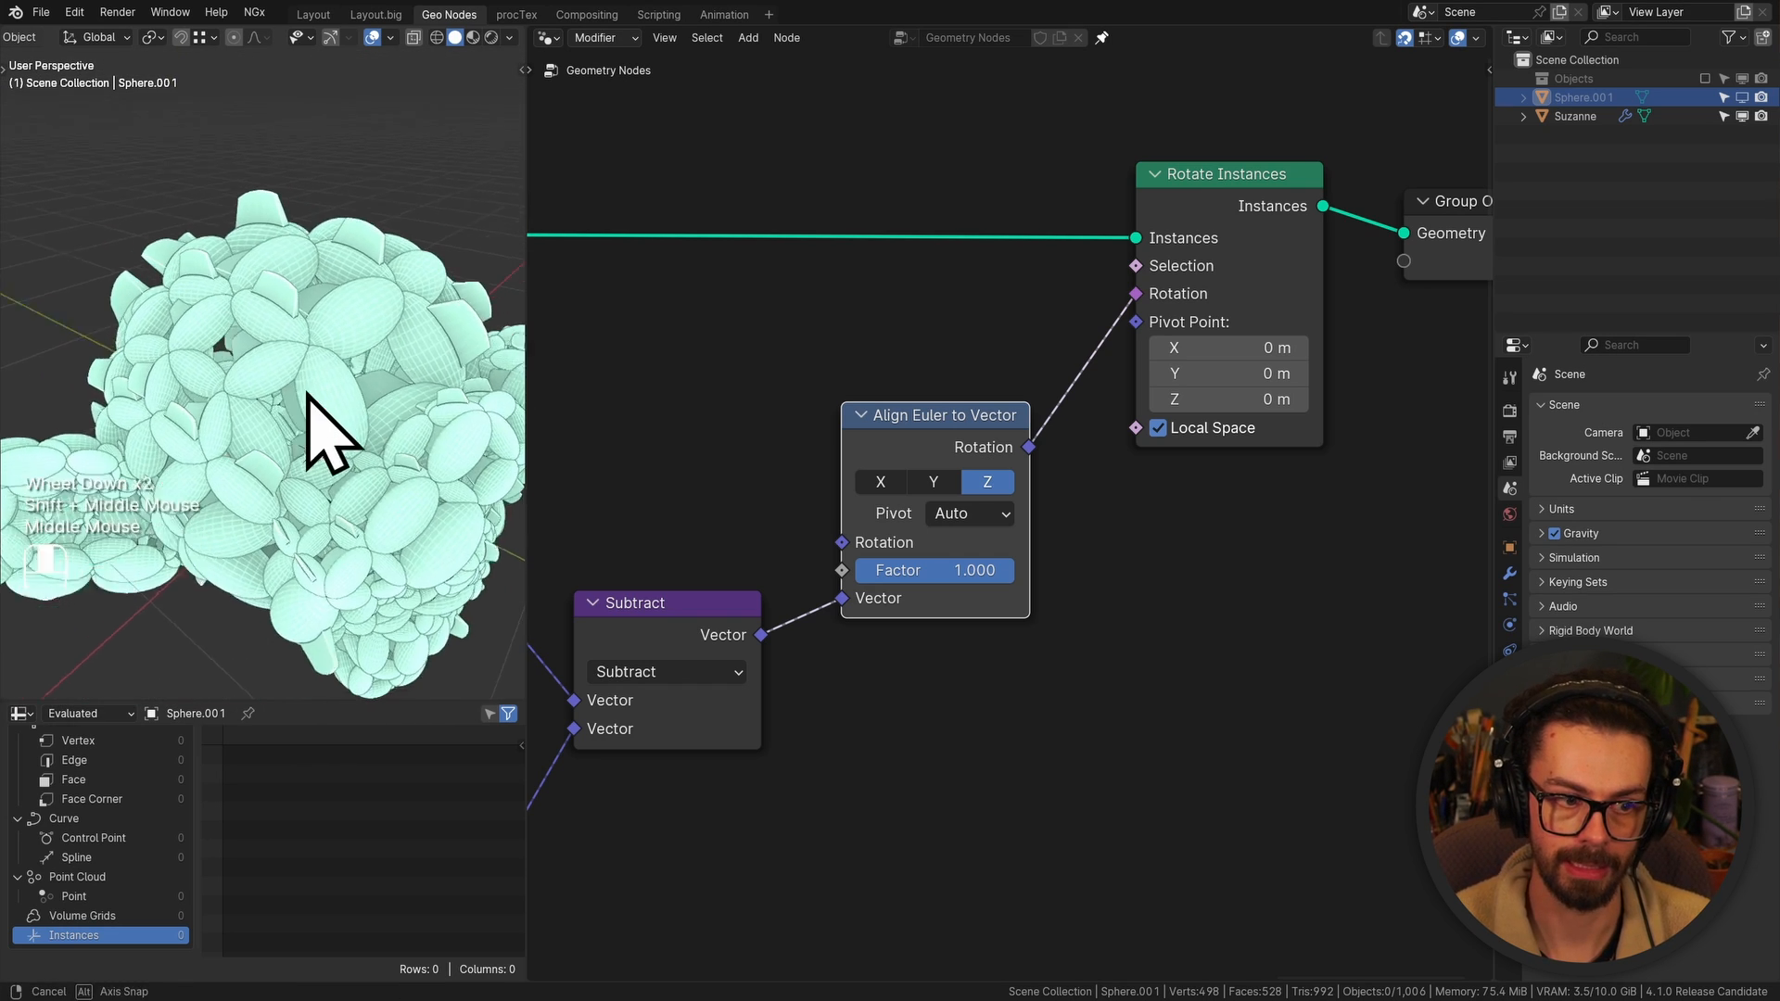
scroll(283, 389, up, 3)
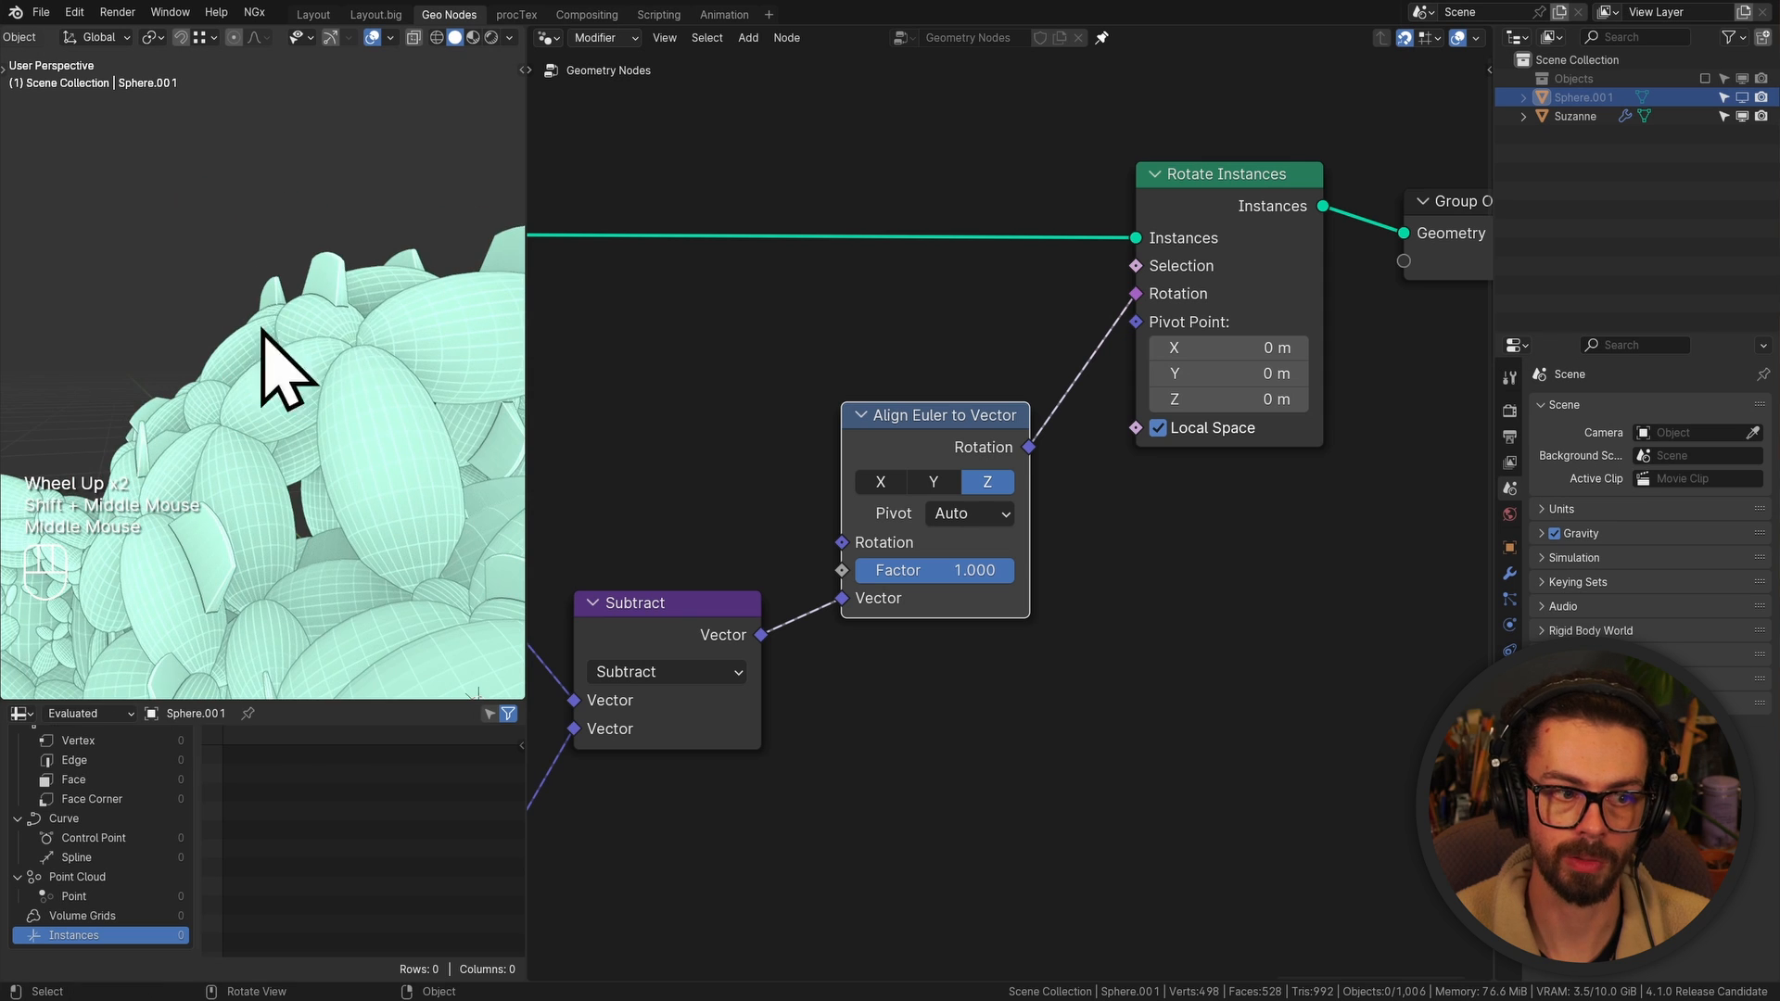
Draw a short annotation line pointing outward from the instances on Suzanne and erase it
key(d)
drag(324, 319, 293, 211)
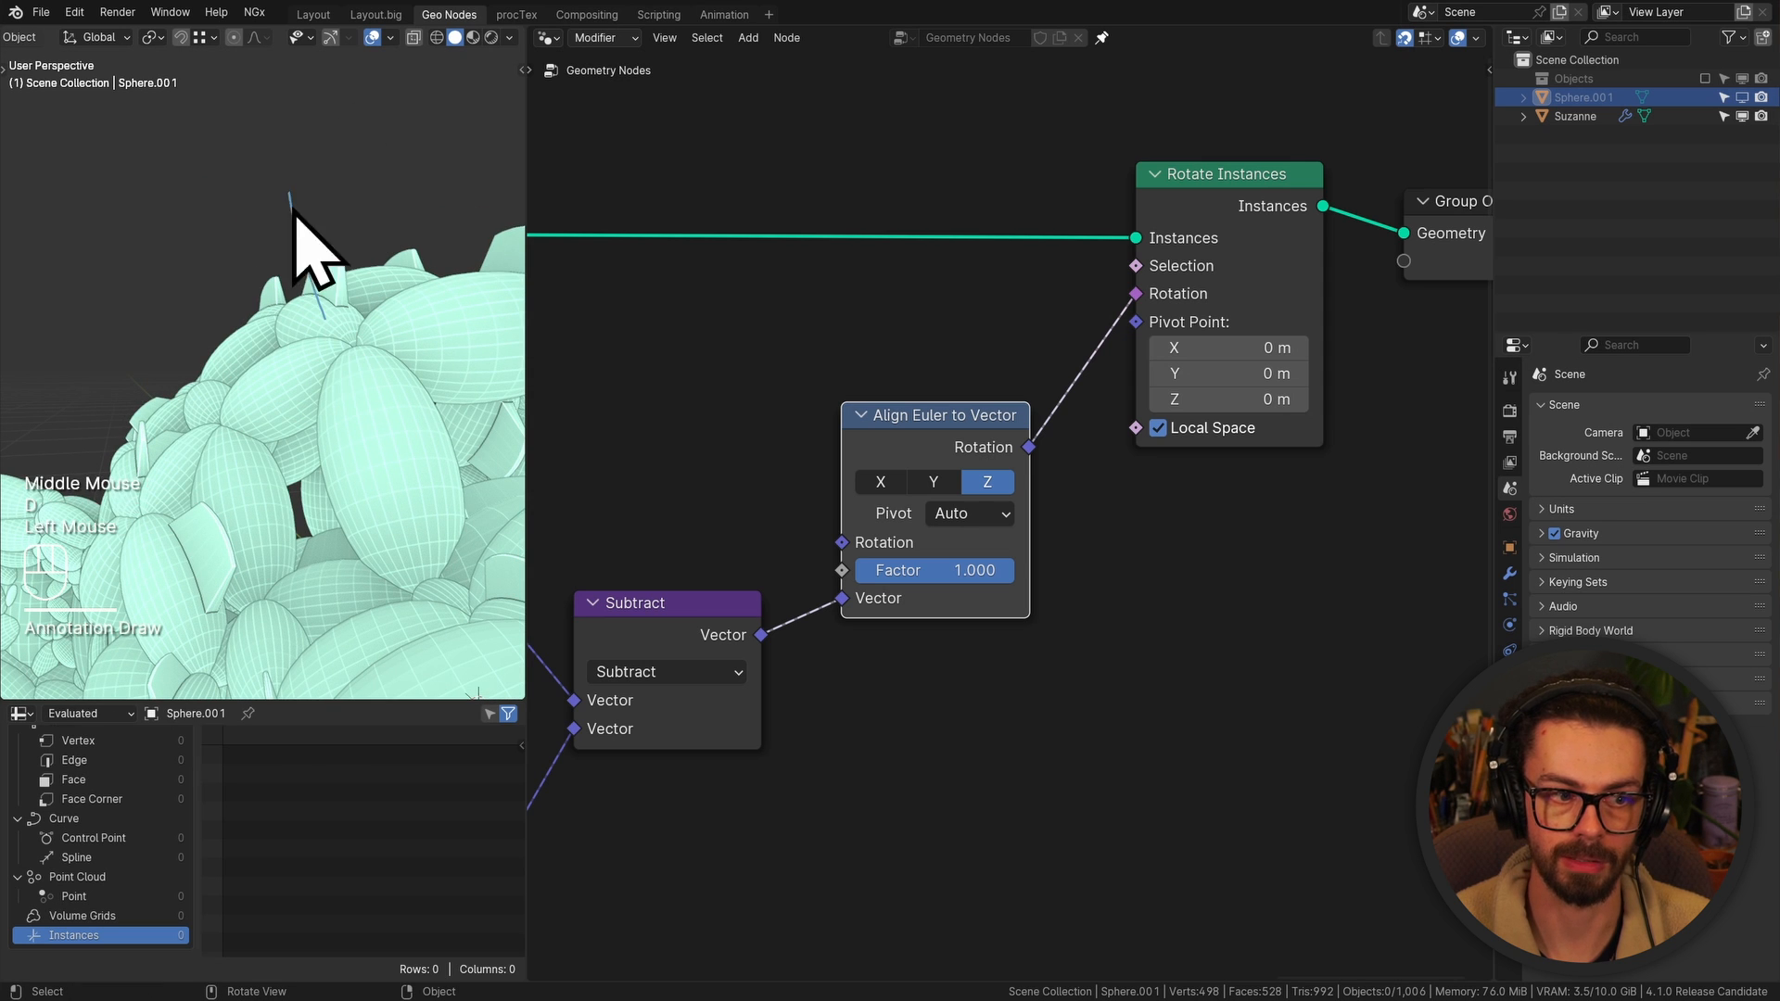
key(d)
right_drag(298, 278, 313, 292)
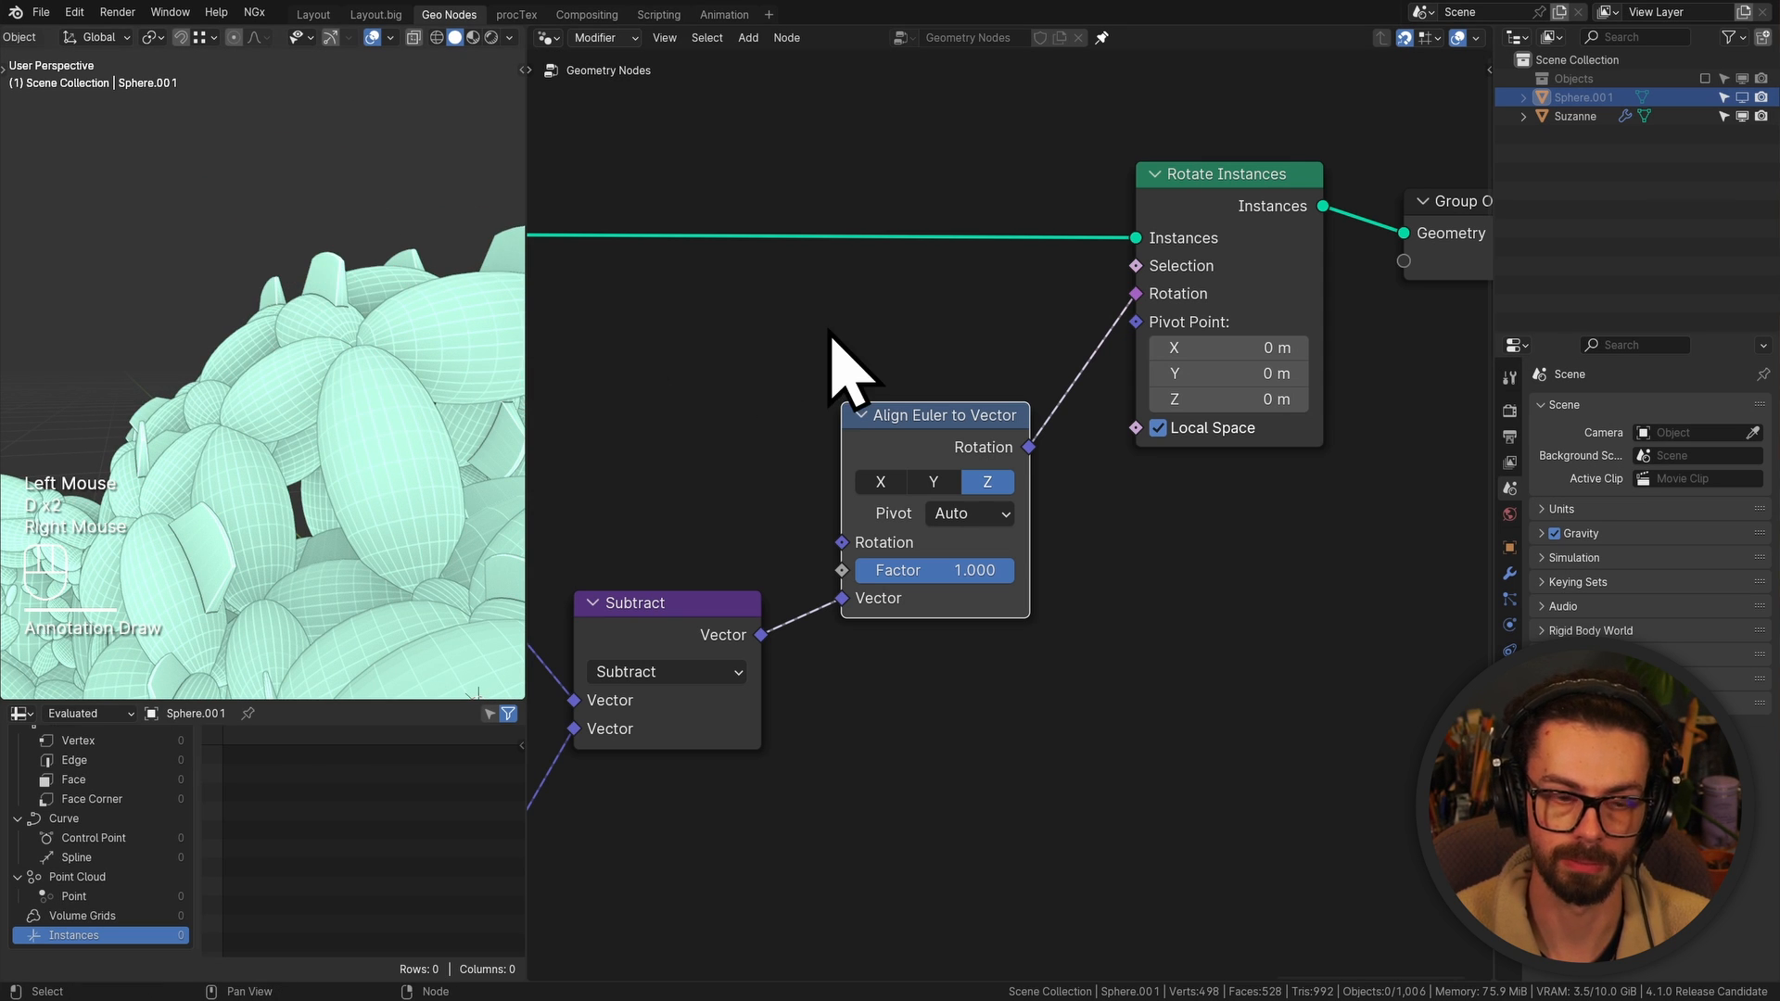
Move both Store Named Attribute nodes, Edge Vertices and Mesh to Points away from Group Input to open a gap
scroll(830, 336, down, 7)
middle_drag(798, 398, 898, 445)
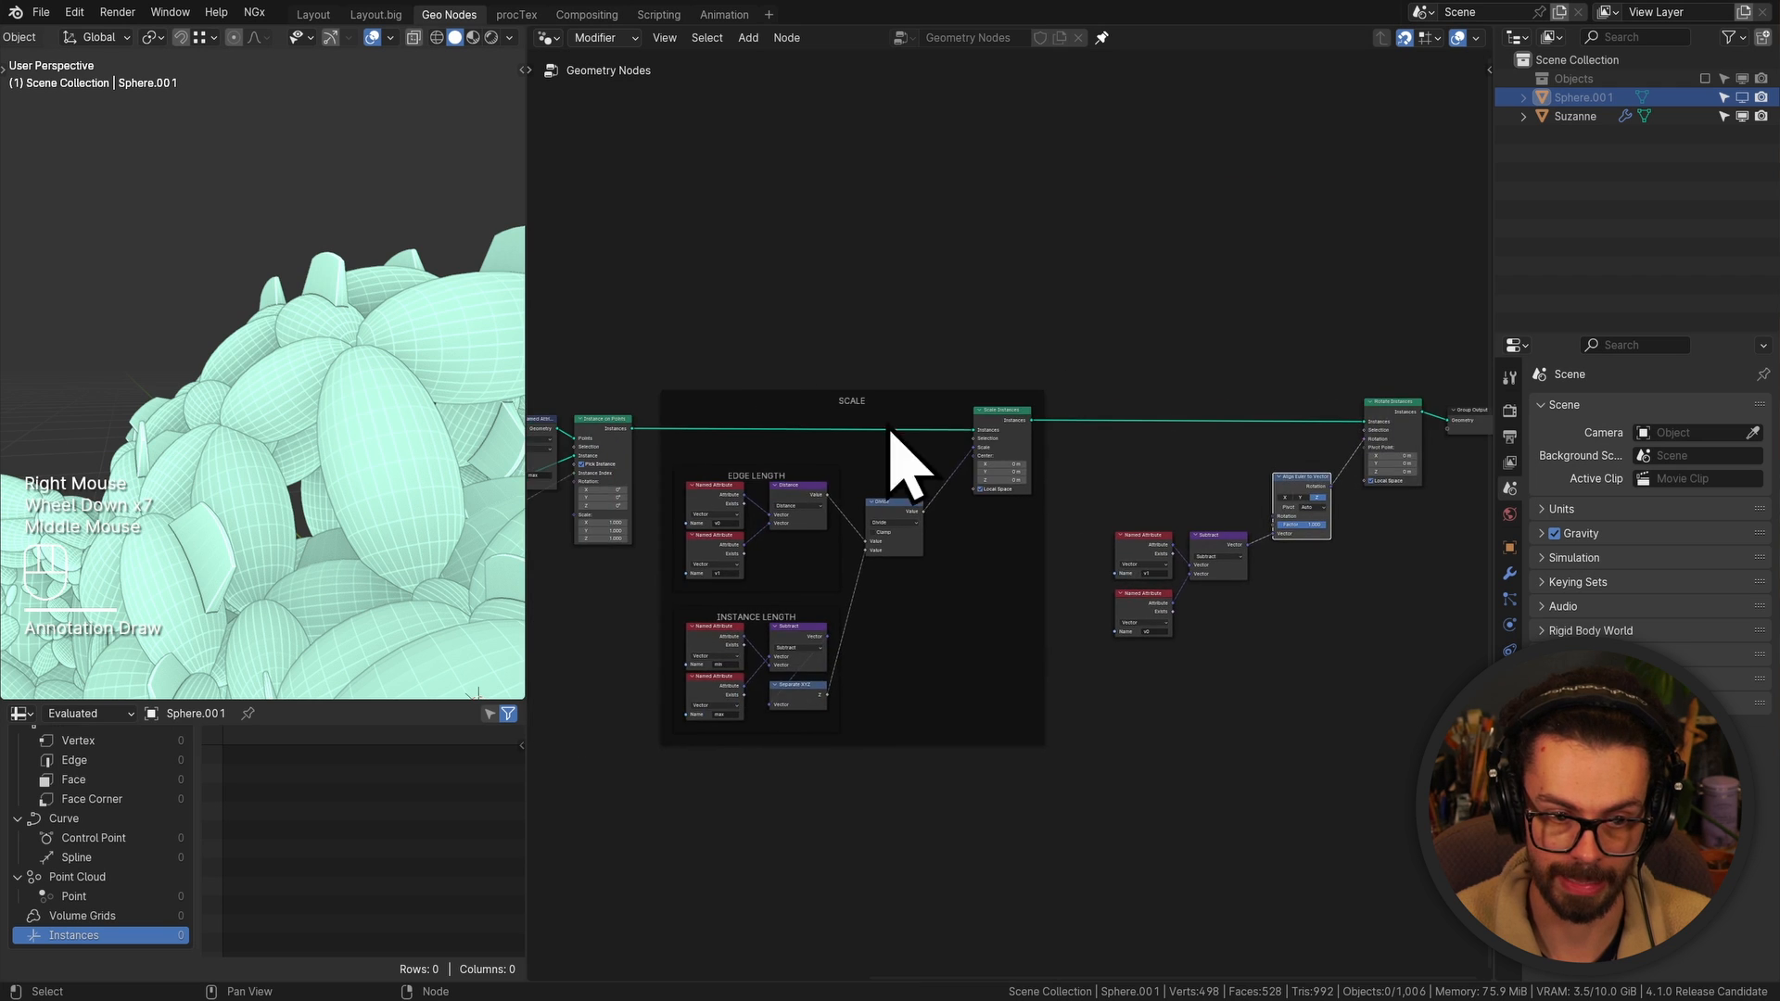
scroll(898, 445, up, 5)
scroll(771, 464, up, 1)
middle_drag(772, 464, 809, 479)
drag(1112, 644, 683, 342)
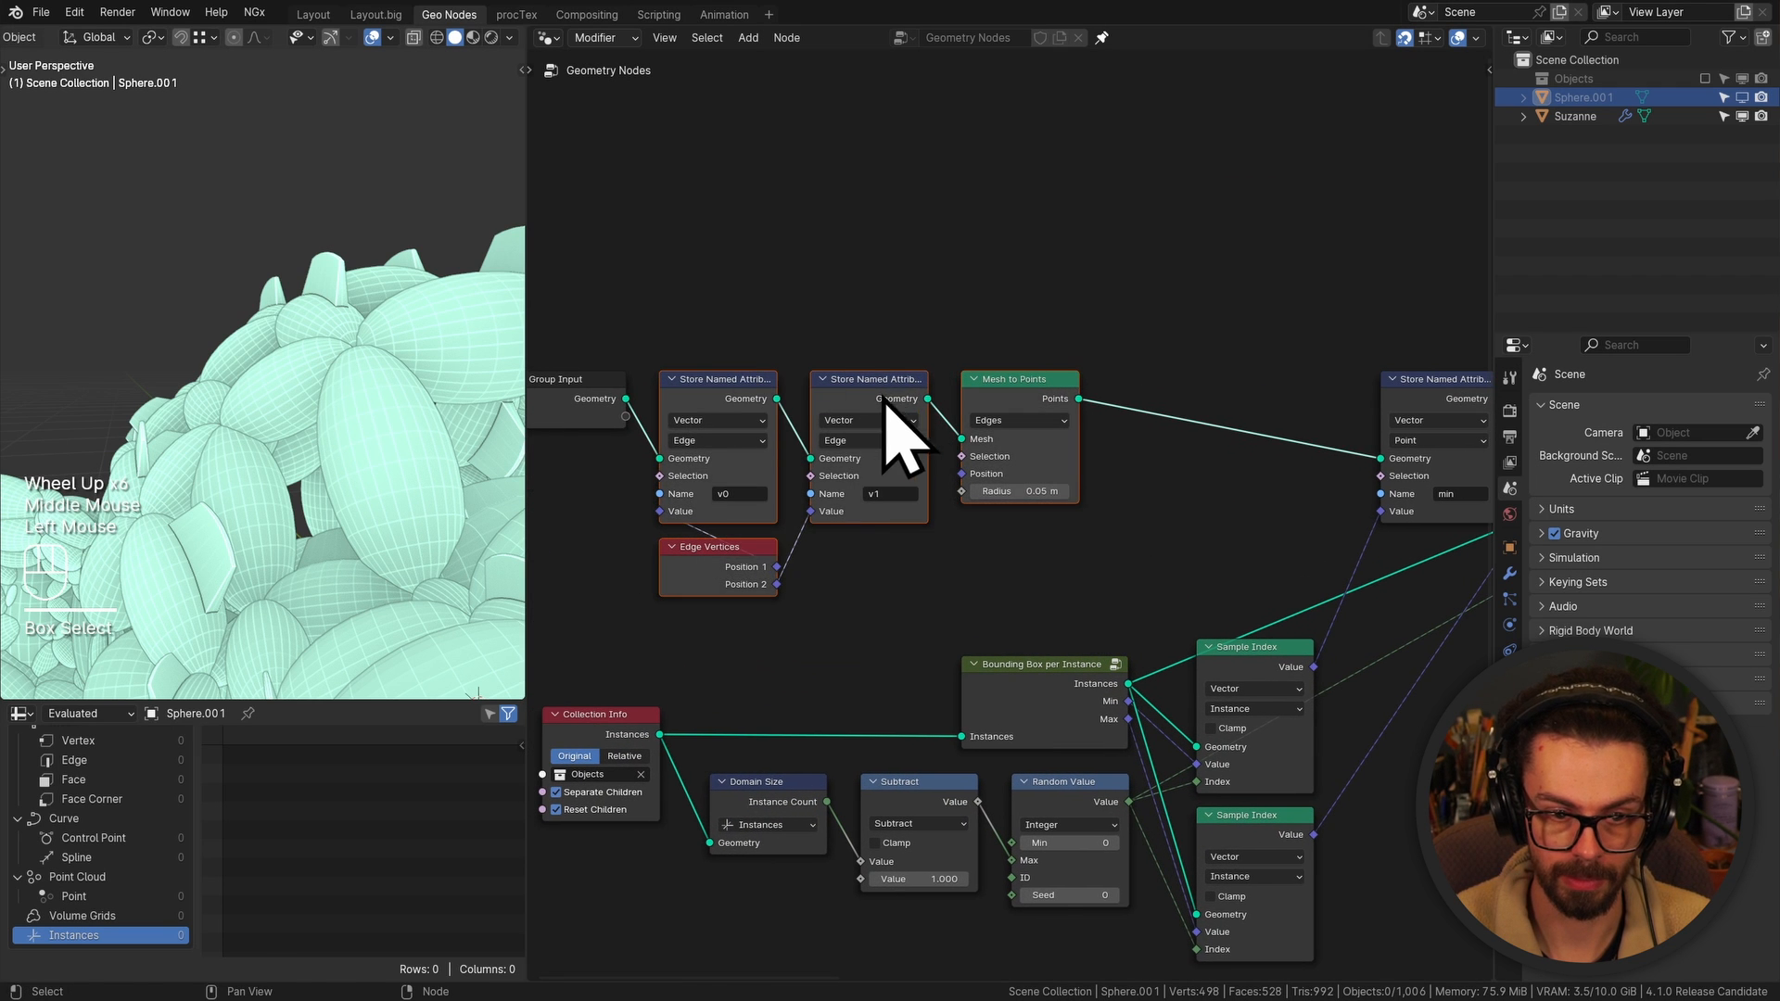
drag(894, 429, 1015, 398)
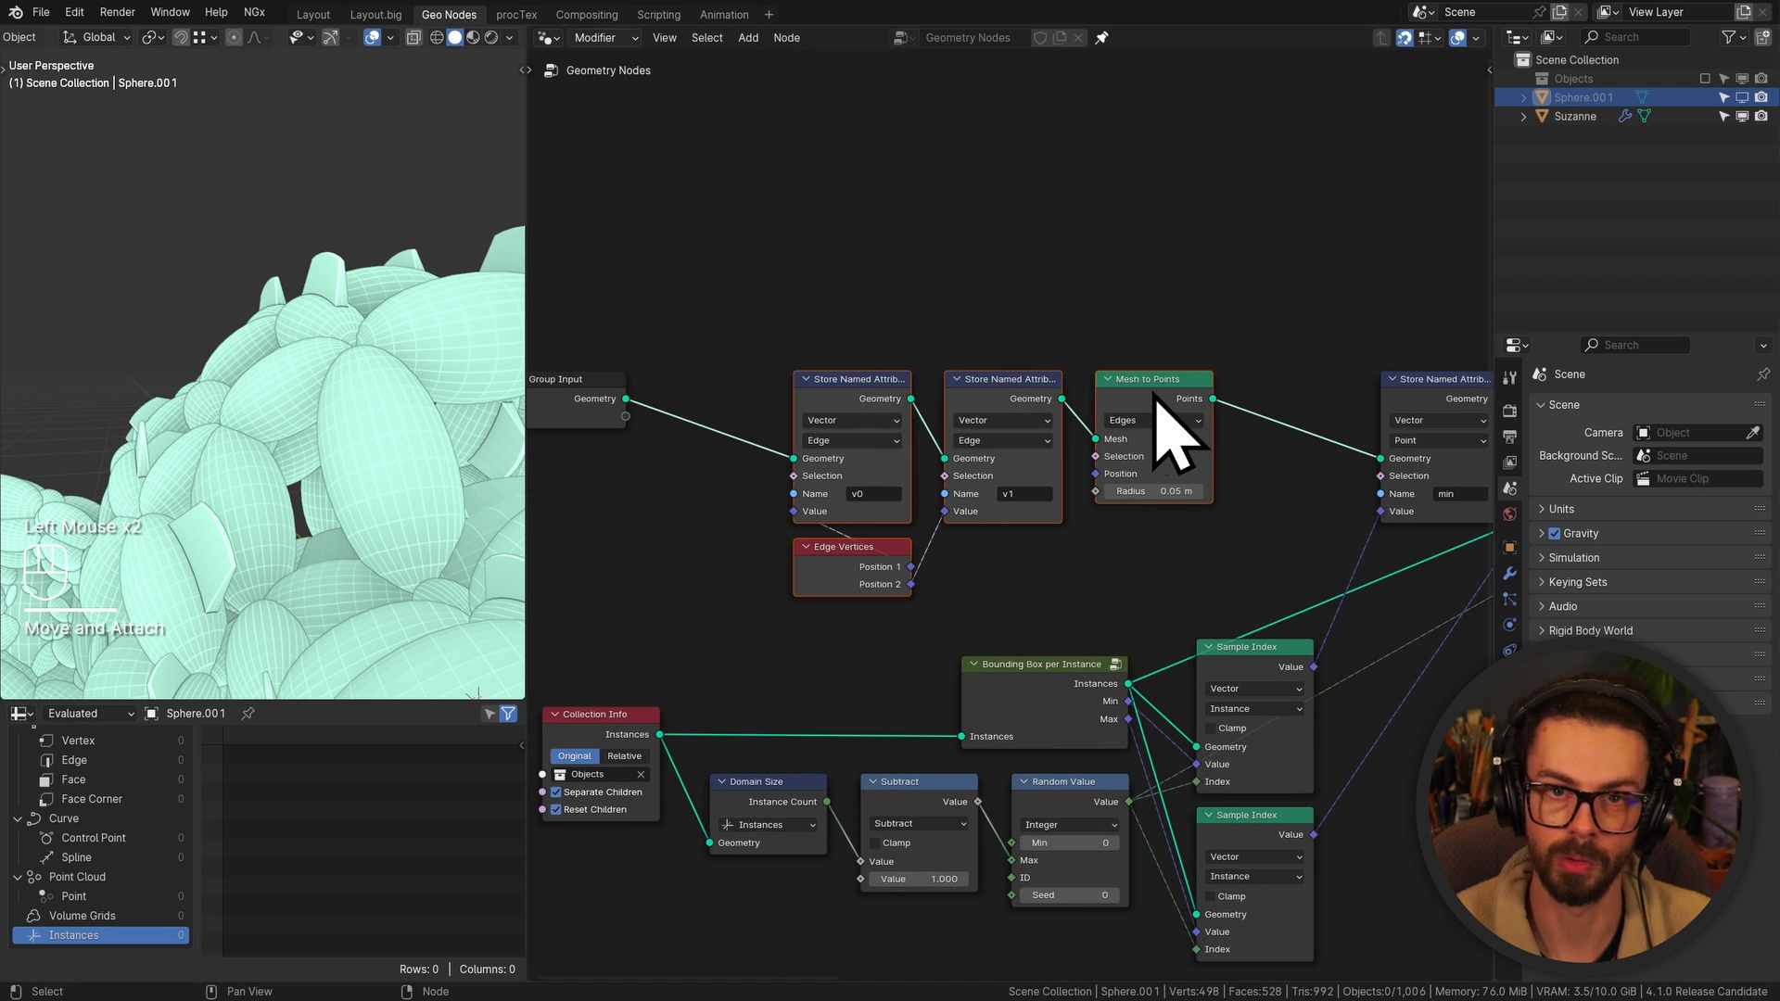
Duplicate the v0 Store Named Attribute node, insert it directly after Group Input, and link a Viewer to its output
middle_drag(802, 406, 1034, 428)
scroll(1113, 455, up, 3)
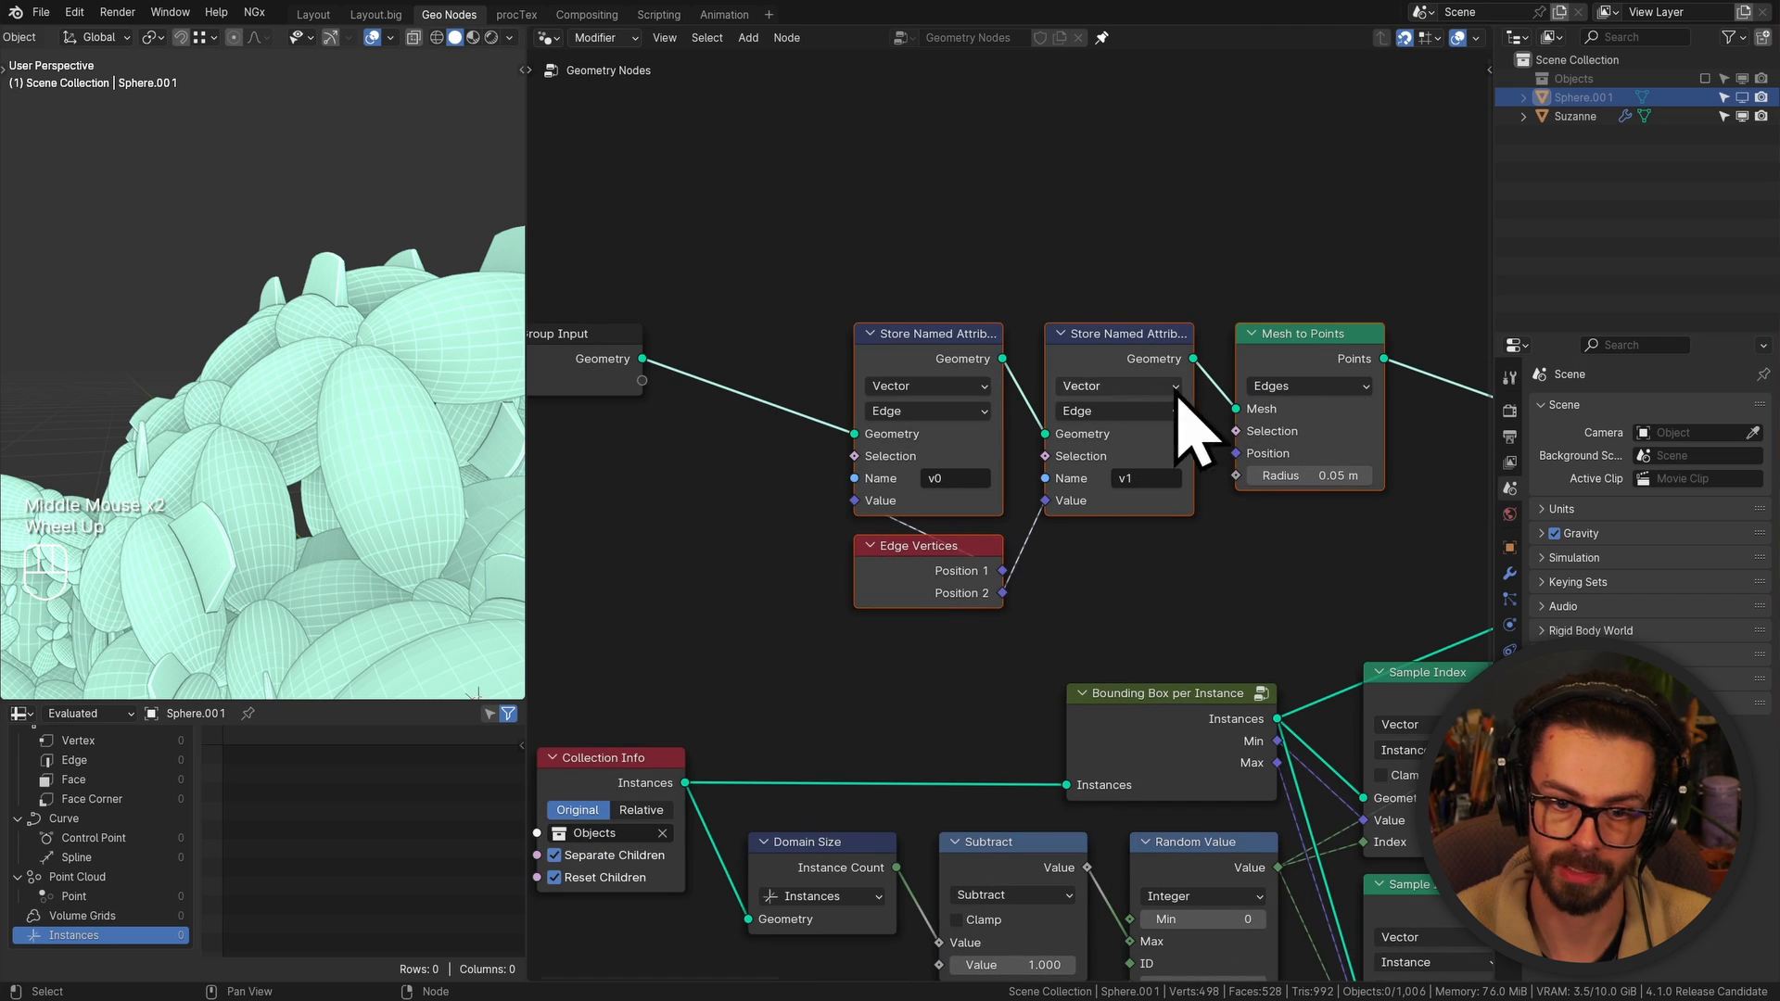
middle_drag(803, 393, 934, 409)
click(1149, 370)
key(shift+d)
click(961, 365)
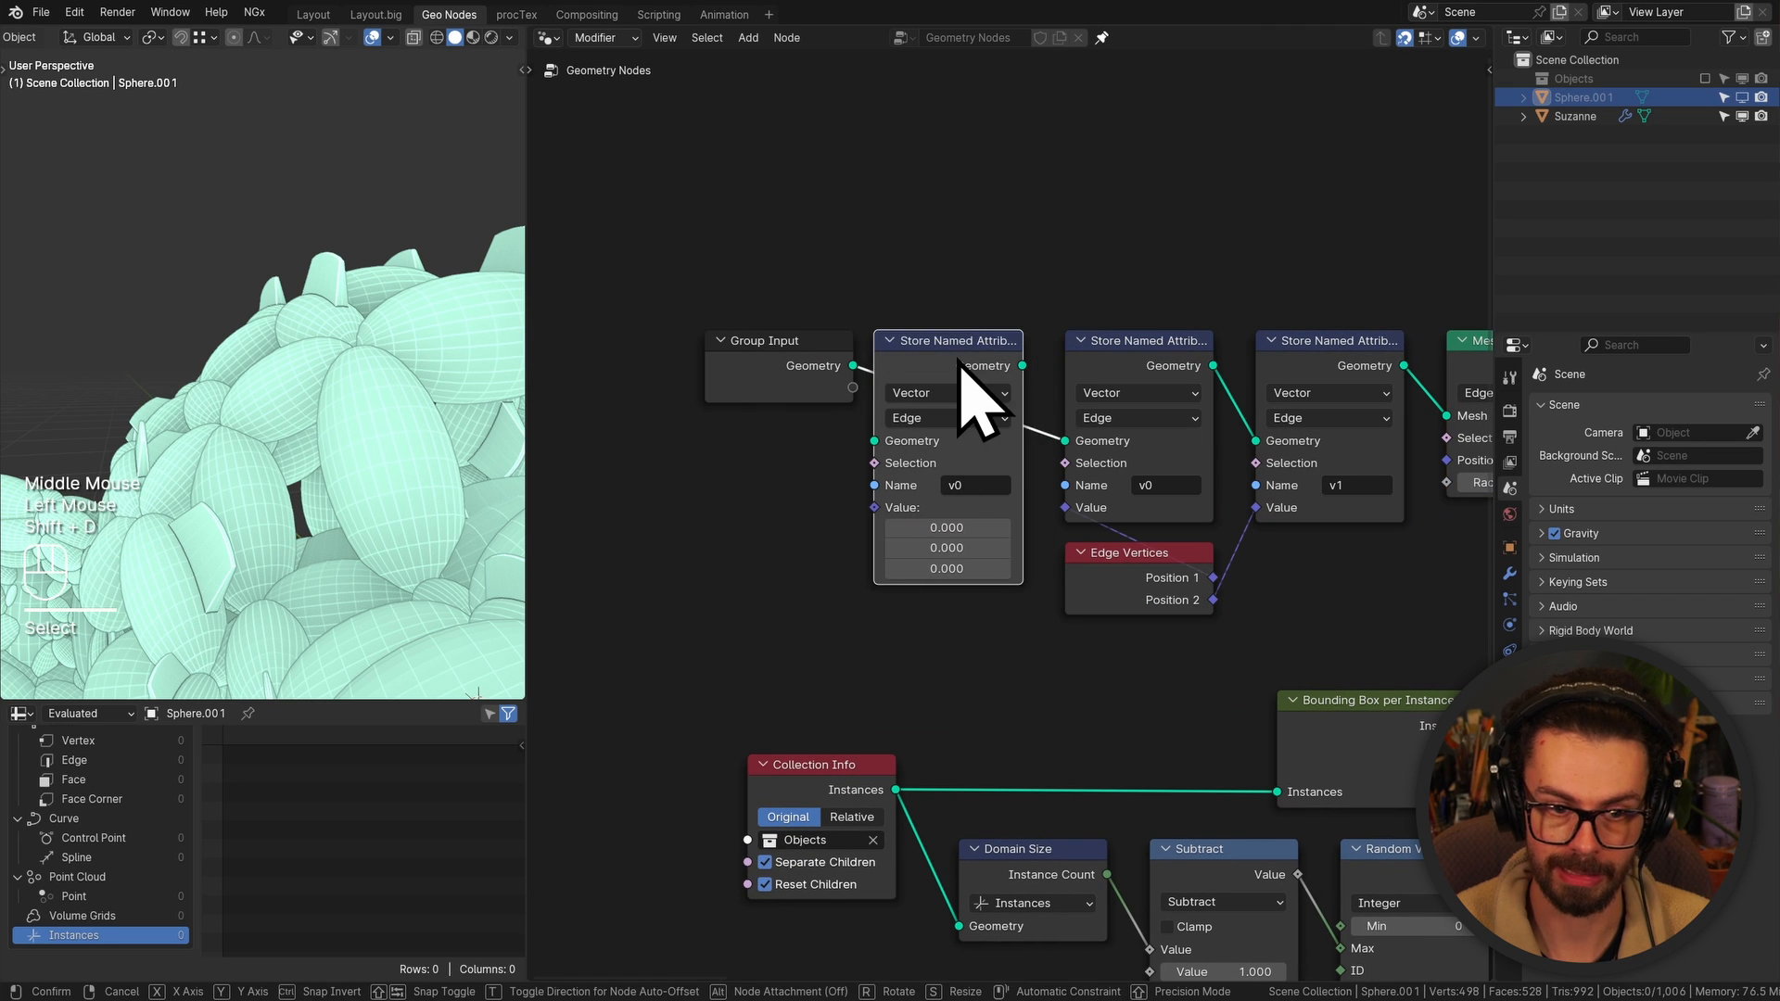
ctrl+shift+click(978, 364)
Move the Group Input node farther away from the duplicated Store Named Attribute node
middle_drag(270, 398, 370, 429)
middle_drag(788, 441, 926, 414)
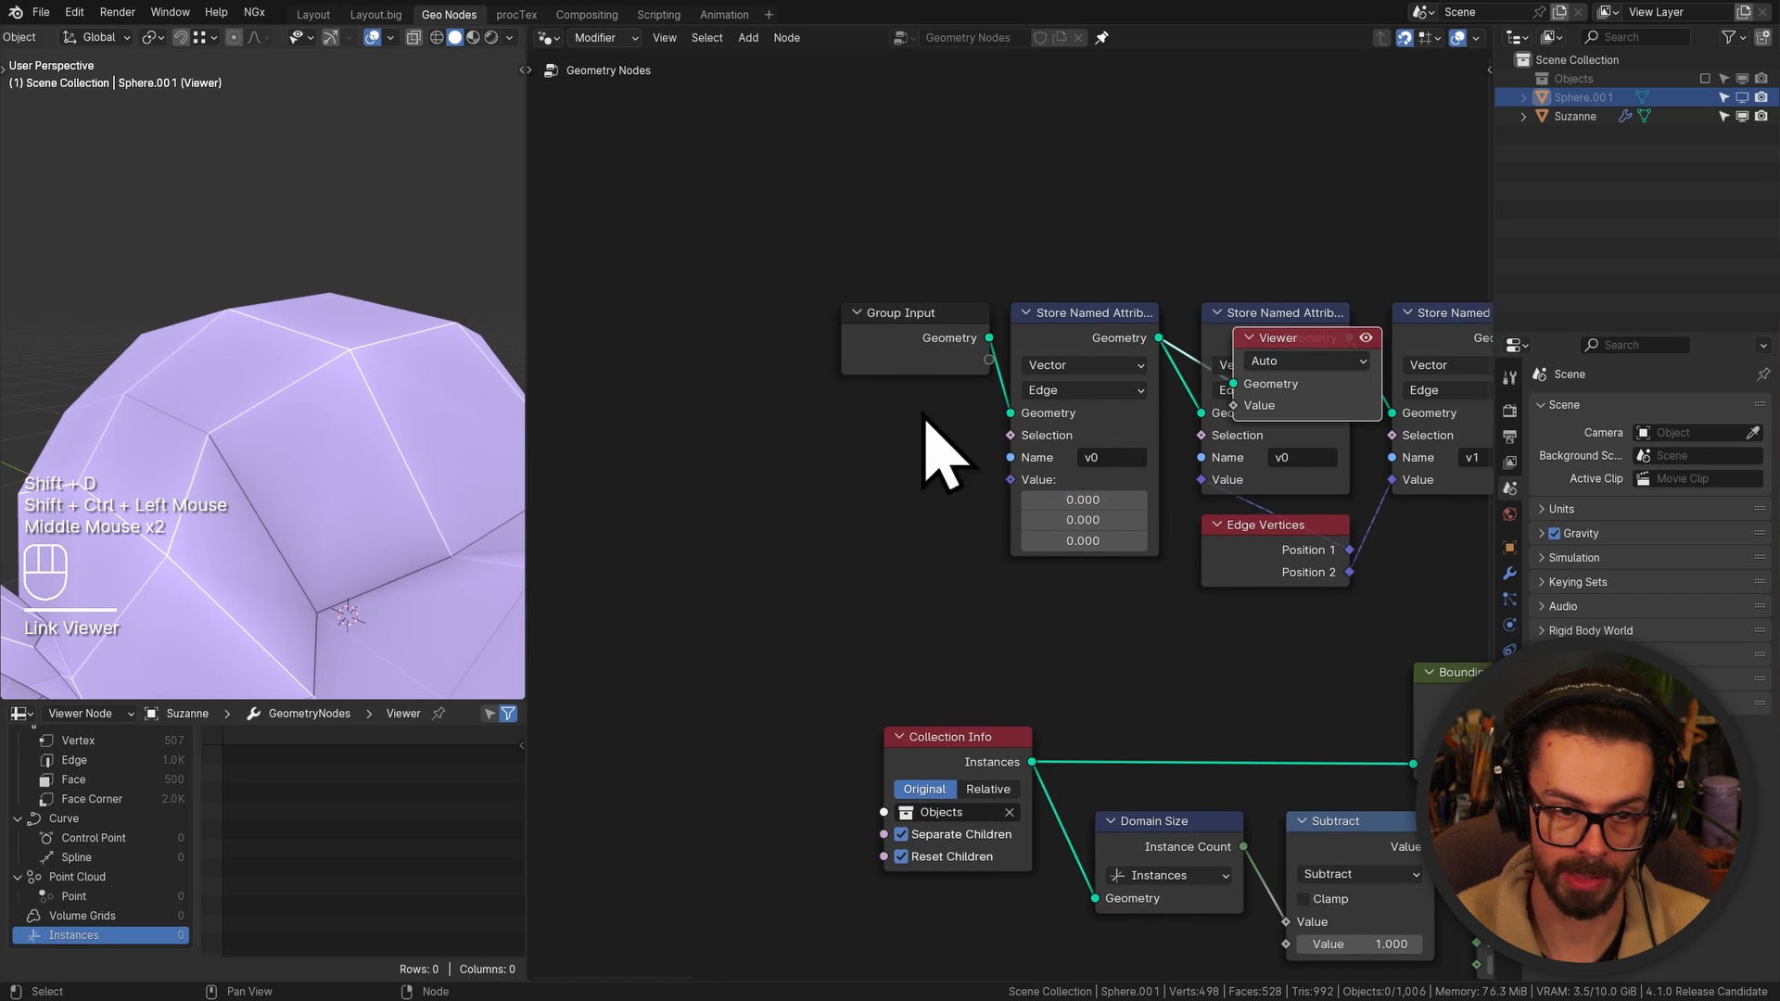
click(871, 329)
key(g)
click(826, 326)
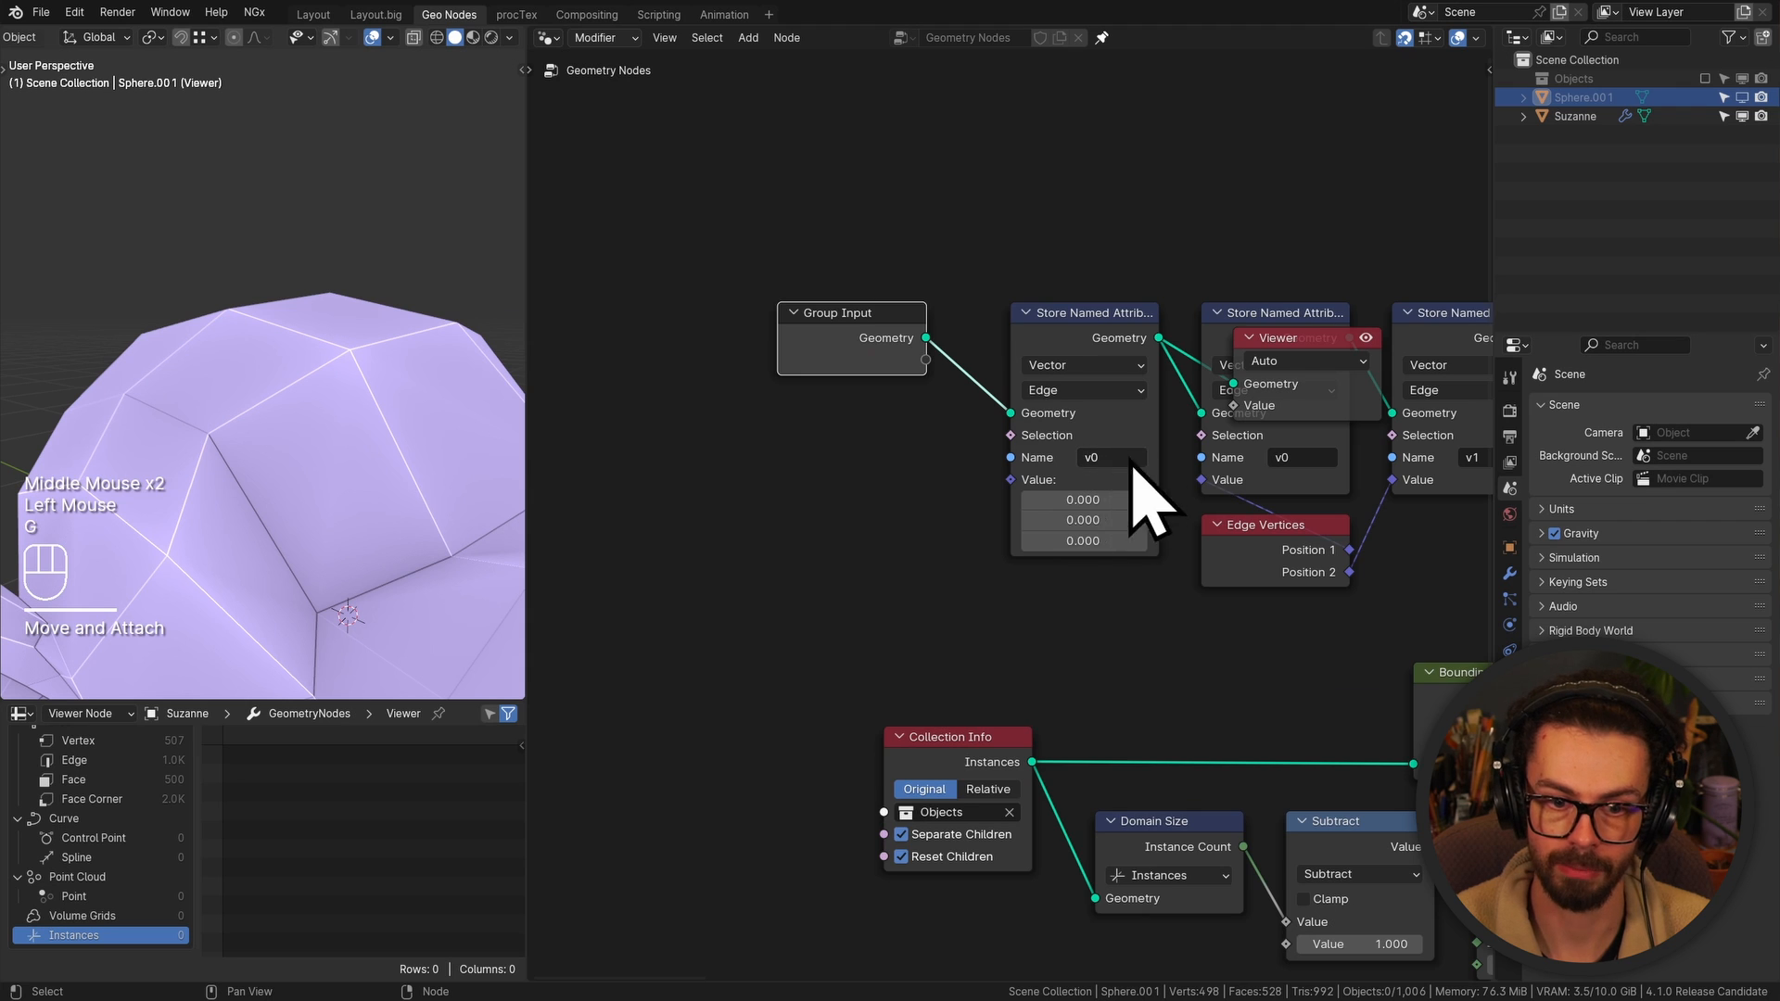
middle_drag(1133, 464, 922, 441)
middle_drag(768, 341, 965, 358)
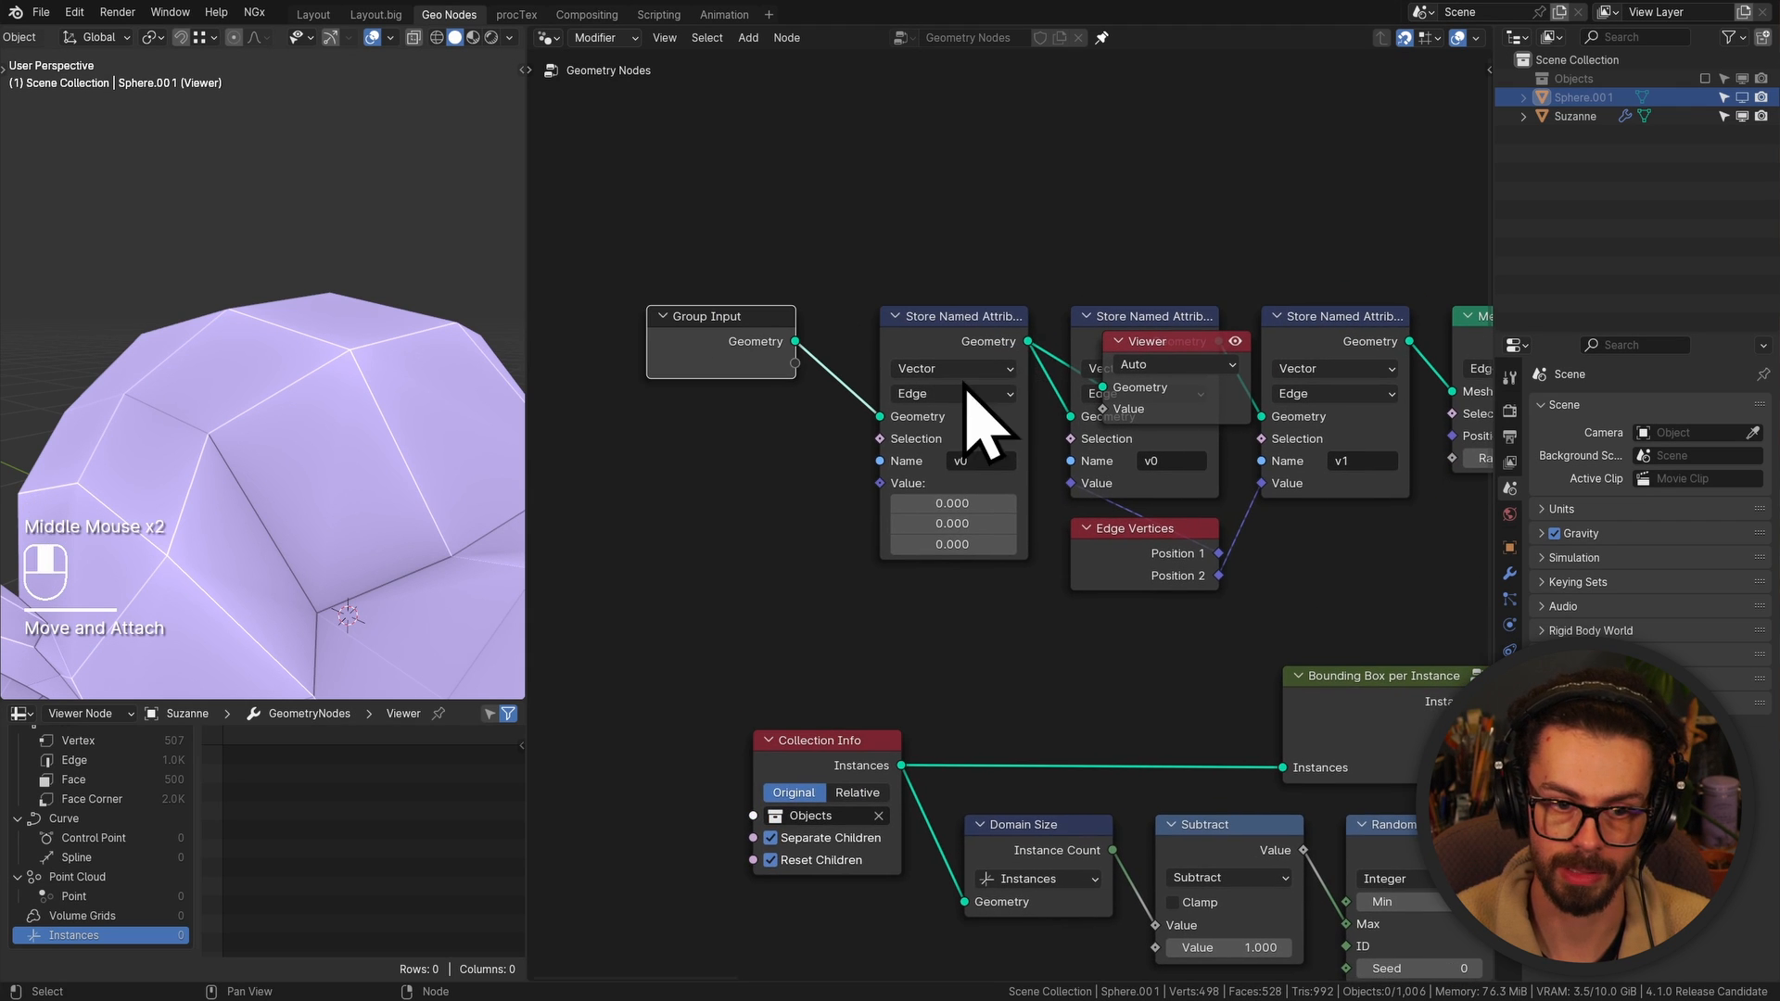
Name the duplicated Store Named Attribute's attribute norm and connect a Normal node placed underneath to its Value input
click(983, 460)
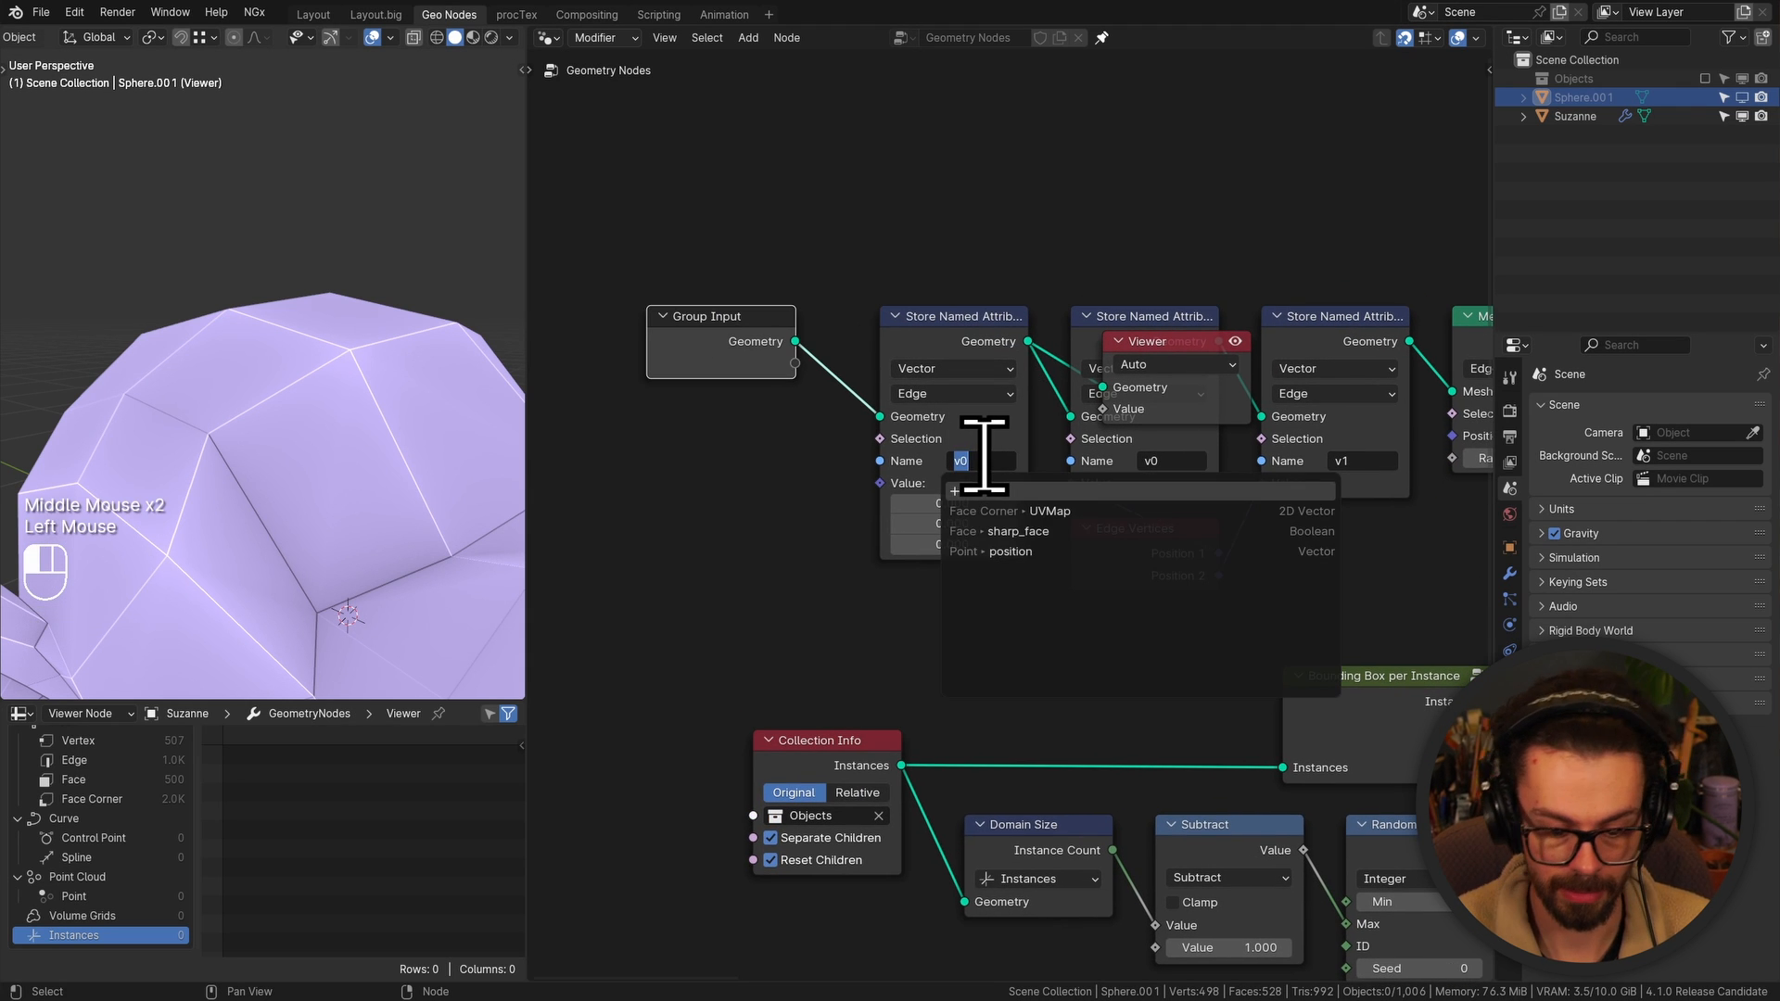
key(Return)
drag(880, 483, 708, 529)
text(normal)
key(Return)
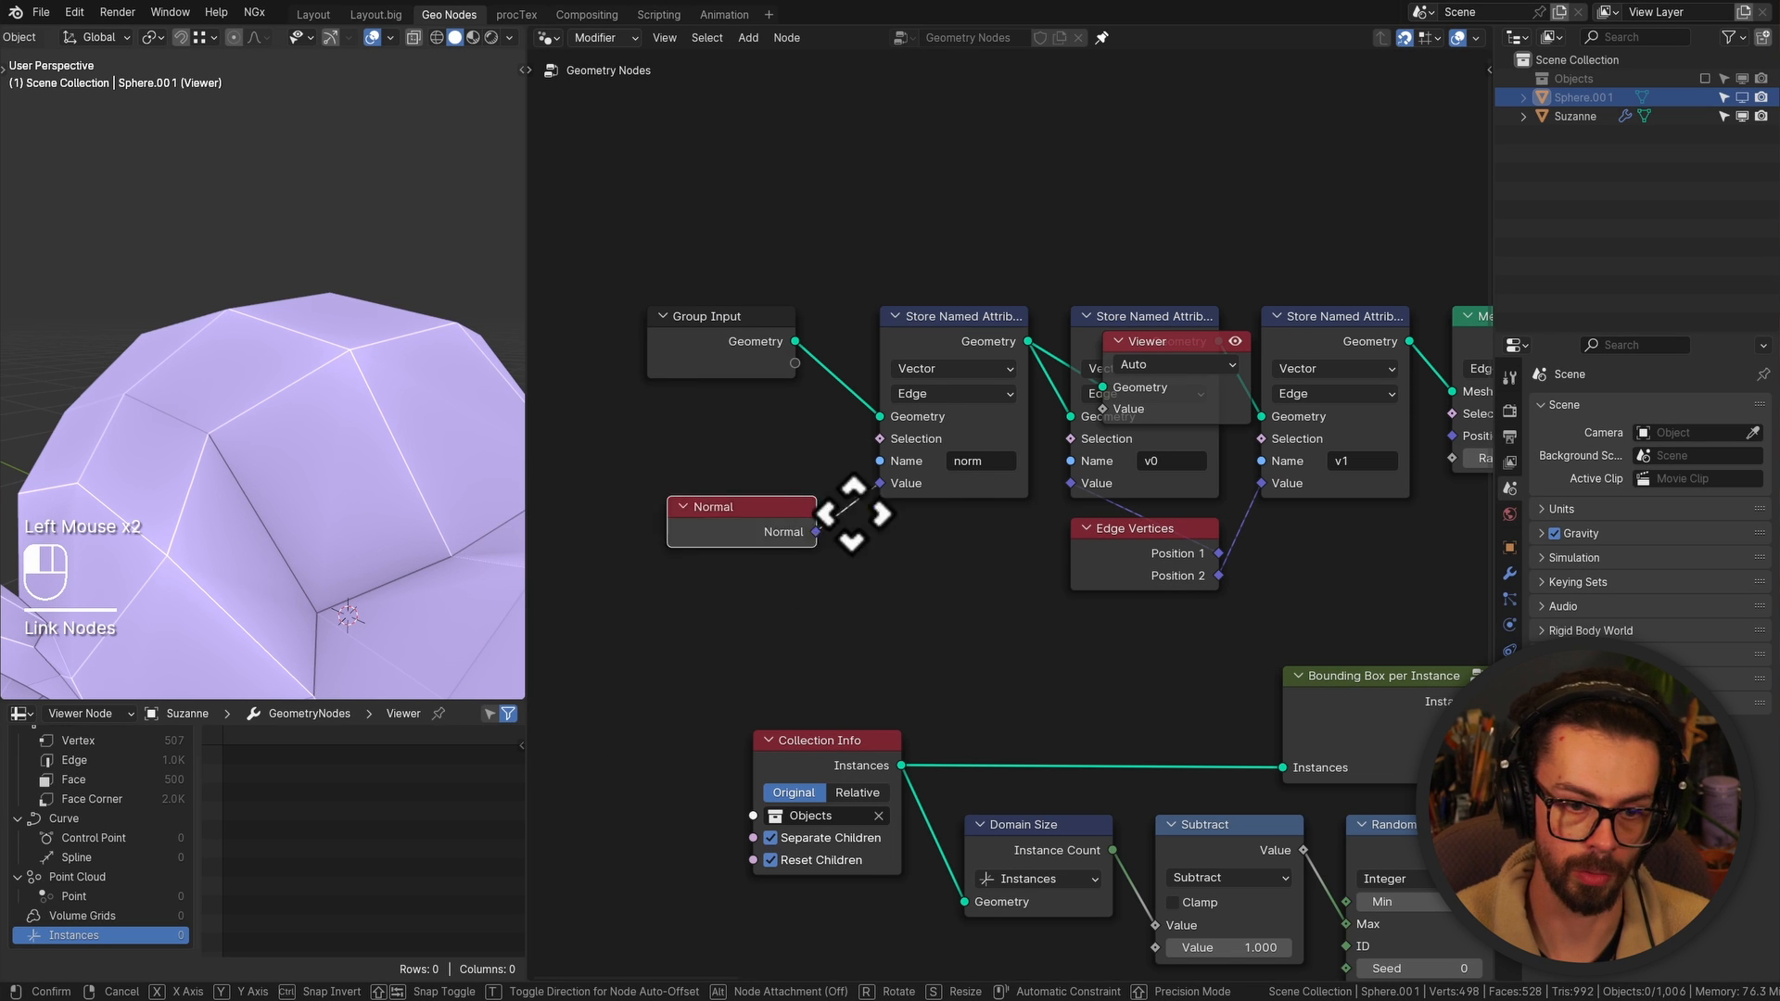
click(1025, 530)
Delete the Viewer node and move Group Input closer to the norm Store Named Attribute node
click(1170, 352)
key(x)
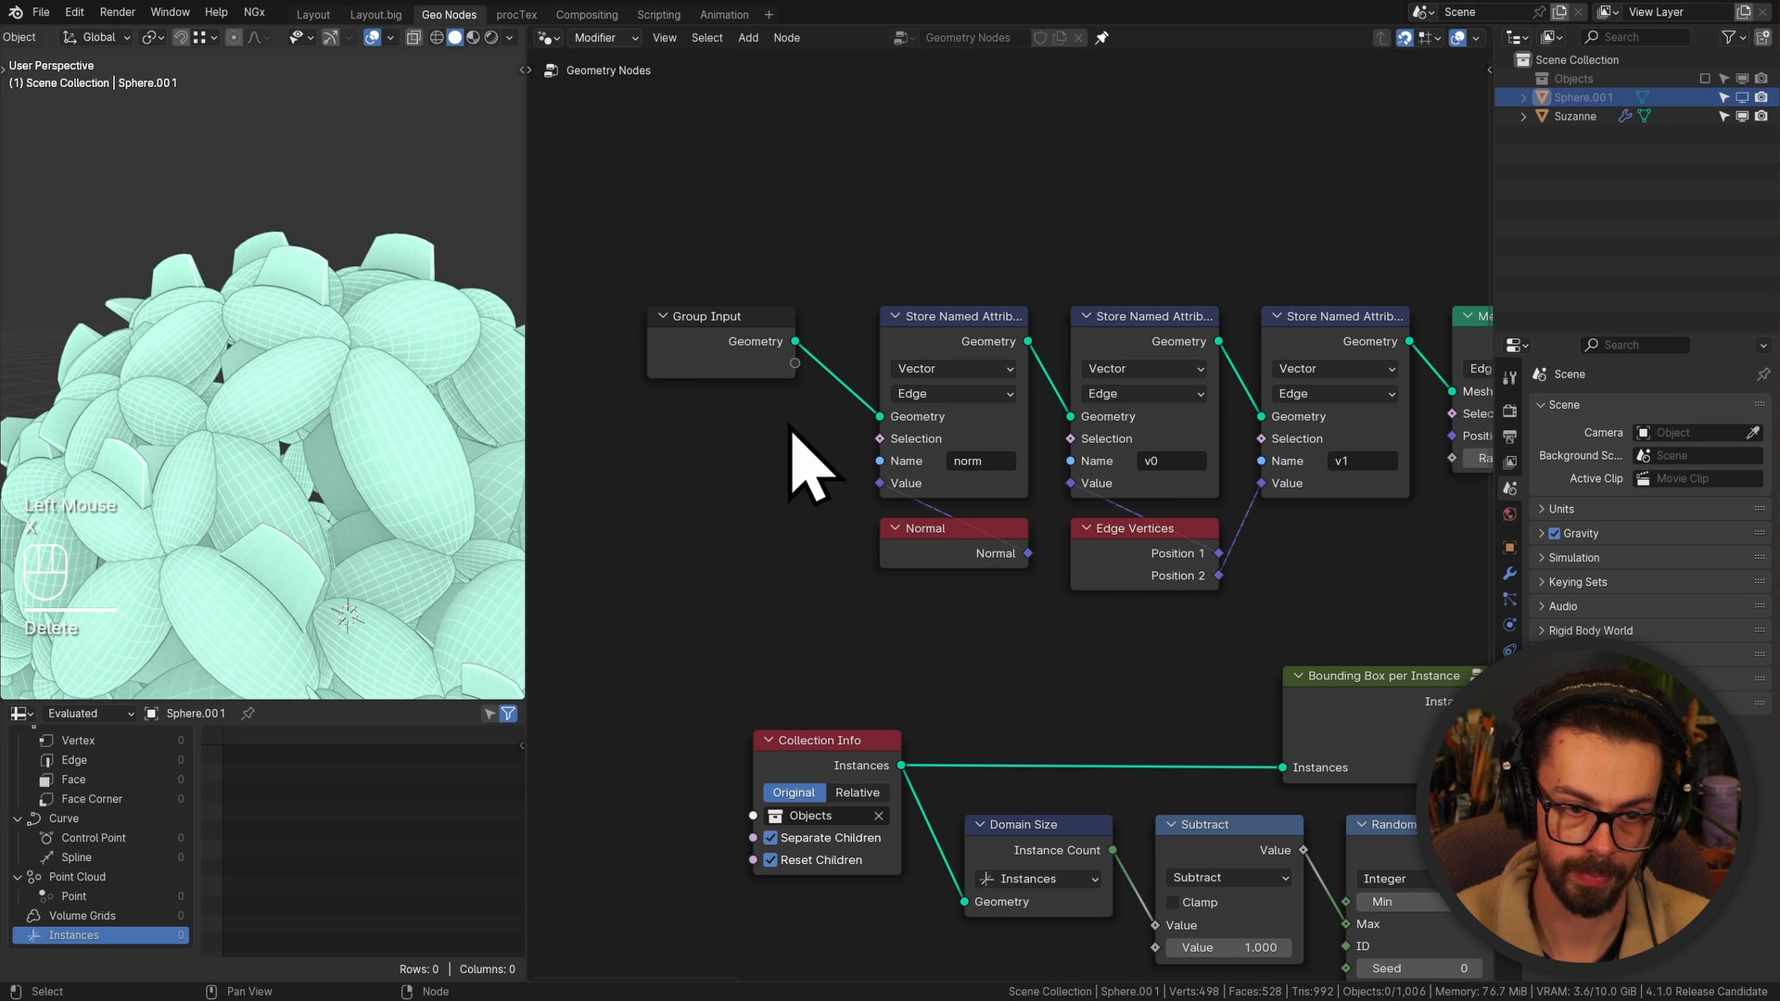
click(719, 320)
key(g)
click(771, 282)
Move Rotate Instances and Group Output aside and insert a duplicate of Align Euler to Vector just before Rotate Instances
scroll(973, 343, down, 3)
middle_drag(1393, 411, 1276, 408)
drag(1218, 482, 1012, 311)
key(g)
key(x)
click(1092, 320)
ctrl+middle_drag(862, 480, 826, 417)
click(826, 418)
key(shift+d)
click(1143, 399)
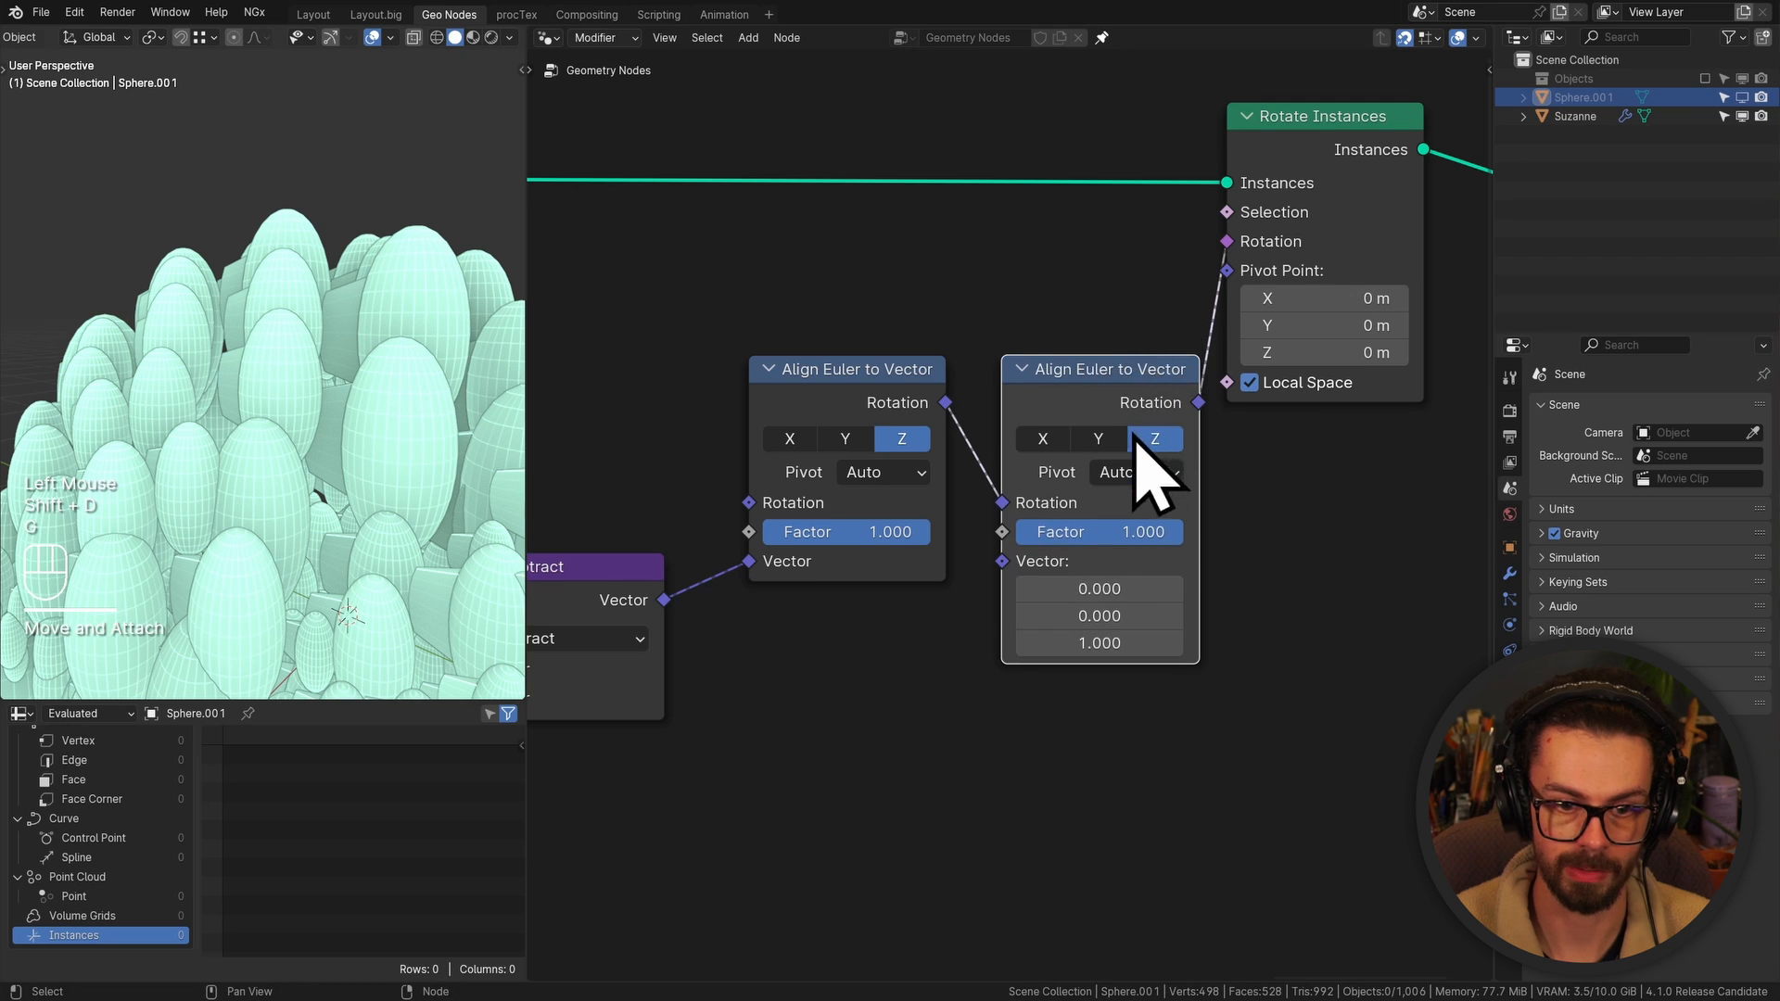
Add a Named Attribute node reading norm and connect its Attribute output to the second Align Euler to Vector's Vector input
middle_drag(1153, 457, 1243, 345)
key(shift+a)
click(1020, 598)
text(na)
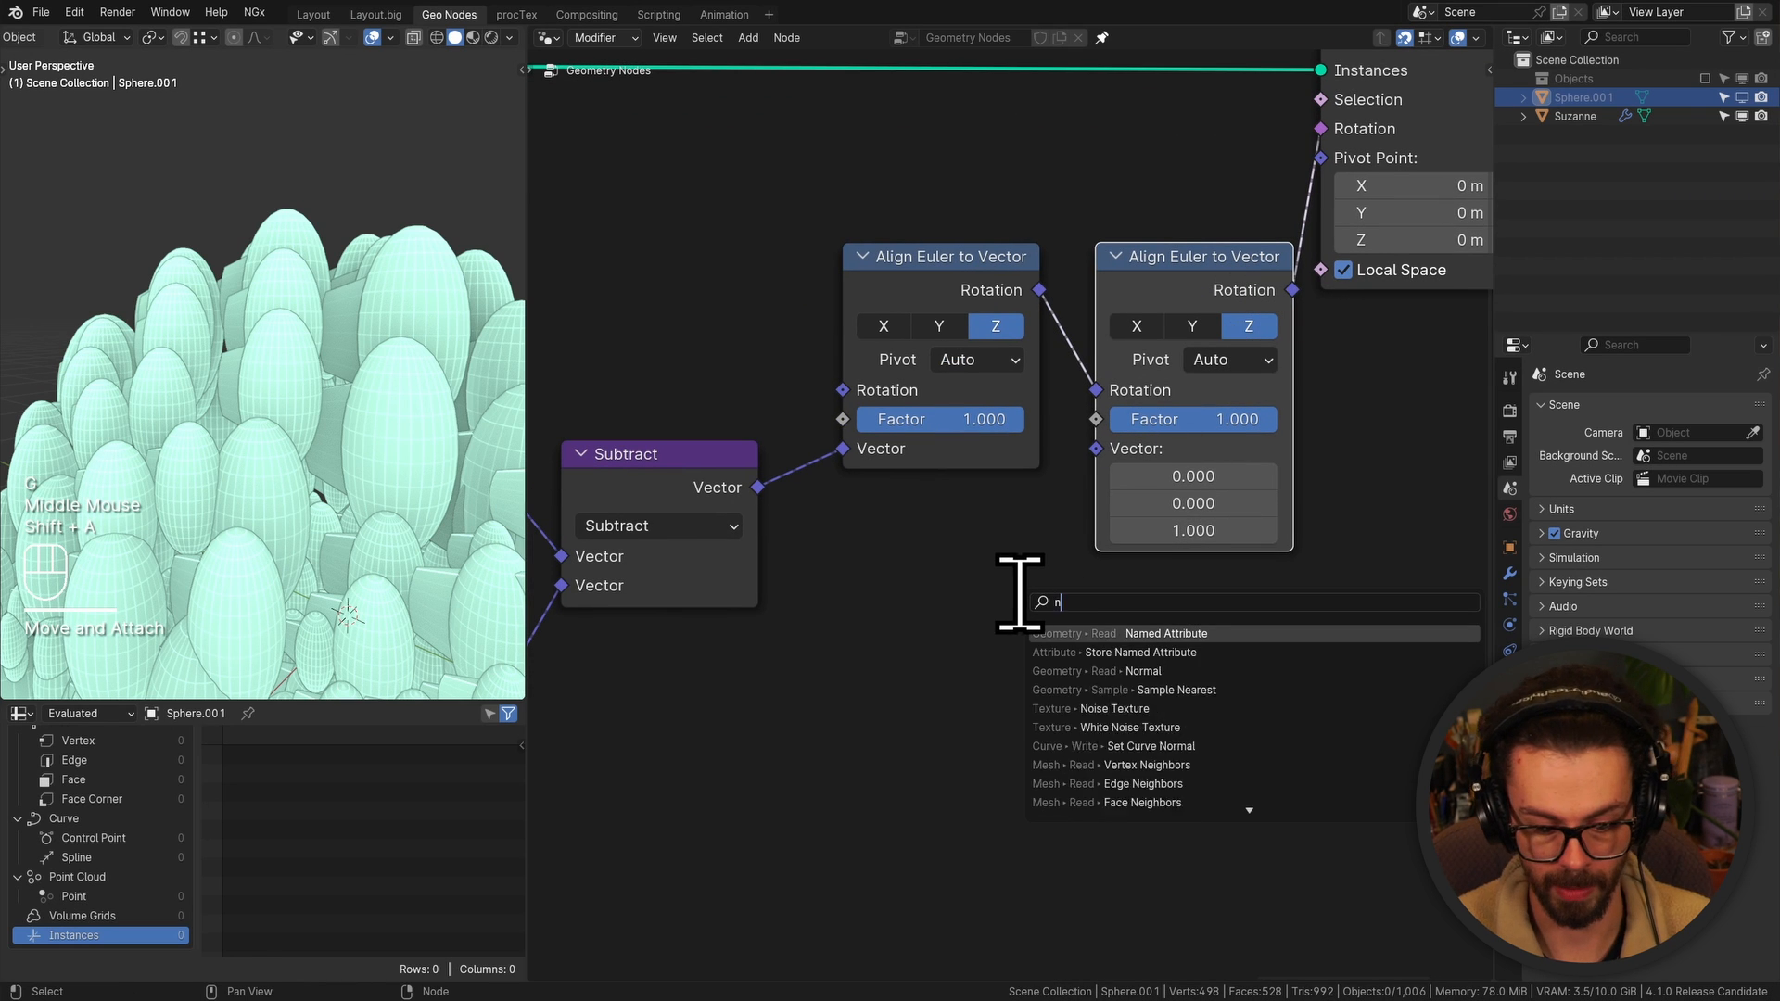
key(Return)
click(851, 536)
click(956, 667)
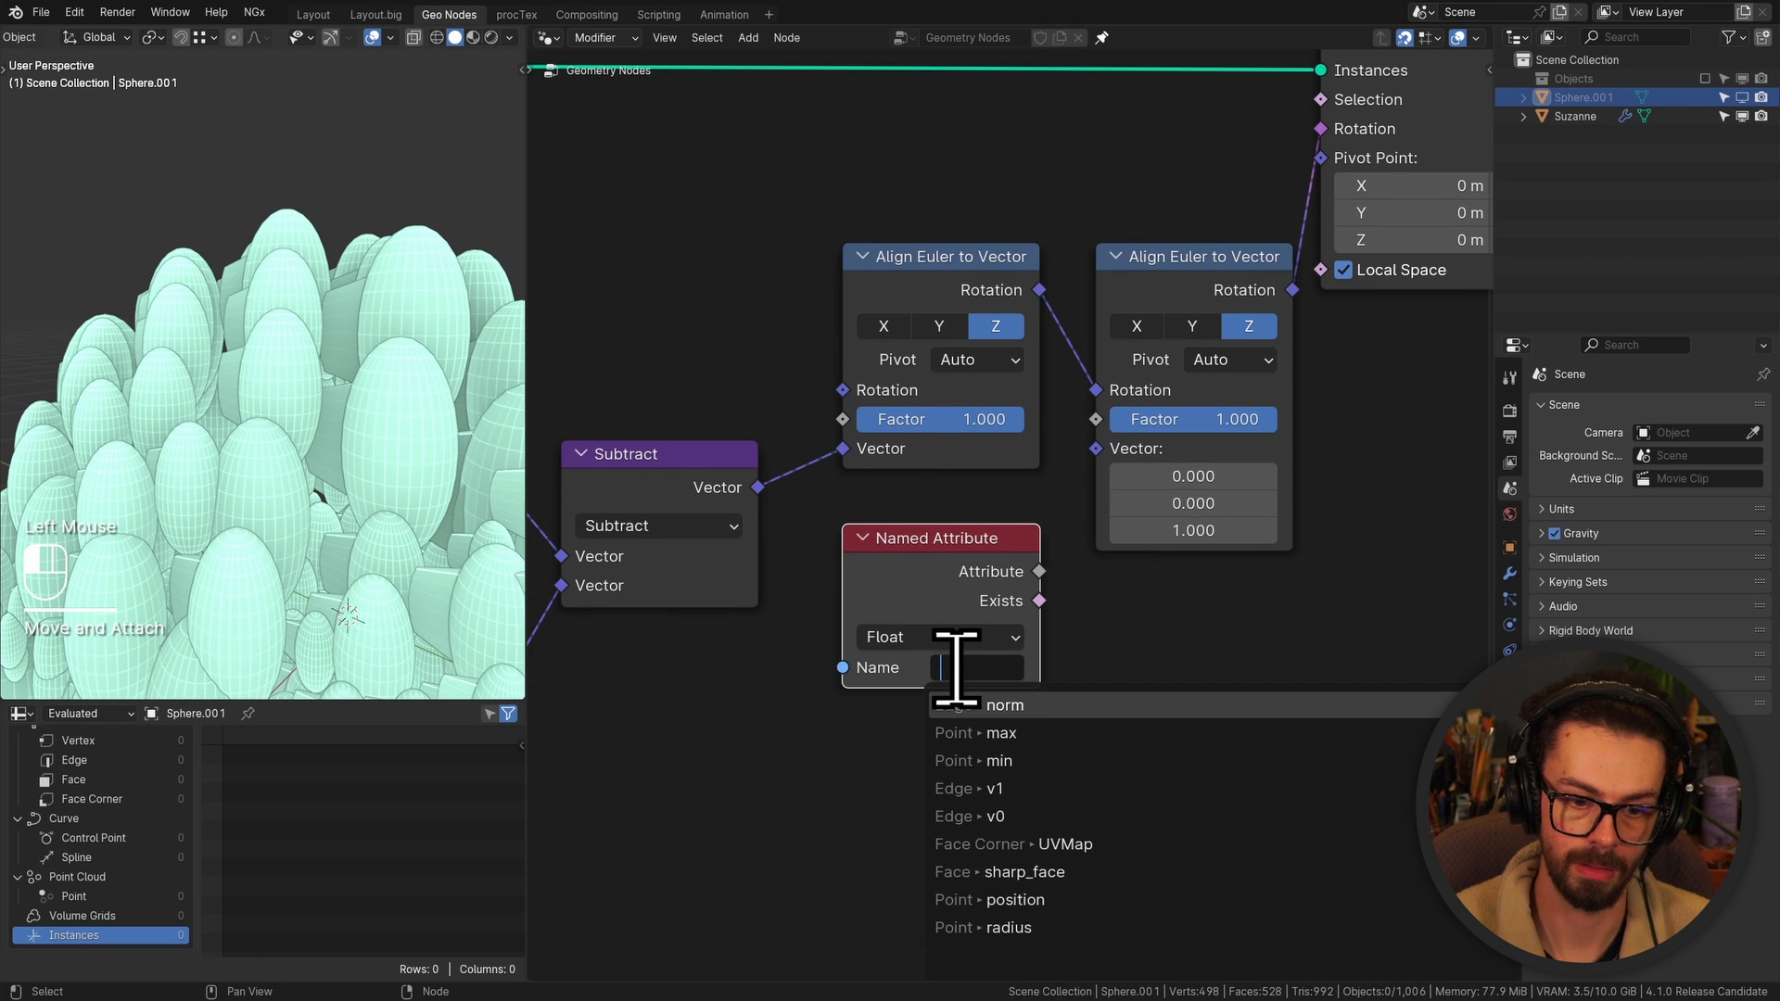
click(1080, 705)
drag(1040, 572, 1096, 449)
Set the second Align Euler to Vector to axis Y with pivot Z and check the instances' orientation on Suzanne
click(1192, 329)
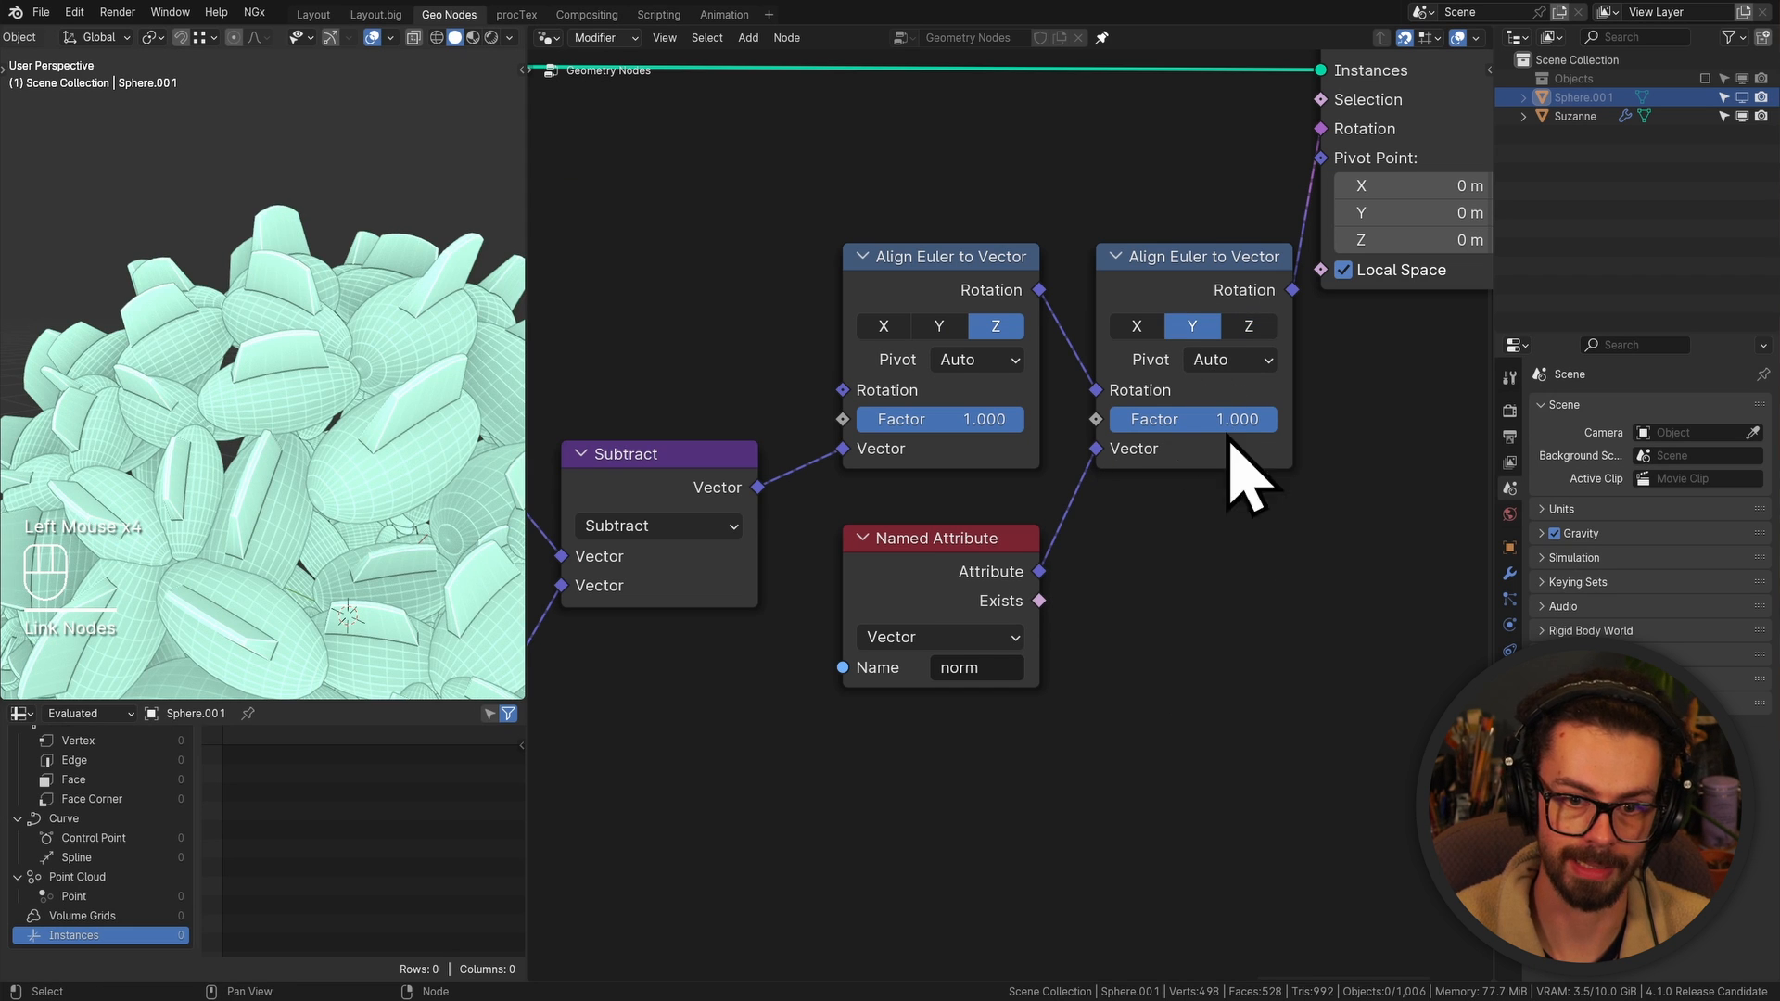
click(1230, 361)
click(1224, 480)
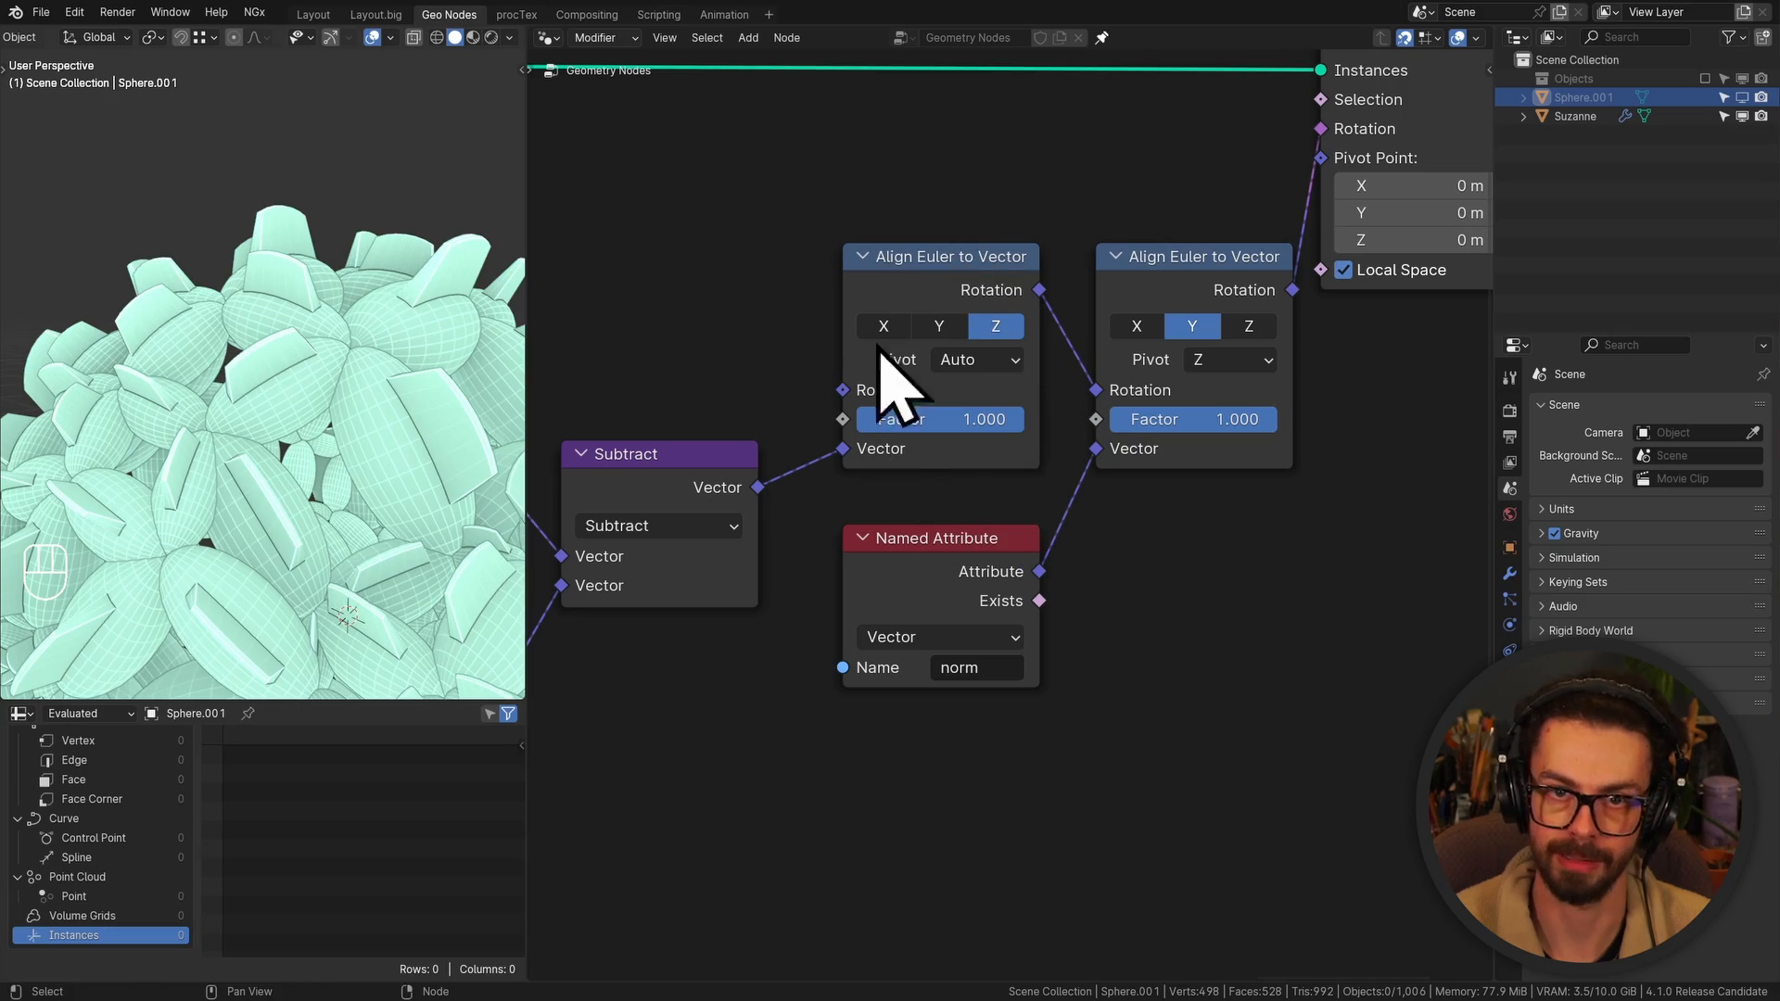
middle_drag(390, 417, 301, 445)
shift+middle_drag(310, 394, 261, 364)
middle_drag(283, 397, 350, 348)
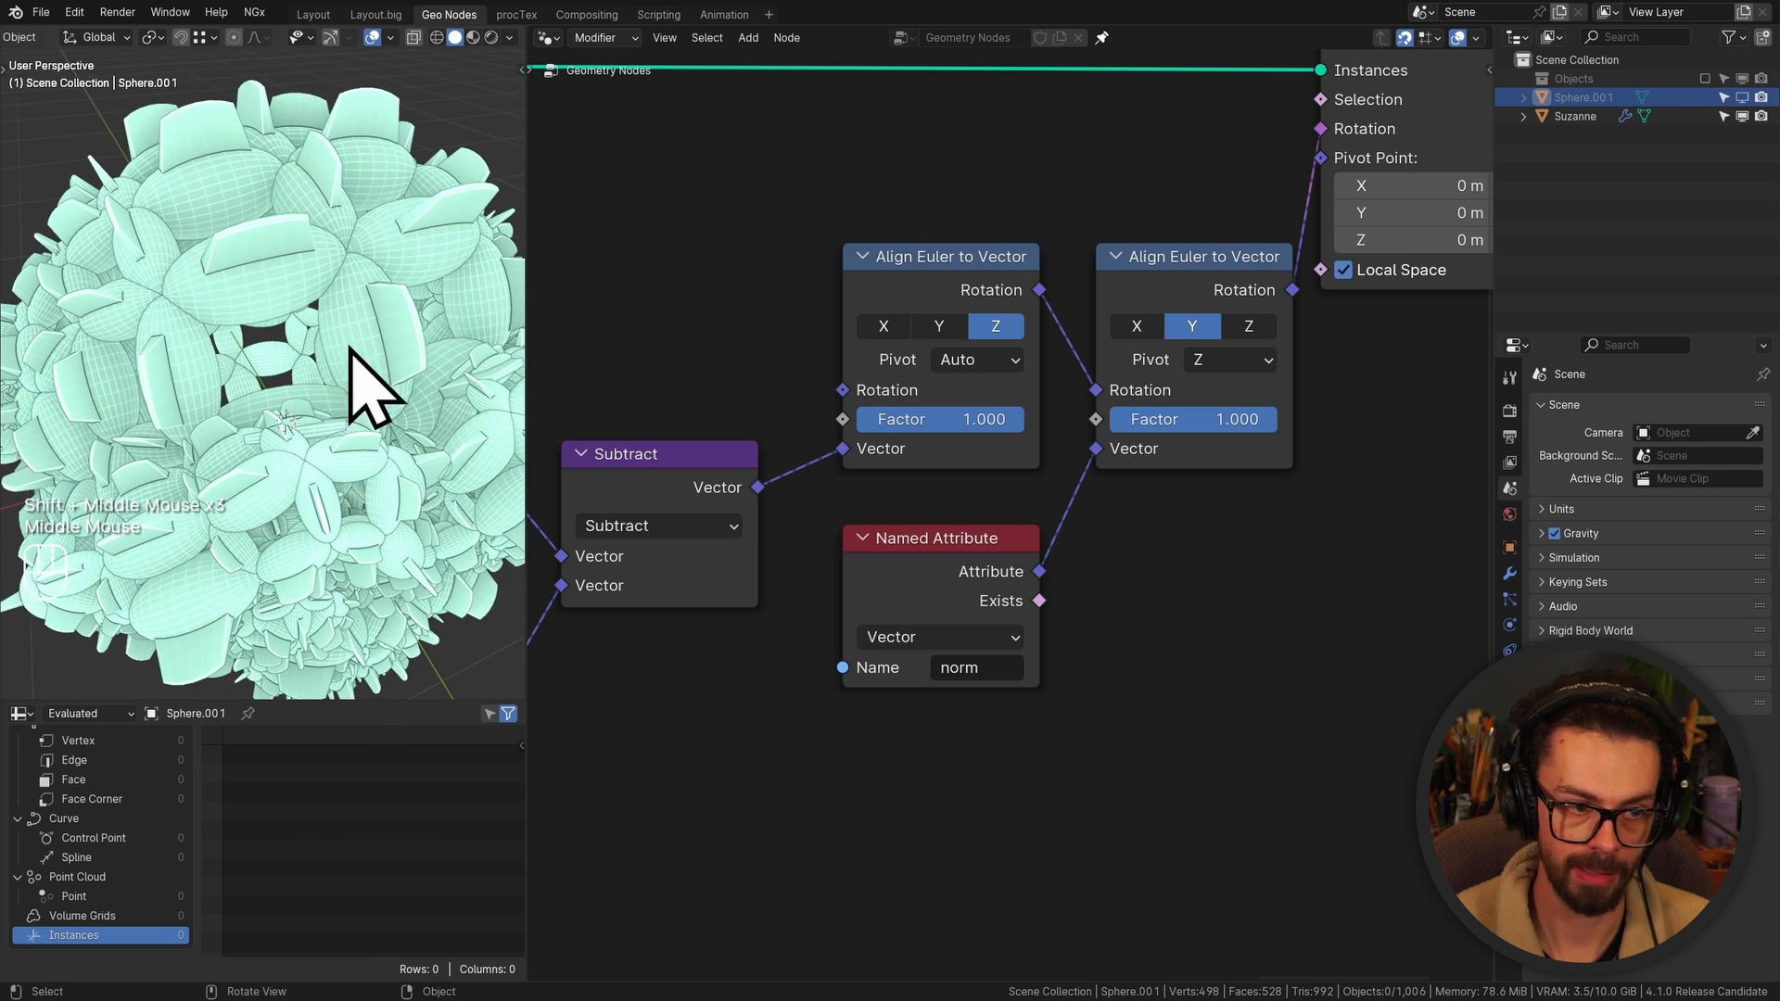
Frame the v1 and v0 Named Attribute nodes with their Subtract node and label the frame EDGE DIRECTION
scroll(964, 491, down, 2)
middle_drag(954, 497, 1125, 457)
scroll(1020, 459, up, 2)
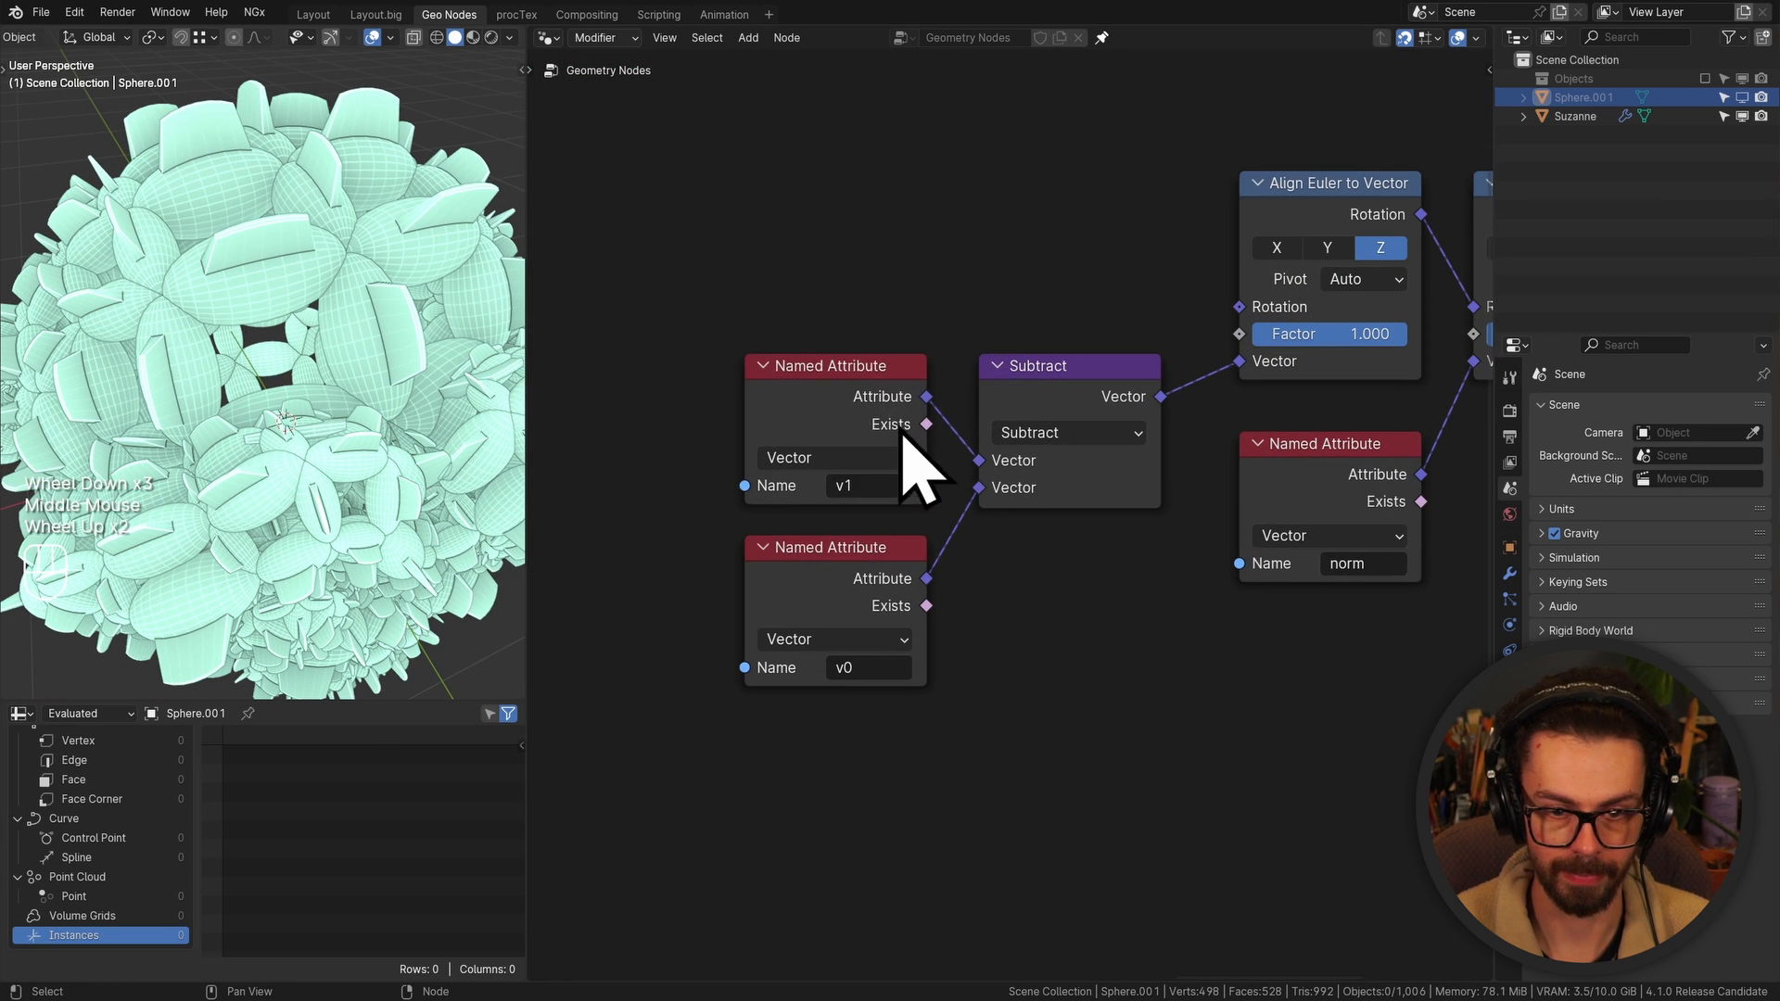
drag(718, 227, 1029, 709)
key(ctrl+j)
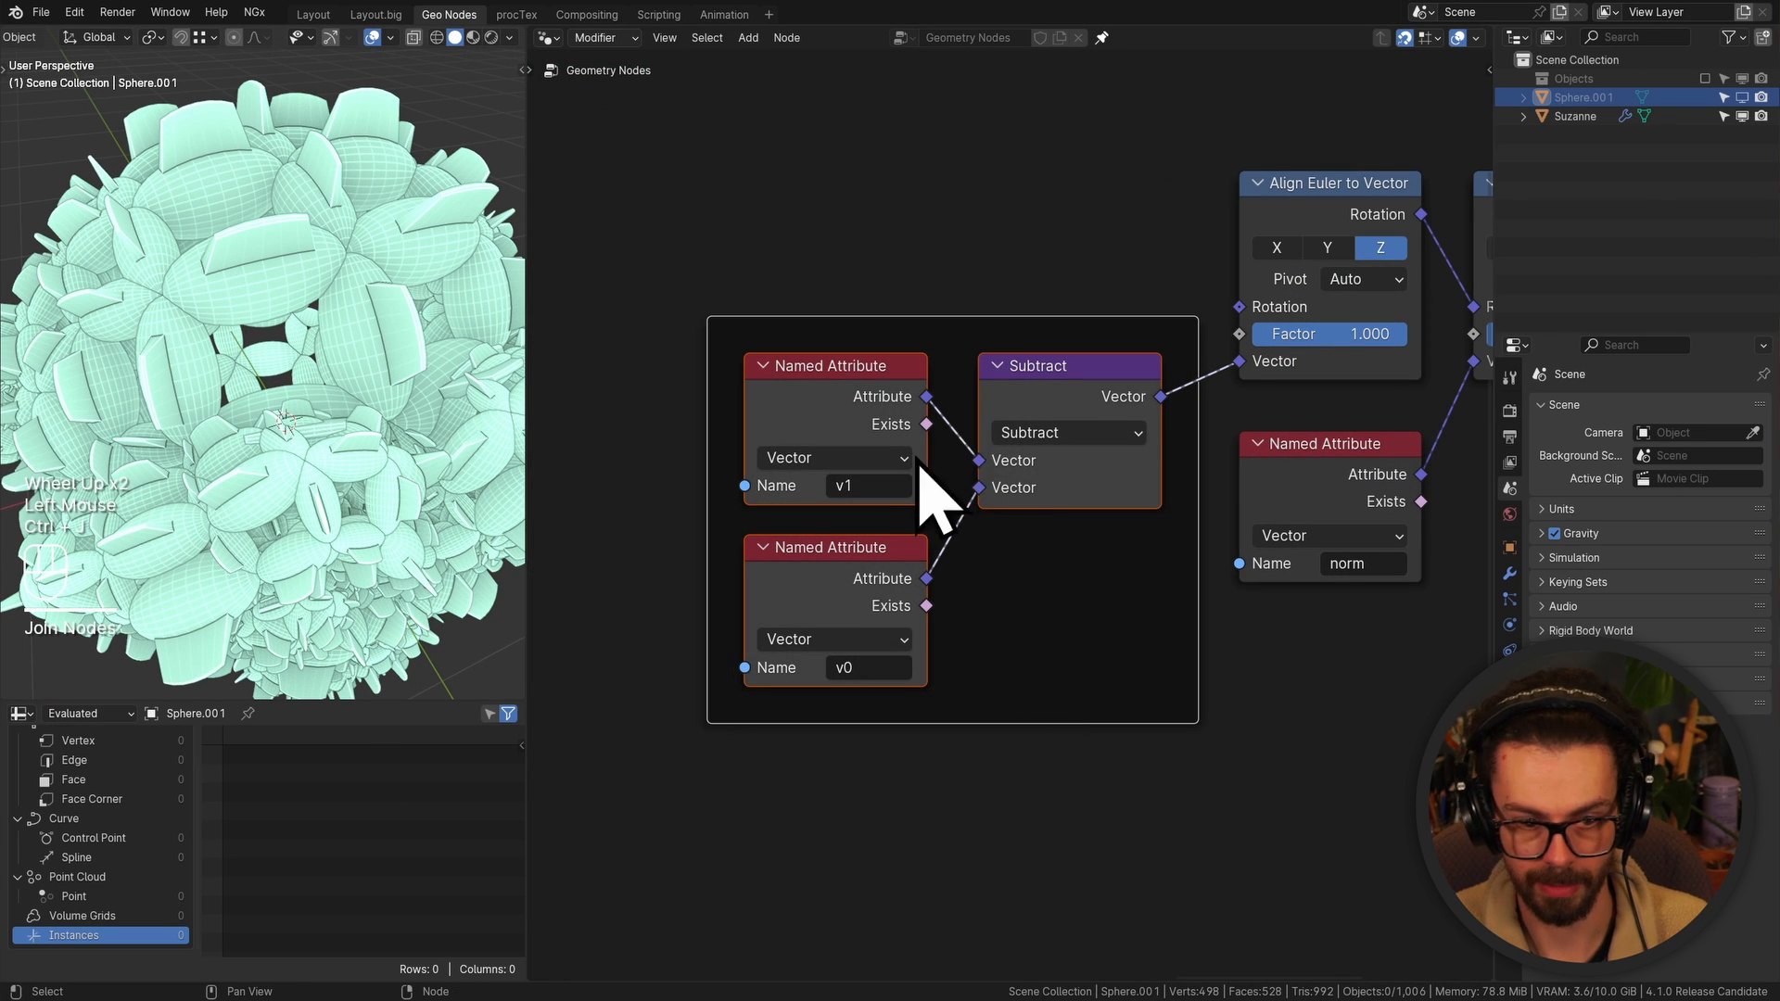
click(960, 331)
drag(954, 330, 902, 326)
key(F2)
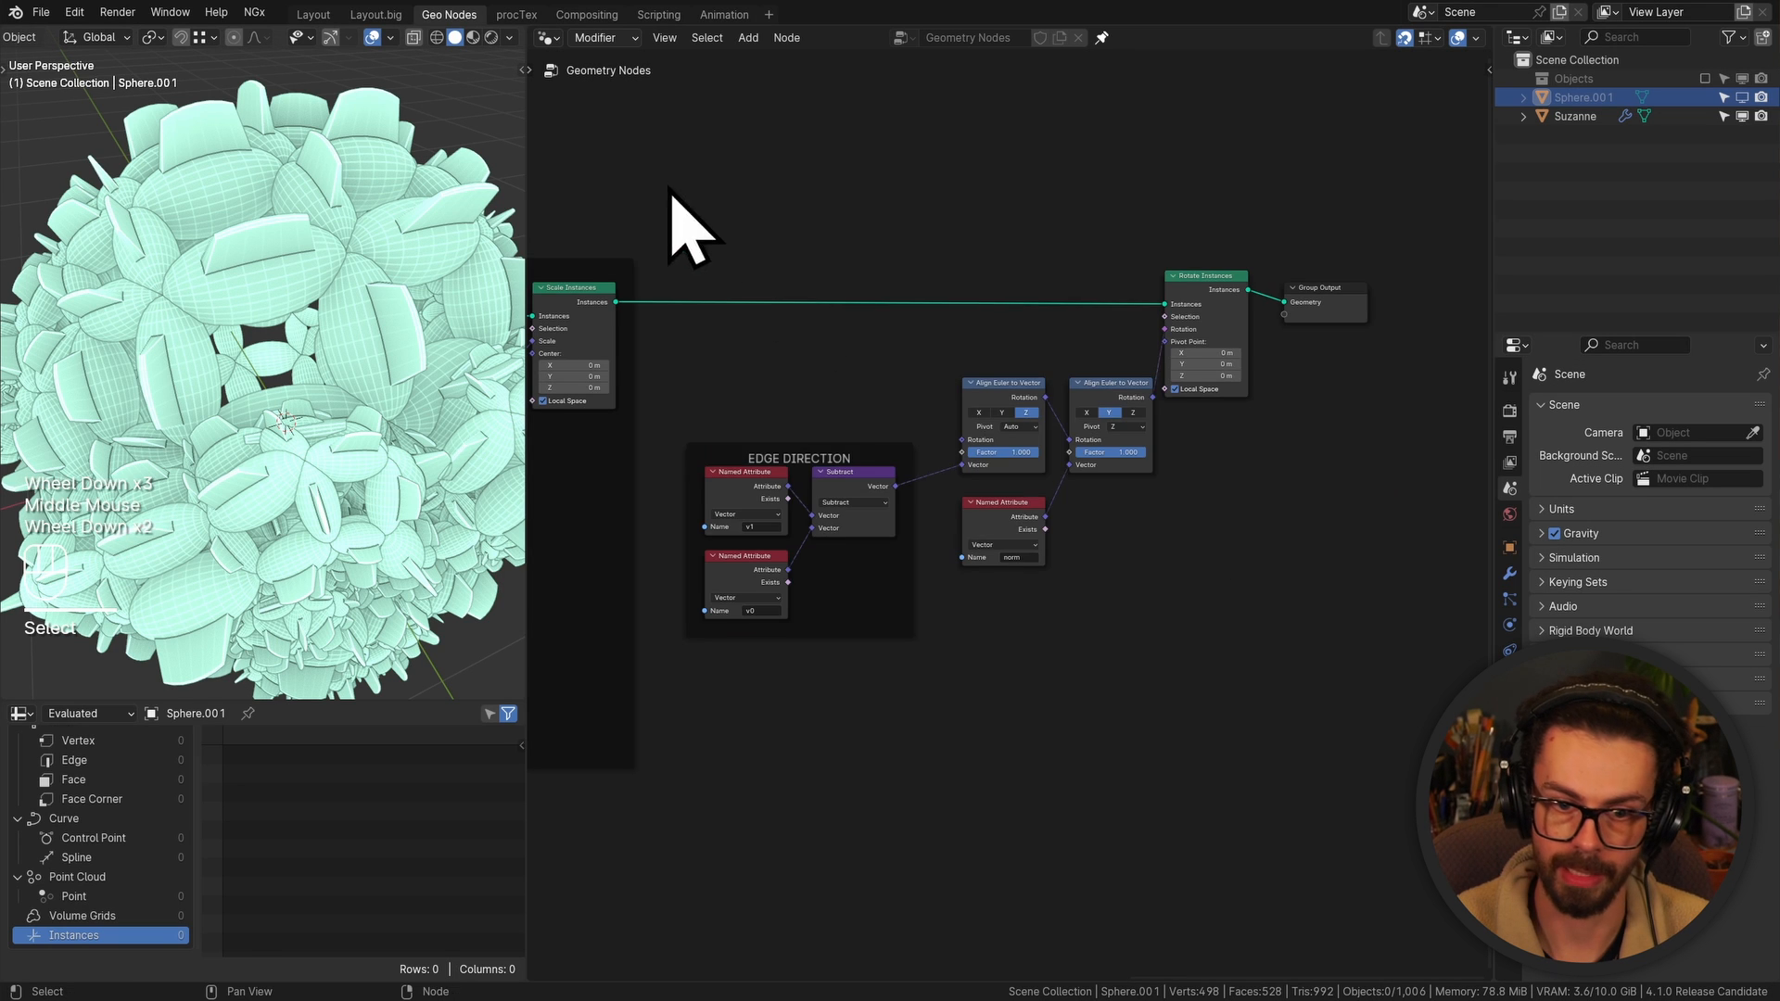
Move Rotate Instances and Group Output a little farther from the two Align Euler to Vector nodes
drag(666, 185, 1187, 719)
drag(1237, 453, 1321, 313)
key(g)
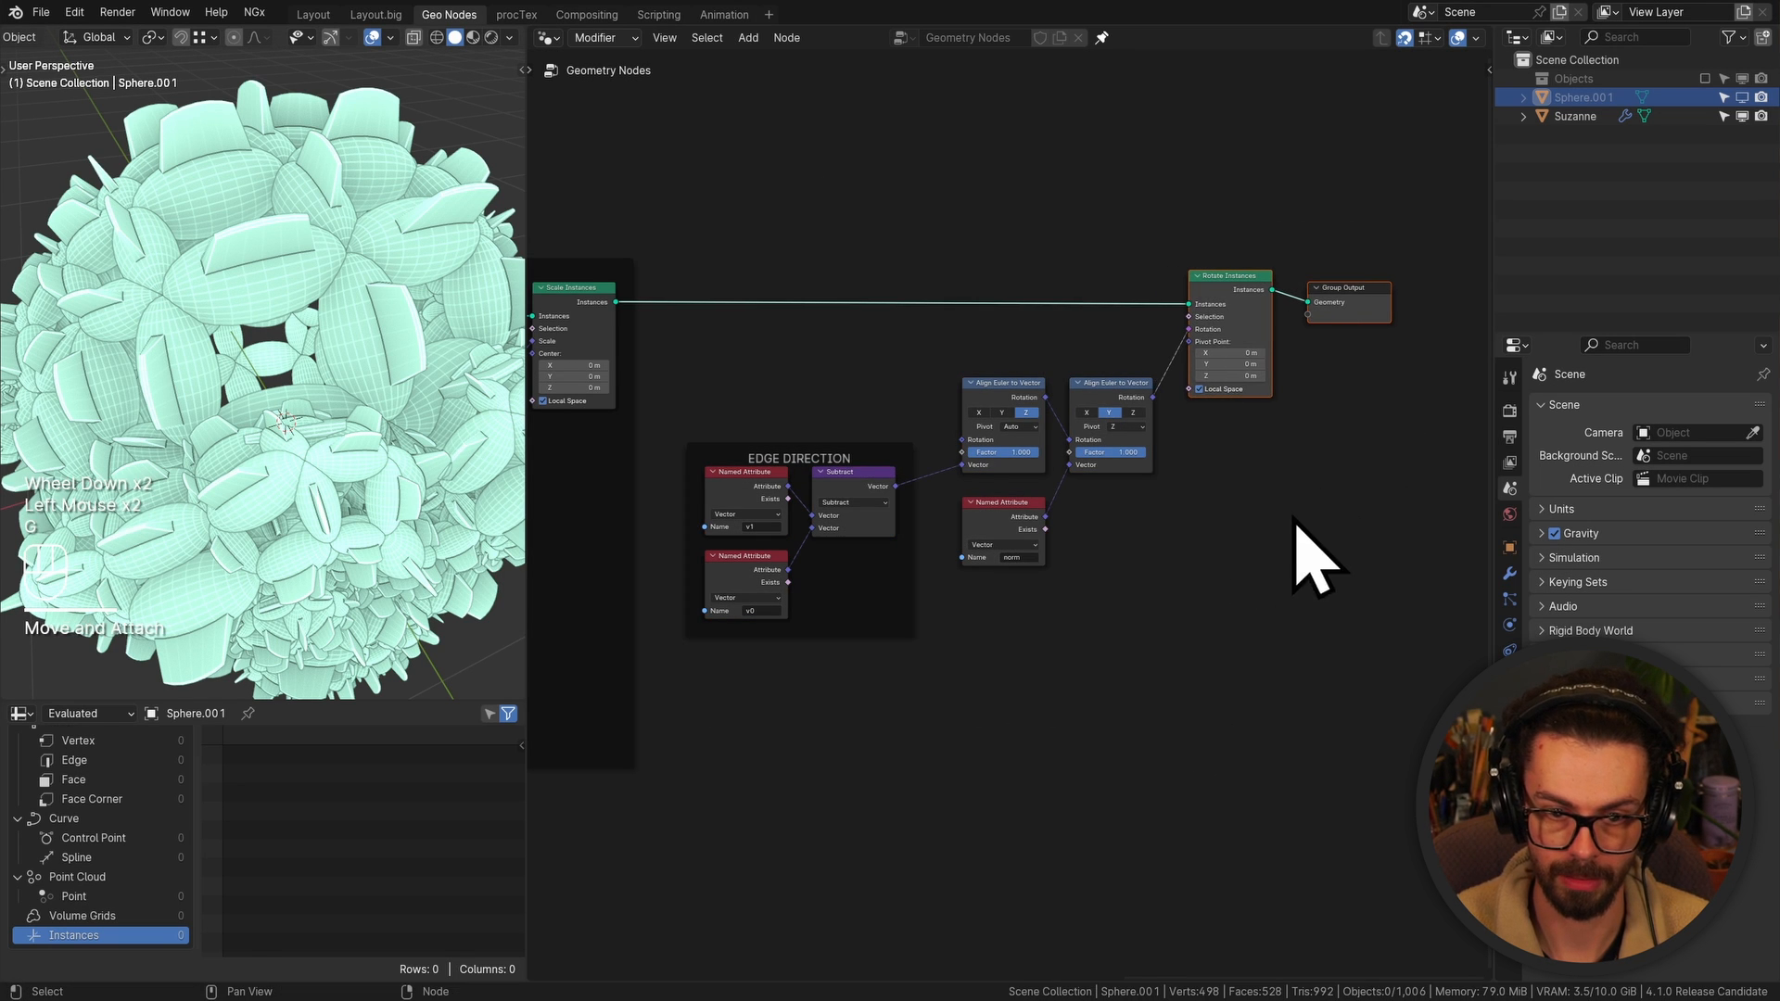
click(1268, 196)
Frame the EDGE DIRECTION group, both Align Euler to Vector nodes, the norm attribute and Rotate Instances as ROTATION
drag(1264, 173, 766, 723)
key(ctrl+j)
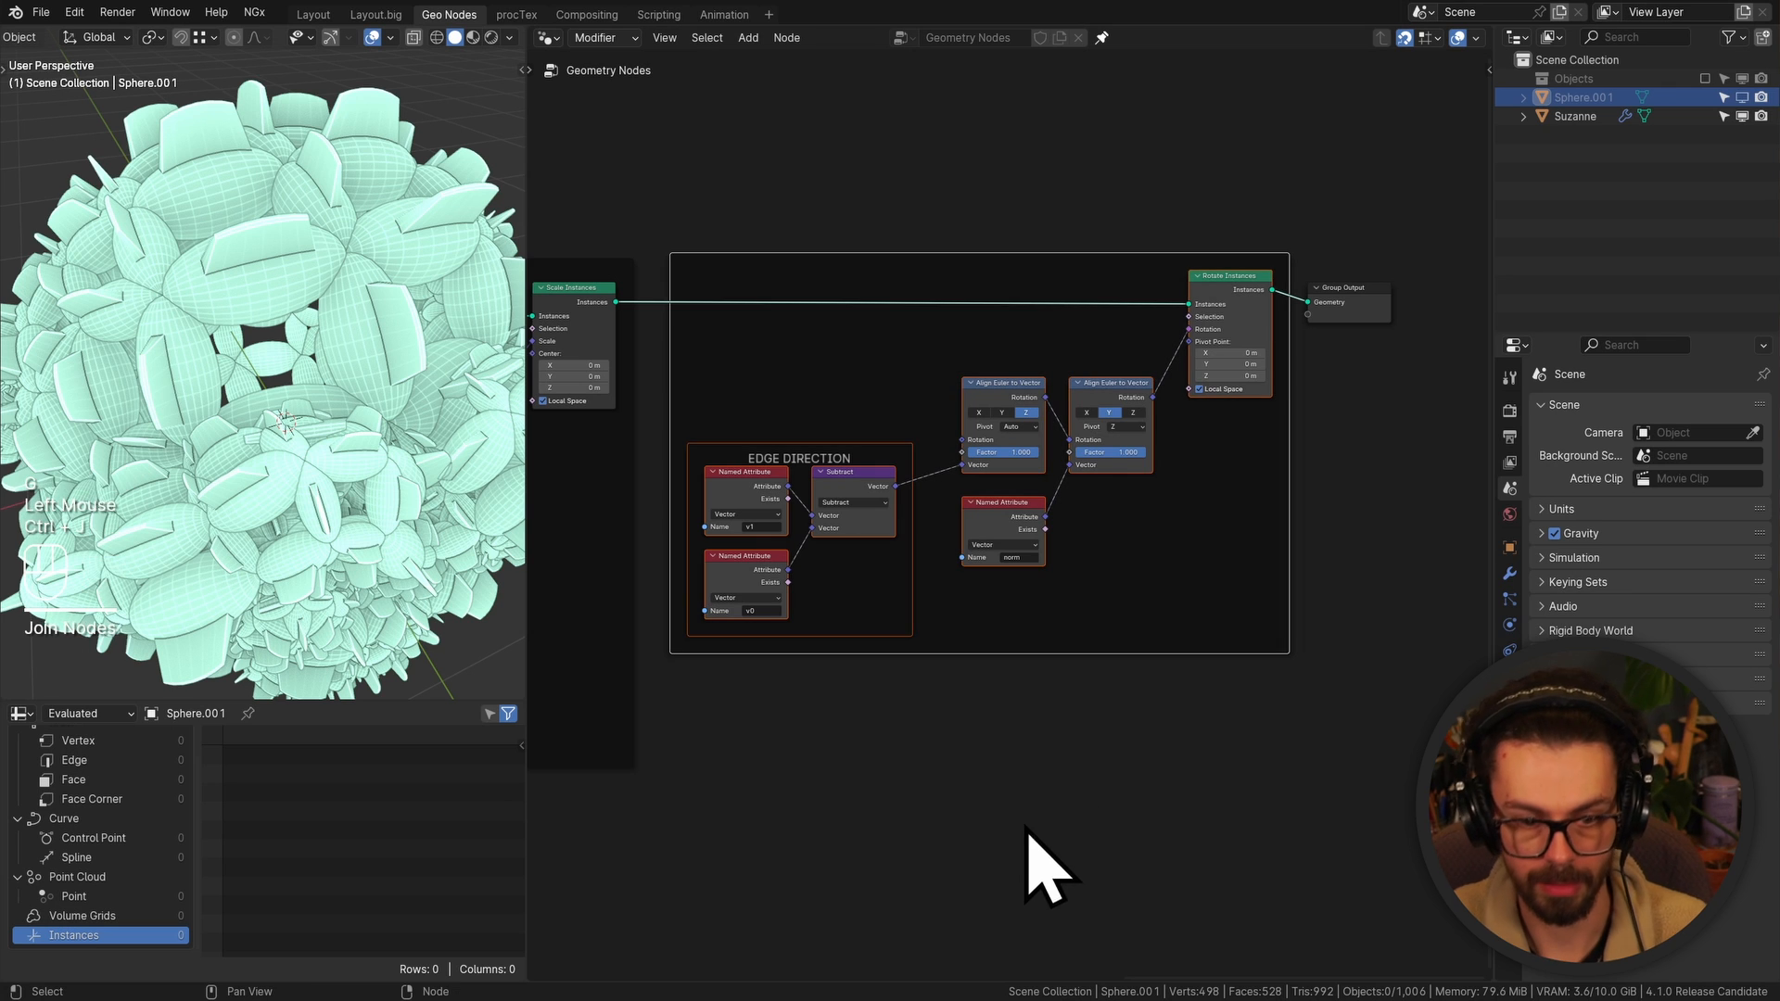
click(1057, 651)
key(F2)
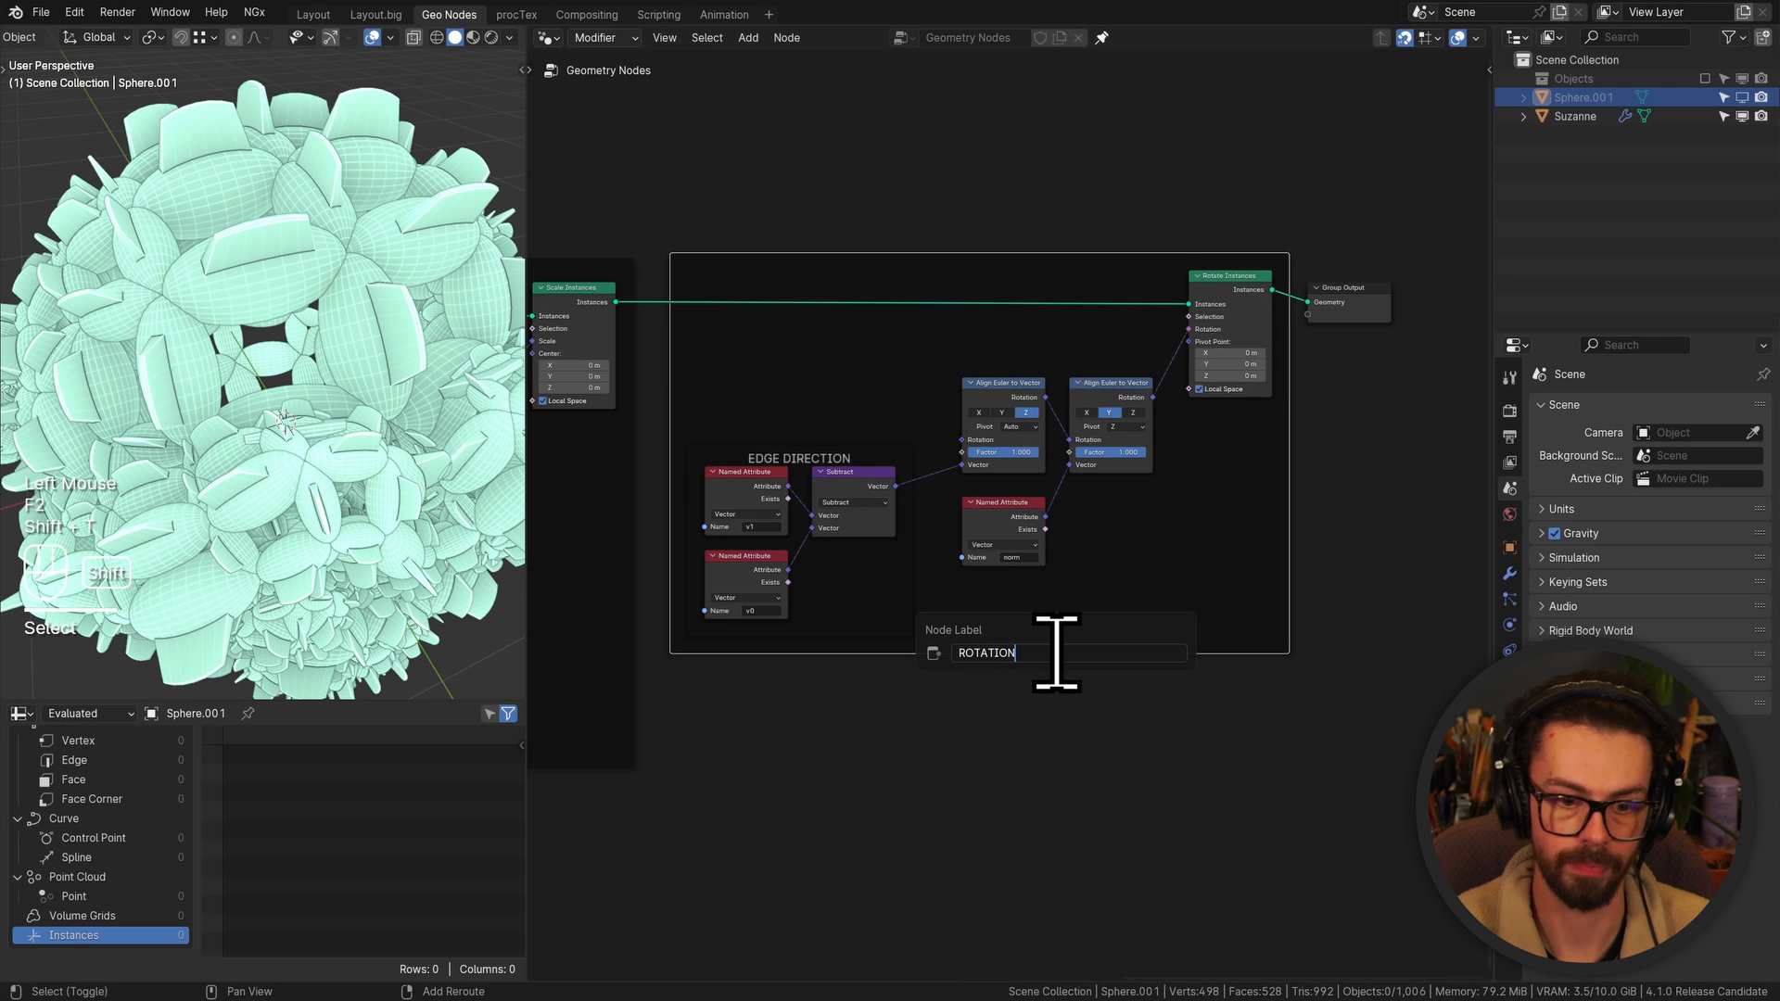
key(Return)
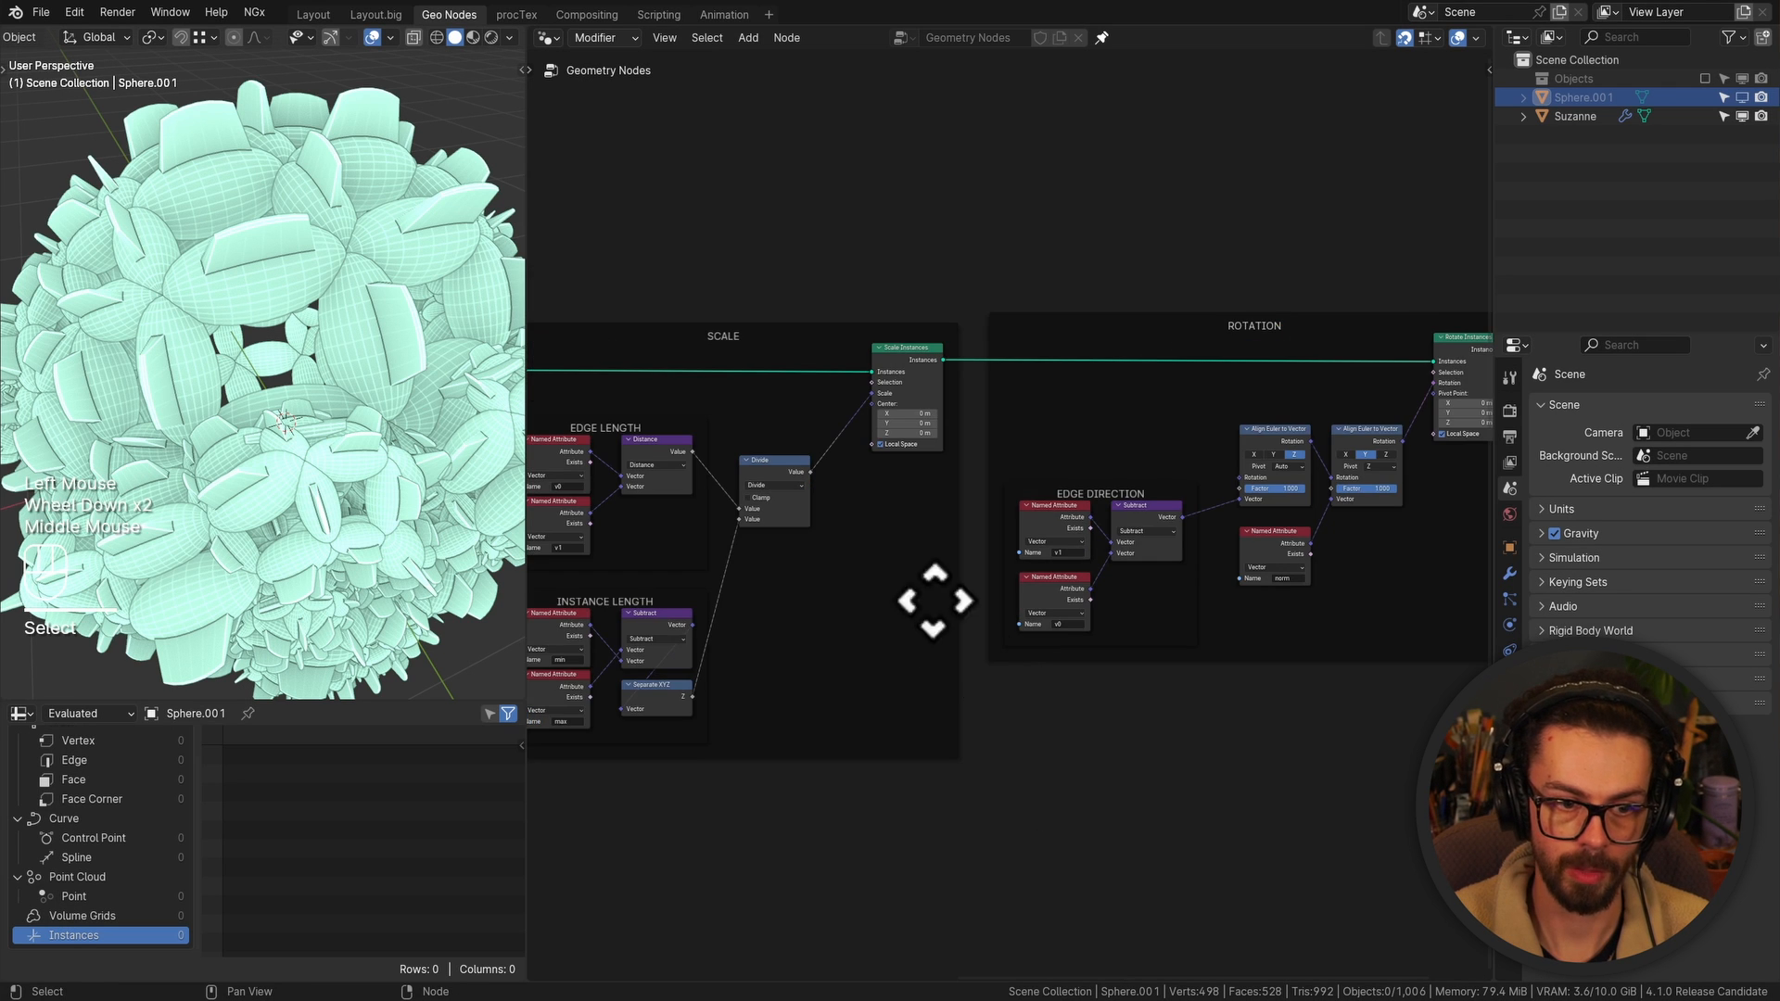
In the SCALE frame, reposition the Divide node and move Scale Instances along X to make room between them
middle_drag(933, 599, 872, 640)
scroll(862, 631, up, 5)
middle_drag(790, 542, 1054, 551)
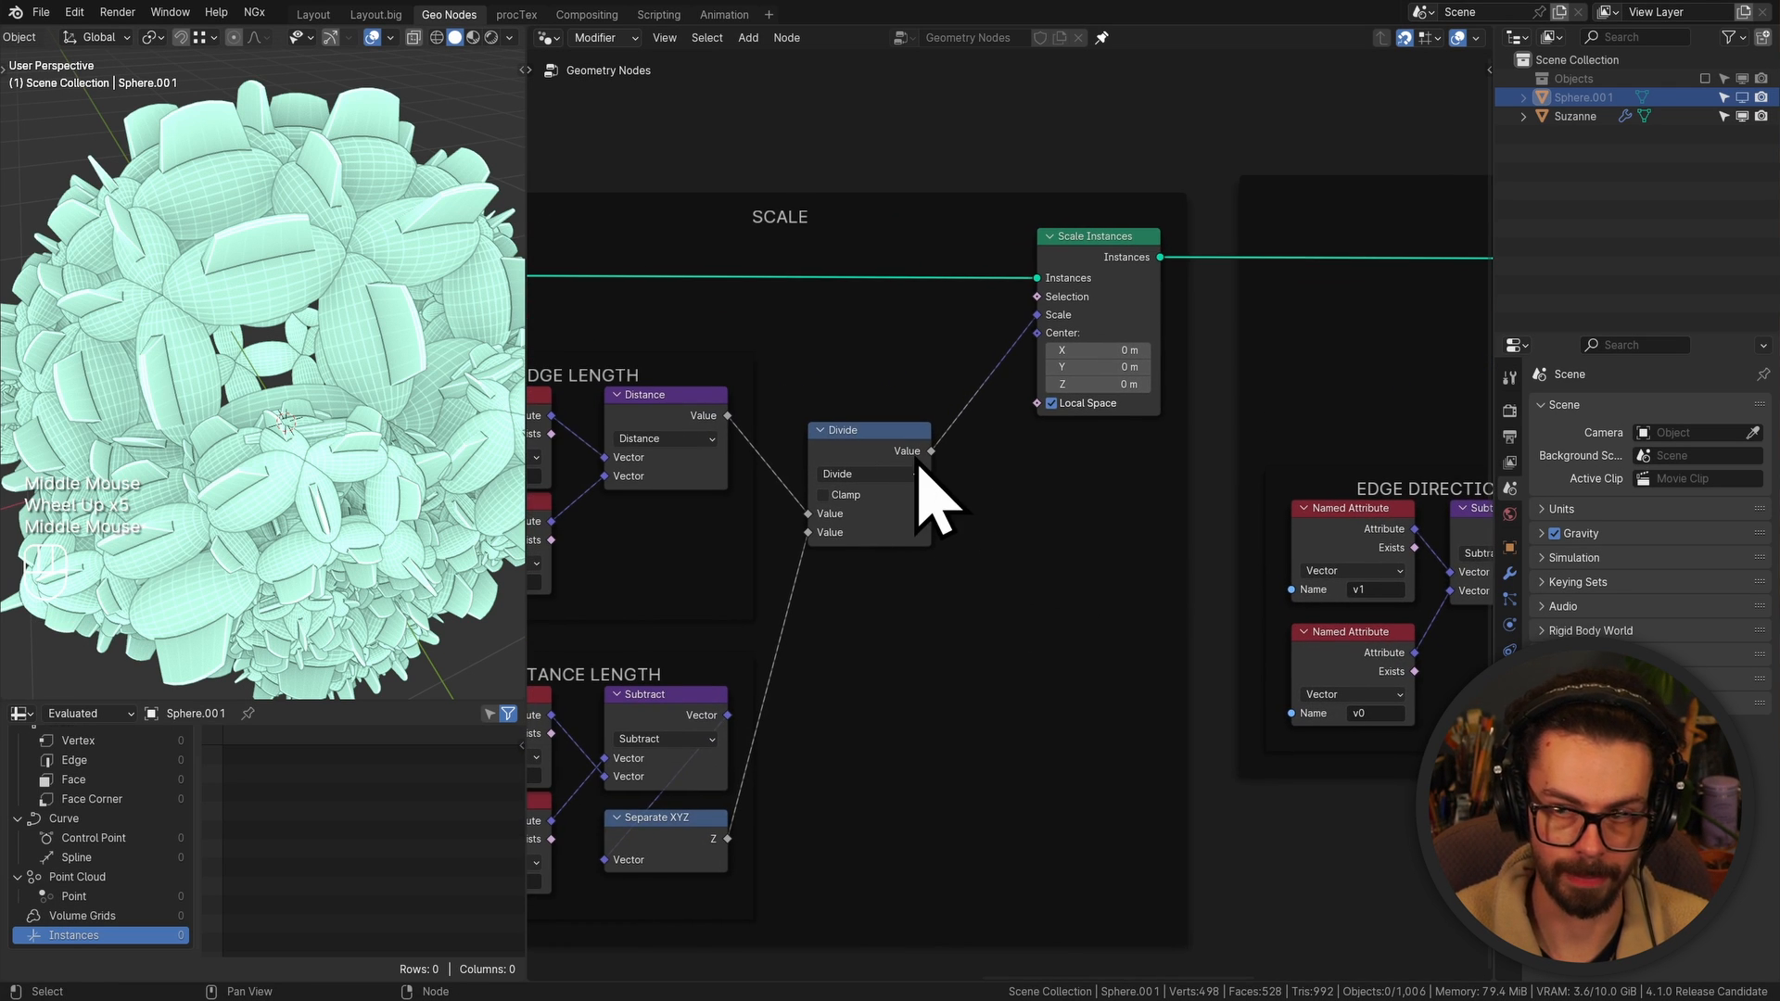
middle_drag(885, 443, 1083, 396)
drag(1071, 383, 1054, 362)
middle_drag(1099, 330, 1020, 320)
ctrl+middle_drag(1020, 319, 1135, 321)
scroll(1209, 278, down, 8)
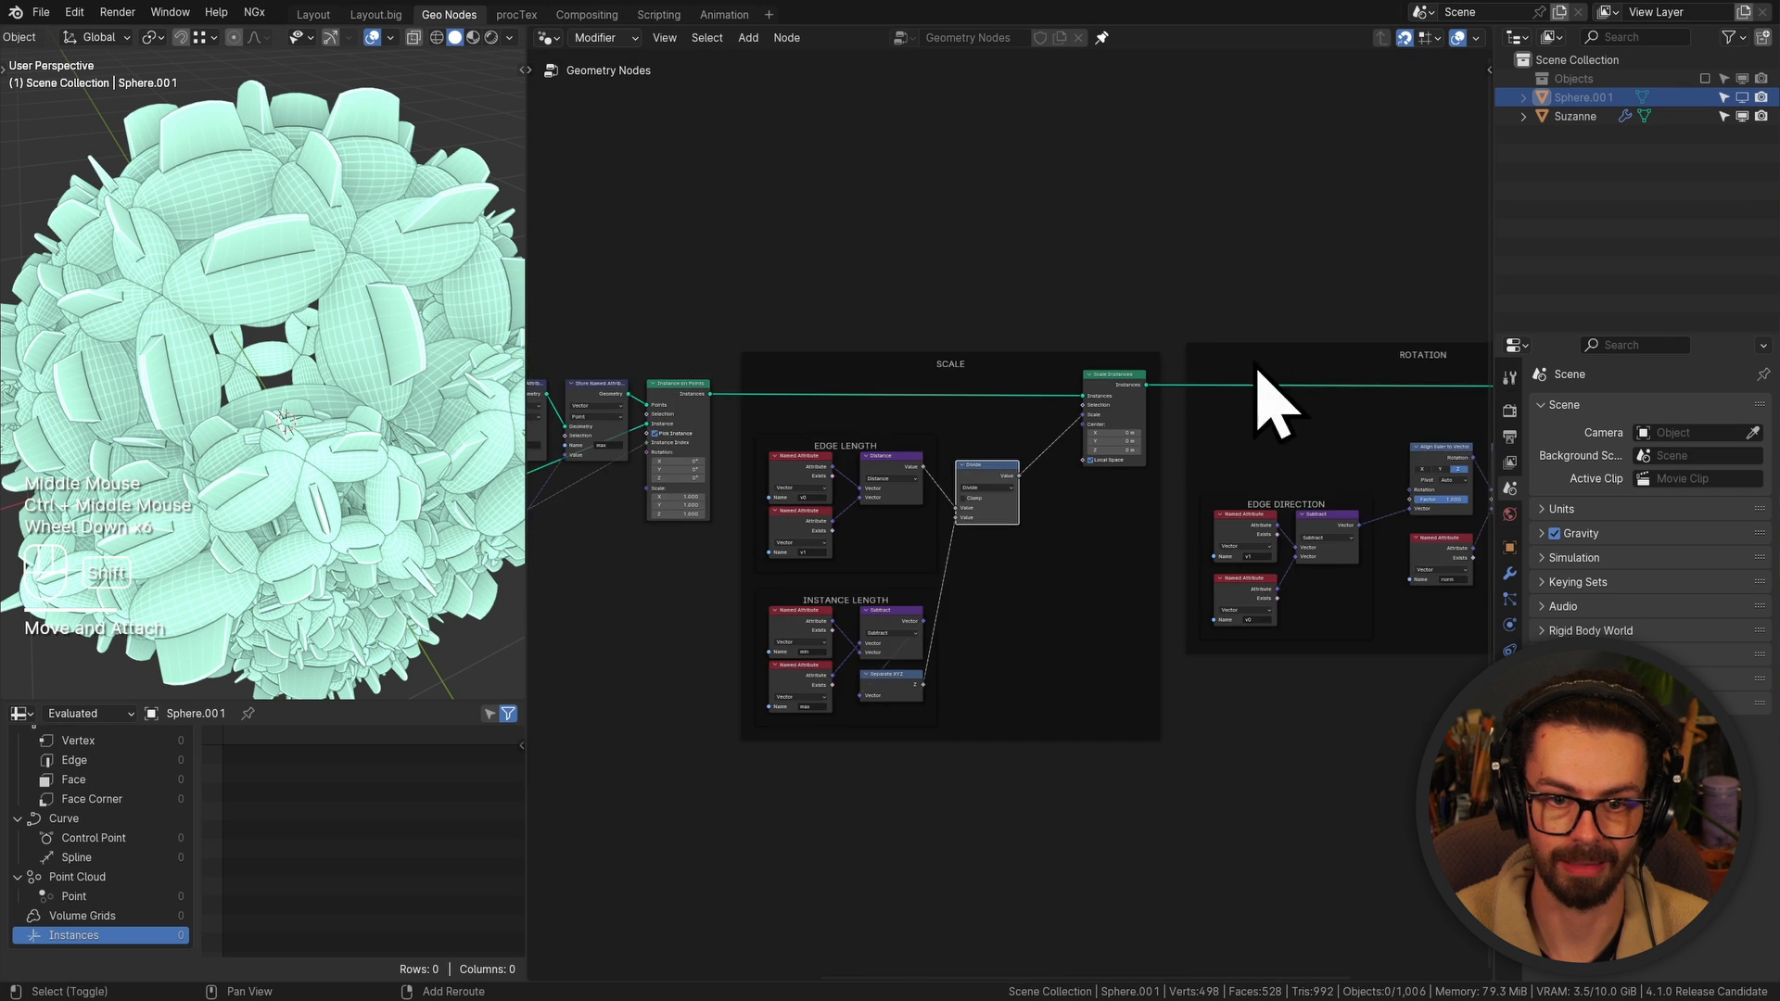
key(g)
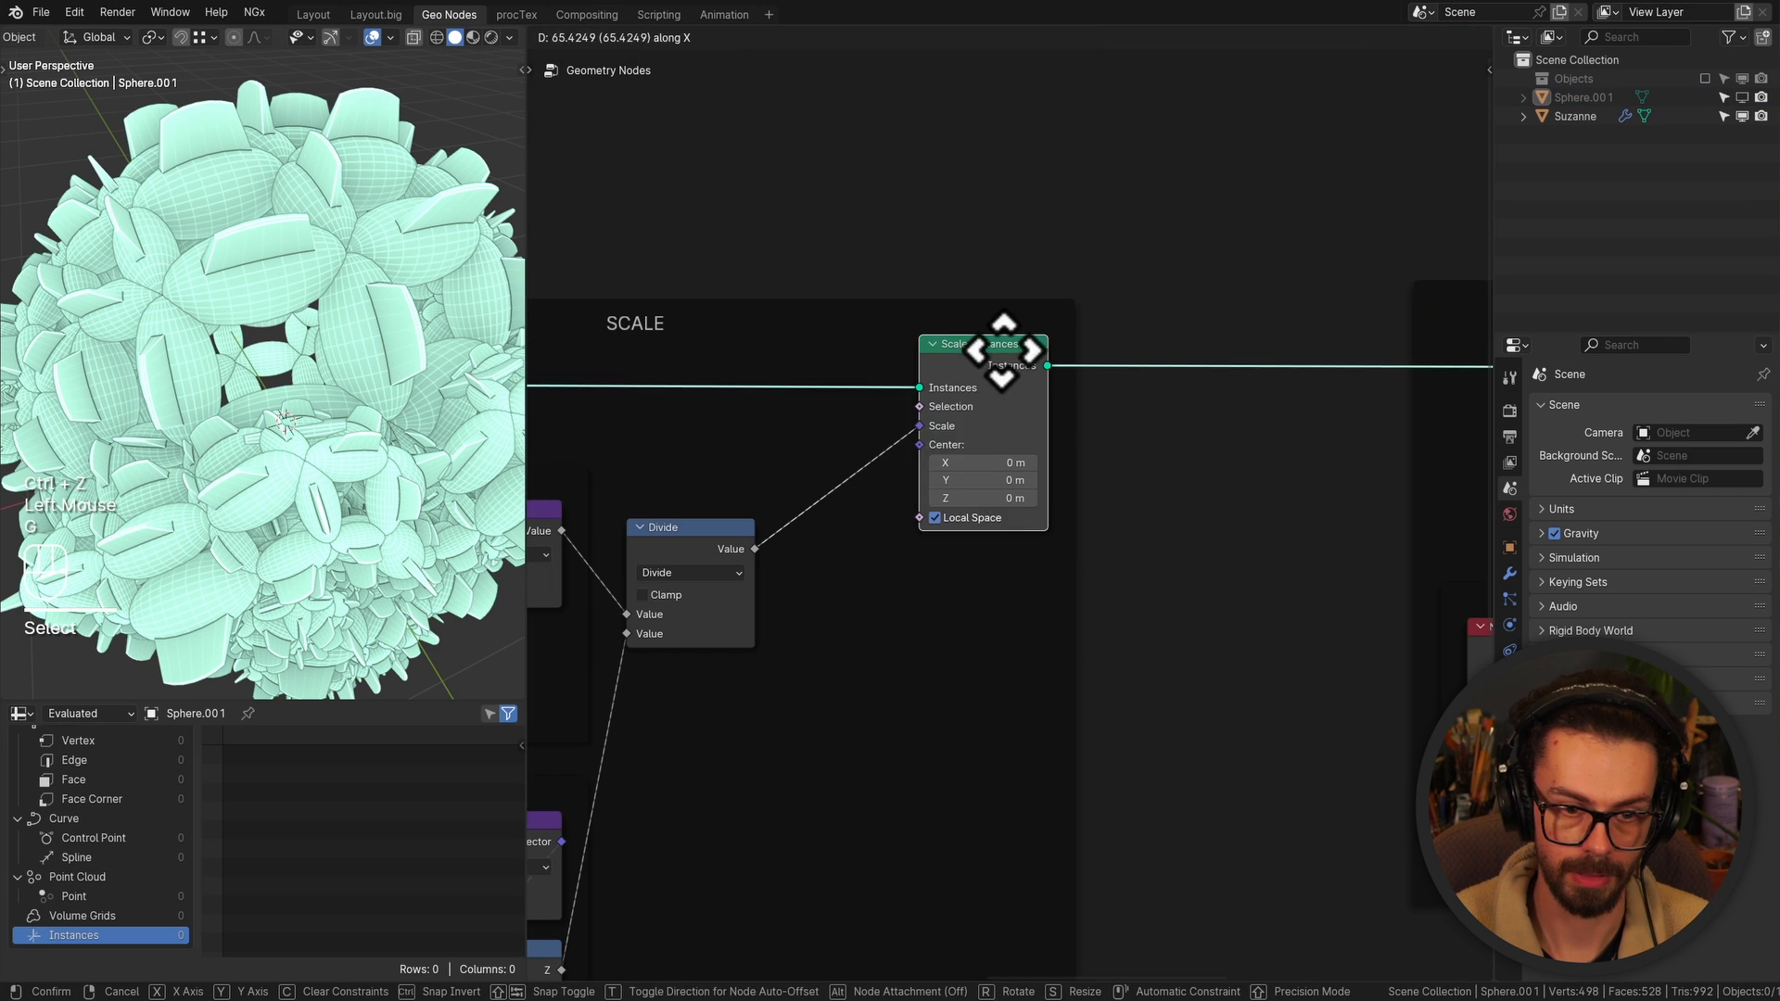
click(1097, 361)
middle_drag(1097, 361, 1014, 370)
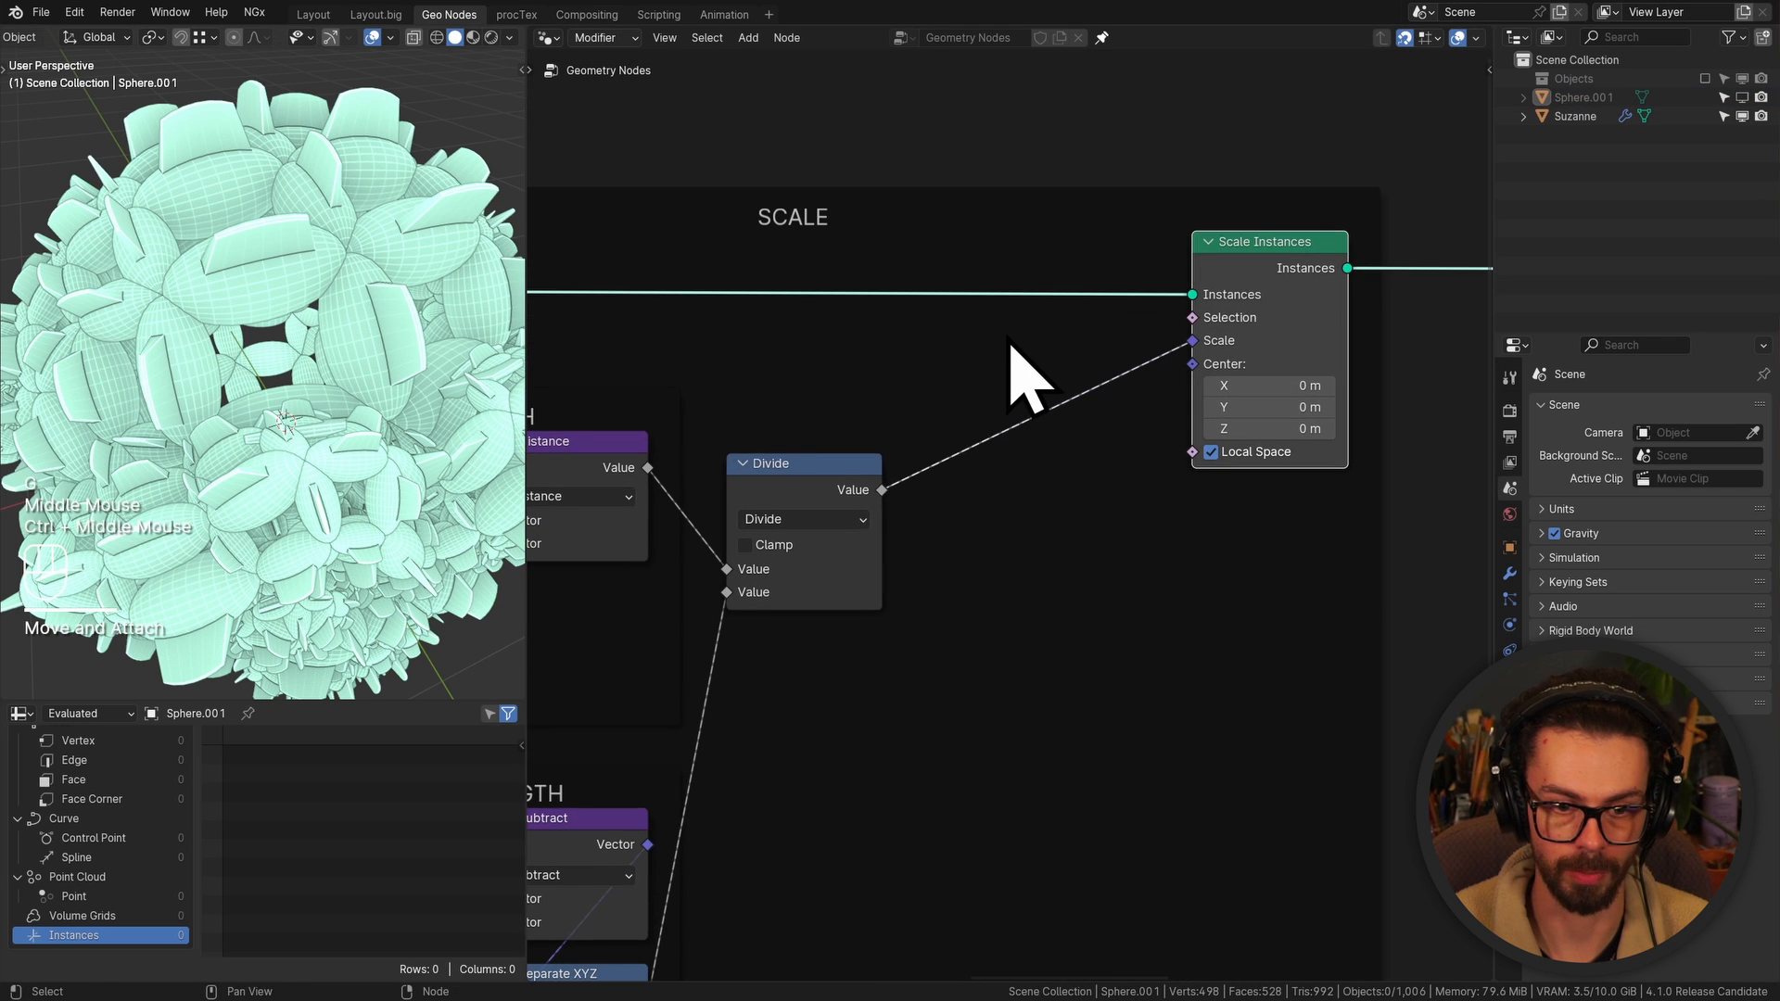
Insert a Vector Switch node between Divide and the Scale input of Scale Instances, connecting Divide's value to True
key(shift+a)
mouse_move(923, 608)
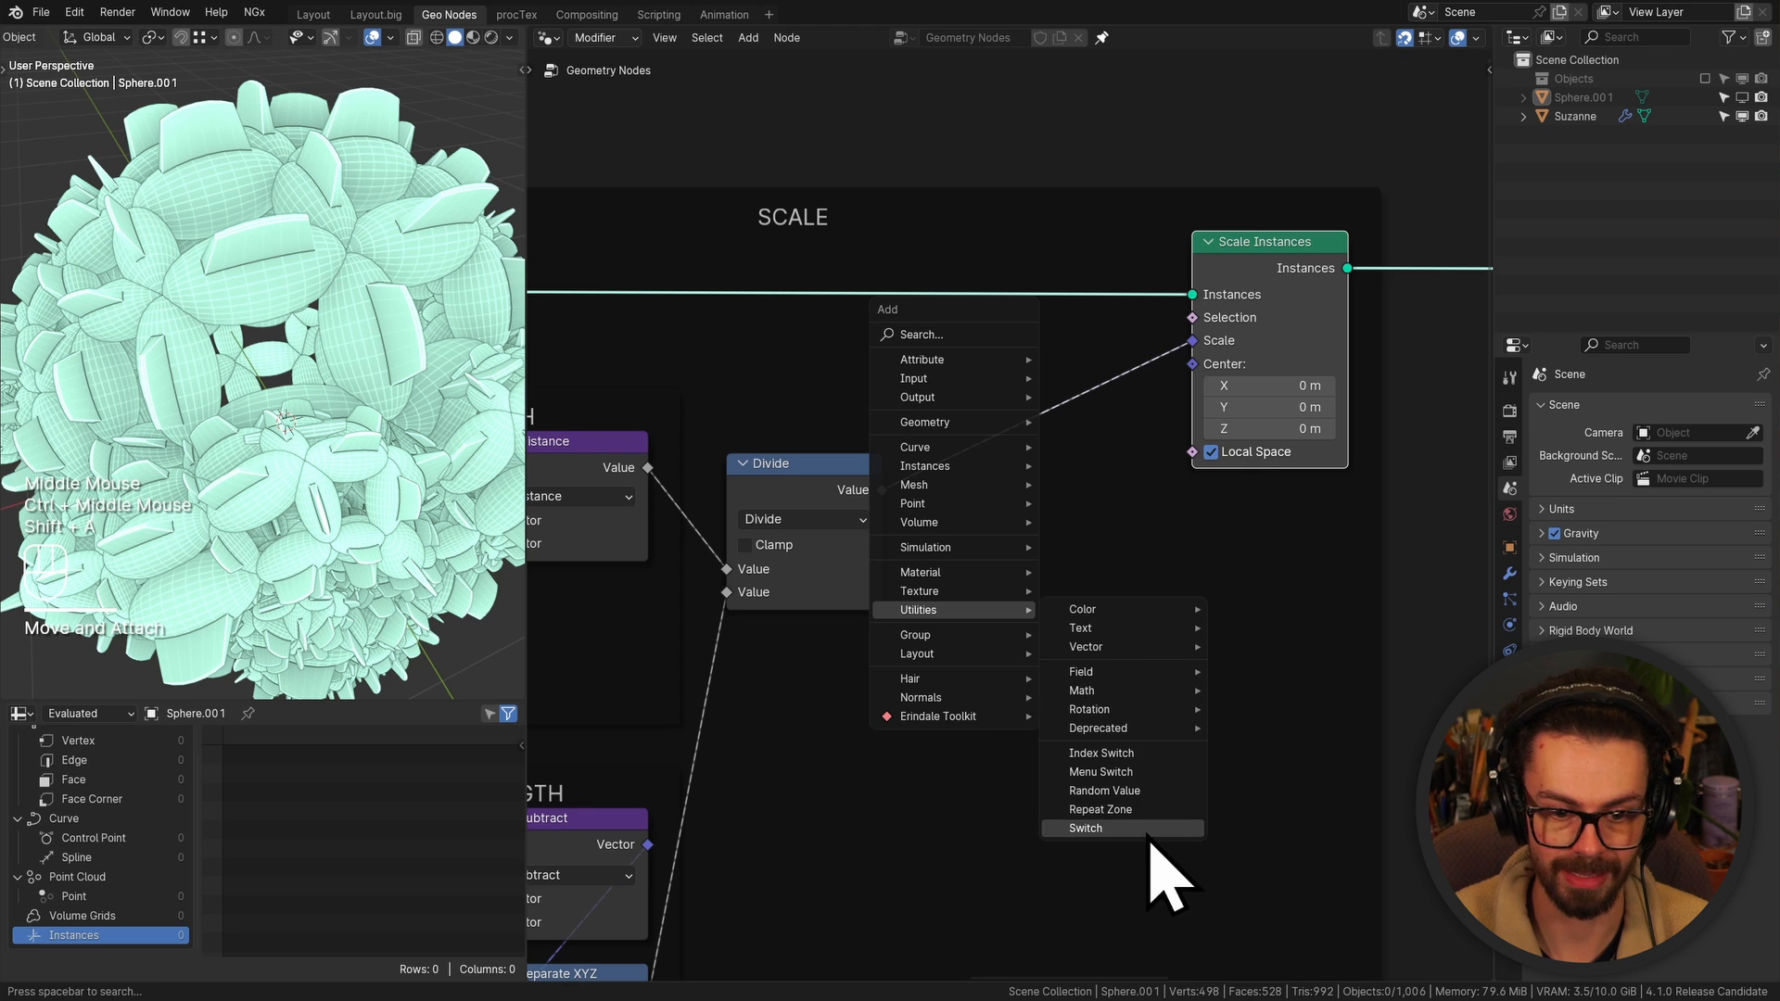
click(1160, 866)
click(961, 504)
click(1047, 565)
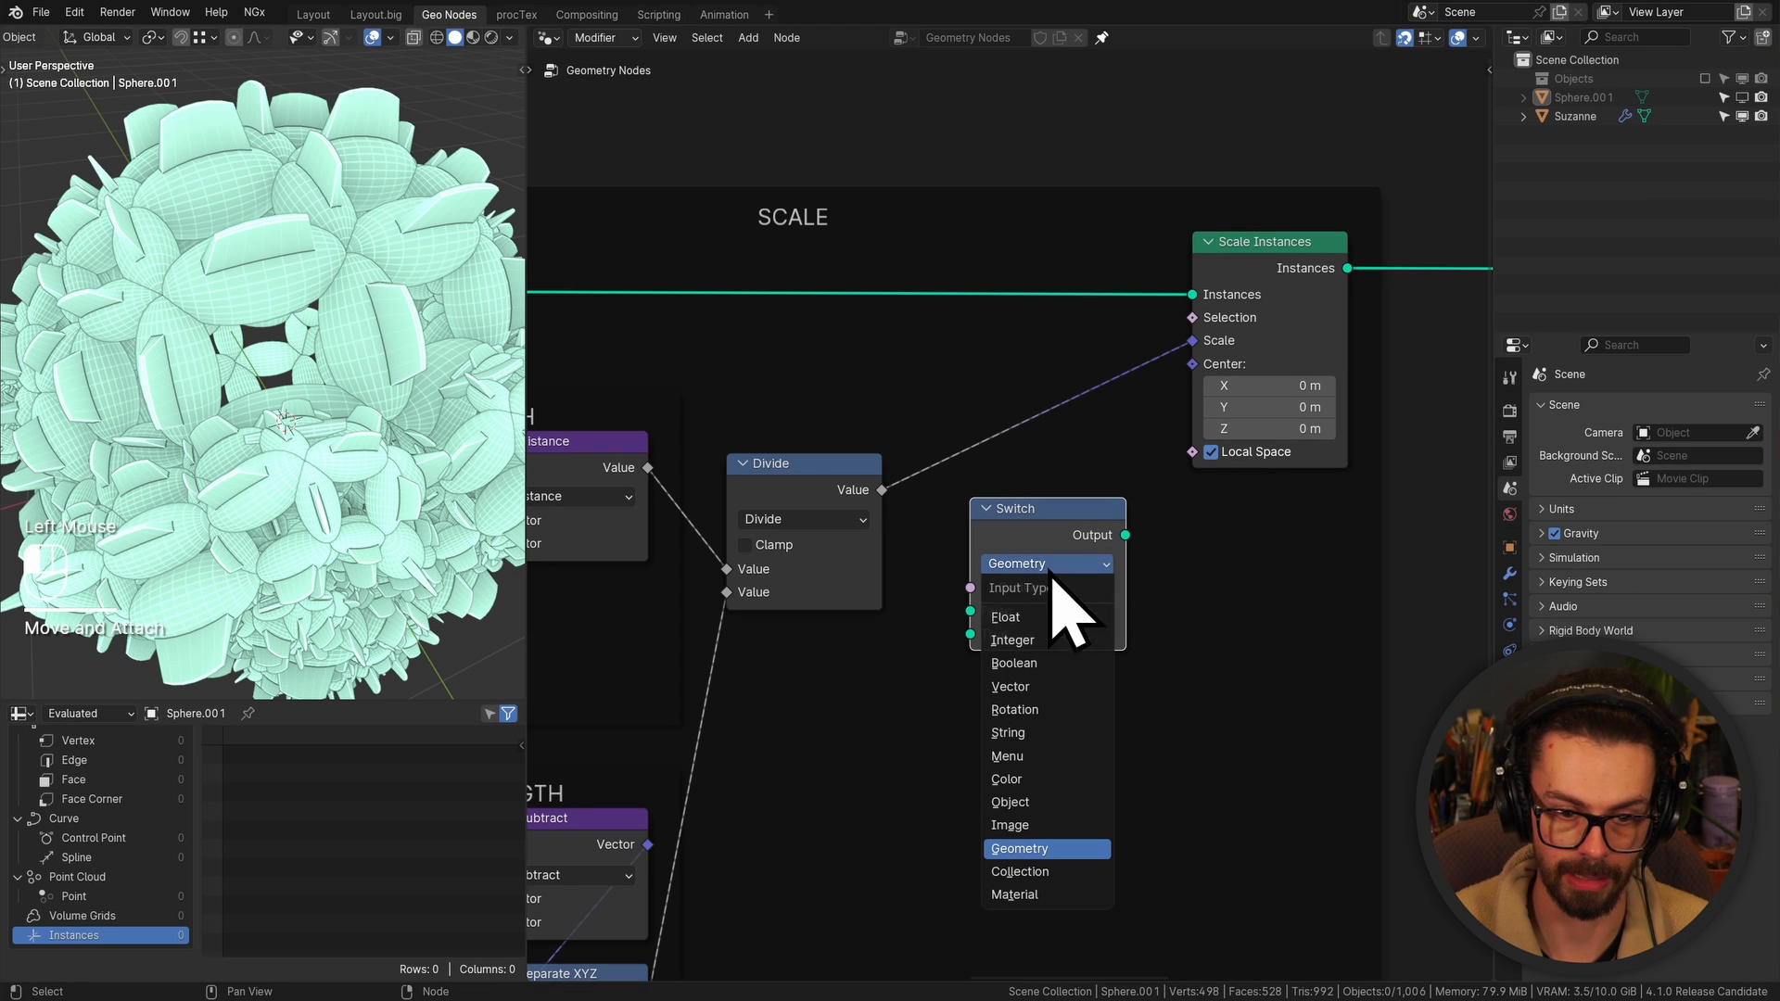
click(1012, 687)
drag(1034, 508, 1012, 397)
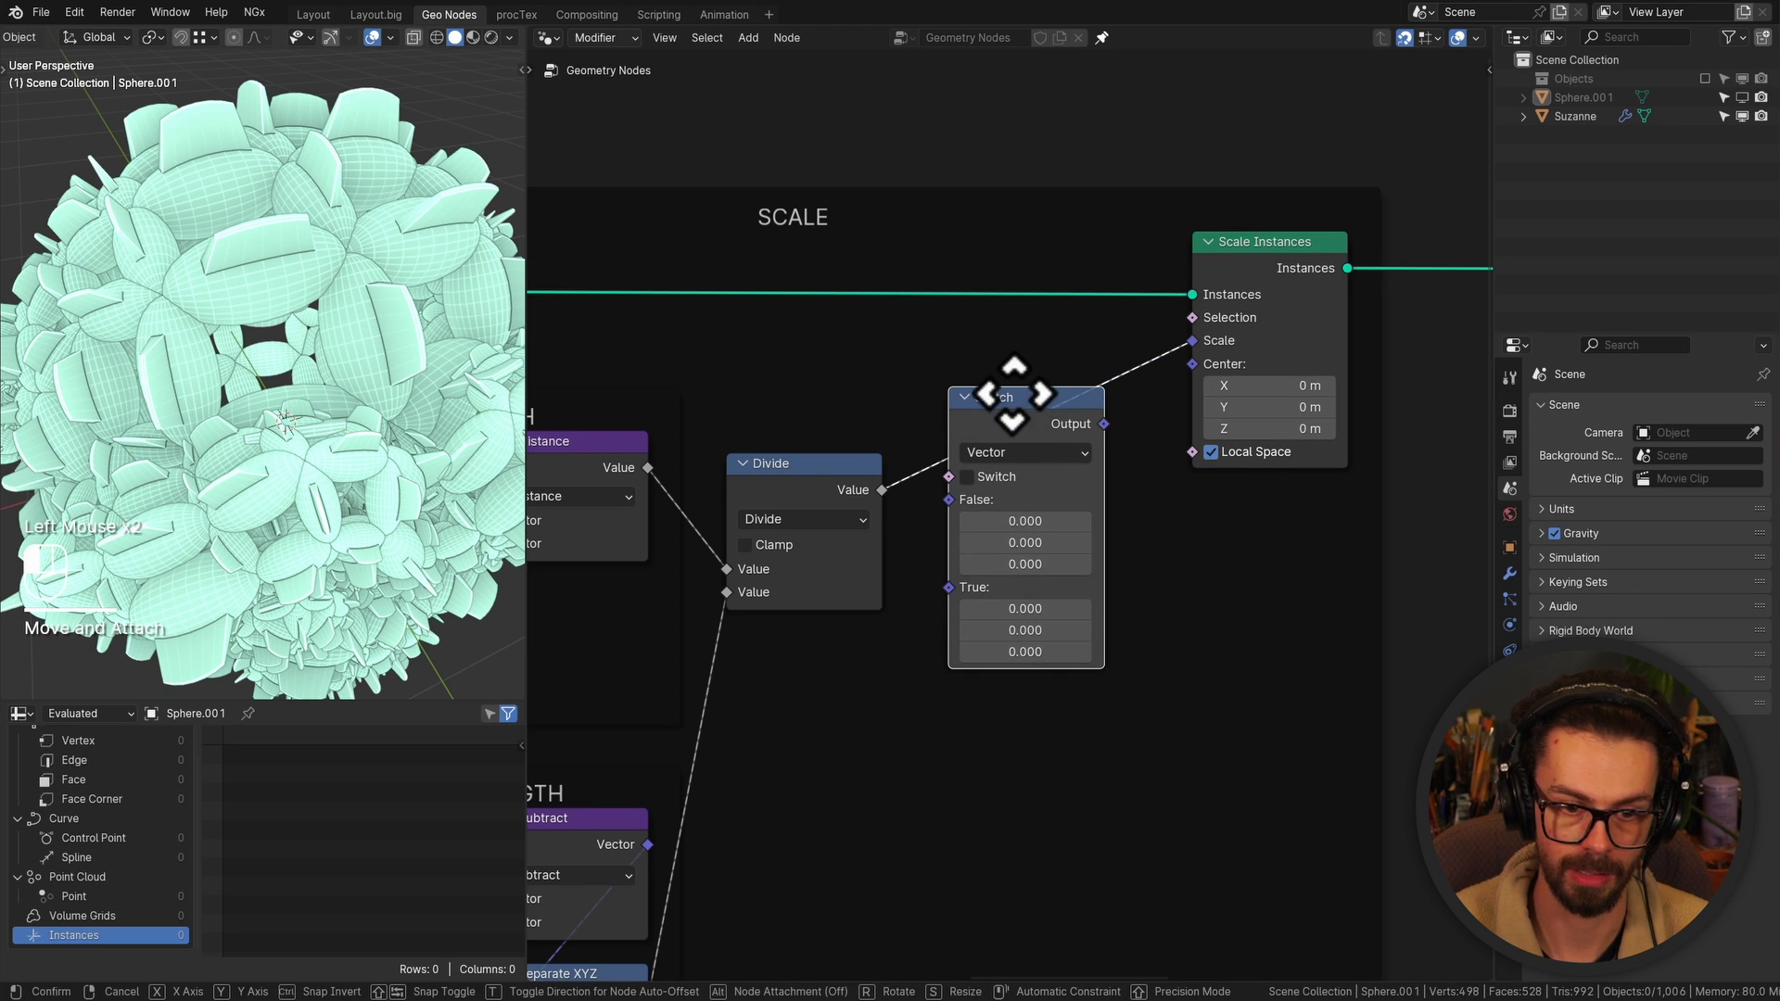
scroll(981, 505, up, 2)
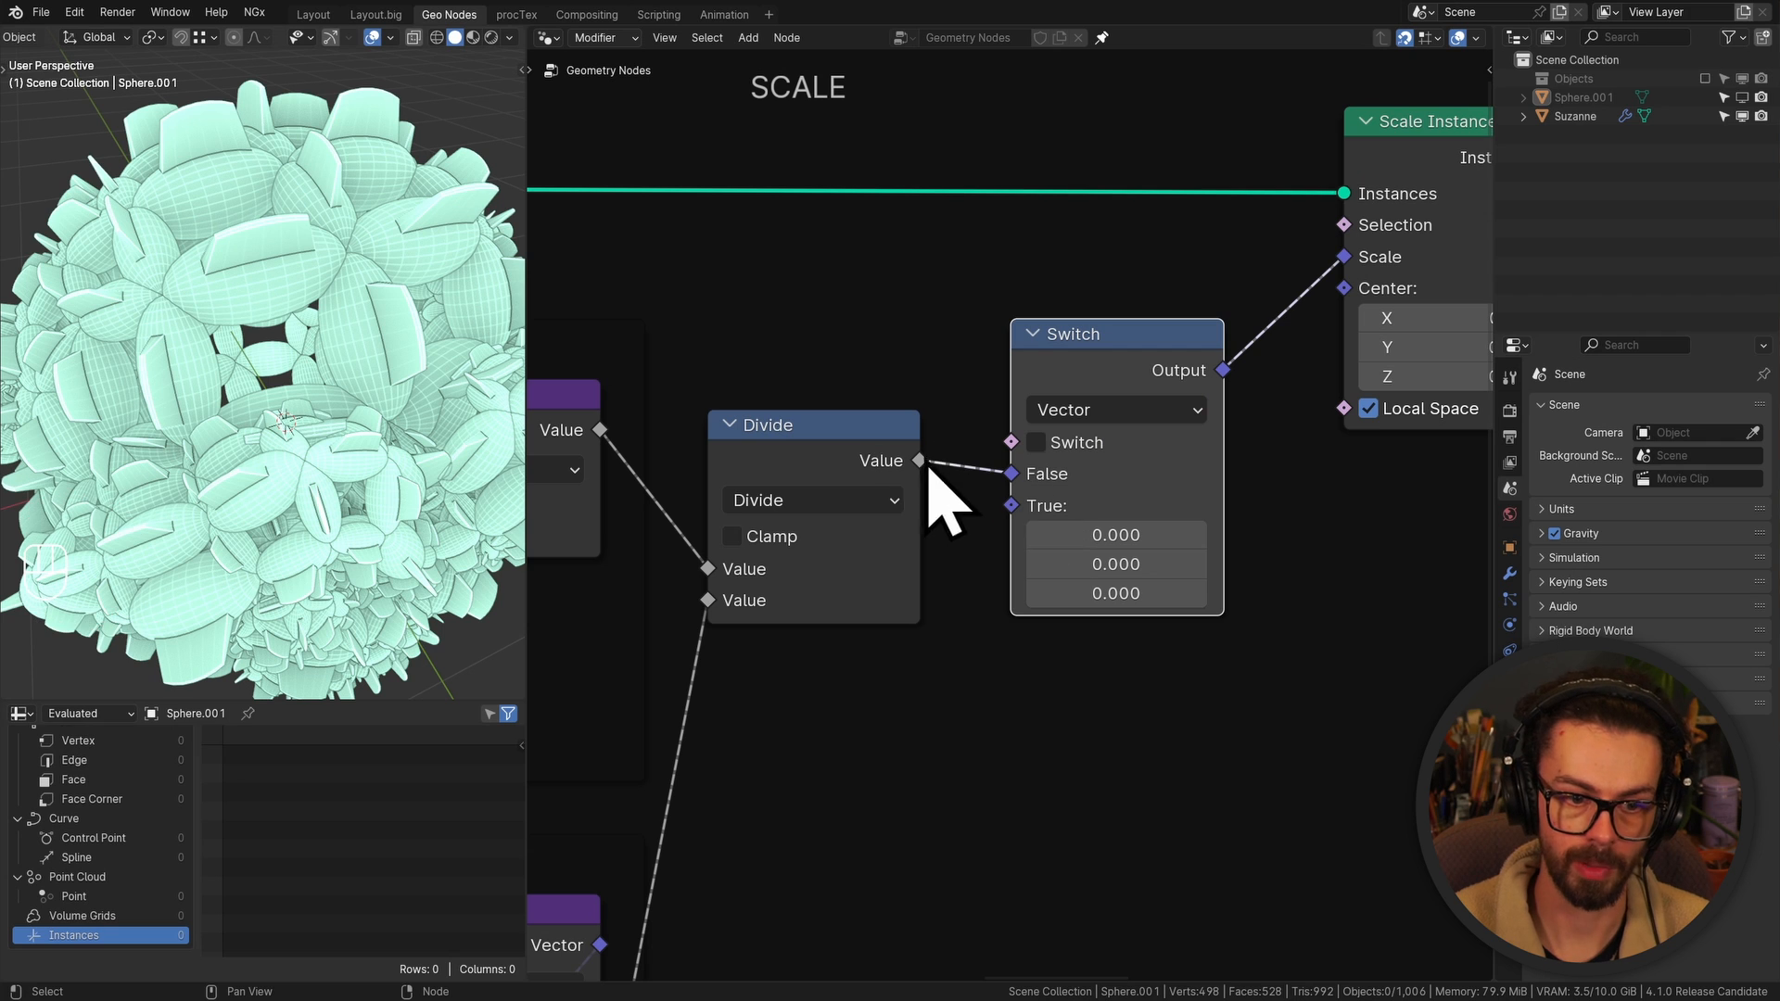
drag(1010, 475, 1010, 595)
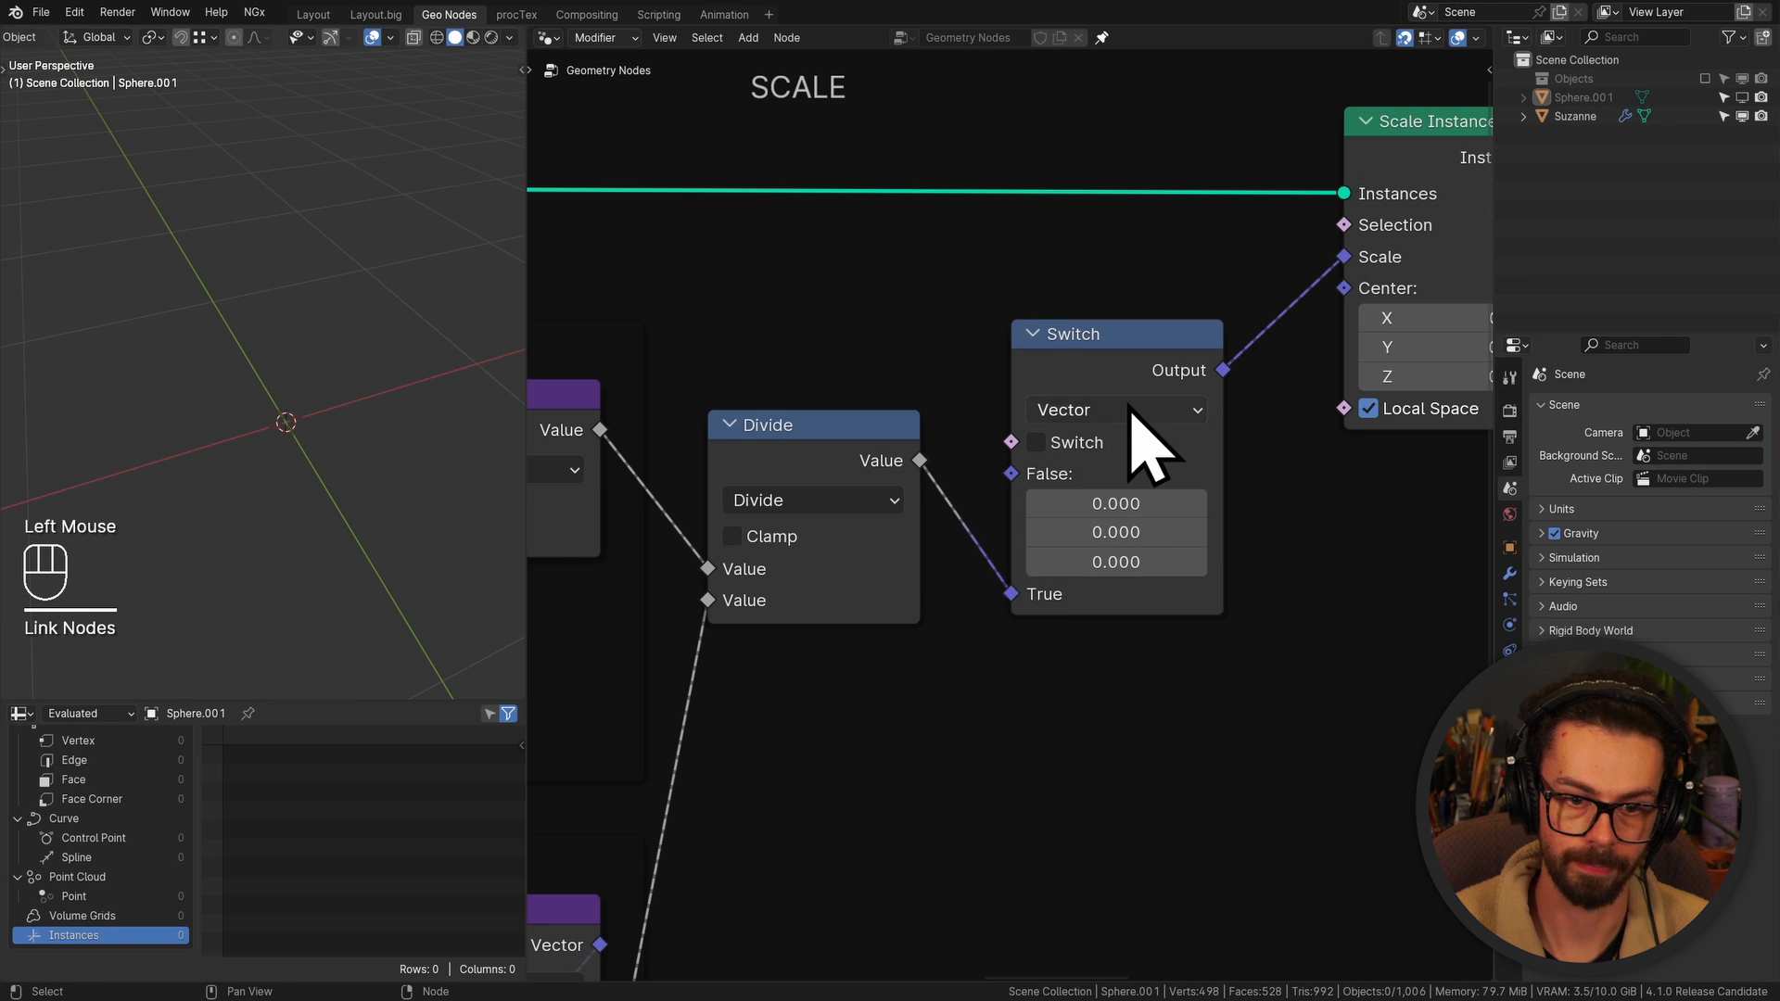
Move the Switch and Scale Instances nodes farther away from Divide in the SCALE frame
scroll(1129, 412, down, 2)
middle_drag(1126, 485, 973, 521)
drag(1225, 552, 955, 285)
key(g)
click(1129, 235)
middle_drag(902, 410, 964, 405)
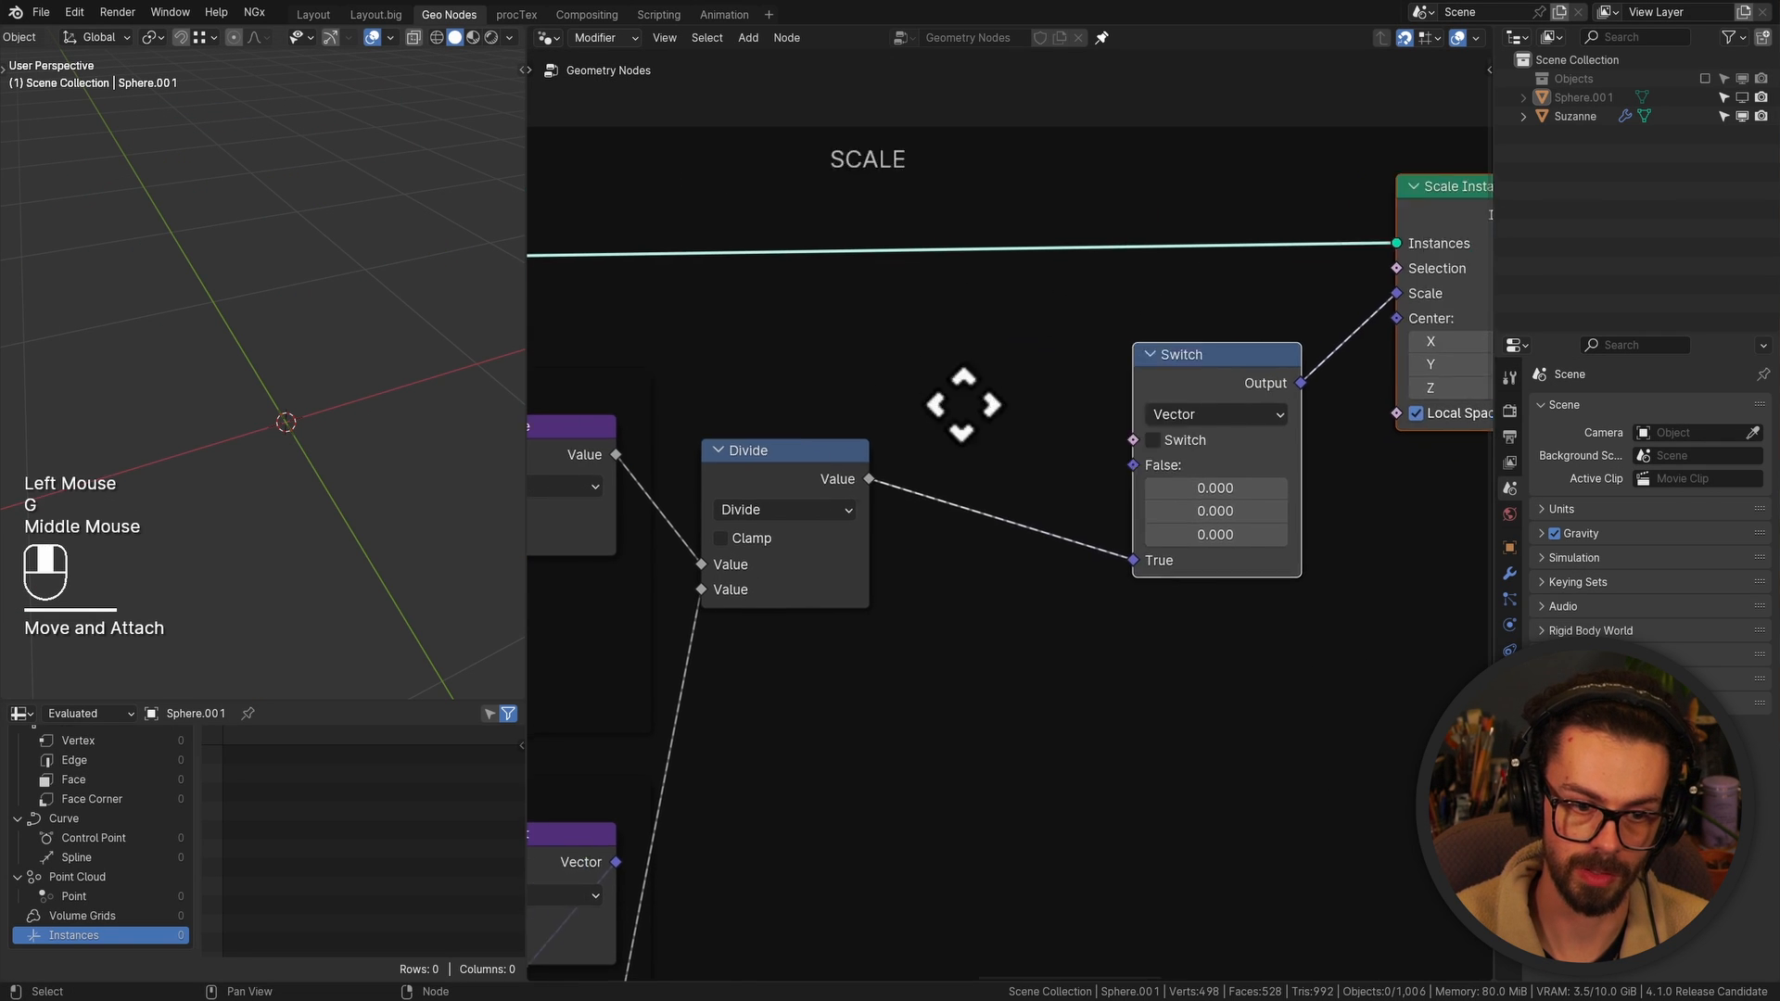
Add a Combine XYZ node that takes Divide's value as Z, and connect its Vector to the Switch's False input
scroll(964, 405, up, 2)
drag(922, 472, 1022, 394)
text(cx)
key(Return)
click(1025, 282)
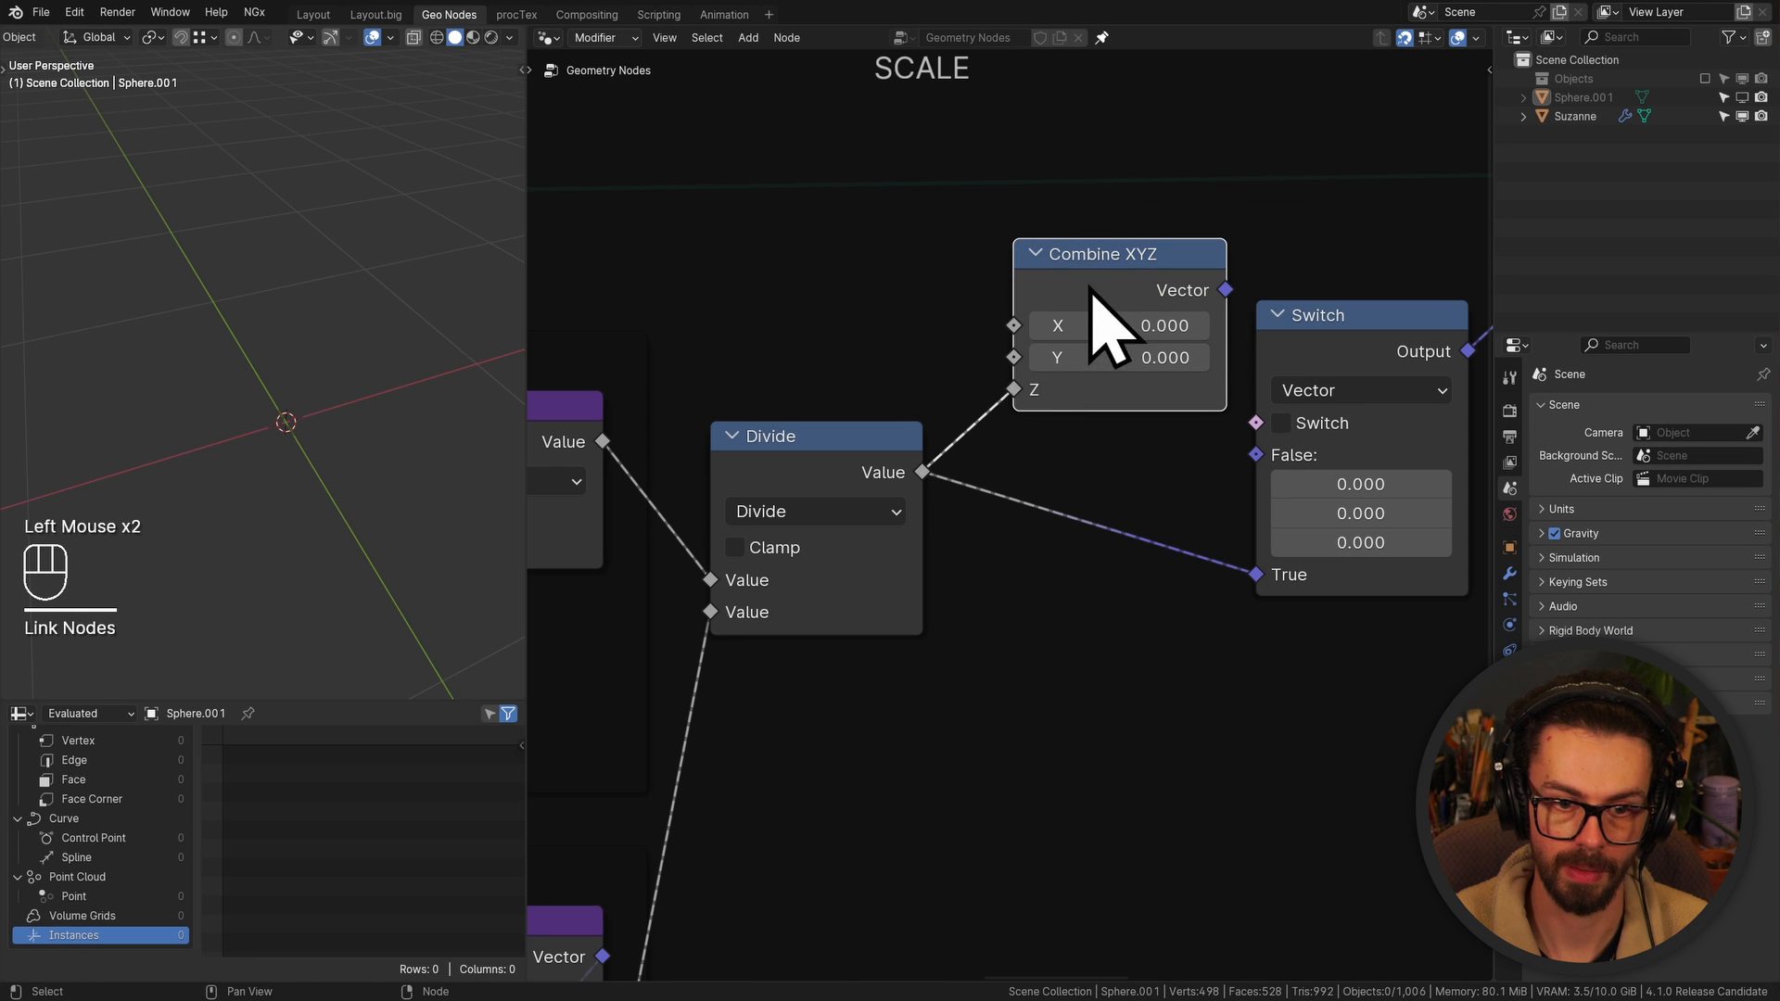
drag(1092, 292, 1062, 289)
drag(1253, 456, 1257, 454)
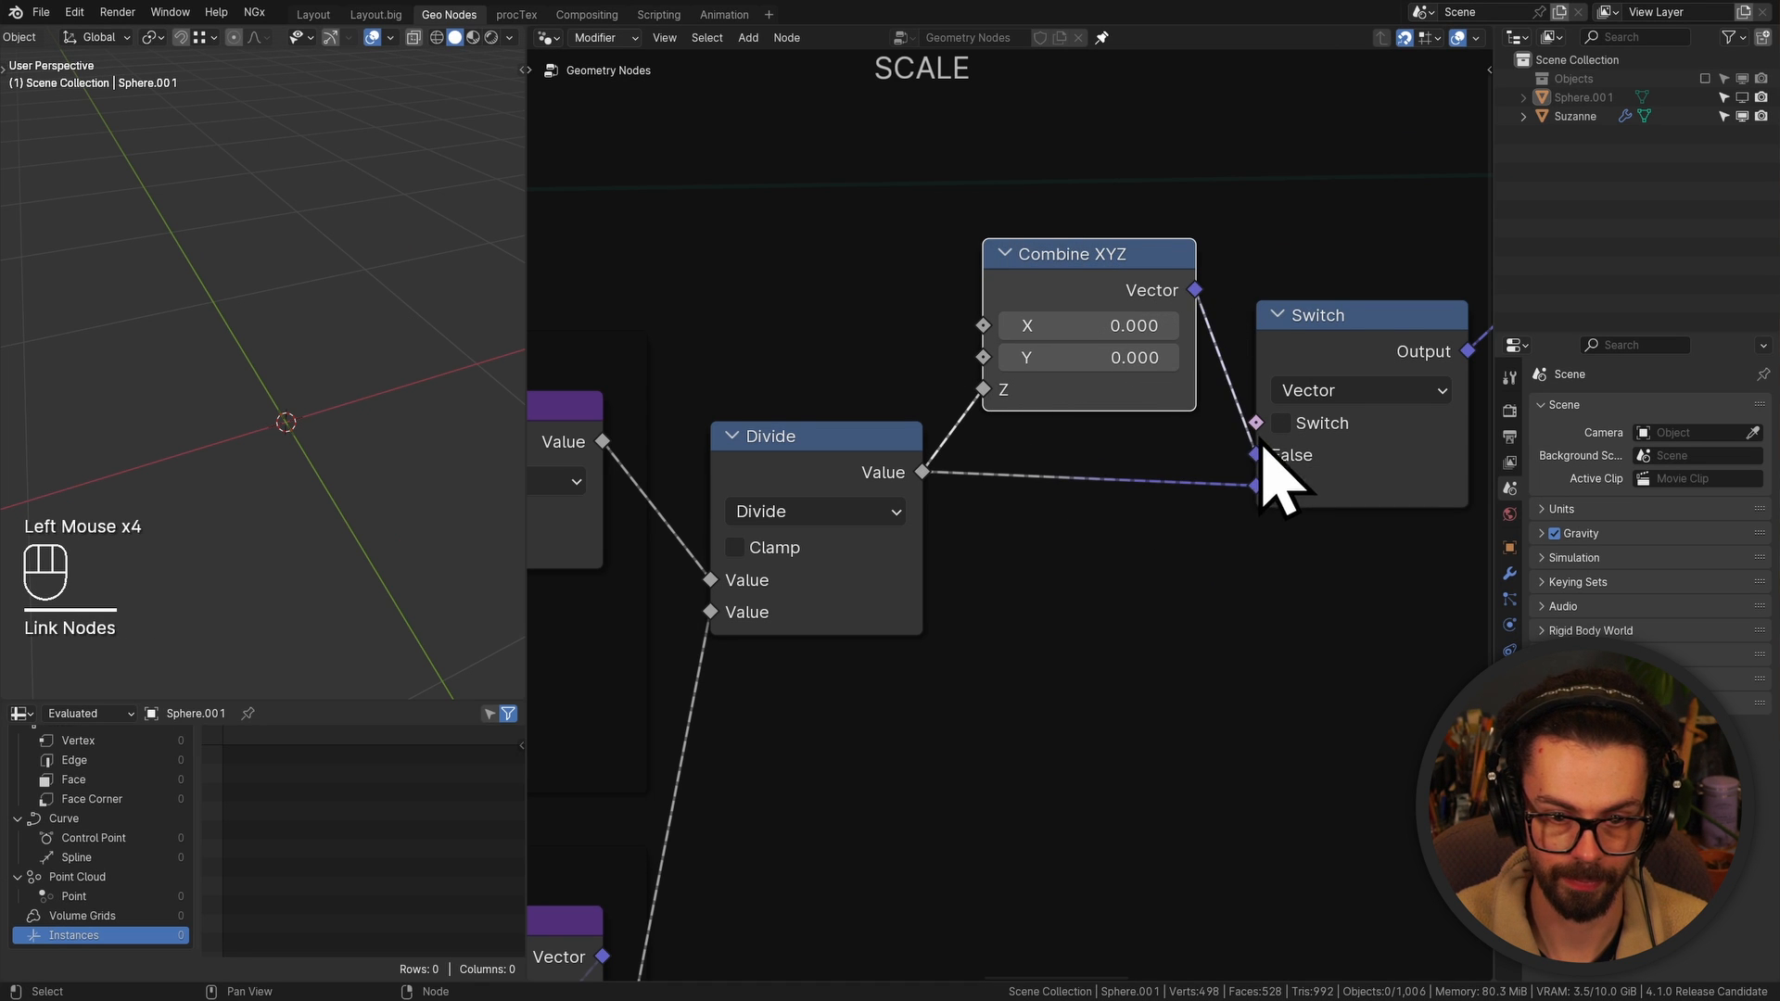
Set Combine XYZ's X and Y both to 0.05 and save the file
middle_drag(1271, 455, 1041, 386)
scroll(954, 409, down, 2)
click(1013, 419)
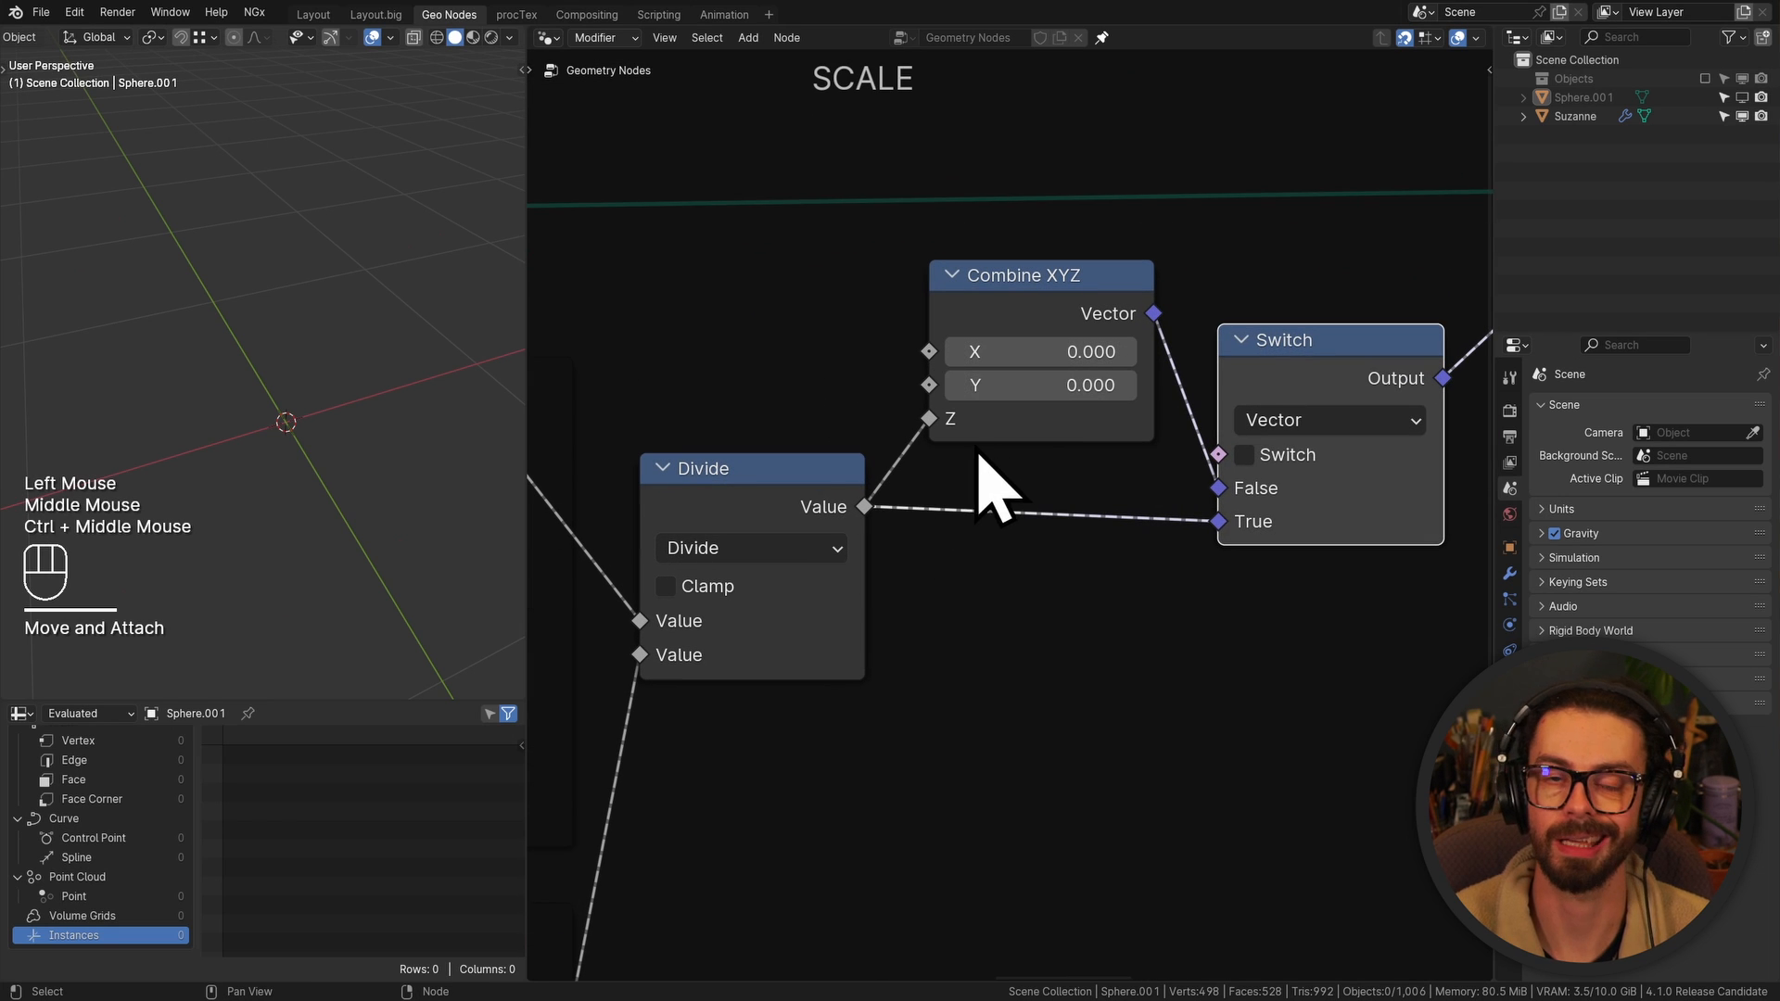
mouse_move(1040, 353)
mouse_down()
mouse_move(1070, 385)
mouse_move(1048, 384)
mouse_move(1081, 385)
mouse_move(1025, 385)
mouse_move(1081, 385)
mouse_move(1053, 385)
mouse_up()
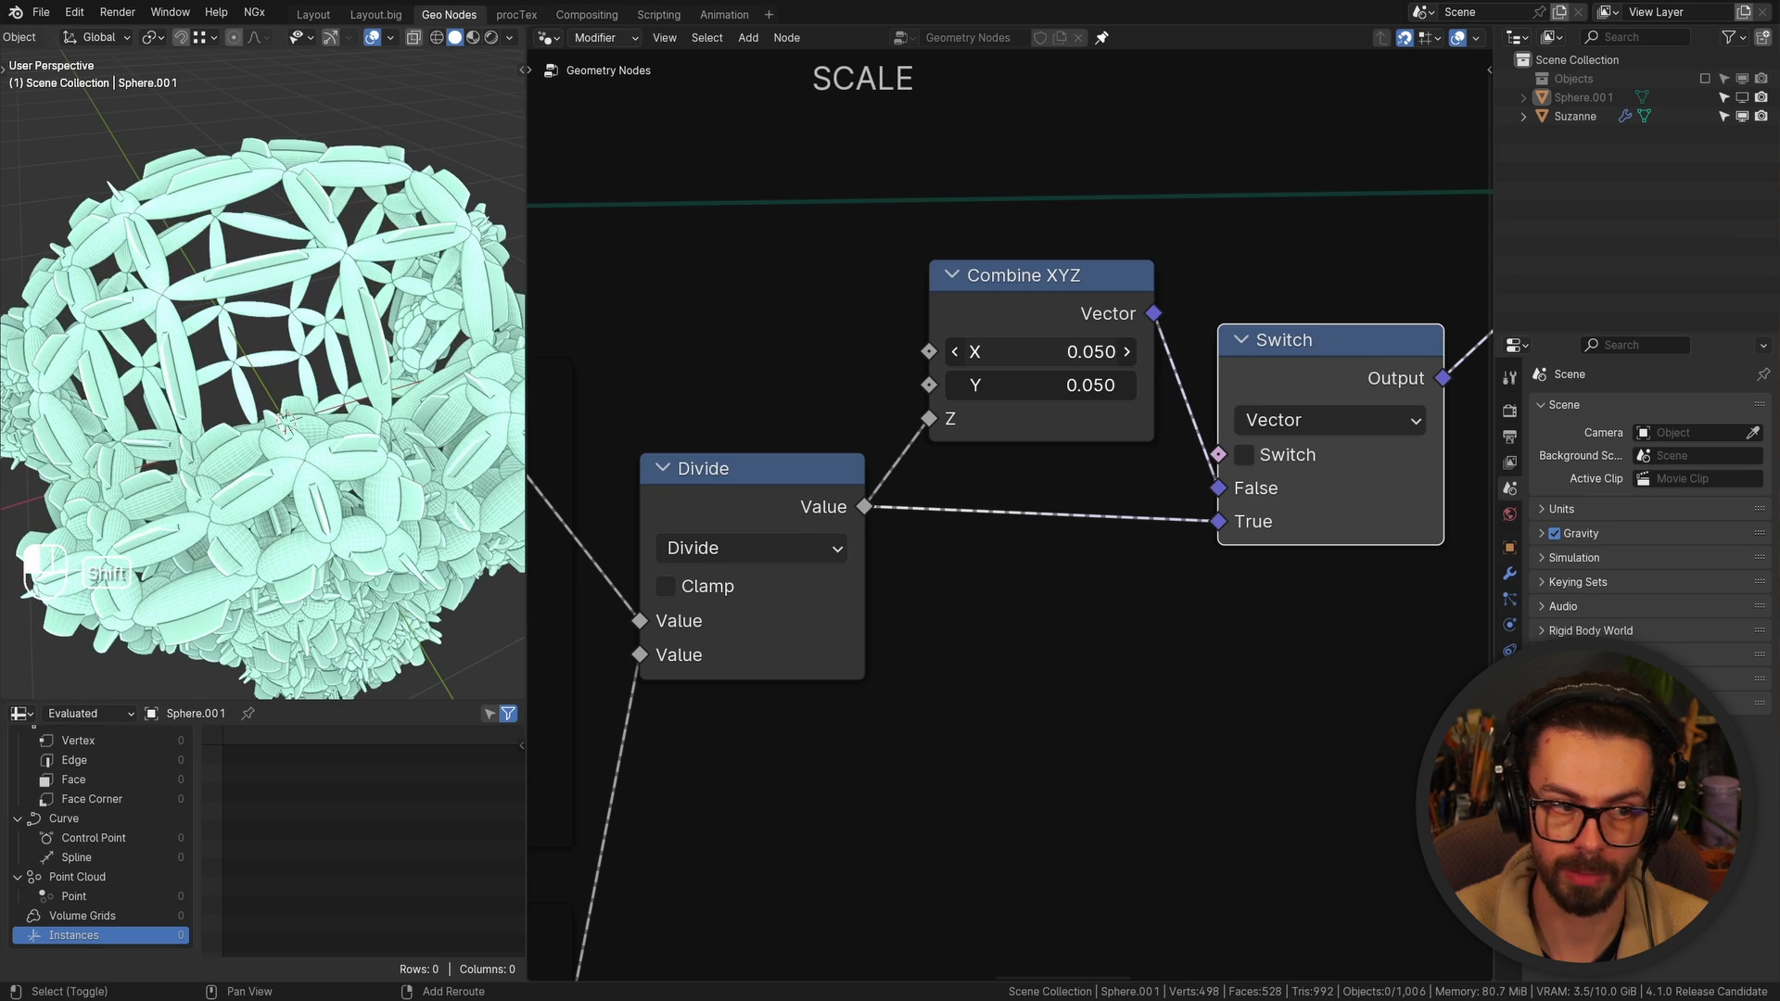
key(ctrl+s)
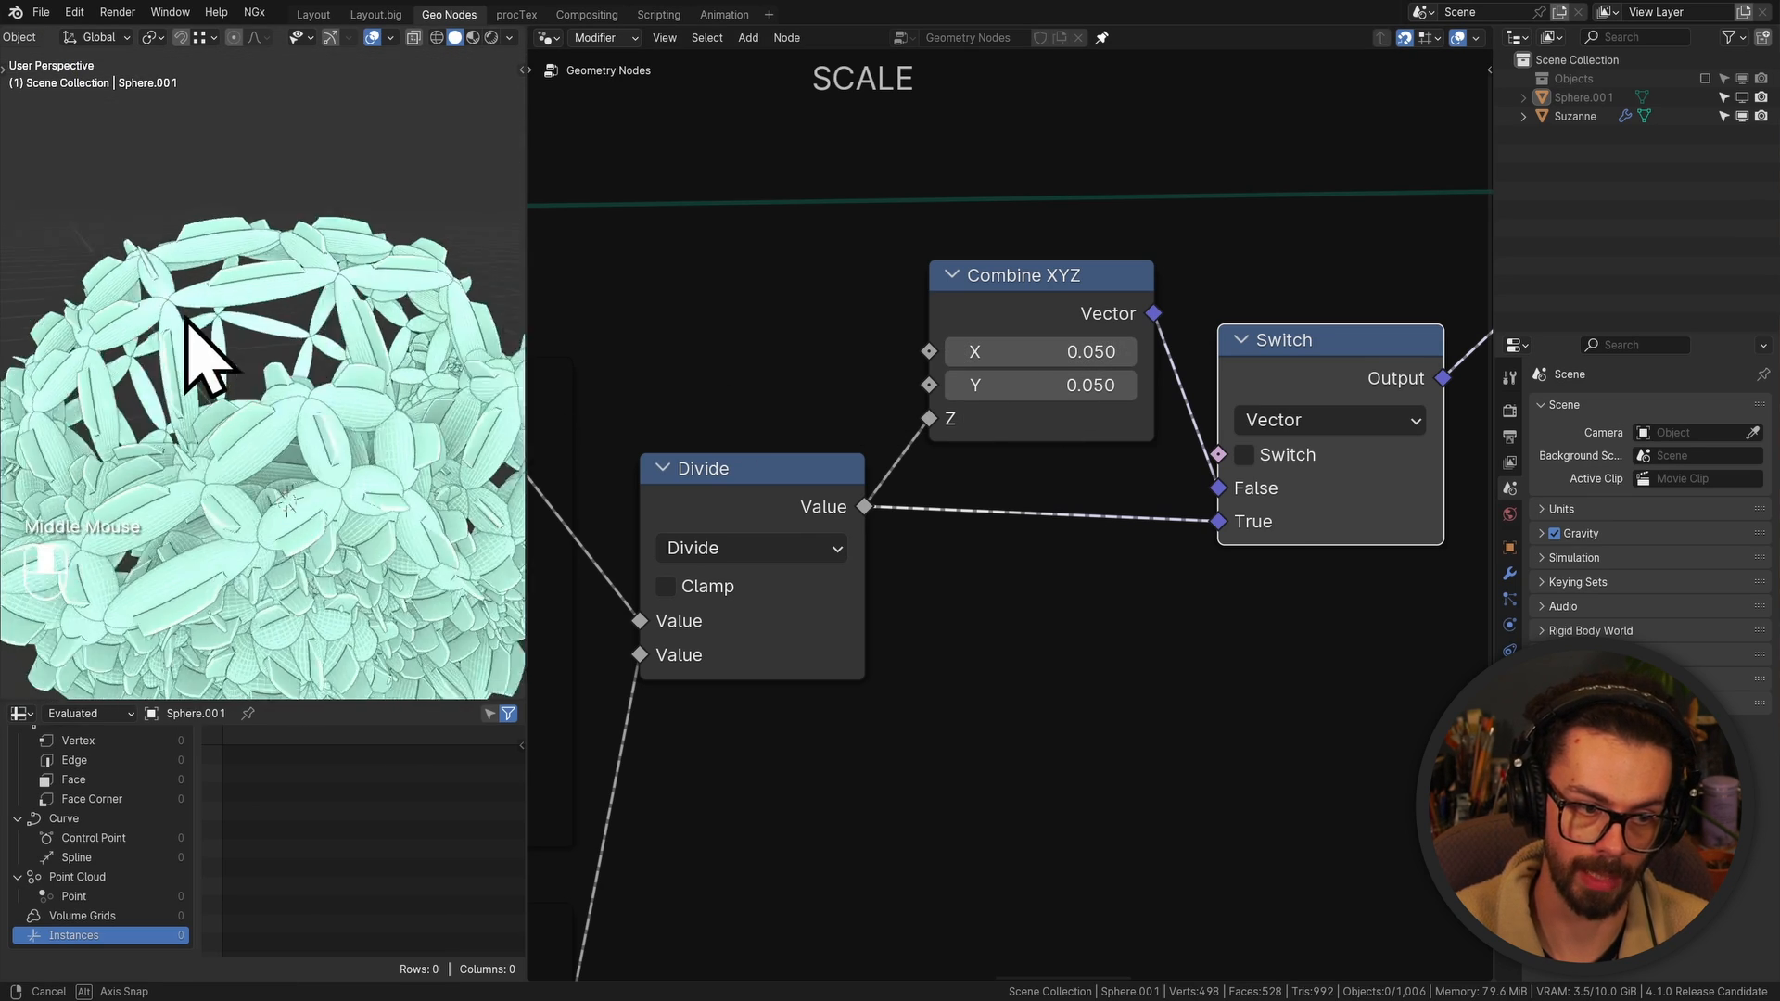
Toggle the Vector Switch in the SCALE frame on and off to compare the two instance scaling modes
scroll(1008, 510, down, 2)
drag(1239, 405, 1242, 406)
click(1176, 480)
click(1177, 480)
click(1177, 480)
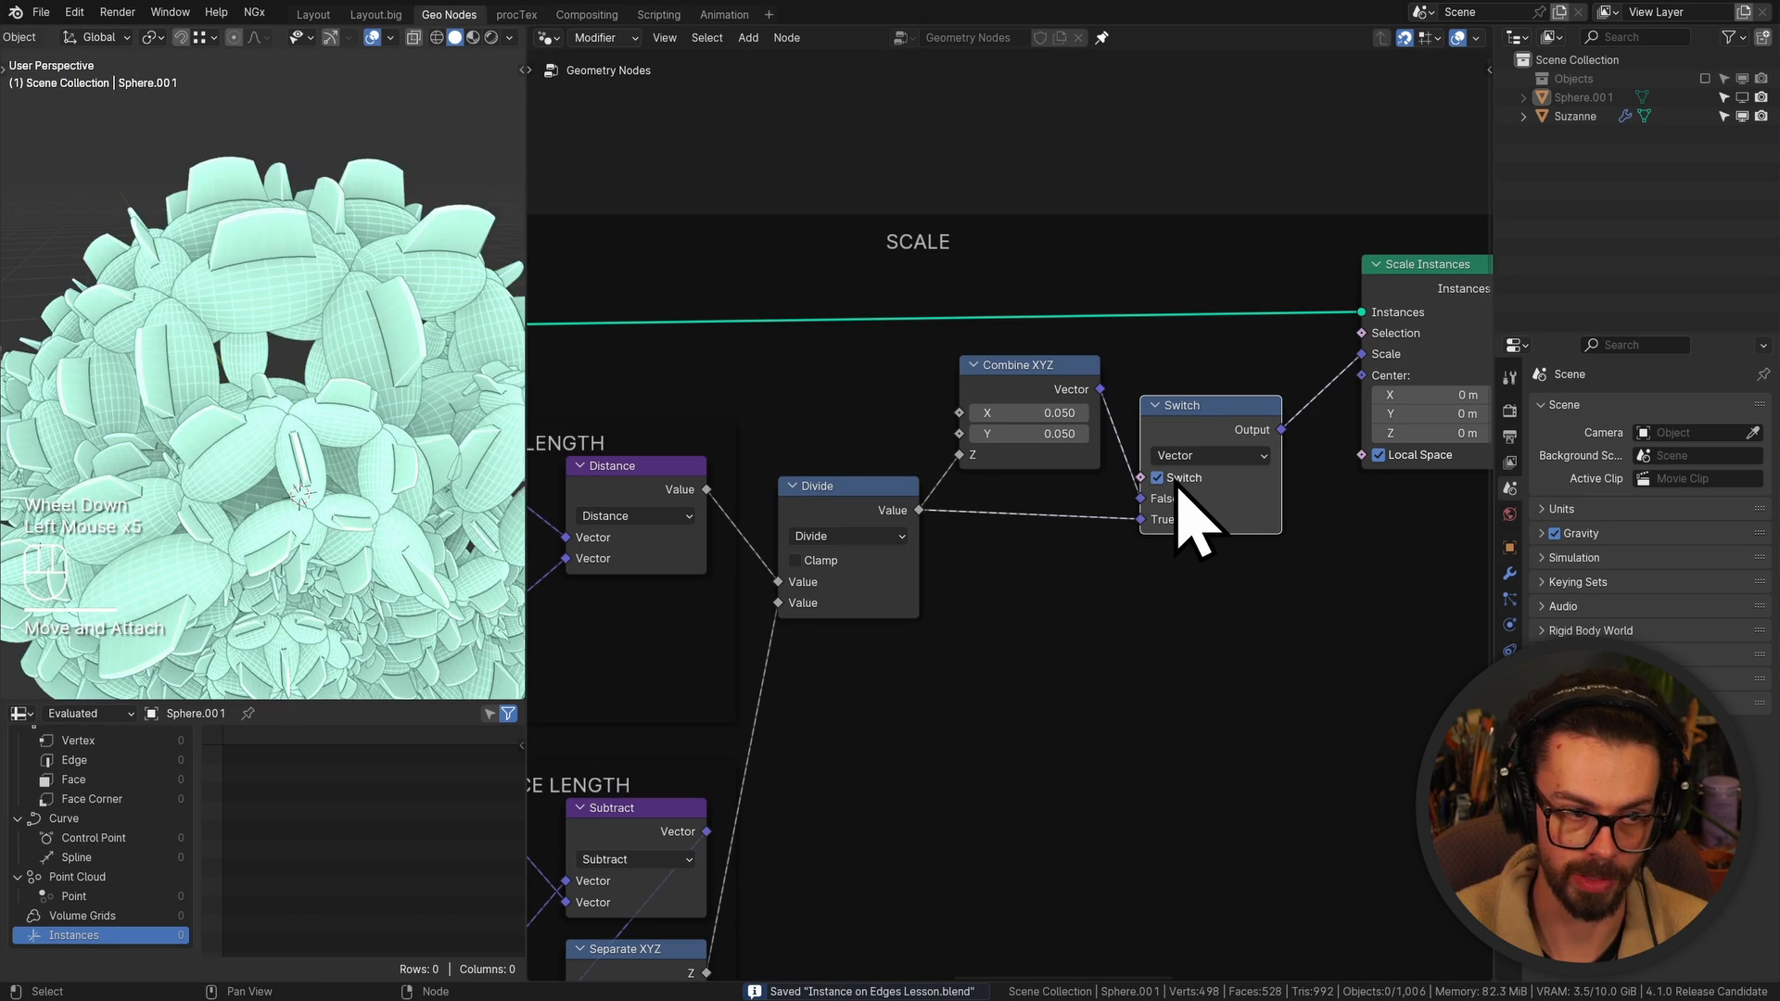
click(1176, 480)
click(1177, 480)
click(1176, 481)
click(1177, 480)
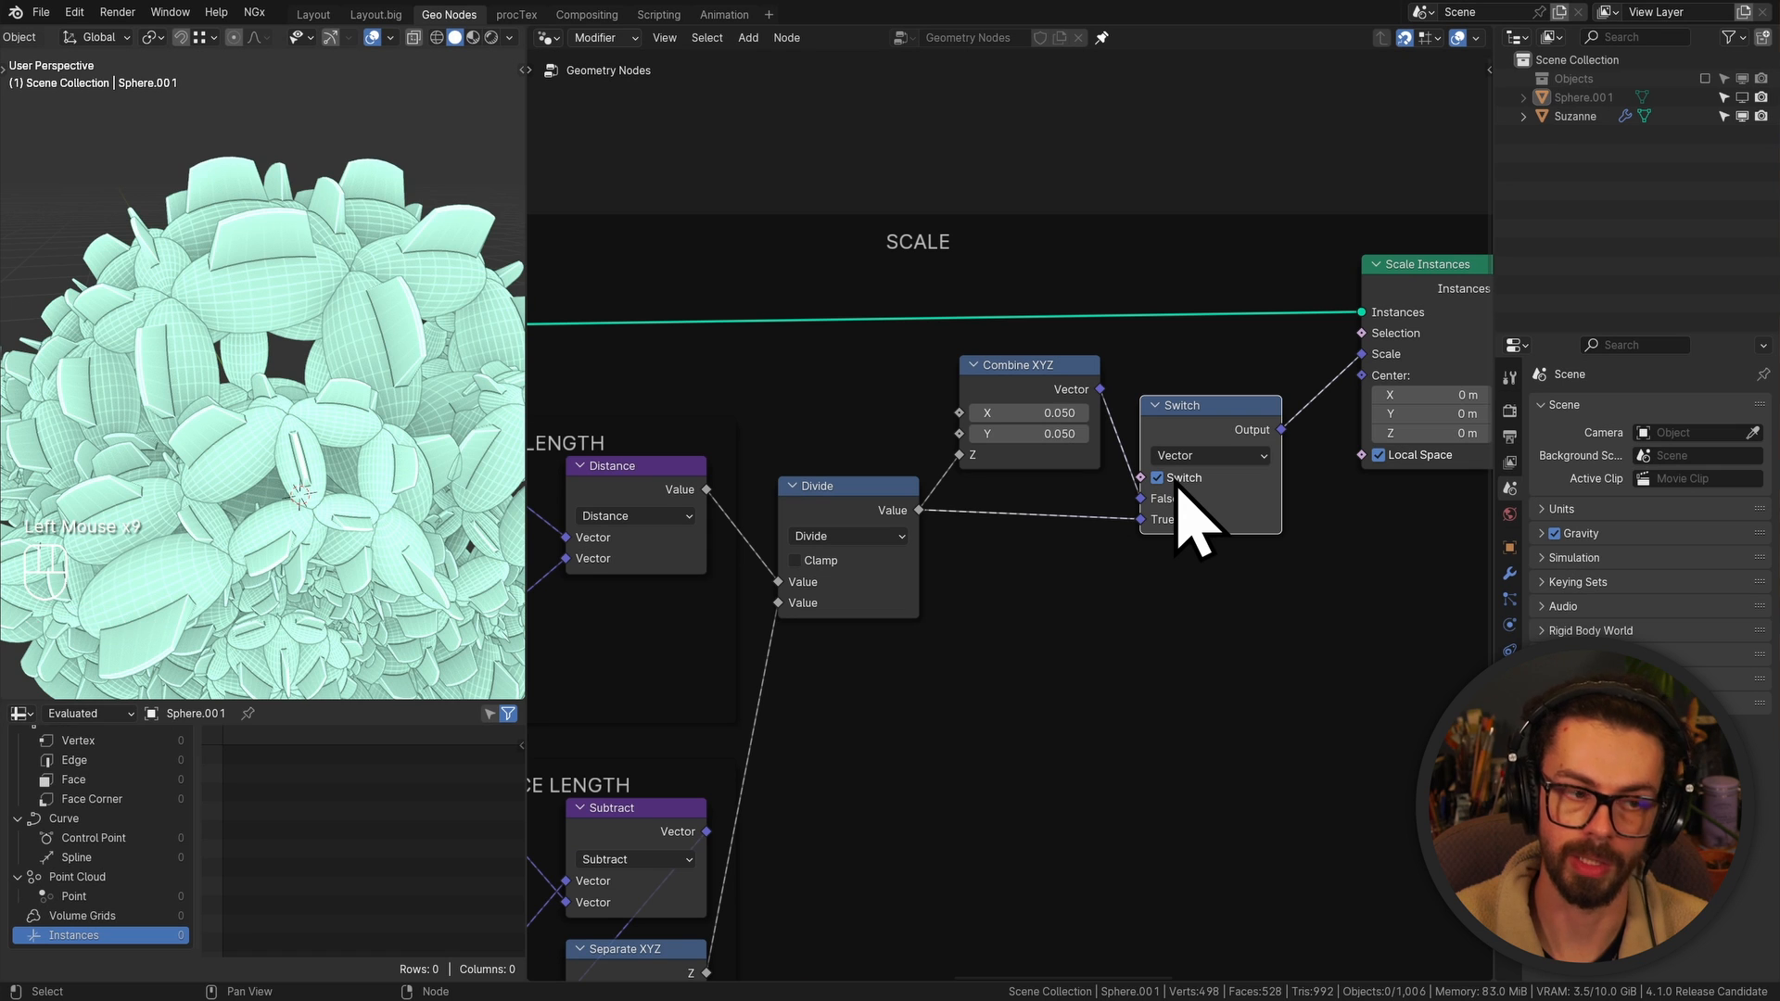
click(1176, 480)
click(1177, 480)
click(1176, 480)
click(1176, 480)
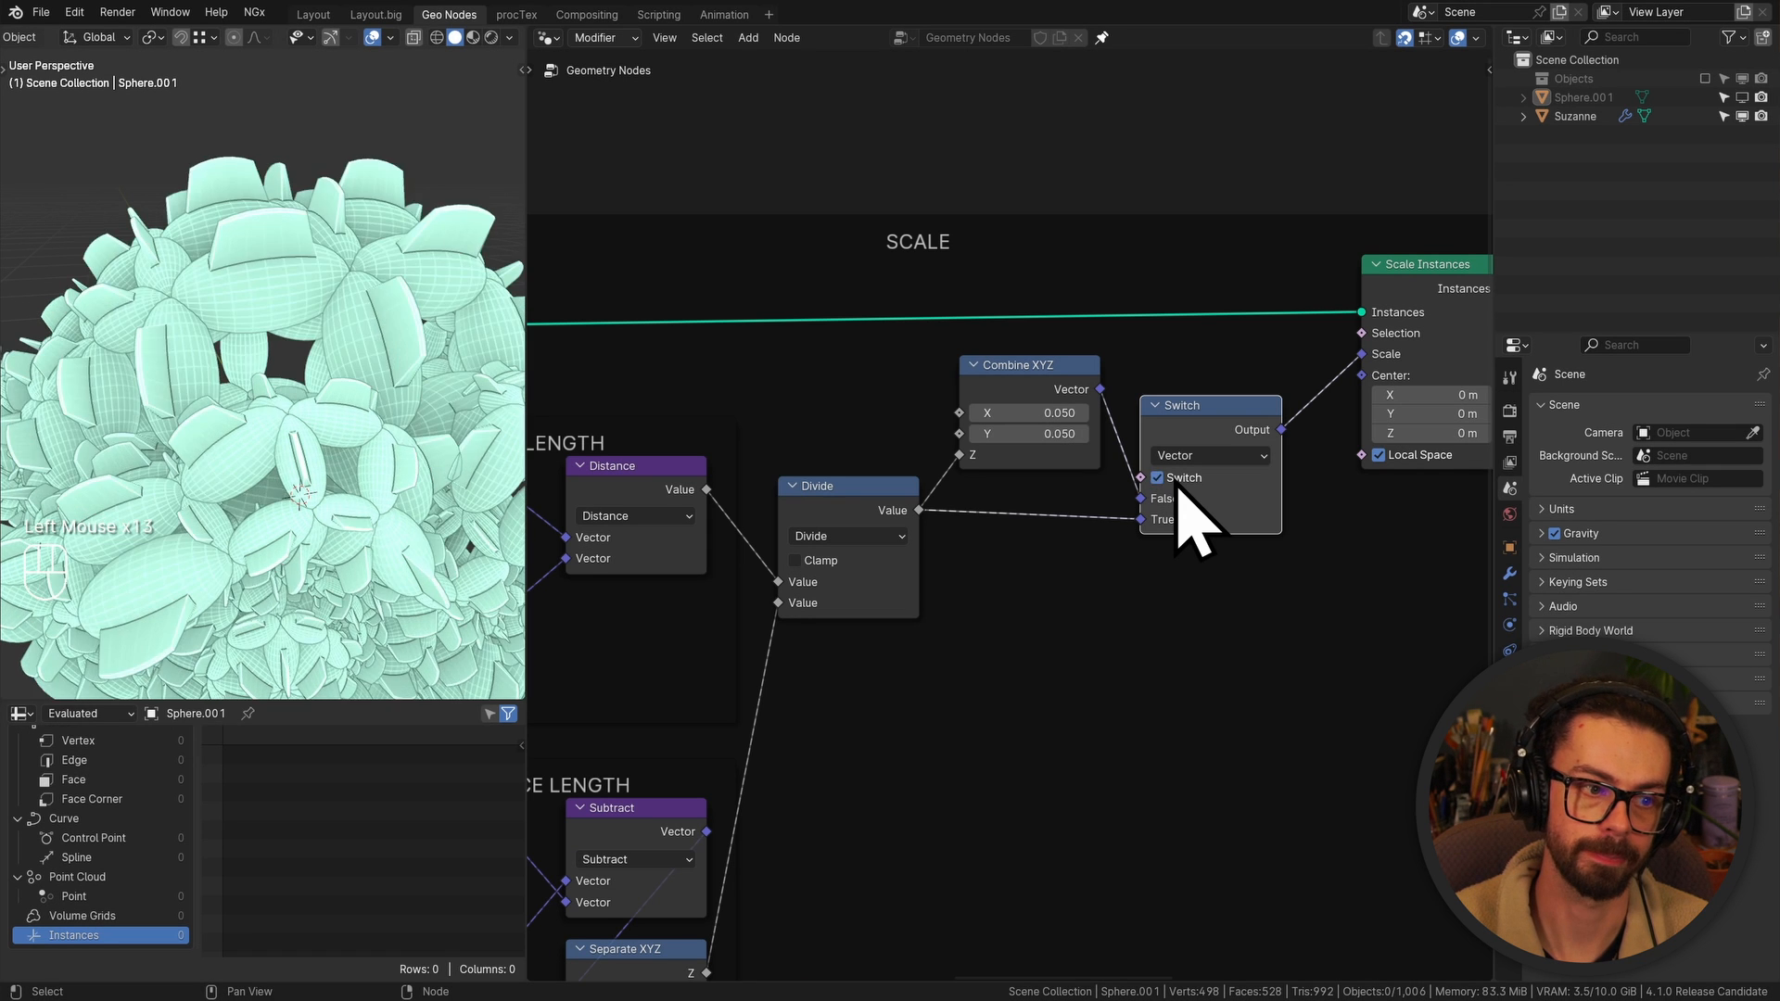
click(1177, 480)
click(1177, 480)
click(1176, 480)
Save the file and move the ROTATION frame with Group Output farther from the SCALE frame along X
scroll(1150, 362, down, 3)
middle_drag(1159, 354, 981, 355)
drag(1182, 300, 1168, 306)
key(ctrl+s)
middle_drag(1150, 357, 873, 364)
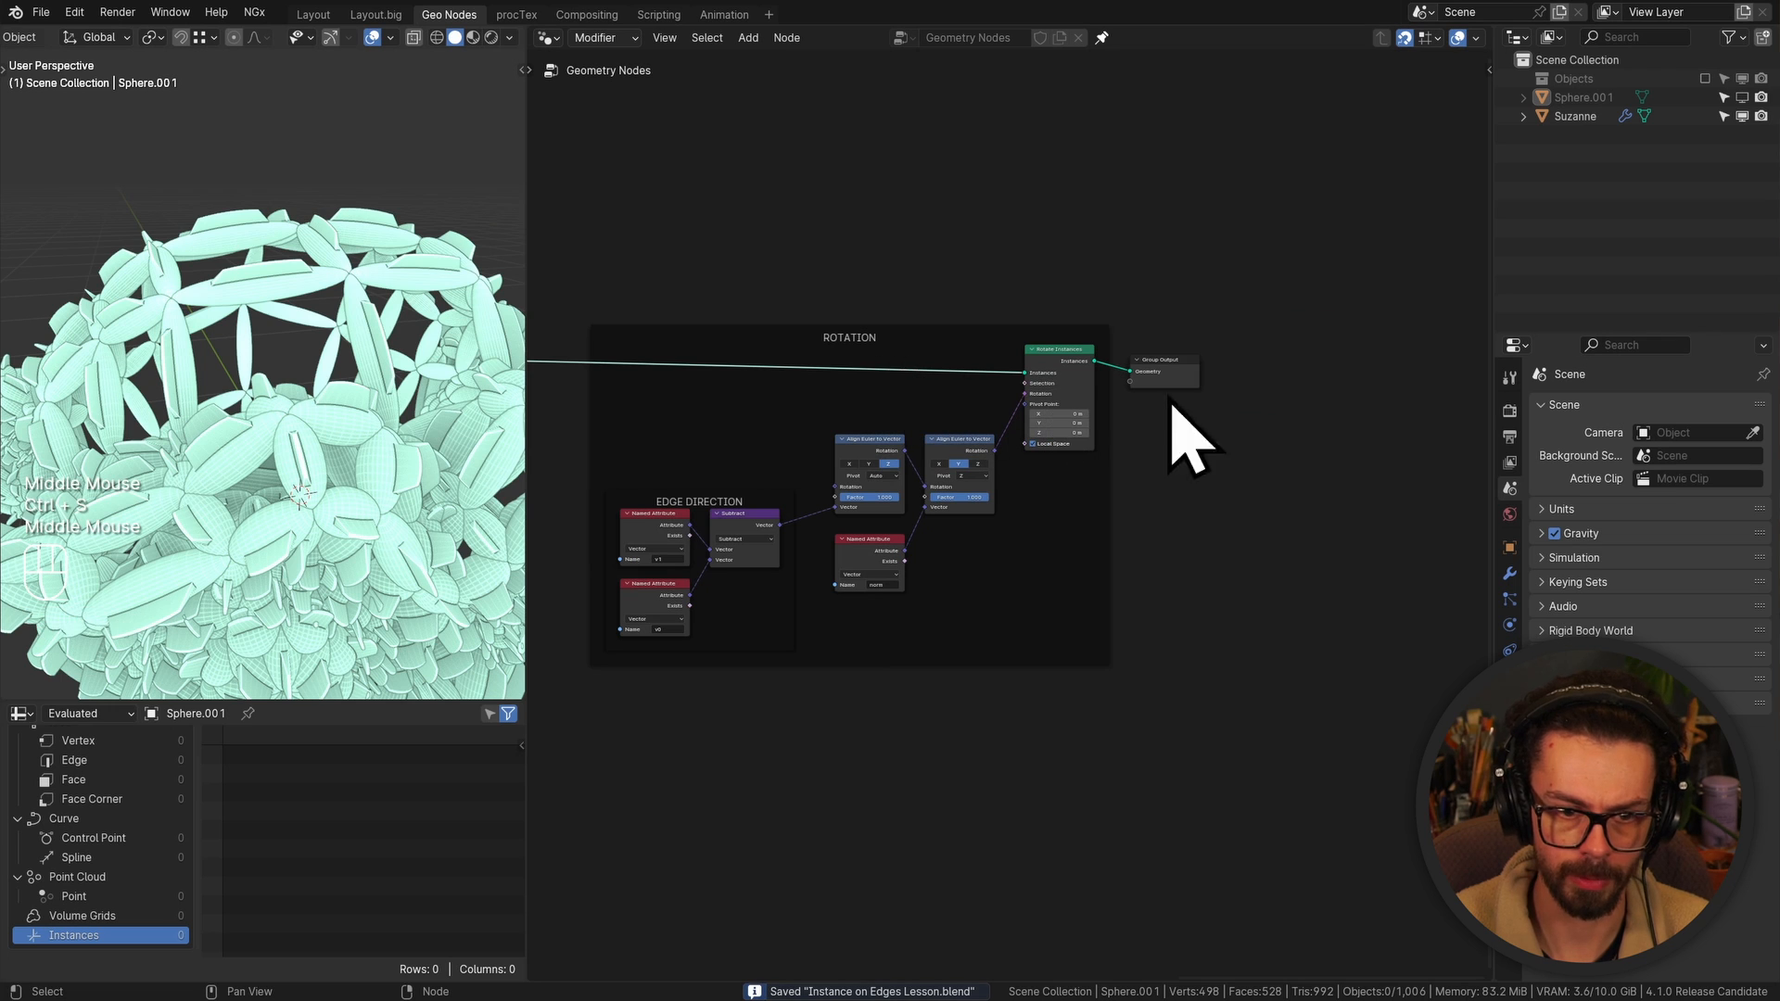
key(g)
drag(1261, 390, 1089, 306)
key(g)
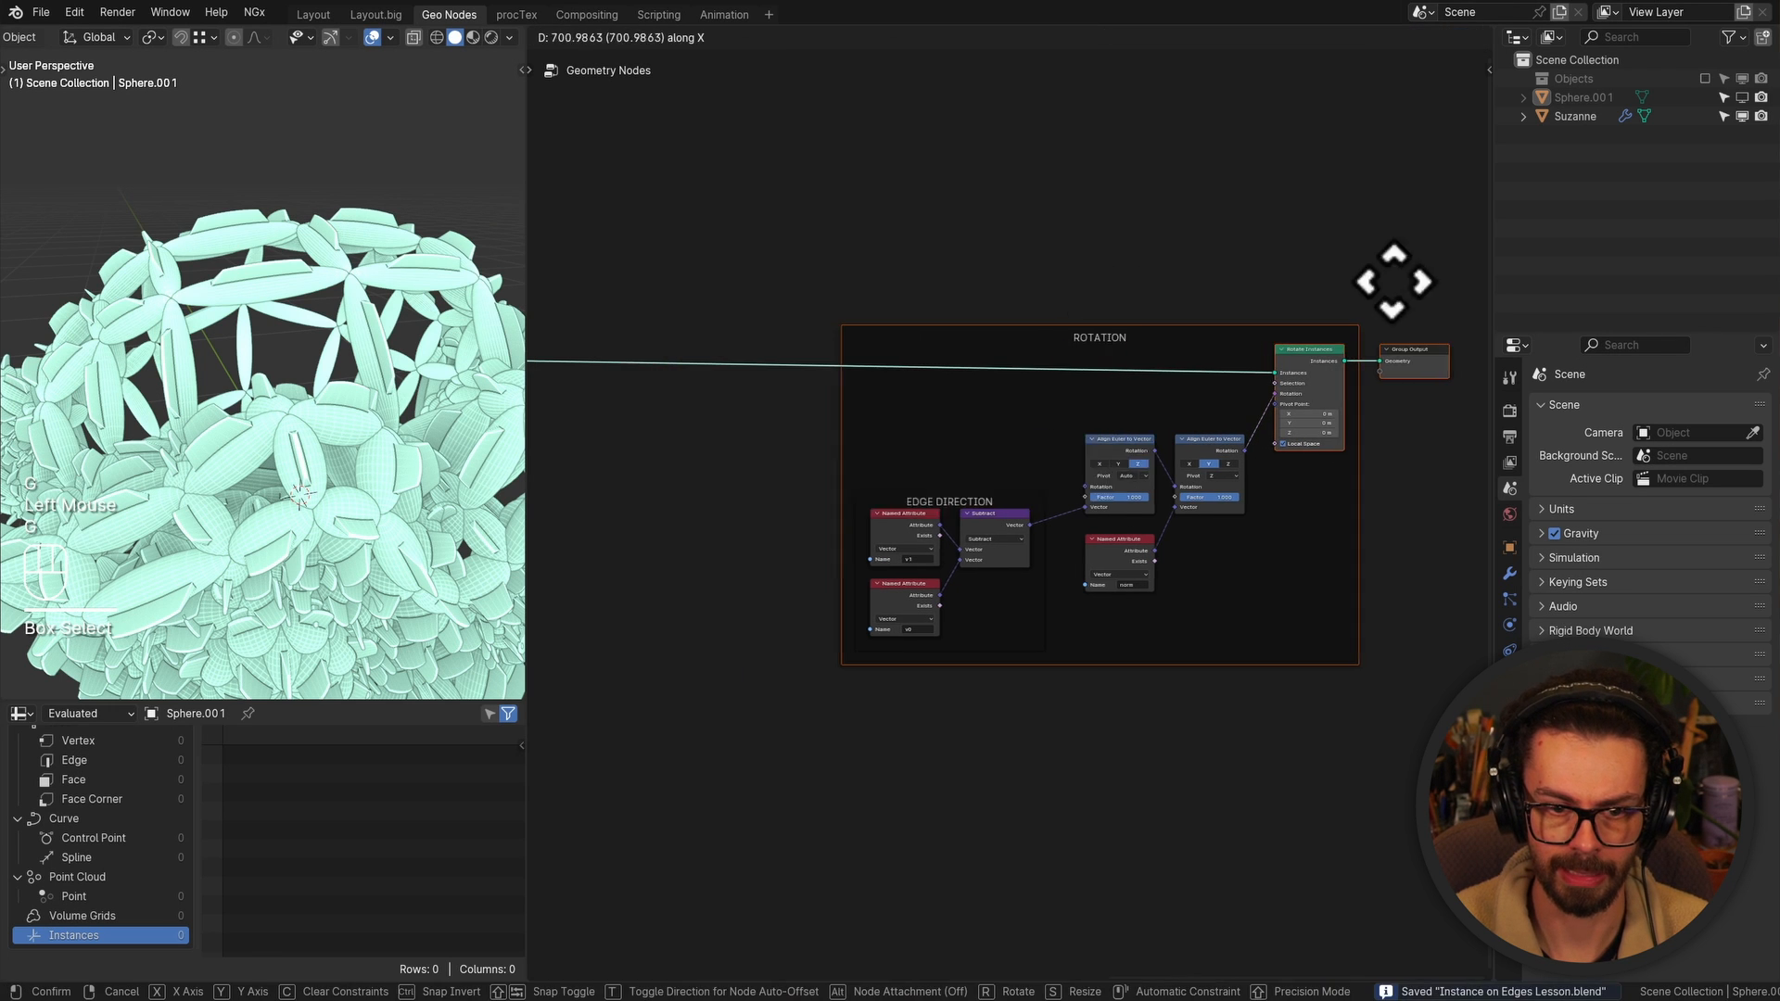
click(1414, 282)
middle_drag(879, 287, 1078, 288)
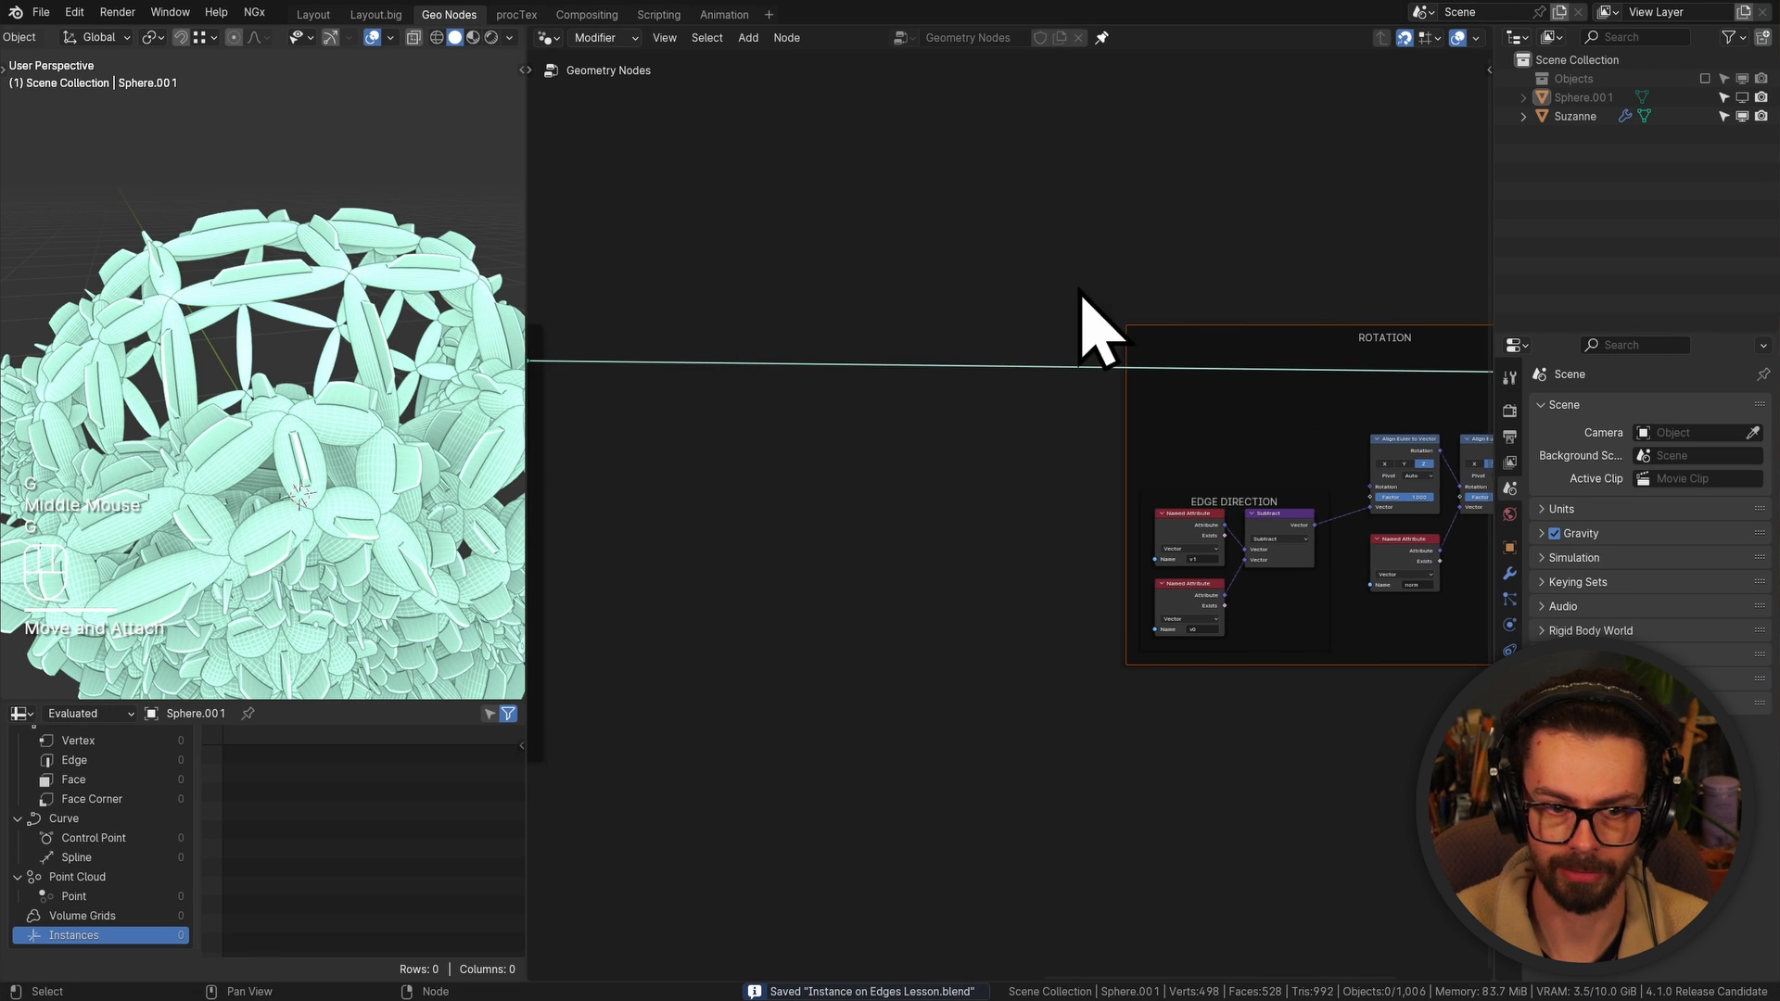
click(961, 310)
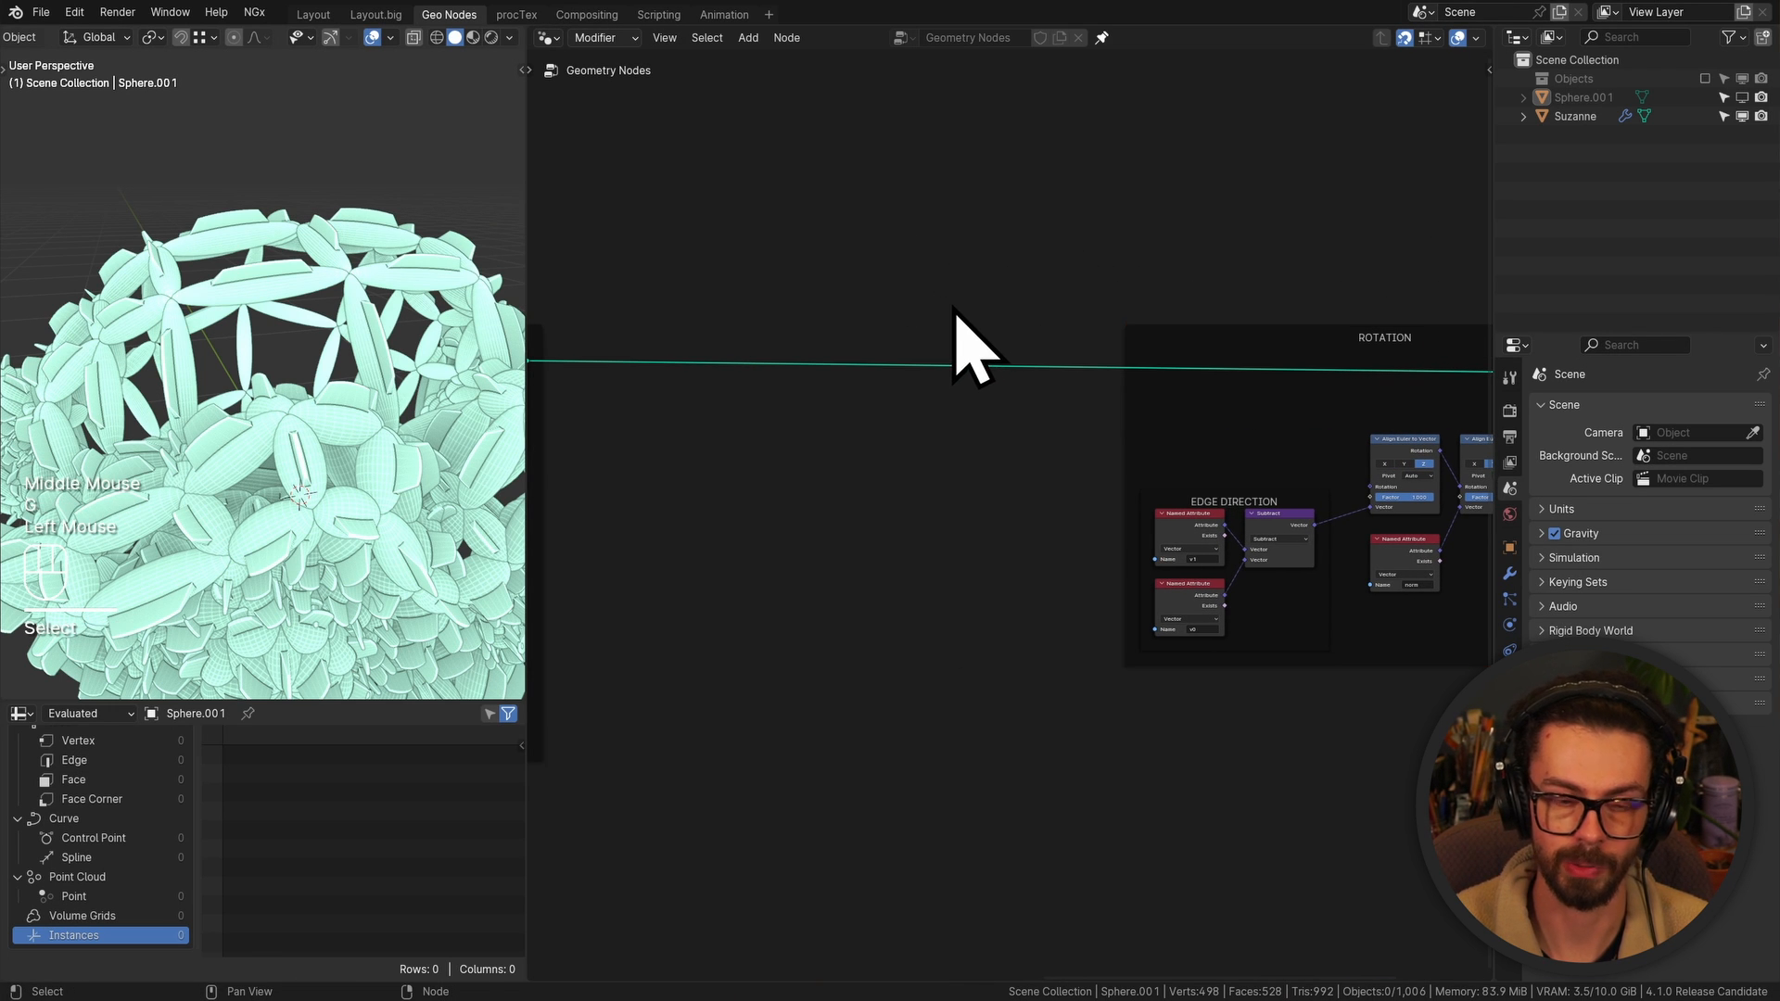
Unhide Sphere.001 and move it into the Objects collection so it is instanced too
click(1742, 97)
scroll(409, 251, down, 2)
shift+middle_drag(238, 259, 445, 219)
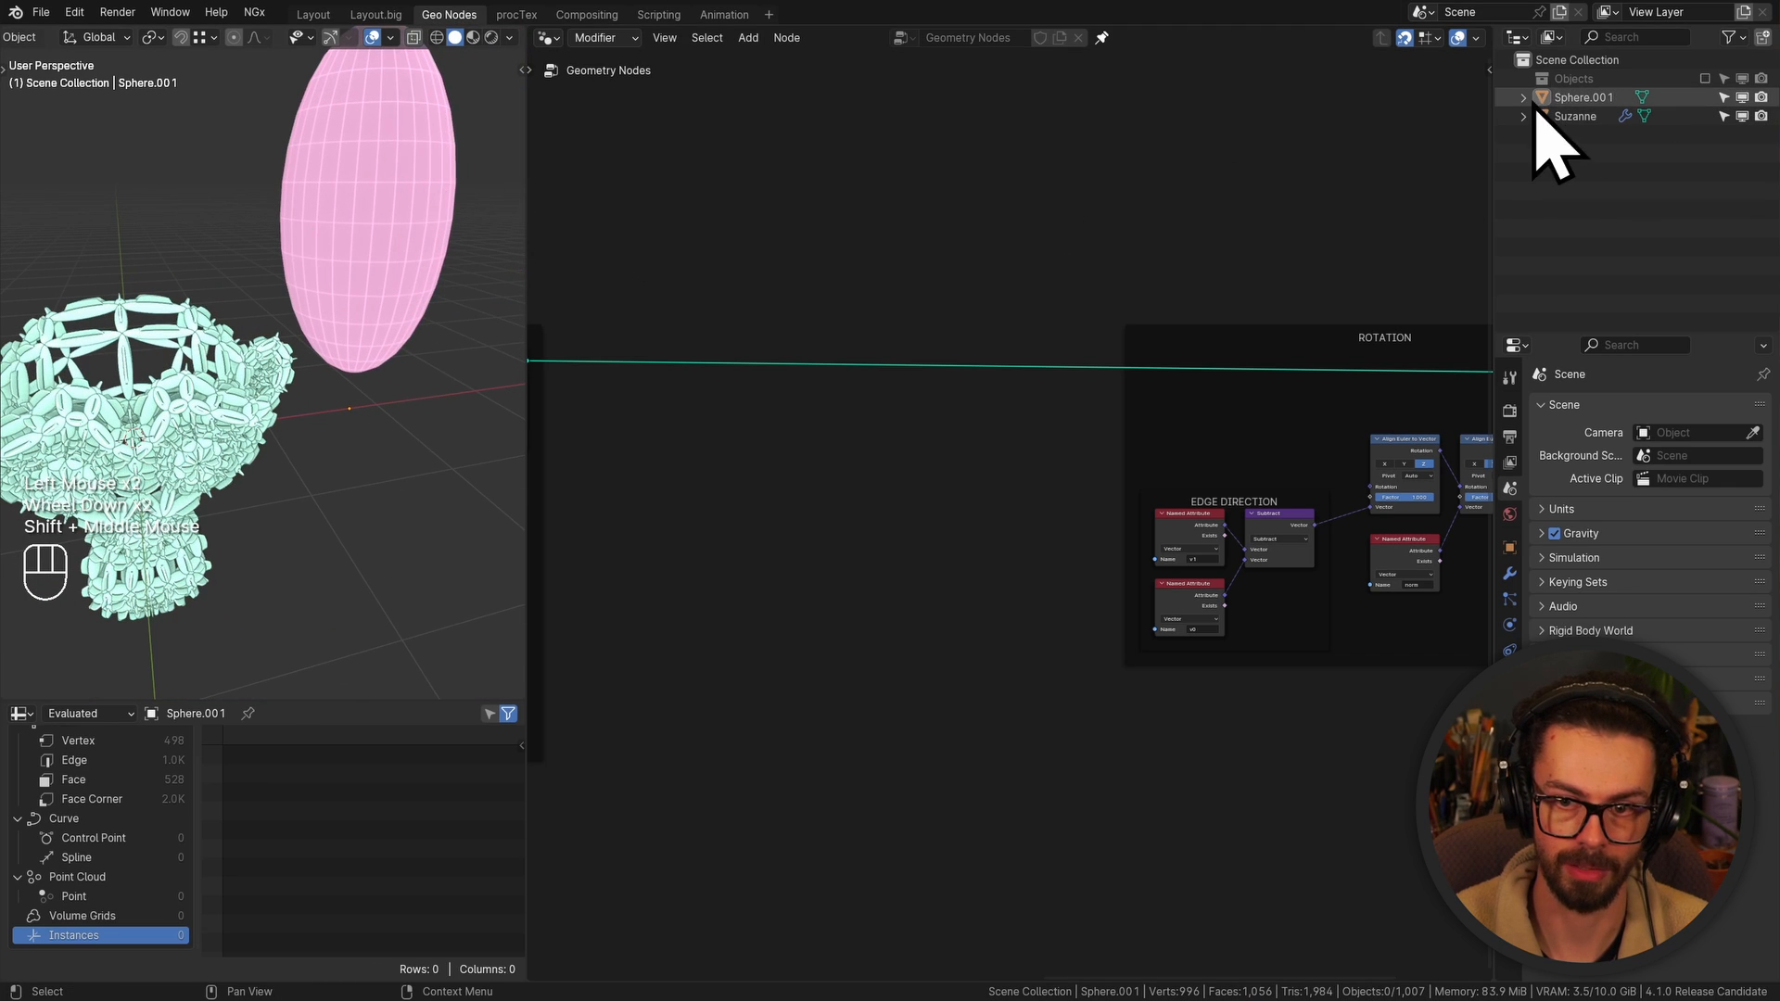
drag(1569, 97, 1589, 79)
scroll(155, 366, up, 2)
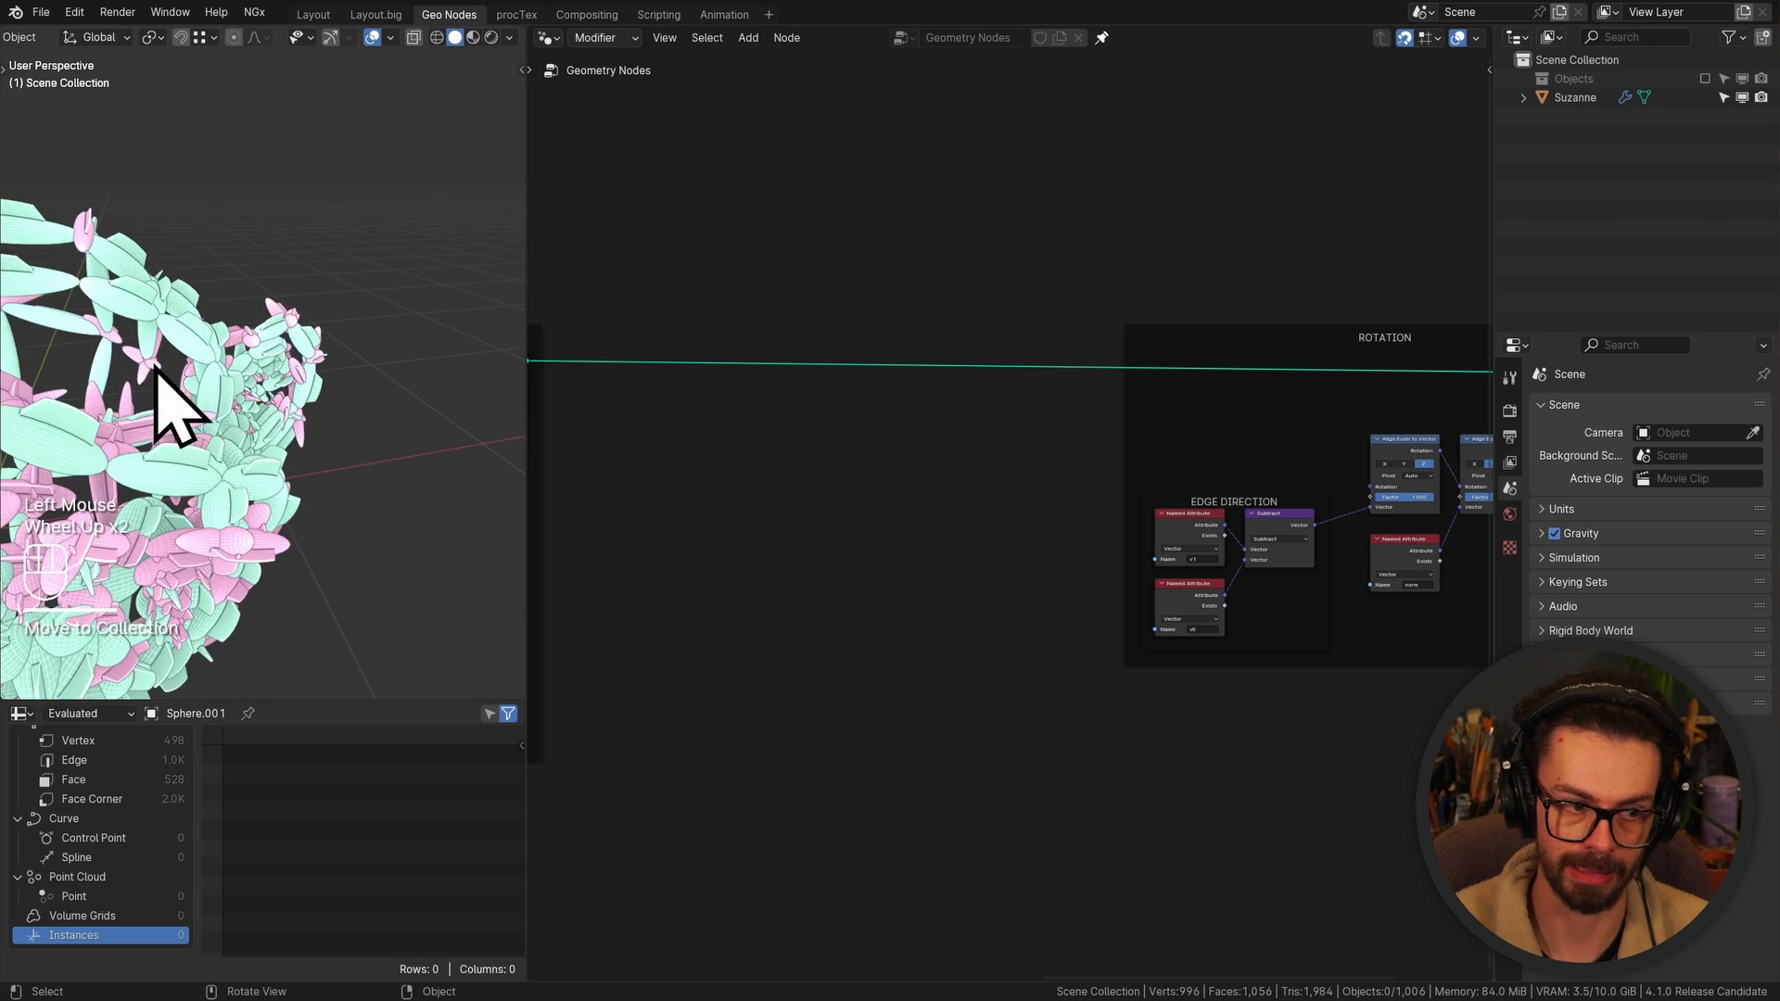
middle_drag(389, 309, 239, 292)
scroll(306, 338, down, 2)
scroll(318, 311, up, 2)
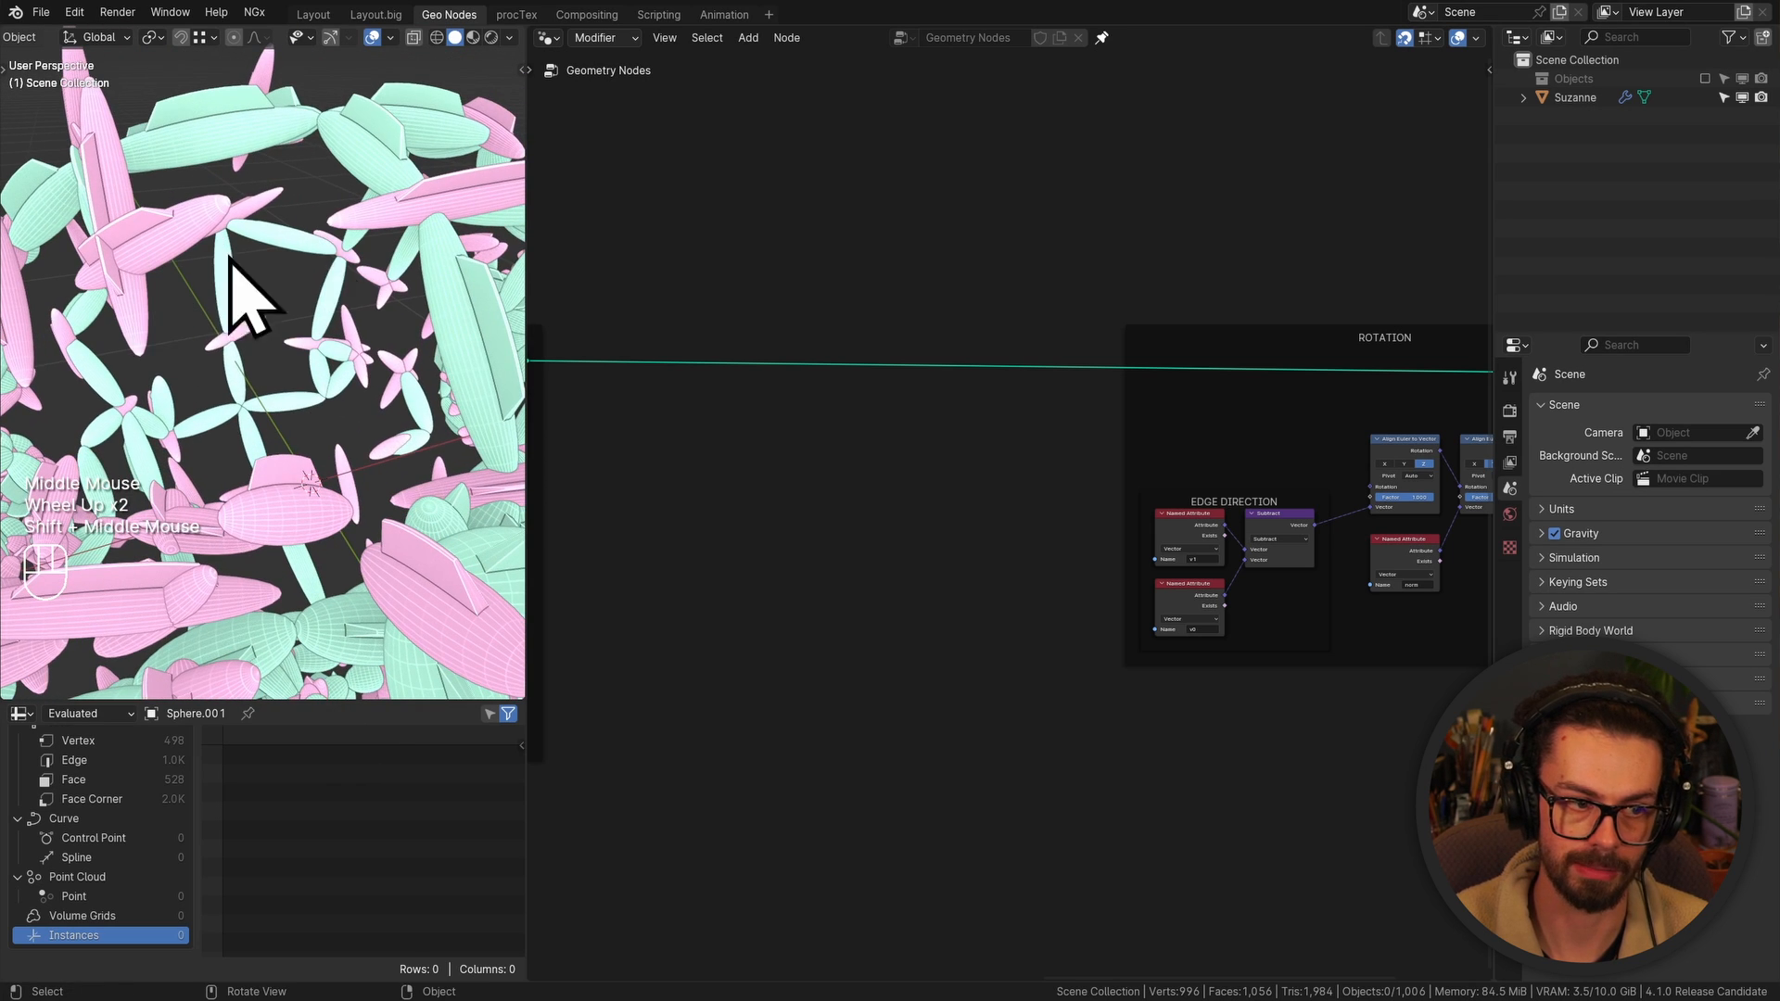
Add a Grid mesh primitive and feed its Mesh into the first Store Named Attribute in place of the Group Input
scroll(910, 333, down, 3)
middle_drag(909, 333, 948, 402)
middle_drag(823, 350, 1232, 328)
middle_drag(681, 346, 1067, 359)
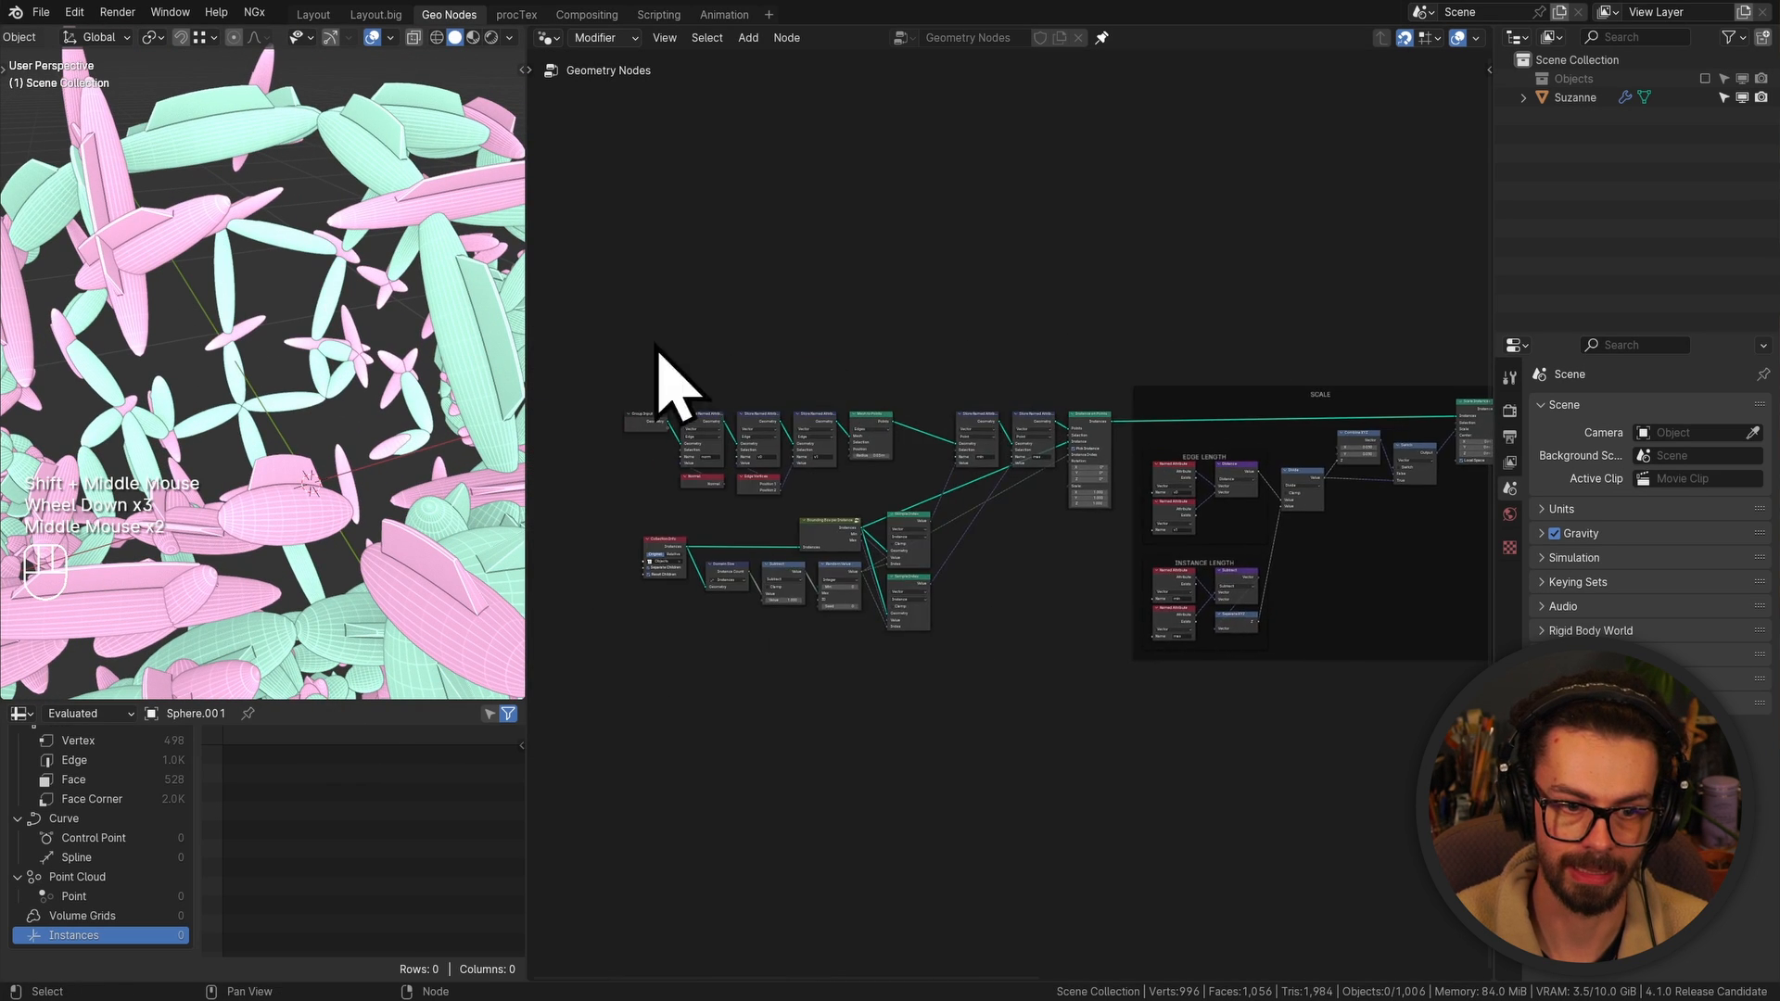
middle_drag(583, 383, 882, 358)
click(879, 351)
key(shift+a)
mouse_move(846, 198)
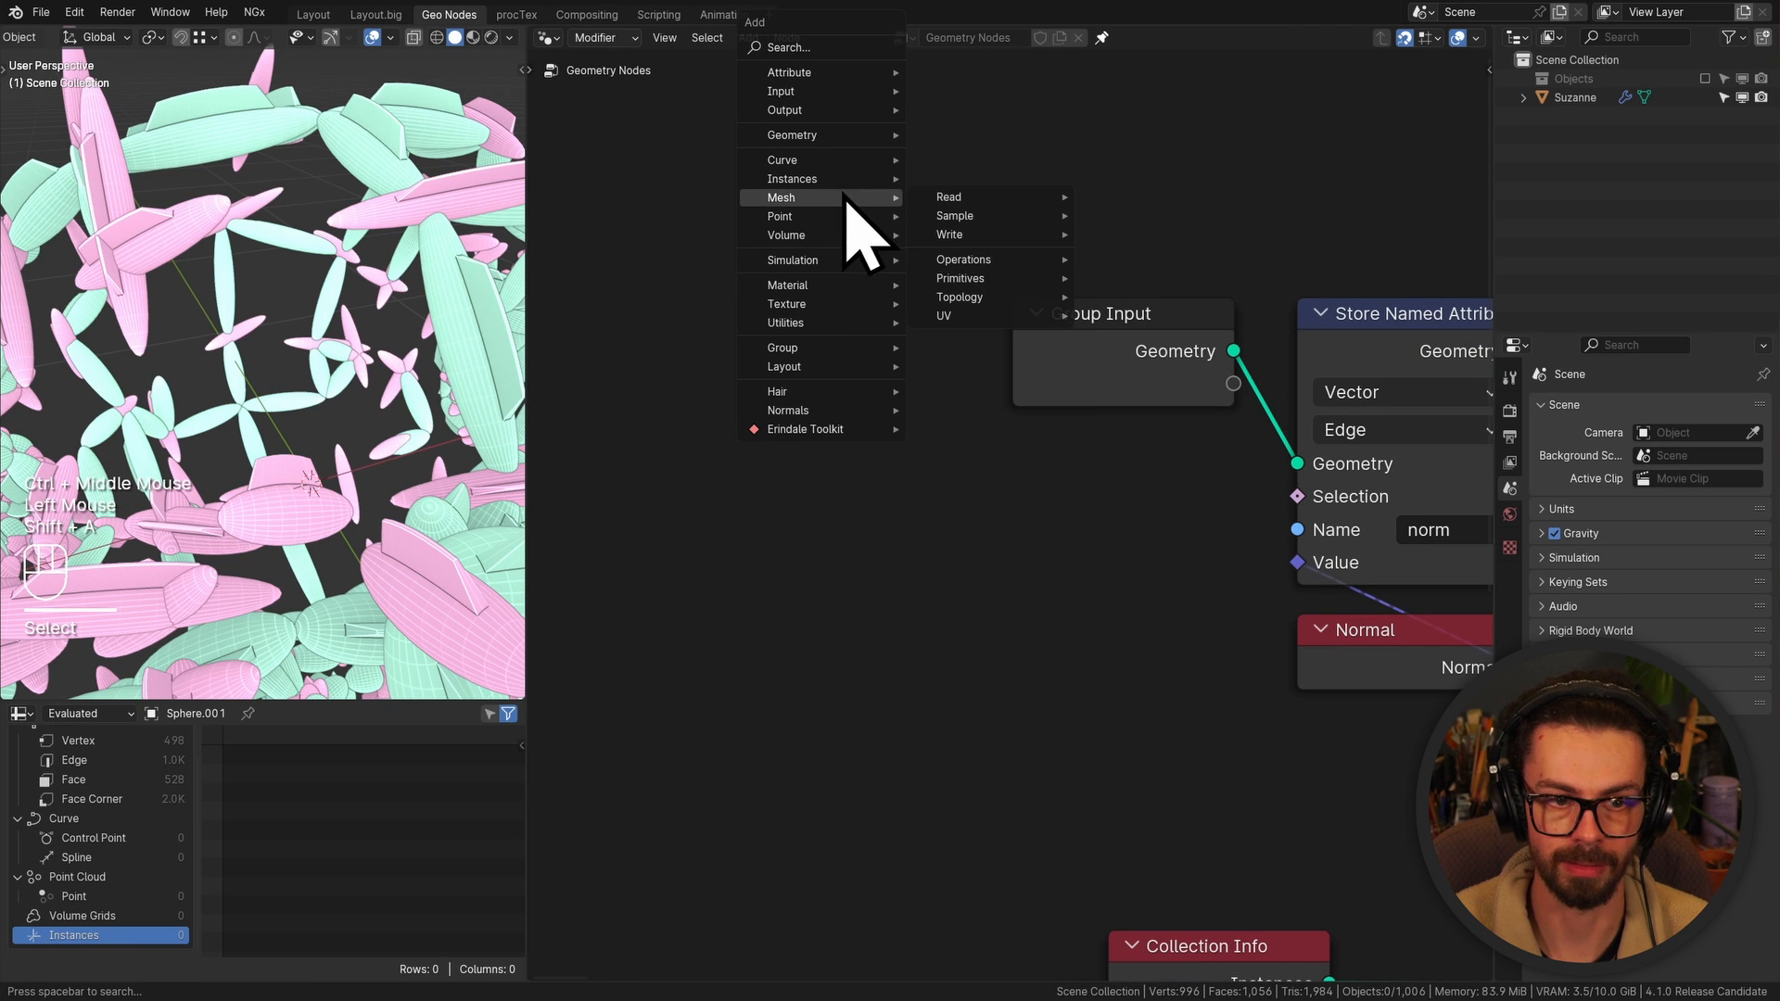
mouse_move(964, 279)
click(1173, 345)
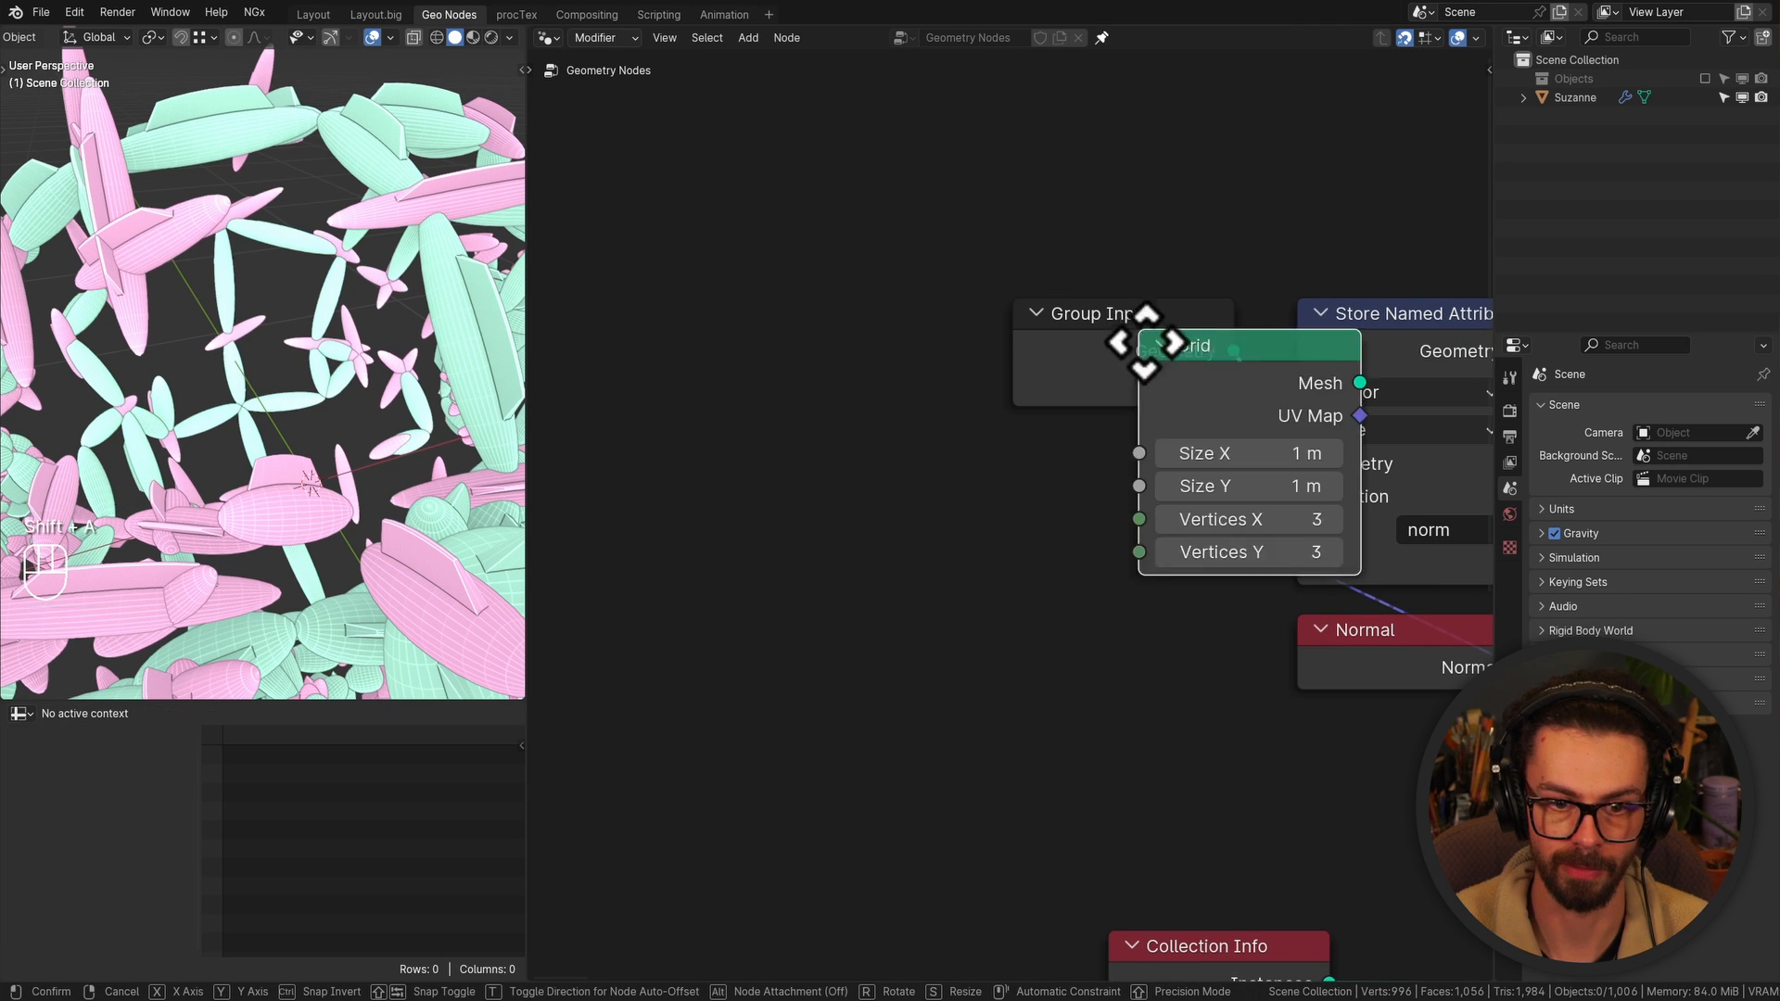
click(732, 436)
drag(917, 445, 1297, 463)
Switch the viewport to top view and set the Grid's Vertices X and Vertices Y to 2
middle_drag(243, 369, 350, 301)
key(KP_7)
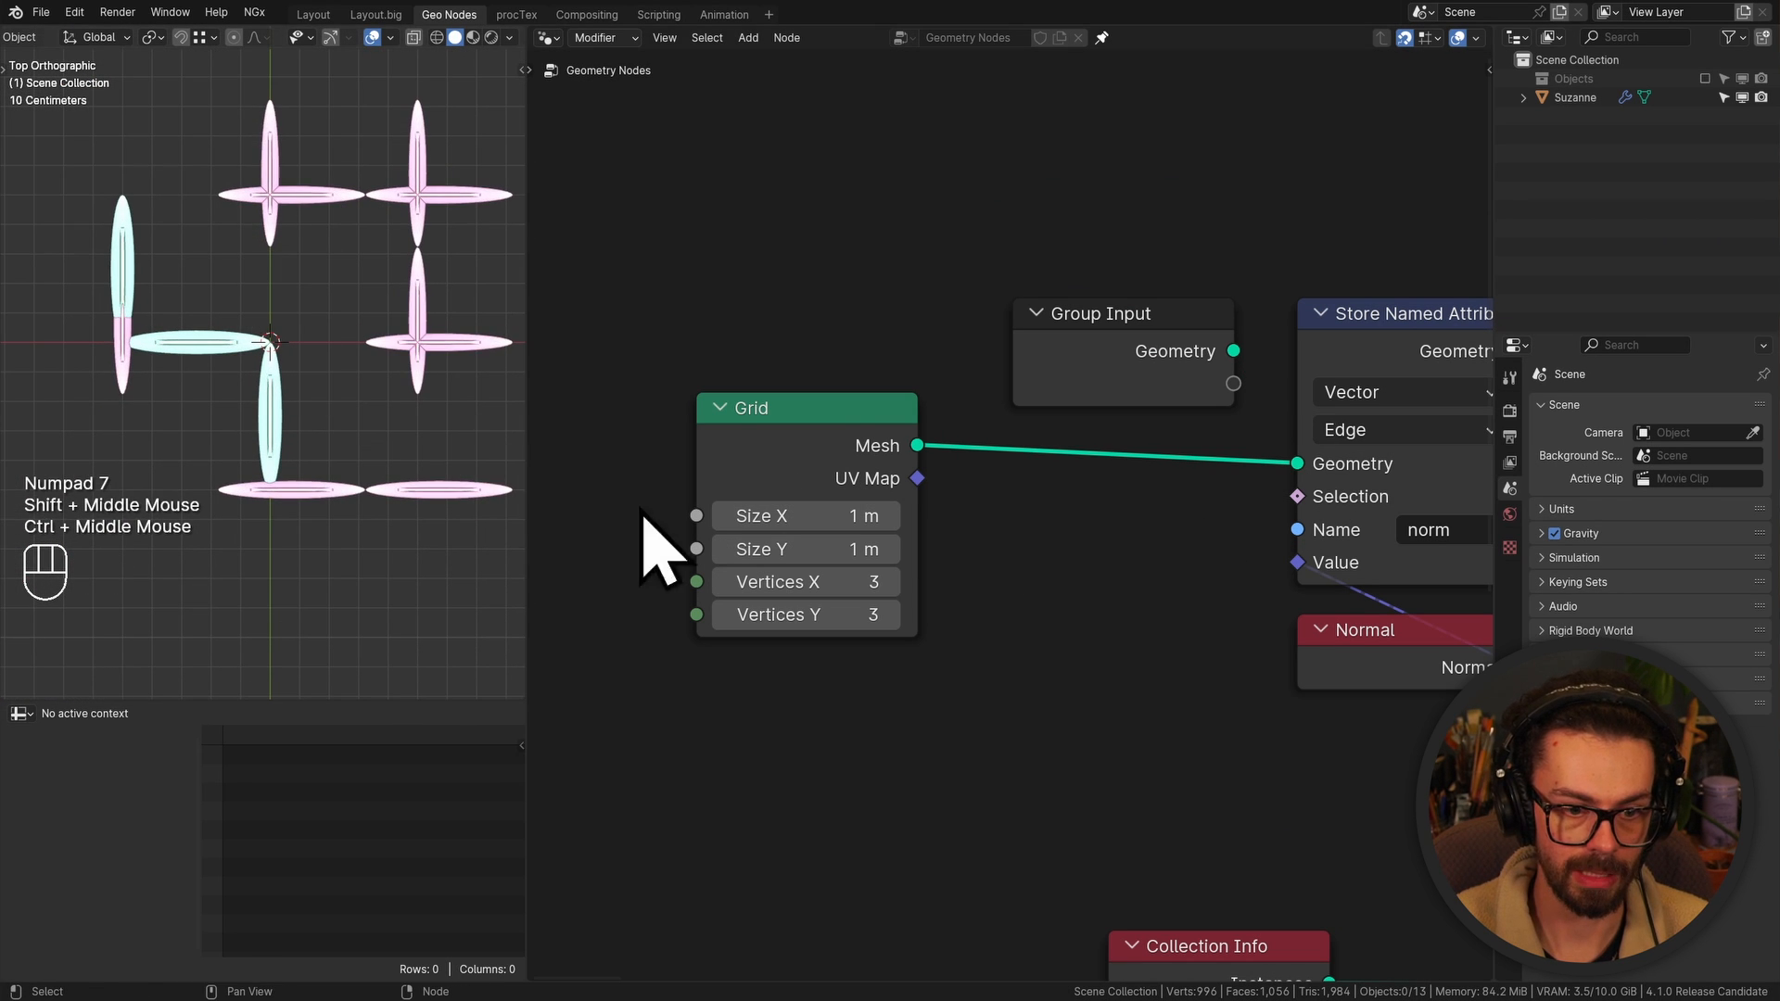
click(723, 581)
click(723, 615)
scroll(325, 397, down, 2)
shift+middle_drag(325, 397, 263, 303)
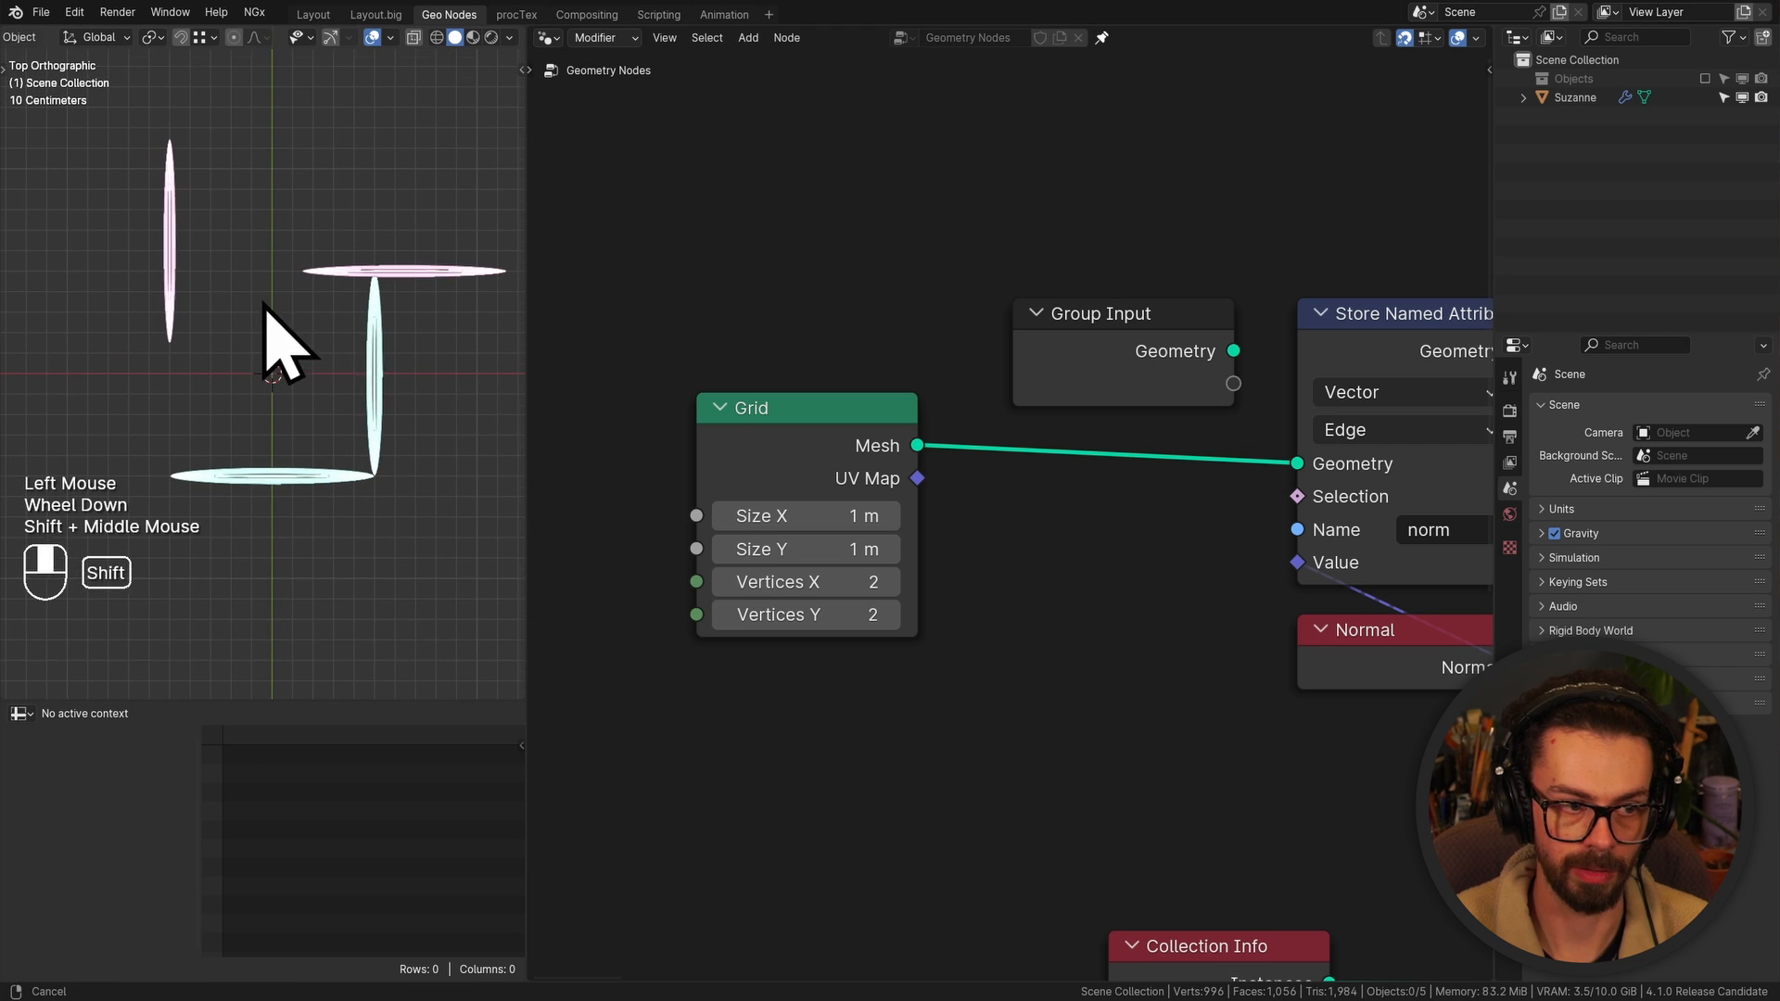
Move Group Output farther from the ROTATION frame to make room for more nodes
scroll(1066, 389, down, 3)
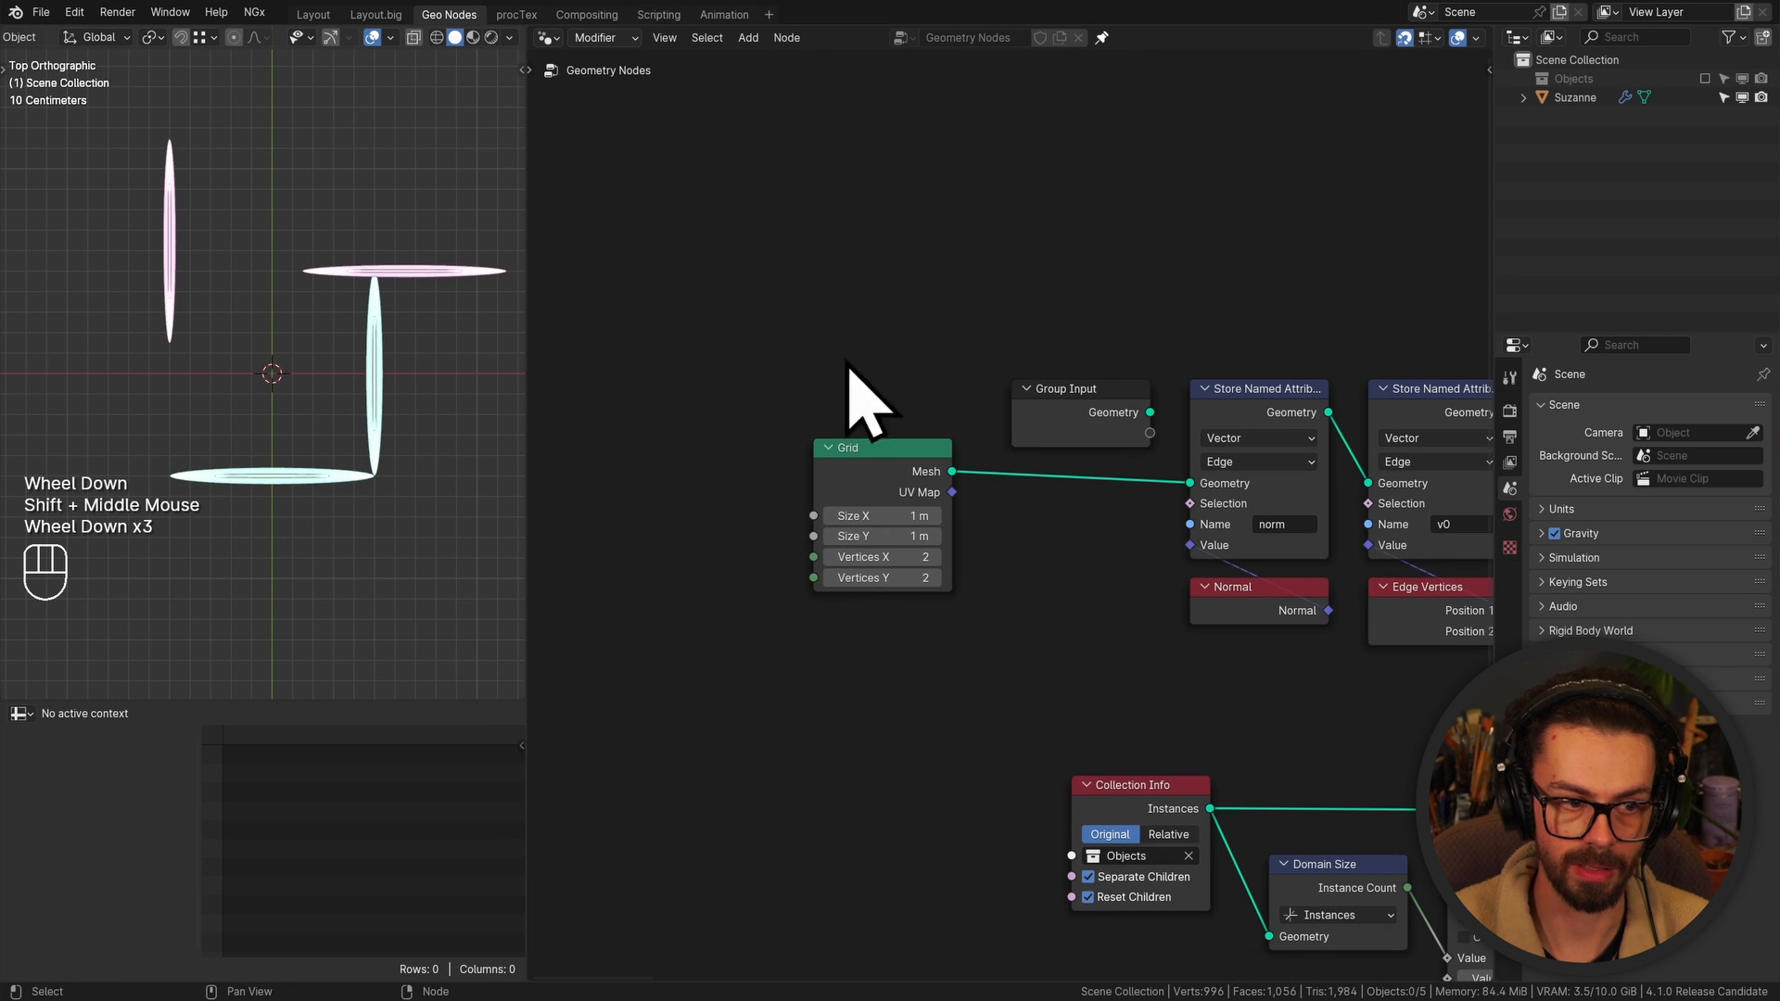
scroll(988, 320, down, 2)
middle_drag(988, 320, 353, 269)
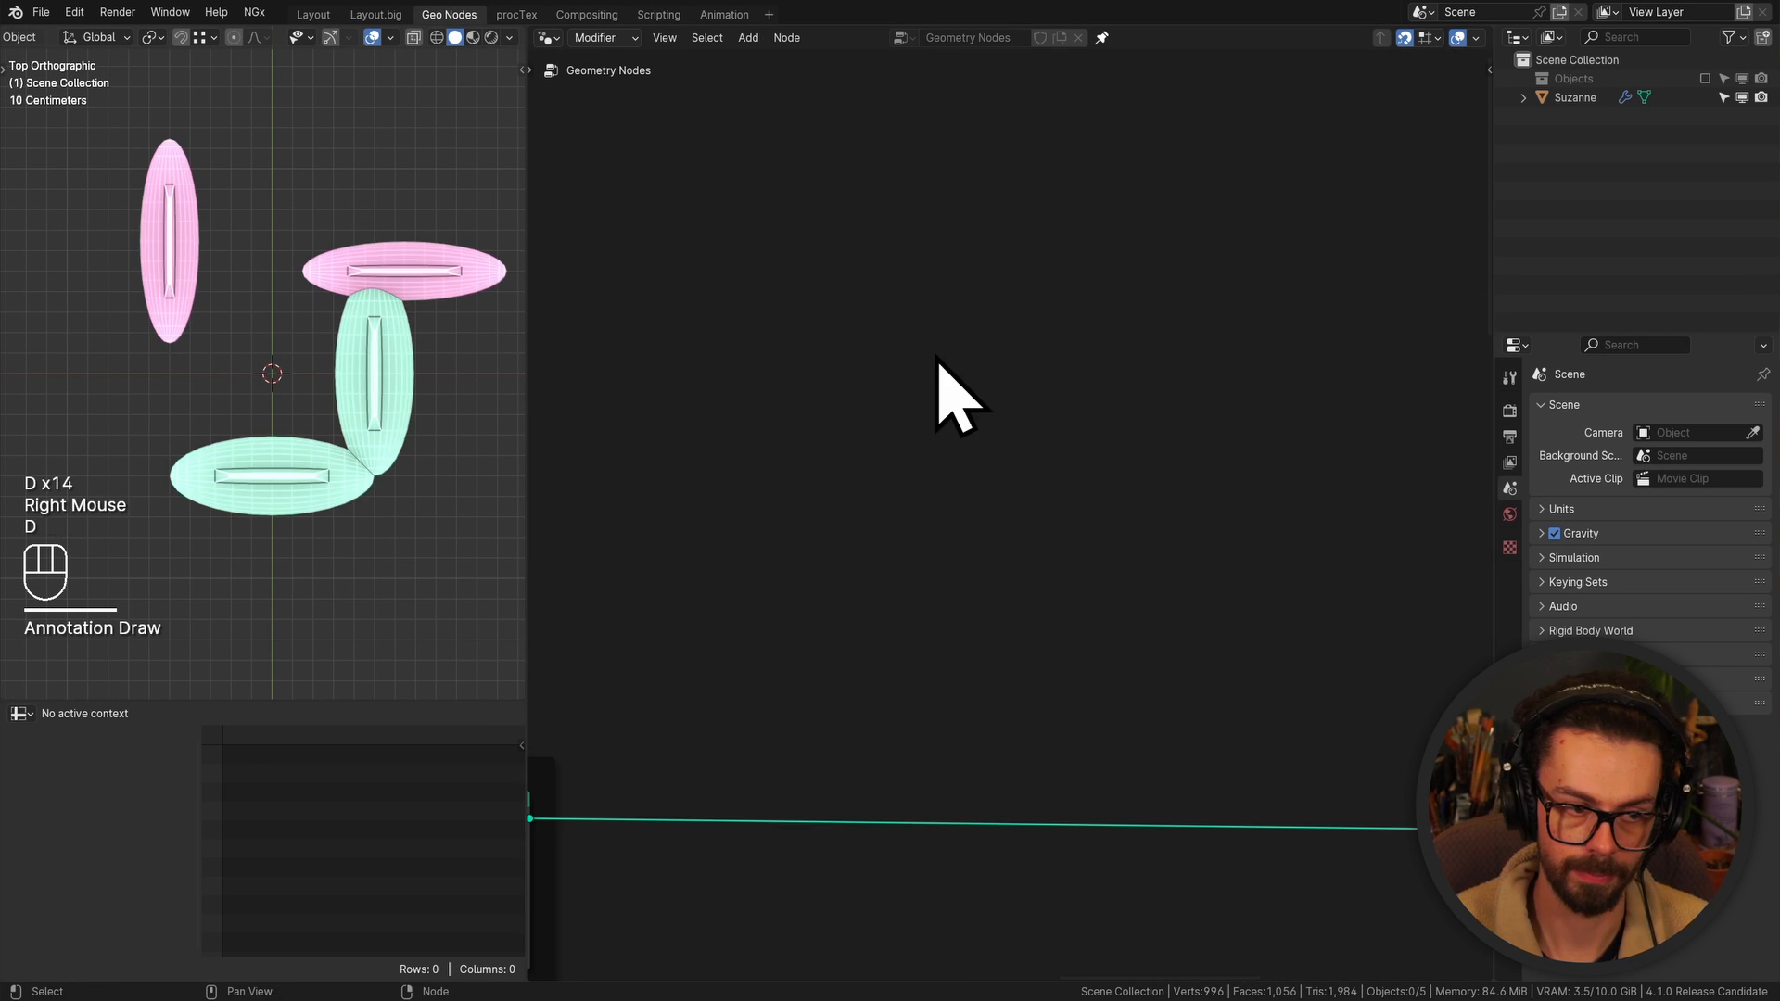
scroll(938, 366, down, 3)
middle_drag(1134, 469, 651, 334)
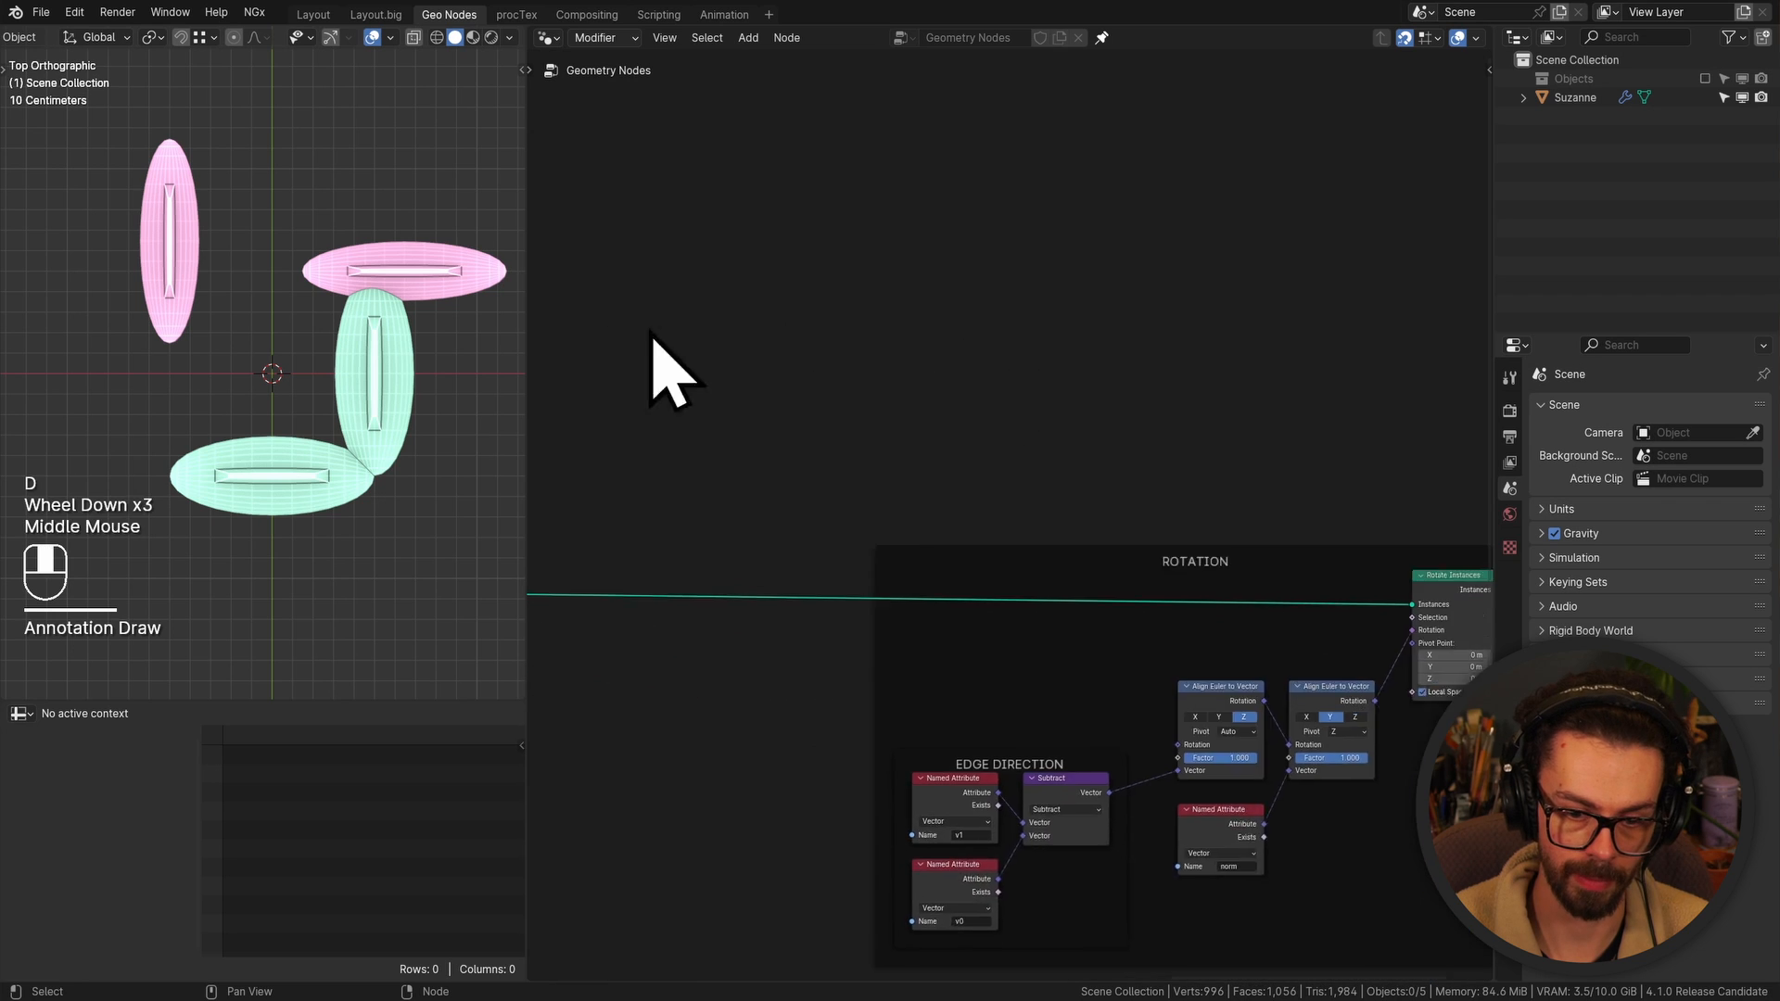
scroll(652, 336, down, 3)
drag(932, 433, 1360, 588)
key(g)
click(803, 537)
Add a Set Position node in the empty area near Group Output
middle_drag(803, 538, 987, 456)
ctrl+middle_drag(988, 456, 1076, 399)
middle_drag(1076, 398, 970, 422)
click(938, 478)
key(shift+a)
text(se)
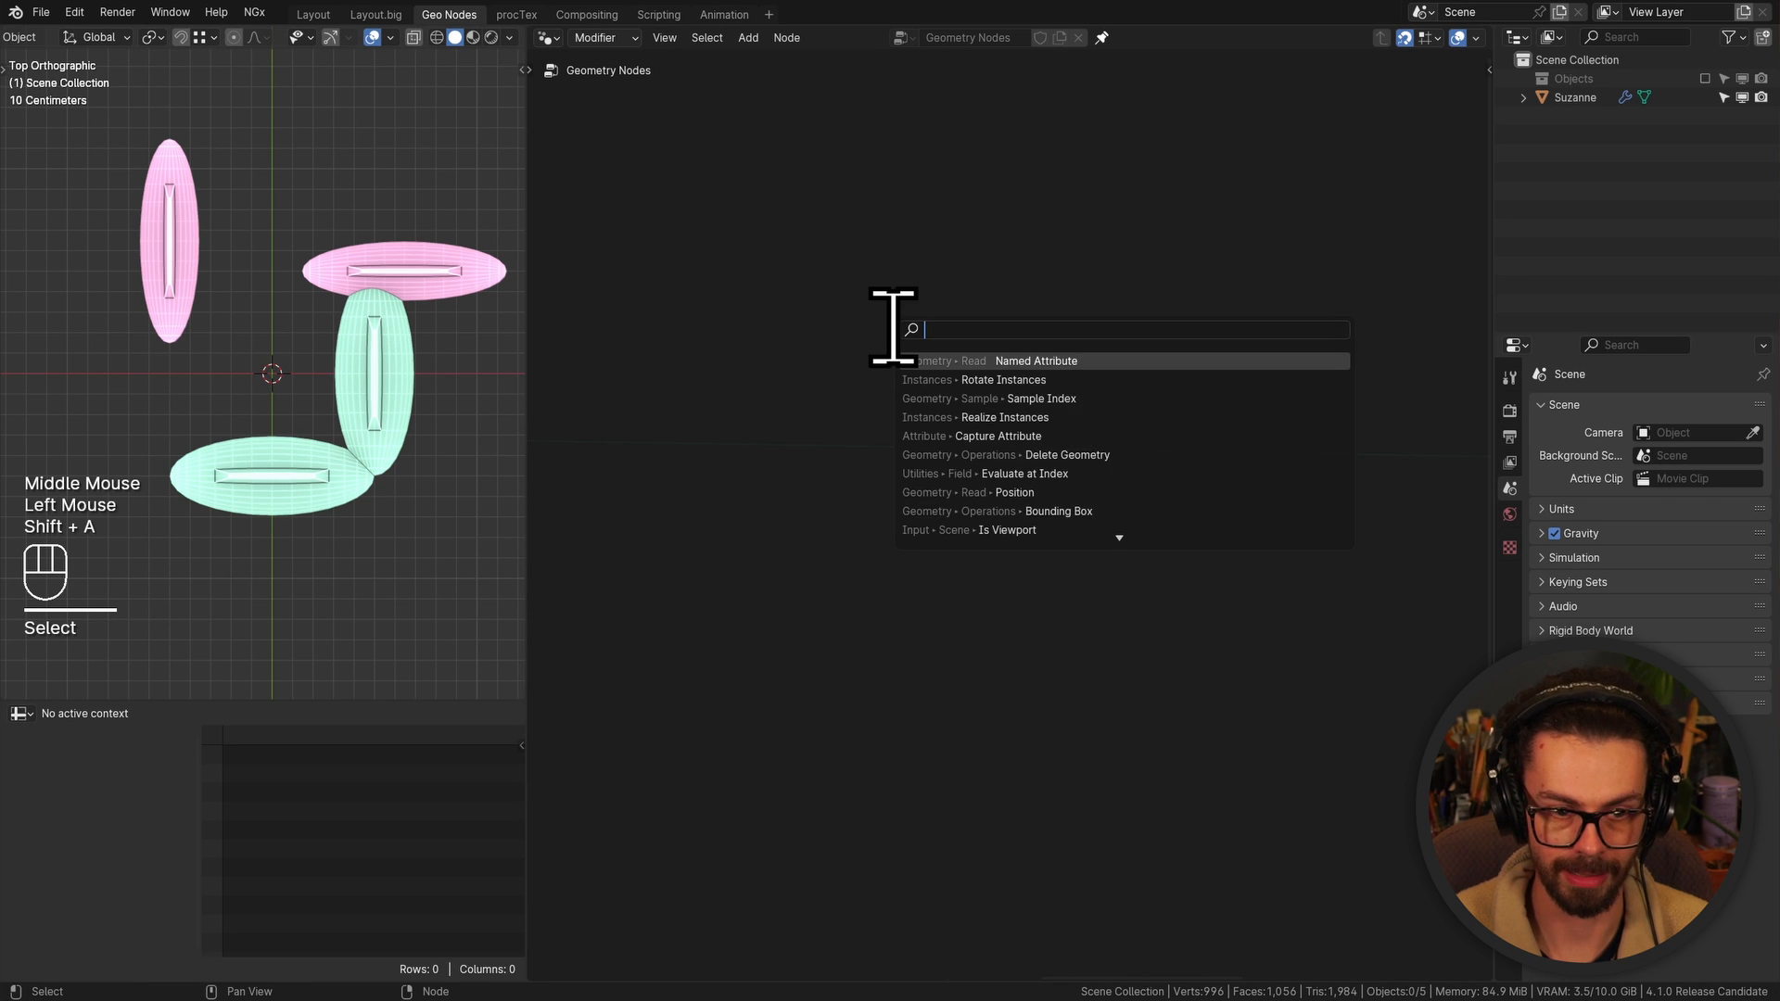
text(t pos)
key(Return)
click(893, 328)
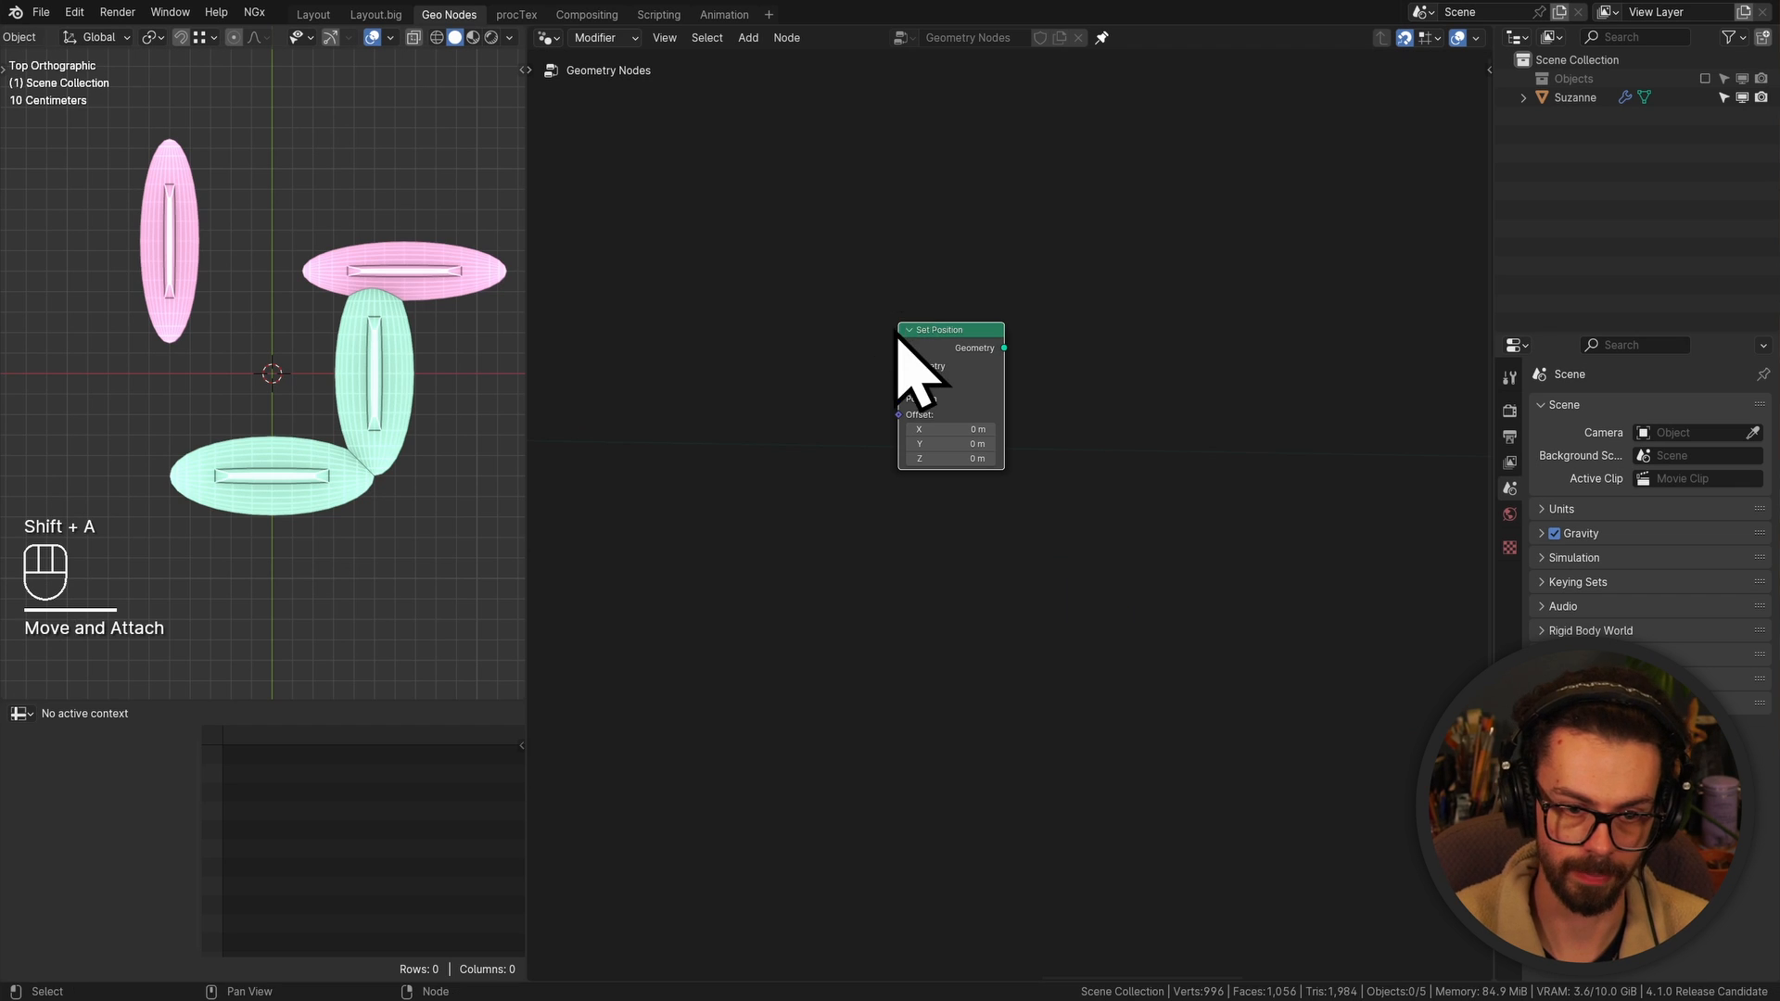
Insert Set Position into the link between Rotate Instances and Group Output
scroll(896, 331, down, 3)
middle_drag(908, 345, 953, 330)
key(g)
click(1009, 393)
key(g)
click(1146, 413)
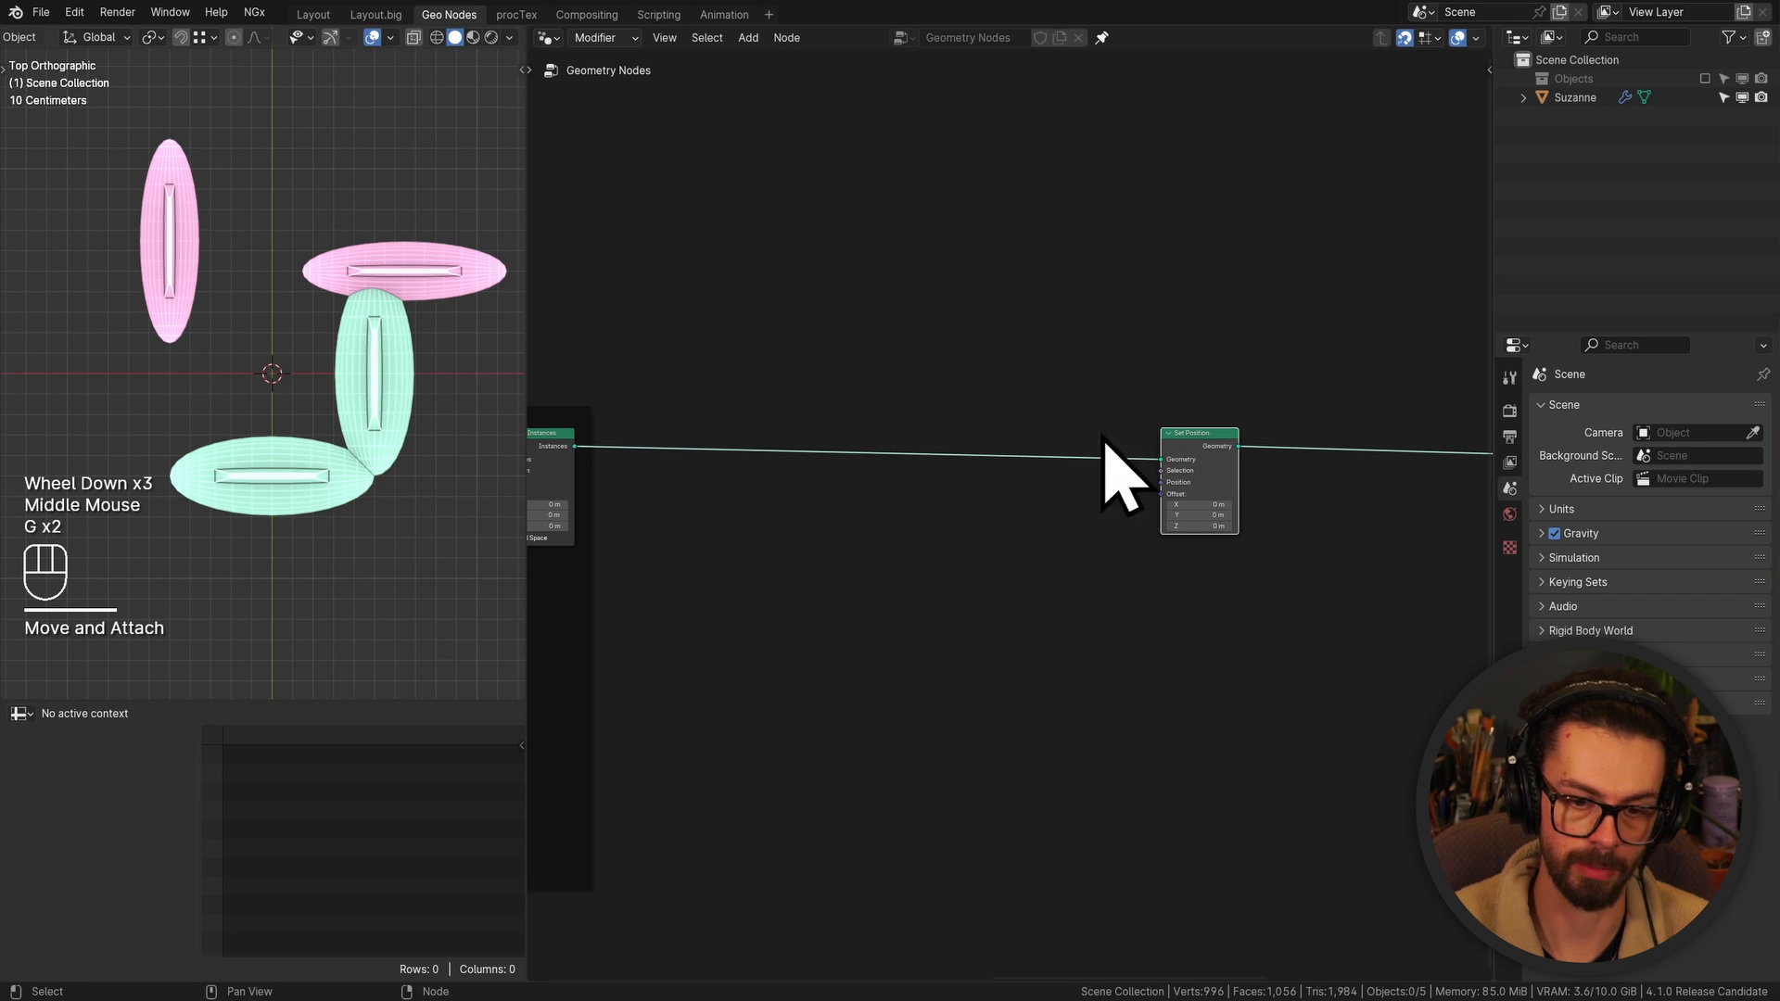
Add a Mix node ahead of Set Position and change its data type to Vector
middle_drag(870, 508, 985, 417)
click(980, 413)
key(shift+a)
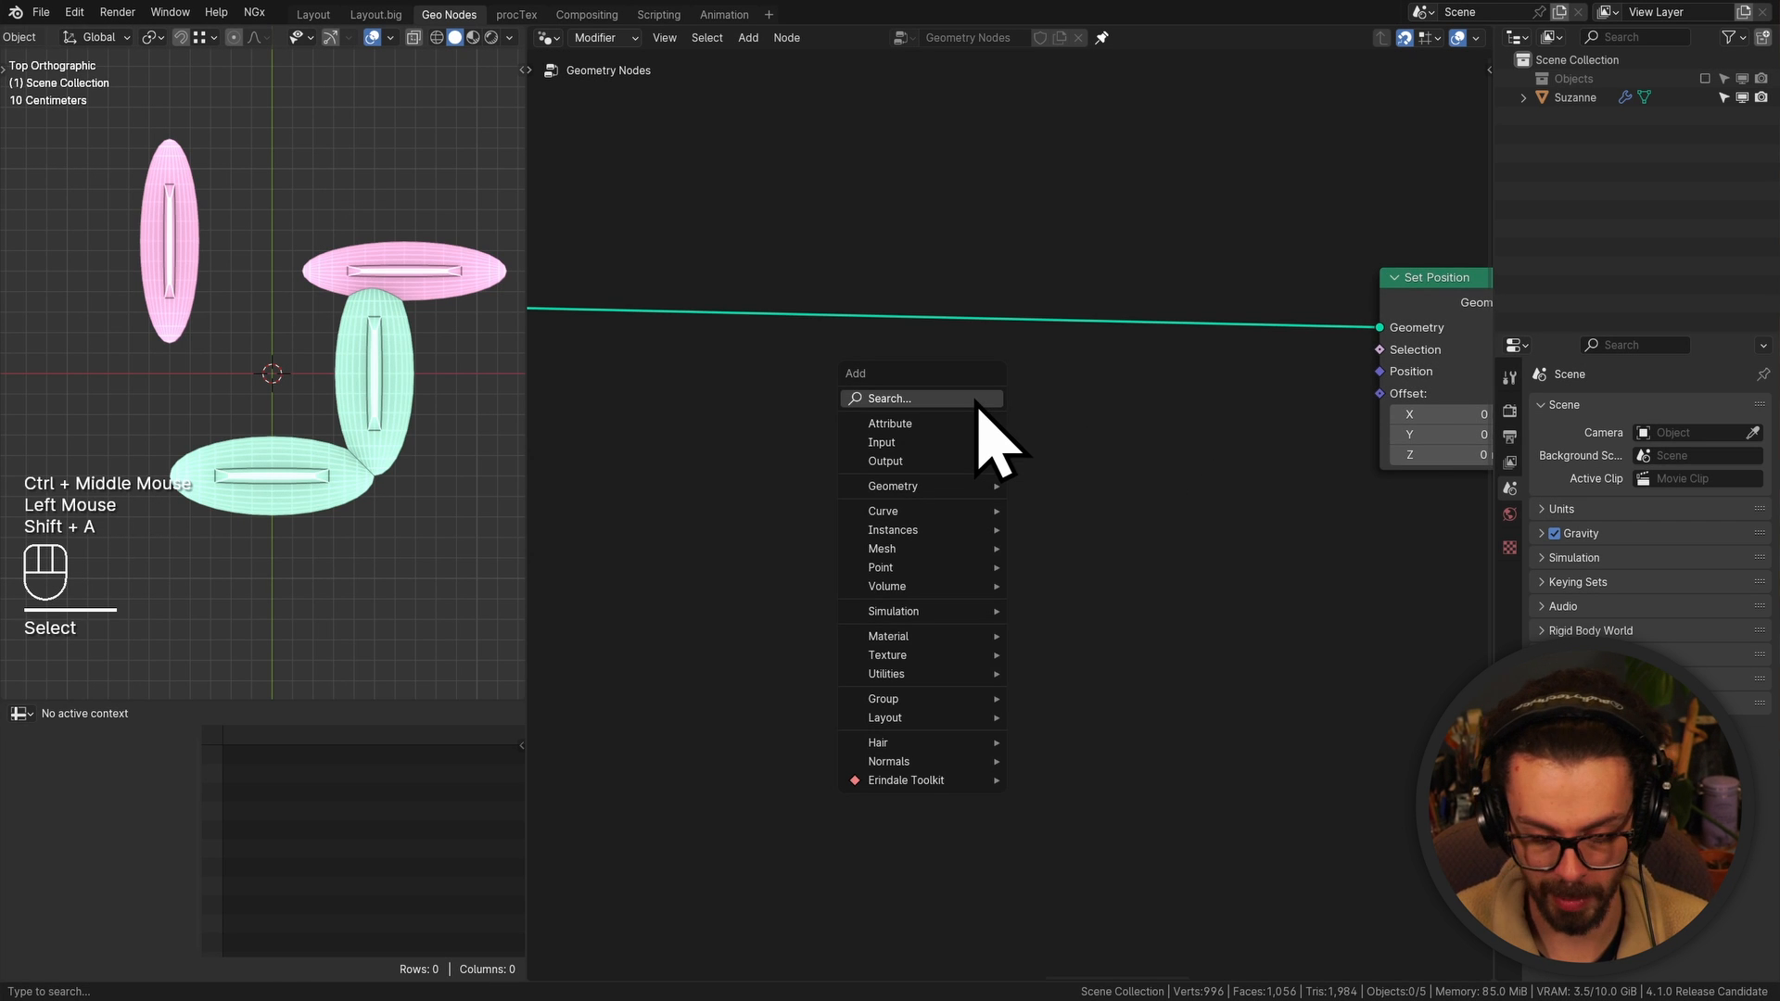
text(mix)
key(Return)
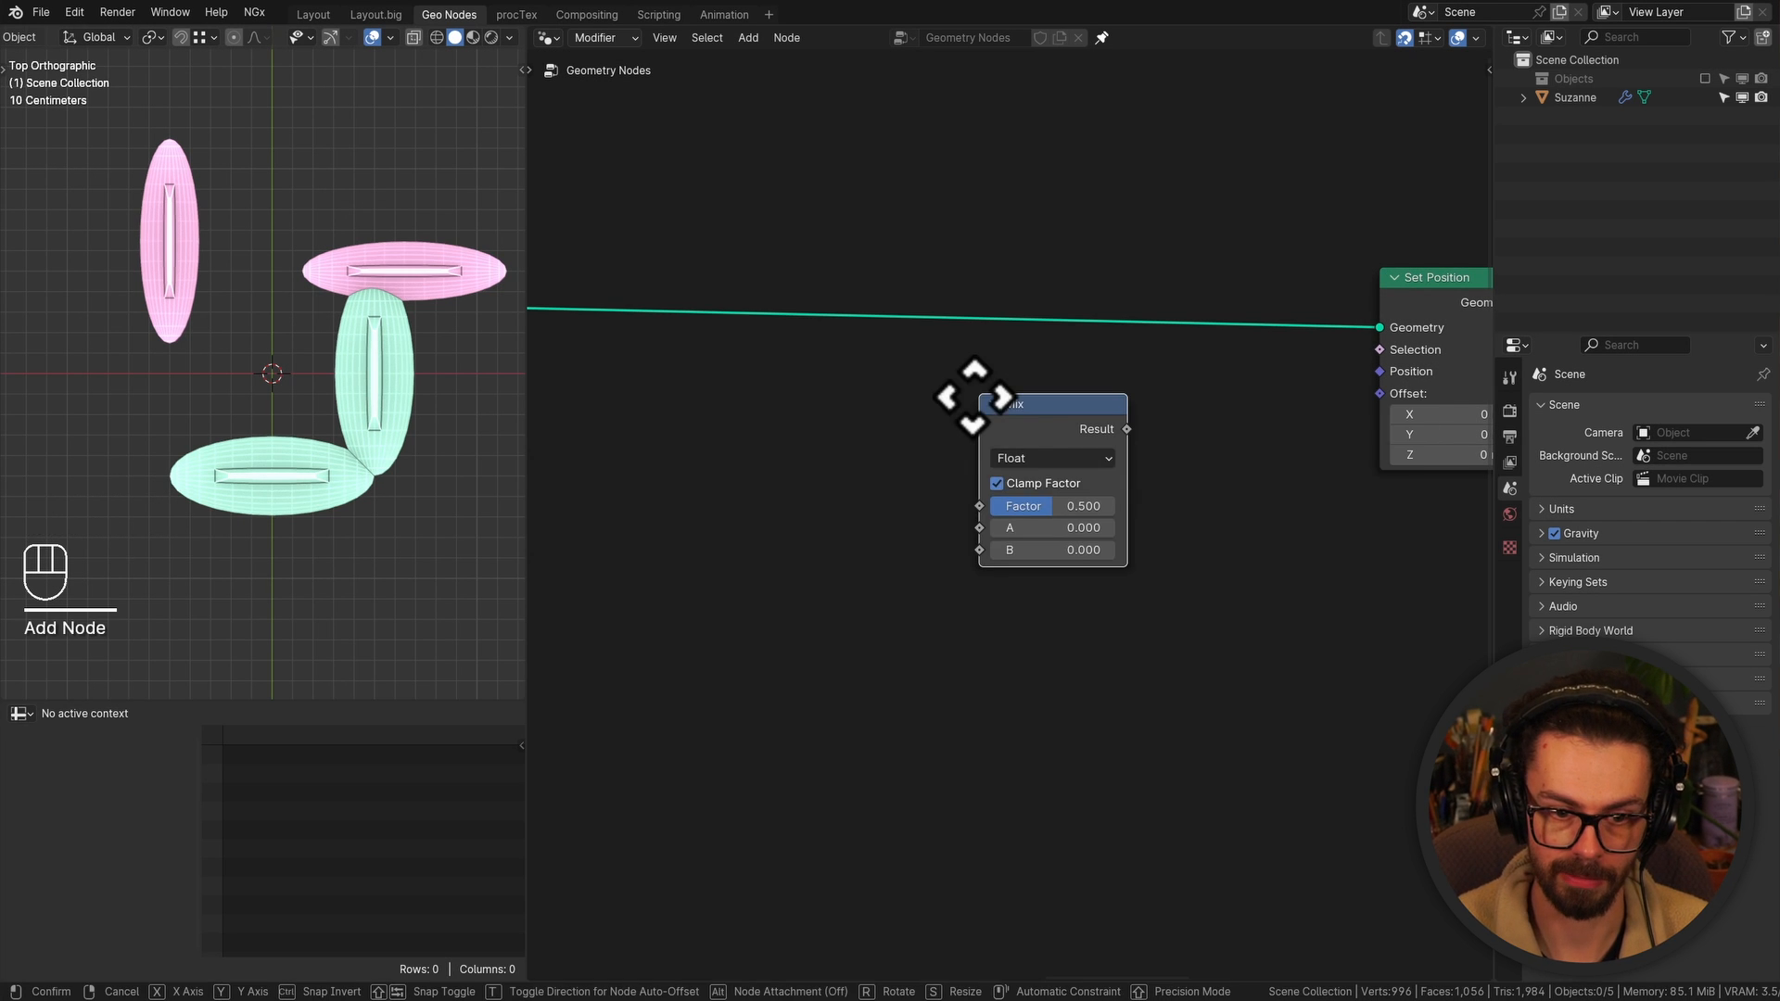
drag(1050, 467, 1067, 527)
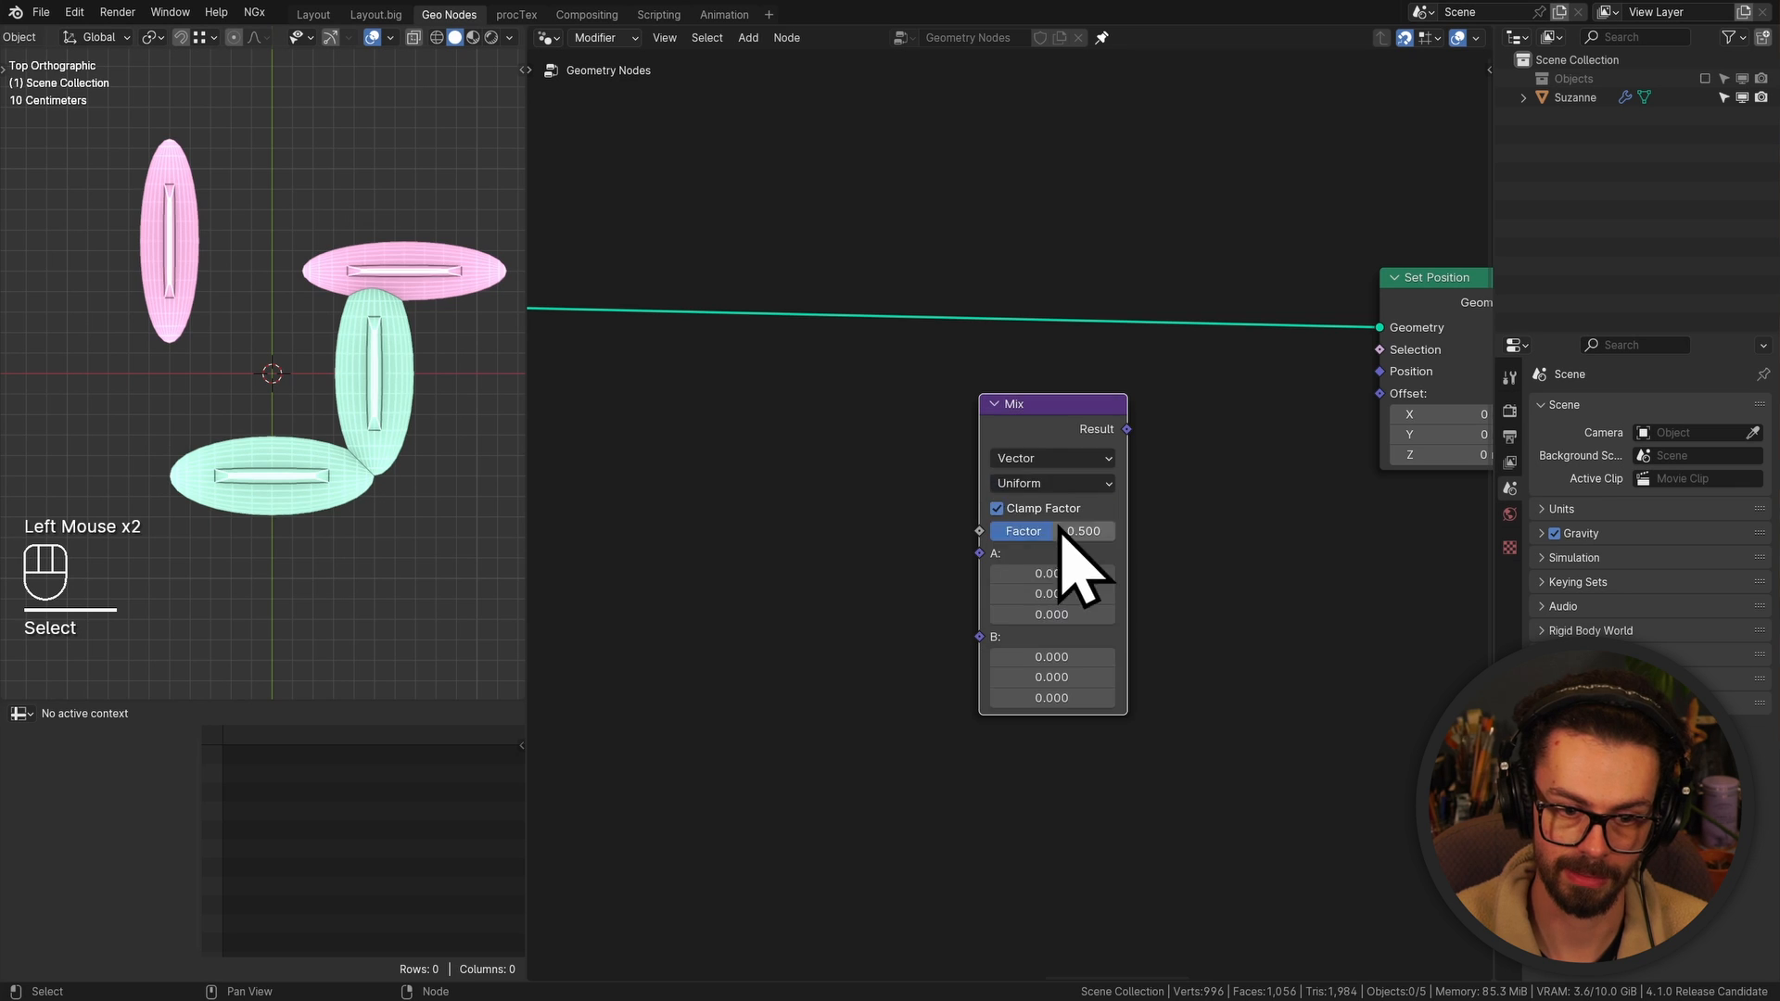
Connect a new vector Named Attribute node to Mix's A input and place a duplicate of it below
scroll(1066, 547, up, 2)
drag(971, 562, 814, 459)
text(na)
key(Return)
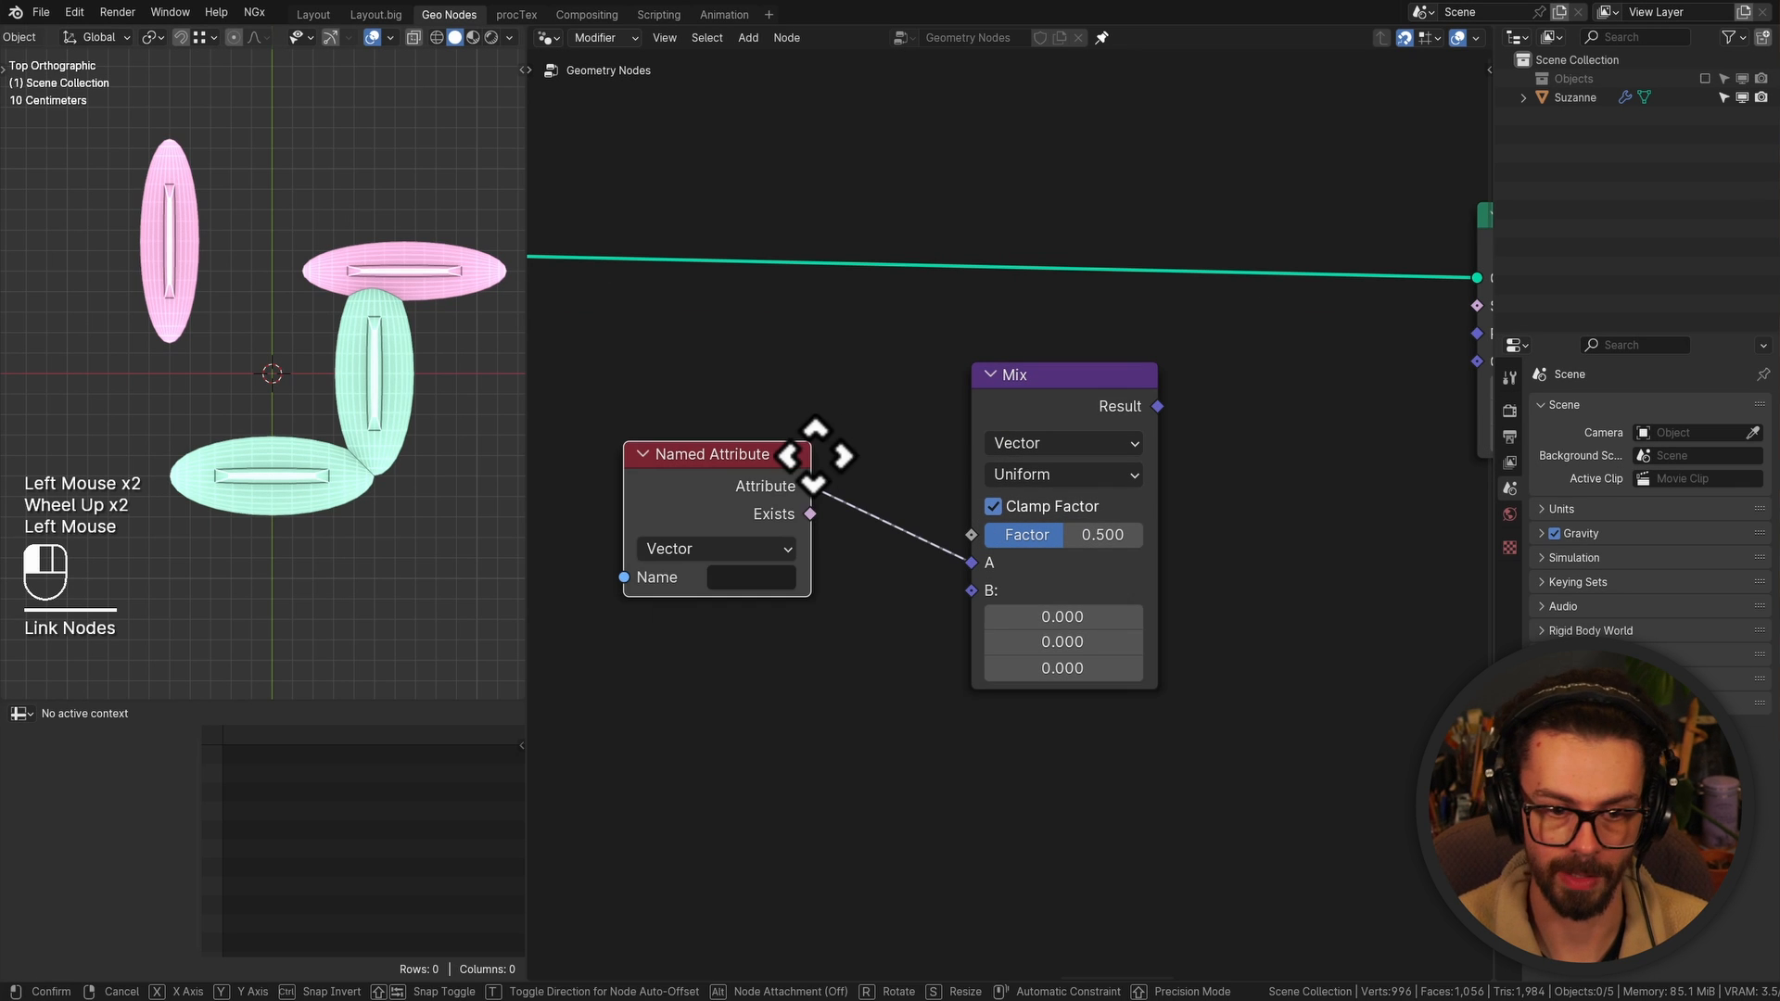
click(877, 394)
key(shift+d)
click(866, 597)
Set the two Named Attribute nodes to v0 and v1, and connect the v1 attribute to Mix's B input
click(804, 498)
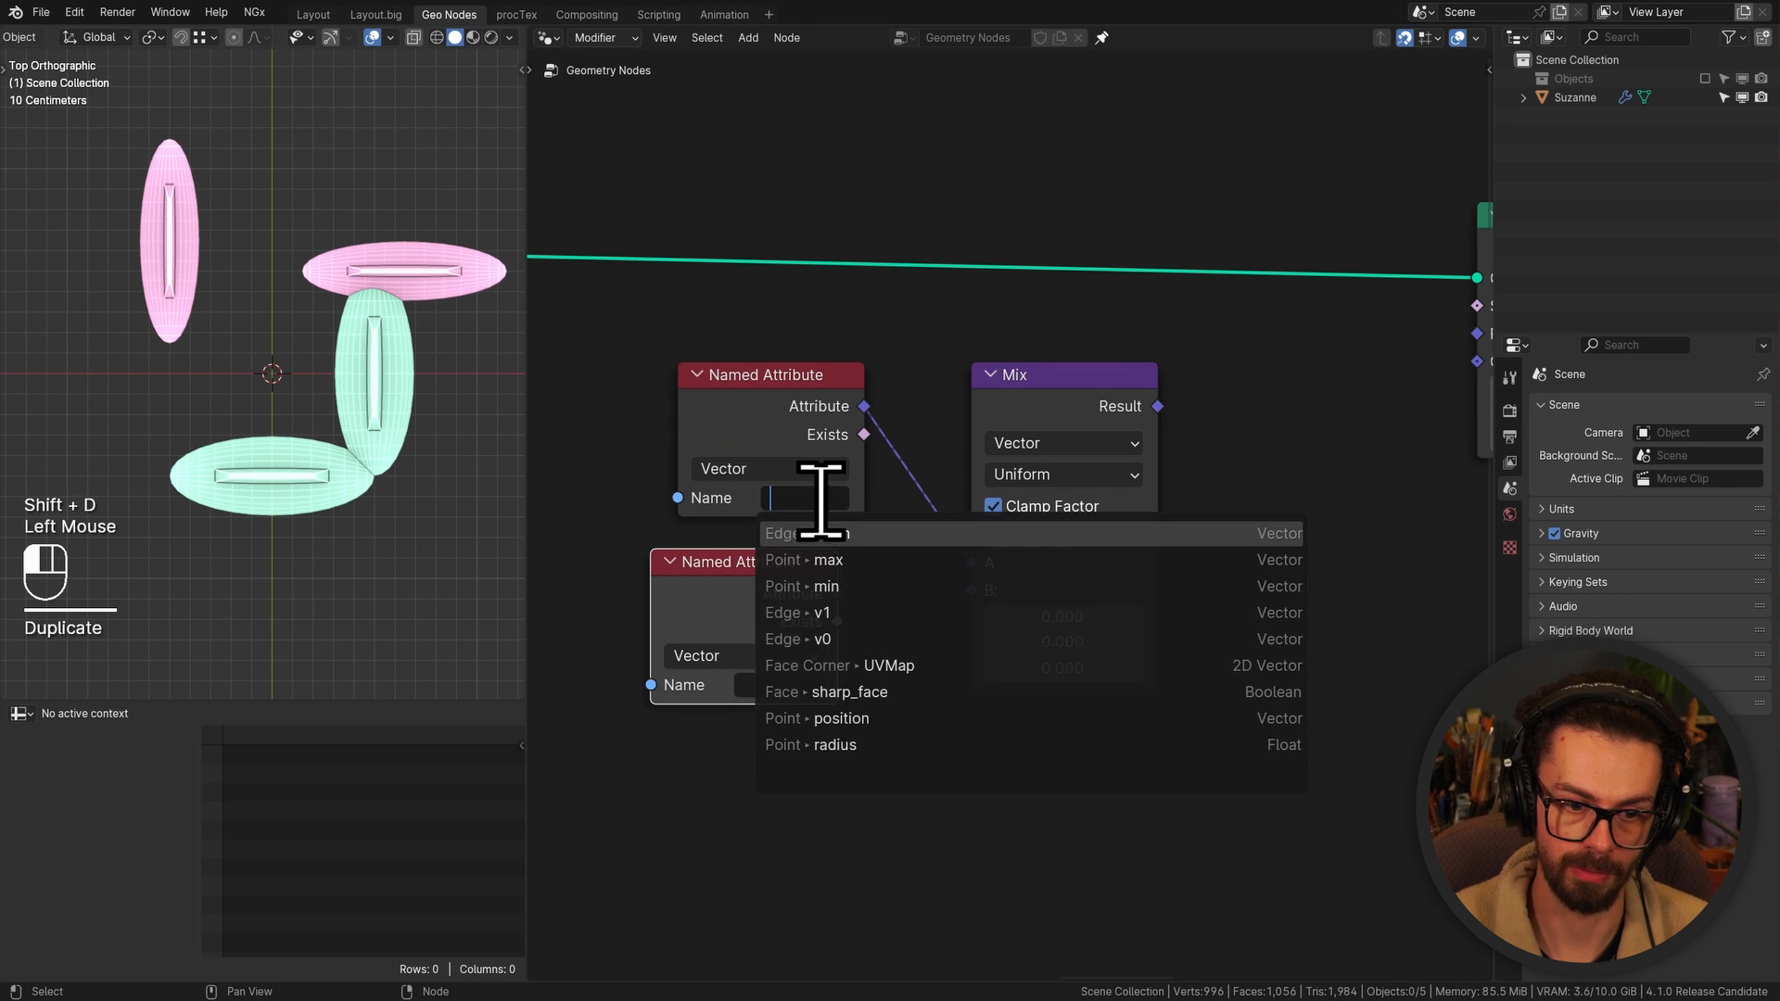
click(863, 639)
click(811, 686)
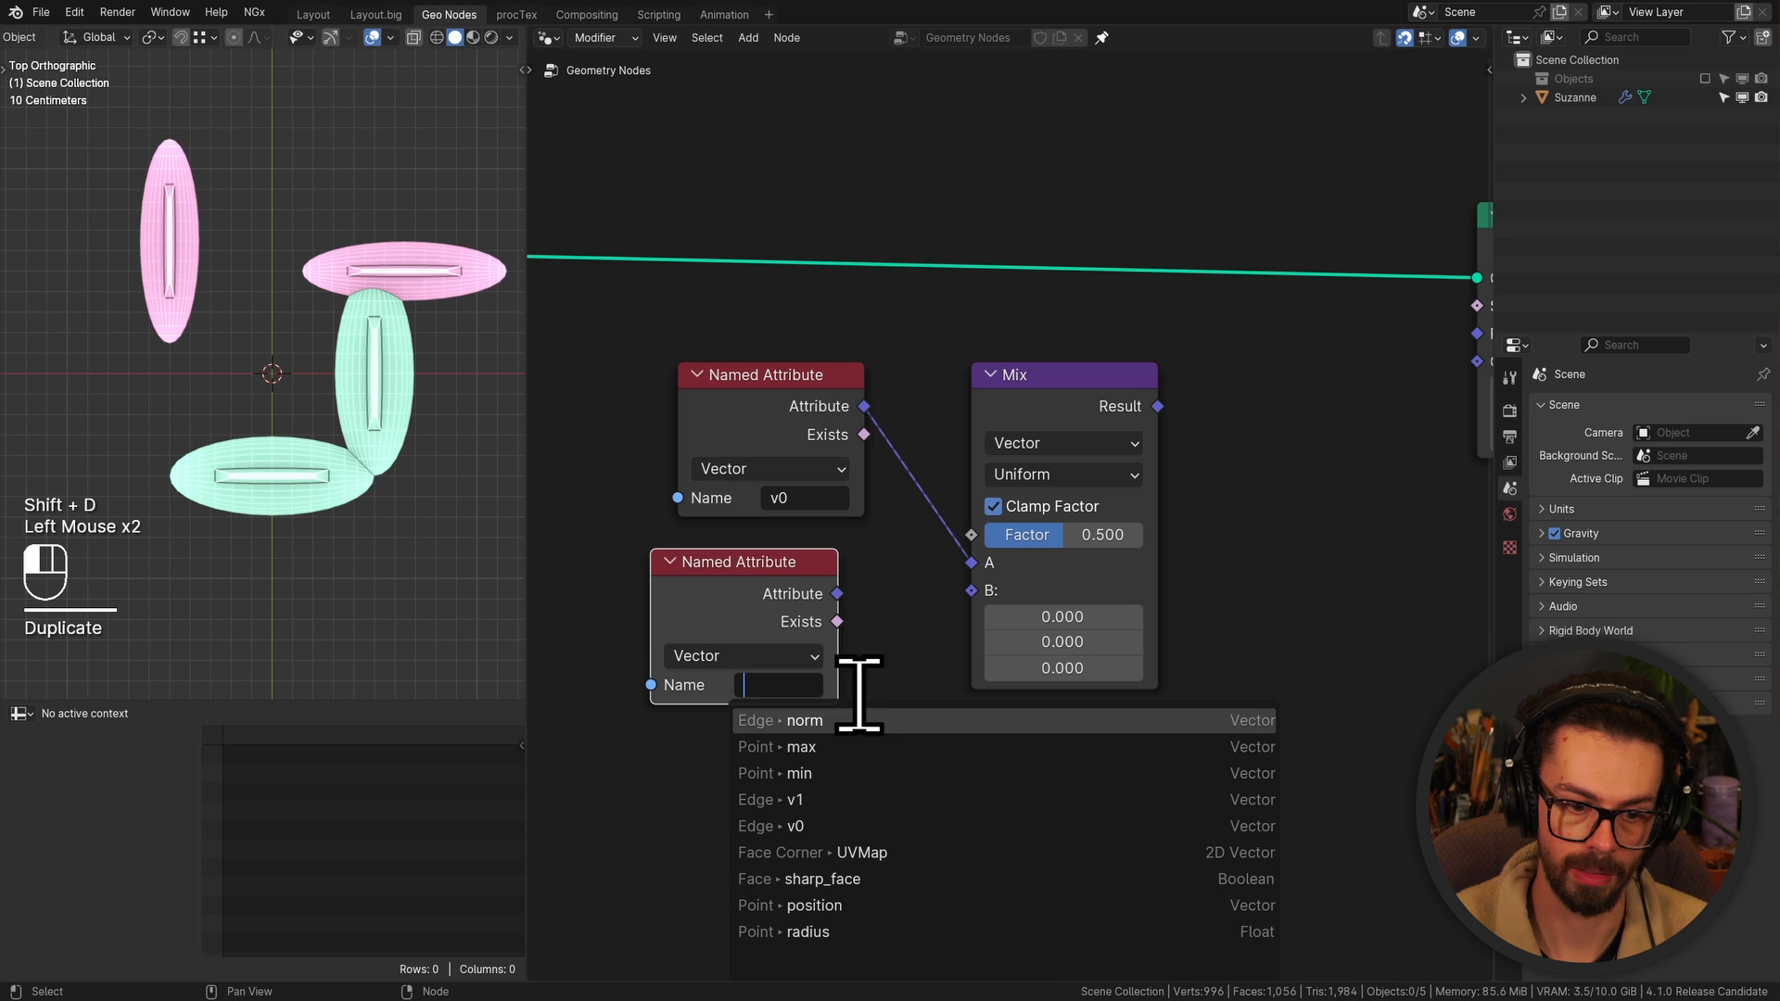
click(866, 795)
drag(837, 594, 989, 610)
drag(723, 574, 753, 581)
Move Set Position closer to Mix and connect Mix's Result to its Position input
middle_drag(1165, 485, 895, 526)
drag(1166, 554, 1277, 389)
key(g)
click(1215, 328)
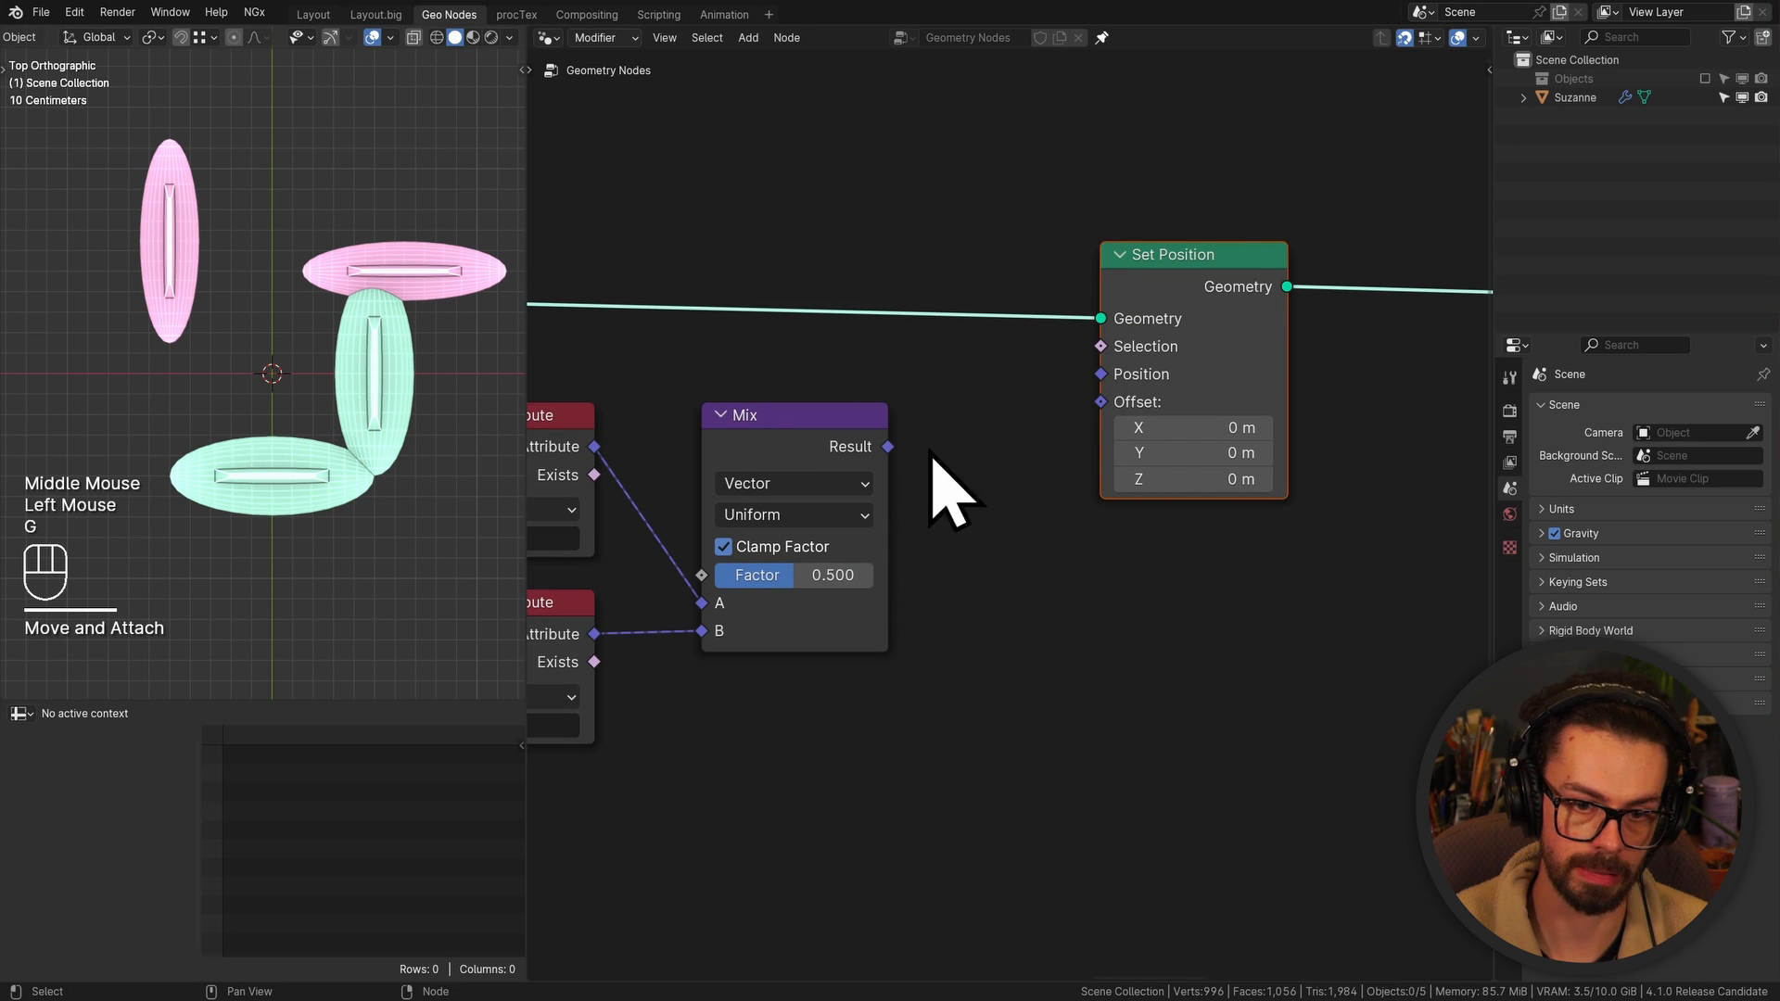
drag(892, 448, 1057, 412)
middle_drag(885, 463, 1043, 484)
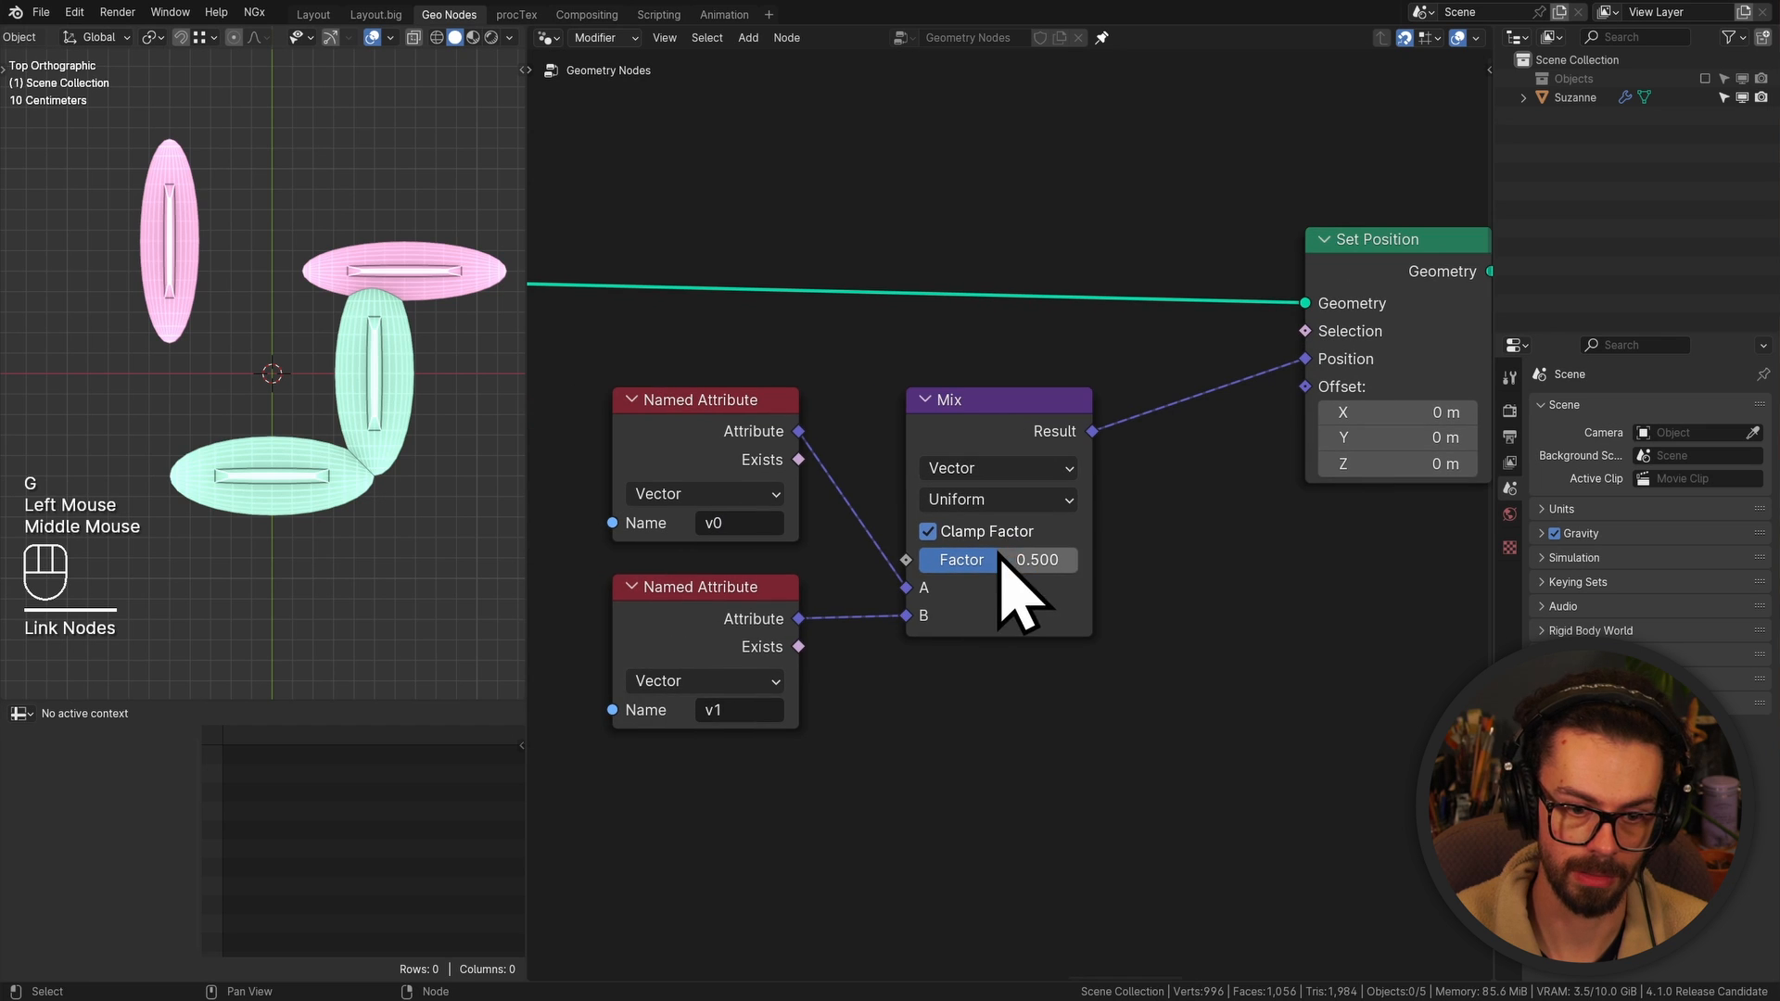
Move the Mix node closer to the two Named Attribute nodes
mouse_move(1019, 560)
mouse_down()
mouse_move(919, 560)
mouse_move(1048, 560)
mouse_move(920, 560)
mouse_move(1038, 560)
mouse_move(1014, 559)
mouse_up()
key(g)
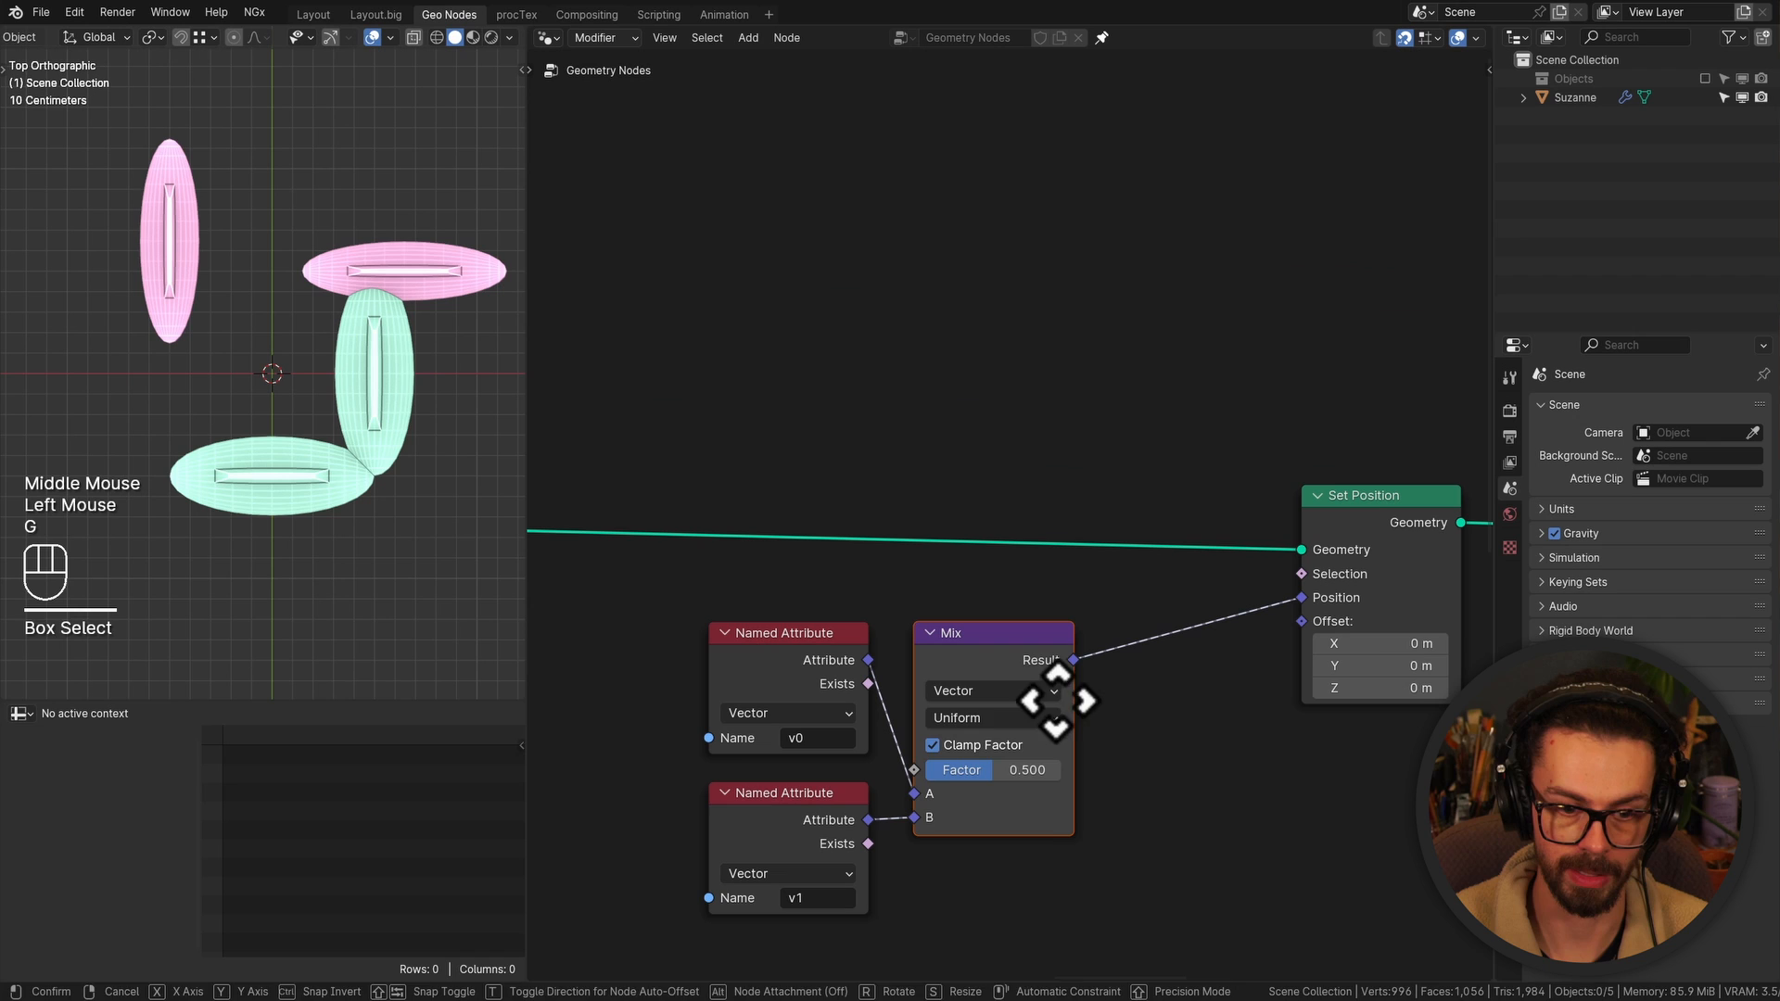
click(1044, 688)
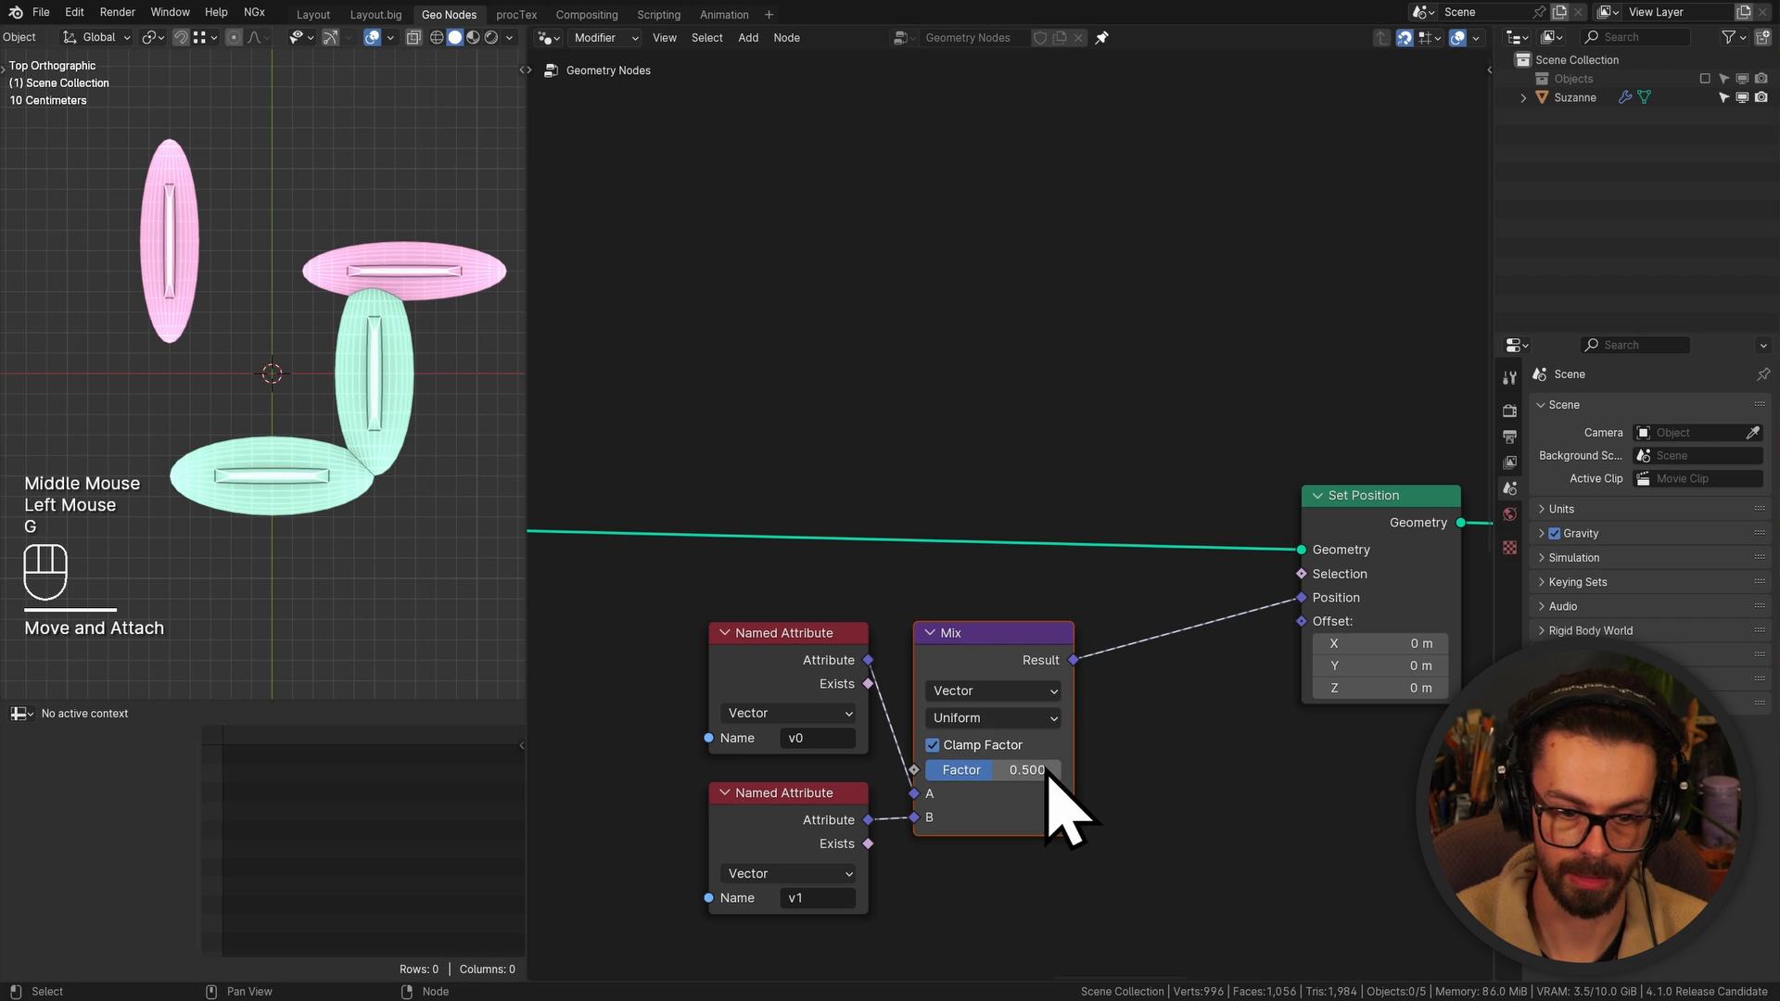
Annotate the empty area above the nodes with a slanted edge line and a small circle at its middle
shift+middle_drag(920, 598, 851, 445)
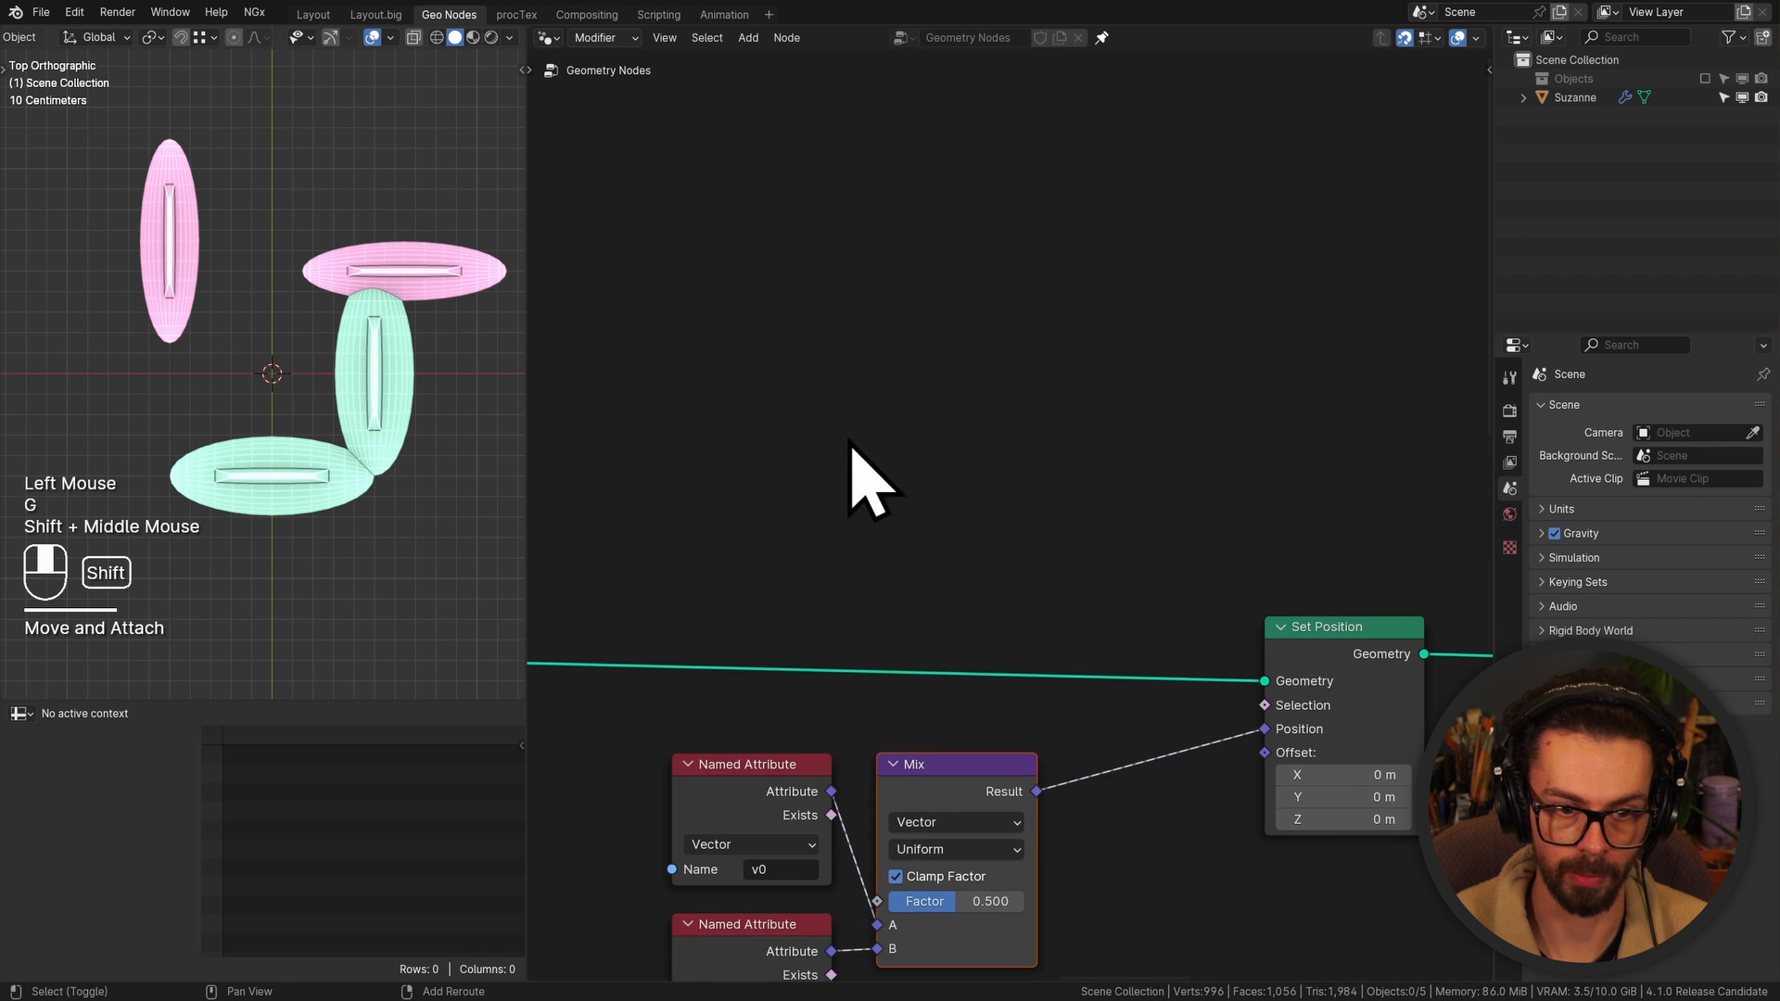
click(816, 397)
drag(814, 426, 860, 141)
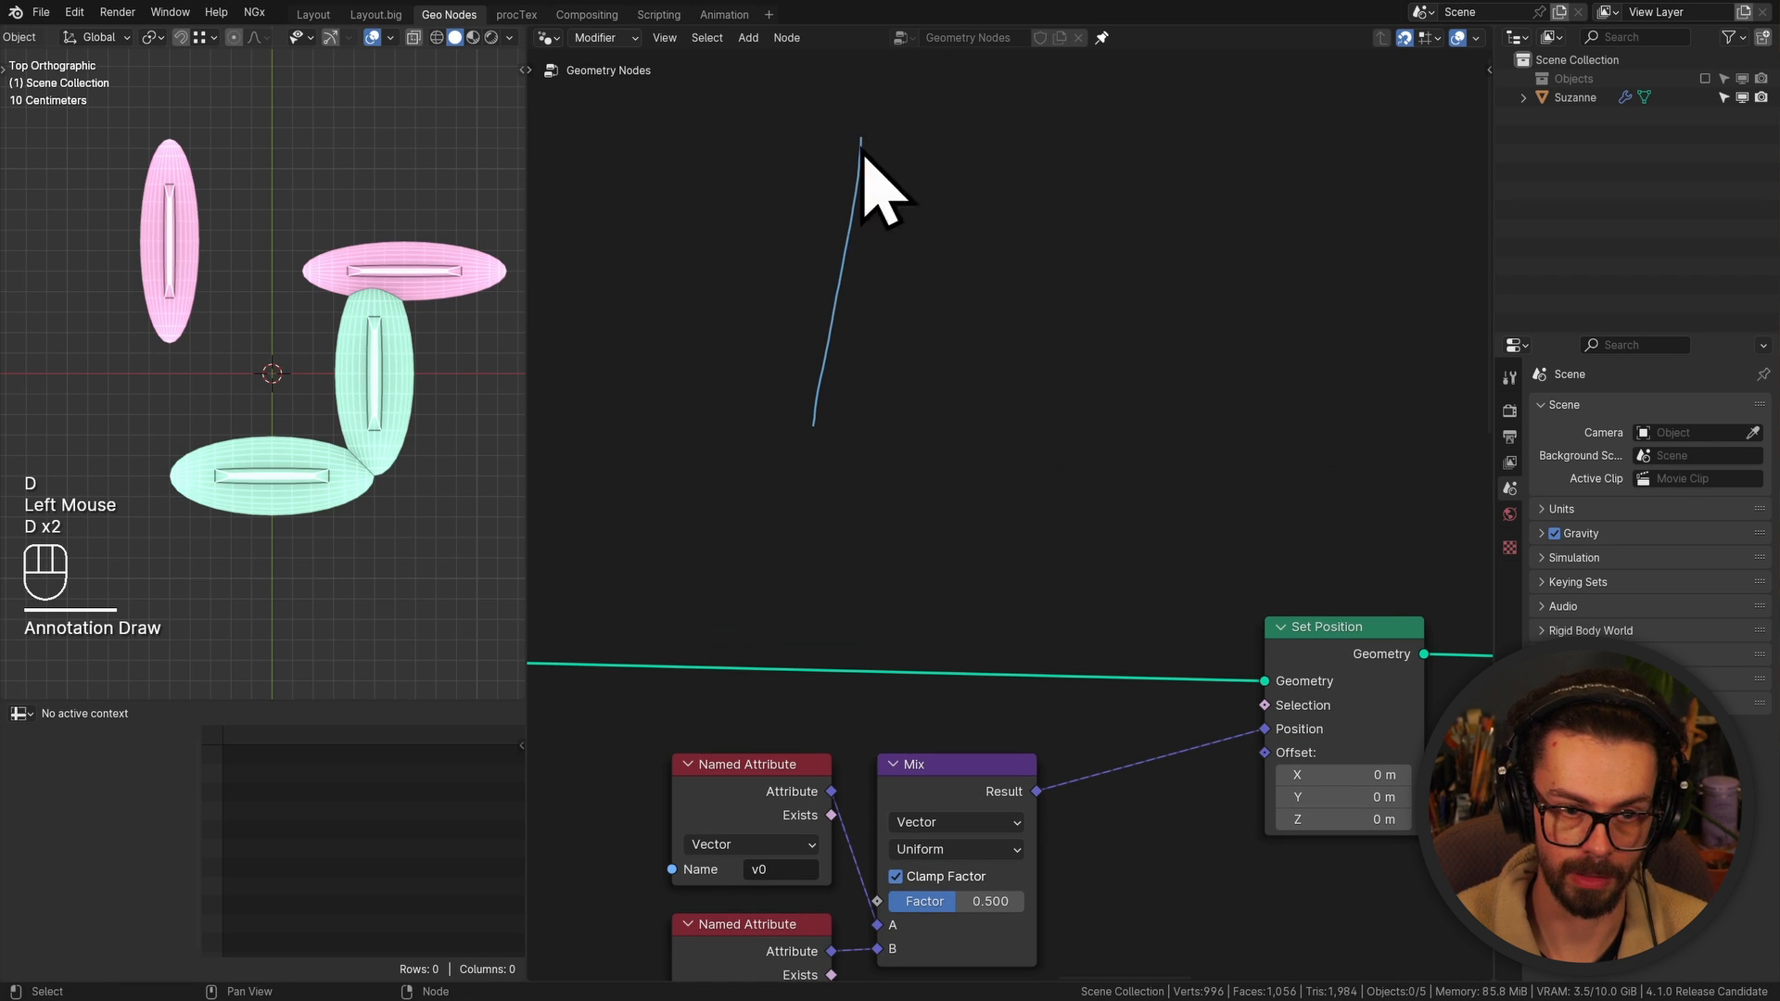
click(842, 282)
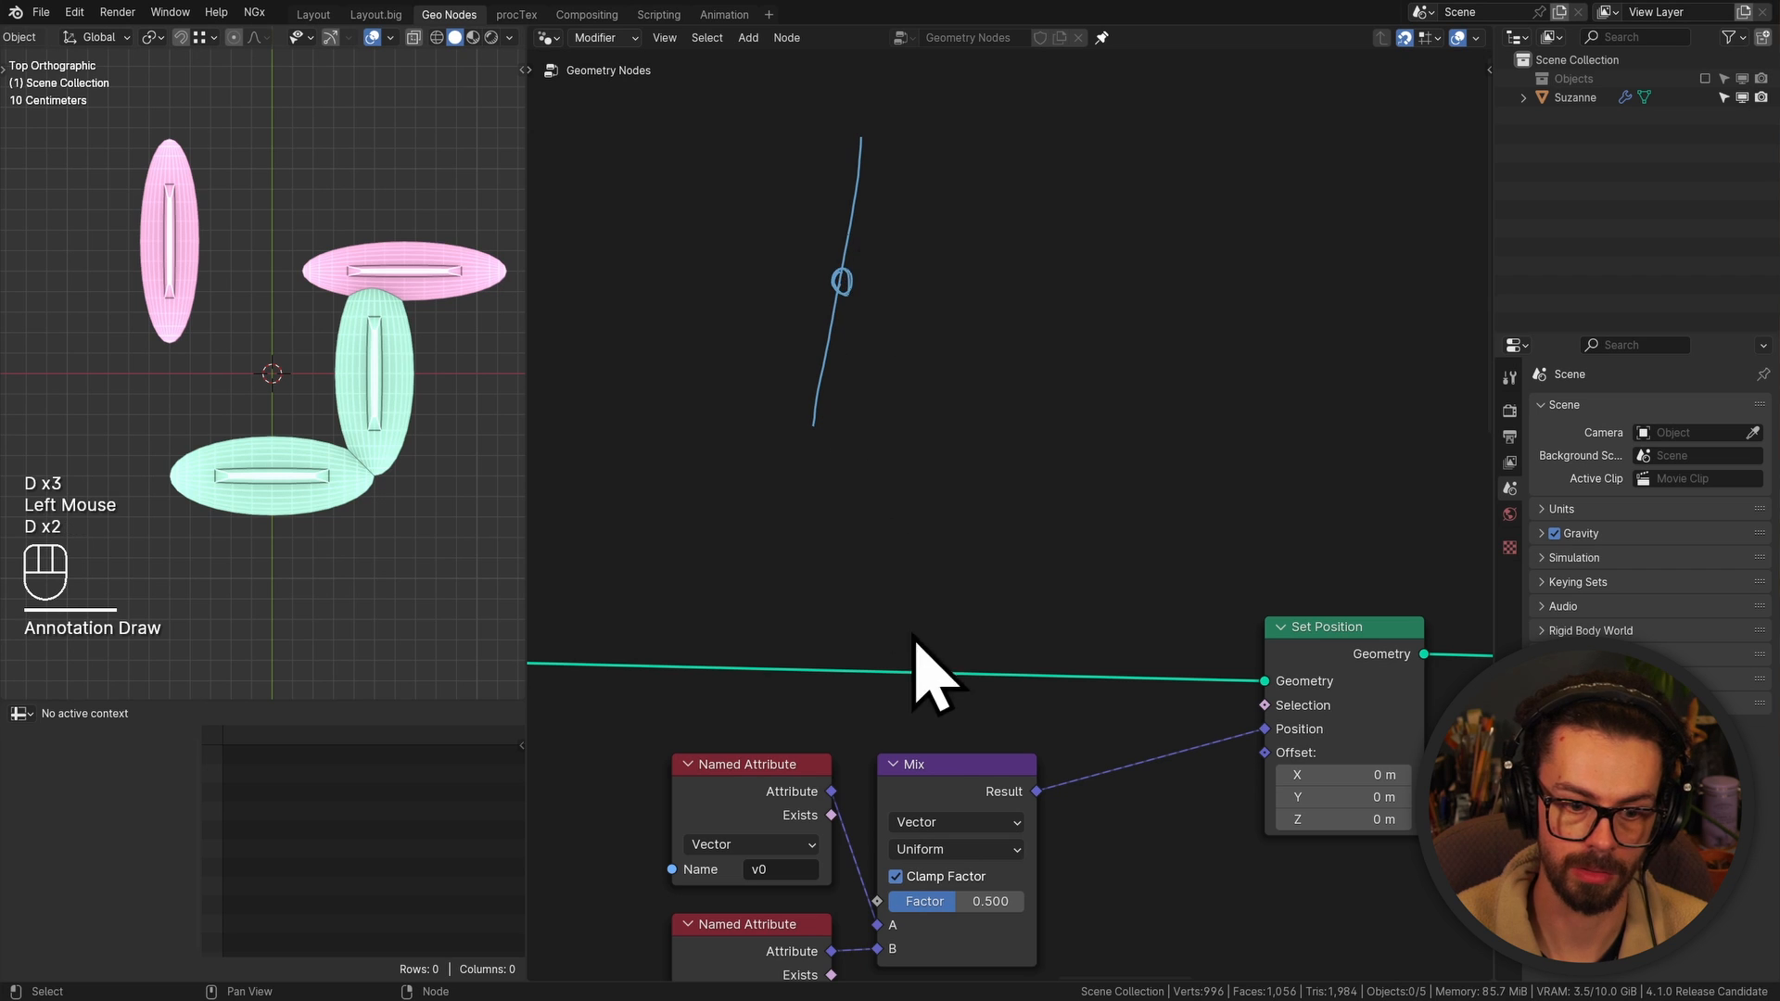
Turn off Clamp Factor on the Mix node and connect a new Value node to its Factor input
middle_drag(950, 740, 1008, 547)
ctrl+click(957, 687)
drag(935, 709, 910, 664)
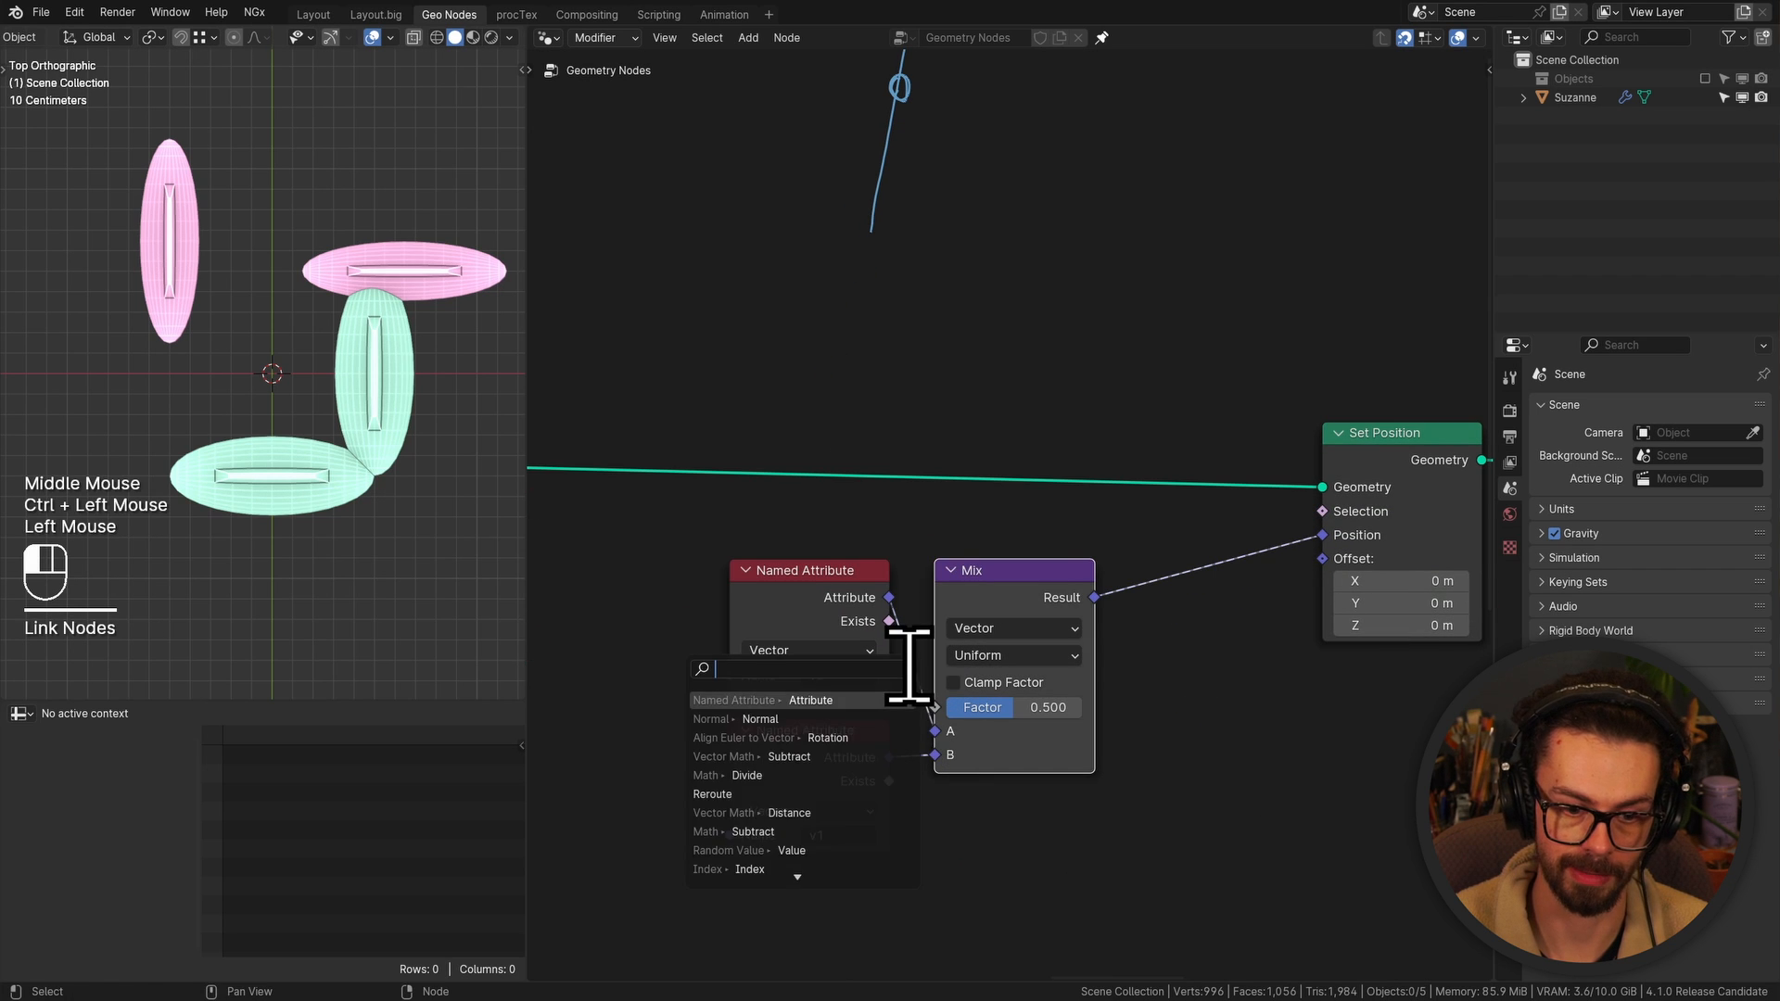
text(val)
key(Return)
click(881, 492)
Test a Value of 1.4 with Clamp Factor on and off, leave clamping off, and set the Value to 0.5
shift+drag(807, 536, 937, 670)
click(1006, 684)
click(953, 683)
click(955, 714)
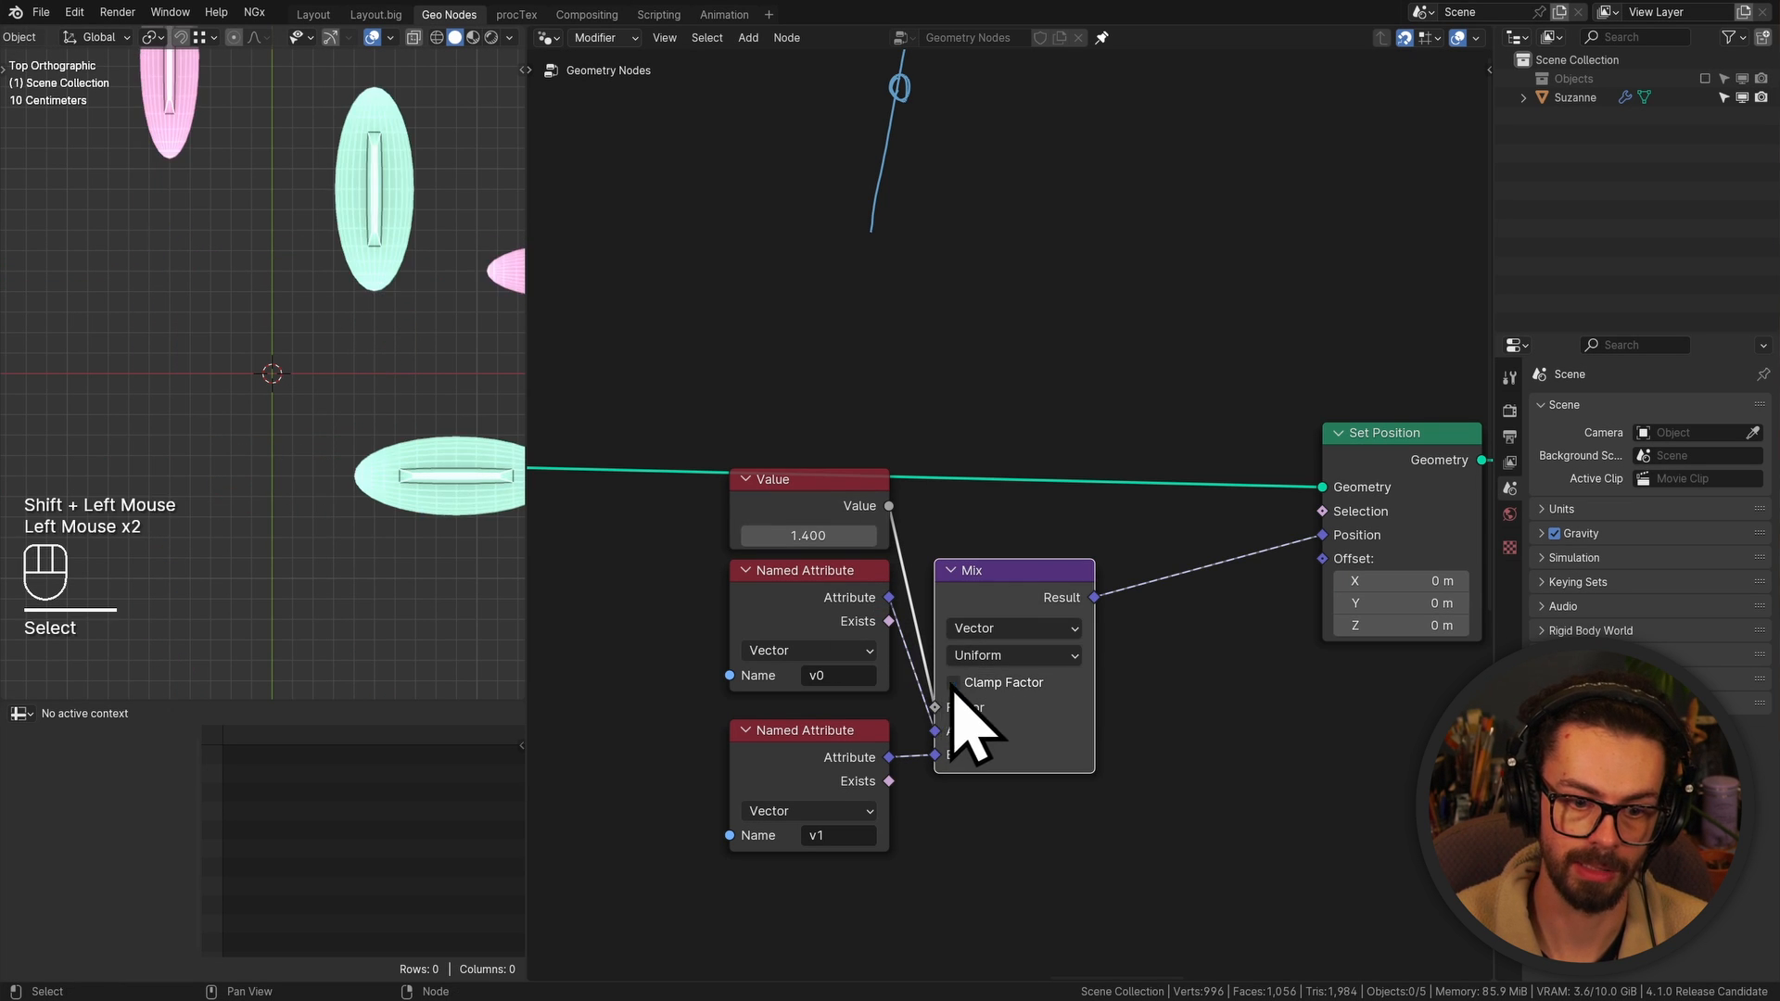
mouse_move(821, 538)
shift+mouse_down()
mouse_move(771, 538)
mouse_move(788, 538)
shift+mouse_up()
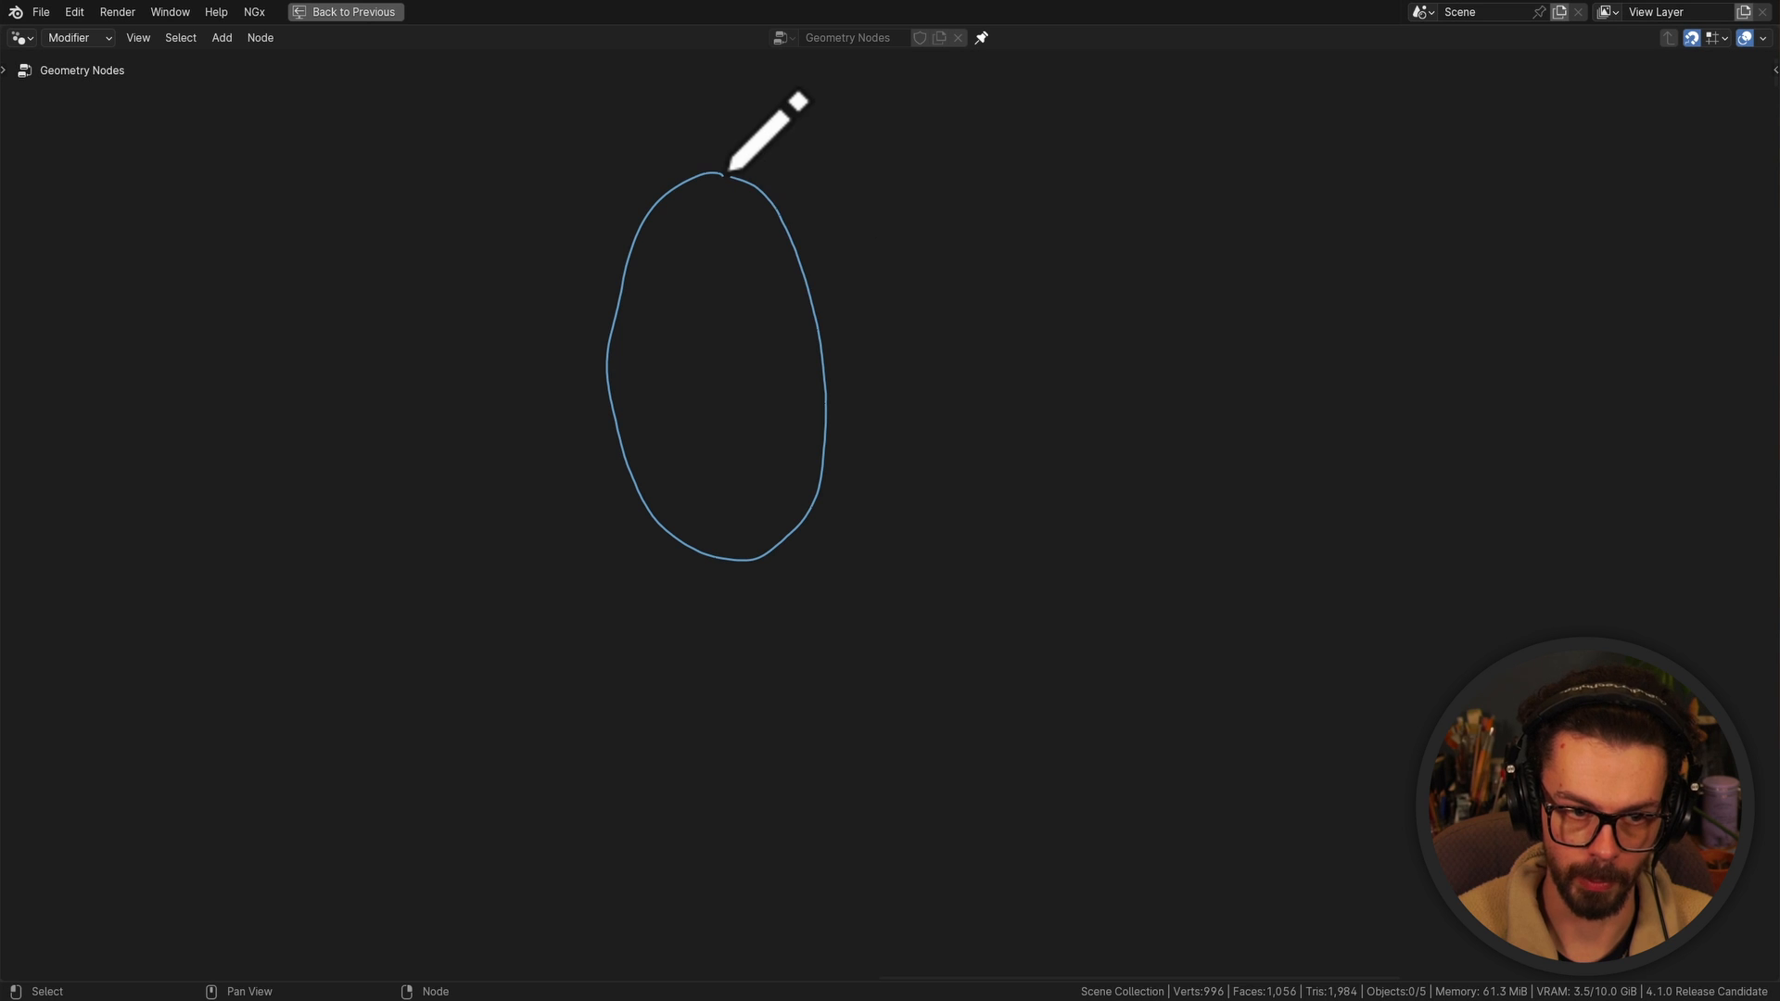
Annotate a tall ellipse with crosses inside and below it, limit lines labelled 1 and 0, and a slanted line running from 0 to 1
shift+middle_drag(734, 320, 728, 334)
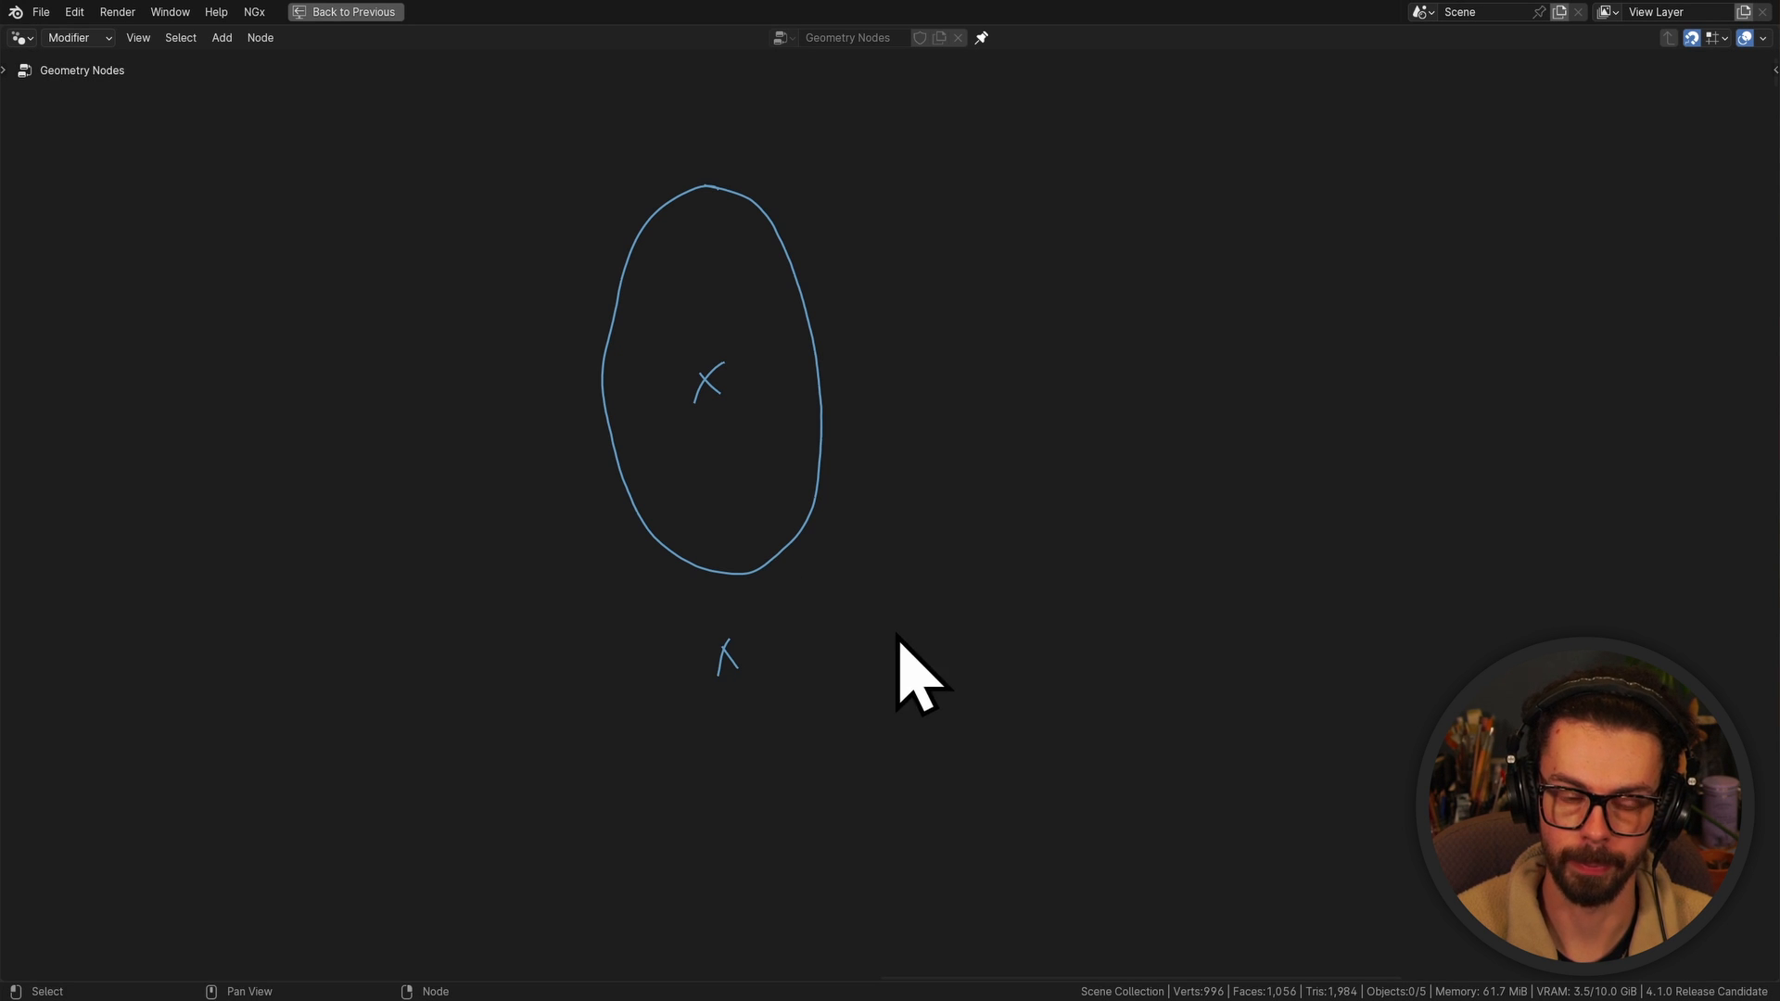
middle_drag(896, 635, 890, 644)
shift+middle_drag(580, 353, 582, 351)
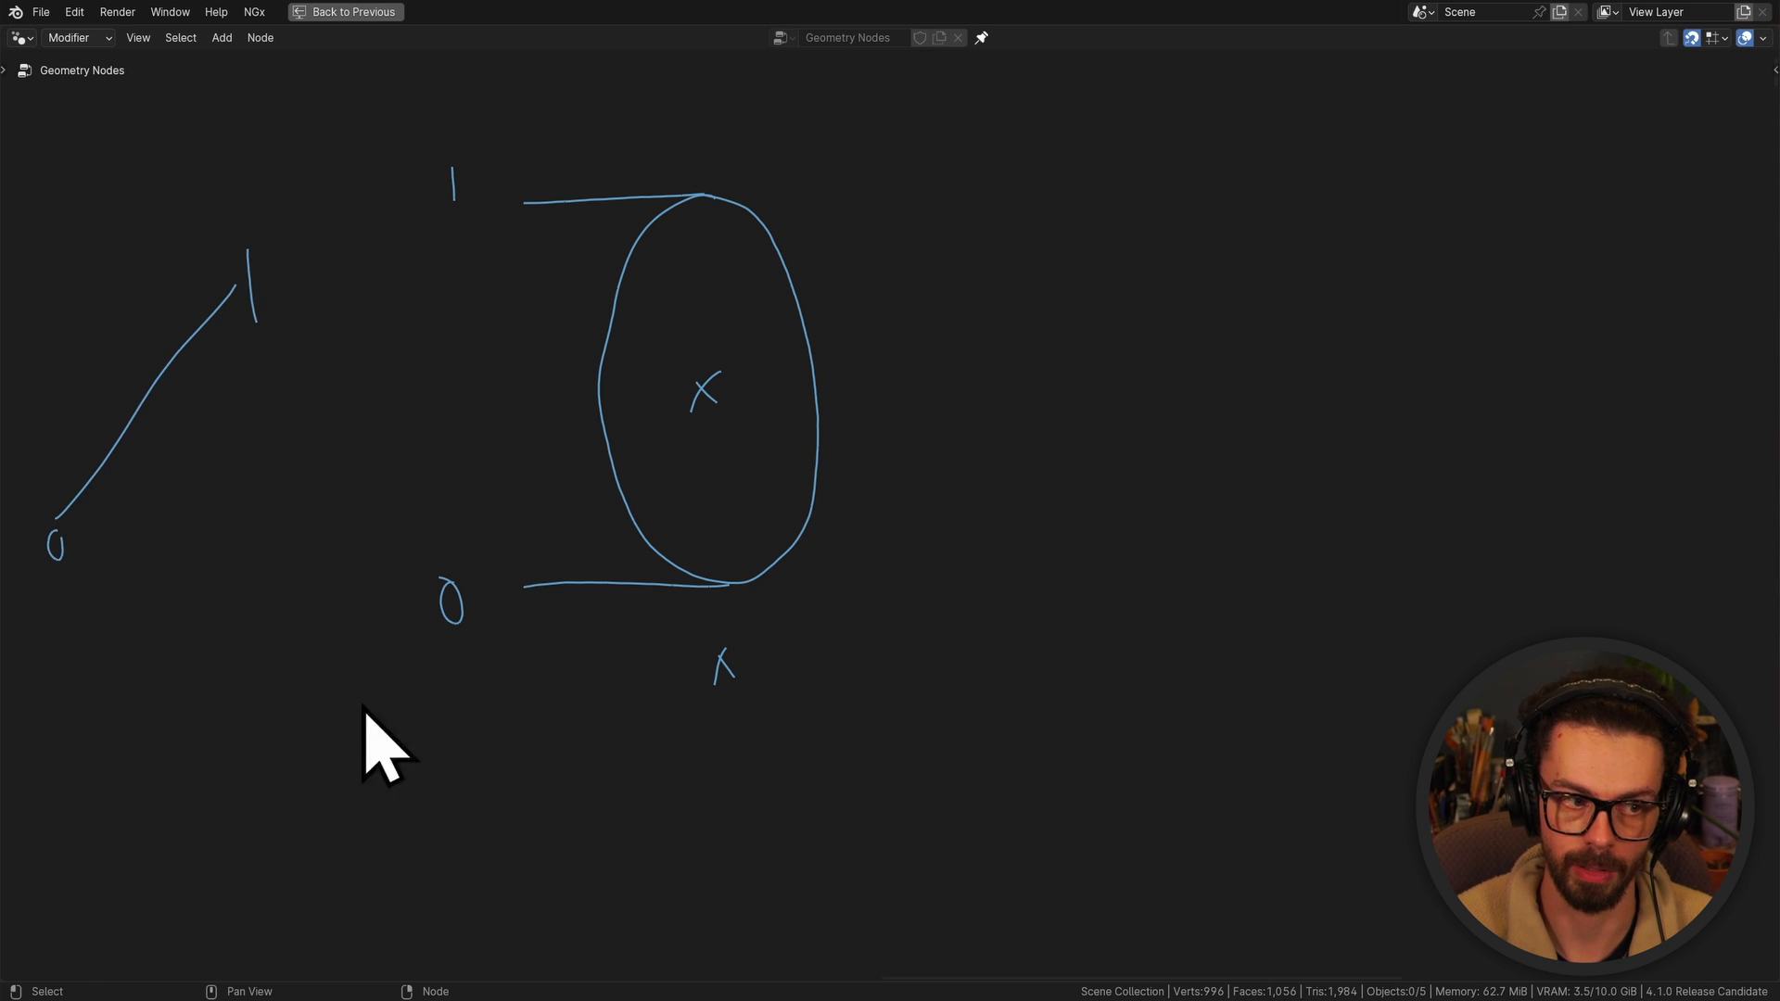
Mark the slanted line's midpoint with a cross and draw an arrow from the ellipse's base up to its inner cross
mouse_move(364, 710)
middle_down()
mouse_move(476, 397)
mouse_move(659, 715)
mouse_move(569, 760)
middle_up()
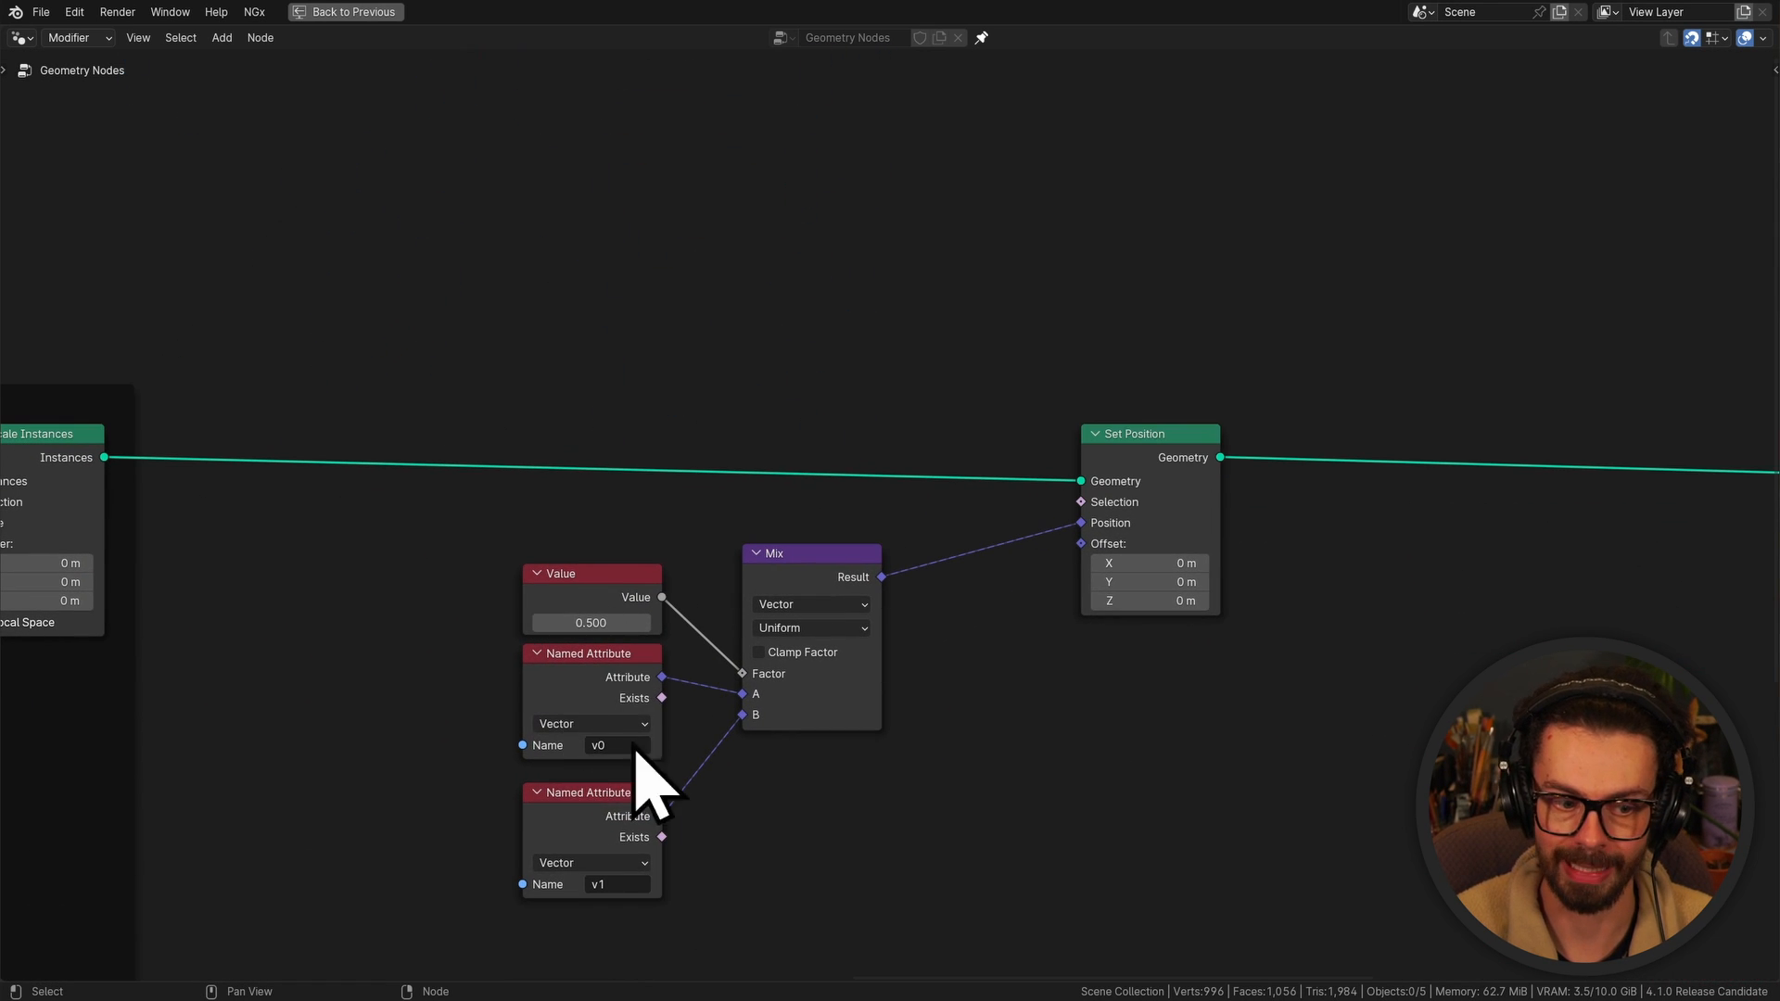
mouse_move(584, 821)
middle_down()
mouse_move(624, 417)
mouse_move(336, 441)
middle_up()
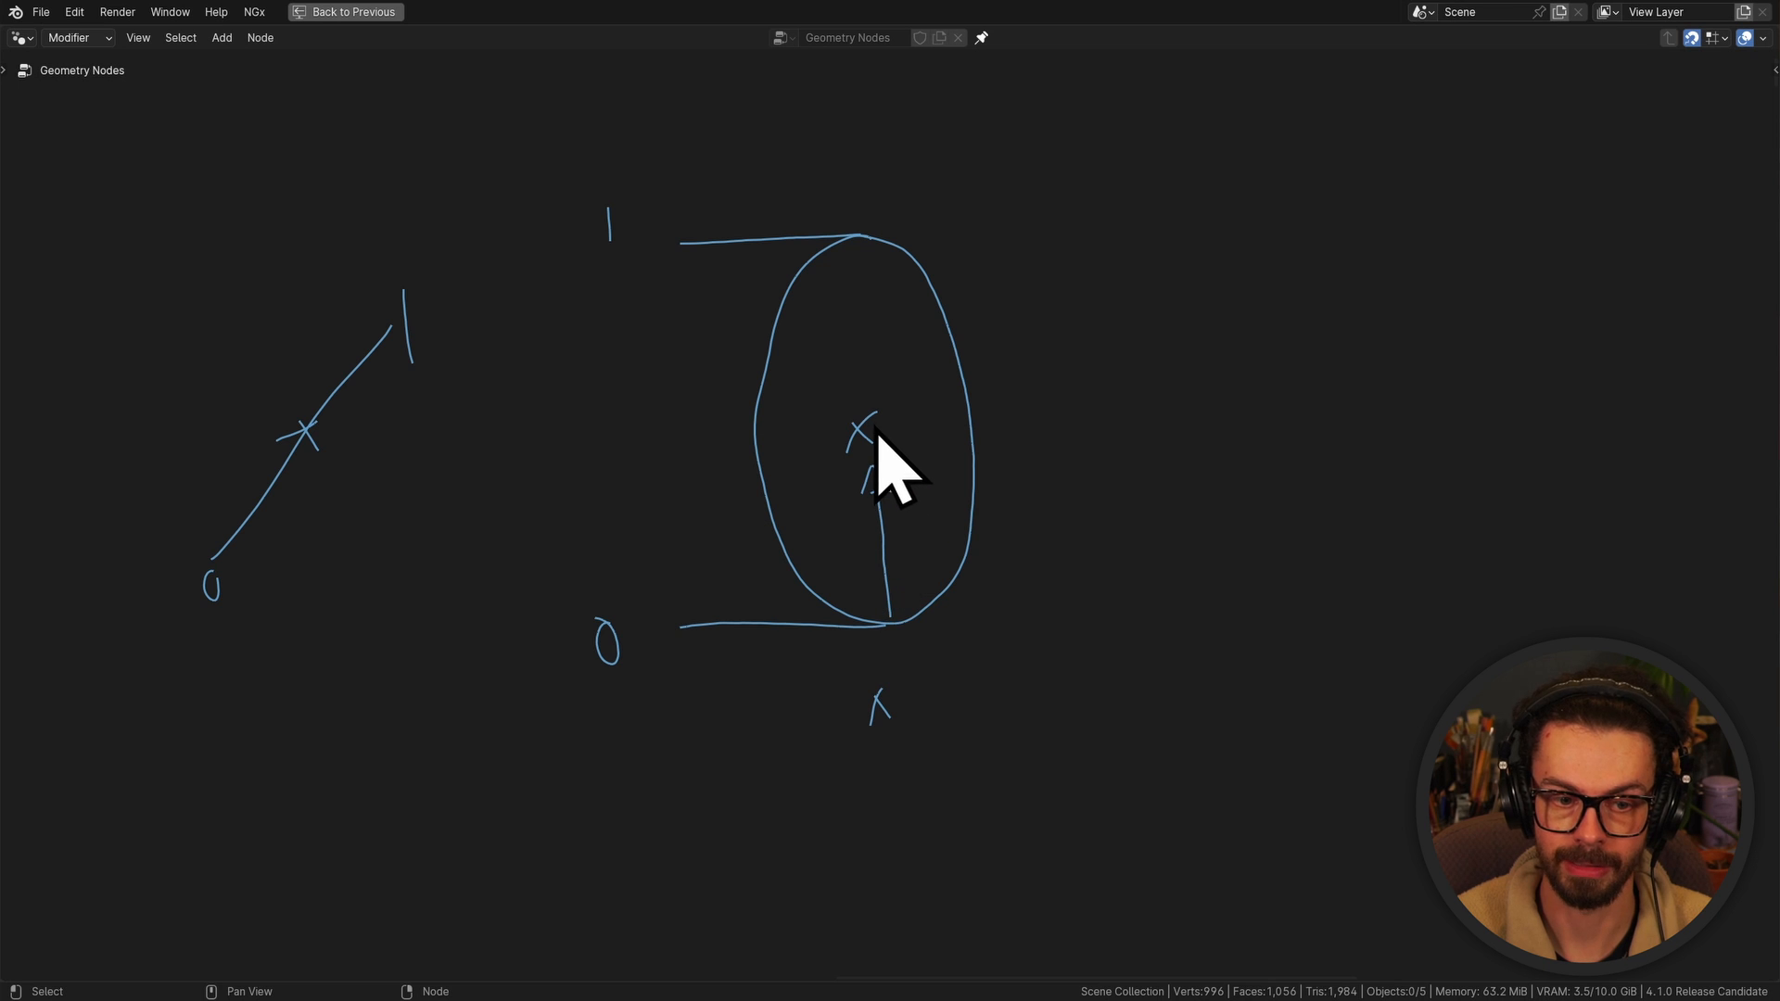
Draw a curly bracket spanning the ellipse's height and annotate it with "max - MIN"
mouse_move(993, 413)
middle_down()
mouse_move(825, 451)
mouse_move(881, 443)
middle_up()
mouse_move(882, 443)
middle_down()
mouse_move(871, 399)
mouse_move(802, 471)
middle_up()
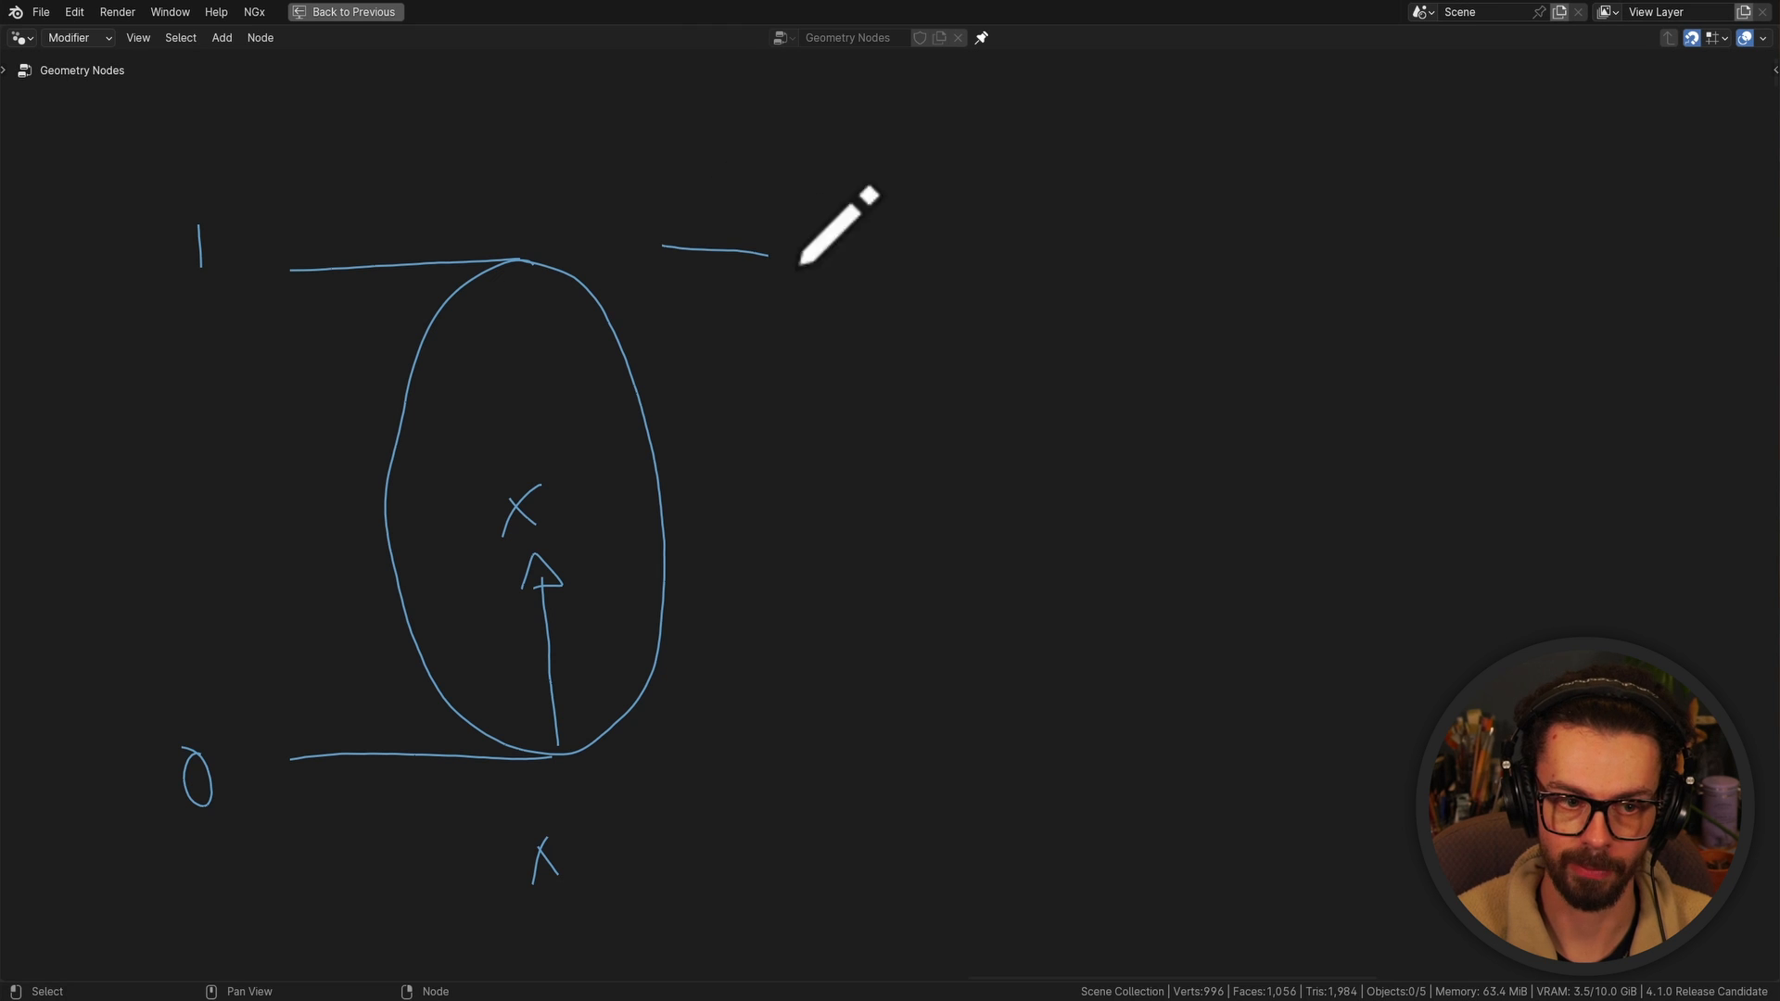
drag(766, 699, 758, 702)
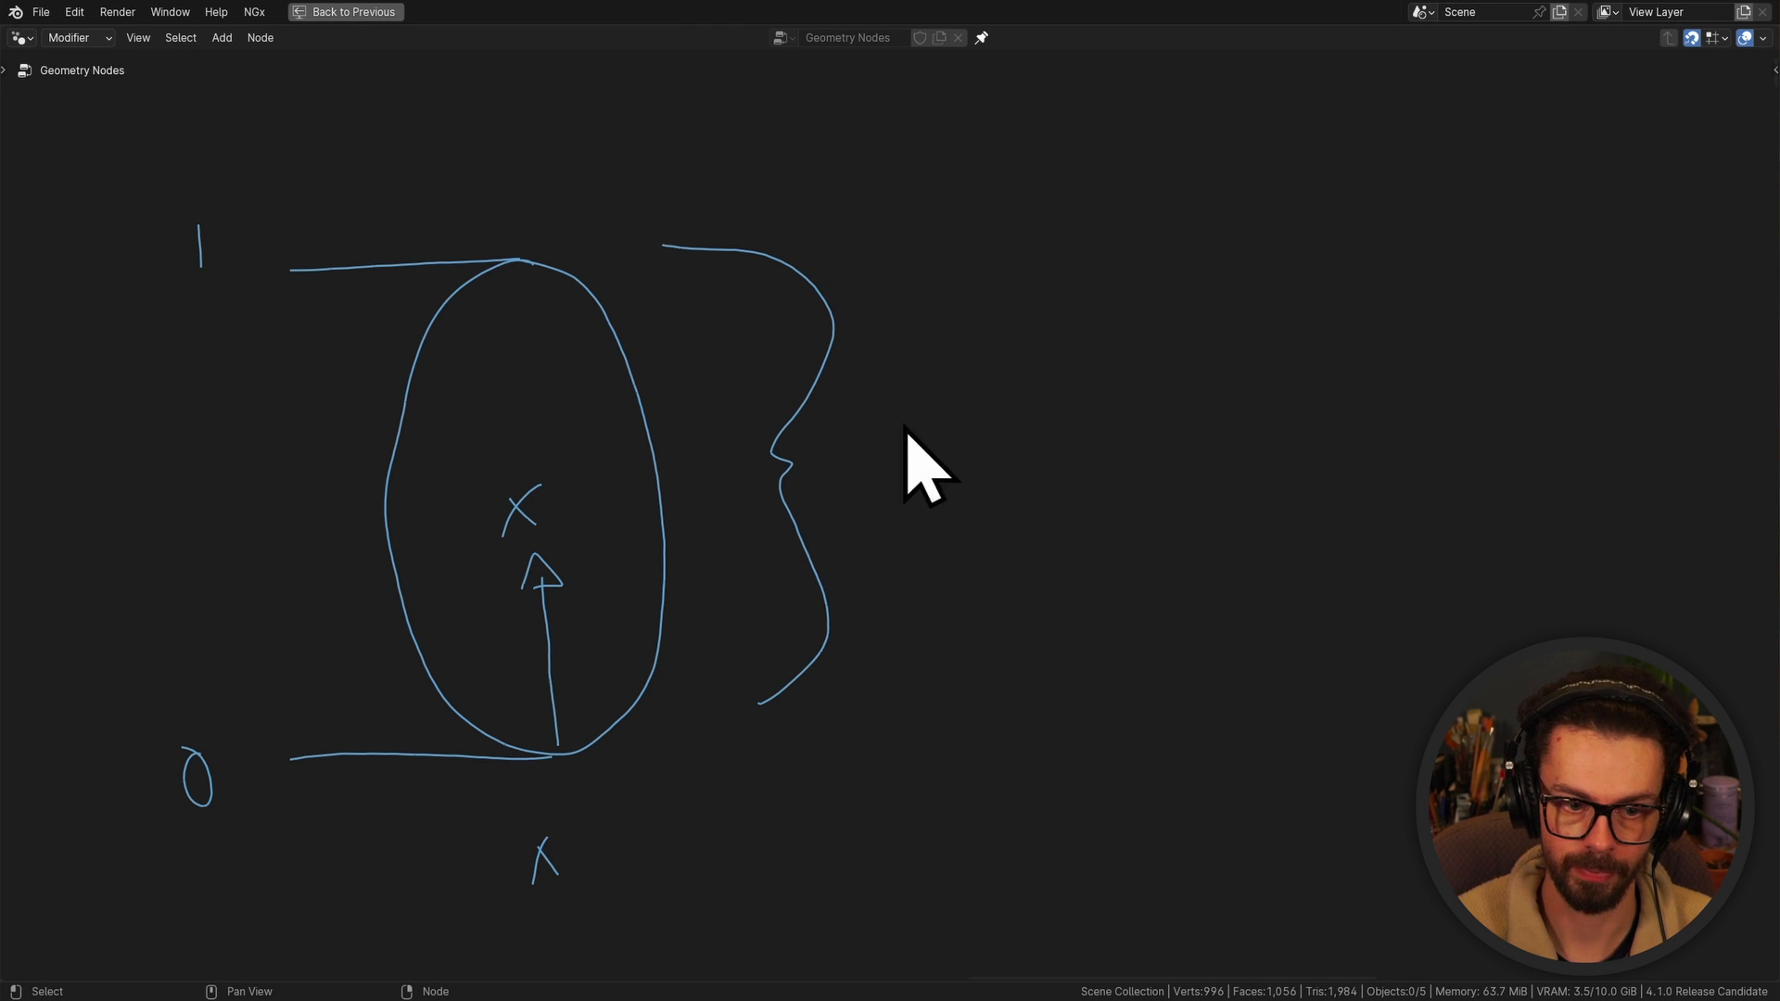
mouse_move(923, 447)
mouse_down()
mouse_move(1065, 426)
mouse_move(1037, 490)
mouse_up()
drag(1037, 428, 1094, 480)
drag(1092, 425, 1043, 498)
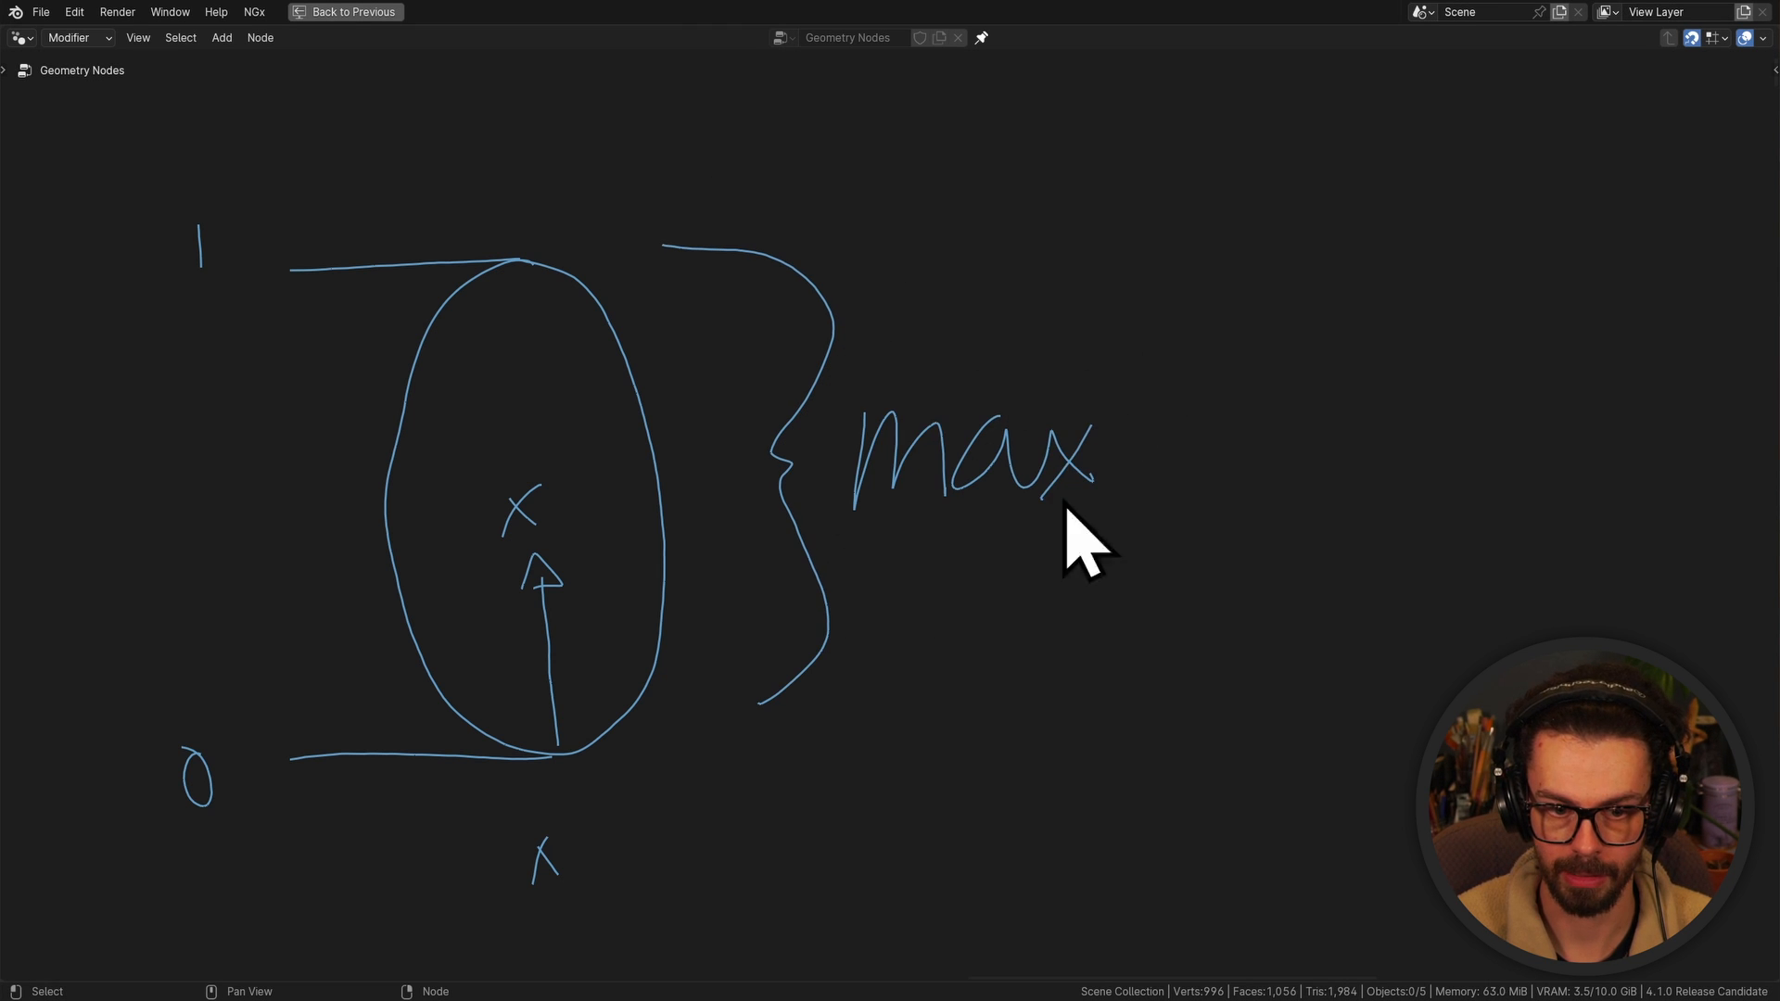
drag(1151, 463, 1213, 461)
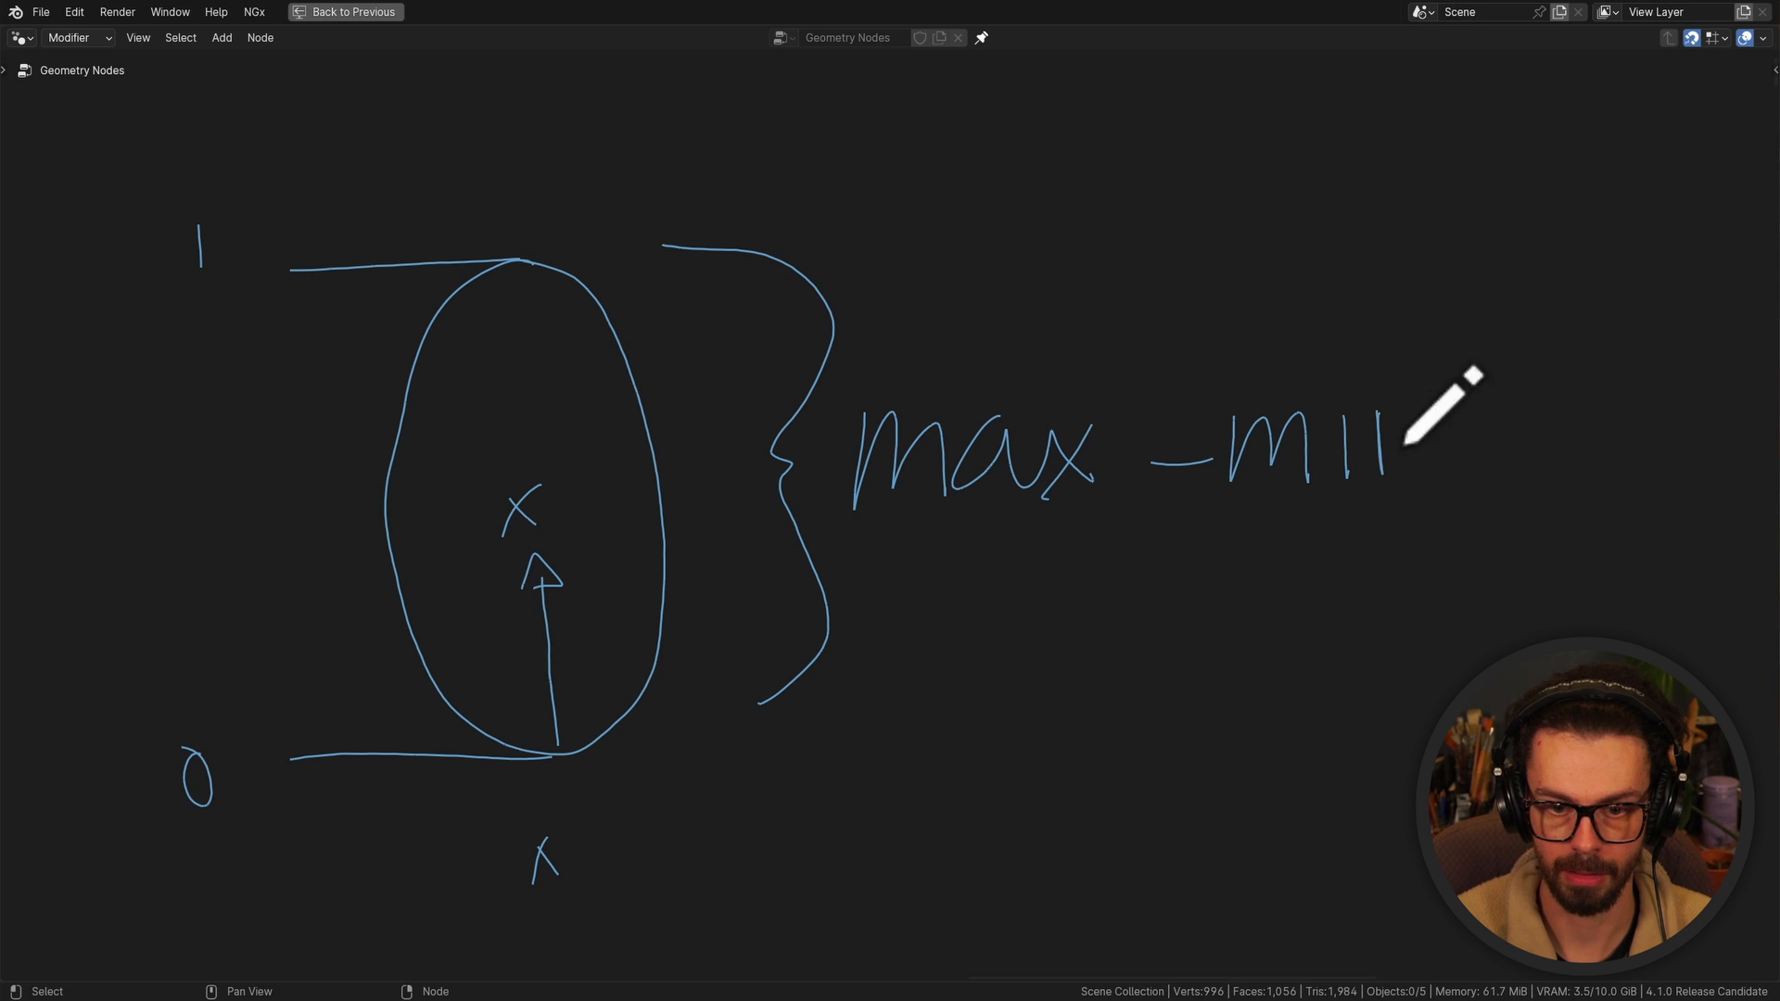
drag(1406, 441, 1460, 418)
Write "MIN" beneath the "max - MIN" annotation
middle_drag(1182, 416, 1192, 377)
mouse_move(1244, 469)
middle_down()
mouse_move(1140, 425)
mouse_move(1132, 383)
middle_up()
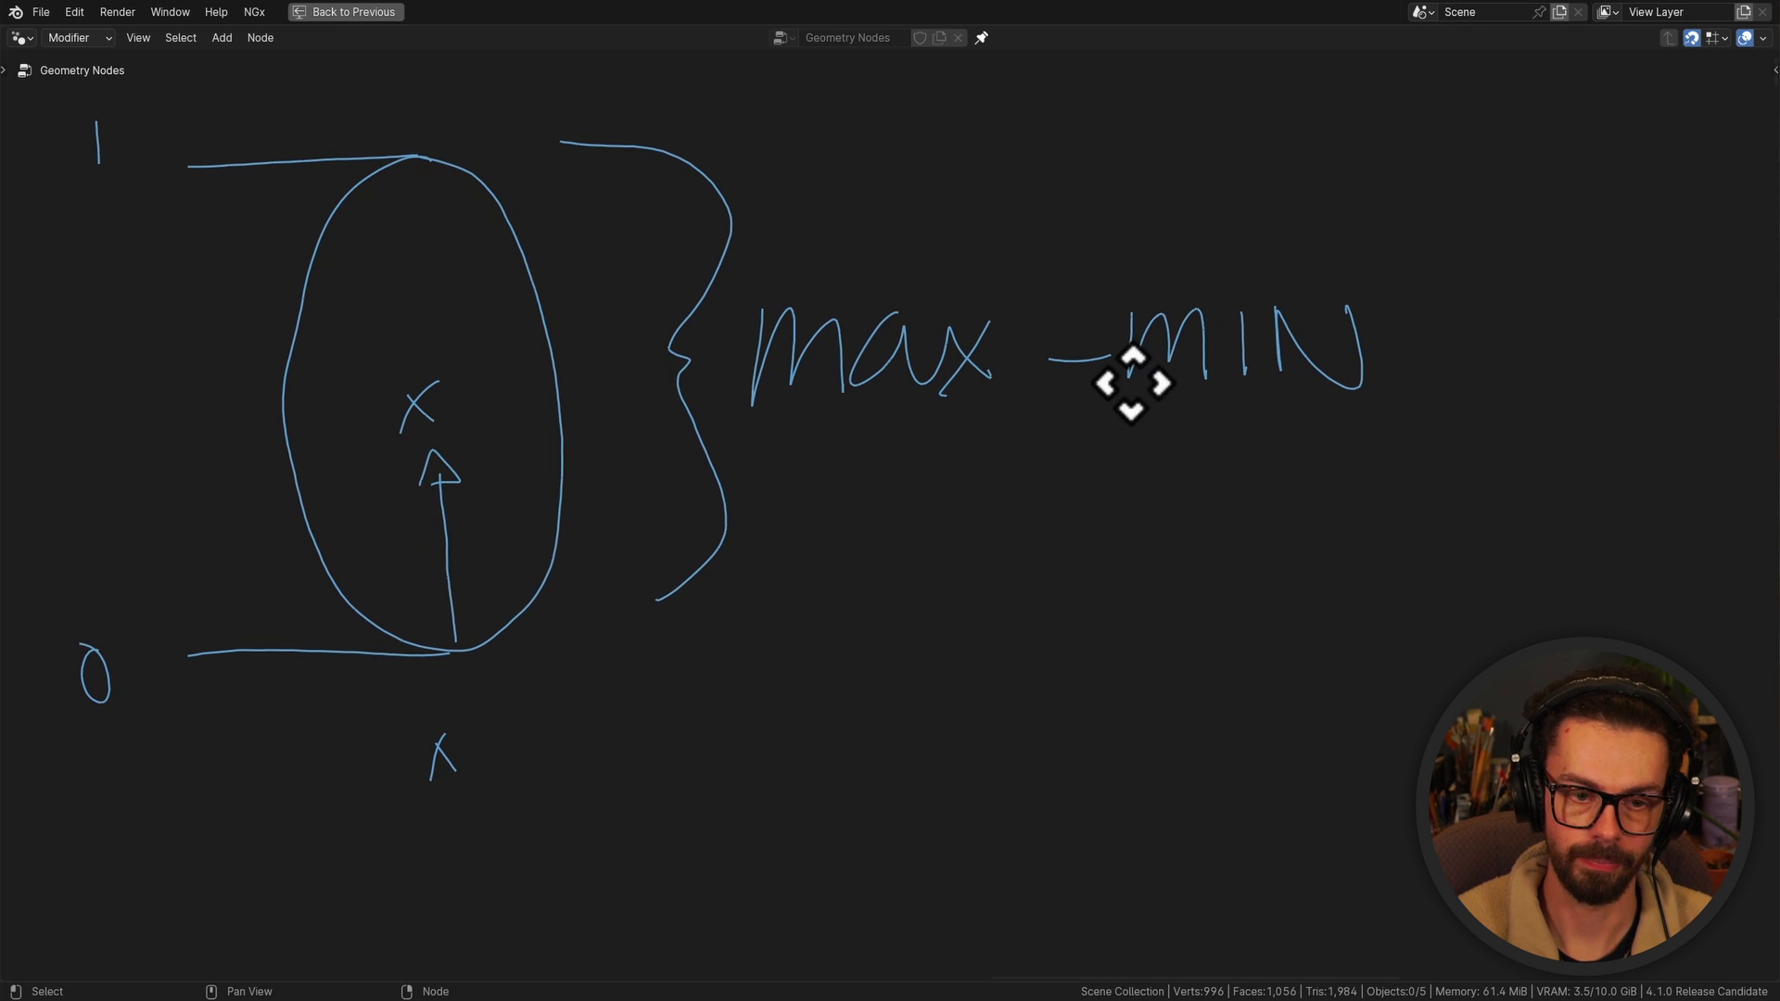
drag(975, 583, 1011, 604)
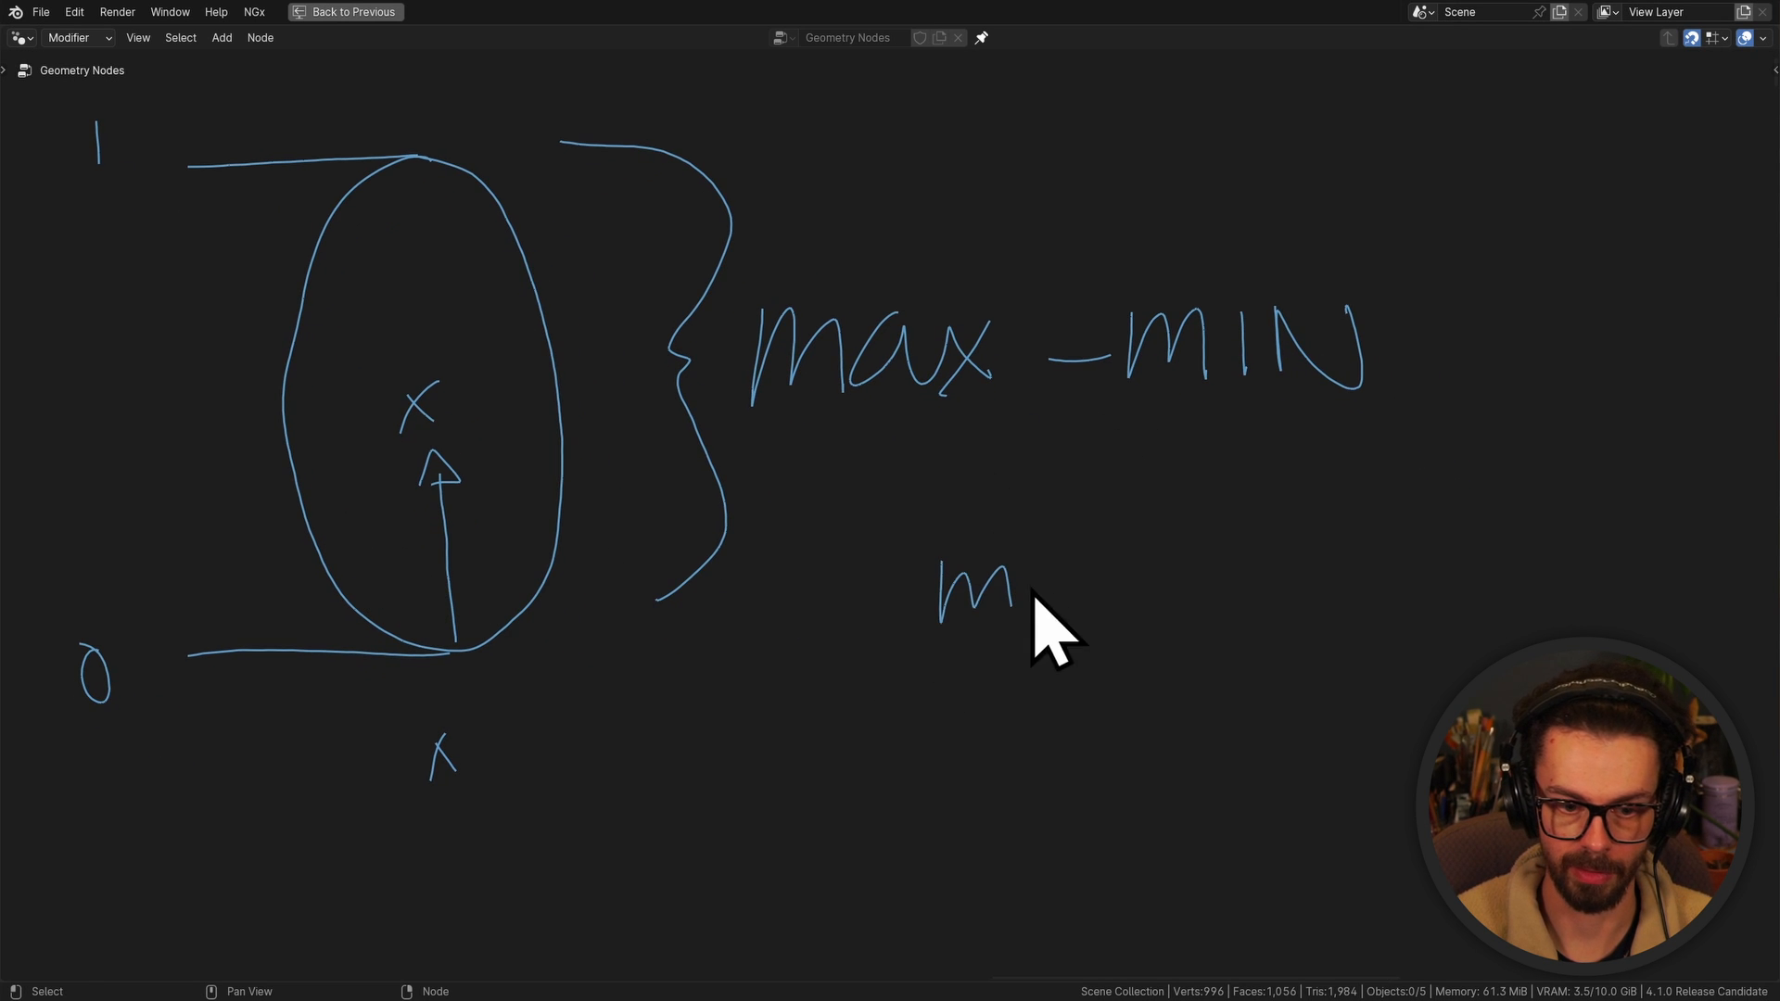
Underline the ellipse's base with extra strokes and label that level -1
middle_drag(448, 390, 199, 417)
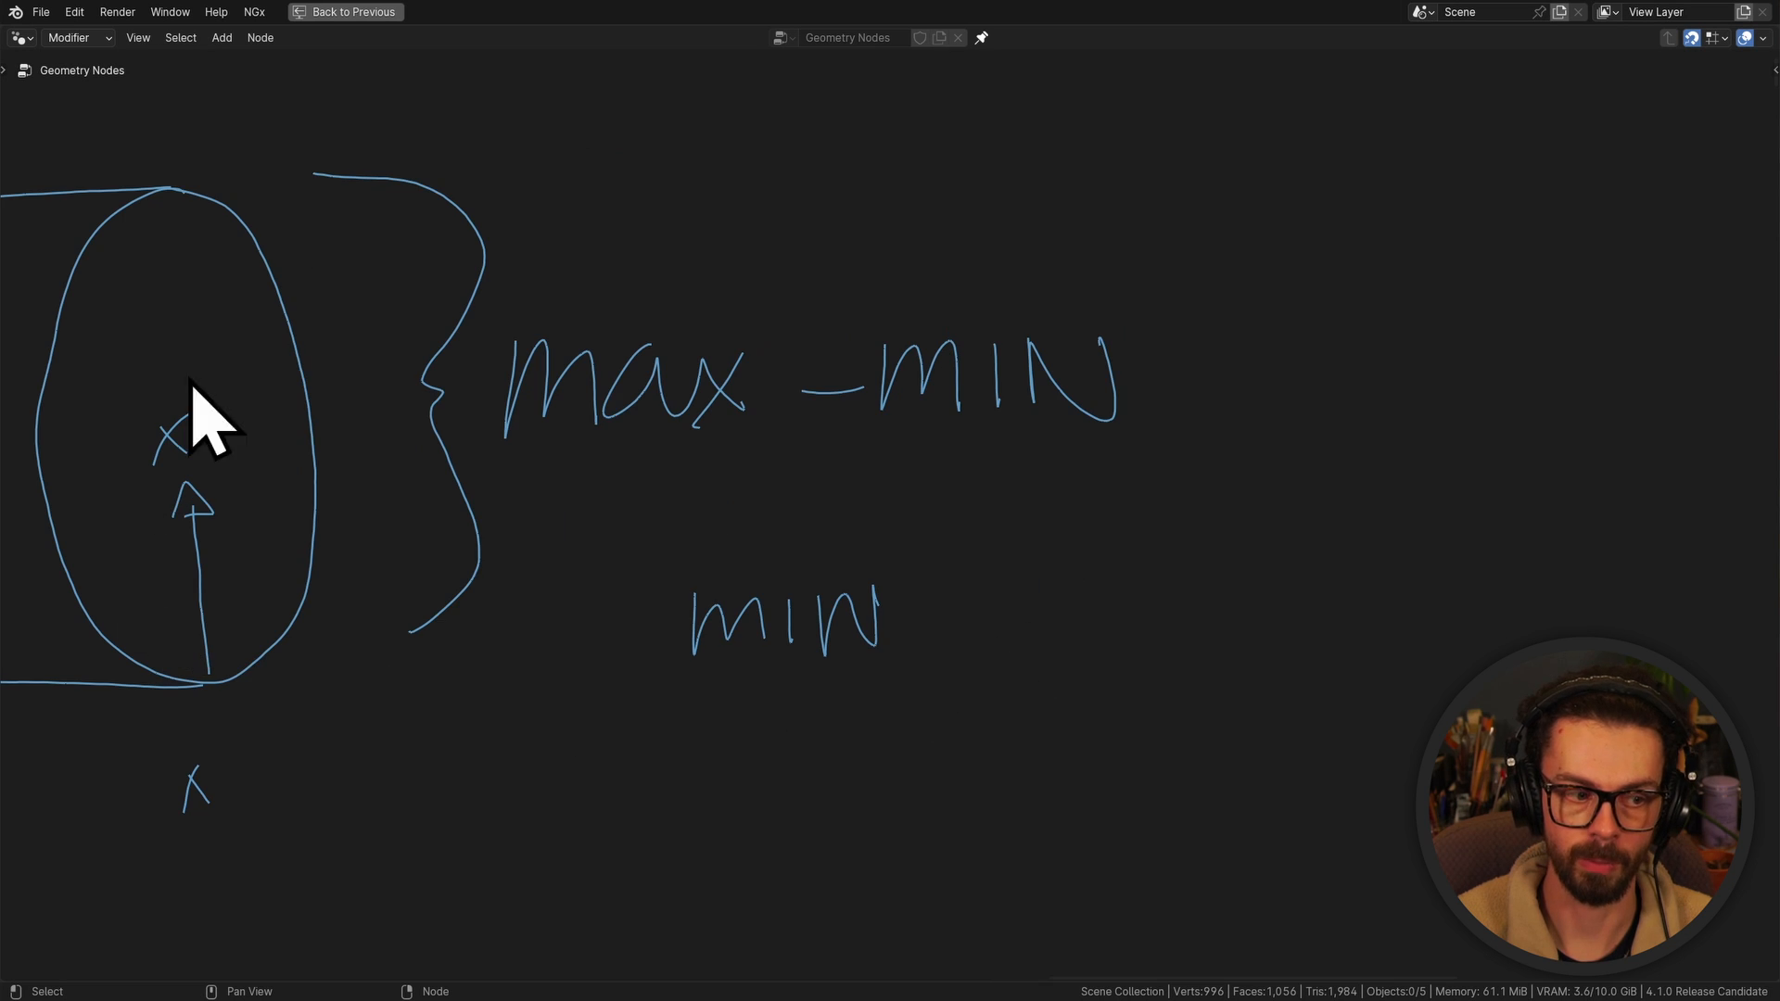
middle_drag(1117, 454, 921, 505)
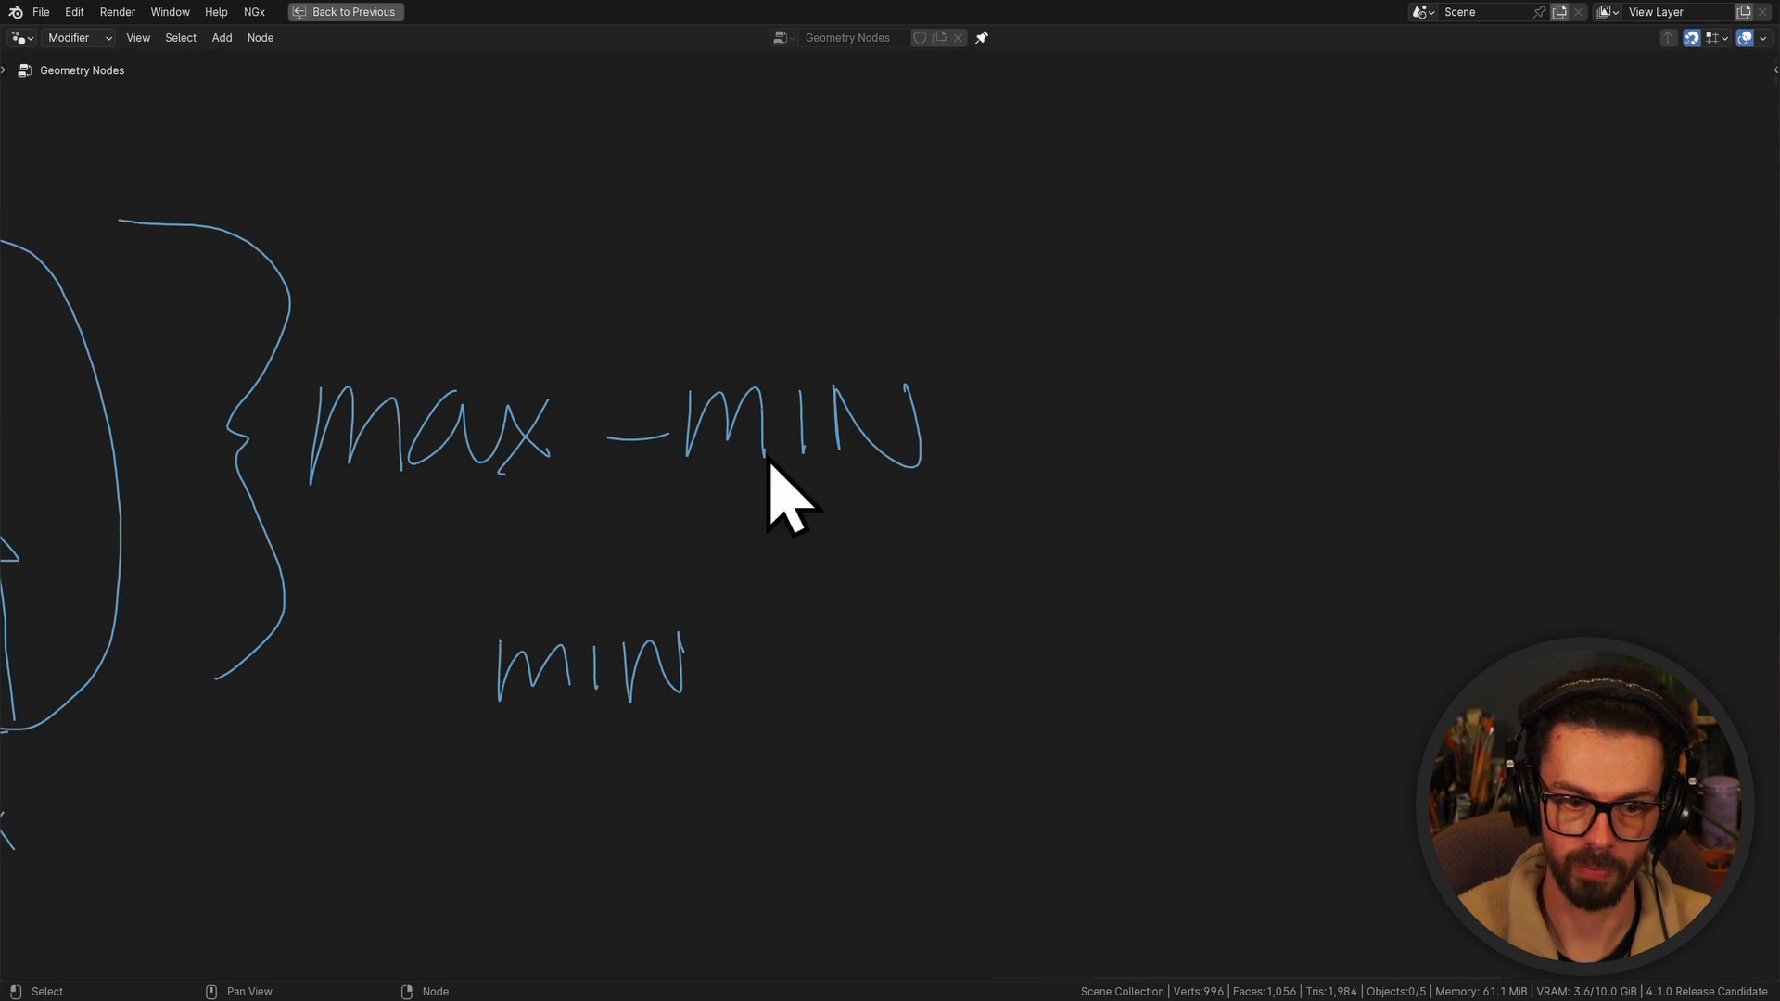
middle_drag(381, 492, 955, 432)
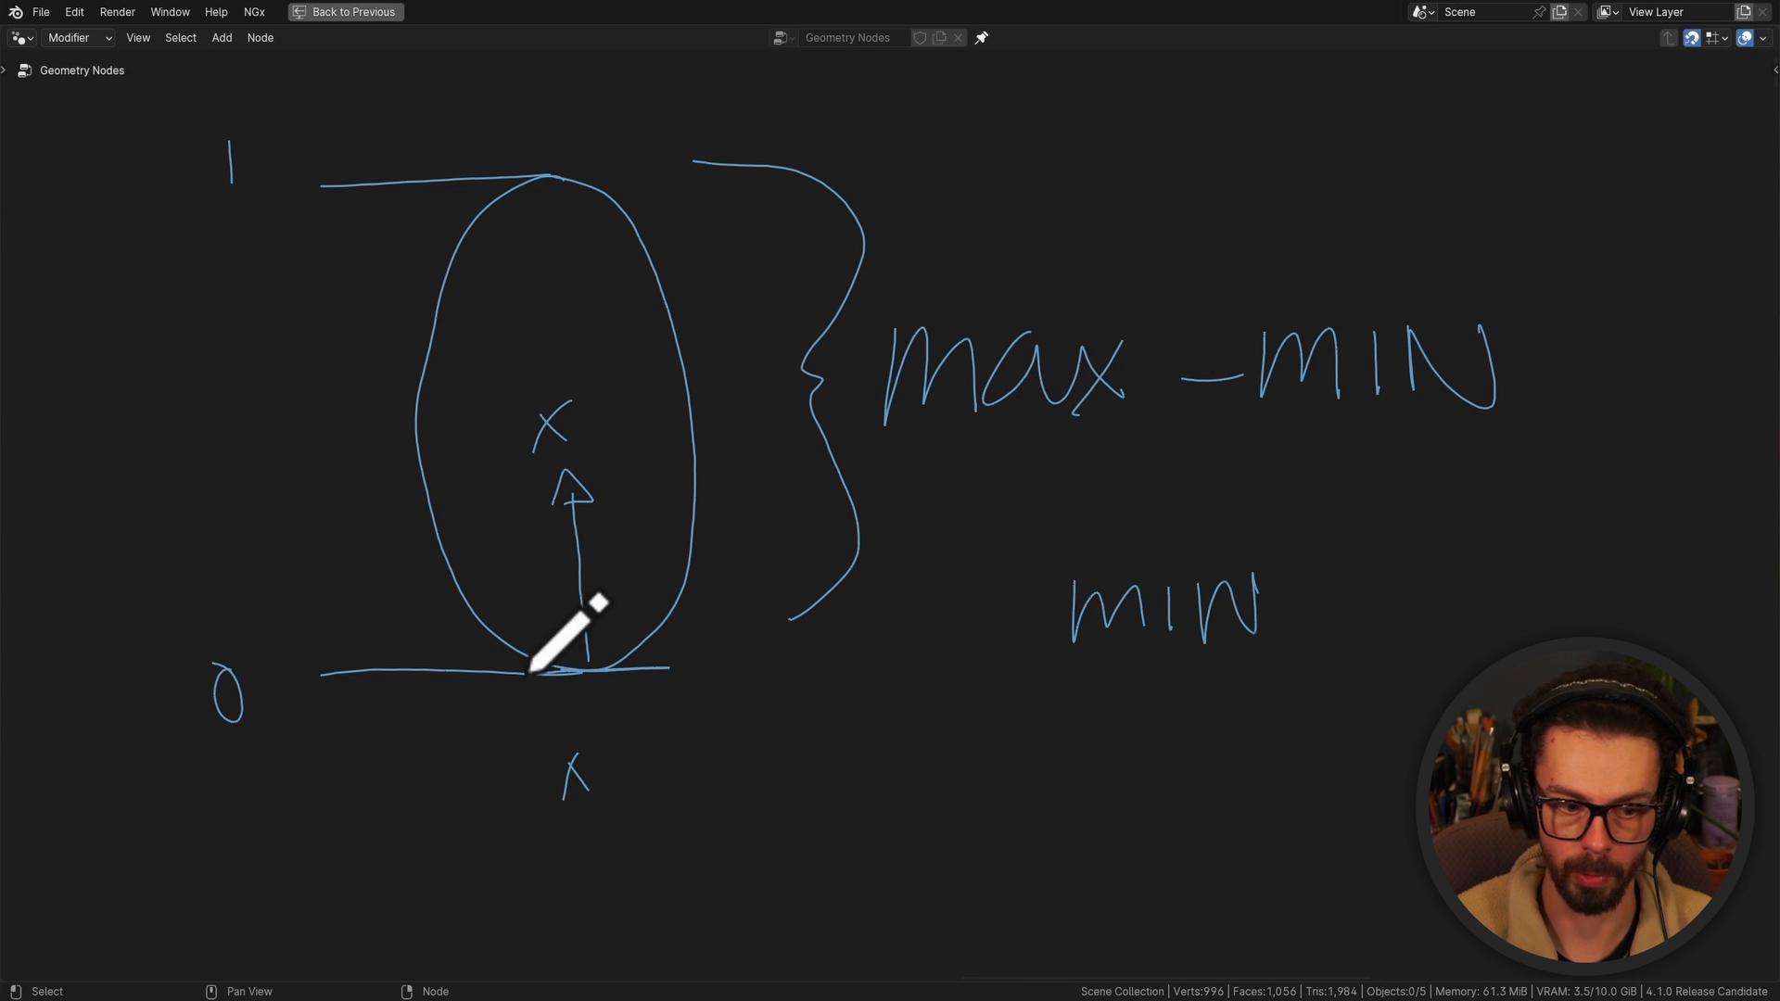
drag(553, 675, 720, 675)
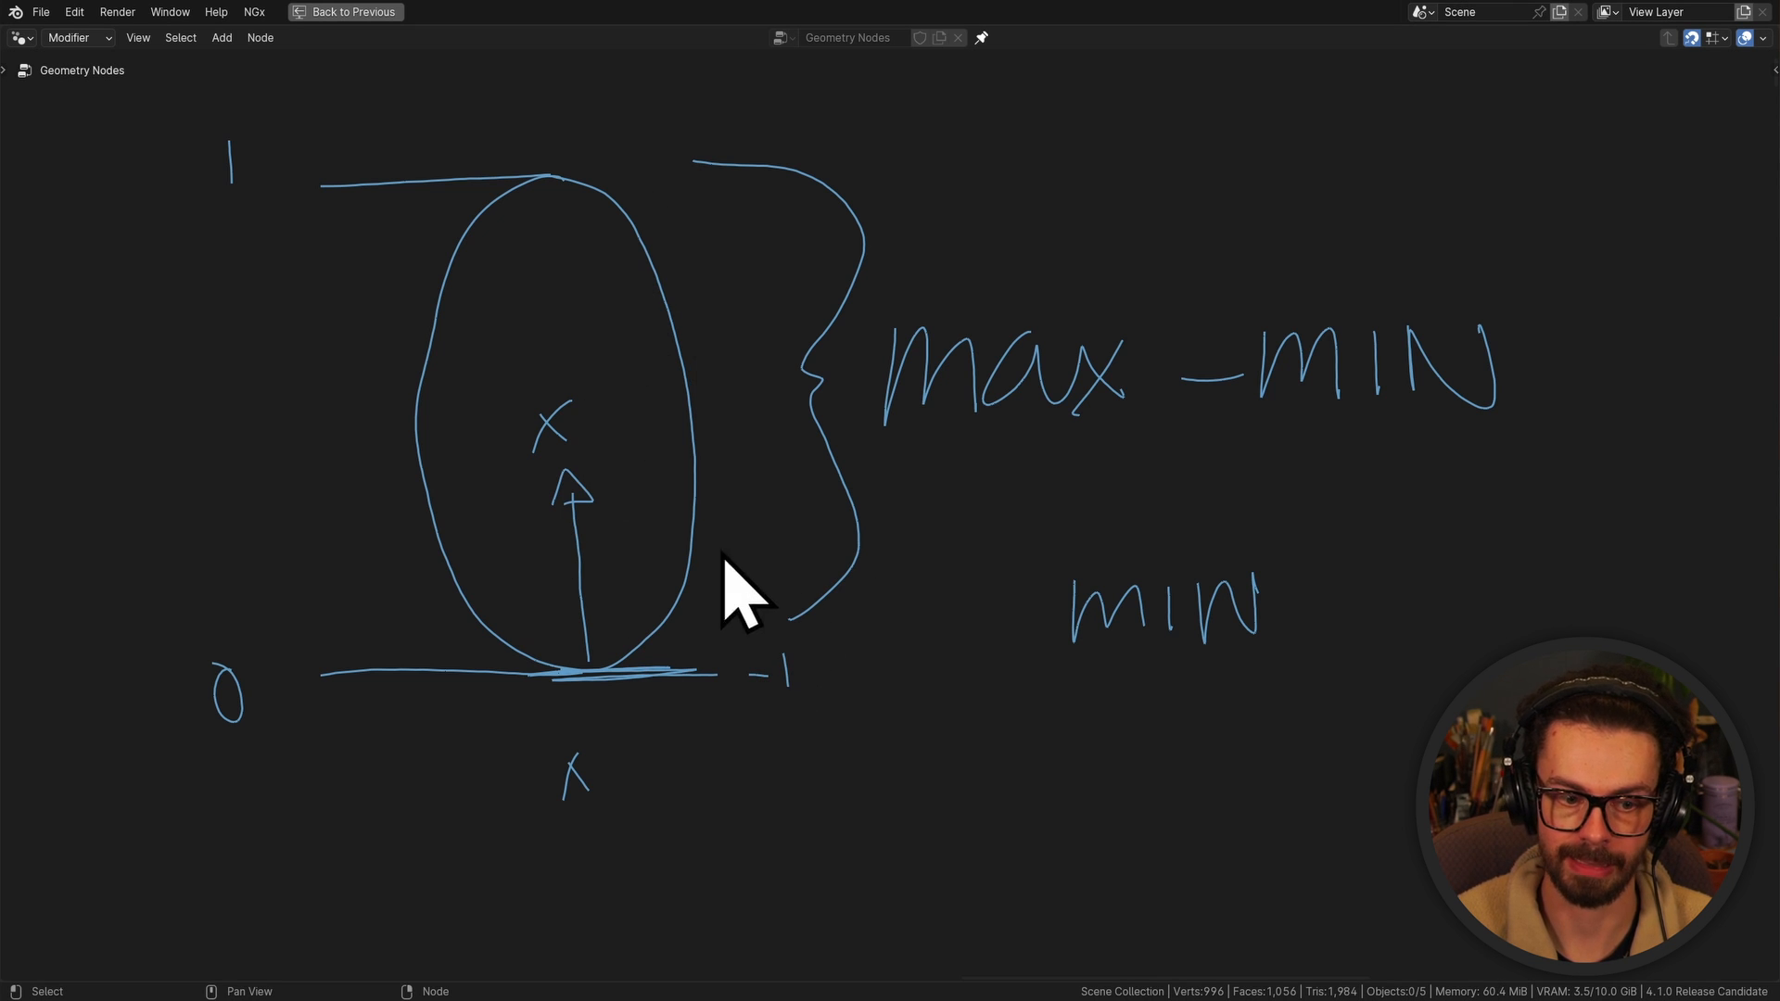
Write "= 2" after "max - MIN" and "= -1" after the lower "MIN"
middle_drag(1387, 401, 993, 480)
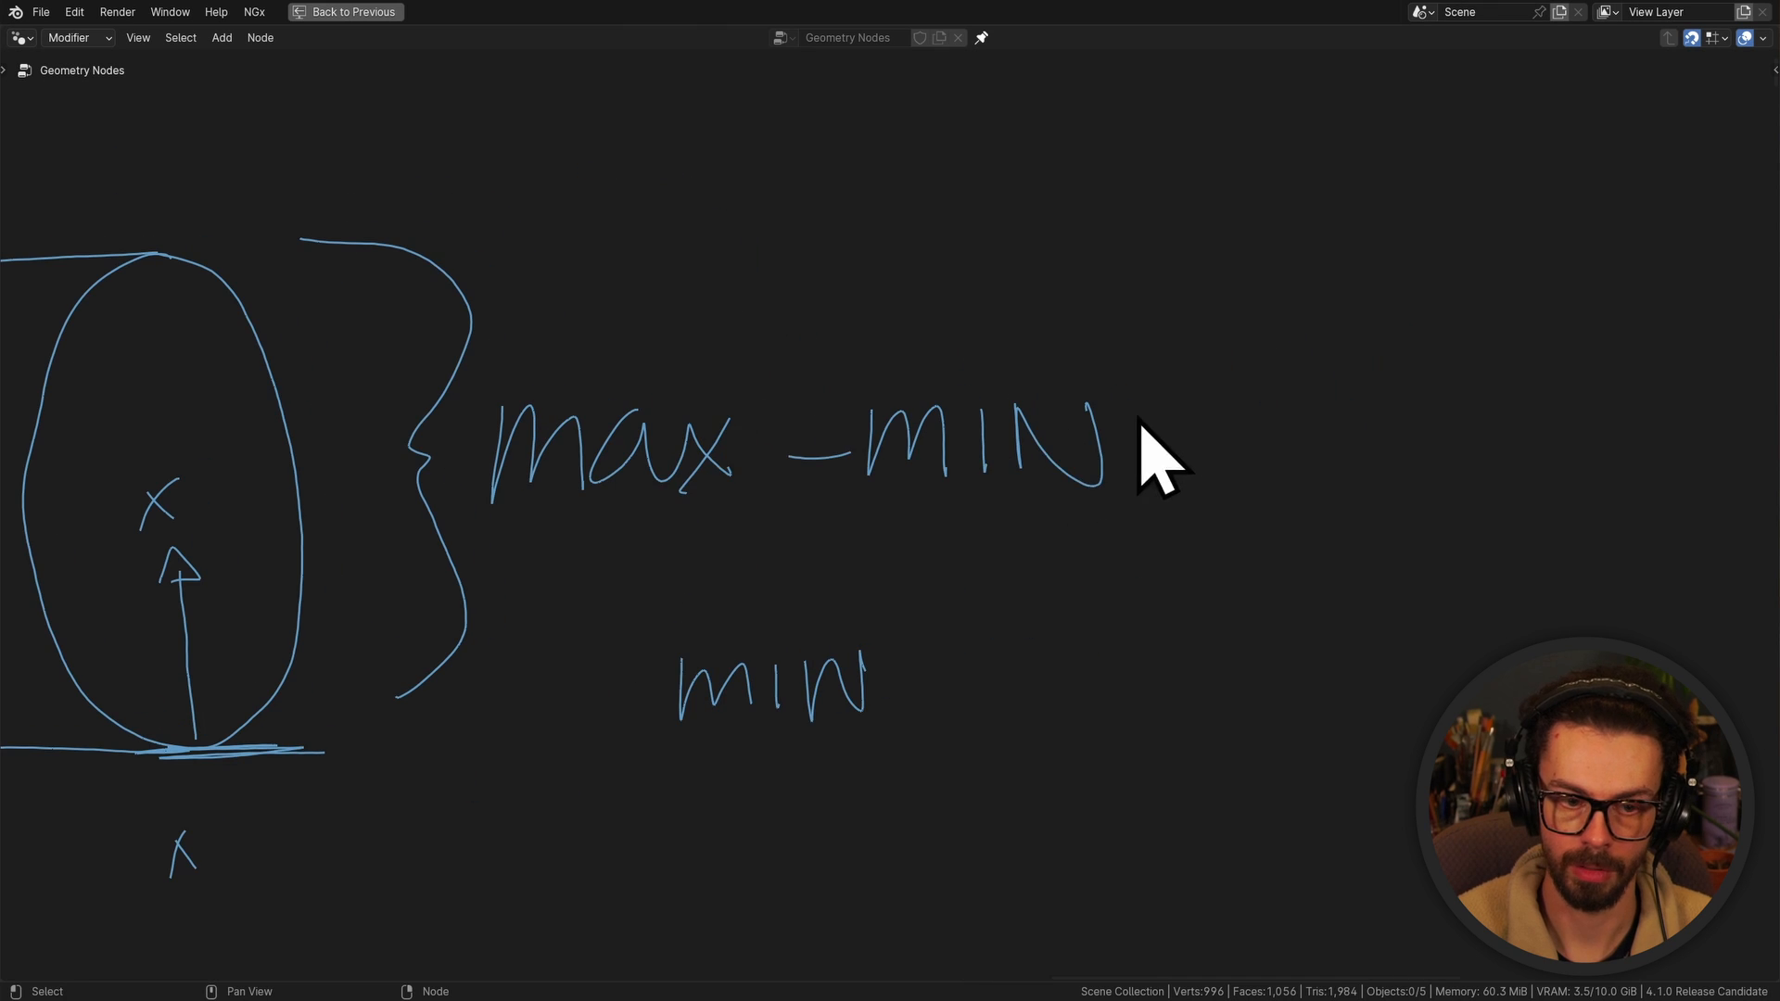
middle_drag(1189, 444, 1159, 425)
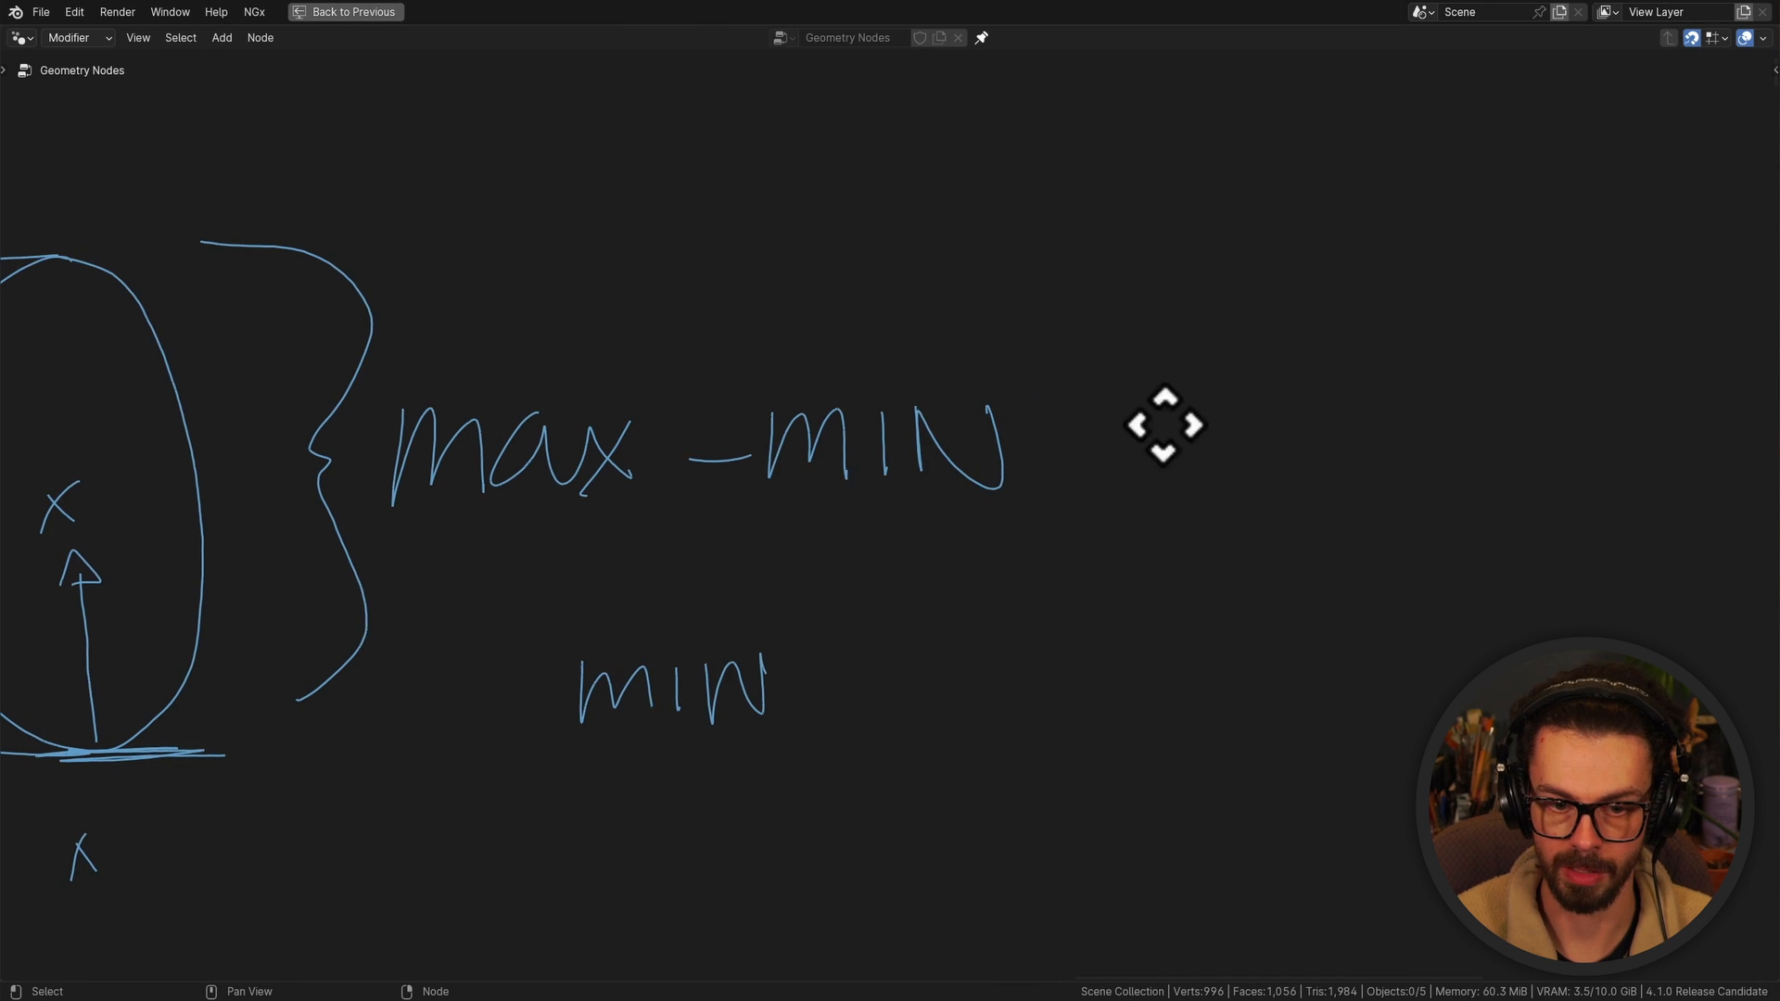
mouse_move(1173, 427)
mouse_down()
mouse_move(1233, 437)
mouse_move(1234, 472)
mouse_up()
drag(1279, 408, 1437, 501)
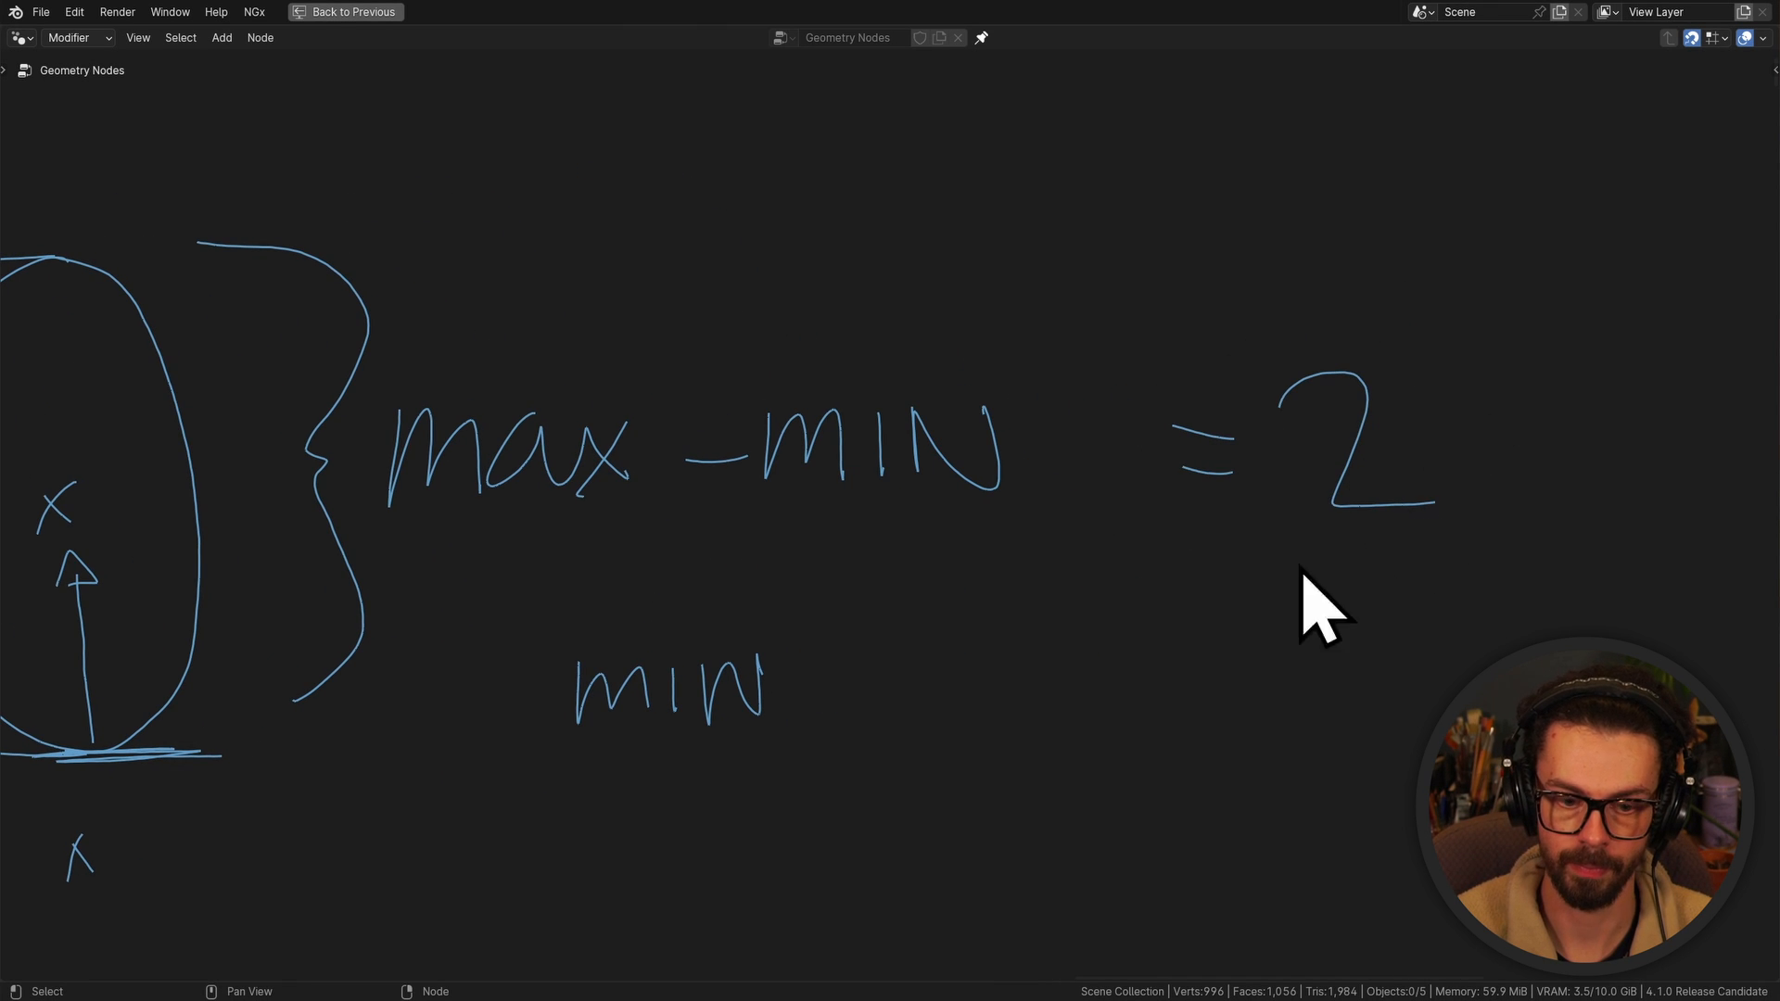
middle_drag(1230, 689, 1236, 637)
drag(1201, 654, 1235, 653)
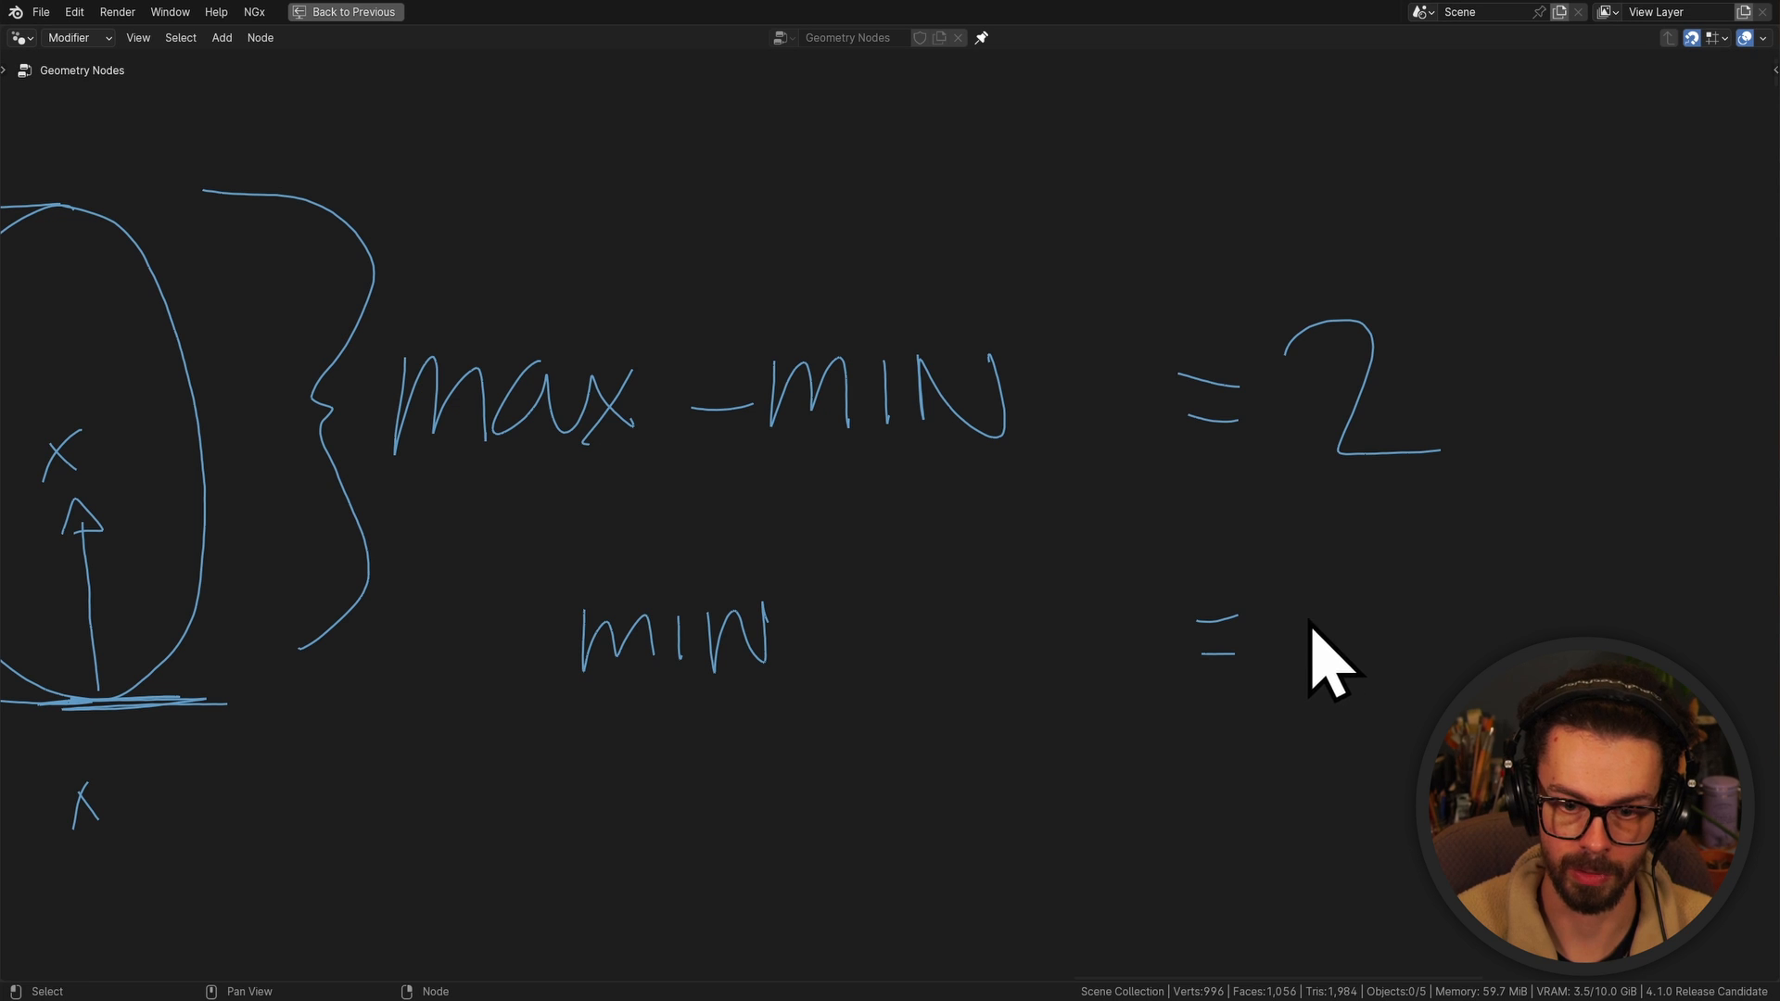
scroll(1203, 612, down, 2)
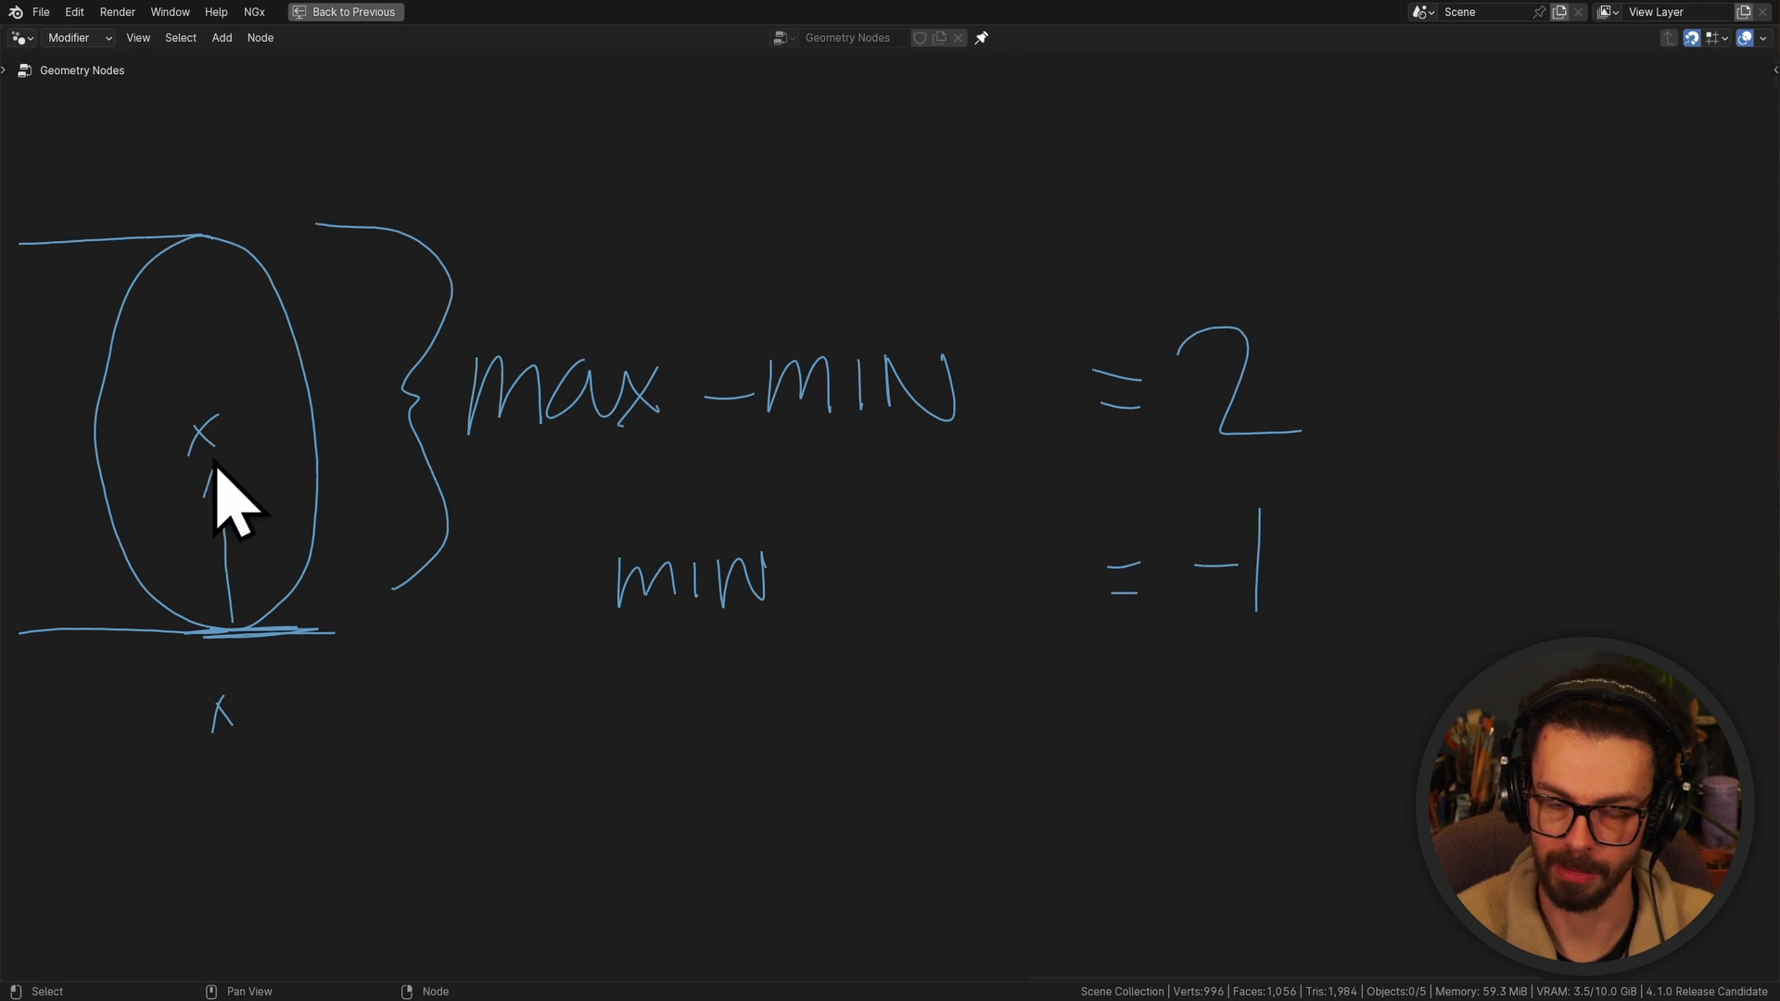
drag(215, 461, 208, 495)
middle_drag(1149, 460, 1104, 453)
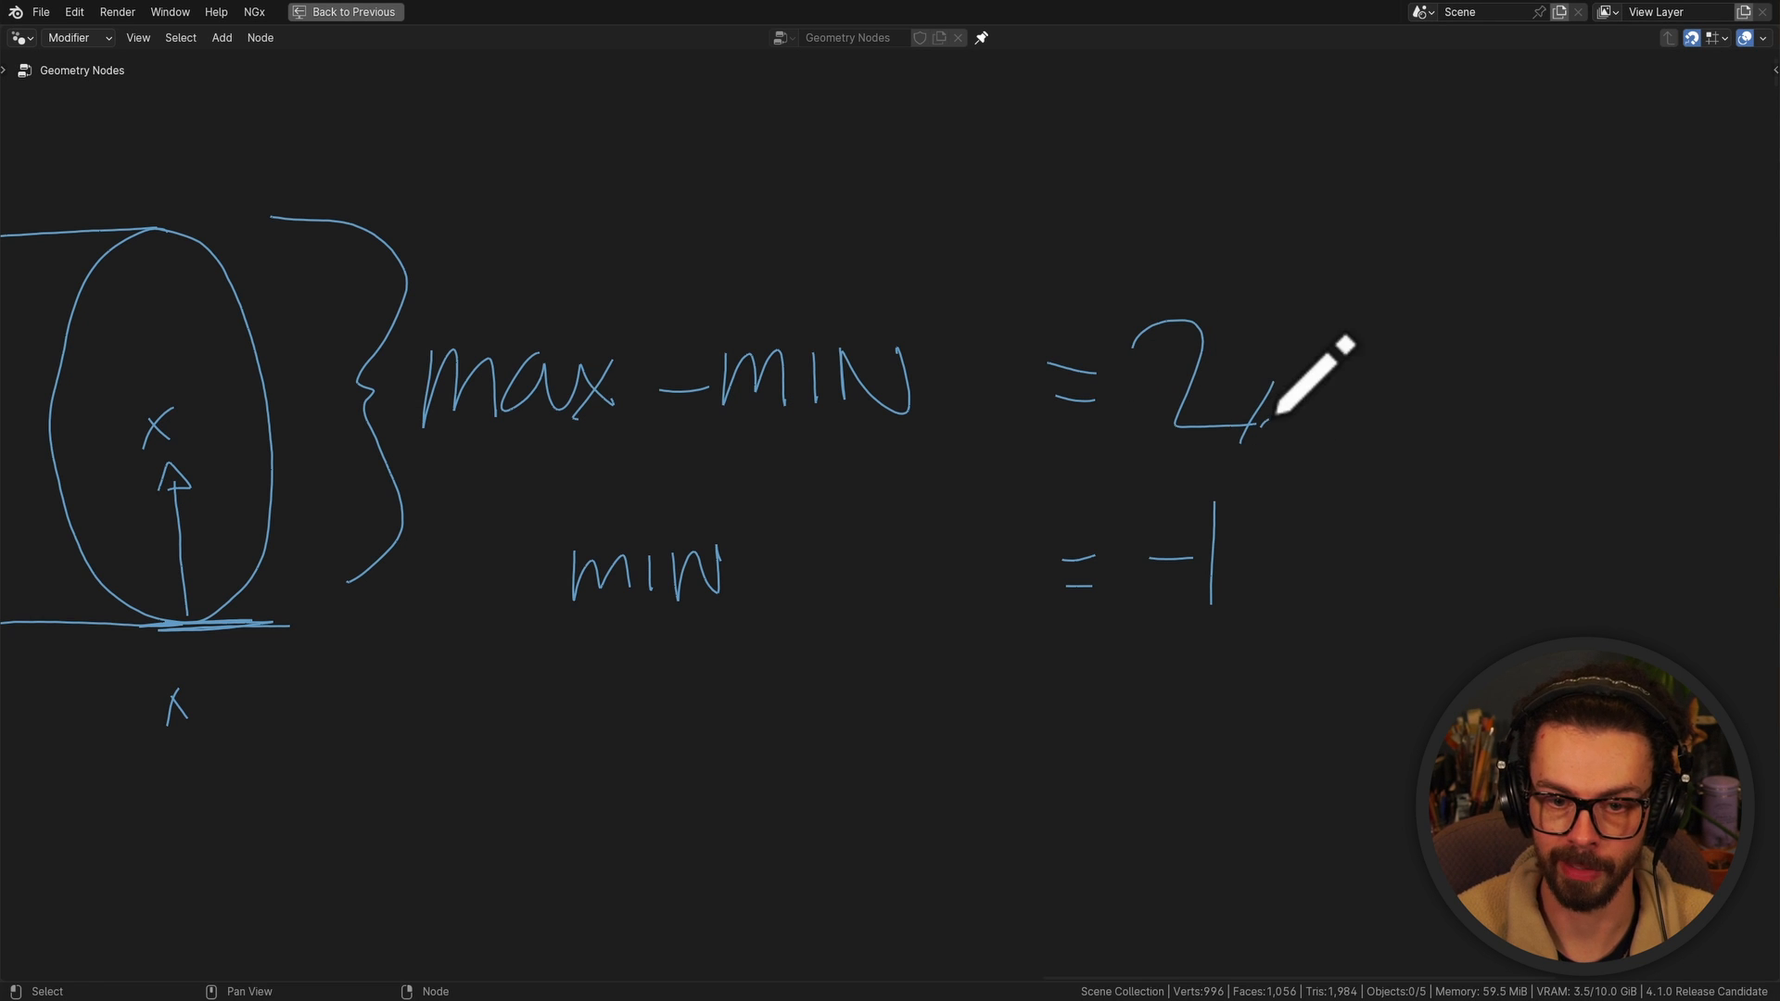
right_drag(1292, 445, 1346, 443)
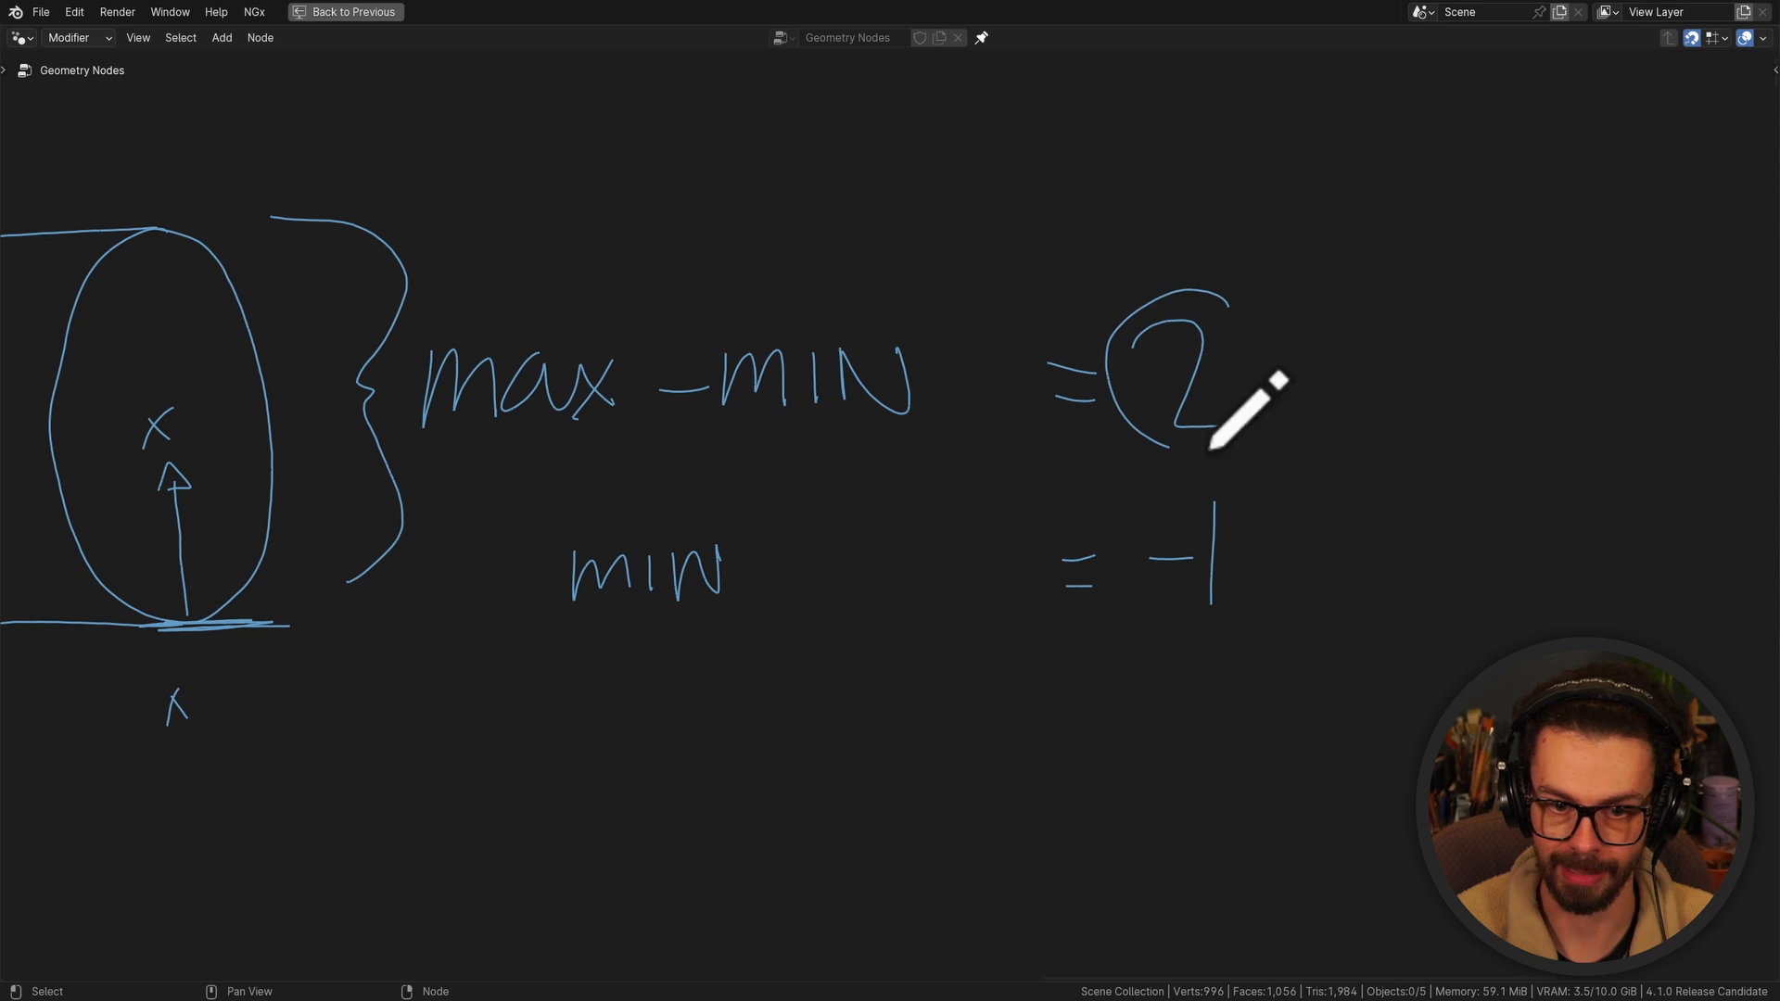
key(ctrl+z)
mouse_move(1304, 445)
right_down()
mouse_move(1264, 270)
mouse_move(1145, 367)
right_up()
mouse_move(1142, 335)
mouse_down()
mouse_move(1165, 429)
mouse_move(1246, 389)
mouse_up()
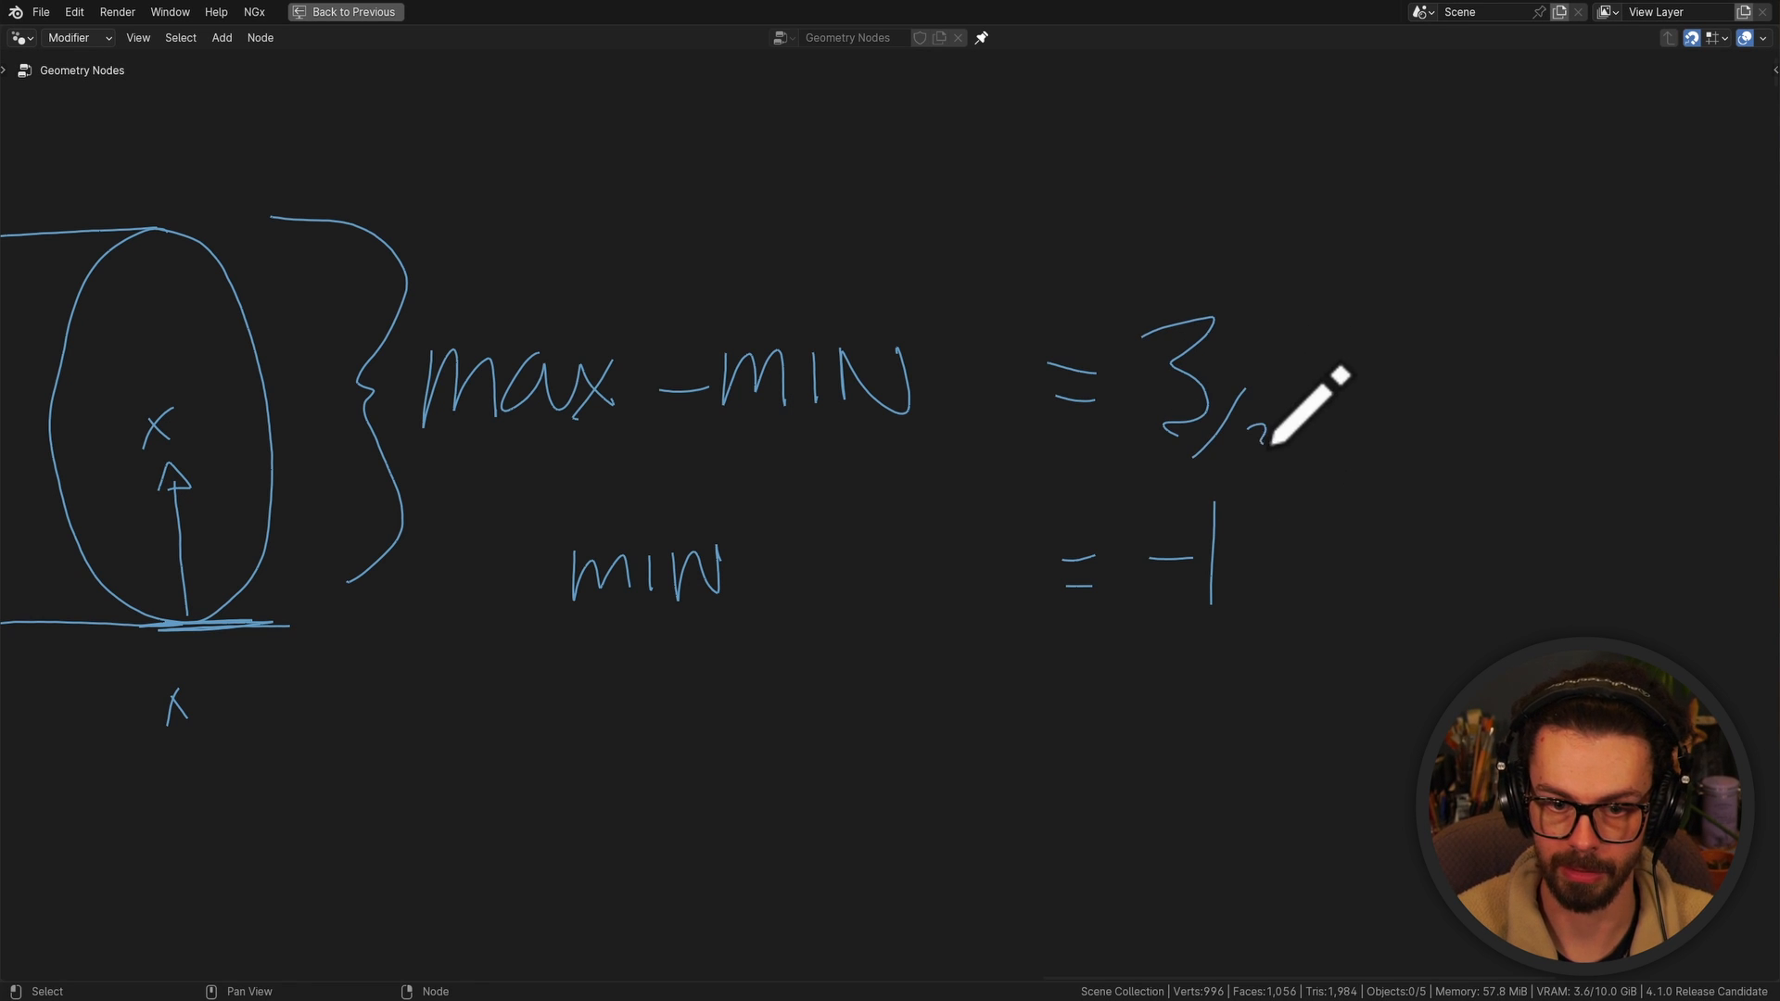
right_drag(1339, 386, 1231, 332)
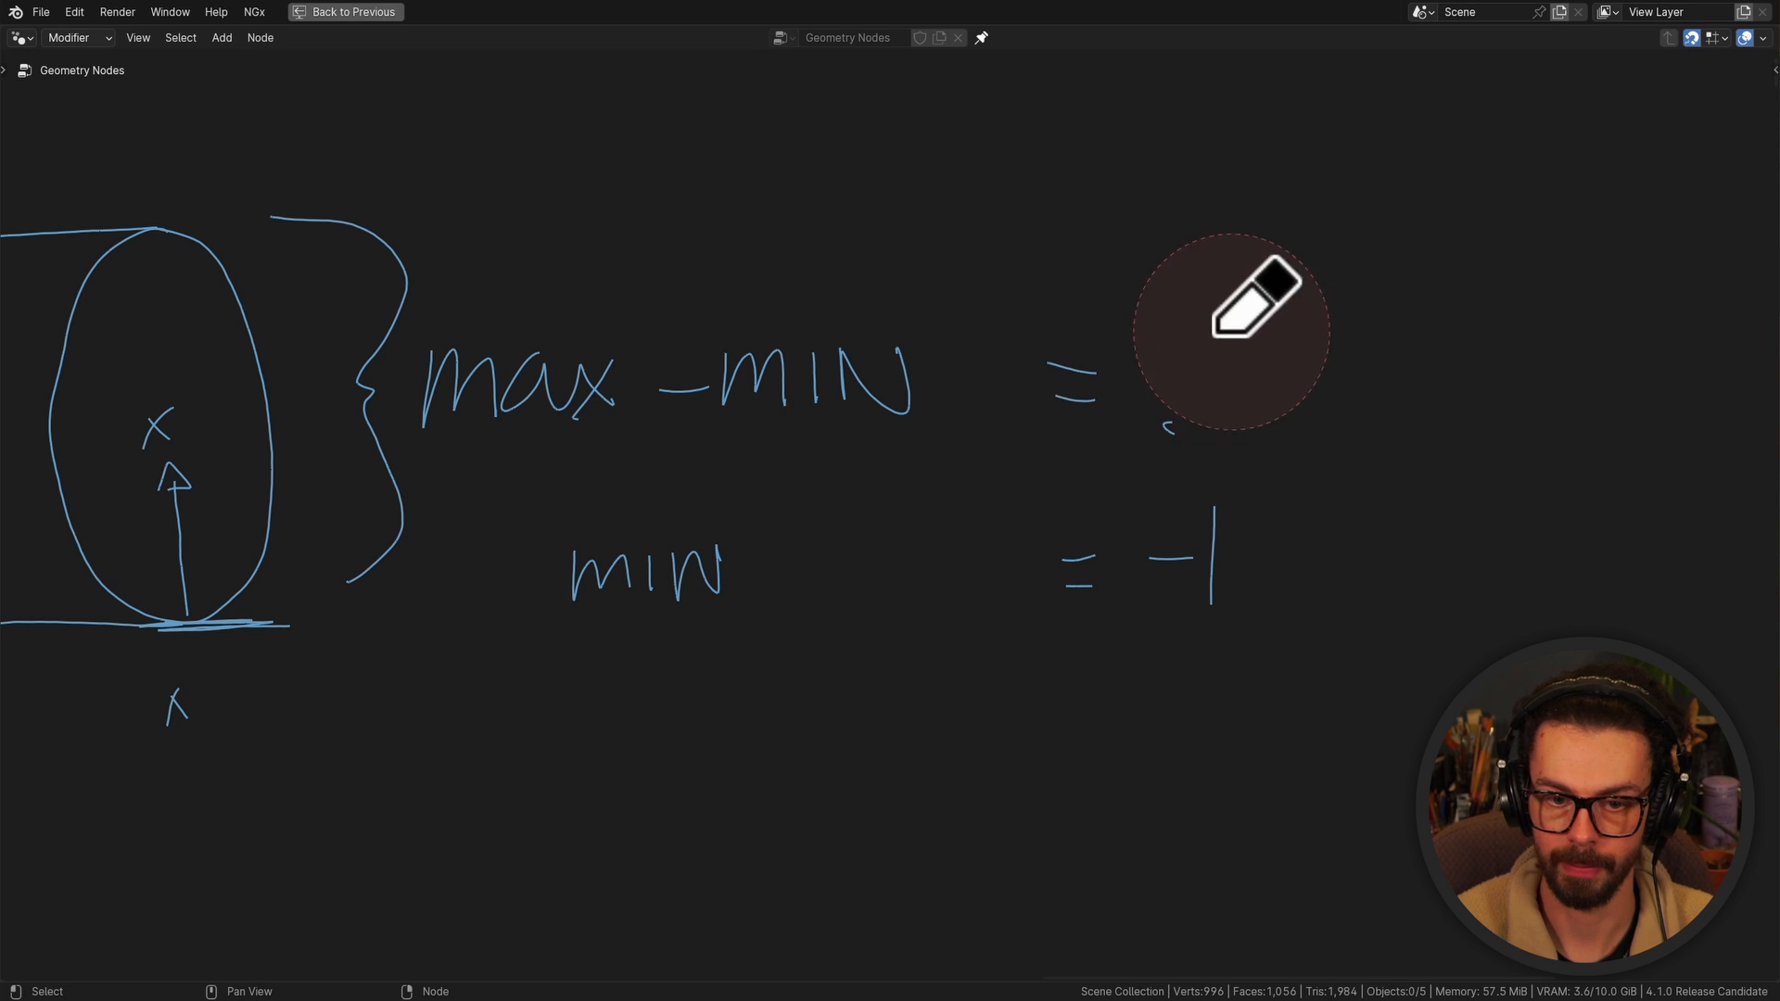
drag(1177, 340, 1249, 420)
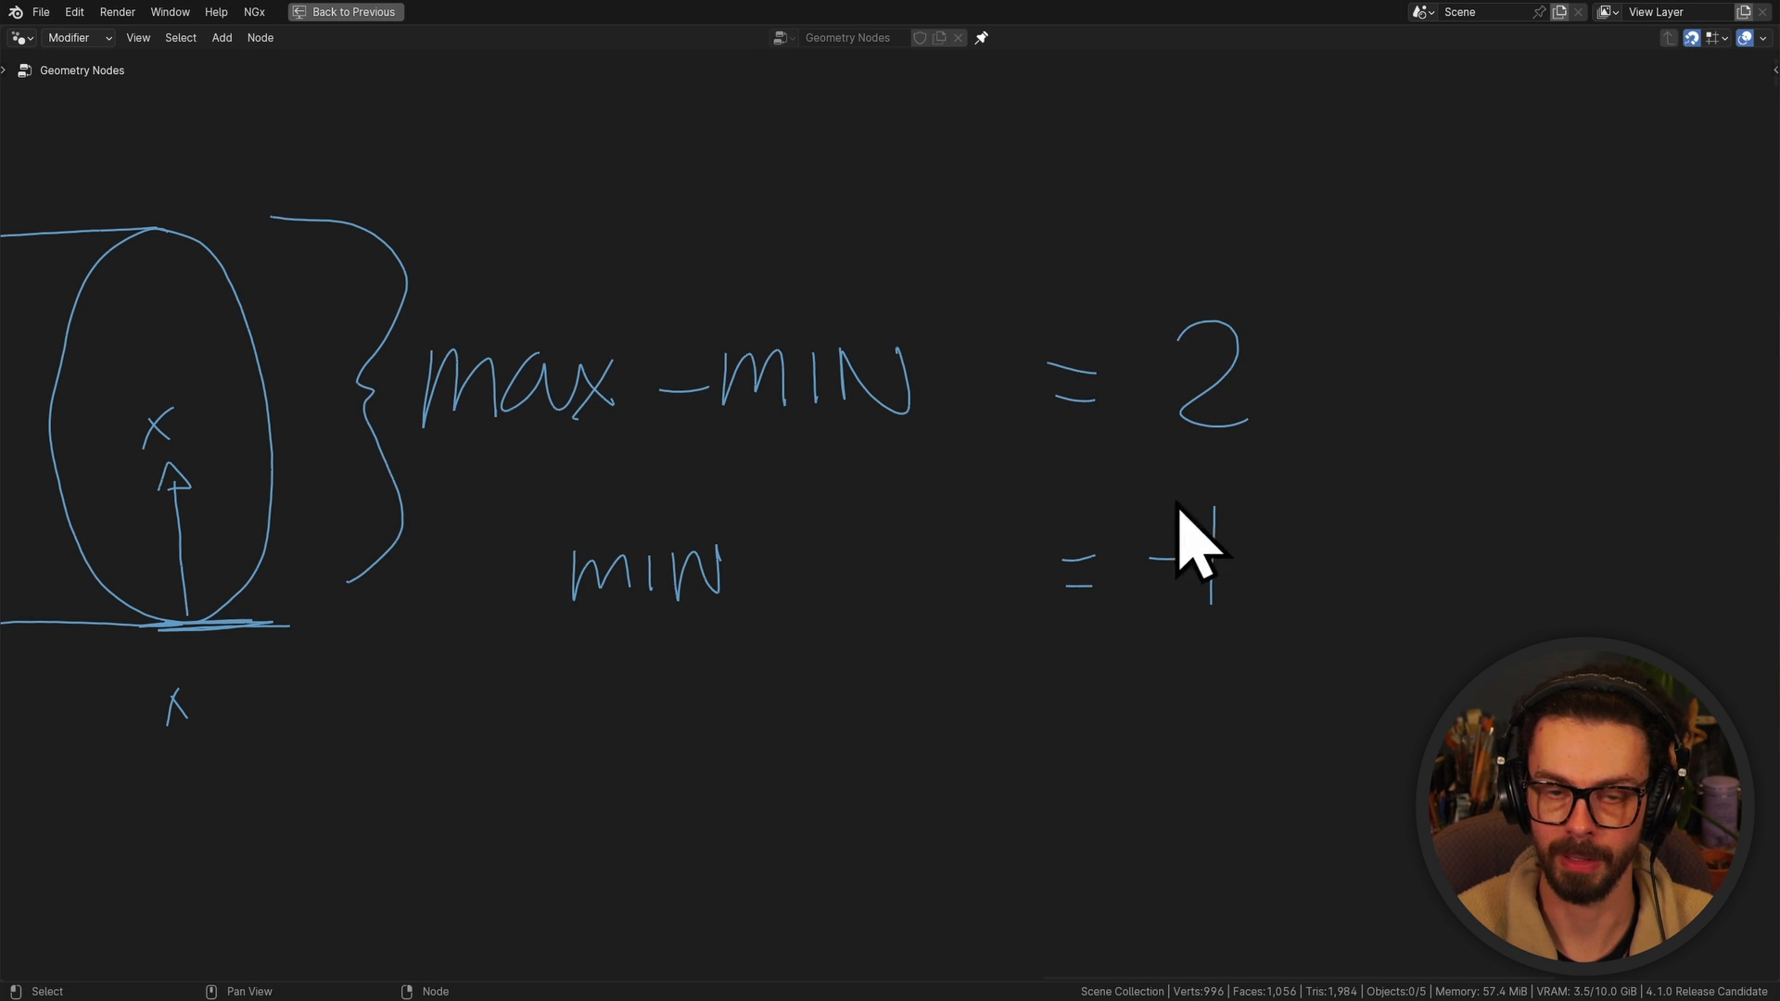
Add "/2" after both the 2 and the -1, and continue the lower line with "= -0.5"
drag(1295, 405, 1293, 429)
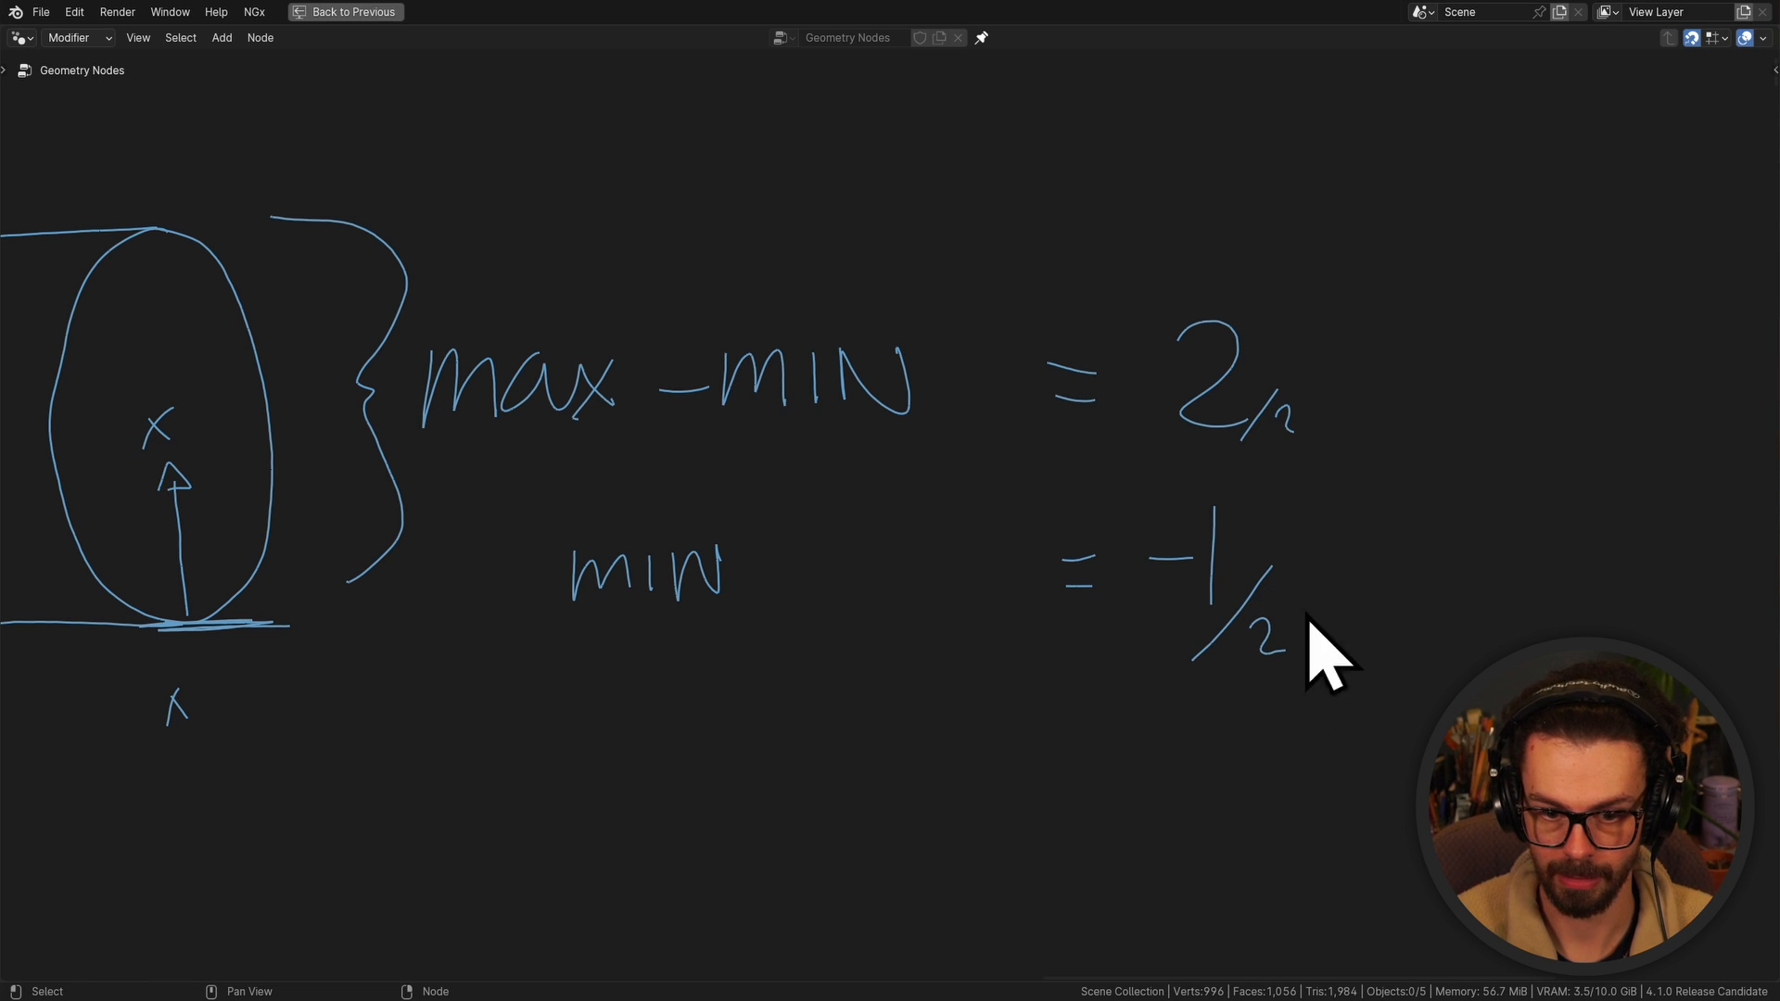
drag(1329, 591, 1350, 594)
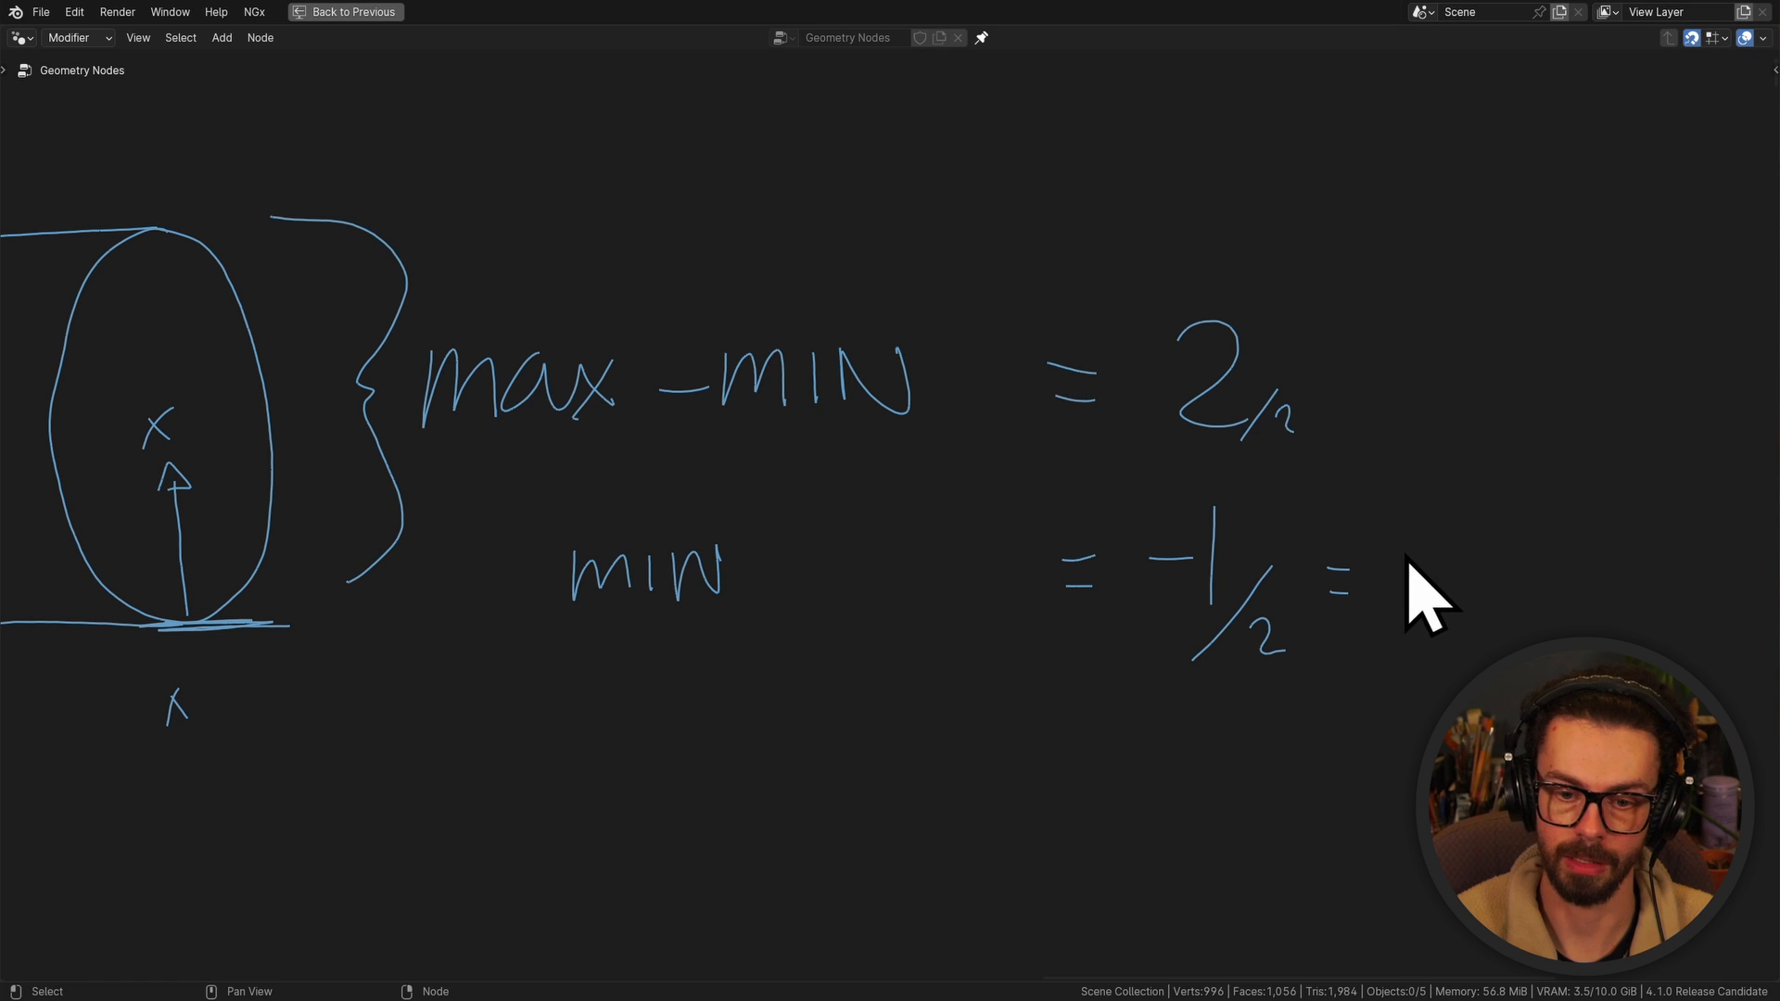
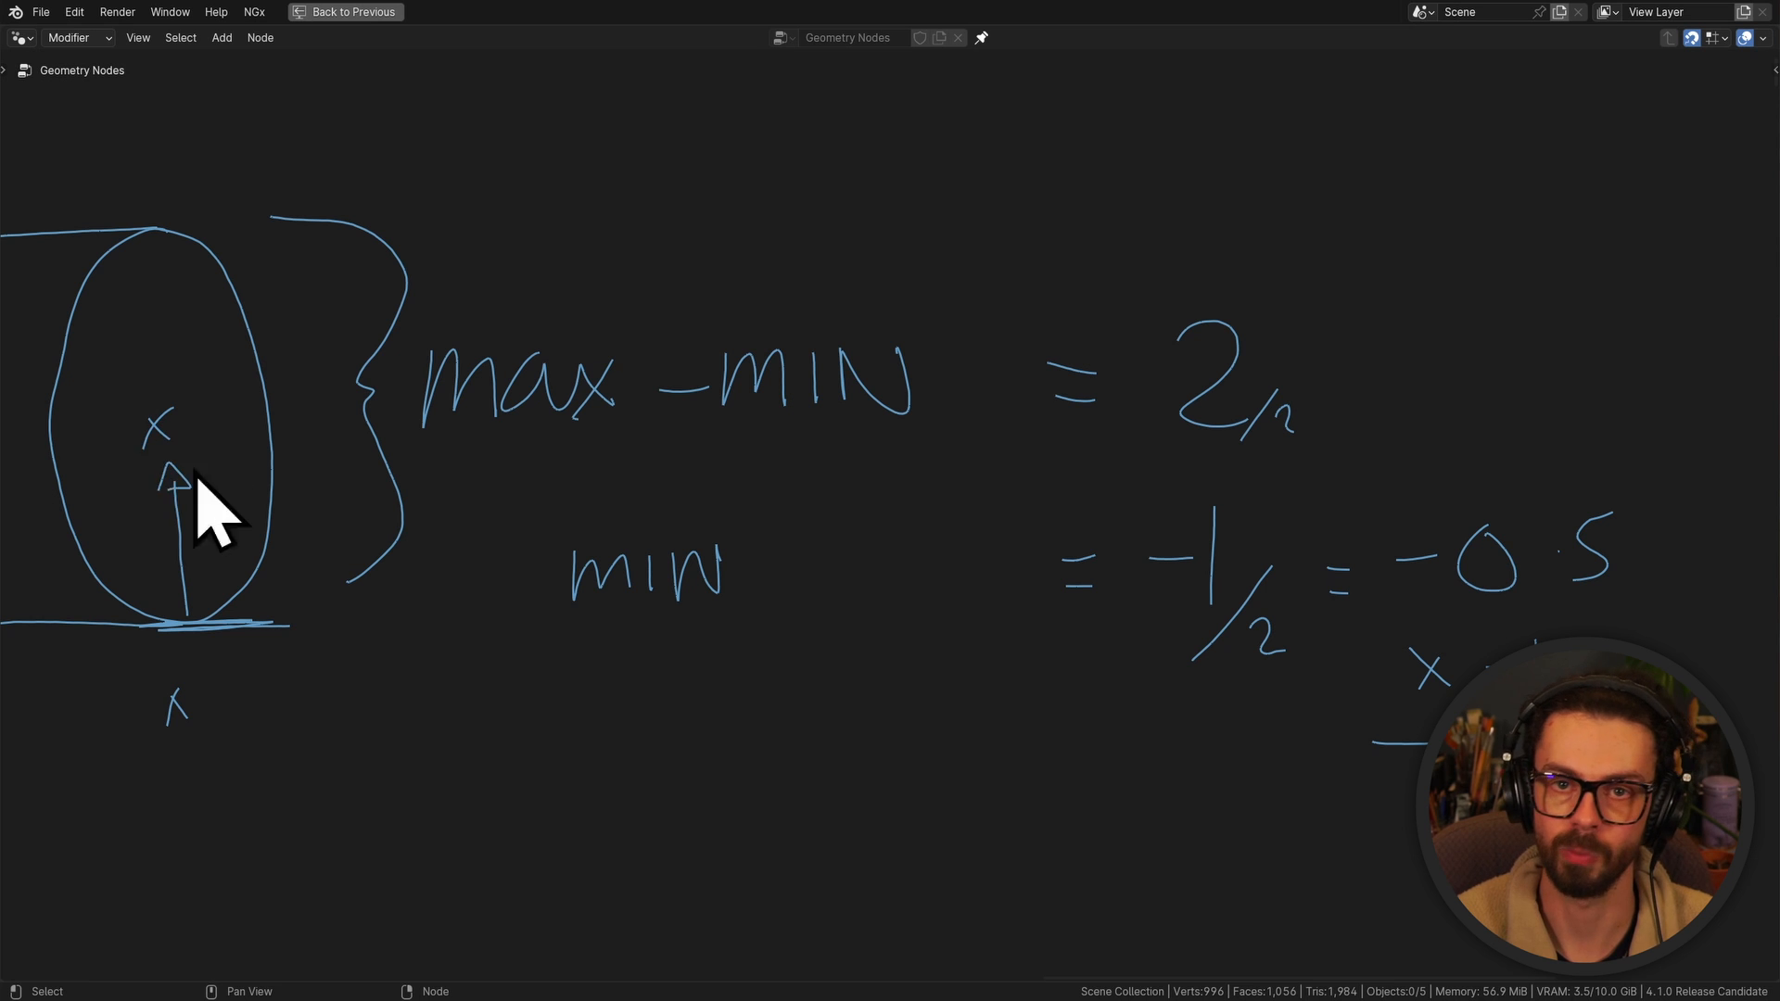
Erase the "/2" after the 2 and the whole handwritten calculation after "MIN ="
scroll(774, 560, down, 2)
middle_drag(908, 791, 1170, 426)
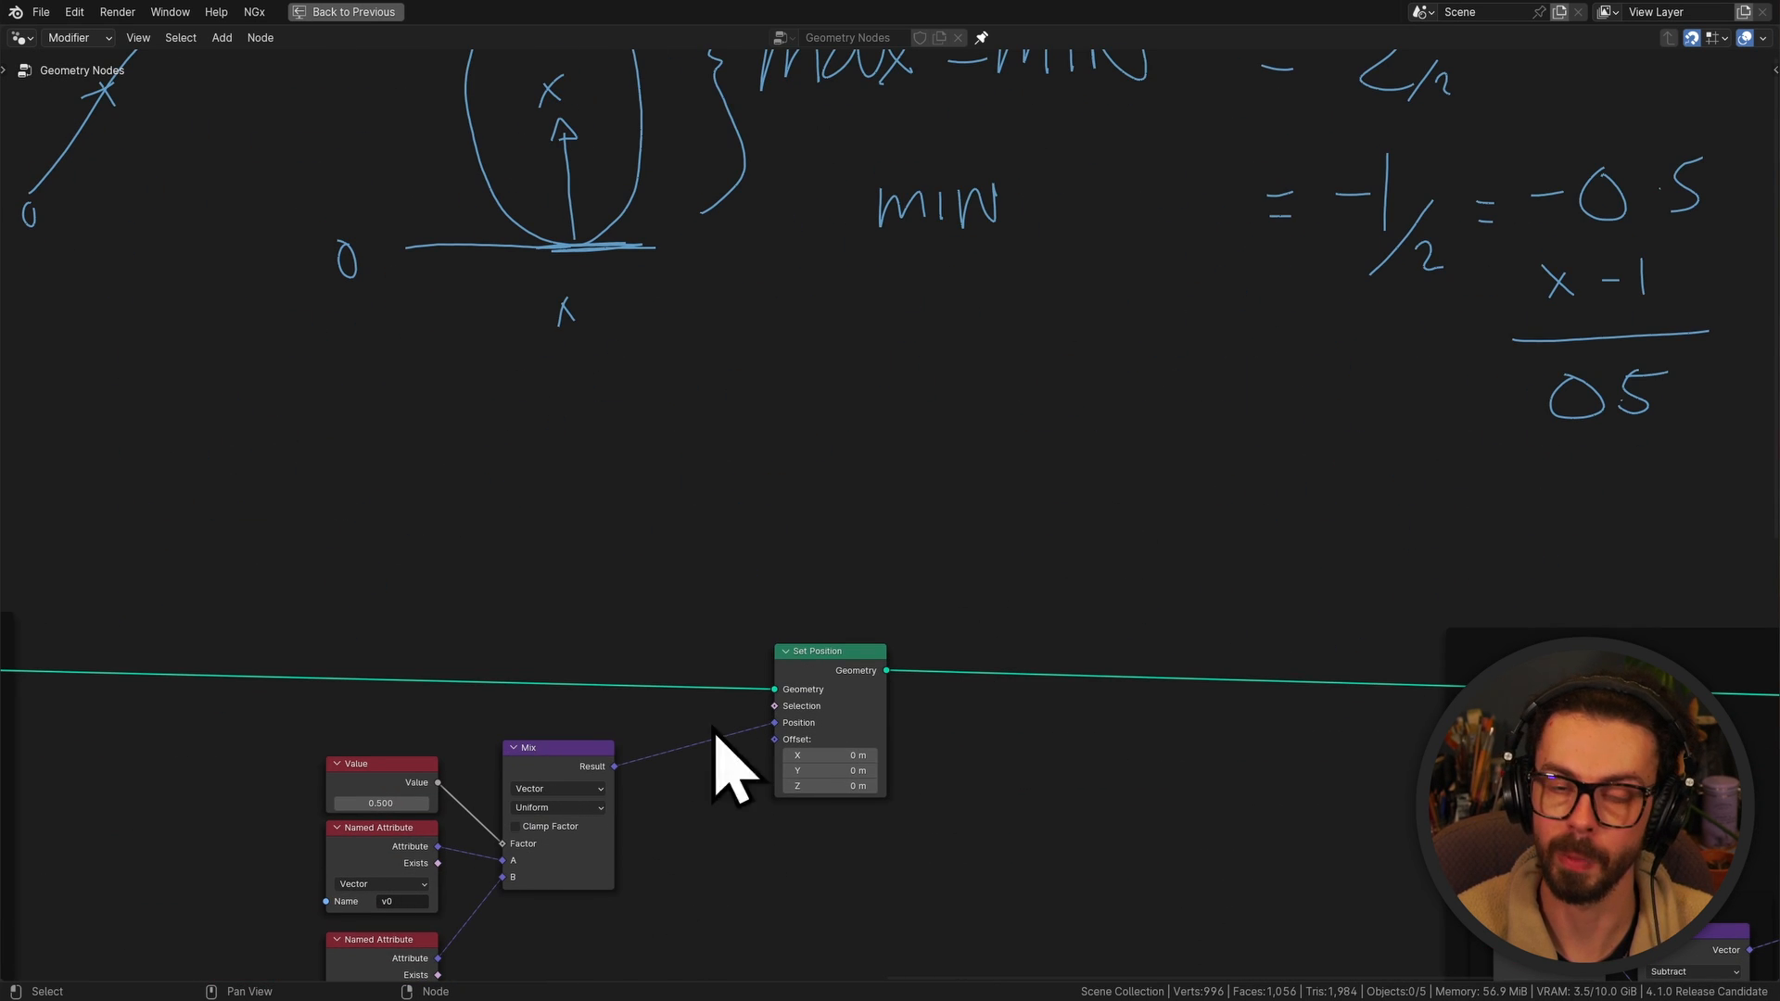
middle_drag(1108, 371, 851, 569)
mouse_move(1200, 544)
ctrl+middle_down()
mouse_move(1208, 481)
mouse_move(1081, 572)
mouse_move(1196, 621)
ctrl+middle_up()
mouse_move(1546, 623)
right_down()
mouse_move(1549, 524)
mouse_move(1315, 354)
mouse_move(1235, 457)
mouse_move(1419, 539)
mouse_move(1399, 659)
right_up()
middle_drag(1229, 575, 1395, 607)
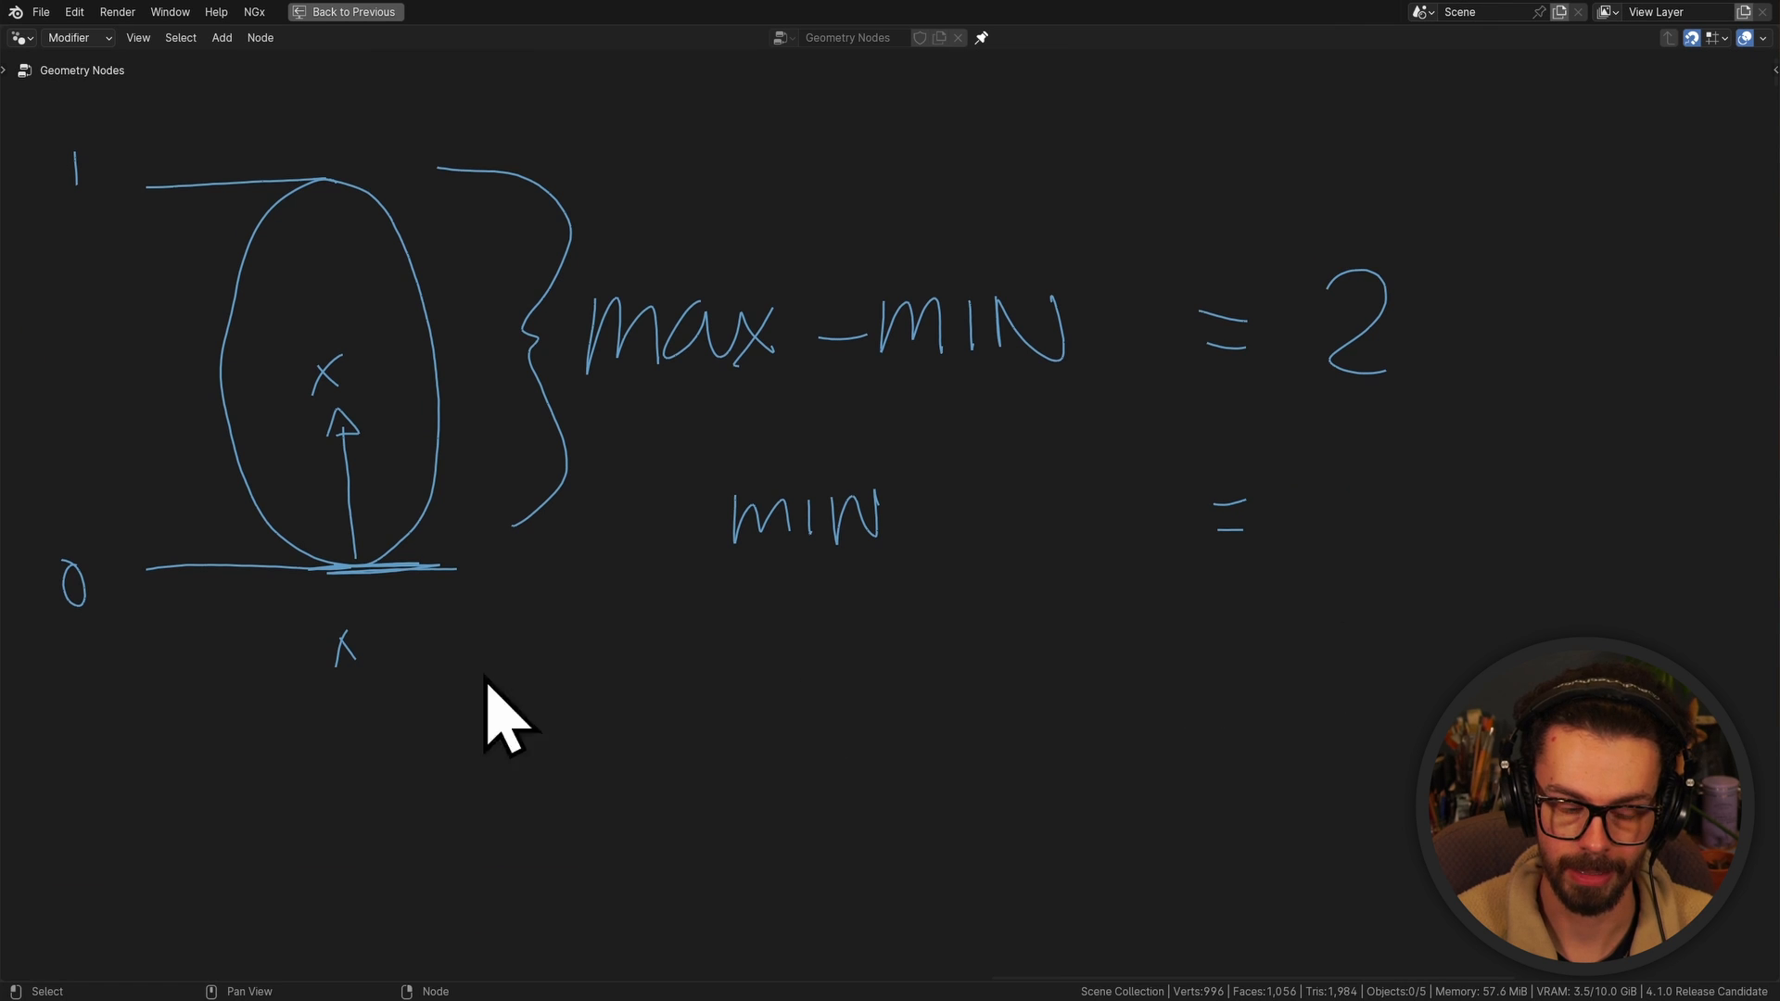
right_drag(379, 712, 389, 727)
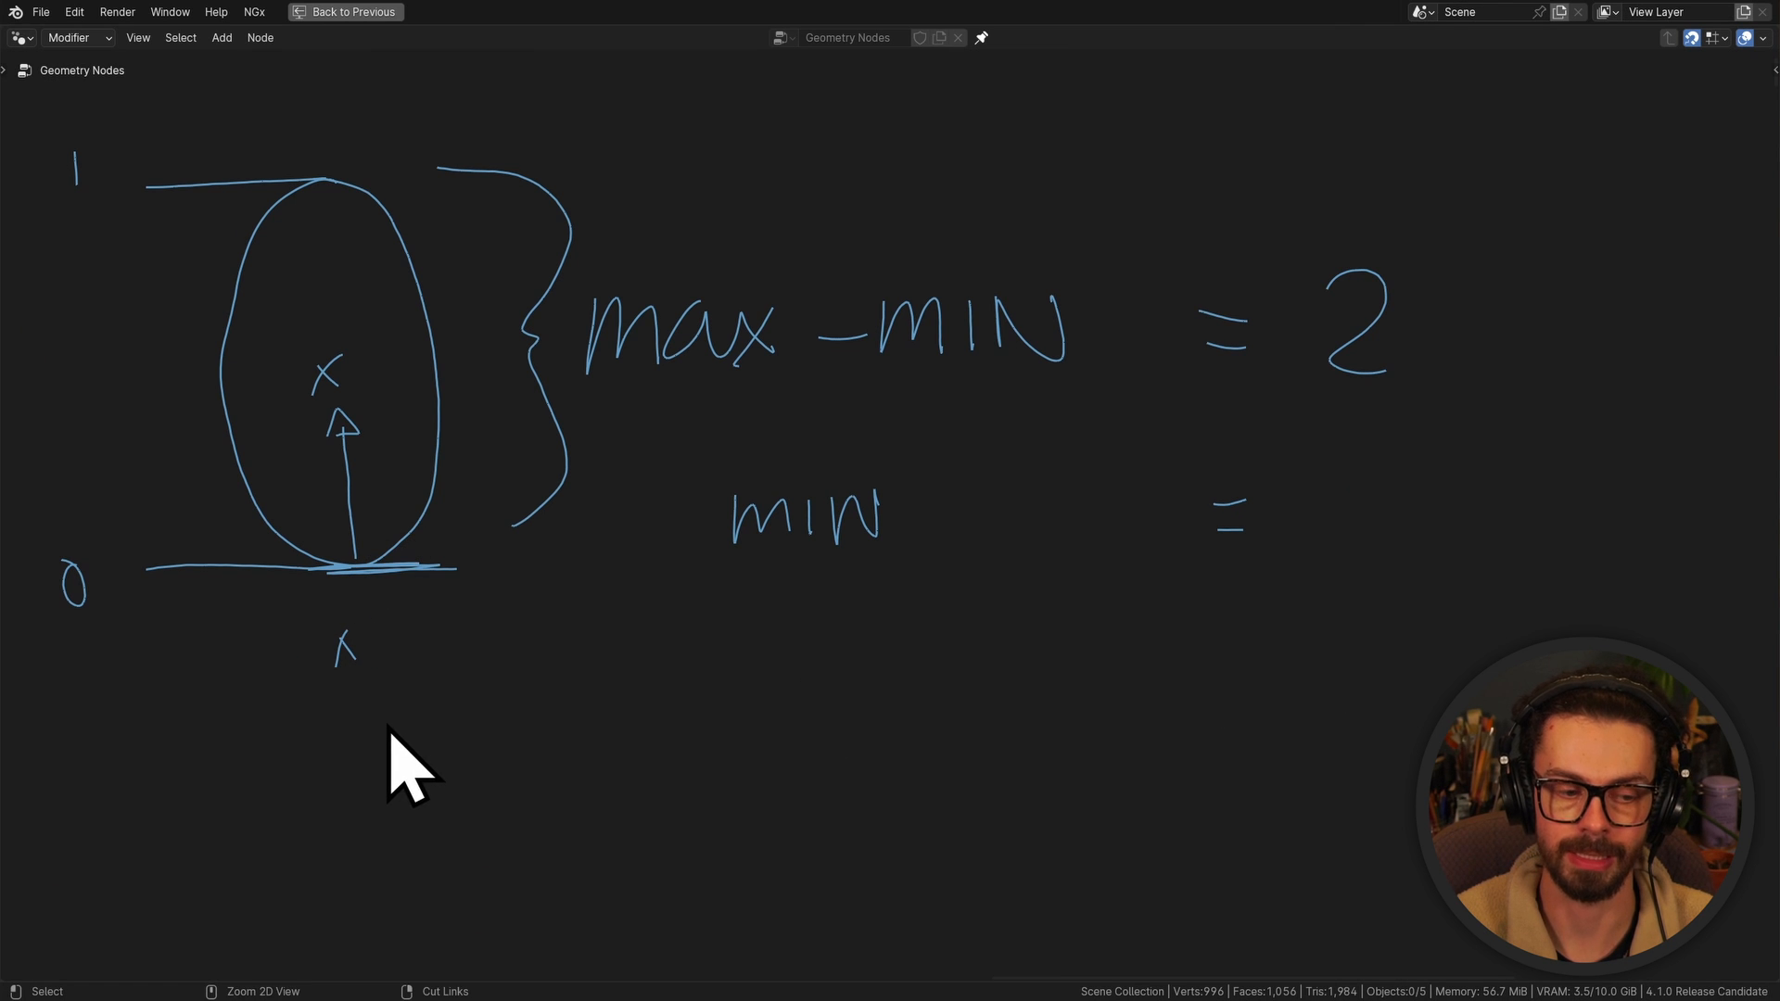
Write "0.2/2 = 0.1" as the new handwritten calculation after "MIN ="
middle_drag(1470, 537, 1343, 536)
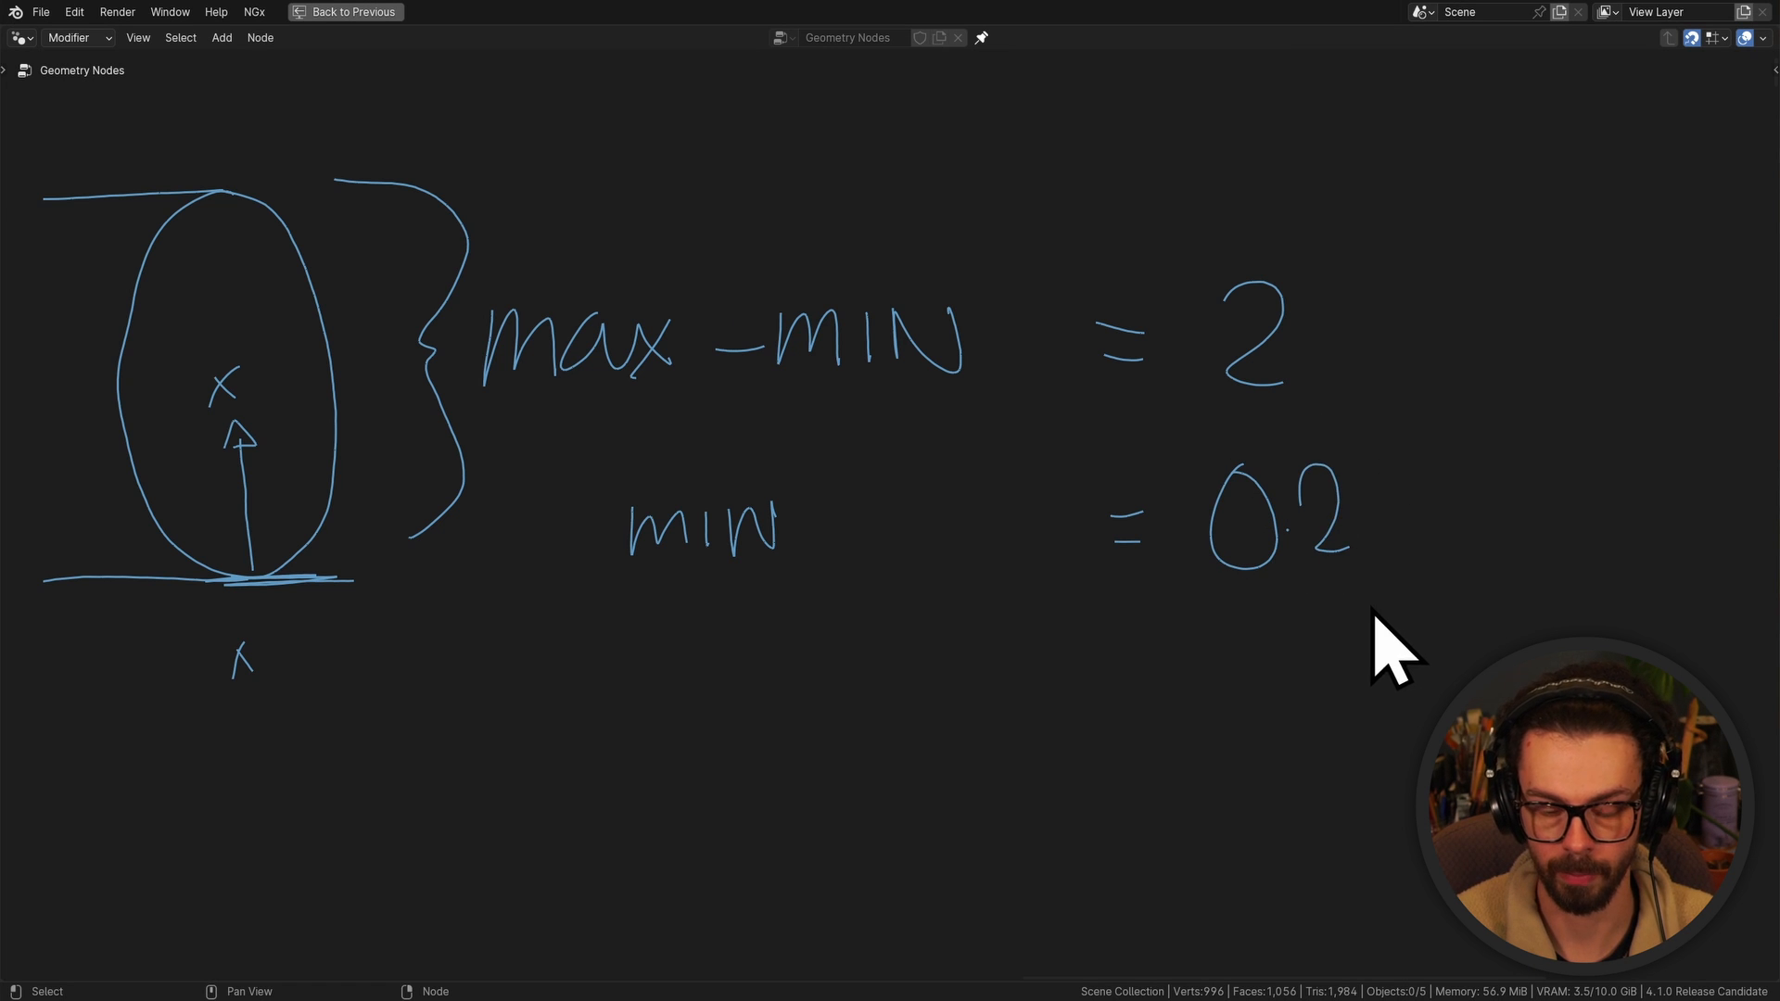
middle_drag(1277, 267, 1165, 279)
middle_drag(1239, 469, 1200, 471)
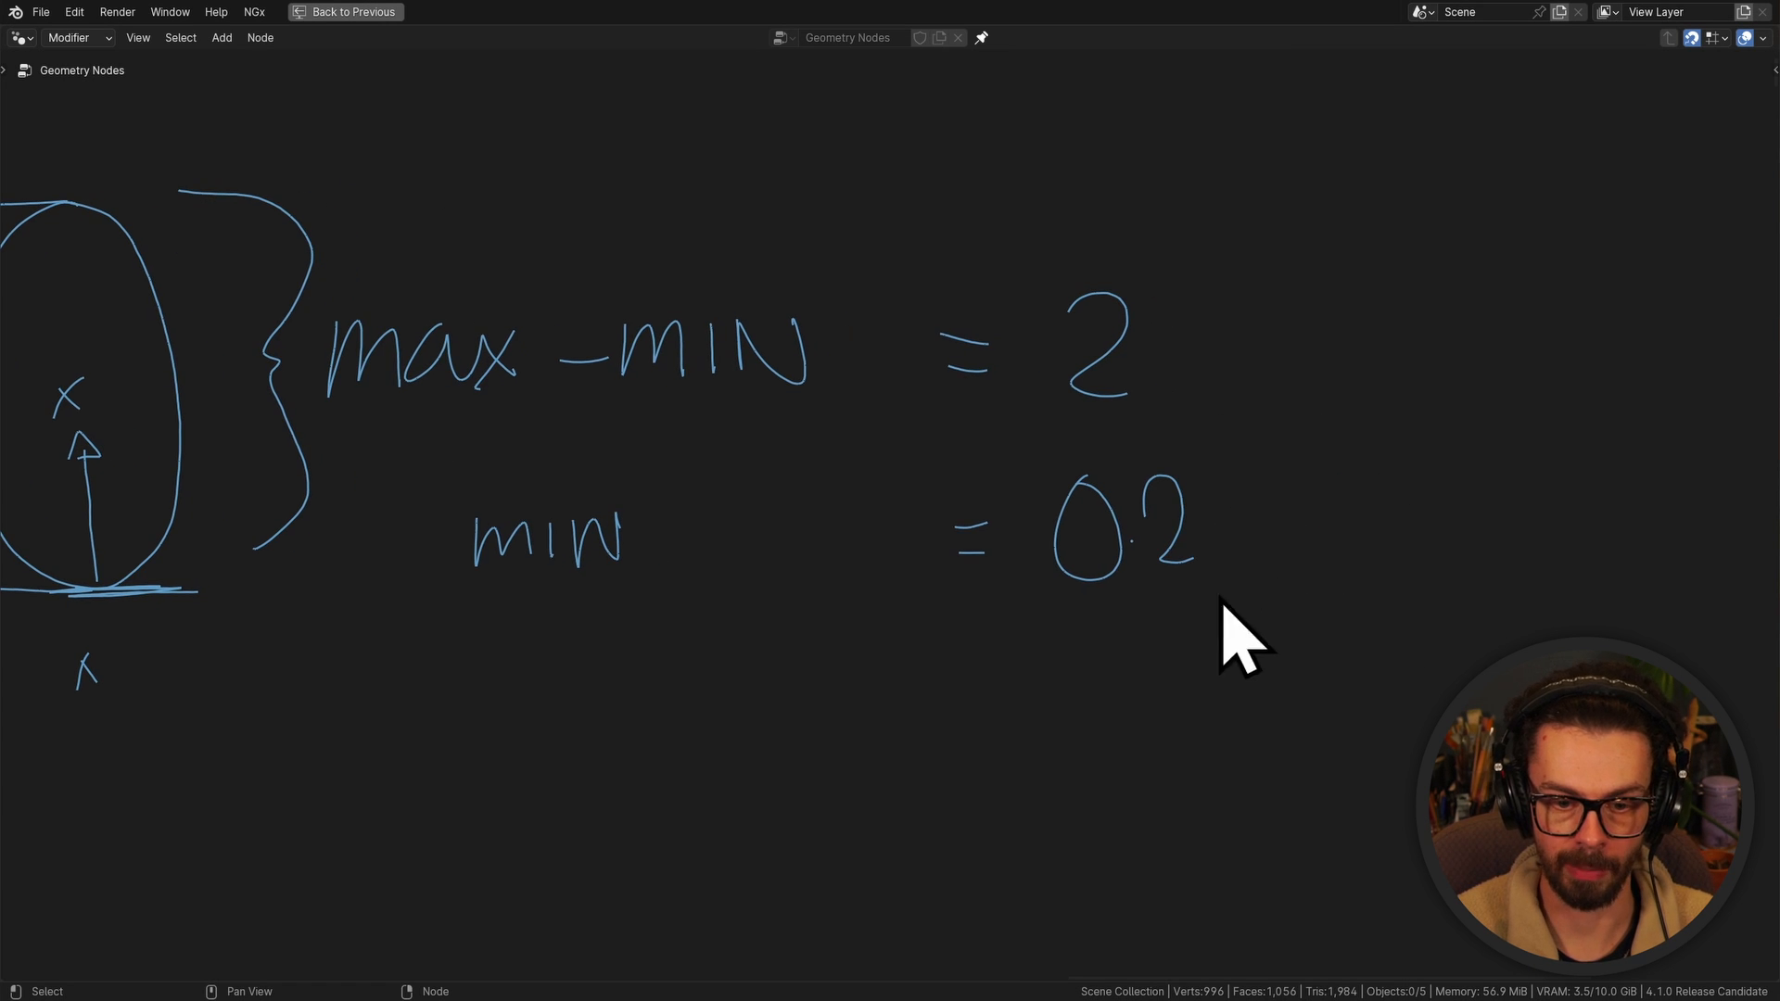
drag(1133, 640, 1254, 526)
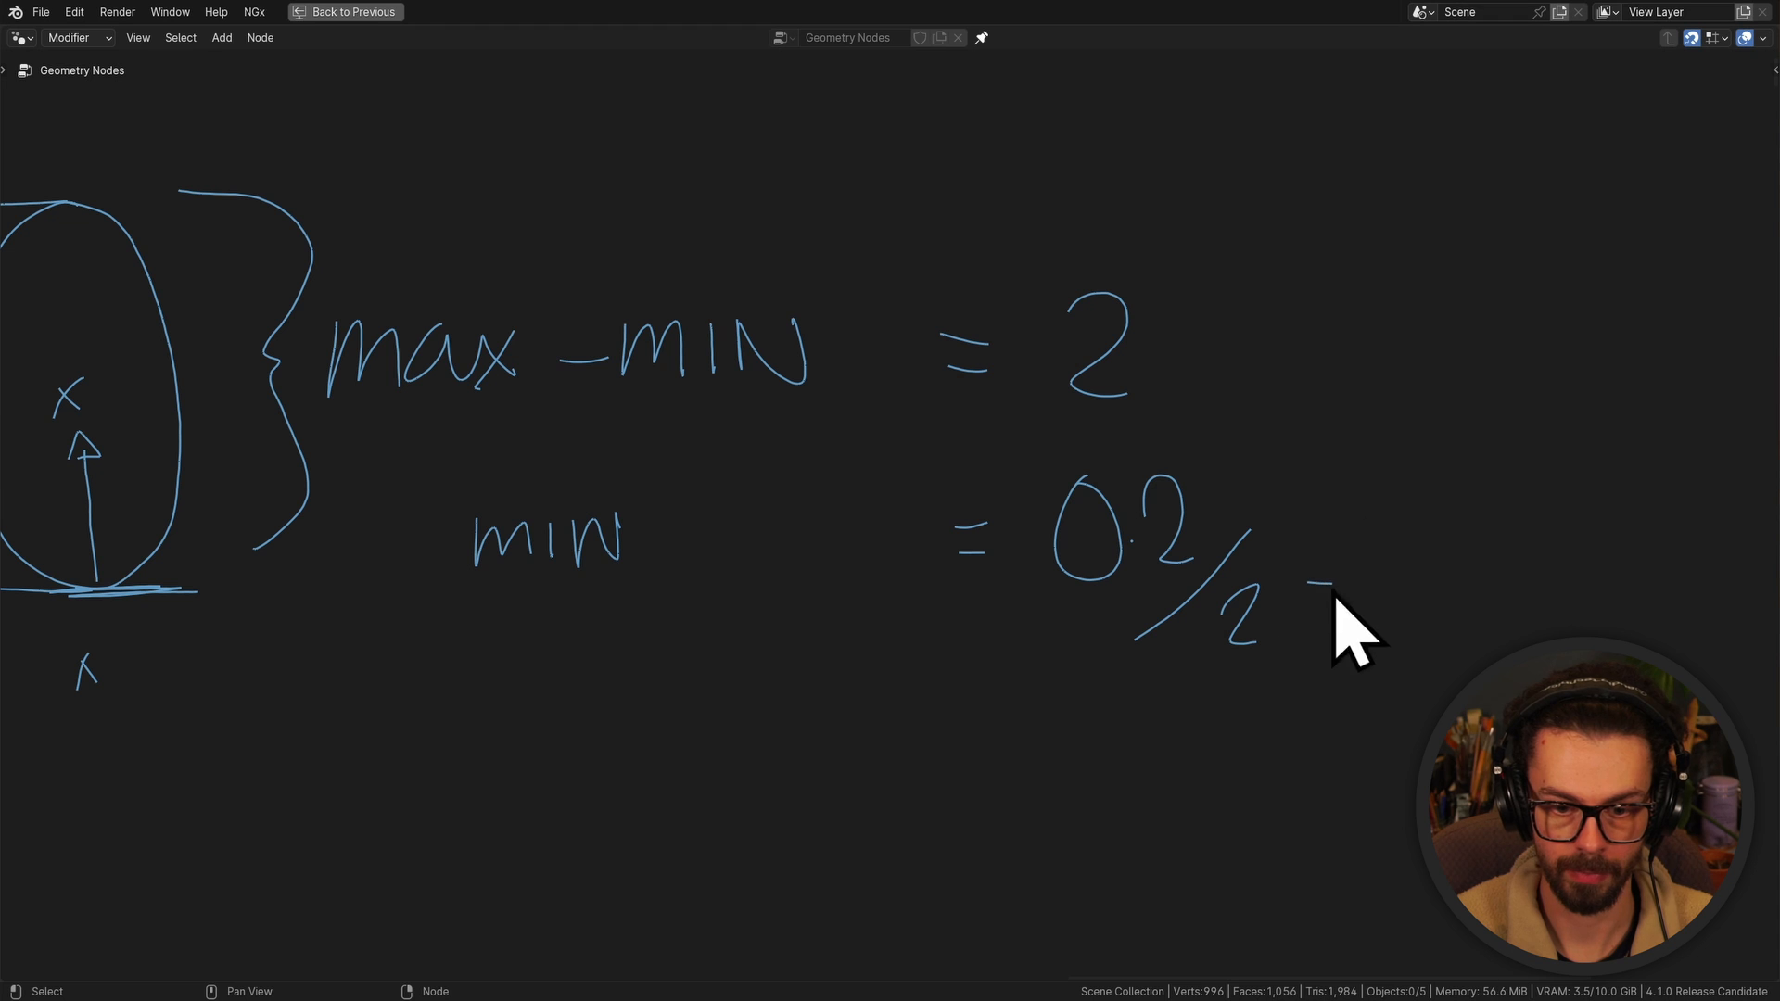
drag(1309, 599, 1329, 598)
drag(1394, 535, 1408, 558)
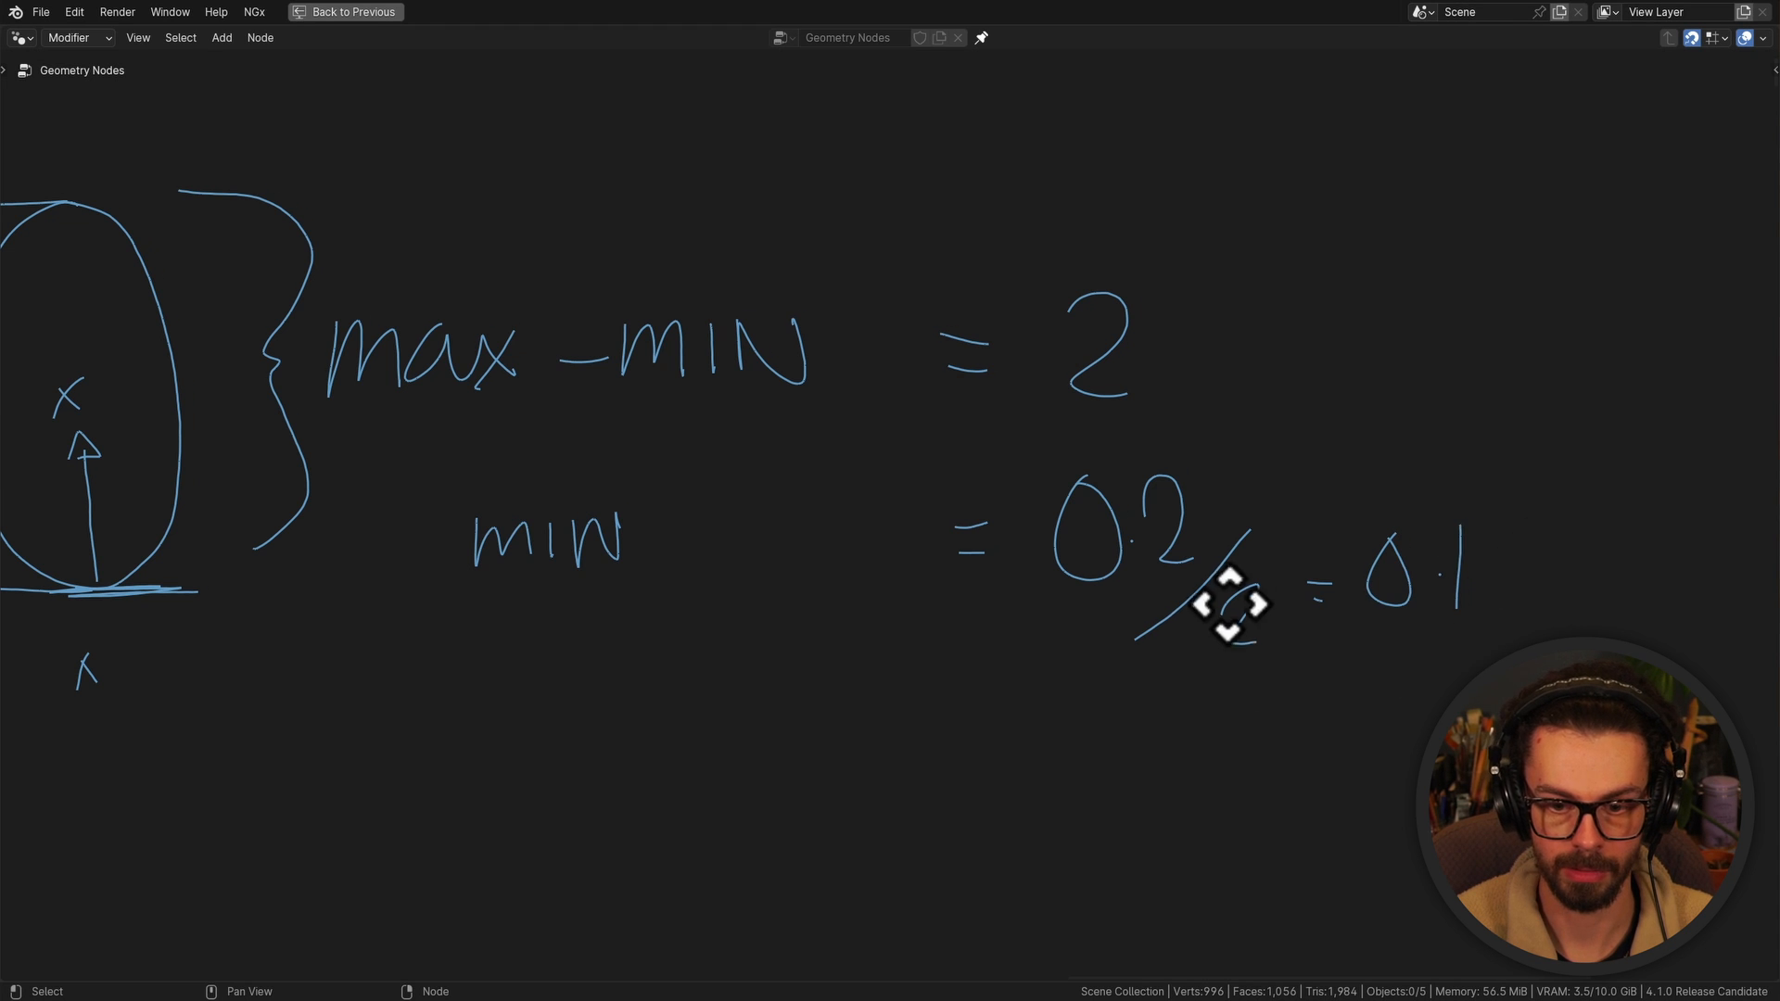
middle_drag(1223, 604, 1335, 573)
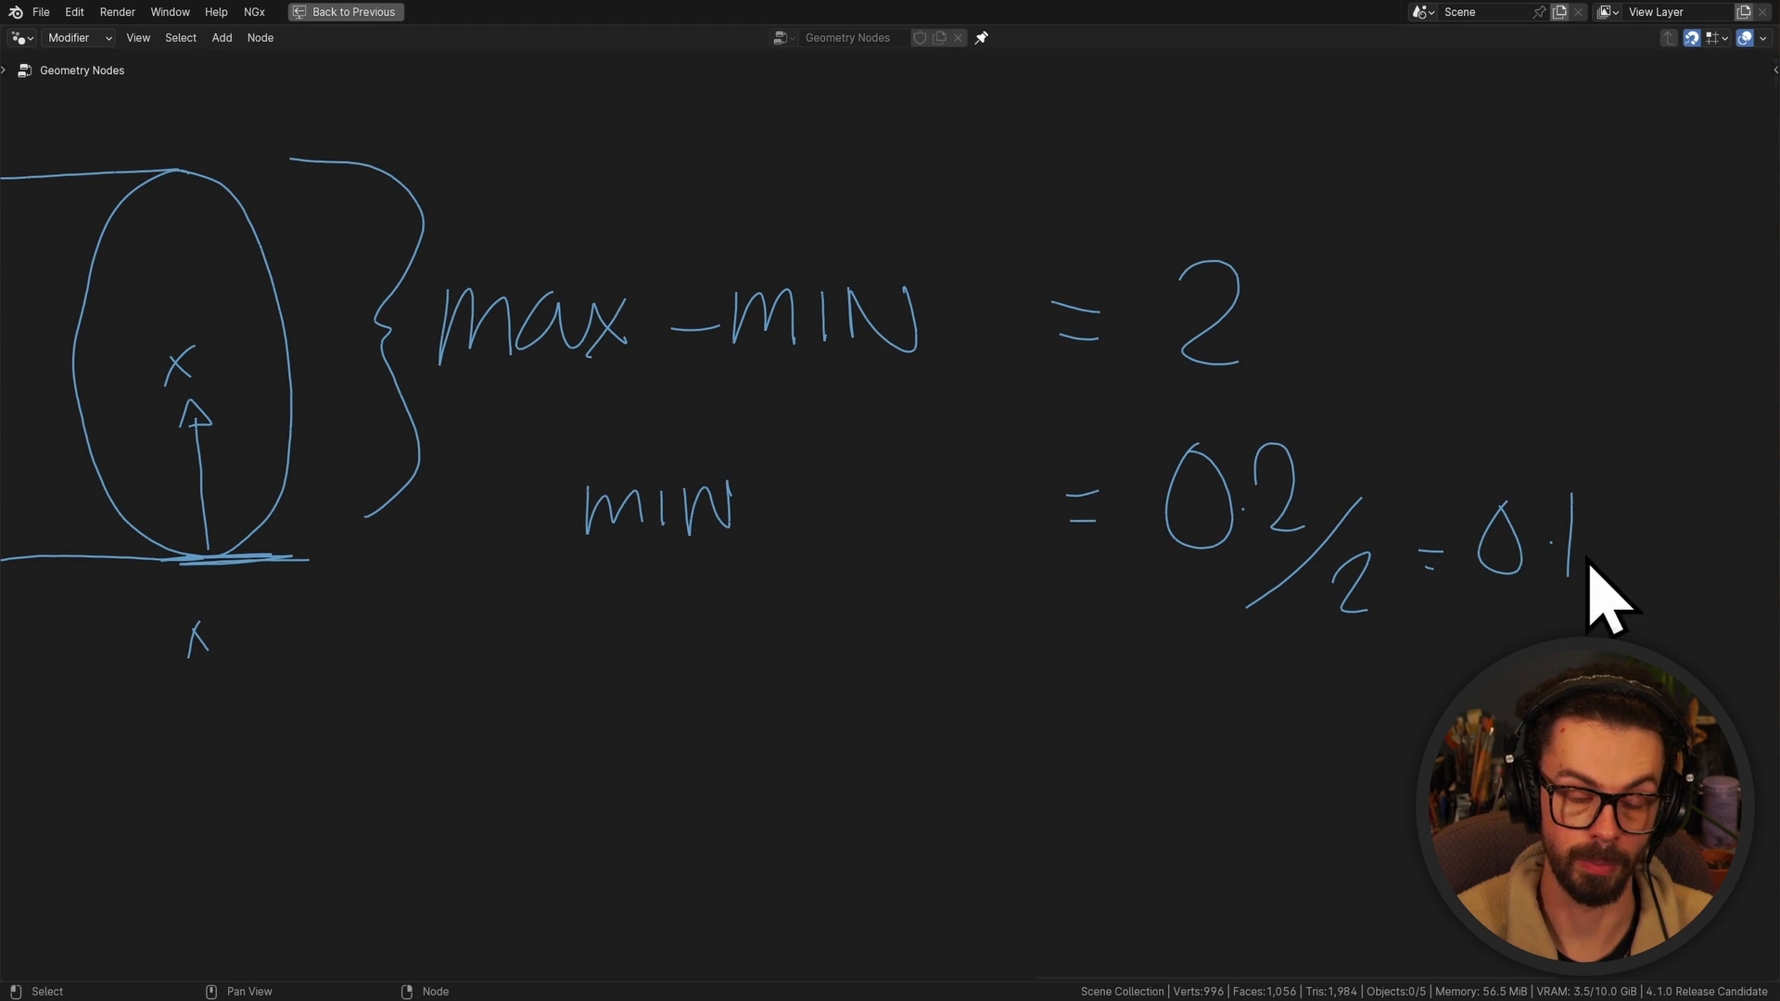
Write a multiplication by -1 beneath 0.1, rule a line under it and note -0.1 as the result
middle_drag(1582, 600, 1415, 585)
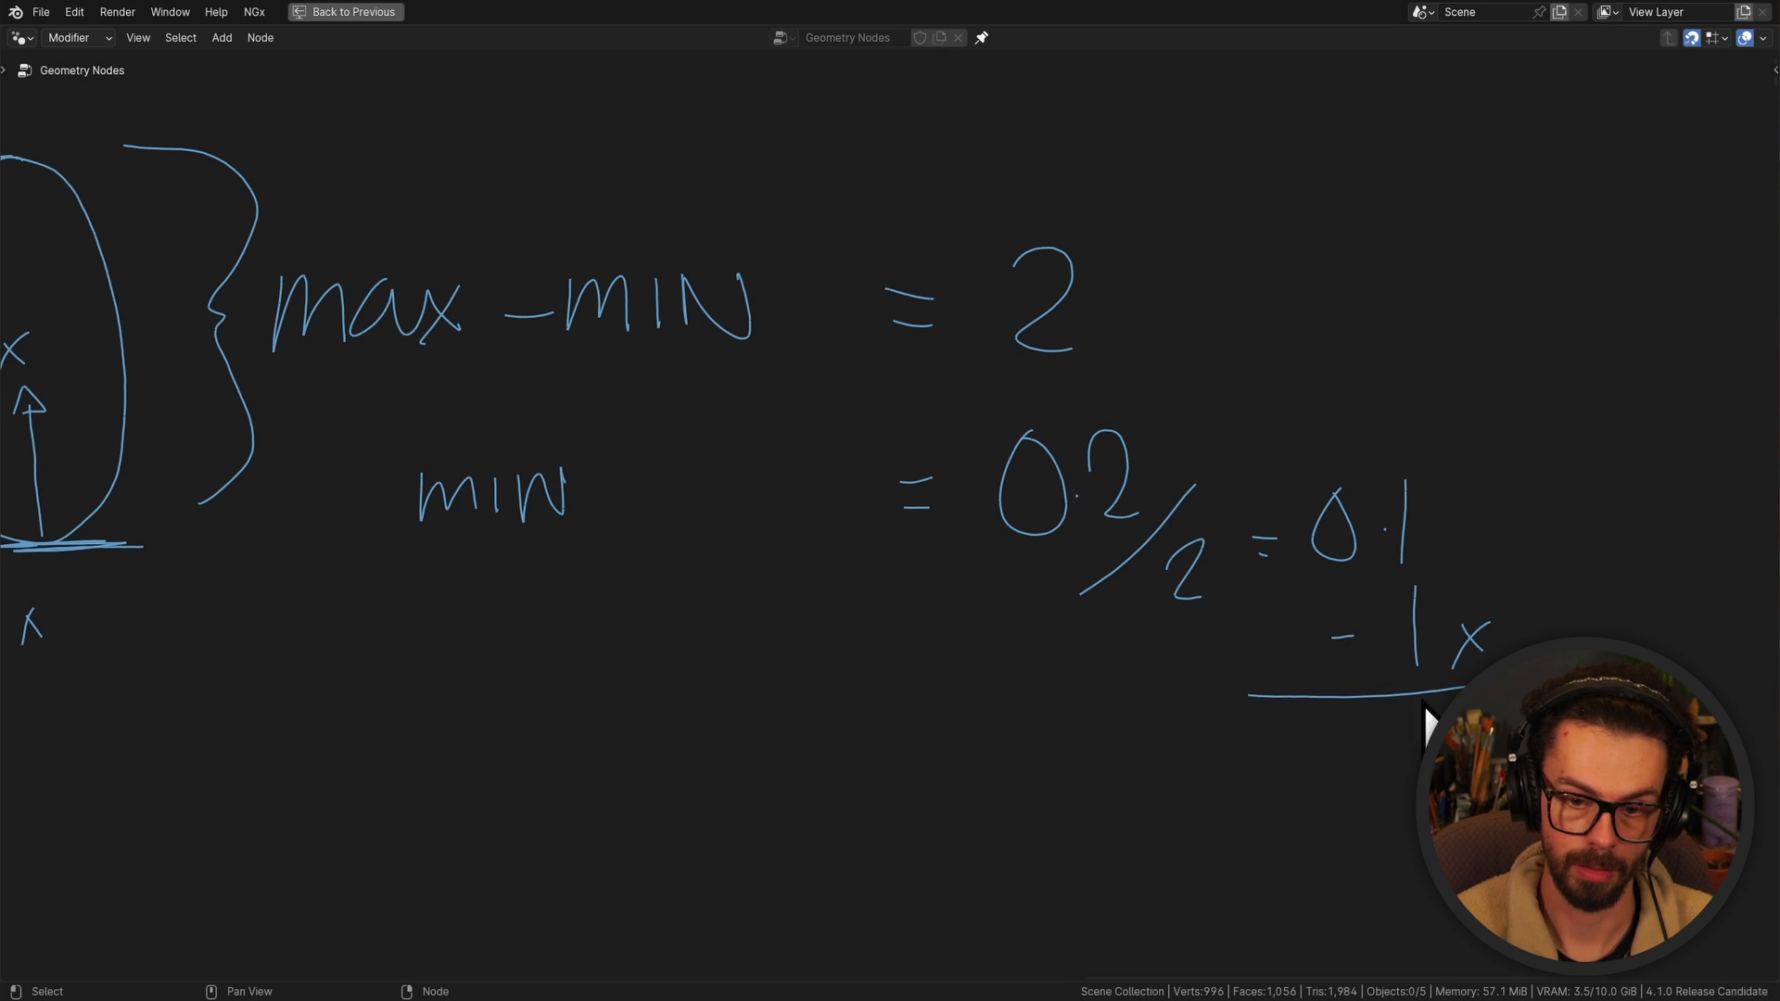
middle_drag(1424, 702, 1450, 670)
drag(1275, 735, 1335, 738)
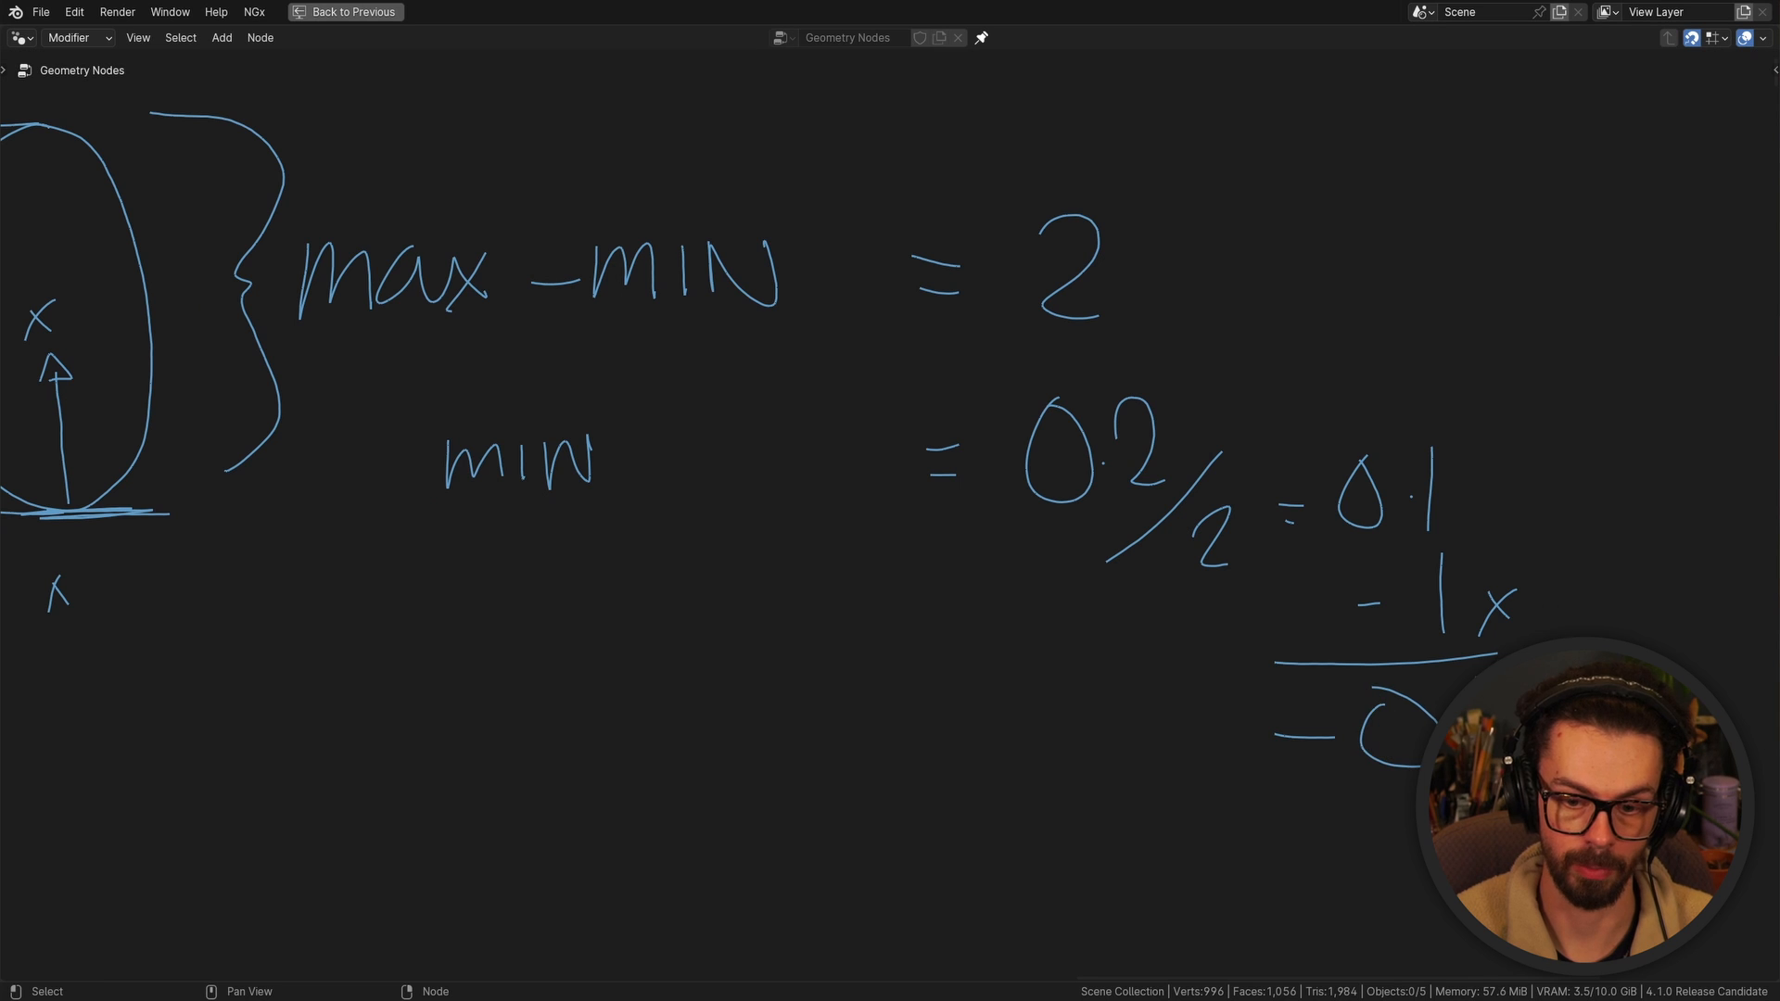
Rearrange the Value, v0, v1 and Mix nodes closer to Set Position, freeing space beside Scale Instances
middle_drag(1171, 689, 1354, 692)
ctrl+middle_drag(1354, 693, 1303, 758)
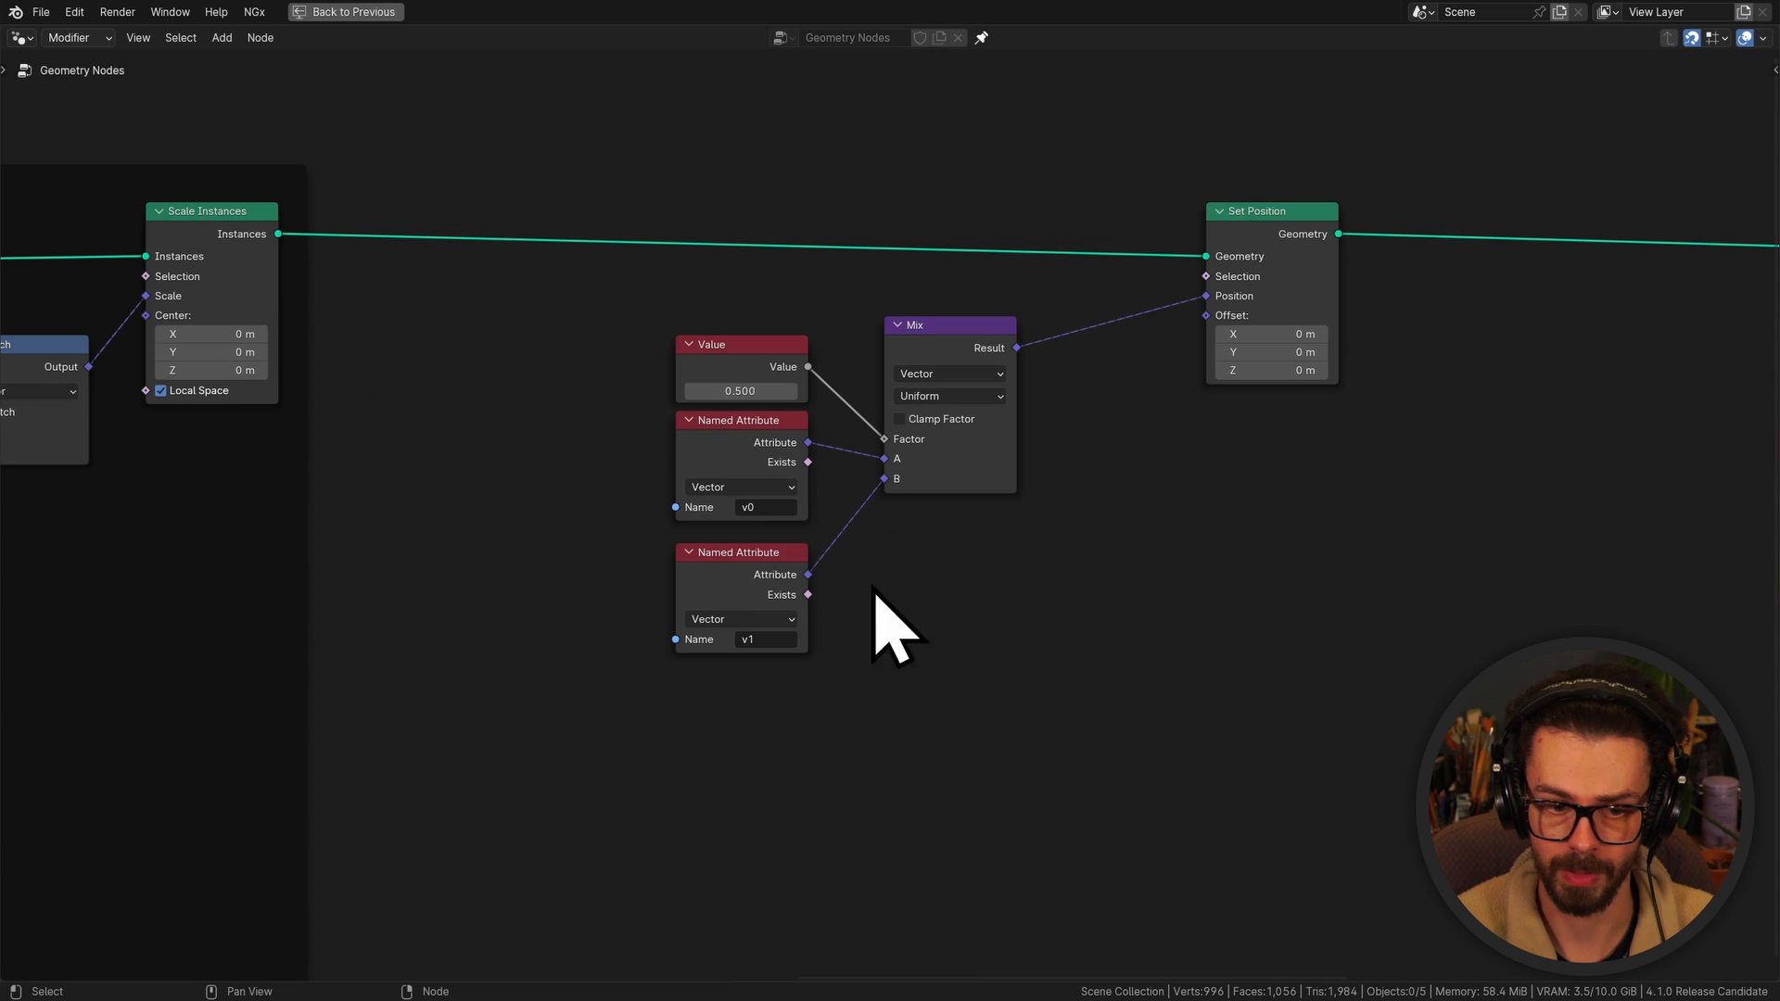
drag(872, 639, 693, 451)
key(g)
click(712, 519)
drag(666, 311, 974, 626)
key(g)
click(1125, 627)
Duplicate the v0 and v1 Named Attribute nodes and set the copies' names to min and max
drag(790, 452, 975, 576)
middle_drag(974, 582, 1141, 449)
key(shift+d)
click(781, 598)
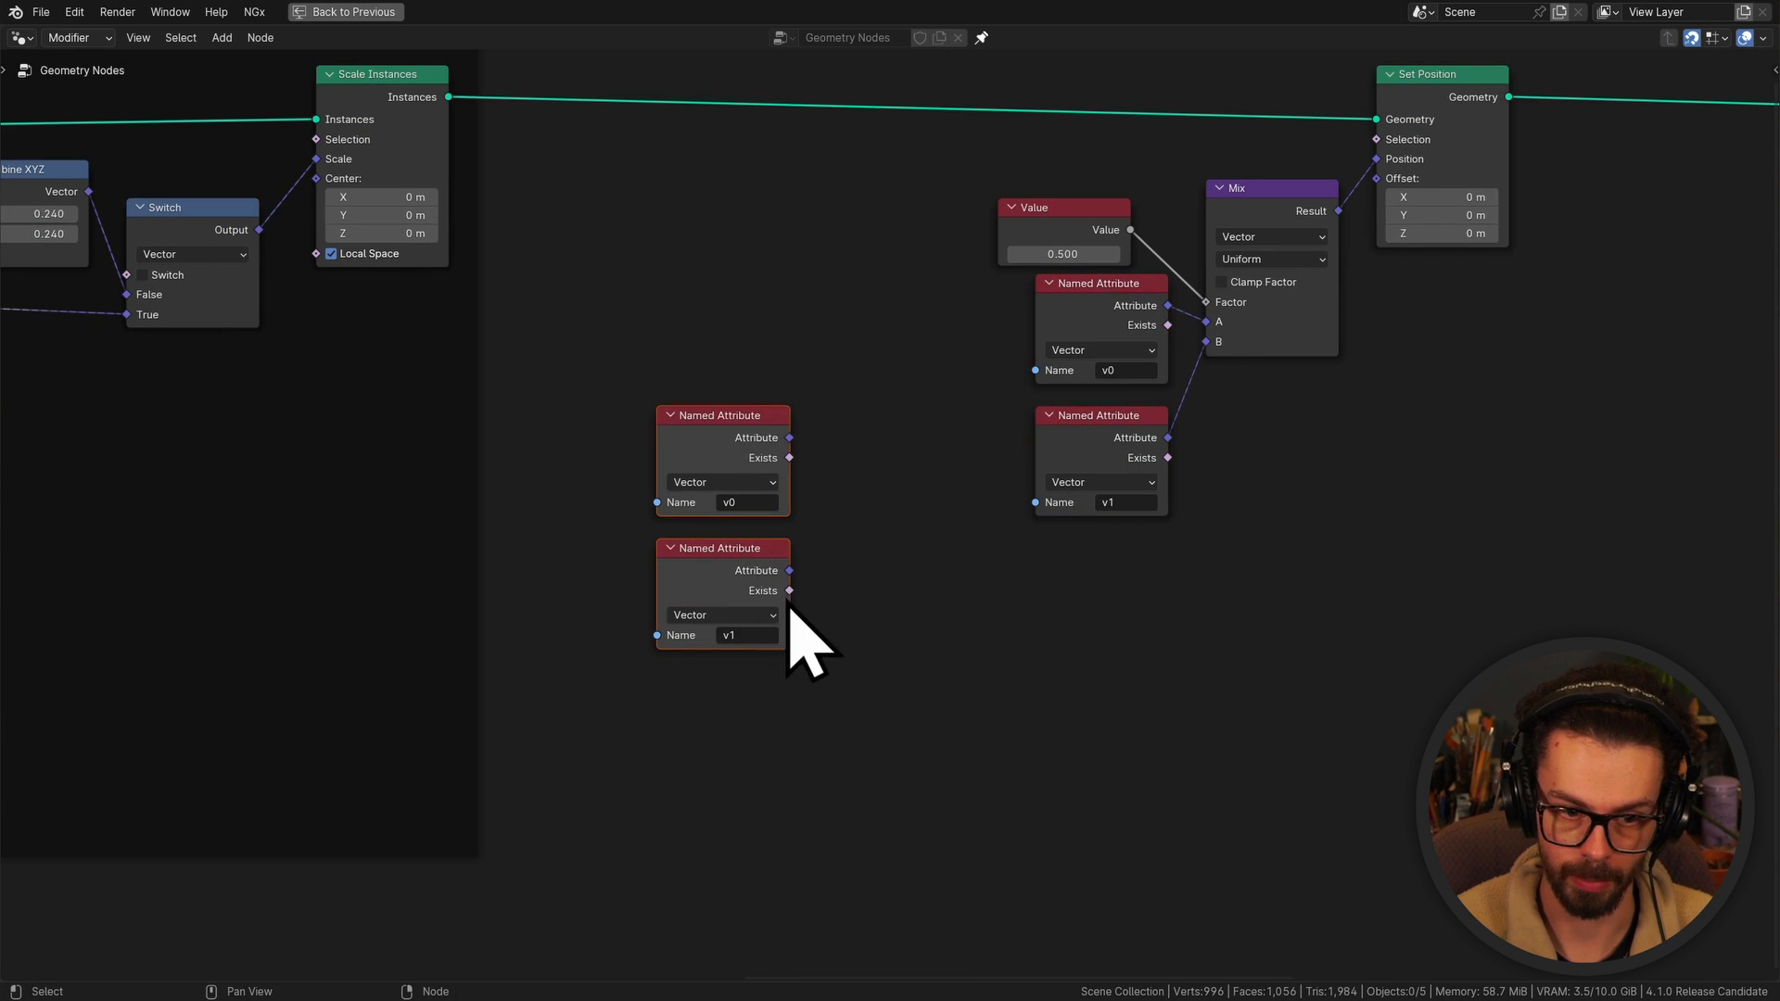
ctrl+middle_drag(788, 603, 777, 495)
click(654, 504)
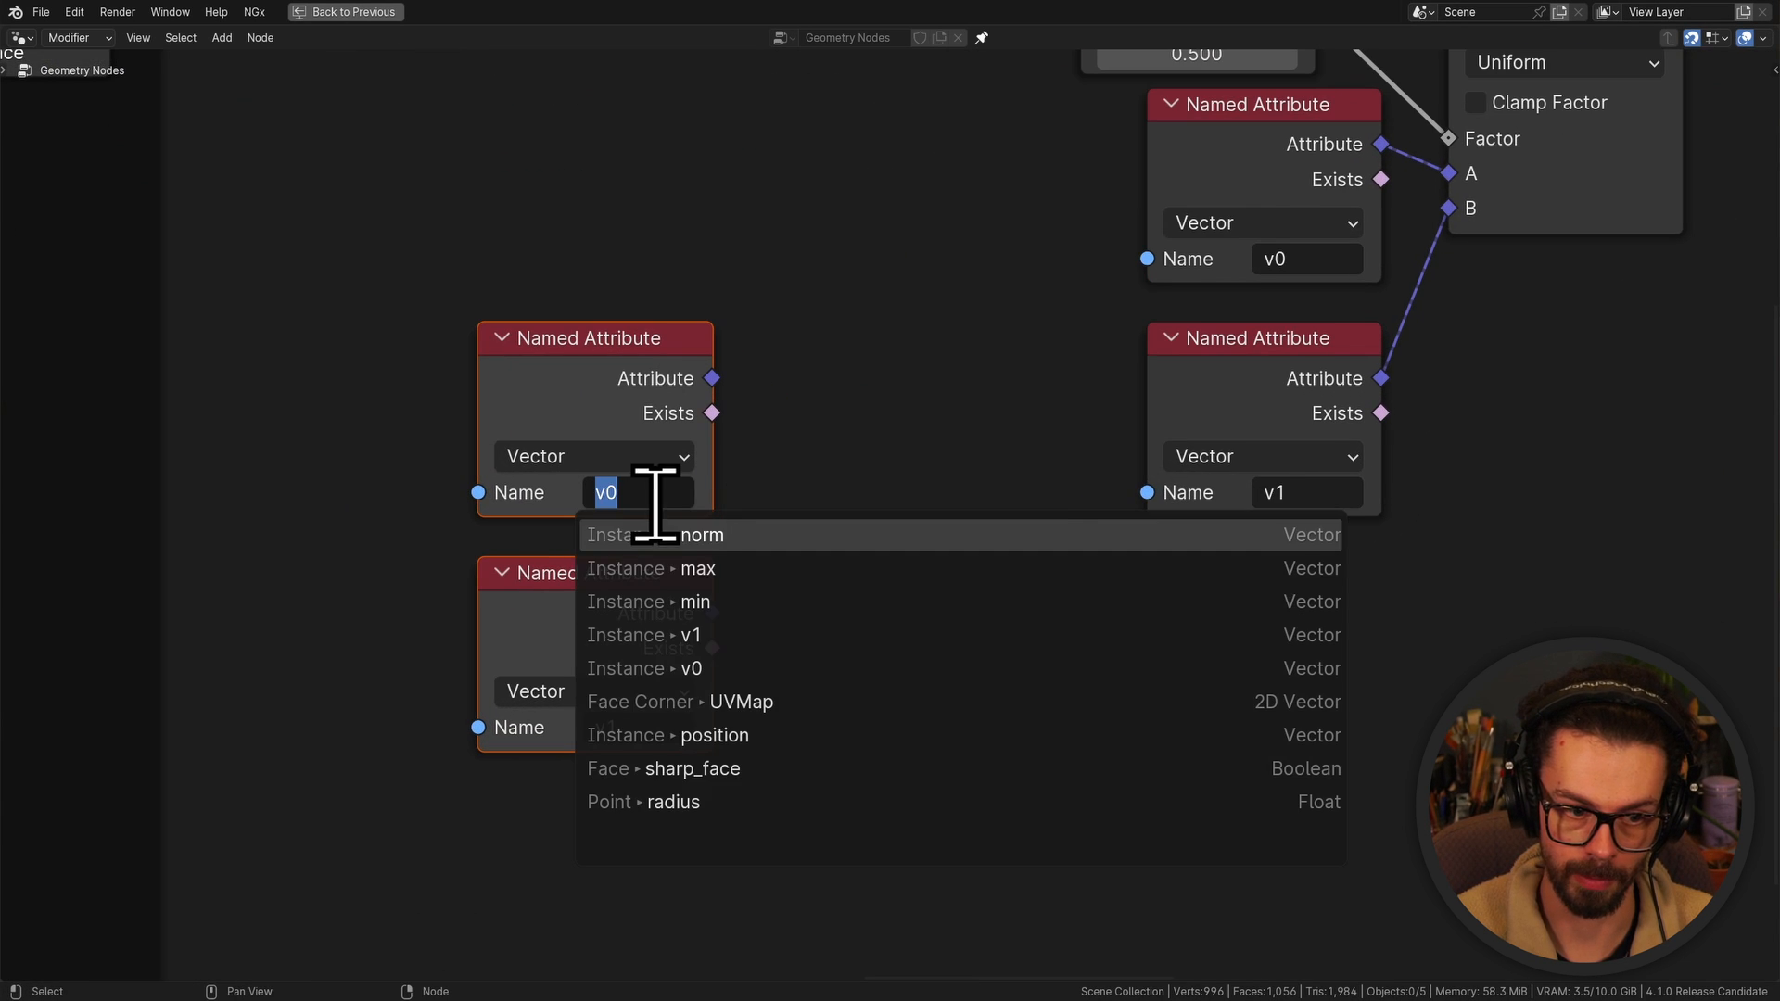
click(751, 601)
click(649, 727)
click(769, 426)
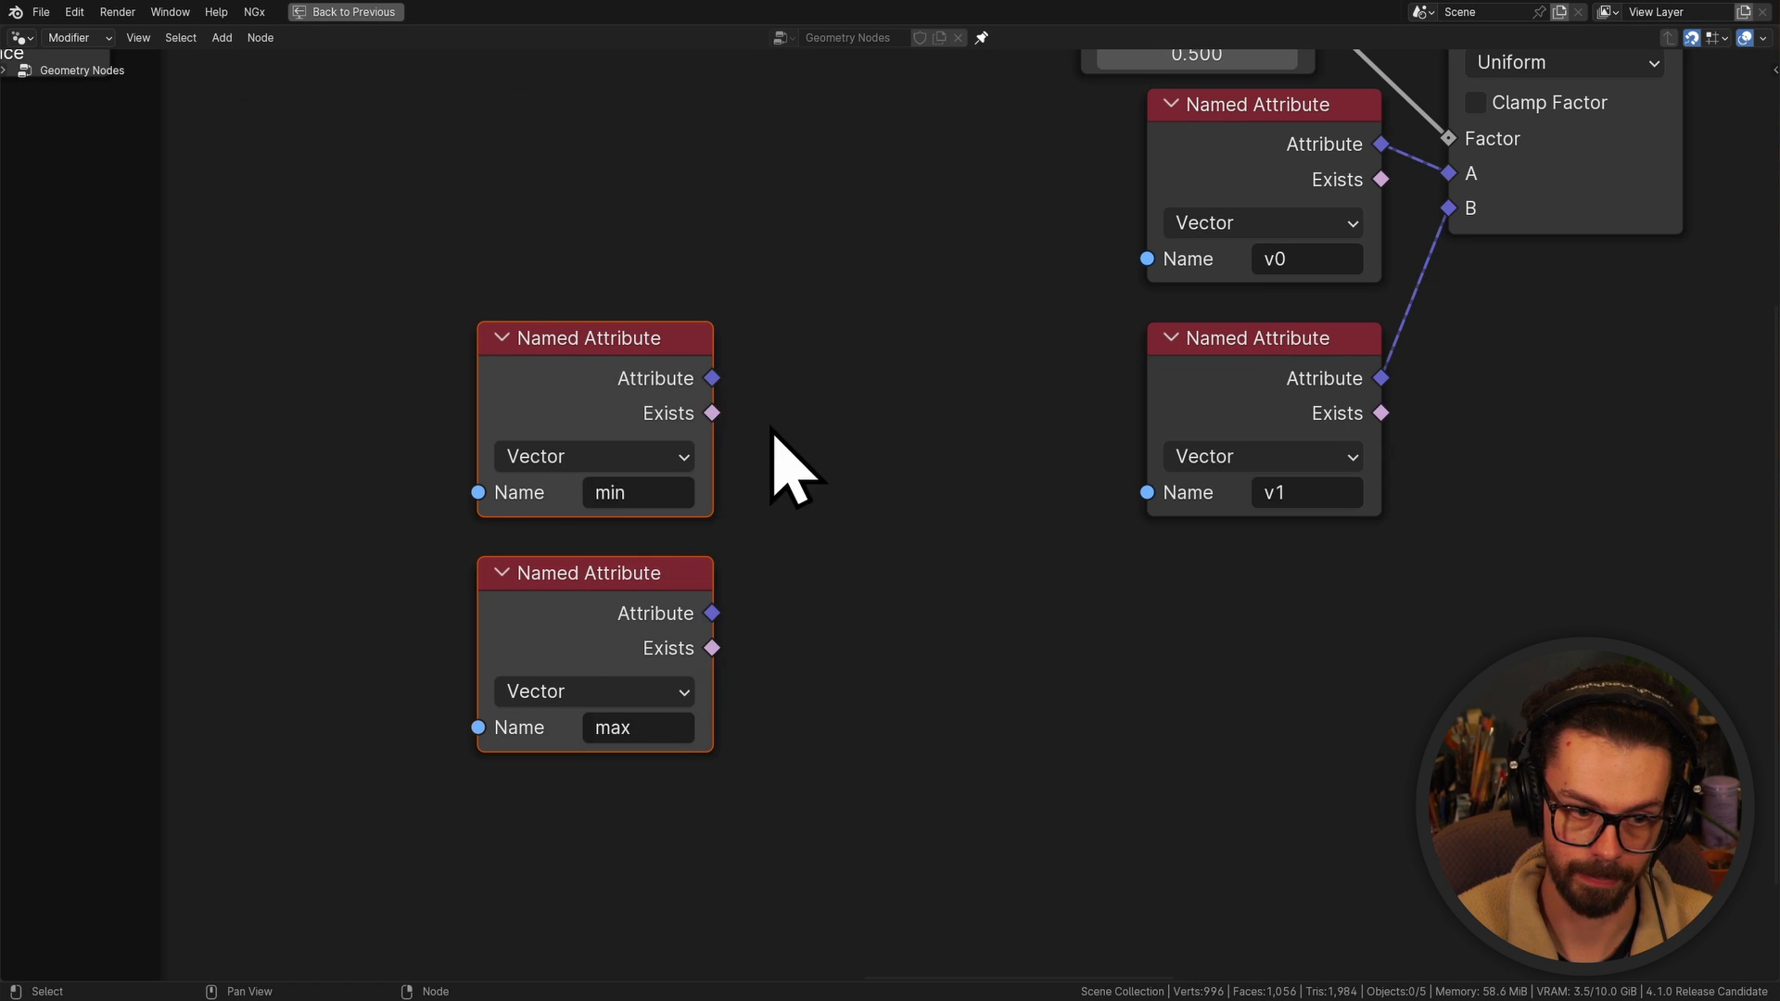
Add a vector Subtract node that subtracts the min attribute from the max attribute
scroll(734, 503, down, 3)
middle_drag(719, 525, 816, 439)
drag(816, 500, 921, 485)
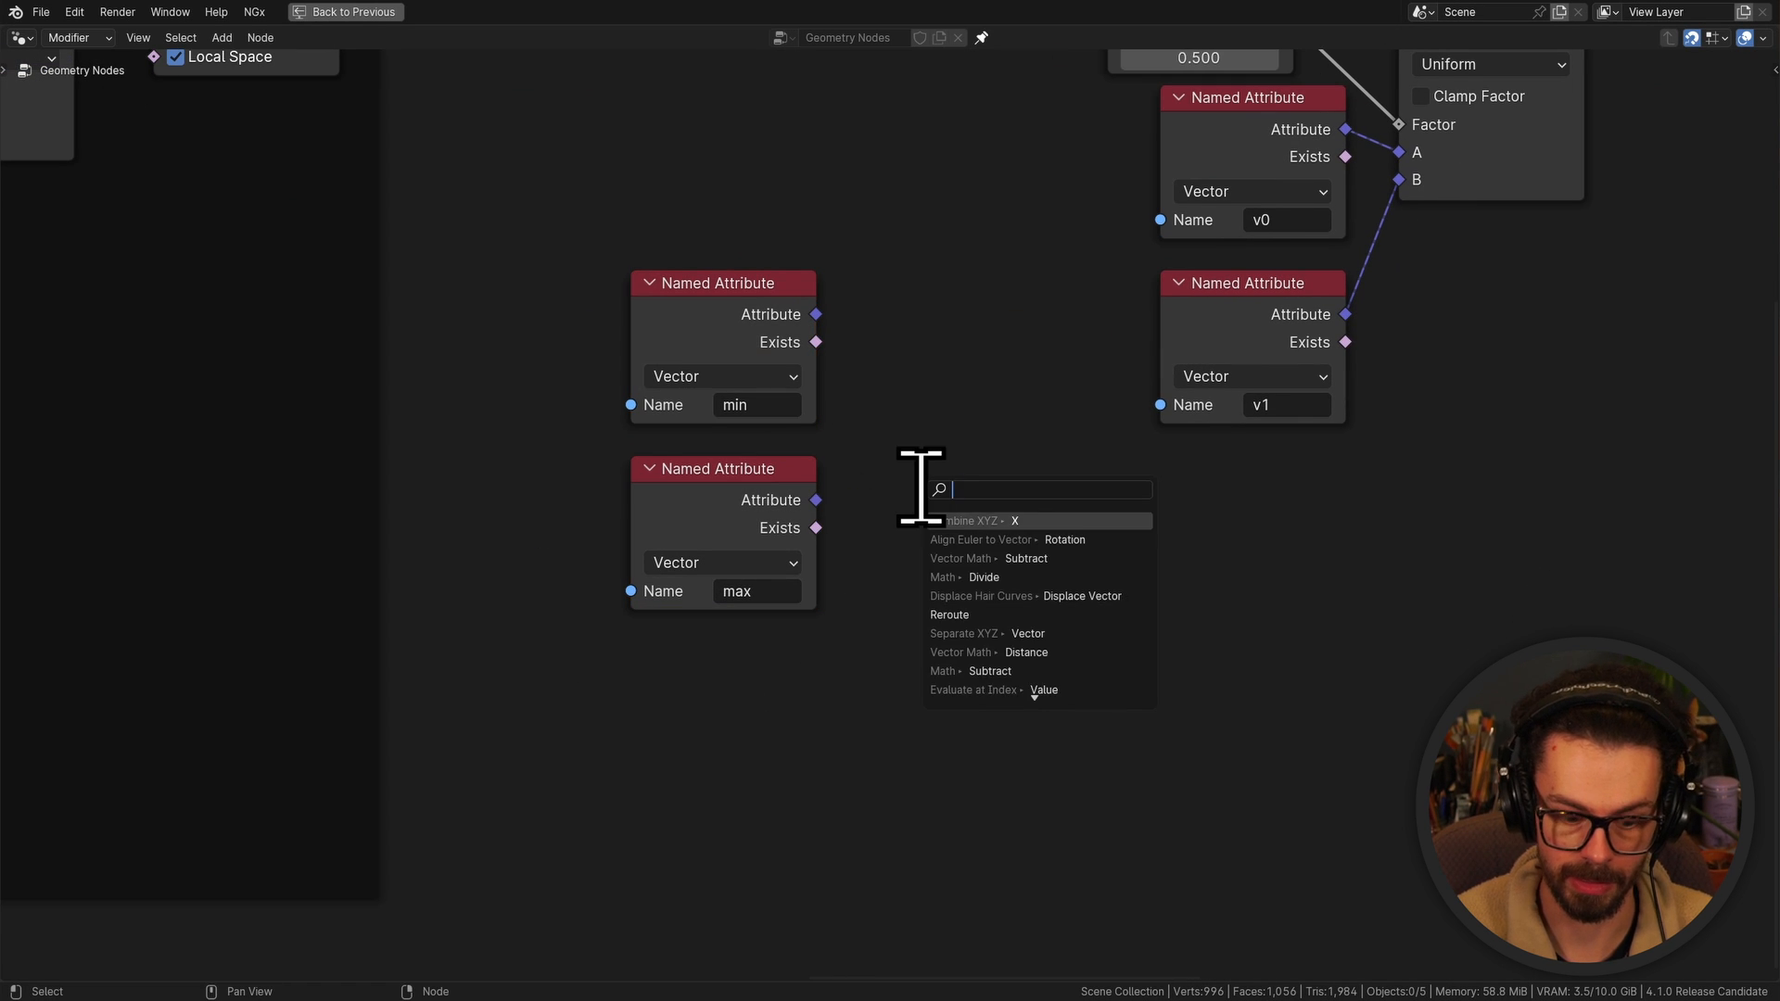
text(sub)
key(Return)
click(893, 325)
drag(816, 314, 896, 433)
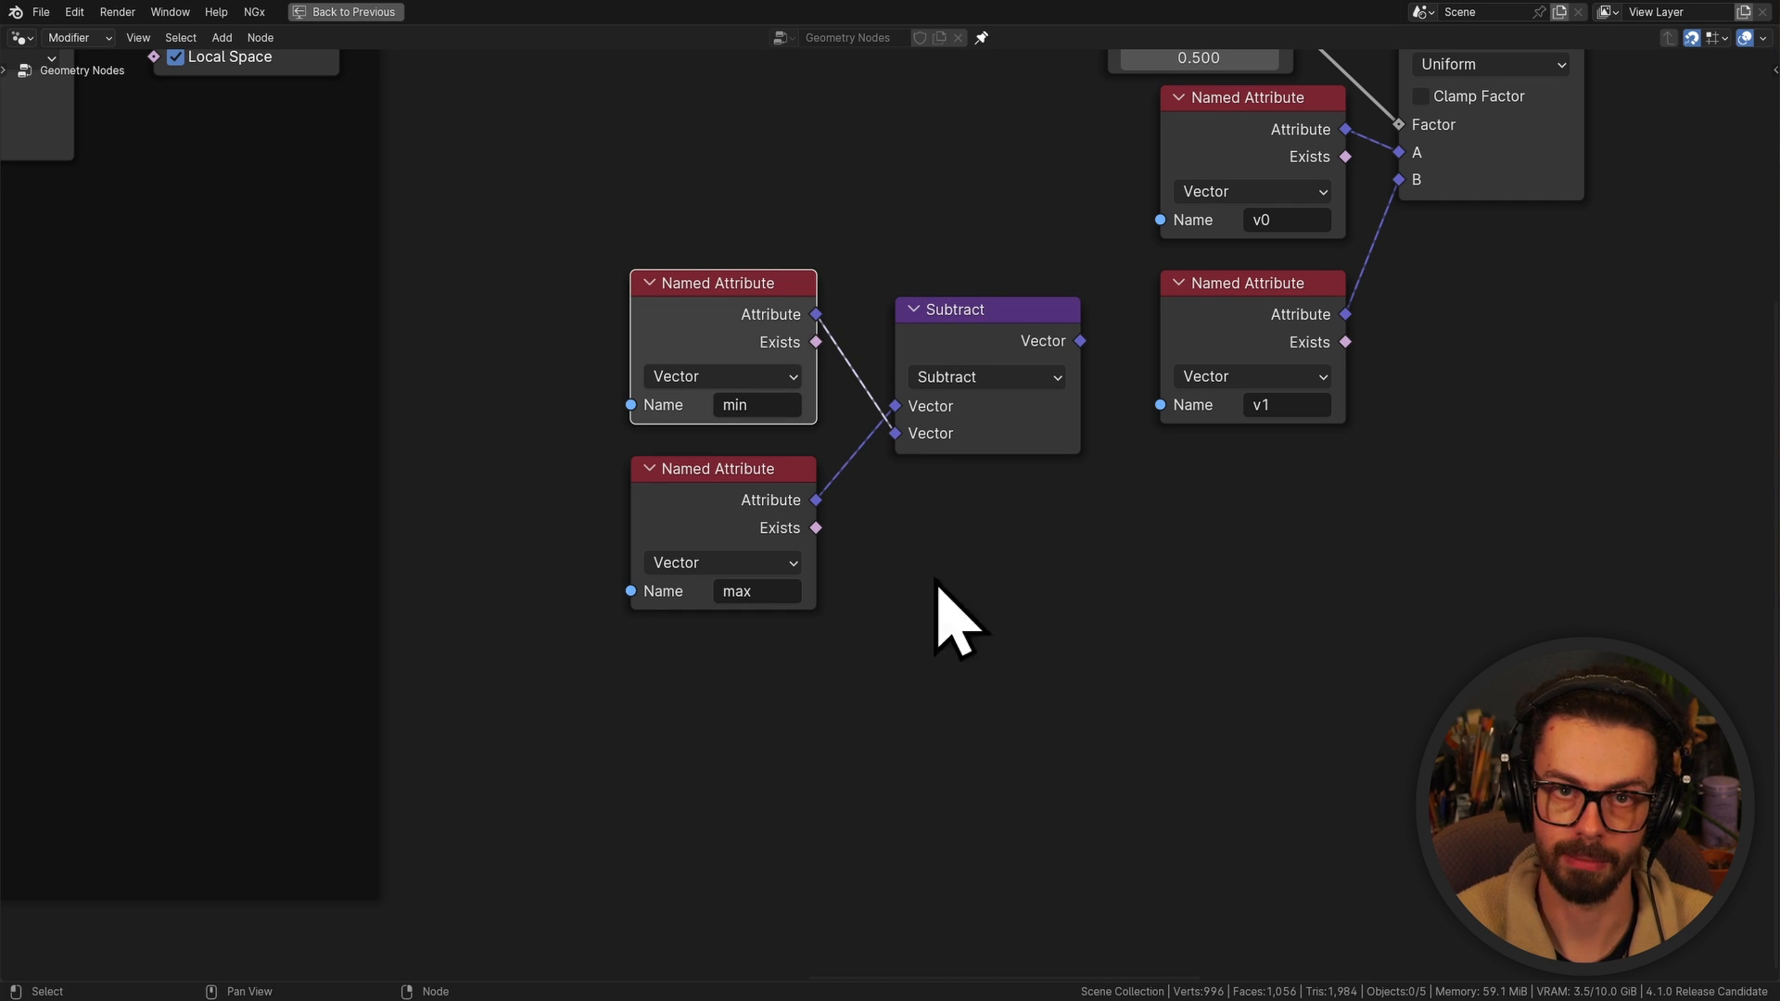
Move the min, max and Subtract nodes together to the free area below the v0 and v1 attributes
key(g)
click(1005, 382)
drag(936, 577, 805, 399)
key(g)
click(777, 644)
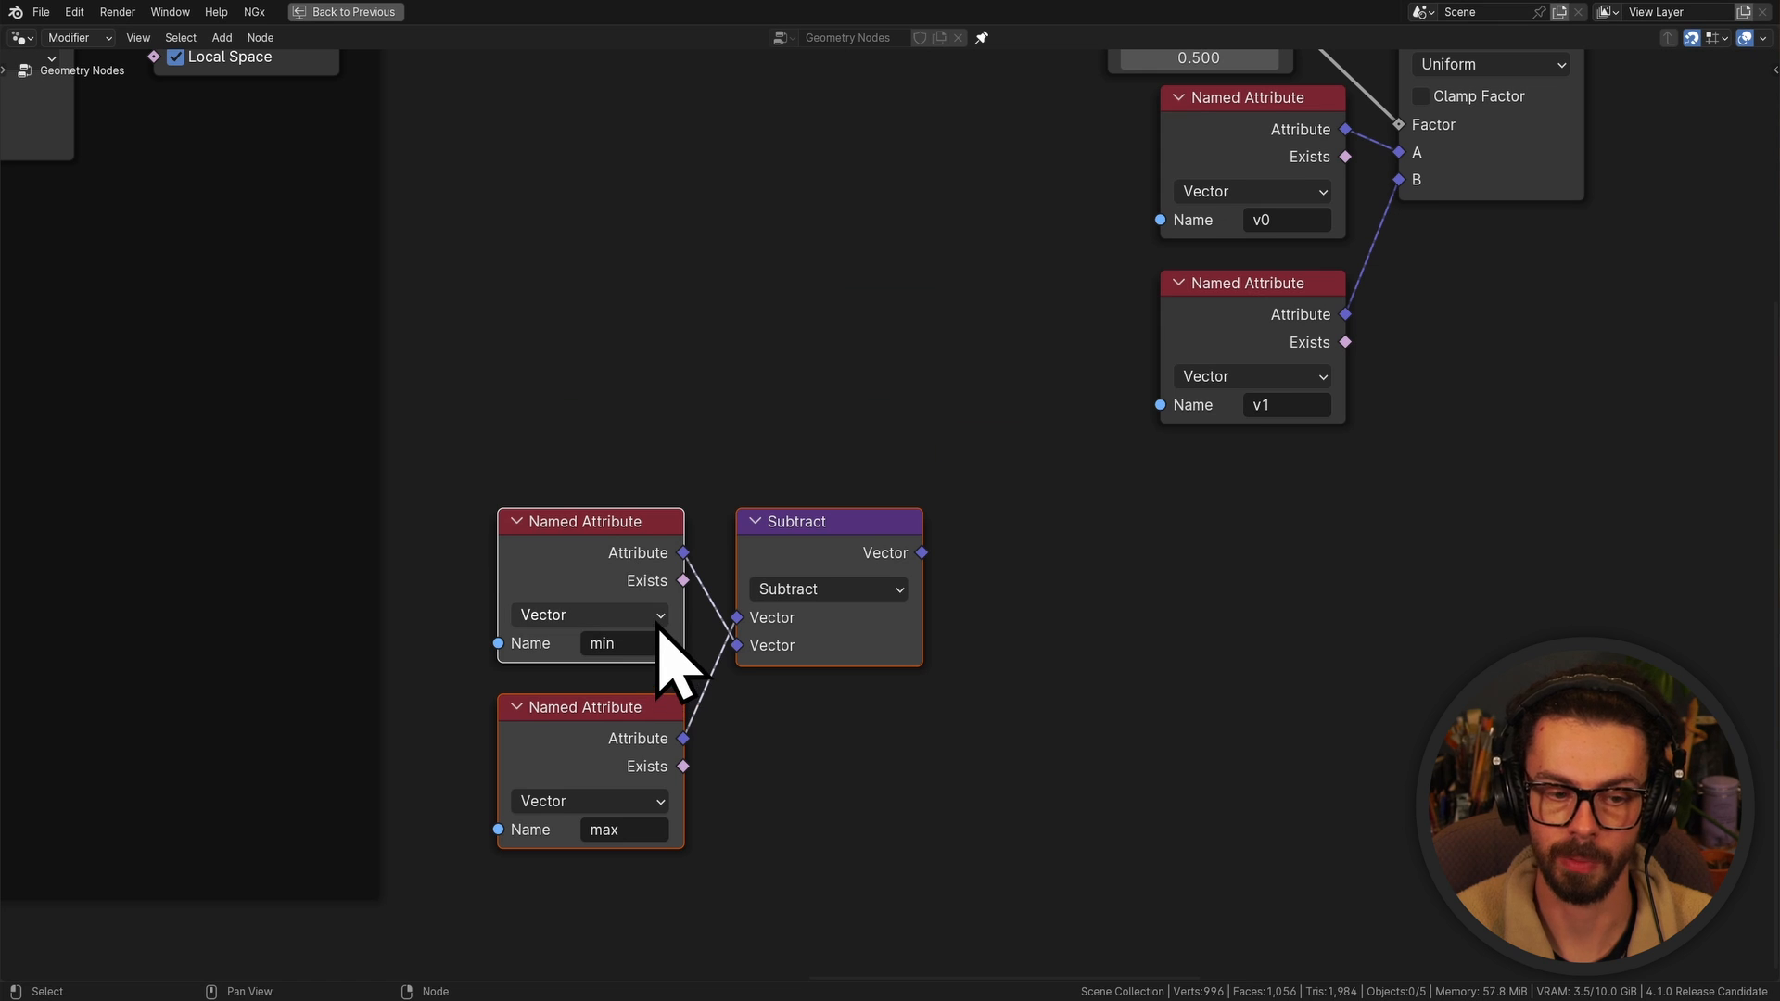
Add a vector Divide node that divides the min attribute by the Subtract result, and lower the Subtract node
drag(712, 675, 969, 513)
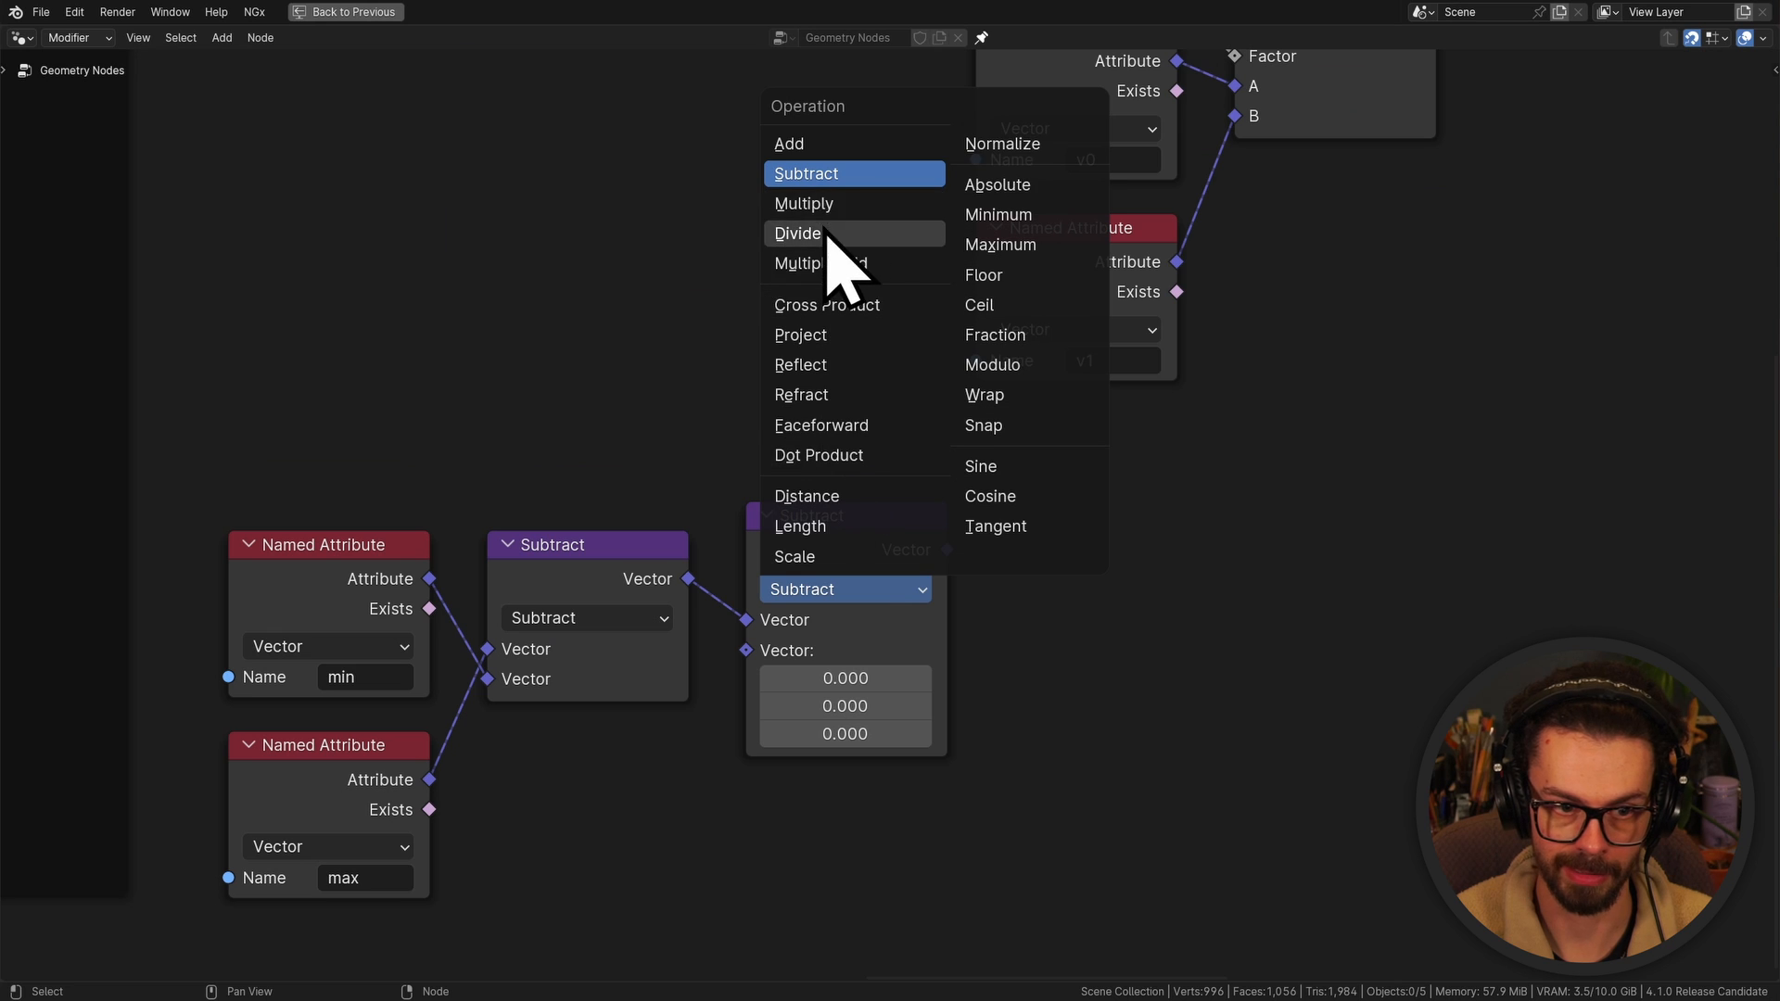
click(826, 233)
drag(747, 649, 739, 704)
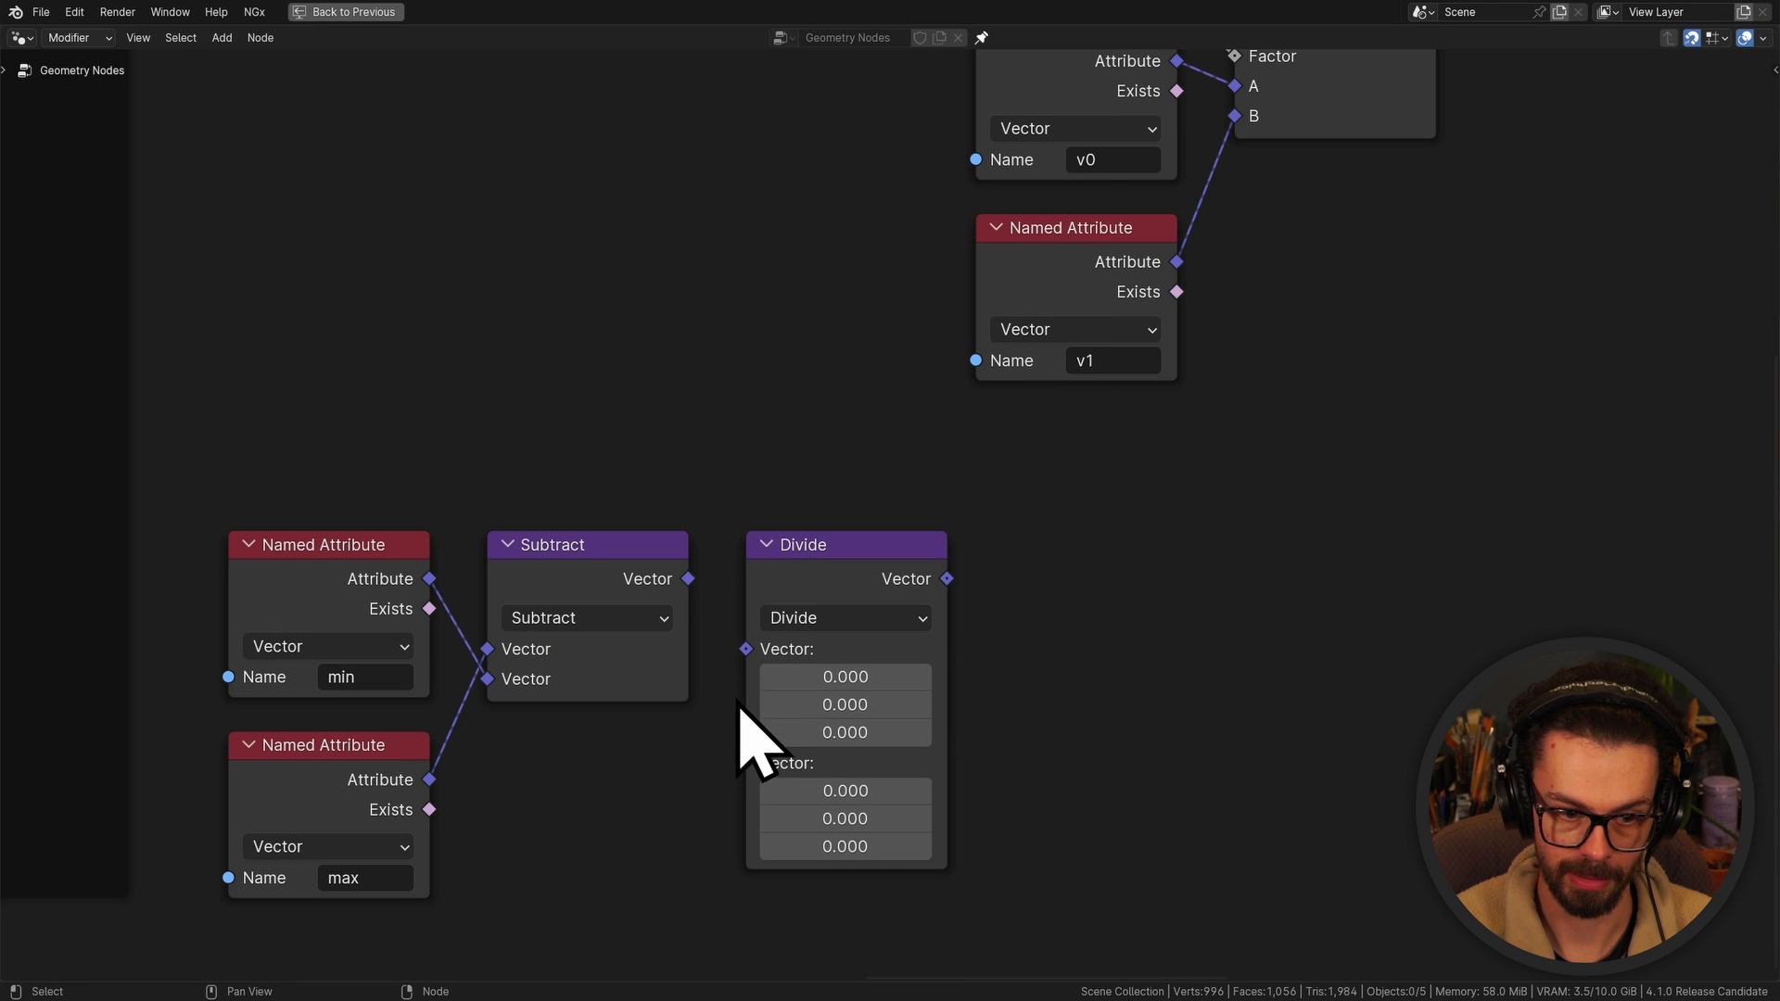
drag(429, 580, 746, 649)
drag(603, 598, 750, 682)
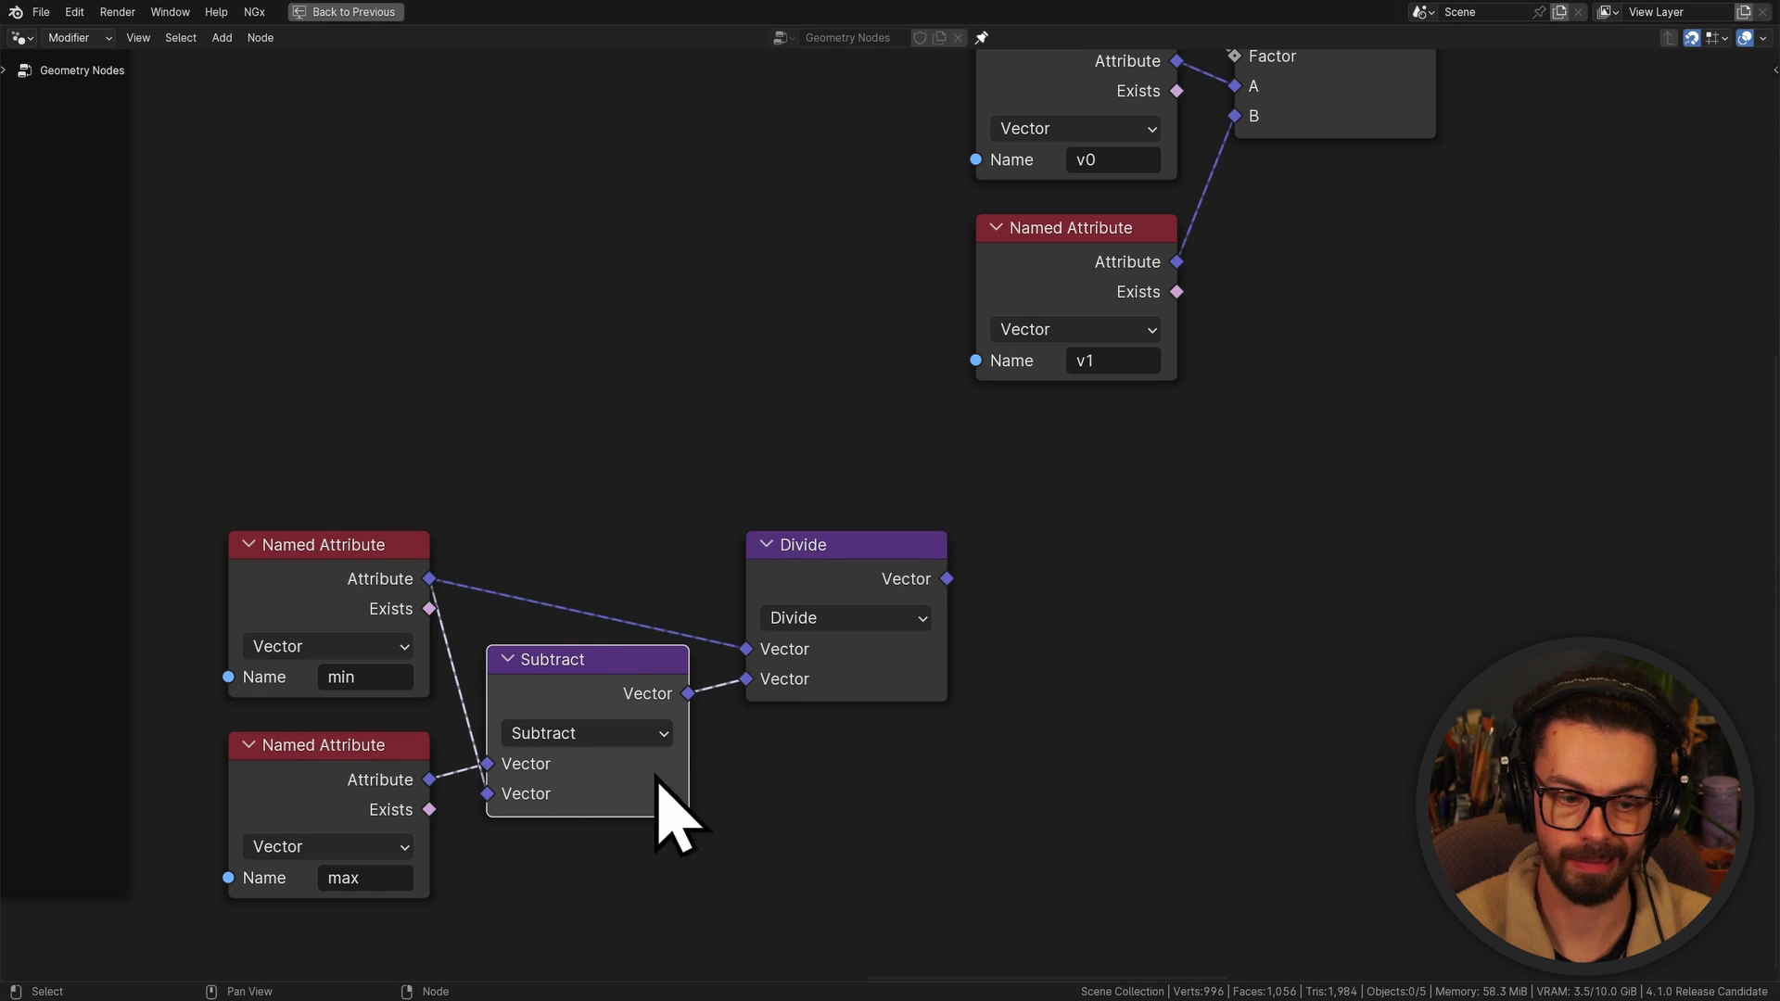
click(792, 392)
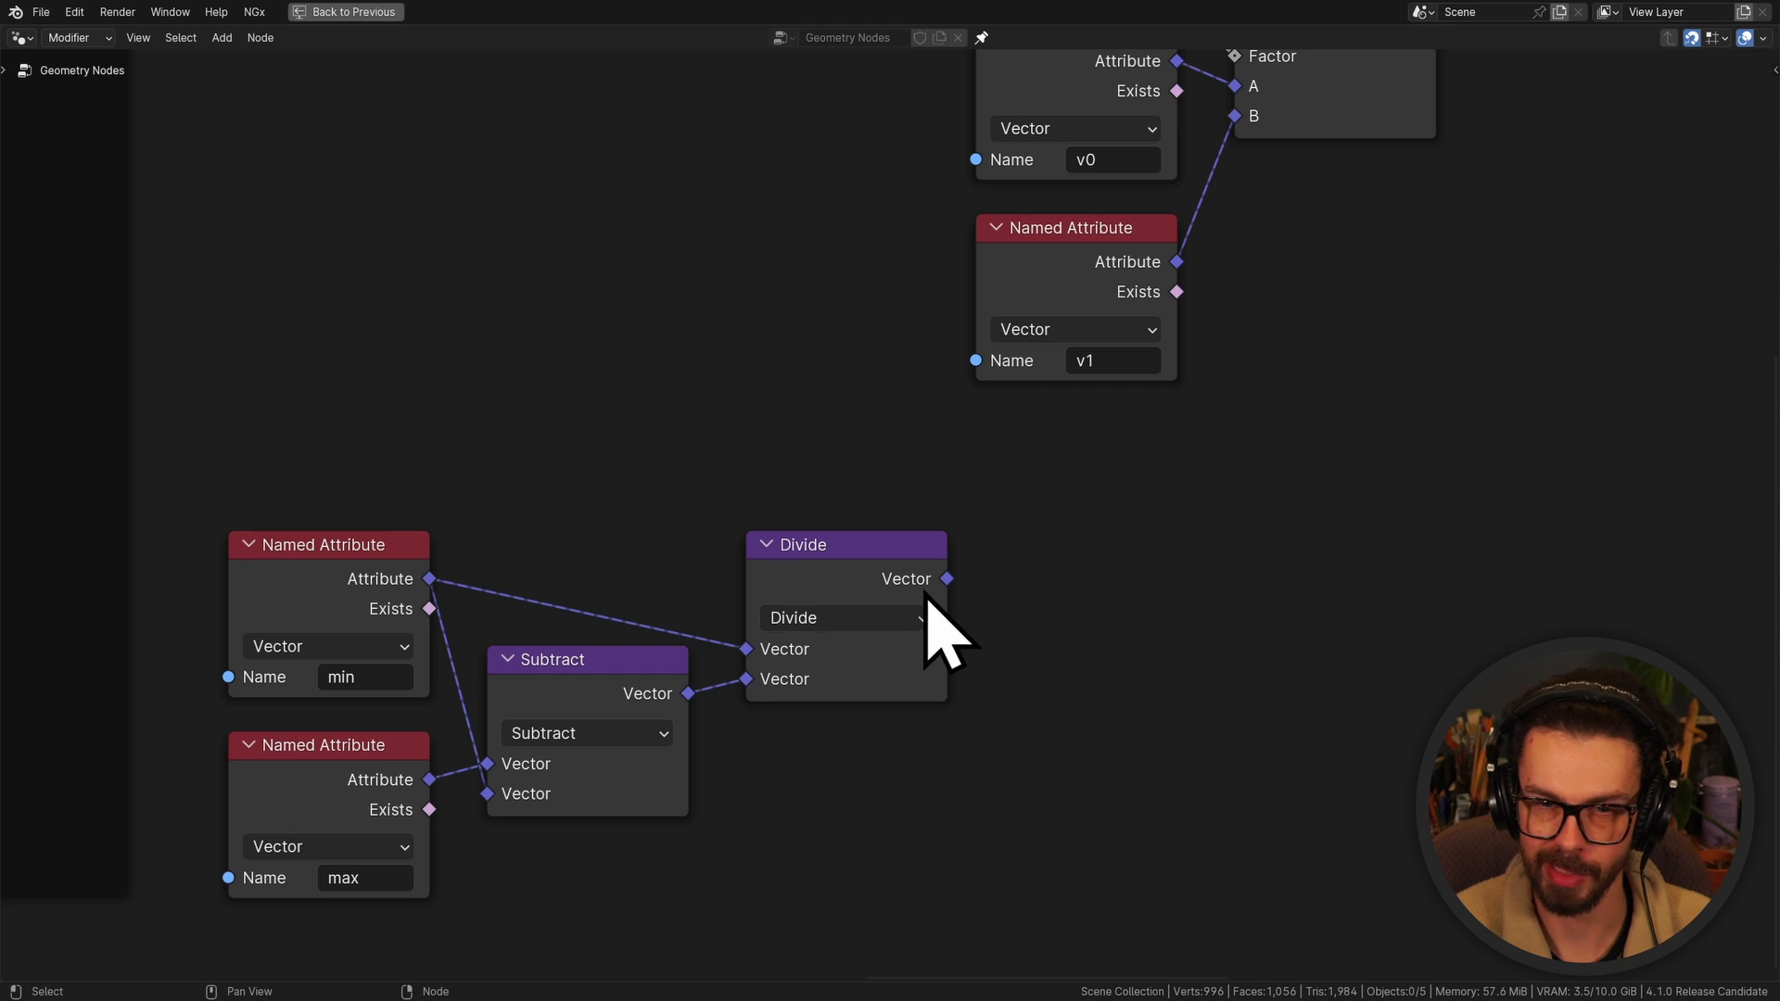
Circle the -1 in the handwritten calculation and mark the ellipse's base with a downward arrow
scroll(928, 602, down, 4)
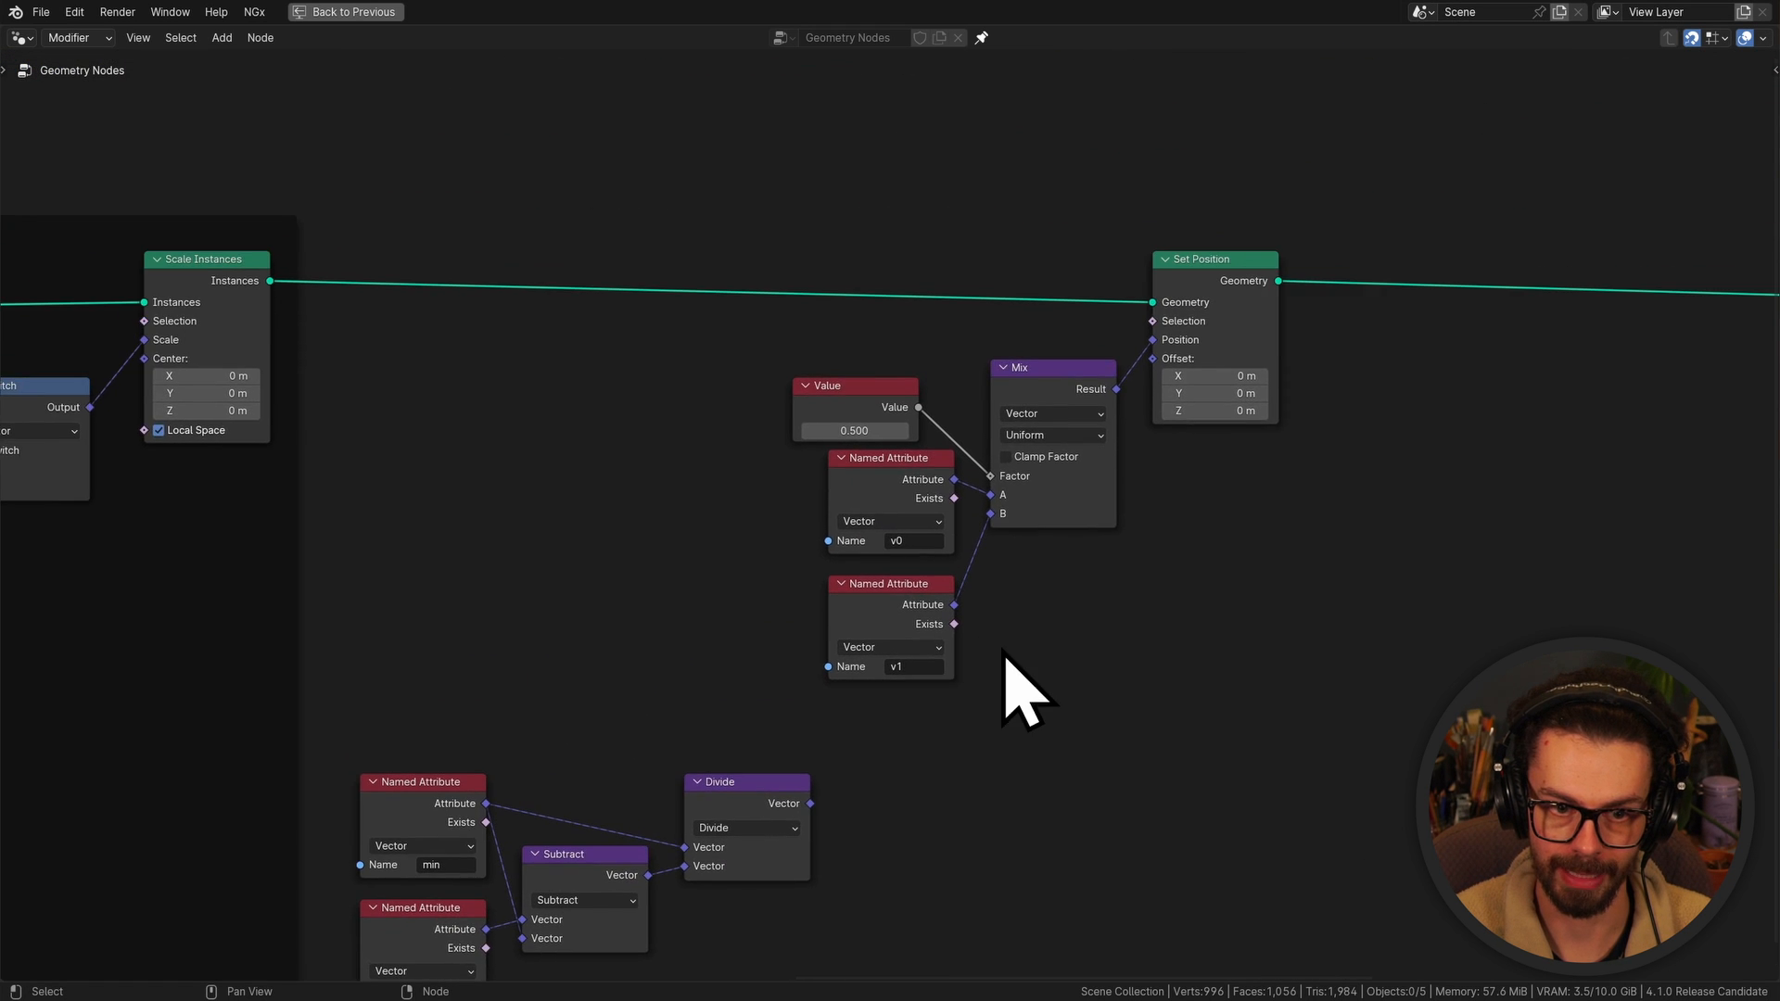
scroll(1020, 596, down, 2)
mouse_move(1012, 625)
shift+middle_down()
mouse_move(942, 648)
mouse_move(763, 775)
shift+middle_up()
mouse_move(1232, 413)
shift+middle_down()
mouse_move(791, 676)
mouse_move(808, 667)
shift+middle_up()
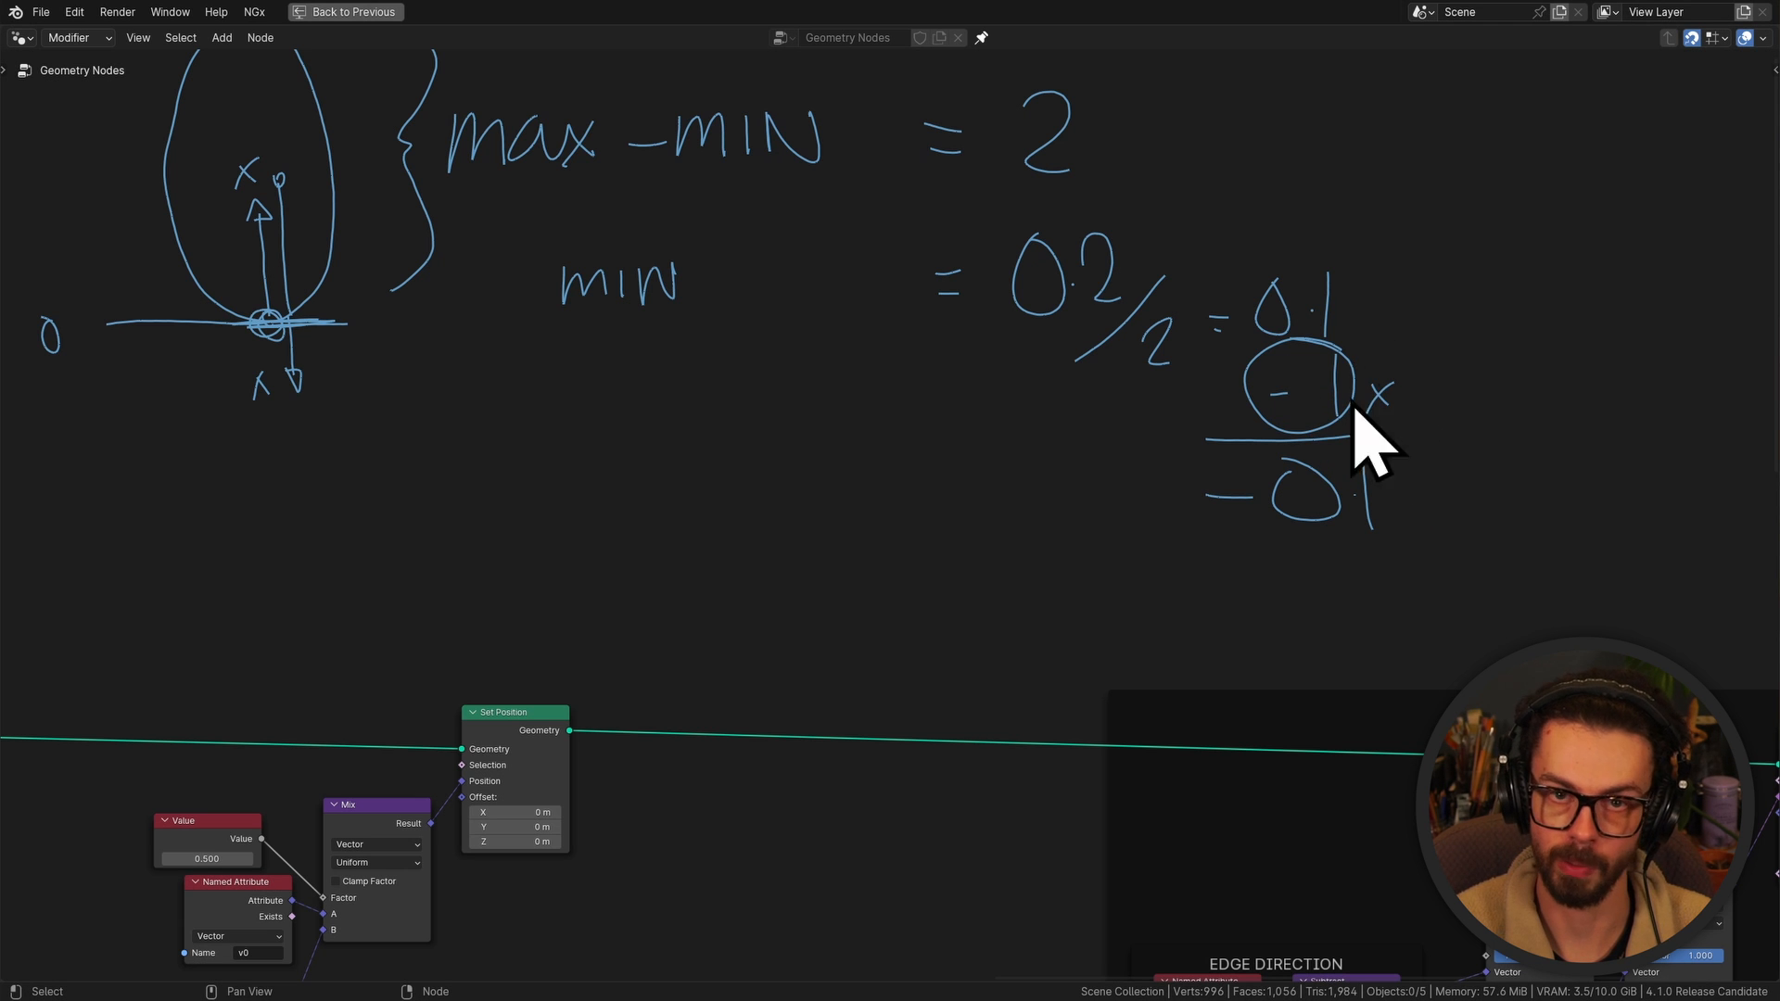
Duplicate the Divide node and feed the original Divide result into the copy's first vector input
middle_drag(610, 811, 1133, 282)
mouse_move(640, 716)
middle_down()
mouse_move(727, 592)
mouse_move(698, 440)
mouse_move(991, 404)
middle_up()
click(803, 465)
key(shift+d)
click(1071, 464)
drag(919, 489, 978, 589)
key(Escape)
drag(916, 491, 954, 579)
Change the duplicated vector math node to the Scale operation and set its scale to -1
click(1008, 544)
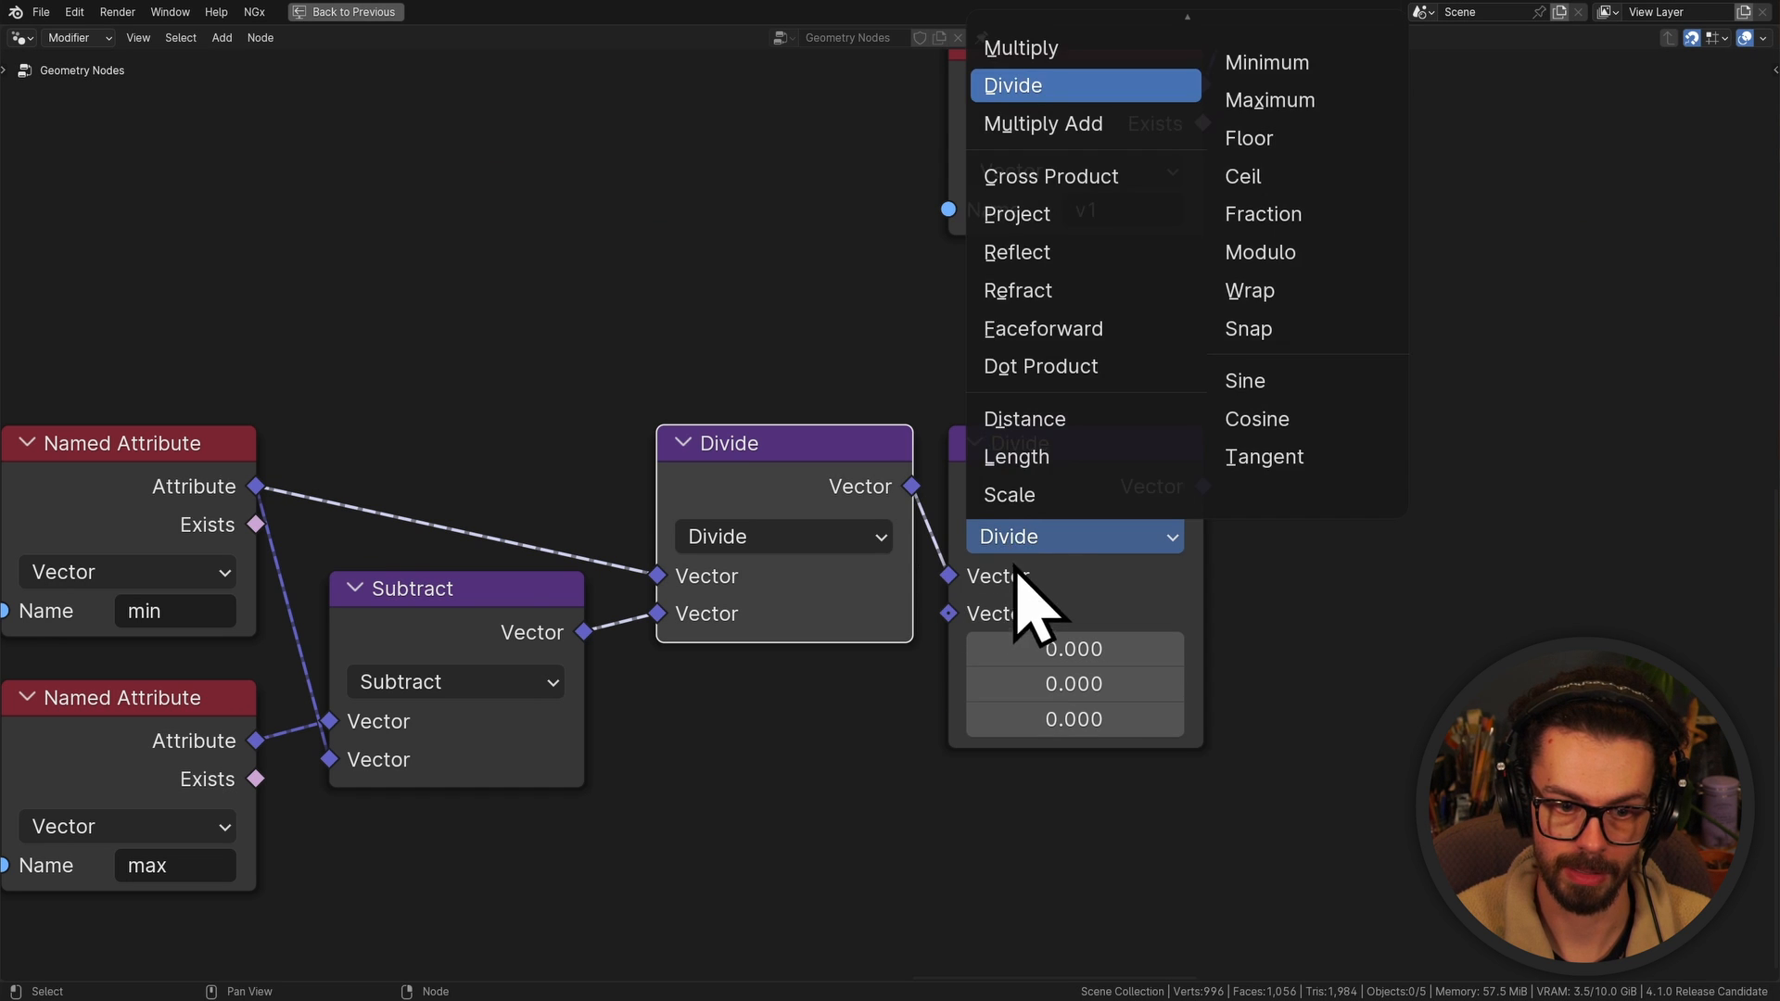
click(1011, 494)
drag(1066, 537, 1100, 544)
click(1146, 614)
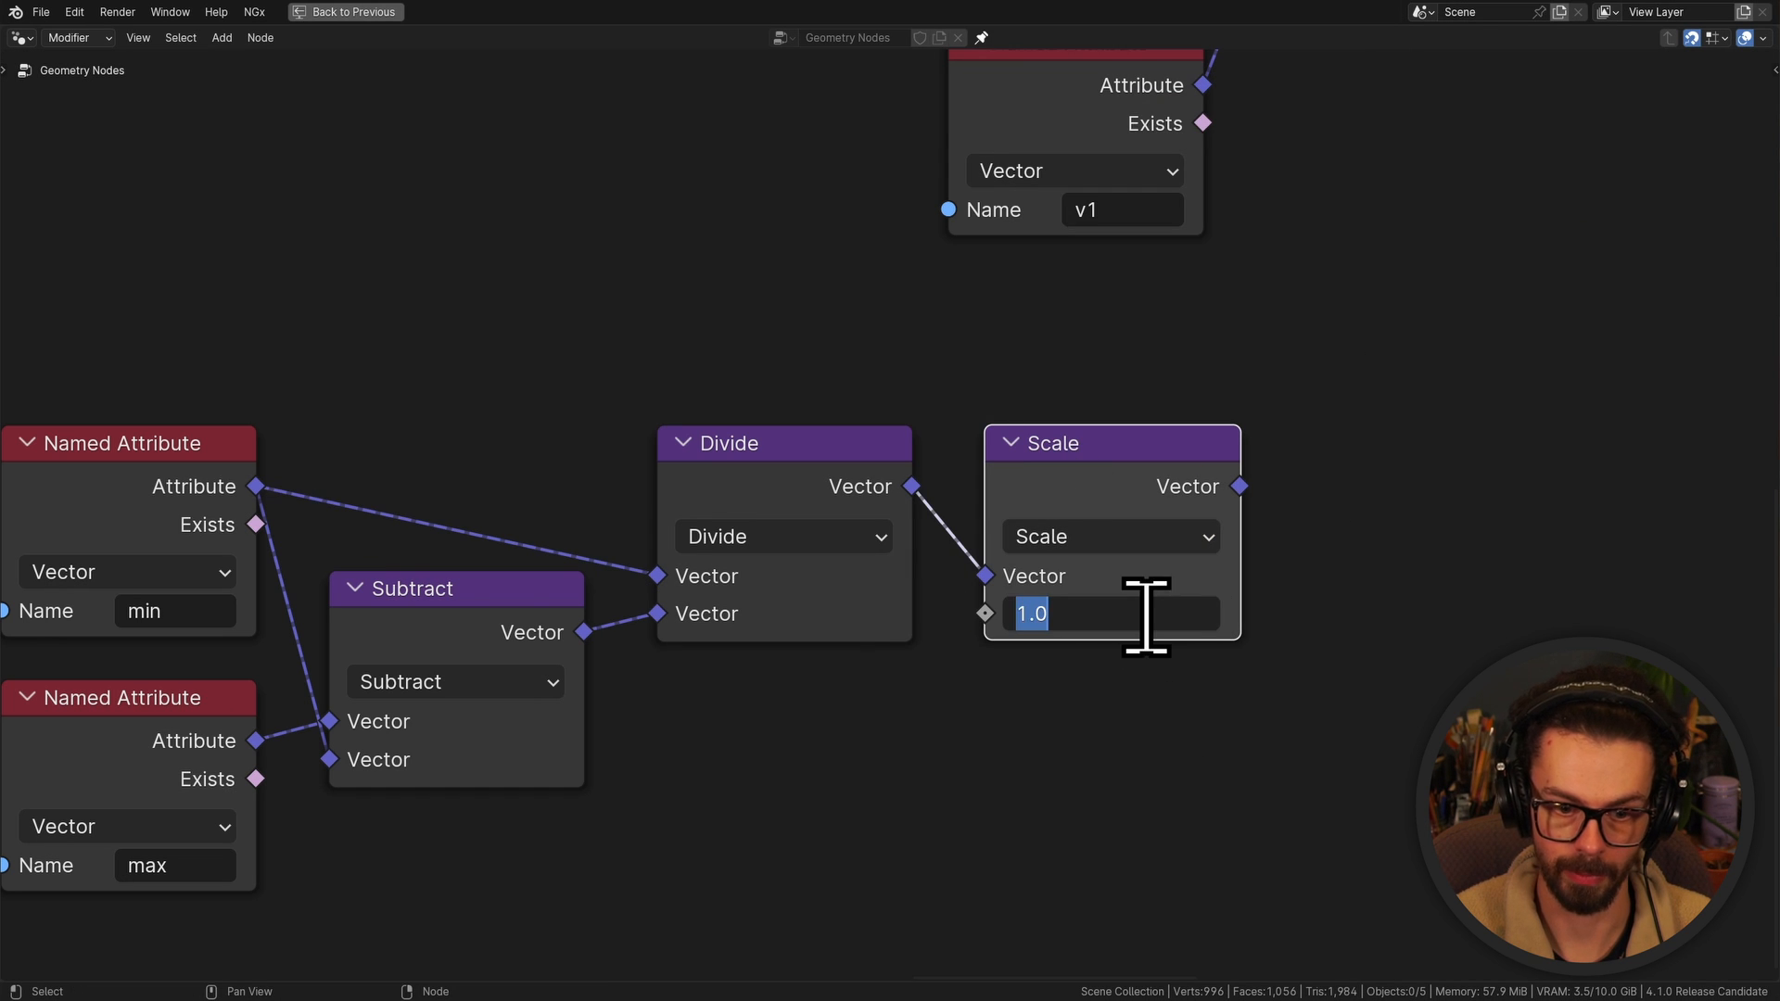
text(-11)
key(BackSpace)
key(Return)
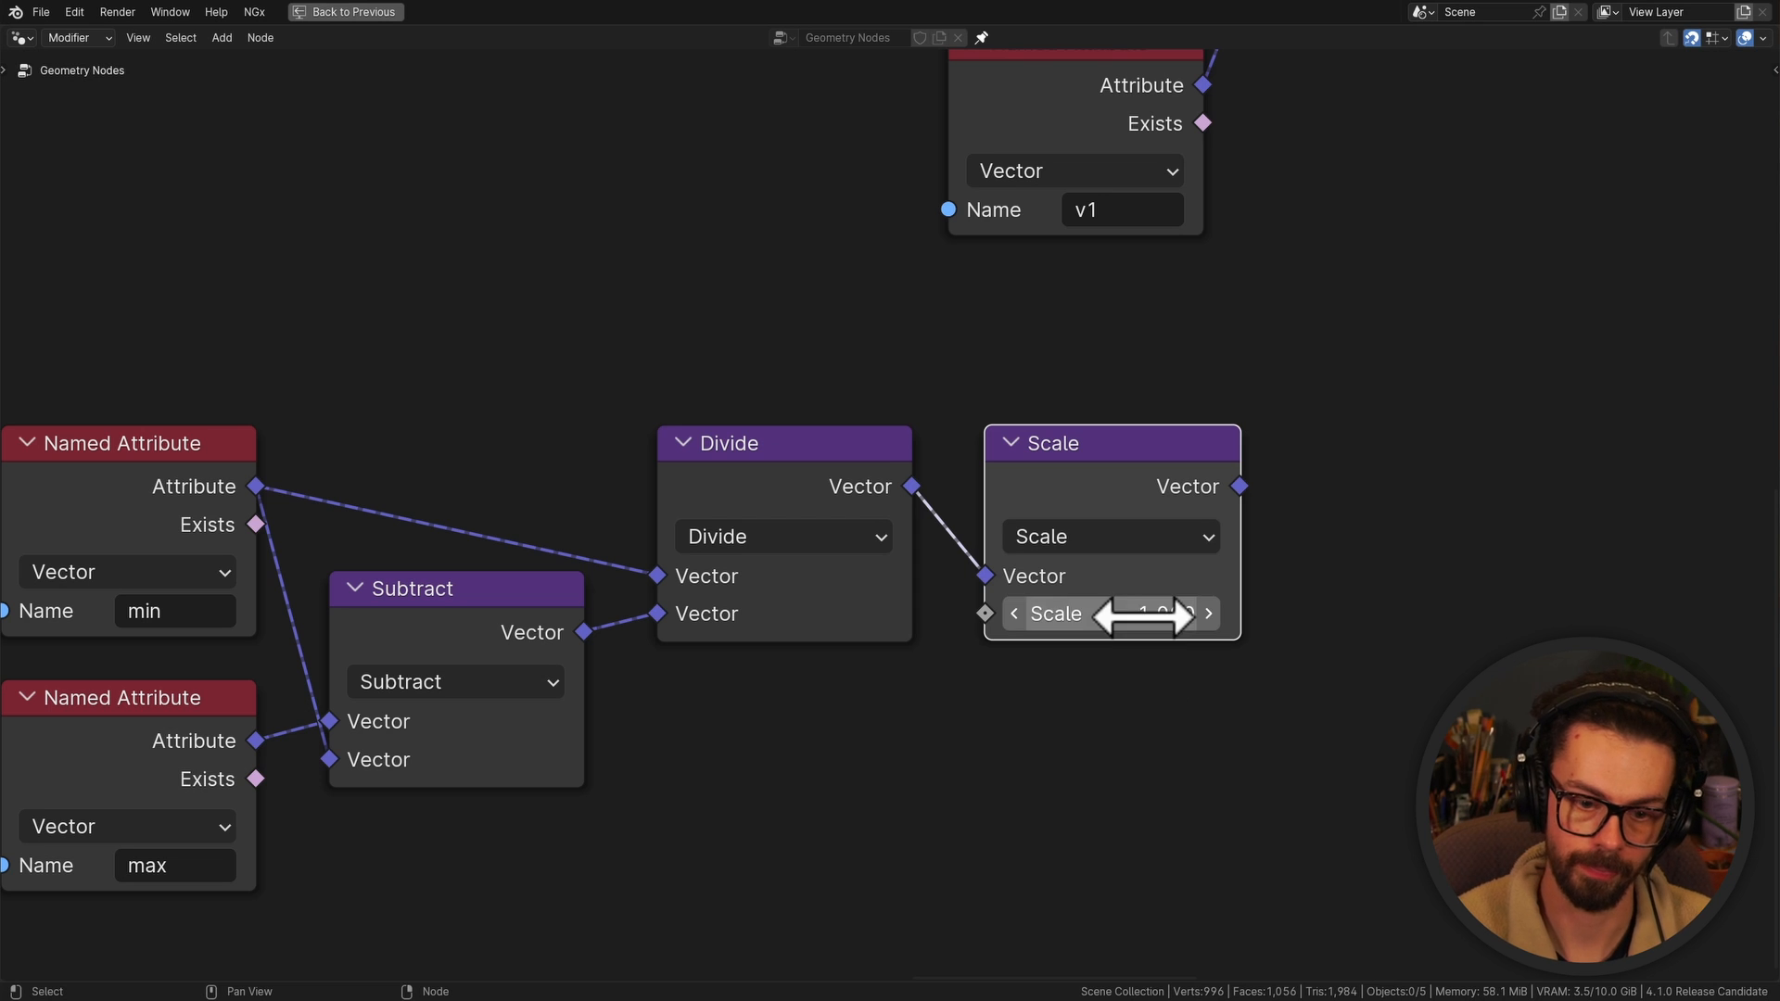
Add a Separate XYZ node fed by the Scale node's vector output
scroll(1150, 348, down, 2)
middle_drag(1173, 450, 1120, 640)
drag(1136, 679, 1240, 669)
text(sep)
key(Return)
click(1215, 674)
Restore the full workspace layout, shift the Mix and v0/v1 nodes aside, and delete the 0.500 Value node
scroll(1217, 674, down, 2)
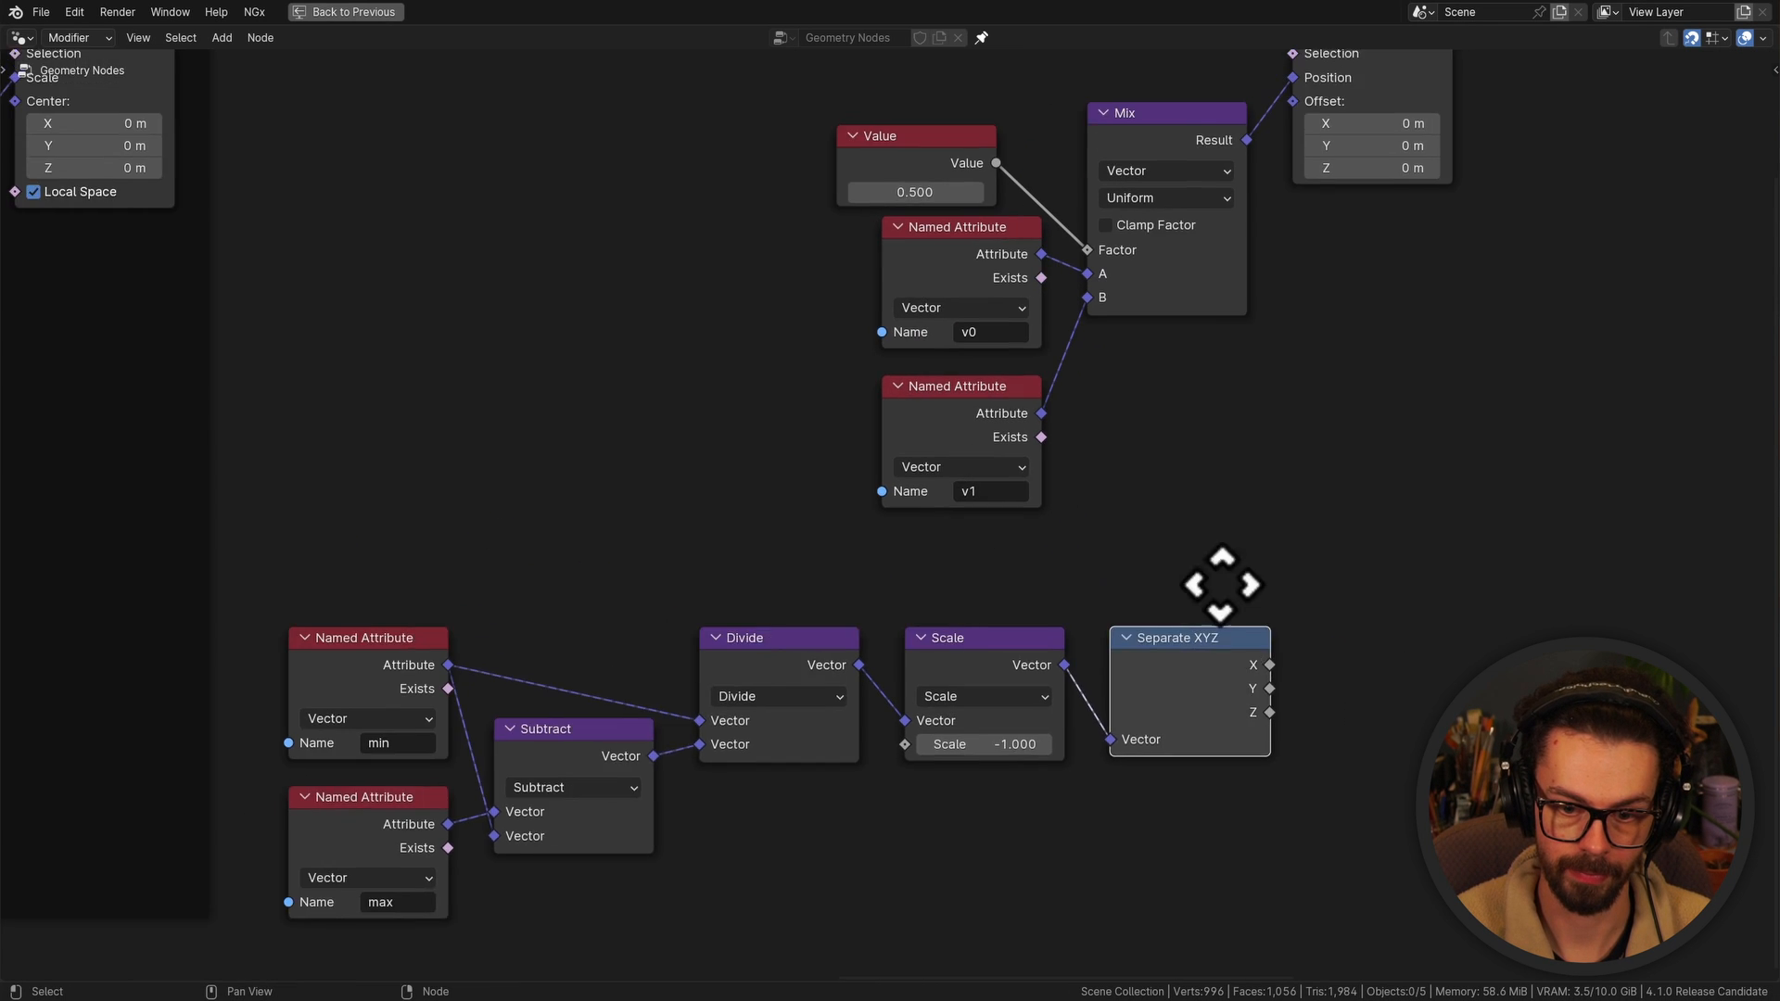
middle_drag(1220, 584, 1216, 708)
key(ctrl+space)
middle_drag(1335, 822, 982, 699)
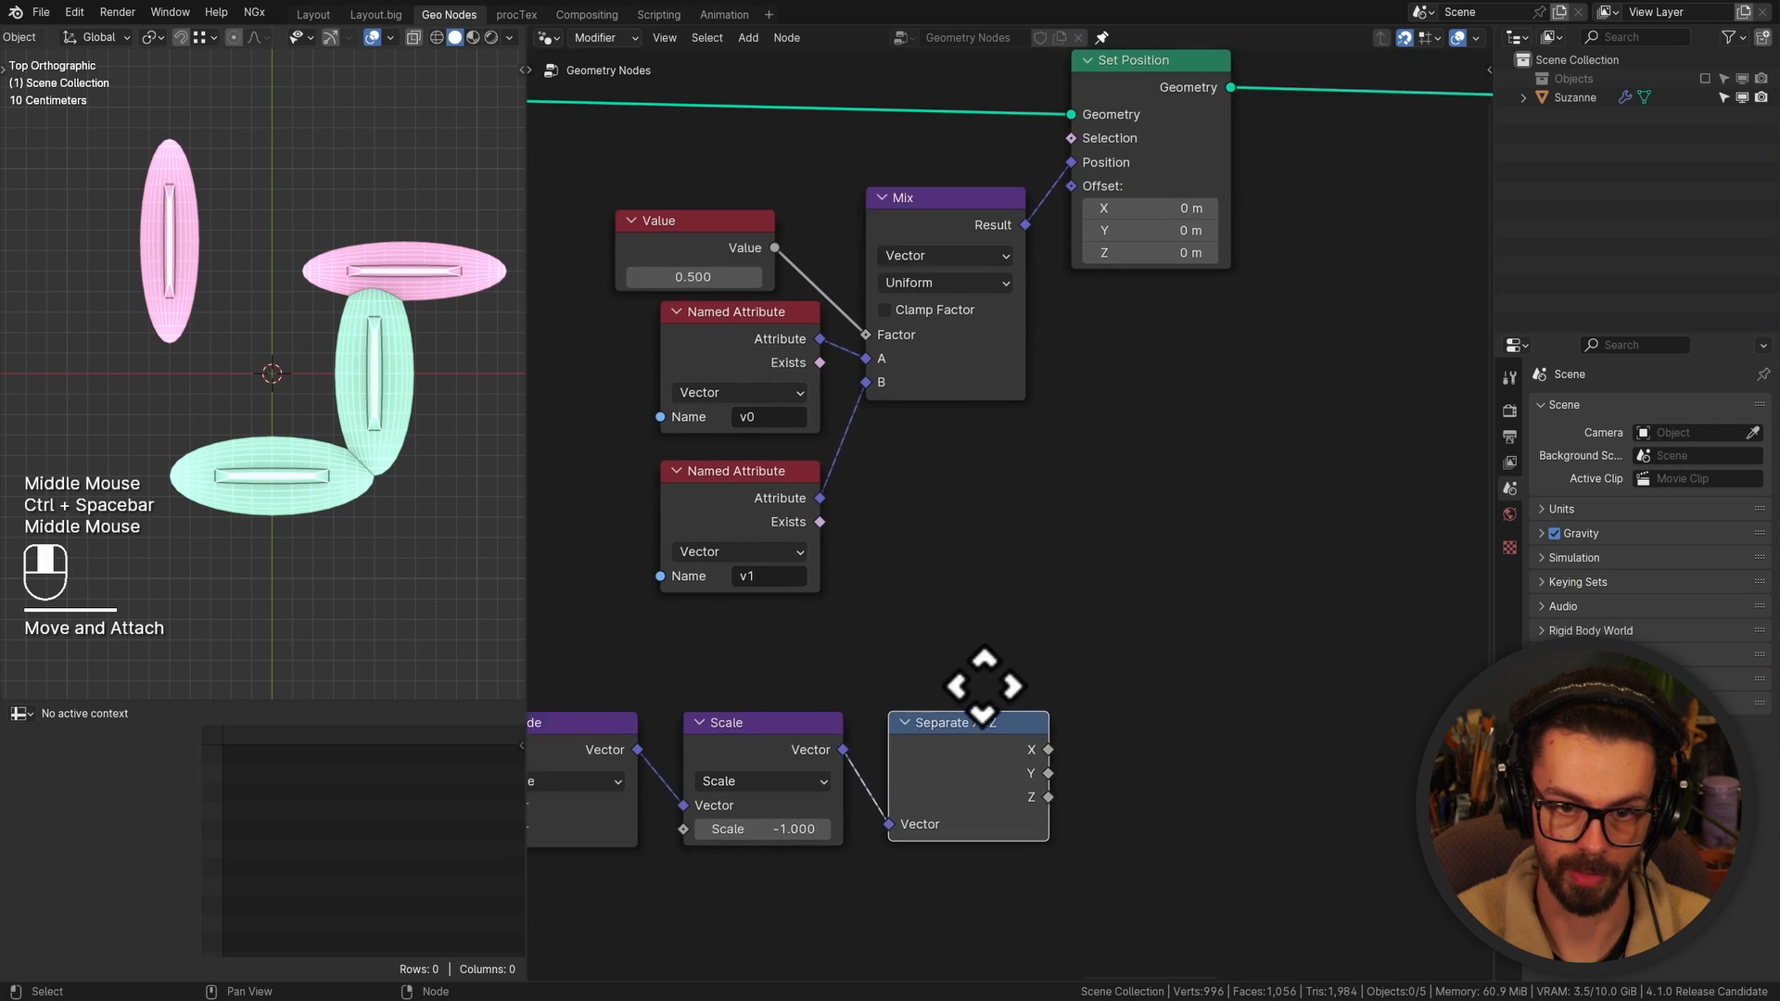
middle_drag(1048, 760, 1089, 802)
drag(1289, 628, 603, 147)
key(g)
click(966, 295)
key(x)
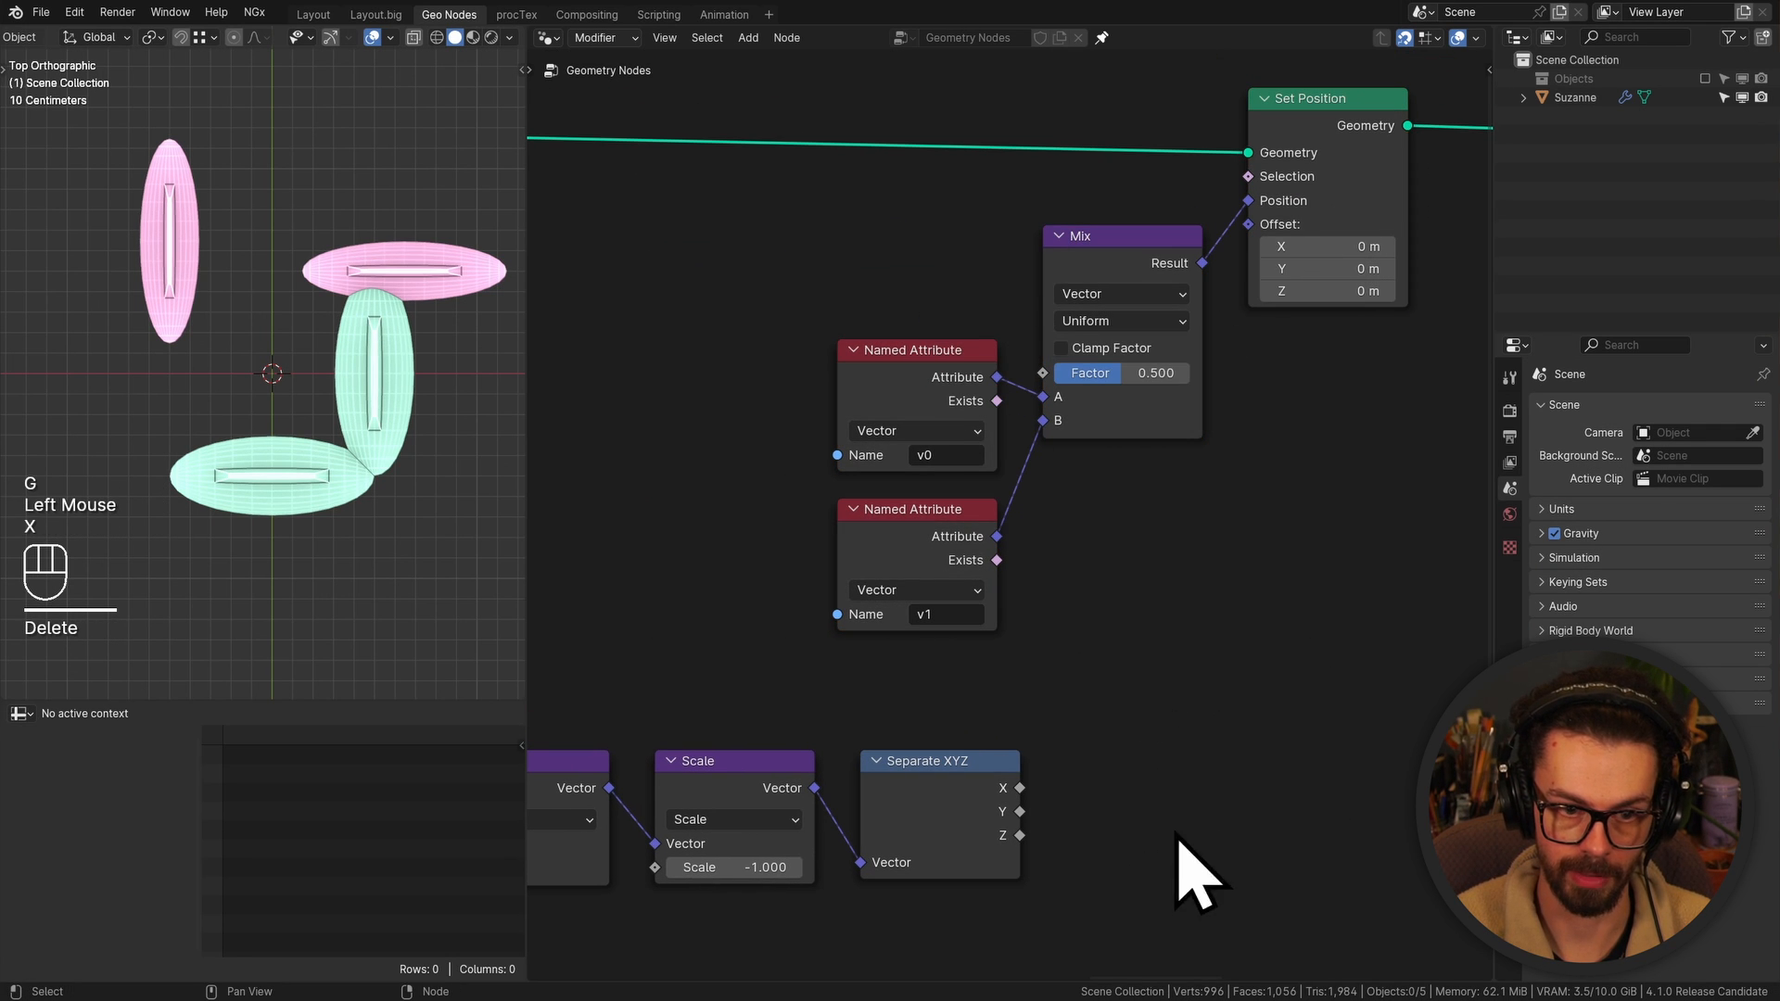
Connect the Z output of Separate XYZ to the Mix factor, tidy the position nodes and save the file
drag(1020, 836, 1059, 380)
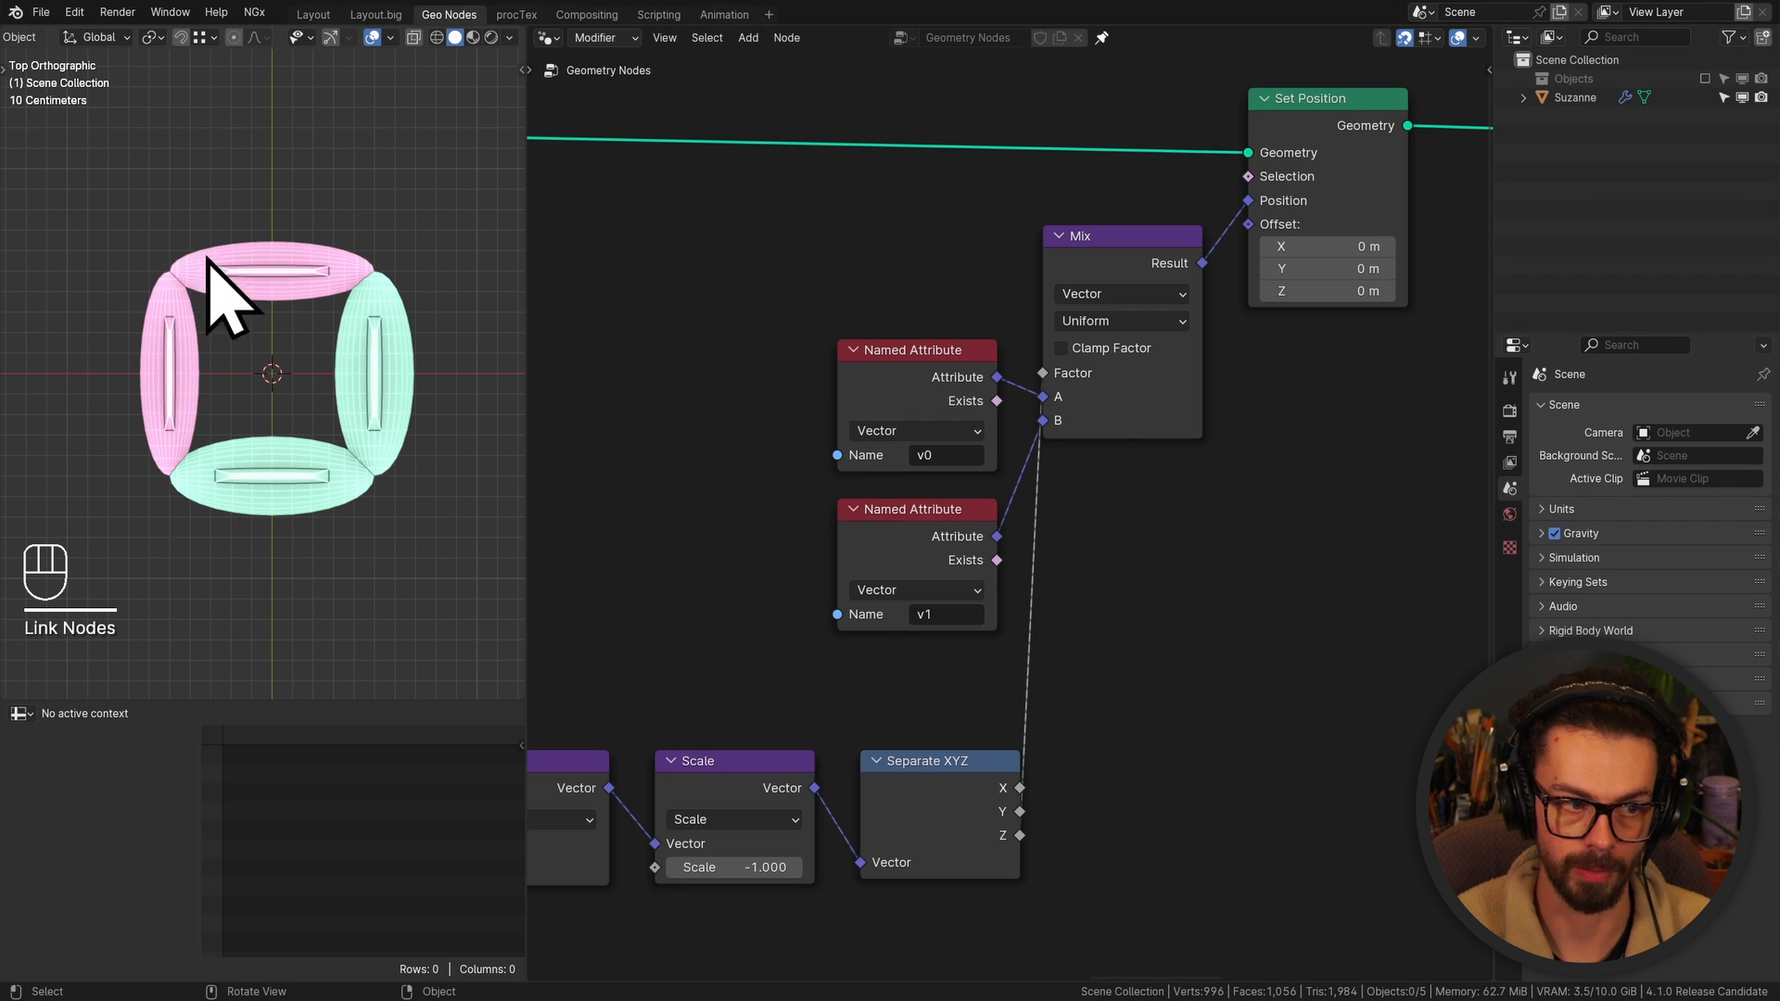
scroll(881, 455, down, 2)
shift+middle_drag(968, 428, 914, 517)
drag(783, 246, 1212, 684)
key(g)
click(1266, 691)
key(ctrl+s)
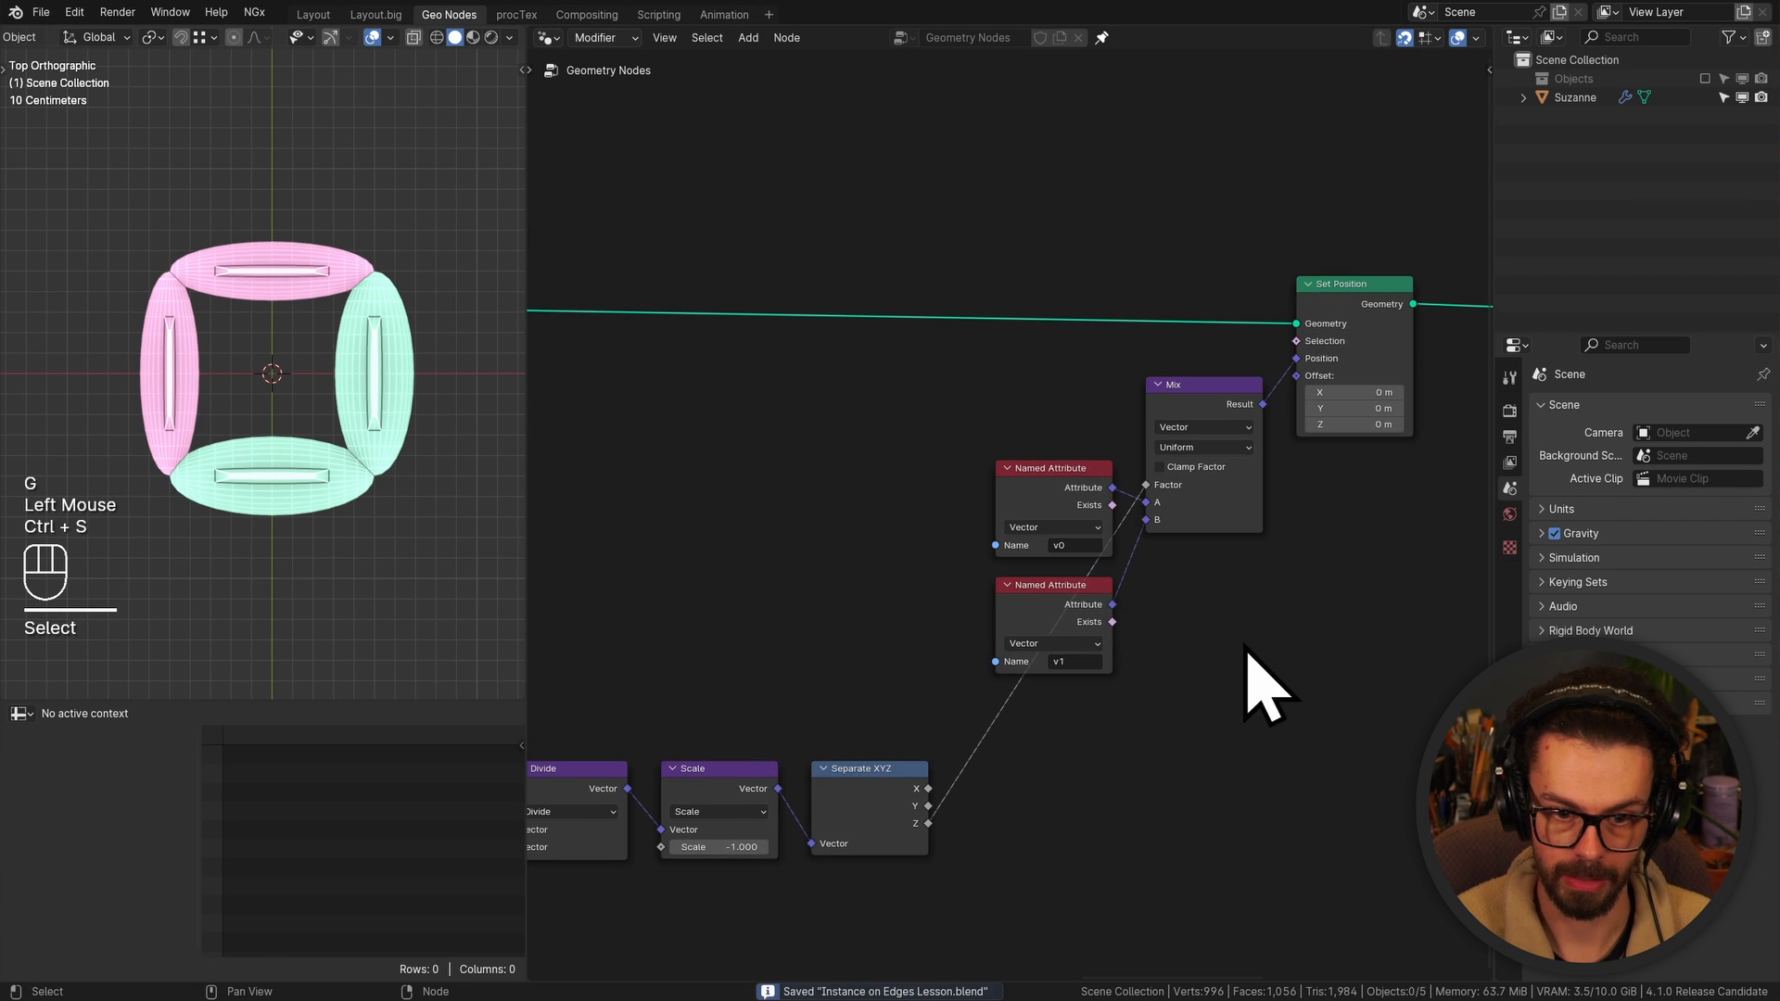
Enable the Objects collection and move both source spheres along X, clear of the instances, in a maximized viewport
click(1704, 80)
scroll(282, 402, down, 2)
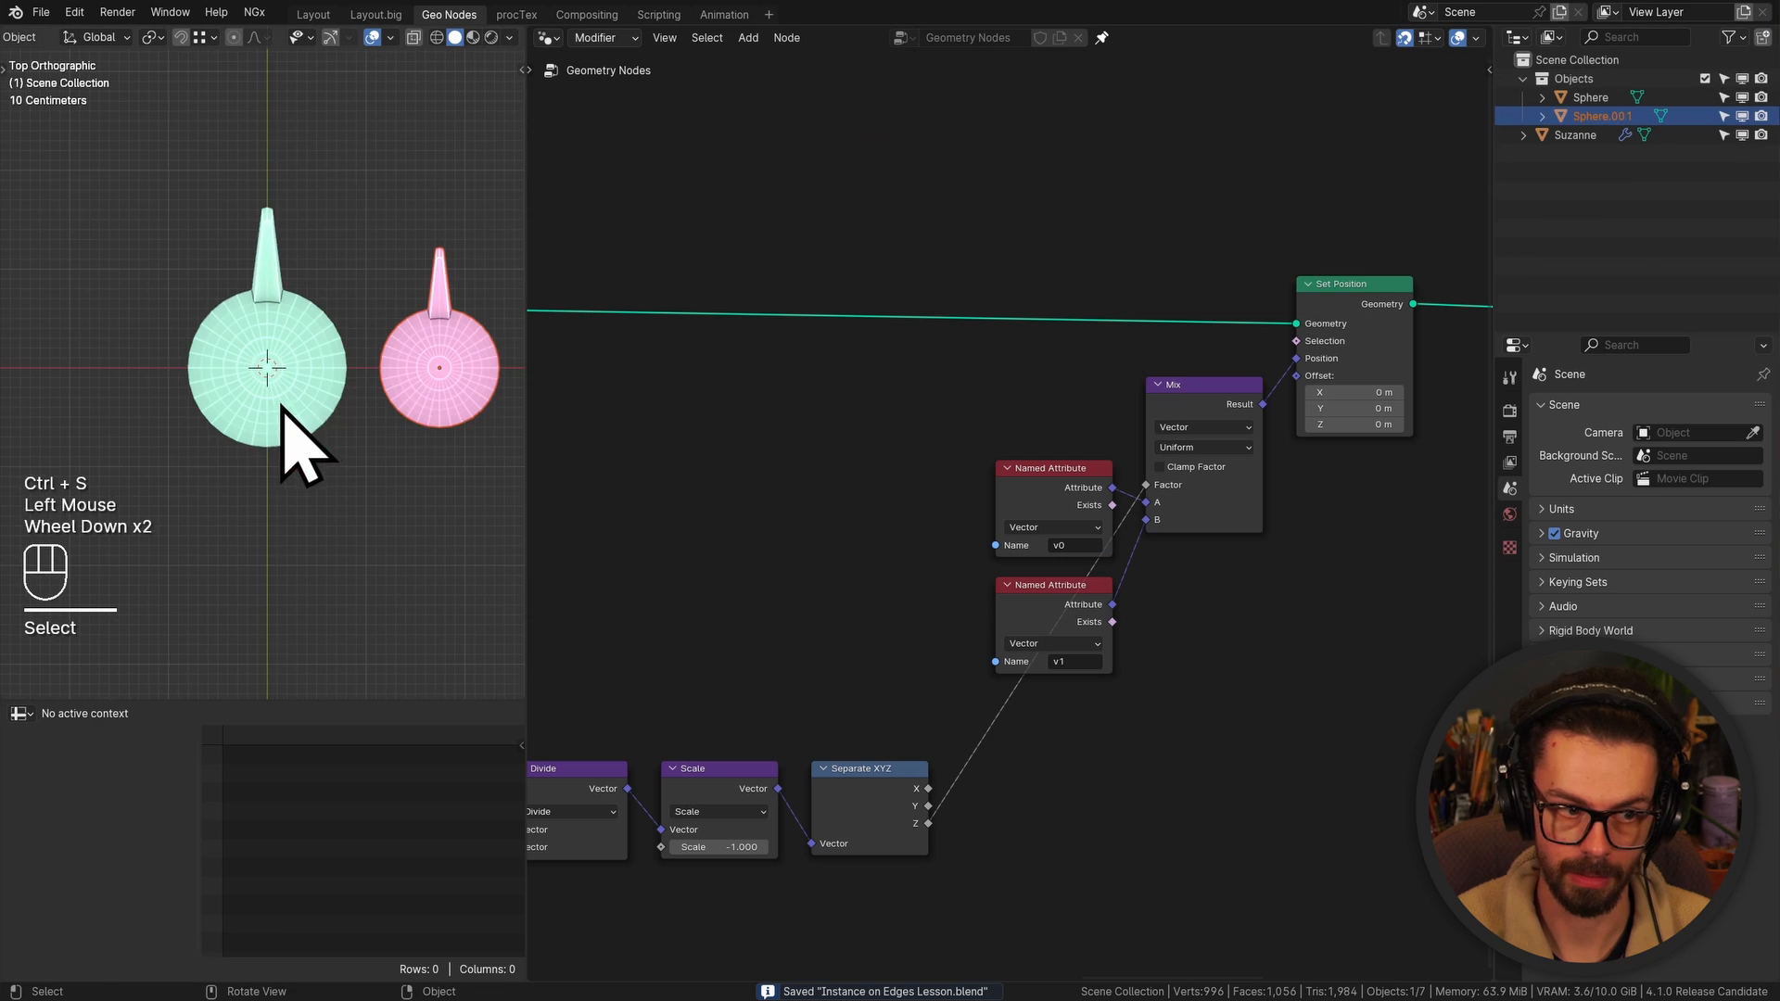
click(297, 388)
shift+click(477, 386)
key(g)
click(381, 472)
key(ctrl+space)
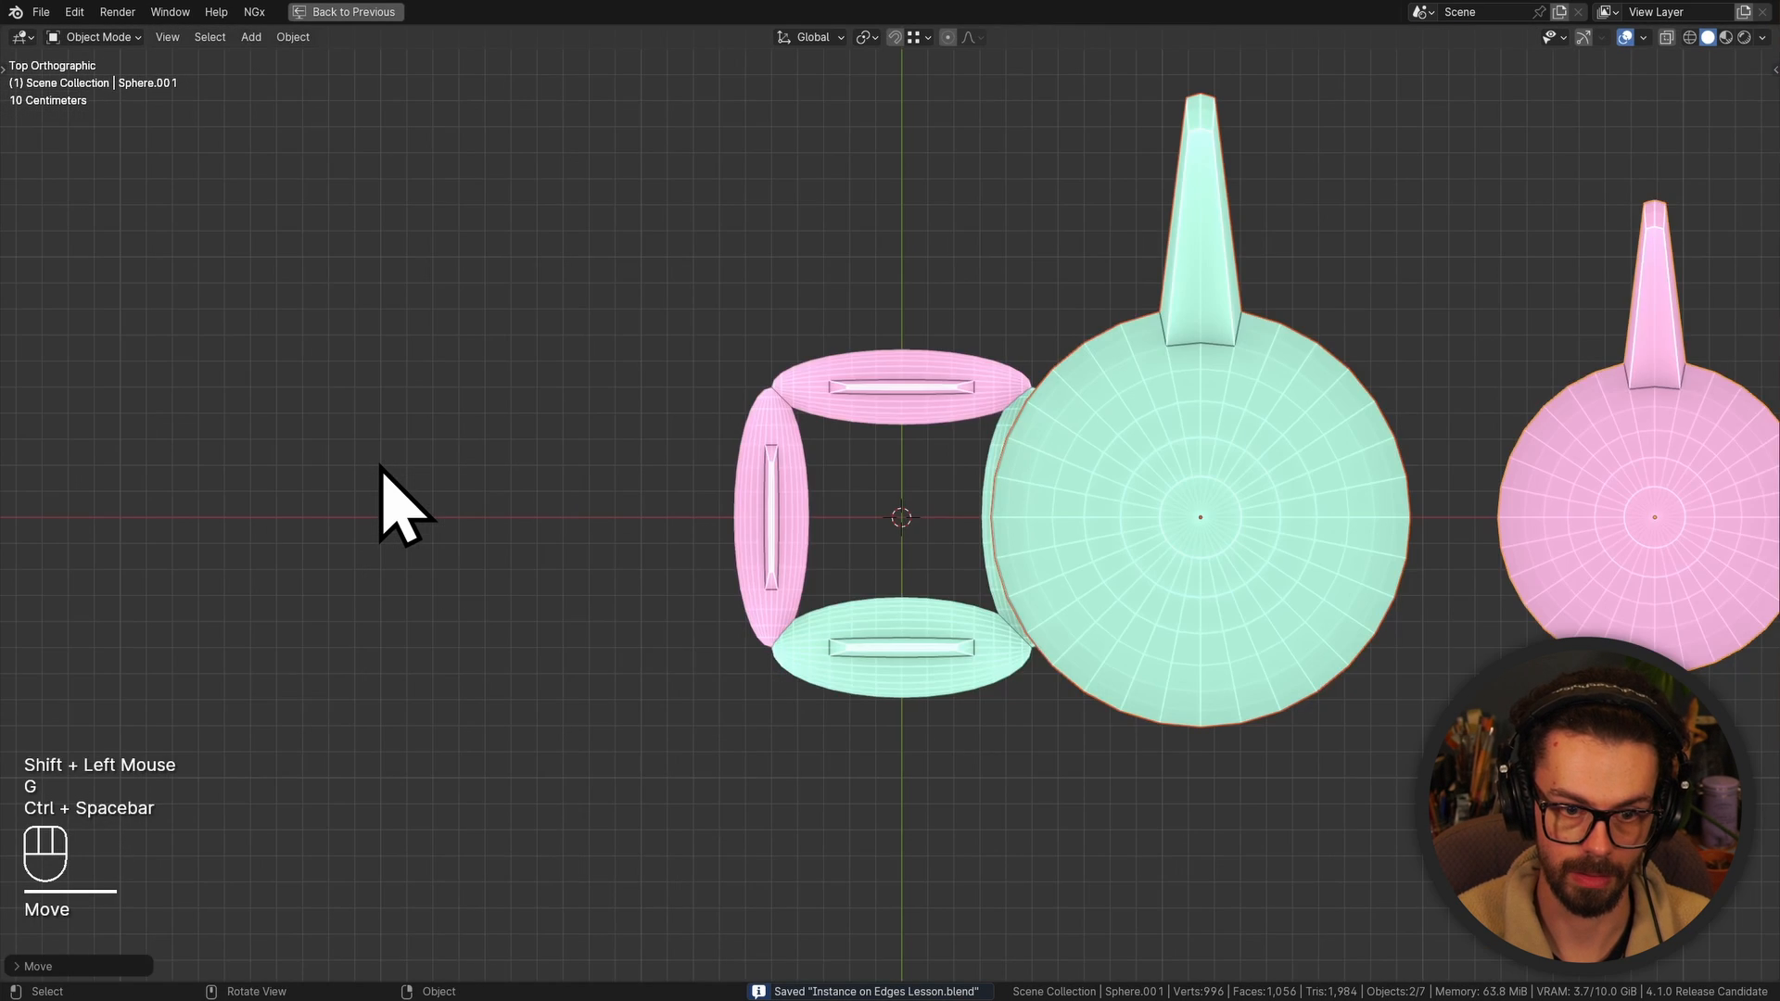
scroll(381, 472, down, 2)
middle_drag(381, 473, 753, 394)
shift+middle_drag(753, 394, 567, 415)
key(g)
key(x)
click(1078, 465)
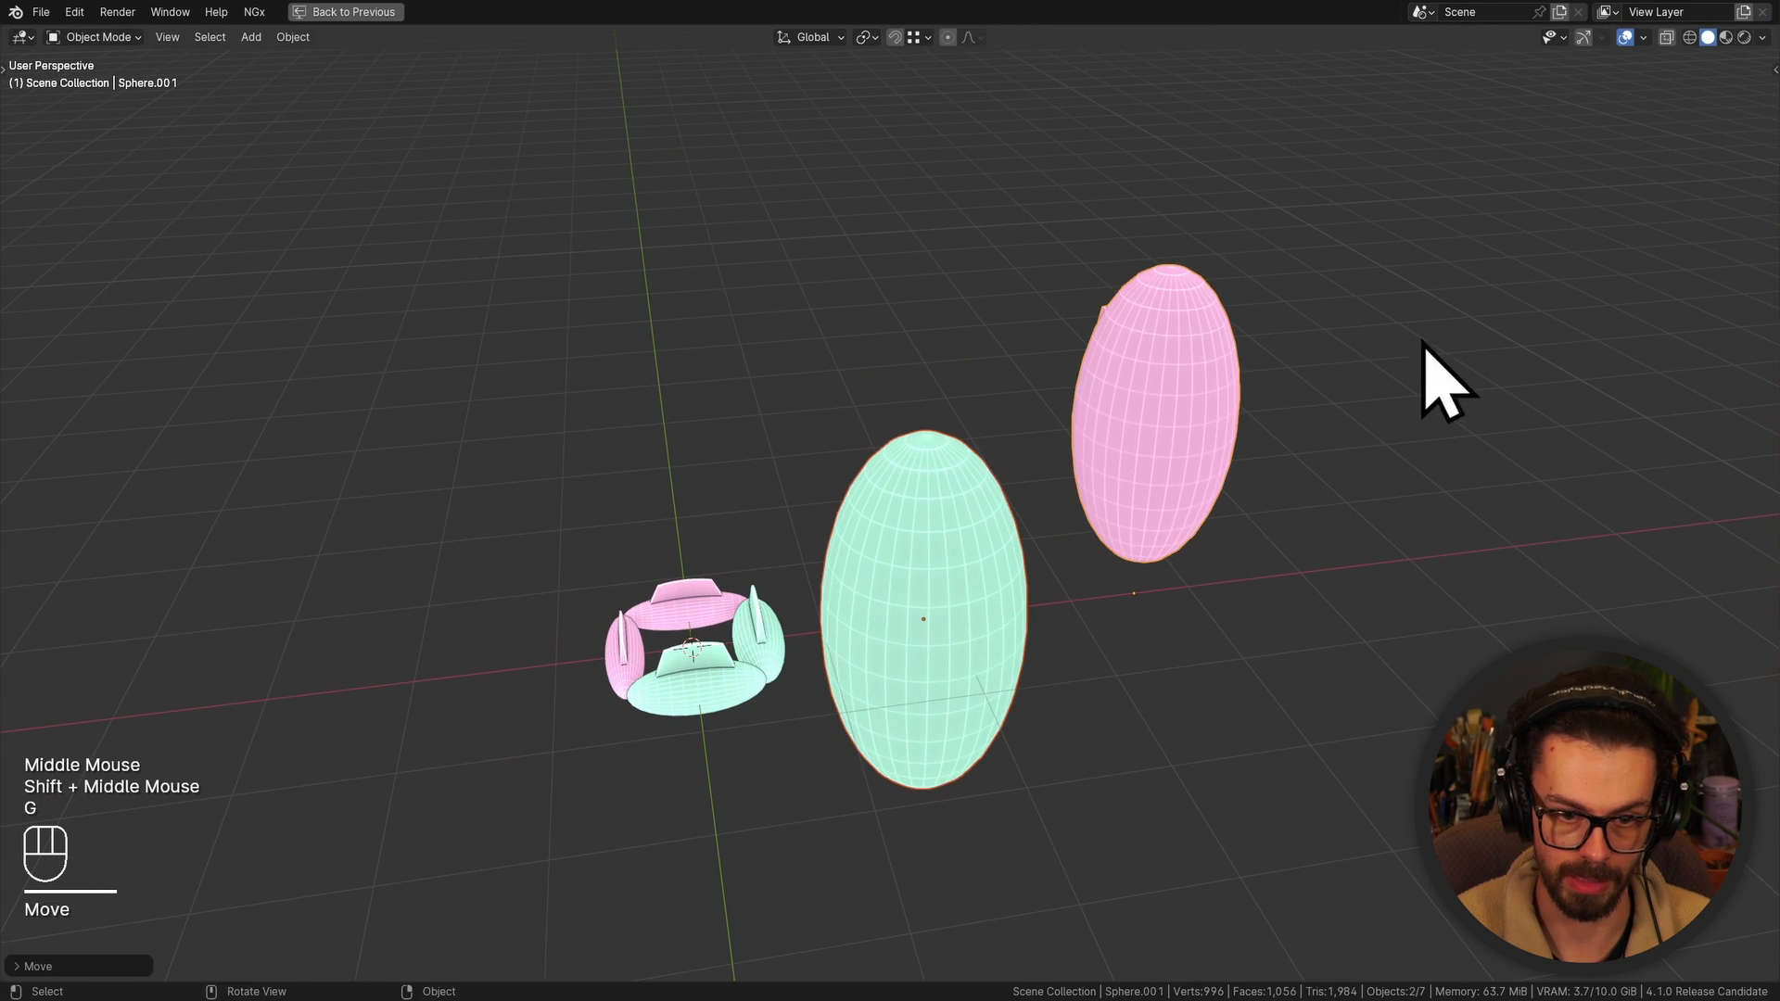
Scale both source spheres down and apply their scale
key(s)
click(1170, 450)
key(ctrl+a)
click(1176, 676)
Try moving the green source sphere's whole mesh along Z and freely, away from its origin, in Edit Mode
scroll(1116, 680, up, 2)
middle_drag(1117, 679, 1150, 696)
click(1242, 595)
key(Tab)
key(a)
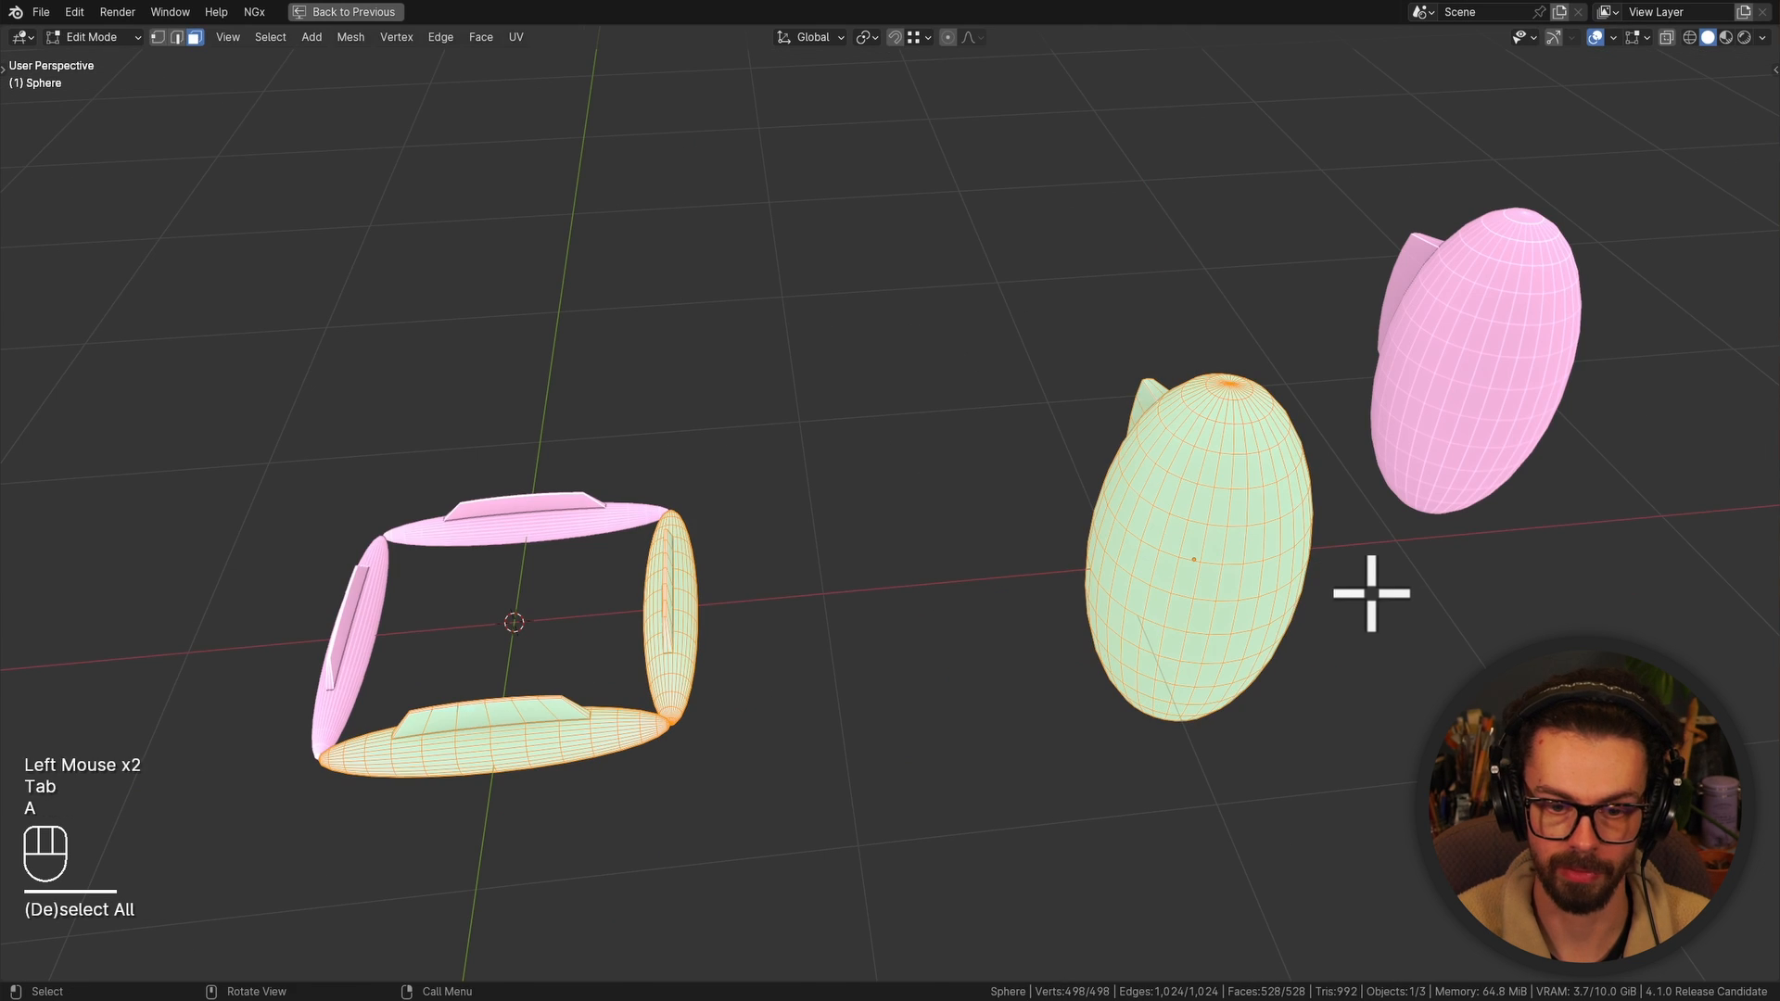
key(g)
key(z)
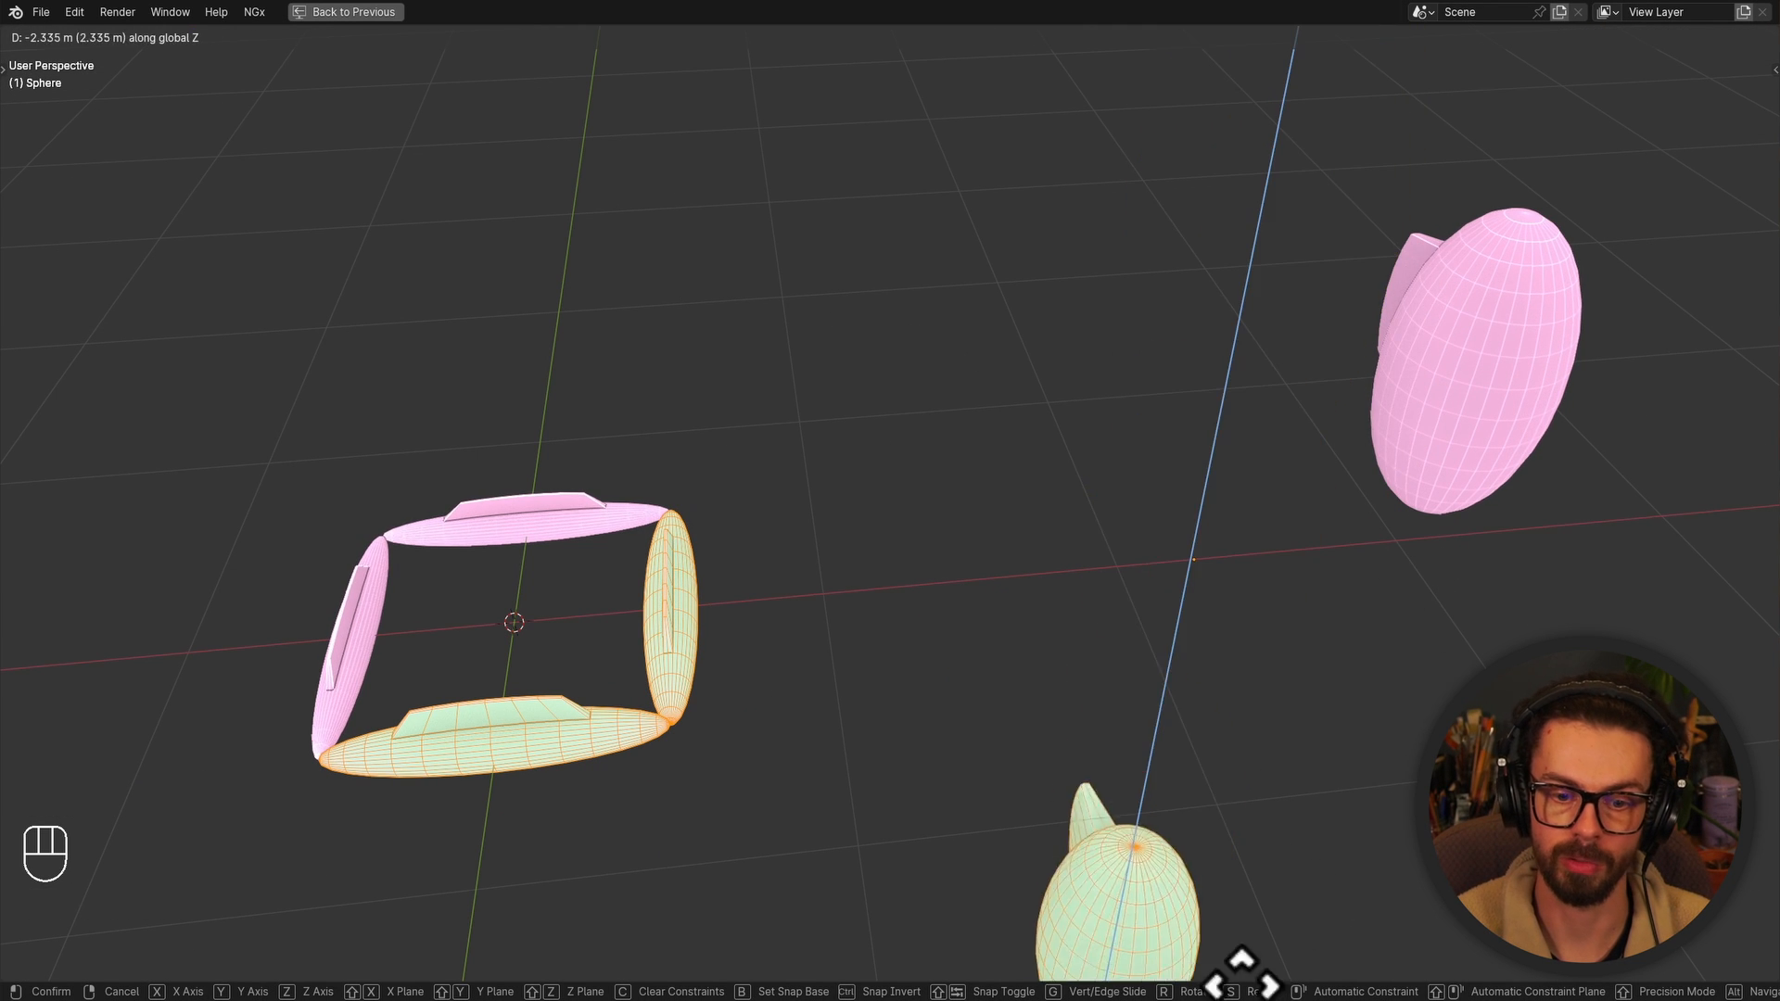
click(1222, 566)
key(g)
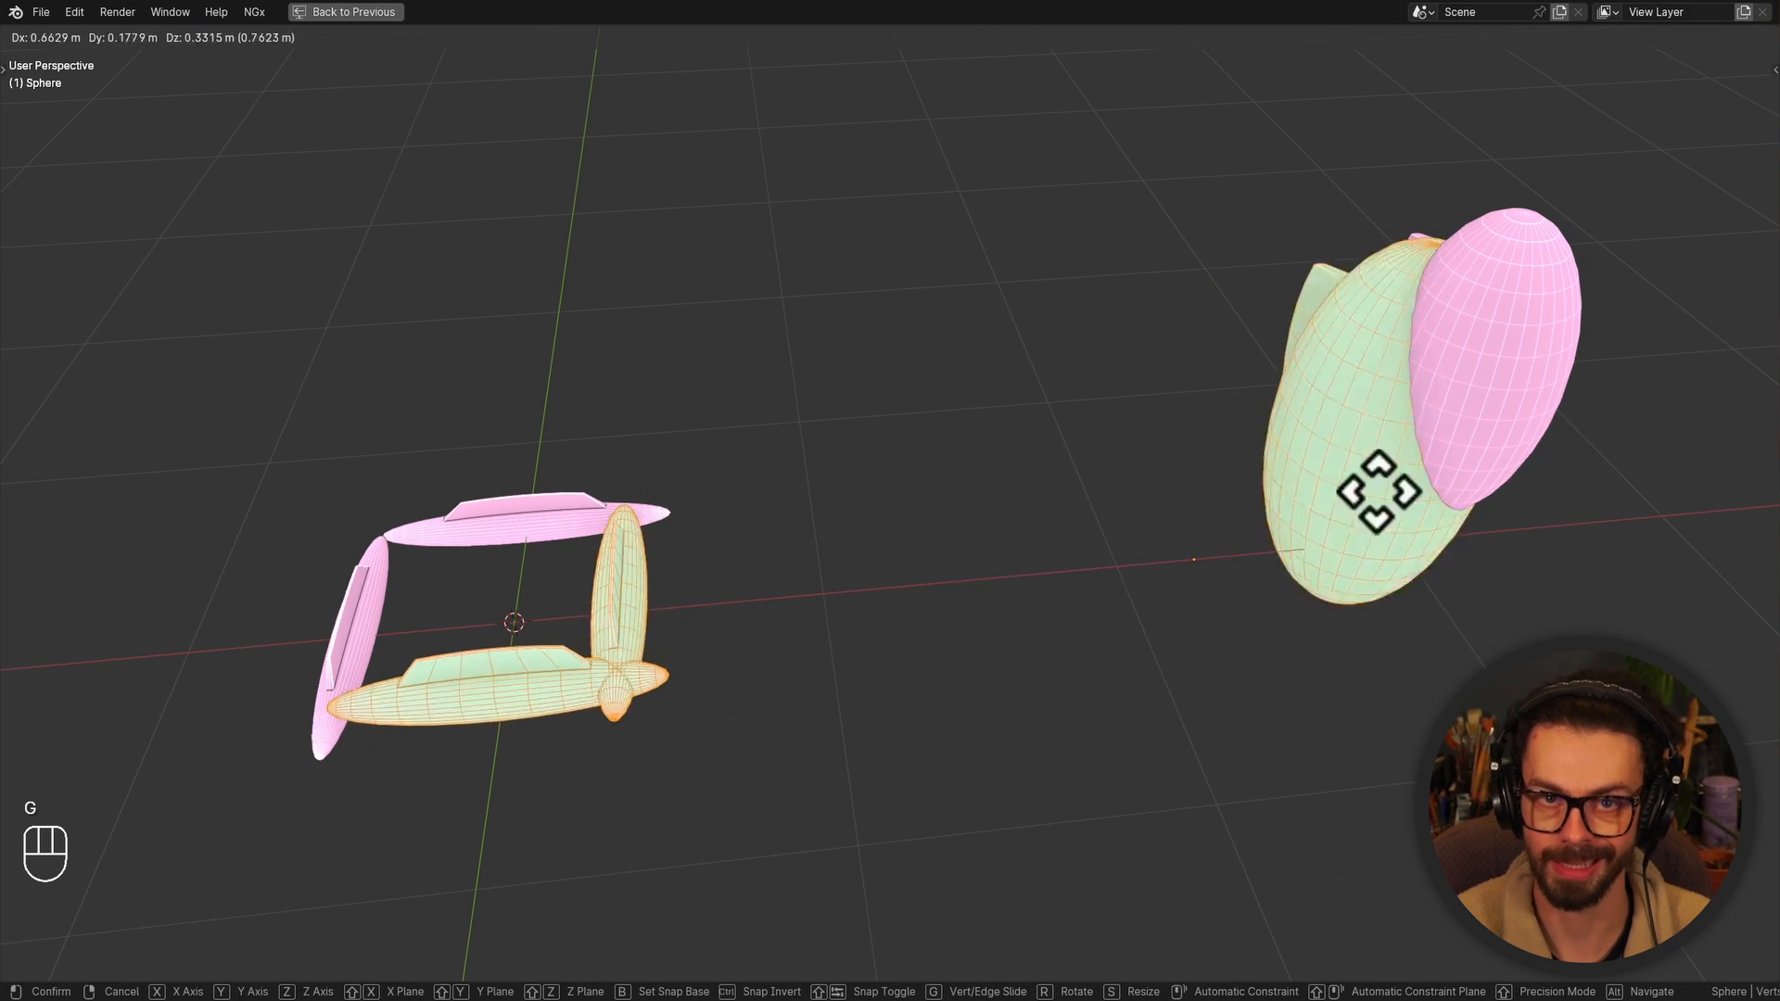
right_click(1295, 600)
key(g)
key(z)
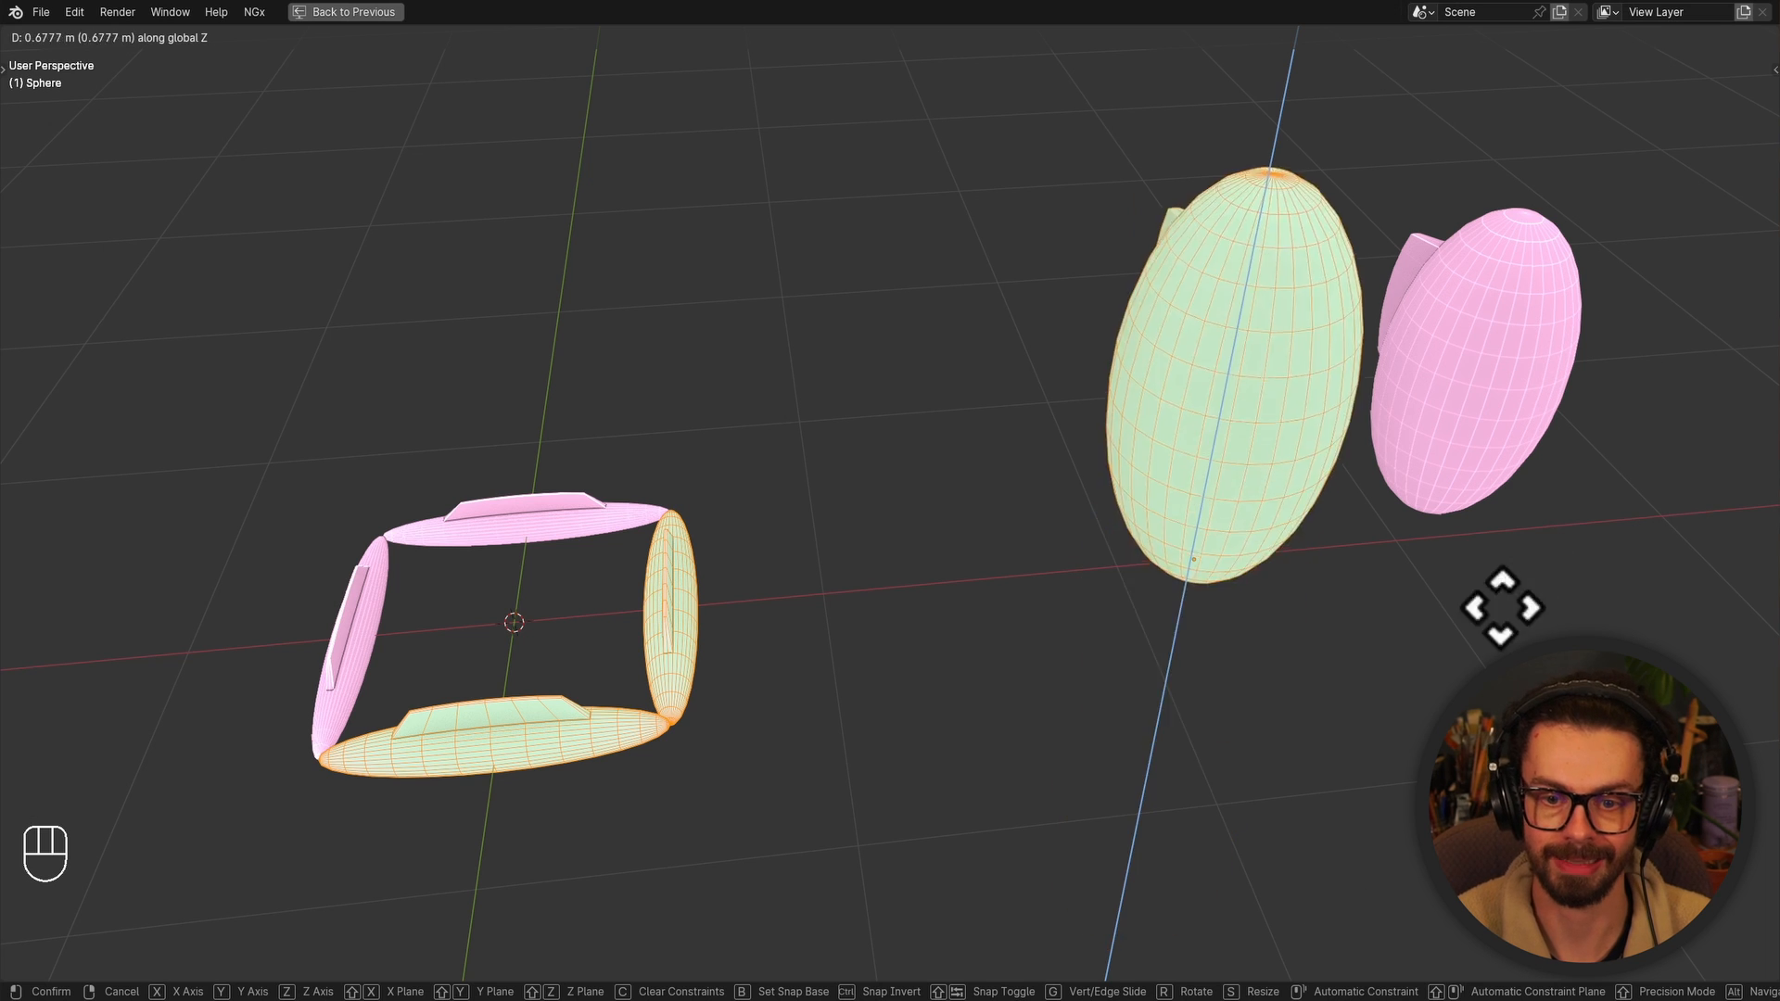
right_click(1382, 829)
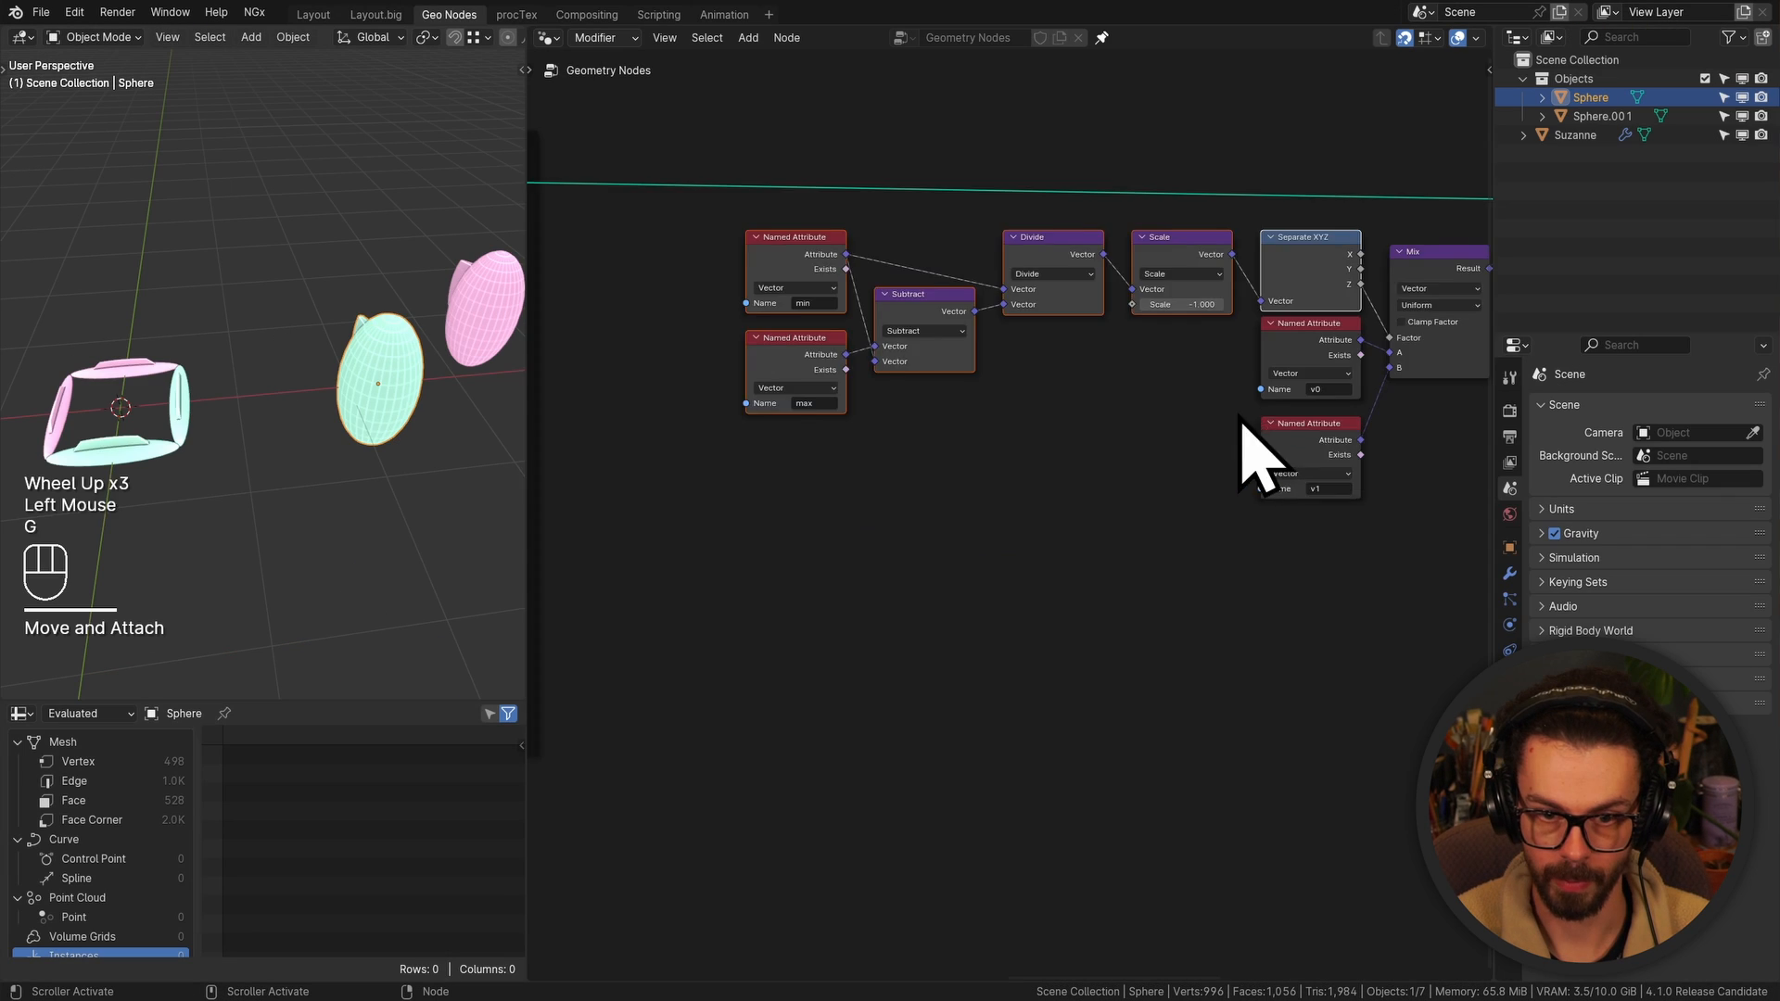
Enclose the min/max, Scale, Separate XYZ, v0/v1 and Mix nodes together with Set Position in one frame
click(1263, 457)
middle_drag(1263, 457, 1041, 644)
drag(636, 700, 1210, 360)
key(g)
click(1251, 369)
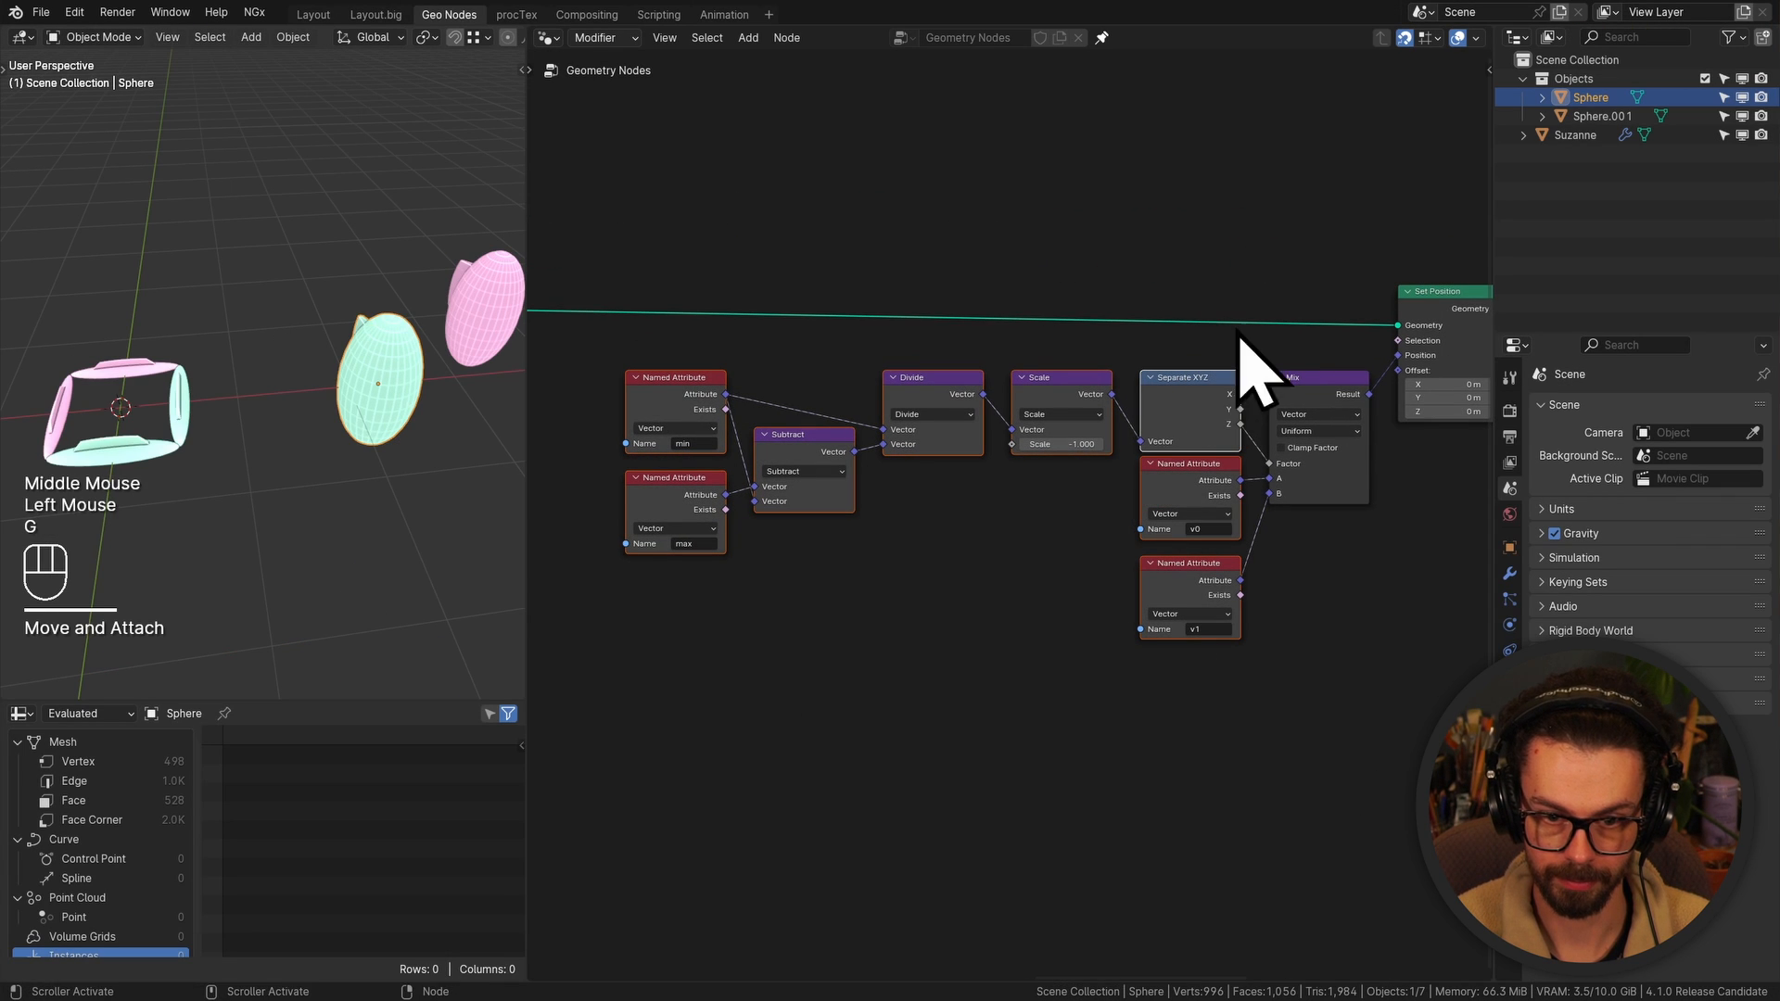
shift+drag(1243, 258, 1411, 494)
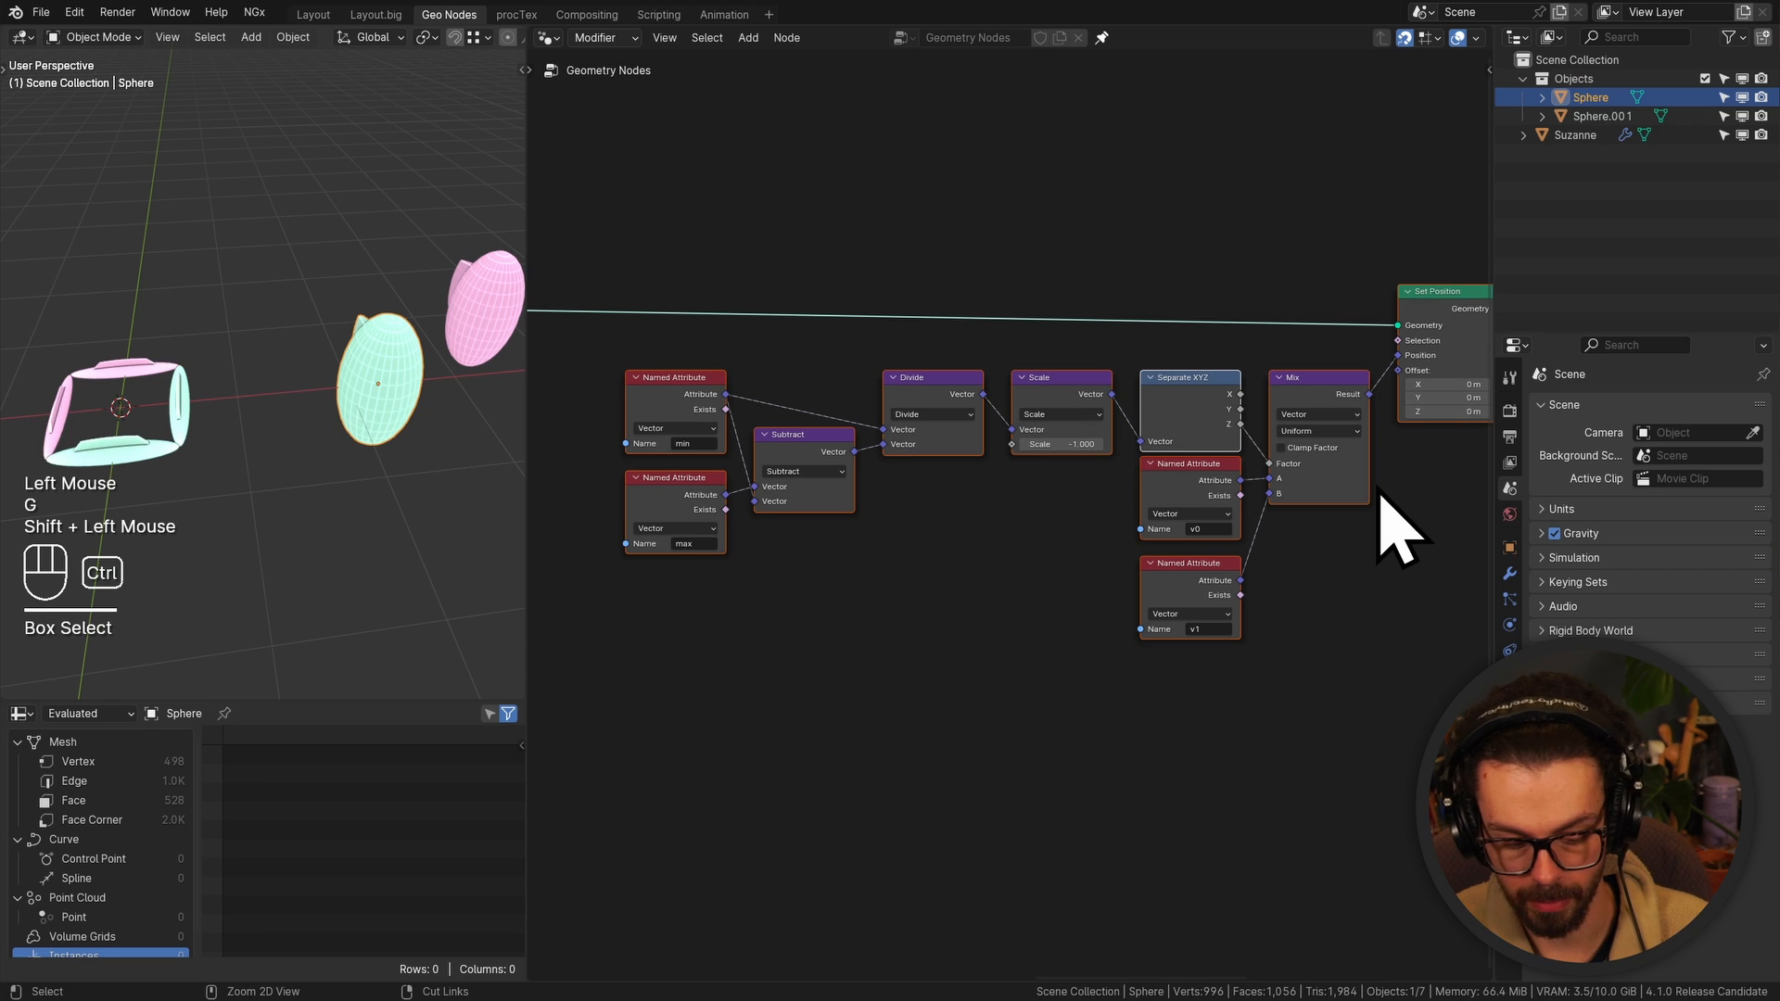
key(ctrl+j)
Reposition the new frame between the scale and rotation sections and label it TRANSLATION
click(1026, 656)
scroll(1026, 655, down, 1)
middle_drag(1026, 656, 1073, 623)
key(g)
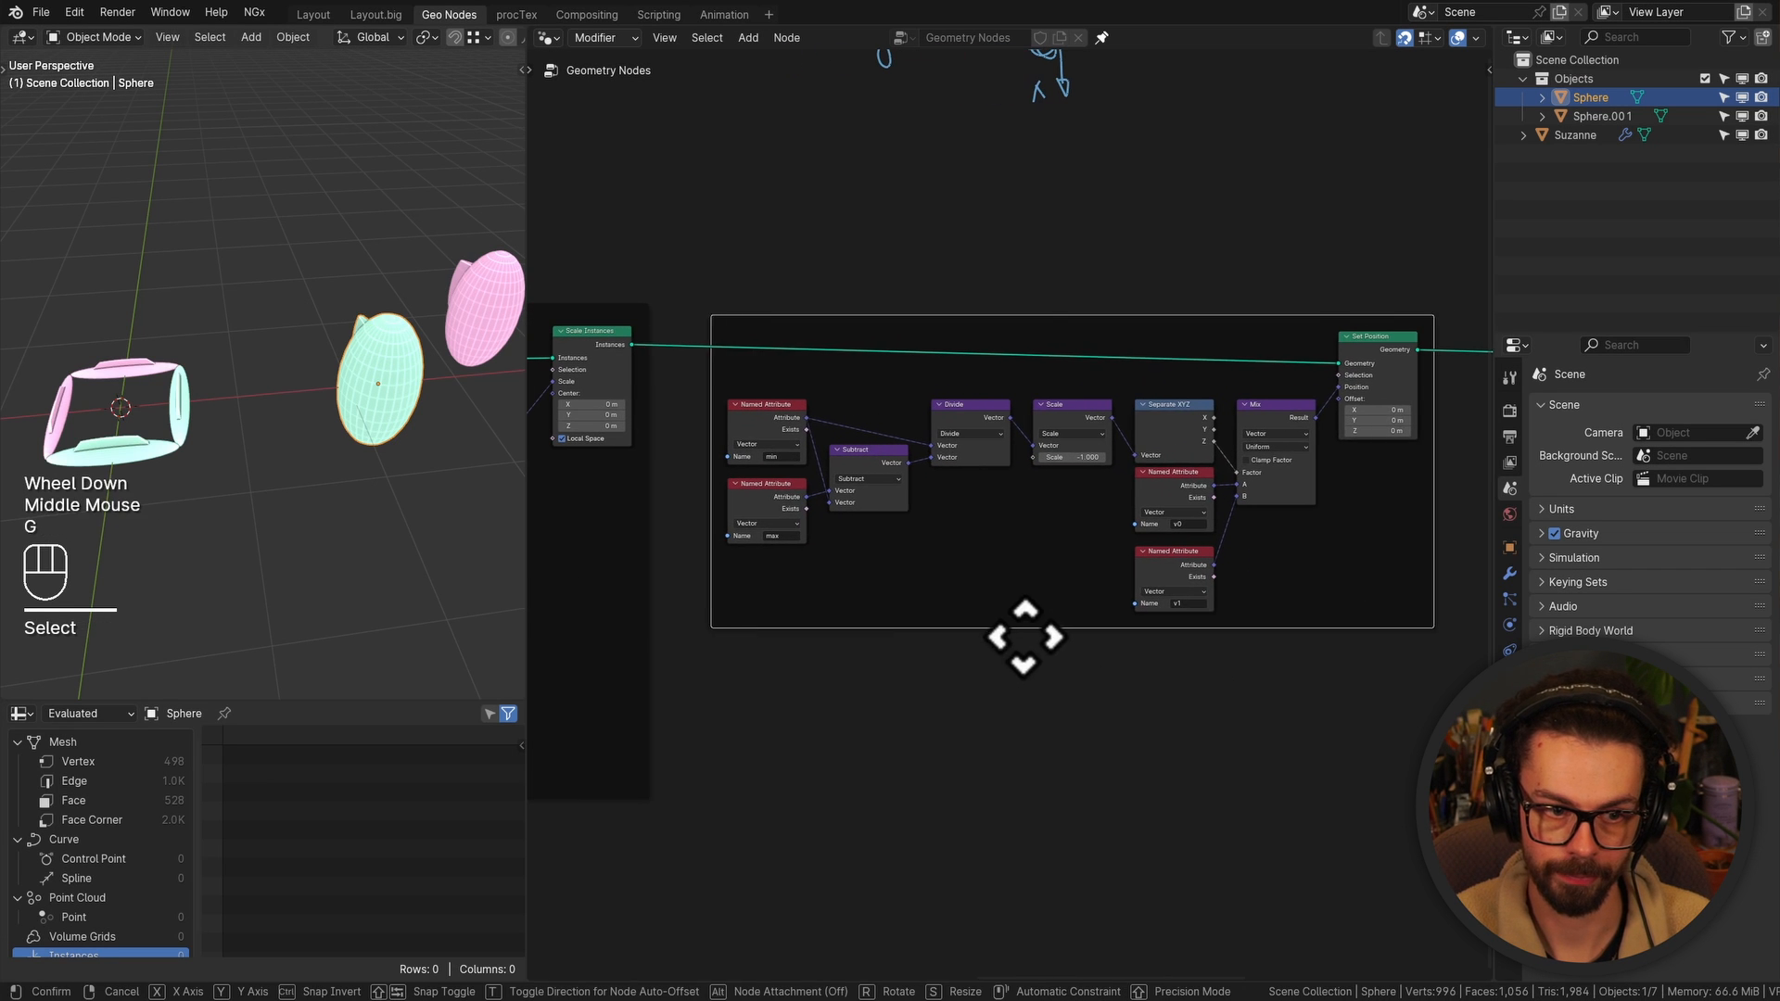
click(1012, 636)
click(1014, 630)
key(F2)
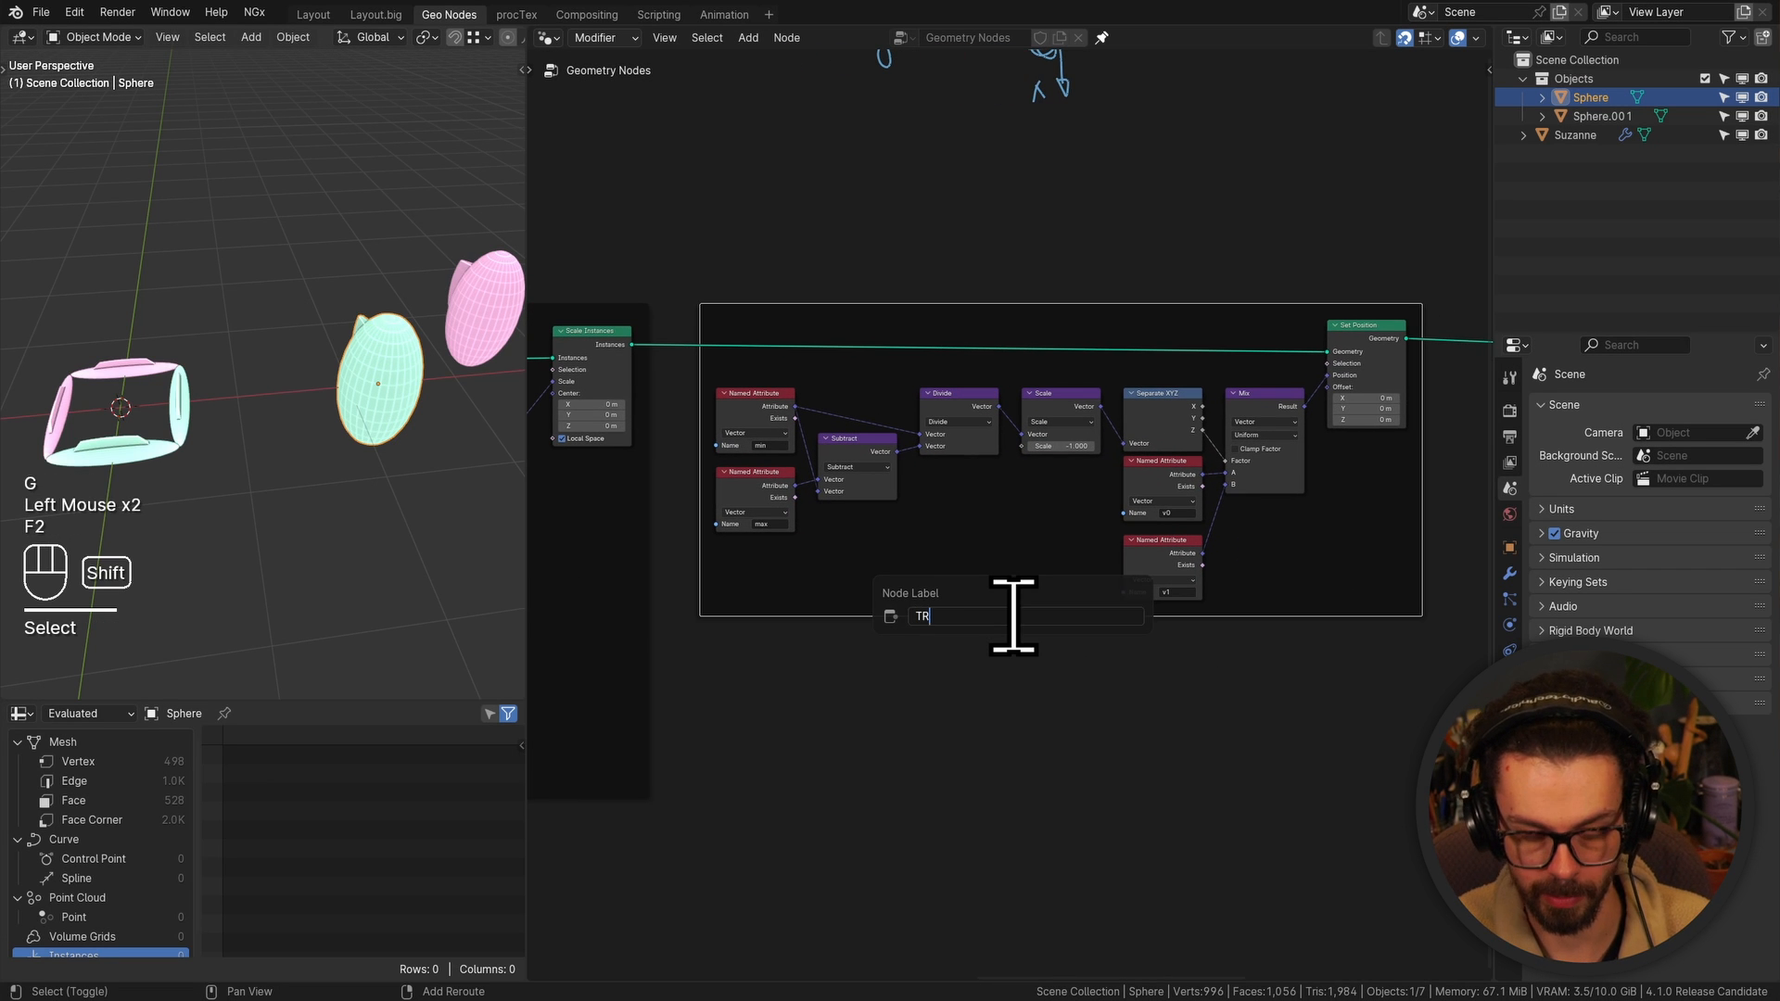
text(TRANSLATION)
key(Return)
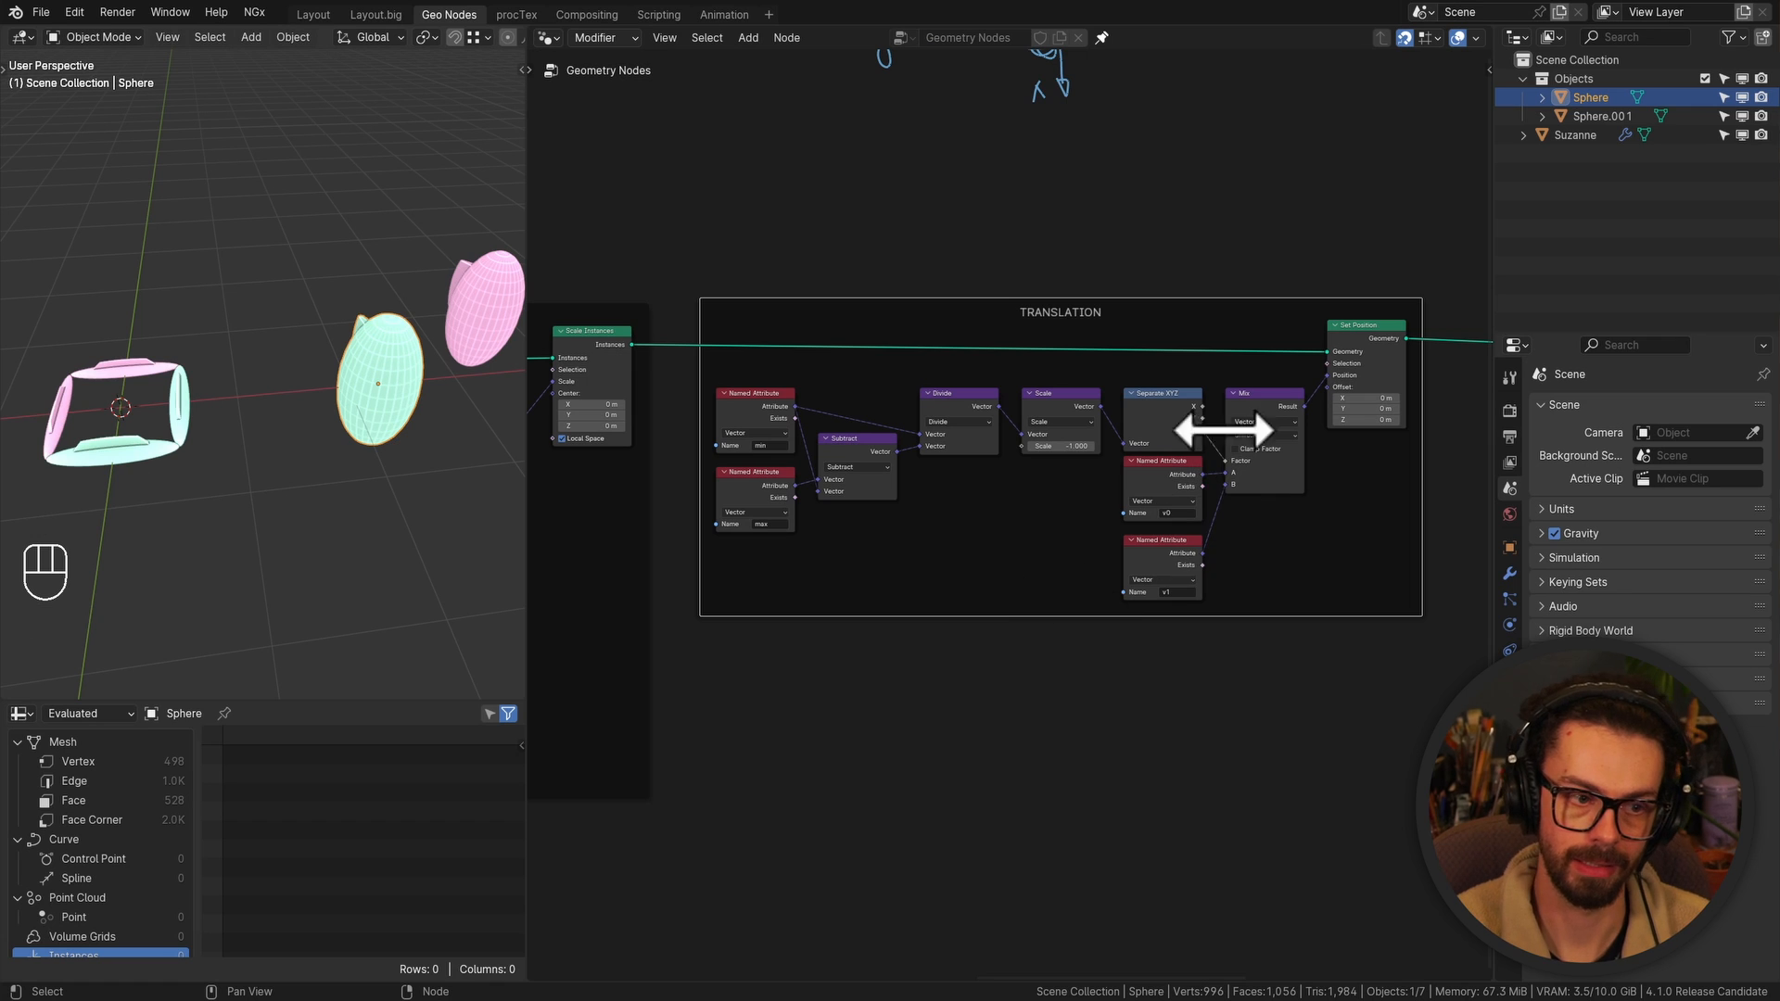
Review the ROTATION frame up to the Group Output and show the Instances domain in the spreadsheet
middle_drag(1372, 408, 981, 437)
middle_drag(1358, 358, 1061, 362)
scroll(1061, 362, down, 1)
click(1097, 363)
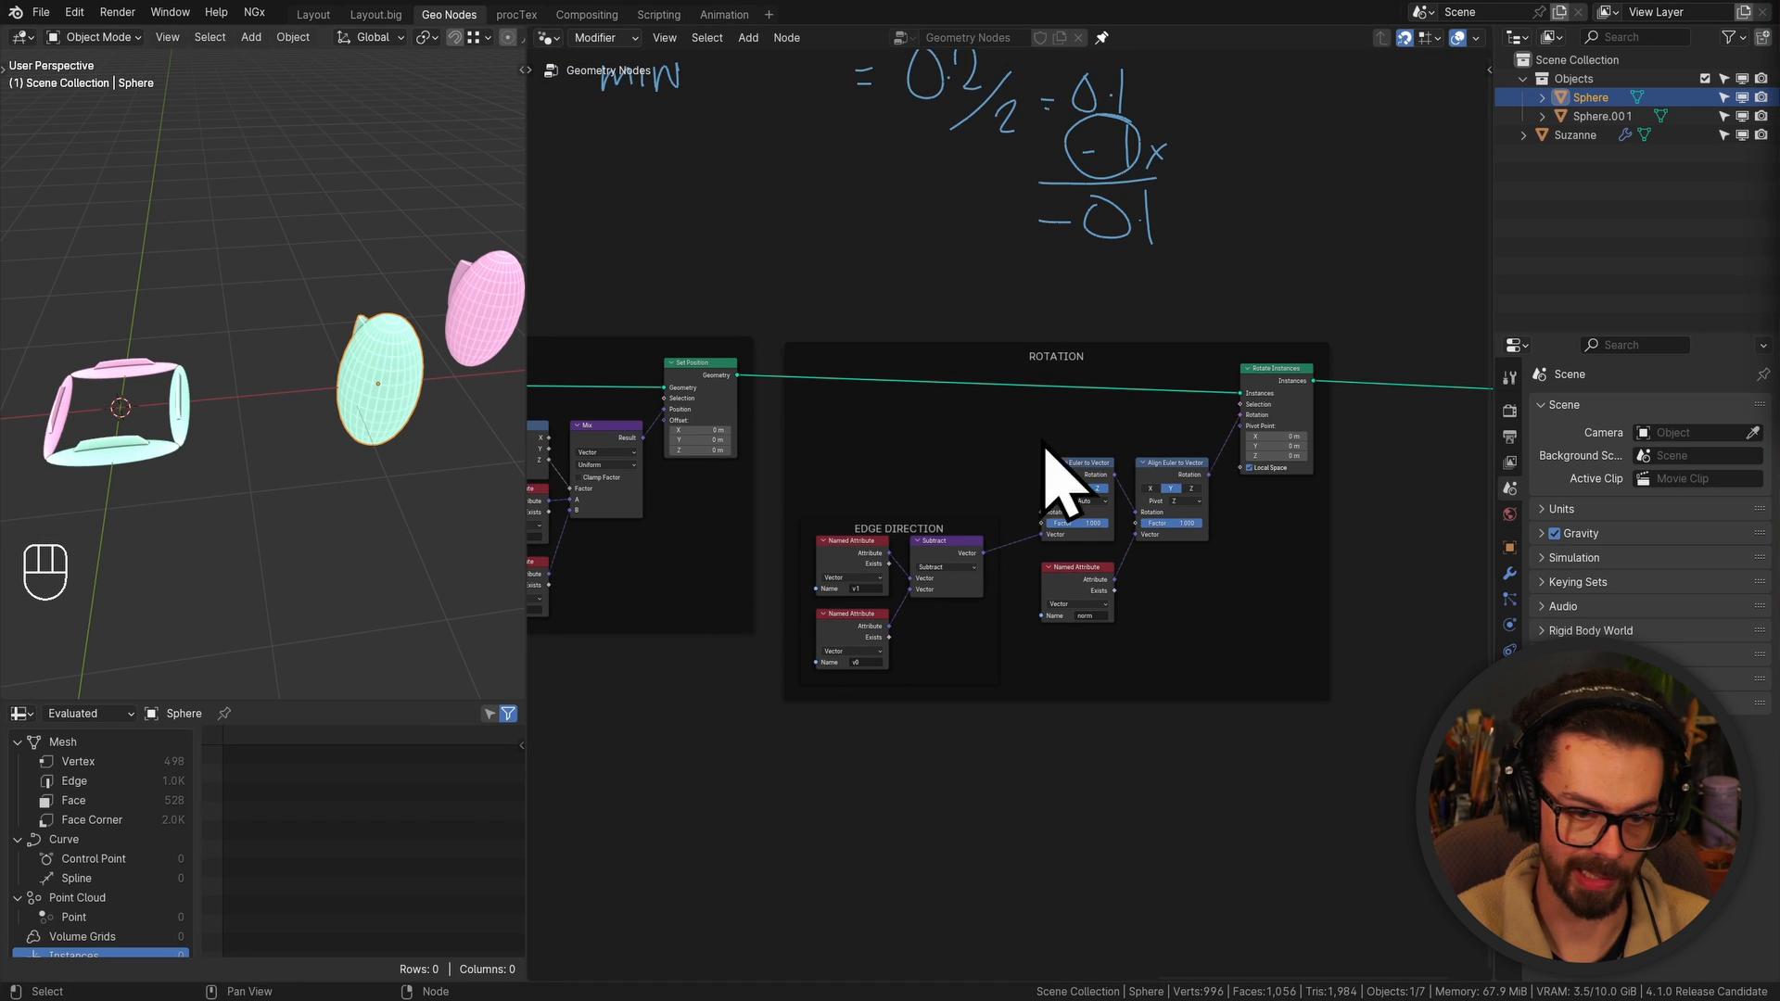
middle_drag(1399, 408, 1073, 426)
scroll(1075, 428, up, 1)
scroll(92, 923, down, 3)
click(120, 932)
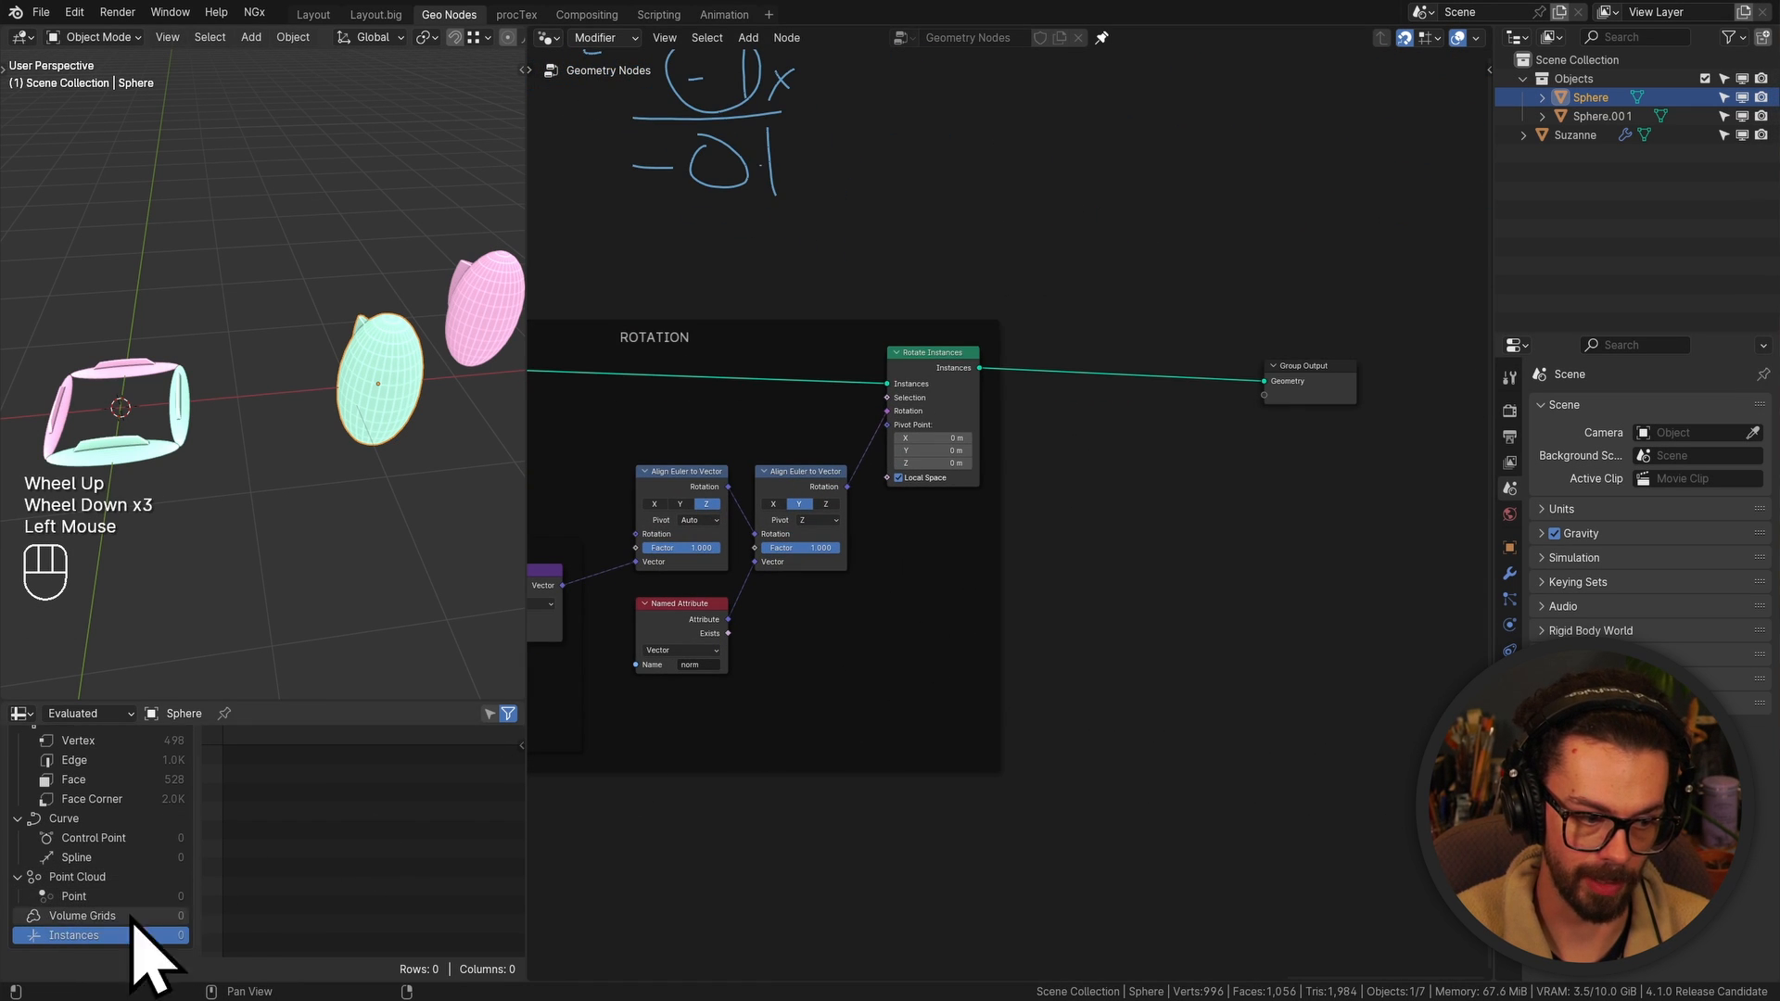
middle_drag(879, 447, 837, 492)
drag(1201, 363, 1291, 521)
key(g)
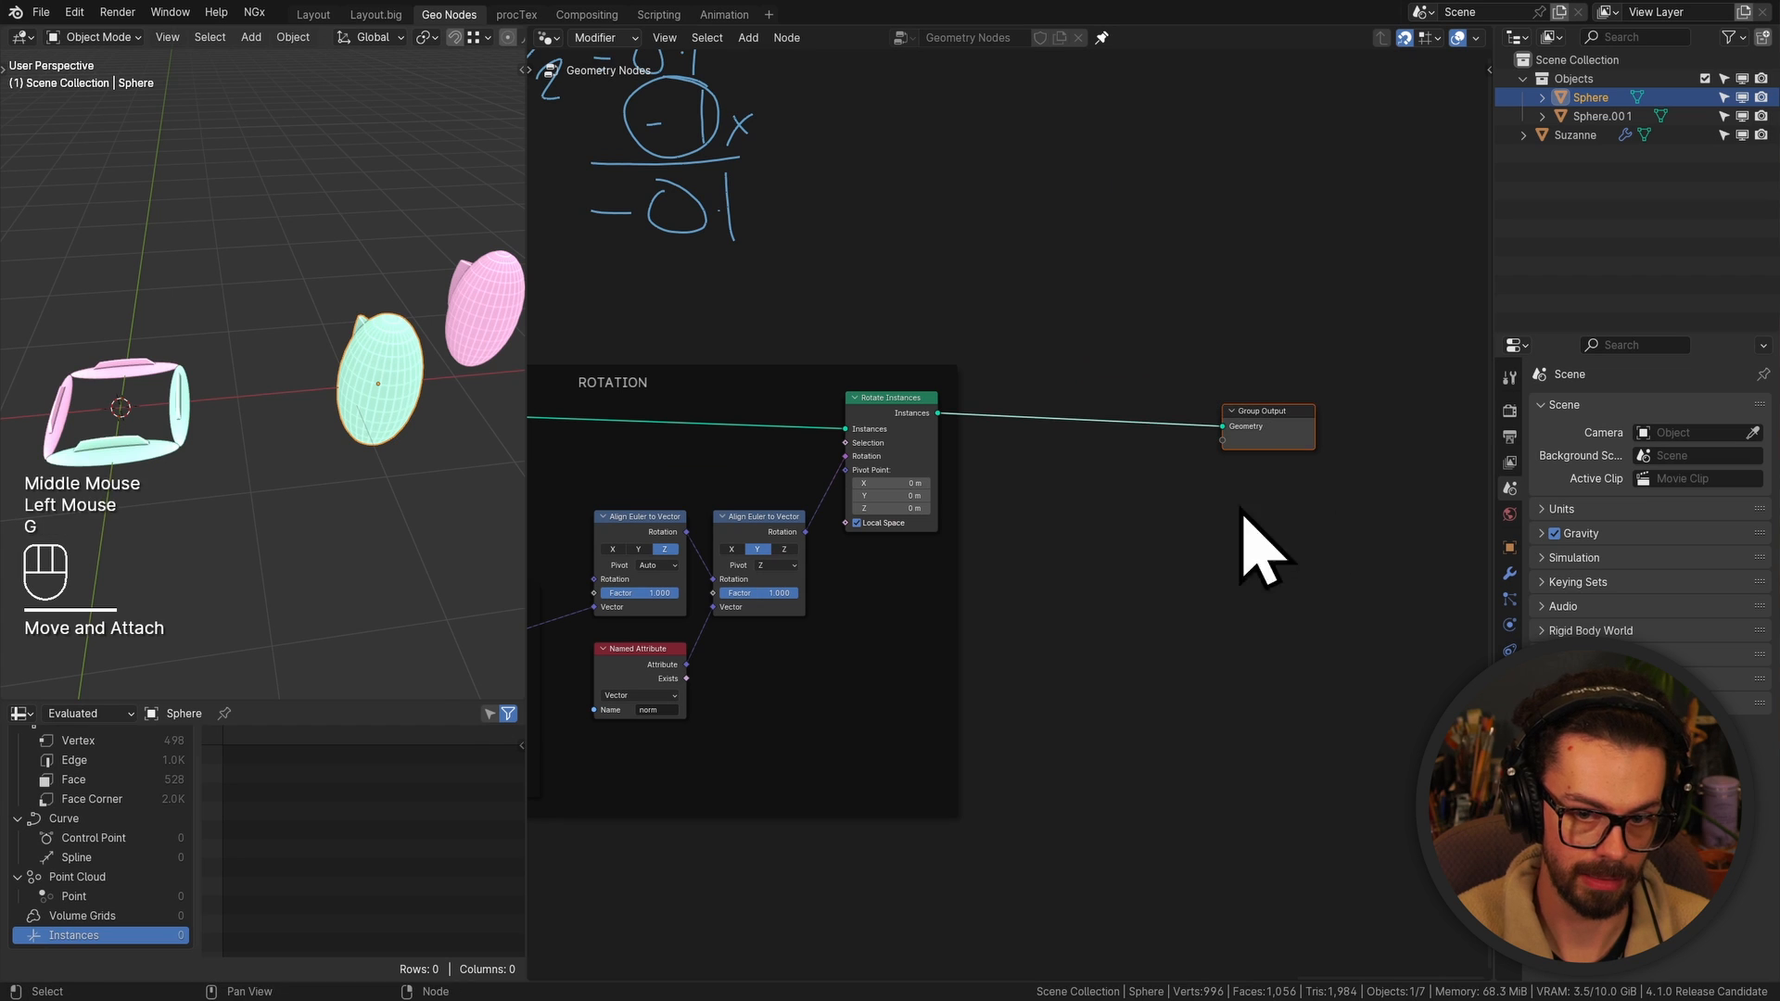
Examine the stored instance attributes in the spreadsheet through a temporary Viewer on Rotate Instances, and delete the Viewer
ctrl+shift+click(881, 425)
drag(1026, 376, 1089, 503)
key(g)
click(1226, 387)
middle_drag(482, 816, 267, 945)
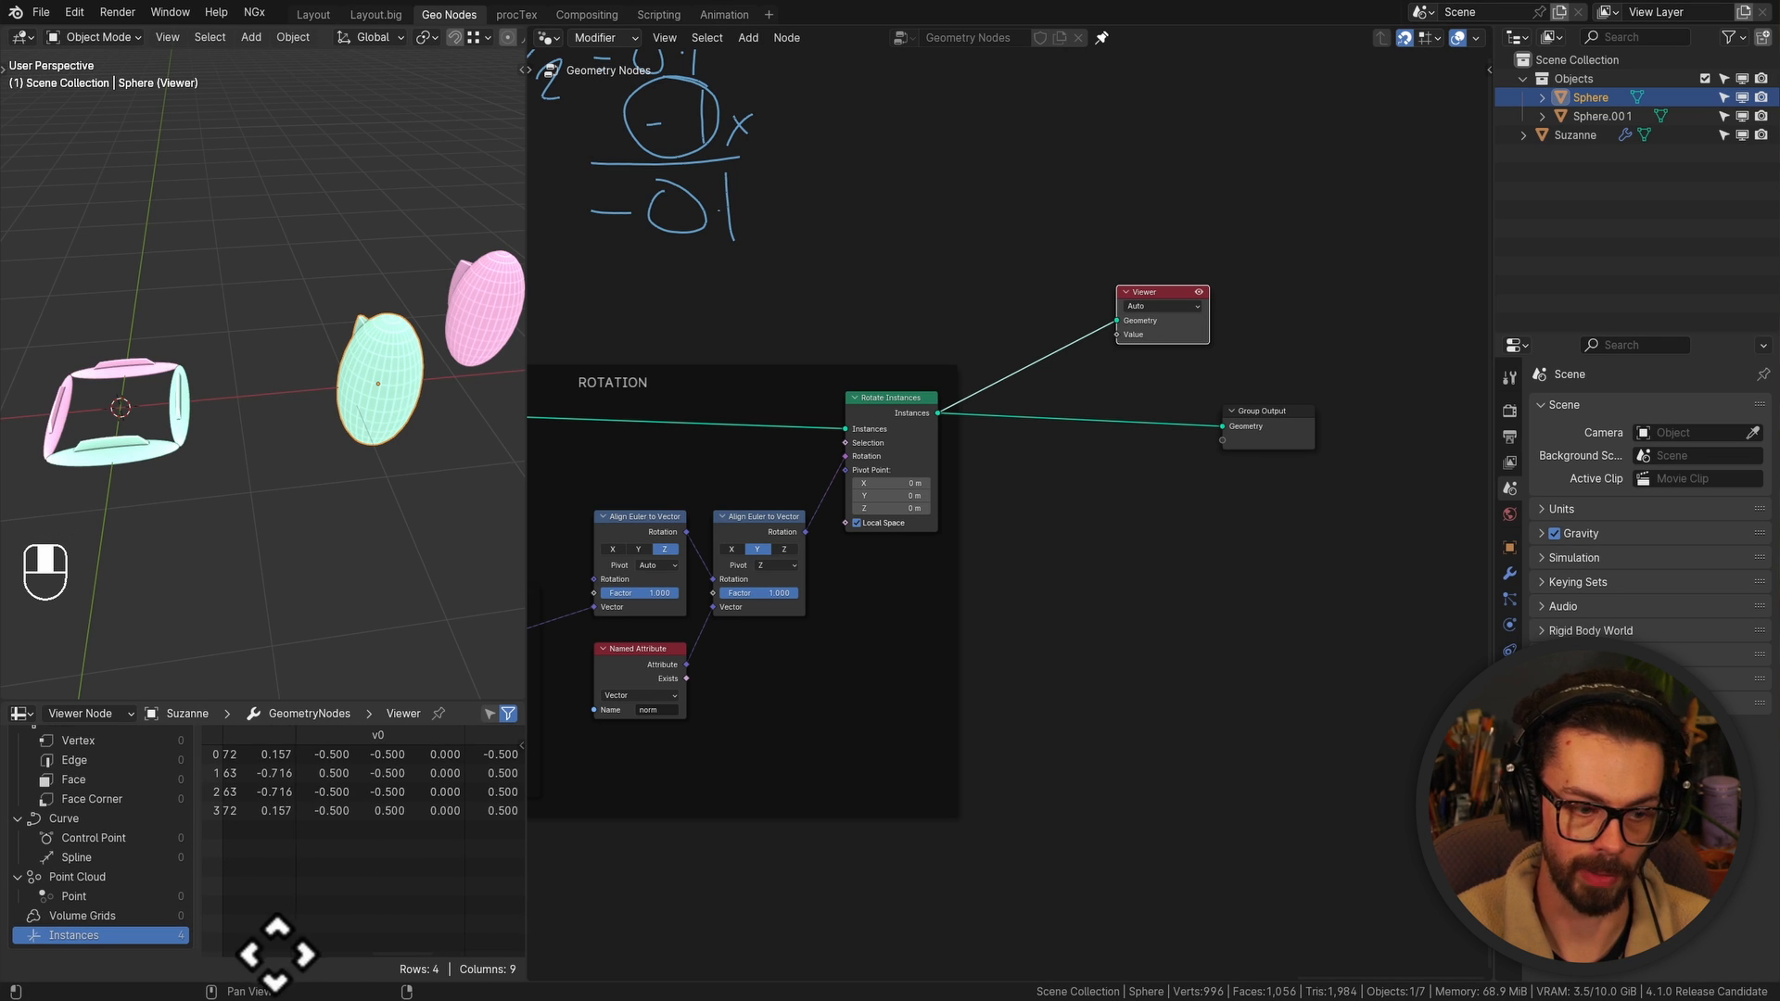
middle_drag(425, 753, 391, 786)
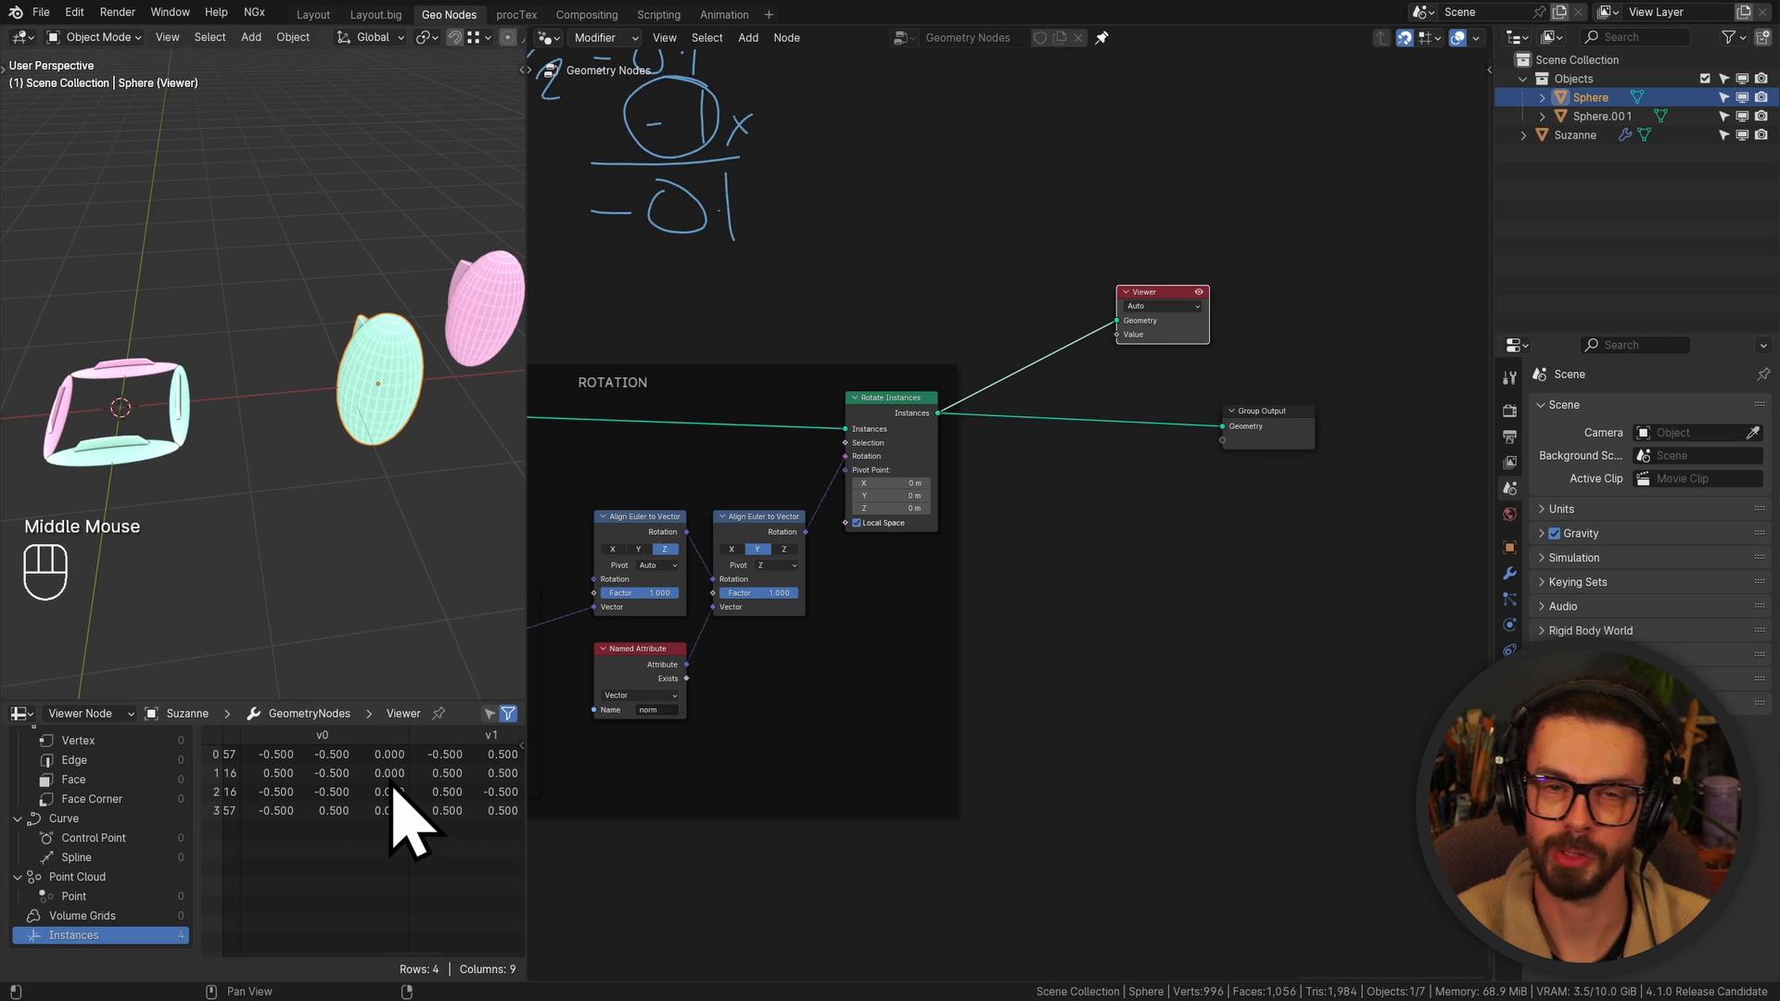
ctrl+middle_drag(1077, 457, 1162, 306)
middle_drag(1163, 306, 964, 427)
drag(957, 449, 1161, 223)
key(x)
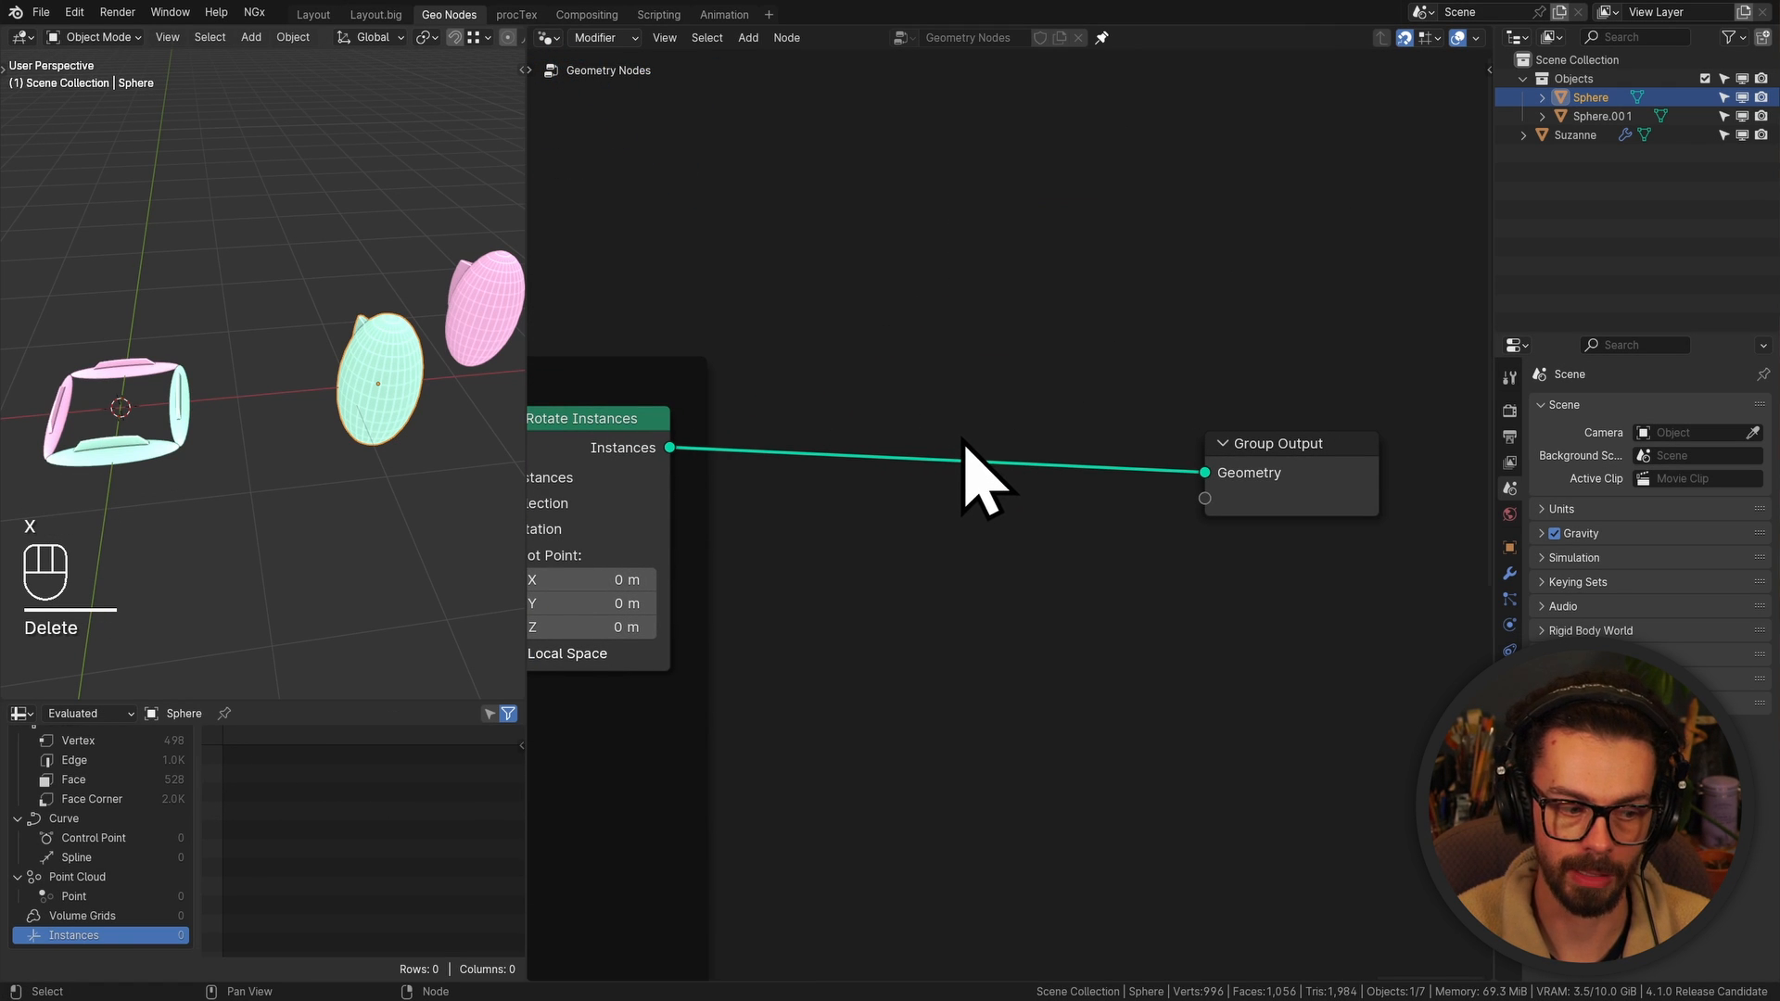
middle_drag(970, 450, 997, 461)
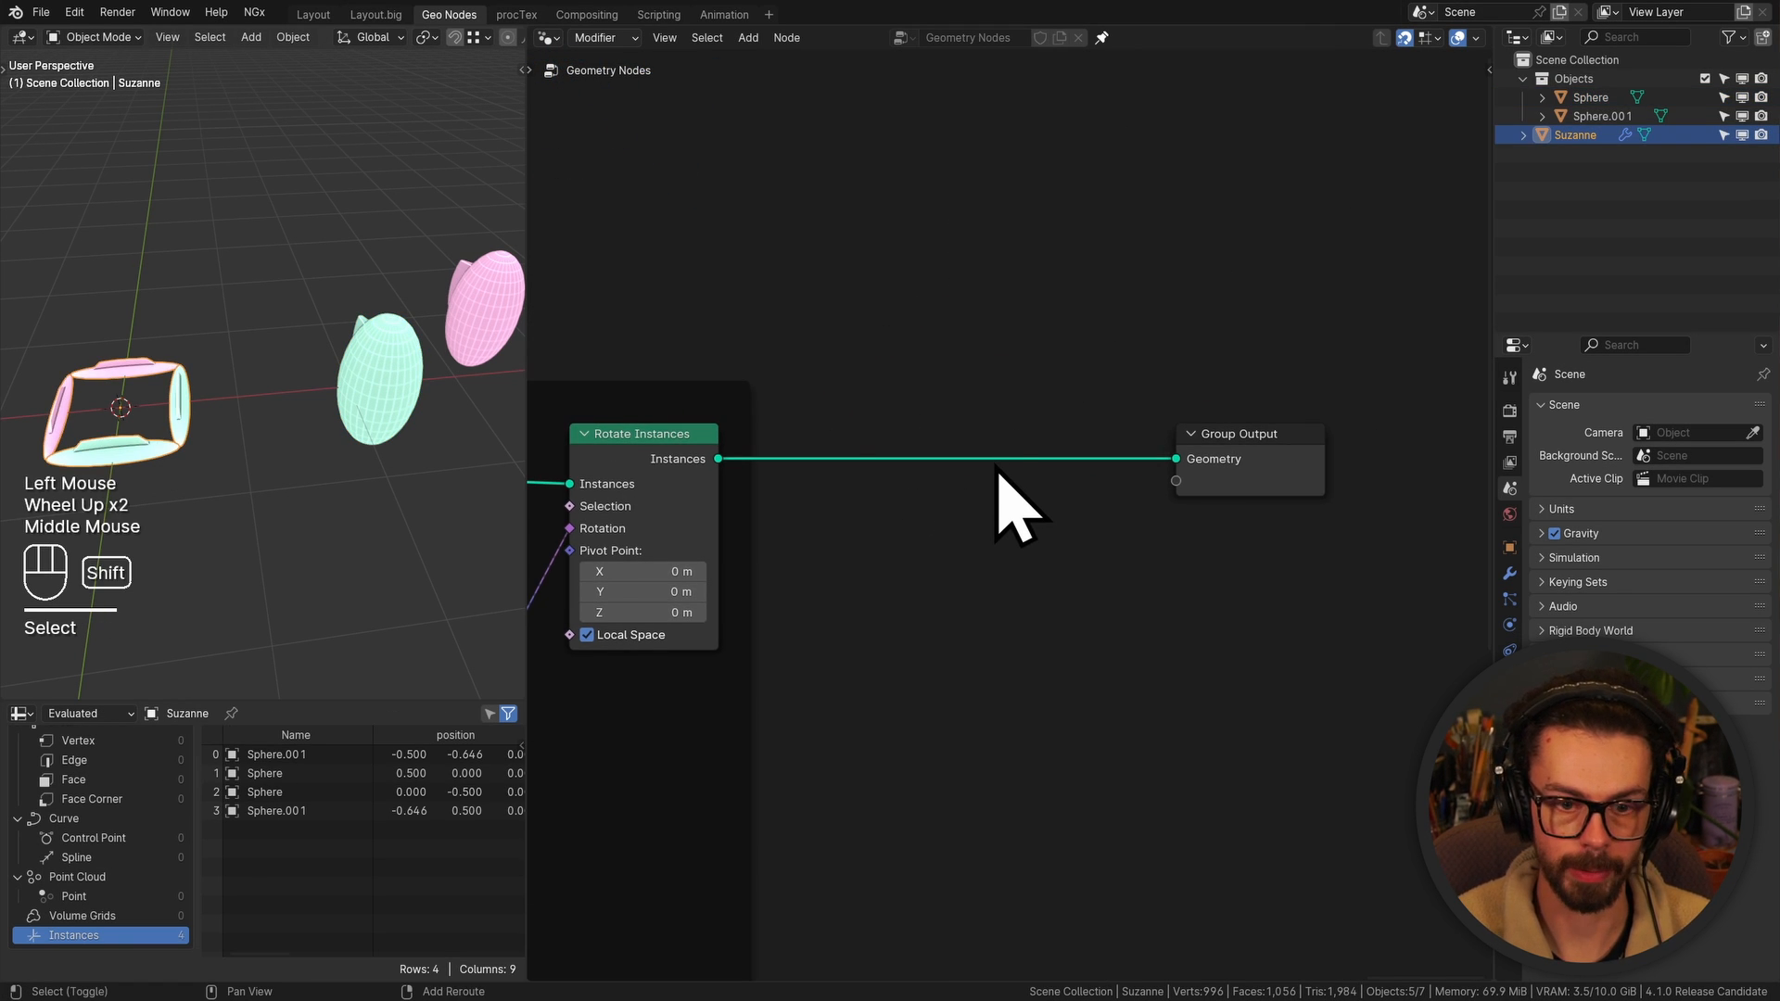
key(shift+a)
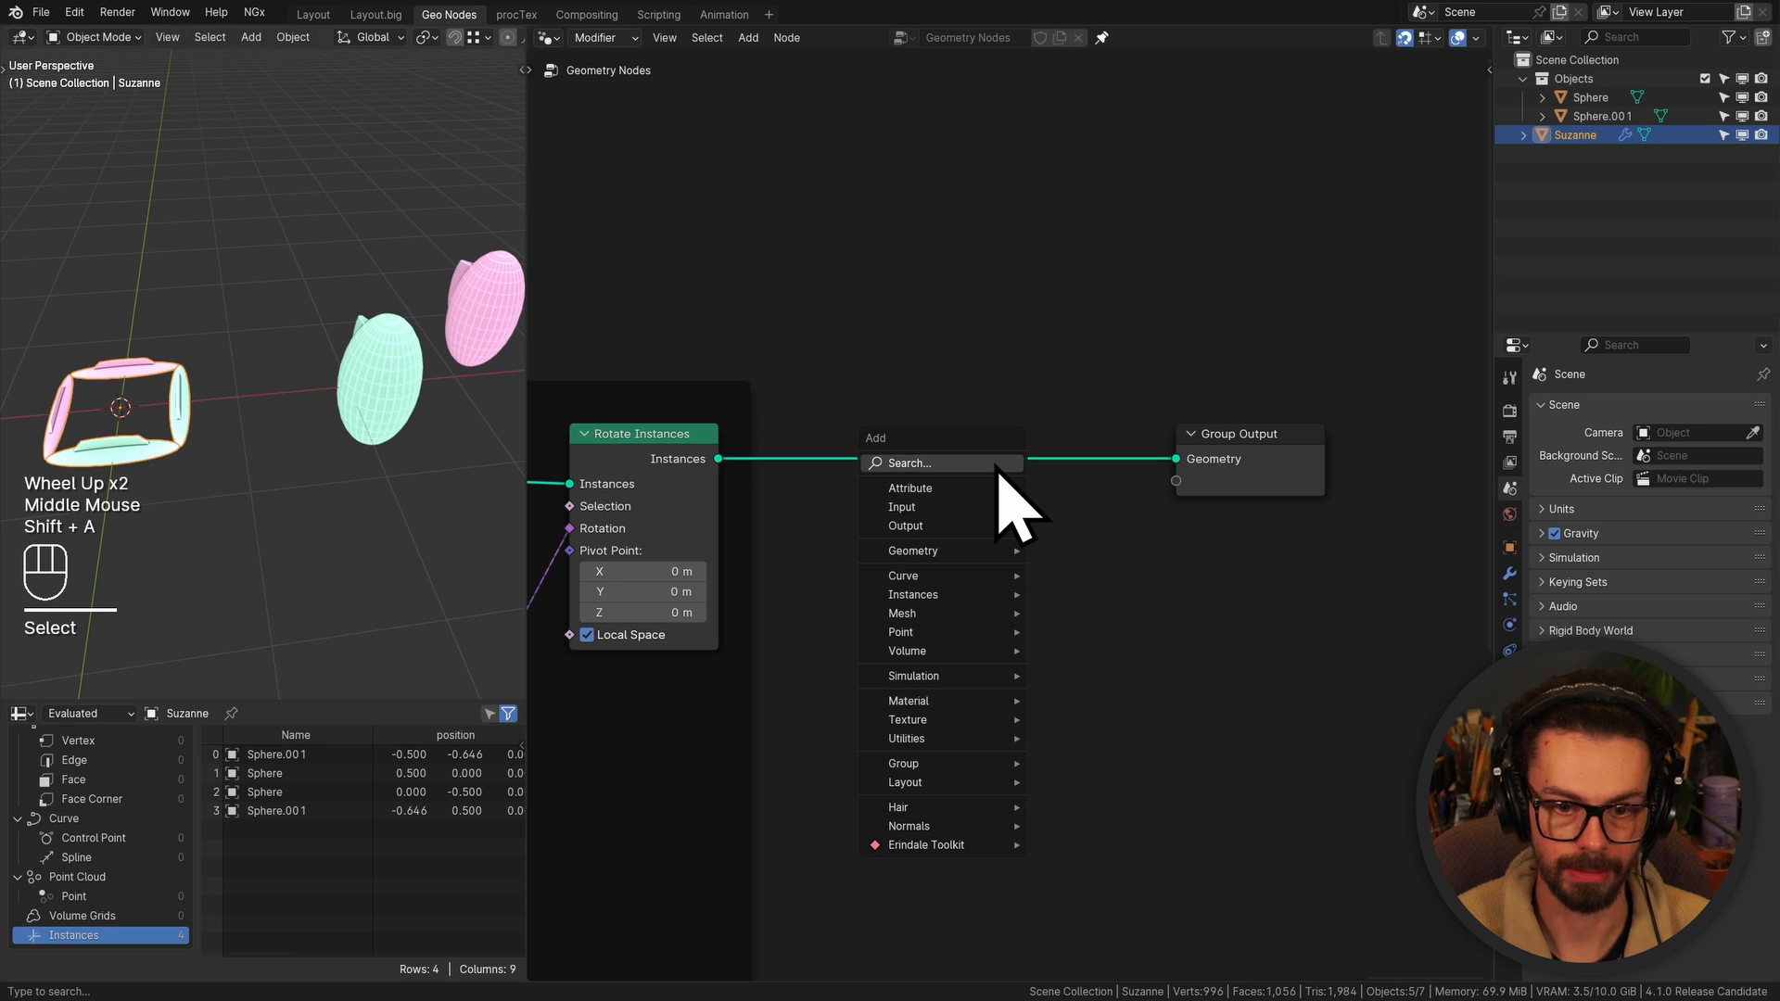
click(993, 463)
text(re)
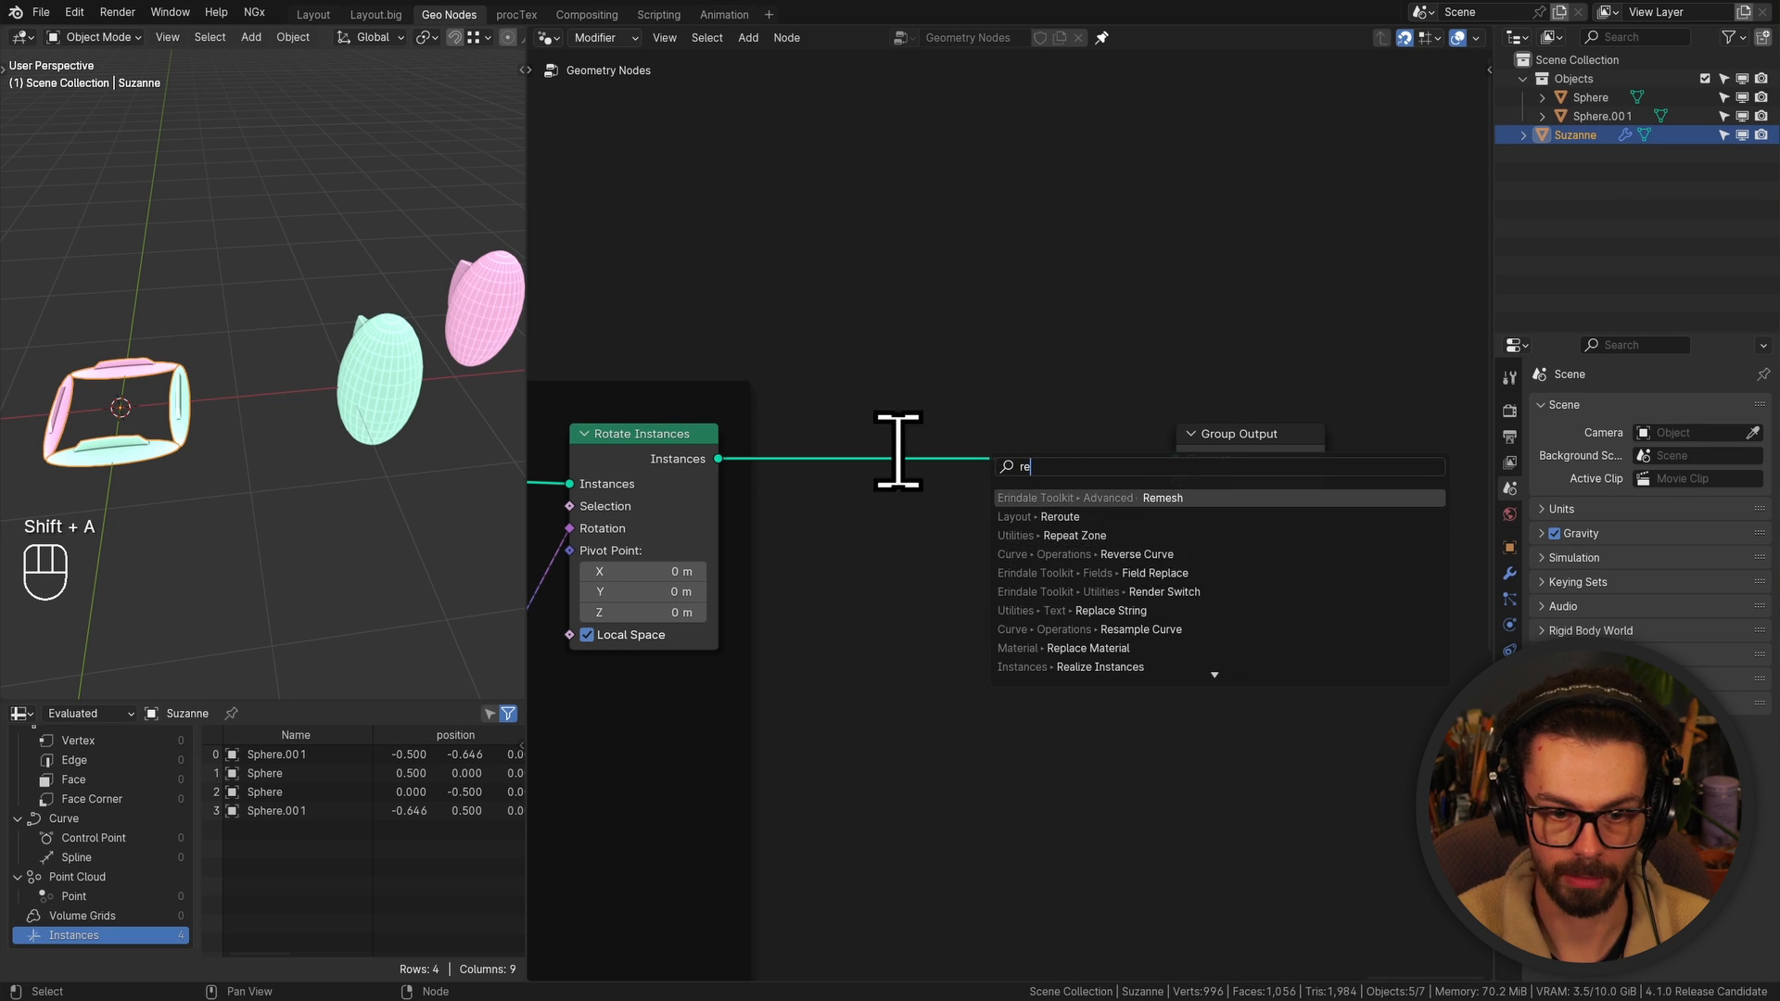
key(Escape)
Insert a Remove Named Attribute node between Rotate Instances and Group Output and set its name to norm
key(shift+a)
mouse_move(1005, 414)
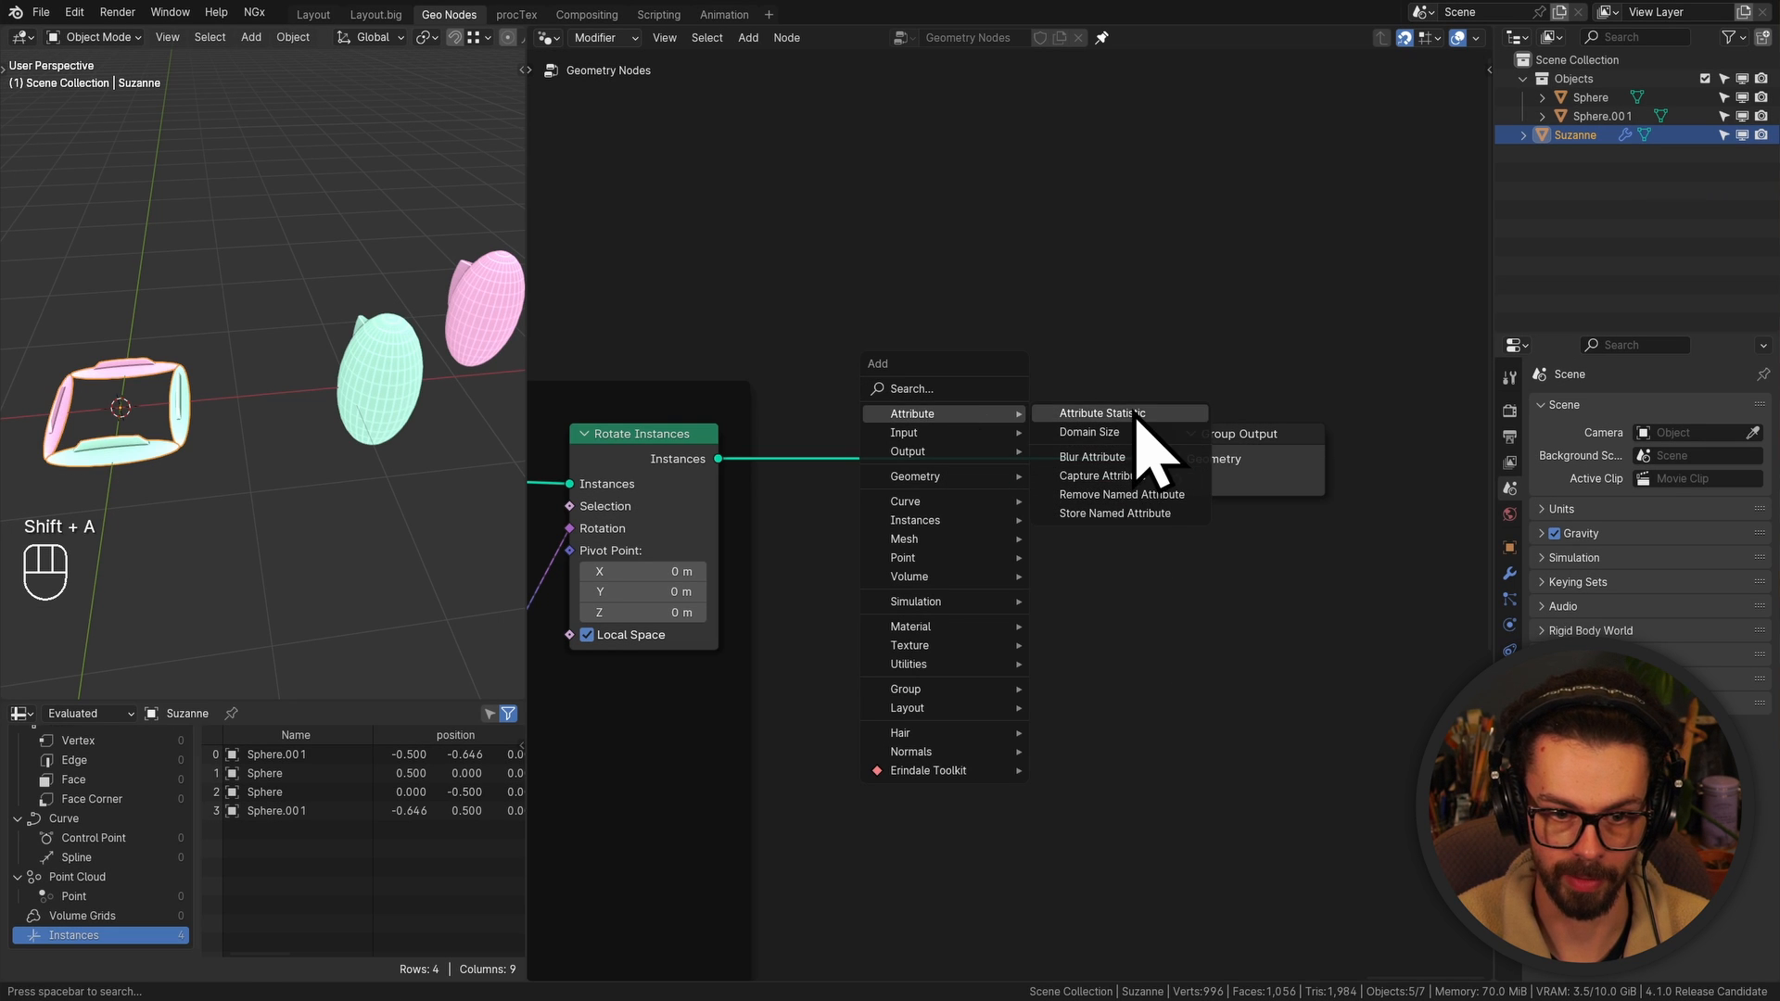
click(1127, 496)
scroll(872, 463, up, 2)
click(921, 544)
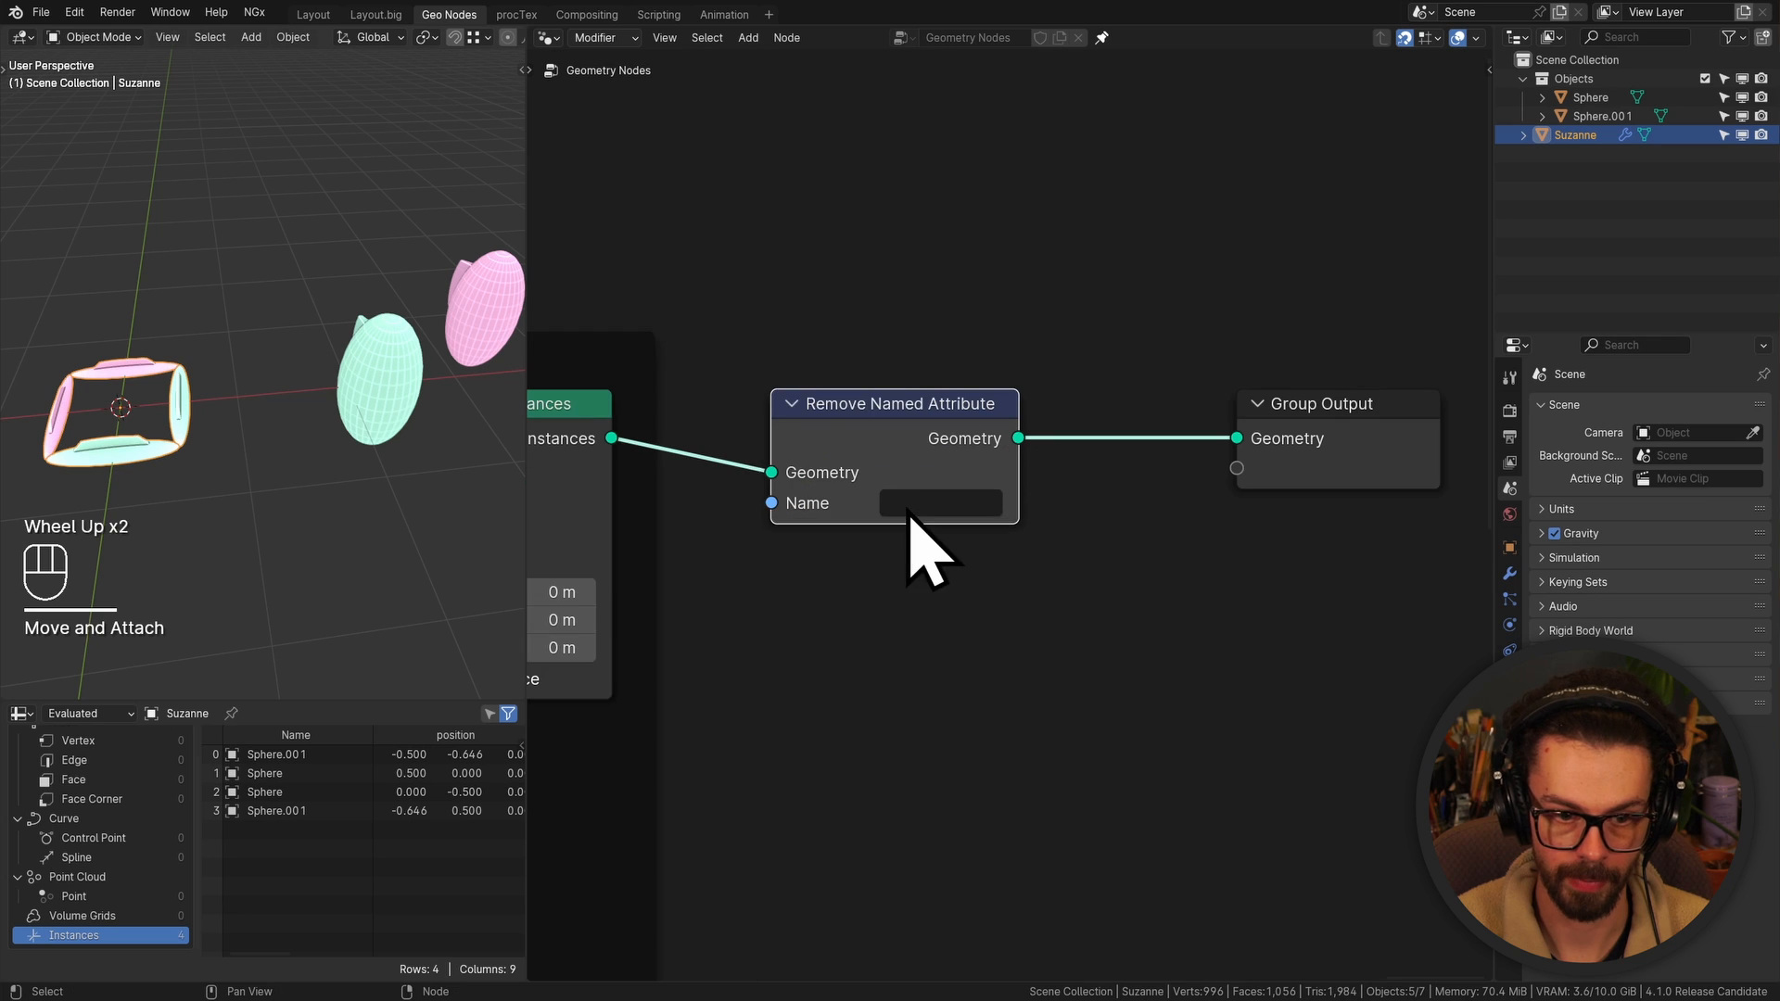
click(923, 502)
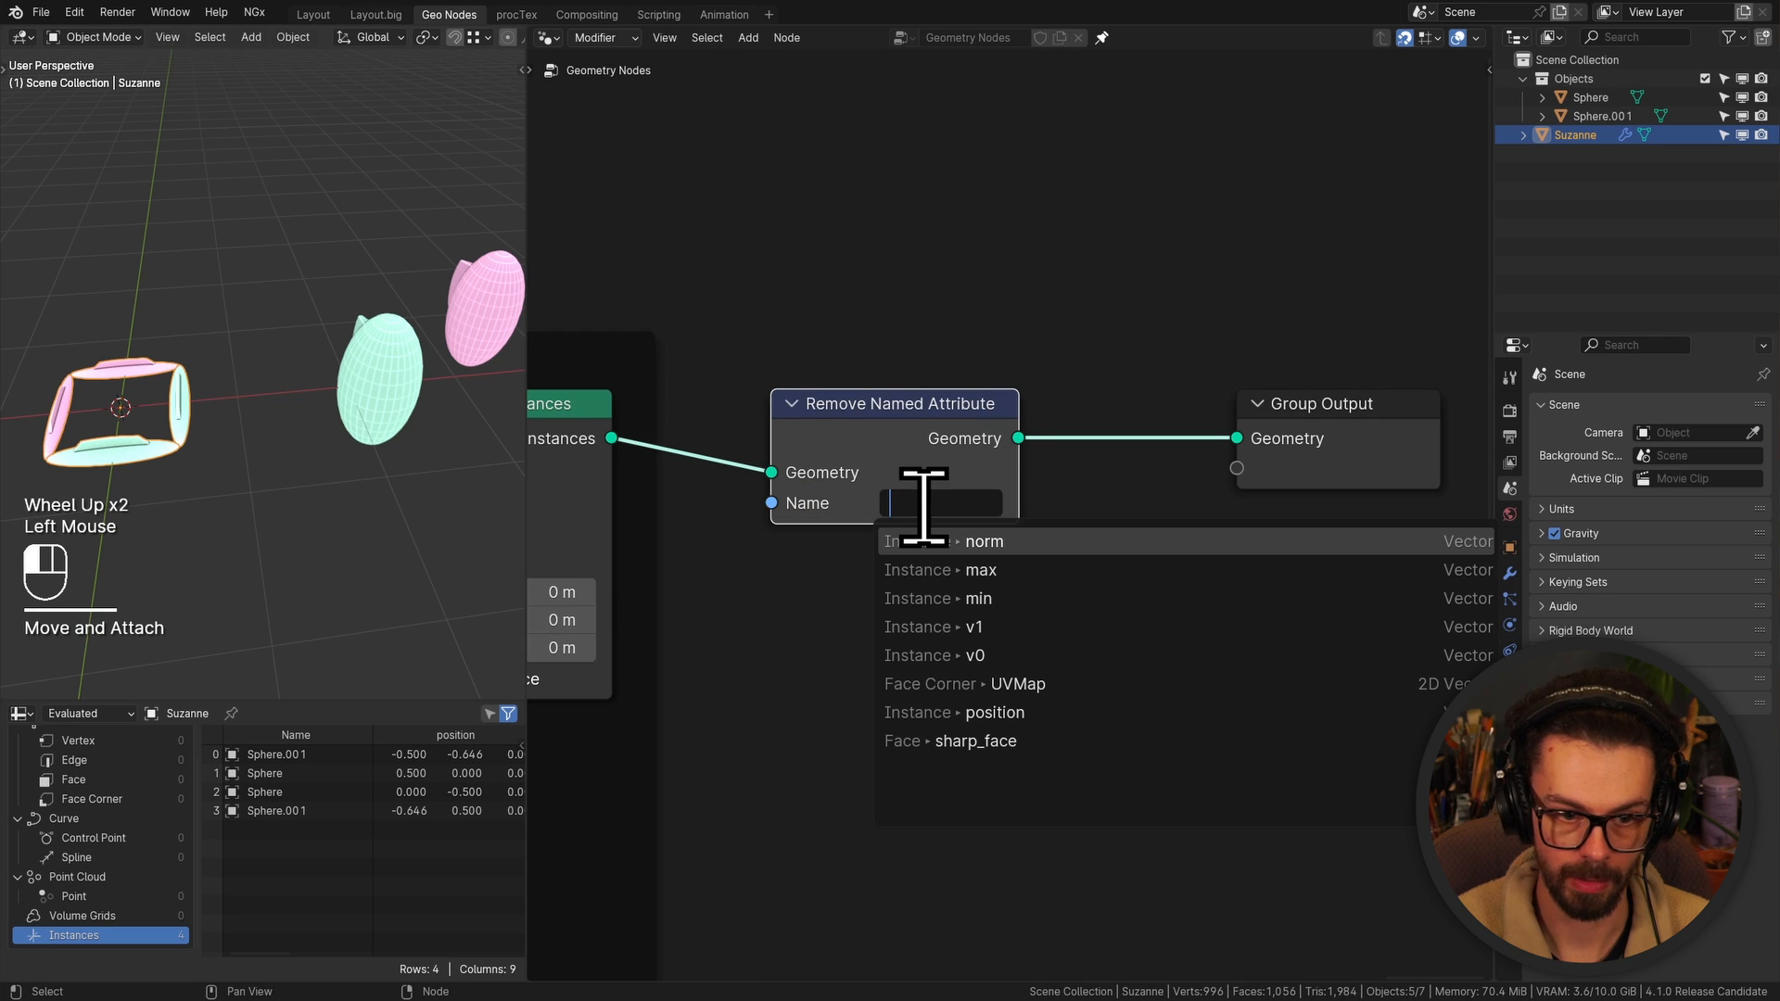
click(994, 544)
Duplicate the Remove Named Attribute node in the chain, place it below the original and set its name to max
key(shift+d)
key(g)
click(909, 589)
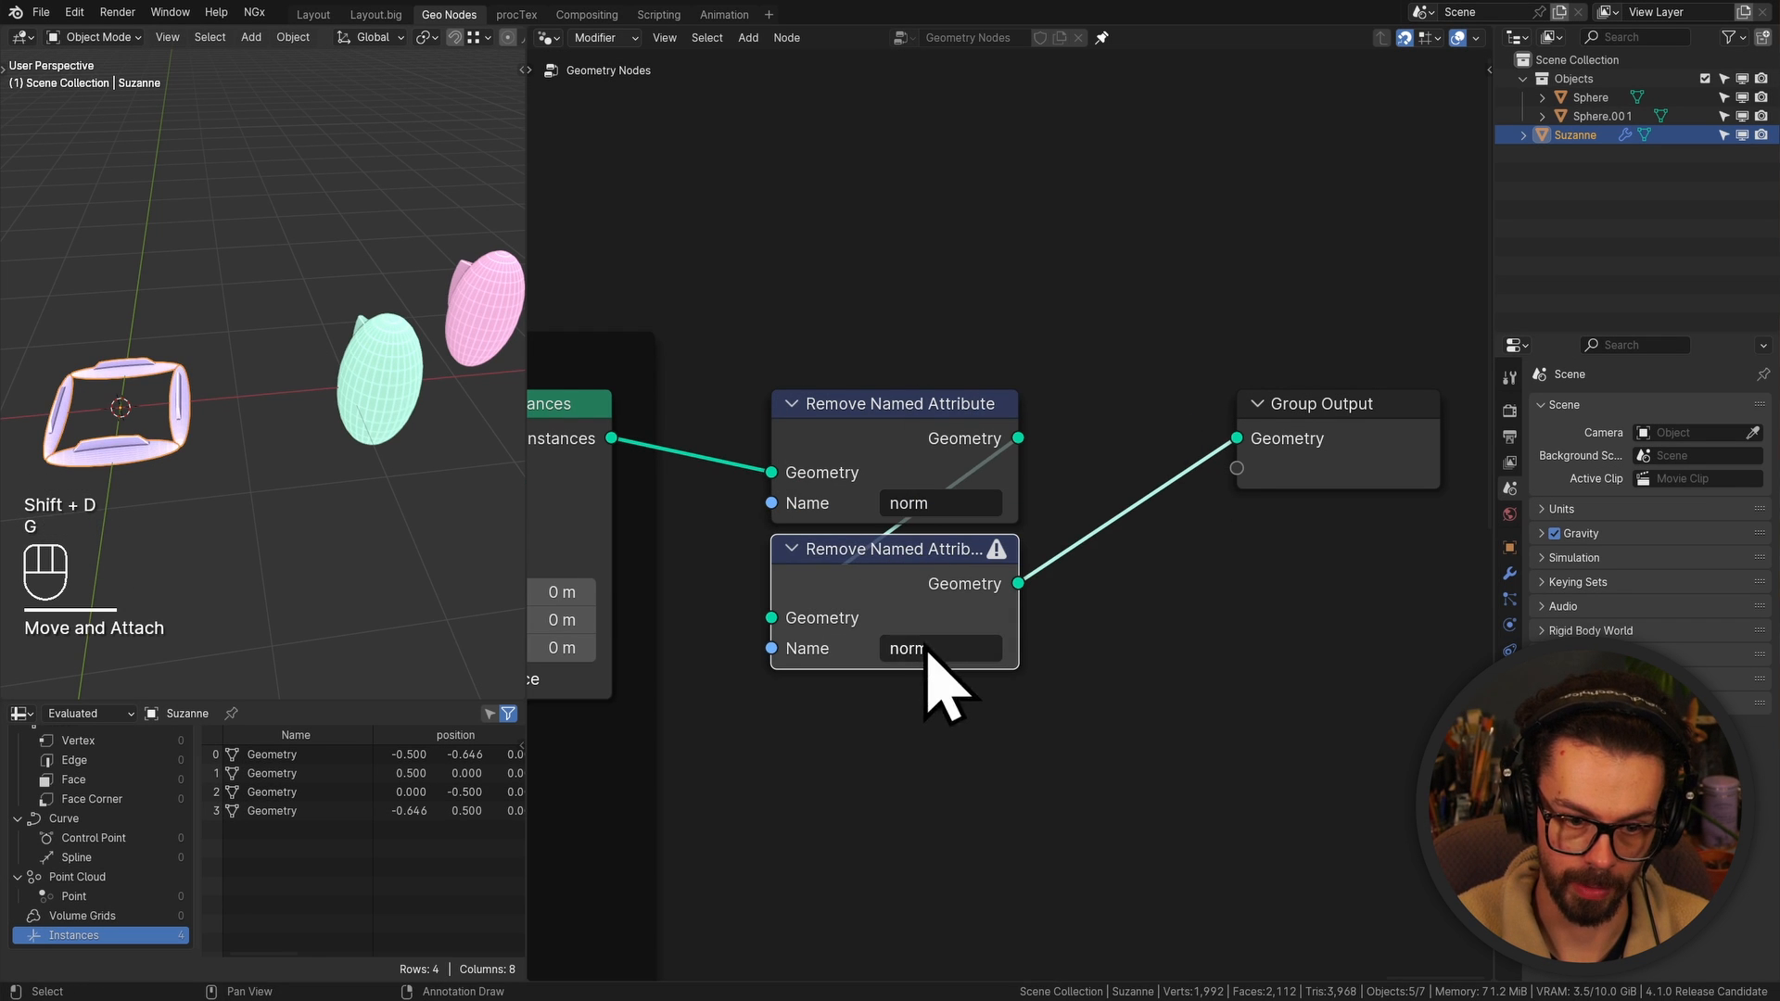
click(927, 649)
click(1020, 715)
Chain a third Remove Named Attribute node below the max one and set its name to min
key(shift+d)
key(g)
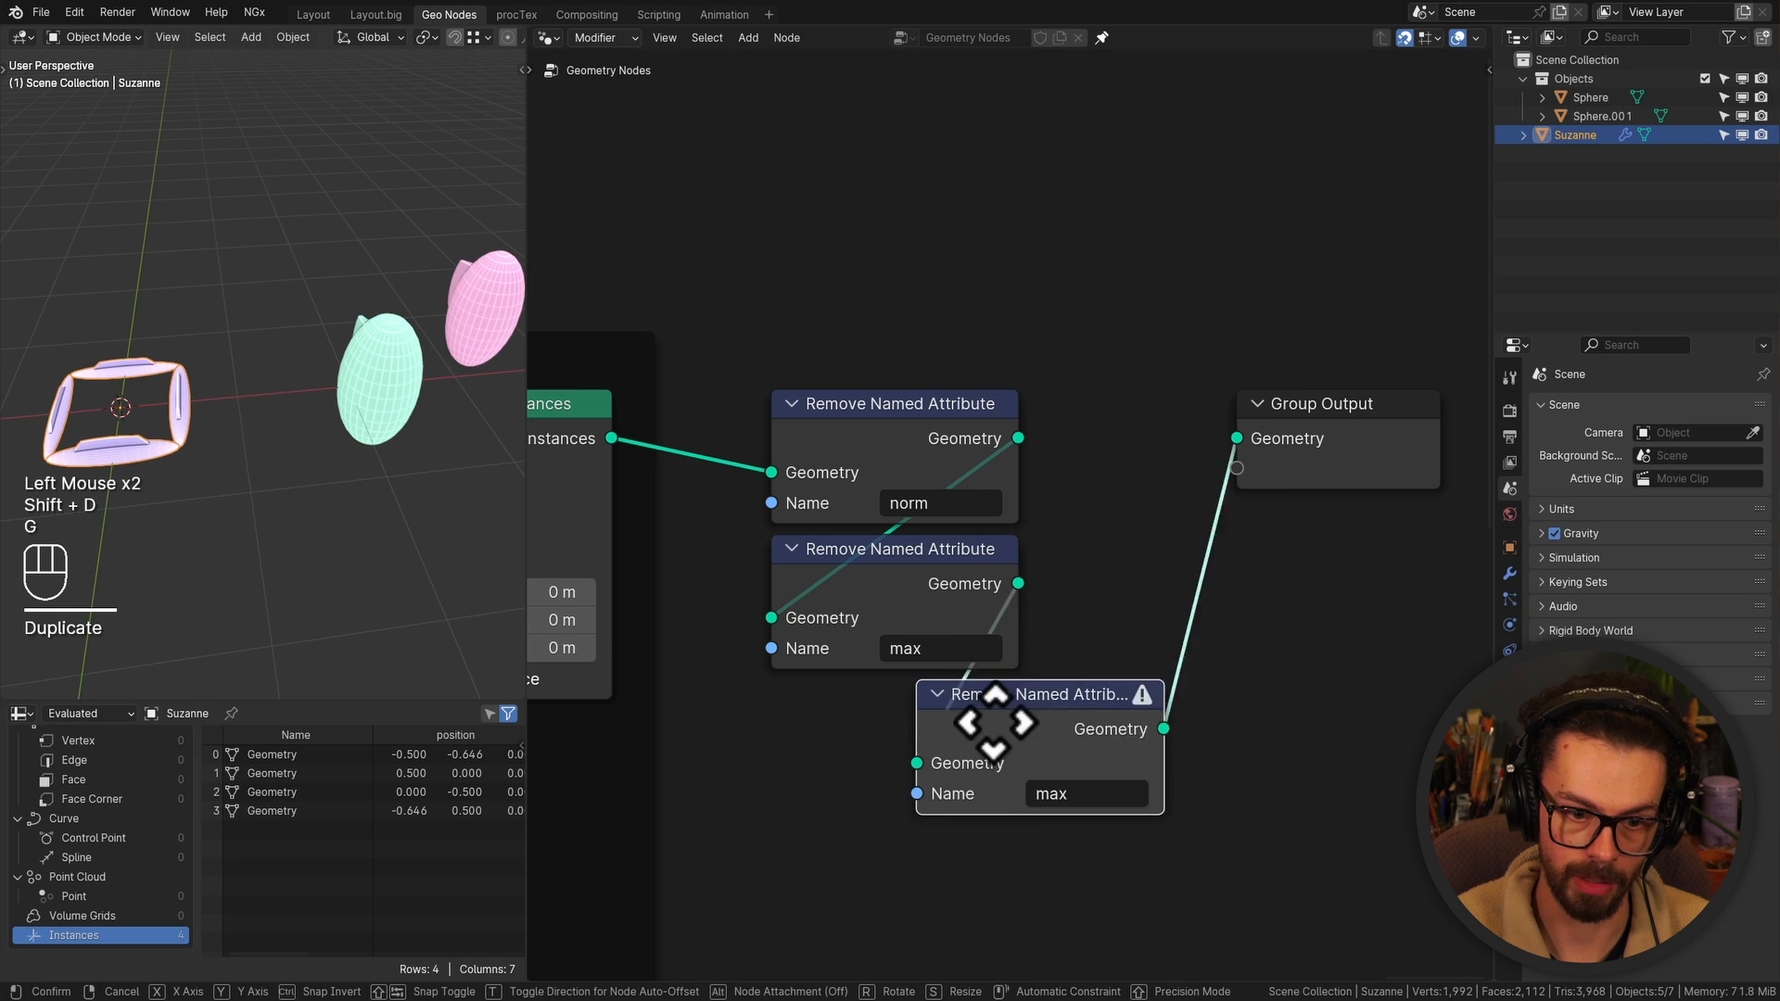
click(922, 767)
click(927, 788)
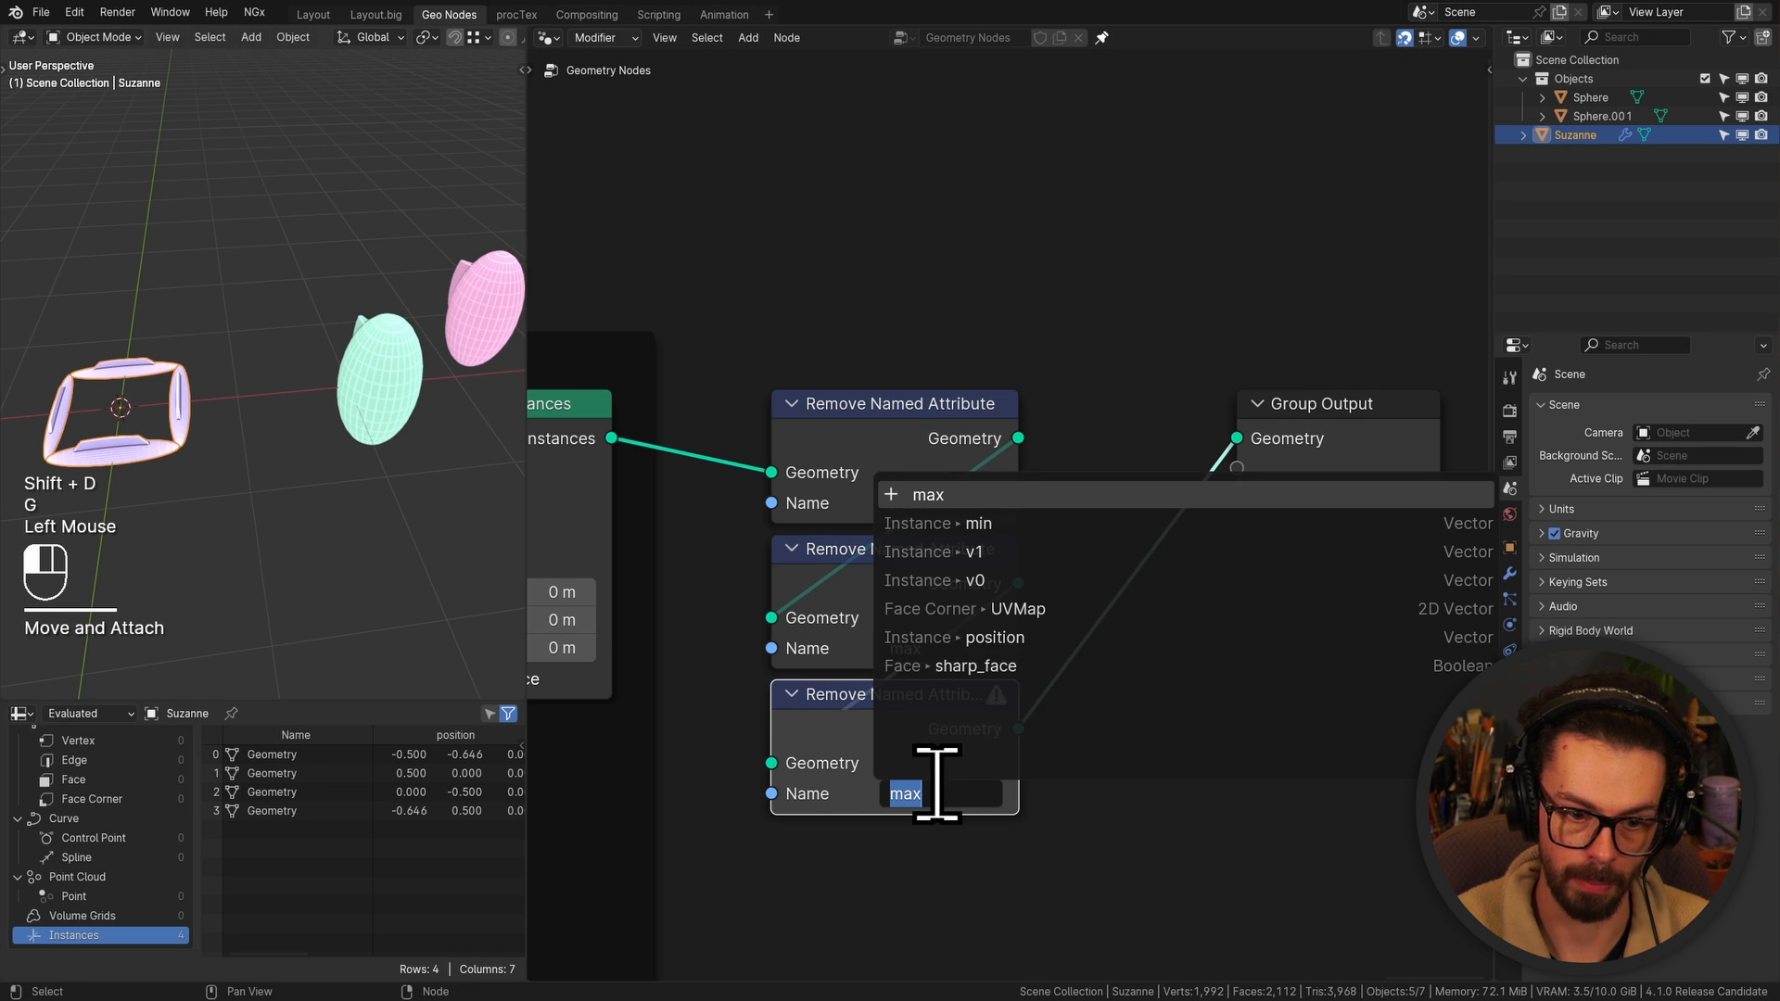
click(1109, 530)
click(1086, 737)
scroll(965, 695, down, 7)
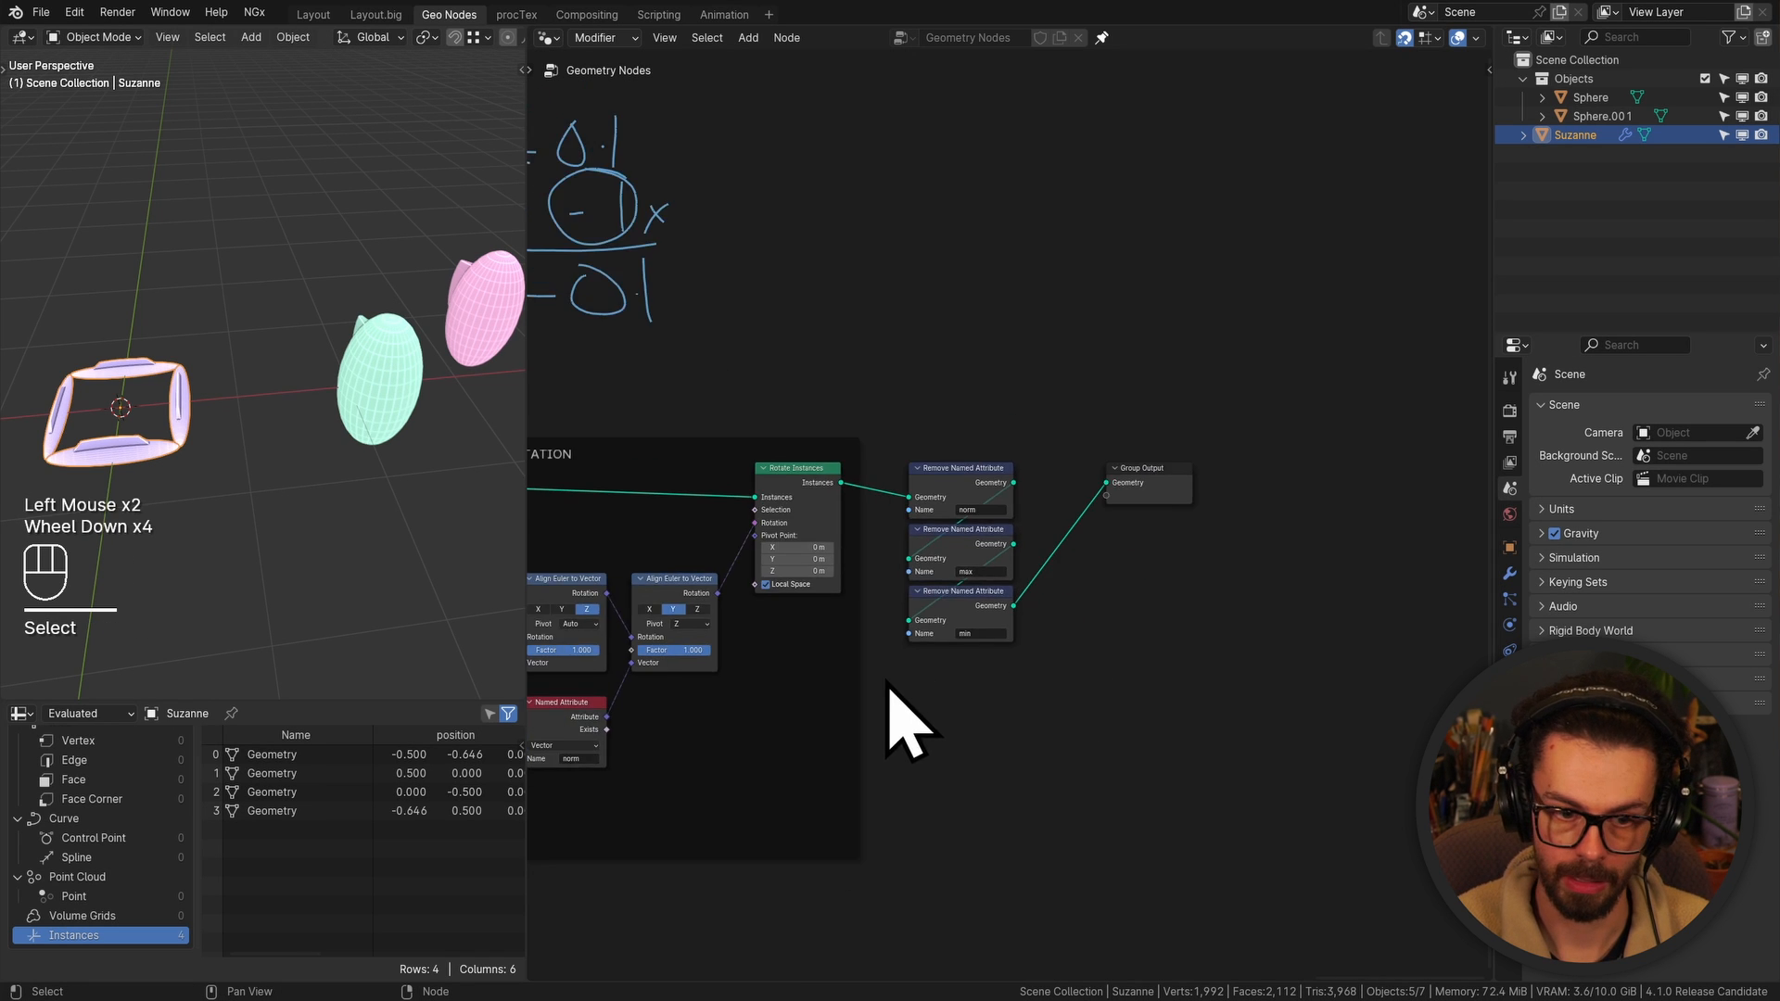
Maximize the node editor and erase the handwritten annotations above the nodes
middle_drag(718, 624, 977, 564)
key(ctrl+space)
middle_drag(684, 529, 1061, 582)
key(d)
mouse_move(1066, 323)
right_down()
mouse_move(933, 318)
mouse_move(1122, 399)
right_up()
Move the Group Input, Grid and Collection Info nodes clear of the rest of the tree
scroll(1008, 457, down, 3)
middle_drag(1009, 457, 1276, 441)
middle_drag(394, 442, 903, 411)
ctrl+middle_drag(682, 371, 712, 298)
drag(744, 263, 797, 393)
key(g)
click(693, 379)
drag(618, 311, 792, 672)
key(g)
click(550, 528)
key(g)
click(490, 672)
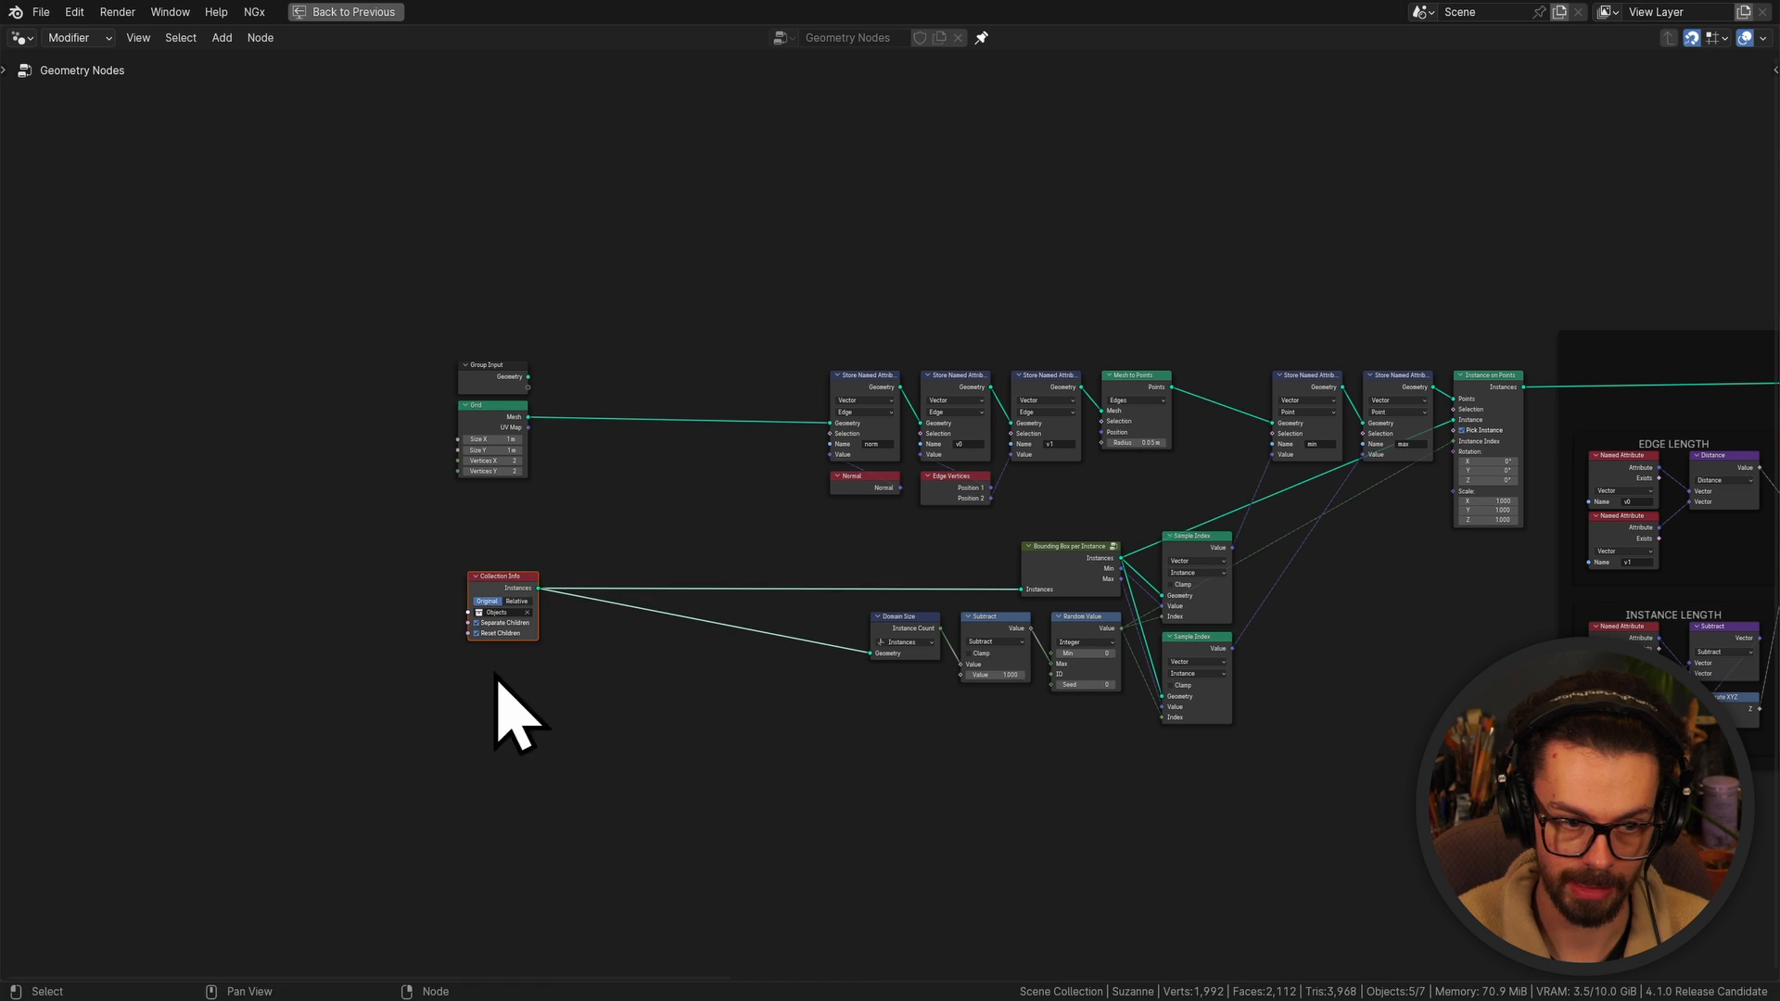
Add a reroute on Collection Info's two output links and place it near the Domain Size node
shift+right_drag(619, 538, 558, 738)
key(g)
click(866, 762)
Combine all nodes between the Grid and Collection Info sources and the Group Output into one node group
scroll(997, 624, down, 6)
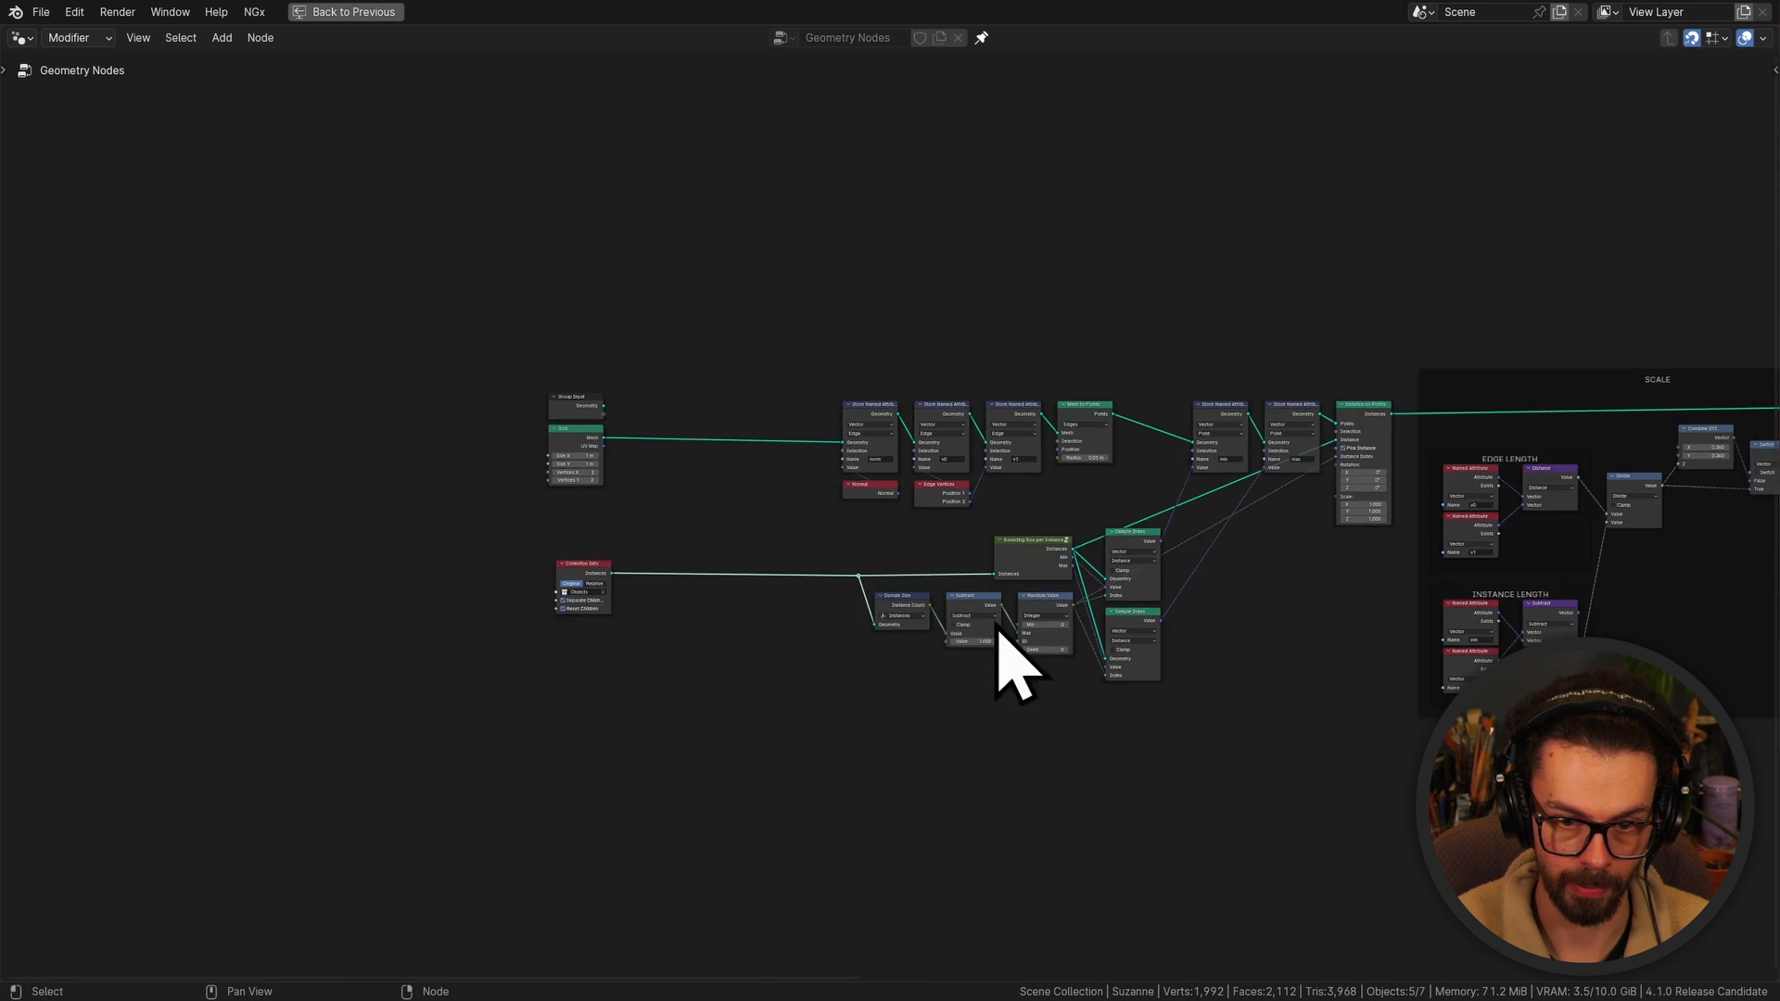
middle_drag(1230, 590, 687, 597)
scroll(680, 597, down, 6)
drag(464, 315, 1567, 823)
key(g)
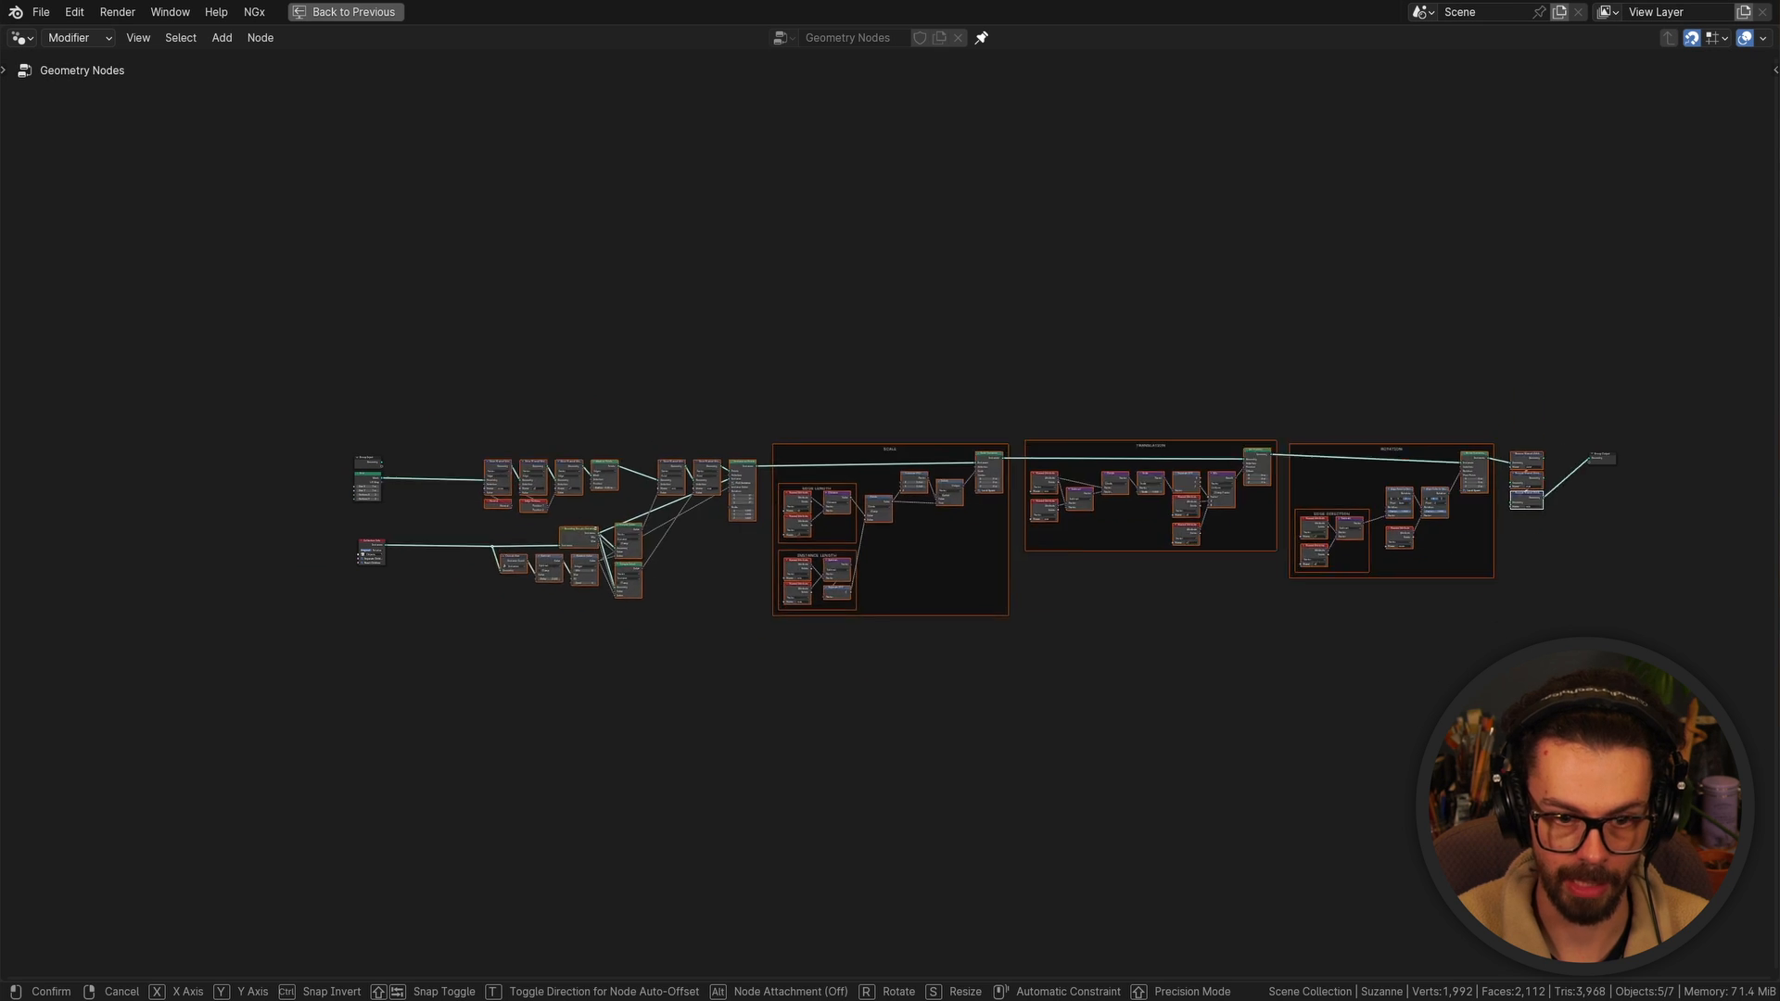
click(1319, 719)
key(ctrl+g)
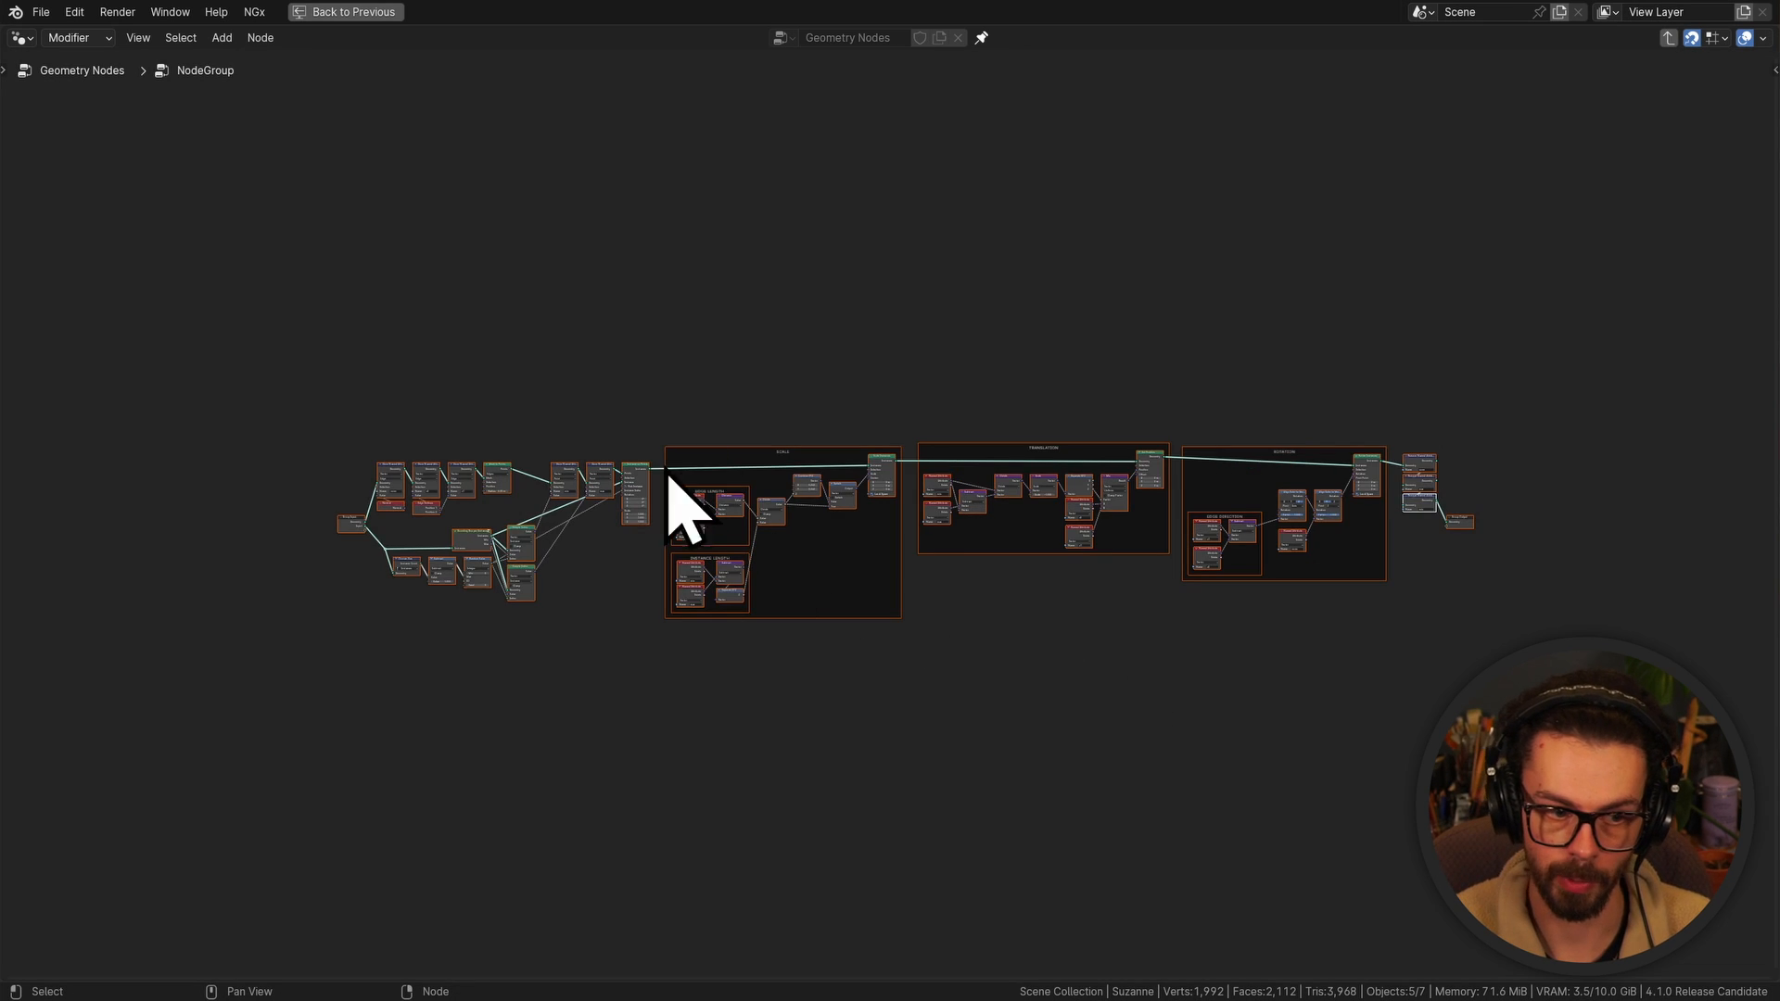
Rename the node group's geometry output socket to Instances
scroll(556, 491, up, 4)
middle_drag(519, 554, 1113, 547)
scroll(881, 510, up, 16)
middle_drag(835, 501, 1006, 407)
scroll(862, 465, up, 6)
middle_drag(777, 532, 788, 591)
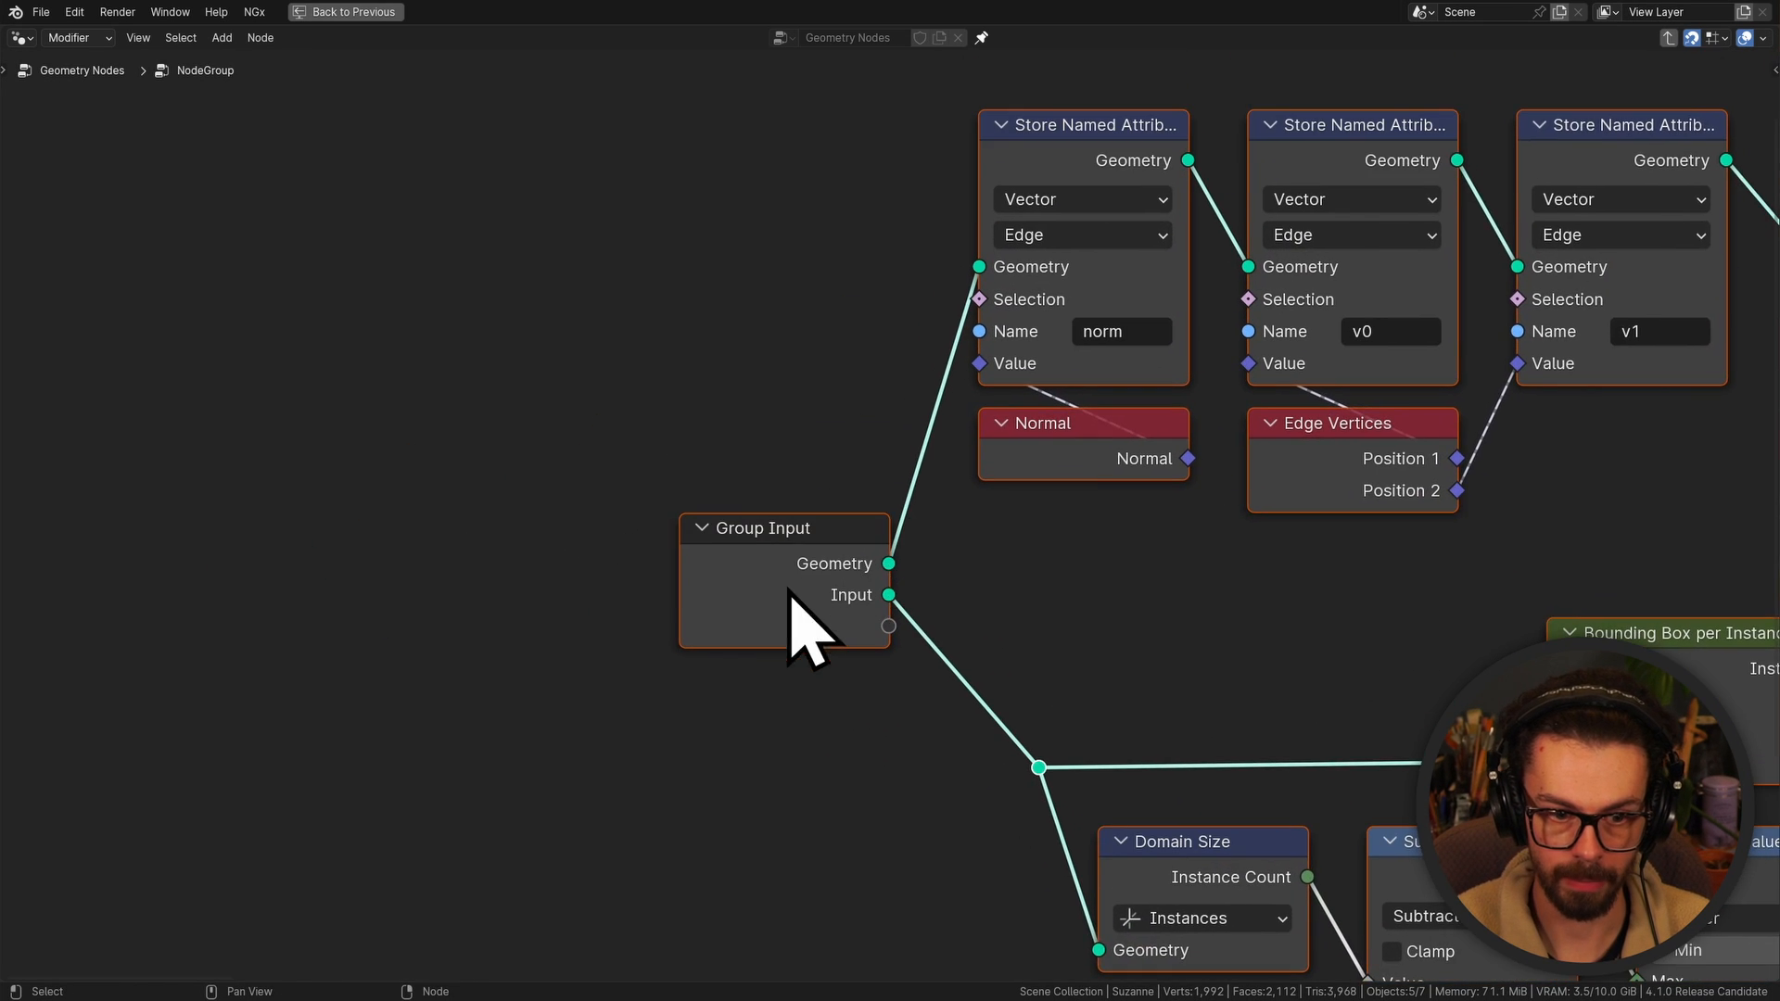
key(n)
double_click(1390, 139)
text(Instance)
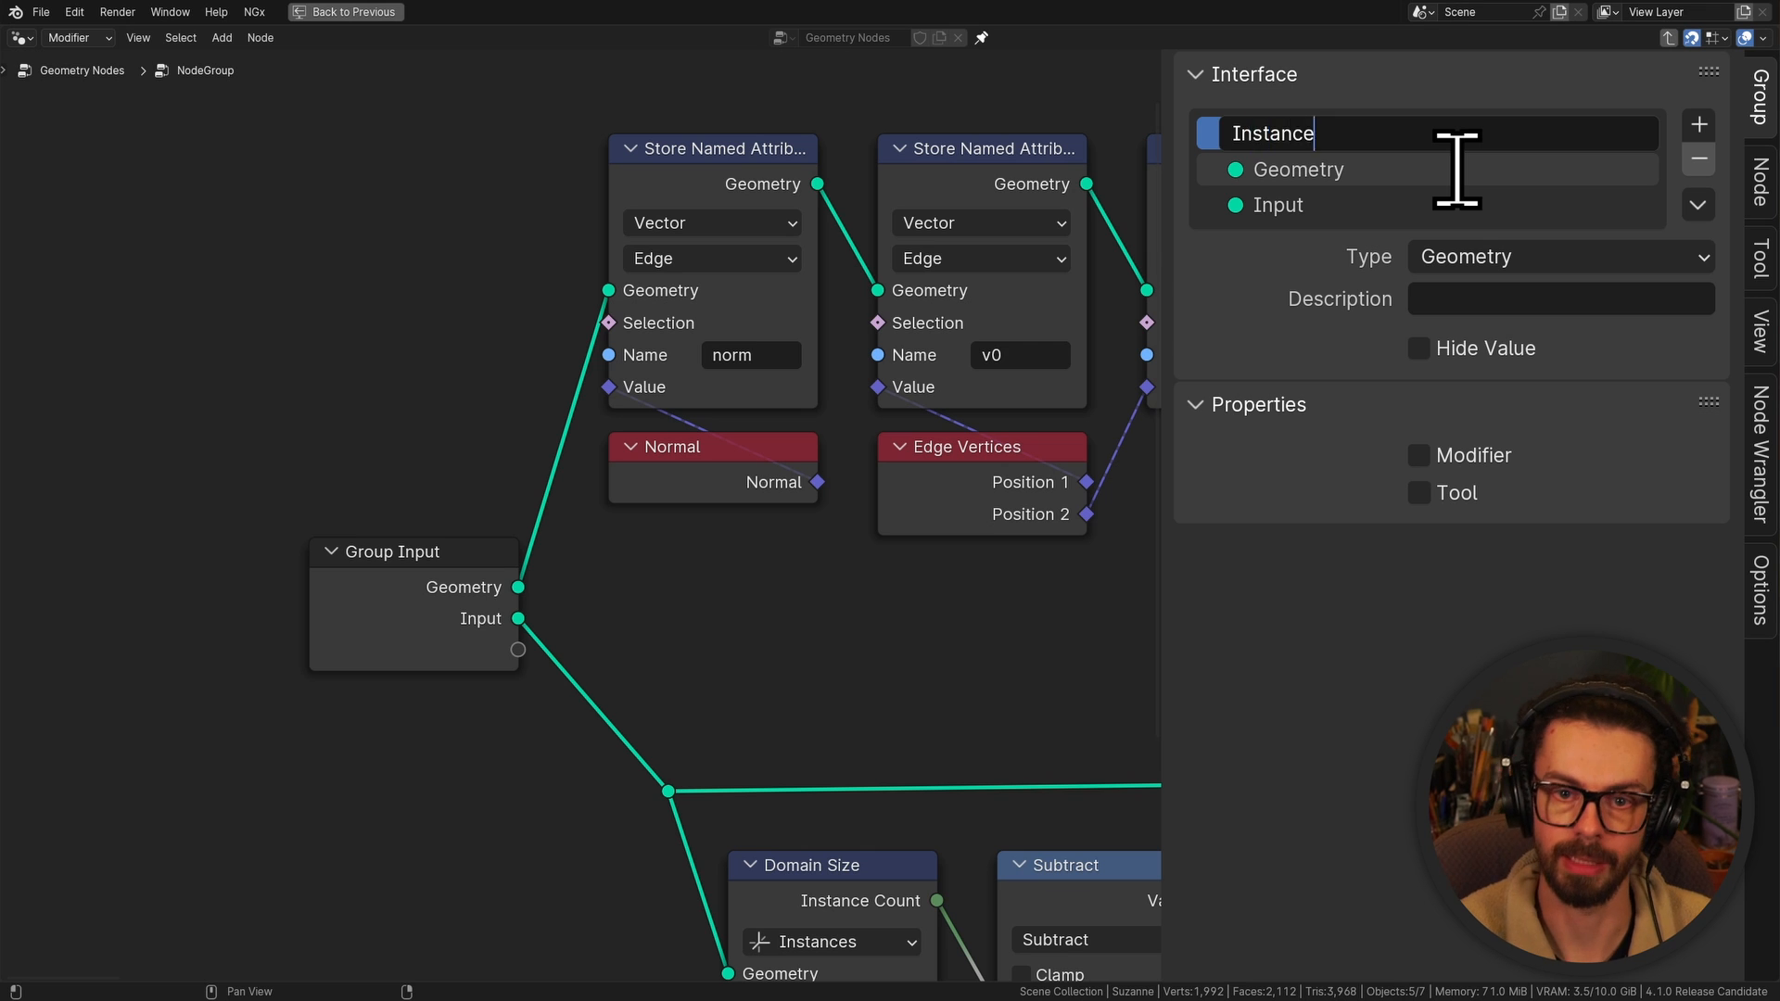
text(s)
key(Return)
Rename the node group's Geometry input socket to Mesh
double_click(1455, 168)
text(M)
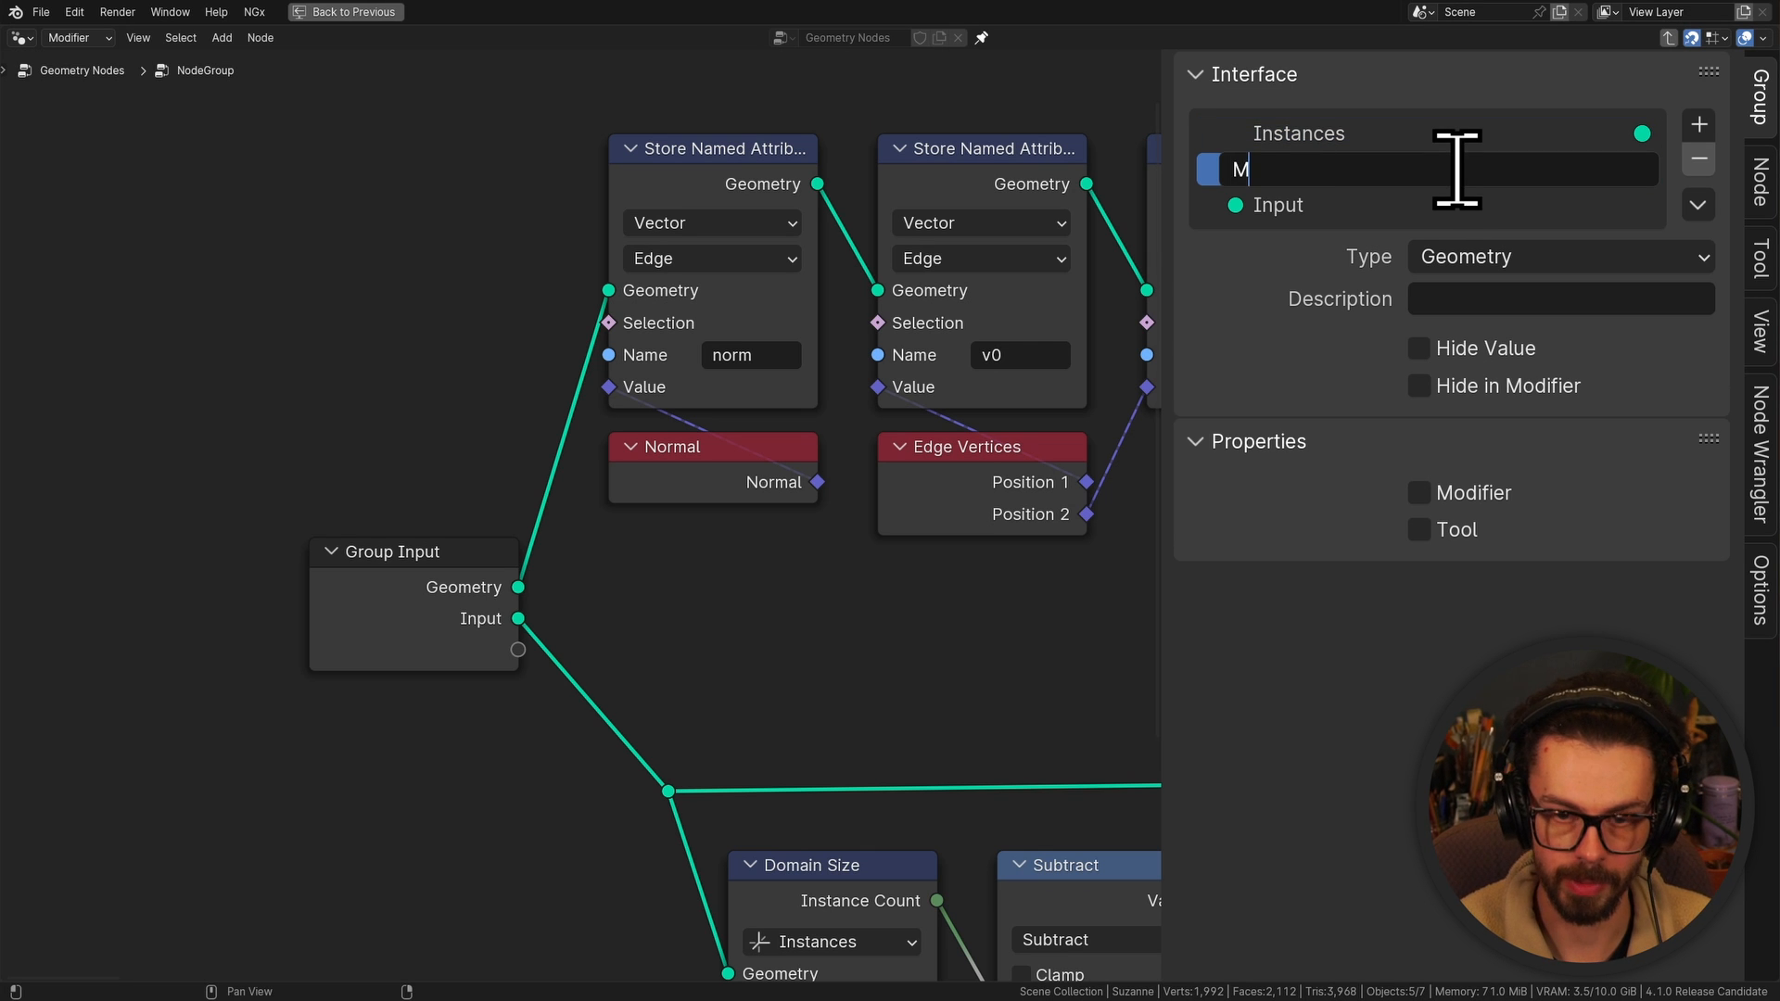
text(esh)
key(Return)
Rename the node group's second geometry input socket to Instances and return to the parent node tree
double_click(1344, 205)
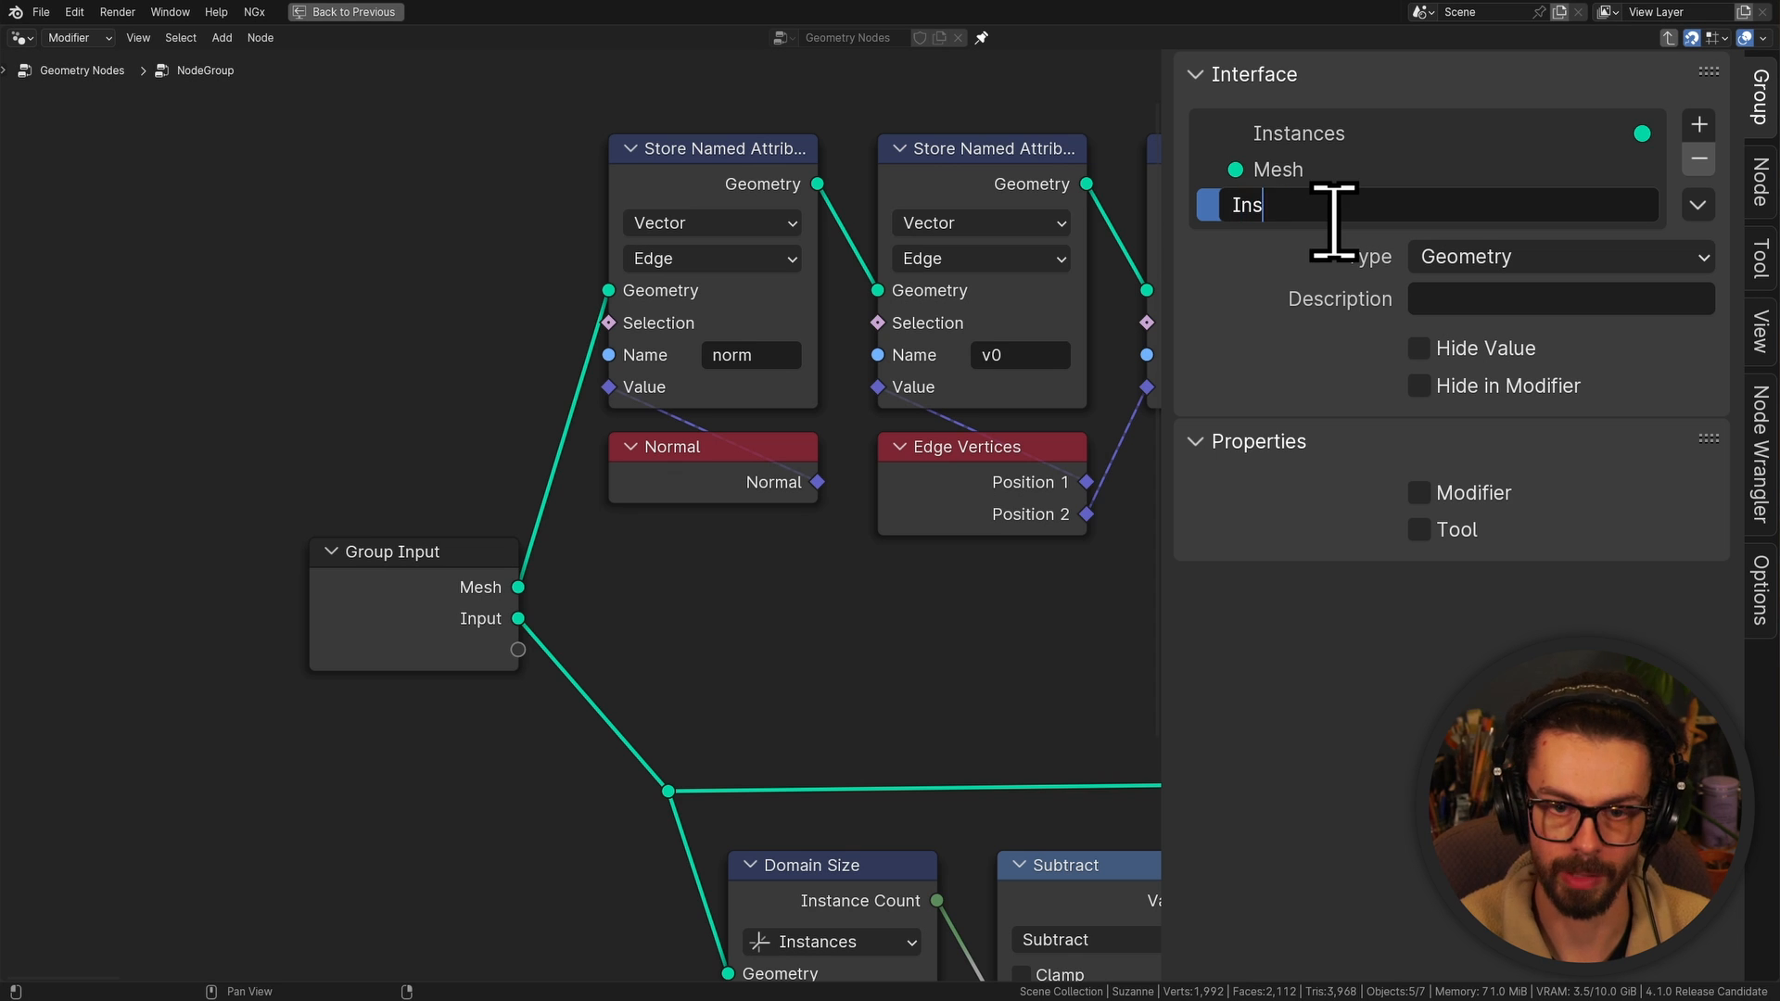
text(se)
key(Return)
double_click(1388, 207)
click(1389, 207)
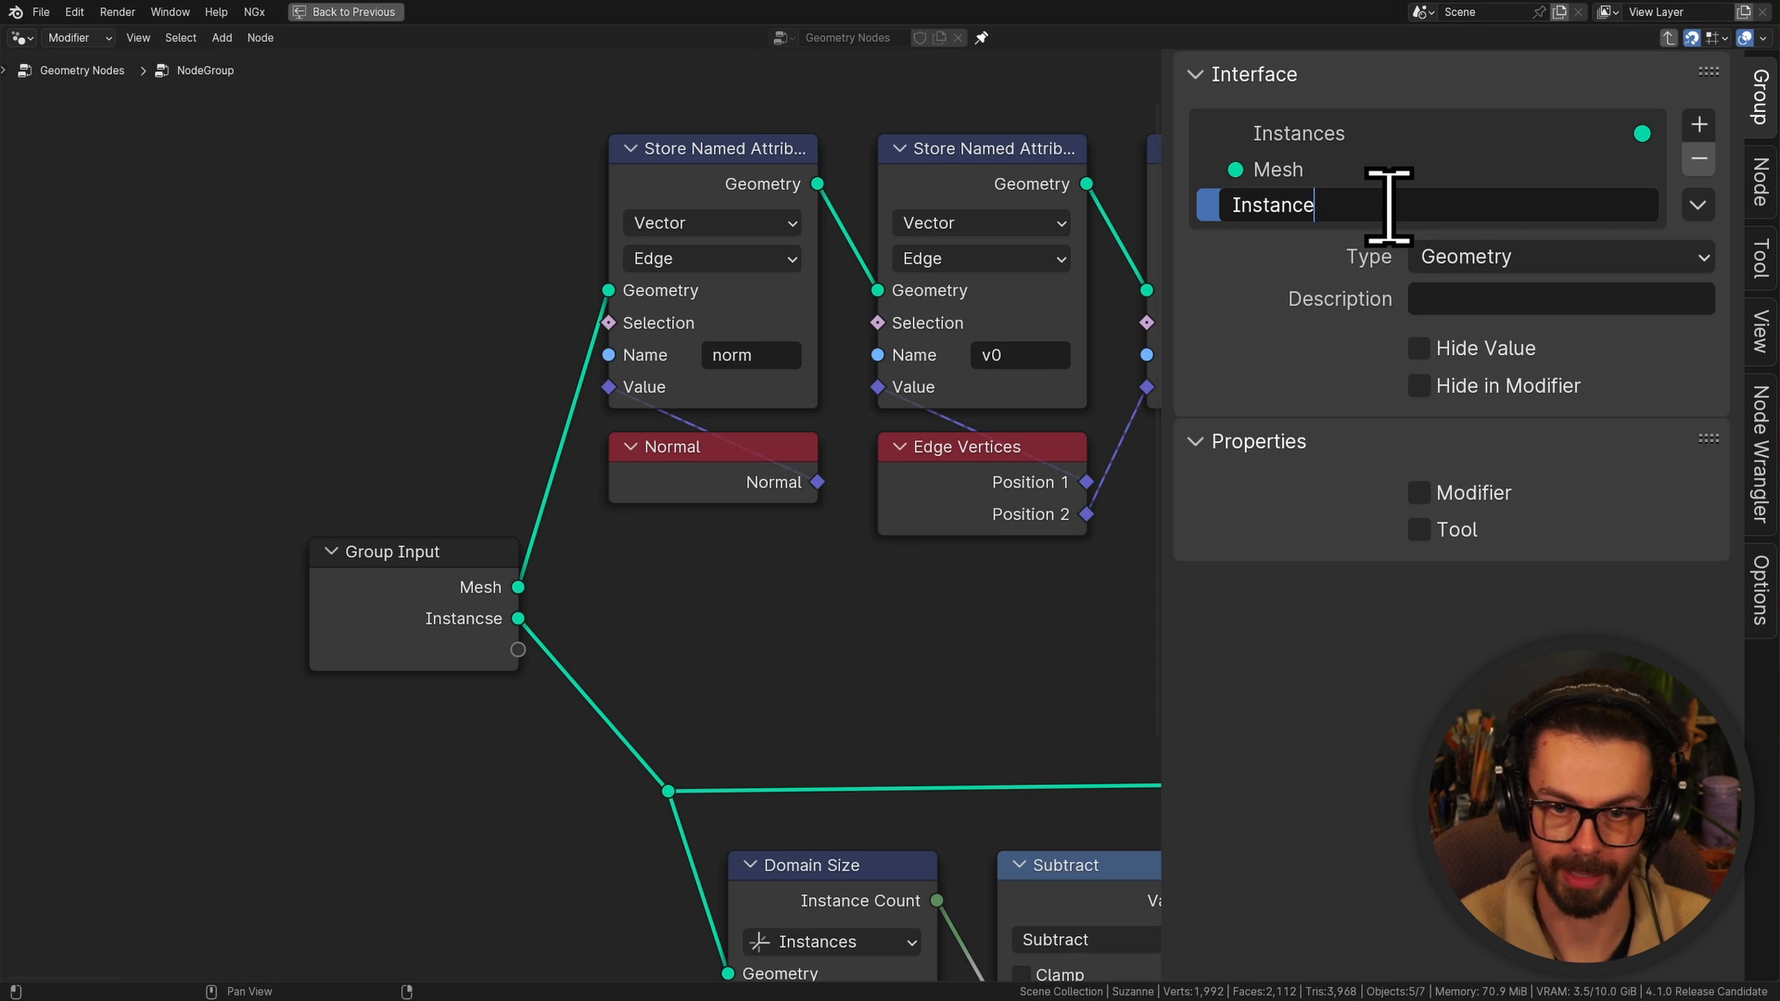
text(s)
key(Return)
key(n)
key(Tab)
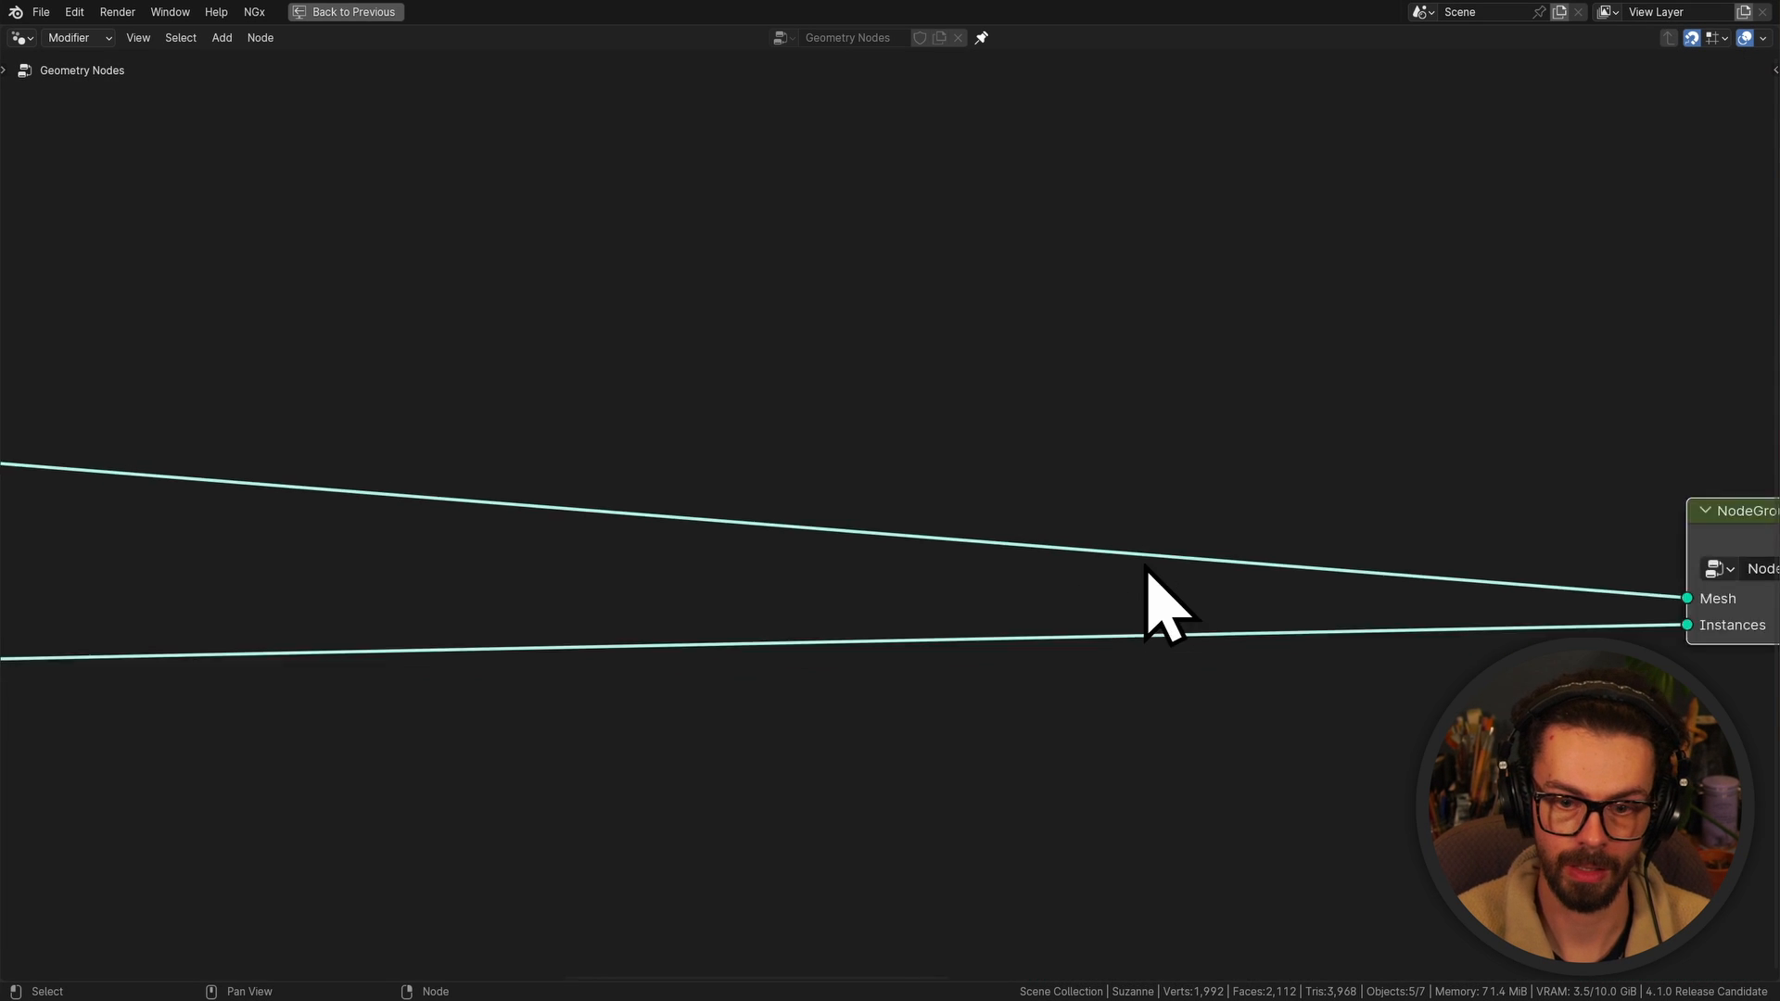
Widen the group node and rename the node group to Instance on Edges
scroll(1149, 596, down, 4)
middle_drag(1198, 537, 1234, 437)
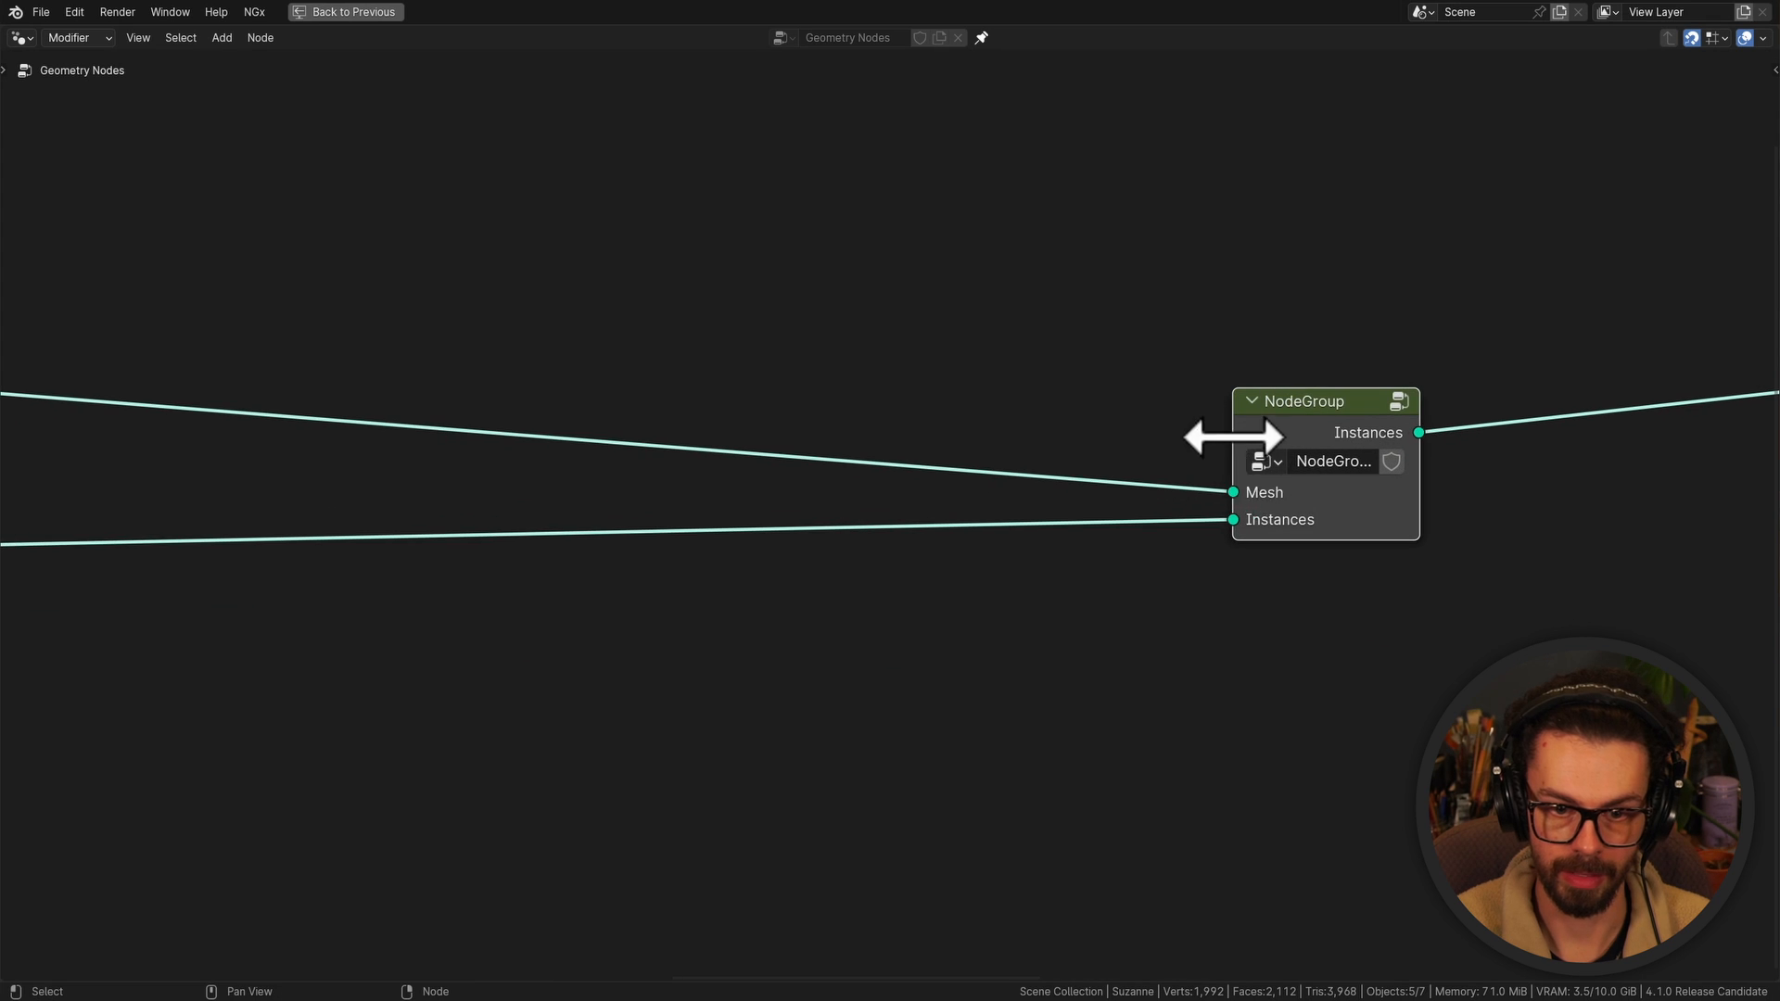
drag(1231, 435, 1003, 445)
drag(1193, 432, 991, 446)
click(987, 471)
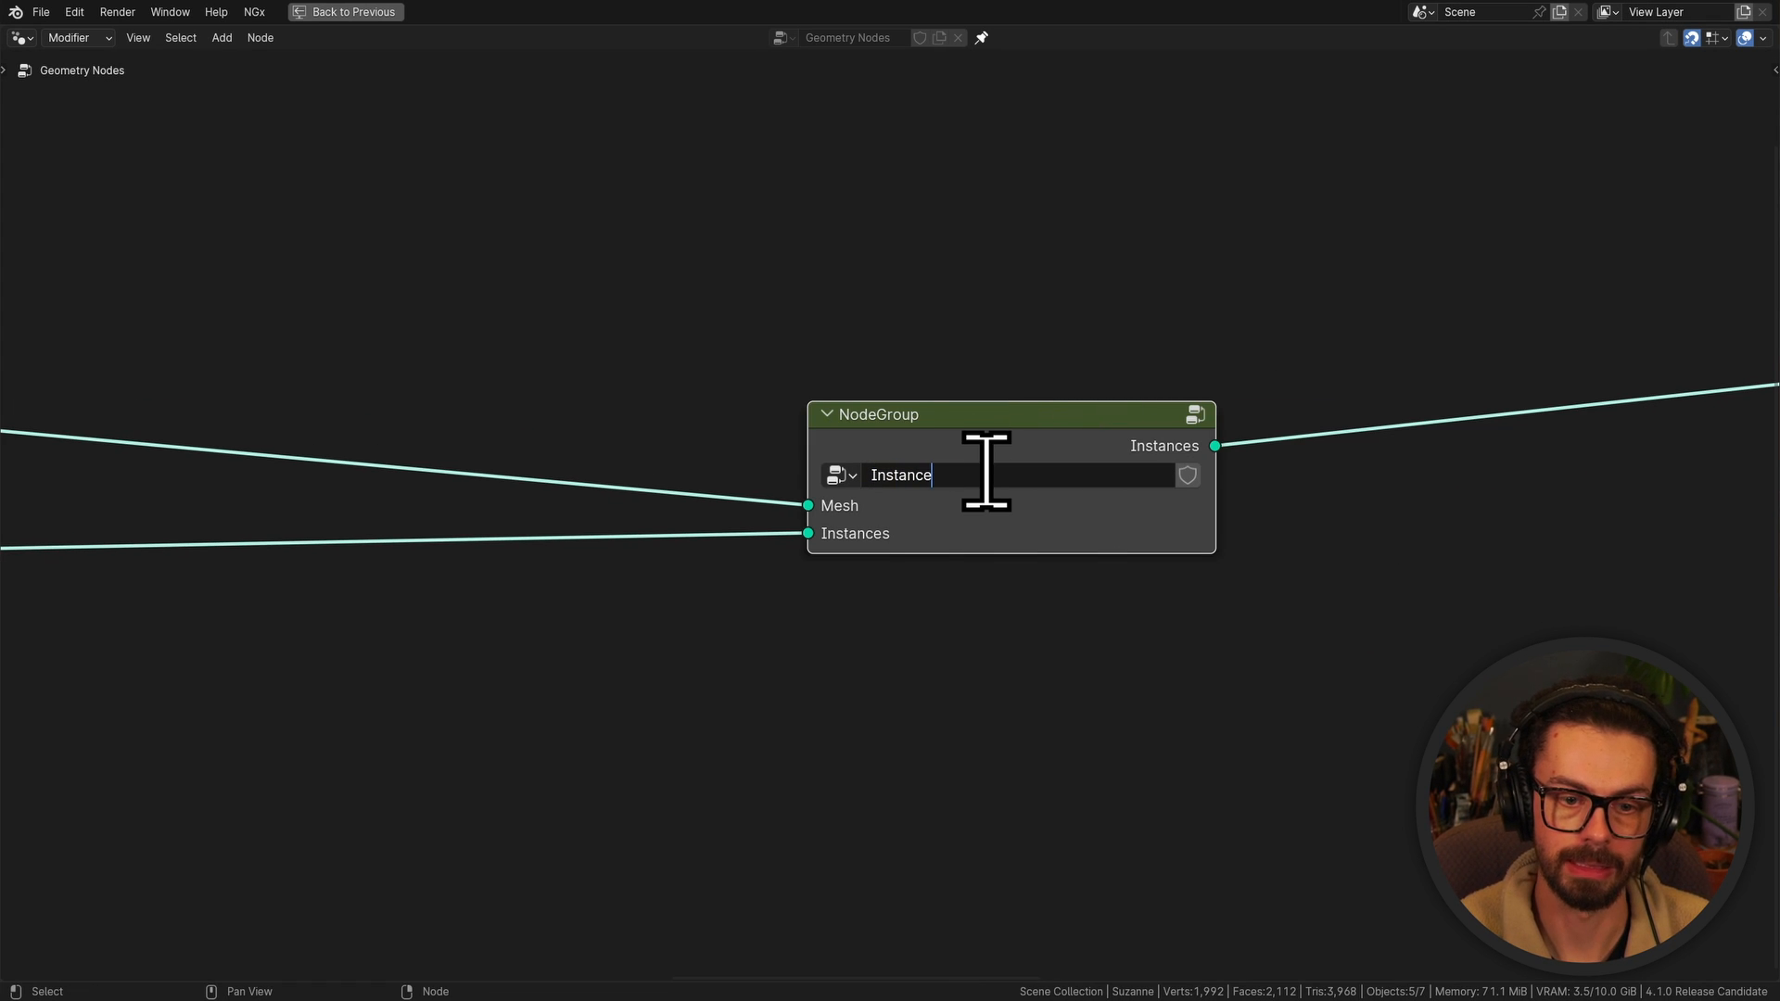
text(Instance on Edges)
key(Return)
key(shift+a)
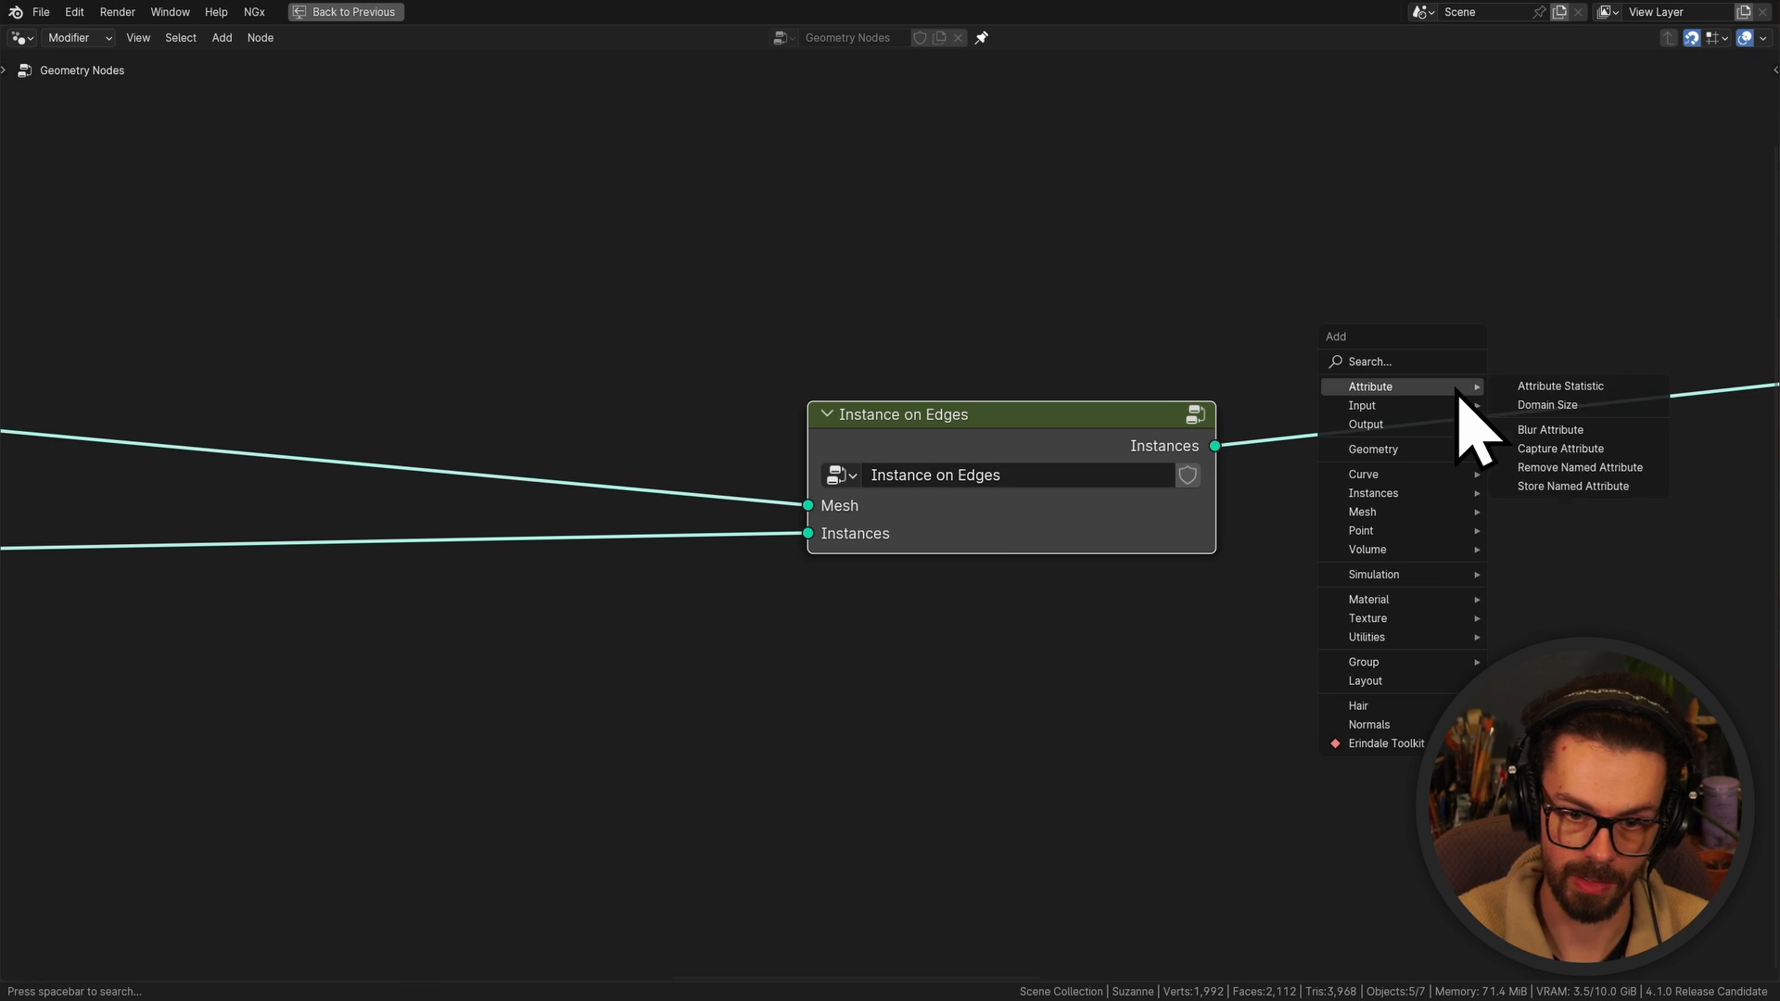
mouse_move(1409, 494)
click(1576, 494)
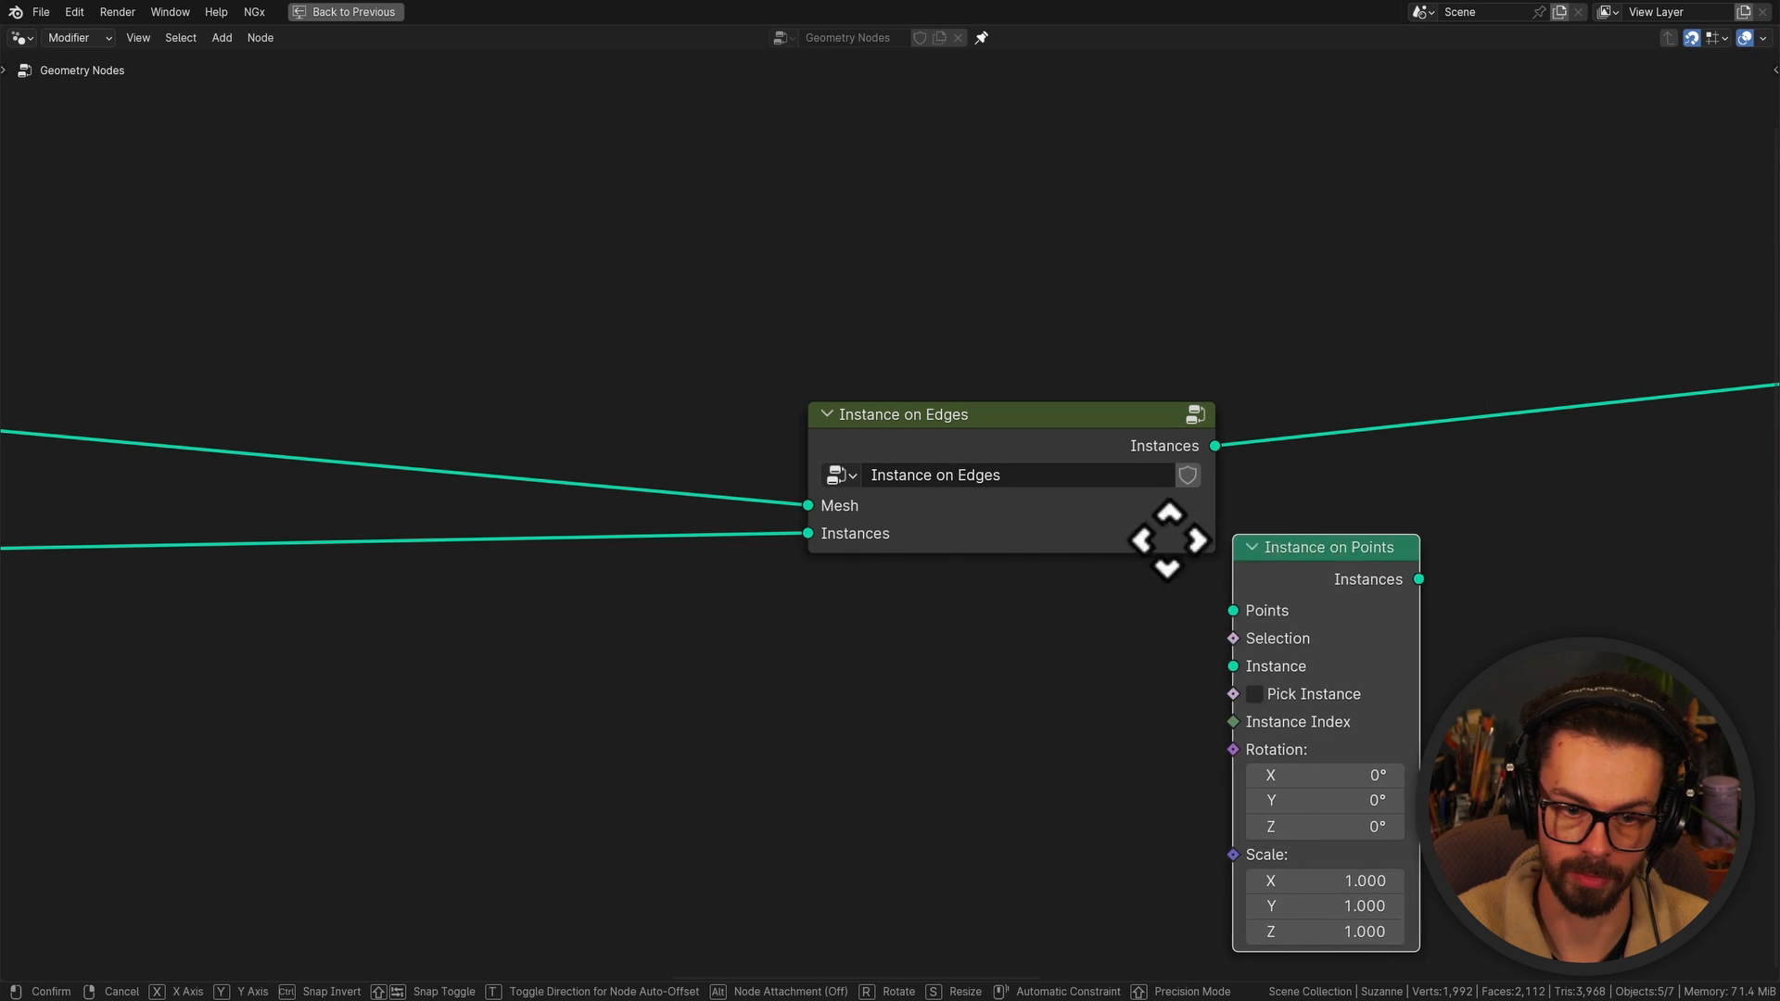
click(1020, 627)
key(ctrl+z)
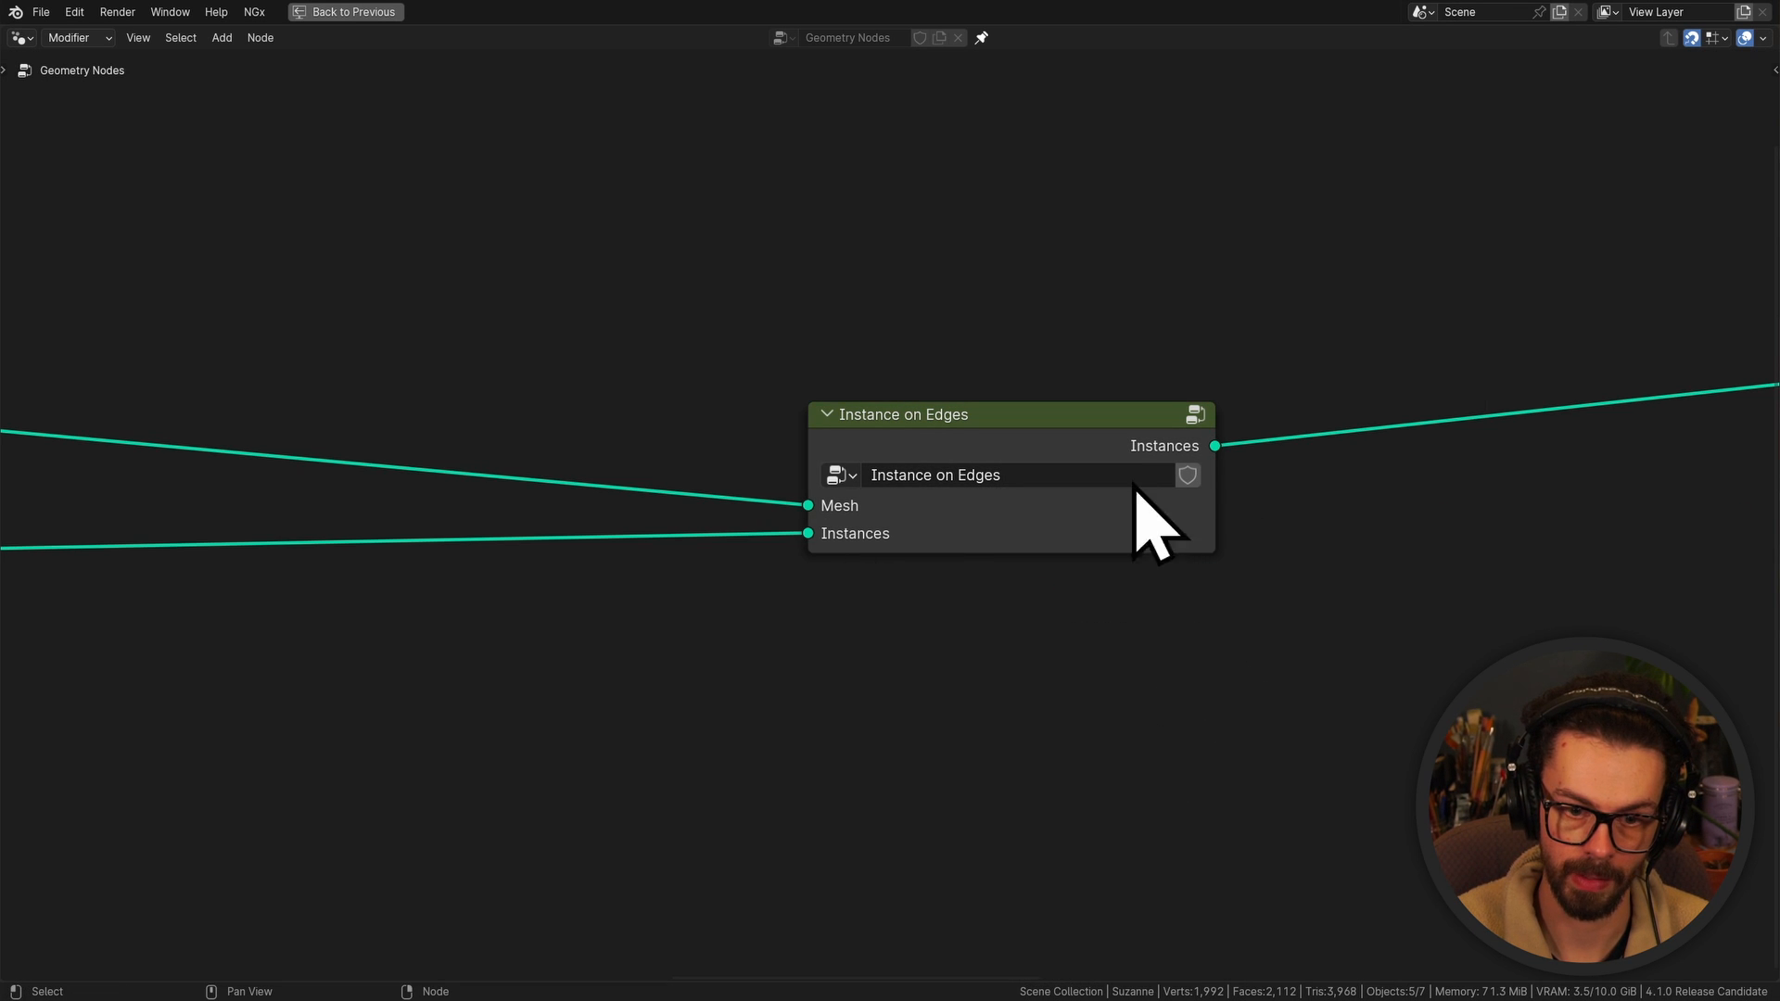
Move the Group Input, Grid and Collection Info nodes and the Group Output node close to the Instance on Edges node
scroll(1137, 489, down, 8)
scroll(974, 462, down, 7)
drag(286, 381, 437, 631)
key(g)
click(891, 644)
click(1459, 450)
key(g)
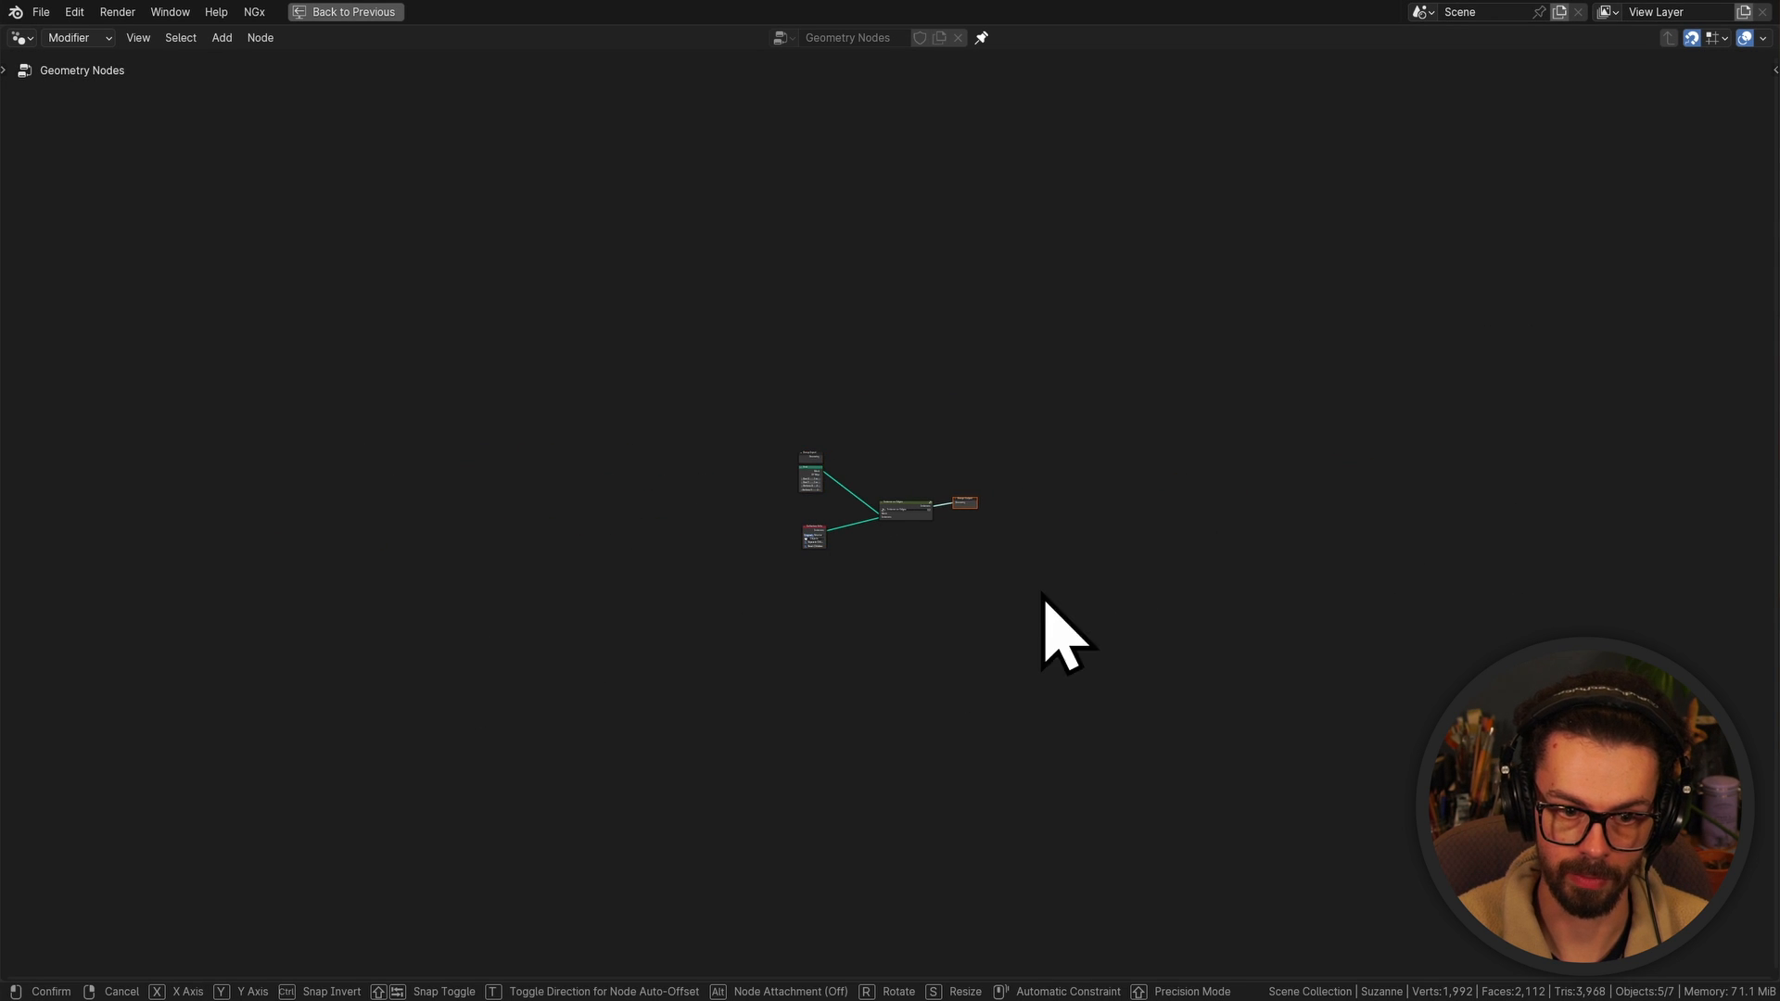
click(1043, 593)
Reposition Instance on Edges and Group Output together beside the Grid node, and place Collection Info directly below Grid
scroll(936, 501, up, 12)
middle_drag(958, 405, 935, 505)
drag(922, 386, 1162, 656)
key(g)
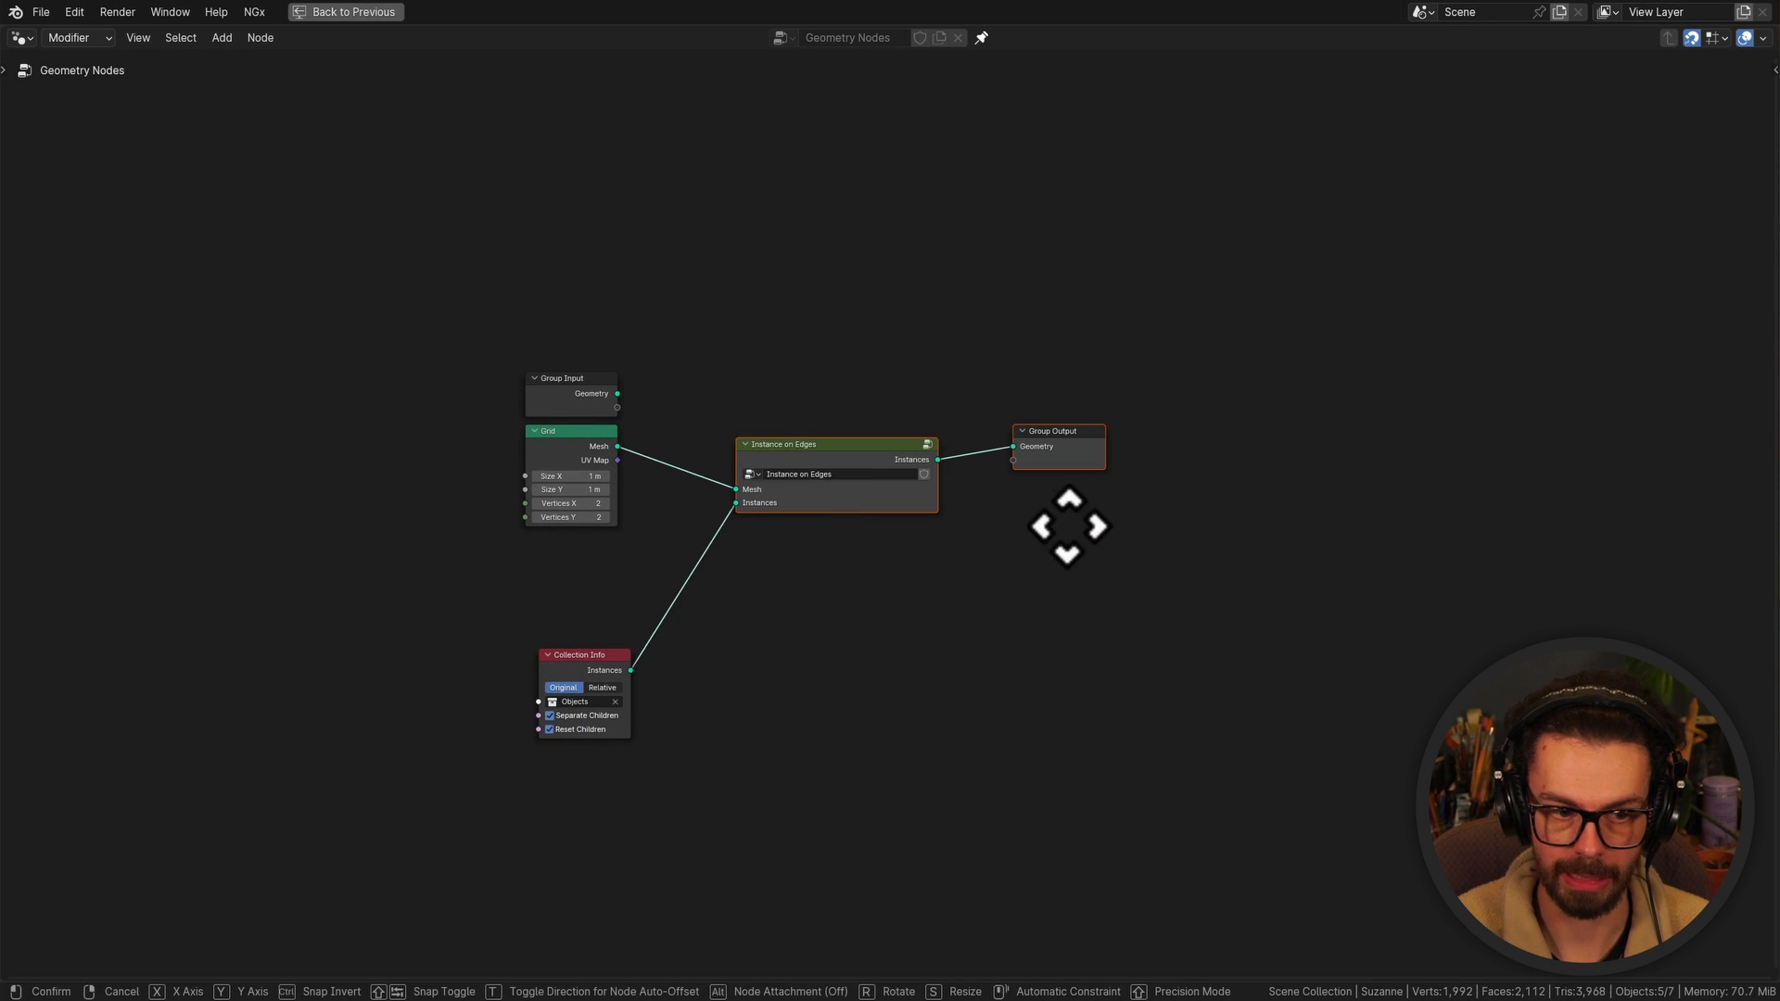
click(1069, 527)
drag(497, 593, 693, 786)
key(g)
click(704, 683)
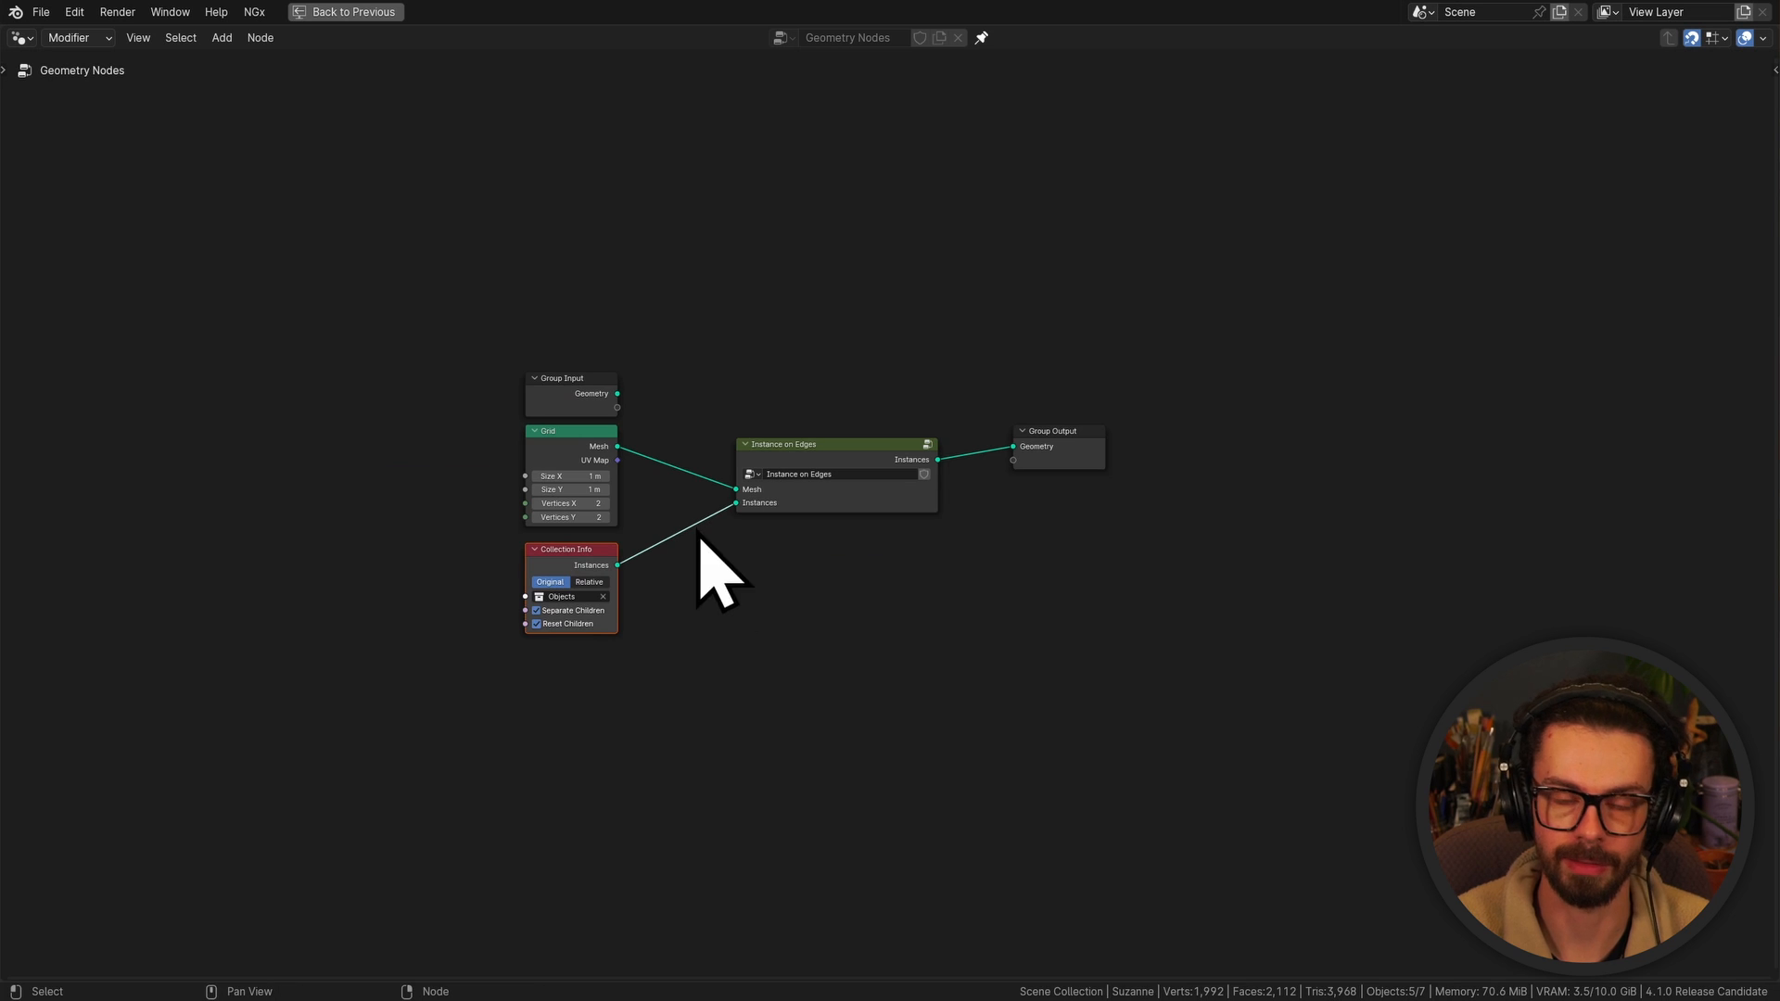
Open the Instance on Edges node group for editing
scroll(697, 531, up, 8)
middle_drag(697, 532, 739, 580)
click(762, 452)
key(Tab)
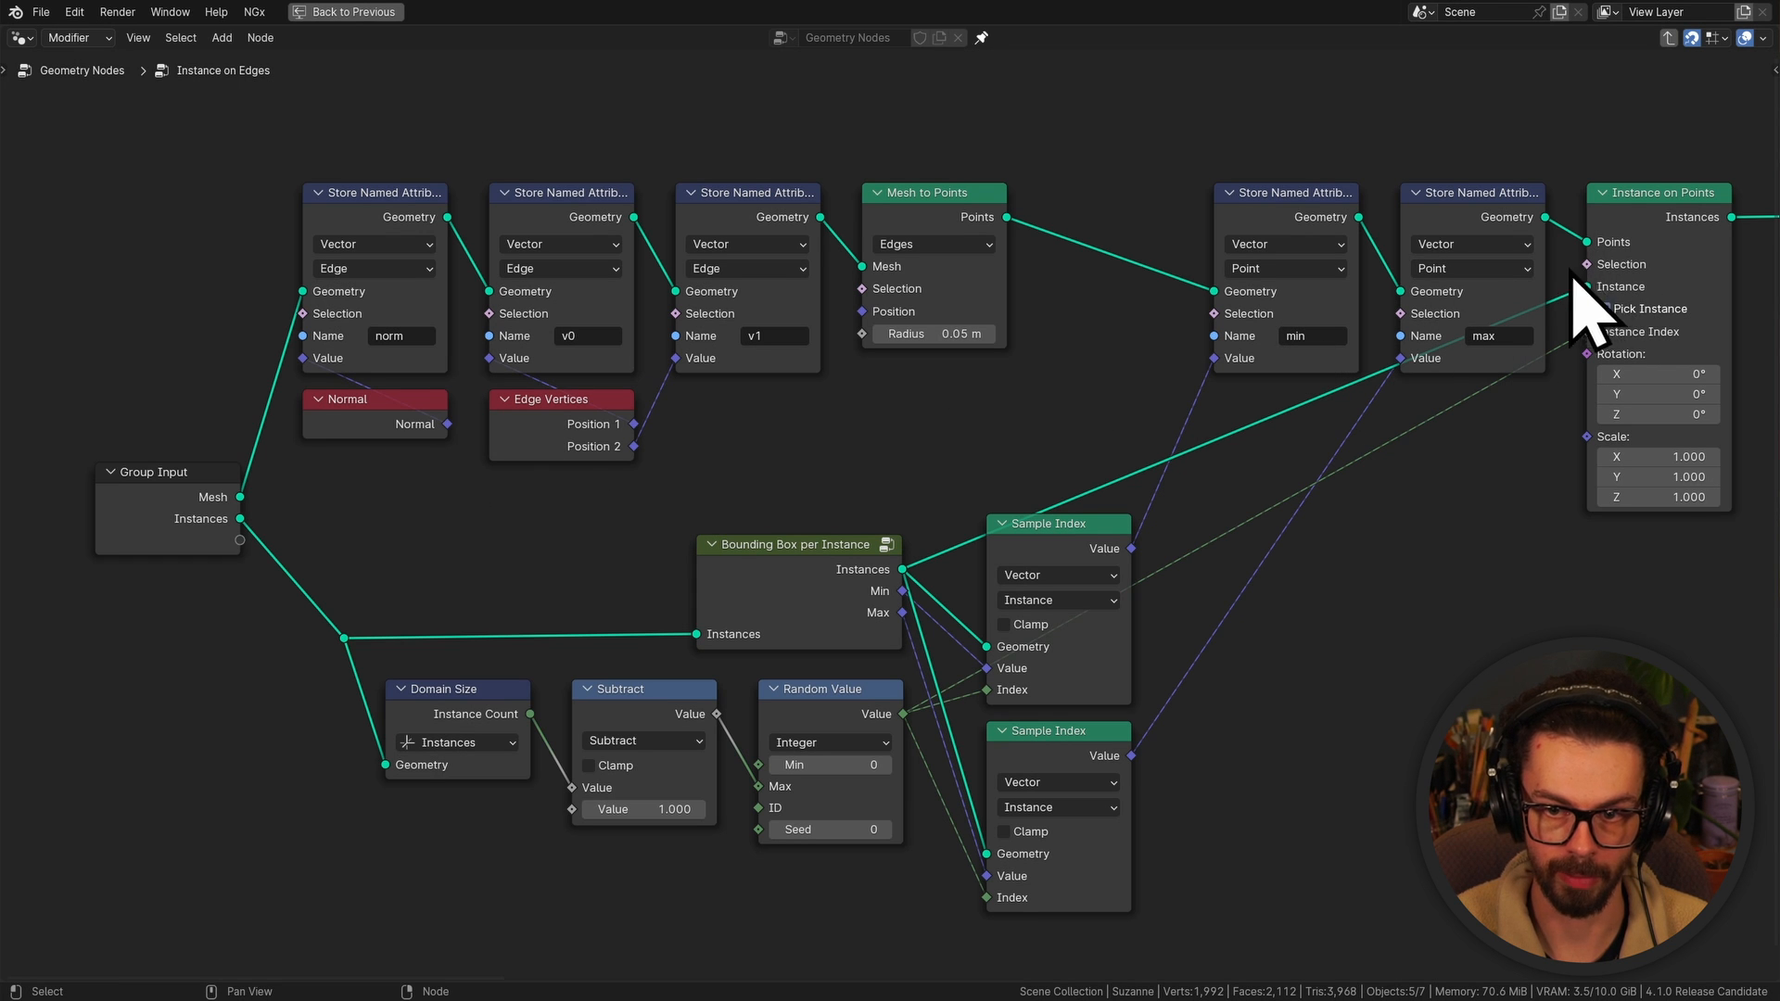
Expose Mesh to Points' Selection and Instance on Points' Pick Instance as group inputs, ordering Selection directly after Mesh
drag(241, 542, 865, 289)
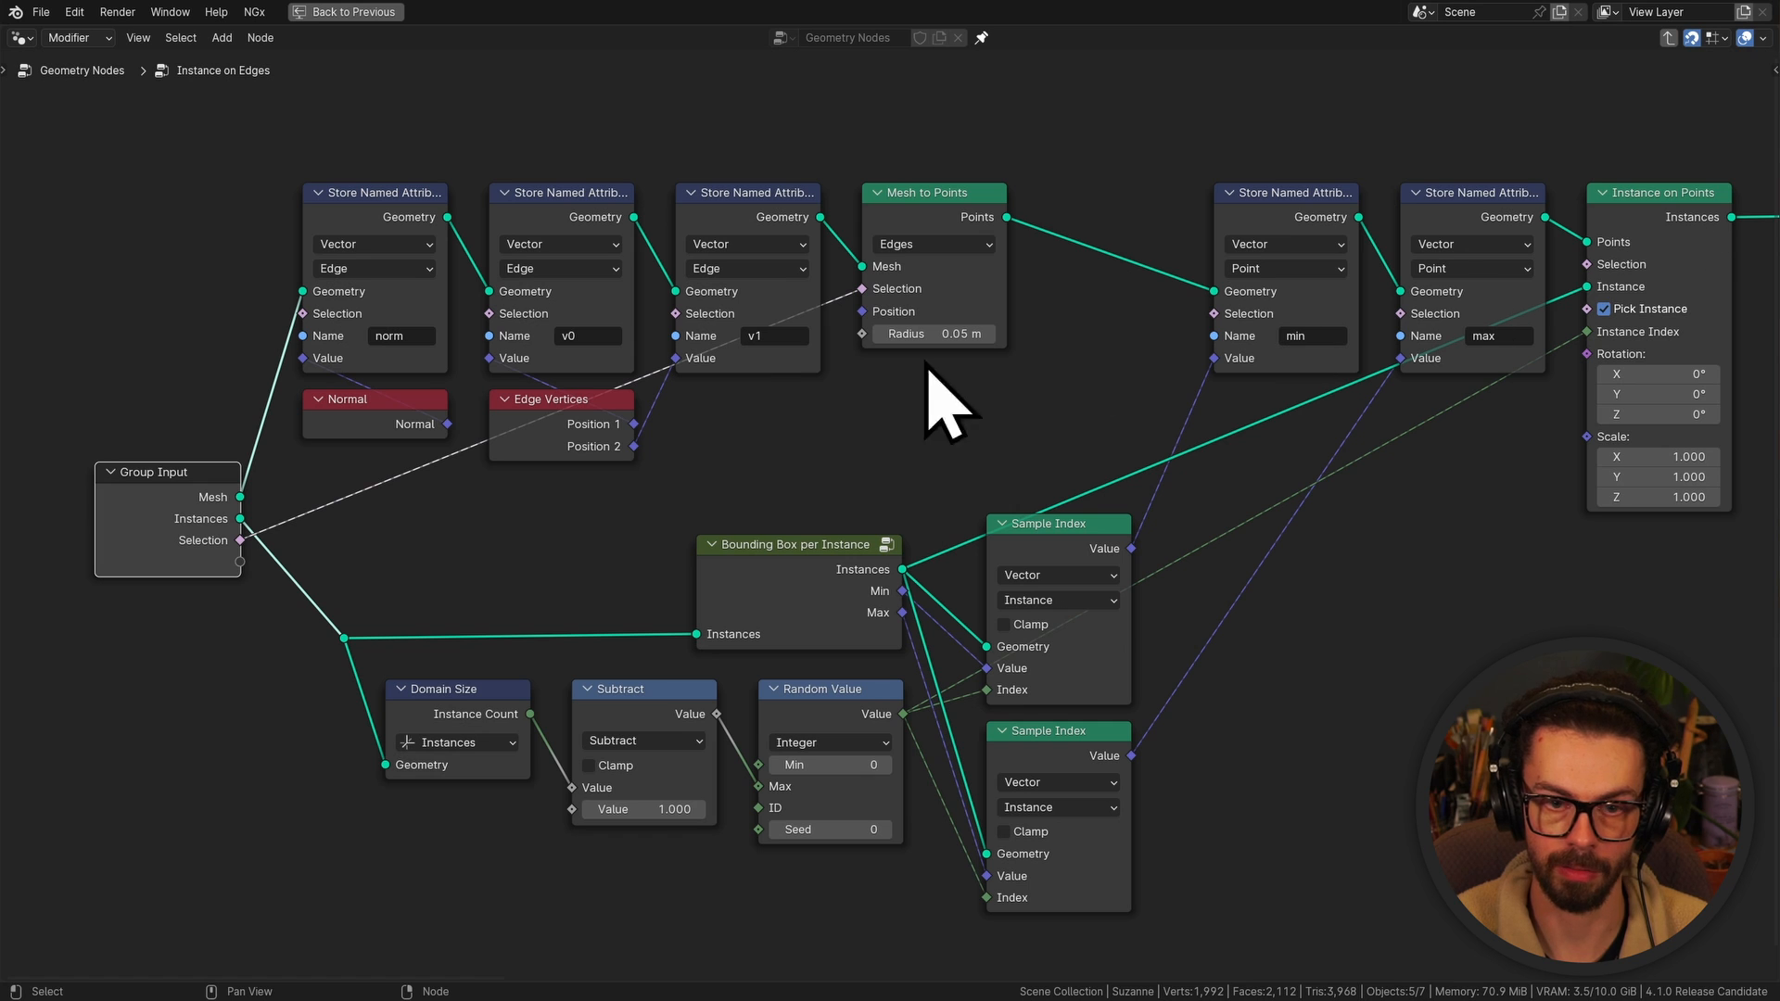
key(n)
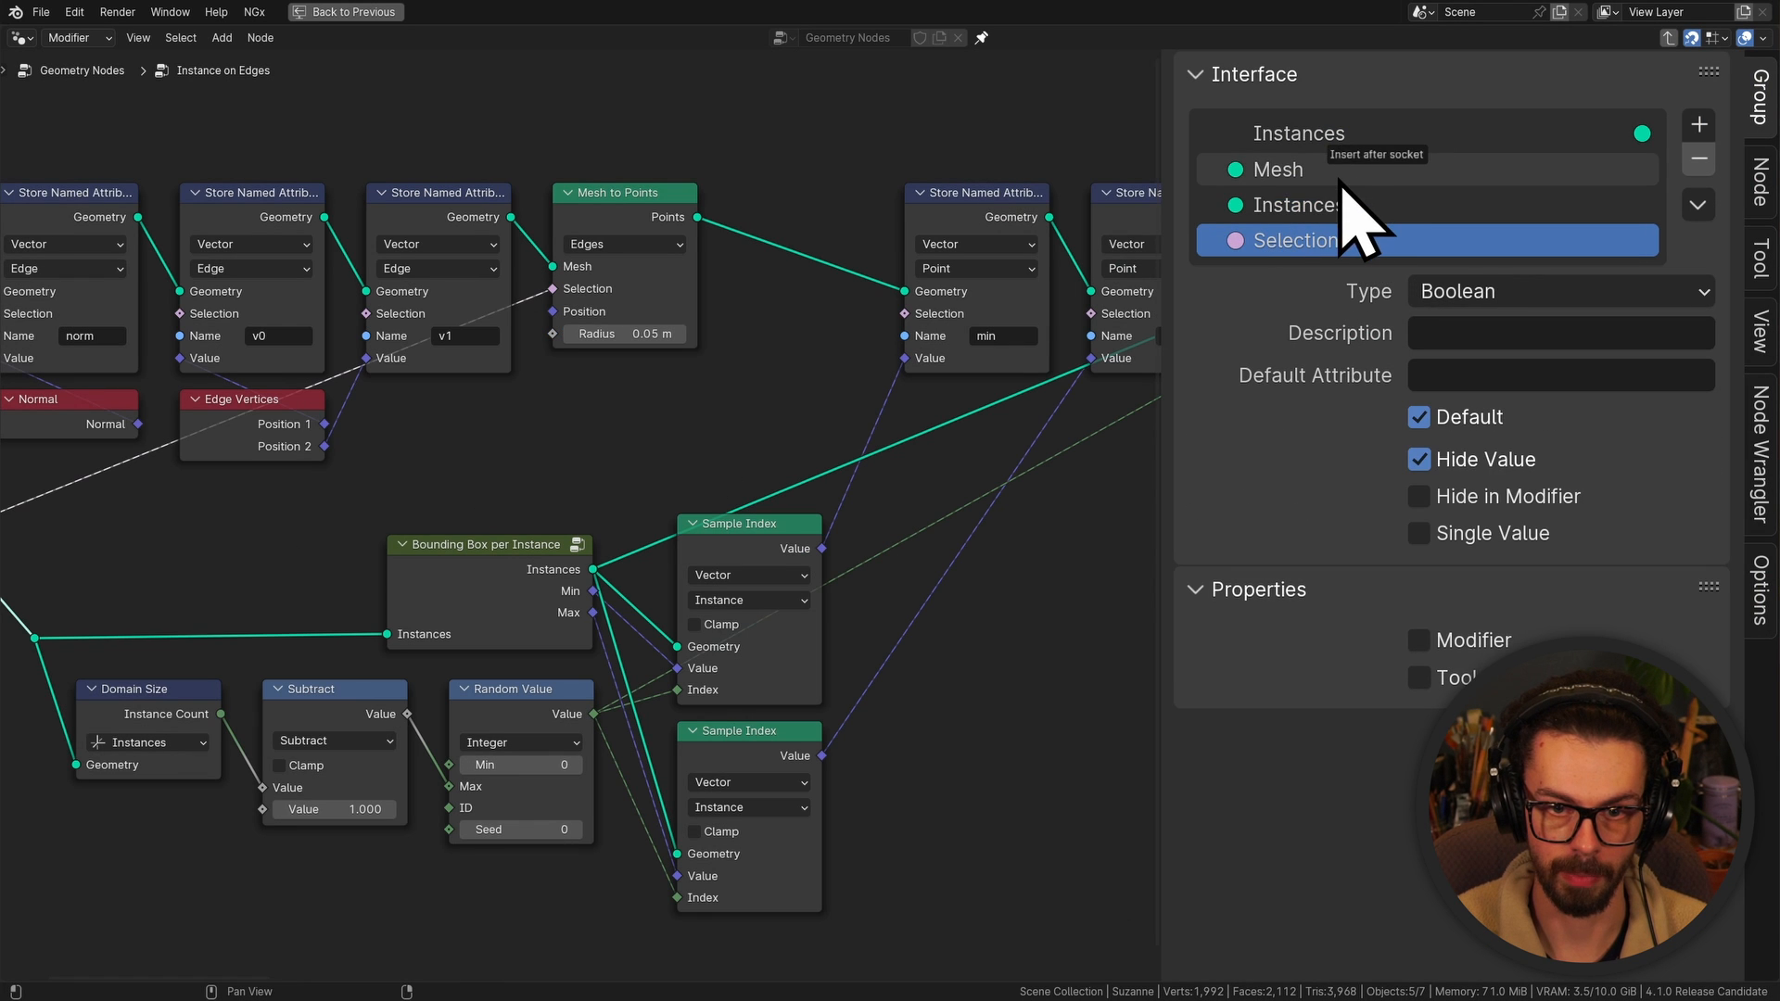
drag(1349, 204, 1344, 238)
key(n)
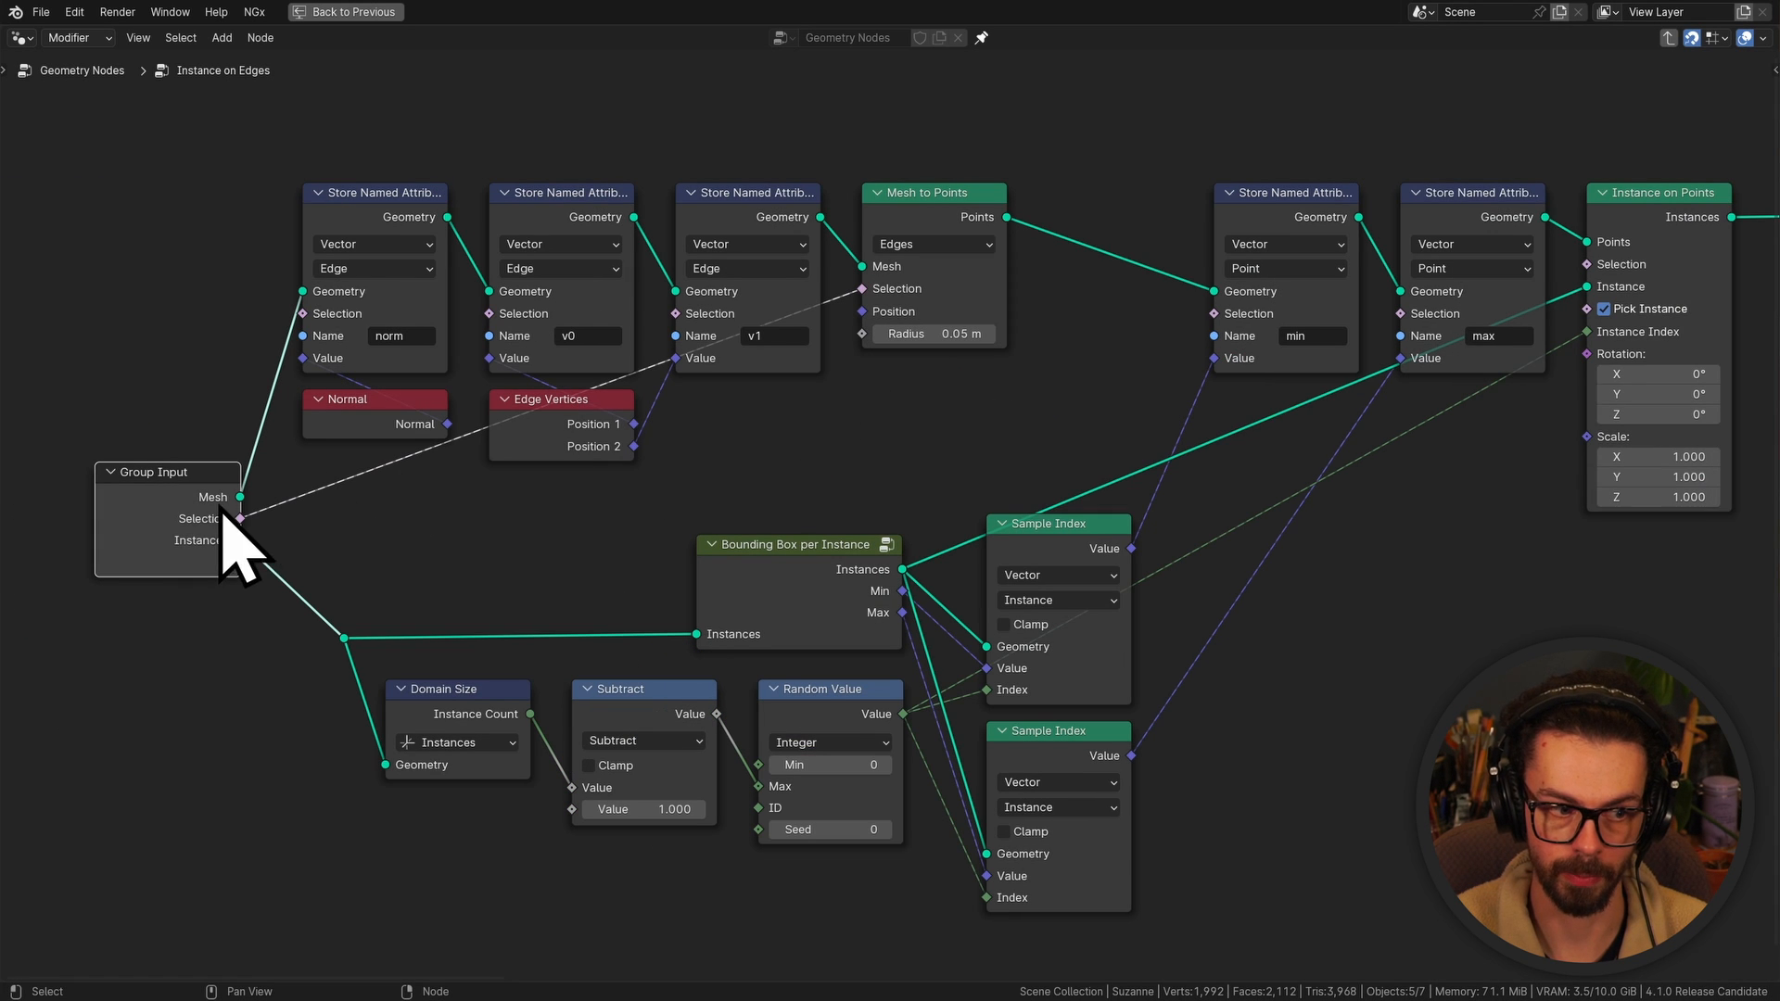
drag(246, 570, 1587, 309)
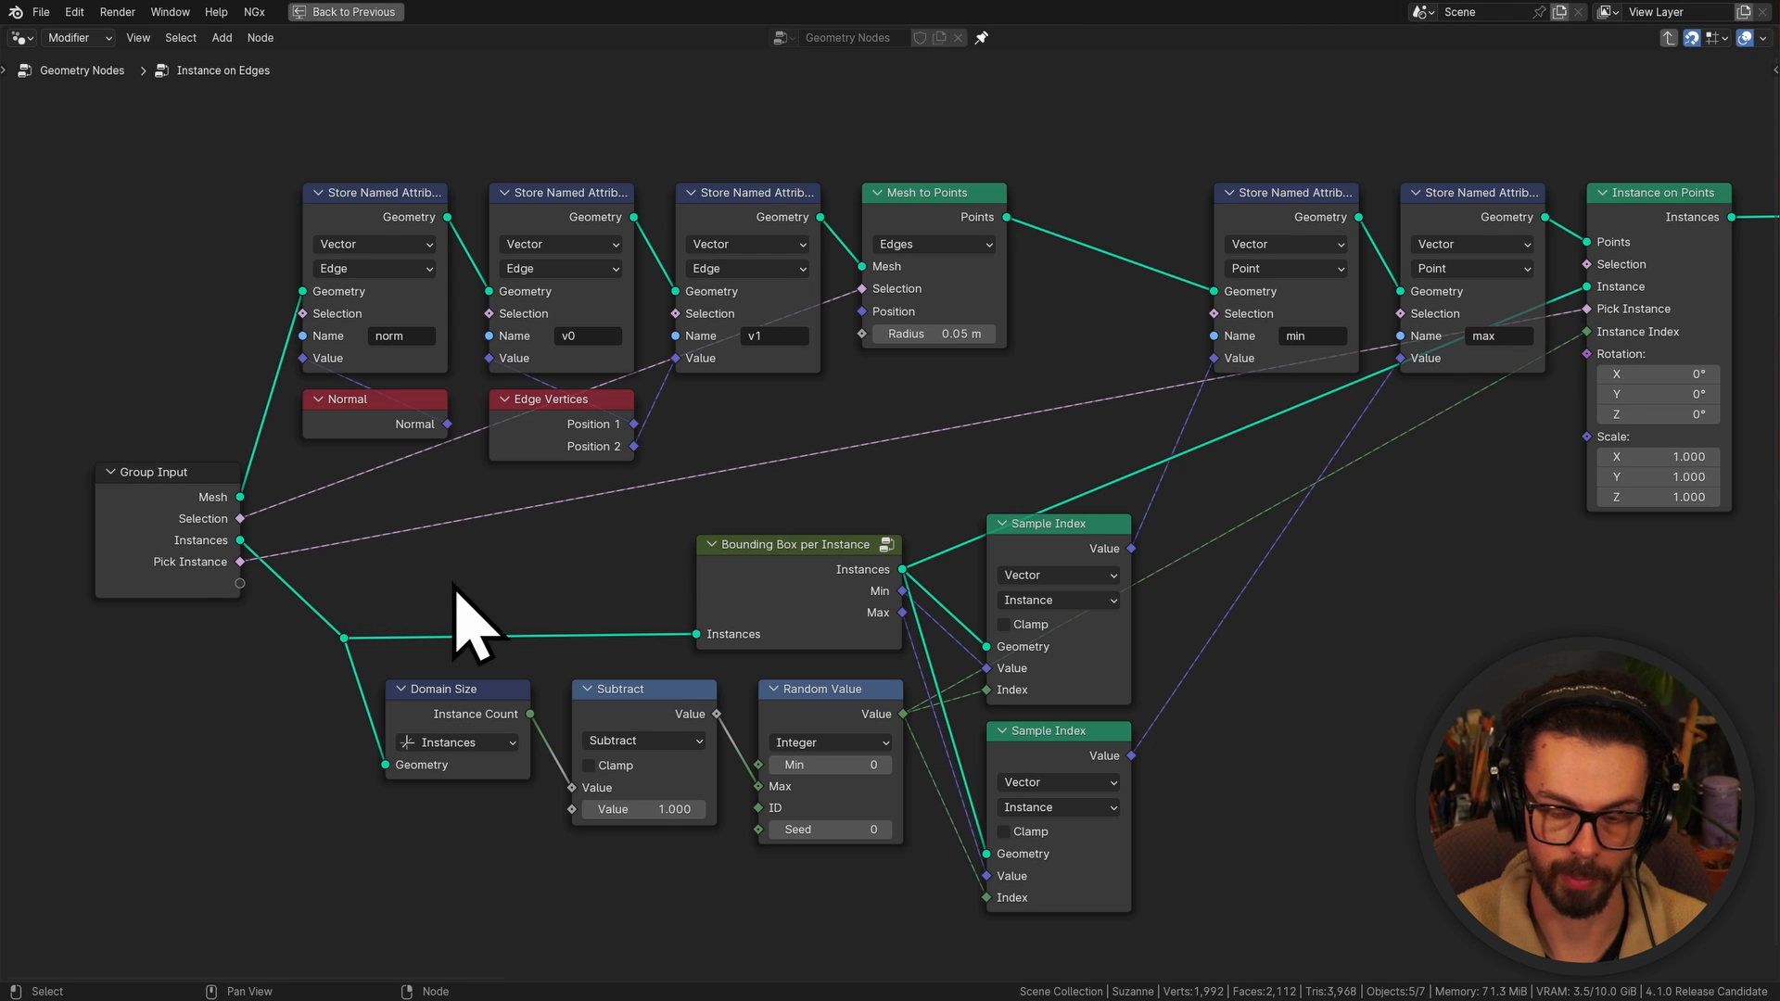
Add a reroute on the Random Value output links and detach the Random Value node from the network
middle_drag(486, 538, 745, 538)
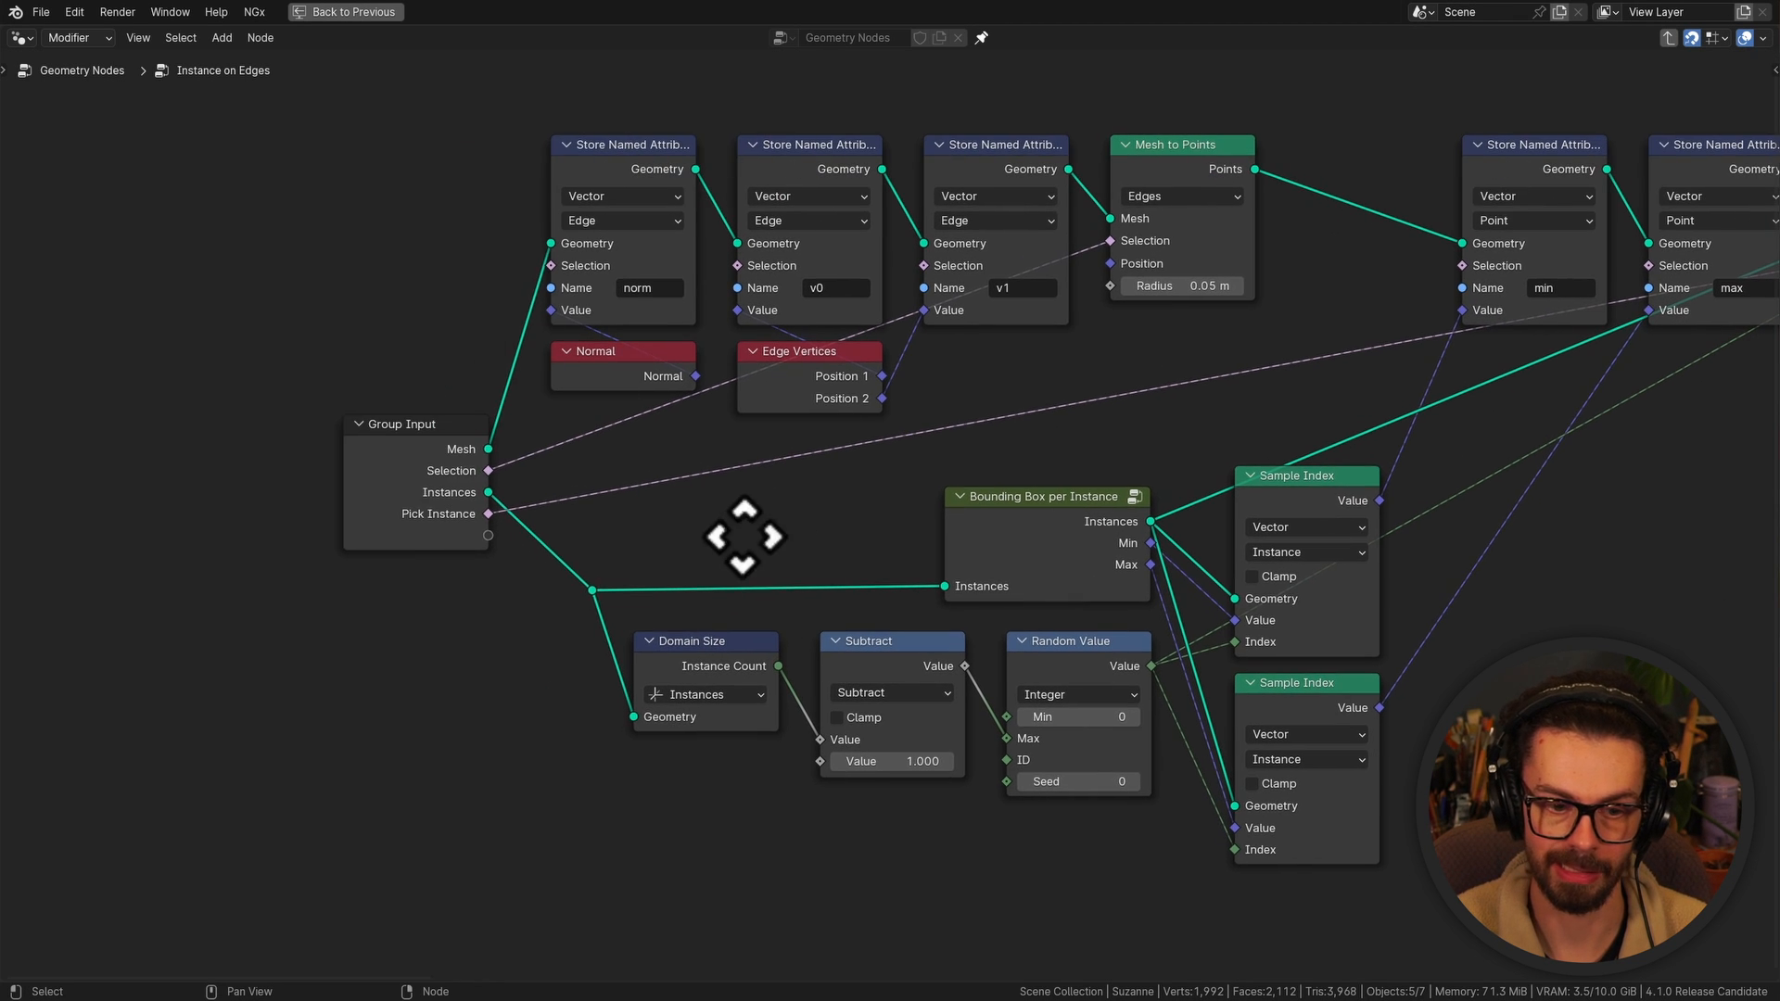
middle_drag(498, 598, 186, 519)
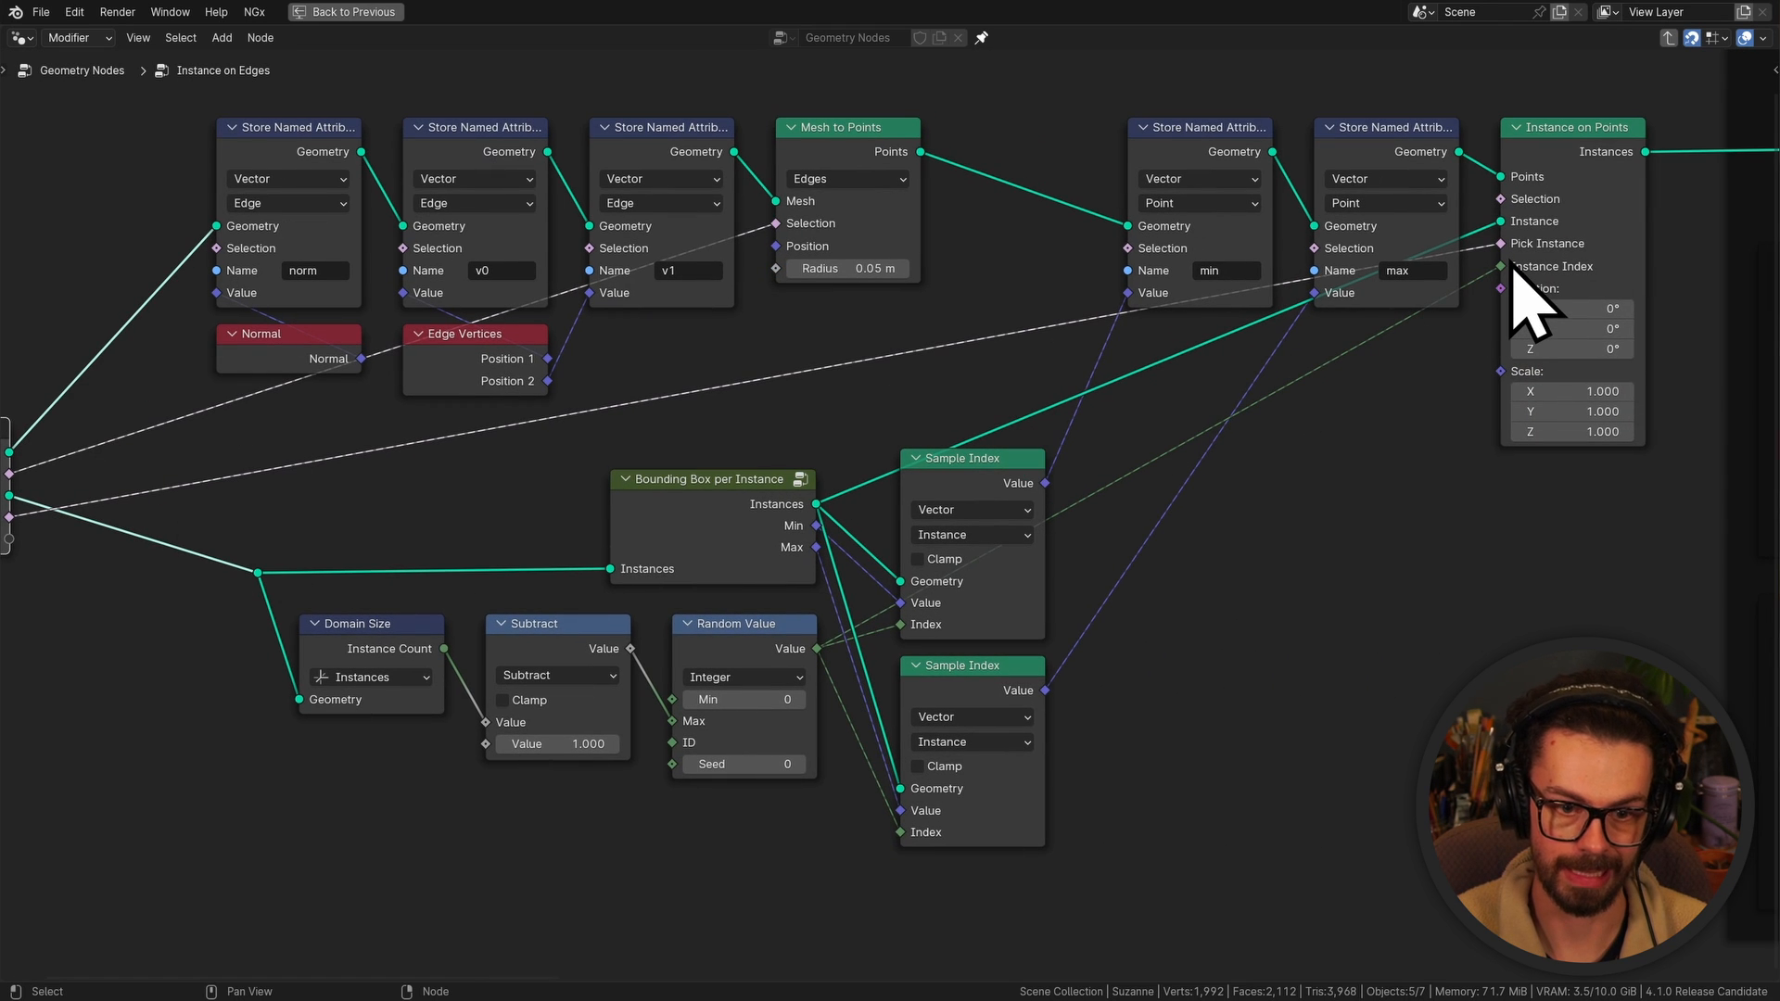
middle_drag(823, 513, 1171, 400)
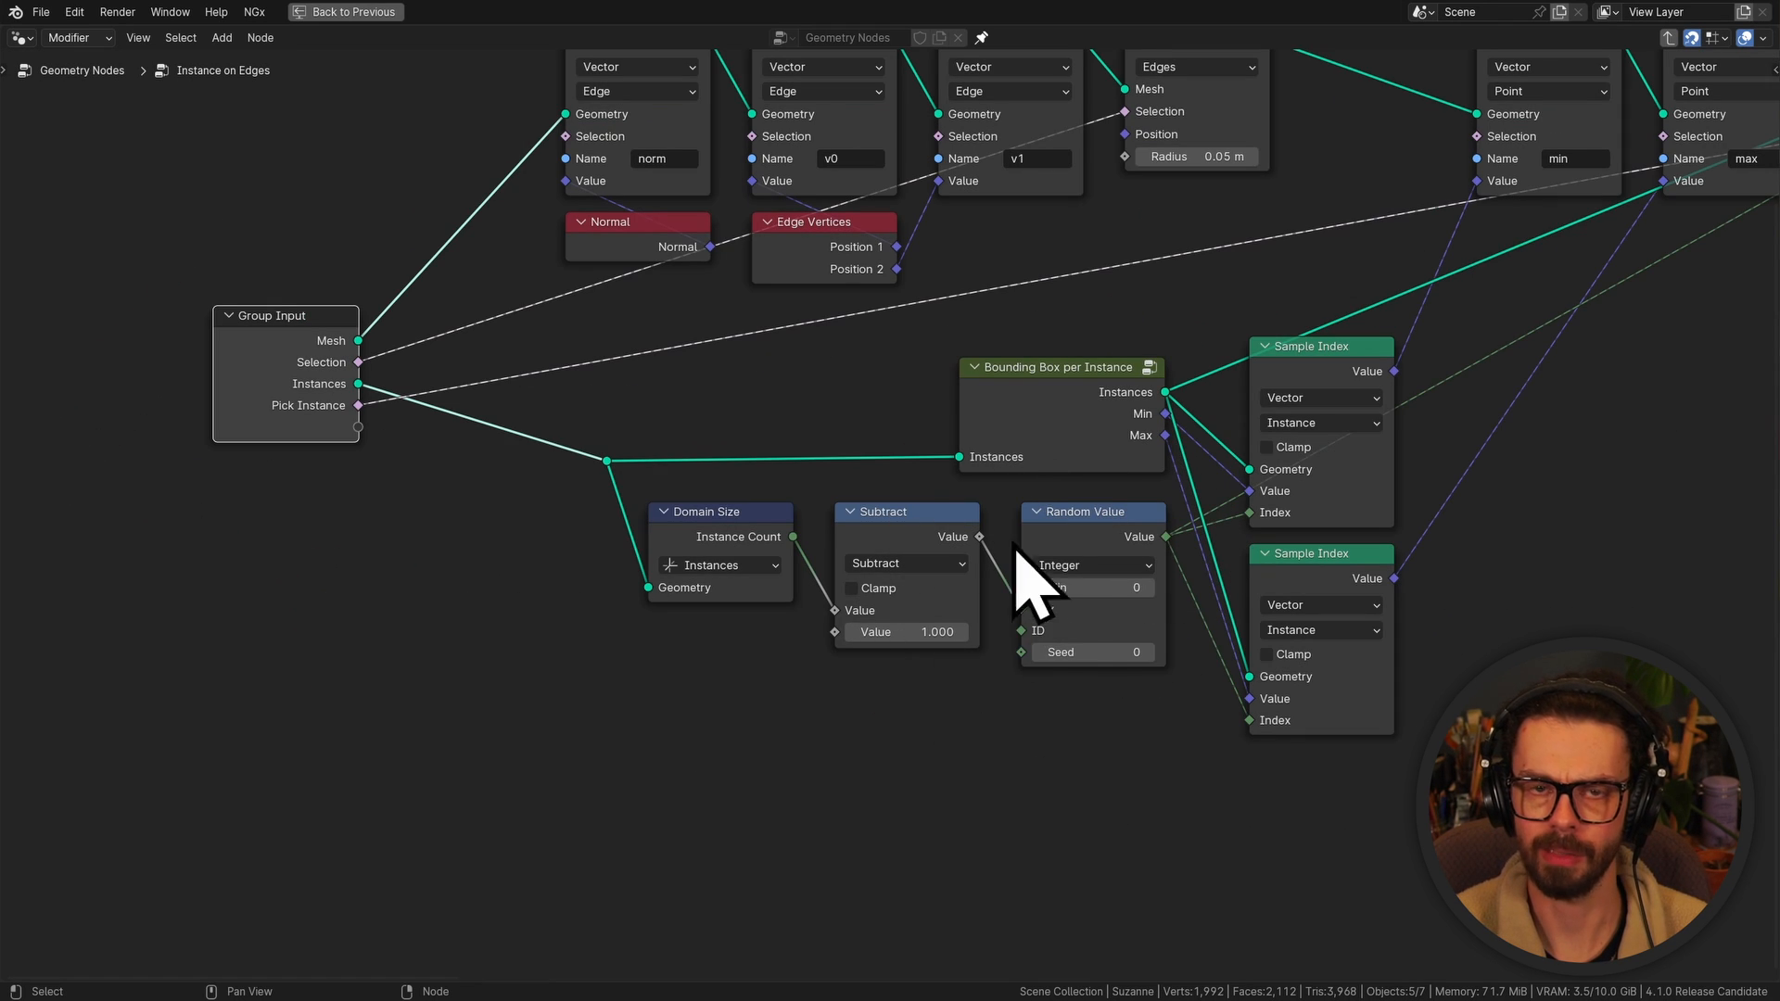
click(1084, 542)
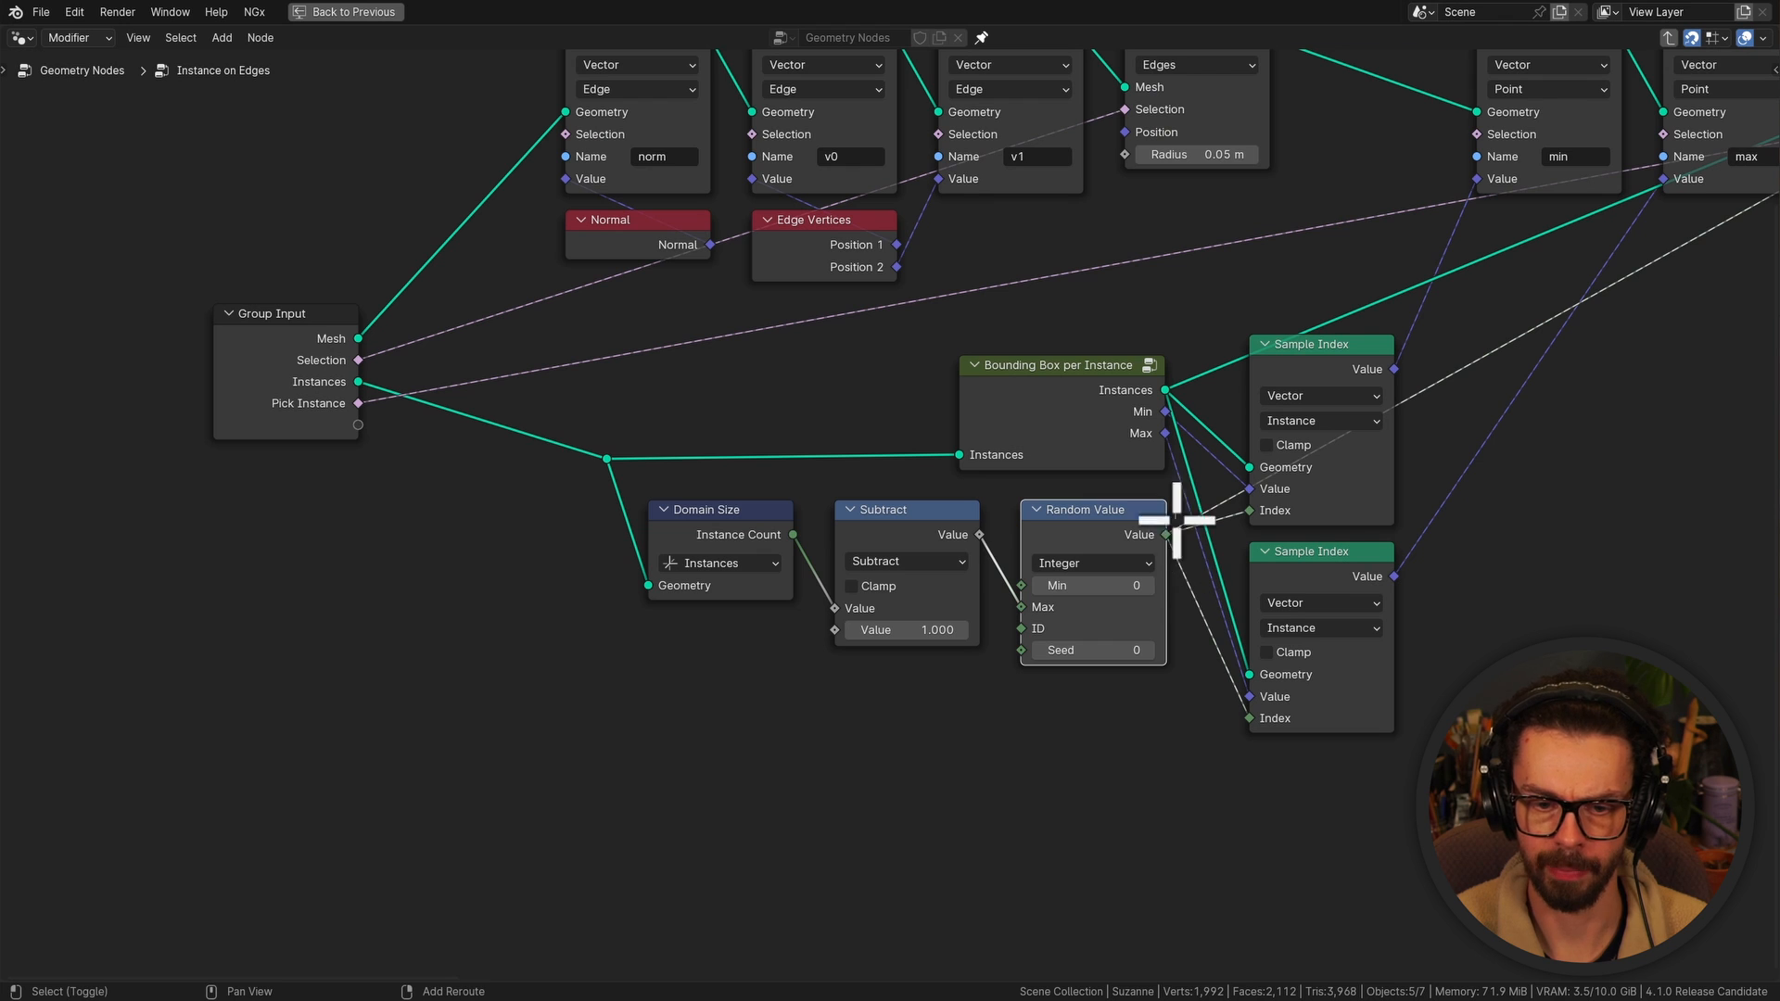
shift+right_drag(1177, 520, 1174, 619)
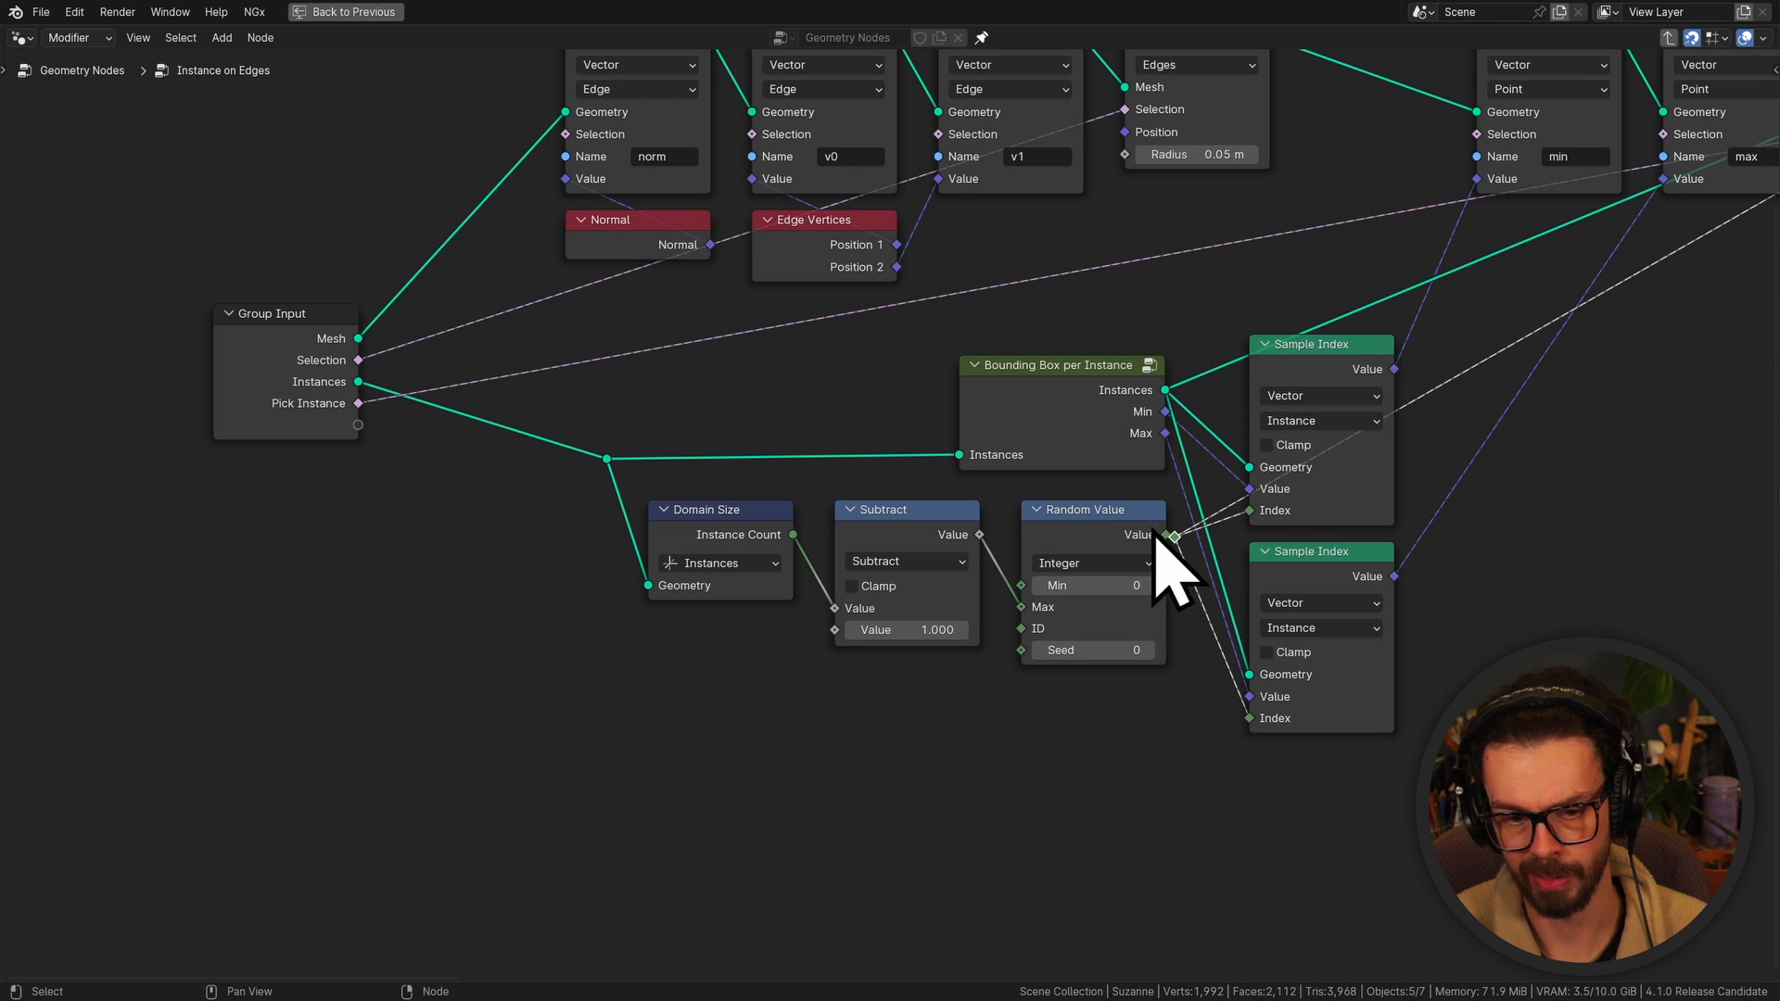
alt+drag(1083, 527, 544, 725)
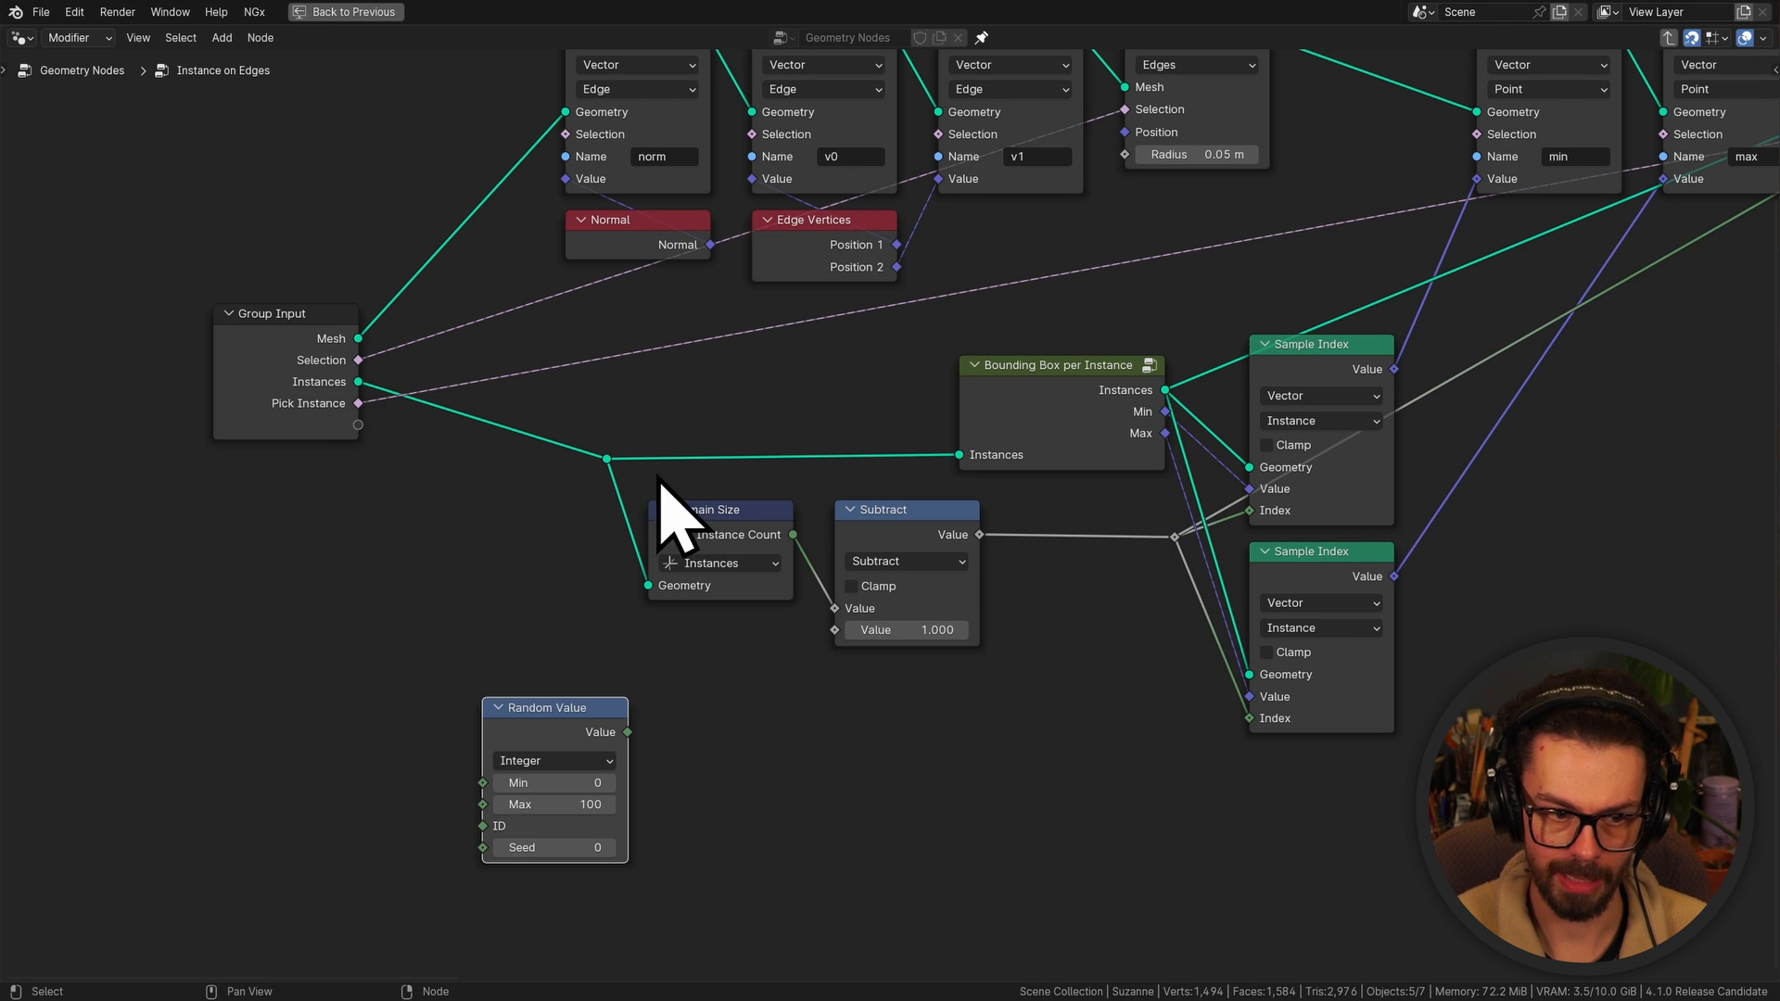
Change the Subtract node's operation to Truncated Modulo and expose Instance Index as a group input
click(890, 561)
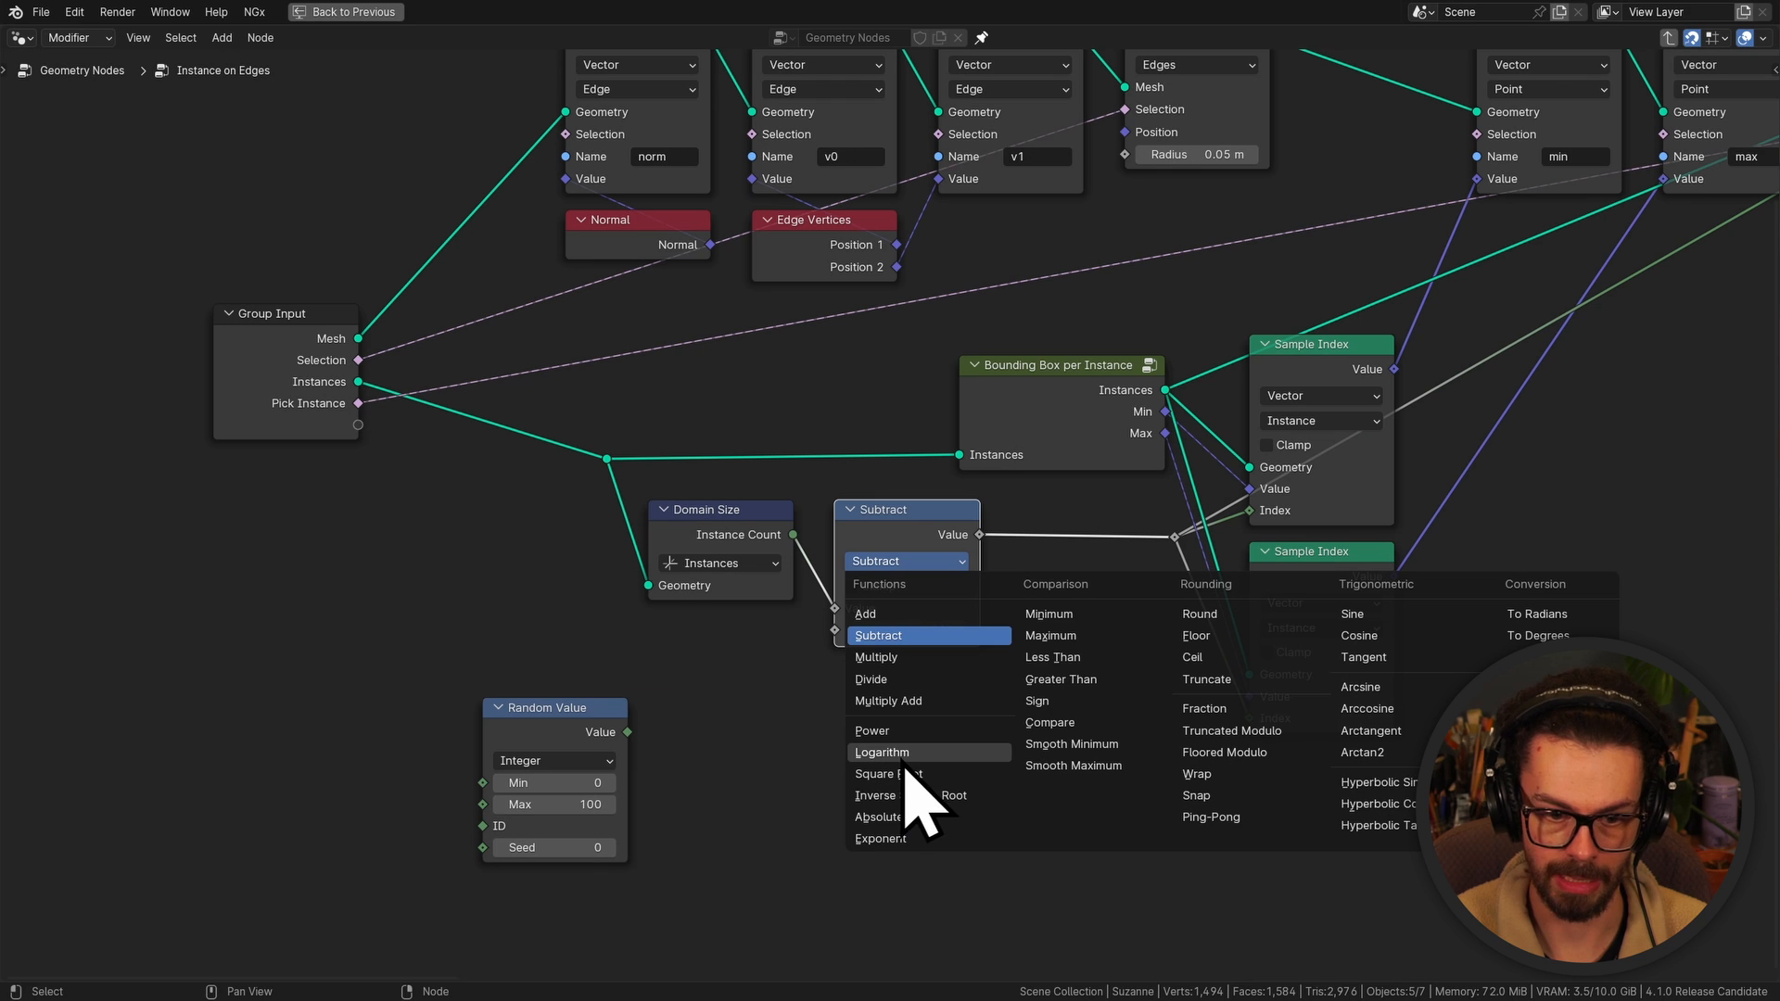
click(1231, 731)
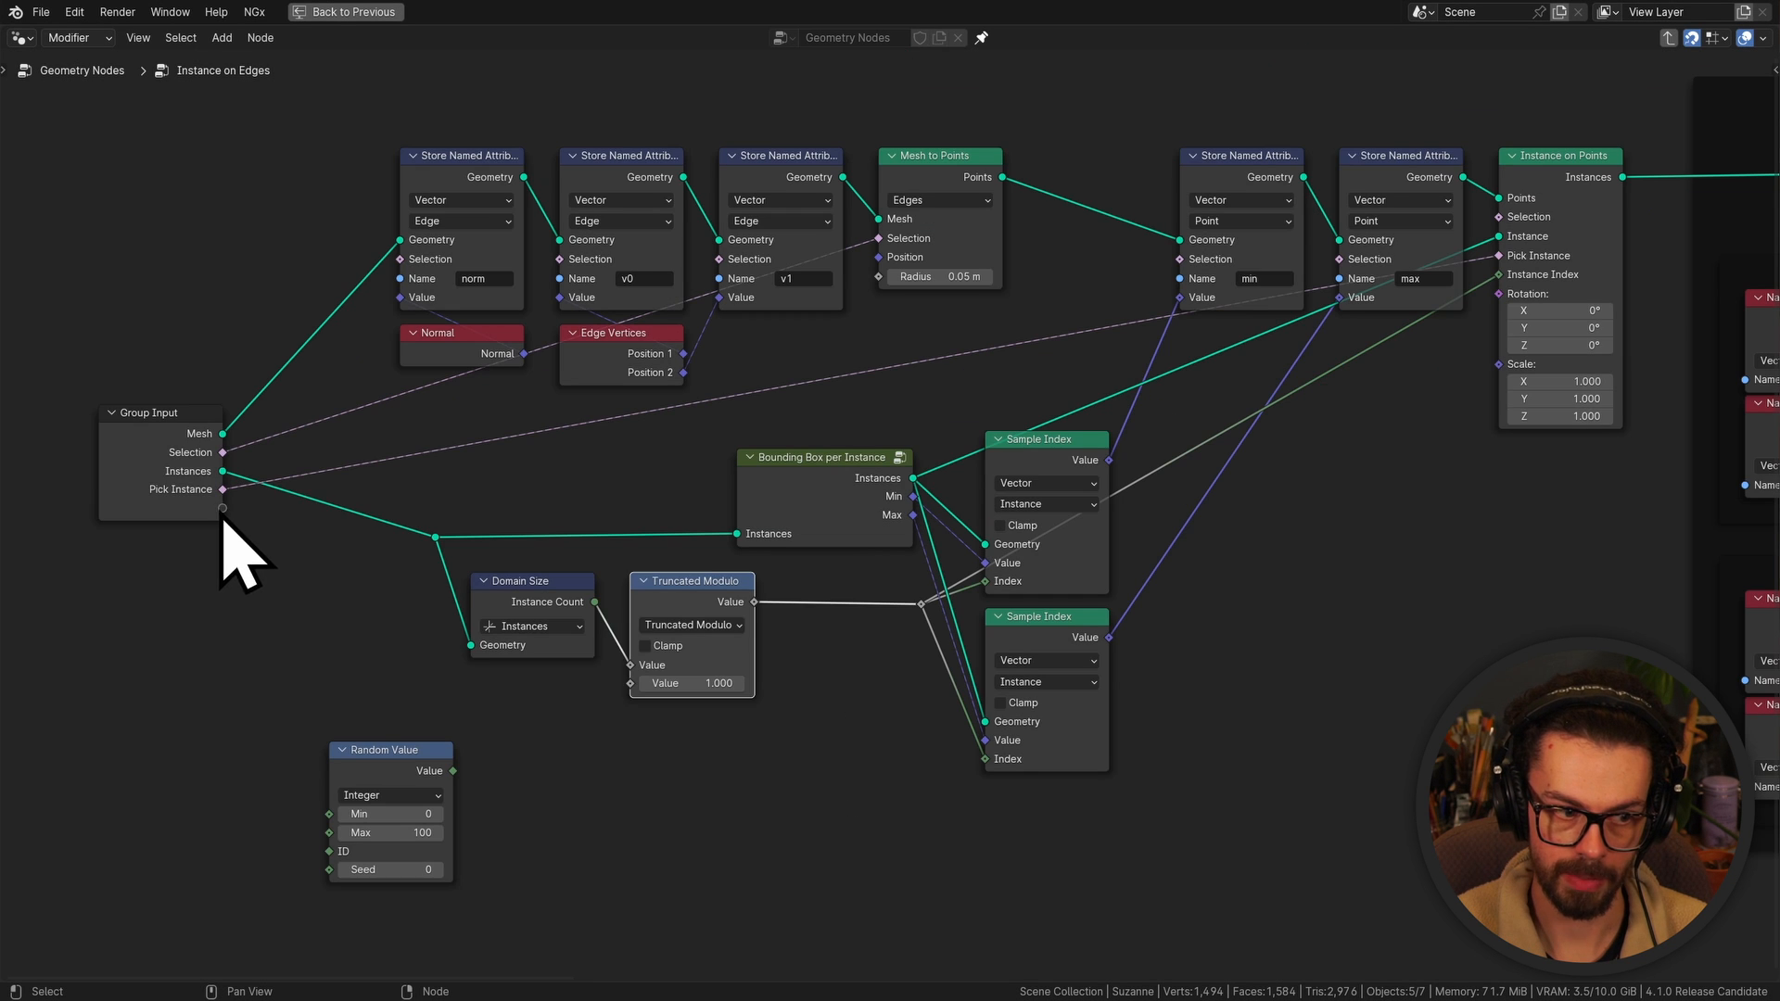
mouse_move(223, 509)
mouse_down()
mouse_move(1302, 358)
mouse_move(1521, 269)
mouse_move(245, 540)
mouse_move(231, 520)
mouse_up()
middle_drag(259, 586, 445, 504)
ctrl+middle_drag(445, 504, 400, 369)
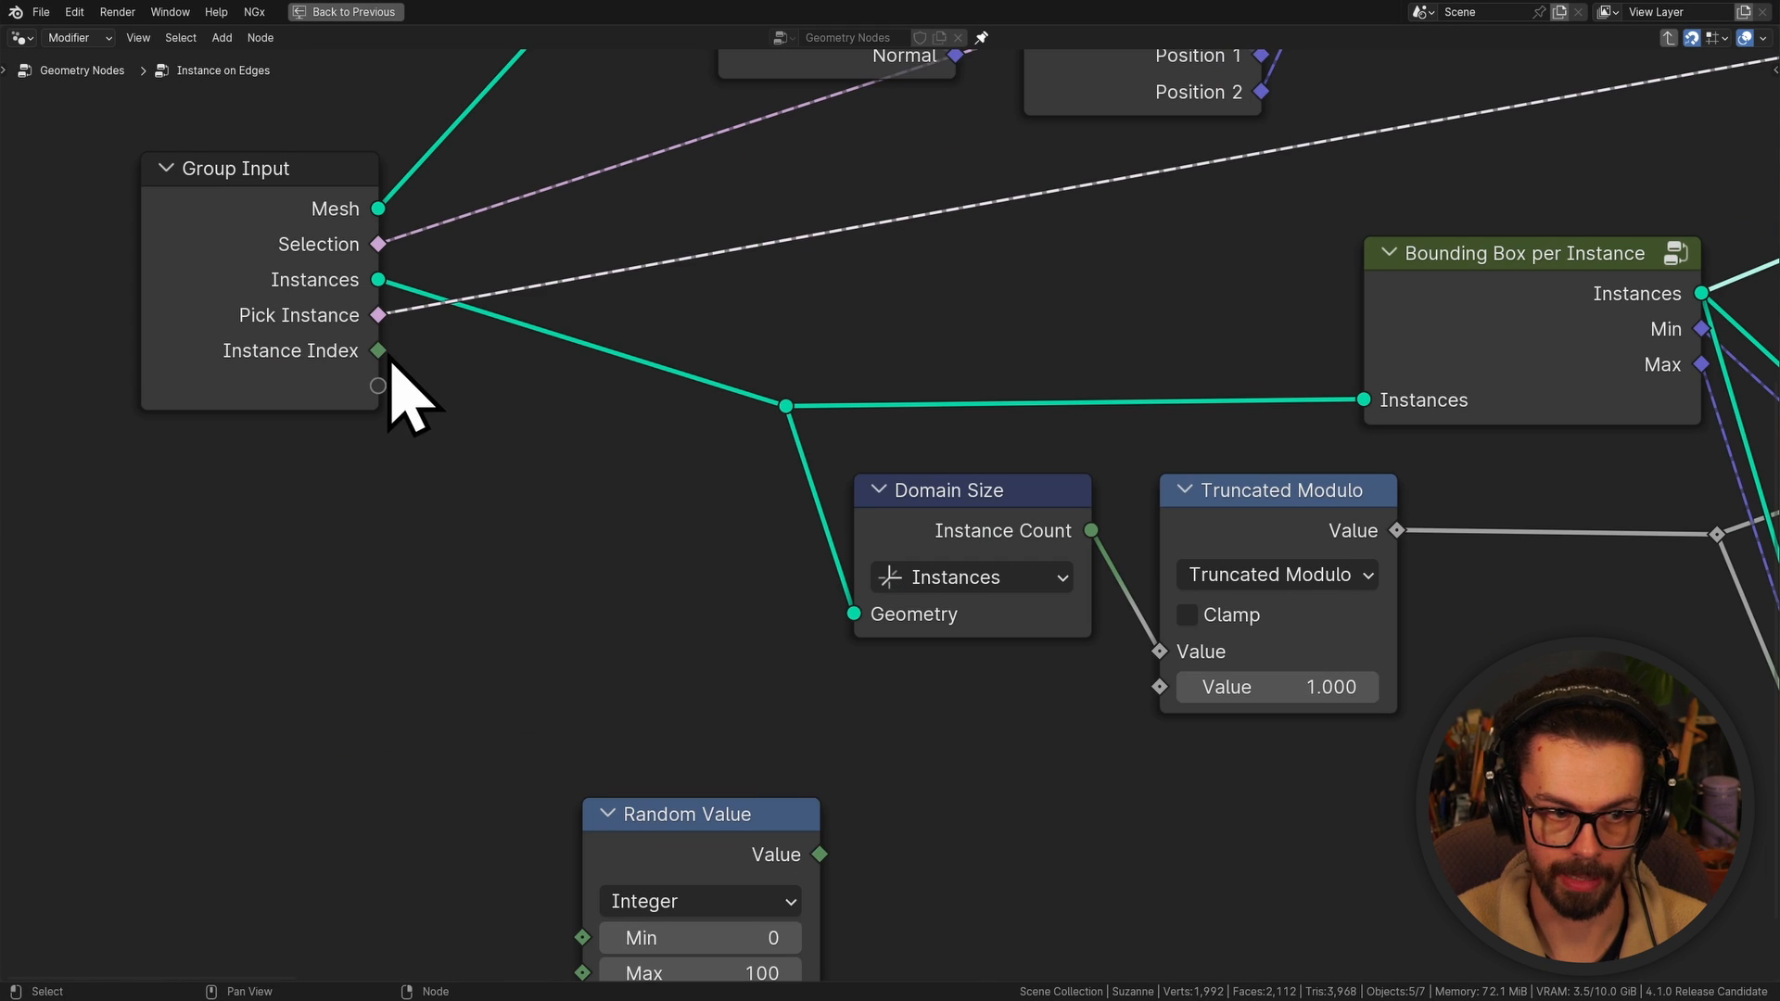
Feed Instance Index into Truncated Modulo's first value and Domain Size's Instance Count into its second, moving Domain Size below the link
drag(386, 358, 1159, 687)
scroll(1242, 506, down, 2)
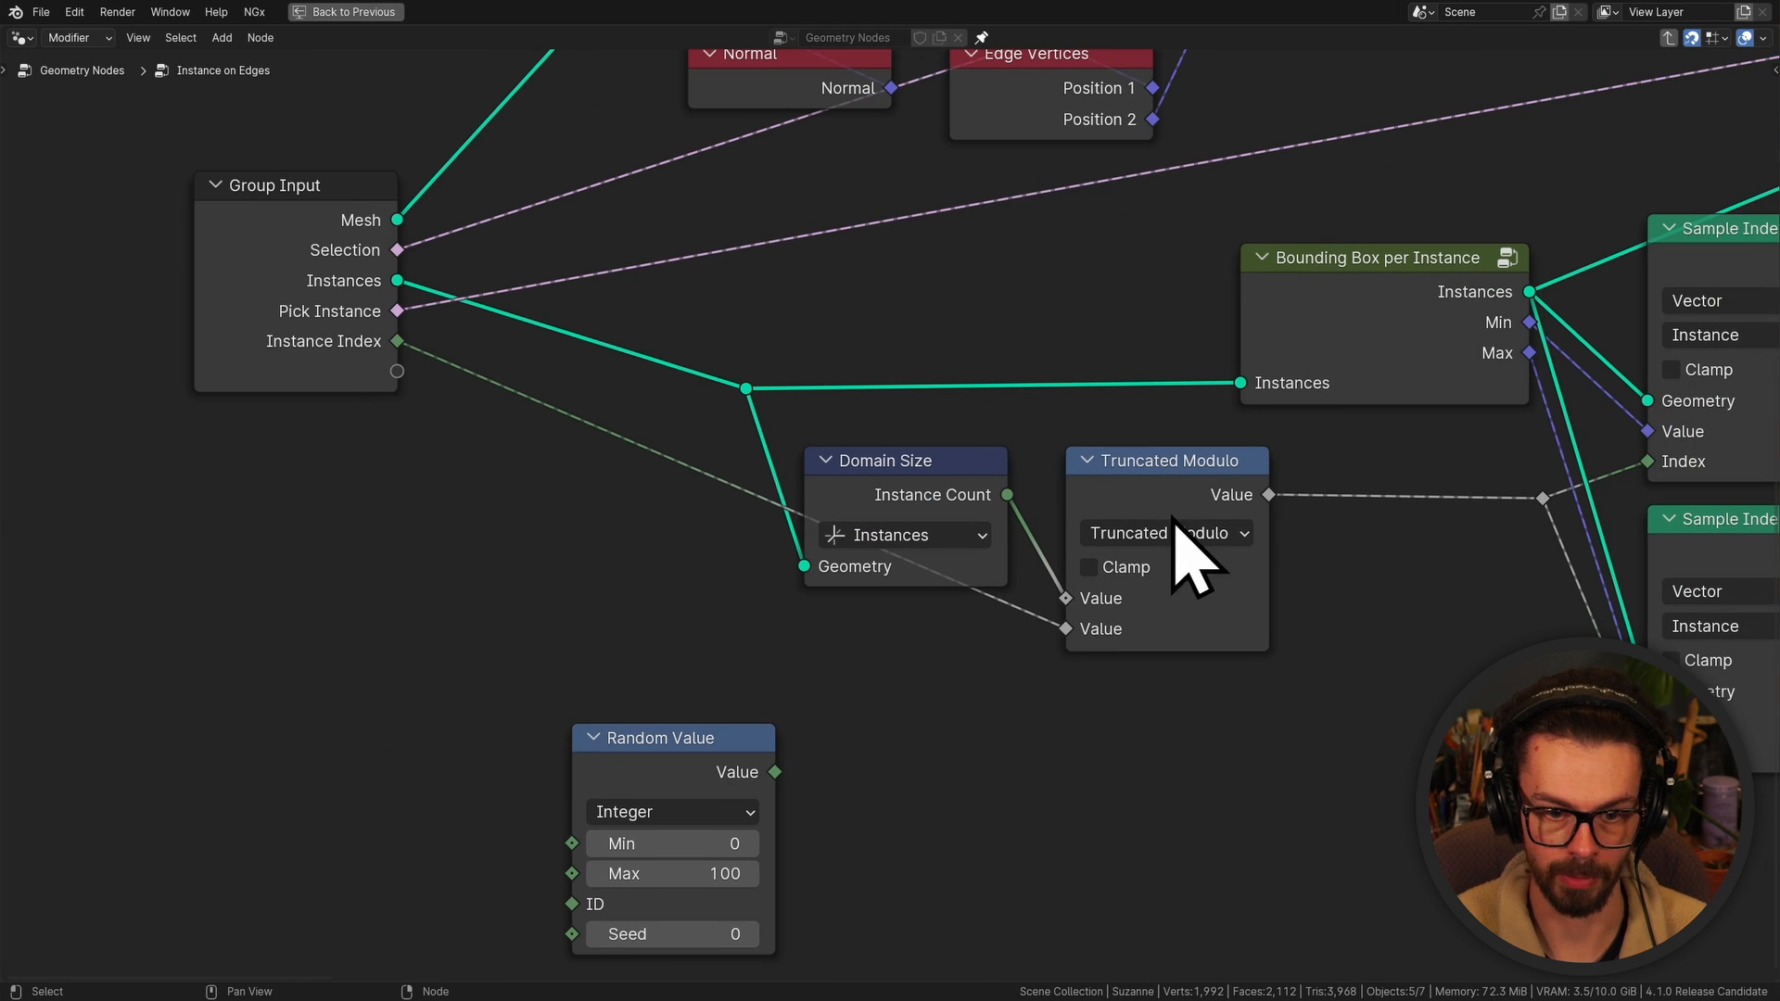
click(1117, 622)
drag(927, 501, 927, 690)
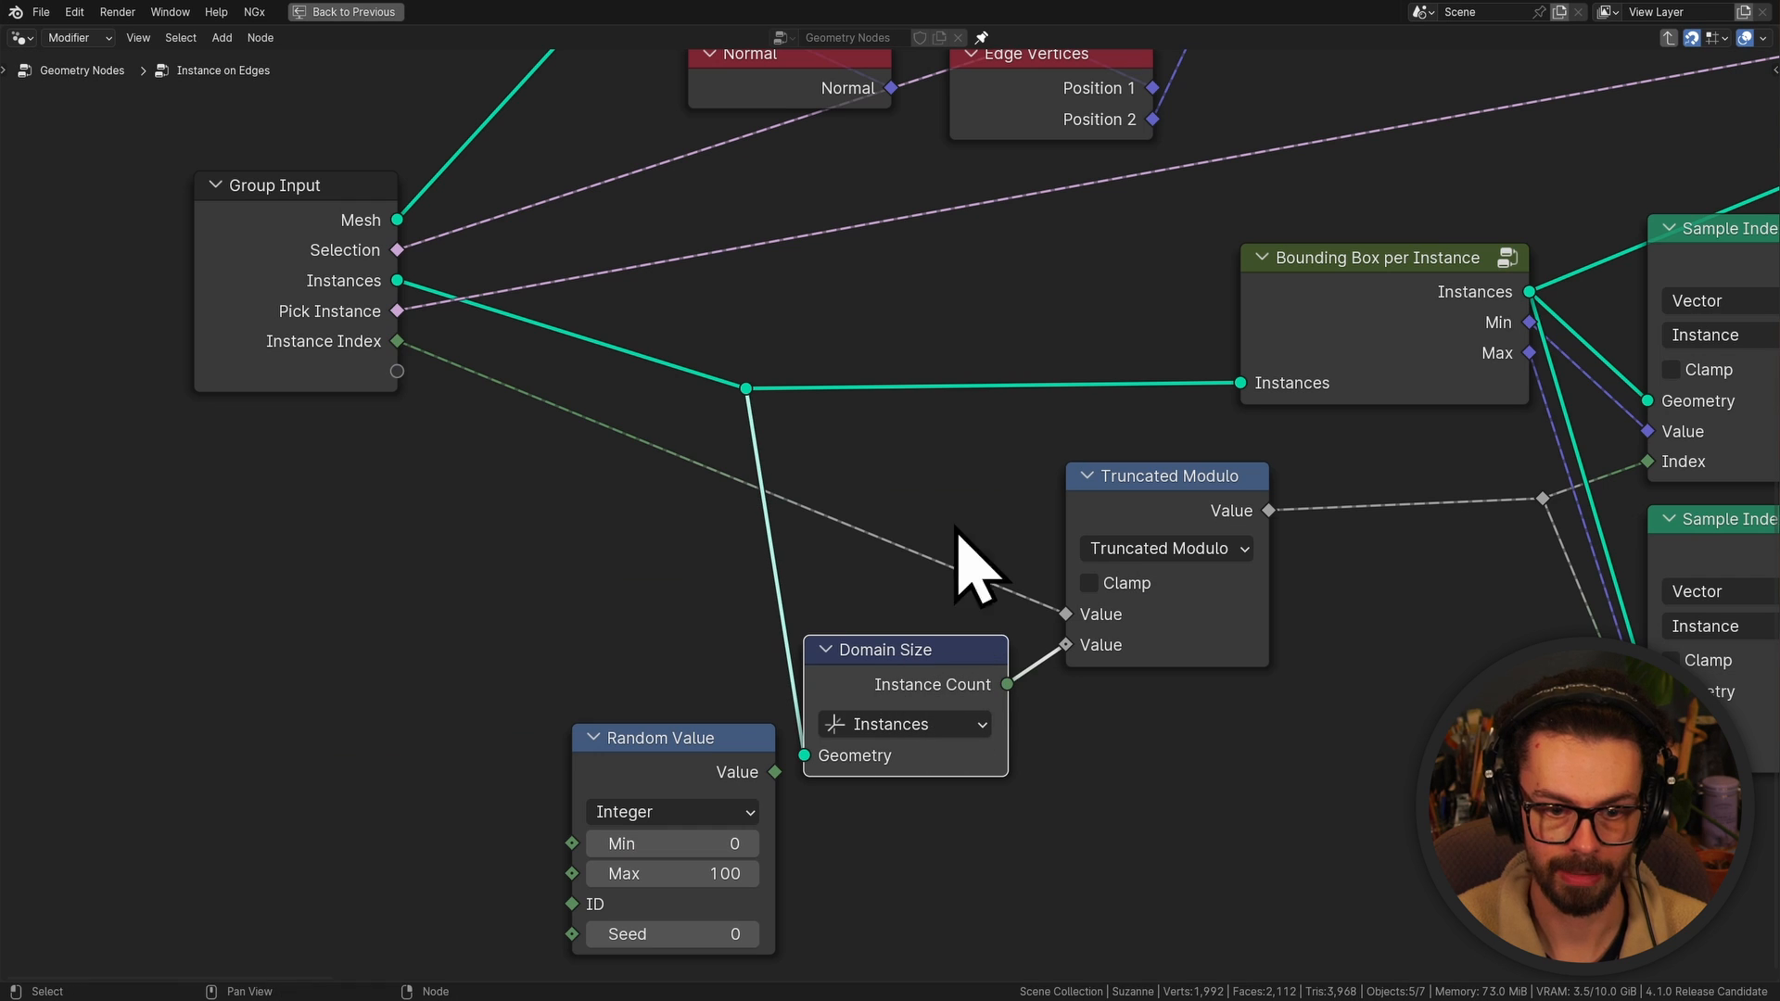
middle_drag(903, 593, 882, 585)
drag(881, 585, 1226, 736)
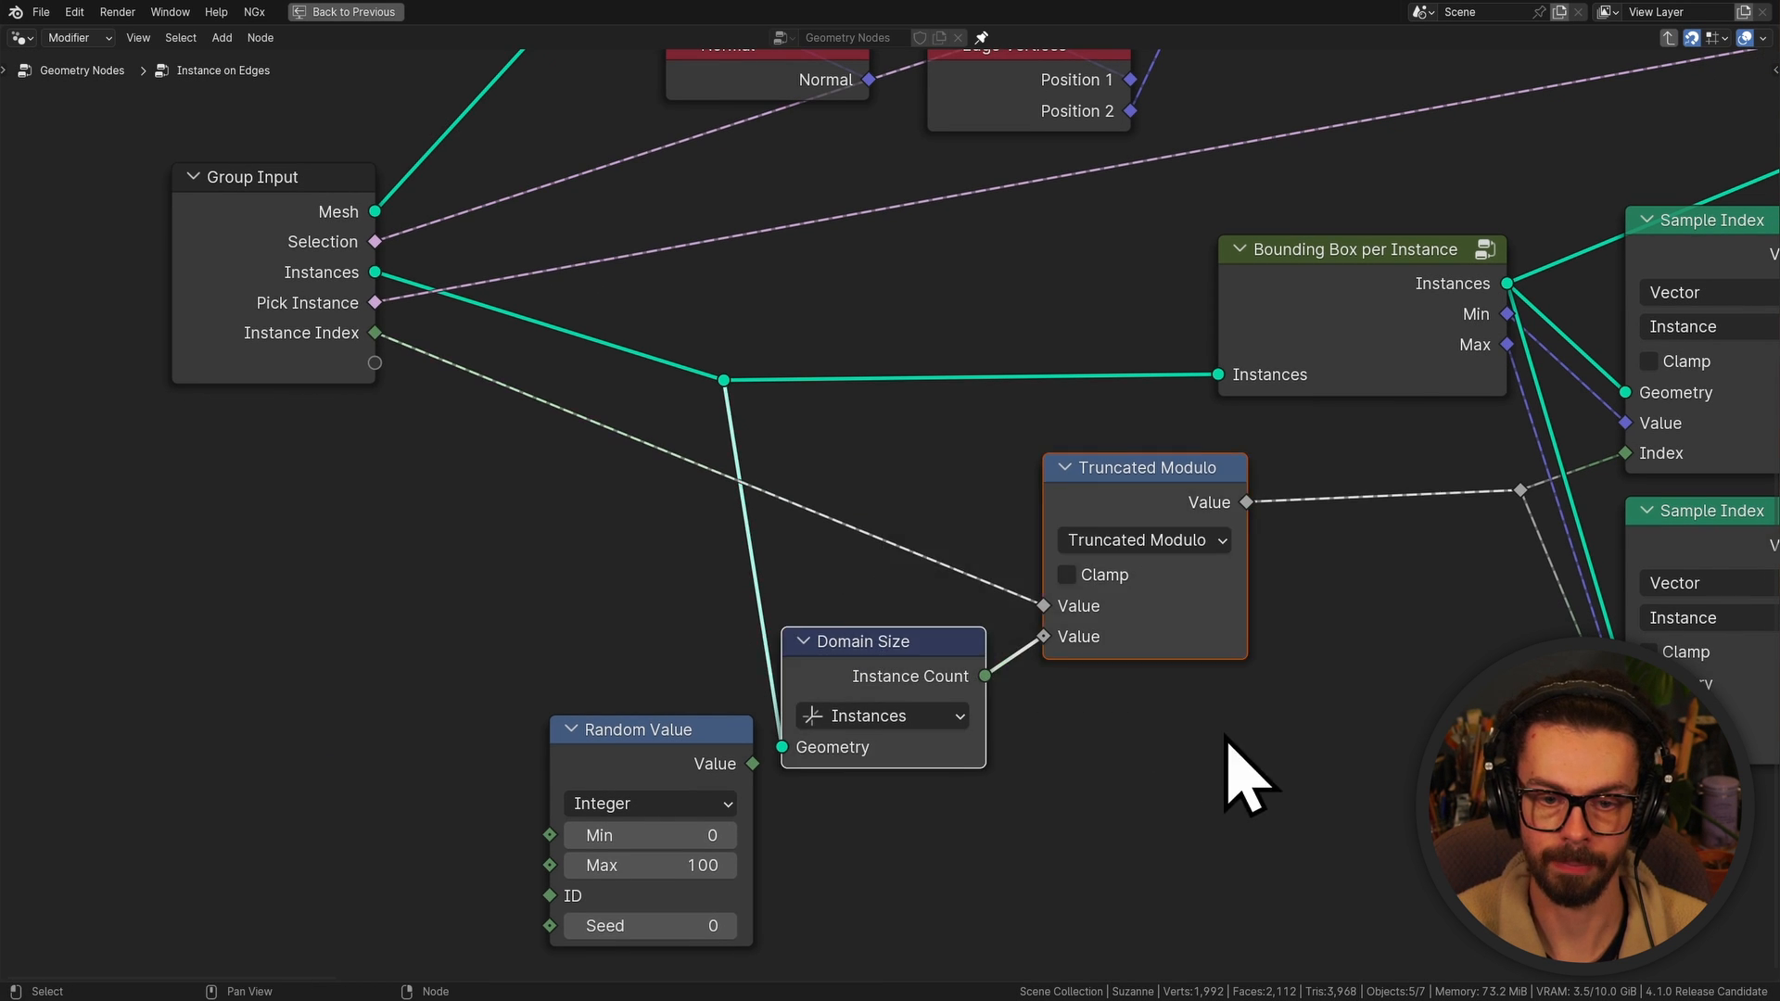
Check the Instance Index input's settings, dissolve the reroute after Truncated Modulo, and connect Instance Index directly to Instance on Points' Instance Index
key(n)
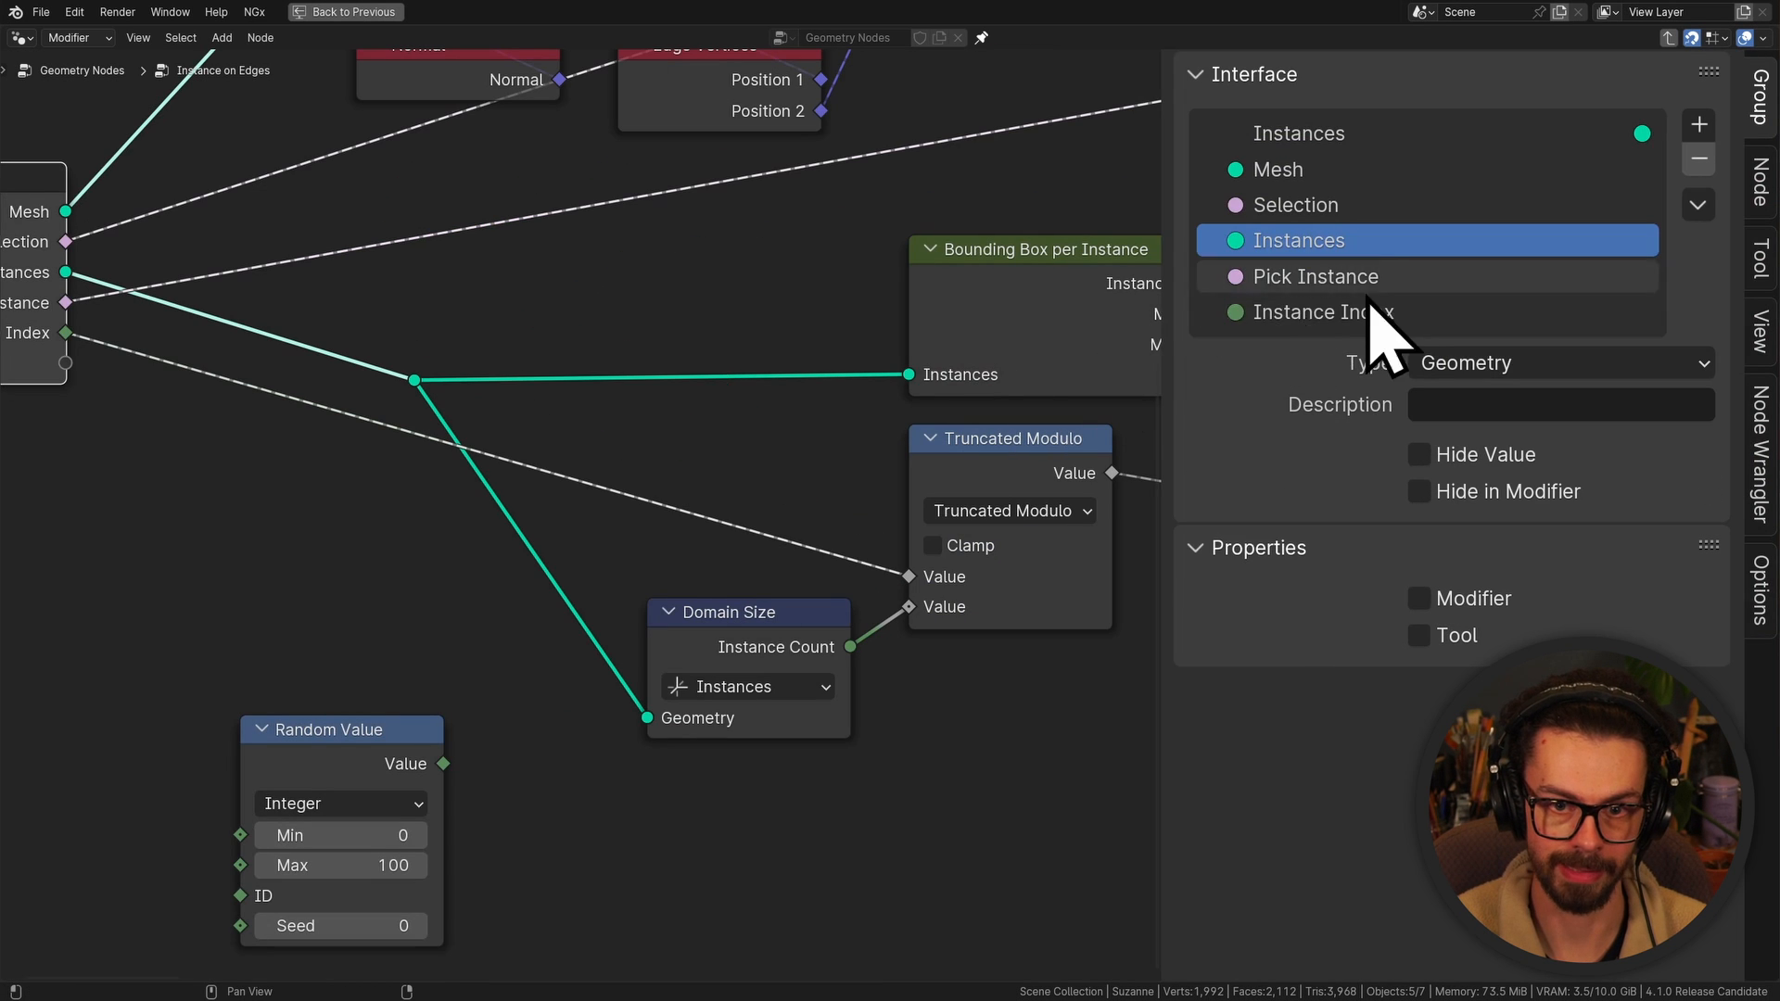
click(1371, 313)
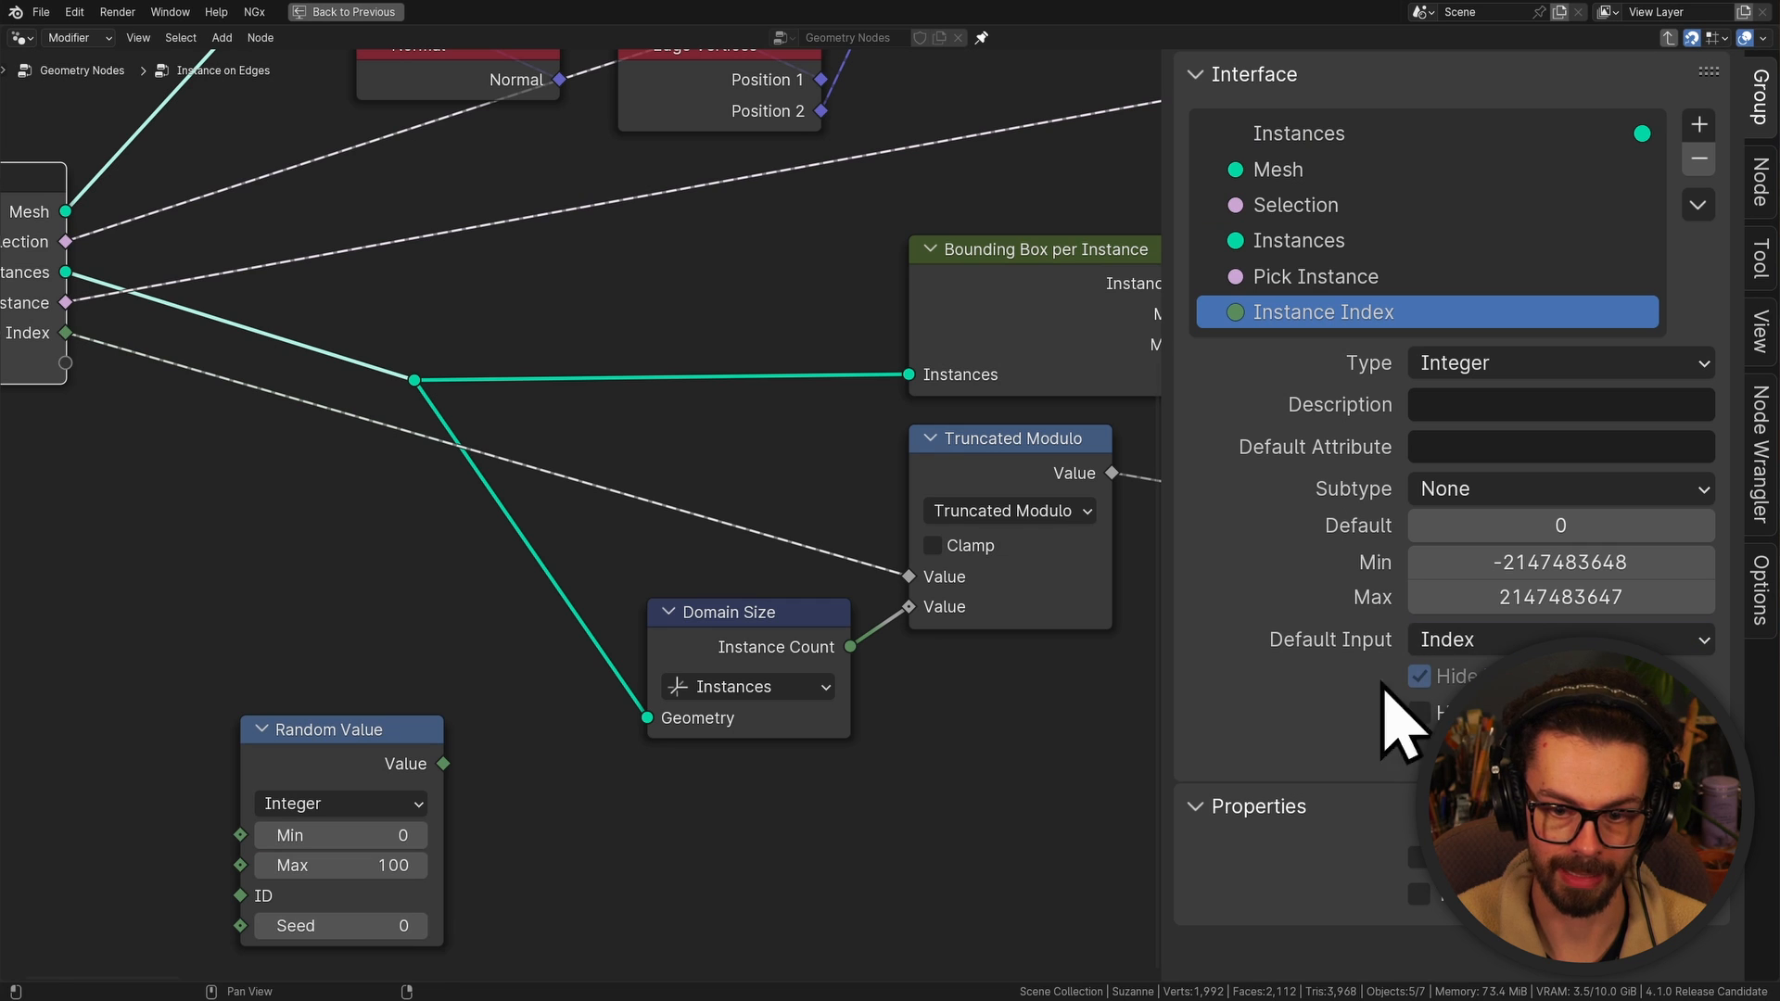
click(822, 484)
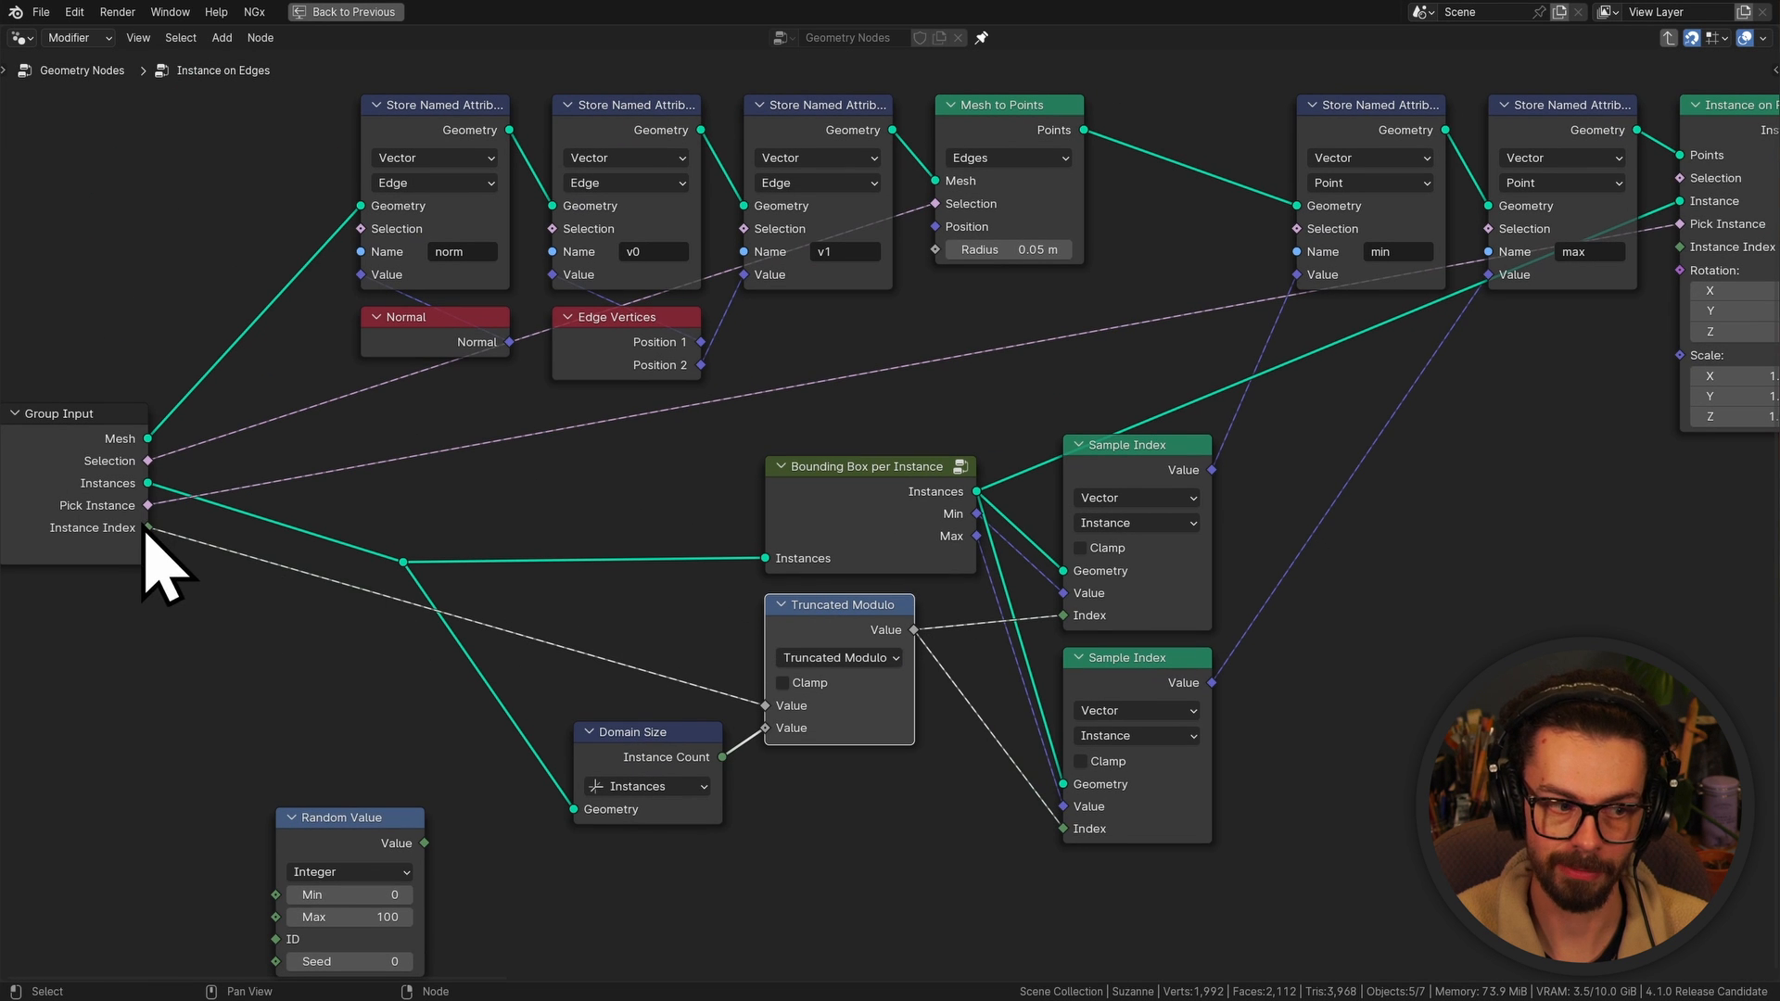
drag(145, 529, 1660, 262)
middle_drag(1697, 230, 1404, 298)
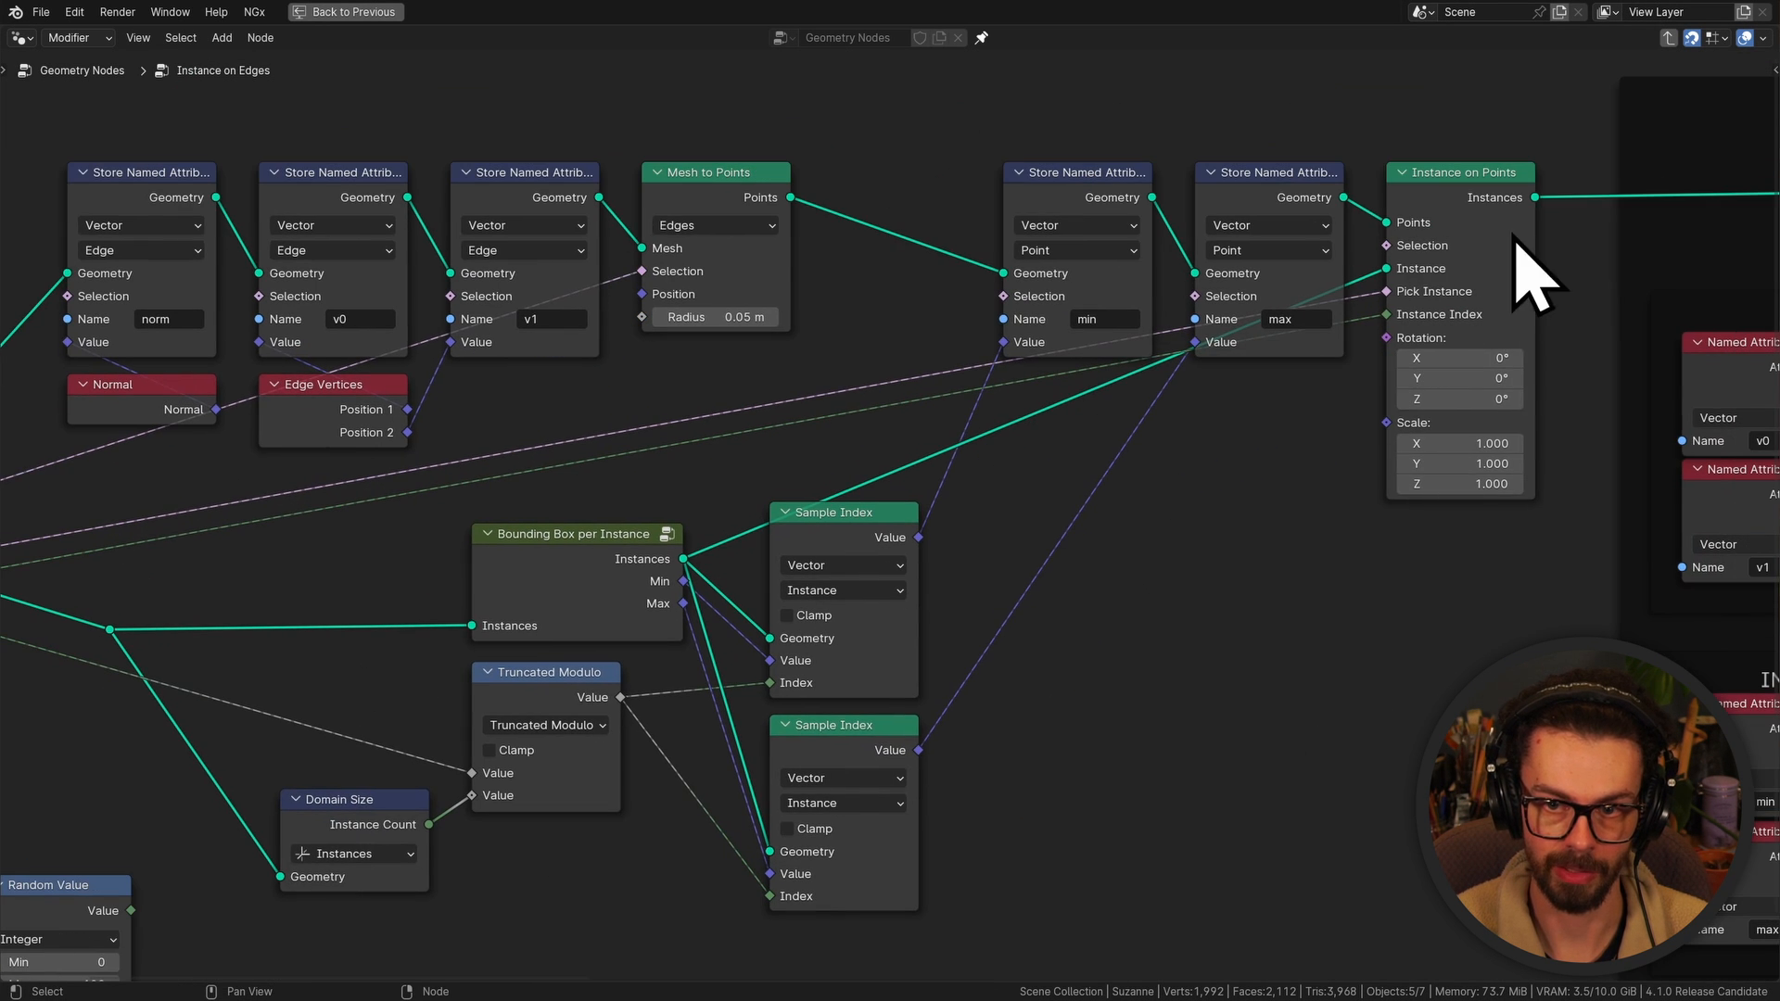
click(1499, 210)
drag(1504, 206, 1525, 217)
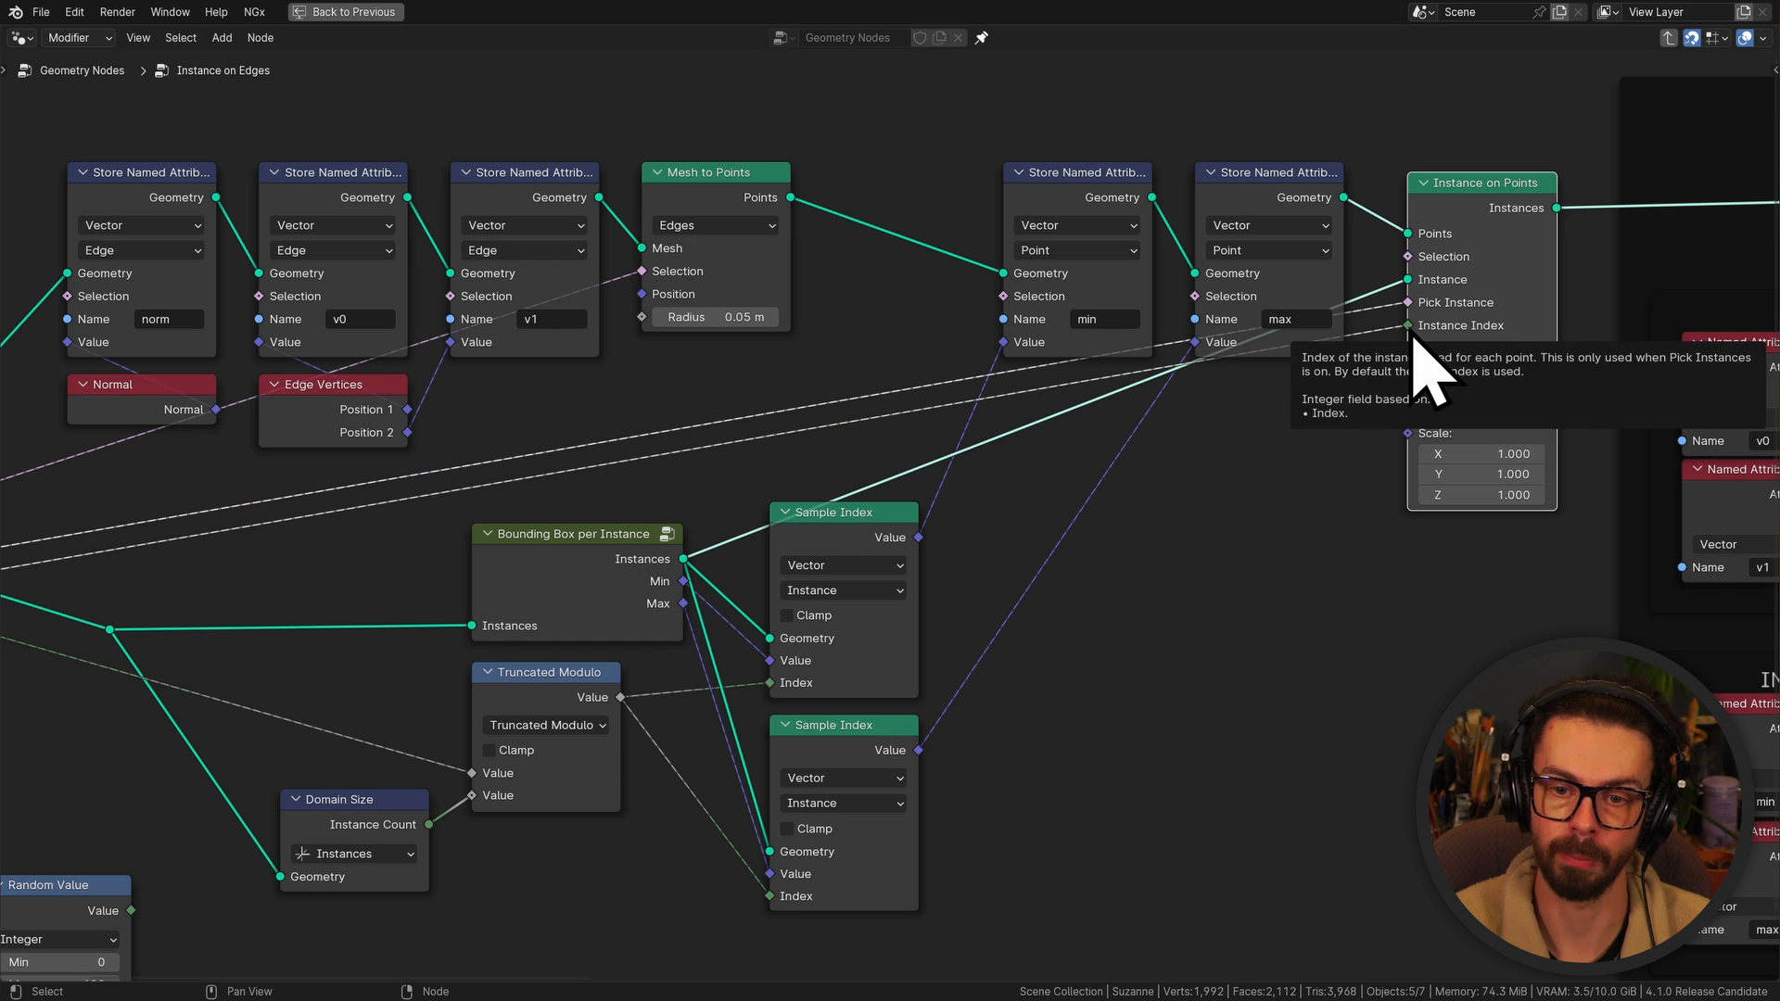
middle_drag(1120, 445, 1437, 278)
scroll(1112, 436, up, 1)
middle_drag(1103, 441, 1217, 355)
scroll(1133, 485, up, 1)
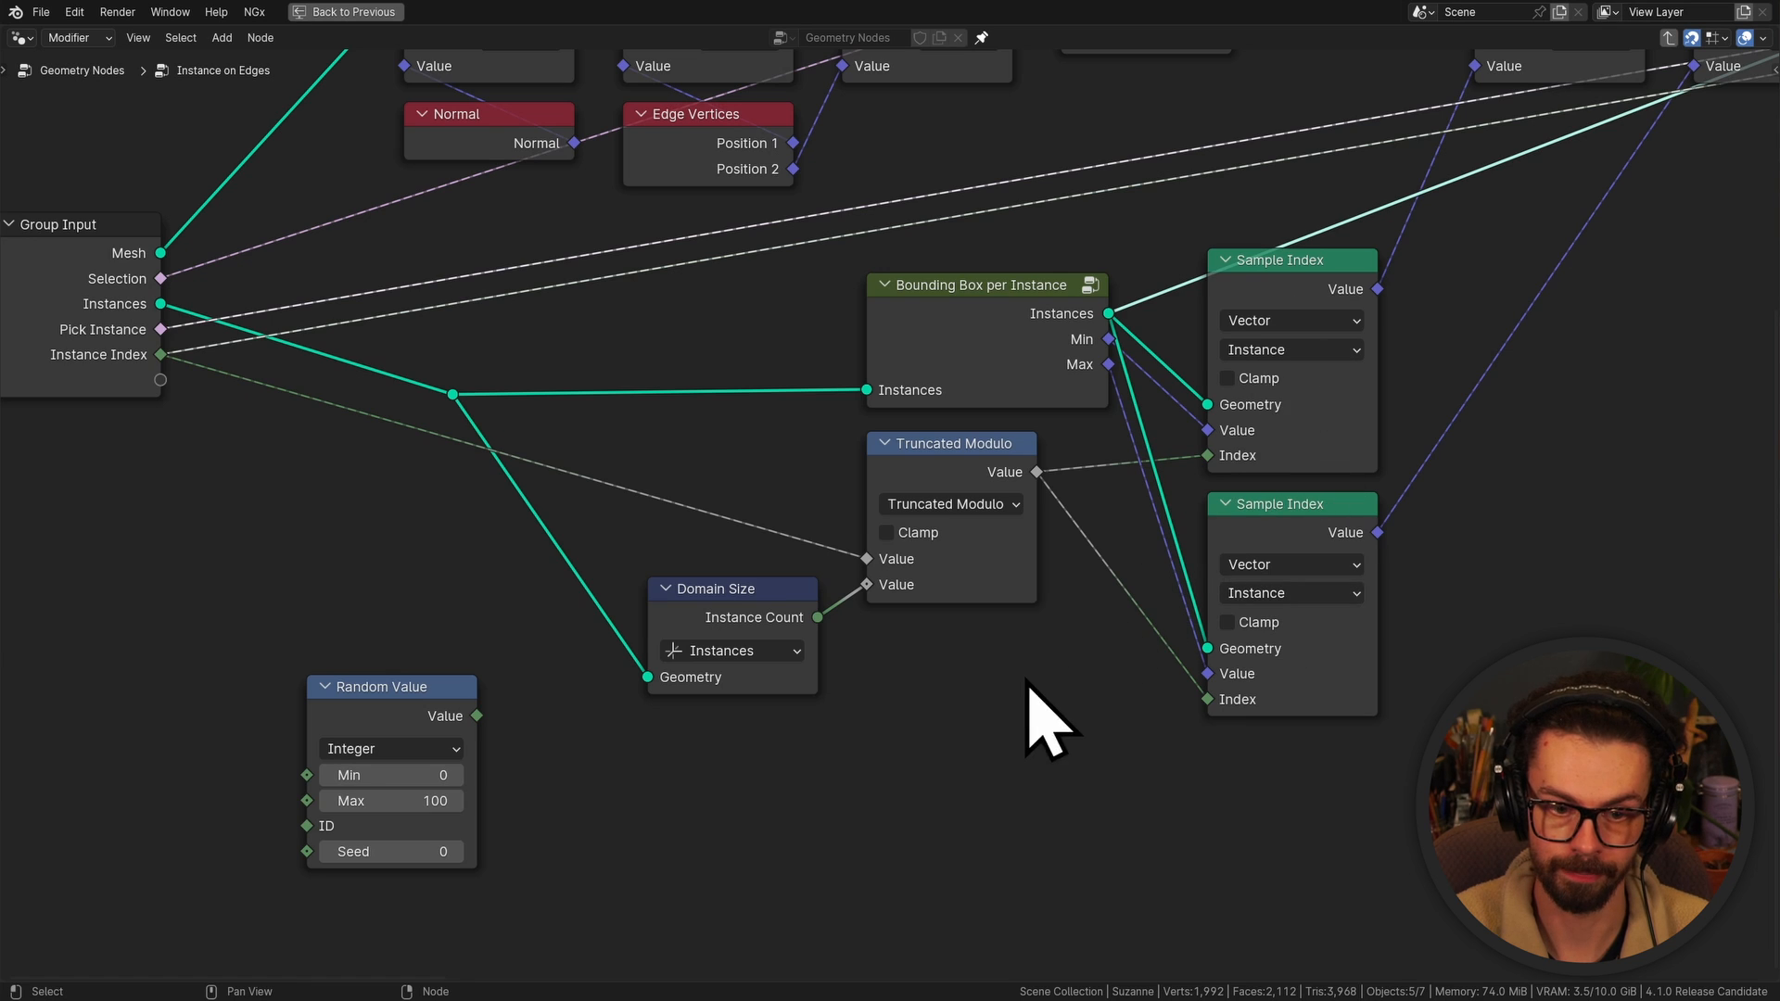
scroll(1041, 709, up, 1)
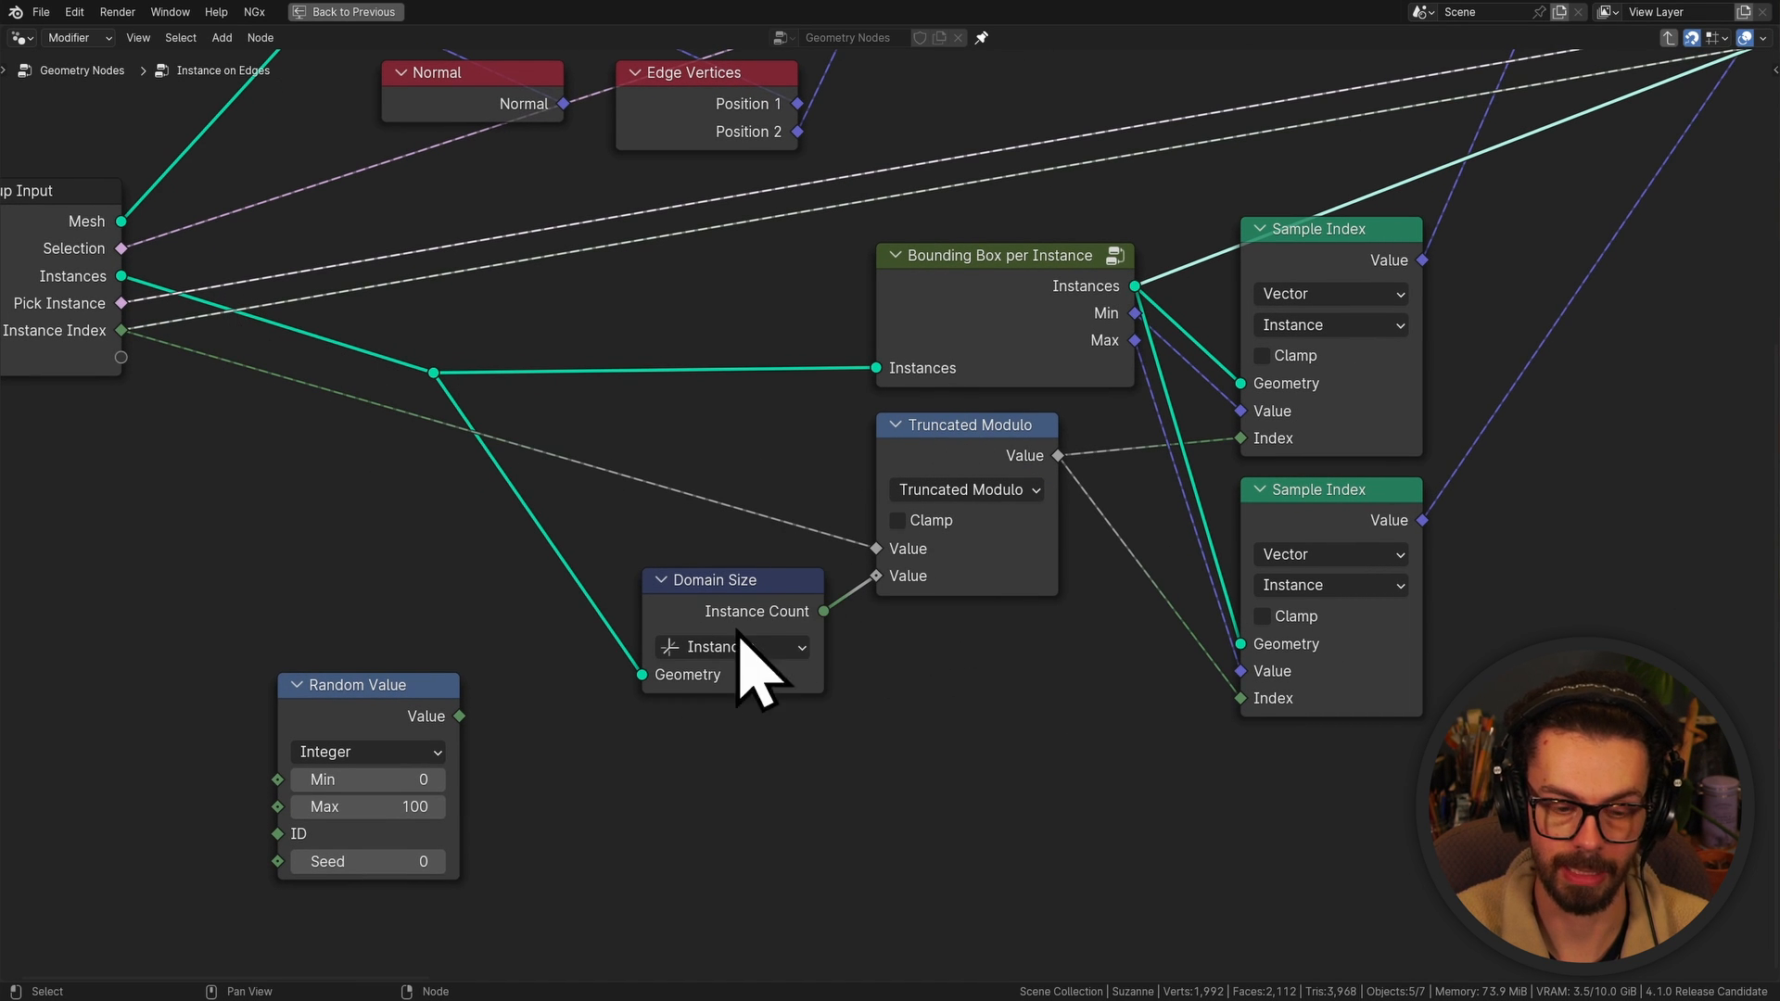
middle_drag(653, 496, 708, 507)
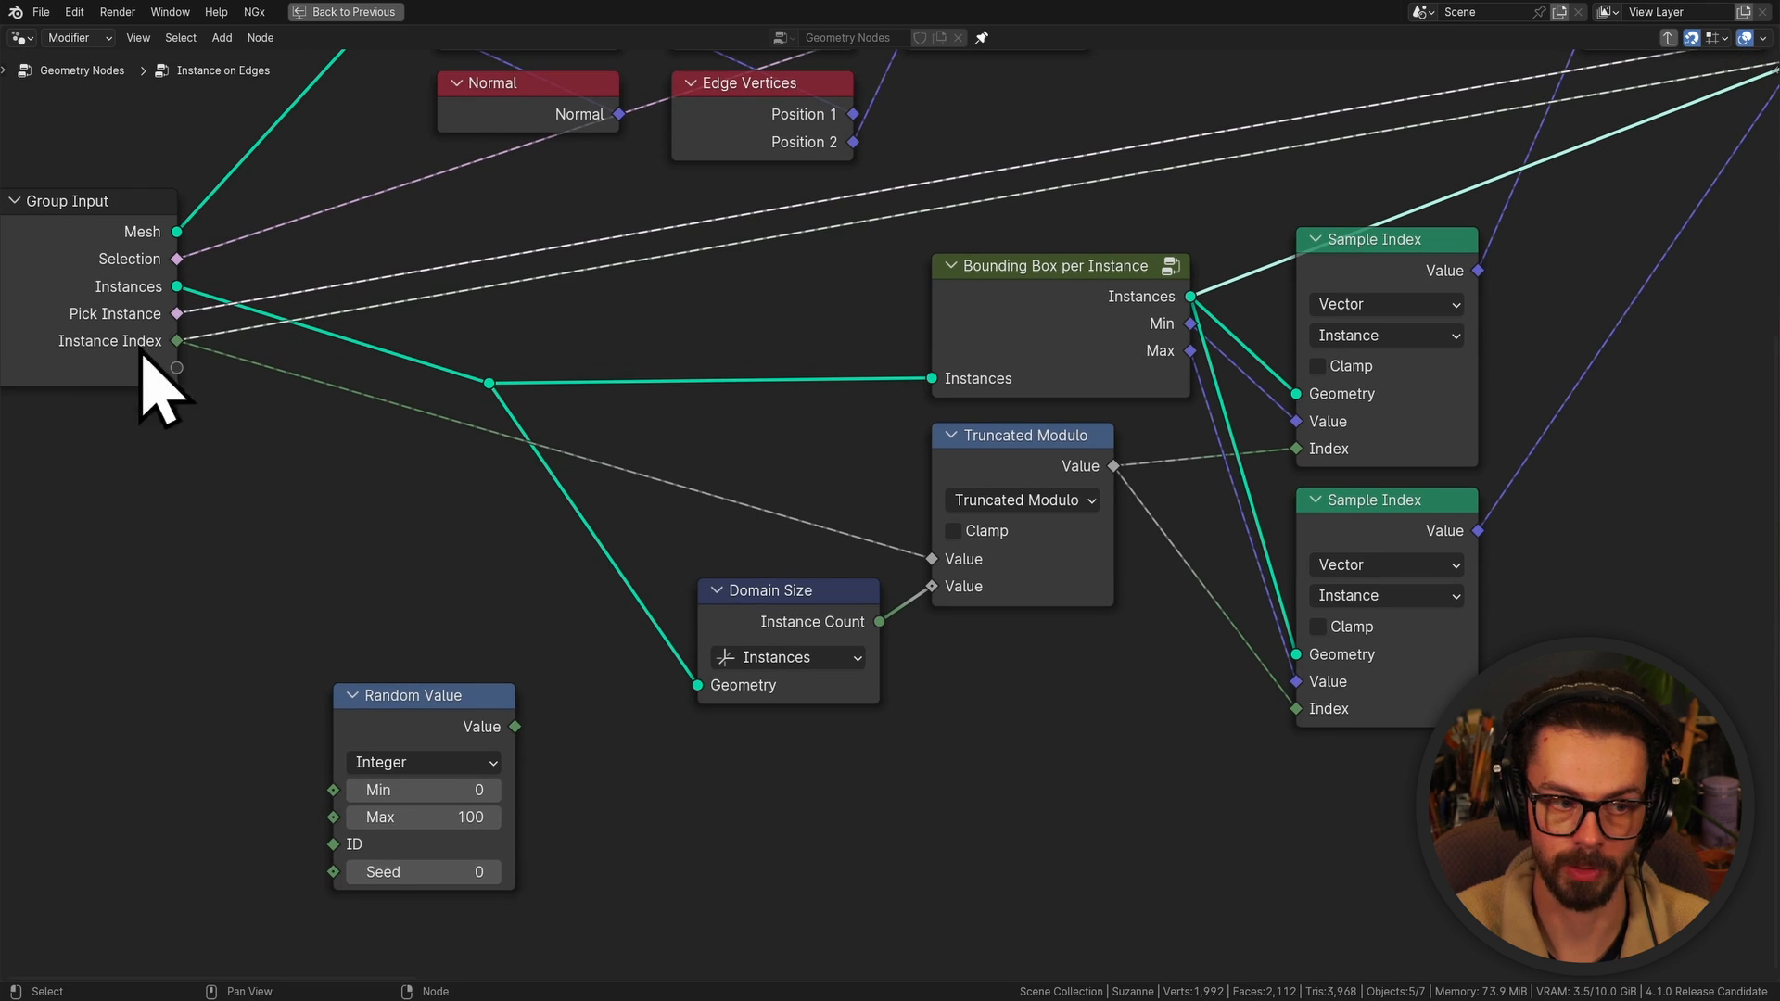
Leave the Instance on Edges group and add a Random Value node set to Integer
key(Tab)
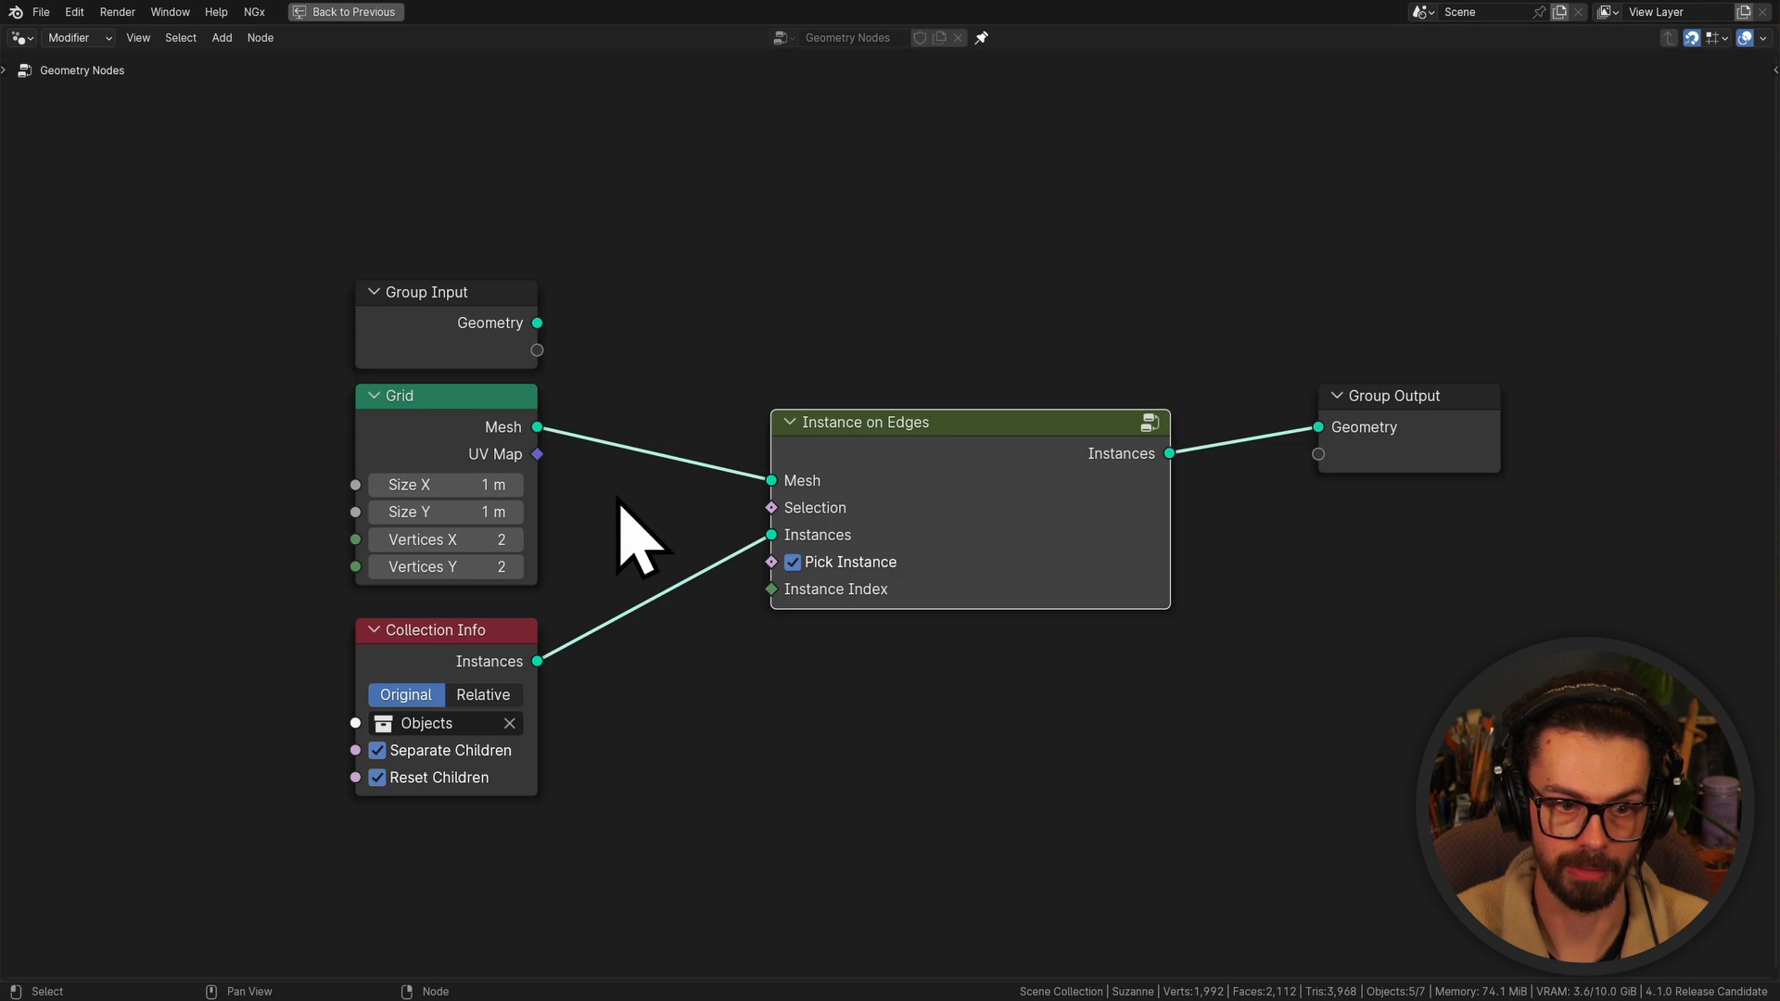
key(shift+a)
text(random)
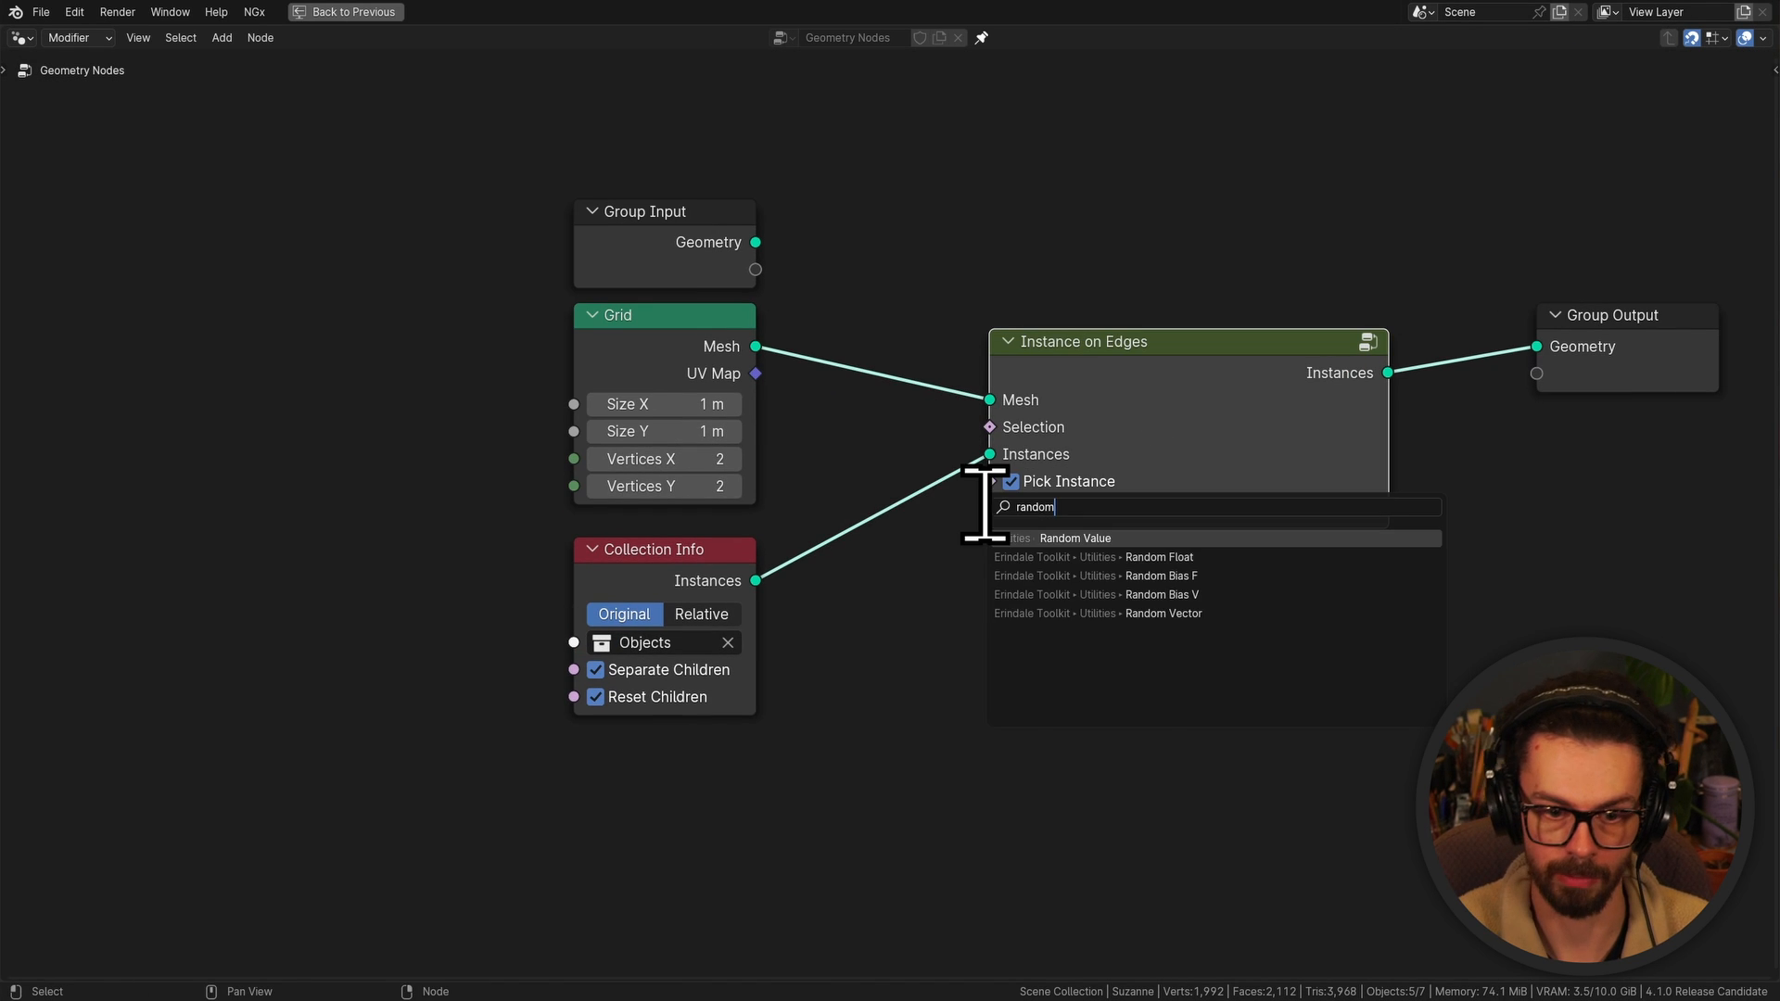
key(Return)
click(961, 607)
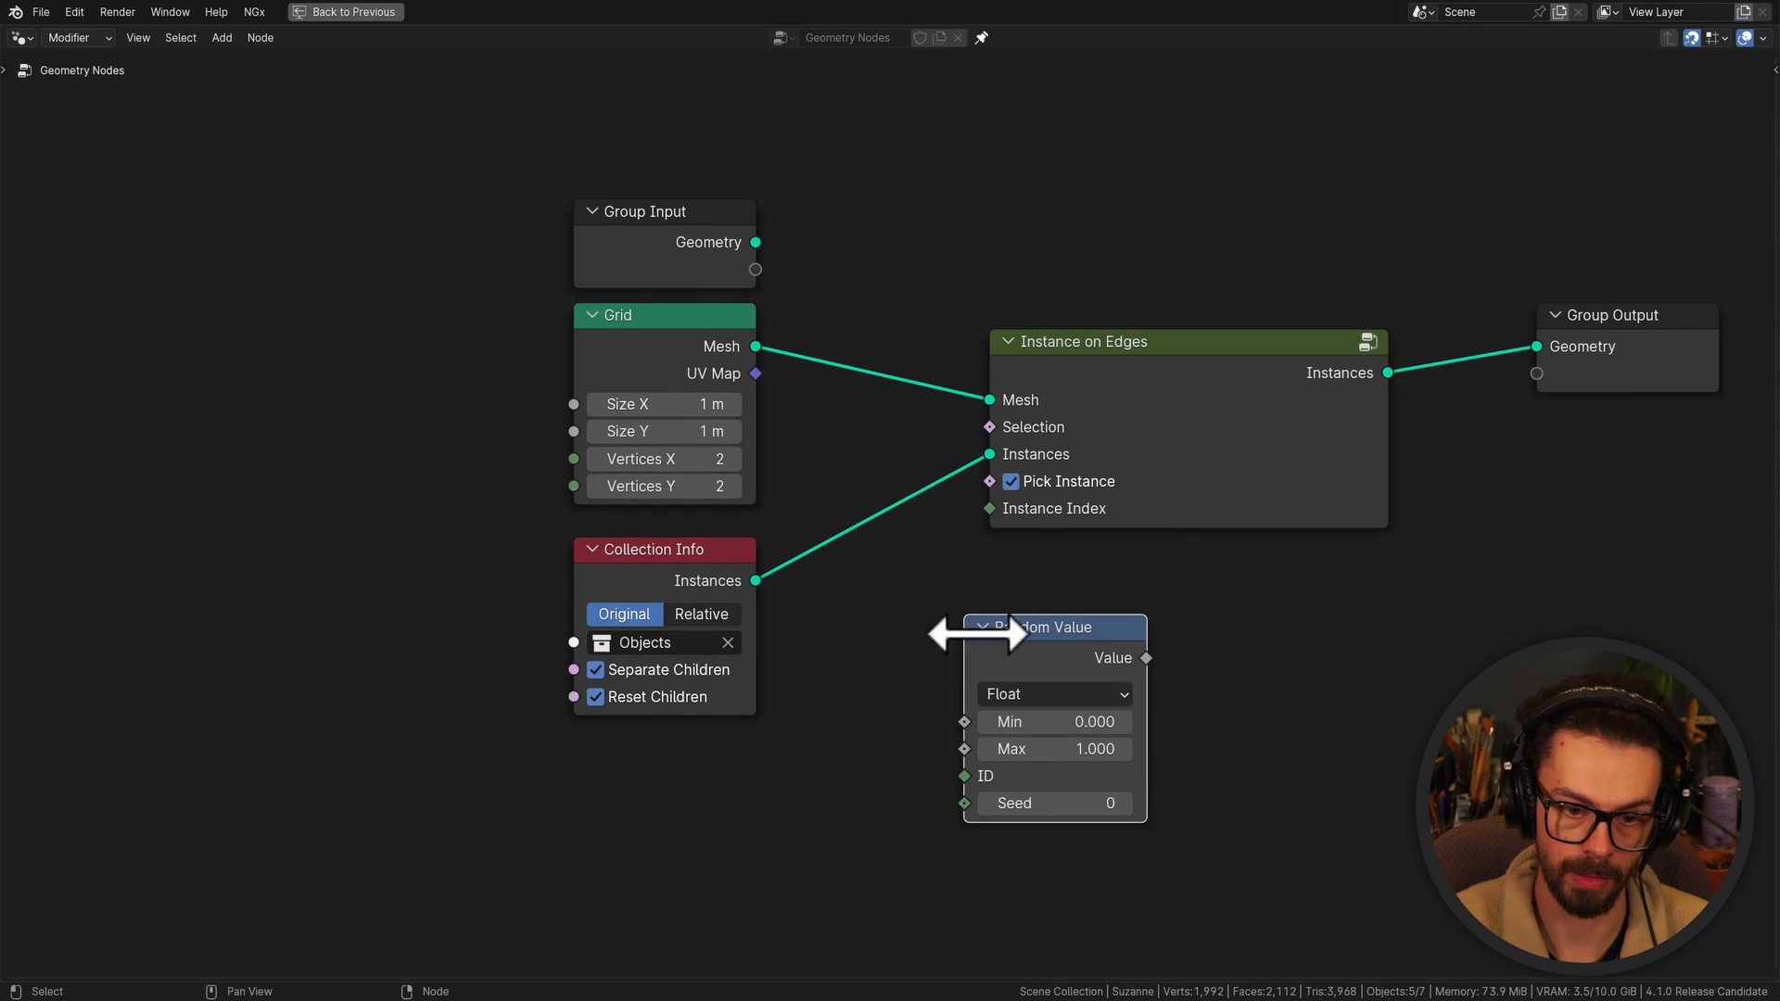
click(1057, 695)
click(1057, 783)
Place Random Value below Collection Info, connect it to Instance on Edges' Instance Index, and check the result in the viewport
drag(1094, 659, 757, 763)
click(1002, 505)
key(ctrl+space)
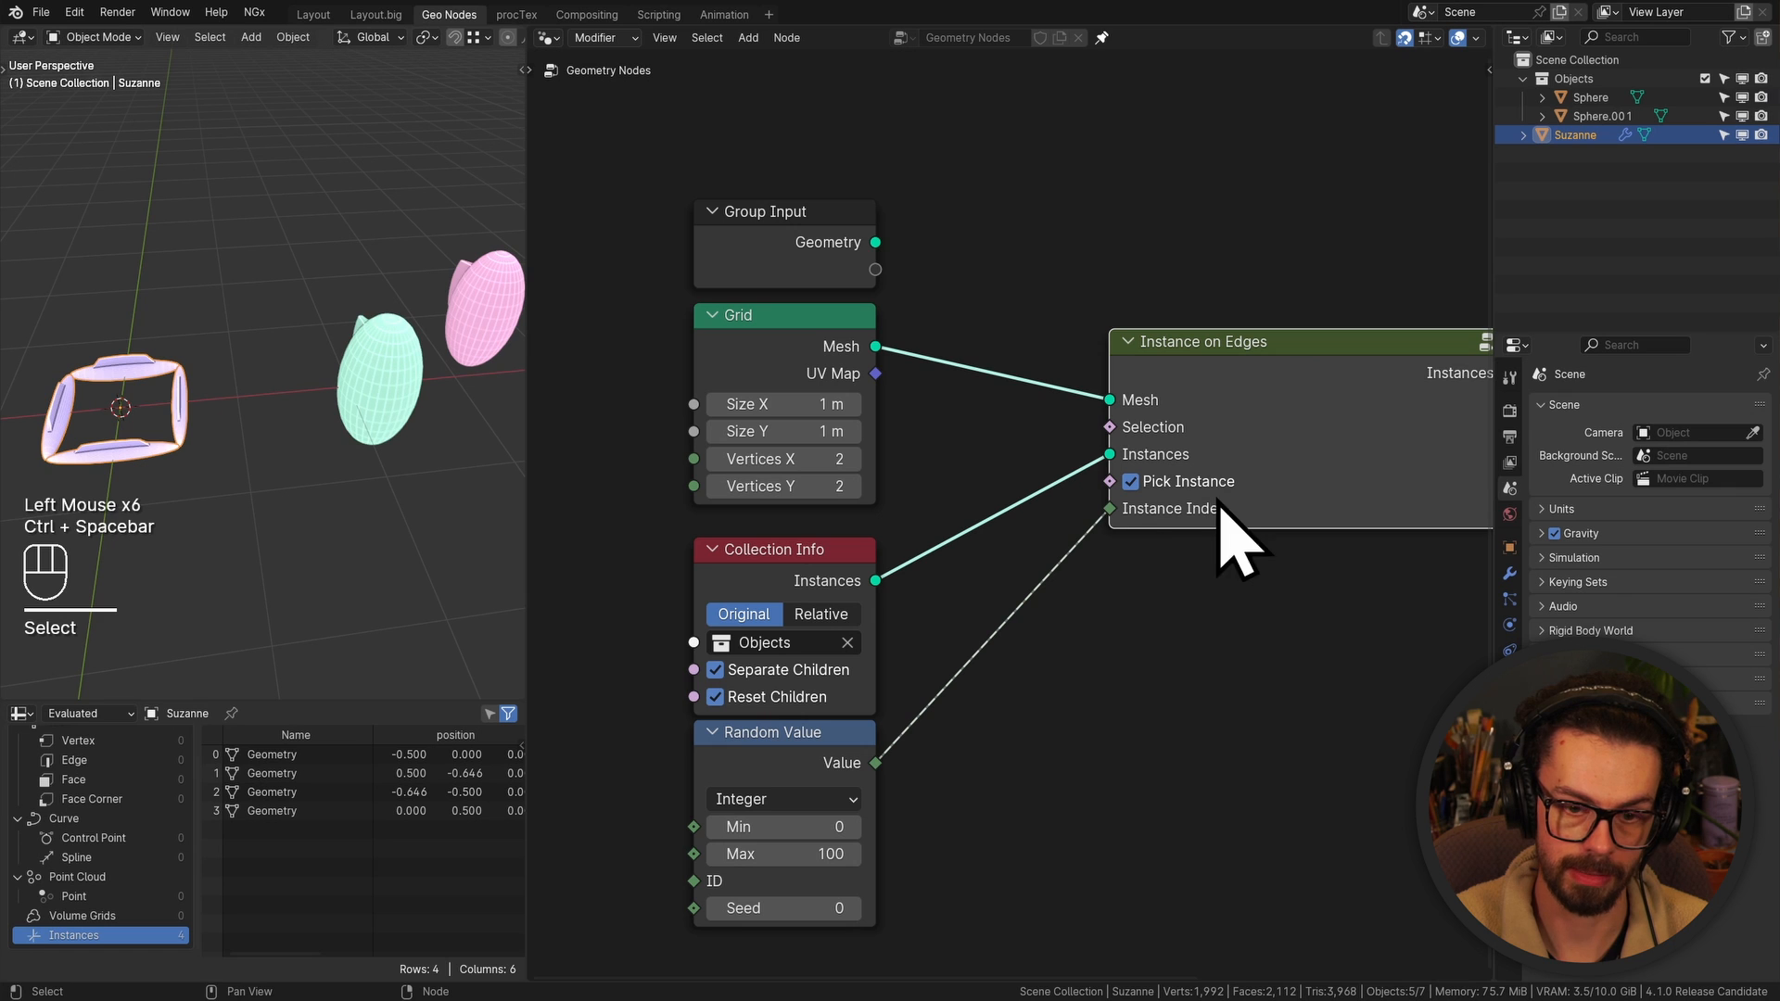
key(ctrl+space)
Enter the Instance on Edges group and move the Group Input node farther away from the Store Named Attribute nodes
key(Tab)
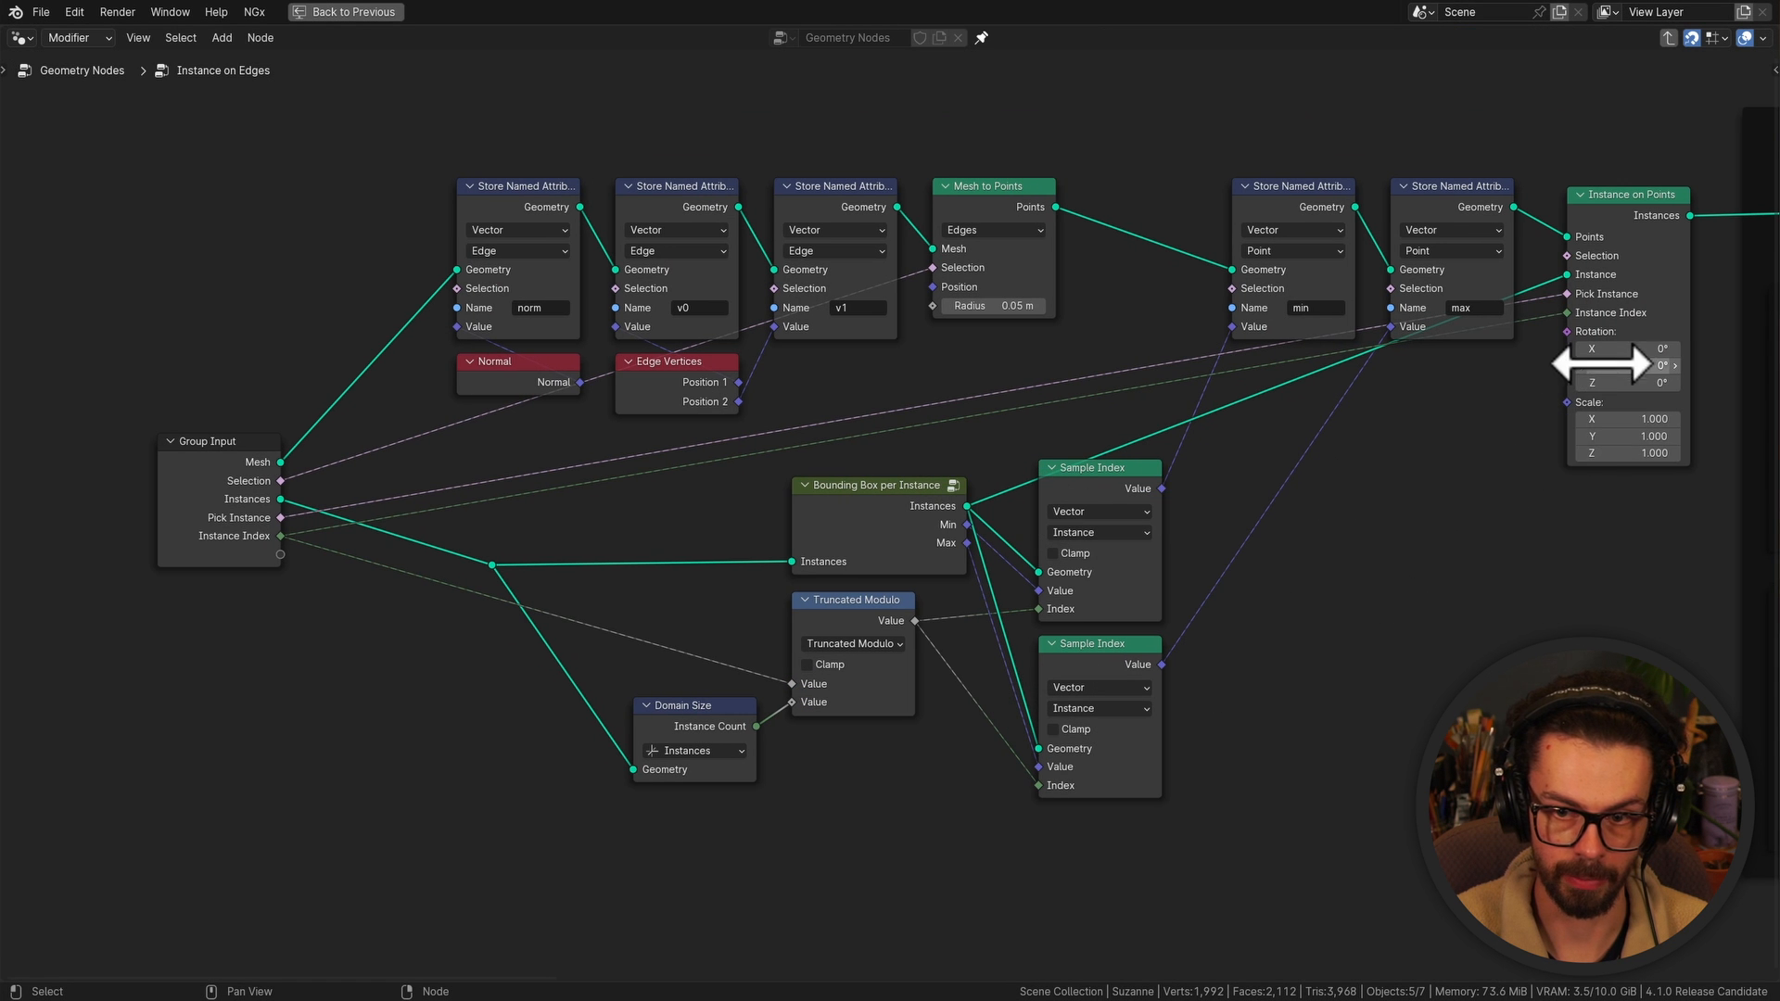
middle_drag(467, 426, 702, 477)
ctrl+middle_drag(703, 478, 727, 358)
middle_drag(738, 371, 911, 440)
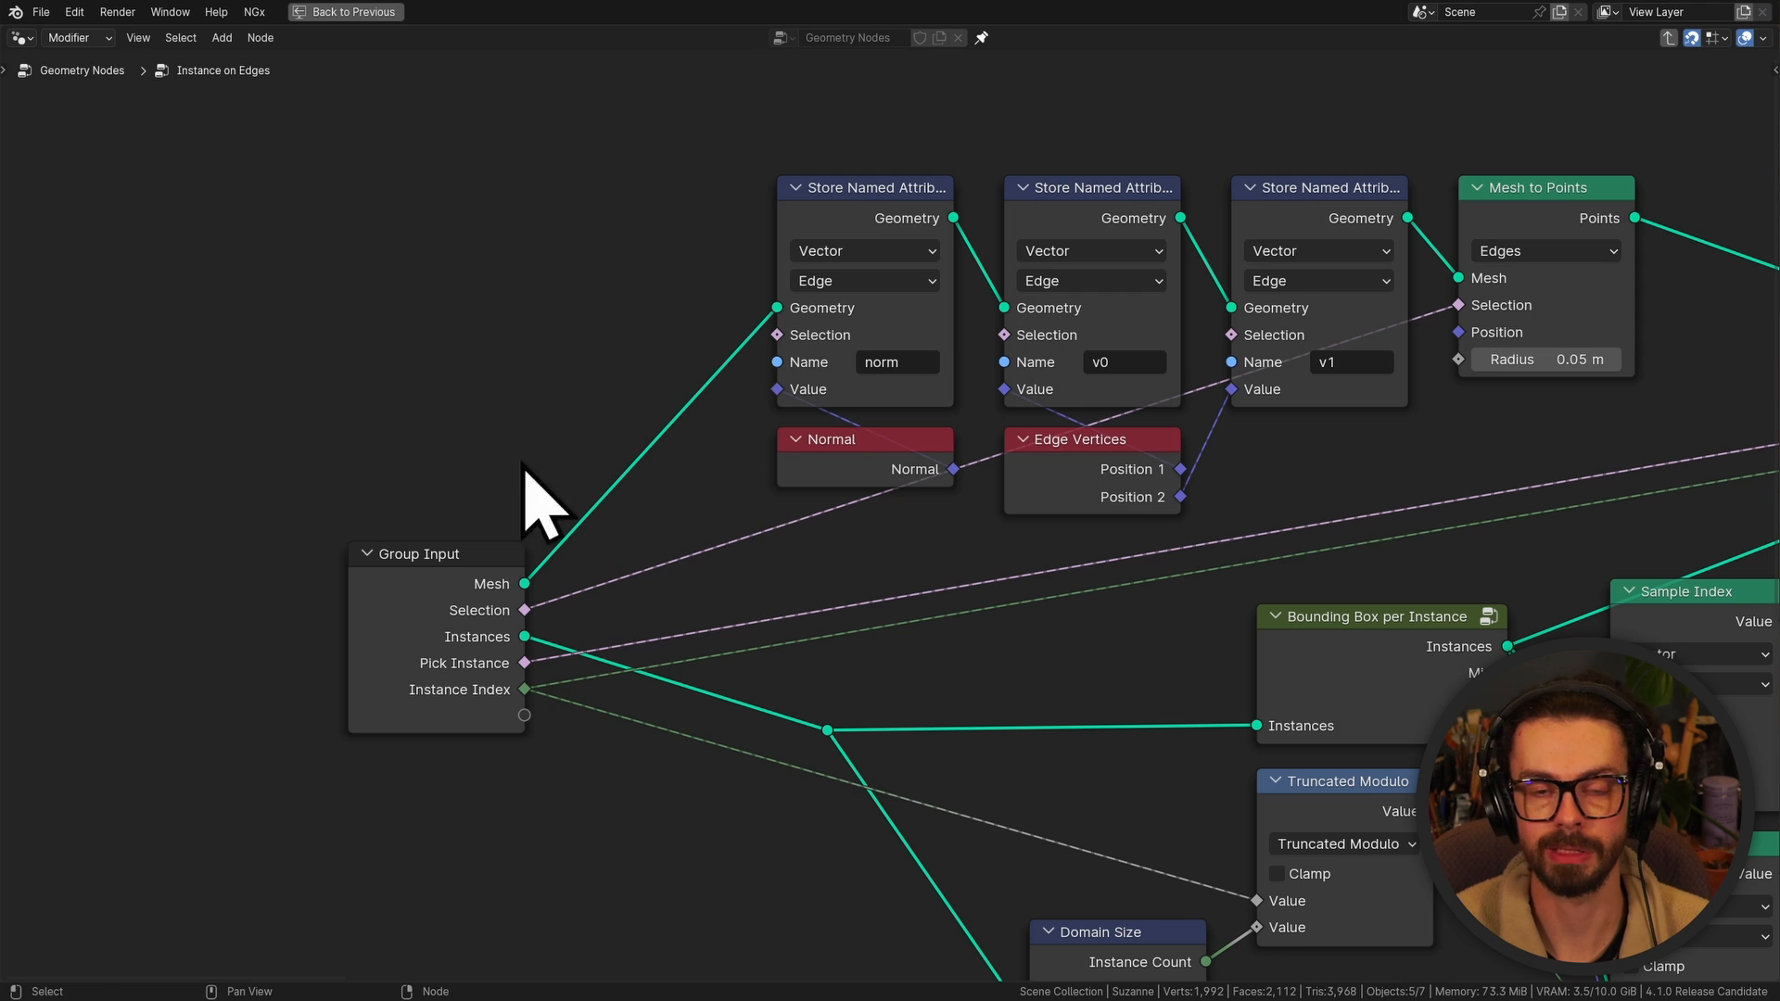
click(405, 549)
key(g)
click(594, 683)
key(g)
click(632, 560)
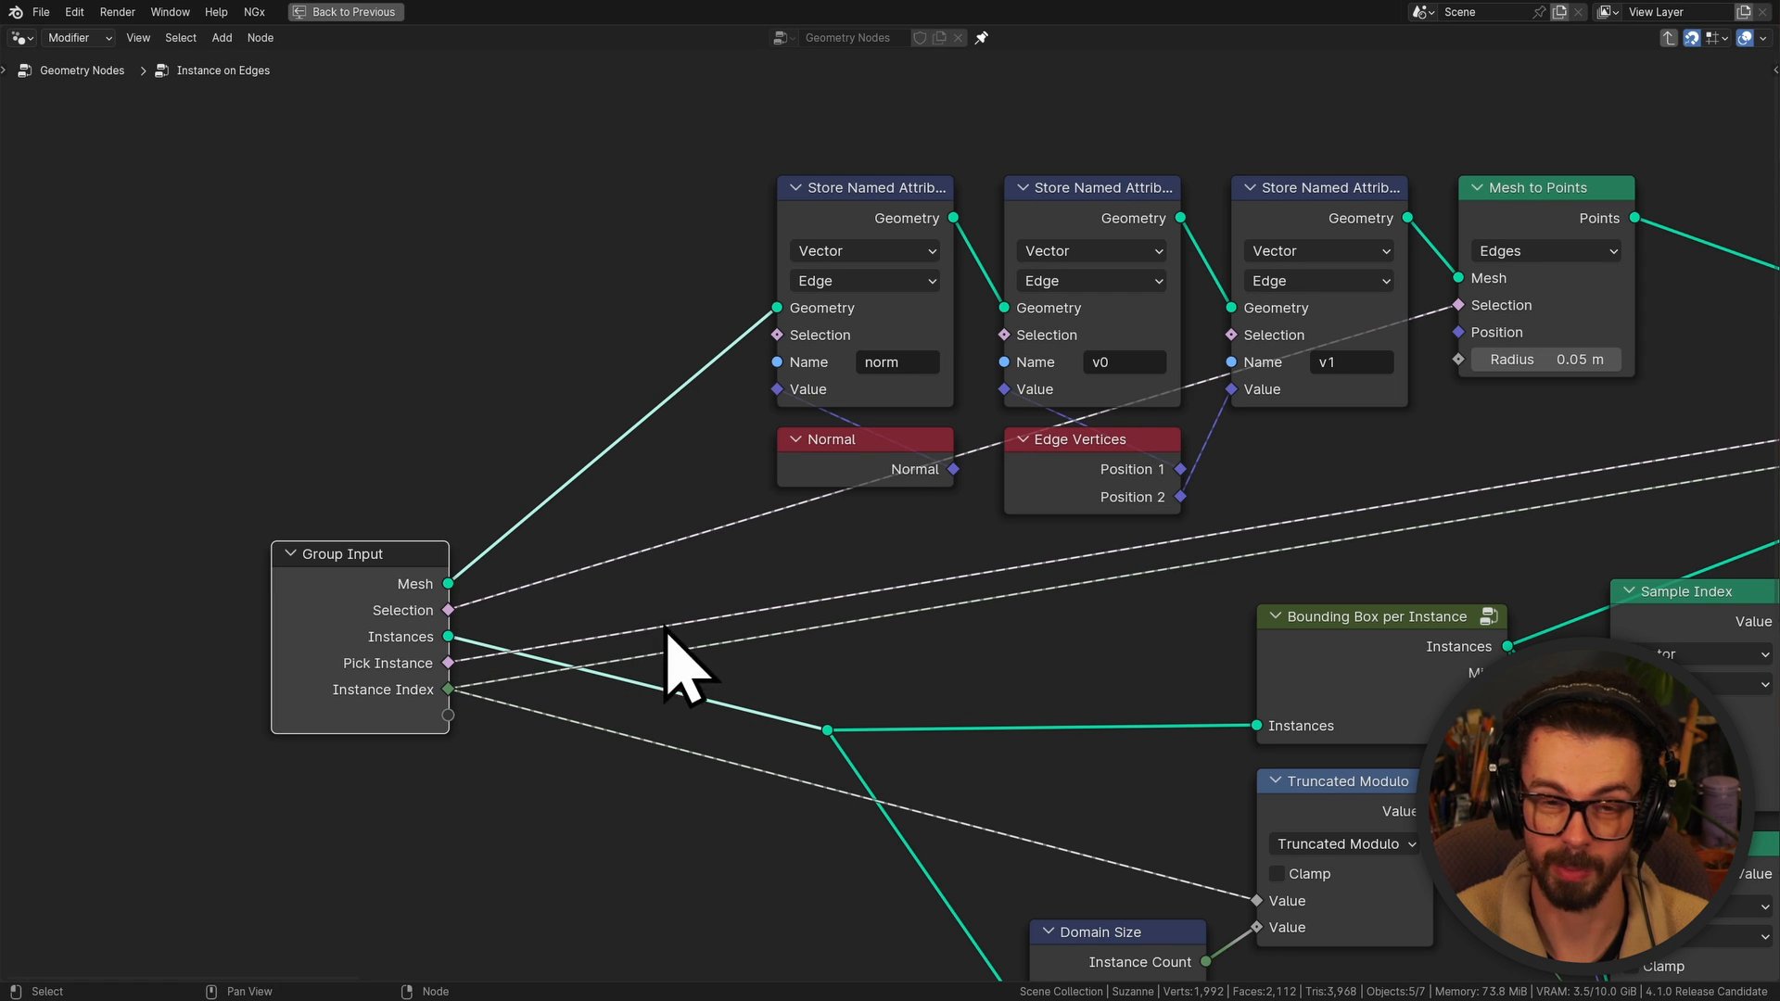
Delete the Normal node and expose the "norm" Store Named Attribute's Value as a group input instead
middle_drag(655, 539, 688, 495)
drag(865, 419, 586, 352)
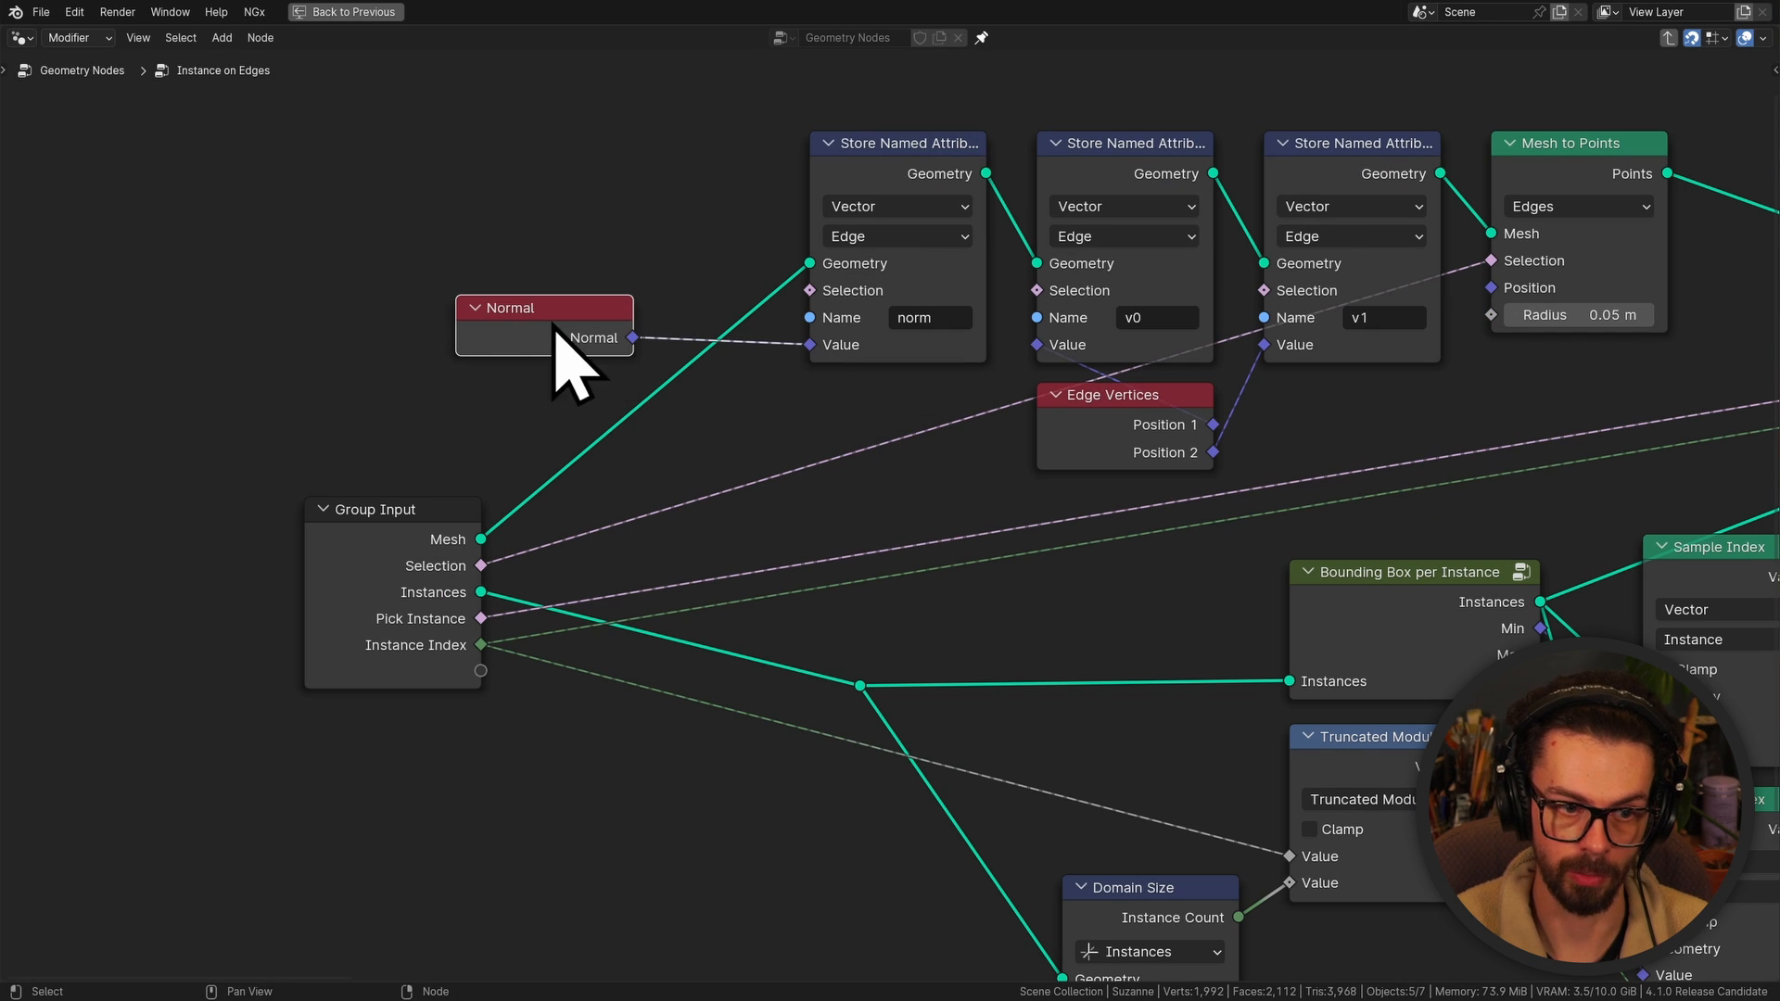
key(x)
drag(480, 670, 809, 344)
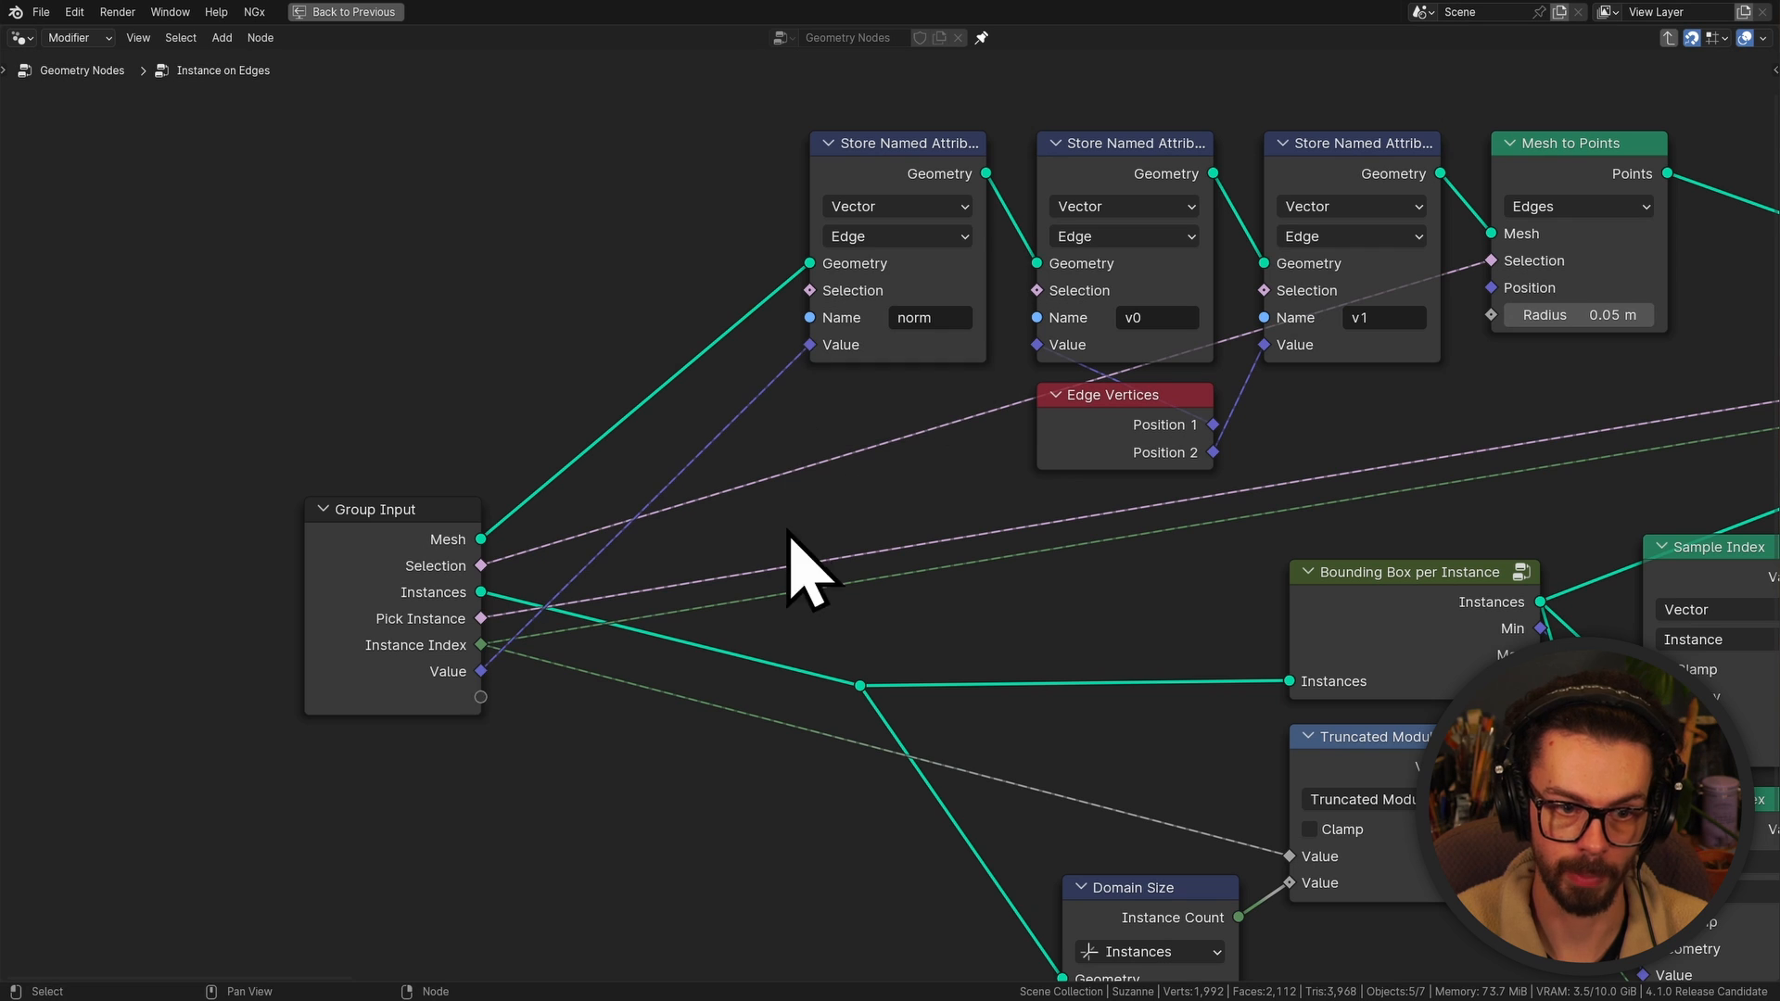
Rename the group's Value input as Surface Normal and set its Default Input to Normal
key(n)
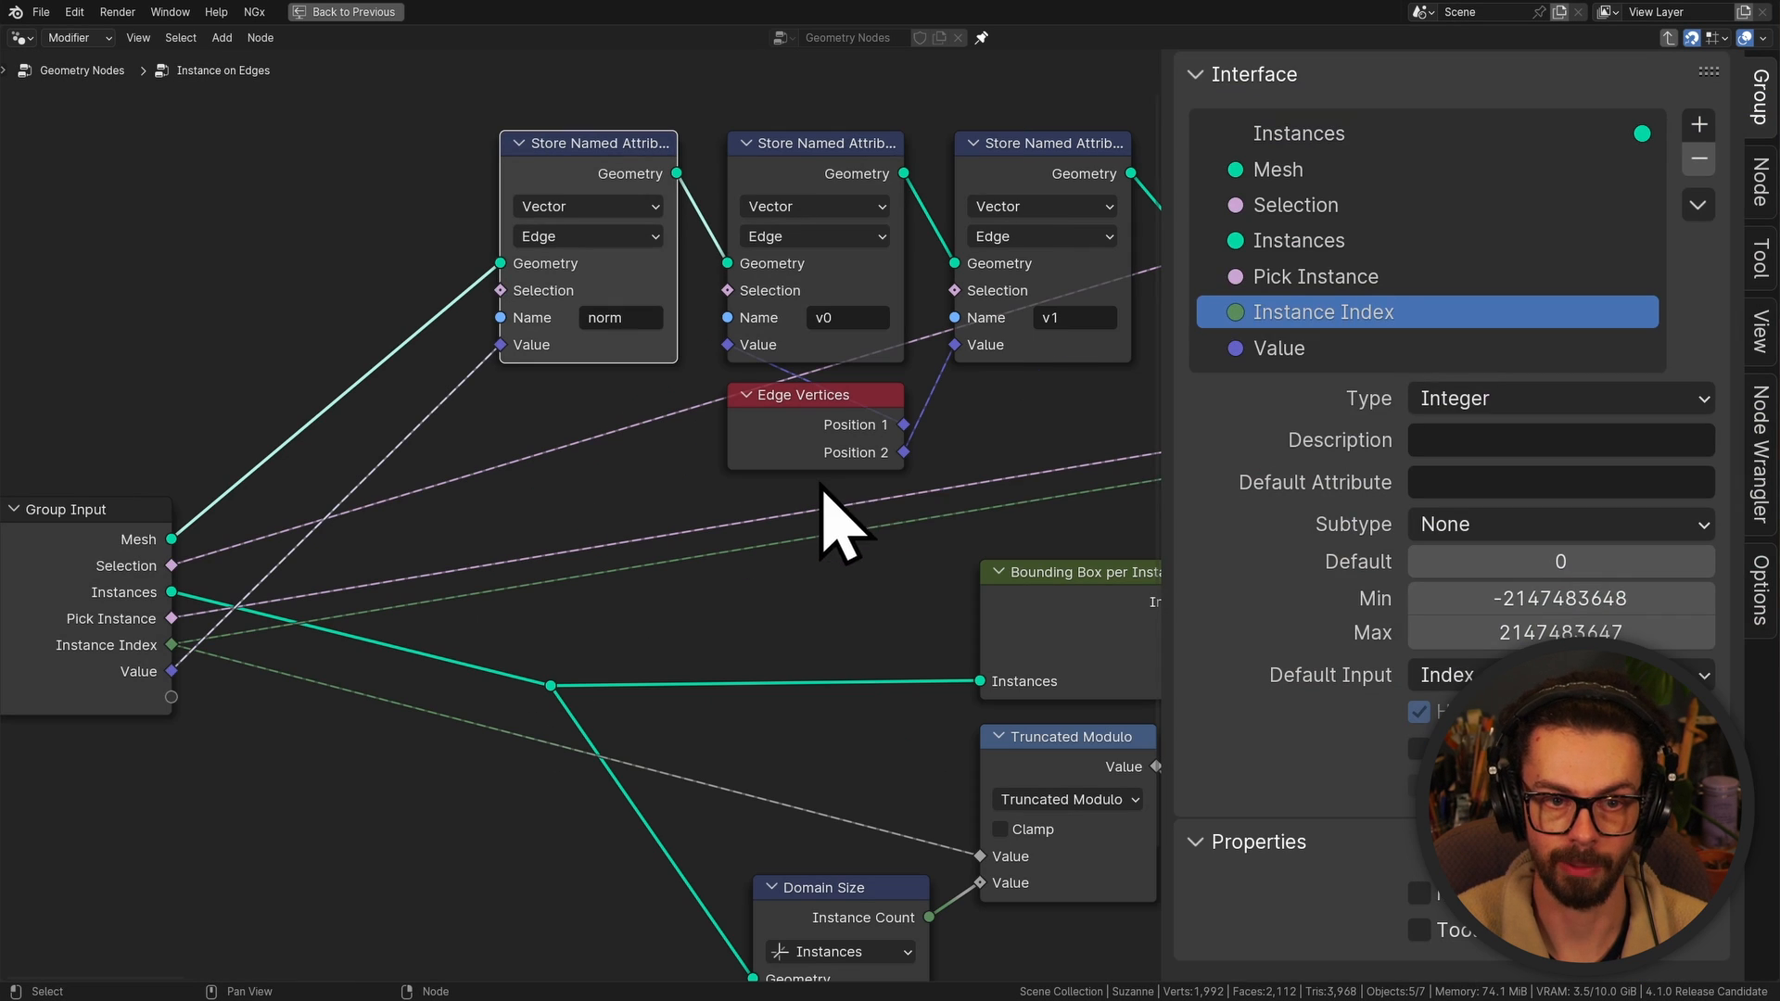
double_click(1307, 348)
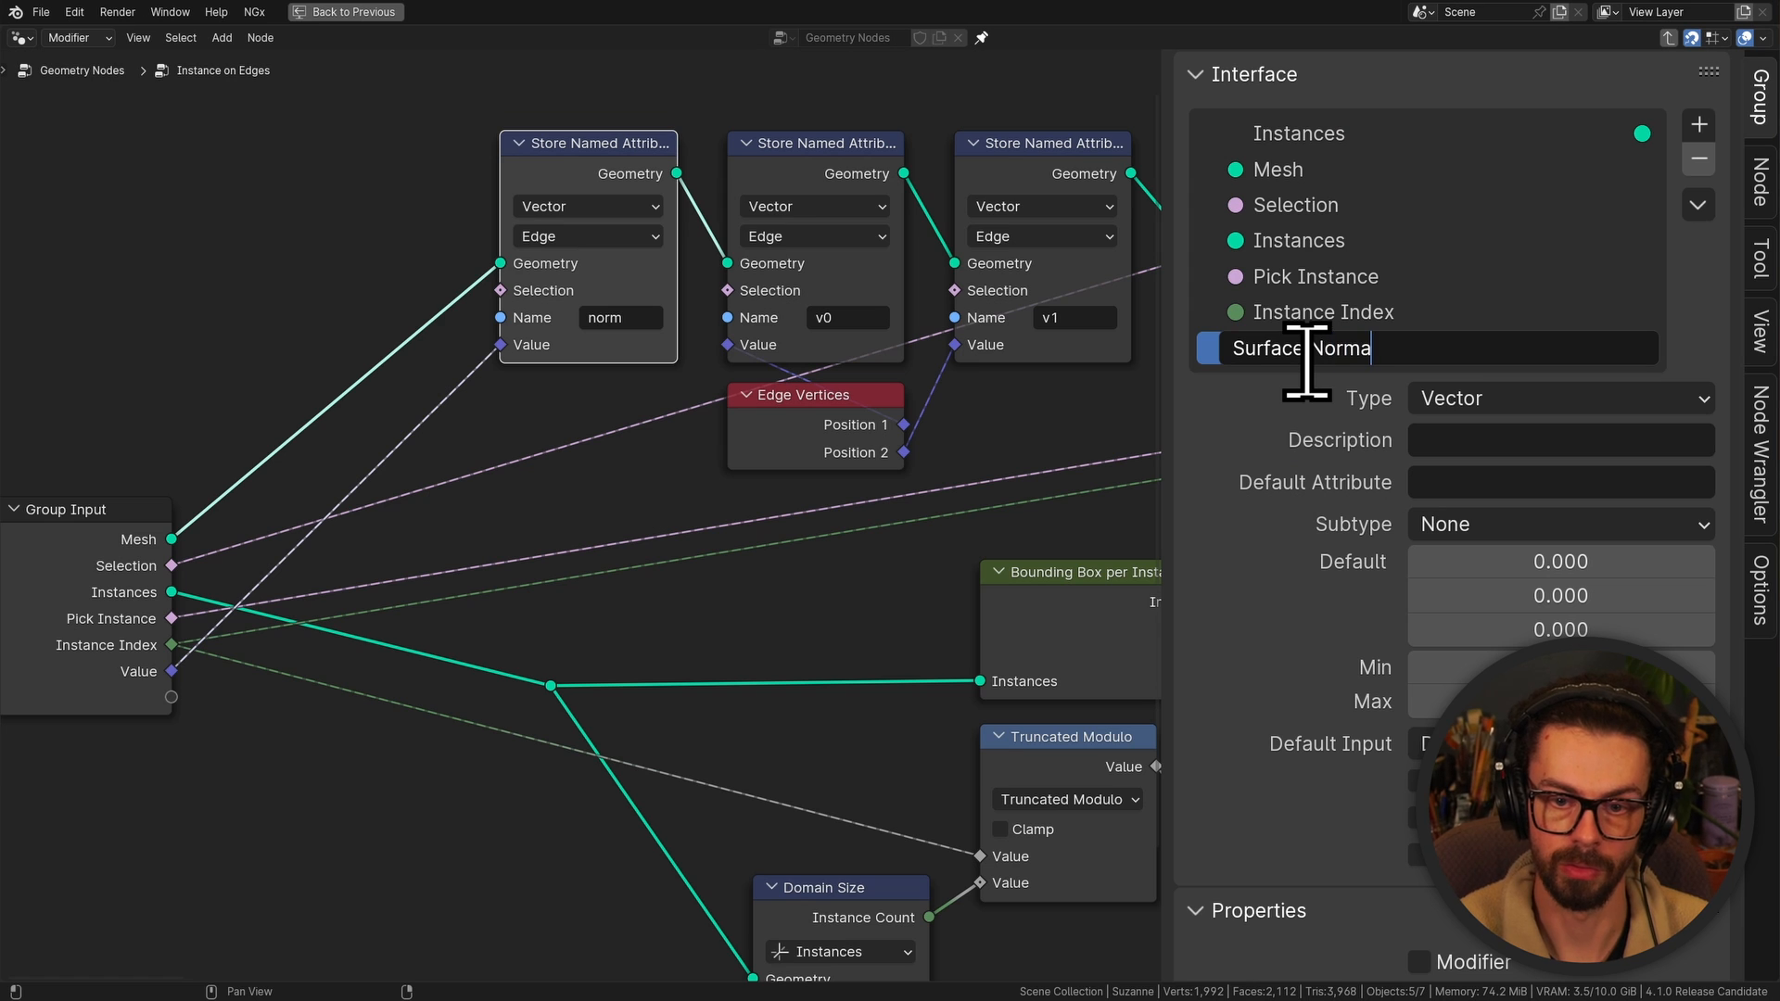
text(Surface Normal)
key(Return)
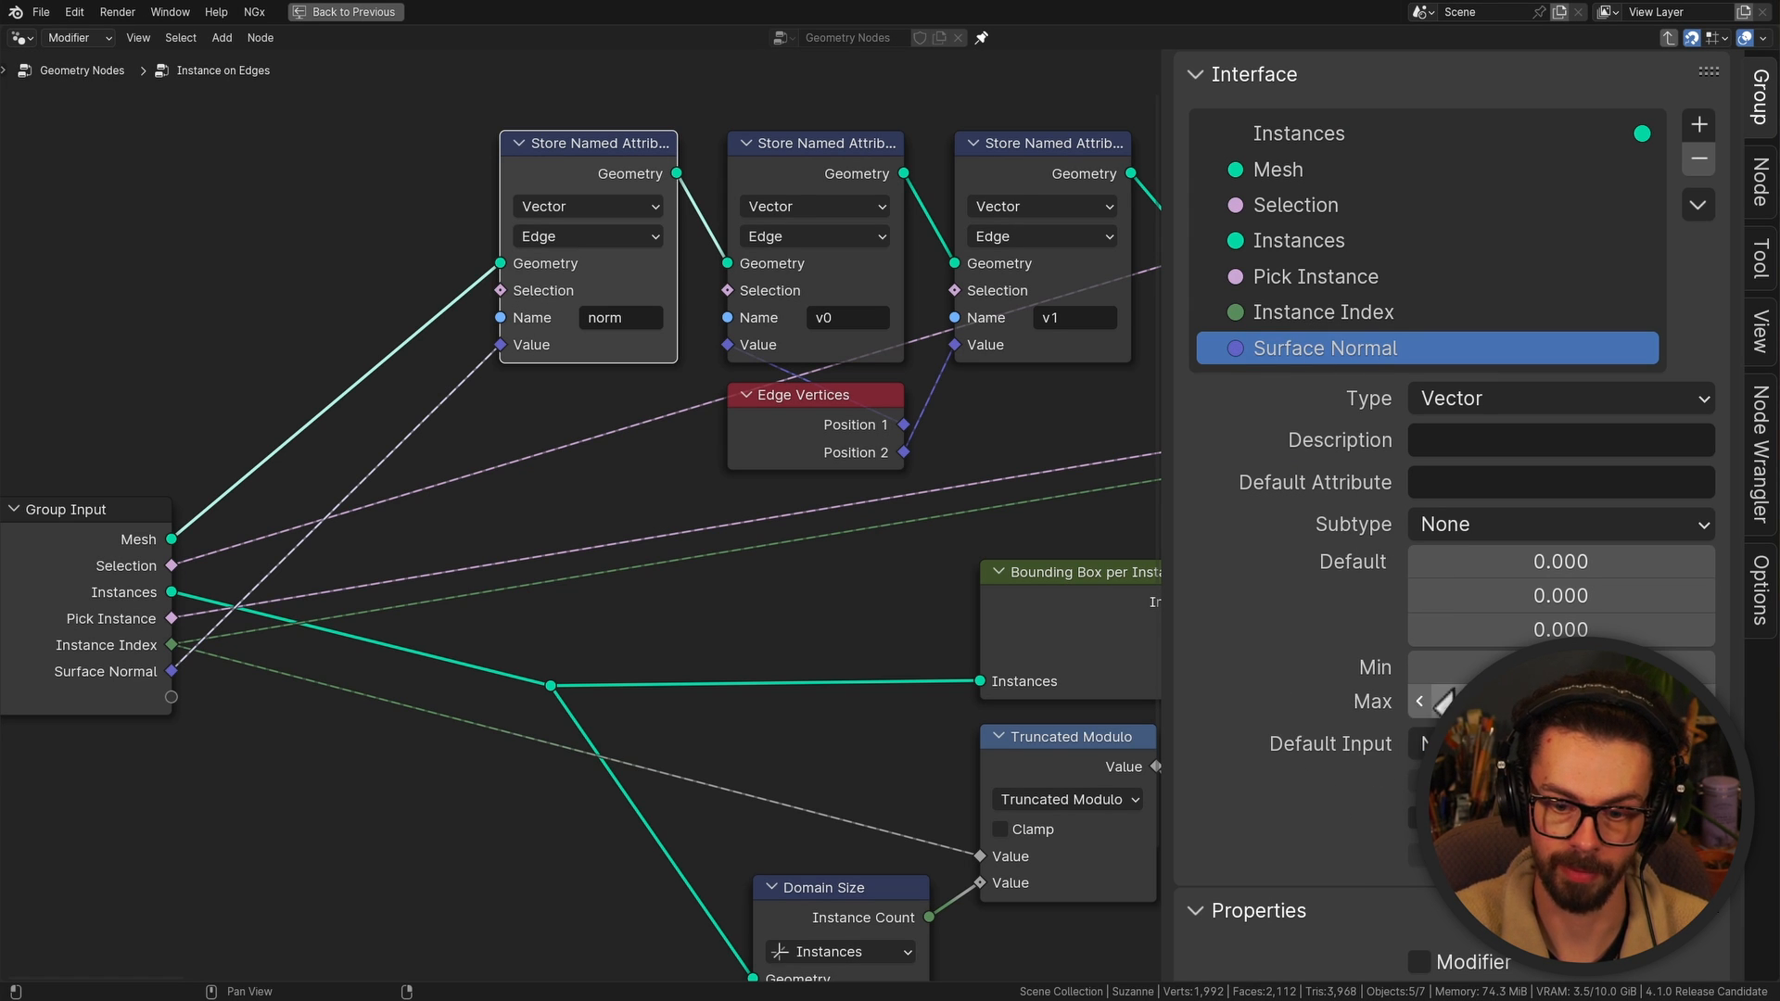
click(514, 451)
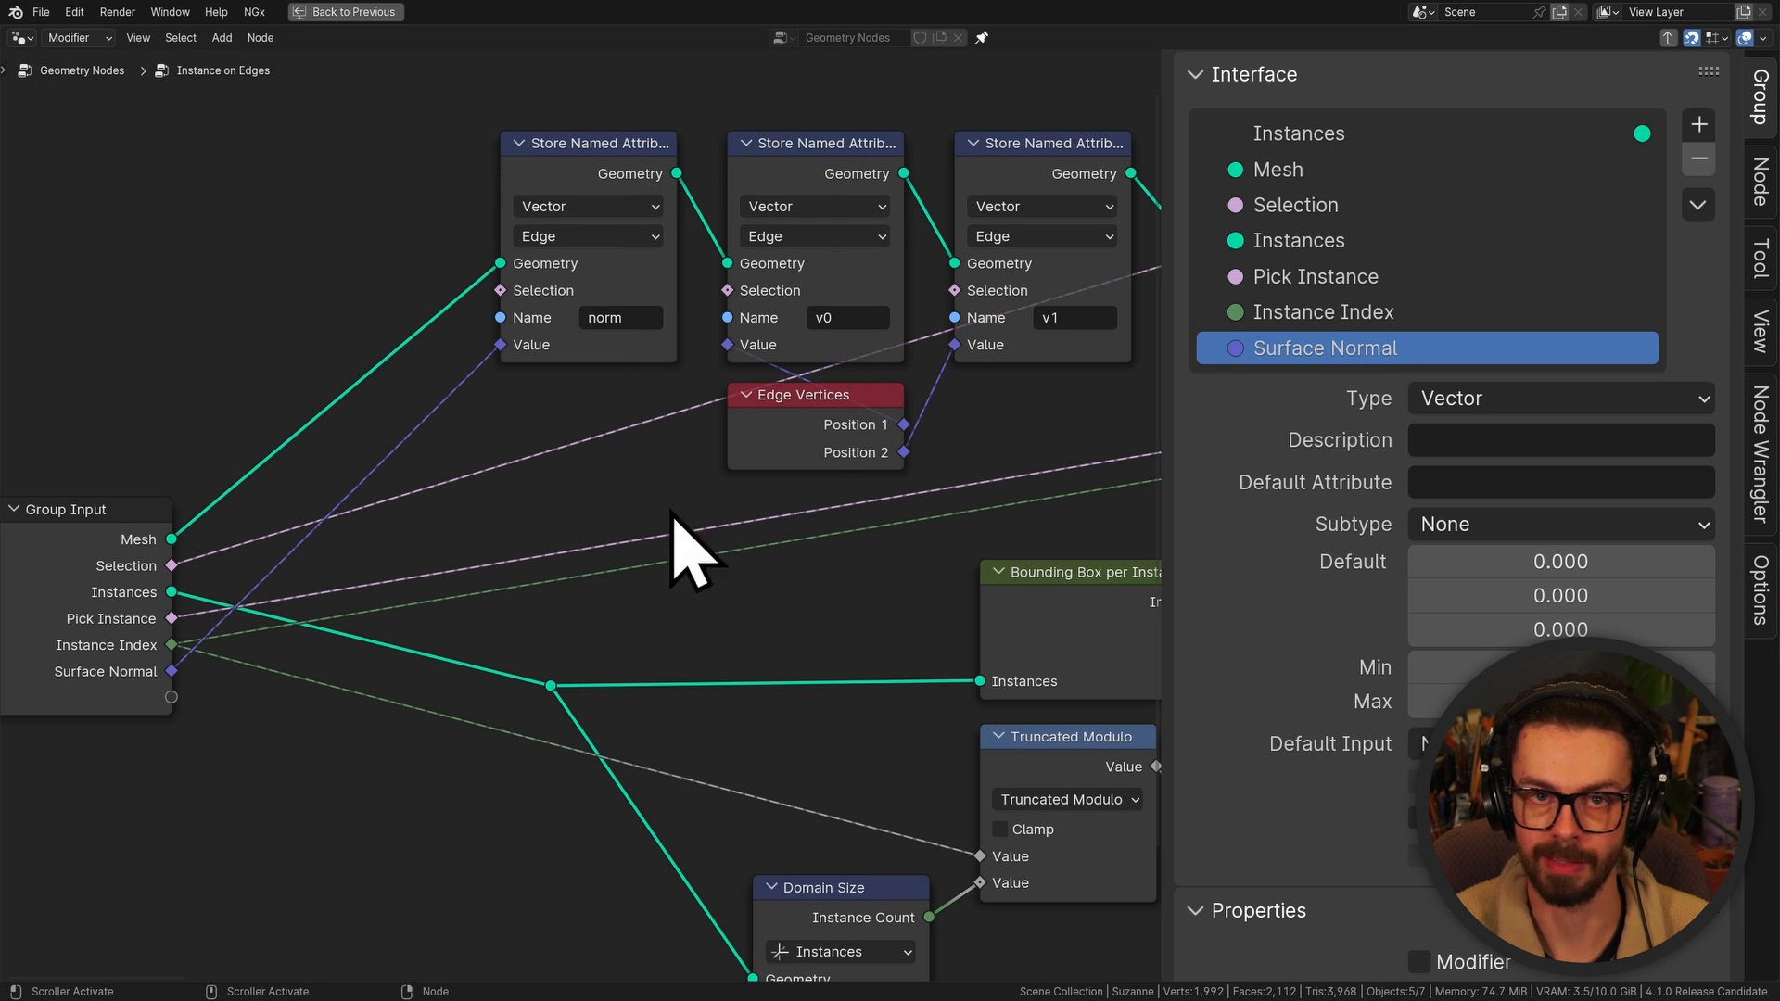
key(Tab)
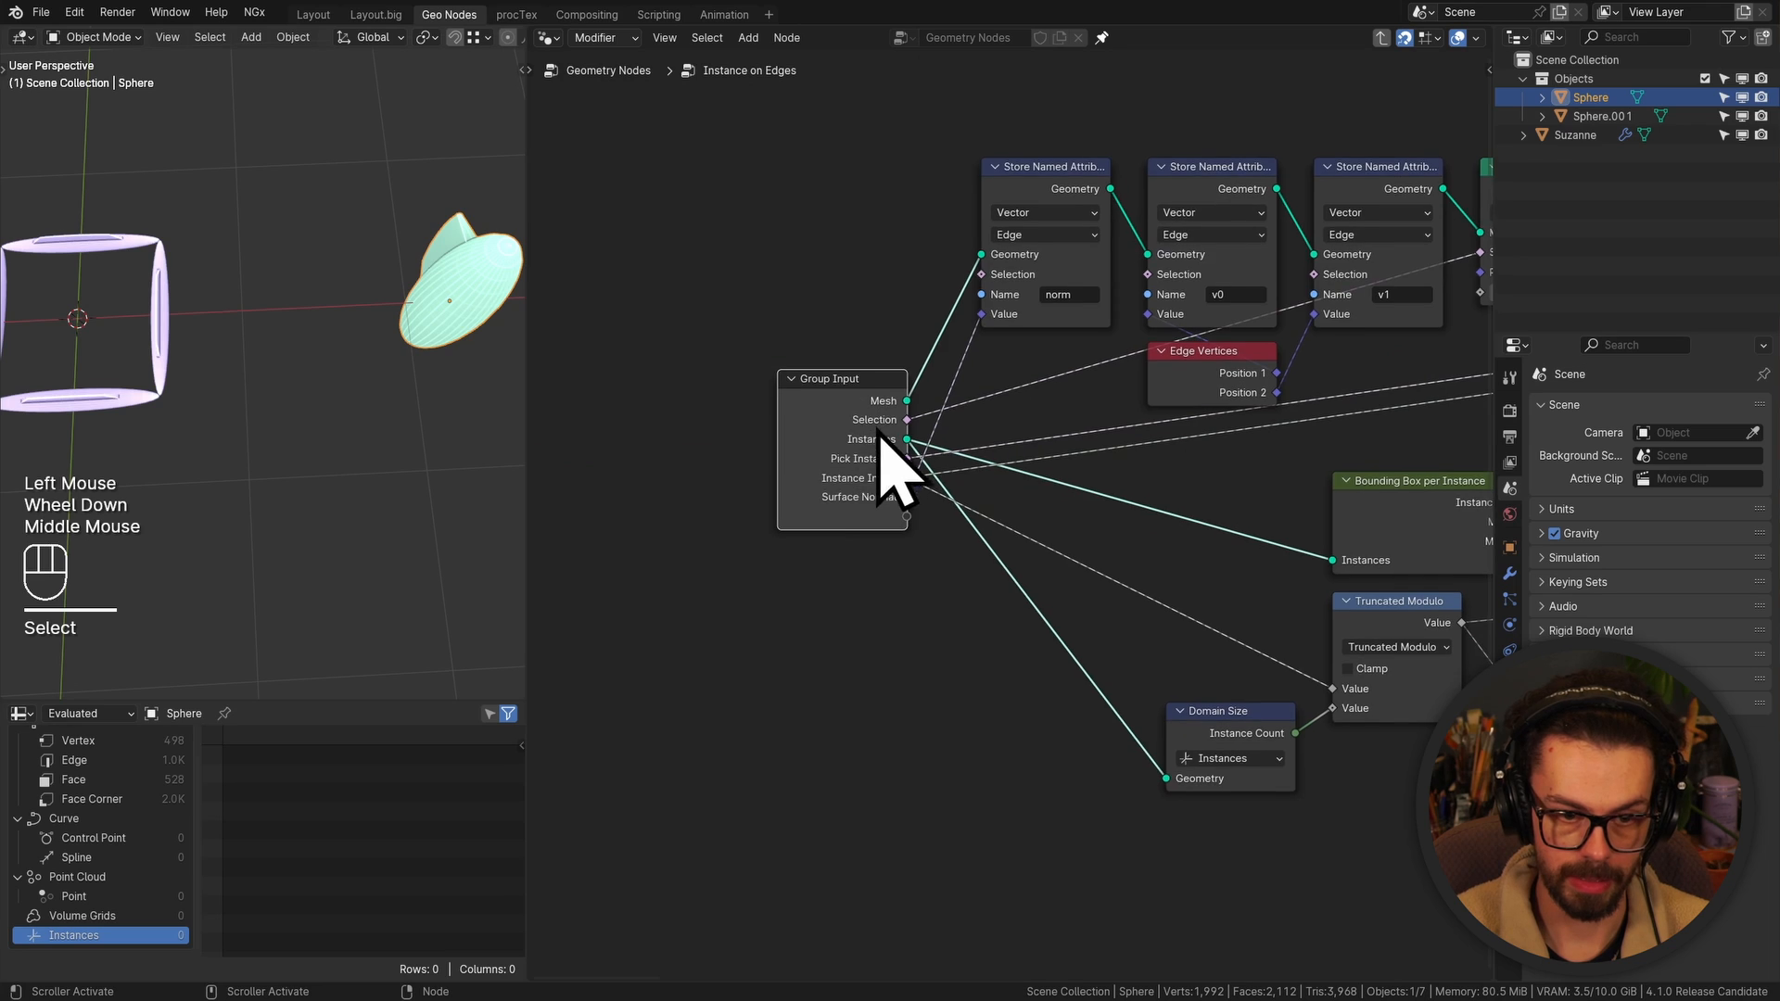
Duplicate the Group Input node and place the copy above the SCALE frame
middle_drag(893, 464, 715, 563)
key(shift+d)
middle_drag(1013, 247, 826, 247)
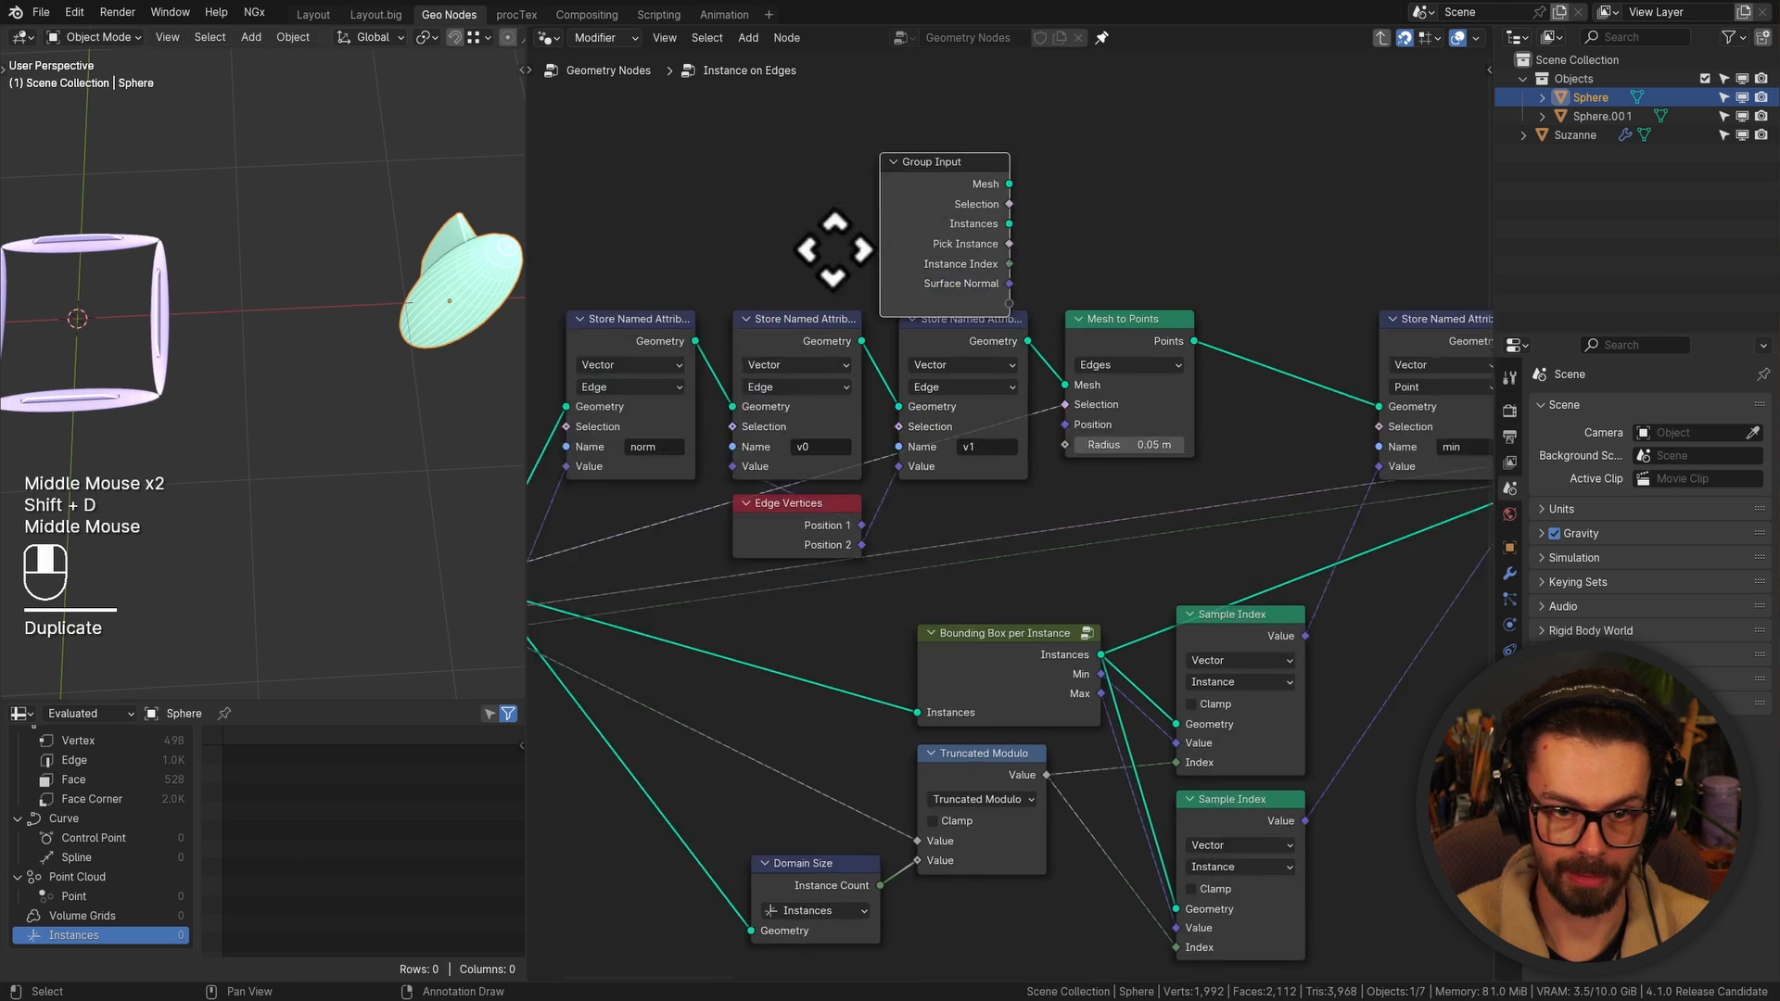
key(g)
click(1166, 246)
middle_drag(1160, 248, 708, 295)
key(g)
middle_drag(1104, 473, 742, 524)
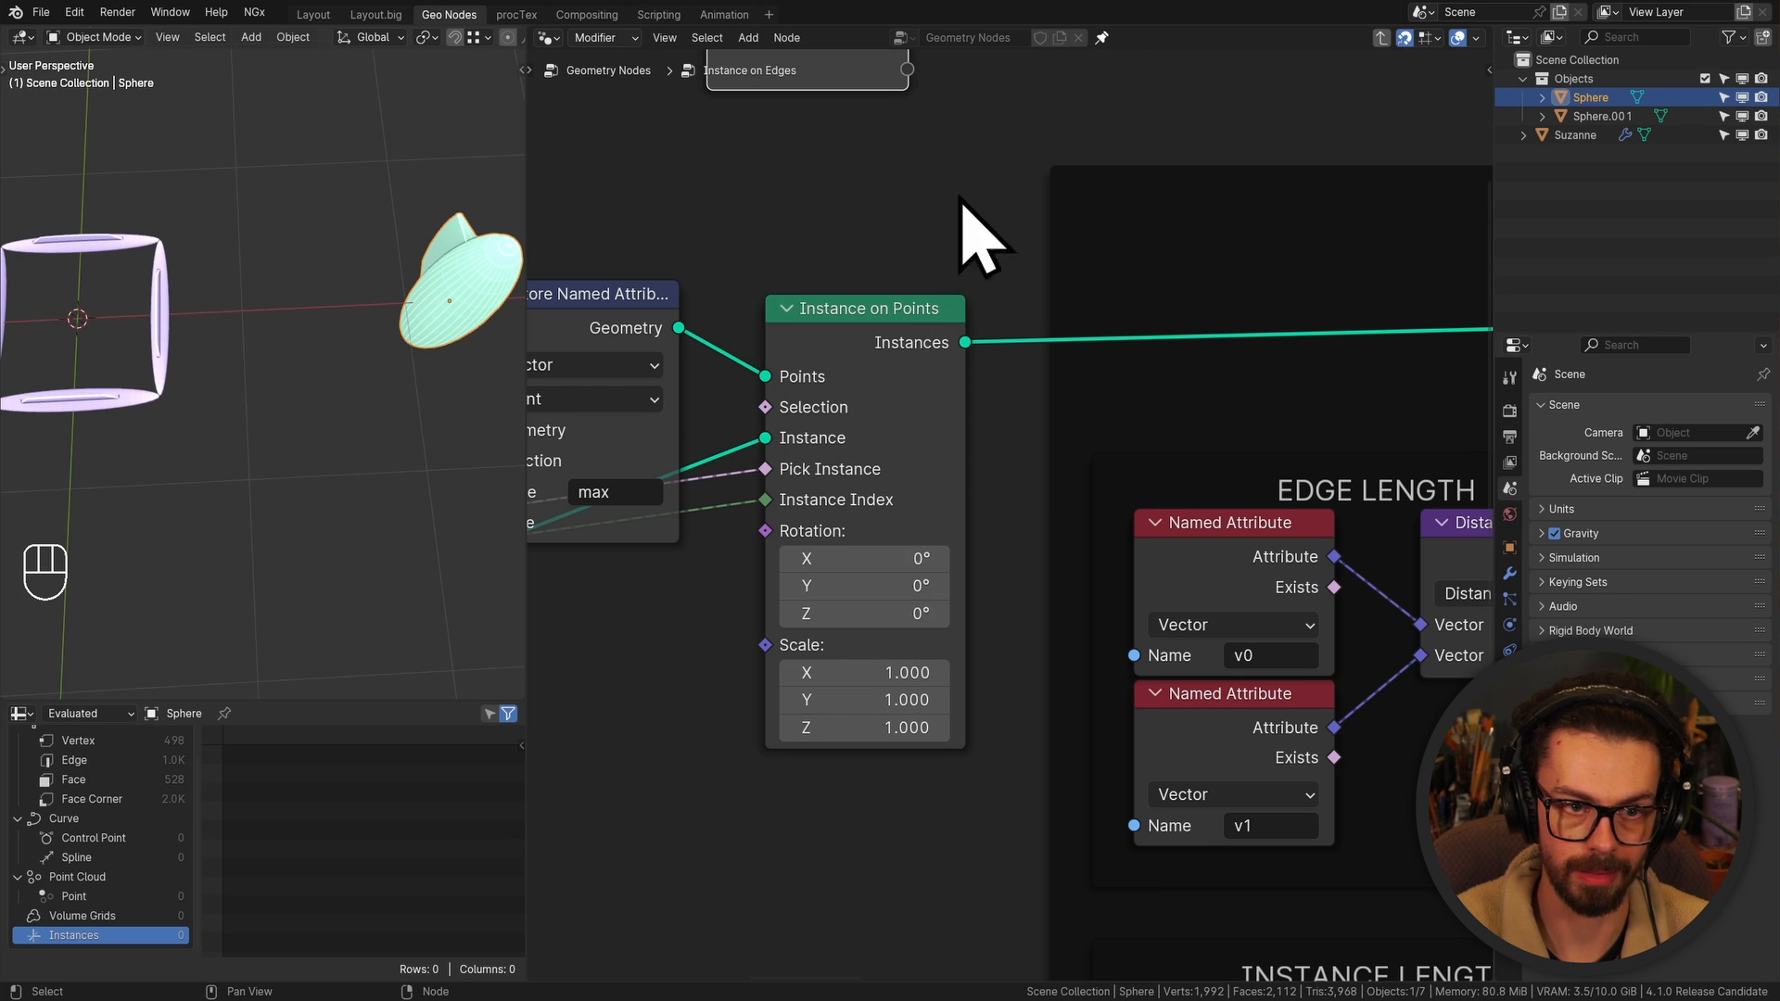
ctrl+middle_drag(973, 236, 775, 358)
click(636, 365)
key(g)
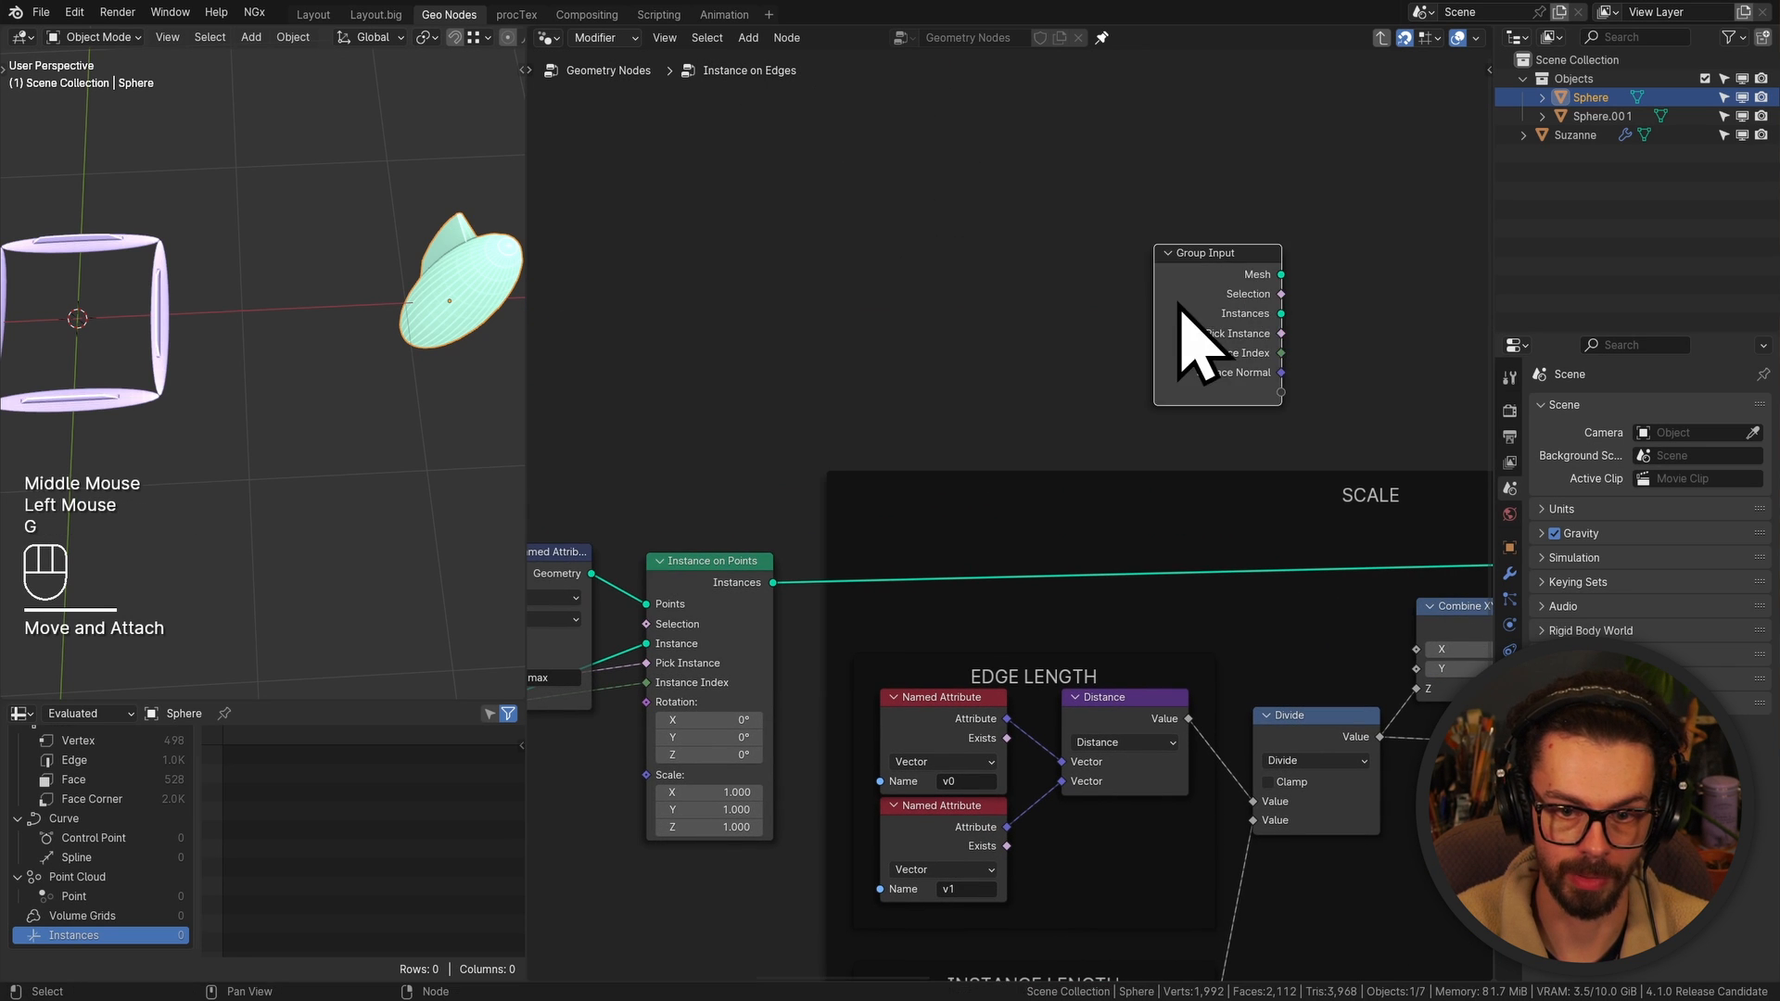
middle_drag(1180, 304, 954, 231)
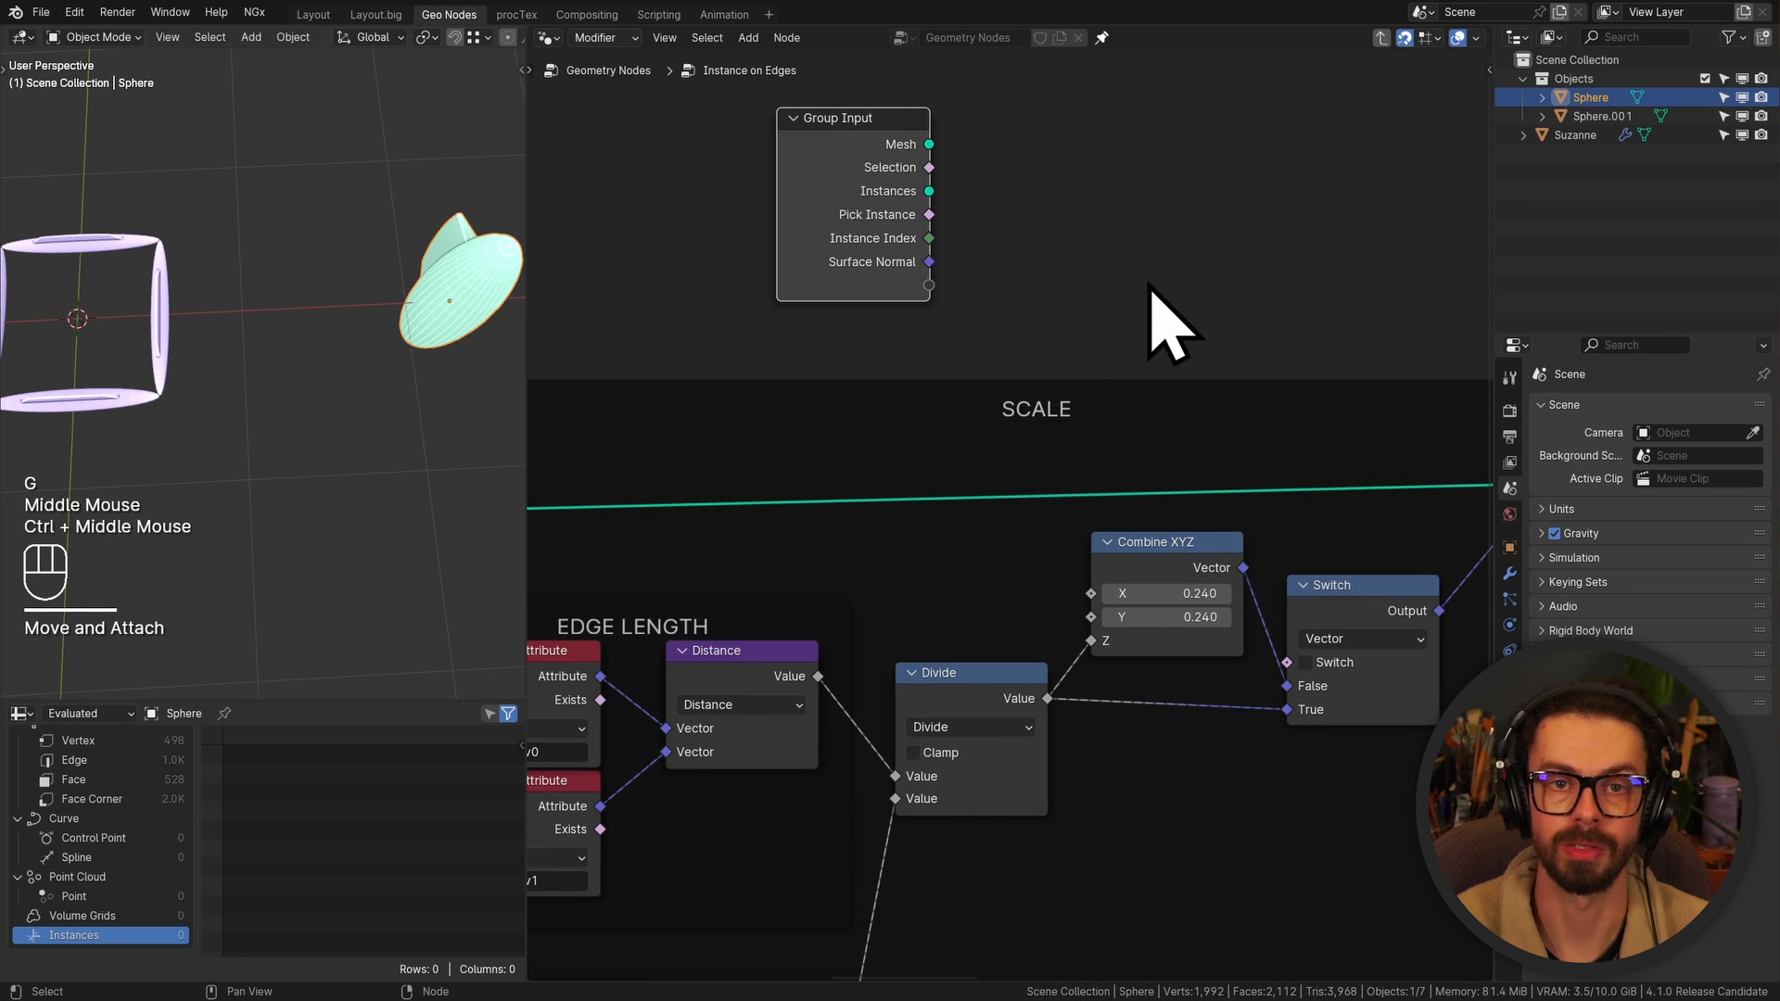
Add a panel named Transforms to the Instance on Edges group interface
key(n)
click(1412, 125)
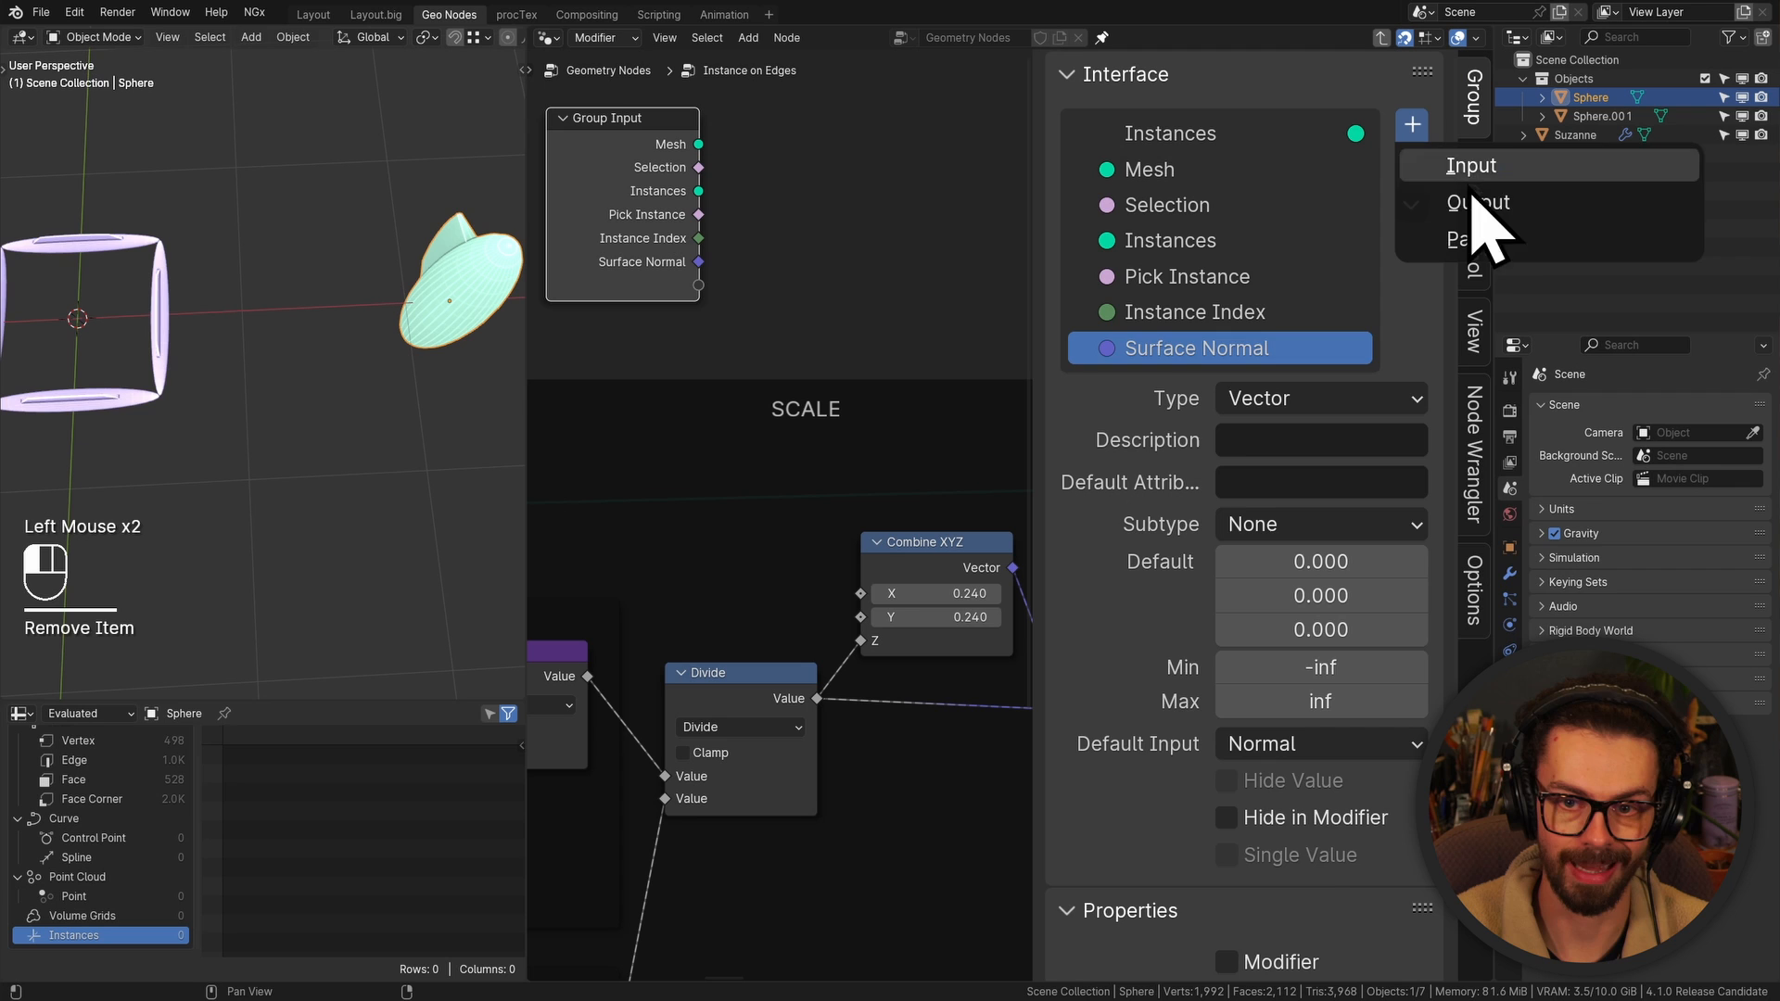
click(1474, 239)
double_click(1126, 384)
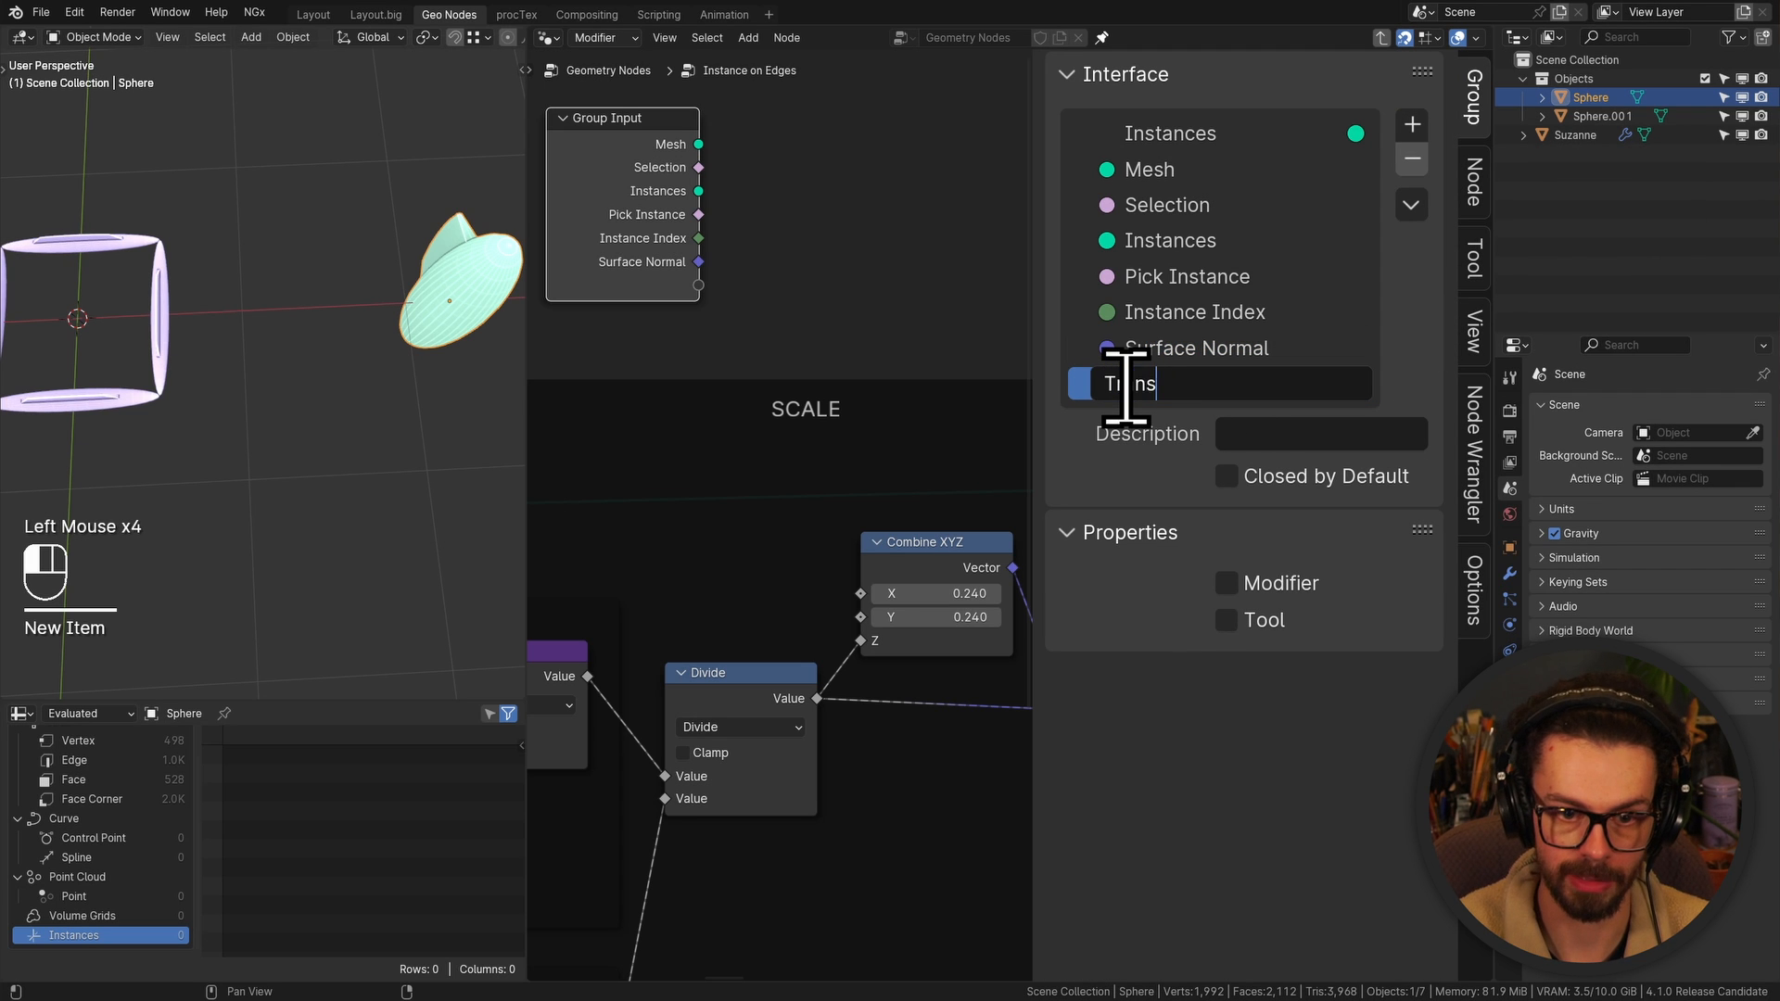
key(Return)
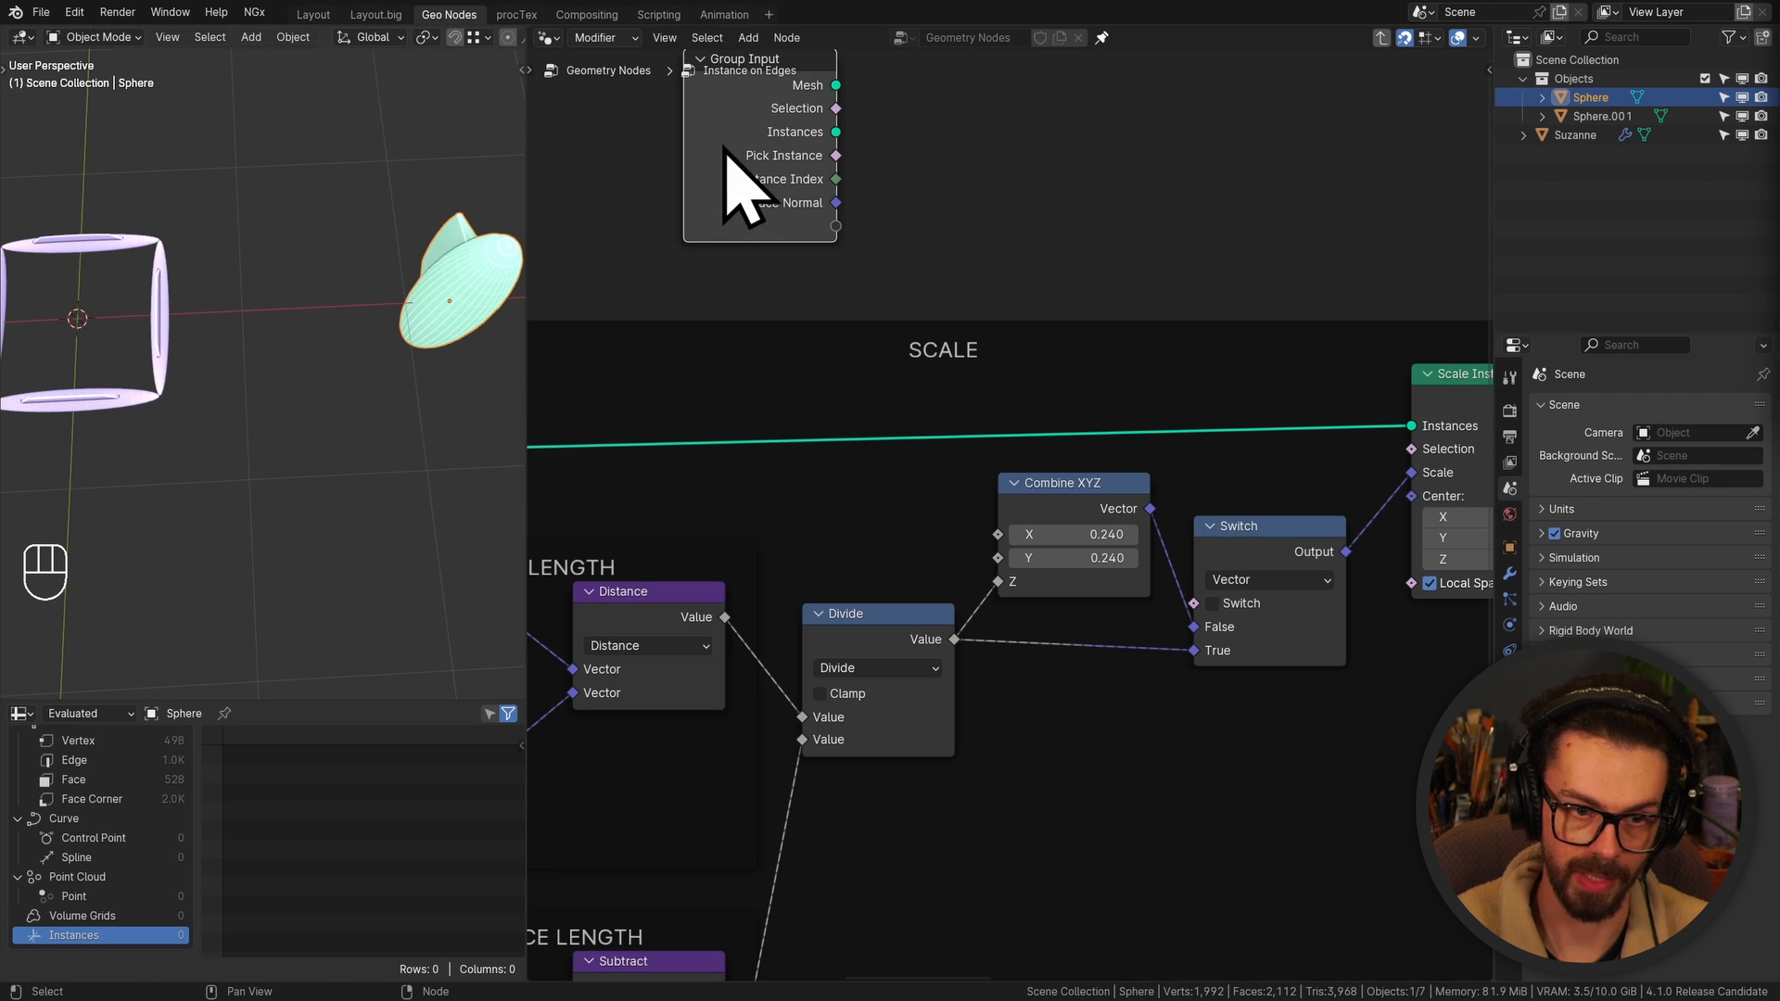
Adjust the Group Input and Switch node positions, enable the Switch node's Switch option, and check the instances in the viewport
drag(726, 151, 748, 174)
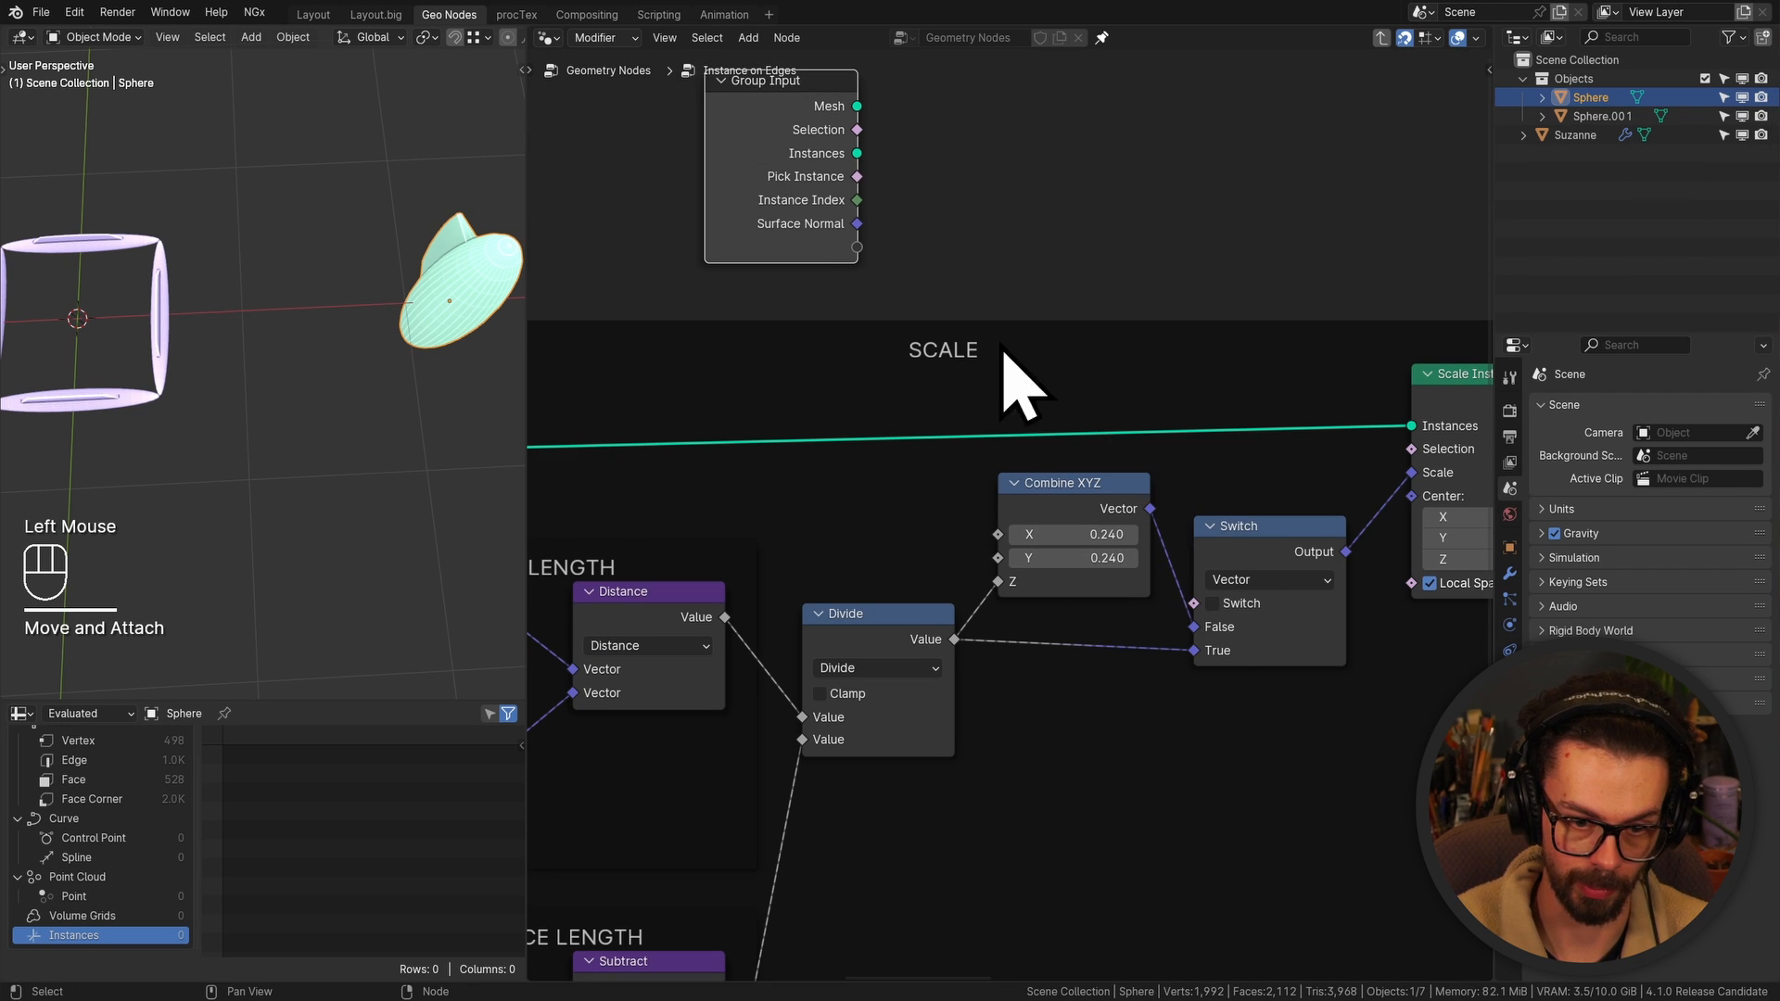
scroll(1011, 371, up, 1)
middle_drag(993, 358, 1029, 402)
drag(1323, 599, 1311, 587)
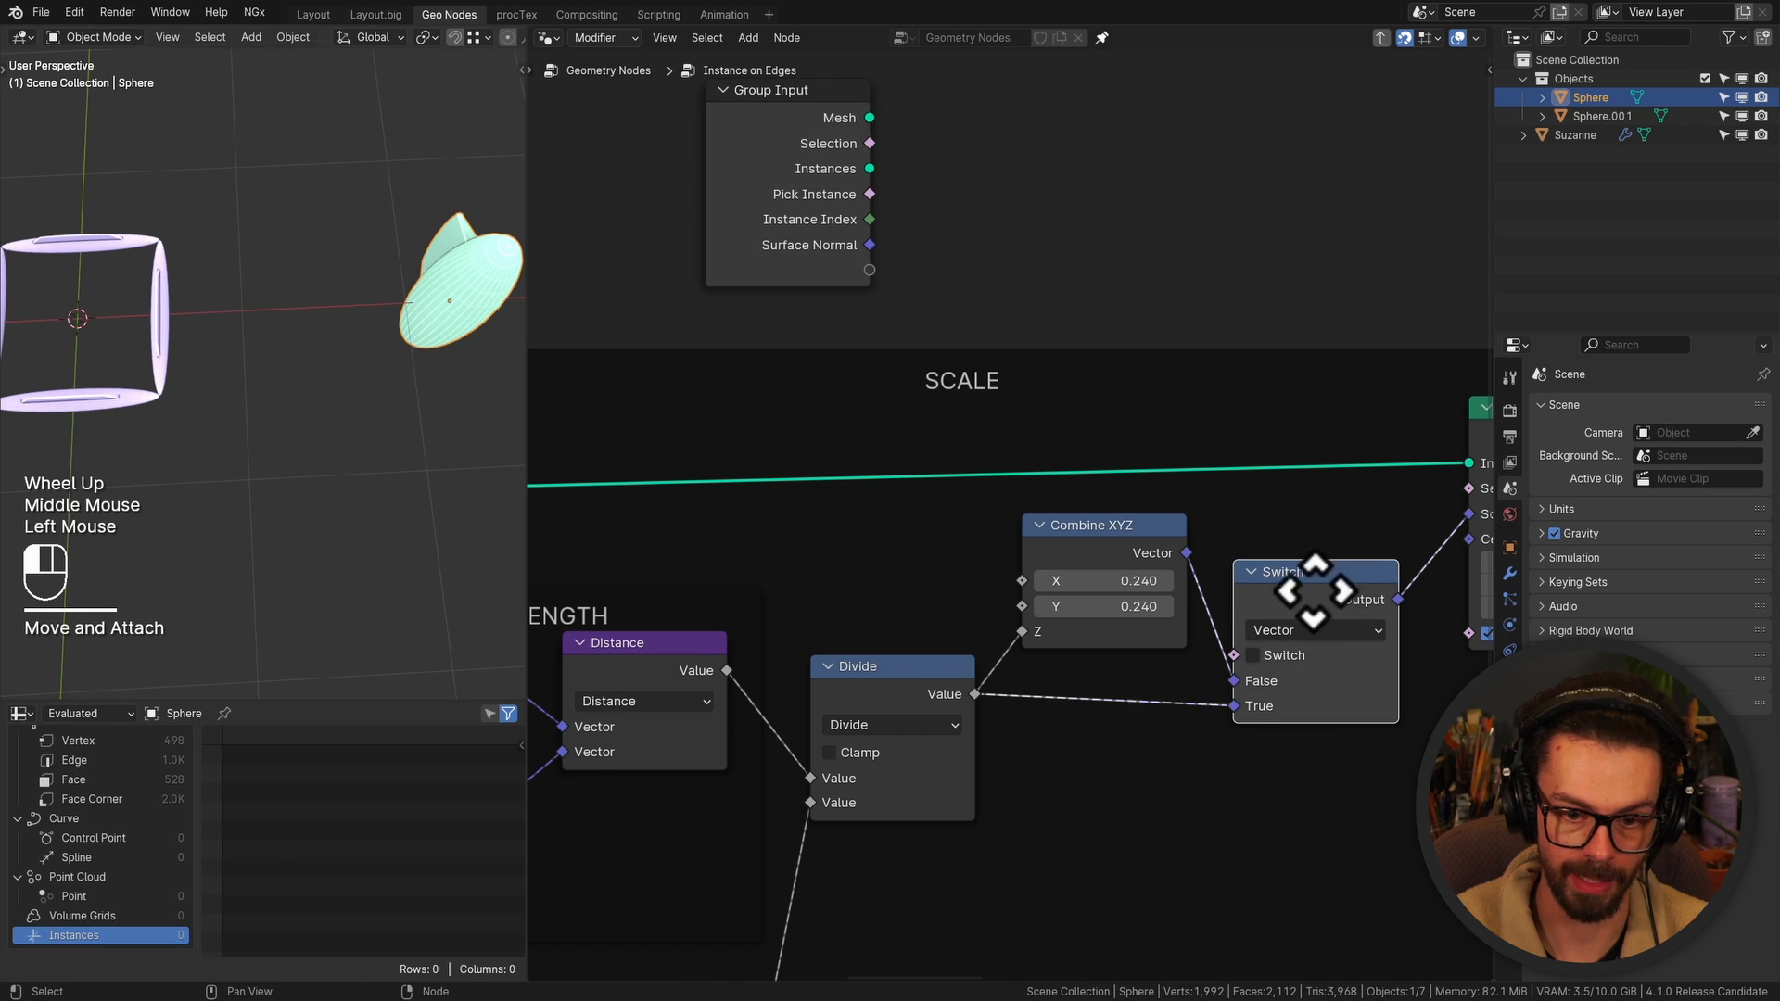
click(1265, 647)
shift+middle_drag(175, 335, 283, 357)
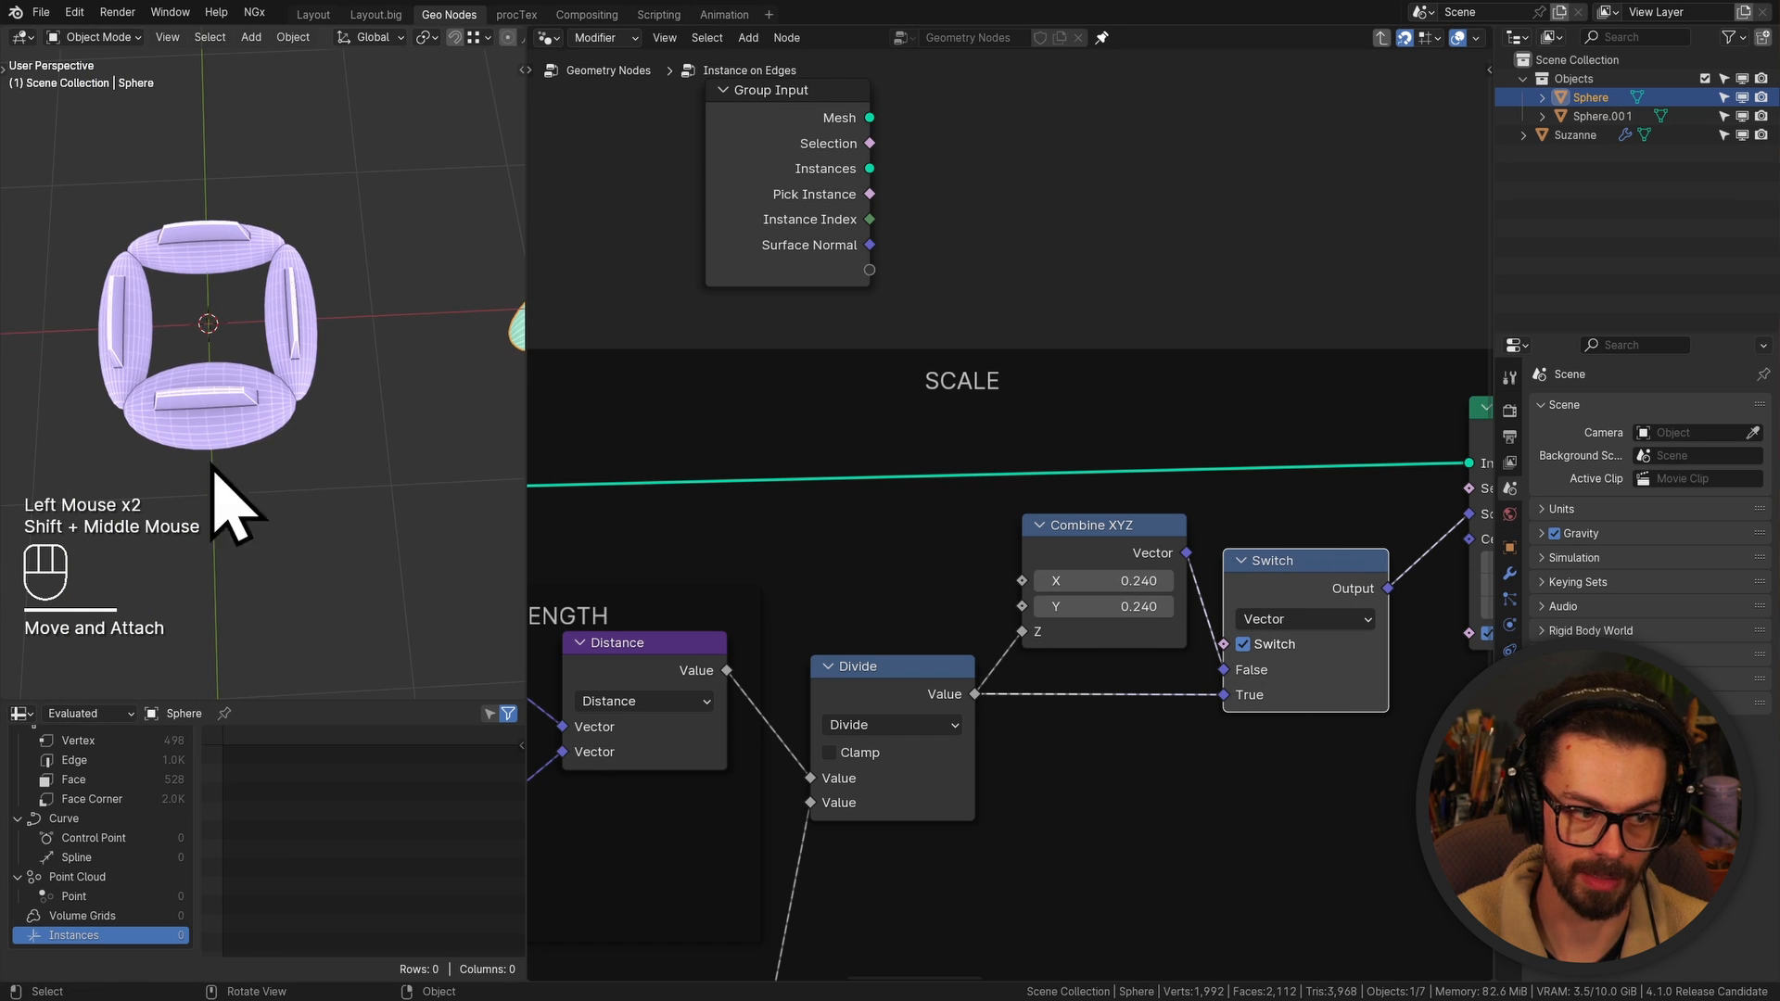
Expose the Switch node's Switch socket as a group input named Proportional Scaling and place it inside the Transforms panel
click(860, 213)
drag(870, 270, 1224, 643)
key(n)
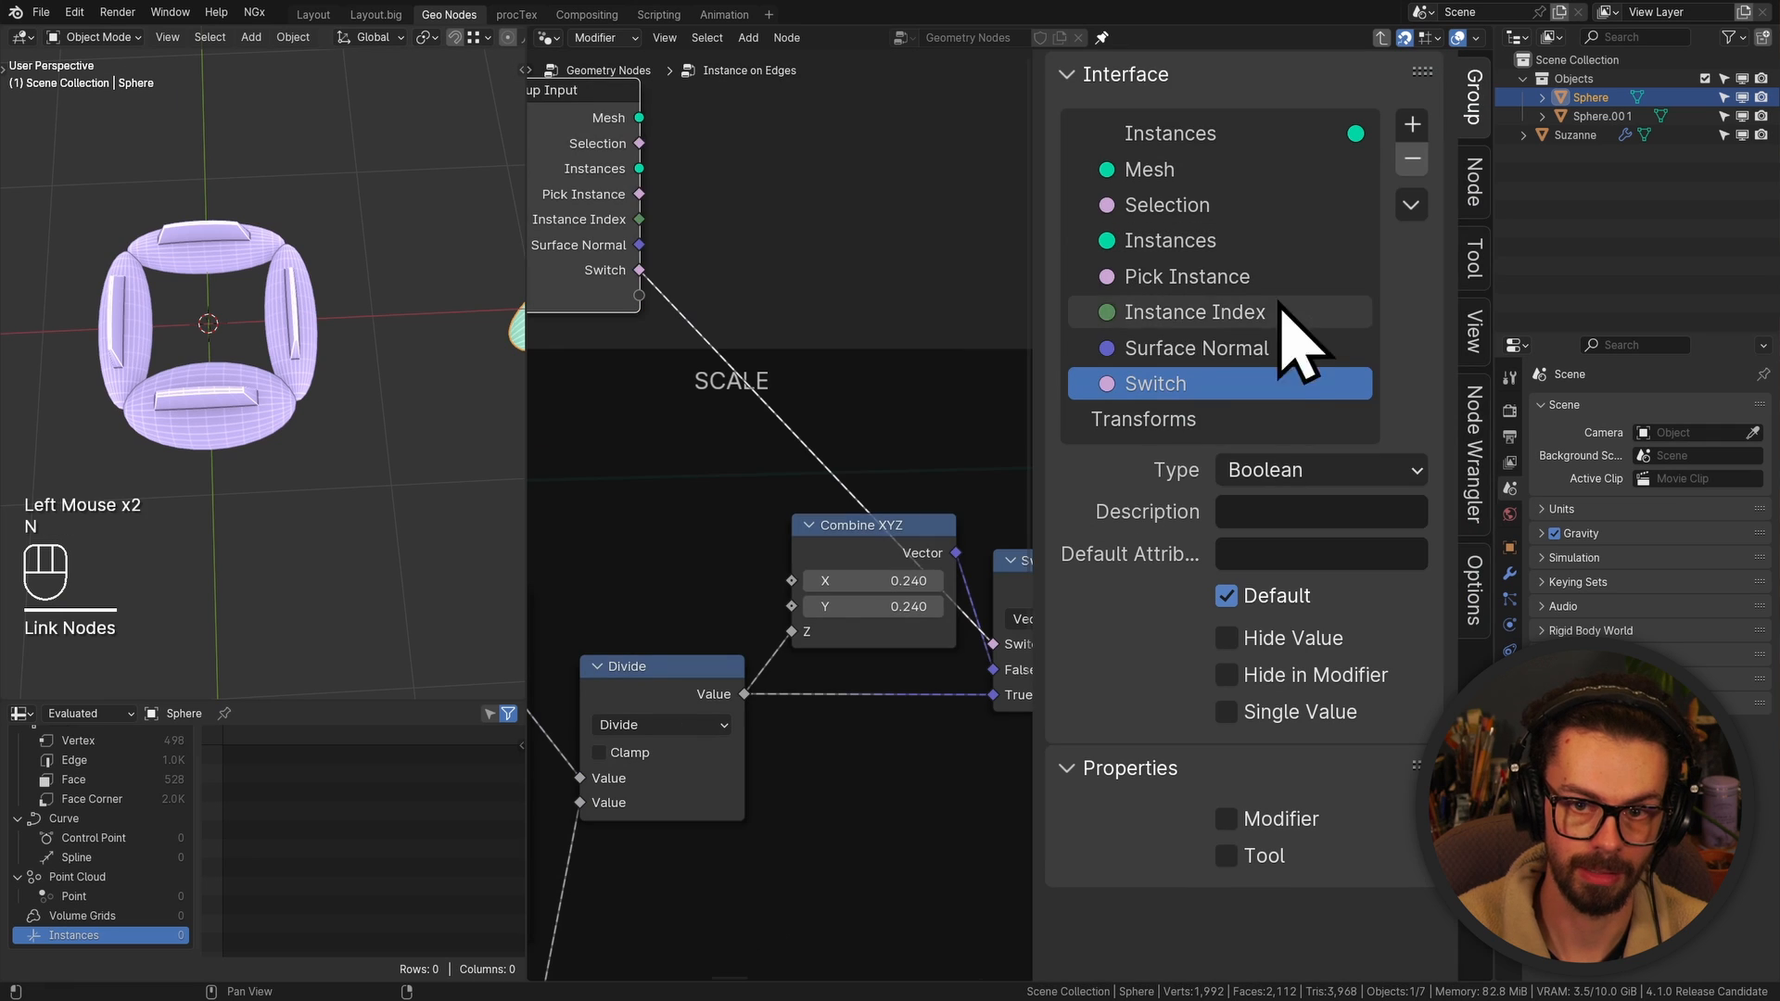
double_click(1196, 383)
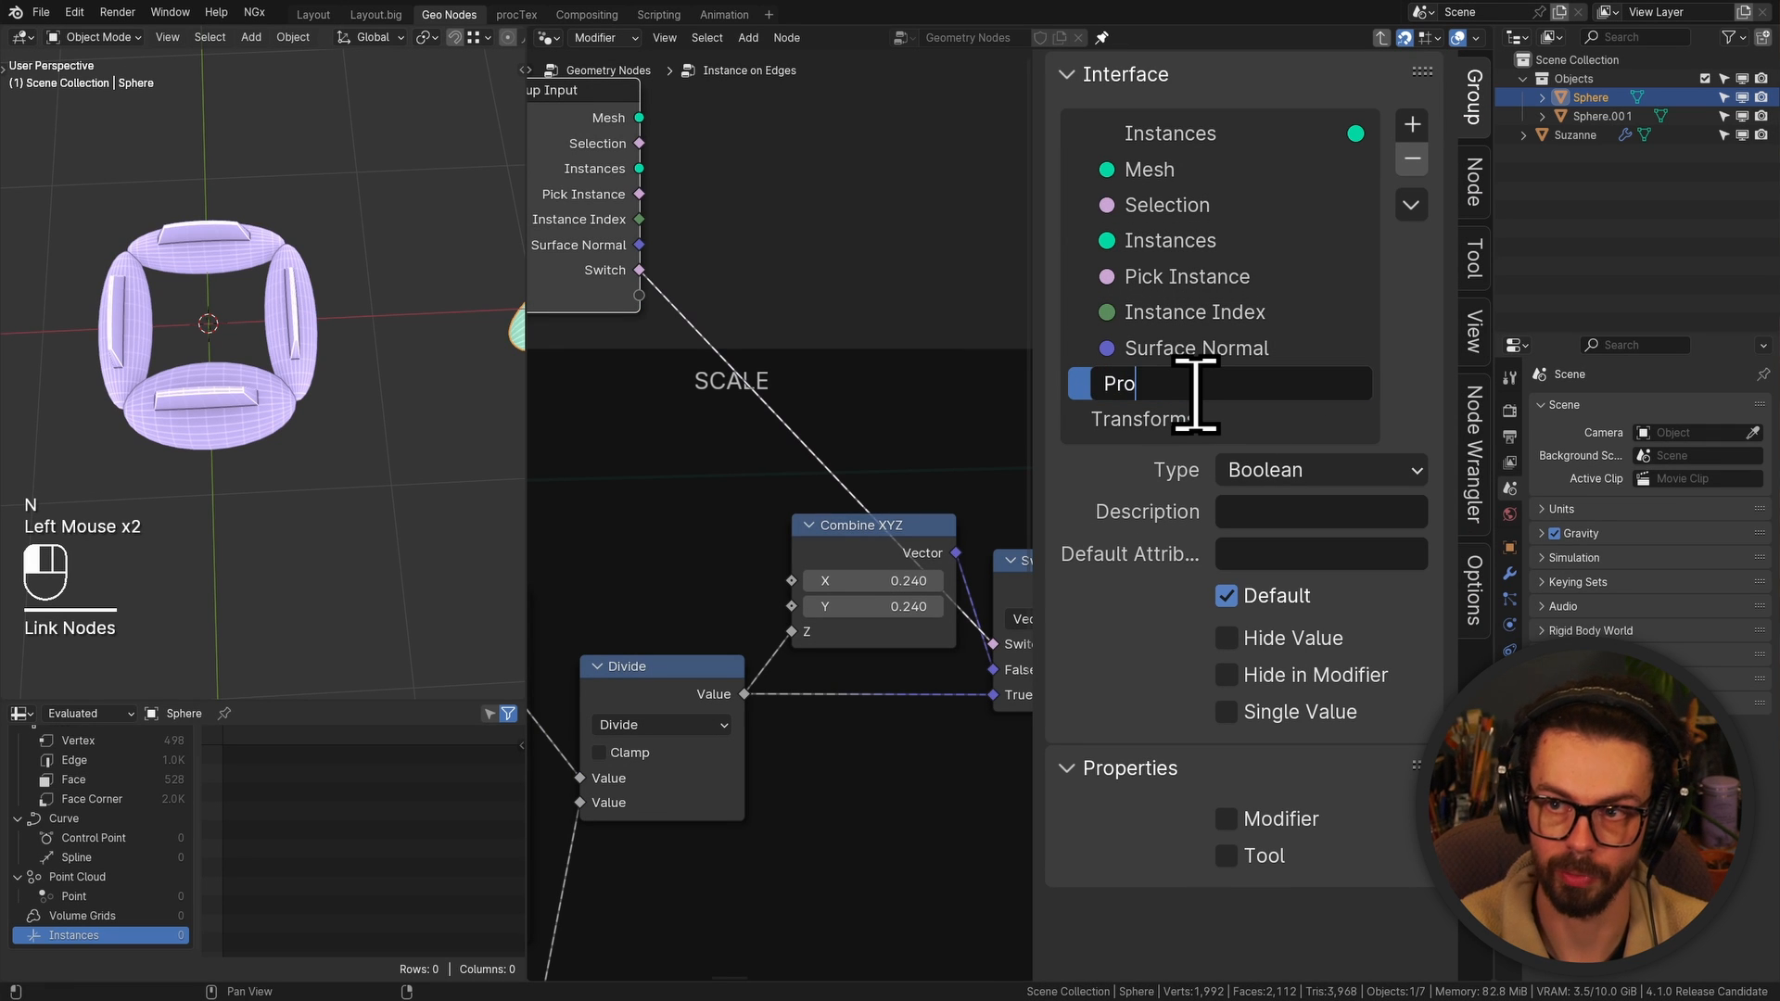
text(Proportional Scaling)
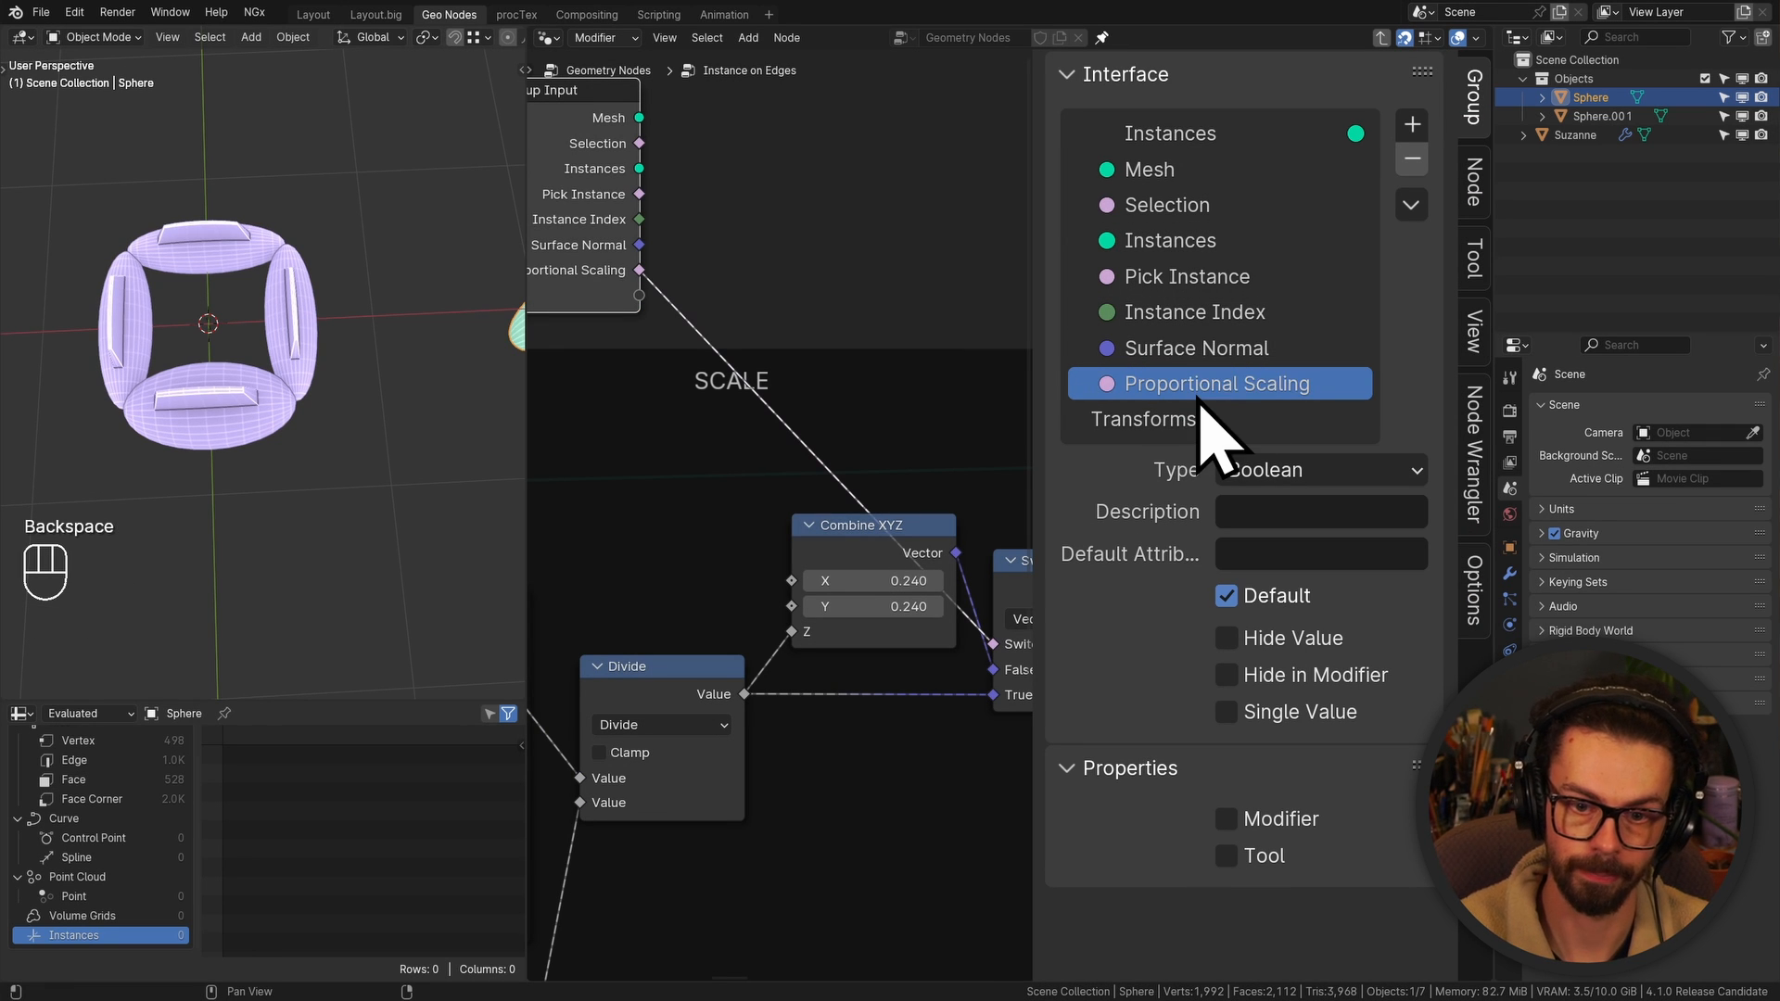
click(1193, 422)
click(1195, 422)
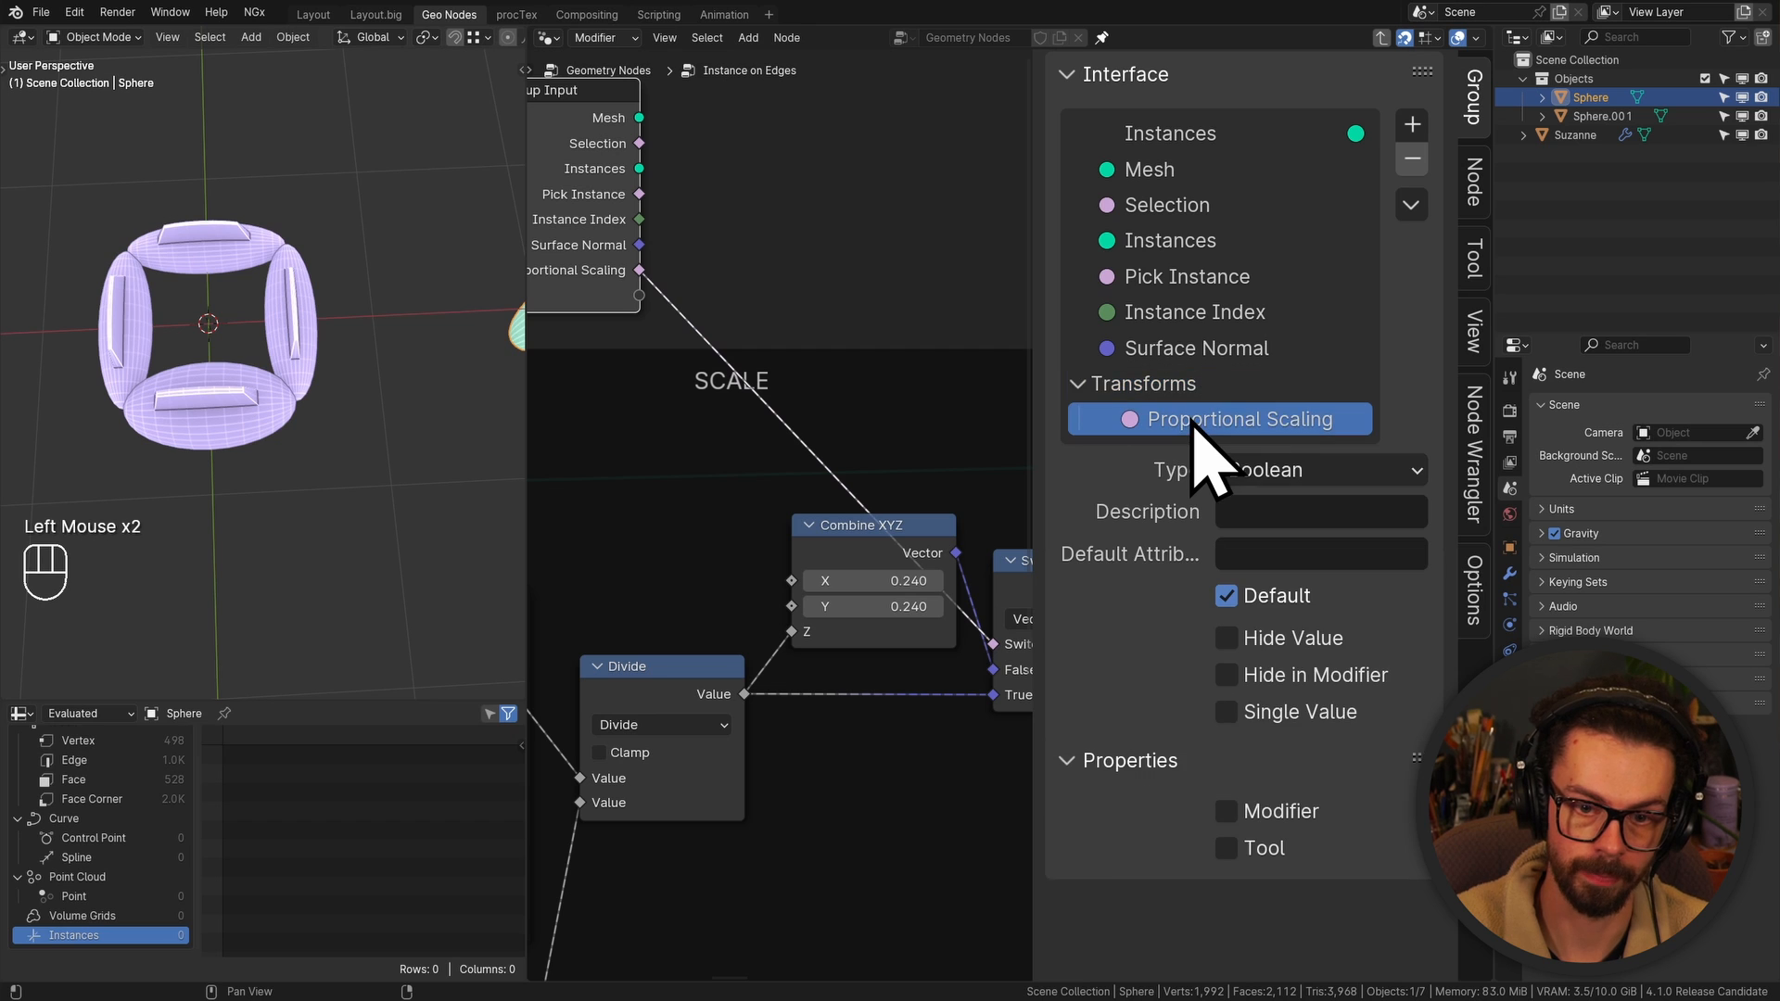
Add a float input named Scale to the Transforms panel
middle_drag(653, 270, 787, 250)
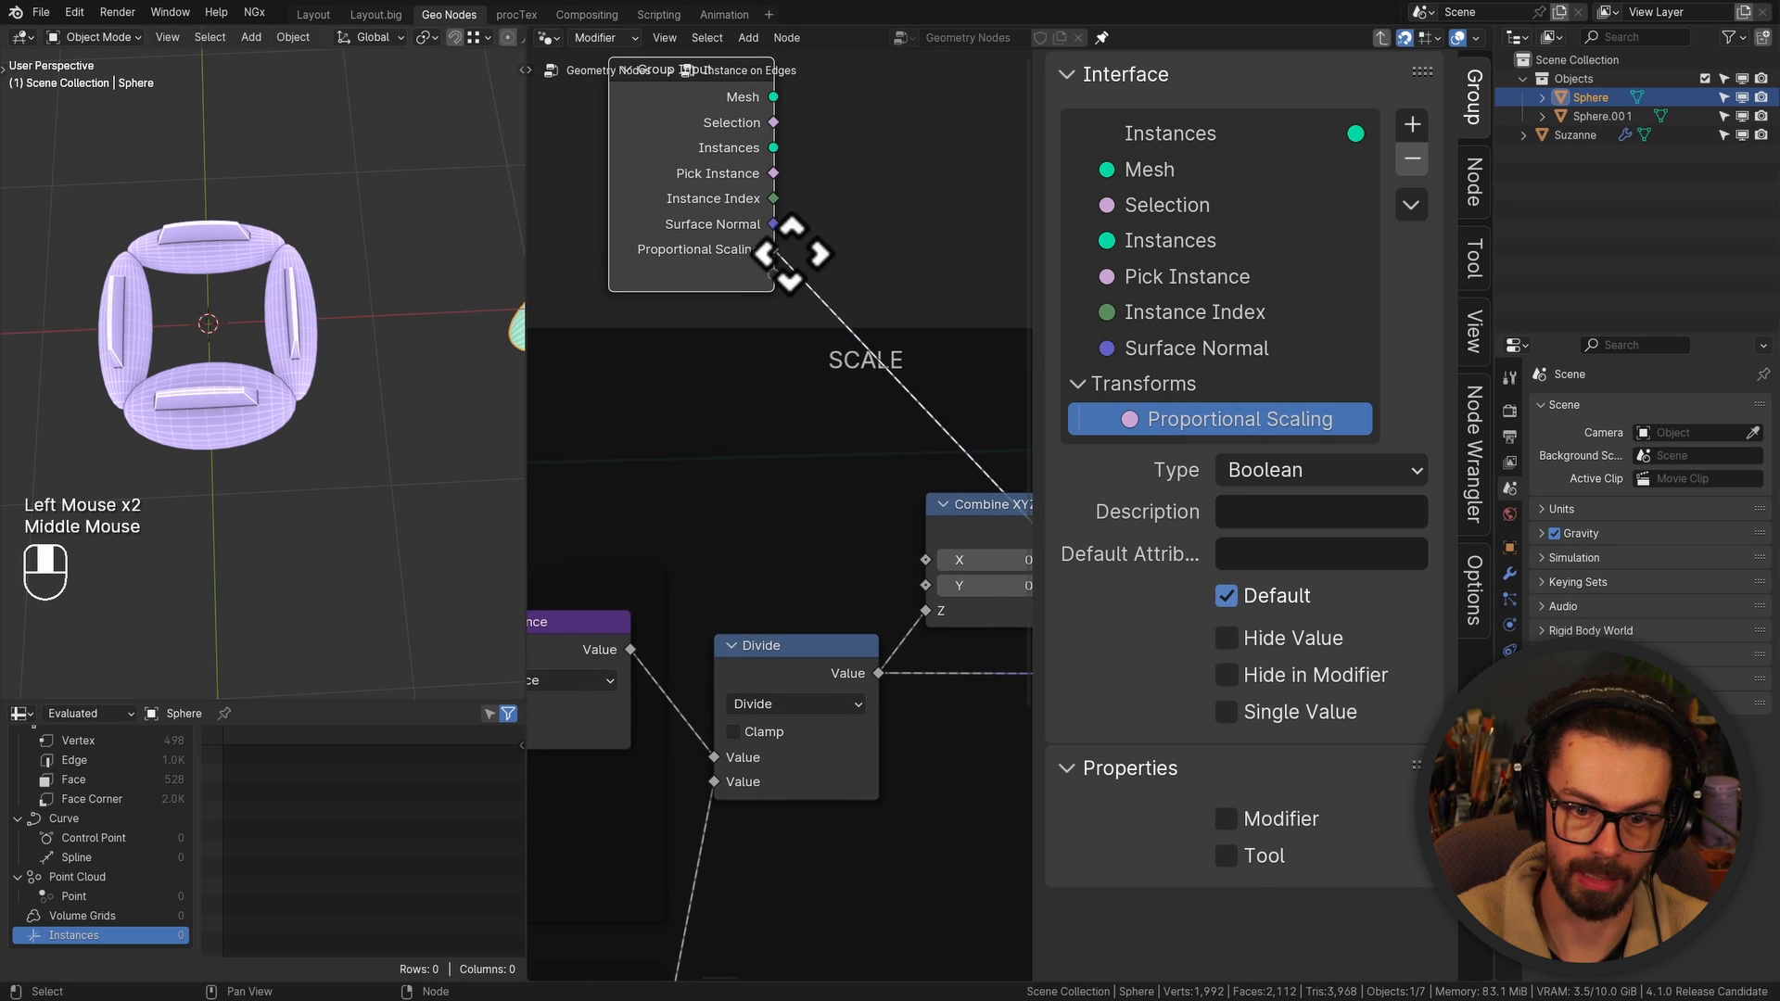
click(1412, 123)
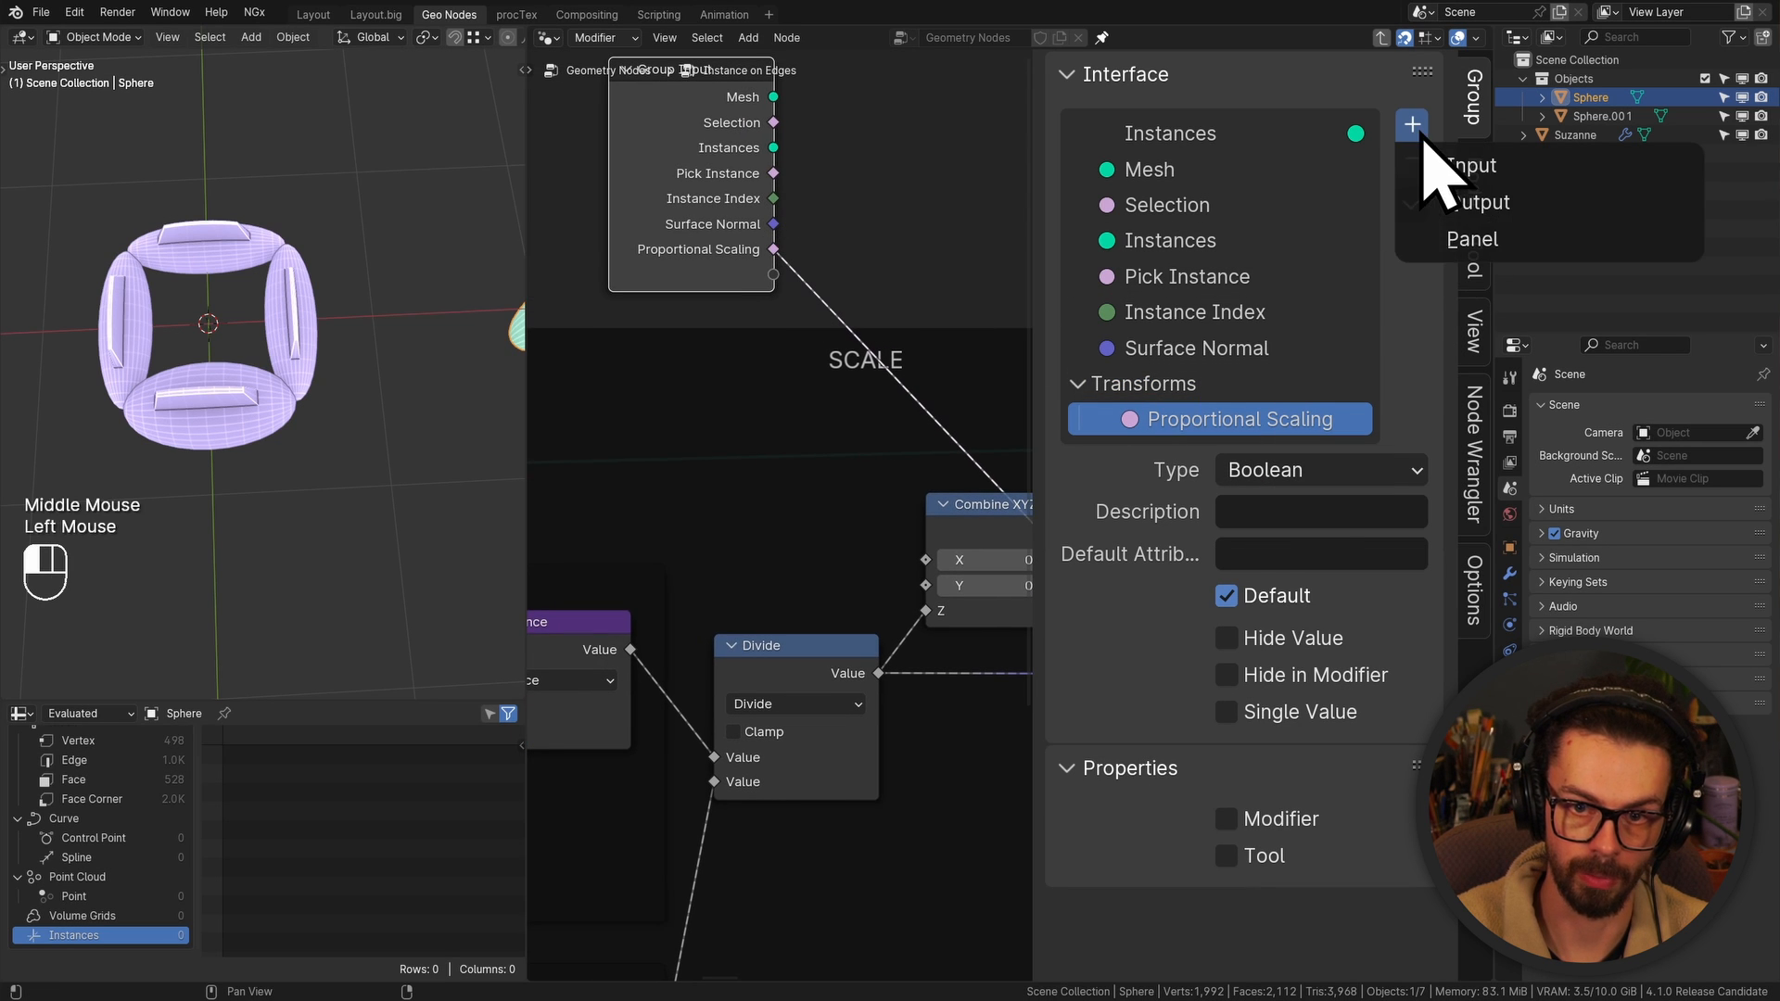
click(1465, 163)
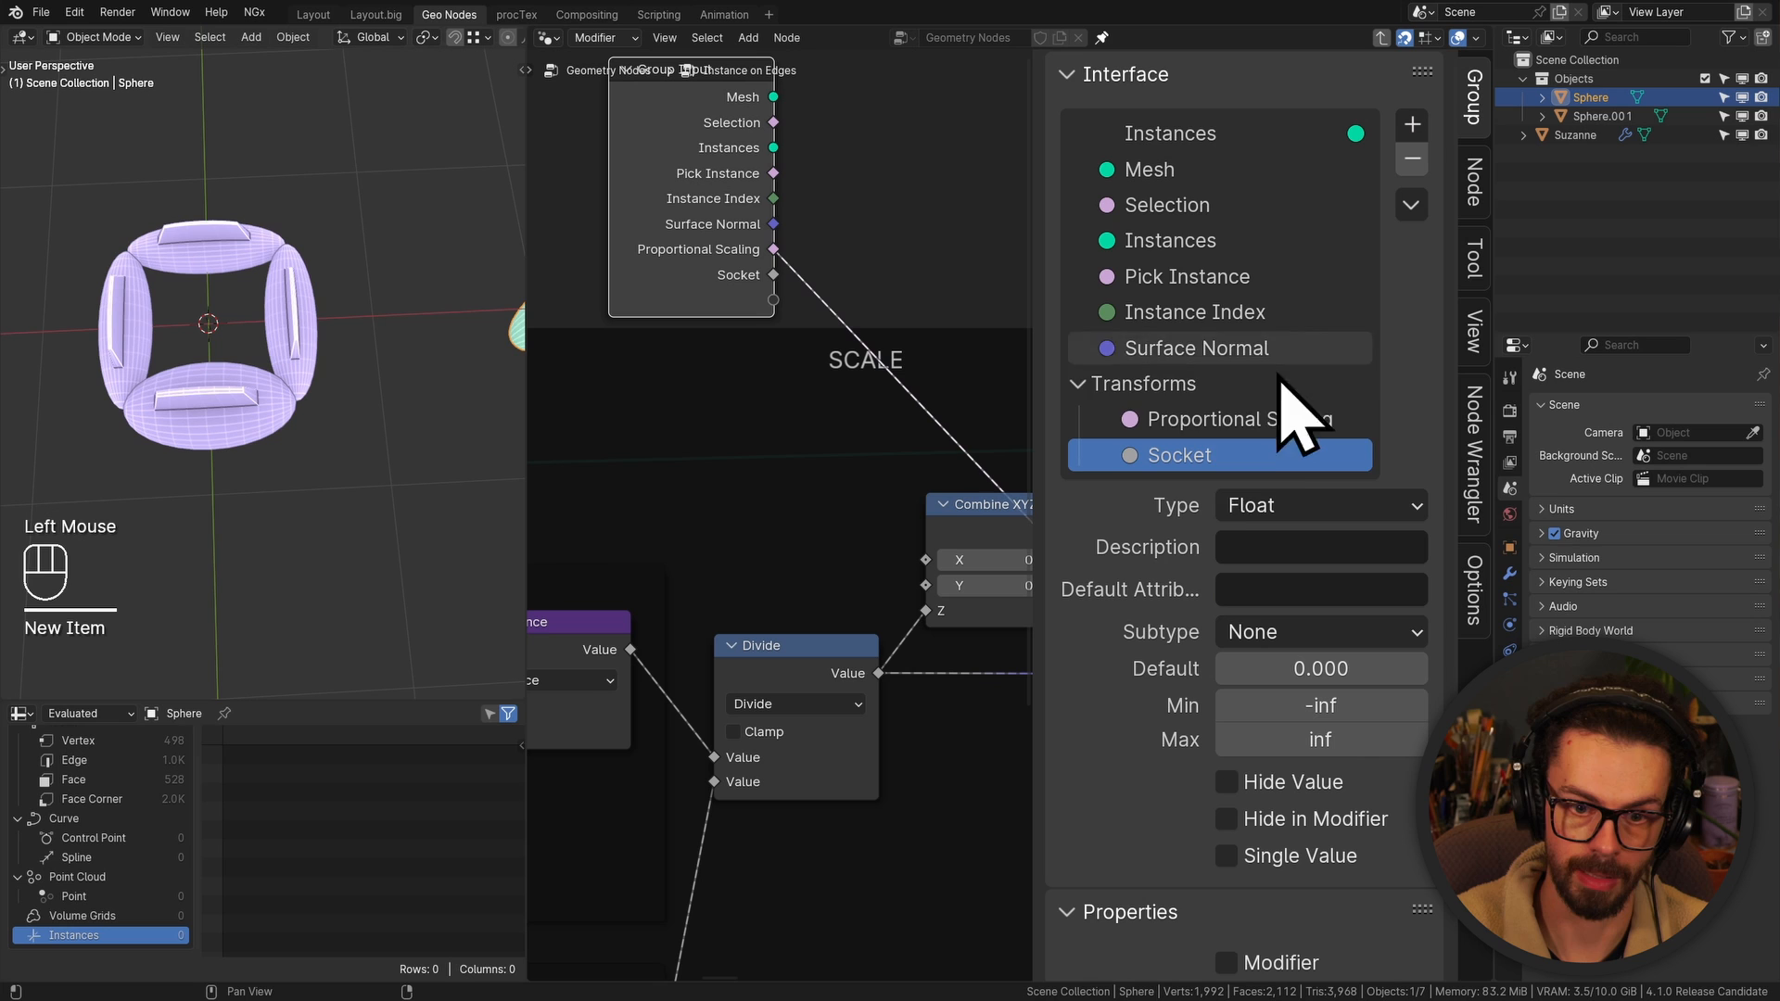
double_click(1203, 454)
key(Return)
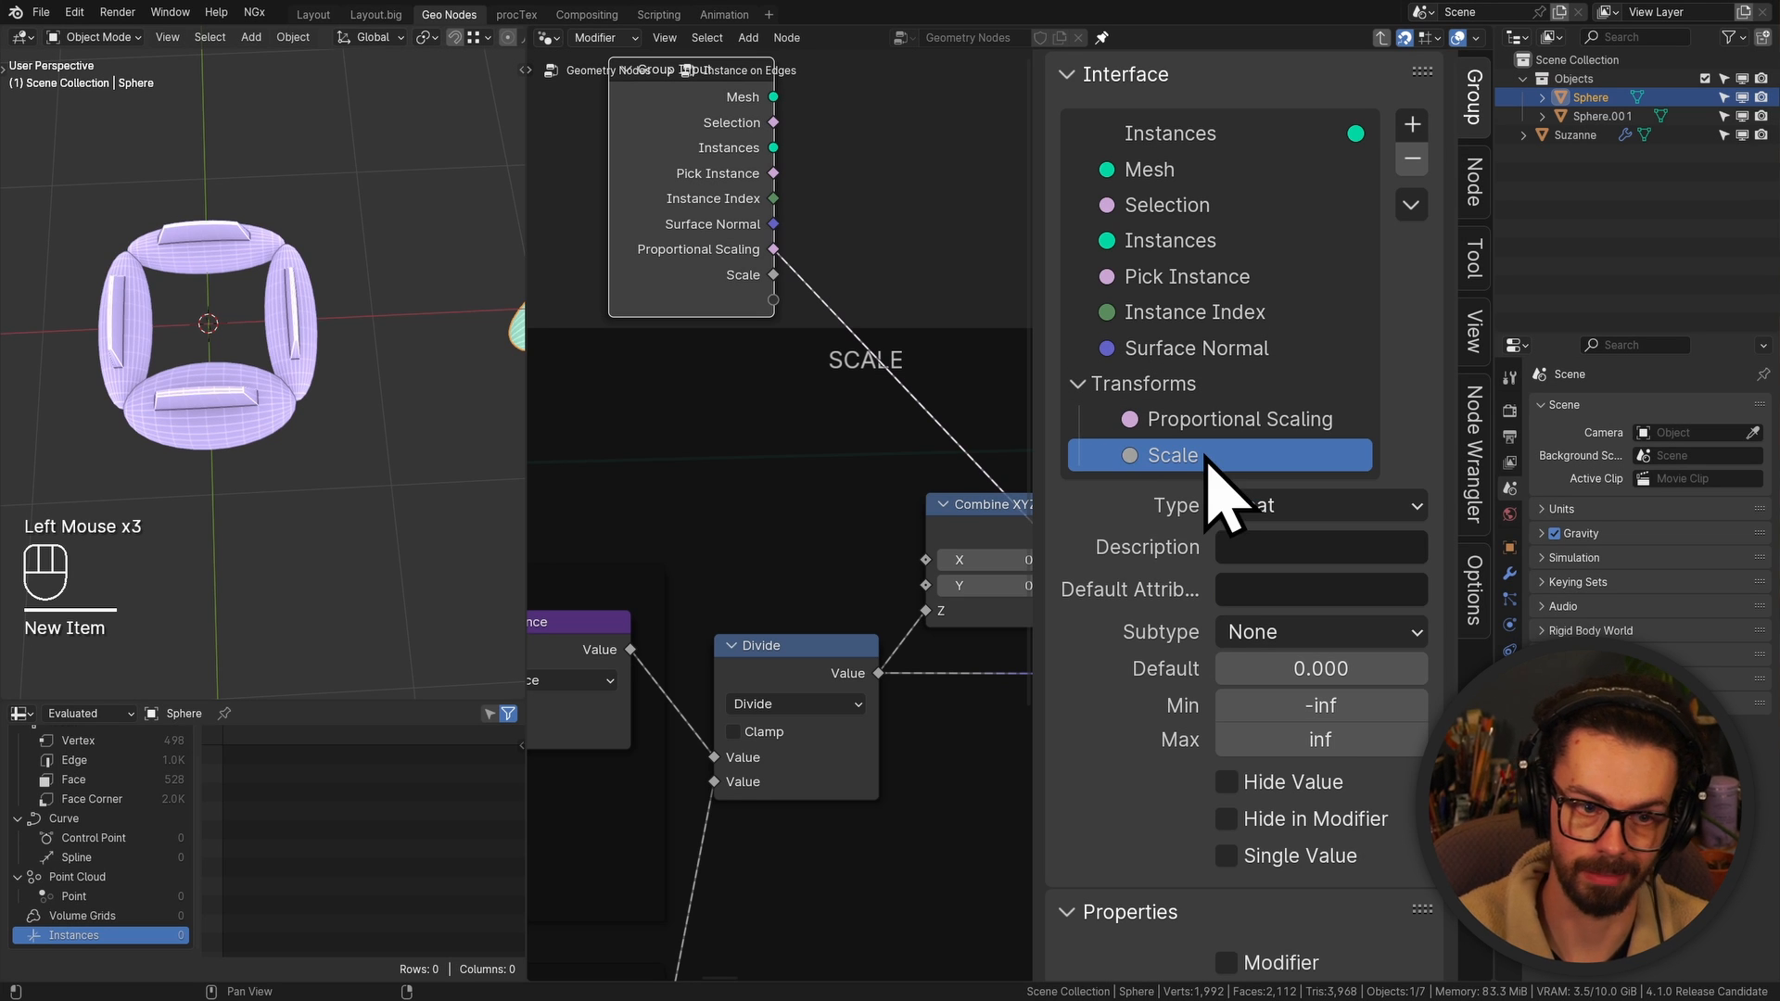
Connect the Group Input's Scale to both X and Y of the Combine XYZ node
middle_drag(803, 297, 670, 239)
click(695, 318)
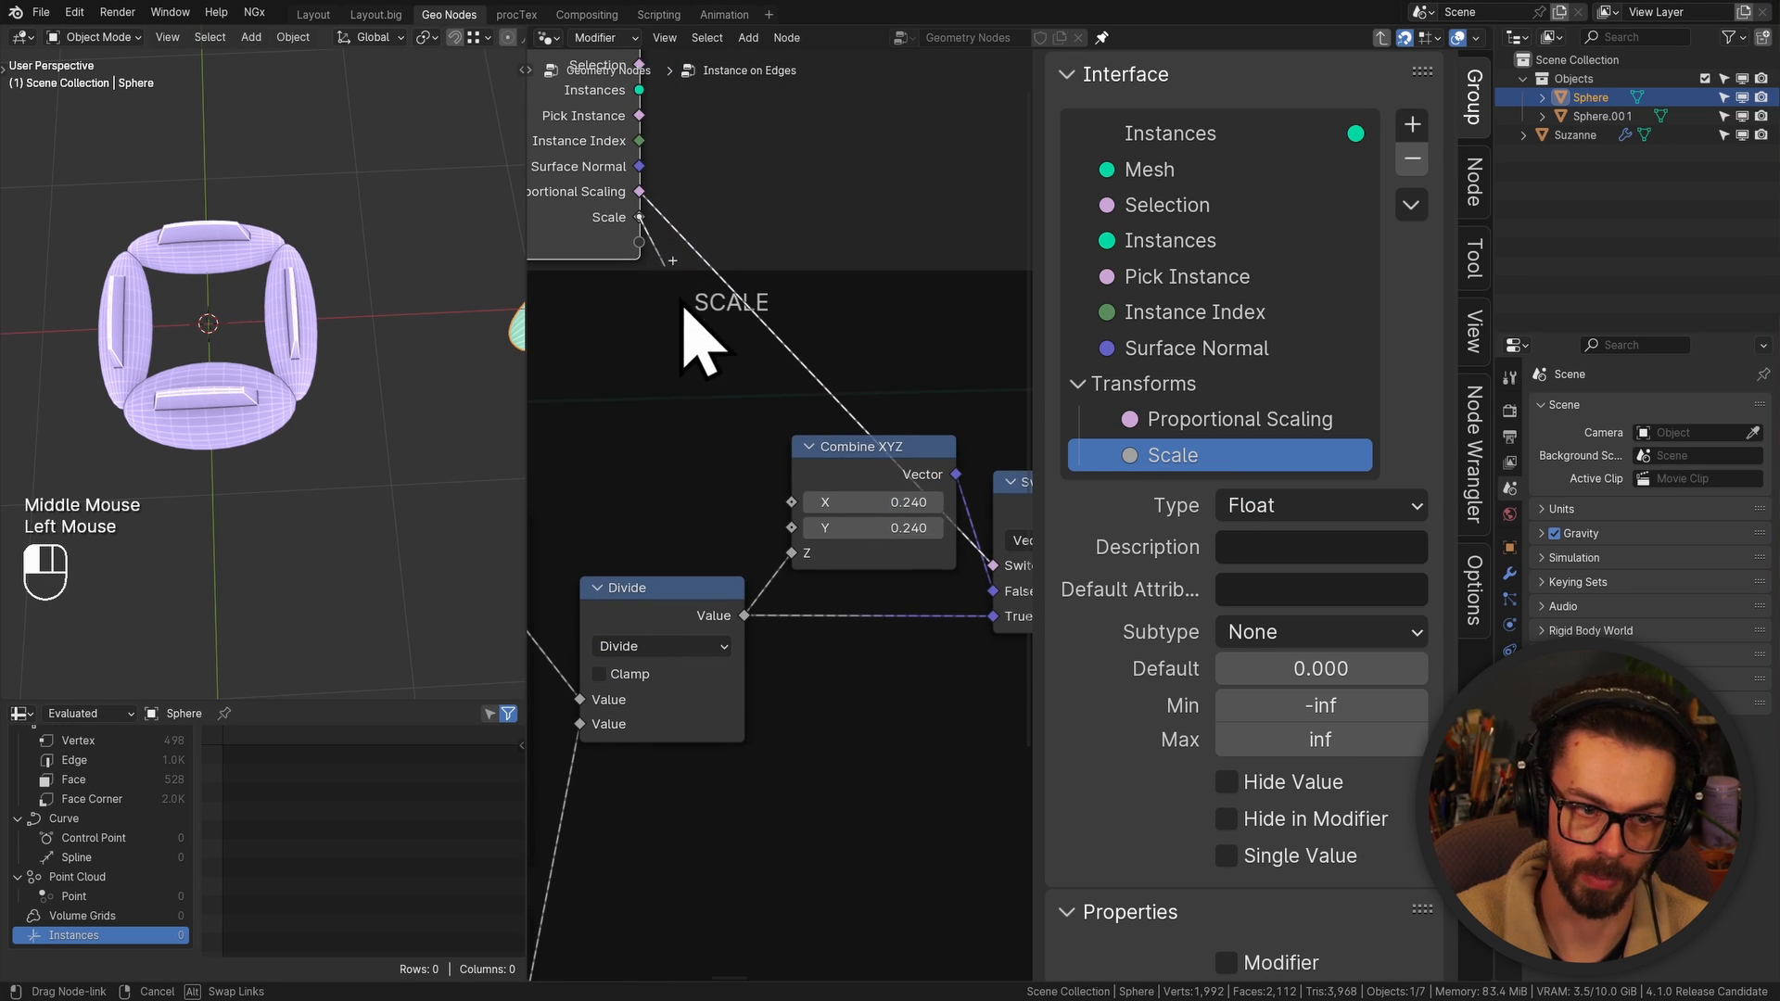
drag(639, 217, 792, 529)
middle_drag(722, 269, 799, 356)
middle_drag(909, 534, 802, 519)
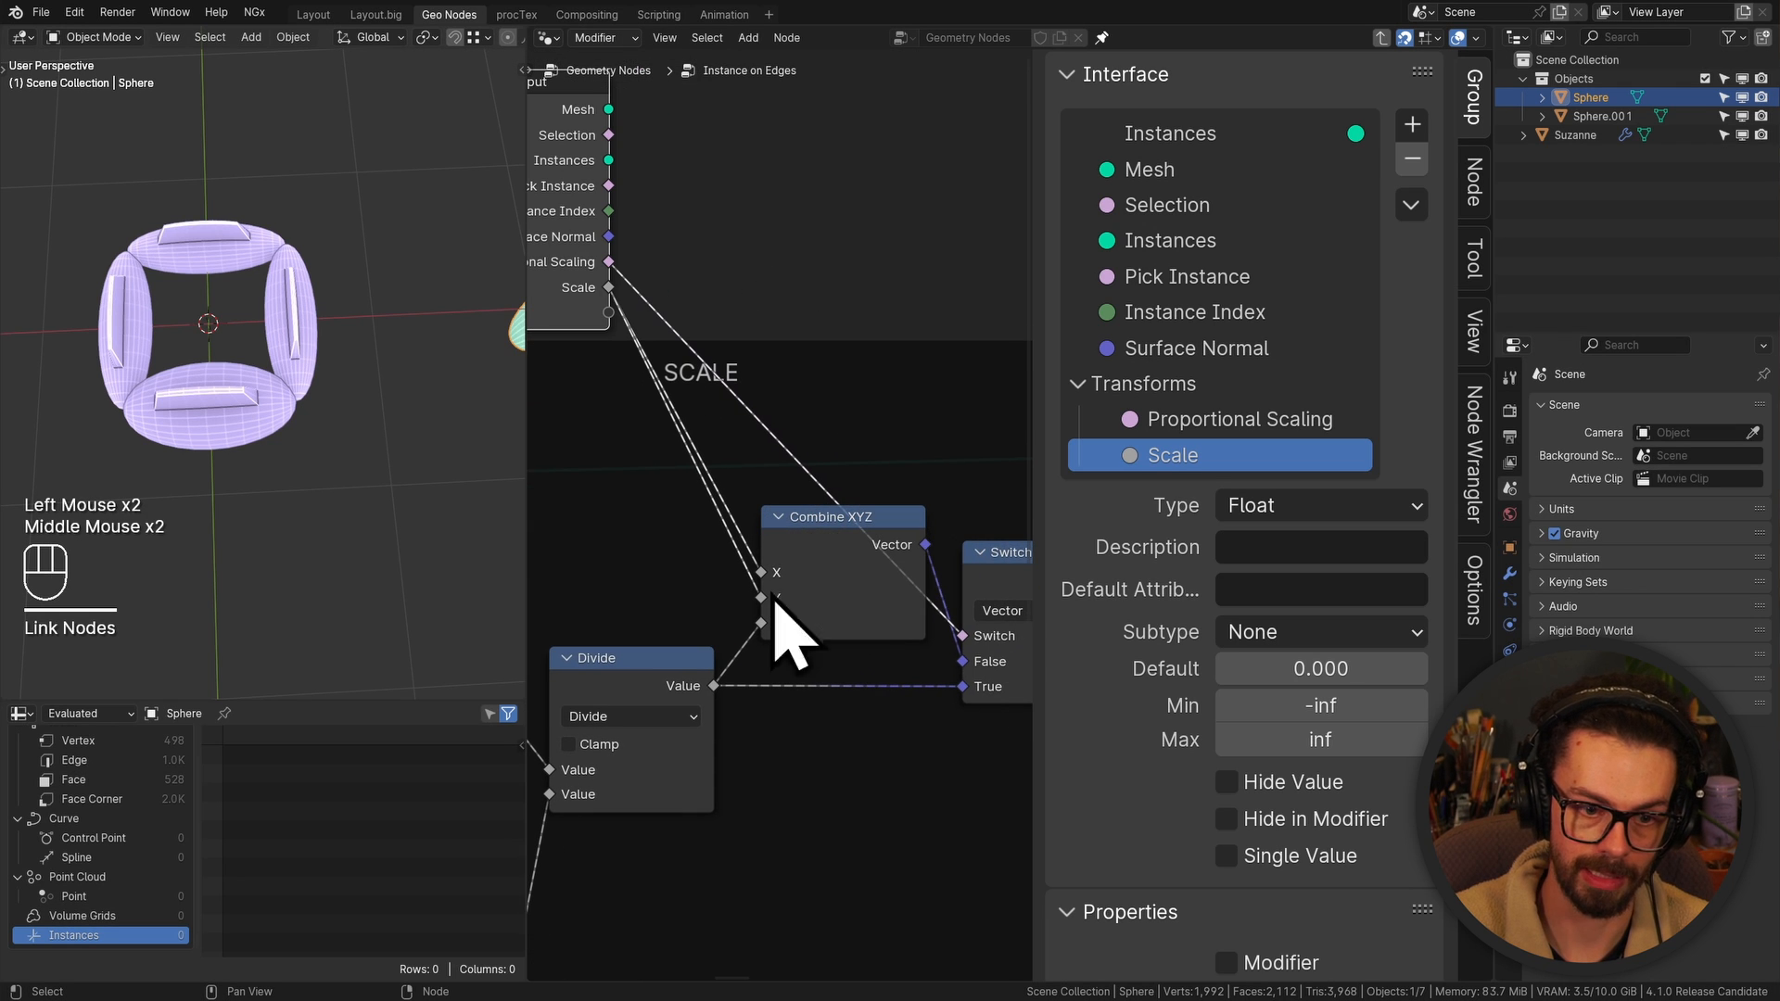
Hide the unused sockets of the duplicated Group Input and move it beside the Combine XYZ node
click(656, 358)
key(ctrl+h)
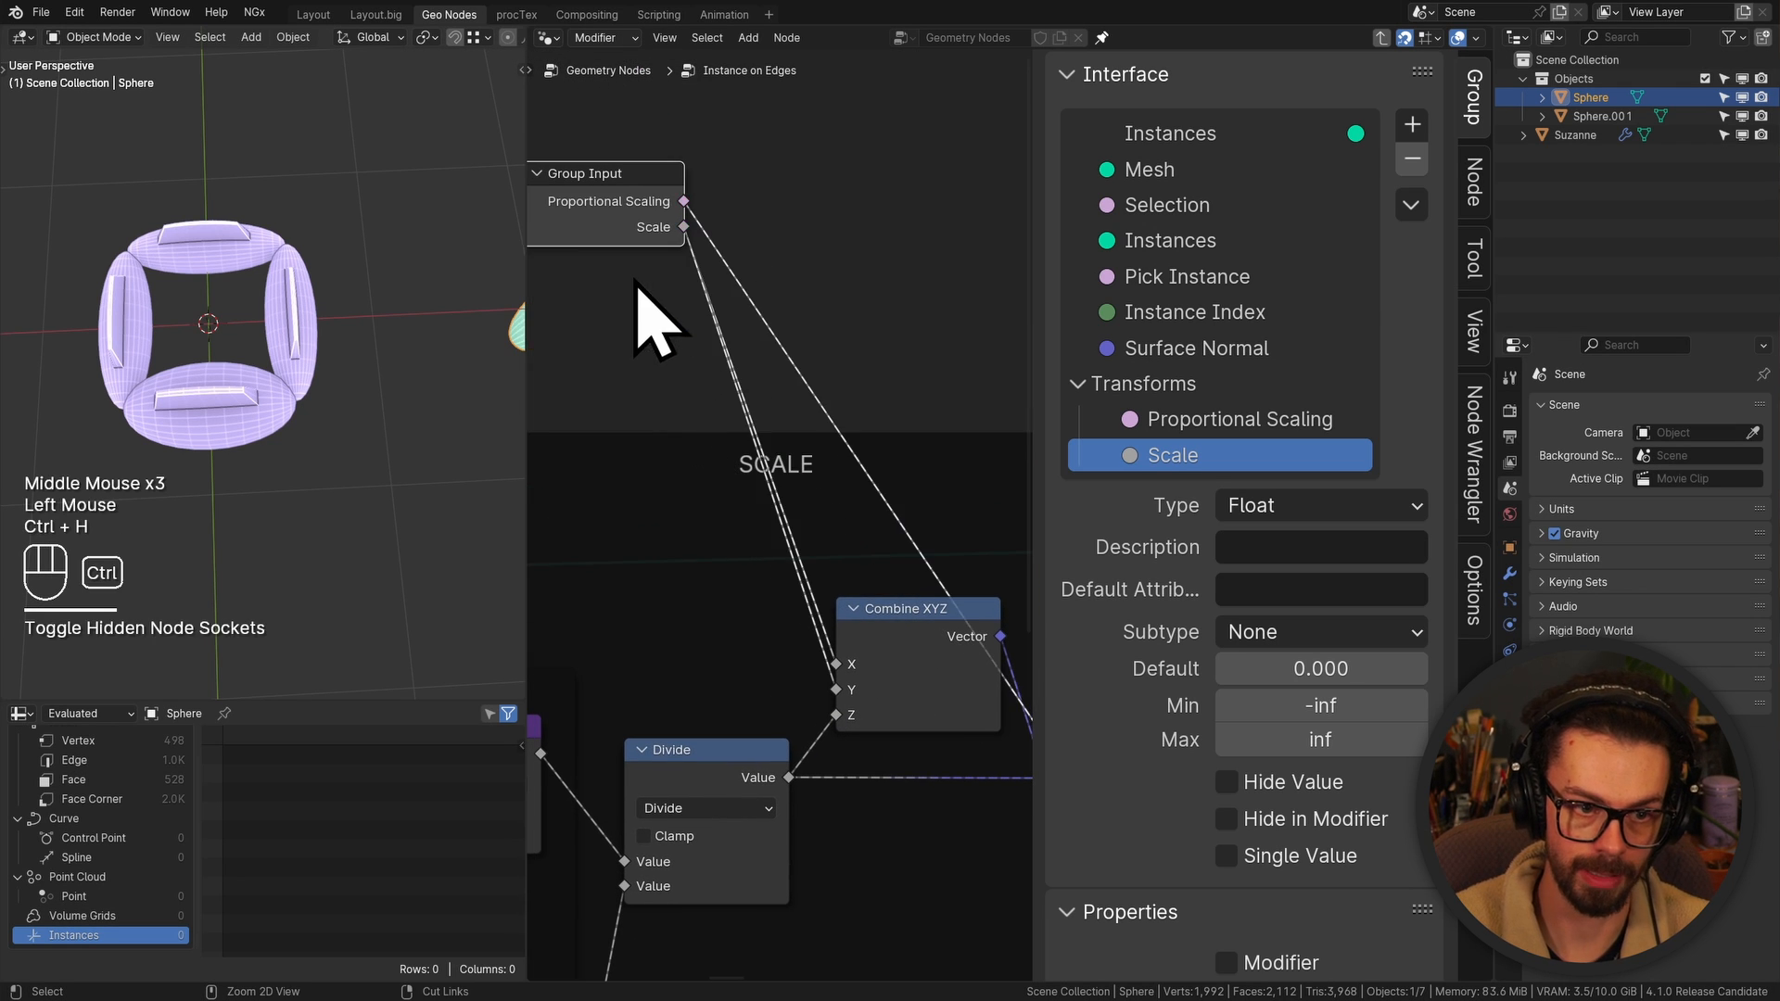
click(927, 524)
Leave the group, turn off Proportional Scaling on Instance on Edges, and test its Scale at about 0.99
key(Tab)
key(n)
click(1166, 583)
middle_drag(1172, 585, 1076, 578)
shift+drag(1103, 602, 1205, 603)
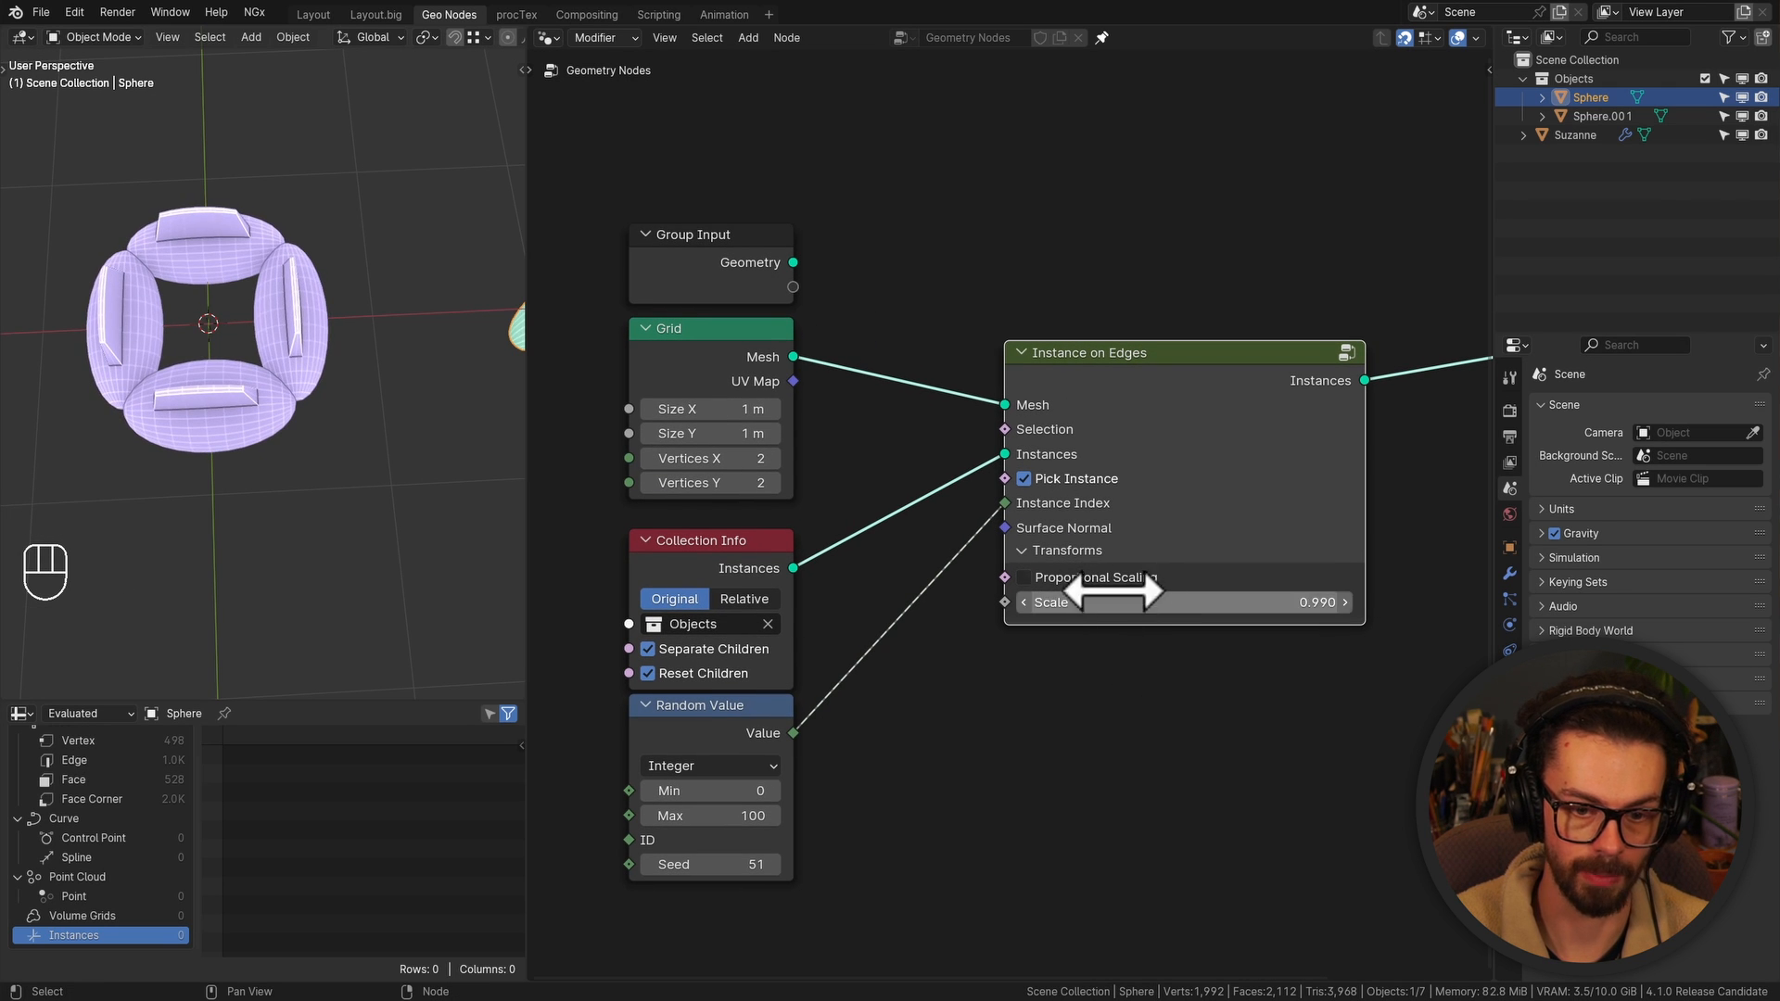
click(1109, 581)
click(1108, 582)
Set the Scale input's default to 1 inside the group and the Instance on Edges node's Scale to 1.000
key(Tab)
key(n)
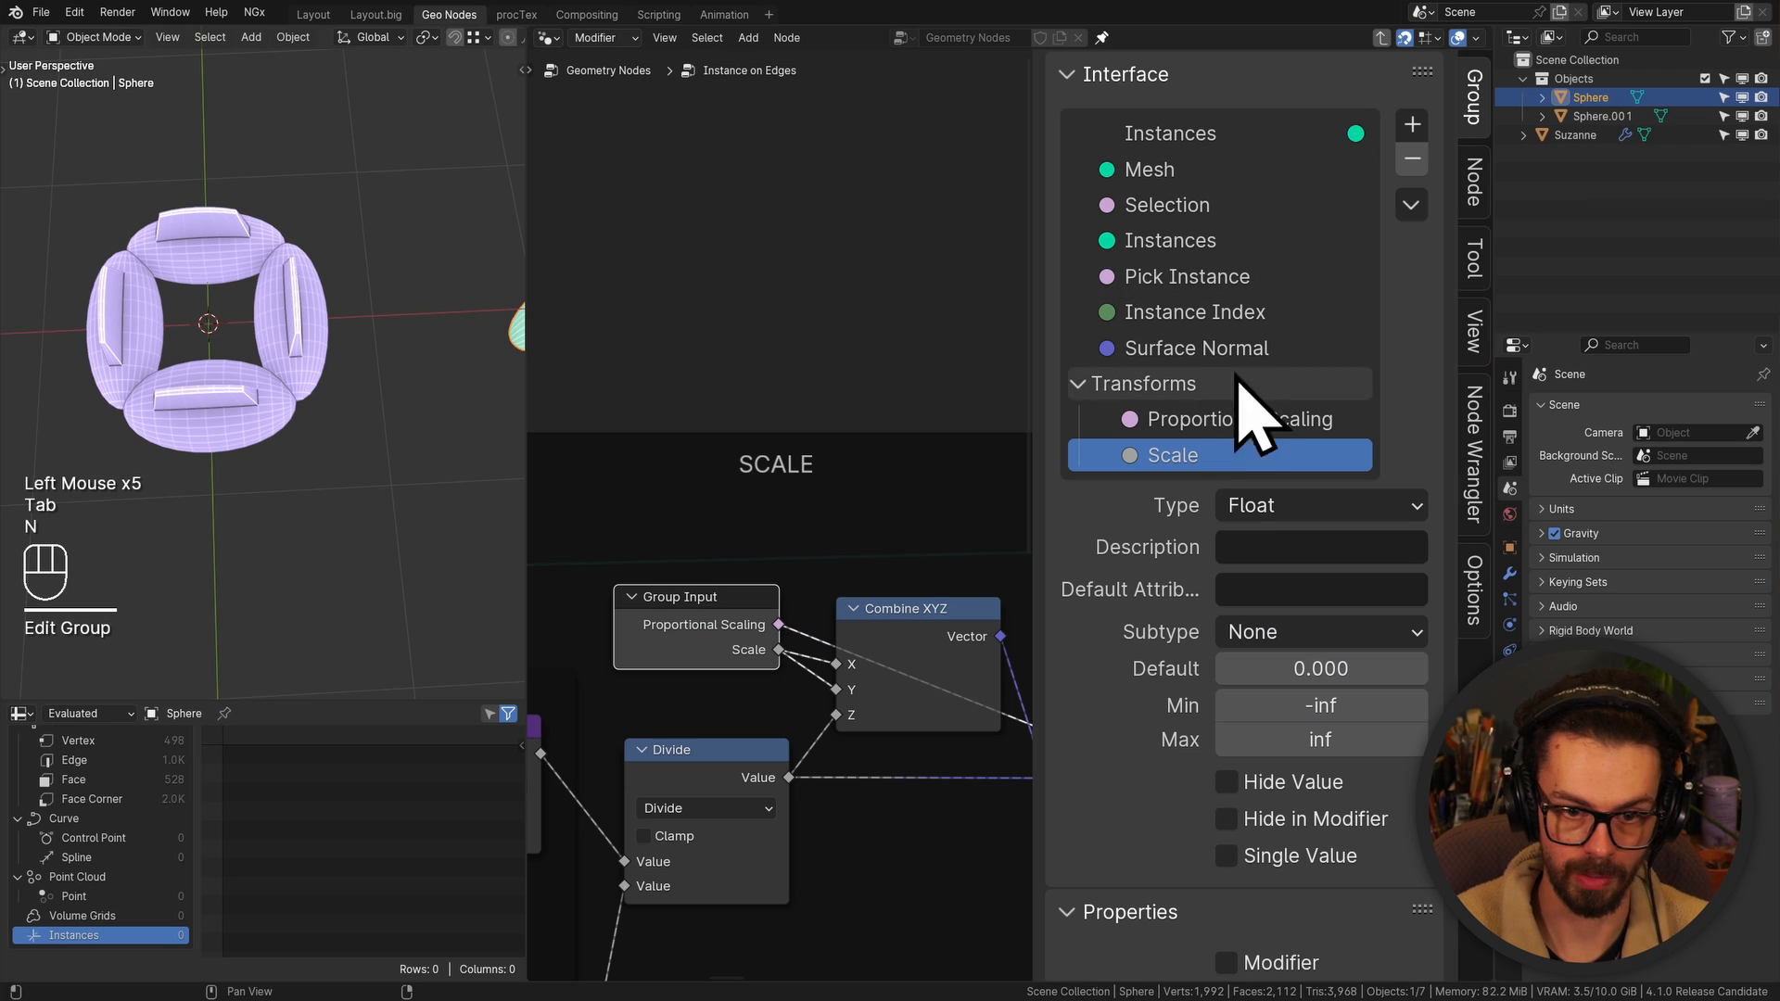
click(1306, 667)
text(1)
key(Return)
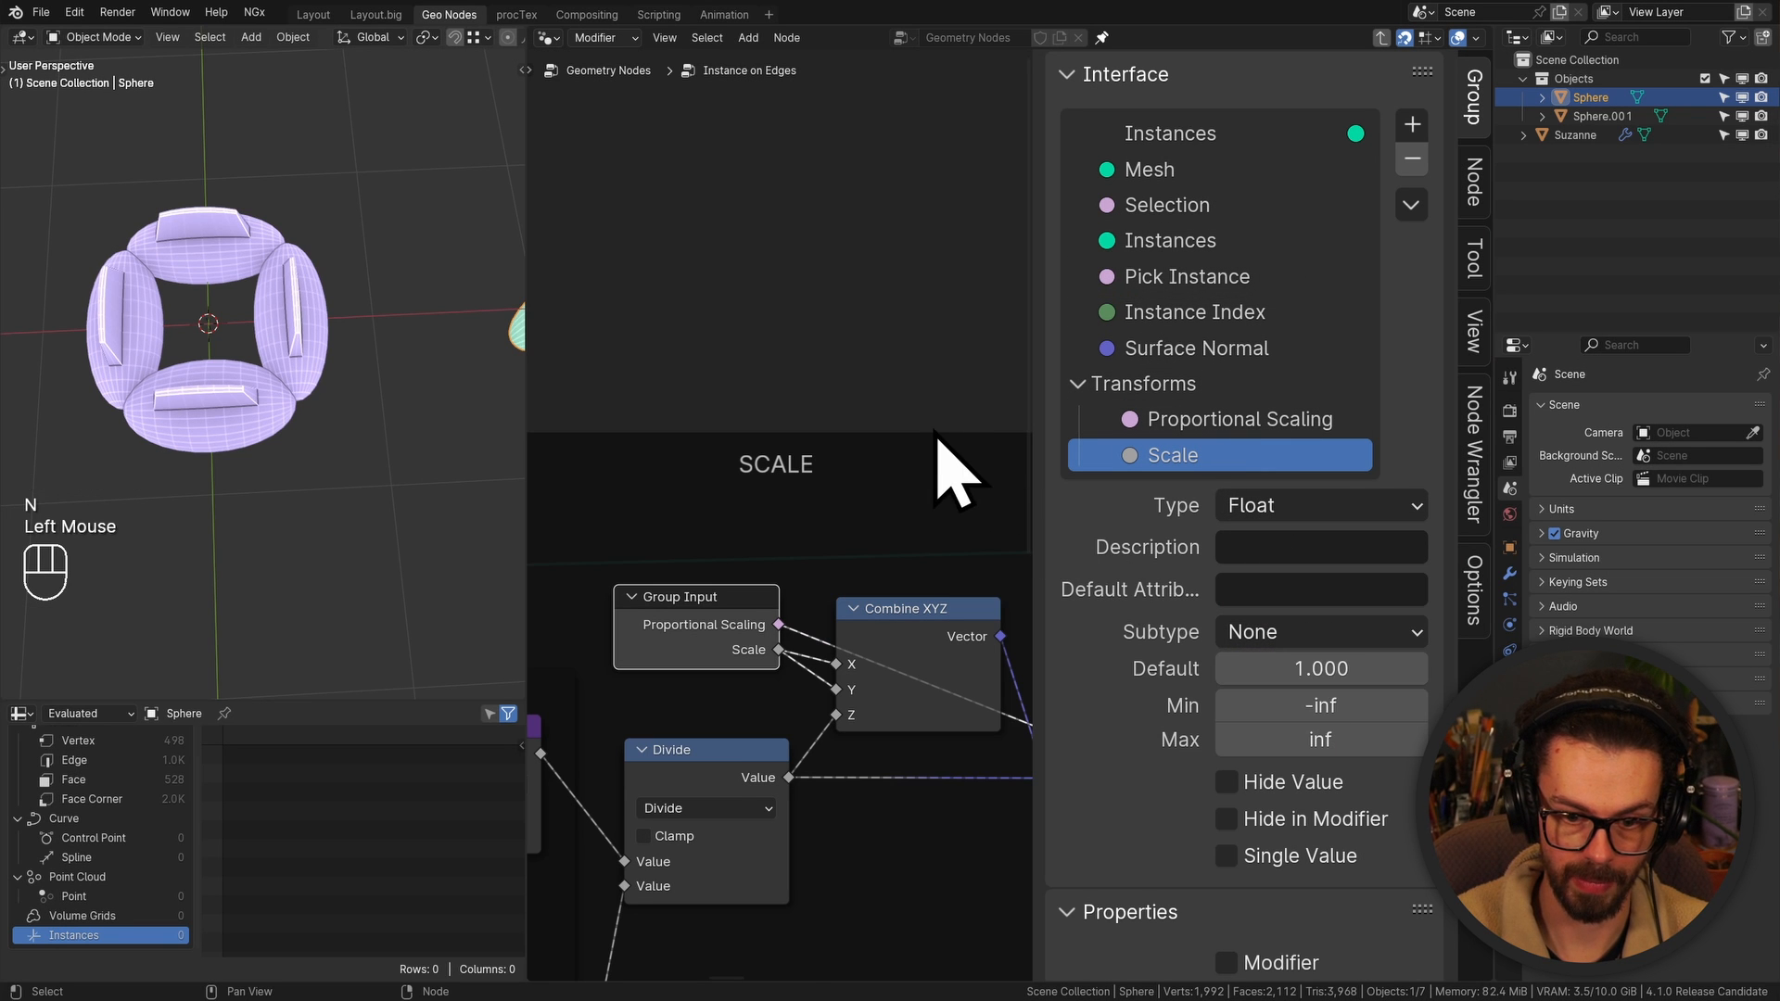
key(n)
key(Tab)
shift+drag(1098, 603, 1108, 603)
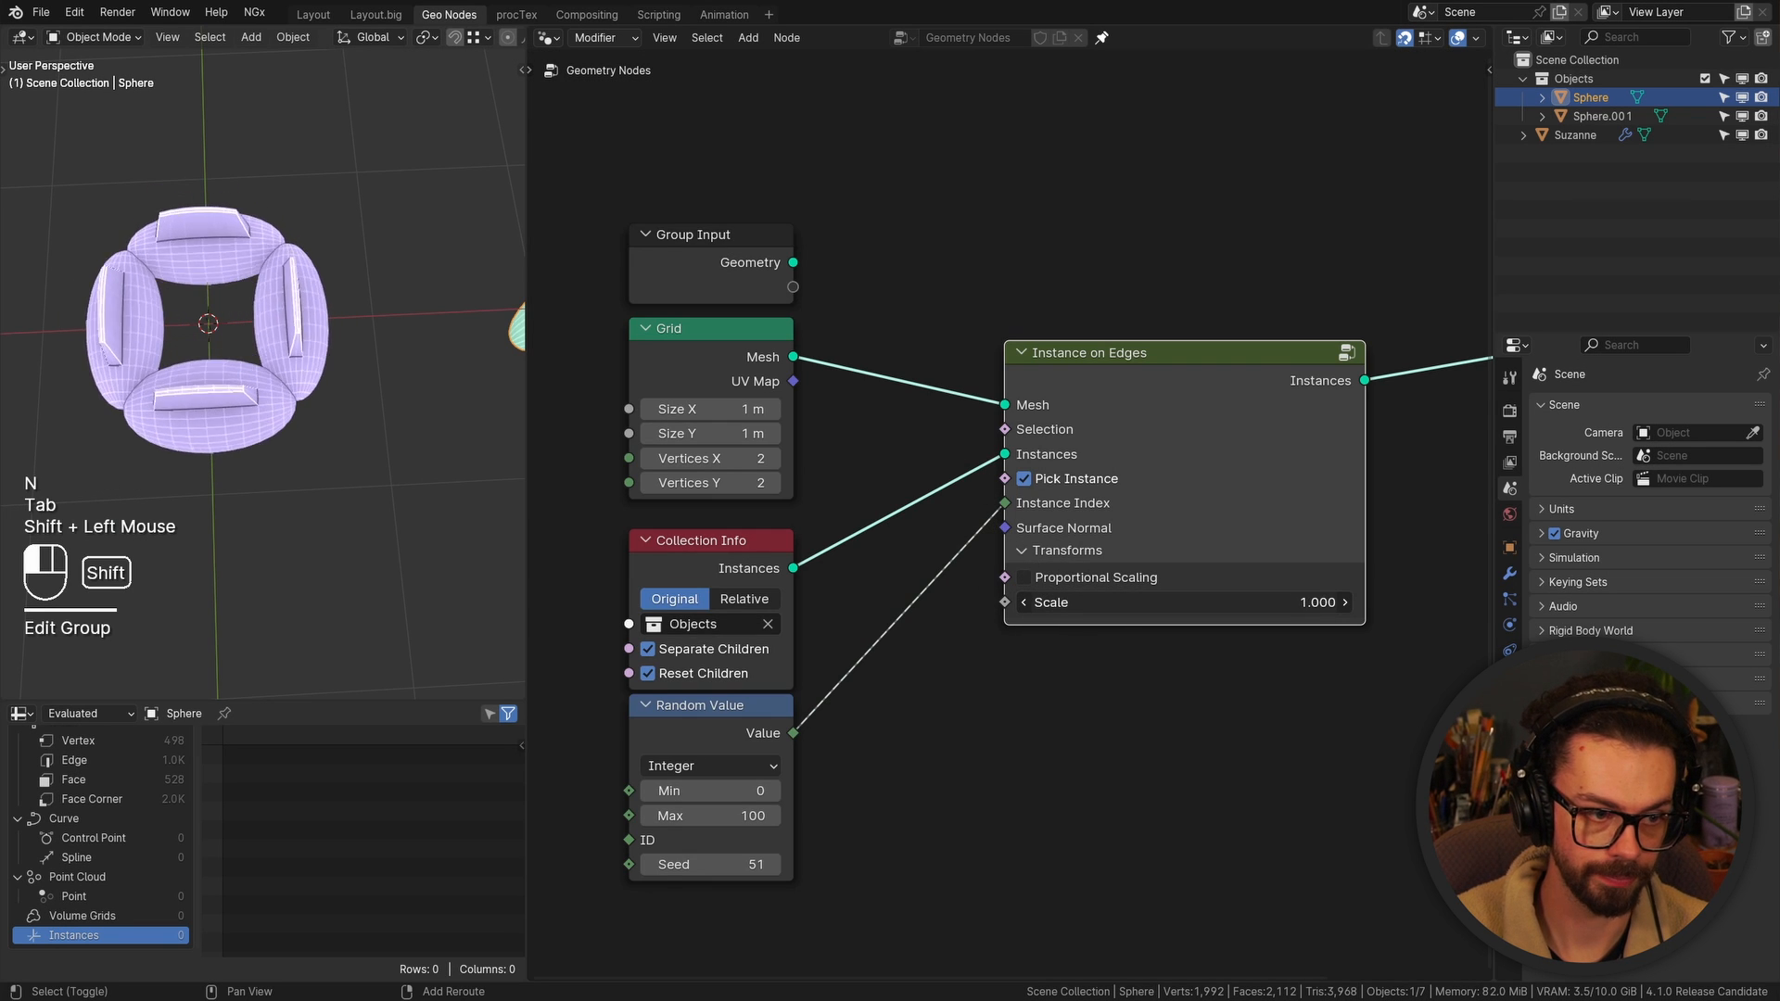
Inside the group, duplicate the small Group Input node and detach the copy from the SCALE frame
key(Tab)
scroll(927, 370, down, 3)
middle_drag(927, 371, 555, 399)
scroll(1047, 501, down, 2)
middle_drag(1048, 500, 810, 556)
click(763, 517)
key(shift+d)
click(1278, 323)
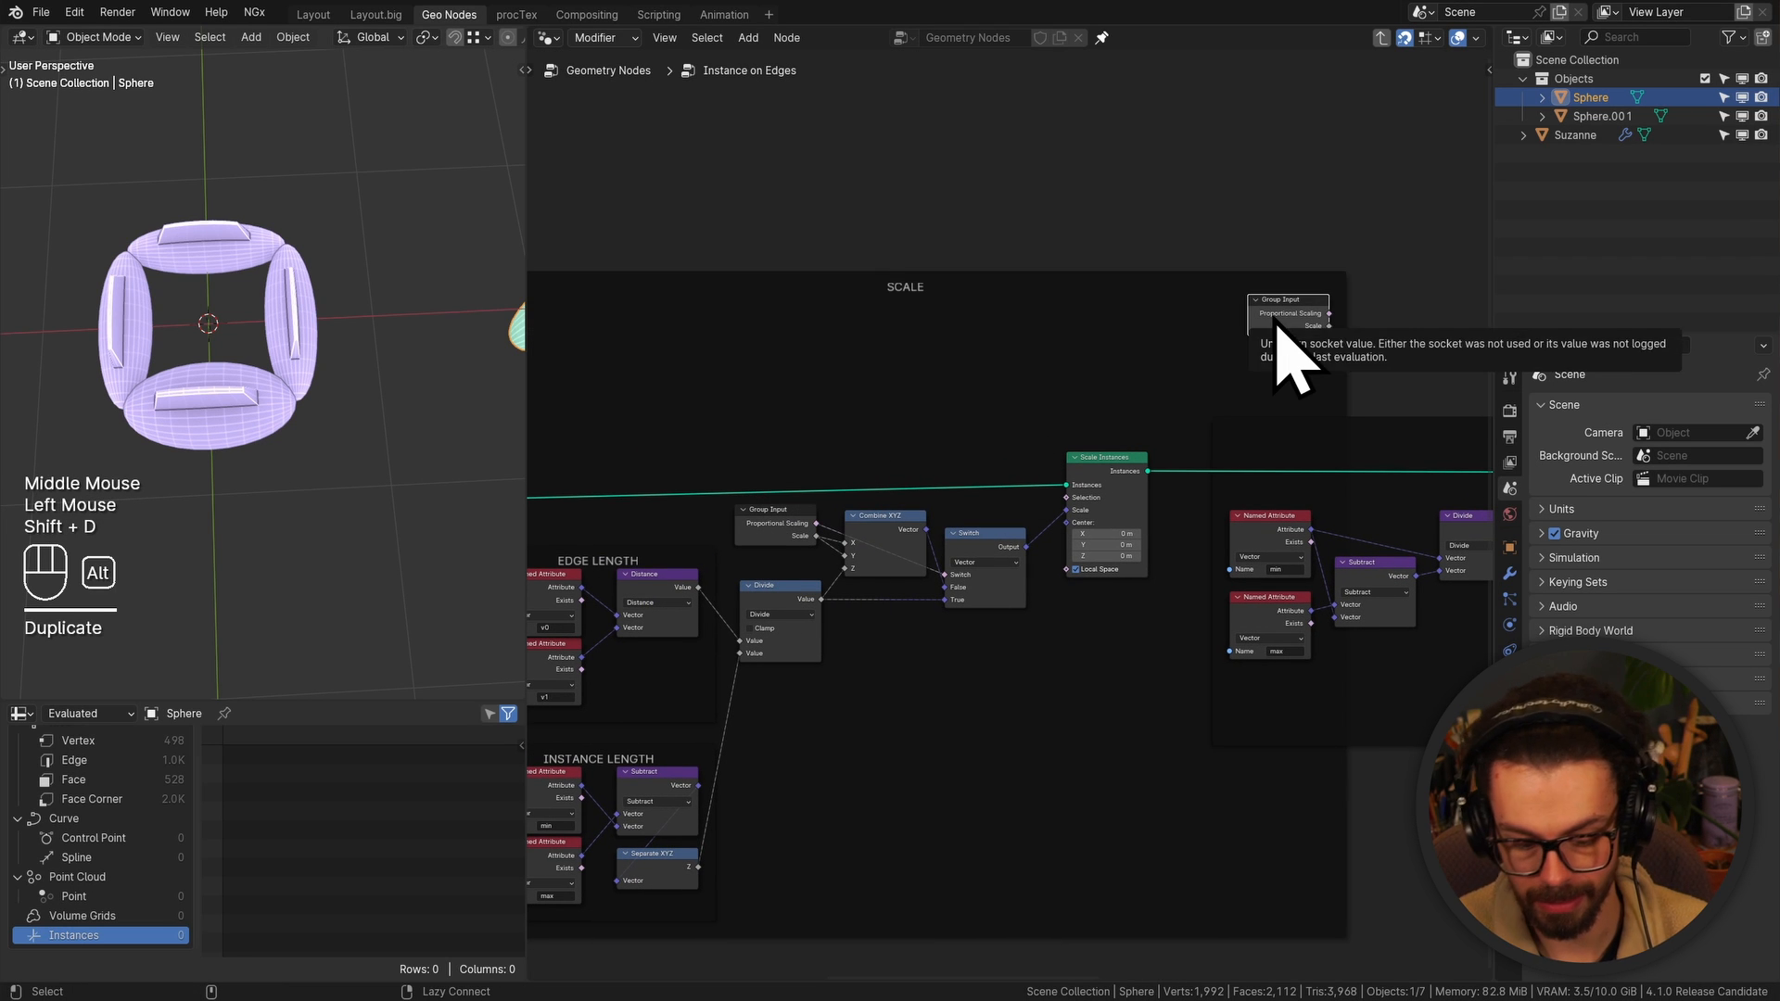
key(alt+p)
Move the duplicated Group Input past the TRANSLATION and ROTATION frames, above the Remove Named Attribute nodes
middle_drag(1271, 326, 807, 349)
scroll(938, 366, up, 2)
scroll(955, 399, up, 2)
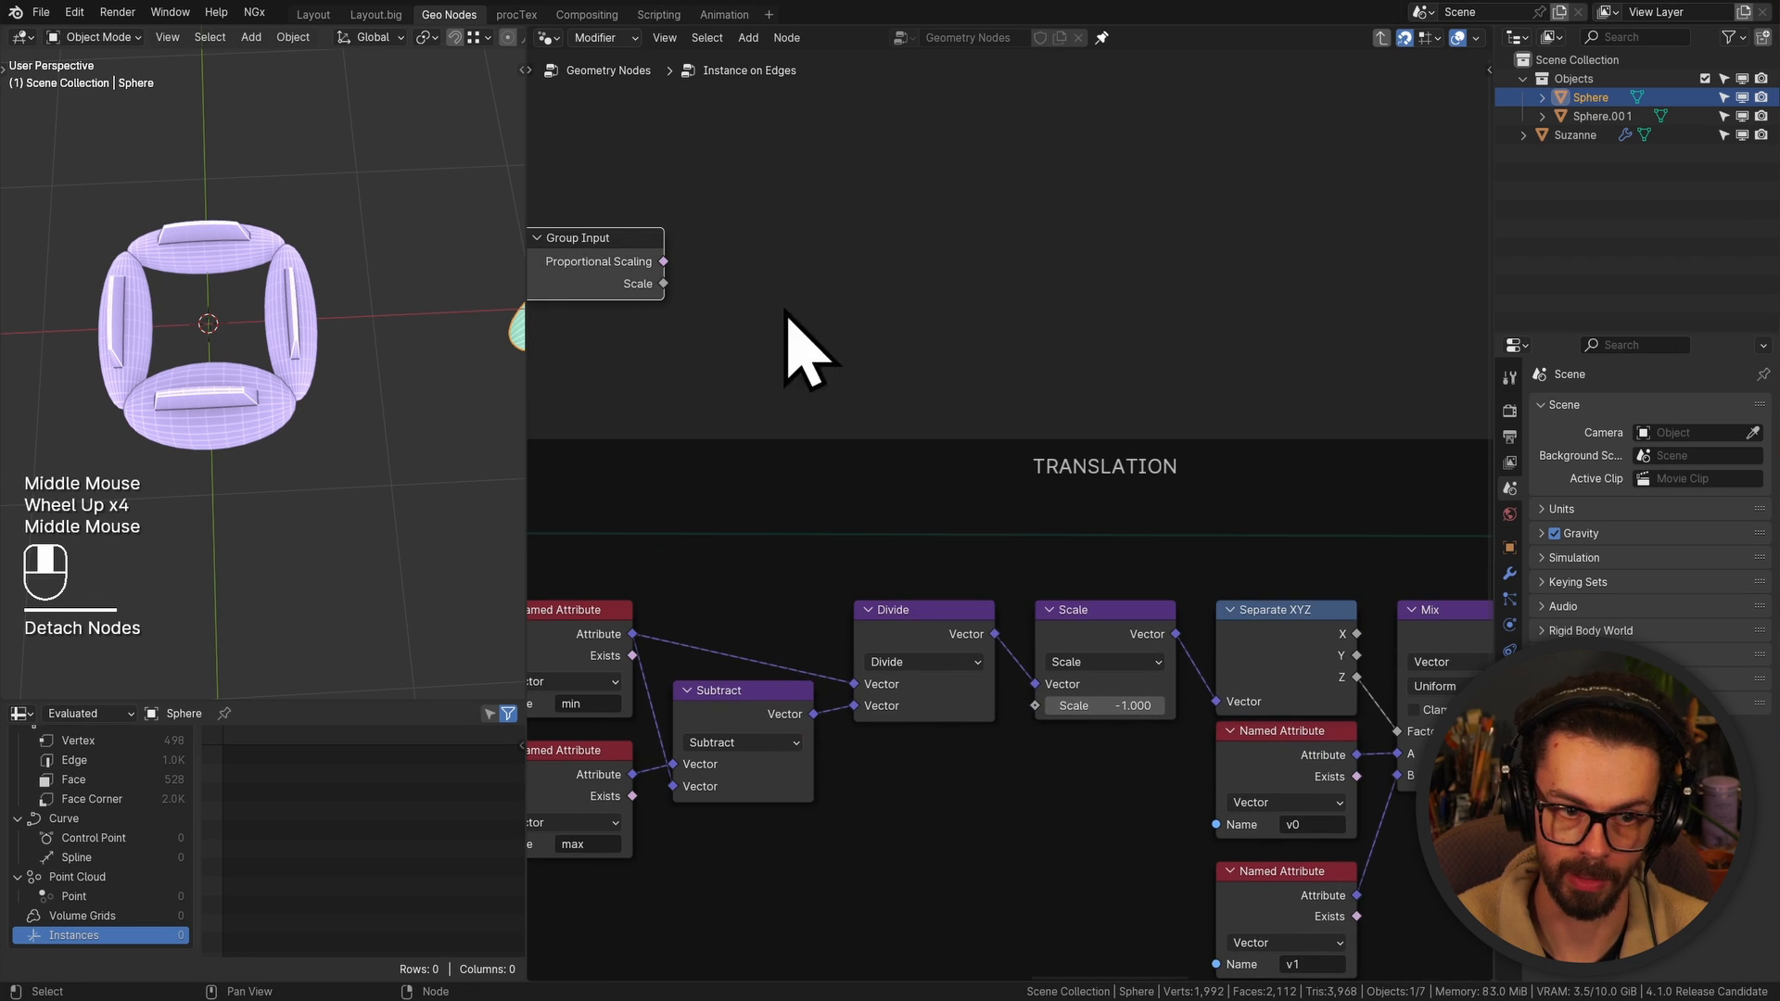
key(g)
click(1193, 337)
middle_drag(1192, 338, 914, 361)
scroll(914, 361, down, 1)
scroll(893, 321, down, 2)
drag(884, 373, 708, 336)
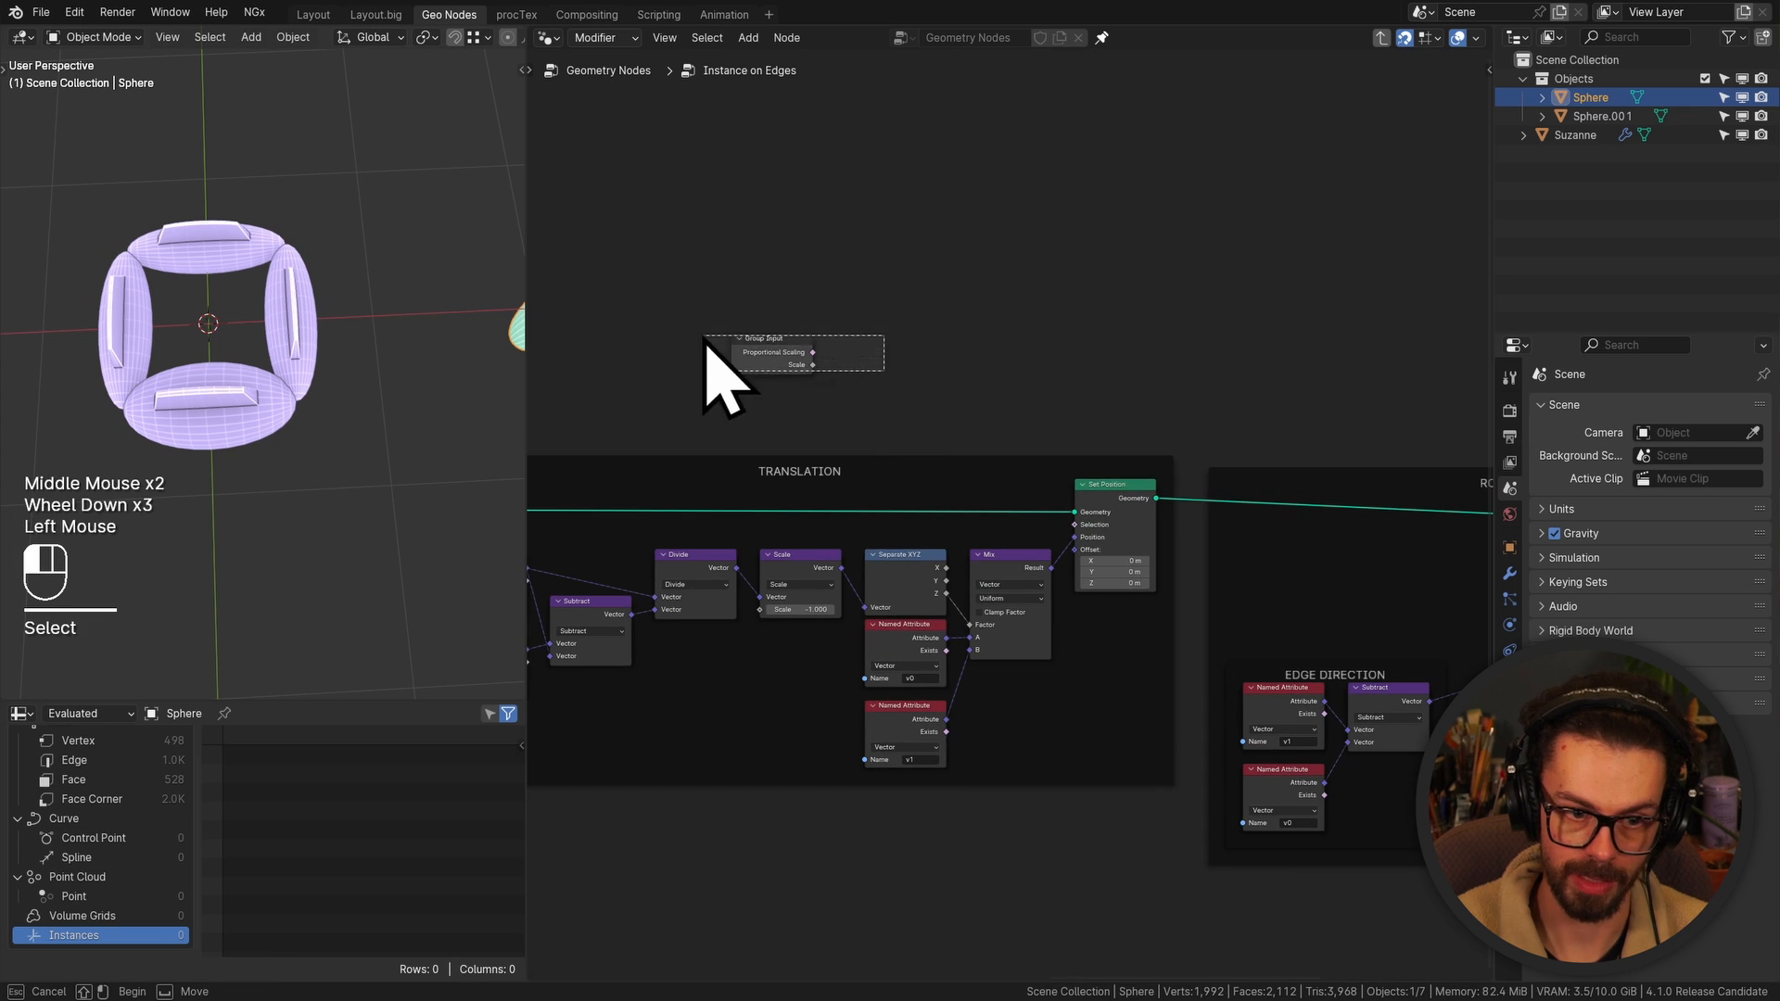
key(g)
click(1333, 318)
middle_drag(1333, 318, 1129, 345)
key(g)
middle_drag(1267, 318, 812, 307)
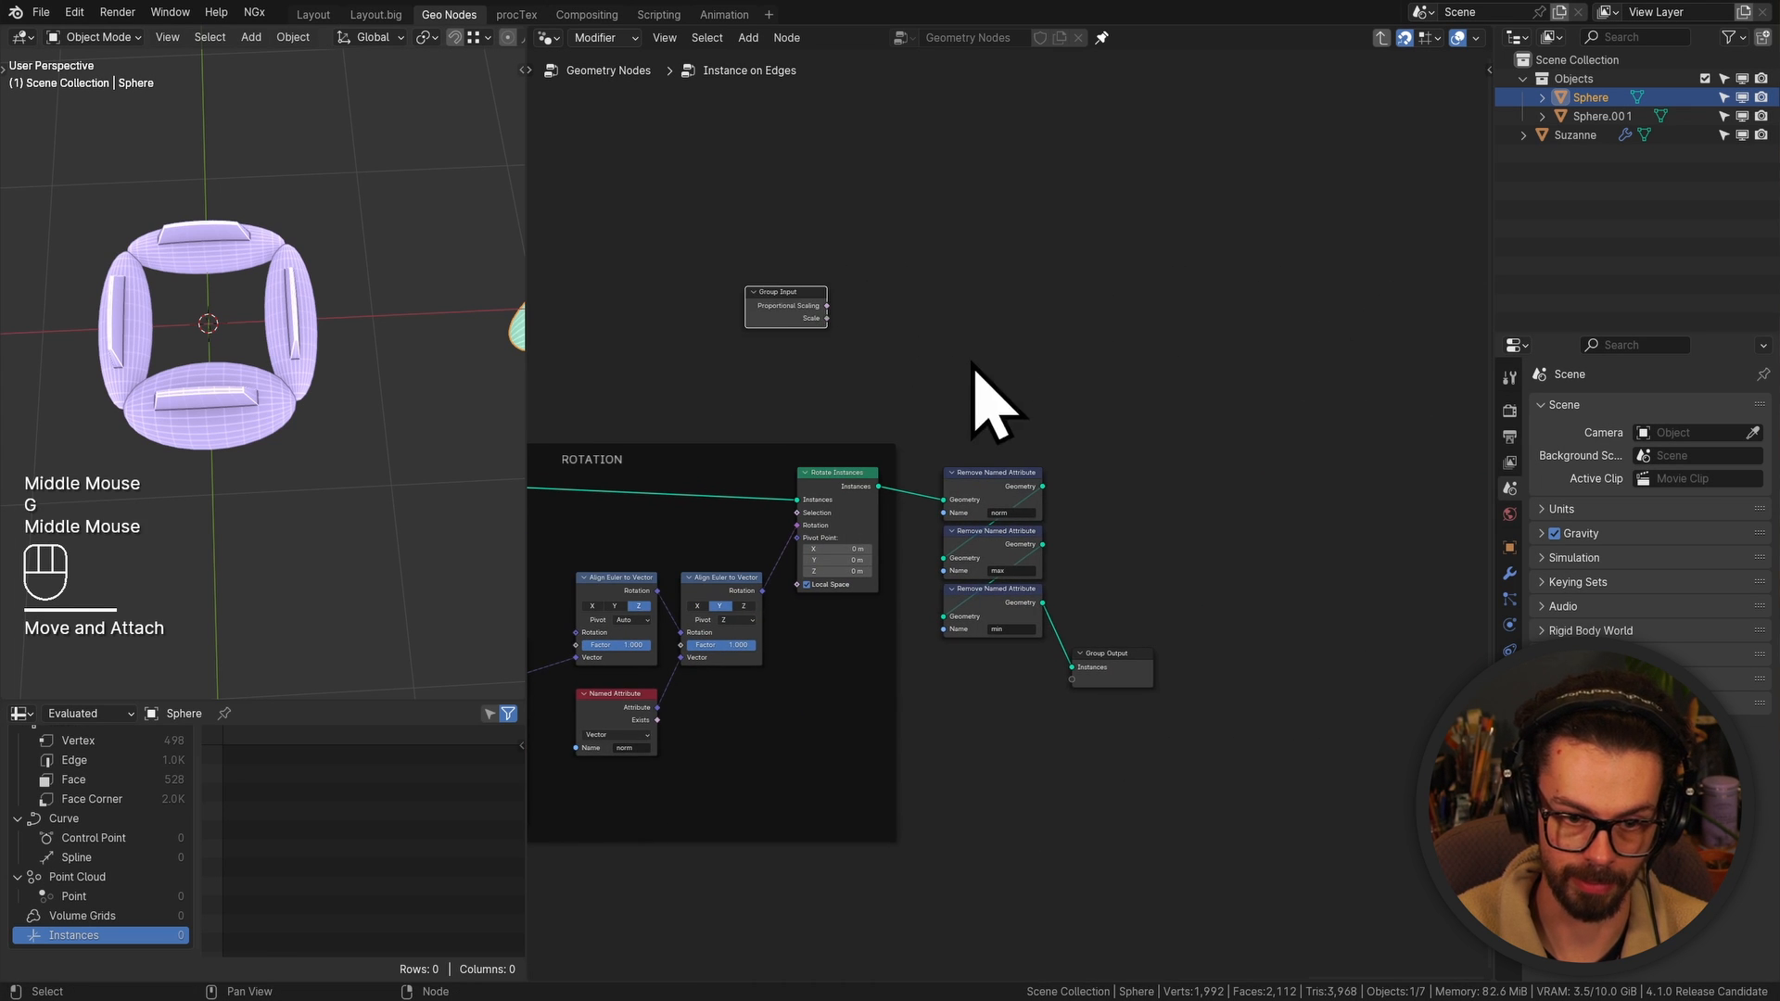
key(g)
click(1105, 346)
Move the Remove Named Attribute nodes and Group Output farther from the ROTATION frame to make room
drag(1145, 762, 1018, 410)
key(g)
click(1367, 395)
Add a Translate Instances node on the link between Rotate Instances and the first Remove Named Attribute node
scroll(1092, 414, up, 2)
middle_drag(1017, 430, 1153, 417)
scroll(1109, 455, up, 2)
scroll(1013, 425, up, 2)
key(shift+a)
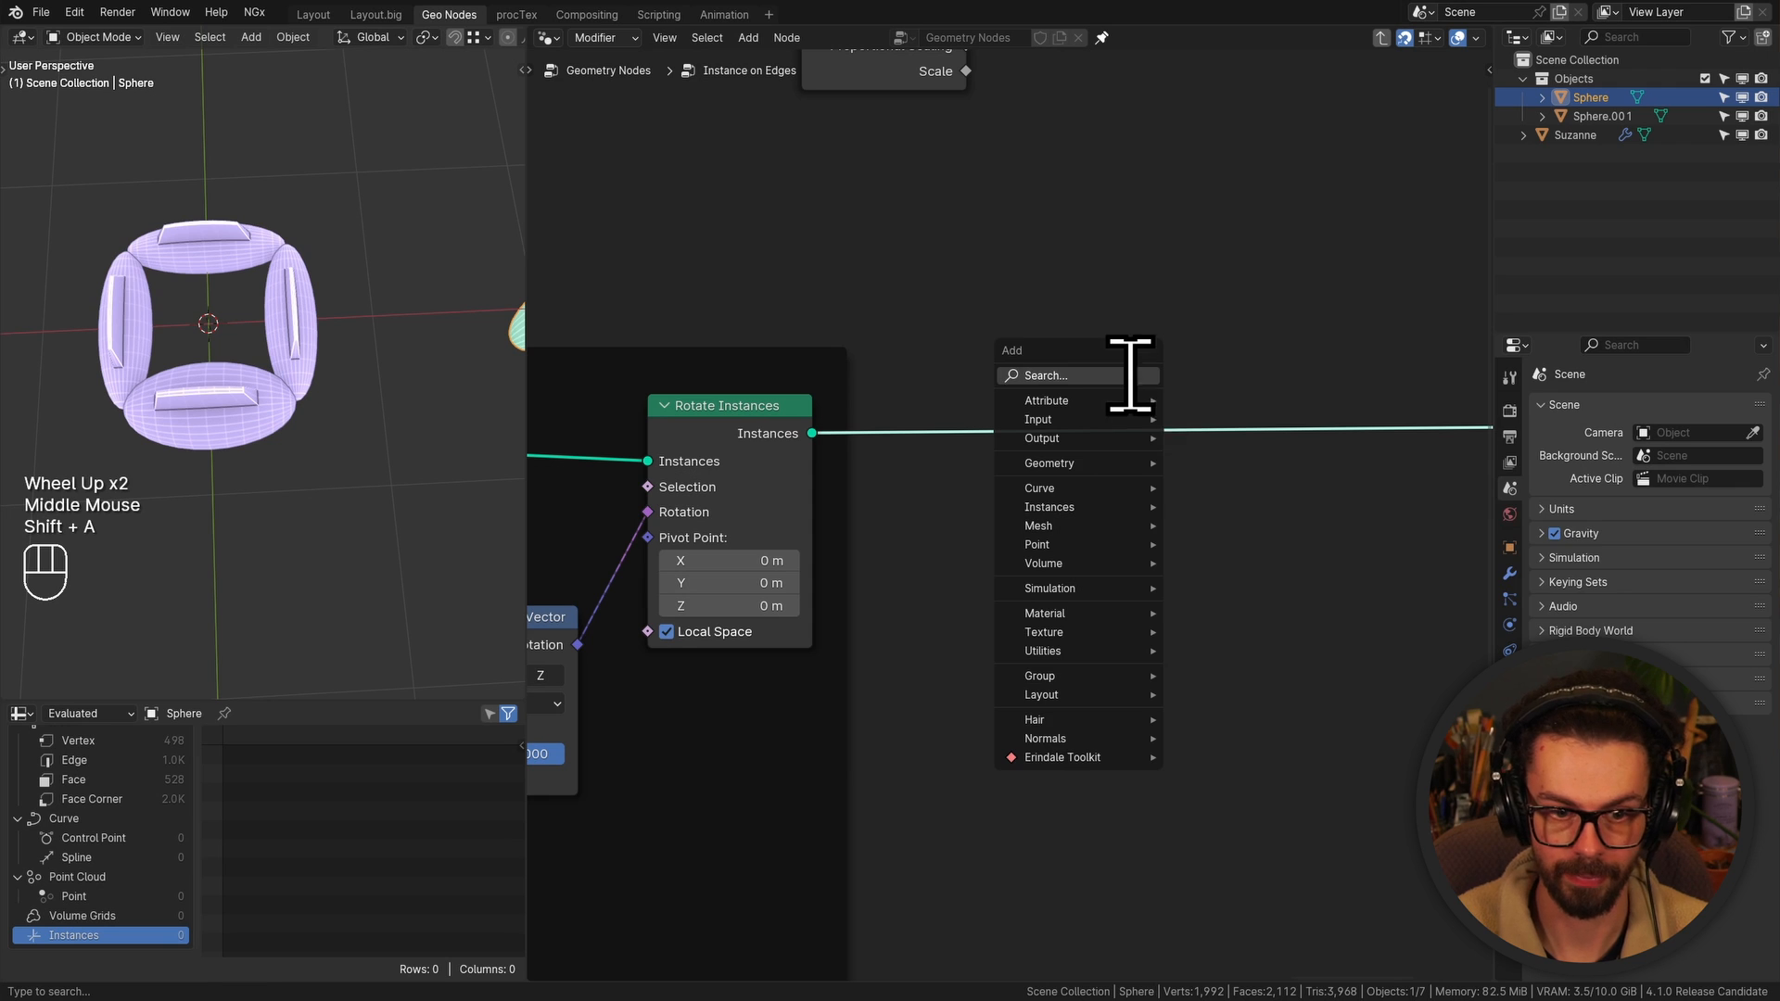
click(1130, 375)
text(trans)
key(Down)
key(Down)
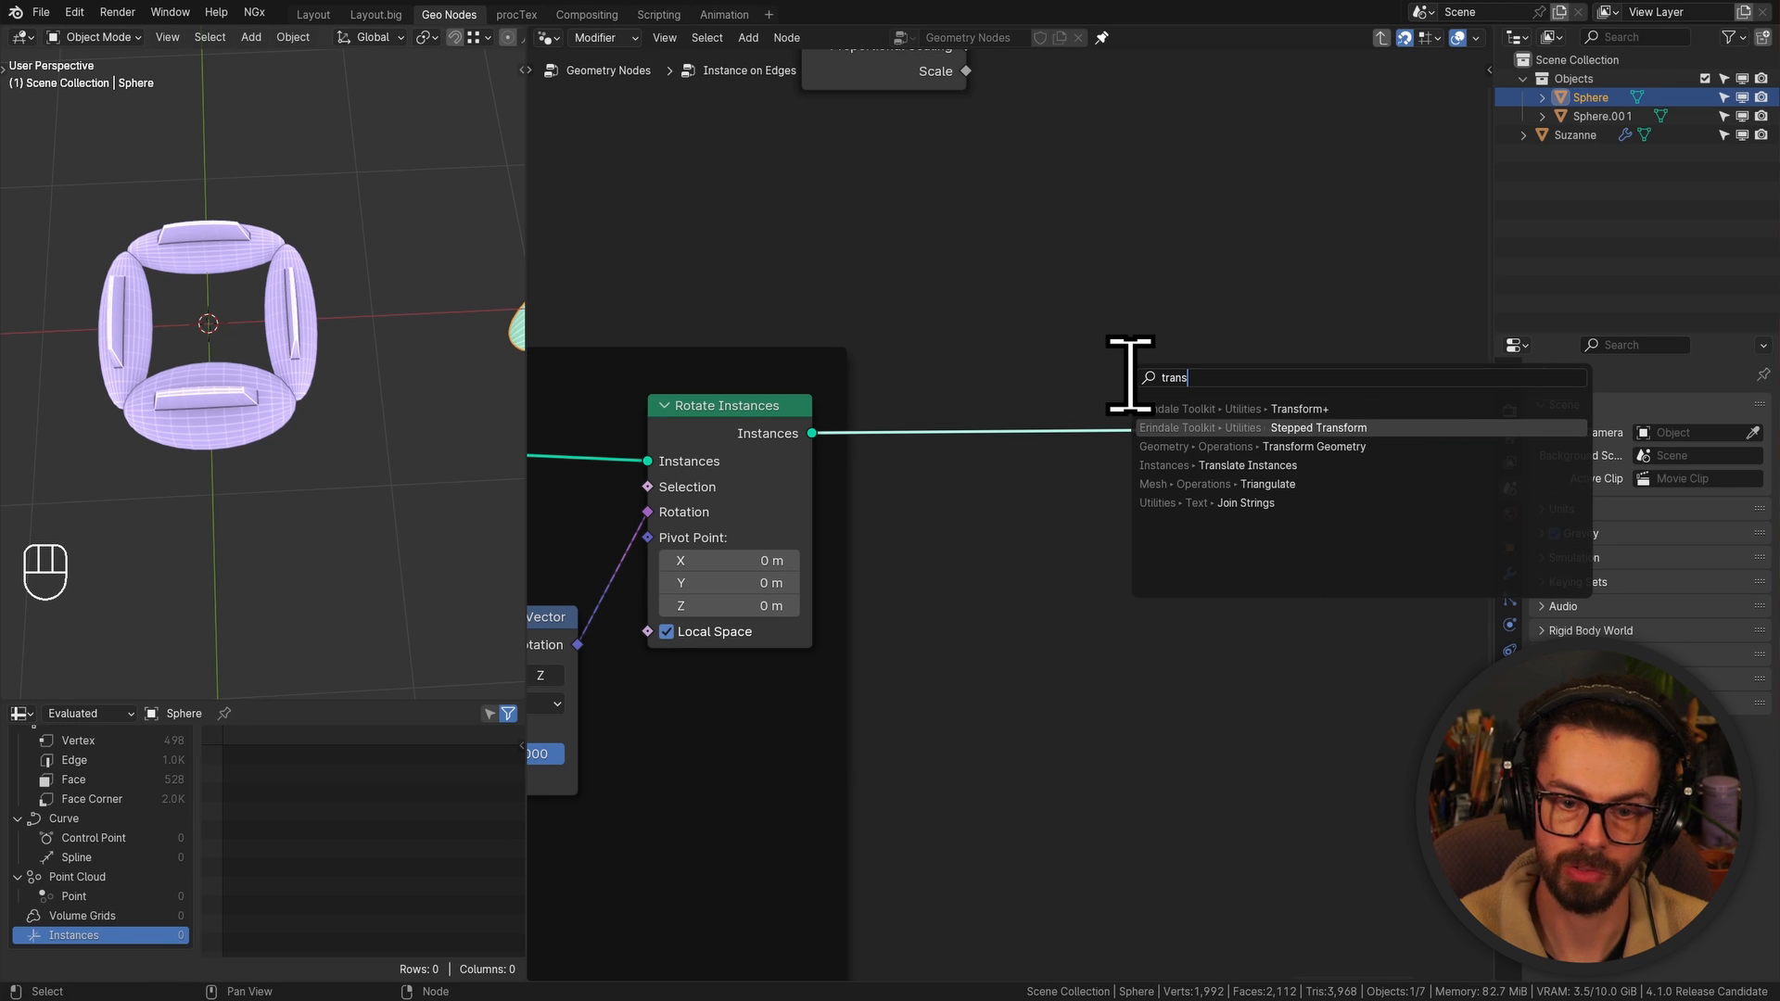
key(Return)
click(1130, 374)
Try a Z translation of about -0.36 m on the Translate Instances node, and reset Z to 0 m
shift+middle_drag(1141, 381, 942, 353)
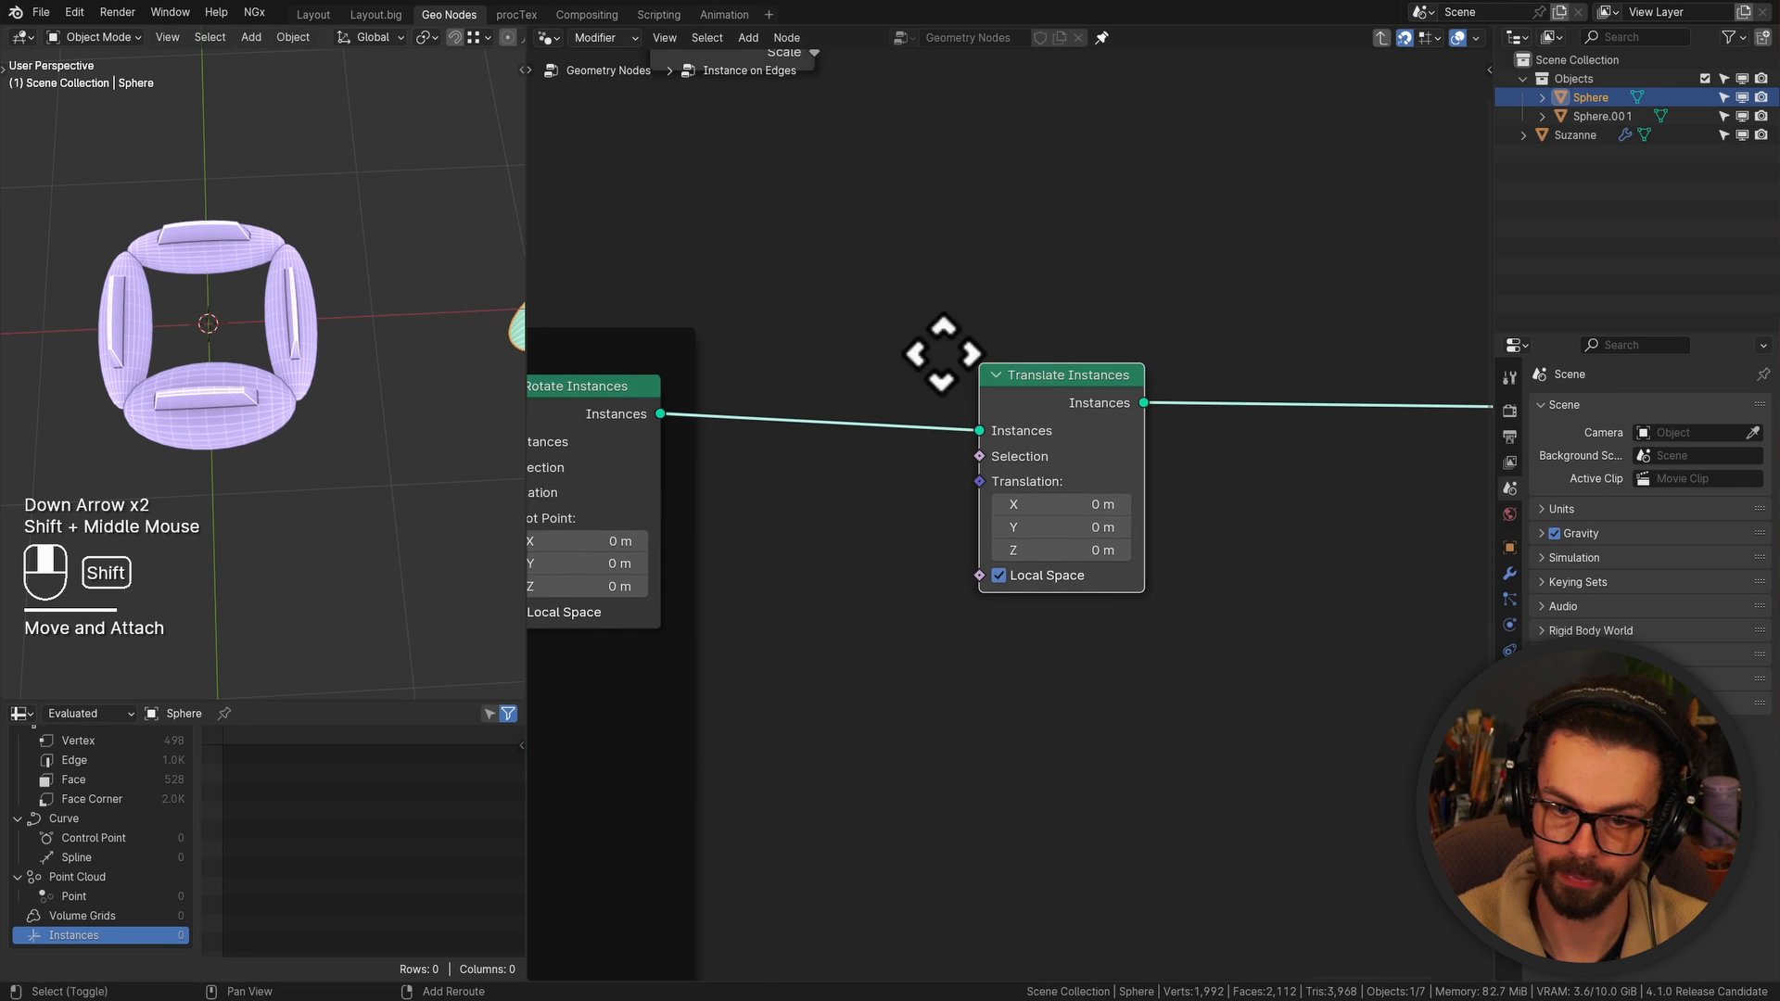
scroll(1033, 616, up, 1)
scroll(999, 555, up, 1)
mouse_move(1001, 555)
shift+mouse_down()
mouse_move(955, 555)
mouse_move(987, 555)
shift+mouse_up()
scroll(816, 287, down, 2)
middle_drag(812, 275, 918, 369)
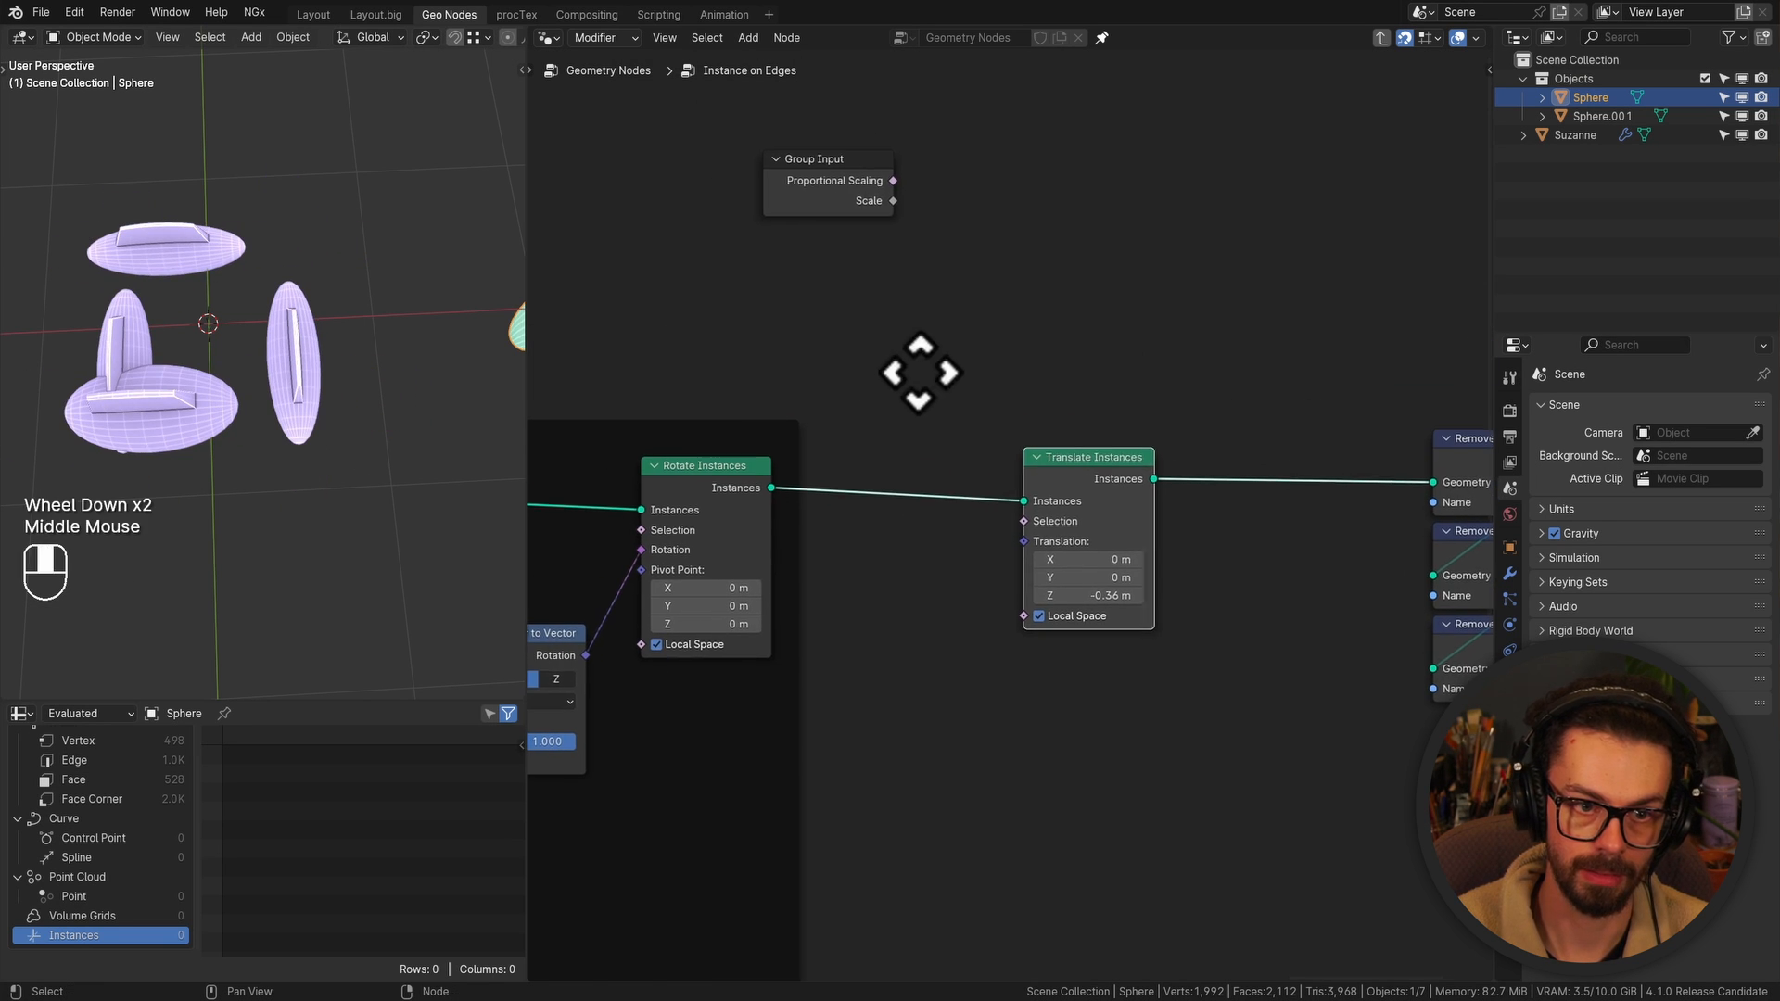
drag(941, 310, 851, 197)
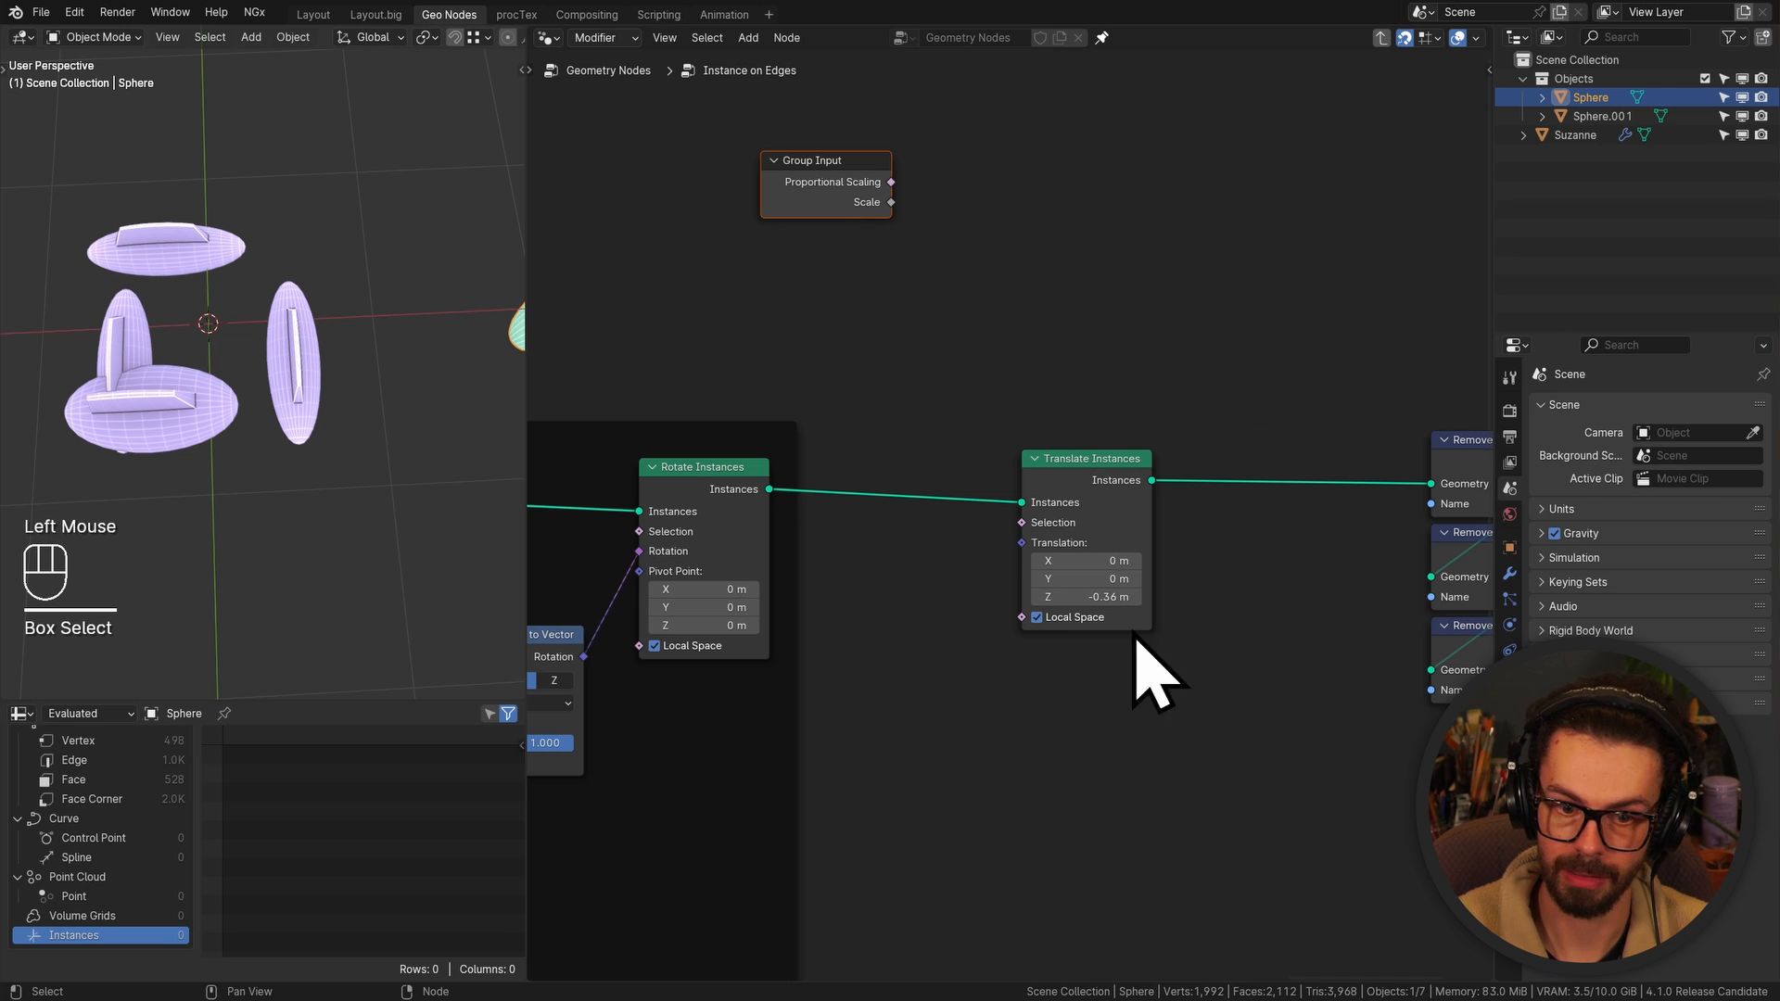
text(0)
key(Return)
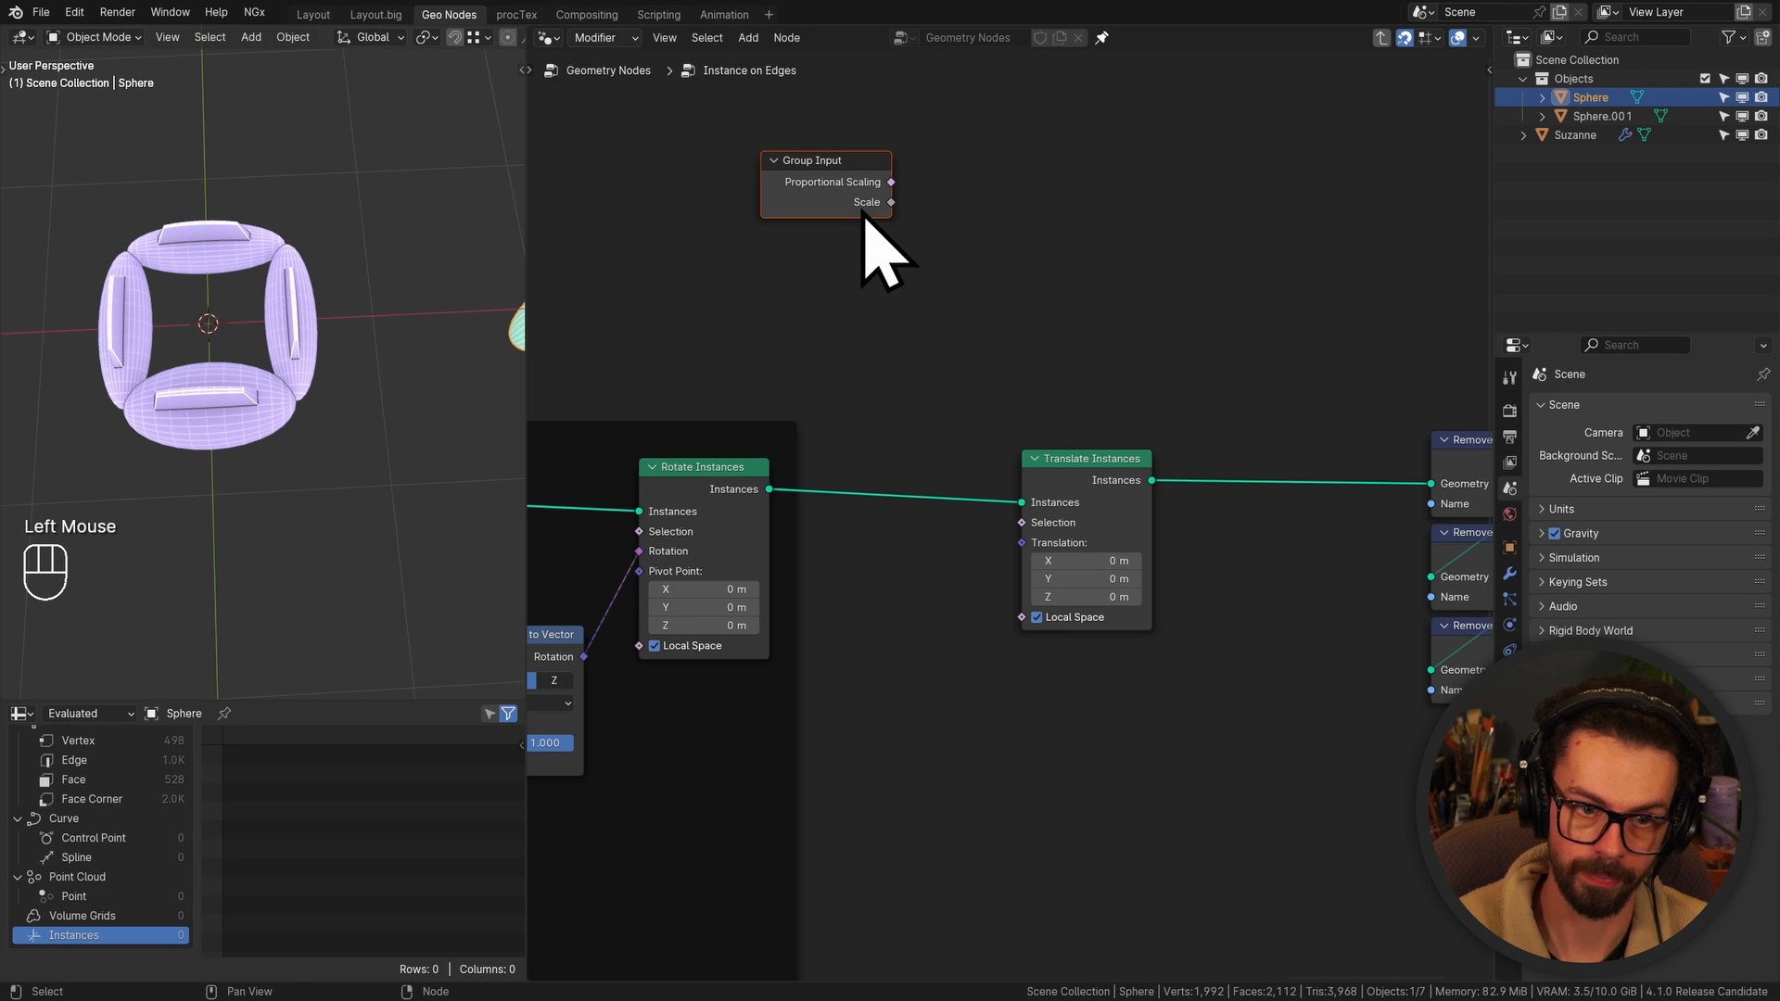
Reveal the Group Input's hidden sockets and expose the Translate Instances node's Translation as a new group input
key(ctrl+h)
scroll(844, 278, up, 2)
middle_drag(850, 318, 854, 430)
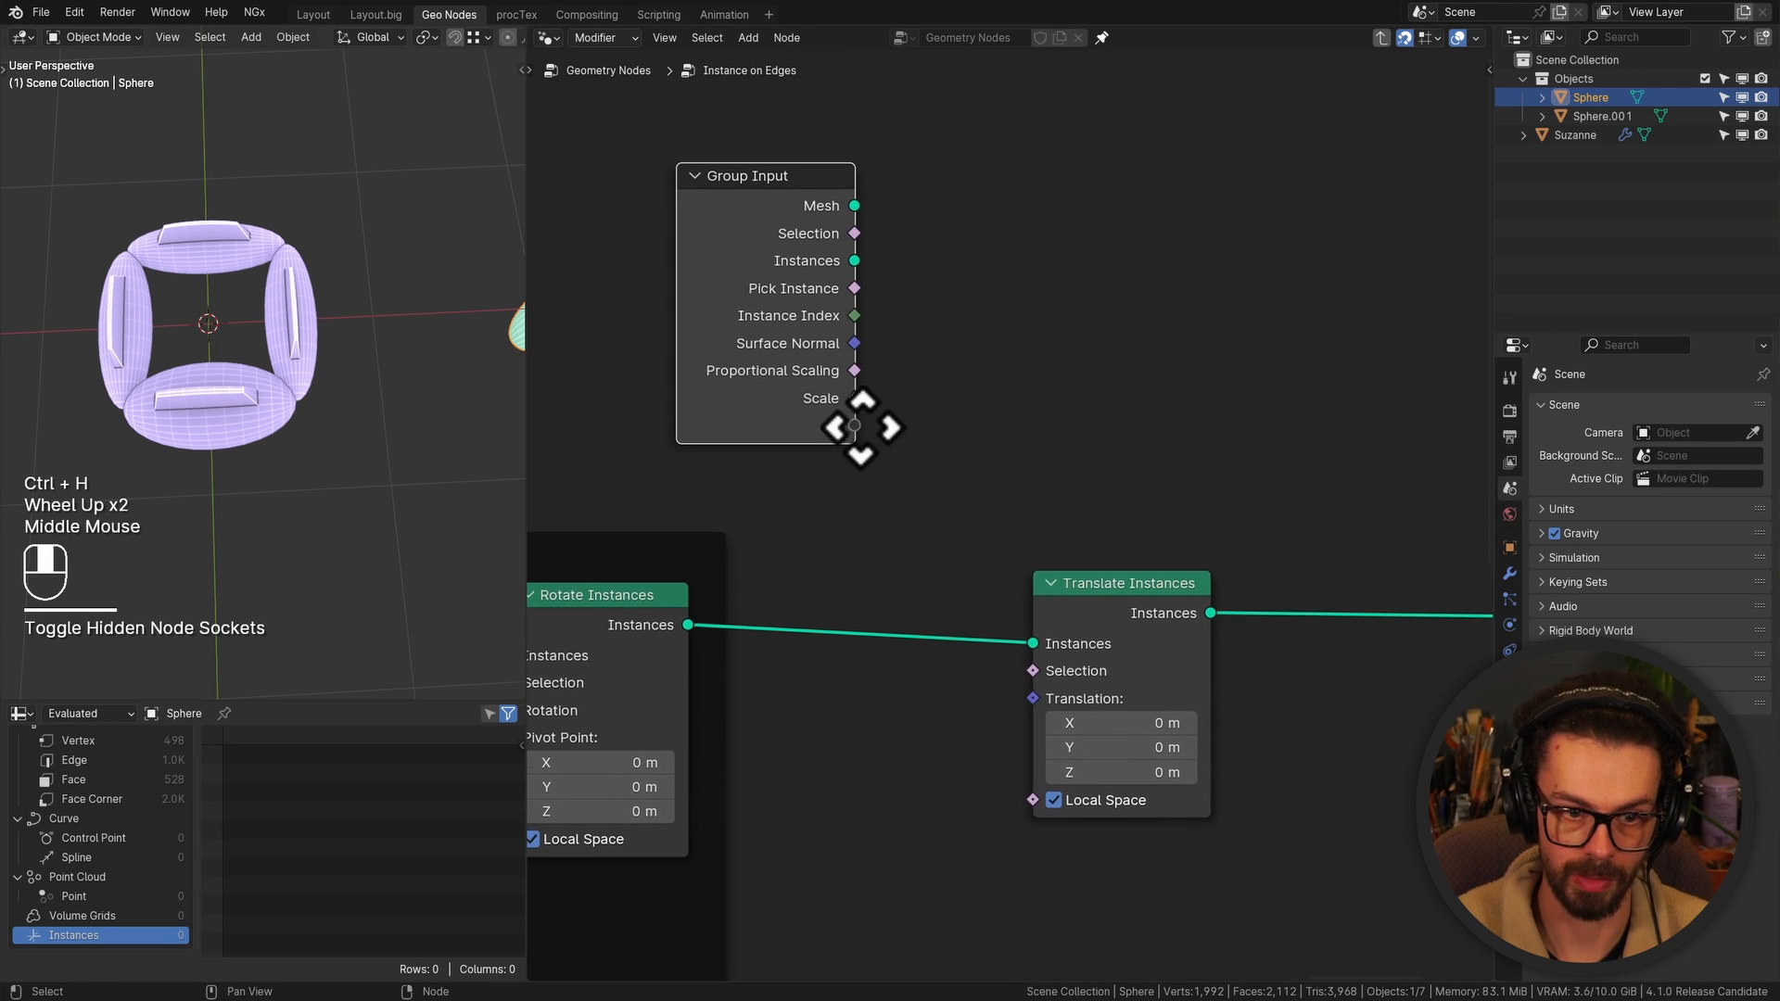
drag(855, 426, 1049, 732)
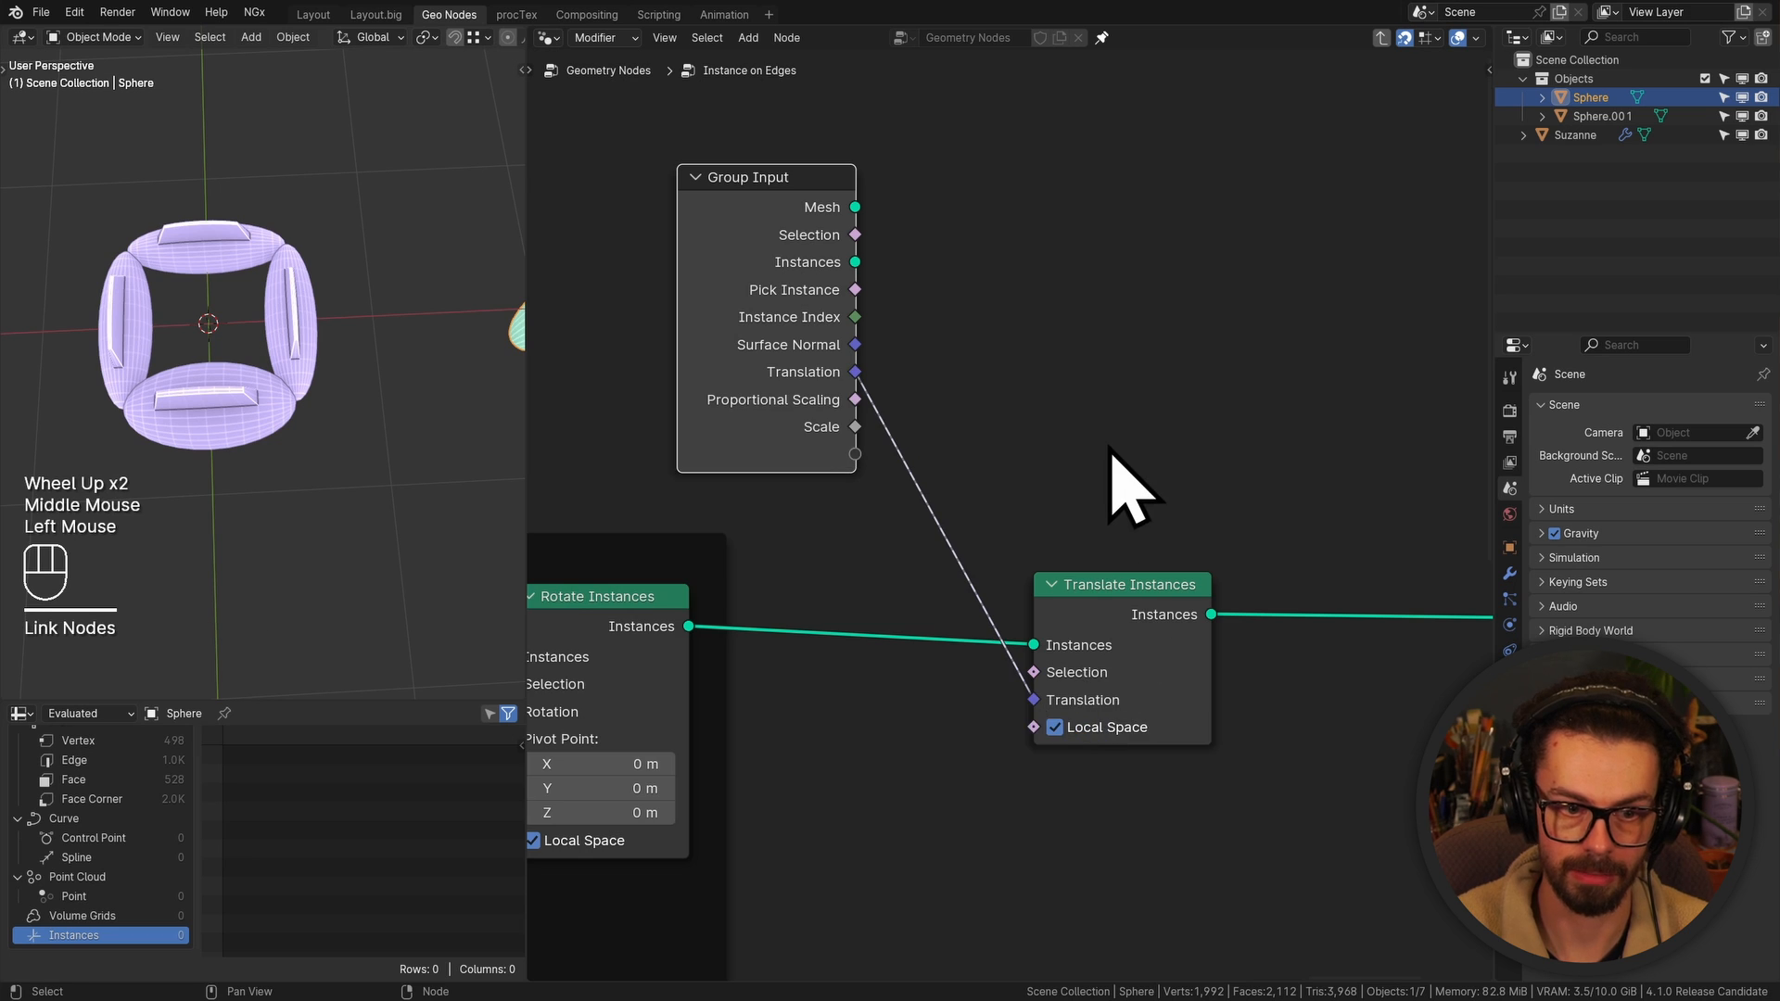
Move the Translation input into the Transforms panel of the group interface, above Proportional Scaling
key(n)
click(1173, 384)
drag(1173, 384, 1180, 431)
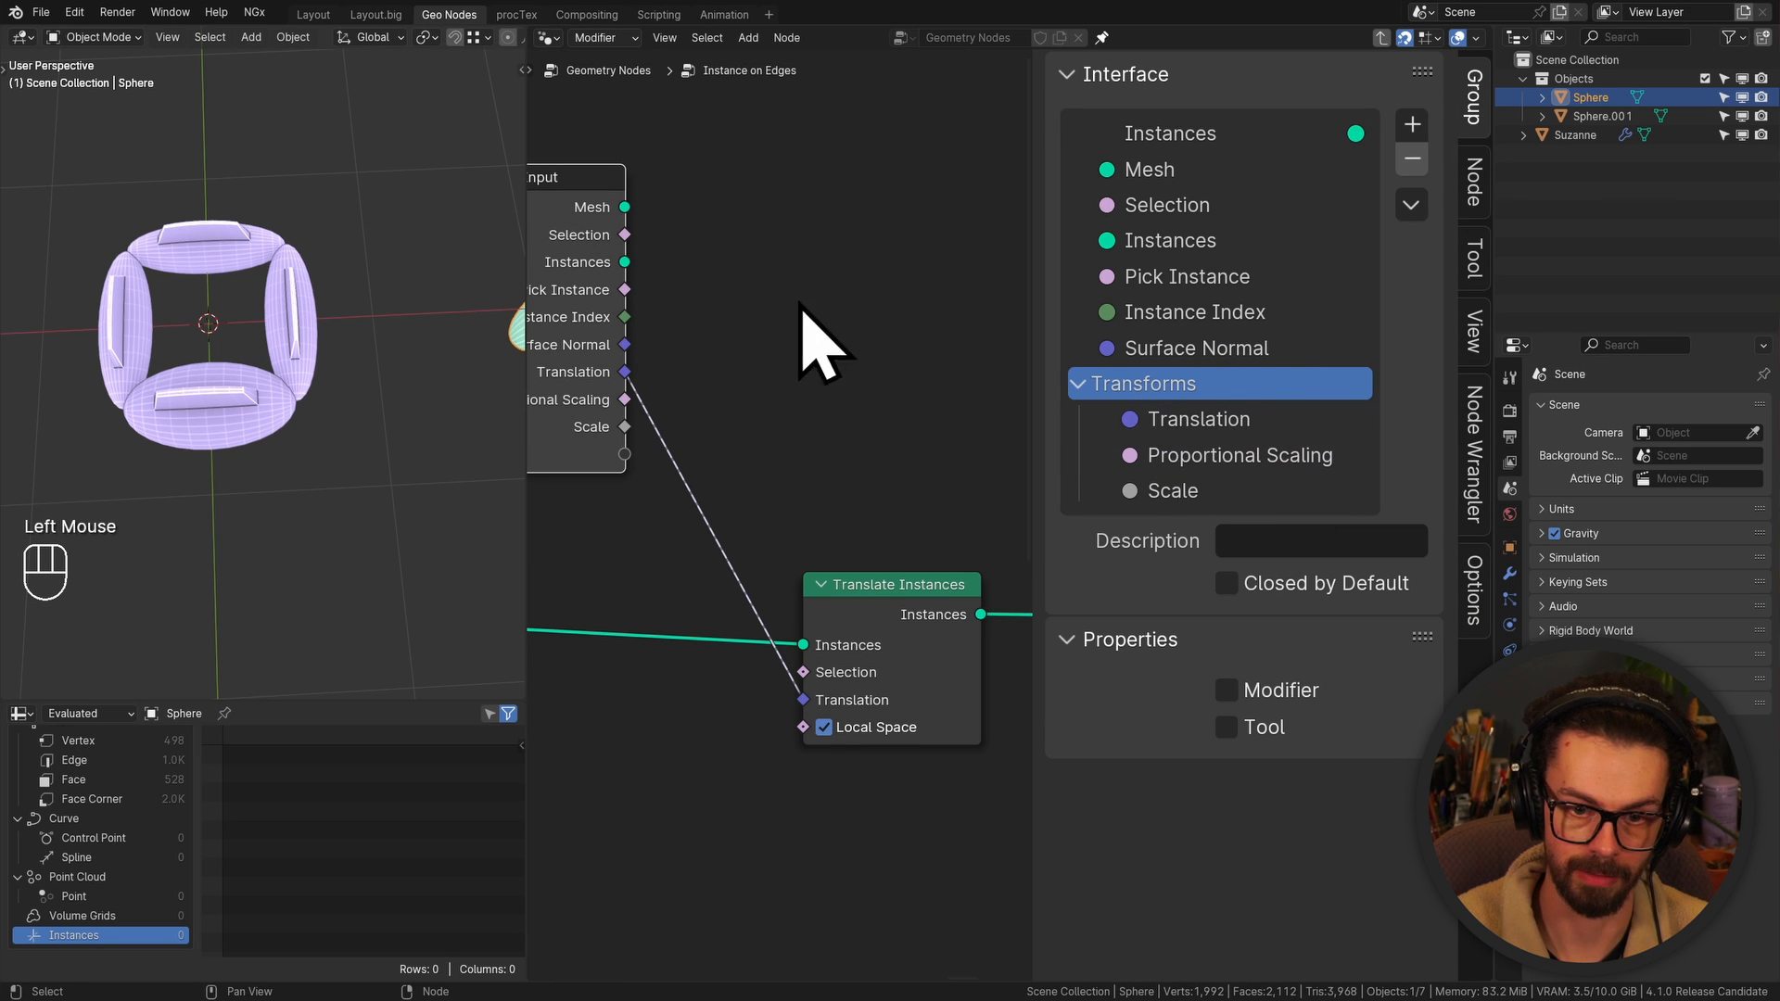
Add a temporary Transform Geometry node to compare its input order, and delete it
middle_drag(815, 338, 779, 358)
key(shift+a)
mouse_move(723, 402)
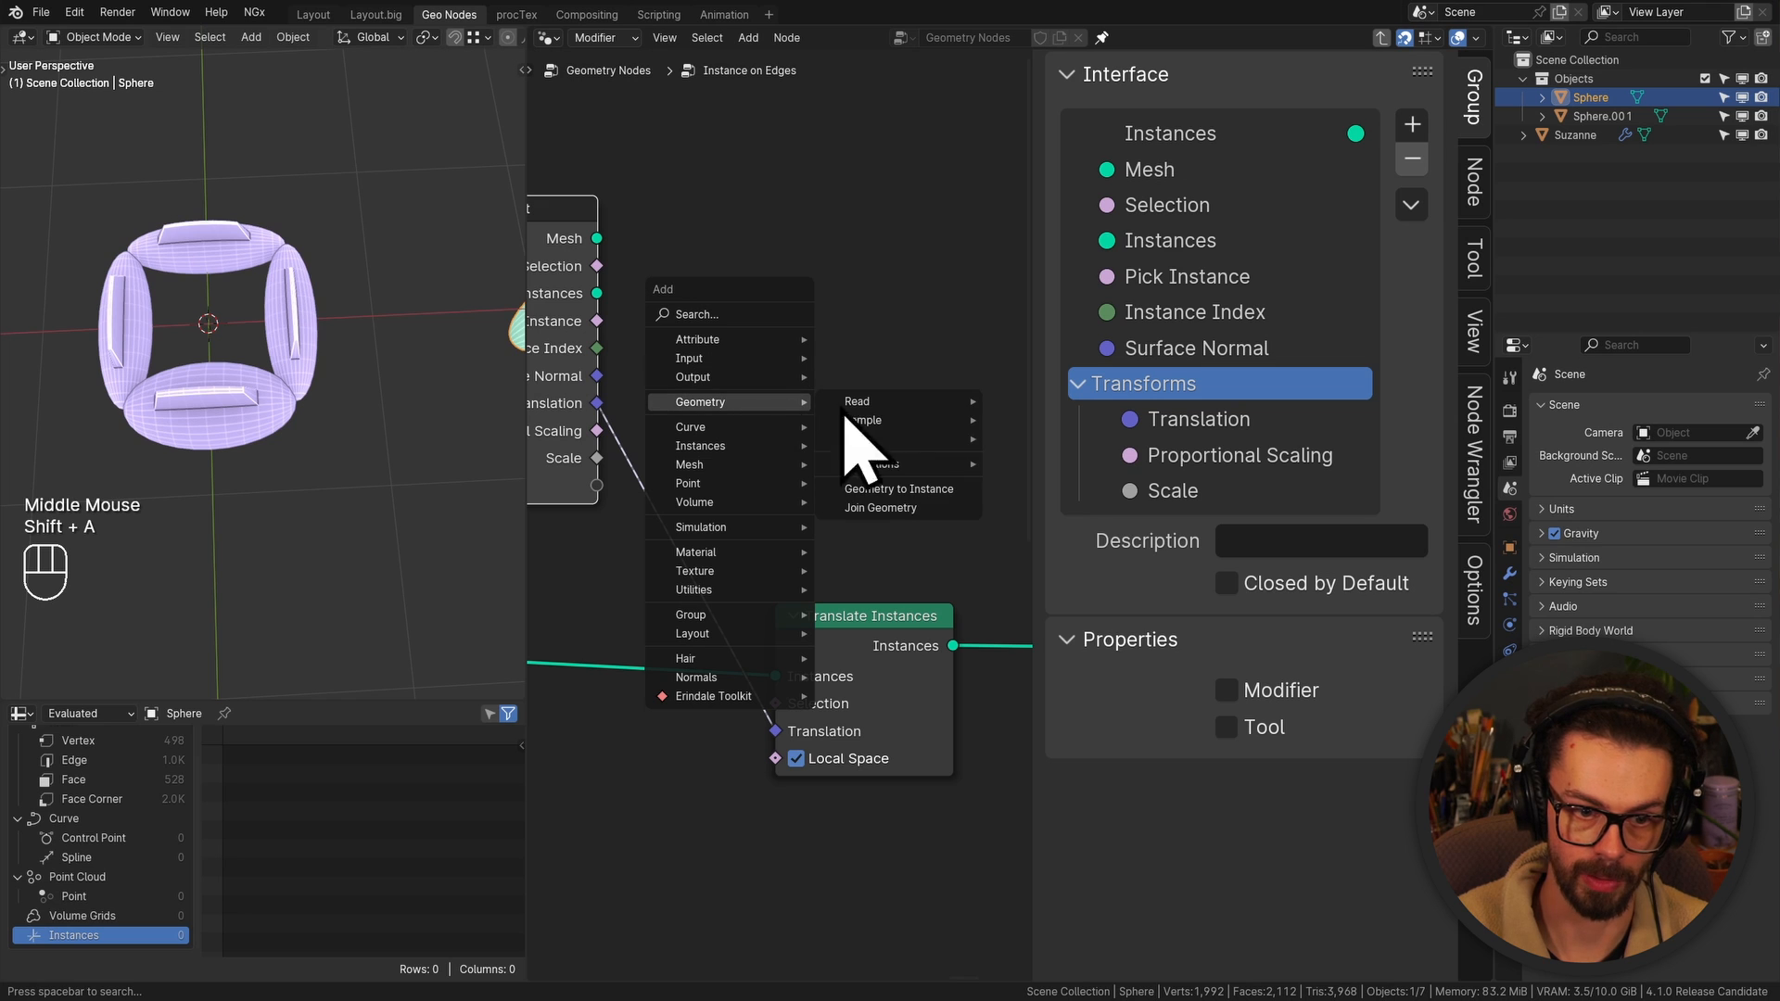
mouse_move(890, 463)
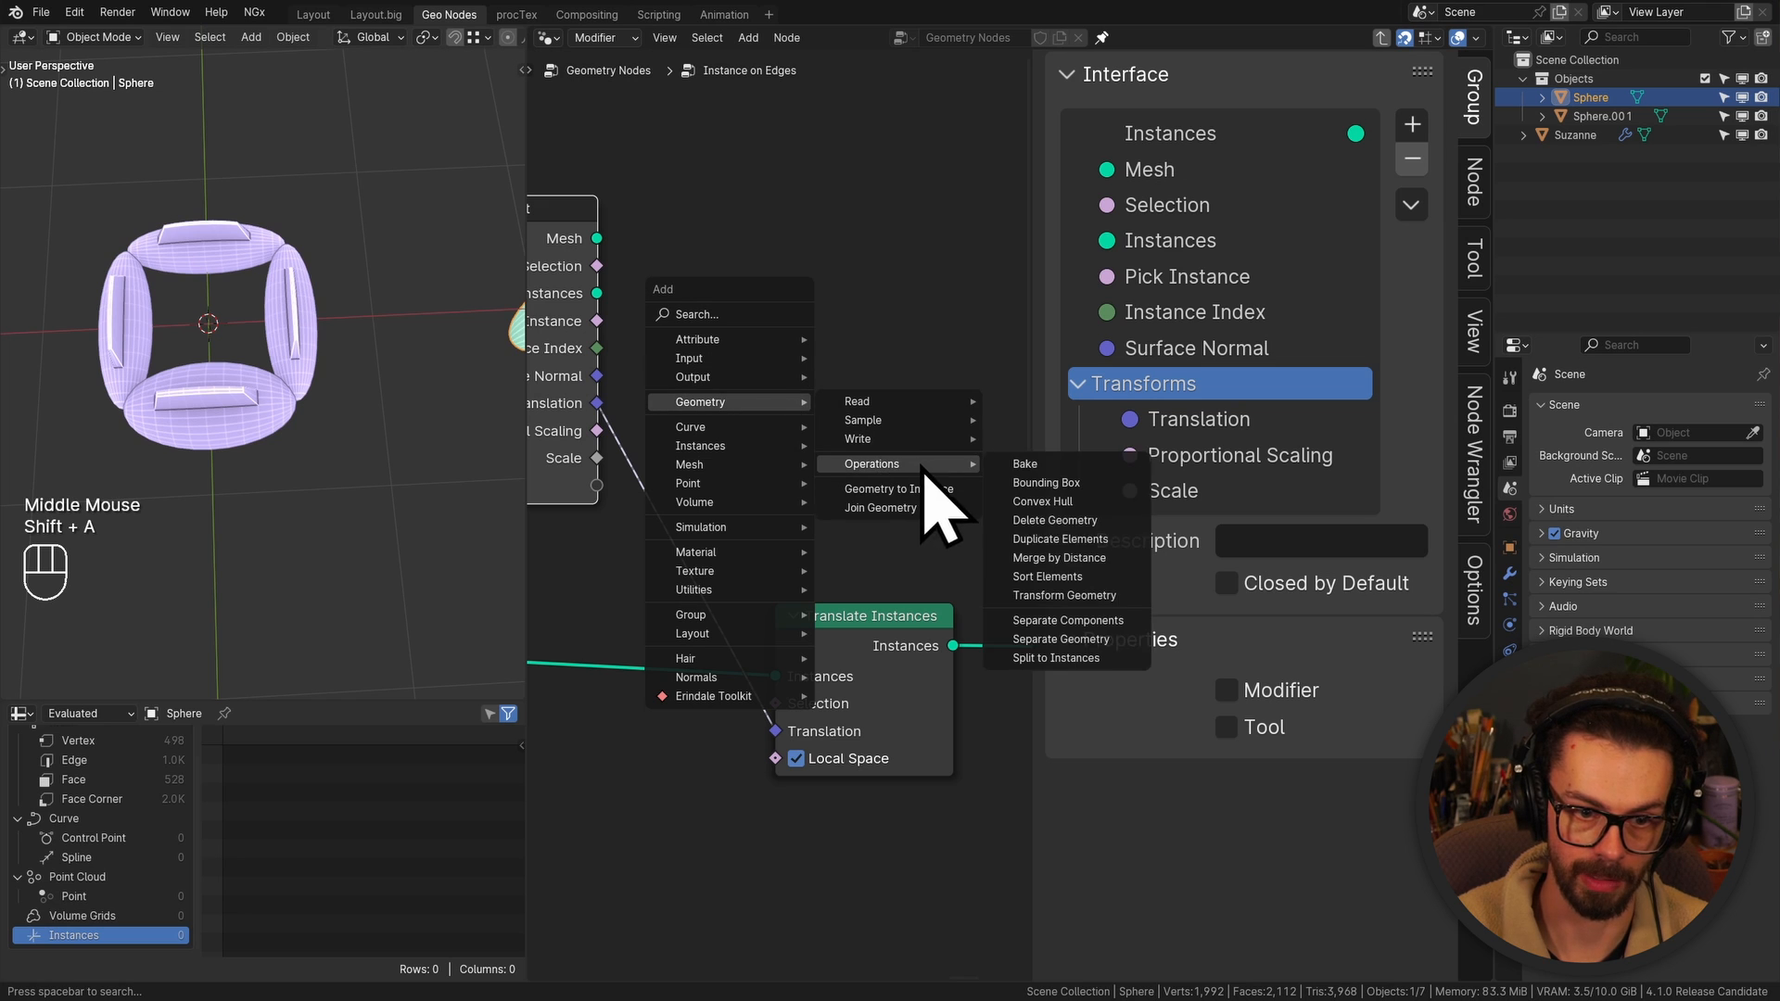
click(1066, 596)
click(735, 167)
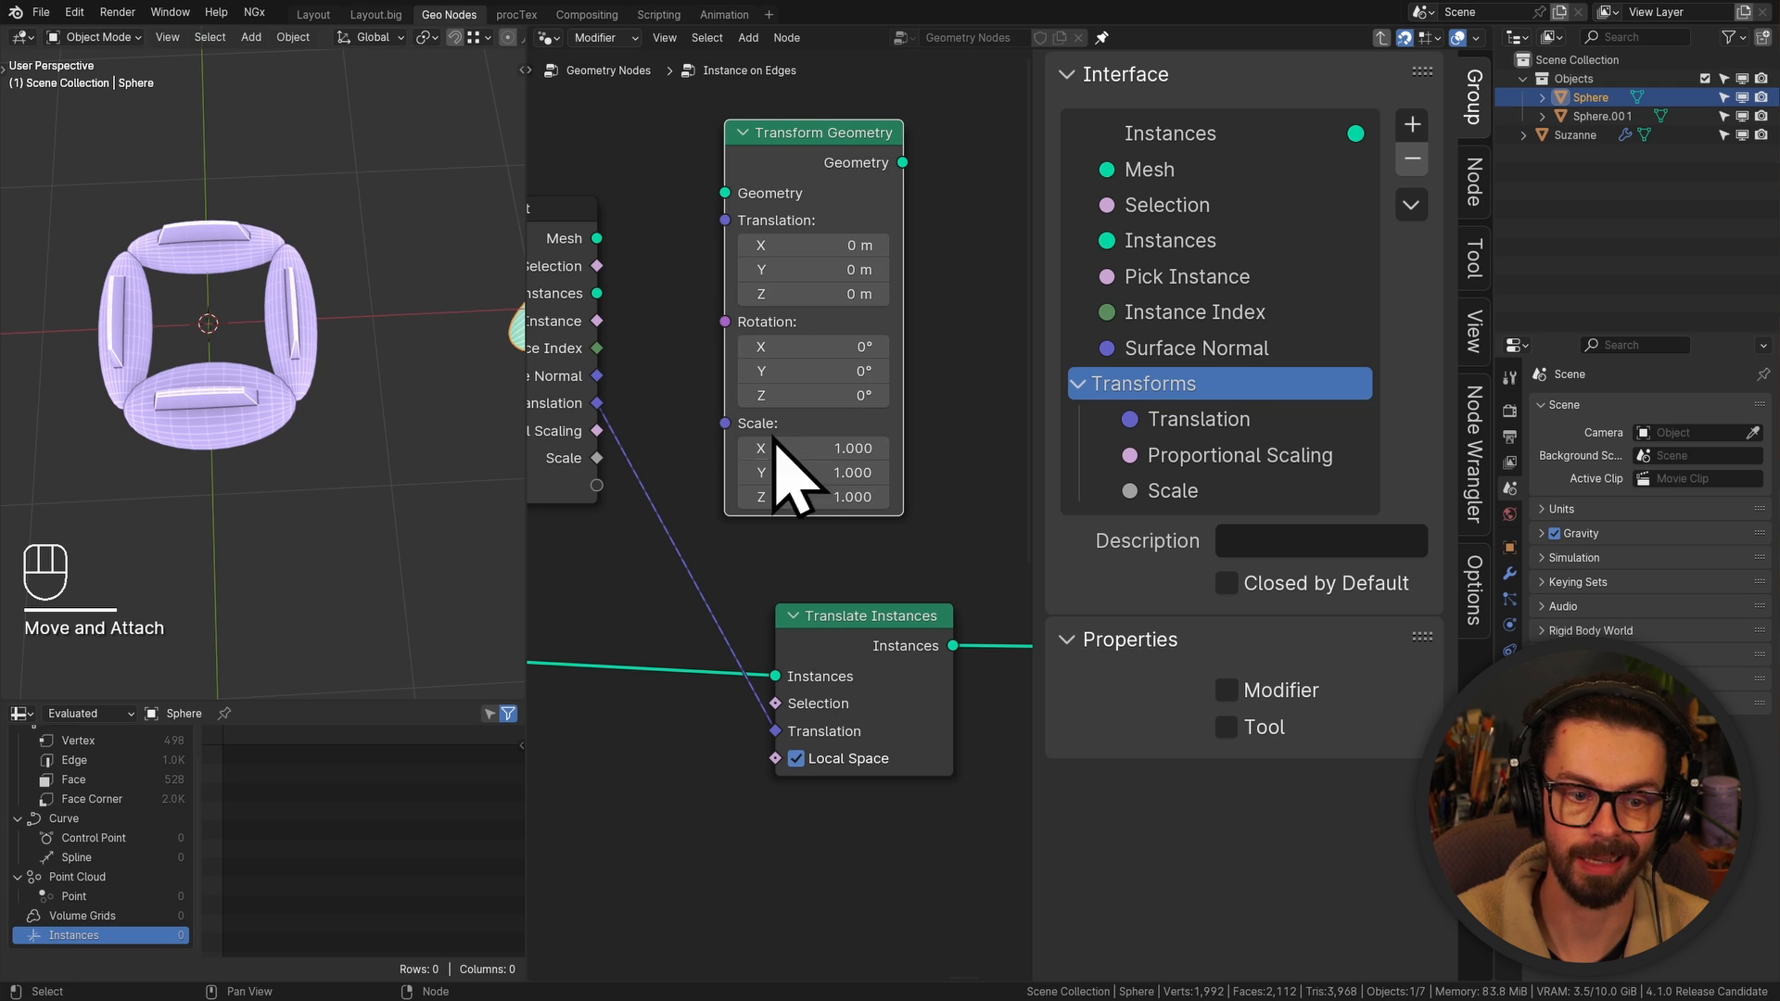
click(858, 417)
key(x)
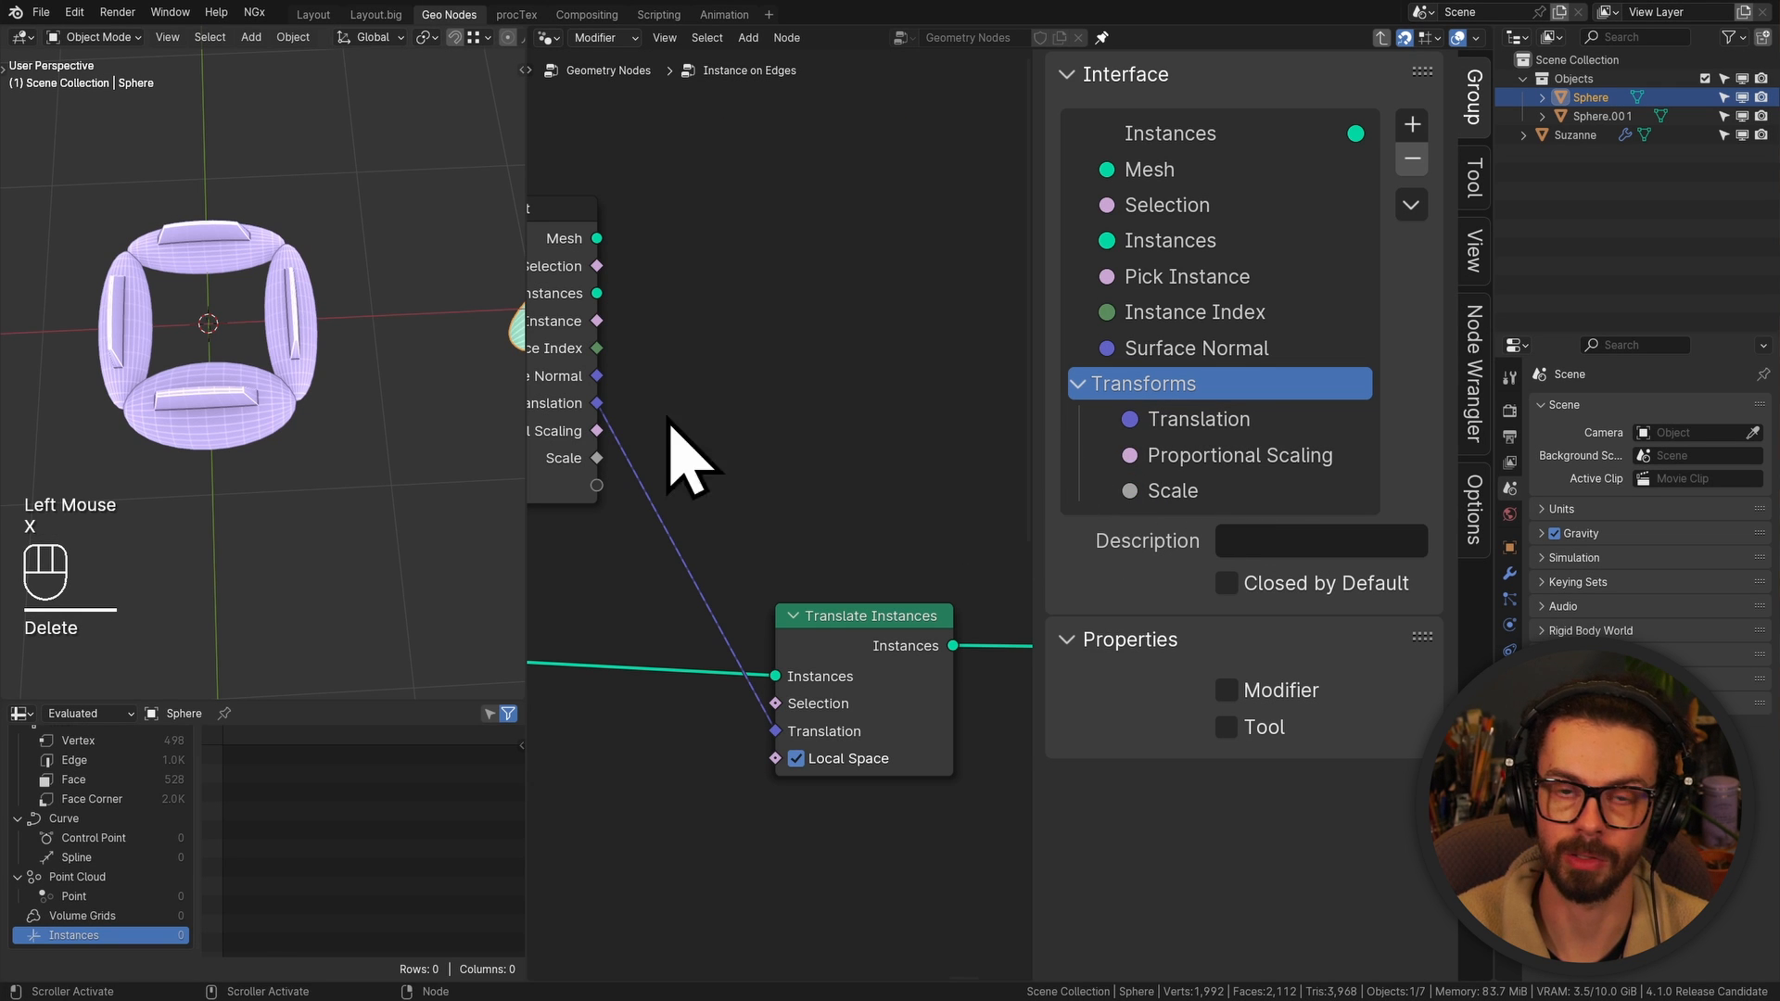
Hide the unused sockets on the Group Input node and place it directly below Translate Instances
middle_drag(673, 431, 836, 404)
click(697, 352)
key(ctrl+h)
scroll(682, 252, down, 1)
drag(688, 286, 708, 341)
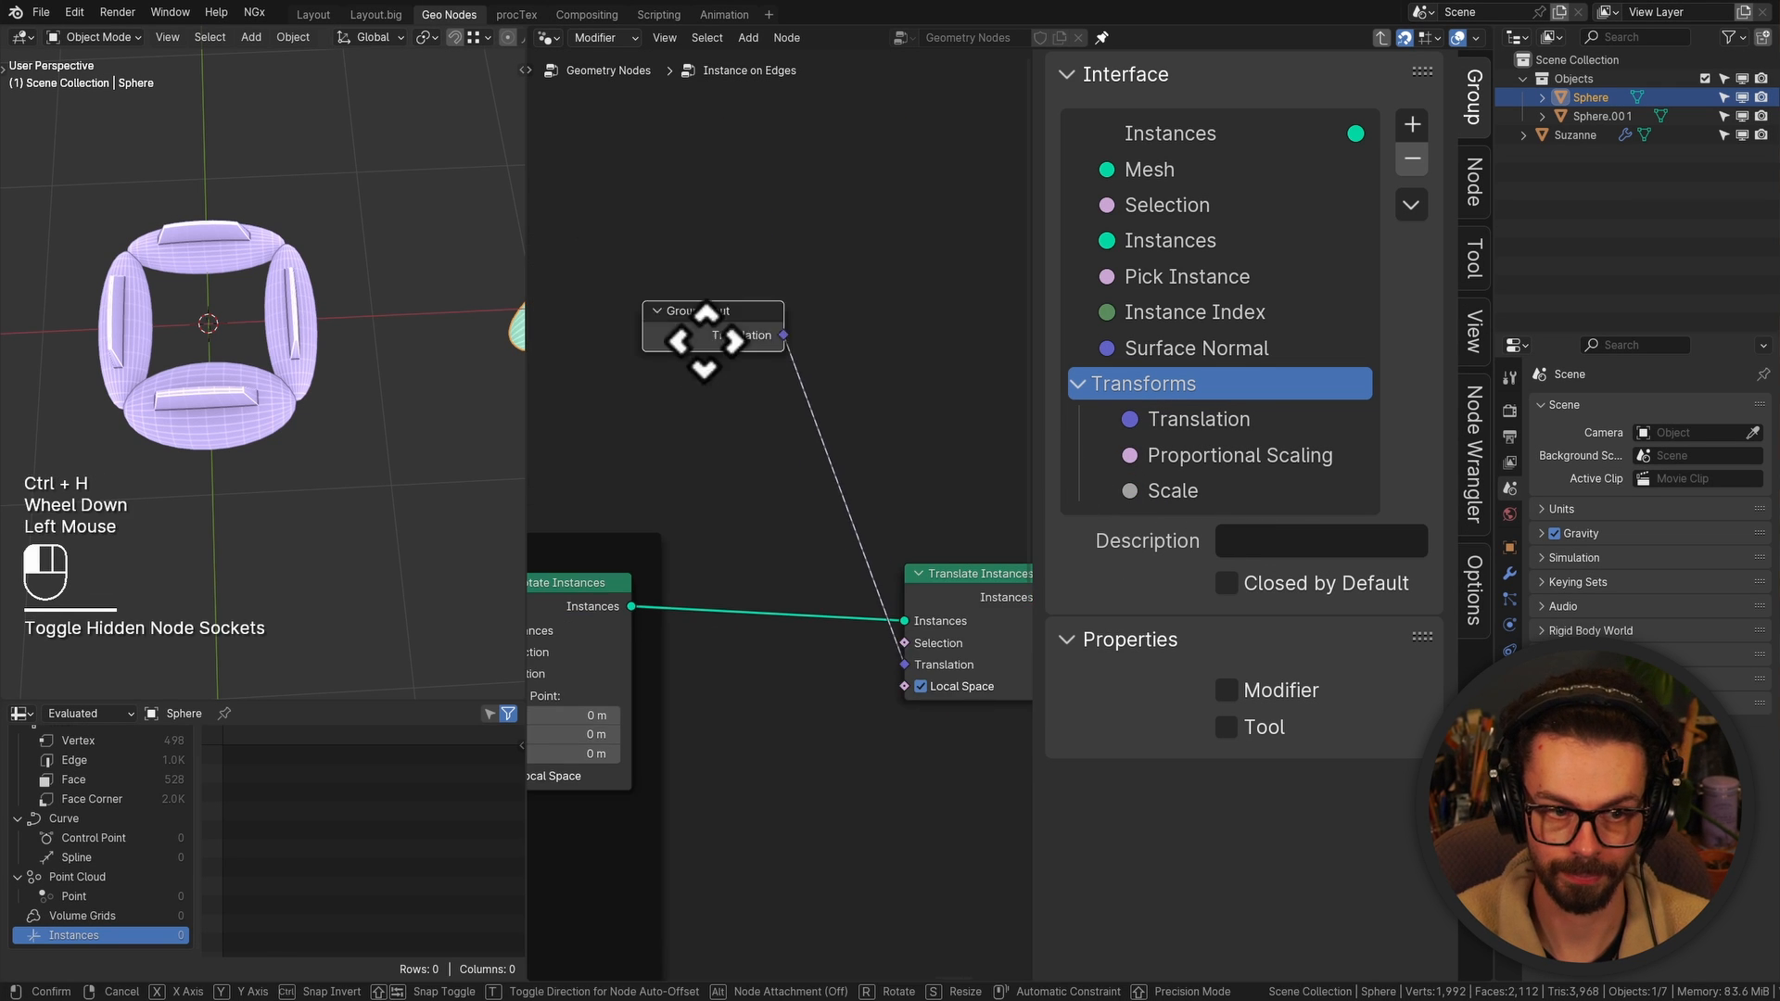
Move Translate Instances together with its Group Input close to the Remove Named Attribute nodes
scroll(649, 500, down, 3)
drag(596, 490, 755, 678)
key(g)
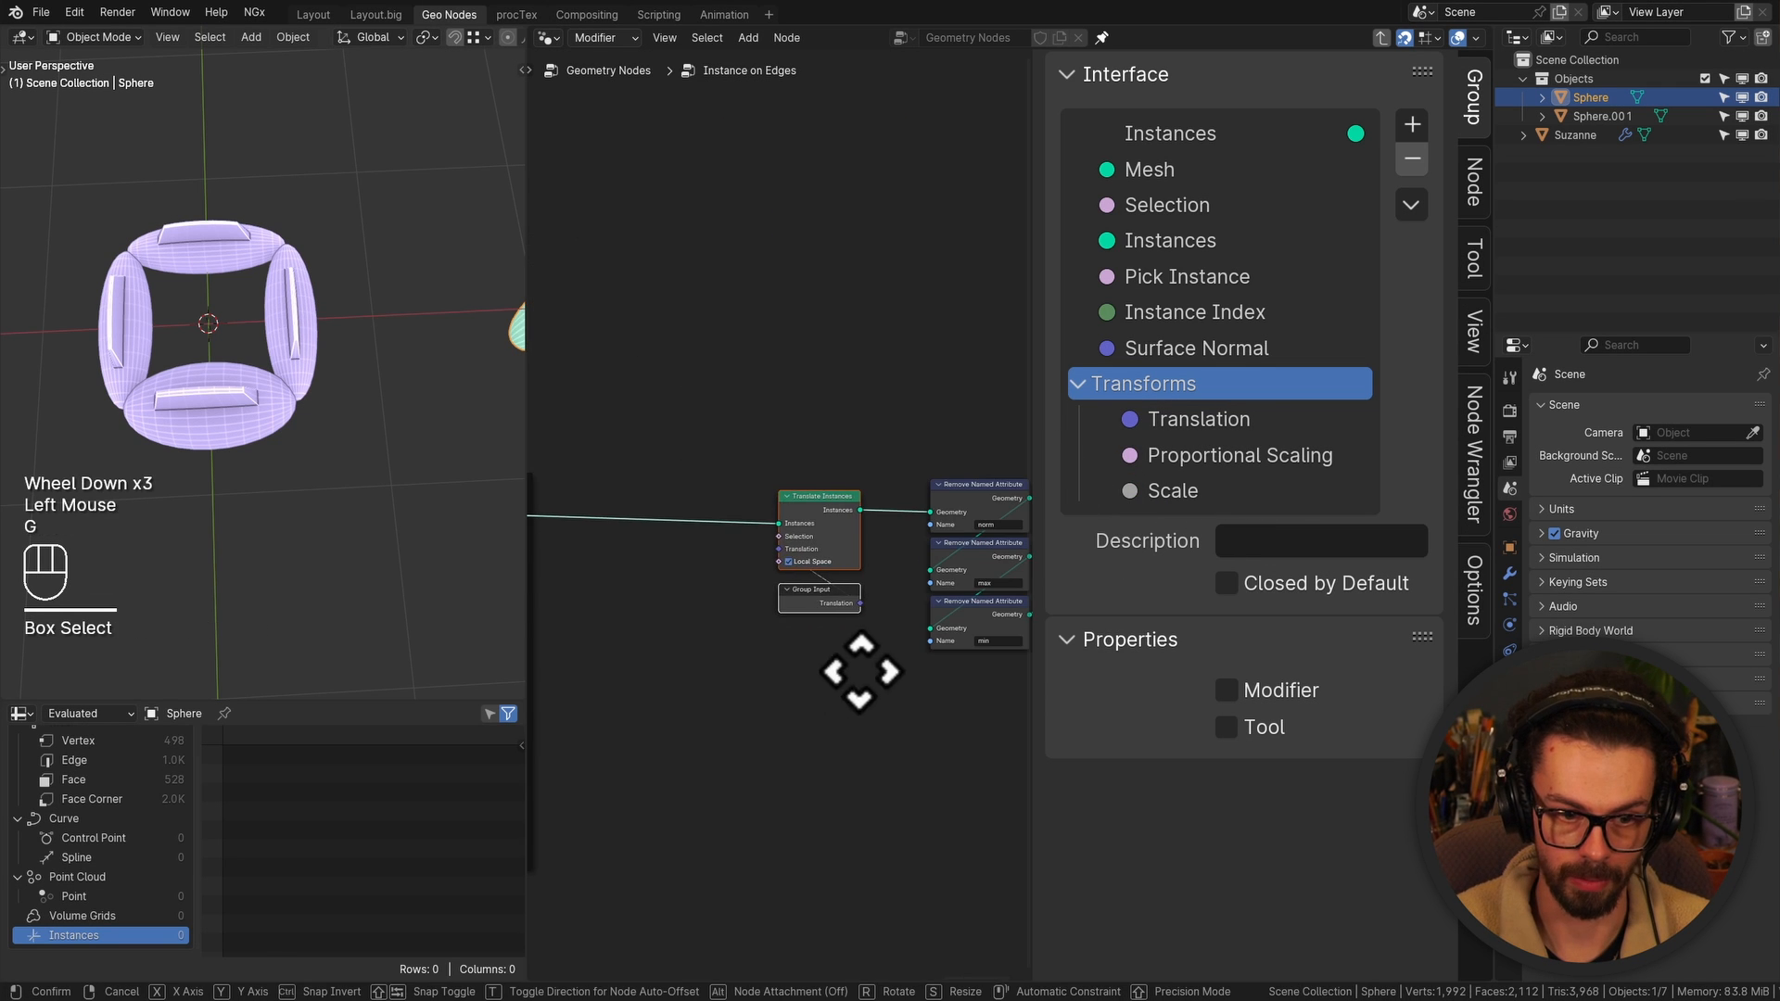
click(861, 674)
Move Translate Instances, its Group Input, the Remove Named Attribute nodes and Group Output farther from the ROTATION frame
middle_drag(861, 674, 731, 647)
drag(683, 417, 964, 631)
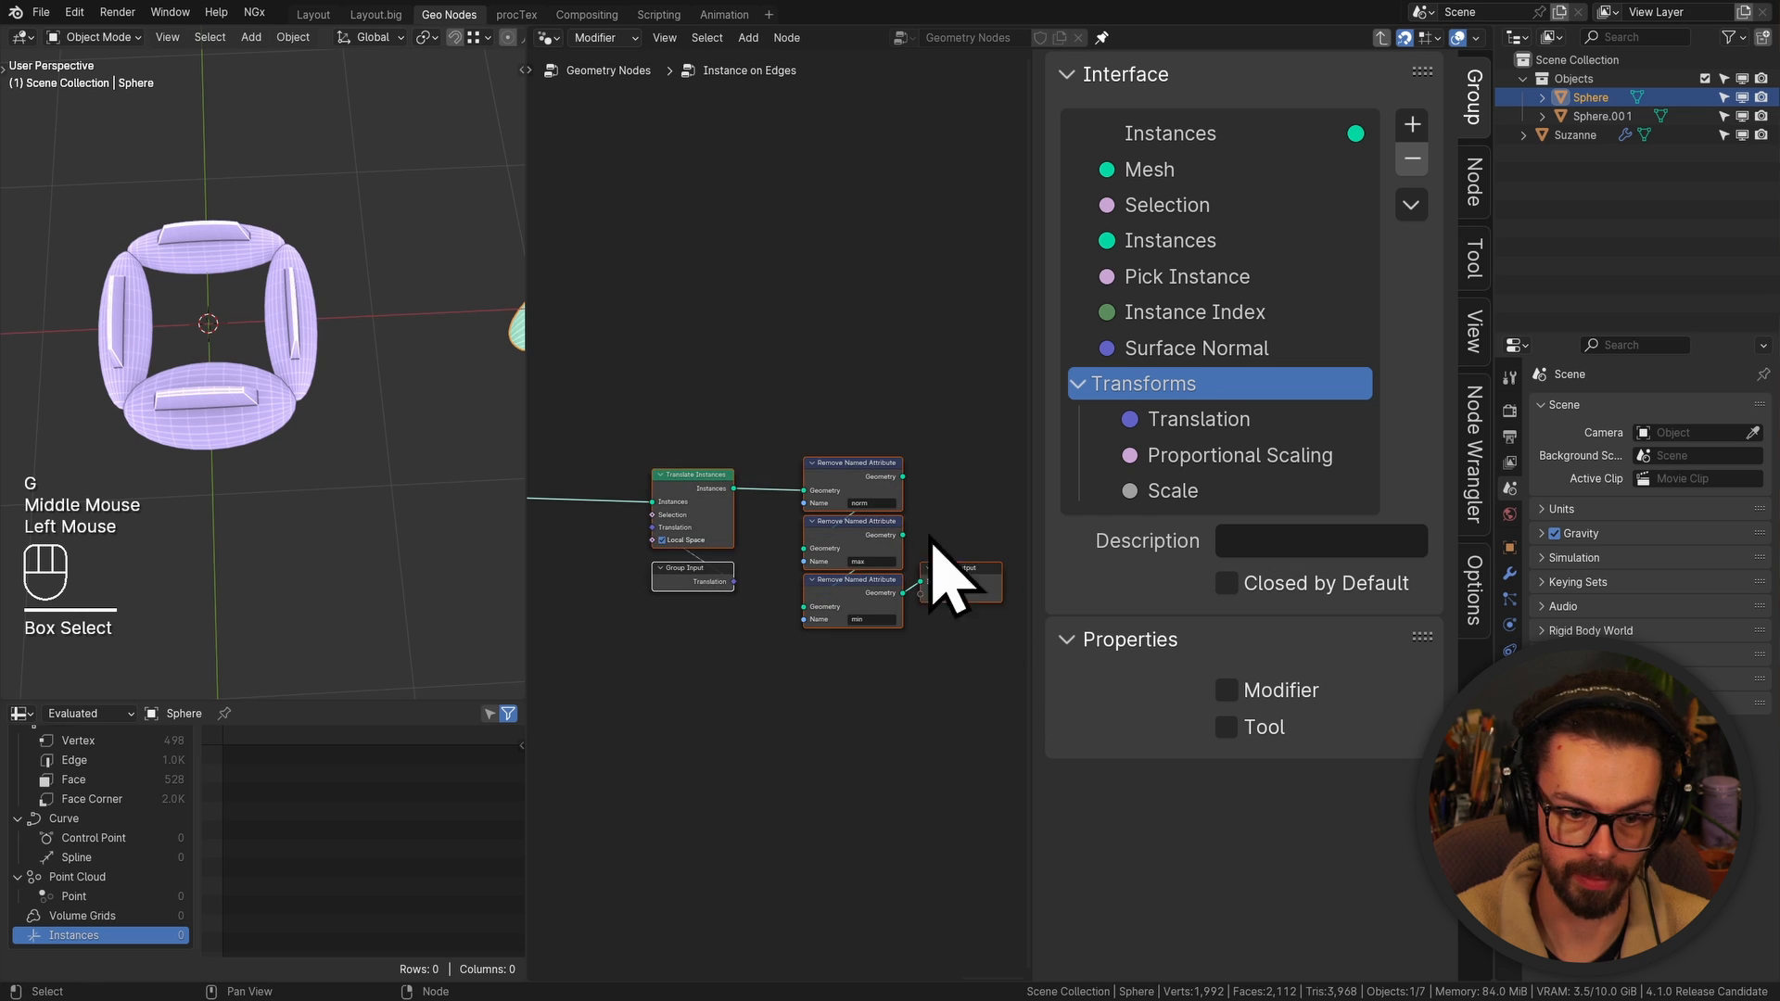
key(g)
click(839, 640)
key(n)
middle_drag(789, 586, 918, 537)
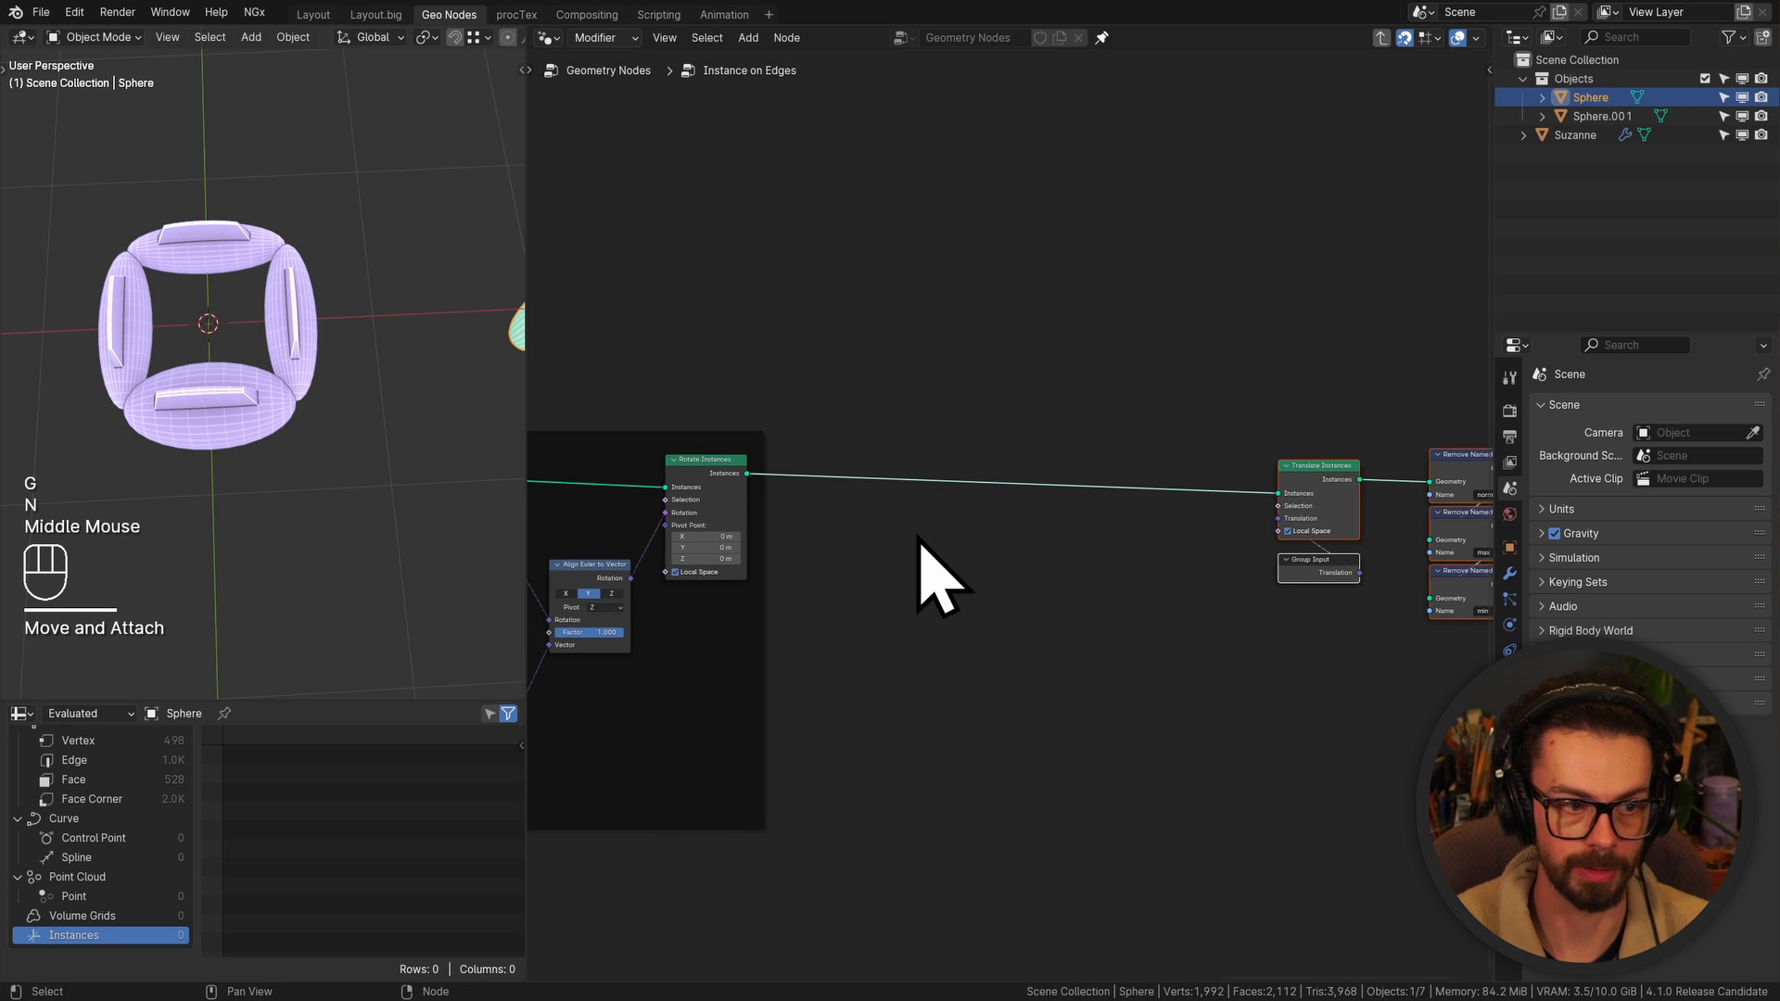
Add a second Rotate Instances node on the link between the ROTATION frame and Translate Instances
scroll(942, 458, up, 4)
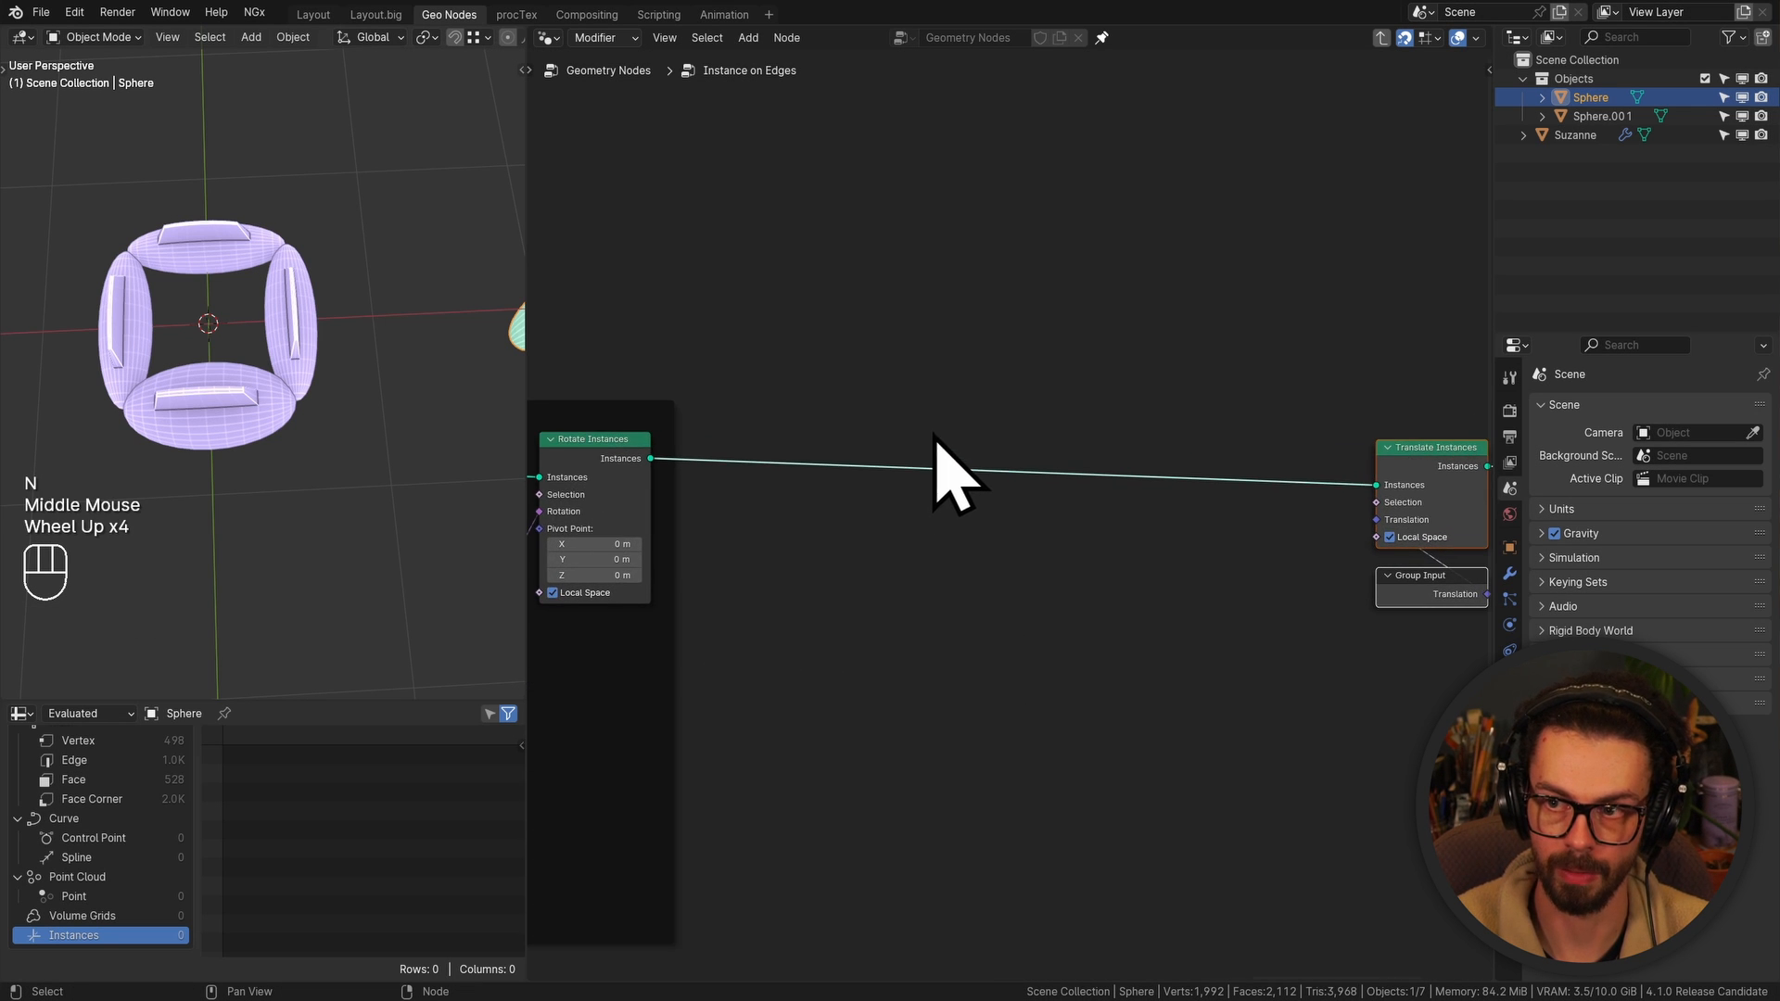
middle_drag(935, 435, 1053, 373)
middle_drag(320, 386, 360, 306)
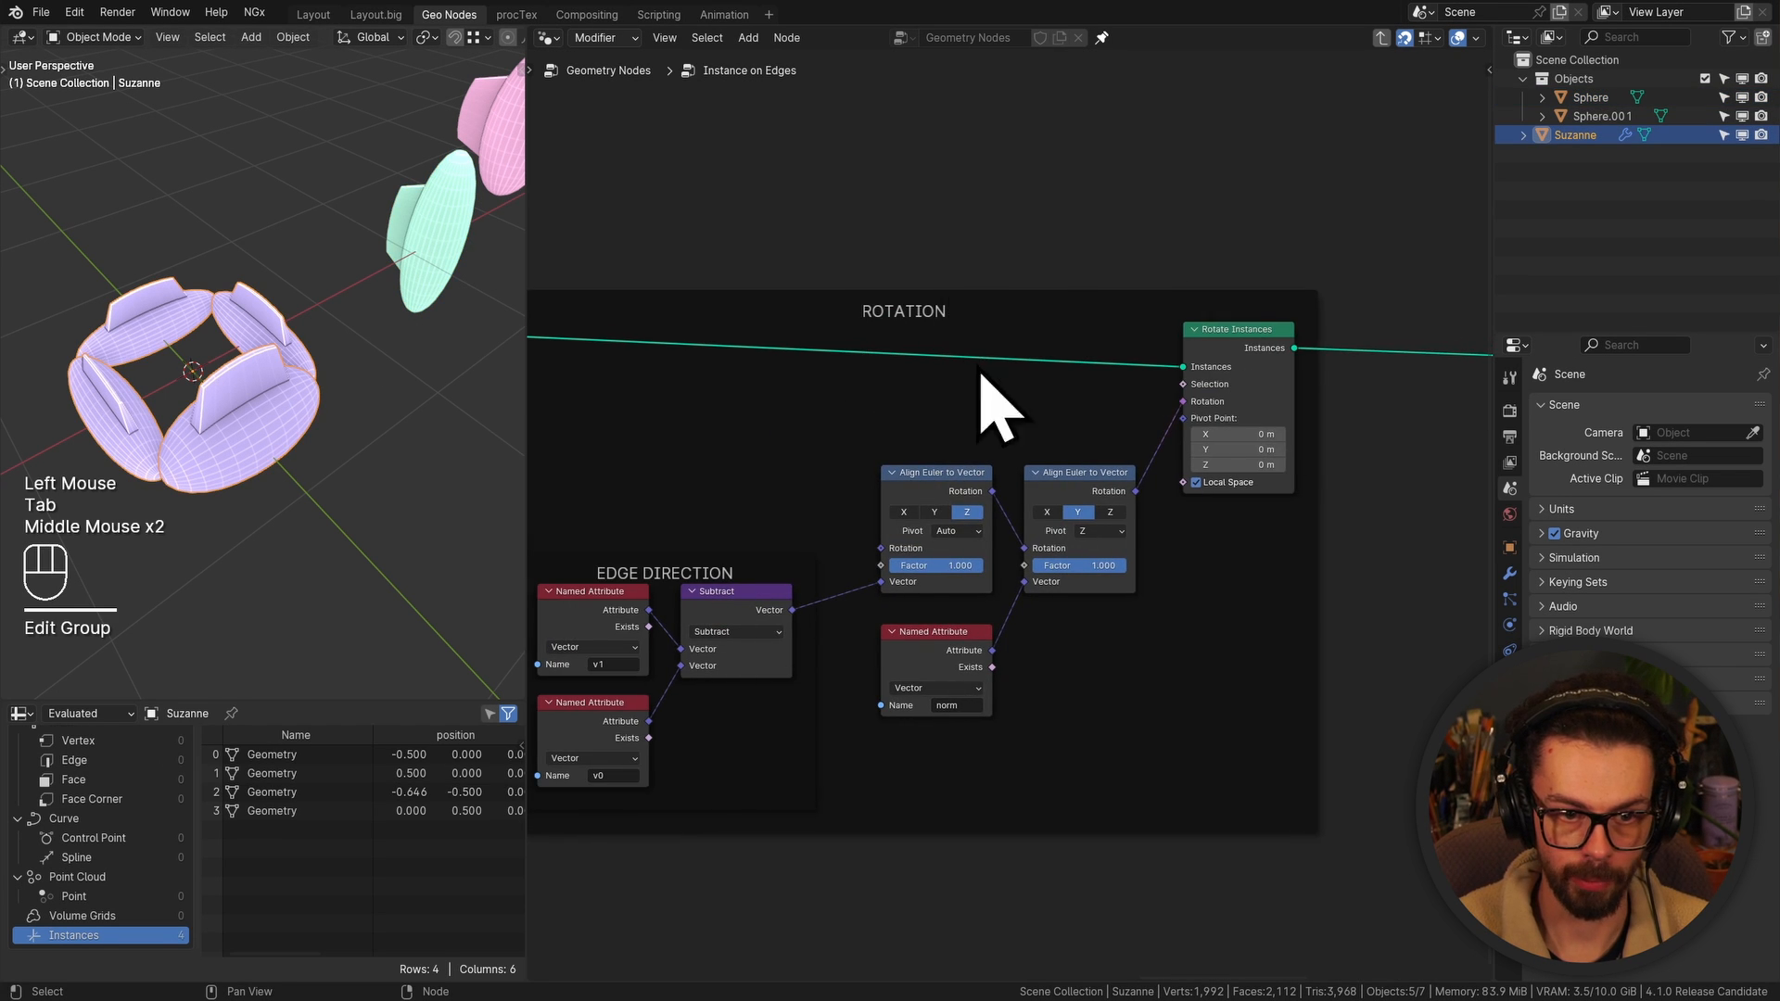
middle_drag(992, 408, 898, 311)
scroll(1072, 445, up, 2)
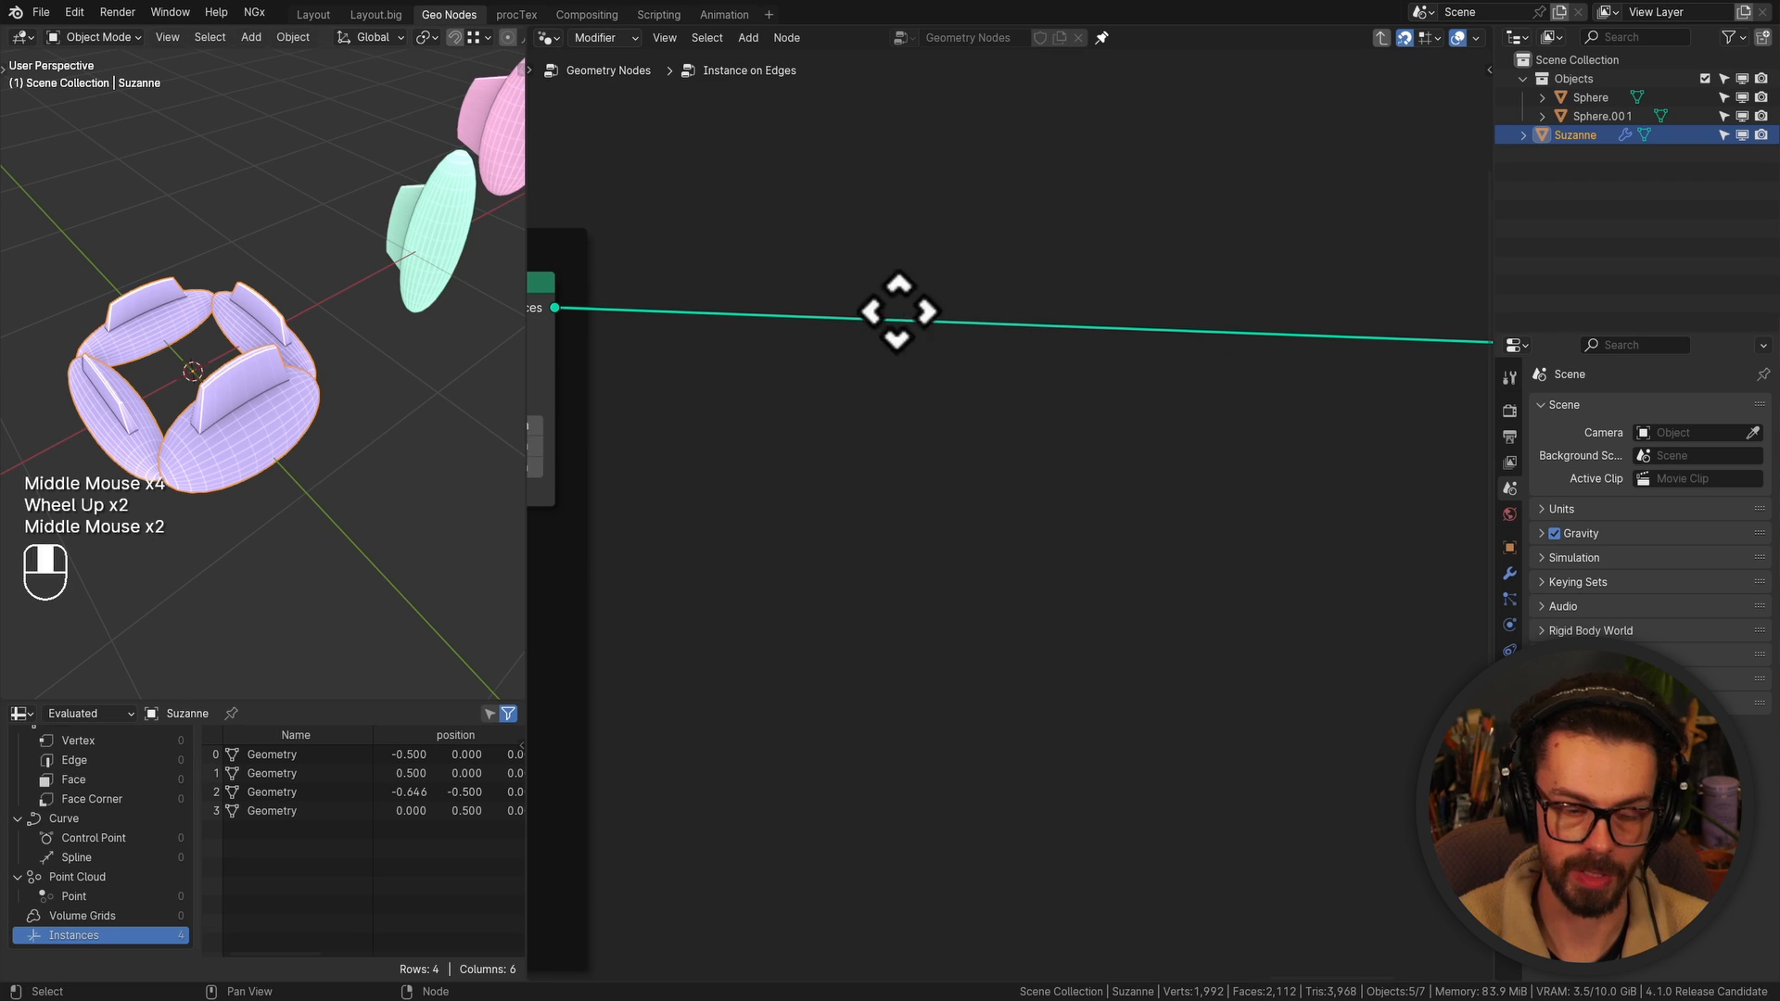
key(shift+a)
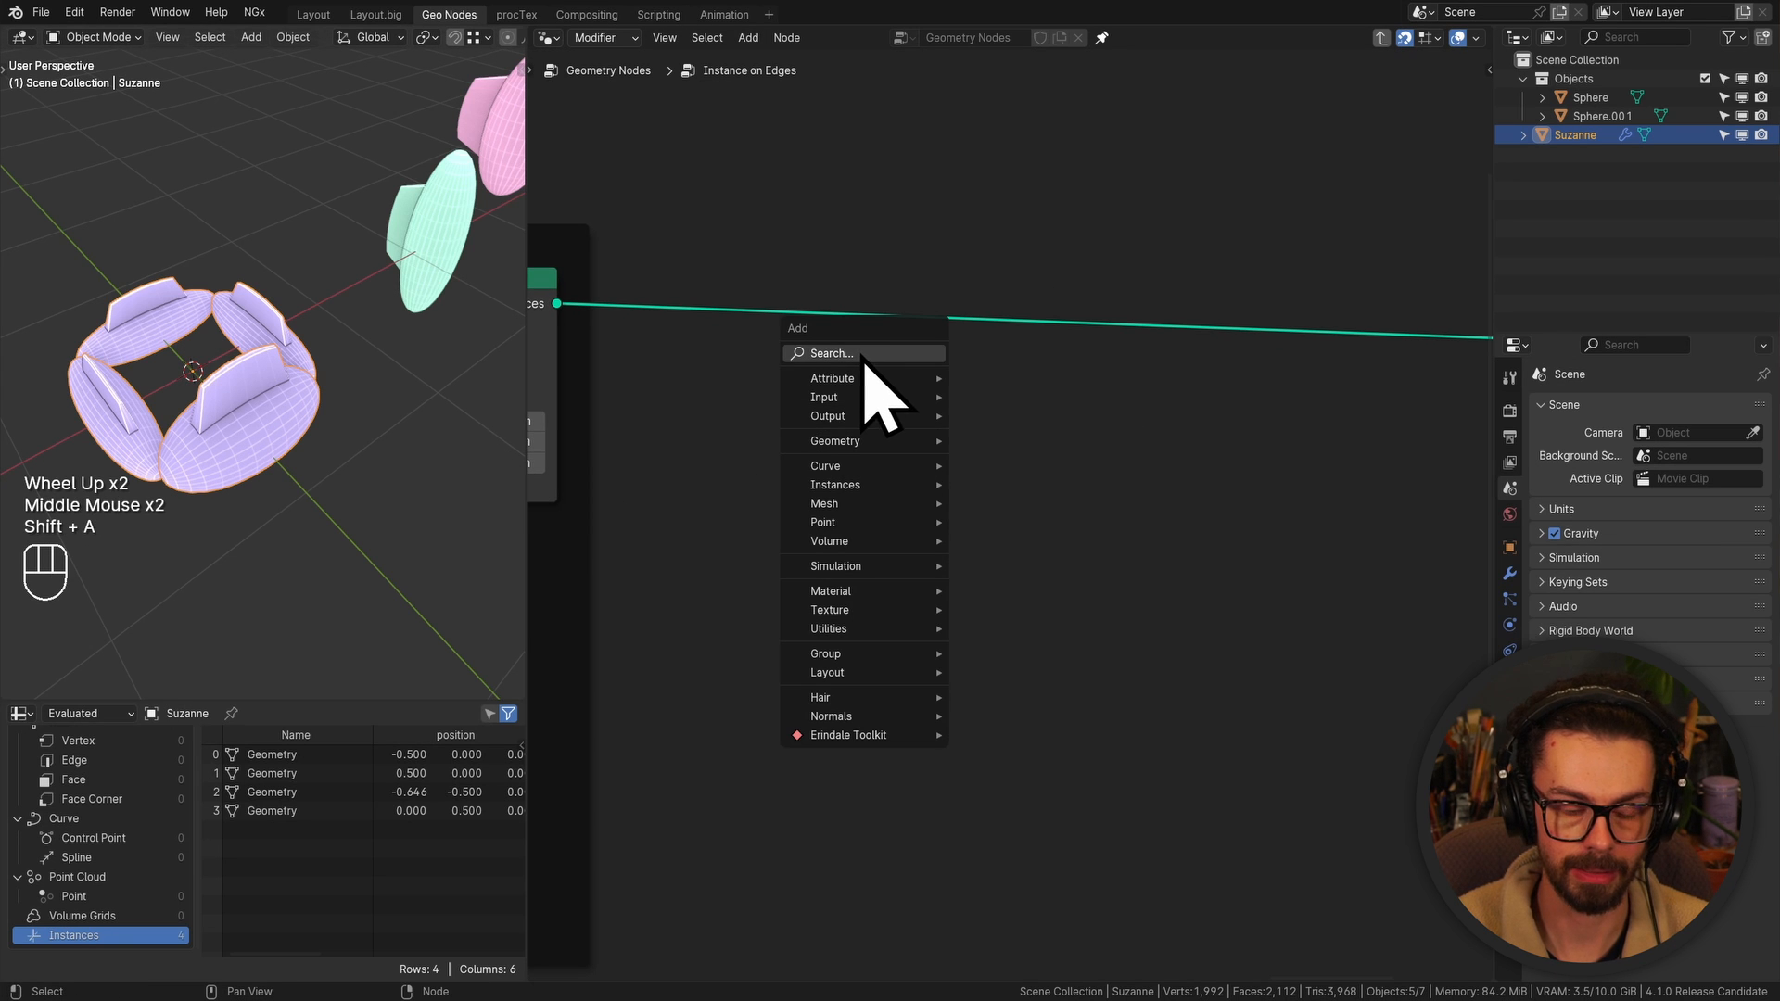
text(rotat)
key(Down)
key(Down)
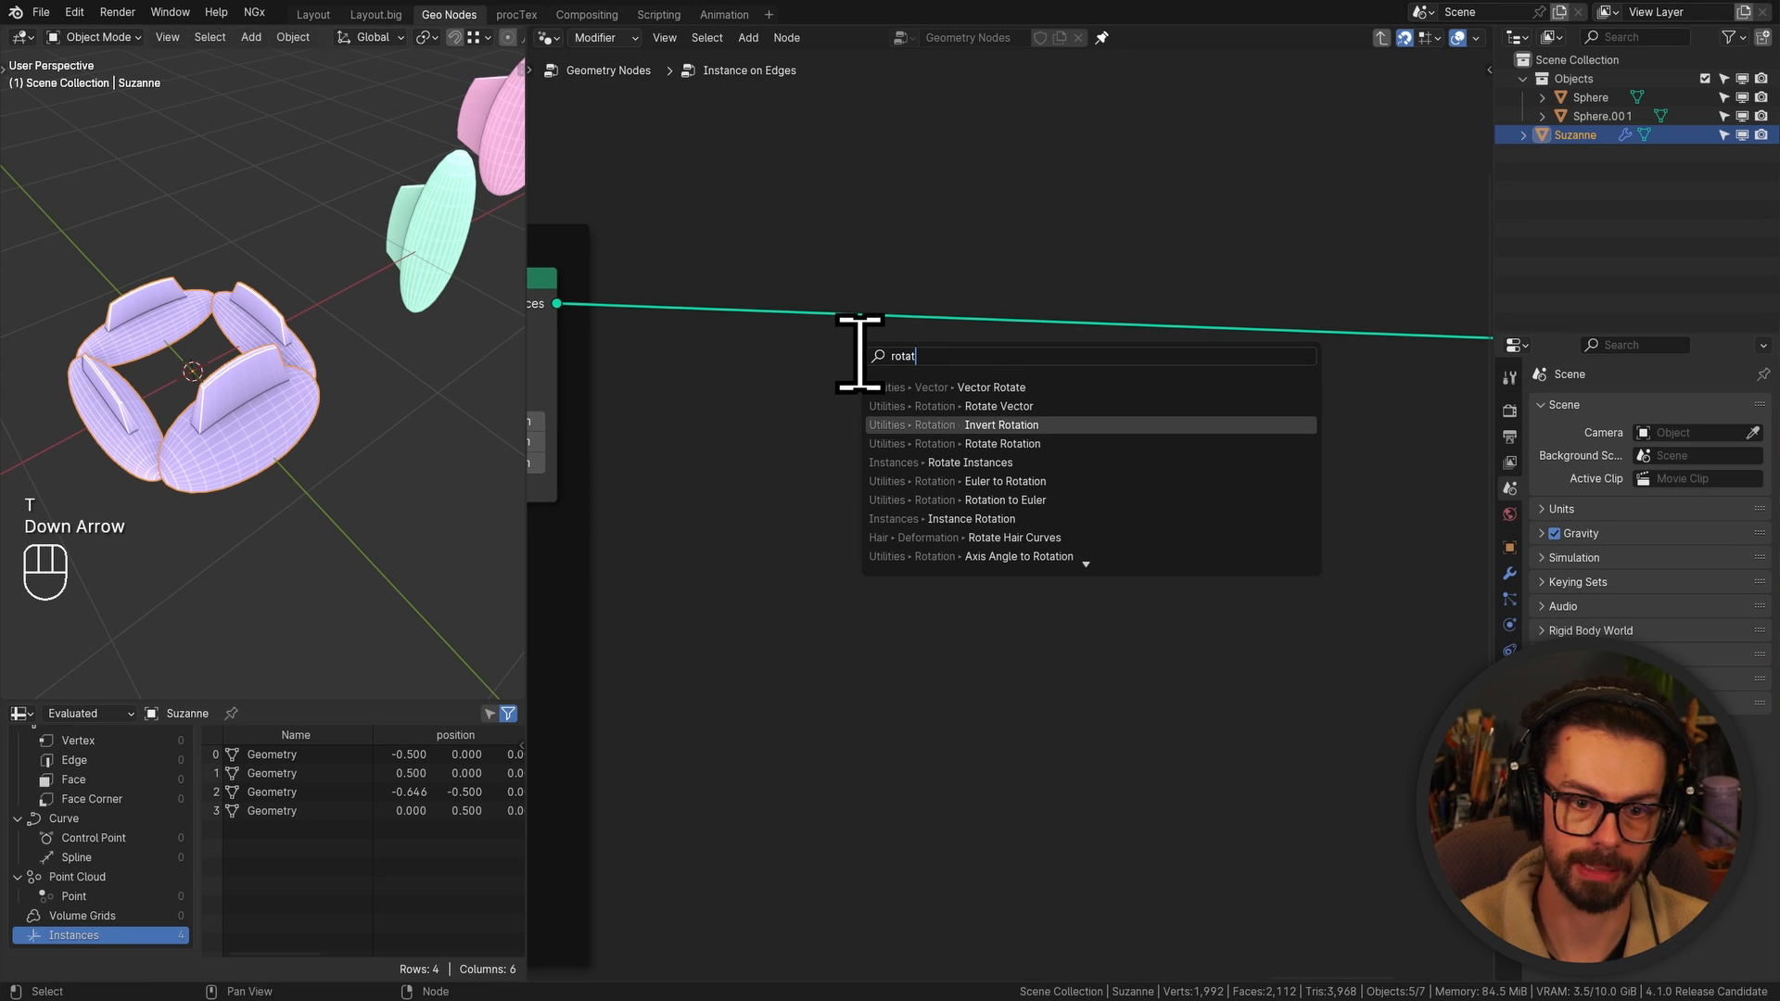
key(Down)
key(Down)
key(Down)
key(Up)
key(Return)
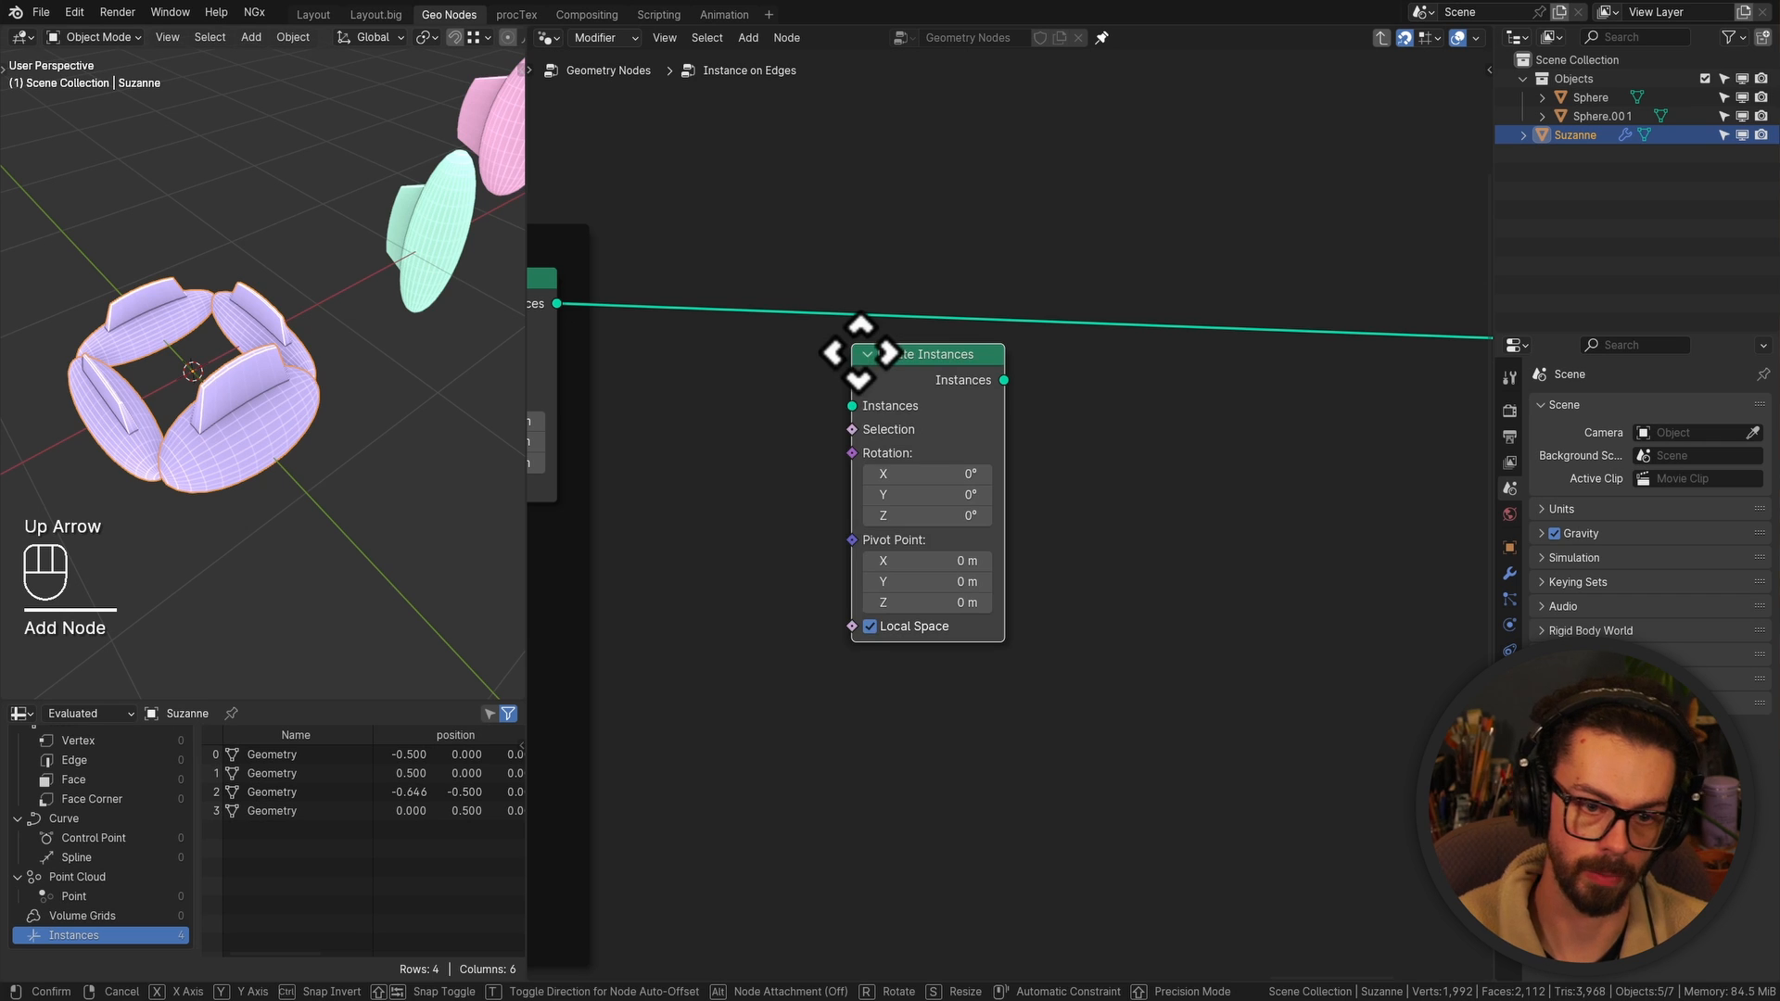
click(1122, 245)
Test the new Rotate Instances node with an X rotation of 19.3° and inspect the instances
scroll(269, 408, up, 2)
shift+middle_drag(269, 408, 324, 382)
middle_drag(325, 382, 330, 402)
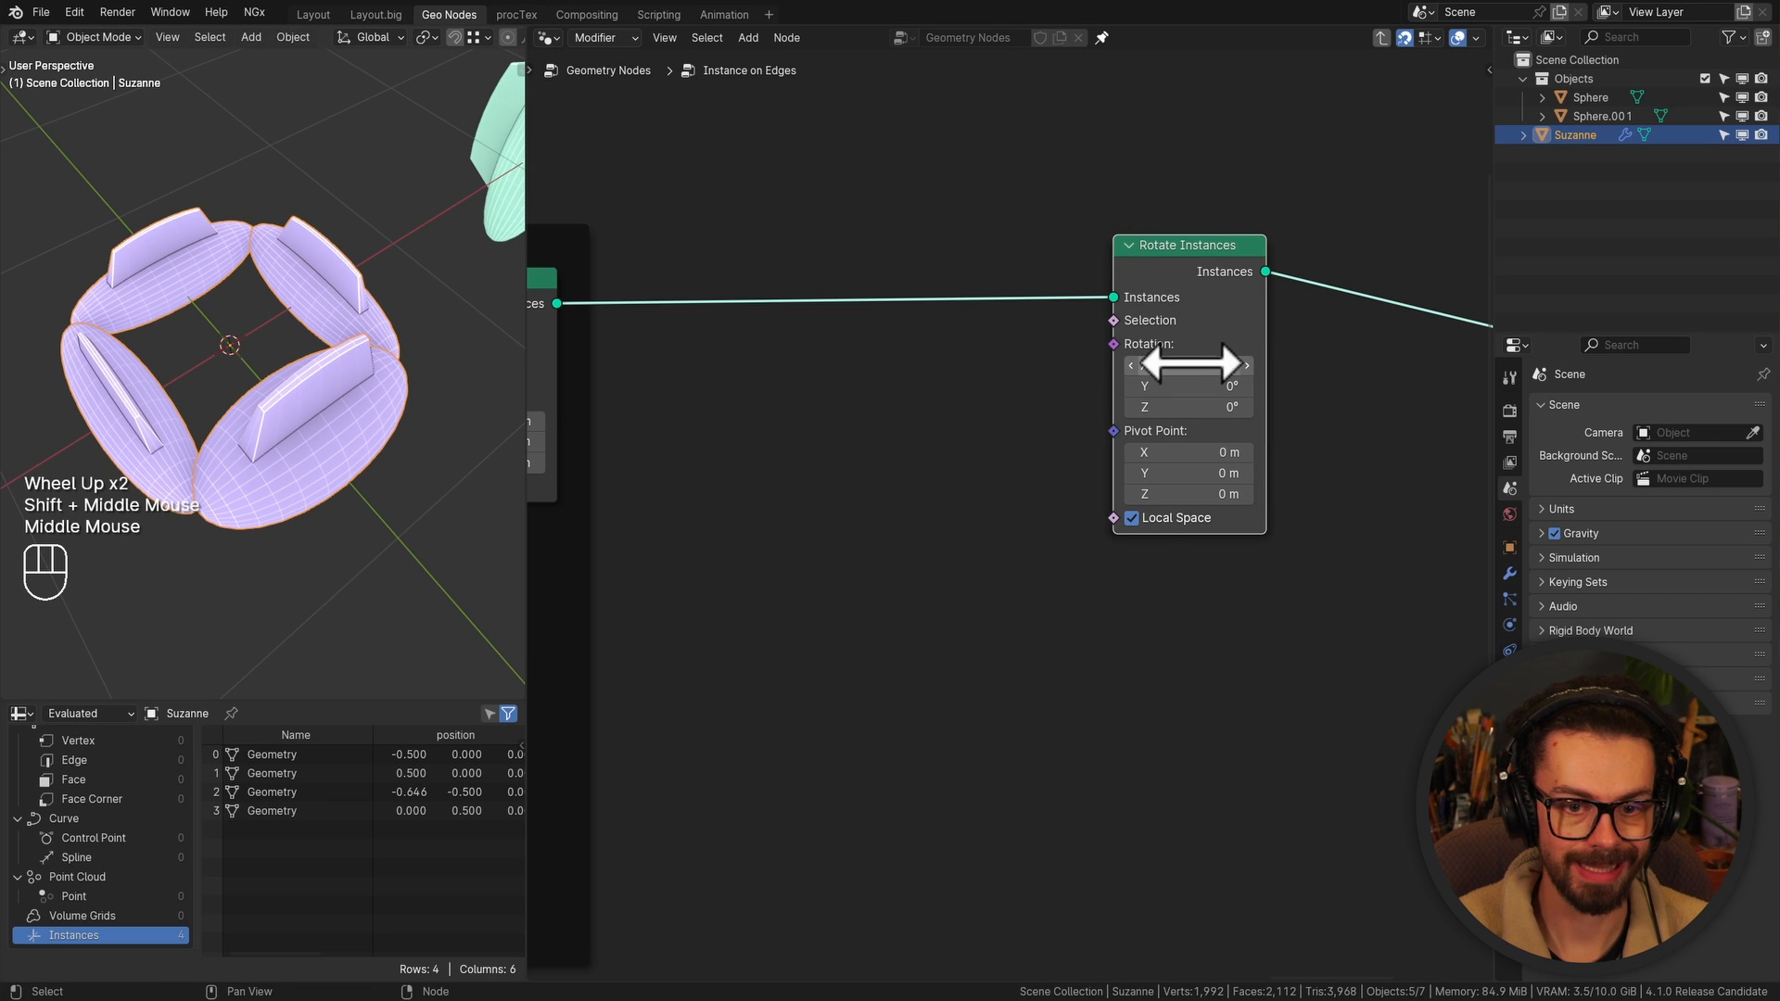
mouse_move(1190, 365)
mouse_down()
mouse_move(1279, 364)
mouse_move(1205, 364)
mouse_up()
shift+scroll(431, 246, down, 1)
middle_drag(371, 213, 298, 247)
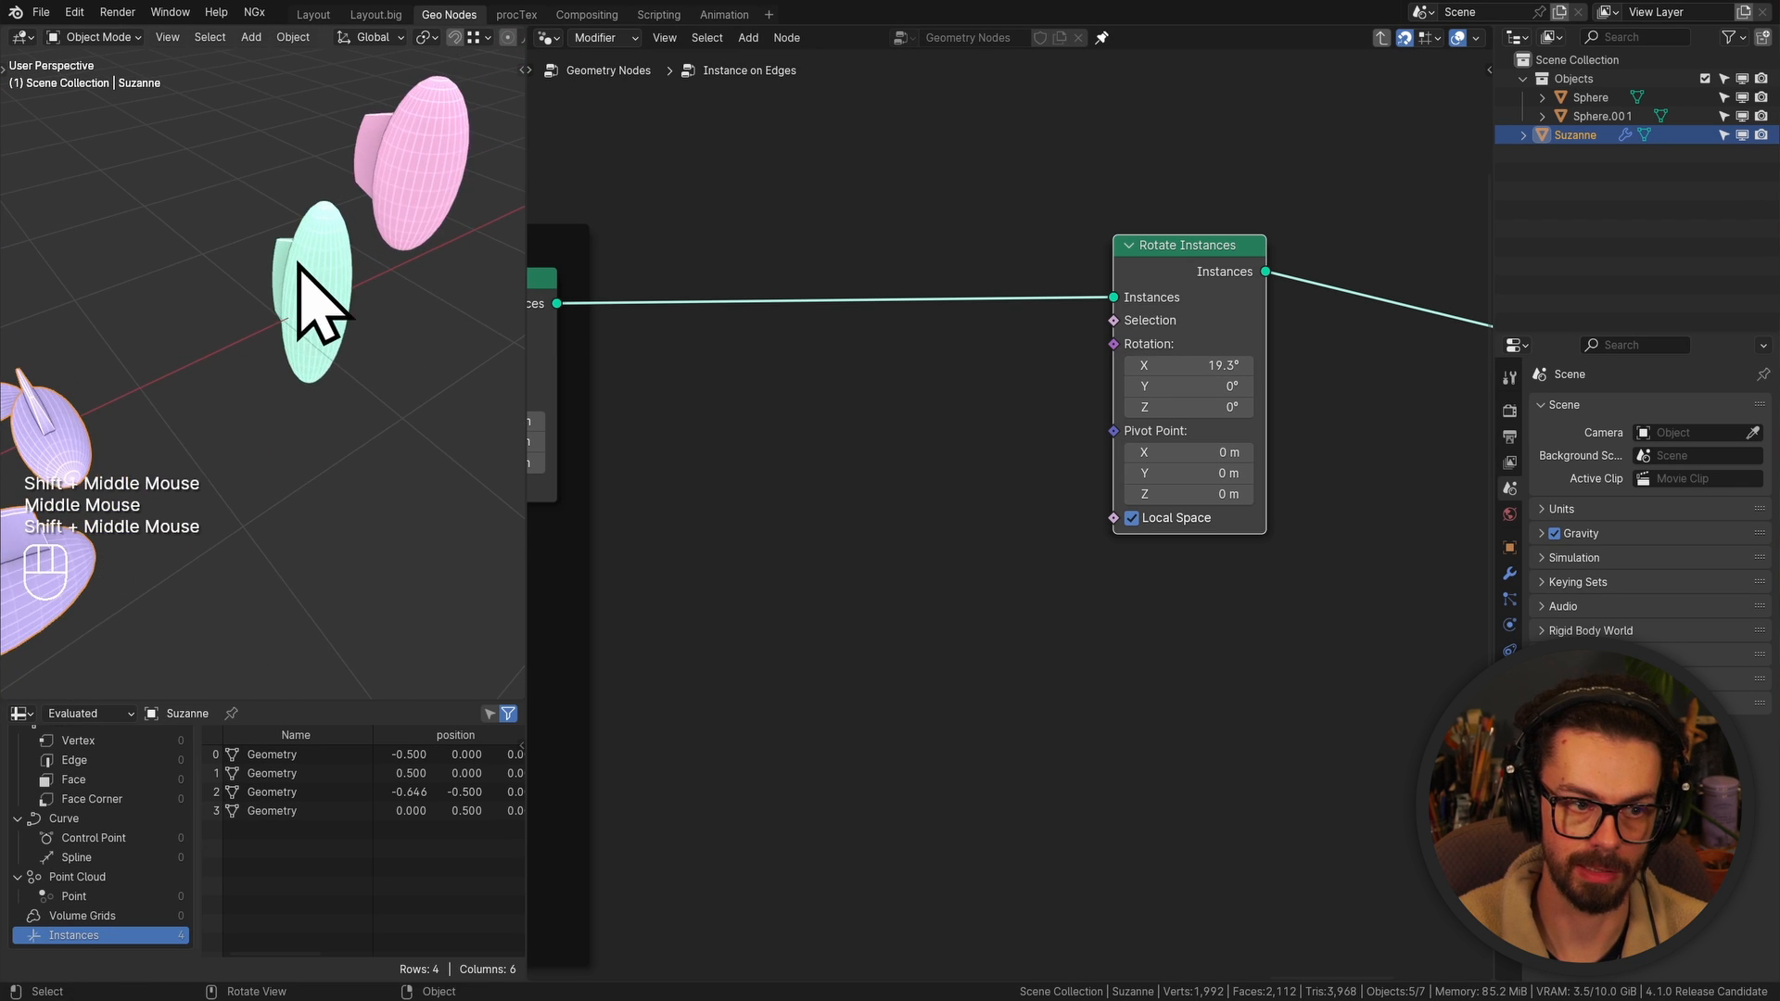
In Edit Mode, shift the Sphere's whole mesh along Z relative to its origin, and return to Object Mode
click(349, 318)
key(Tab)
key(a)
key(g)
key(z)
right_click(390, 310)
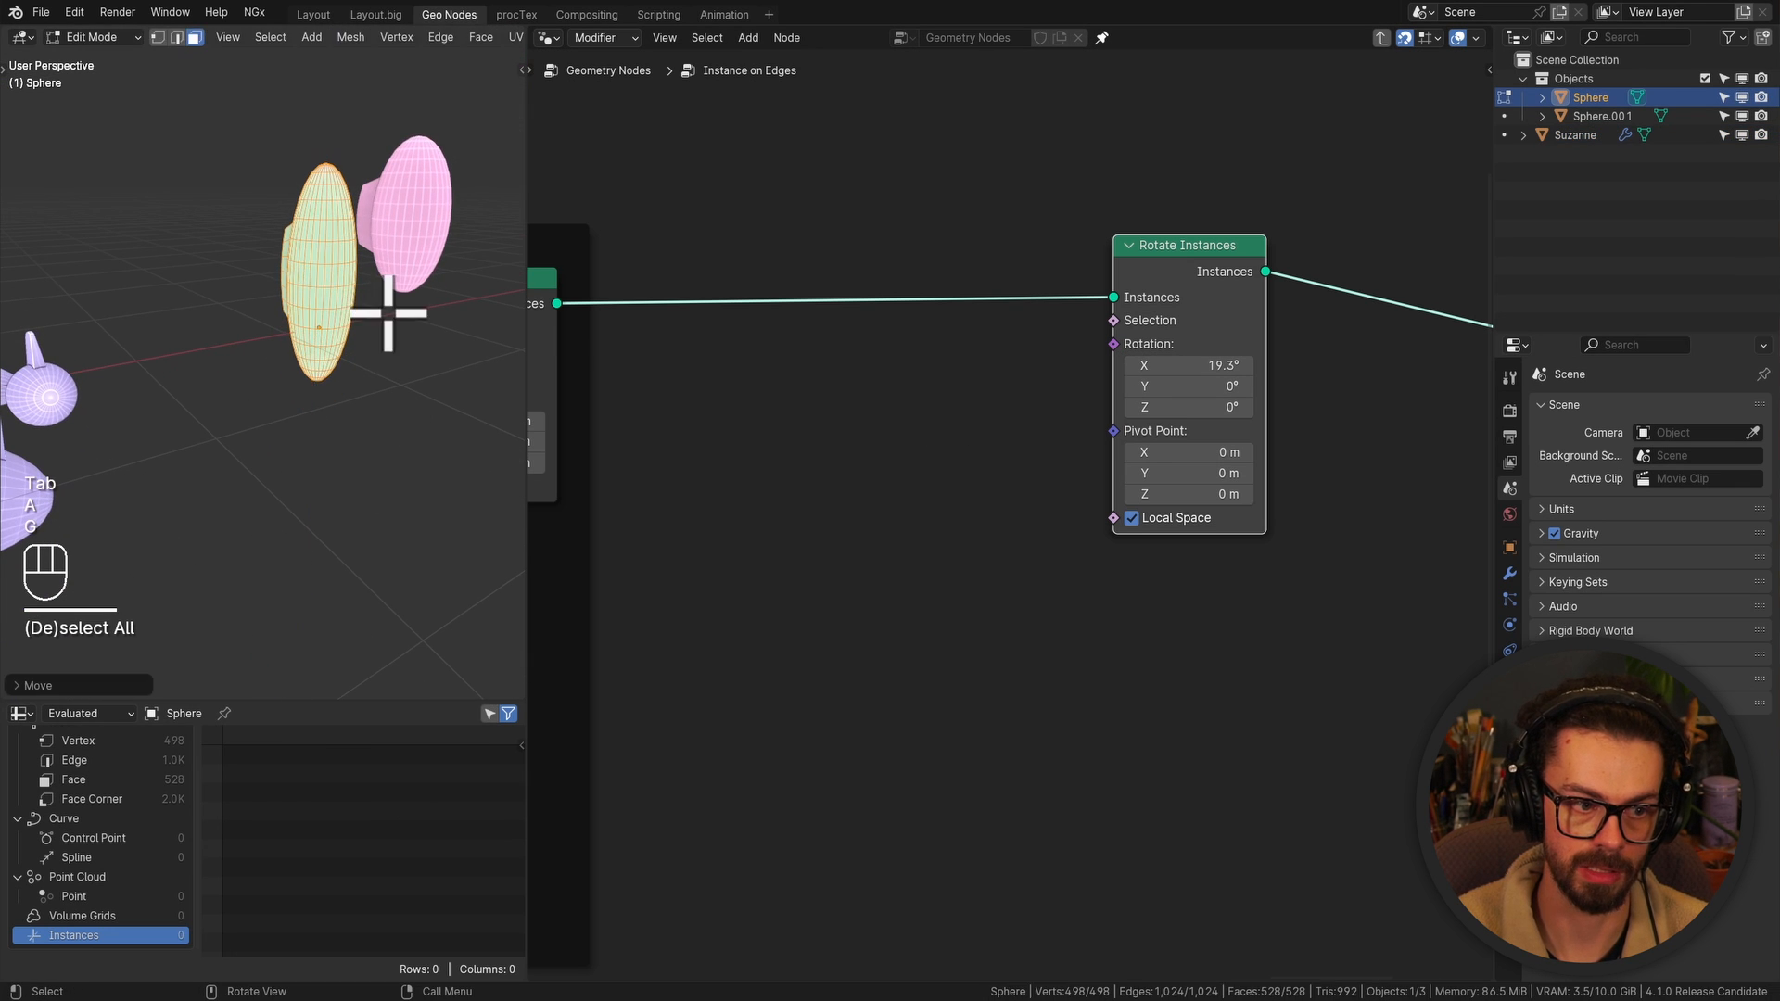
key(Tab)
key(Tab)
key(a)
key(g)
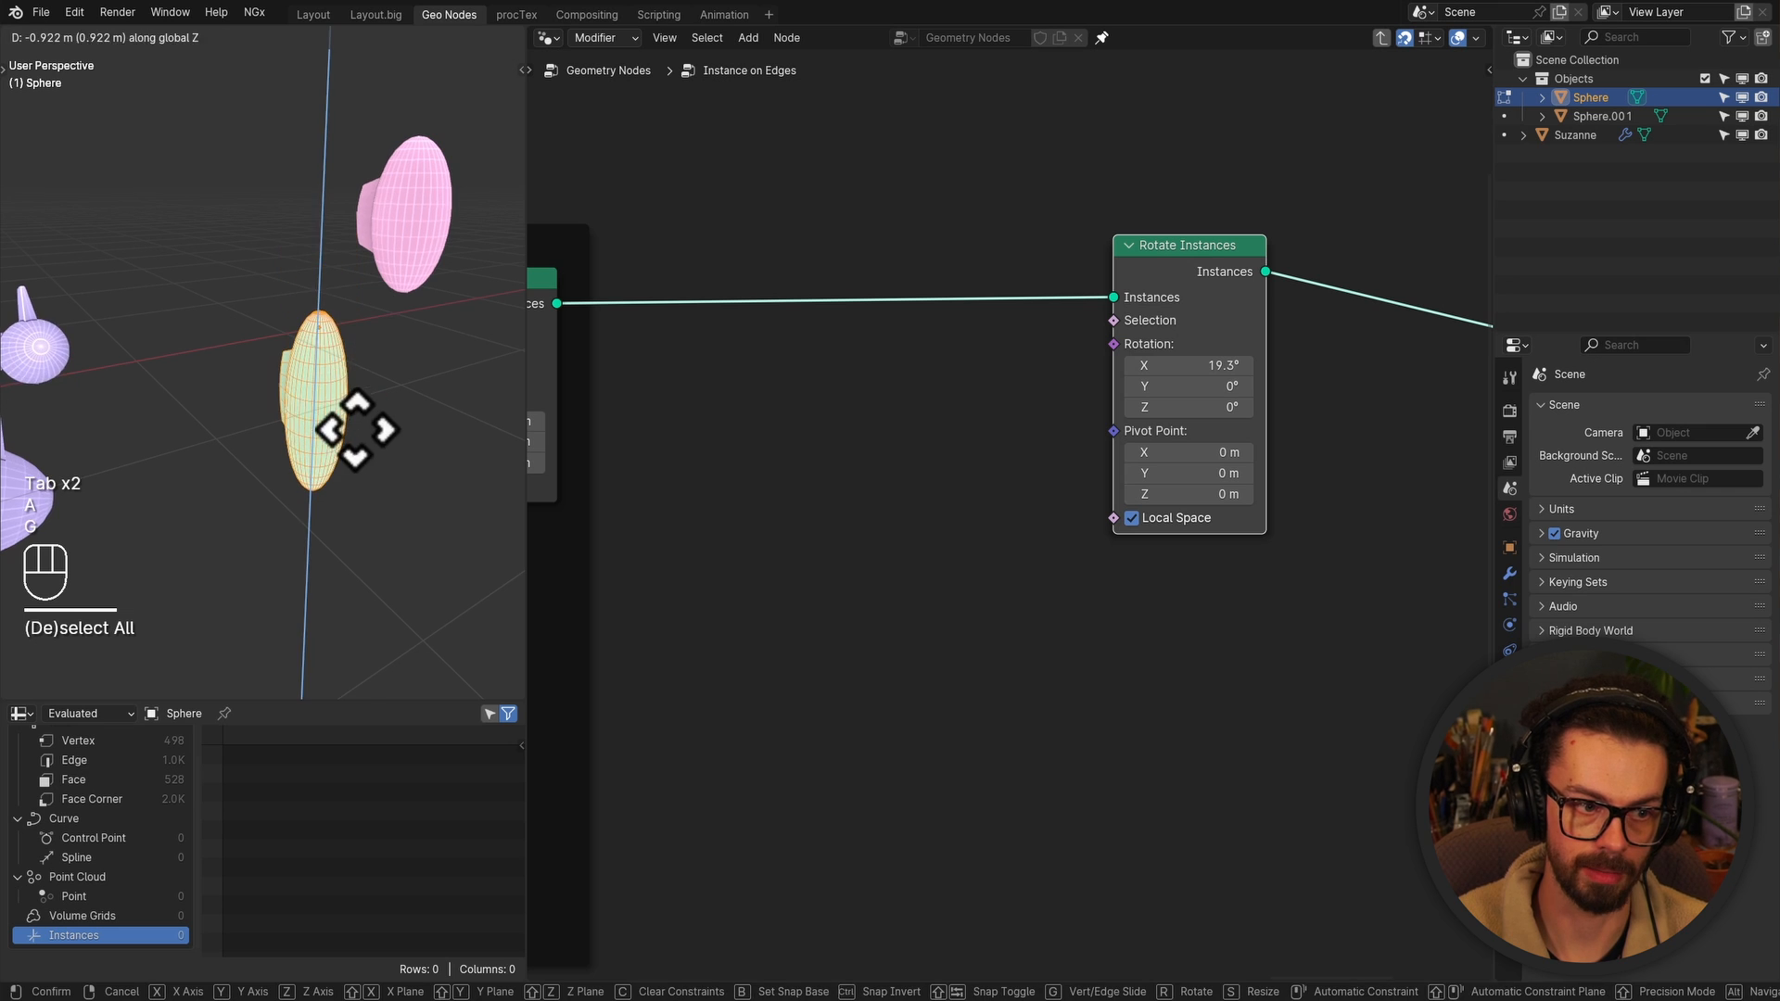
click(352, 408)
key(Tab)
Select Suzanne, set the new Rotate Instances node's X rotation to 1.9°, and place the node slightly farther from the ROTATION frame
shift+middle_drag(162, 351, 273, 468)
click(272, 471)
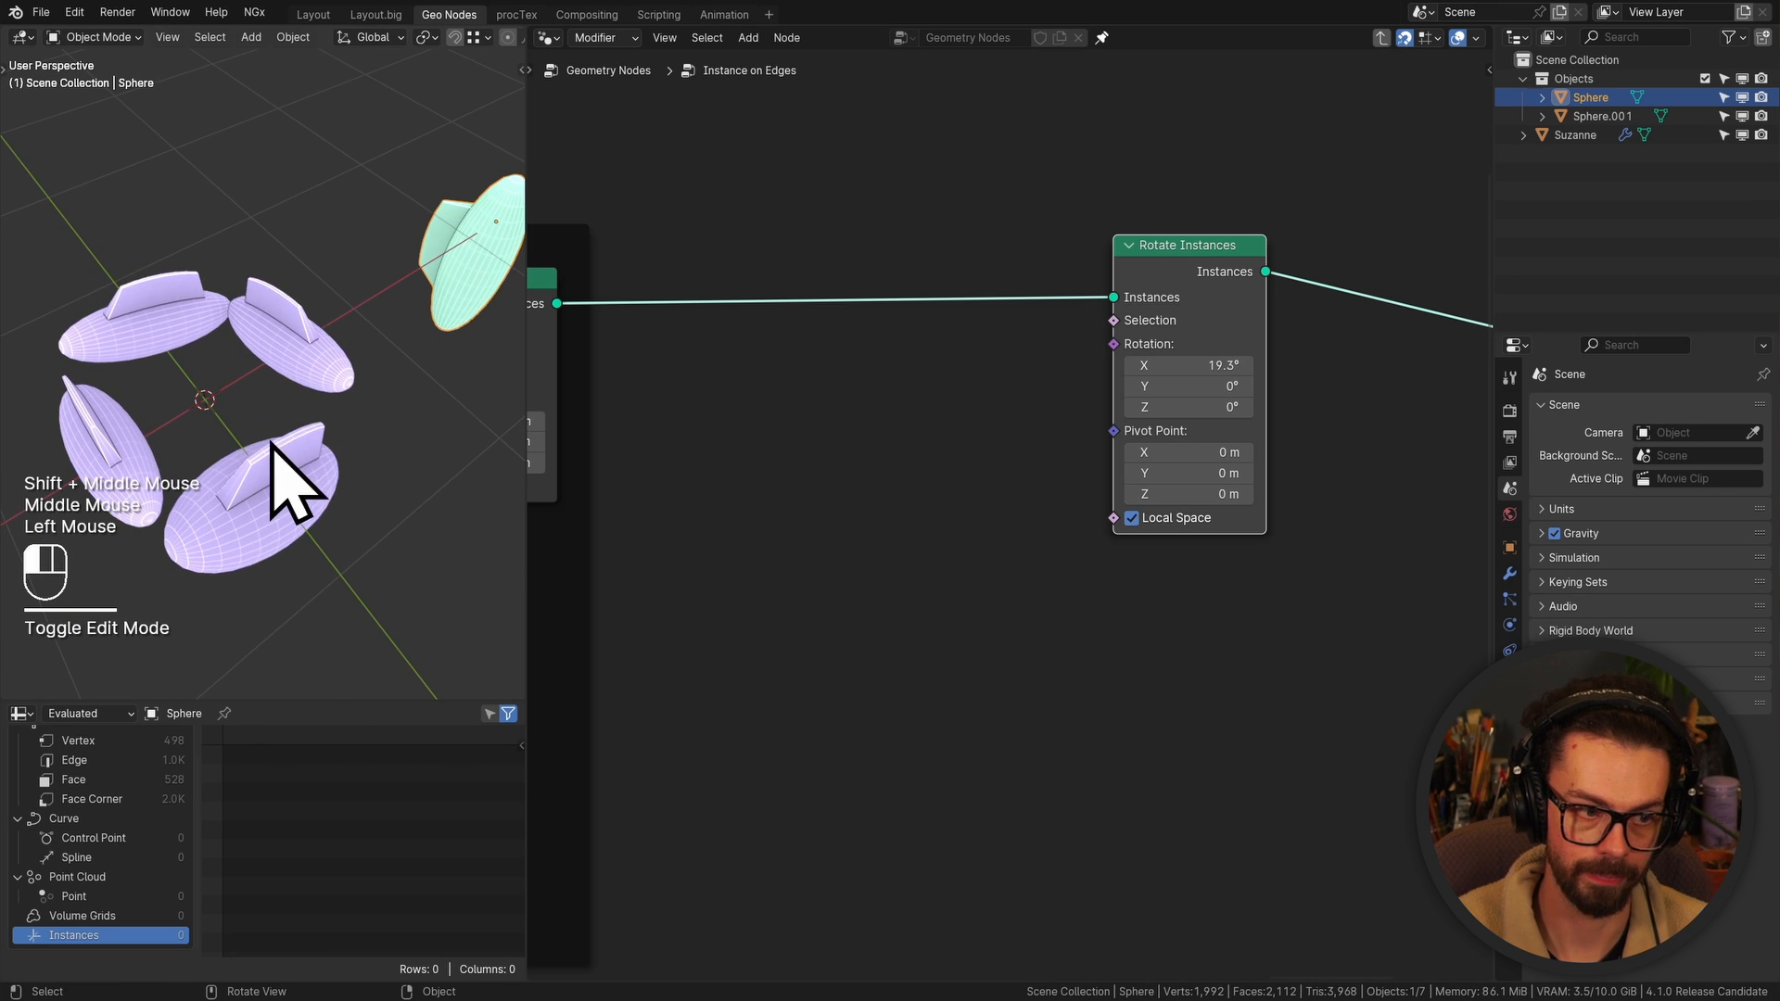
drag(1172, 365, 1263, 366)
drag(1262, 365, 1243, 365)
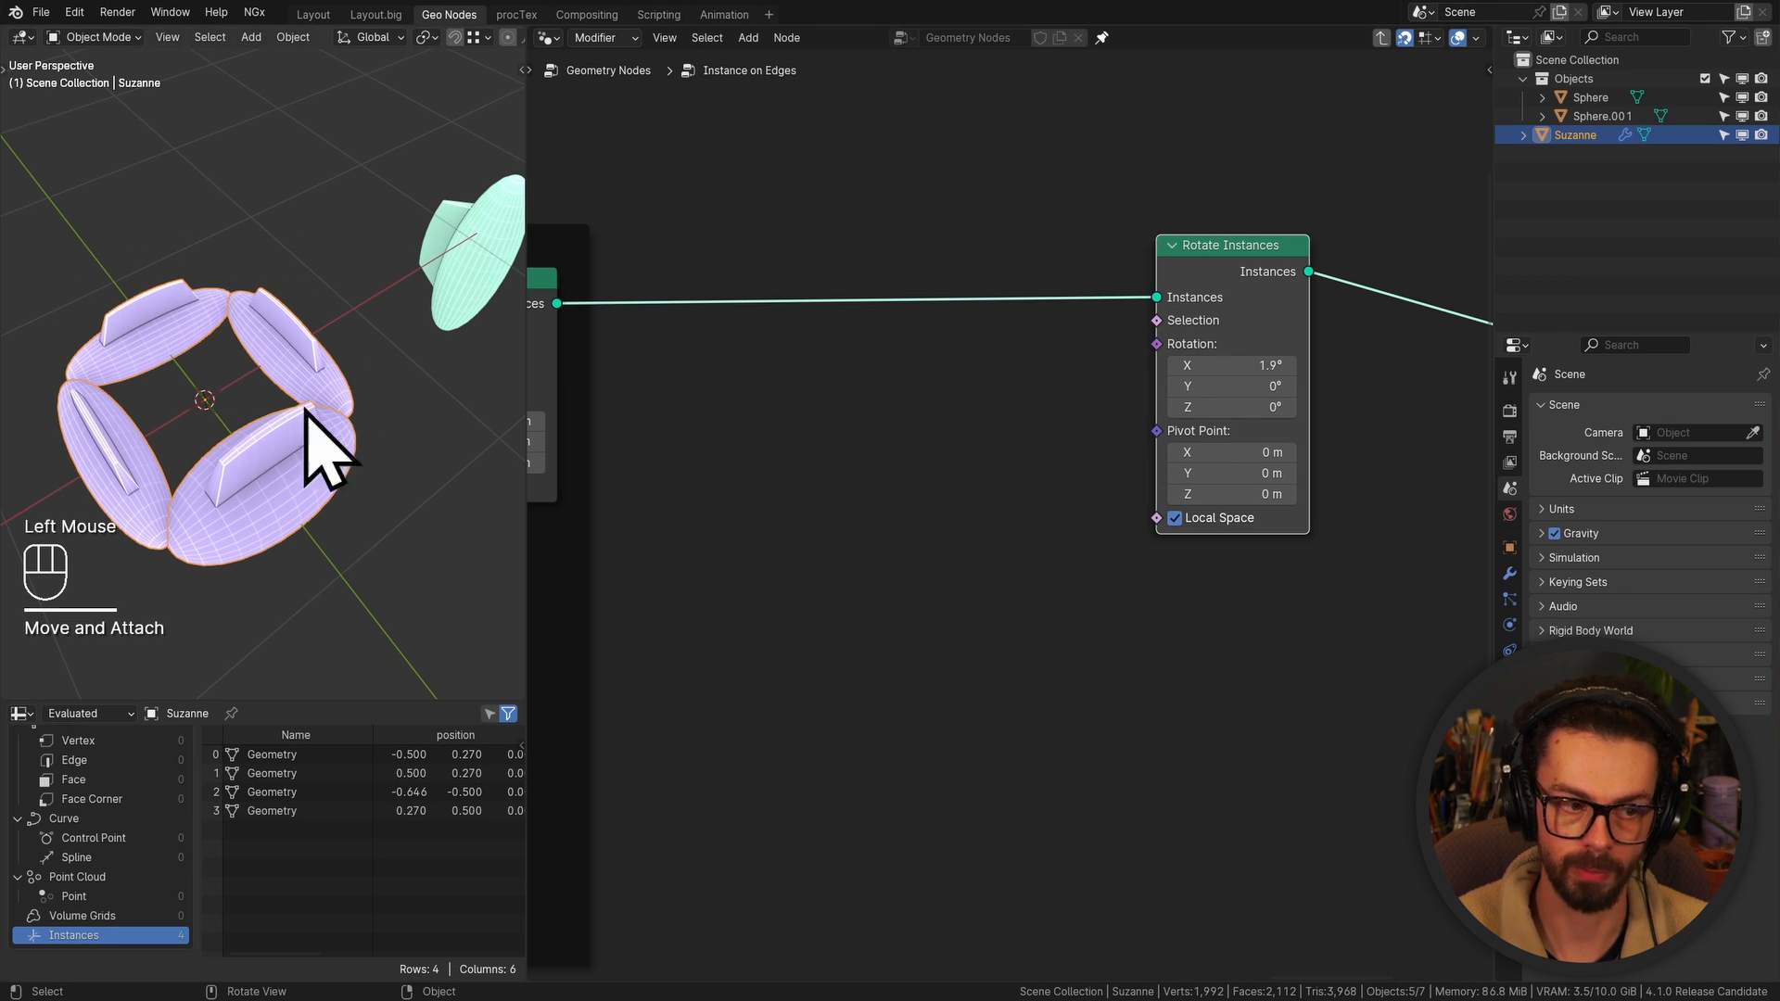
Add a Mix node beside the new Rotate Instances node and set its data type to Vector
middle_drag(951, 468, 1045, 362)
scroll(982, 476, up, 2)
key(shift+a)
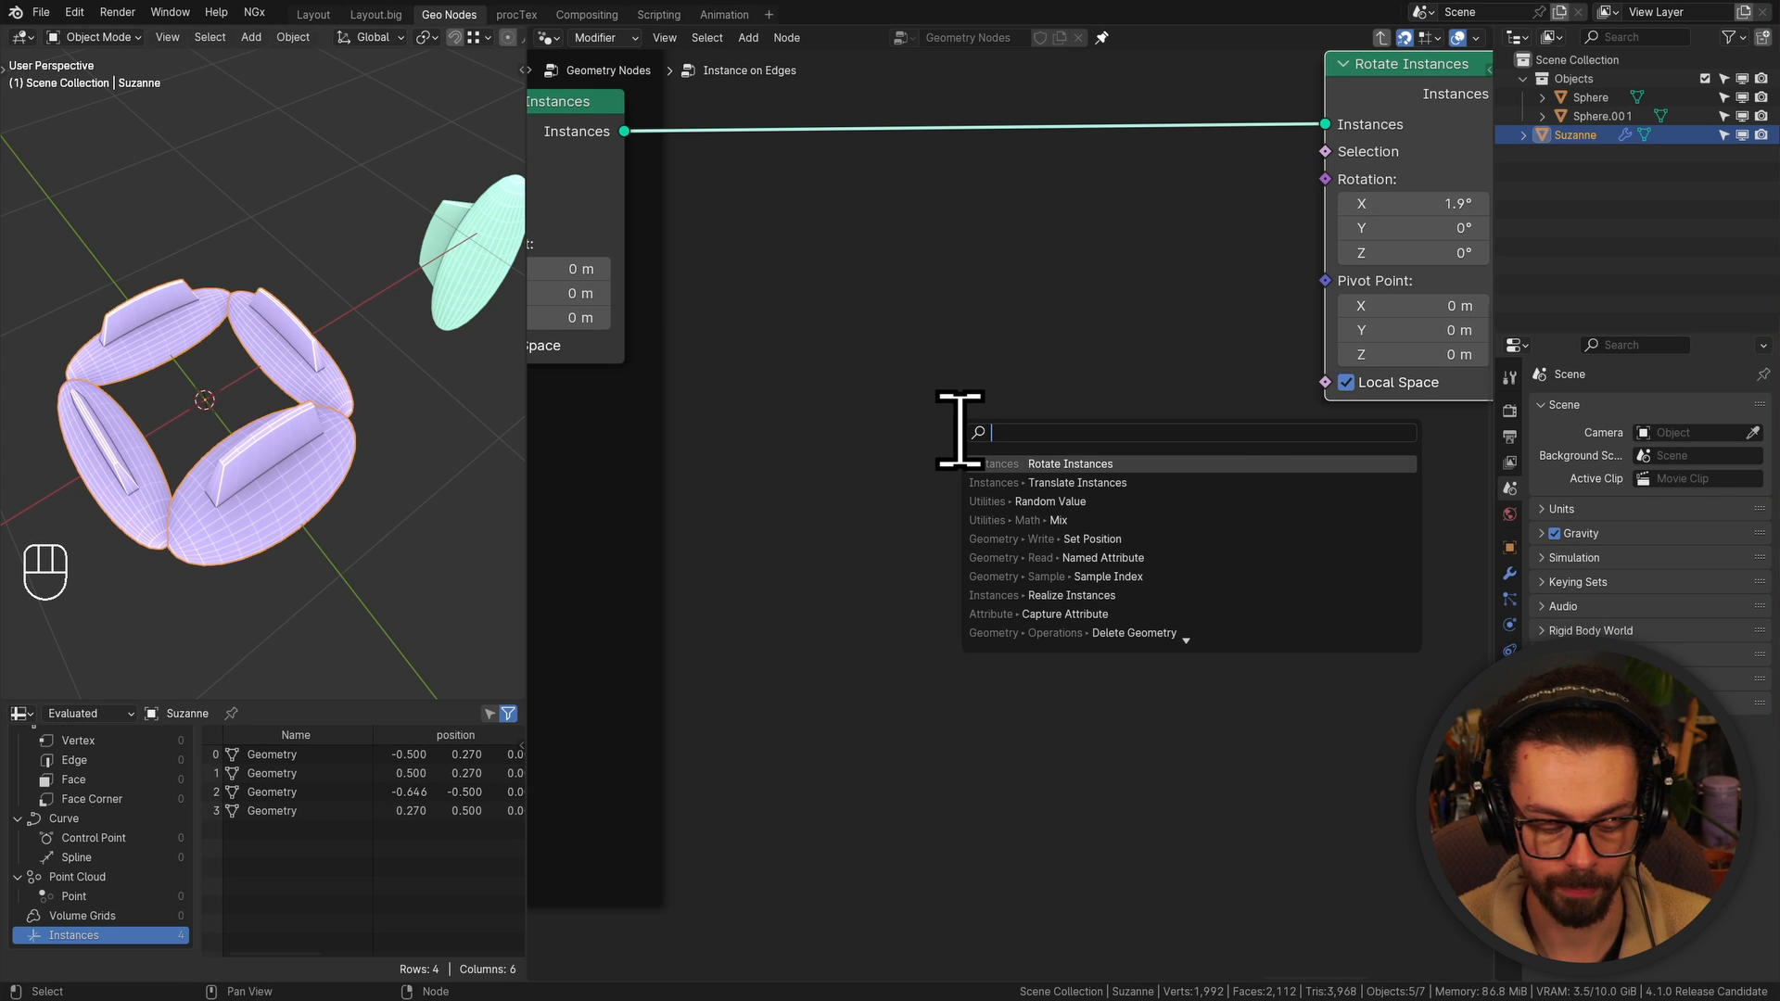
text(mix)
key(Return)
click(985, 409)
click(1032, 482)
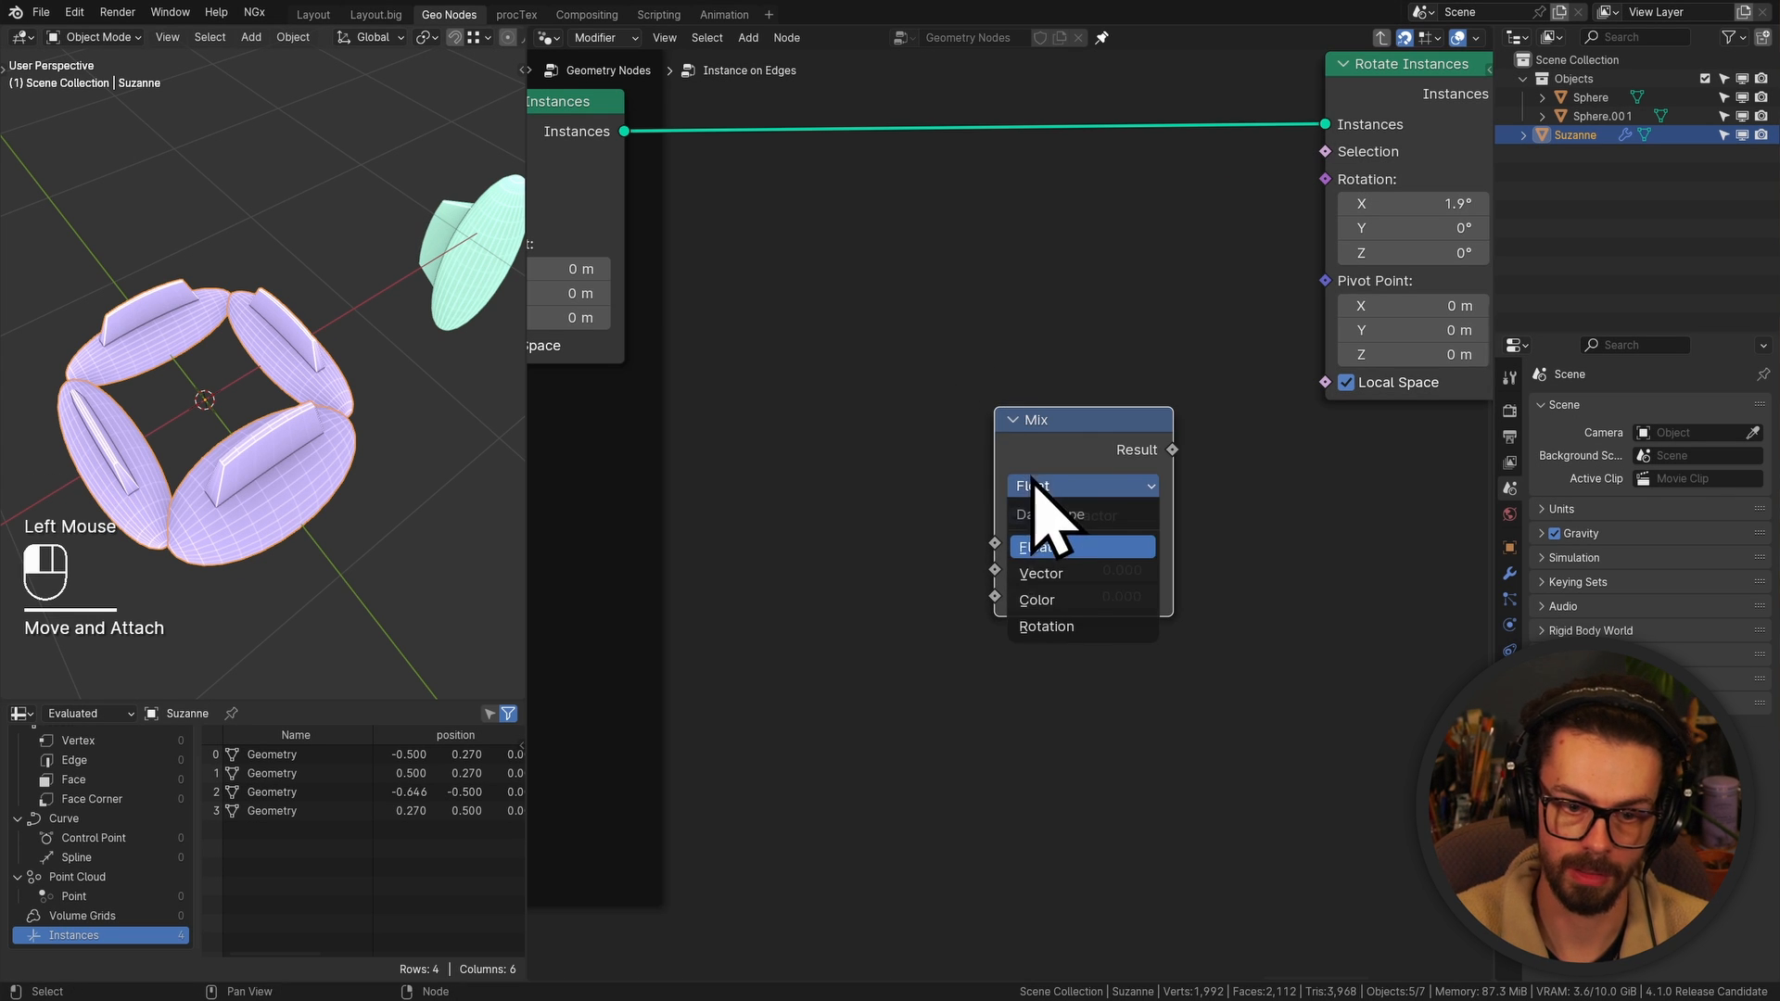
click(1041, 574)
Feed the Mix node's A input from a new vector Named Attribute node reading v0
drag(995, 600, 905, 568)
text(name)
key(Return)
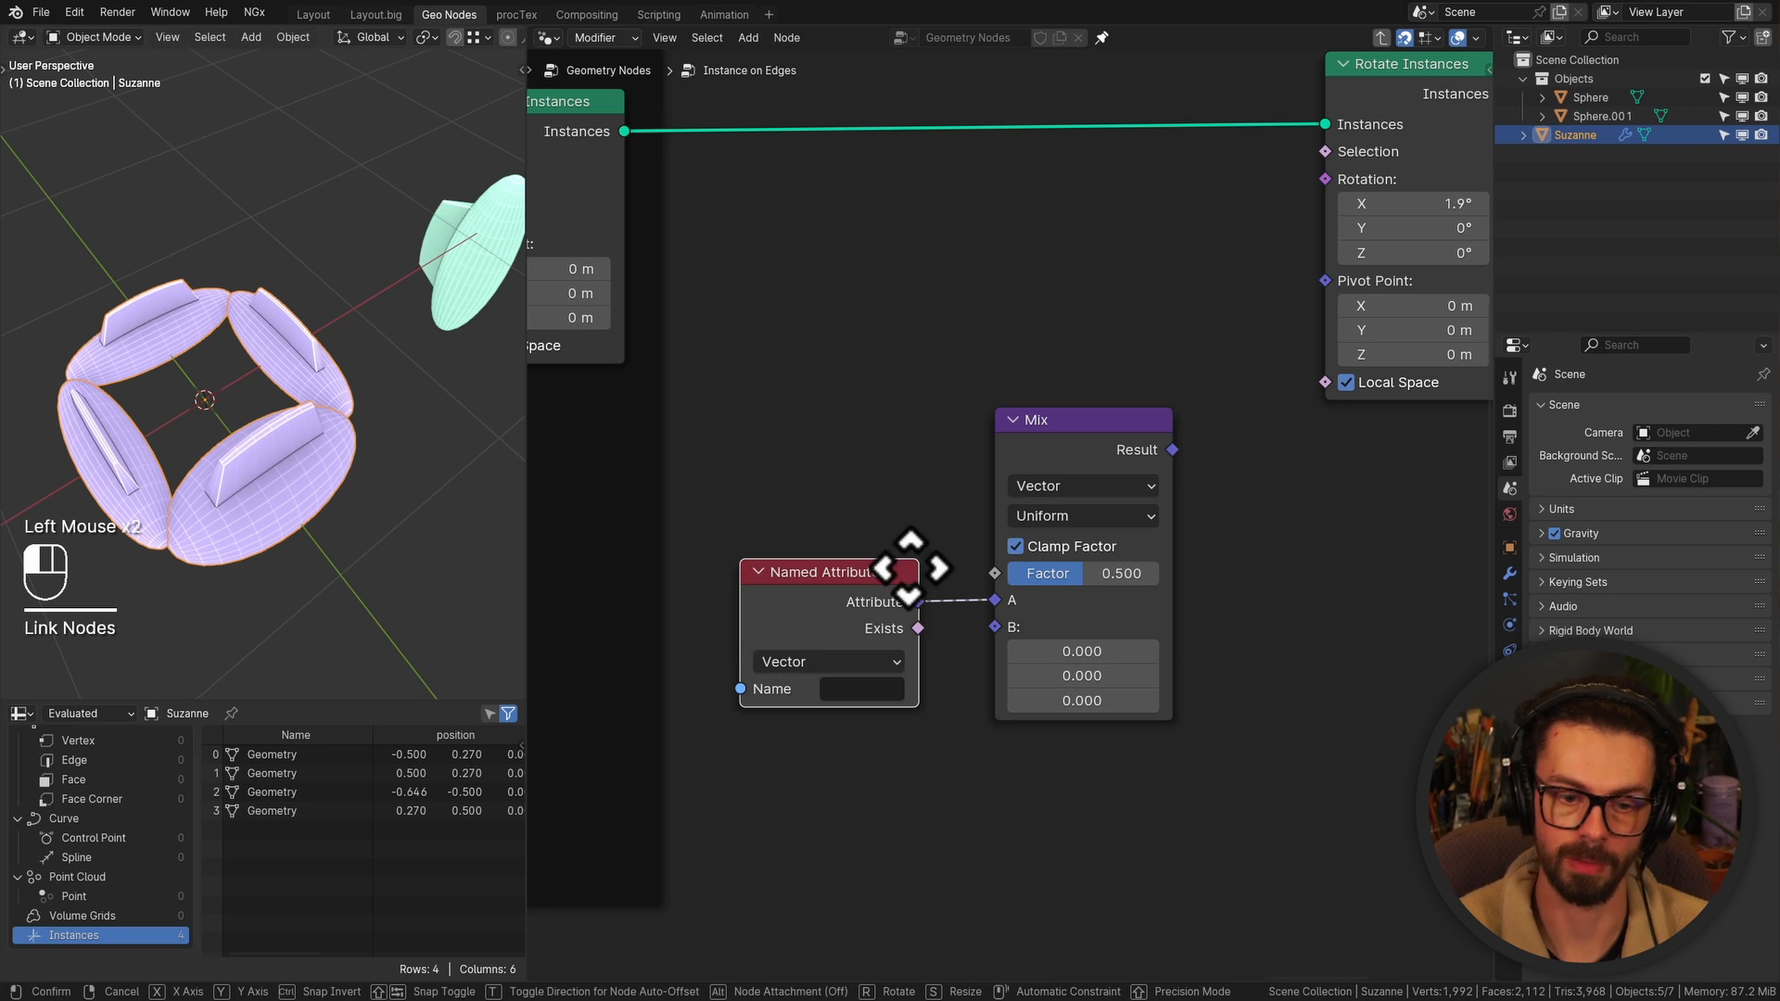
click(911, 441)
click(869, 565)
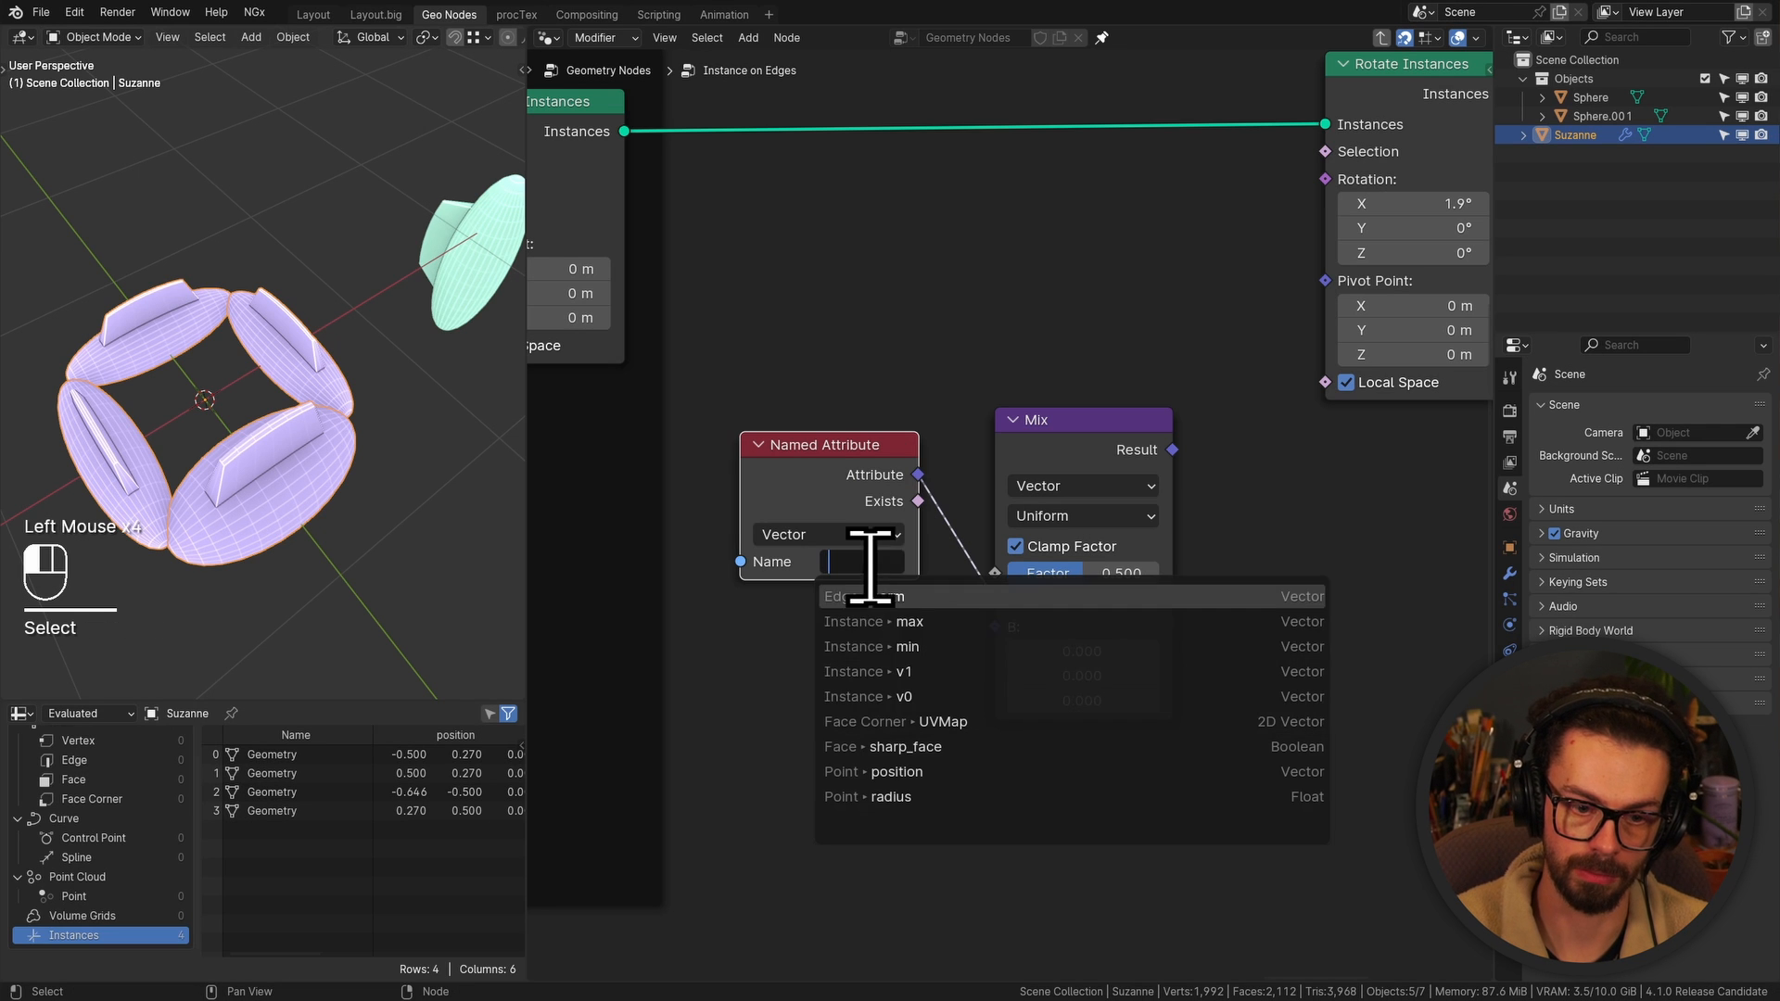
click(934, 694)
Duplicate the v0 Named Attribute node, set the copy's name to v1, and connect it to the Mix node's B input
click(896, 549)
key(shift+d)
click(846, 655)
click(847, 715)
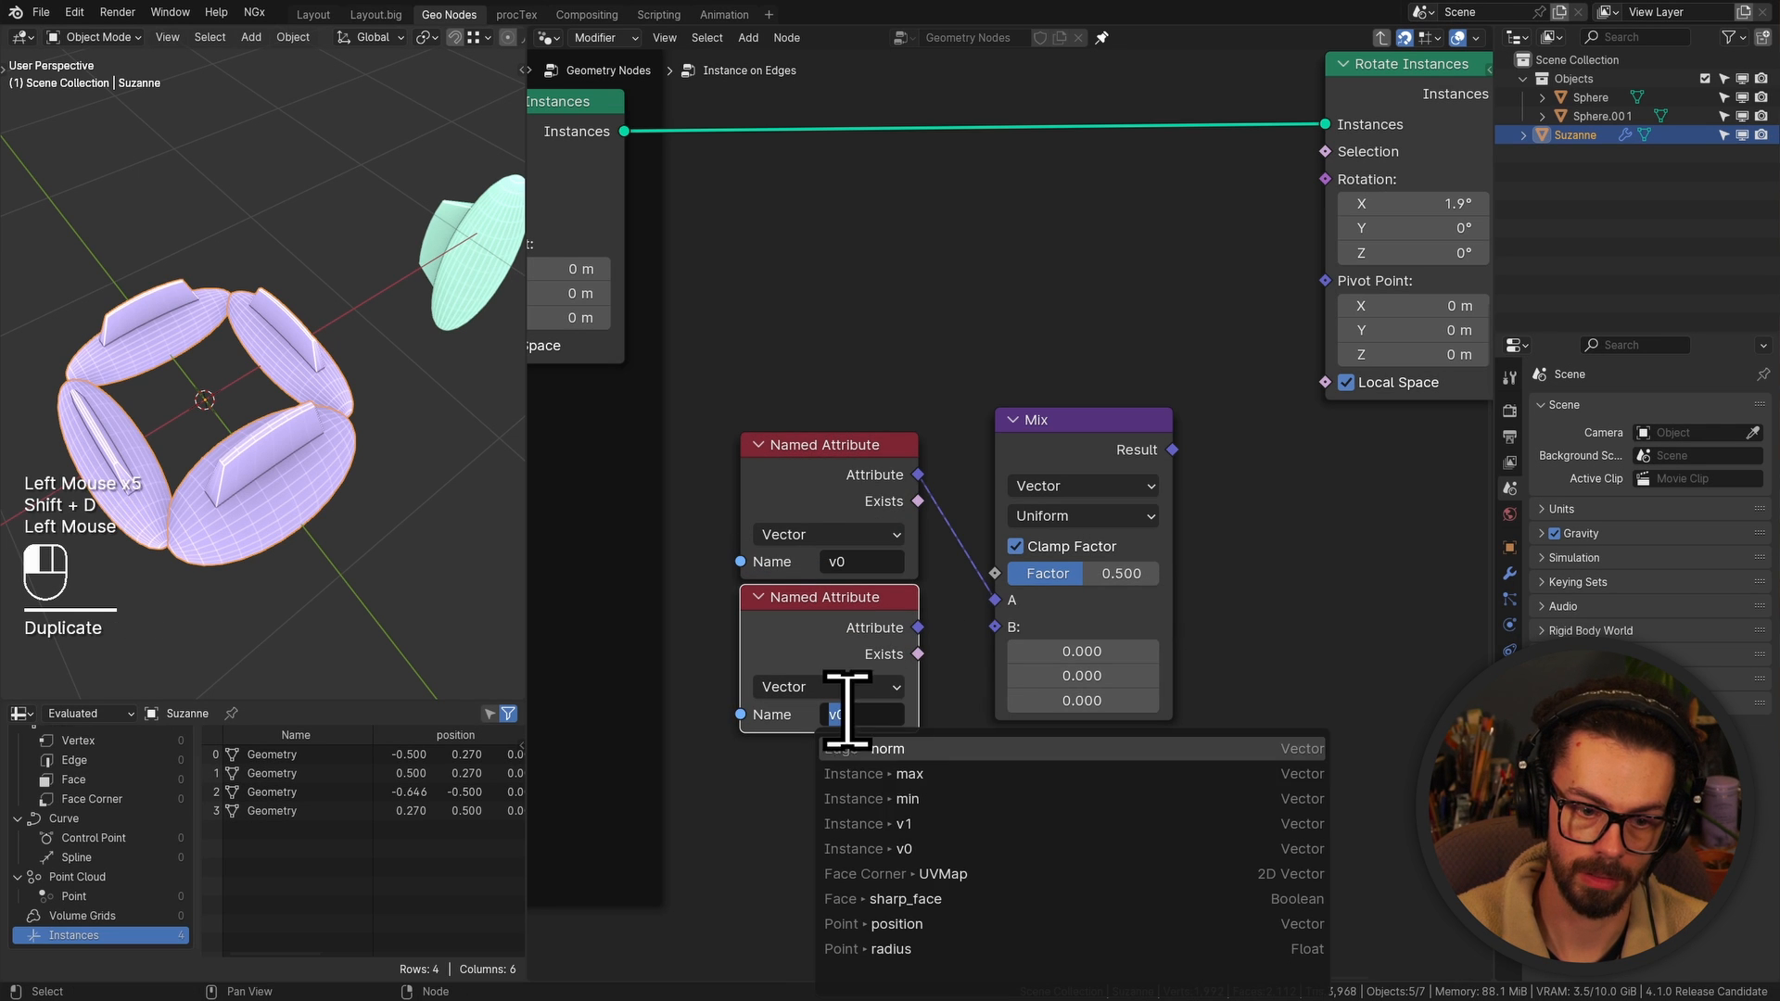
click(918, 795)
drag(918, 627, 994, 626)
middle_drag(1195, 460, 1099, 561)
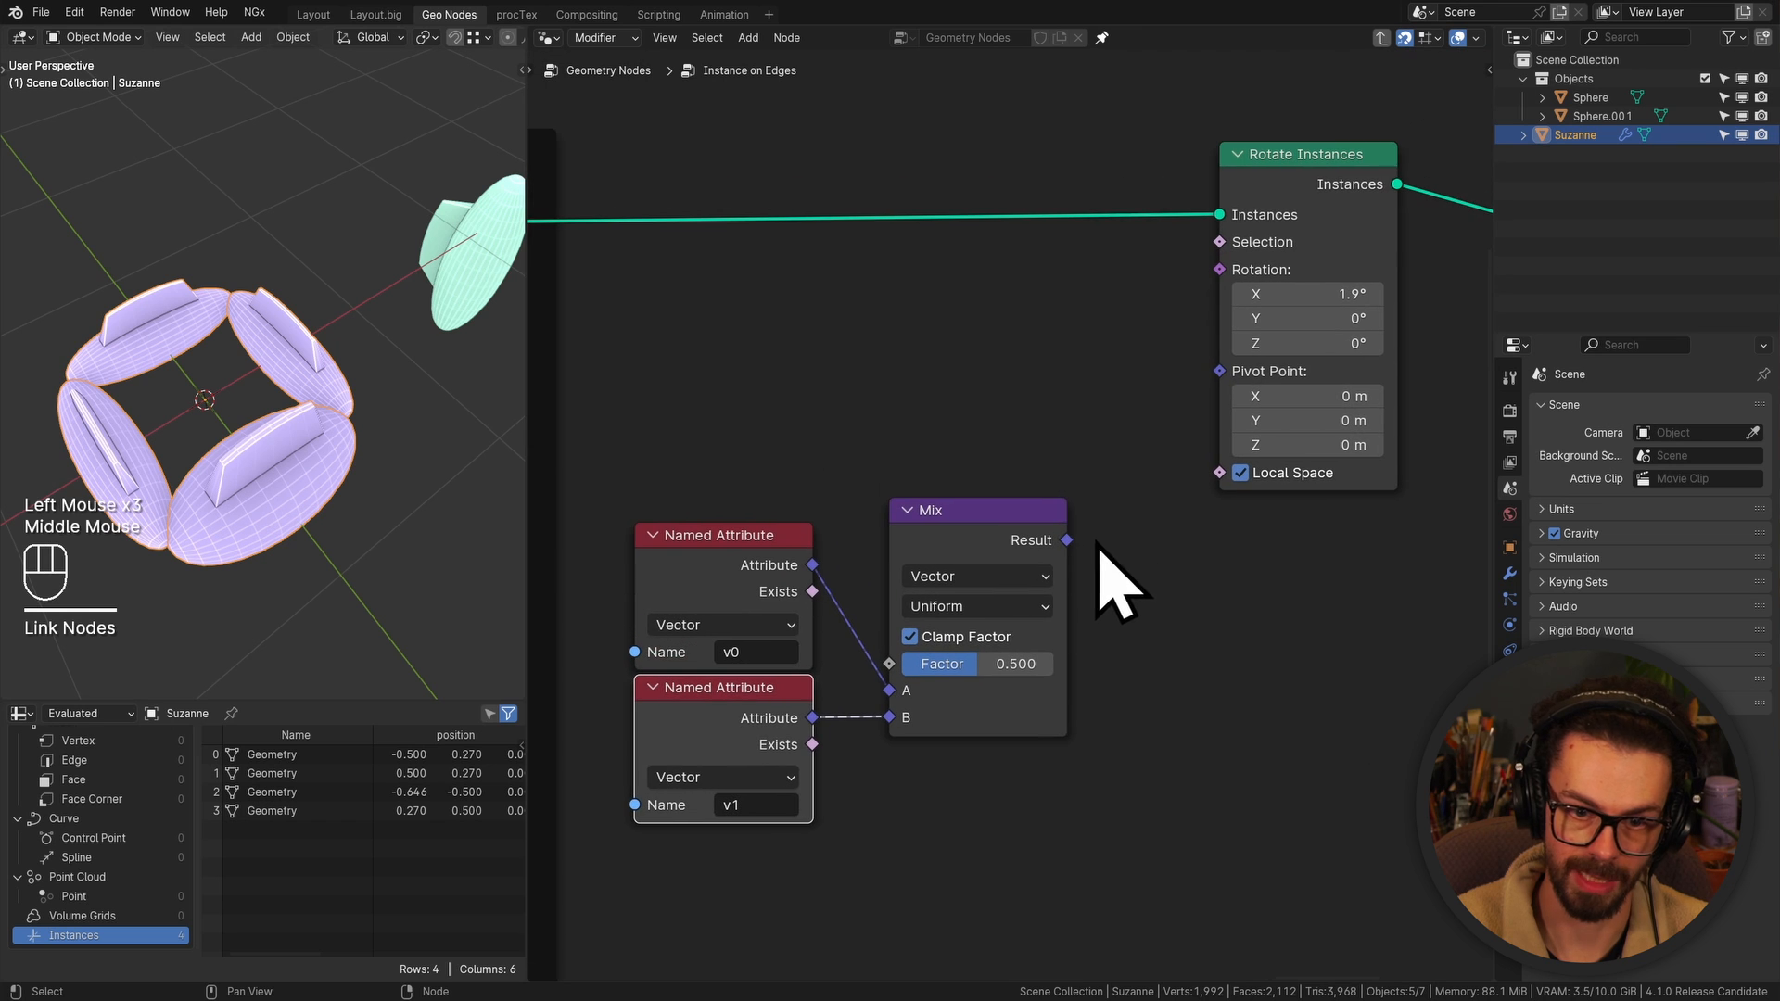
Feed the Mix result into the new Rotate Instances node's pivot point, and rotate -10.4° in X and 16.6° in Y with Local Space off
drag(1067, 540, 1218, 373)
drag(1316, 294, 1354, 319)
click(1247, 398)
drag(925, 539, 924, 563)
ctrl+middle_drag(1203, 516, 1231, 417)
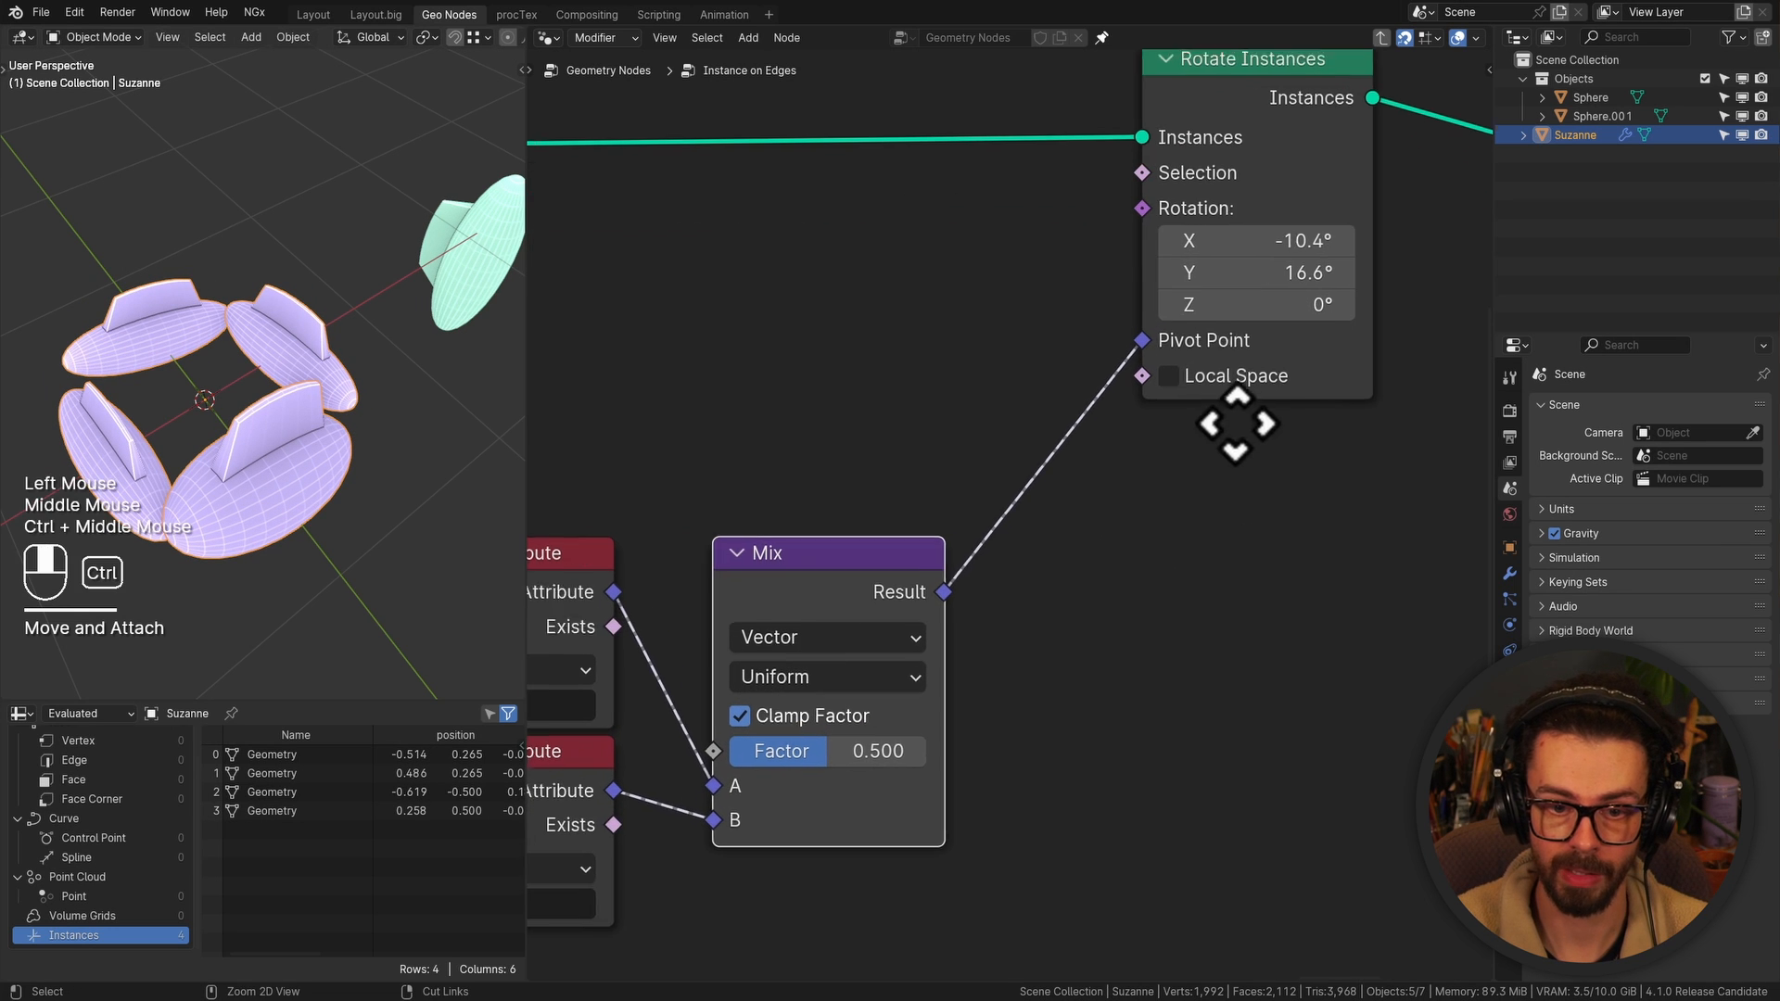
Circle the pivot point, the v0/v1 midpoint nodes and the rotation values with annotation strokes
drag(1225, 439, 1359, 397)
middle_drag(1019, 485, 1301, 427)
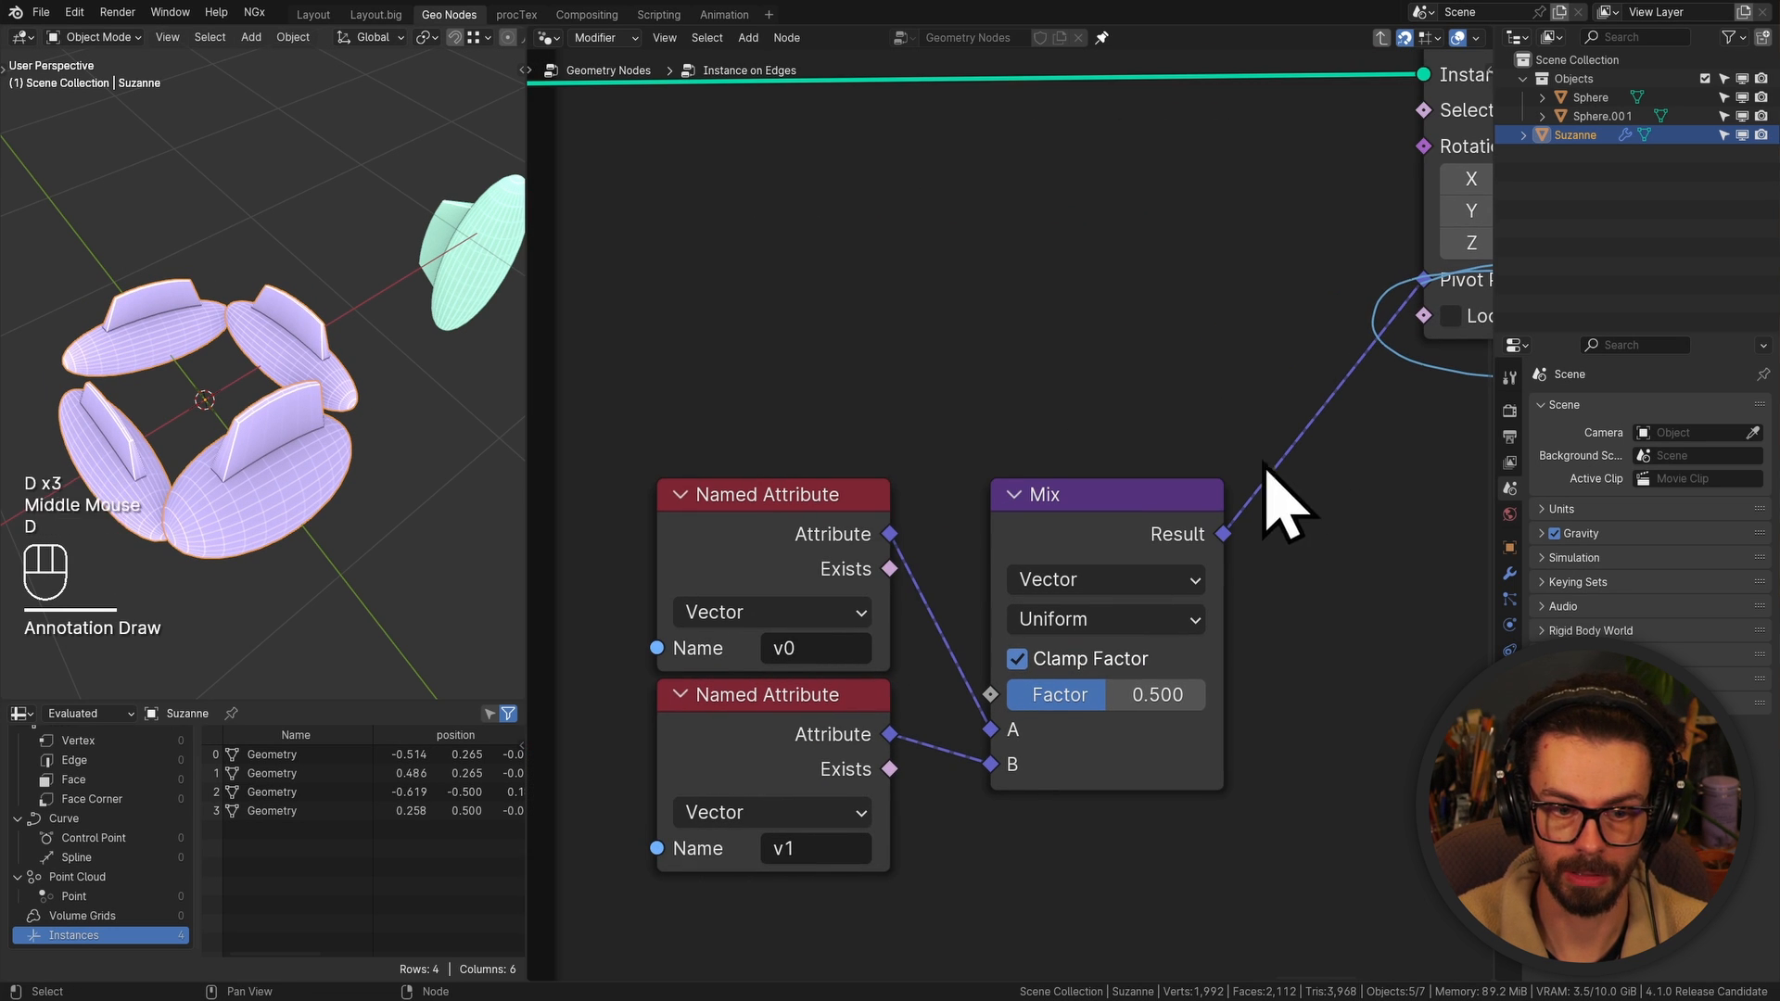
mouse_move(1261, 456)
mouse_down()
mouse_move(1132, 854)
mouse_move(1103, 401)
mouse_up()
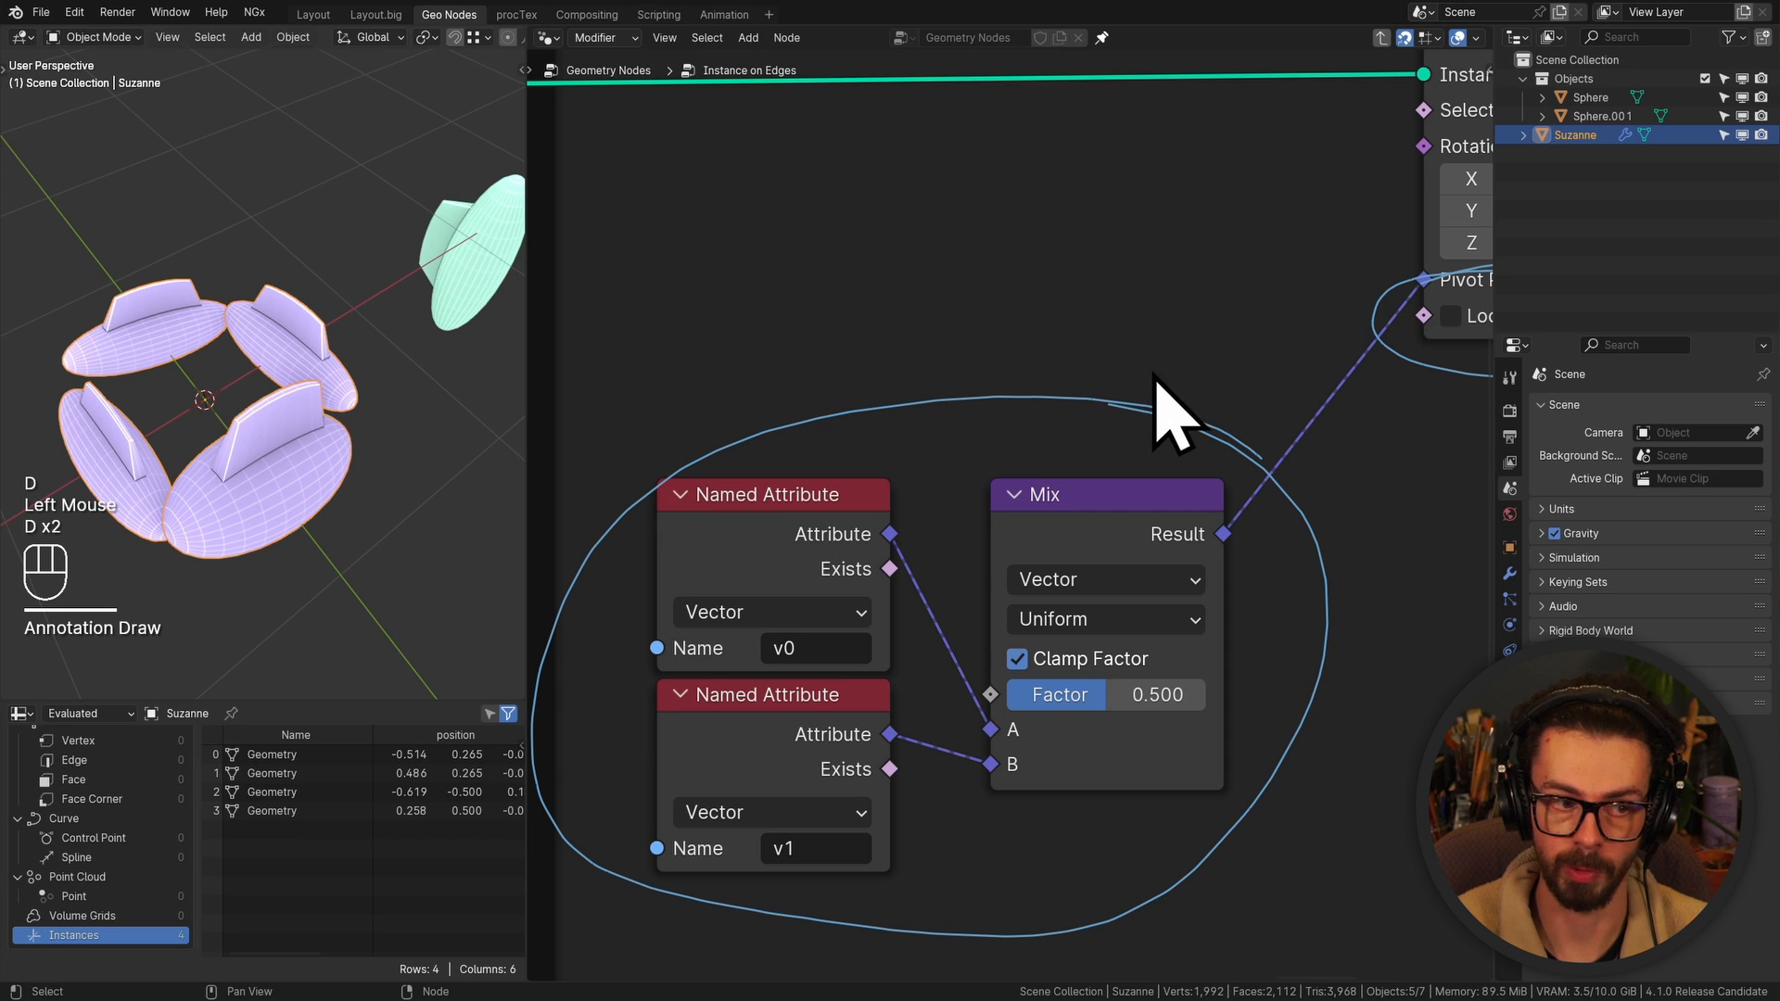
middle_drag(1238, 348, 1014, 464)
mouse_move(1340, 262)
mouse_down()
mouse_move(1352, 387)
mouse_move(1261, 269)
mouse_up()
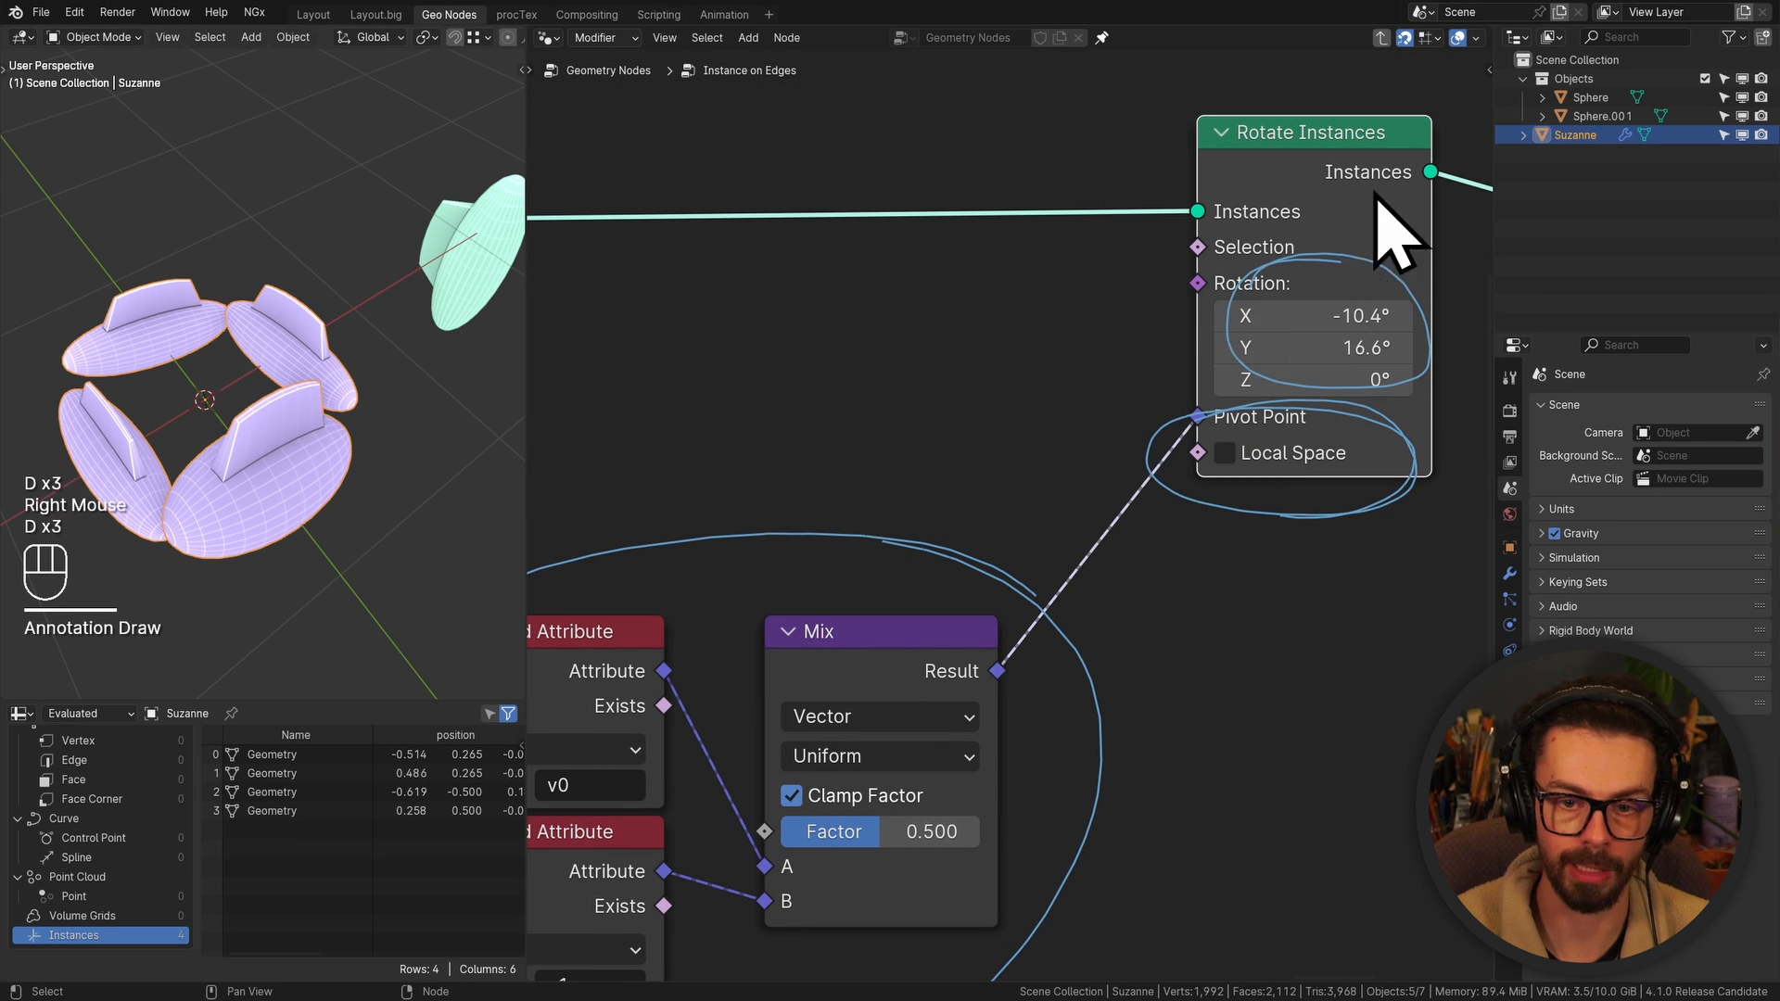
Erase the annotation strokes around the Rotate Instances node and the v0/v1 midpoint nodes
mouse_move(1391, 219)
right_down()
mouse_move(1252, 365)
mouse_move(1405, 342)
right_up()
middle_drag(851, 597, 1141, 409)
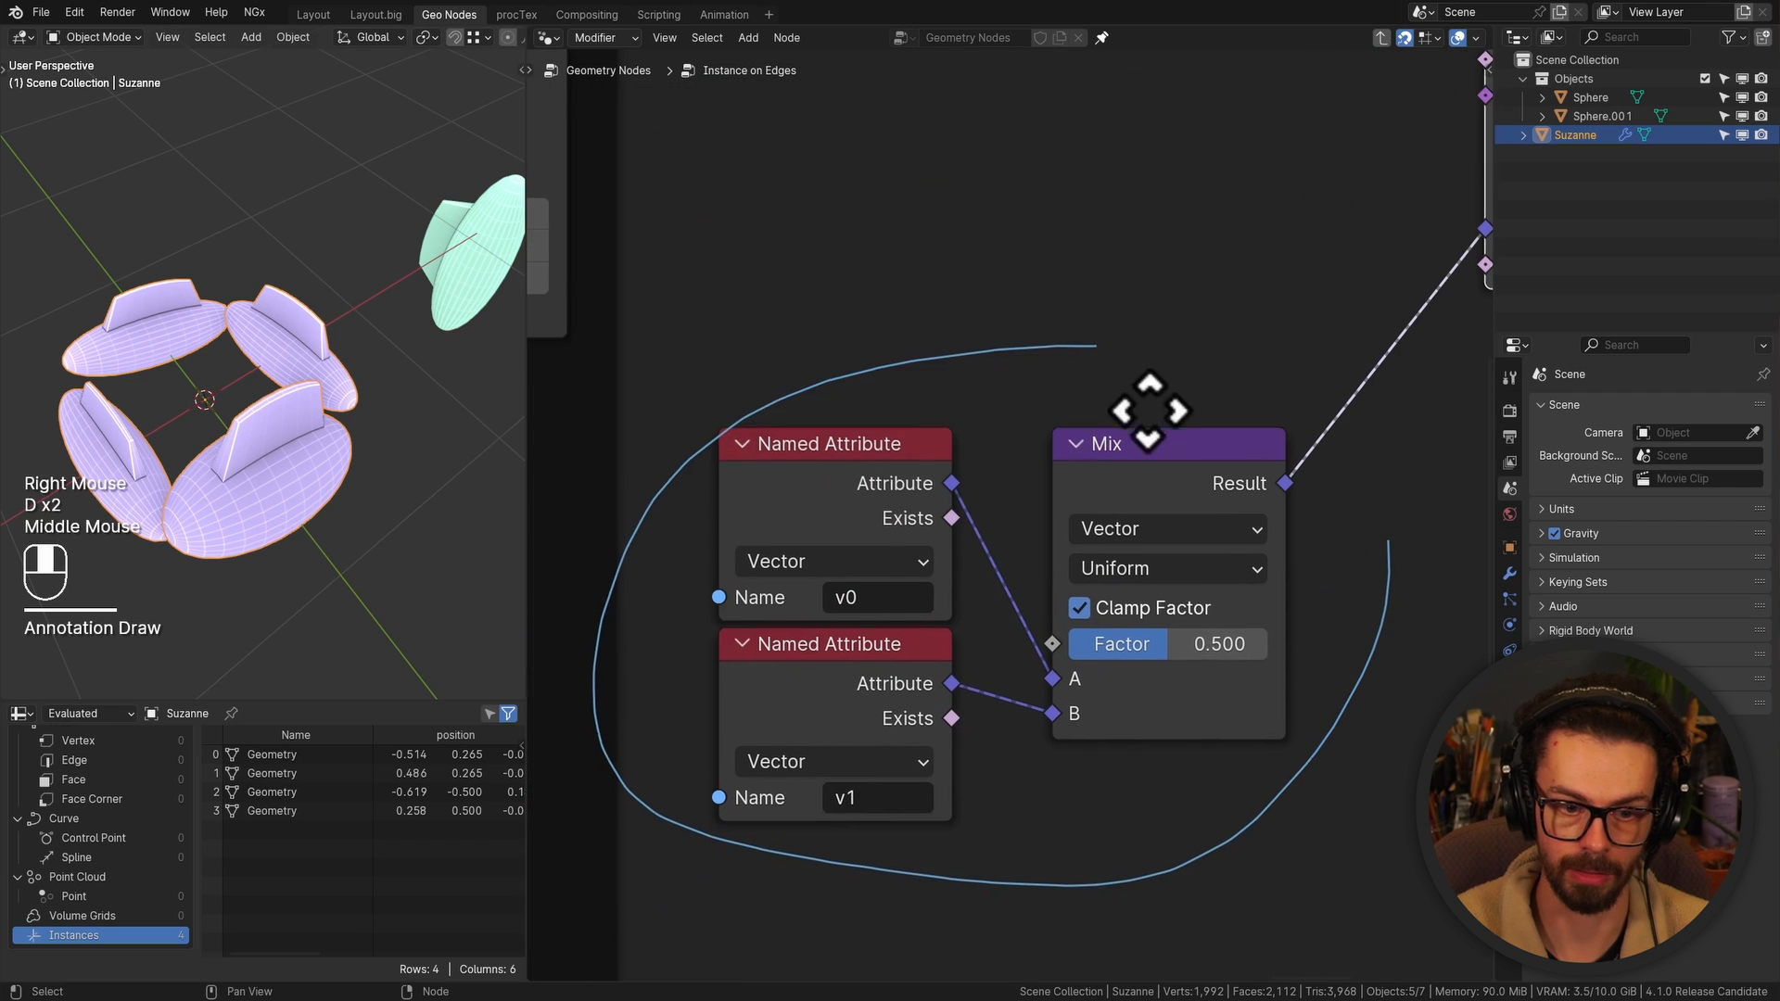
mouse_move(1140, 409)
right_down()
mouse_move(798, 430)
mouse_move(1000, 862)
mouse_move(1463, 464)
right_up()
mouse_move(1283, 484)
middle_down()
mouse_move(1117, 542)
mouse_move(1038, 593)
middle_up()
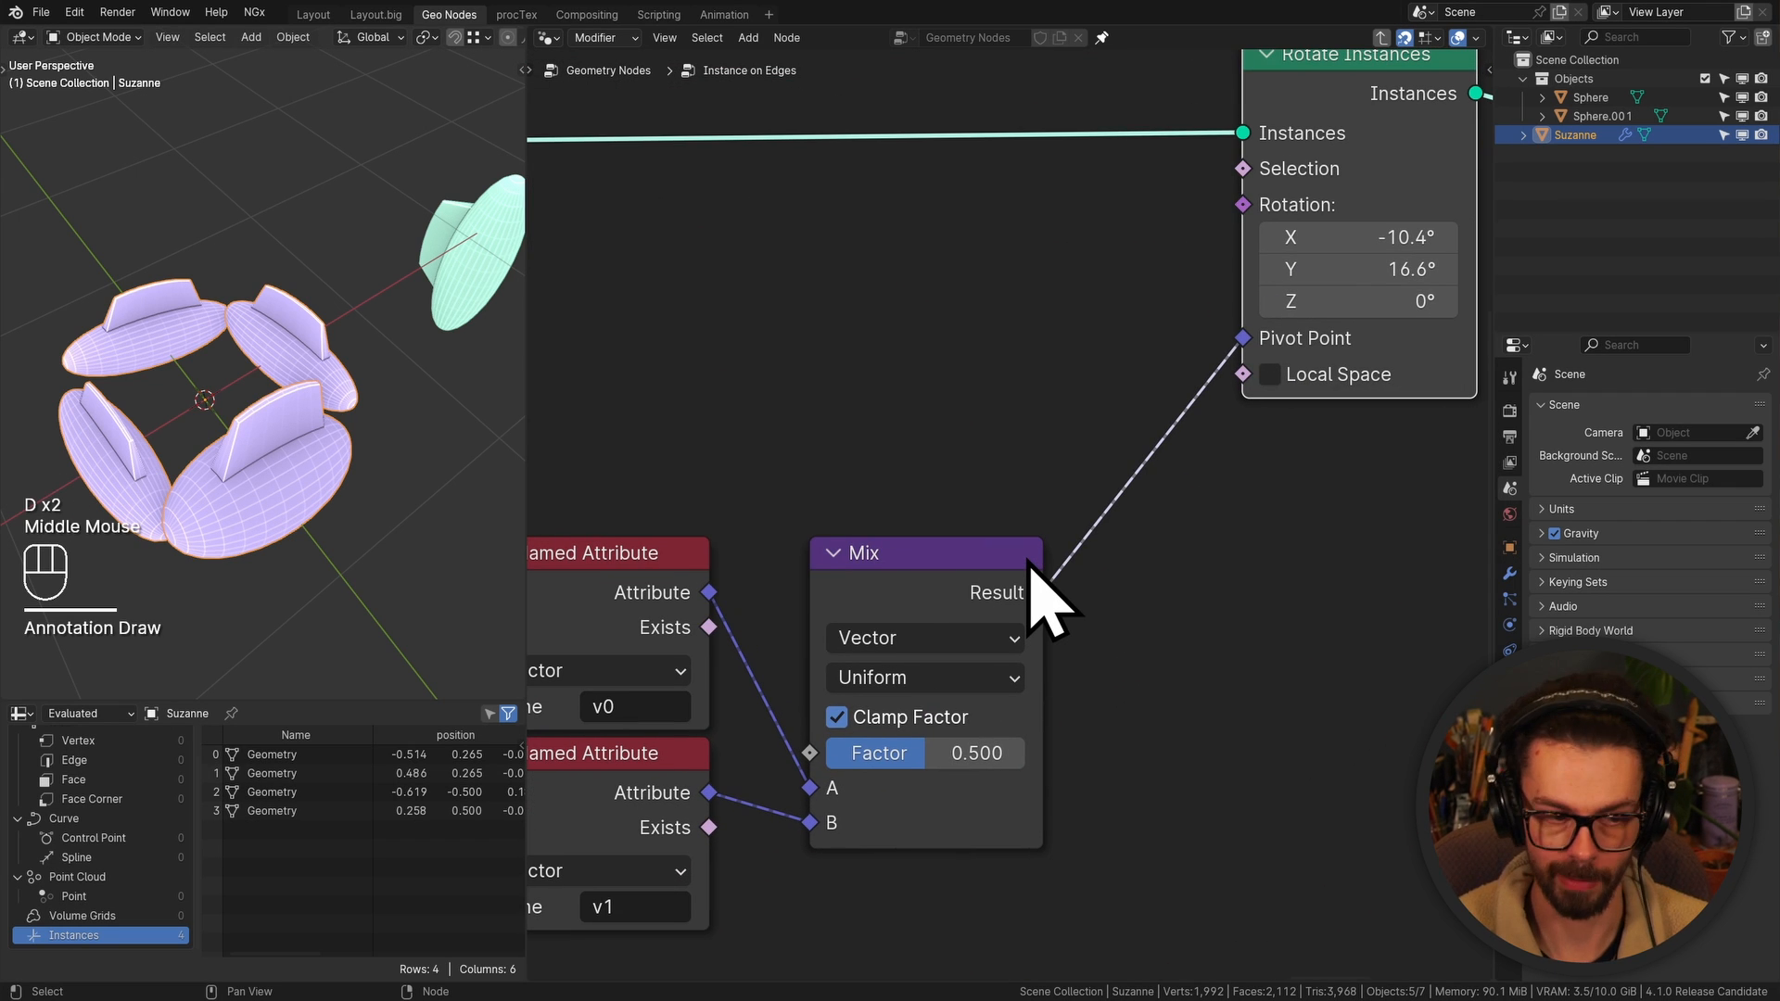
Preview the ROTATION frame's Rotate Instances output in the viewer, muting and unmuting the node to compare the instances' orientation
scroll(1001, 376, down, 2)
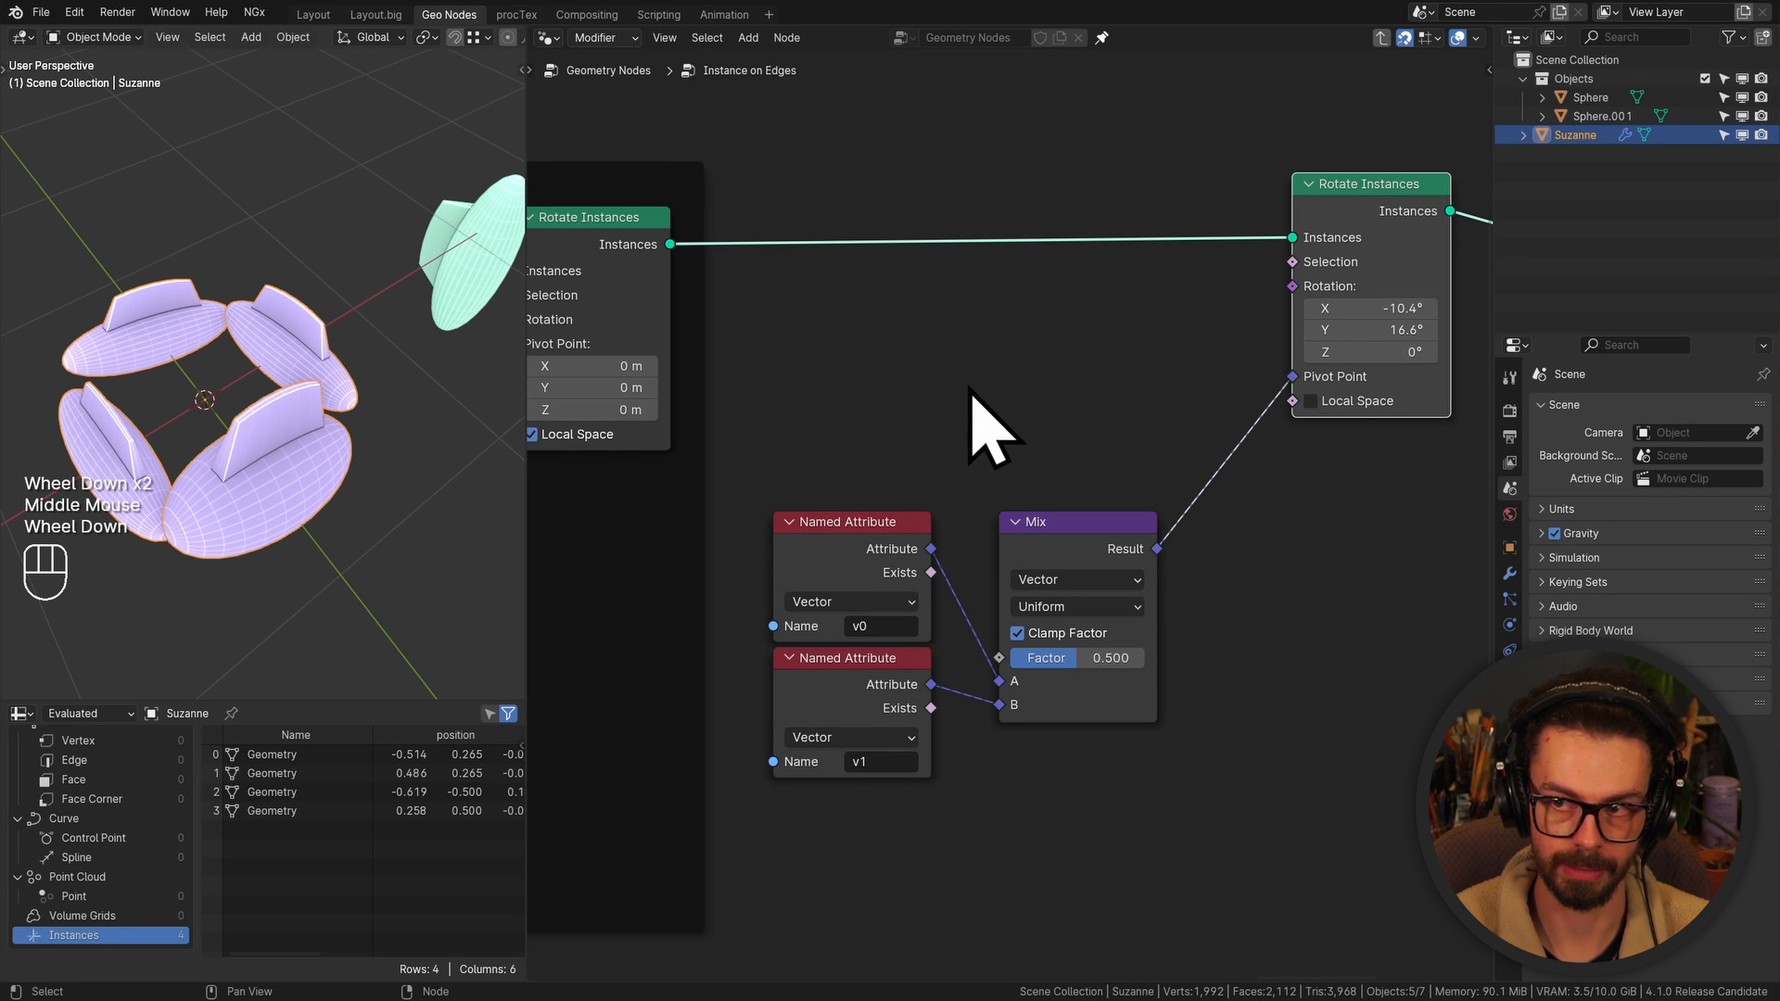
middle_drag(971, 389, 1029, 405)
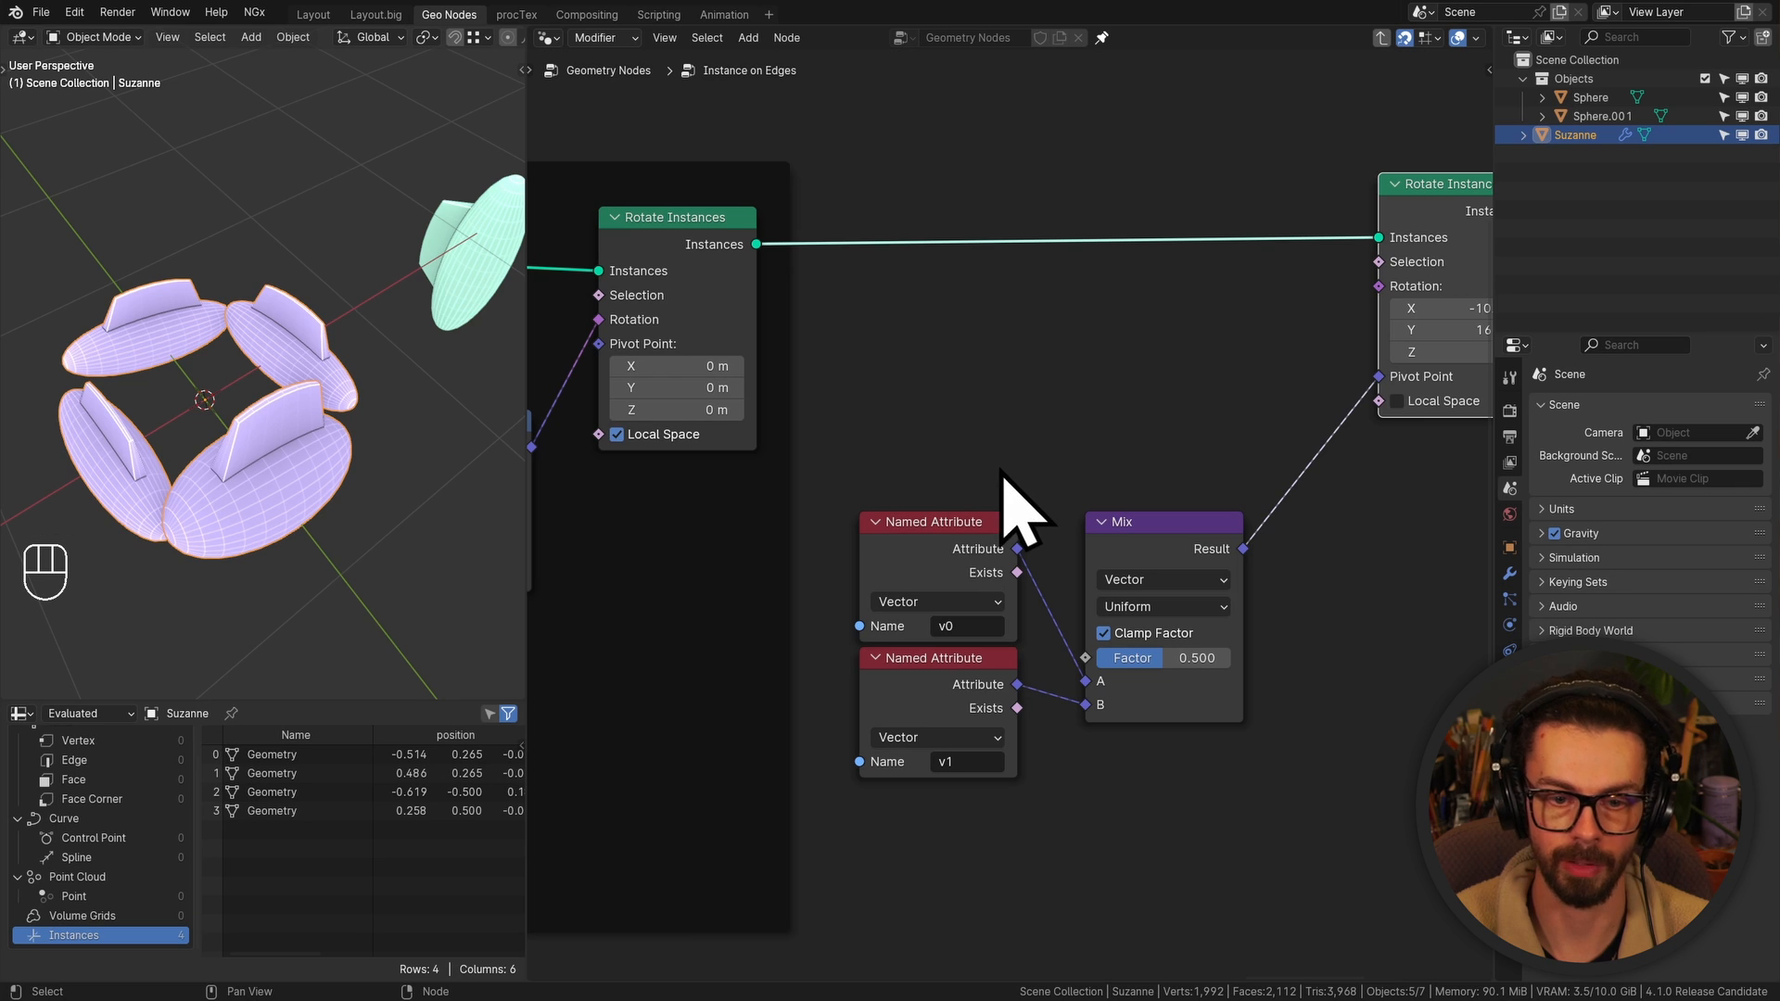
middle_drag(993, 399, 1176, 365)
scroll(1081, 413, down, 1)
middle_drag(1081, 413, 1052, 380)
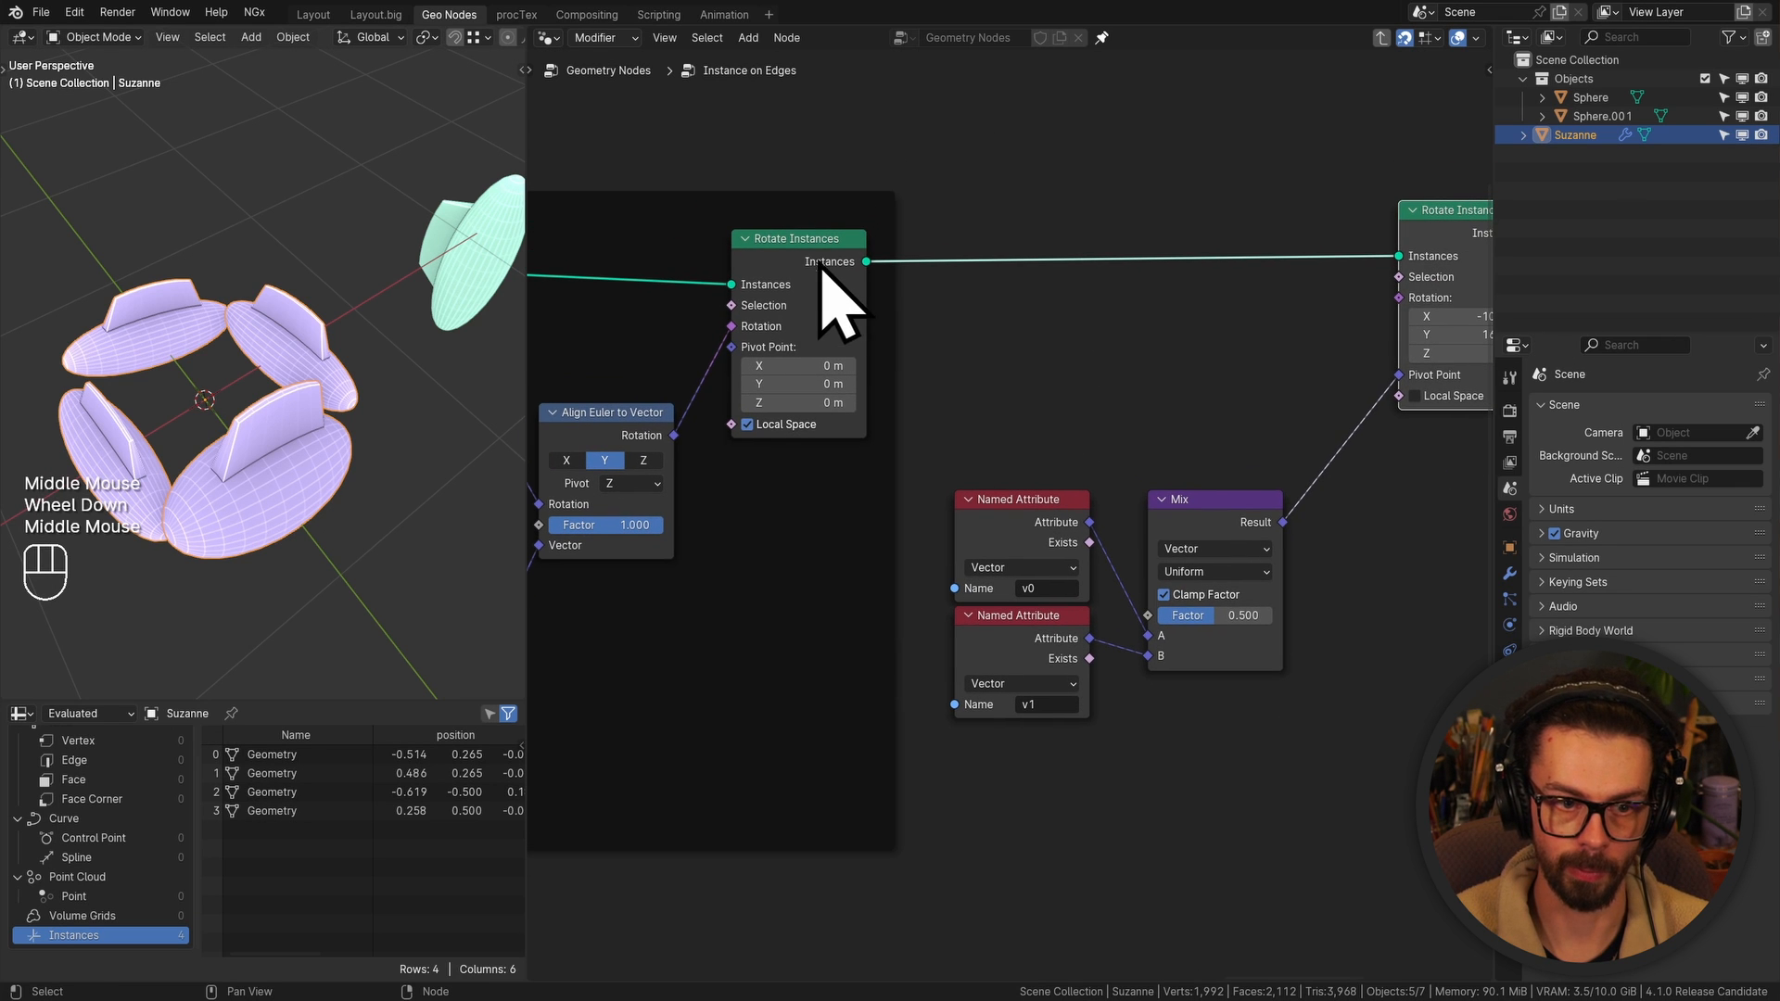
ctrl+shift+click(764, 296)
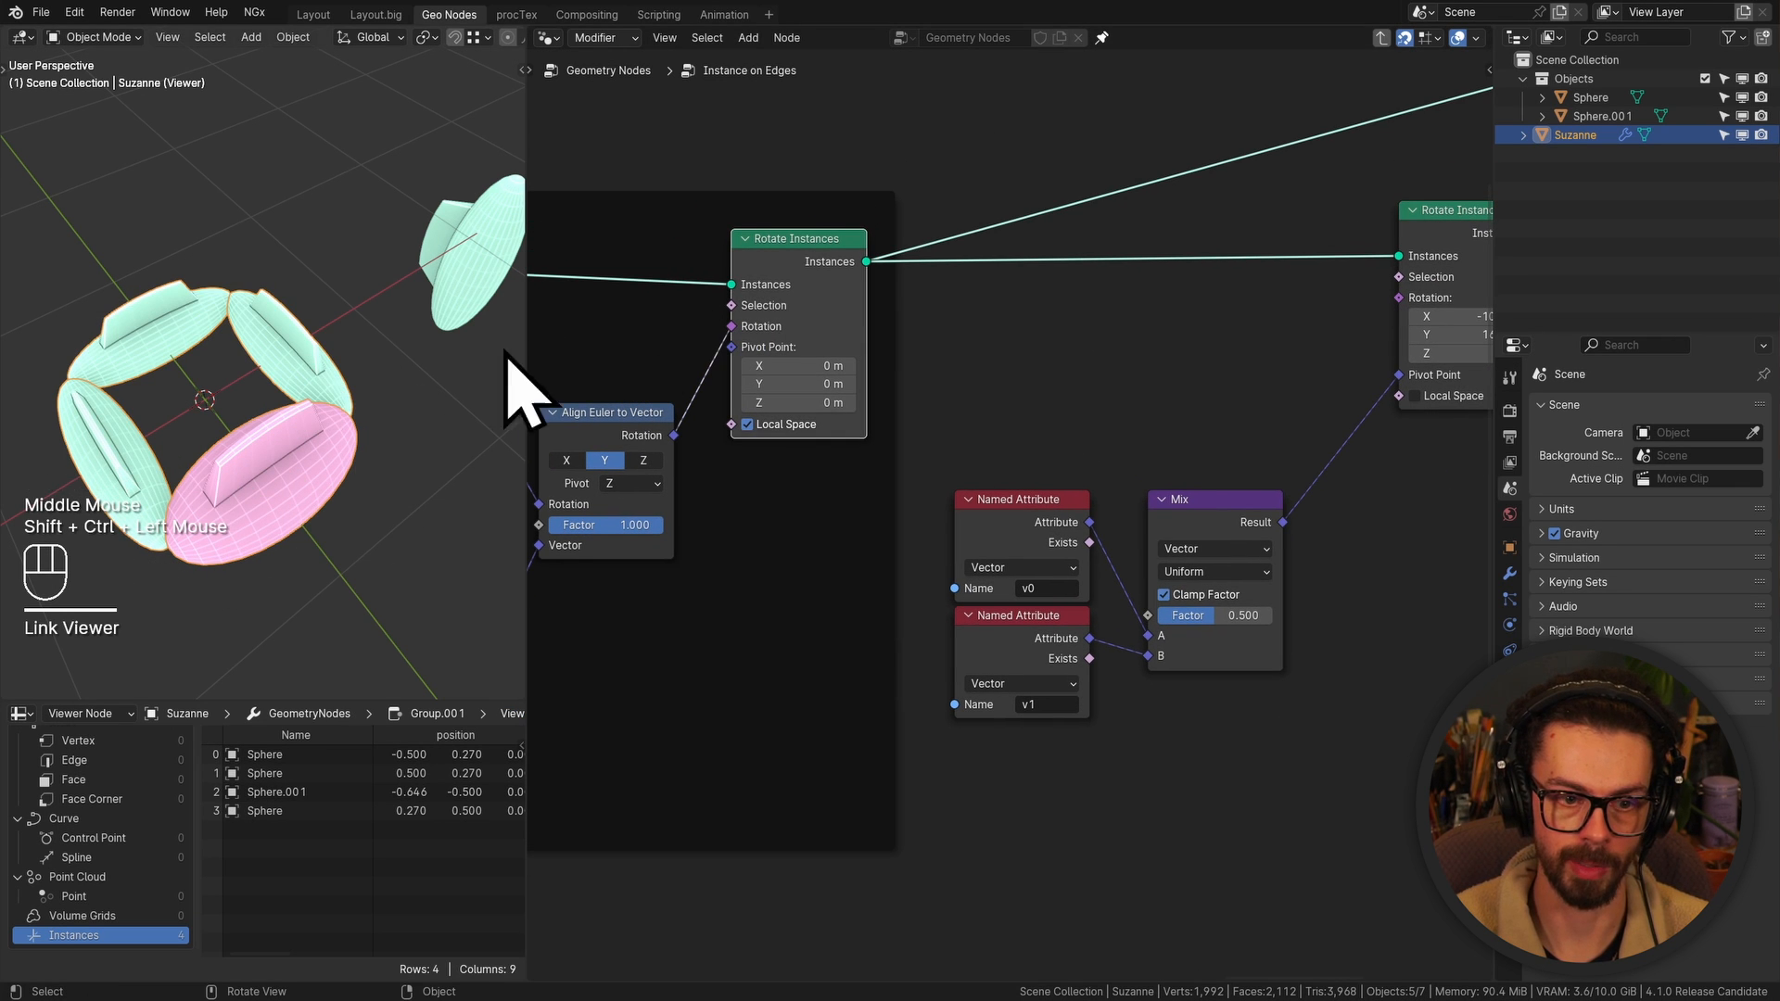
key(m)
middle_drag(135, 393, 77, 466)
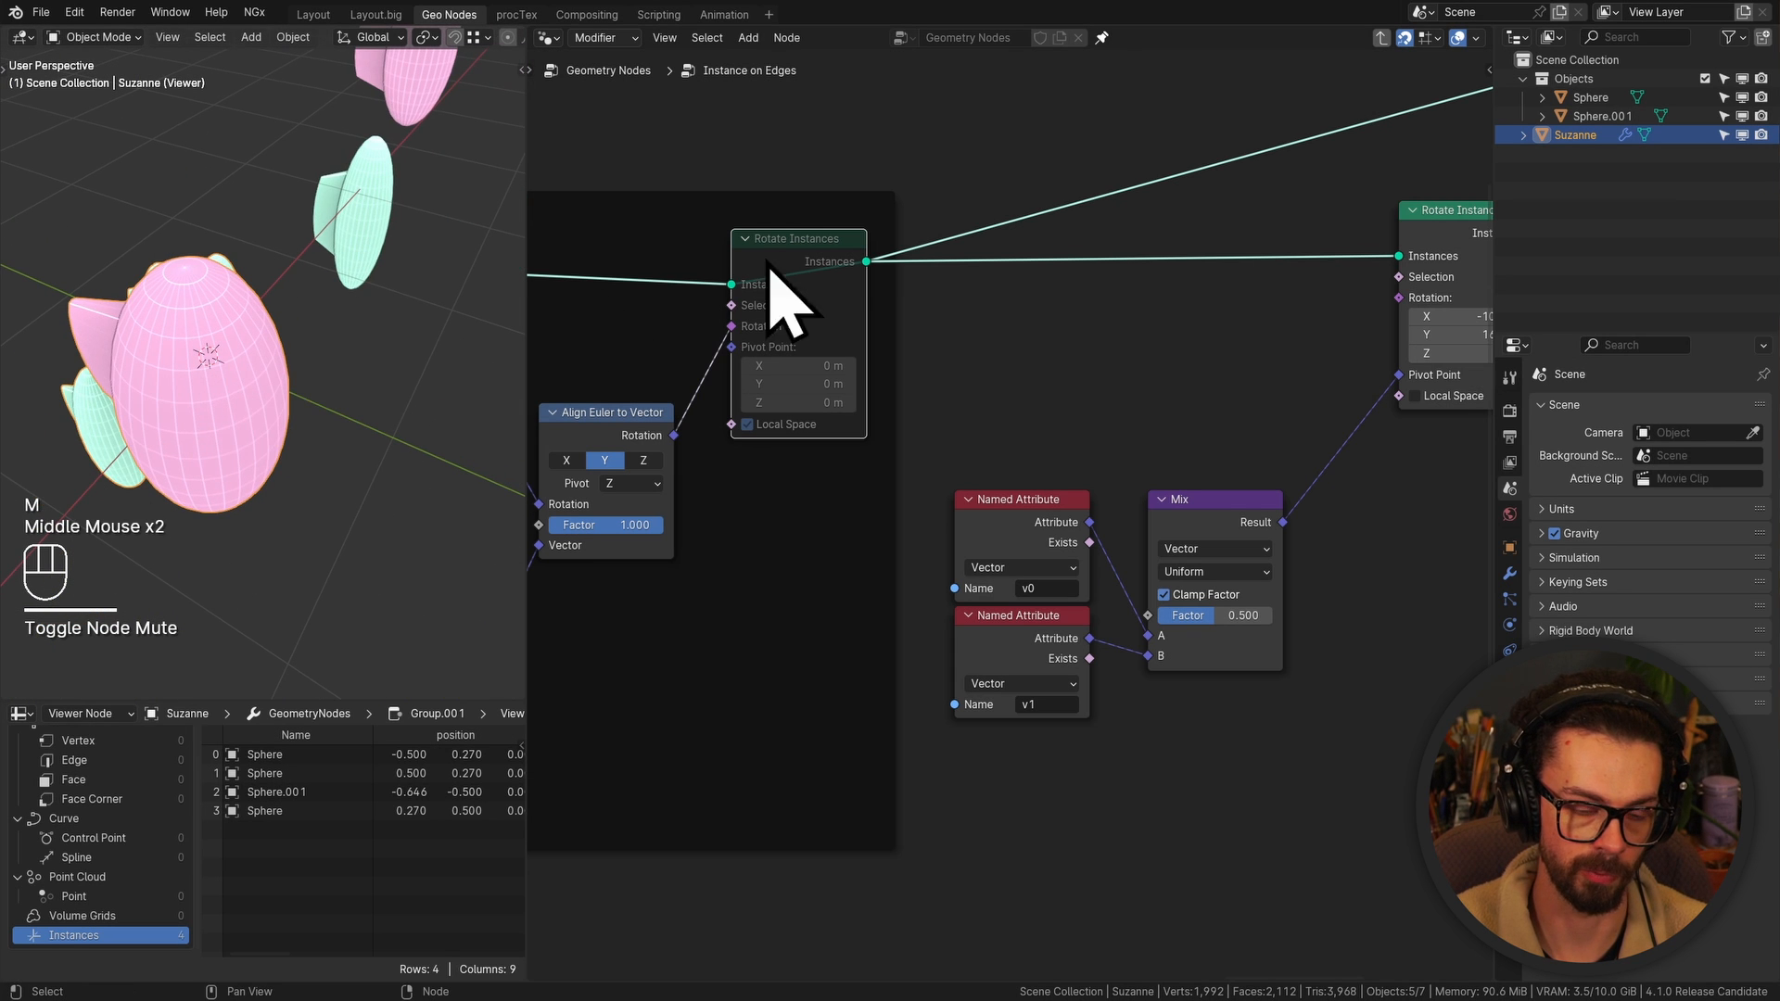
key(m)
Add an Invert Rotation node fed by the rotation output of the Y-axis Align Euler to Vector node
middle_drag(1276, 283, 1208, 286)
middle_drag(1066, 278, 1293, 337)
scroll(1099, 348, up, 2)
scroll(1015, 377, down, 1)
click(806, 428)
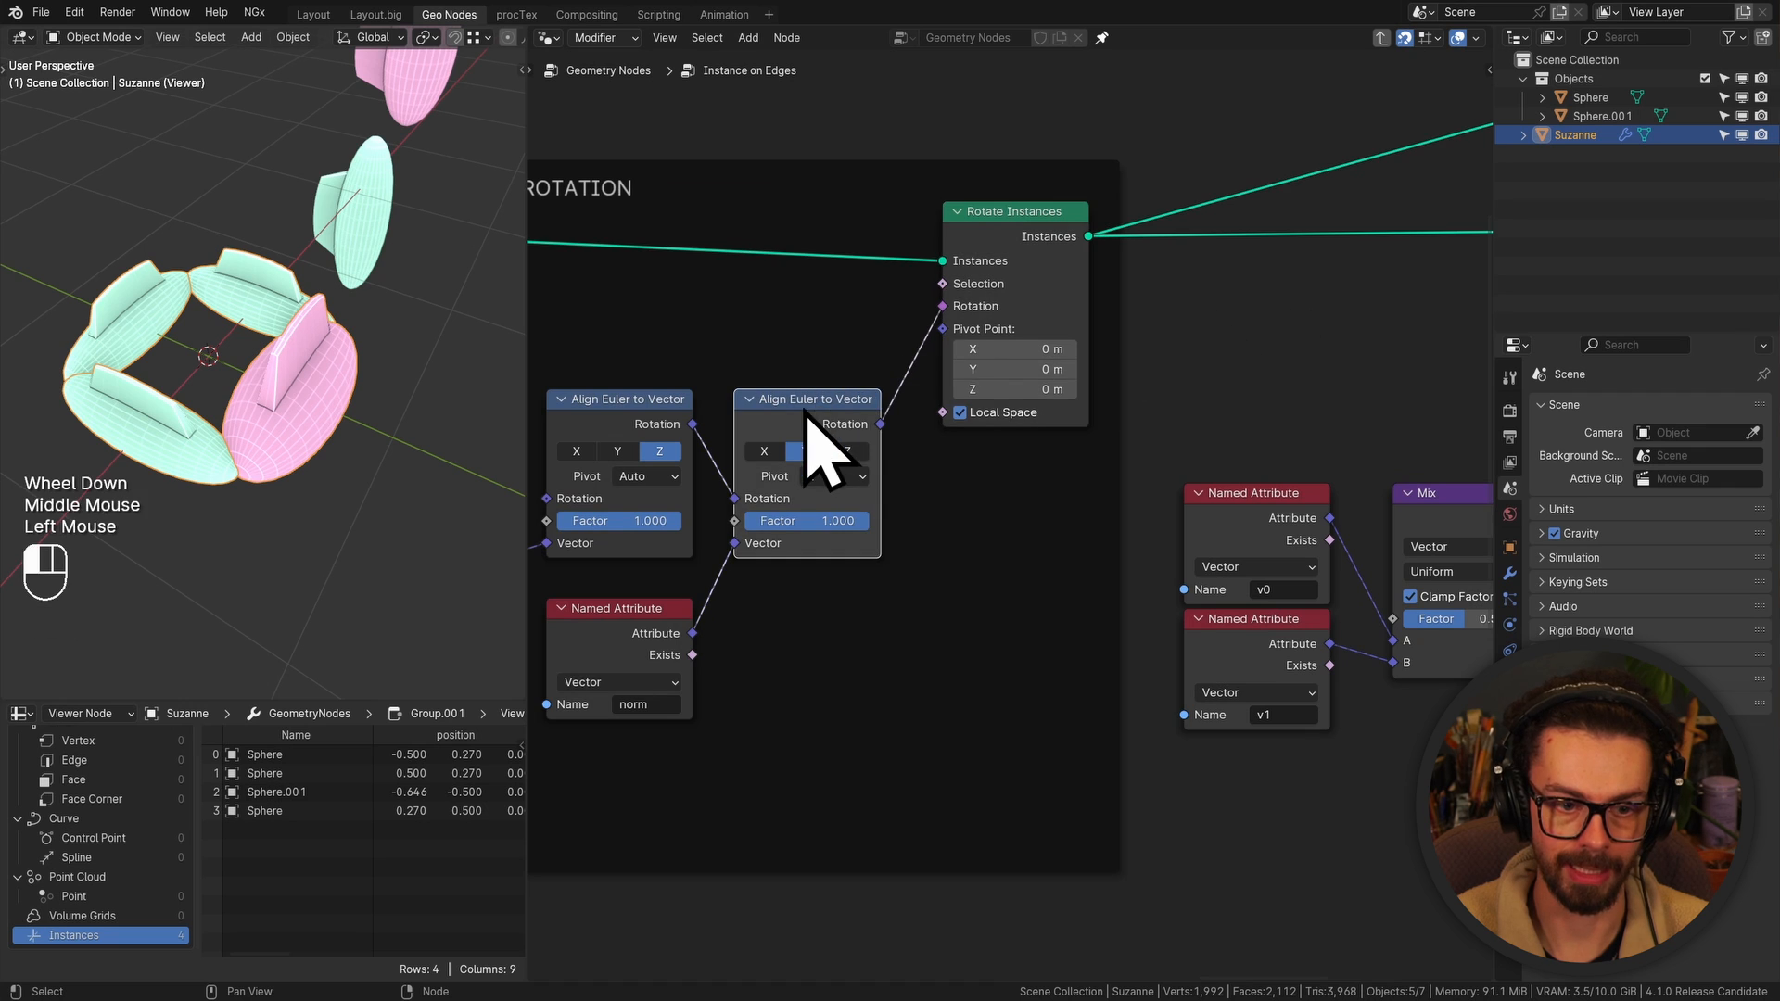
middle_drag(1090, 417, 1120, 395)
ctrl+middle_drag(1120, 395, 965, 429)
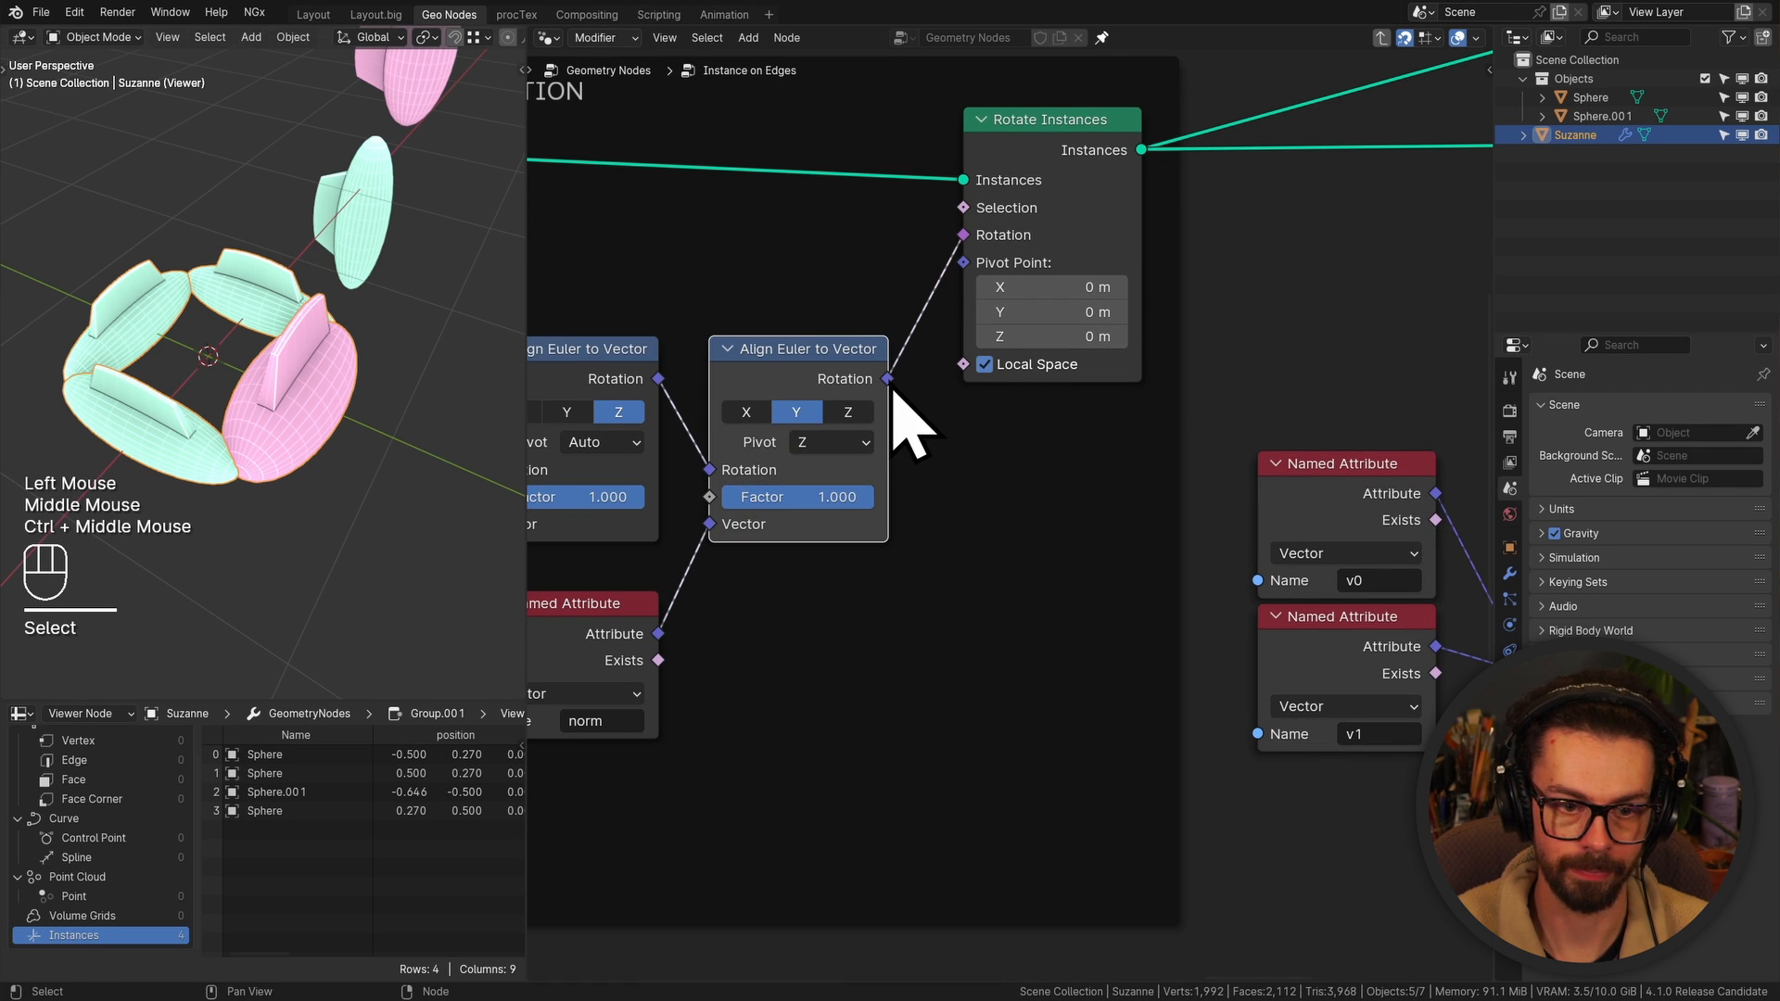
drag(888, 380, 1391, 297)
text(inv)
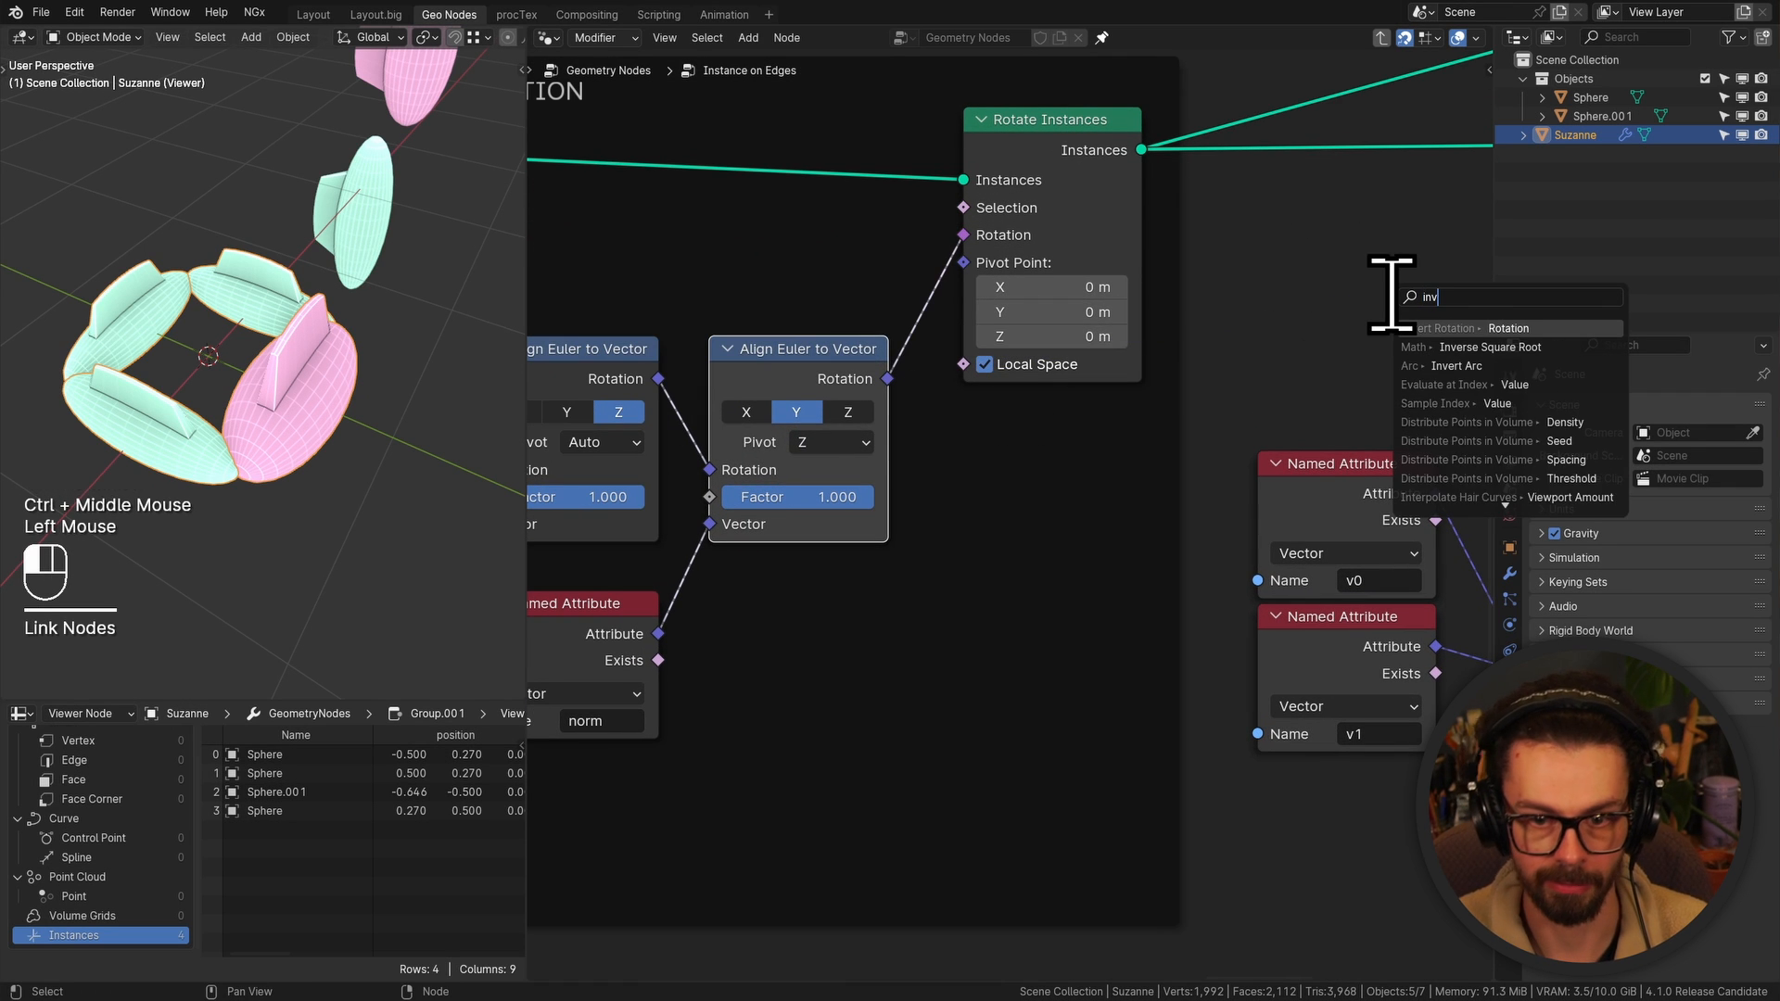
text(ert r)
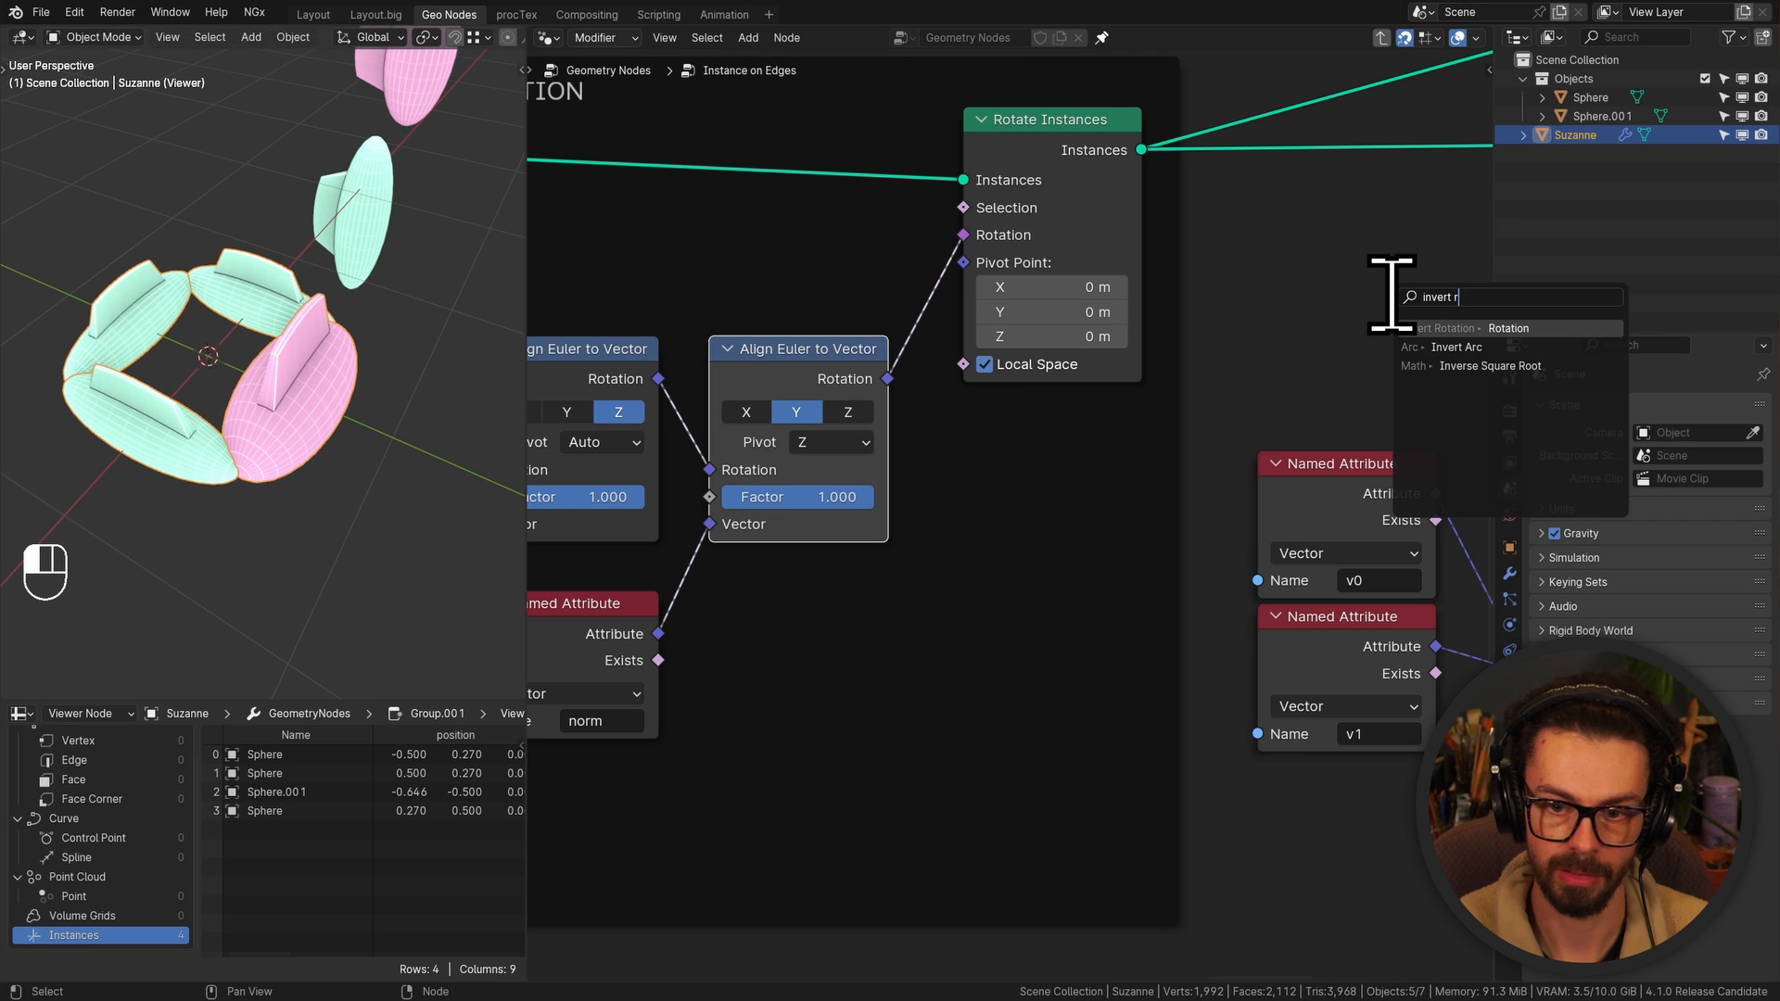
key(Return)
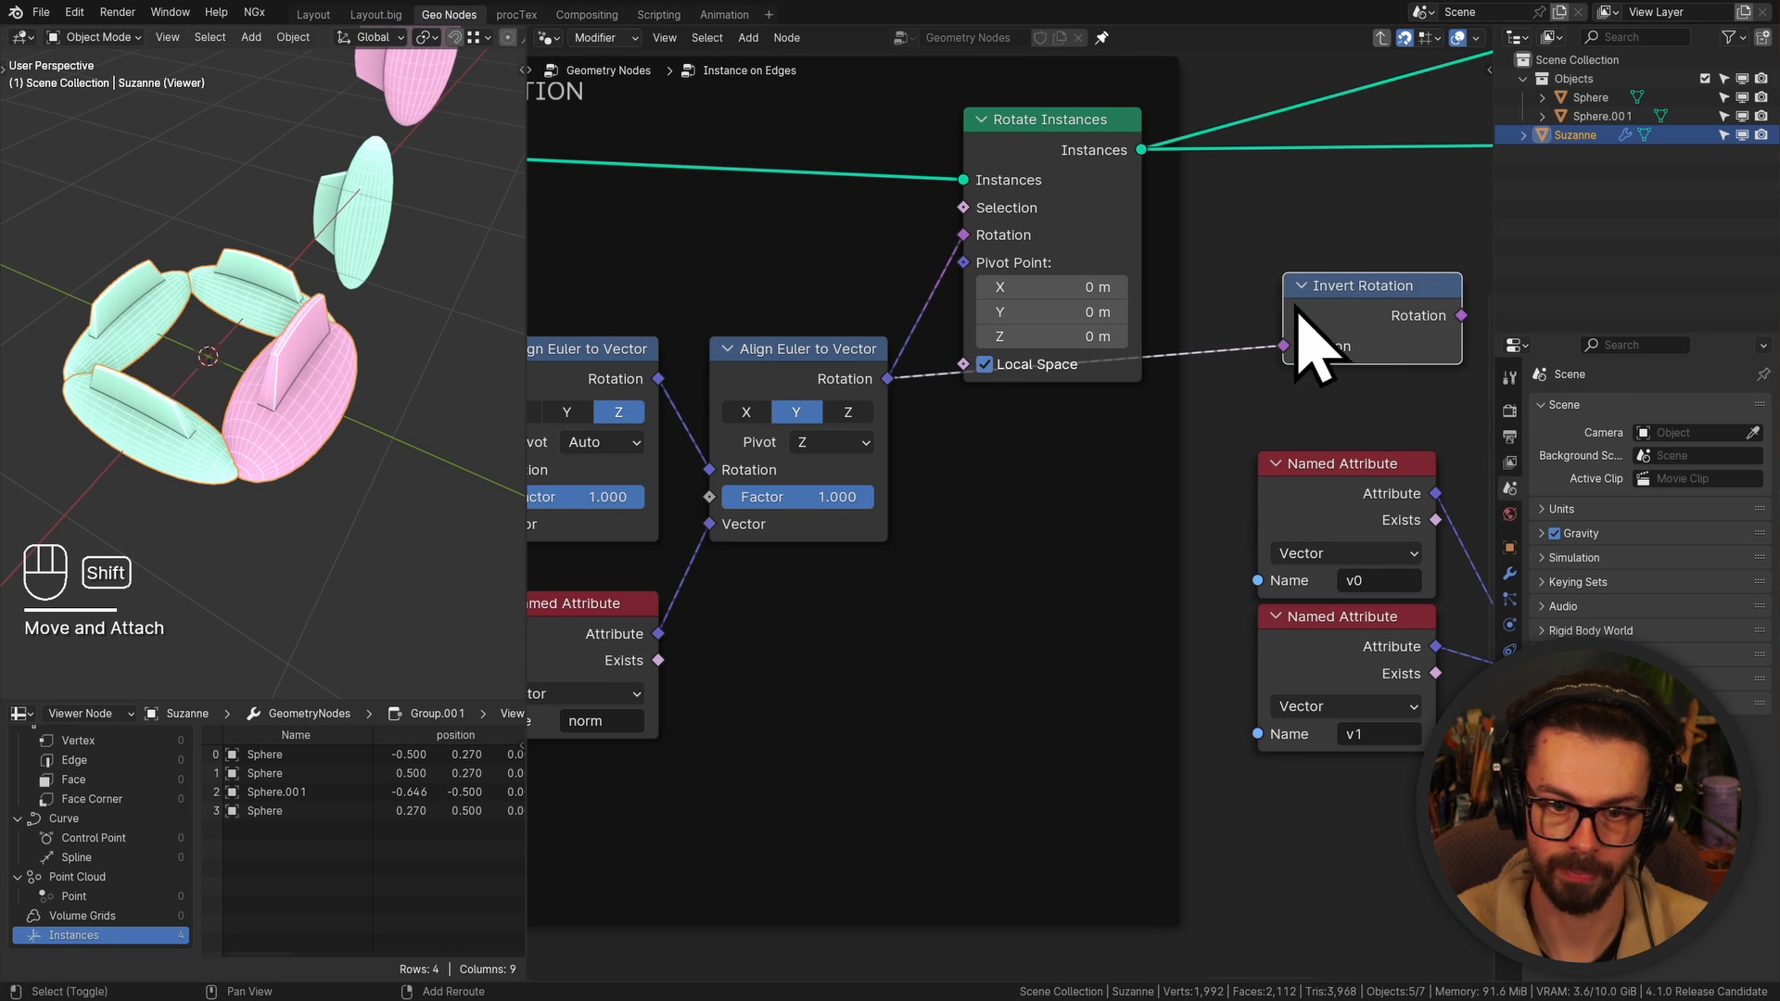
Place the Invert Rotation node above the v0 Named Attribute and connect its output to the new Rotate Instances node's rotation
shift+middle_drag(1311, 337, 1072, 398)
key(g)
click(1101, 385)
middle_drag(1168, 361, 1016, 431)
drag(934, 506, 938, 506)
drag(1335, 337, 1336, 337)
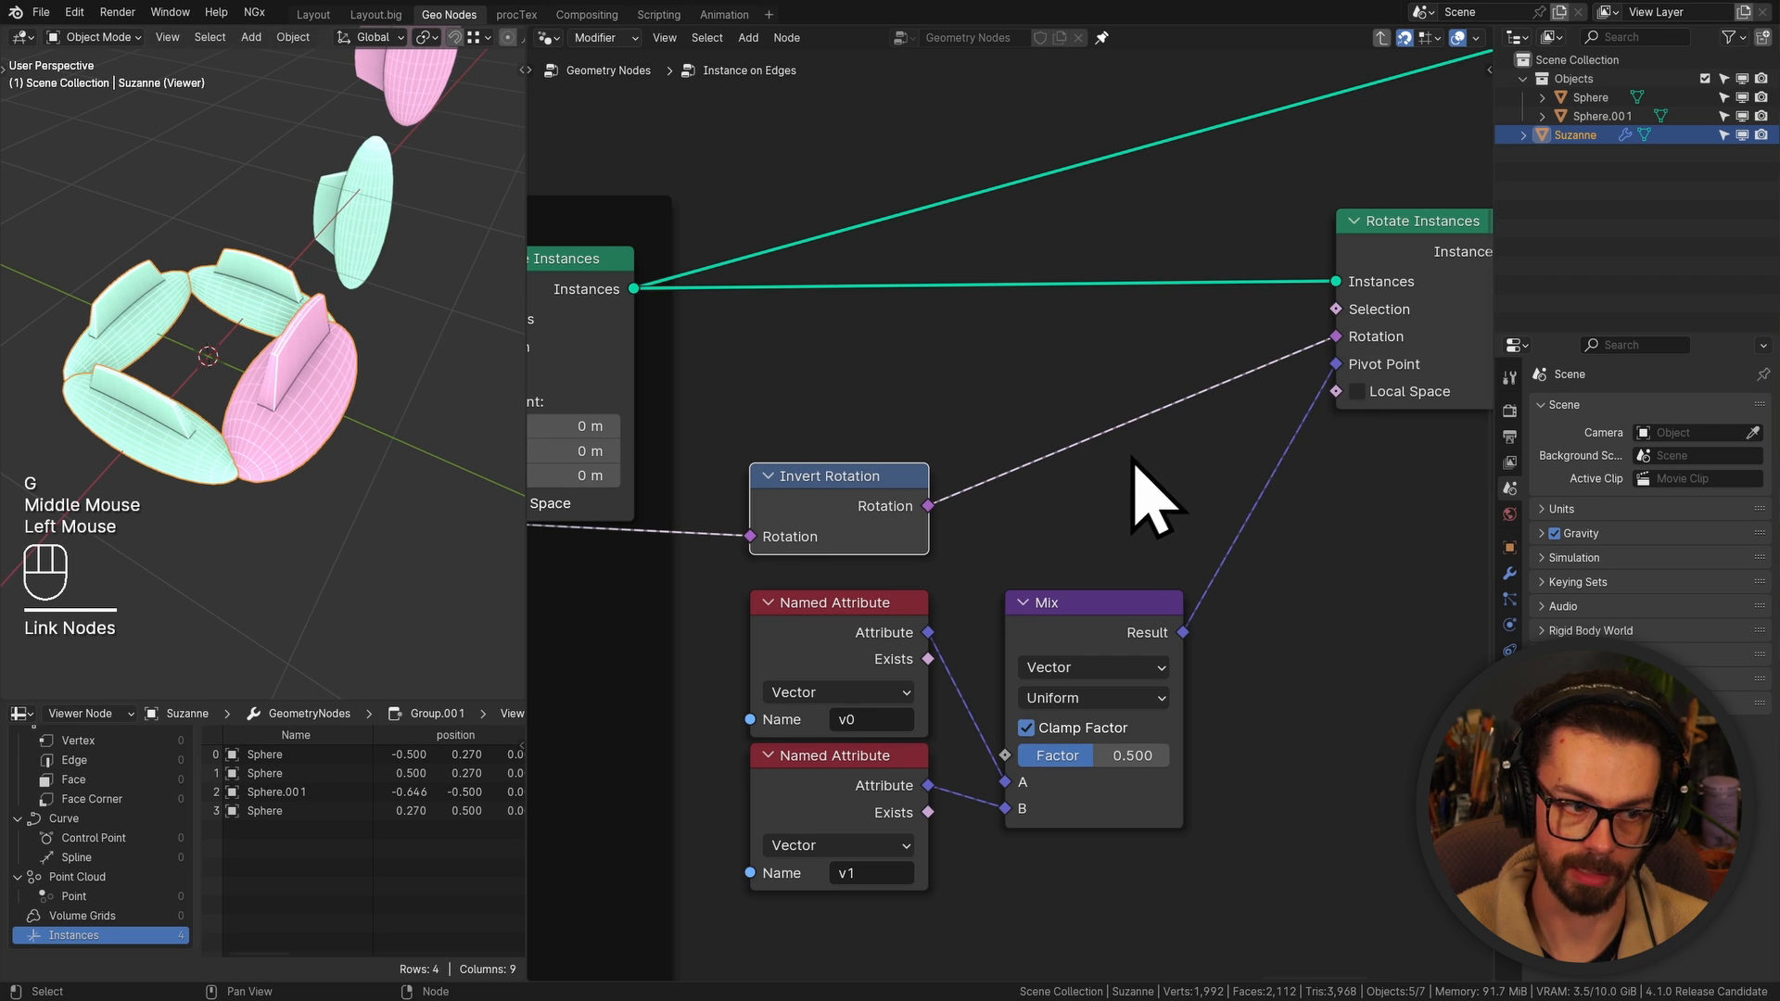
Preview the new Rotate Instances node in the viewer, move the Viewer node close to it, and inspect the instances
middle_drag(1201, 405, 938, 408)
ctrl+shift+click(1195, 306)
scroll(1153, 398, down, 2)
middle_drag(1240, 173, 1233, 315)
scroll(1152, 398, down, 2)
click(1422, 239)
key(g)
shift+middle_drag(604, 422, 918, 358)
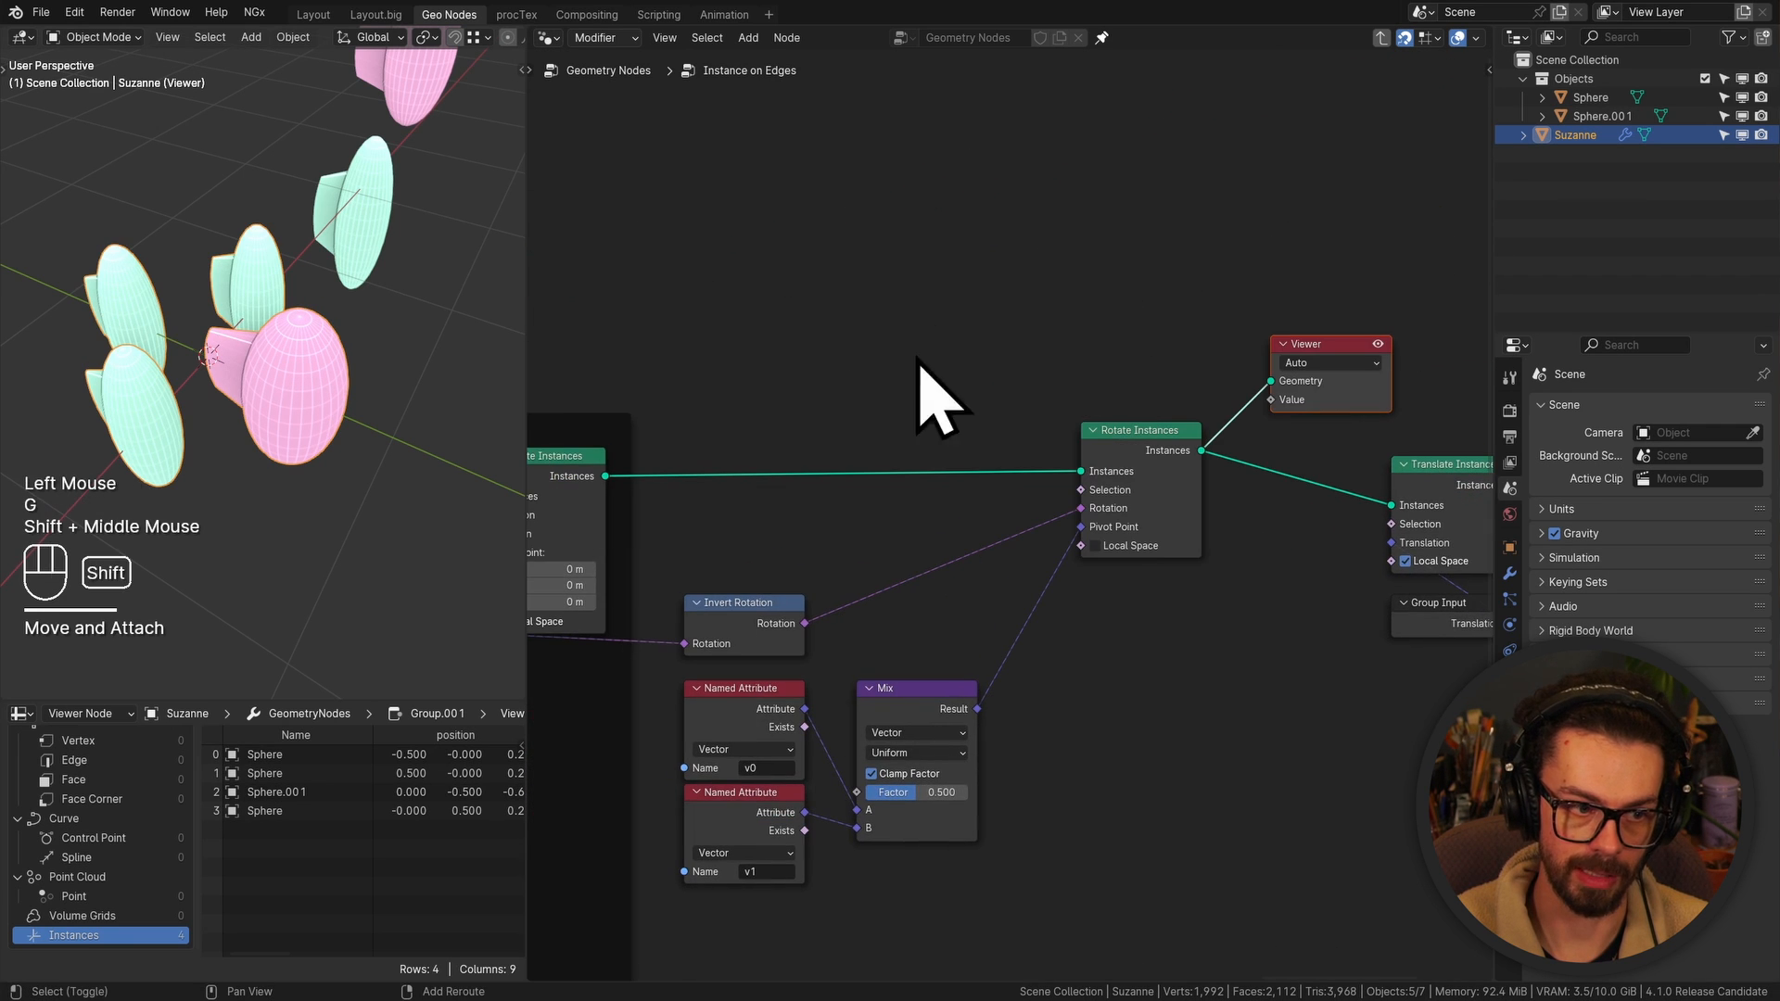
middle_drag(329, 347, 264, 316)
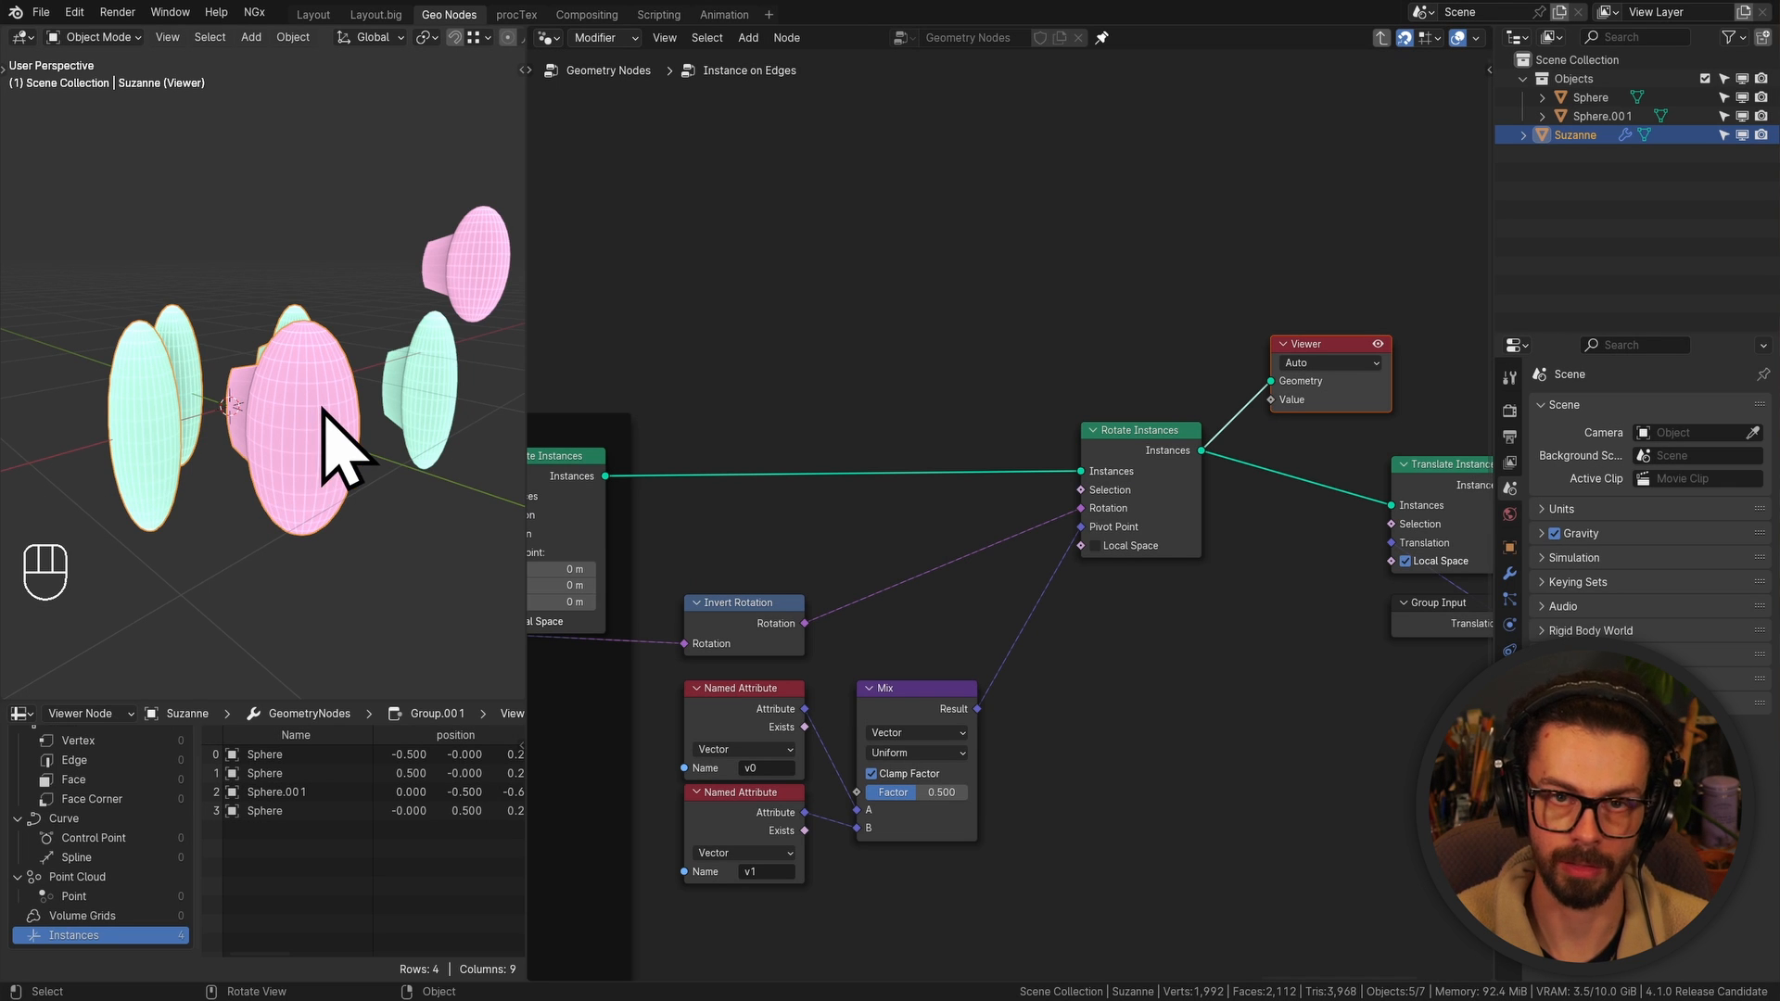
Select both Rotate Instances nodes and toggle their muting repeatedly to compare the instances with and without the two rotations
middle_drag(998, 438, 1017, 417)
scroll(1216, 501, up, 2)
middle_drag(1351, 504, 1270, 471)
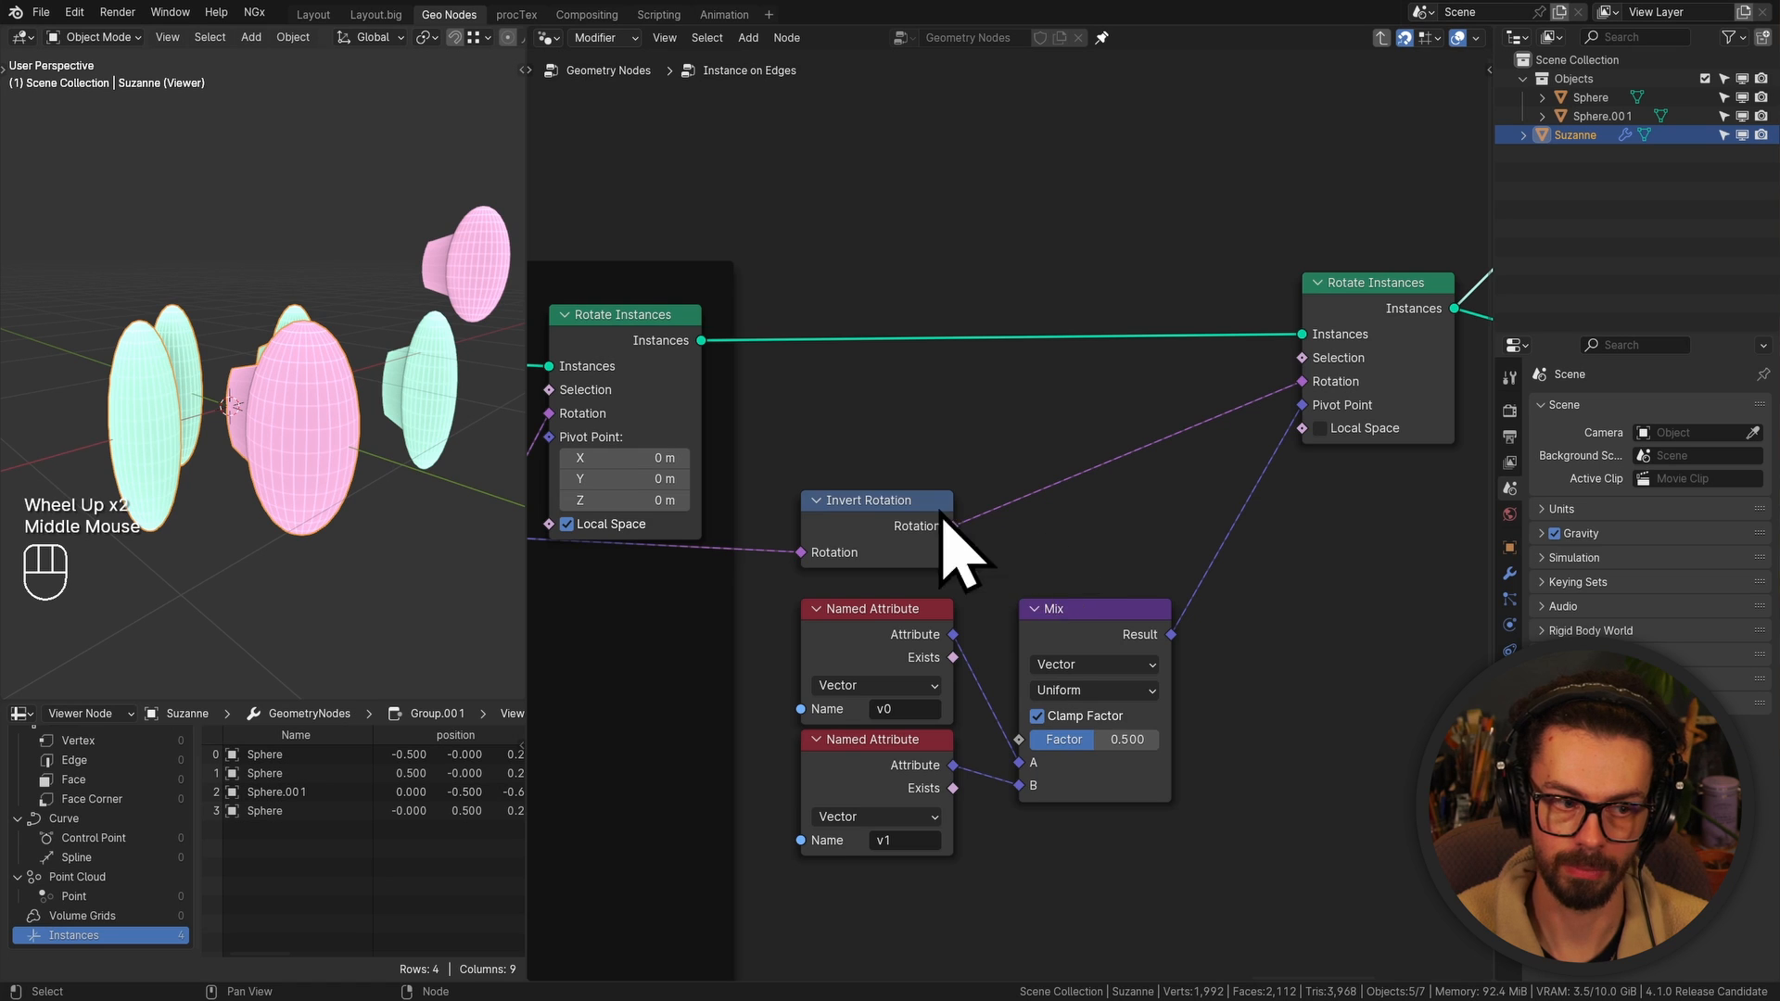
middle_drag(941, 519, 995, 509)
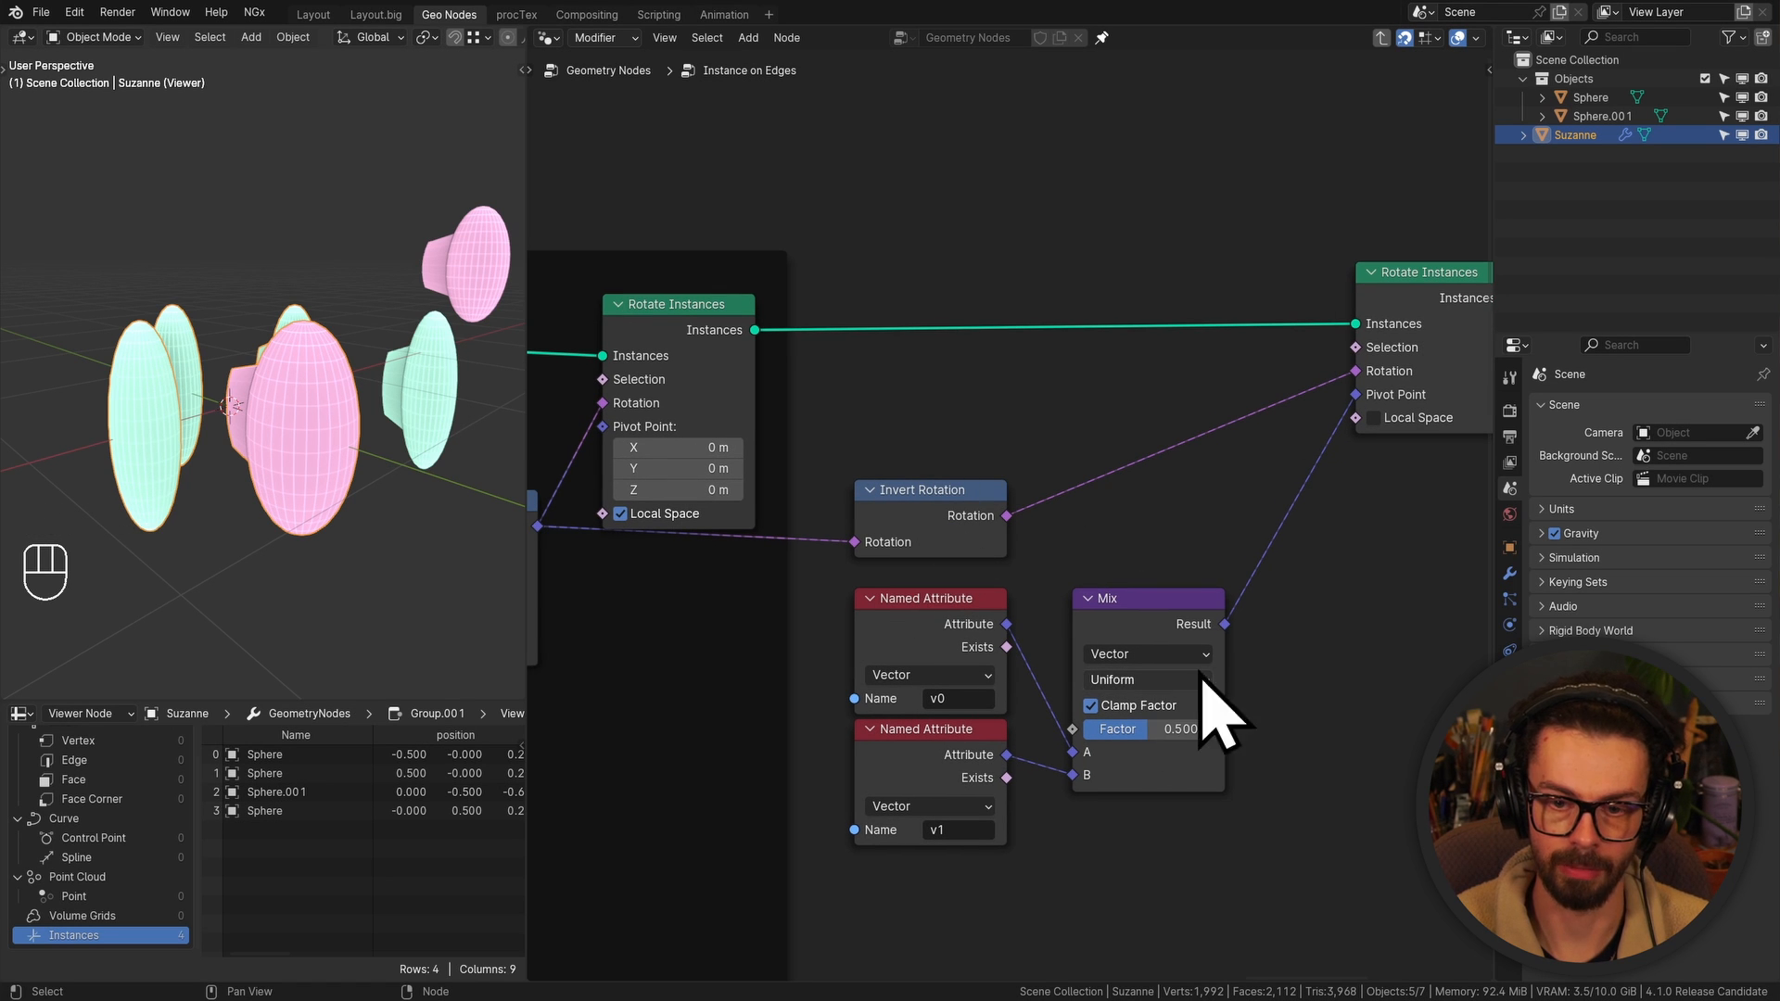
middle_drag(1036, 492, 1015, 538)
click(682, 373)
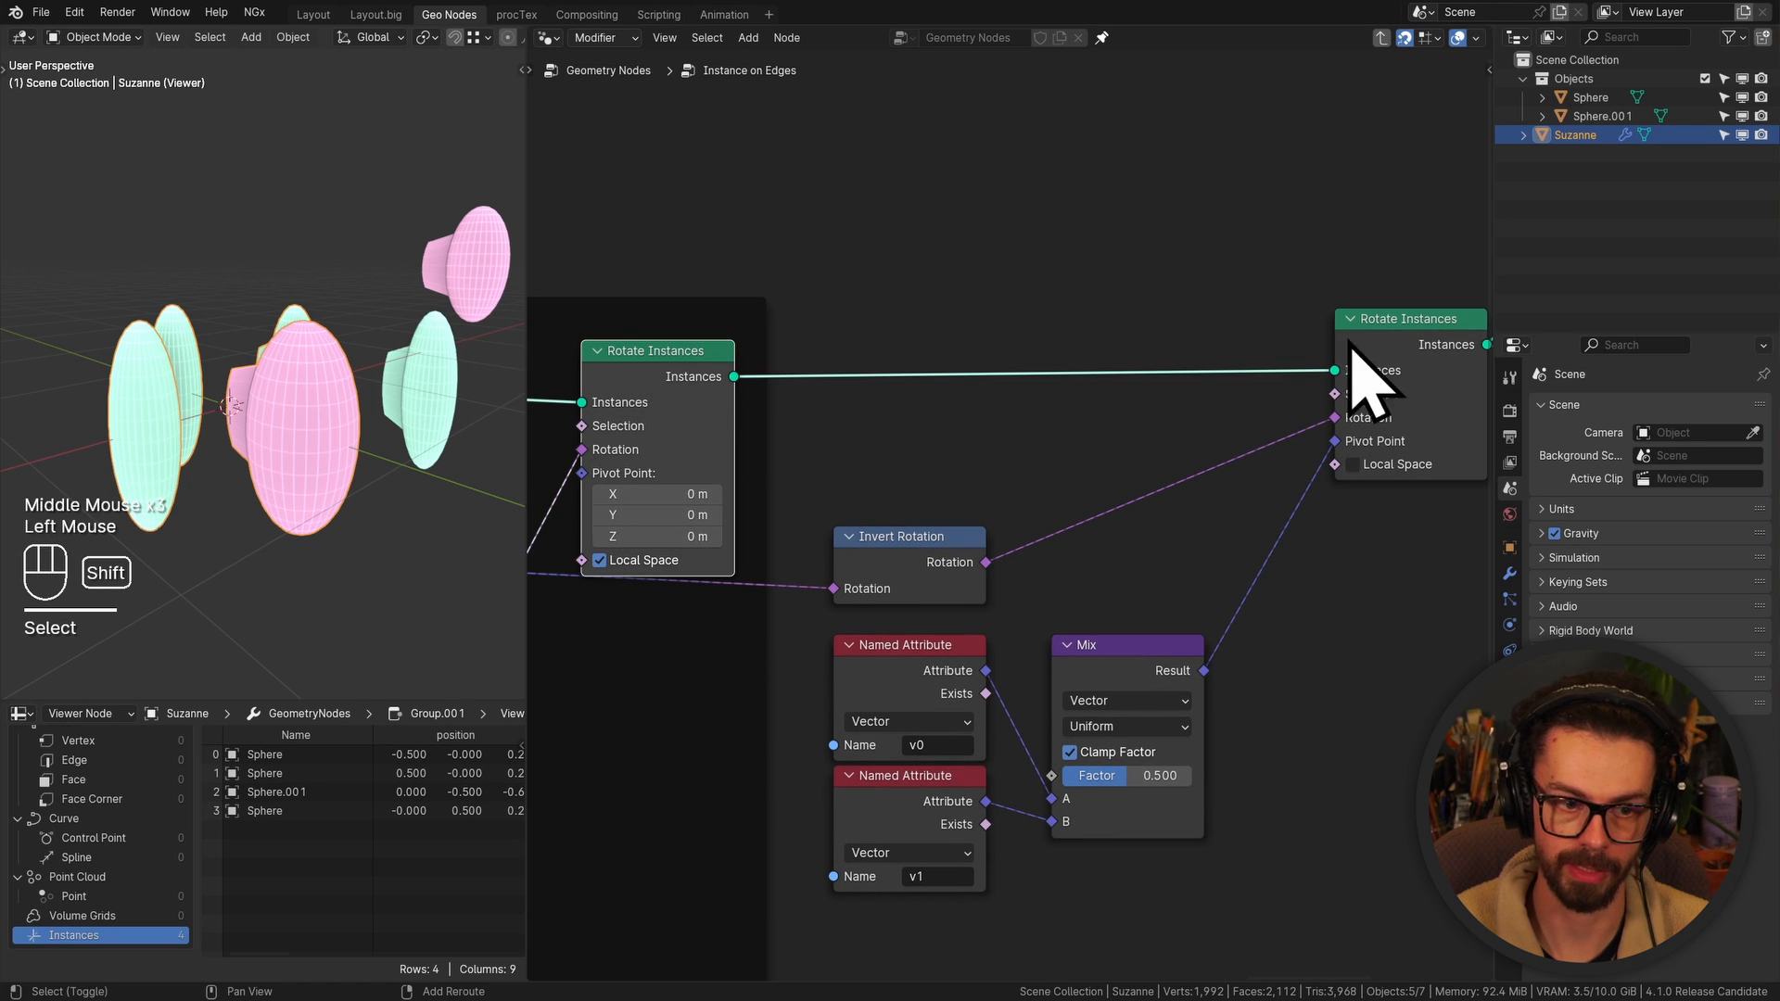
shift+click(1353, 357)
key(m)
key(m)
key(m)
key(m)
key(m)
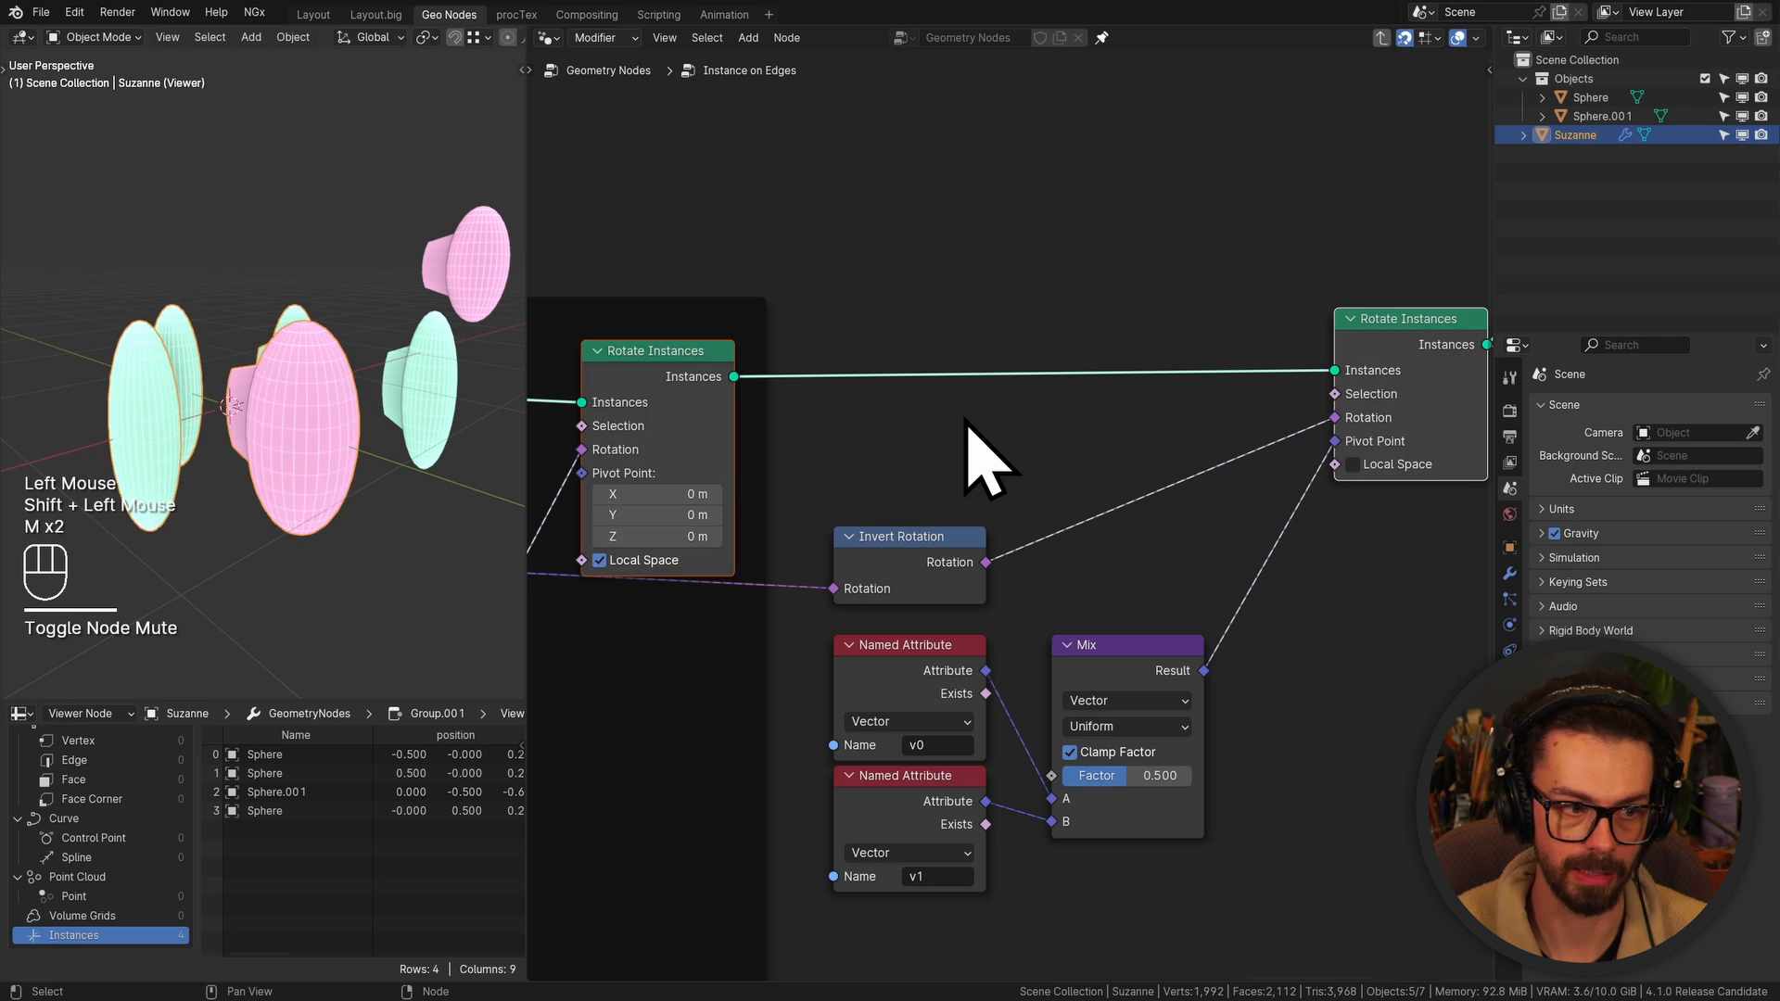
key(m)
key(m)
key(m)
key(m)
key(m)
key(m)
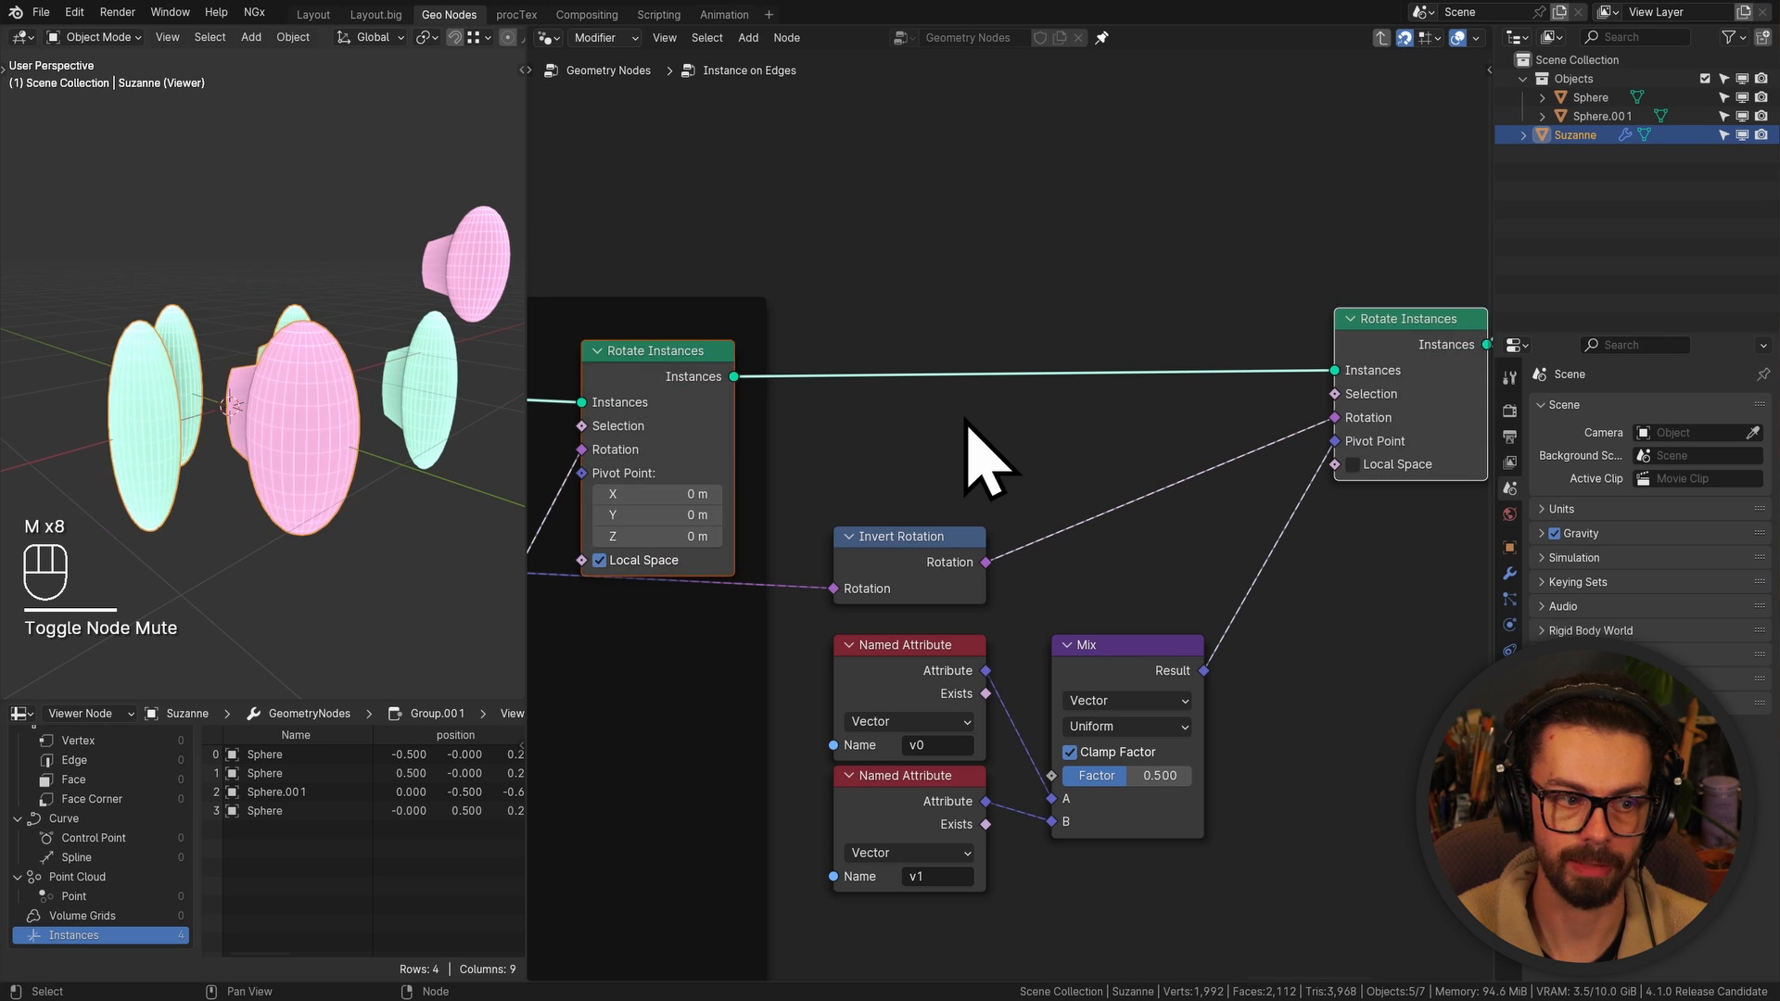
key(m)
key(m)
key(m)
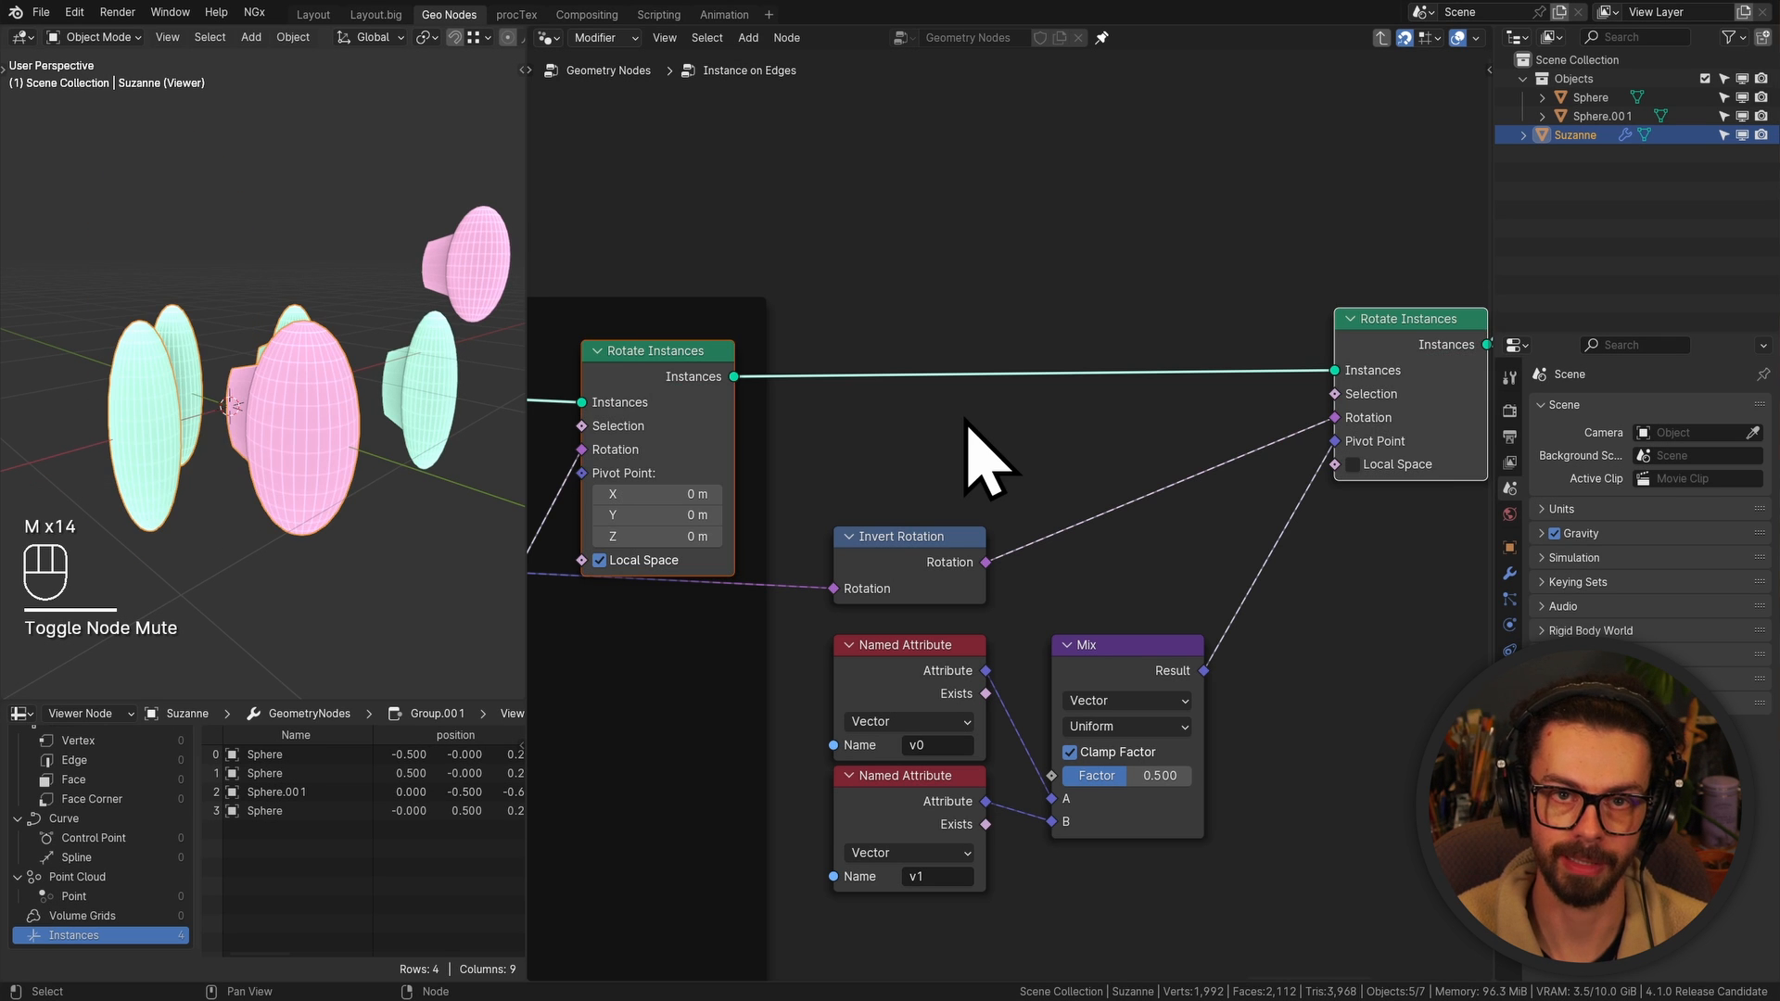
Insert a Rotate Rotation node between Invert Rotation and the new Rotate Instances node, and line up Invert Rotation with it
scroll(914, 436, down, 5)
middle_drag(686, 454, 1150, 461)
middle_drag(609, 474, 944, 464)
middle_drag(1119, 466, 807, 470)
middle_drag(1177, 478, 988, 292)
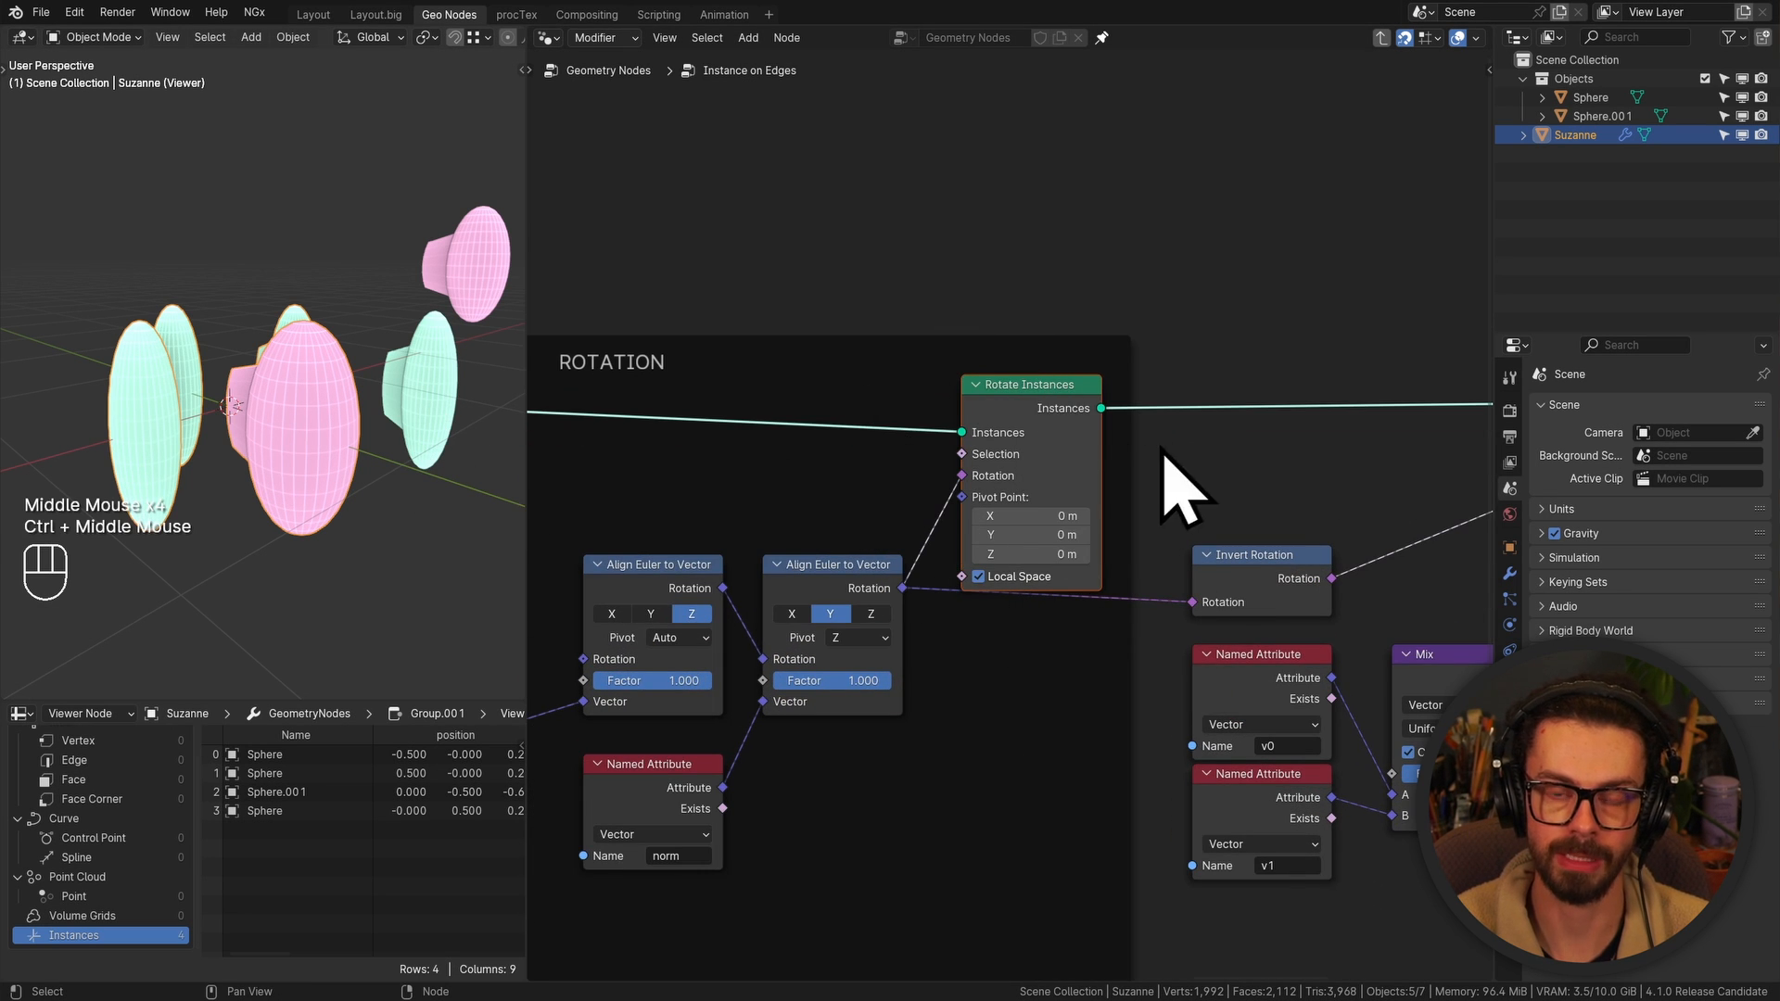
middle_drag(1164, 455, 1073, 457)
middle_drag(1369, 511, 1208, 445)
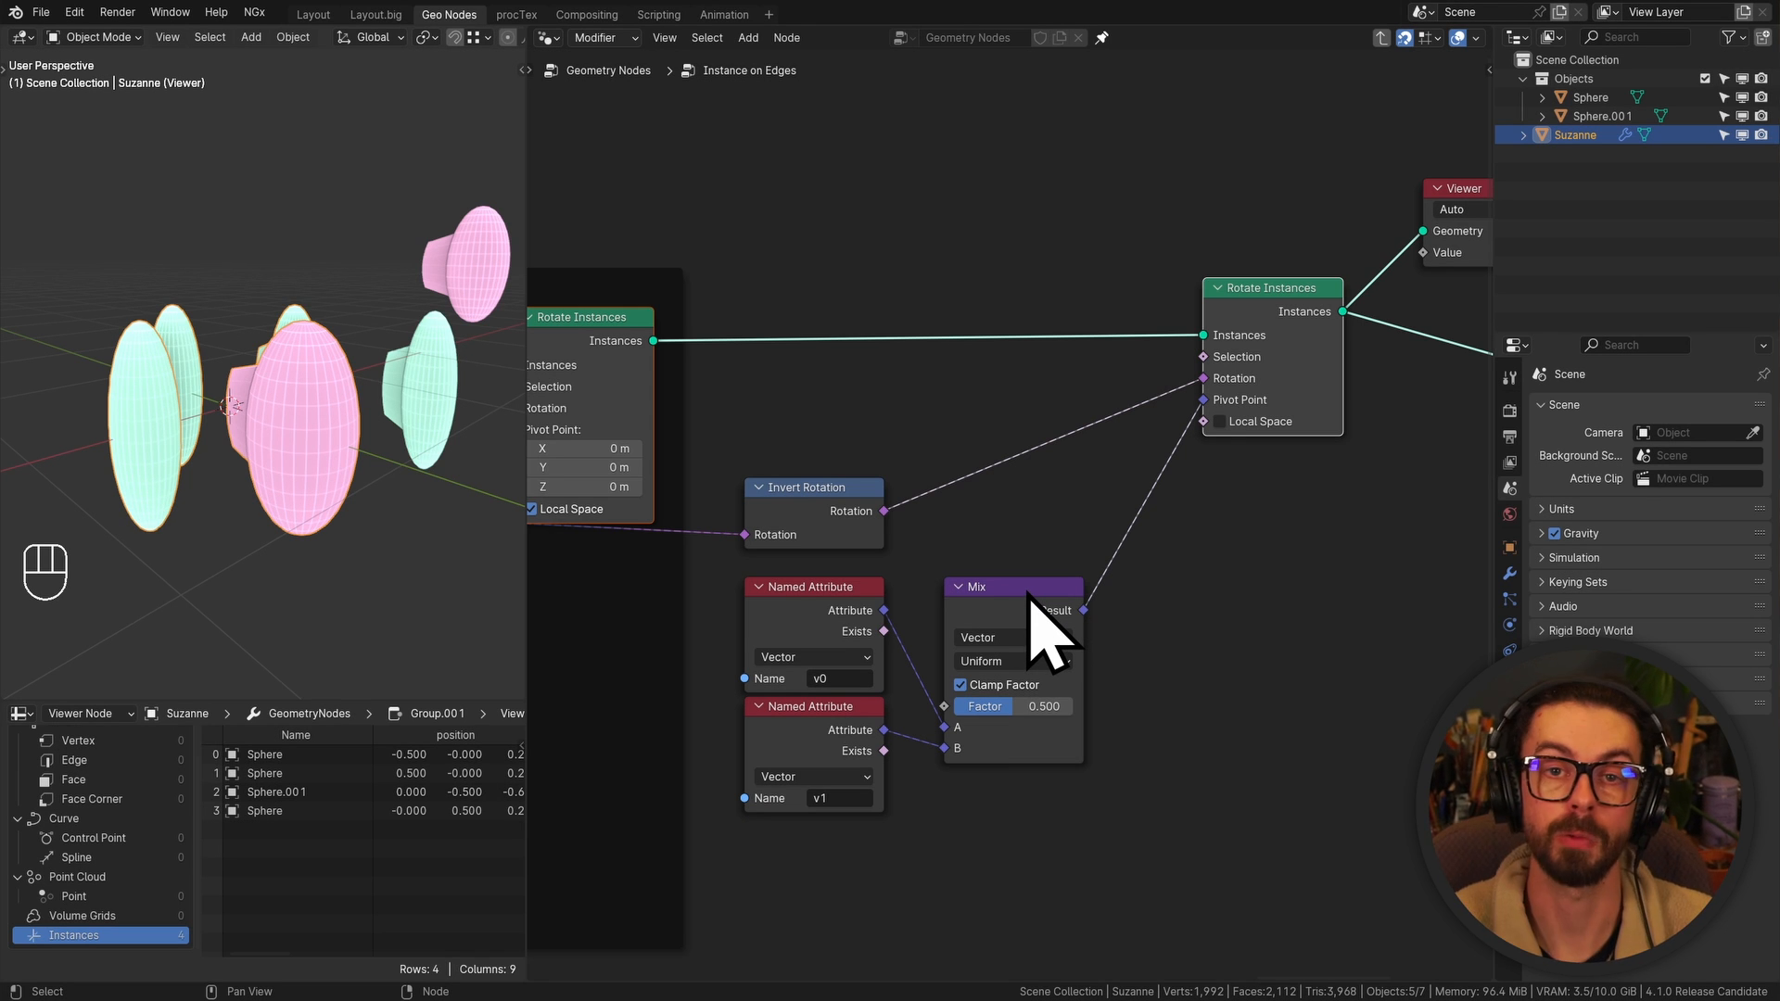
ctrl+middle_drag(987, 513, 1111, 367)
key(shift+a)
text(roro)
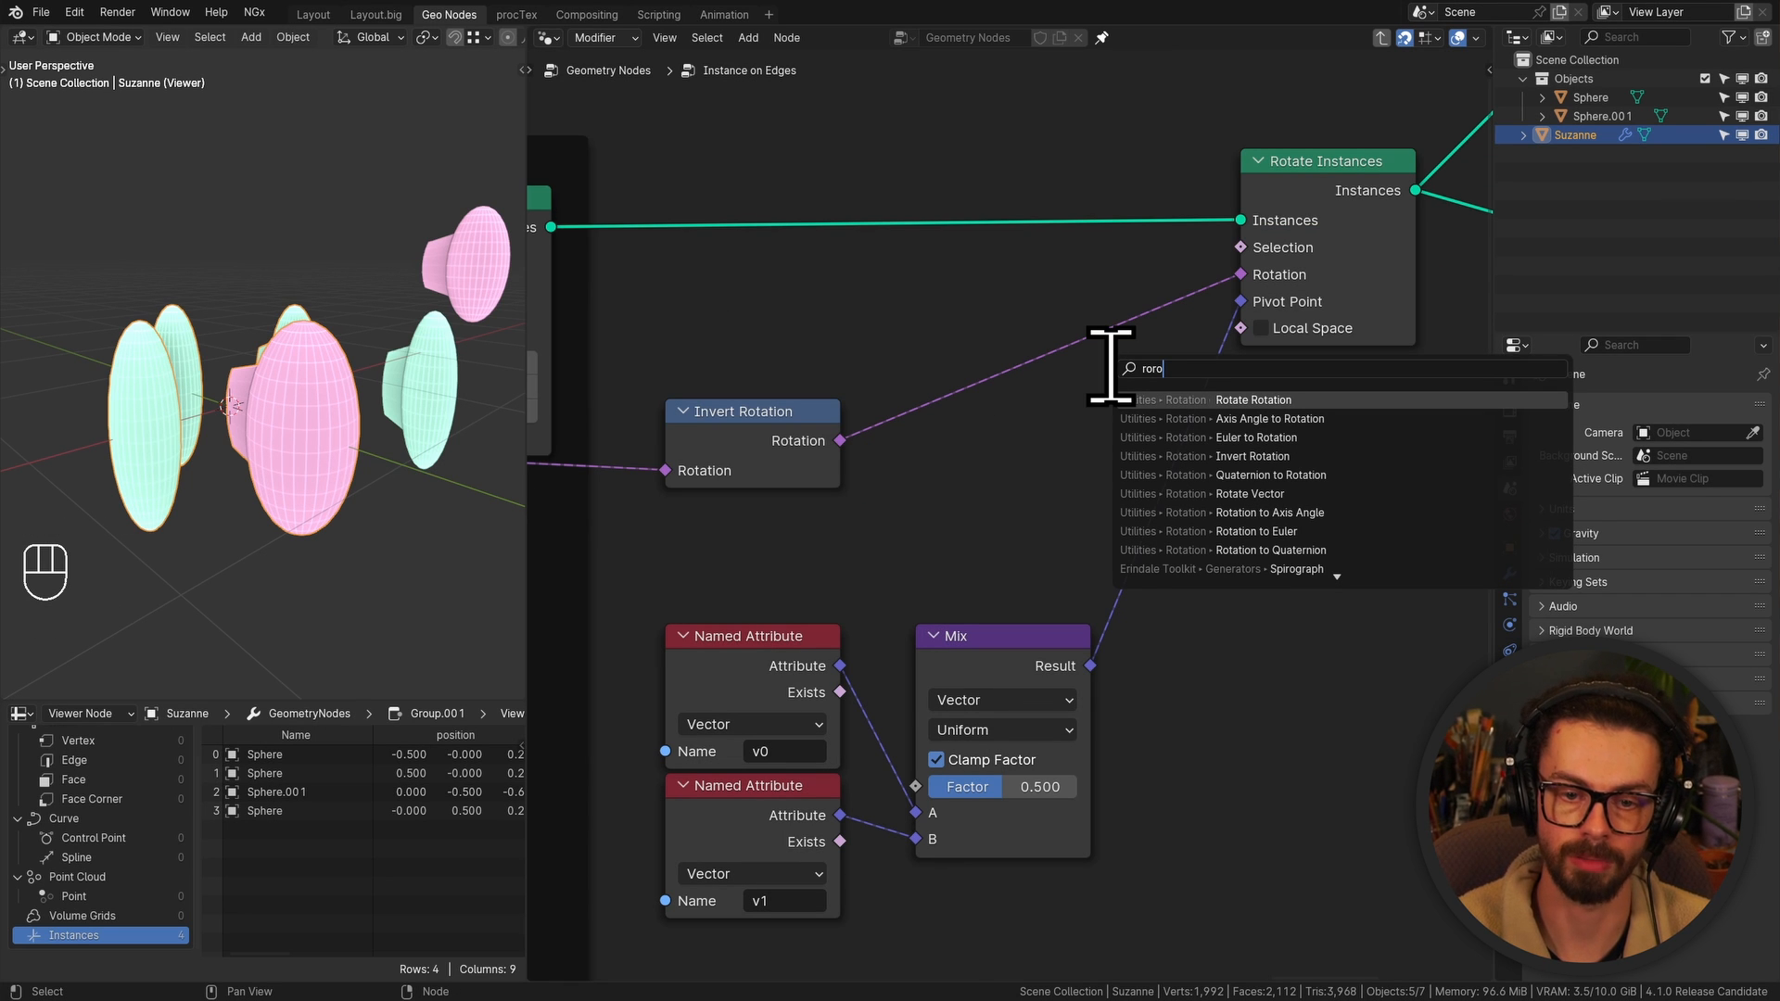
key(Return)
click(902, 369)
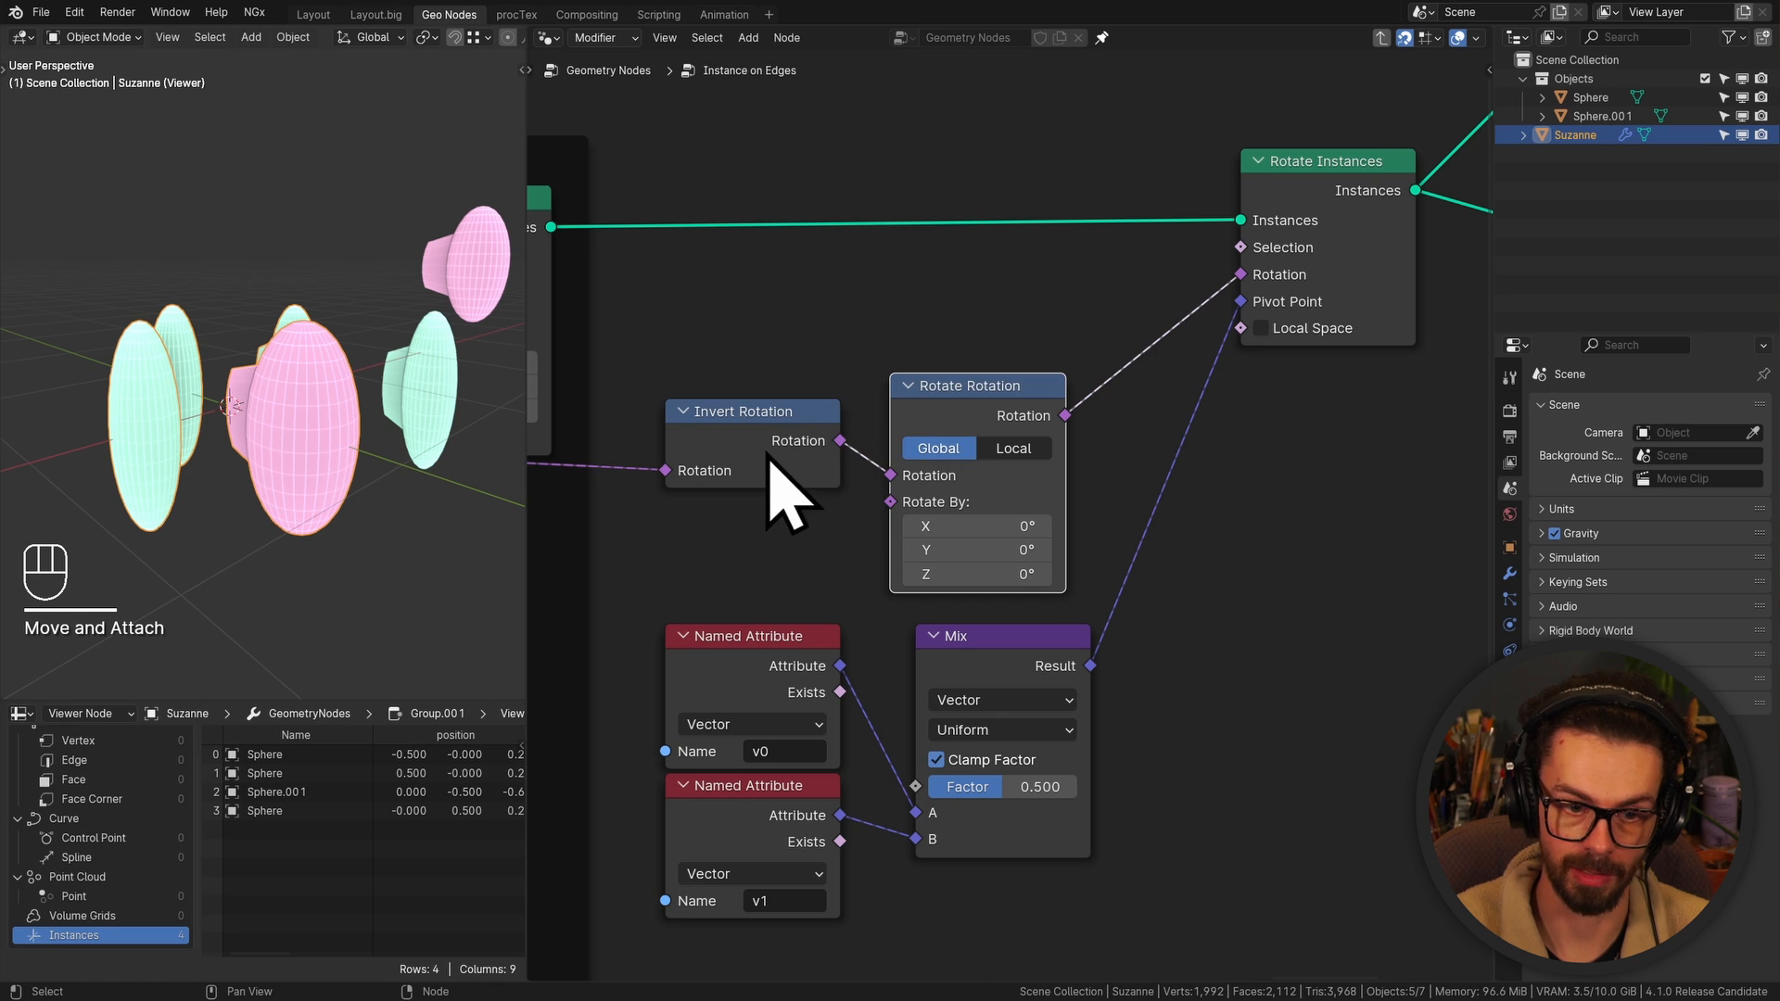
drag(769, 463, 770, 439)
Try a different Z angle for Rotate By on the Rotate Rotation node, and reset it to 0°
drag(971, 574, 1029, 575)
text(0)
key(Return)
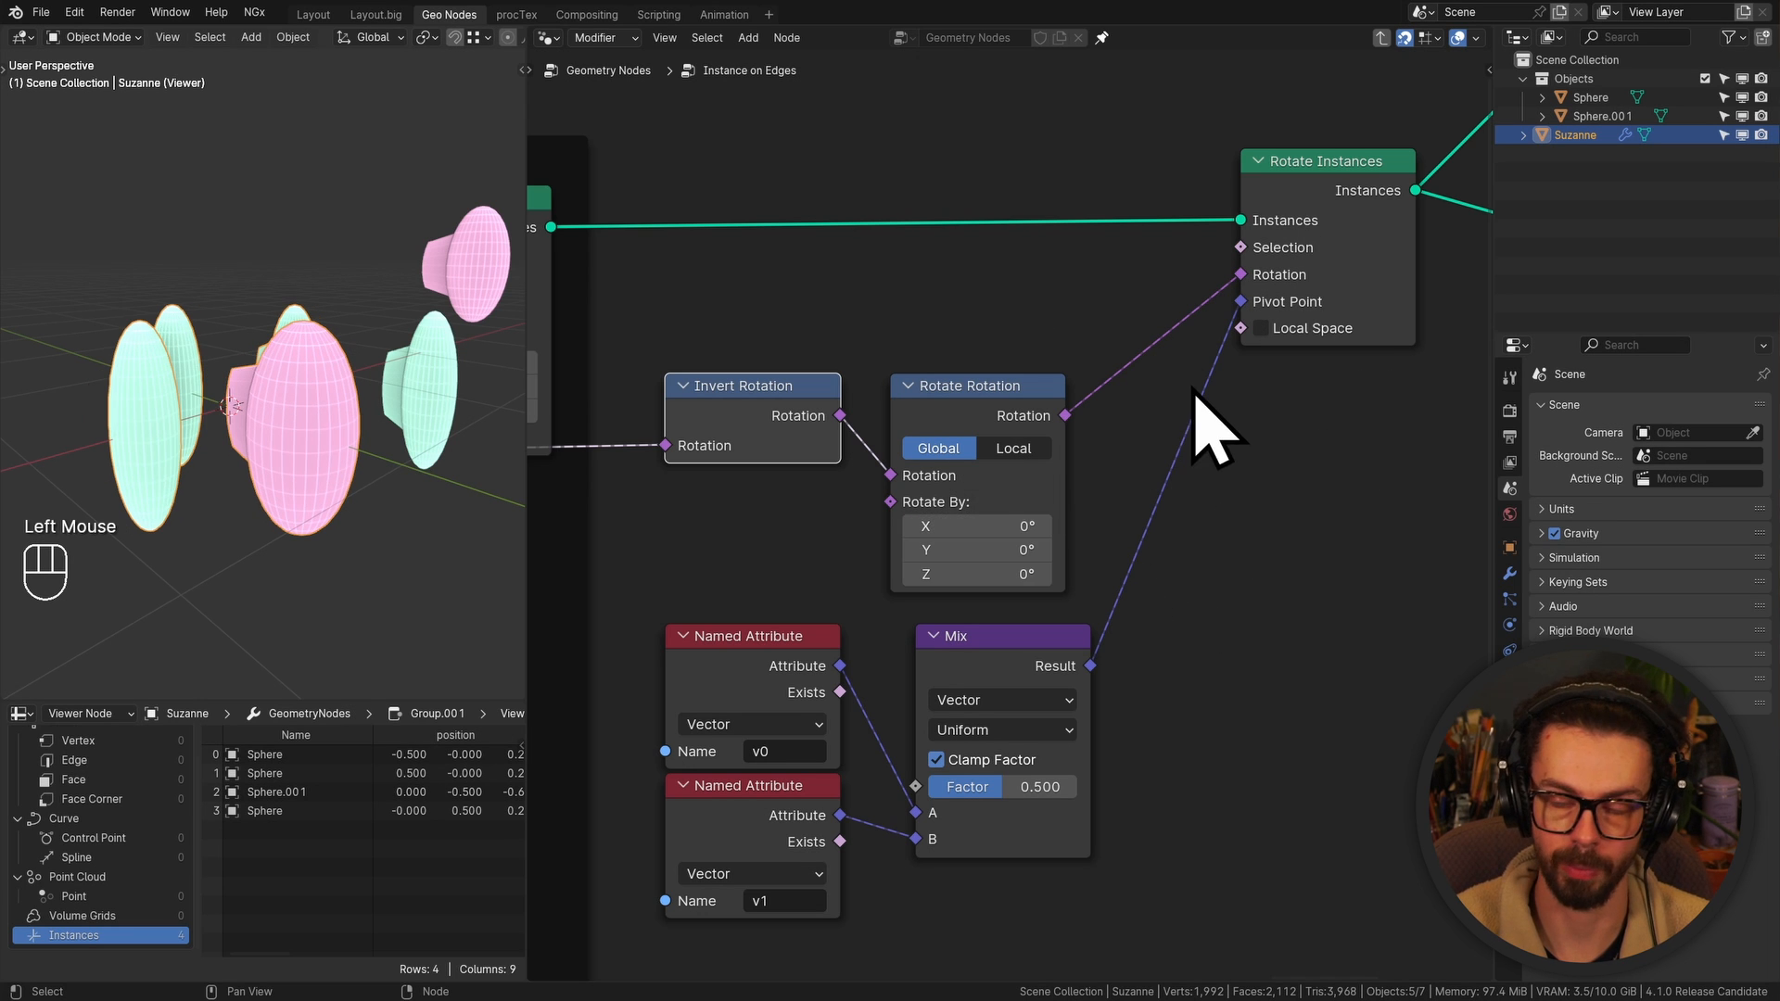
Move the new Rotate Instances node closer to its inputs and align the Invert Rotation and Rotate Rotation nodes above Mix
middle_drag(1196, 391, 1048, 422)
scroll(1112, 408, down, 1)
middle_drag(1205, 370, 1052, 408)
drag(964, 506, 1198, 285)
key(g)
click(1089, 353)
middle_drag(816, 445, 1086, 405)
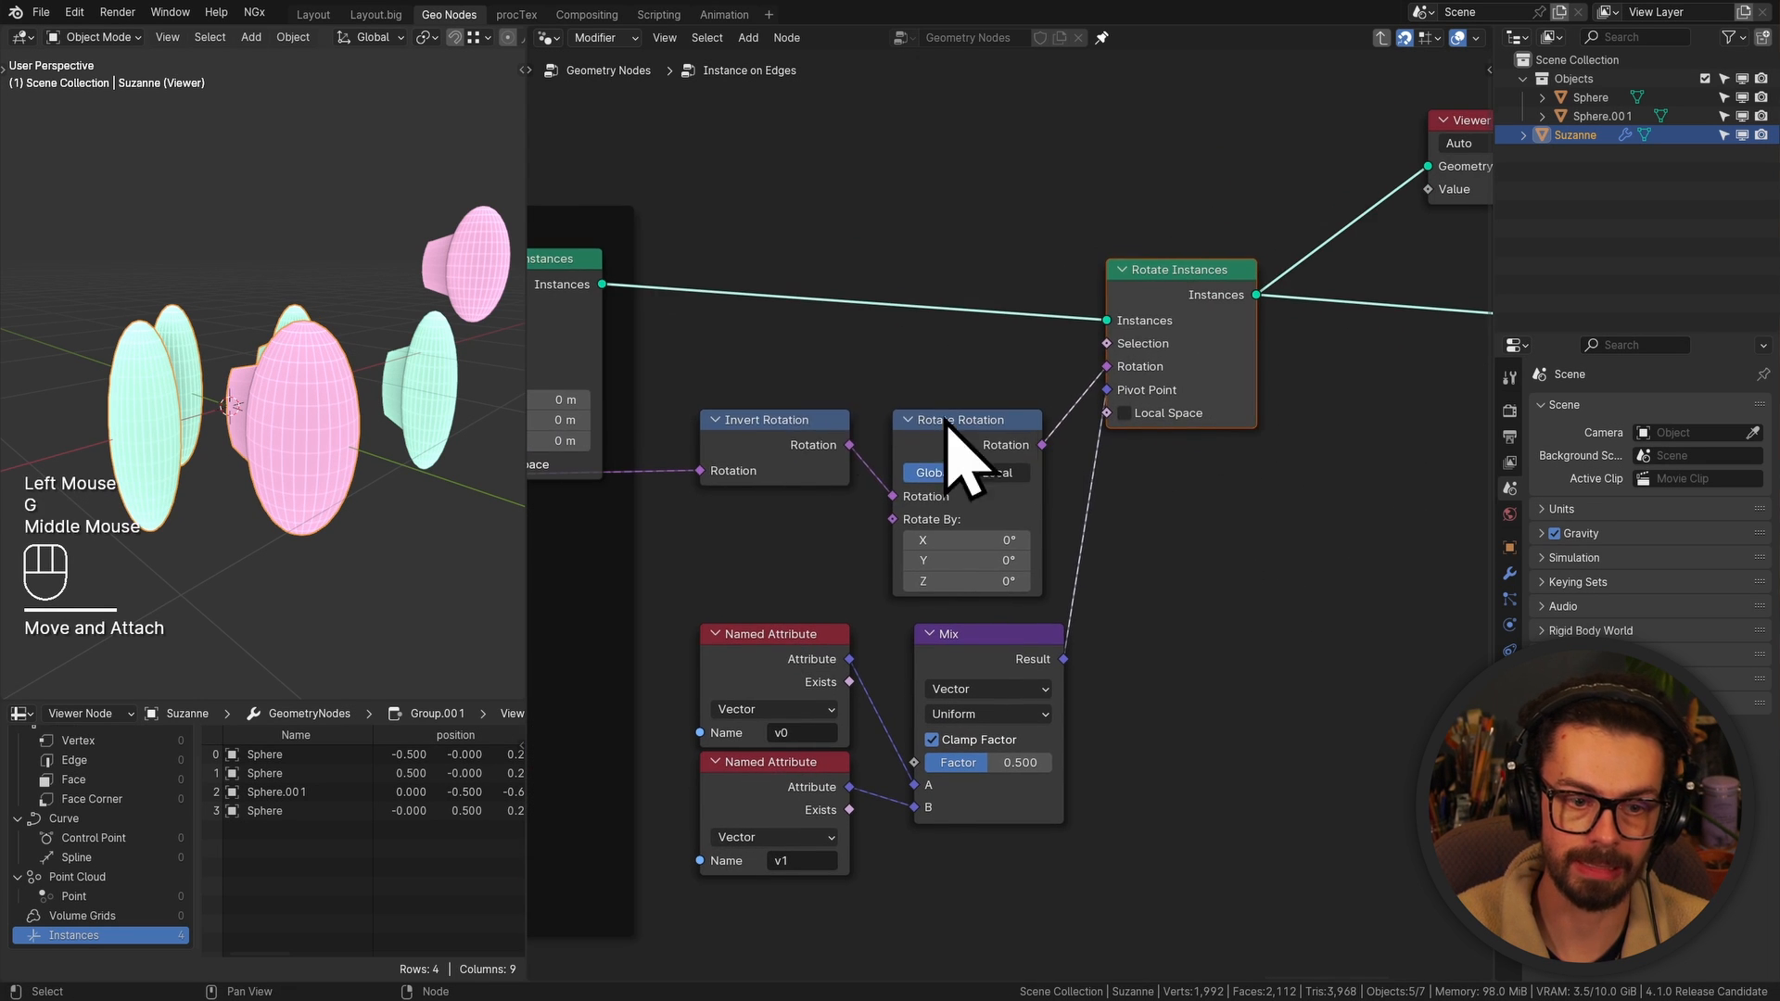
drag(748, 372, 982, 504)
key(g)
click(1003, 510)
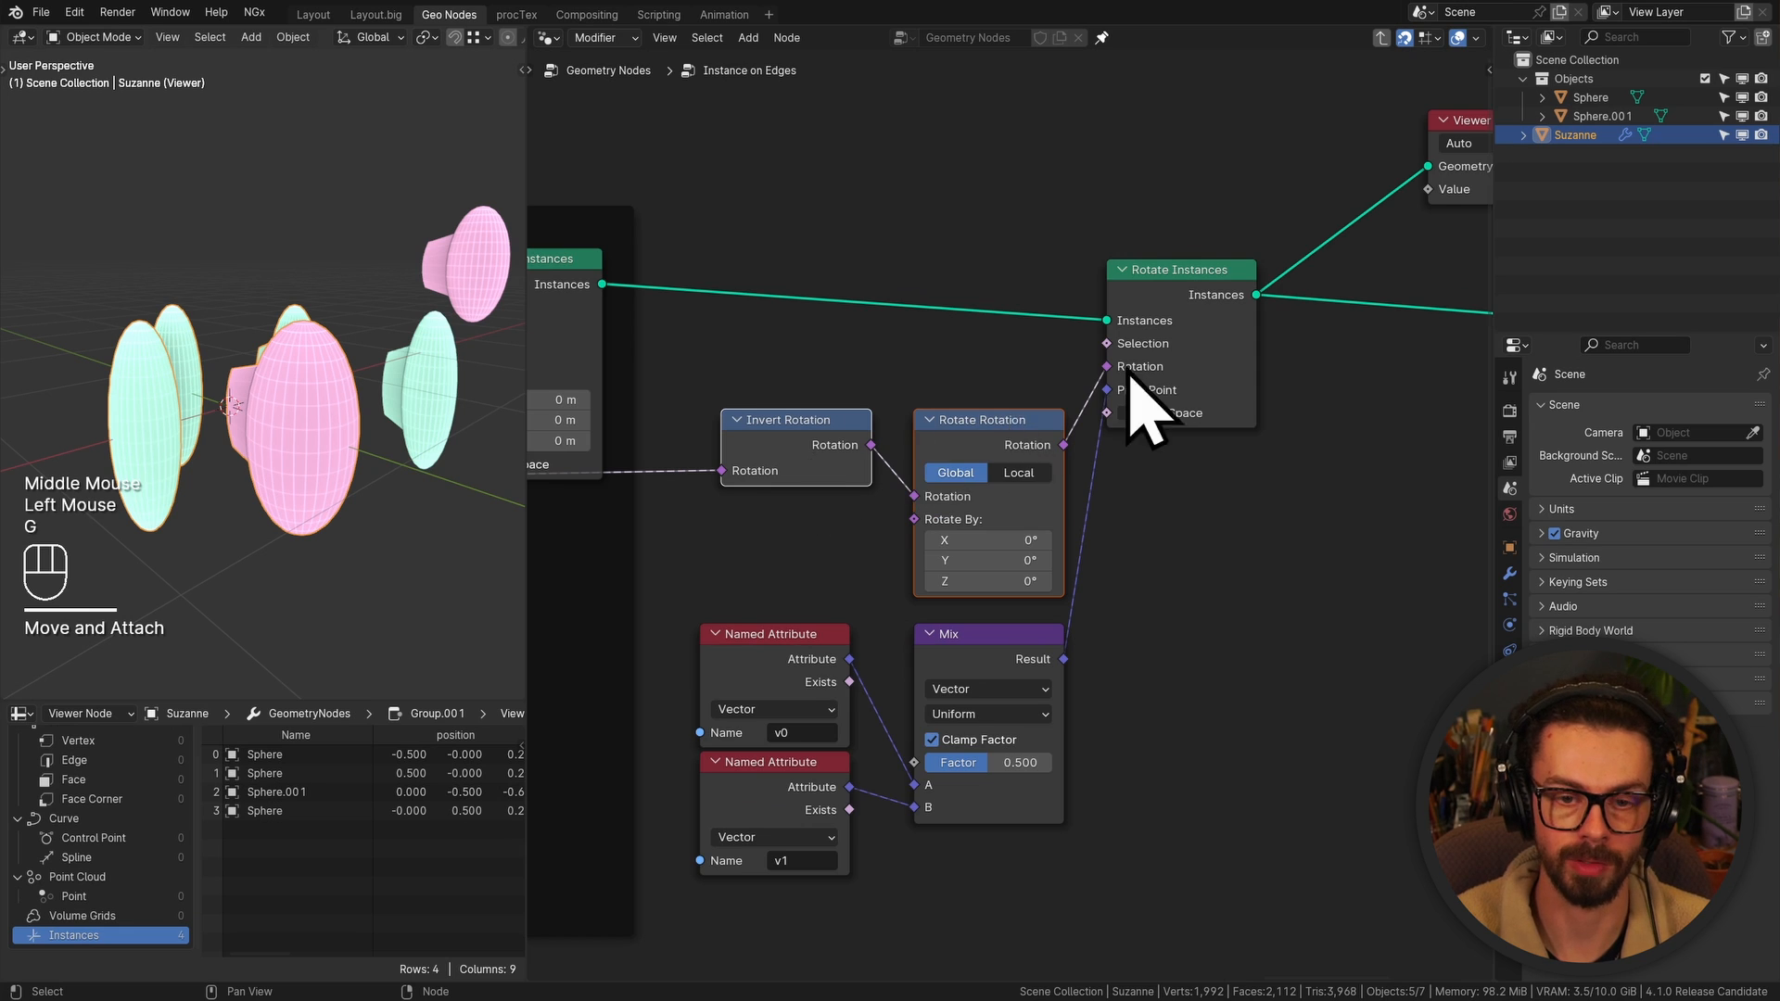
Duplicate the new Rotate Instances node, insert the copy directly after it in the instances link, and preview it in the viewer
middle_drag(1128, 373, 982, 423)
drag(1240, 139, 1336, 299)
click(1036, 325)
key(shift+d)
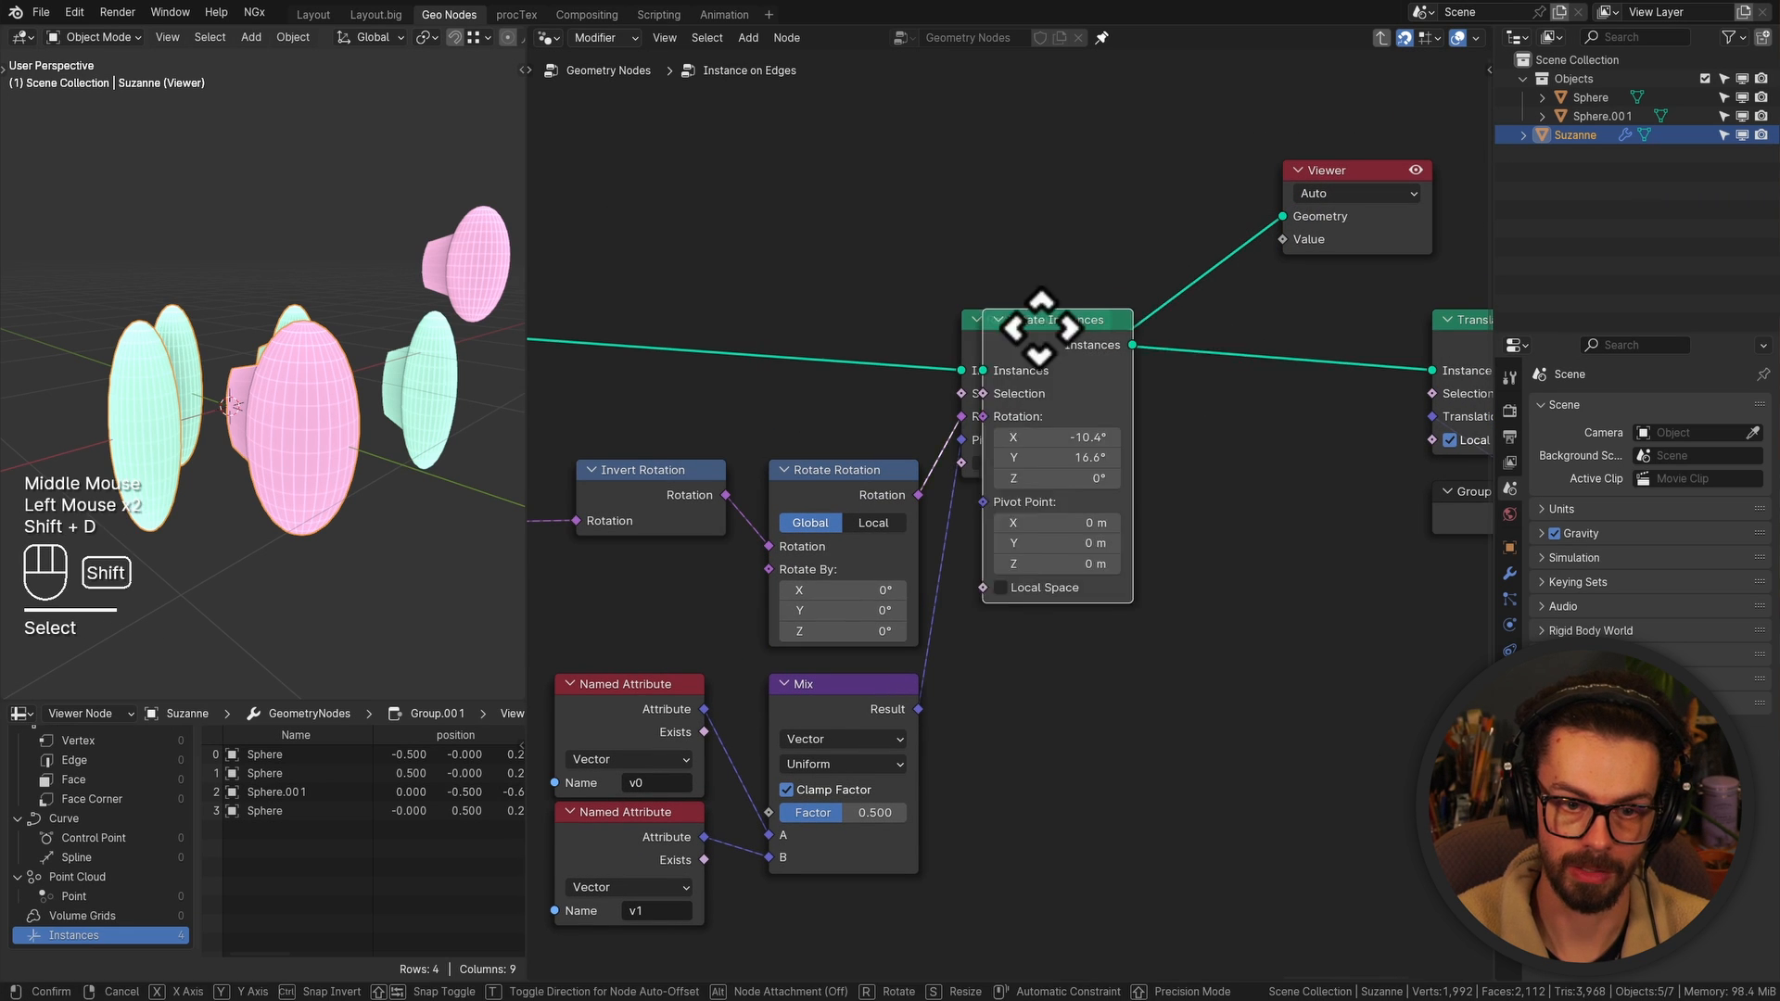
click(1263, 377)
key(g)
click(1247, 352)
ctrl+shift+click(1278, 350)
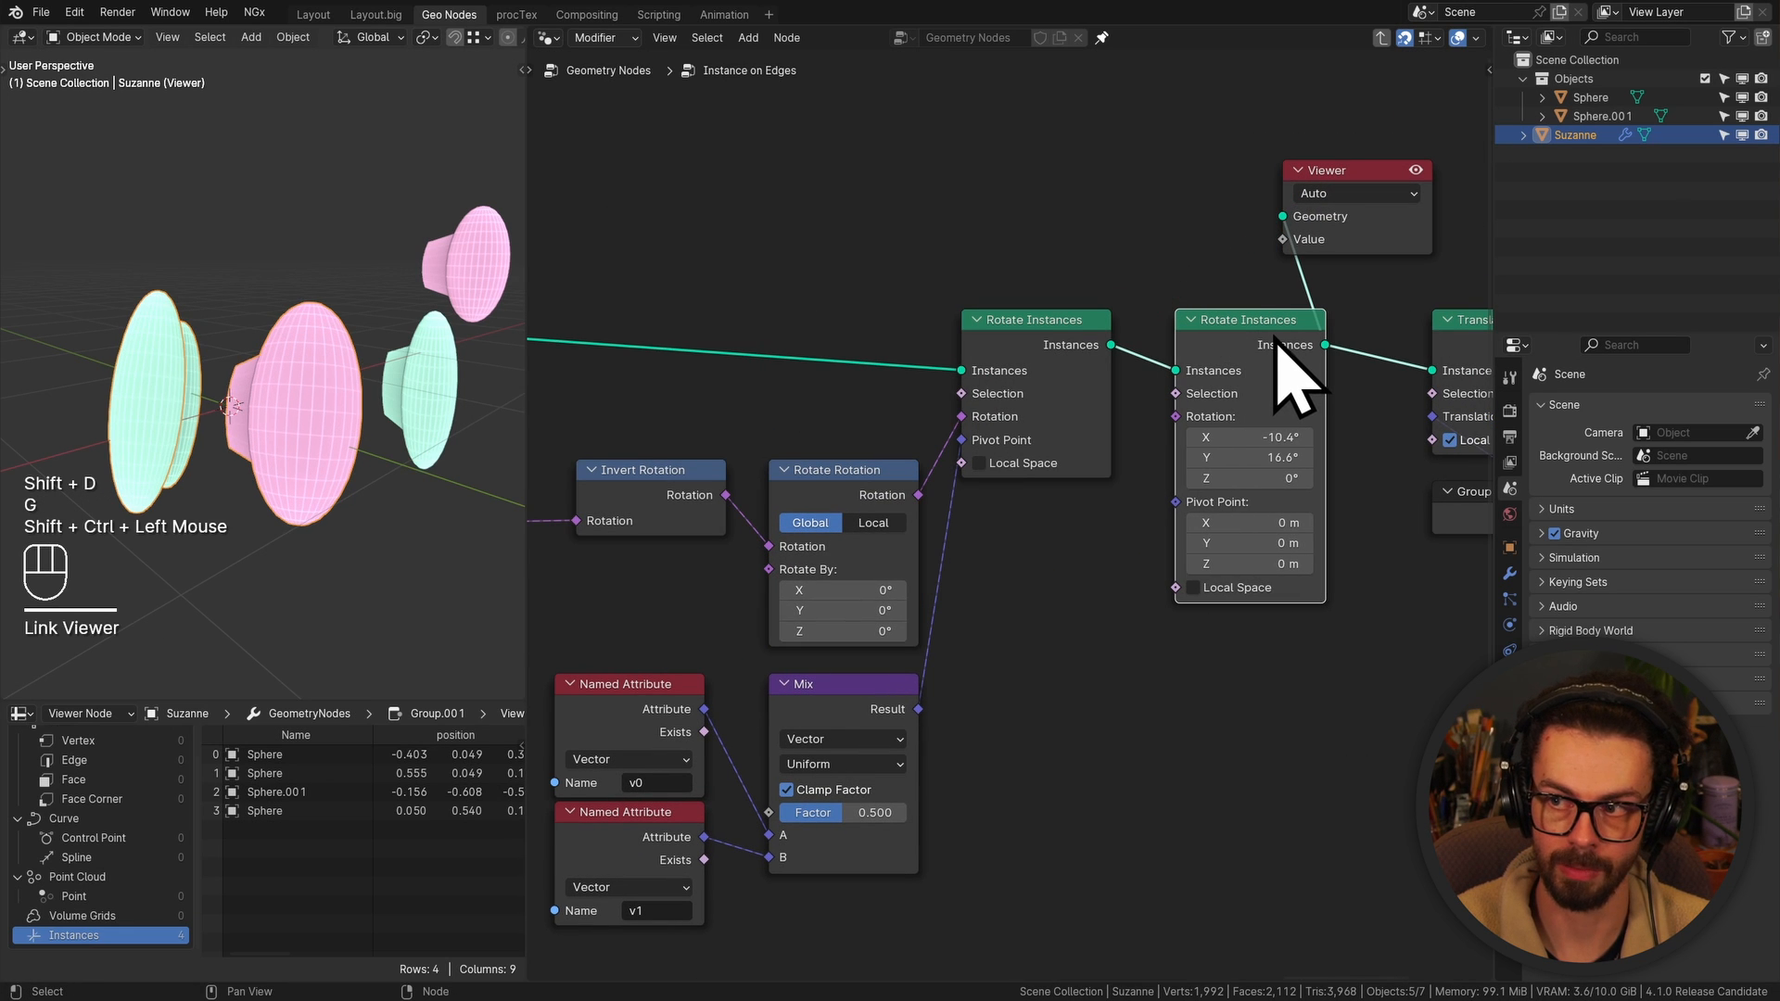
Connect the Mix result to the duplicated Rotate Instances node's pivot point as well
scroll(1274, 353, up, 2)
drag(904, 741, 1201, 506)
scroll(732, 557, down, 2)
middle_drag(677, 516, 877, 471)
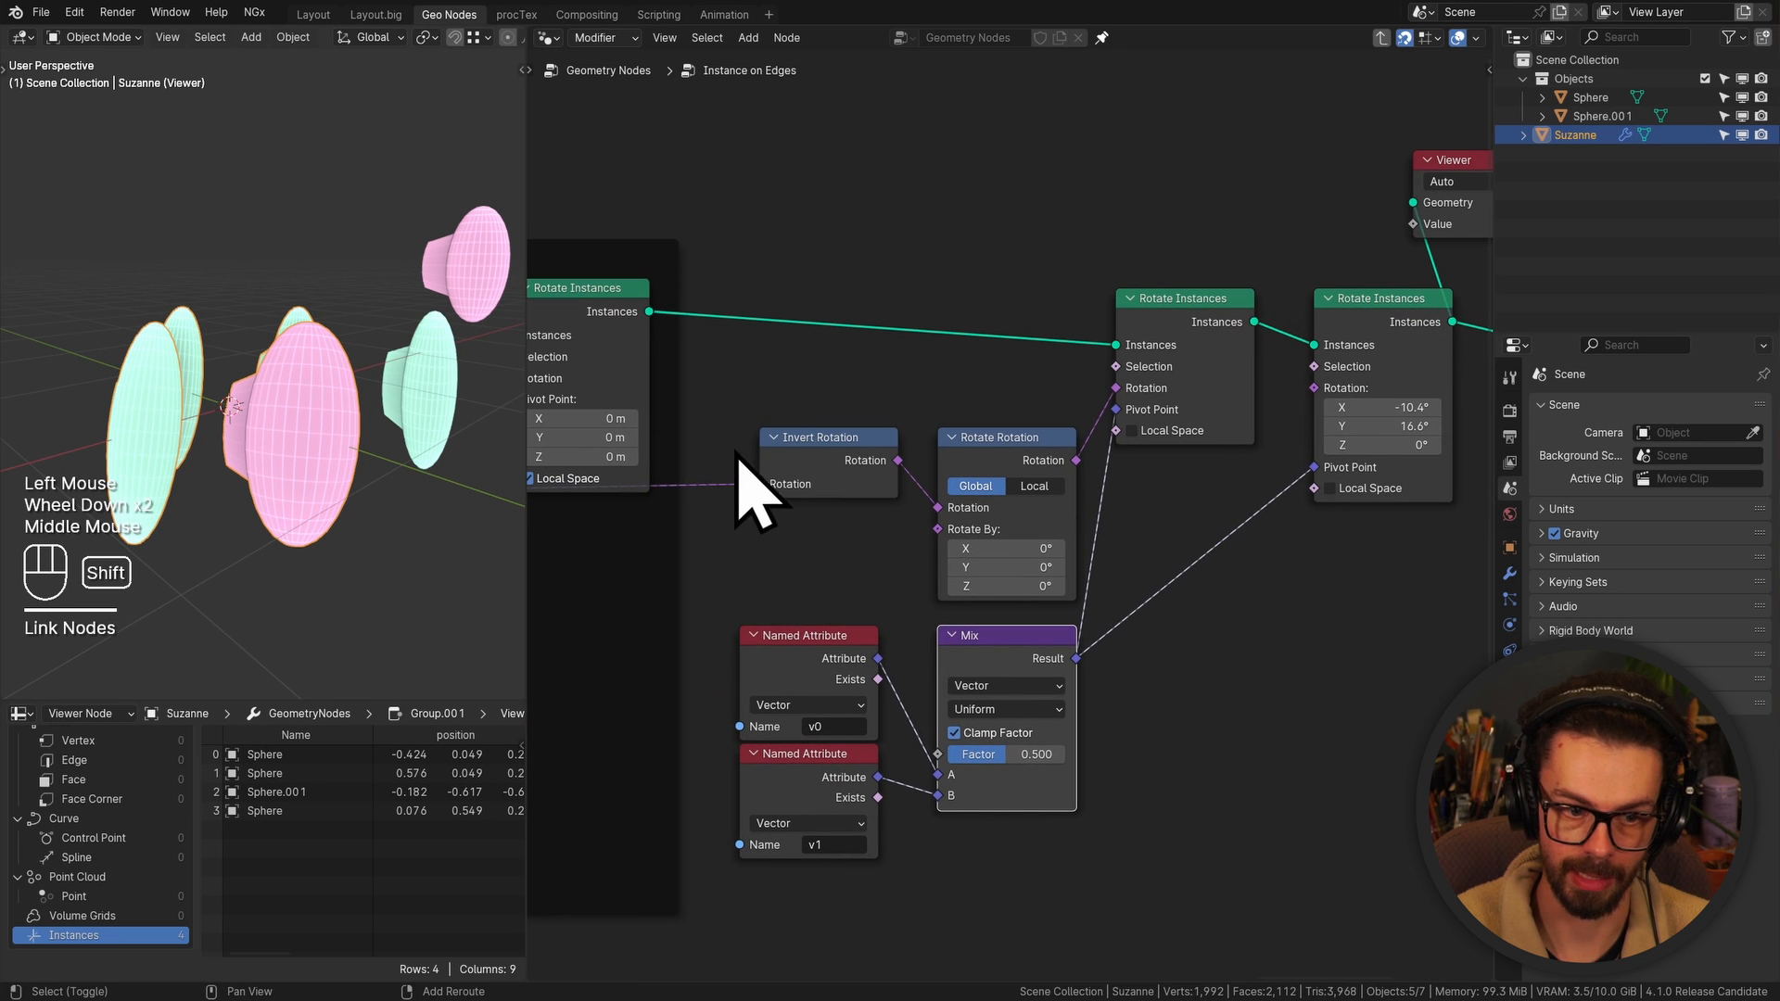
Add a reroute on the alignment rotation link and connect it to the Rotation input of the second new Rotate Instances node
shift+right_drag(737, 456, 723, 535)
key(g)
click(714, 463)
drag(719, 427, 843, 265)
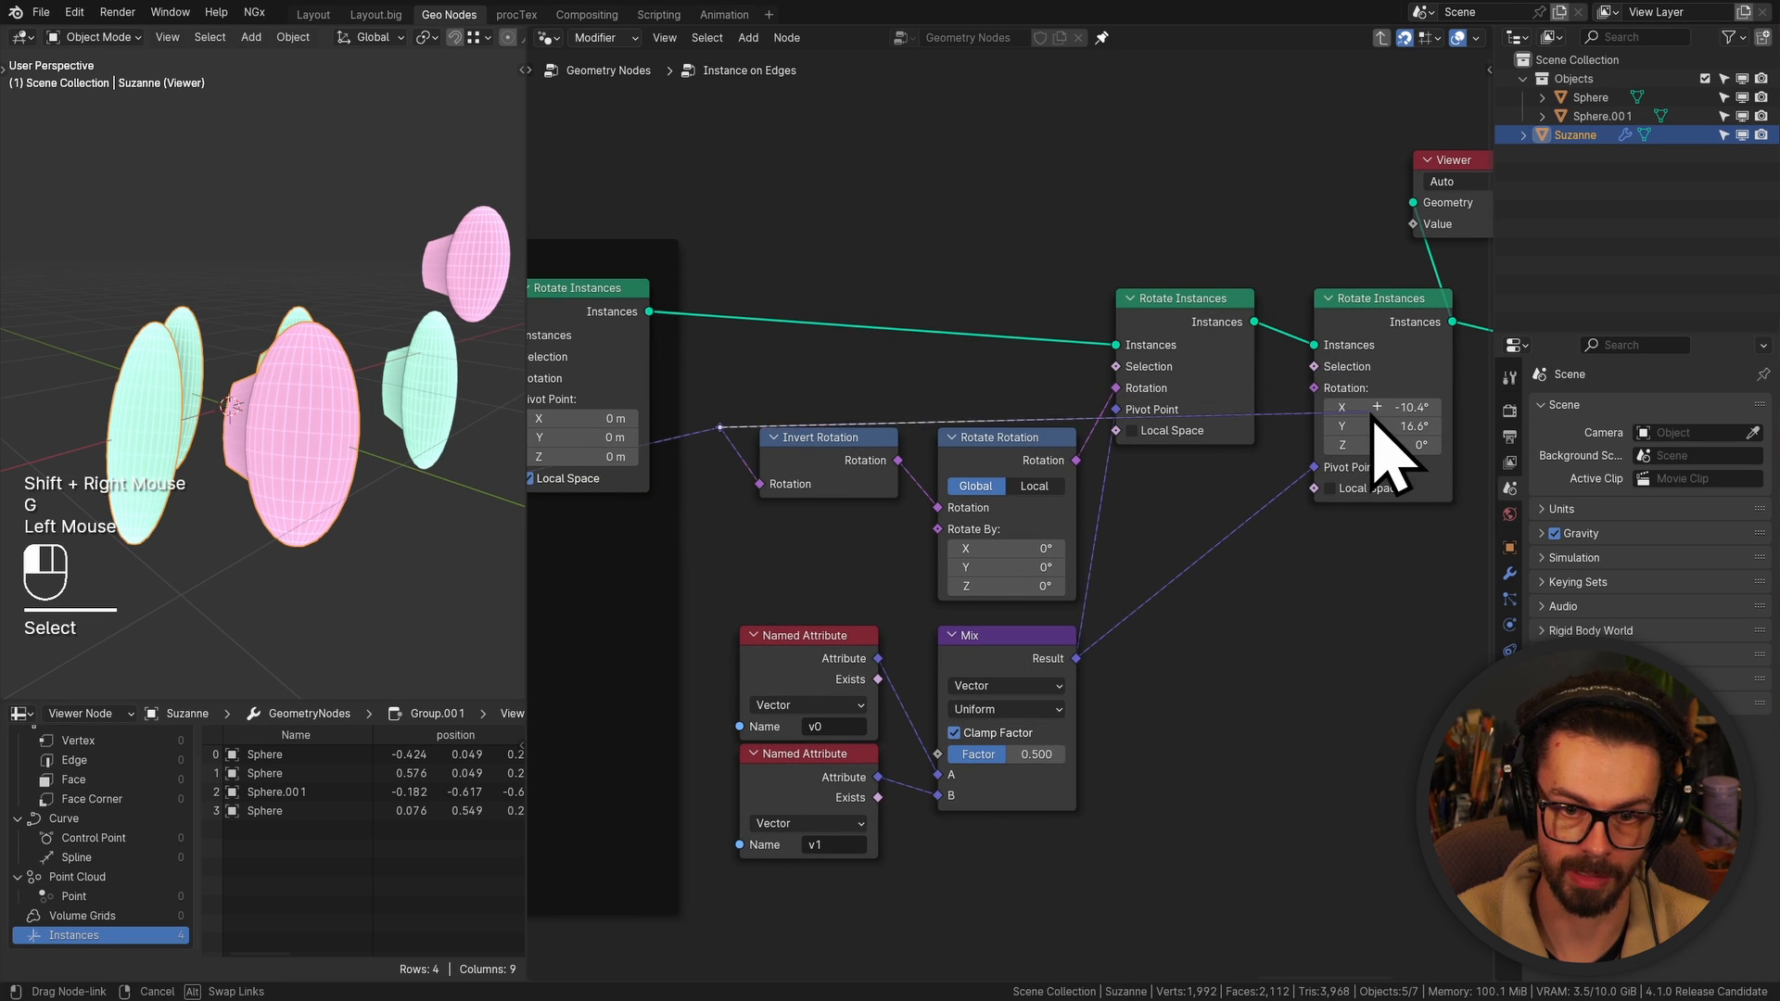
drag(1373, 416, 1327, 392)
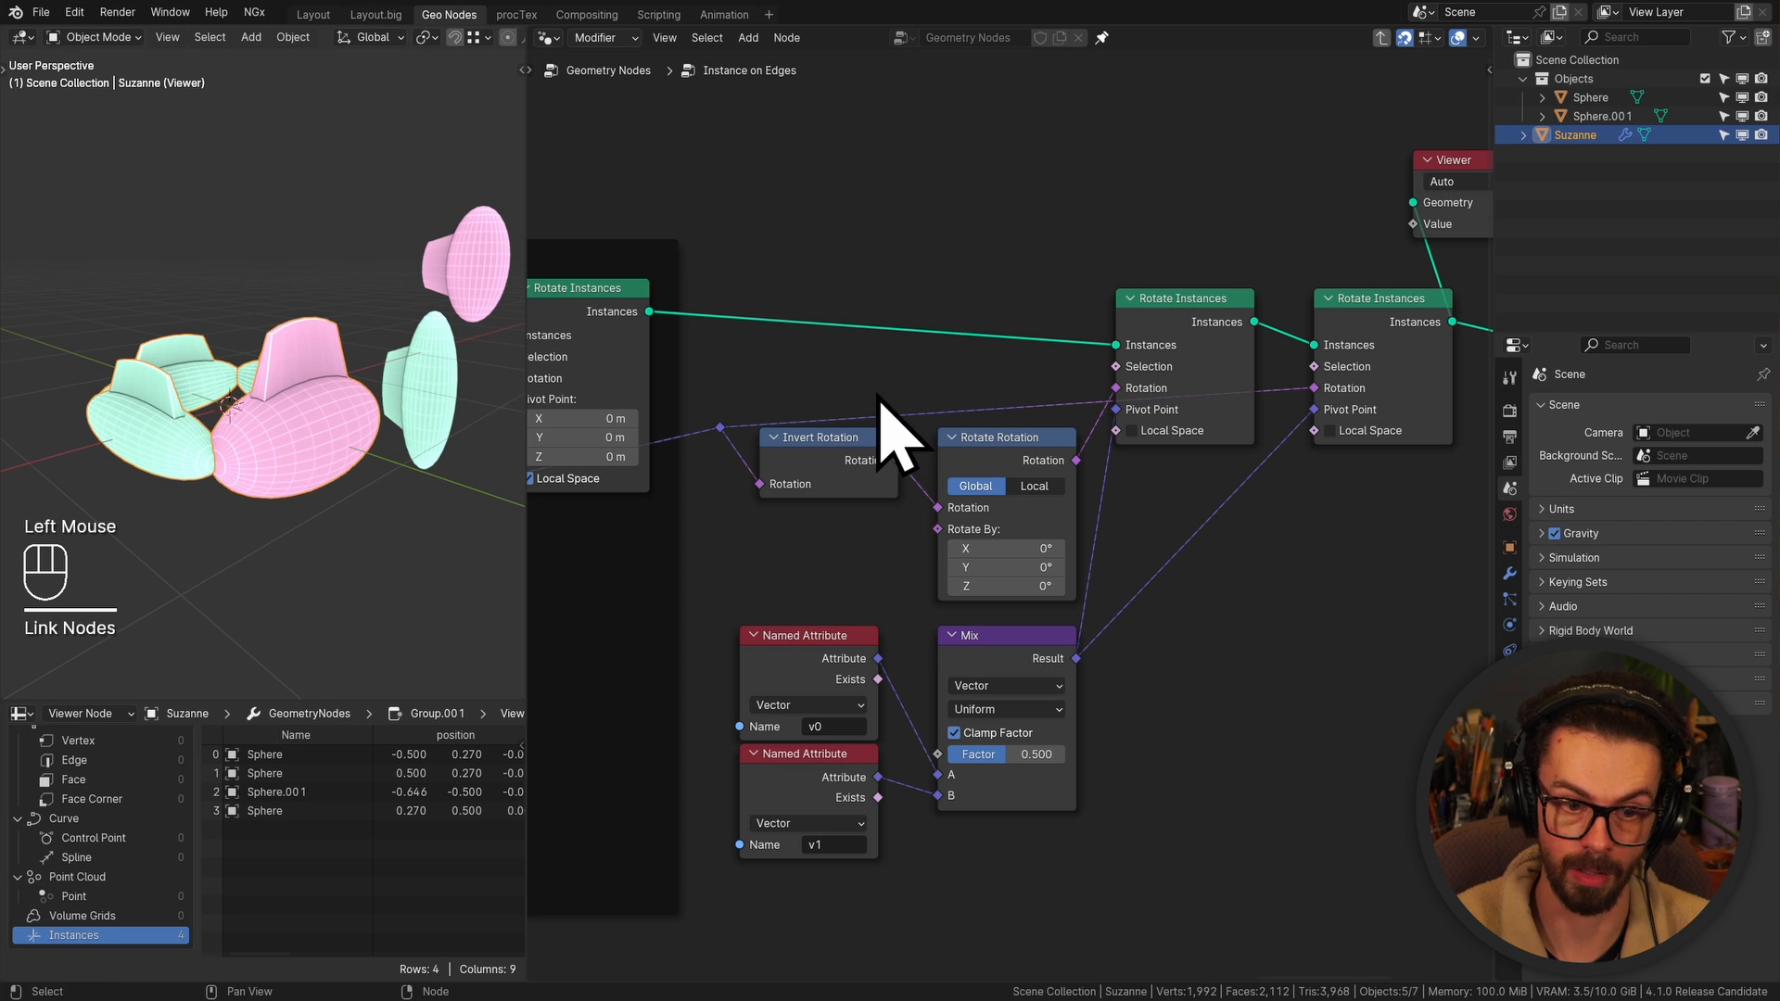
Add two reroutes to the long rotation link and place them above the first new Rotate Instances node
shift+right_drag(858, 400, 856, 436)
key(g)
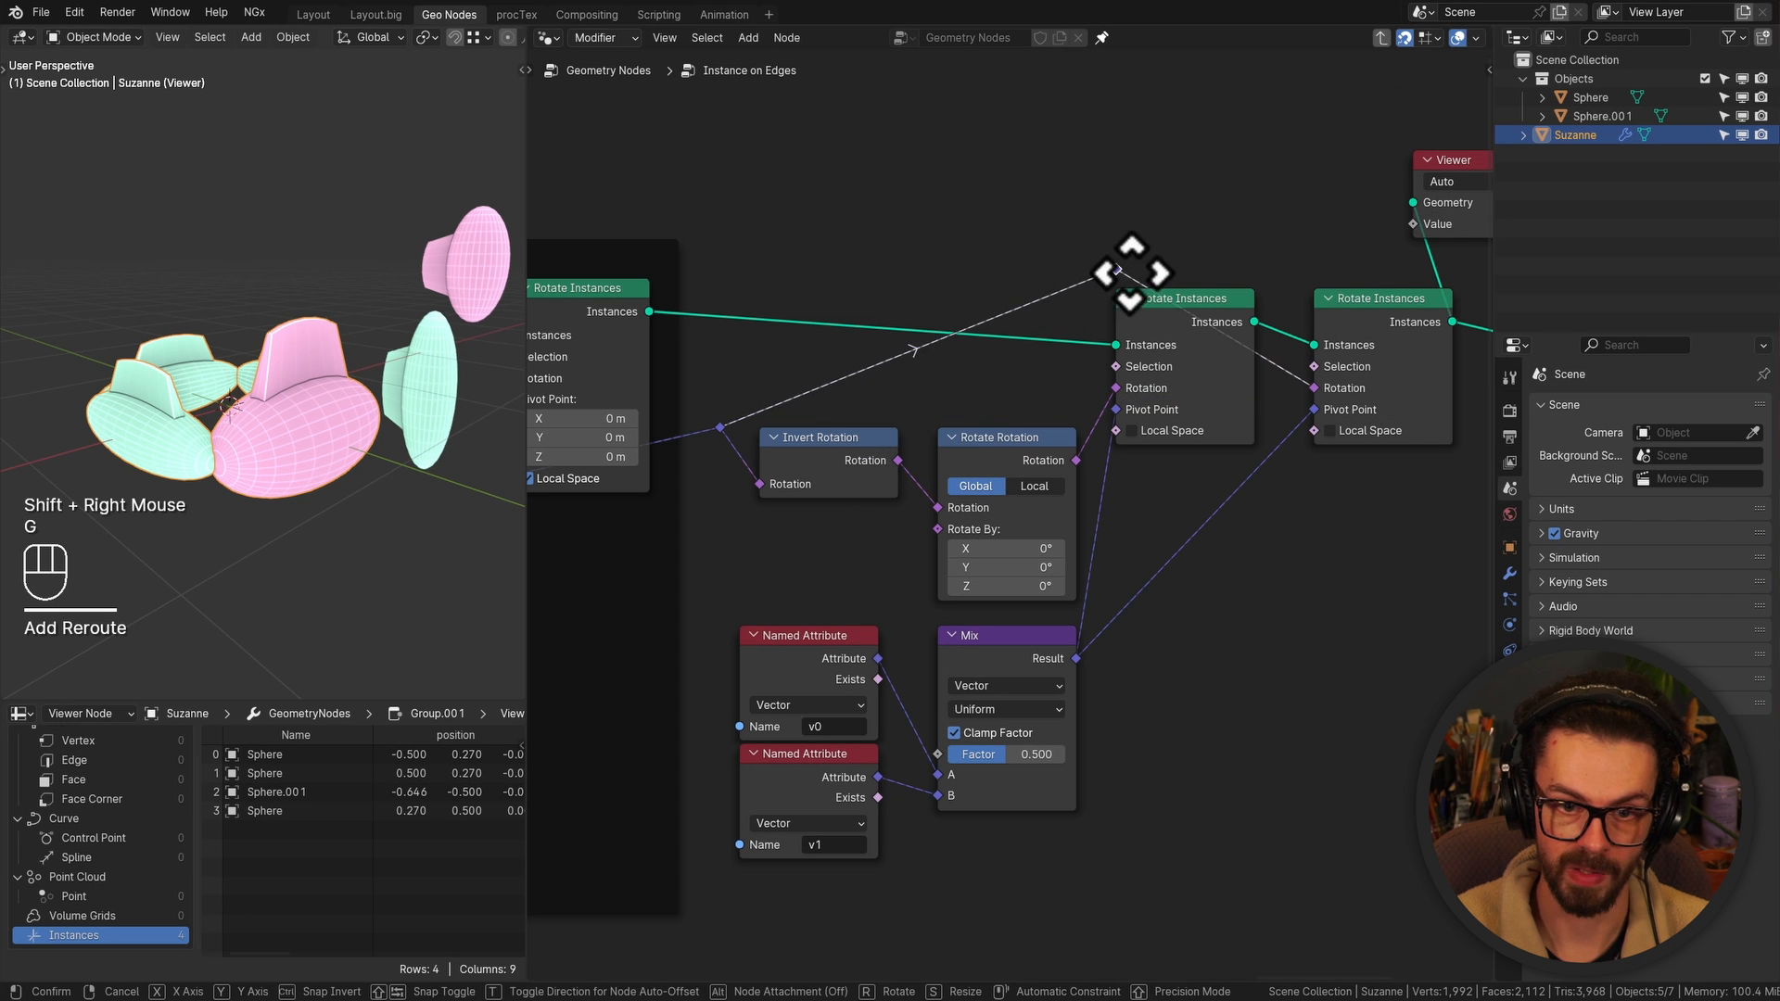
click(1133, 271)
shift+right_drag(1148, 277, 1147, 312)
key(g)
key(g)
click(1256, 291)
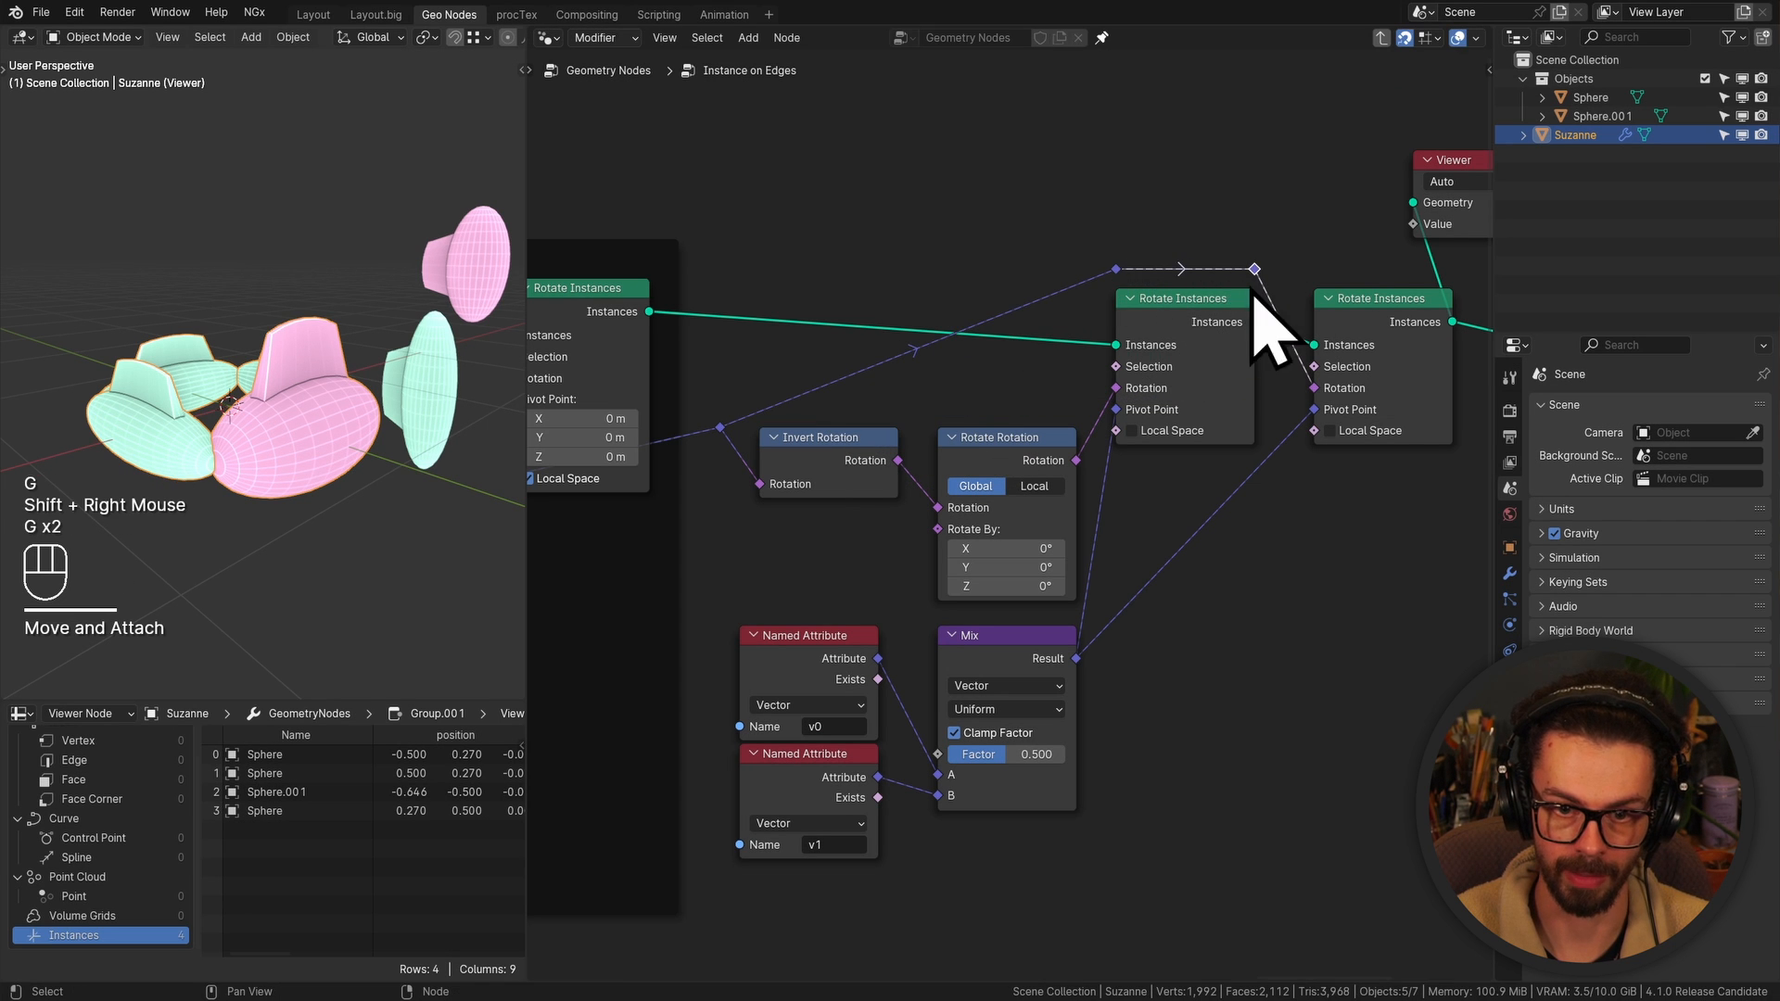
Try Rotate By angles of about X -6.1°, Y 0.2° and Z -1° on the Rotate Rotation node
middle_drag(1204, 349, 1113, 370)
middle_drag(394, 363, 330, 415)
scroll(332, 410, up, 1)
shift+middle_drag(361, 301, 354, 371)
middle_drag(845, 397, 1015, 311)
scroll(1068, 496, up, 2)
drag(1075, 528, 1099, 474)
drag(1092, 502, 1094, 501)
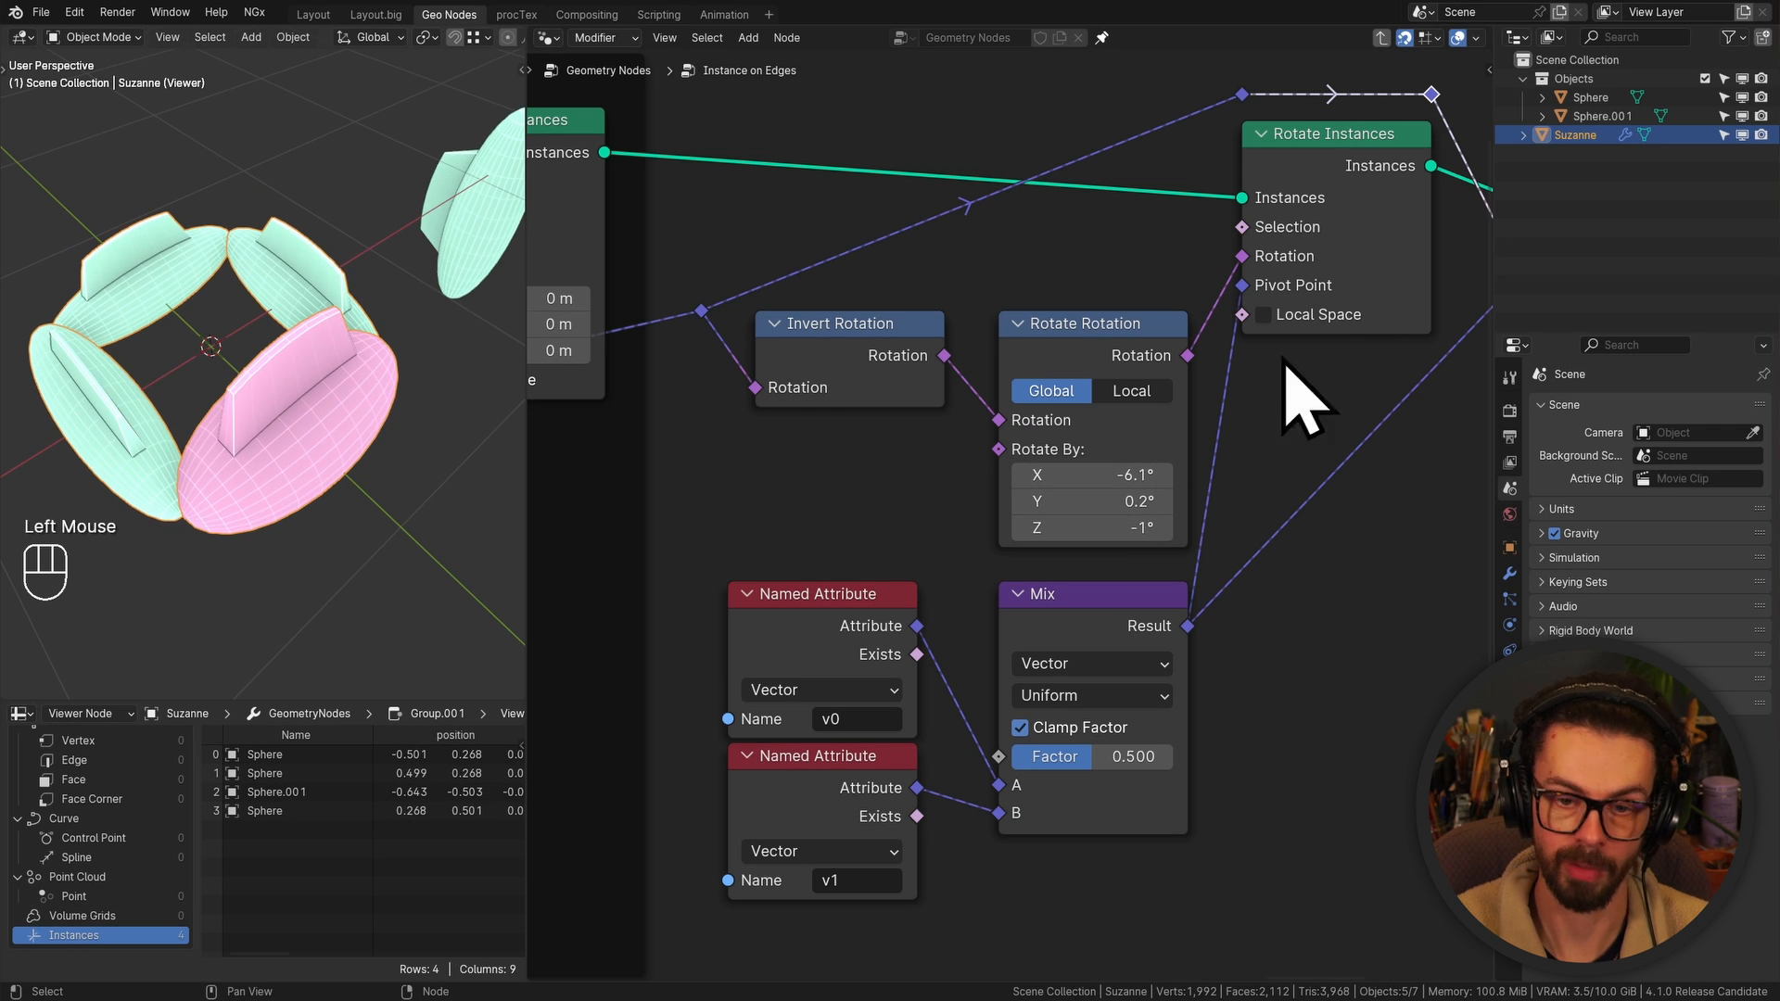
Delete the Viewer node and join the rotation offset nodes, attributes, Mix and reroutes in one frame
scroll(1144, 457, down, 1)
middle_drag(1284, 445, 1065, 505)
scroll(986, 497, down, 2)
drag(1156, 162, 1251, 268)
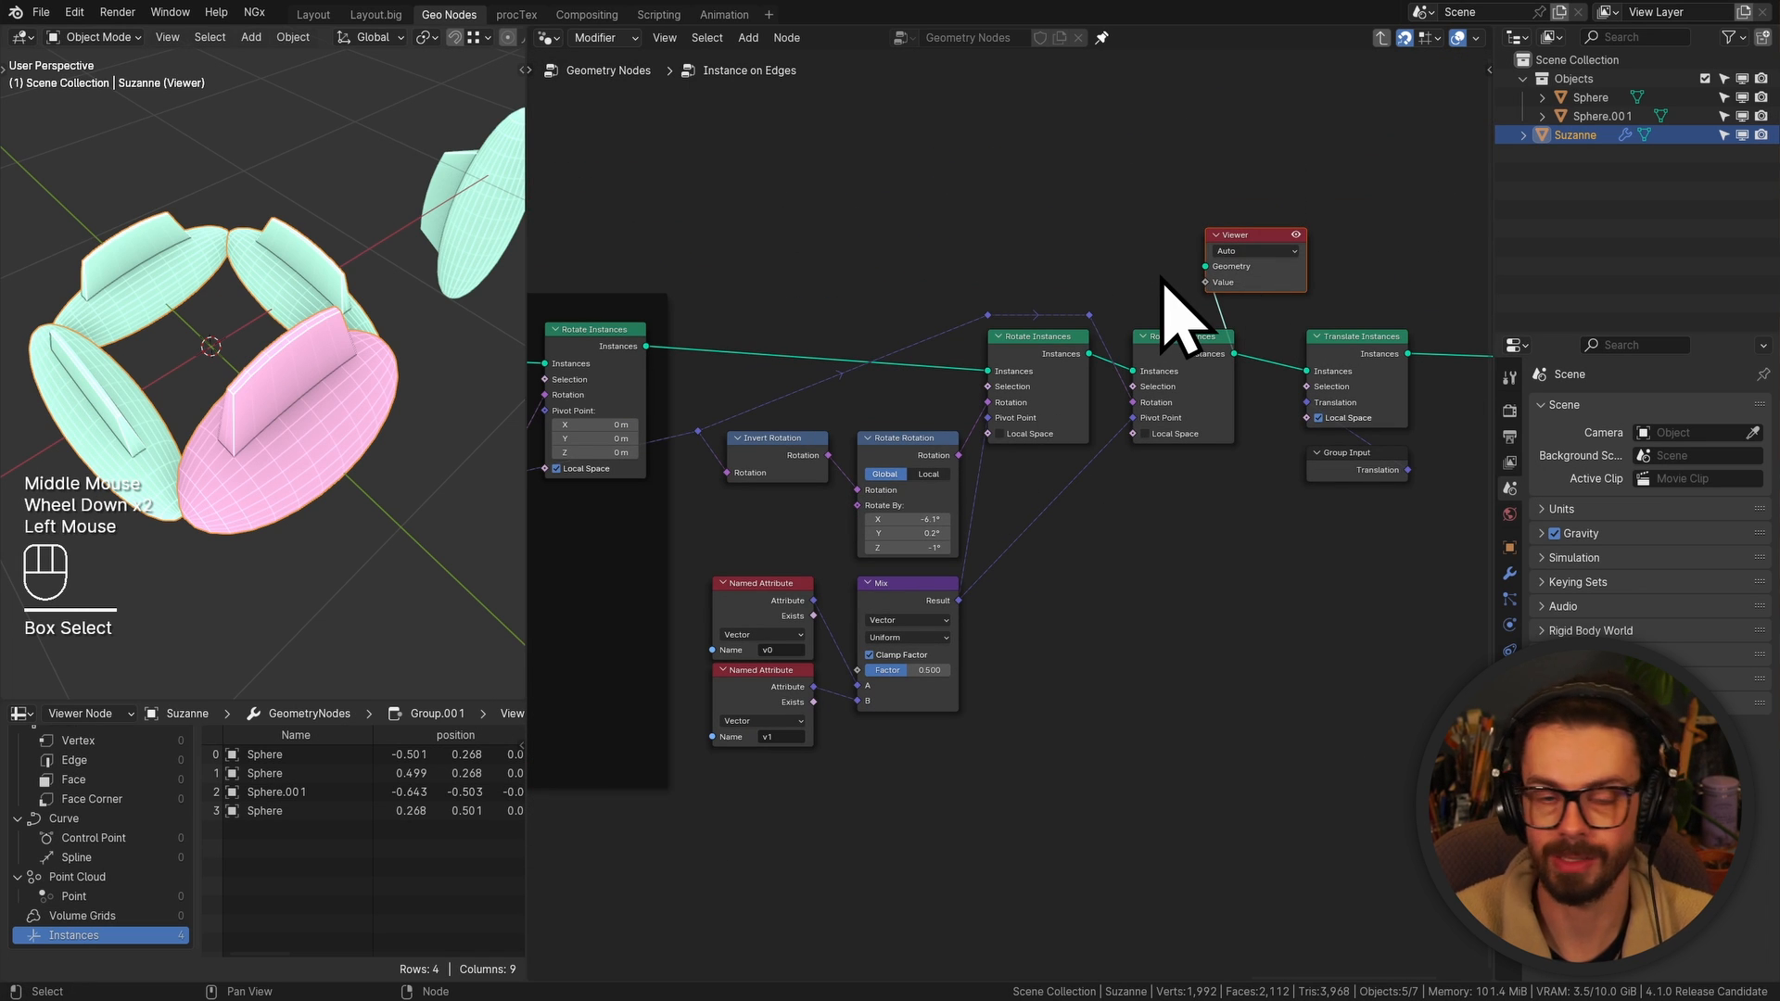
key(x)
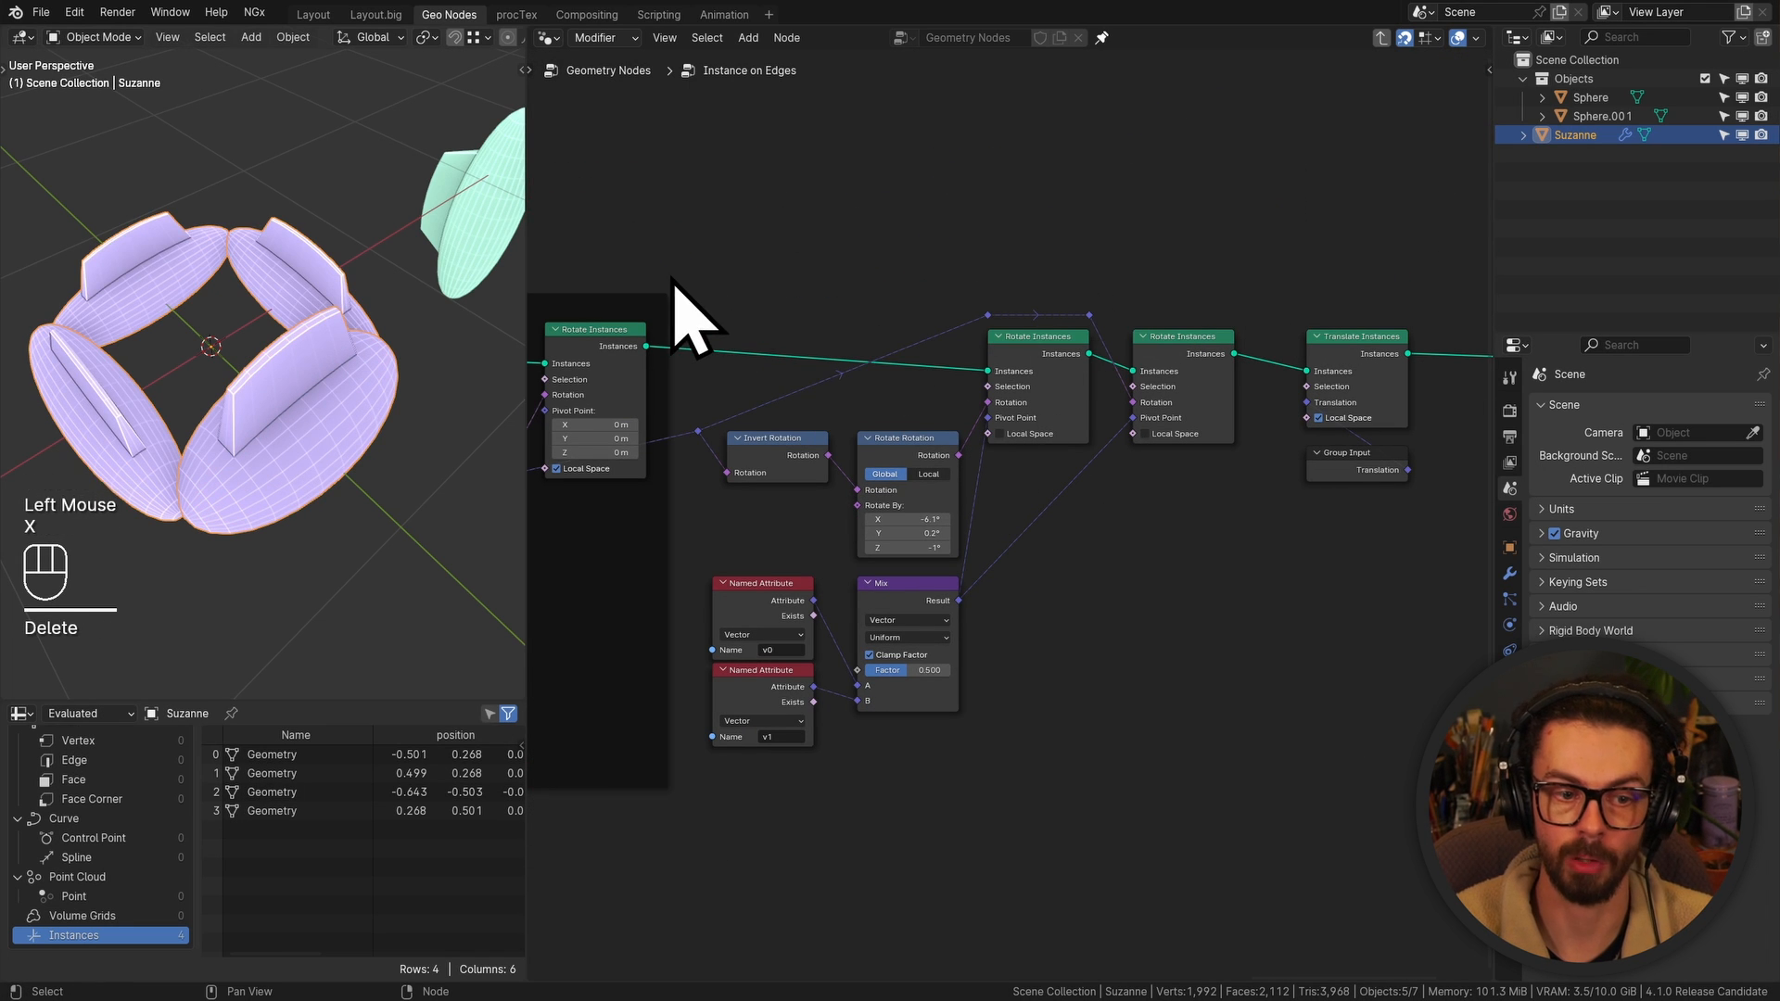
drag(675, 282, 1307, 846)
key(ctrl+j)
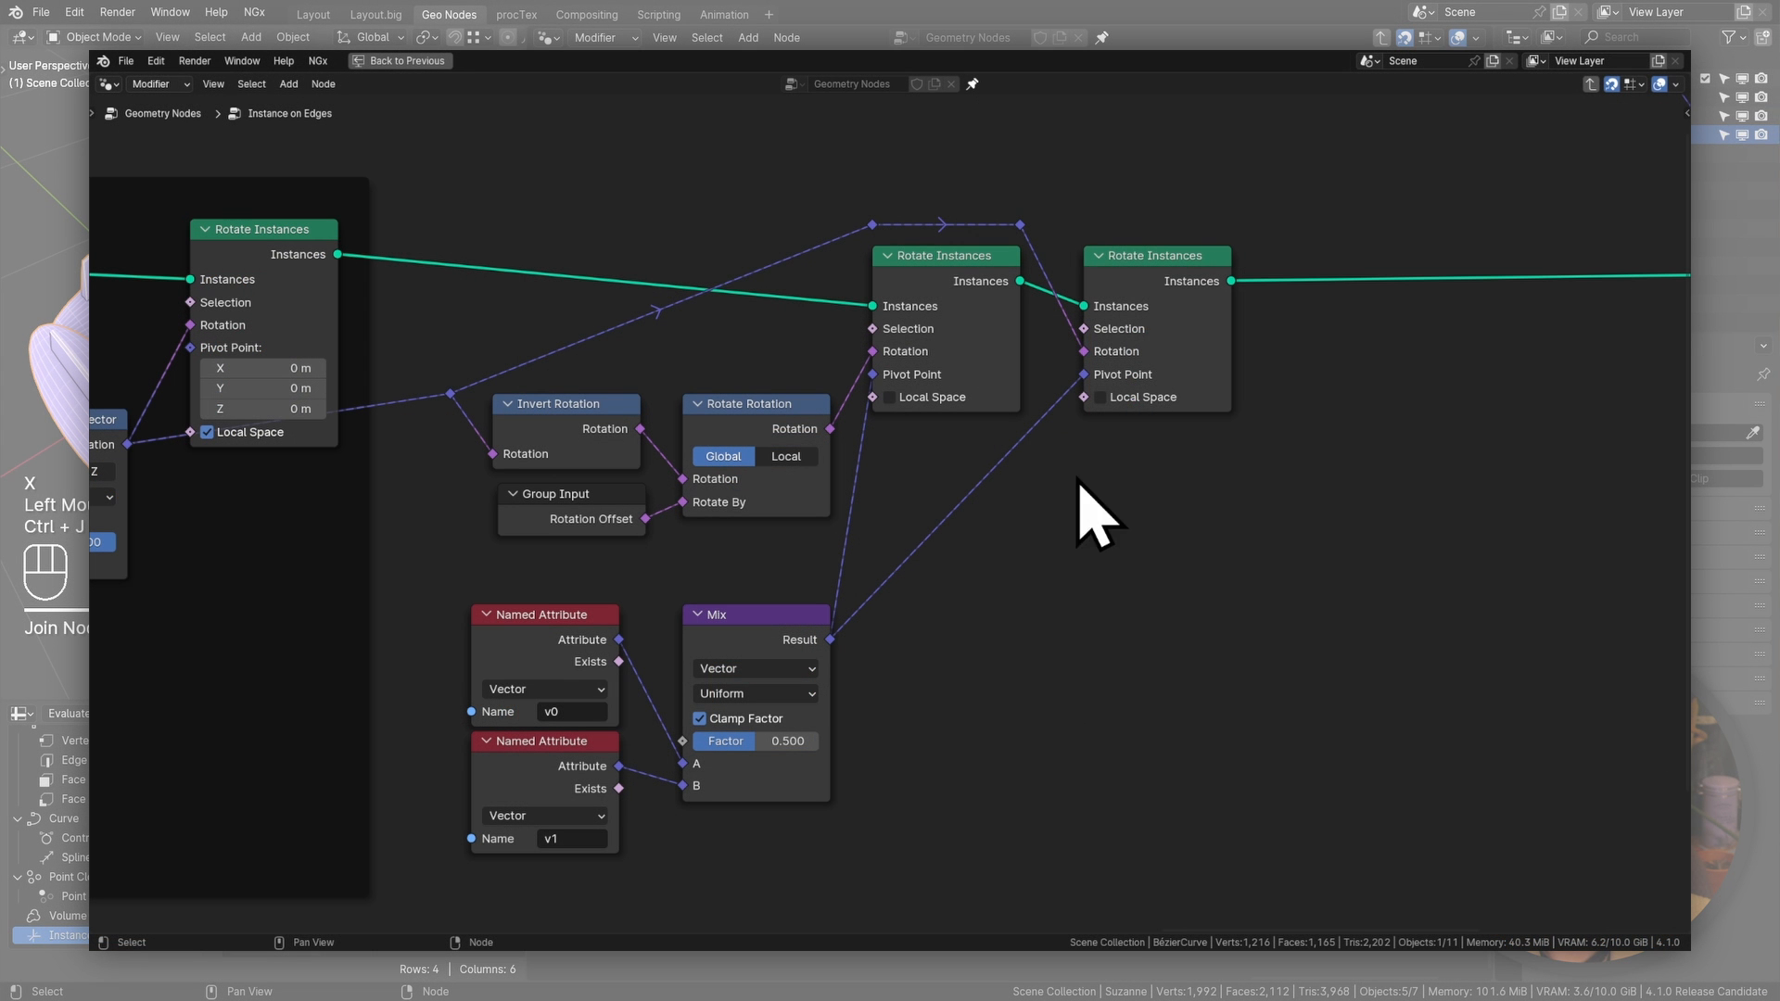
Dissolve the second Rotate Instances node and the two reroutes above the first one, keeping the instances link connected
click(1152, 290)
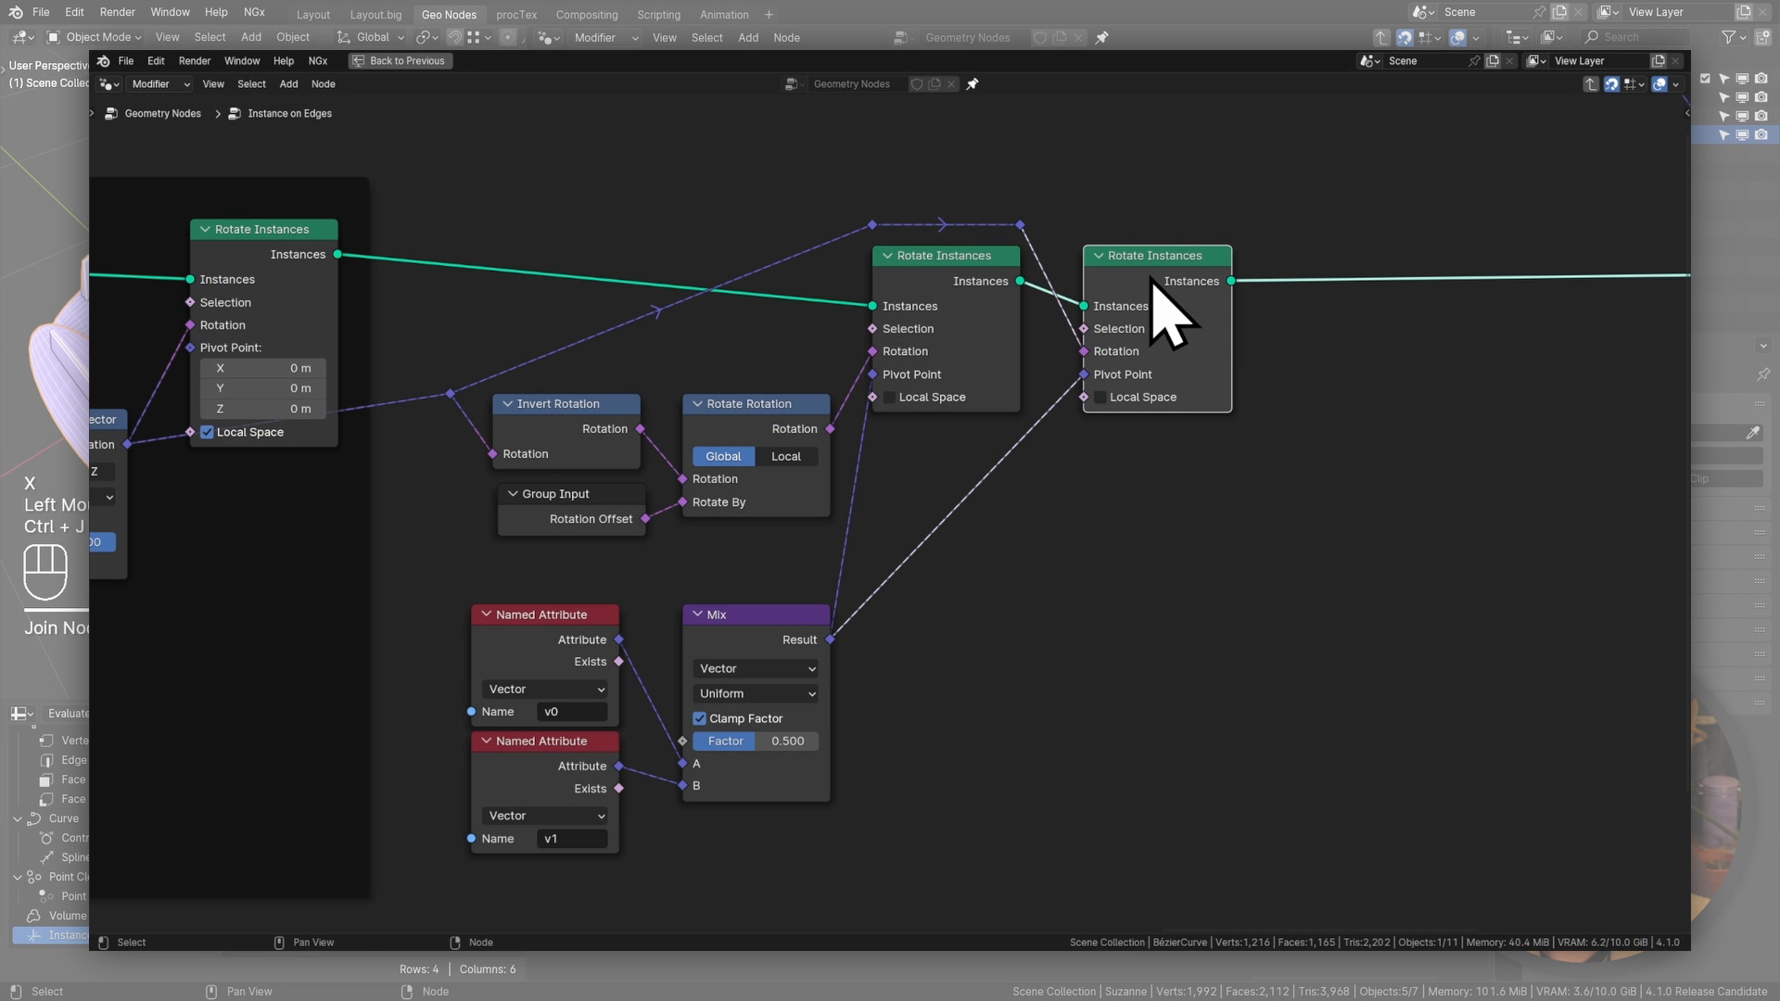
key(ctrl+x)
drag(796, 162, 1103, 245)
key(ctrl+x)
Move the remaining Rotate Instances node aside and insert a duplicate of Rotate Rotation between Rotate Rotation and it
drag(912, 270, 1155, 279)
click(752, 408)
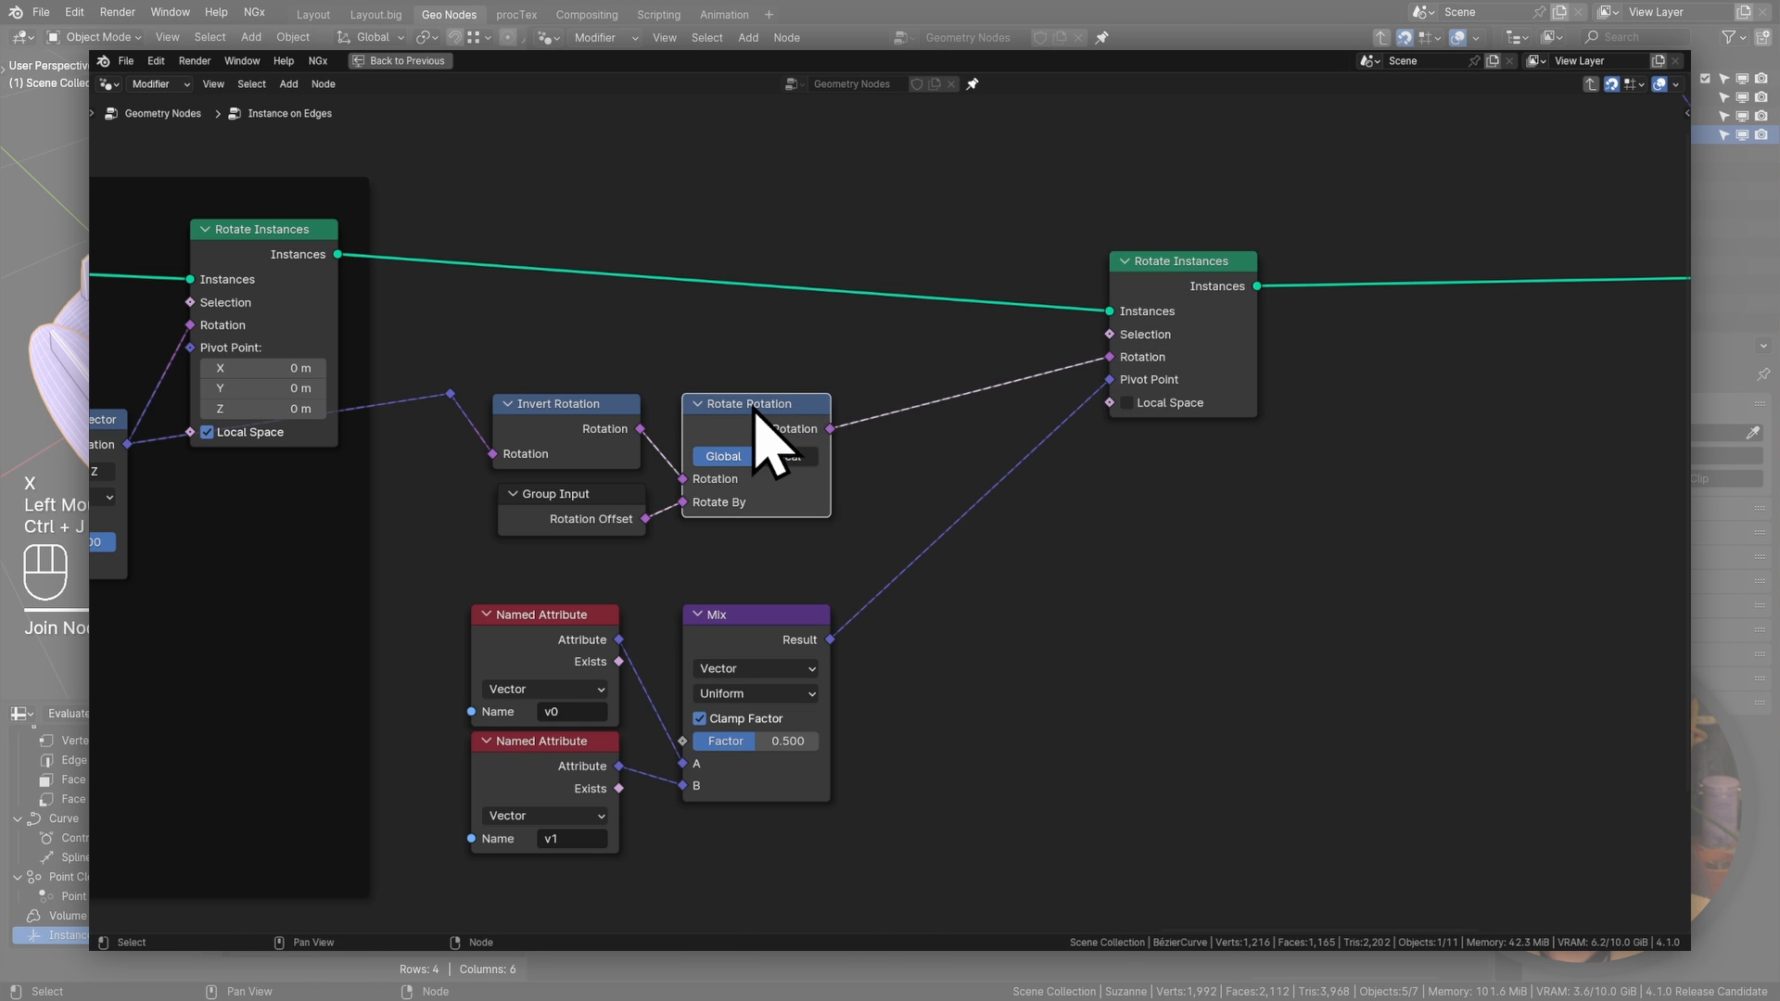
key(shift+d)
click(974, 417)
mouse_move(973, 408)
mouse_down()
mouse_move(965, 423)
mouse_move(990, 435)
mouse_up()
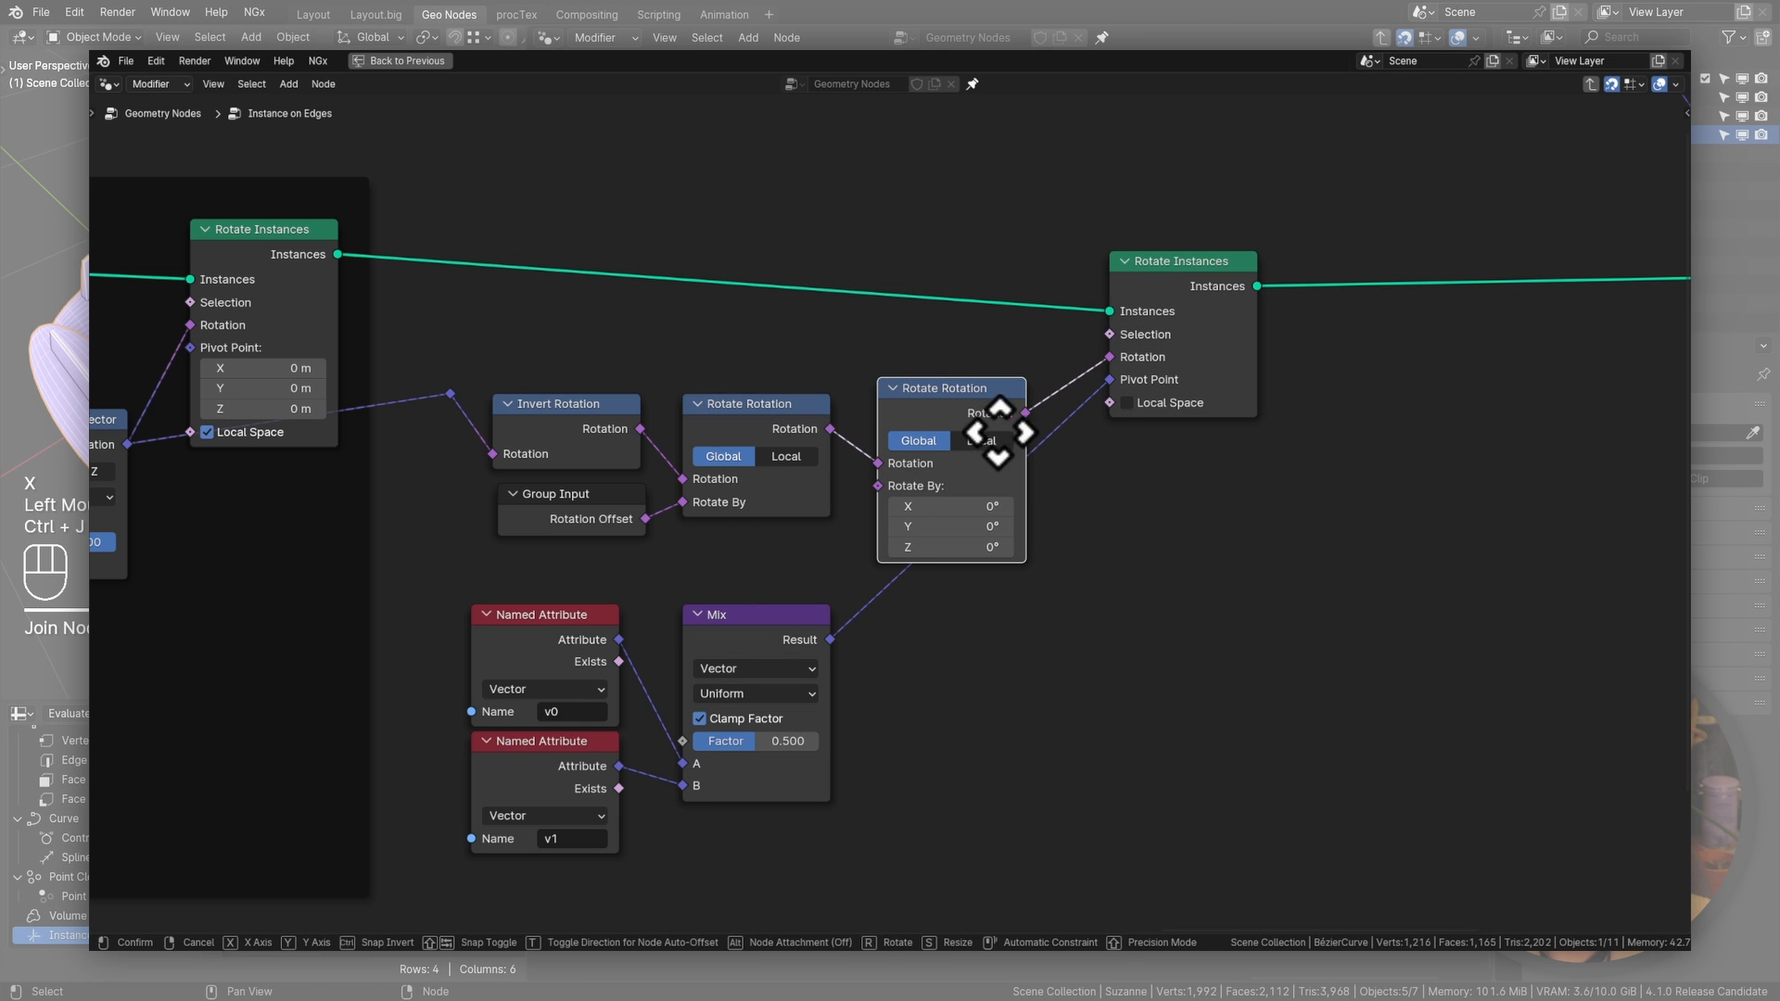
Connect the alignment rotation reroute to the duplicated node's Rotate By input and route the link above the nodes with another reroute
drag(451, 394, 530, 261)
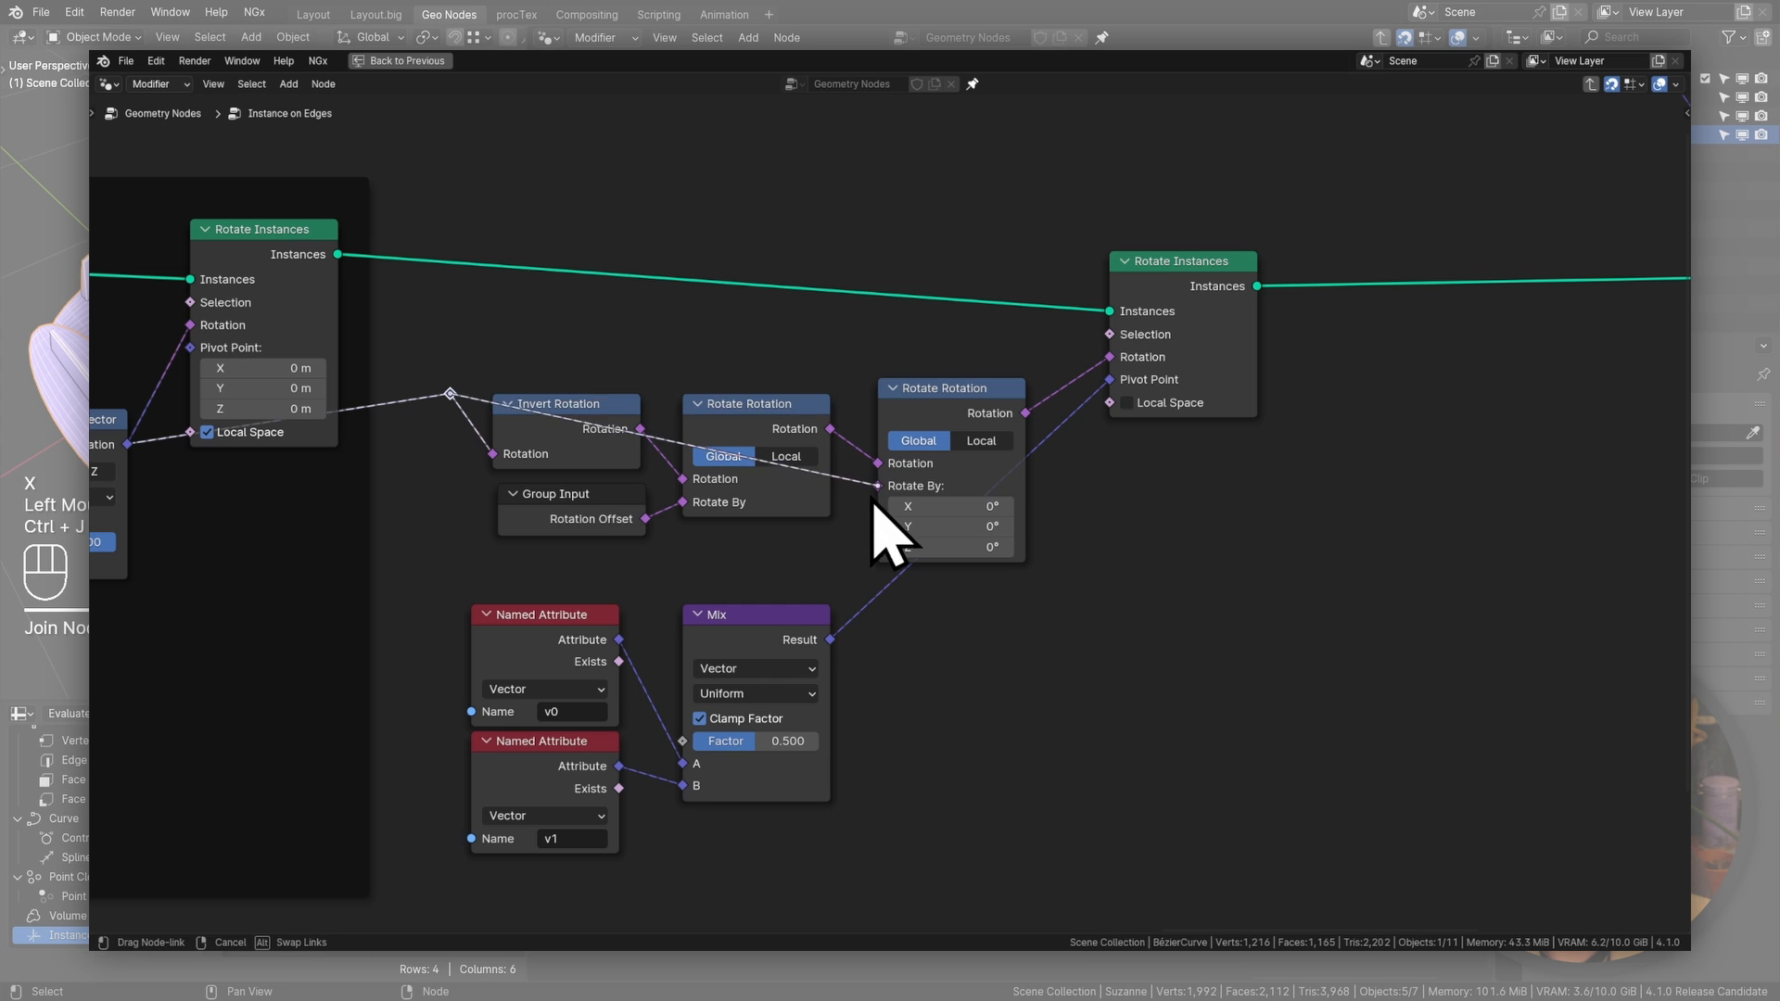
drag(872, 498, 872, 497)
shift+right_drag(859, 459, 849, 507)
key(g)
click(815, 378)
drag(417, 366, 453, 413)
key(g)
click(440, 378)
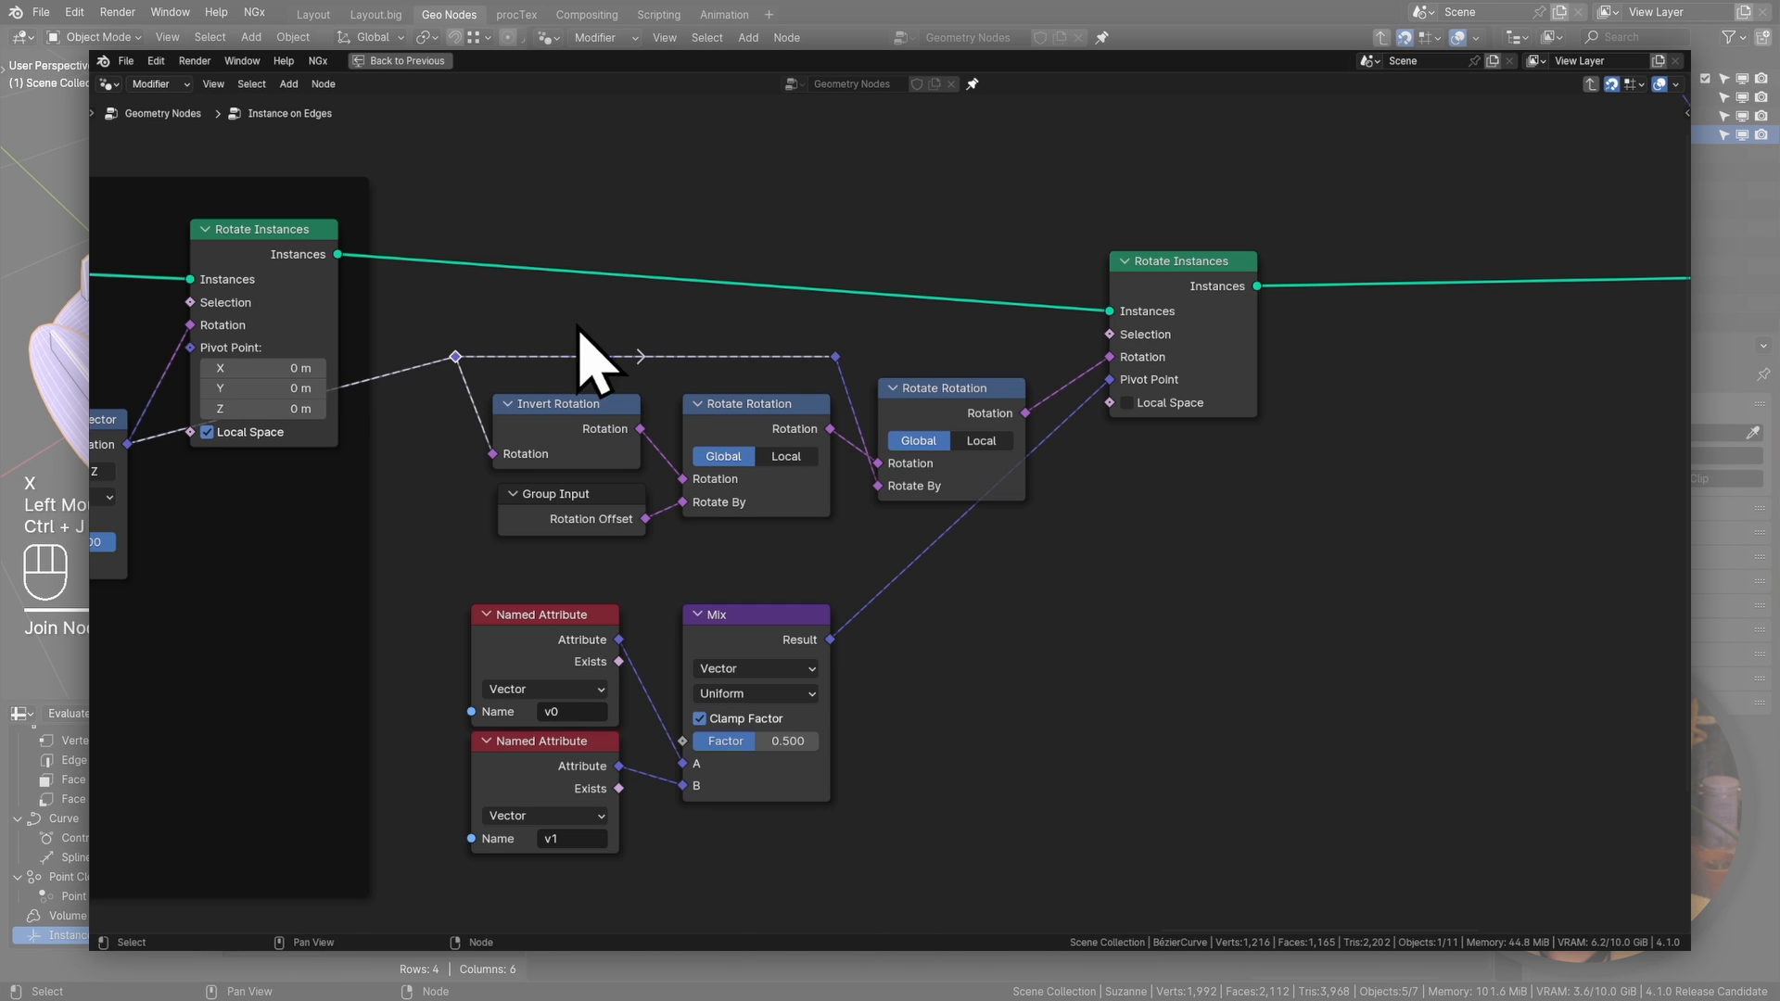
Tidy the layout by aligning the duplicated Rotate Rotation, Rotate Instances, Mix and Named Attribute nodes
drag(957, 409, 958, 430)
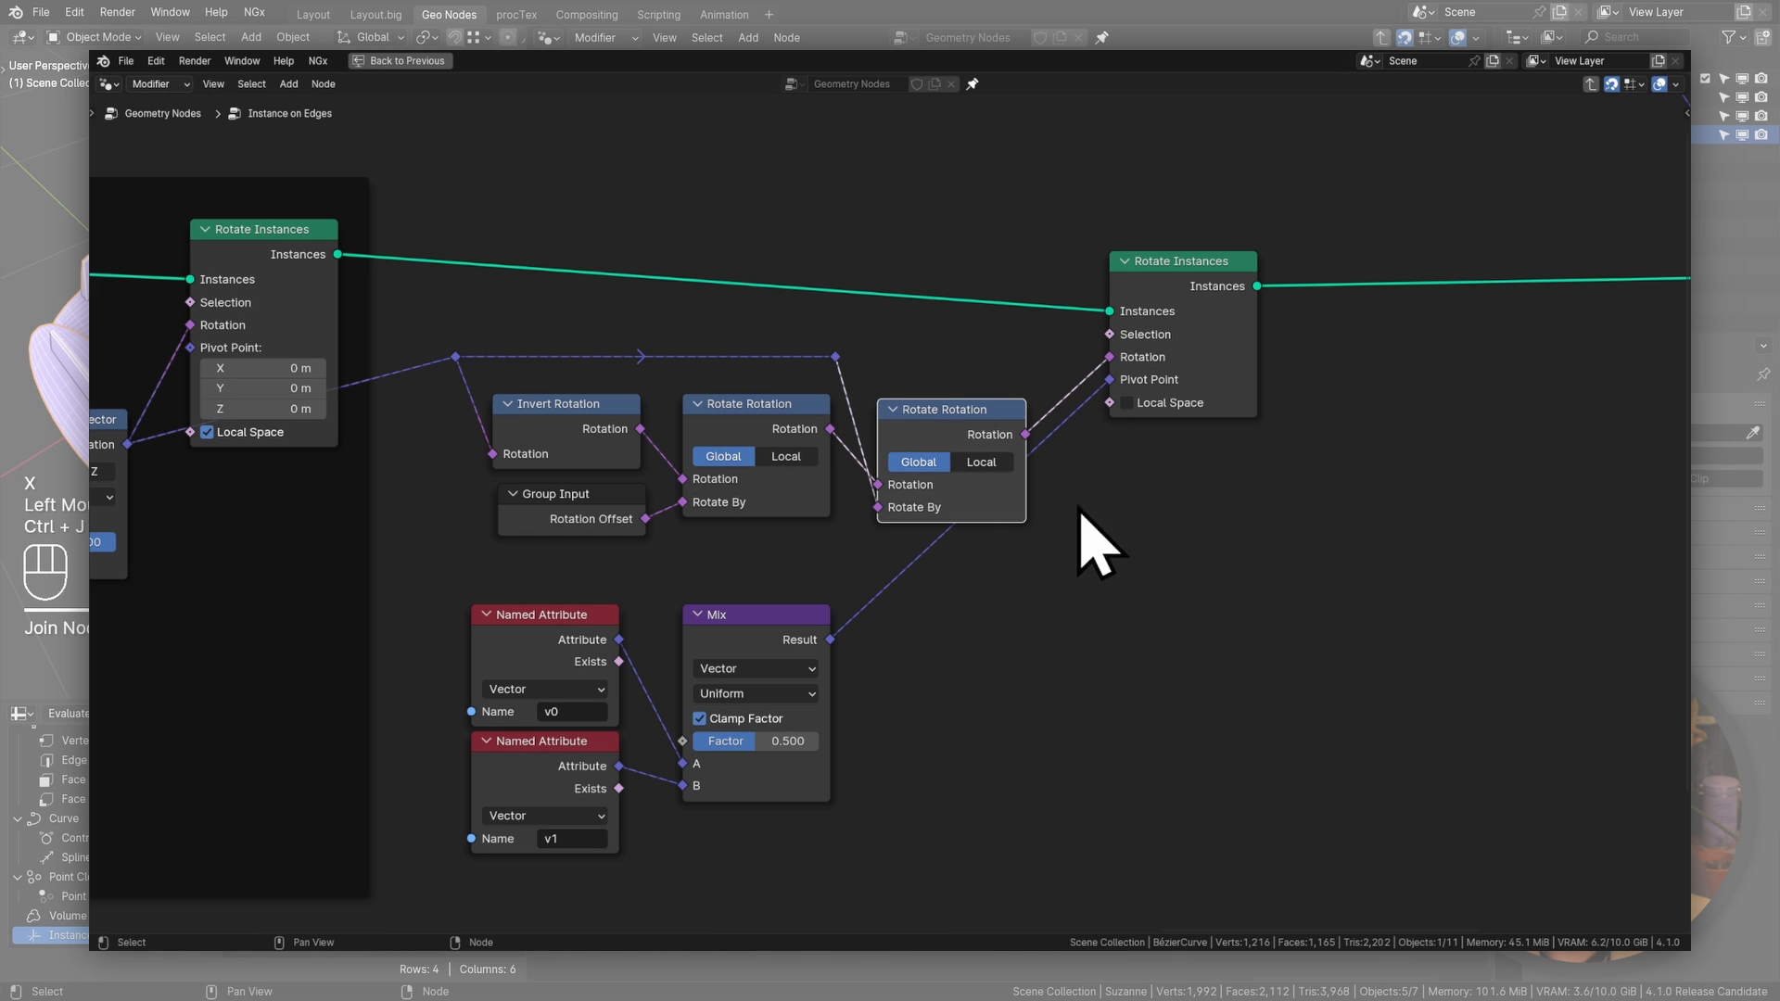
drag(1172, 285, 1150, 285)
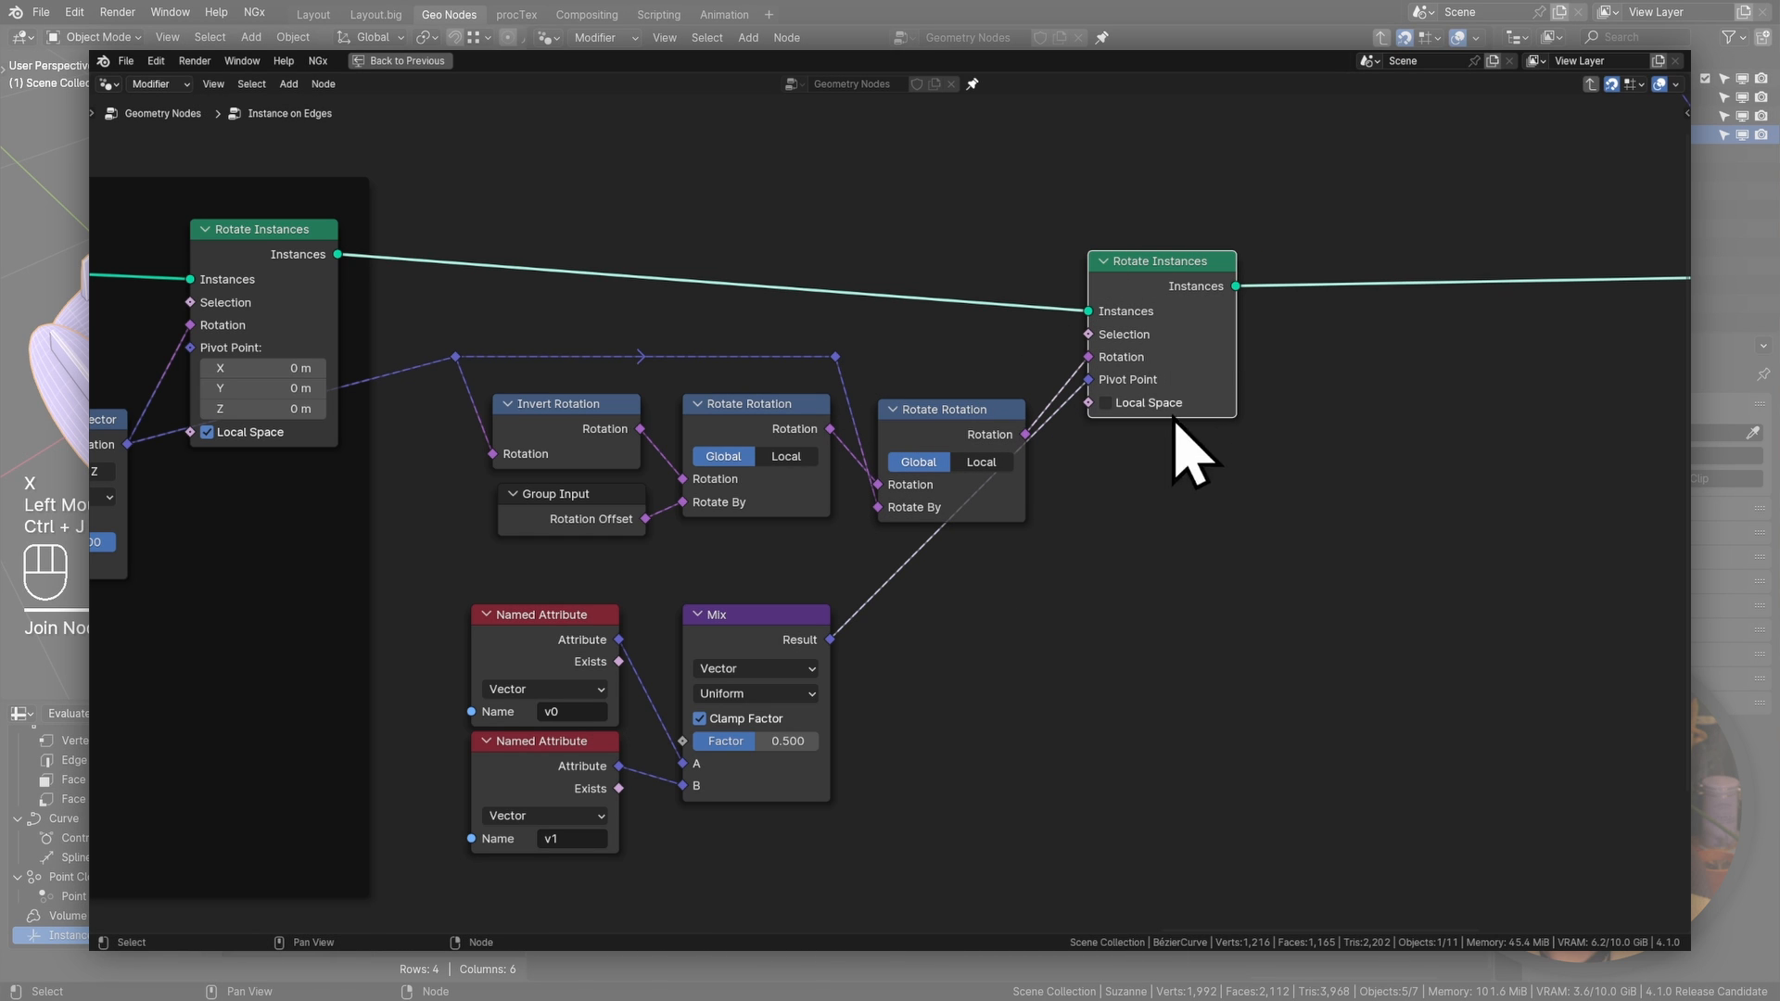
drag(929, 804, 513, 622)
key(g)
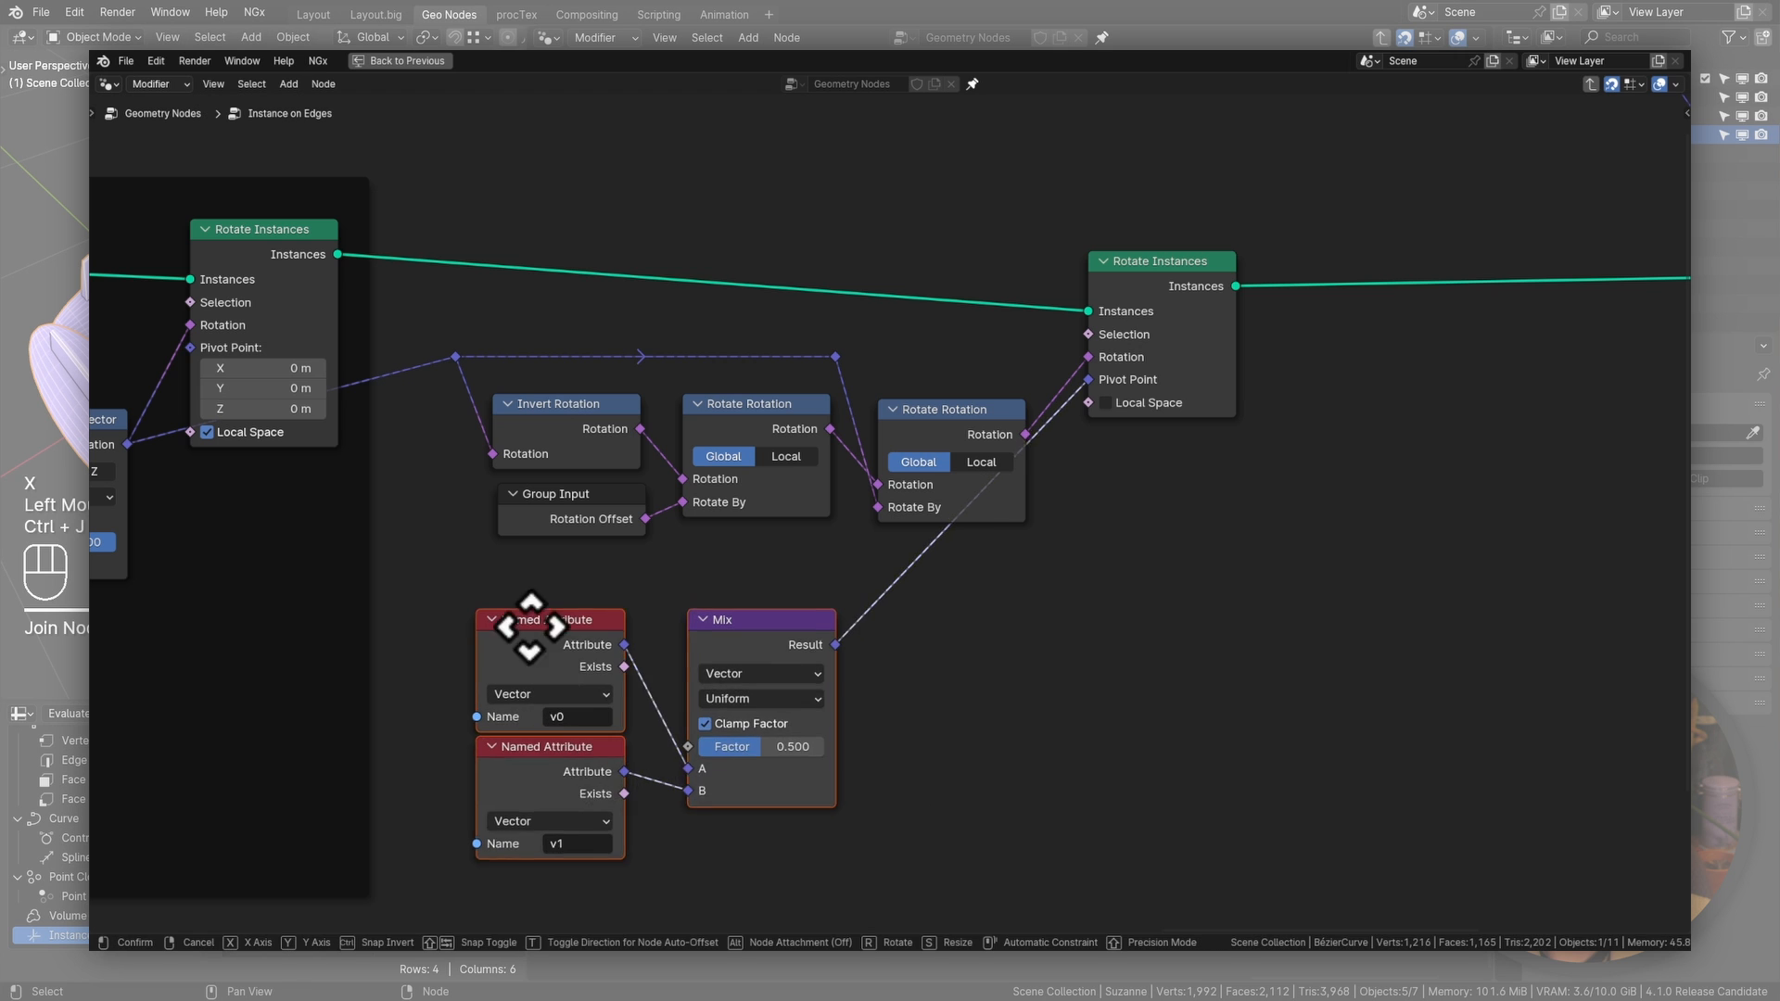
click(707, 583)
click(602, 636)
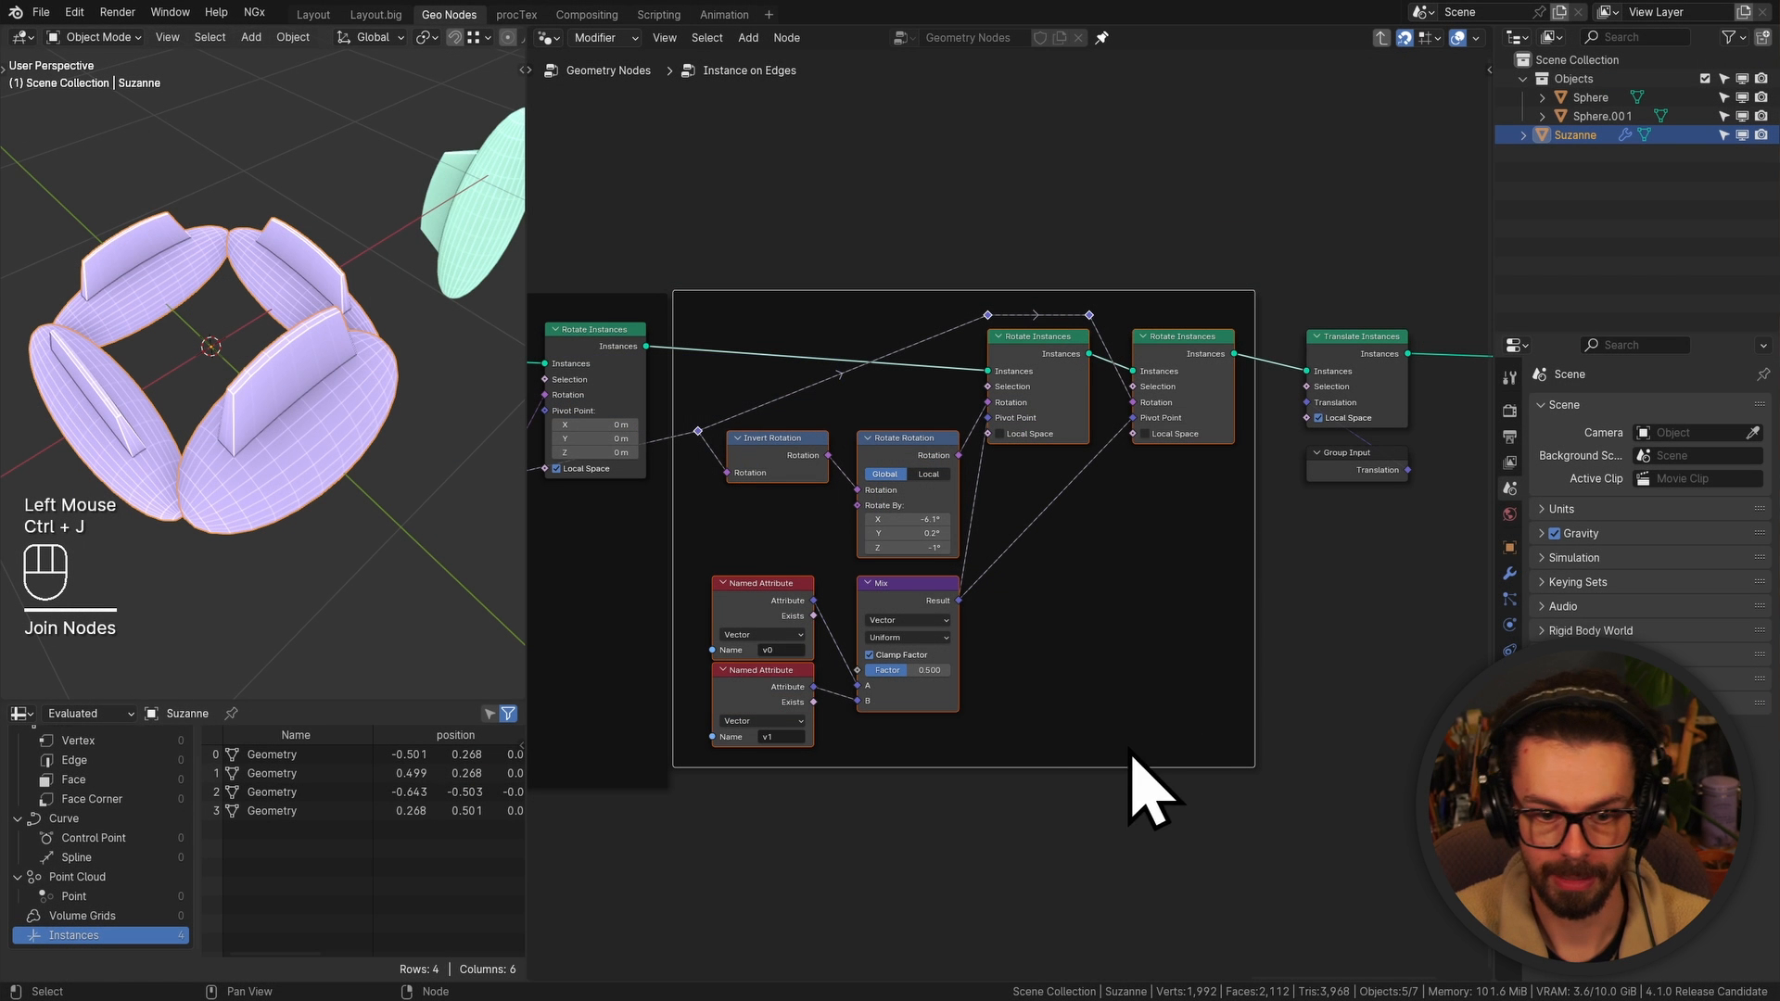
Shift the new frame slightly away from the neighbouring frame and label it ROTATION OFFSET
drag(1131, 755, 1143, 765)
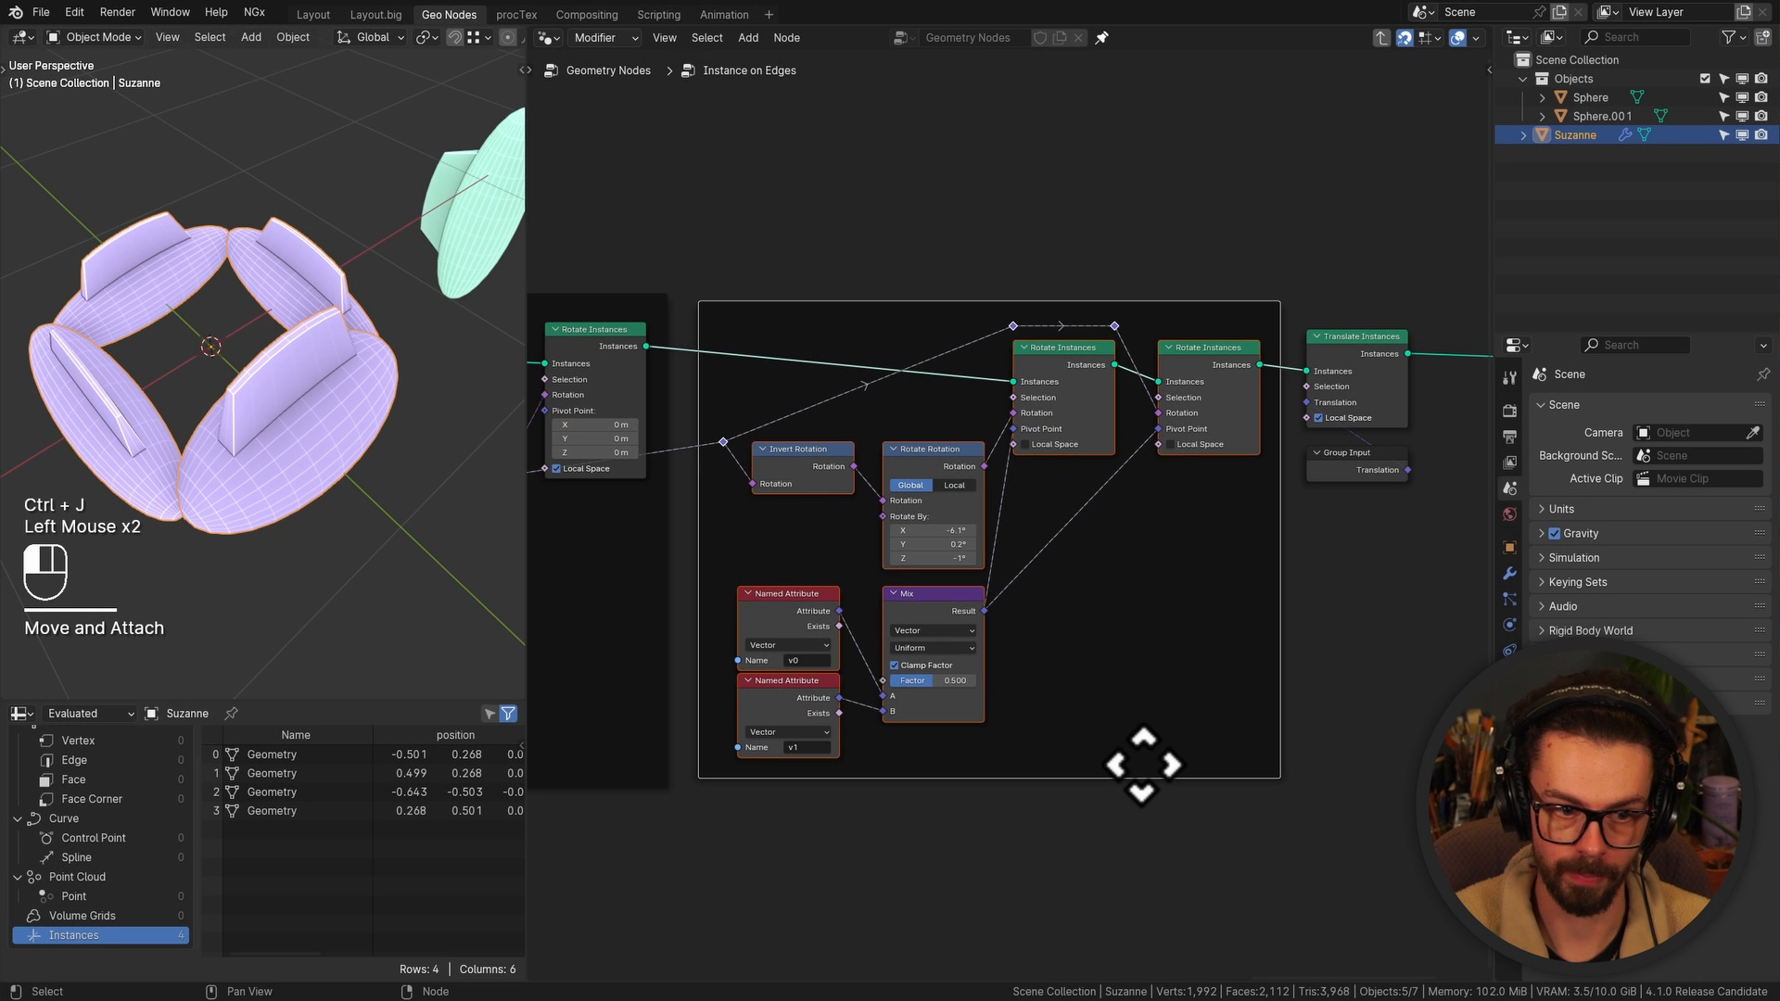
key(F2)
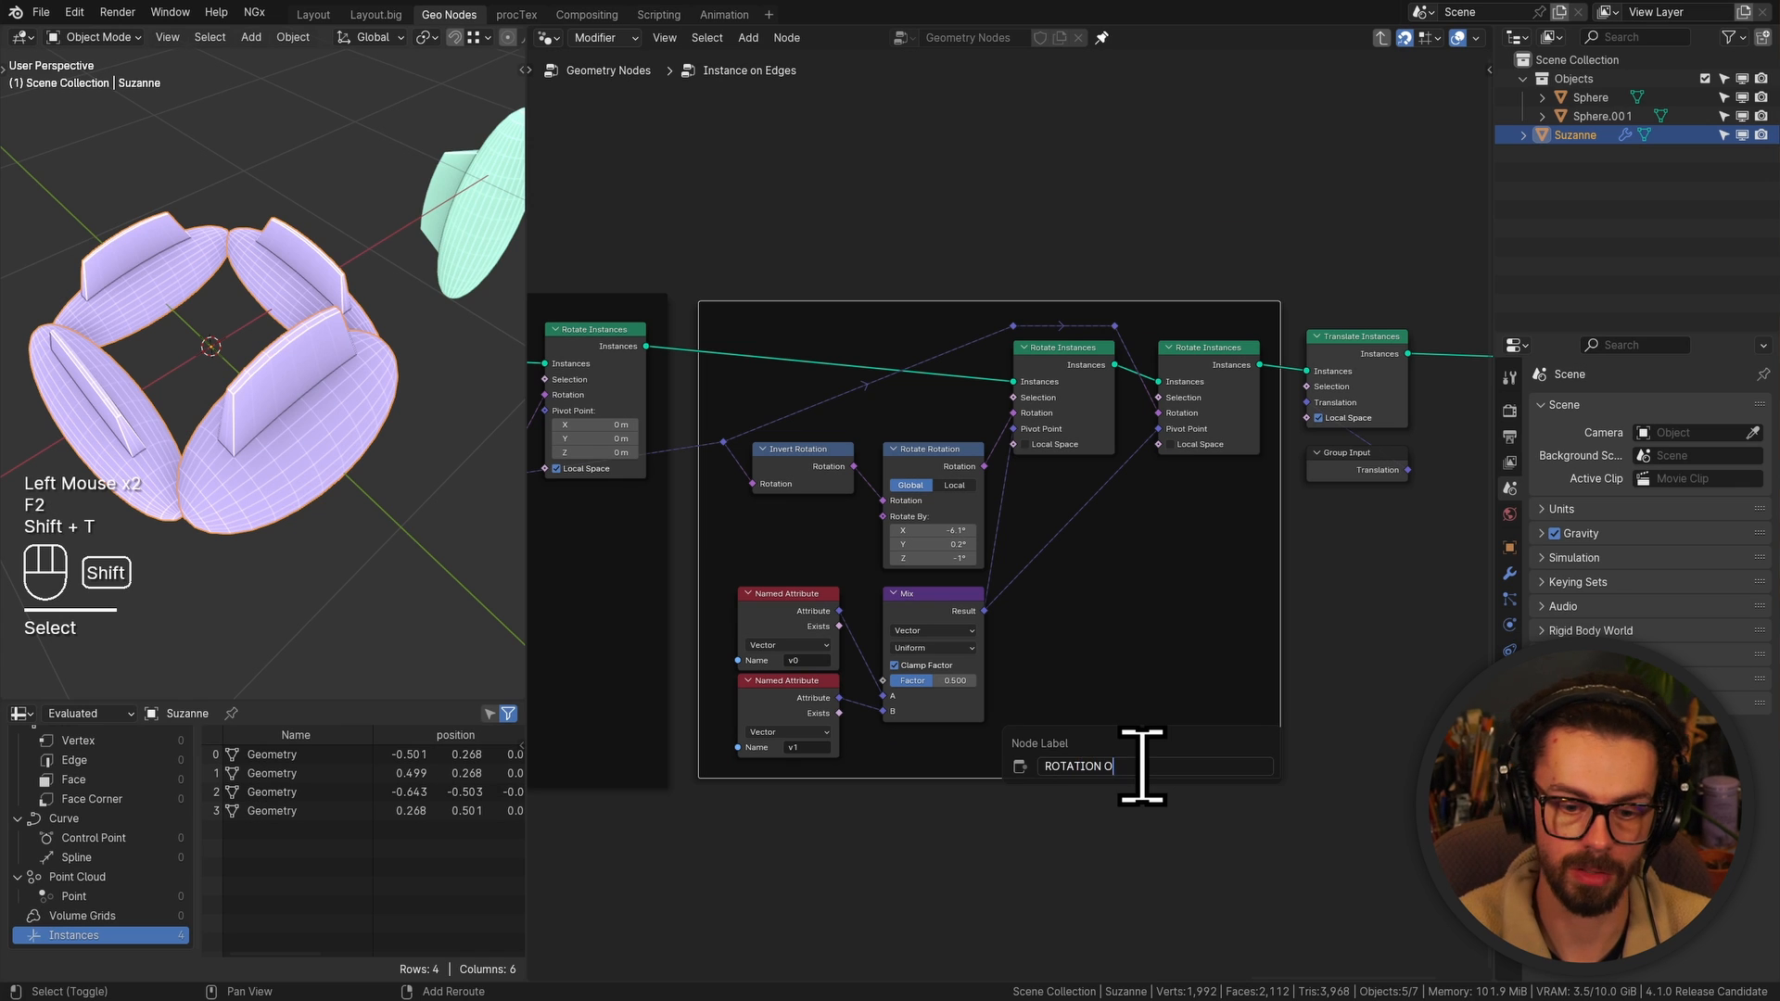
text(ROTATION OFFSET)
key(Return)
scroll(1284, 510, up, 3)
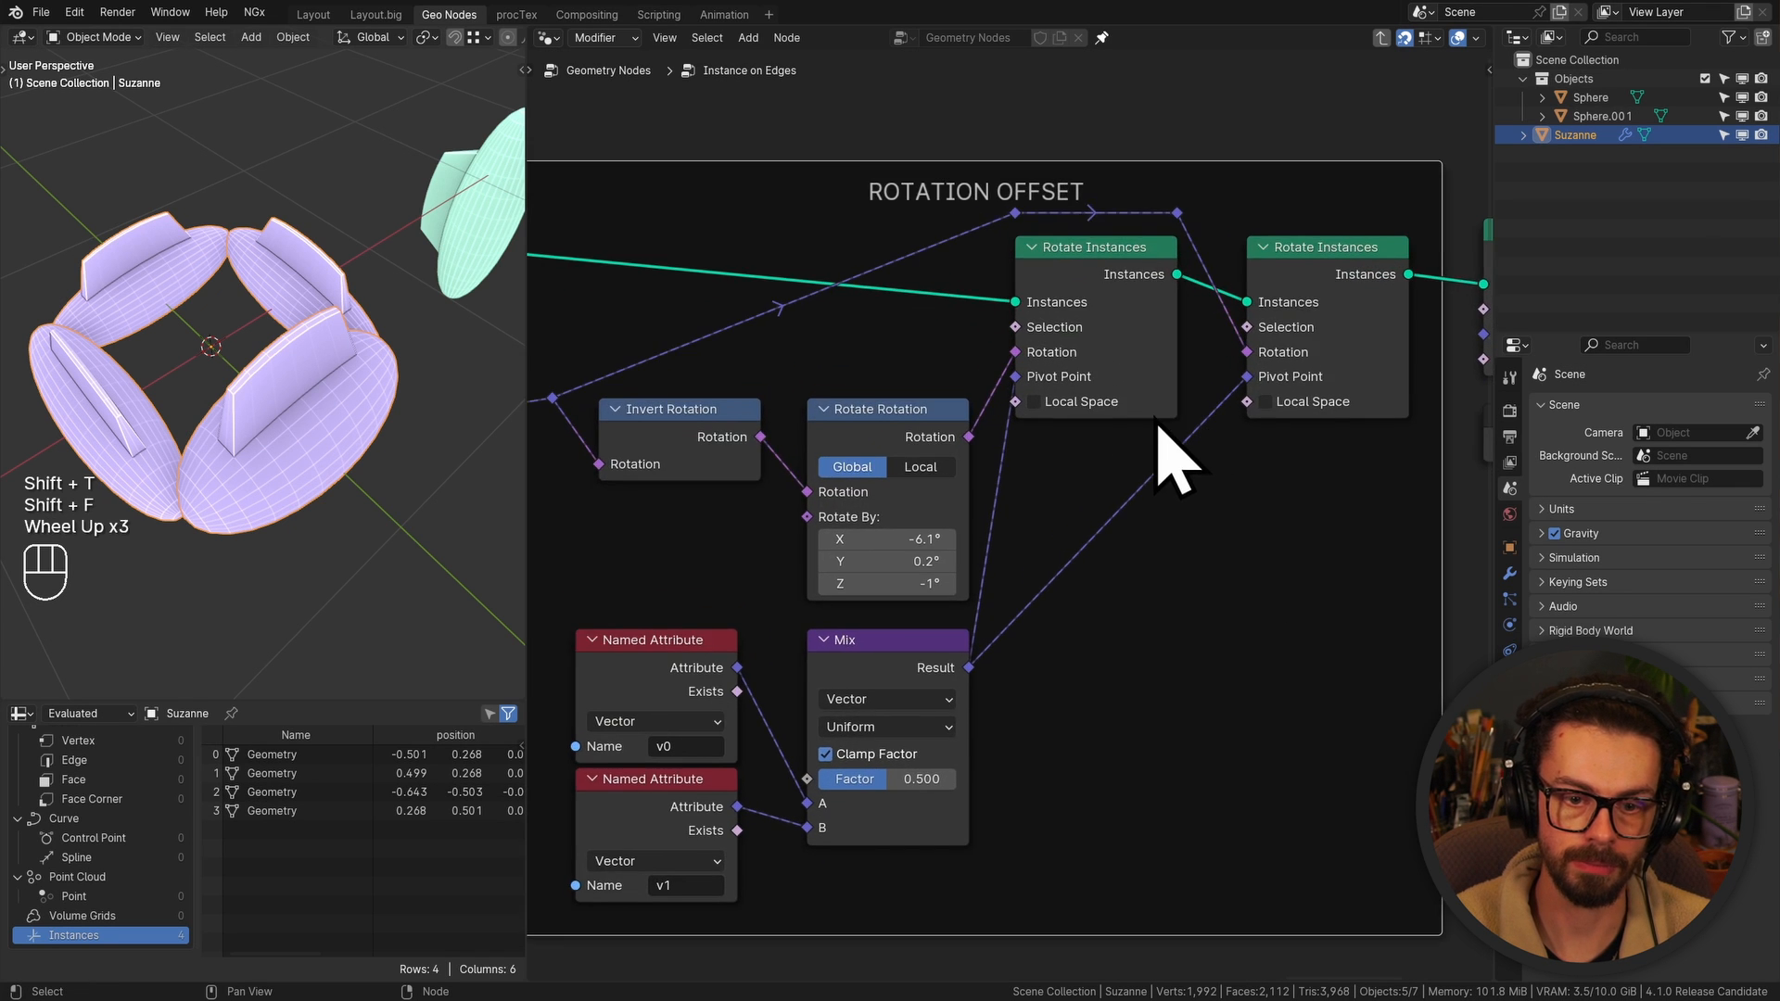
Reset the Rotate By angles on the Rotate Rotation node to 0°
middle_drag(1160, 409, 1117, 420)
middle_drag(746, 538, 899, 474)
click(1034, 482)
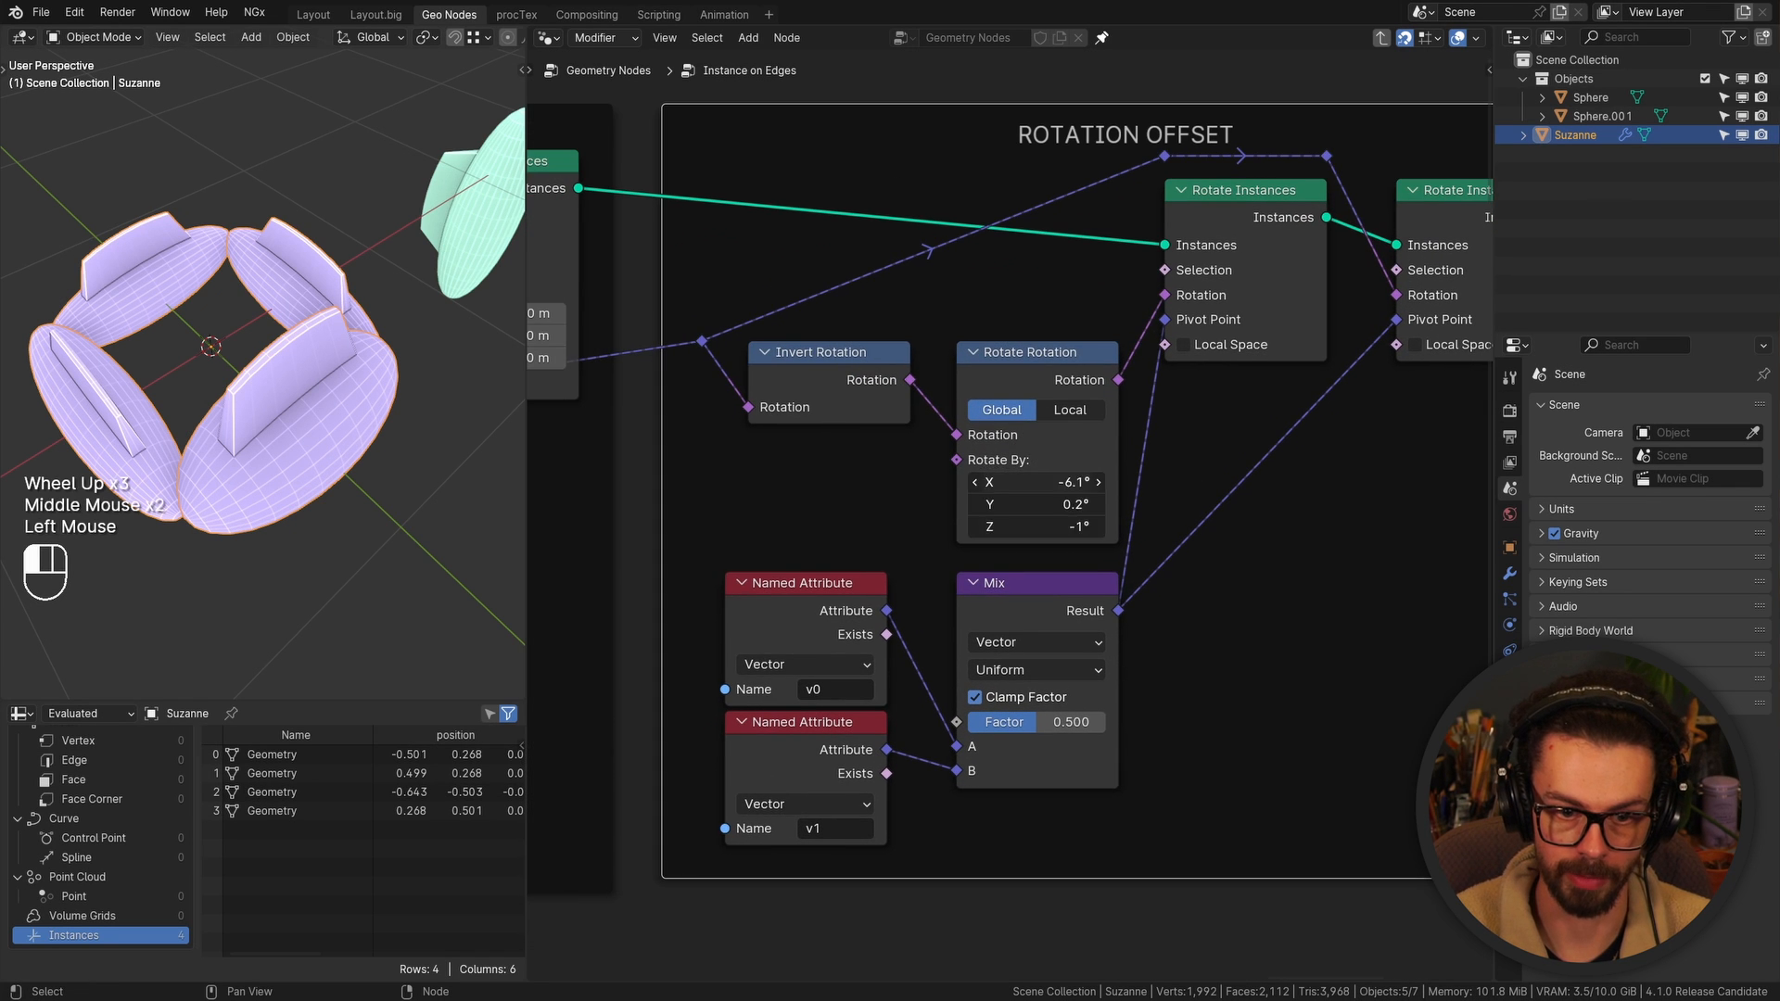
Add a Group Input exposing Rotate By for the Rotate Rotation node, hide its unused sockets and place it beside that node
key(shift+a)
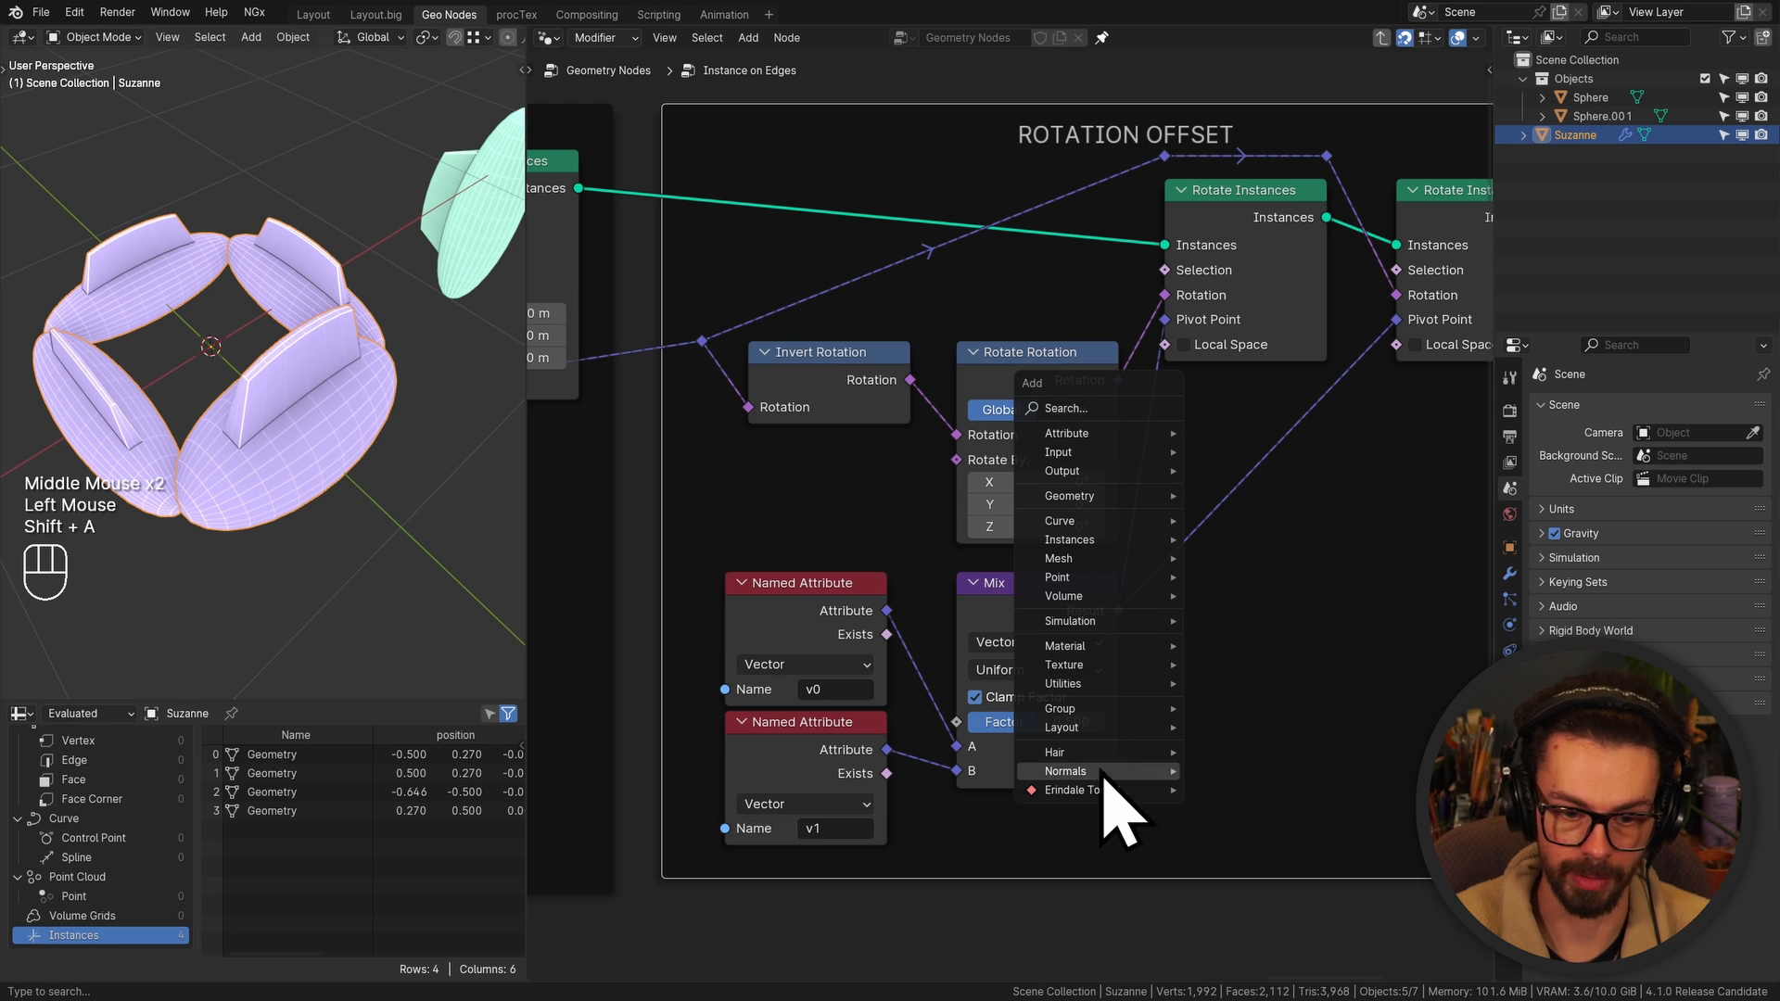
mouse_move(1109, 714)
click(1242, 708)
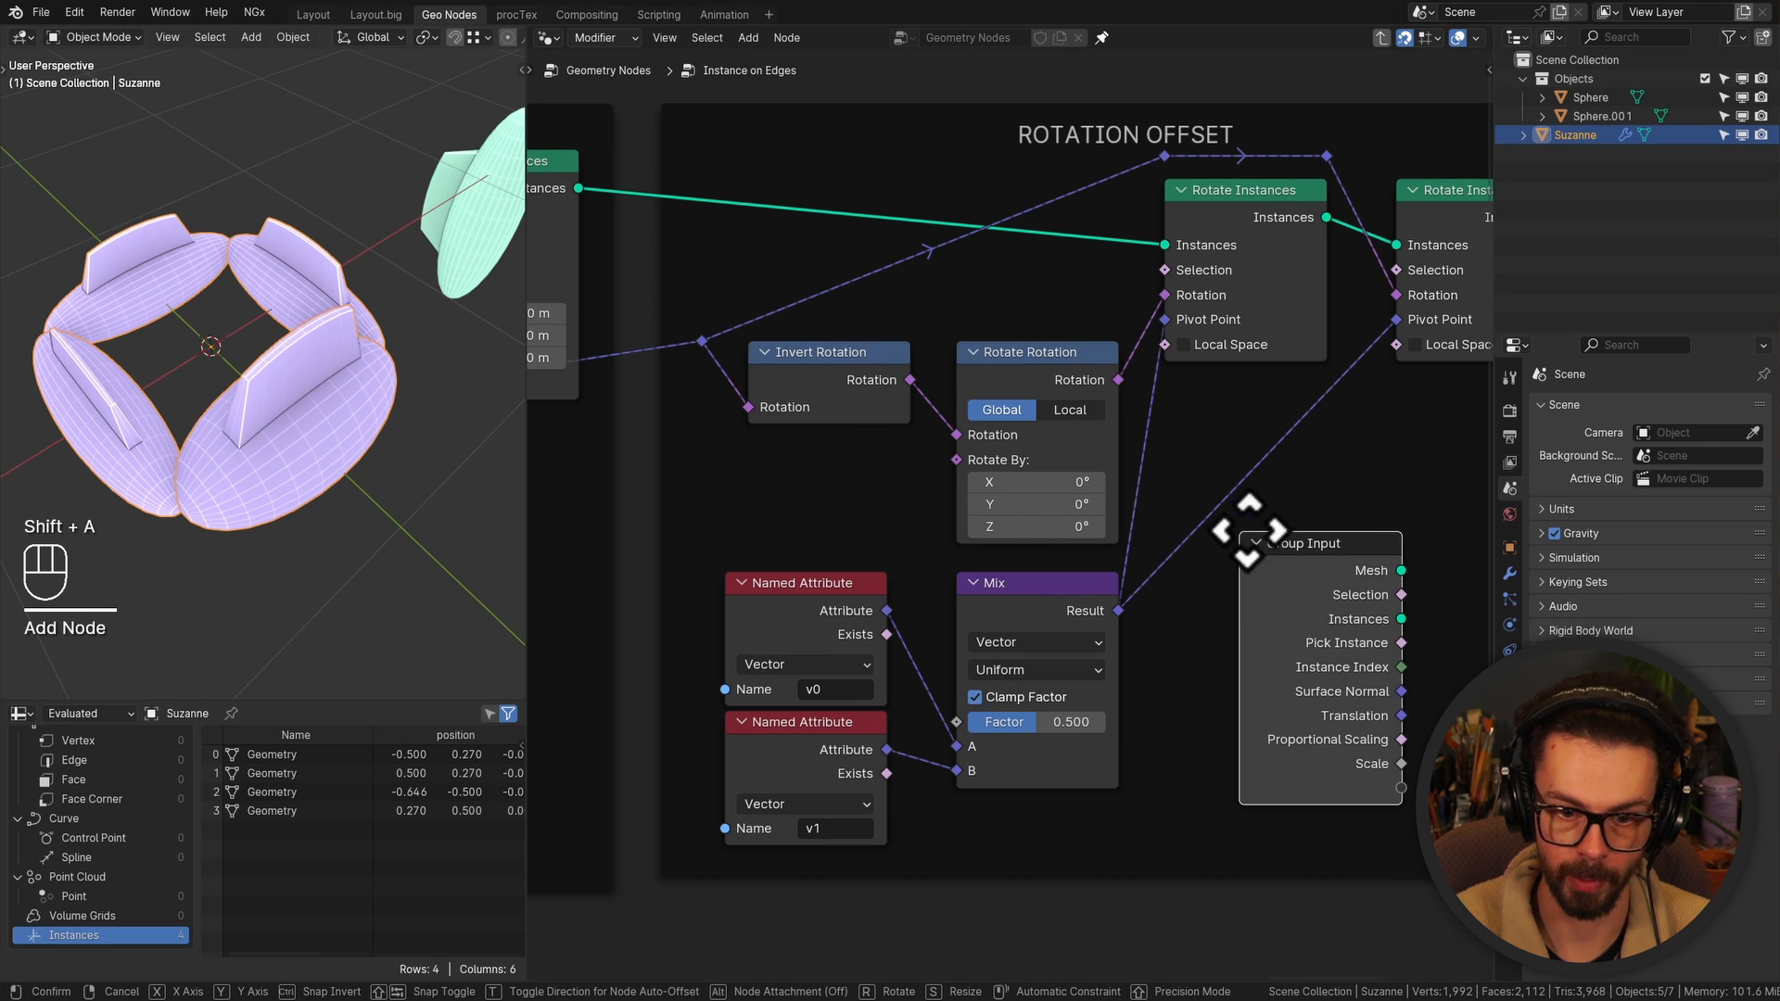
middle_drag(1256, 594, 1196, 566)
click(1443, 703)
drag(1295, 731, 850, 404)
click(1244, 603)
key(ctrl+h)
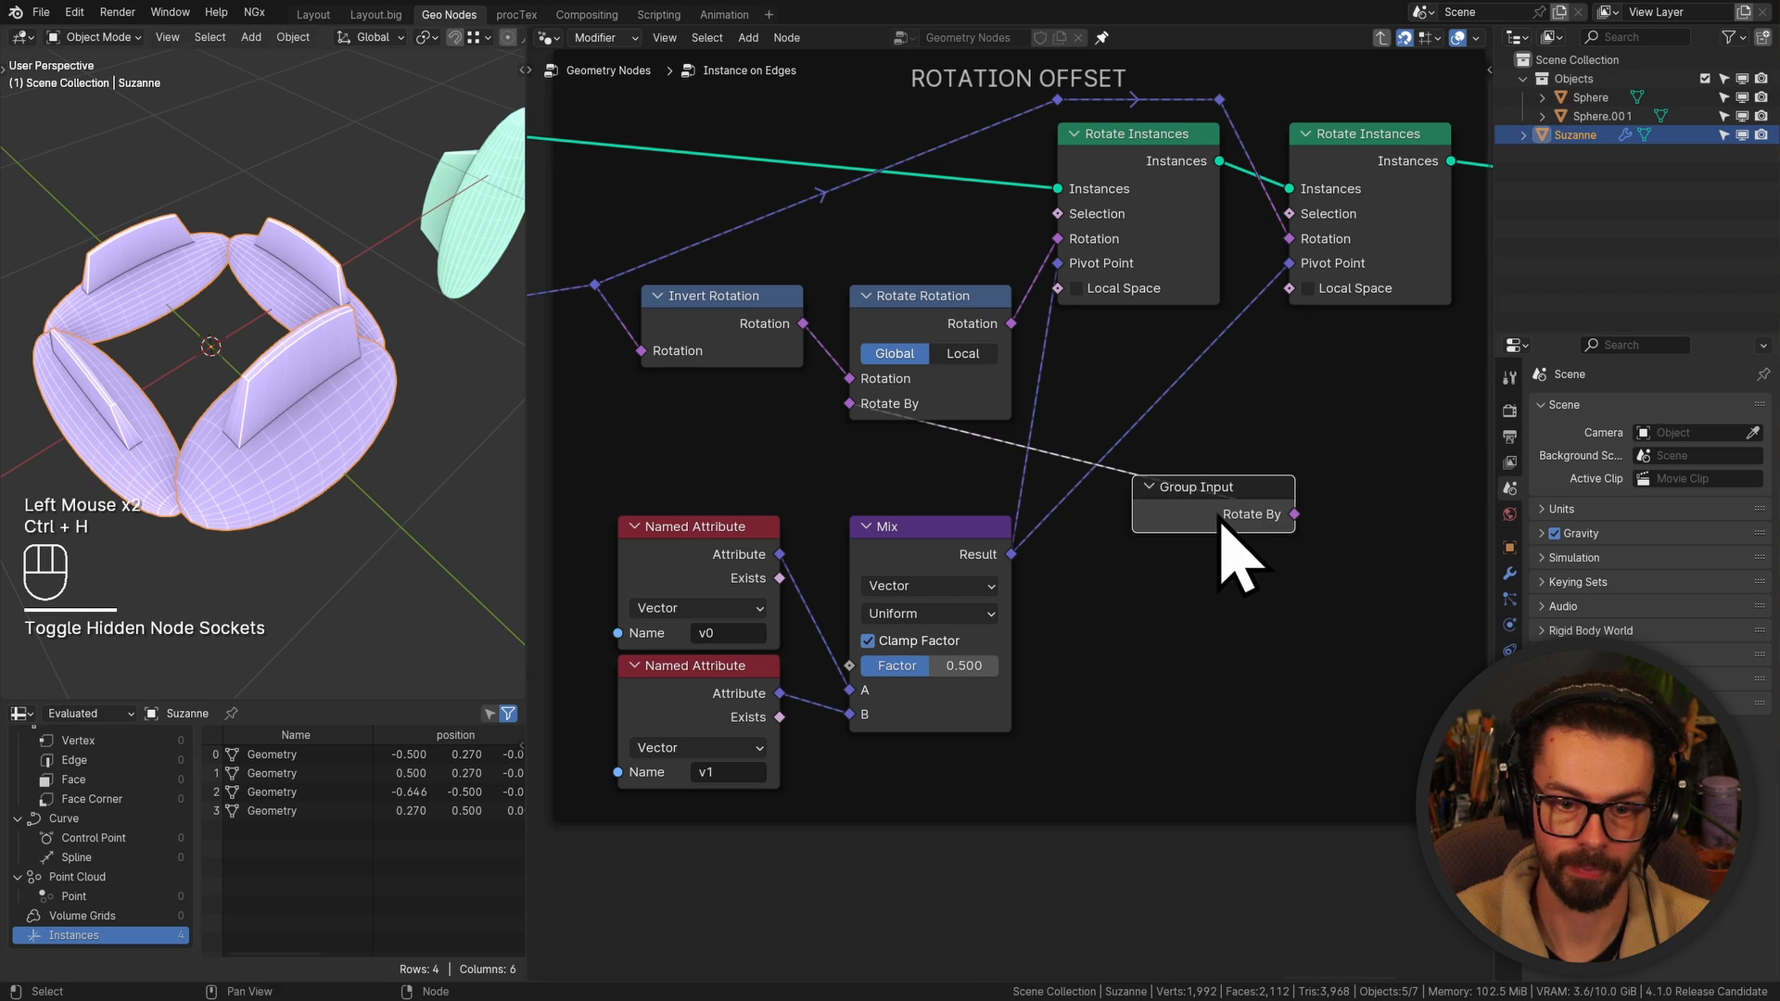
drag(1219, 500, 730, 396)
Move the Rotate By group input below Translation in Transforms, rename it Rotation Offset, and exit the group
key(n)
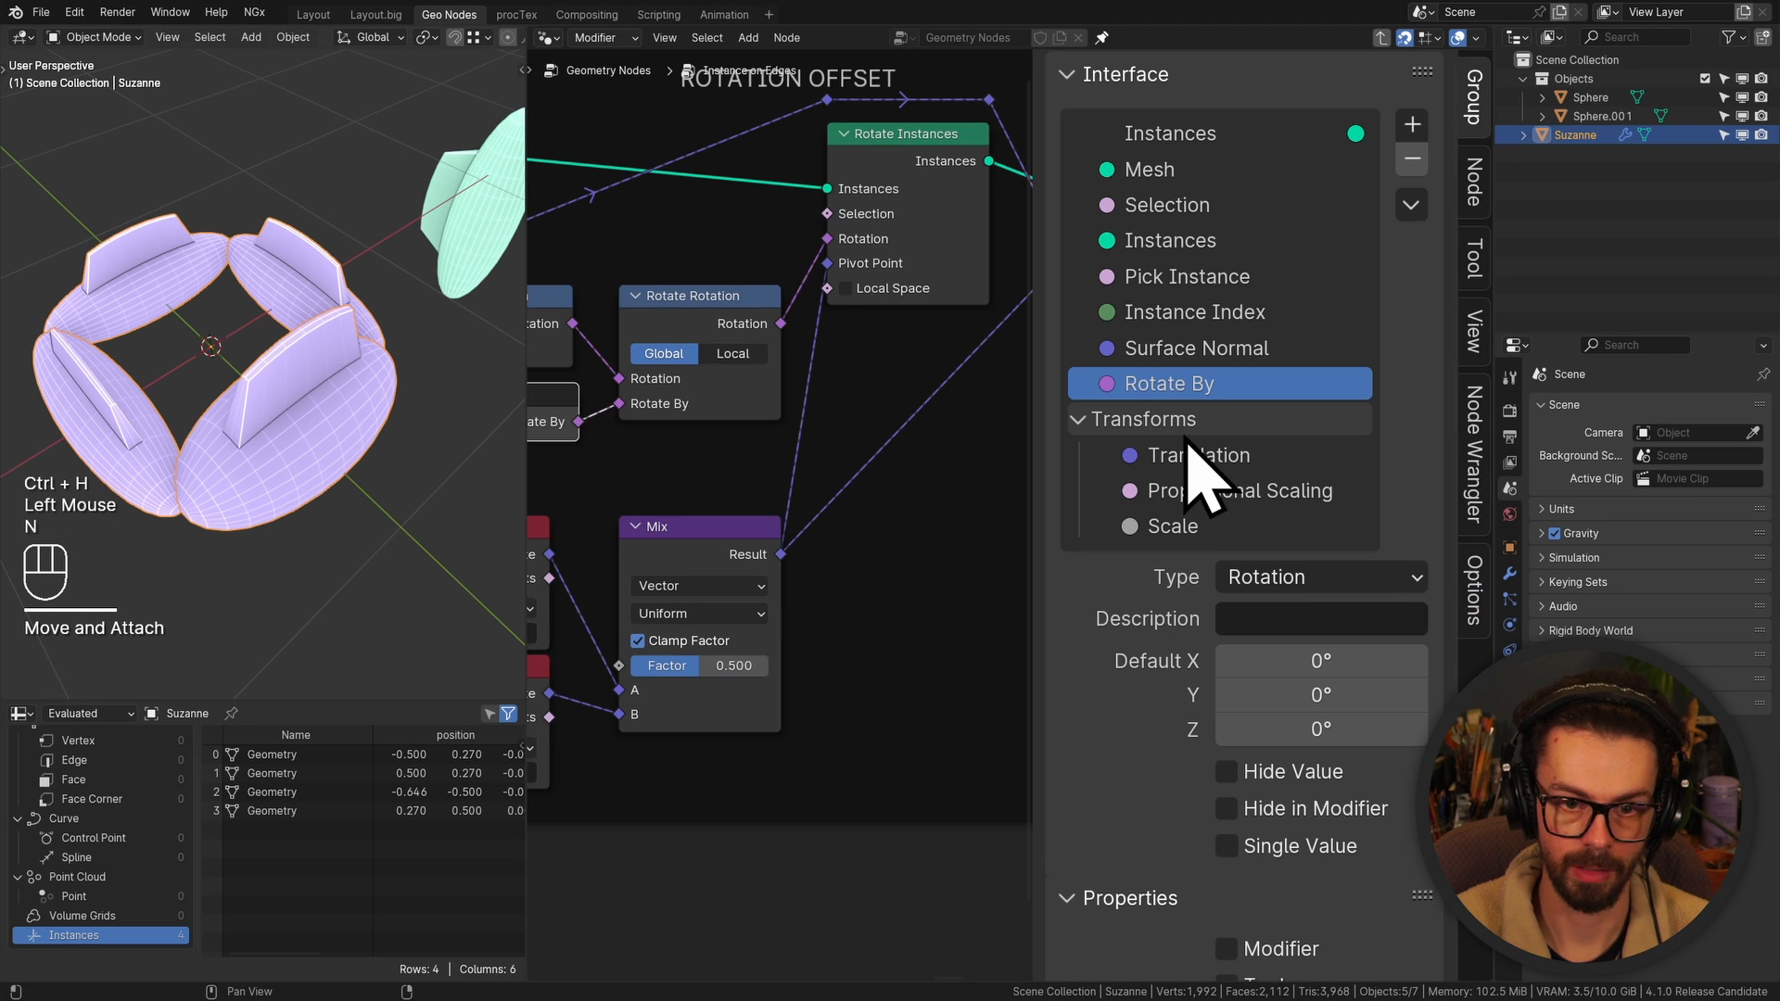
drag(1209, 384, 1238, 468)
triple_click(1223, 452)
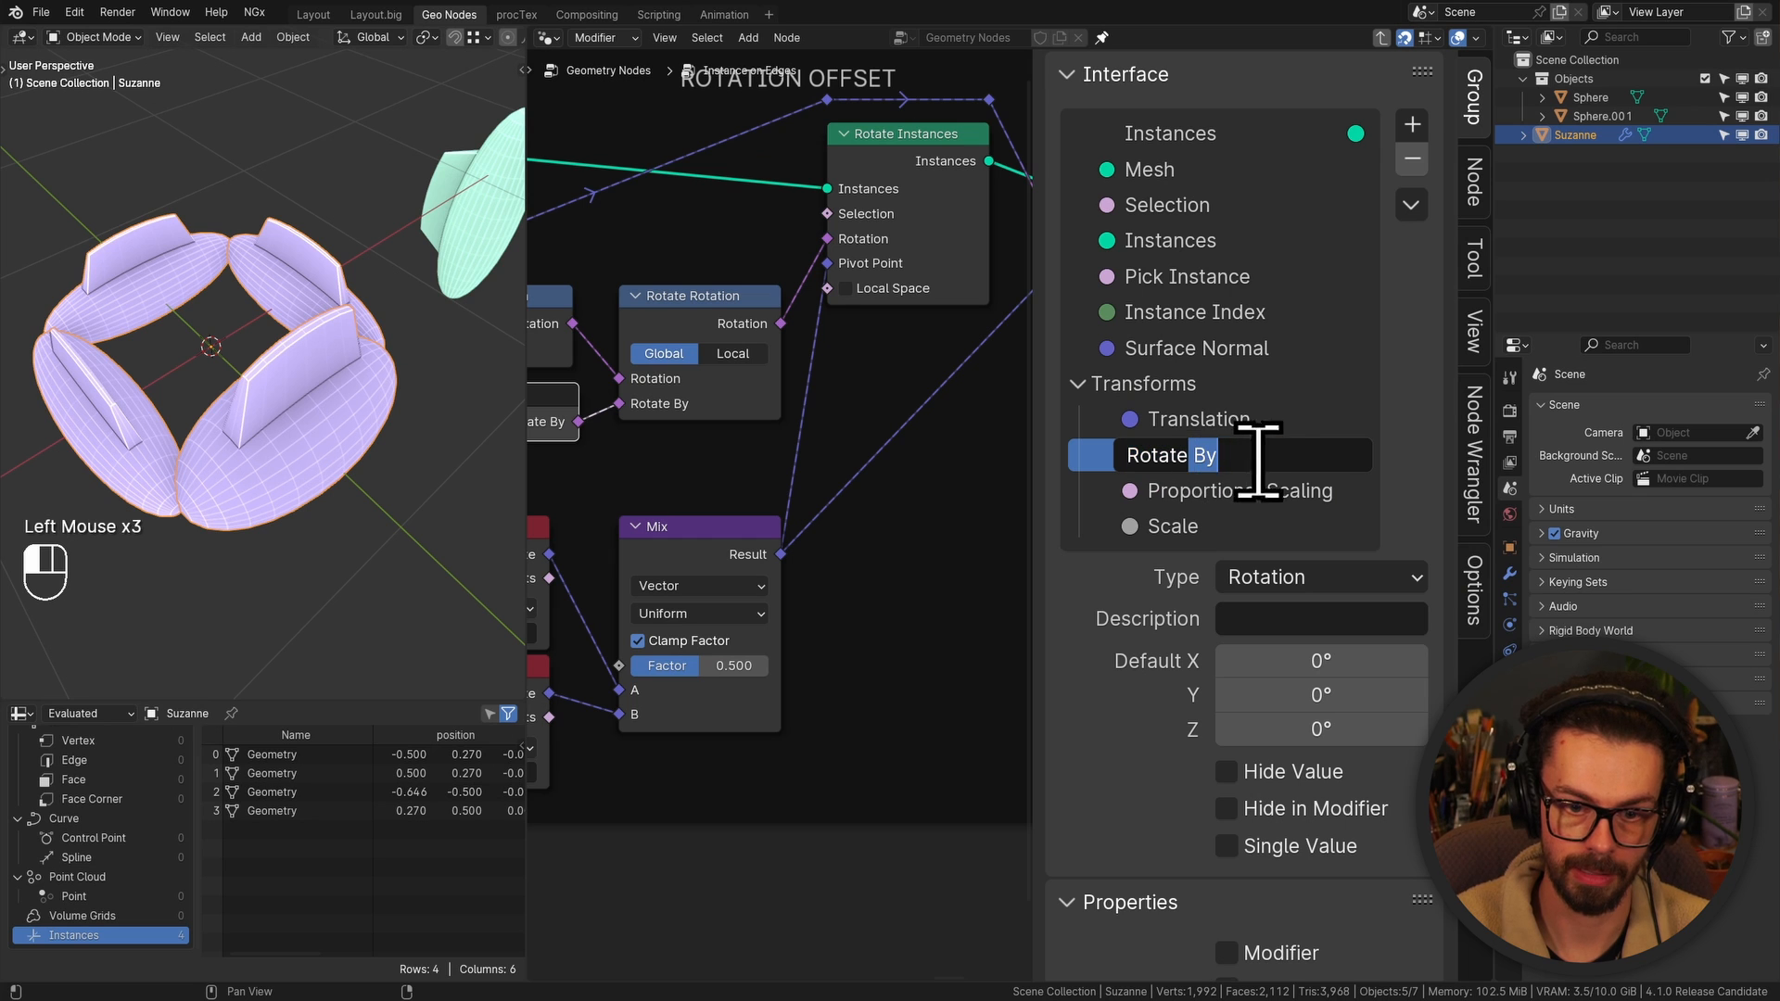
text(Rotation Off)
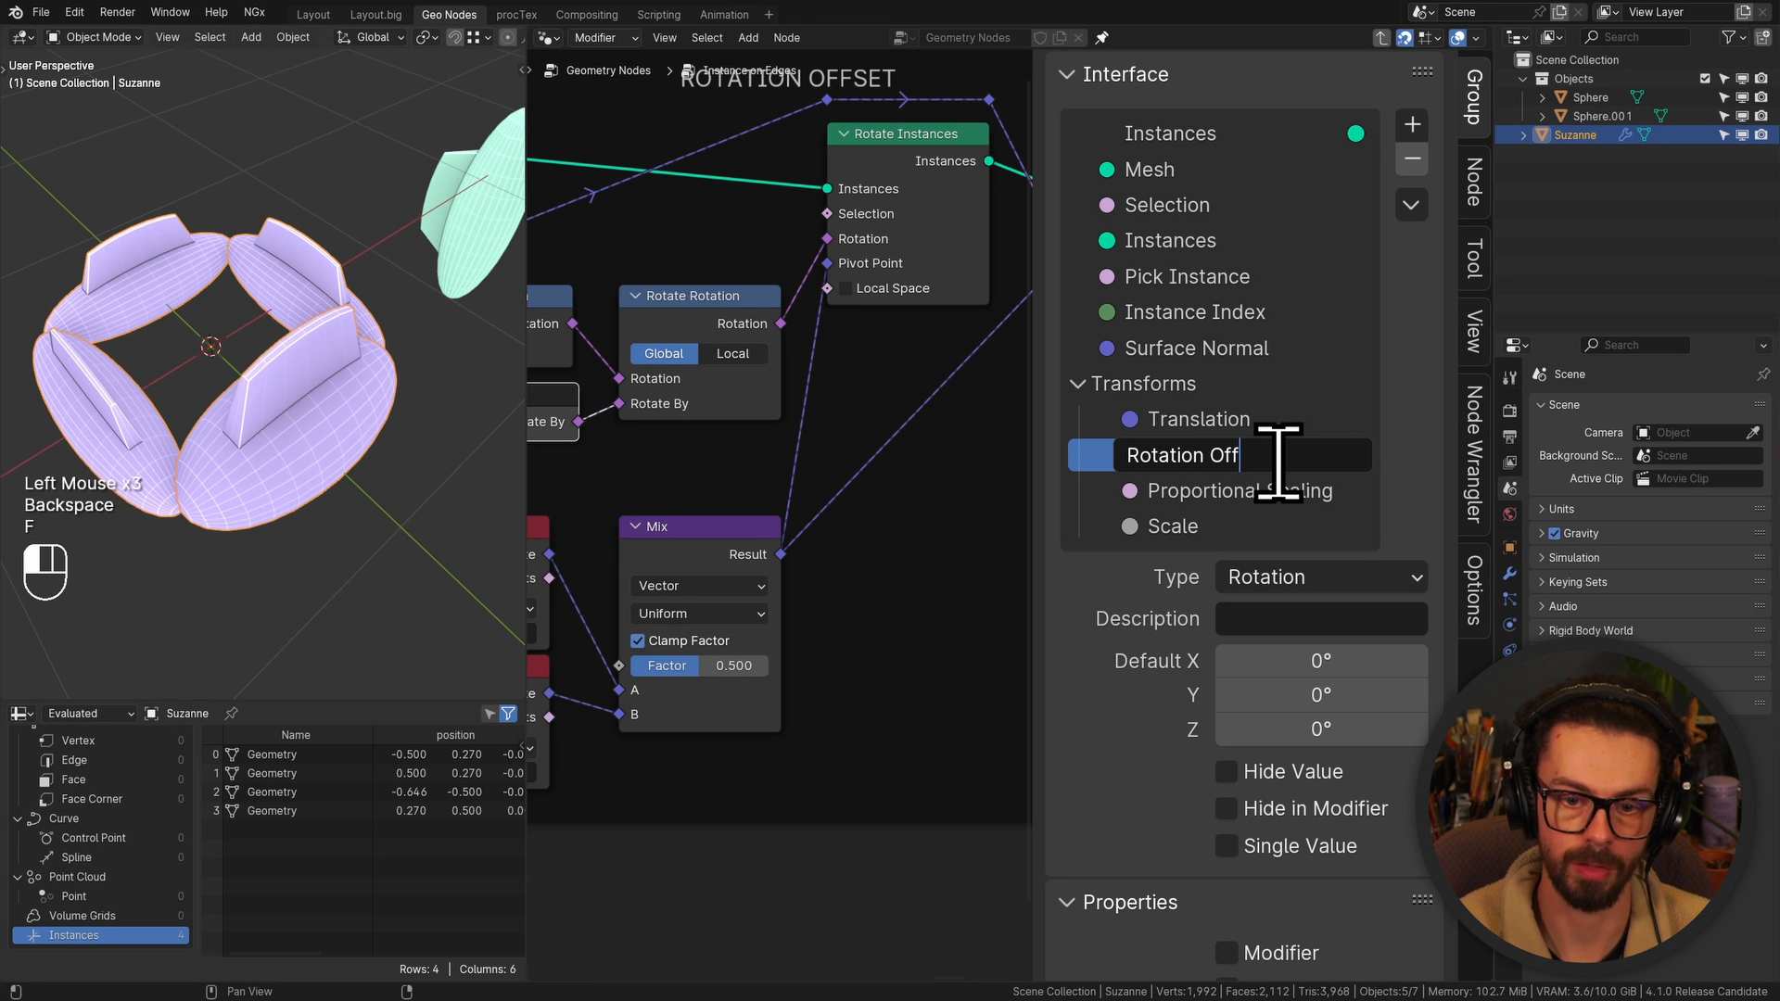
text(set)
key(Return)
key(n)
key(Tab)
Test the Instance on Edges node with Rotation Offset Z at -3°, Proportional Scaling off and Scale at -0.670
middle_drag(1156, 436, 1150, 361)
scroll(1075, 510, up, 1)
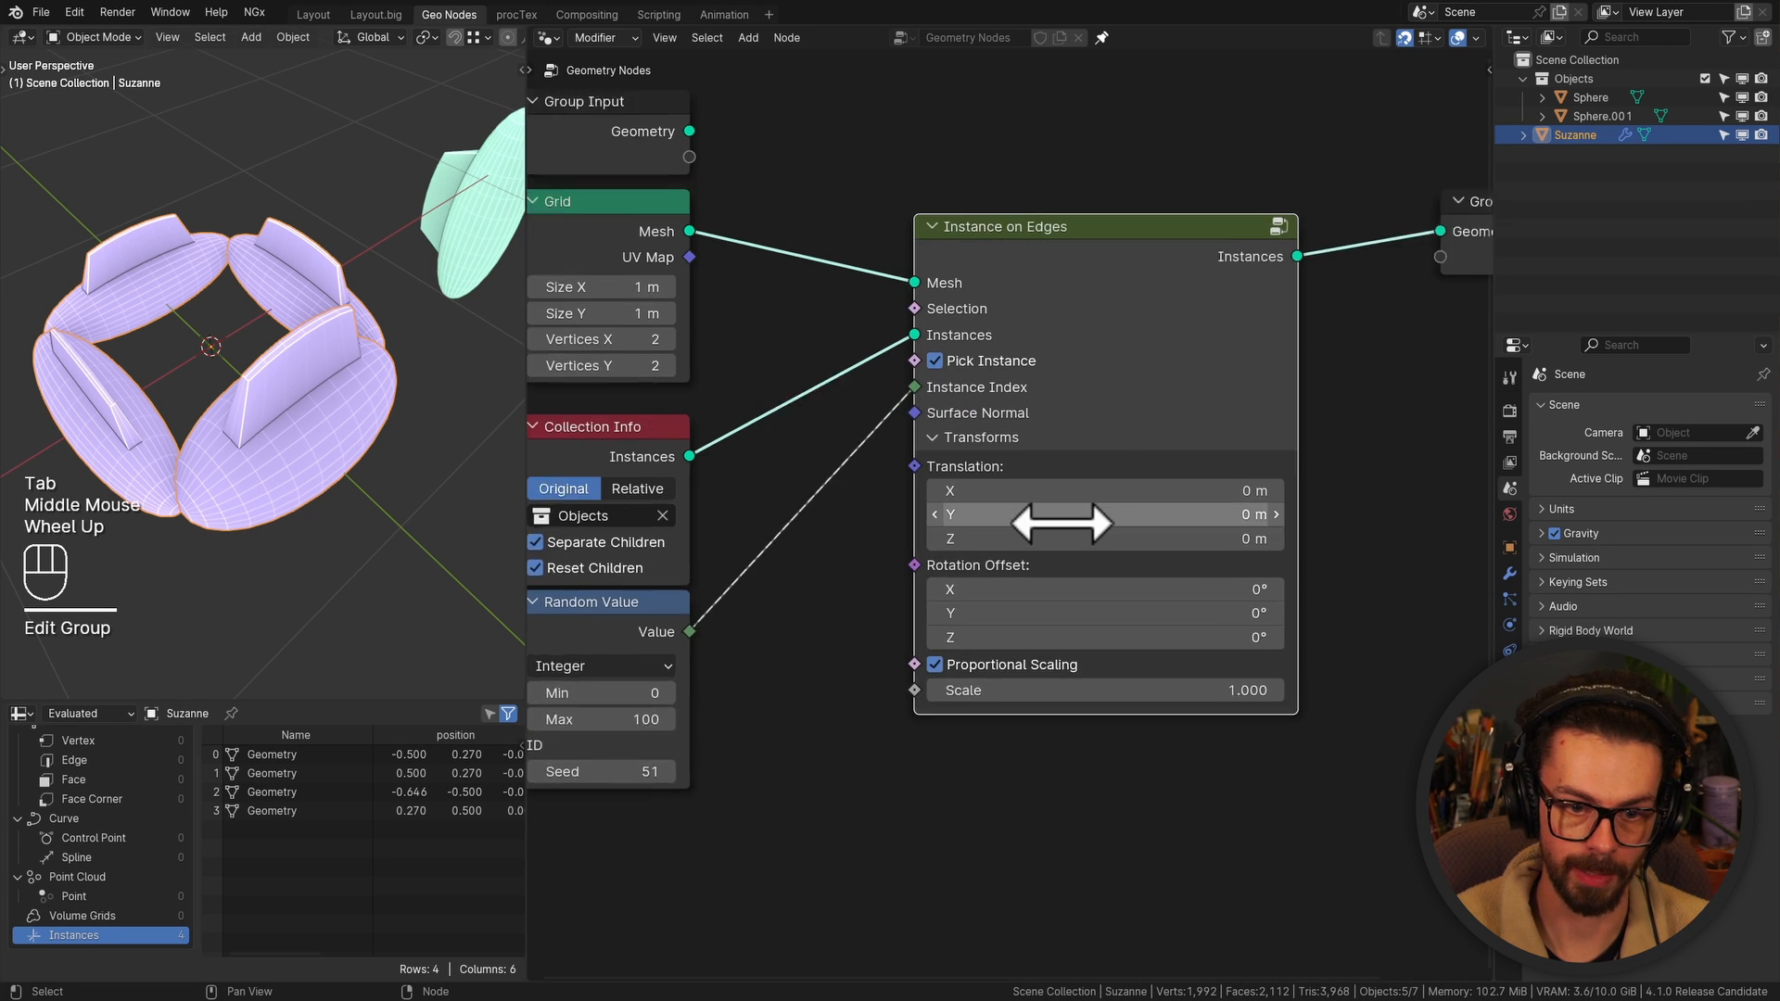
middle_drag(1076, 510, 1075, 436)
mouse_move(1113, 604)
mouse_down()
mouse_move(1178, 604)
mouse_move(1080, 604)
mouse_move(1145, 604)
mouse_up()
click(1032, 639)
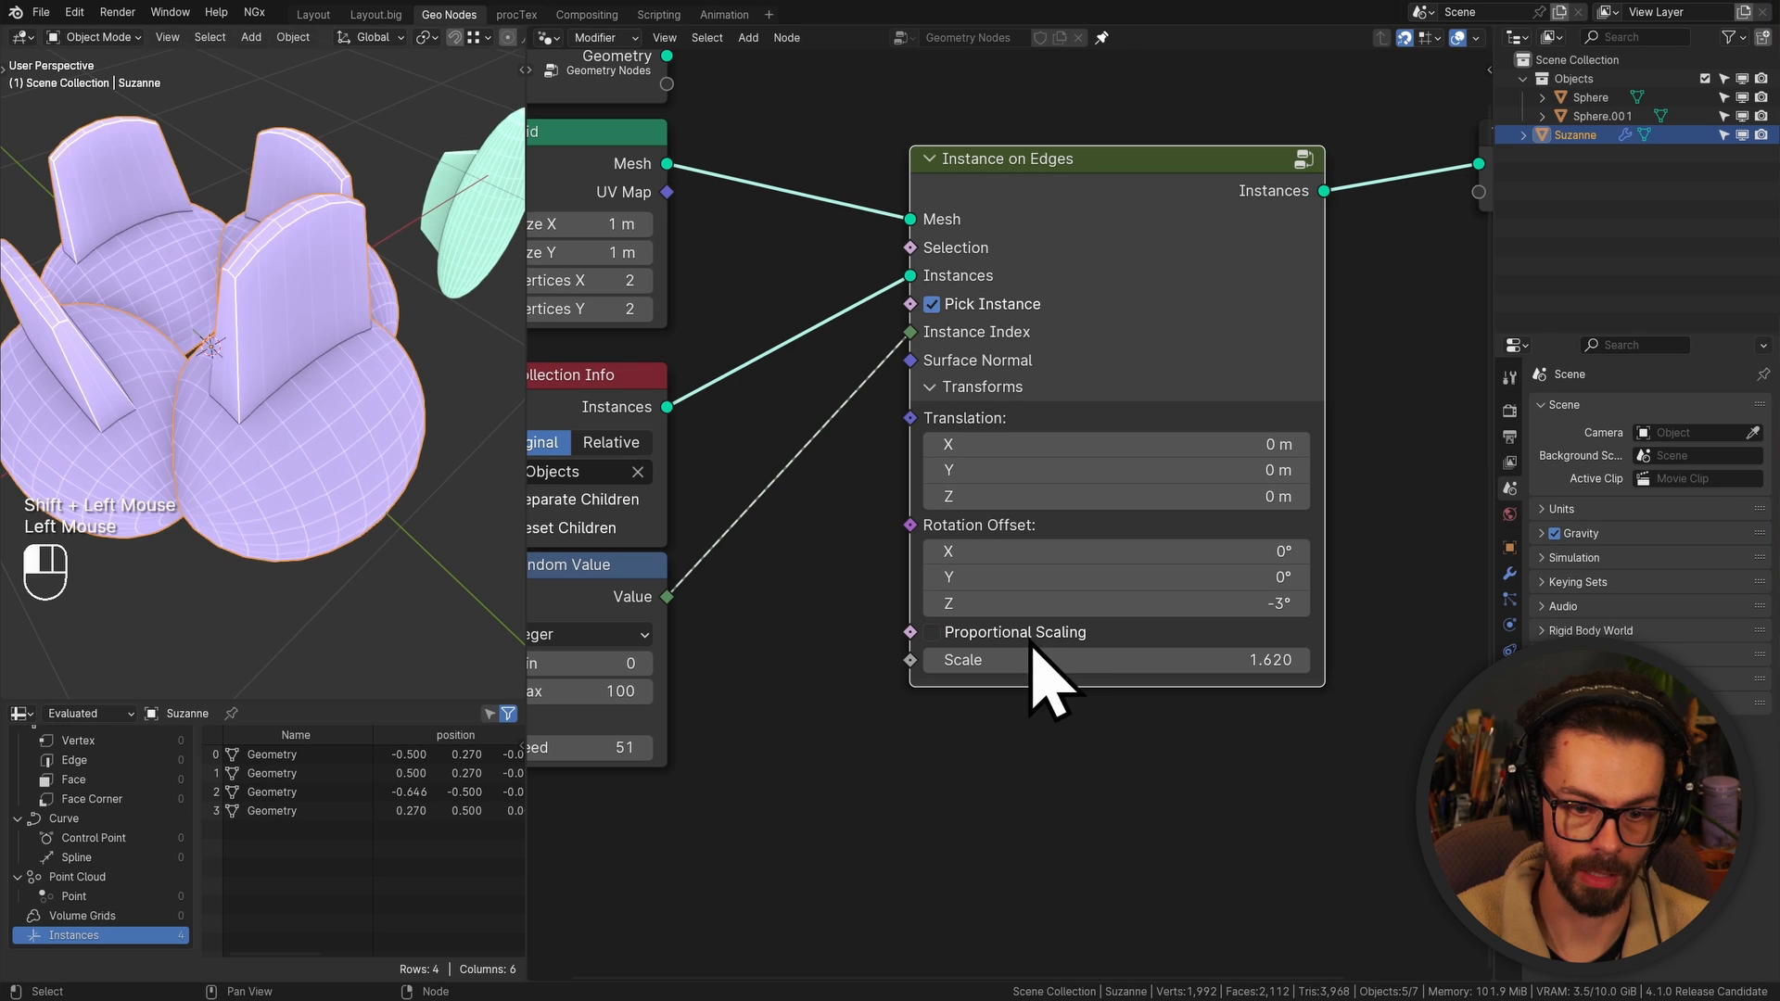
shift+drag(1032, 660, 1192, 676)
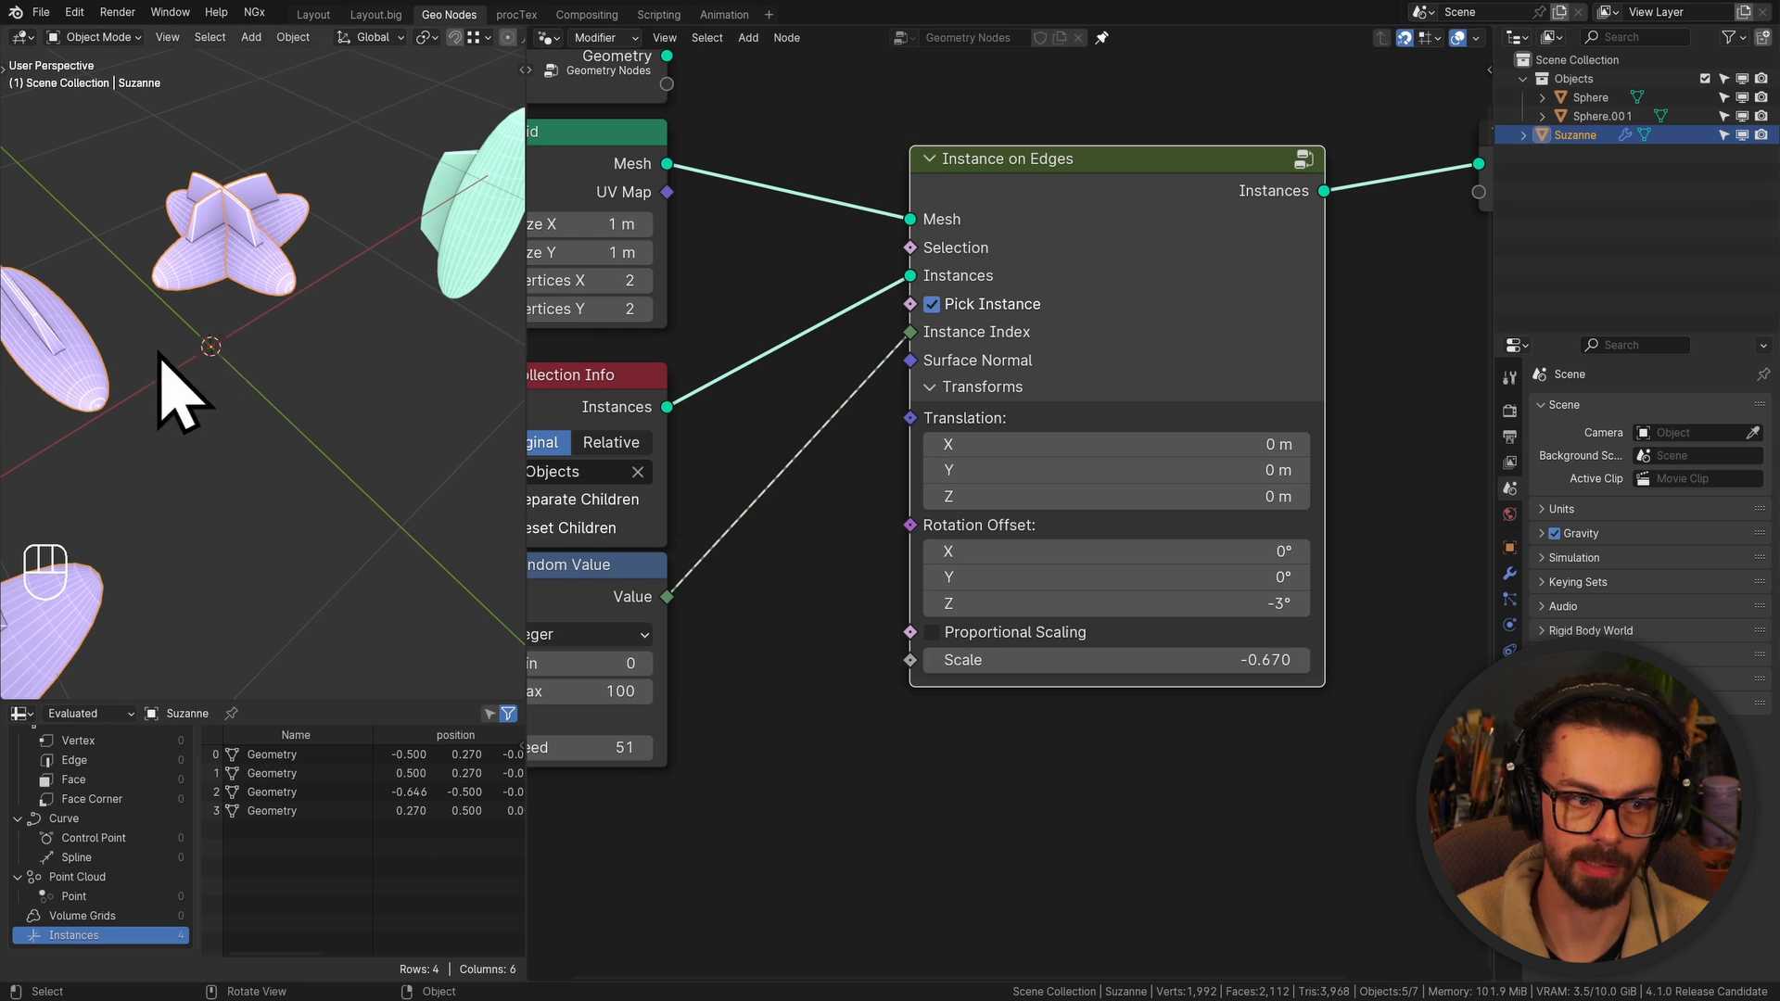
Edit the Instance on Edges group and set the Scale input's minimum to 0
click(1036, 213)
key(Tab)
key(n)
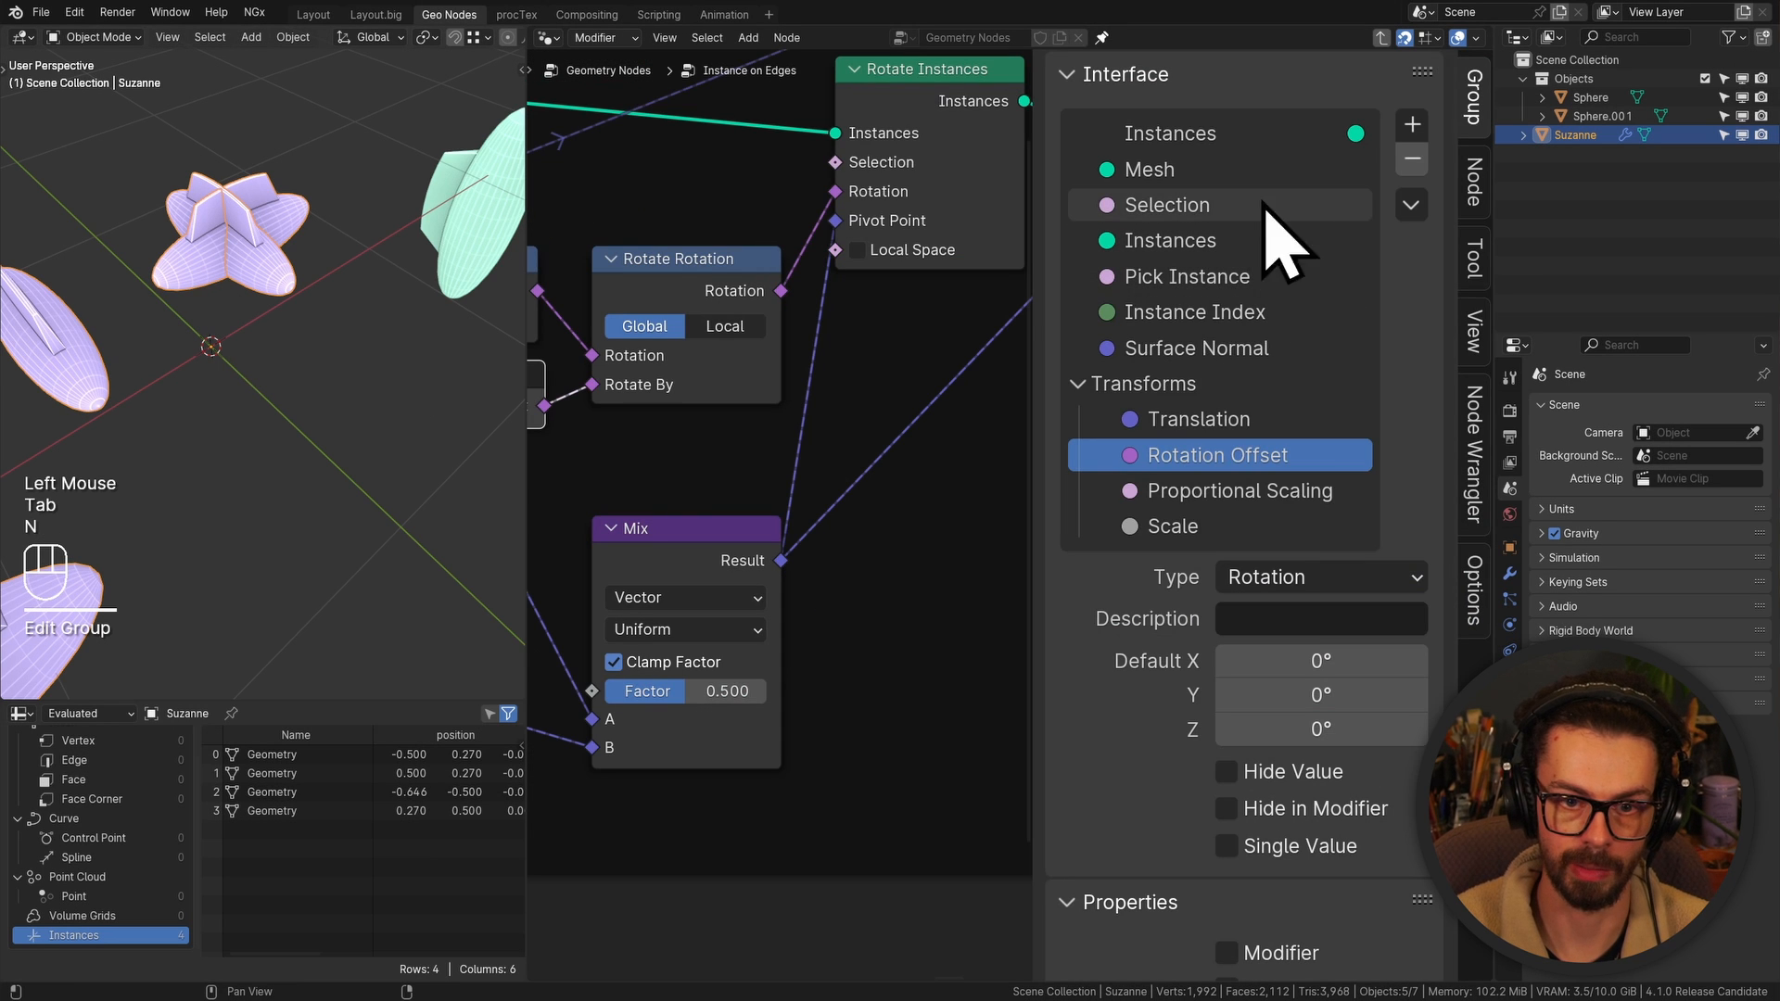
click(1203, 525)
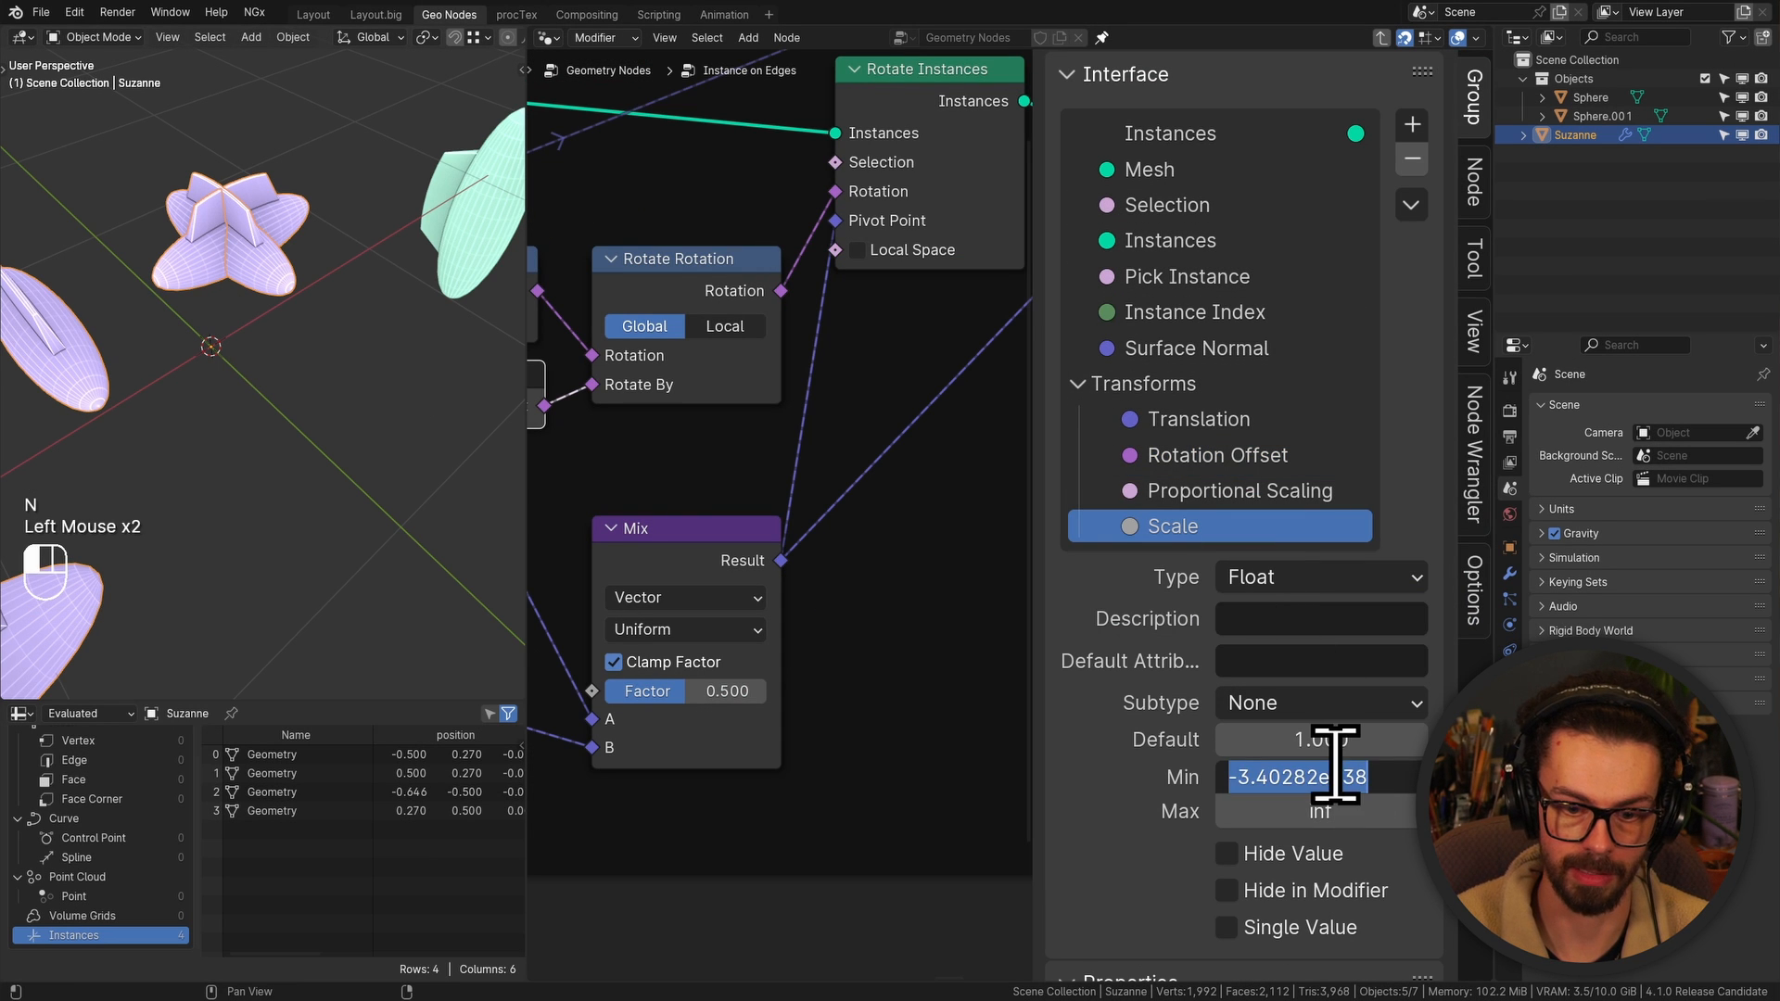
text(0)
key(Return)
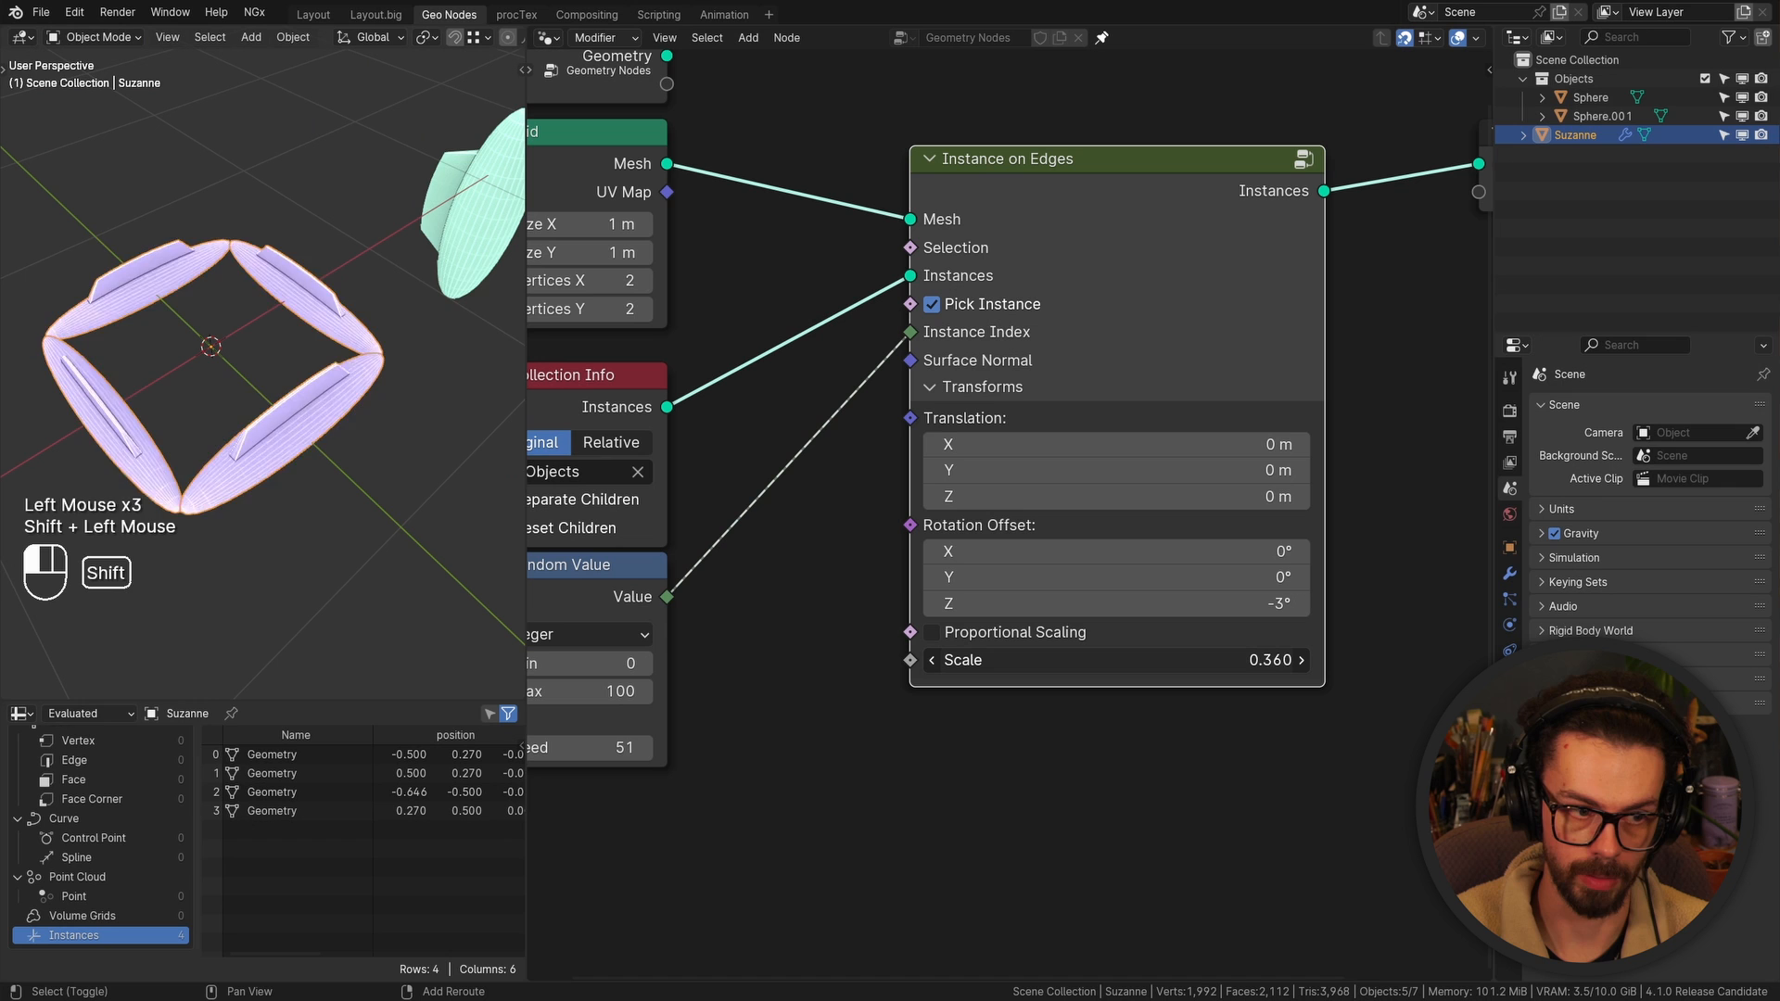
Set Scale to 0.550, turn Proportional Scaling back on and reset the Rotation Offset to 0° on Instance on Edges
shift+drag(1112, 660, 1129, 546)
click(1113, 636)
click(1128, 545)
Set the Grid node's Vertices X to 3
scroll(973, 278, down, 2)
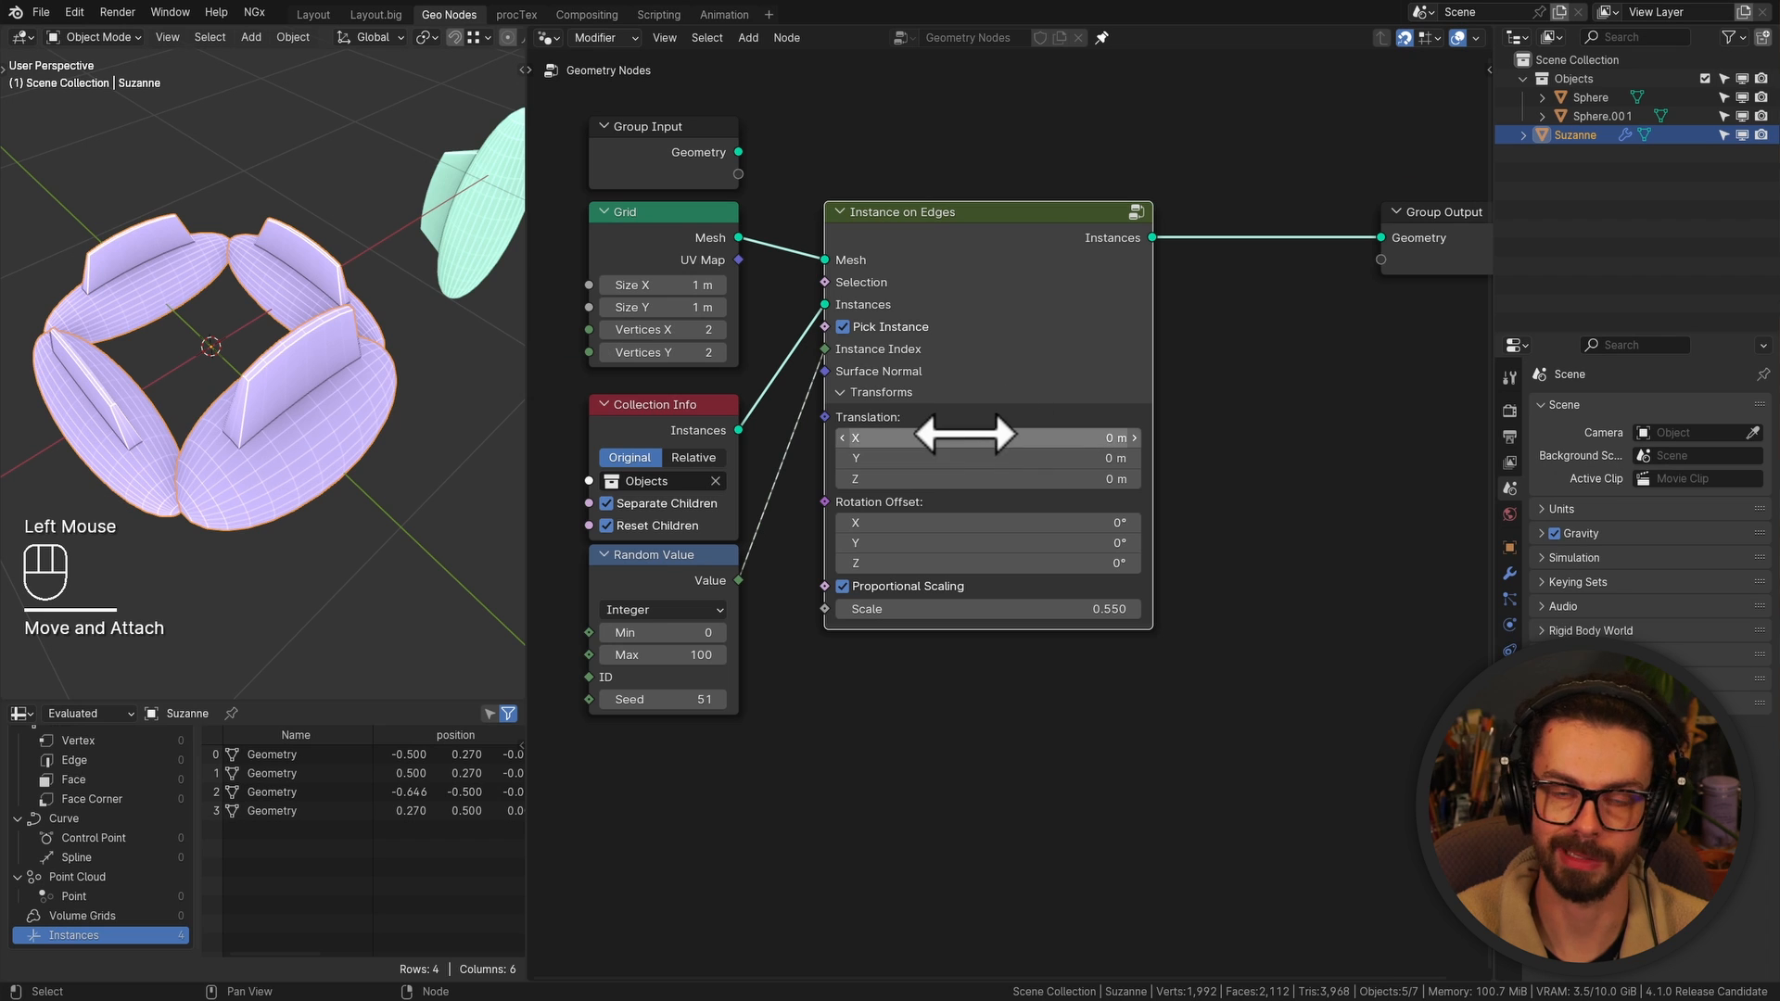
scroll(724, 291, up, 2)
click(720, 329)
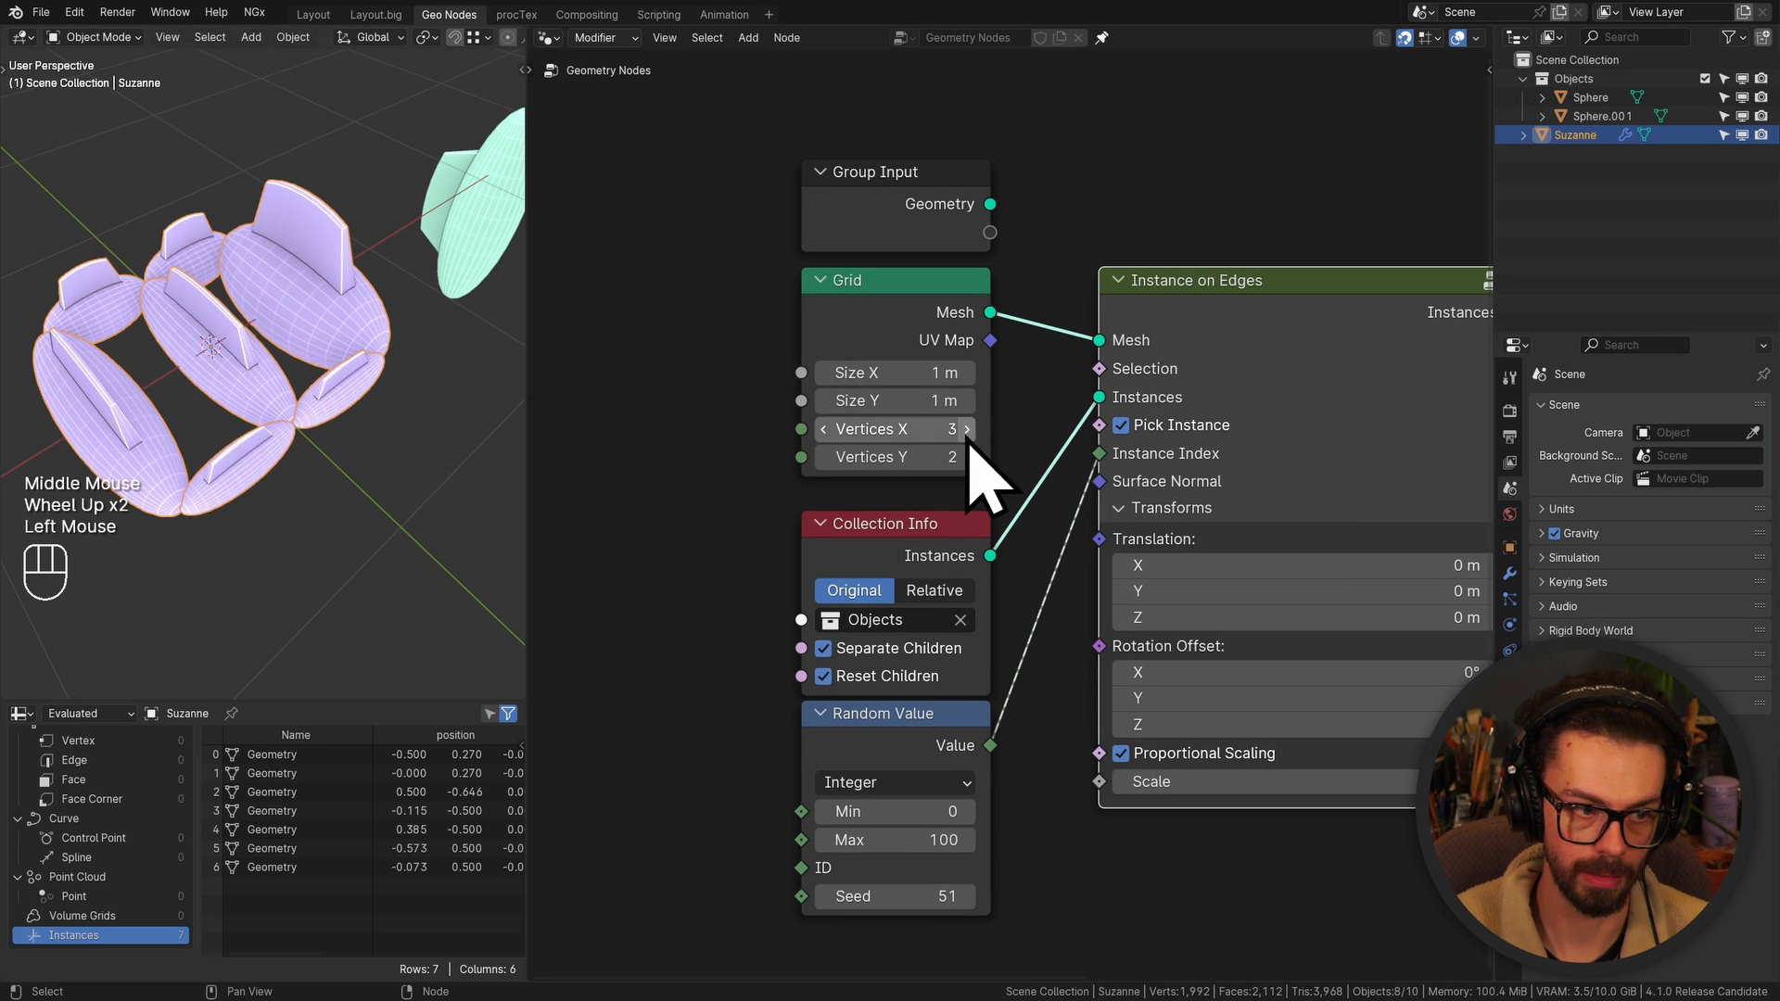
Set the Grid node's Vertices X to 5
click(967, 430)
click(967, 430)
scroll(305, 484, up, 2)
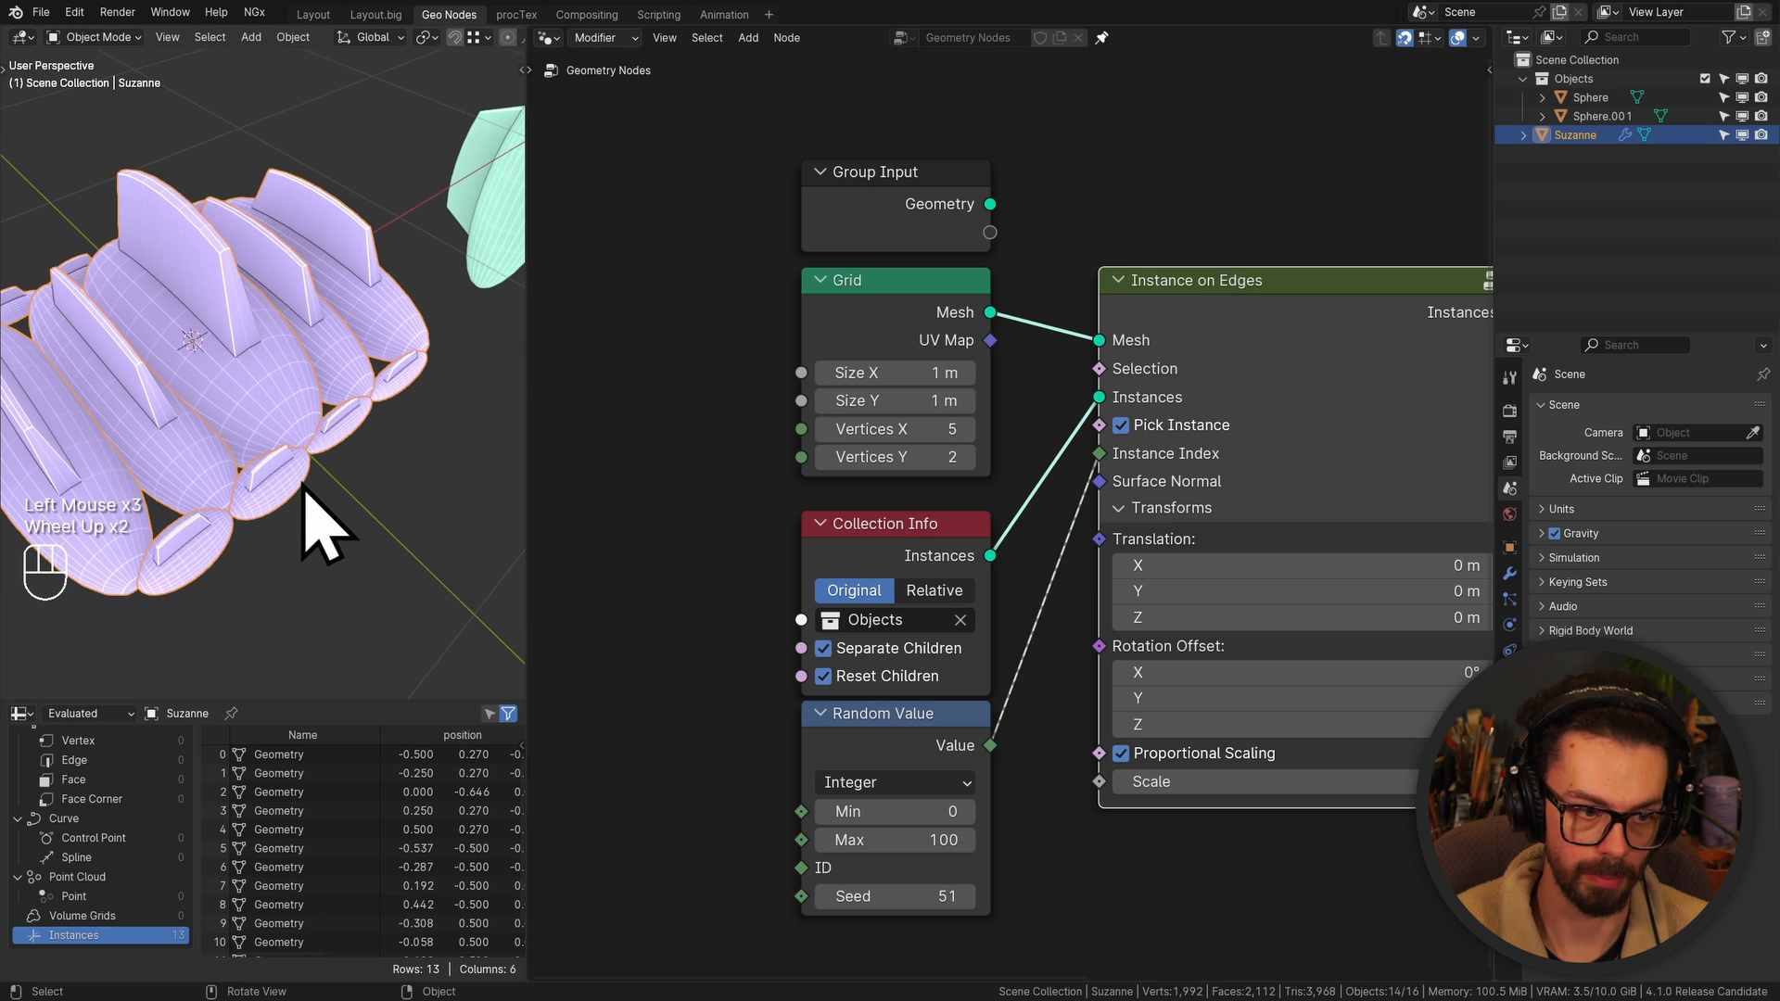
Turn off Proportional Scaling on Instance on Edges and set its Scale to 1.340
middle_drag(1241, 731, 954, 581)
click(879, 605)
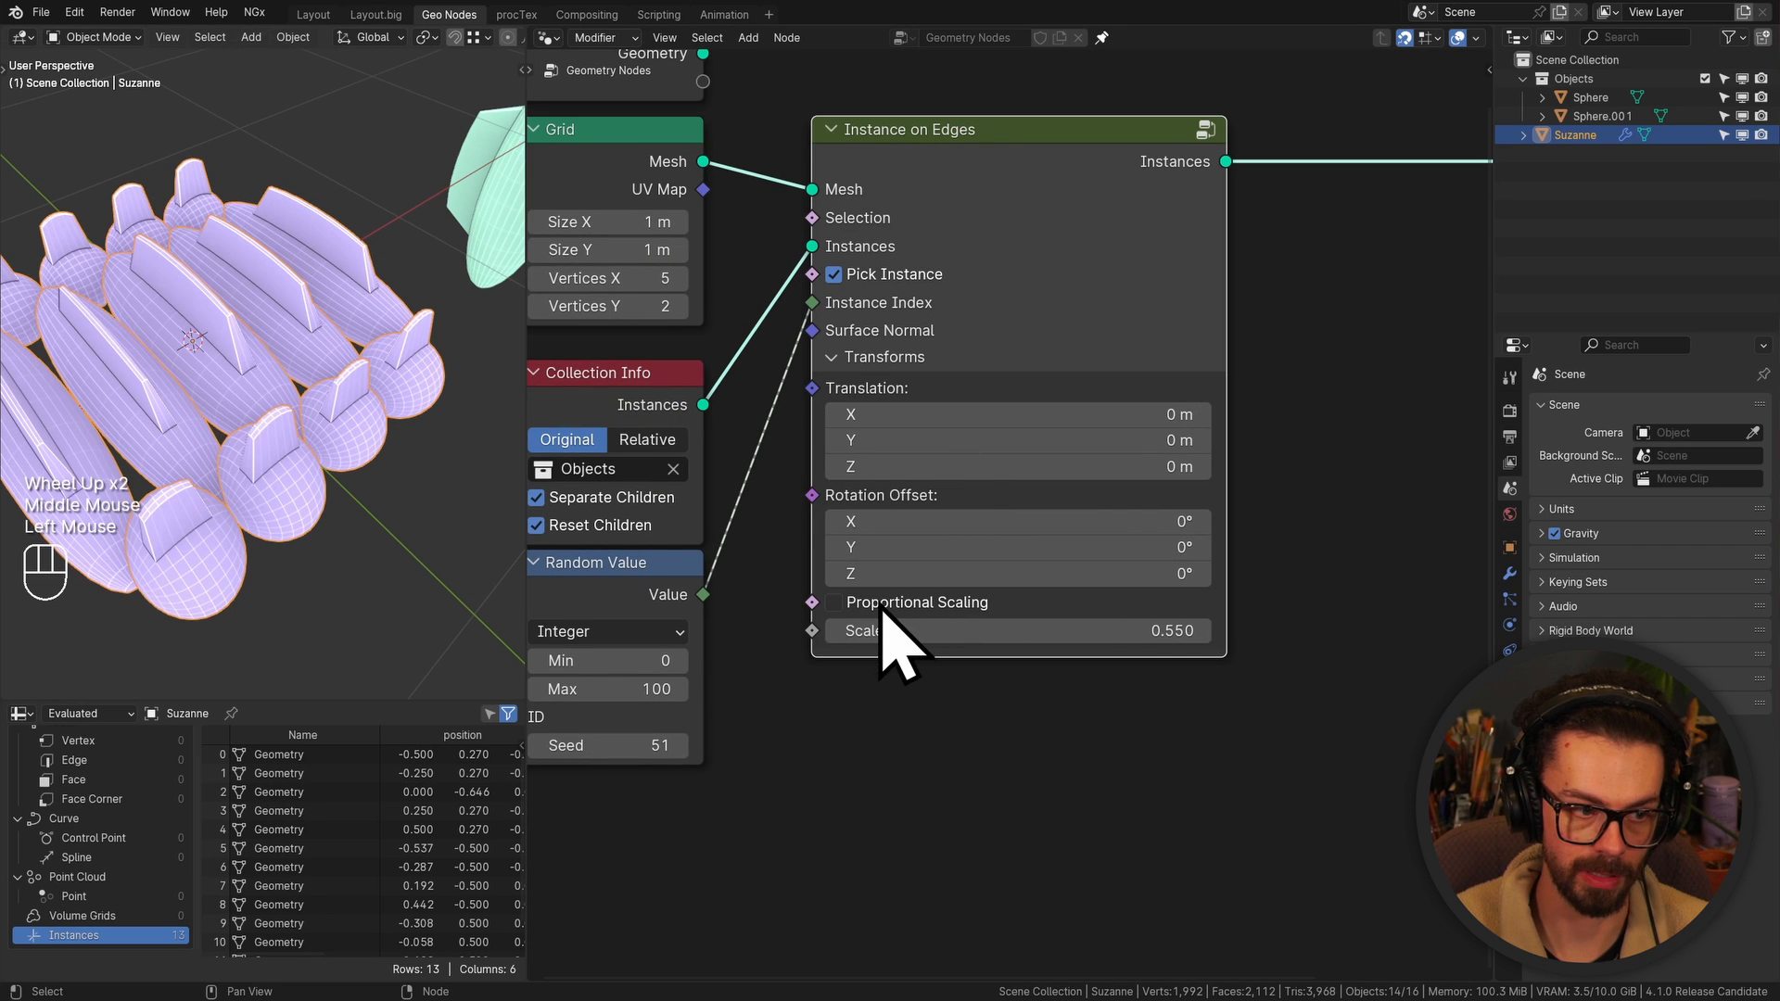
drag(1033, 631, 1138, 631)
scroll(349, 393, down, 3)
shift+middle_drag(315, 408, 394, 445)
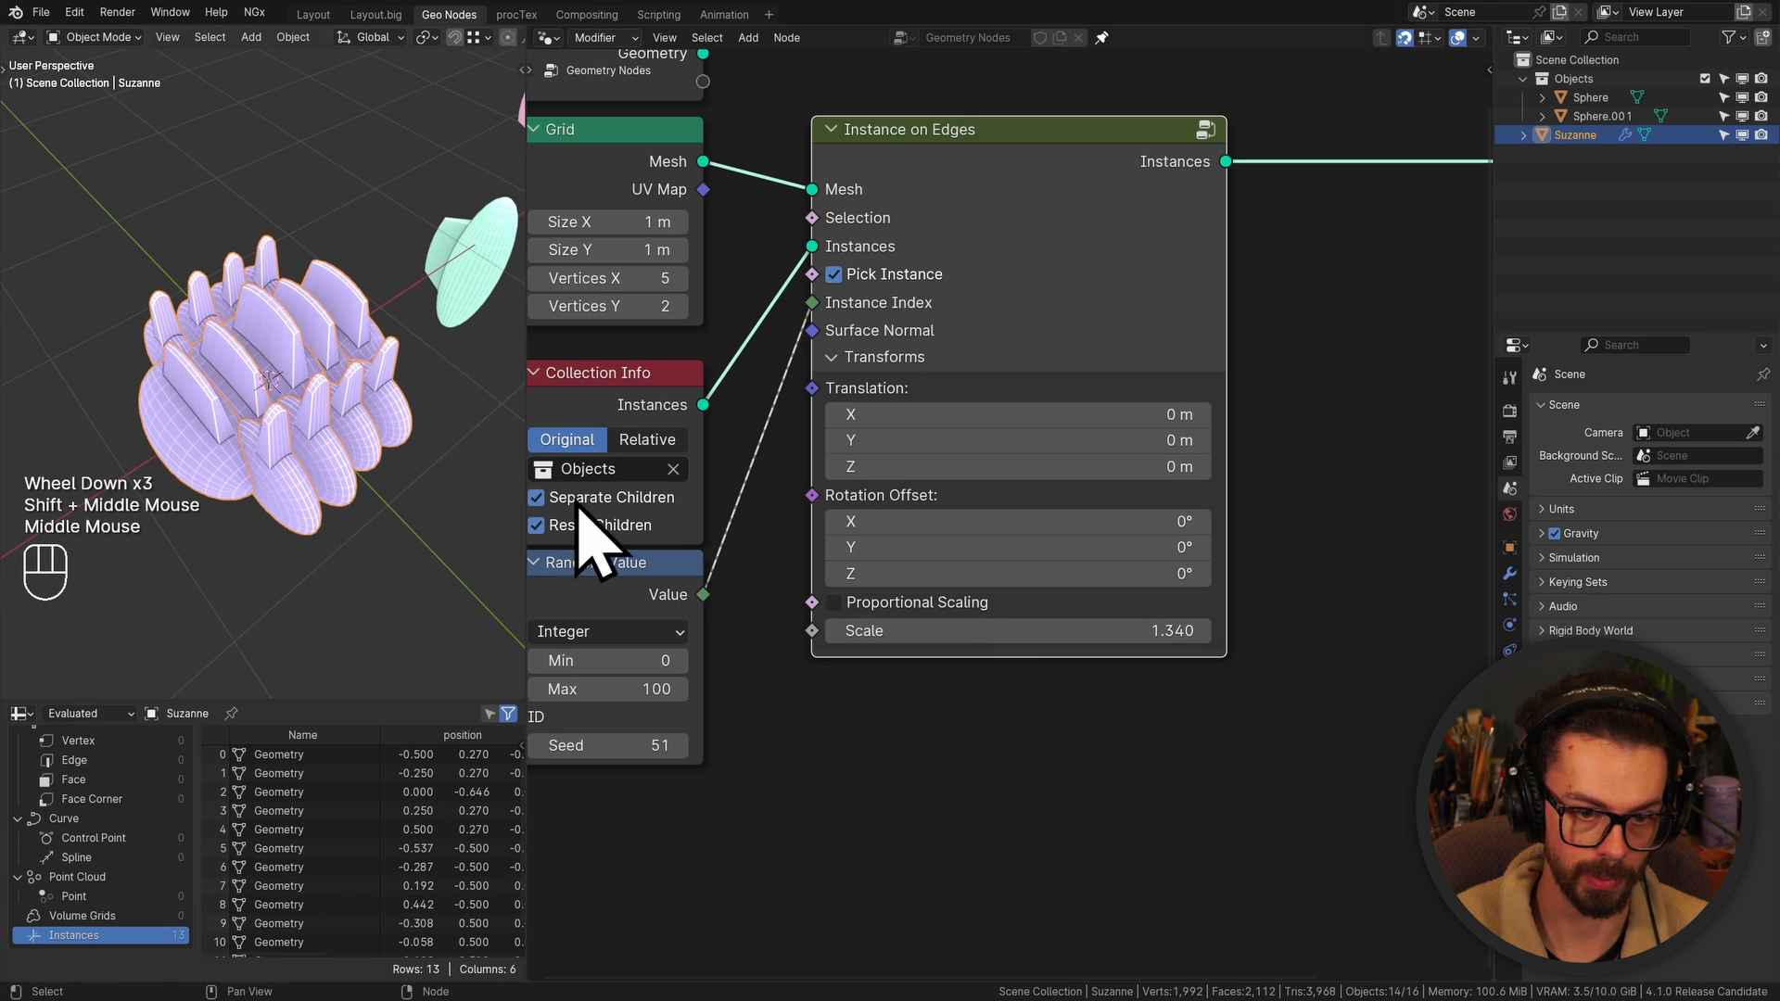
Set Translation Z on Instance on Edges to -0.14 m and open the group for editing at its Translate Instances node
shift+drag(938, 469, 938, 468)
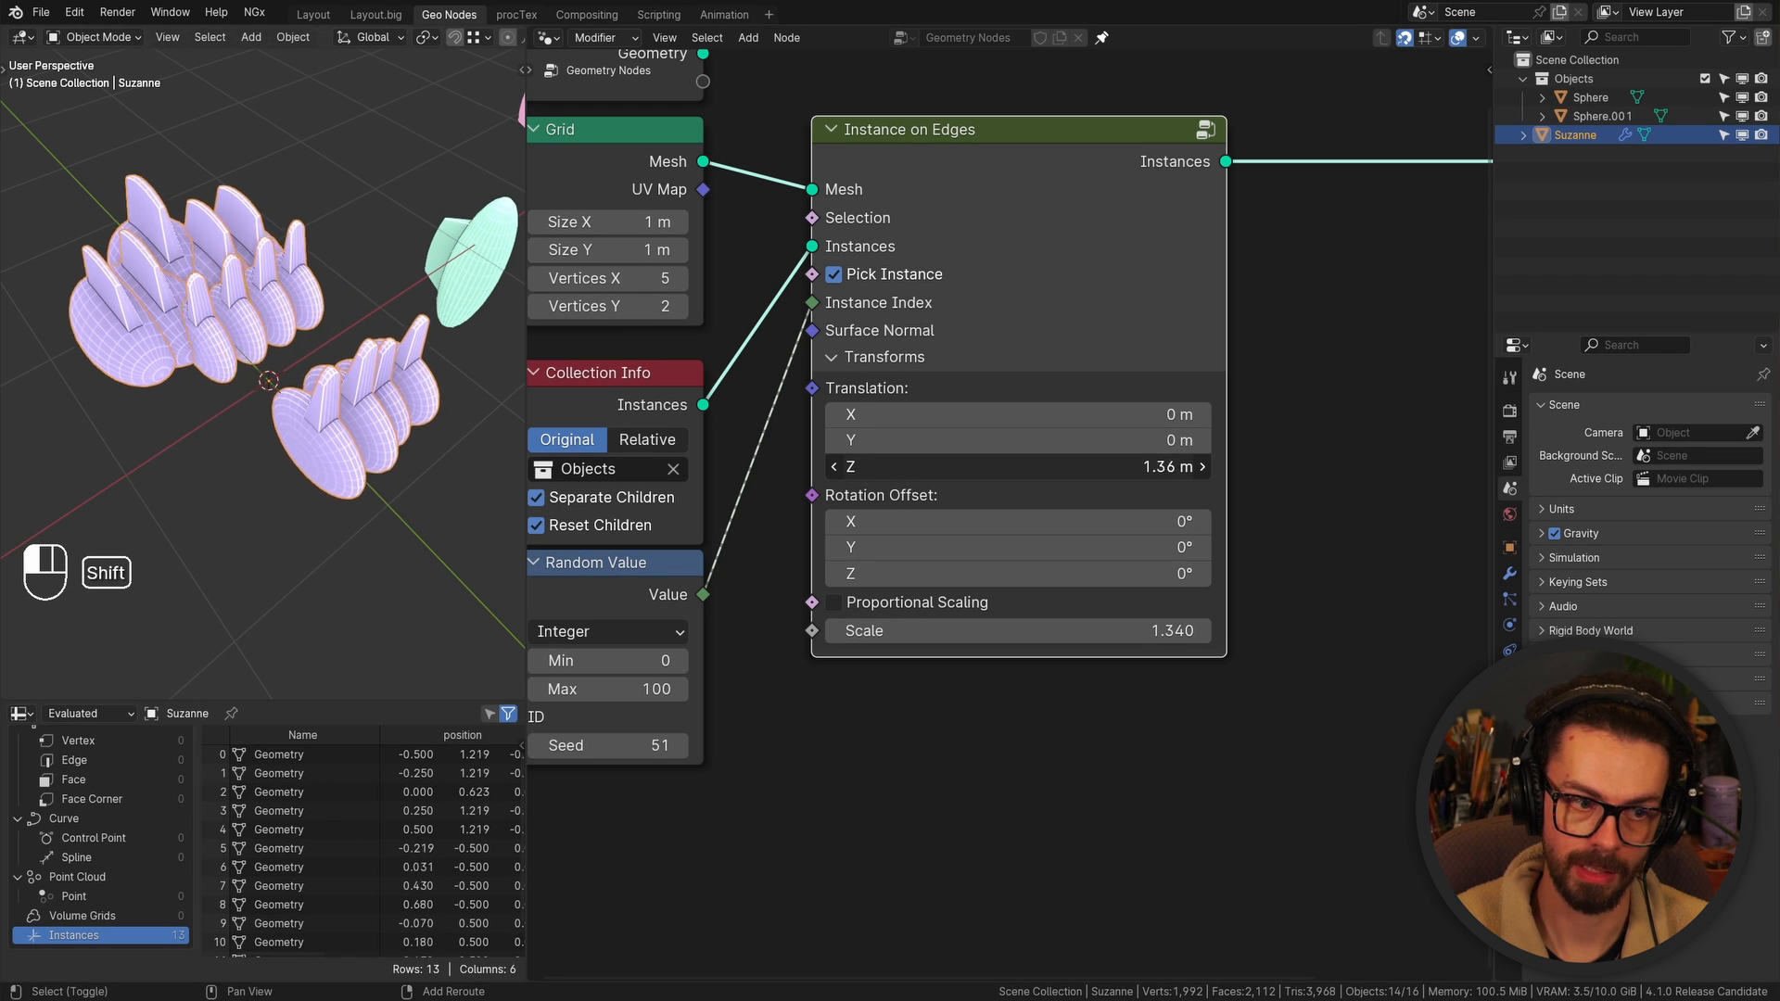
shift+drag(938, 468, 1015, 467)
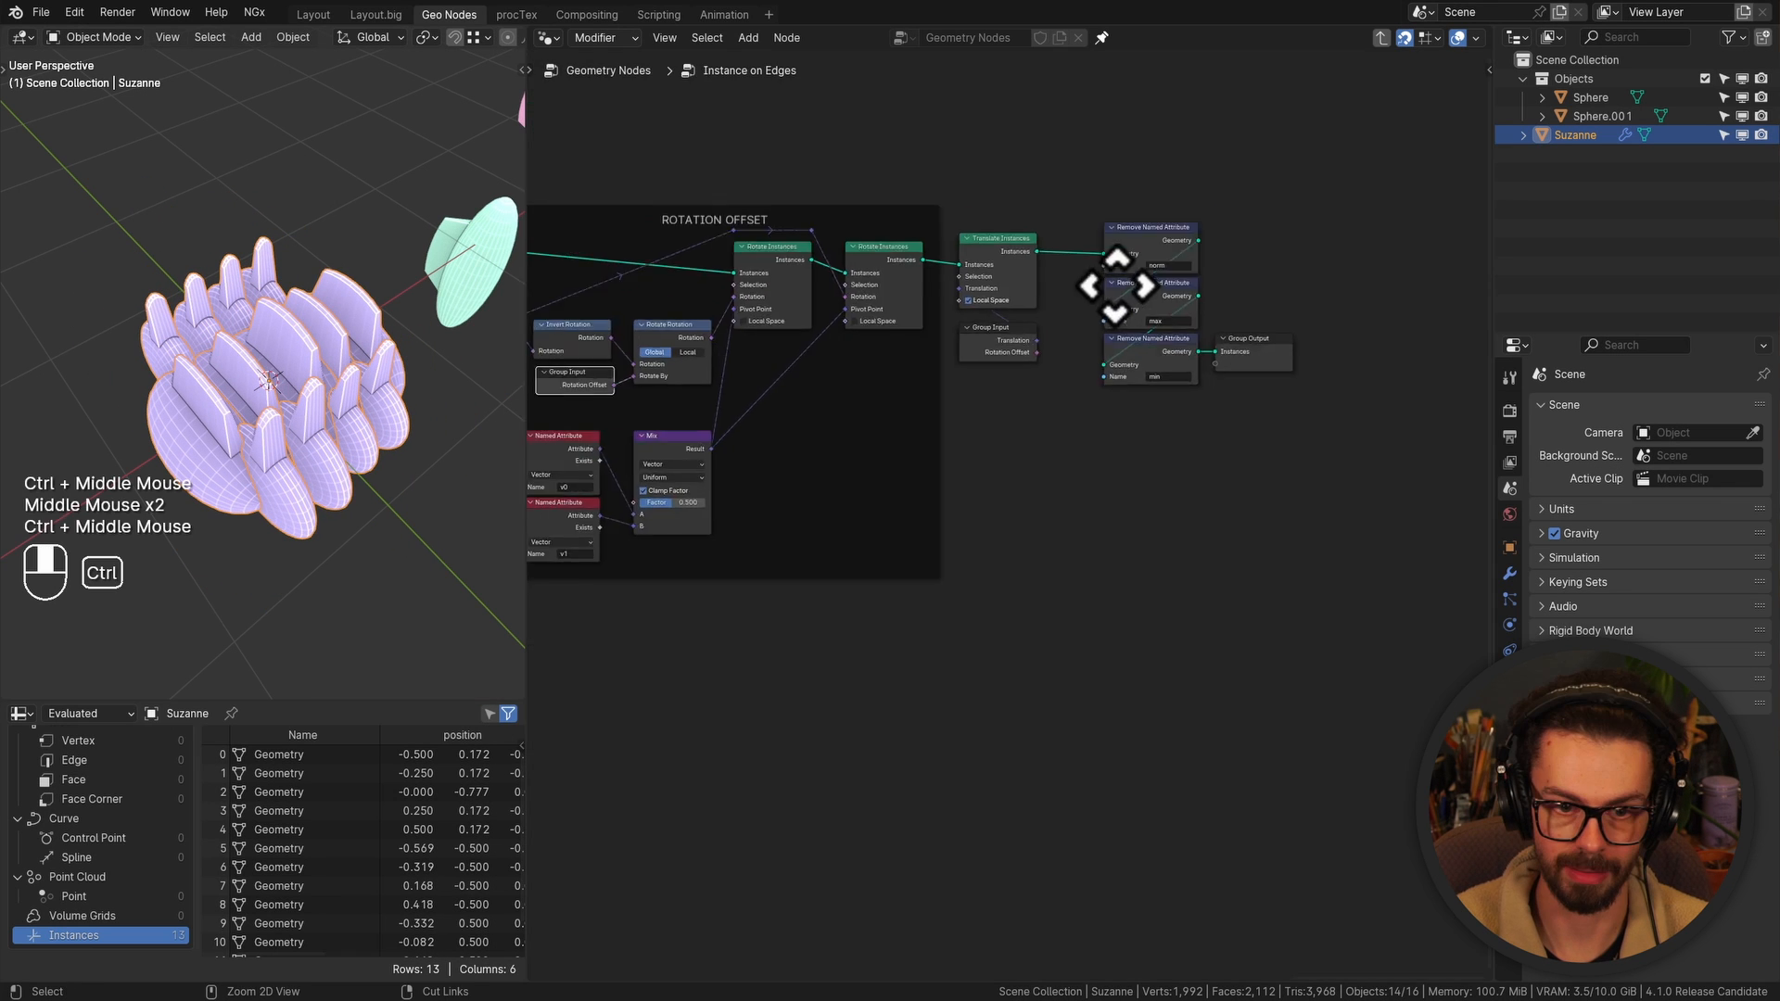
ctrl+middle_drag(1116, 282, 1099, 176)
middle_drag(1089, 185, 1066, 496)
ctrl+middle_drag(1066, 496, 1101, 367)
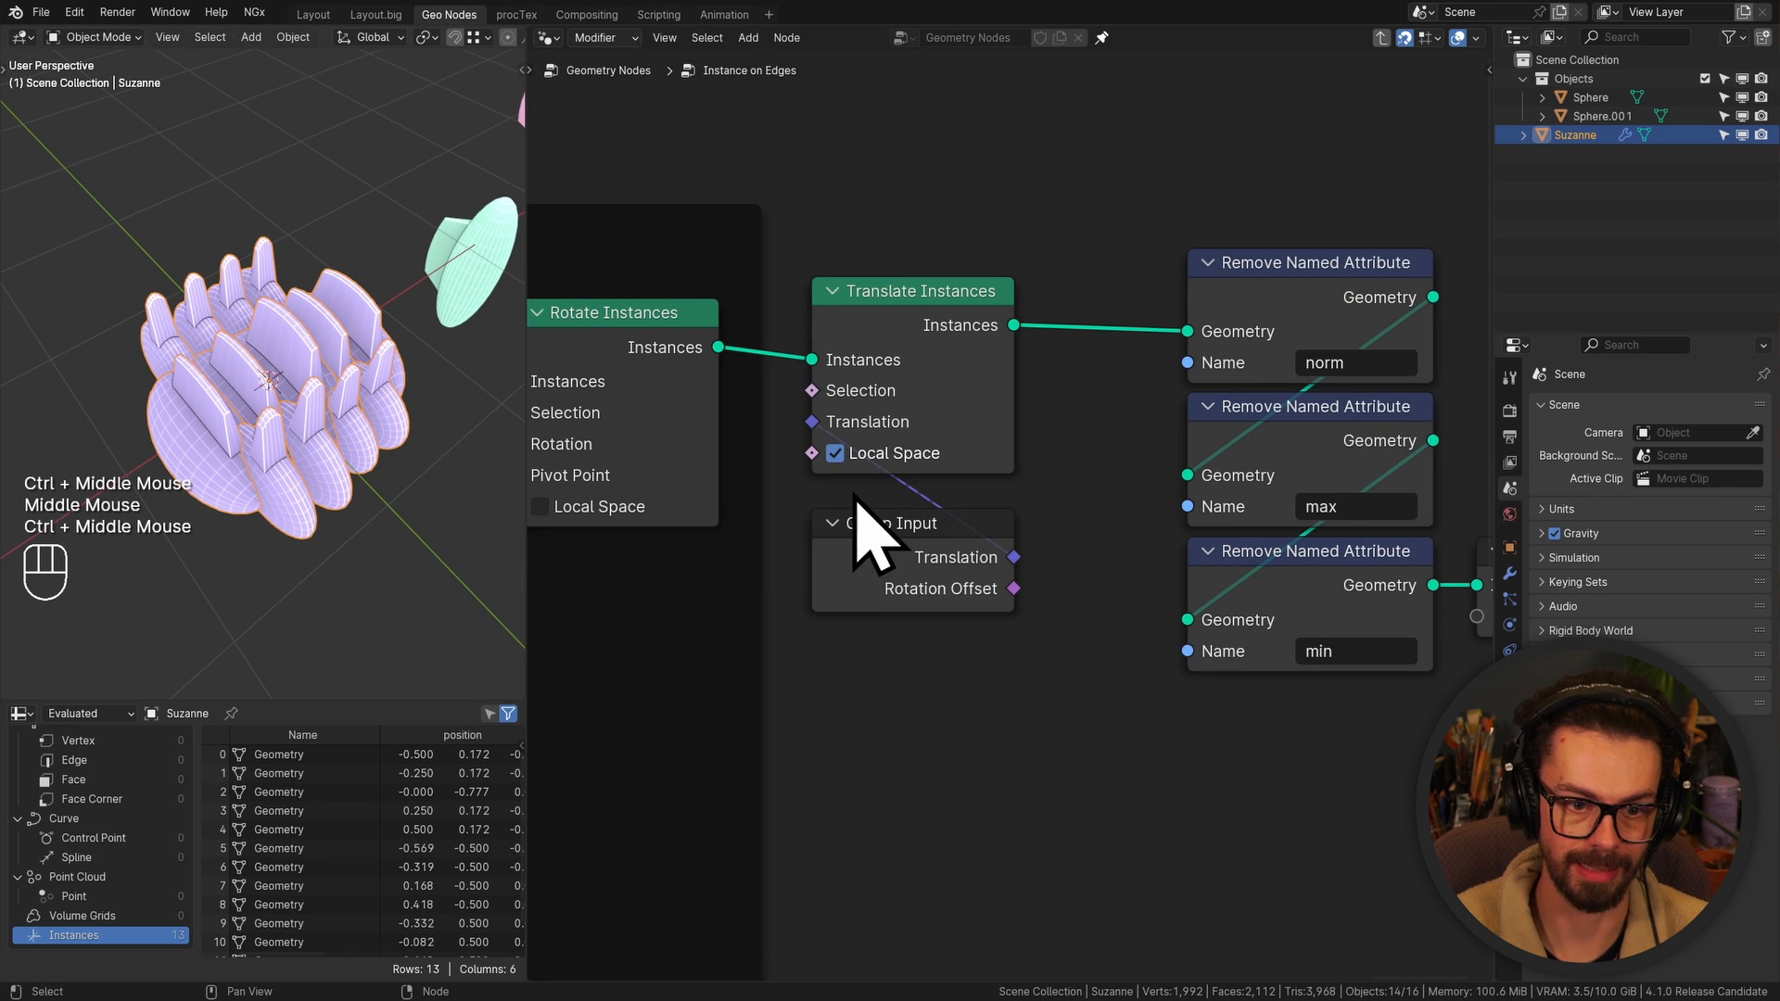
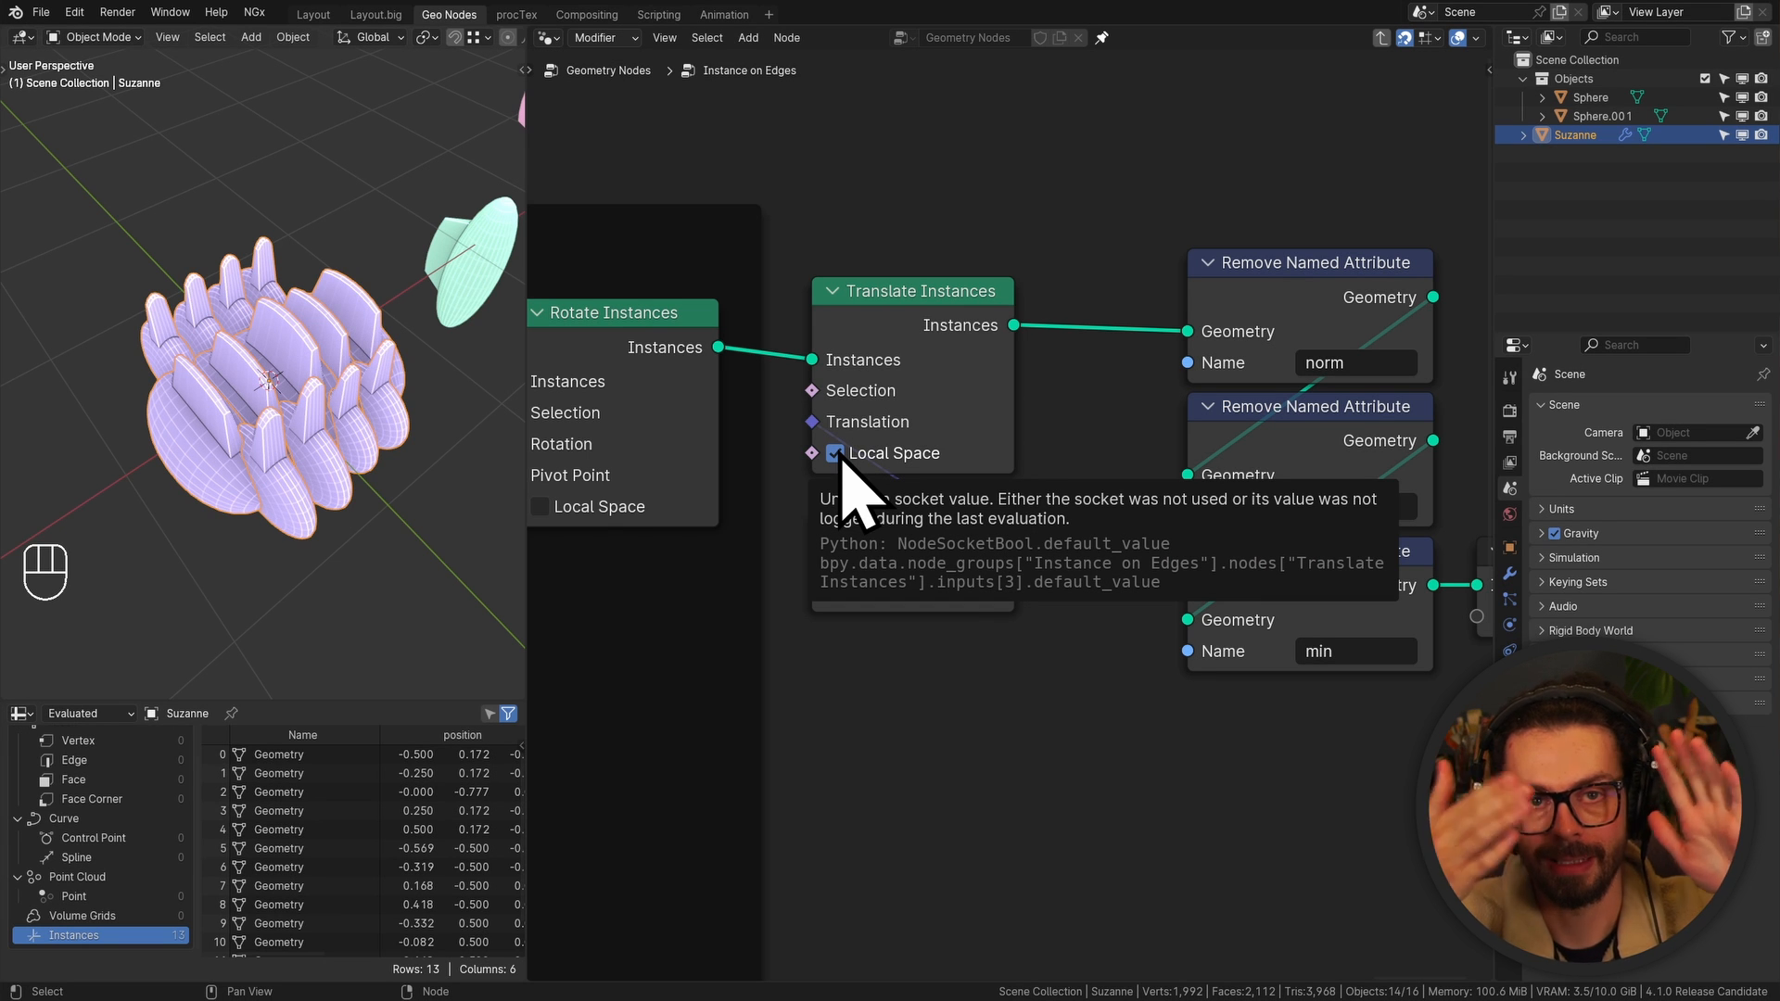
Sketch an annotation arrow beside the instances in the 3D viewport and erase it
middle_drag(350, 430, 318, 517)
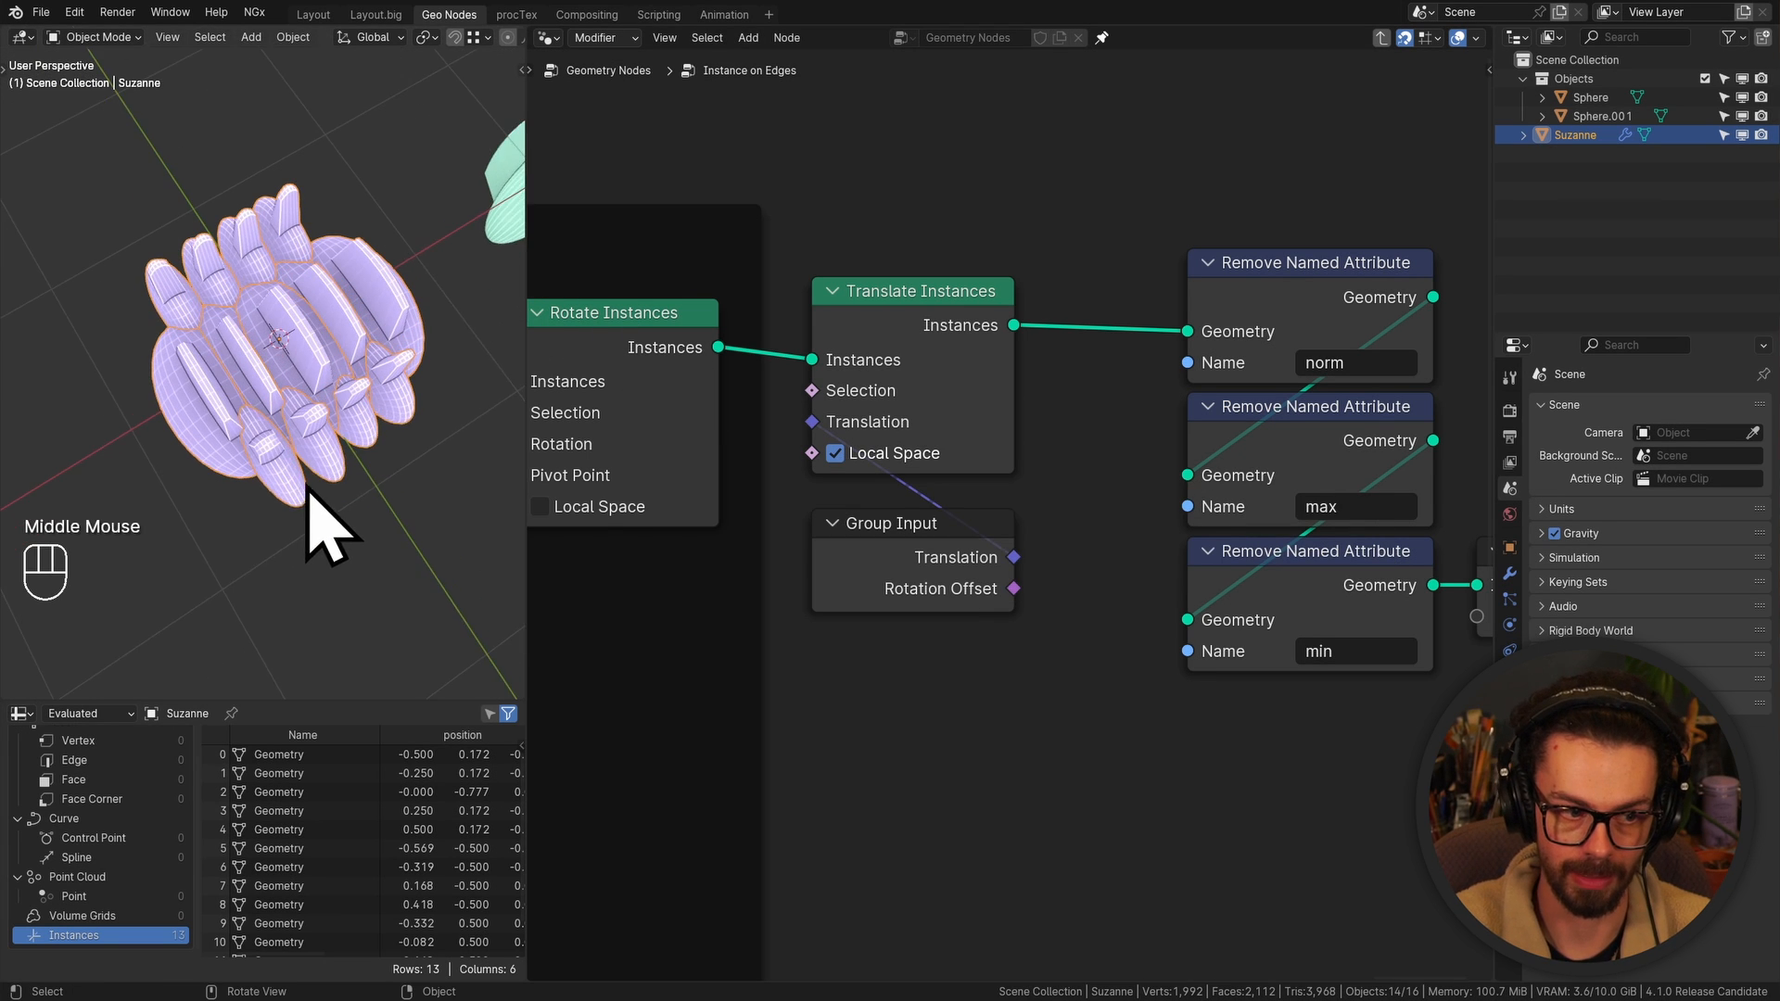
scroll(278, 547, up, 2)
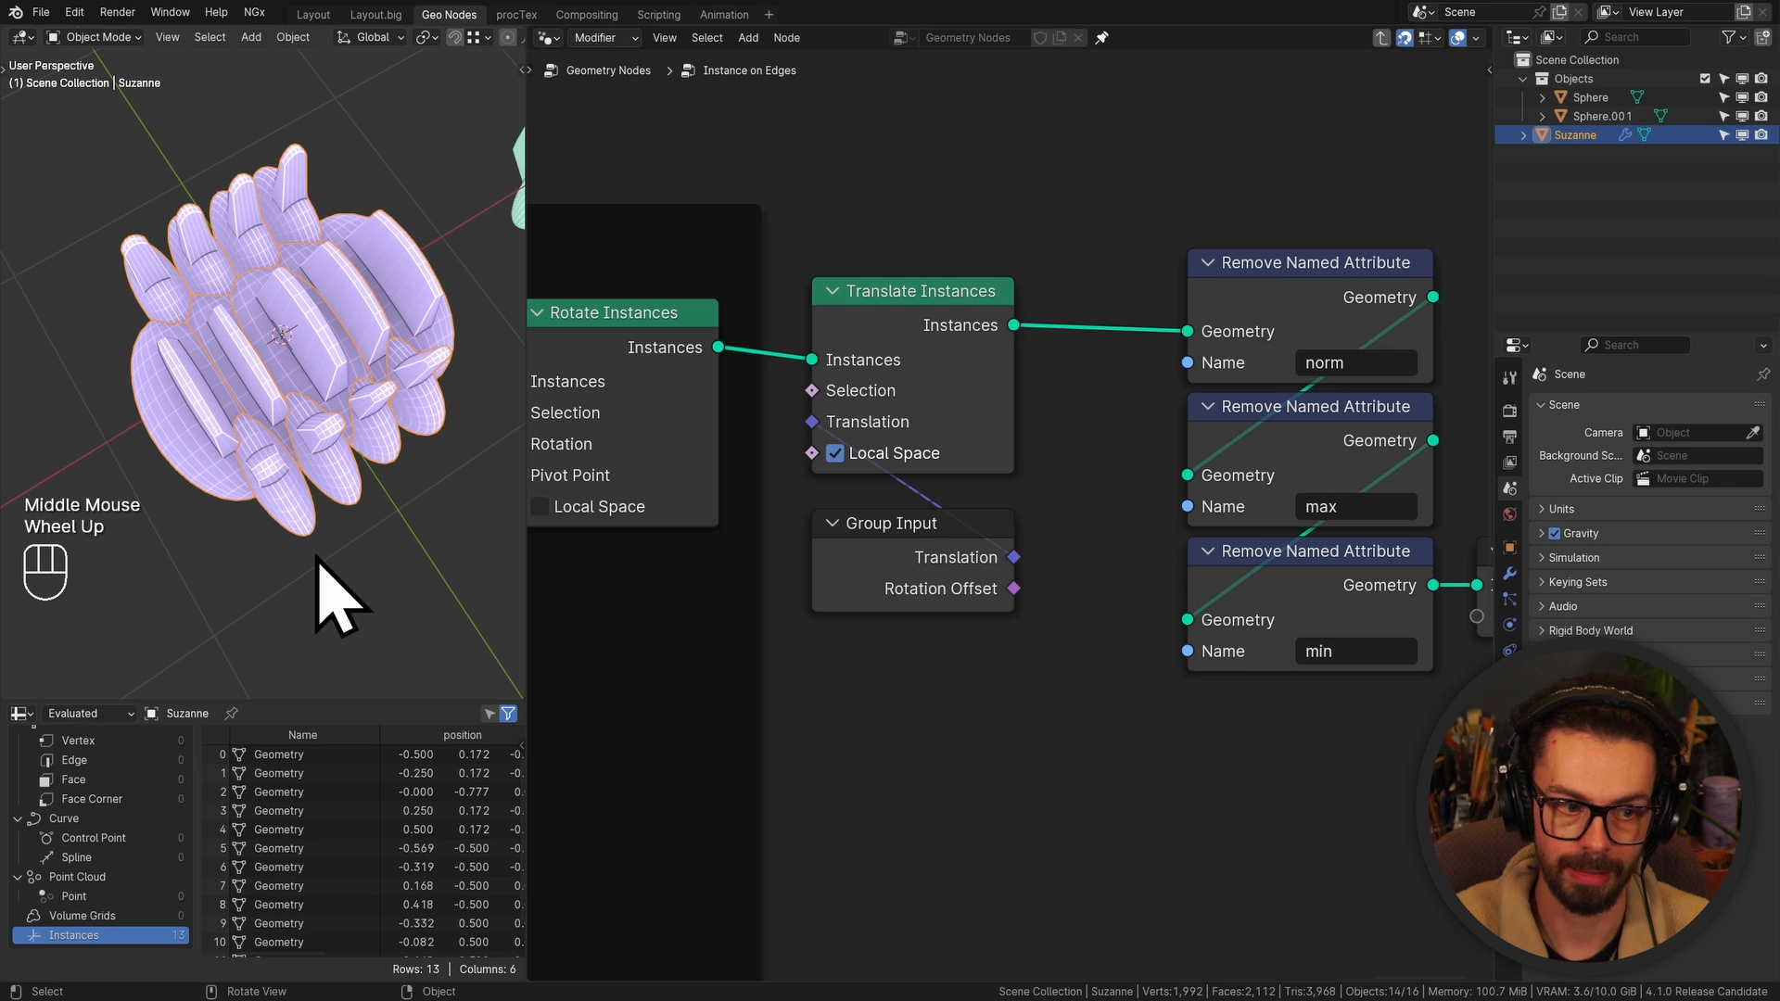
drag(315, 555, 377, 516)
drag(369, 508, 394, 502)
key(d)
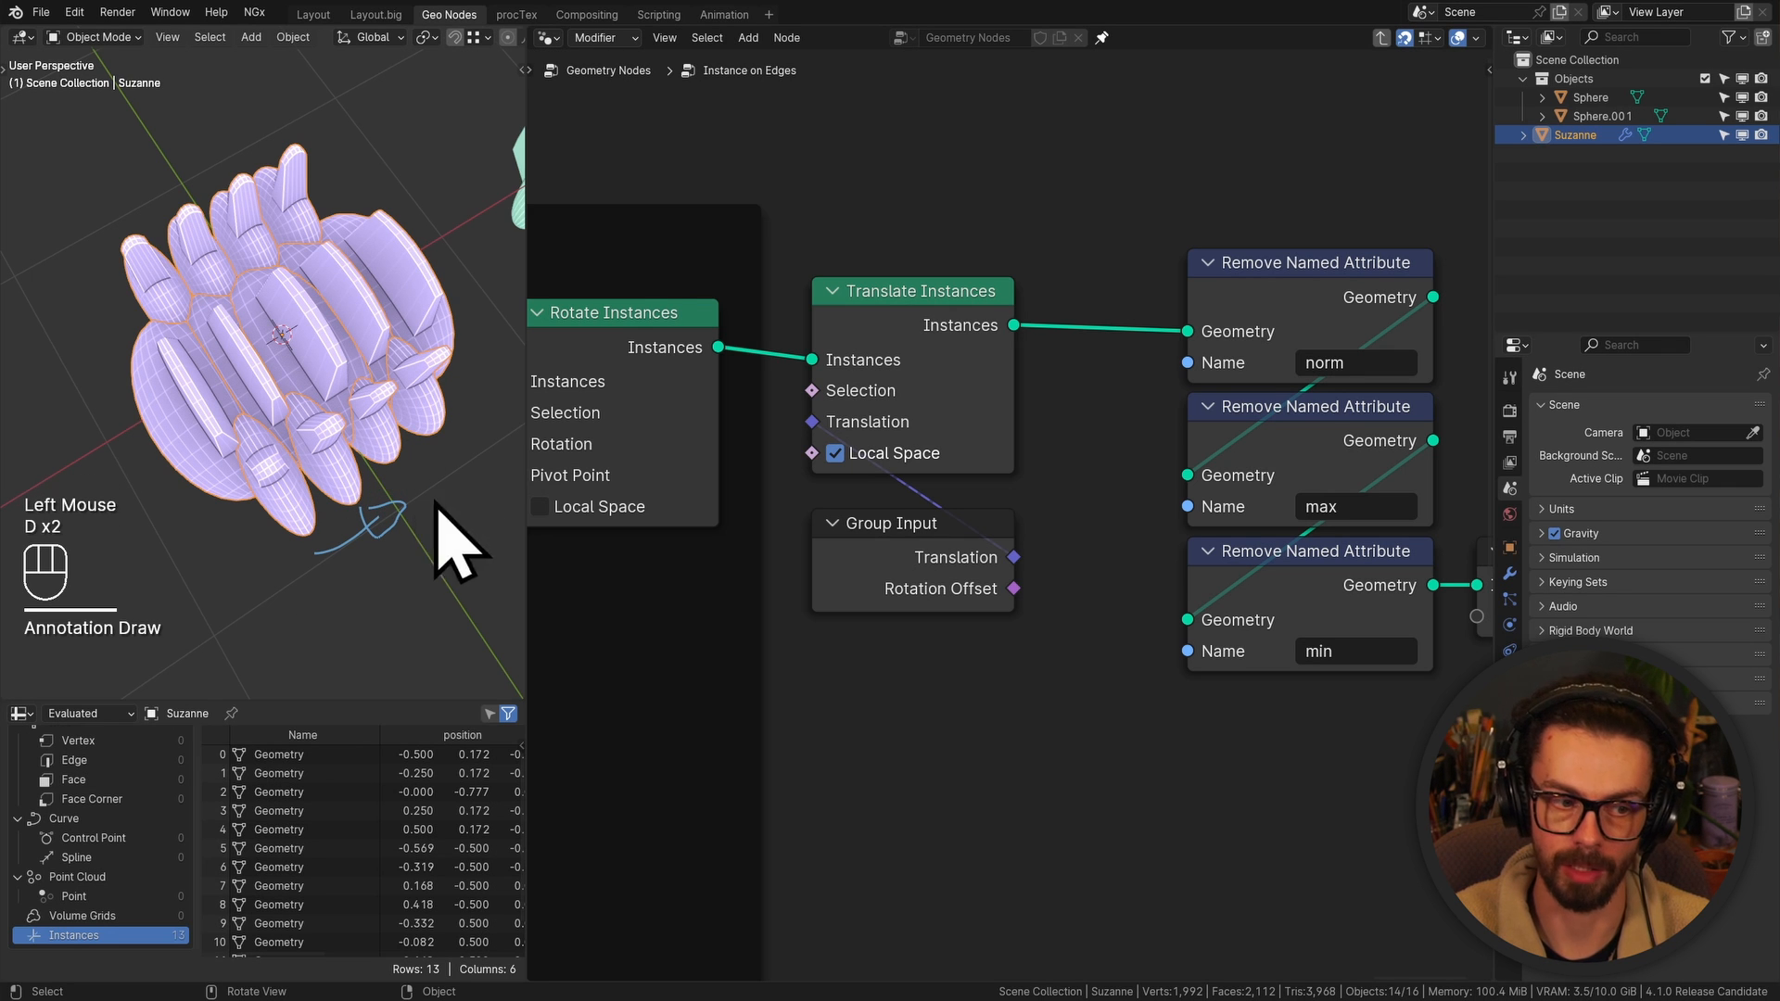
right_drag(455, 547, 297, 615)
Move Translate Instances, the Remove Named Attribute nodes and Group Output away from the Rotation Offset frame to open a gap
scroll(1148, 397, down, 2)
middle_drag(1148, 396, 881, 310)
click(904, 398)
key(g)
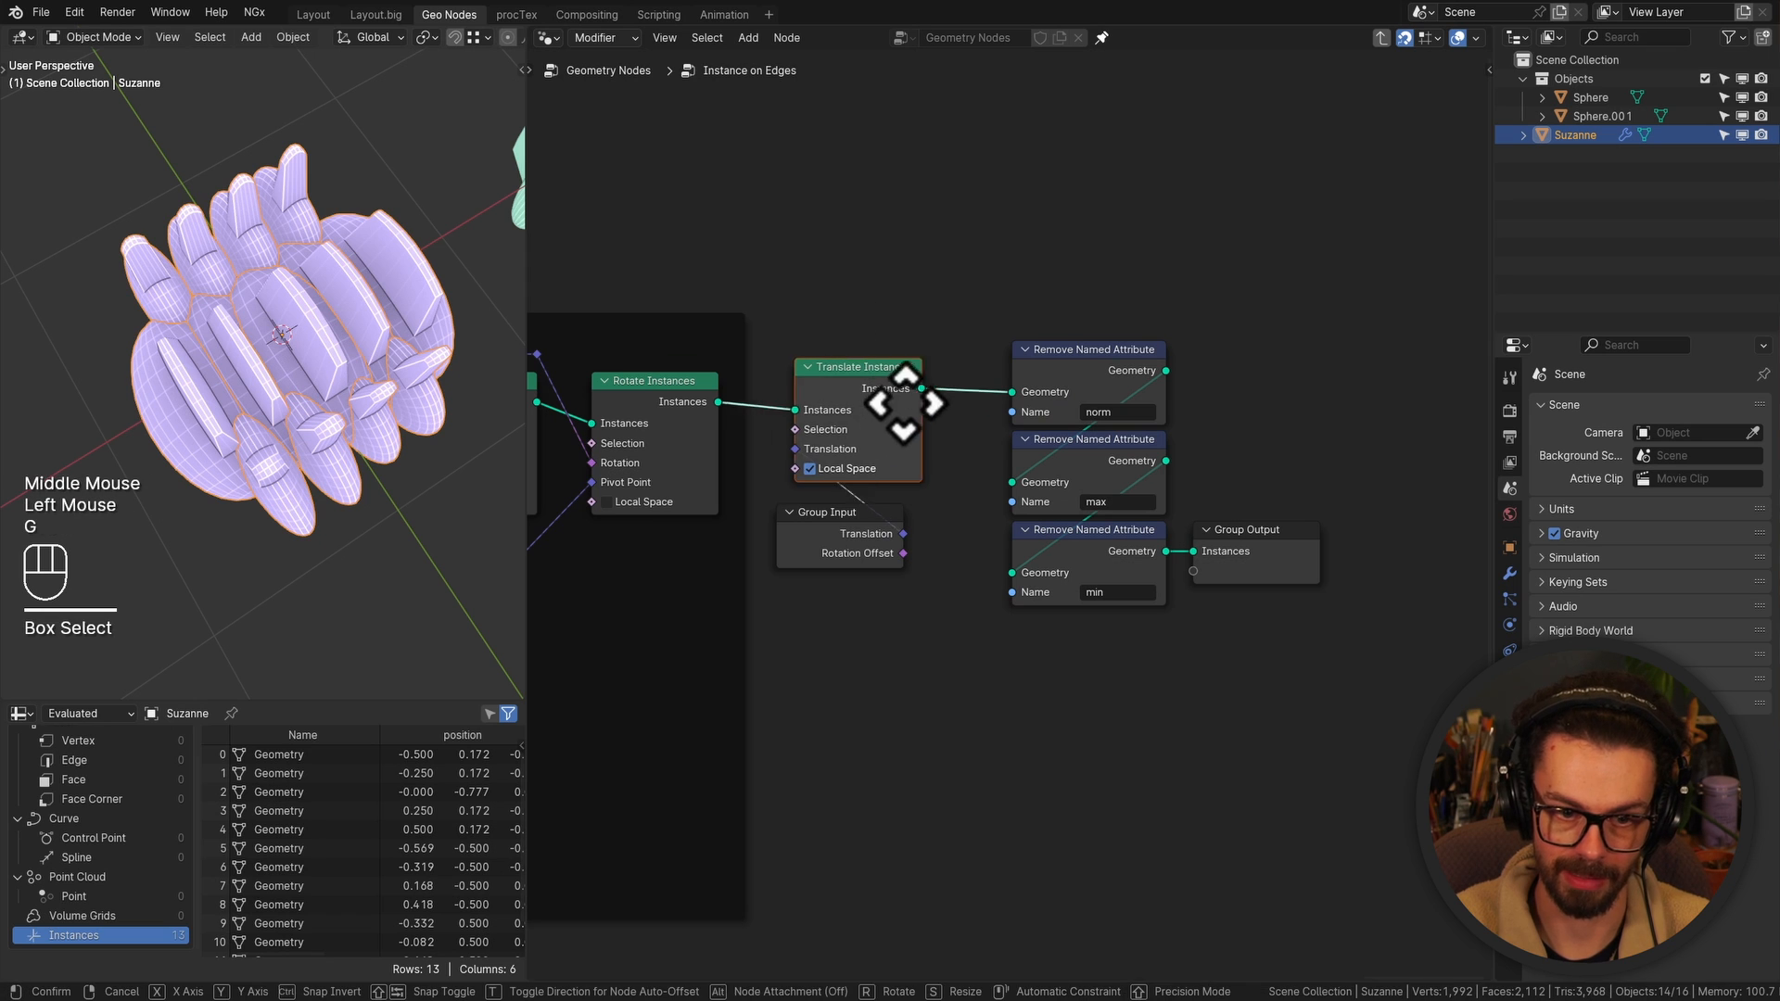
click(974, 394)
drag(931, 260, 1220, 638)
key(g)
click(1341, 552)
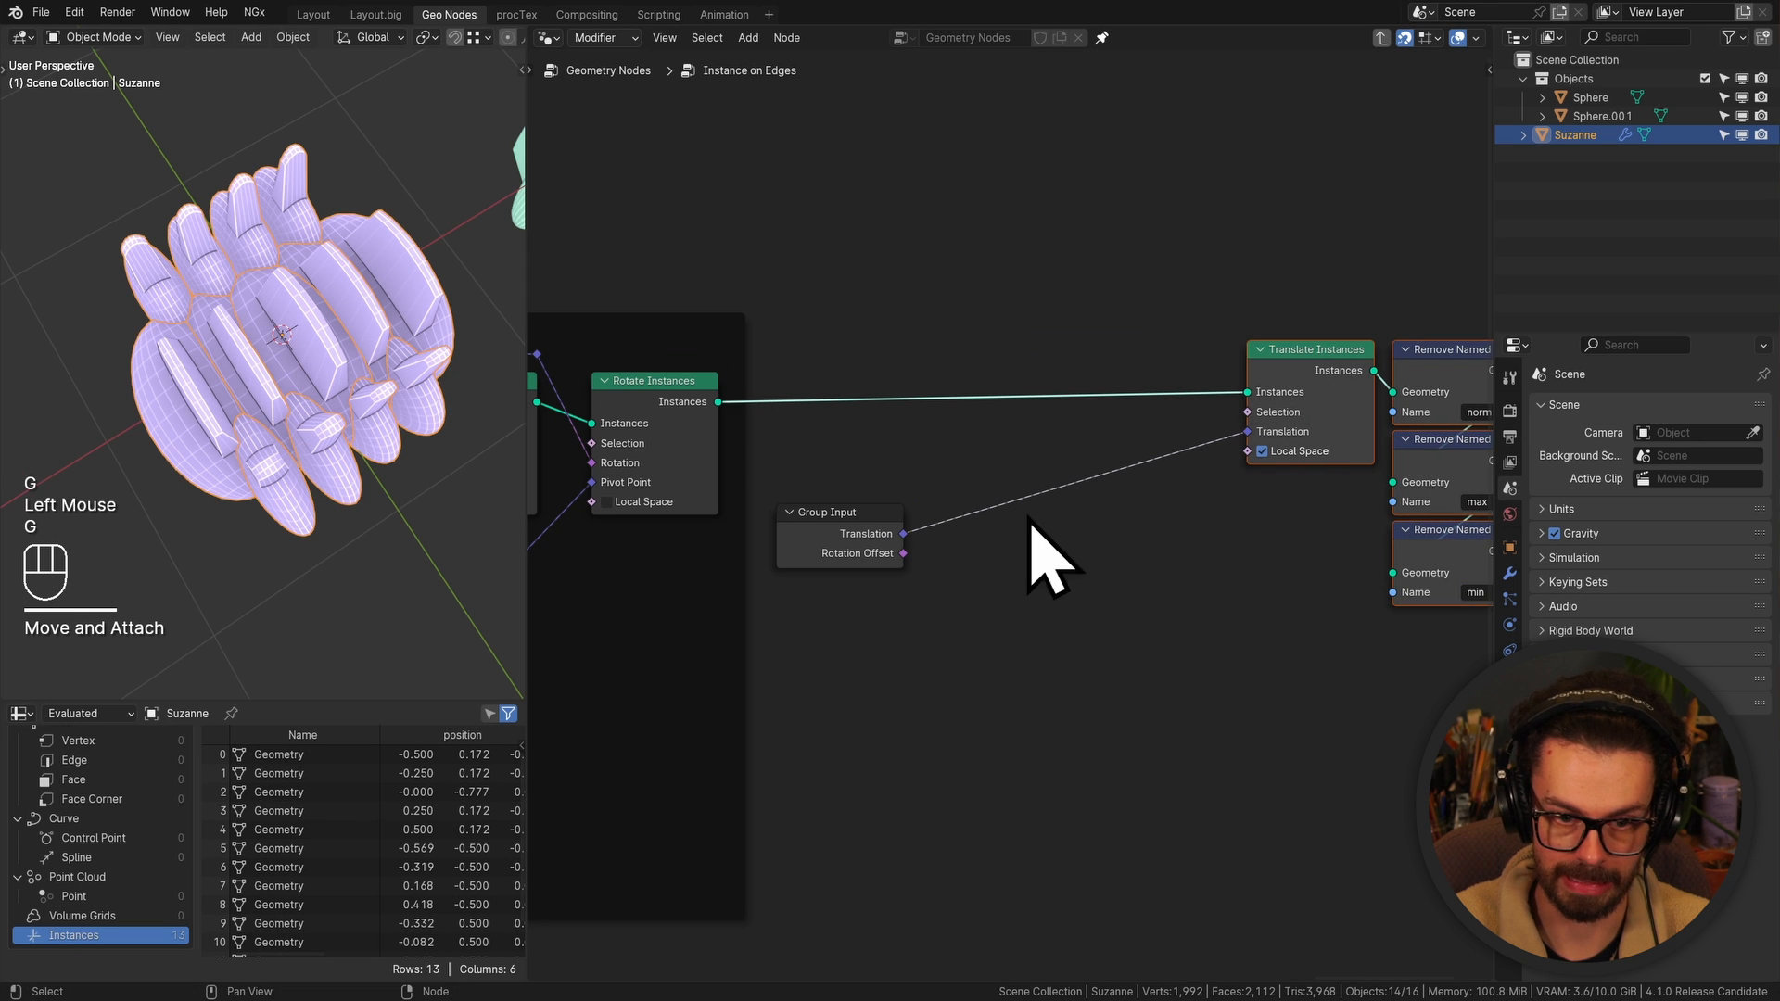
Branch the Switch output in the SCALE frame to a new reroute above the Scale Instances node
scroll(843, 524, down, 1)
scroll(852, 529, down, 1)
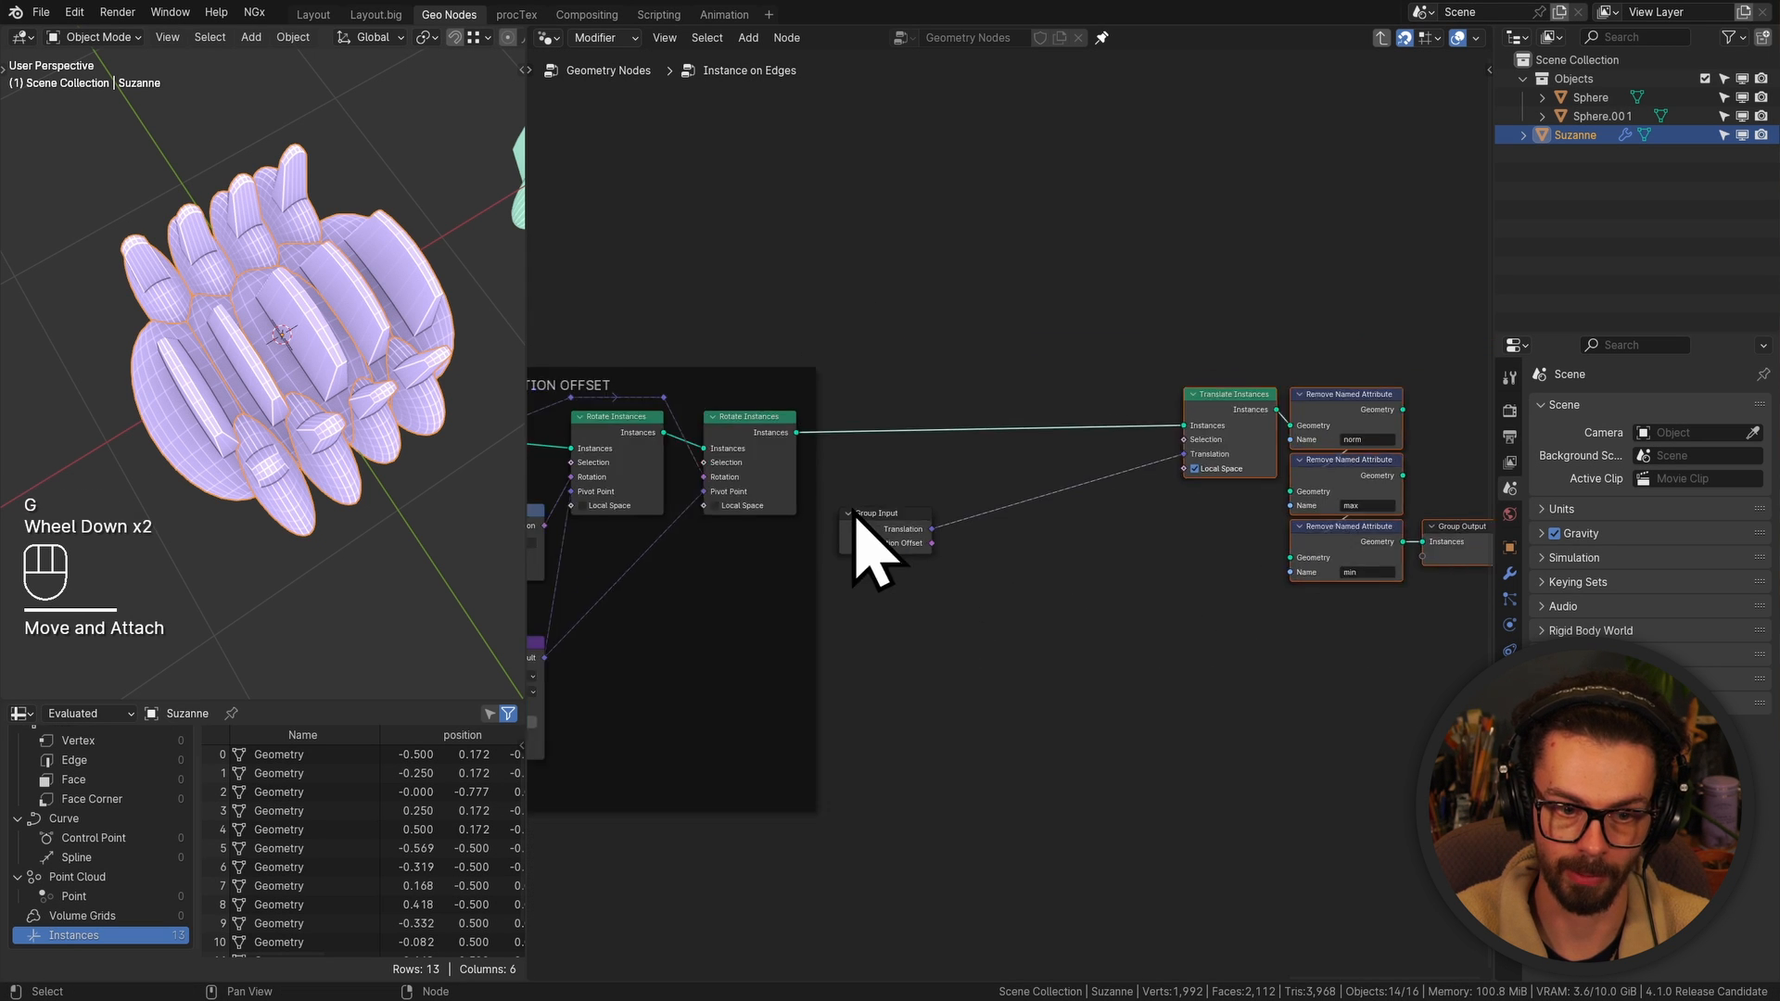
scroll(866, 545, down, 2)
middle_drag(866, 544, 1178, 449)
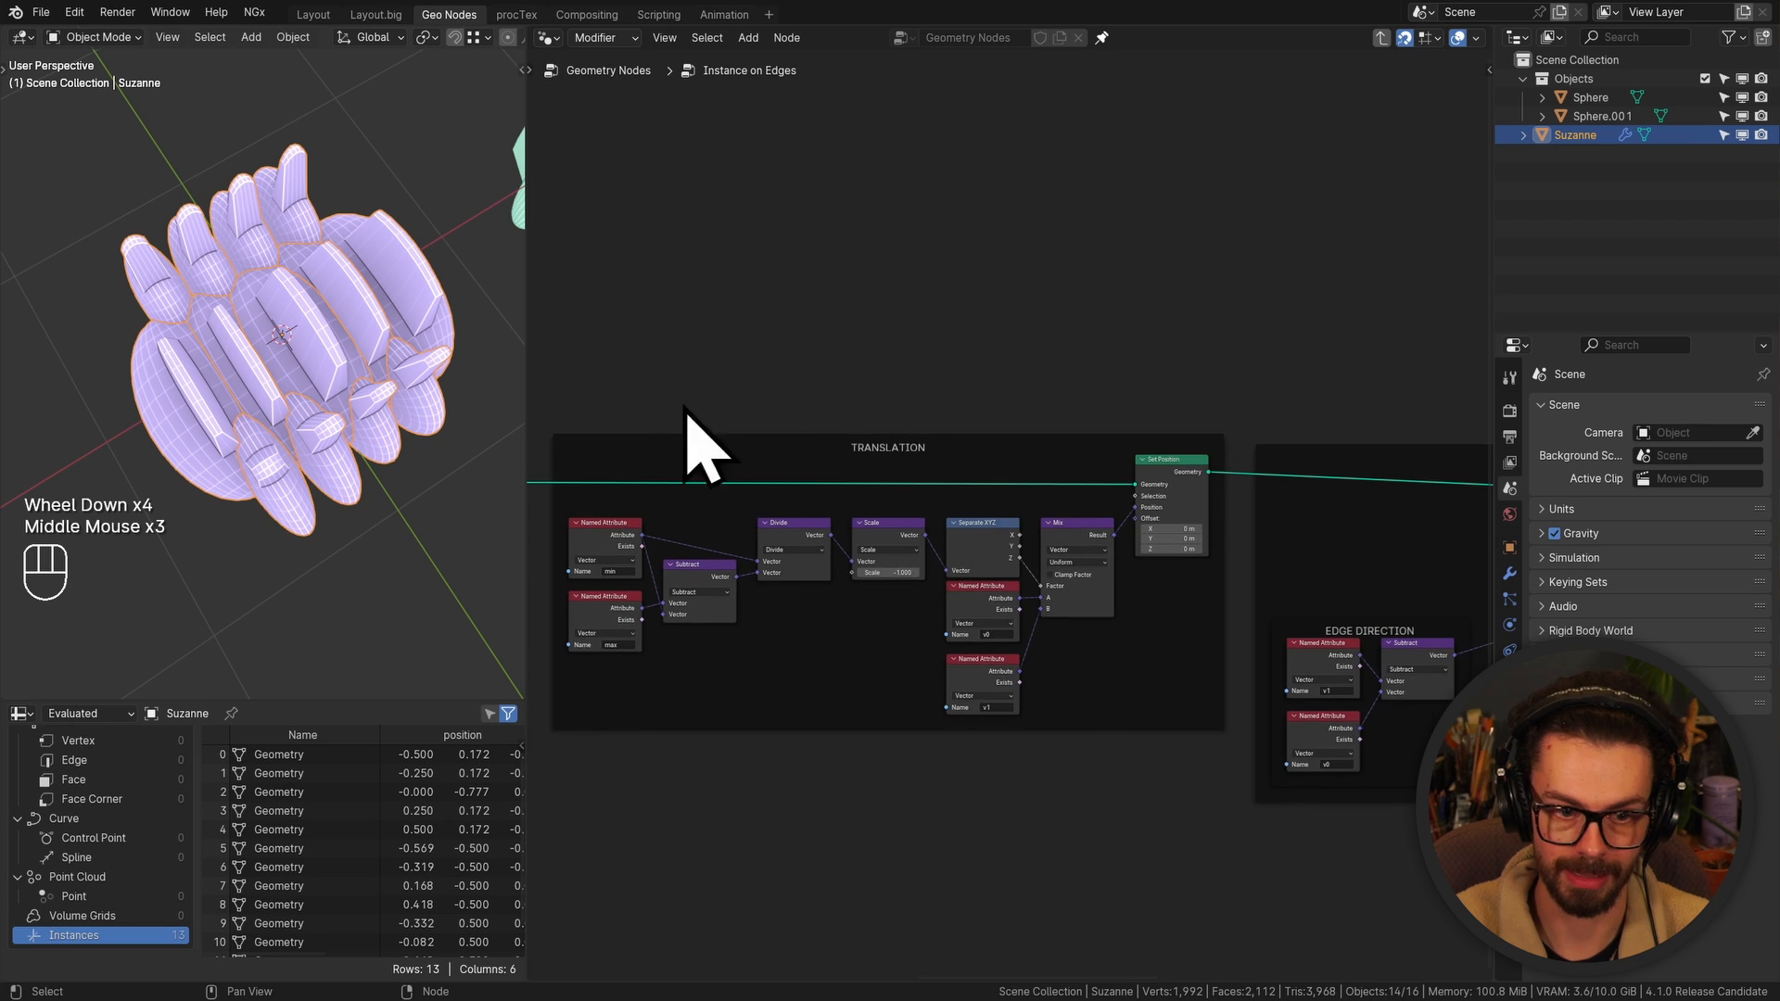
middle_drag(703, 445, 1211, 536)
middle_drag(973, 492, 1009, 492)
scroll(973, 538, up, 5)
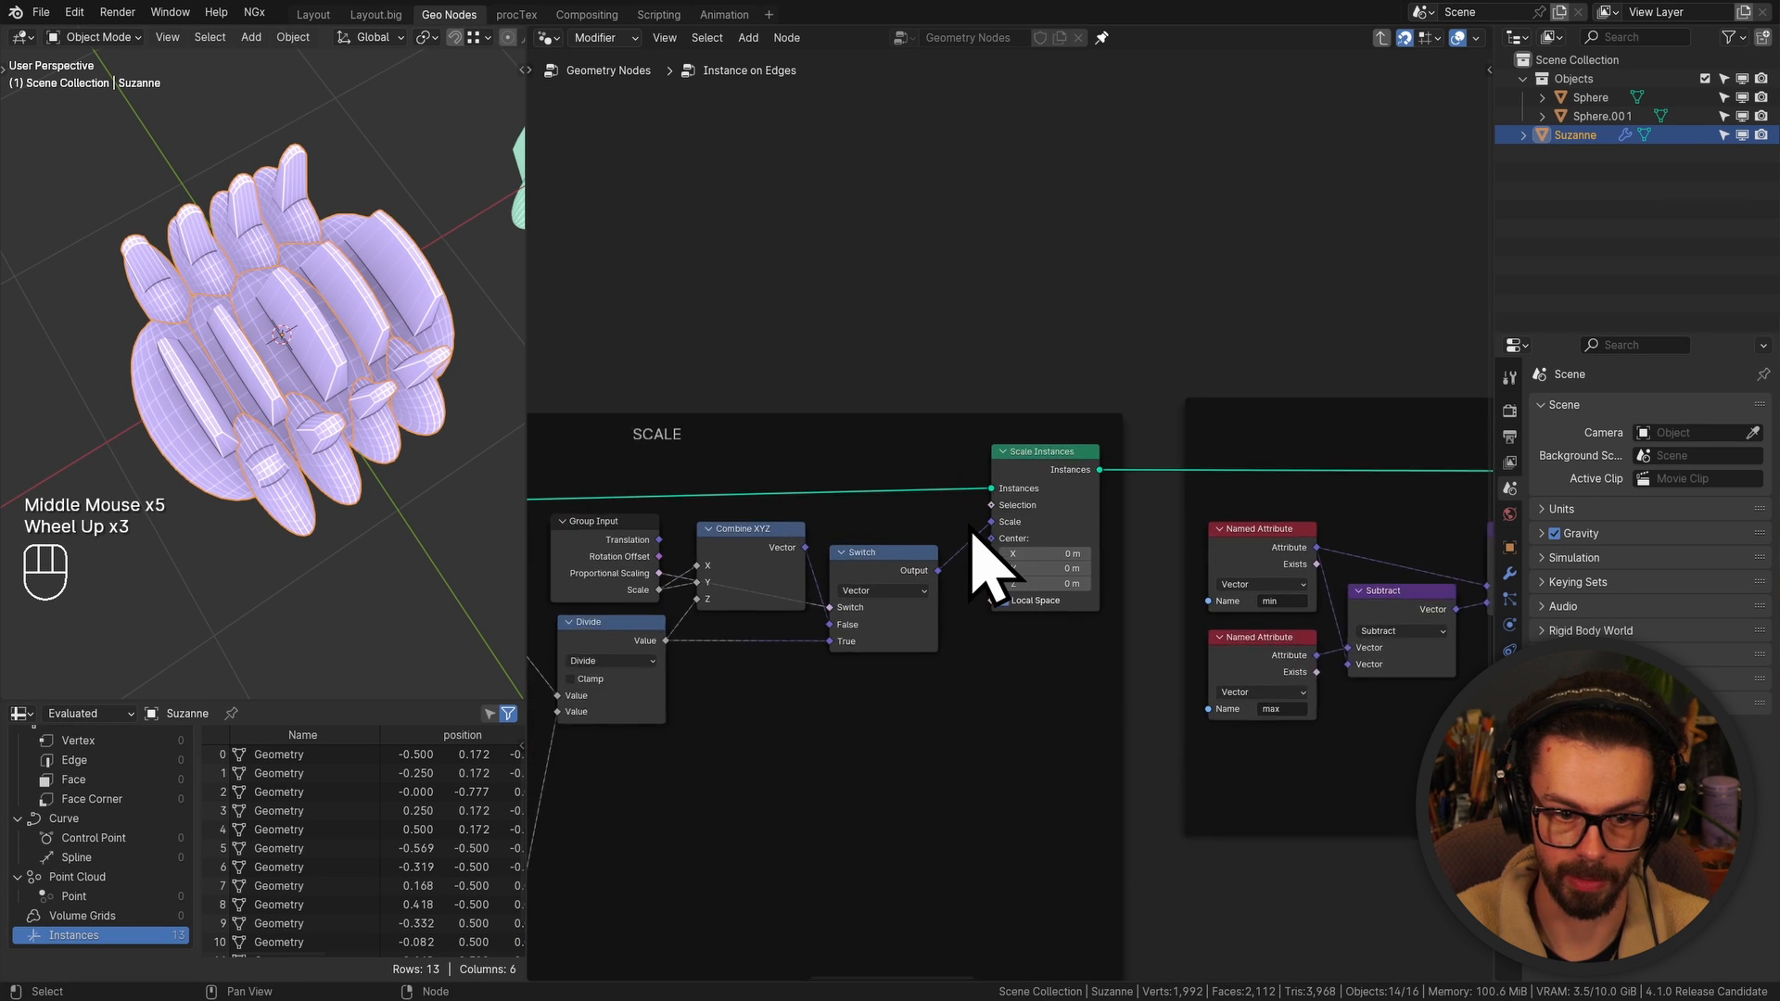
drag(929, 584, 1001, 206)
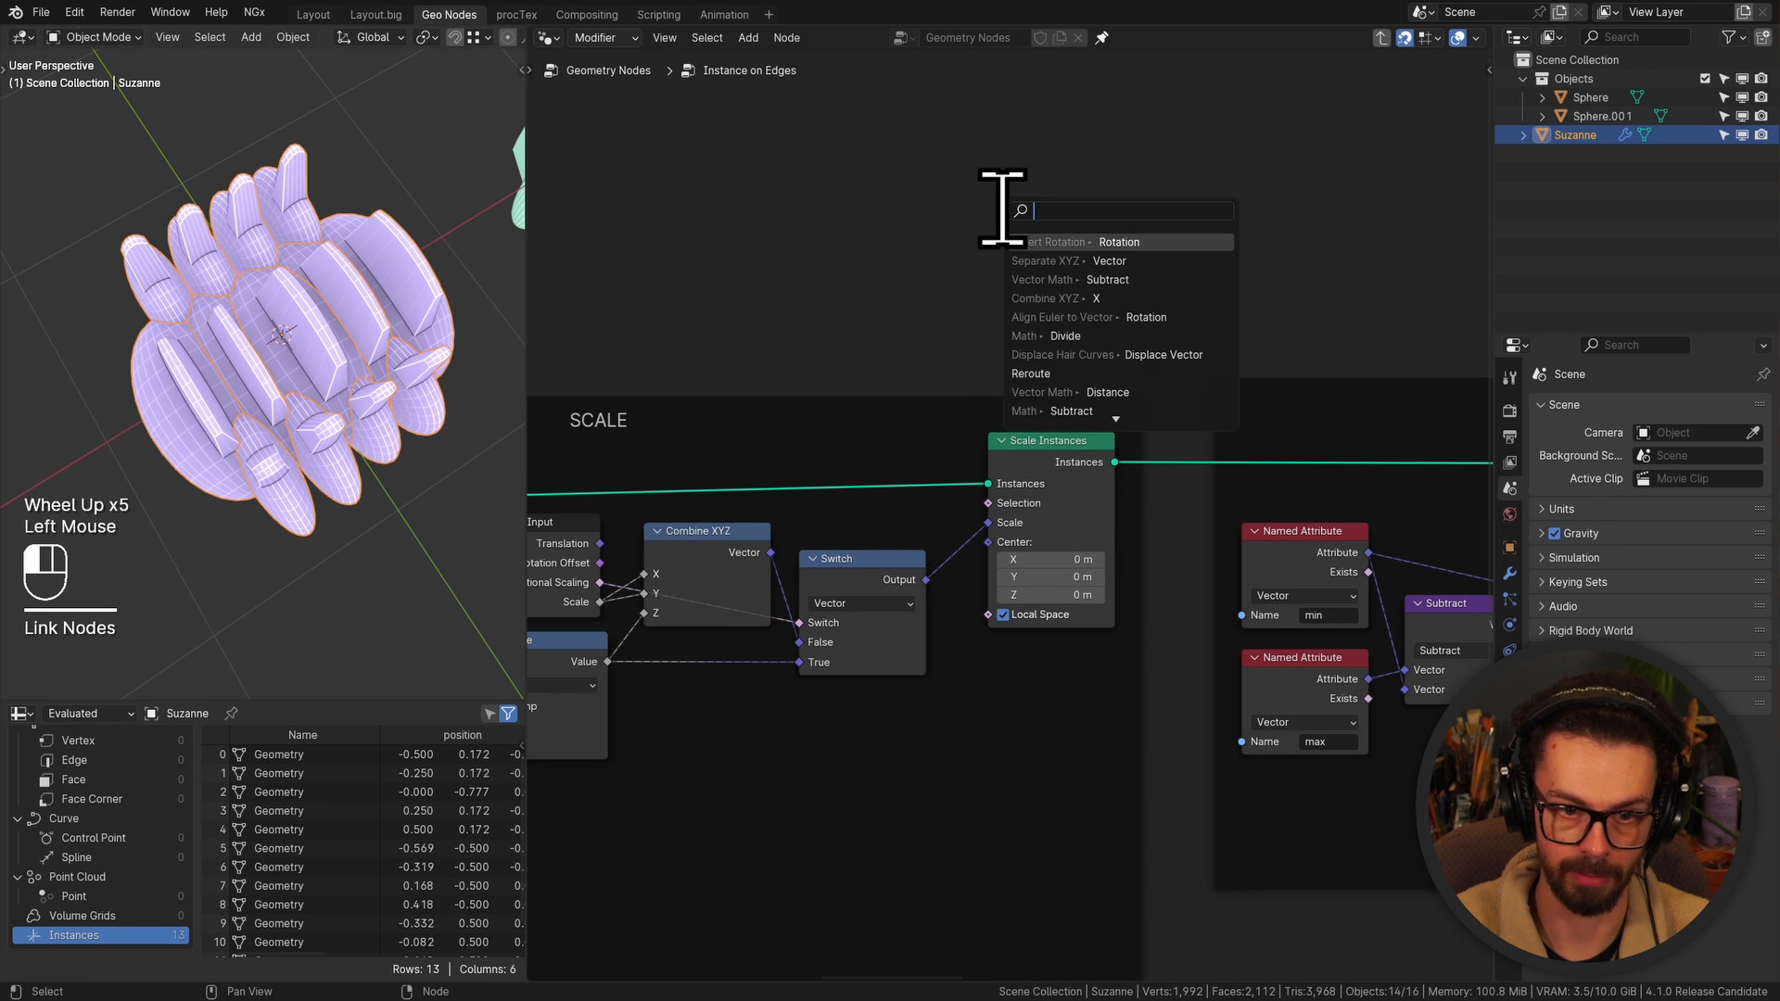
text(rer)
key(Return)
click(1014, 314)
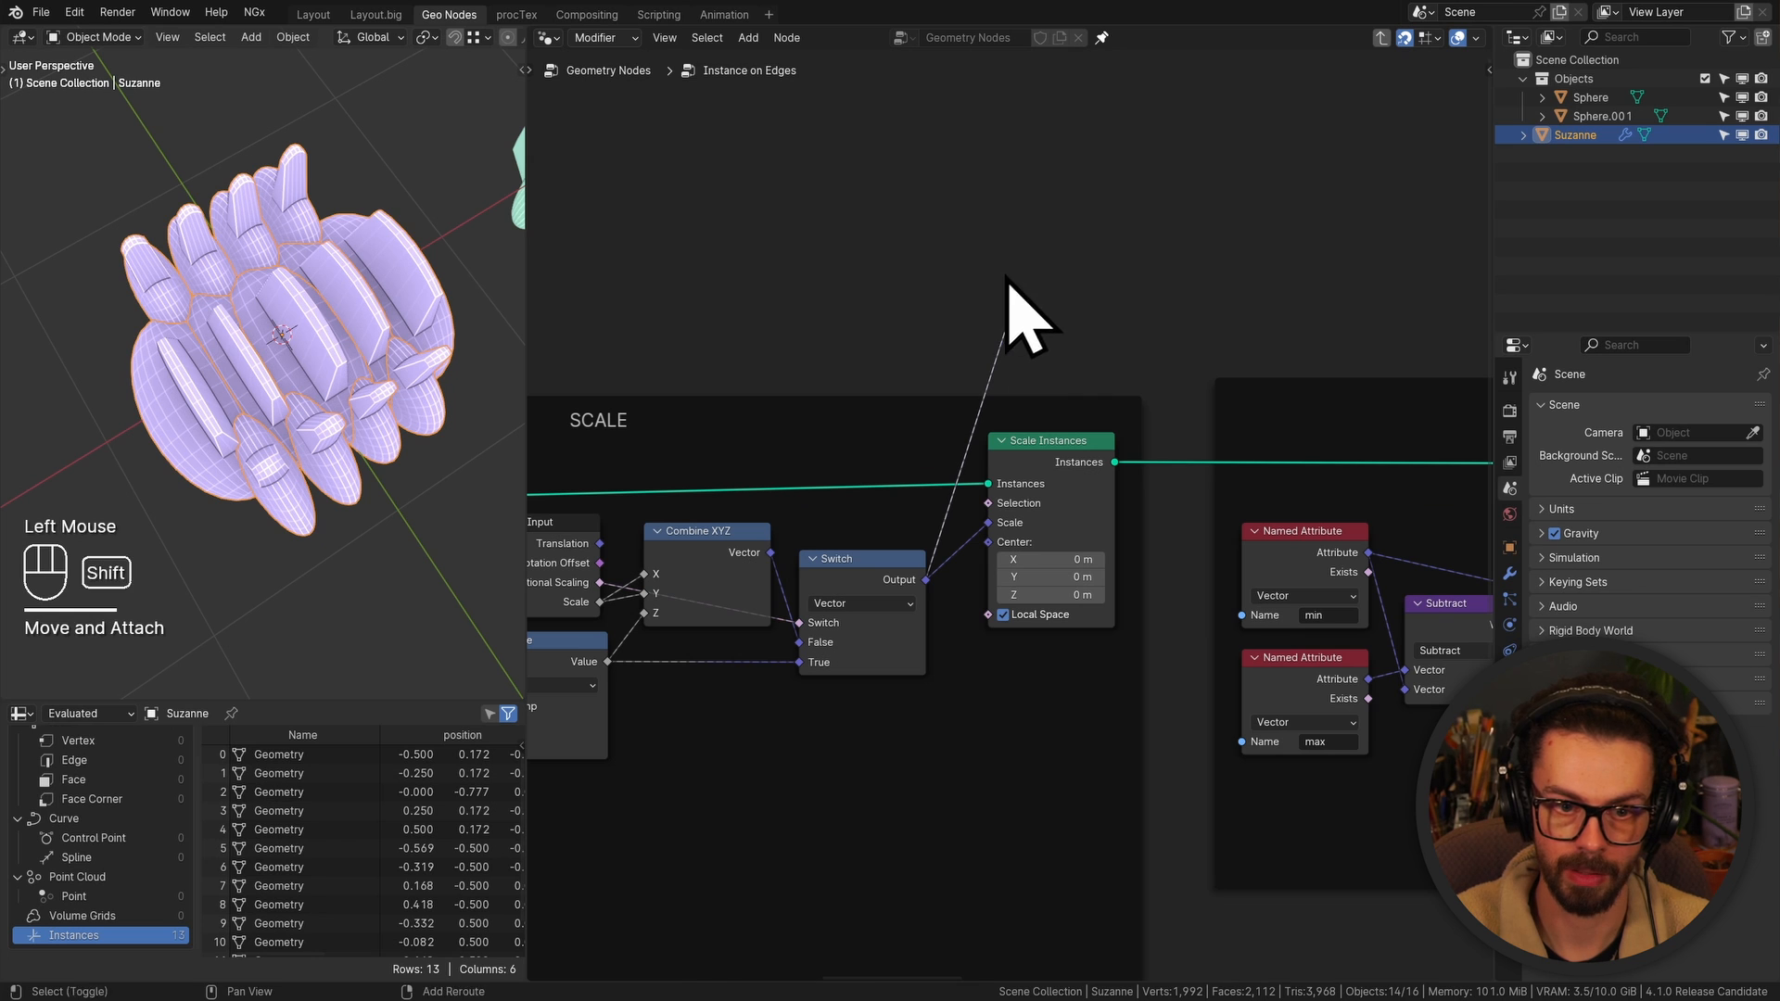
Duplicate the reroute beside the original above the frames and link the two together
key(shift+d)
click(1183, 279)
alt+right_drag(1003, 281, 1222, 282)
drag(1276, 250, 1183, 320)
scroll(1298, 330, down, 5)
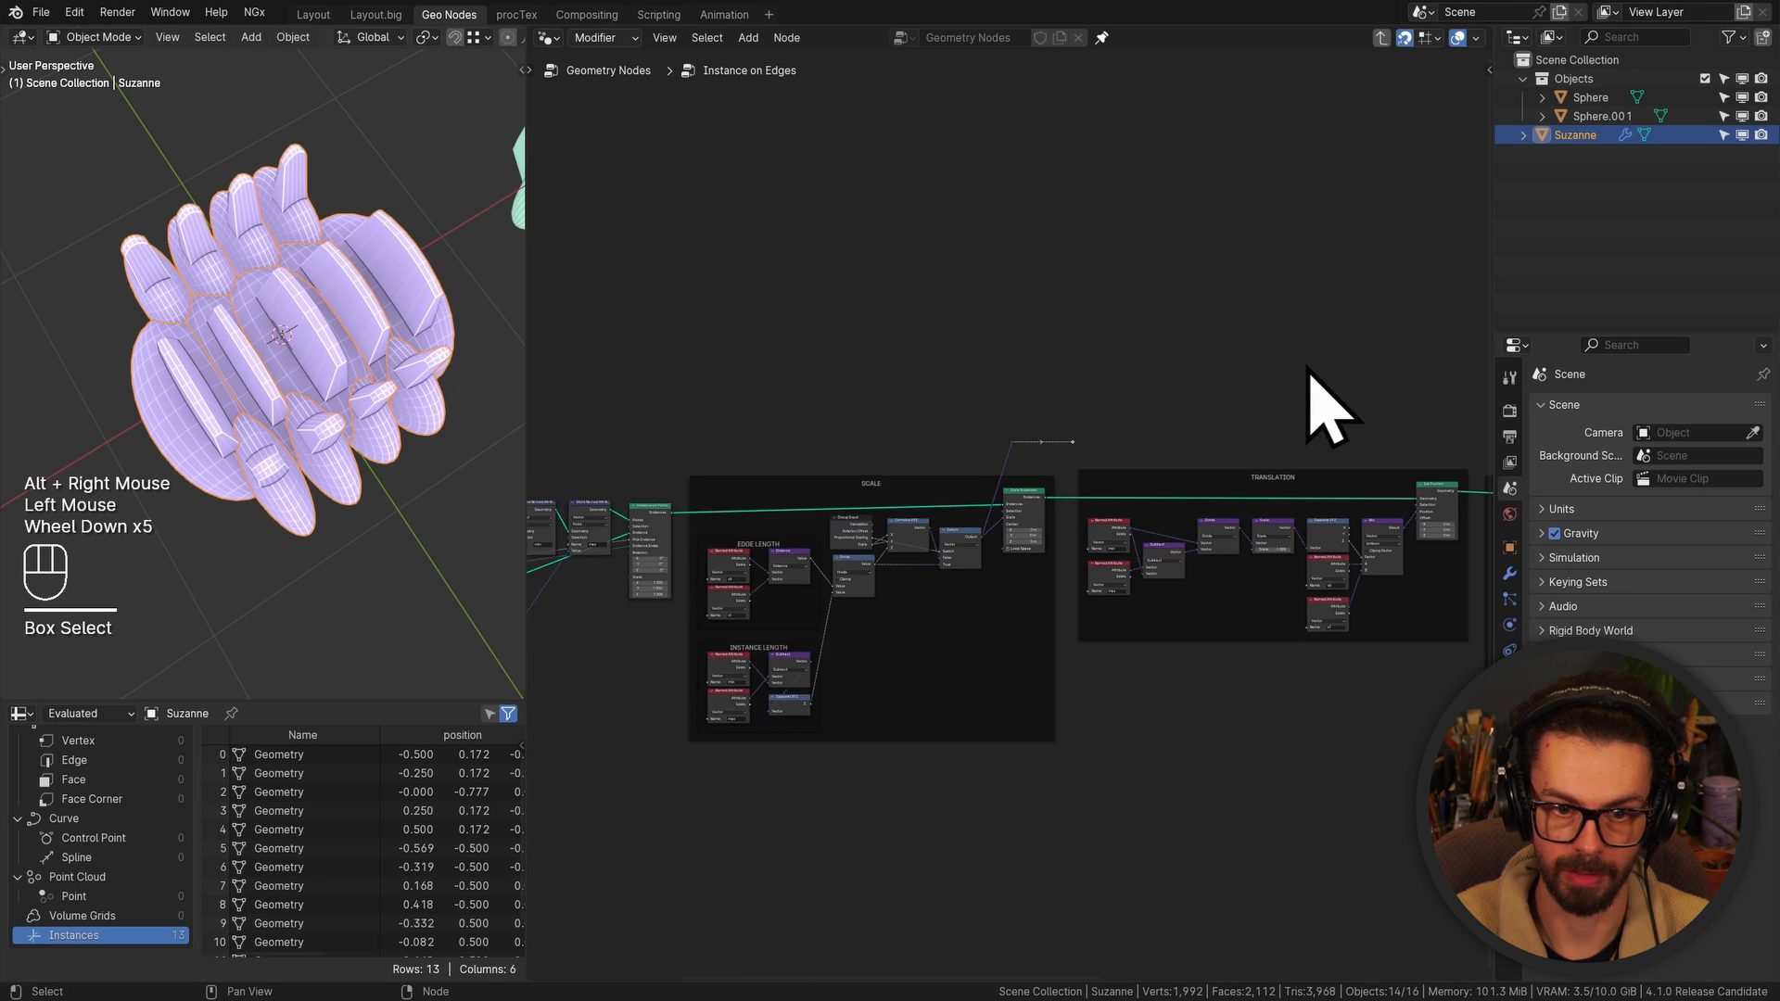
Move the duplicated reroute horizontally past the ROTATION OFFSET frame, near the Group Input that supplies Translation
shift+middle_drag(1302, 367, 927, 356)
key(g)
key(x)
click(1248, 345)
shift+middle_drag(1248, 345, 814, 337)
key(g)
key(x)
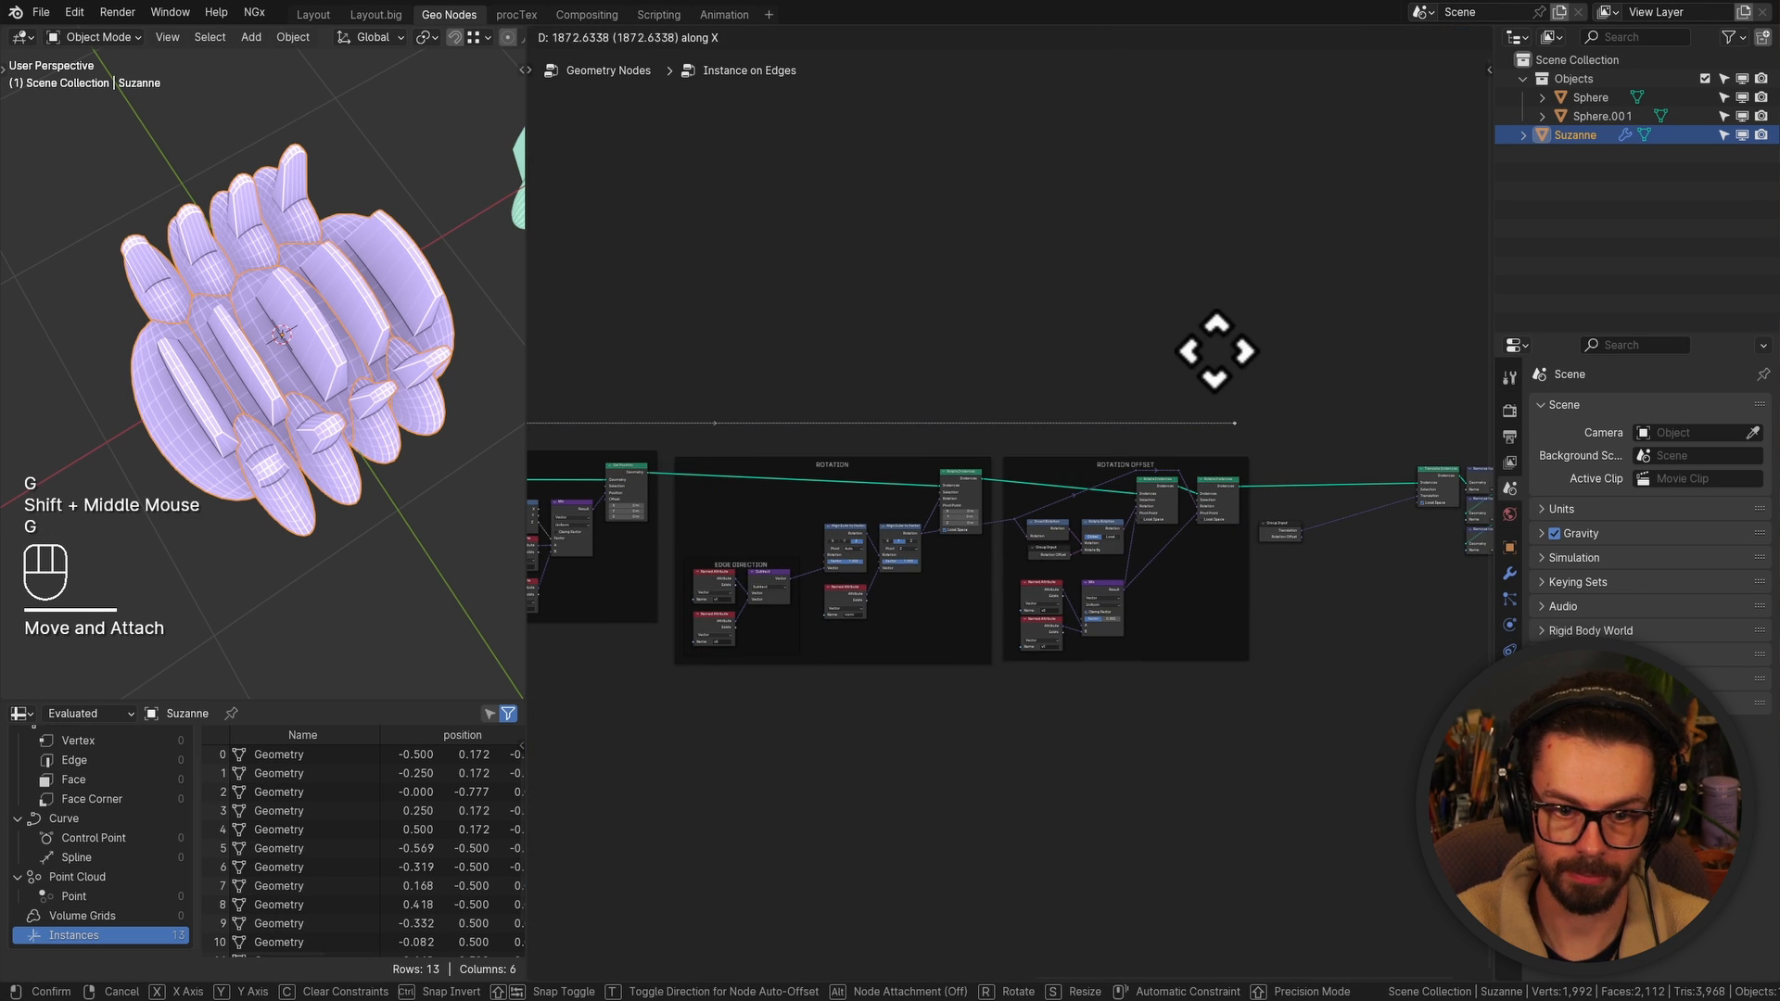
click(1224, 351)
middle_drag(1205, 349, 955, 345)
ctrl+middle_drag(1034, 397, 1116, 150)
key(g)
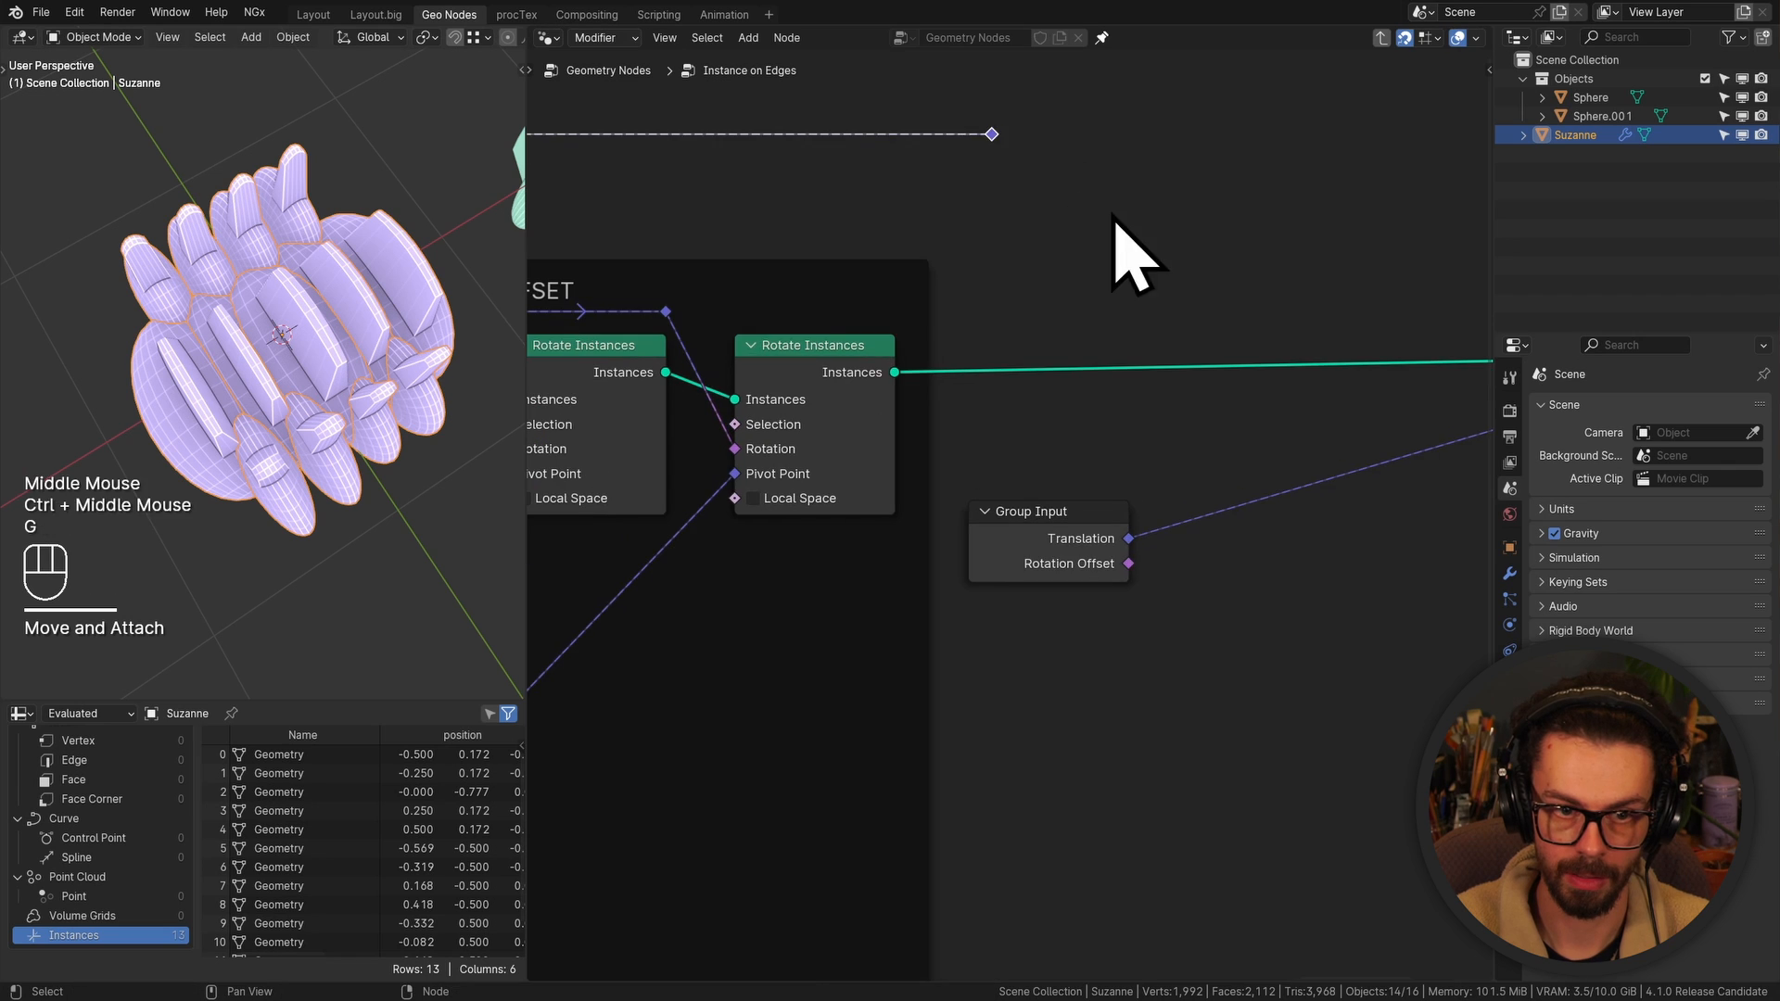
Insert a Vector Math node set to Divide on the link between Group Input Translation and Translate Instances
middle_drag(1211, 351, 994, 410)
key(shift+a)
mouse_move(1050, 422)
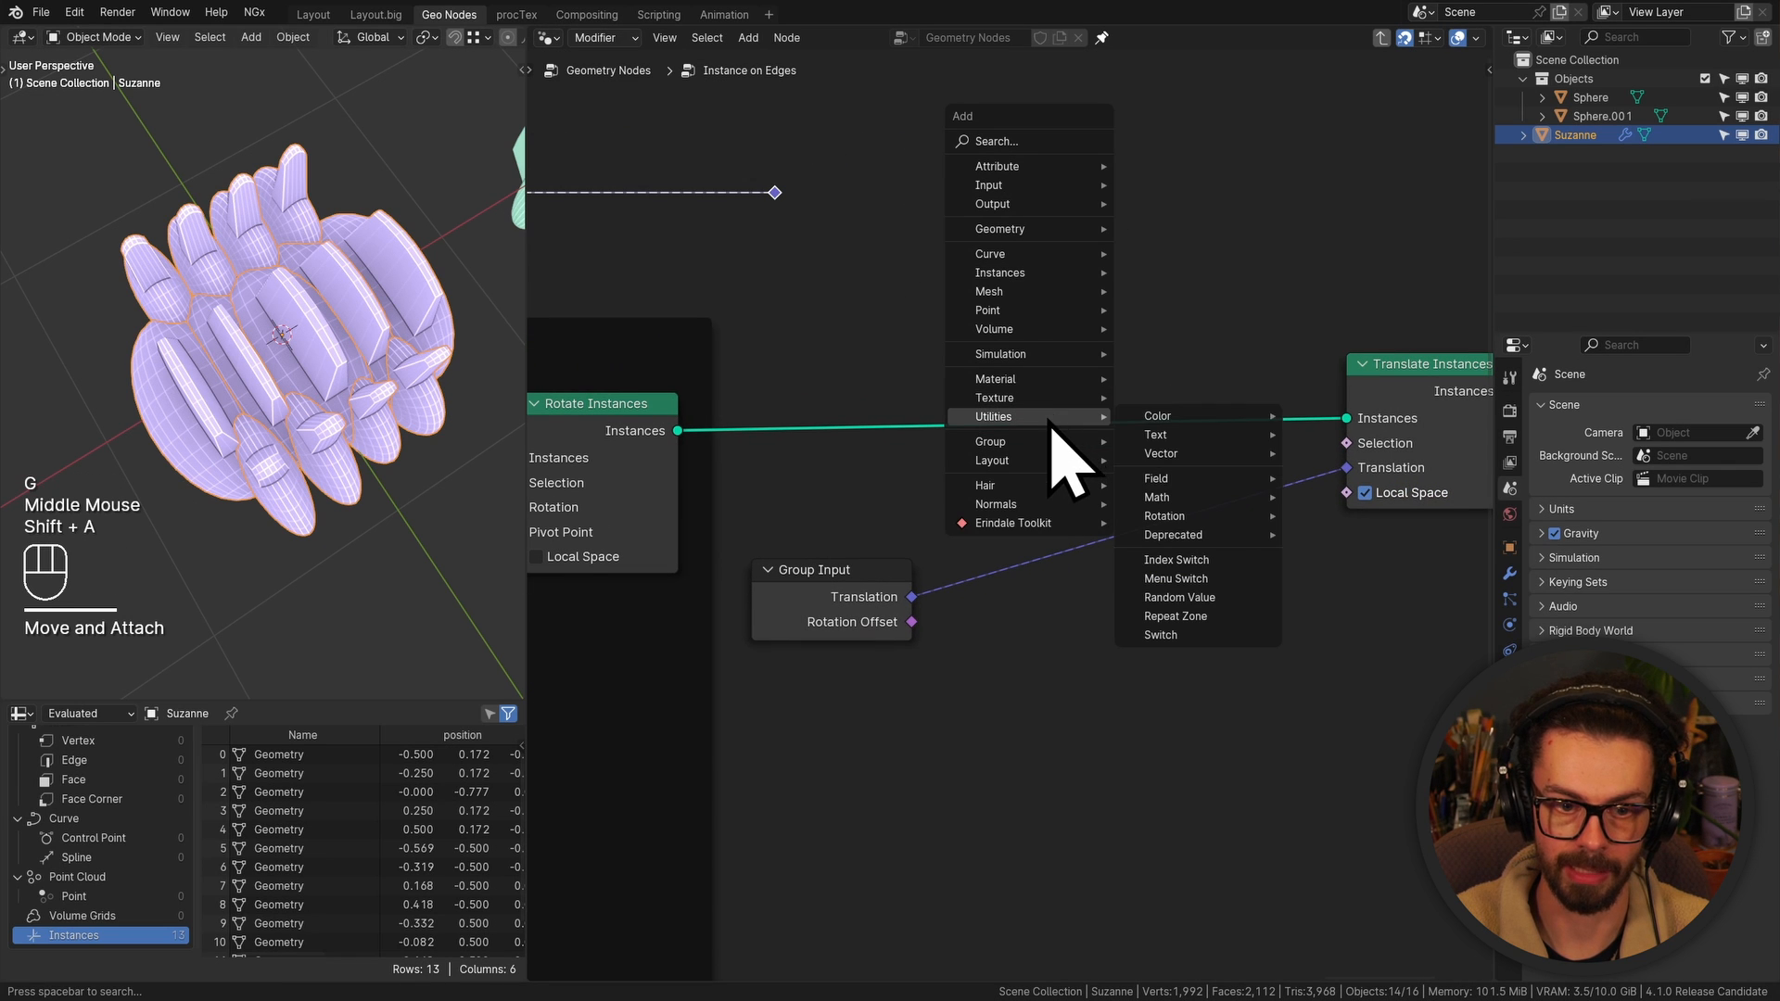
mouse_move(1212, 454)
click(1387, 491)
click(1055, 487)
click(1152, 561)
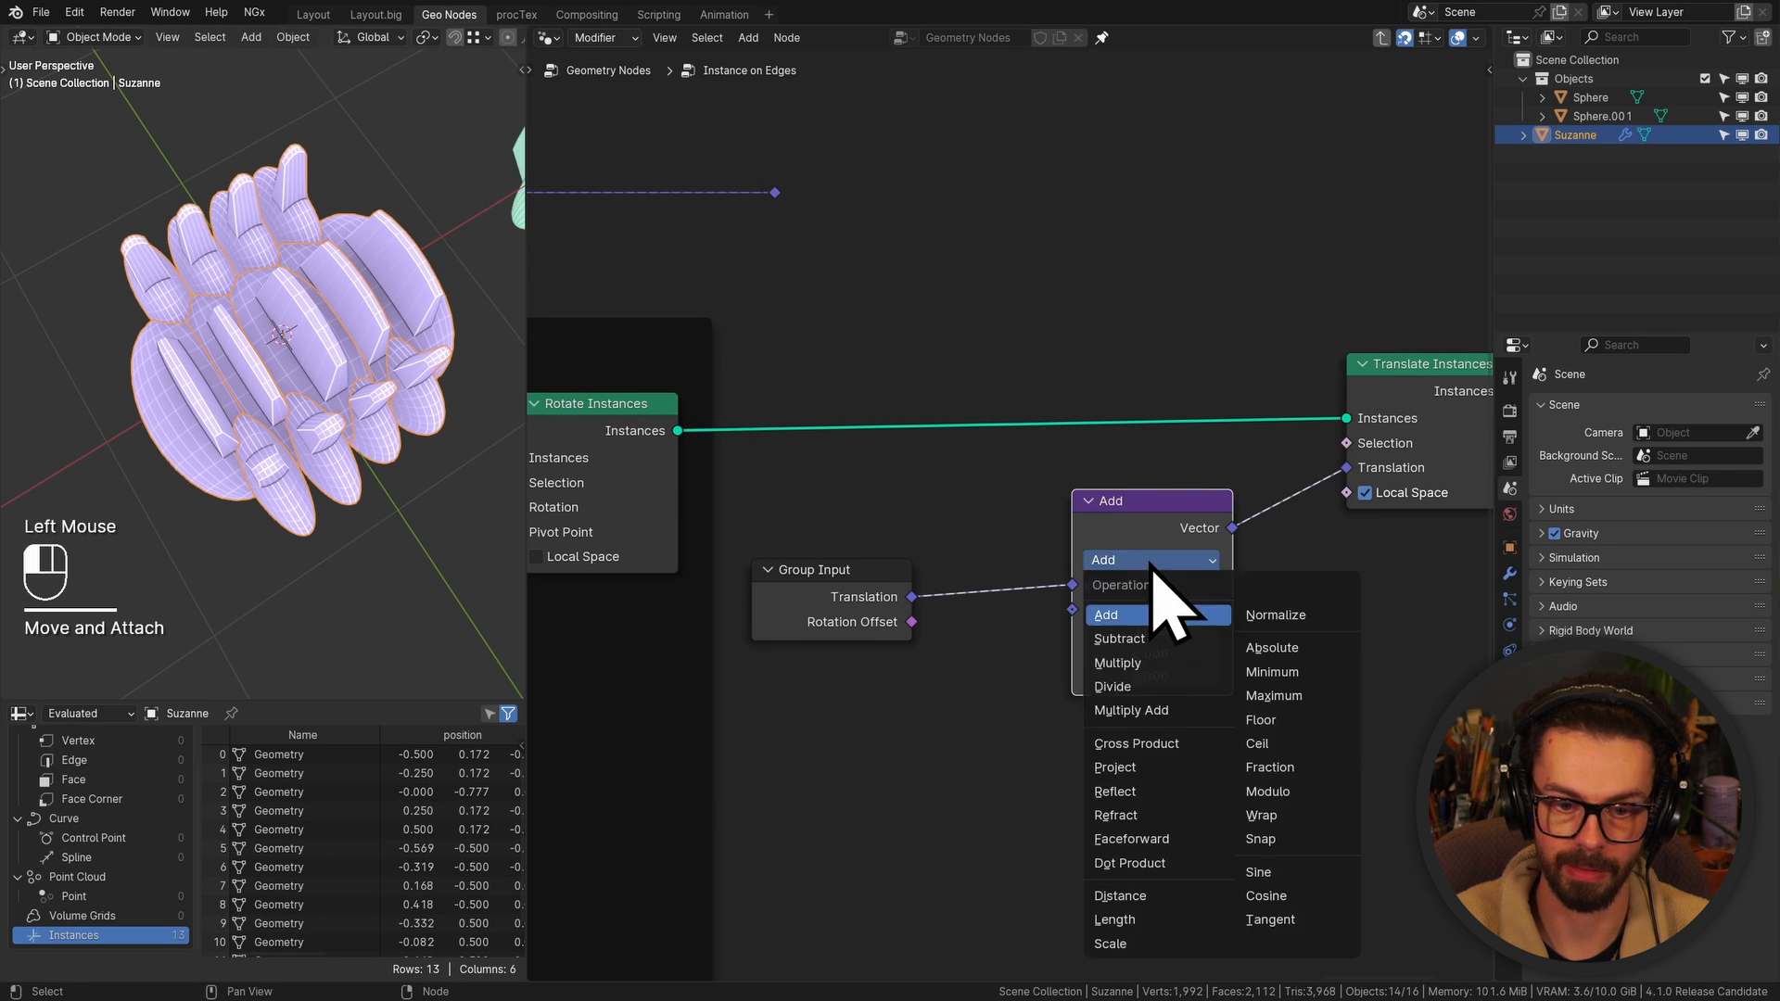
click(1113, 686)
Connect the scale reroute to the Divide node's second vector input and return to the parent node tree
drag(775, 192, 1073, 609)
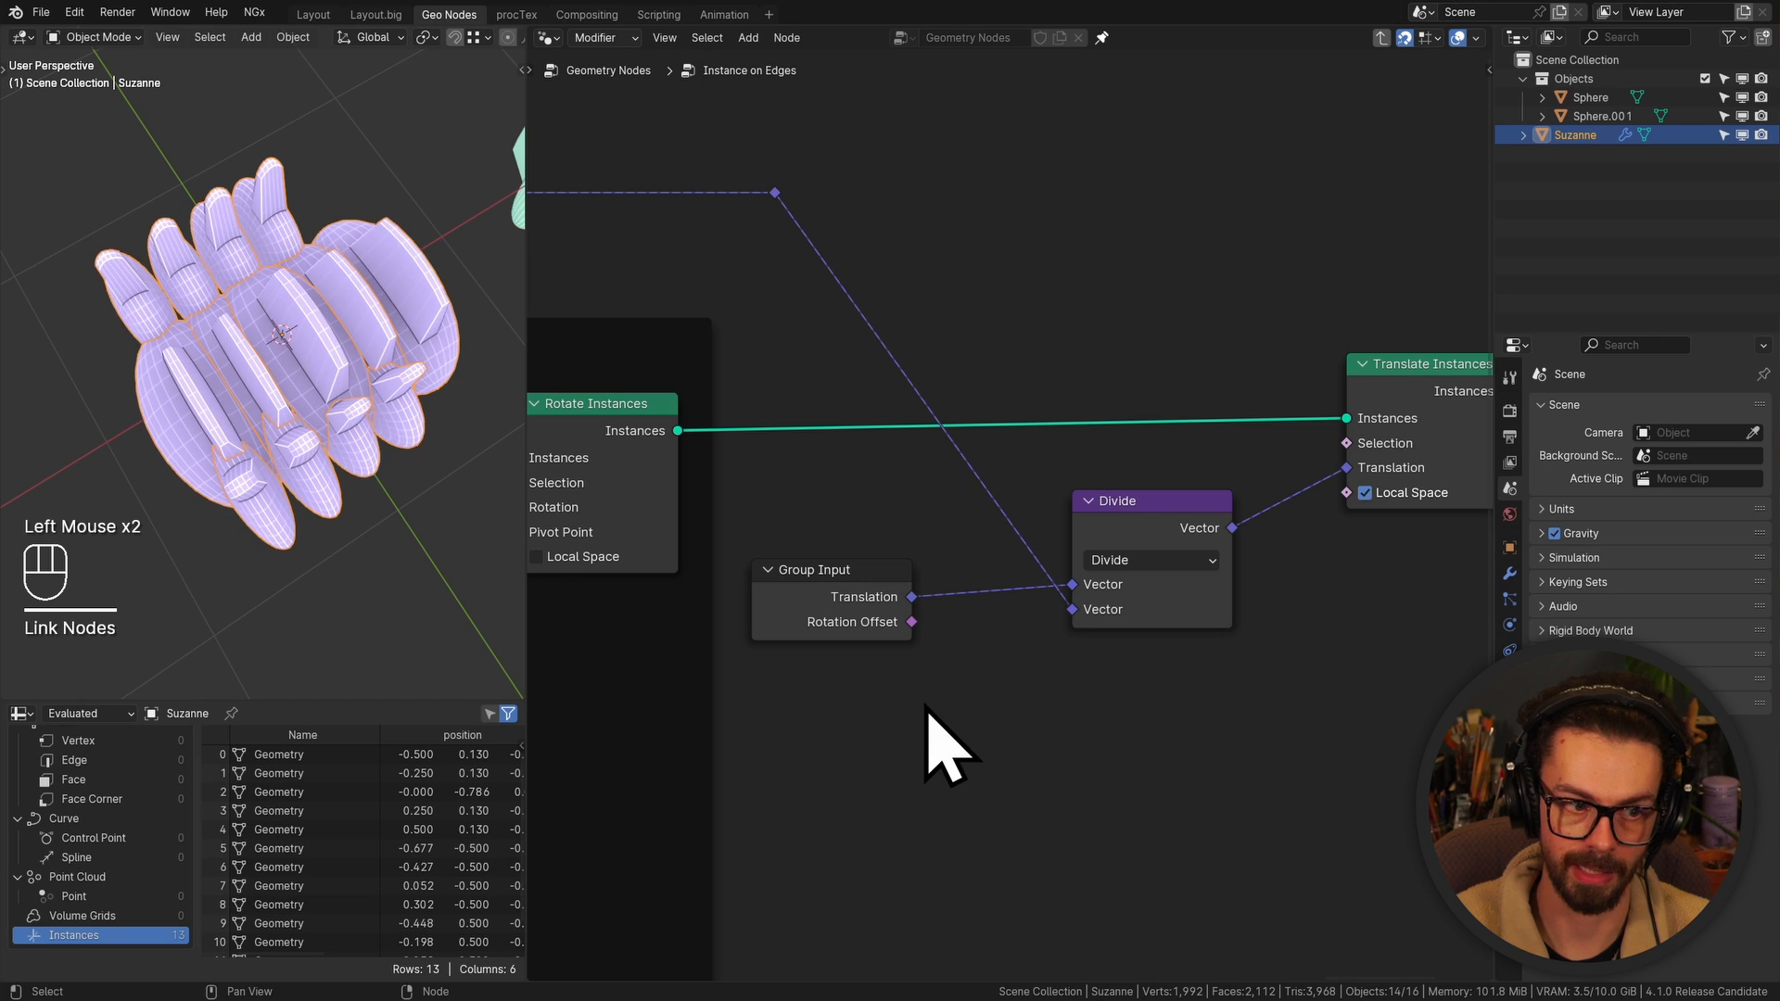
drag(847, 585, 988, 471)
key(Tab)
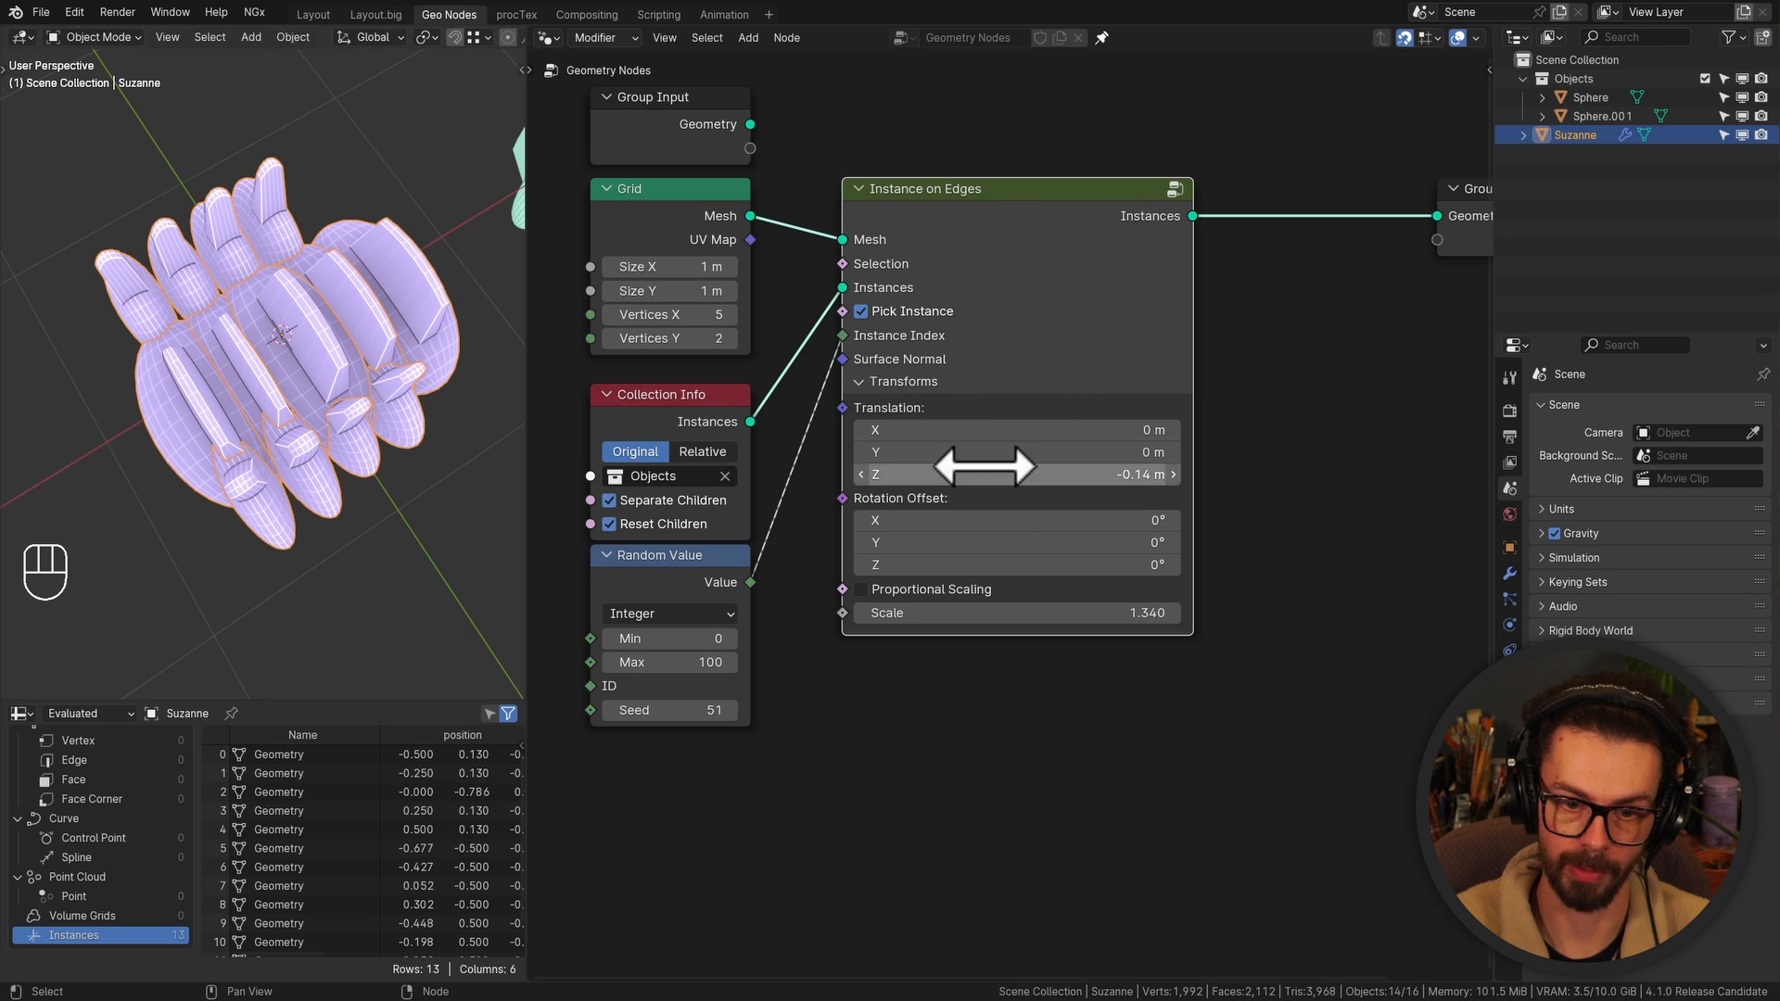
Reset Translation Z on Instance on Edges to 0 m and collapse its Transforms section
click(988, 471)
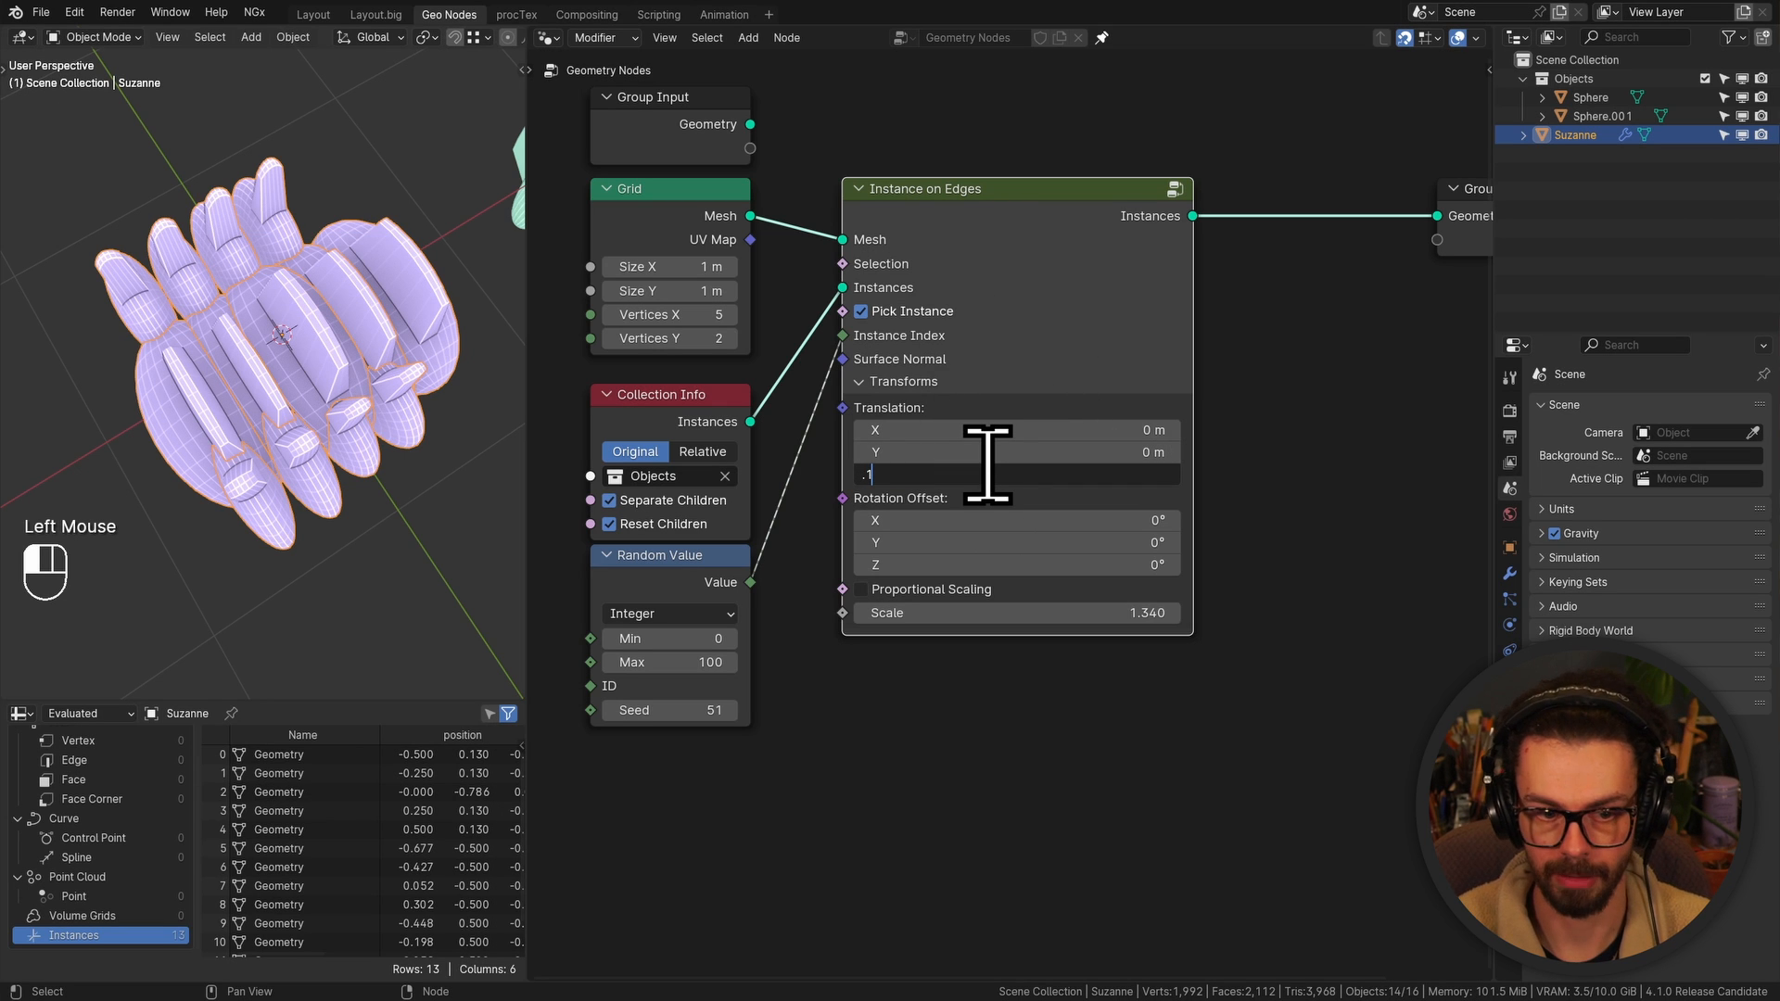
text(0)
key(Return)
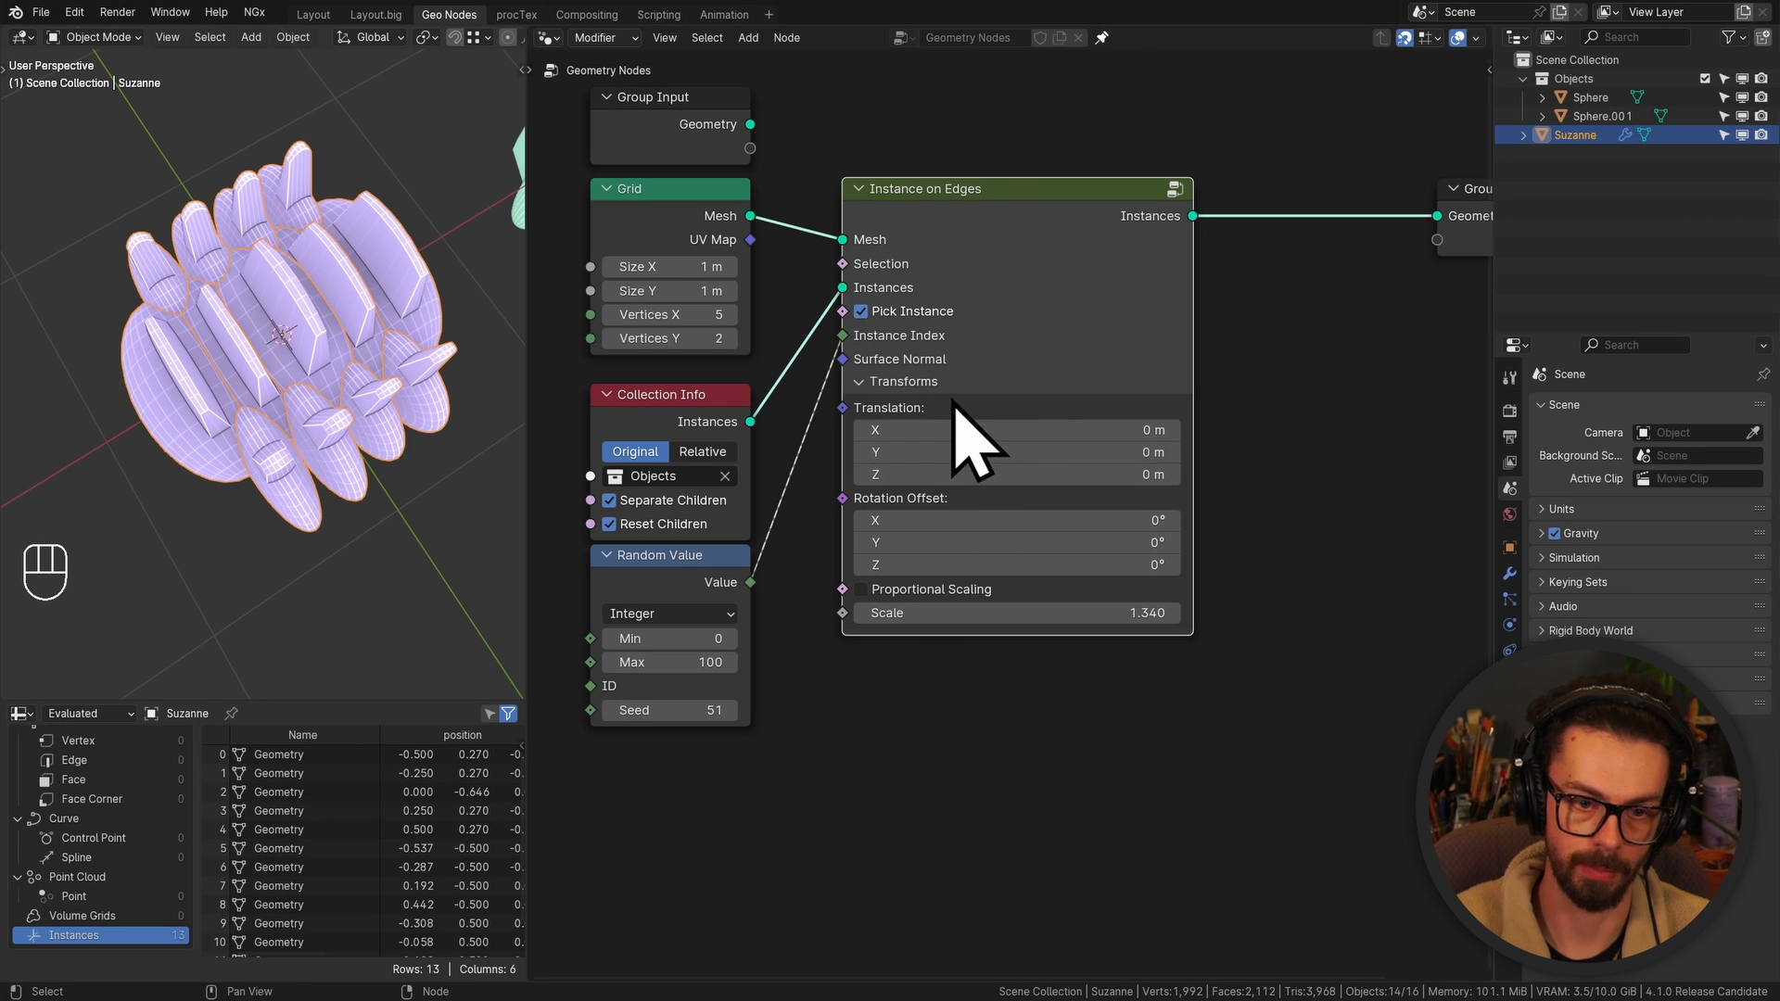
click(918, 387)
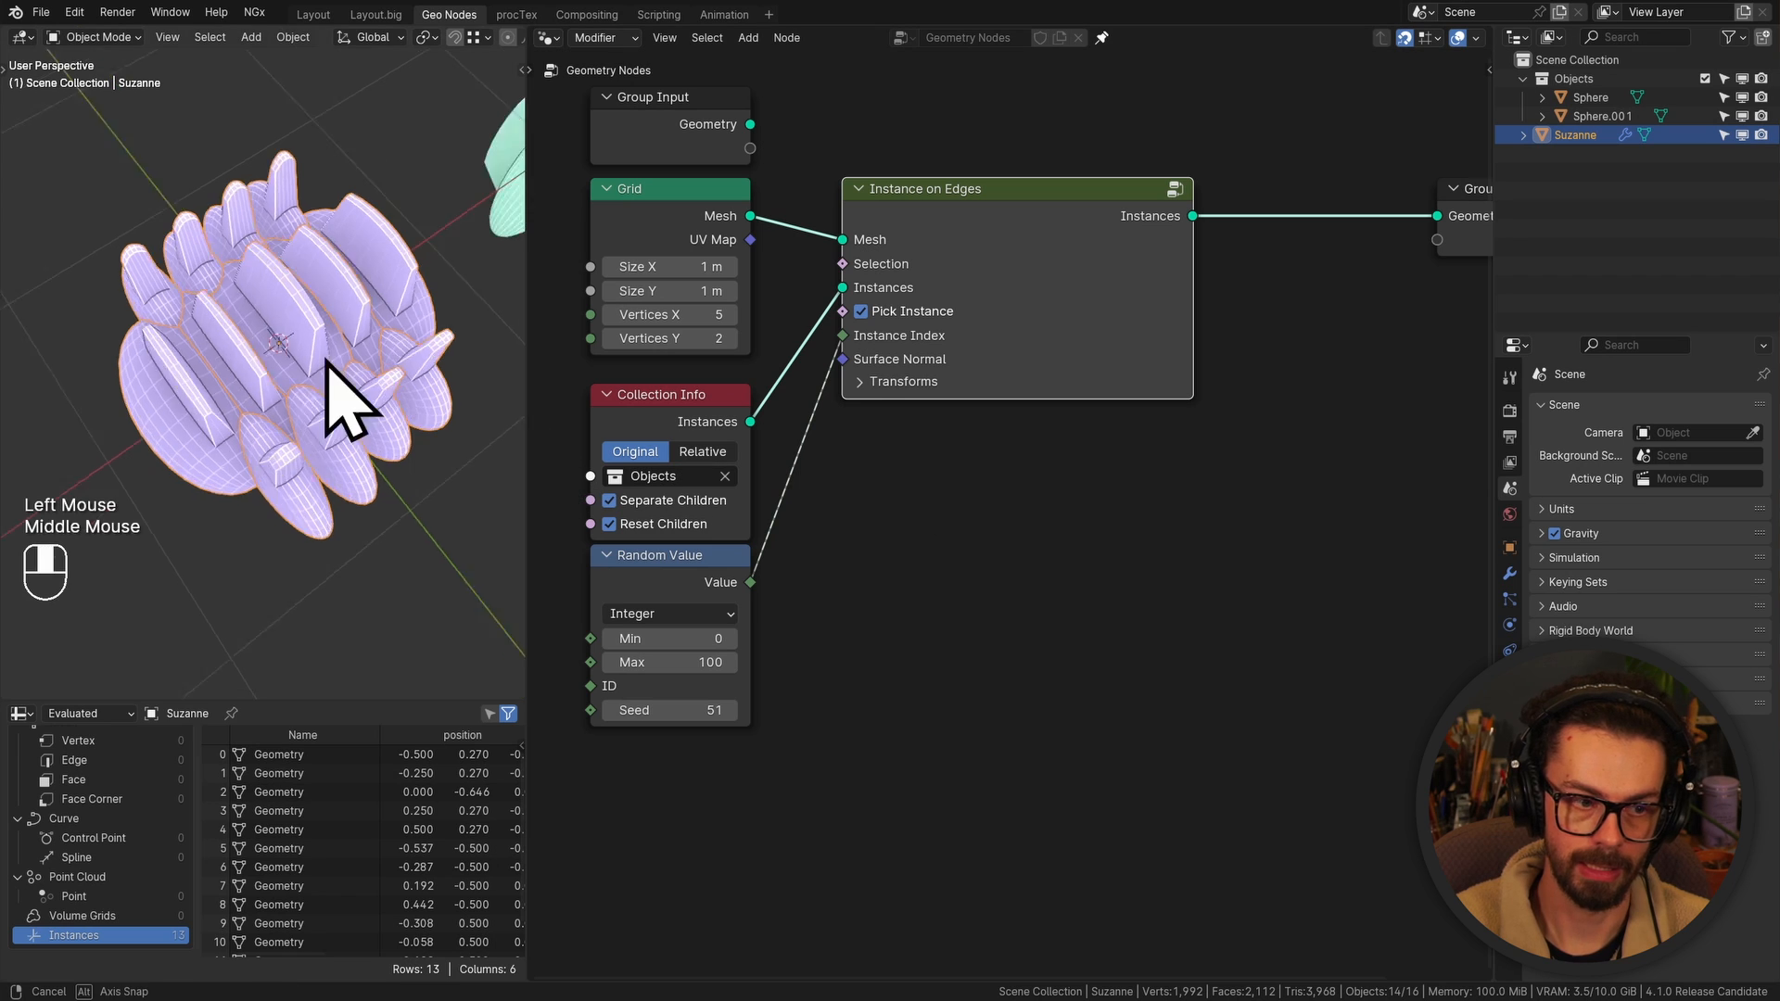
middle_drag(330, 377, 362, 320)
scroll(361, 337, down, 1)
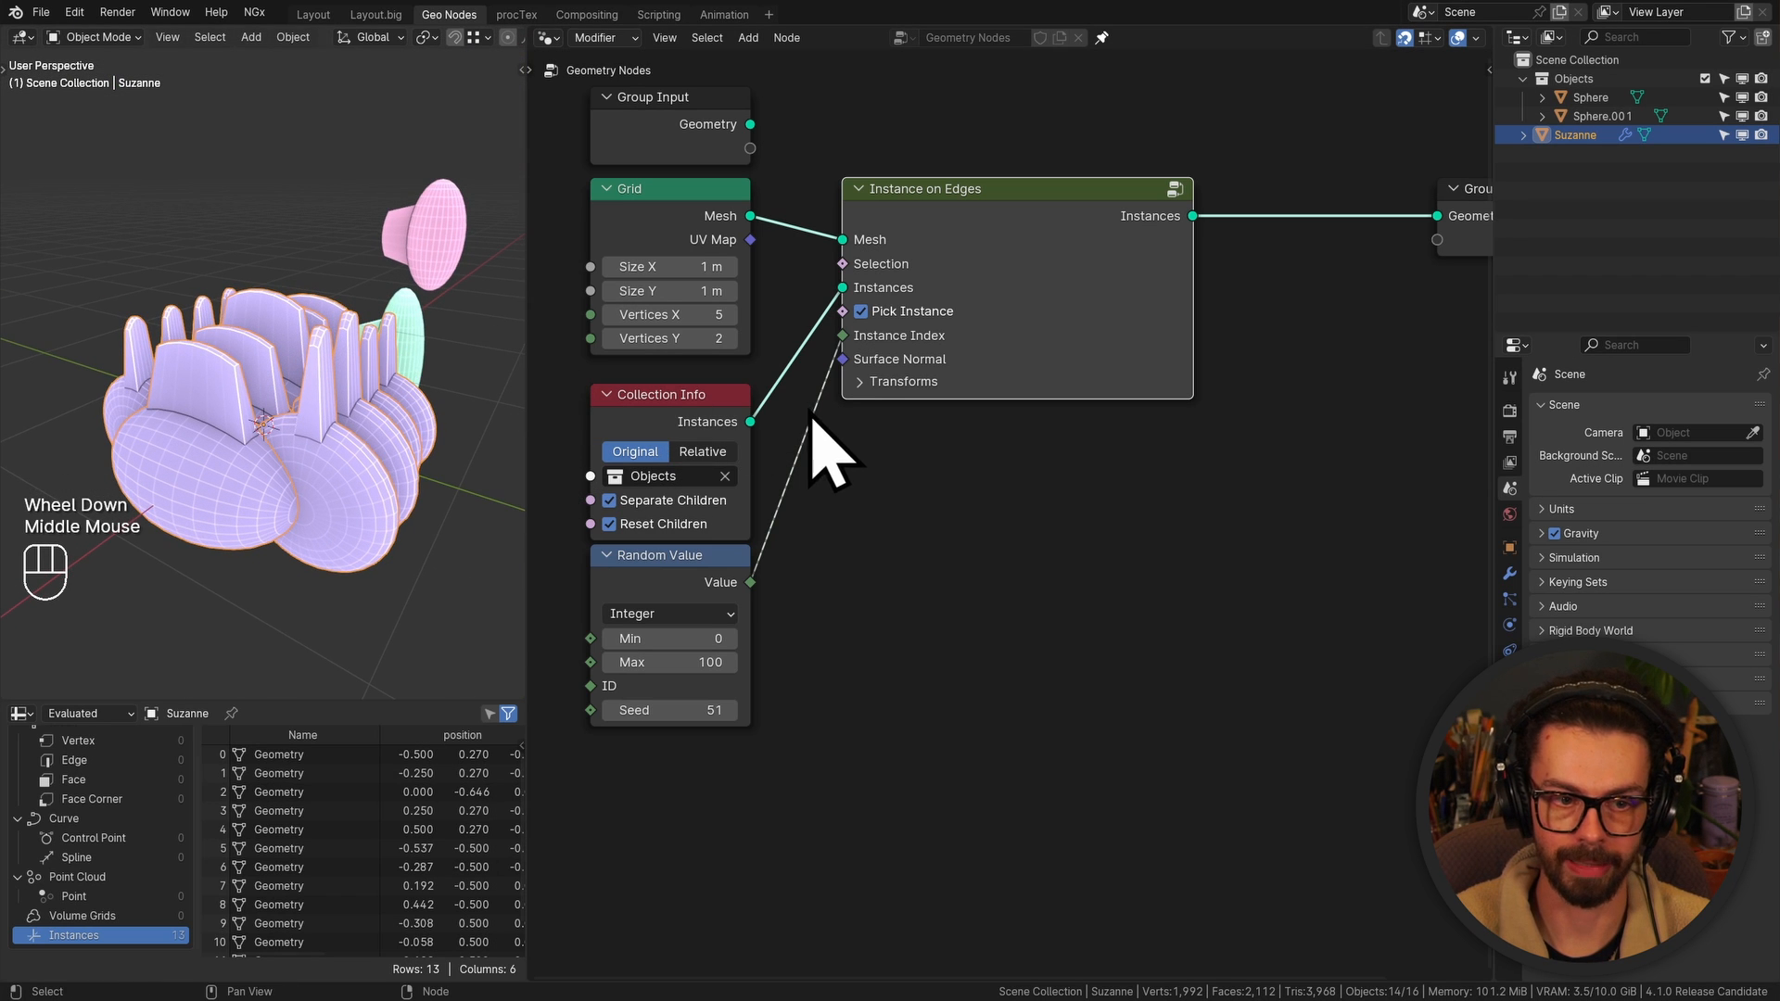
Move the Collection Info and Random Value nodes slightly further below the Grid node
drag(827, 563, 725, 468)
key(g)
click(912, 529)
middle_drag(787, 334, 985, 497)
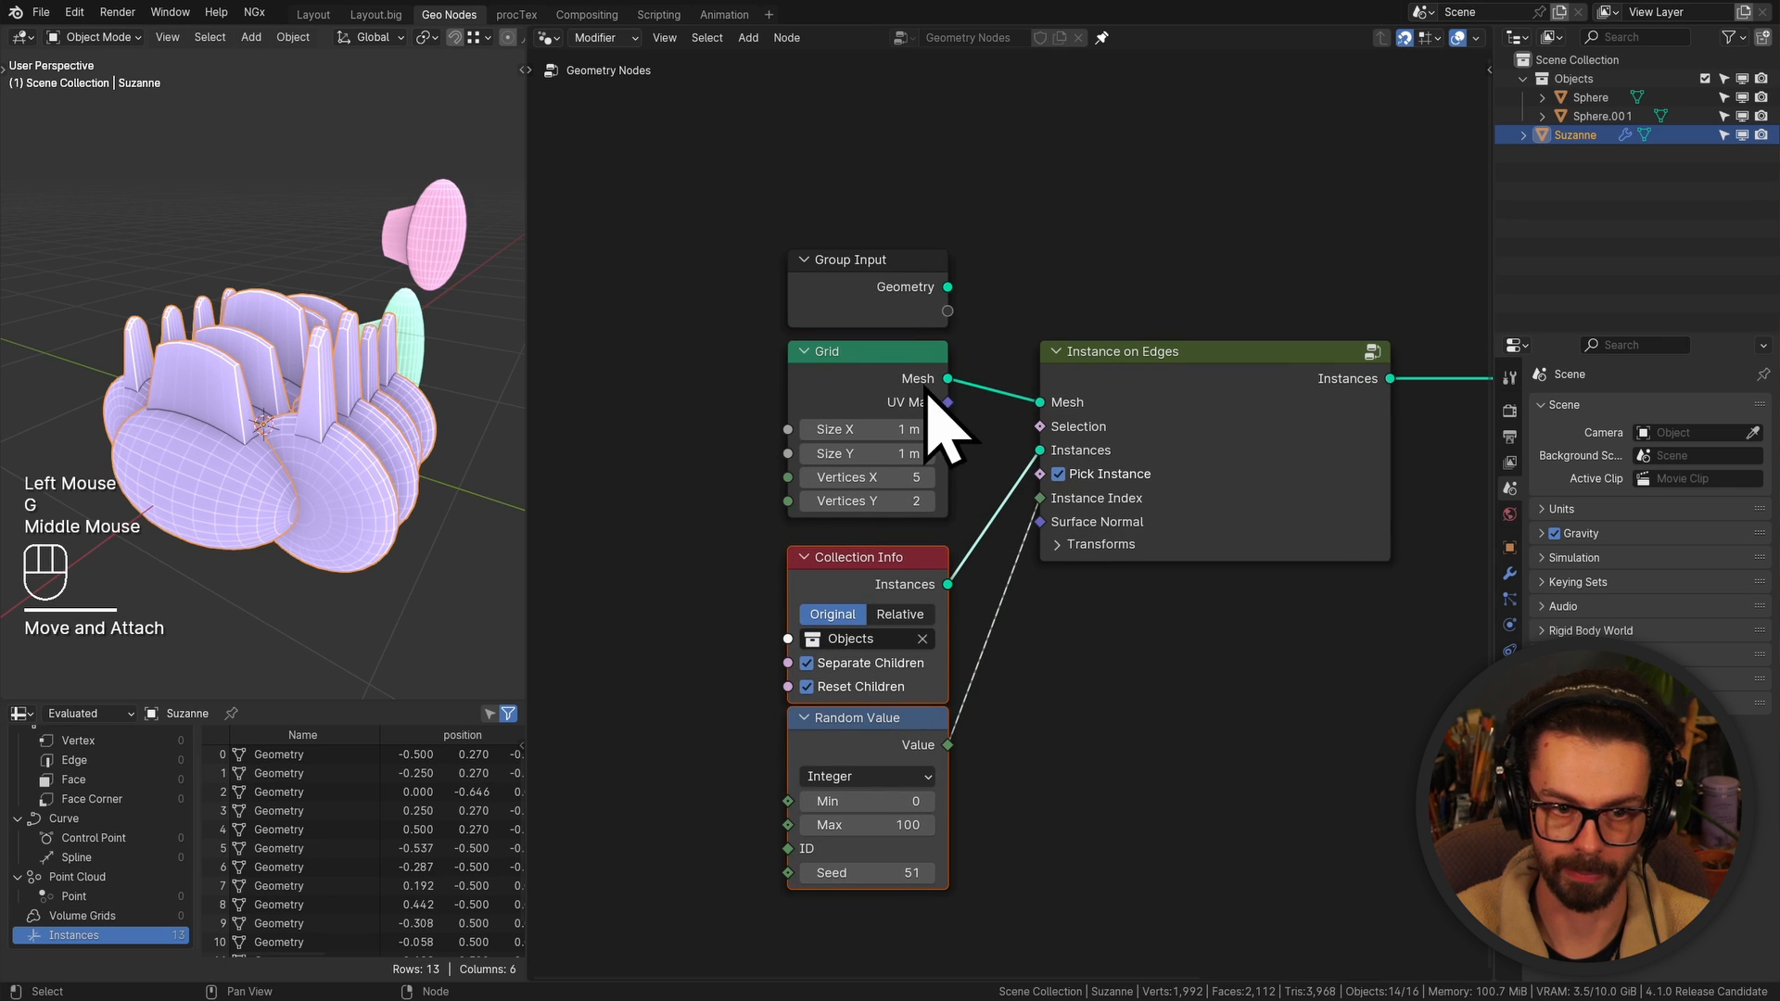
Feed the Group Input geometry into Instance on Edges' Mesh input, expand Transforms and set Scale to 0.130
drag(947, 289, 1040, 402)
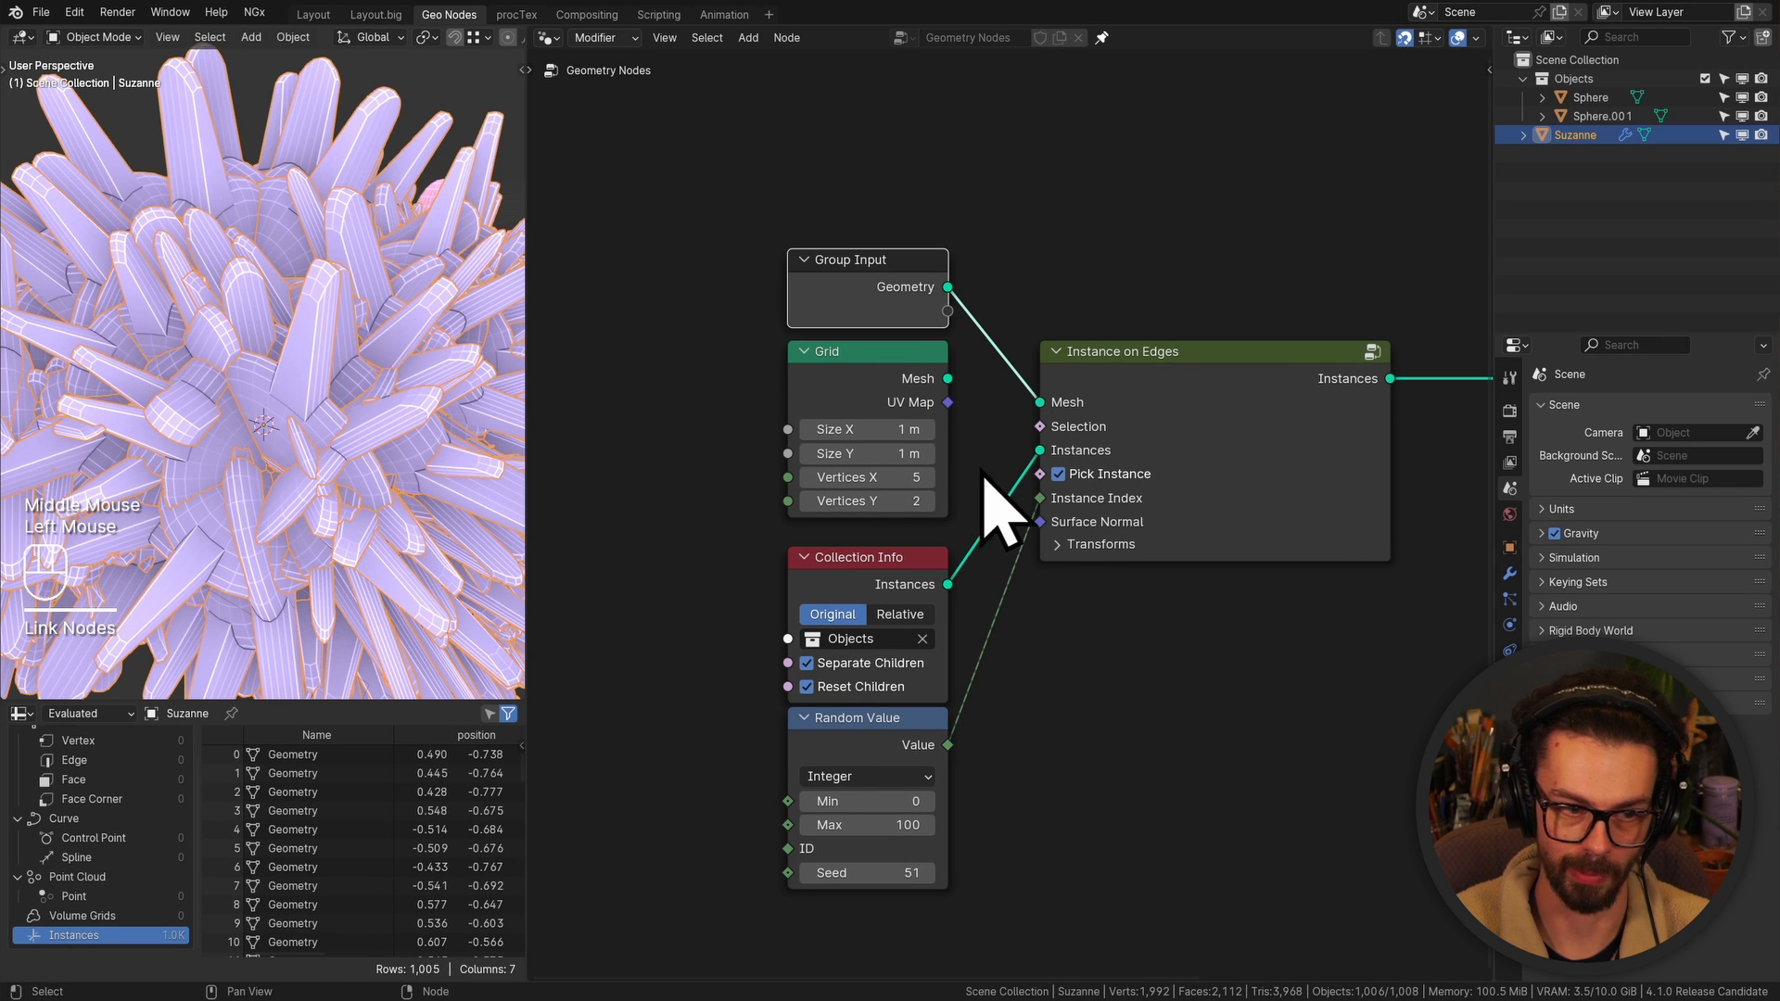
click(1136, 547)
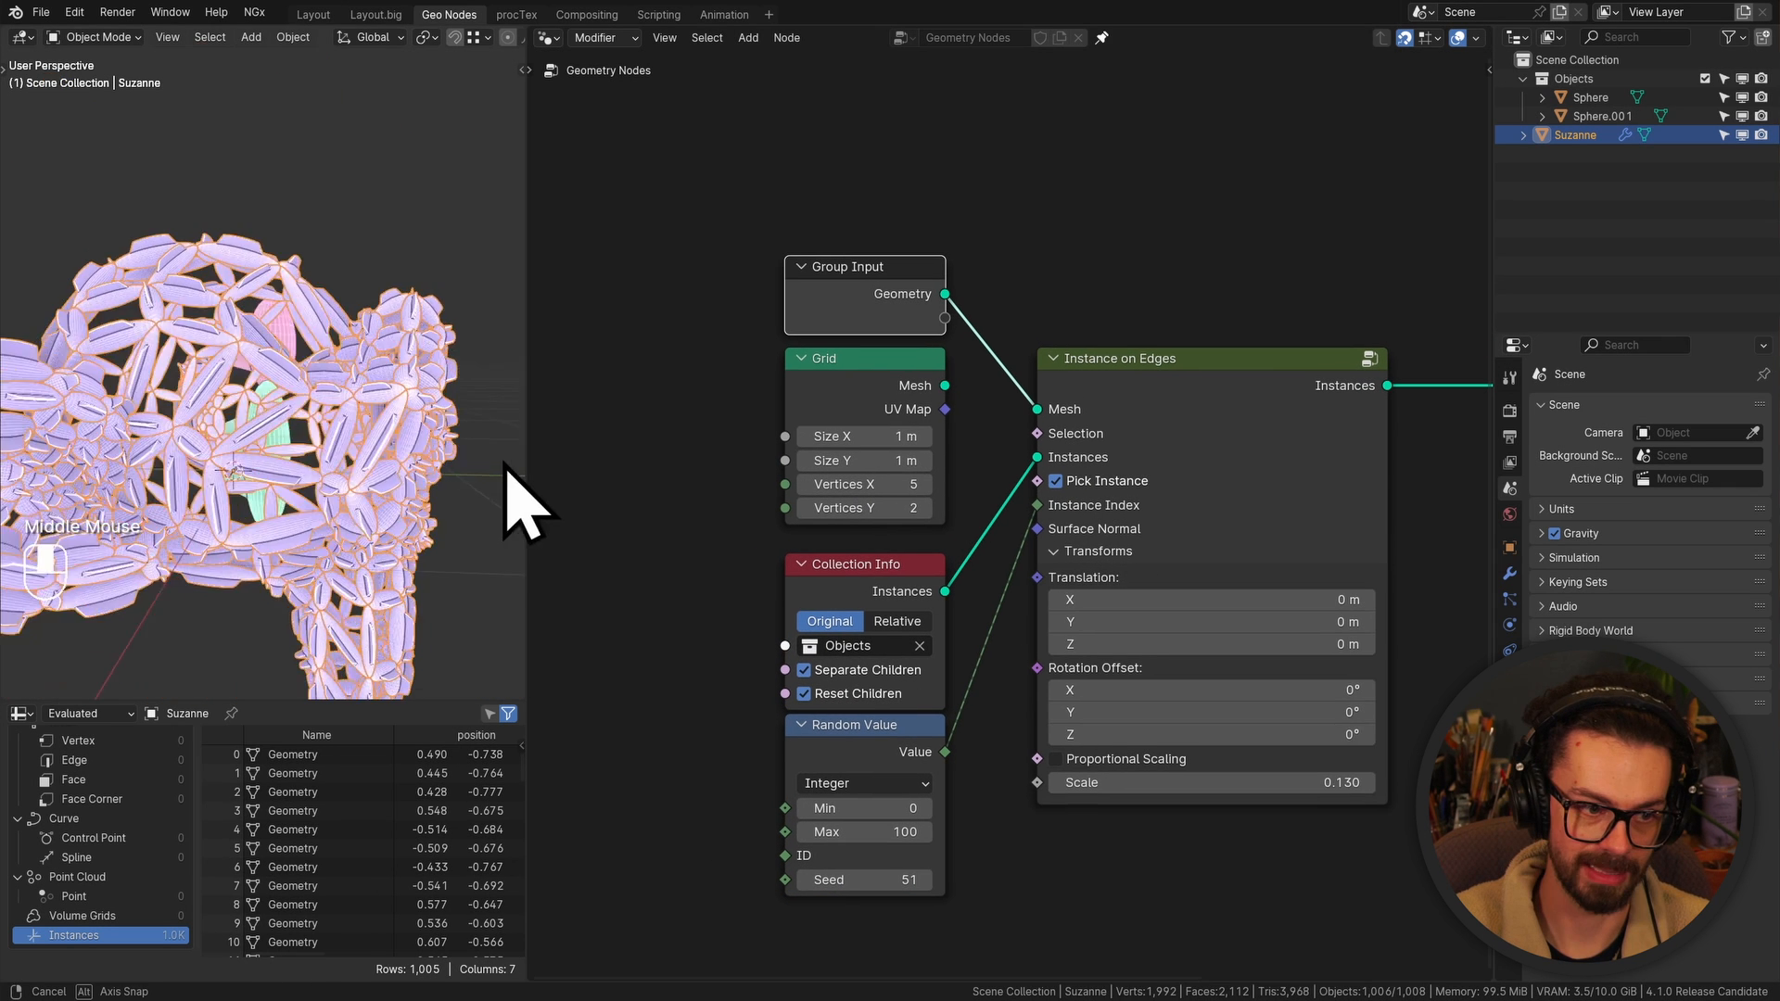
middle_drag(508, 470, 437, 497)
shift+middle_drag(300, 545, 331, 507)
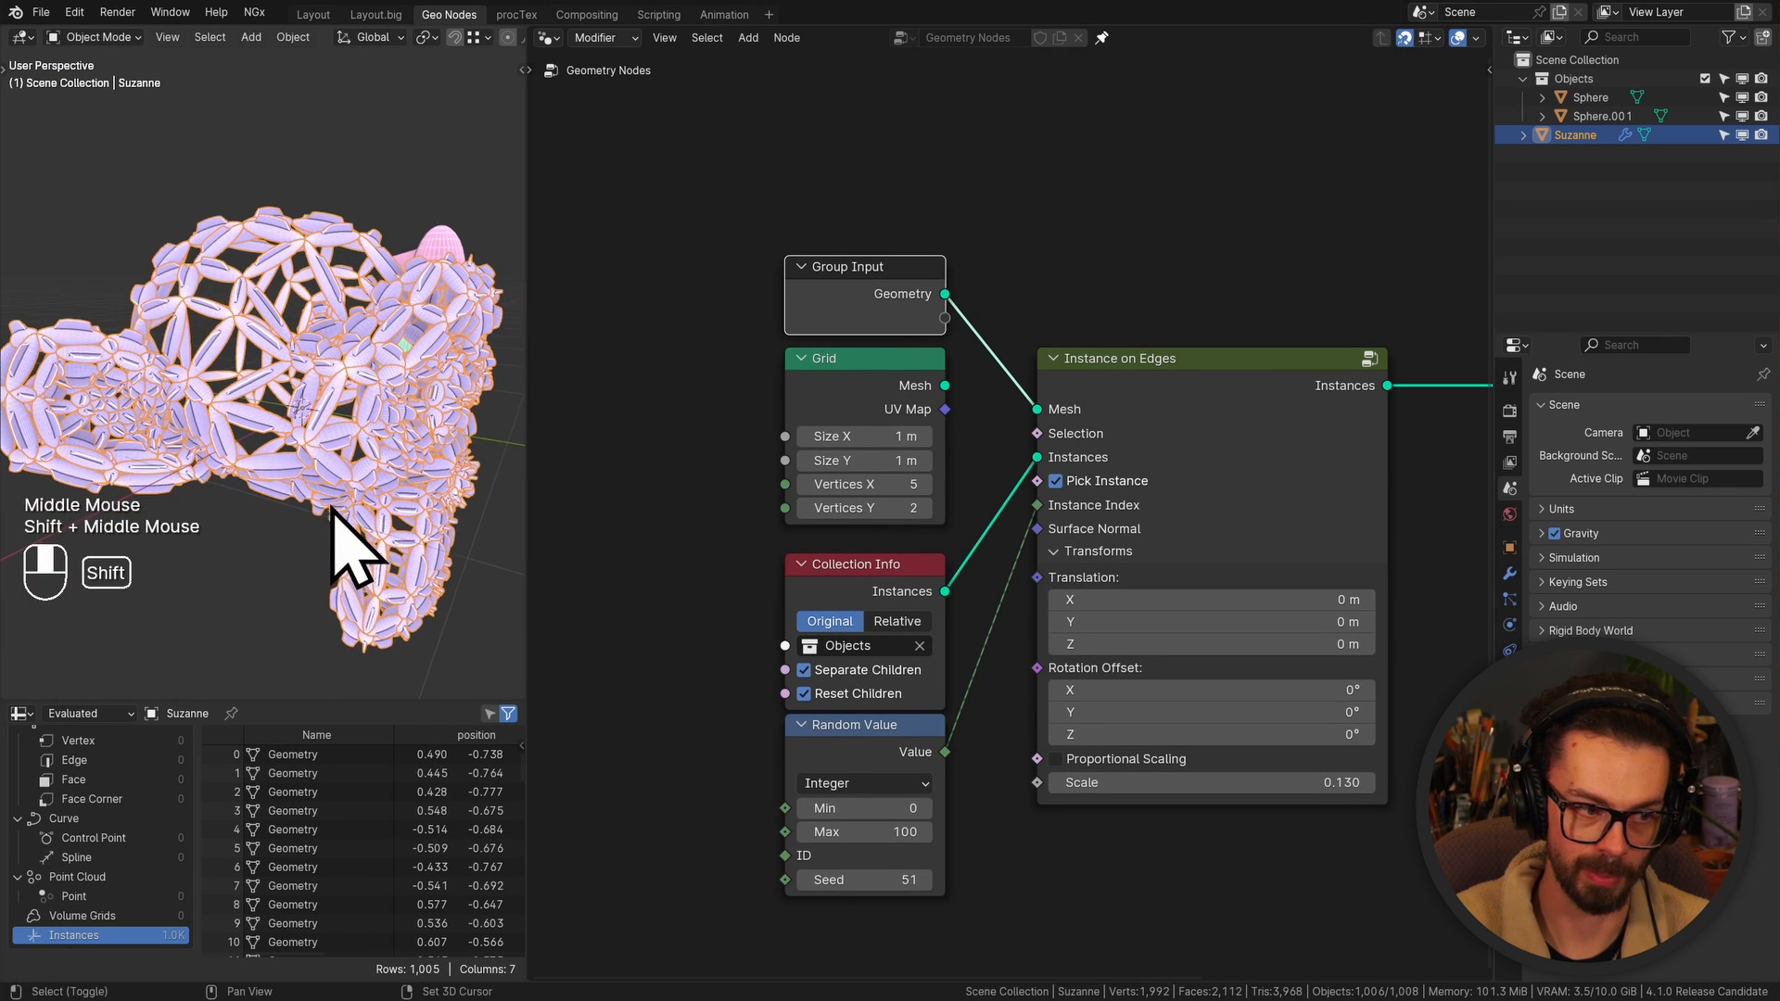
scroll(890, 502, down, 1)
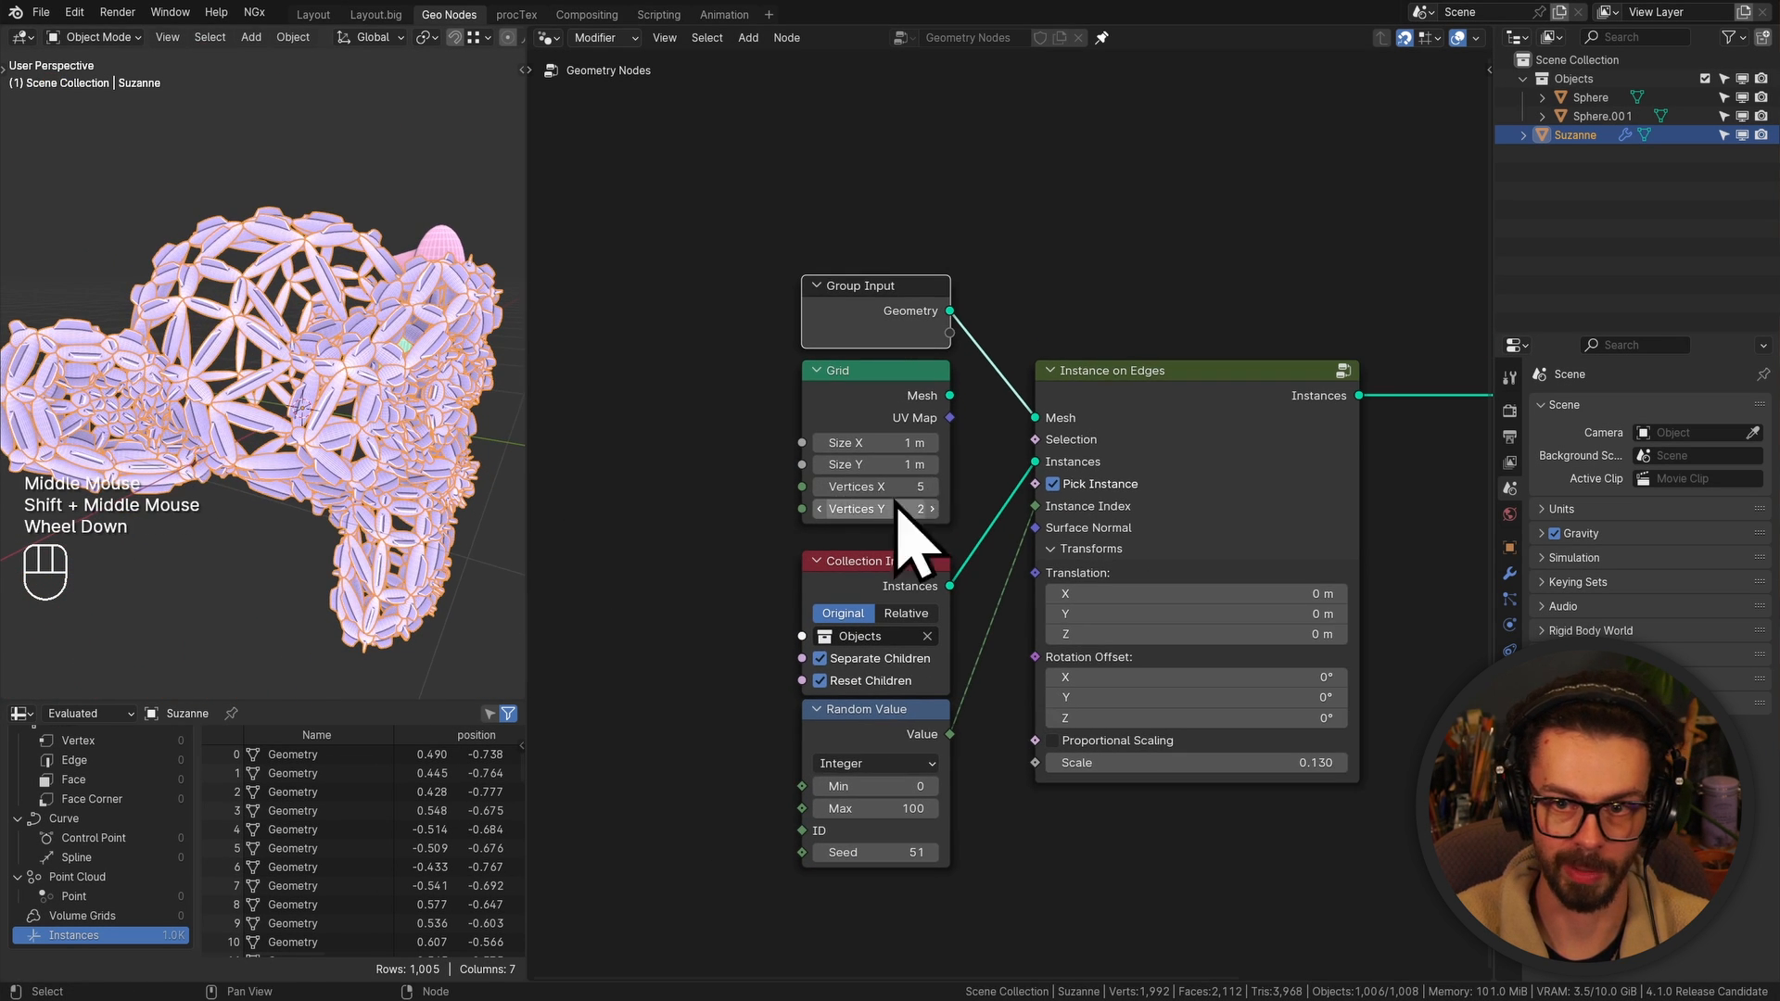
Exclude the Objects collection from the view layer and select the Suzanne object
click(1704, 79)
click(1596, 100)
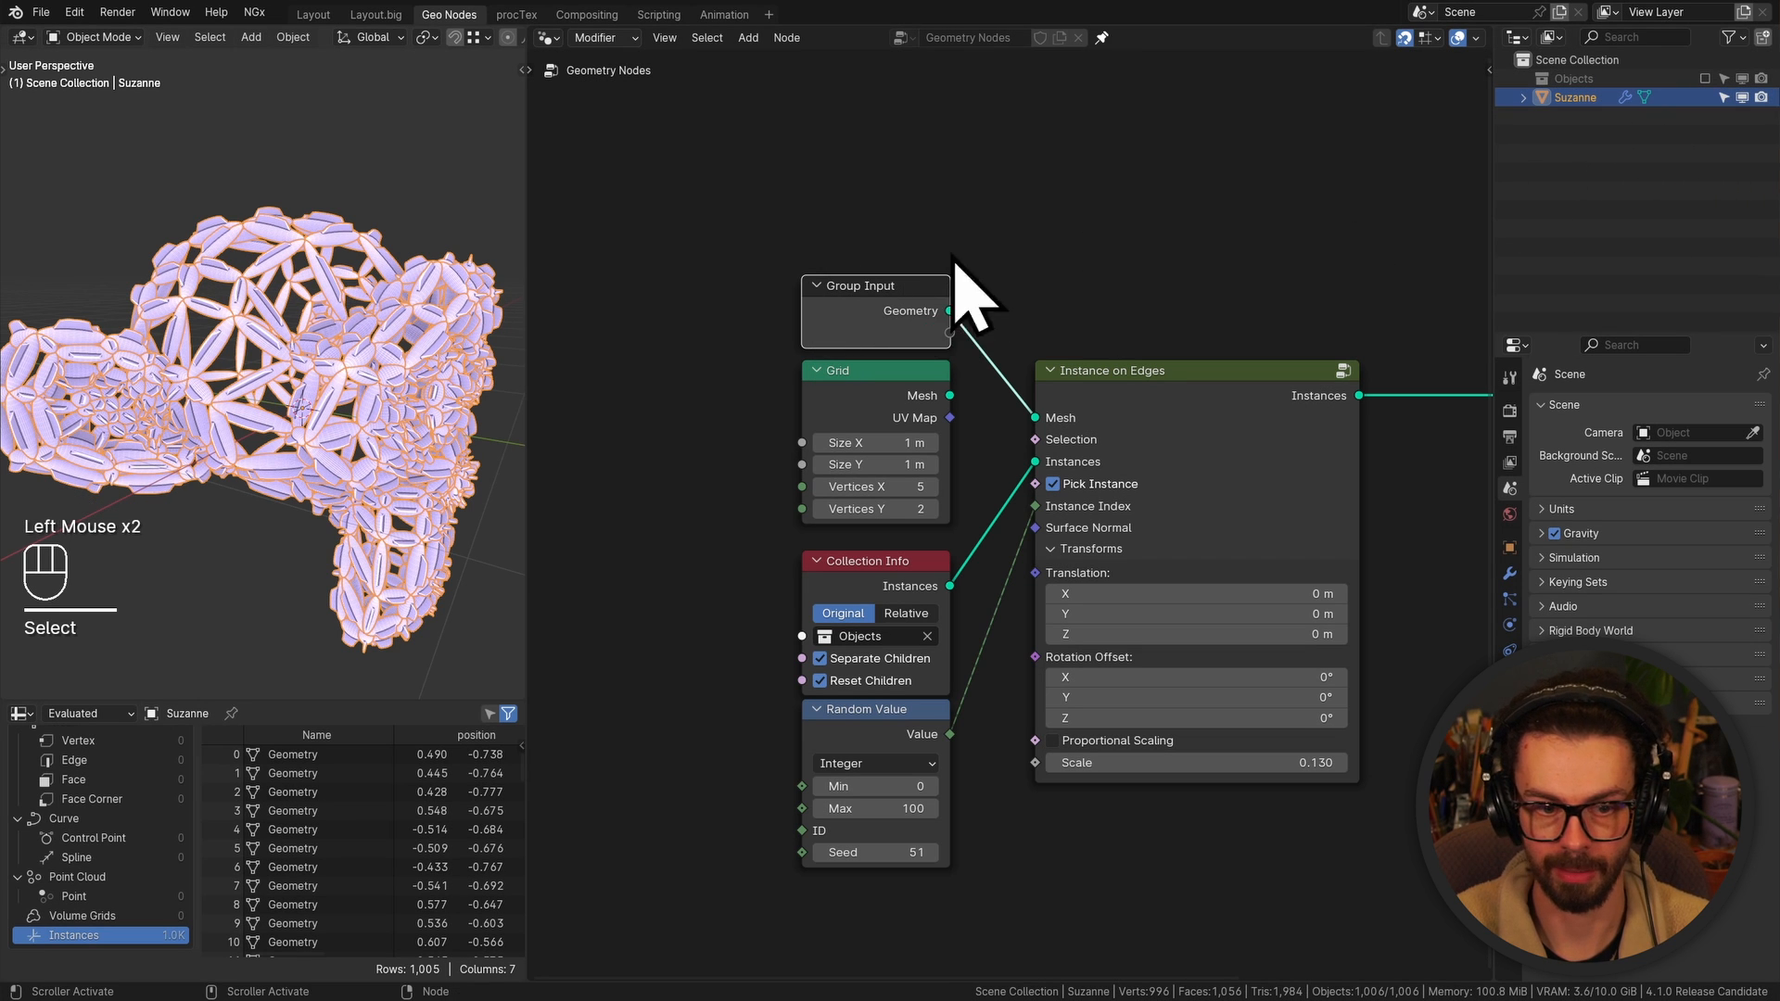
Add a plane mesh to the scene and scale it up well beyond Suzanne's size
mouse_move(329, 278)
middle_down()
mouse_move(286, 325)
mouse_move(343, 301)
middle_up()
scroll(386, 318, down, 2)
key(shift+a)
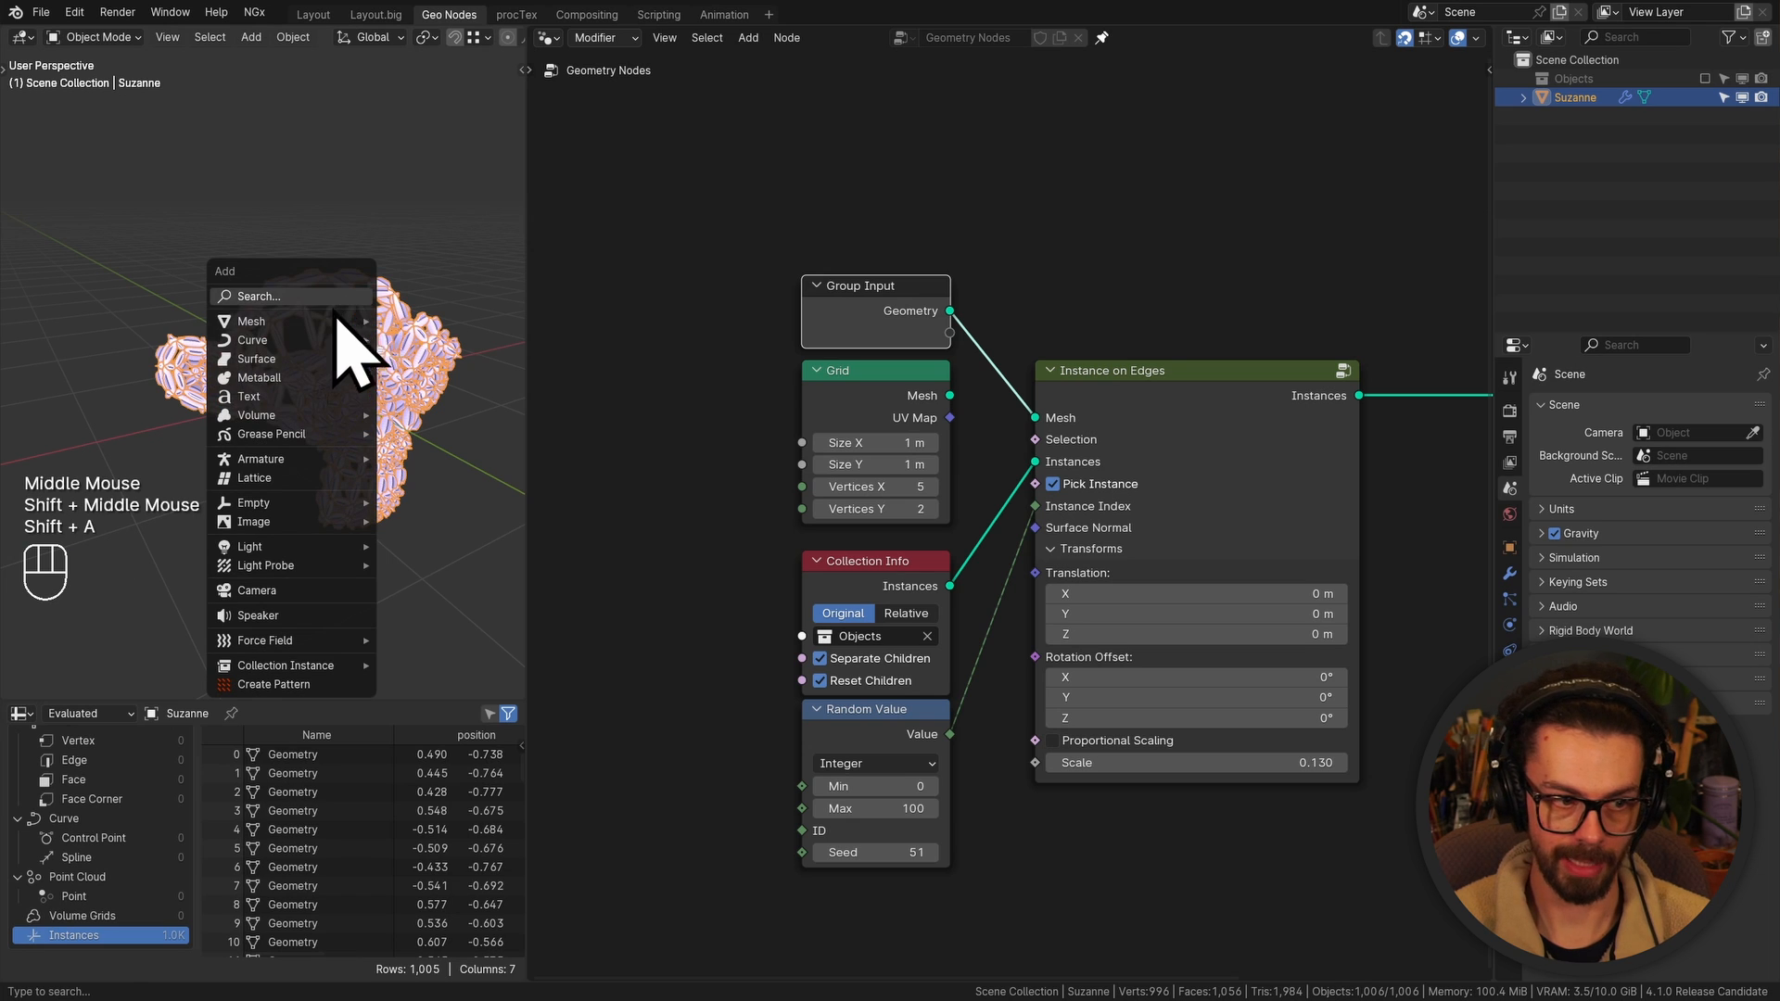
mouse_move(288, 321)
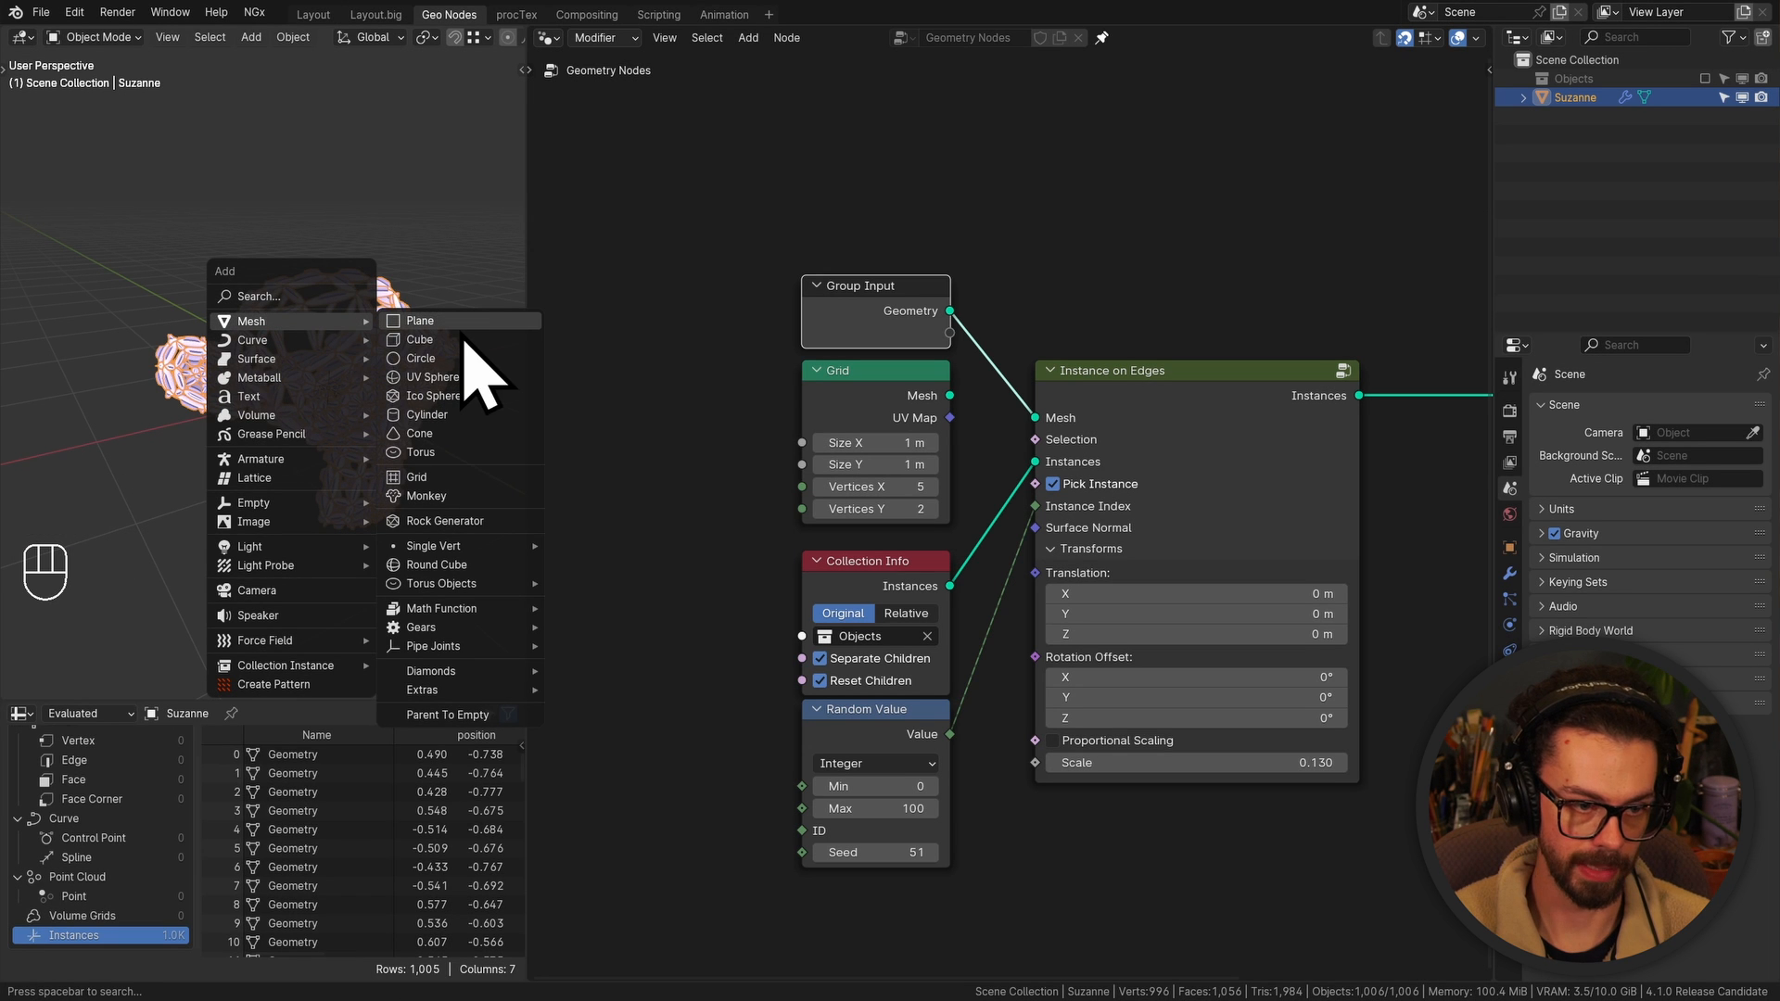
click(436, 321)
key(s)
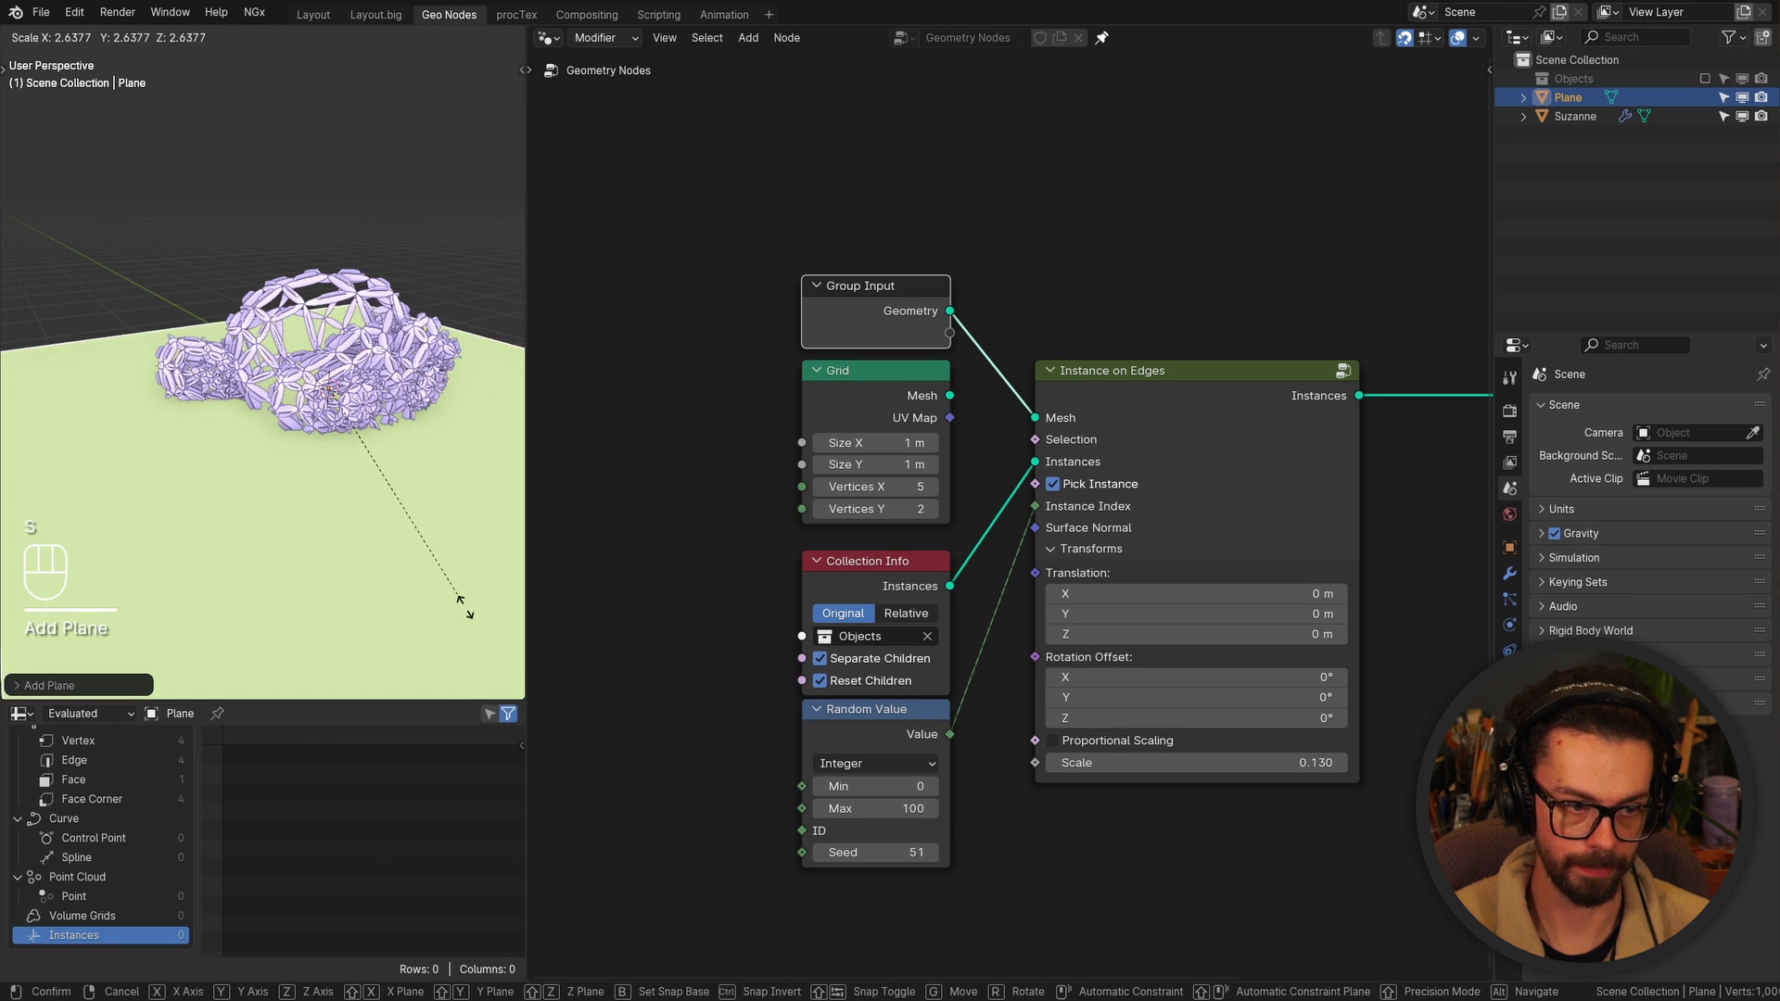
click(438, 509)
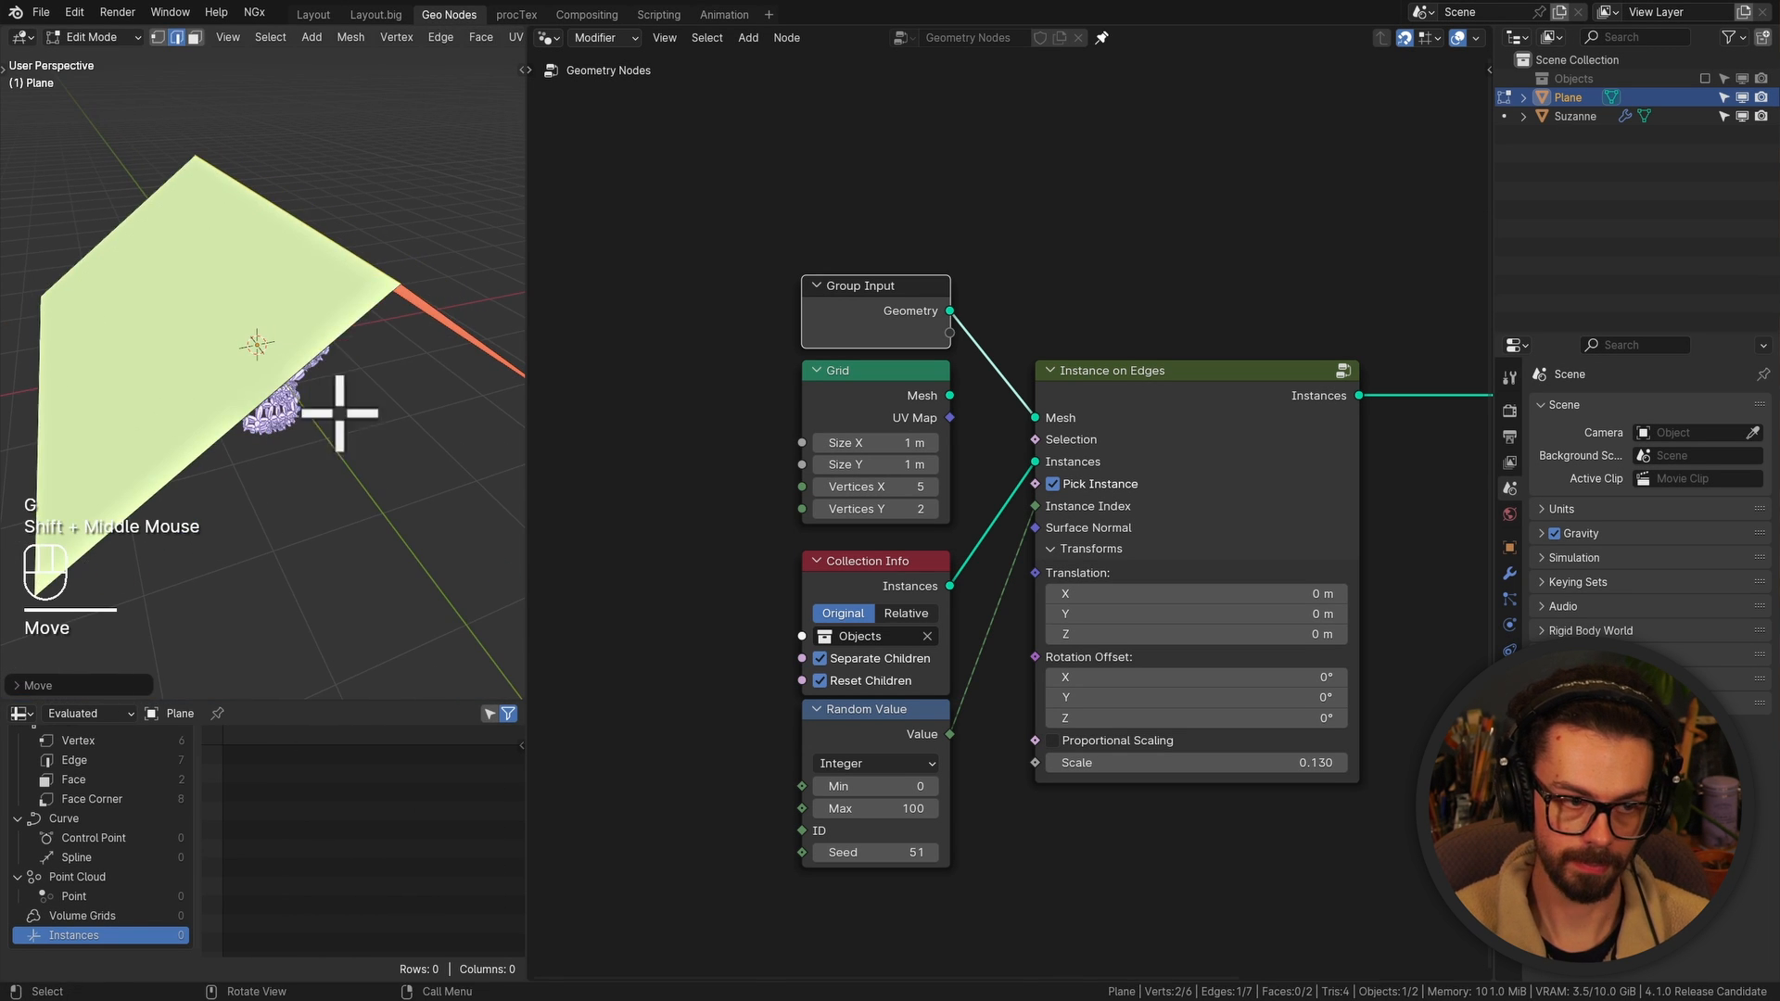
Bevel the plane's raised middle edge with many segments to round it into a smooth arch
key(ctrl+b)
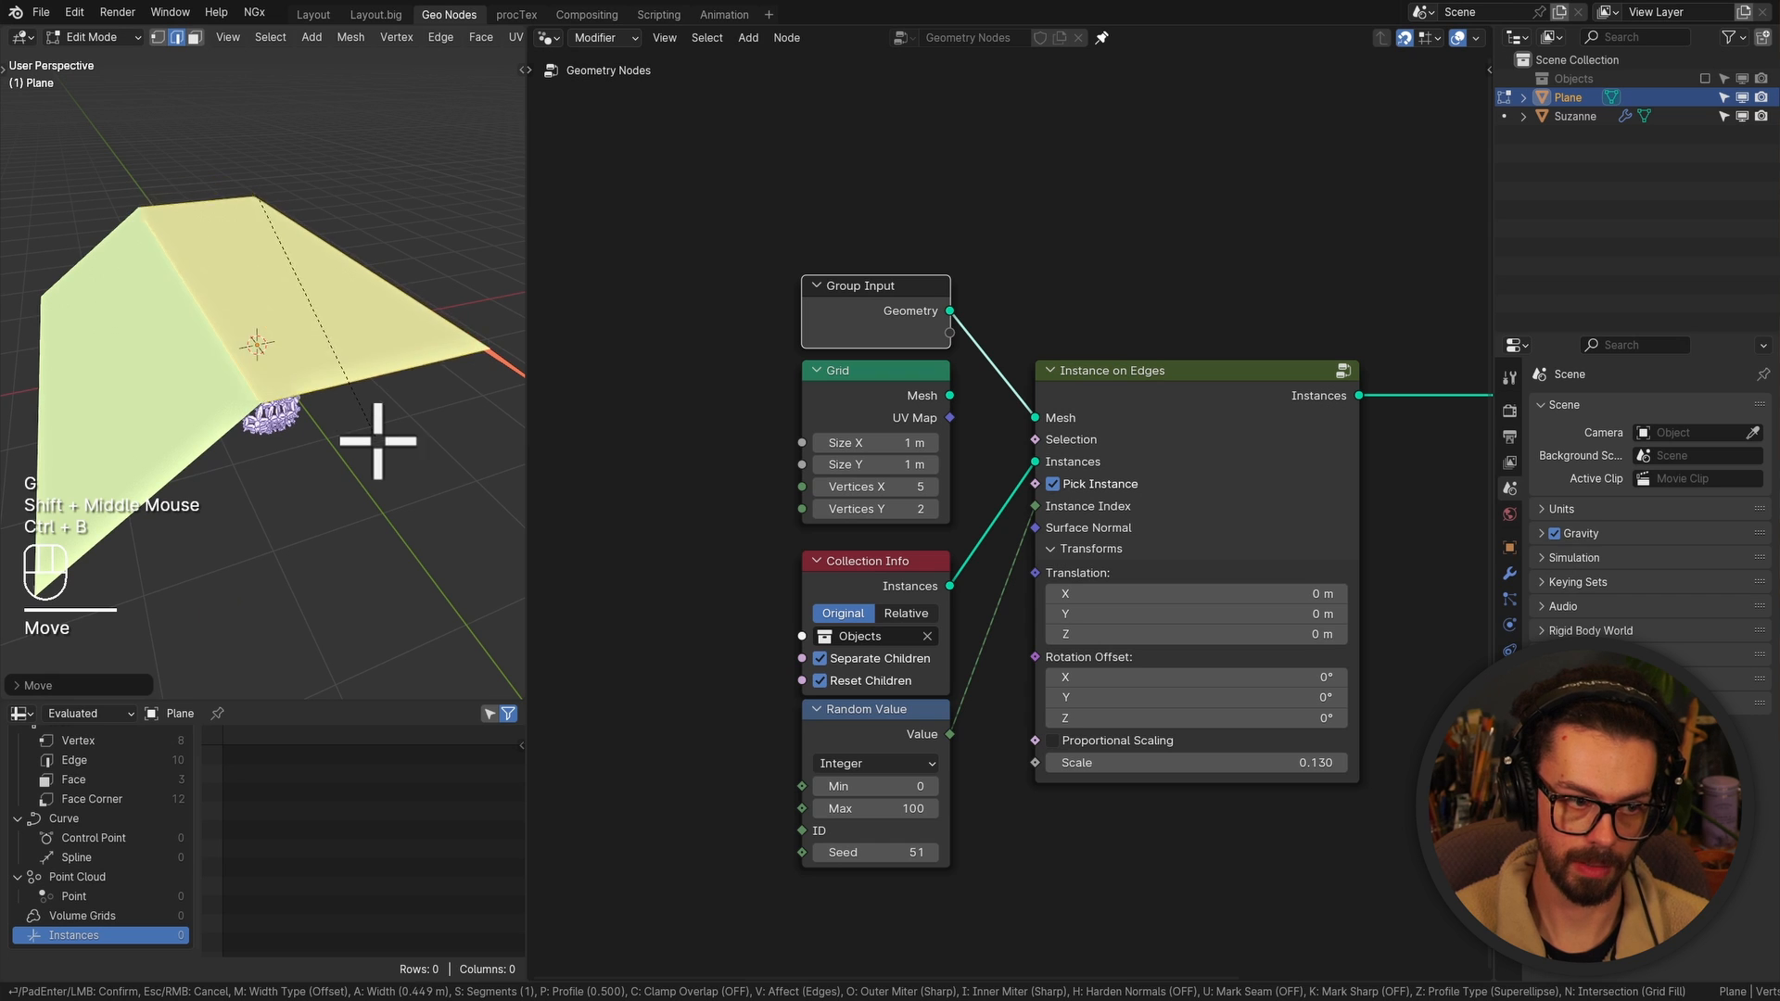
scroll(380, 464, up, 4)
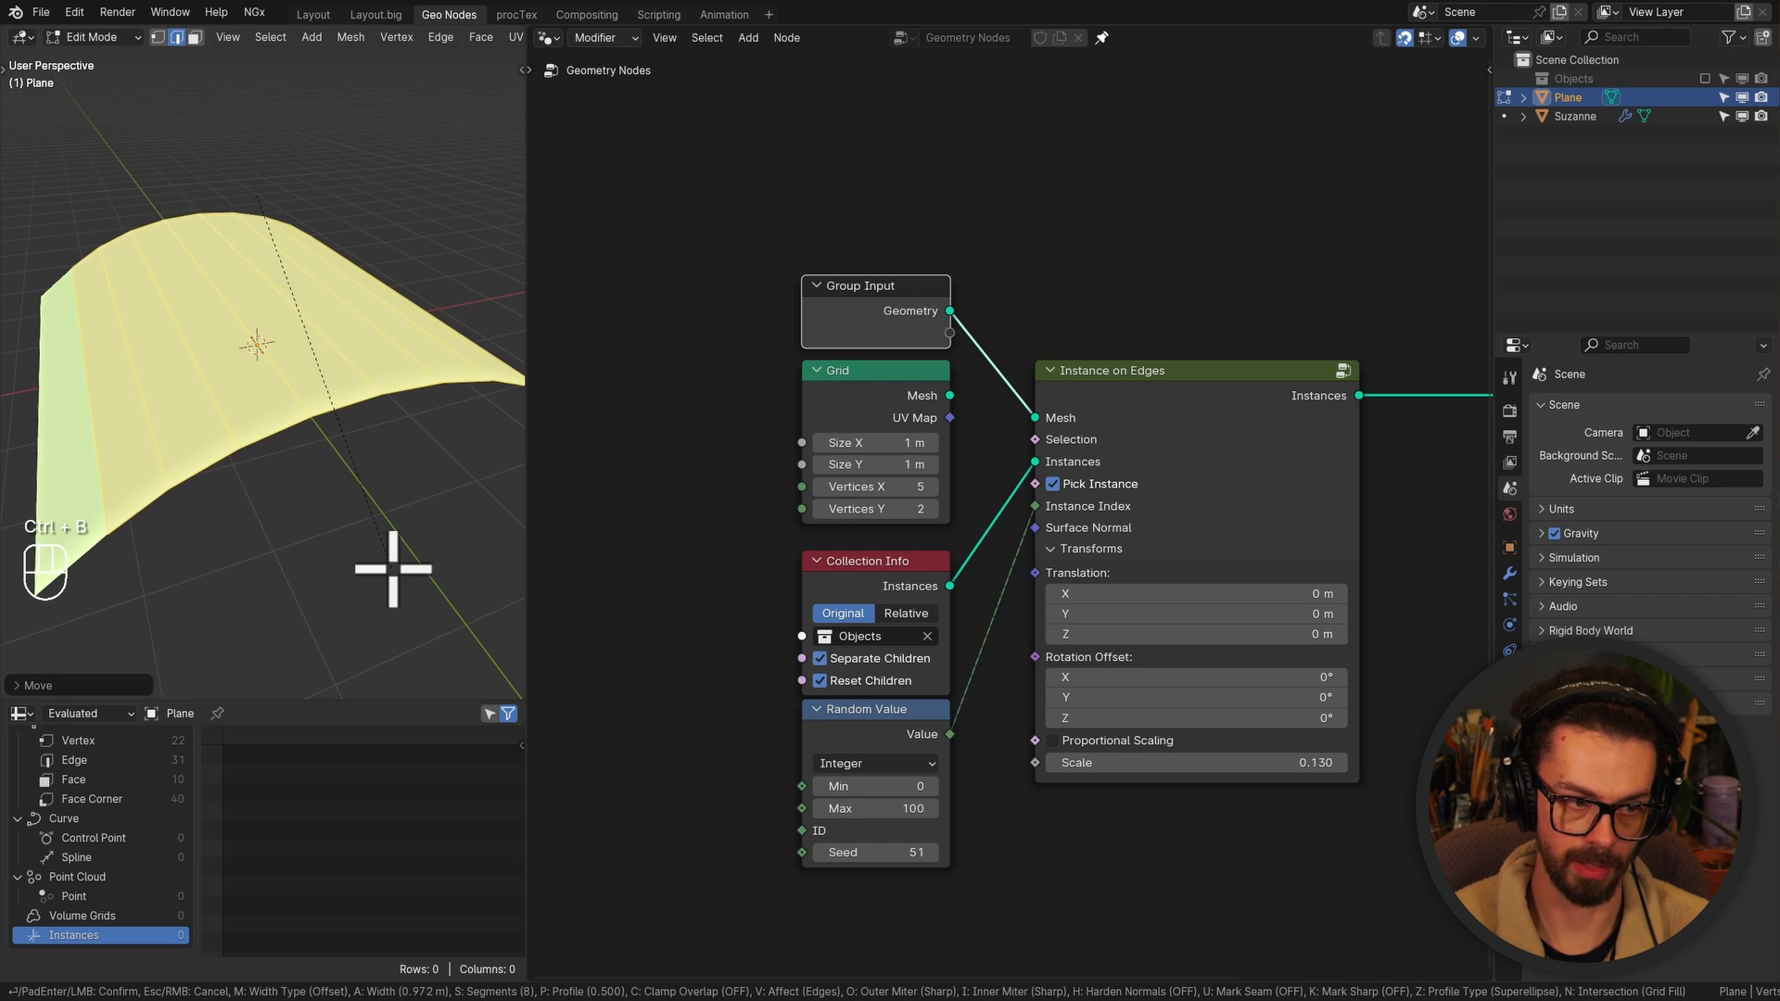
scroll(396, 579, up, 3)
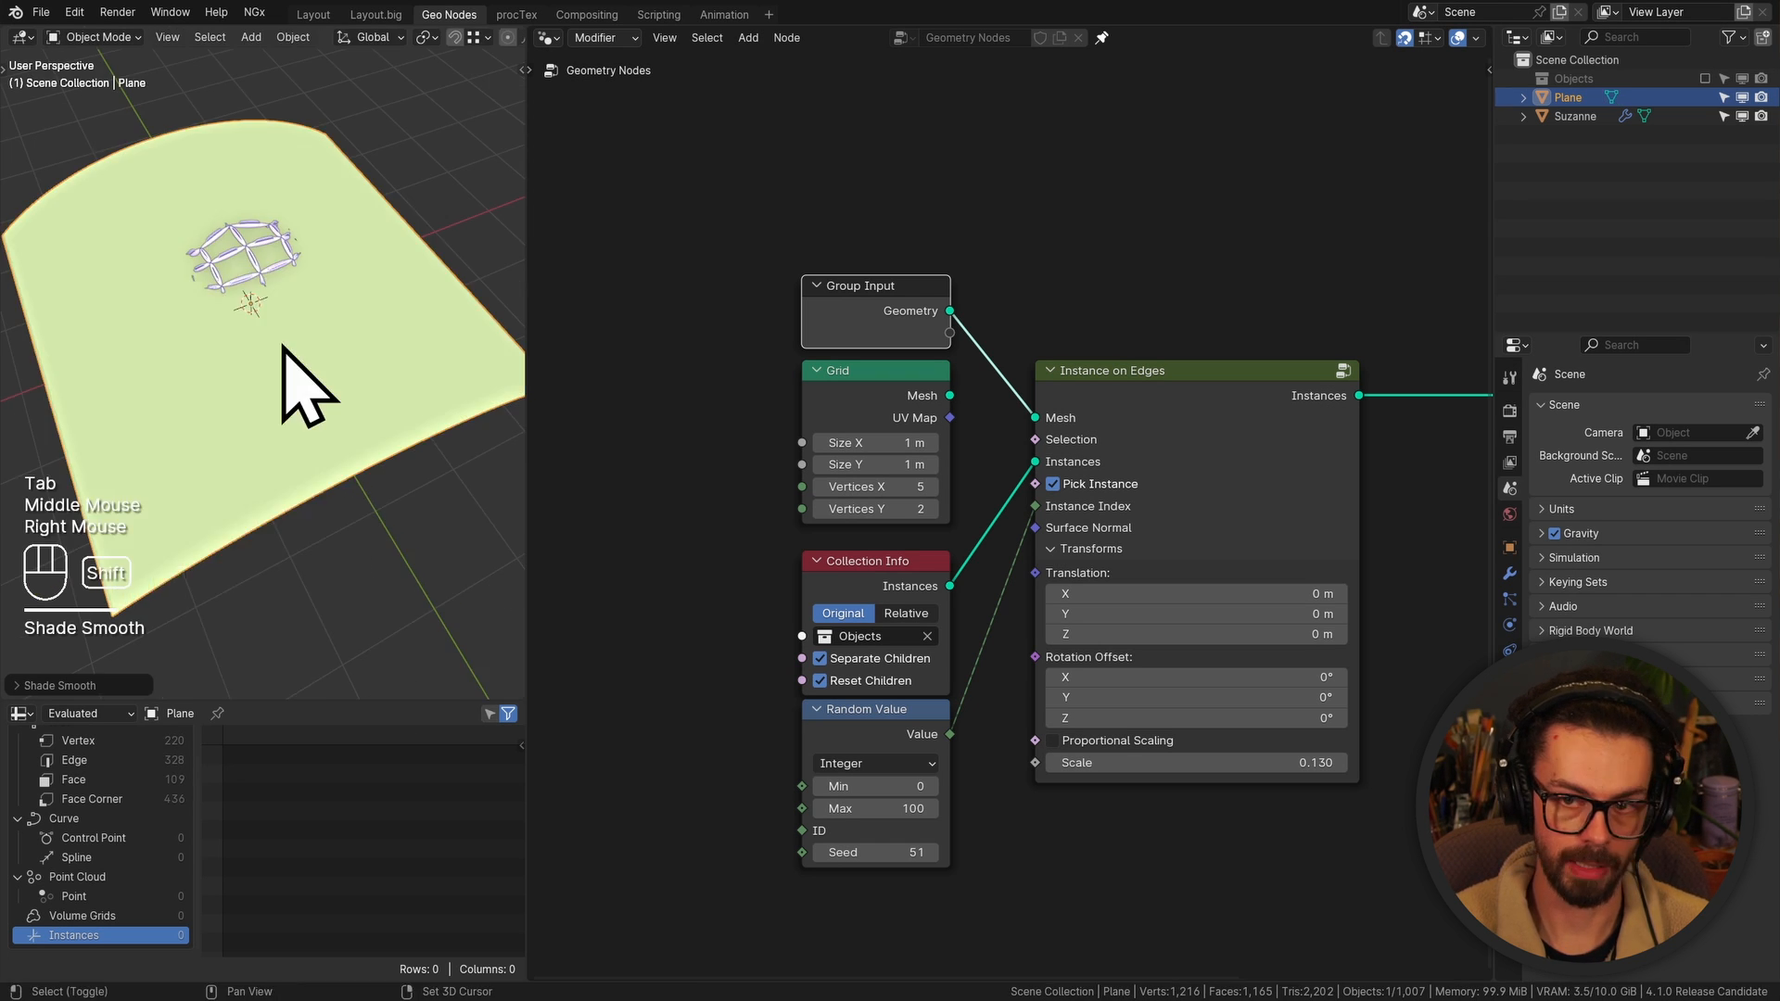
Add a Bézier curve object and delete all of its default vertices in Edit Mode
key(shift+a)
mouse_move(283, 345)
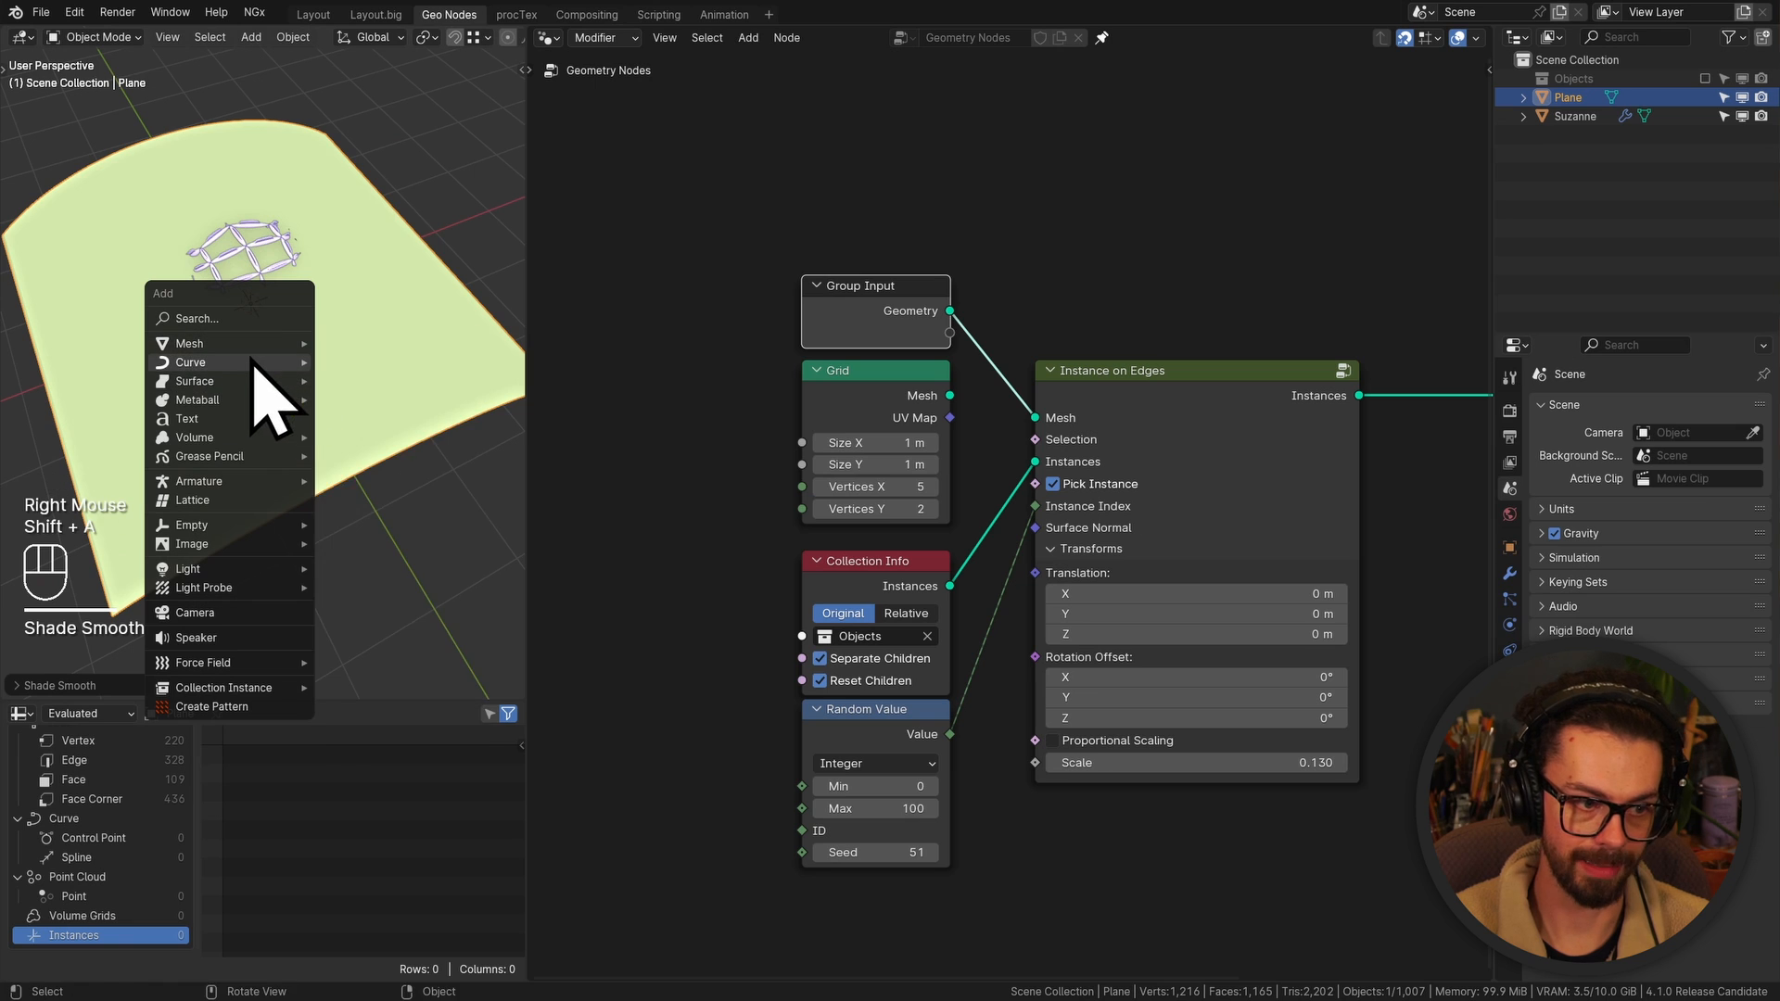
click(382, 363)
shift+middle_drag(333, 365, 283, 344)
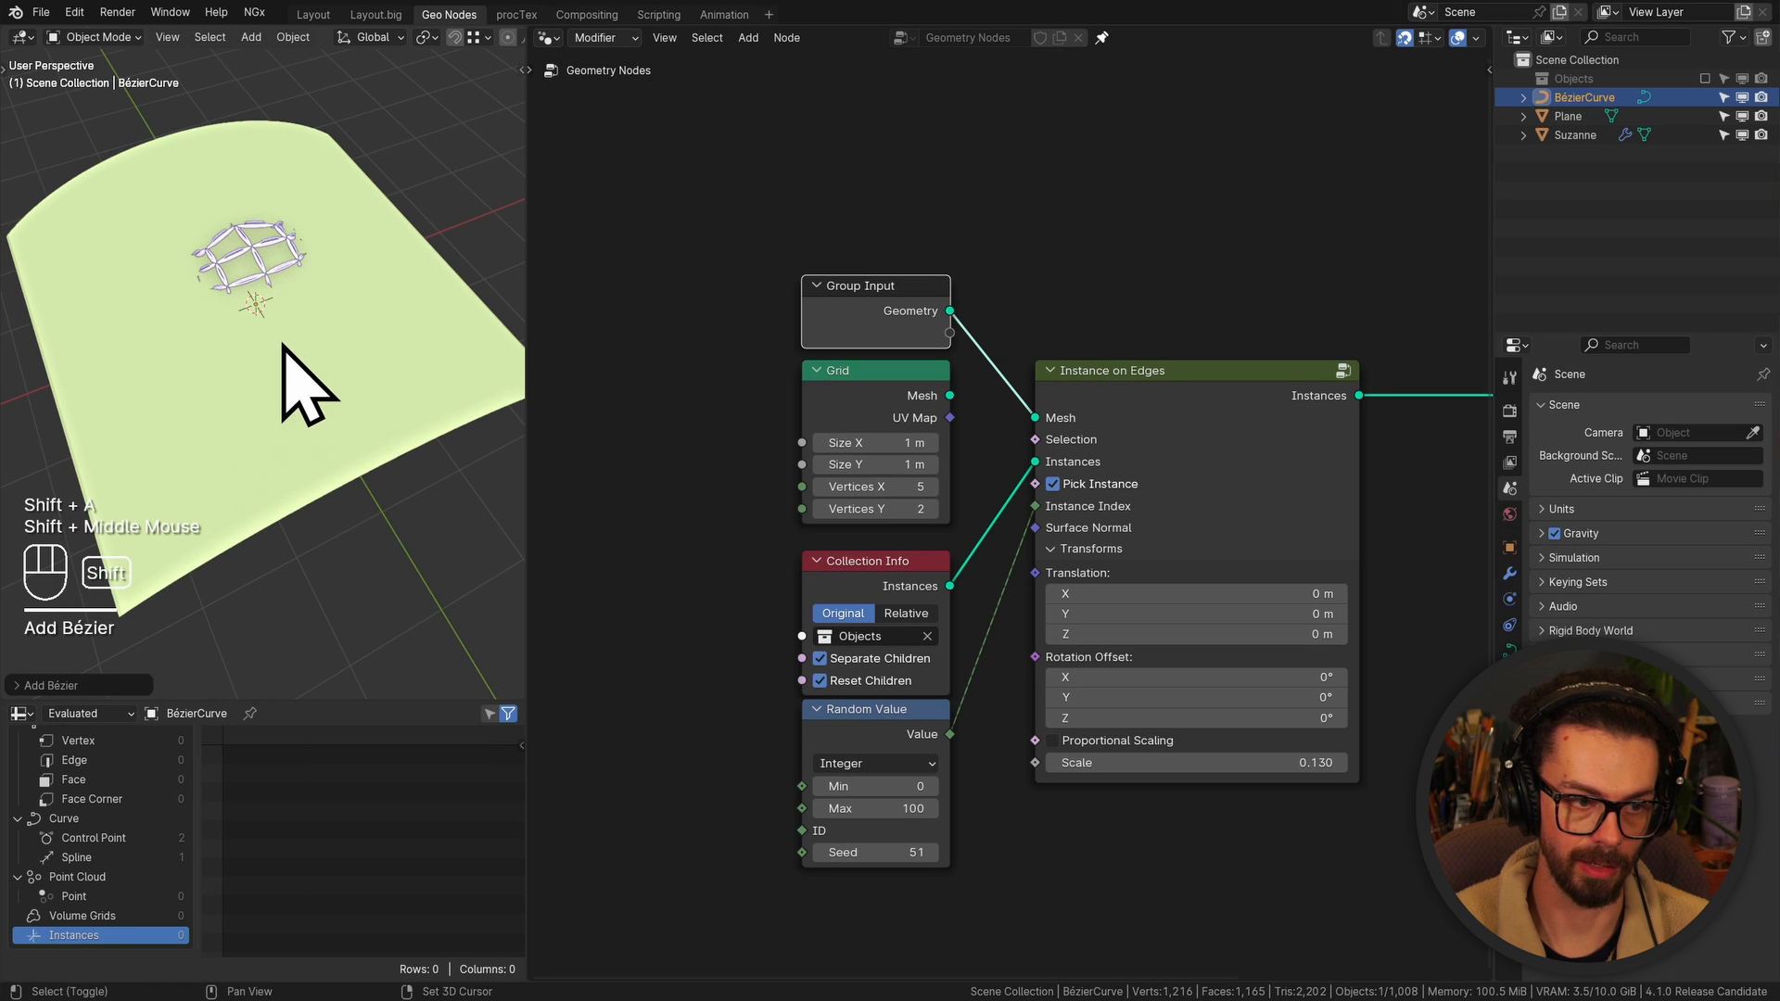
key(Tab)
key(x)
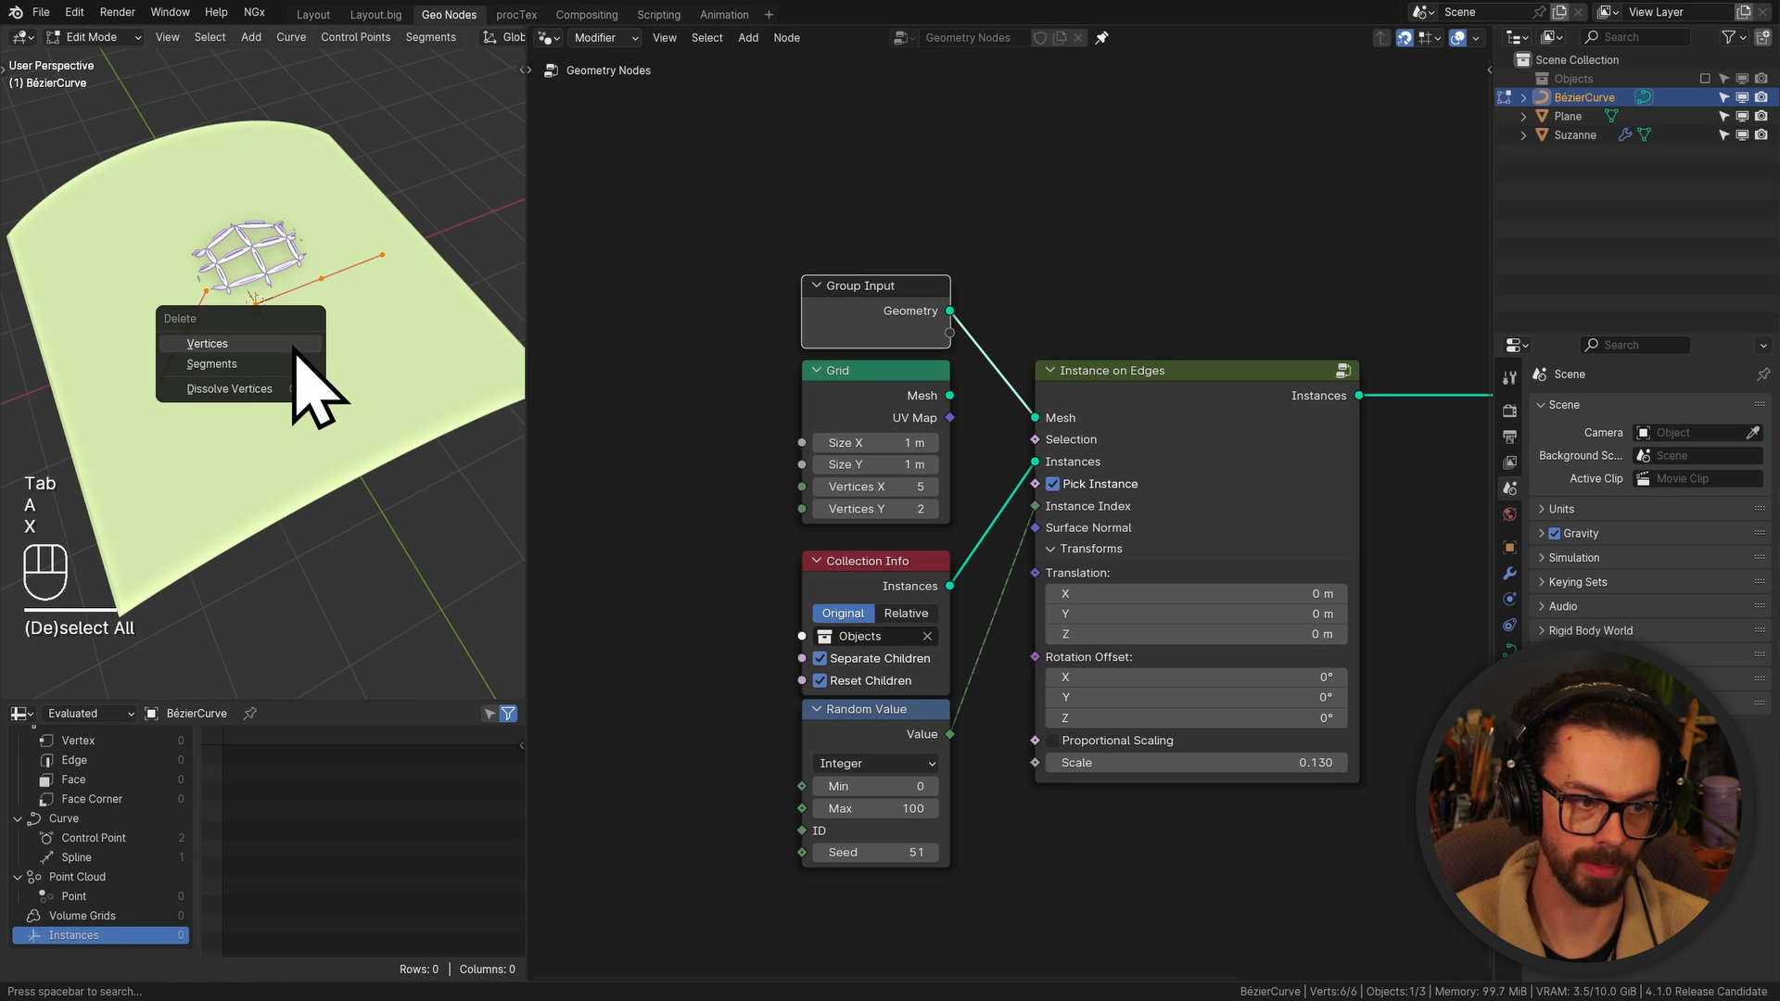
click(290, 345)
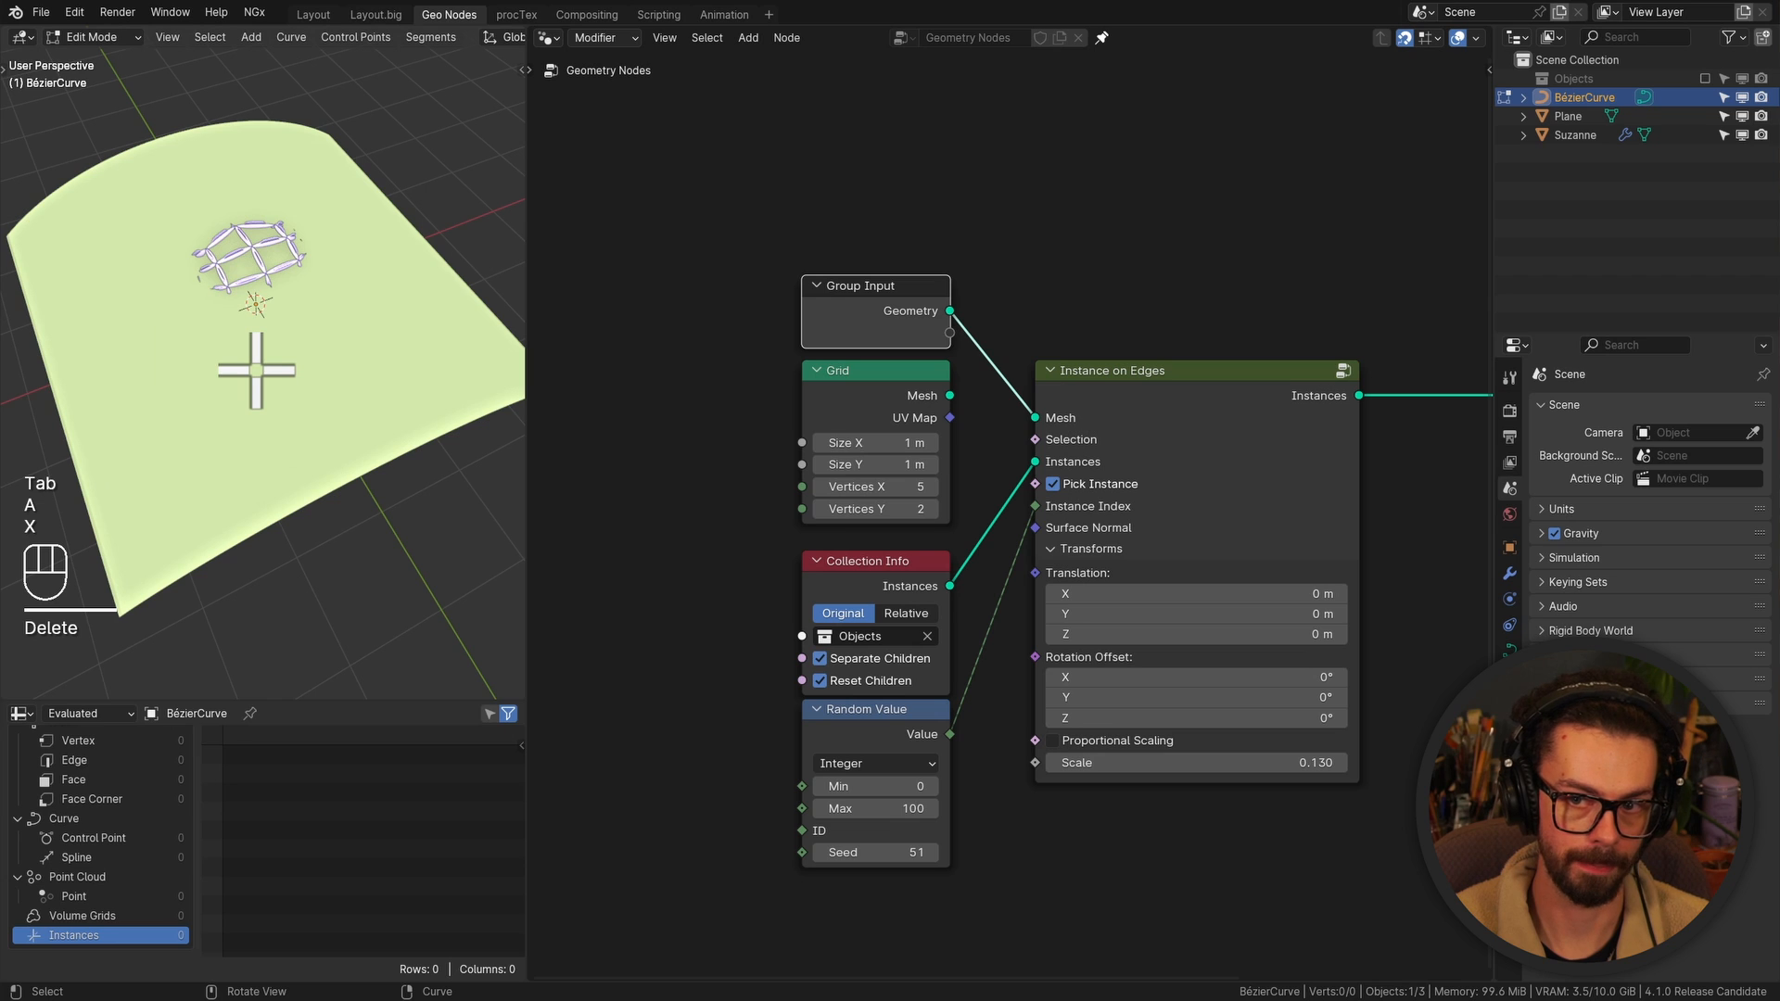
Activate the curve Draw tool and set its Depth to Surface
key(t)
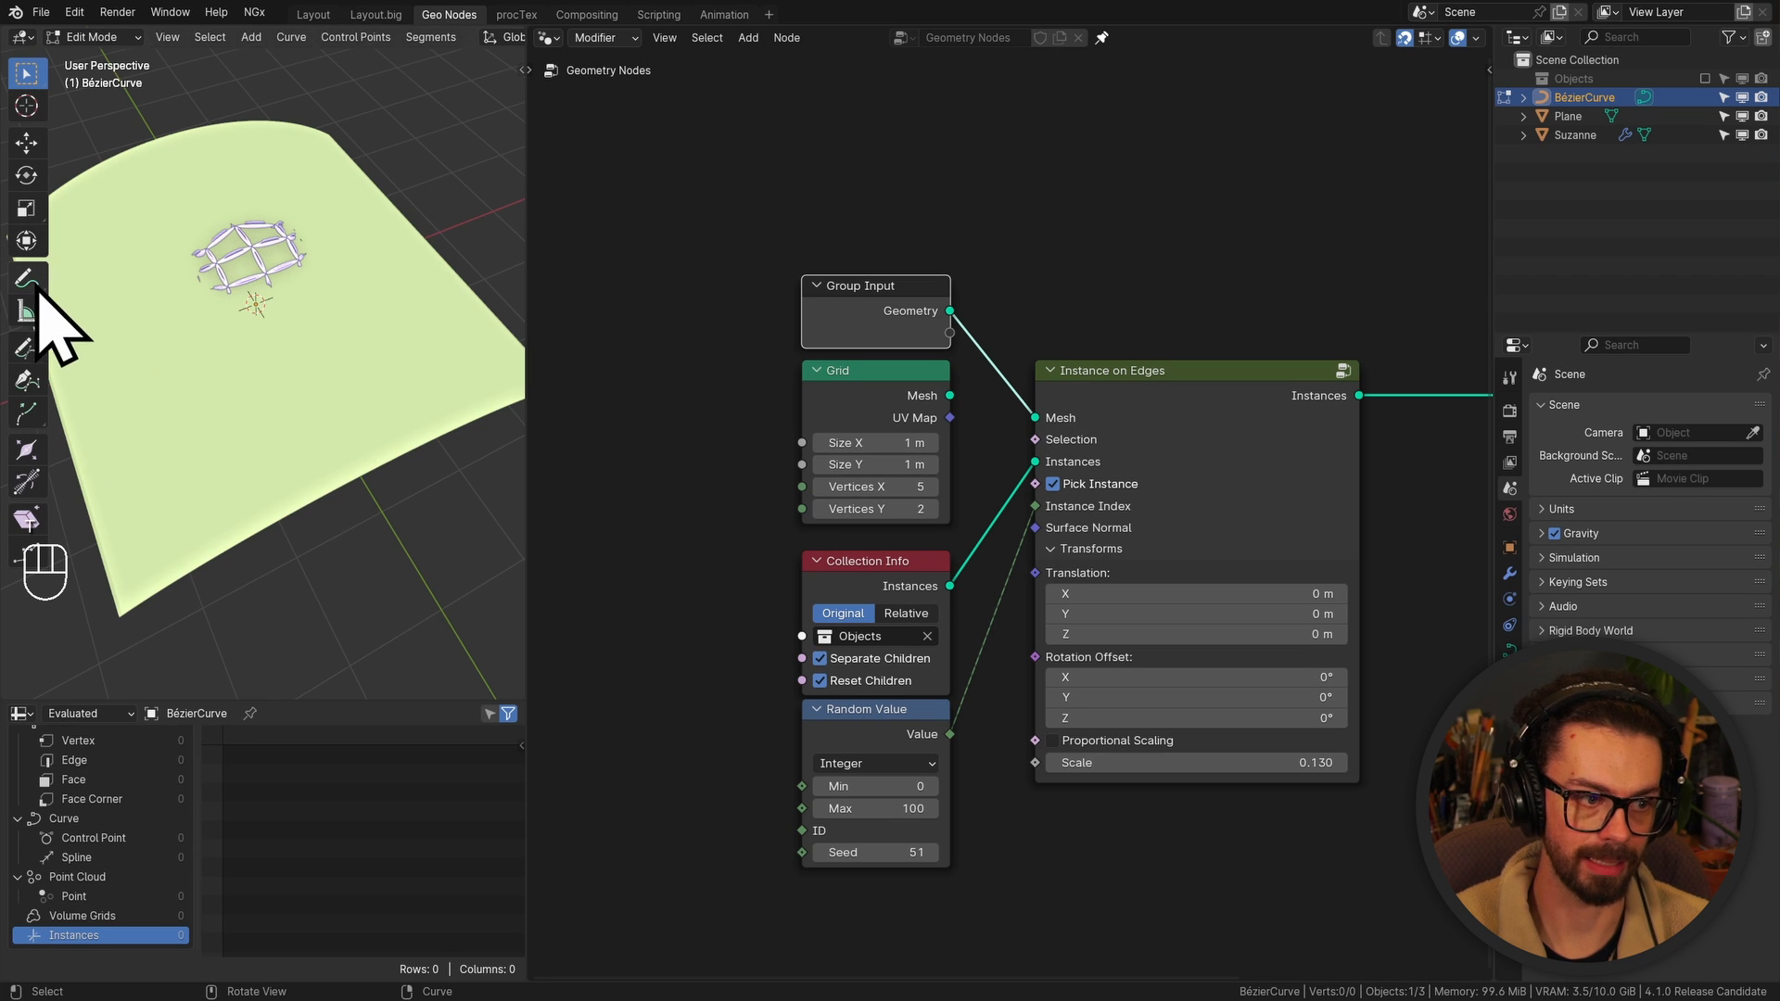
click(28, 357)
key(t)
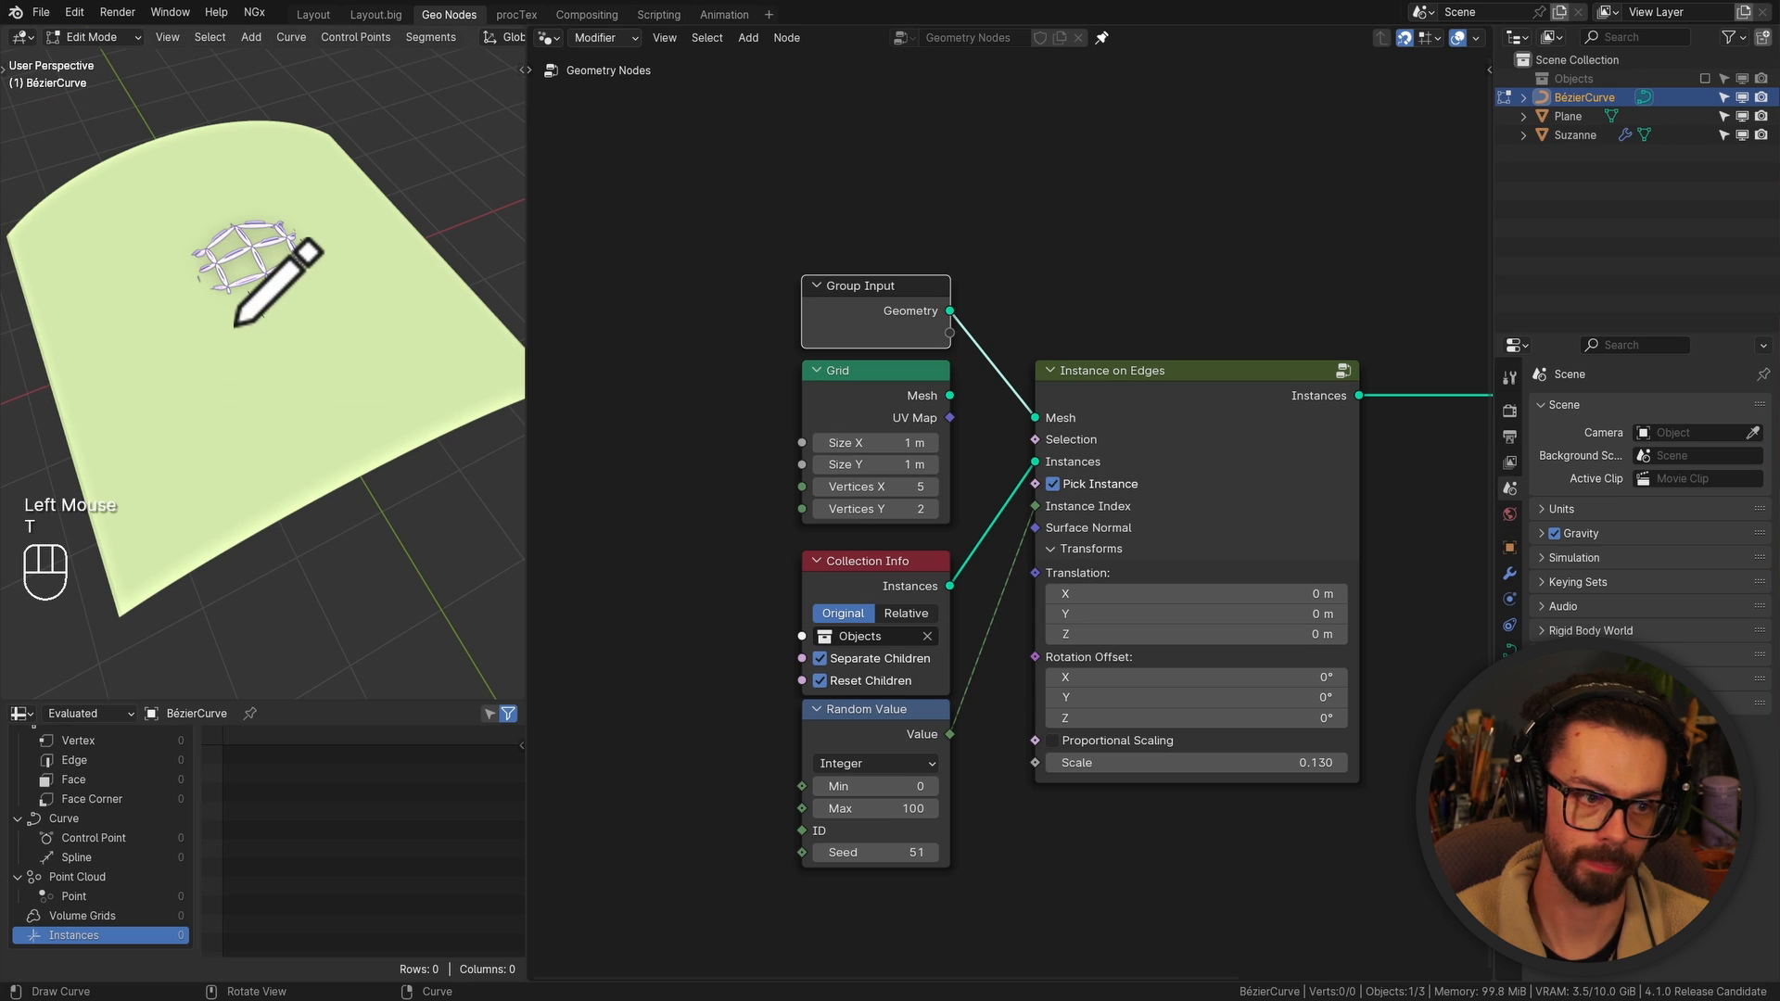
key(n)
click(516, 119)
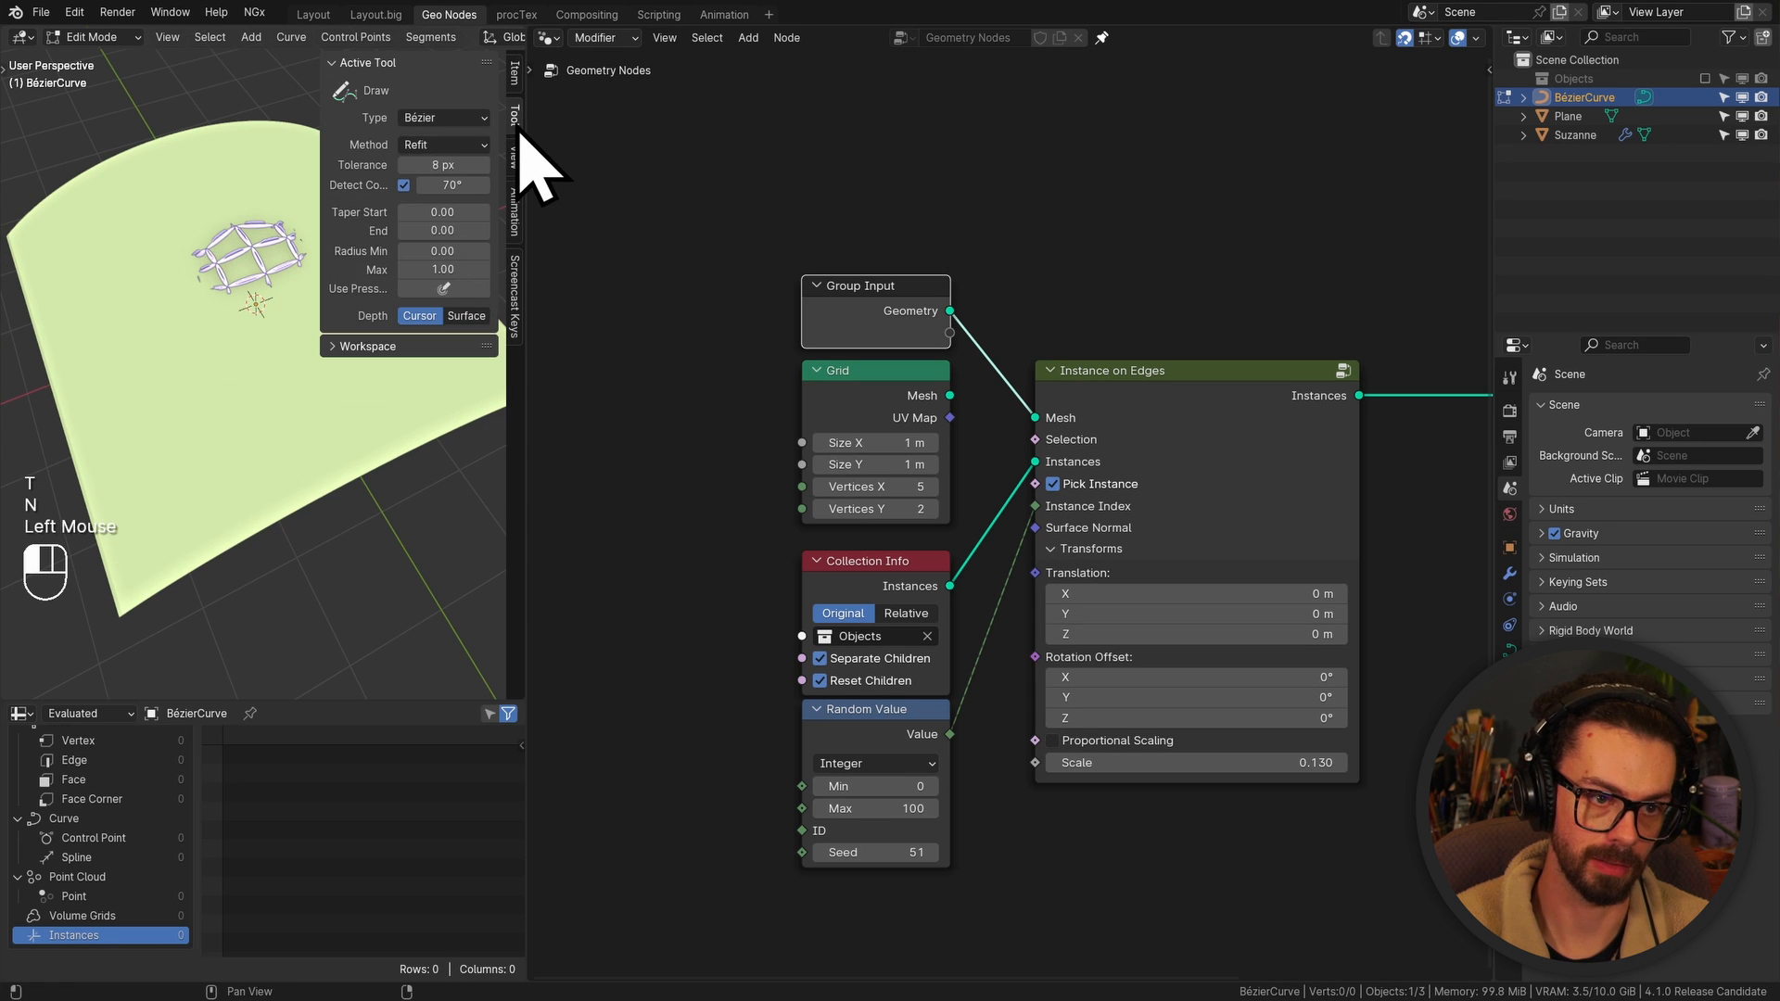
click(466, 317)
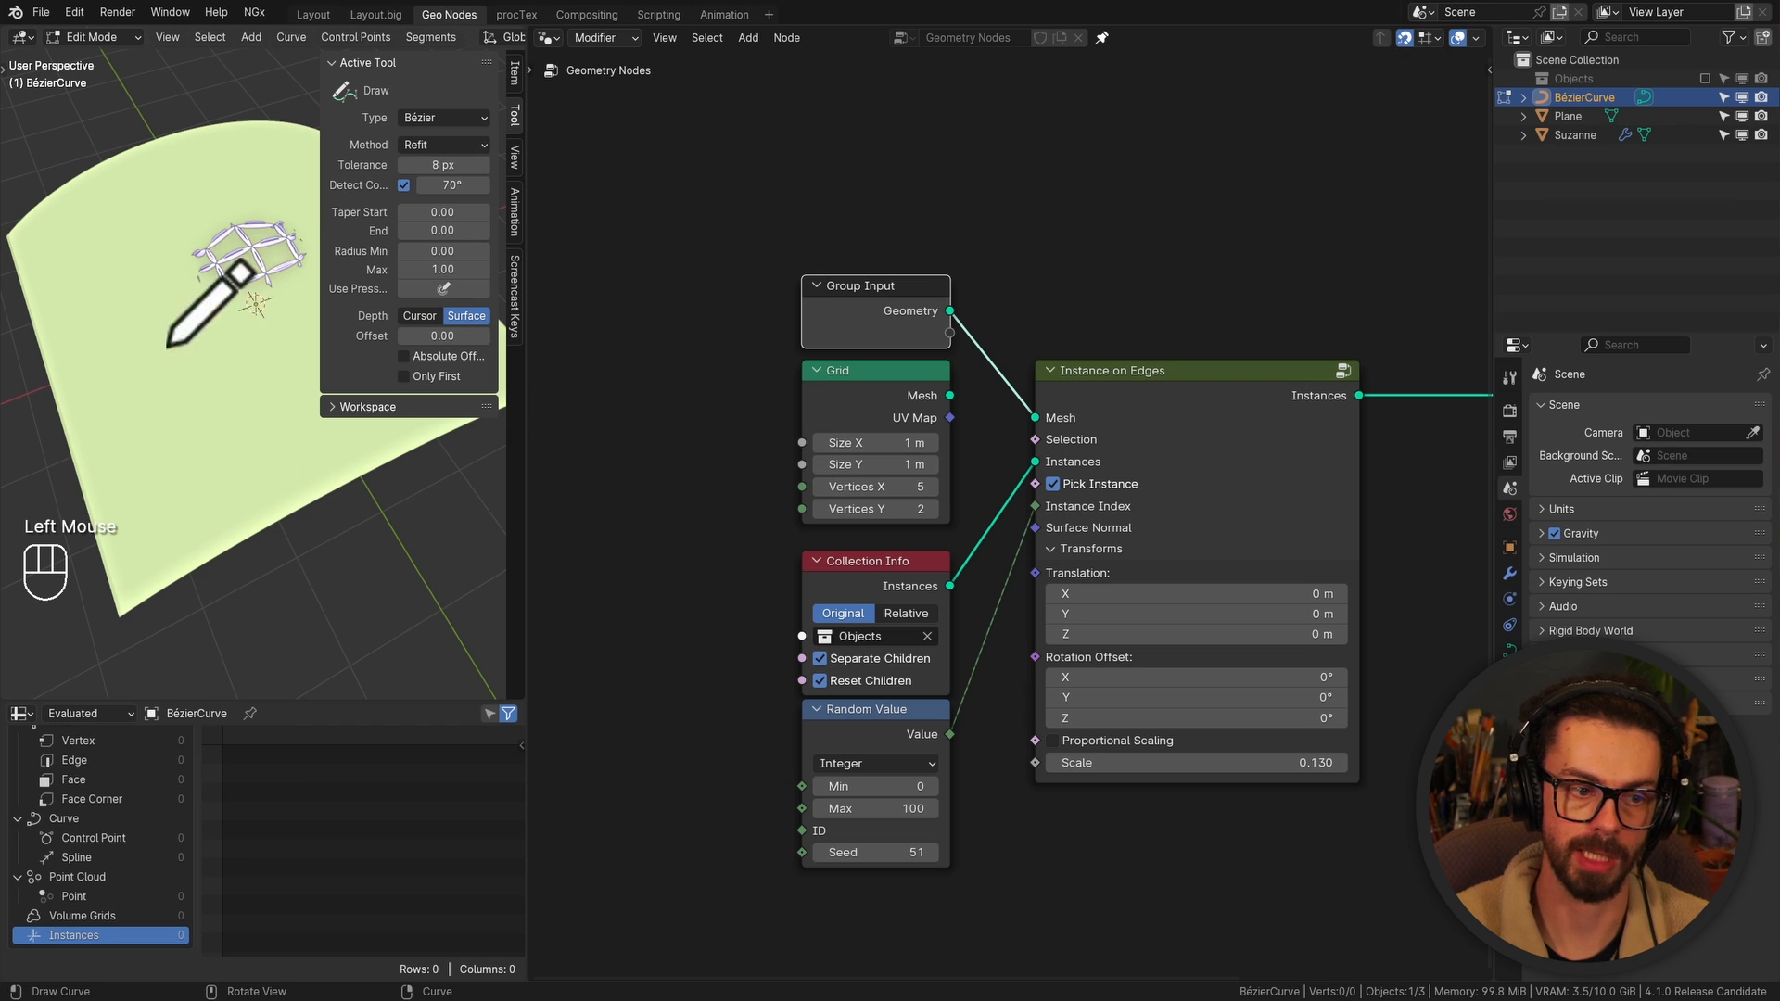
middle_drag(170, 197, 249, 242)
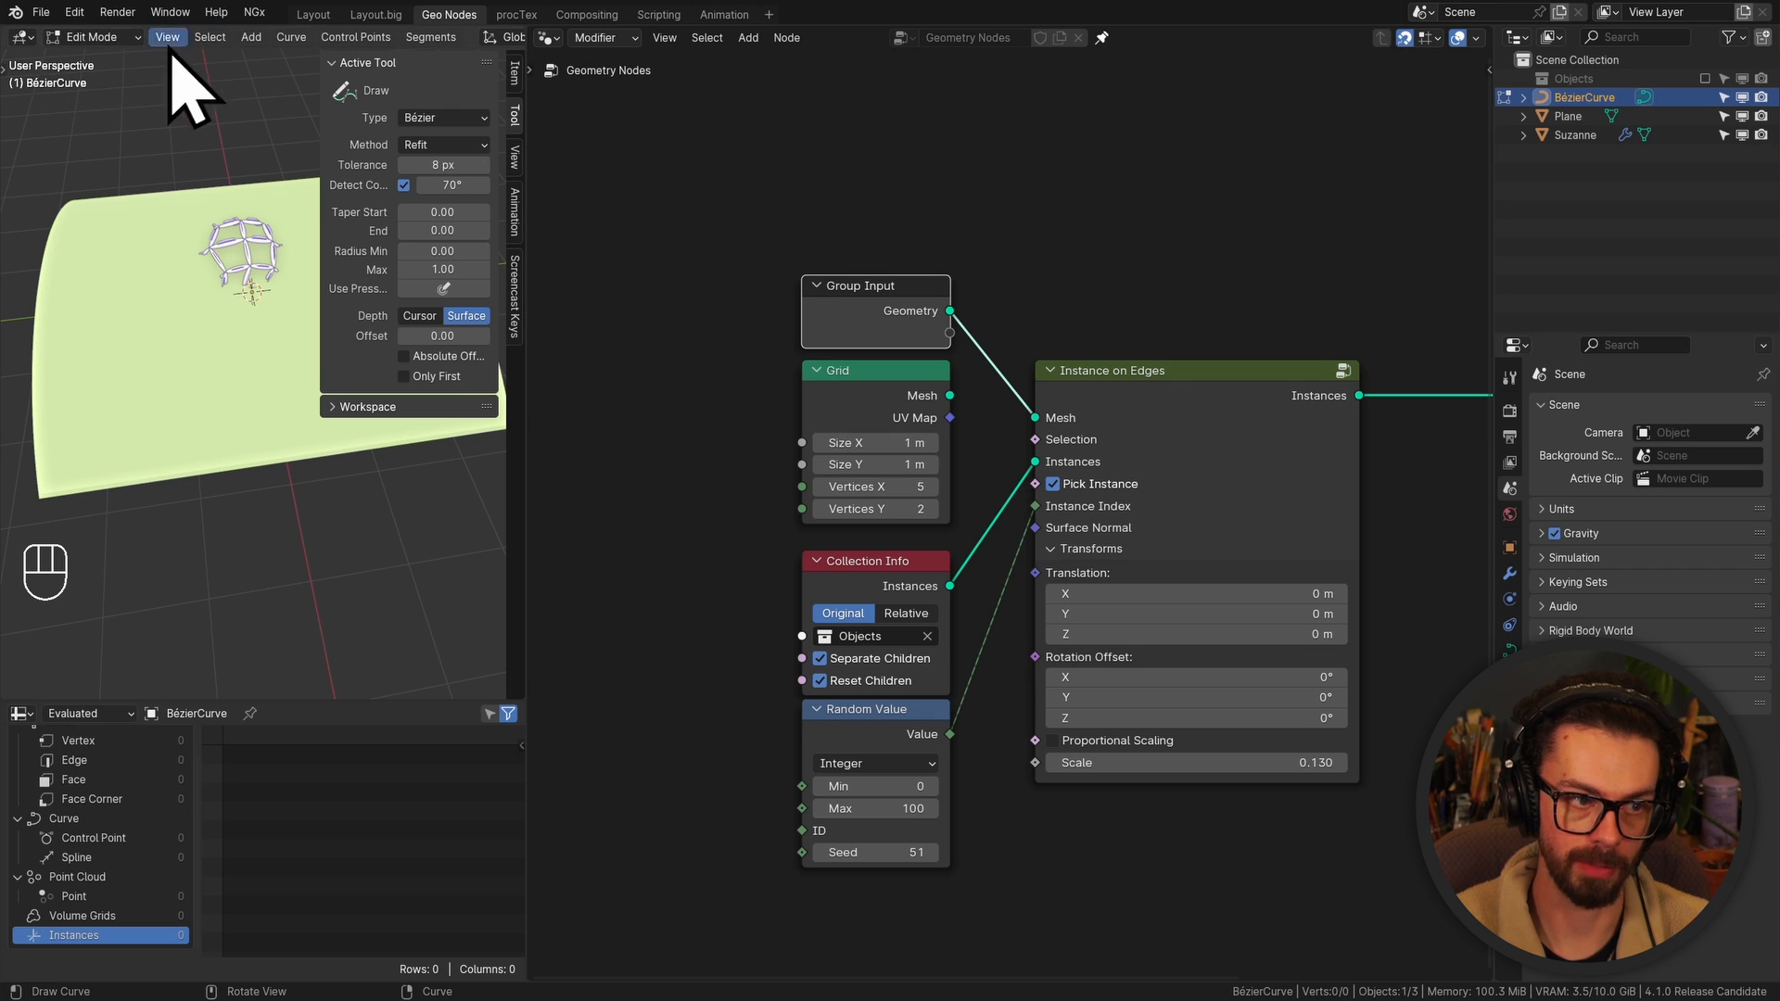
key(n)
Draw five freehand curve strokes across the arched plane's surface around Suzanne and return to Object Mode
mouse_move(214, 318)
middle_down()
mouse_move(346, 270)
mouse_move(270, 258)
mouse_move(273, 158)
mouse_move(310, 362)
mouse_move(211, 433)
middle_up()
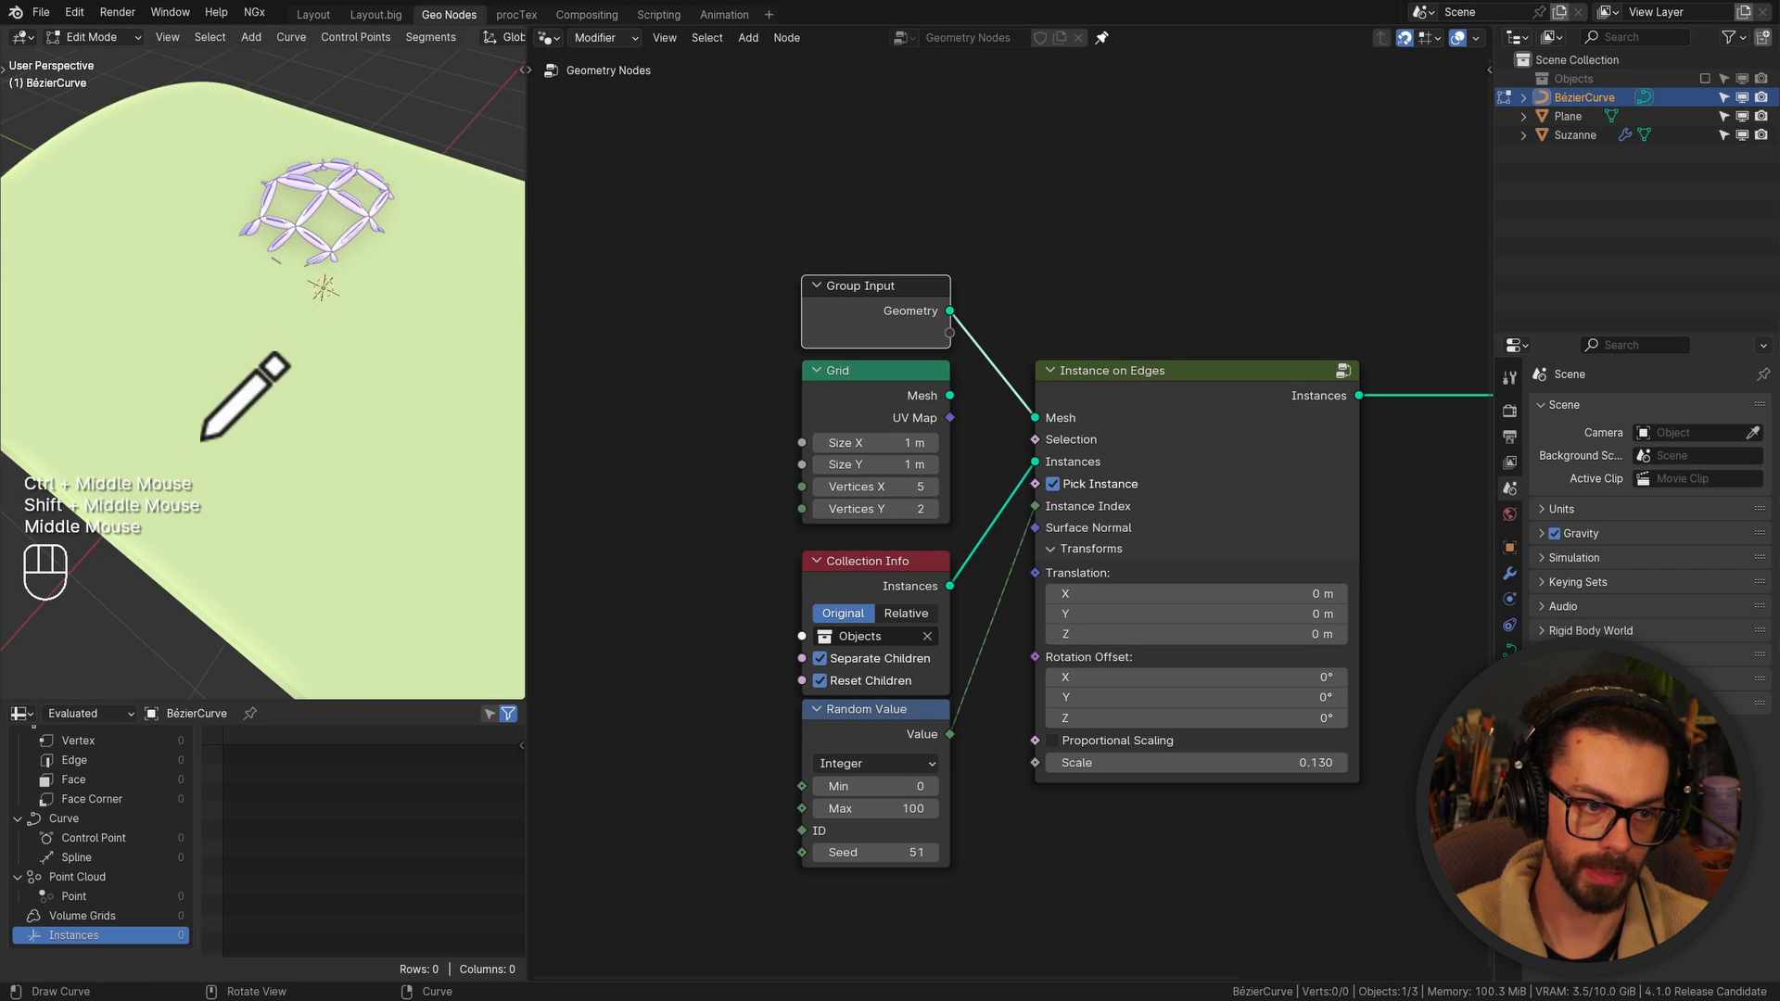
drag(197, 453, 343, 381)
mouse_move(283, 470)
mouse_down()
mouse_move(371, 468)
mouse_move(446, 331)
mouse_up()
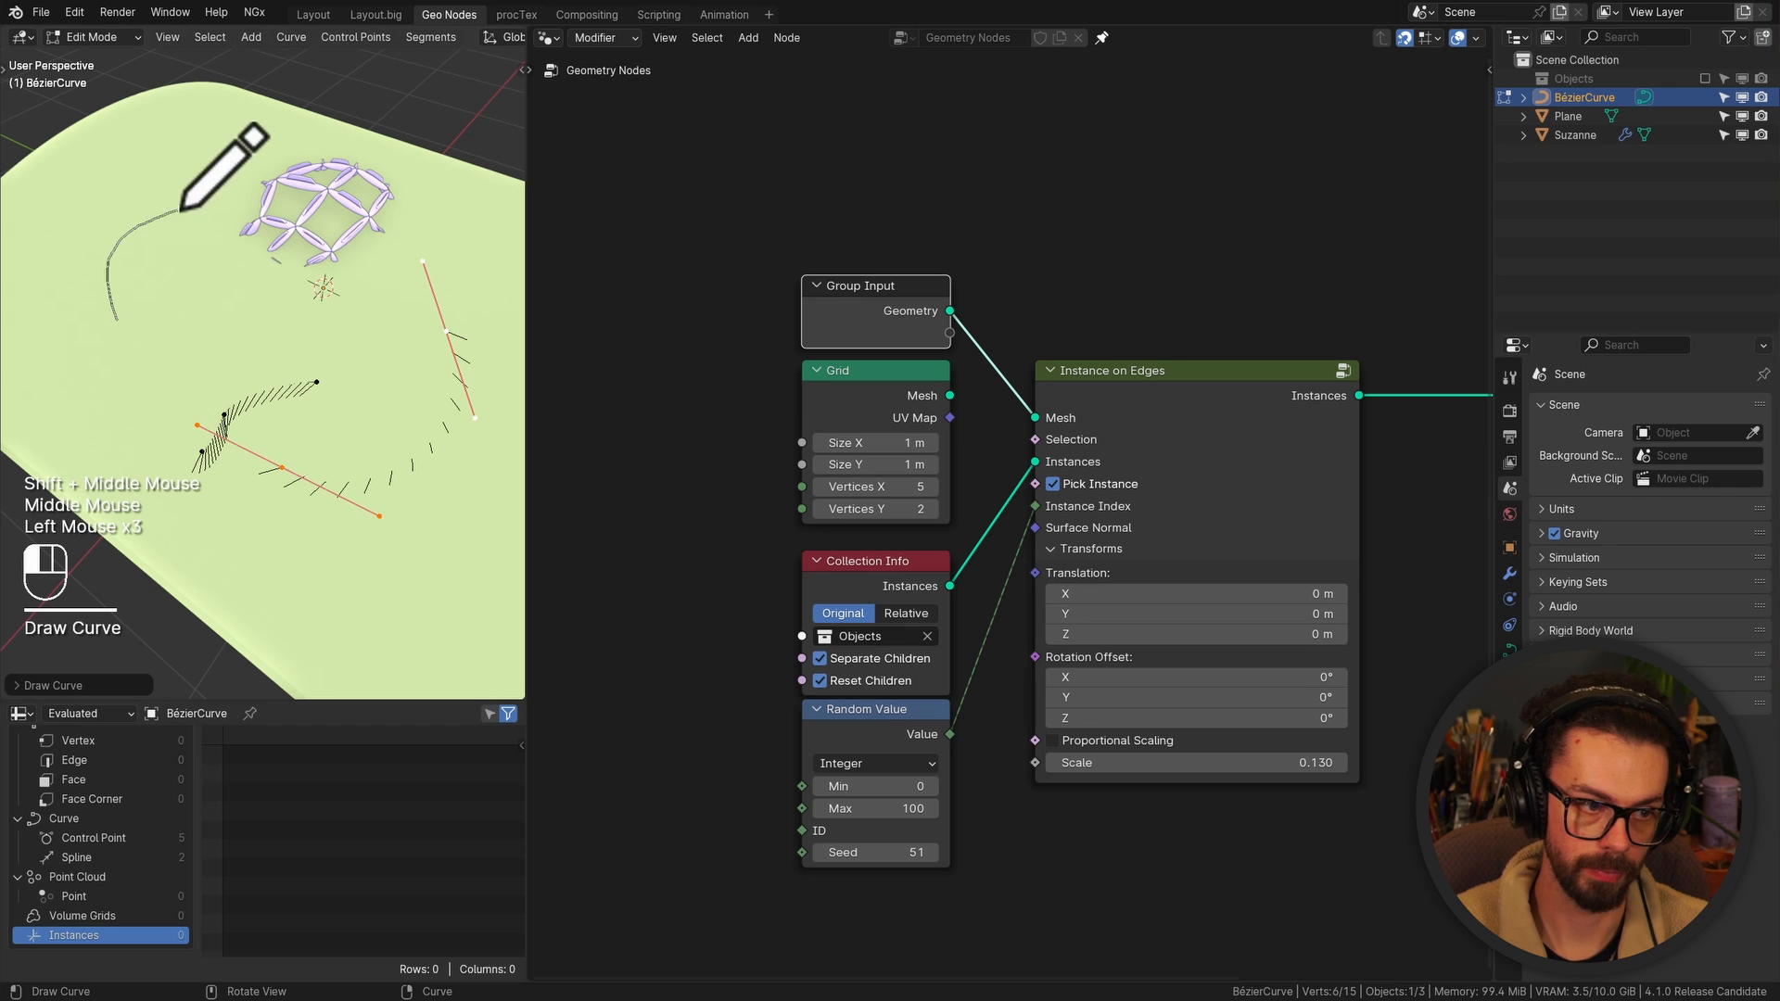
shift+middle_drag(243, 220, 343, 222)
drag(139, 228, 252, 163)
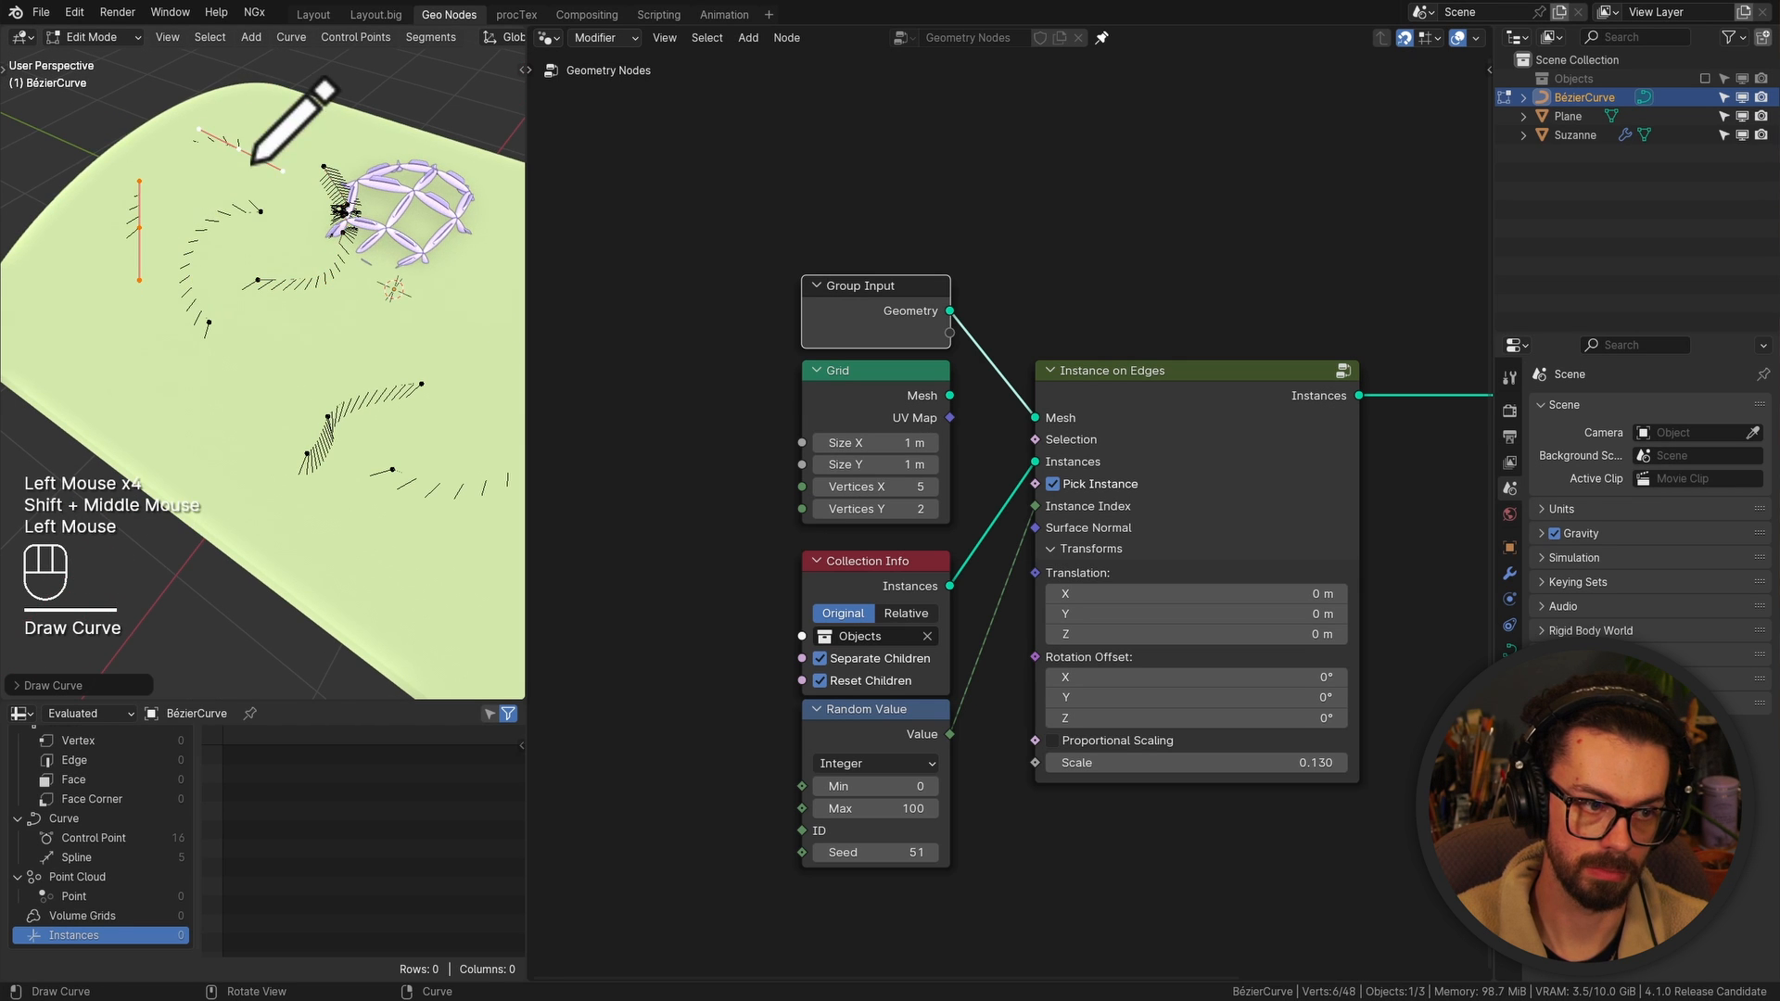
middle_drag(253, 240, 338, 288)
key(Tab)
Examine how the drawn curves lie against the arched plane, cancelling any trial moves of the curve object
key(g)
right_click(327, 182)
middle_drag(384, 191, 351, 200)
shift+middle_drag(350, 200, 320, 207)
middle_drag(319, 207, 335, 243)
key(g)
right_click(310, 238)
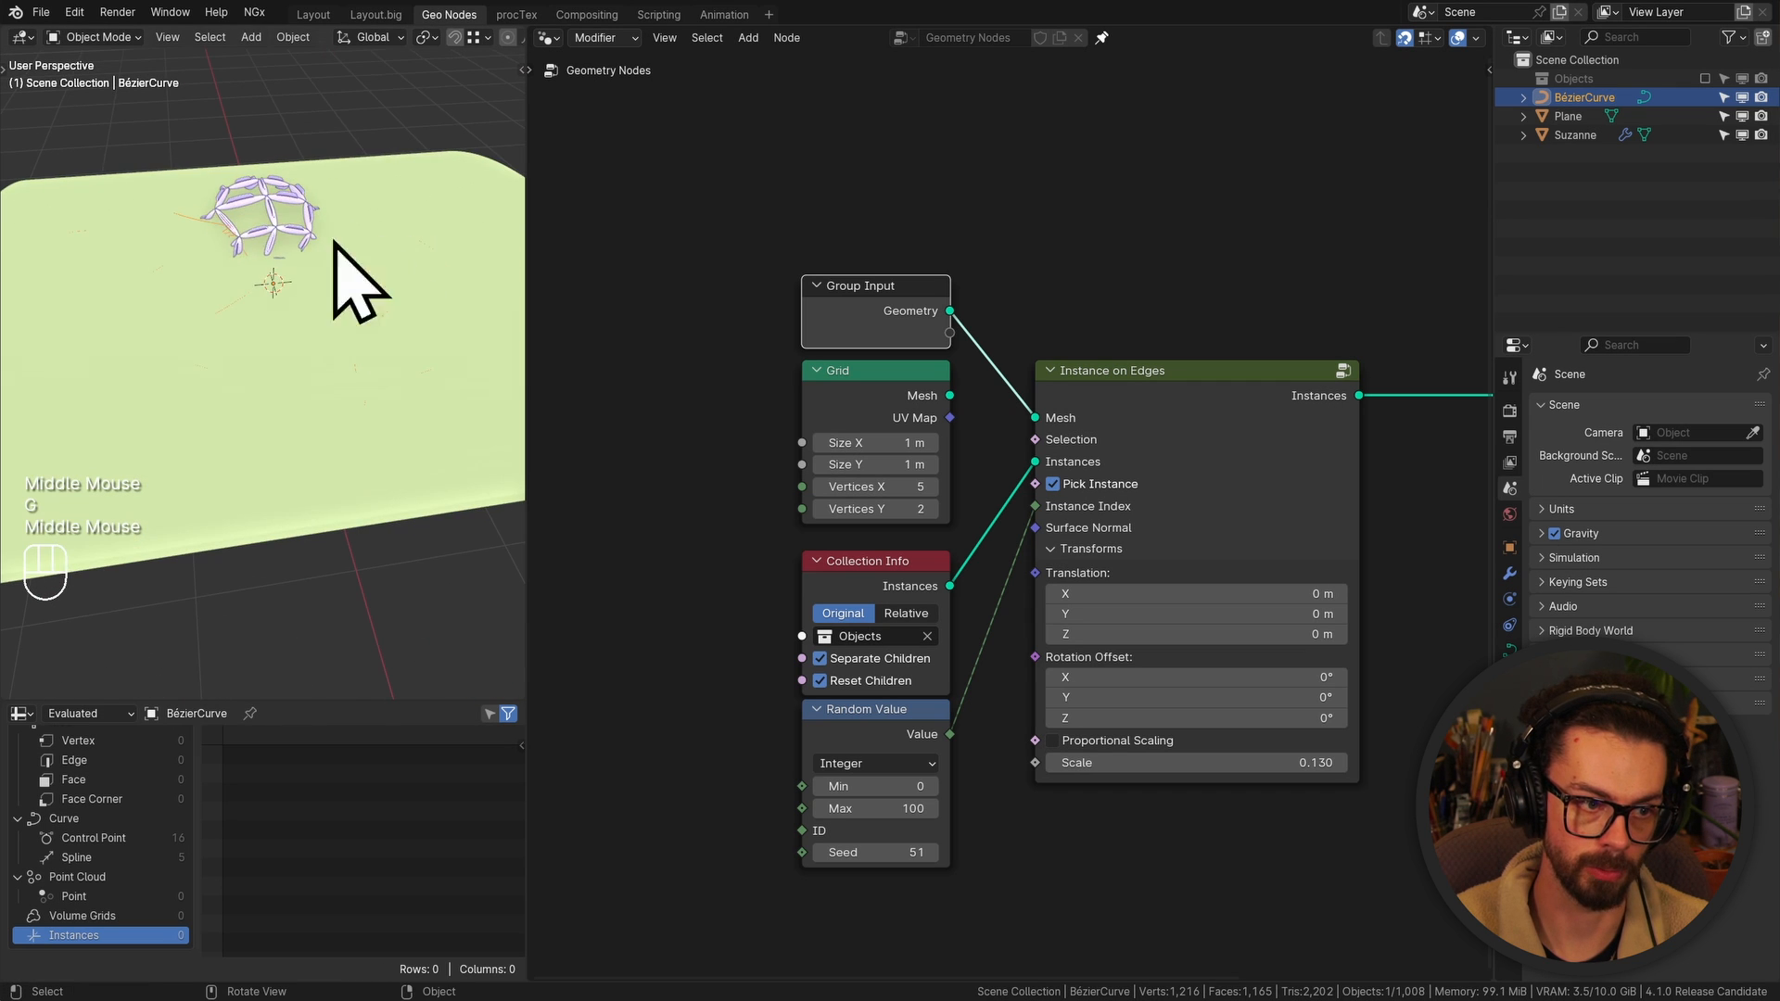
key(g)
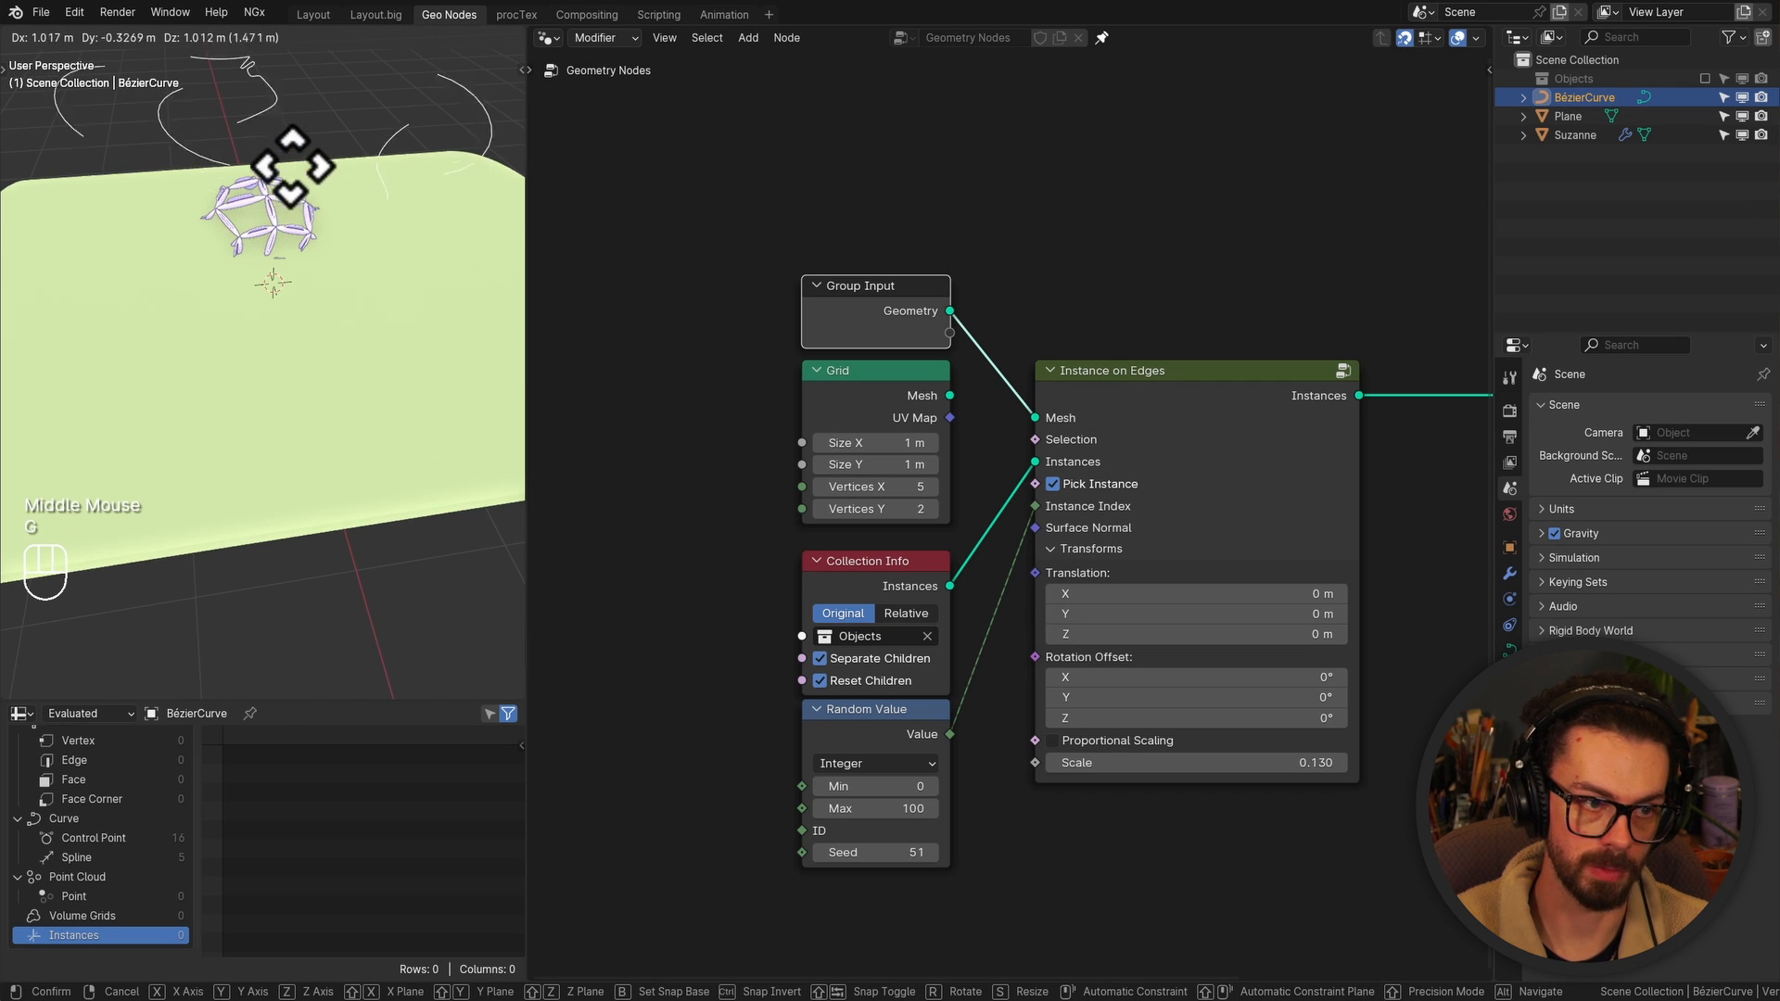
right_click(302, 184)
middle_drag(301, 184, 259, 246)
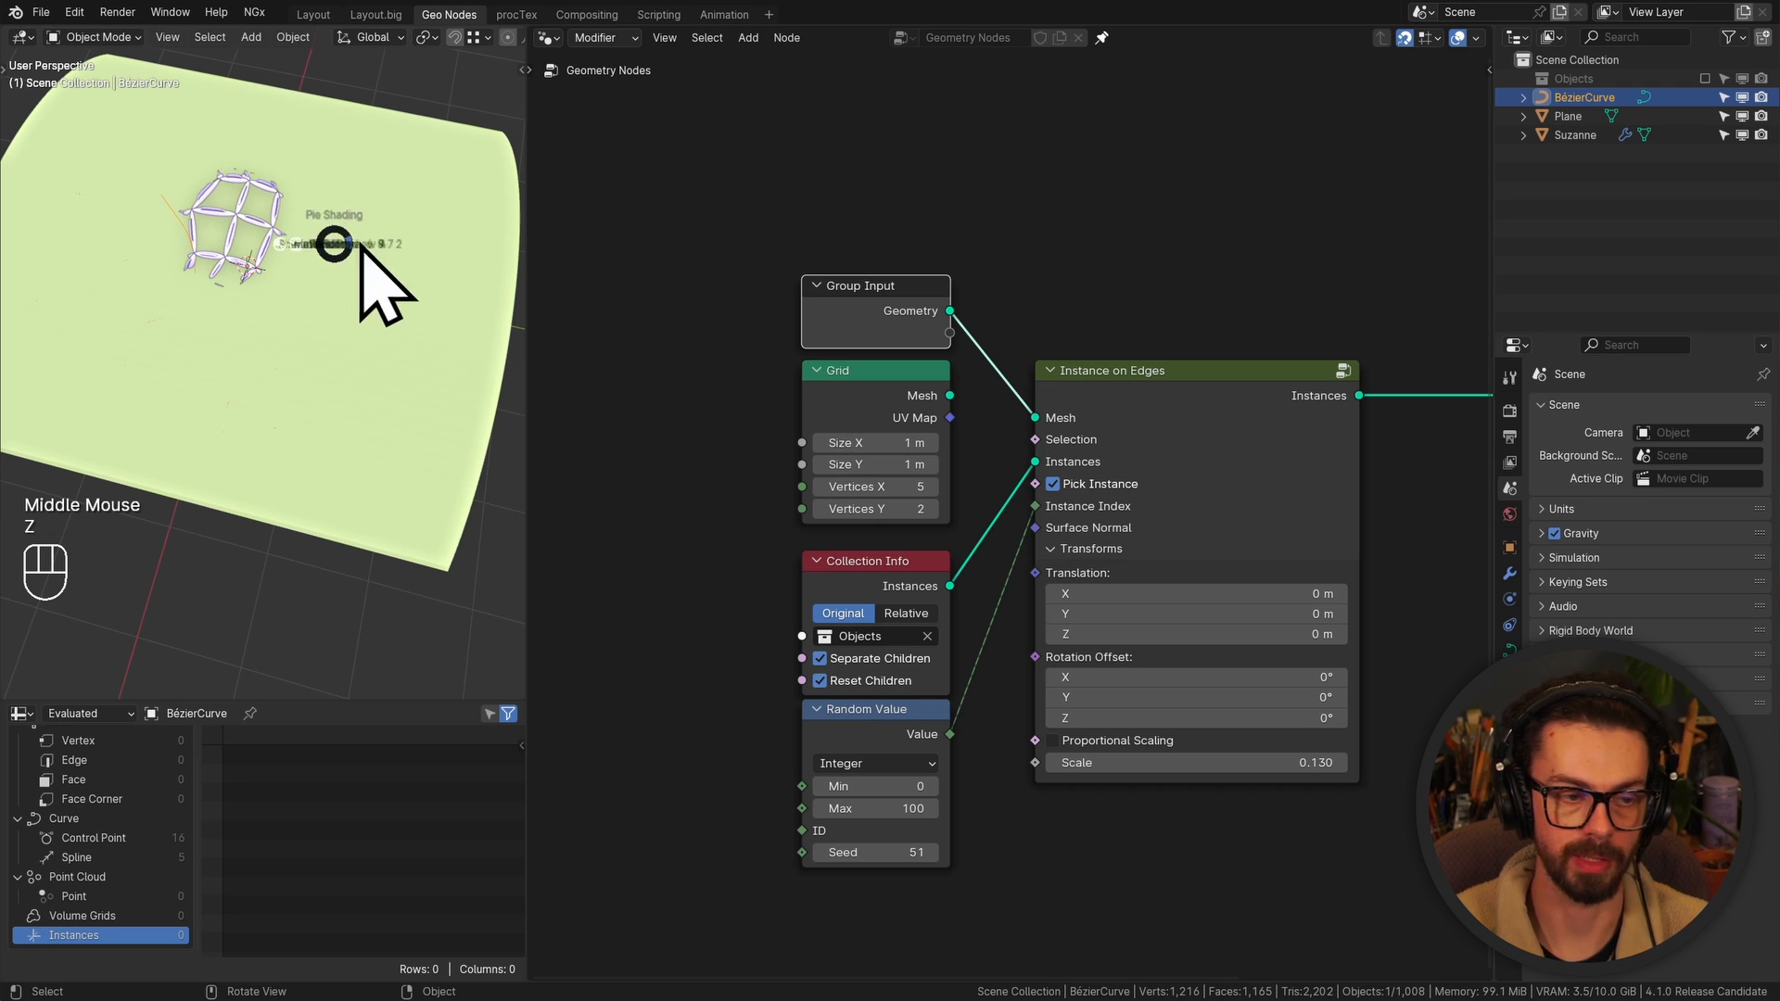
Hide the Plane object in the viewport and select the Bézier curve object
click(1581, 117)
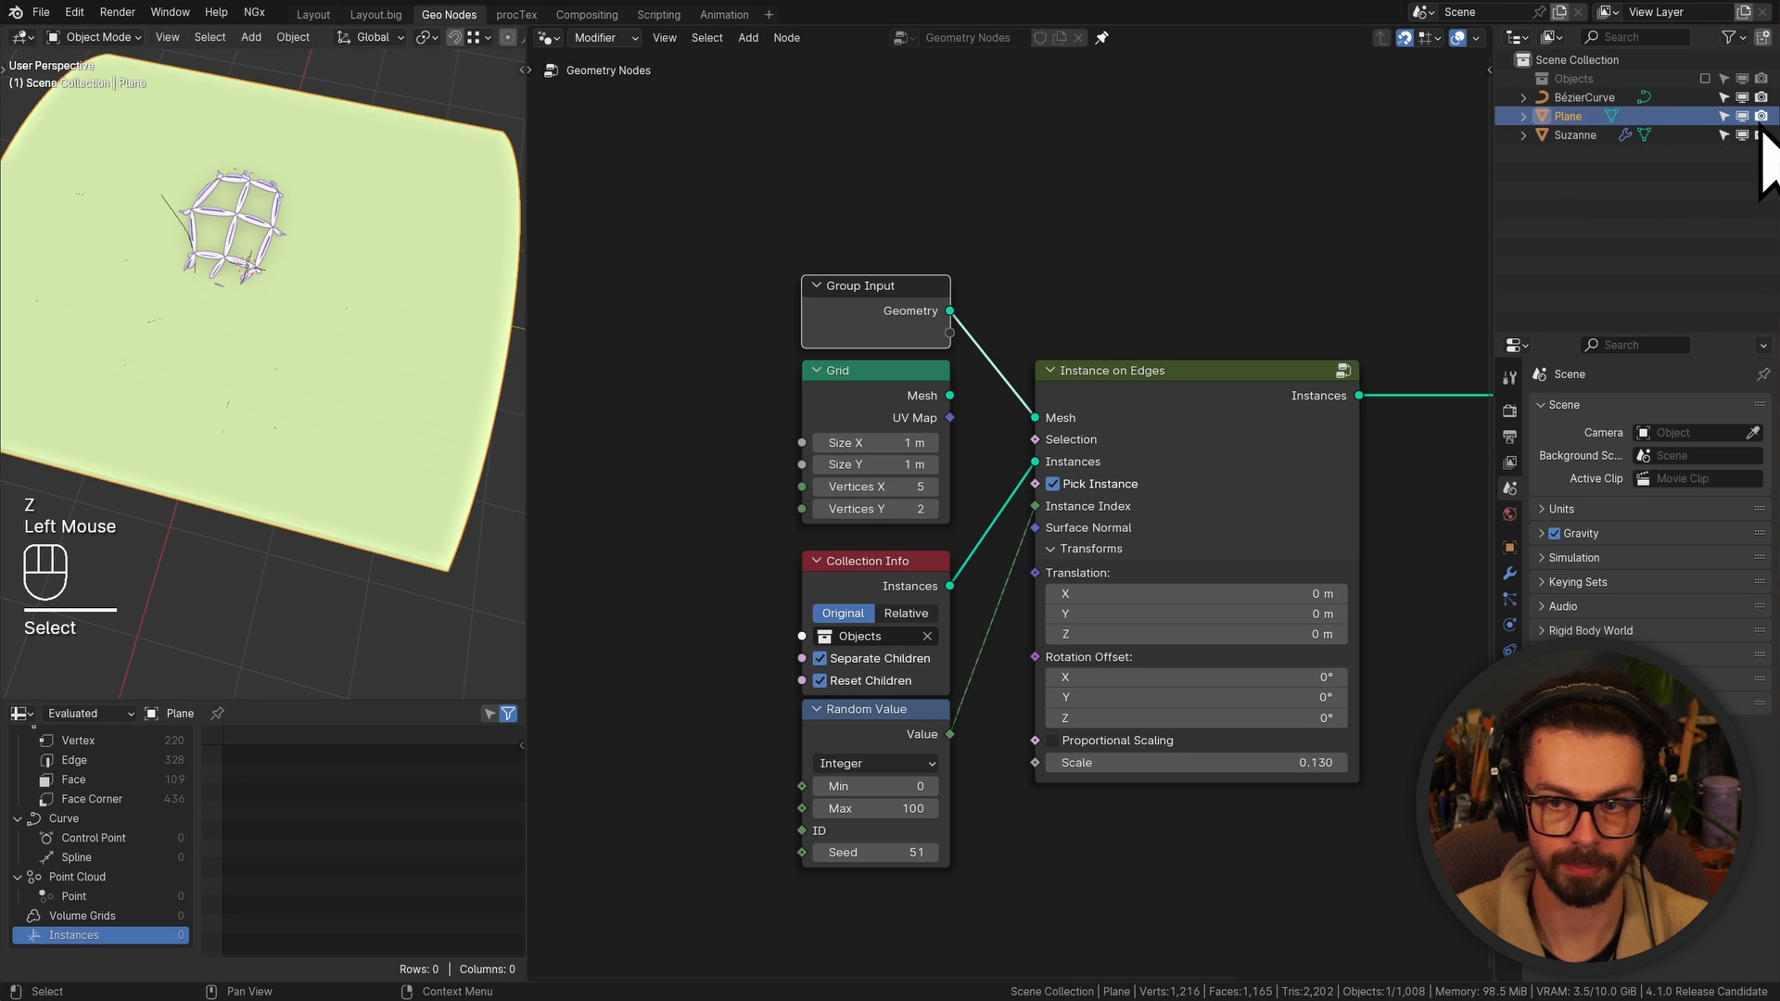
click(1742, 116)
middle_drag(481, 223, 286, 278)
click(306, 366)
shift+middle_drag(306, 367, 345, 389)
scroll(748, 457, down, 2)
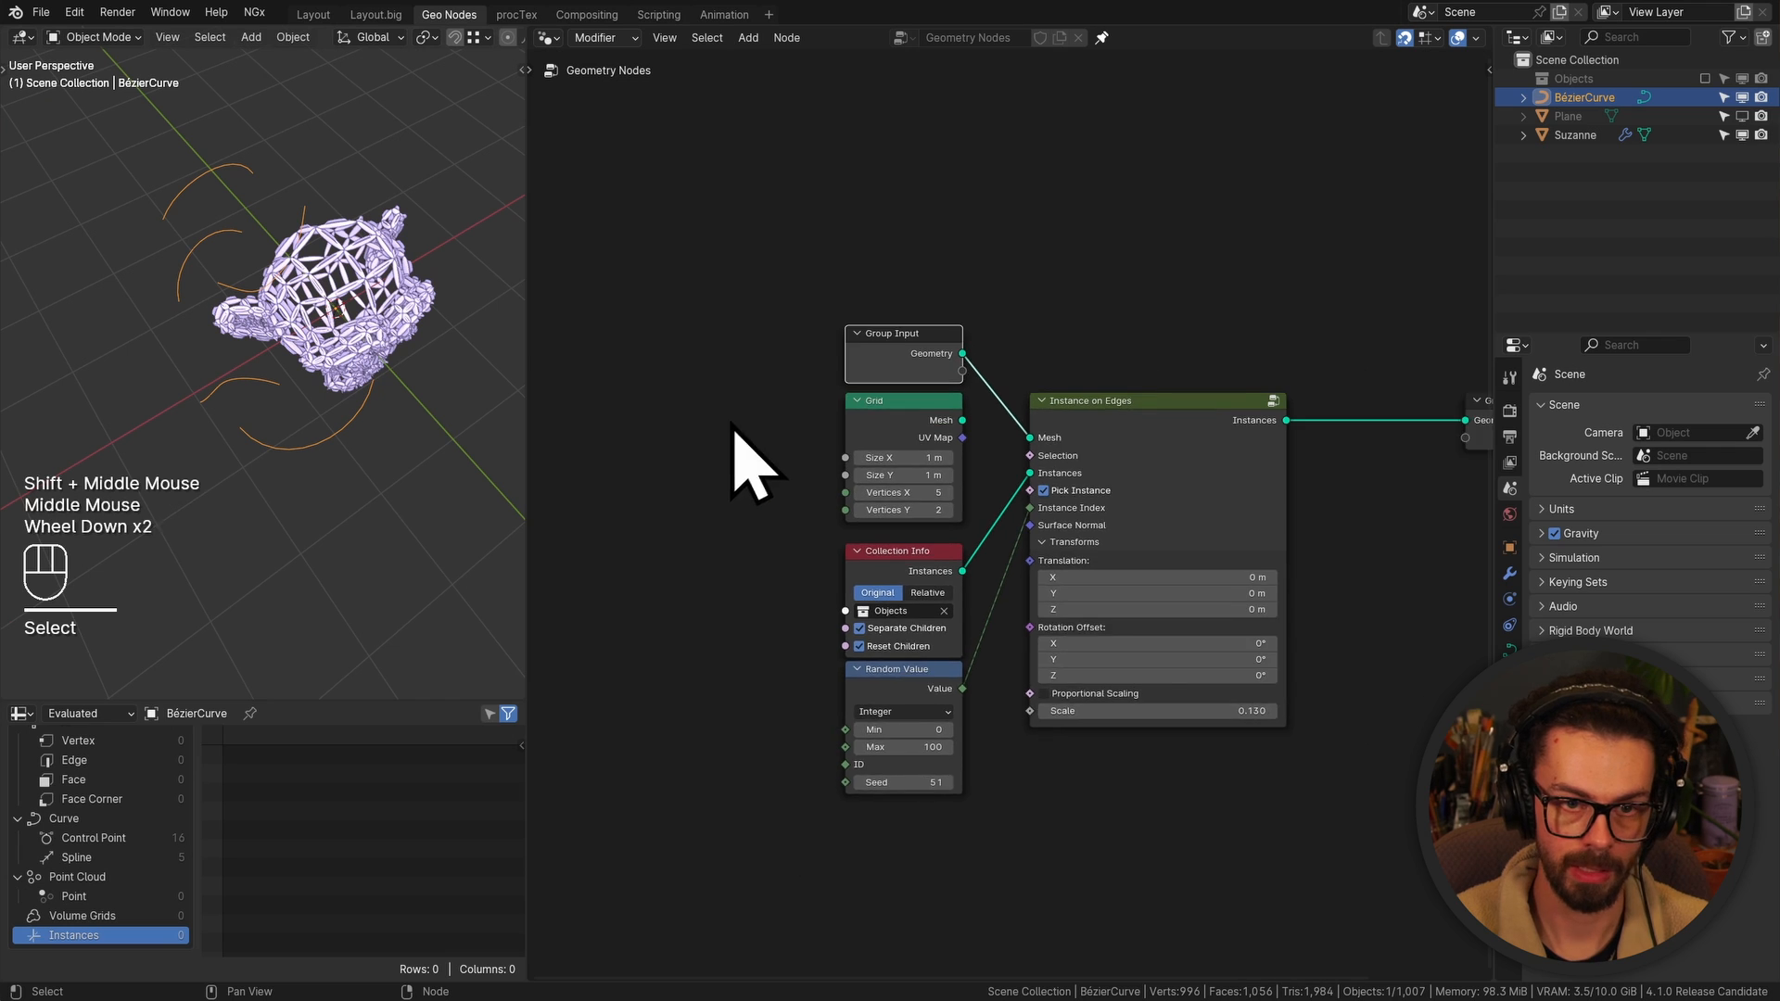
Add Object Info nodes for the Plane and BézierCurve objects, and hide the curve object in the viewport
middle_drag(894, 468, 1034, 491)
click(1244, 415)
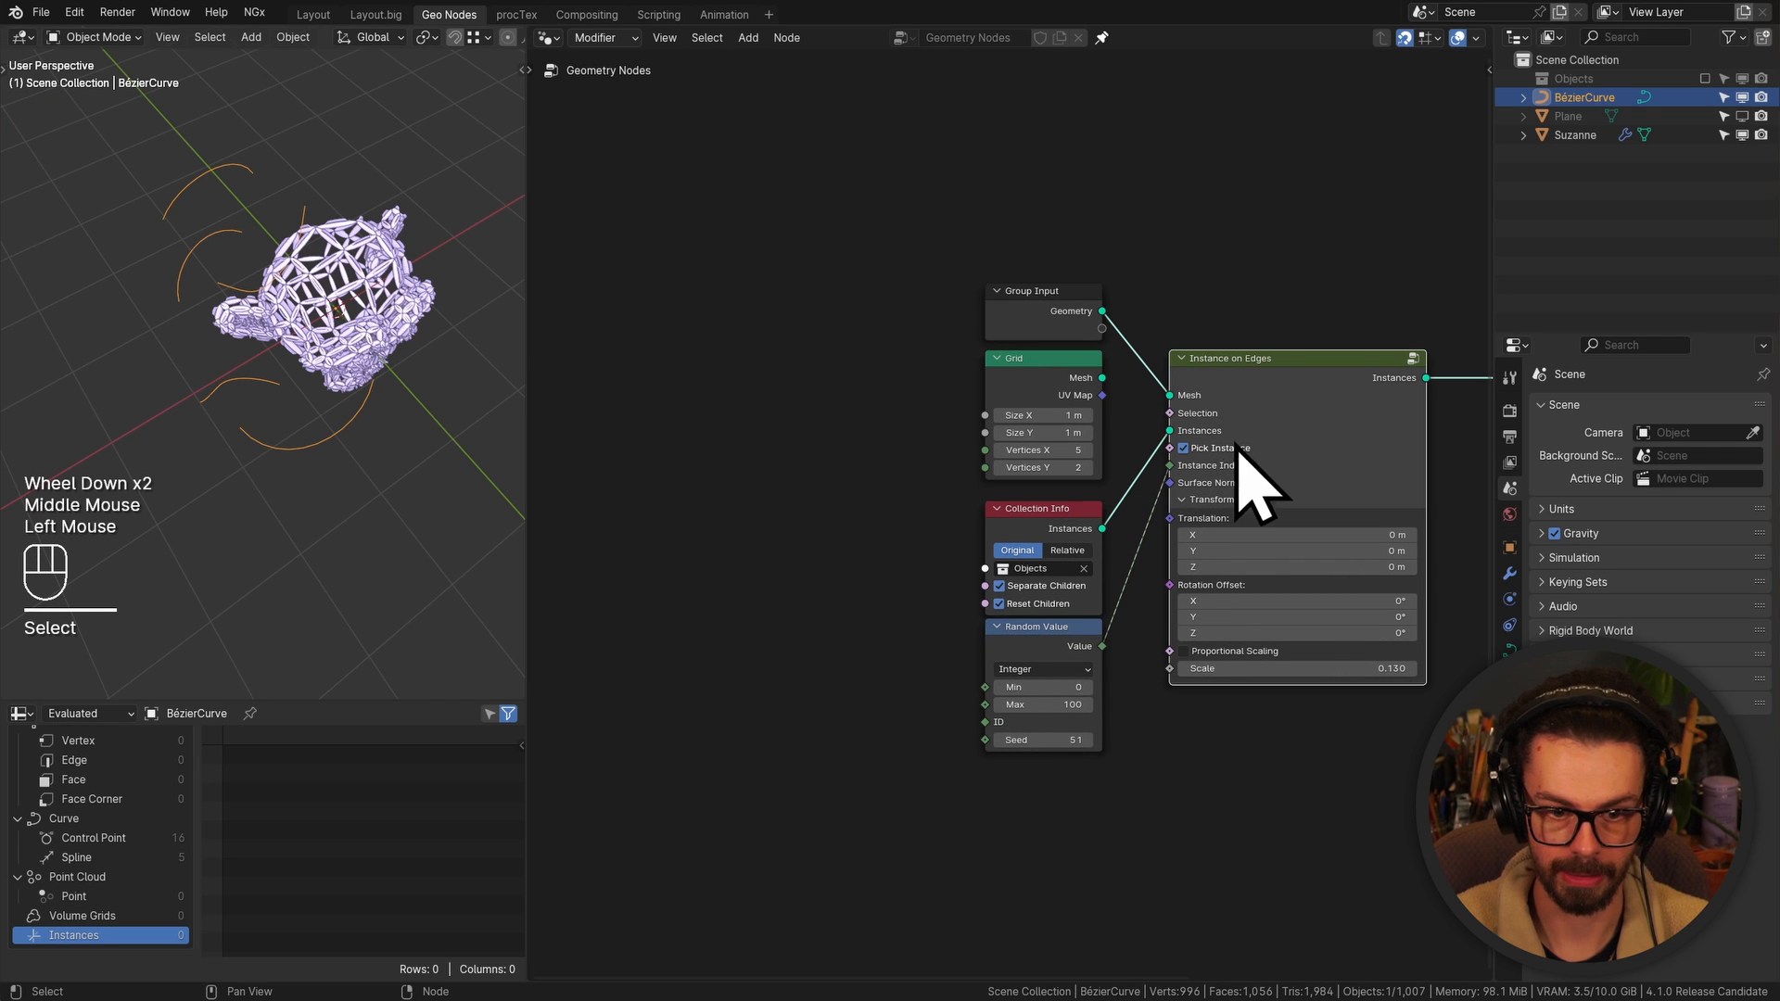
click(1048, 646)
click(1638, 180)
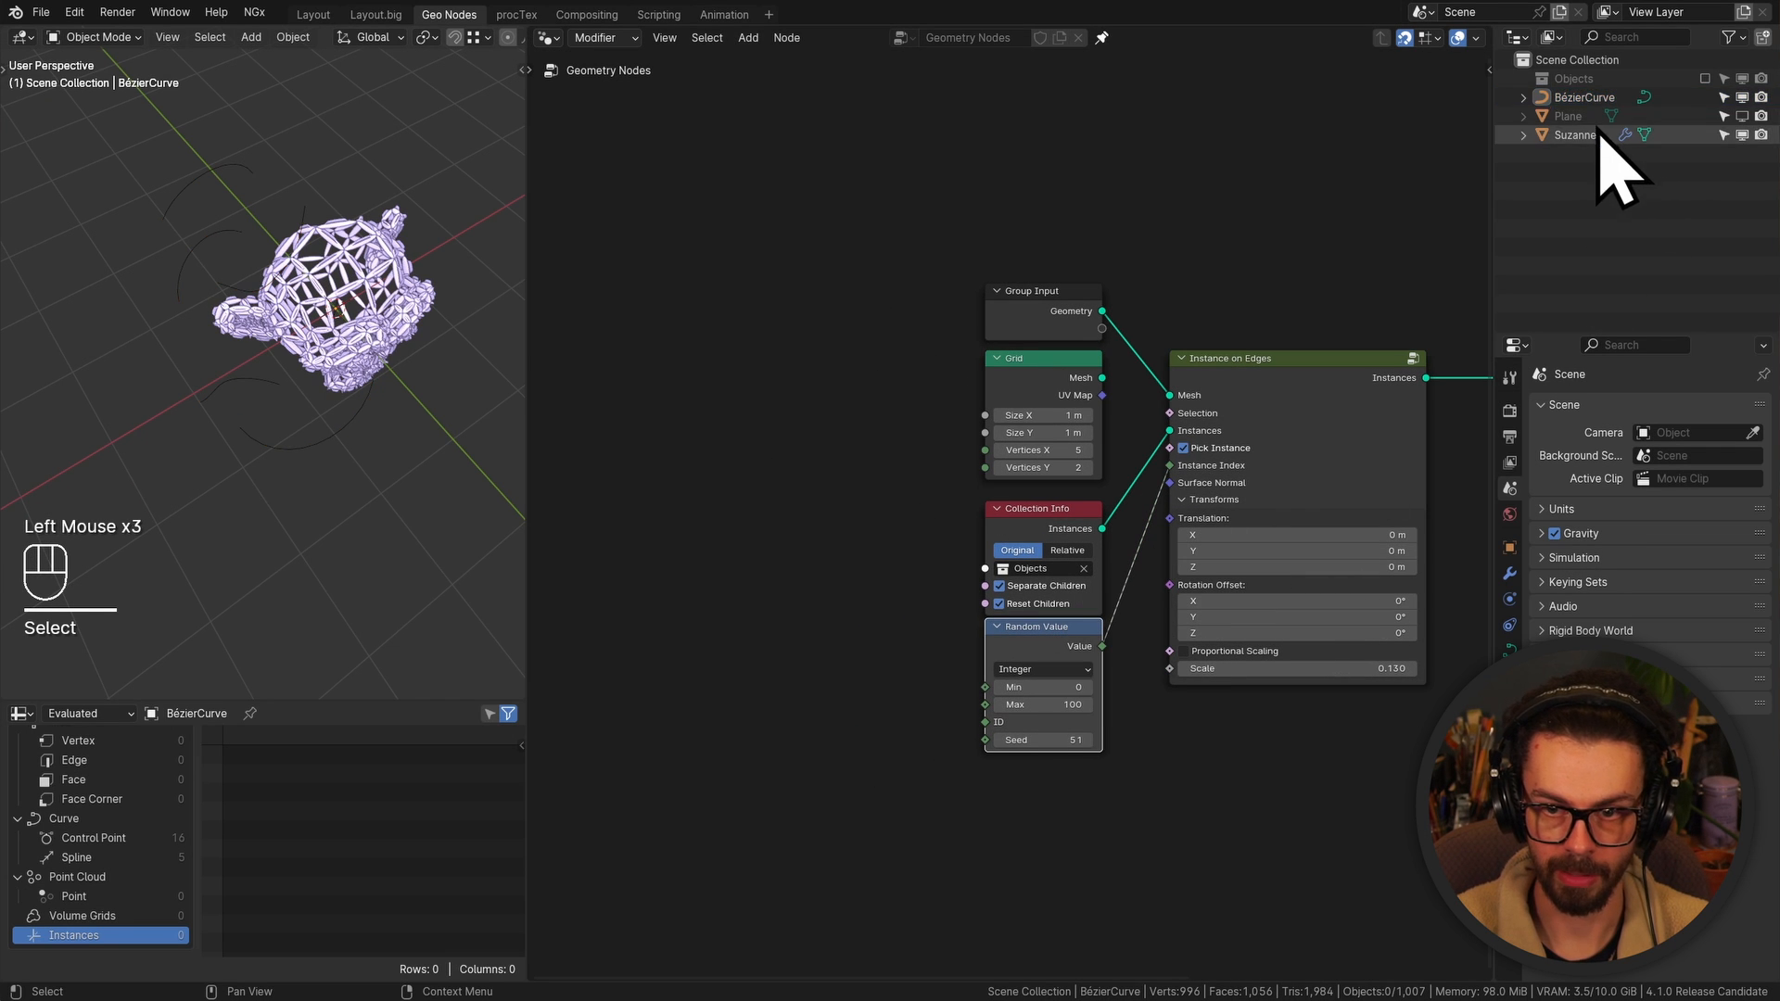
drag(1579, 114, 770, 649)
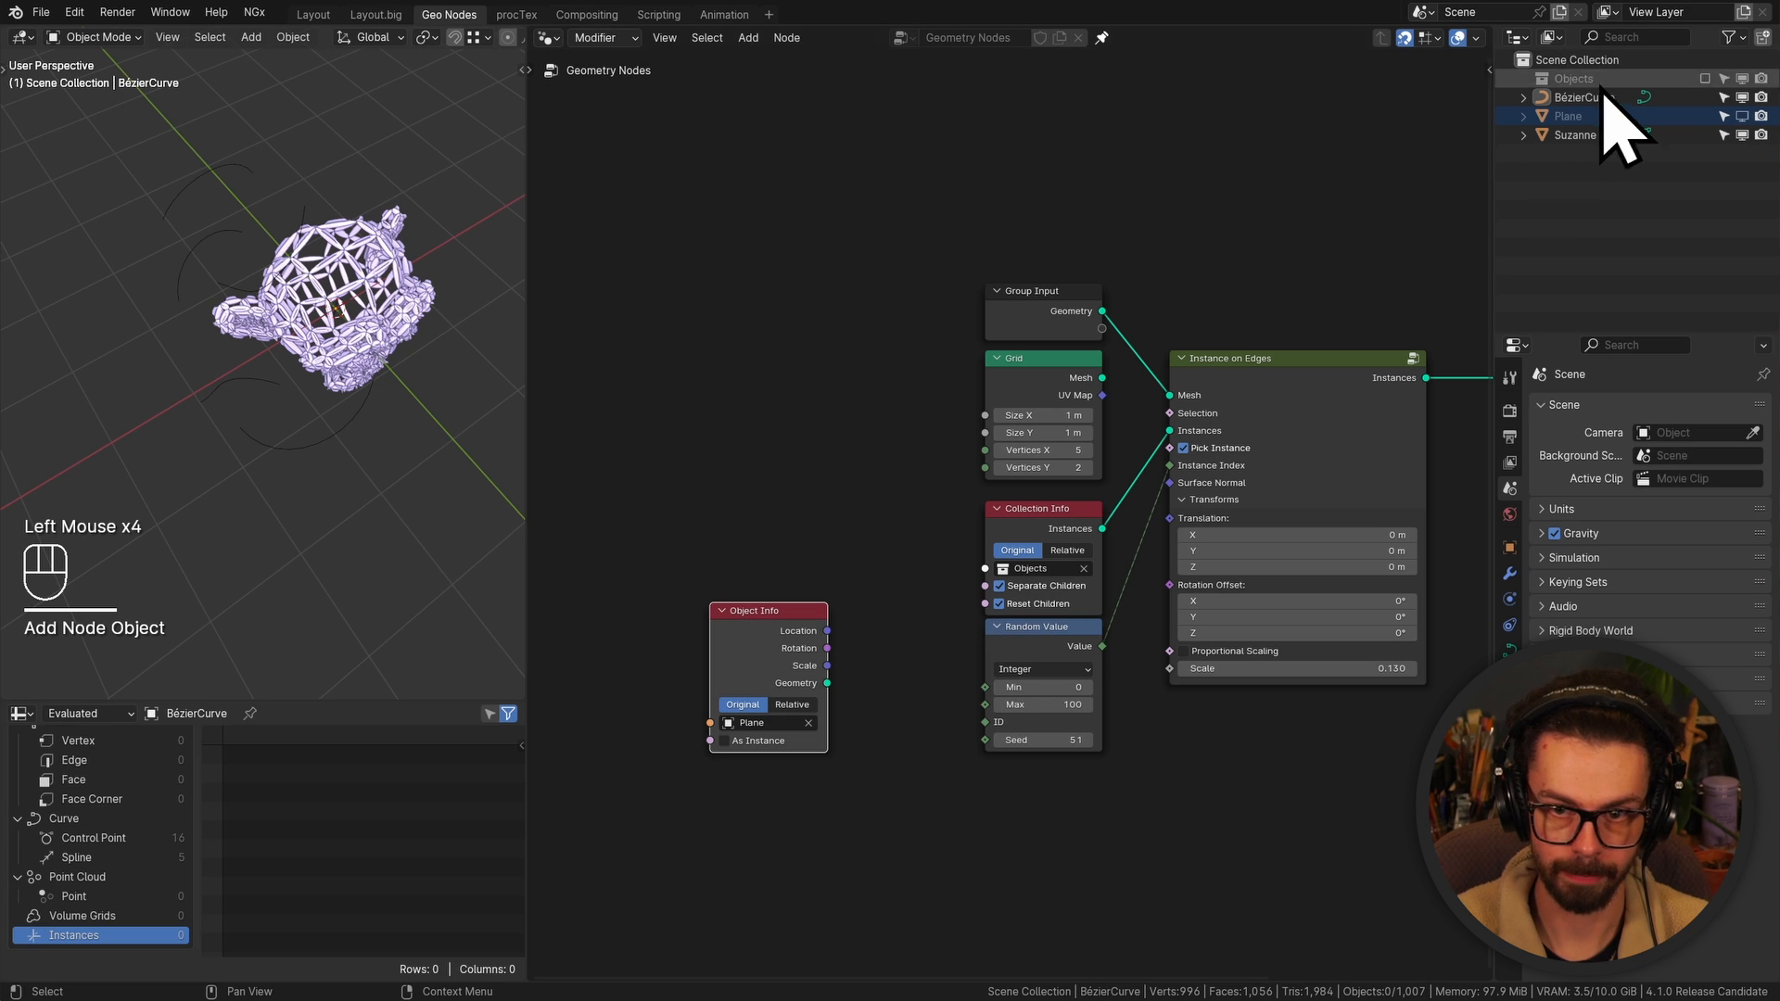
drag(1581, 97, 714, 417)
middle_drag(894, 401, 1025, 337)
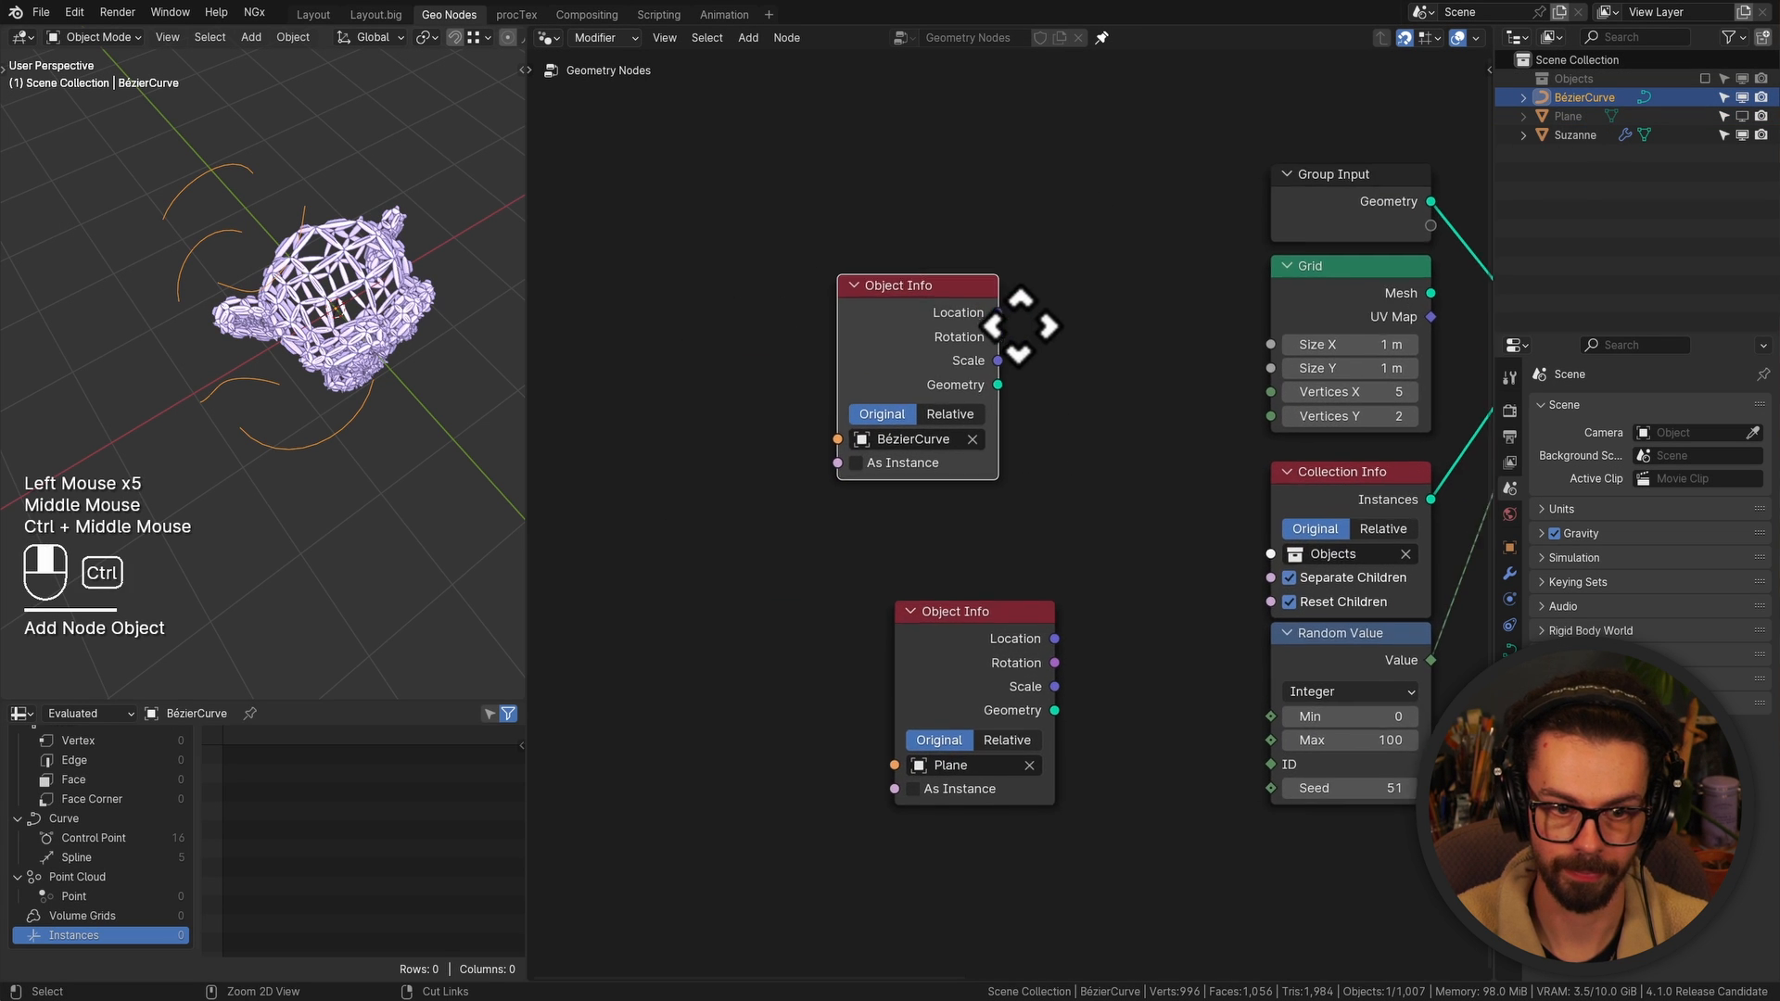
click(1742, 97)
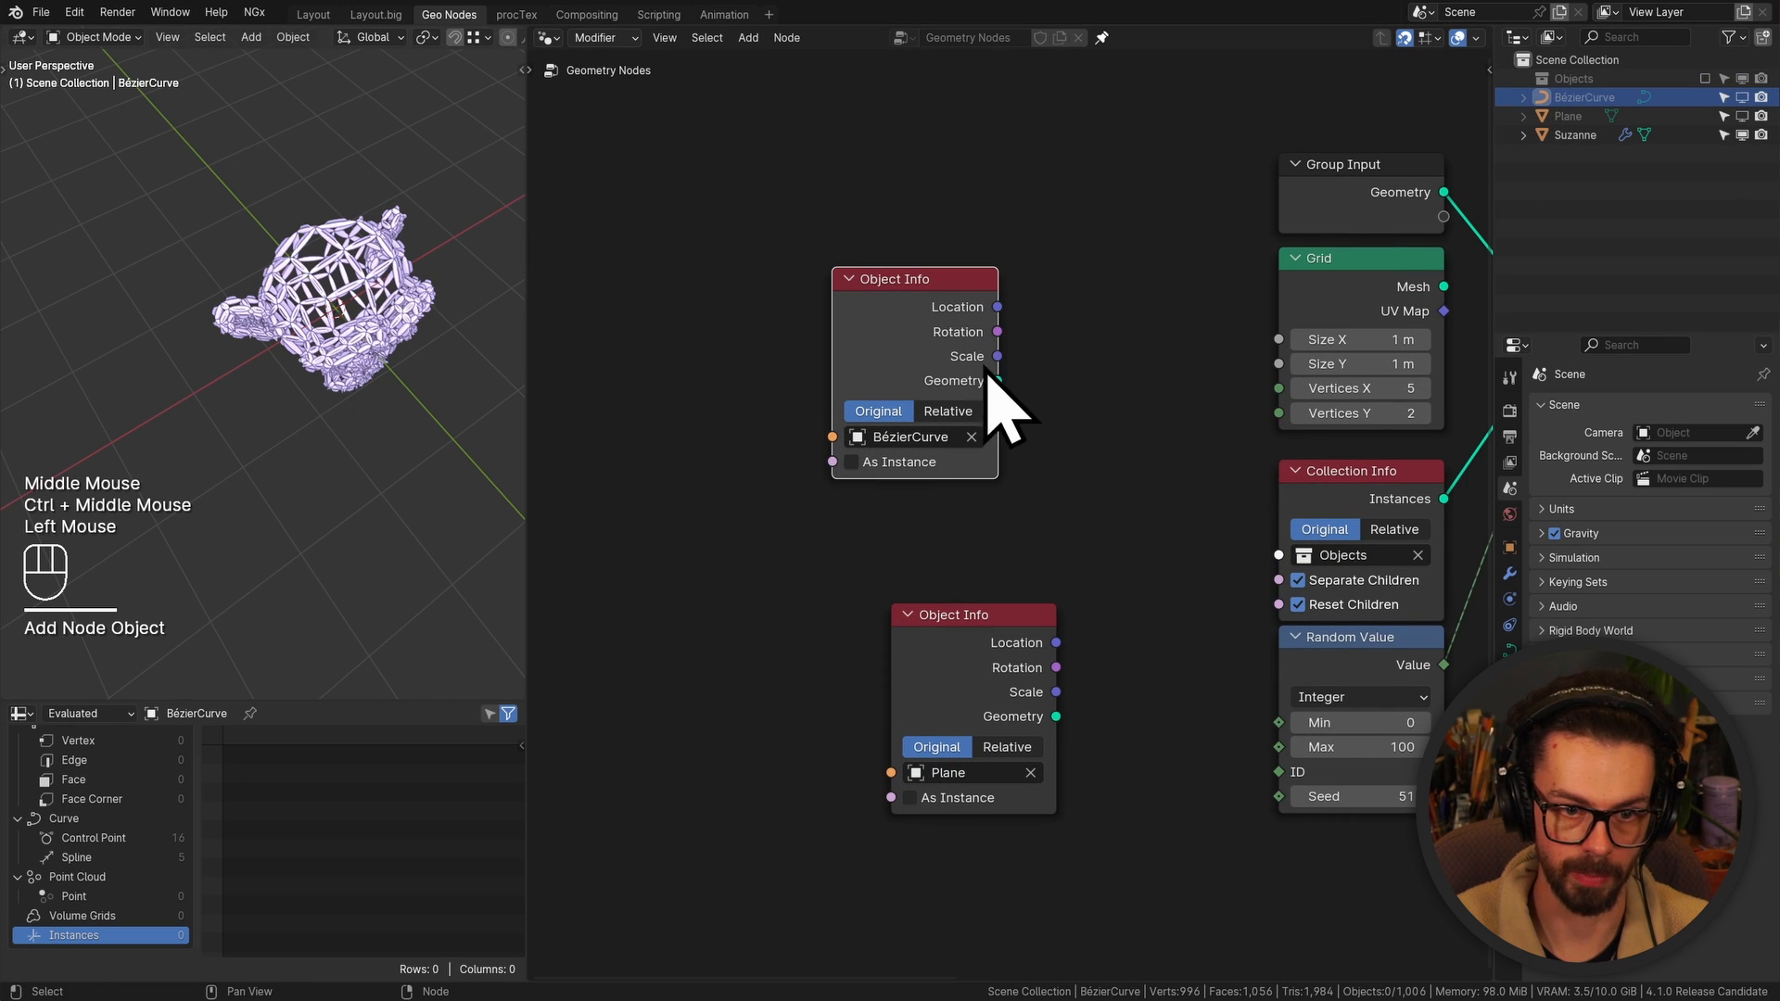
Preview the BézierCurve Object Info geometry through a Viewer node and select the Suzanne object
ctrl+shift+click(1006, 408)
click(1113, 348)
key(g)
click(1156, 353)
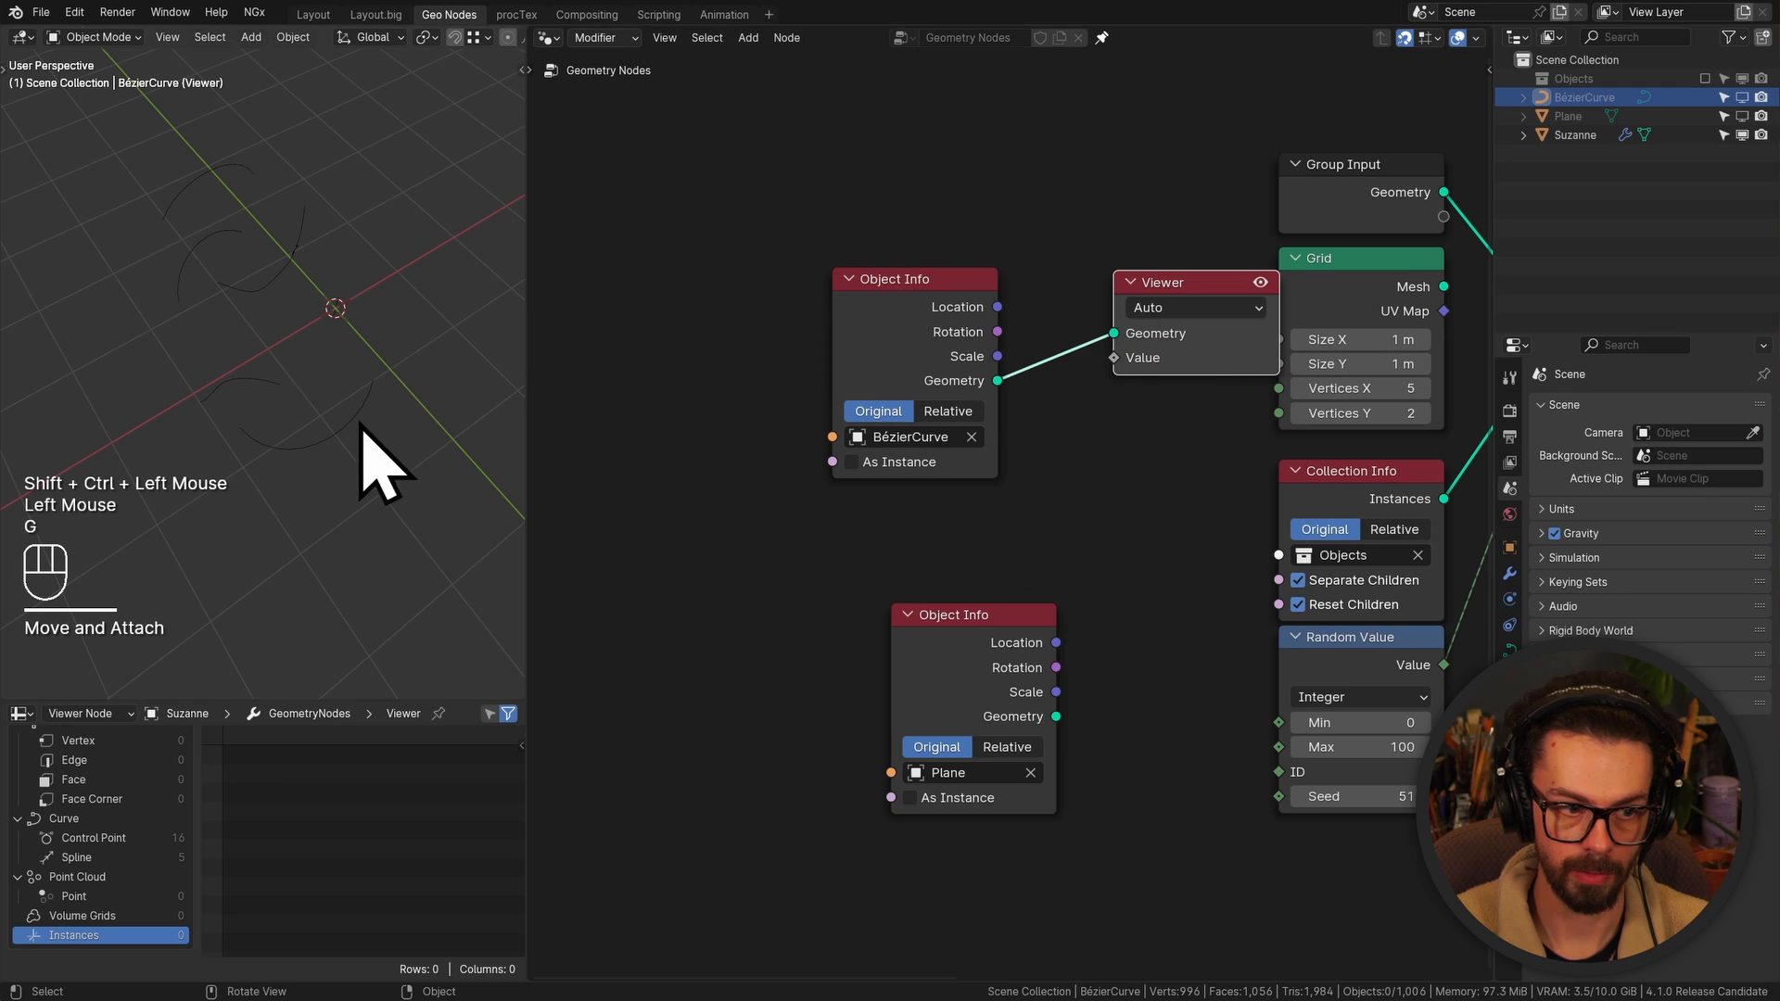
click(360, 424)
Move the BézierCurve Object Info node away from the Viewer and insert a Resample Curve node between them
shift+middle_drag(841, 253, 1005, 290)
drag(934, 229, 1135, 403)
key(g)
click(812, 409)
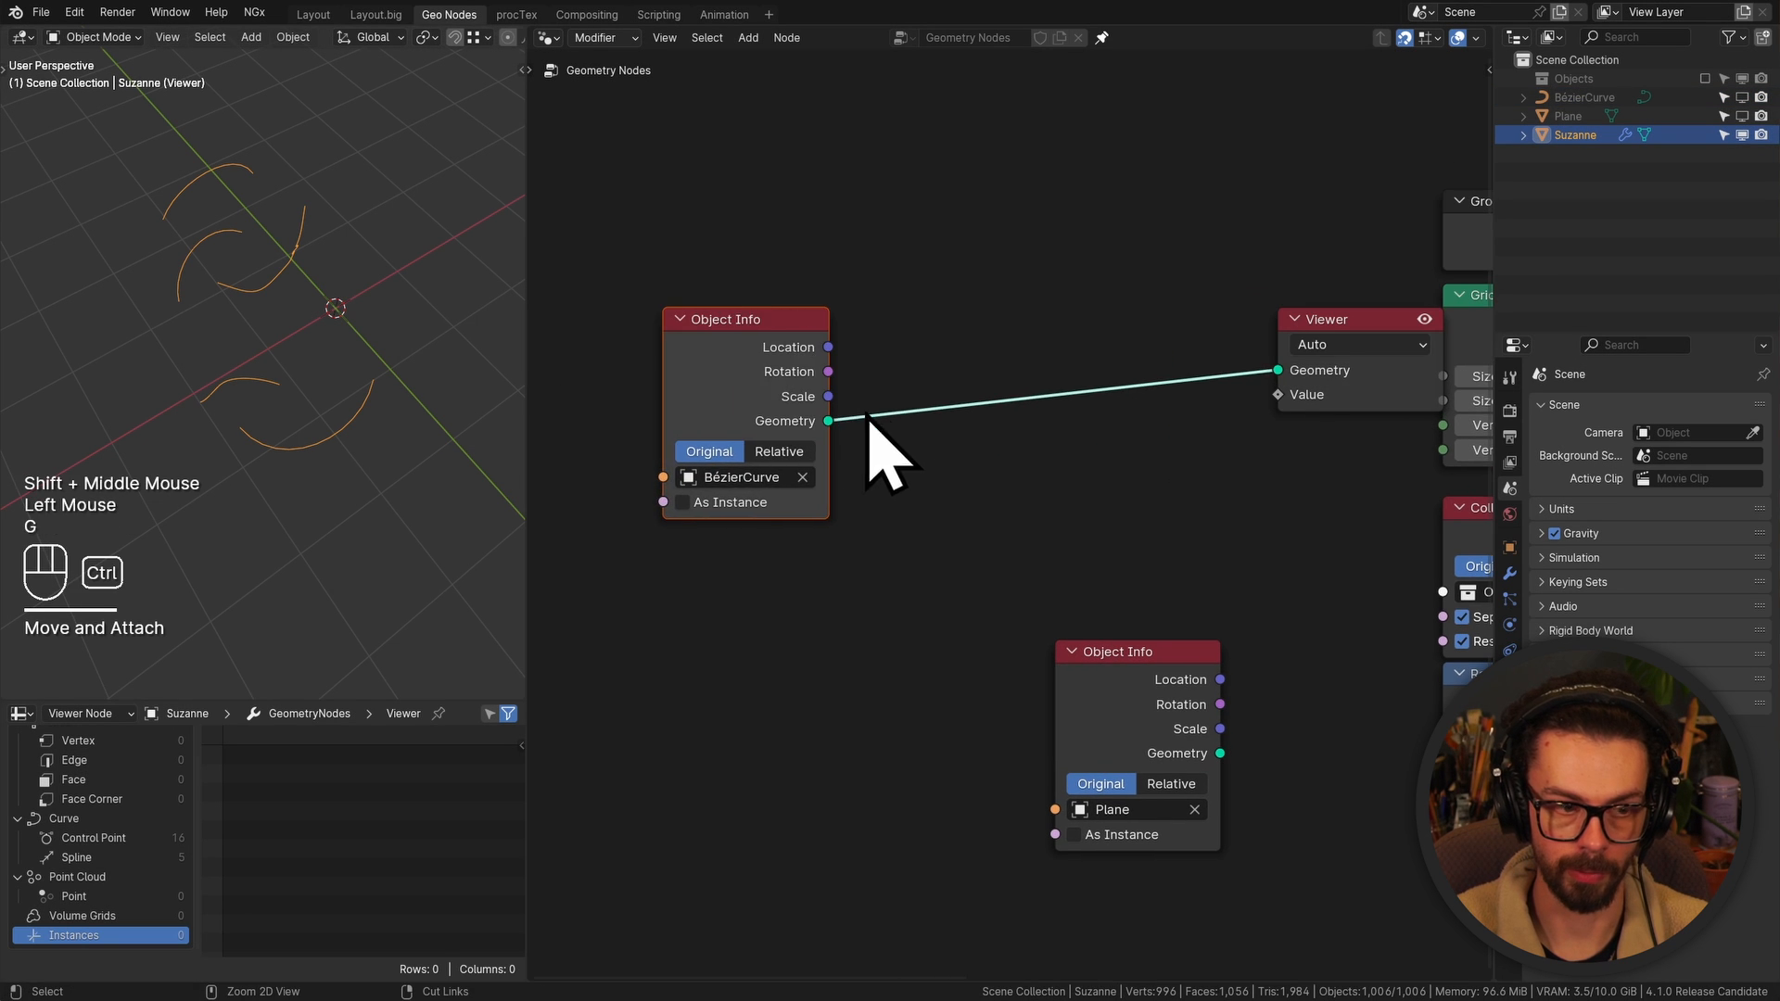
ctrl+middle_drag(870, 421, 998, 396)
middle_drag(998, 396, 1025, 377)
key(shift+a)
text(res)
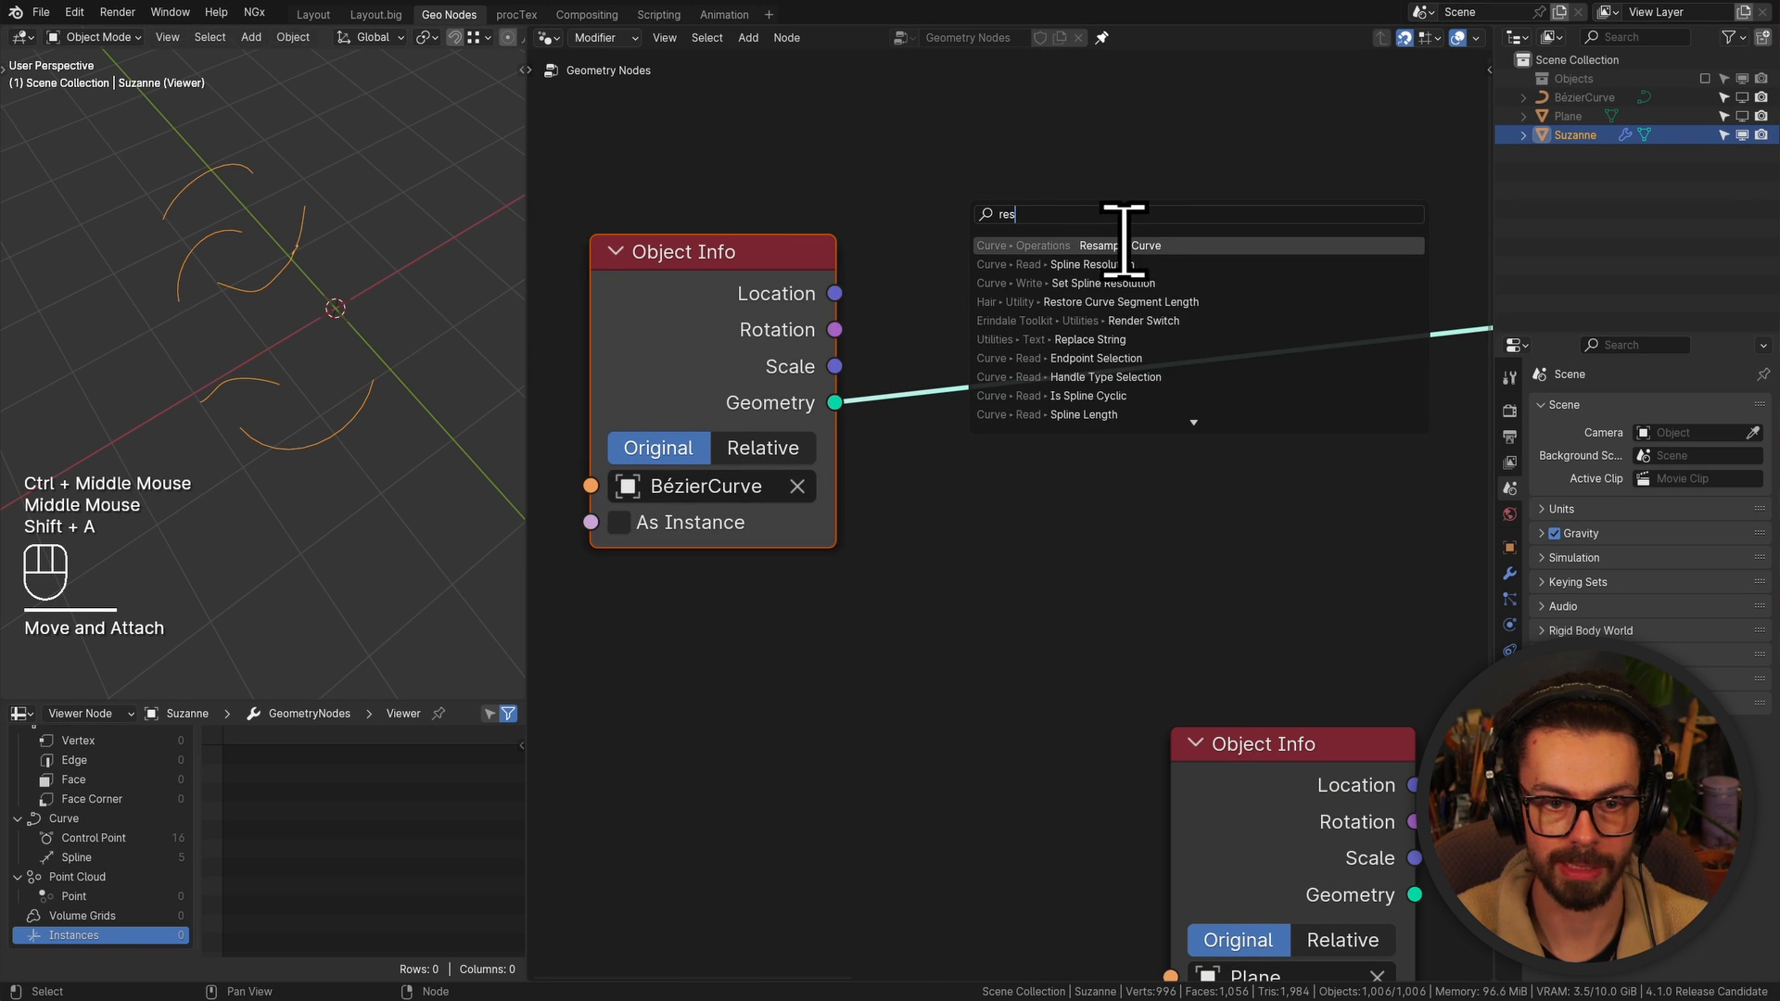
click(1123, 245)
click(936, 289)
Keep the Resample Curve node in Count mode and set its Count to 2
click(1020, 408)
click(1029, 523)
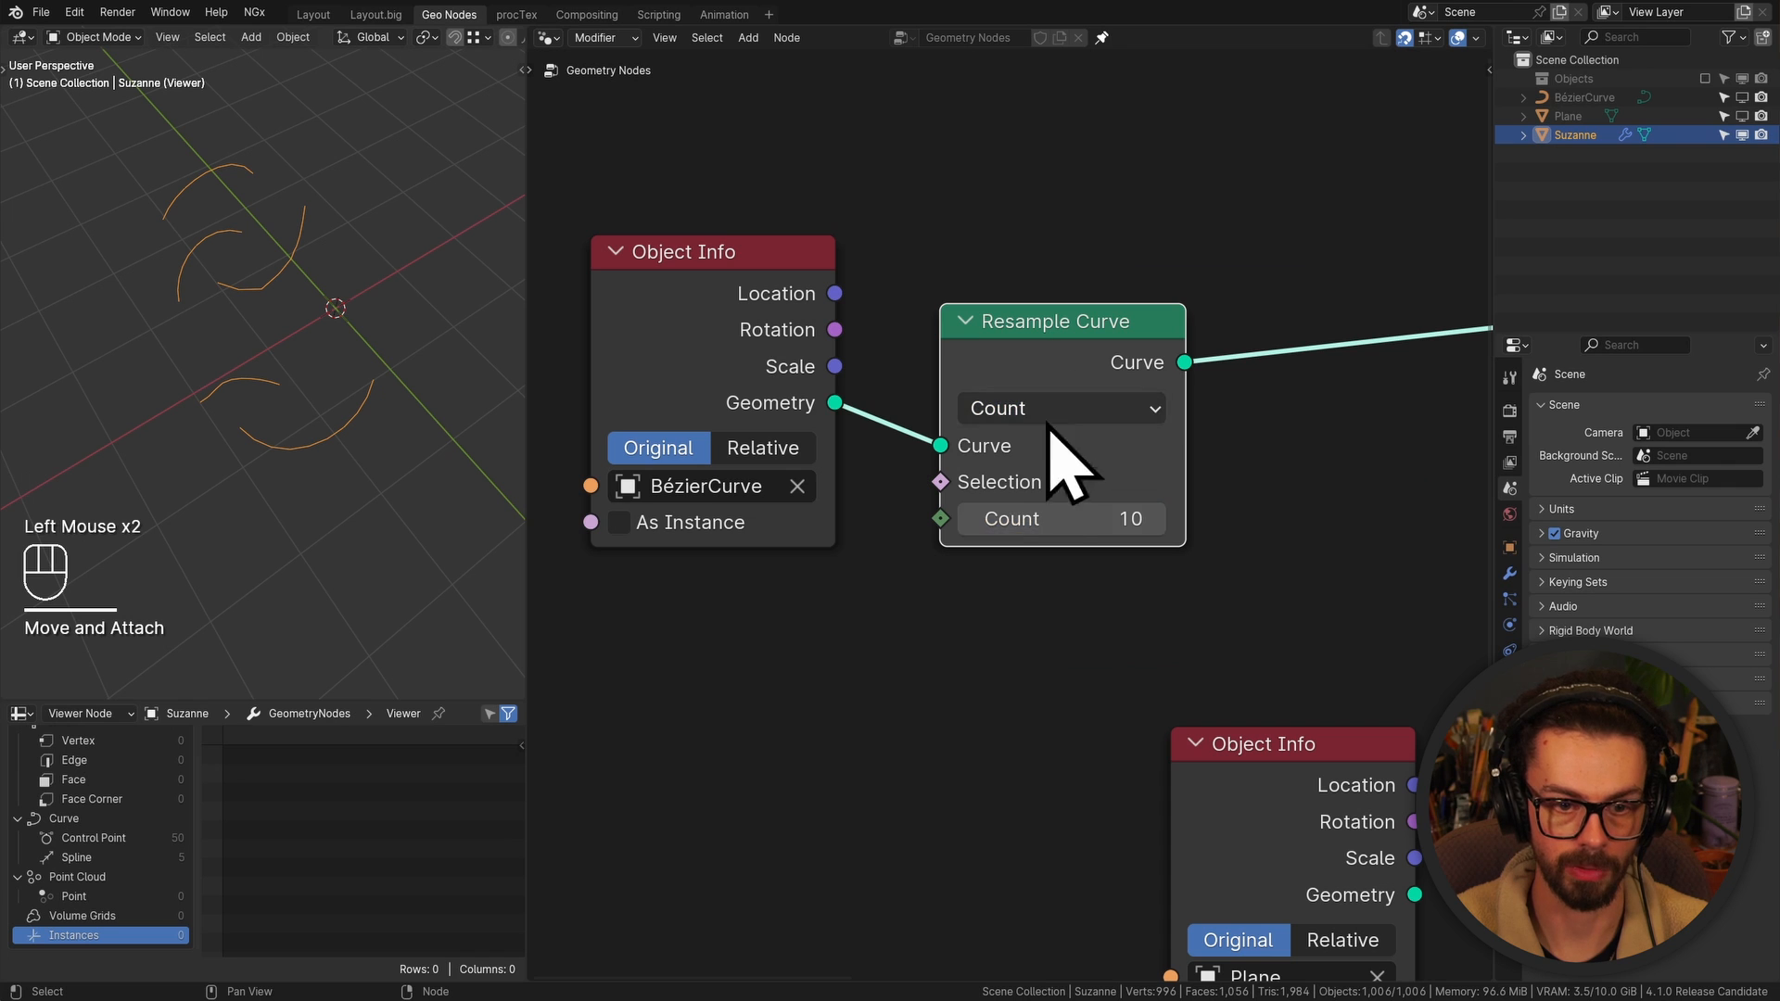
click(1053, 510)
text(2)
key(Return)
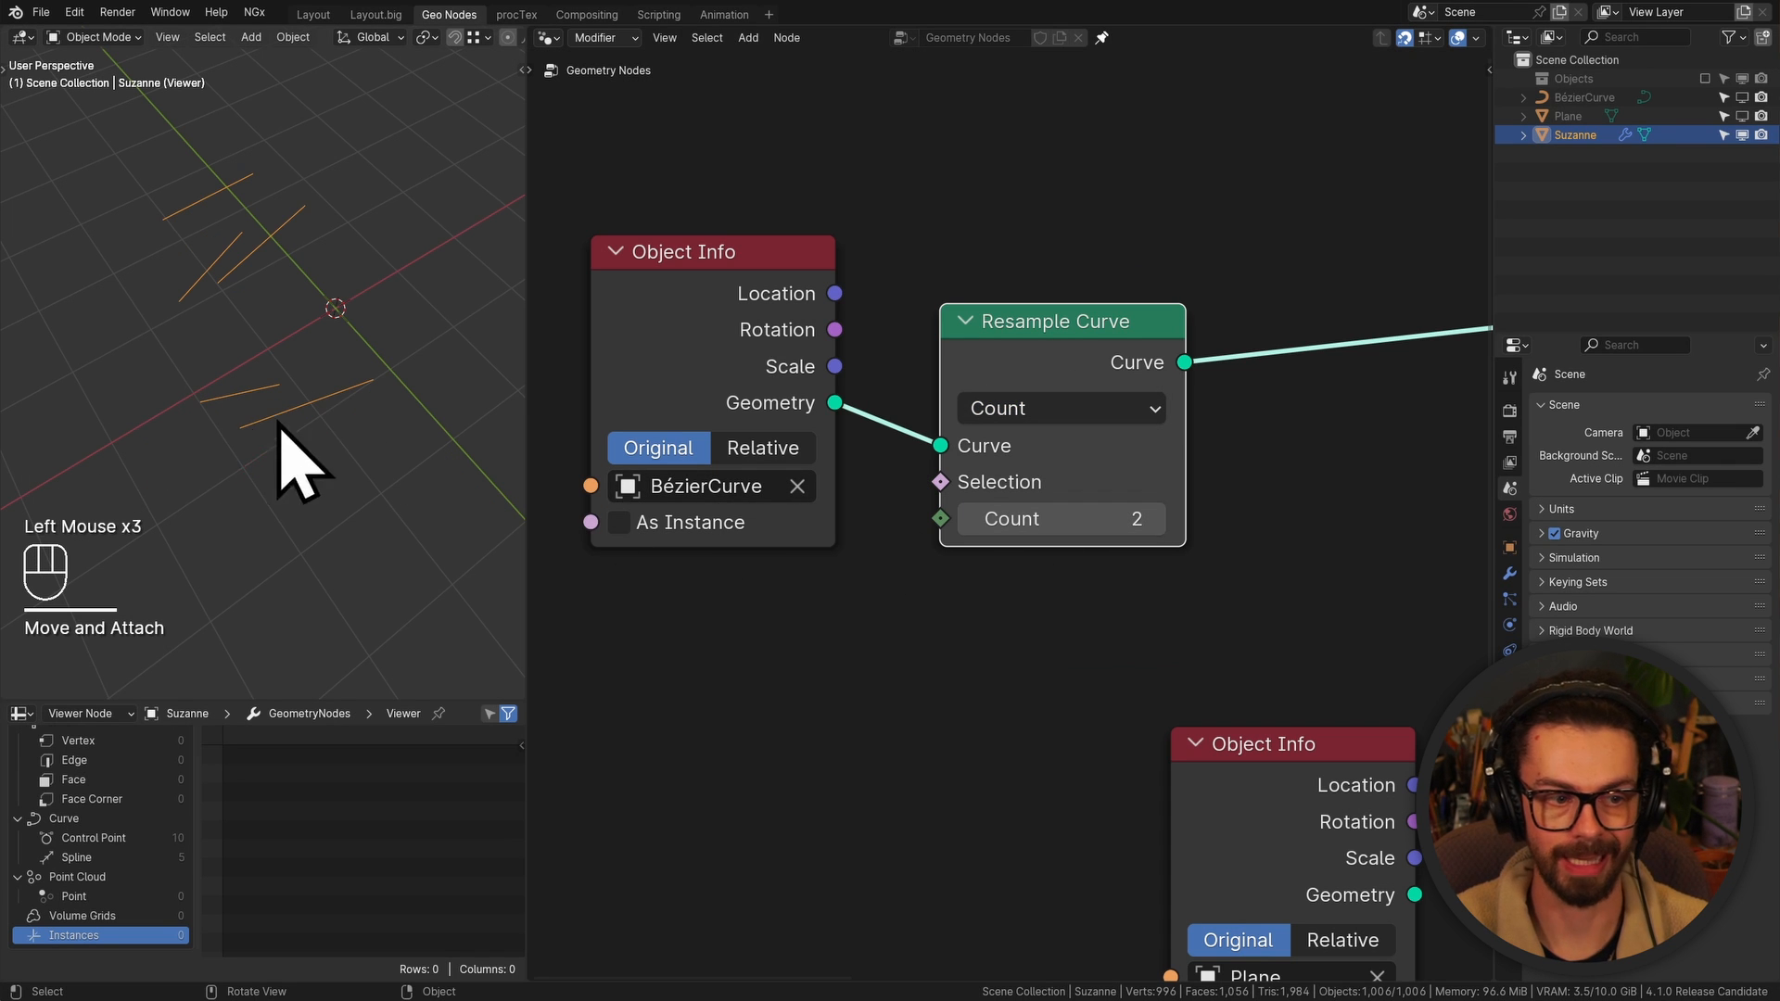
Align the Resample Curve node with the BézierCurve Object Info node and move both farther from the Viewer
drag(997, 217, 1087, 387)
key(g)
click(1027, 292)
drag(719, 152, 1170, 348)
key(g)
click(928, 345)
Add a Curve to Mesh node directly after the Resample Curve node
key(shift+a)
click(1009, 306)
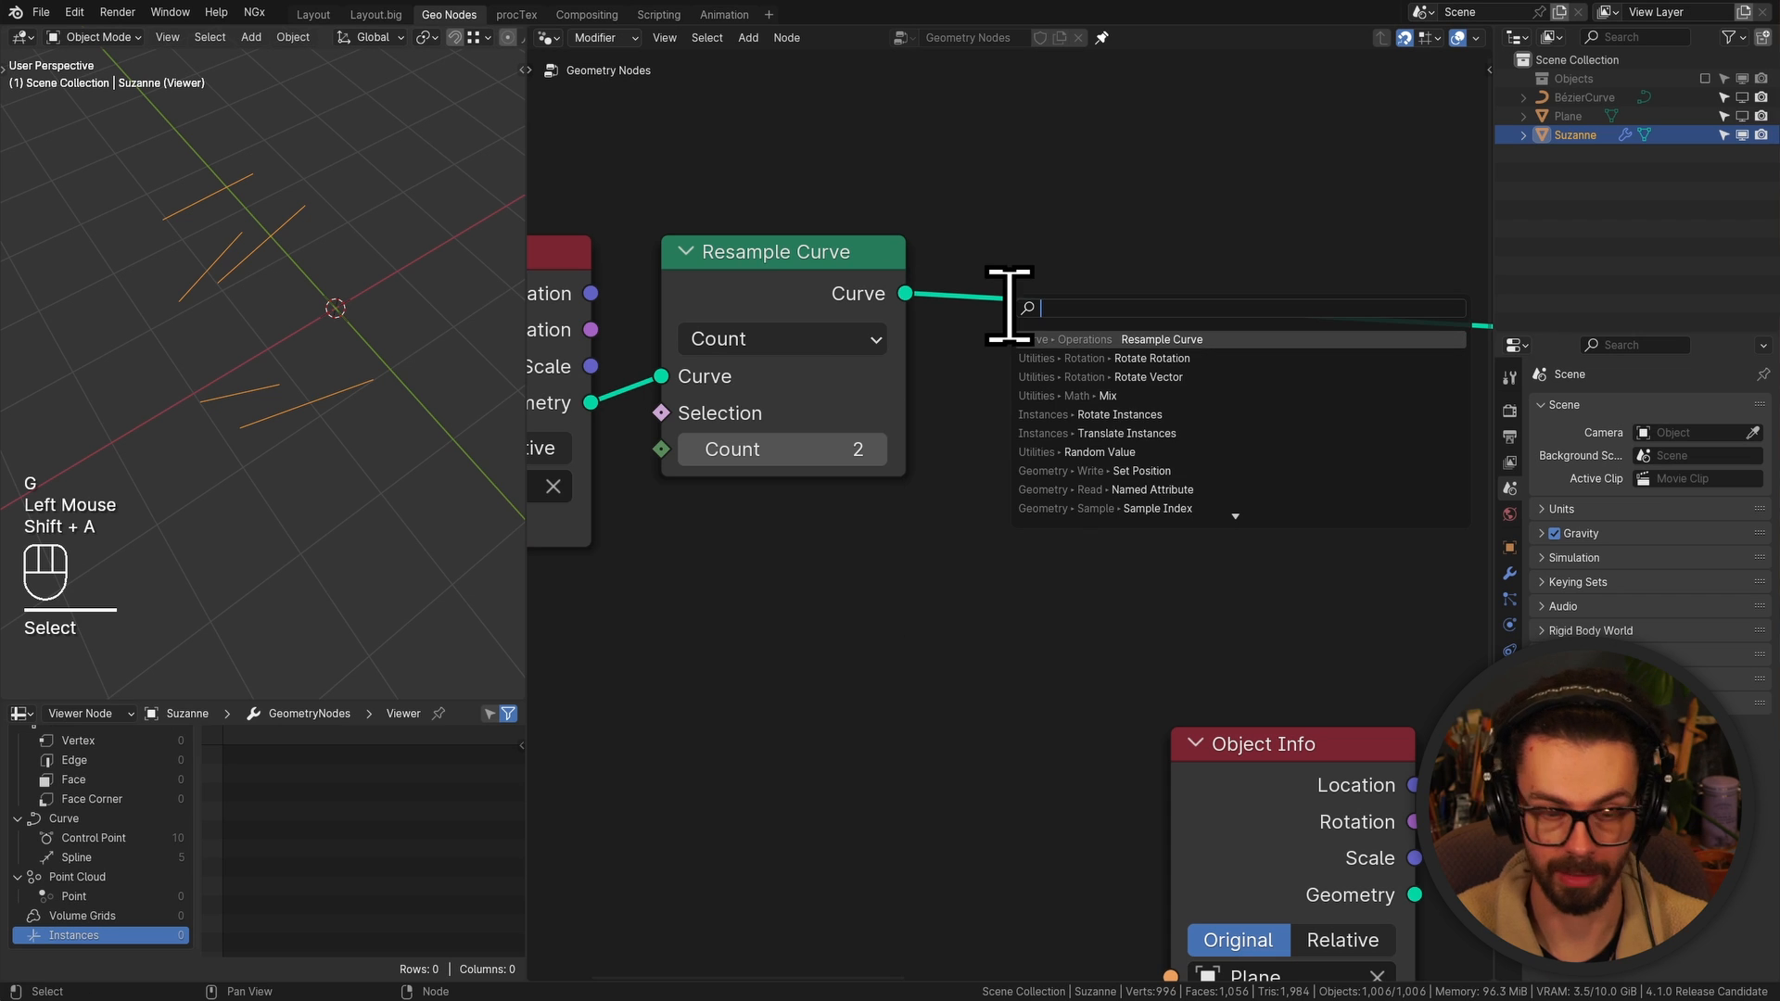
text(ctm)
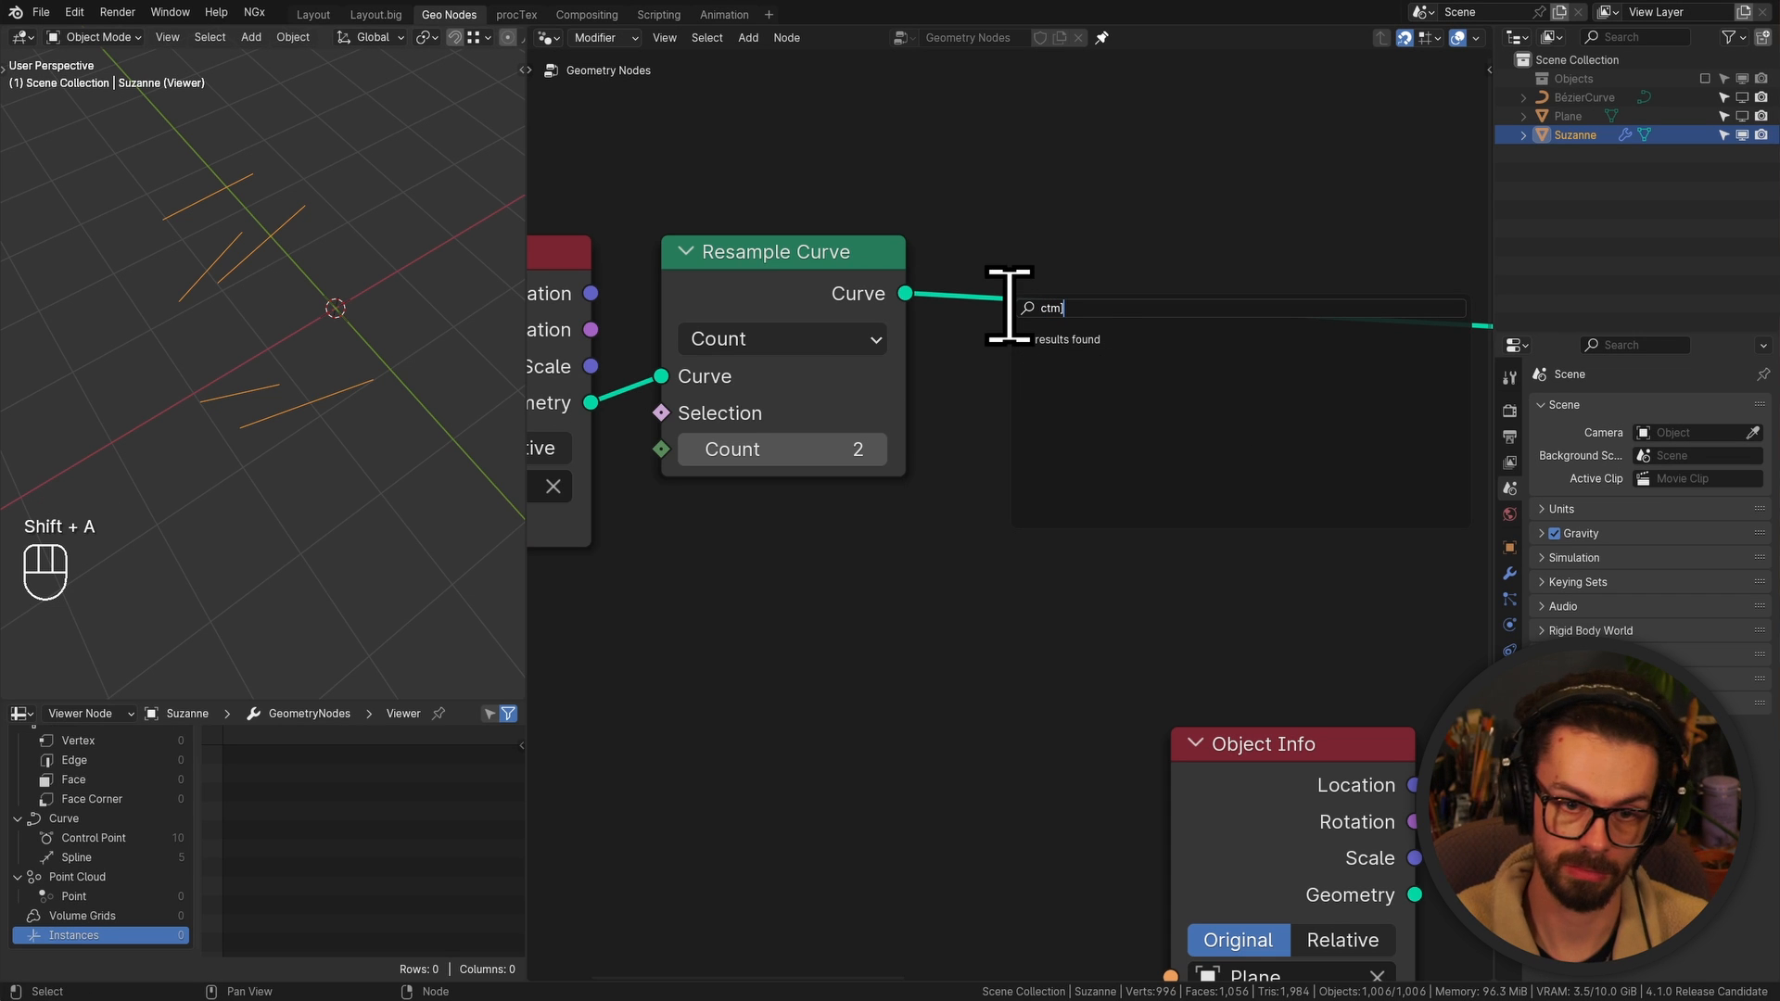
key(Return)
click(1010, 237)
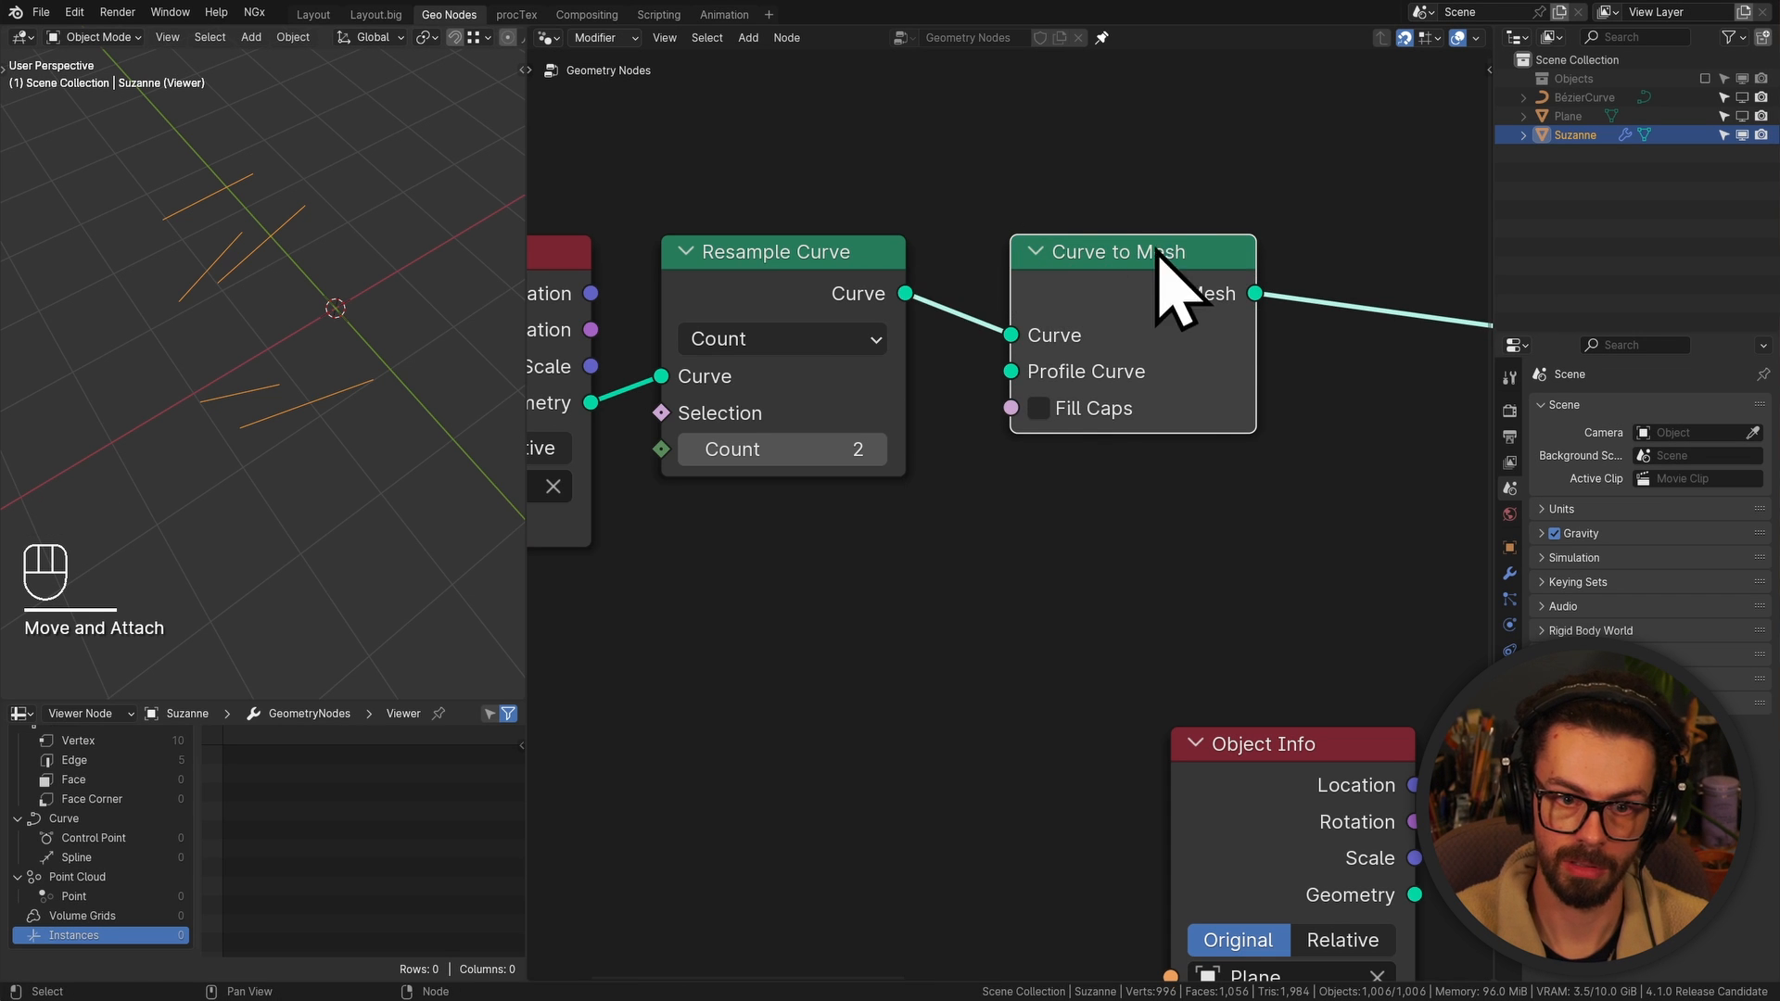
Delete the Viewer node and connect the Curve to Mesh output to the Mesh input of Instance on Edges
scroll(1145, 299, down, 2)
middle_drag(983, 232, 743, 254)
click(1034, 398)
key(x)
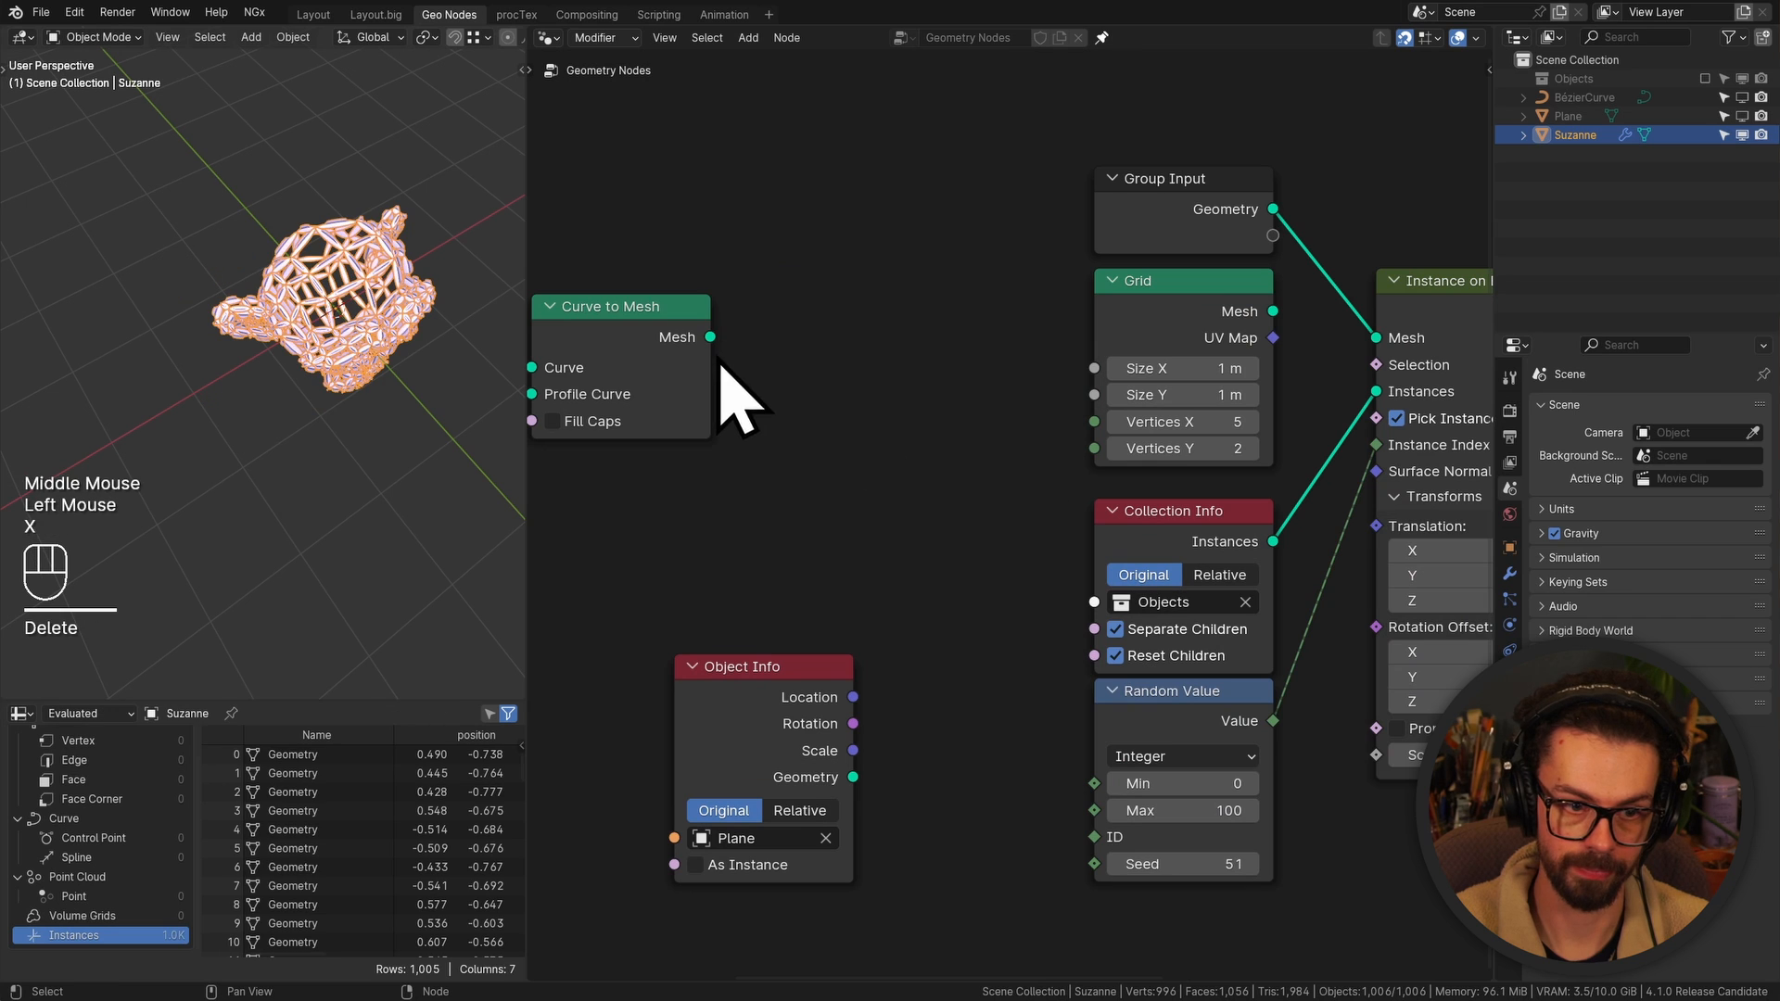
drag(710, 337, 1376, 338)
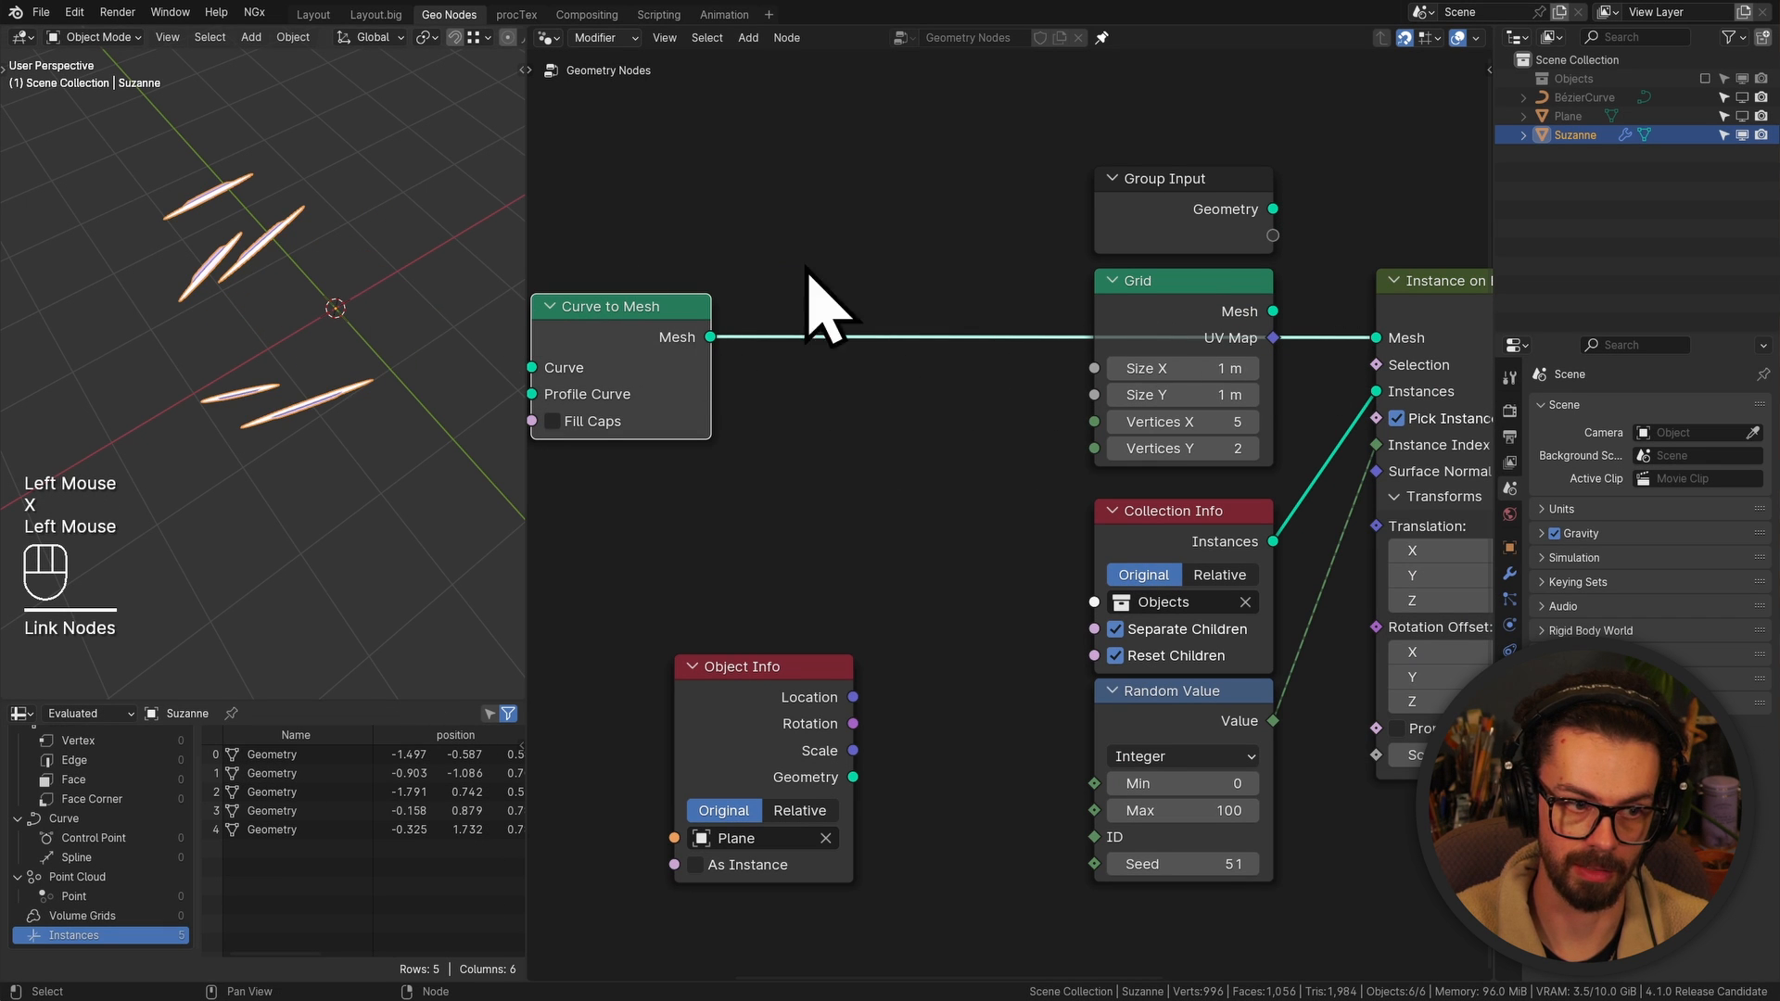
Enable Proportional Scaling on the Instance on Edges node and inspect the instances on the curve edges
middle_drag(1205, 209, 898, 127)
click(1150, 647)
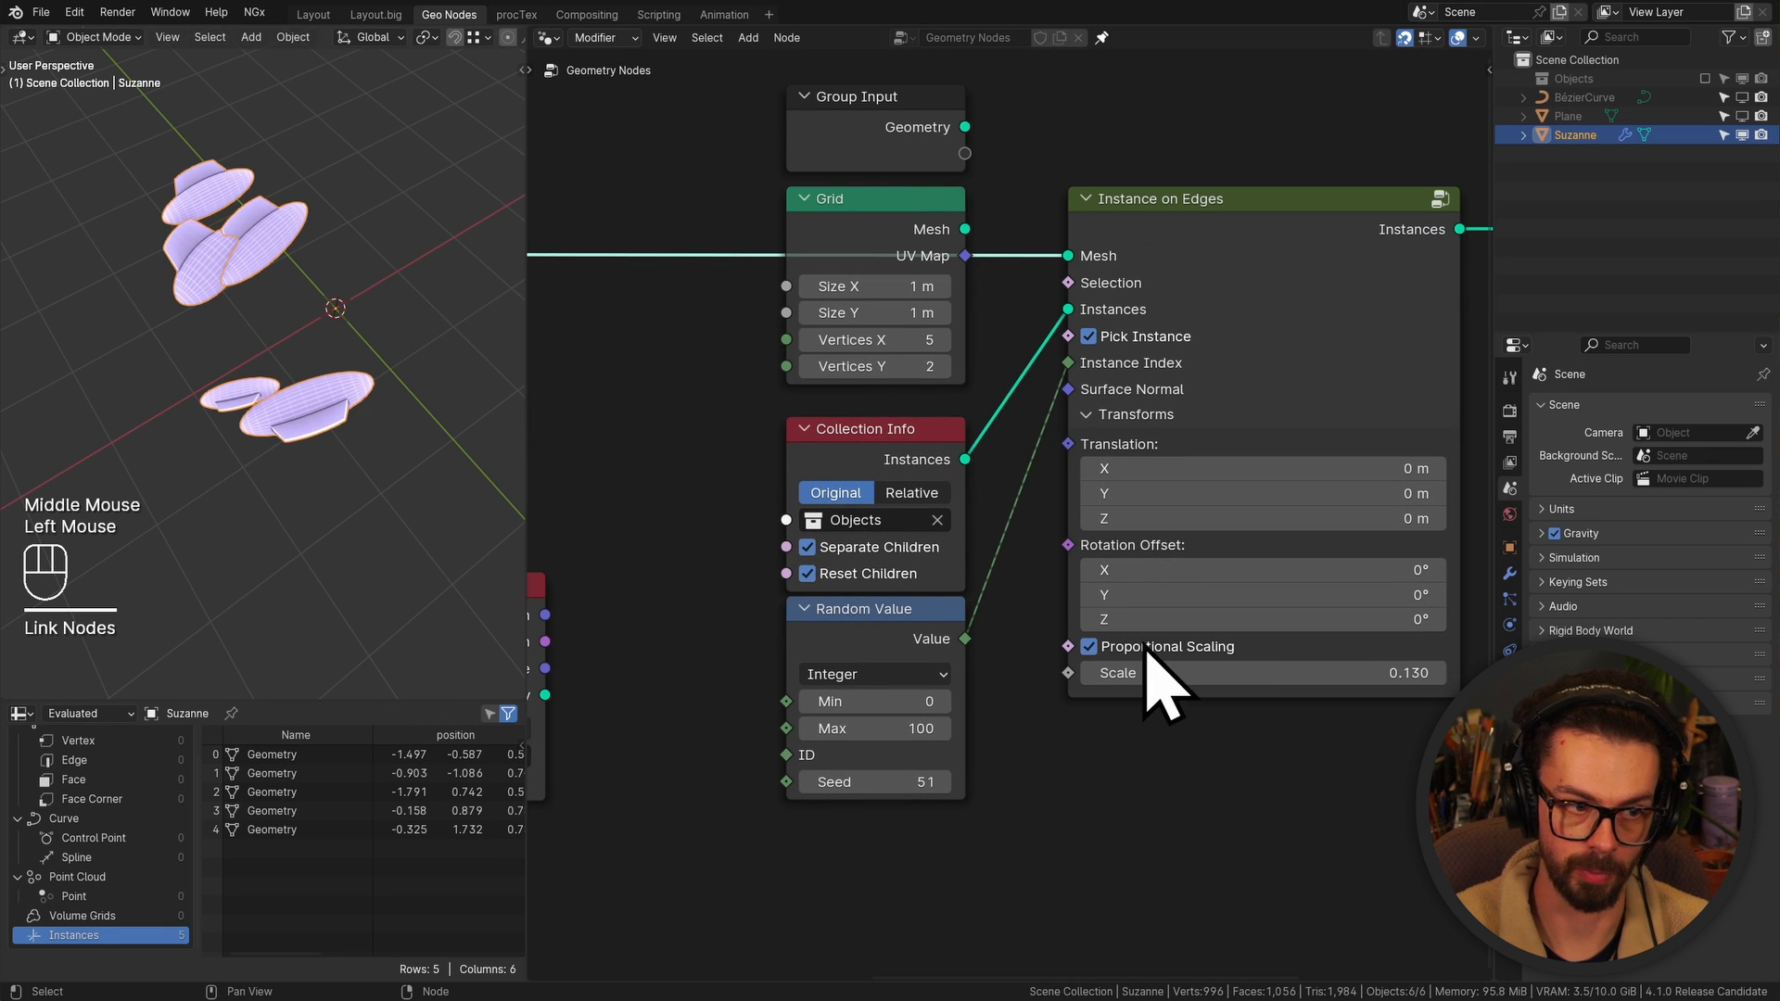
shift+middle_drag(788, 400, 953, 398)
middle_click(1252, 409)
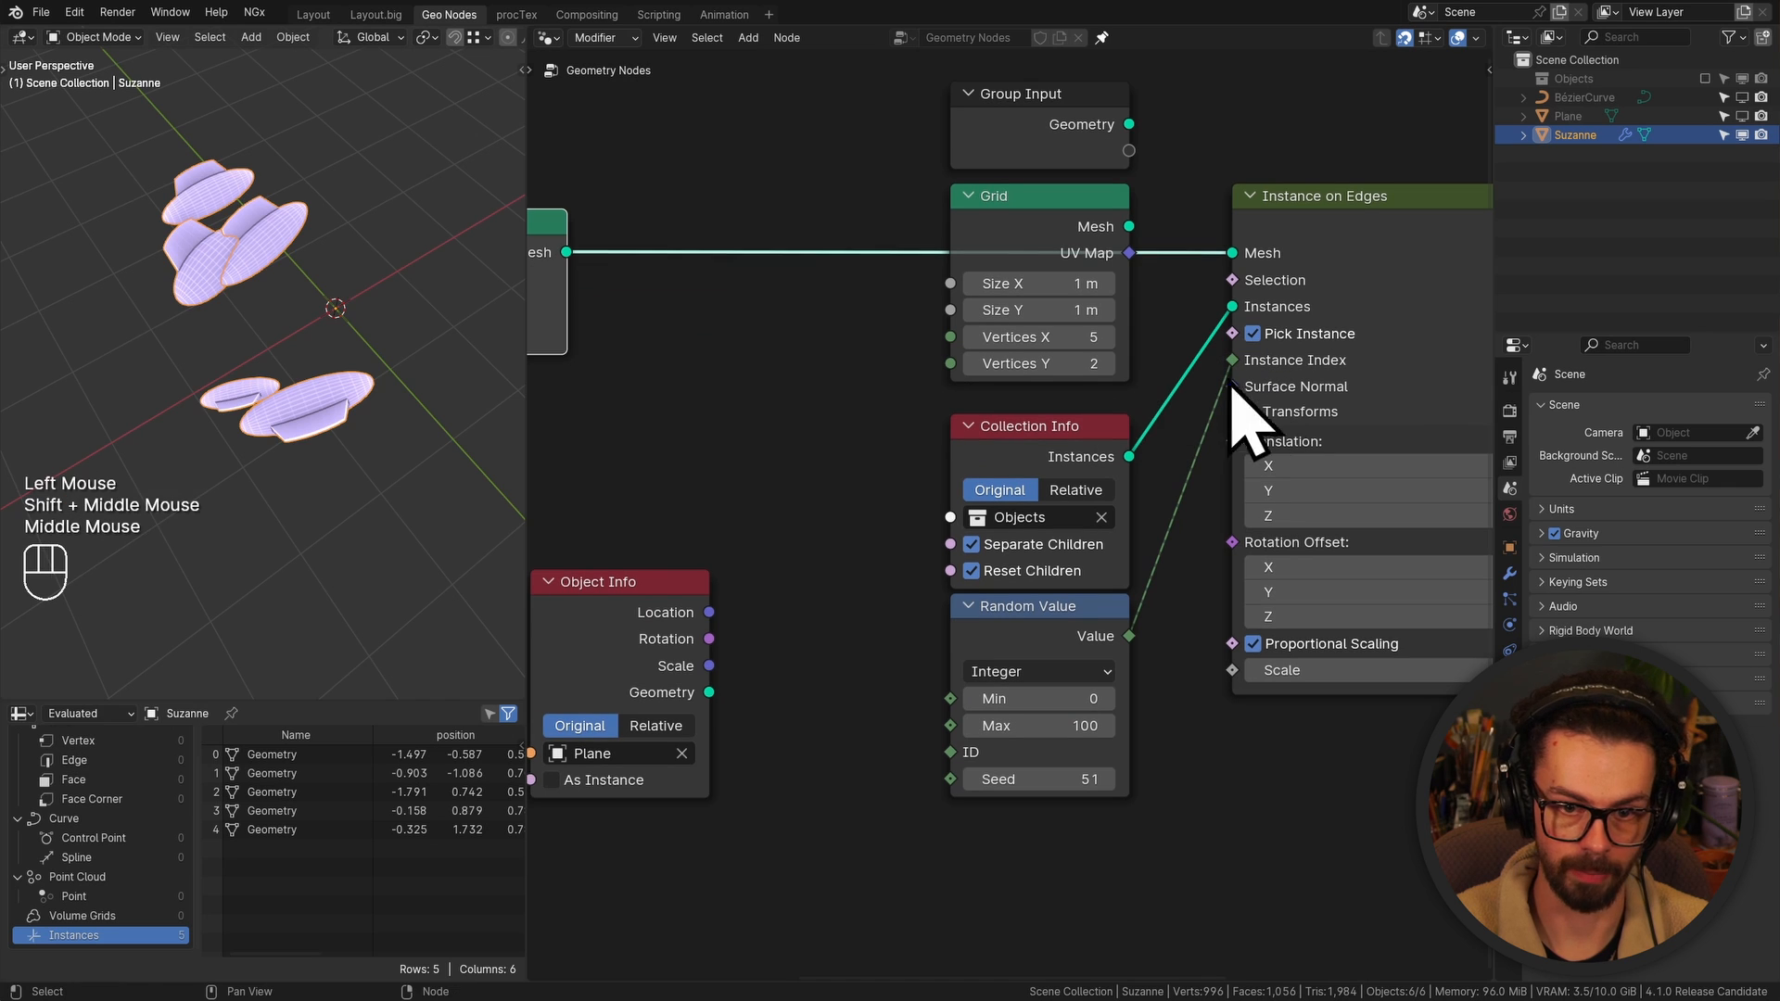
middle_drag(388, 334, 411, 200)
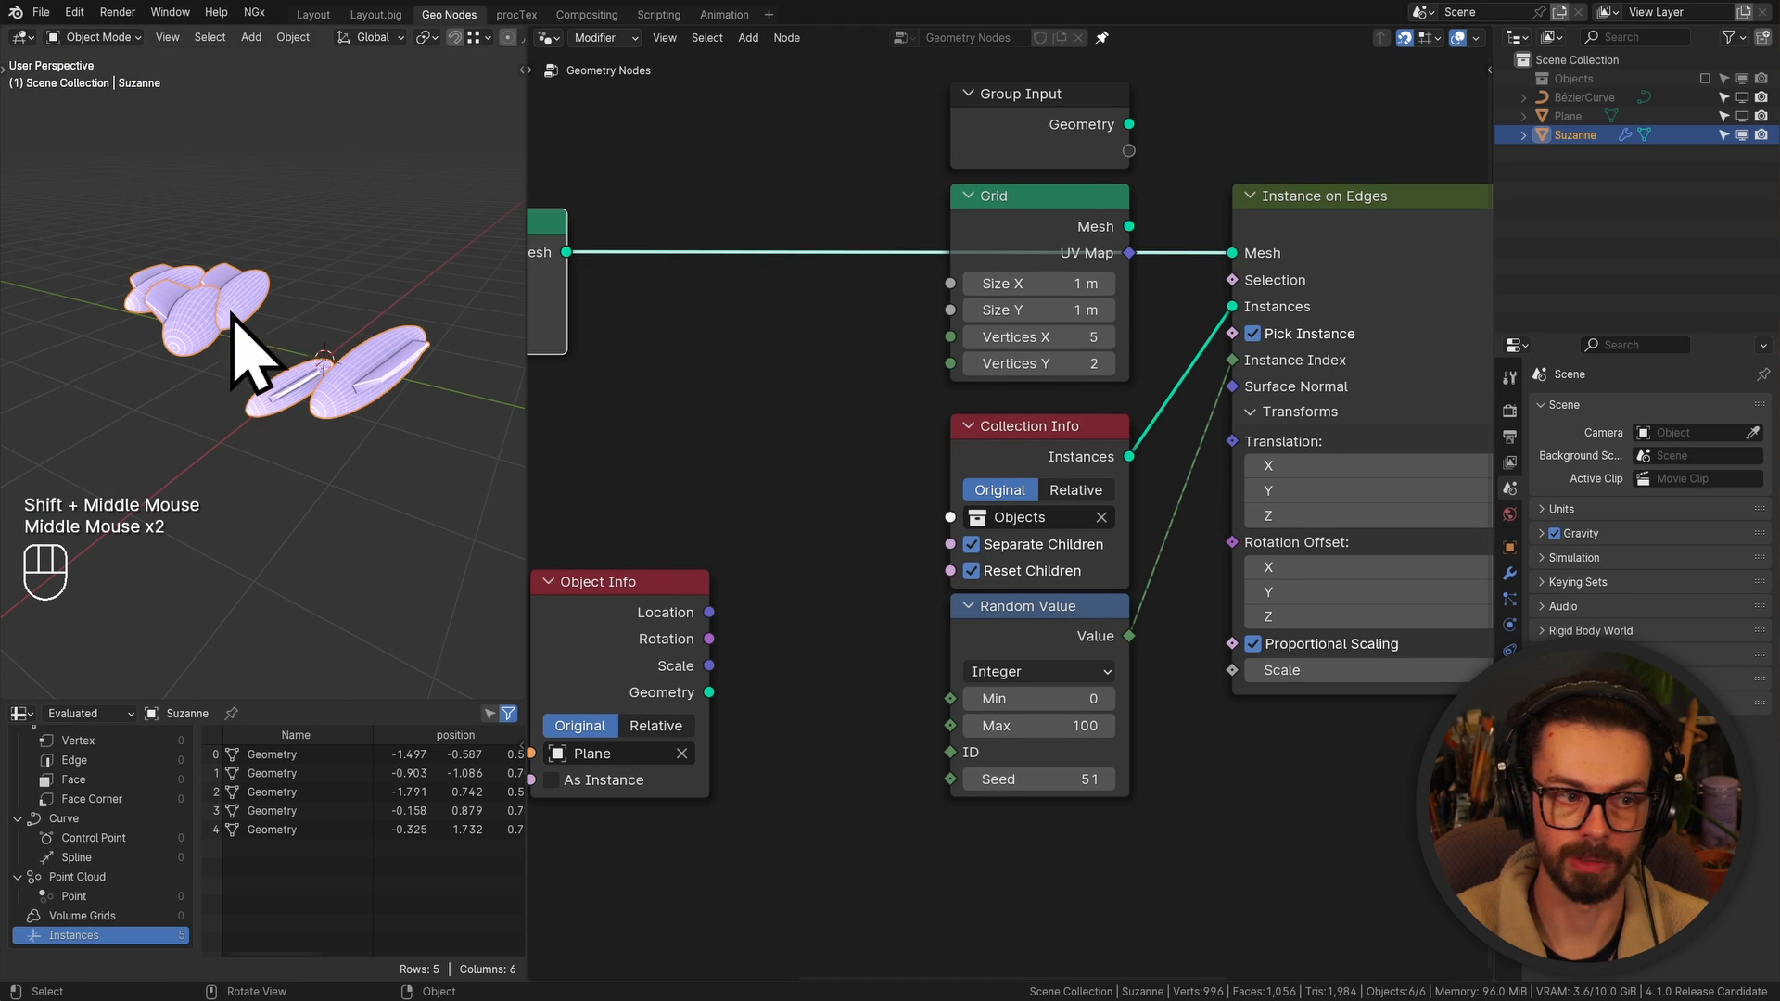
Place the Plane Object Info node beneath the BézierCurve Object Info node and set both to Relative
middle_drag(664, 360, 882, 354)
middle_drag(1366, 256, 1421, 242)
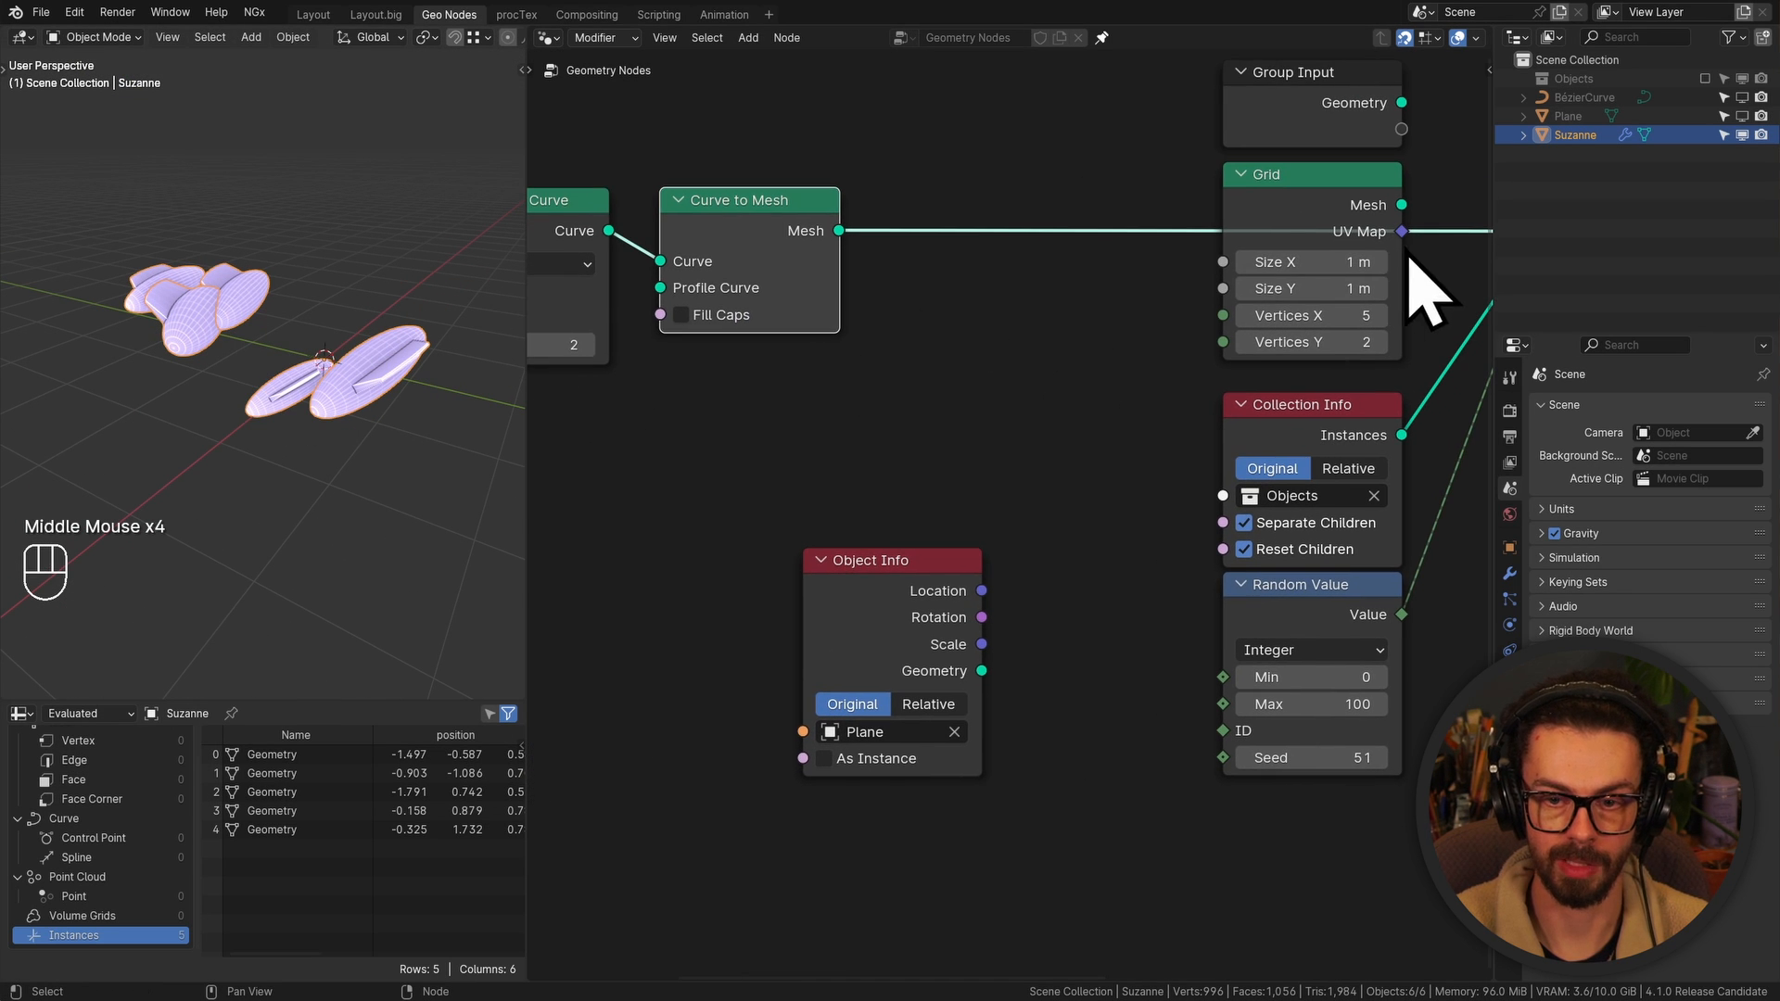
middle_drag(943, 336, 1151, 350)
drag(909, 509, 684, 509)
middle_drag(684, 509, 946, 452)
key(g)
click(820, 403)
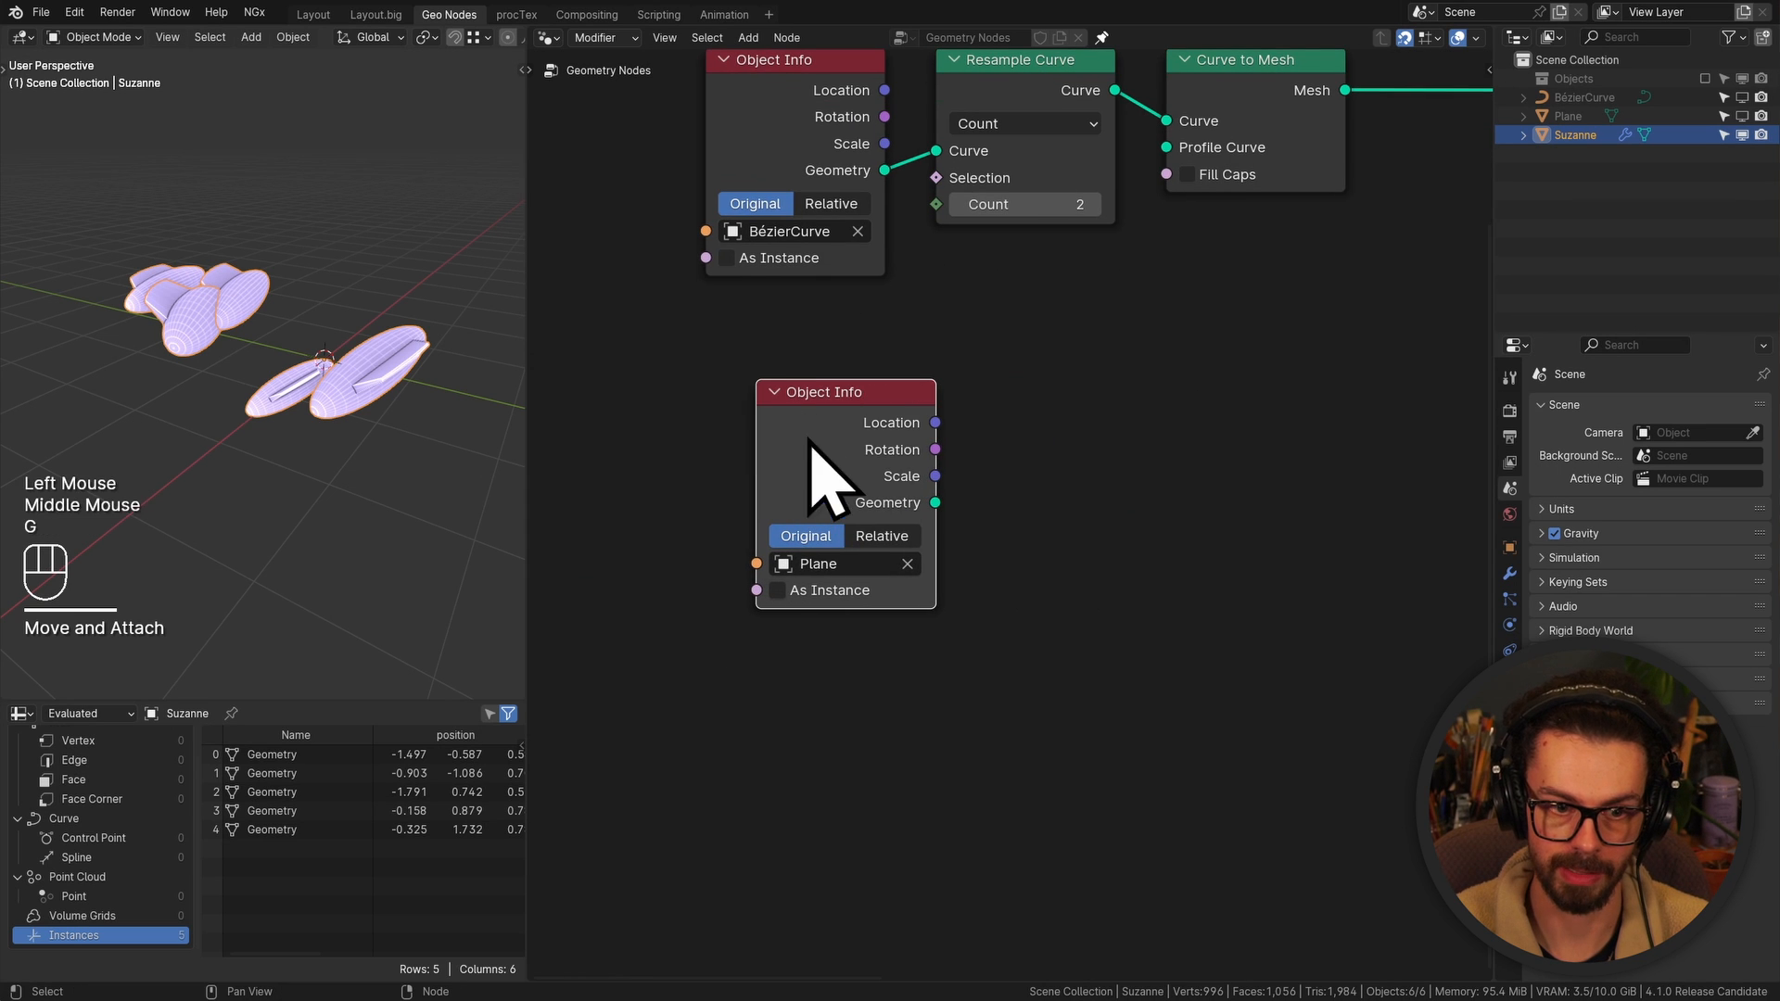
click(832, 204)
click(879, 536)
Add a Sample Nearest Surface node fed by the Plane's geometry and set its data type to Vector
middle_drag(882, 501, 839, 526)
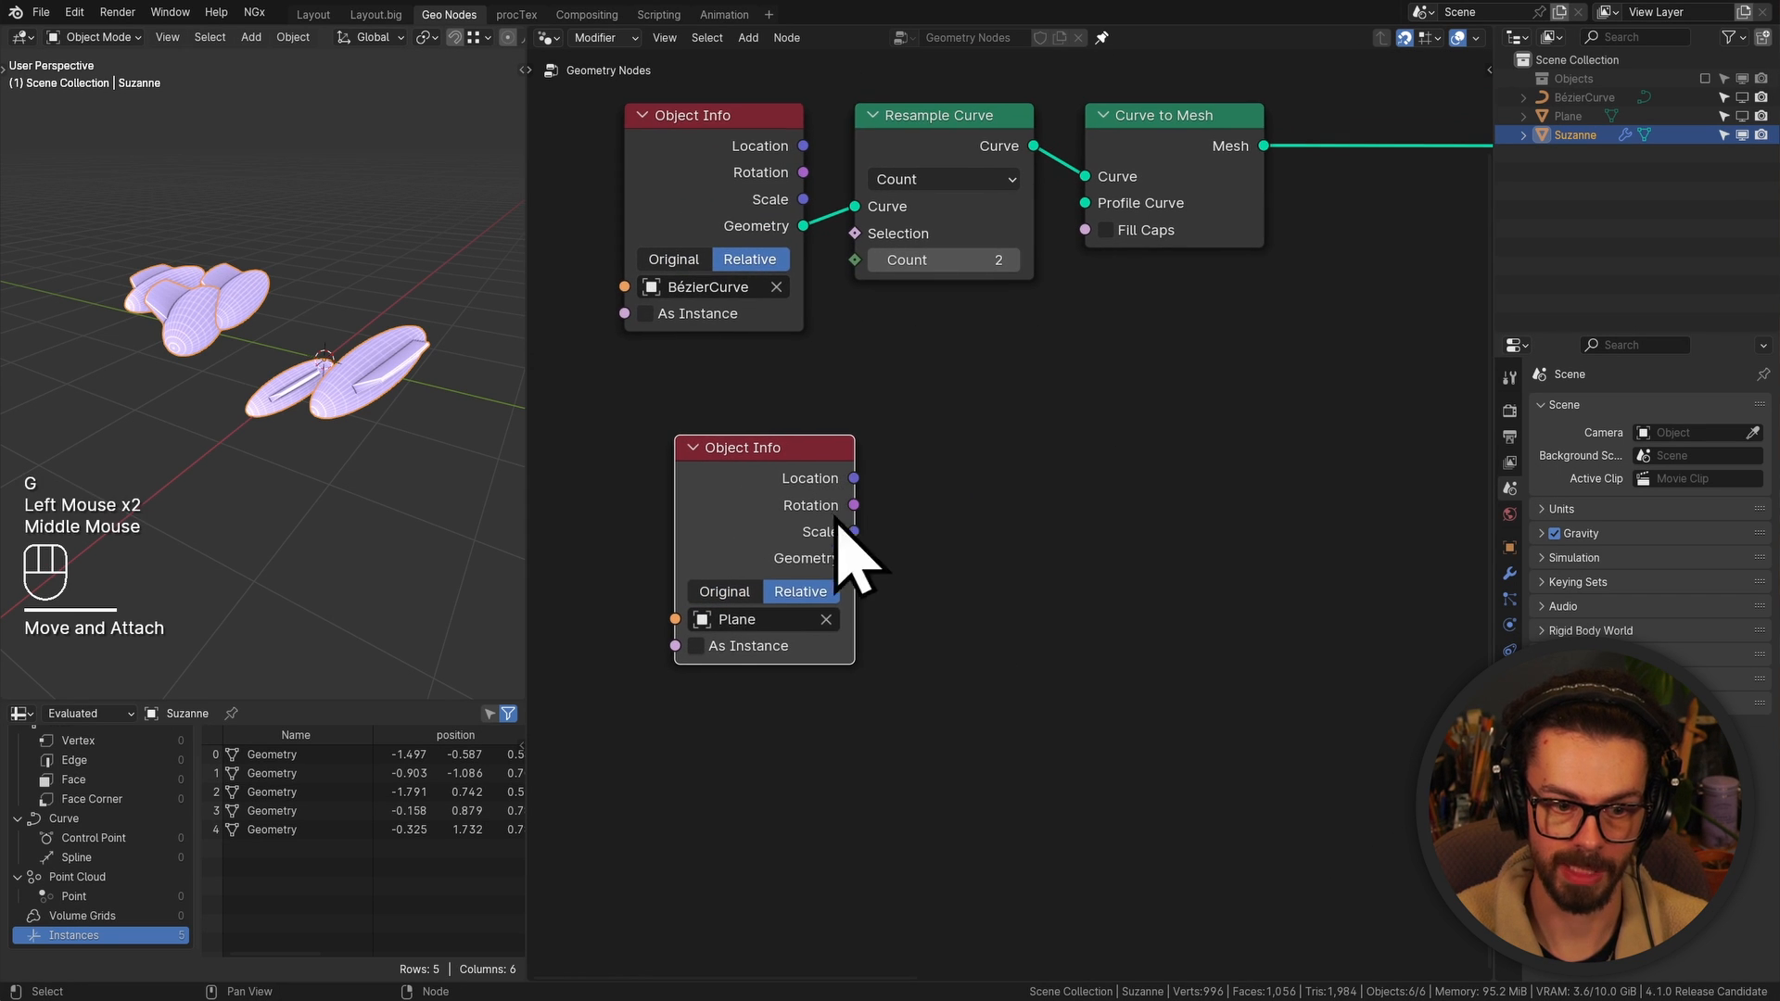
drag(854, 559, 986, 531)
text(samoe)
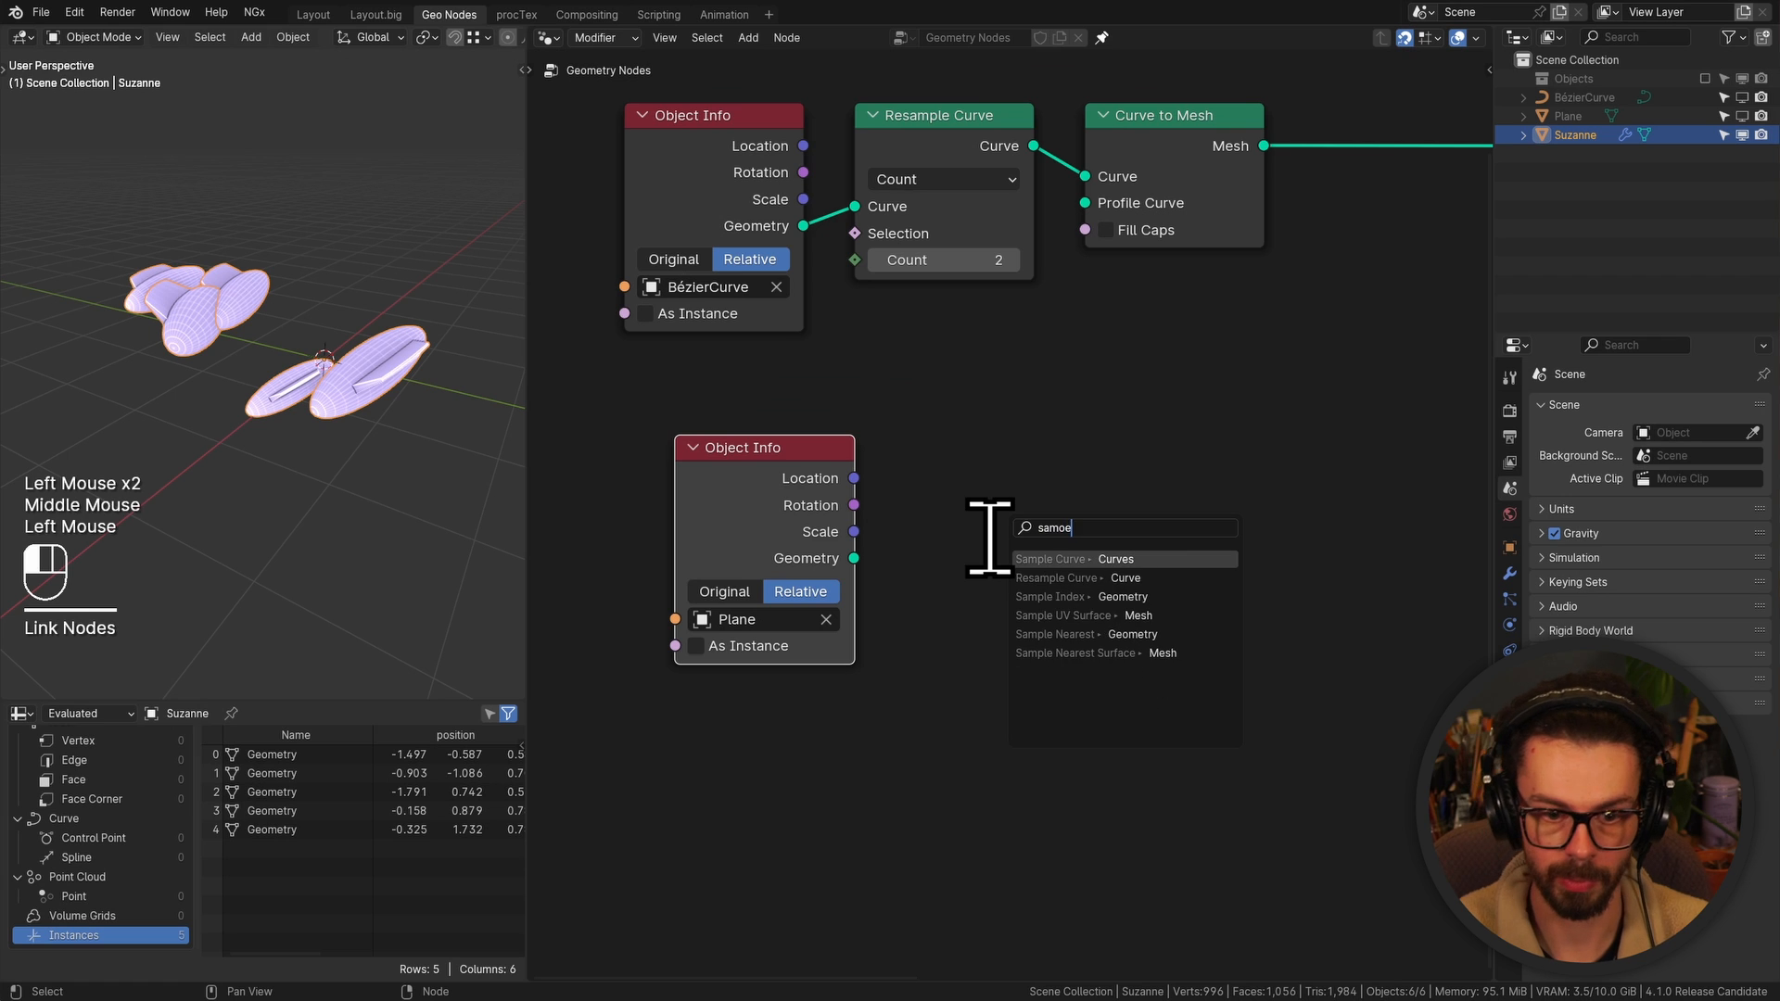
key(Down)
key(Return)
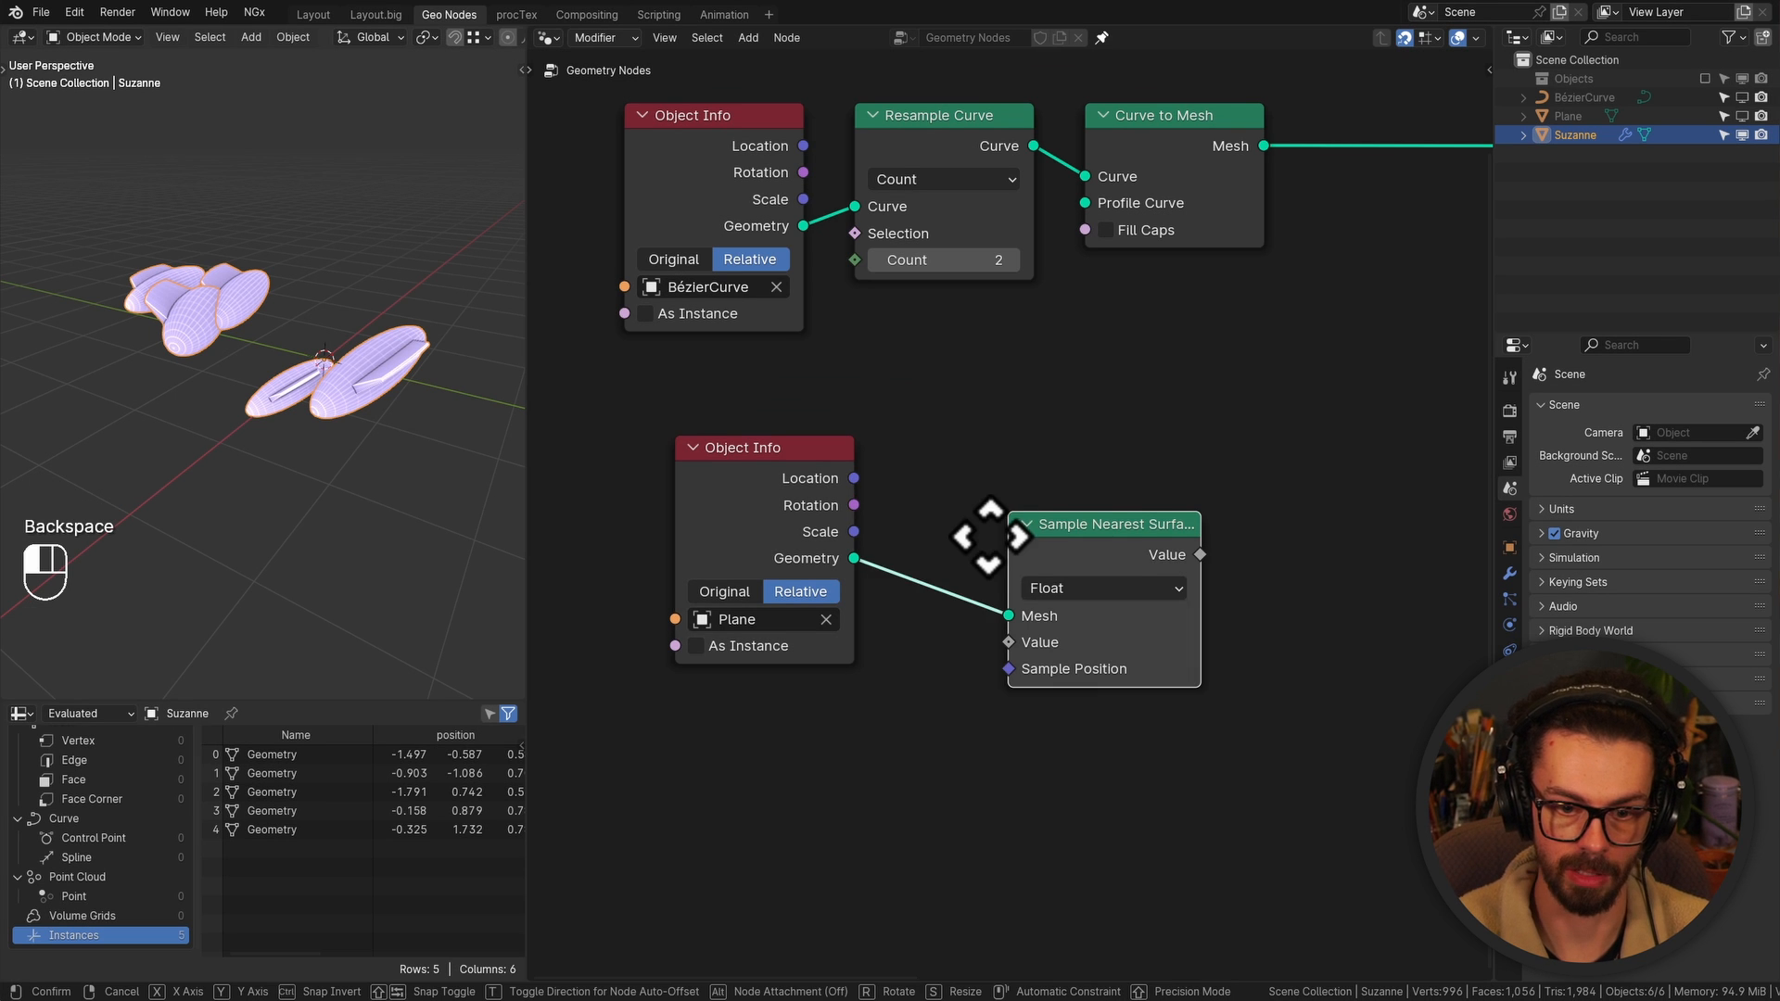
click(1048, 542)
click(1040, 509)
click(1036, 577)
Feed a Normal node into the Value input of Sample Nearest Surface and align it beneath the Plane Object Info node
drag(1009, 566, 946, 600)
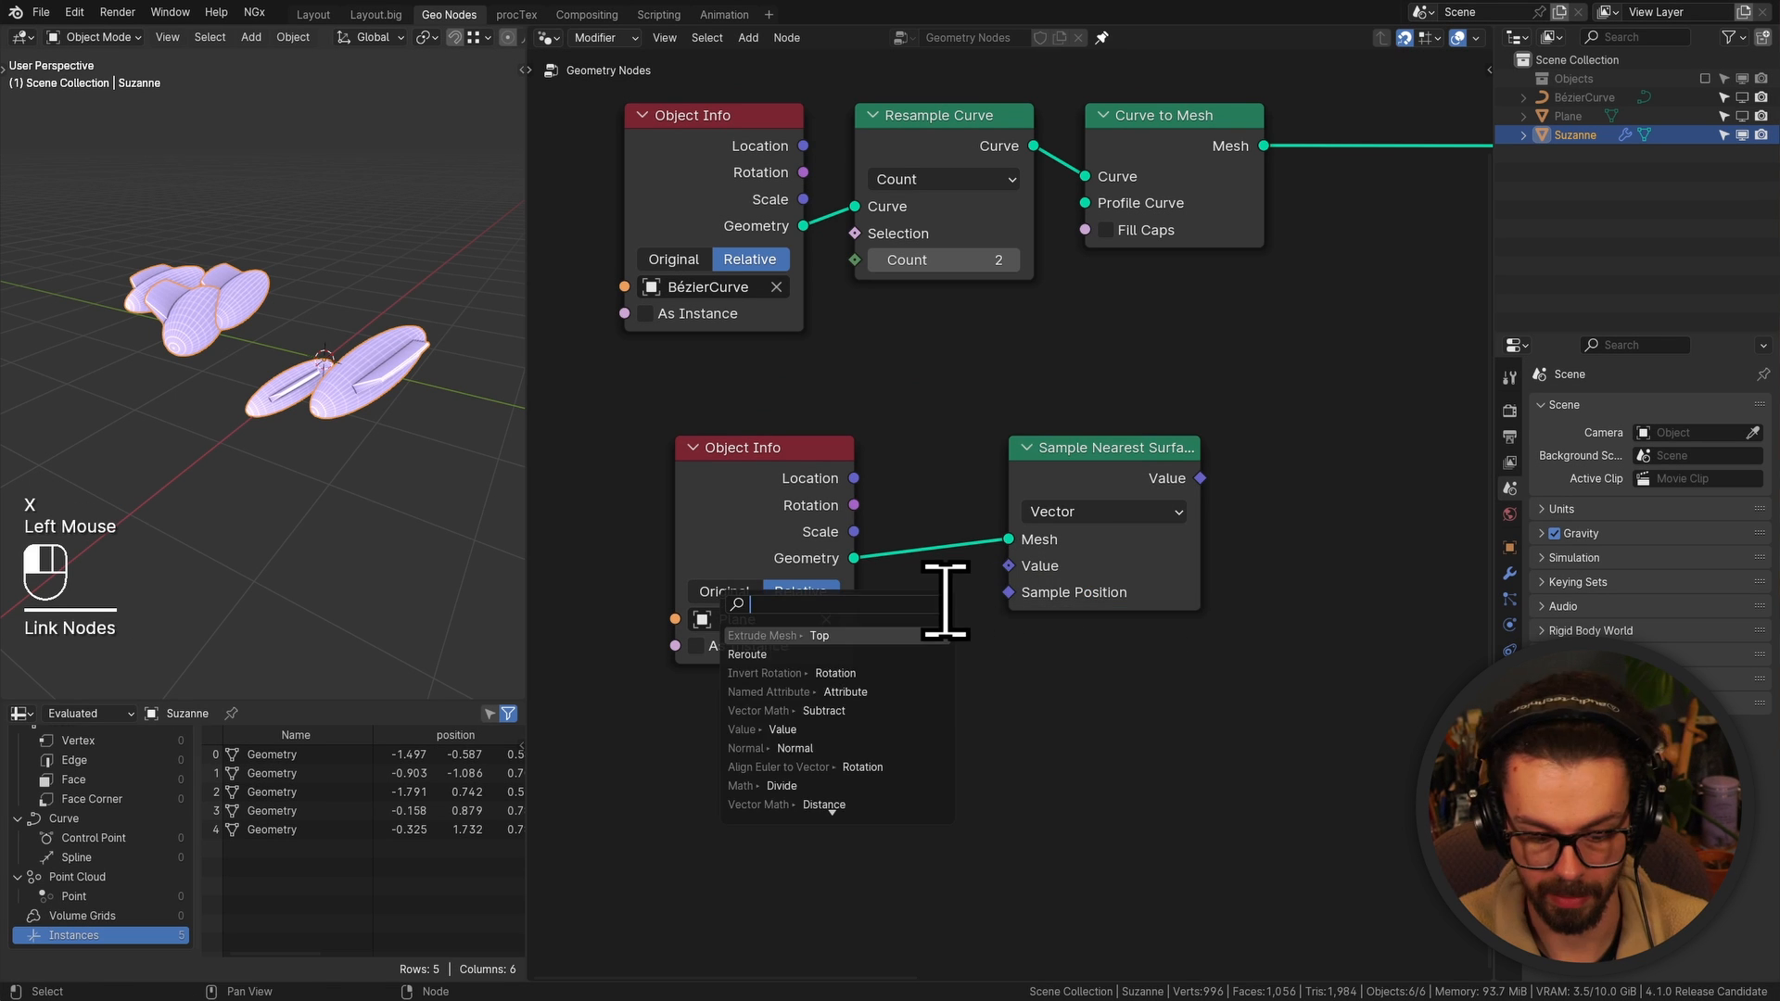
text(nor)
key(Return)
click(839, 732)
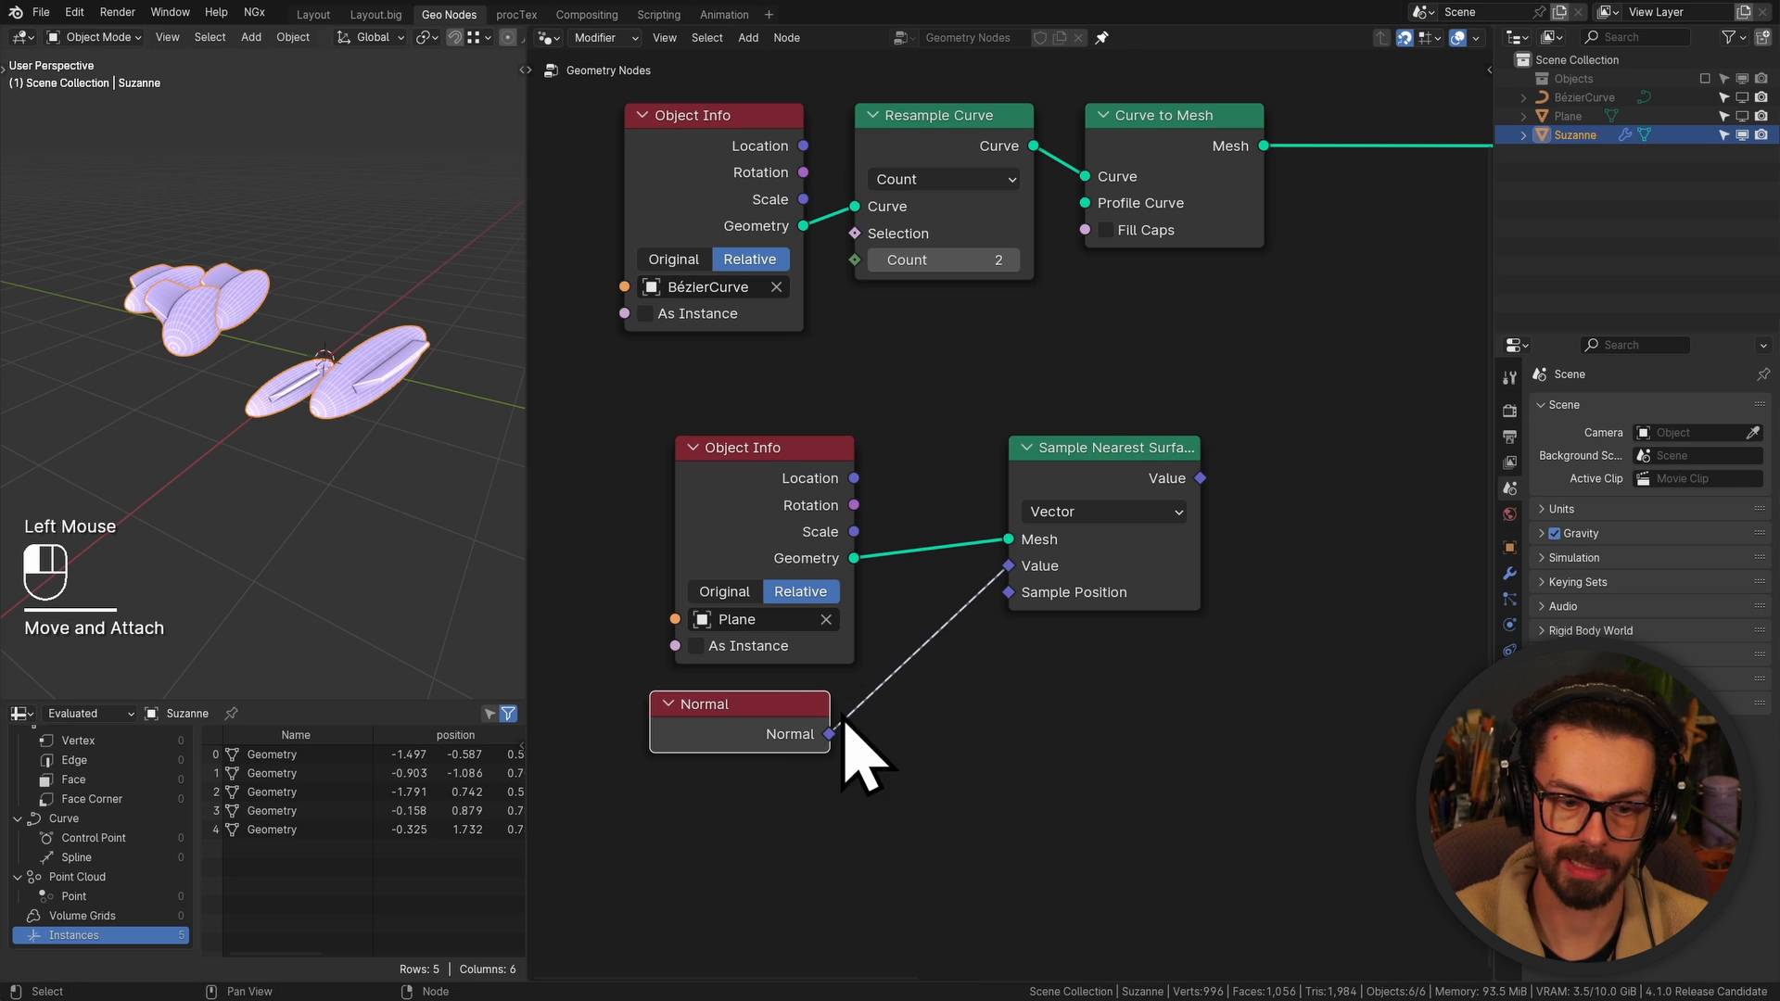
key(g)
key(g)
click(895, 722)
Move the Sample Nearest Surface node slightly lower beside the Plane Object Info and Normal nodes
shift+middle_drag(1017, 706, 1029, 617)
drag(1018, 593, 1188, 411)
key(g)
click(1170, 488)
Preview the Curve to Mesh geometry with the Sample Nearest Surface value through a Viewer node placed clear of the other nodes
middle_drag(1111, 318, 953, 477)
ctrl+shift+click(1057, 236)
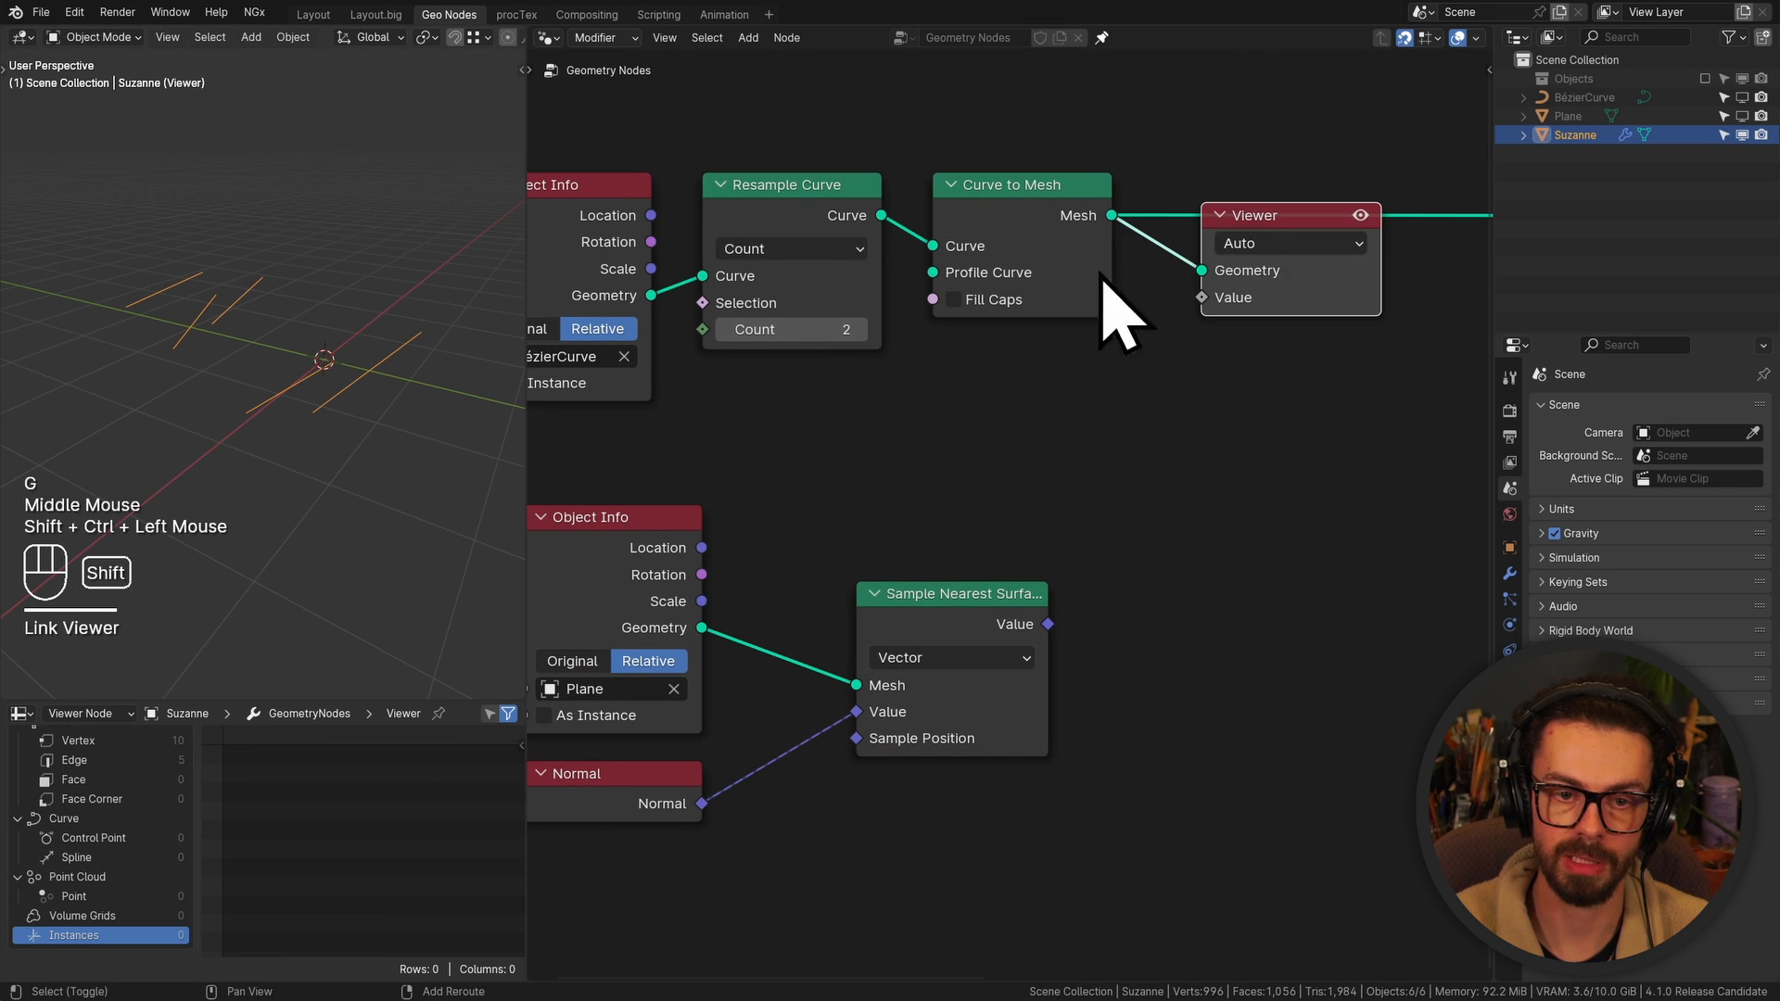
drag(1349, 370, 1481, 600)
ctrl+shift+click(1029, 663)
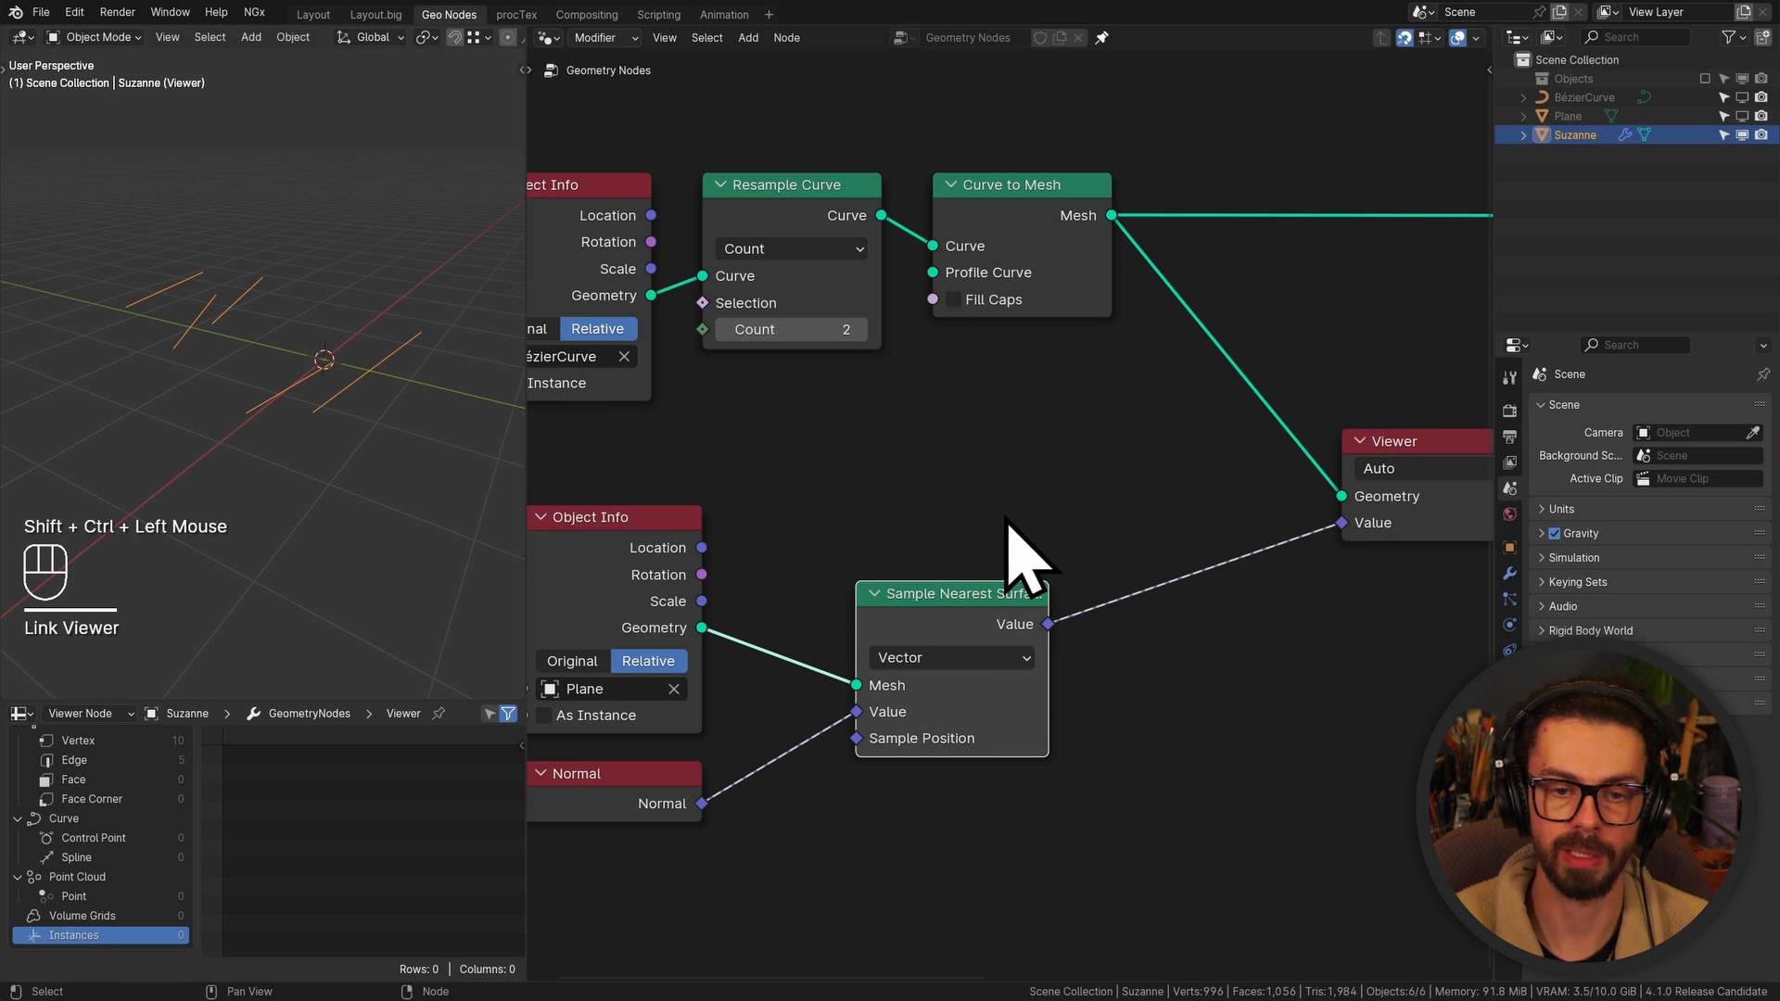
ctrl+shift+click(834, 204)
ctrl+shift+click(1020, 200)
Mark both end points of one curve edge with viewport annotations and erase the marks
key(d)
drag(299, 425, 296, 428)
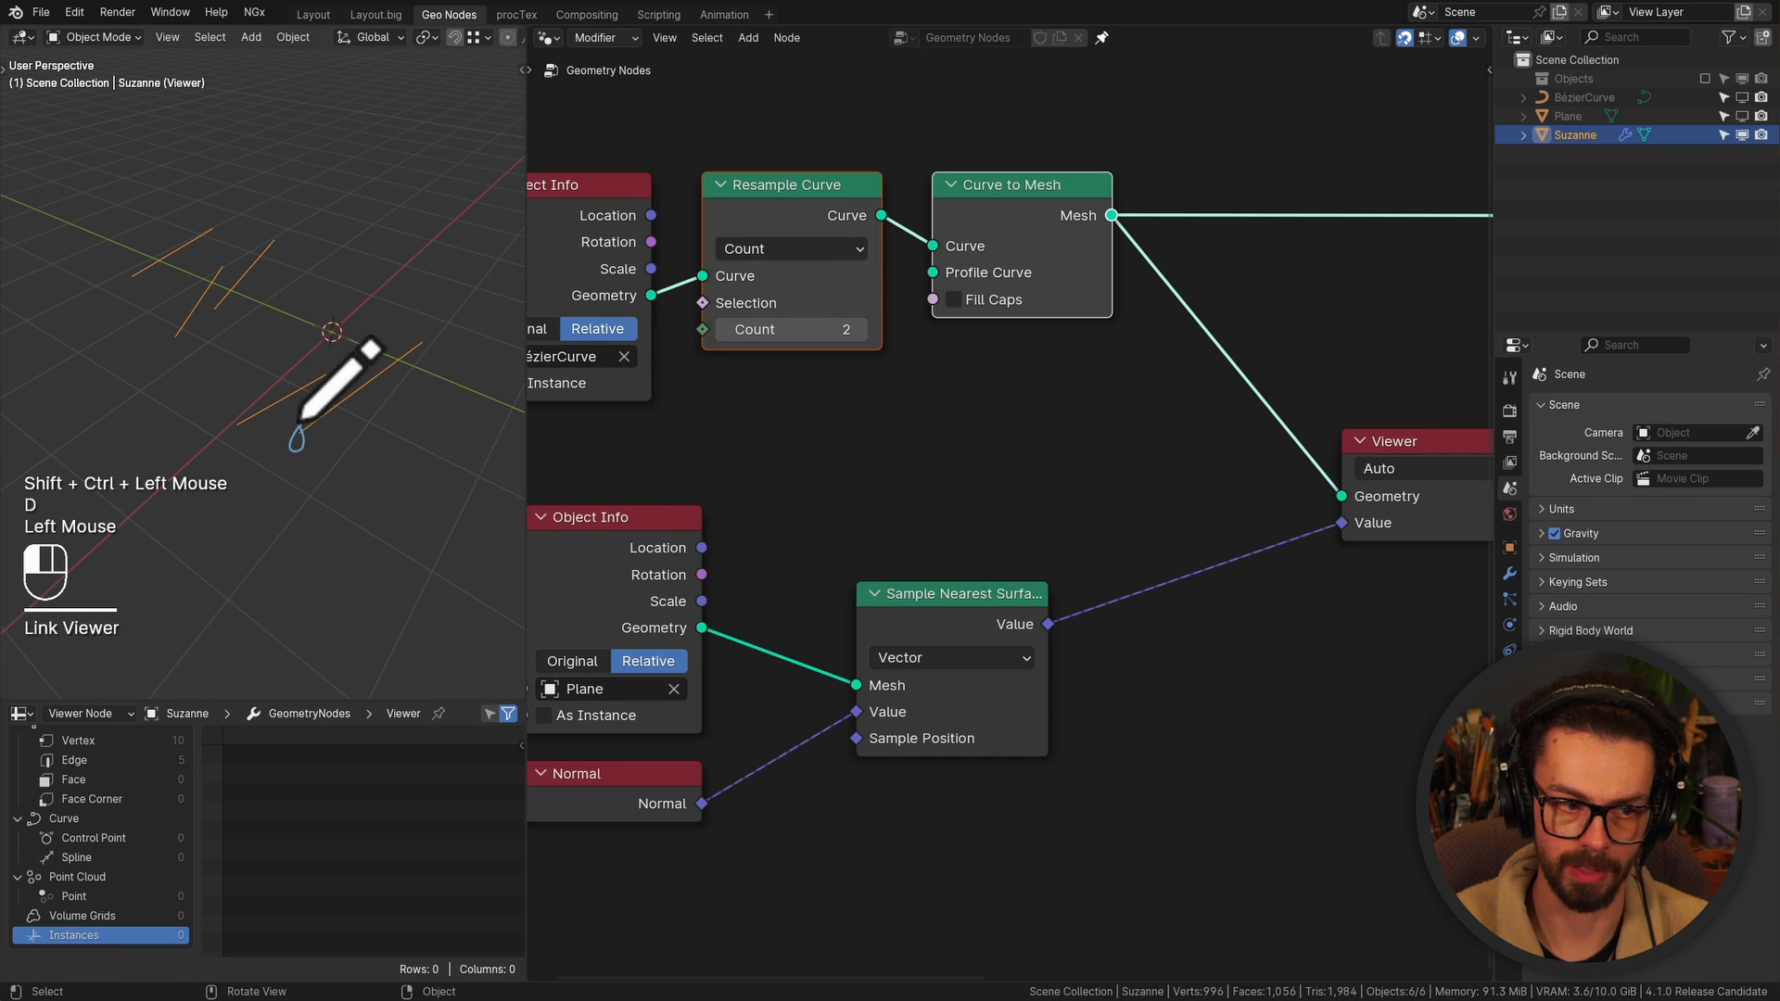
key(d)
drag(418, 337, 417, 344)
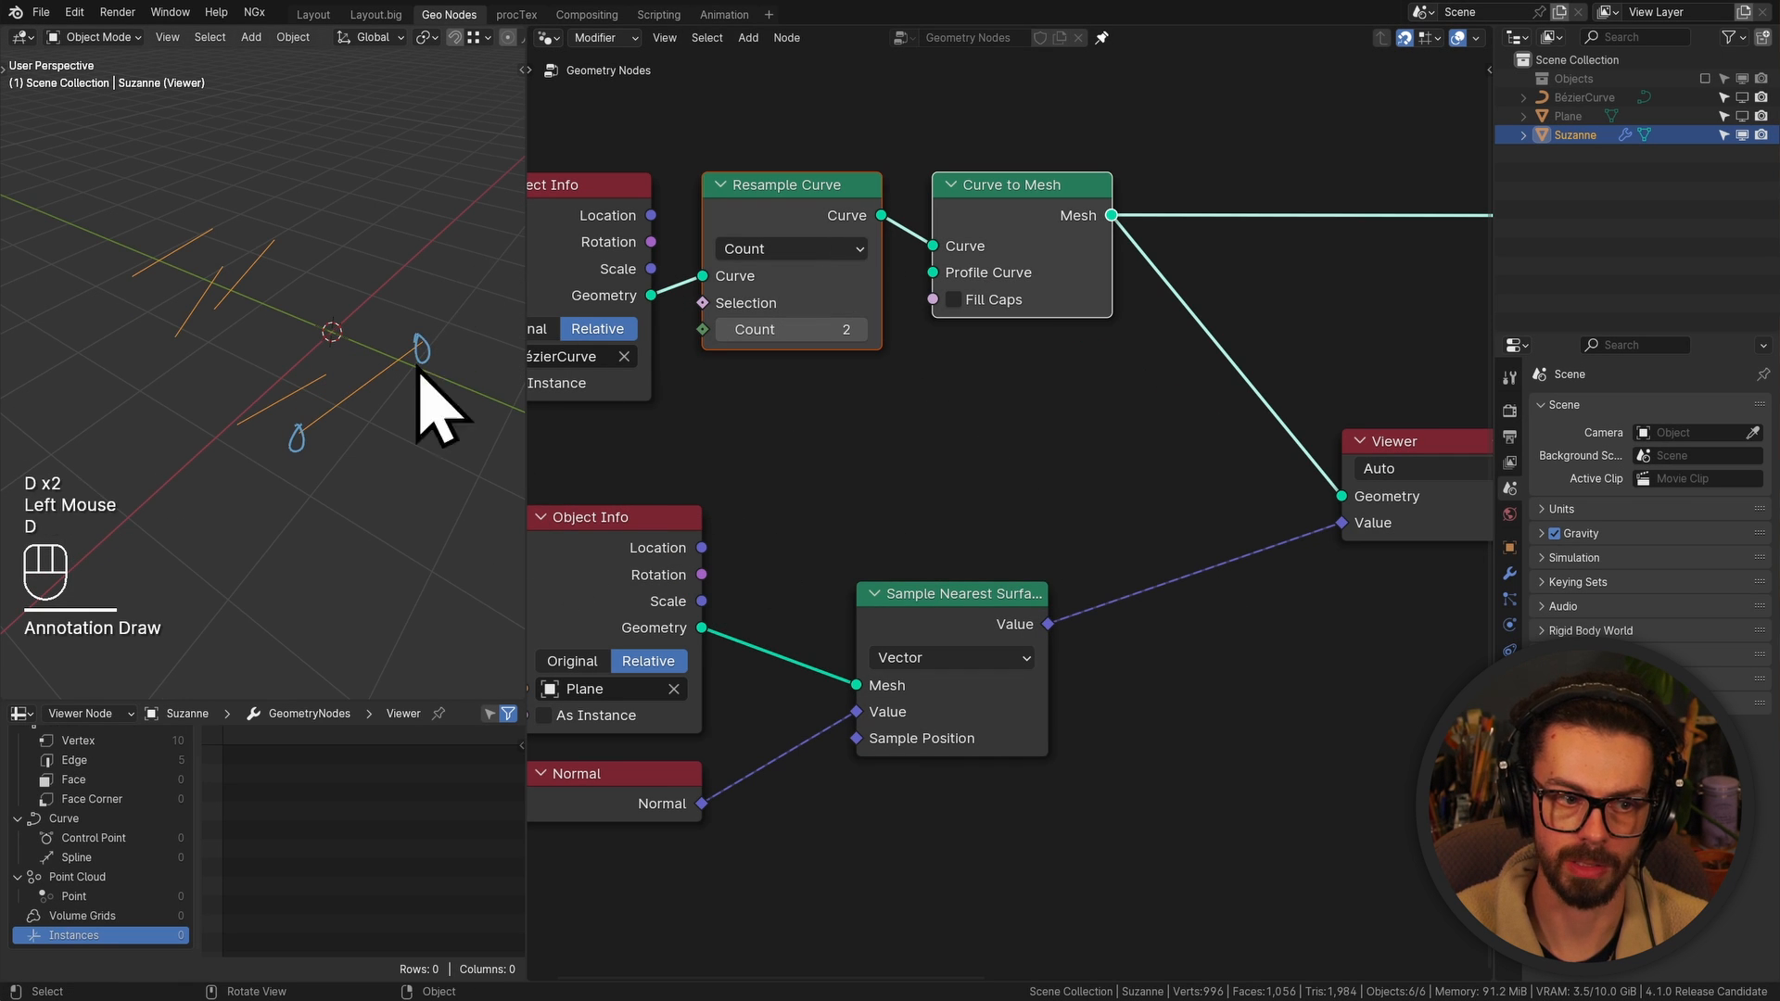
key(d)
mouse_move(449, 397)
right_down()
mouse_move(306, 429)
mouse_move(311, 482)
right_up()
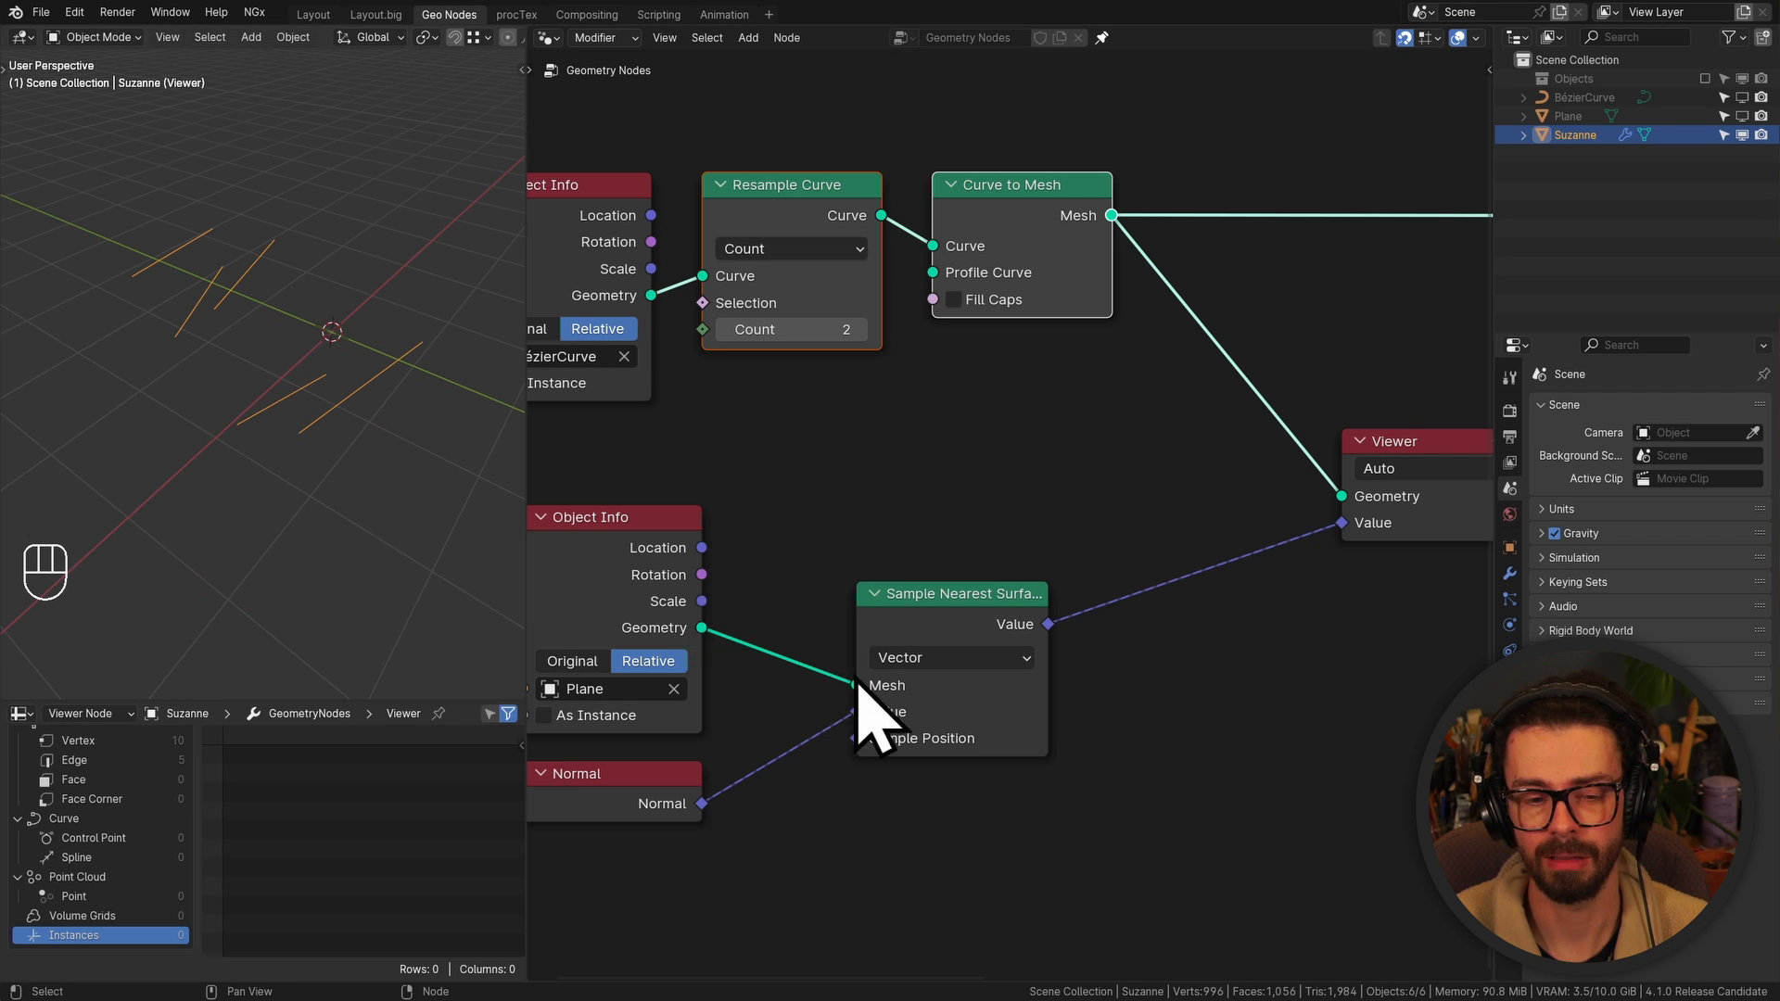
Add an Edge Vertices node beneath the Normal node
middle_drag(858, 687, 1045, 545)
scroll(1025, 557, up, 2)
key(shift+a)
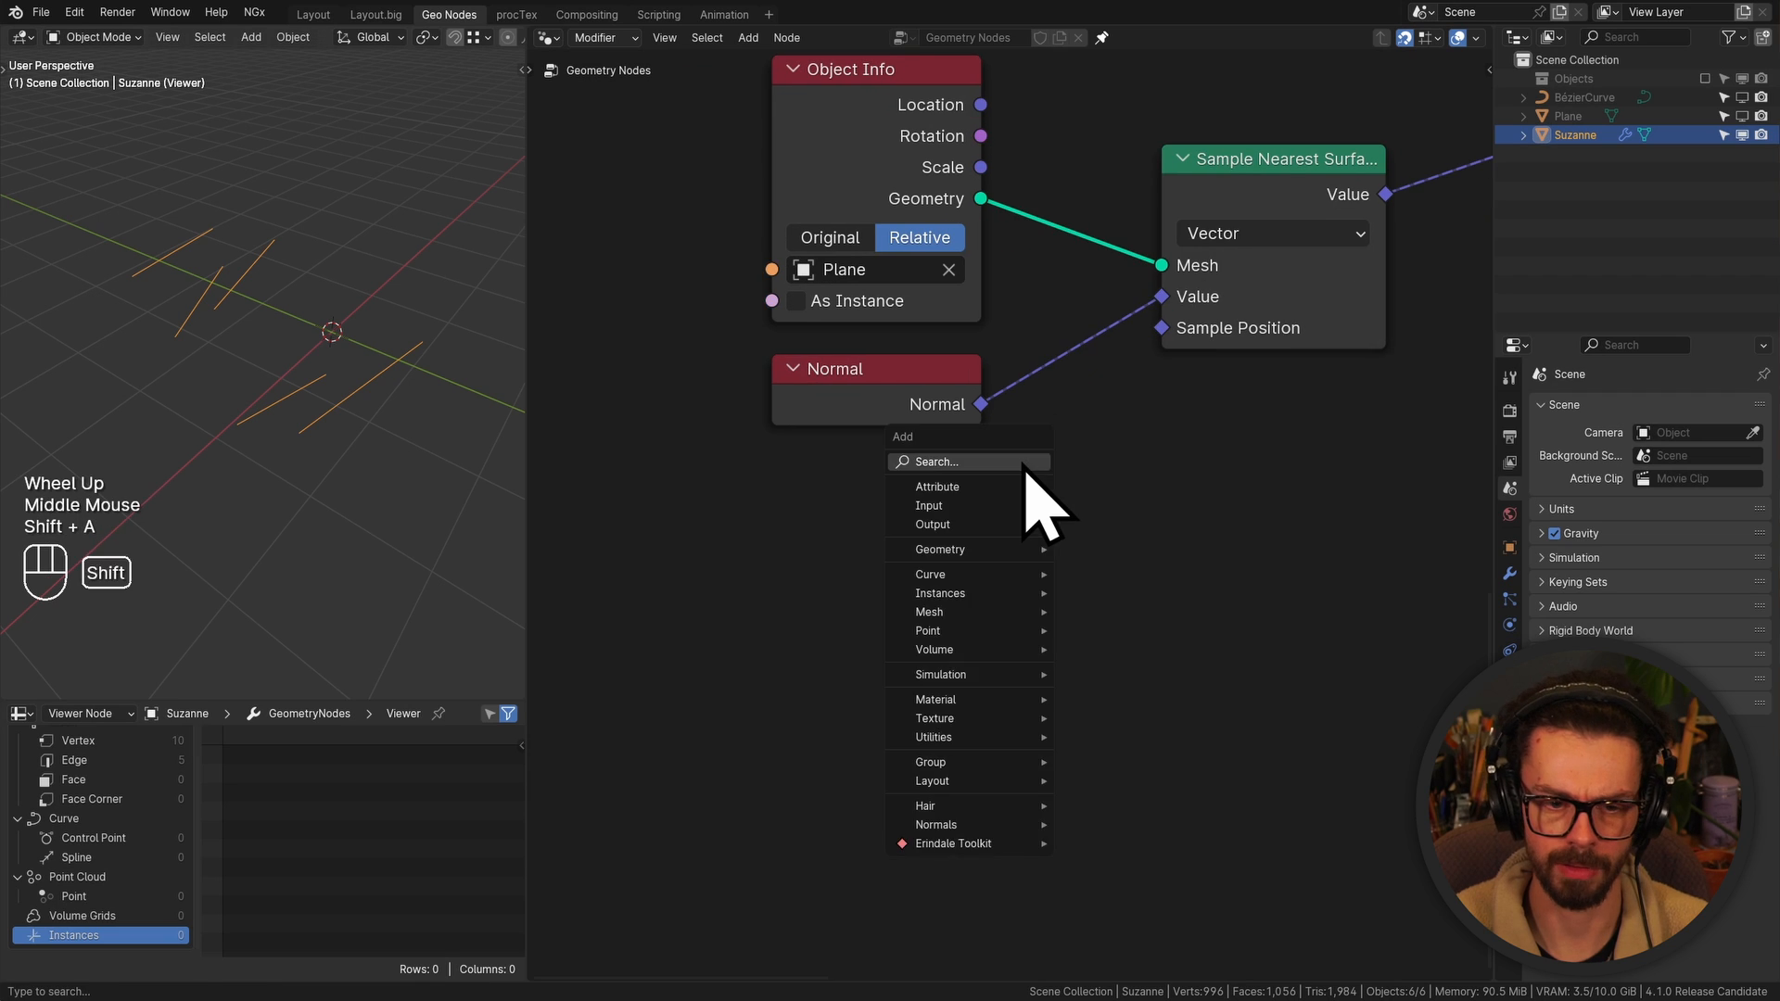
click(1026, 463)
text(ed)
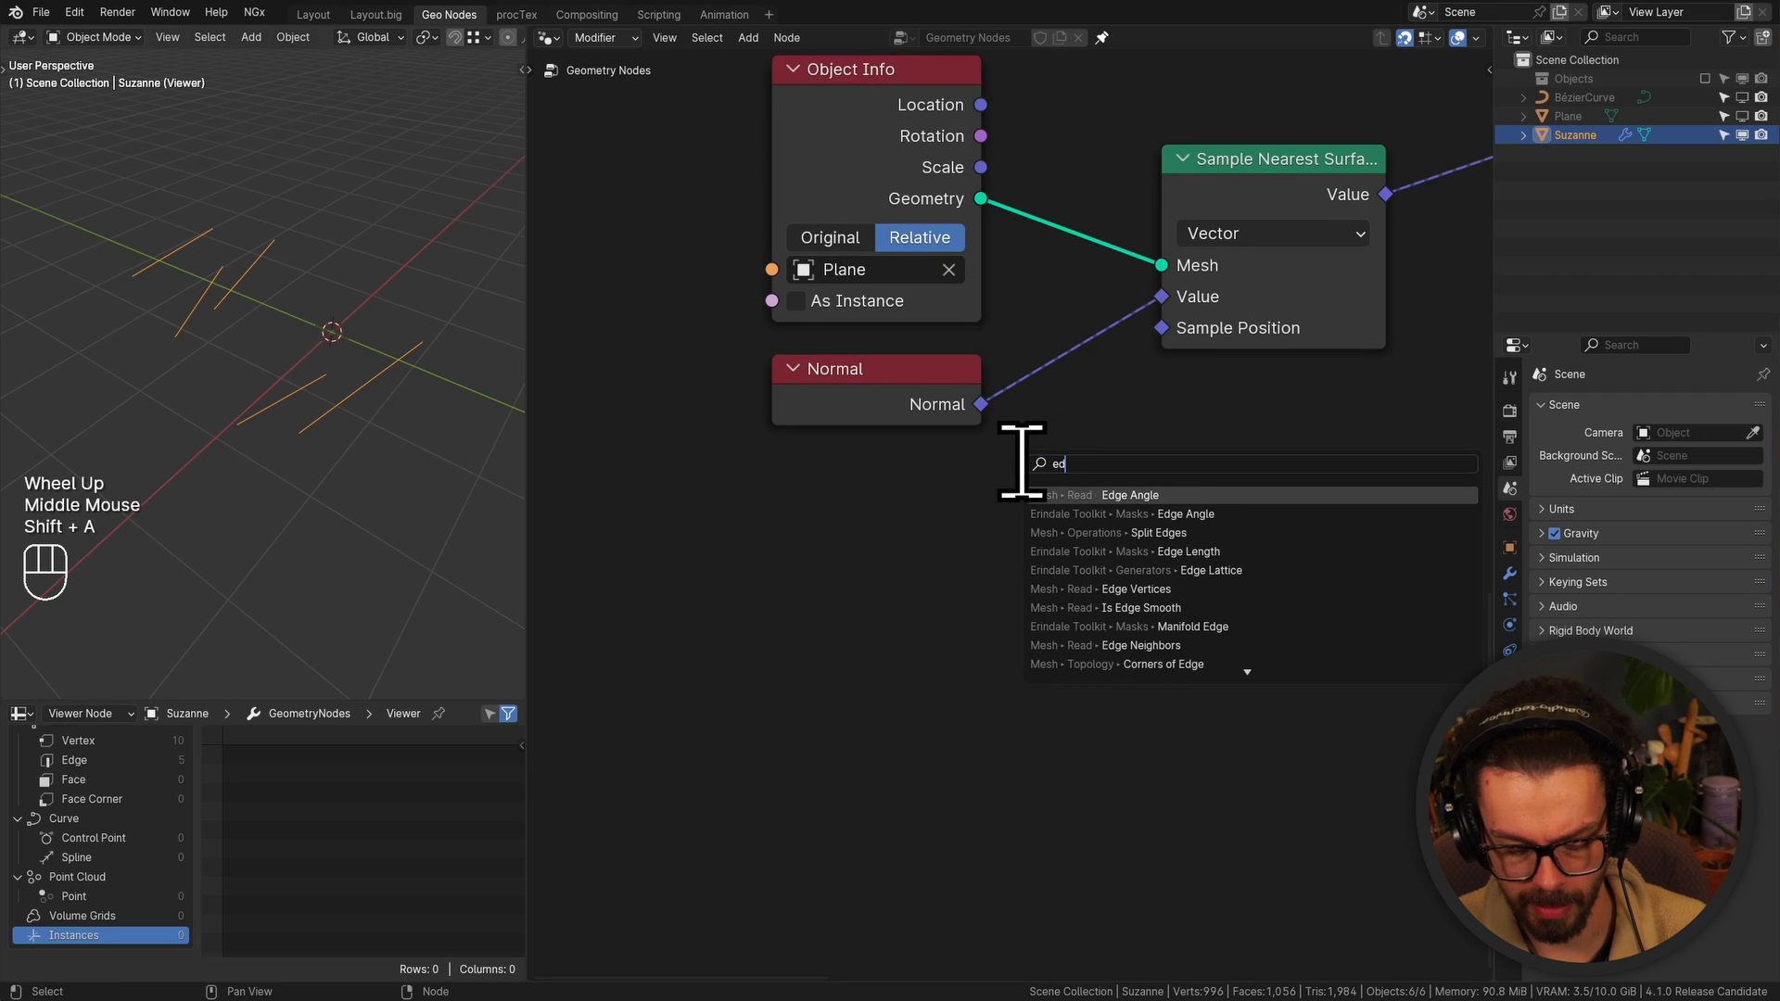
text(ge ver)
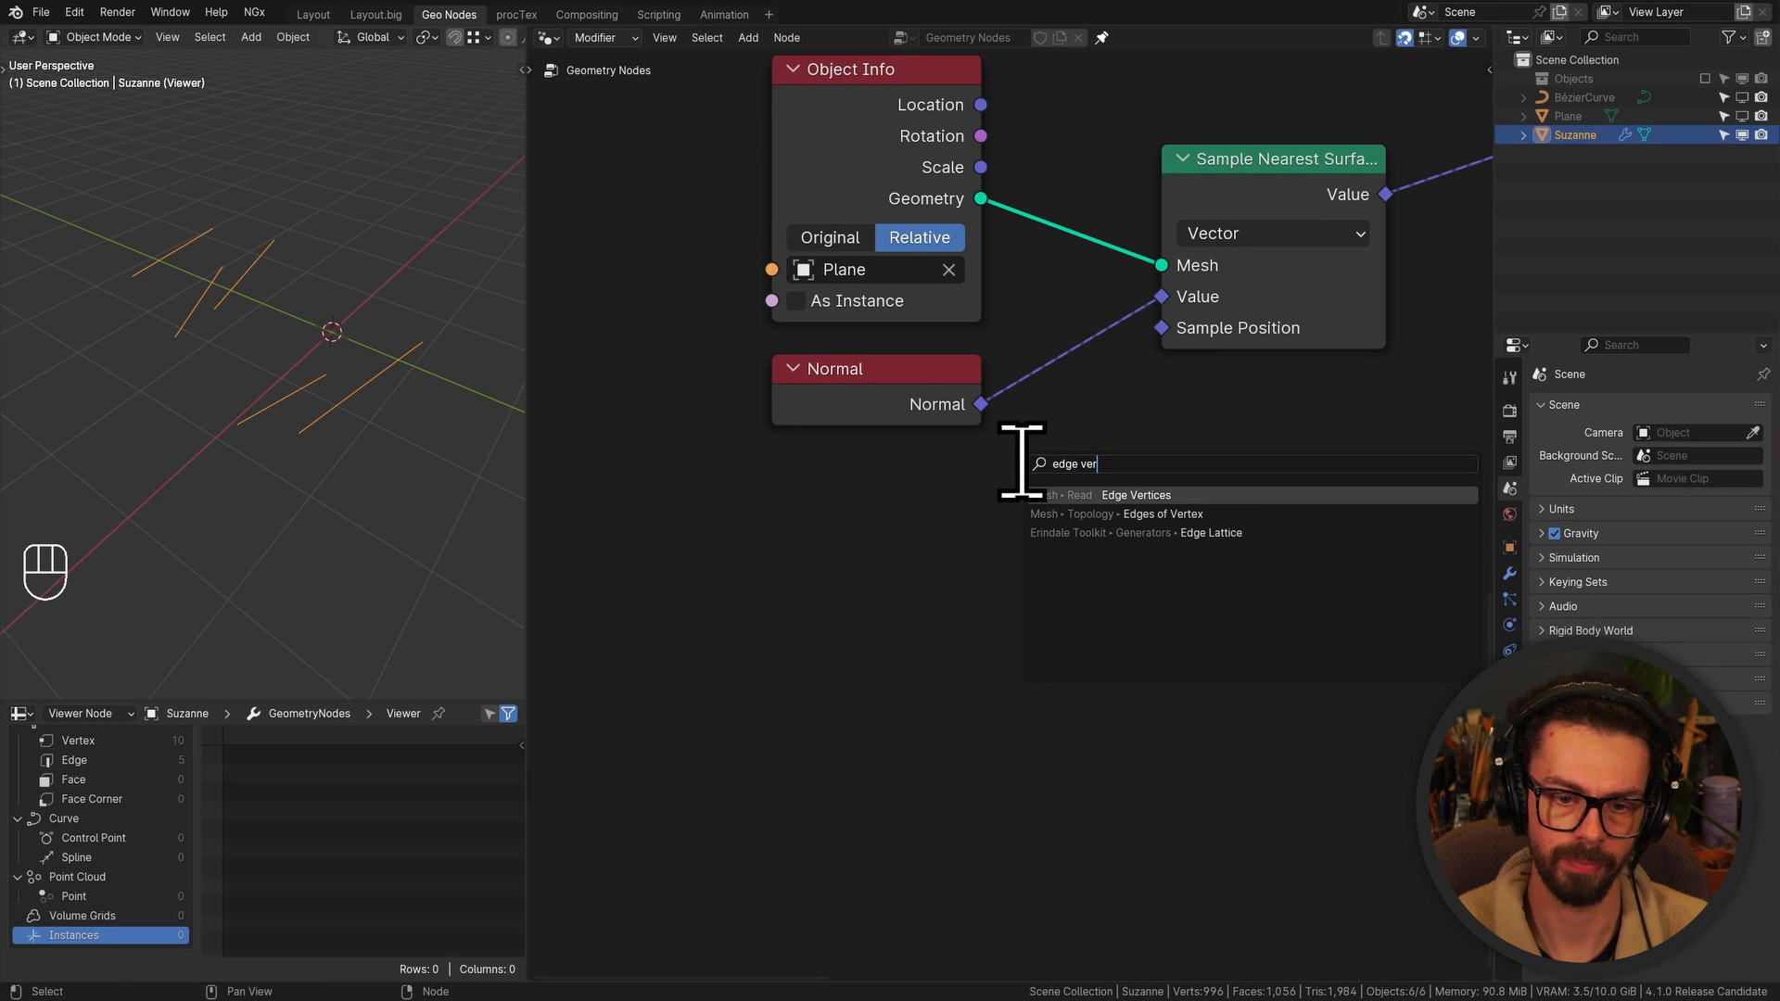
key(Return)
click(766, 472)
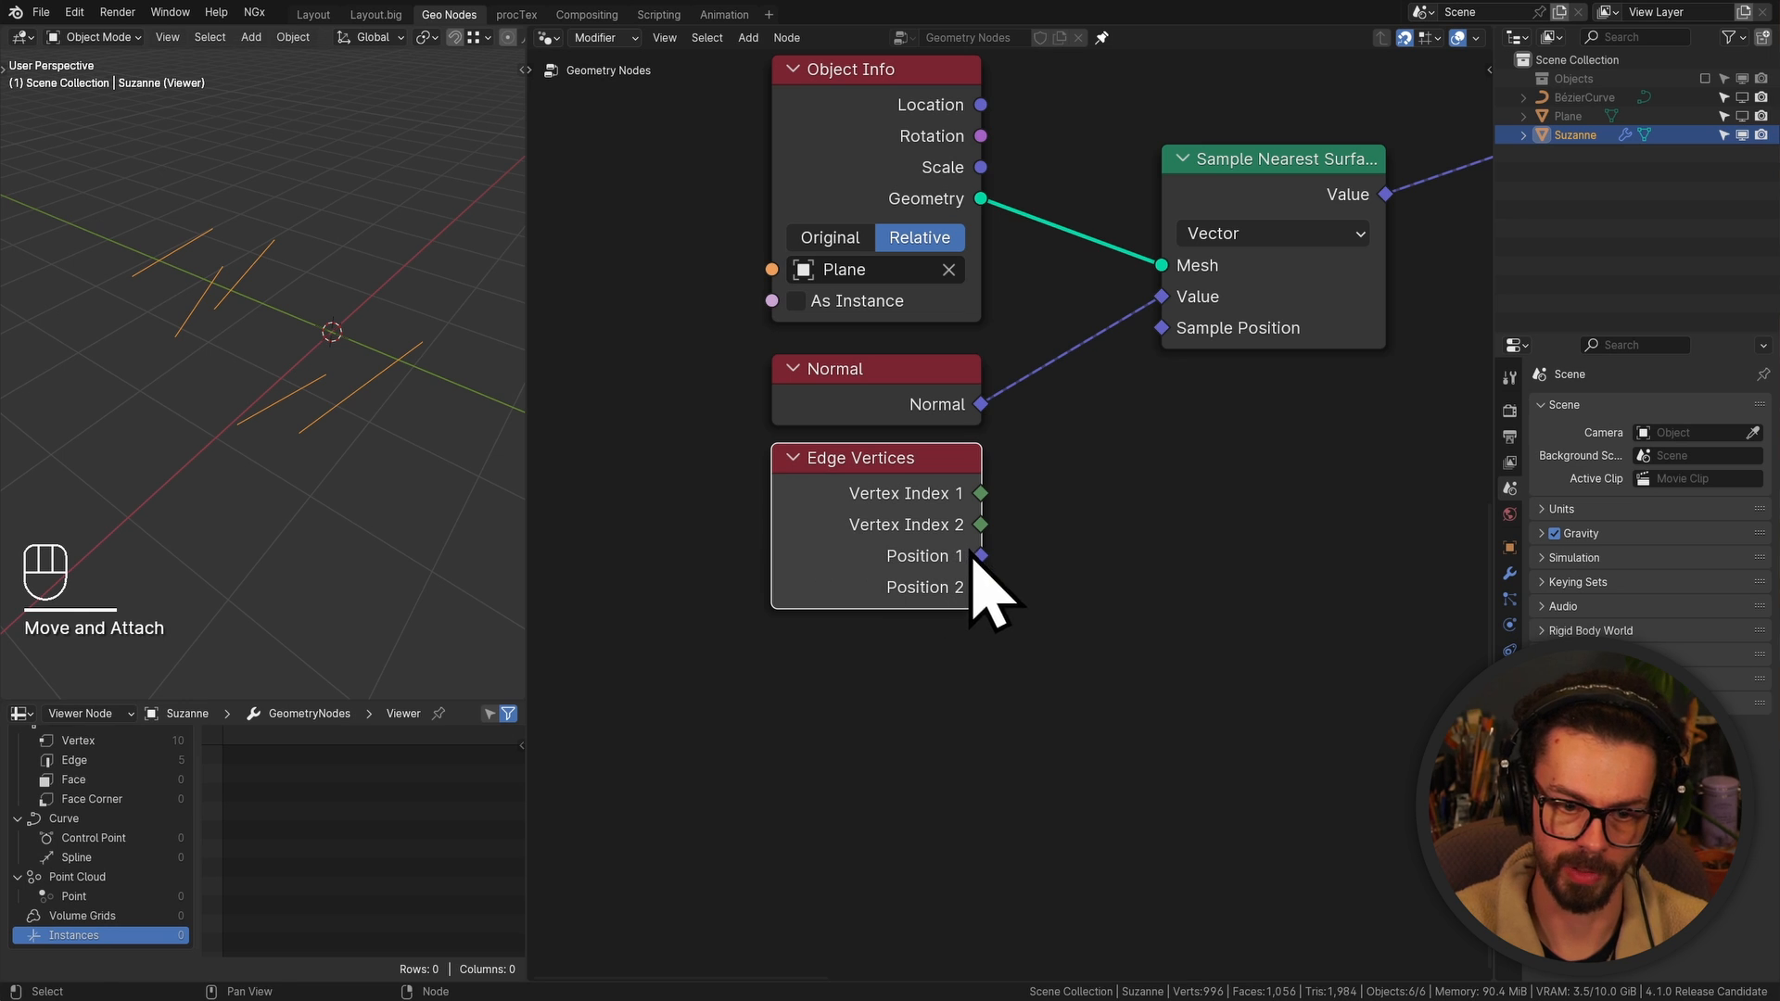
Blend Position 1 and Position 2 in a Vector Mix node at factor 0.5 and connect its result to Sample Position
drag(980, 555, 1140, 556)
text(mix)
key(Return)
click(1089, 487)
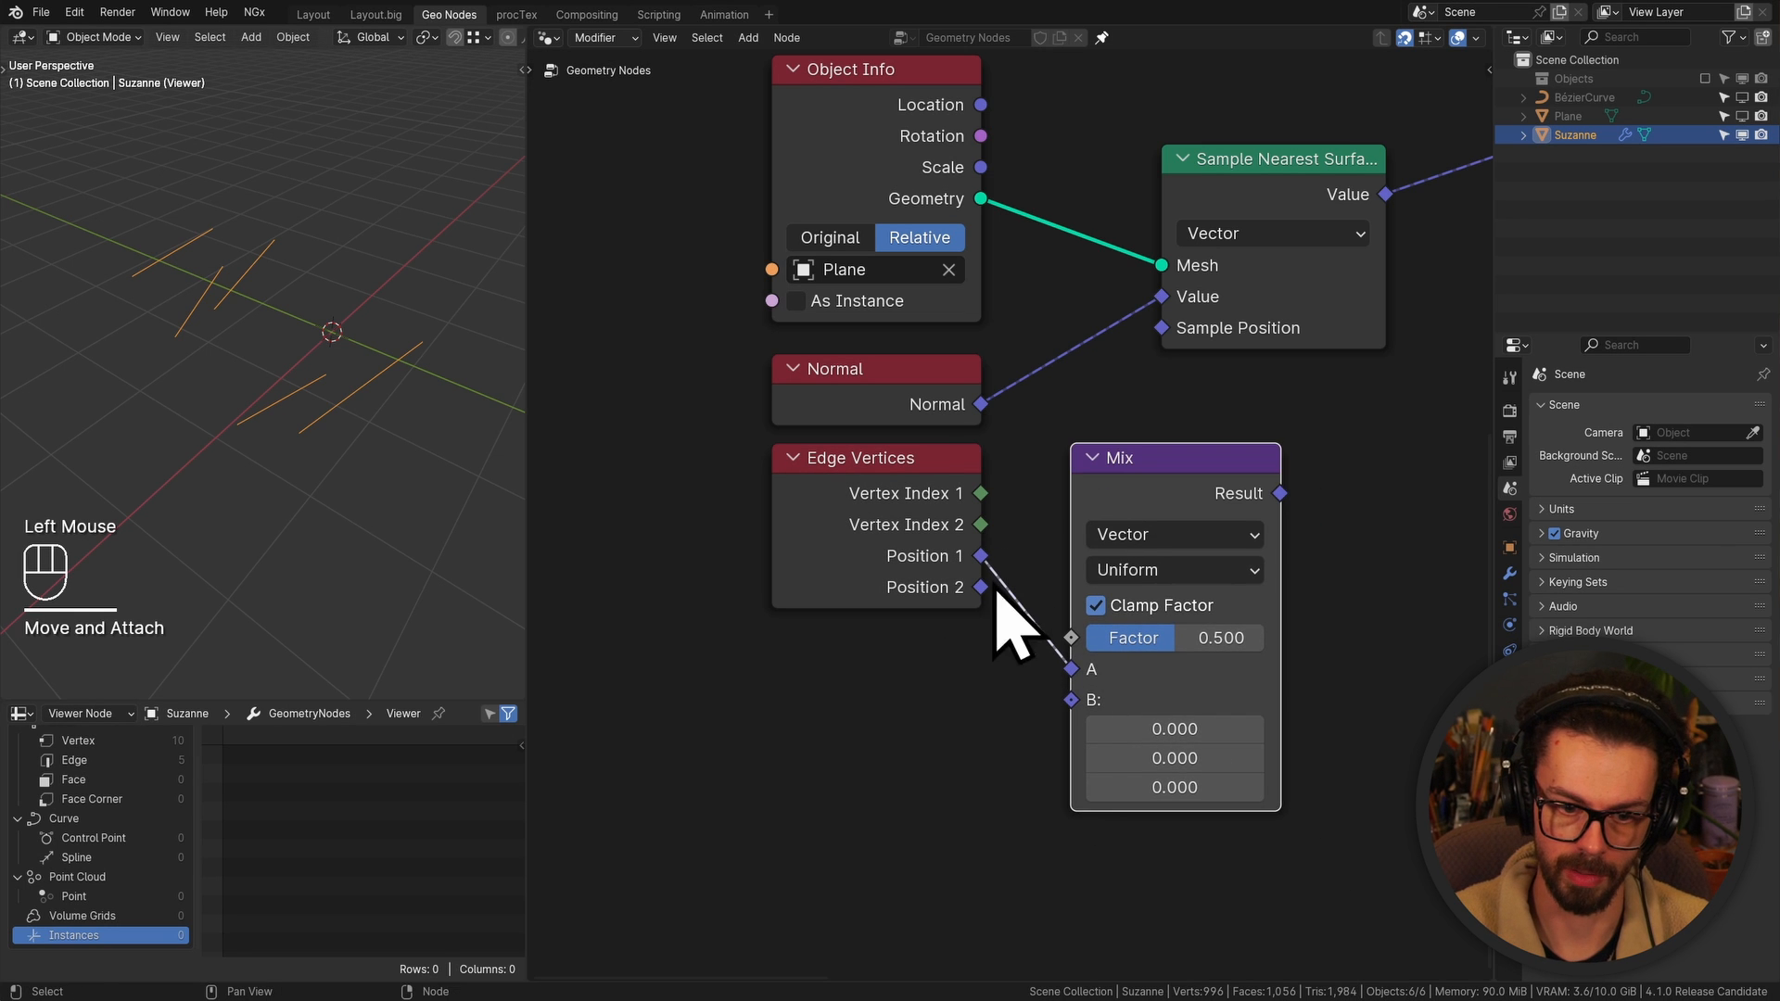
drag(981, 587, 1071, 700)
drag(1280, 494, 1190, 373)
Move the Sample Nearest Surface node farther along and place the Mix node closer to Edge Vertices
middle_drag(1319, 438, 1193, 477)
drag(1189, 459, 1058, 252)
key(g)
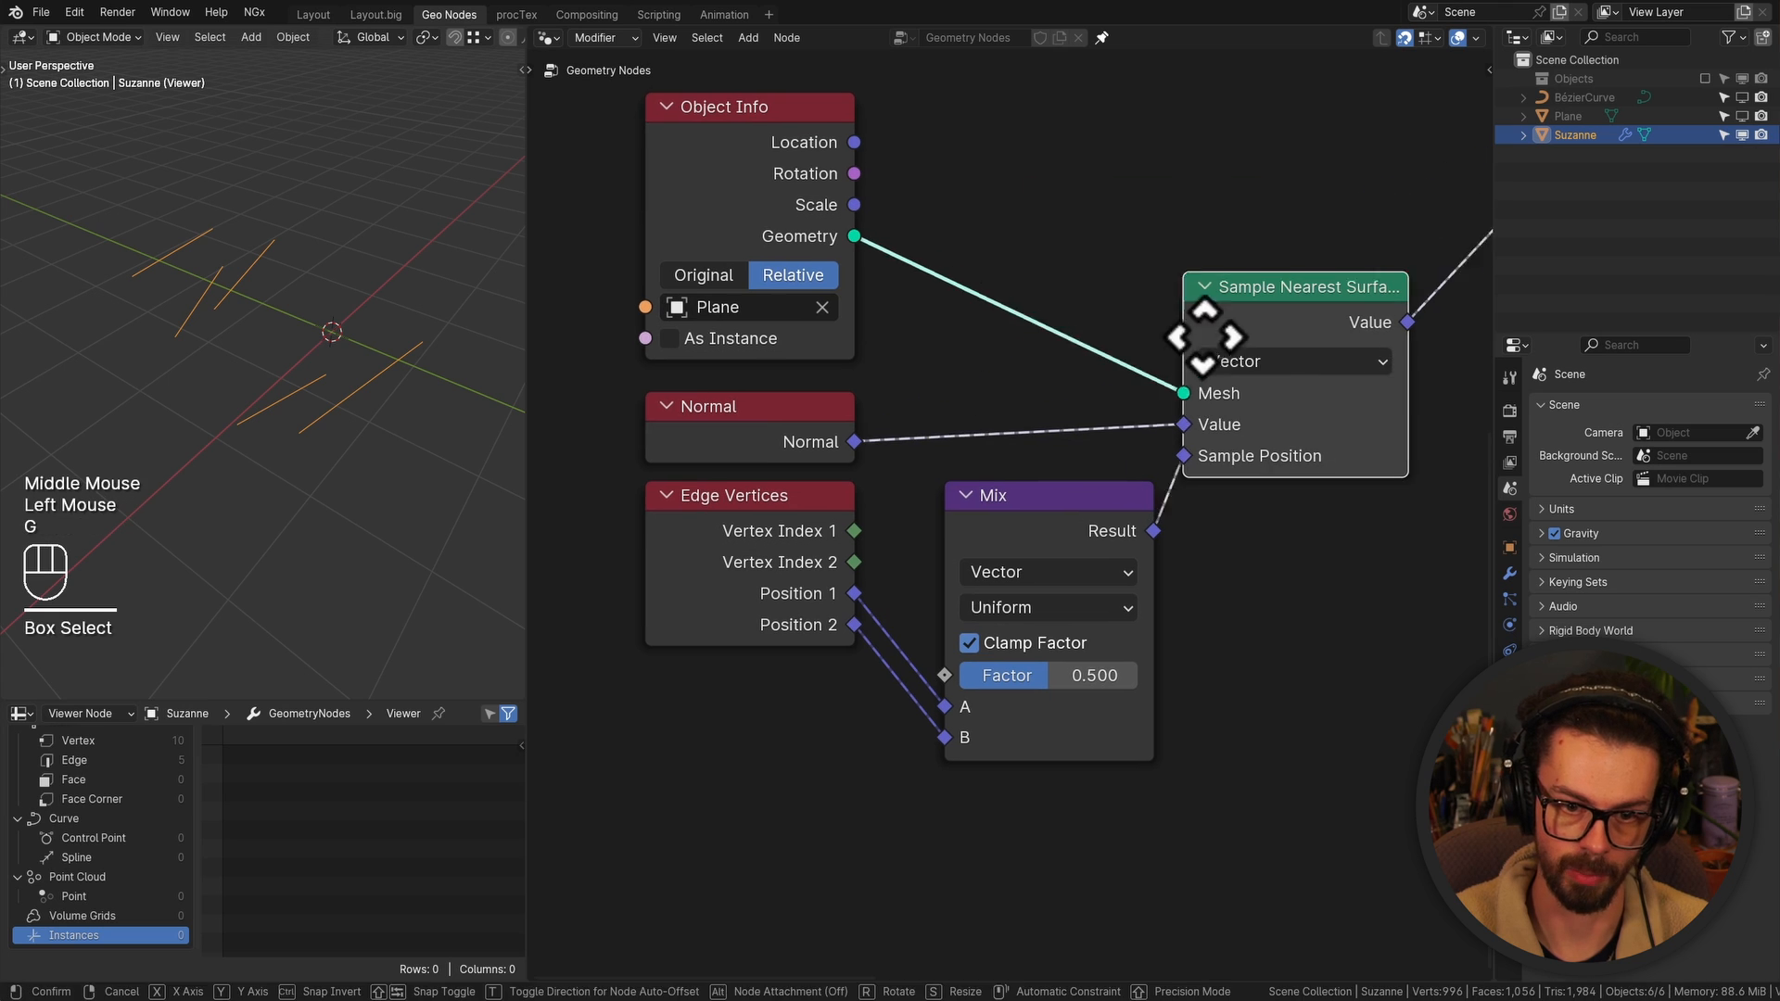
click(1237, 341)
drag(1074, 527, 1043, 527)
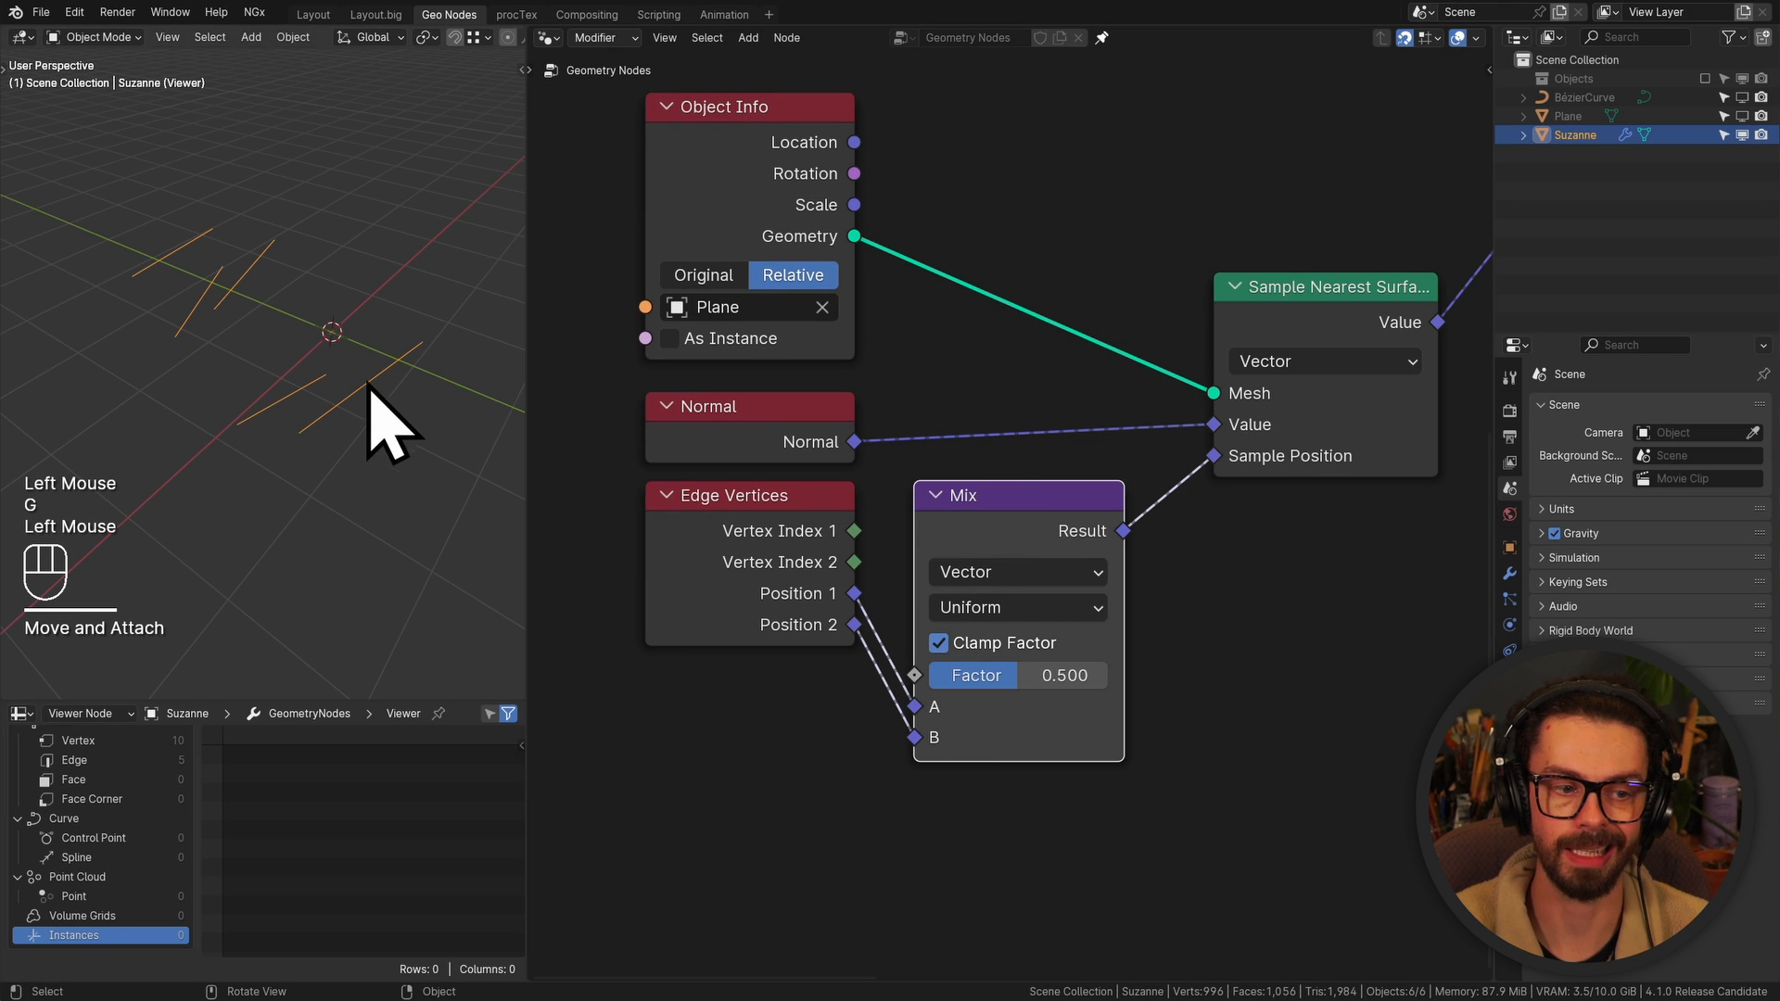
Mark the midpoints of two curve edges with viewport annotations and erase the marks
drag(349, 403, 369, 379)
mouse_move(258, 388)
mouse_down()
mouse_move(273, 407)
mouse_move(275, 387)
mouse_up()
mouse_move(246, 310)
right_down()
mouse_move(242, 228)
mouse_move(384, 496)
right_up()
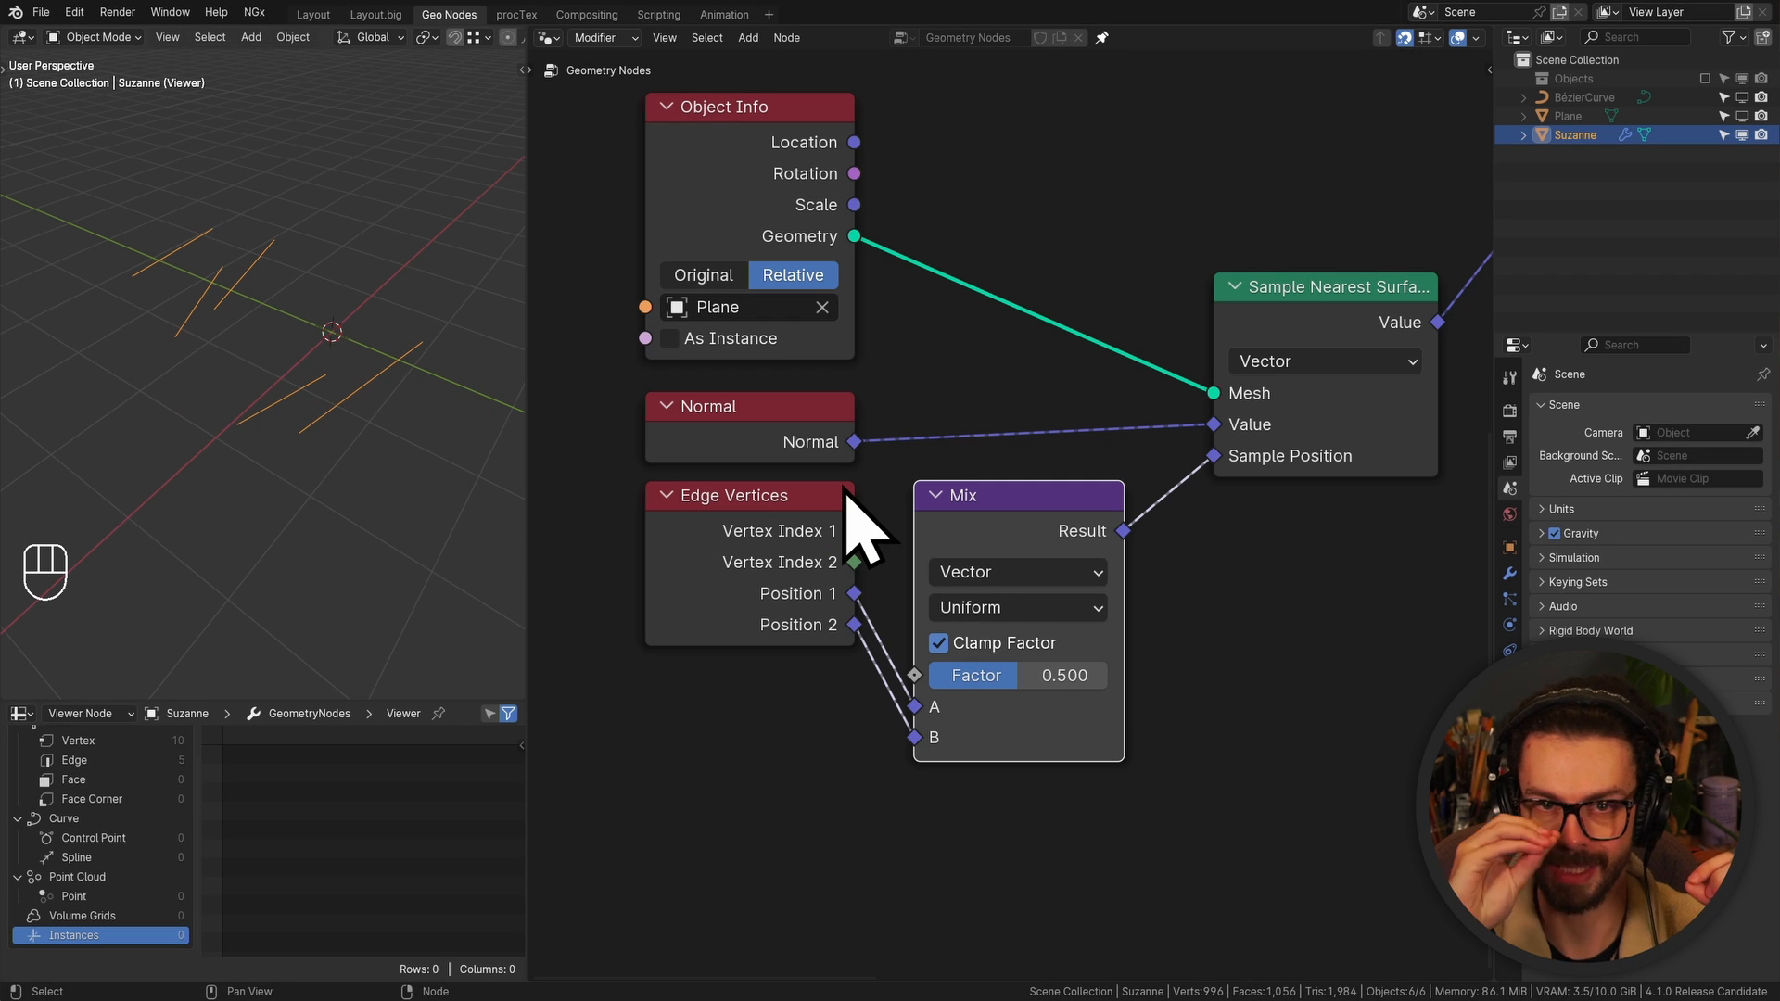
Delete the Viewer node and connect the Sample Nearest Surface value to the Surface Normal input of Instance on Edges
scroll(918, 492, down, 2)
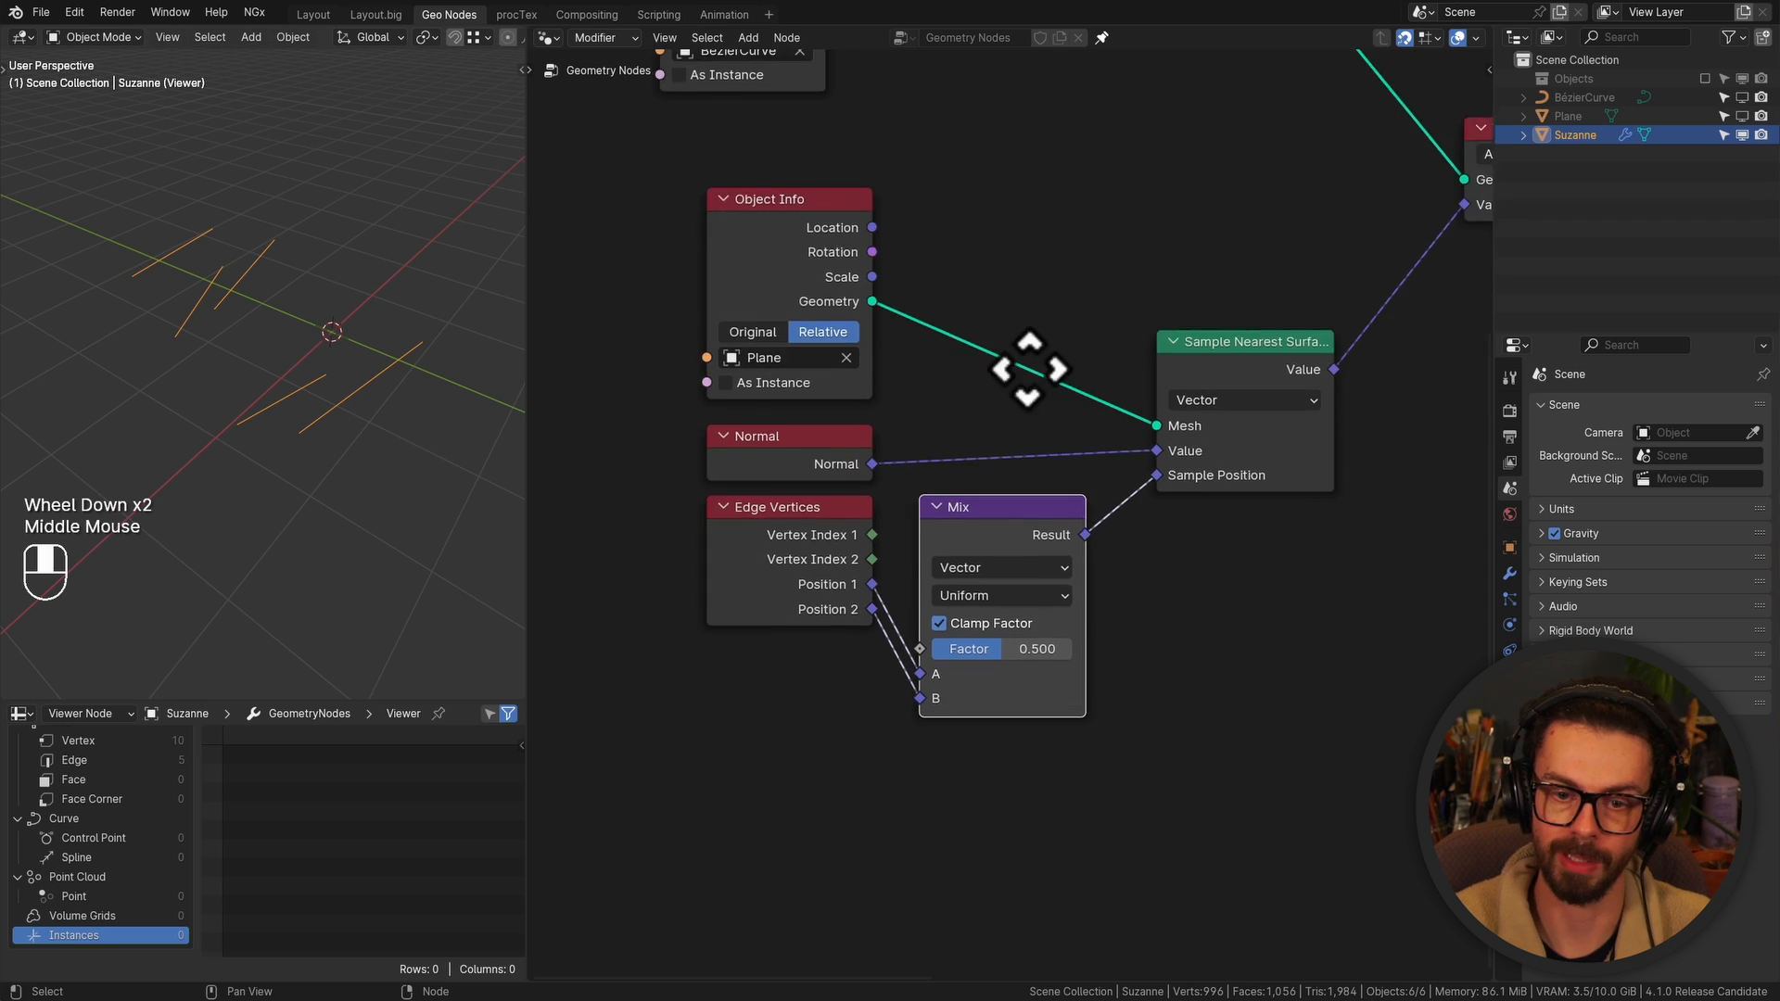
middle_drag(1026, 370, 916, 480)
middle_drag(1229, 418, 942, 548)
middle_drag(1409, 323, 1149, 422)
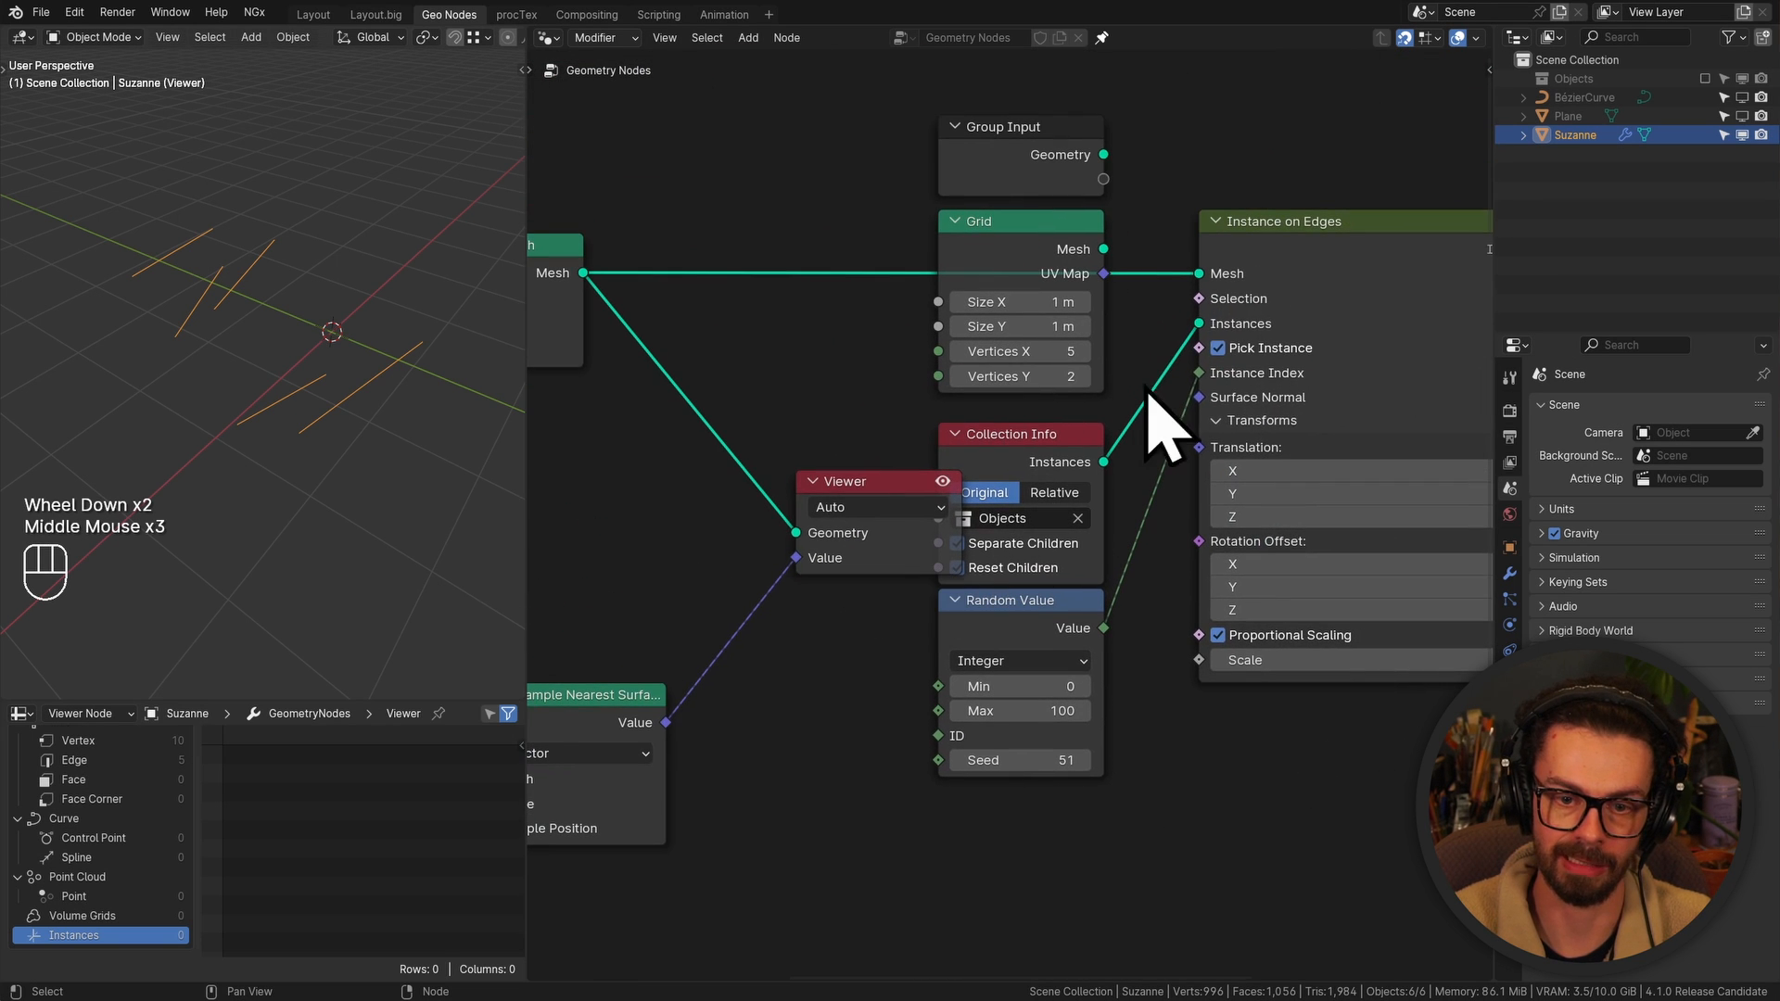
middle_drag(832, 471, 965, 429)
drag(966, 430, 1002, 636)
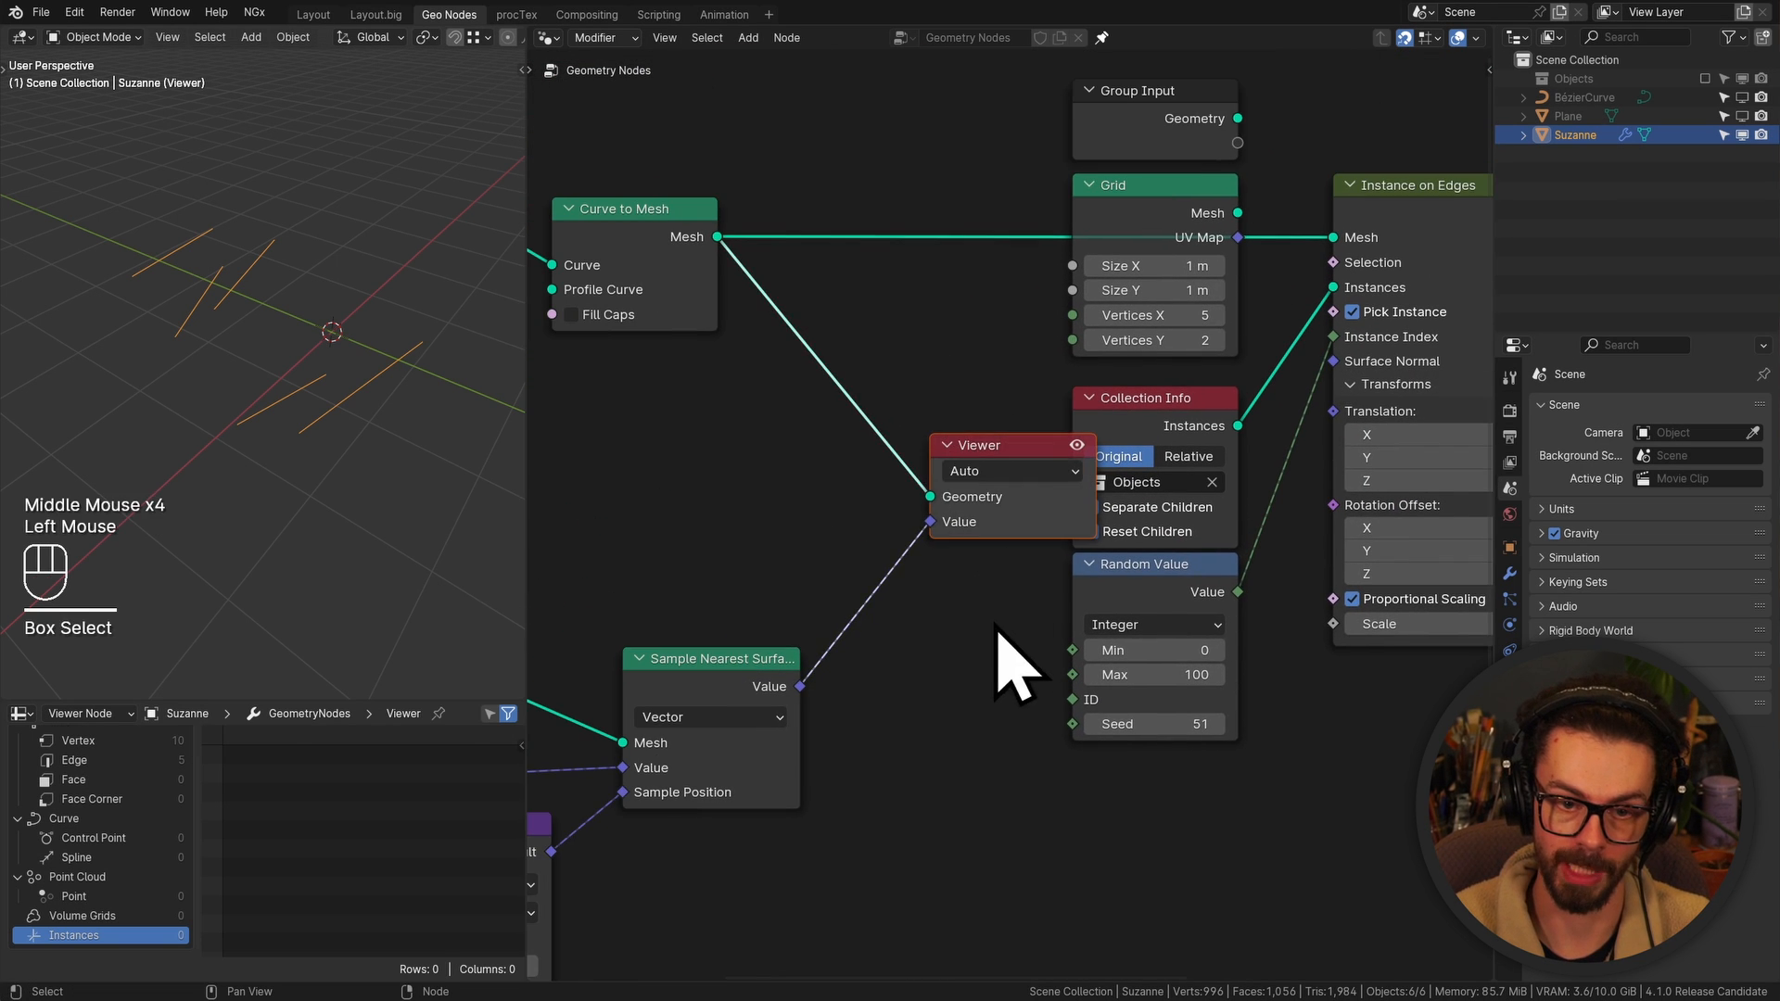
key(x)
middle_drag(792, 698, 854, 633)
drag(863, 619, 1084, 295)
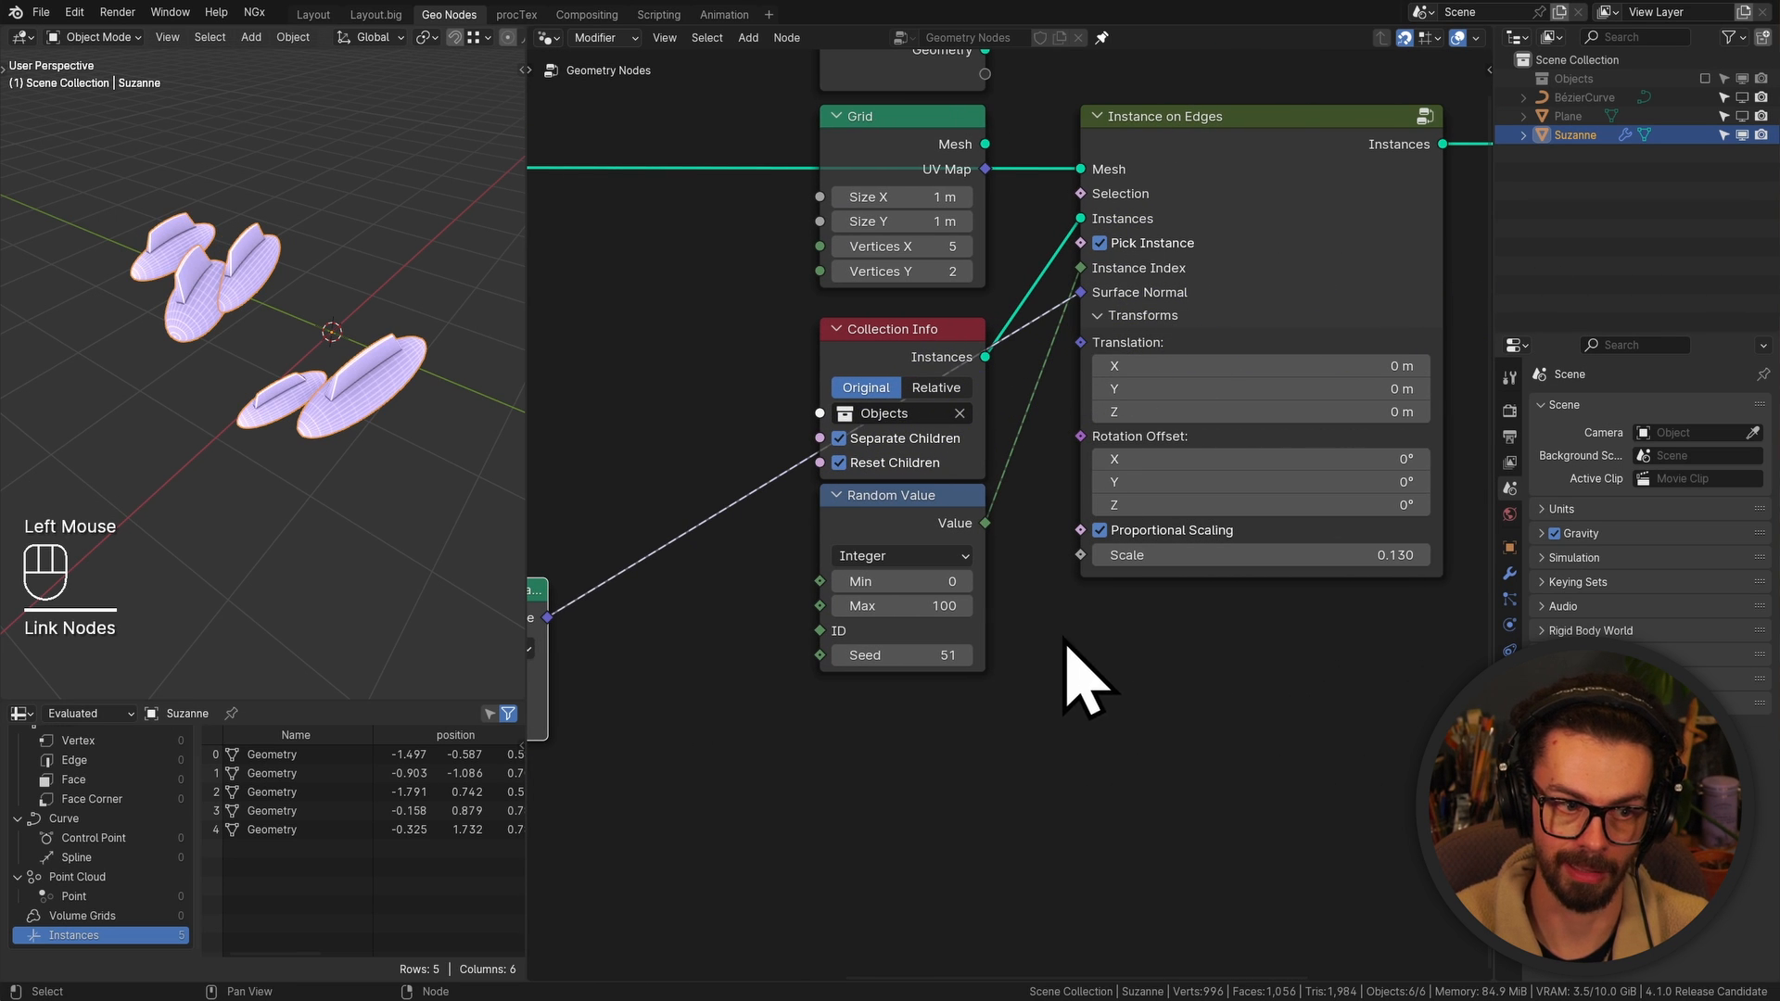
Make the Plane and BézierCurve objects visible in the viewport alongside the instances
middle_drag(213, 436, 381, 377)
scroll(397, 338, up, 1)
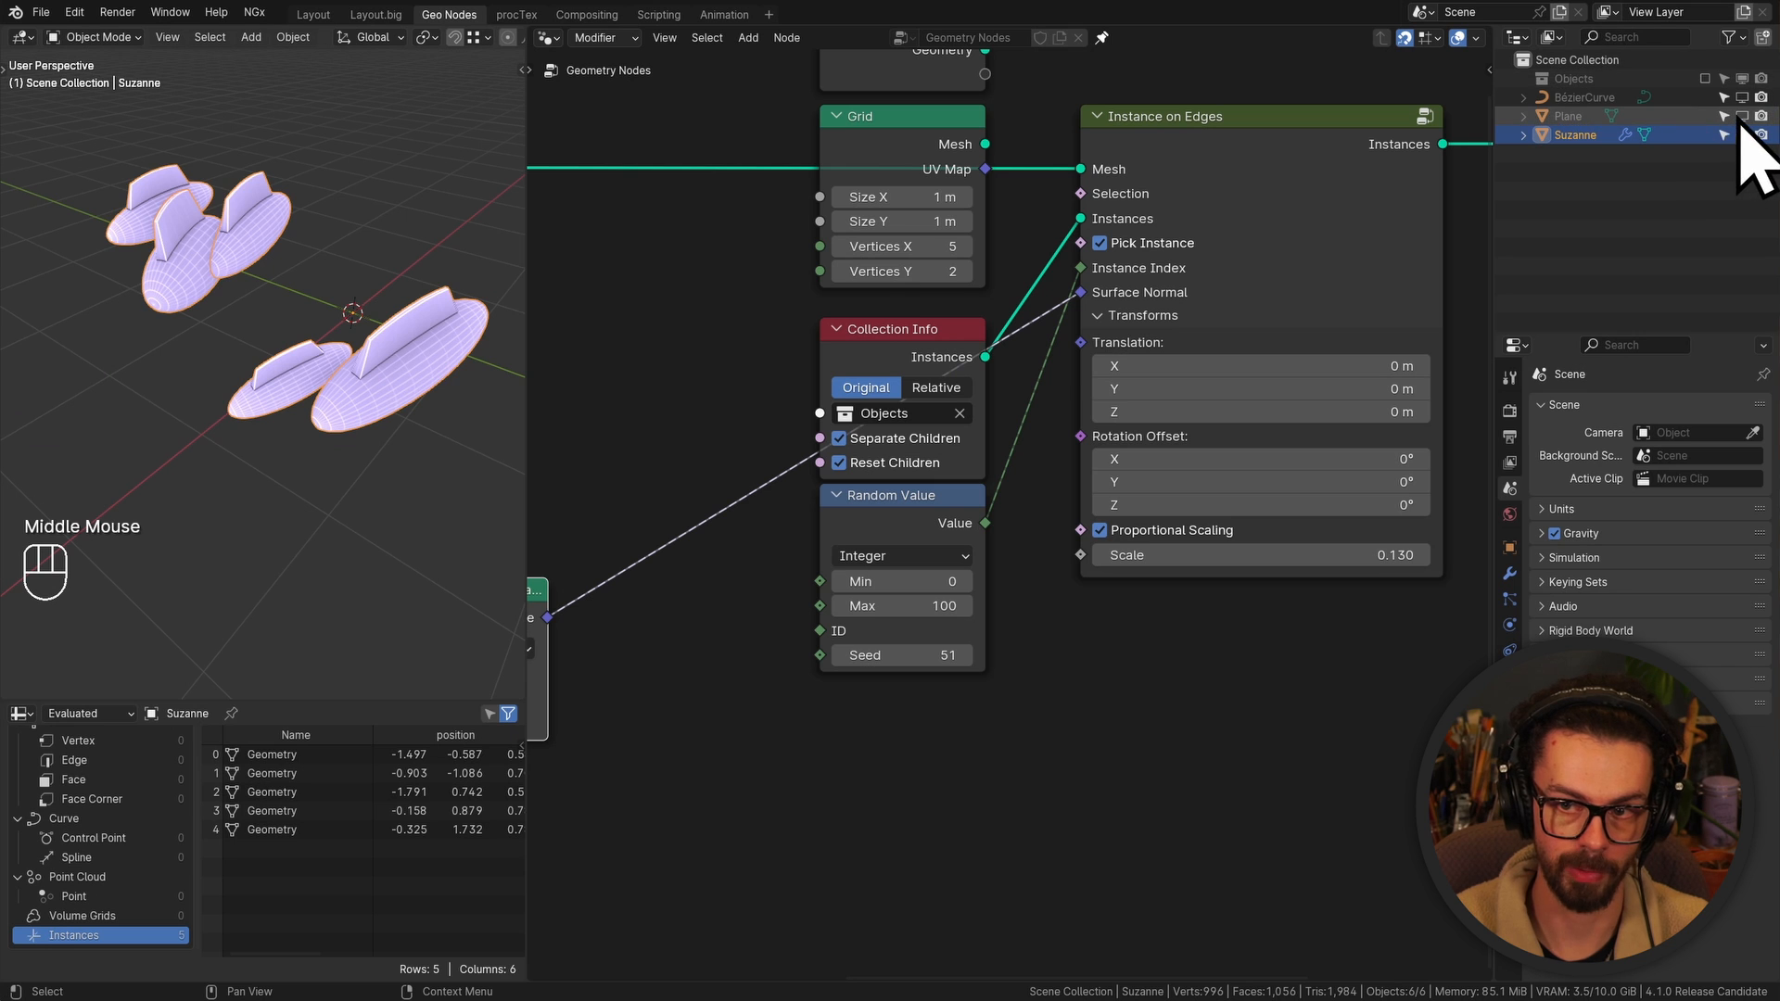
click(1742, 116)
click(1742, 97)
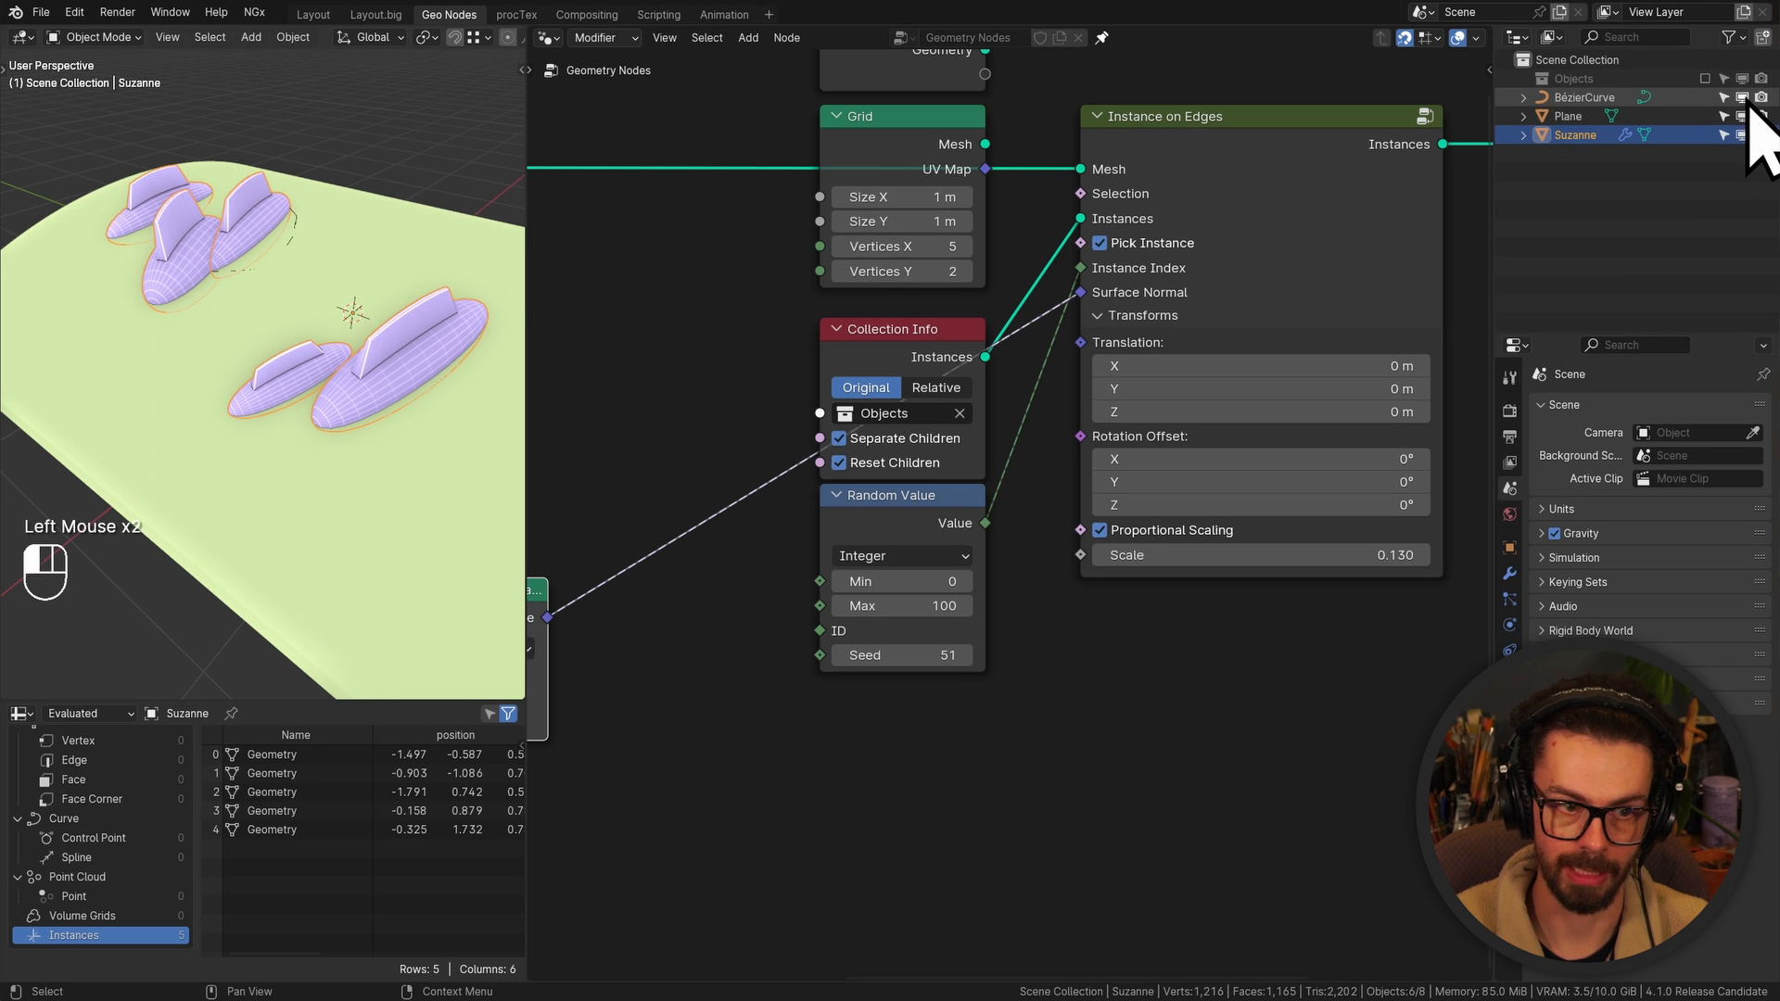
Select the BézierCurve object and maximize the 3D viewport
click(1535, 98)
key(ctrl+space)
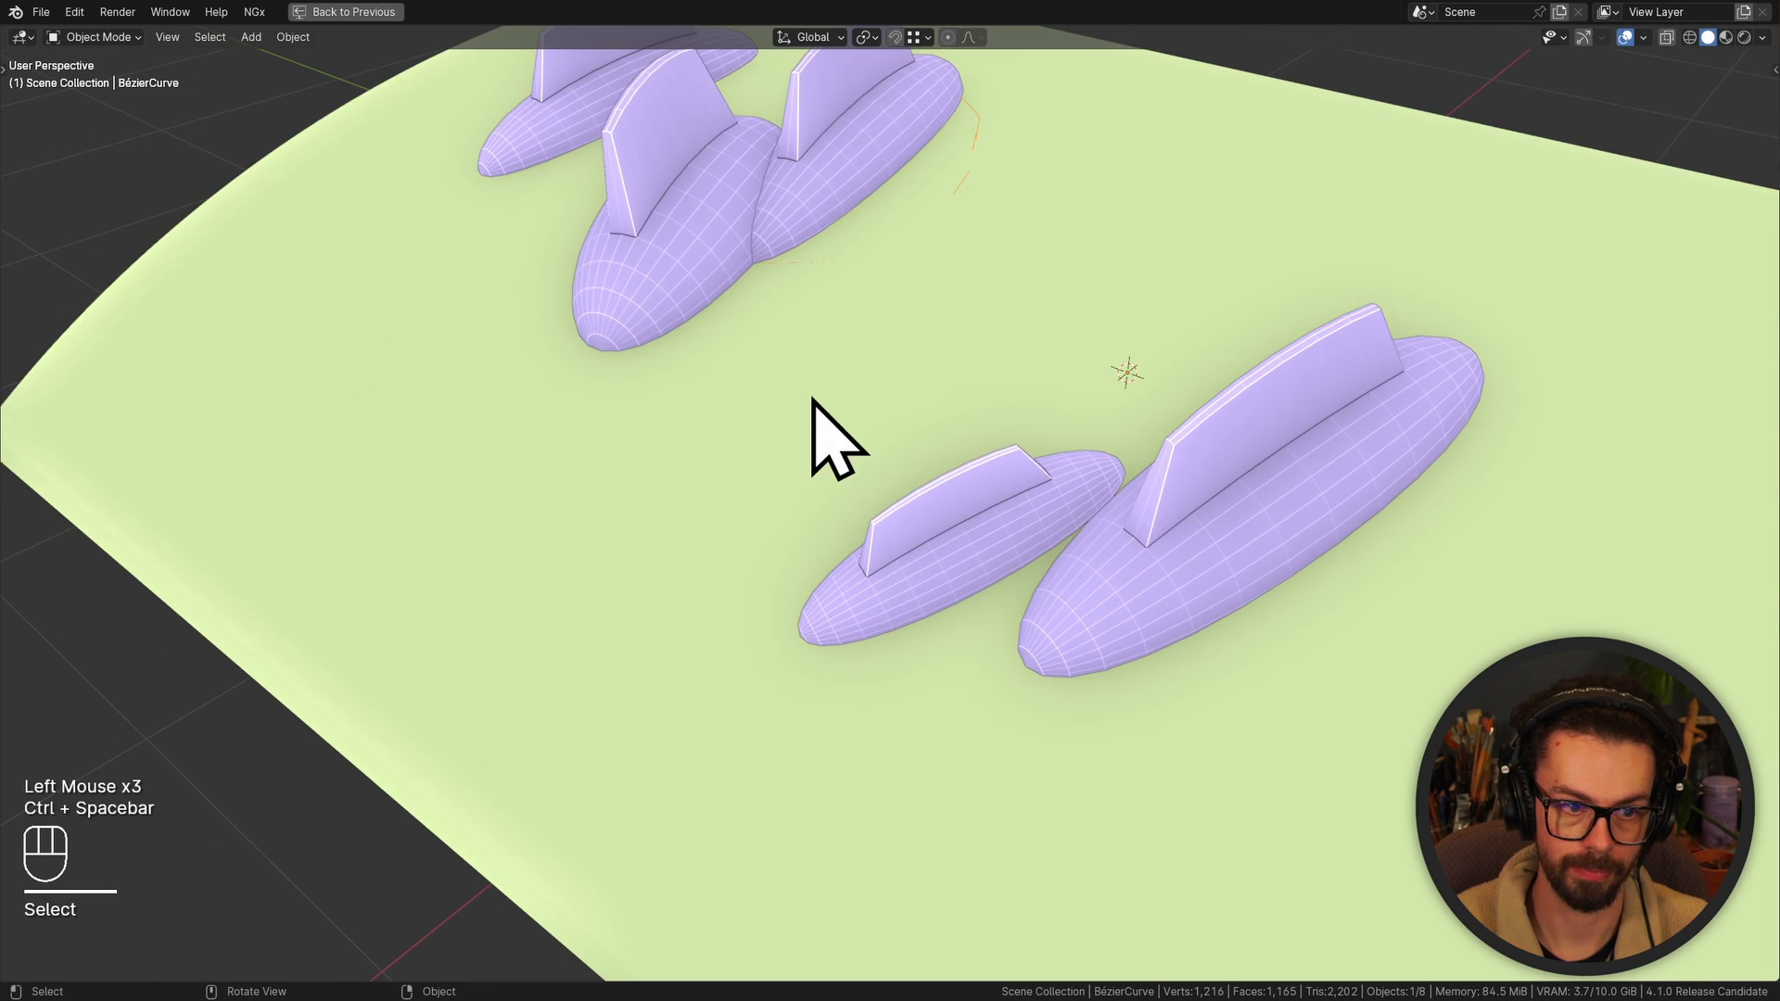
Enter Edit Mode on the BézierCurve and draw a new curve stroke across the open area of the plane
scroll(816, 400, down, 3)
mouse_move(826, 398)
middle_down()
mouse_move(930, 429)
mouse_move(880, 399)
mouse_move(815, 504)
mouse_move(949, 460)
middle_up()
key(Tab)
scroll(815, 504, up, 2)
click(610, 480)
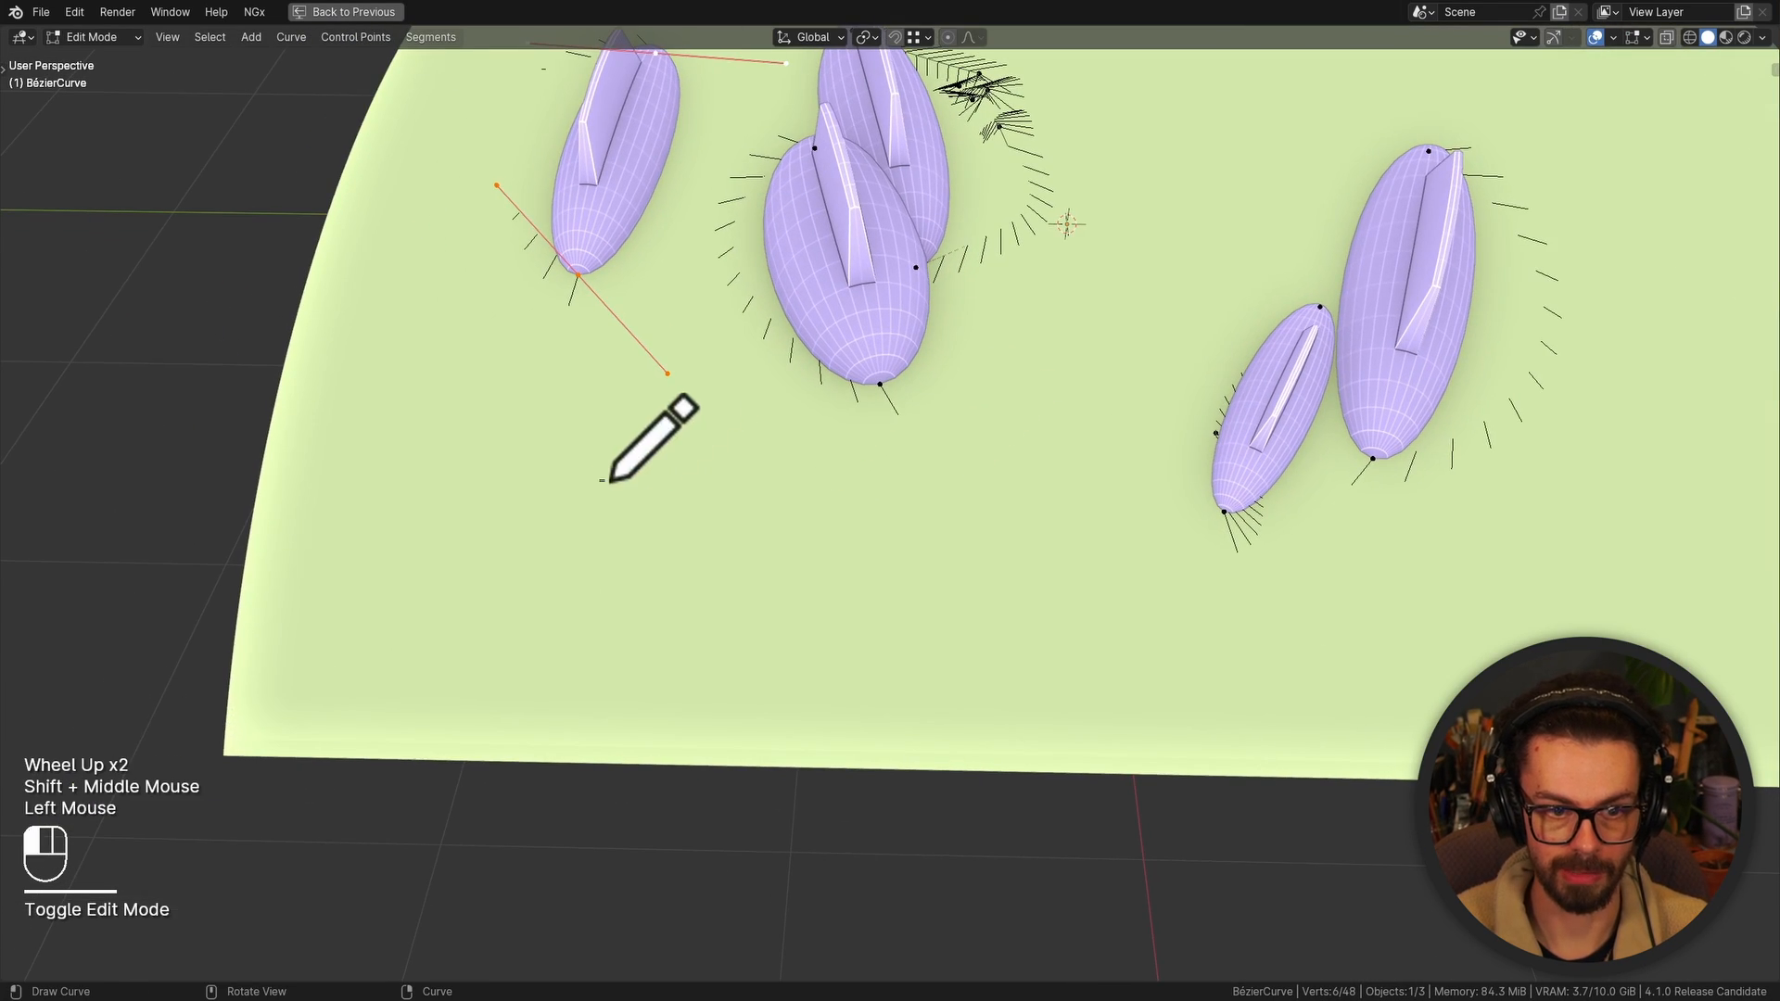
drag(610, 480, 839, 524)
mouse_move(839, 524)
middle_down()
mouse_move(992, 497)
mouse_move(1043, 419)
mouse_move(1005, 512)
middle_up()
Draw more curve strokes on the empty areas towards the plane's edge
scroll(1005, 513, down, 2)
shift+middle_drag(742, 524, 1159, 501)
middle_drag(784, 558, 631, 615)
drag(556, 620, 366, 580)
drag(158, 497, 185, 703)
mouse_move(206, 626)
shift+middle_down()
mouse_move(386, 397)
mouse_move(385, 318)
shift+middle_up()
middle_drag(386, 449, 619, 433)
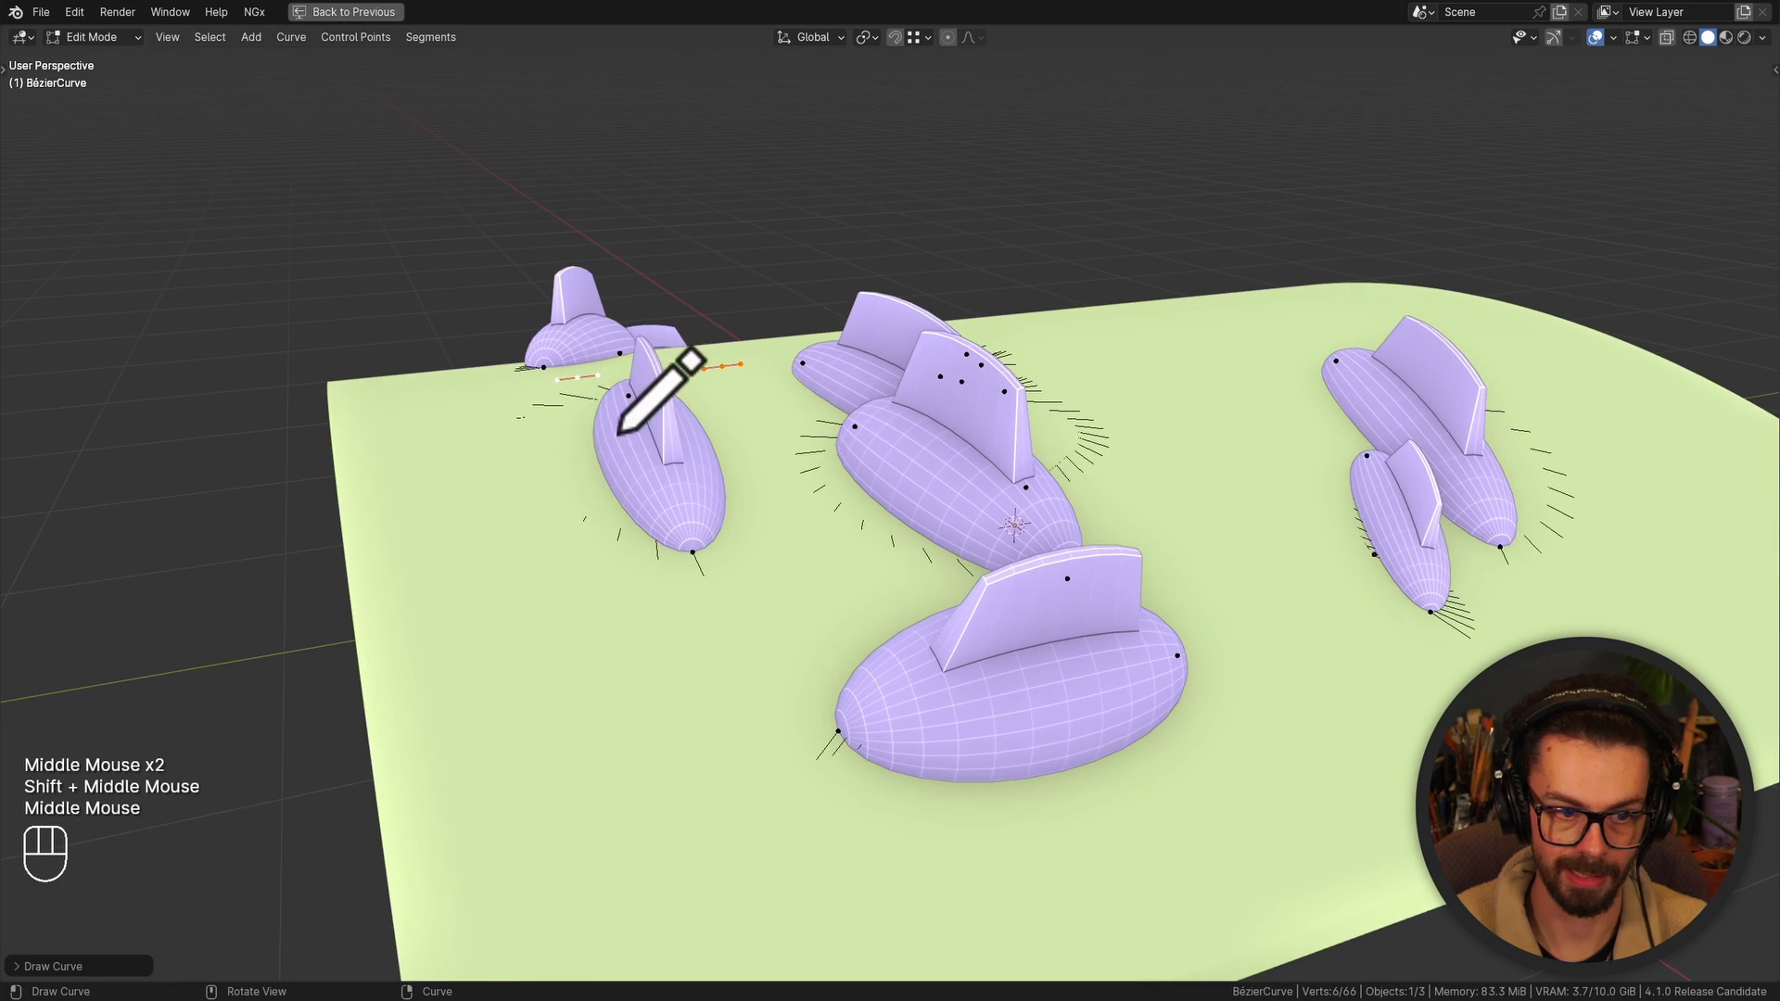
drag(619, 433, 656, 473)
middle_drag(655, 473, 675, 447)
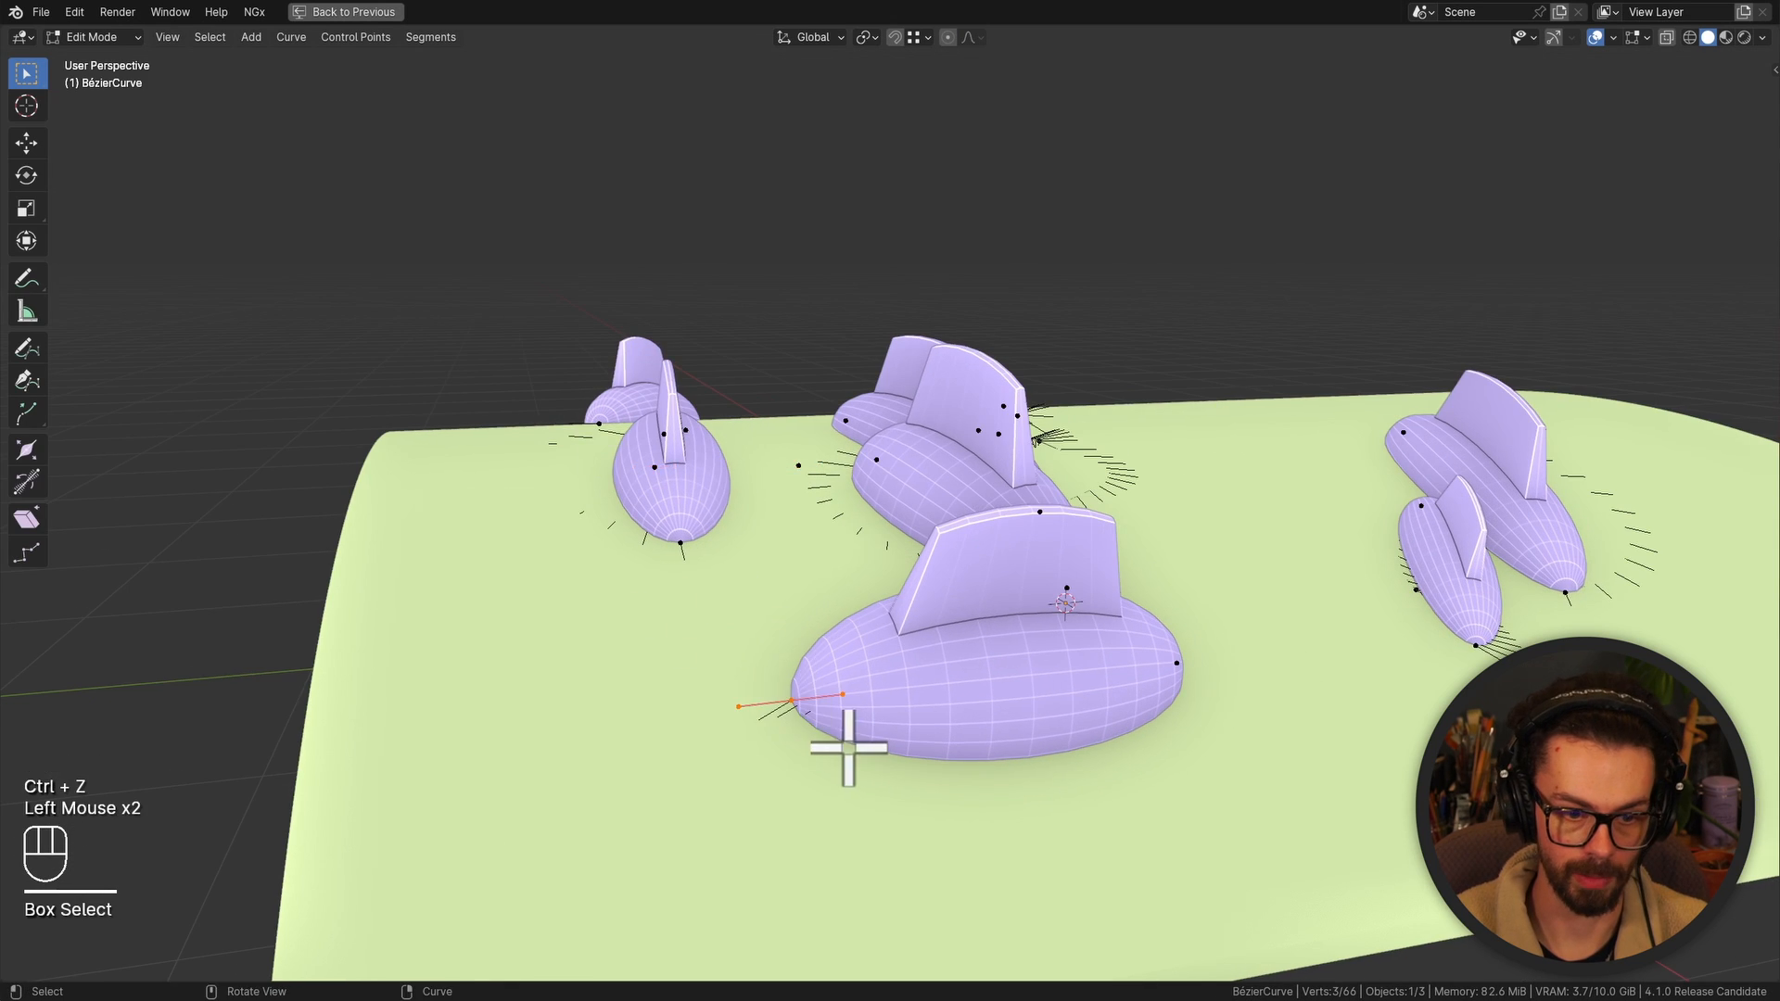
Reposition a curve's end control point horizontally over the plane with the Z axis locked, testing the instance's alignment and length
shift+middle_drag(848, 747, 853, 695)
key(g)
middle_drag(853, 695, 1012, 660)
click(831, 659)
key(g)
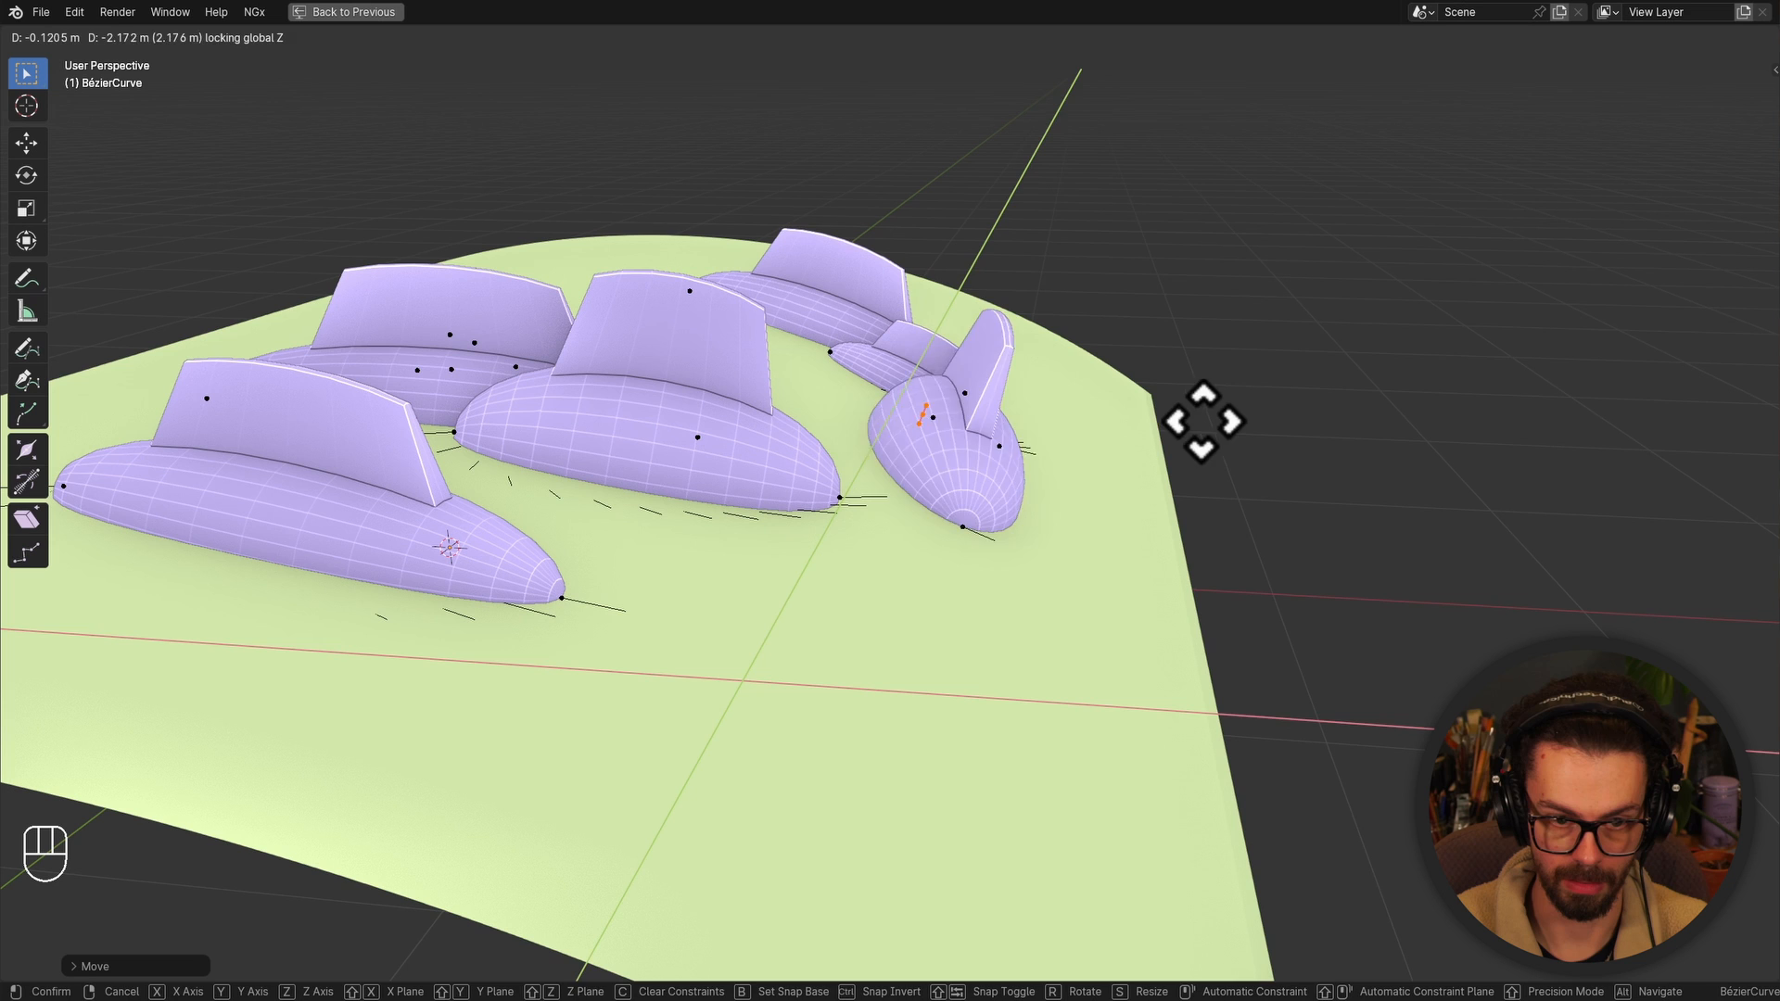
click(1411, 481)
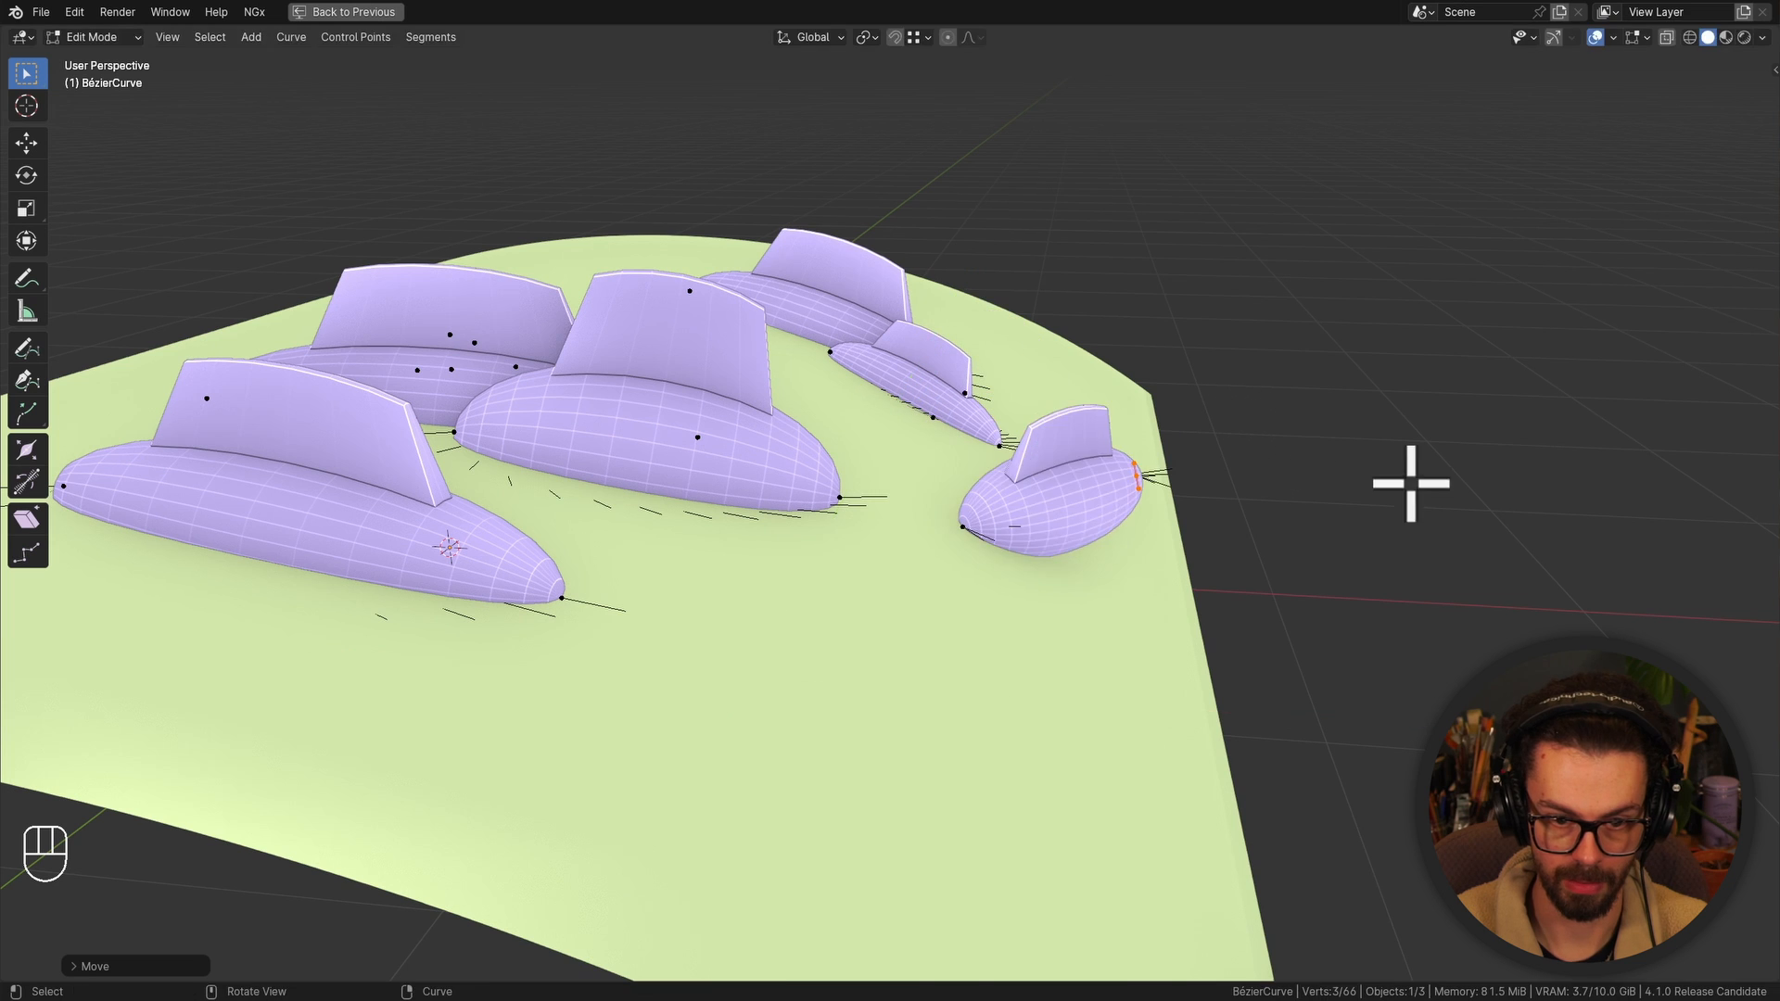
key(g)
click(1244, 576)
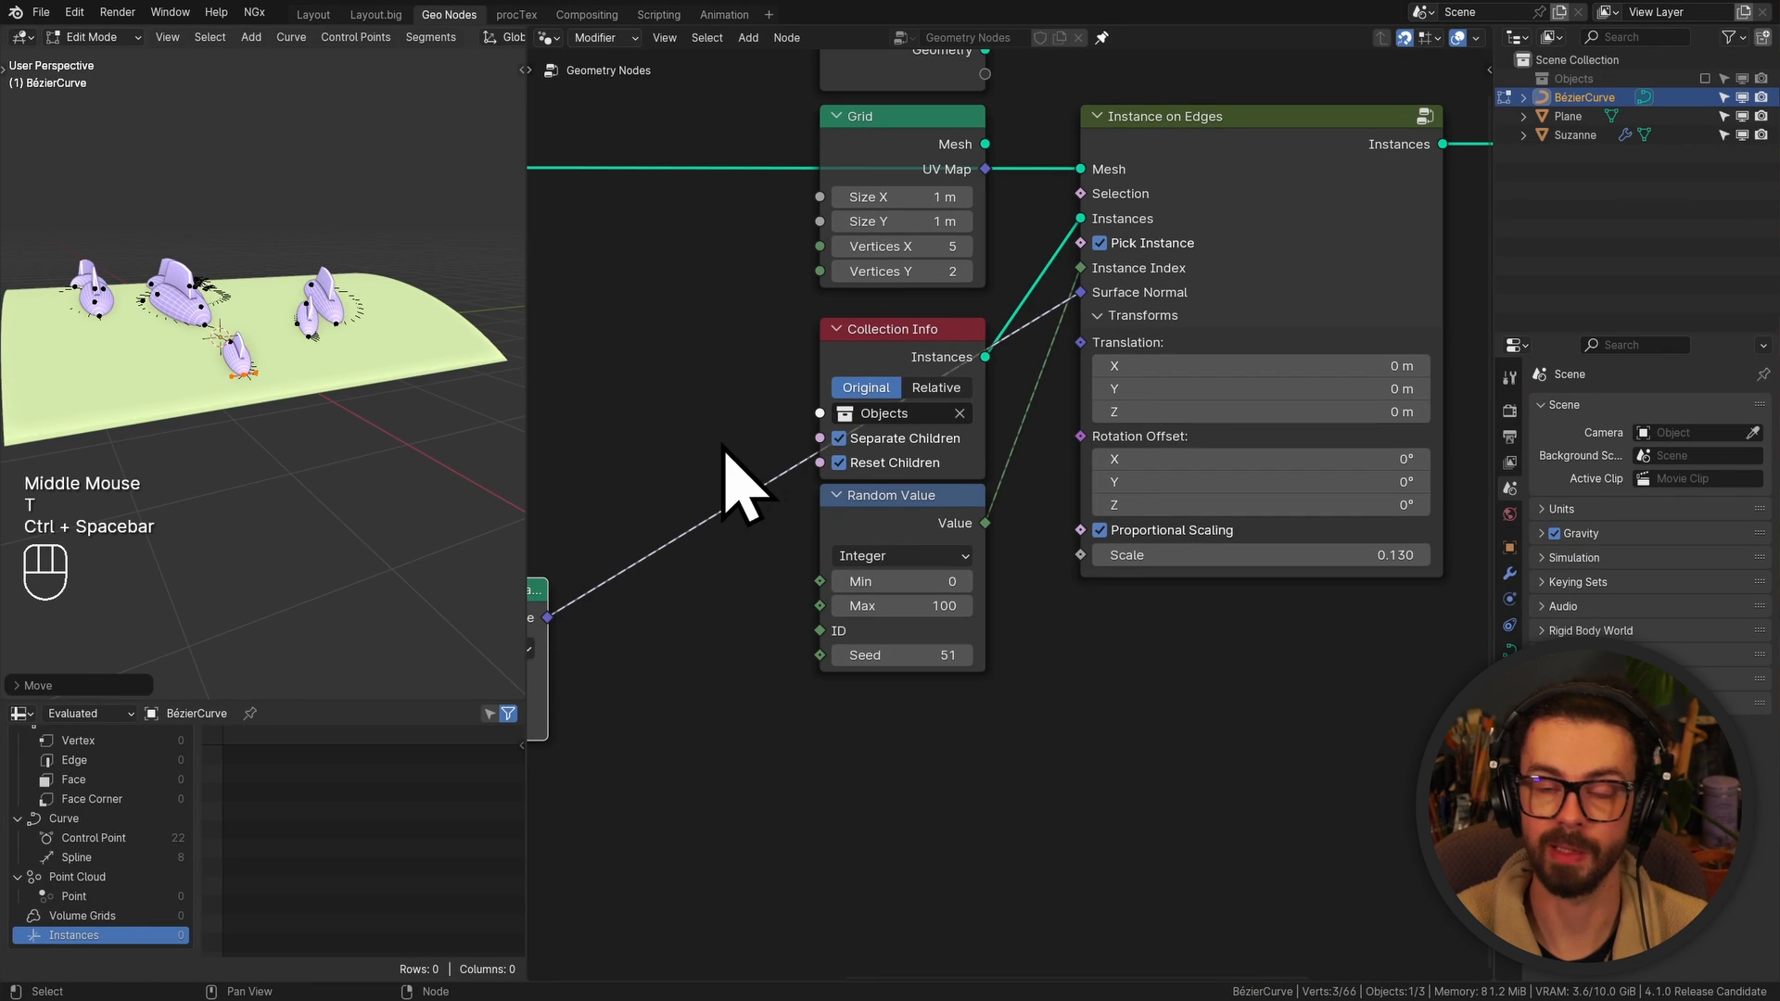
Move the curve input nodes and the Plane normal-sampling nodes closer together and nearer to the Instance on Edges inputs
scroll(723, 473, down, 3)
middle_drag(726, 465, 1054, 437)
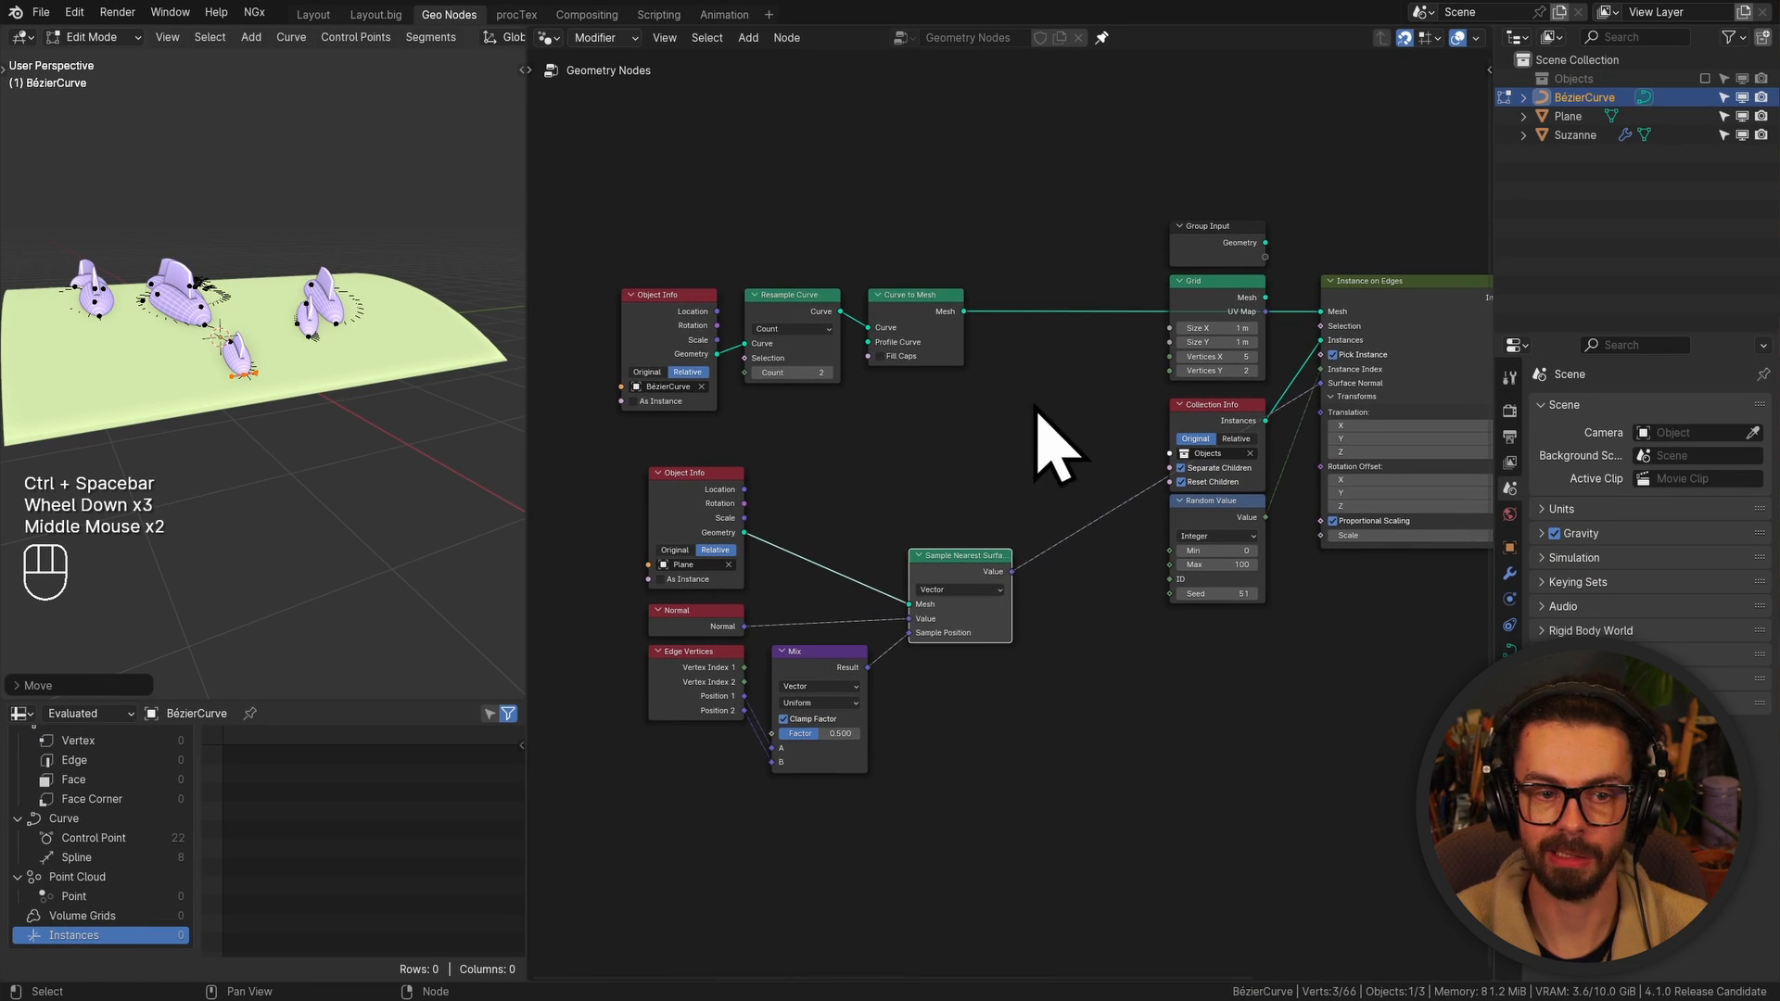
drag(1053, 436, 1009, 777)
key(g)
click(688, 247)
key(g)
click(1078, 739)
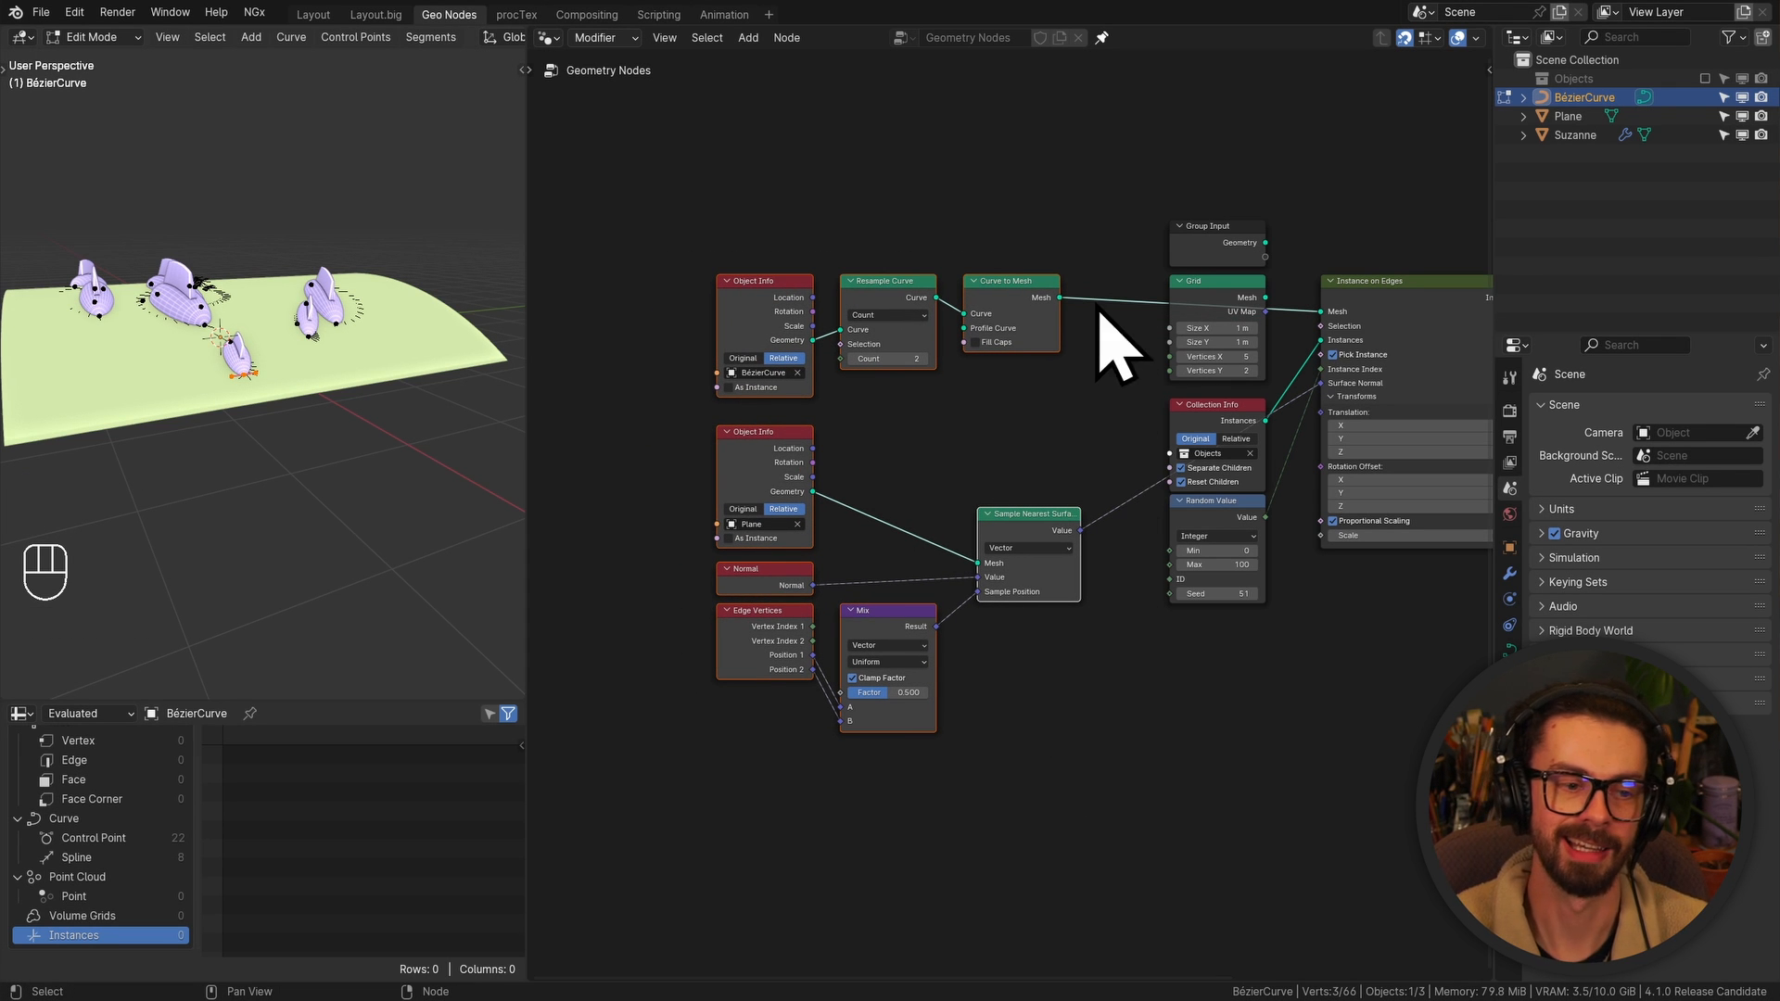
Leave Edit Mode and shift the Group Input, Grid, Collection Info and Random Value nodes slightly away from Instance on Edges
middle_drag(352, 355, 358, 419)
mouse_move(358, 419)
shift+middle_down()
mouse_move(359, 386)
mouse_move(302, 409)
mouse_move(351, 409)
shift+middle_up()
scroll(329, 405, up, 2)
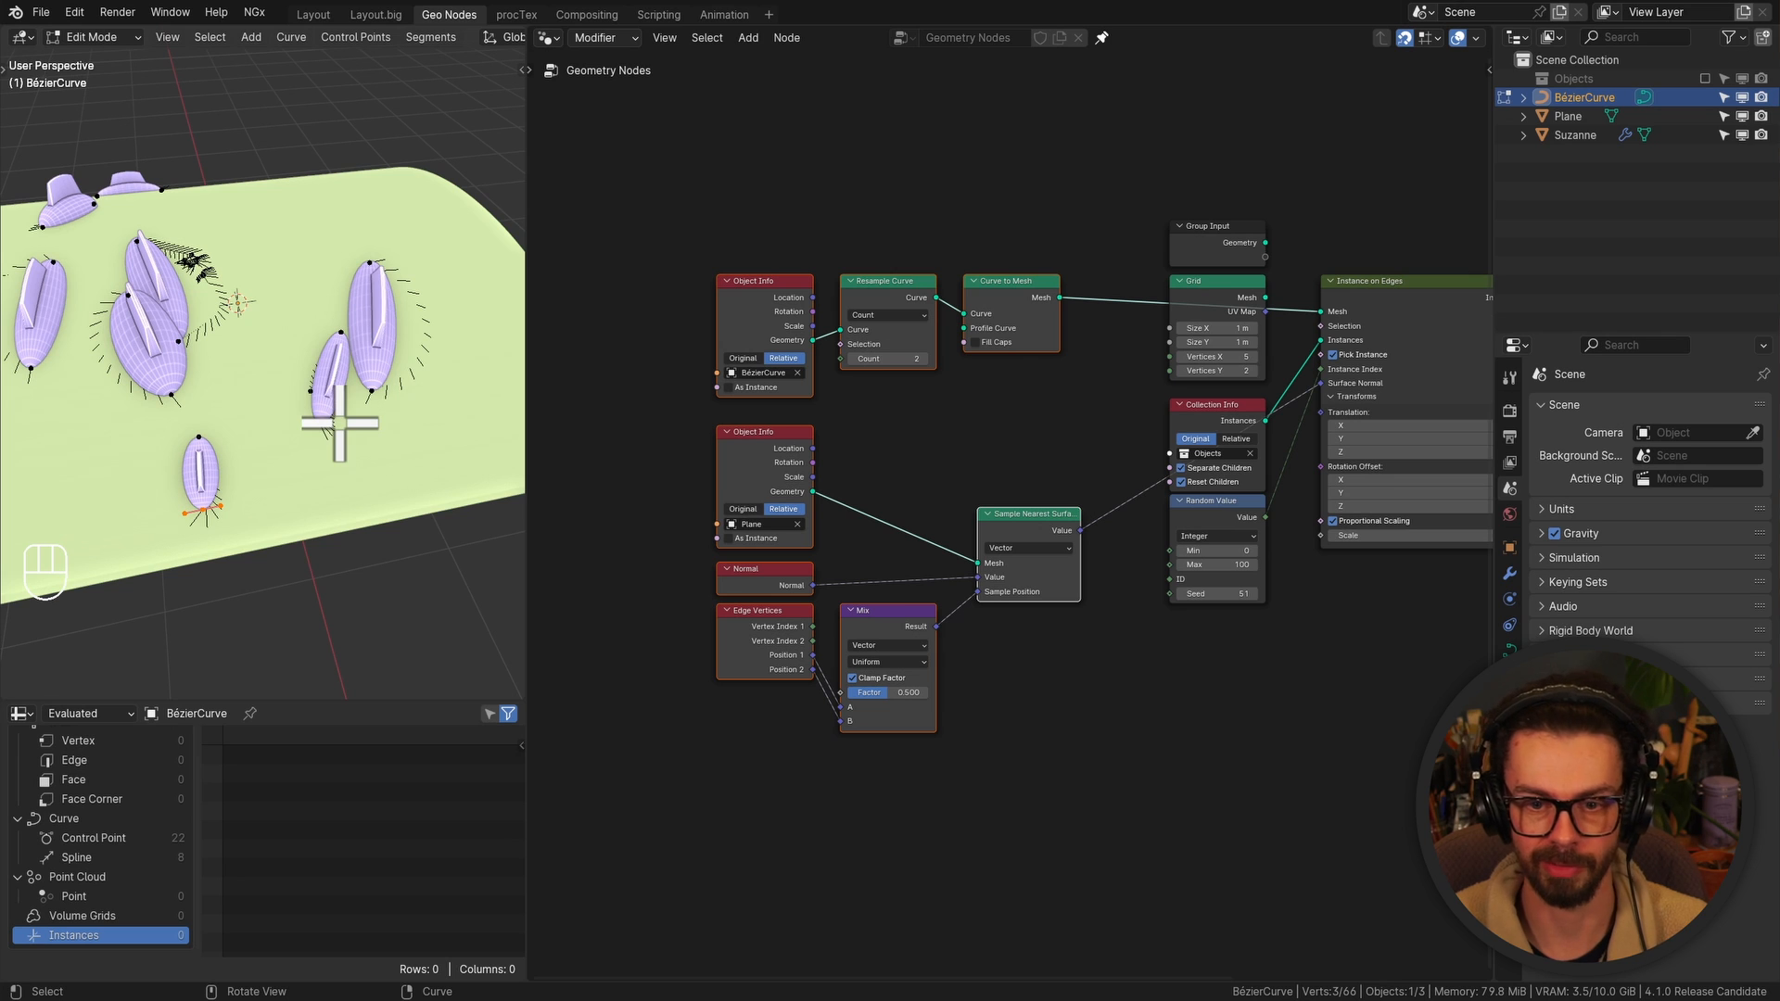
key(Tab)
middle_drag(1096, 337, 956, 361)
drag(986, 230, 1120, 679)
key(g)
click(1087, 681)
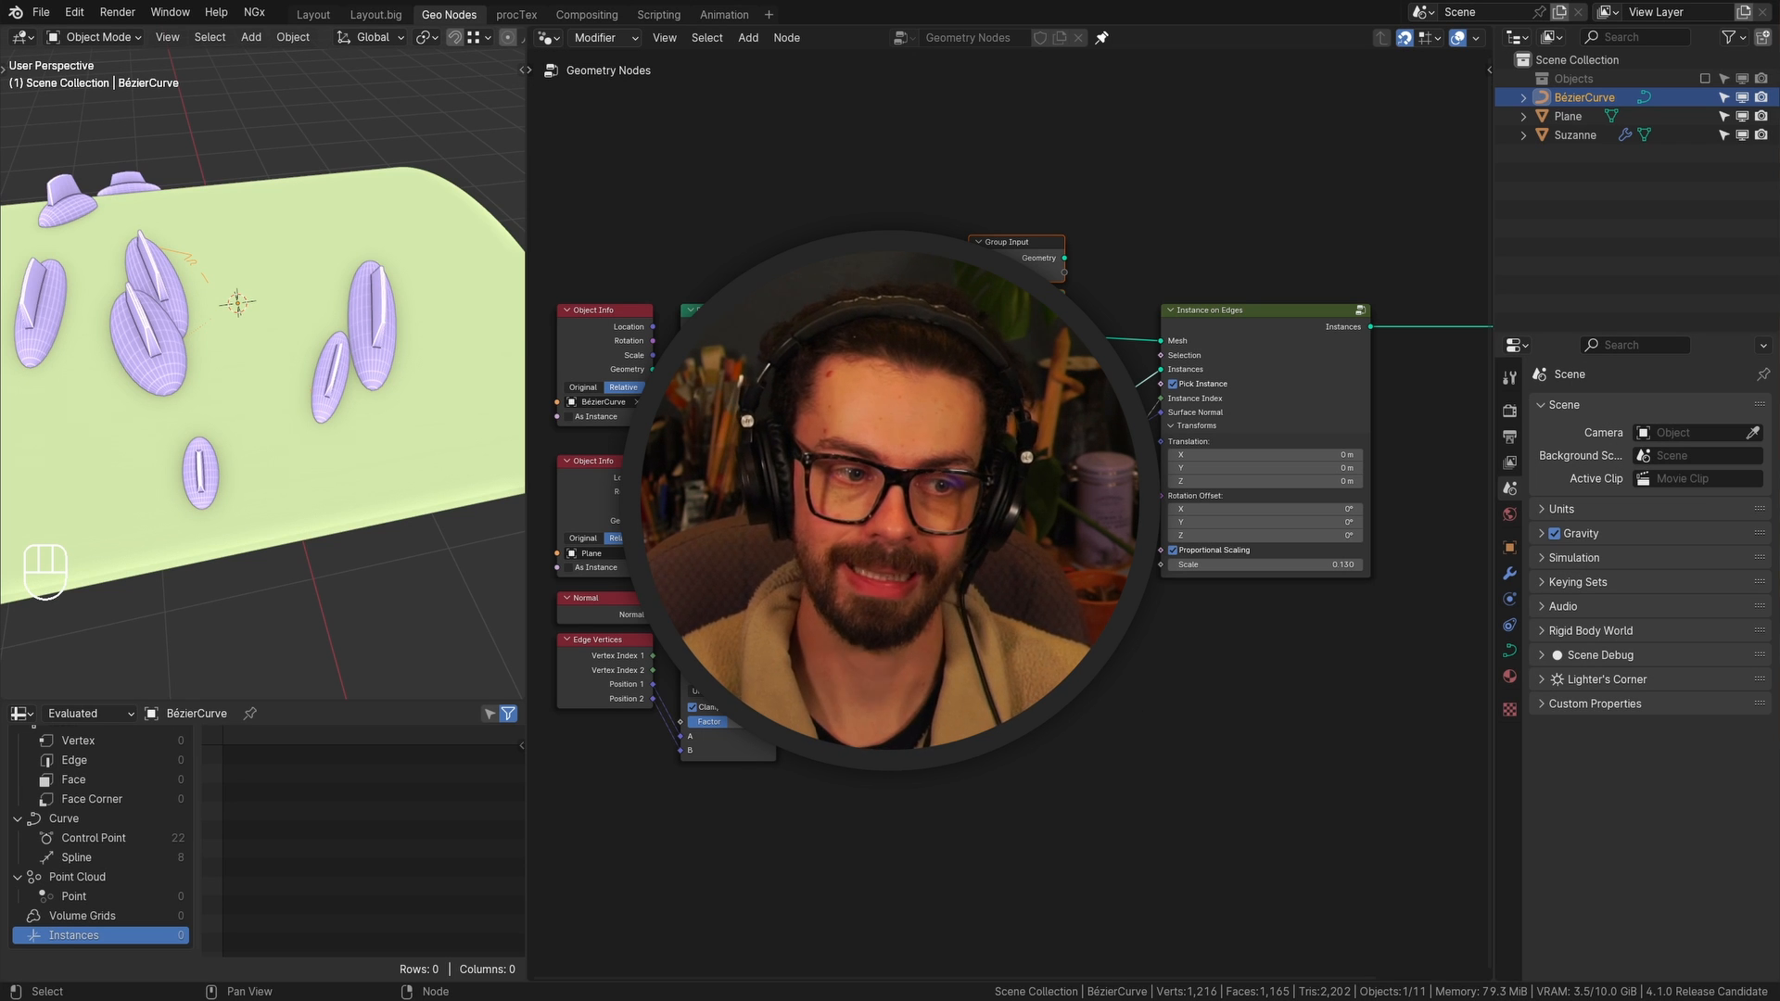
Mark the Instance on Edges node with an annotation and erase the mark
middle_drag(1006, 464, 774, 532)
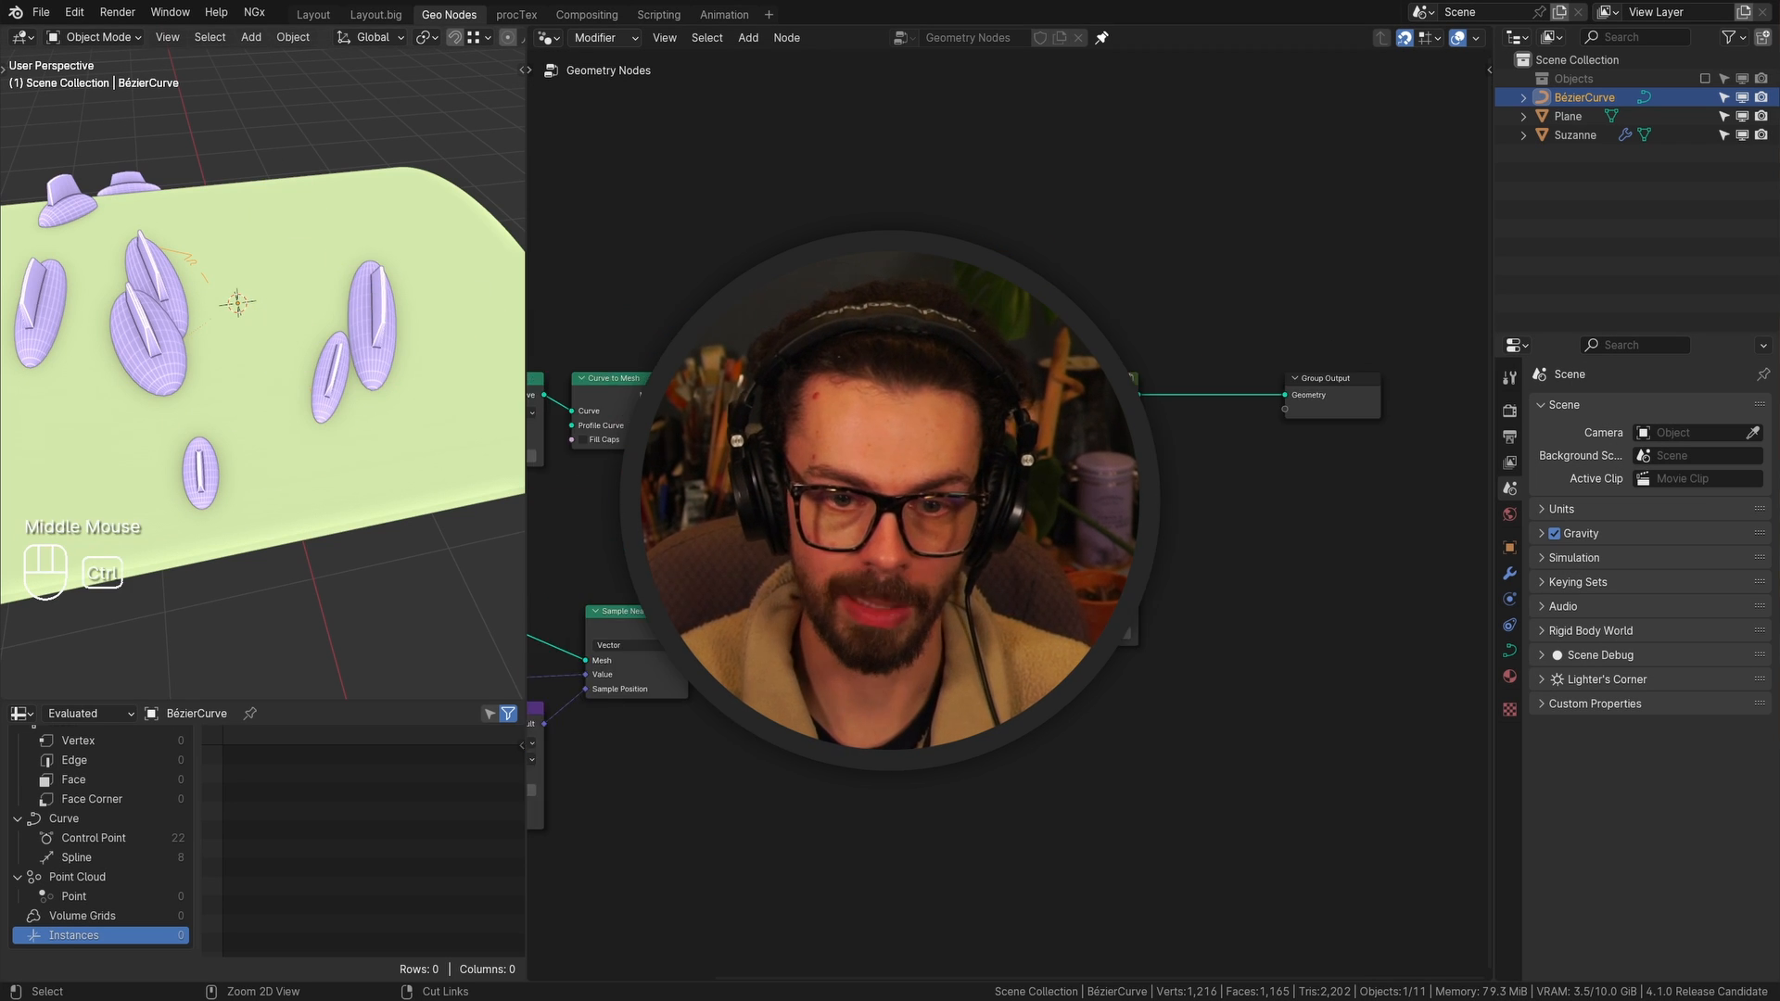
ctrl+middle_drag(1010, 515, 1196, 223)
key(d)
mouse_move(1408, 177)
mouse_down()
mouse_move(1423, 228)
mouse_move(1286, 102)
mouse_up()
right_drag(1219, 172, 1276, 321)
middle_drag(357, 320, 257, 280)
mouse_move(257, 280)
shift+middle_down()
mouse_move(302, 302)
mouse_move(272, 265)
shift+middle_up()
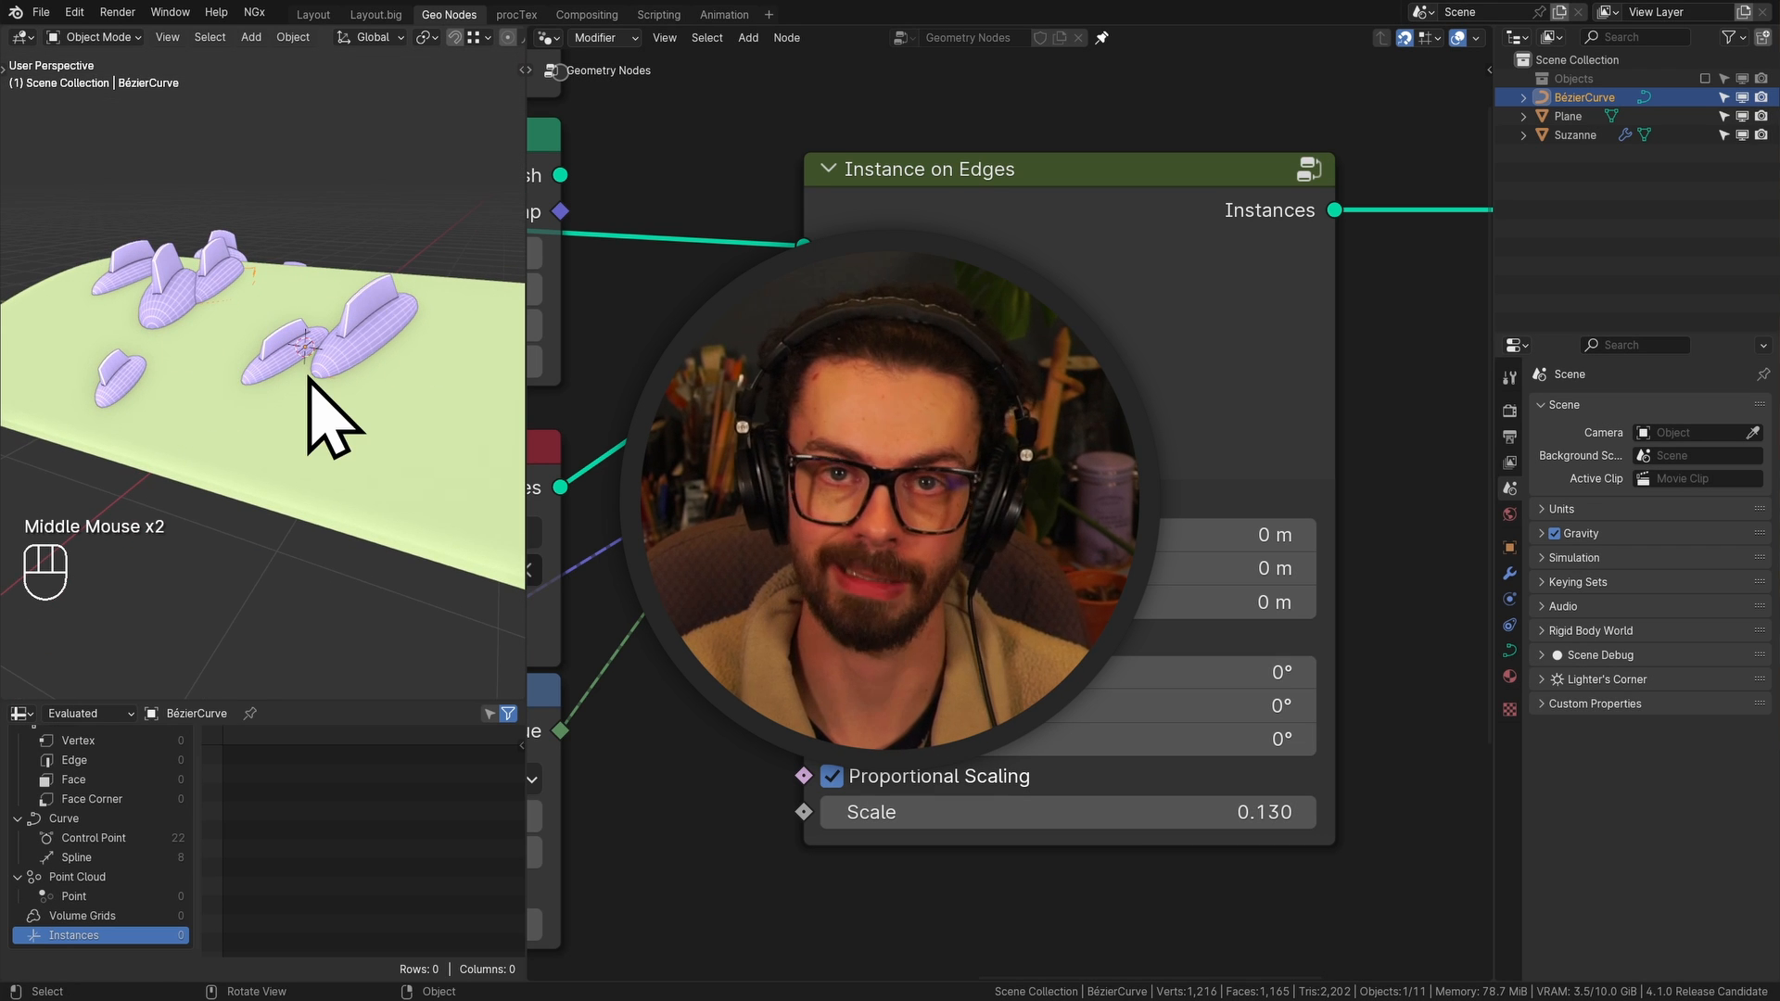
middle_drag(309, 378, 306, 417)
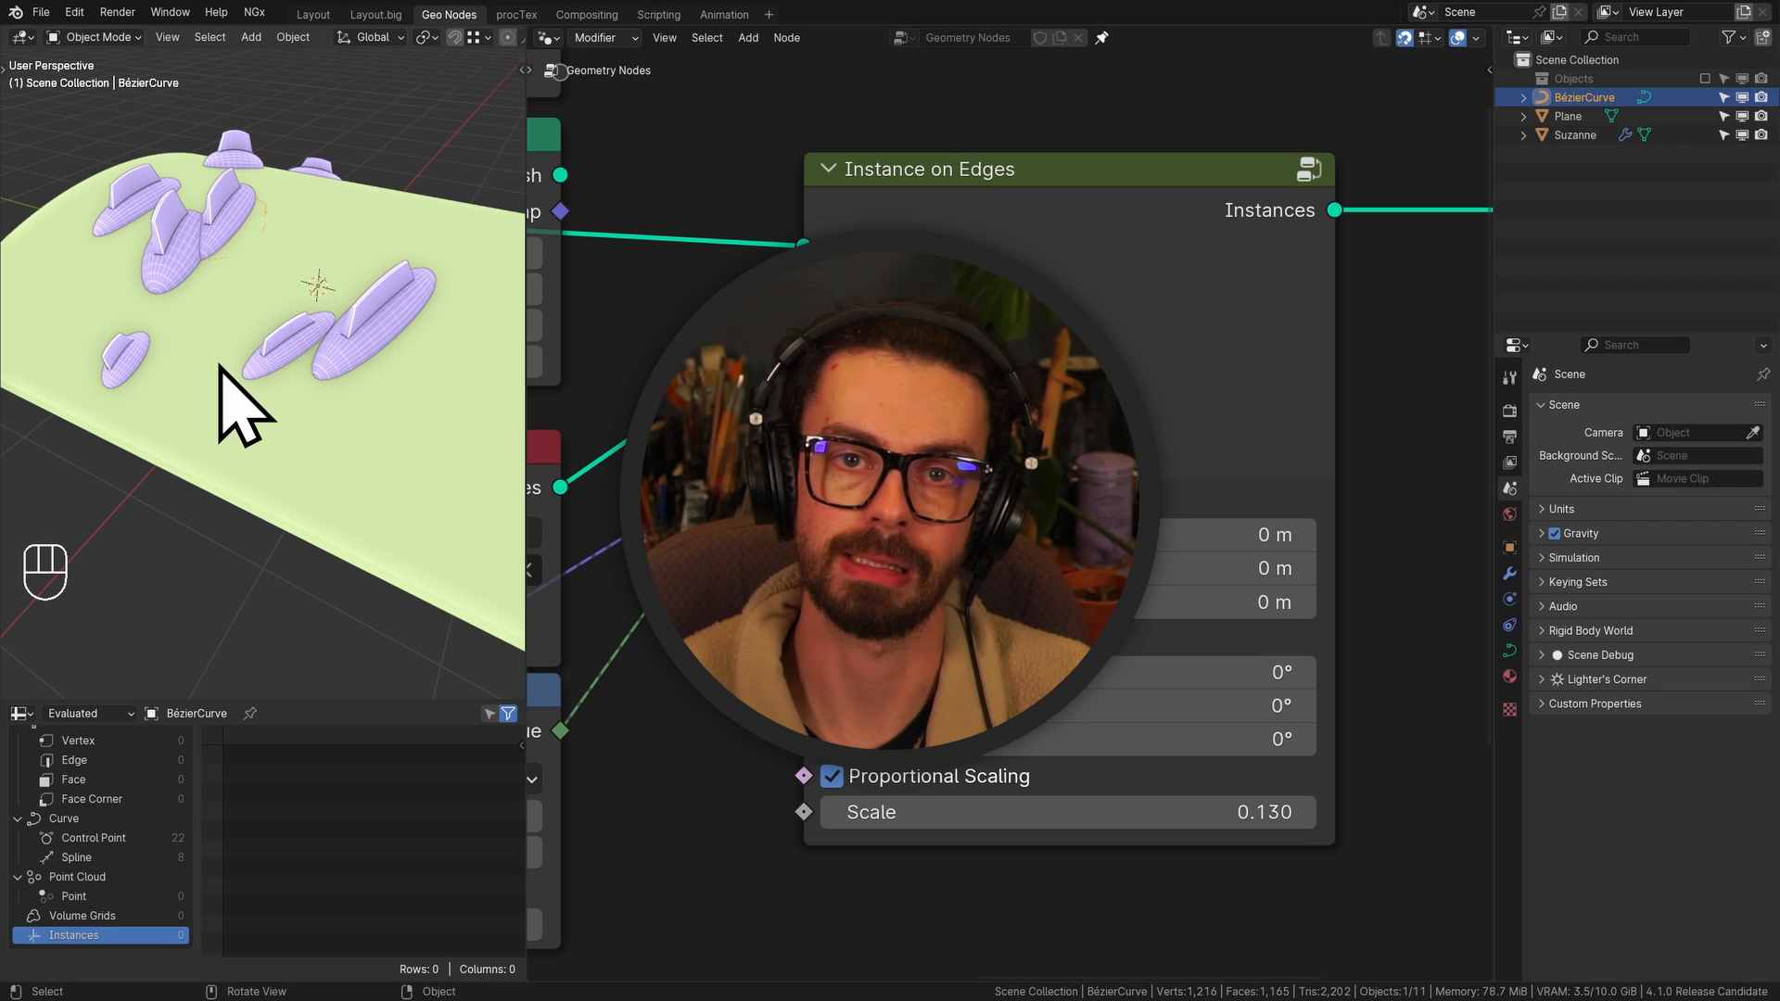
middle_drag(266, 302, 440, 263)
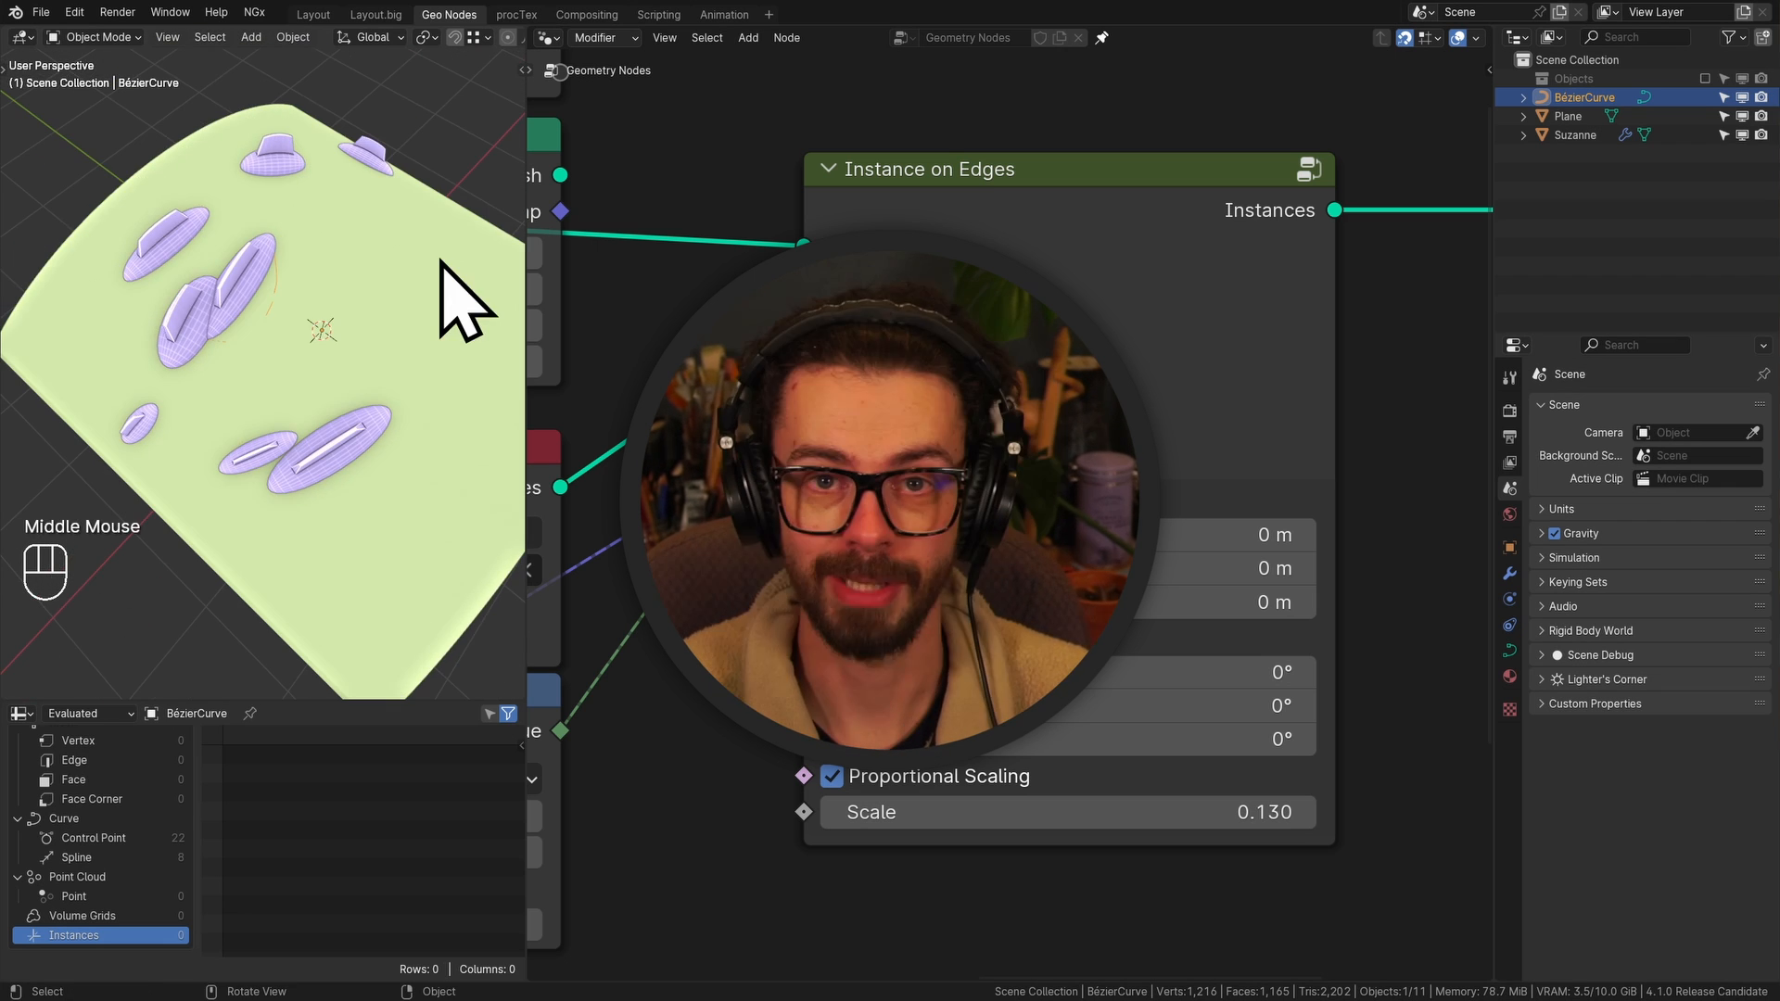